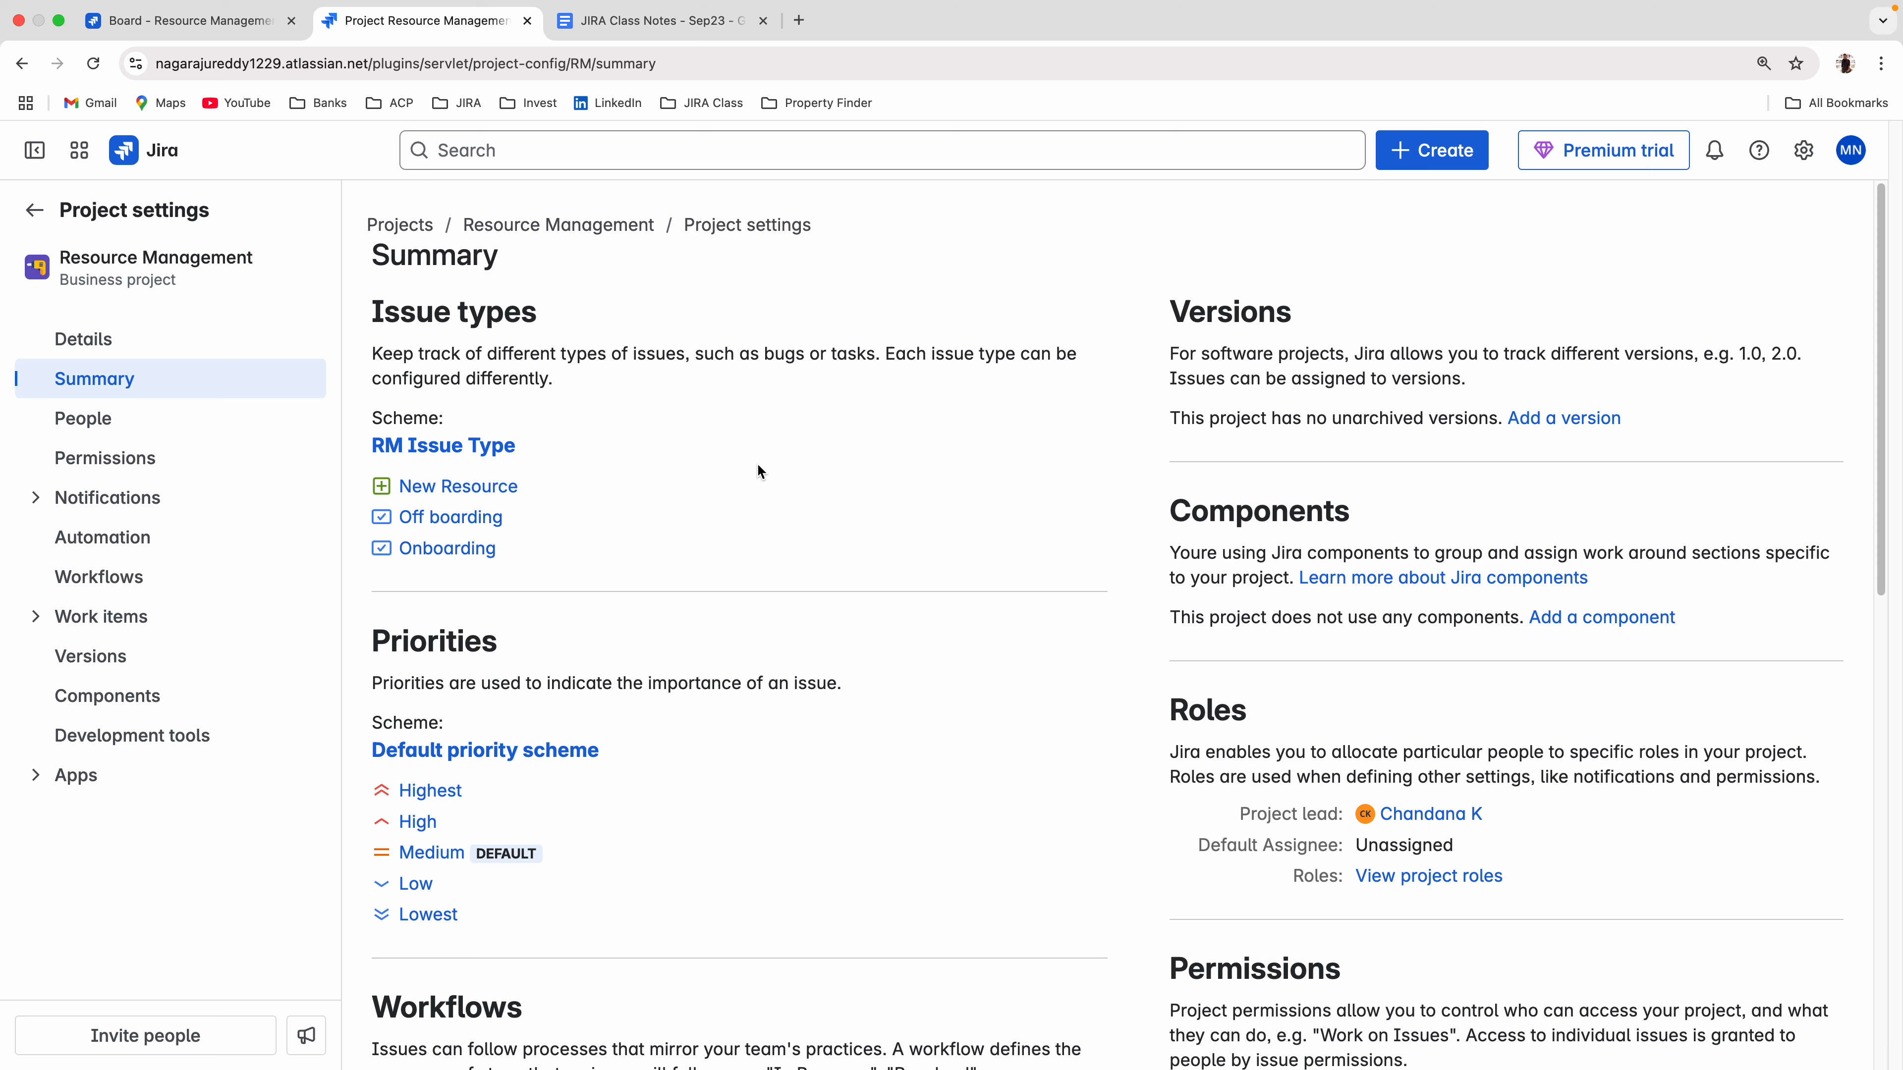
Review the schemes on the Resource Management project's settings summary, then read the Field Configuration notes in the JIRA Class Notes document.
{"action": "scroll", "coordinate": [757, 468], "scroll_direction": "down", "scroll_amount": 10}
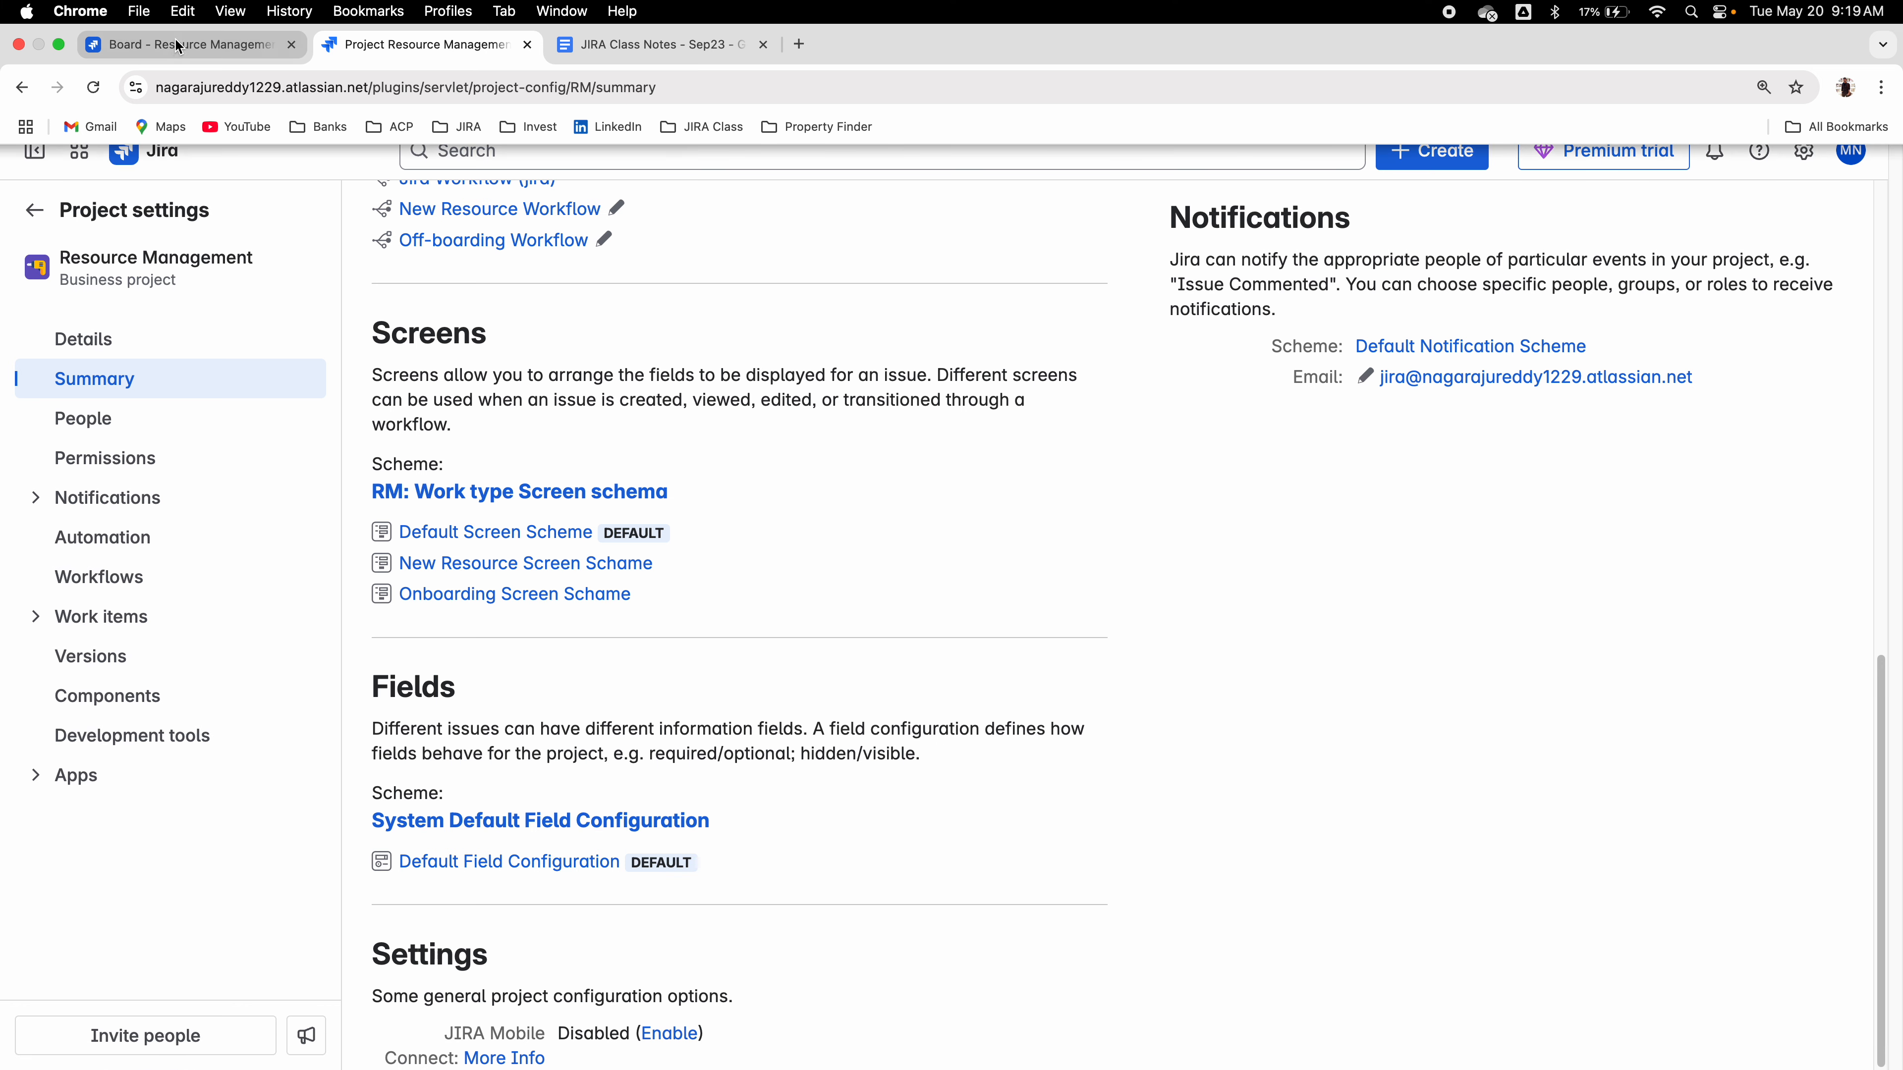
{"action": "left_click", "coordinate": [179, 45]}
{"action": "left_click", "coordinate": [621, 51]}
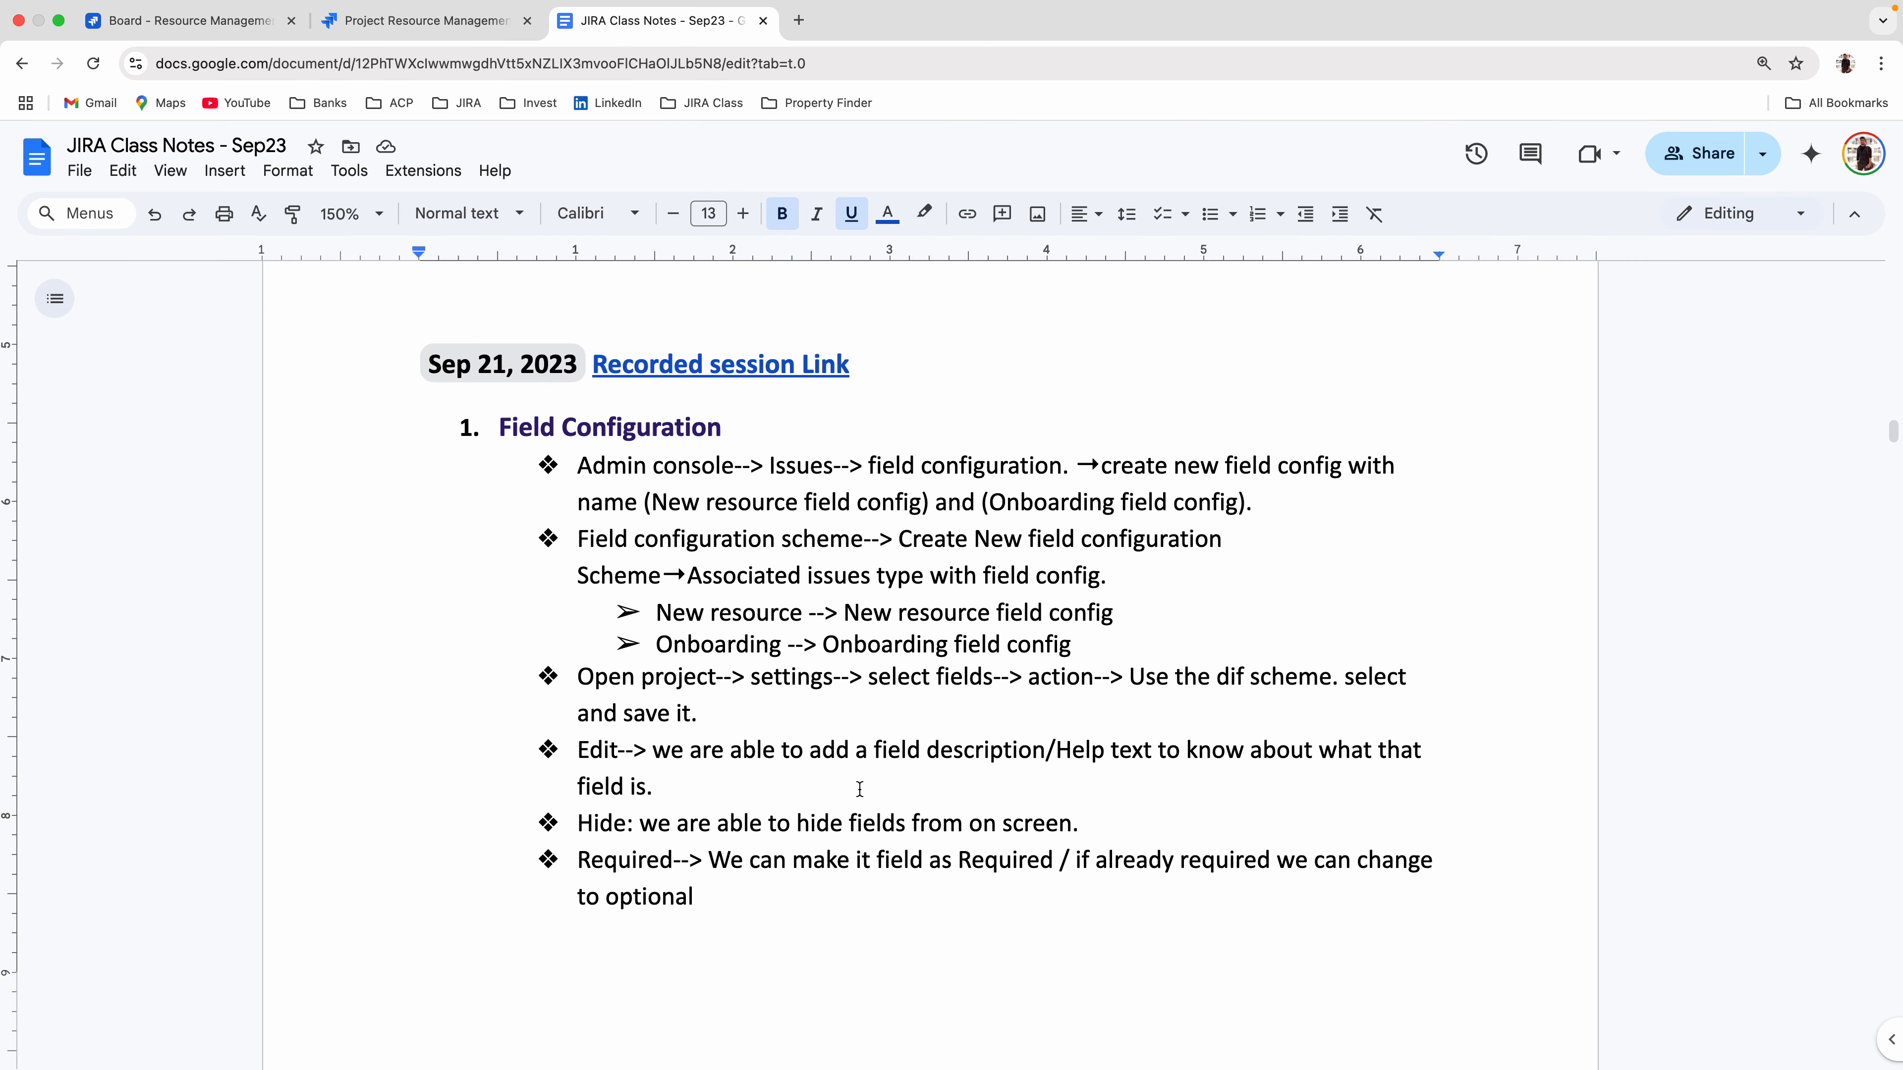
{"action": "scroll", "coordinate": [850, 817], "scroll_direction": "down", "scroll_amount": 10}
{"action": "scroll", "coordinate": [843, 839], "scroll_direction": "down", "scroll_amount": 7}
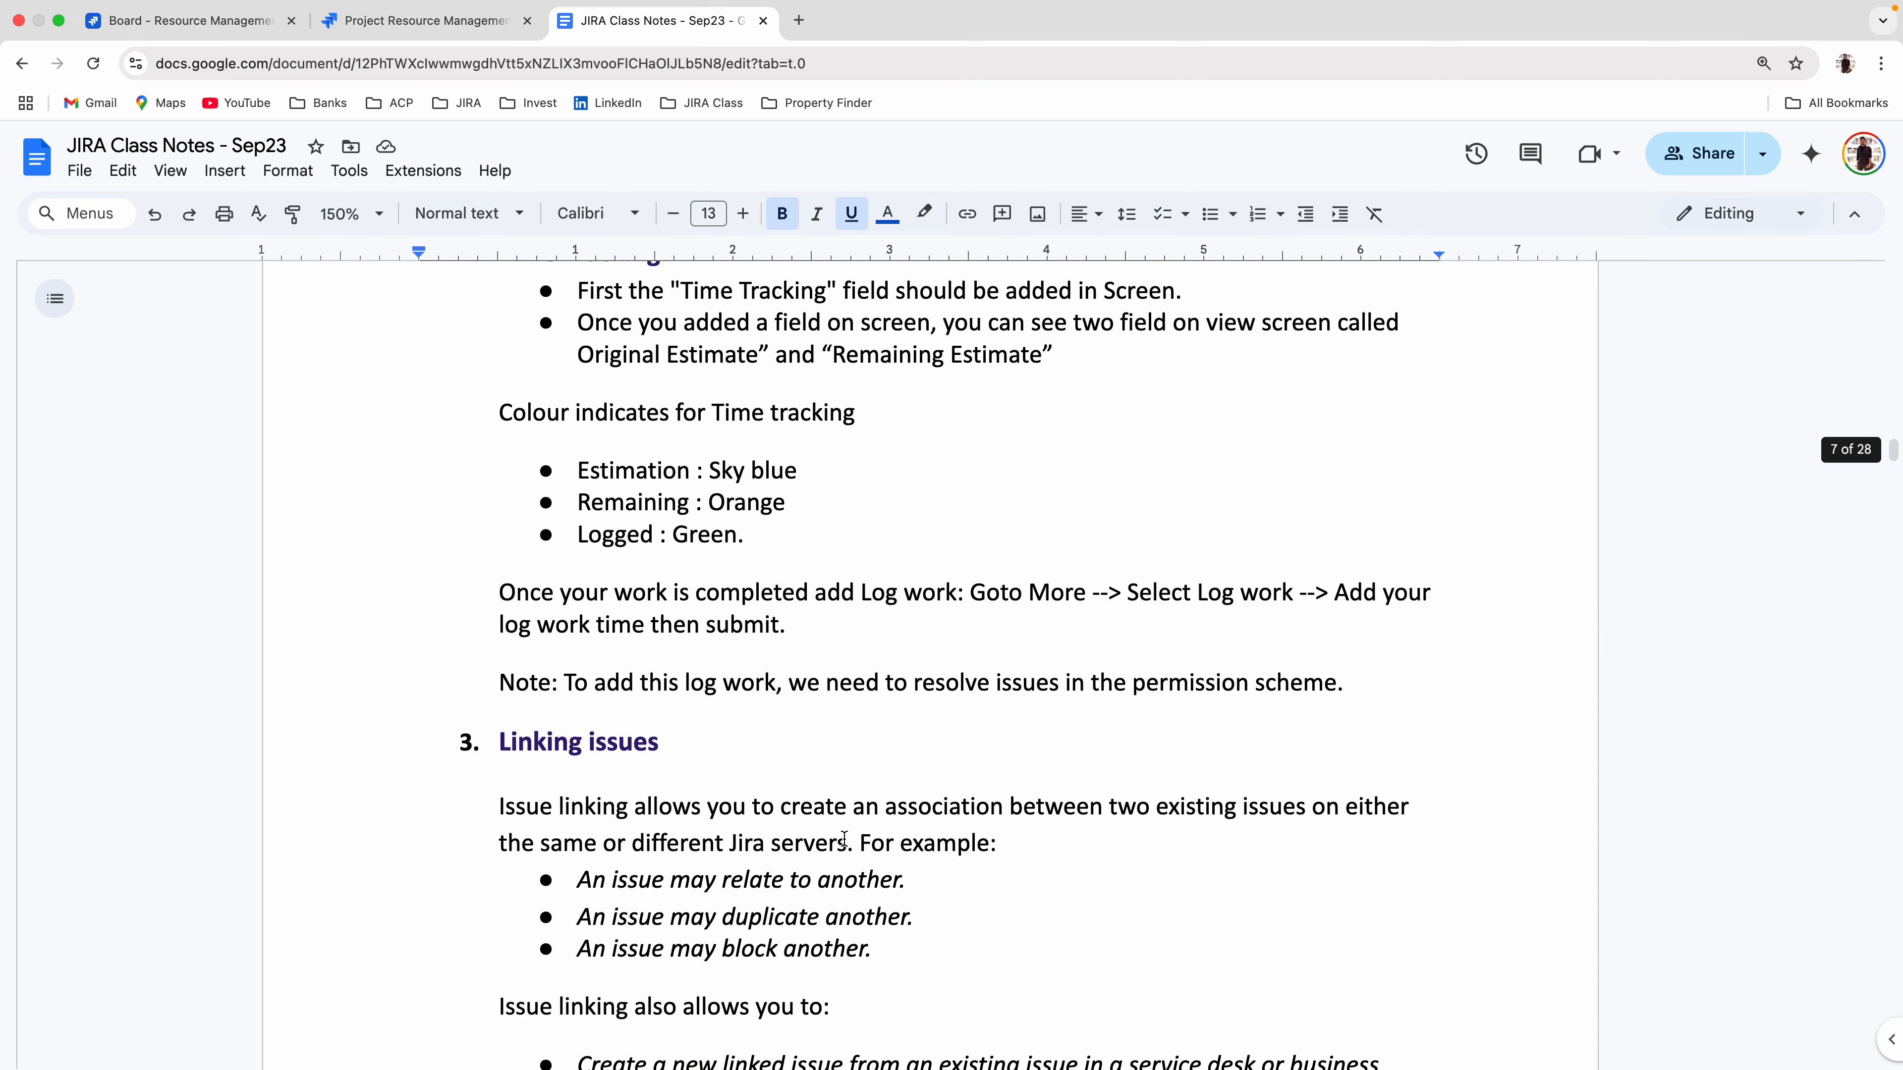
{"action": "scroll", "coordinate": [1009, 613], "scroll_direction": "up", "scroll_amount": 1}
{"action": "scroll", "coordinate": [1008, 542], "scroll_direction": "up", "scroll_amount": 1}
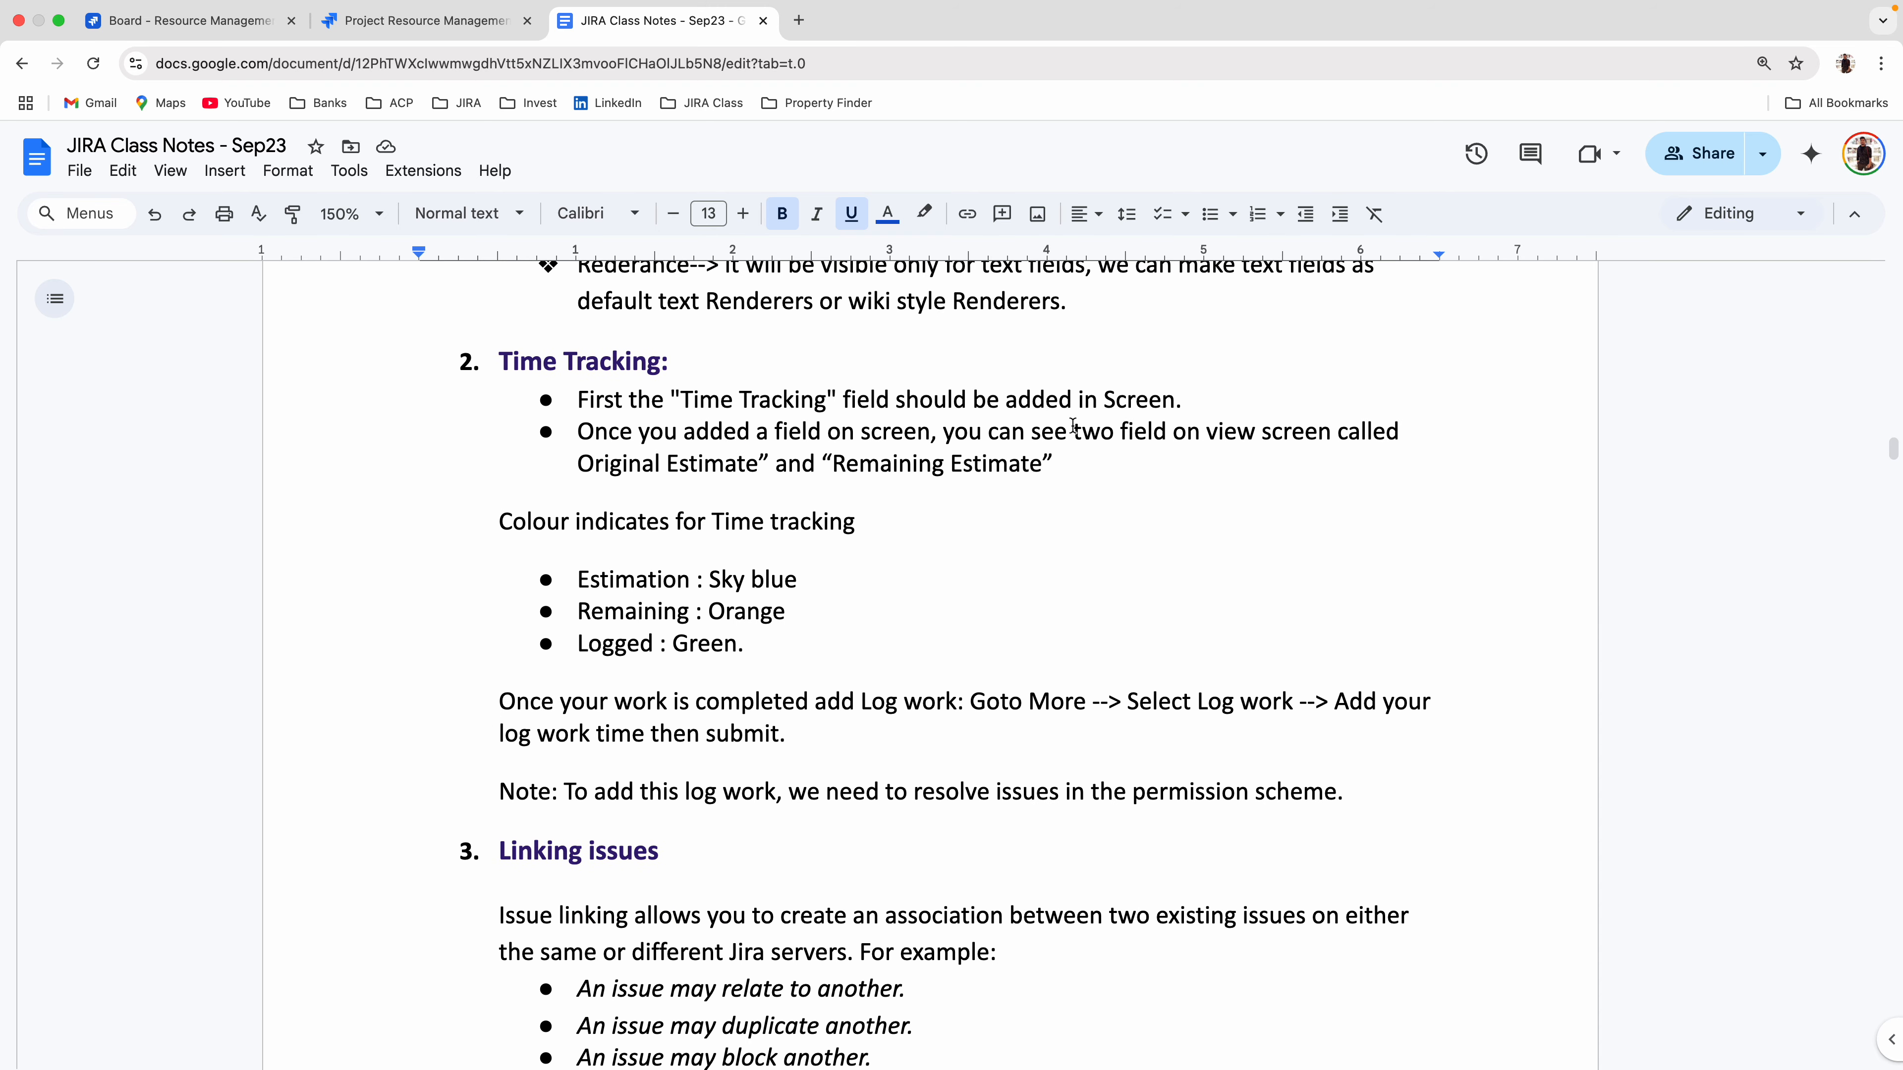
Insert several blank lines above the "Time Tracking" heading in the notes and place the cursor among them.
{"action": "left_click", "coordinate": [1090, 296]}
{"action": "key", "text": "Return"}
{"action": "key", "text": "Return"}
{"action": "key", "text": "Return"}
{"action": "key", "text": "Return"}
{"action": "key", "text": "Return"}
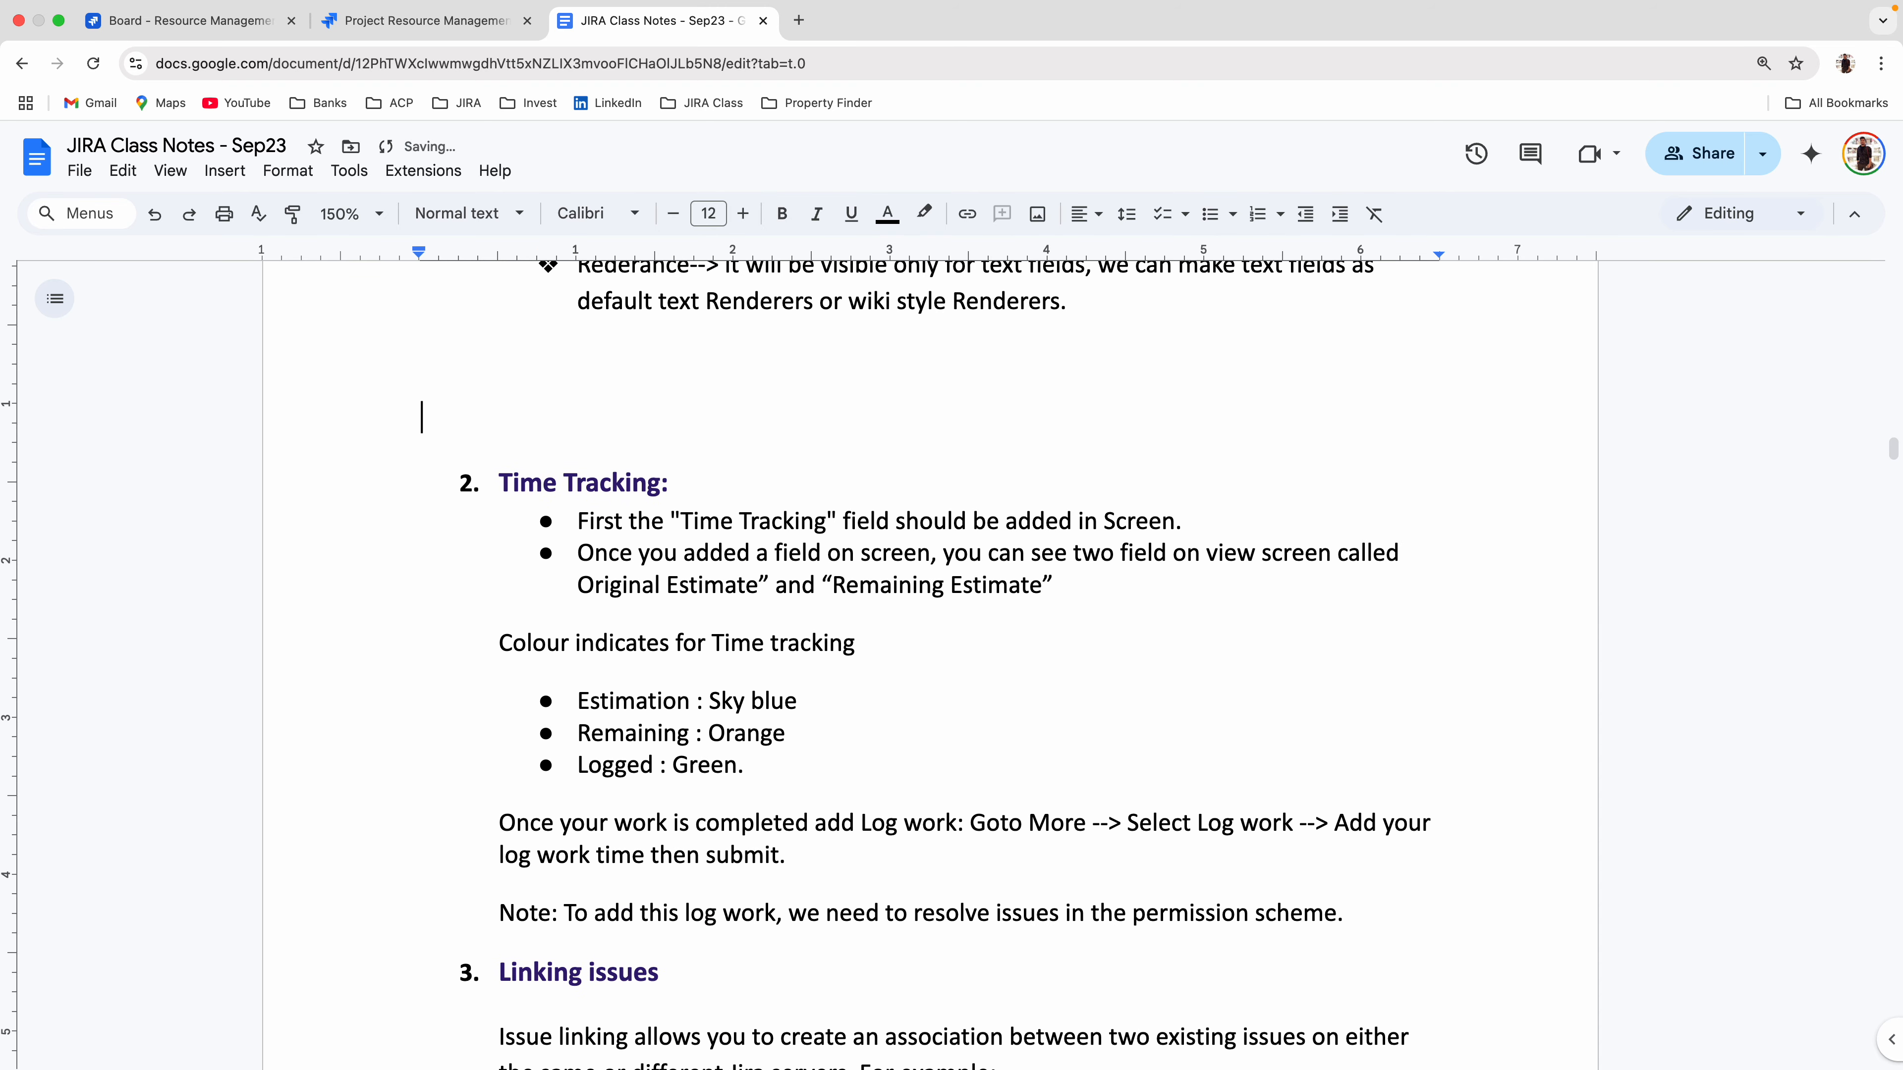
{"action": "key", "text": "Up"}
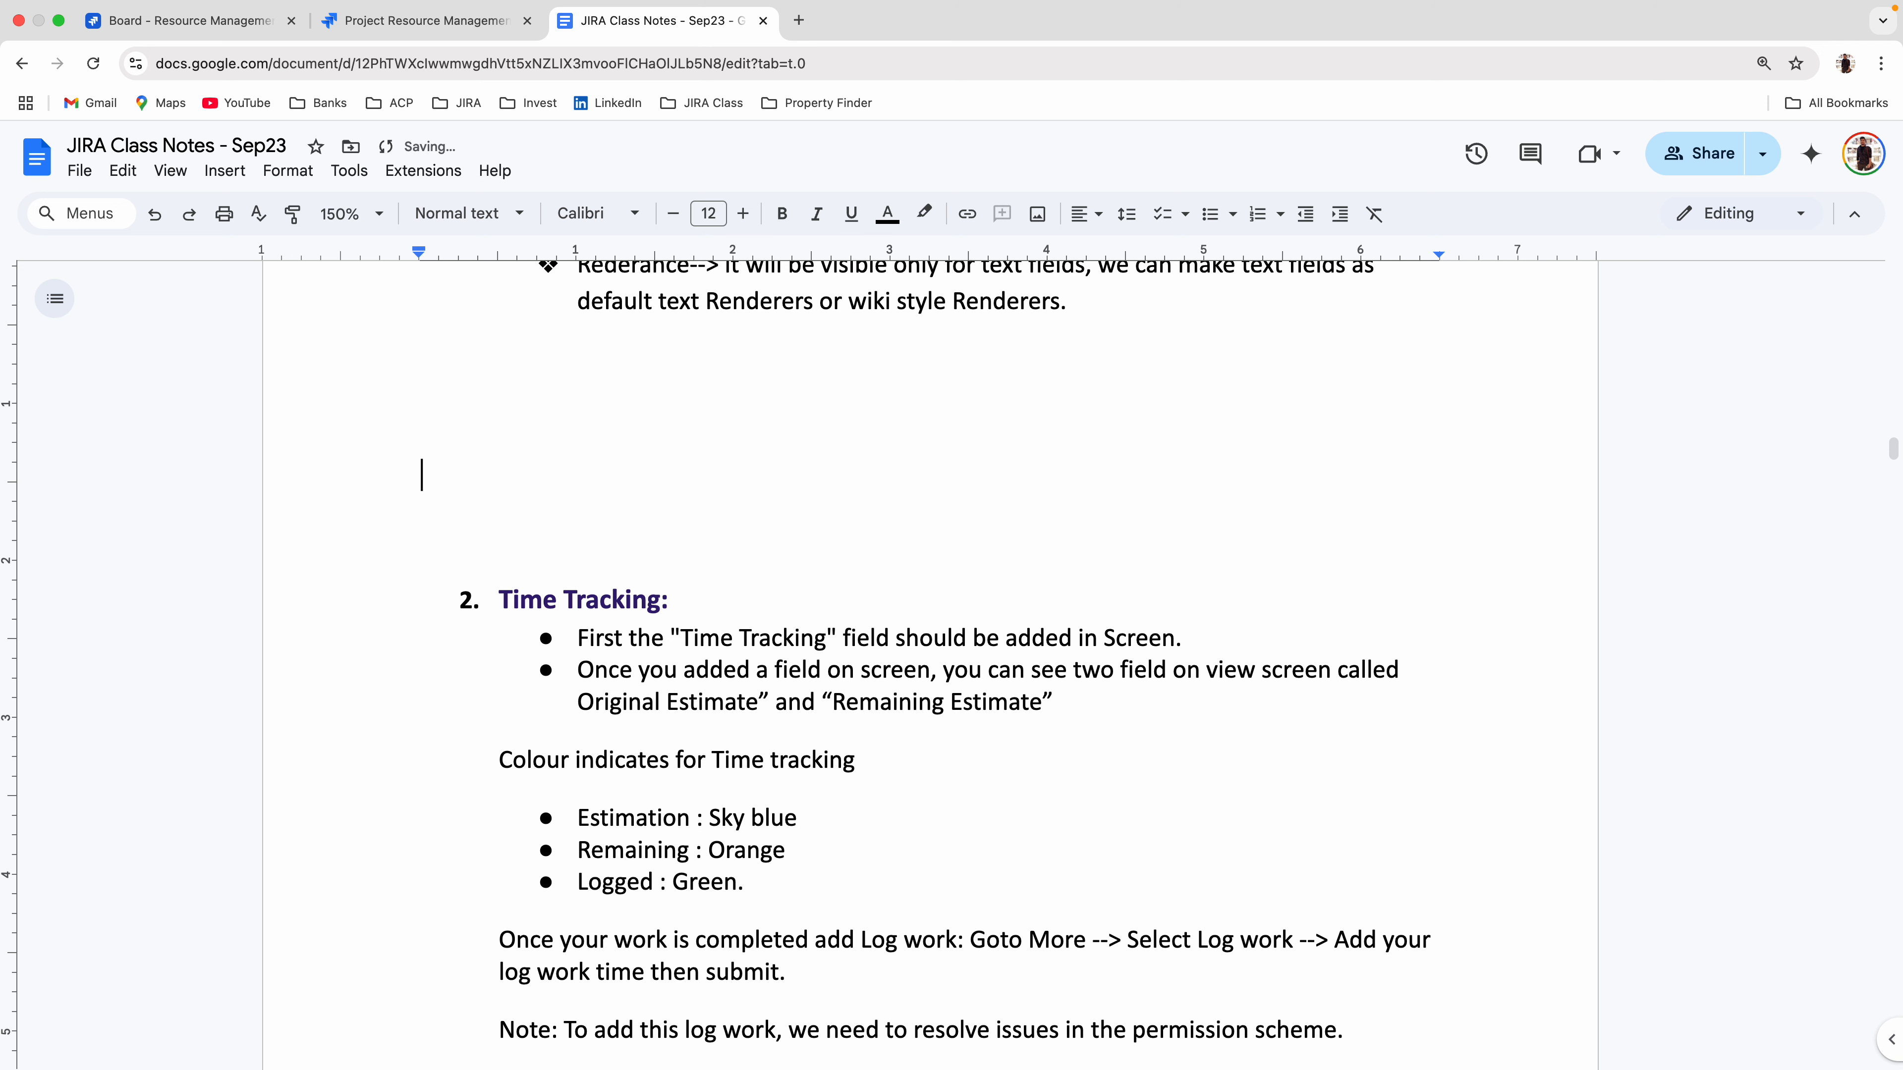
{"action": "key", "text": "Up"}
Switch to Jira and open the form for creating a New Resource work item in the Resource Management project.
{"action": "left_click", "coordinate": [423, 20]}
{"action": "scroll", "coordinate": [692, 700], "scroll_direction": "up", "scroll_amount": 1}
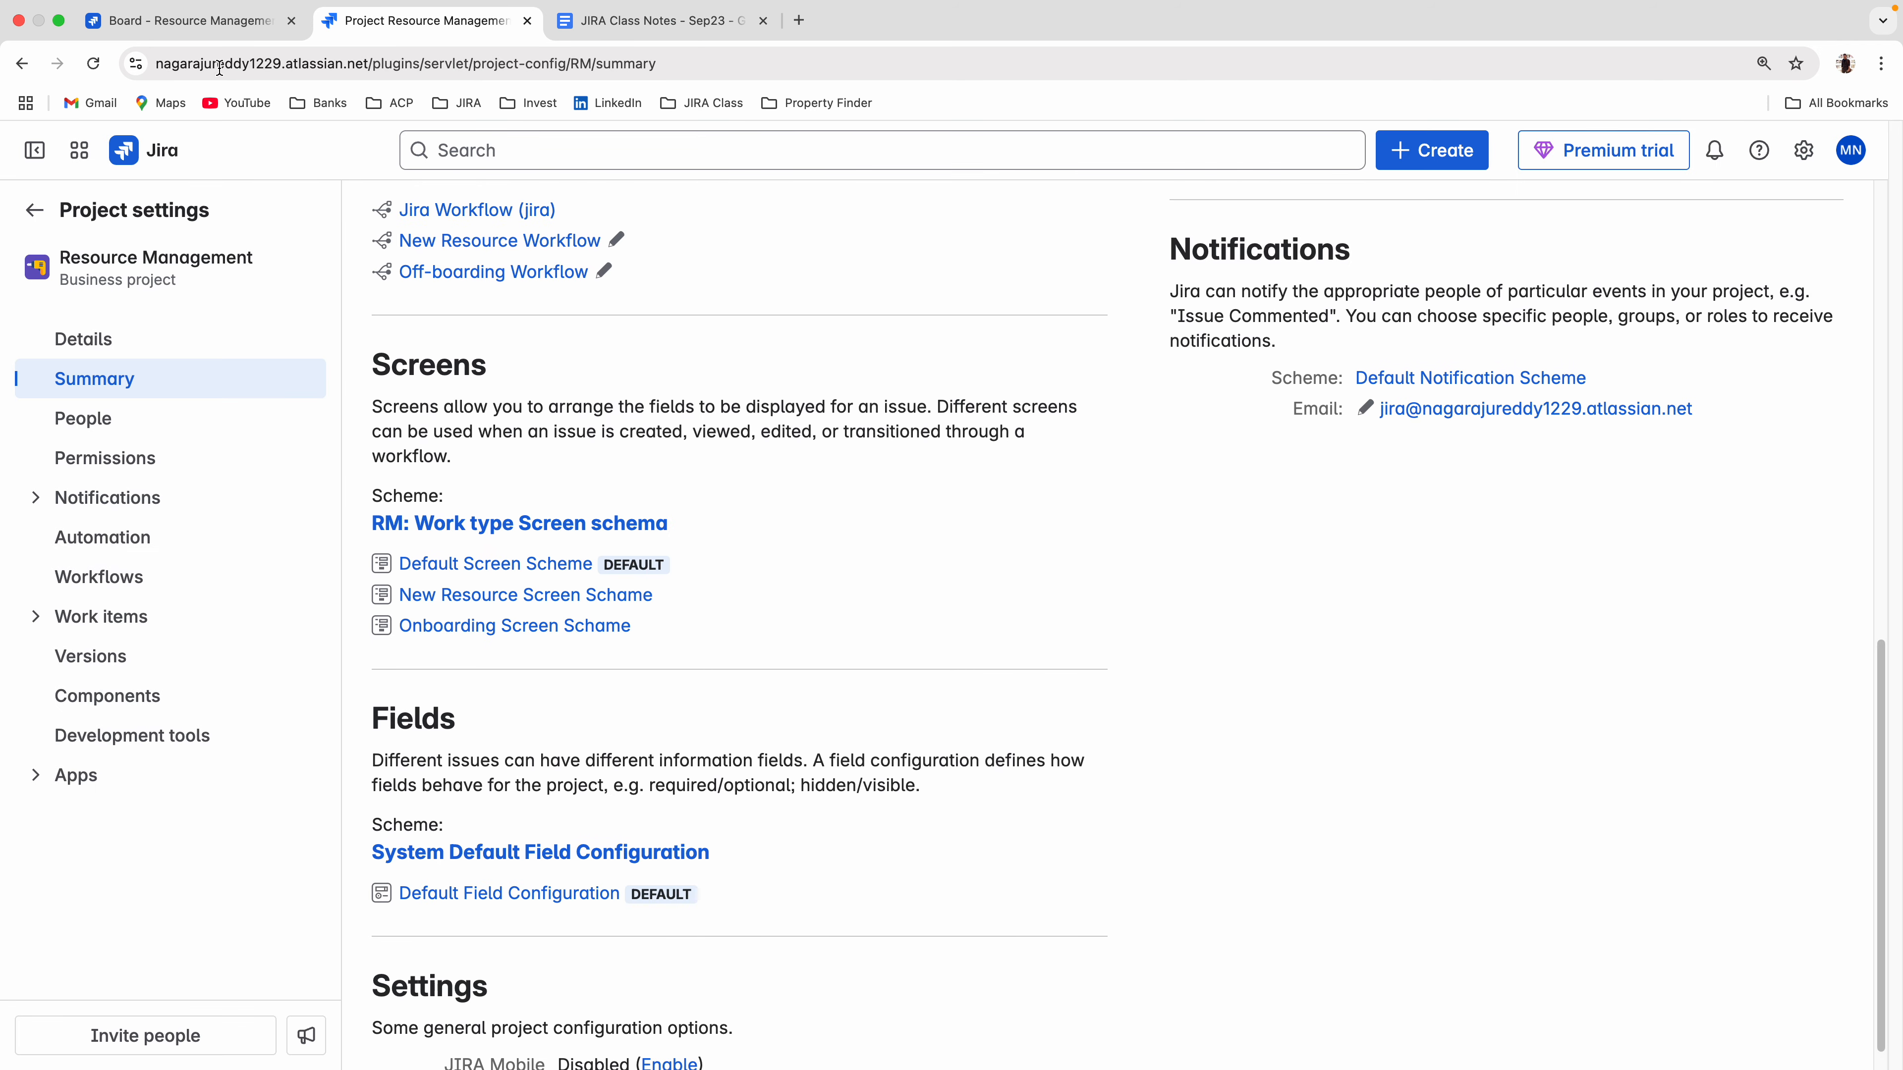
{"action": "left_click", "coordinate": [196, 36]}
{"action": "left_click", "coordinate": [832, 199]}
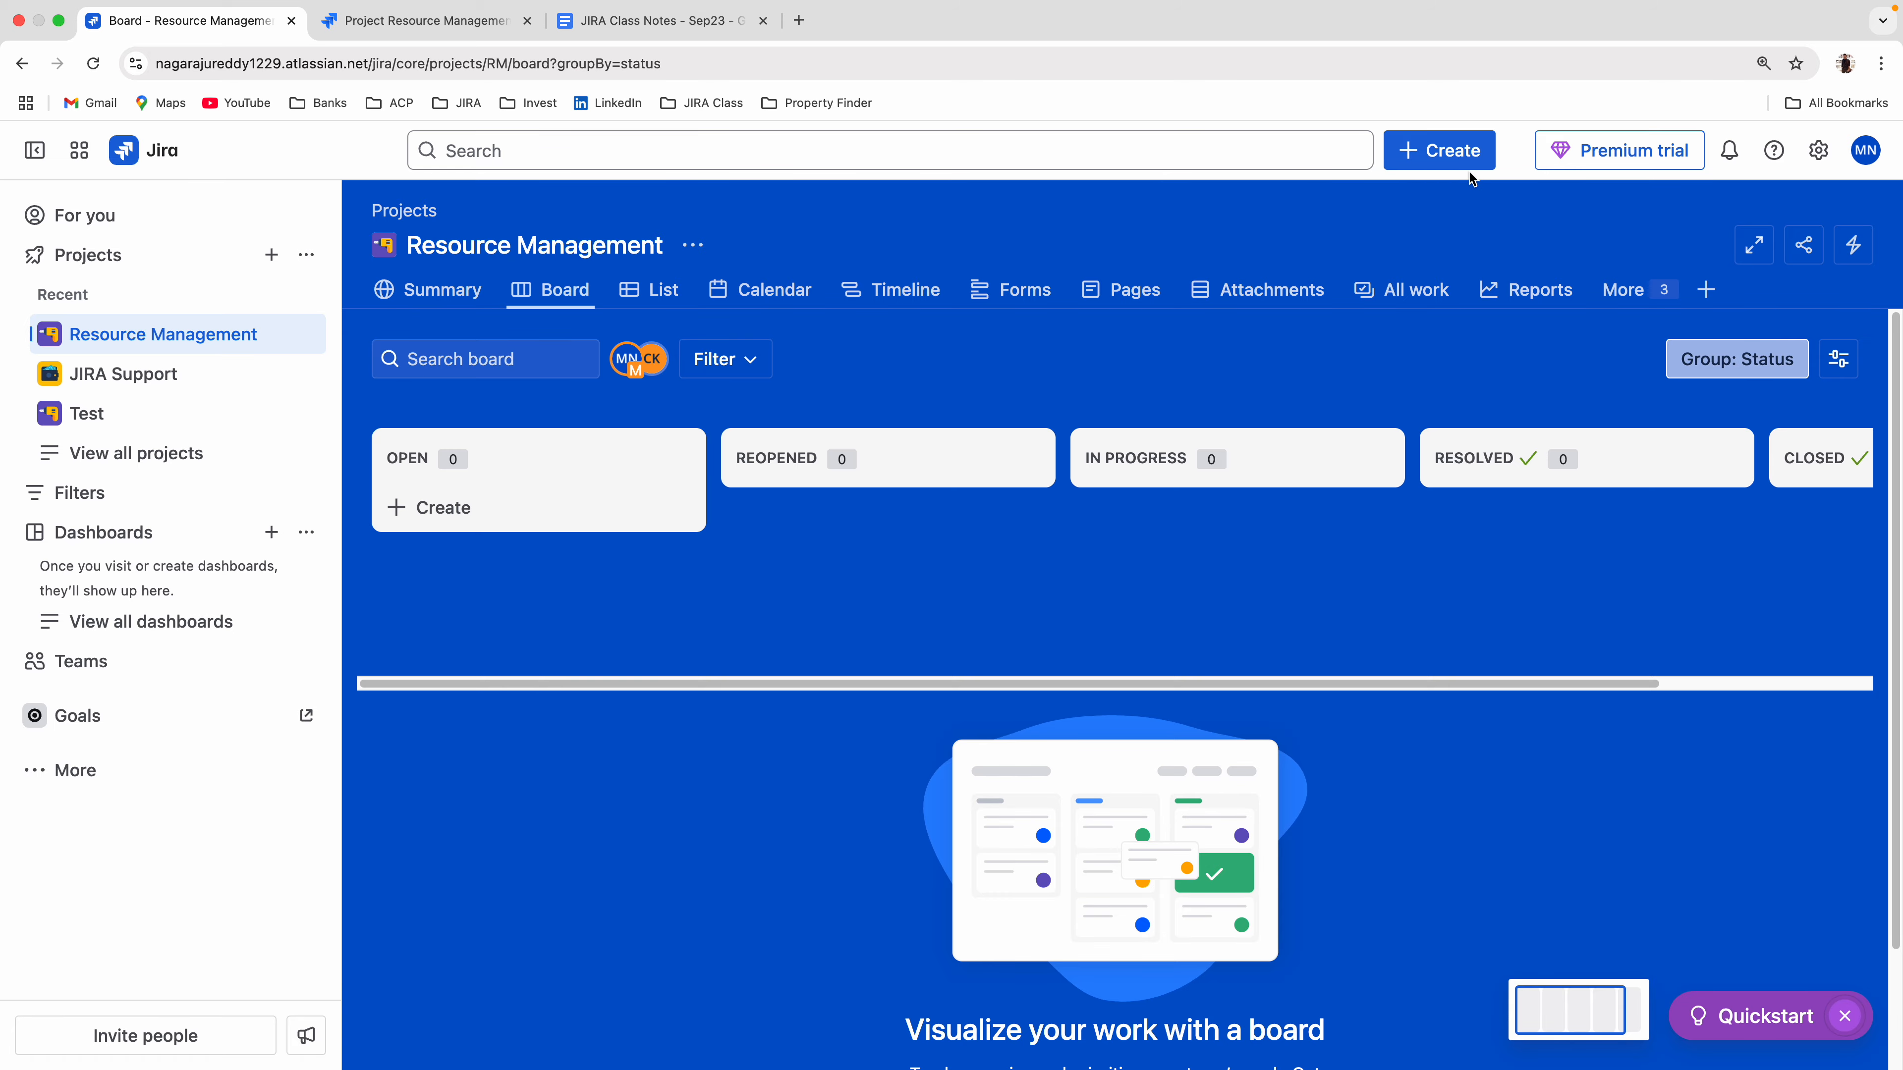
{"action": "left_click", "coordinate": [1446, 153]}
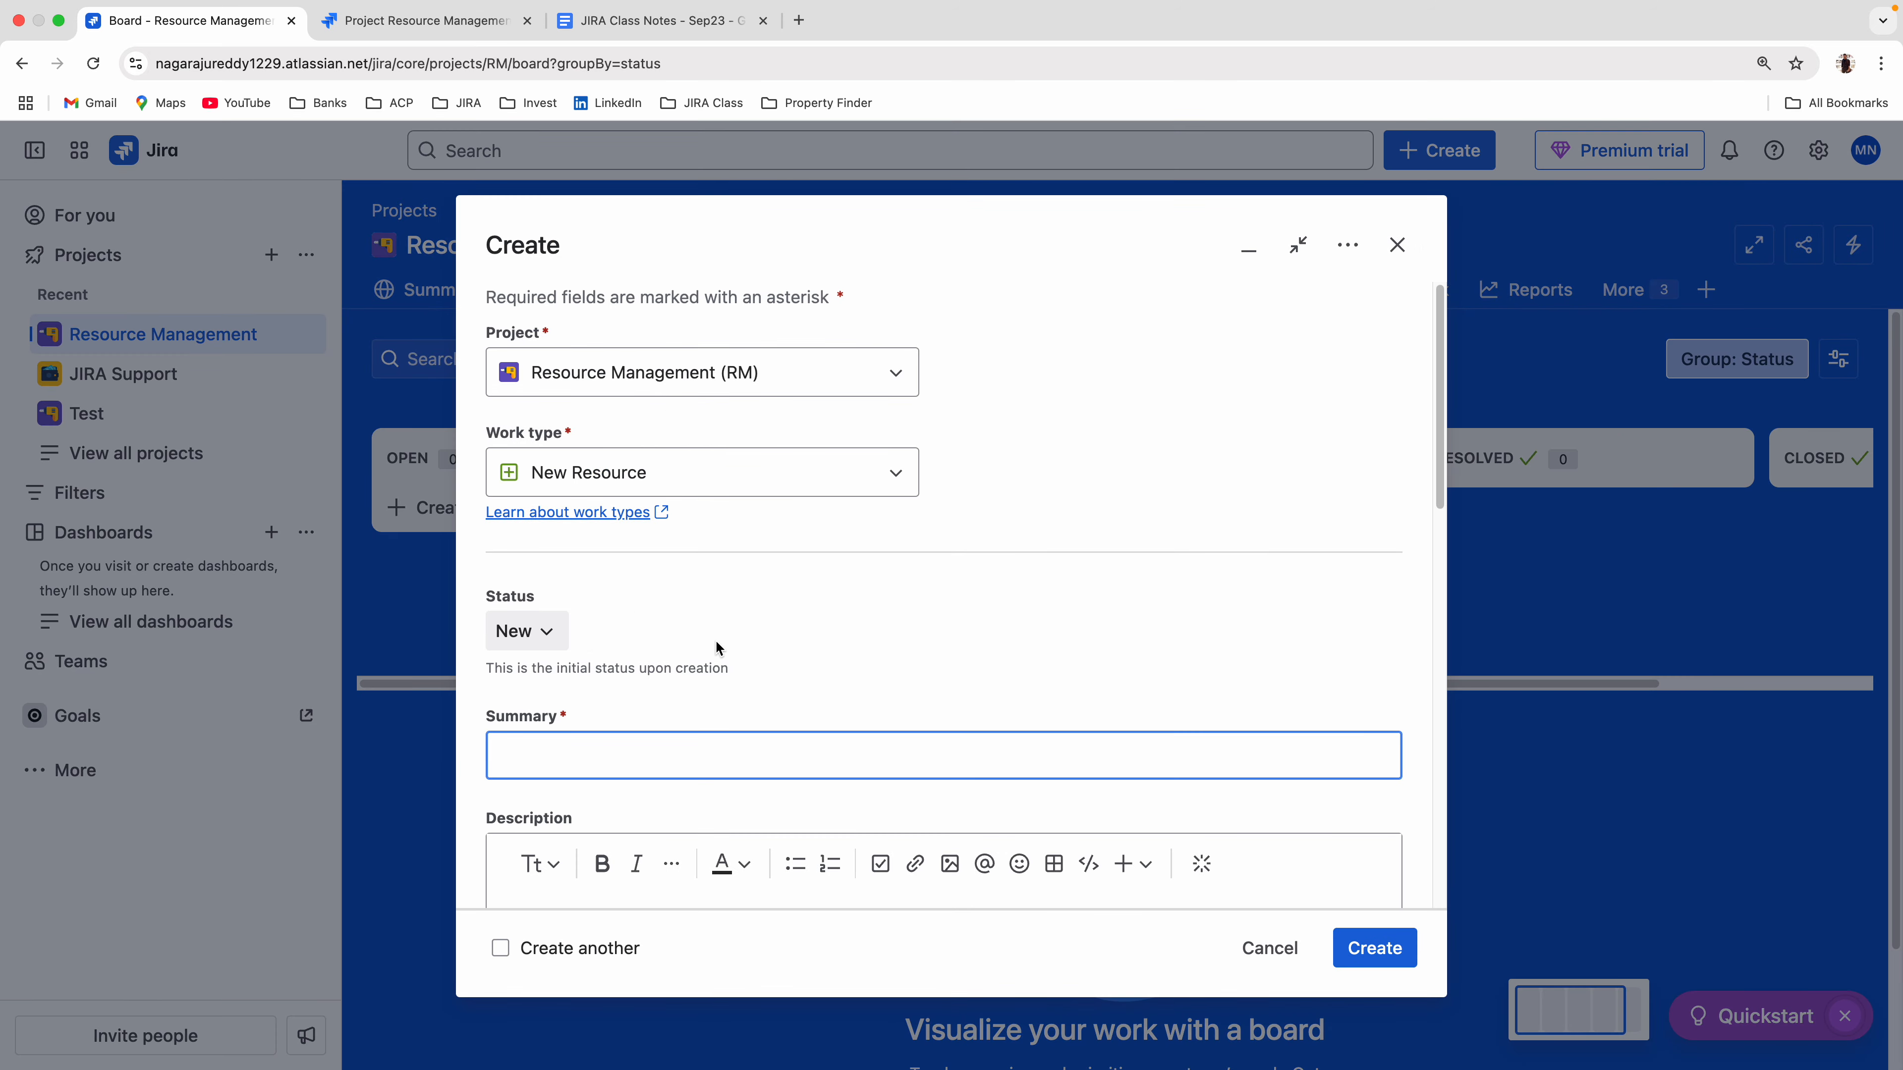
{"action": "scroll", "coordinate": [716, 647], "scroll_direction": "down", "scroll_amount": 3}
Enter "Test time" as the summary, then clear it and try to create the work item without a summary.
{"action": "left_click", "coordinate": [527, 584]}
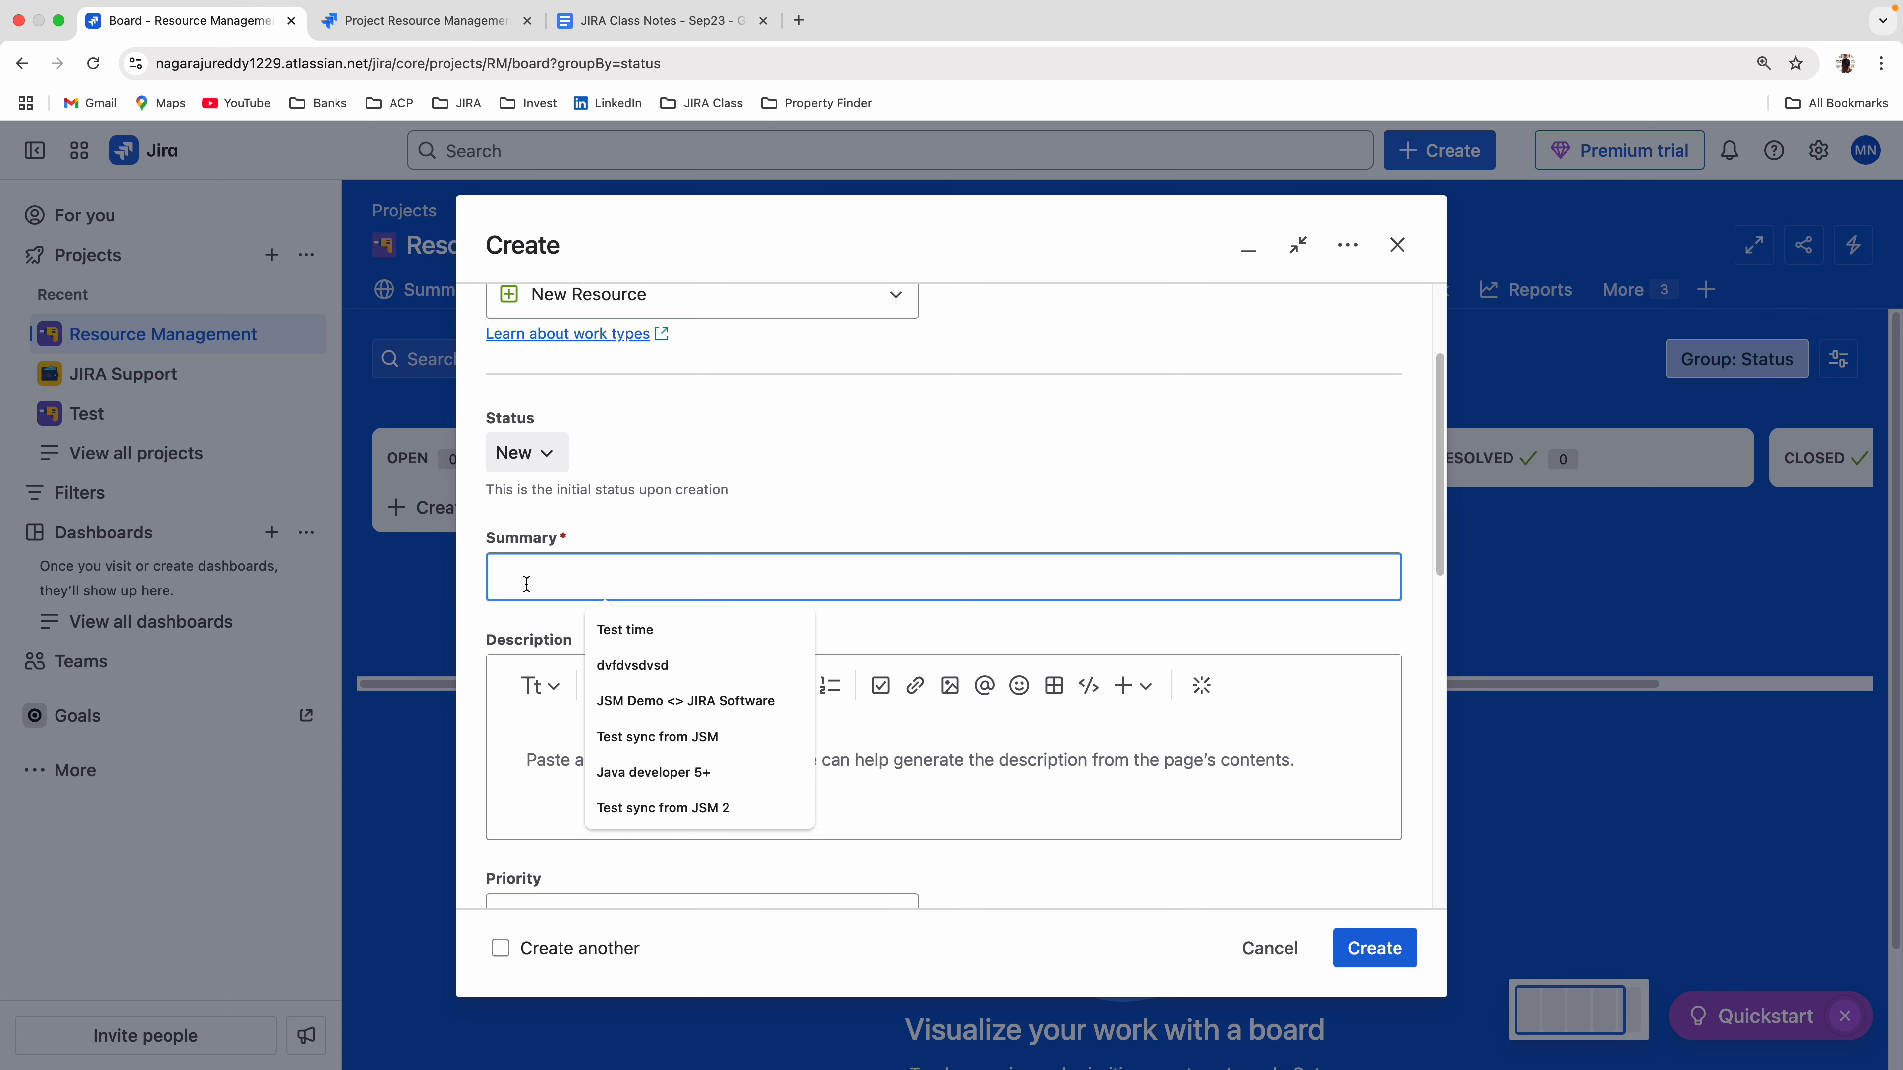
{"action": "type", "text": "Test"}
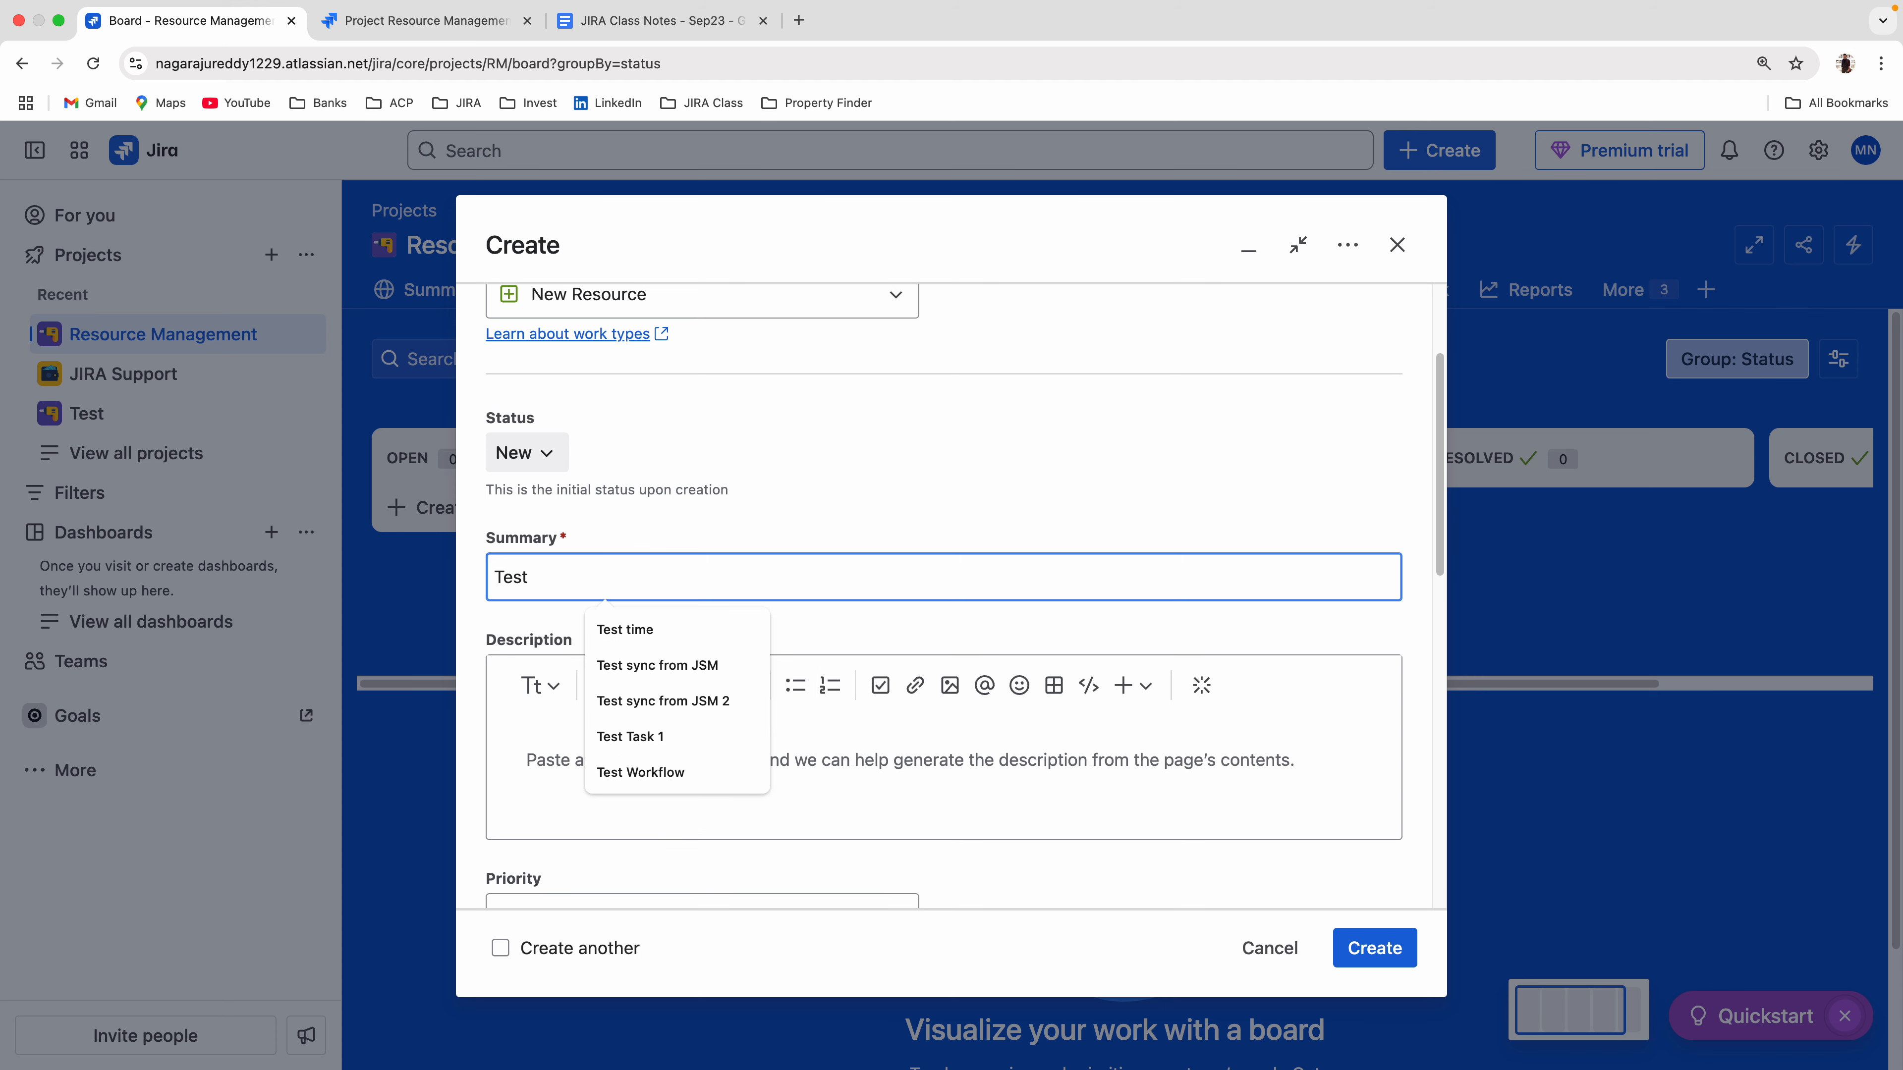
{"action": "key", "text": "Down"}
{"action": "key", "text": "Return"}
{"action": "scroll", "coordinate": [913, 807], "scroll_direction": "down", "scroll_amount": 2}
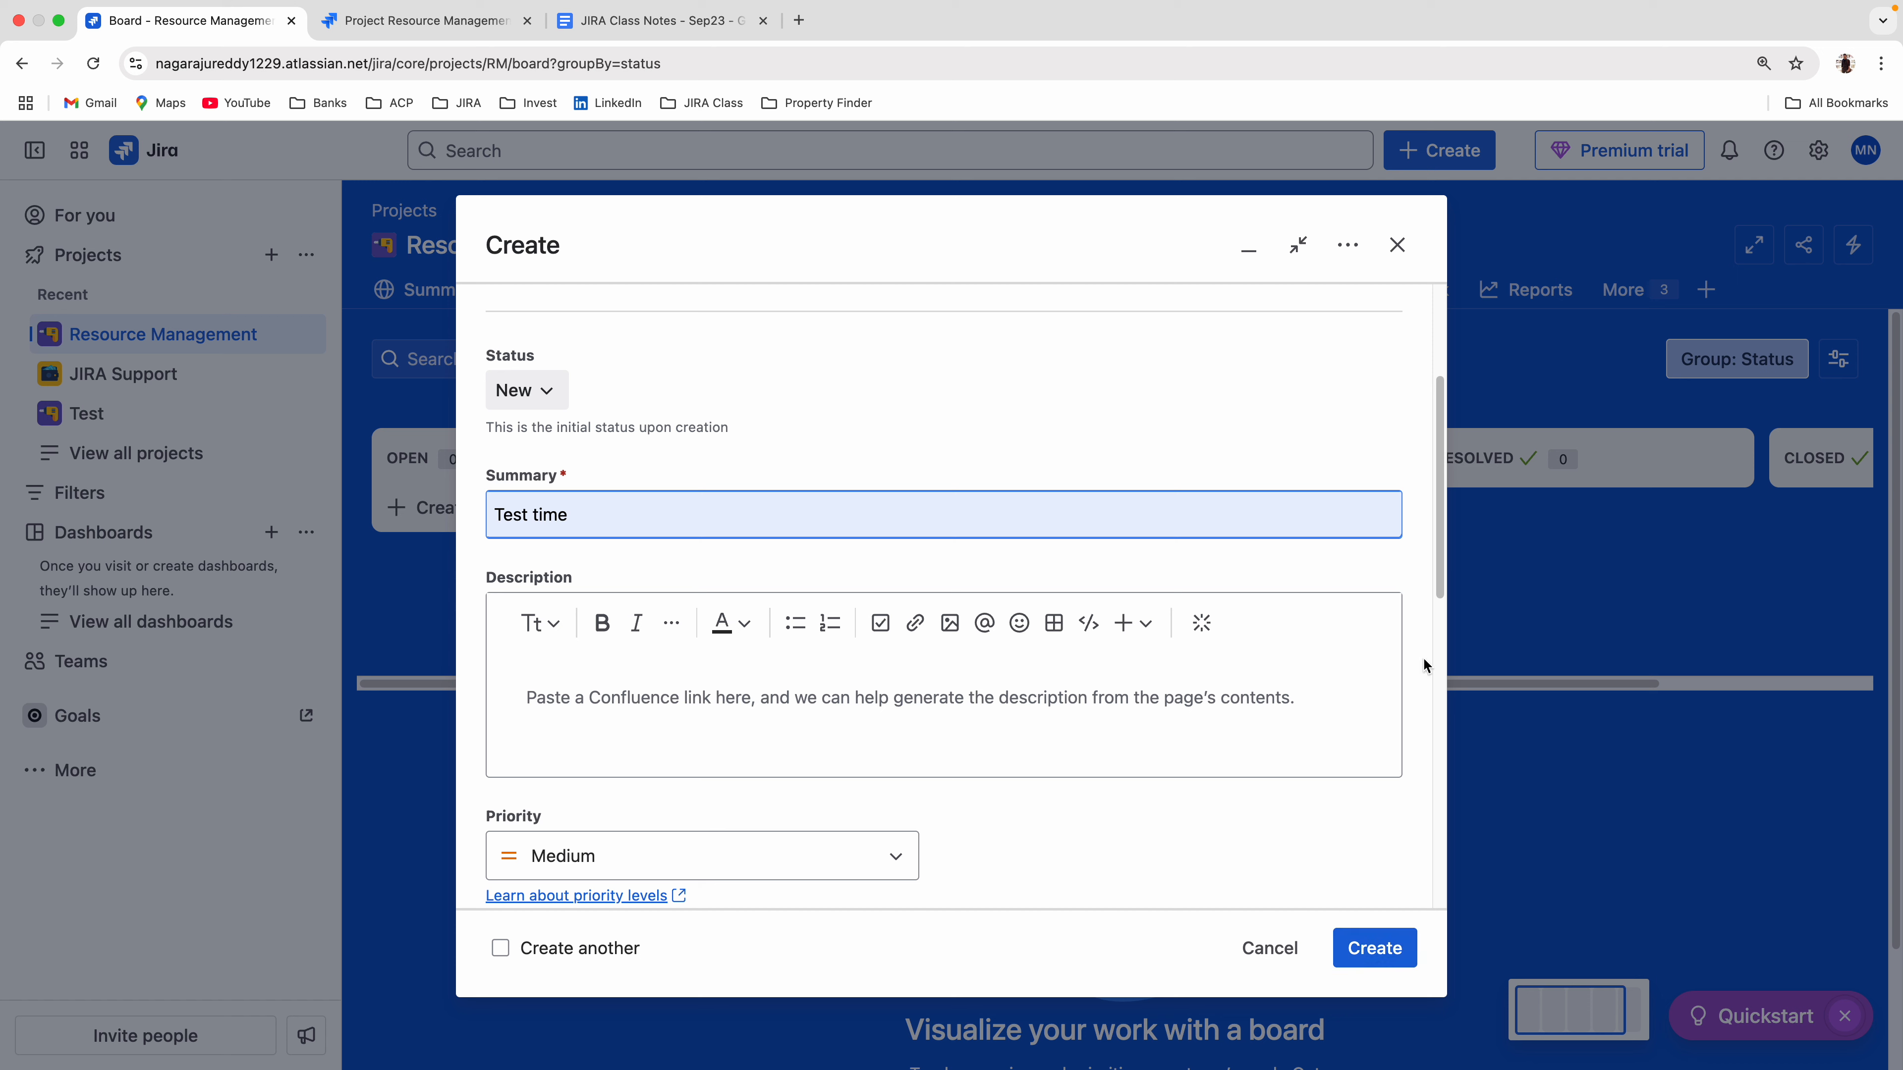
{"action": "left_click", "coordinate": [566, 479]}
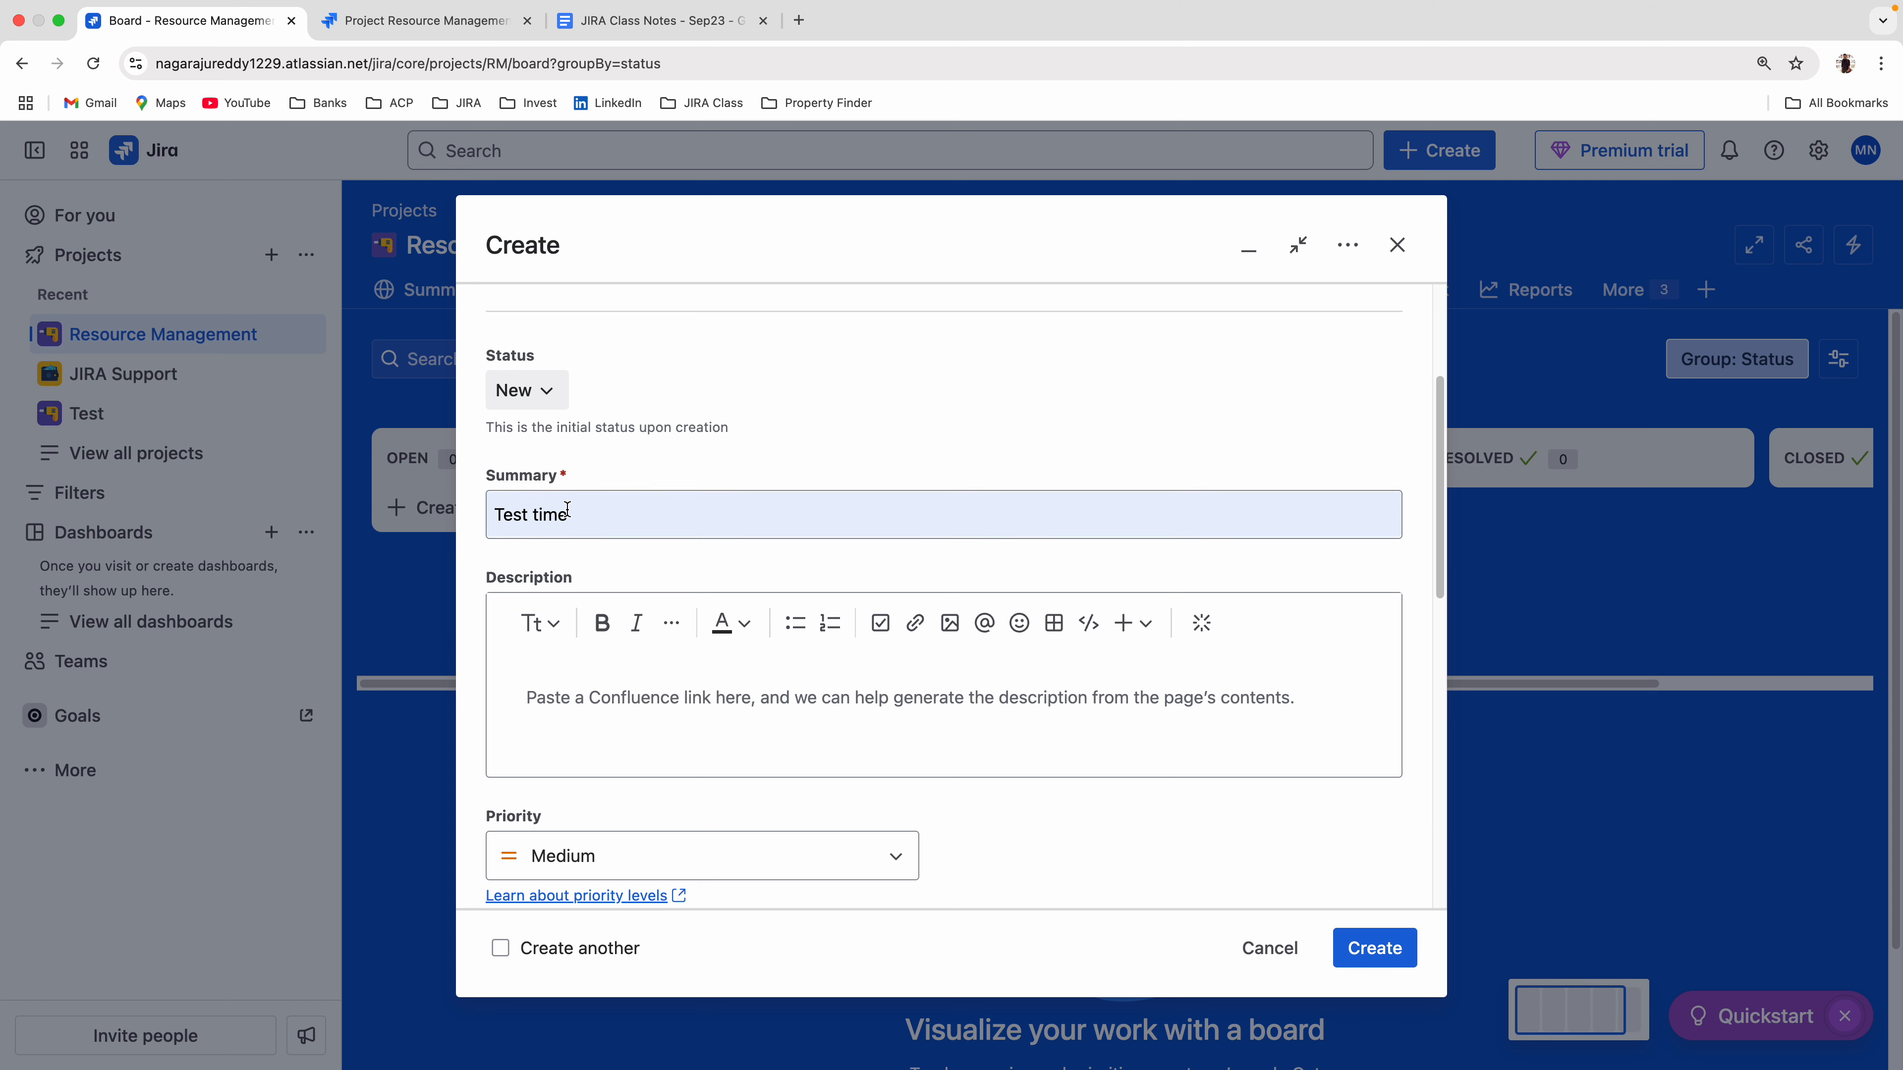
{"action": "left_click_drag", "start_coordinate": [584, 516], "coordinate": [496, 519]}
{"action": "key", "text": "BackSpace"}
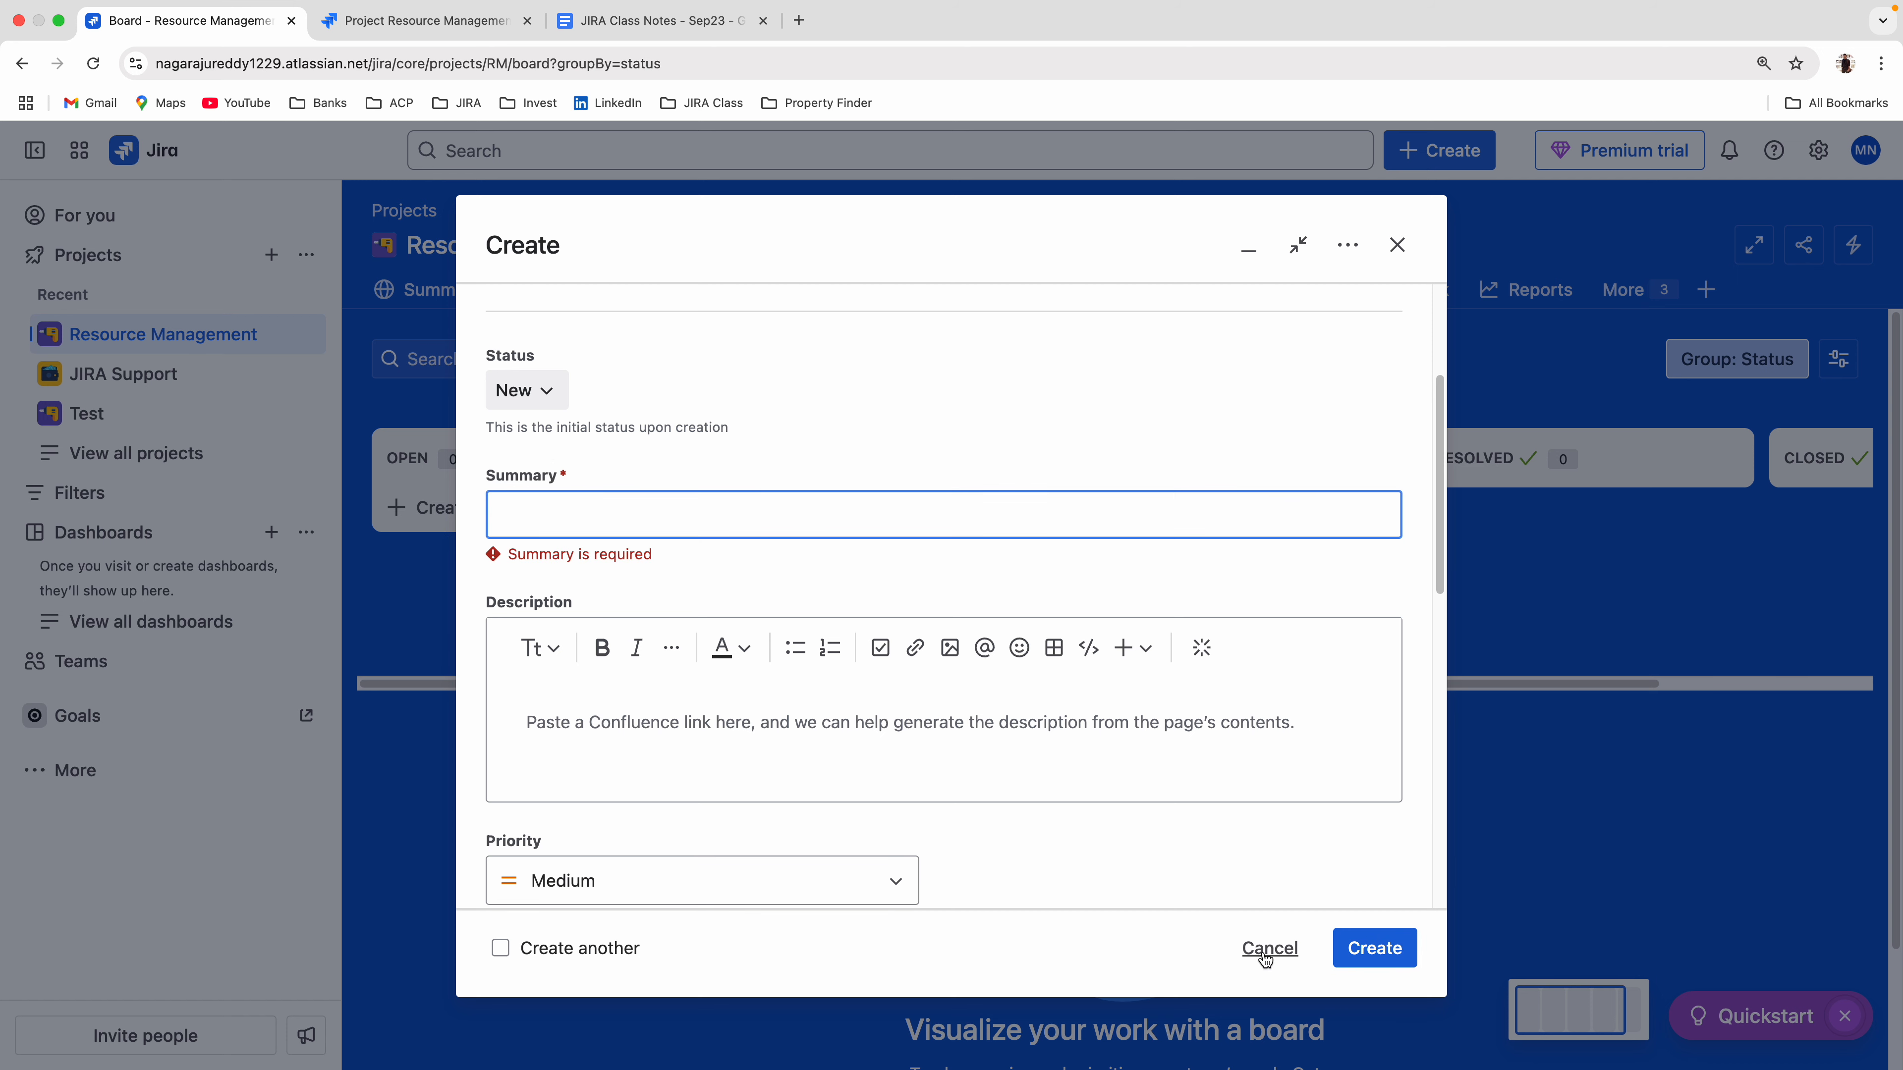
{"action": "left_click", "coordinate": [1373, 961]}
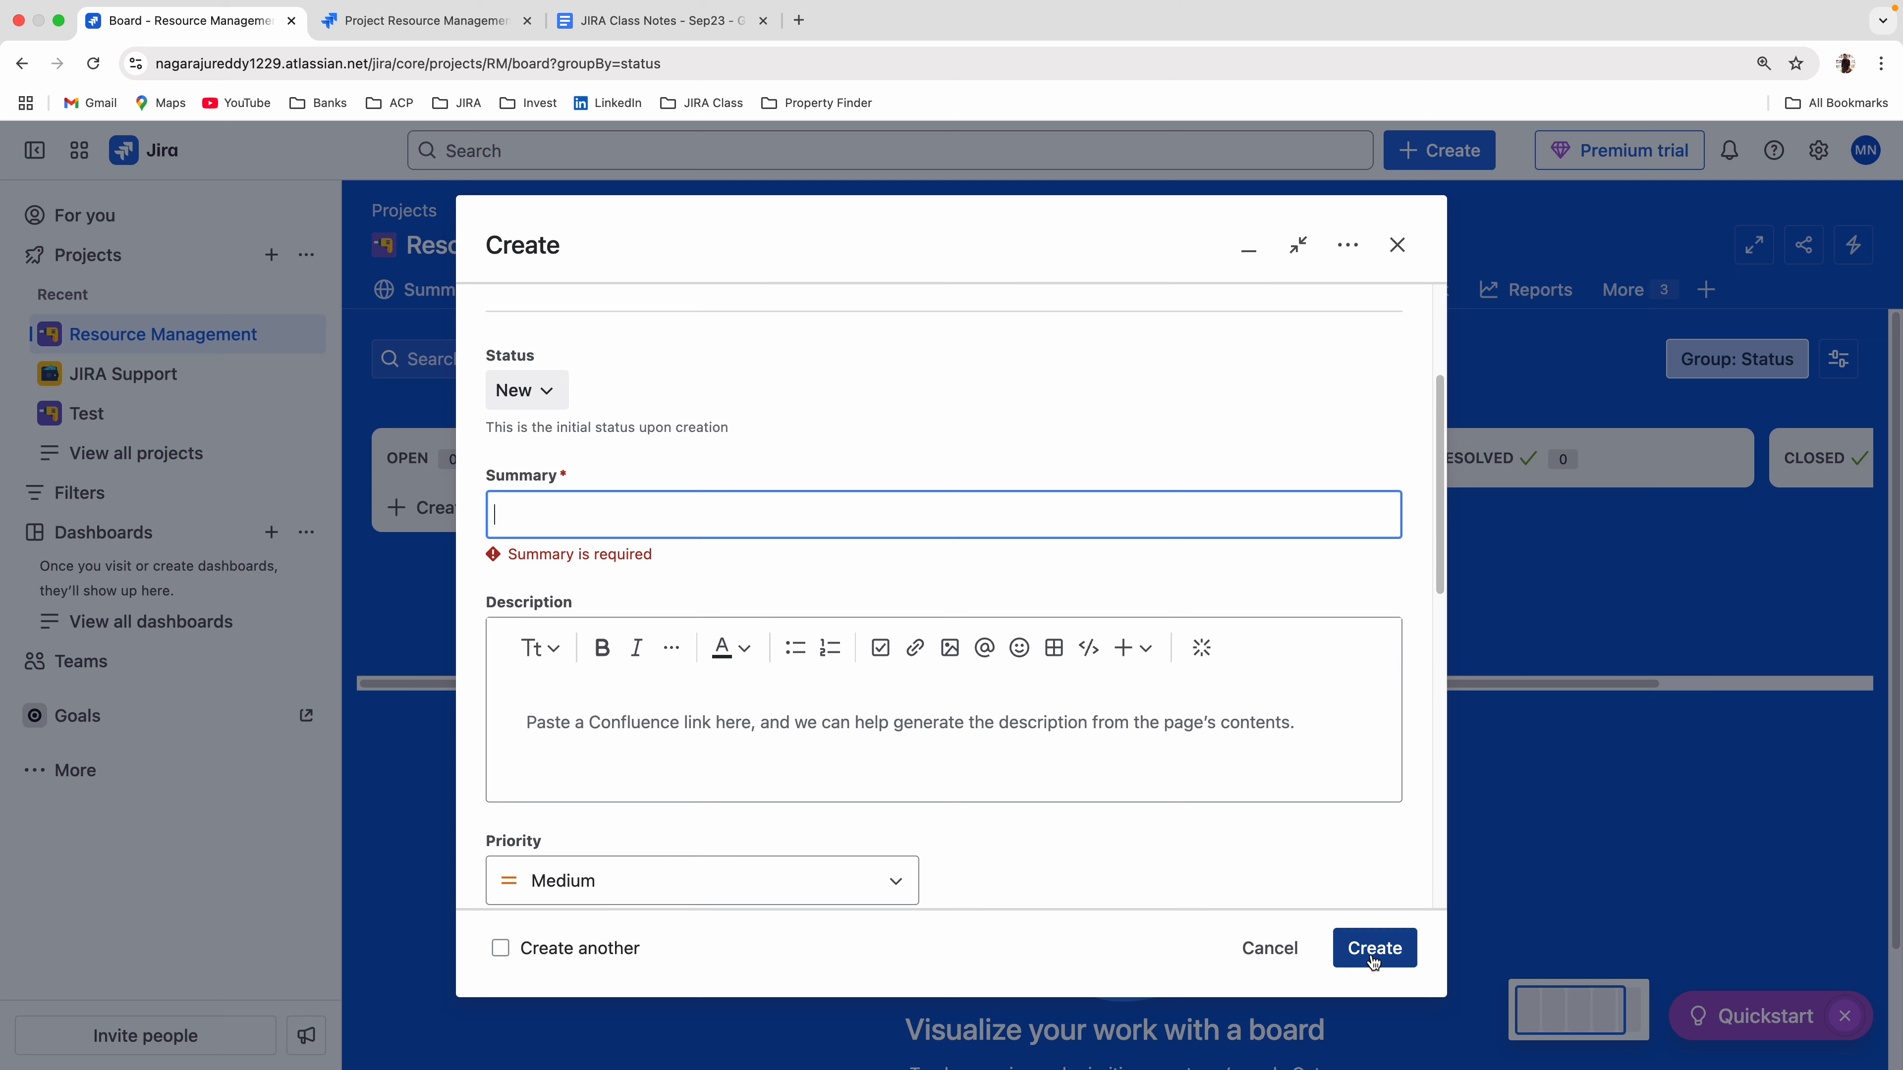
Set the summary to "dvfdvsdvsd" and review the form's remaining fields, from Description and Priority through Project End Date.
{"action": "left_click", "coordinate": [584, 511]}
{"action": "left_click", "coordinate": [616, 605]}
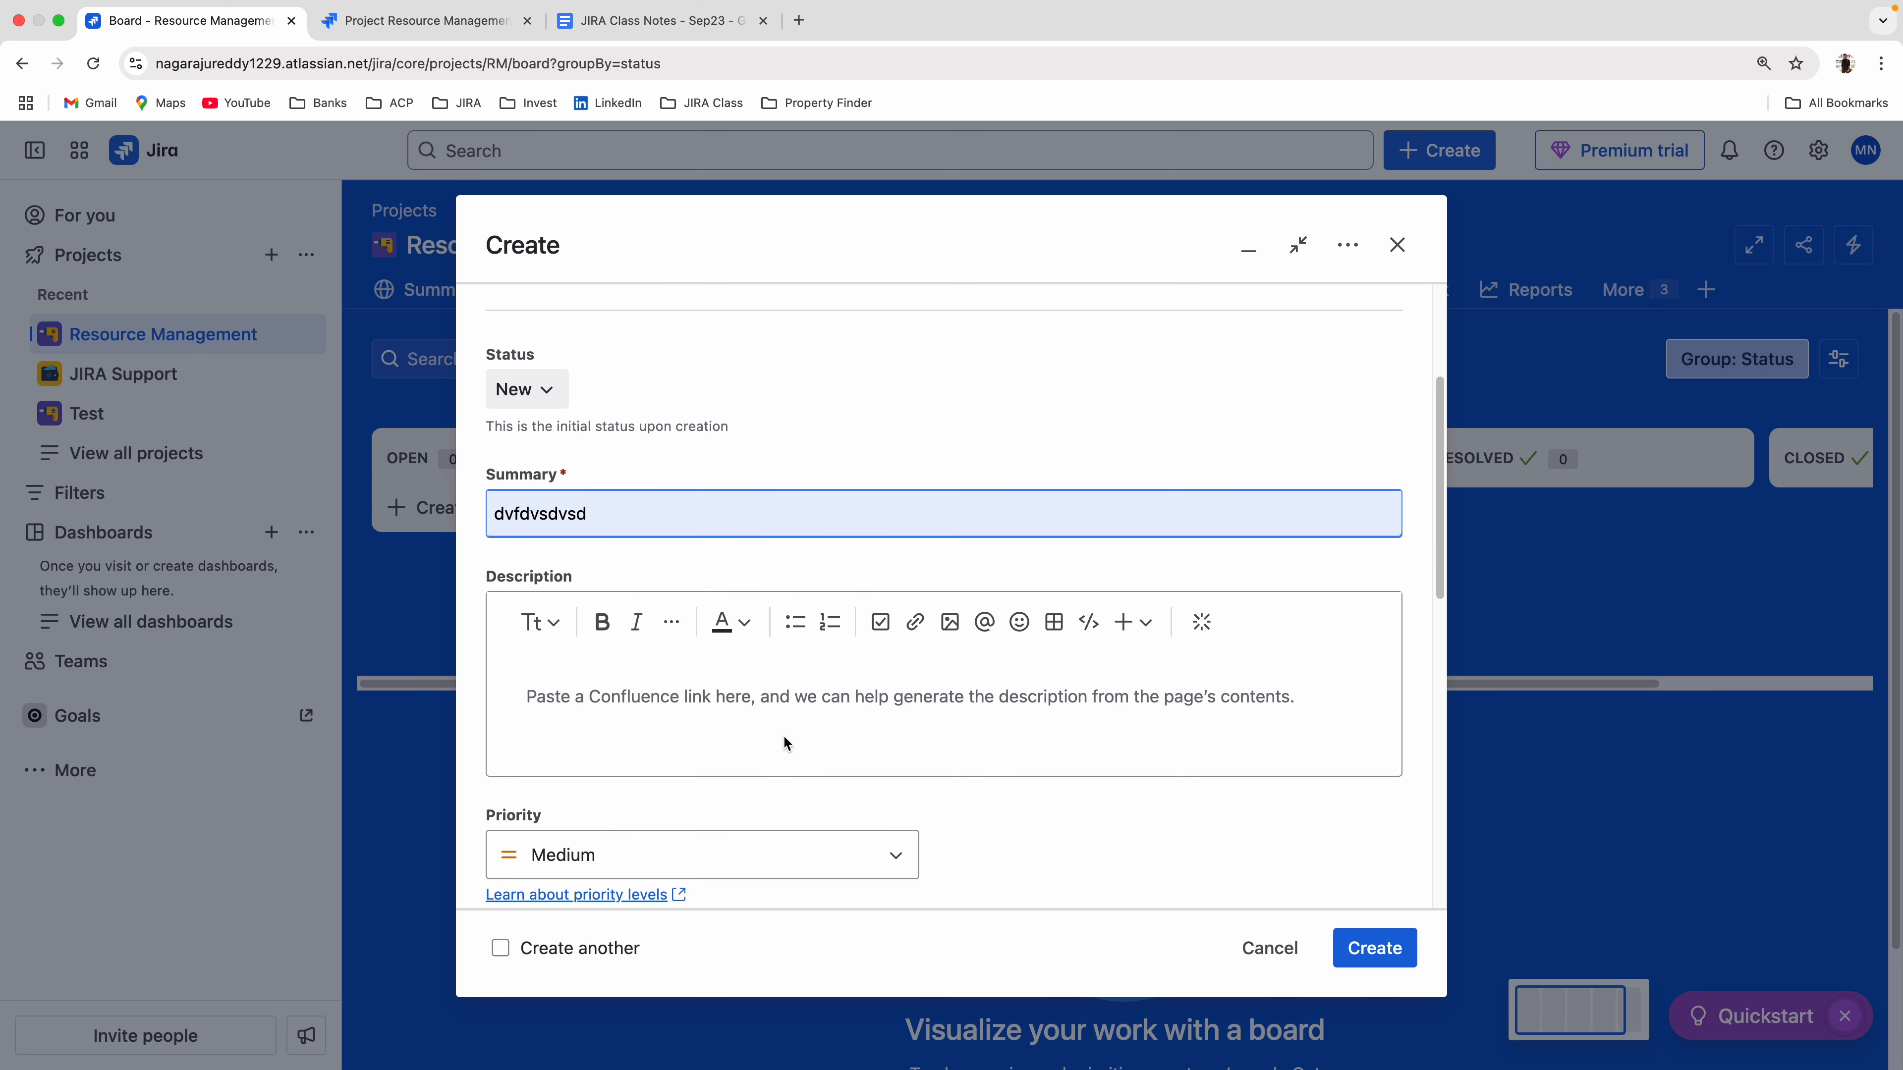
{"action": "scroll", "coordinate": [662, 743], "scroll_direction": "down", "scroll_amount": 8}
{"action": "scroll", "coordinate": [669, 746], "scroll_direction": "down", "scroll_amount": 3}
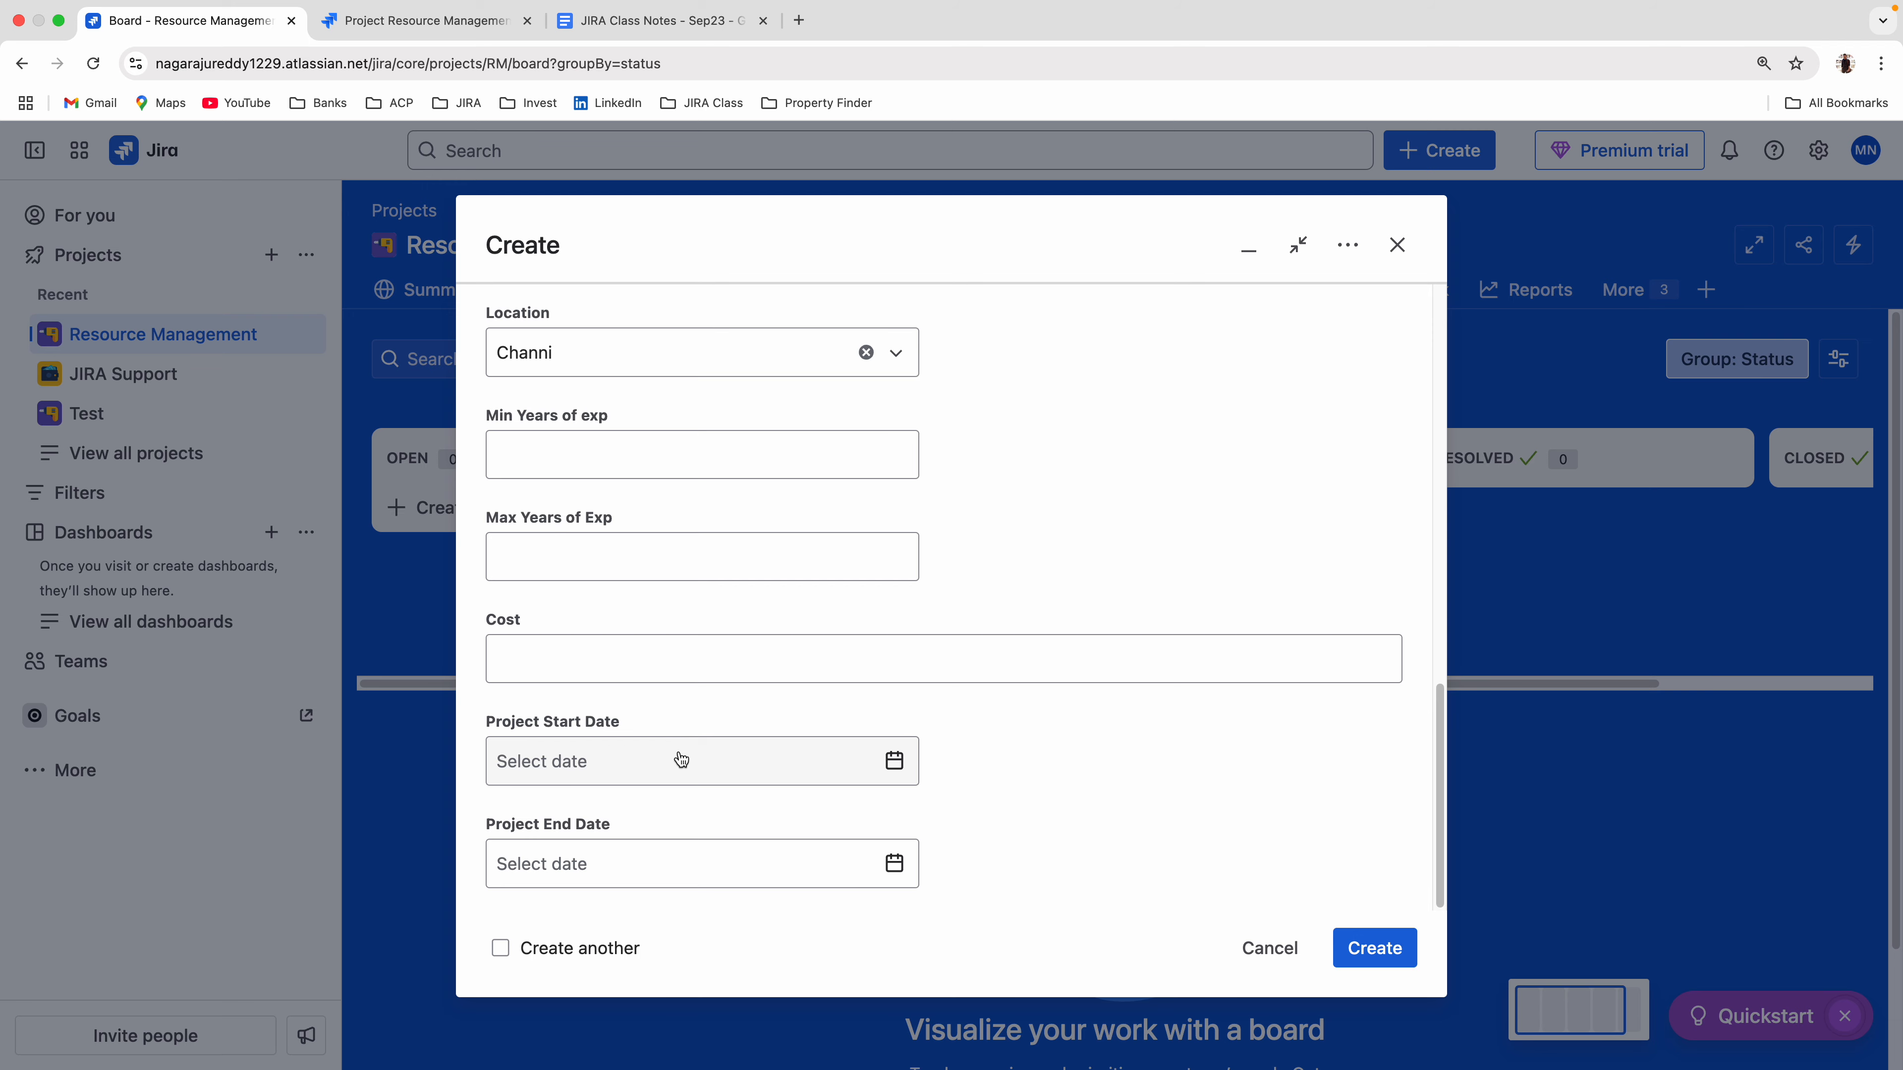
{"action": "scroll", "coordinate": [765, 789], "scroll_direction": "up", "scroll_amount": 10}
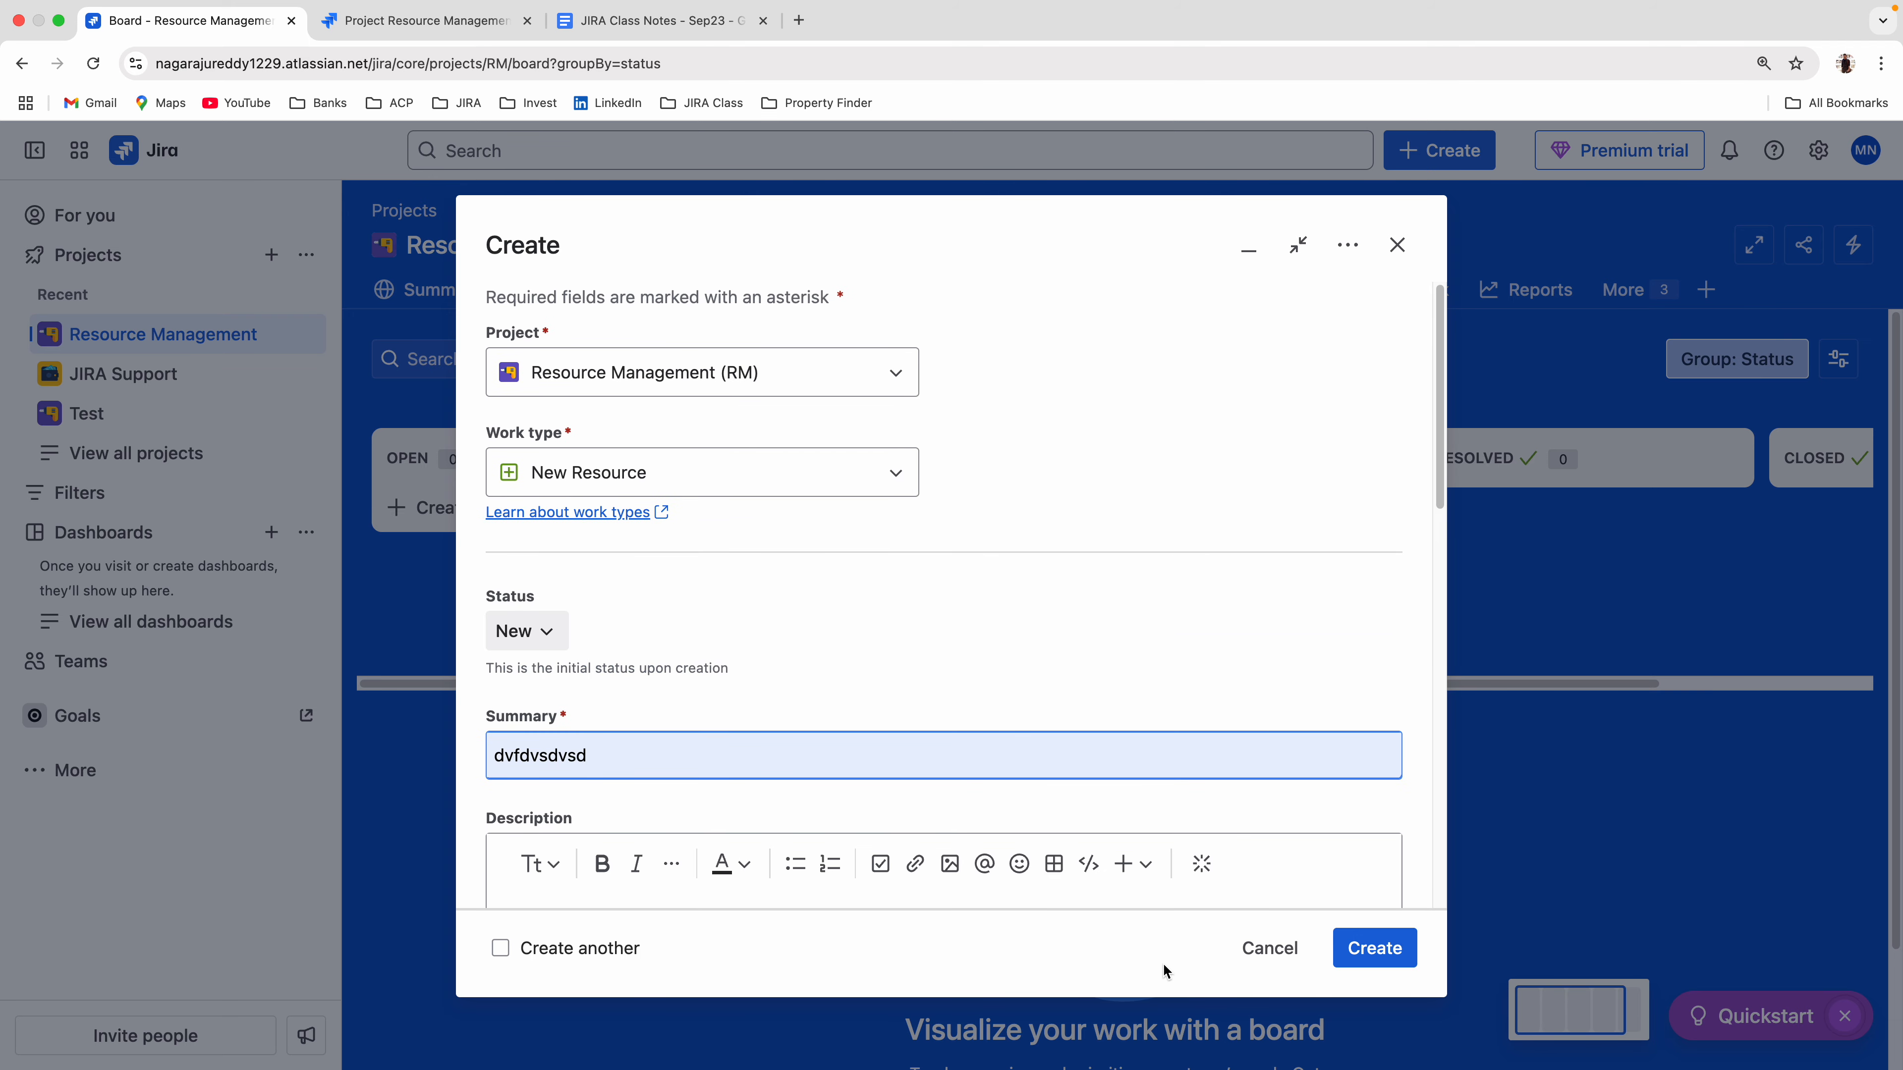
{"action": "scroll", "coordinate": [726, 806], "scroll_direction": "down", "scroll_amount": 5}
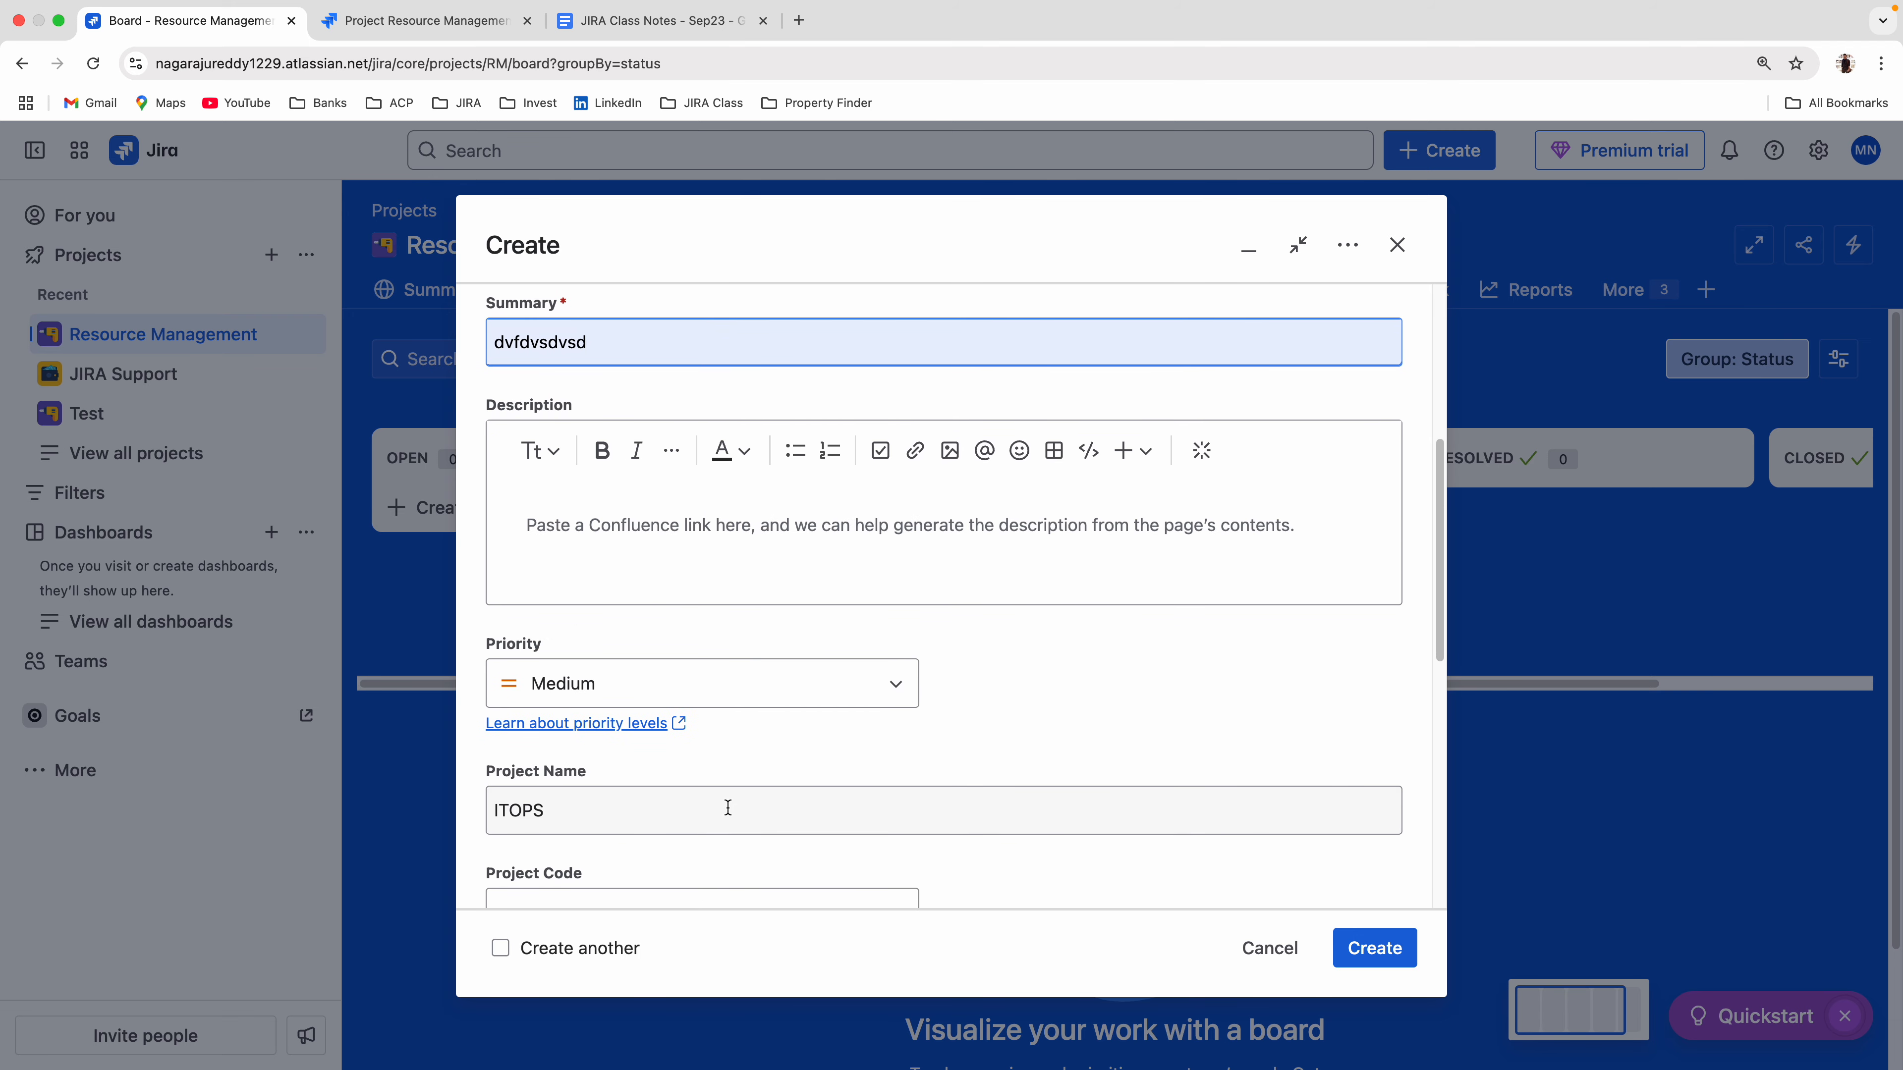
{"action": "scroll", "coordinate": [780, 819], "scroll_direction": "down", "scroll_amount": 2}
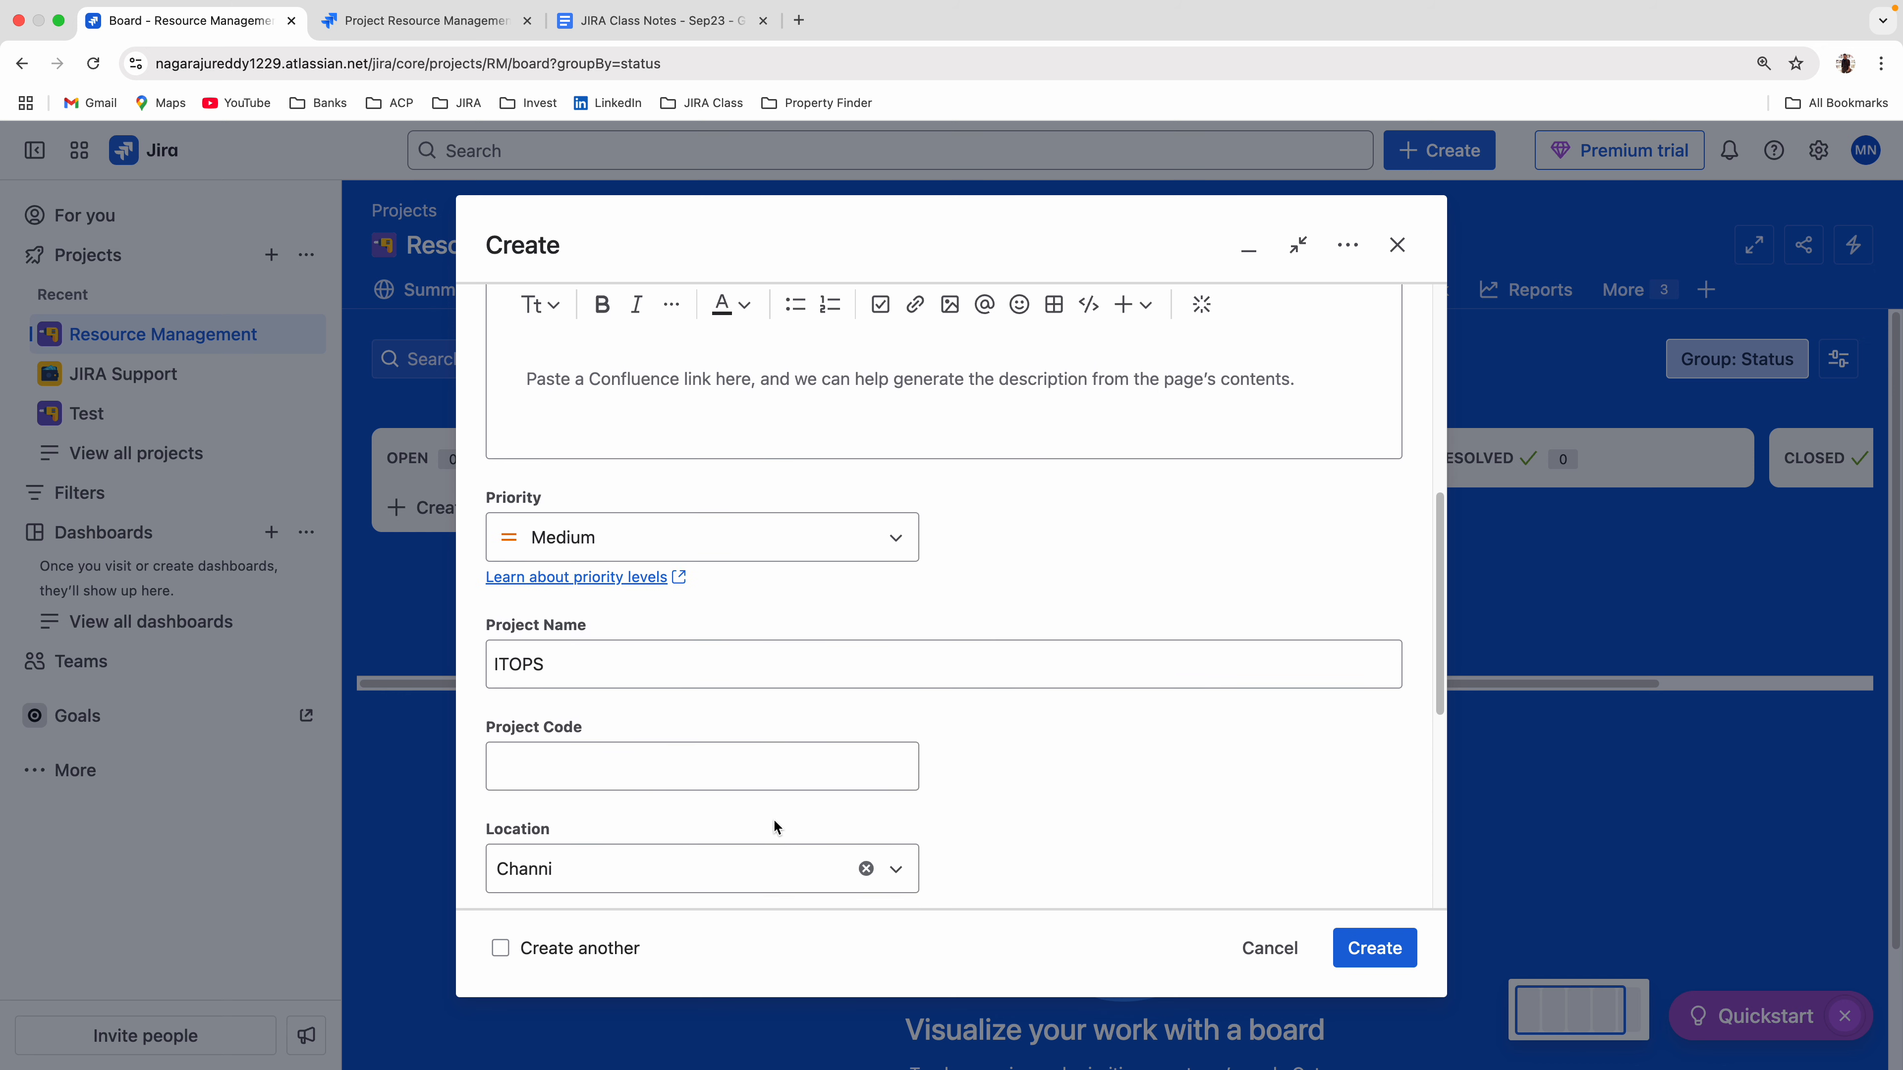
{"action": "scroll", "coordinate": [775, 820], "scroll_direction": "down", "scroll_amount": 3}
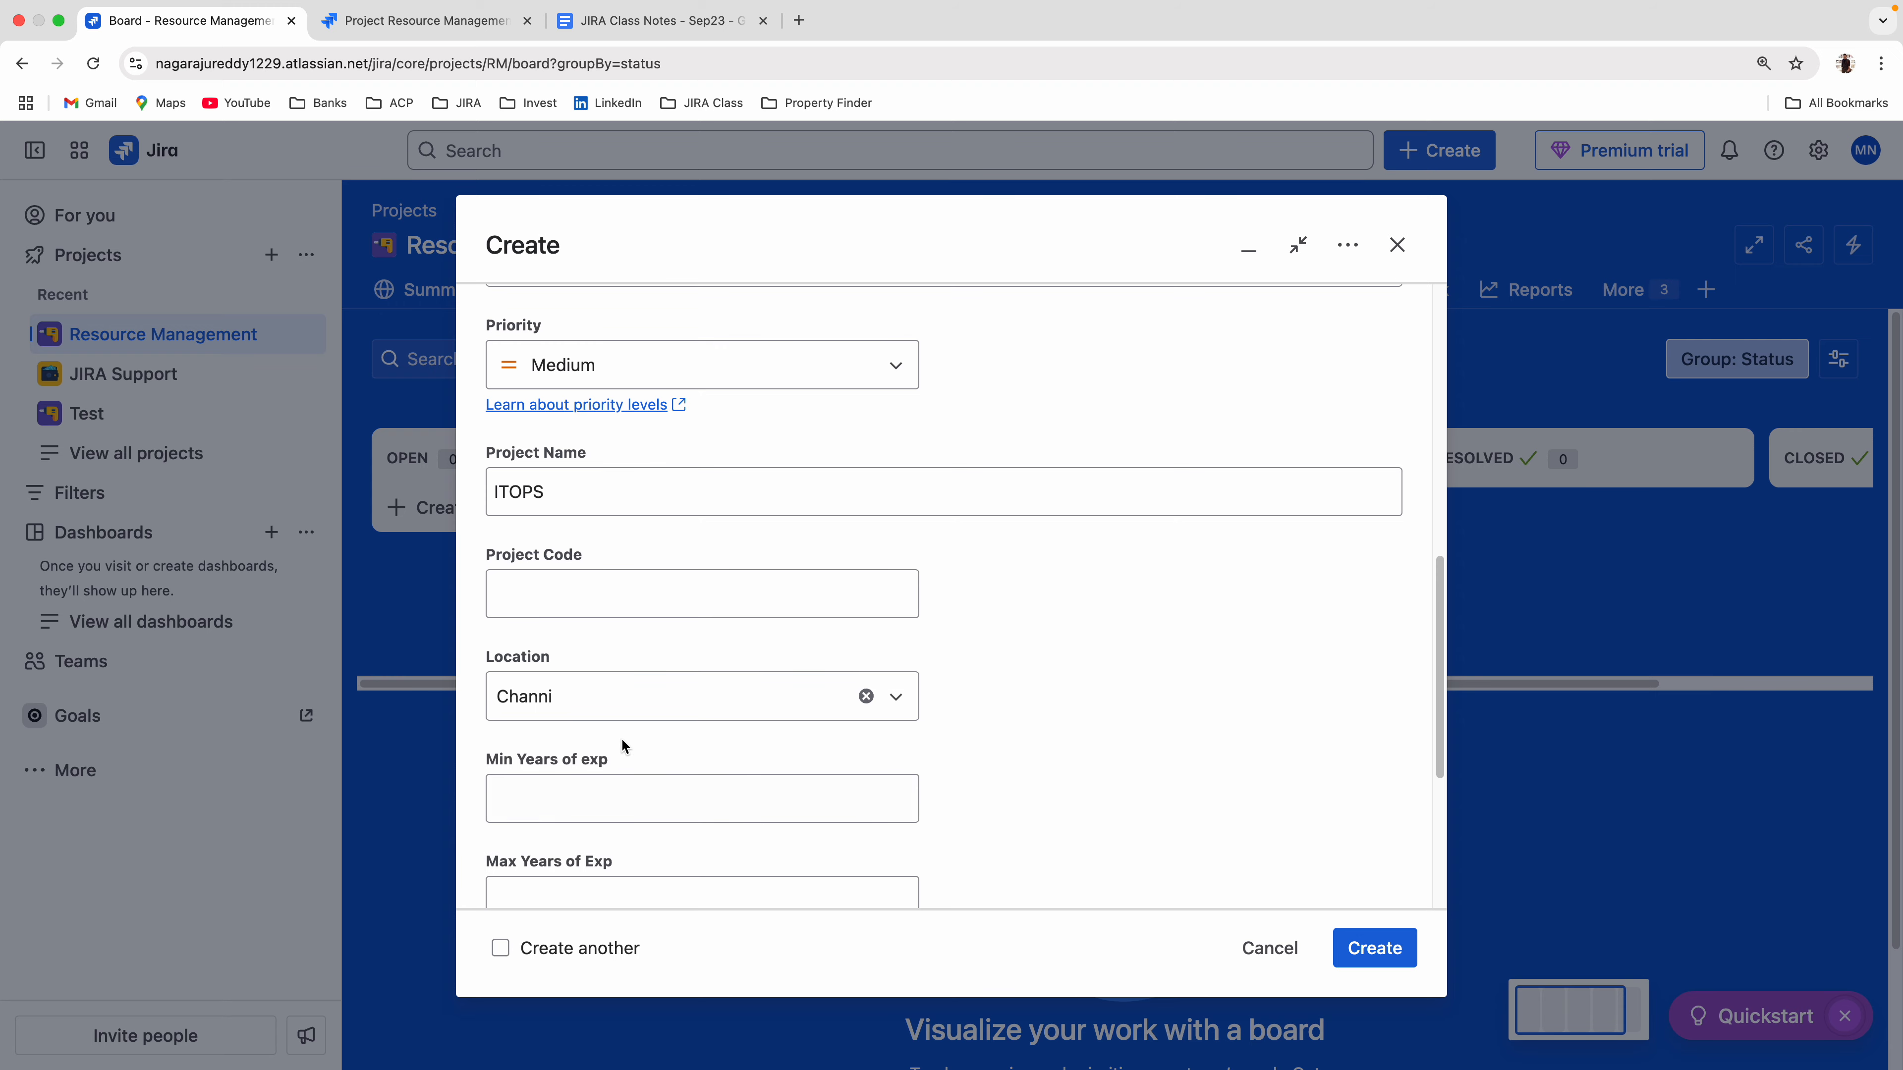
From the project's settings, open the Work items admin settings in a new browser tab and show the field configurations.
{"action": "left_click", "coordinate": [393, 22]}
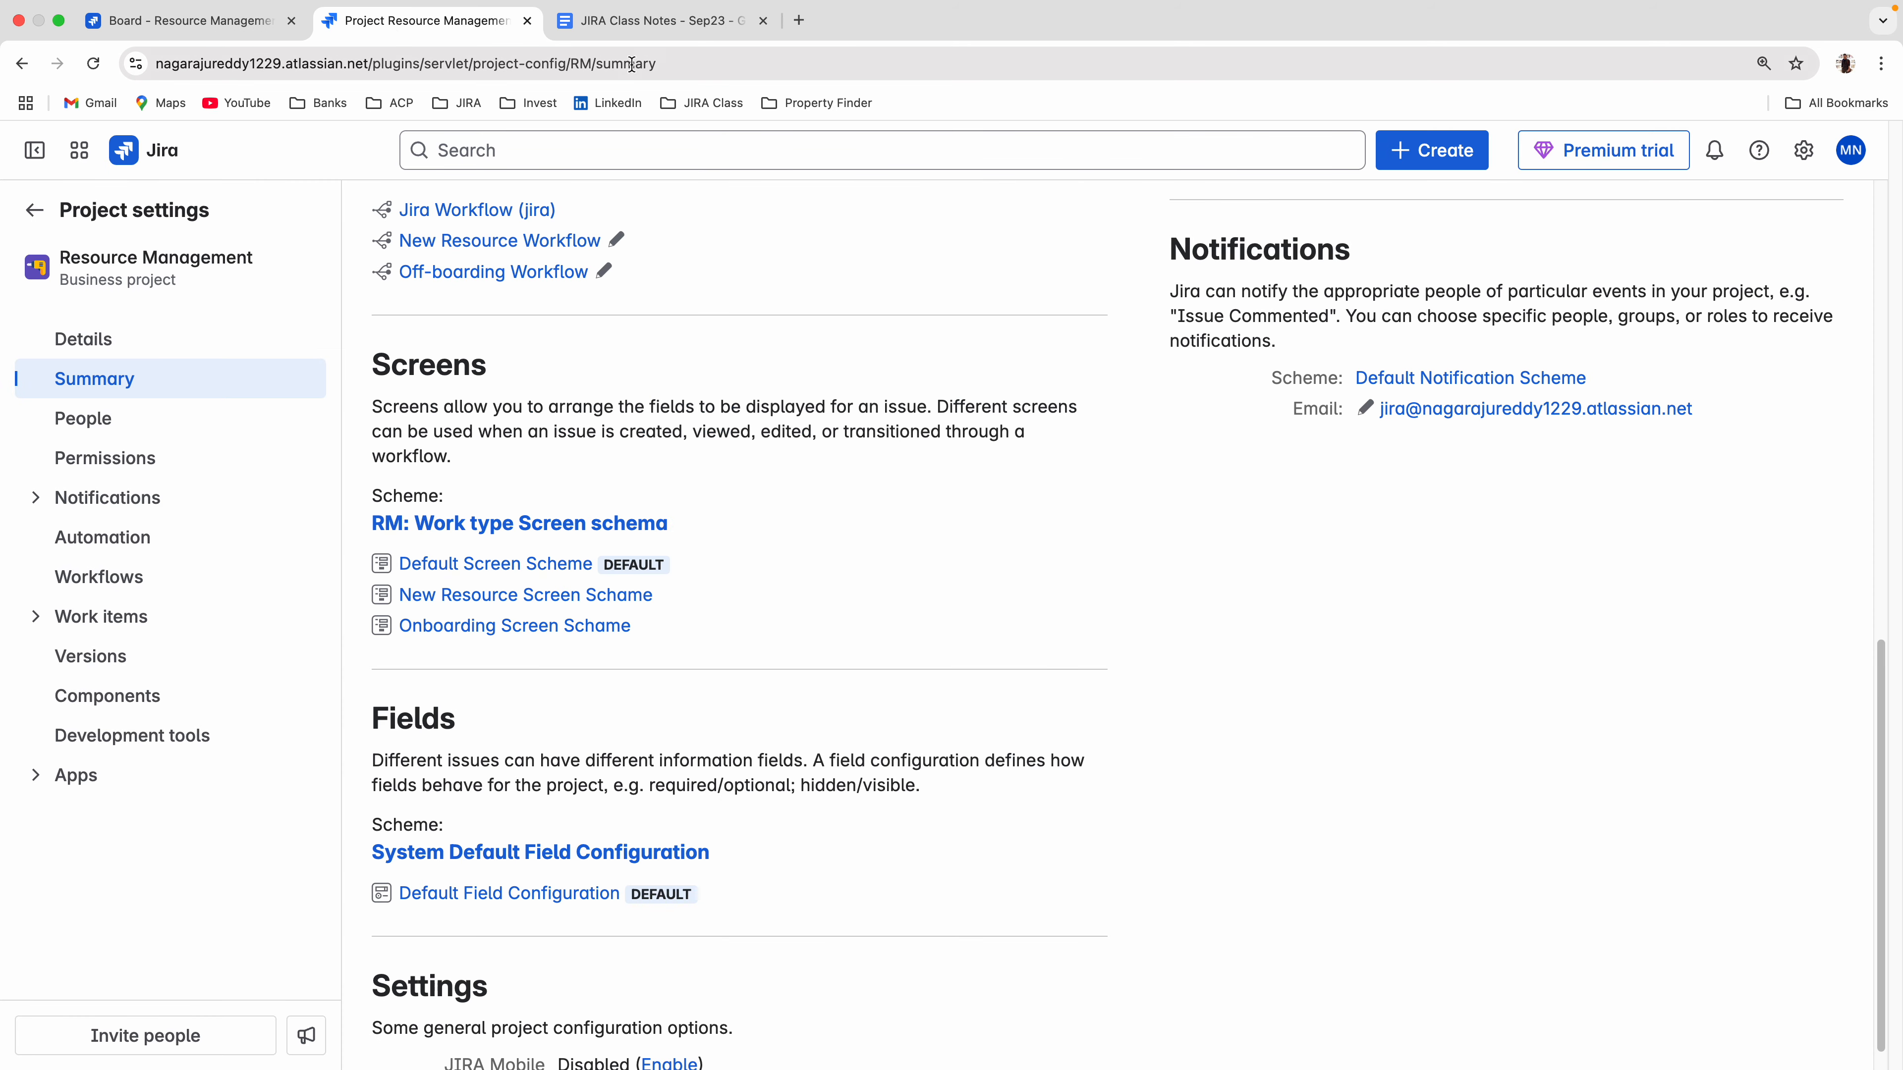
{"action": "left_click", "coordinate": [1803, 150]}
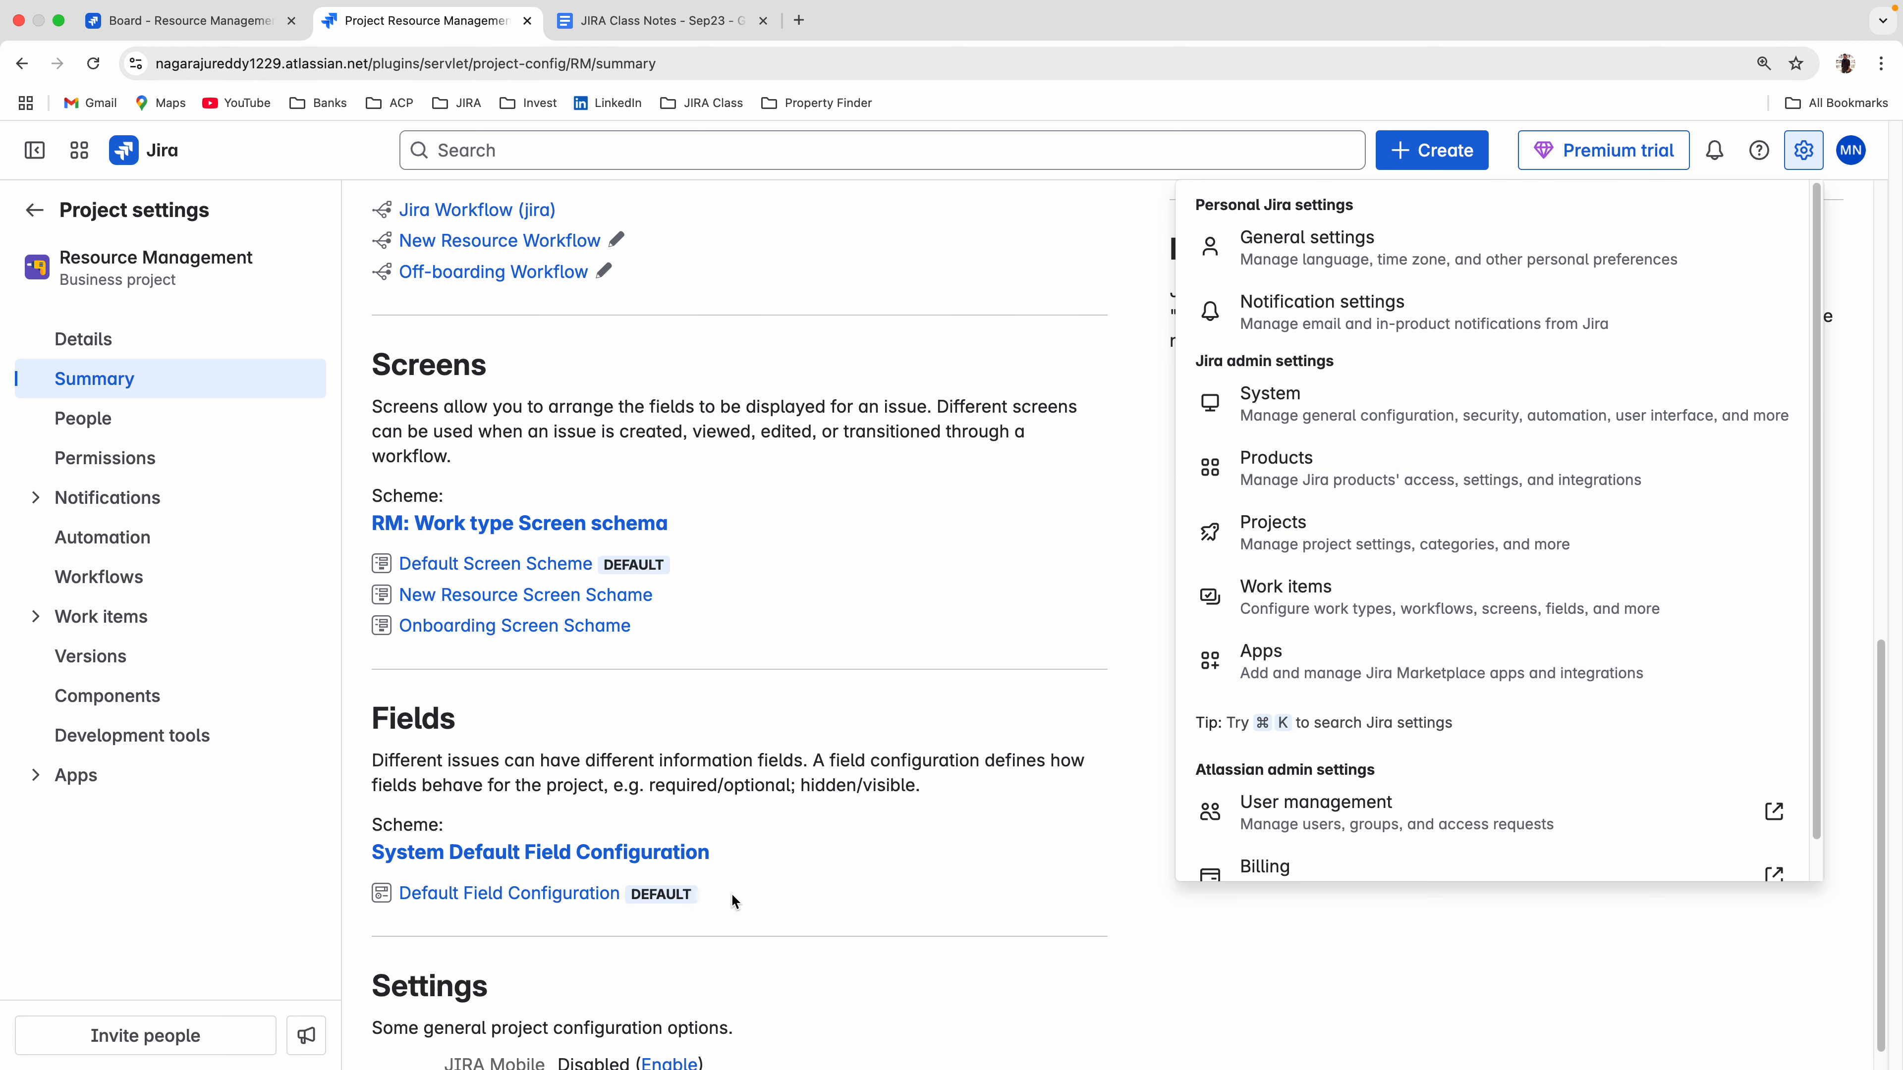
{"action": "left_click_drag", "start_coordinate": [731, 902], "coordinate": [382, 824]}
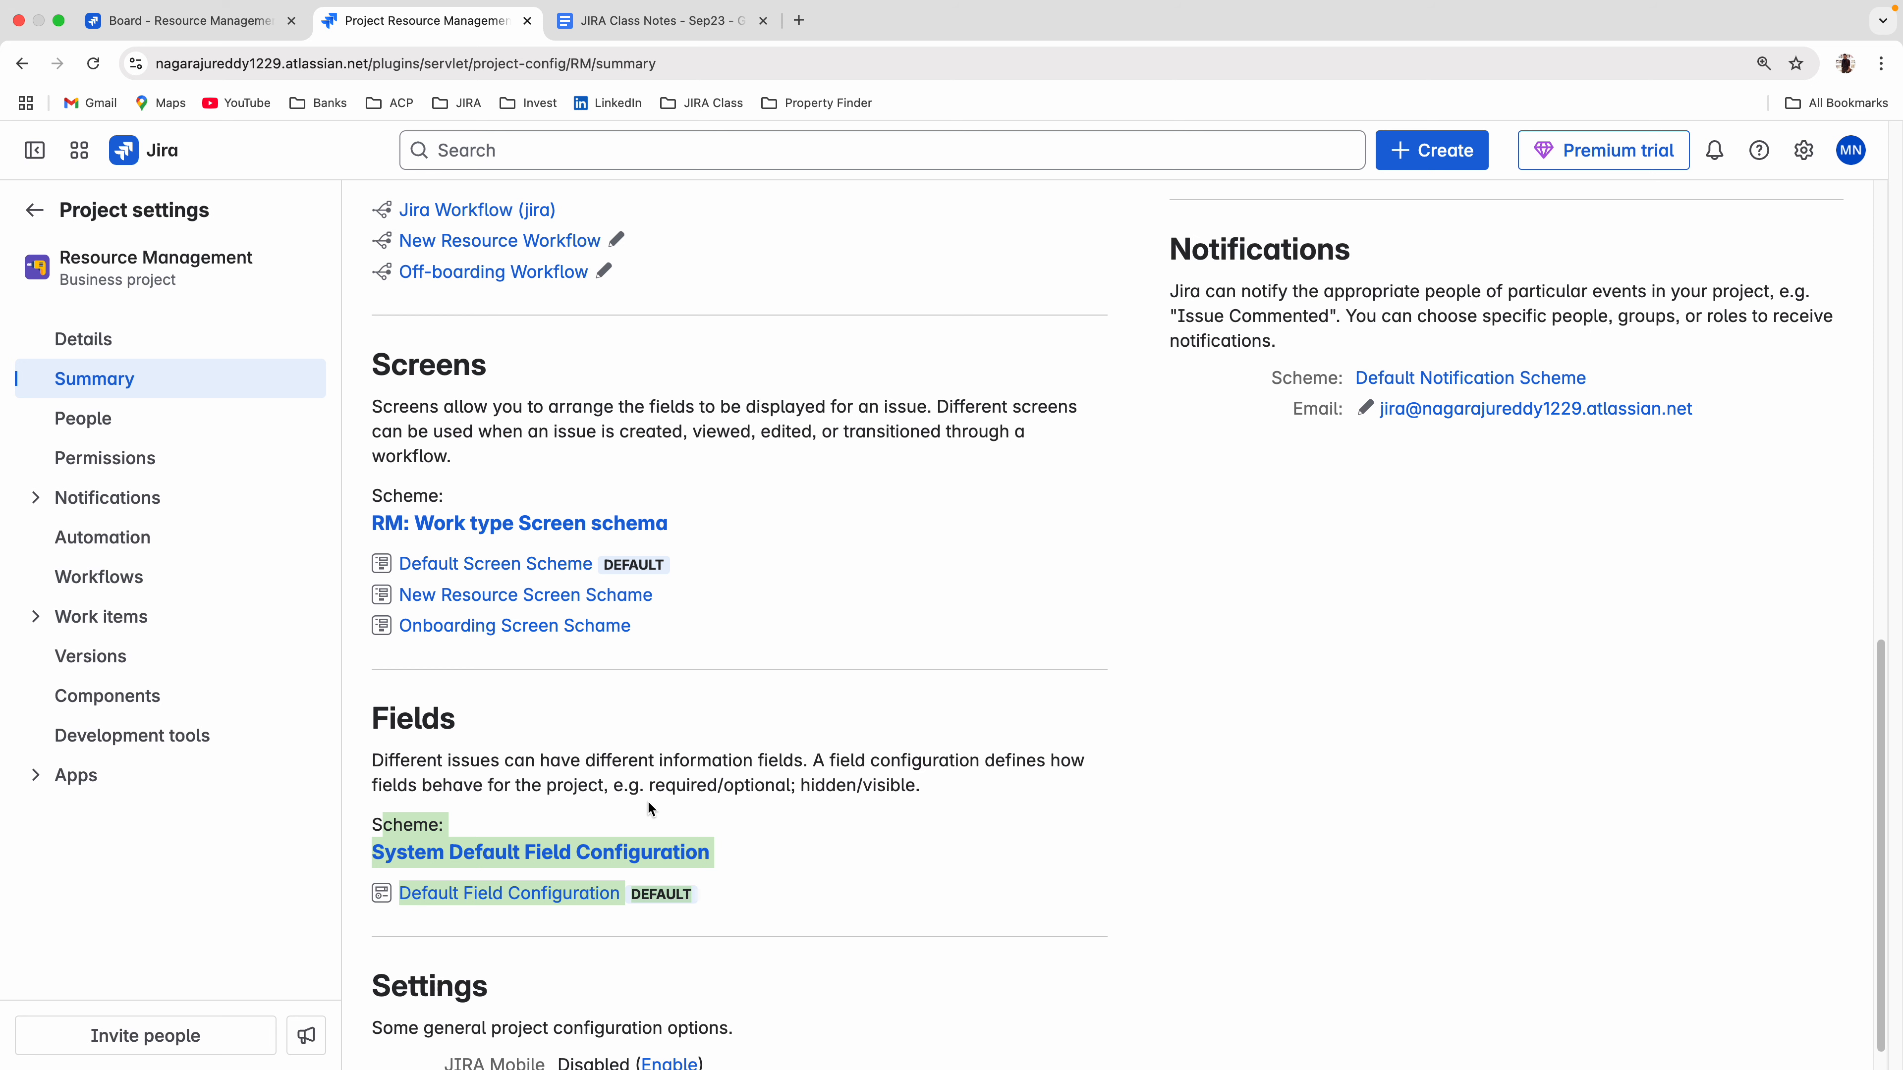
{"action": "left_click", "coordinate": [1799, 159]}
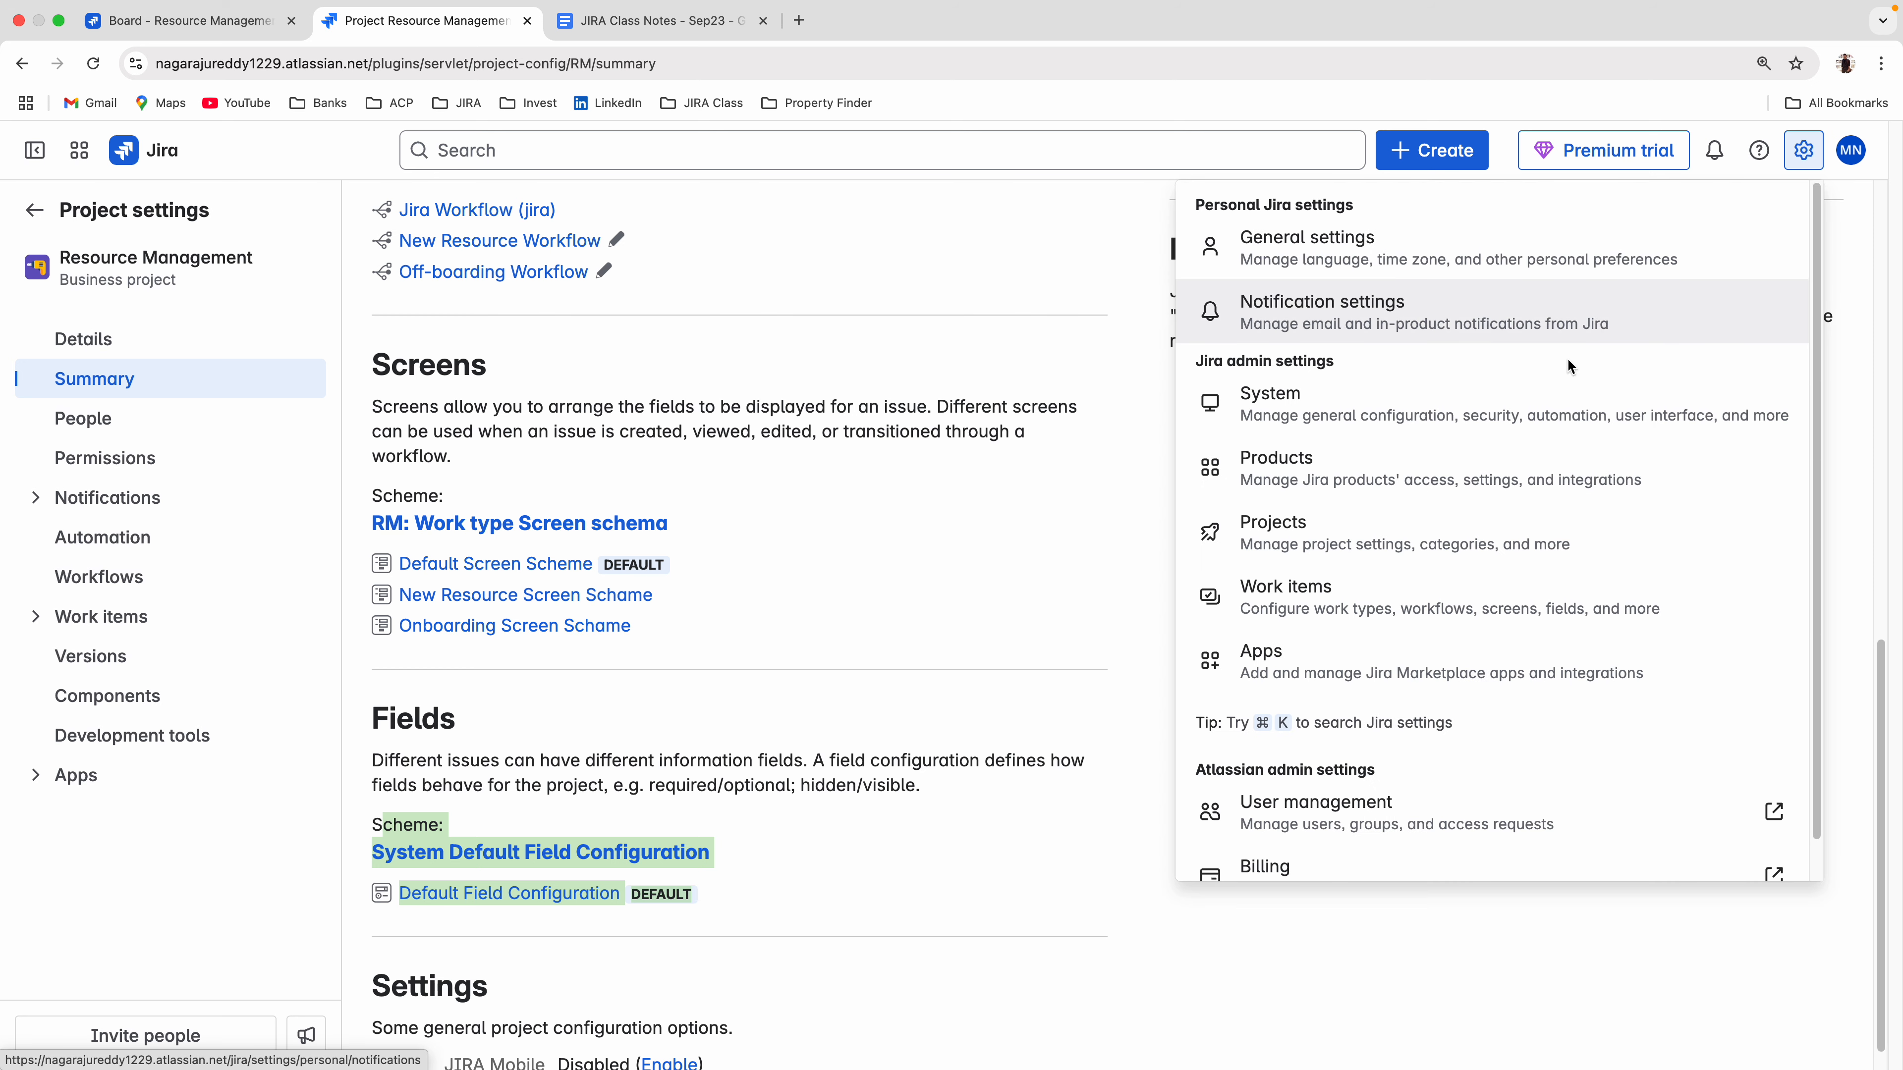
{"action": "right_click", "coordinate": [1283, 576]}
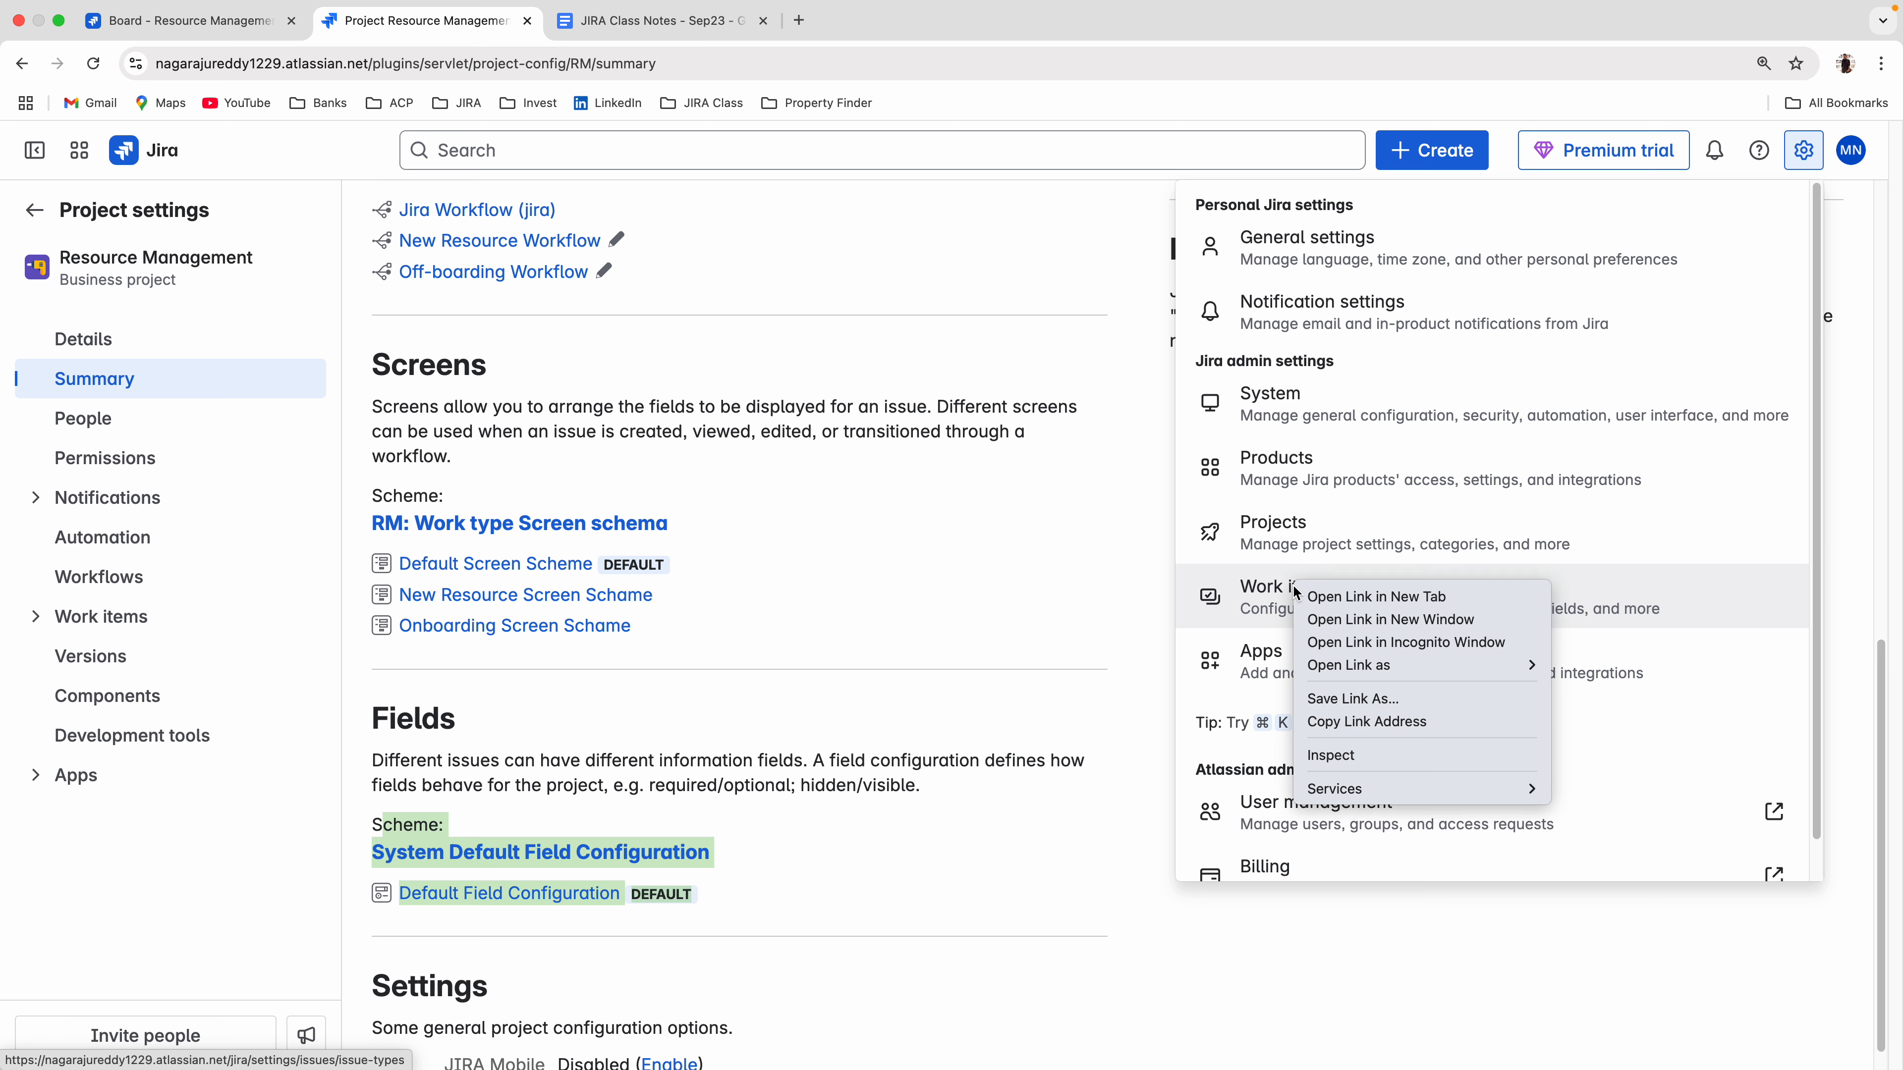
{"action": "left_click", "coordinate": [1328, 603]}
{"action": "left_click", "coordinate": [659, 23]}
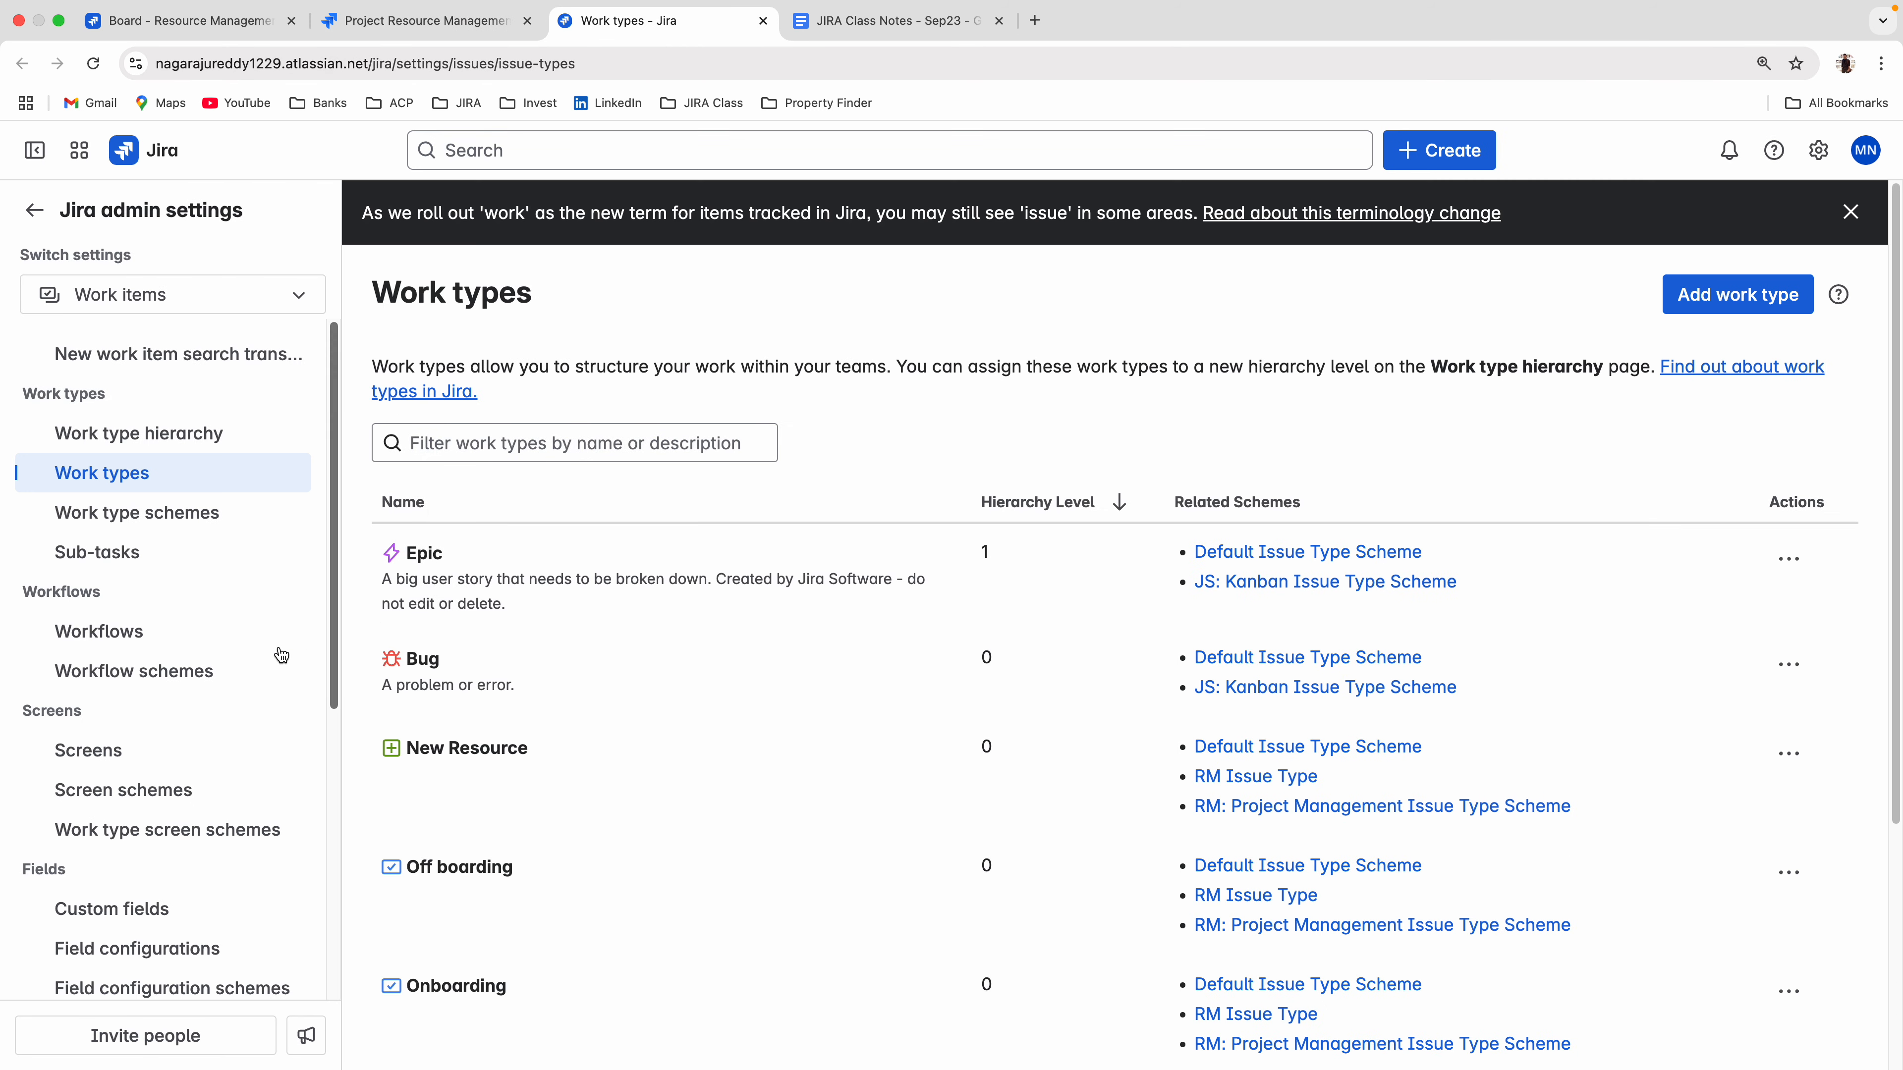
{"action": "scroll", "coordinate": [249, 652], "scroll_direction": "down", "scroll_amount": 5}
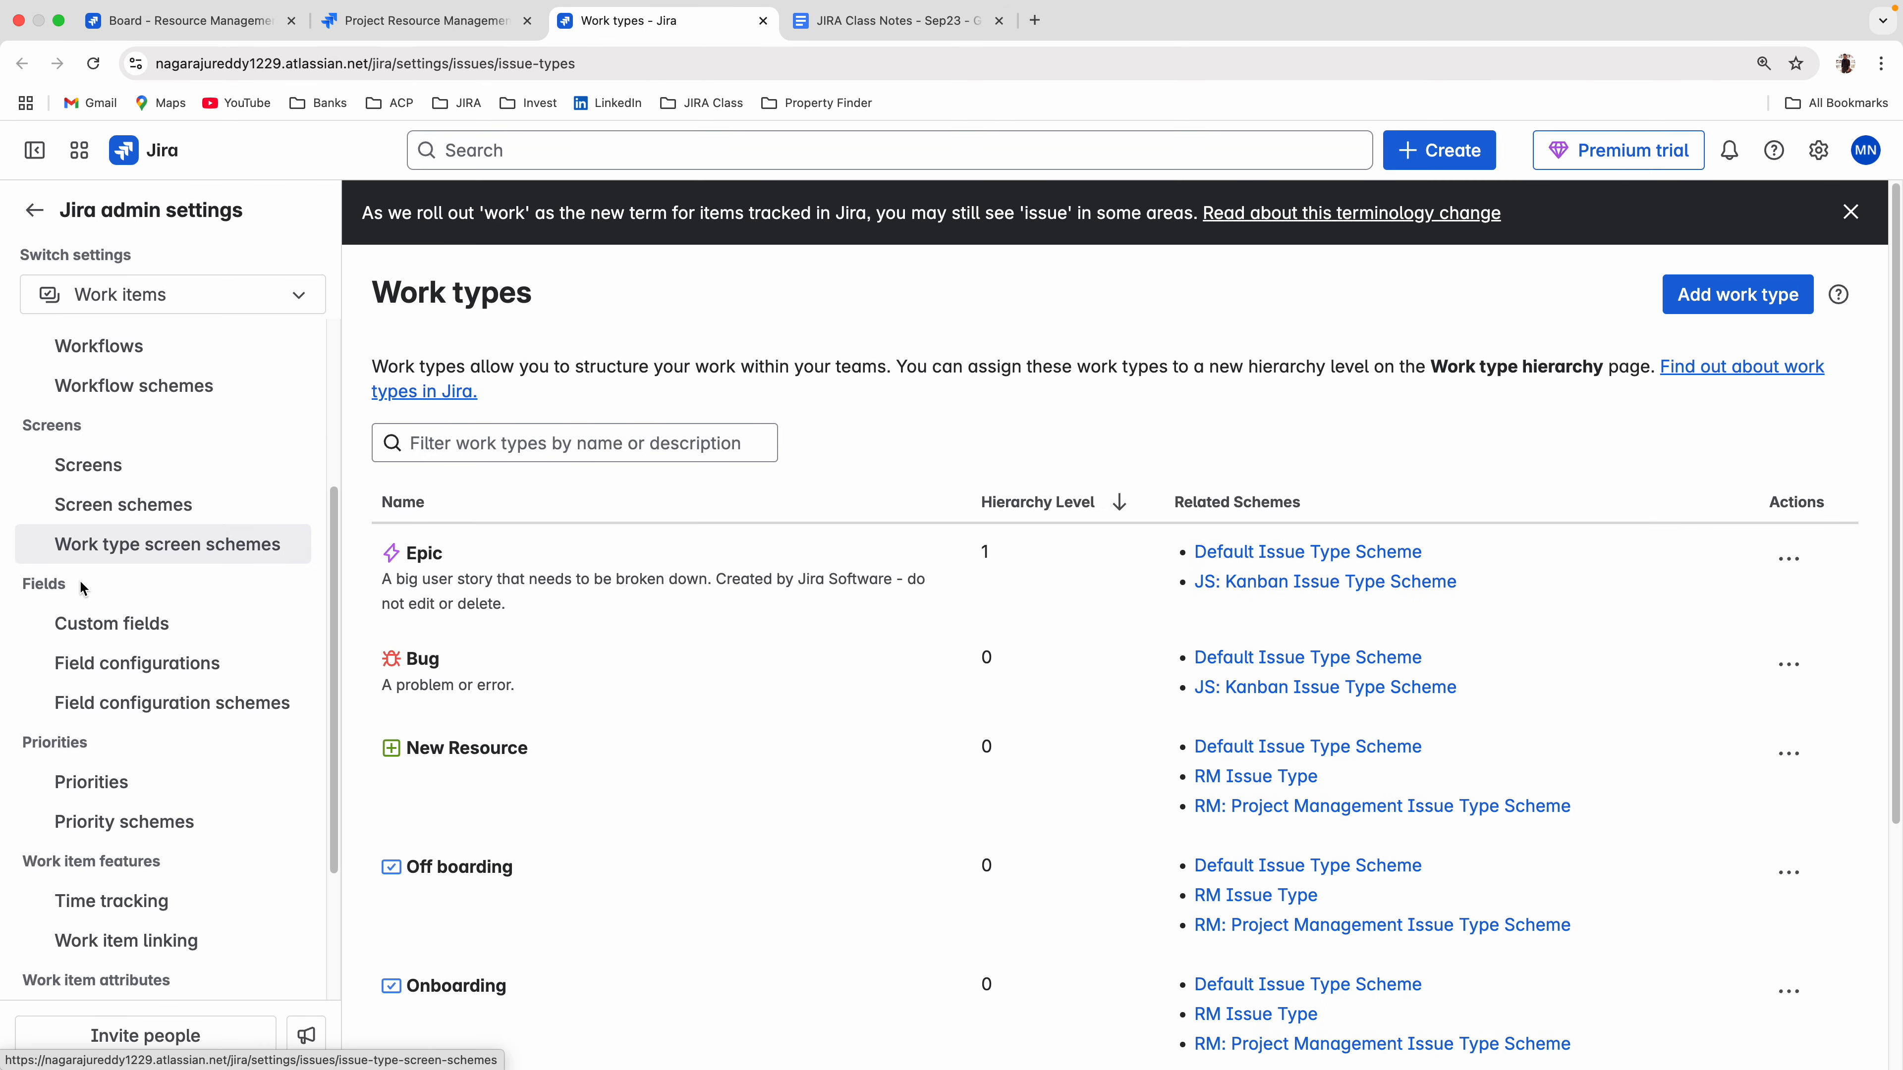
{"action": "left_click", "coordinate": [92, 660]}
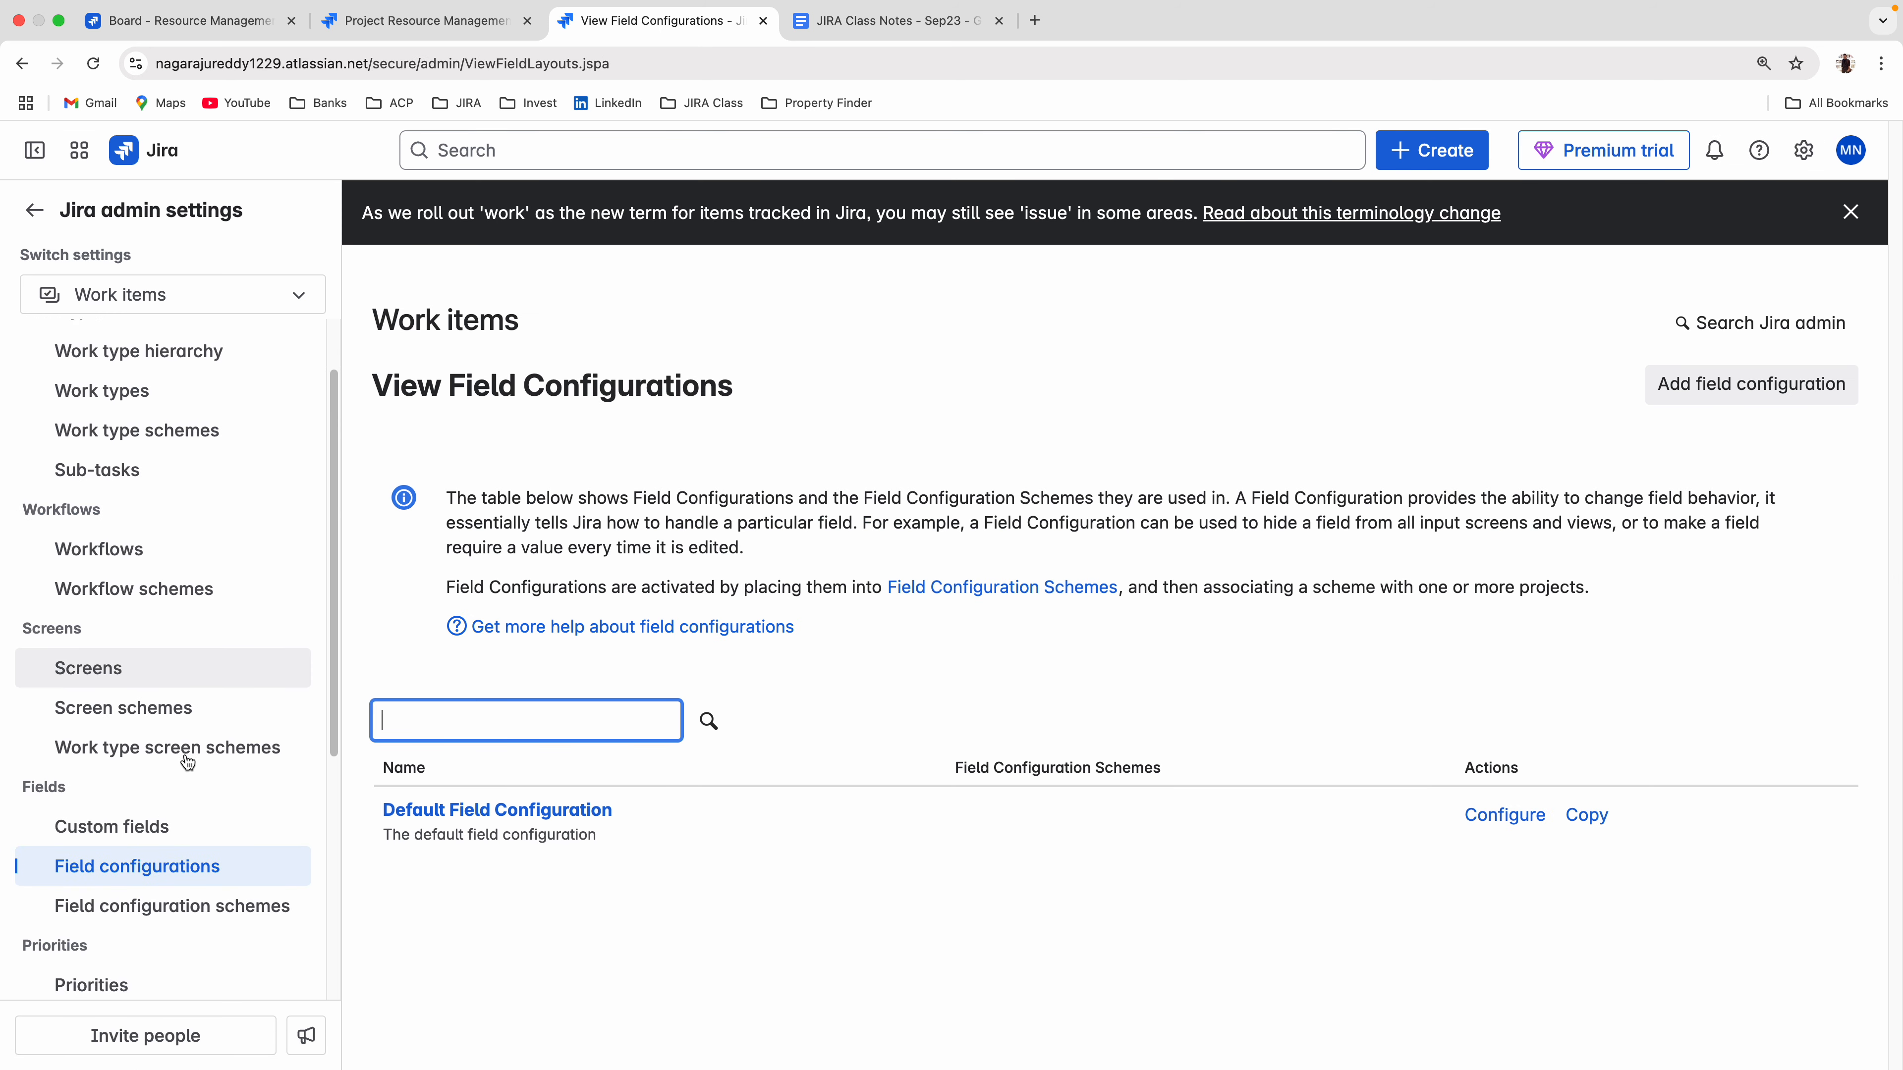
Add a field configuration named "New Resource Field Config", look through its fields, and return to the list of field configurations.
{"action": "scroll", "coordinate": [187, 762], "scroll_direction": "down", "scroll_amount": 4}
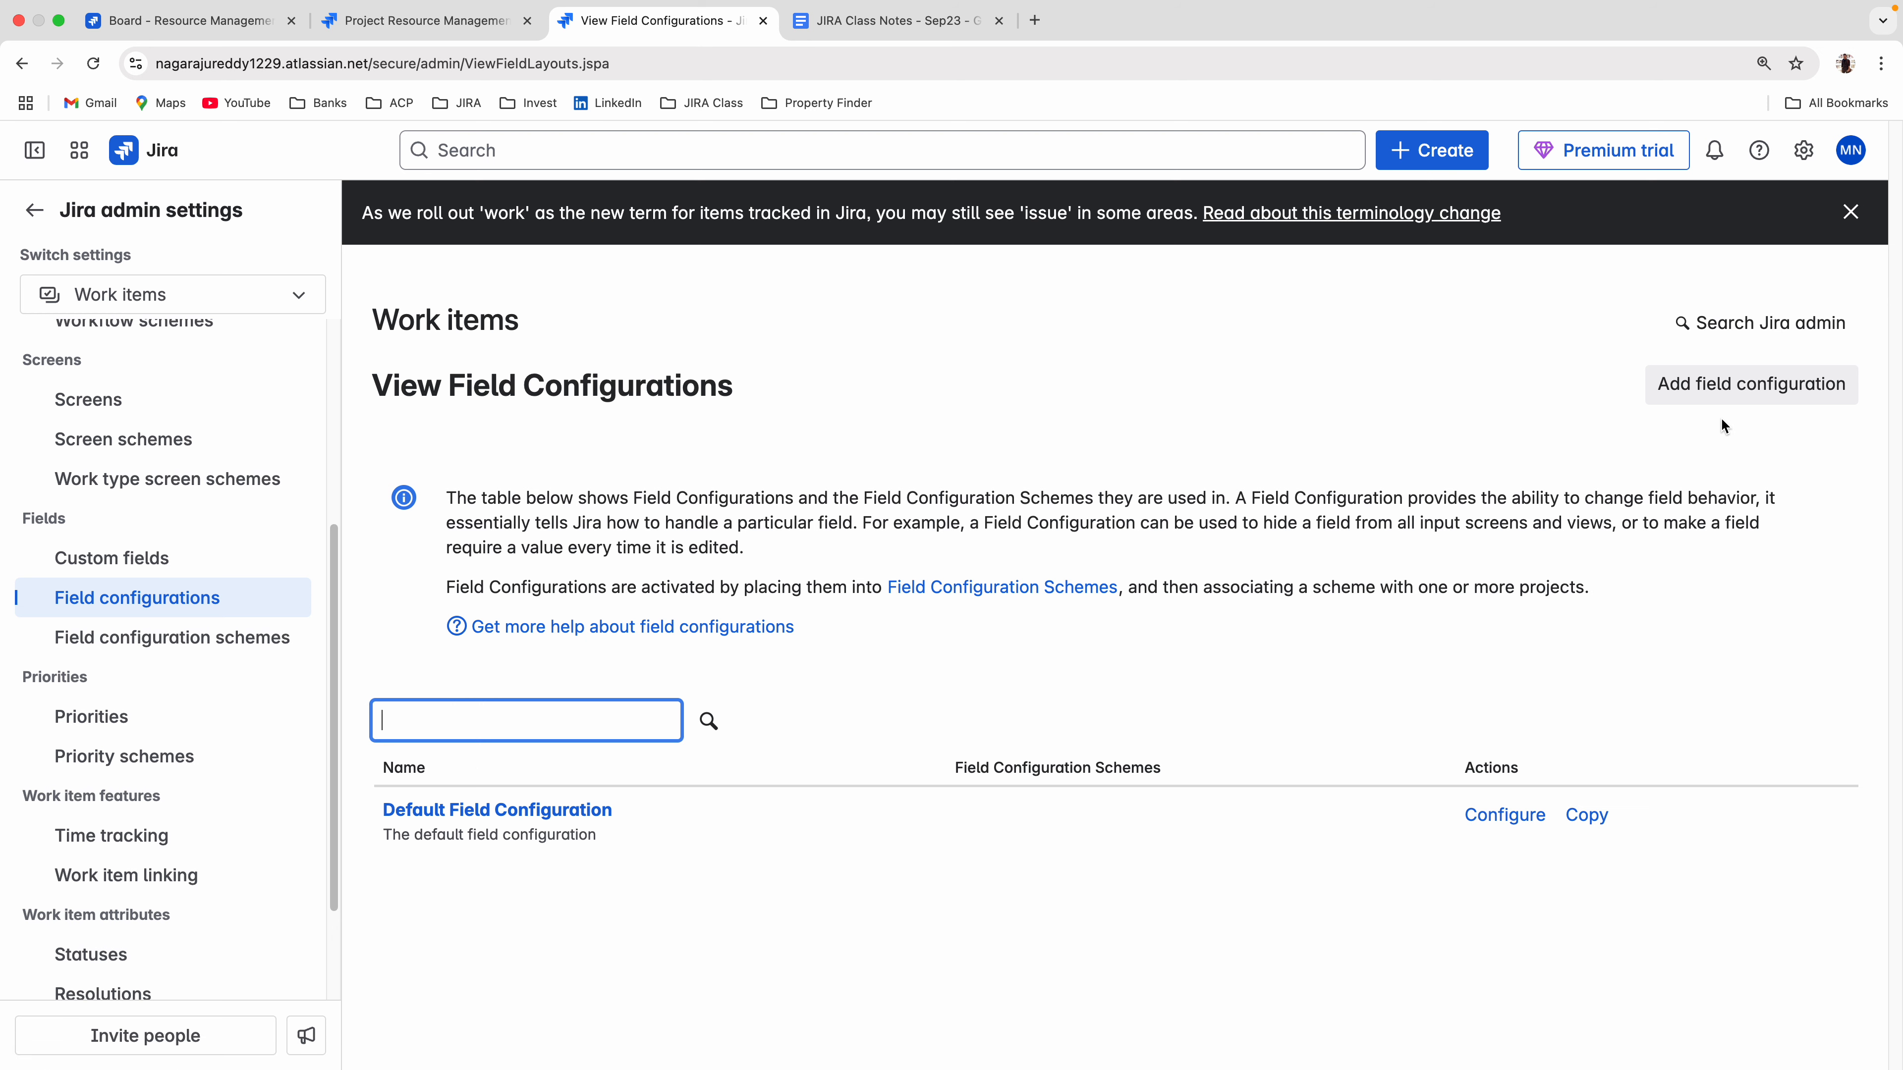
{"action": "left_click", "coordinate": [1710, 386]}
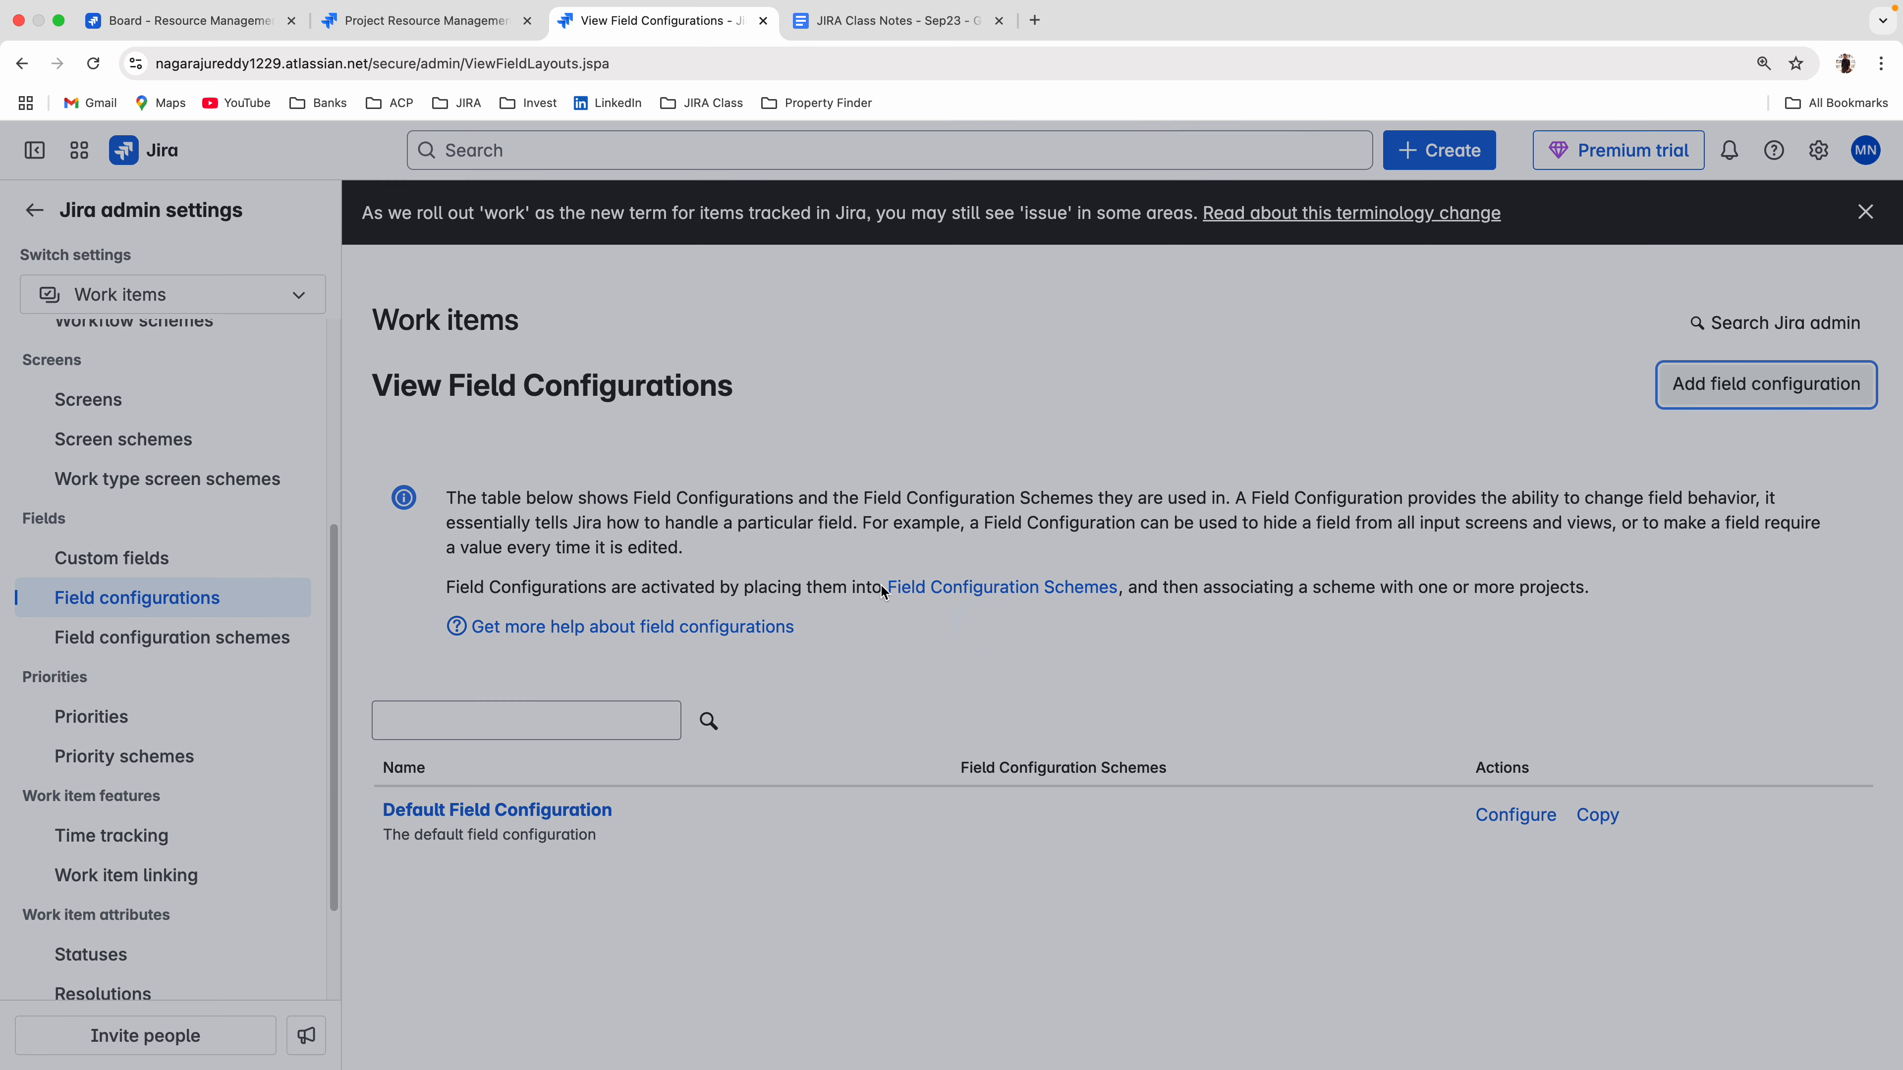
{"action": "type", "text": "N"}
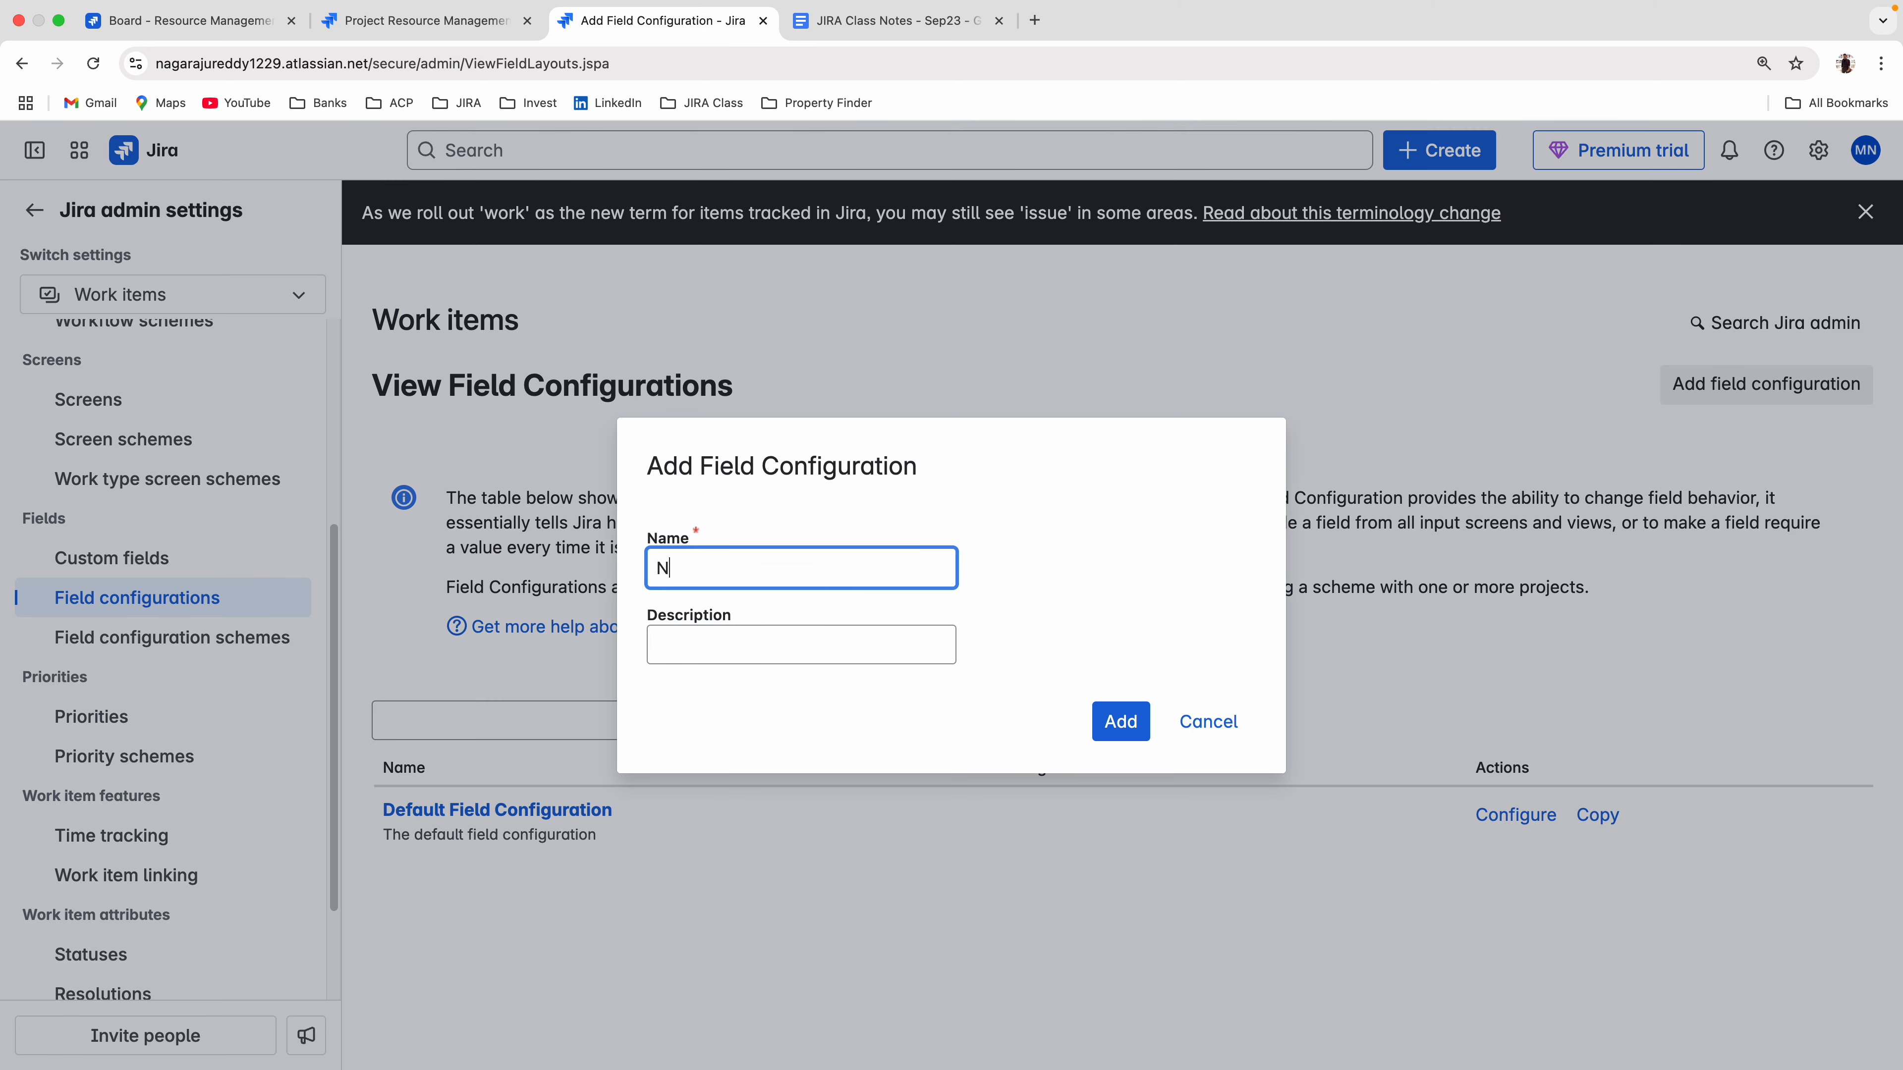
{"action": "type", "text": "ew Resource Field Config"}
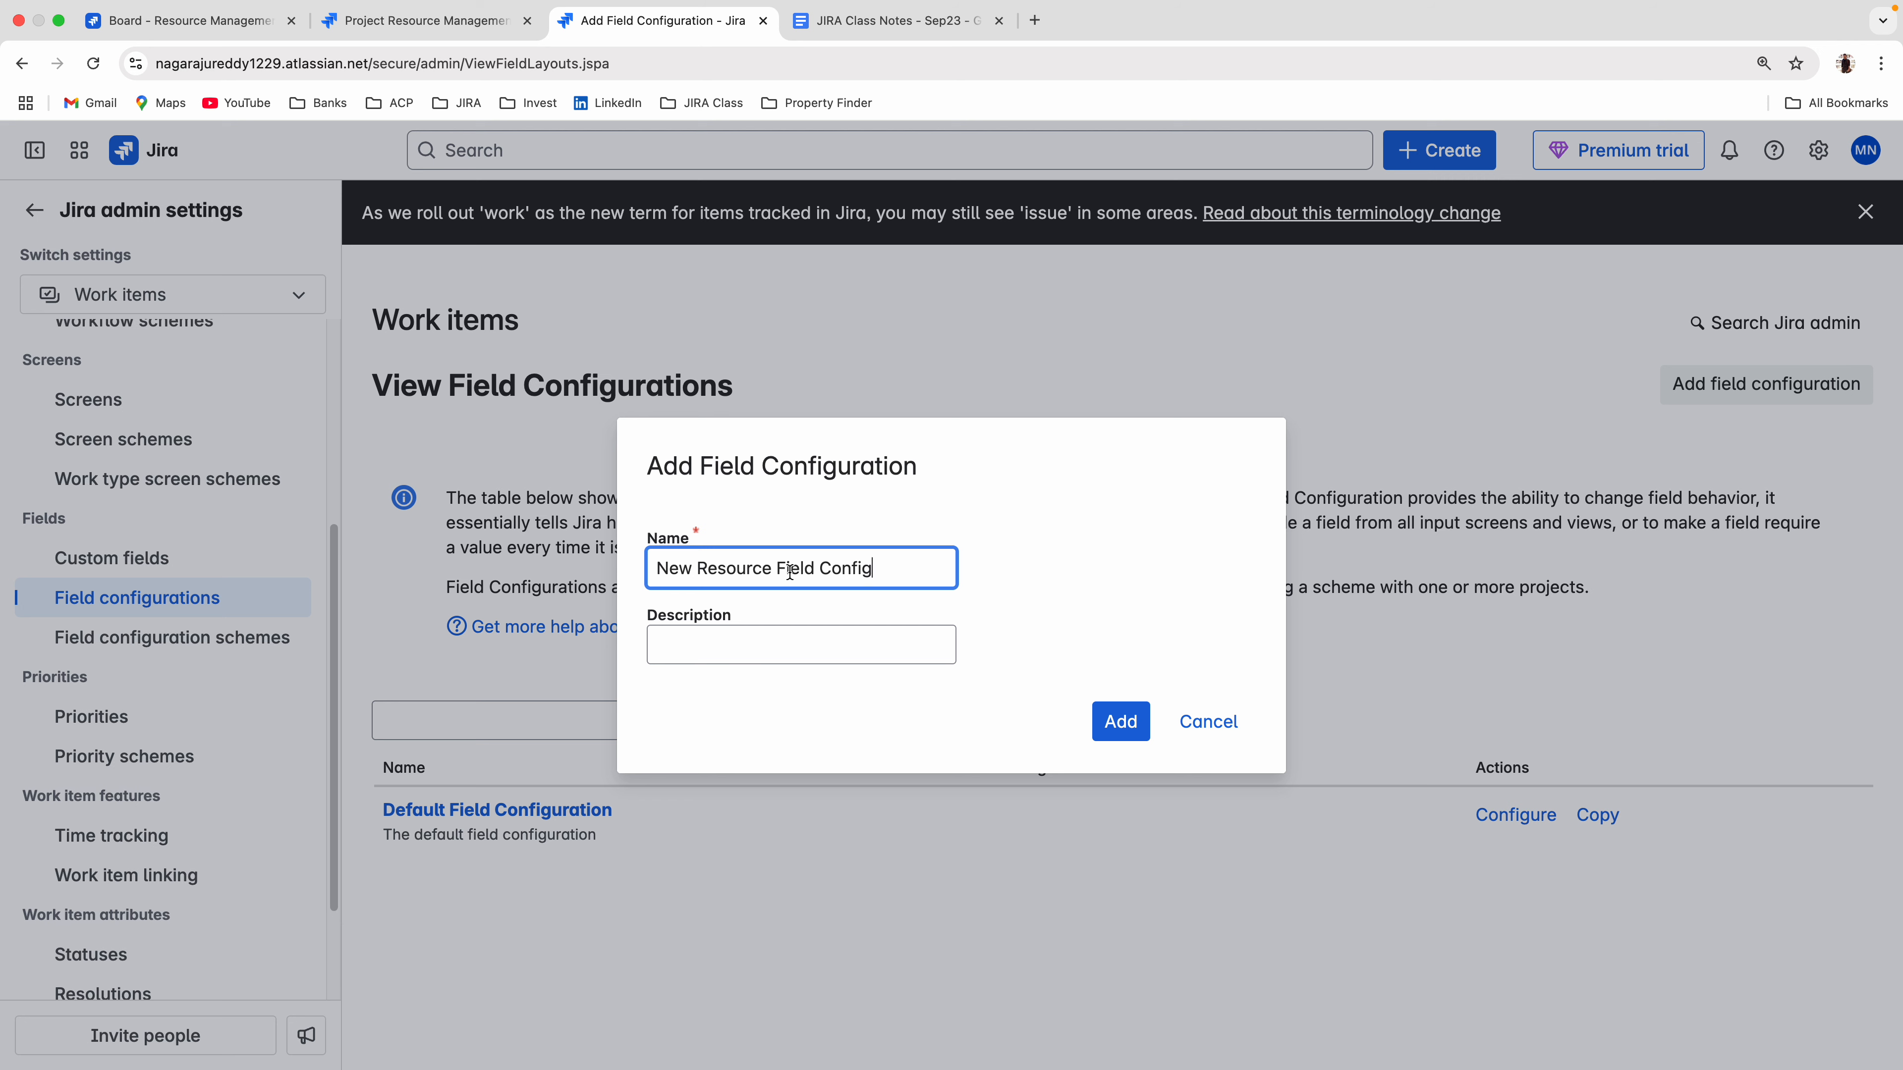
{"action": "left_click", "coordinate": [1117, 721]}
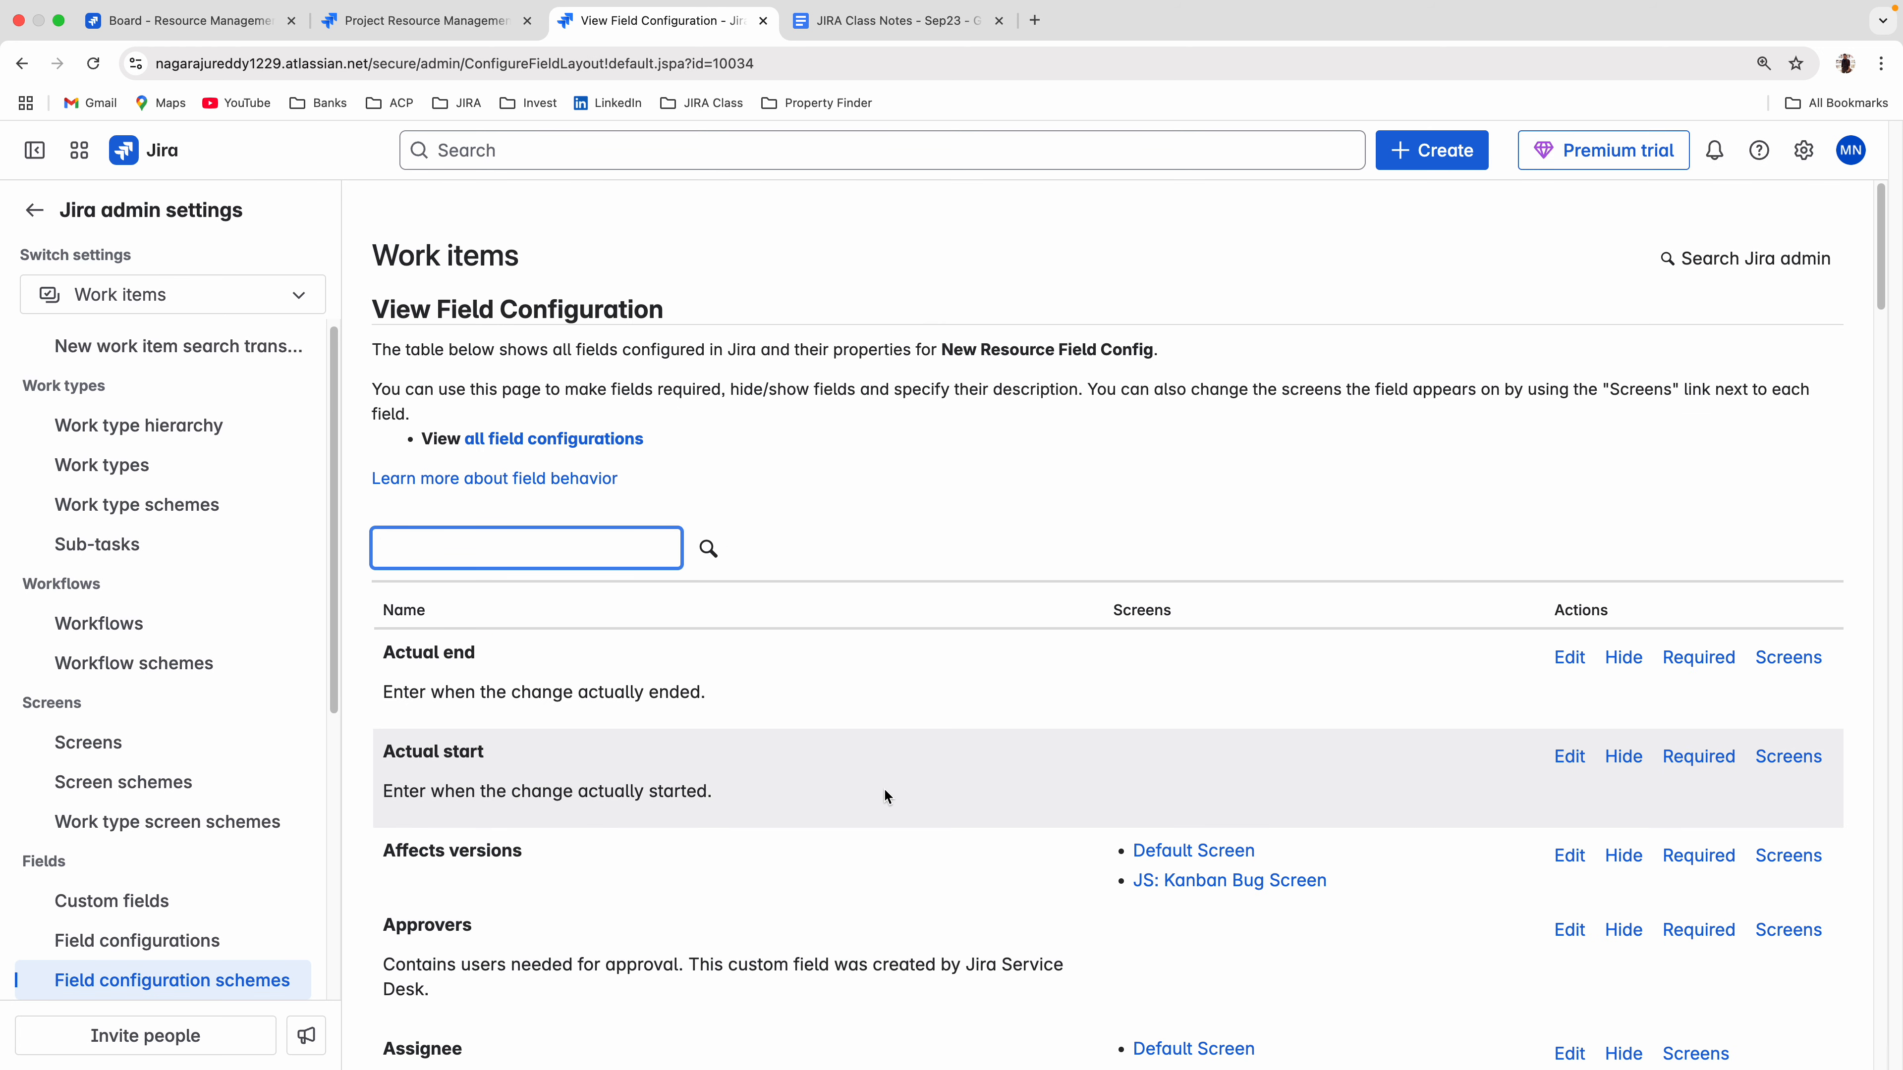
{"action": "scroll", "coordinate": [802, 854], "scroll_direction": "down", "scroll_amount": 5}
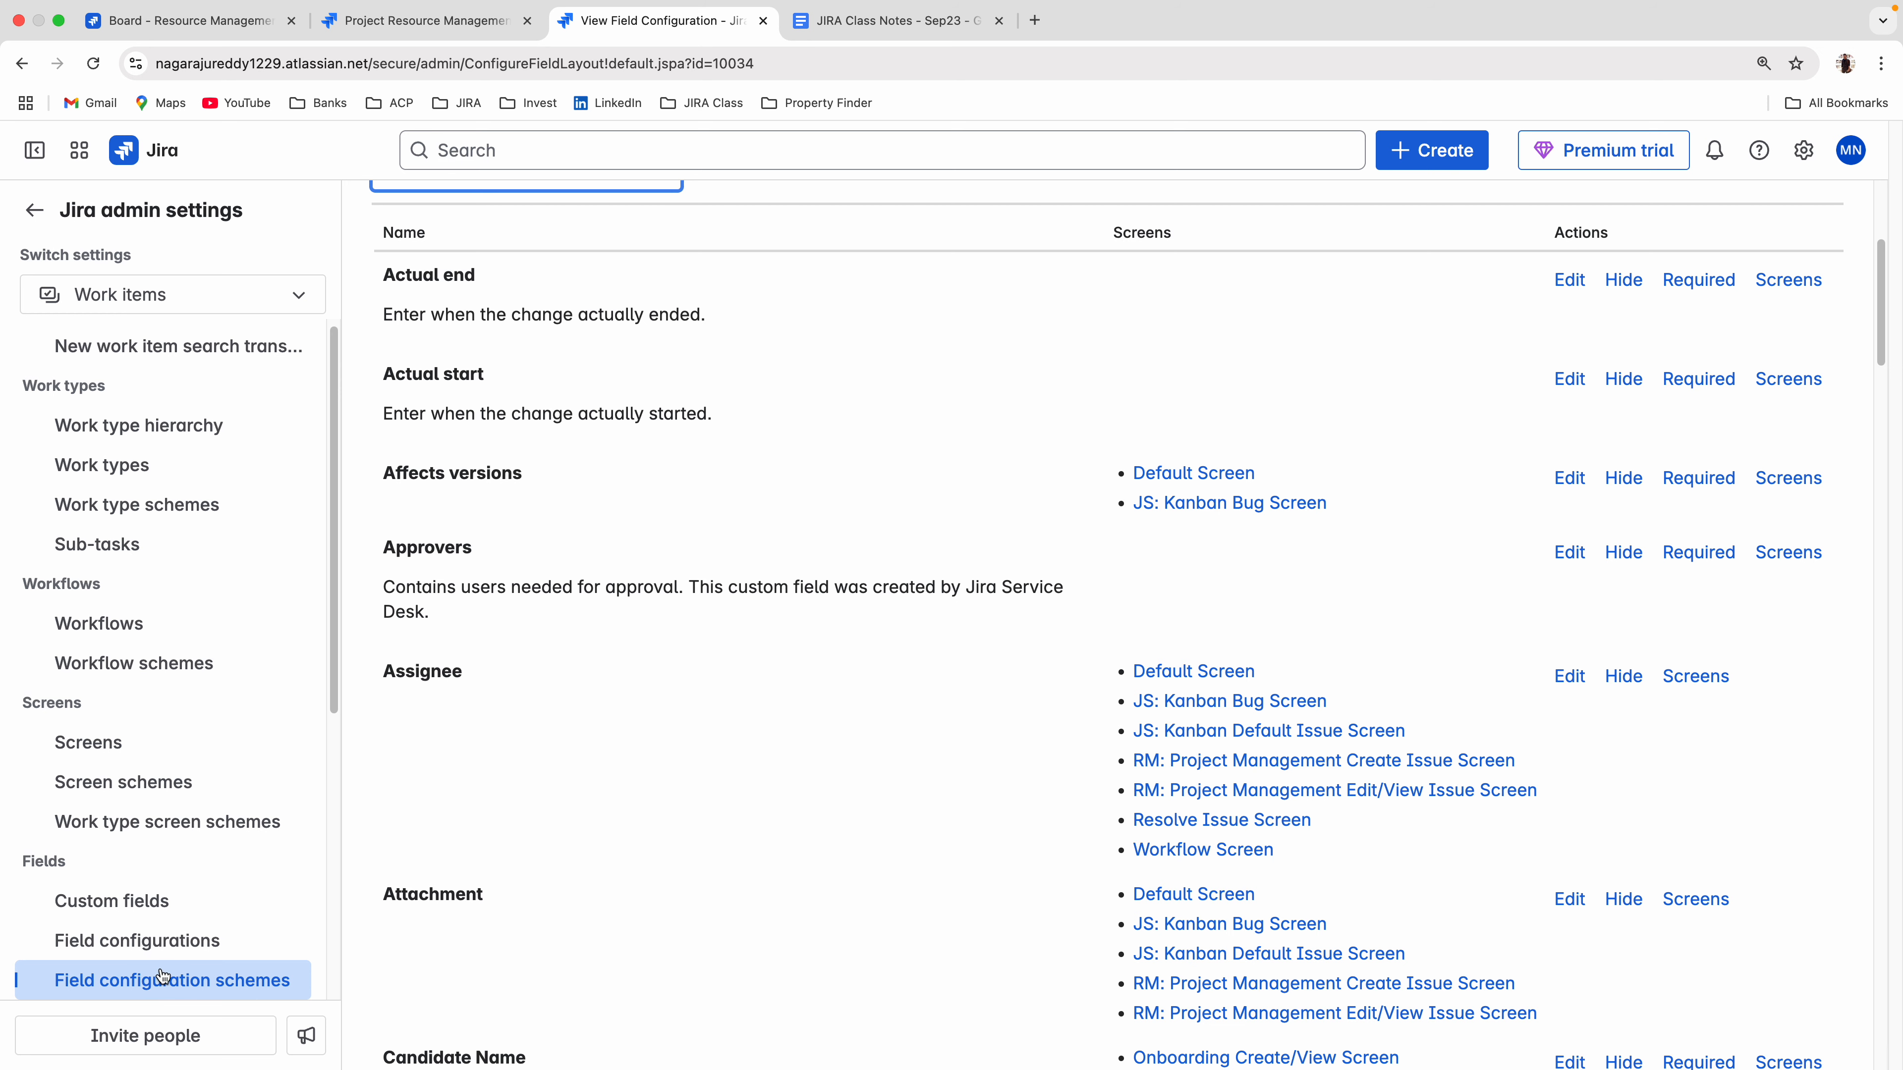
{"action": "left_click", "coordinate": [133, 948]}
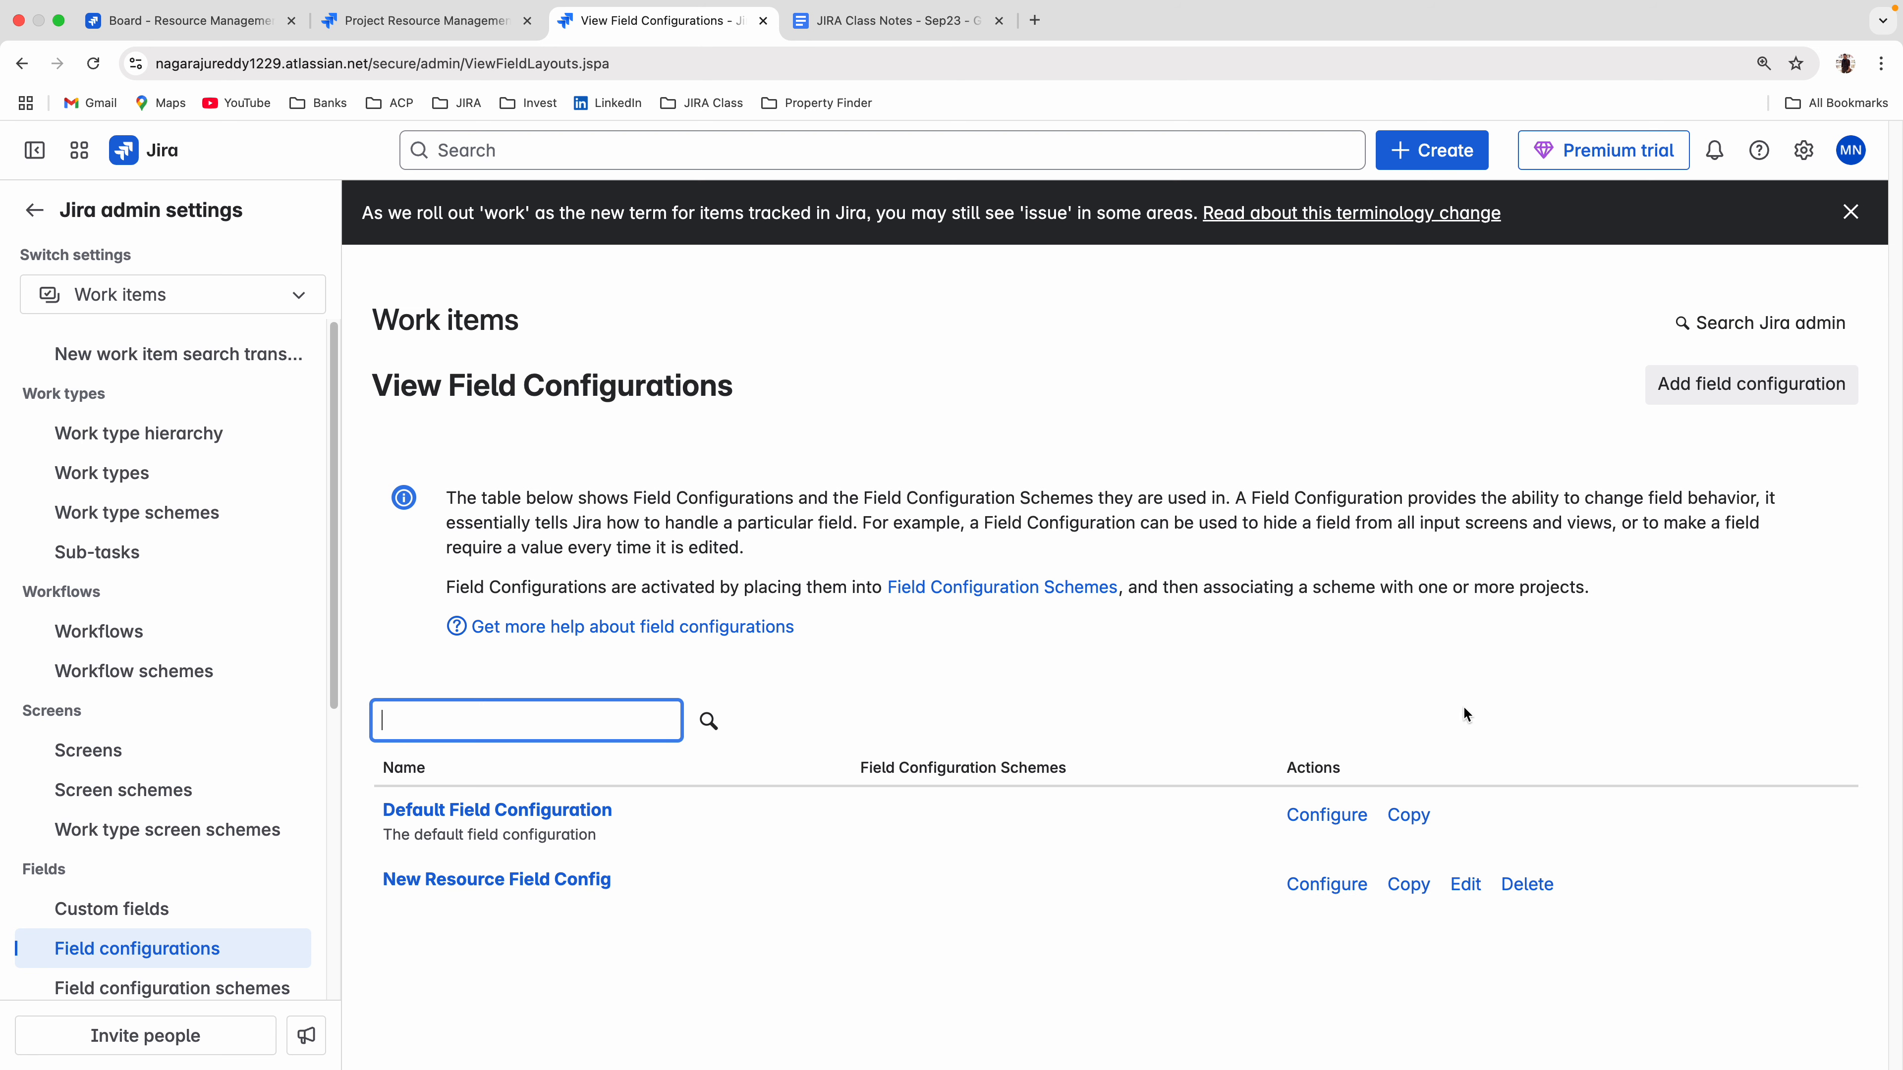
Start a new field configuration, and on the board switch the open work item form's work type to Onboarding to check its fields.
{"action": "left_click", "coordinate": [1723, 386]}
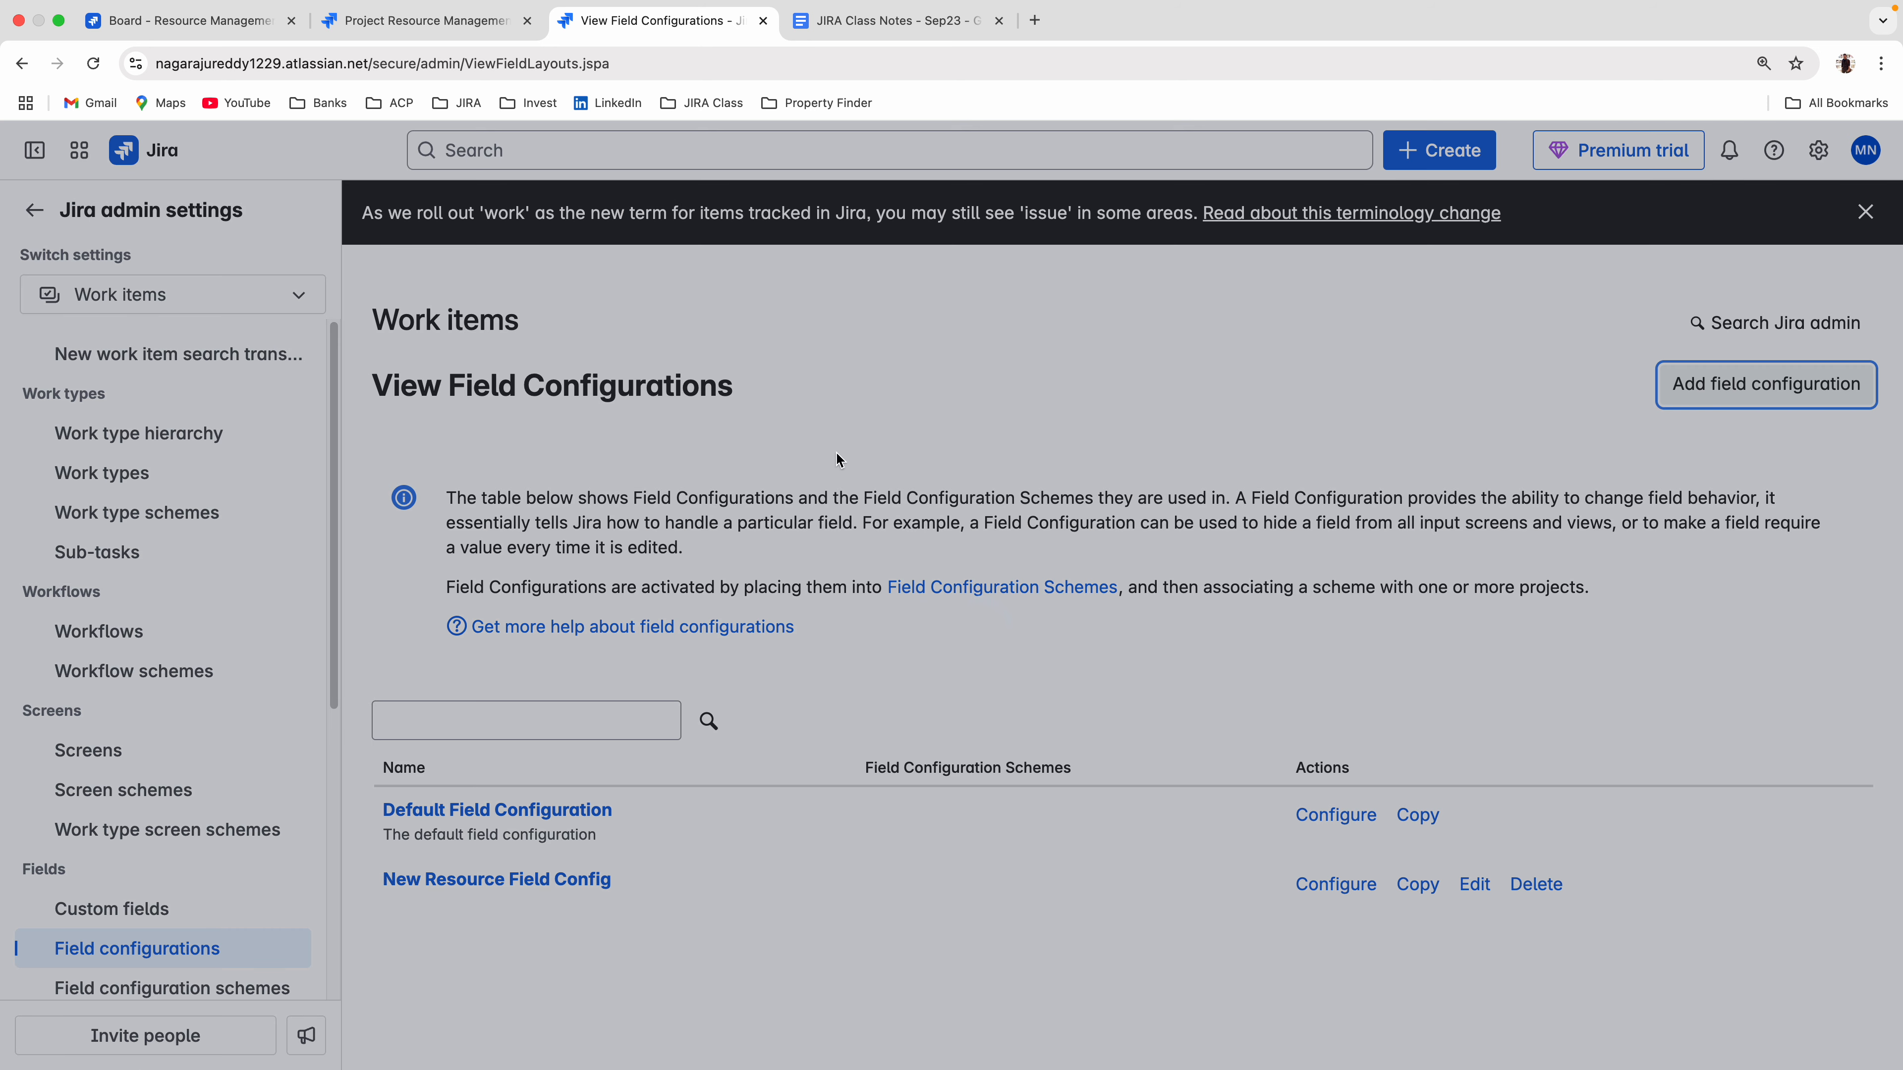
{"action": "left_click", "coordinate": [191, 21]}
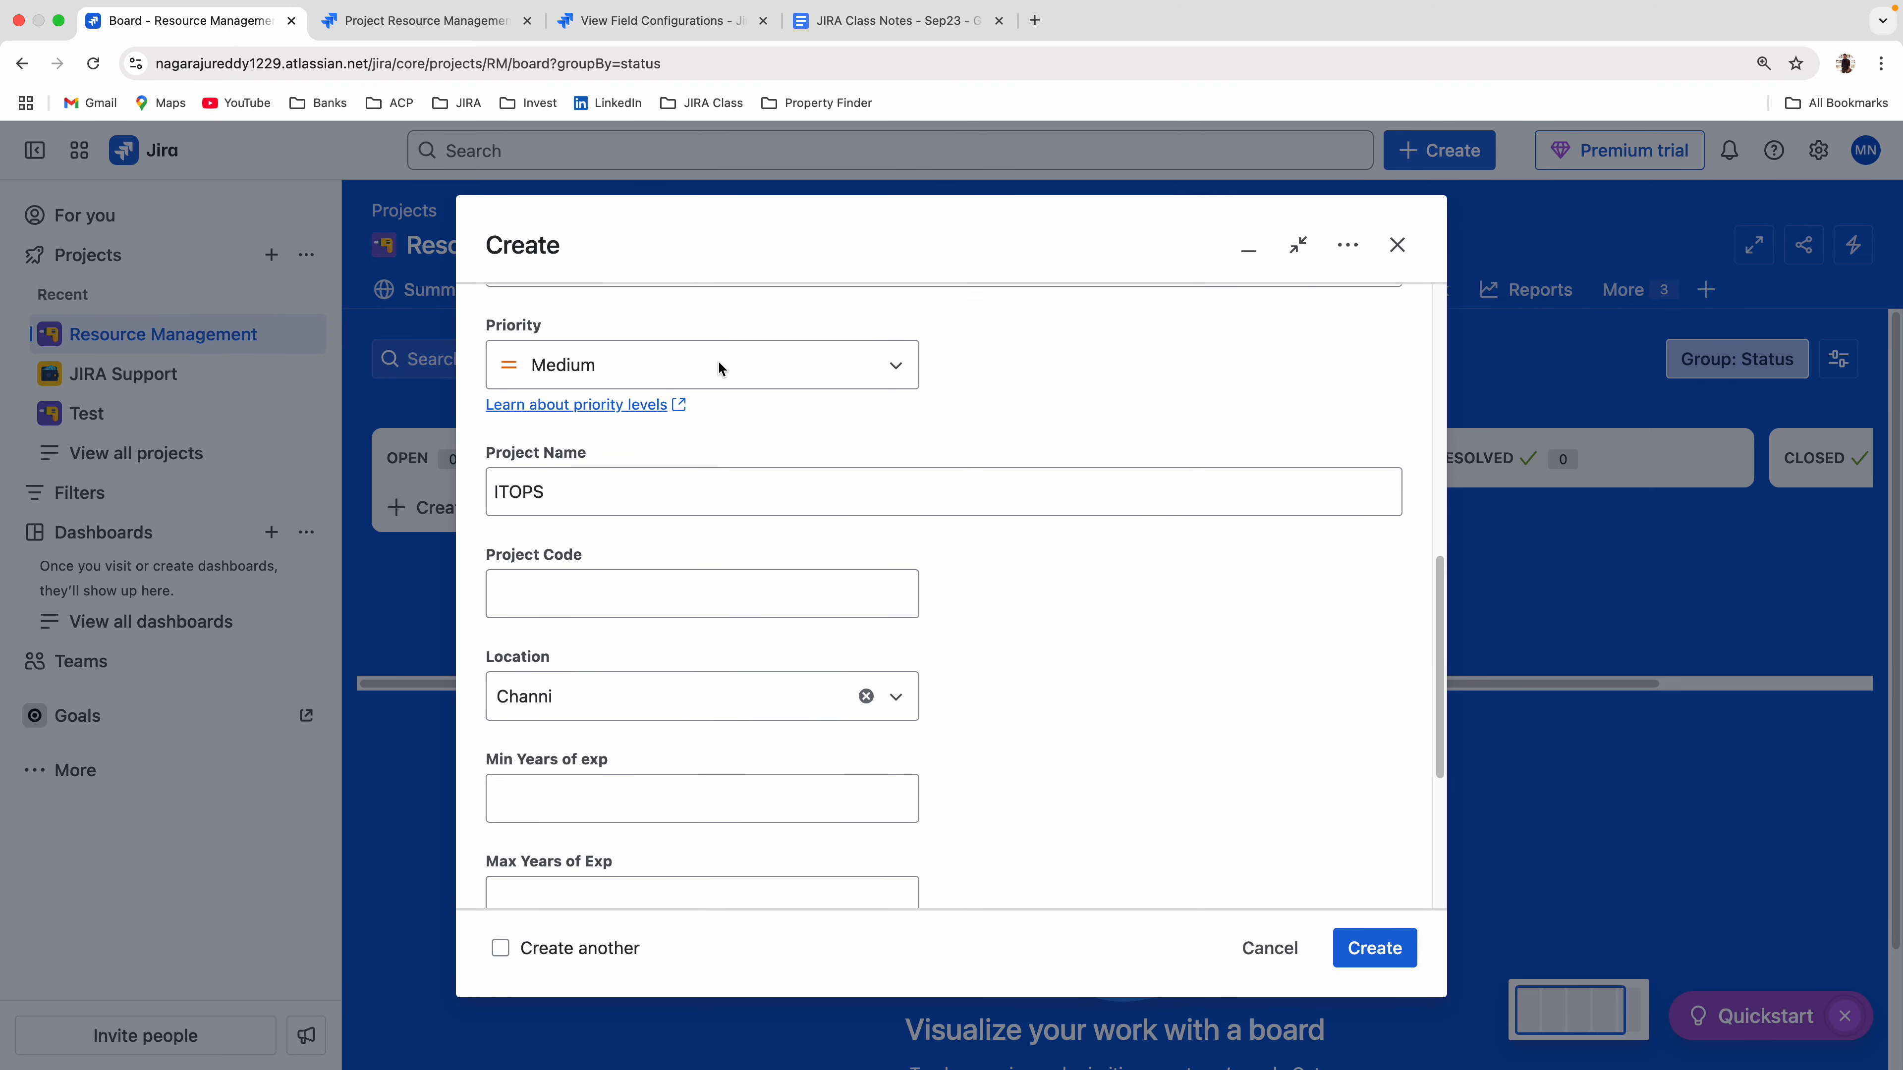
{"action": "scroll", "coordinate": [846, 487], "scroll_direction": "up", "scroll_amount": 5}
{"action": "left_click", "coordinate": [676, 468]}
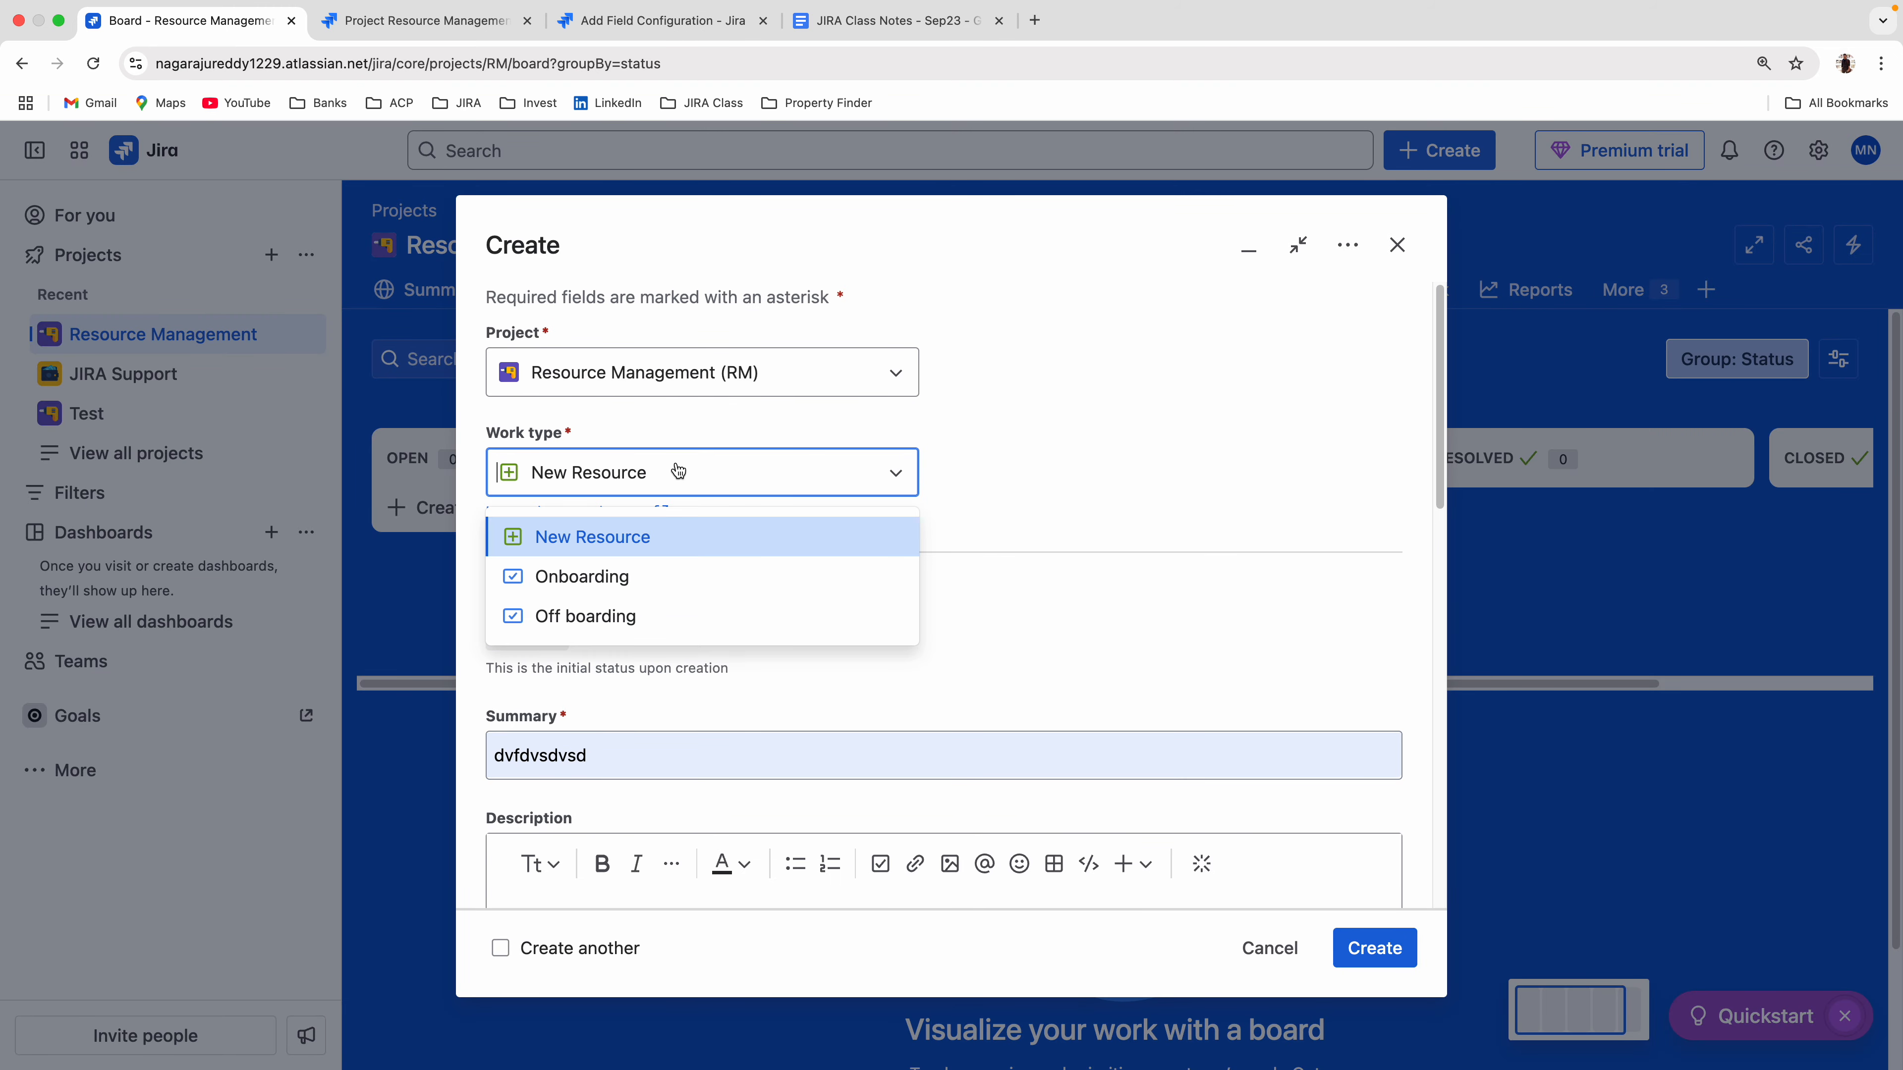
{"action": "left_click", "coordinate": [595, 583]}
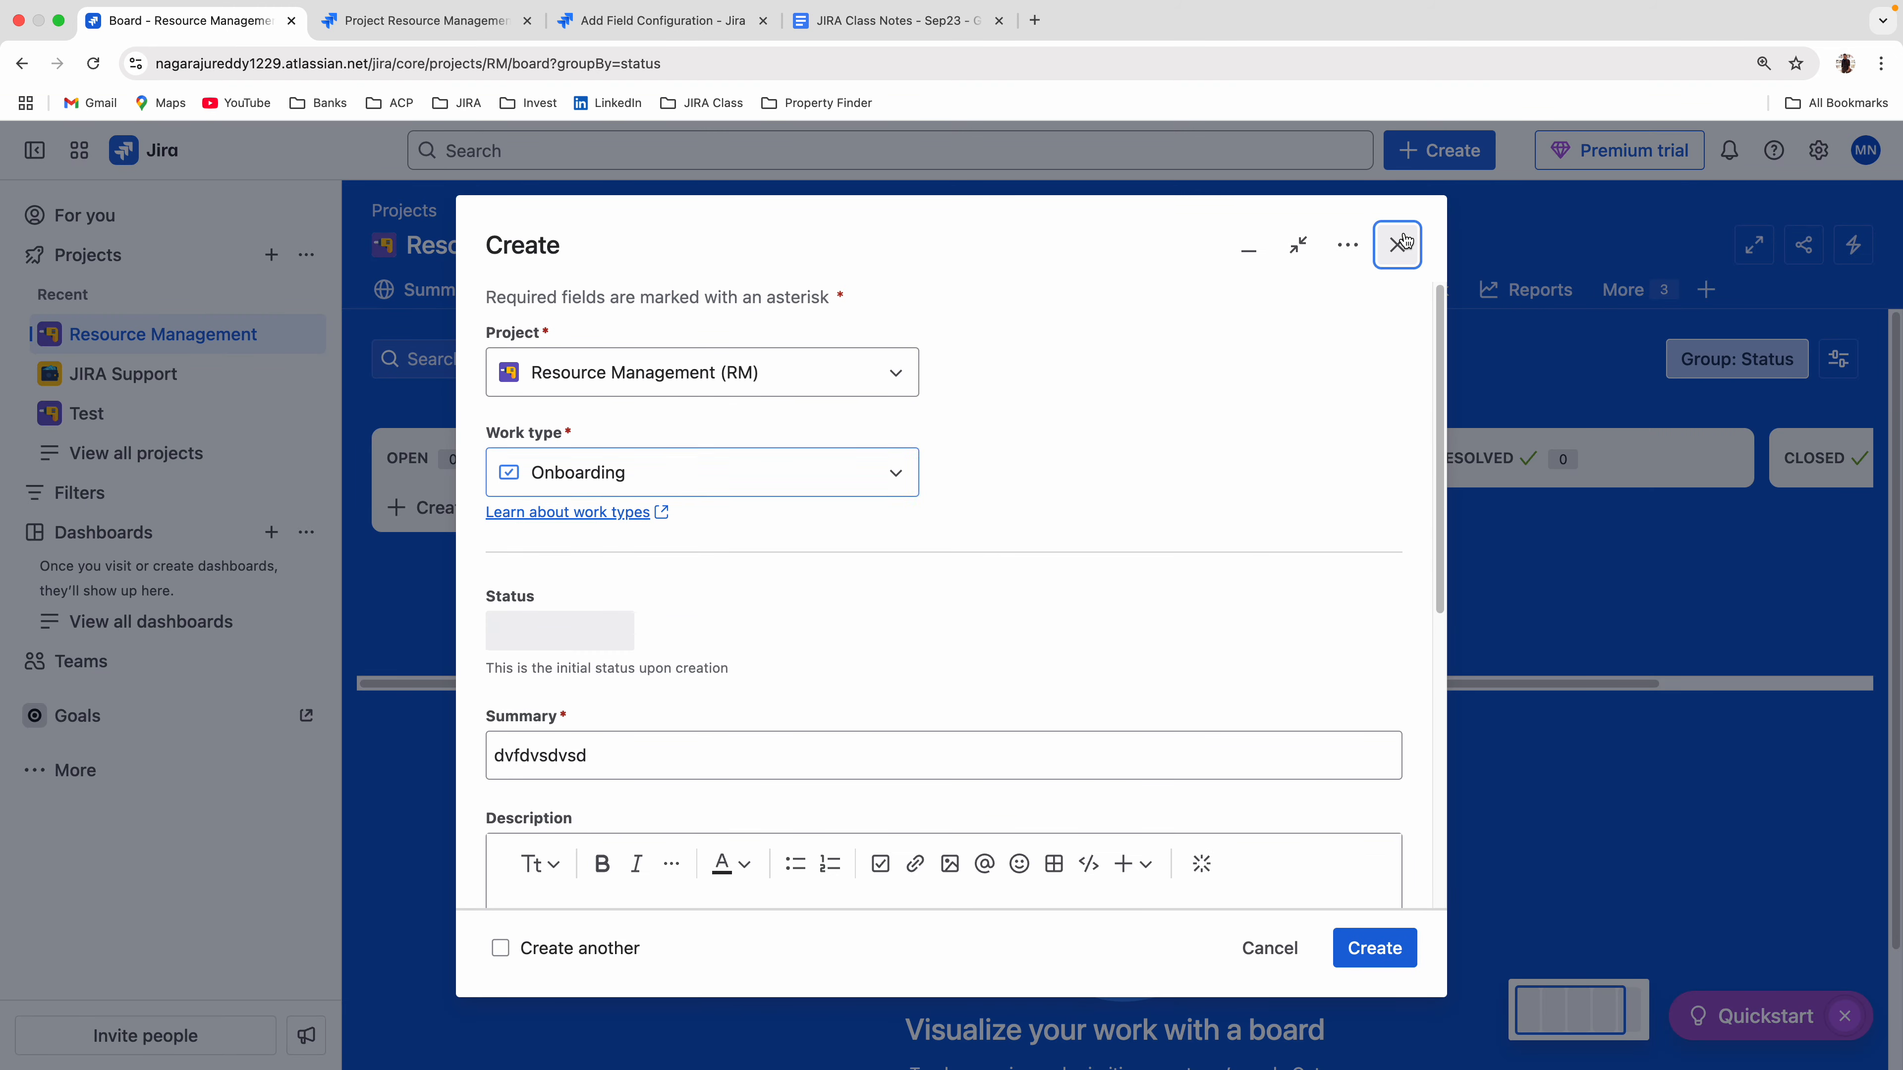
Add a field configuration named "Onboarding Field Schama" and return to the list of field configurations.
{"action": "left_click", "coordinate": [662, 21]}
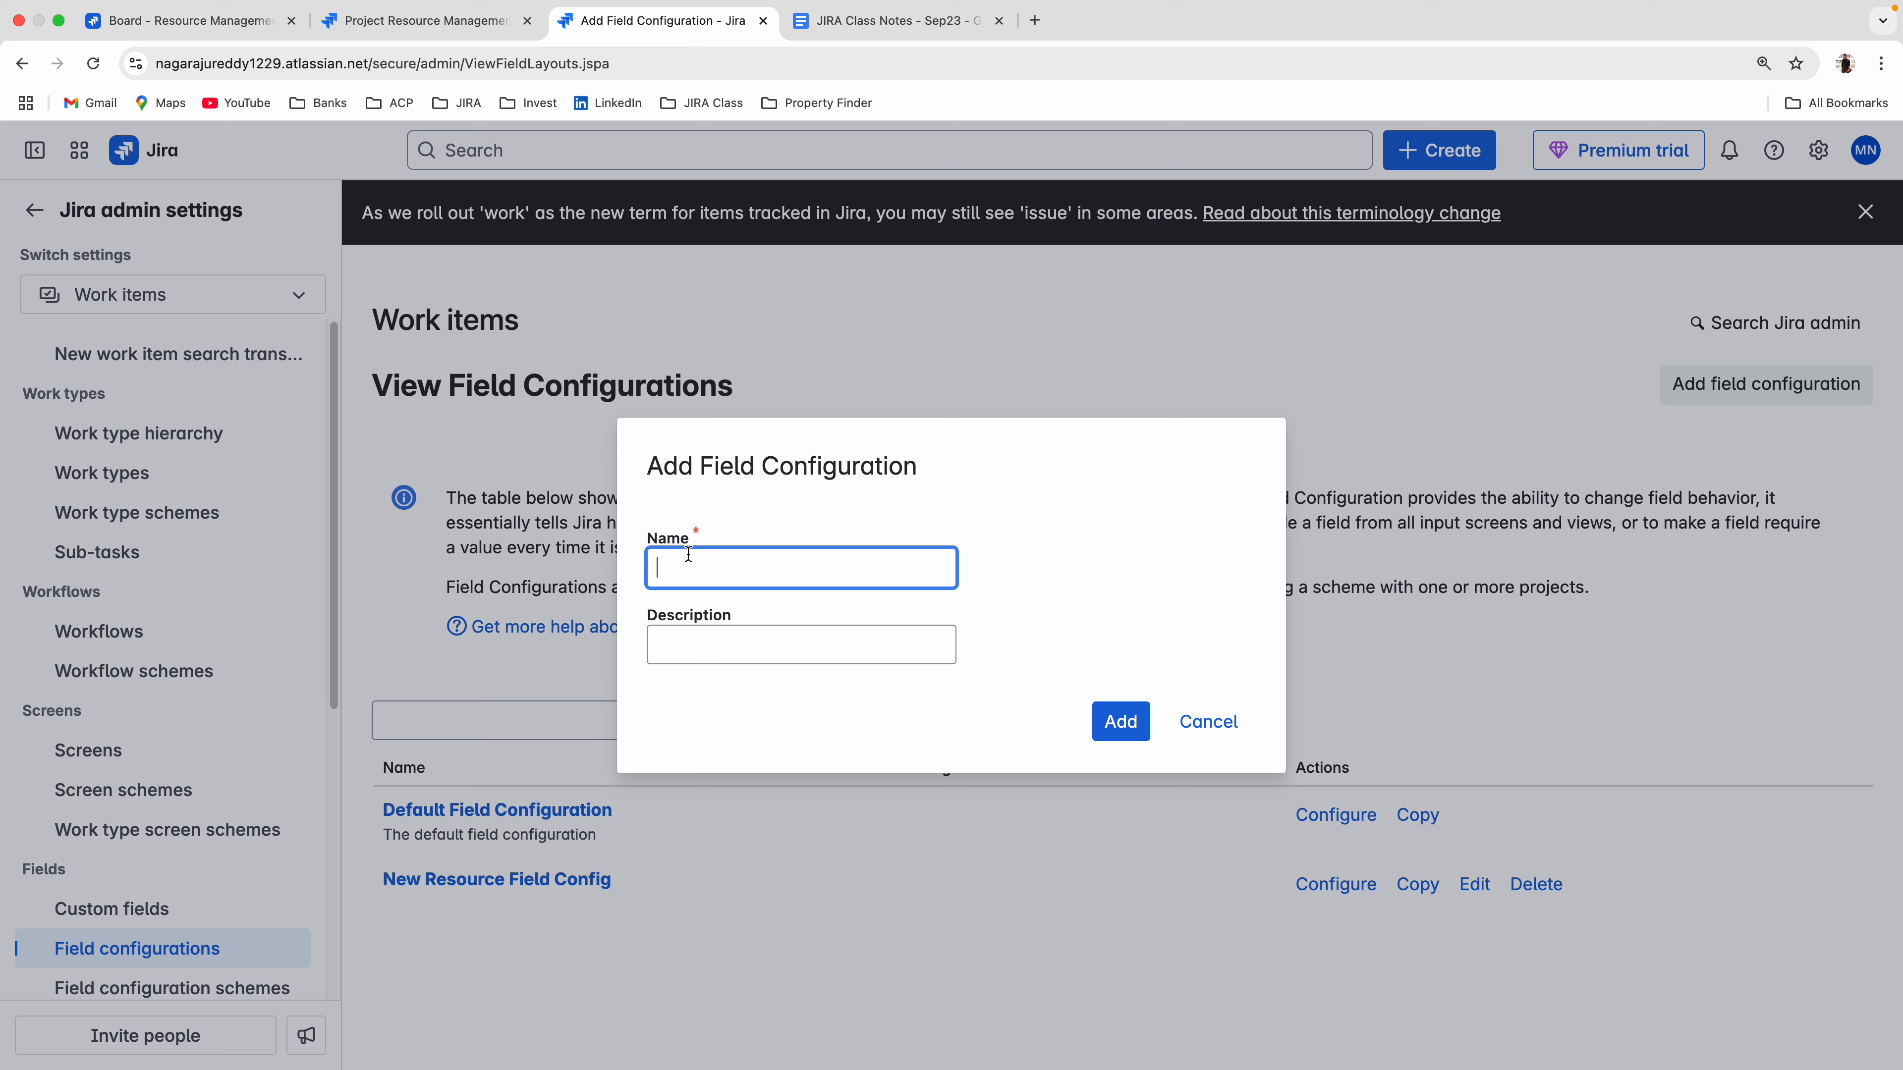
{"action": "type", "text": "Onboarding Field Schama"}
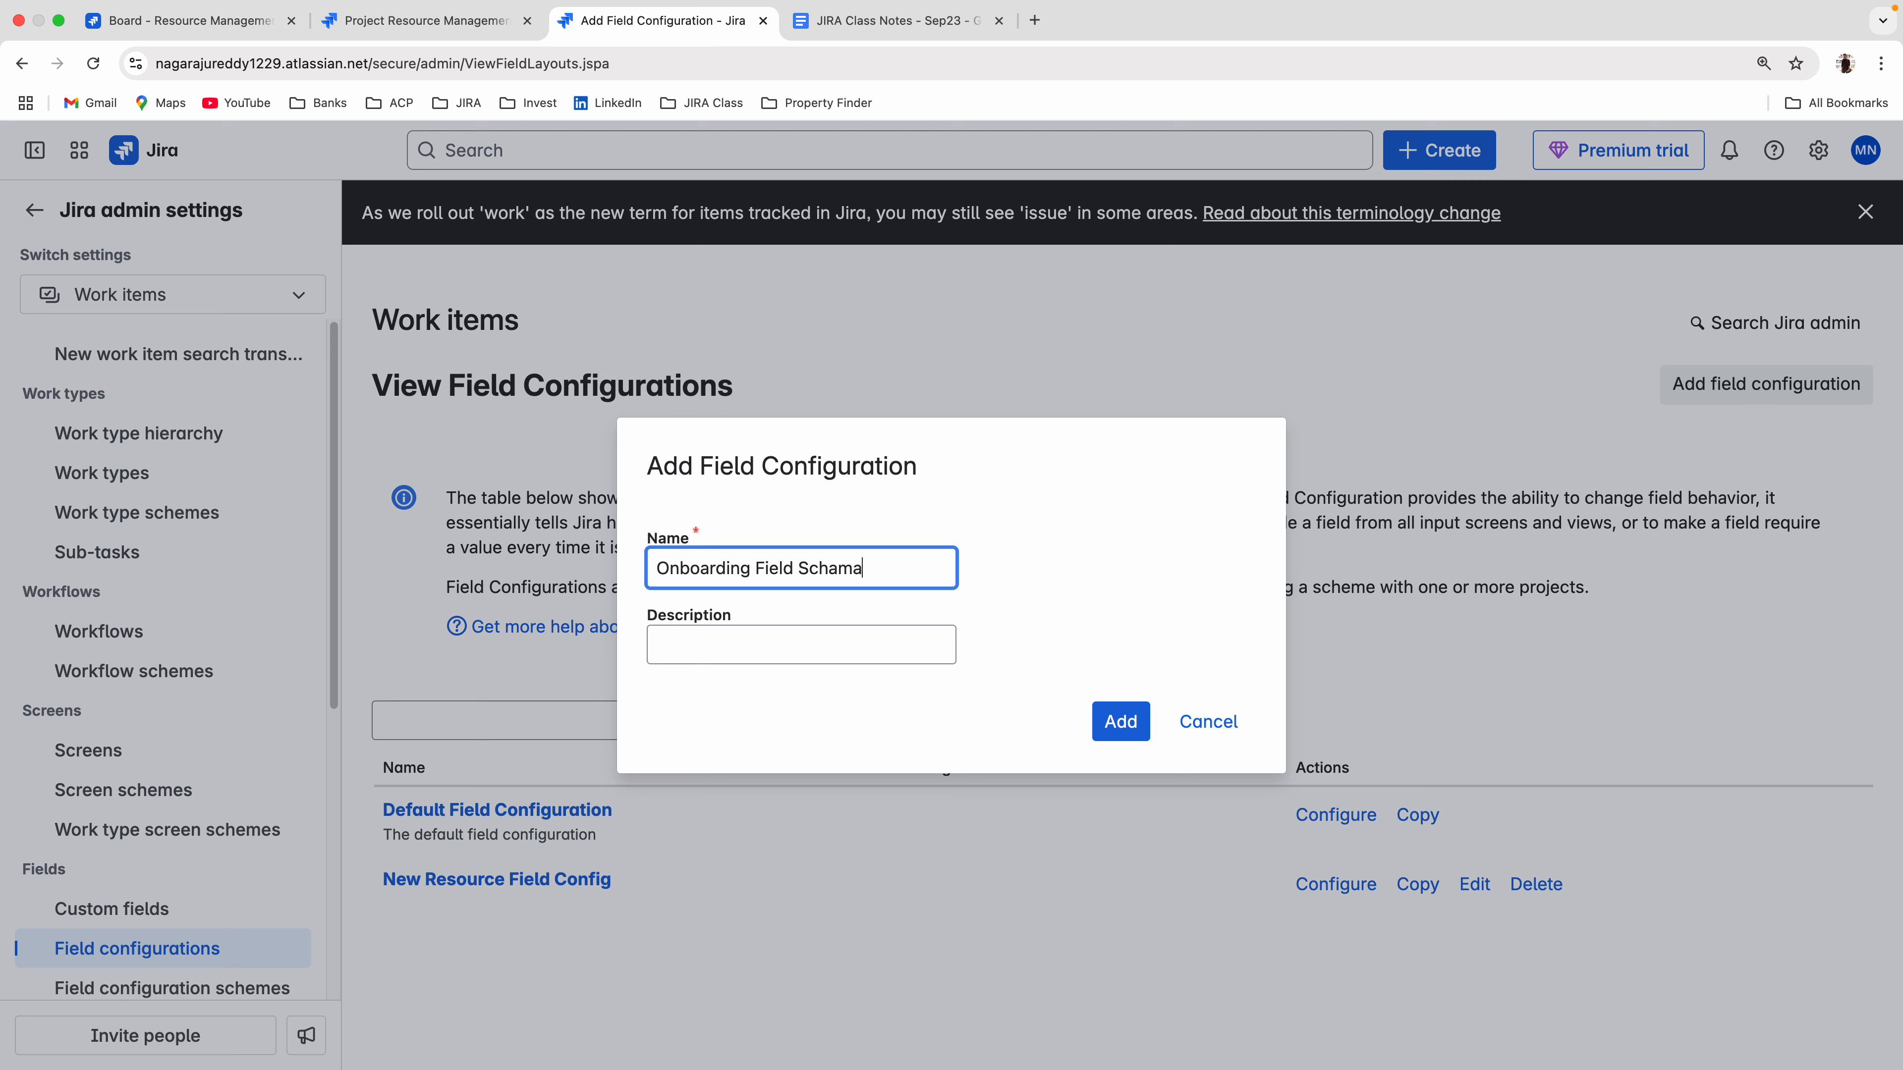
{"action": "left_click", "coordinate": [1112, 722]}
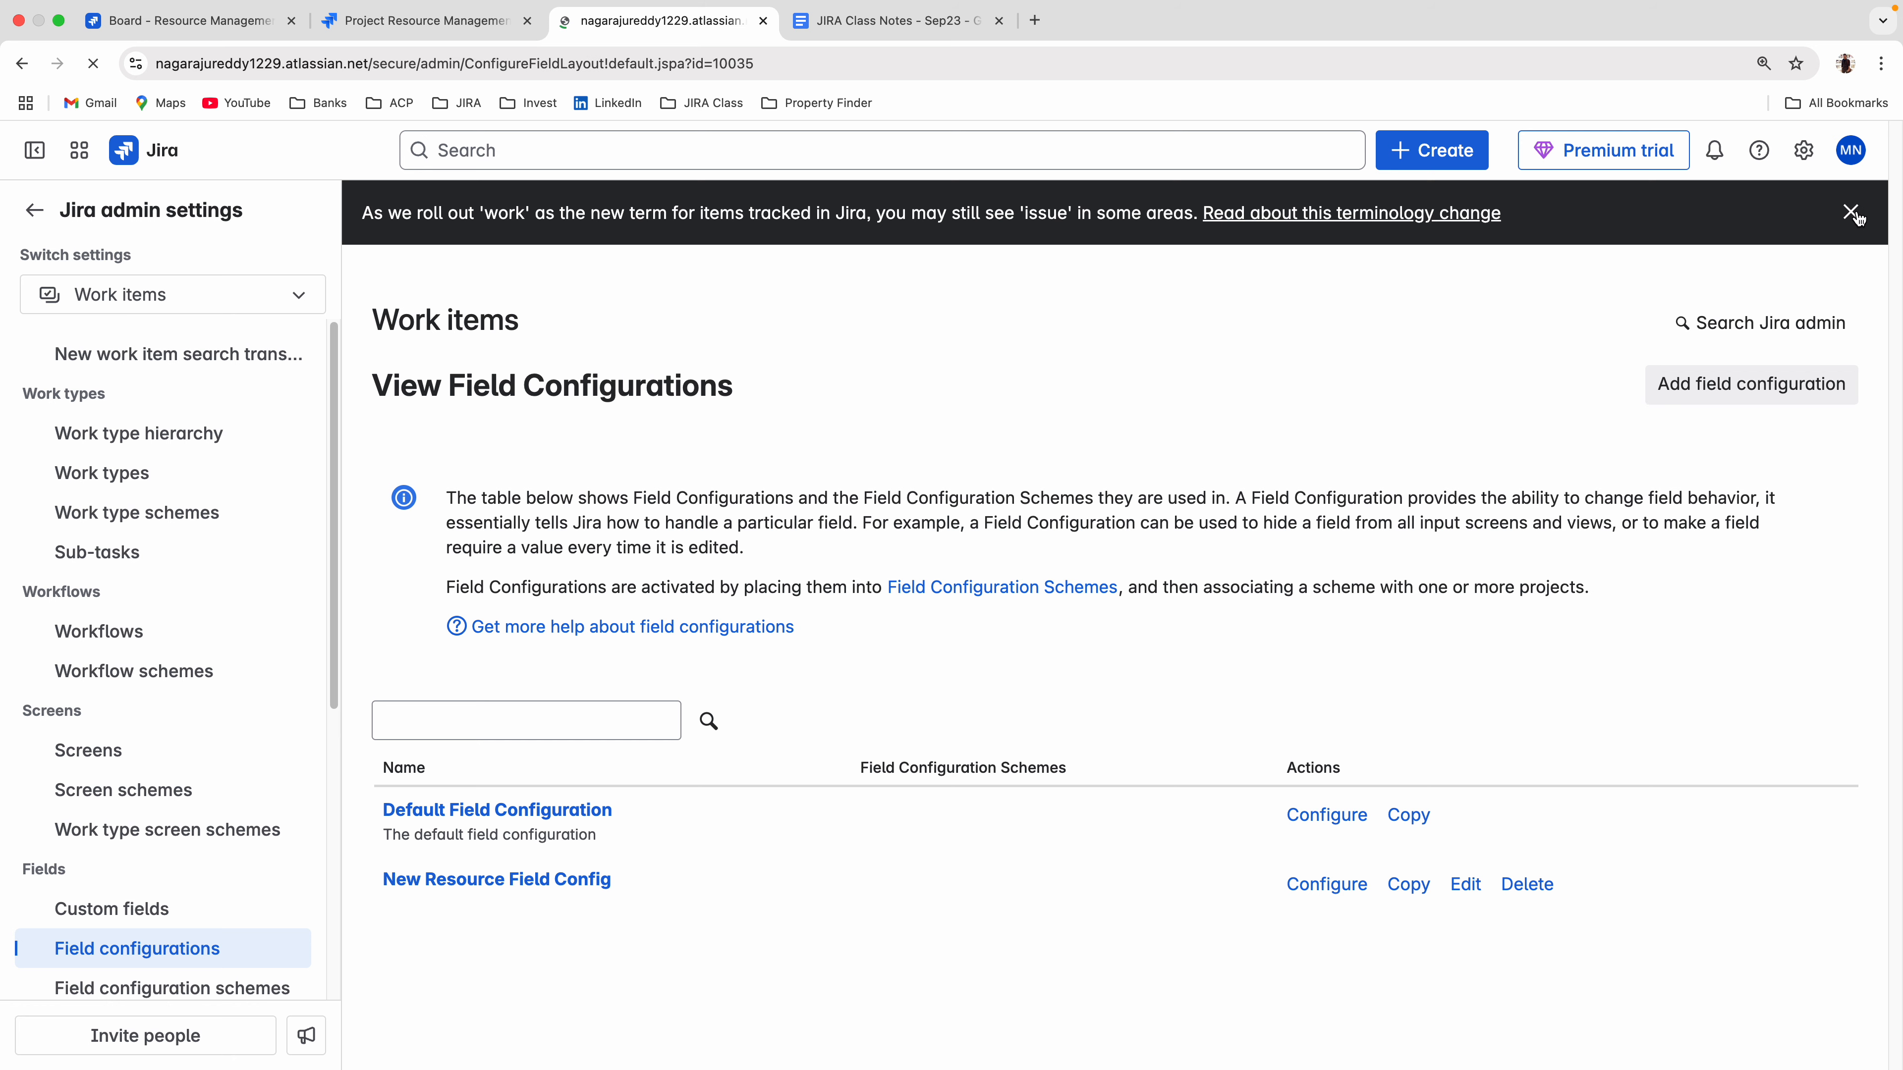
{"action": "scroll", "coordinate": [188, 862], "scroll_direction": "down", "scroll_amount": 3}
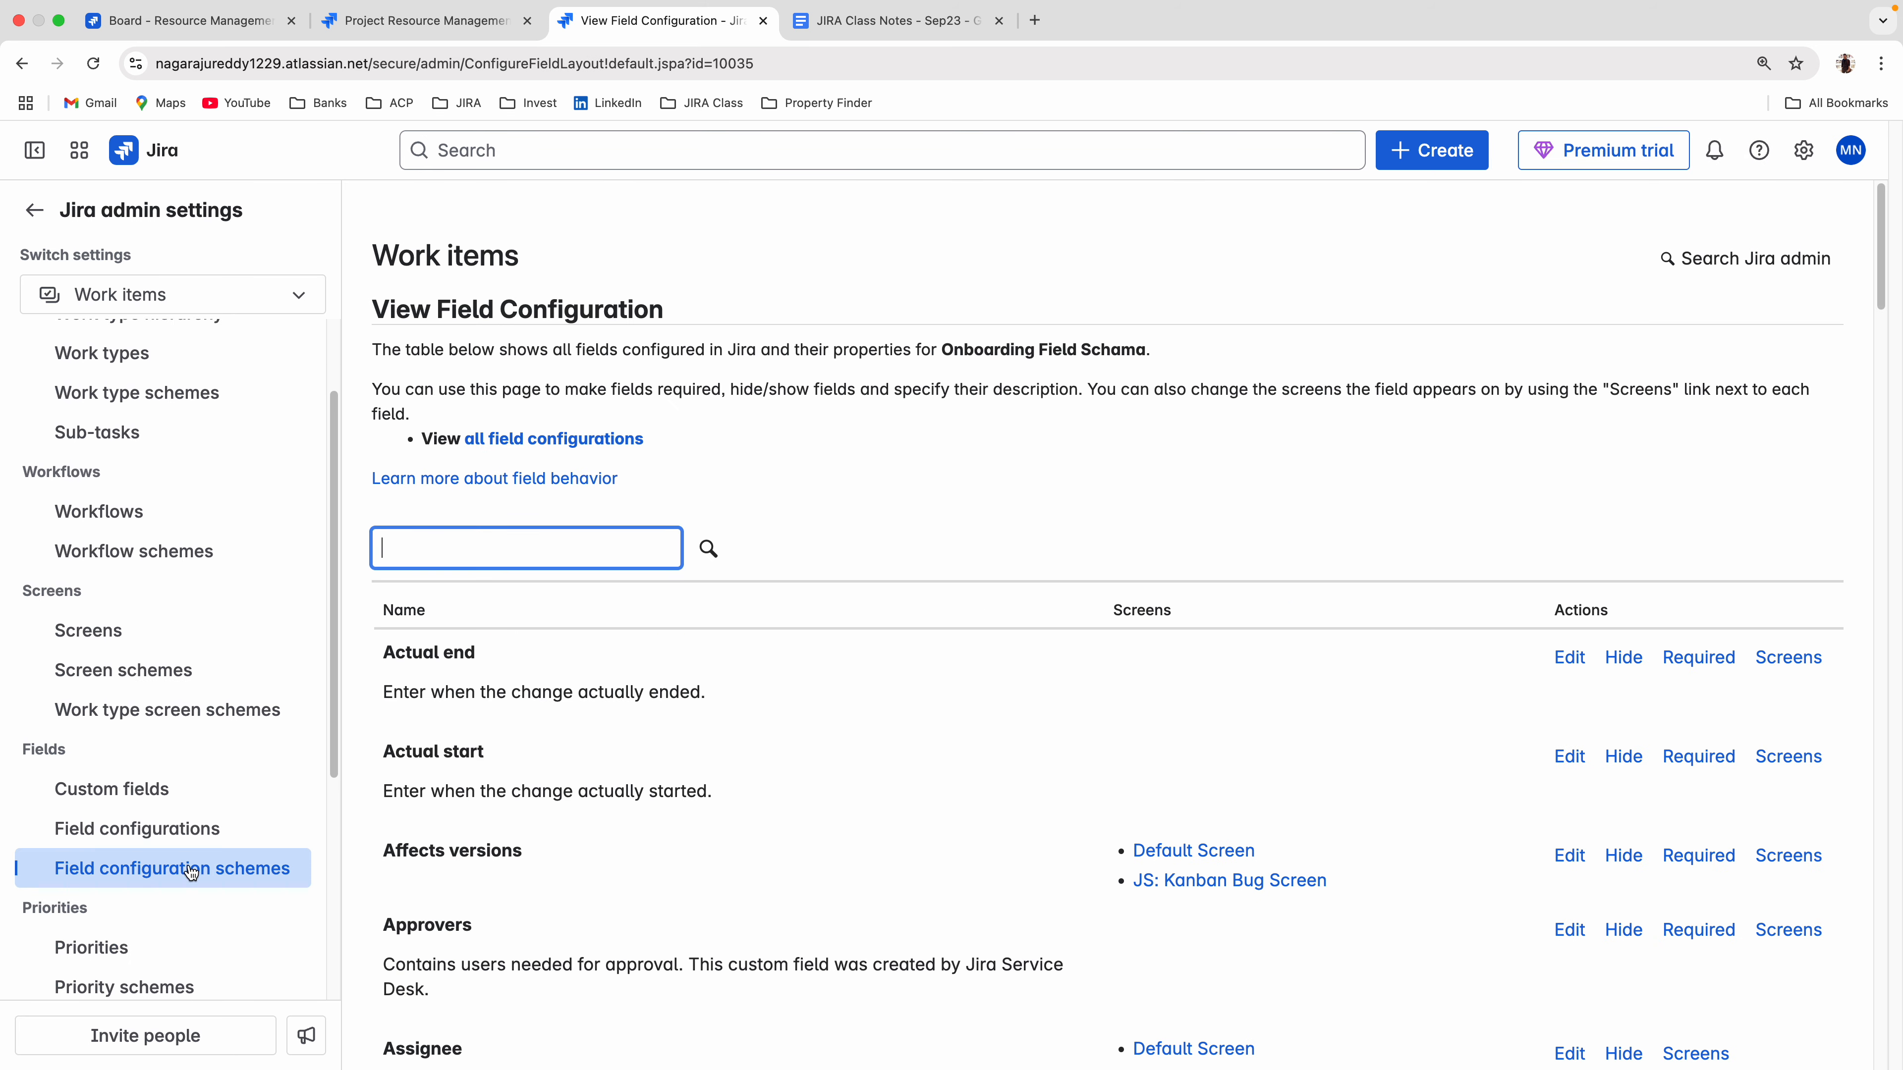
{"action": "left_click", "coordinate": [131, 838]}
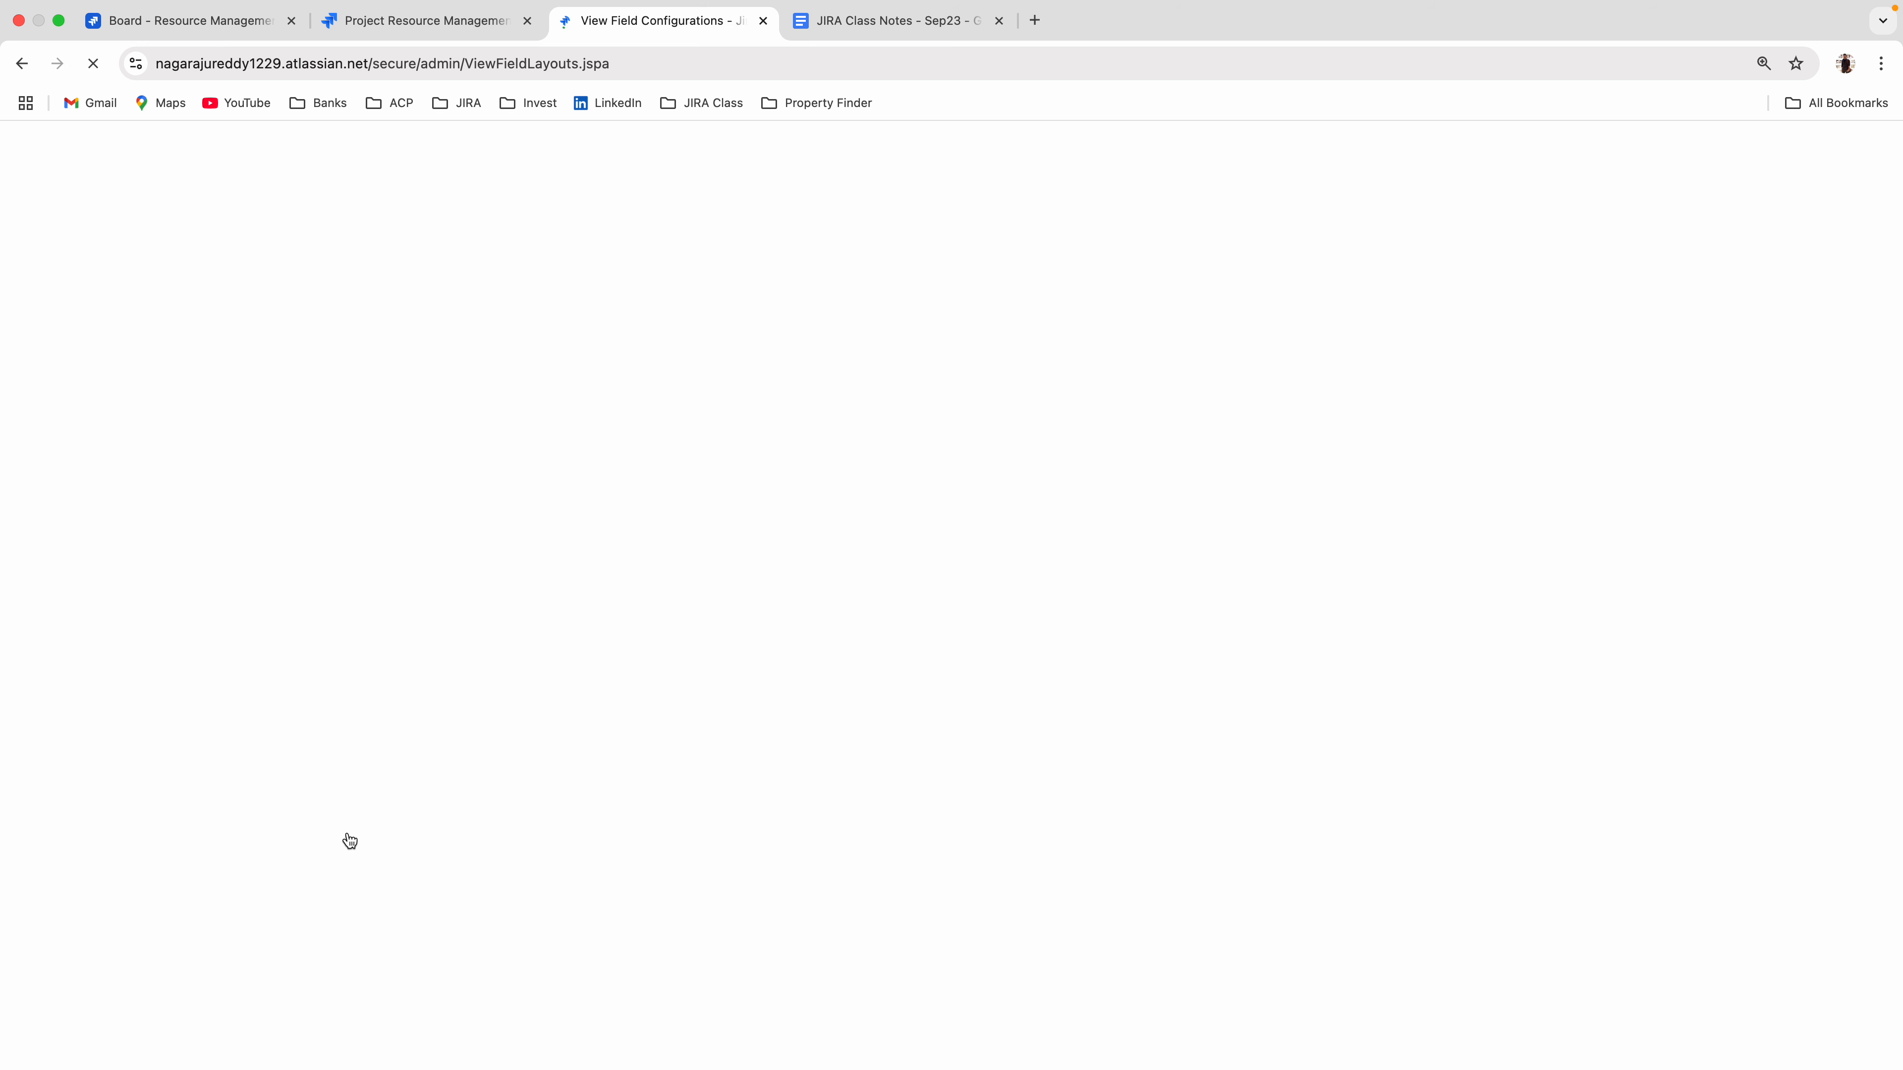
{"action": "left_click_drag", "start_coordinate": [633, 930], "coordinate": [583, 1026]}
{"action": "left_click", "coordinate": [565, 1044]}
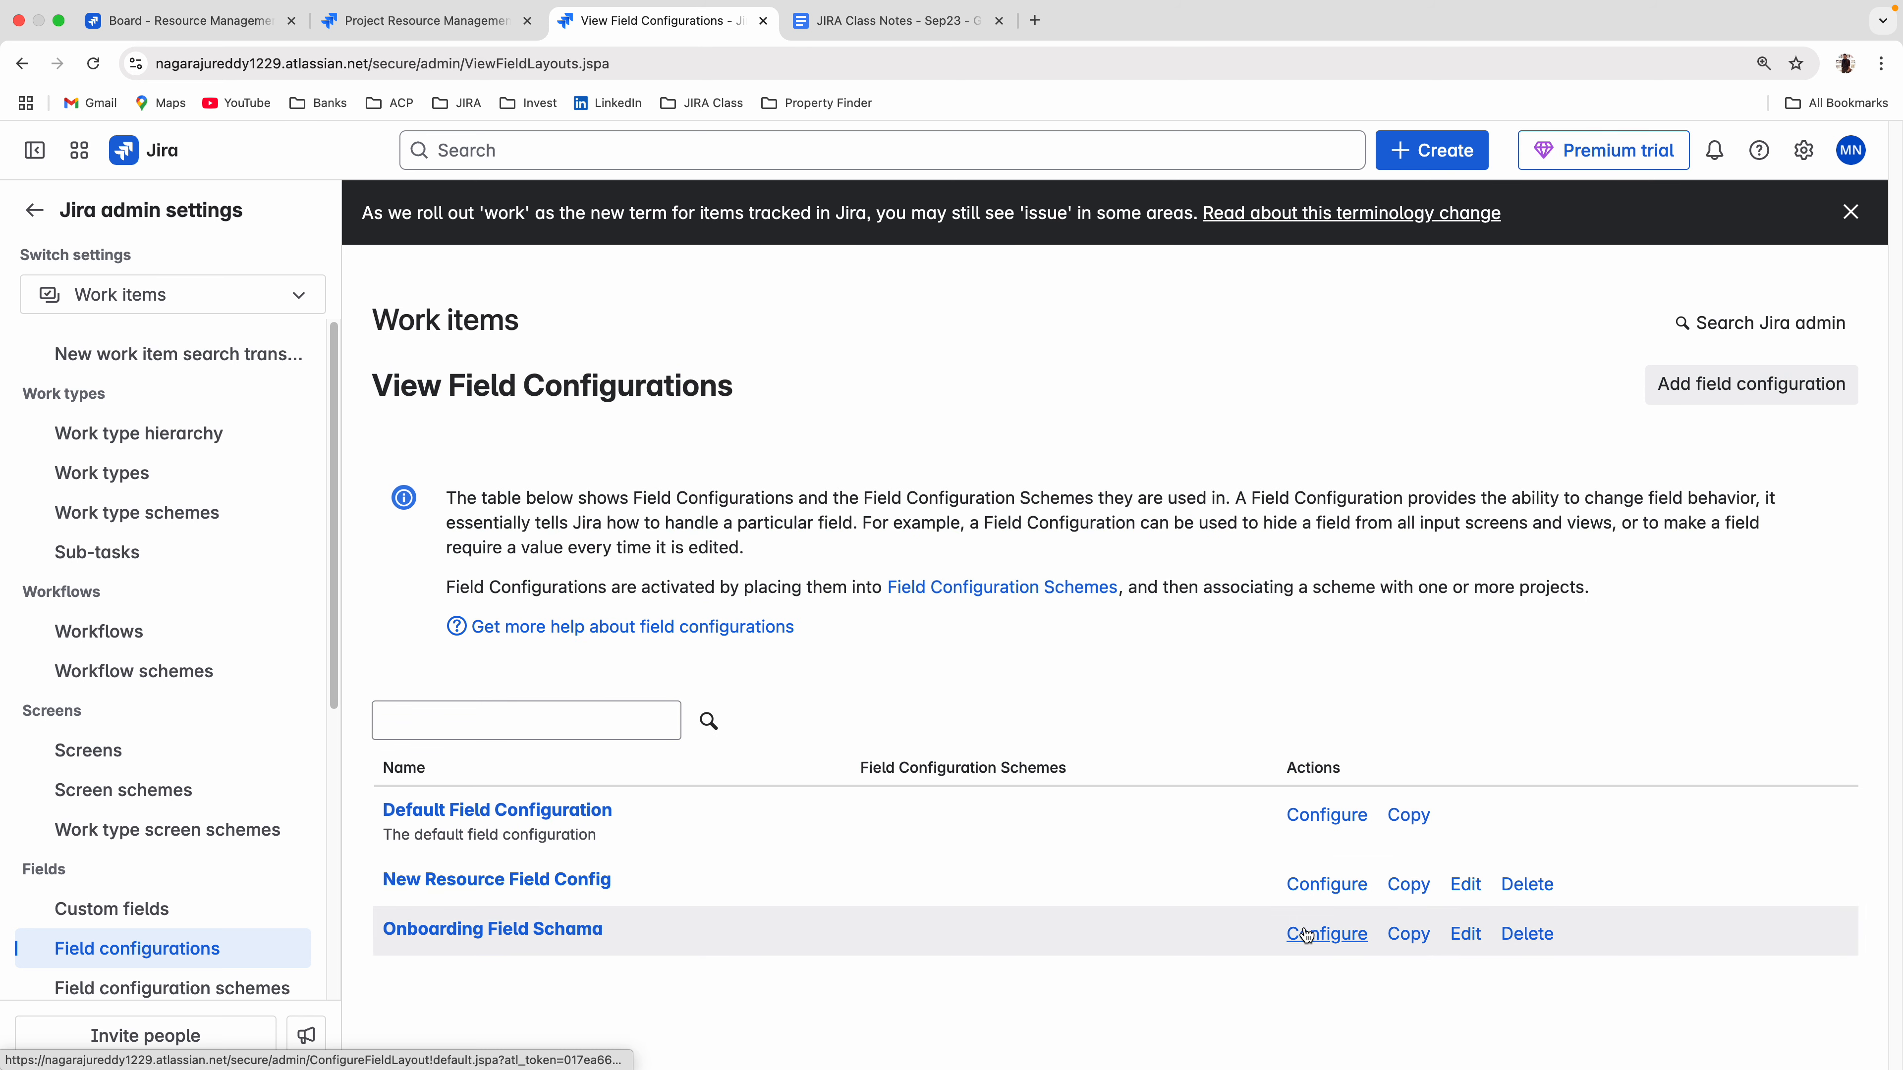
Add a field configuration scheme named "RM: Field Config Schema".
{"action": "scroll", "coordinate": [142, 967], "scroll_direction": "down", "scroll_amount": 1}
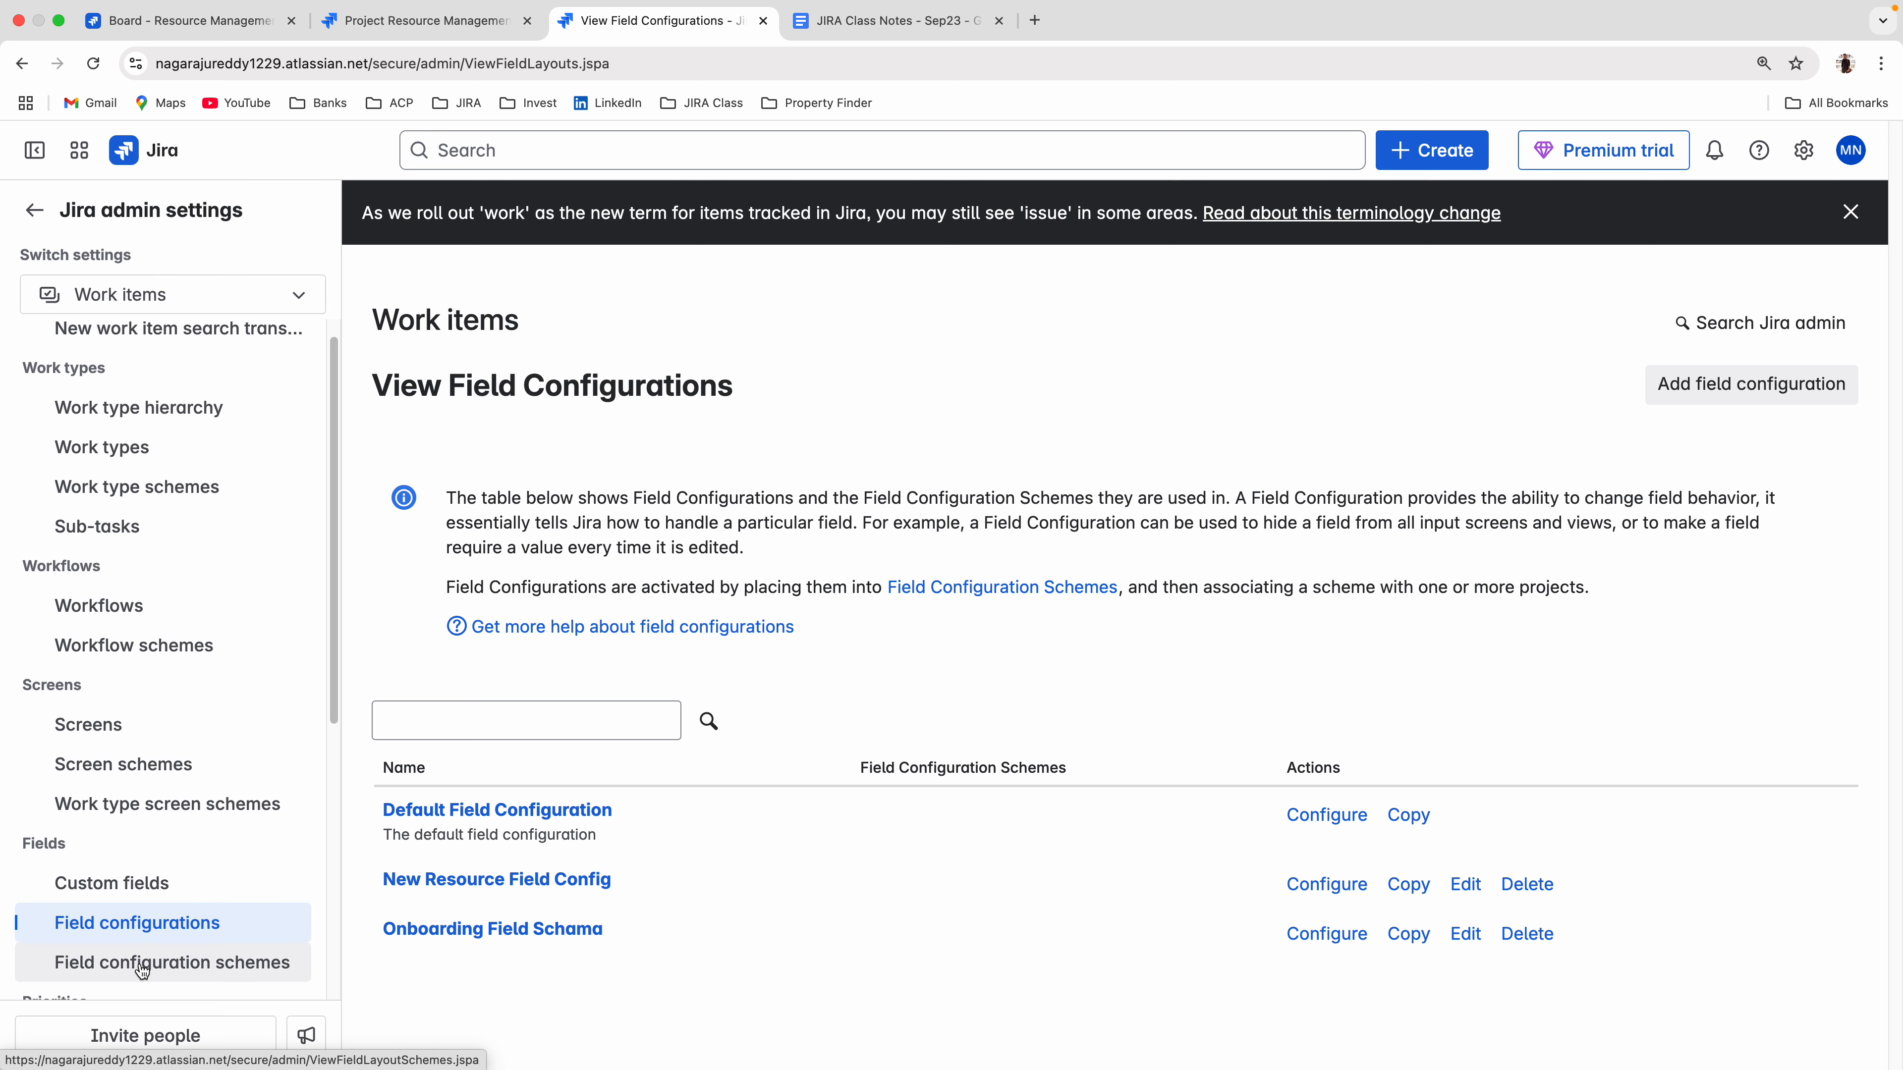
{"action": "left_click", "coordinate": [142, 973]}
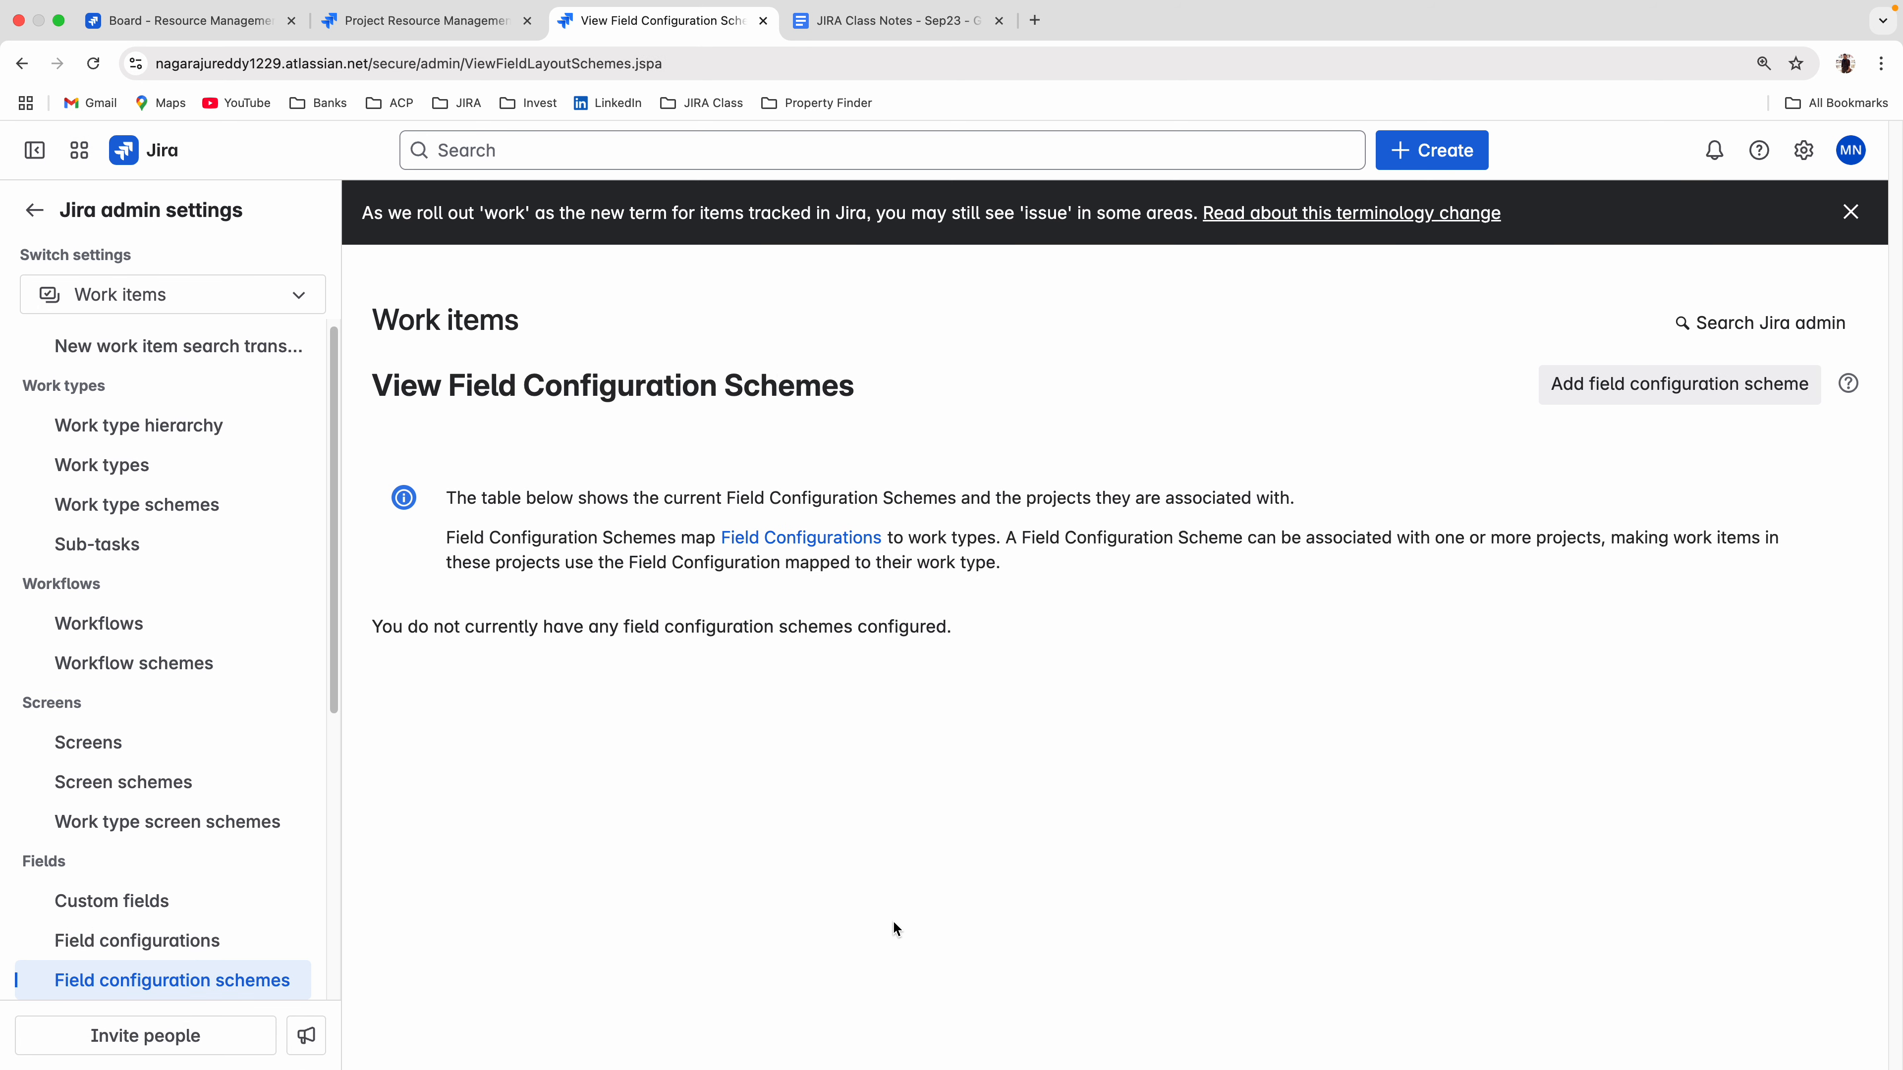
{"action": "left_click", "coordinate": [1629, 389]}
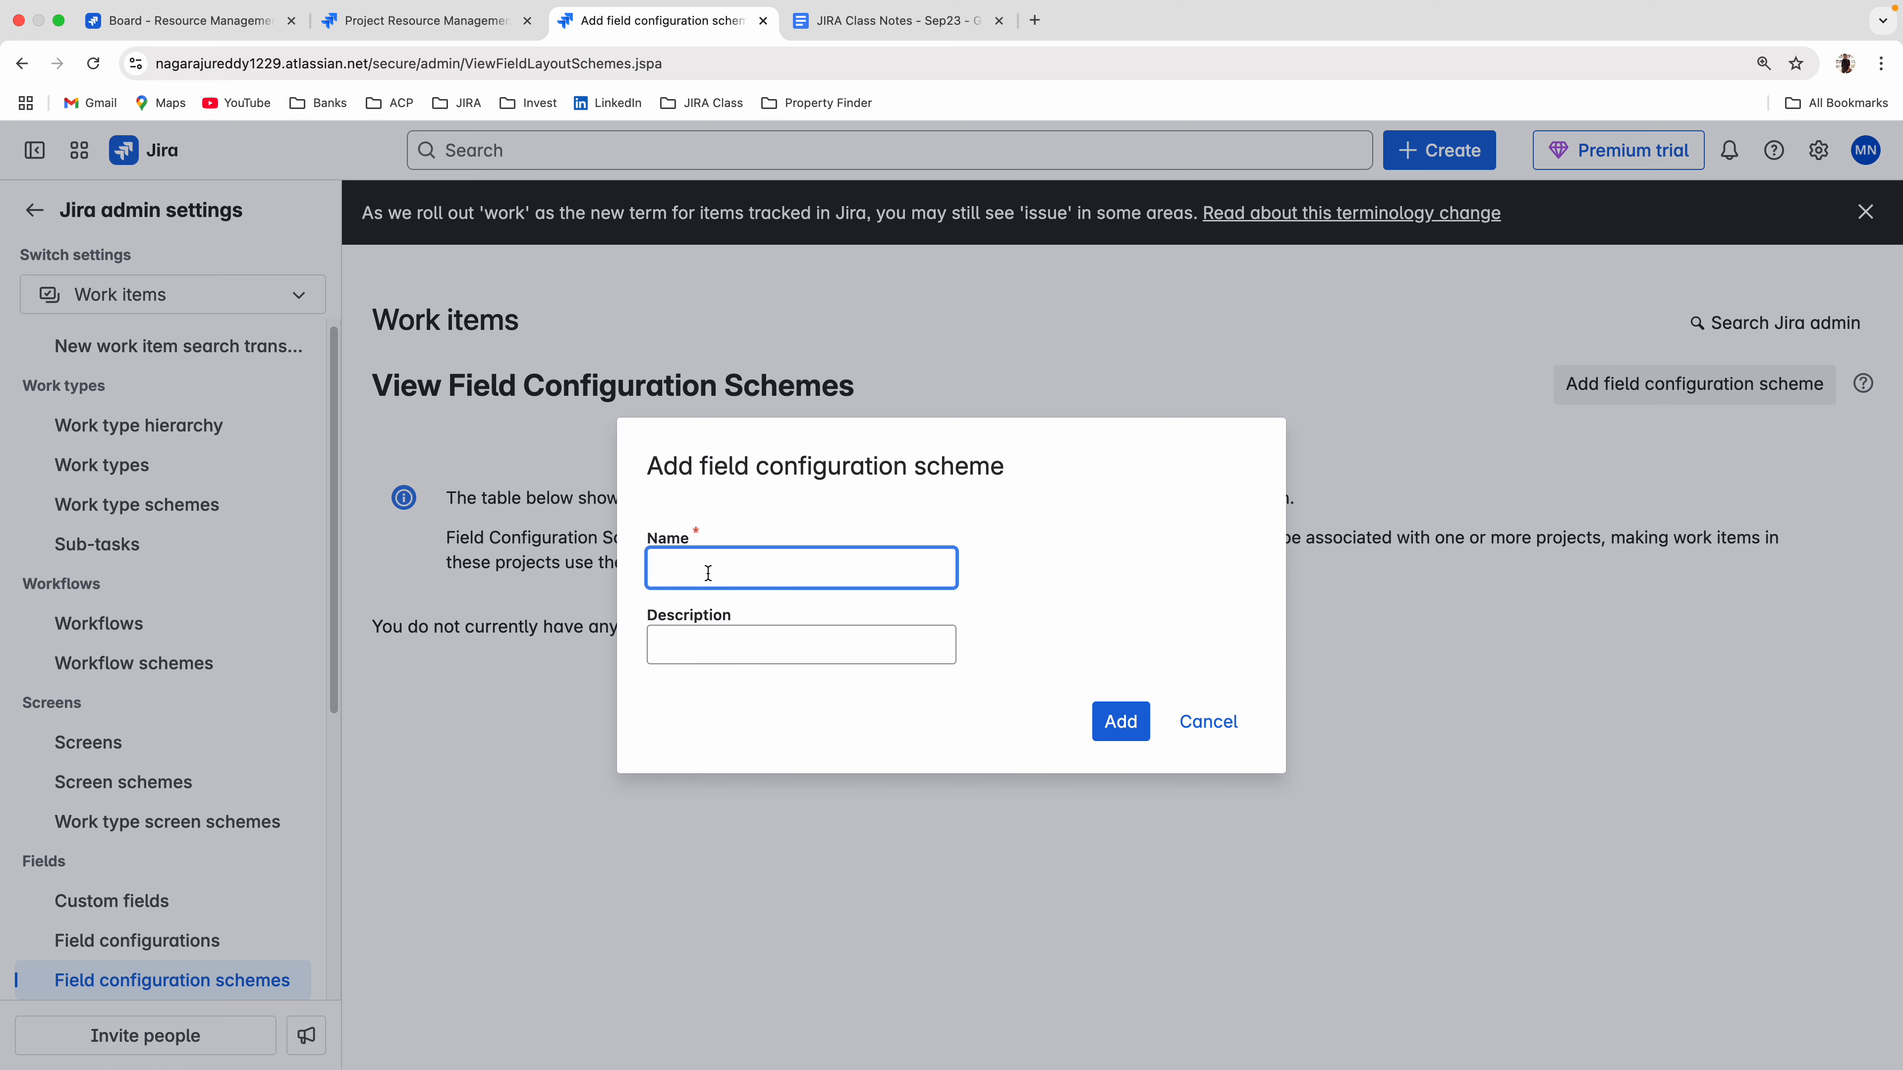
{"action": "type", "text": "N"}
{"action": "type", "text": "RM: Field Config Sc"}
{"action": "type", "text": "hem"}
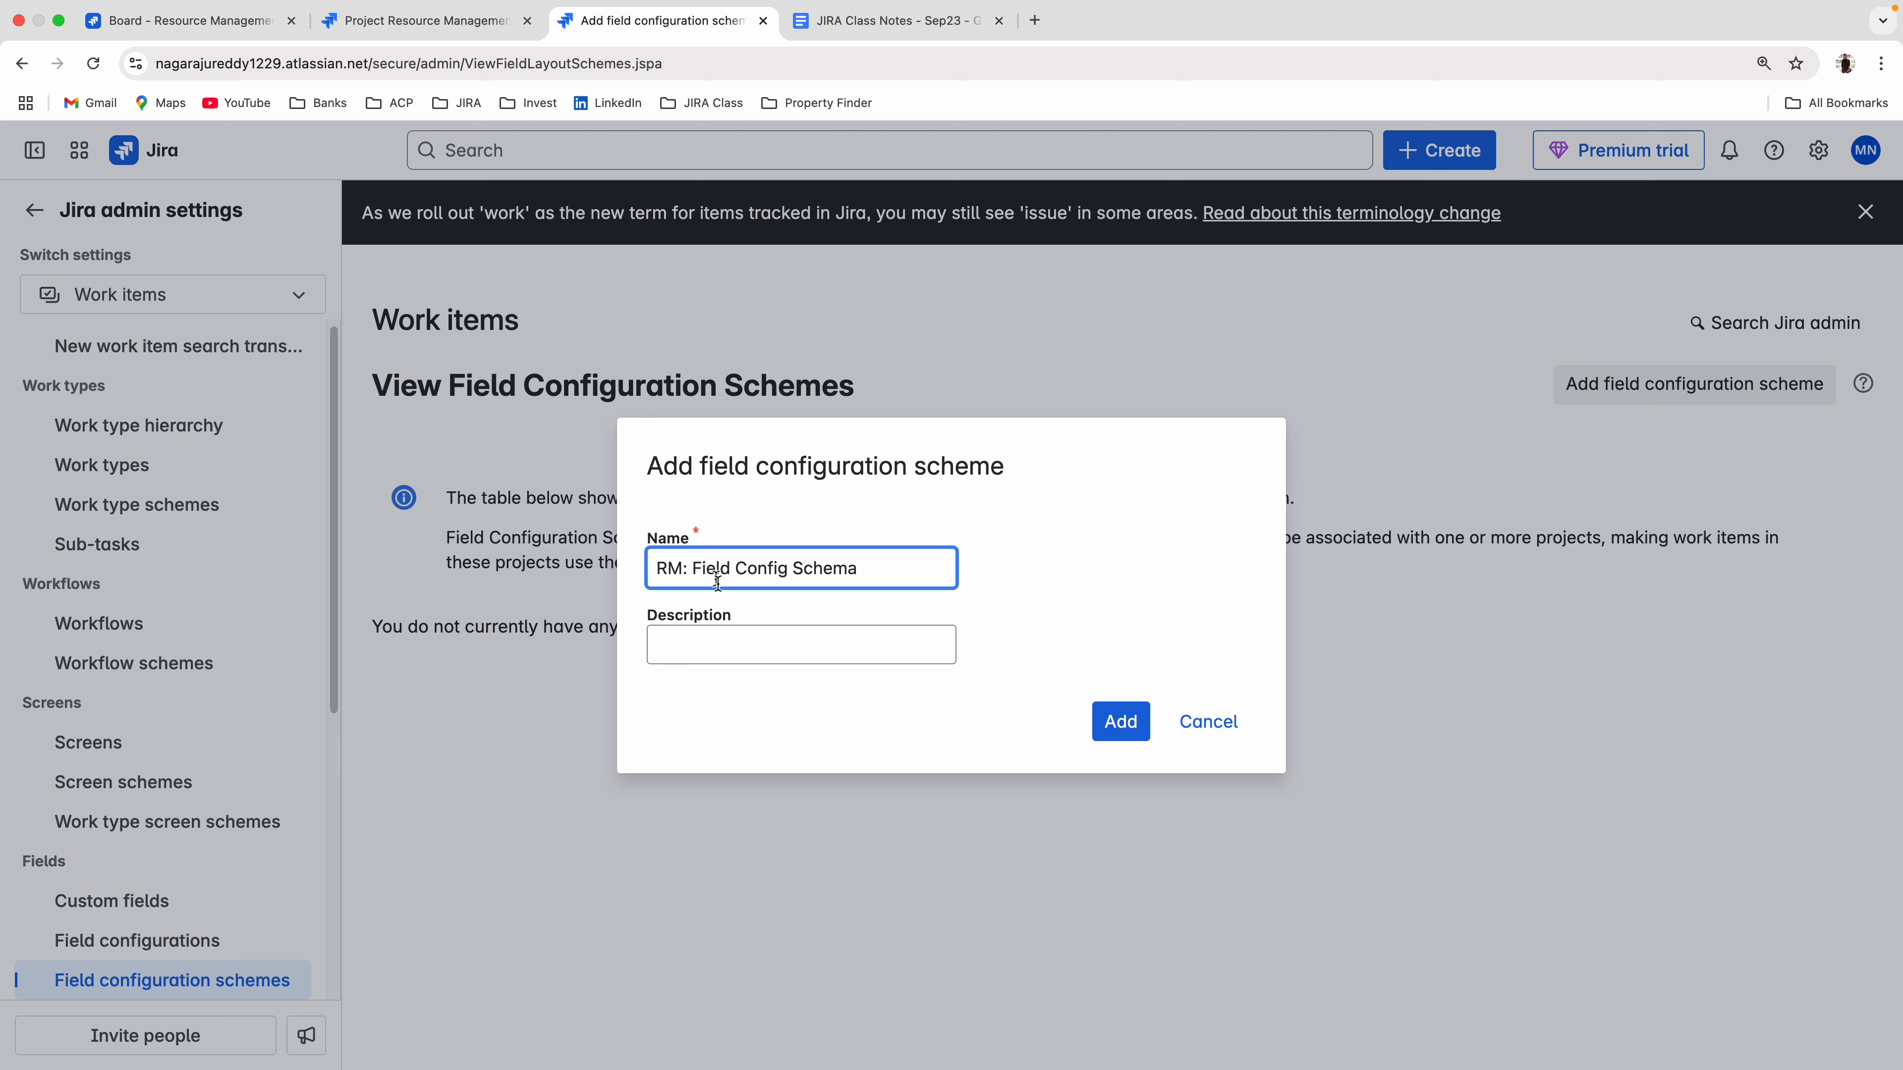
{"action": "type", "text": "a"}
{"action": "left_click", "coordinate": [1120, 722]}
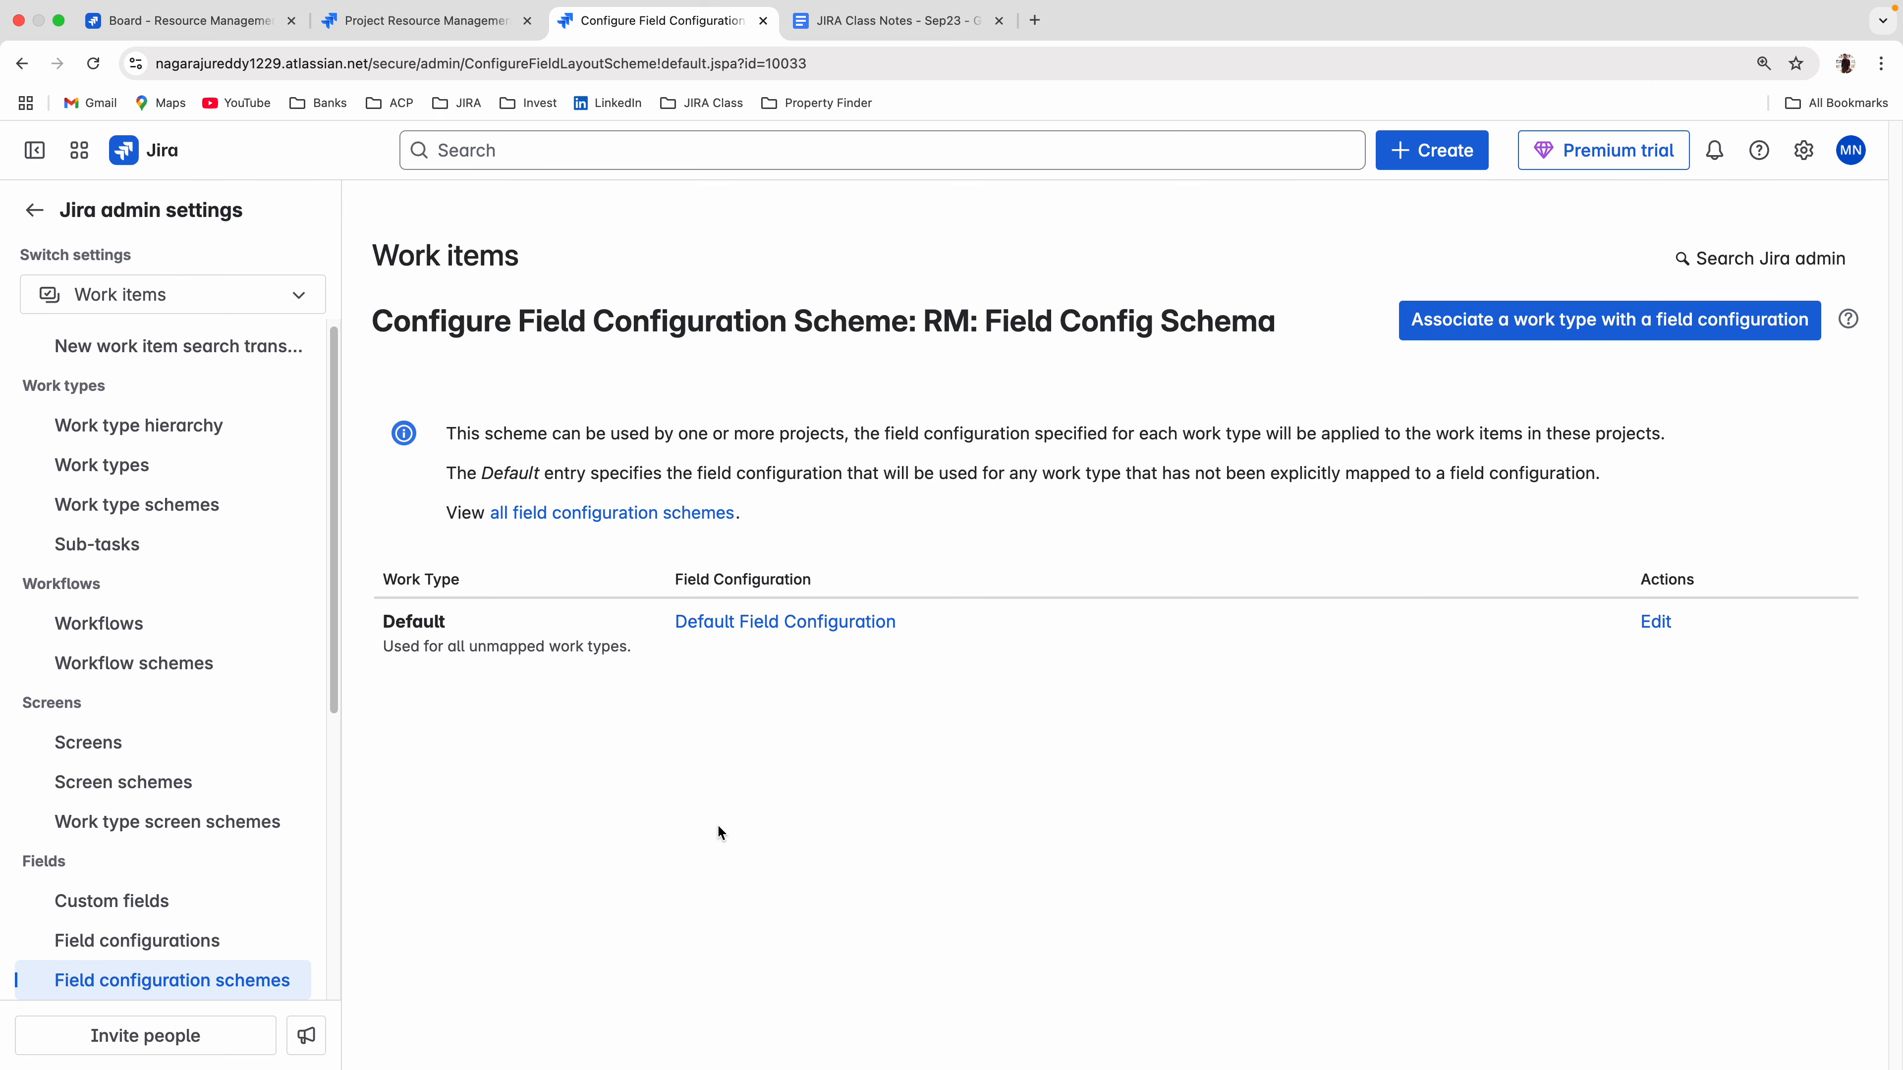
In the new scheme, associate the New Resource work type with the New Resource Field Config field configuration.
{"action": "scroll", "coordinate": [195, 777], "scroll_direction": "down", "scroll_amount": 3}
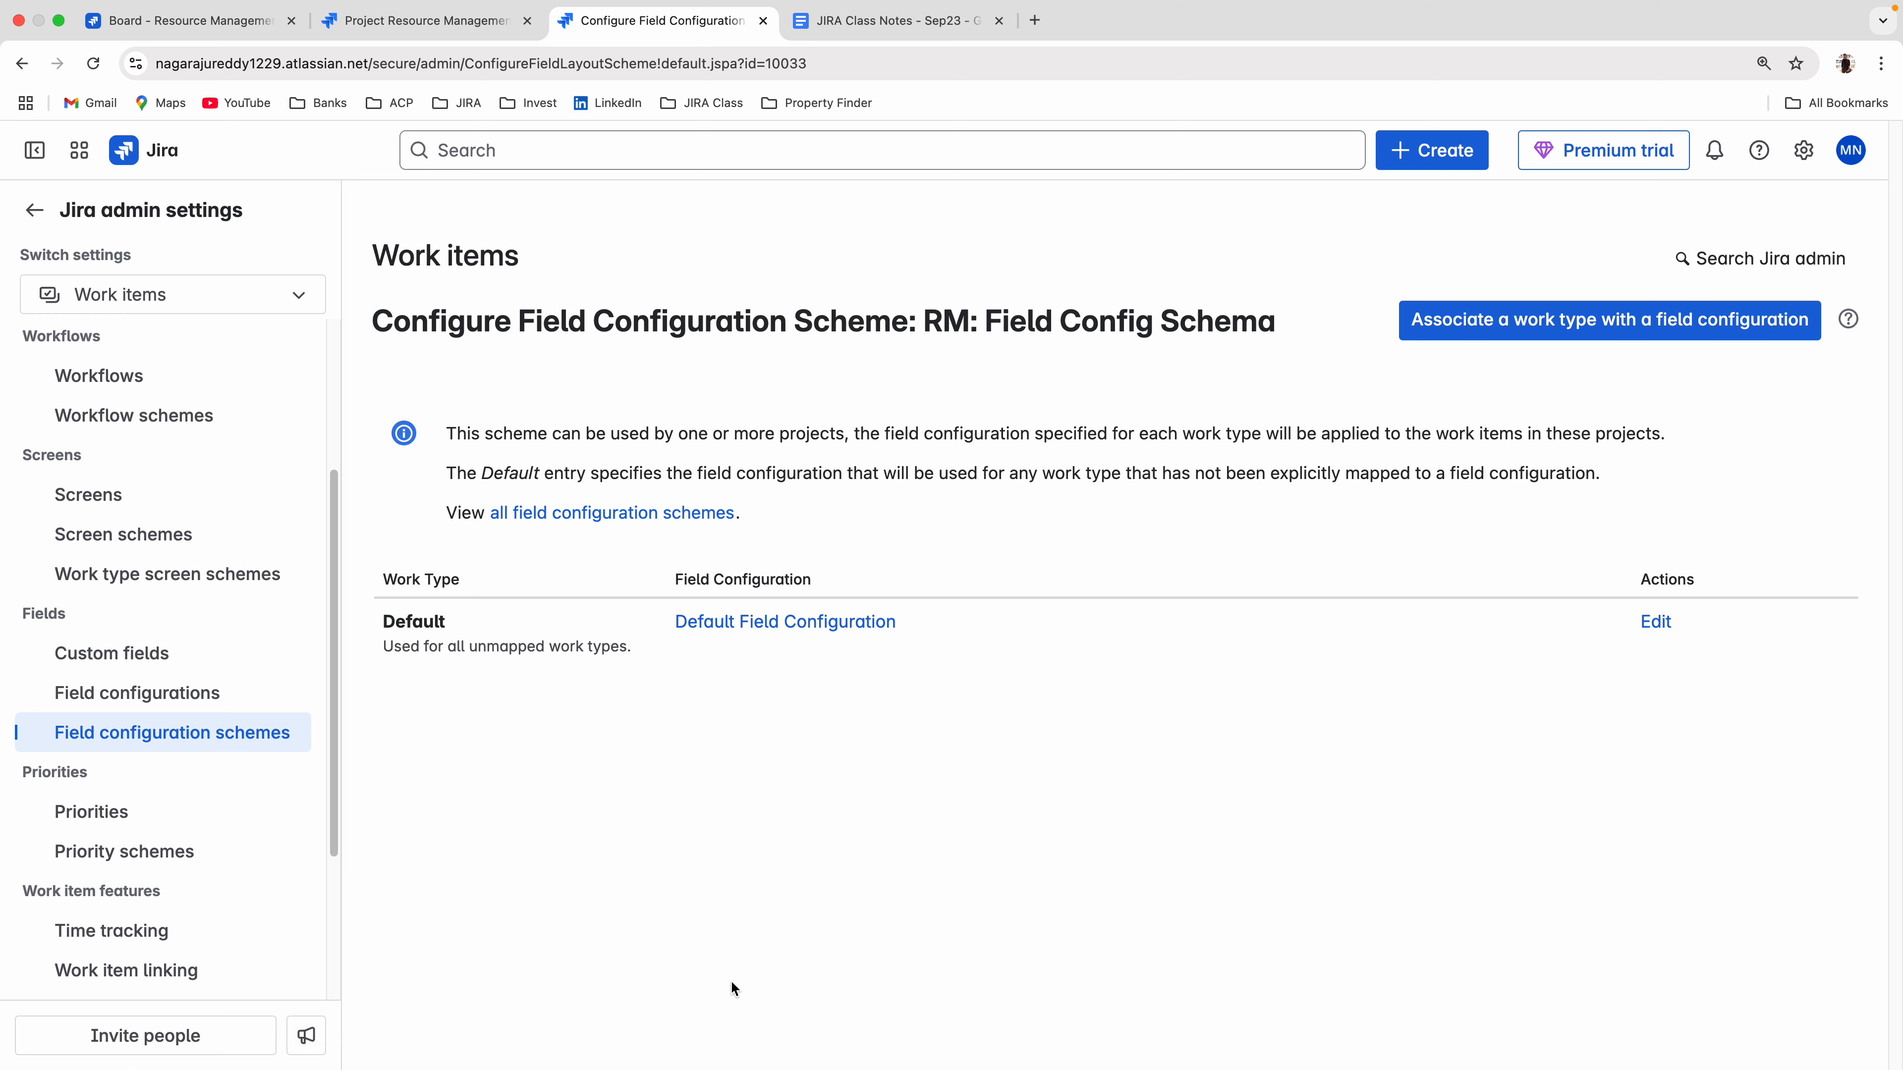
{"action": "left_click", "coordinate": [1565, 323]}
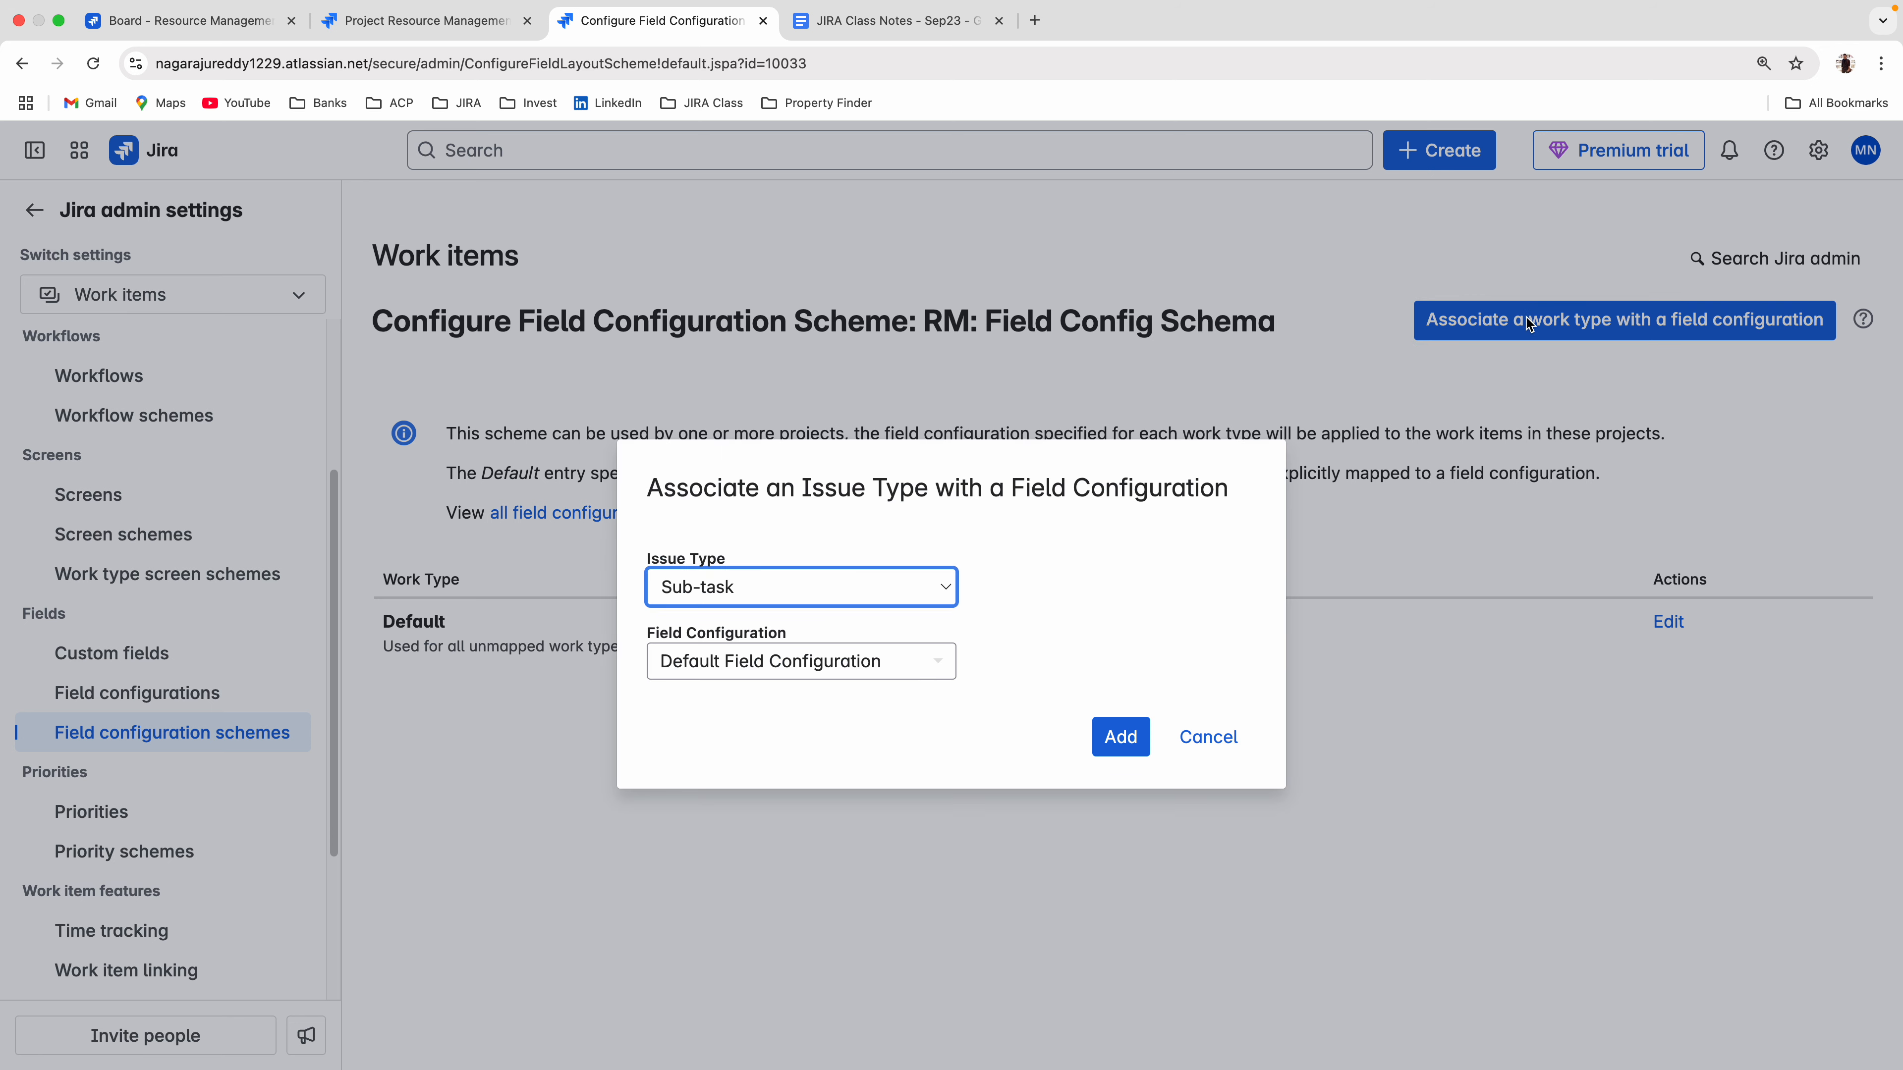
{"action": "left_click", "coordinate": [717, 586]}
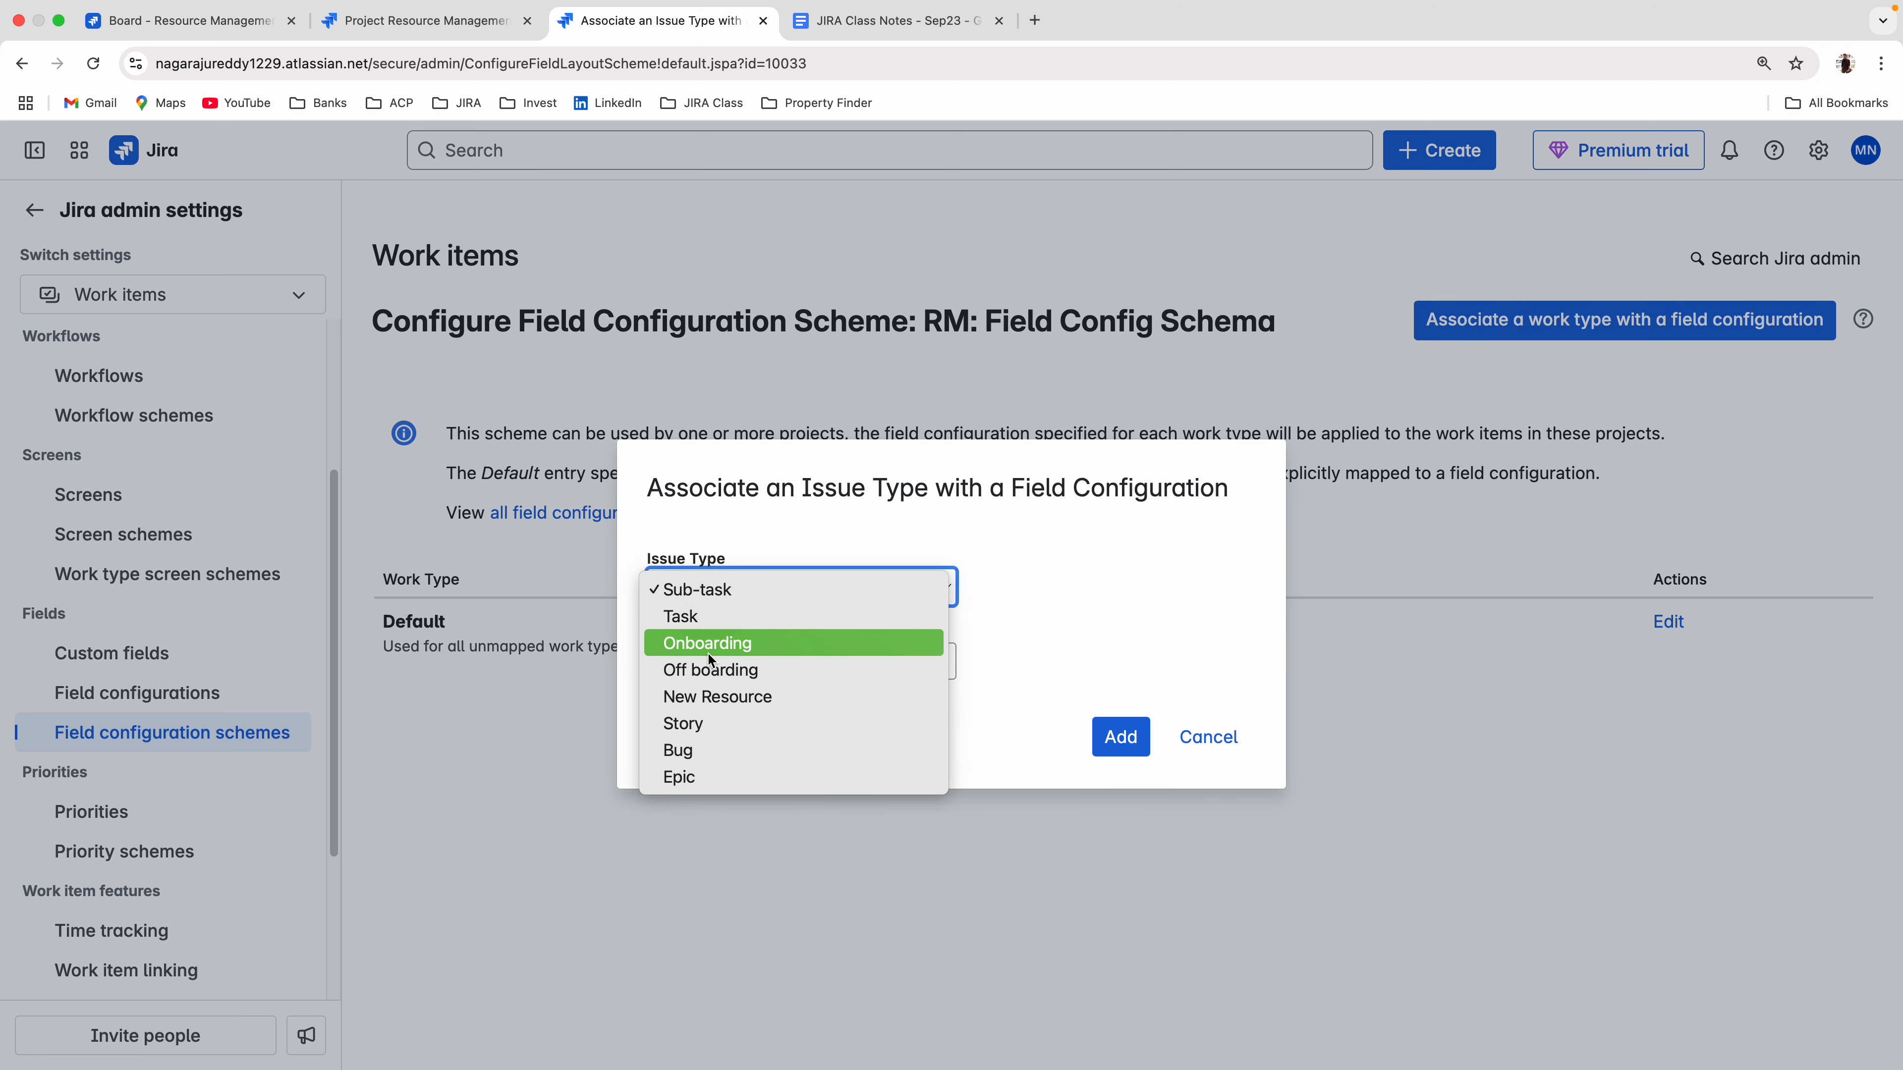
{"action": "left_click", "coordinate": [735, 691]}
{"action": "left_click", "coordinate": [739, 658]}
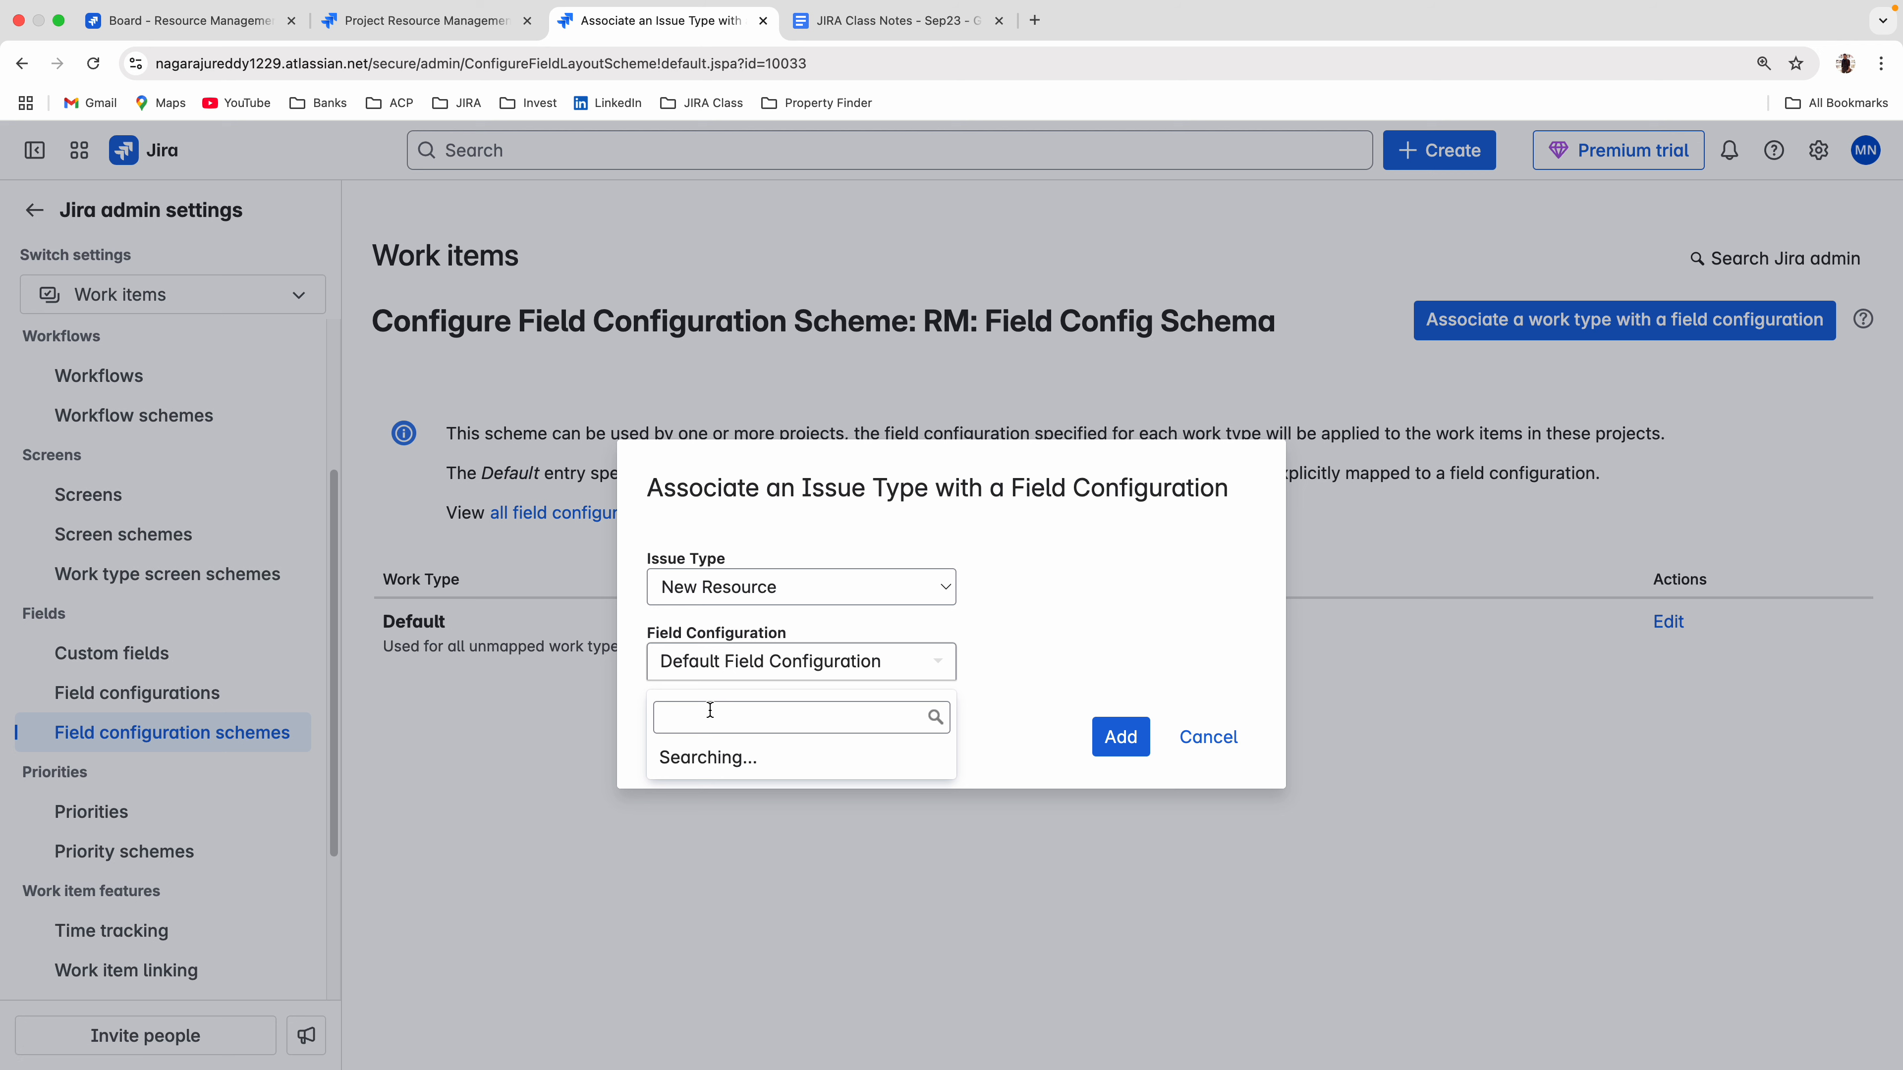
{"action": "left_click", "coordinate": [715, 798]}
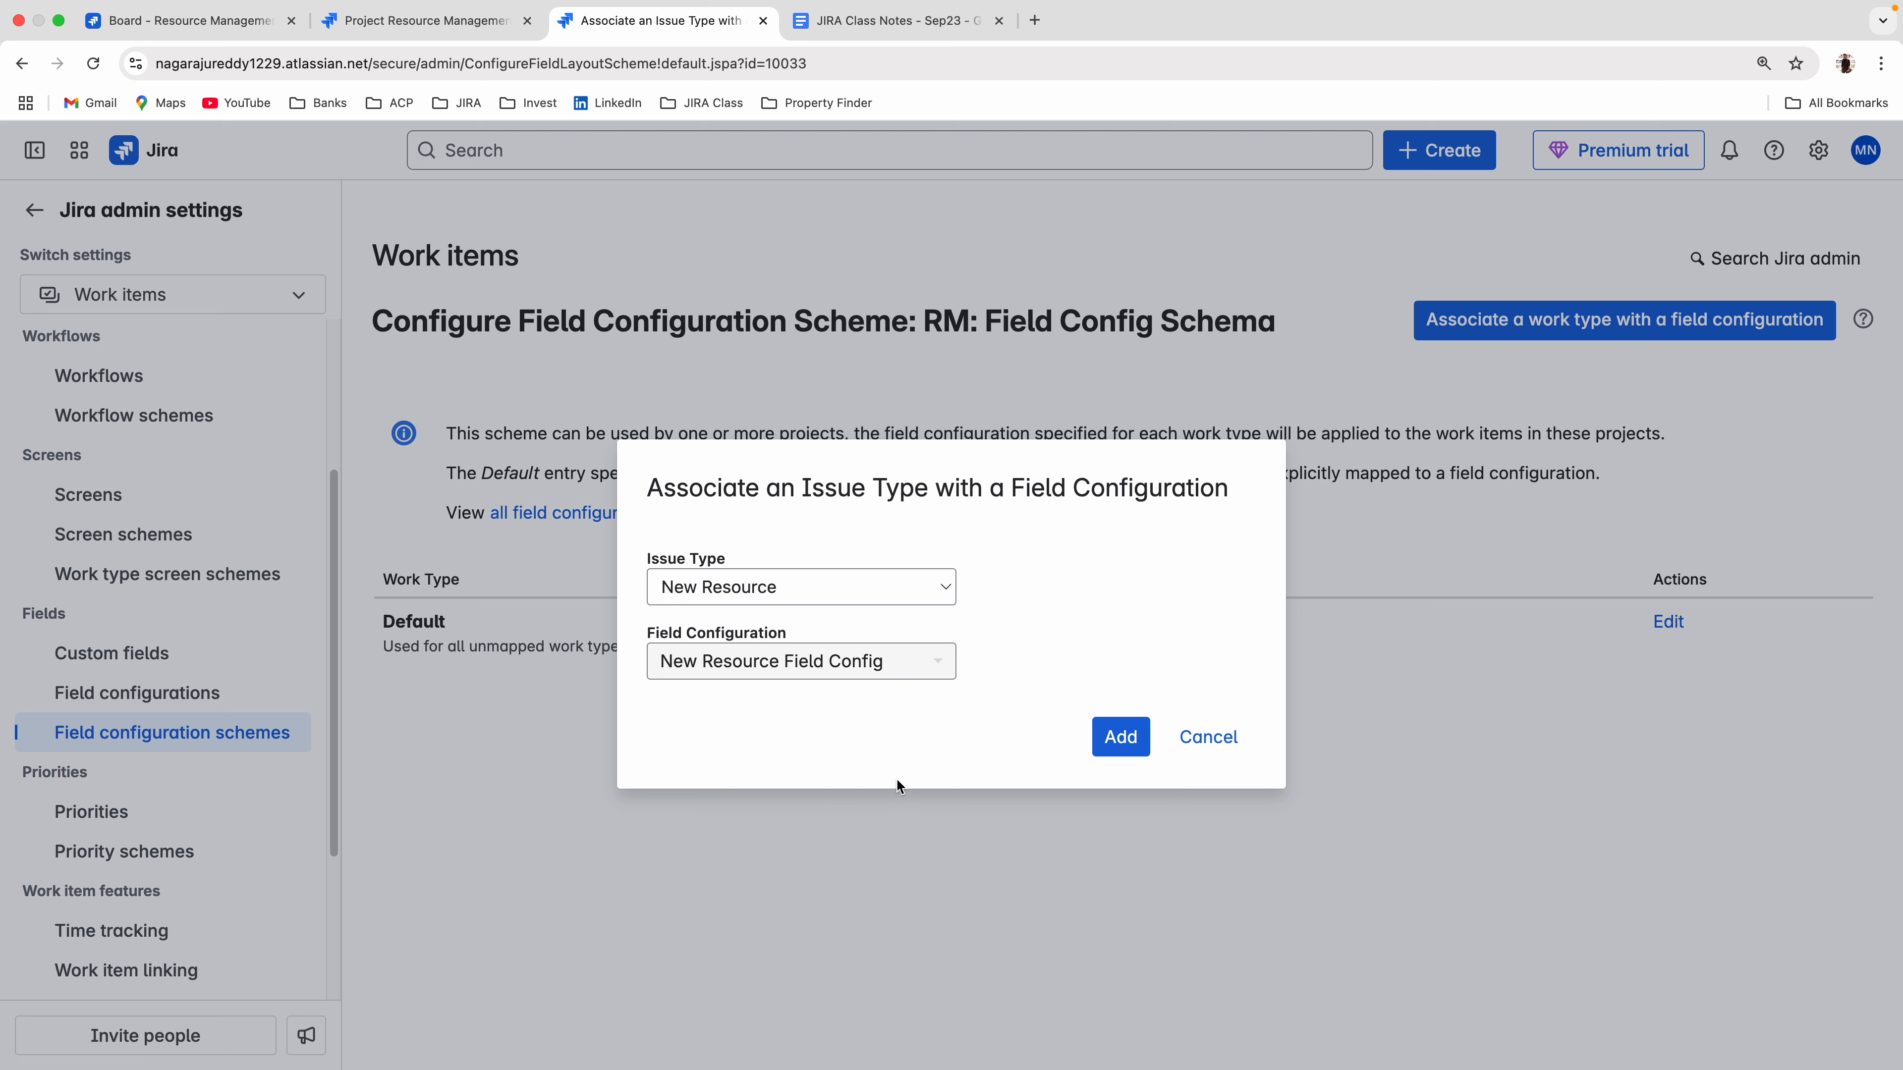
{"action": "left_click", "coordinate": [1118, 736]}
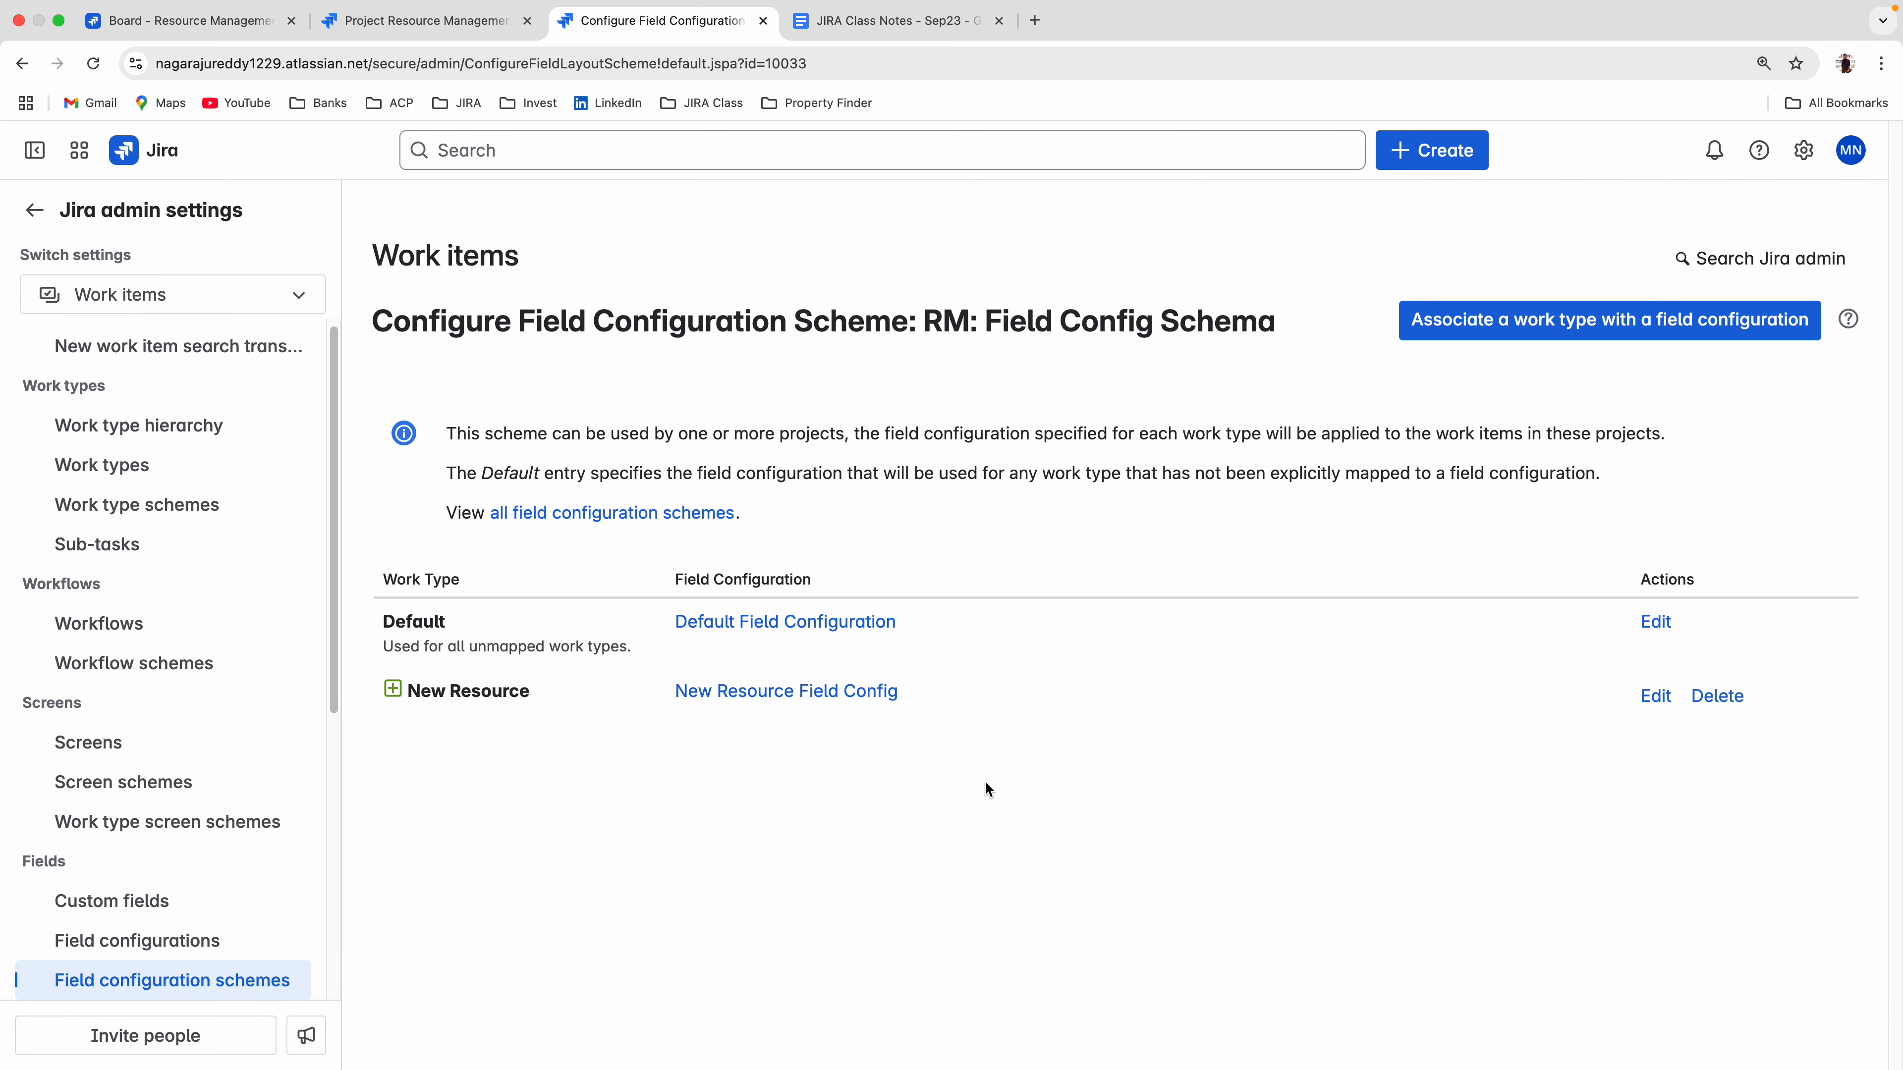
Associate the Onboarding work type with the Onboarding Field Schama field configuration in the same scheme.
{"action": "left_click", "coordinate": [1518, 321]}
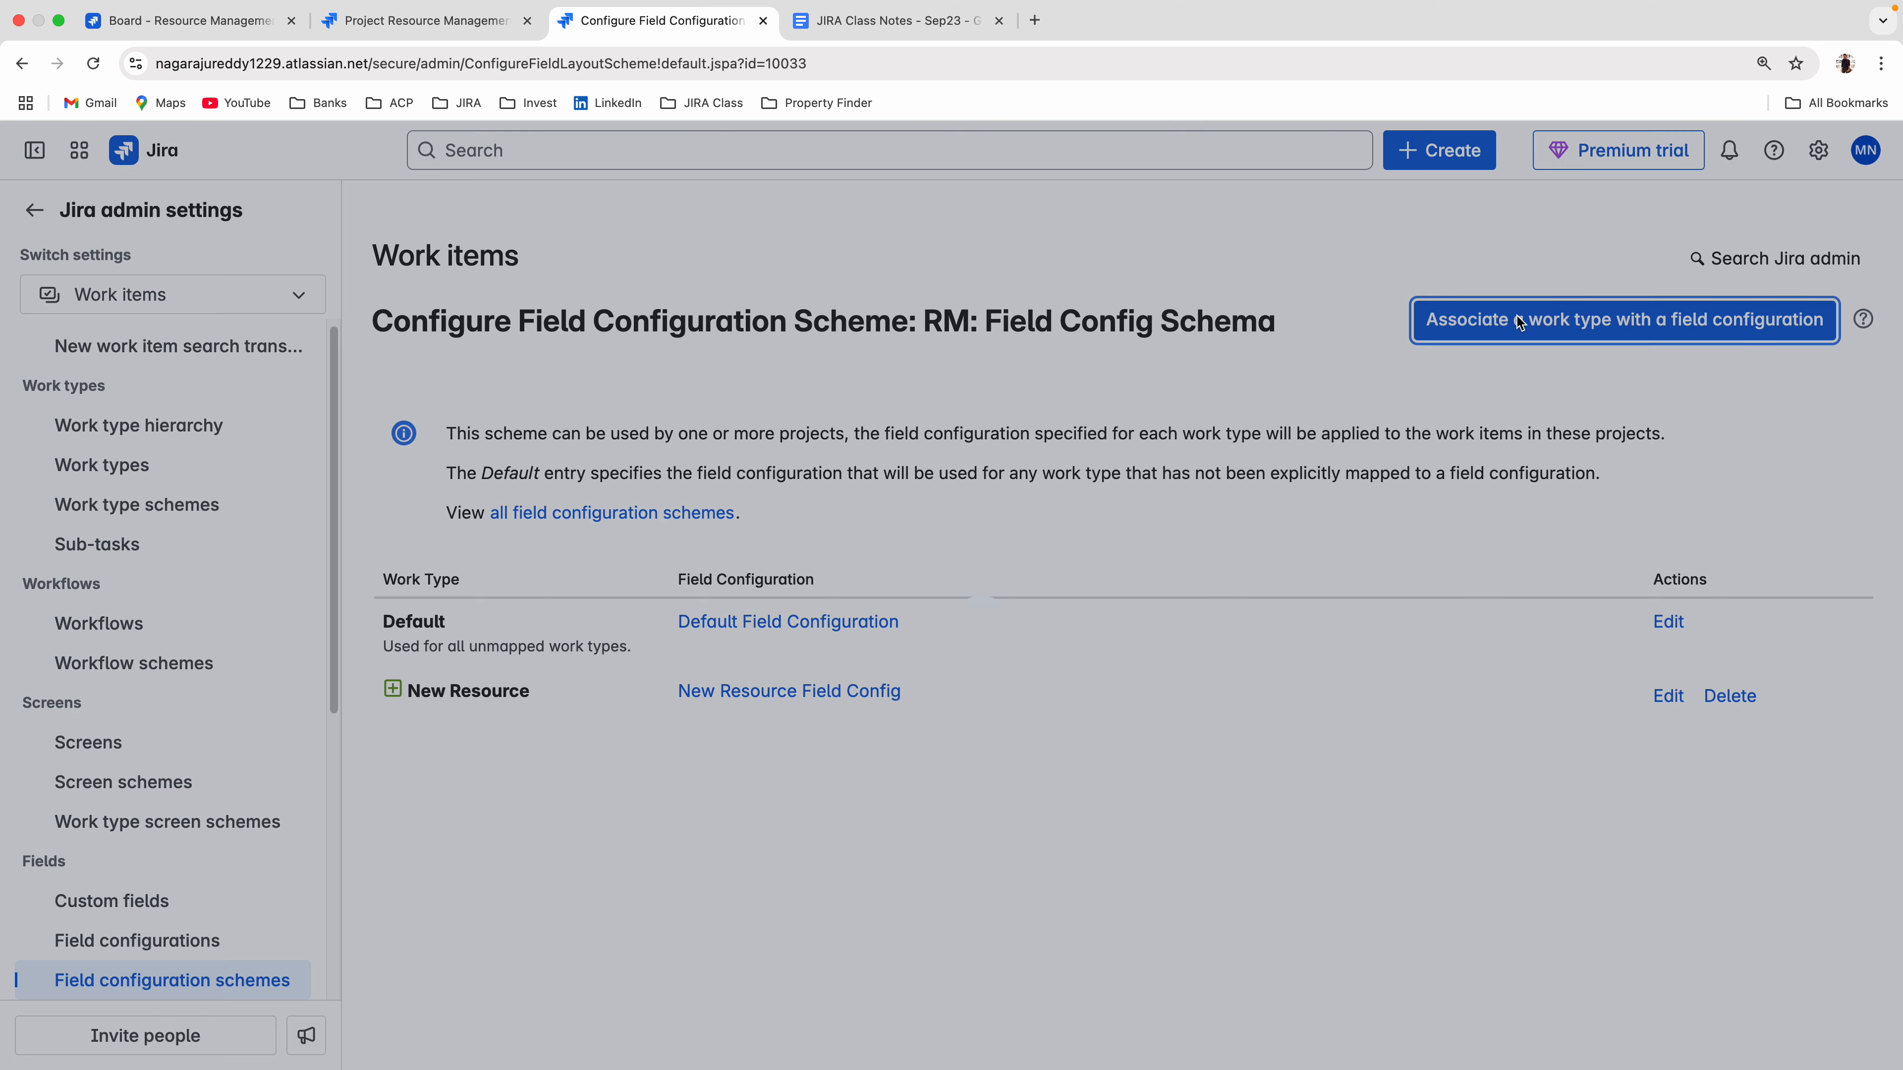
{"action": "left_click", "coordinate": [713, 587]}
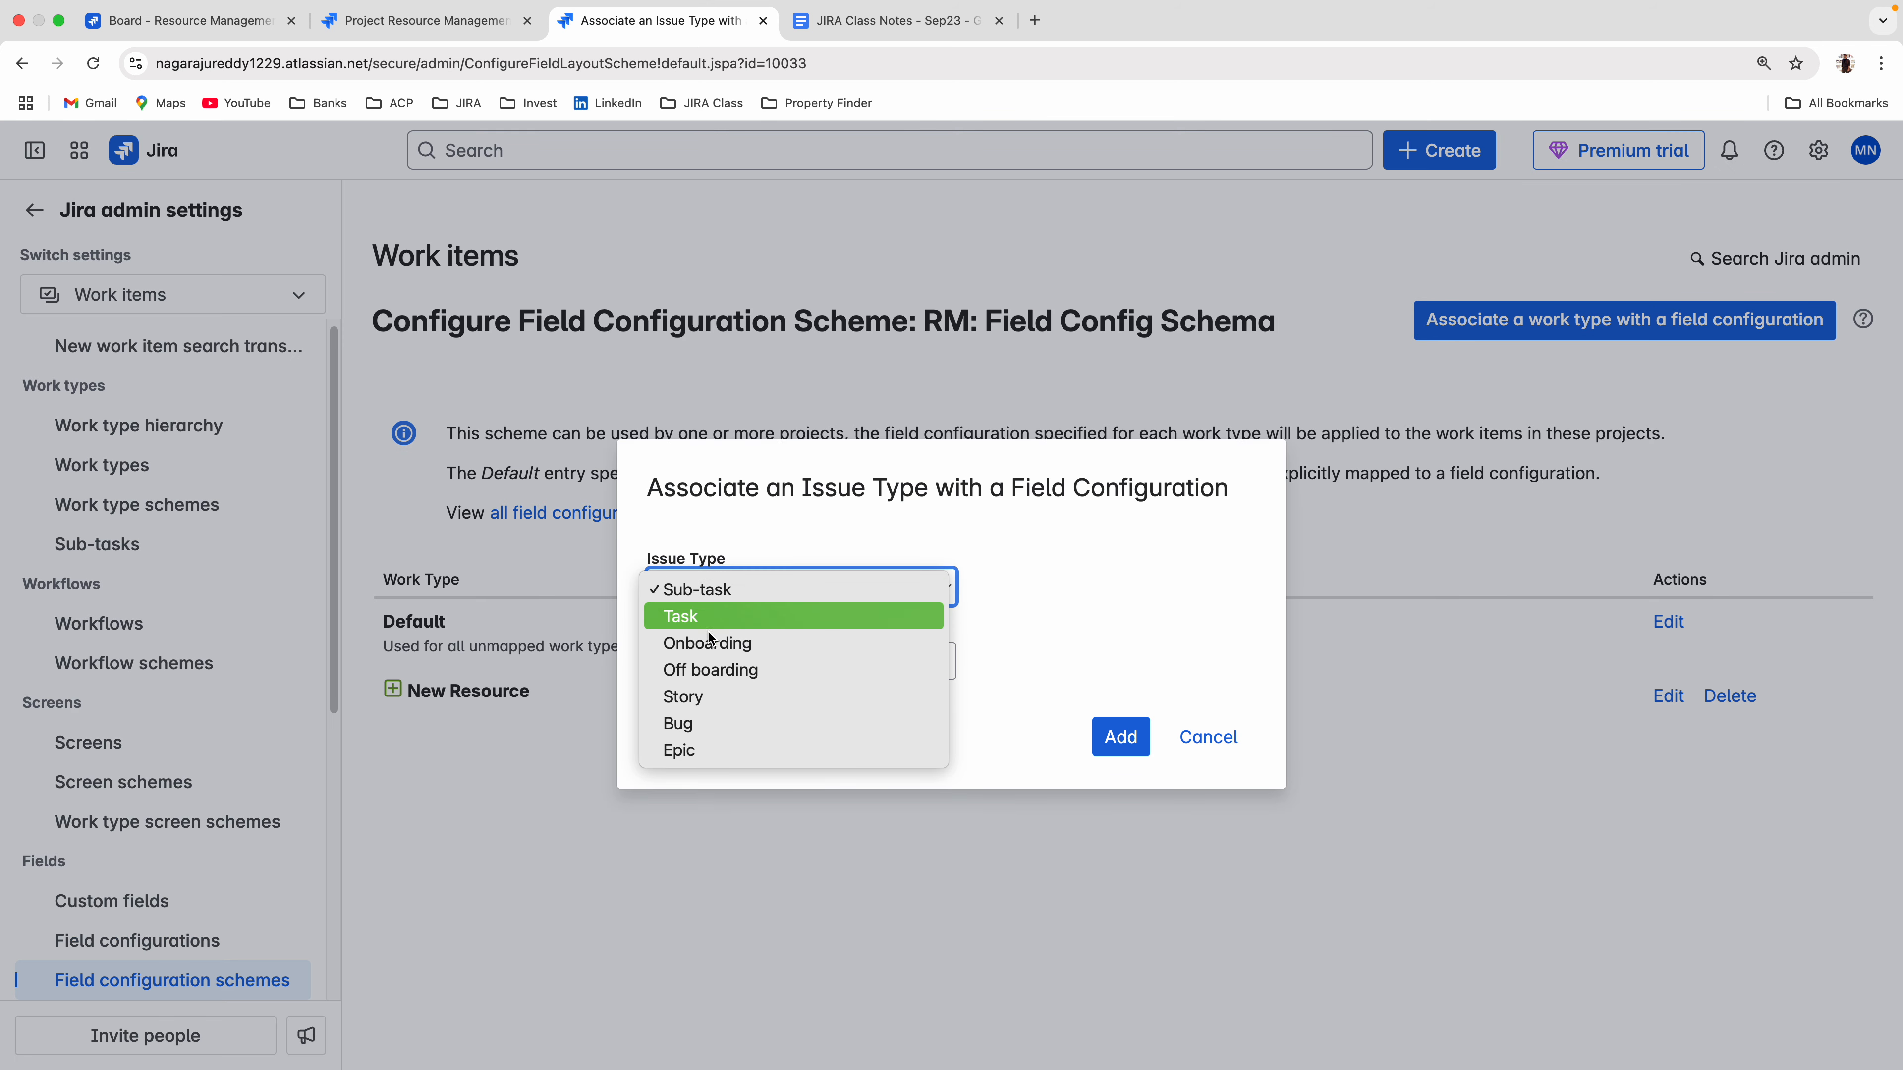
{"action": "left_click", "coordinate": [708, 671]}
{"action": "left_click", "coordinate": [711, 588]}
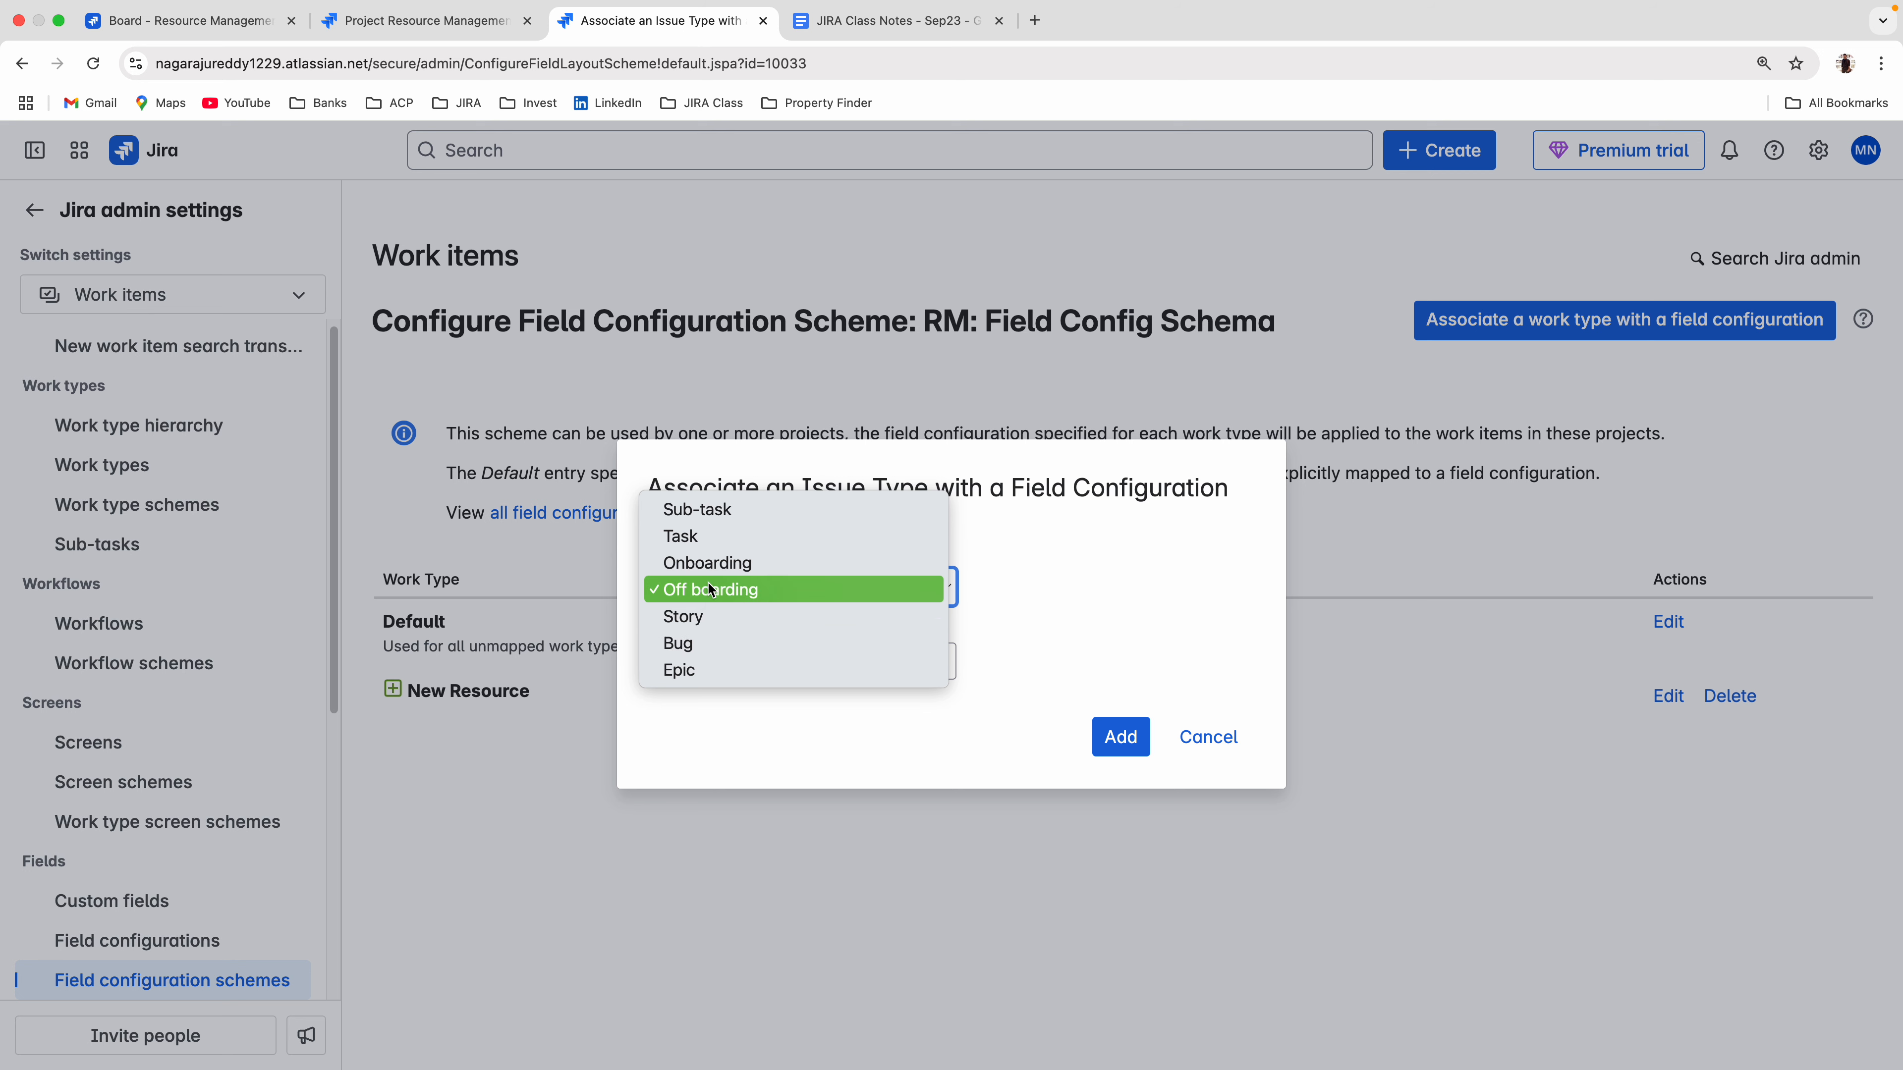
{"action": "left_click", "coordinate": [710, 563]}
{"action": "left_click", "coordinate": [878, 676]}
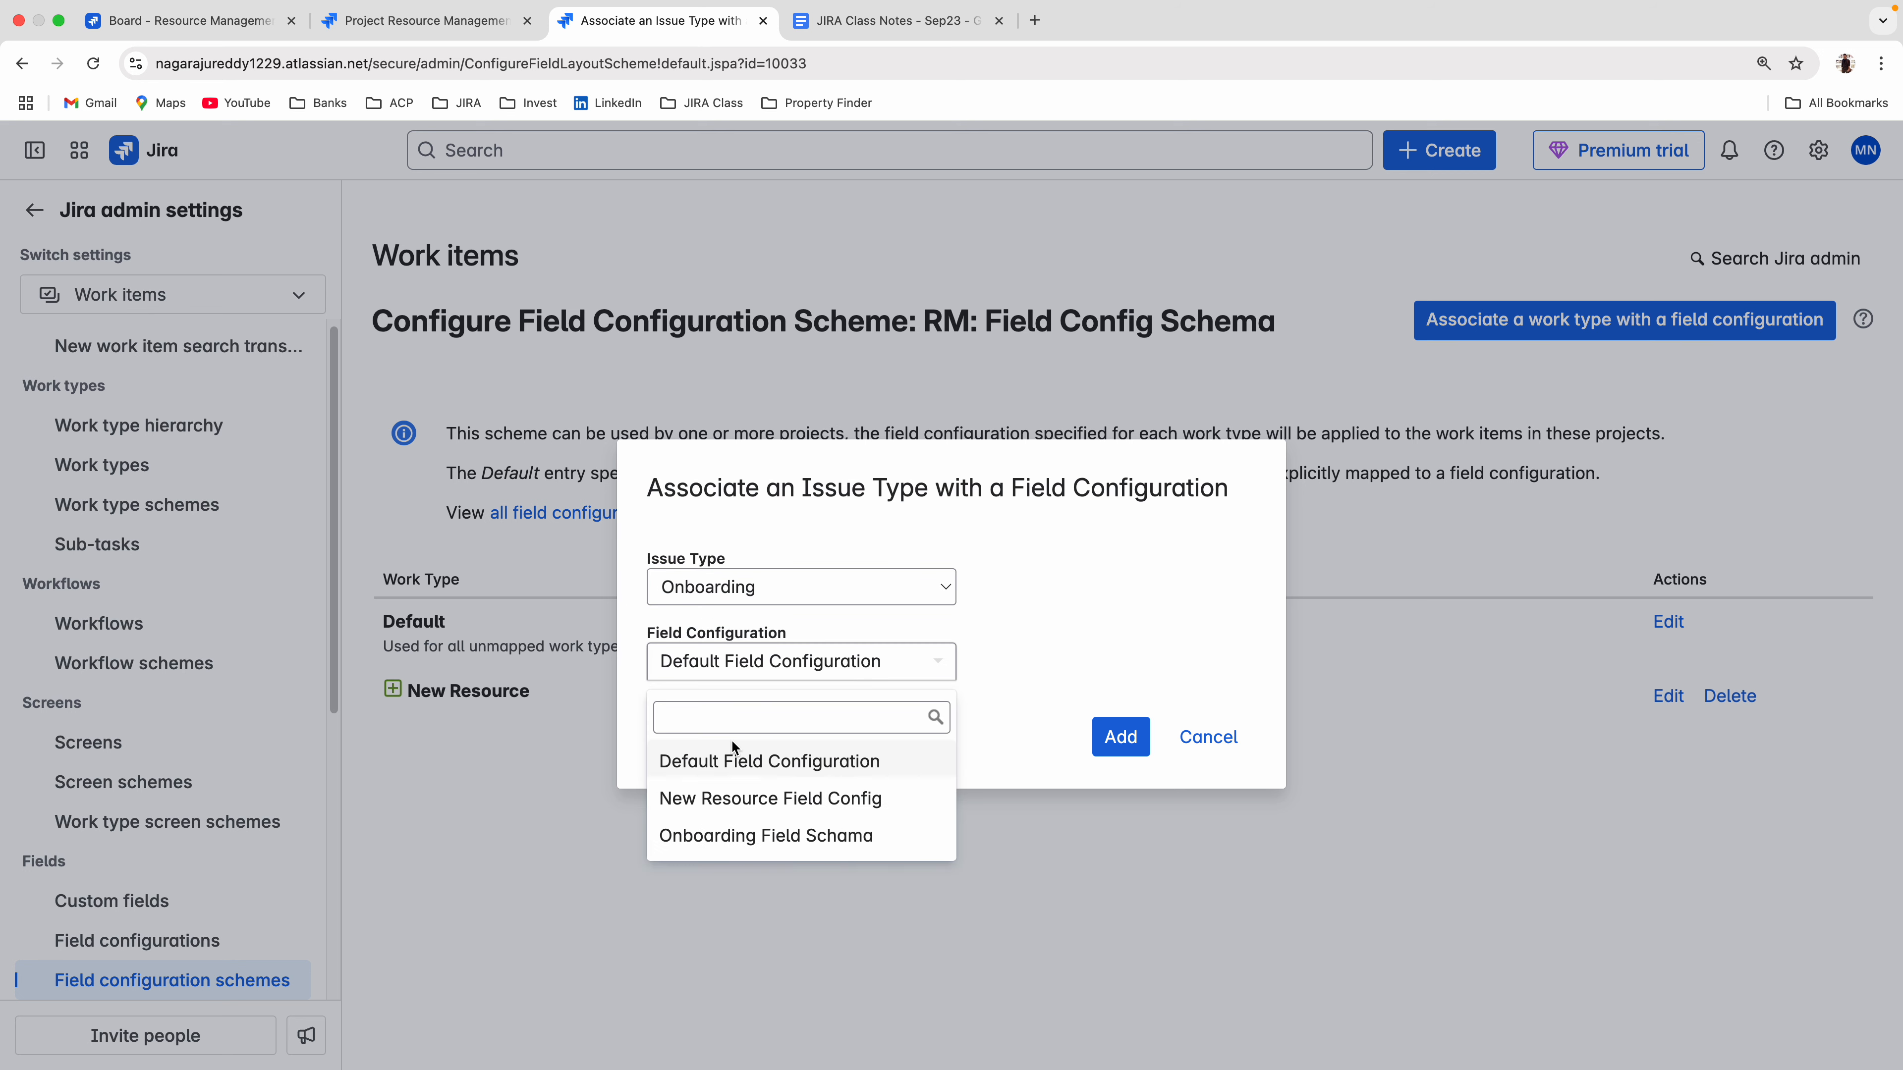
{"action": "left_click", "coordinate": [708, 838]}
{"action": "left_click", "coordinate": [1117, 750]}
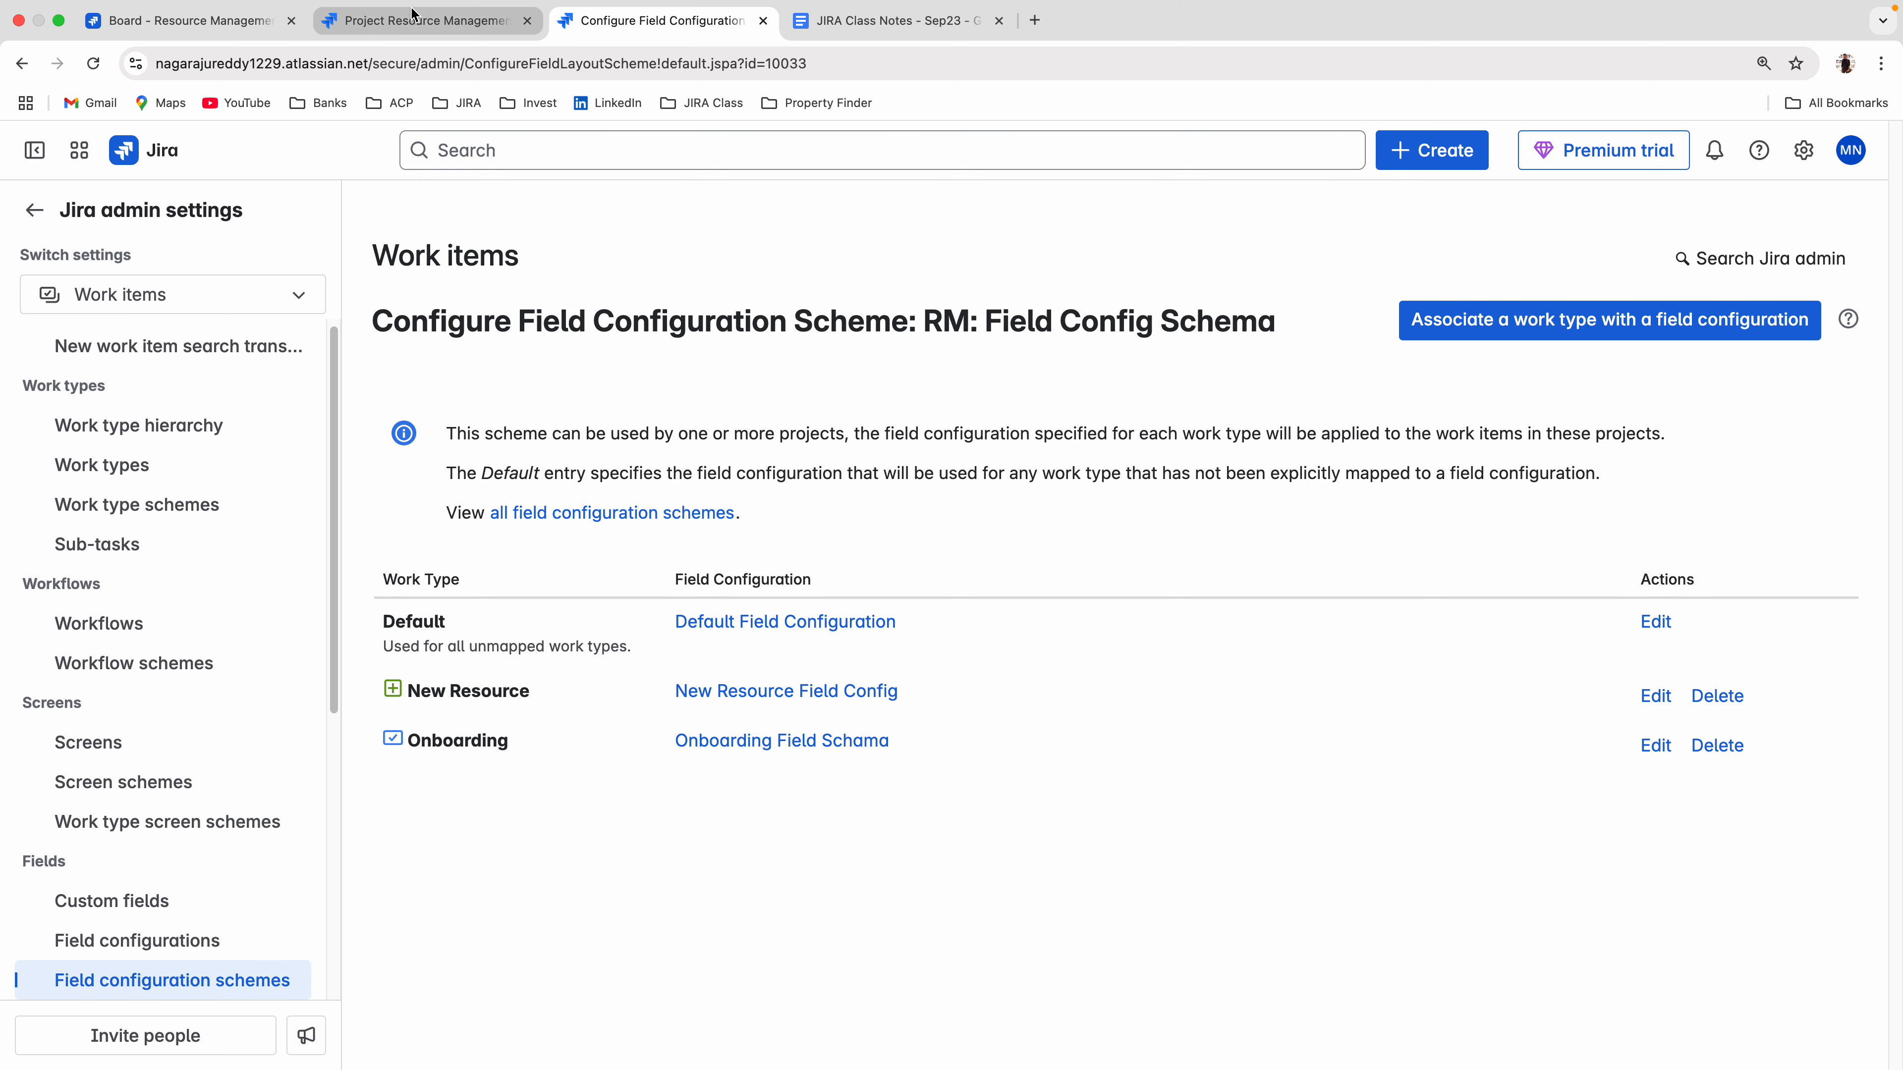
In the Resource Management project's settings, replace the fields scheme with "RM: Field Config Schema".
{"action": "left_click", "coordinate": [424, 20]}
{"action": "left_click", "coordinate": [827, 275]}
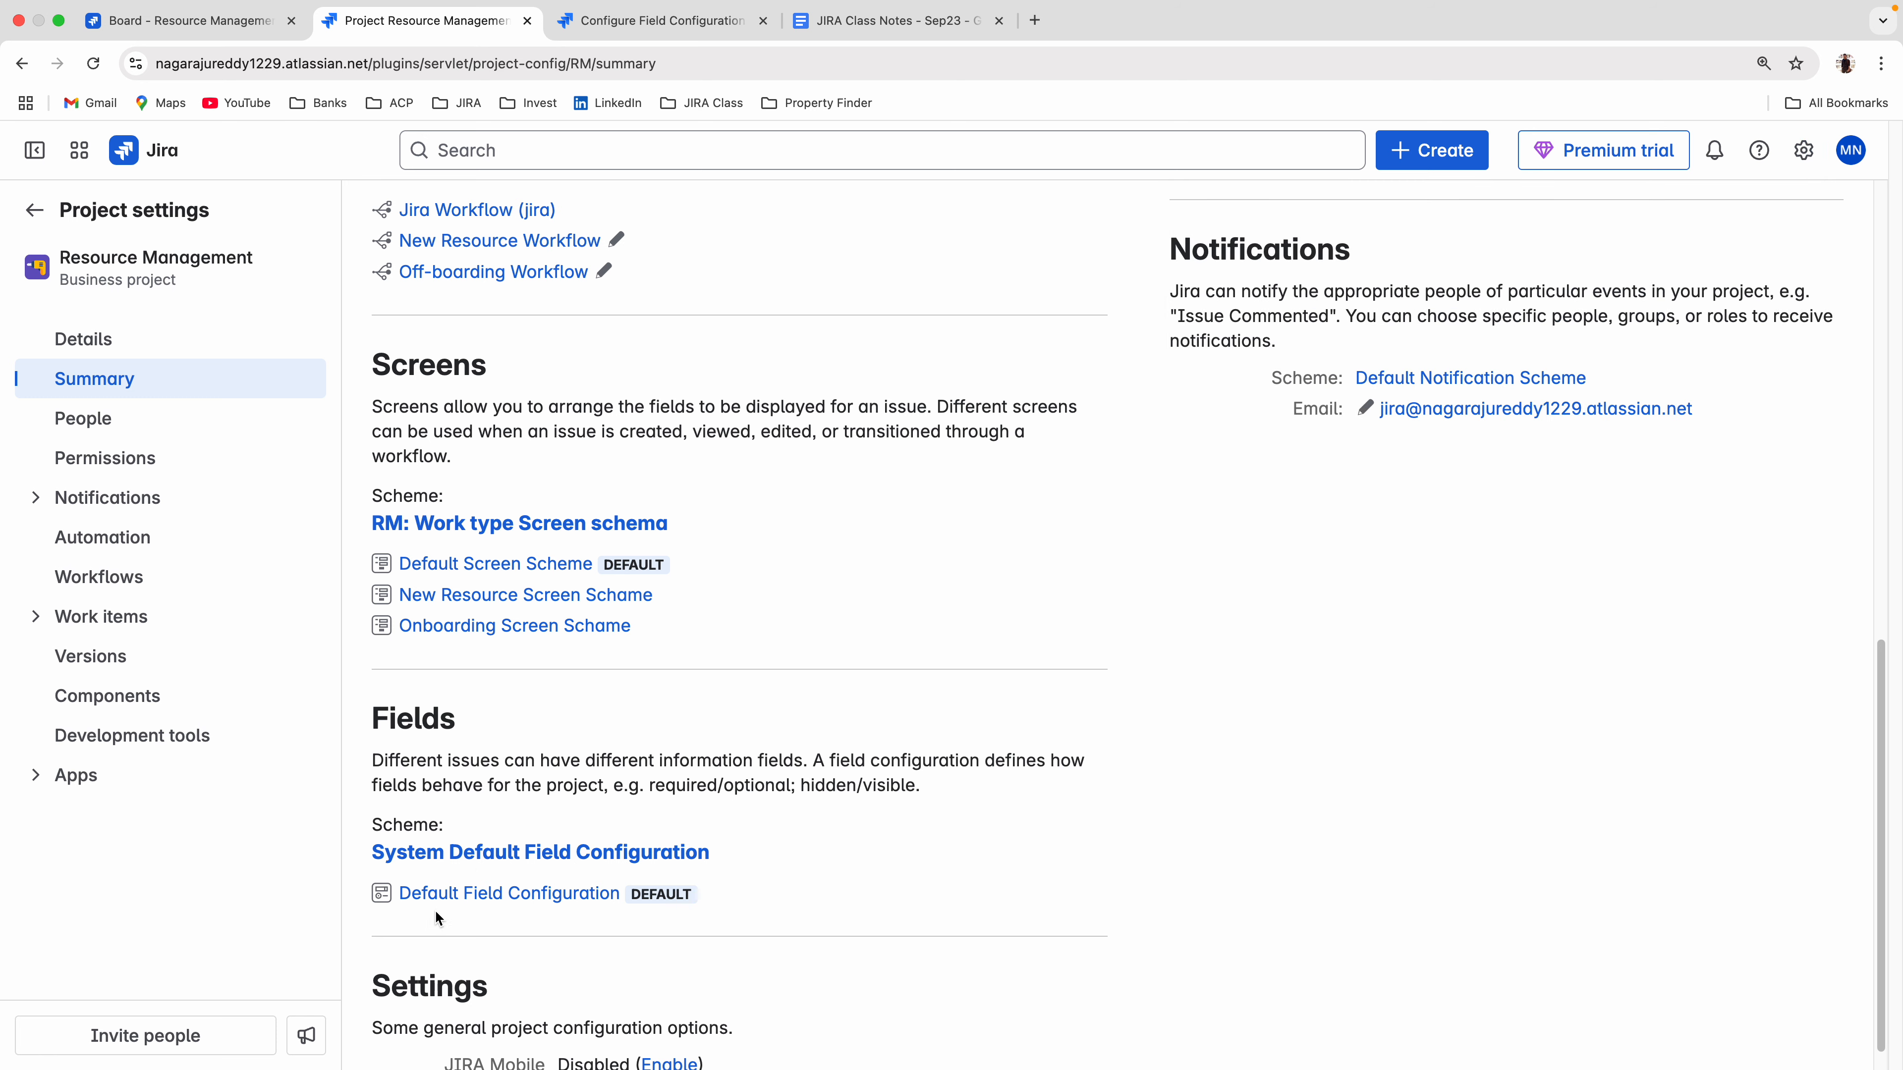
{"action": "left_click", "coordinate": [480, 854]}
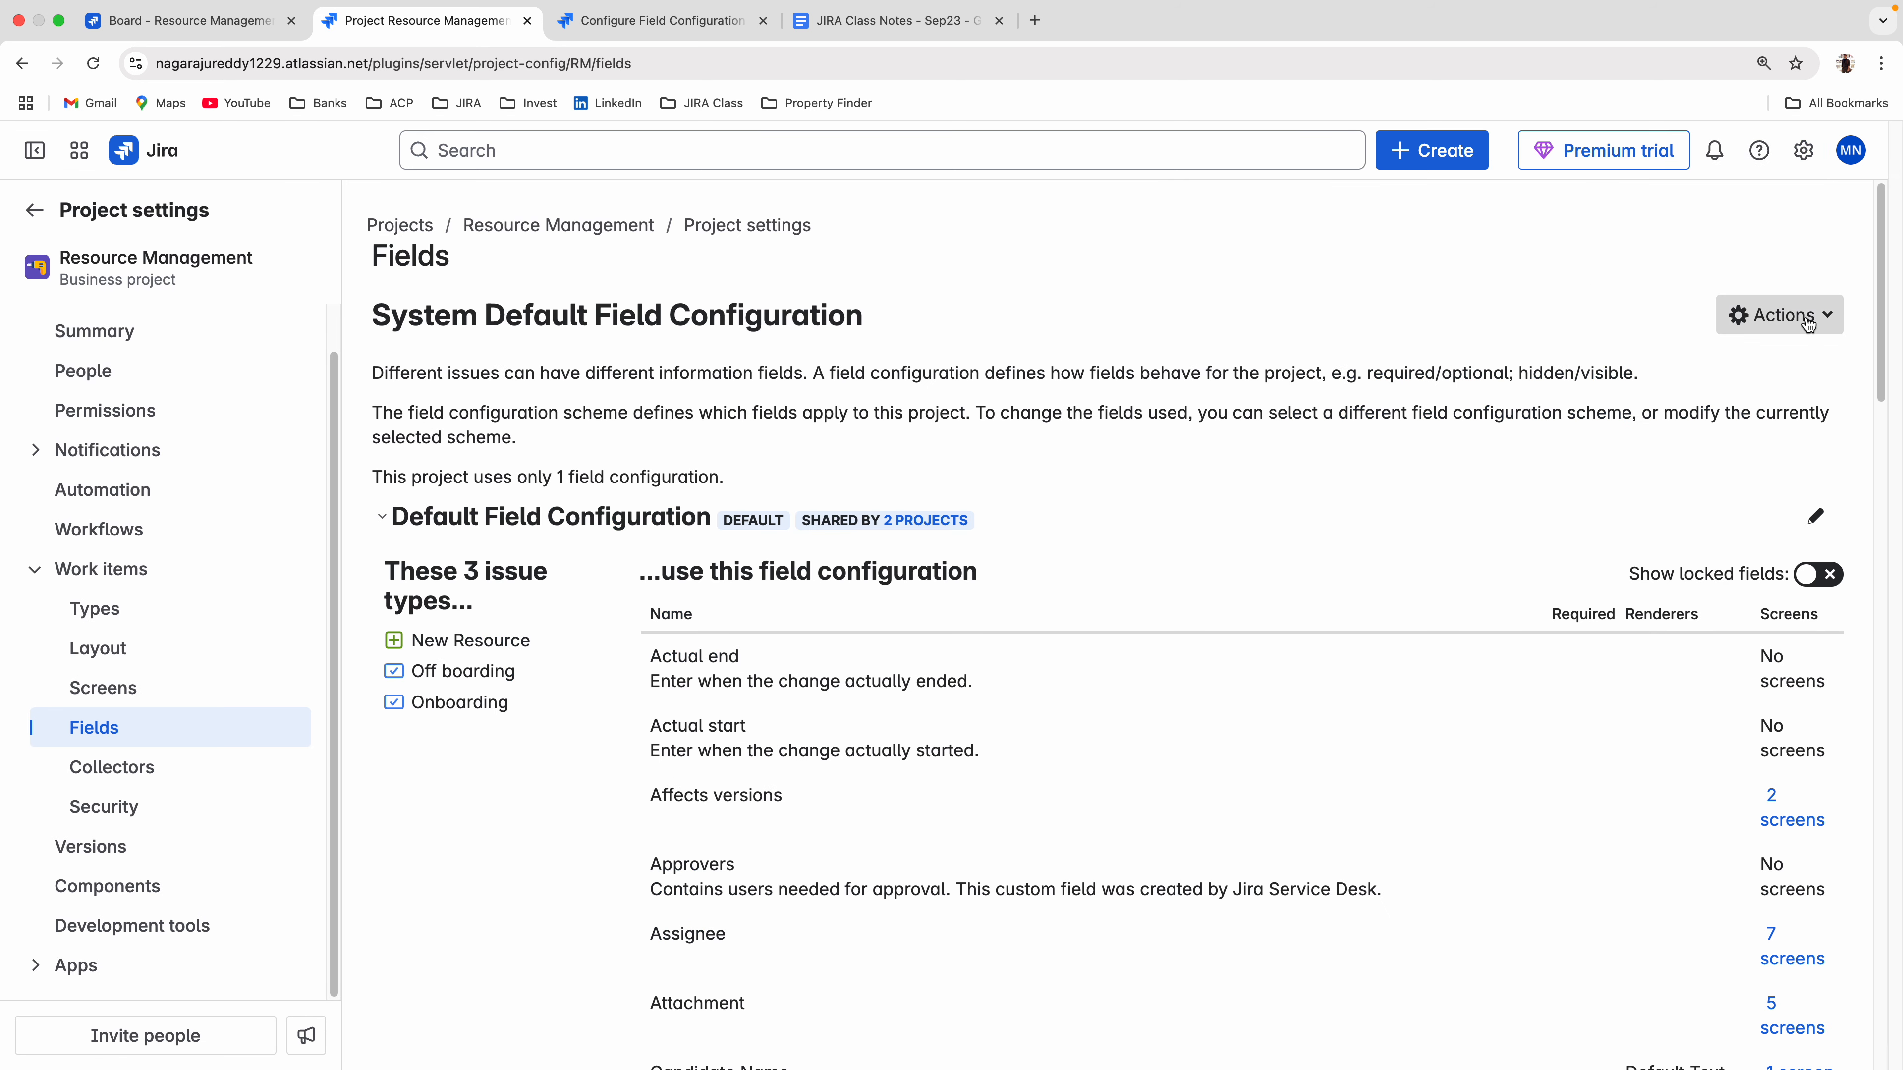
{"action": "left_click", "coordinate": [1813, 316]}
{"action": "left_click", "coordinate": [1762, 415]}
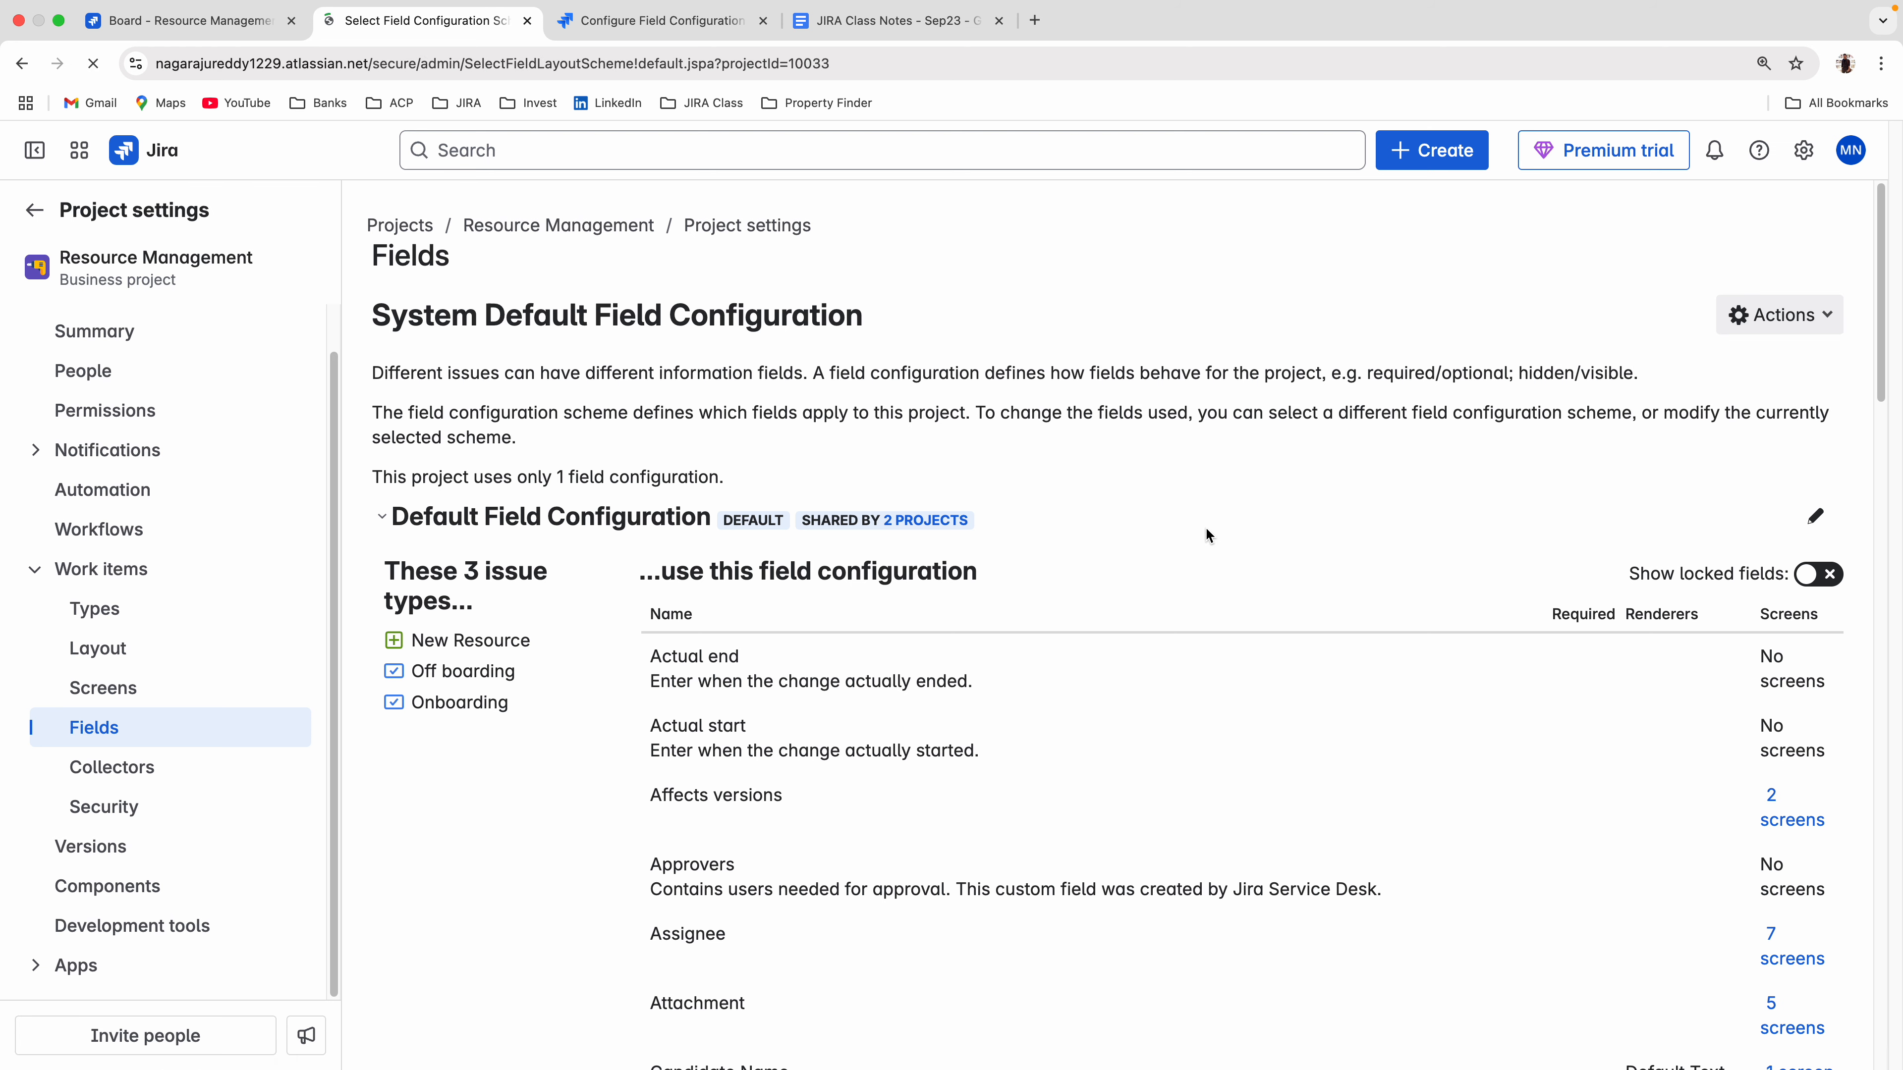
{"action": "left_click", "coordinate": [703, 395]}
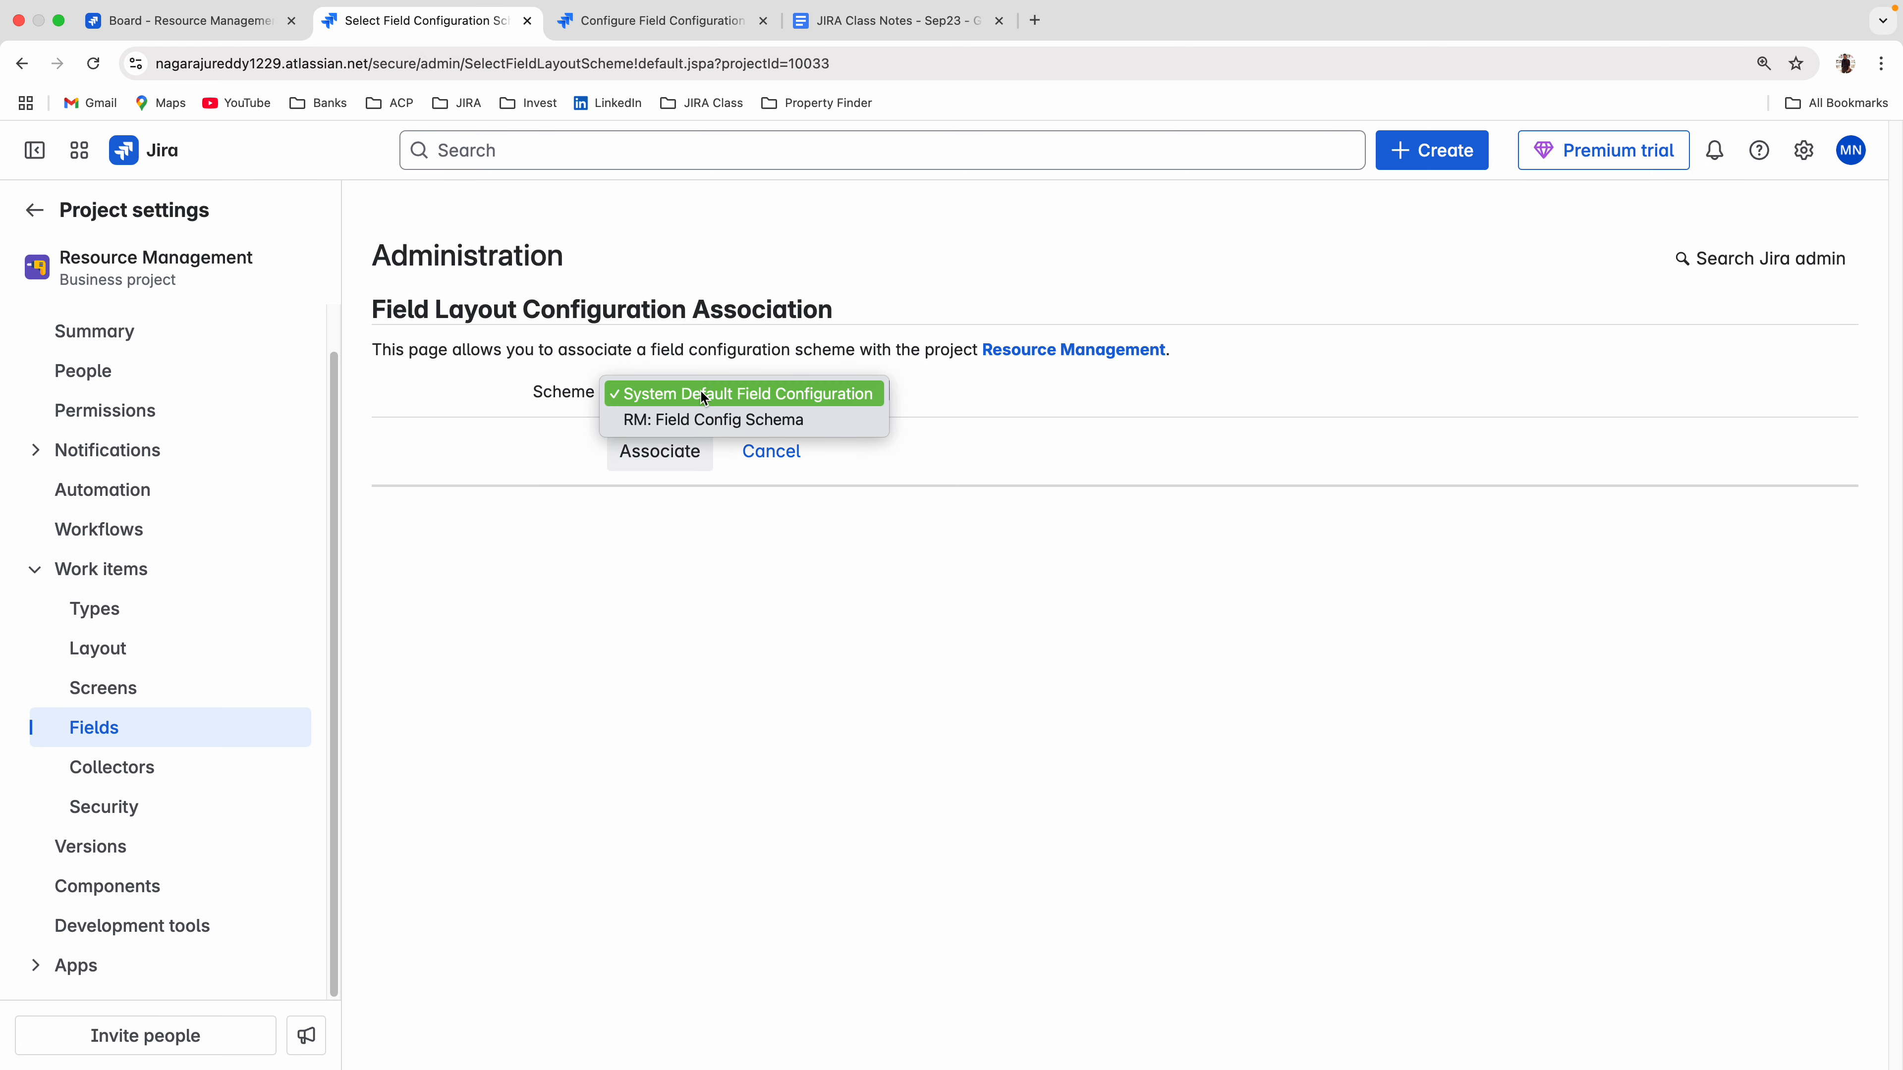
{"action": "left_click", "coordinate": [682, 418]}
{"action": "left_click", "coordinate": [652, 454]}
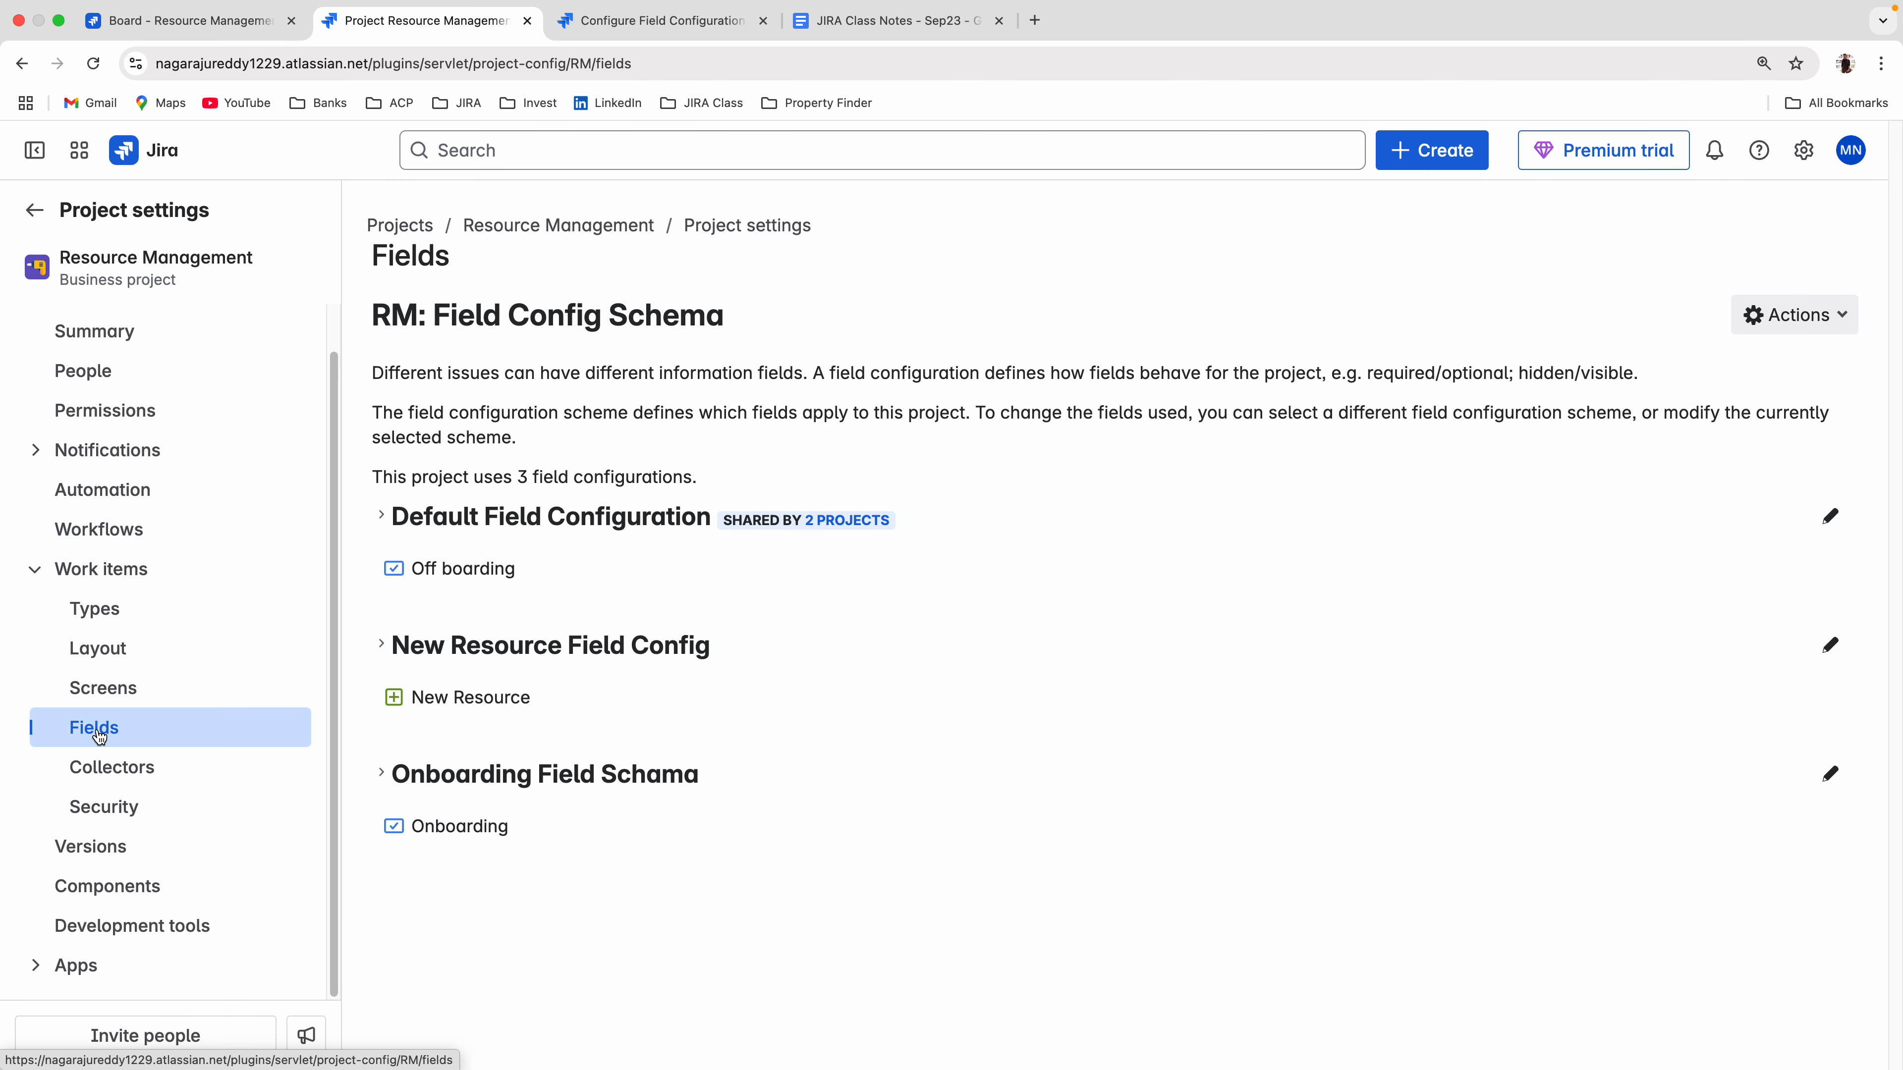
Expand and collapse the project's Default Field Configuration and New Resource Field Config, and return to the scheme's configuration in the admin tab.
{"action": "left_click", "coordinate": [381, 516]}
{"action": "left_click", "coordinate": [382, 516]}
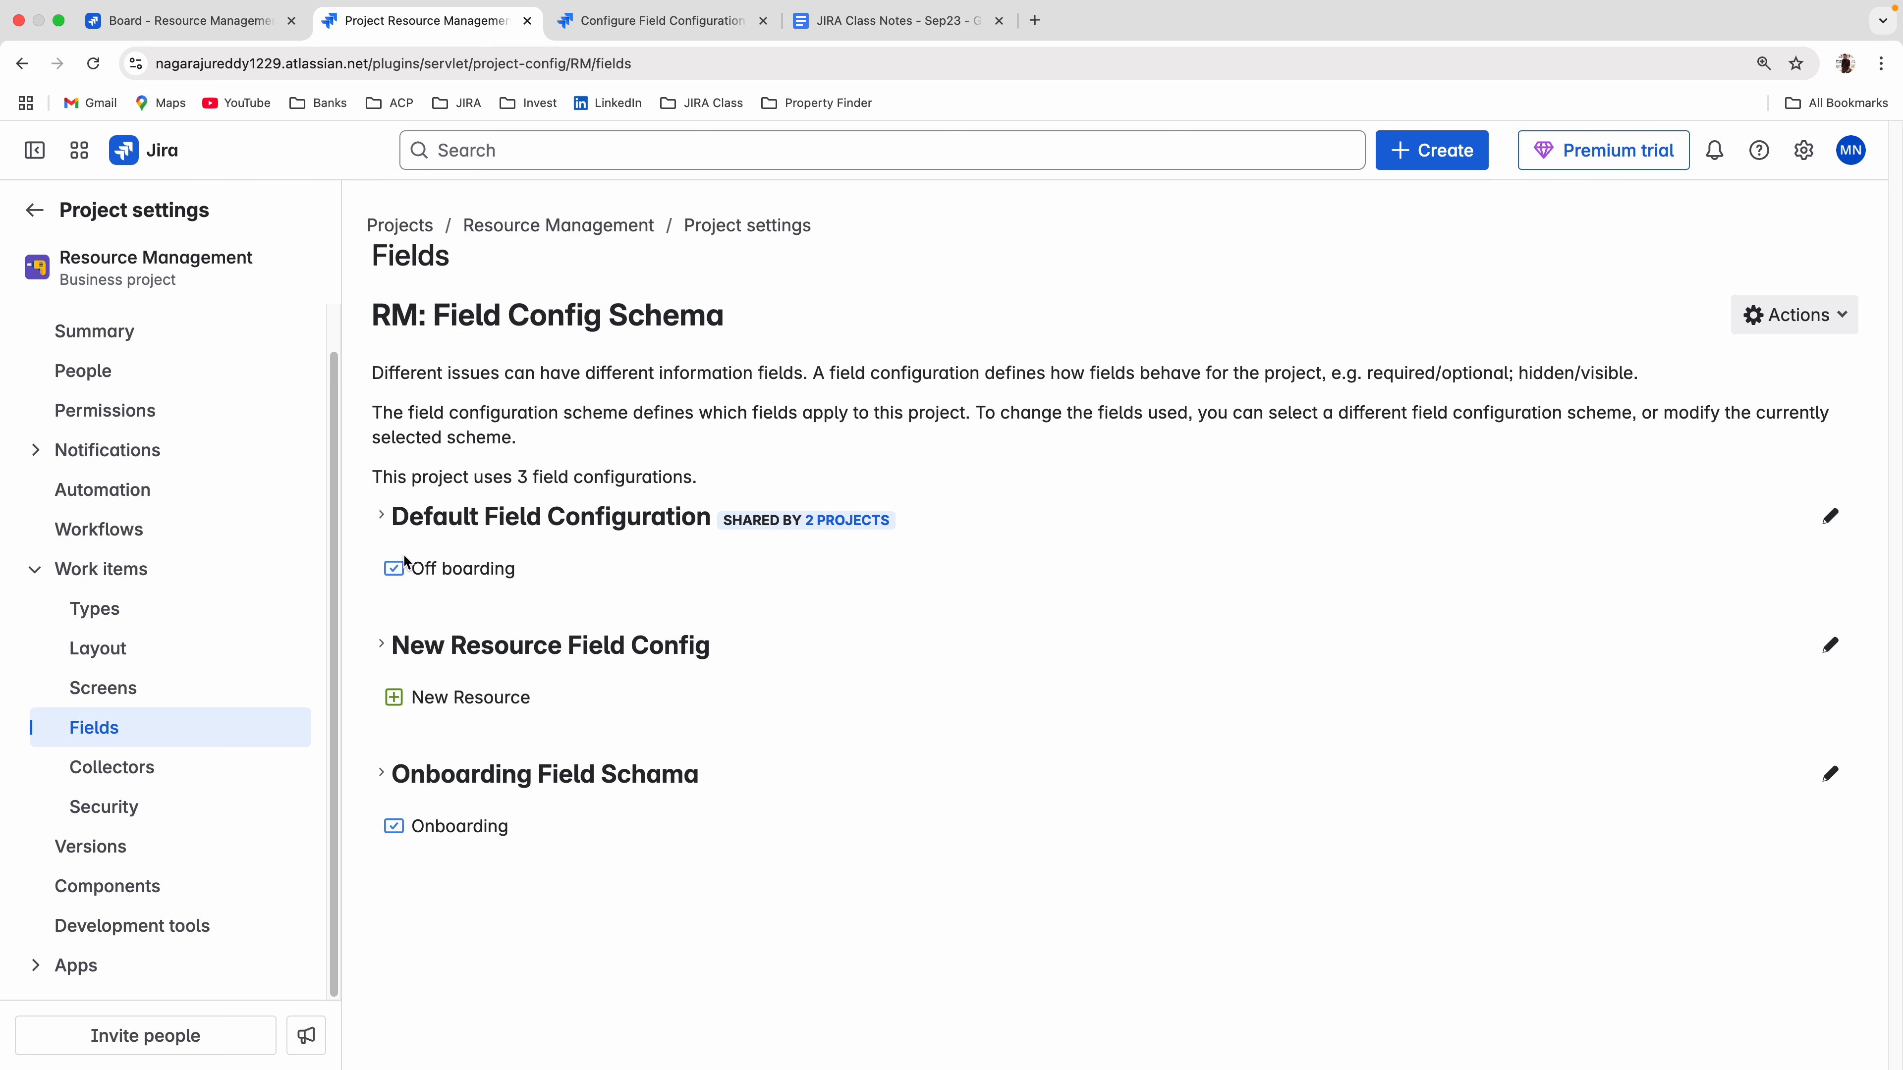
{"action": "left_click", "coordinate": [382, 646]}
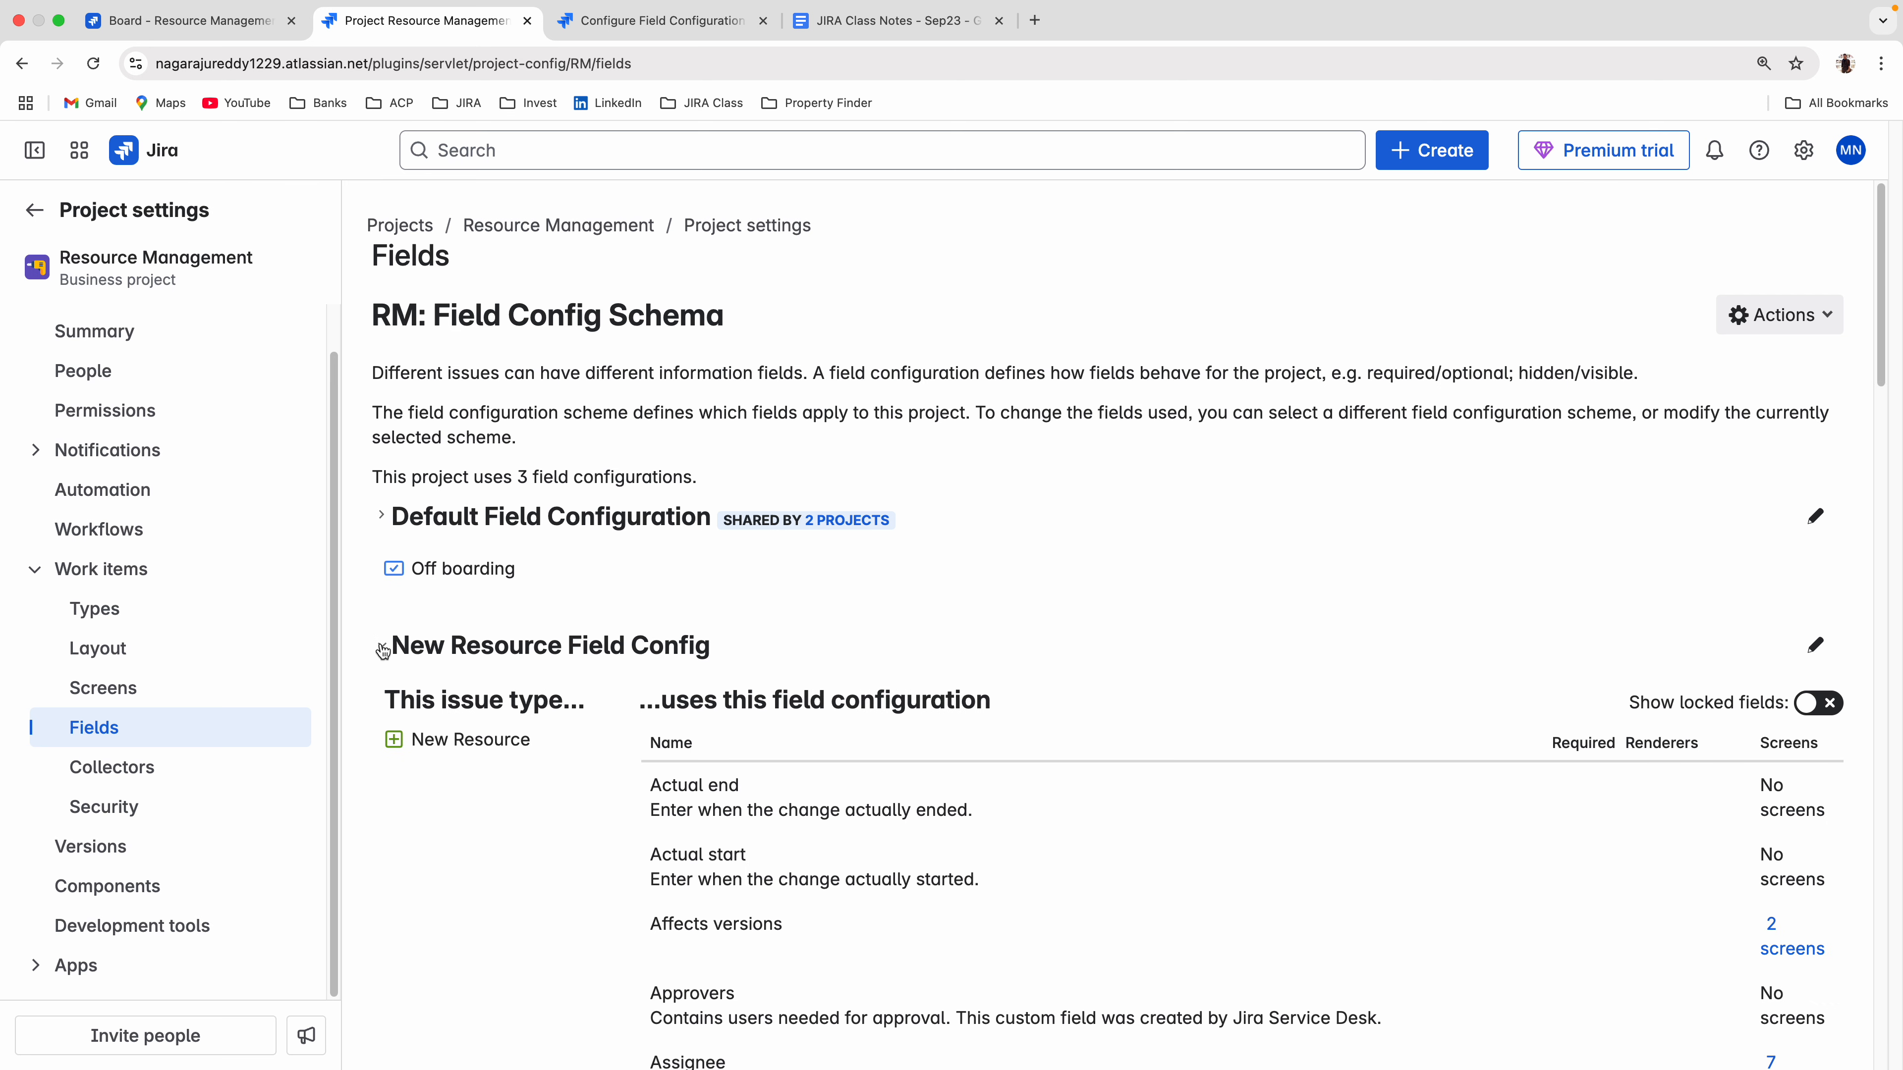
{"action": "left_click", "coordinate": [381, 646]}
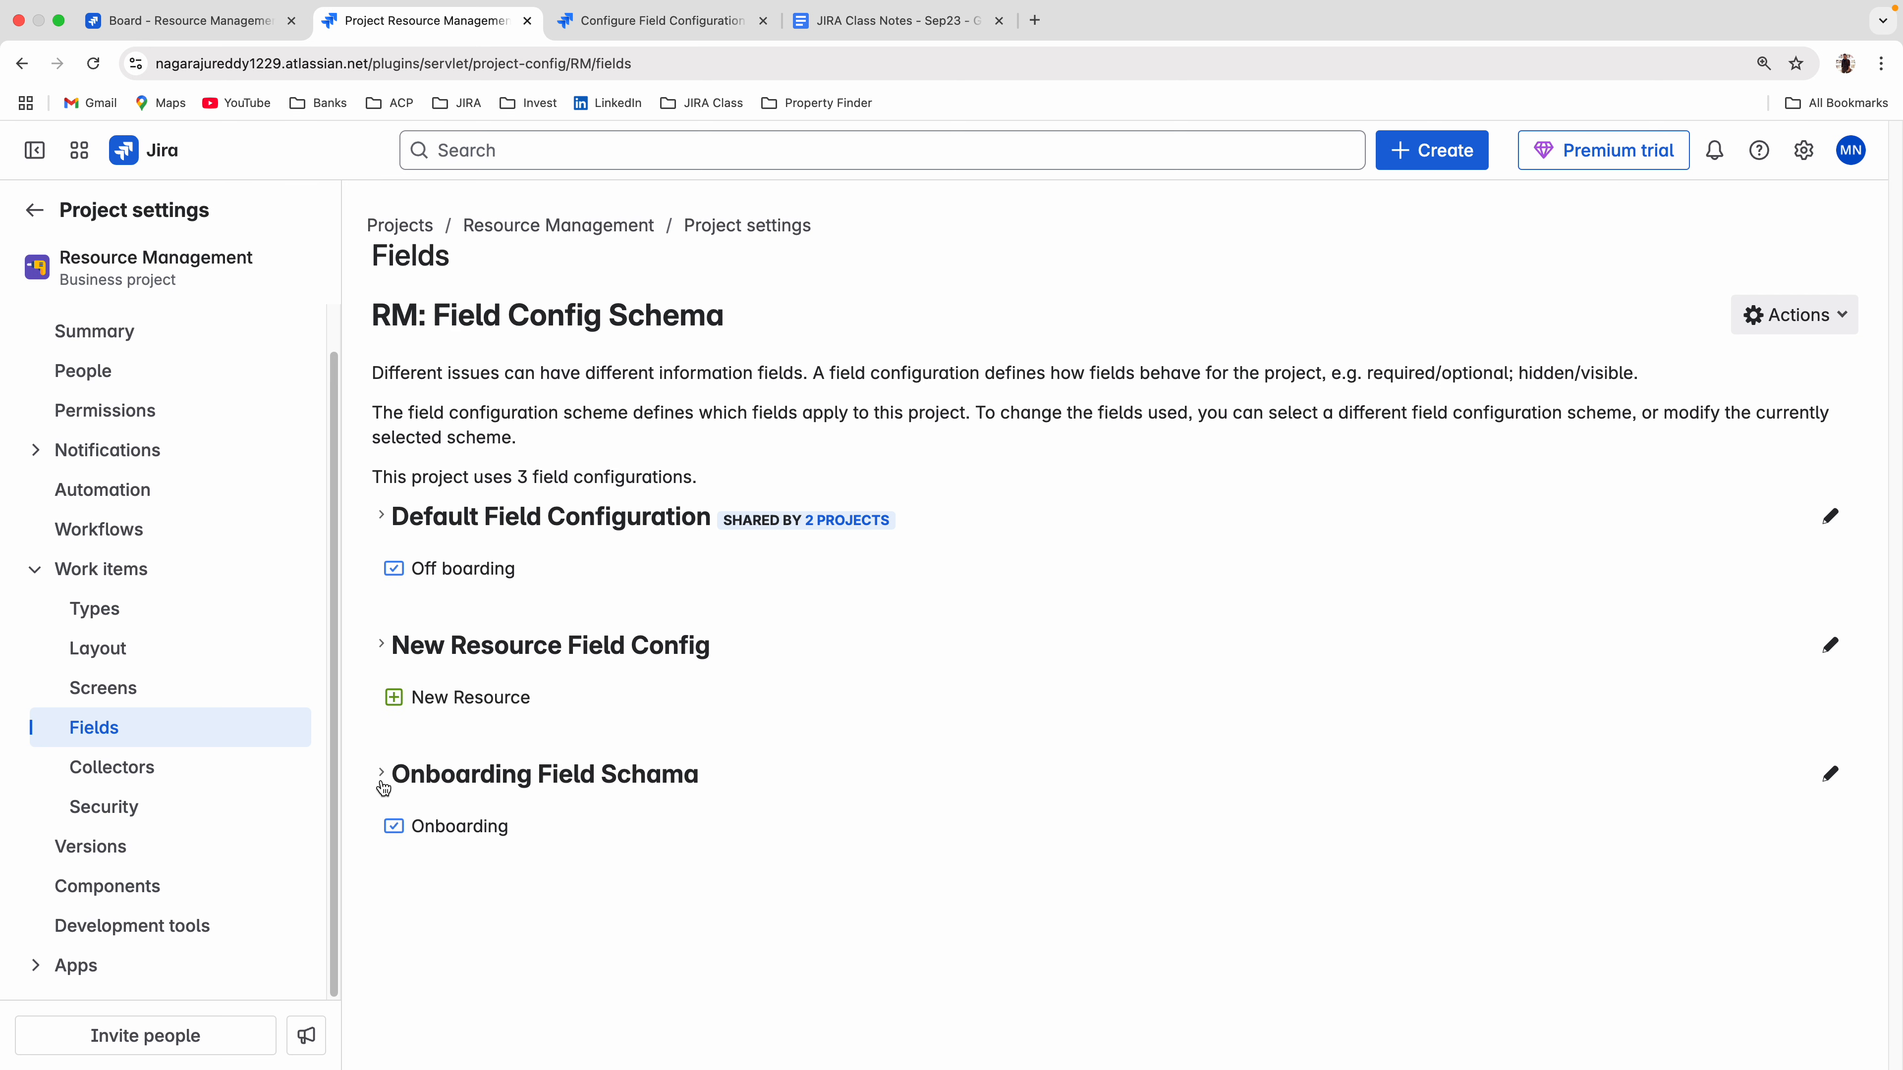
{"action": "left_click", "coordinate": [624, 30]}
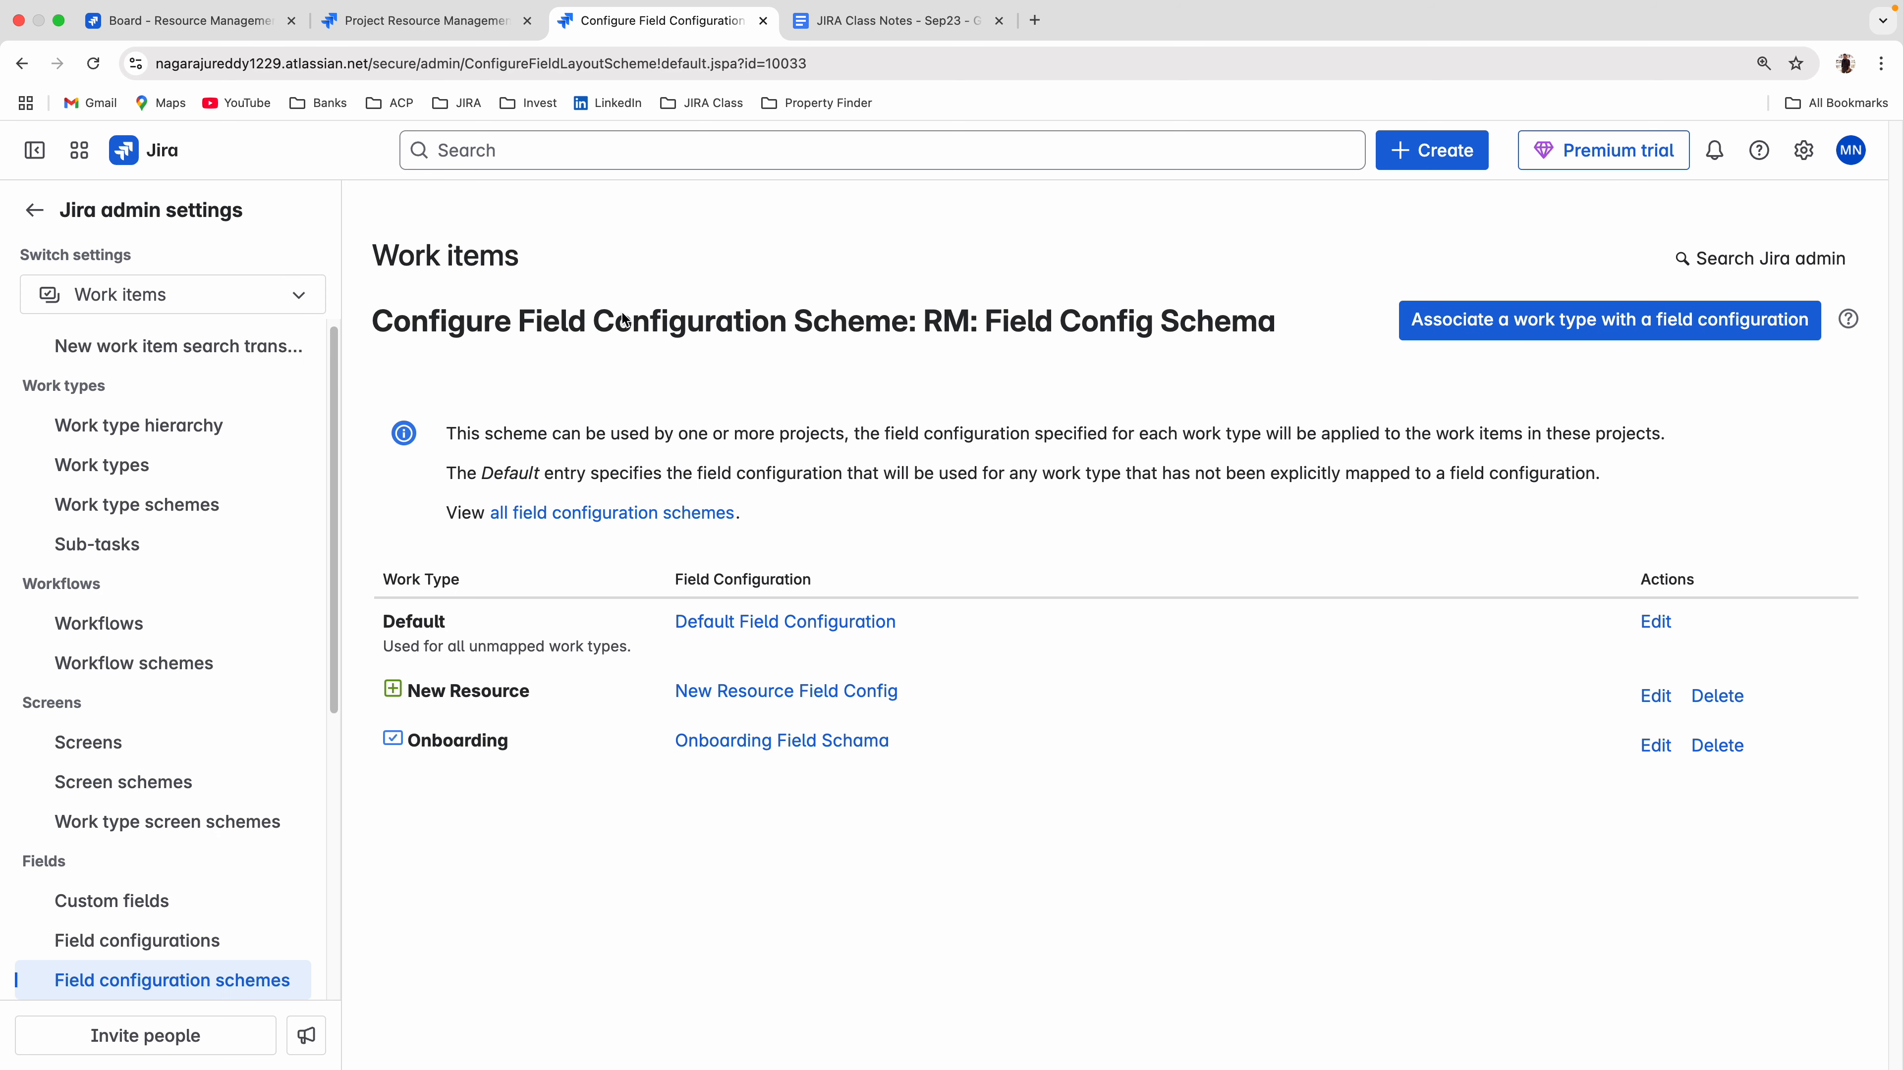
Open New Resource Field Config from the scheme's New Resource mapping and look through its field list.
{"action": "left_click", "coordinate": [788, 693]}
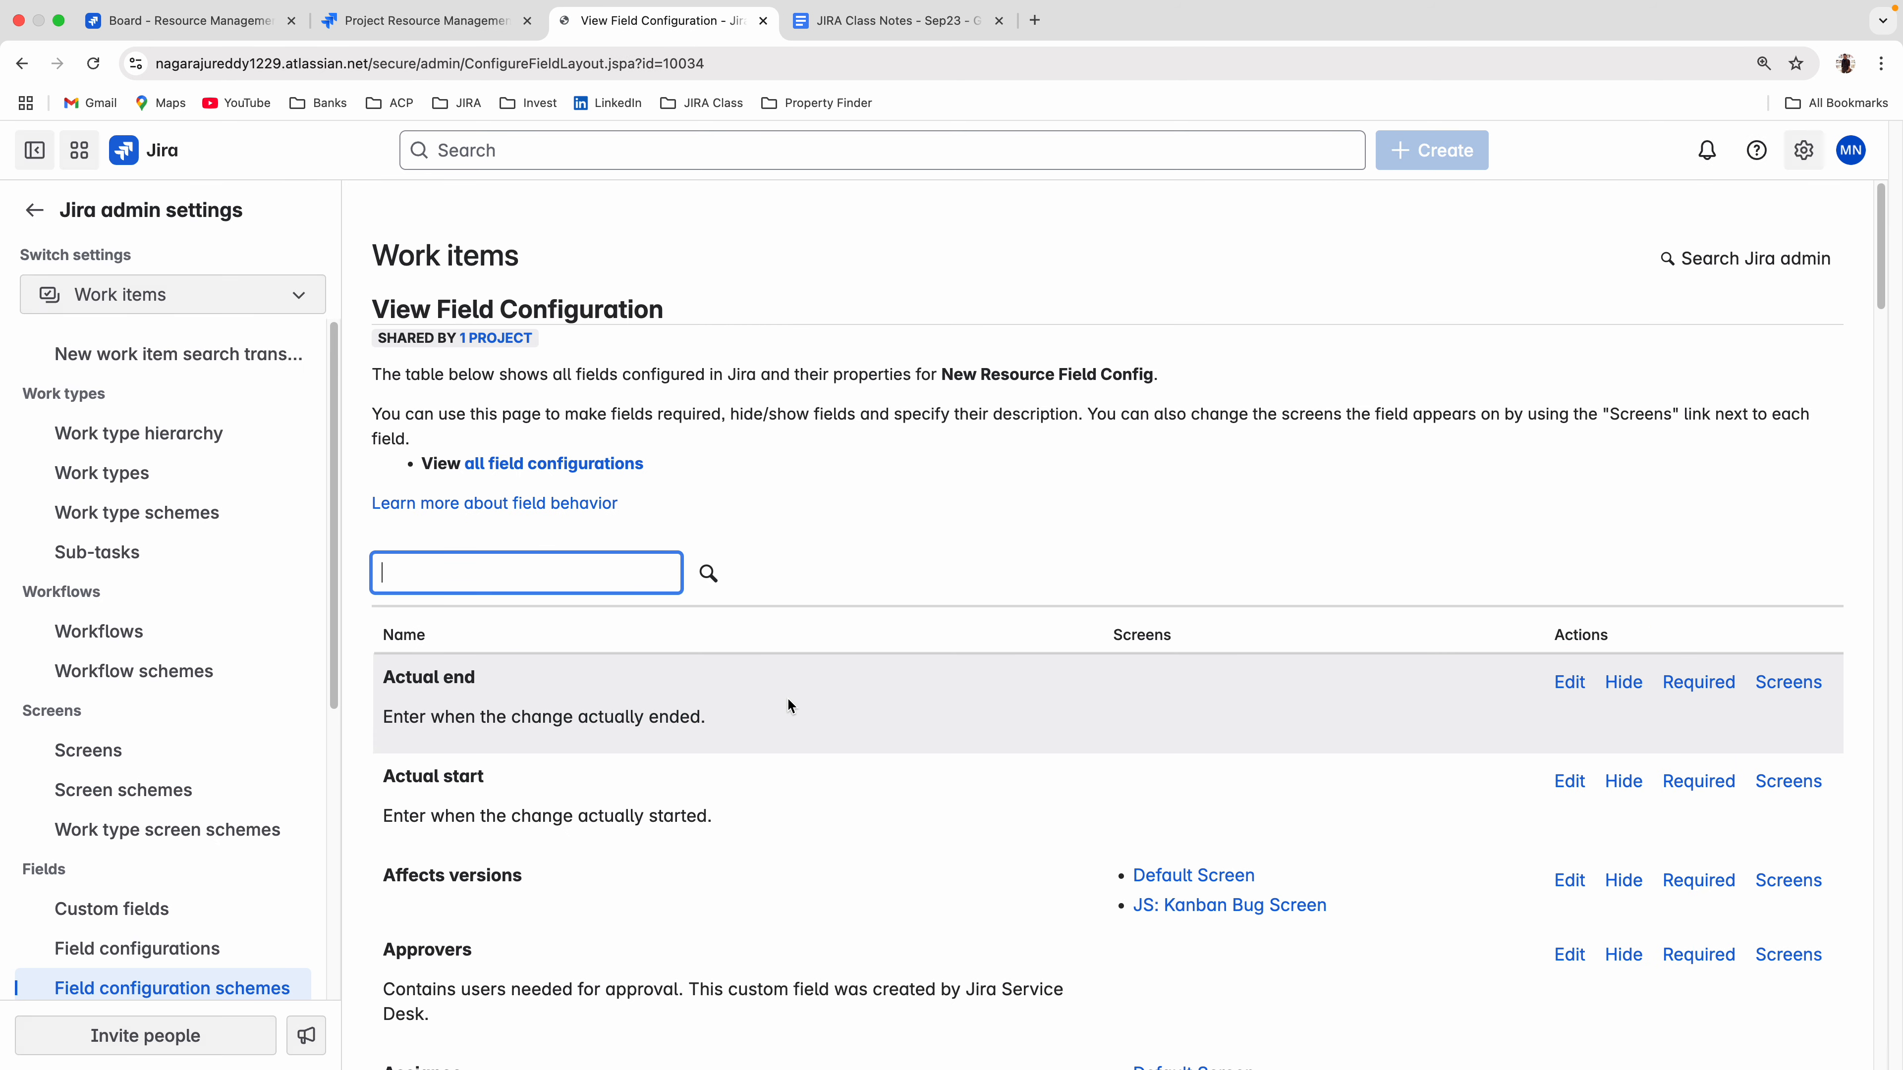
{"action": "scroll", "coordinate": [906, 740], "scroll_direction": "down", "scroll_amount": 1}
{"action": "scroll", "coordinate": [903, 739], "scroll_direction": "down", "scroll_amount": 3}
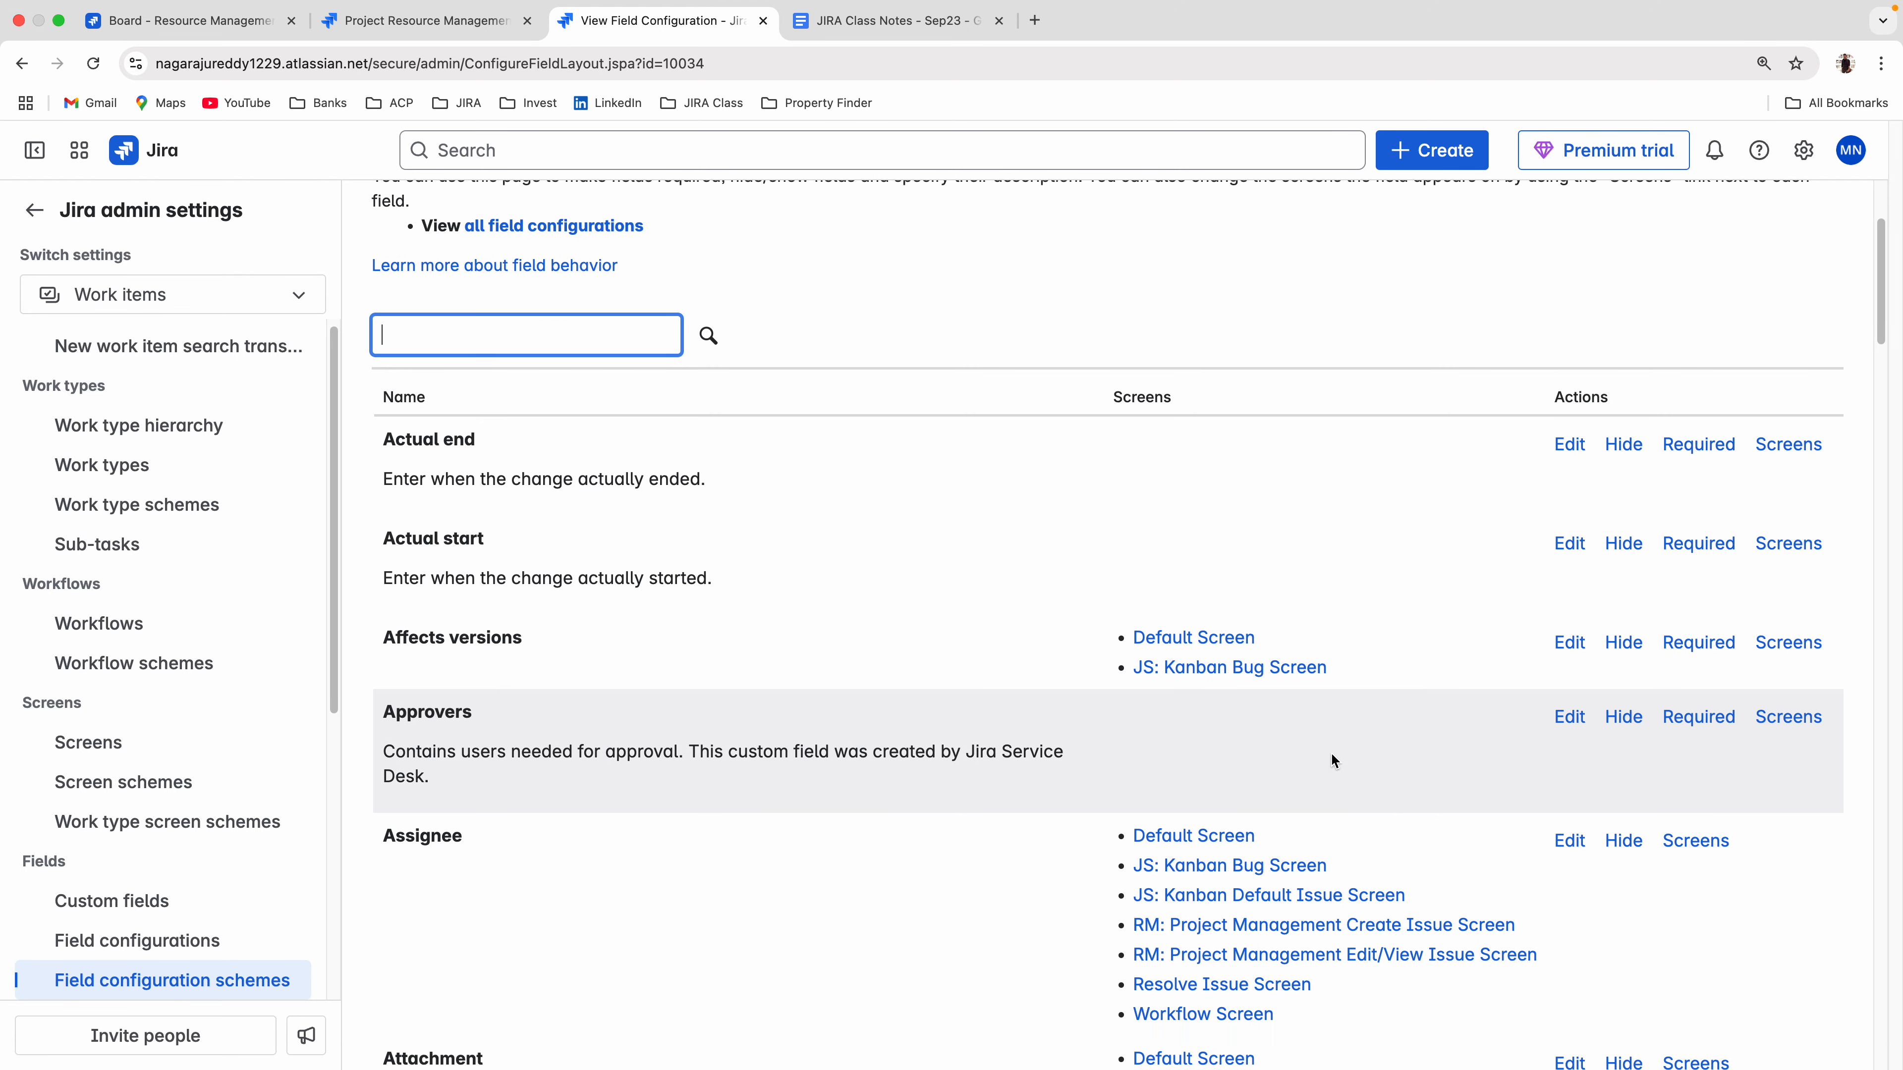
{"action": "scroll", "coordinate": [1330, 765], "scroll_direction": "down", "scroll_amount": 6}
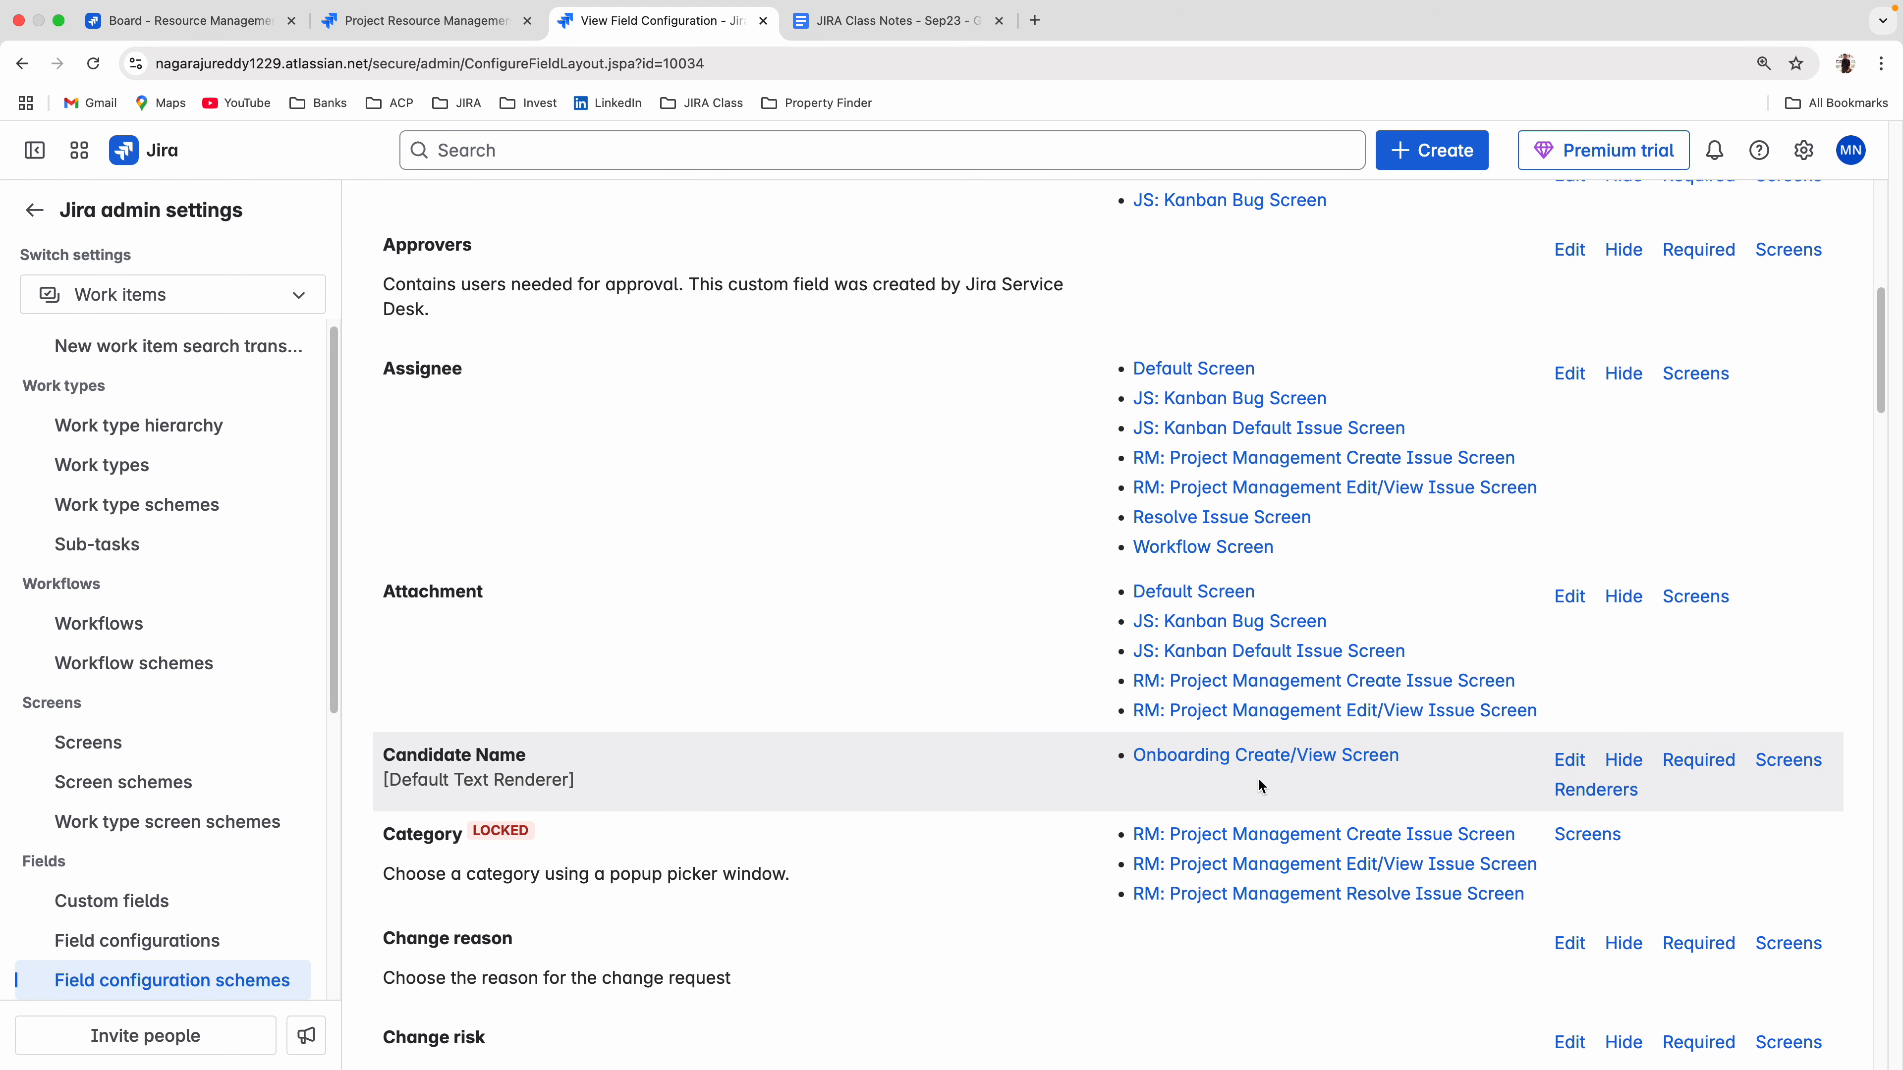
Open New Resource Field Config for configuration from the list of all field configurations and look through its fields.
{"action": "left_click", "coordinate": [139, 943]}
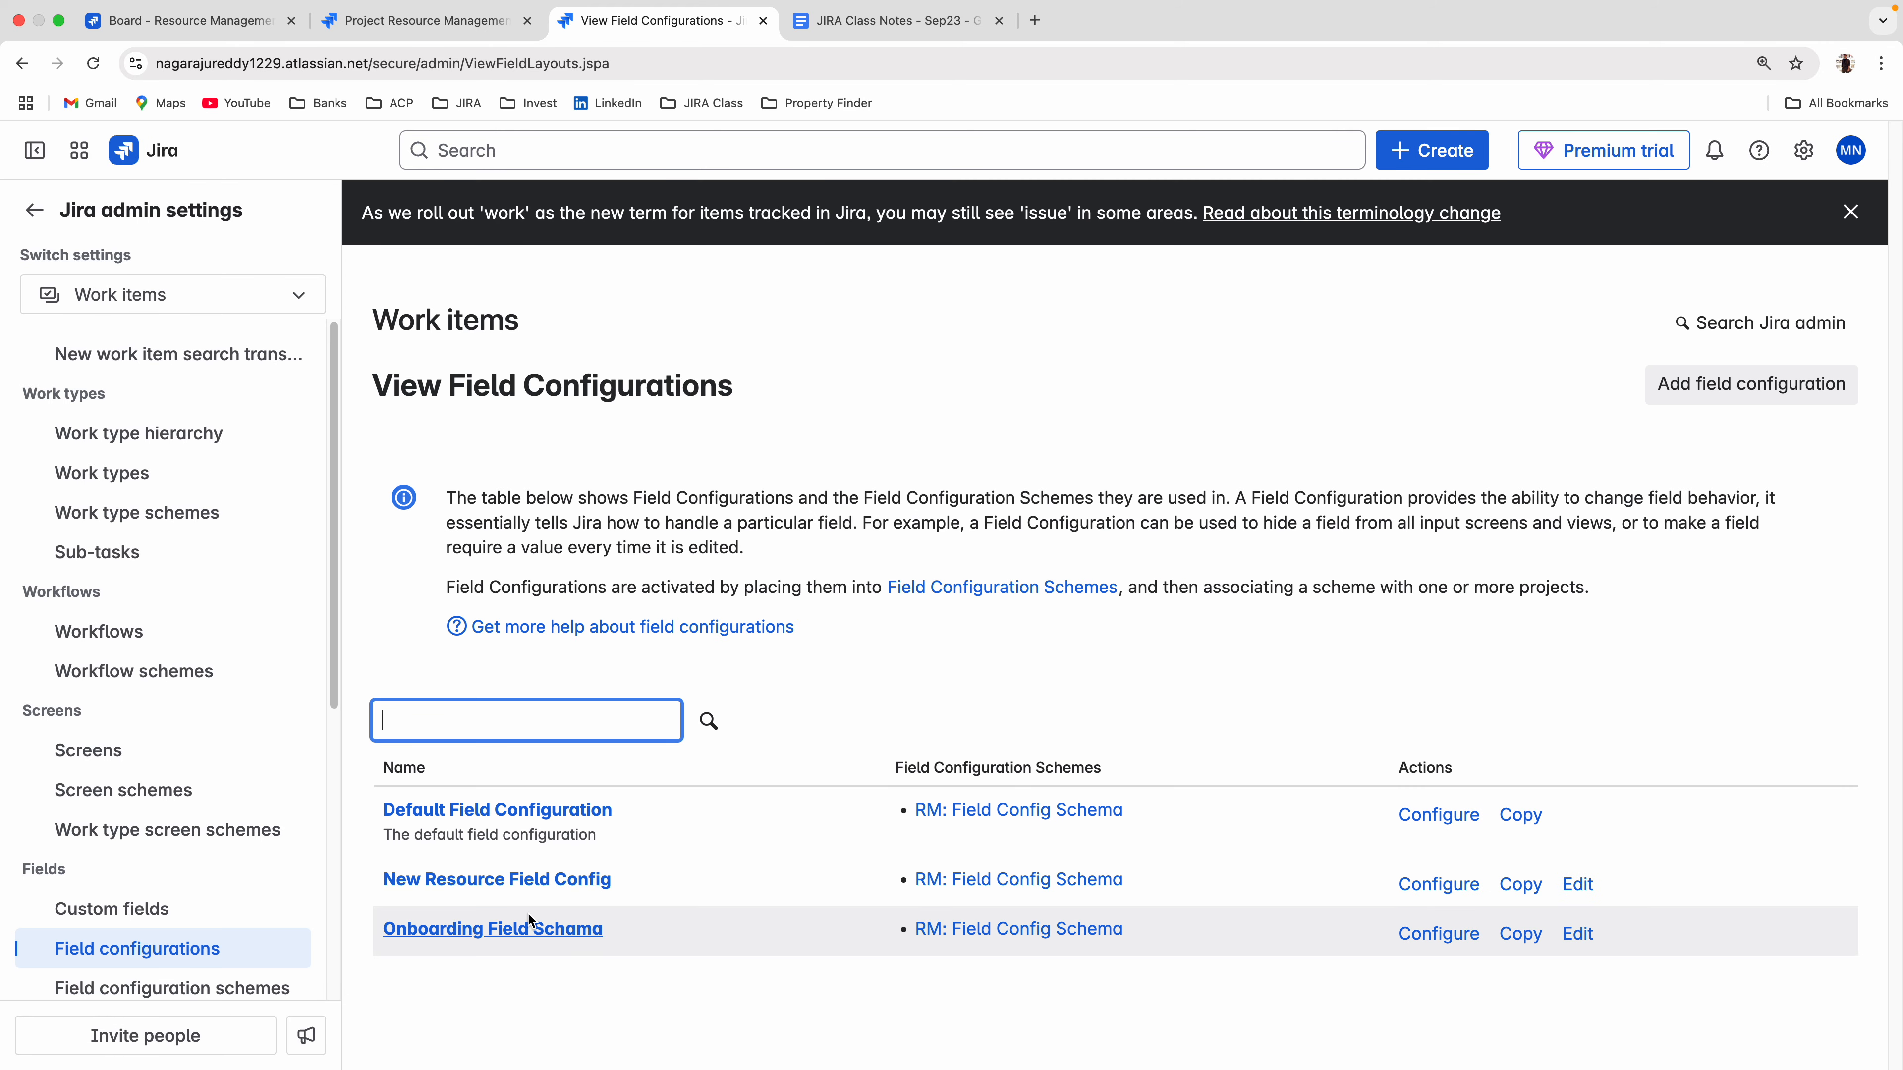
{"action": "left_click", "coordinate": [1457, 886]}
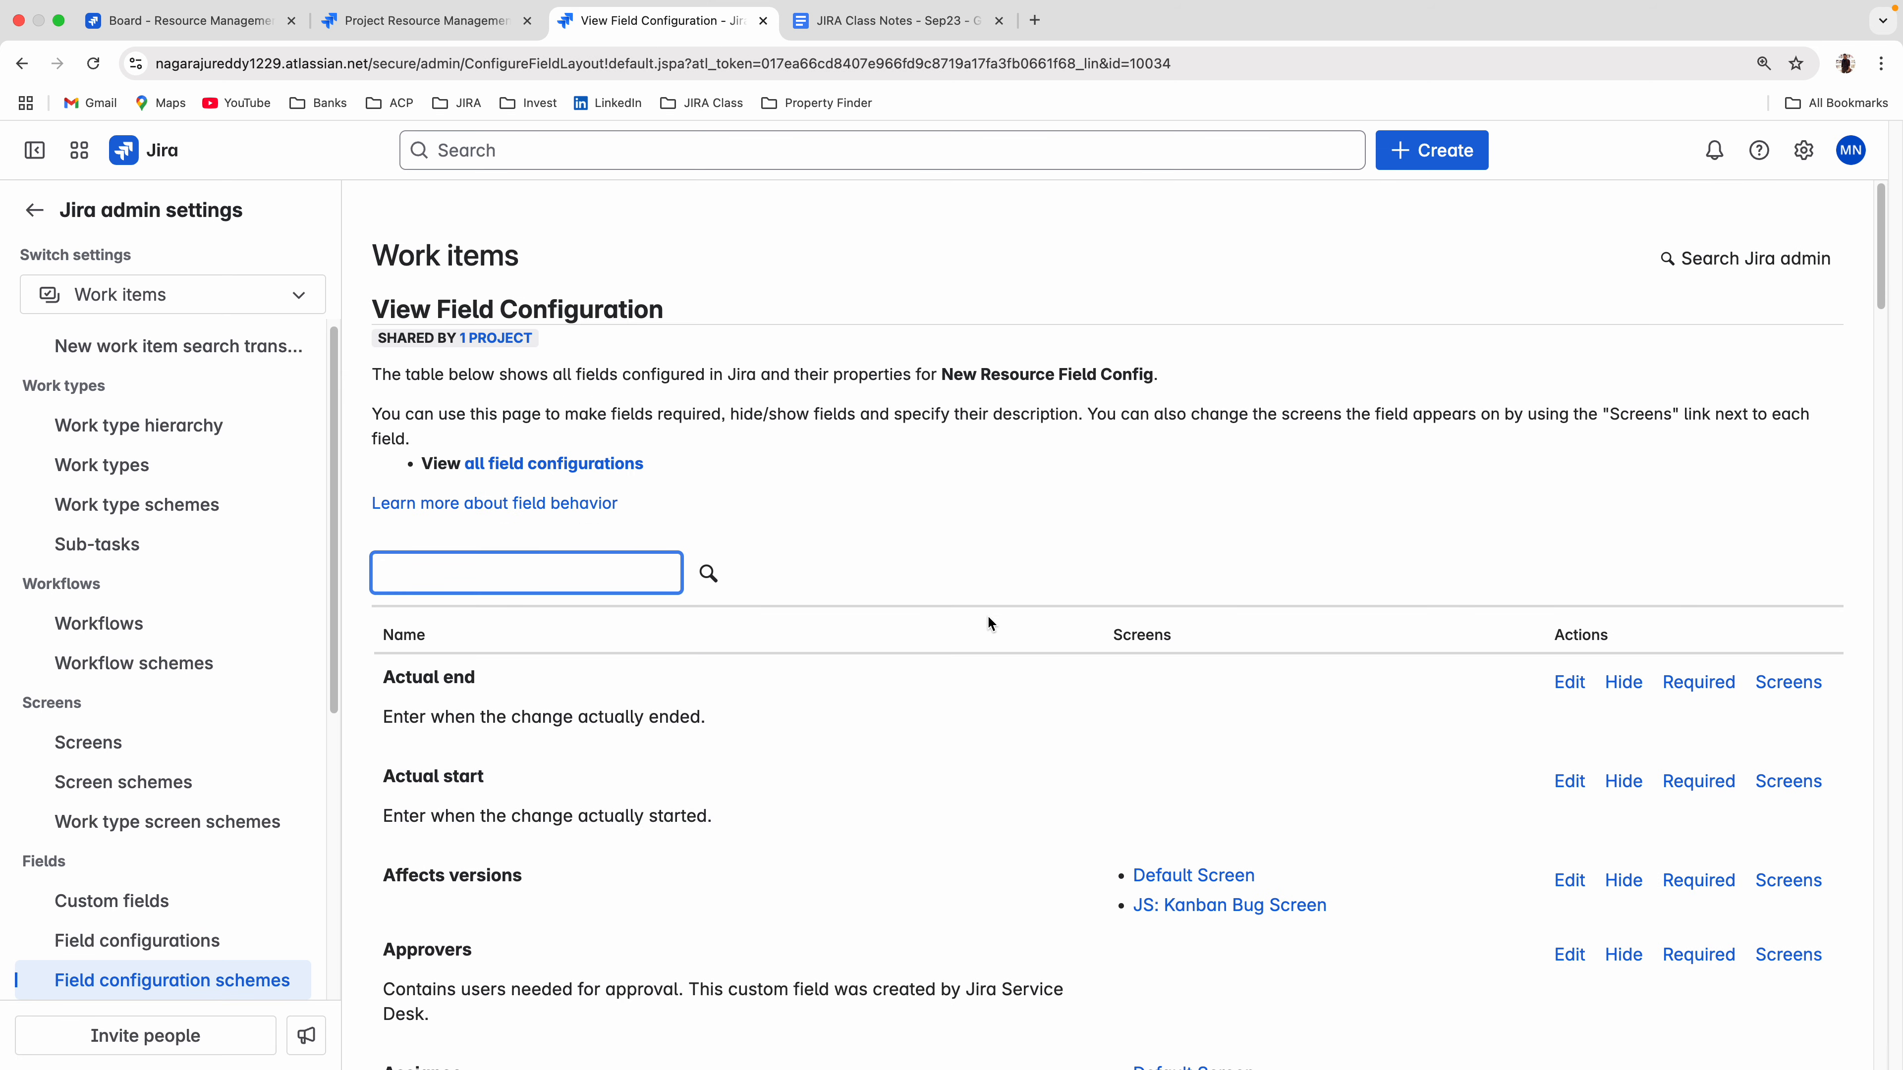
{"action": "scroll", "coordinate": [987, 614], "scroll_direction": "down", "scroll_amount": 5}
{"action": "scroll", "coordinate": [1080, 693], "scroll_direction": "down", "scroll_amount": 20}
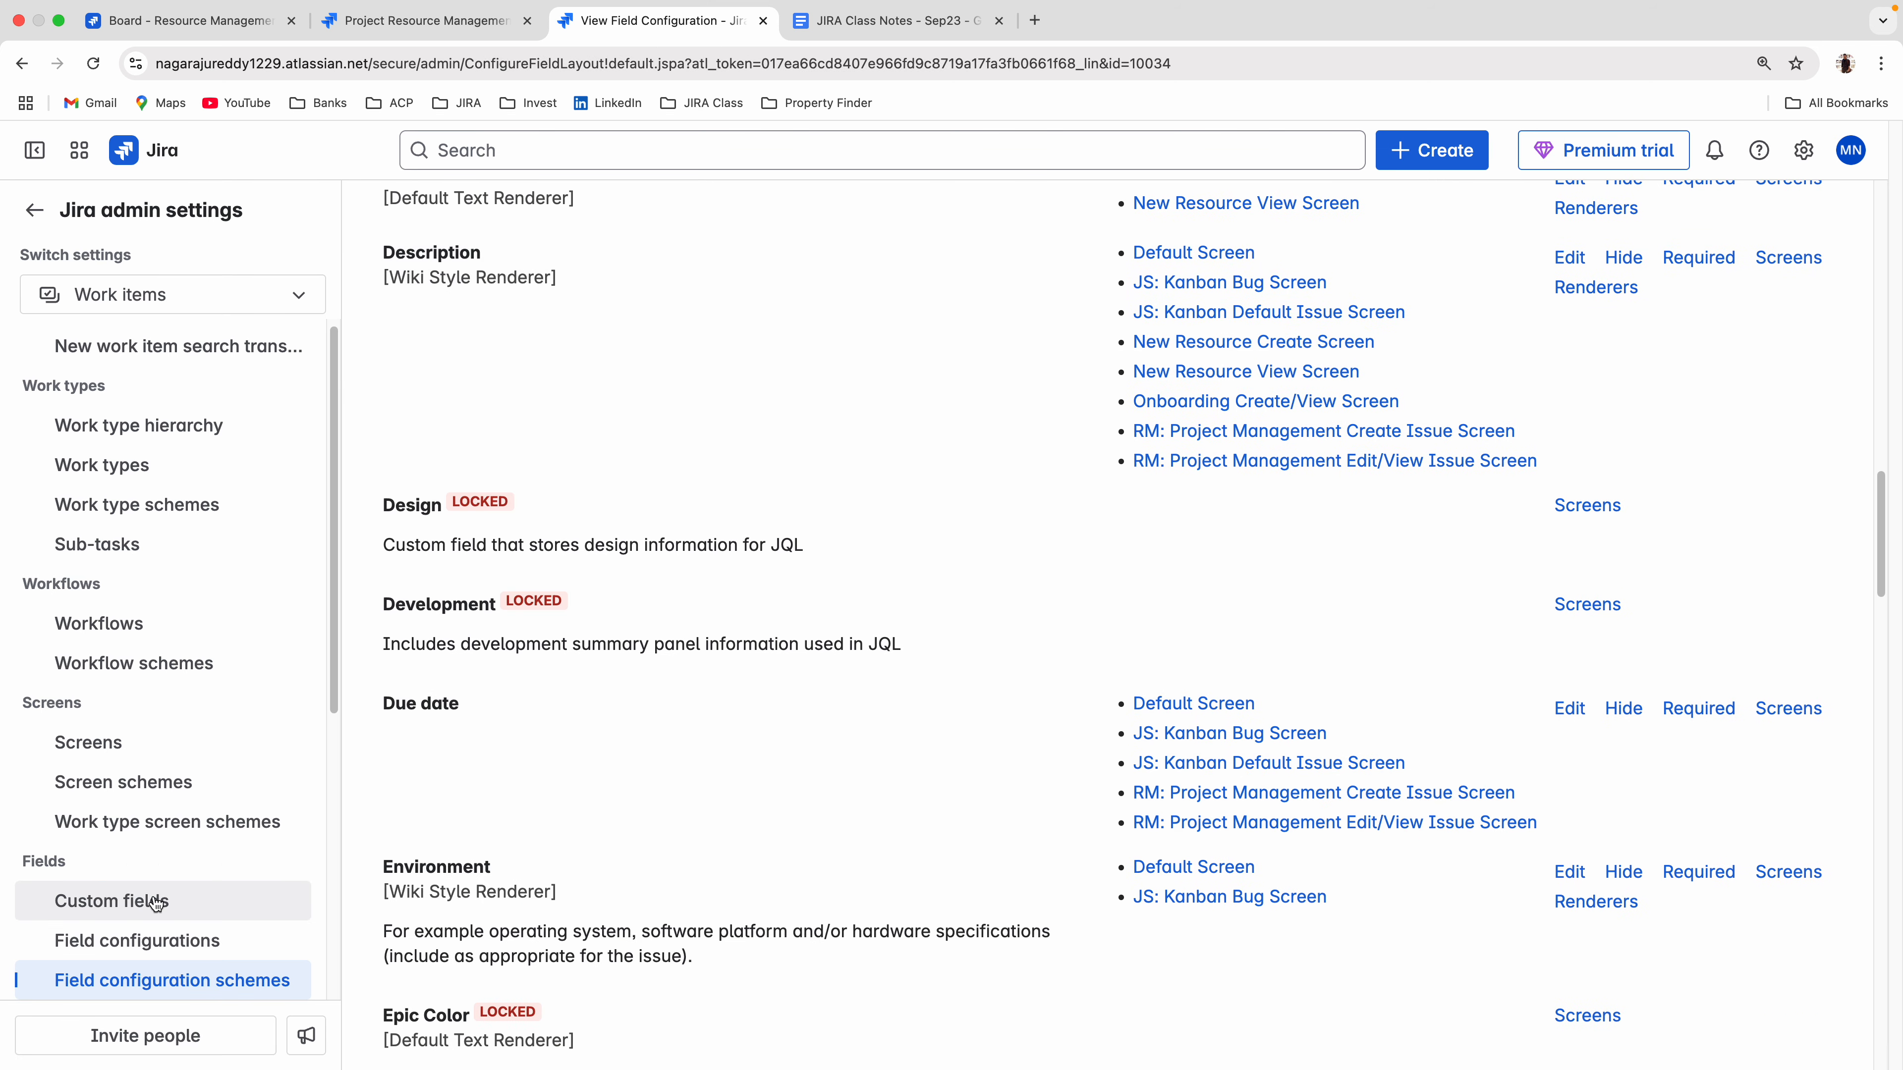
{"action": "scroll", "coordinate": [850, 670], "scroll_direction": "down", "scroll_amount": 10}
{"action": "scroll", "coordinate": [849, 664], "scroll_direction": "down", "scroll_amount": 15}
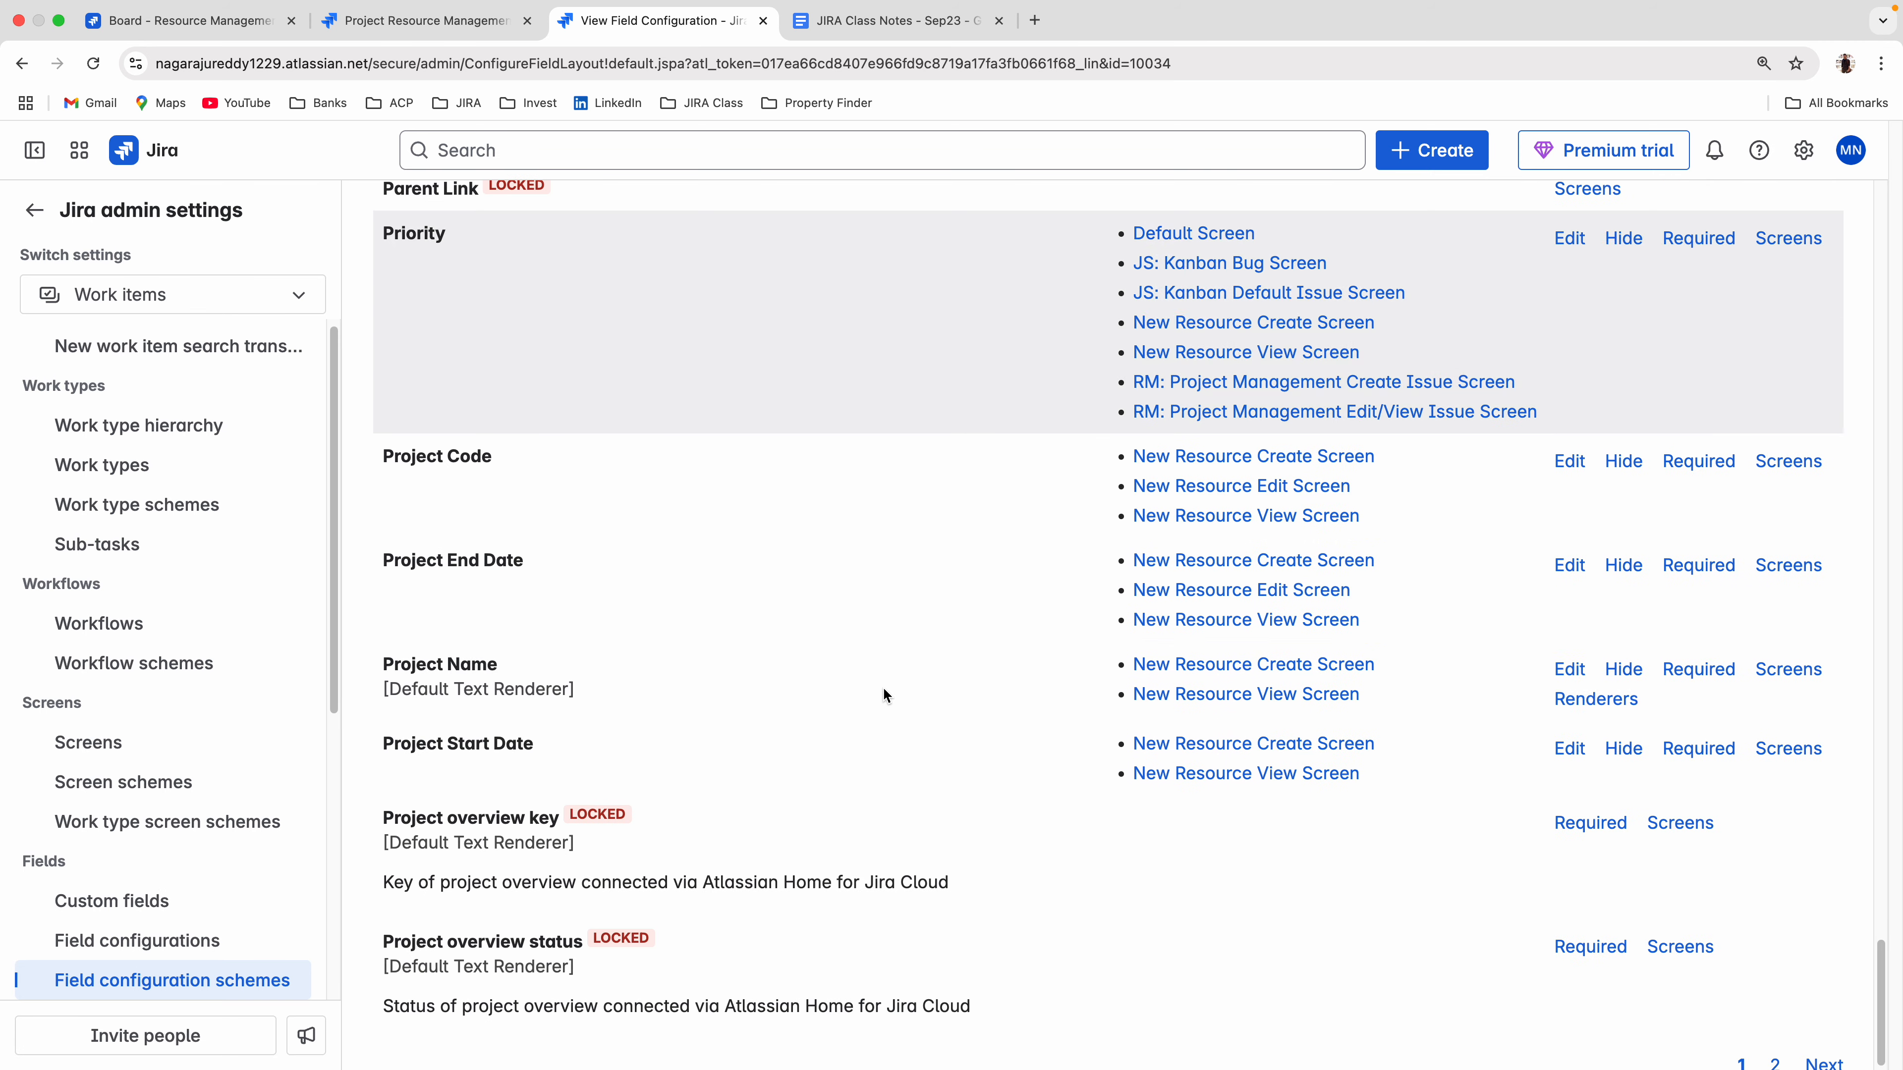
{"action": "scroll", "coordinate": [899, 722], "scroll_direction": "up", "scroll_amount": 20}
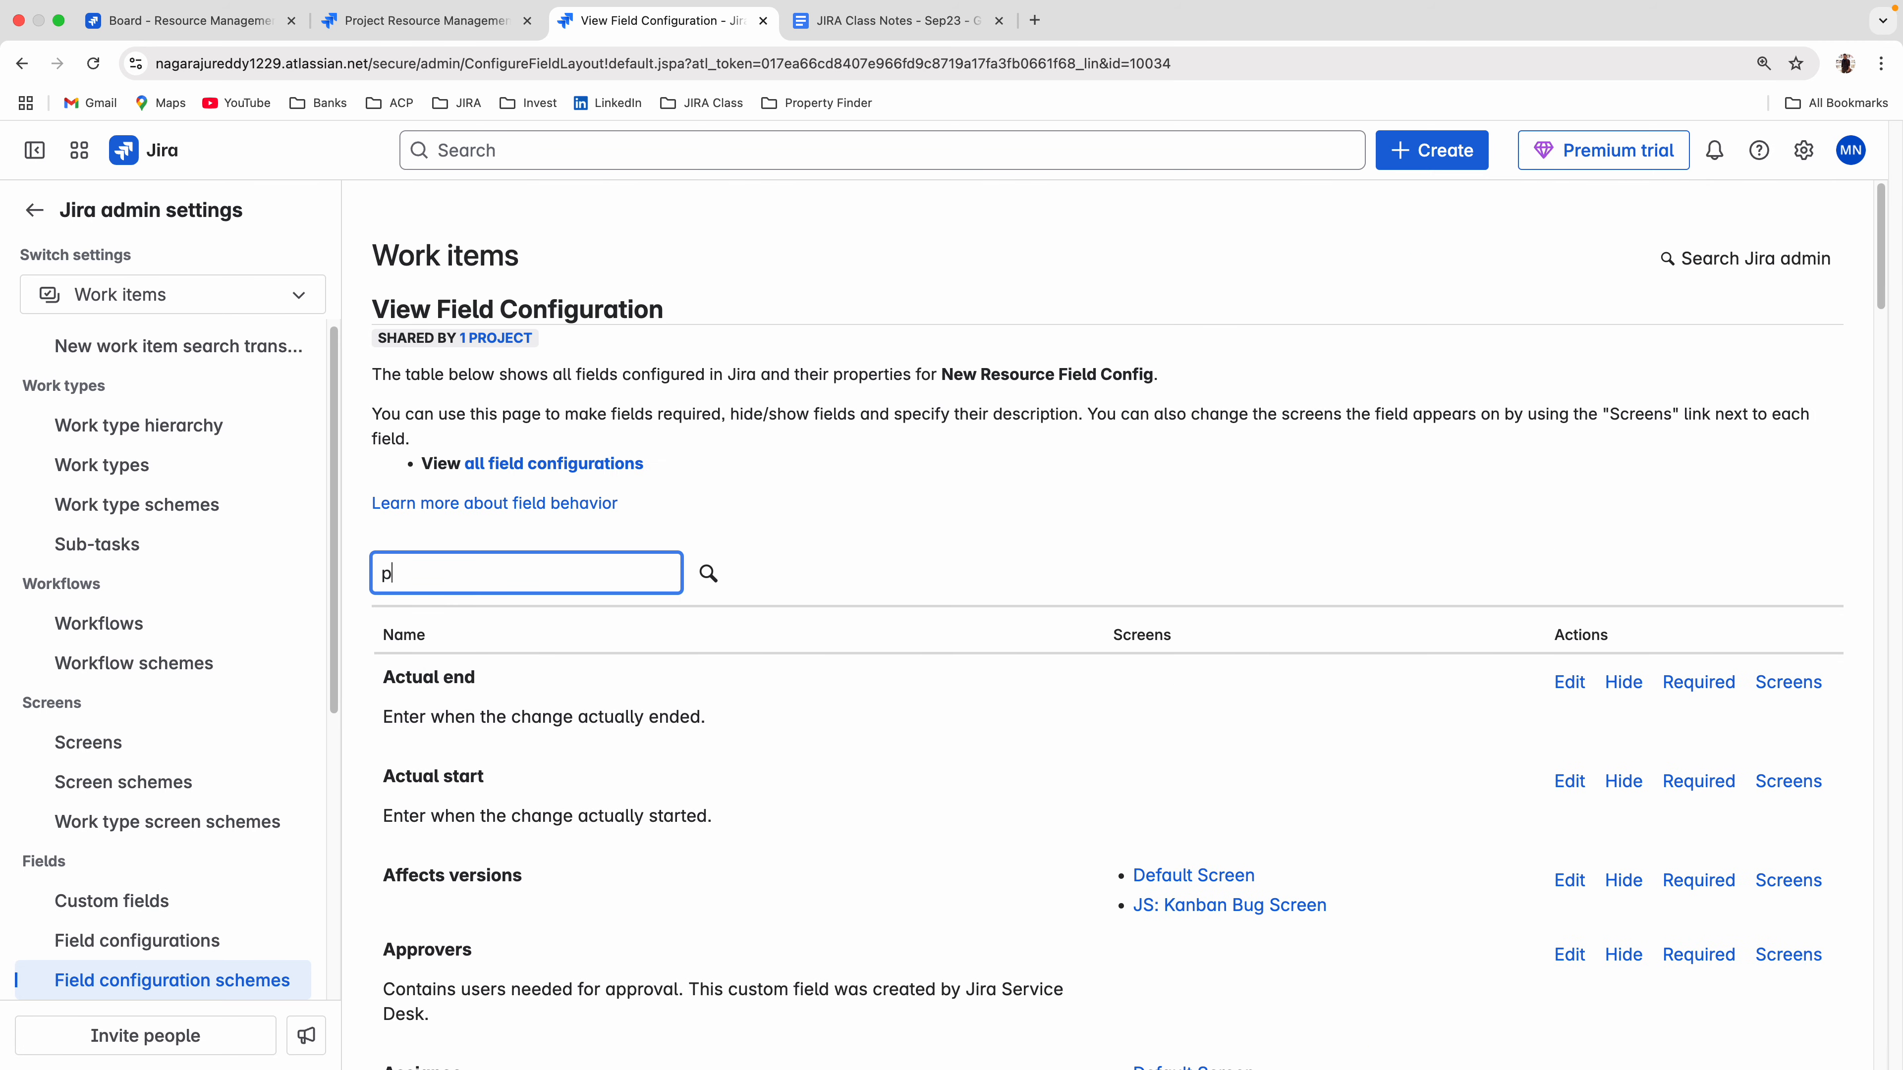
Filter the configuration's fields by "project n" and open the Project Name field's description for editing.
{"action": "type", "text": "ect n"}
{"action": "key", "text": "Return"}
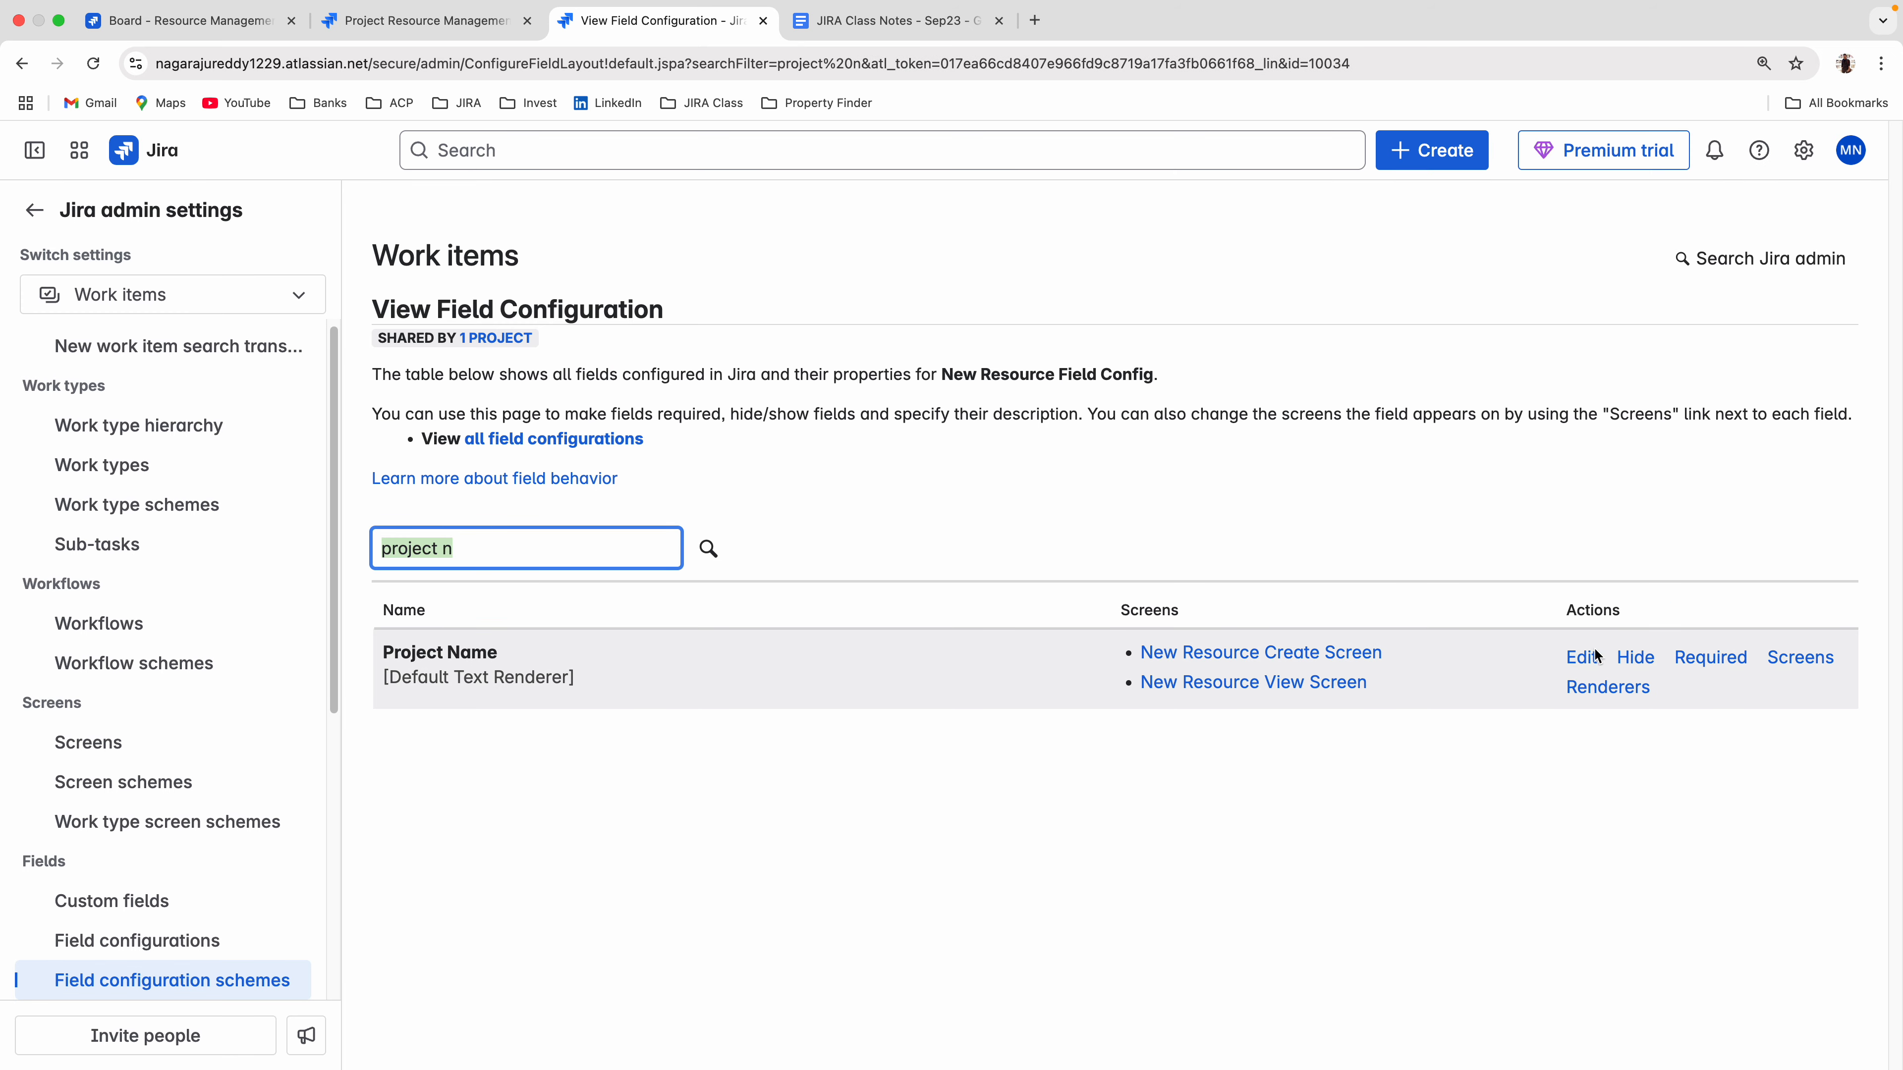
{"action": "left_click", "coordinate": [1582, 659]}
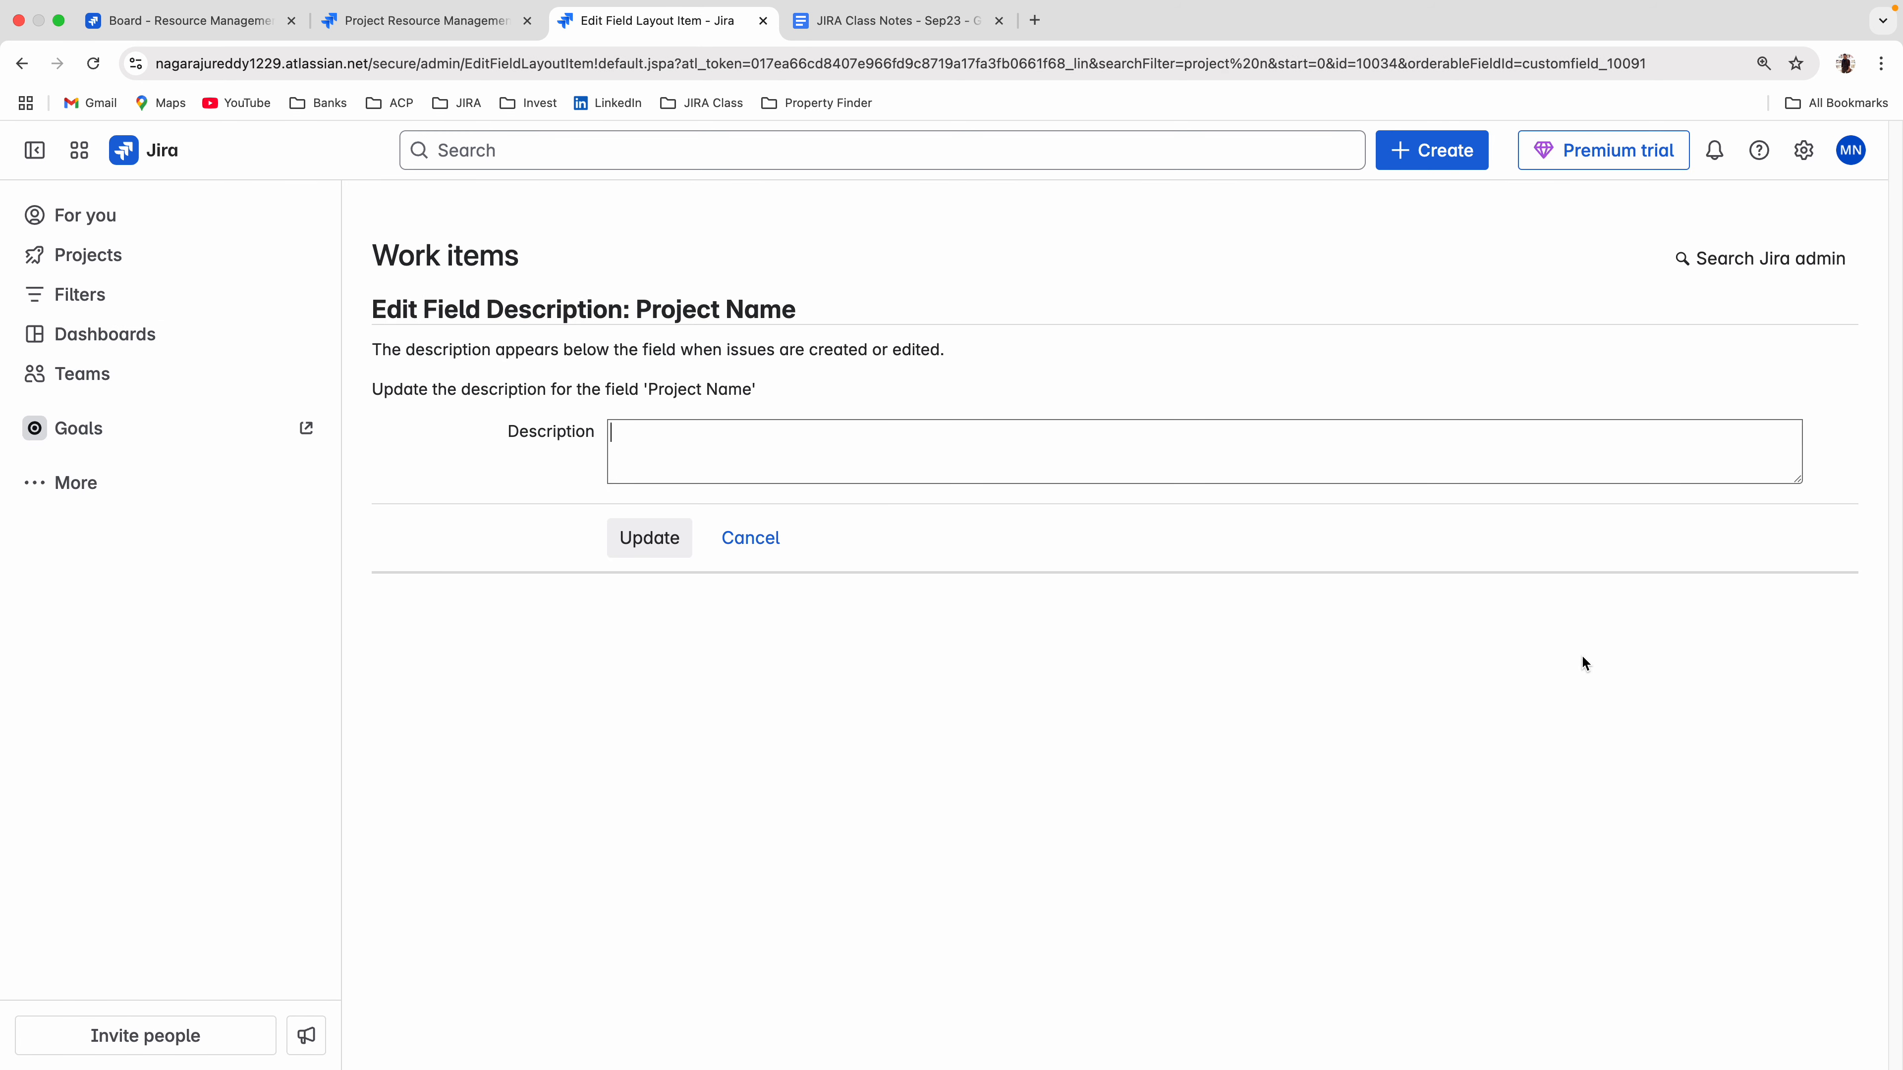
{"action": "left_click", "coordinate": [864, 467]}
In the Resource Management board's create form, switch the work type to New Resource and examine the Project Name field.
{"action": "left_click", "coordinate": [189, 21]}
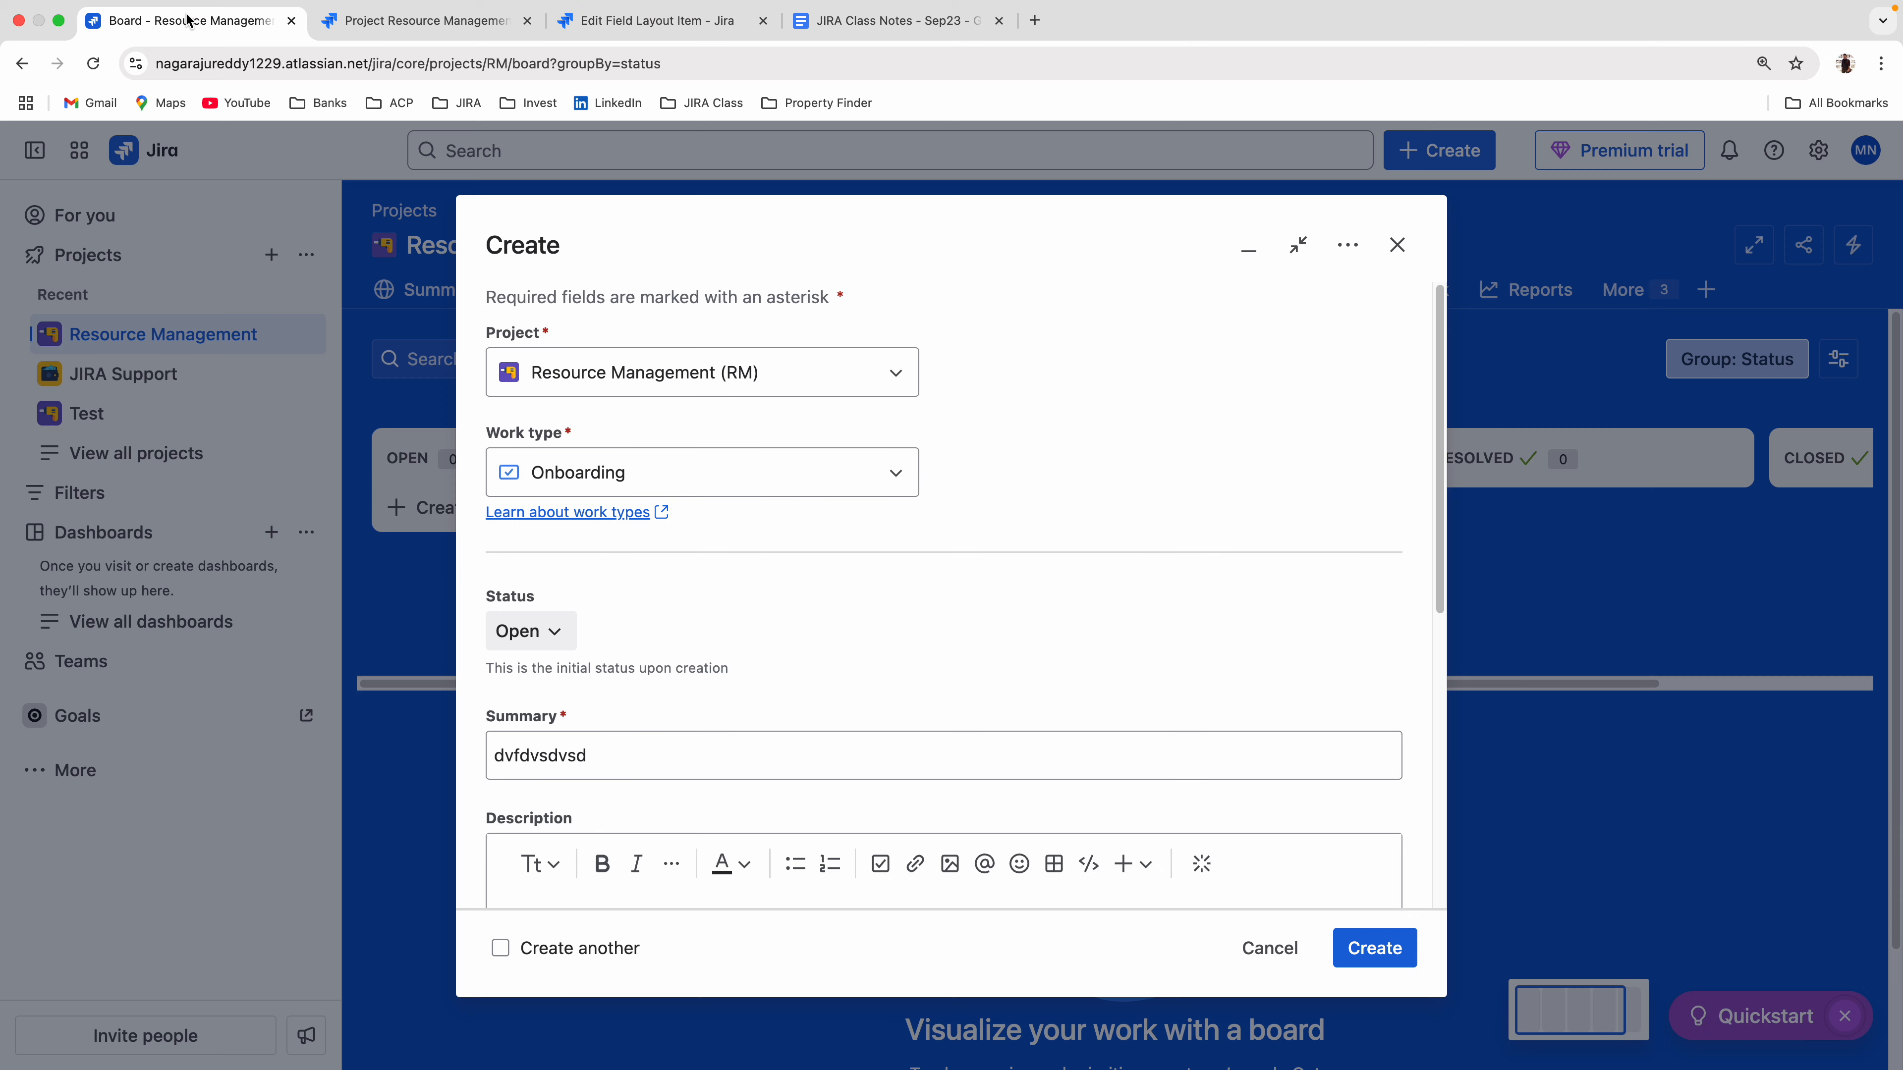
{"action": "scroll", "coordinate": [739, 671], "scroll_direction": "down", "scroll_amount": 5}
{"action": "scroll", "coordinate": [749, 678], "scroll_direction": "down", "scroll_amount": 3}
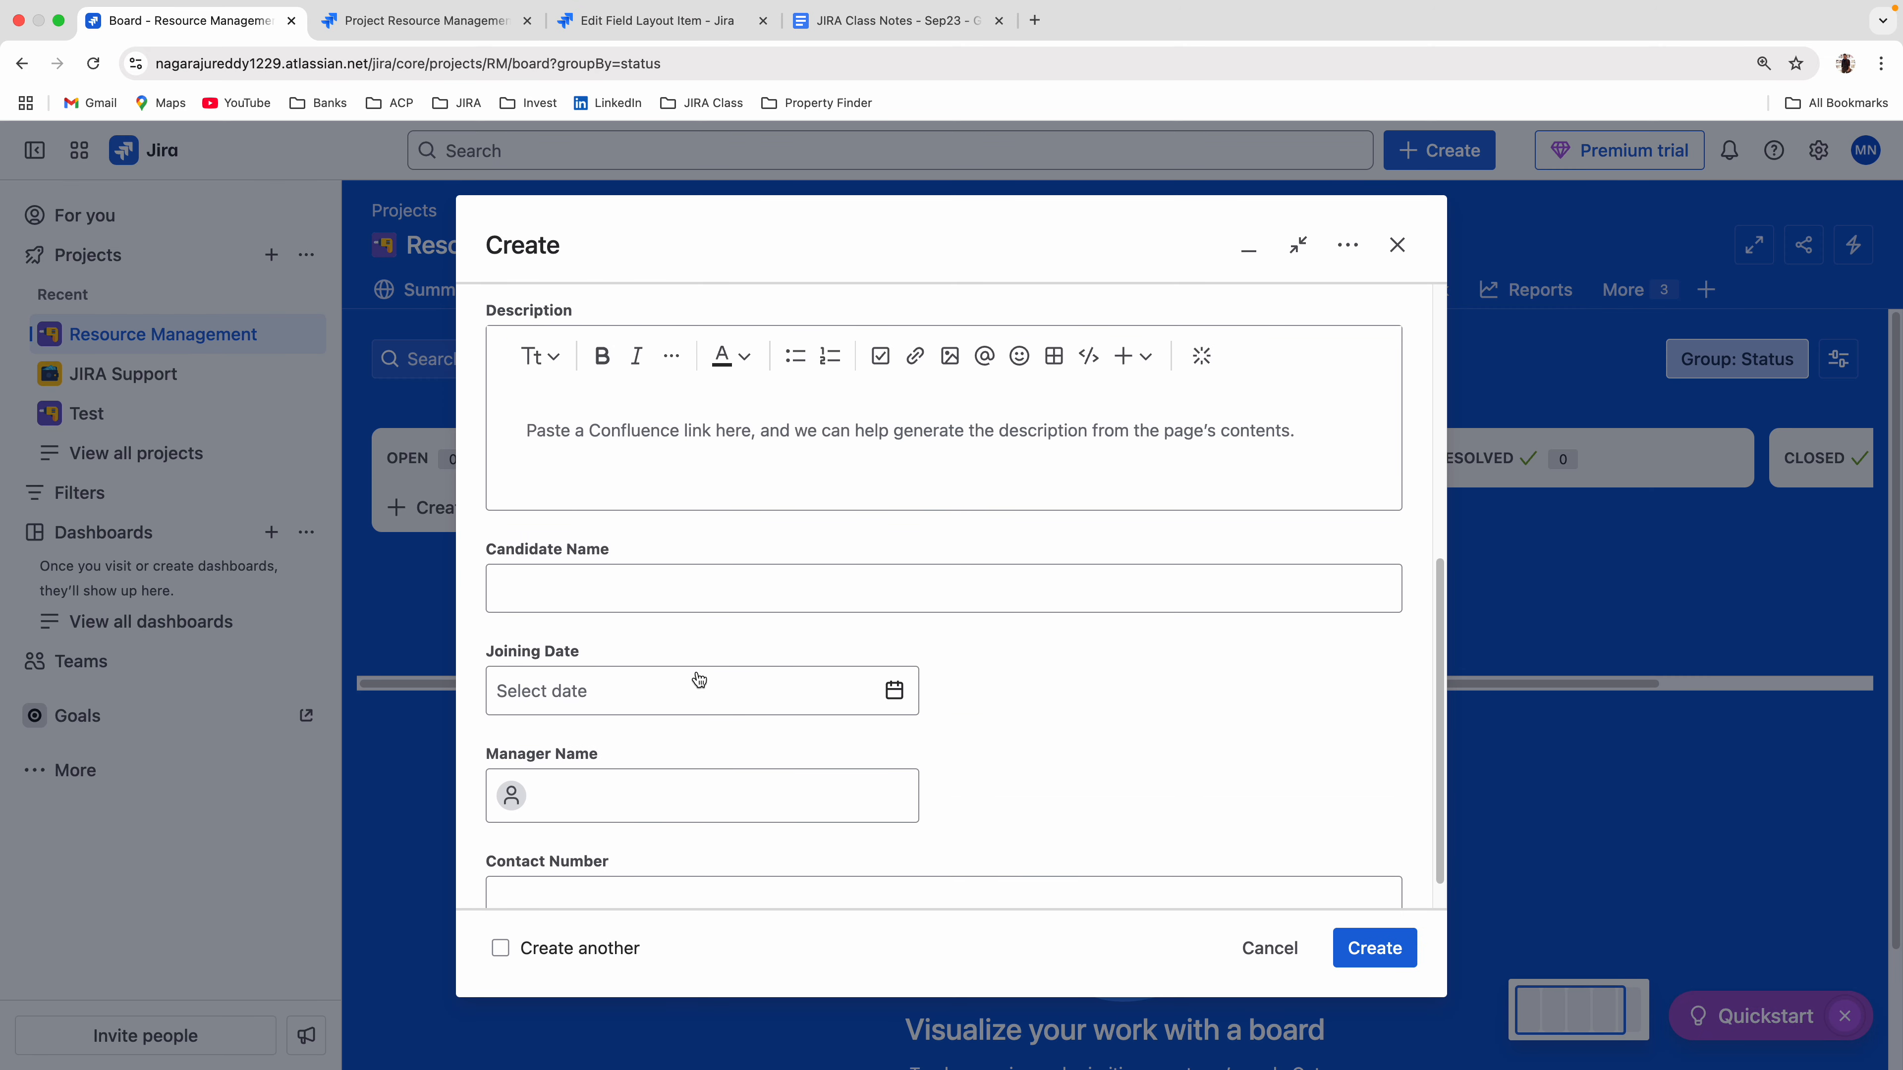
{"action": "scroll", "coordinate": [693, 484], "scroll_direction": "up", "scroll_amount": 10}
{"action": "left_click", "coordinate": [666, 467]}
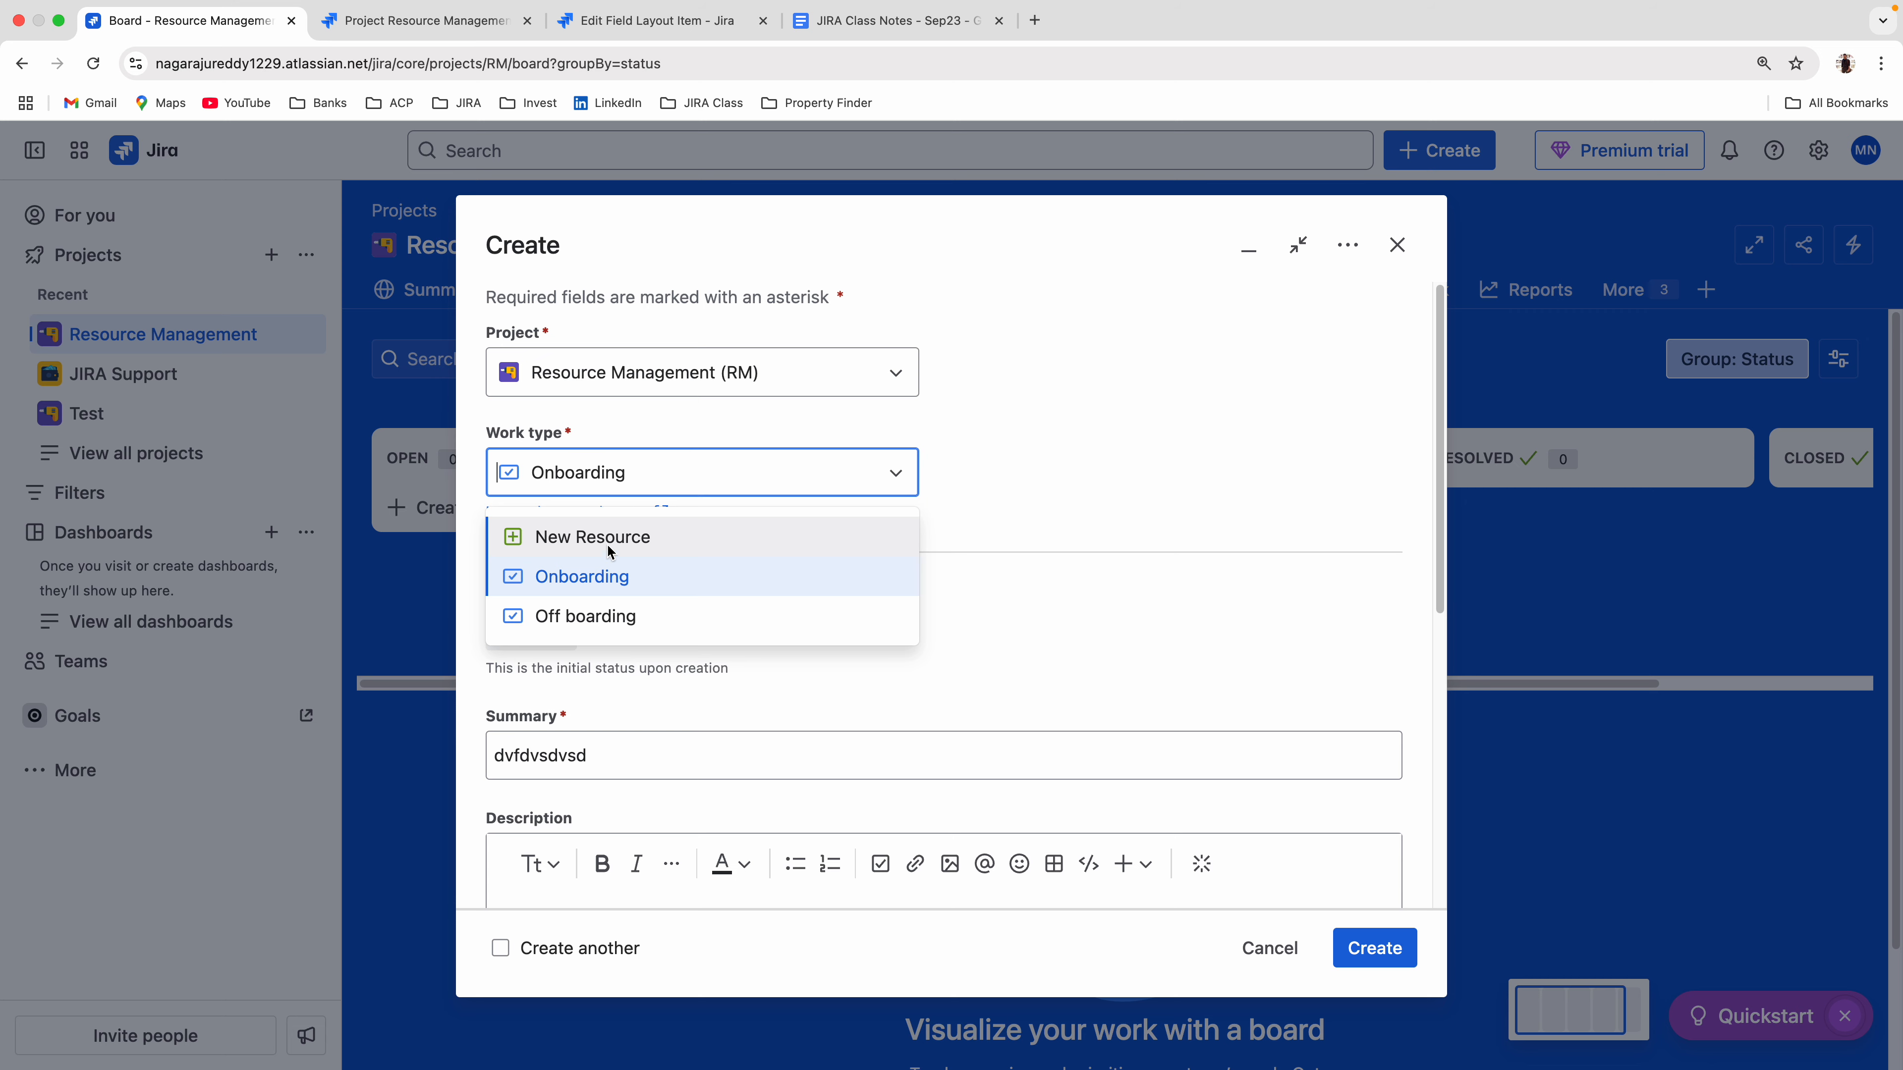
{"action": "left_click", "coordinate": [607, 542]}
{"action": "scroll", "coordinate": [777, 582], "scroll_direction": "down", "scroll_amount": 8}
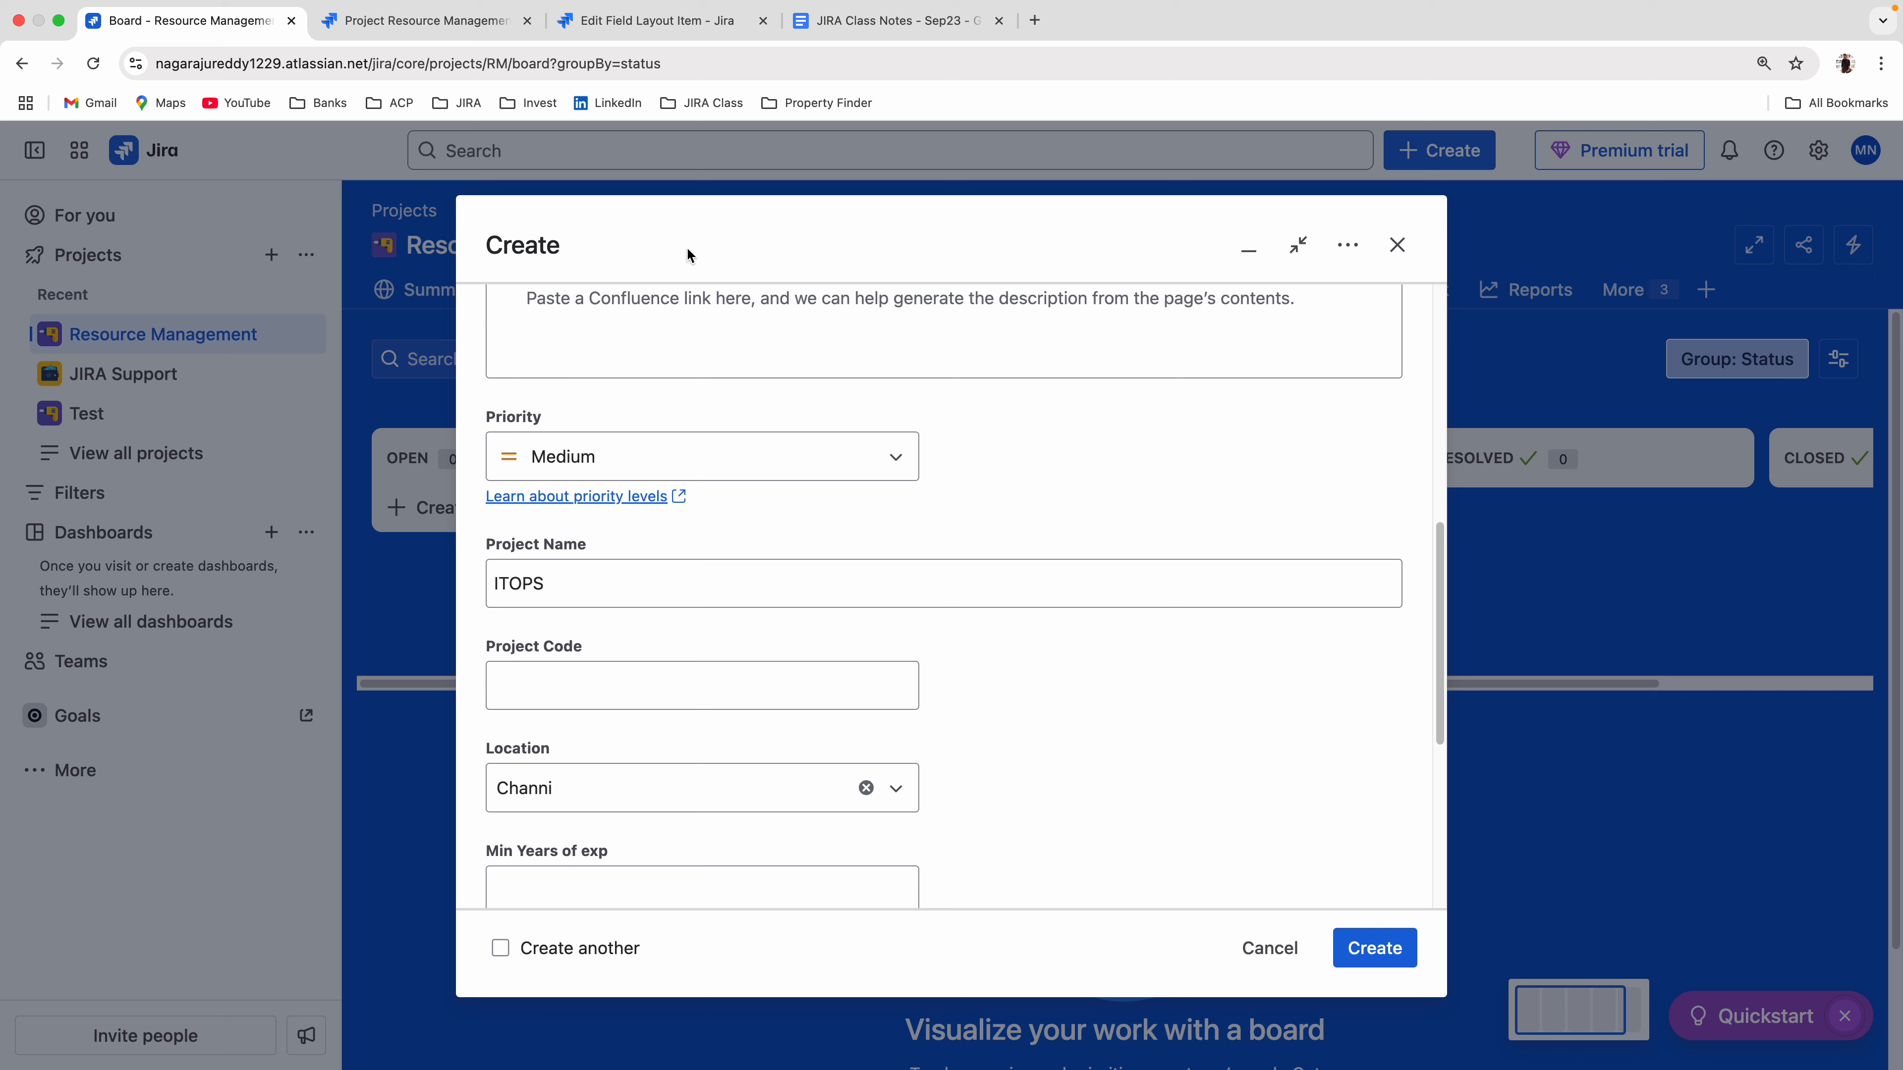
Set the Project Name field's description to "Please enter your project name" in New Resource Field Config.
{"action": "left_click", "coordinate": [676, 23]}
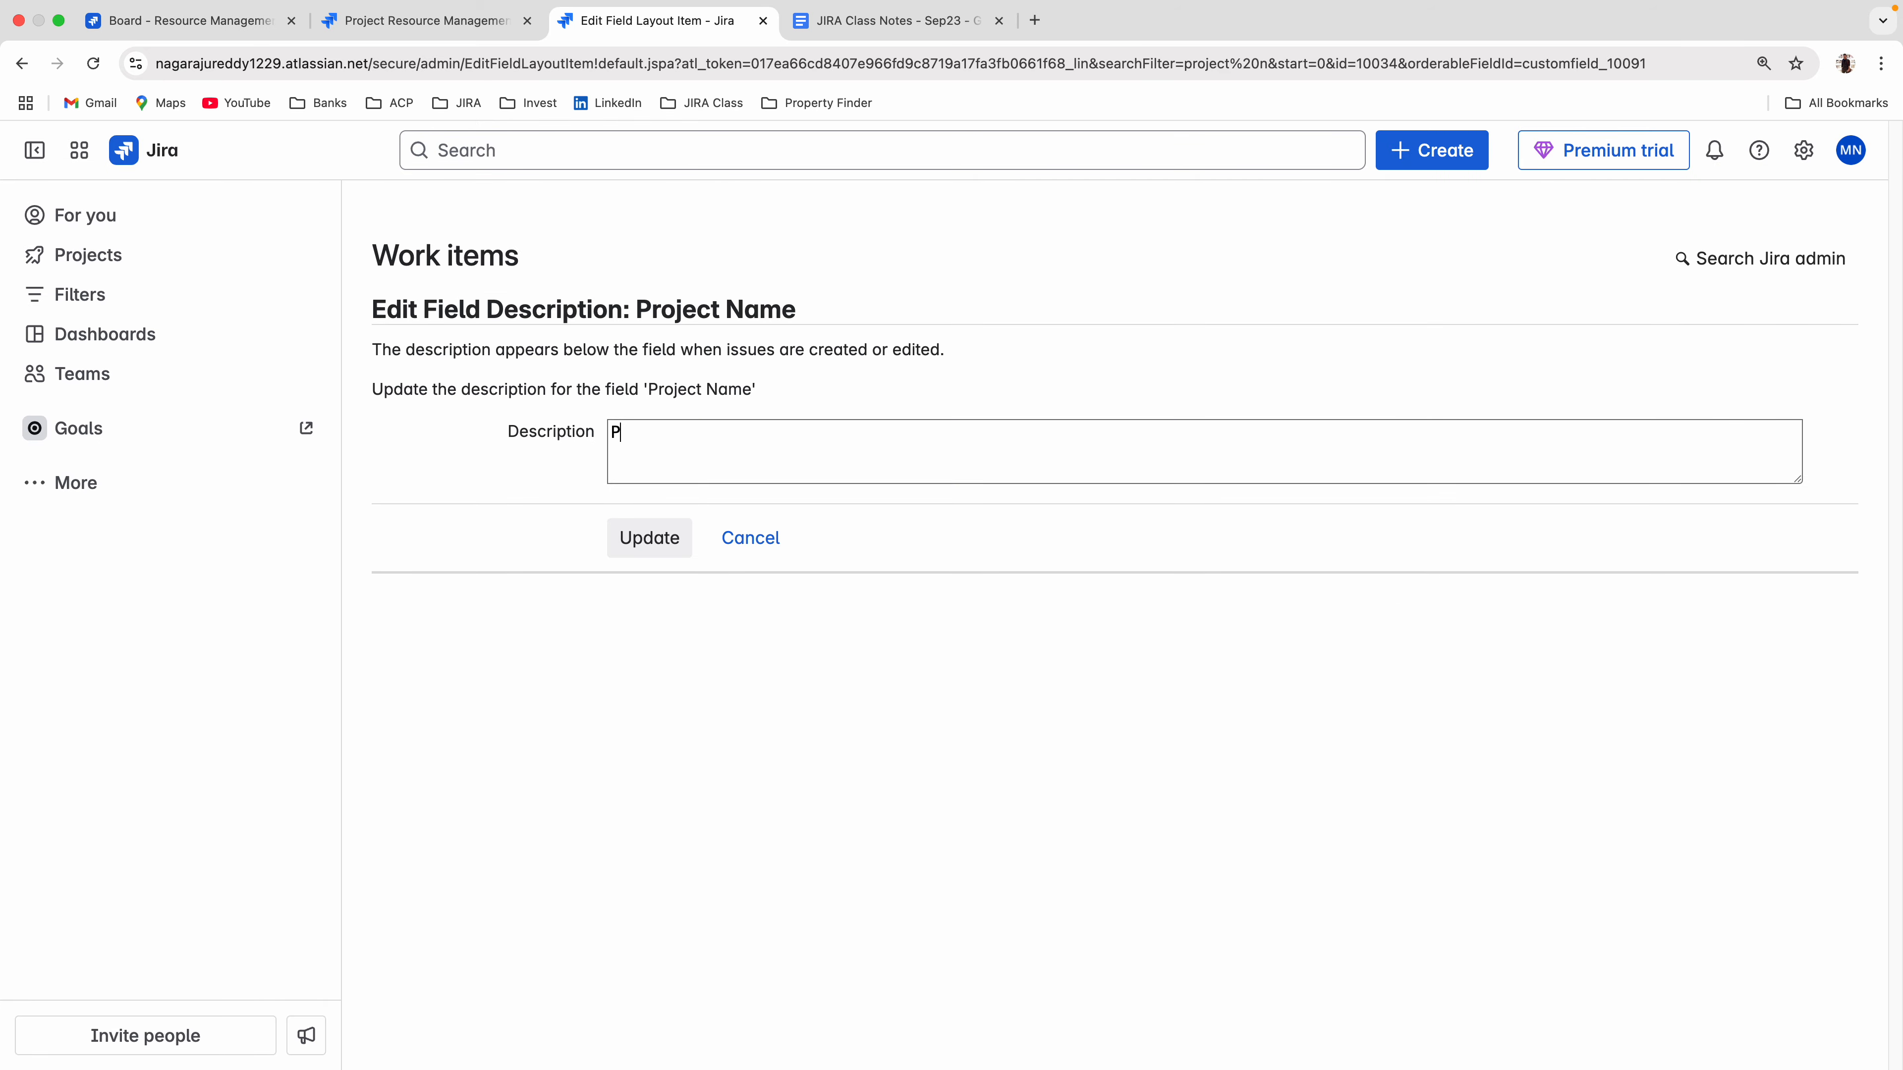
{"action": "type", "text": "Please enter your project name"}
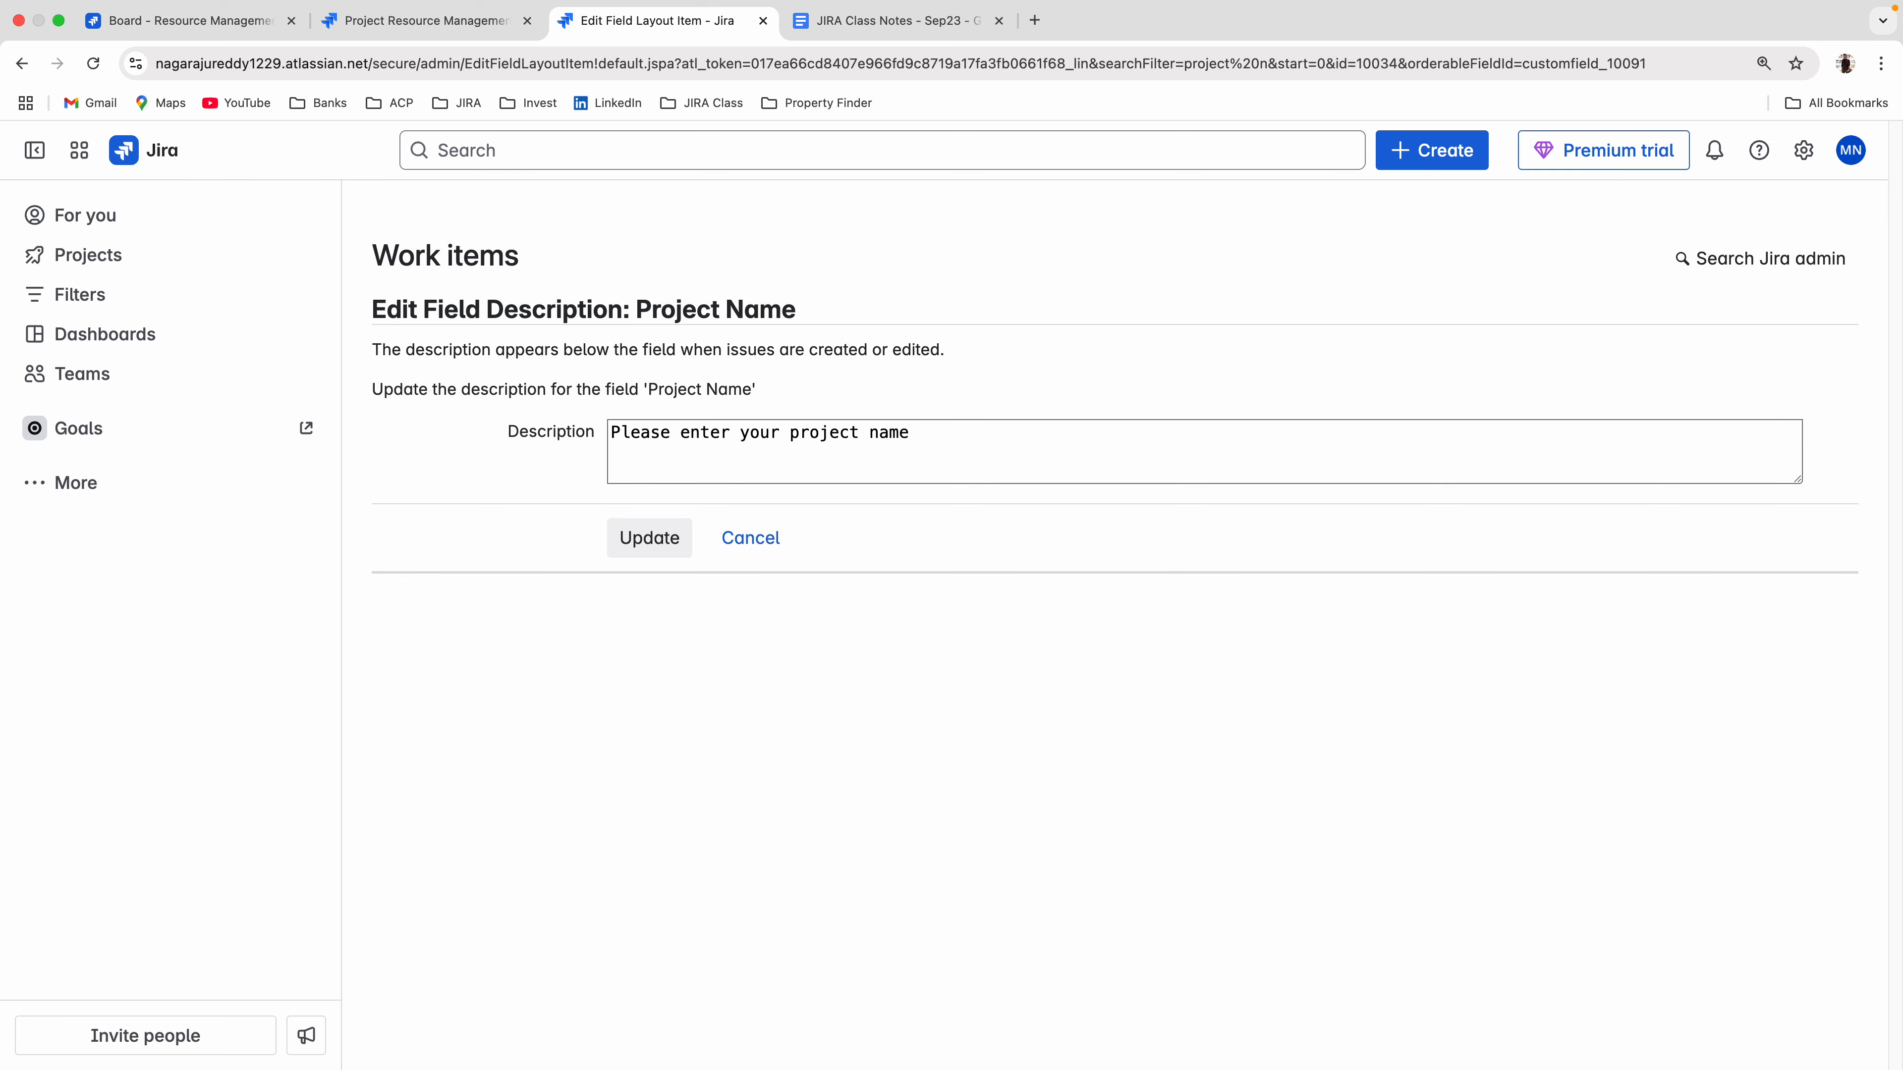
{"action": "left_click", "coordinate": [643, 538]}
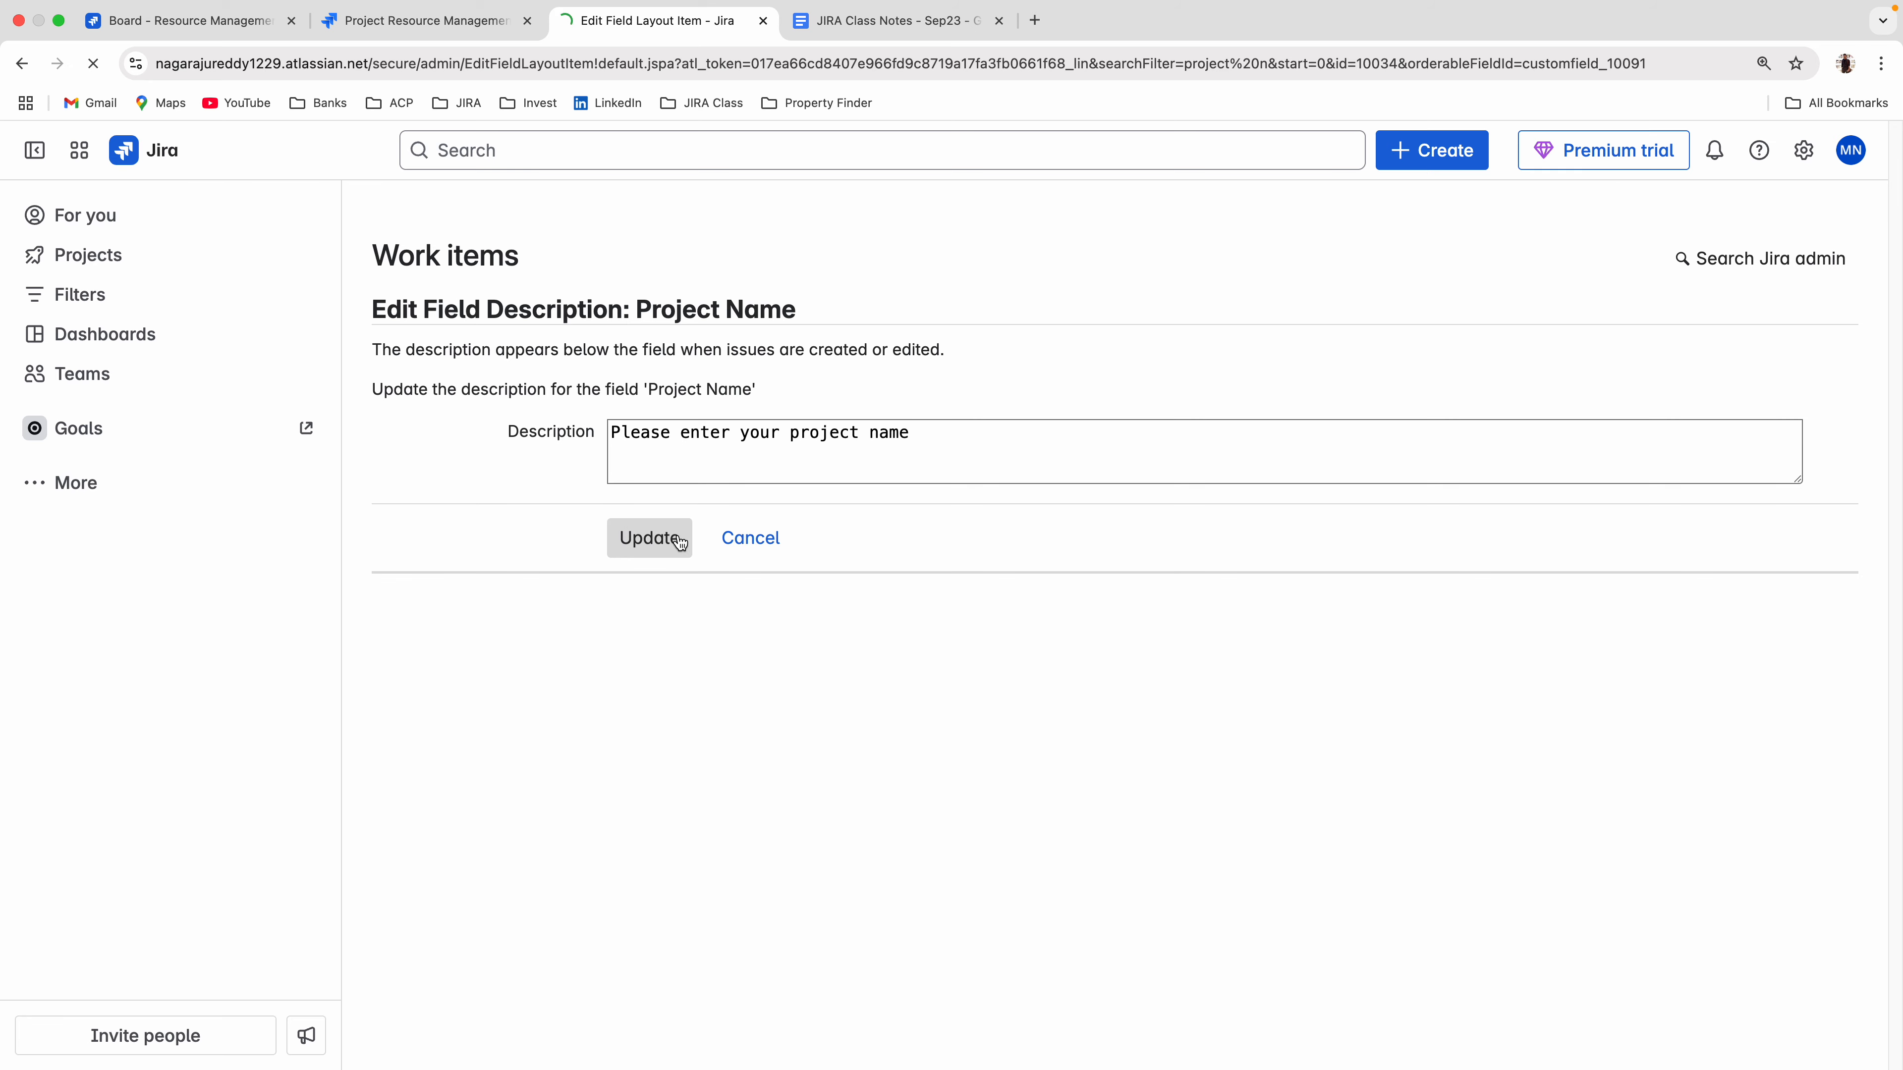
Discard the open create form on the board and start a new one to check the description under Project Name.
{"action": "left_click", "coordinate": [171, 22]}
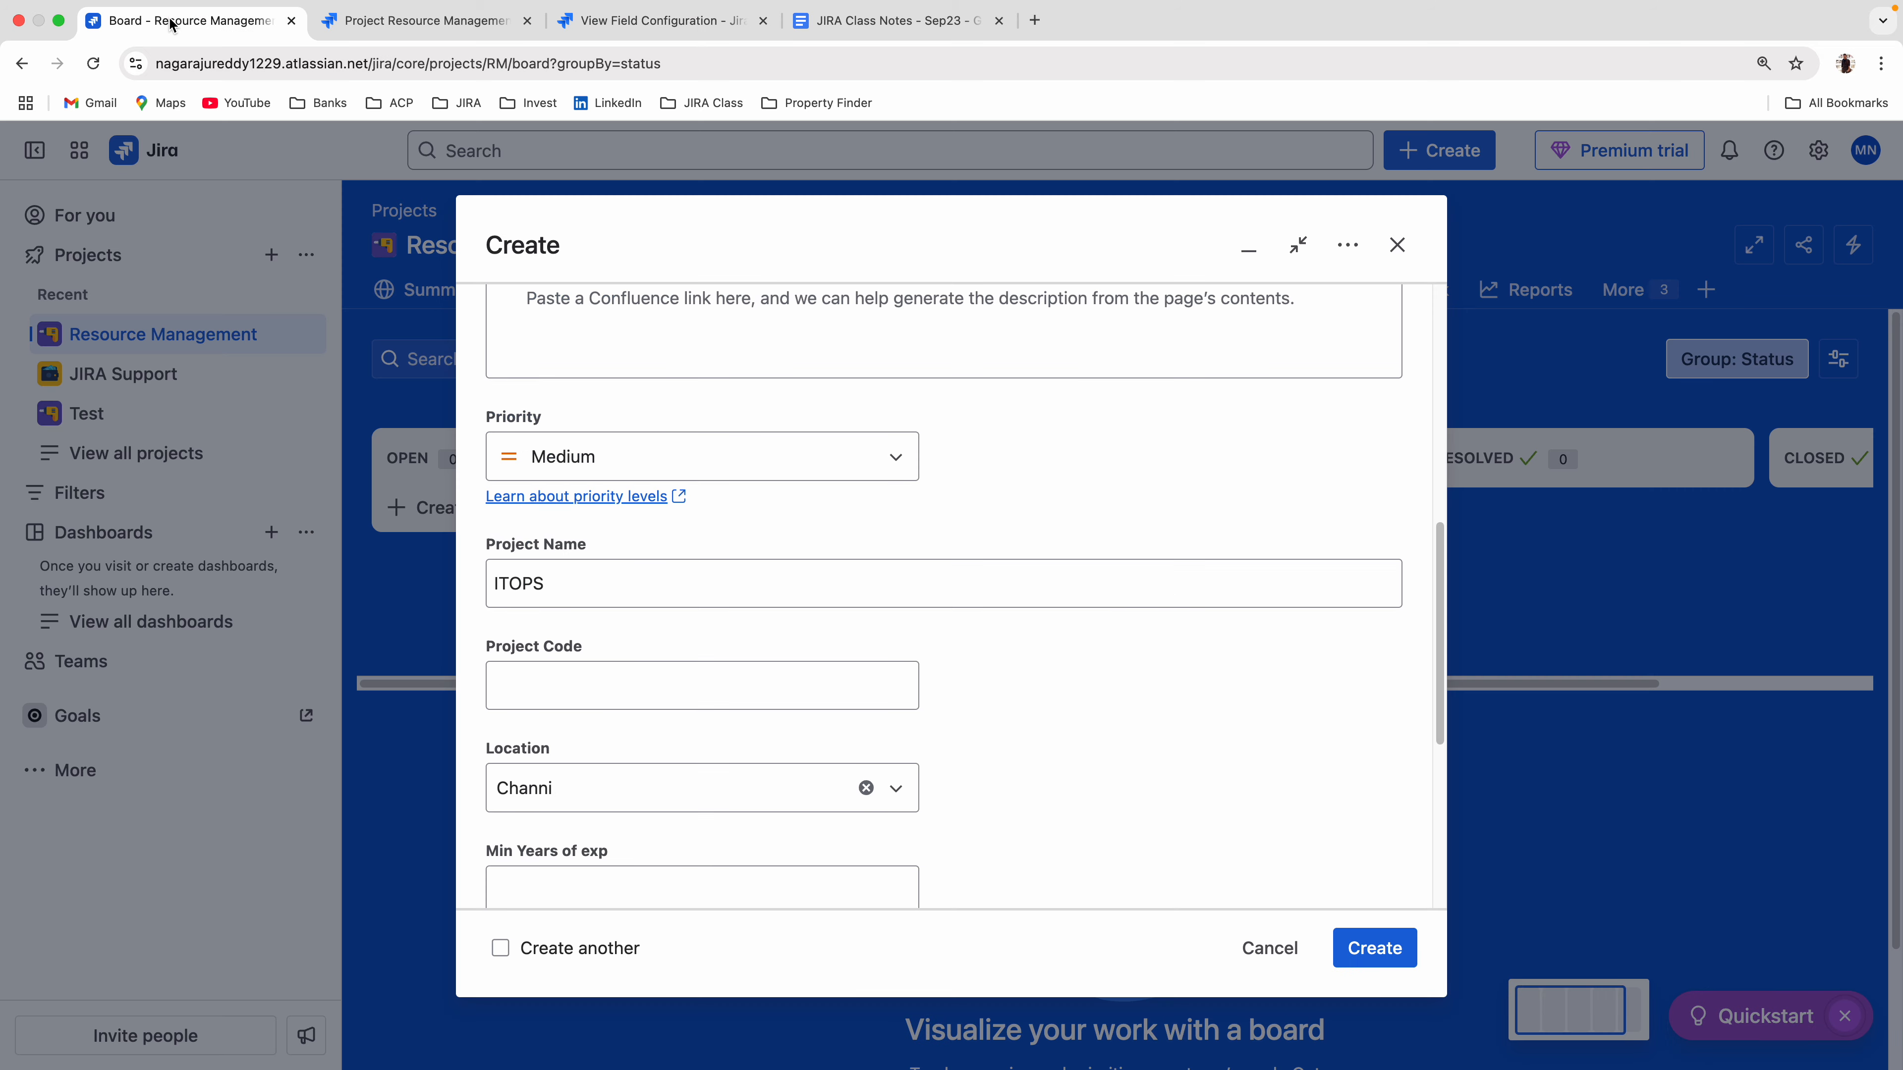
{"action": "left_click", "coordinate": [1267, 948]}
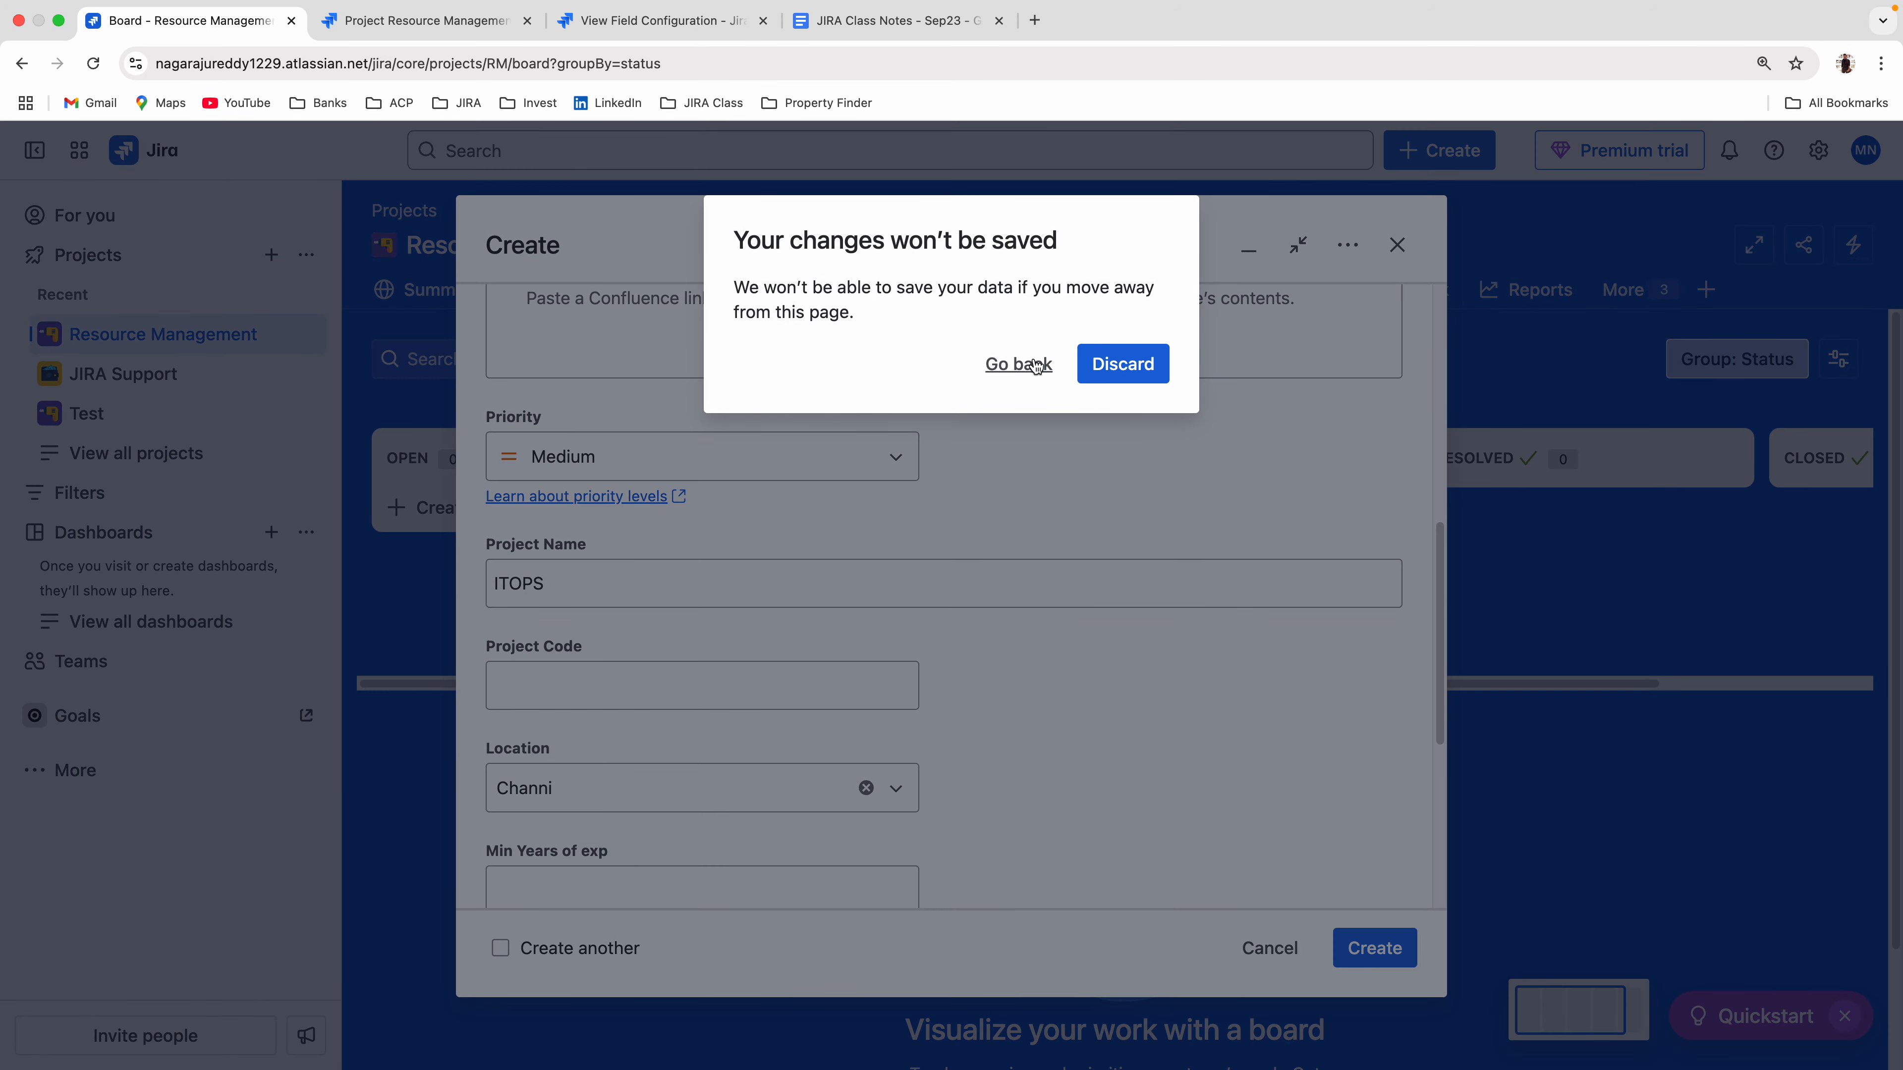
{"action": "left_click", "coordinate": [1121, 364]}
{"action": "left_click", "coordinate": [1438, 150]}
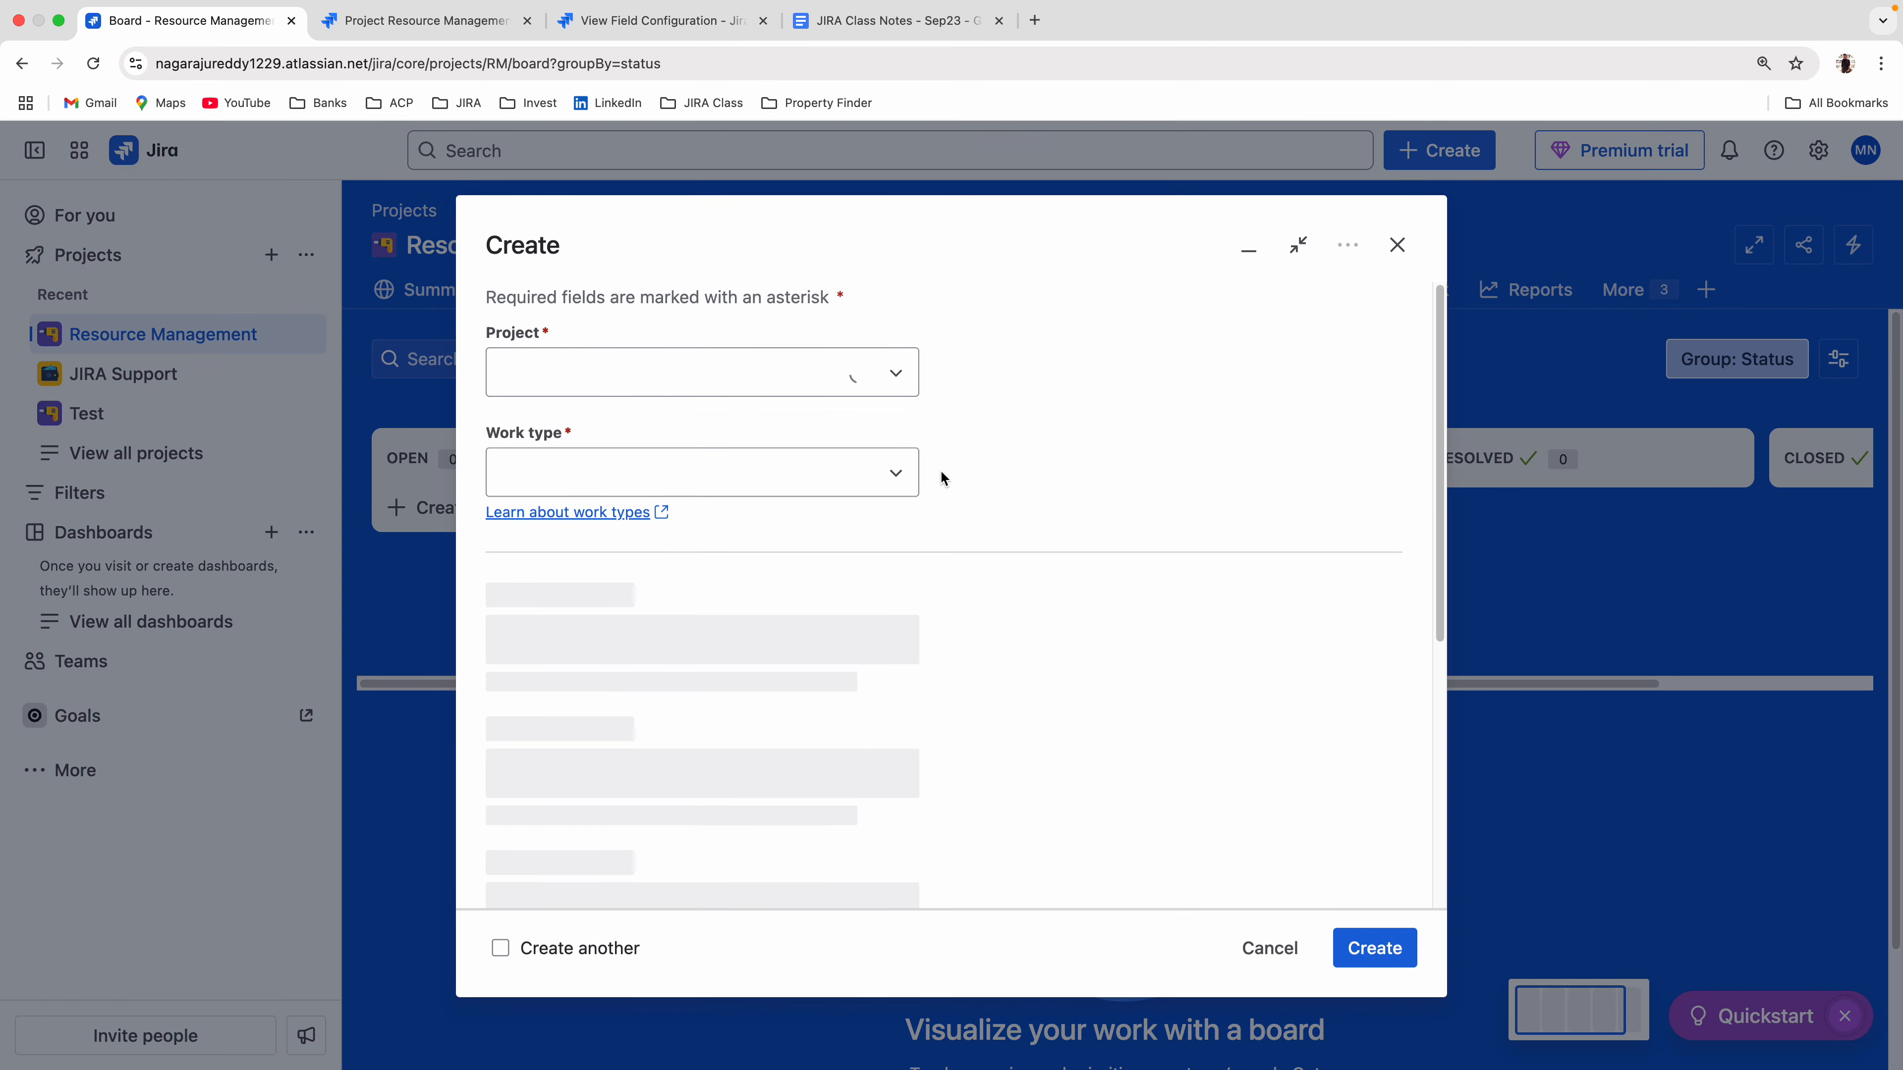
{"action": "scroll", "coordinate": [783, 544], "scroll_direction": "down", "scroll_amount": 8}
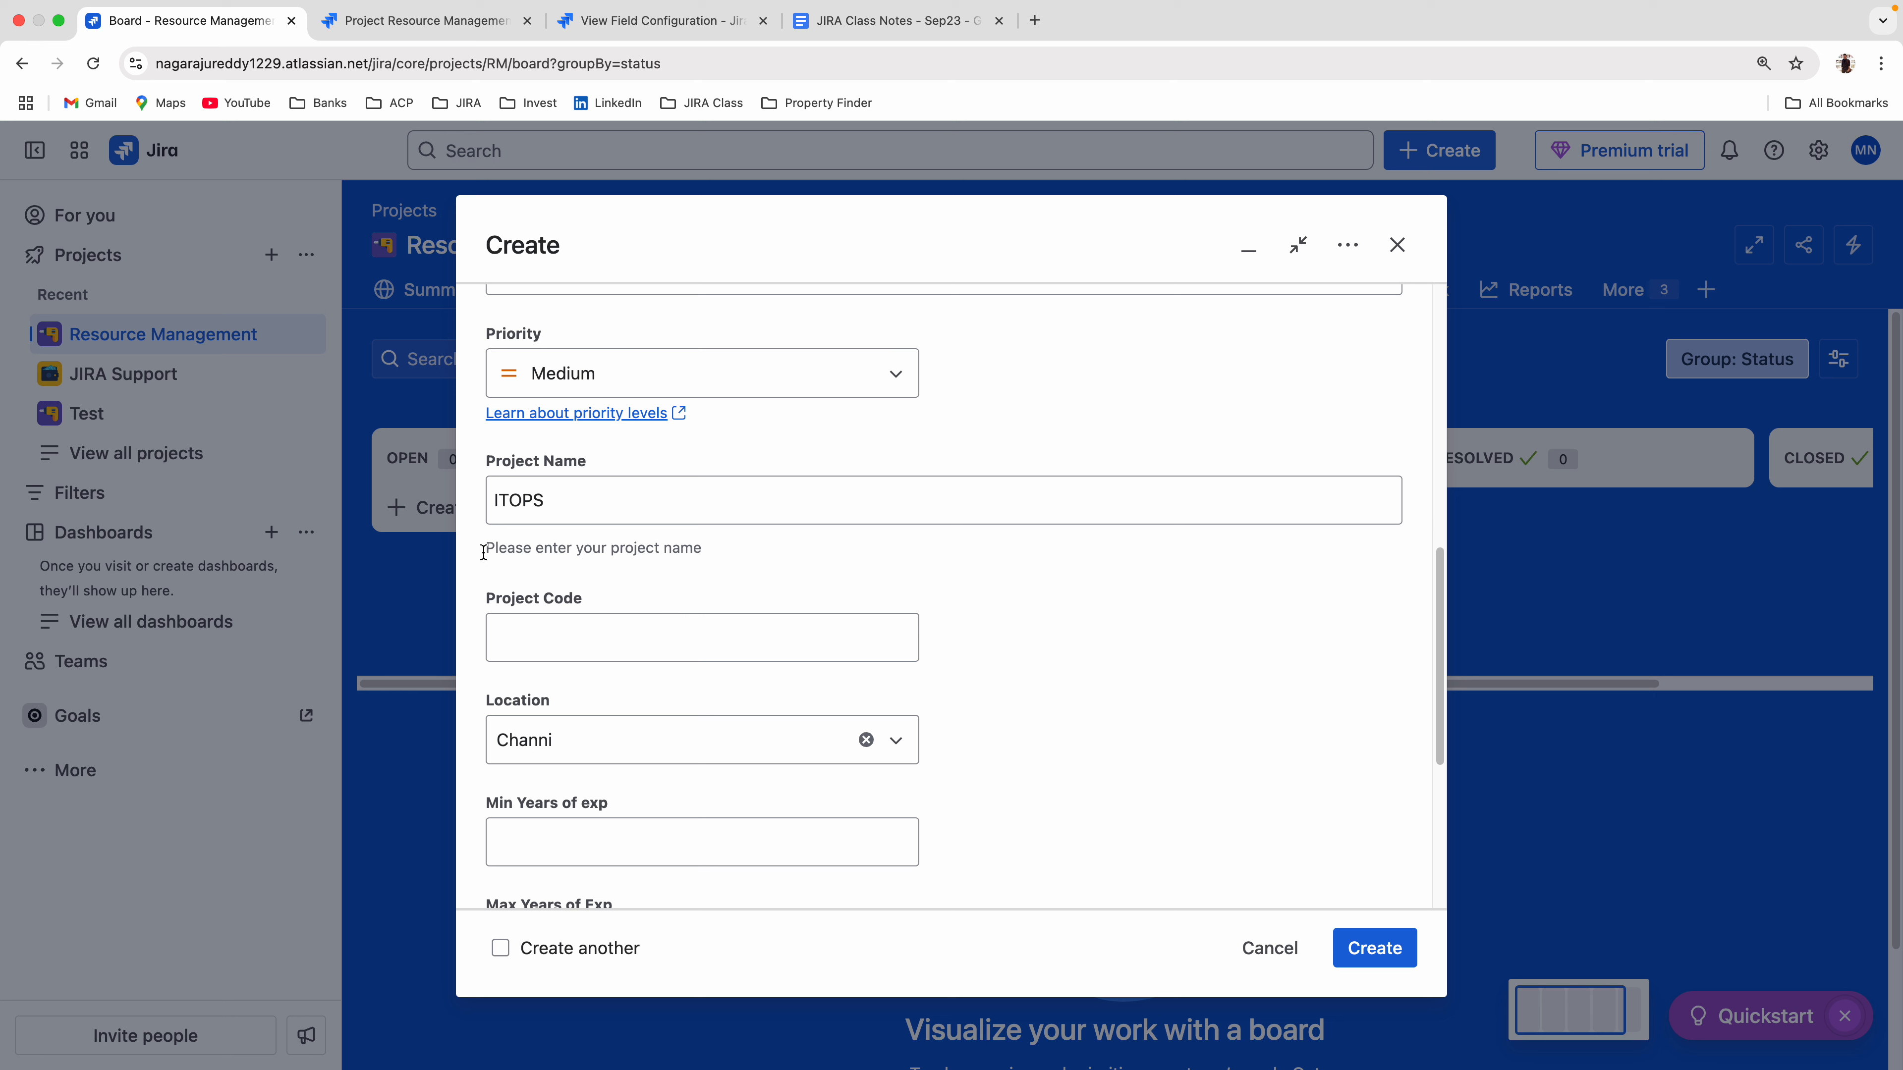
{"action": "left_click_drag", "start_coordinate": [483, 548], "coordinate": [719, 554]}
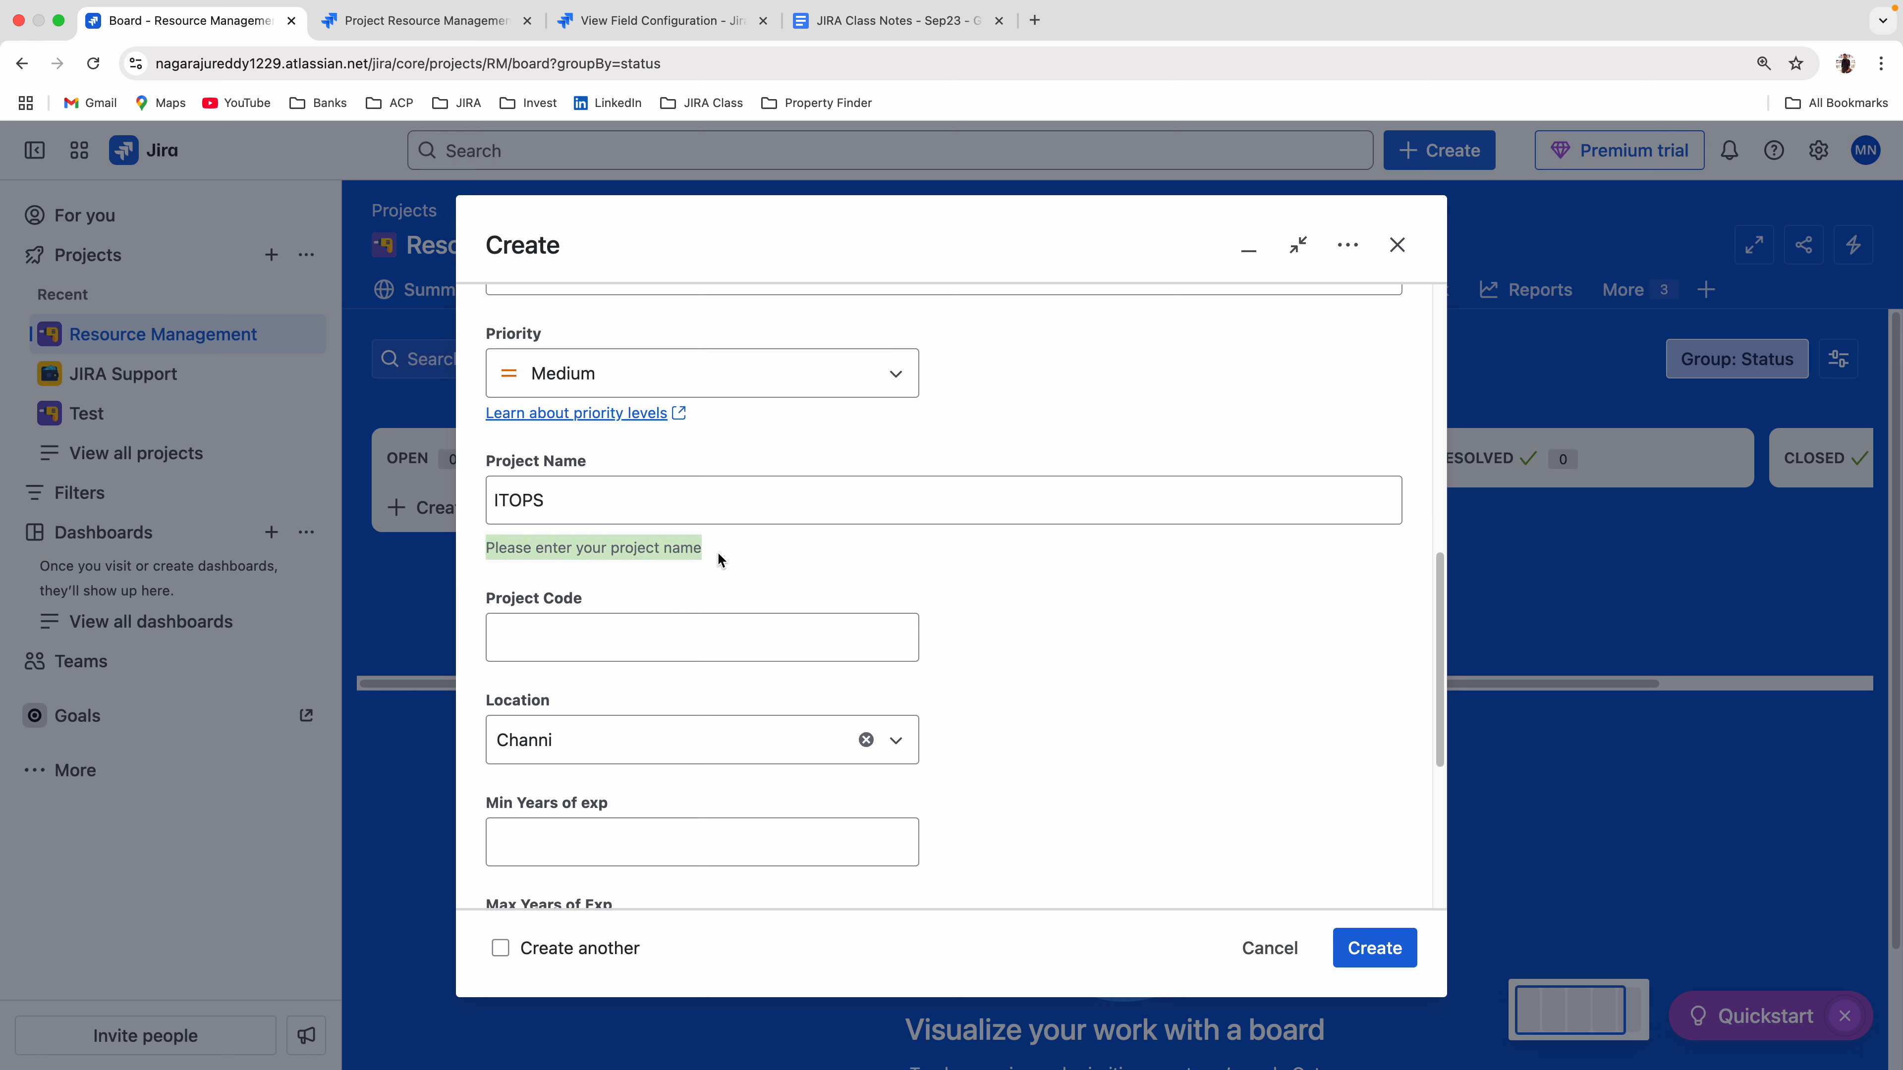
Hide the Project Name field in New Resource Field Config.
{"action": "left_click", "coordinate": [404, 21]}
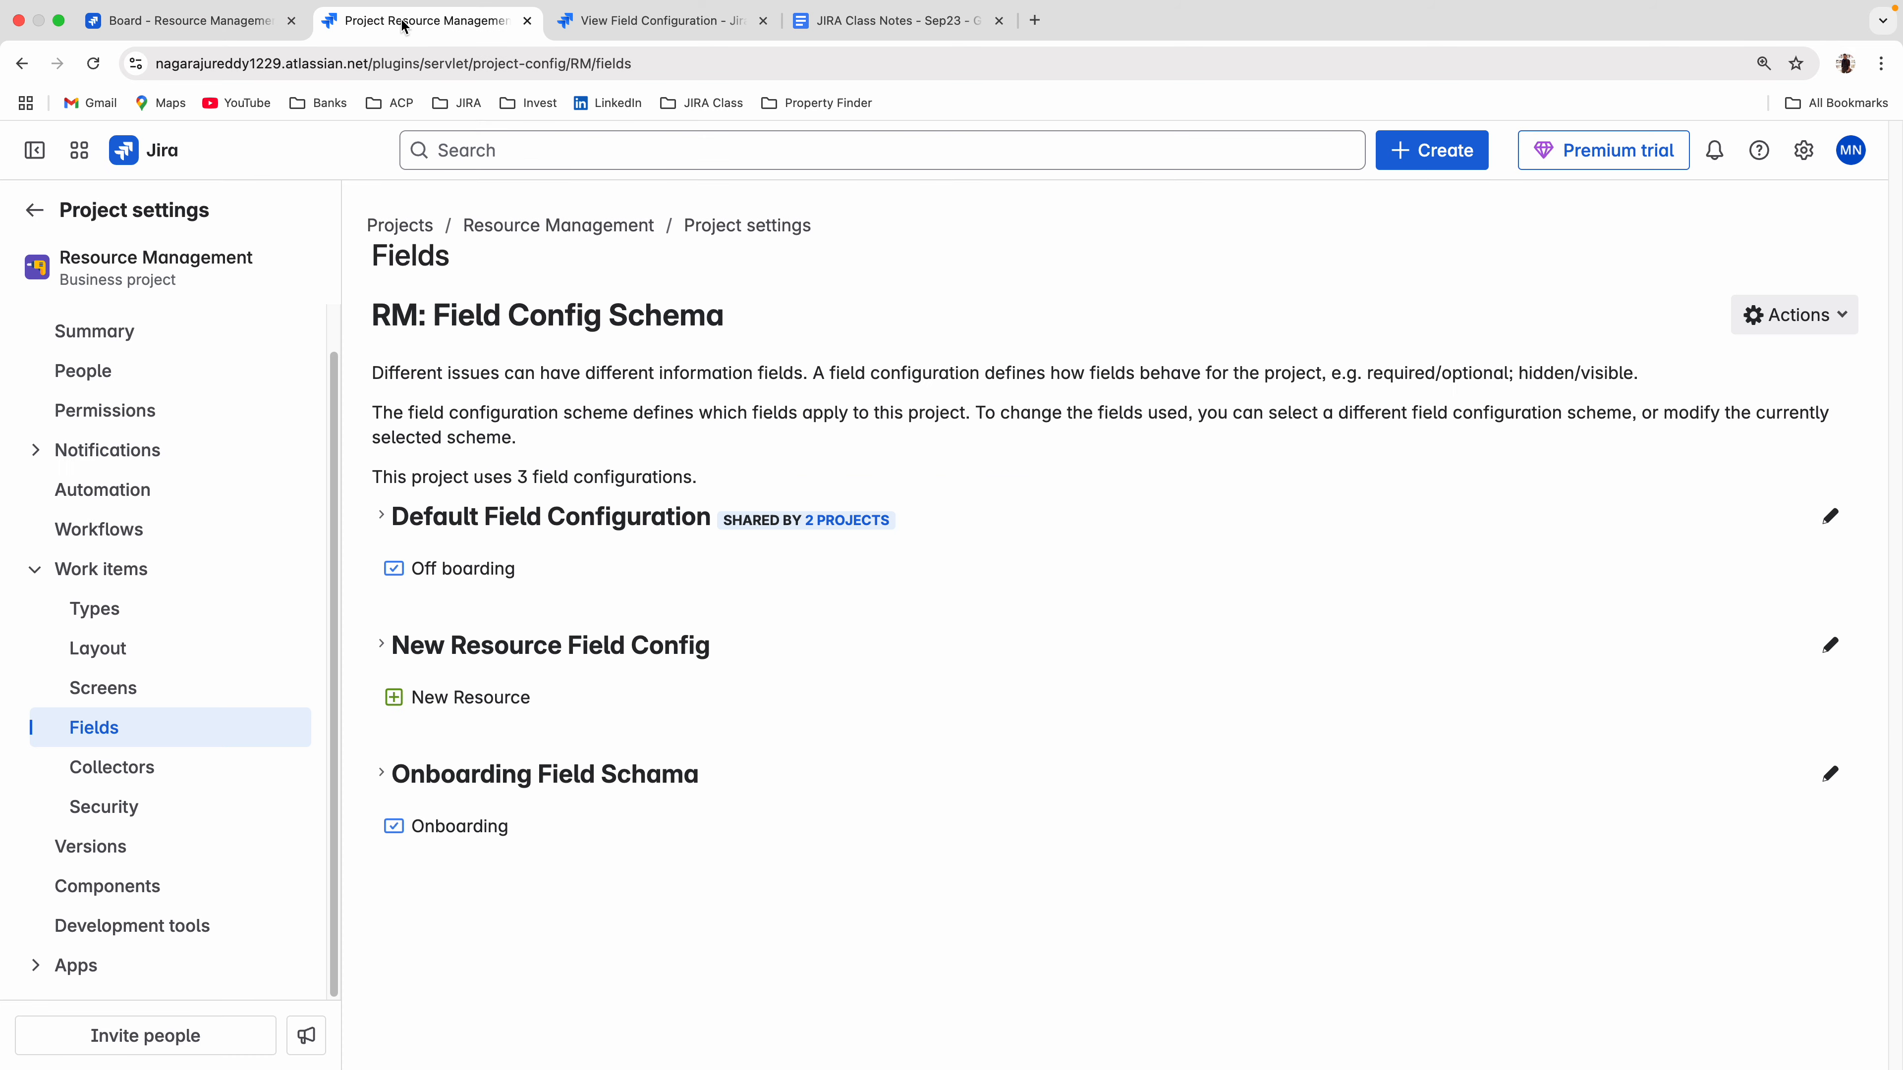
{"action": "left_click", "coordinate": [655, 21]}
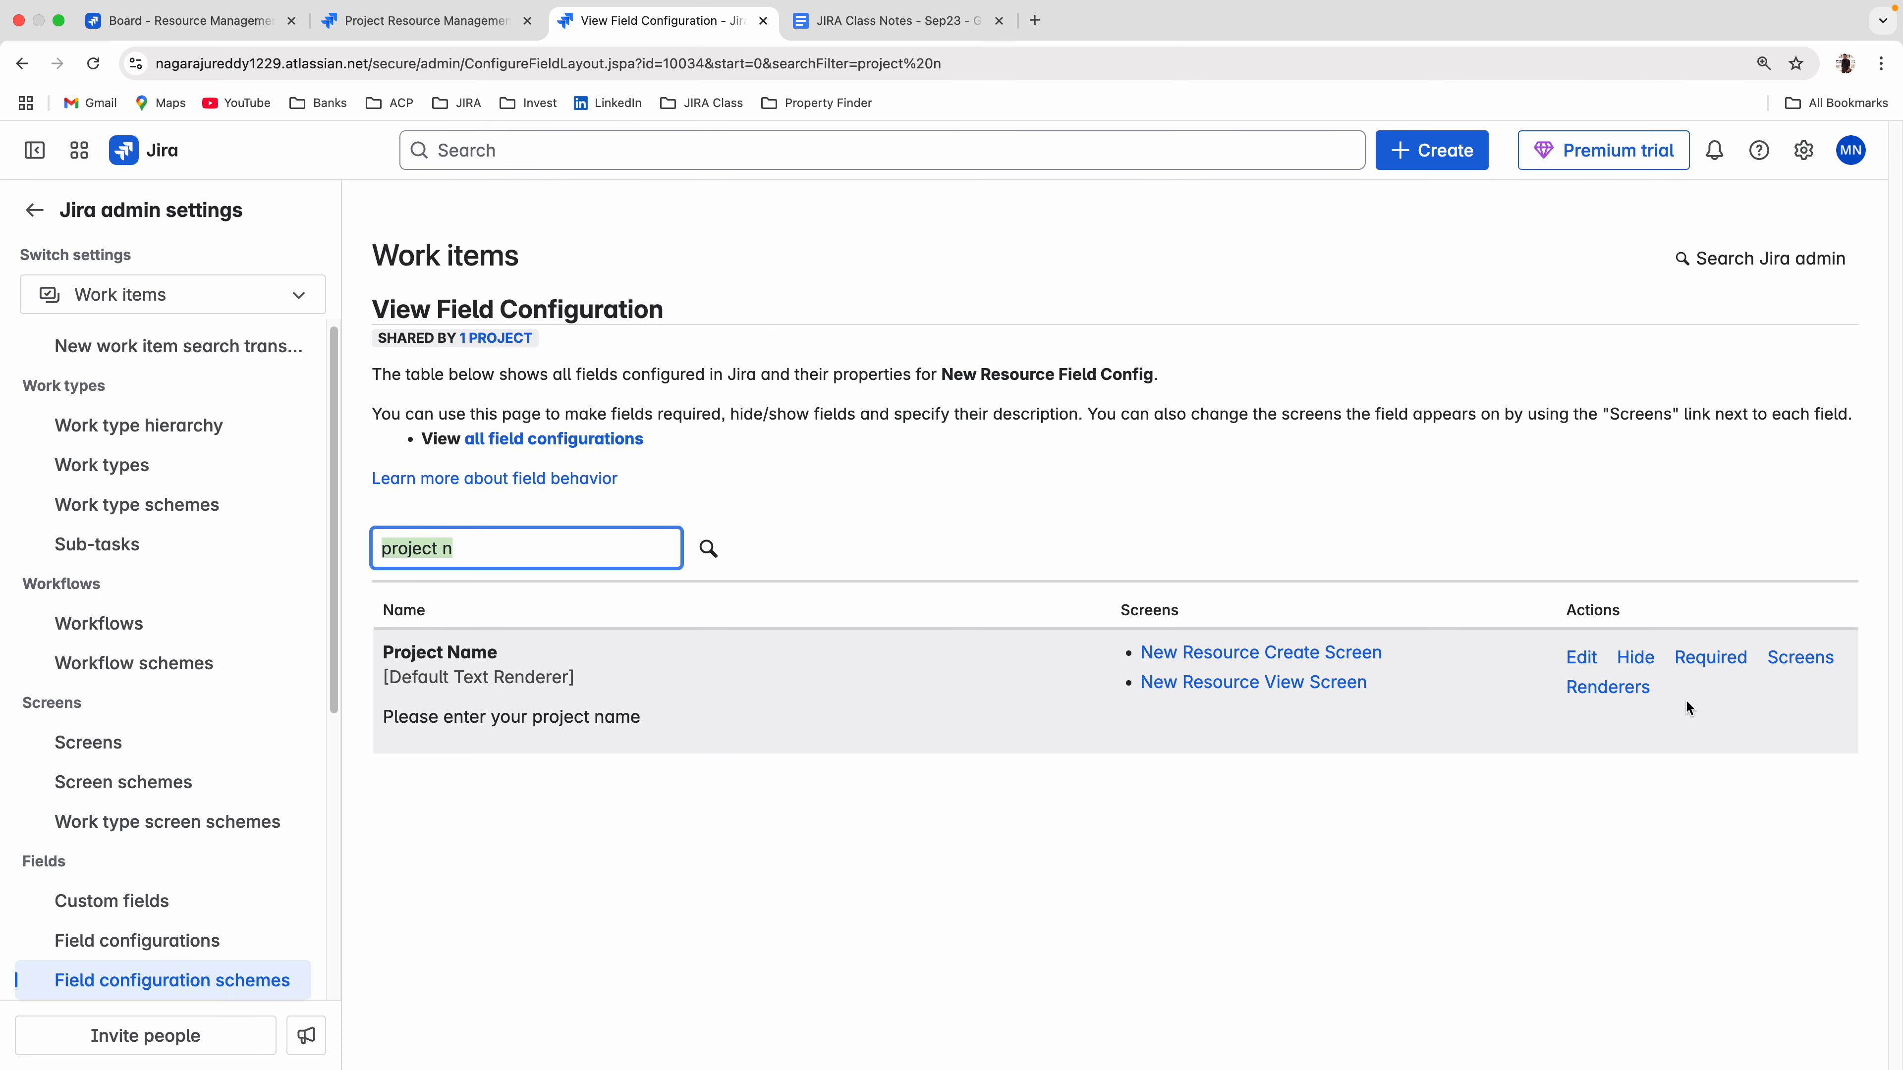
{"action": "left_click", "coordinate": [1635, 663]}
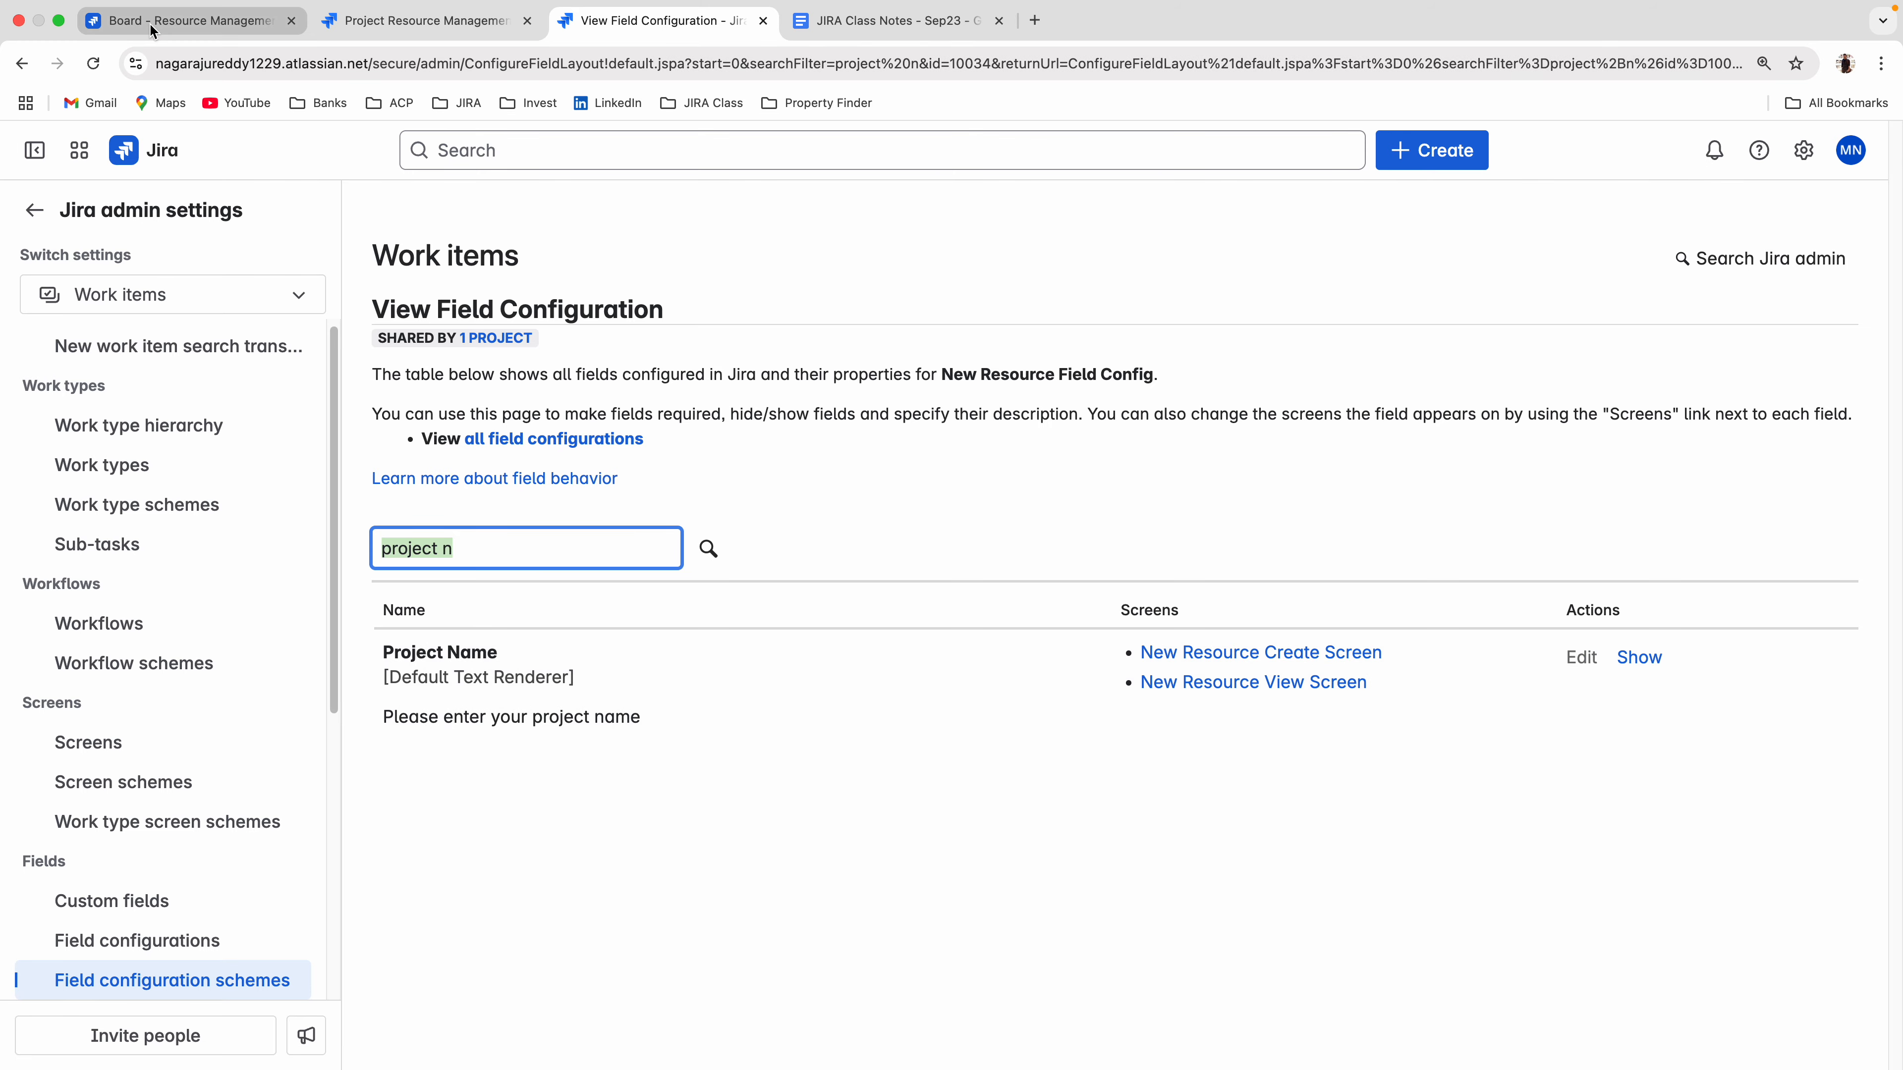
Reopen the create form on the board and check whether Project Name is listed between Priority and Project Code.
{"action": "left_click", "coordinate": [152, 30]}
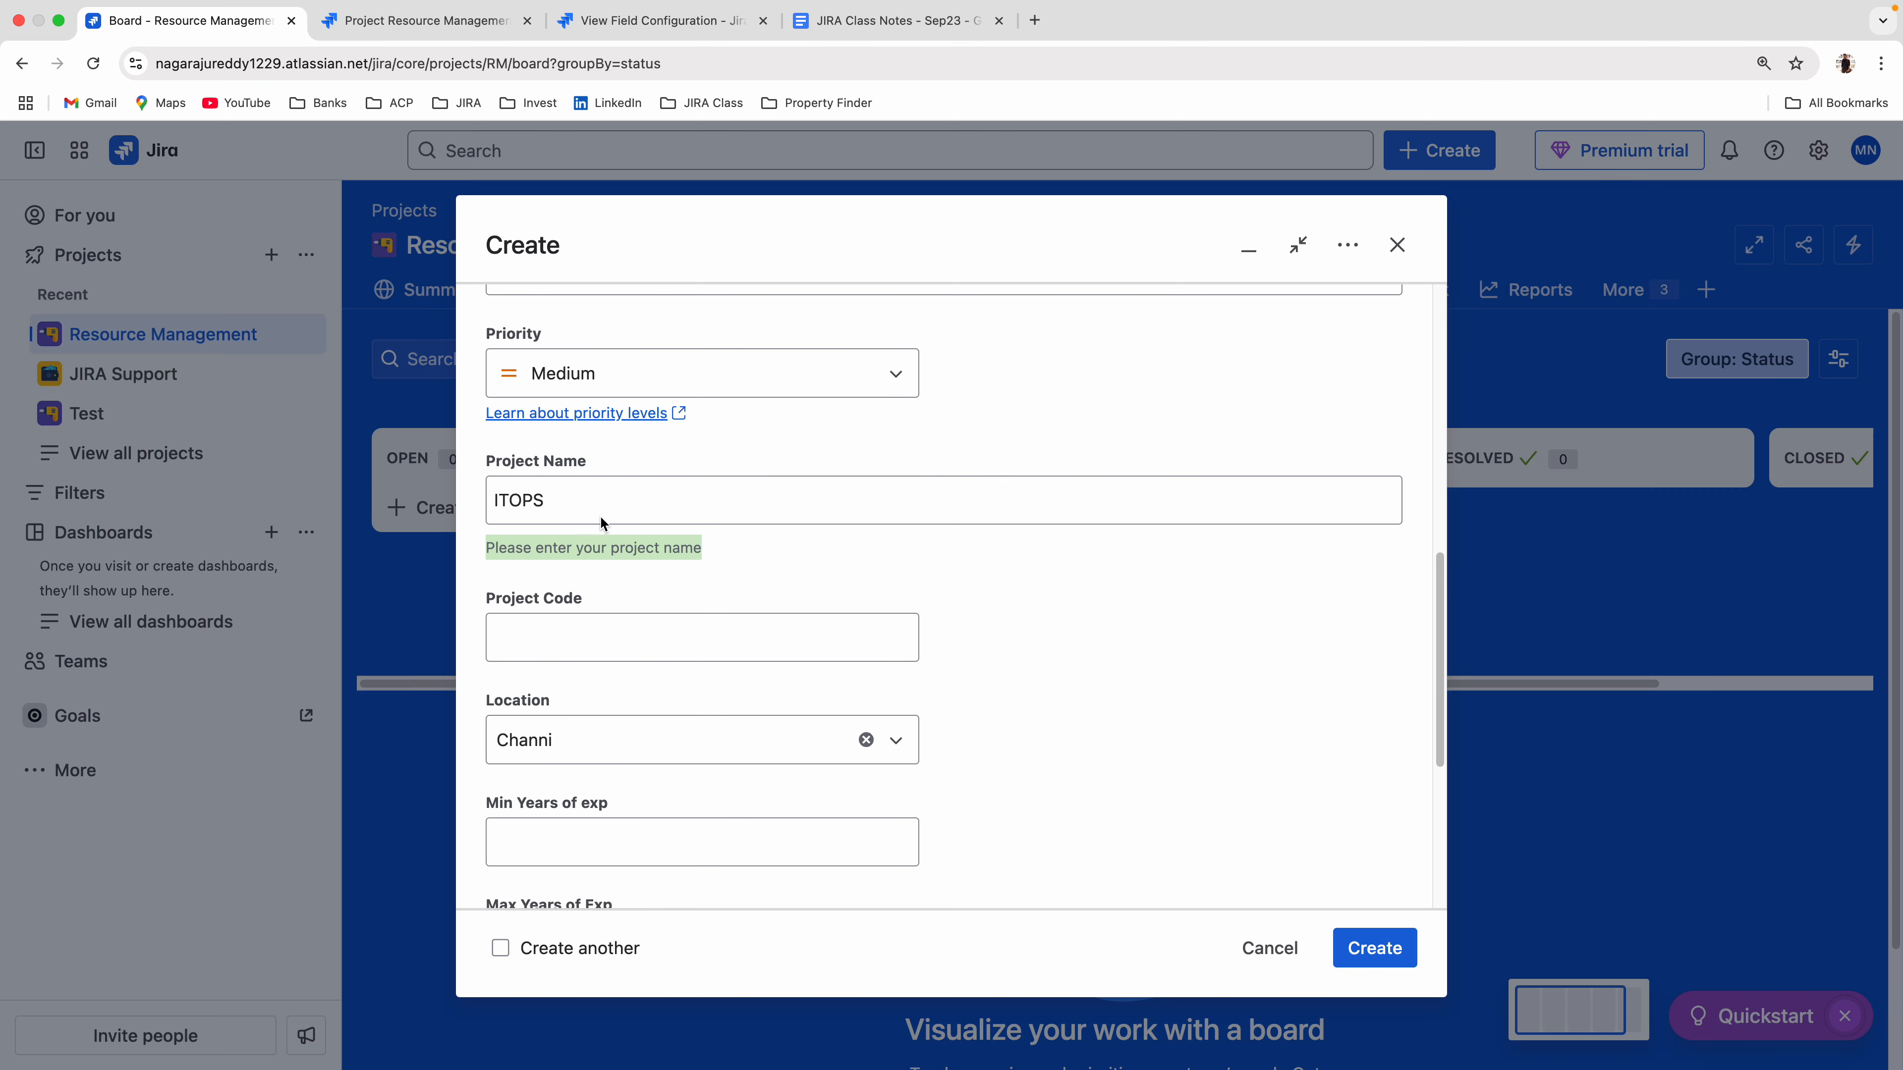
{"action": "left_click", "coordinate": [1247, 949]}
{"action": "left_click", "coordinate": [1424, 155]}
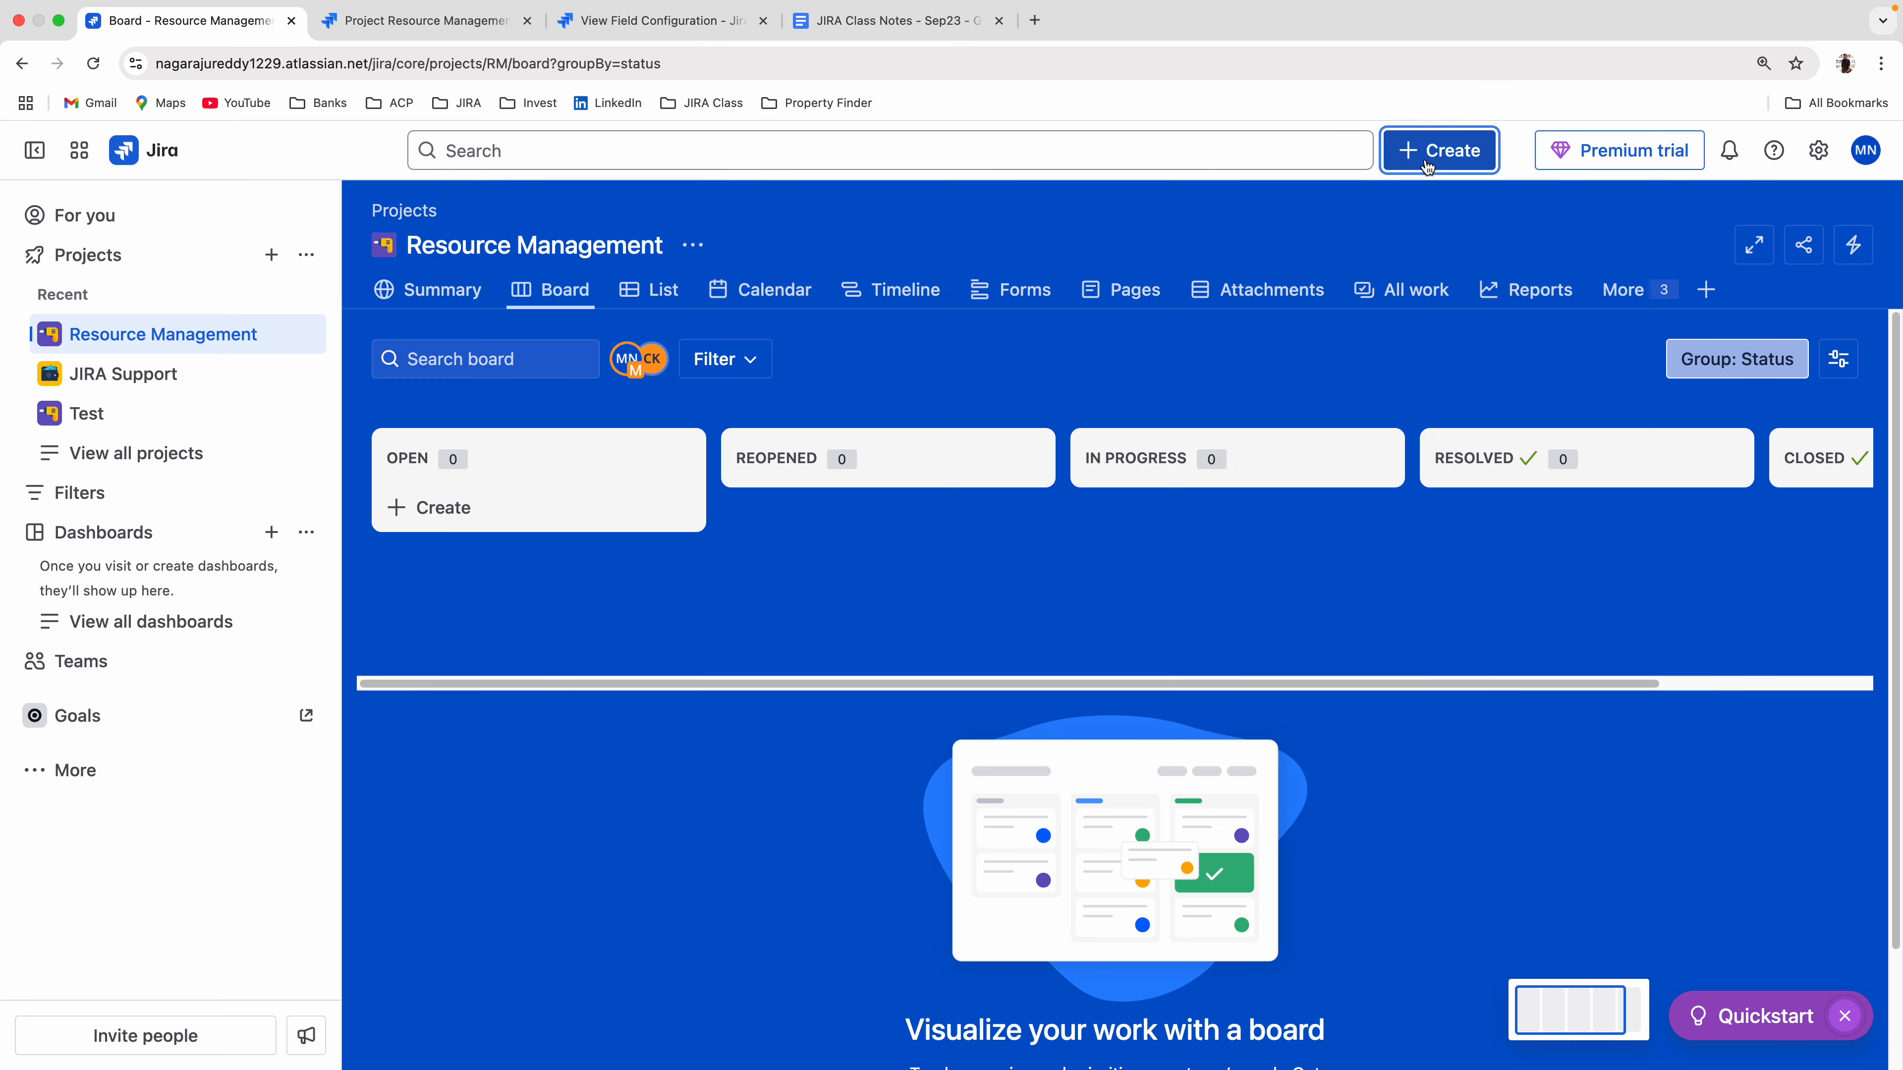
{"action": "scroll", "coordinate": [802, 596], "scroll_direction": "down", "scroll_amount": 10}
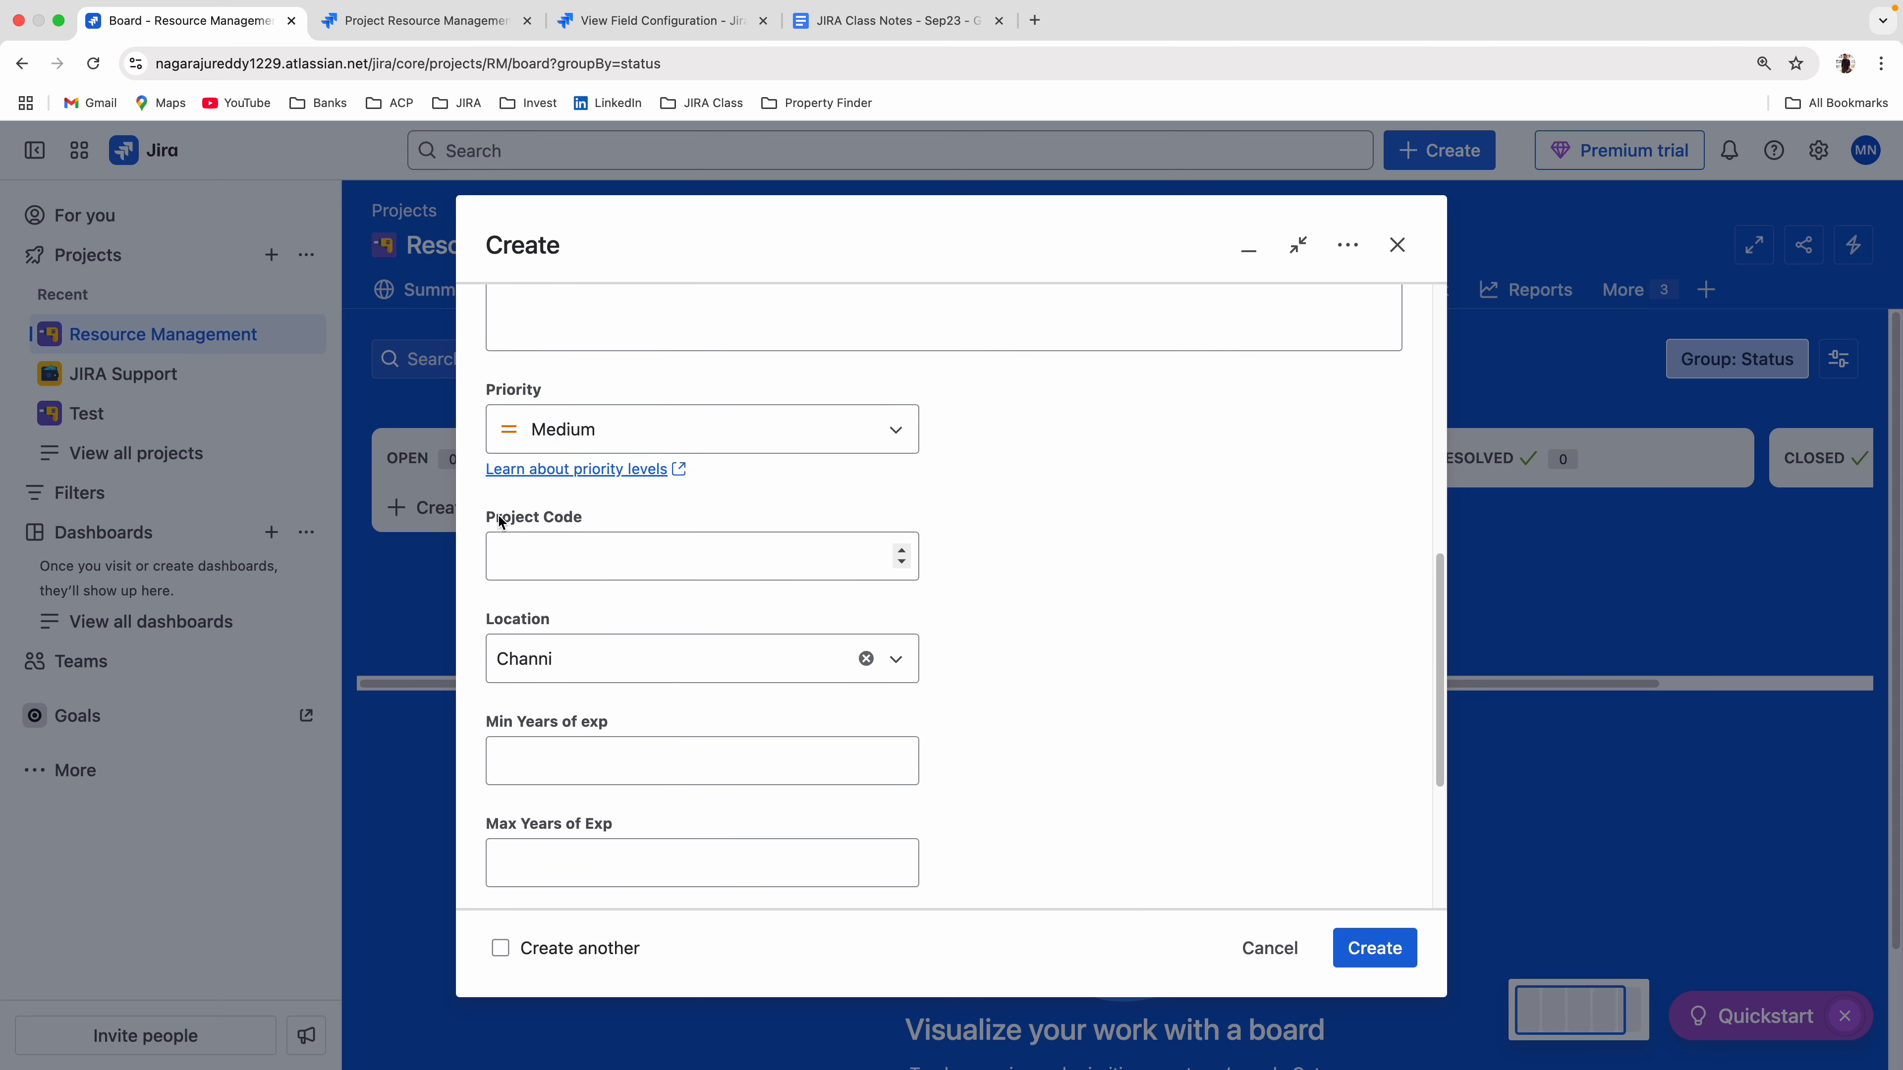
{"action": "left_click_drag", "start_coordinate": [502, 521], "coordinate": [593, 520]}
Show the hidden Project Name field again in New Resource Field Config and make it required.
{"action": "left_click", "coordinate": [659, 20]}
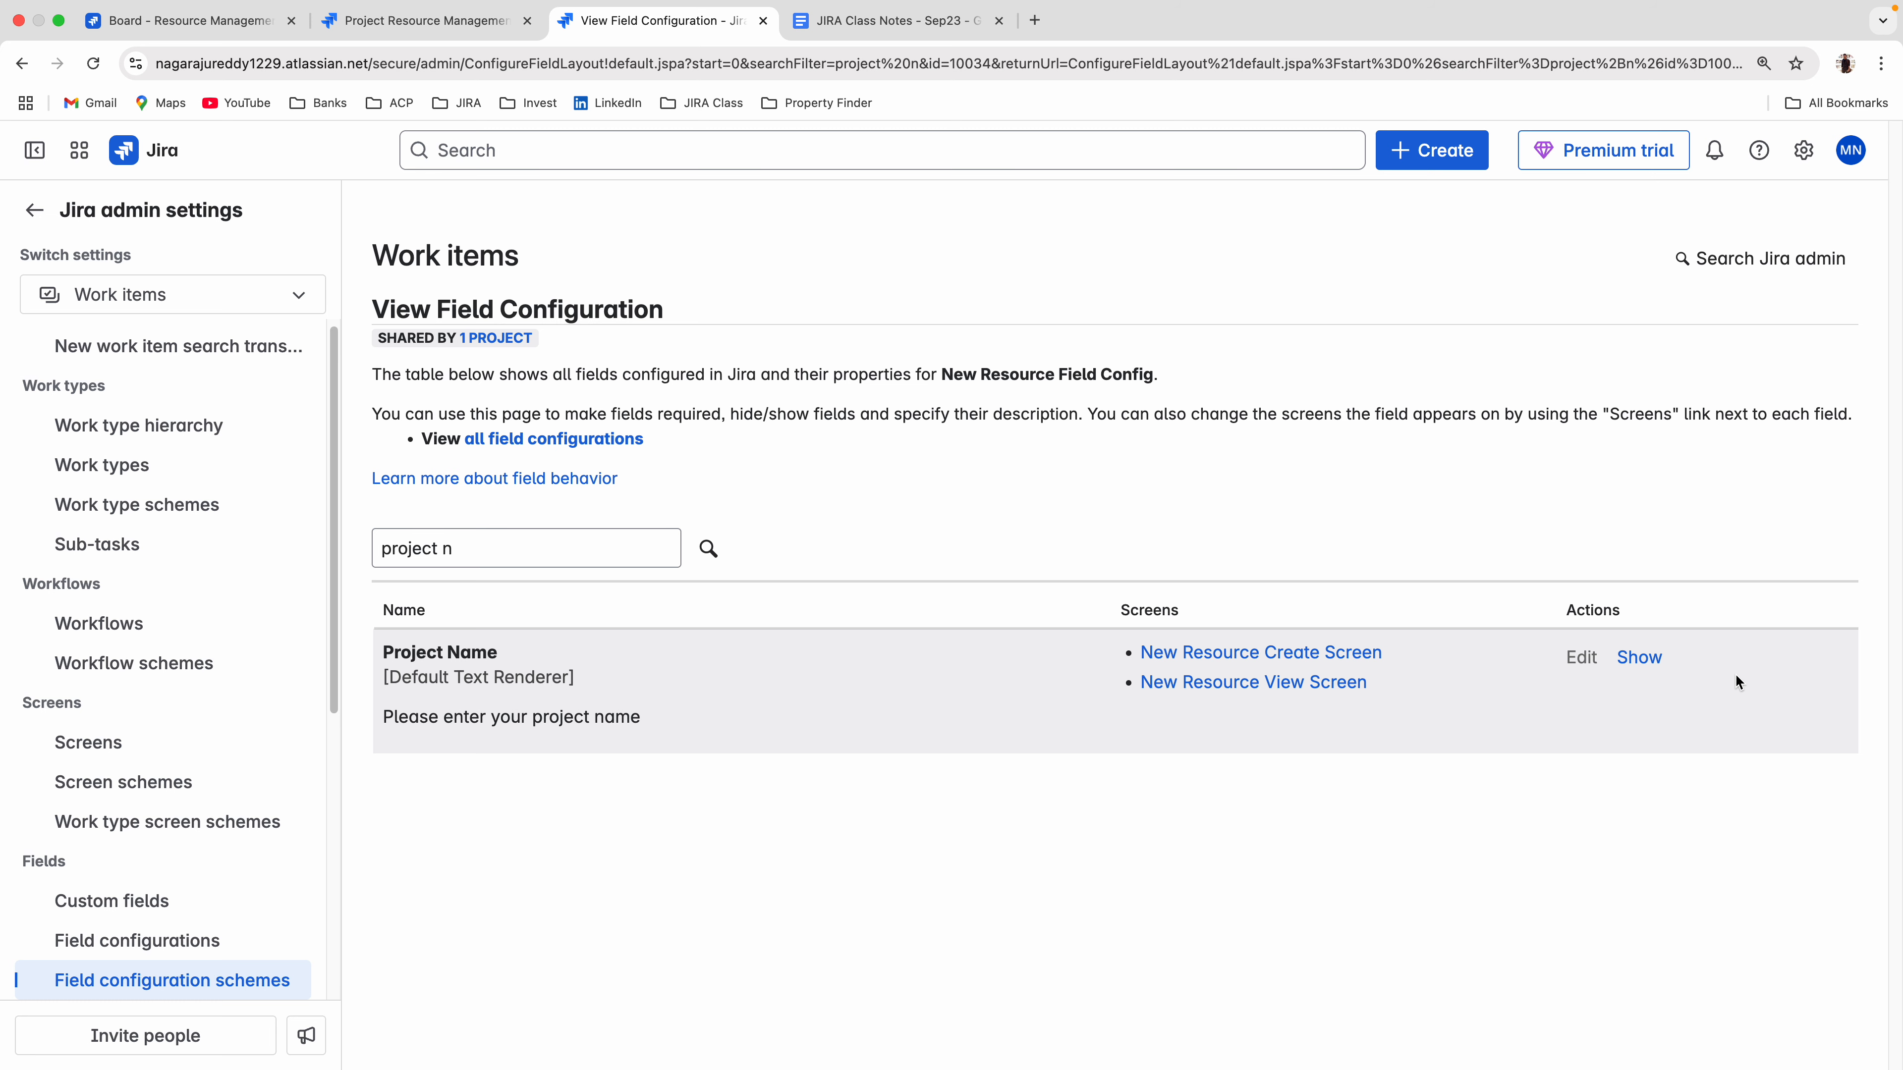
{"action": "left_click", "coordinate": [1640, 664]}
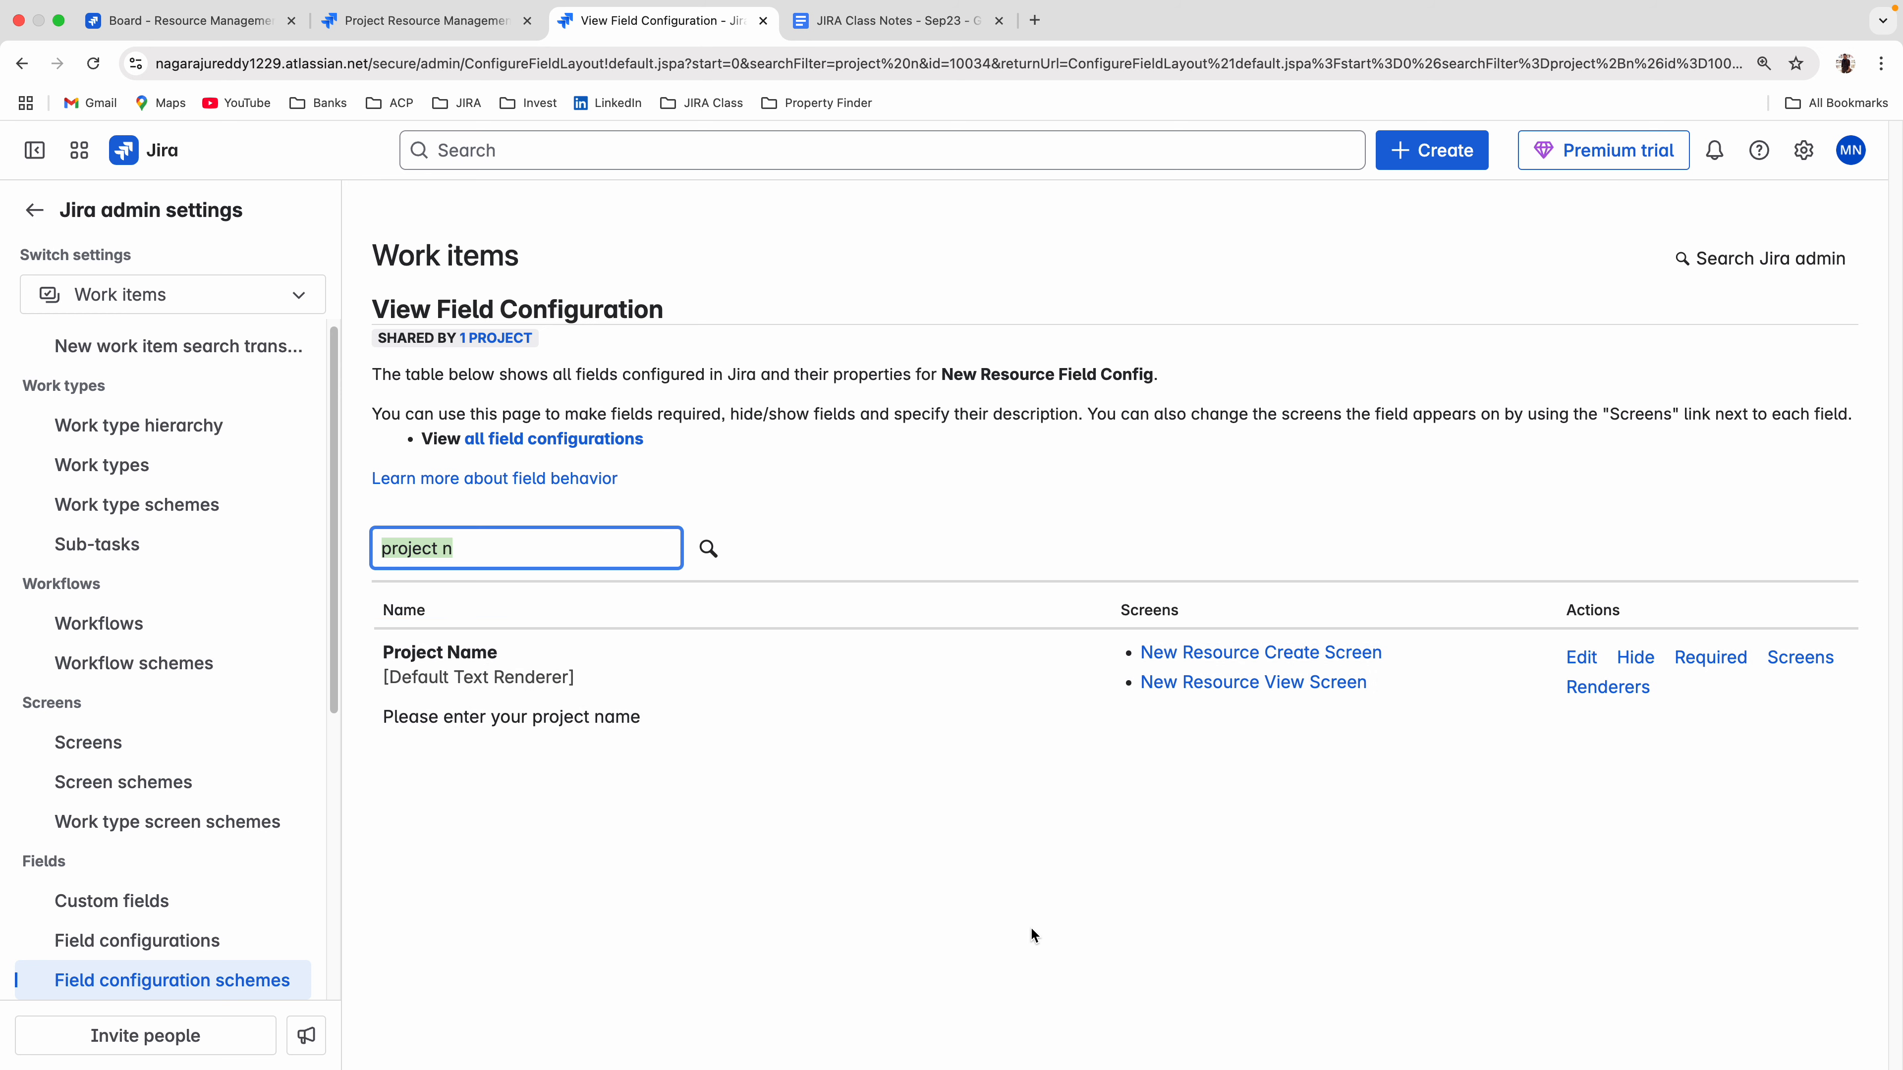
{"action": "left_click", "coordinate": [1031, 928]}
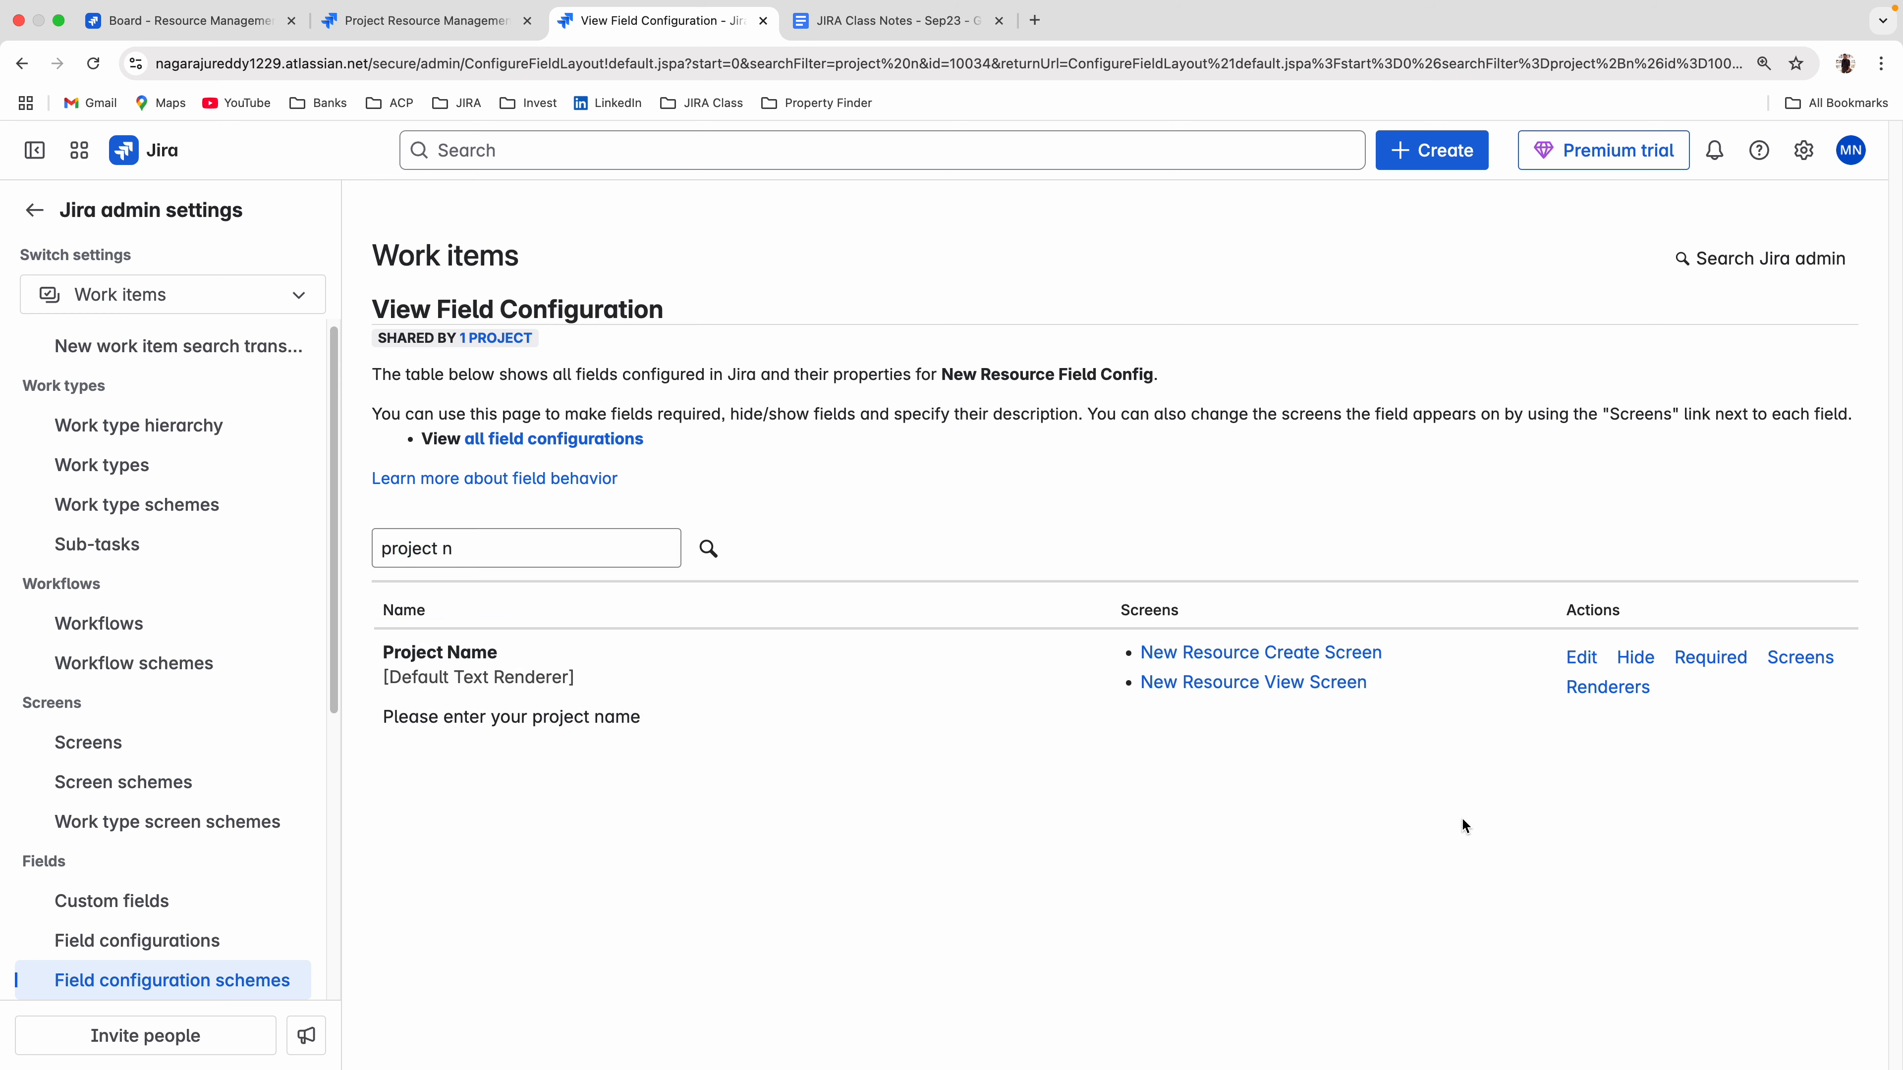
{"action": "left_click", "coordinate": [1702, 659]}
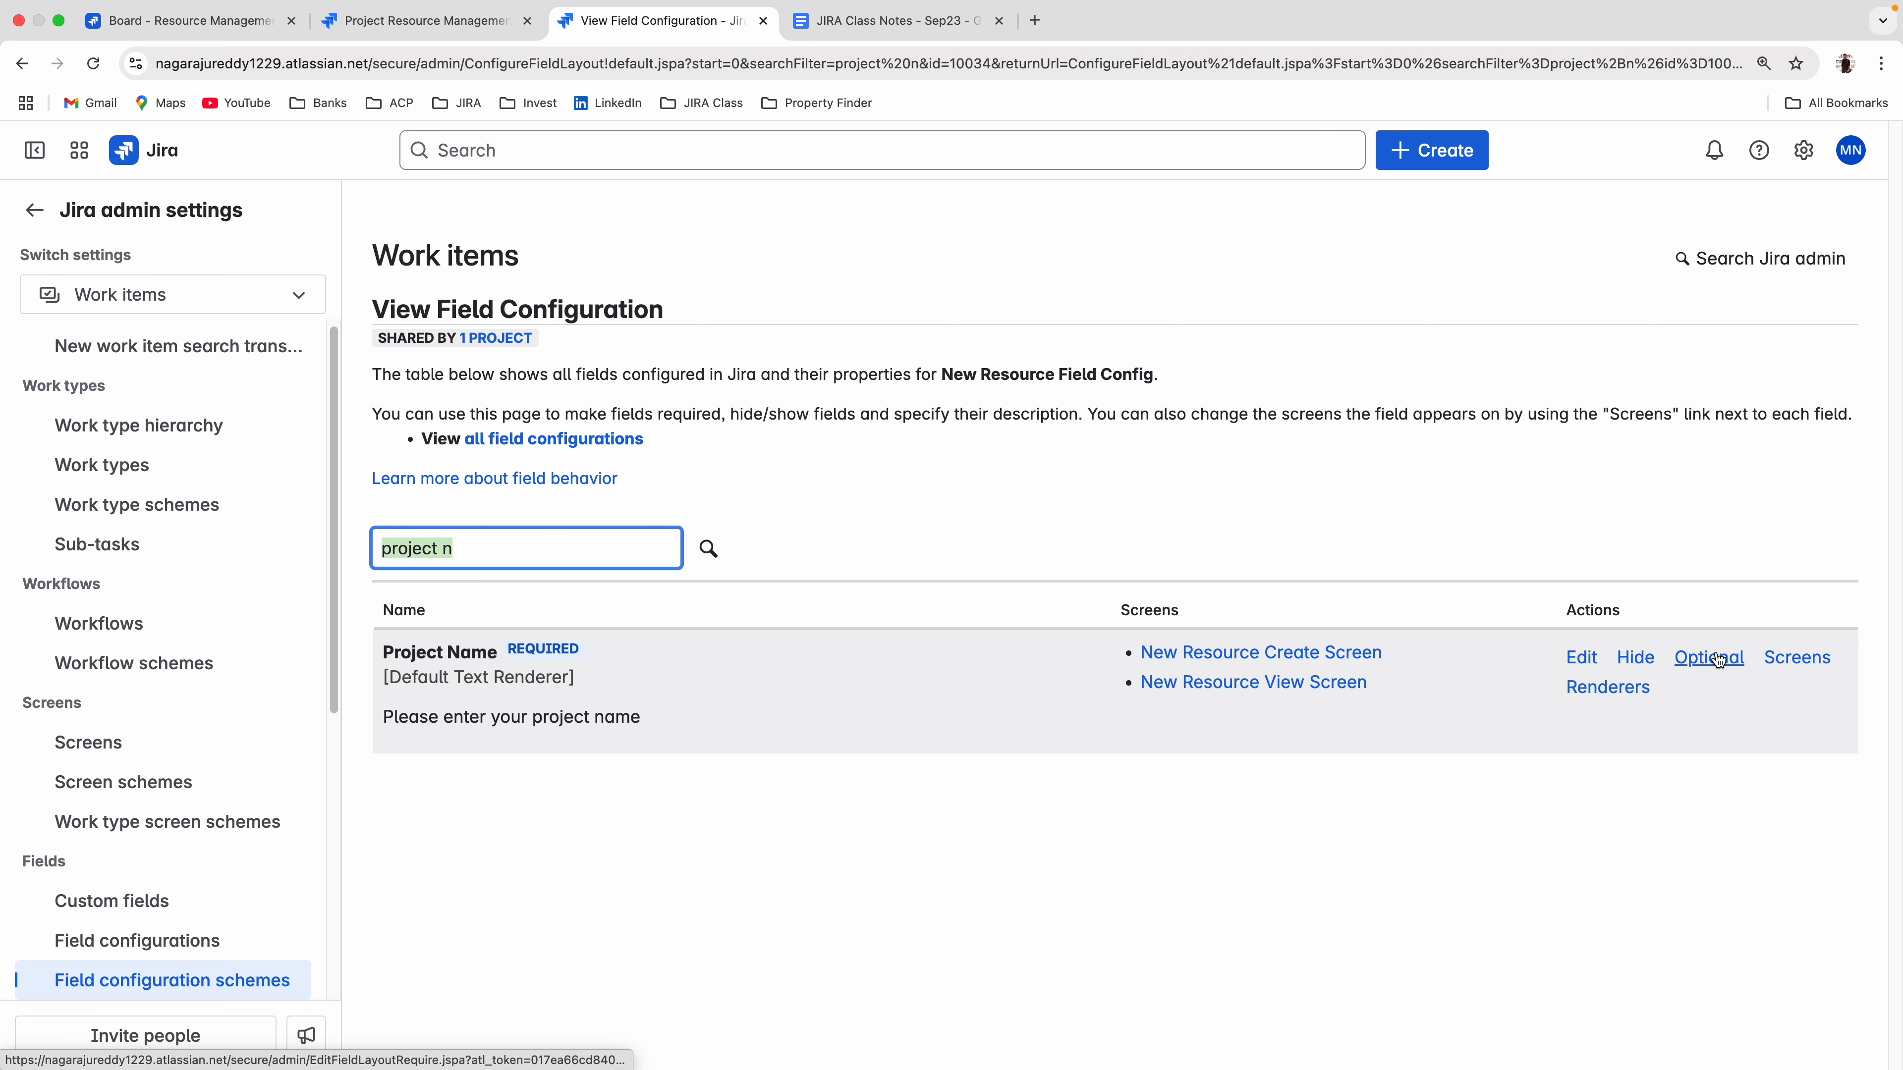
{"action": "left_click_drag", "start_coordinate": [511, 649], "coordinate": [590, 652]}
Discard the open create form on the board and start a new one to check whether Project Name is marked as required.
{"action": "left_click", "coordinate": [180, 22]}
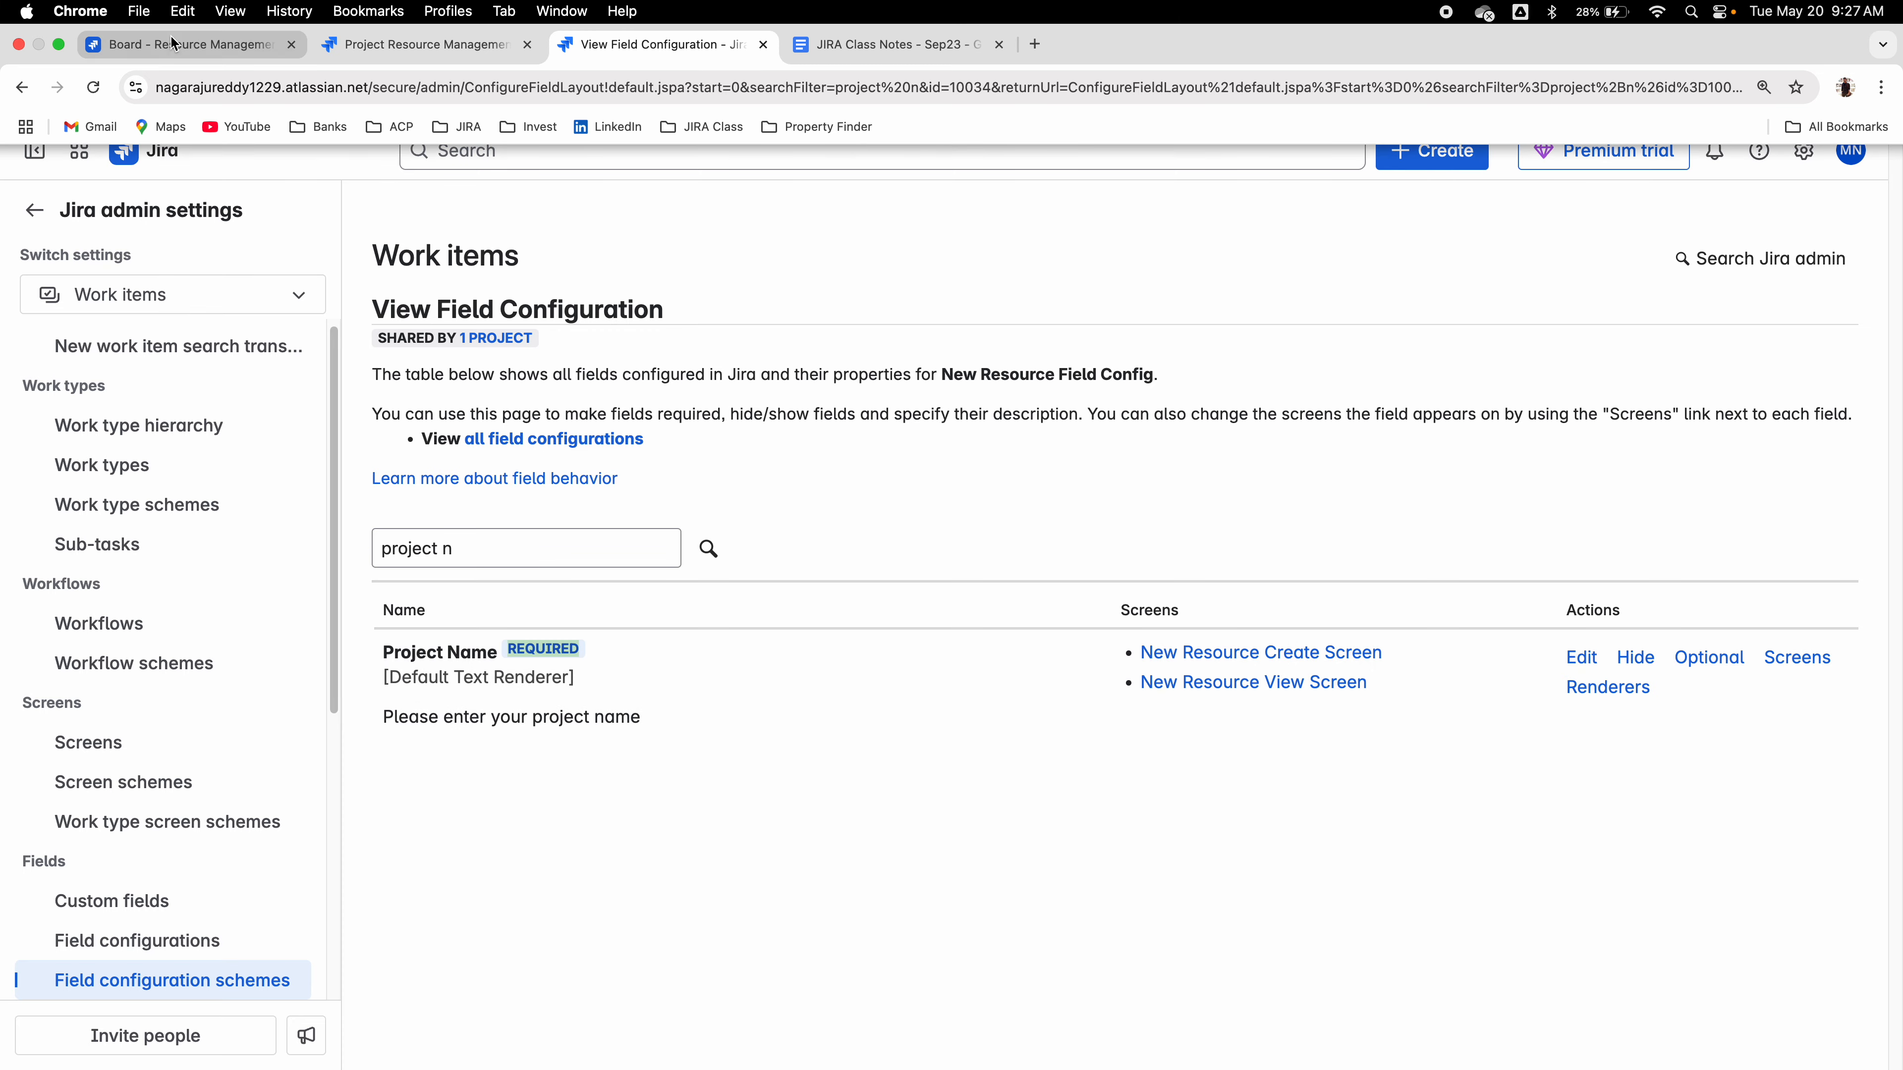
{"action": "left_click", "coordinate": [1260, 951]}
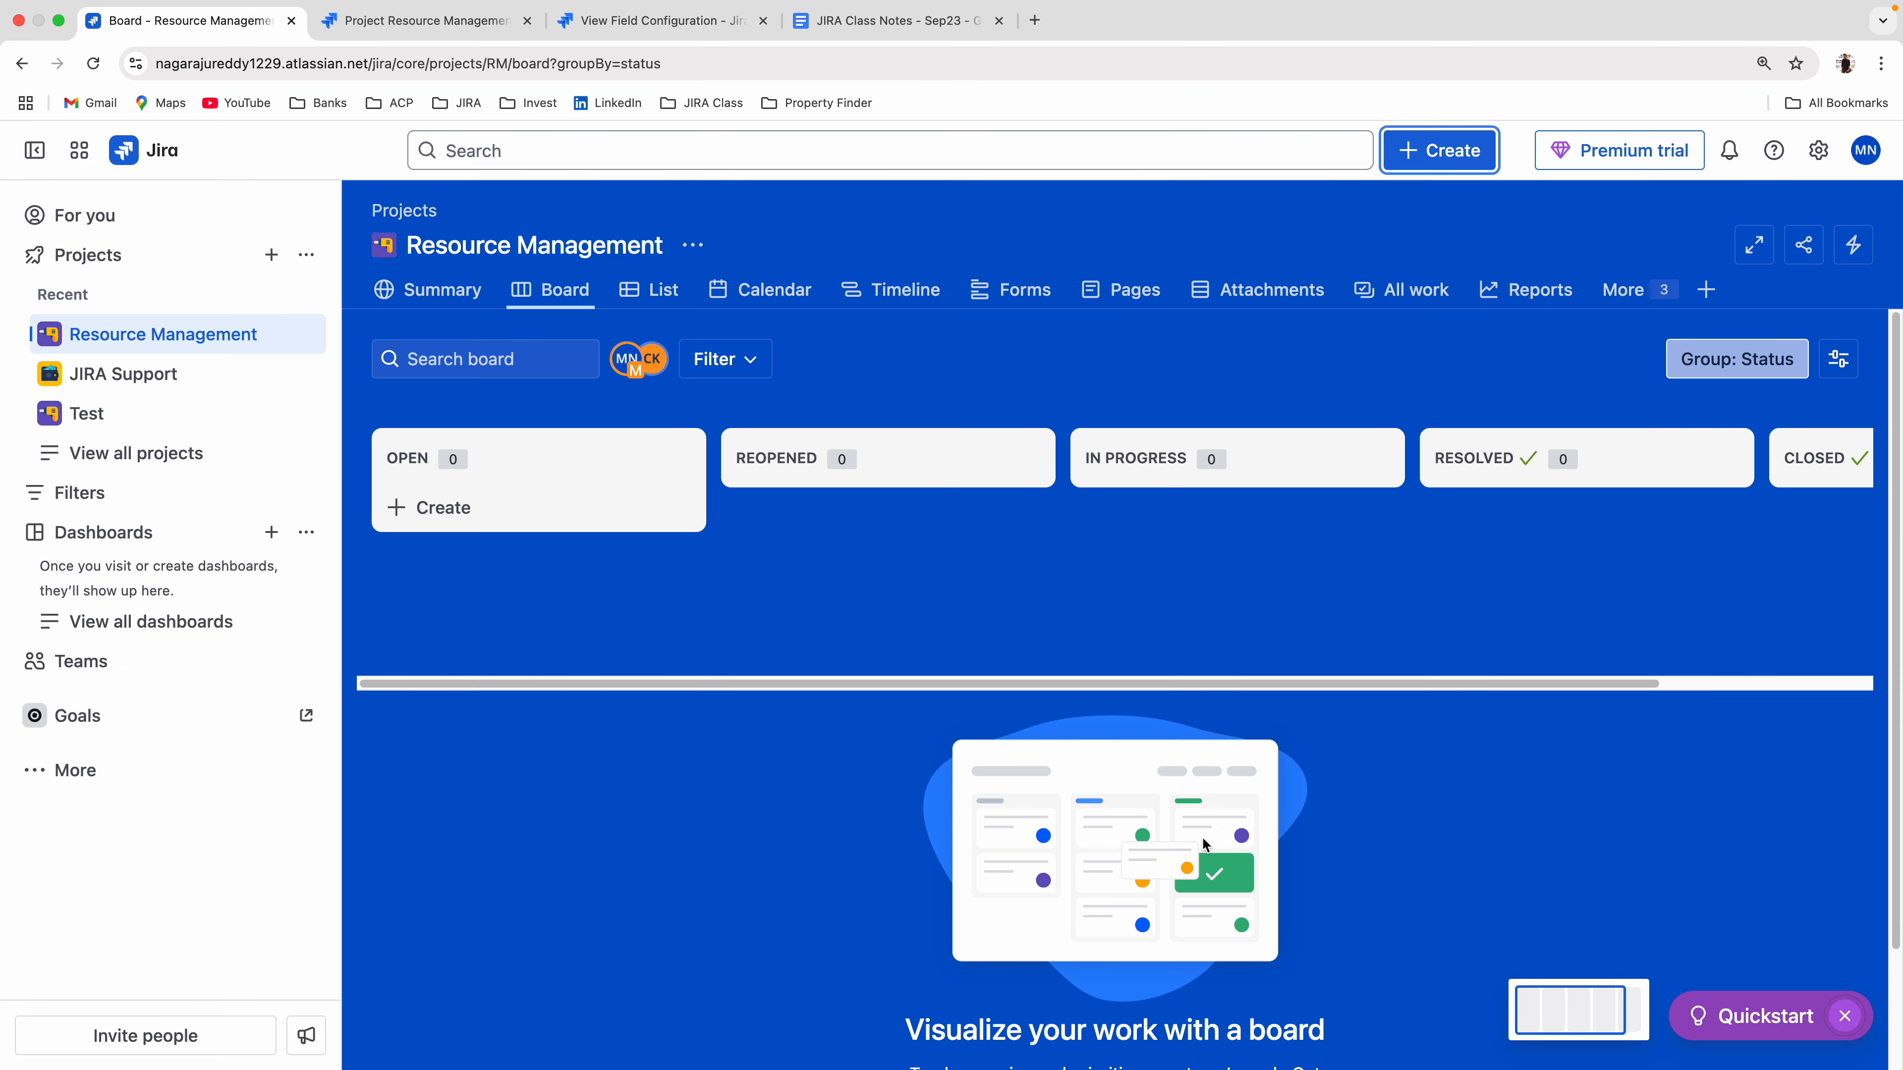
{"action": "left_click", "coordinate": [1432, 151]}
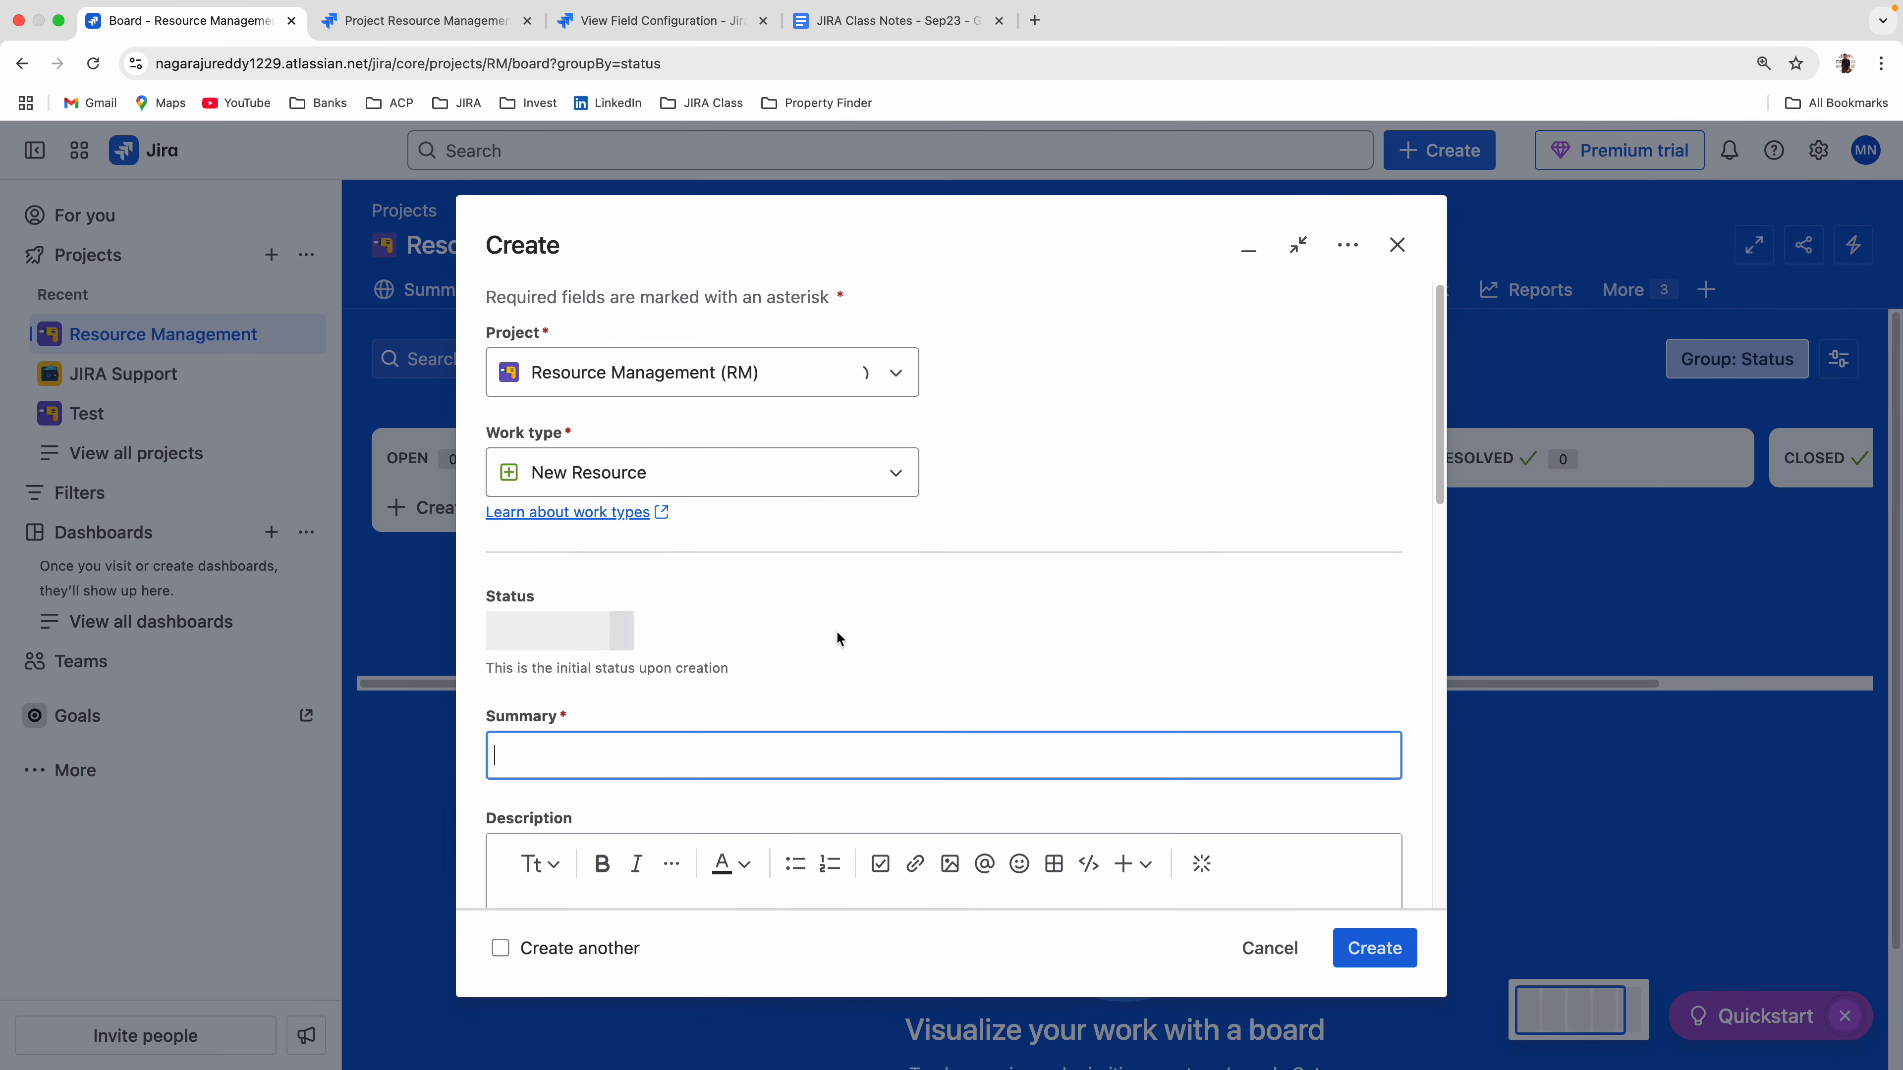
{"action": "scroll", "coordinate": [838, 629], "scroll_direction": "down", "scroll_amount": 8}
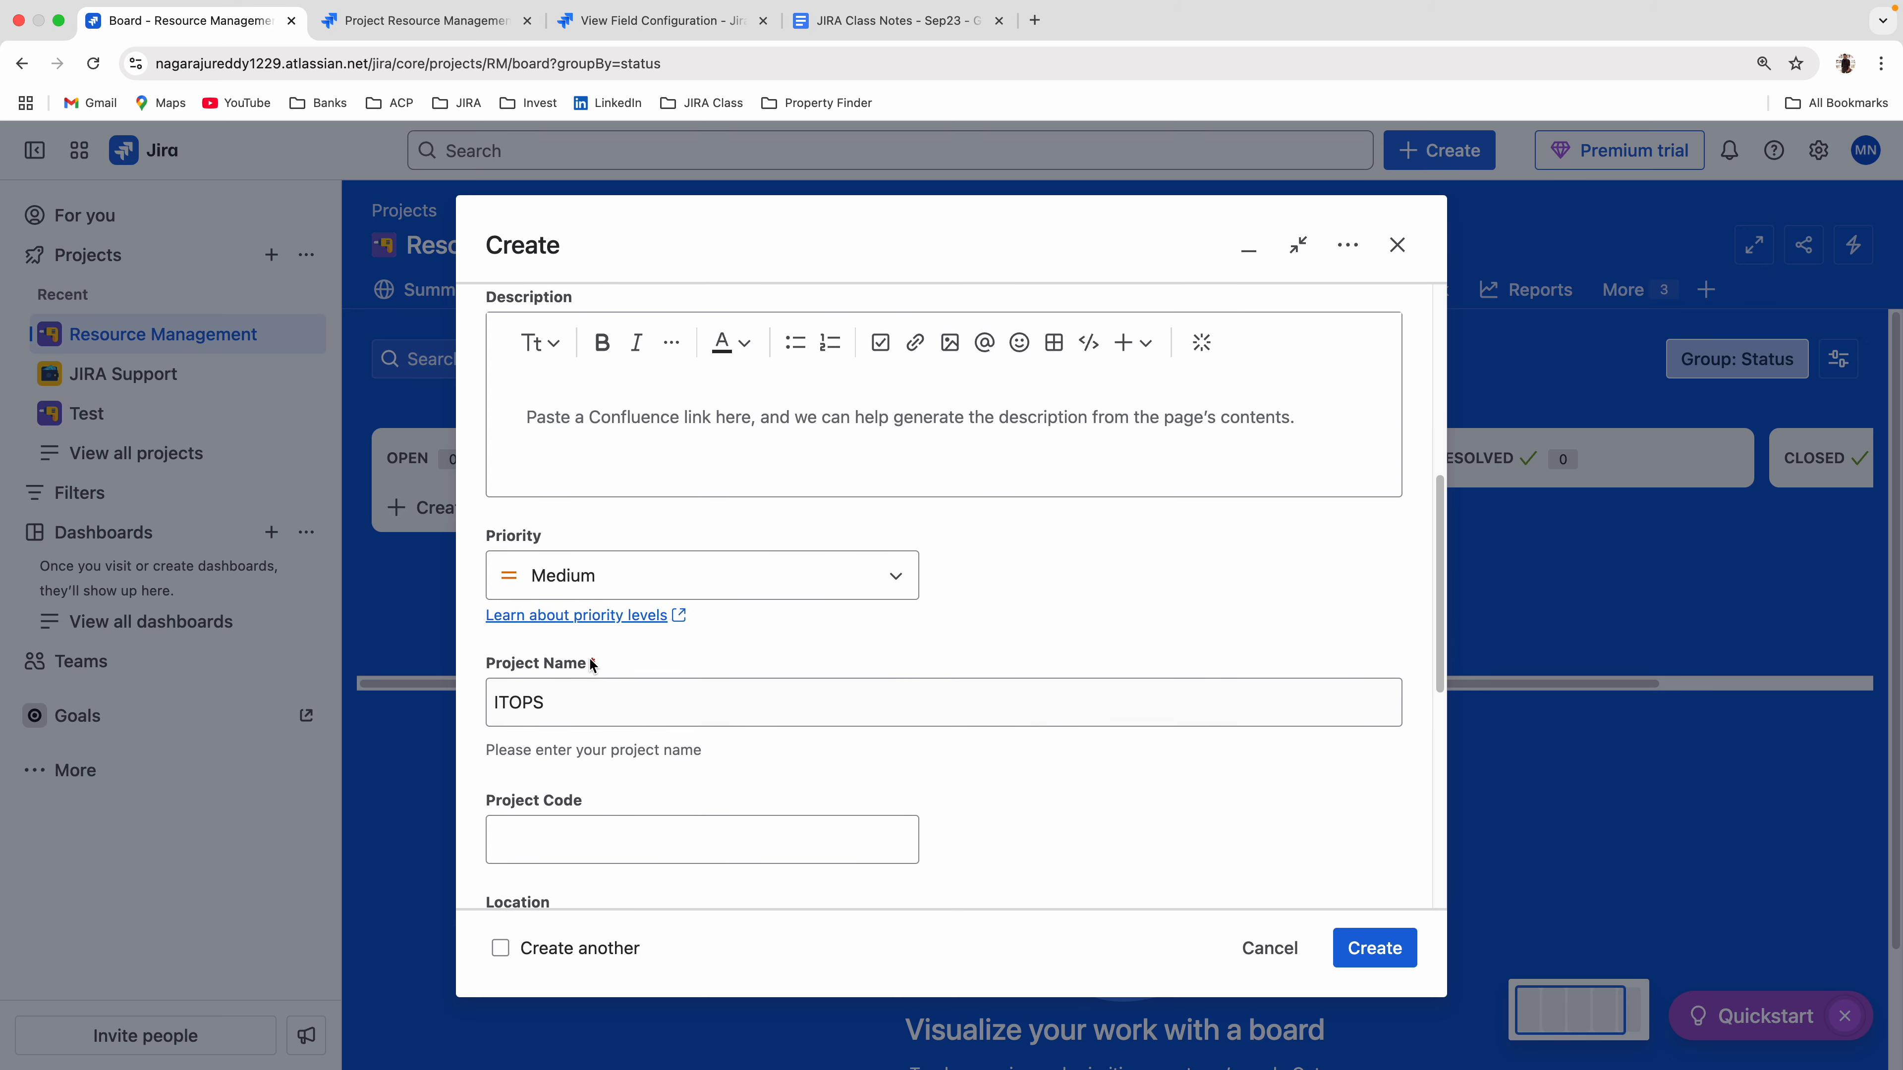
{"action": "scroll", "coordinate": [756, 664], "scroll_direction": "down", "scroll_amount": 5}
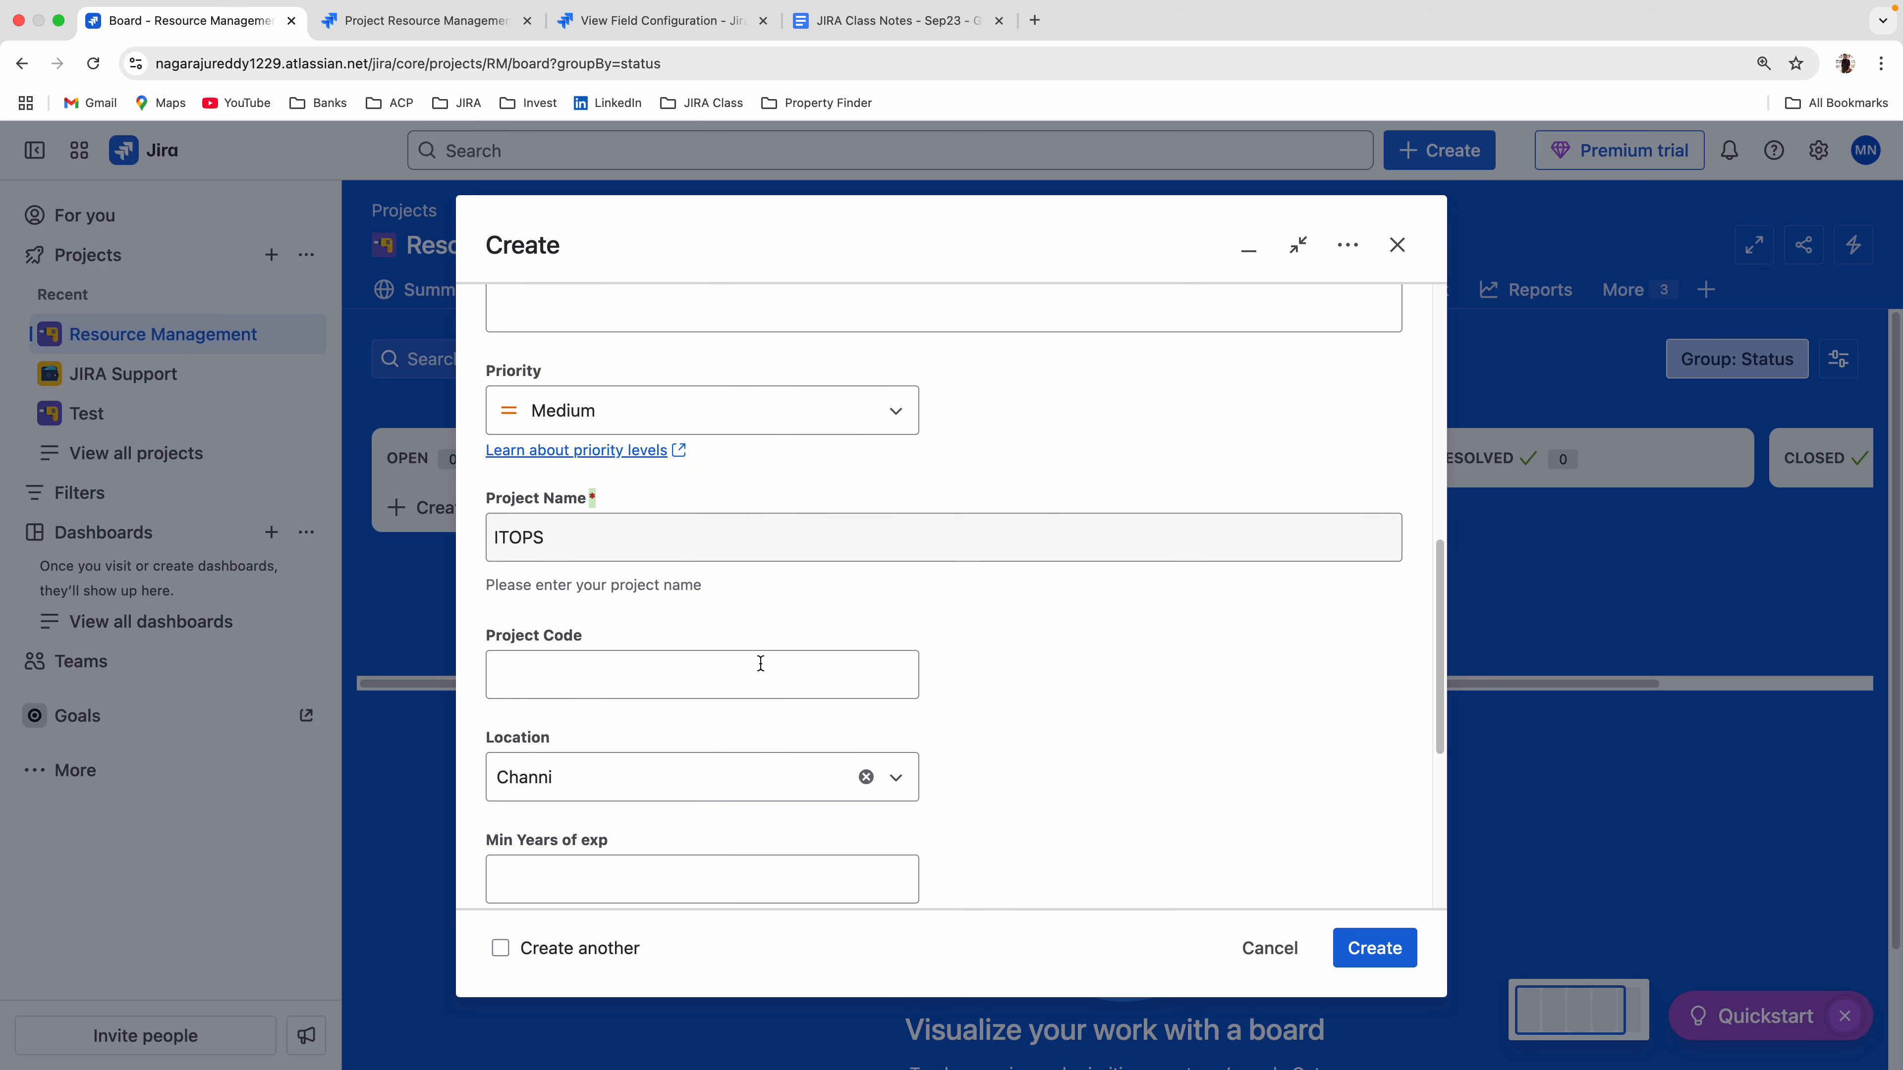
{"action": "scroll", "coordinate": [697, 637], "scroll_direction": "down", "scroll_amount": 2}
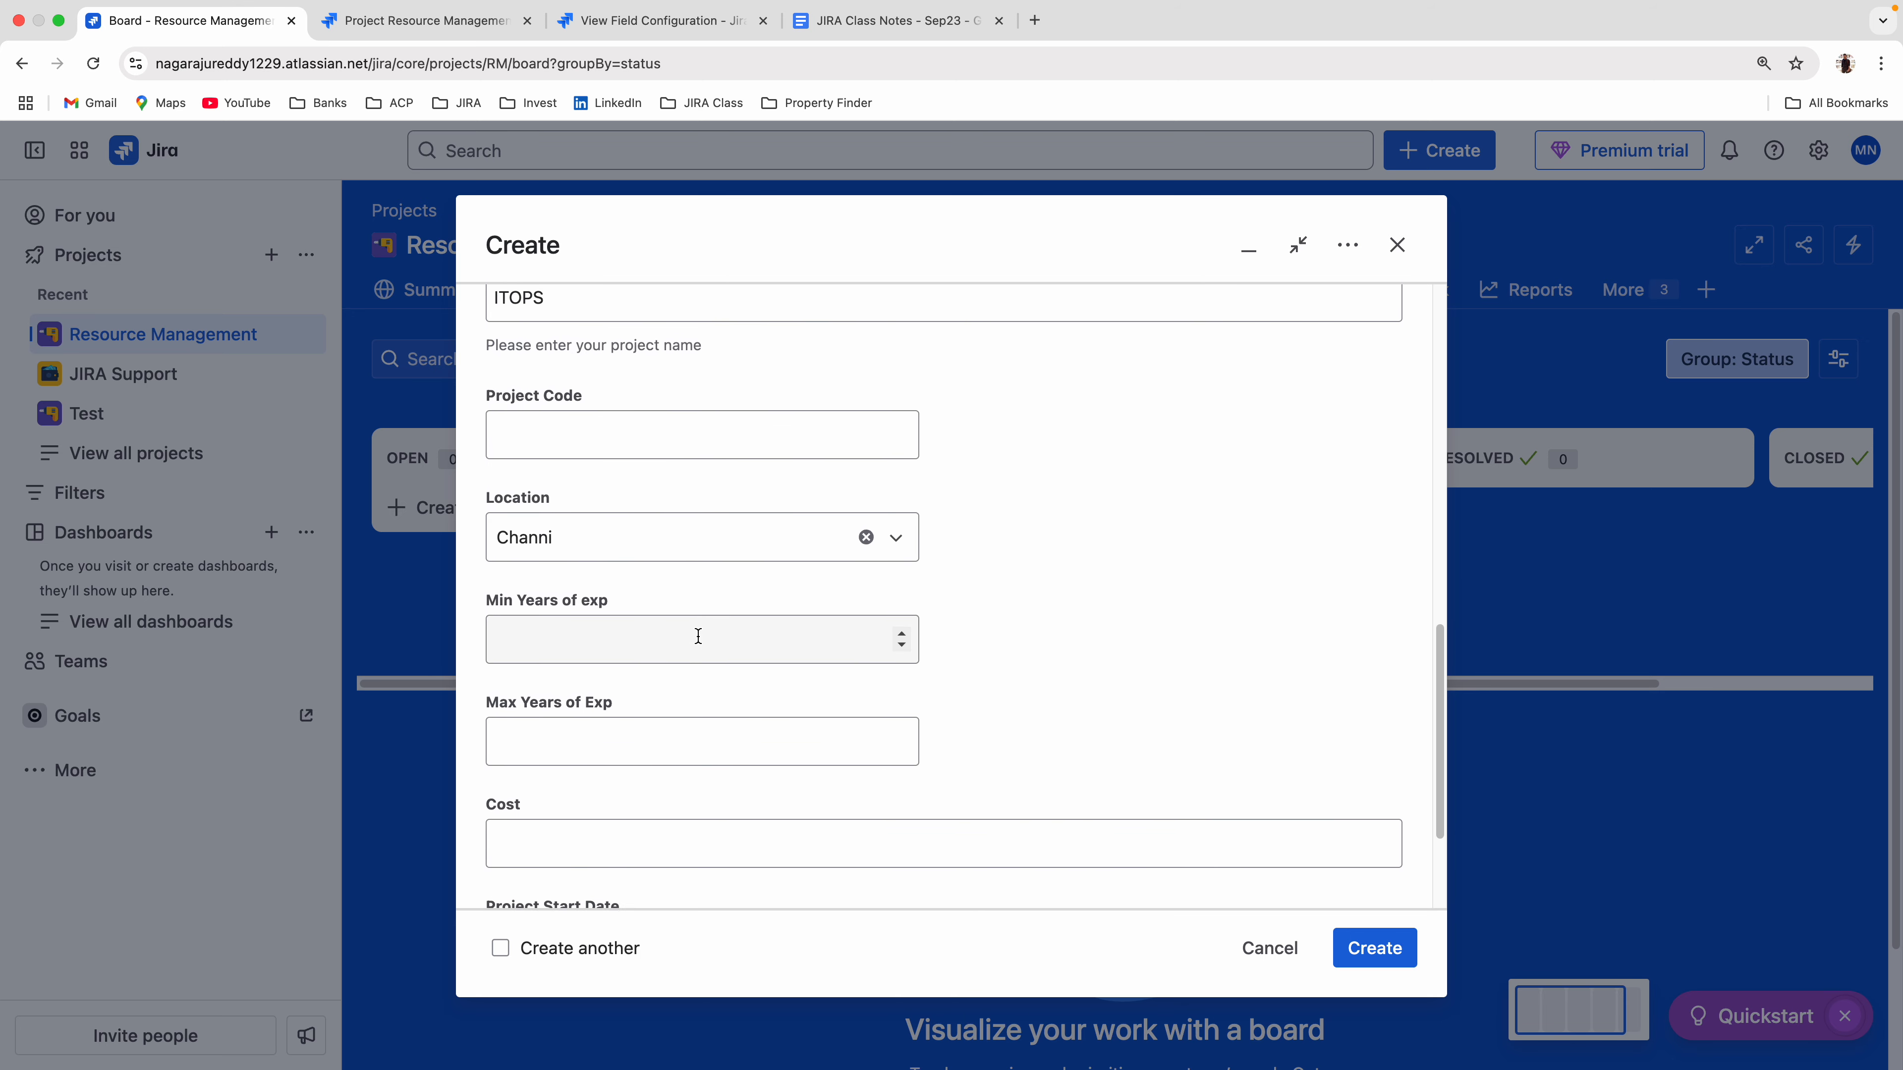
Filter New Resource Field Config by "min" and make the Min Years of exp field required.
{"action": "left_click", "coordinate": [652, 20]}
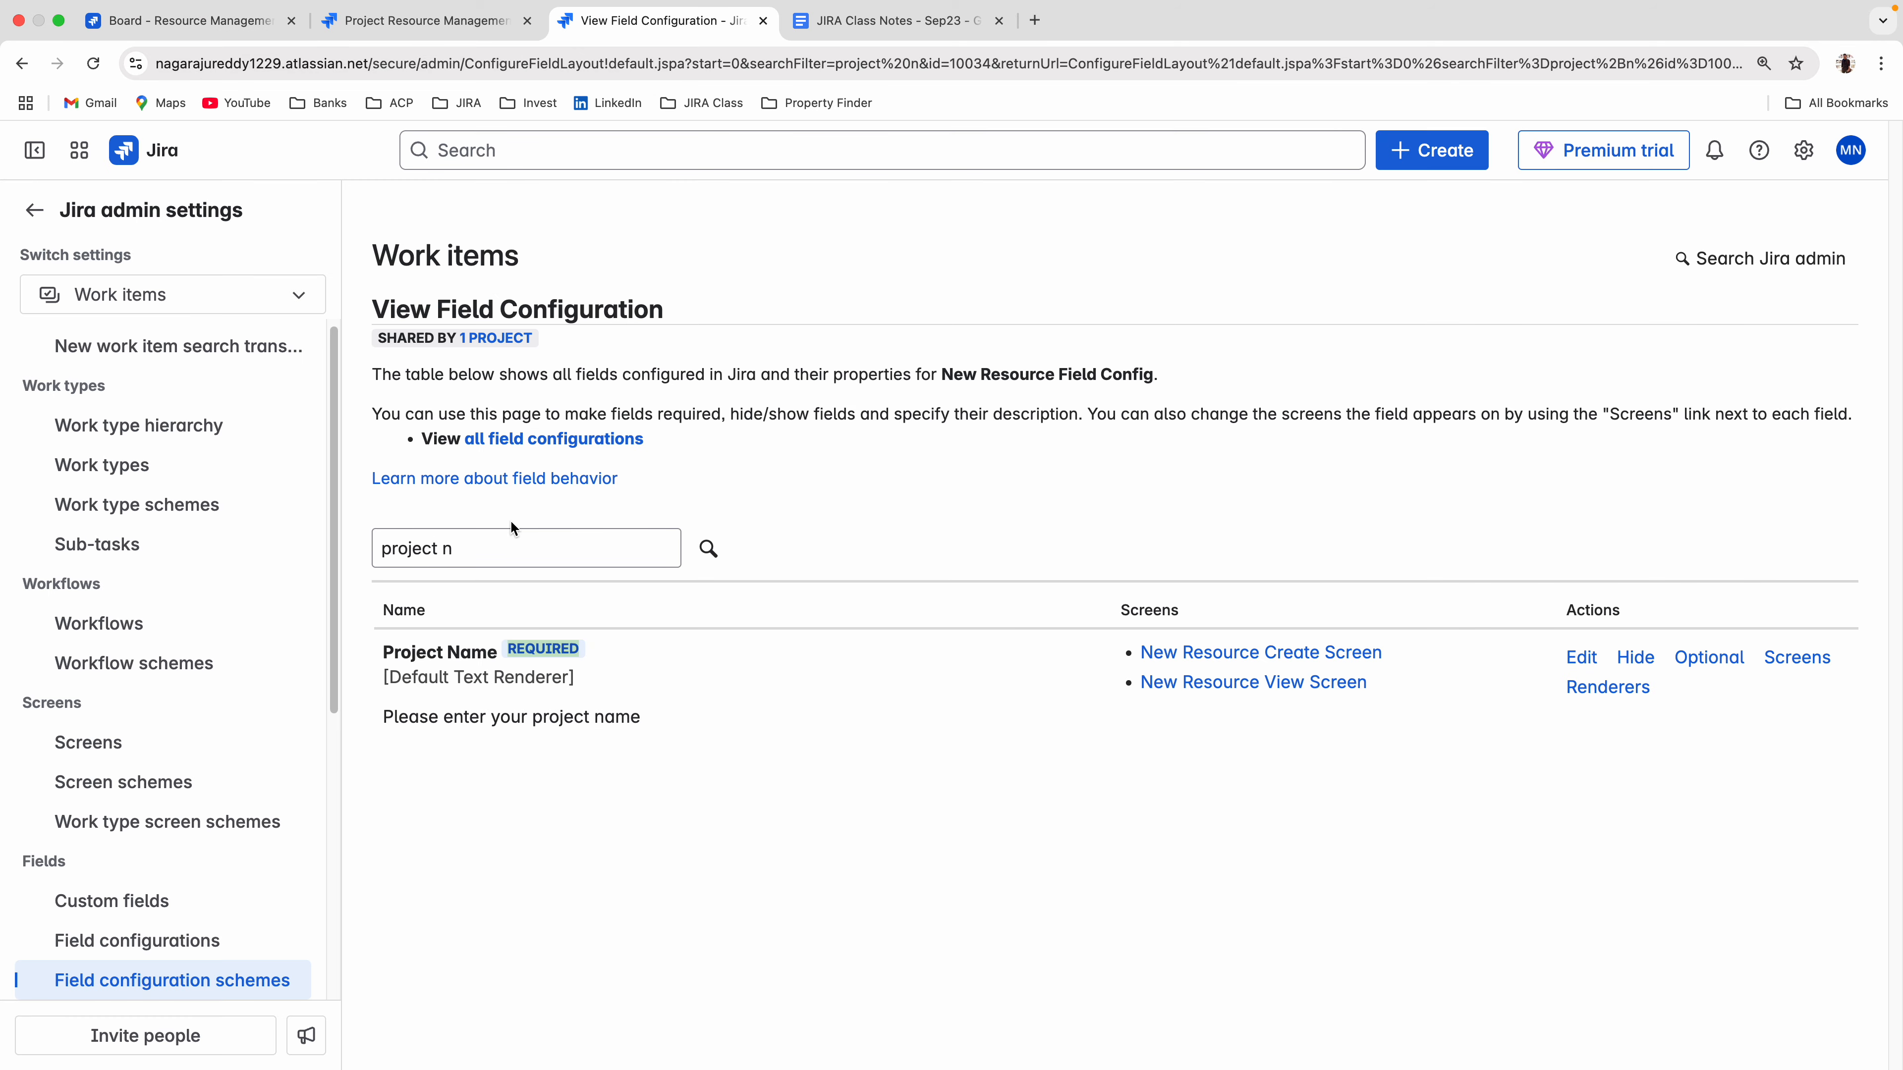
{"action": "left_click_drag", "start_coordinate": [498, 546], "coordinate": [351, 552]}
{"action": "type", "text": "m"}
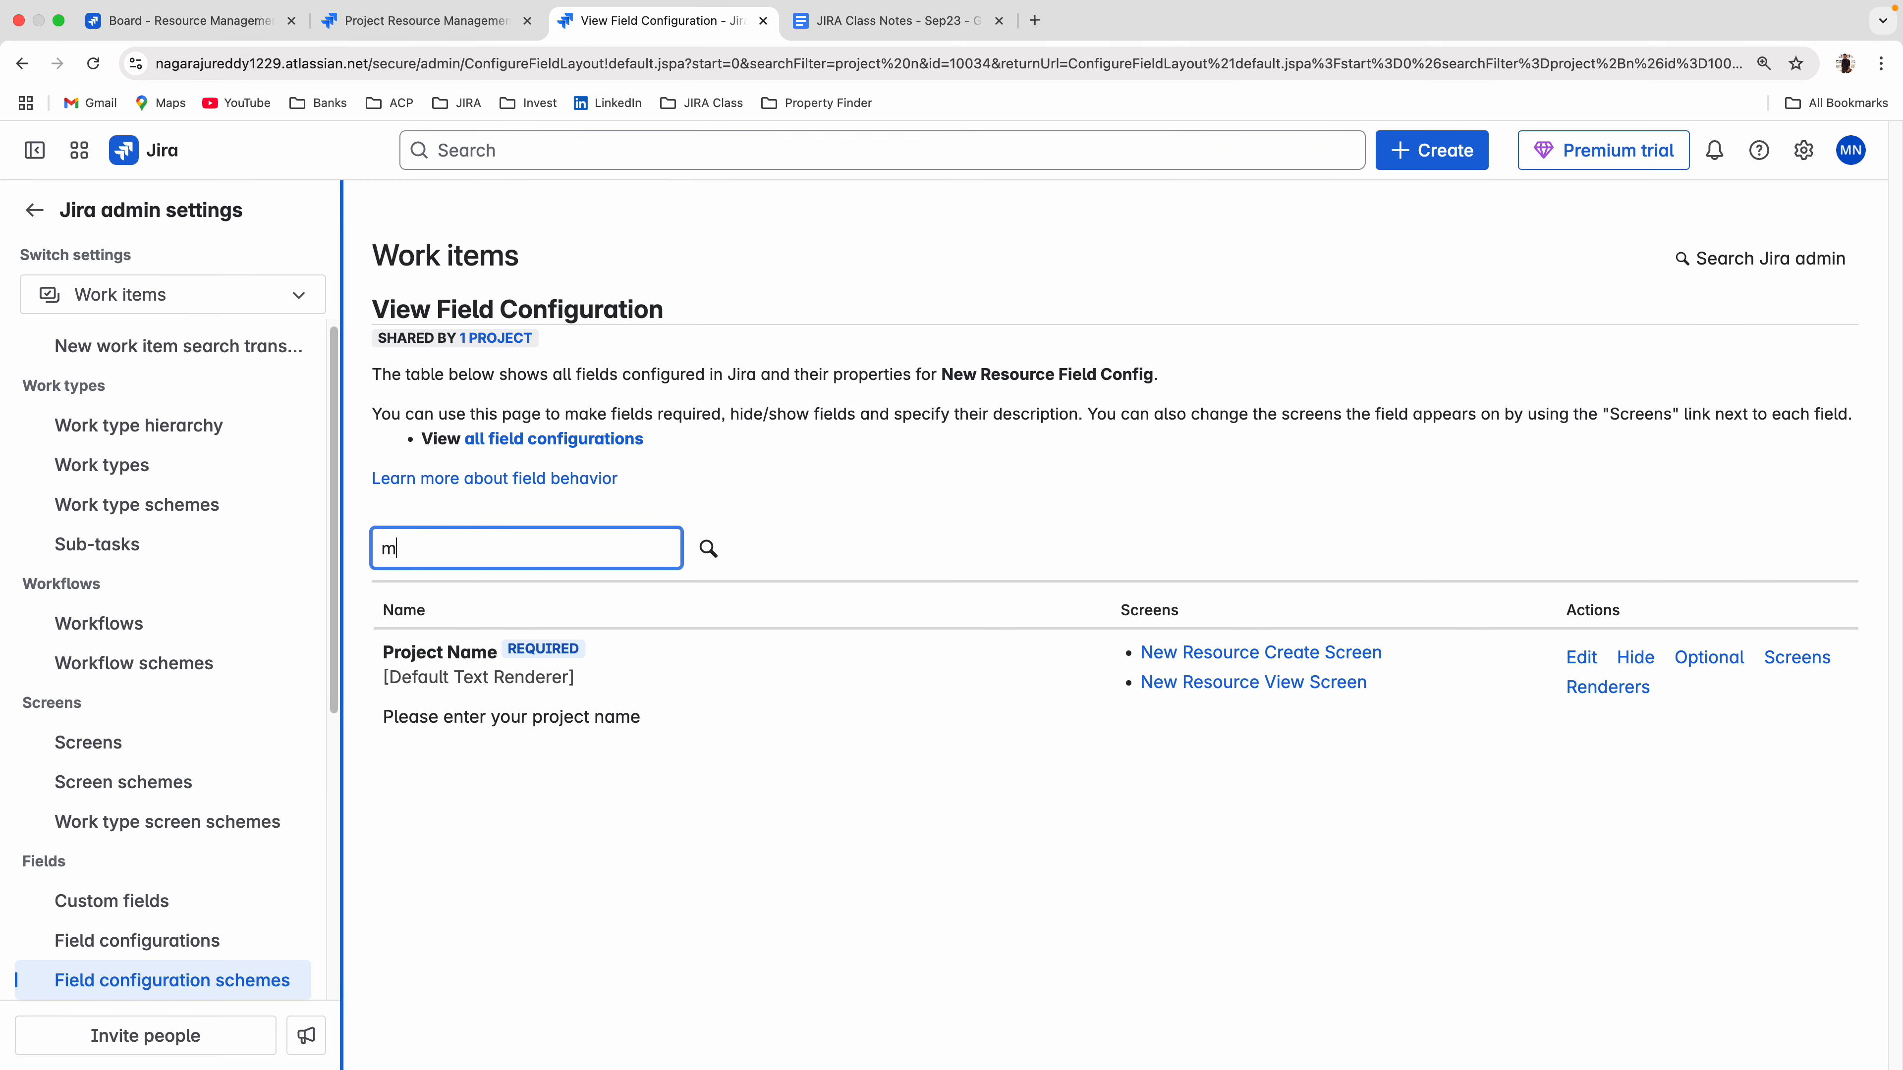
{"action": "type", "text": "in"}
{"action": "key", "text": "Return"}
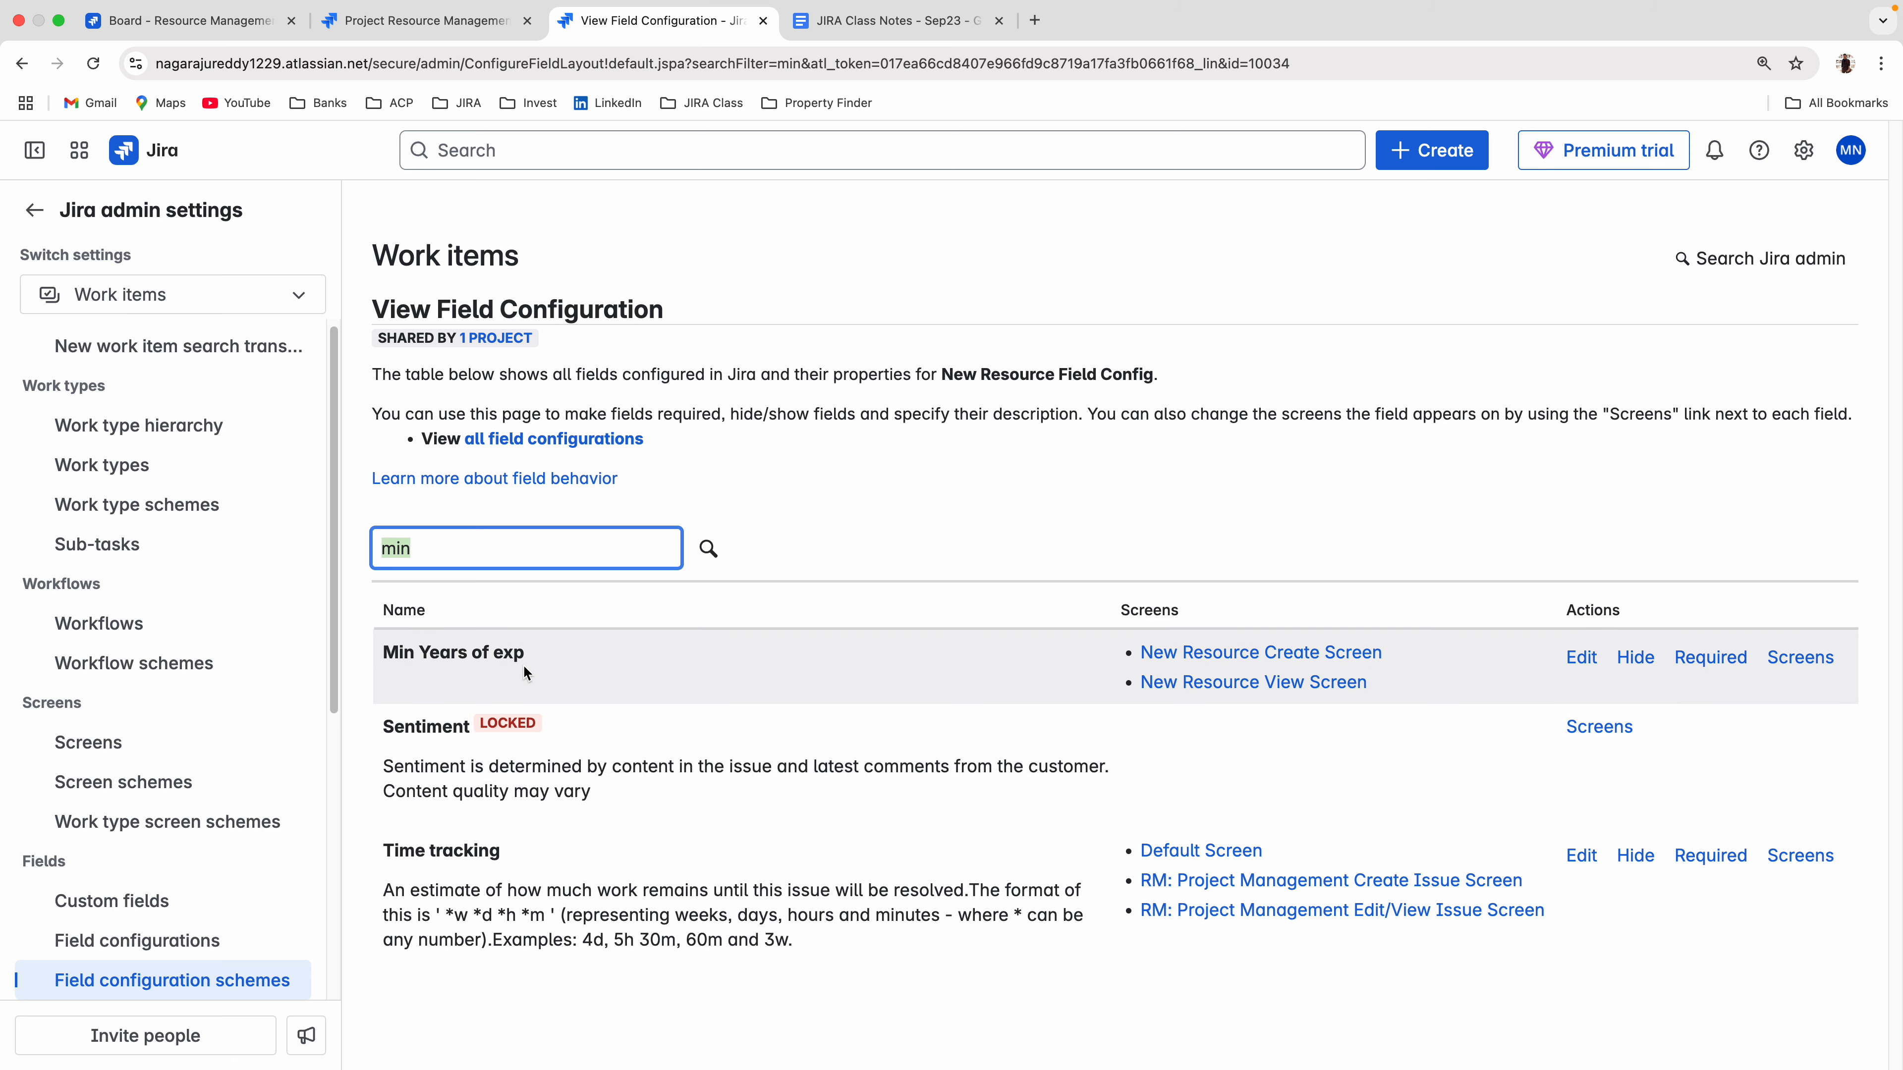
{"action": "left_click", "coordinate": [1715, 659]}
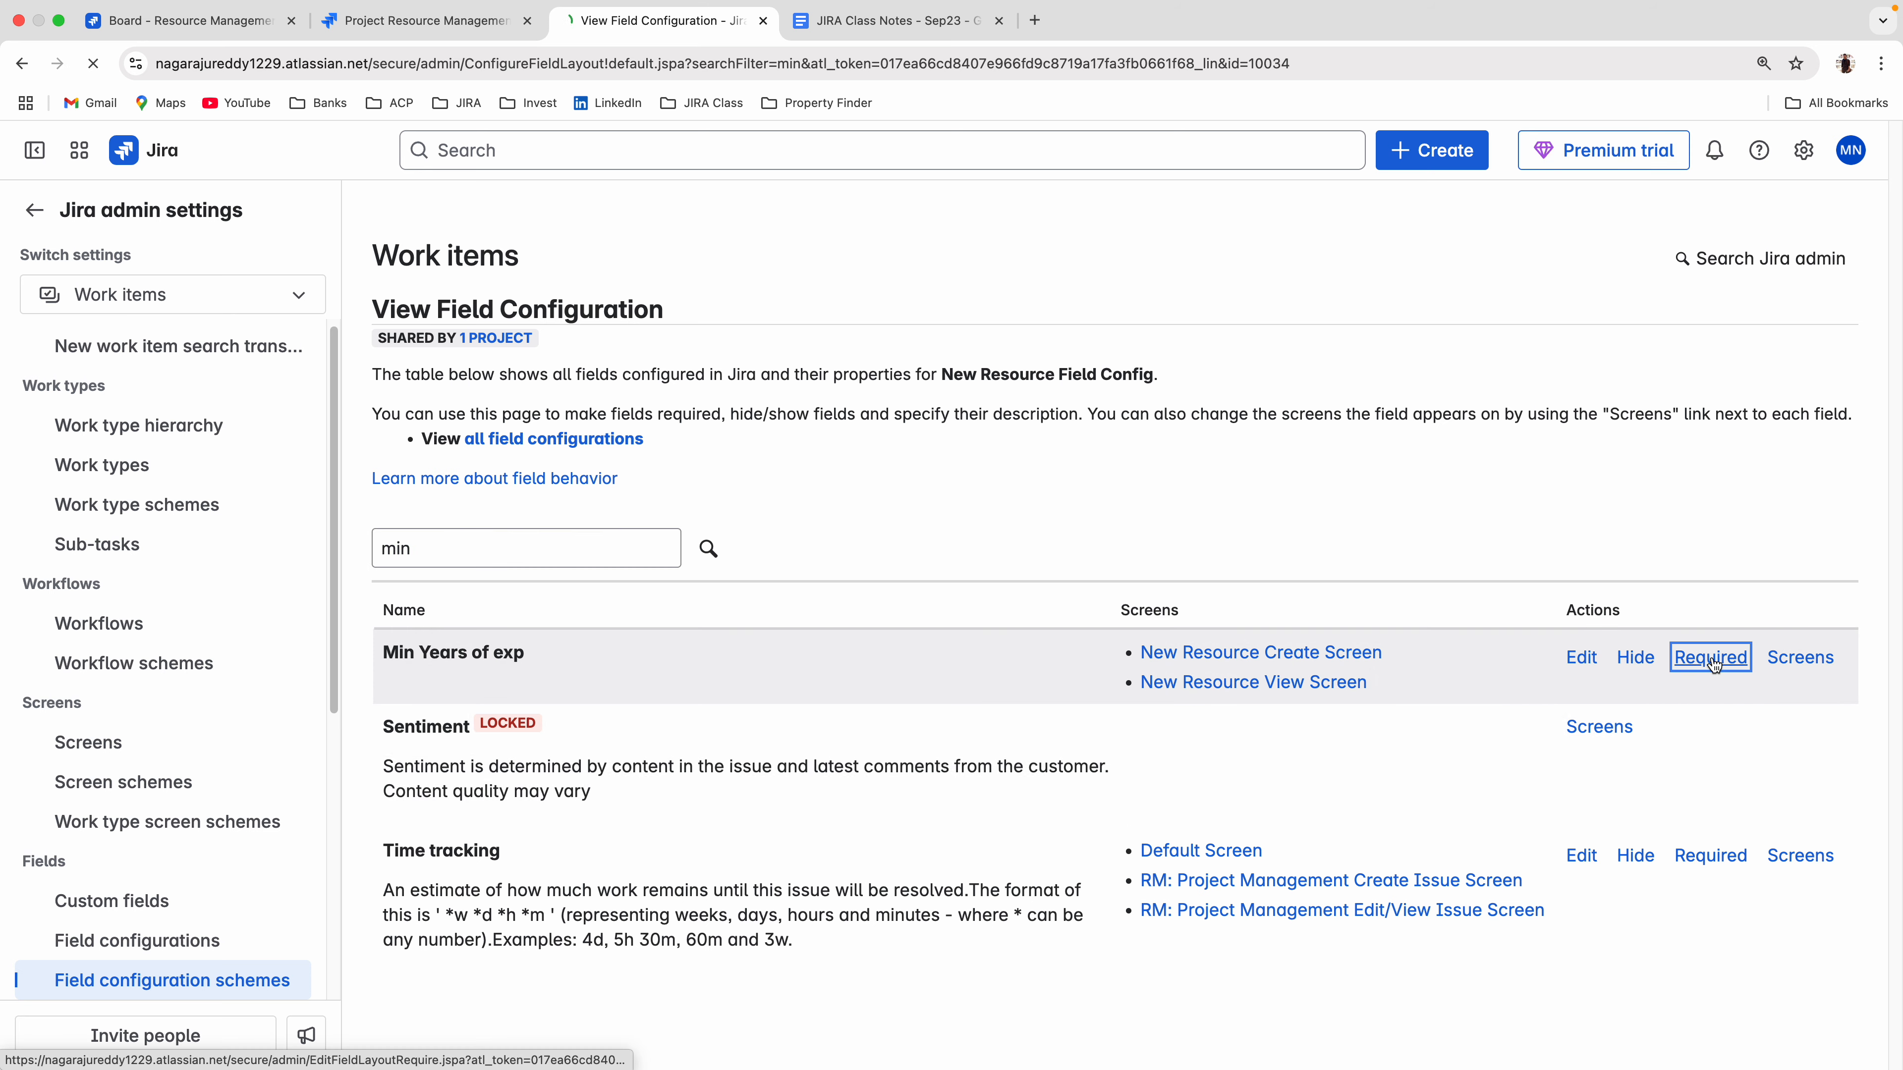
Replace the outdated create form on the board with a fresh one and check Min Years of exp for the required mark.
{"action": "left_click", "coordinate": [217, 28]}
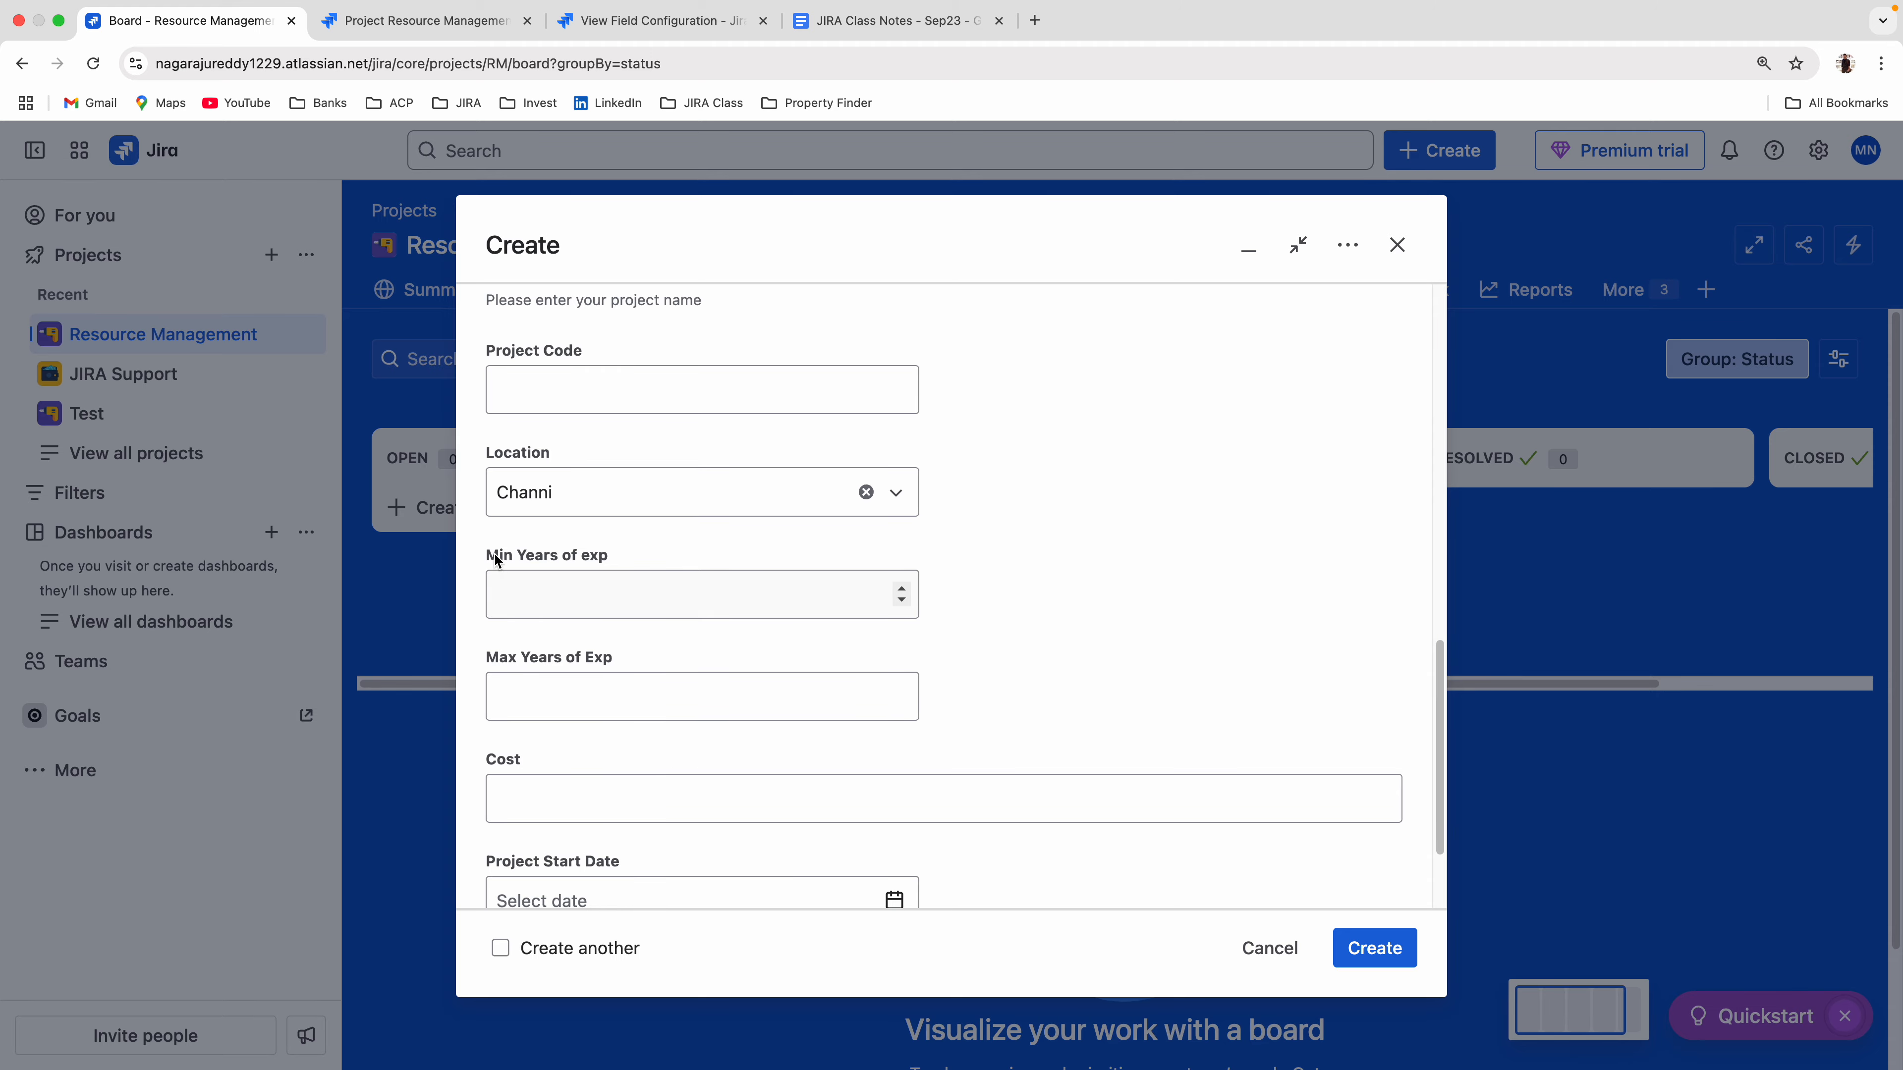
{"action": "left_click_drag", "start_coordinate": [487, 554], "coordinate": [641, 560]}
{"action": "left_click", "coordinate": [1269, 949]}
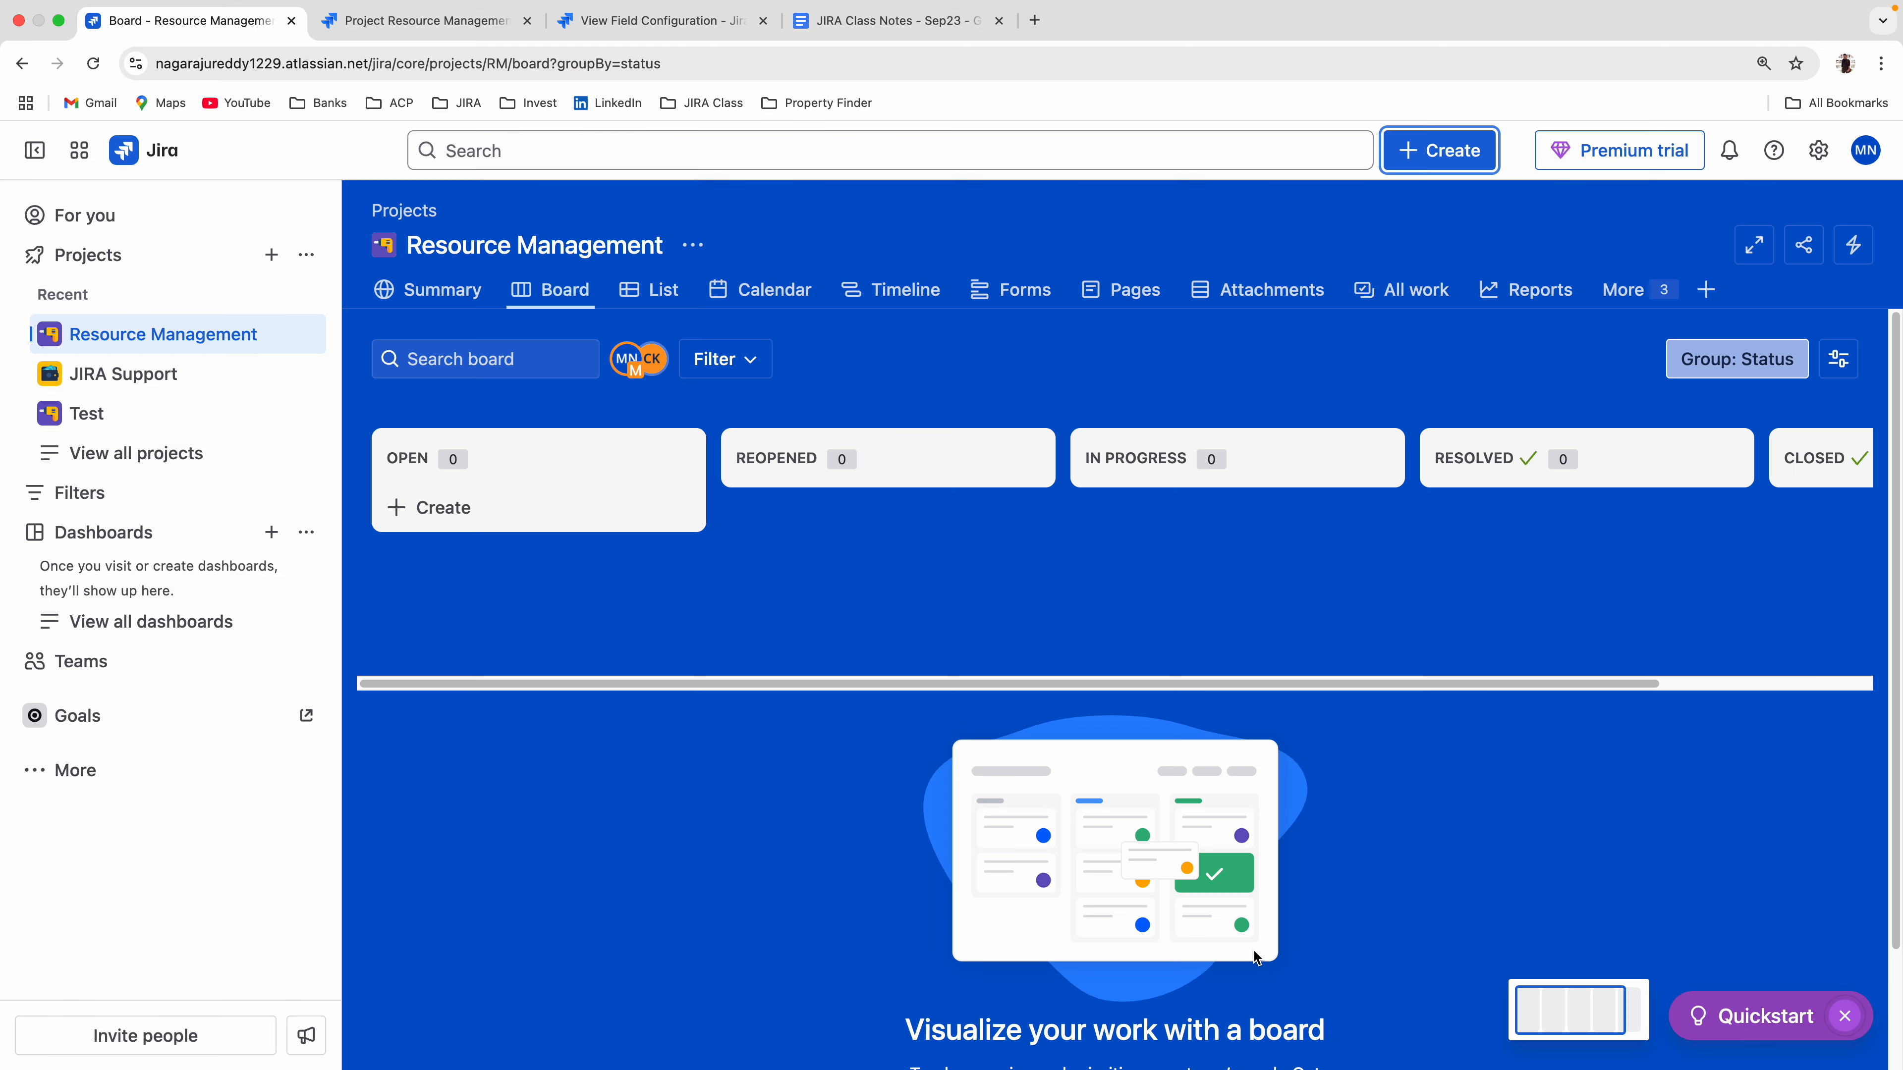
{"action": "left_click", "coordinate": [1433, 158]}
{"action": "scroll", "coordinate": [869, 627], "scroll_direction": "down", "scroll_amount": 10}
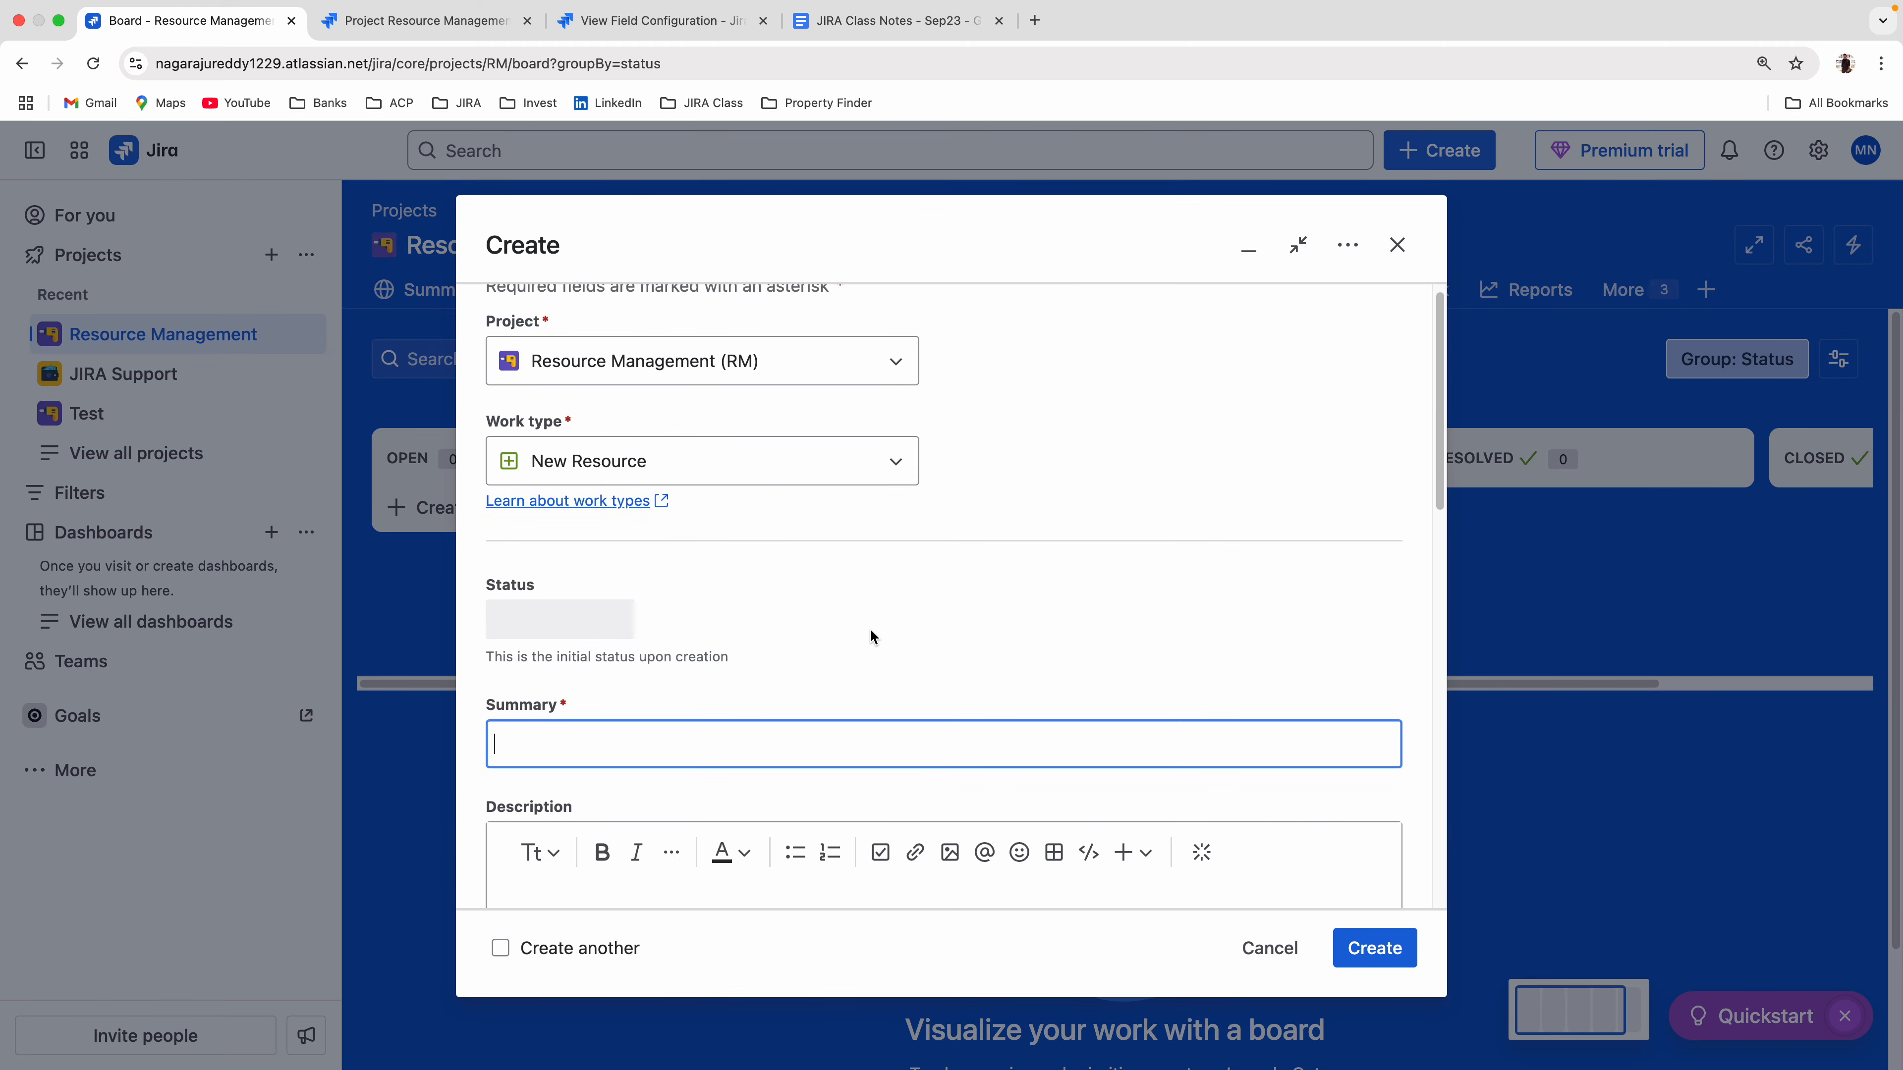
{"action": "scroll", "coordinate": [870, 629], "scroll_direction": "down", "scroll_amount": 5}
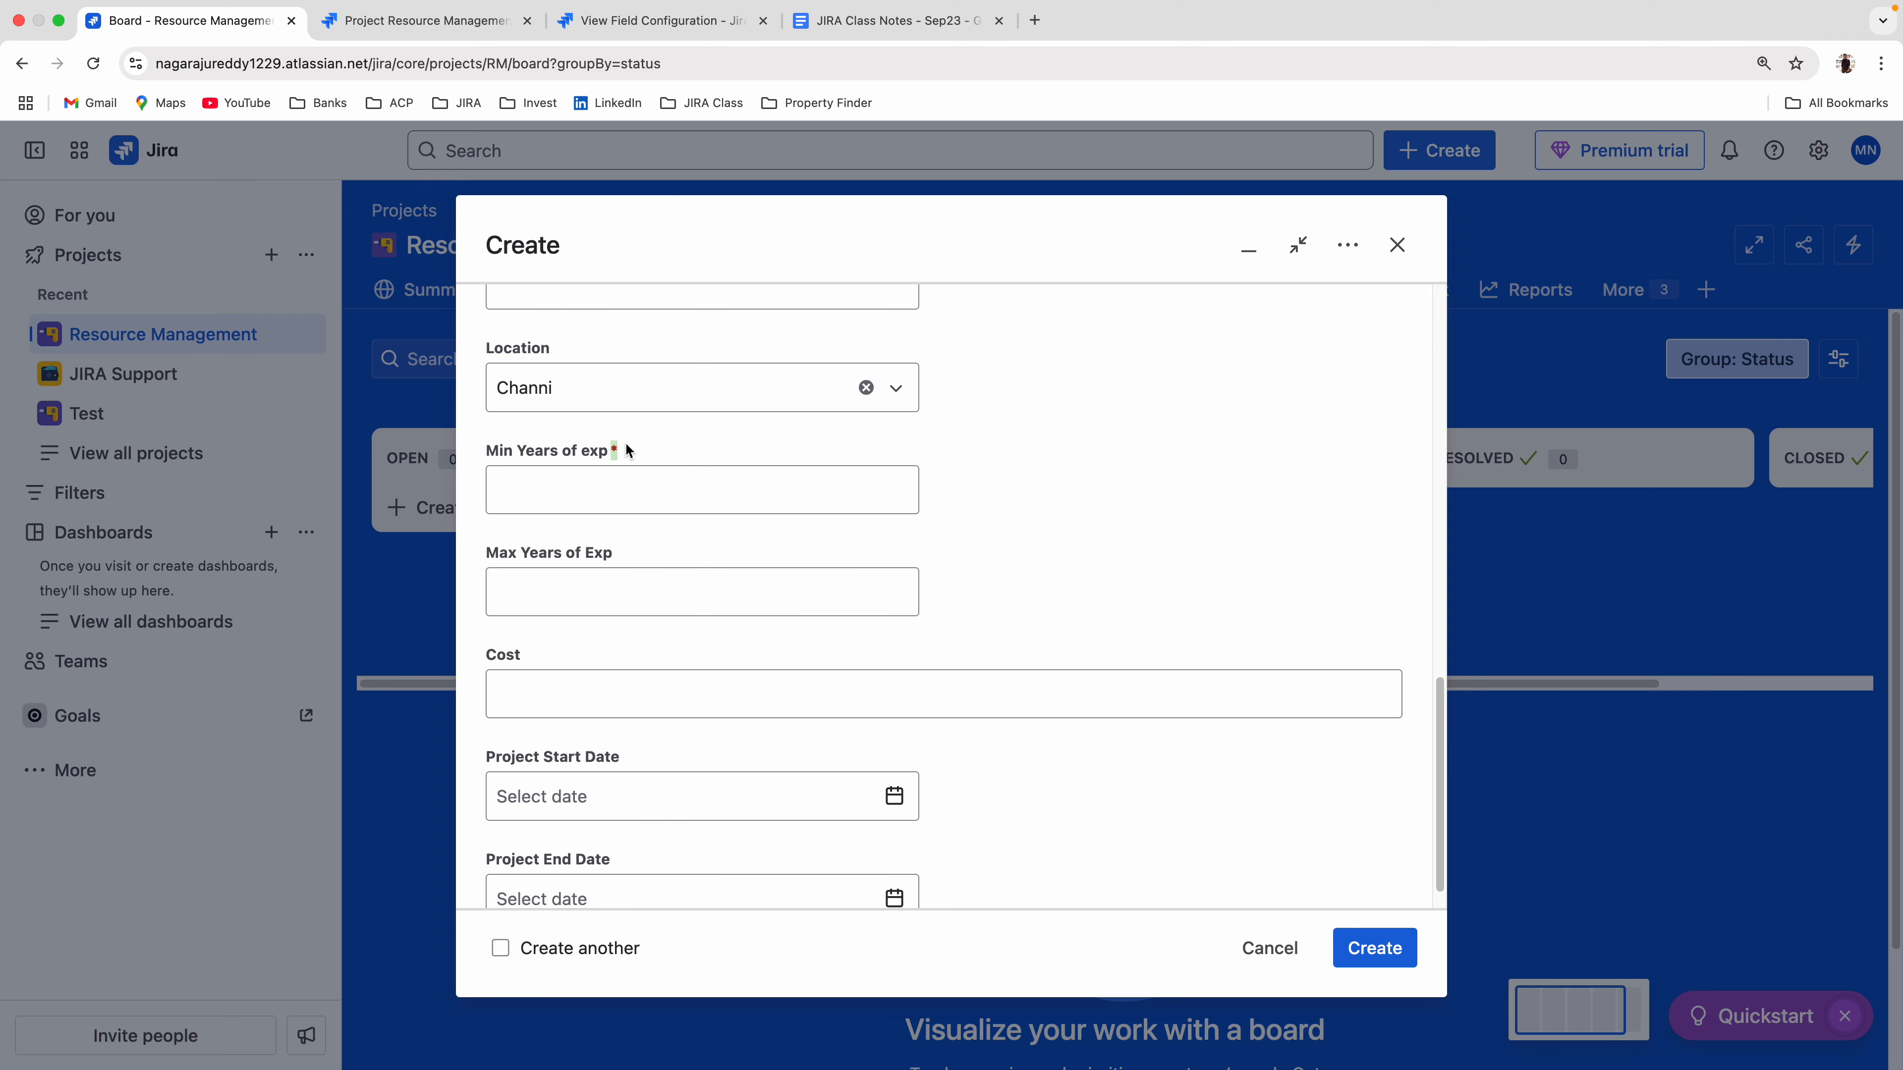
Review which screens the Min Years of exp field is associated with, then return to New Resource Field Config.
{"action": "left_click", "coordinate": [652, 20]}
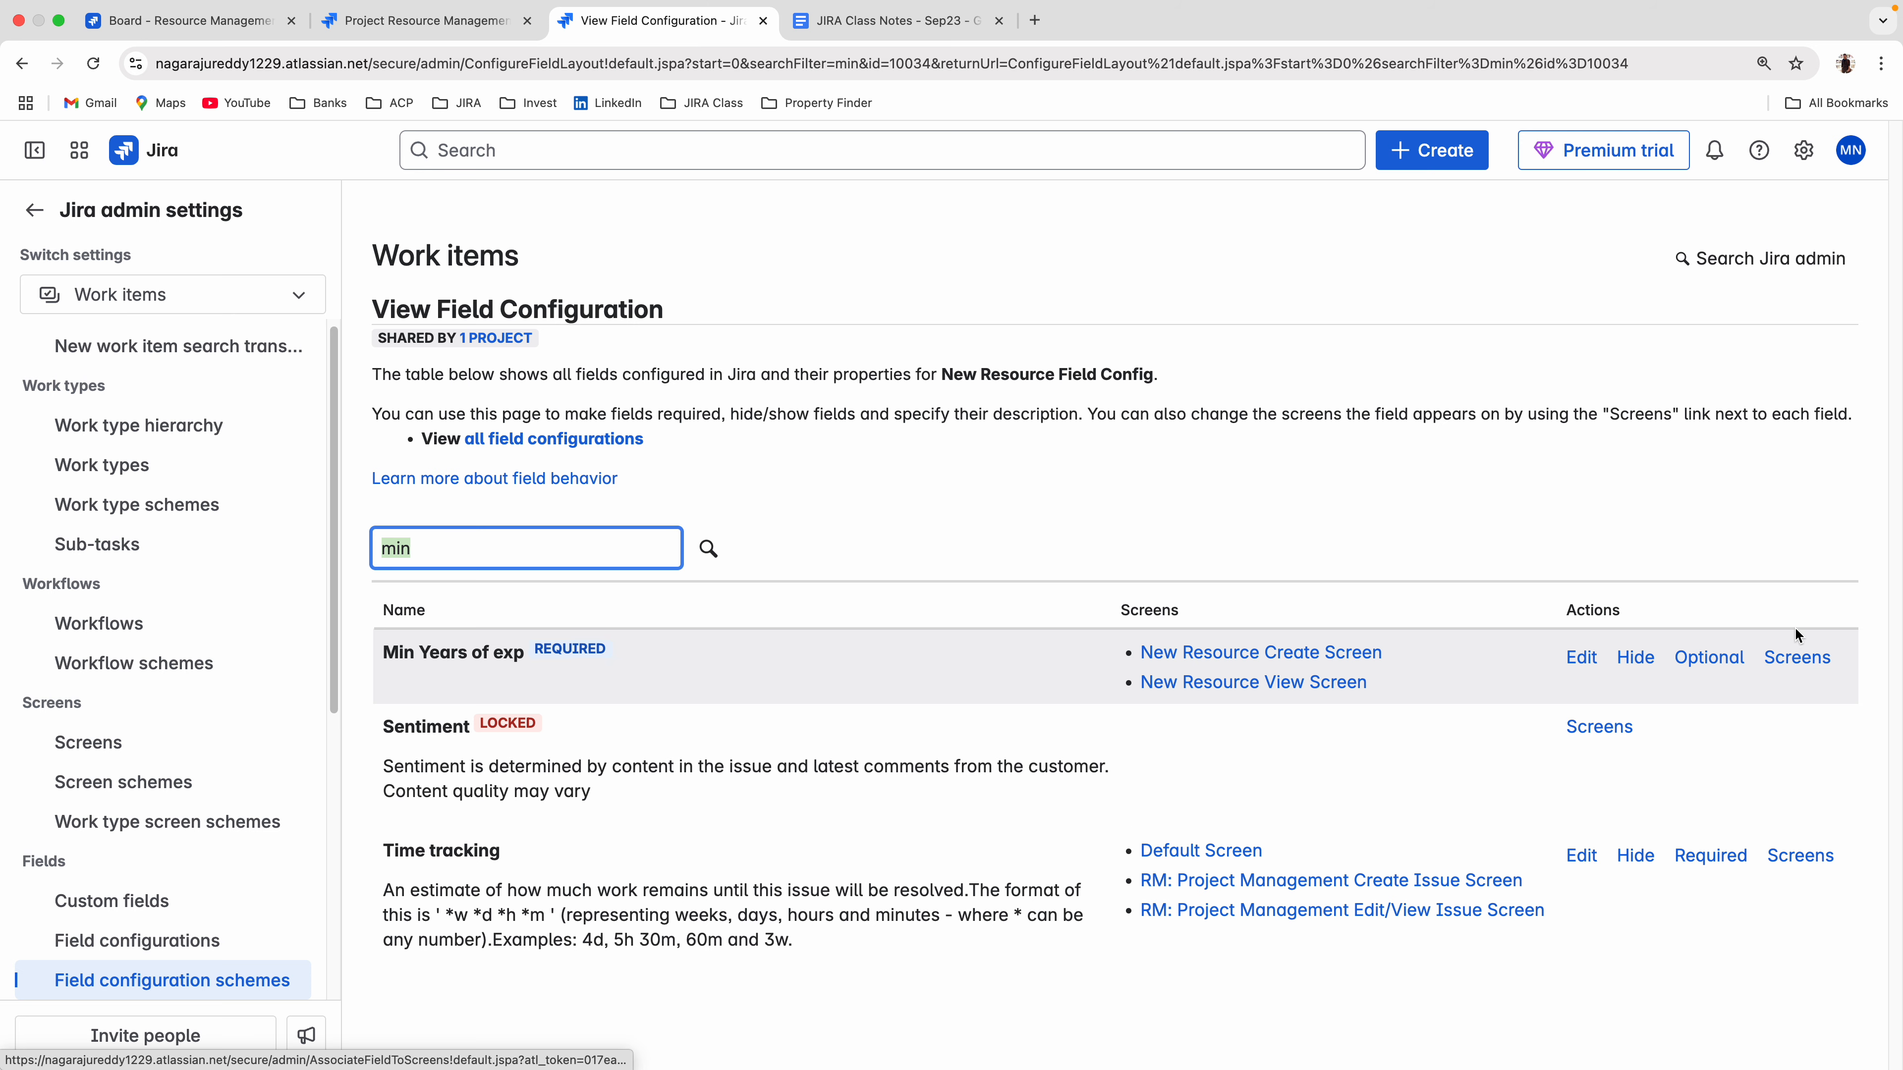
{"action": "left_click", "coordinate": [1796, 660]}
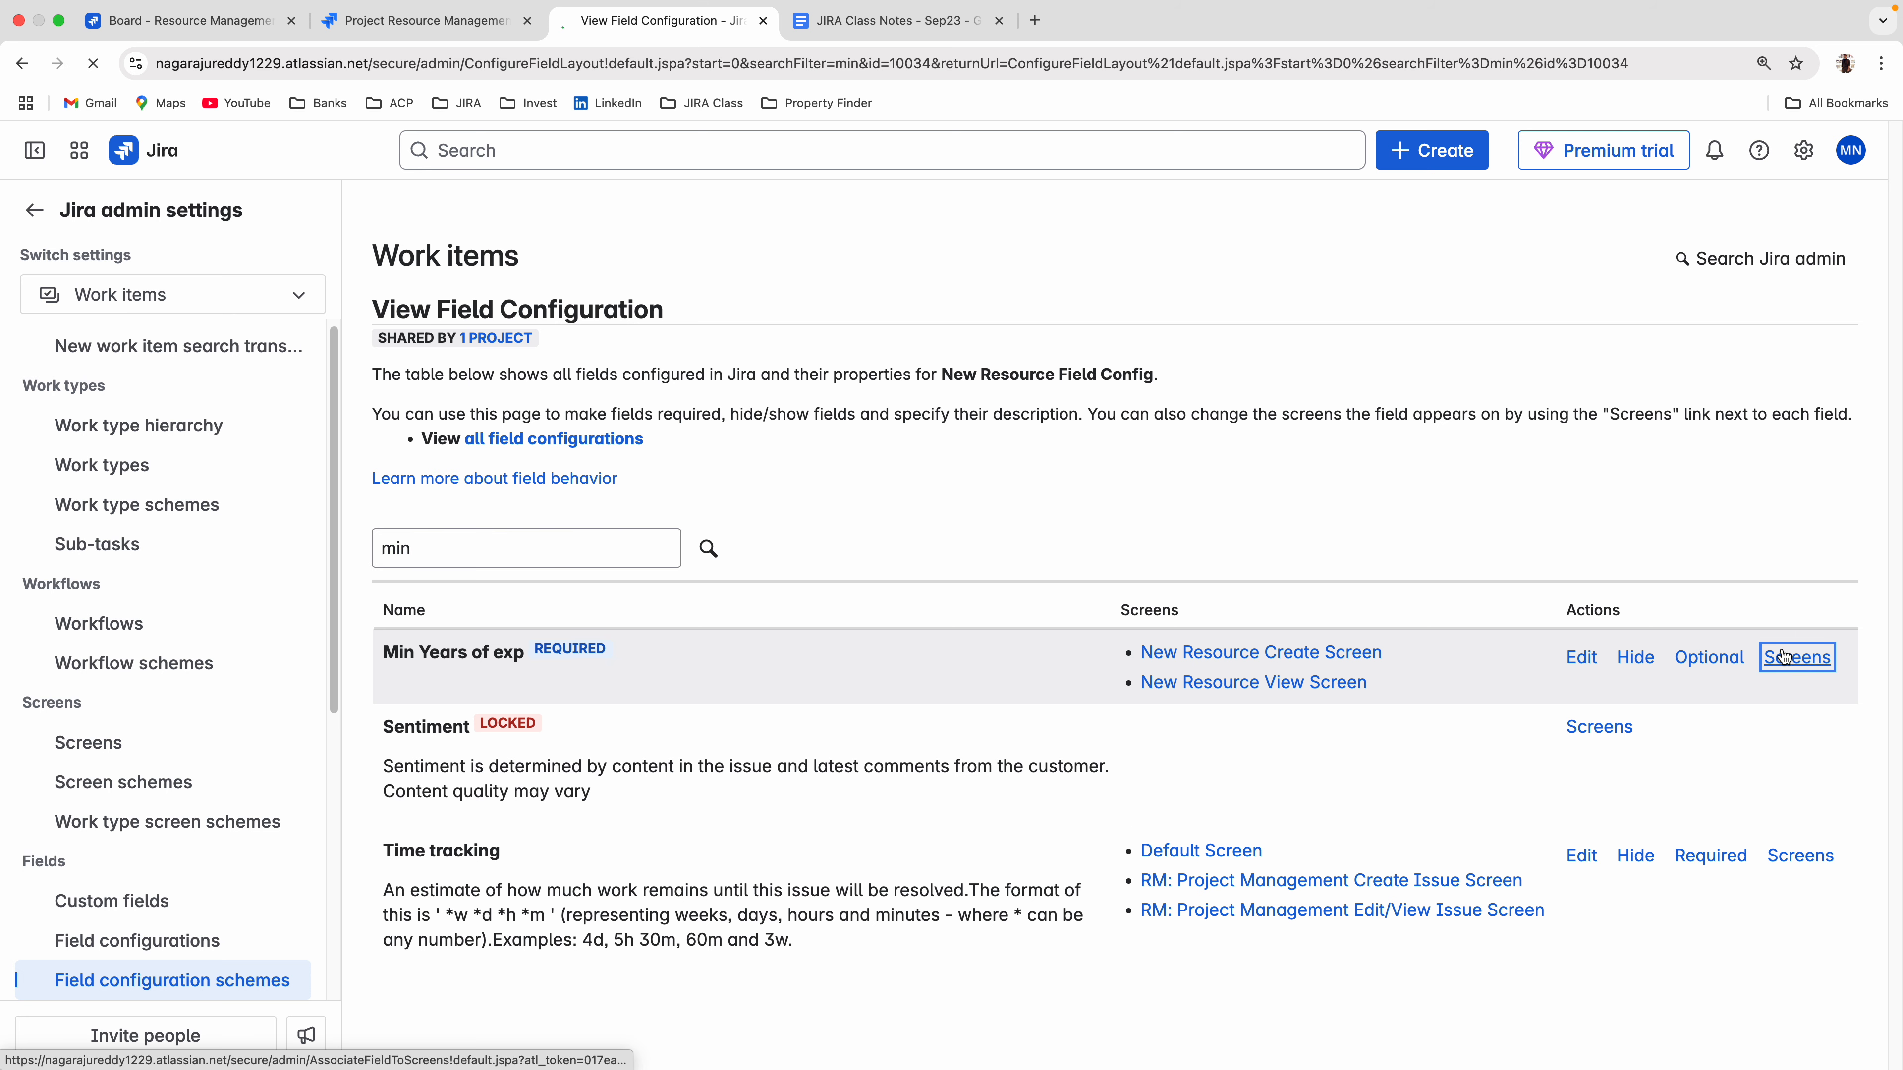
{"action": "scroll", "coordinate": [1376, 738], "scroll_direction": "down", "scroll_amount": 3}
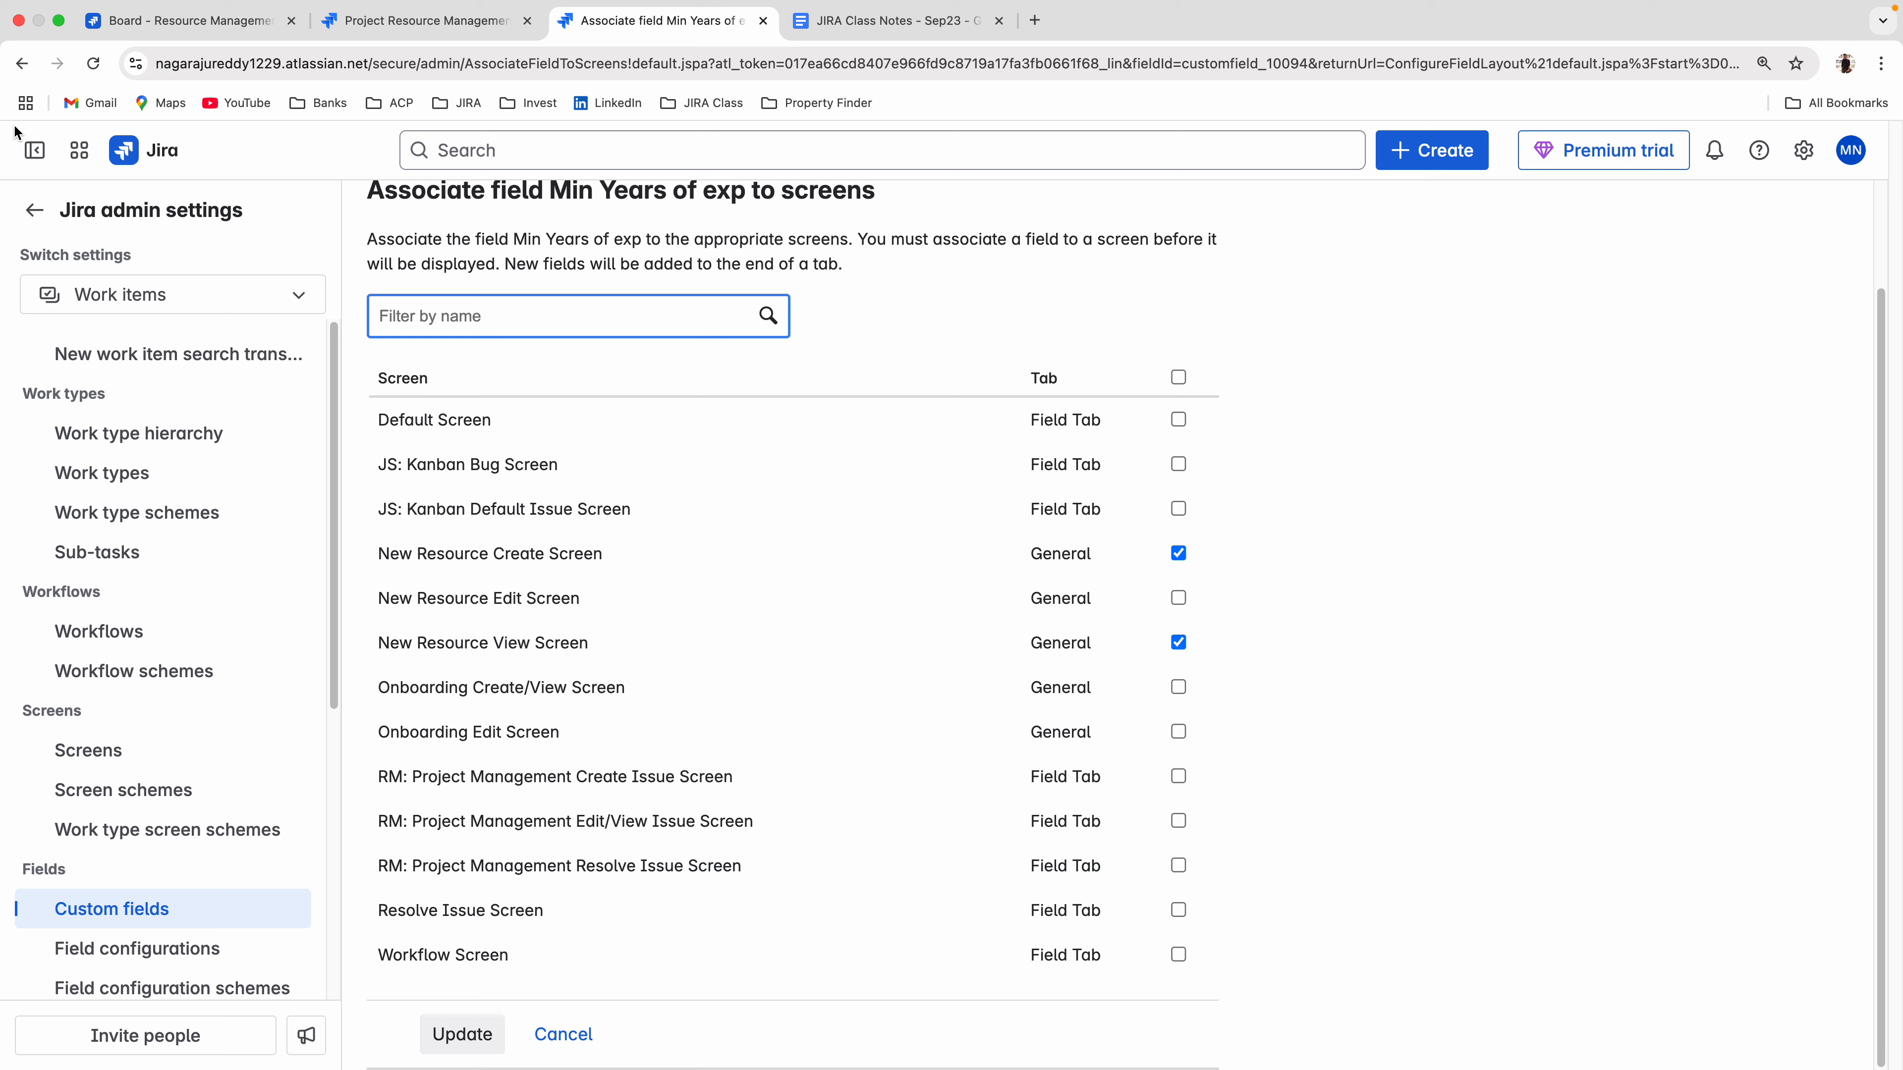
{"action": "left_click", "coordinate": [22, 63]}
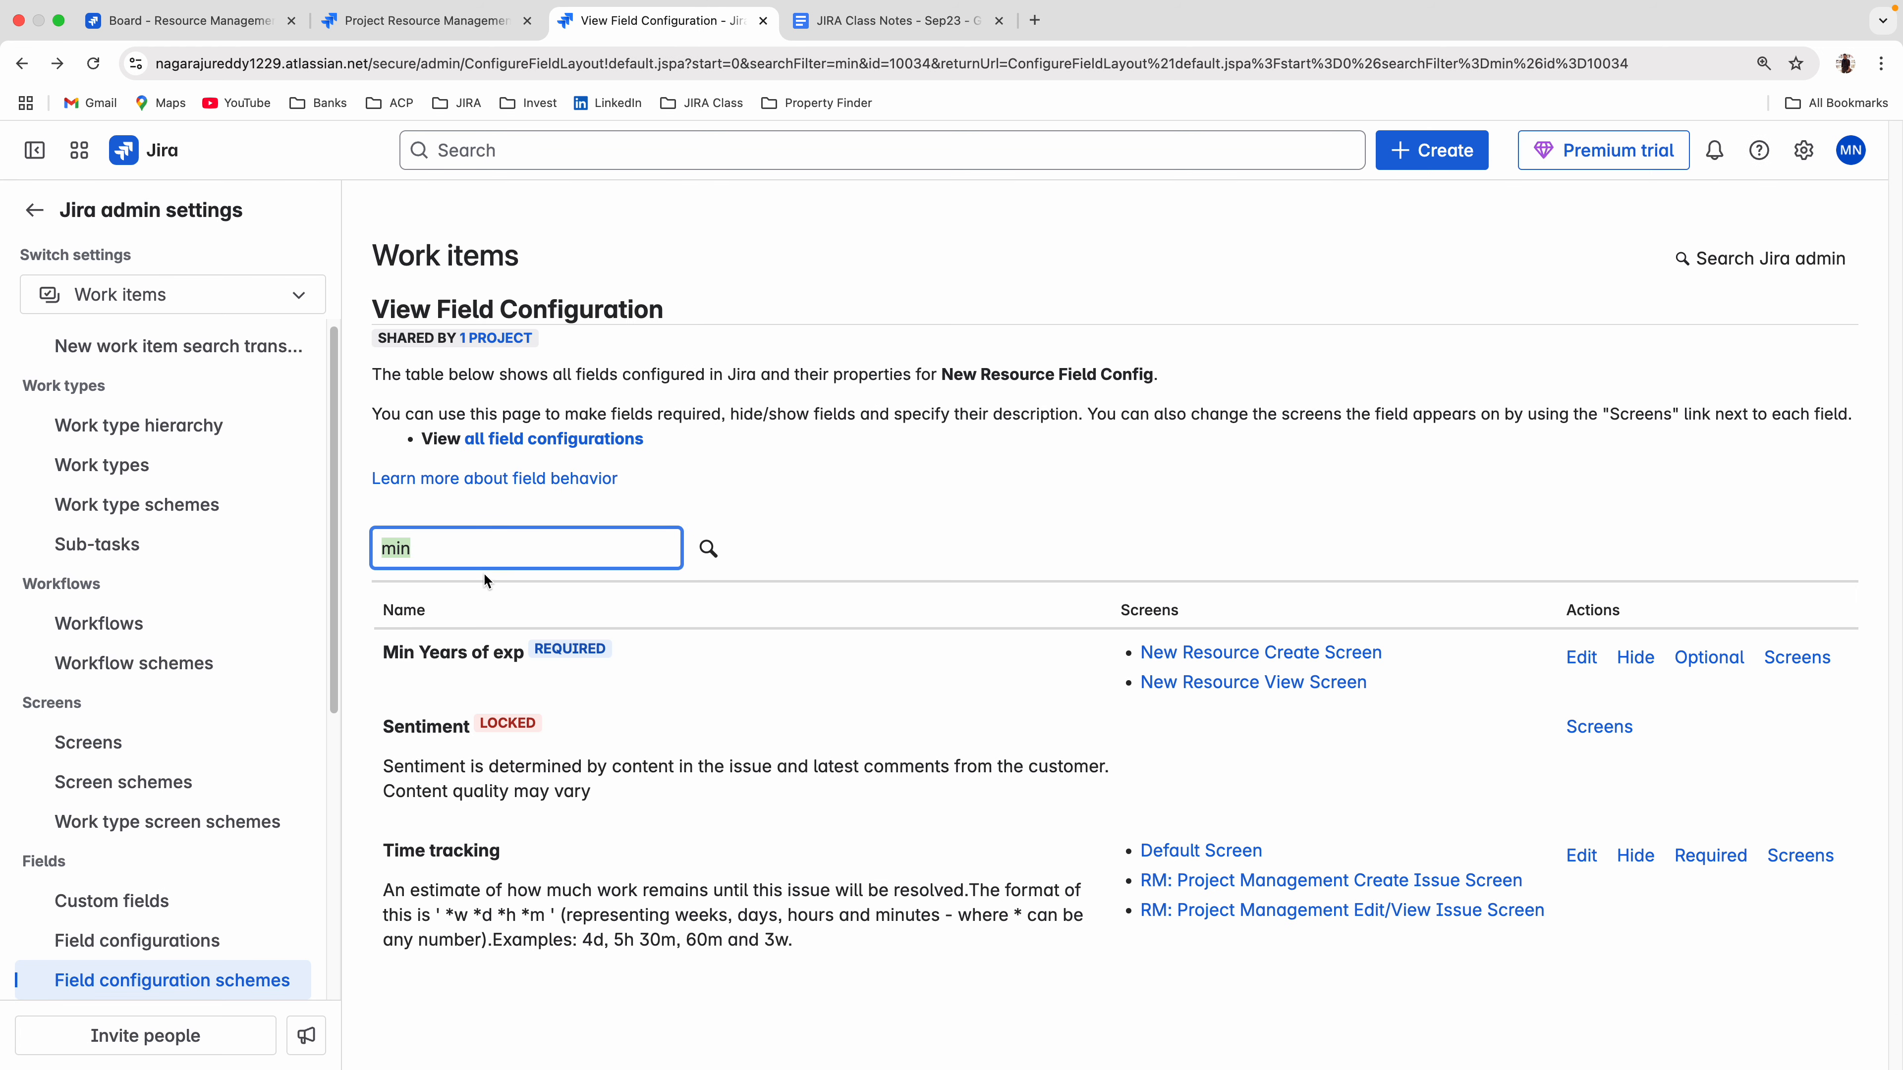
Clear the field filter in New Resource Field Config and examine which fields in the full list offer the Renderers action.
{"action": "key", "text": "BackSpace"}
{"action": "key", "text": "Return"}
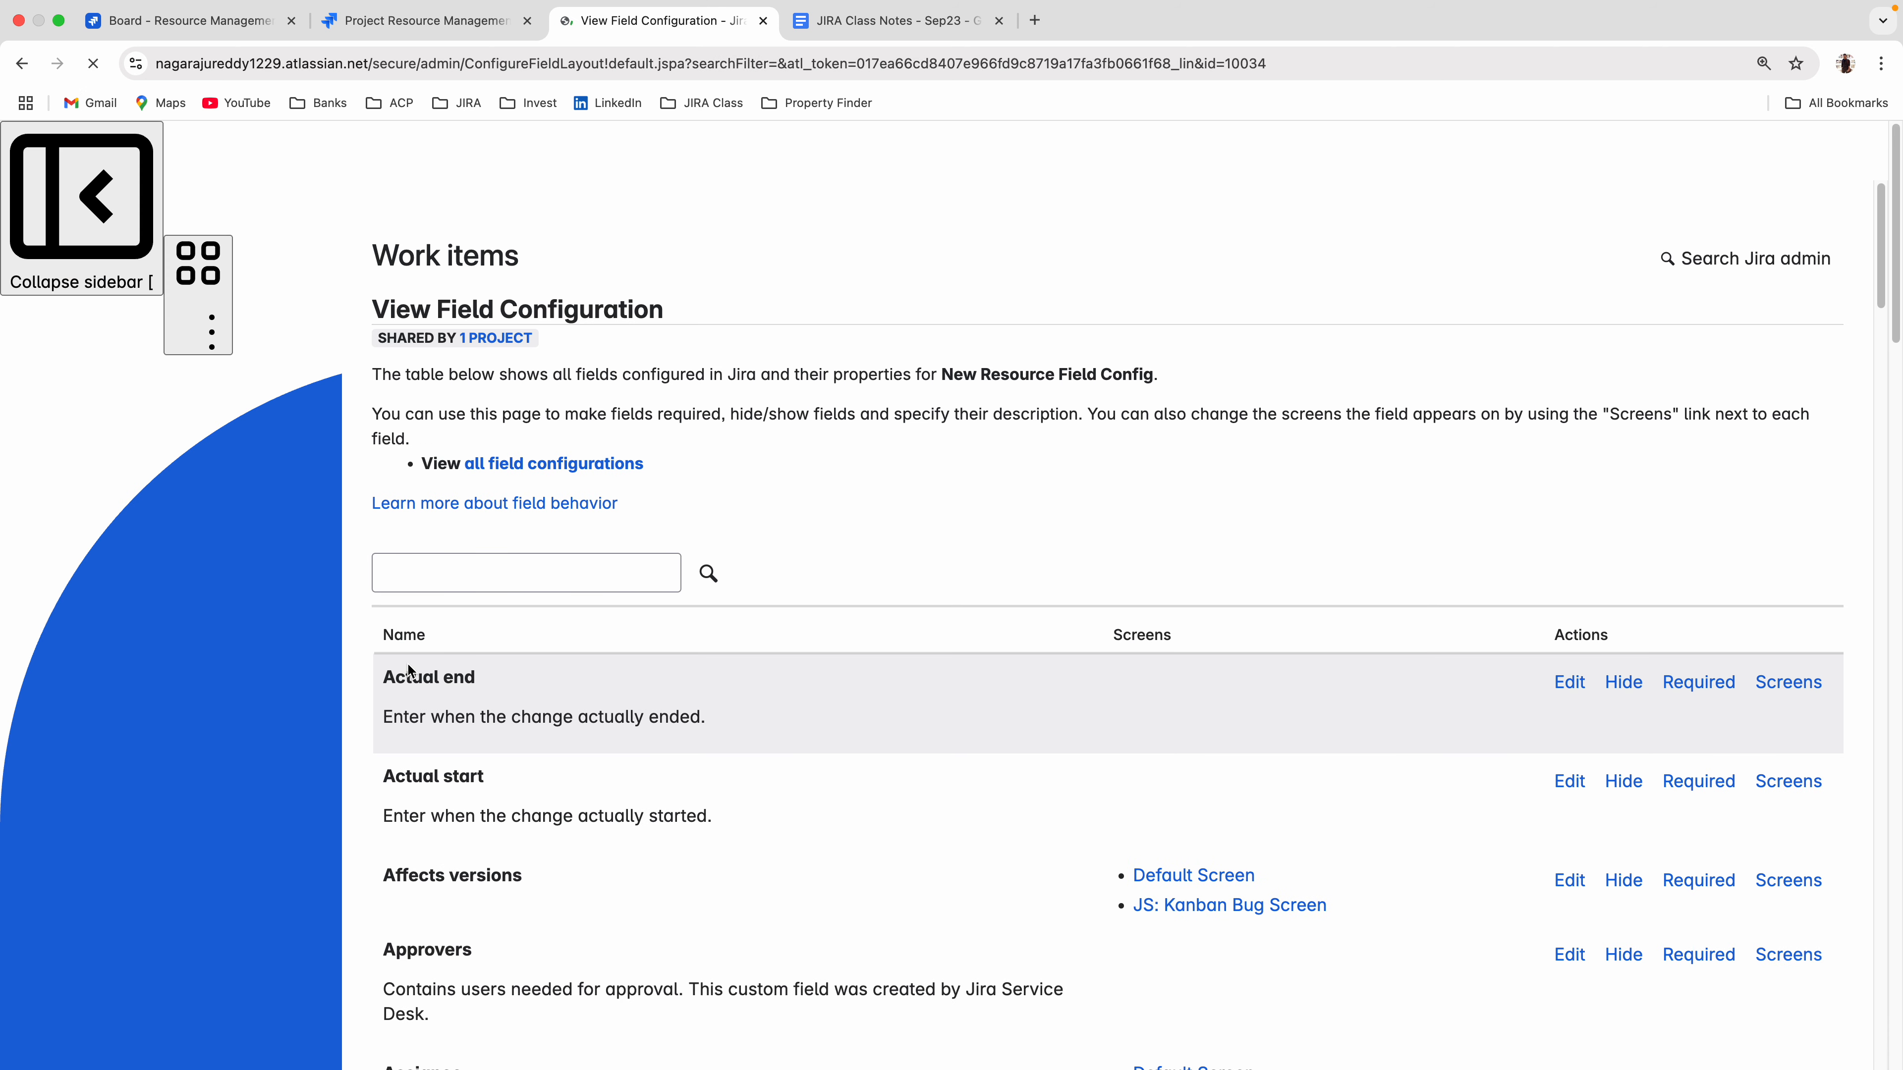
{"action": "scroll", "coordinate": [872, 707], "scroll_direction": "down", "scroll_amount": 20}
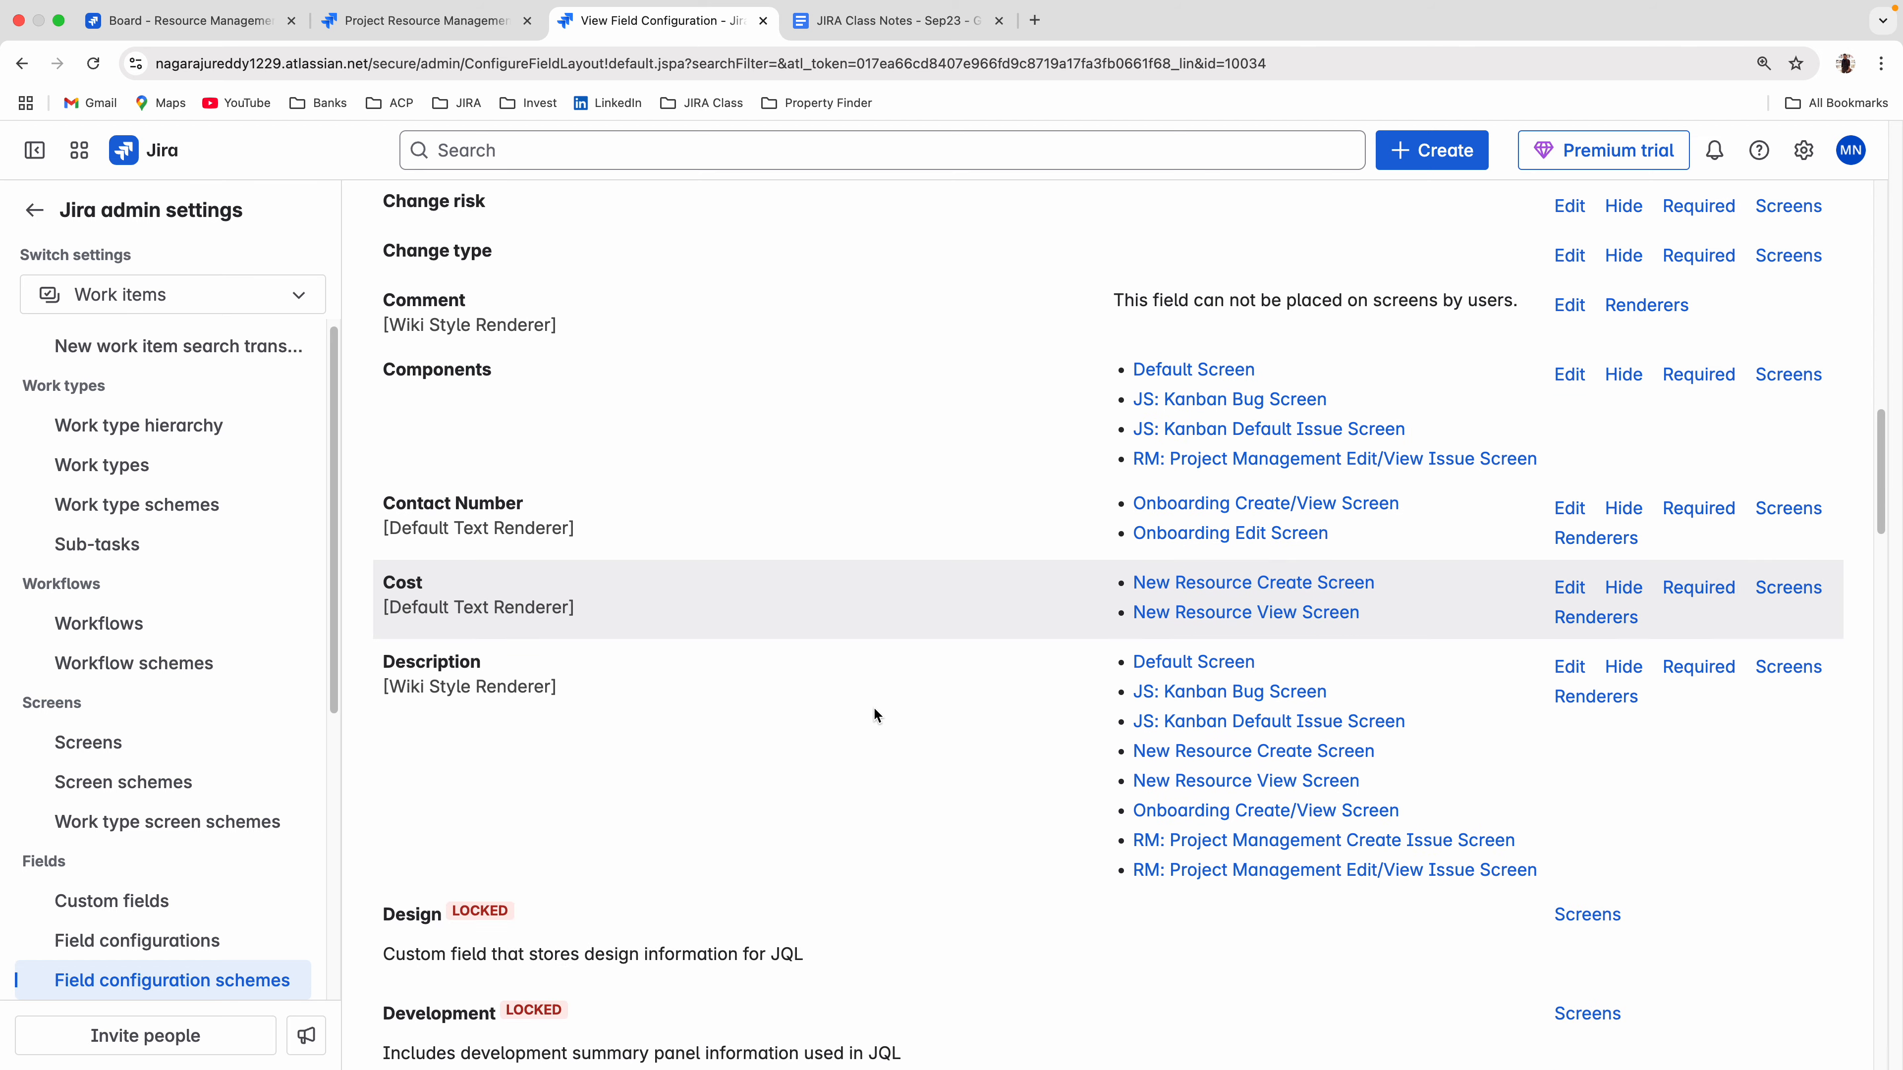
{"action": "scroll", "coordinate": [875, 713], "scroll_direction": "up", "scroll_amount": 10}
{"action": "scroll", "coordinate": [876, 713], "scroll_direction": "up", "scroll_amount": 2}
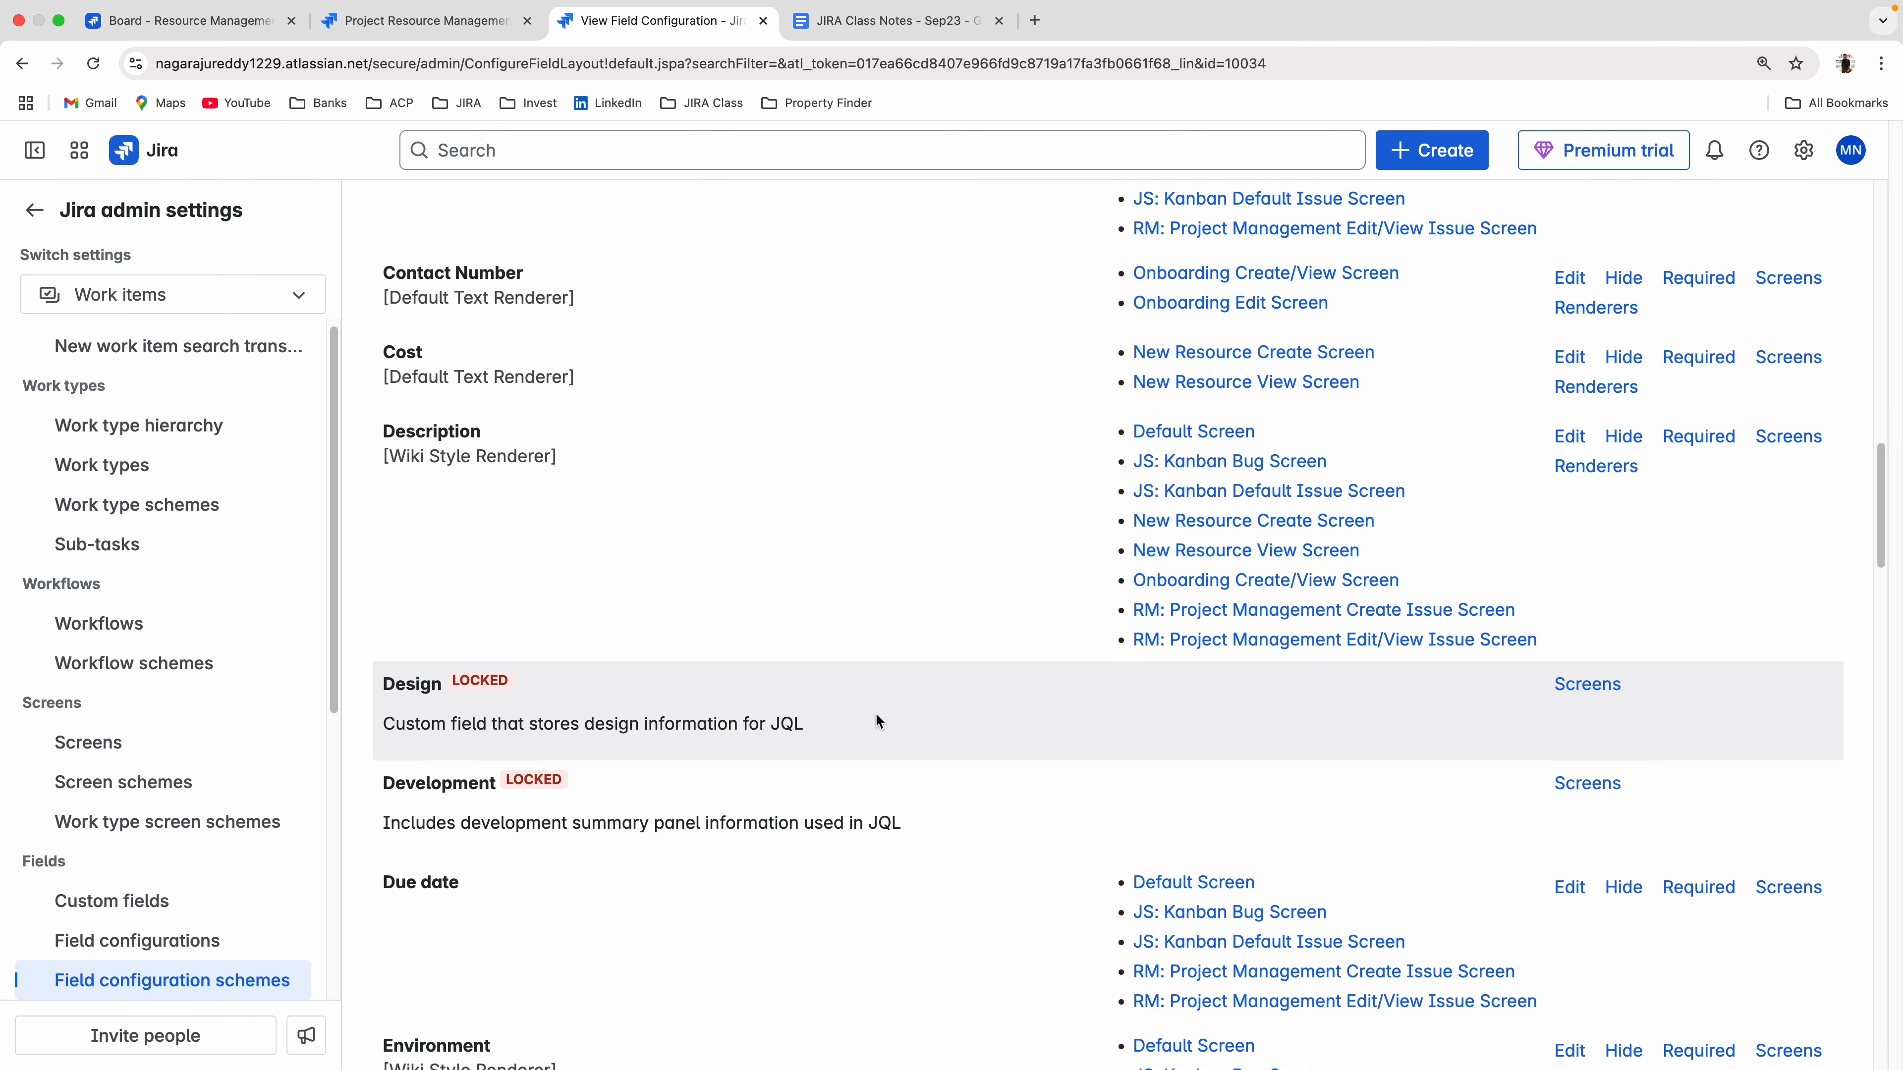
{"action": "scroll", "coordinate": [875, 714], "scroll_direction": "up", "scroll_amount": 1}
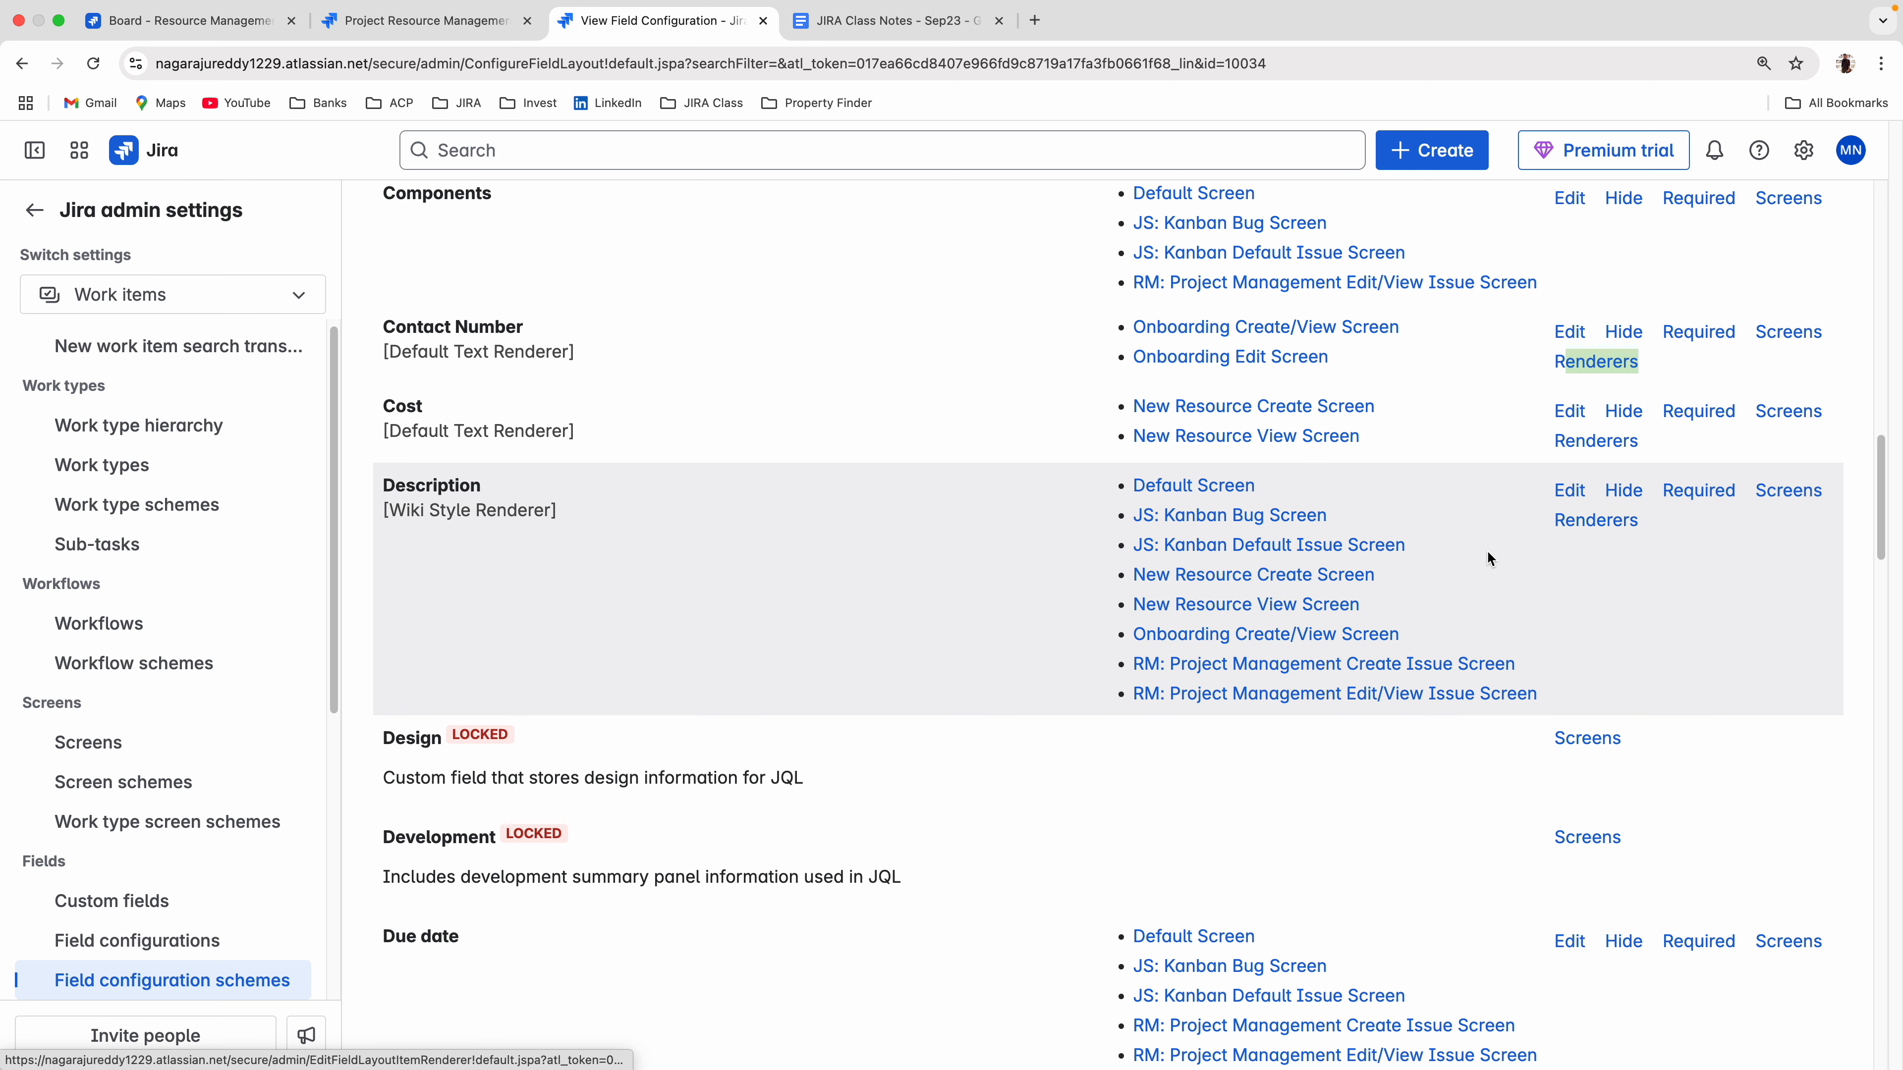
{"action": "scroll", "coordinate": [1485, 558], "scroll_direction": "up", "scroll_amount": 5}
{"action": "scroll", "coordinate": [1632, 336], "scroll_direction": "up", "scroll_amount": 5}
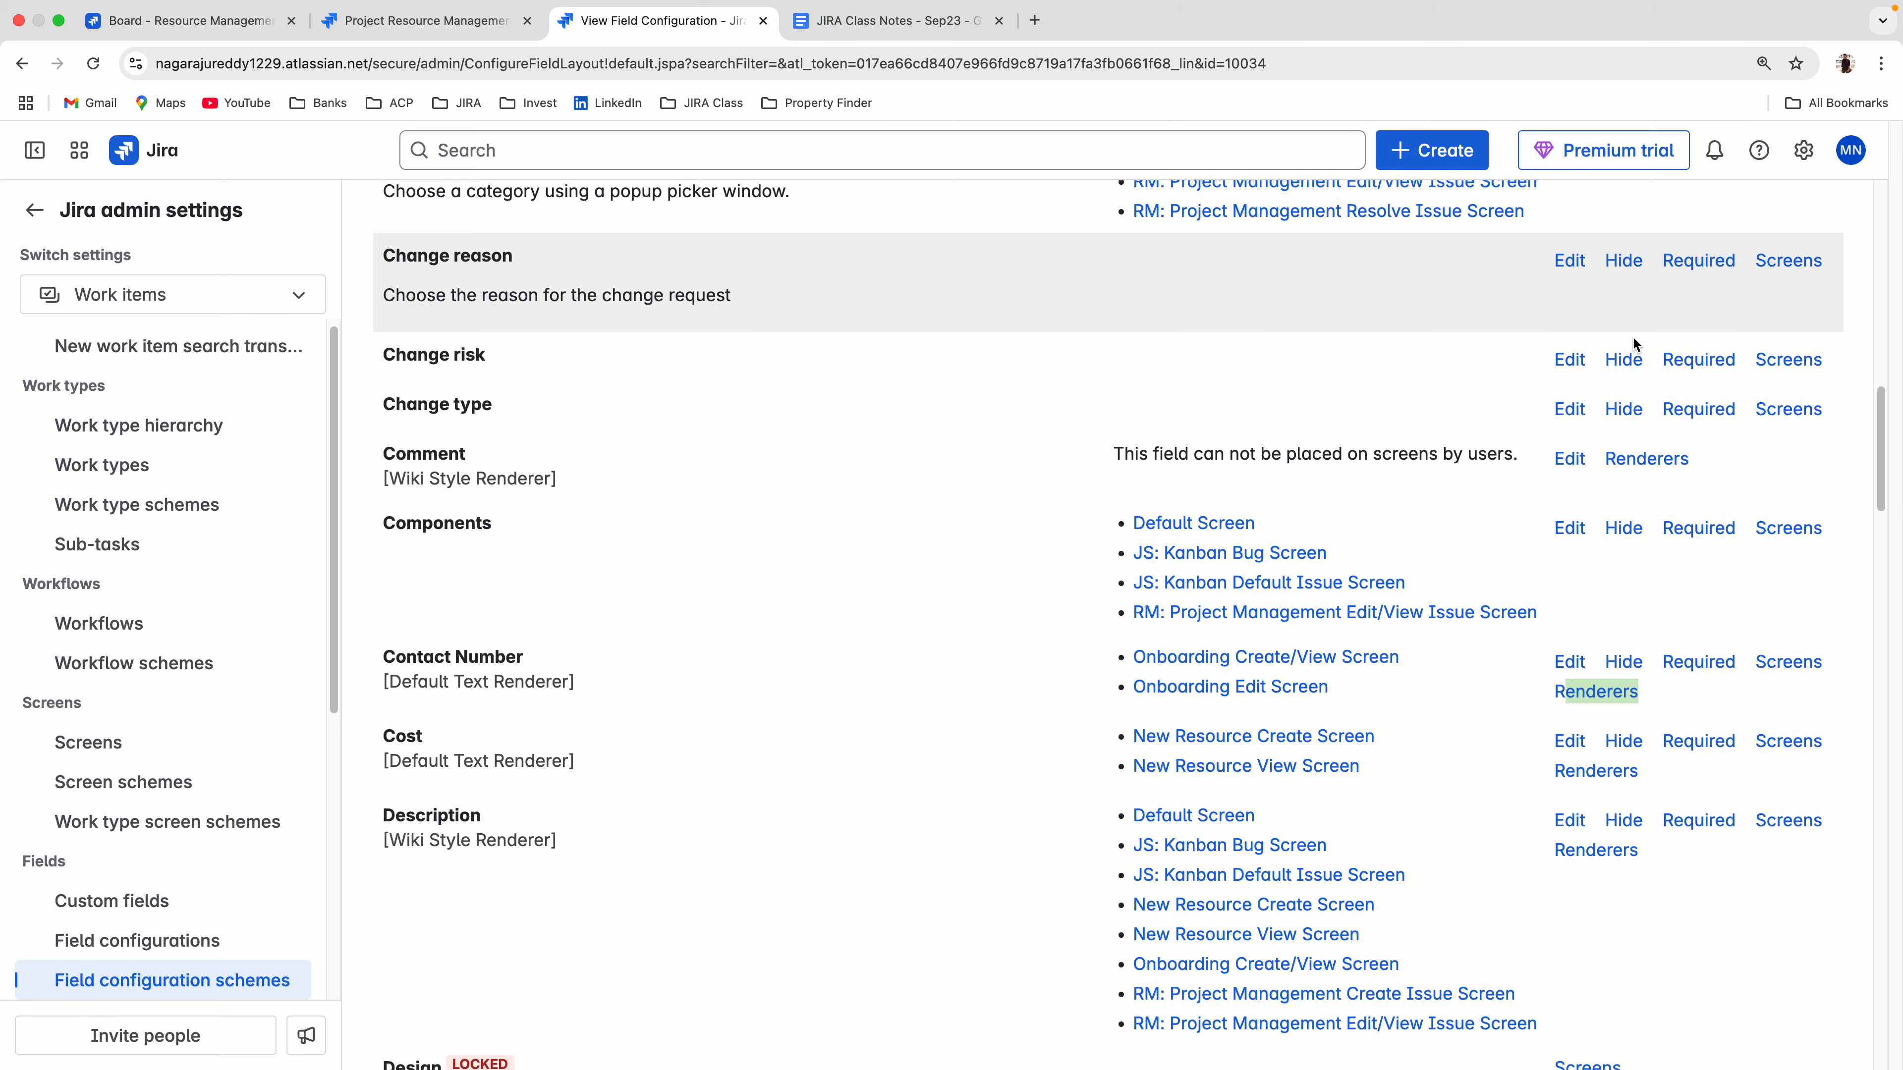
{"action": "scroll", "coordinate": [1673, 476], "scroll_direction": "down", "scroll_amount": 20}
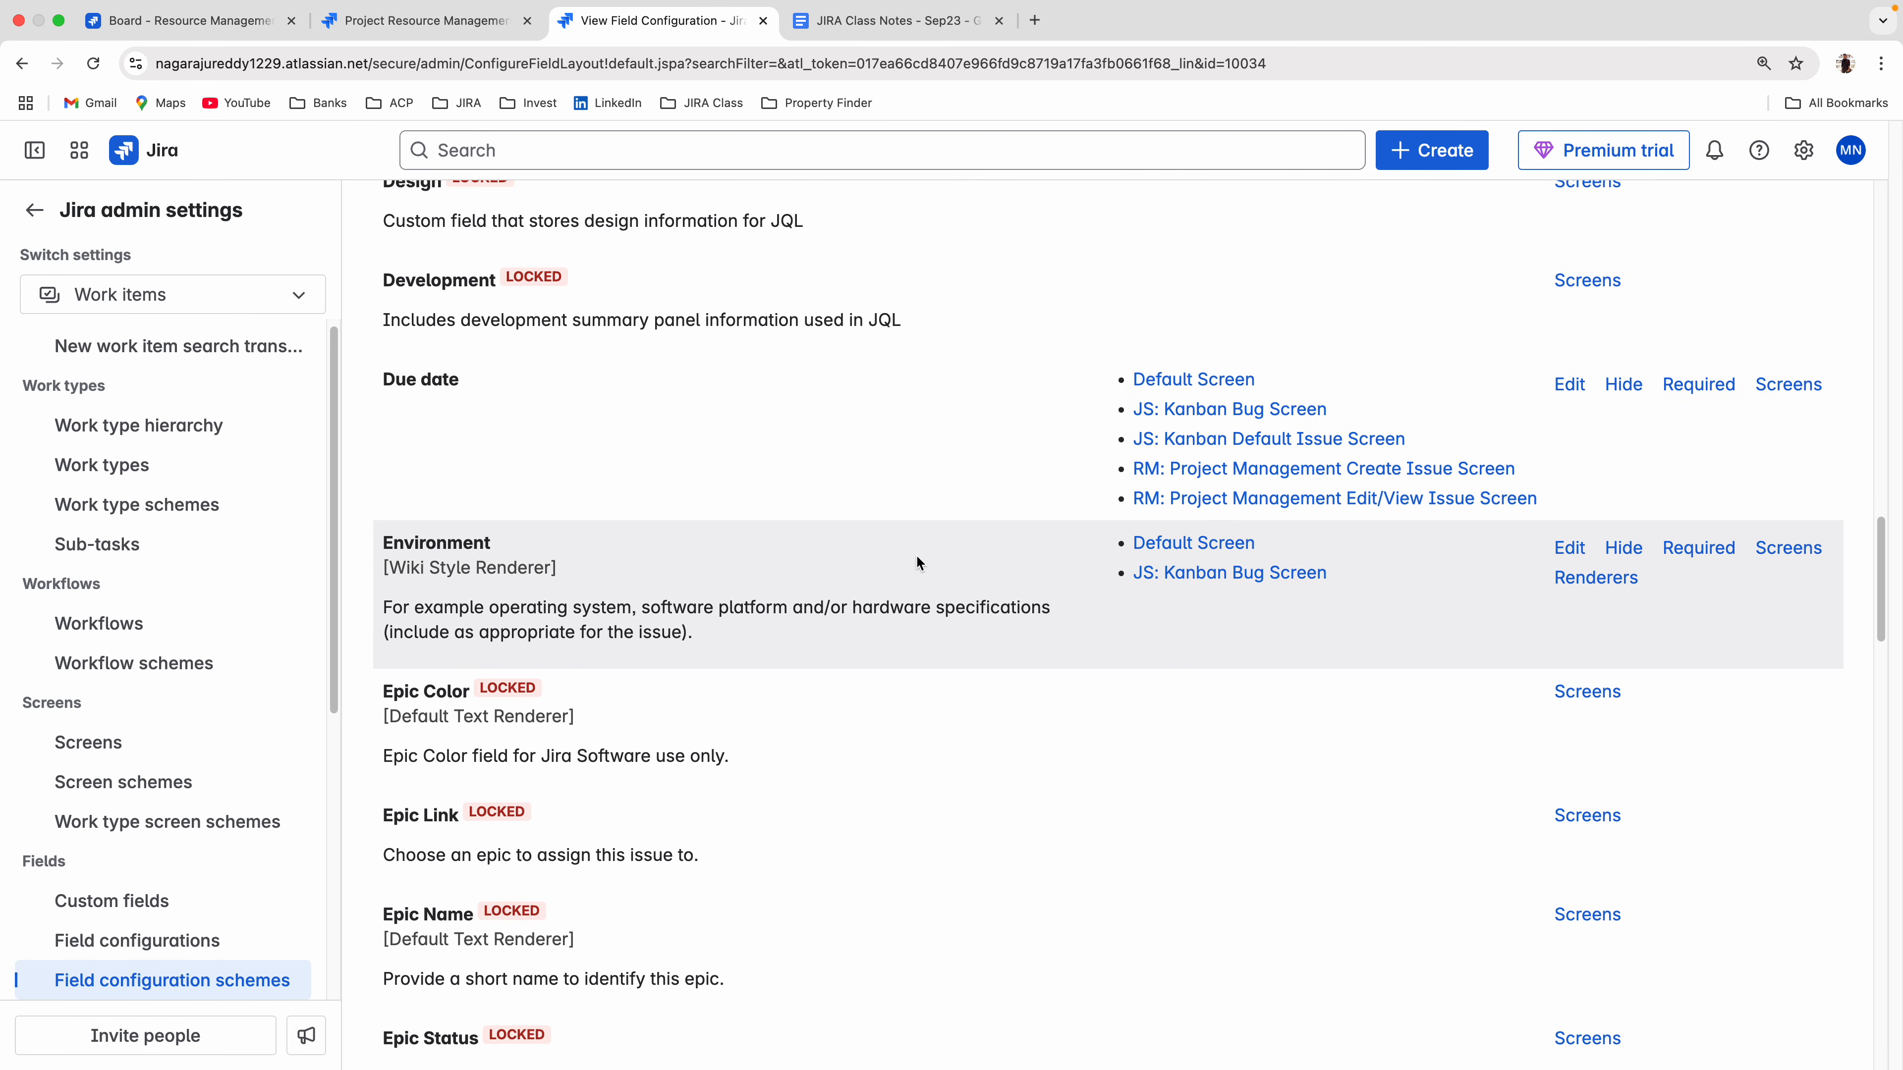
{"action": "scroll", "coordinate": [913, 558], "scroll_direction": "up", "scroll_amount": 20}
Filter the field configuration by "project n" and then by "min" to compare the actions available for each field.
{"action": "left_click", "coordinate": [420, 568]}
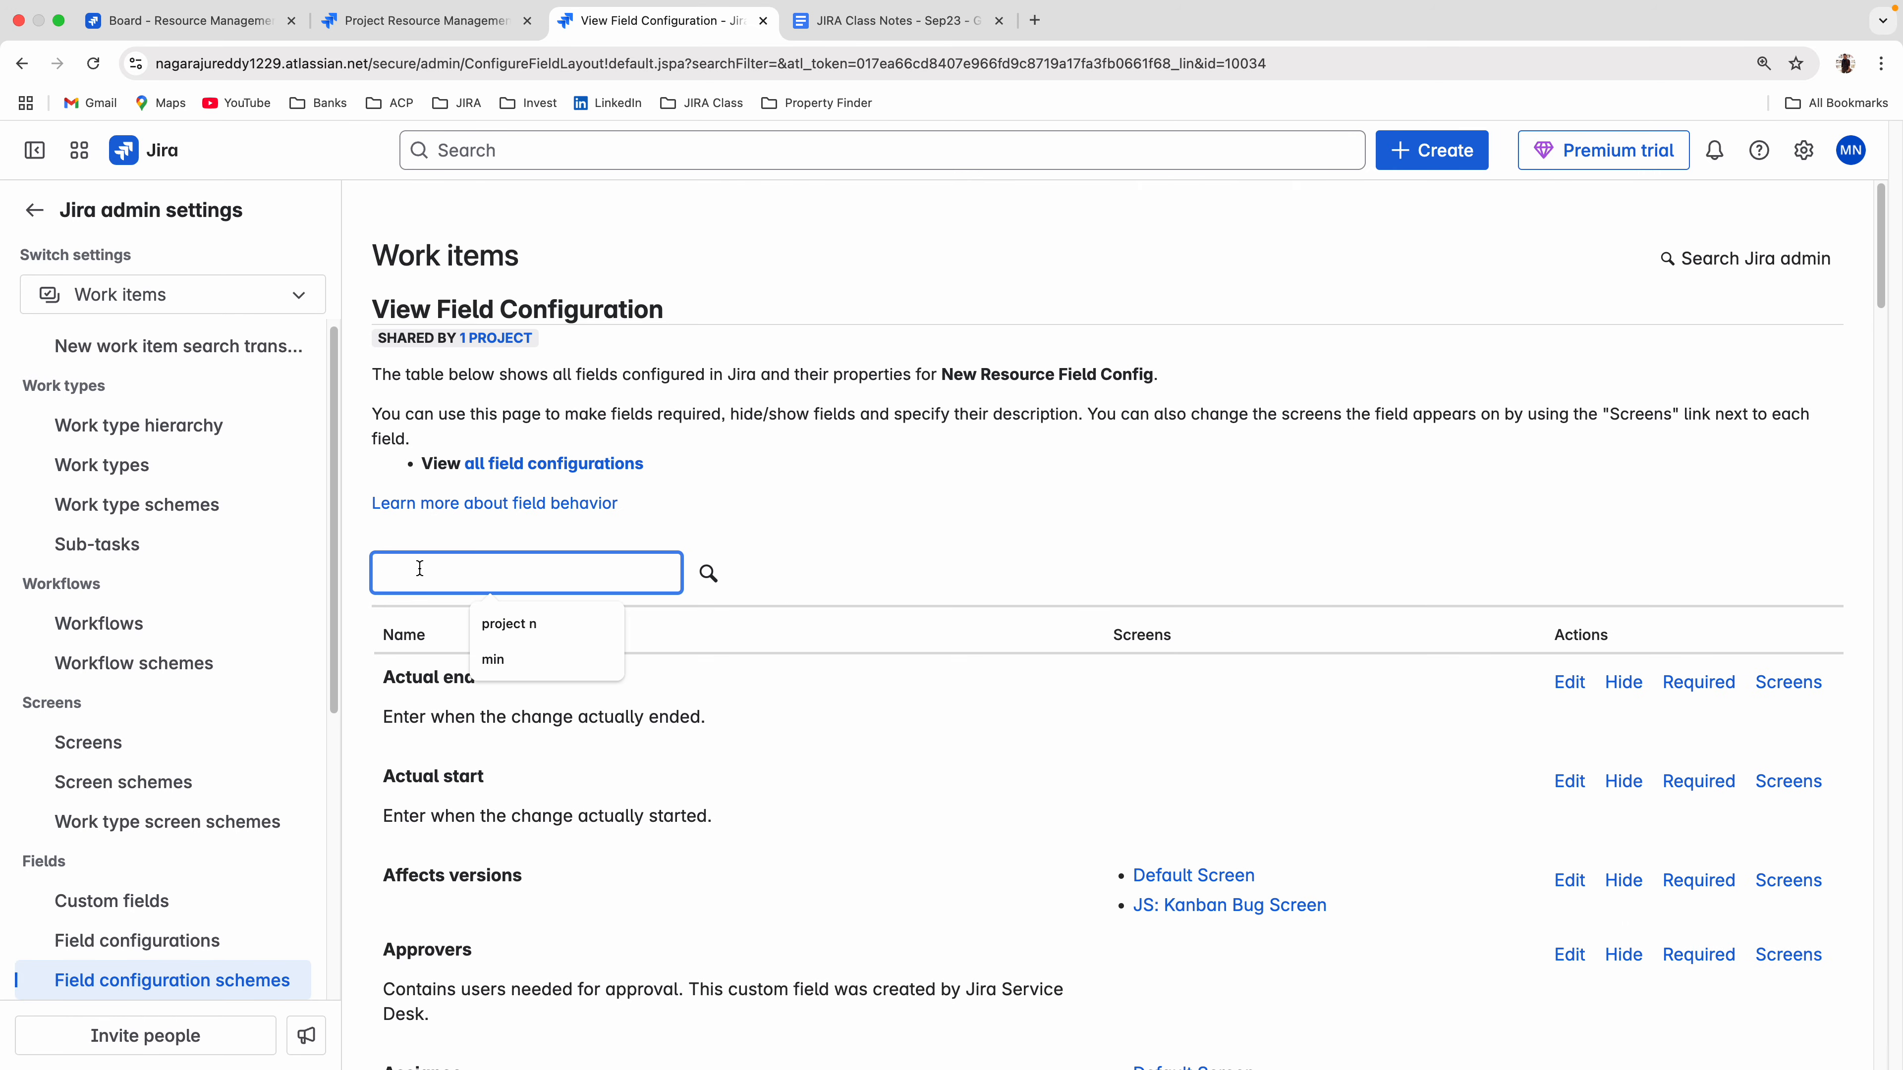
{"action": "type", "text": "project n"}
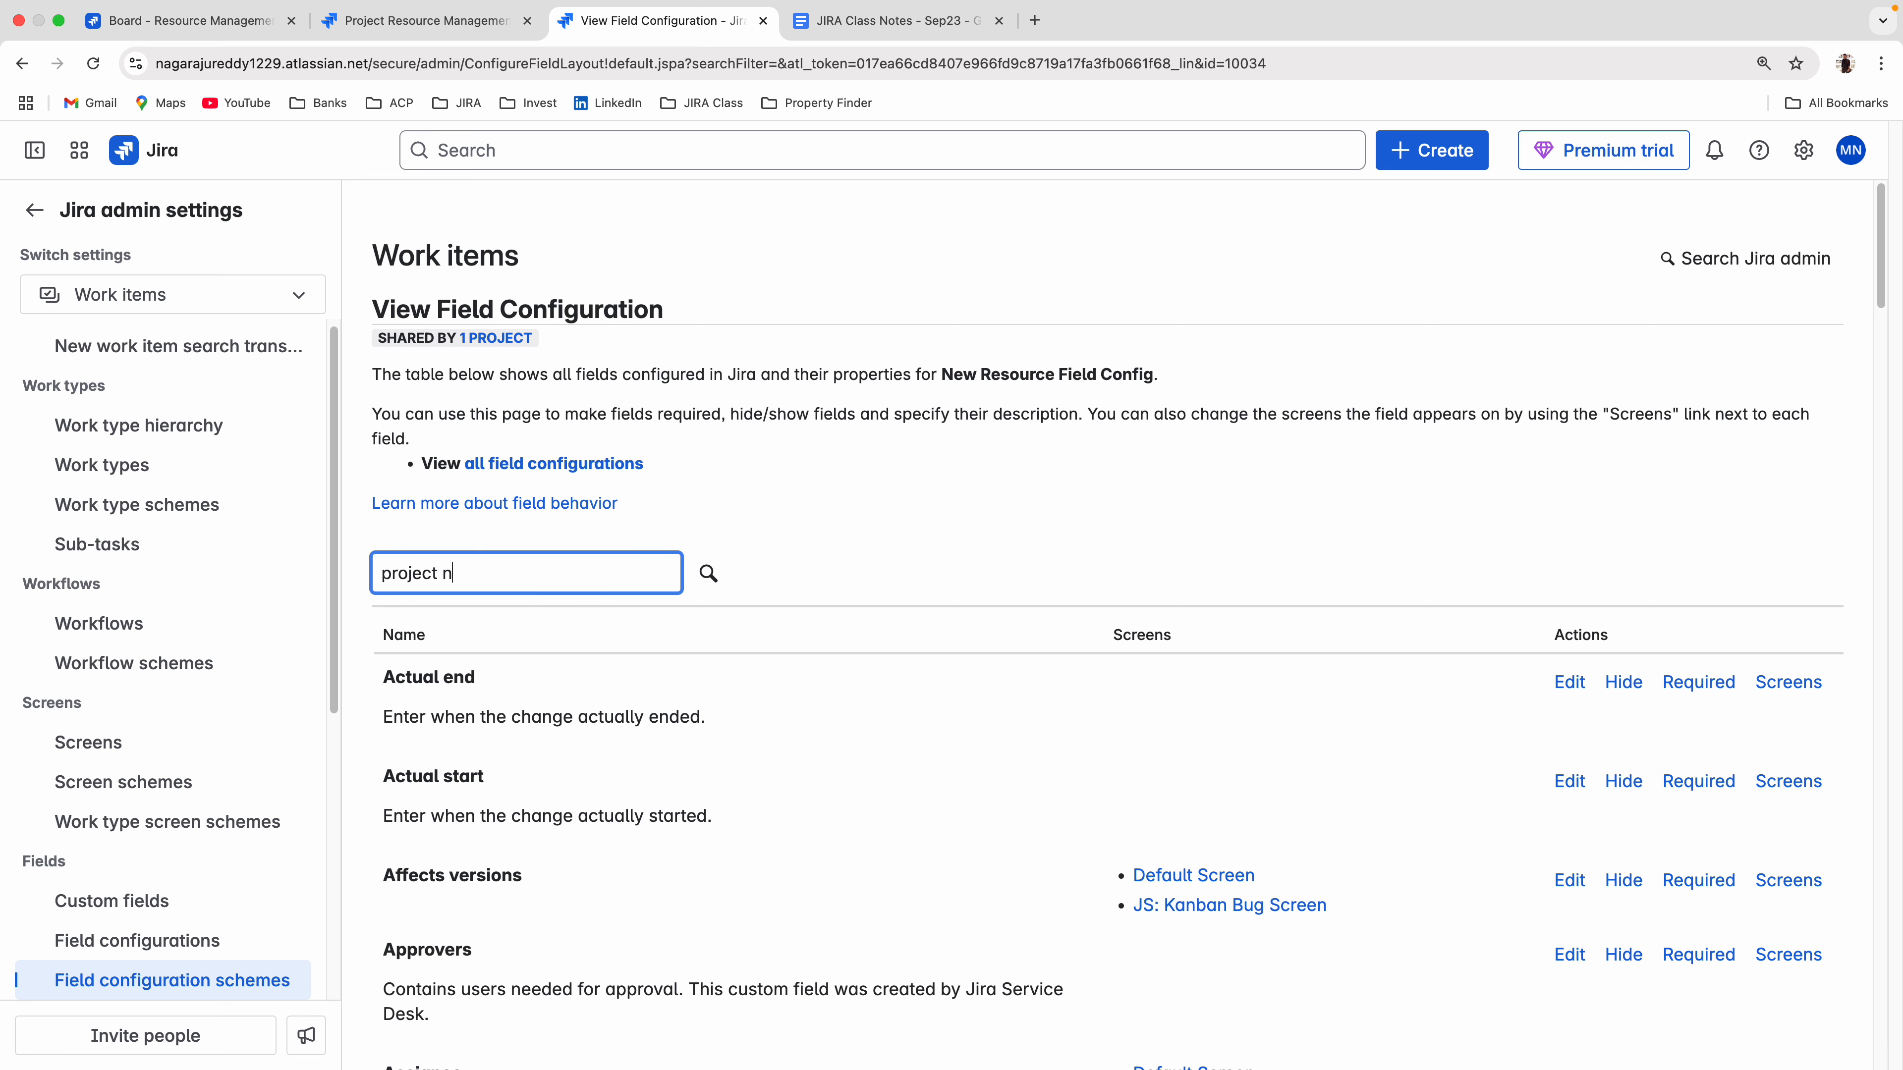
{"action": "key", "text": "Return"}
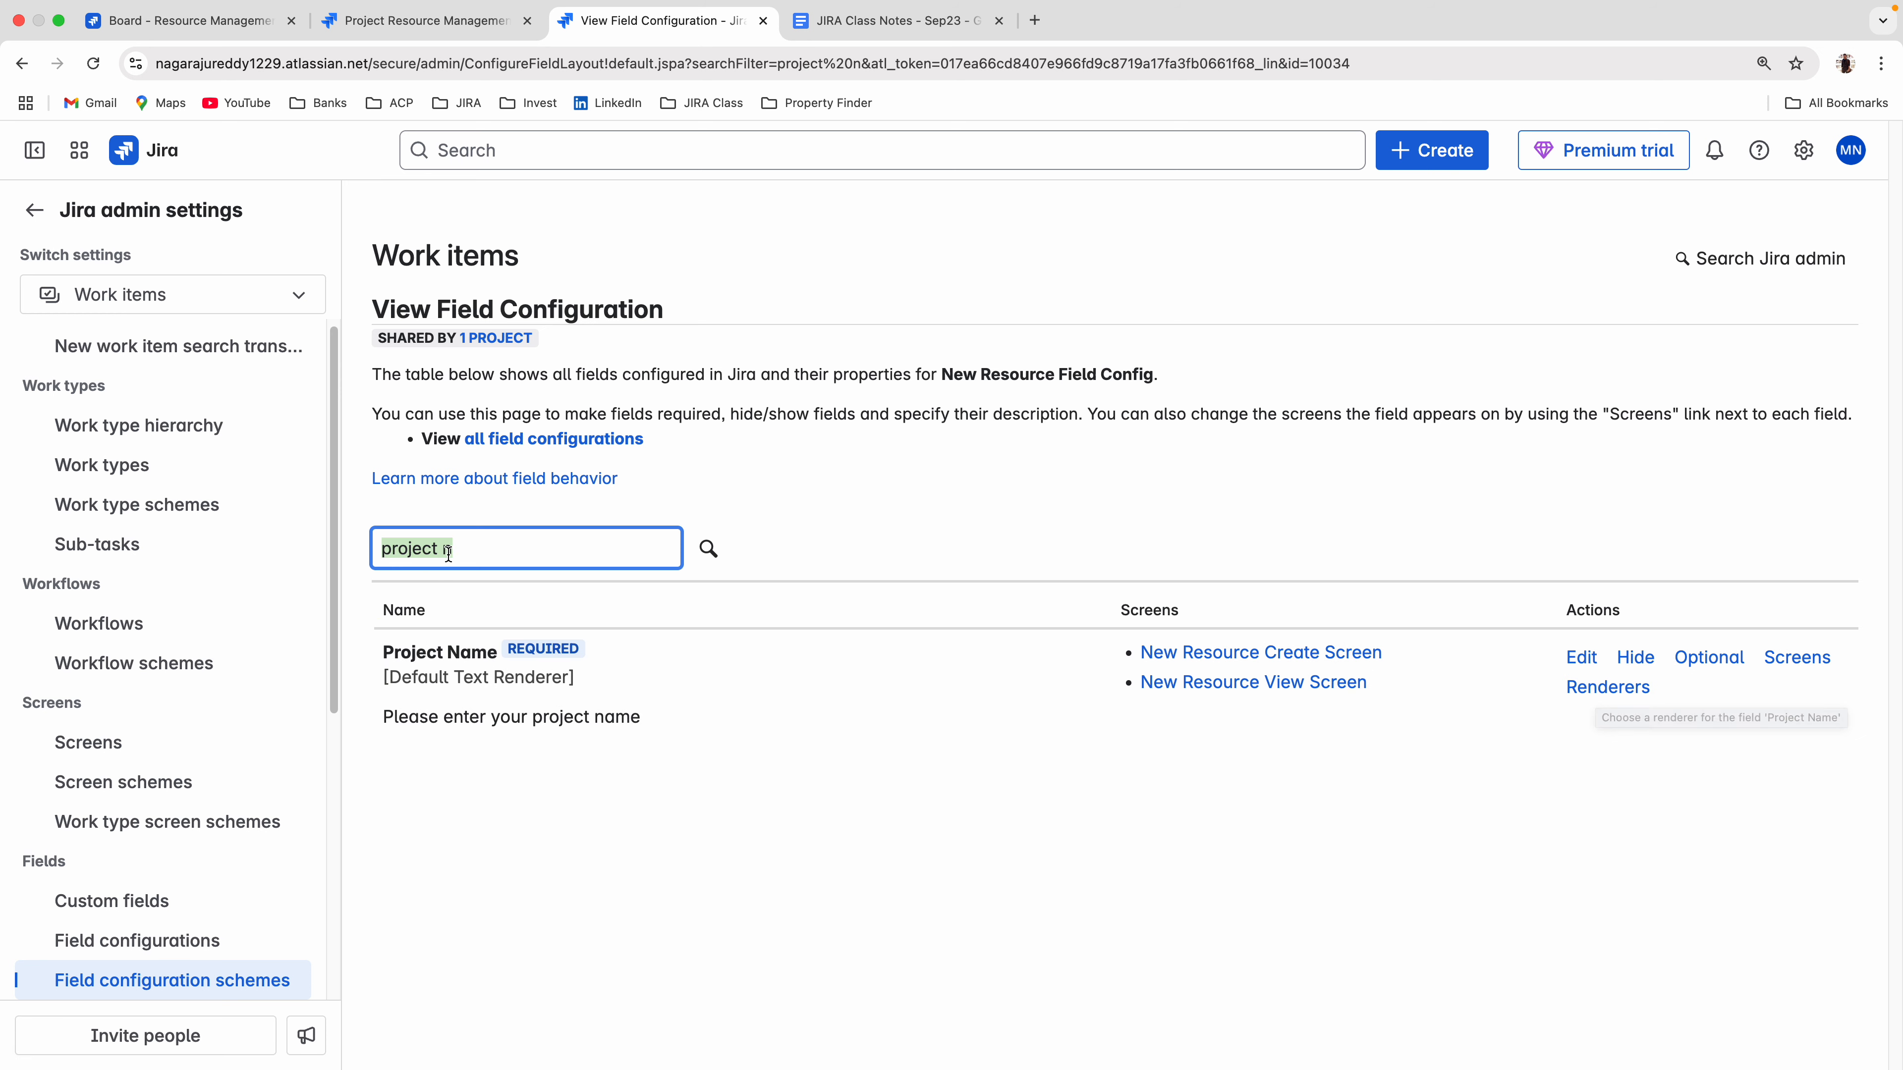
{"action": "key", "text": "BackSpace"}
{"action": "type", "text": "min"}
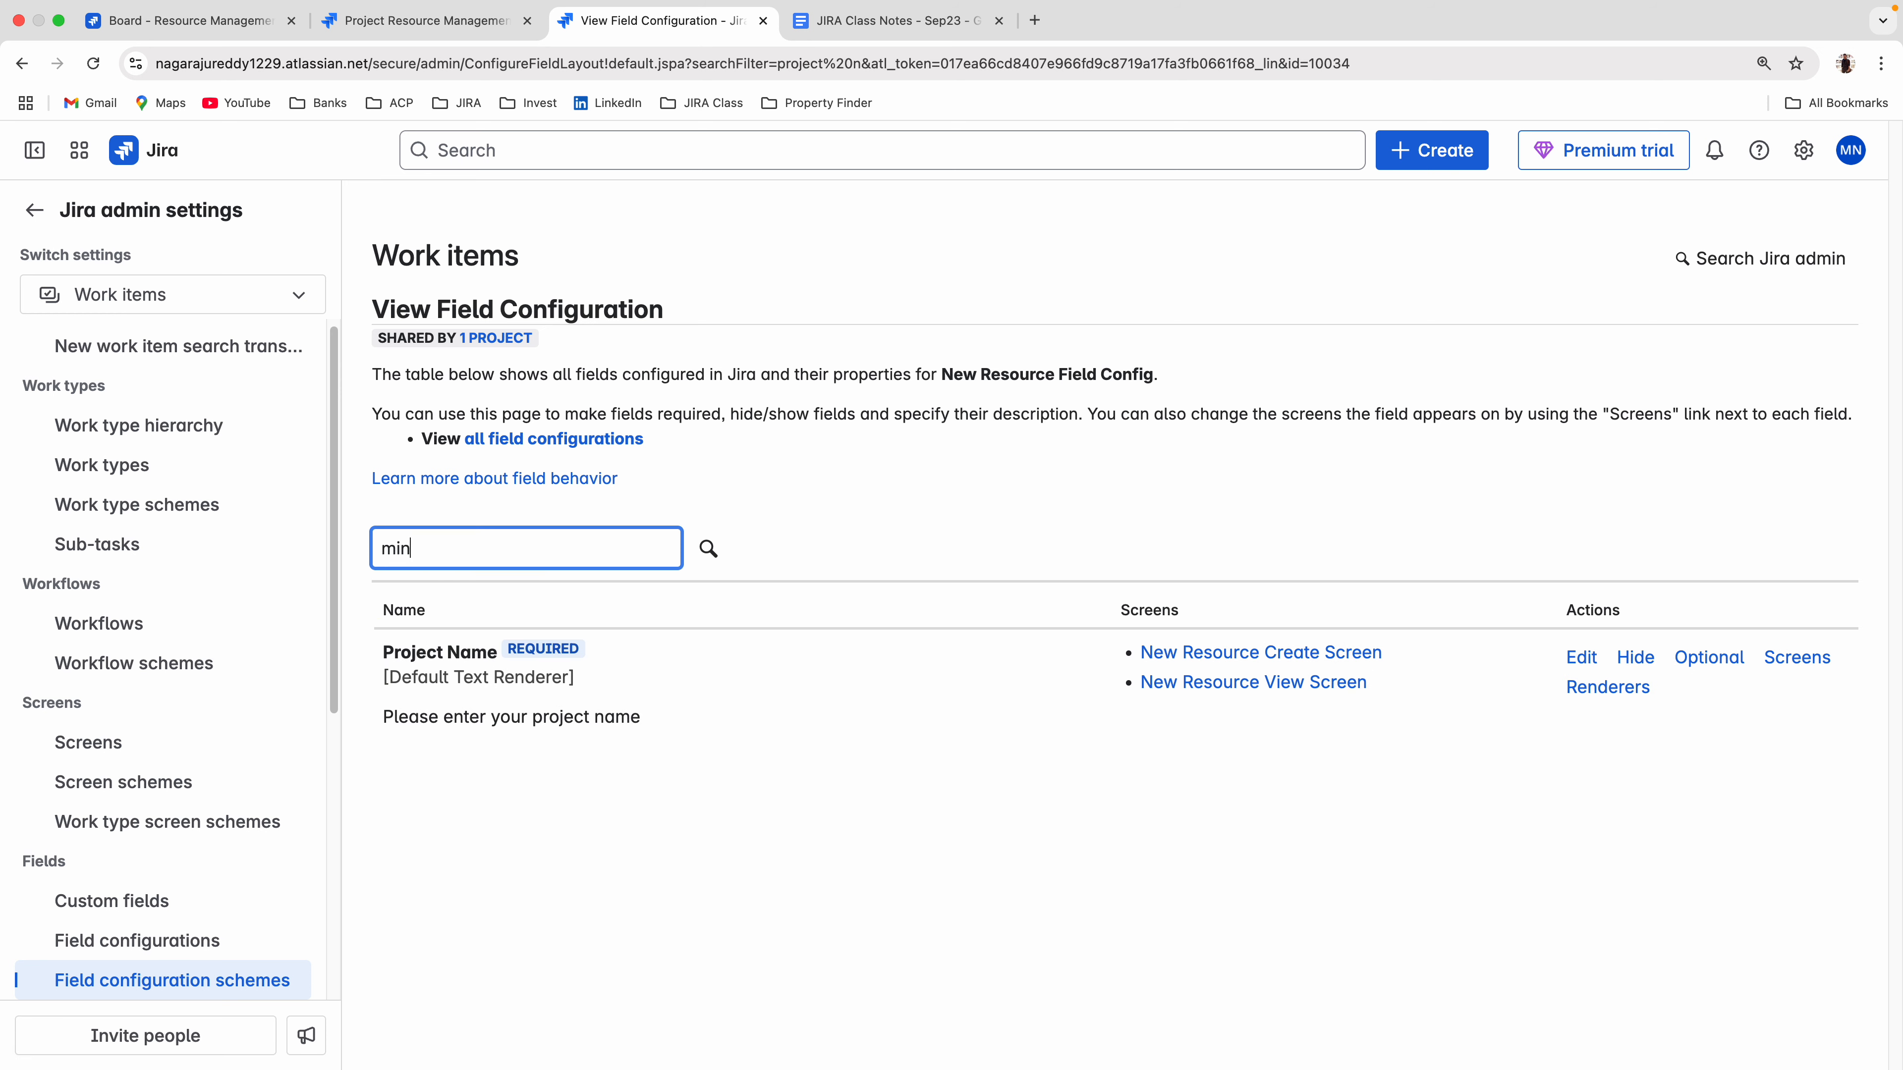
{"action": "key", "text": "Return"}
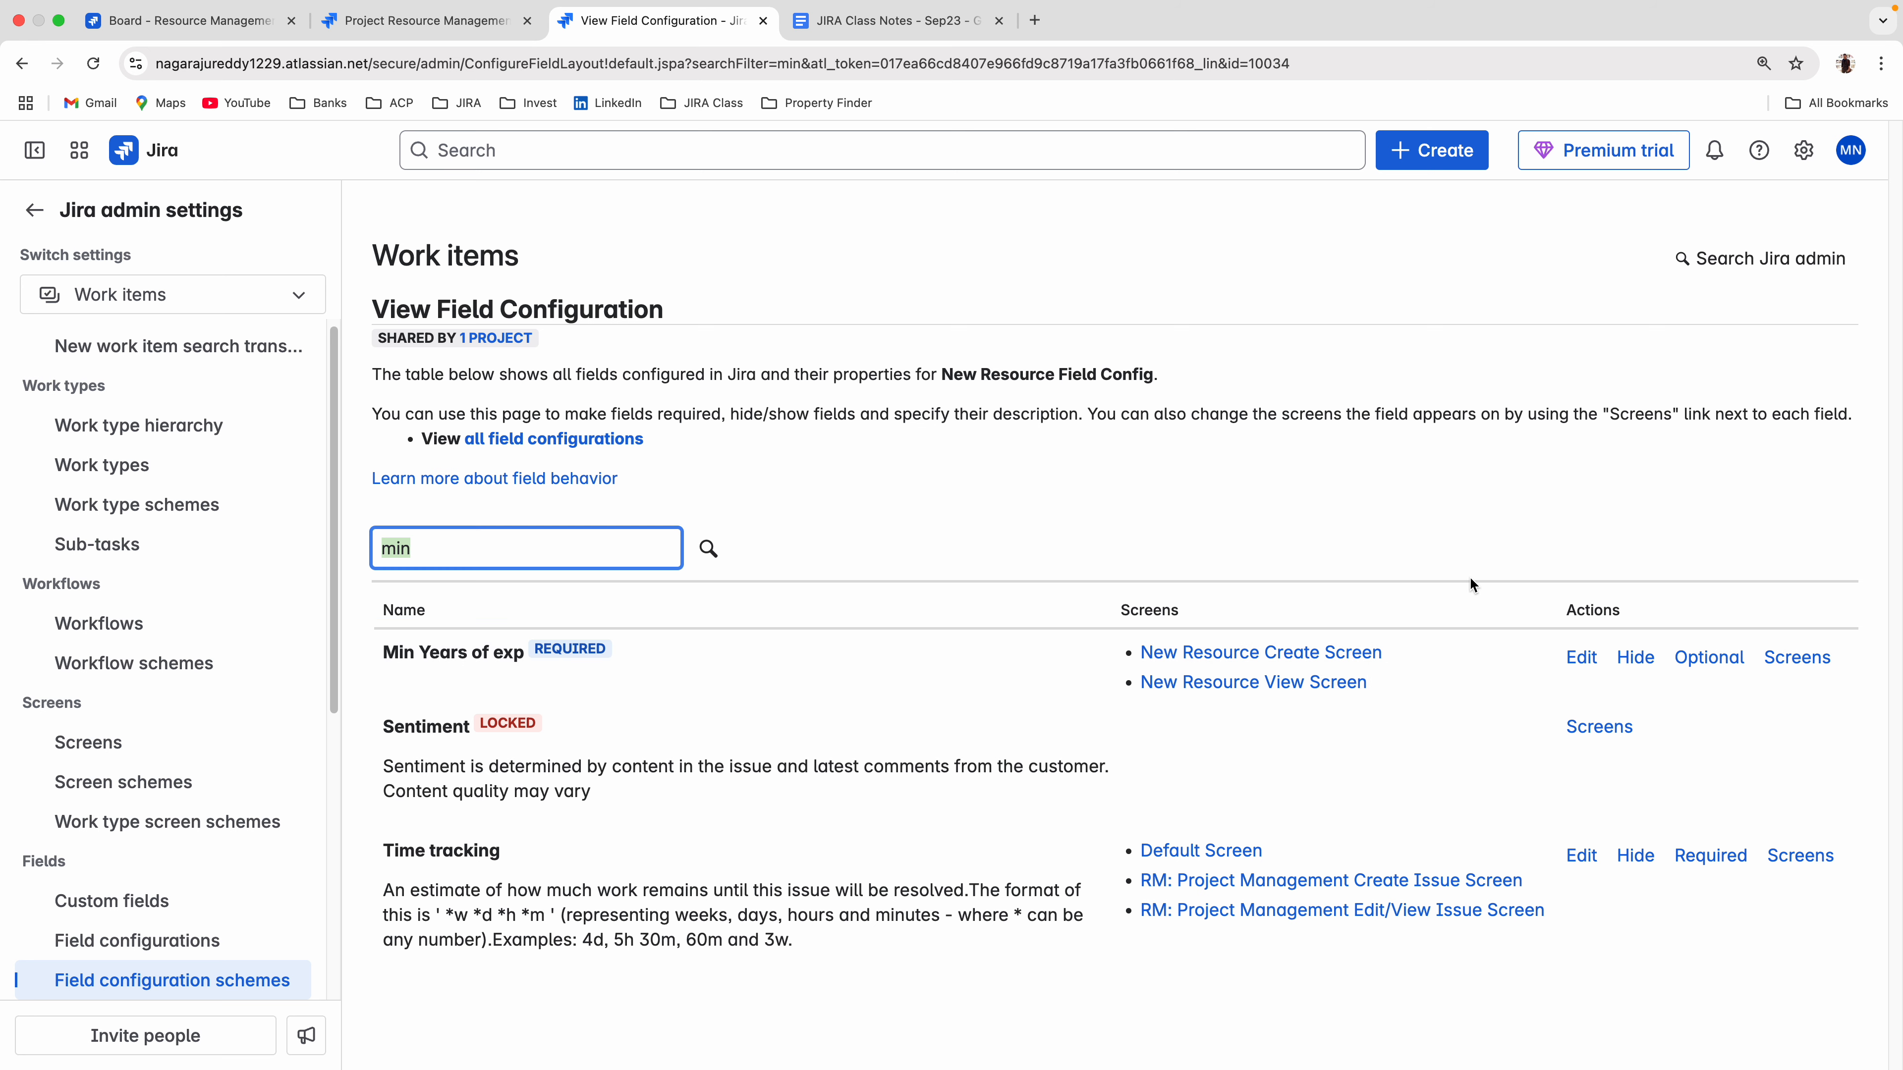
Filter the field configuration by "project n" again and open the renderer settings of Project Name.
{"action": "key", "text": "BackSpace"}
{"action": "type", "text": "mi"}
{"action": "key", "text": "BackSpace"}
{"action": "key", "text": "BackSpace"}
{"action": "type", "text": "project"}
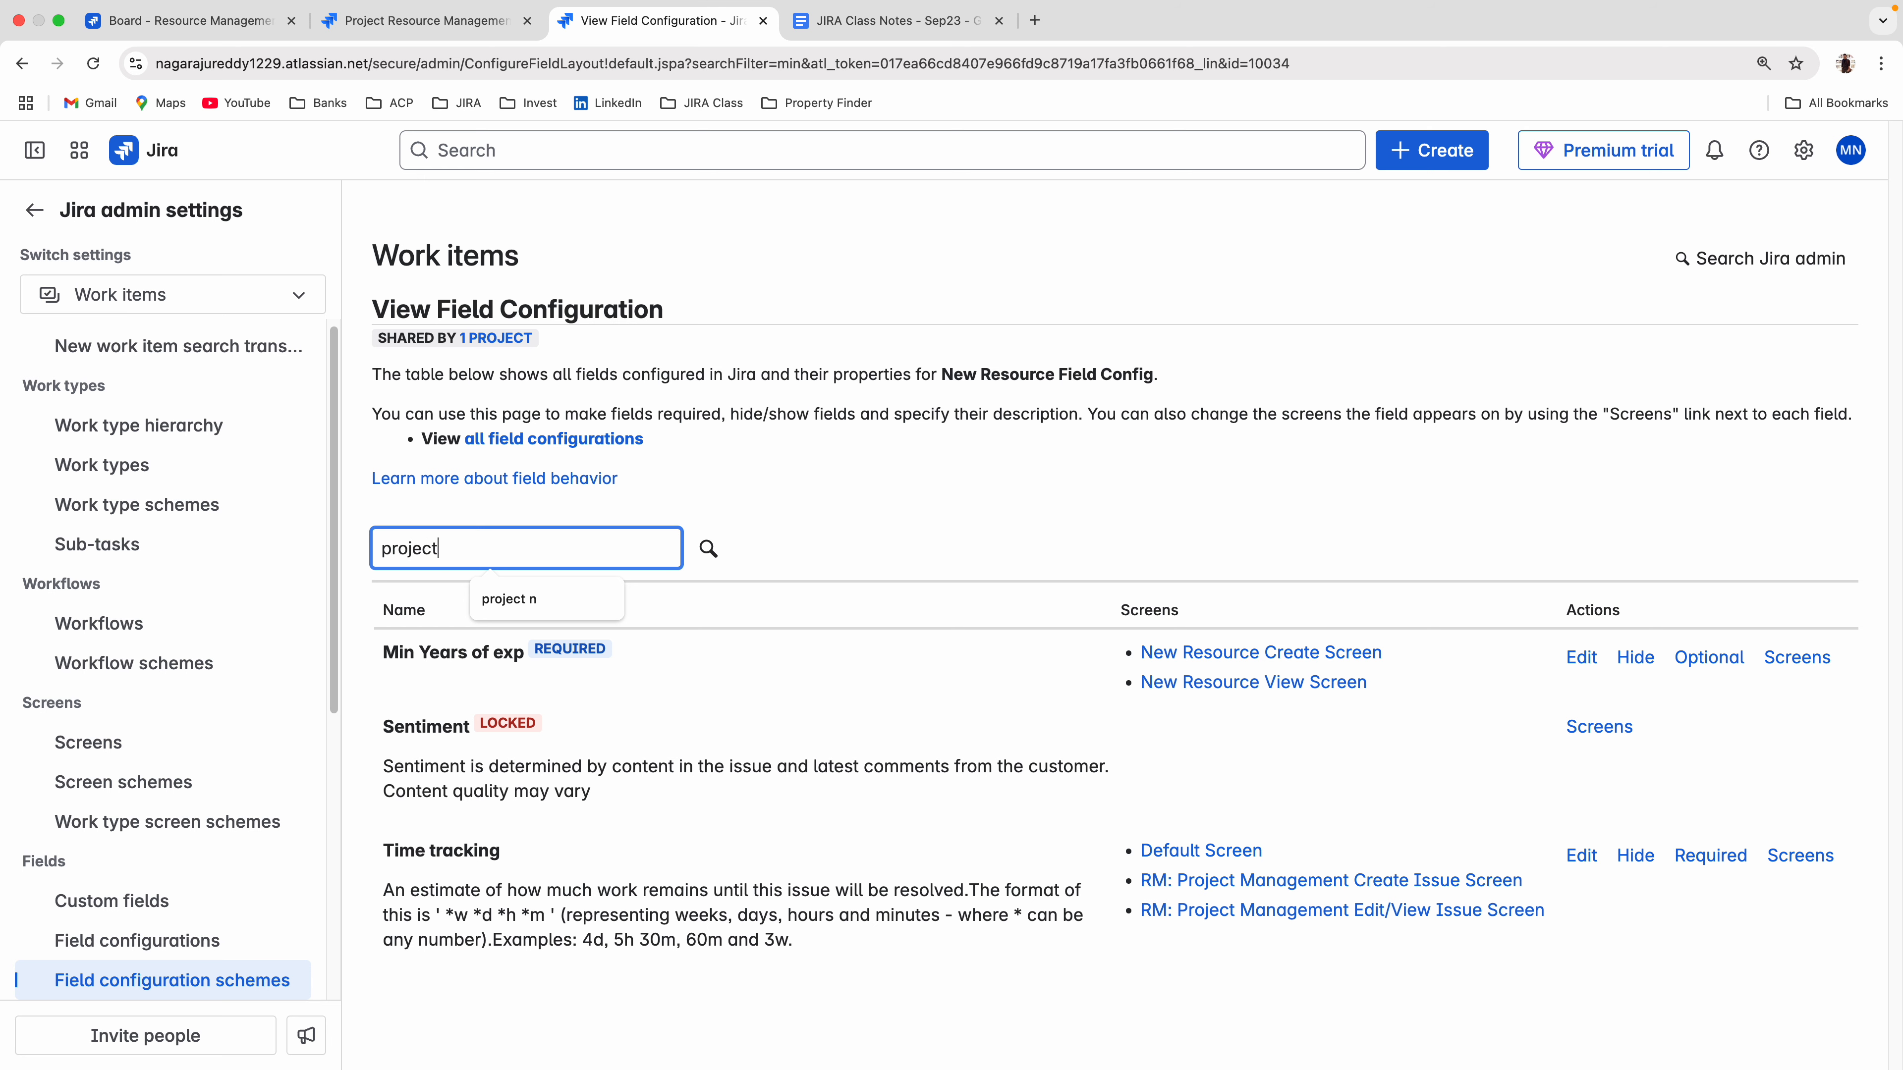
{"action": "type", "text": " n"}
{"action": "key", "text": "Return"}
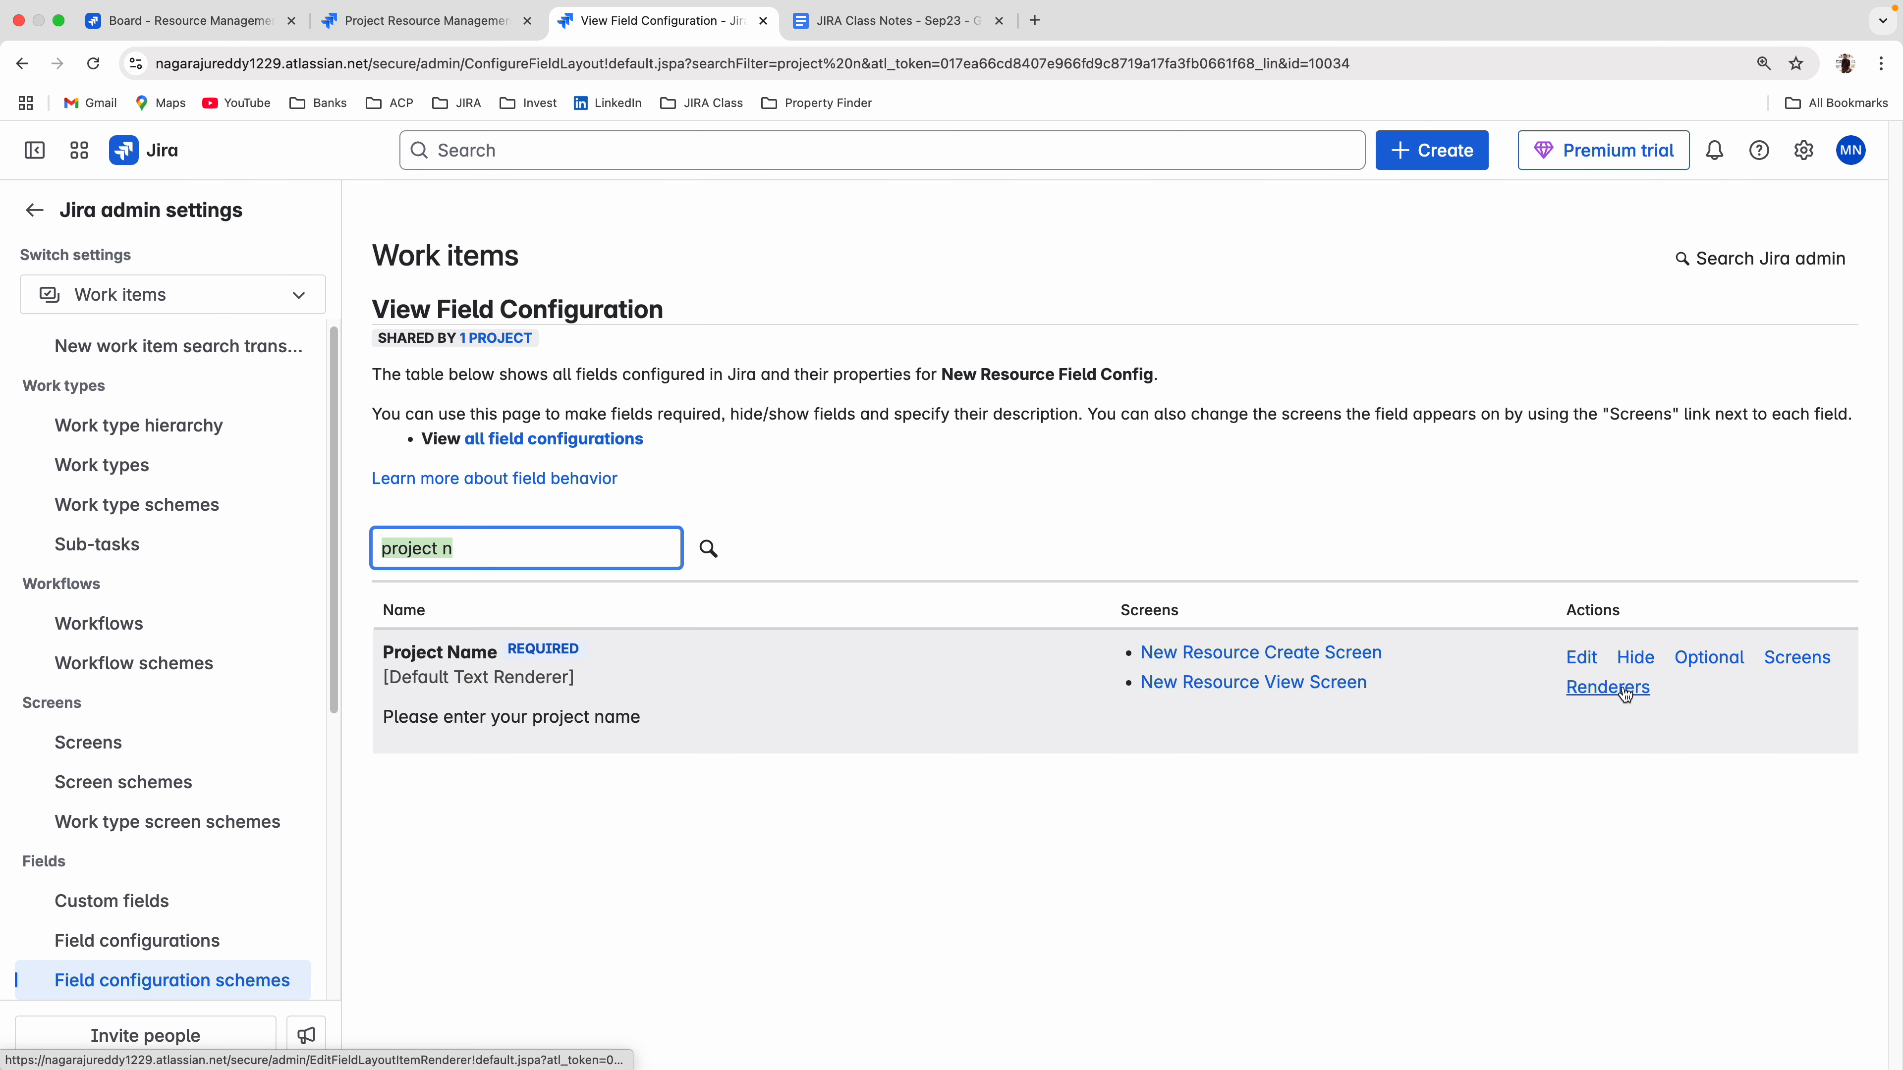
{"action": "left_click", "coordinate": [1624, 692]}
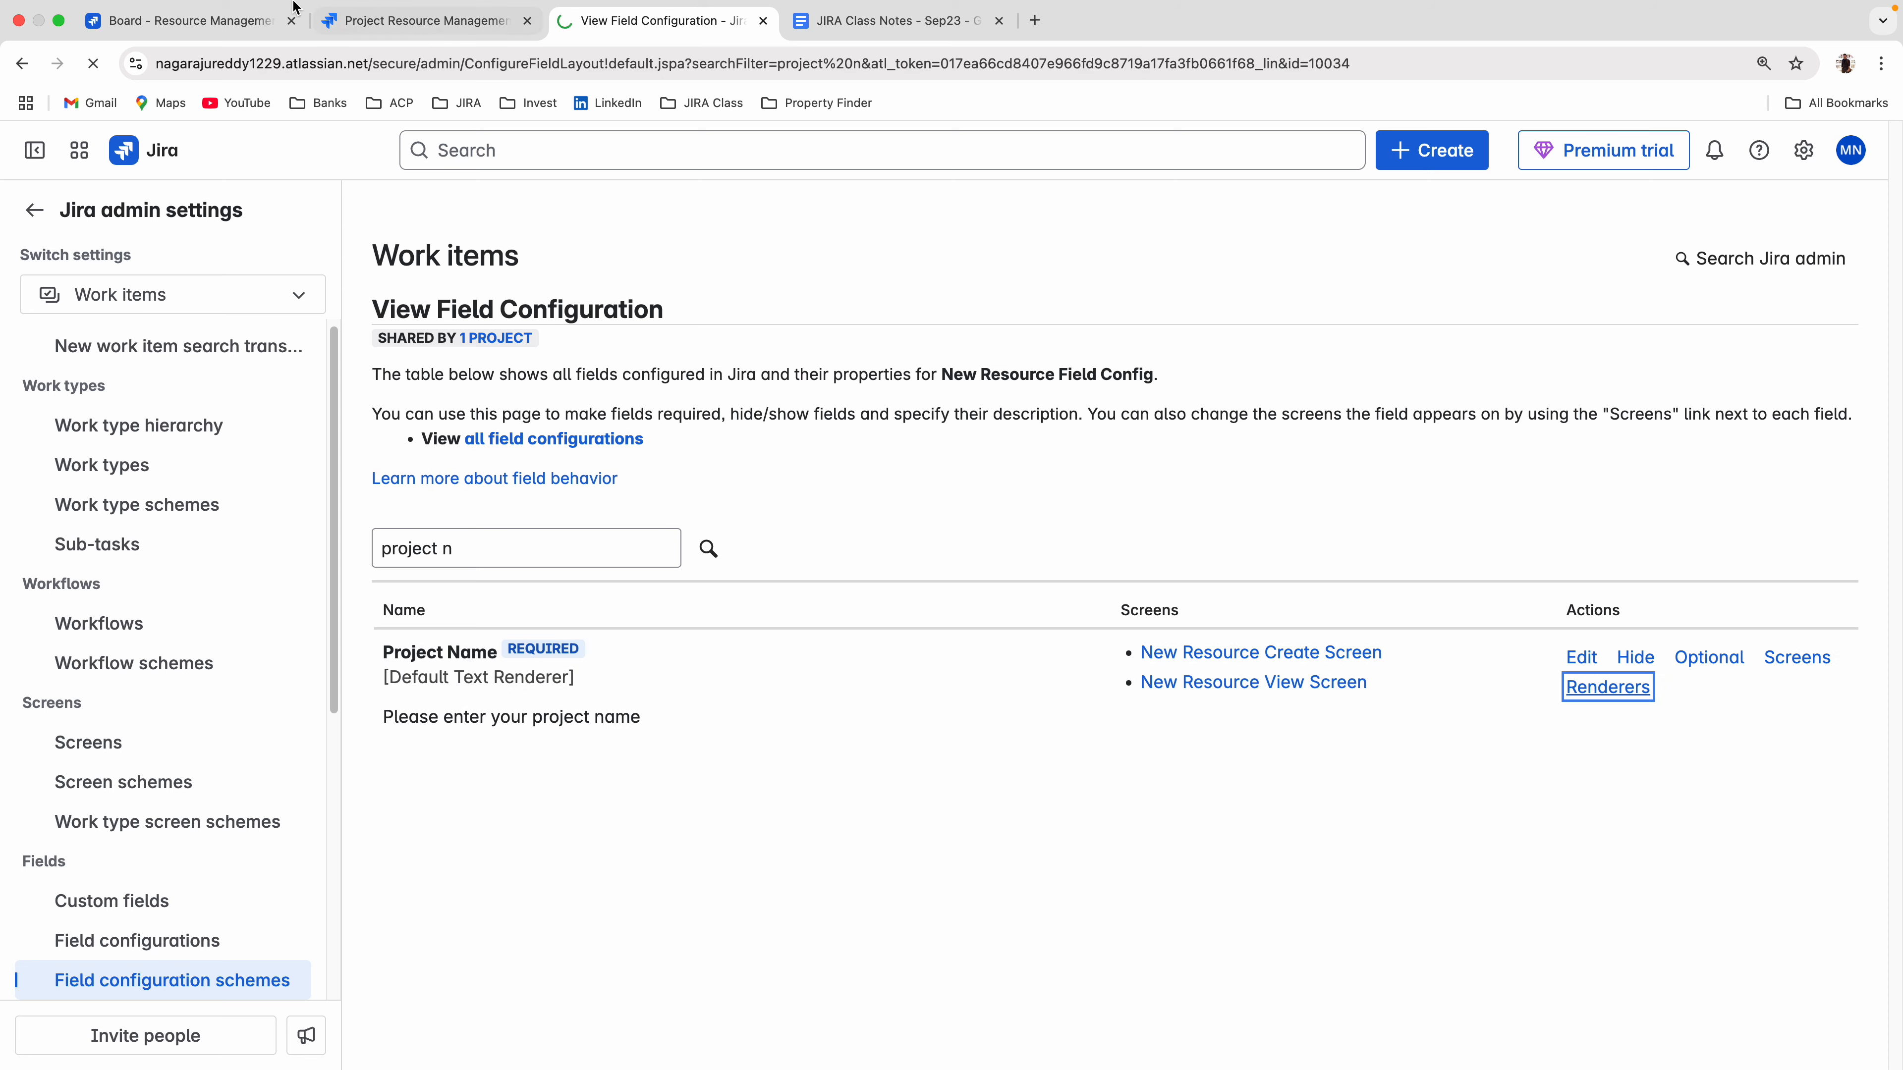
Return to the create form on the board and examine the text style options of the Description editor.
{"action": "left_click", "coordinate": [225, 21]}
{"action": "scroll", "coordinate": [961, 630], "scroll_direction": "up", "scroll_amount": 5}
{"action": "scroll", "coordinate": [1018, 627], "scroll_direction": "up", "scroll_amount": 8}
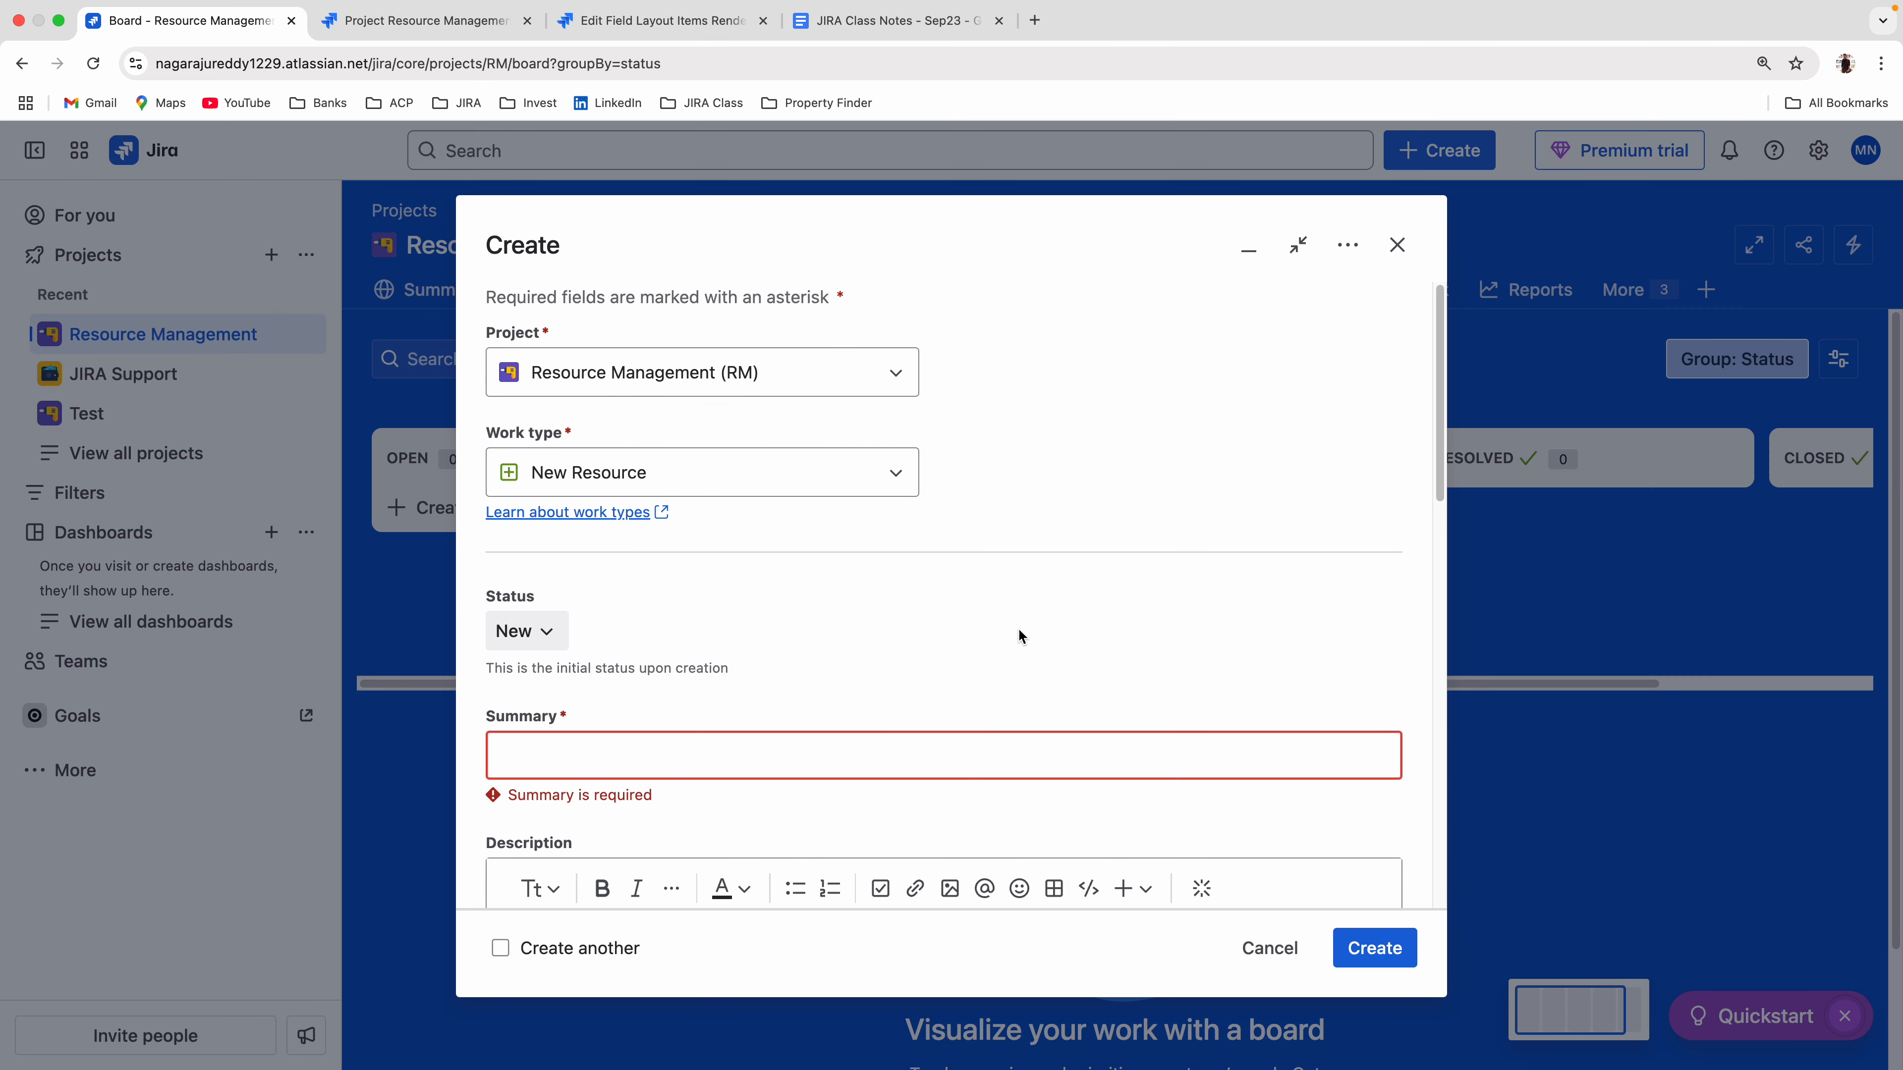
{"action": "scroll", "coordinate": [1008, 611], "scroll_direction": "down", "scroll_amount": 8}
{"action": "scroll", "coordinate": [908, 604], "scroll_direction": "up", "scroll_amount": 3}
{"action": "scroll", "coordinate": [749, 570], "scroll_direction": "up", "scroll_amount": 2}
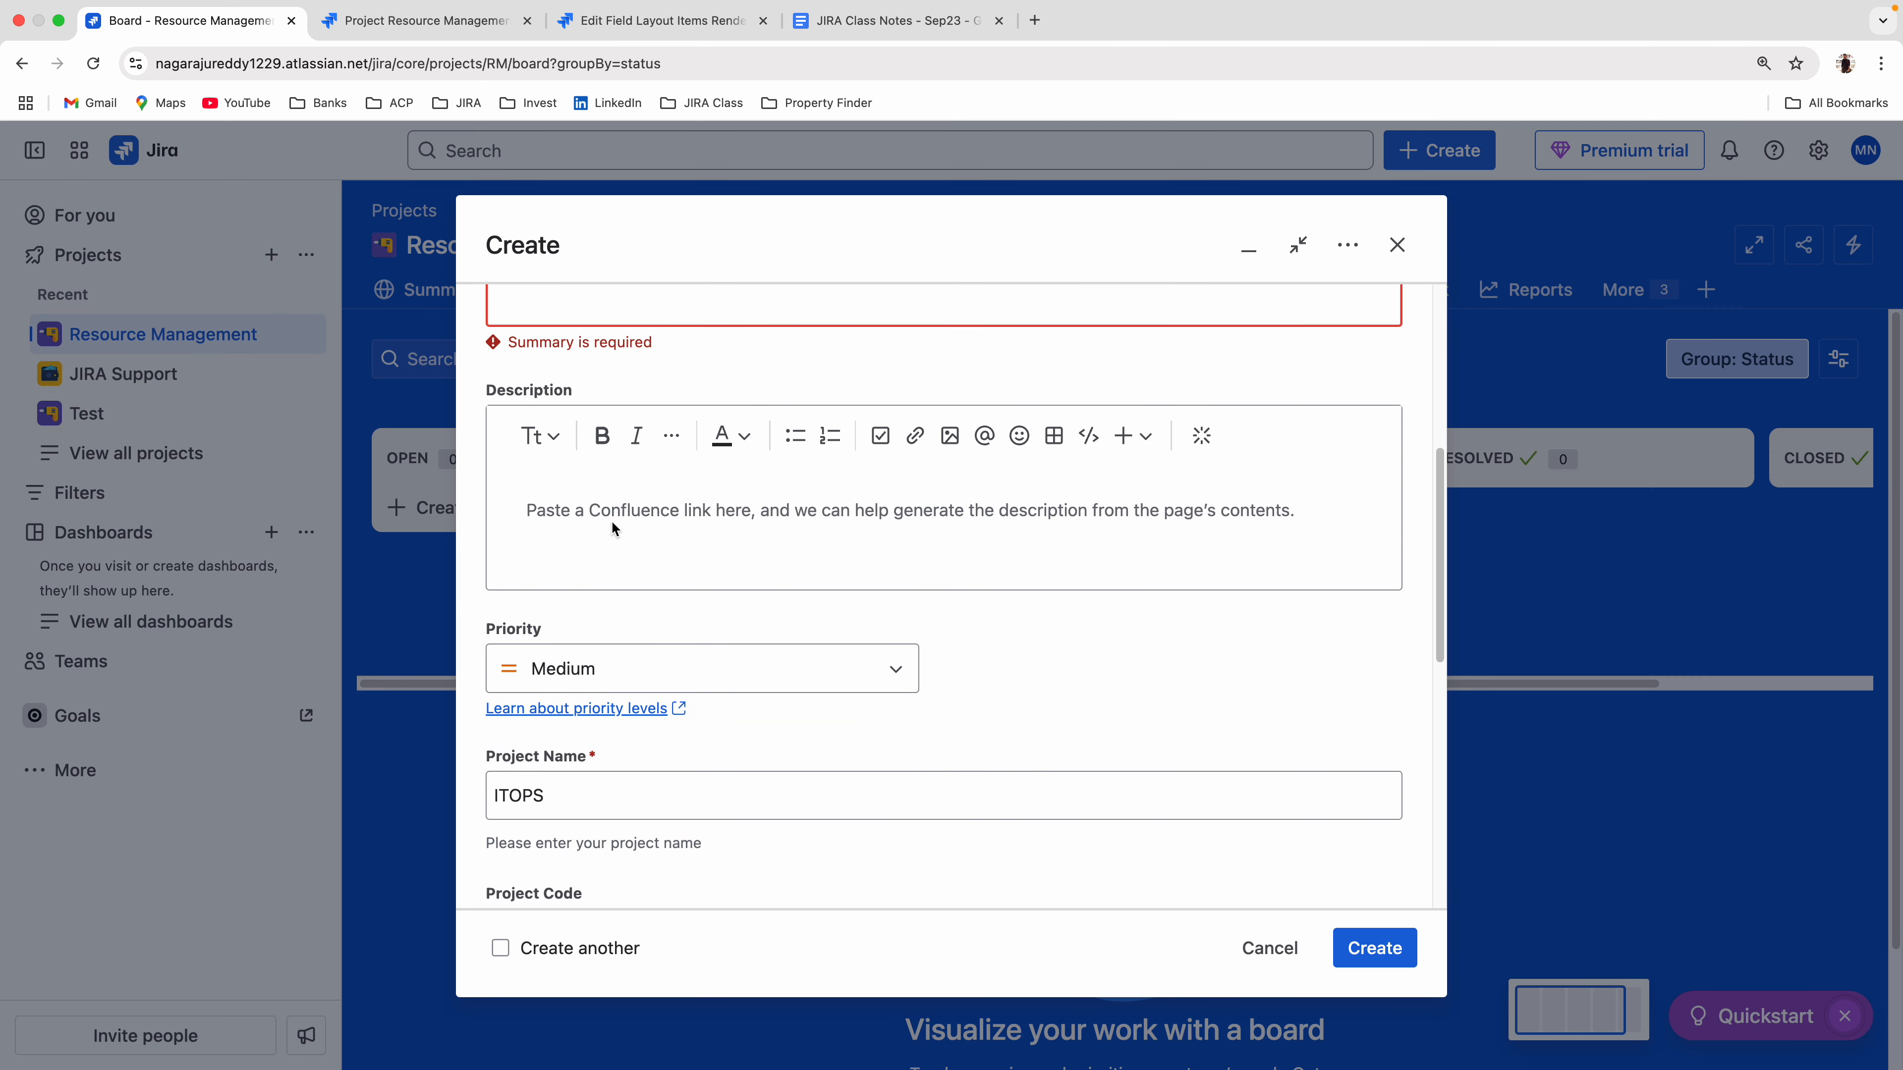
{"action": "left_click", "coordinate": [553, 442]}
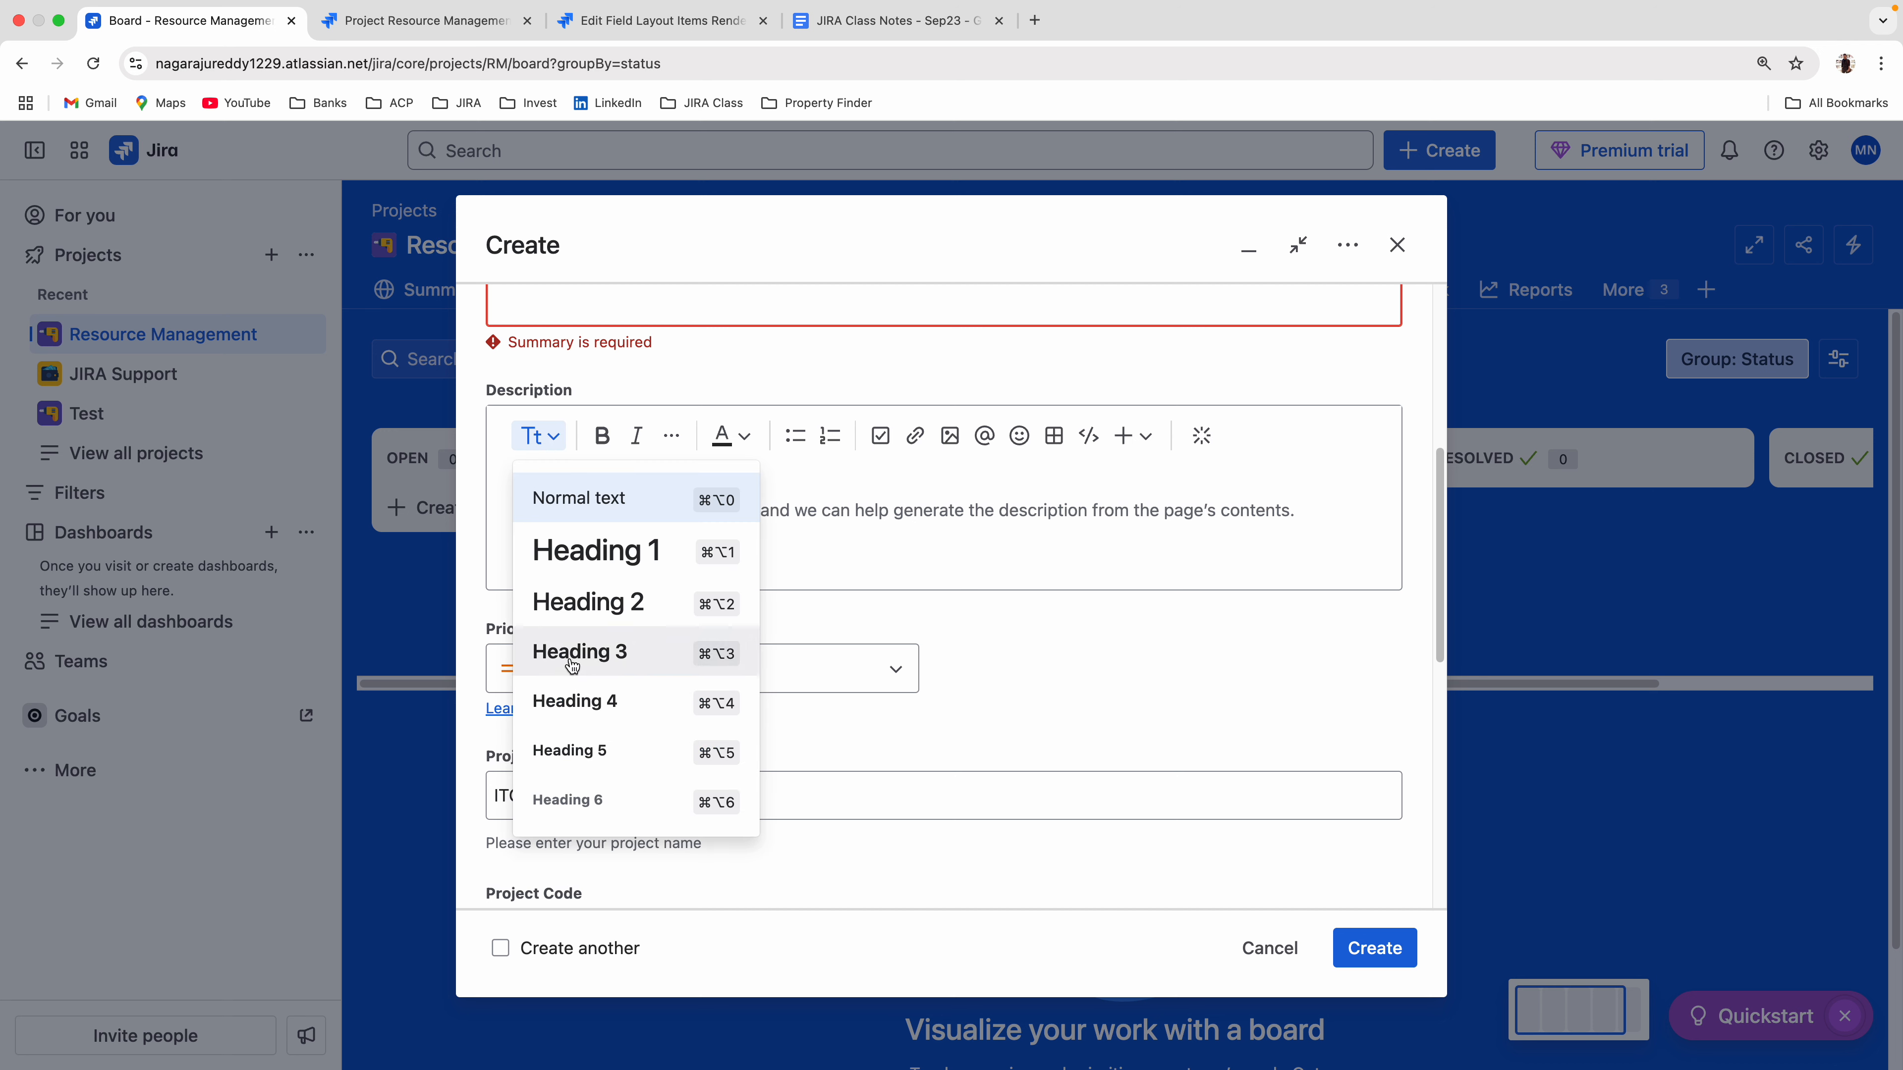
Enter "ggggg" as Heading 3 text in the create form's Description field, followed by a new line, and compare it with Project Name.
{"action": "left_click", "coordinate": [591, 638]}
{"action": "type", "text": "ggggg"}
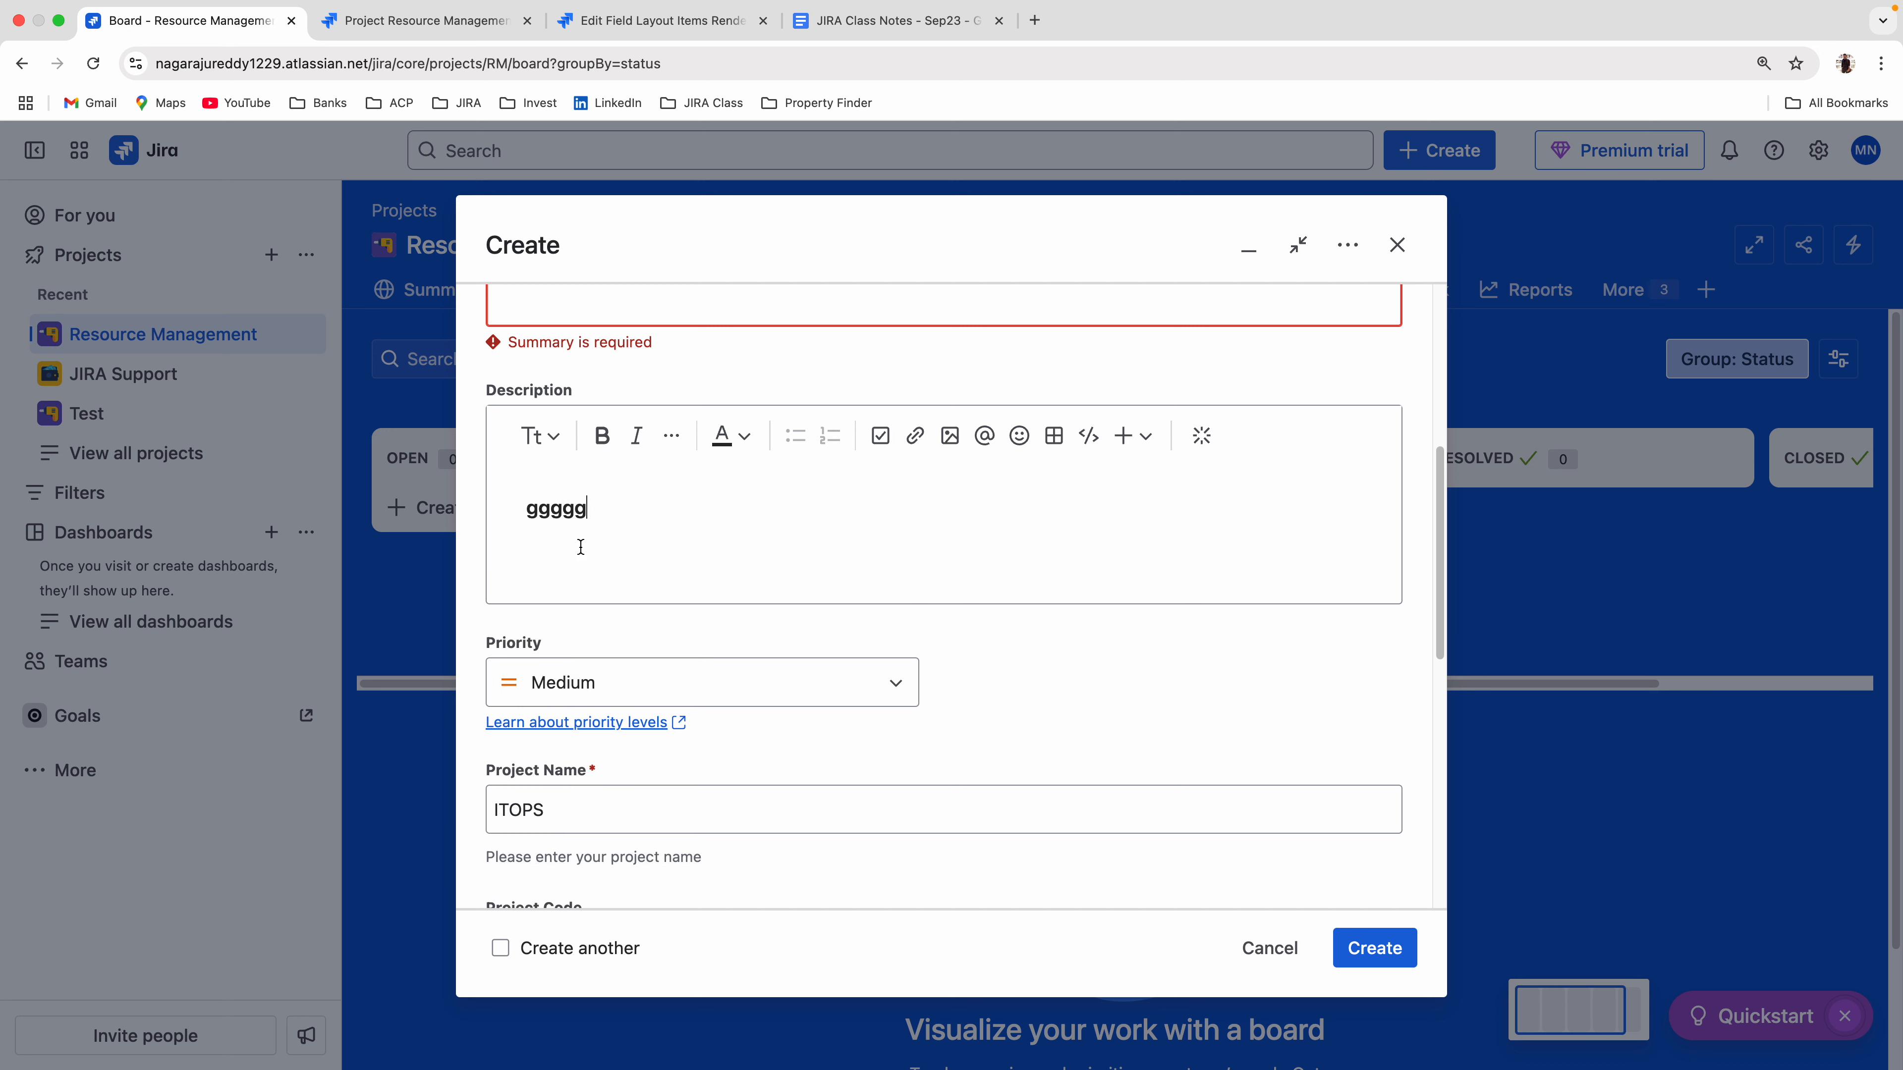
{"action": "key", "text": "Return"}
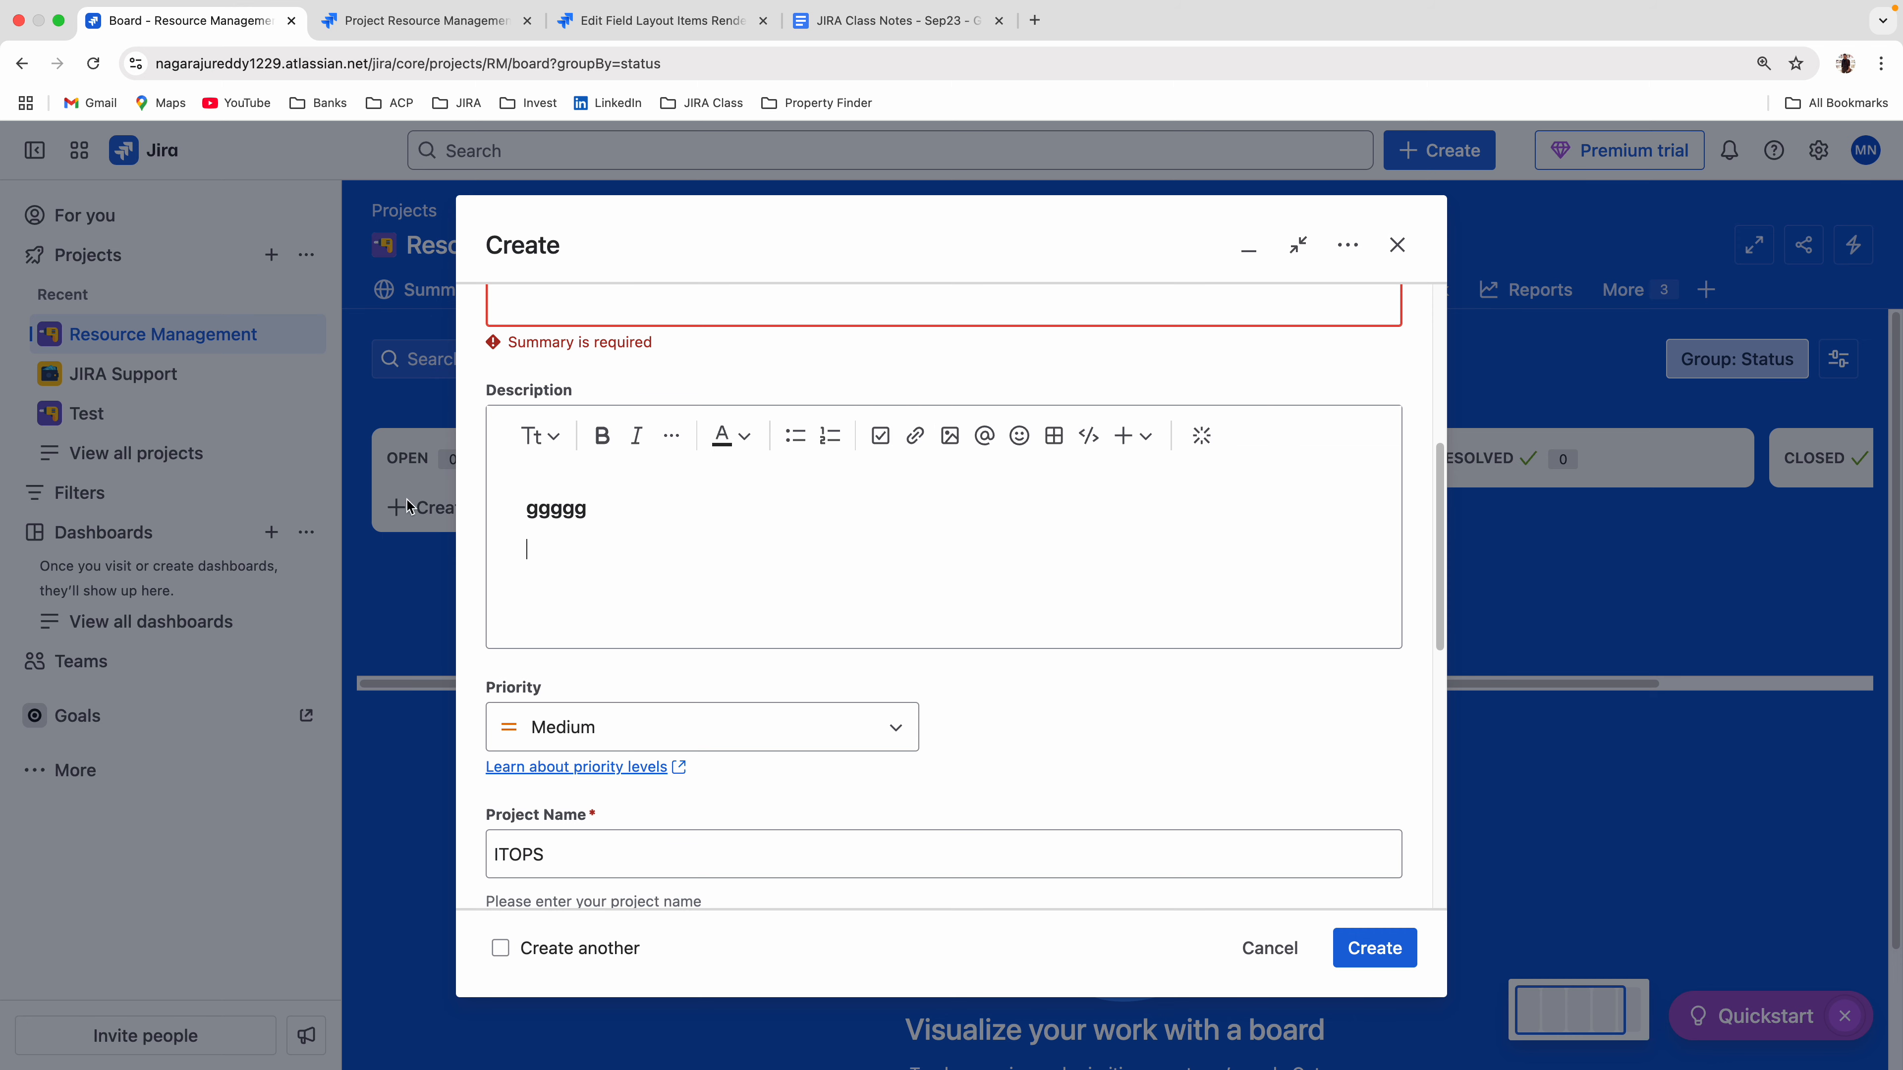
{"action": "scroll", "coordinate": [595, 733], "scroll_direction": "down", "scroll_amount": 2}
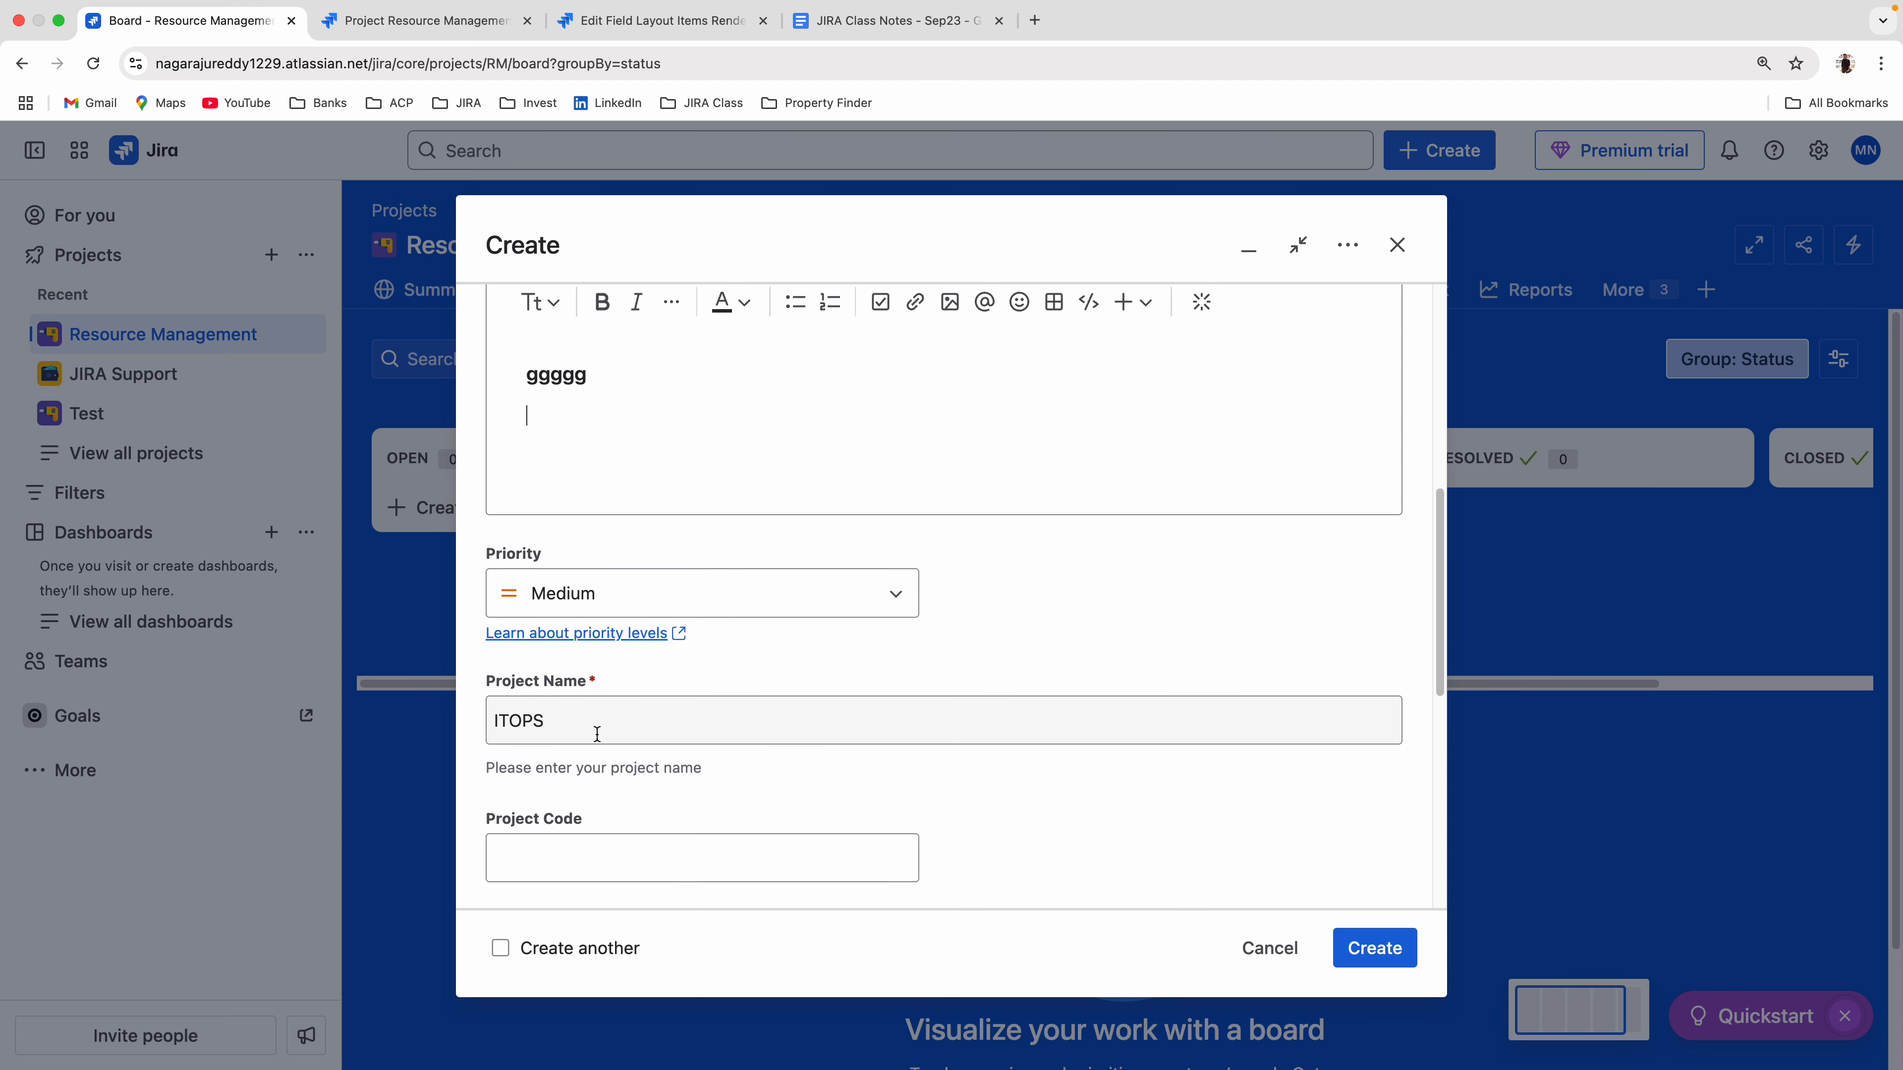
{"action": "scroll", "coordinate": [682, 716], "scroll_direction": "up", "scroll_amount": 2}
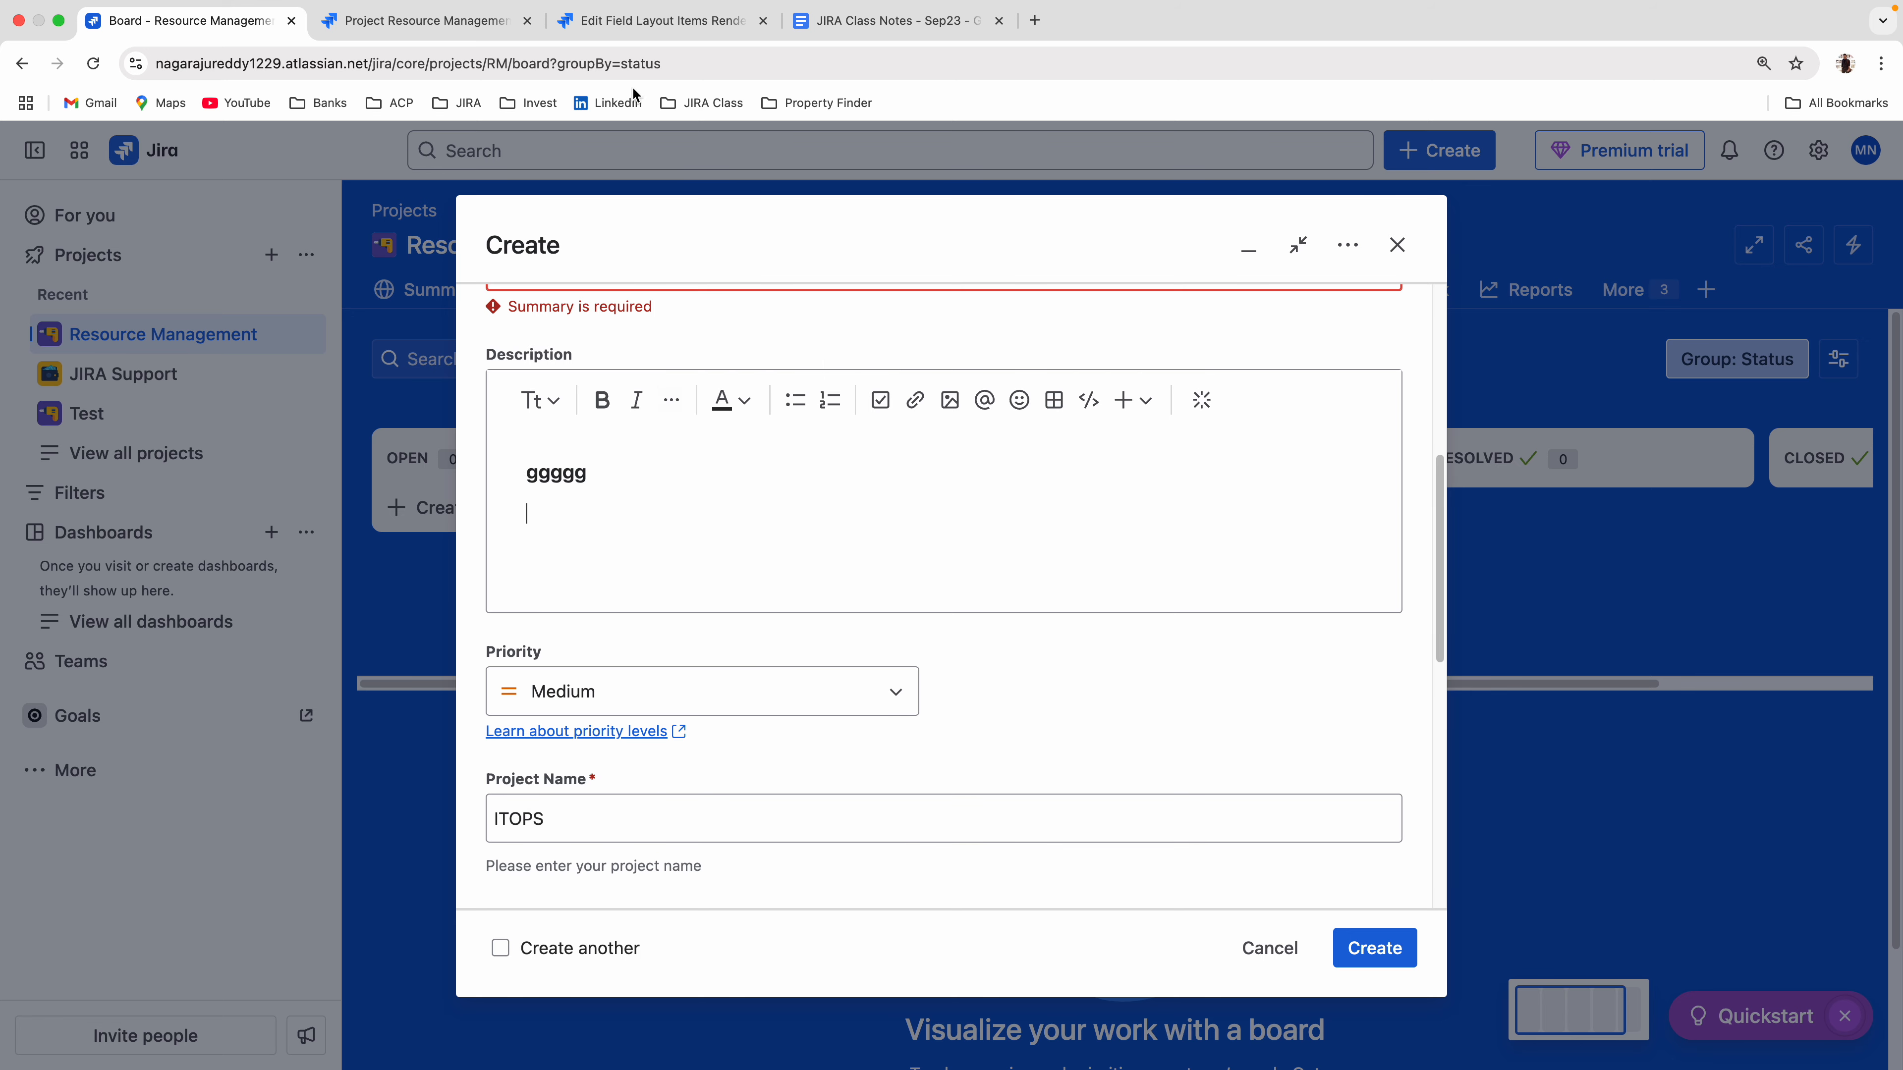
Change the Project Name field's active renderer to Wiki Style Renderer and confirm the update.
{"action": "left_click", "coordinate": [636, 21]}
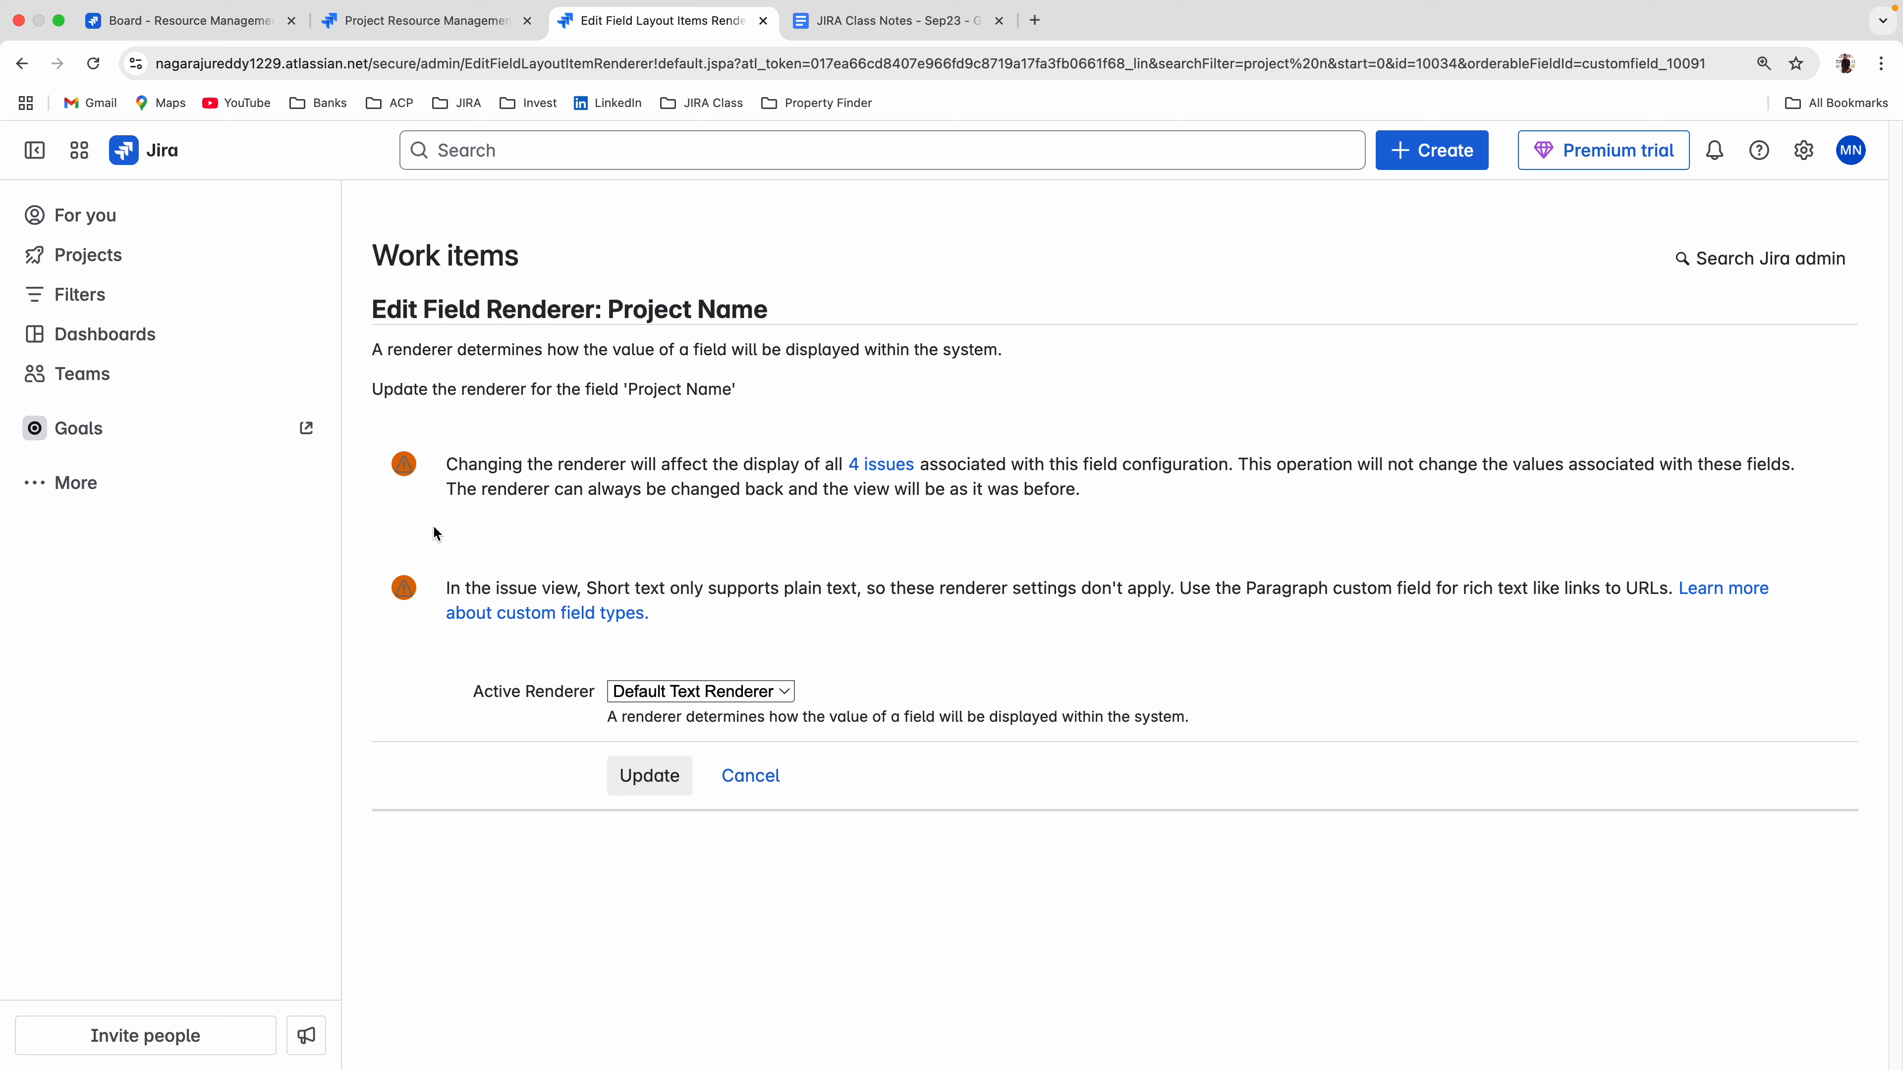
{"action": "left_click", "coordinate": [705, 694]}
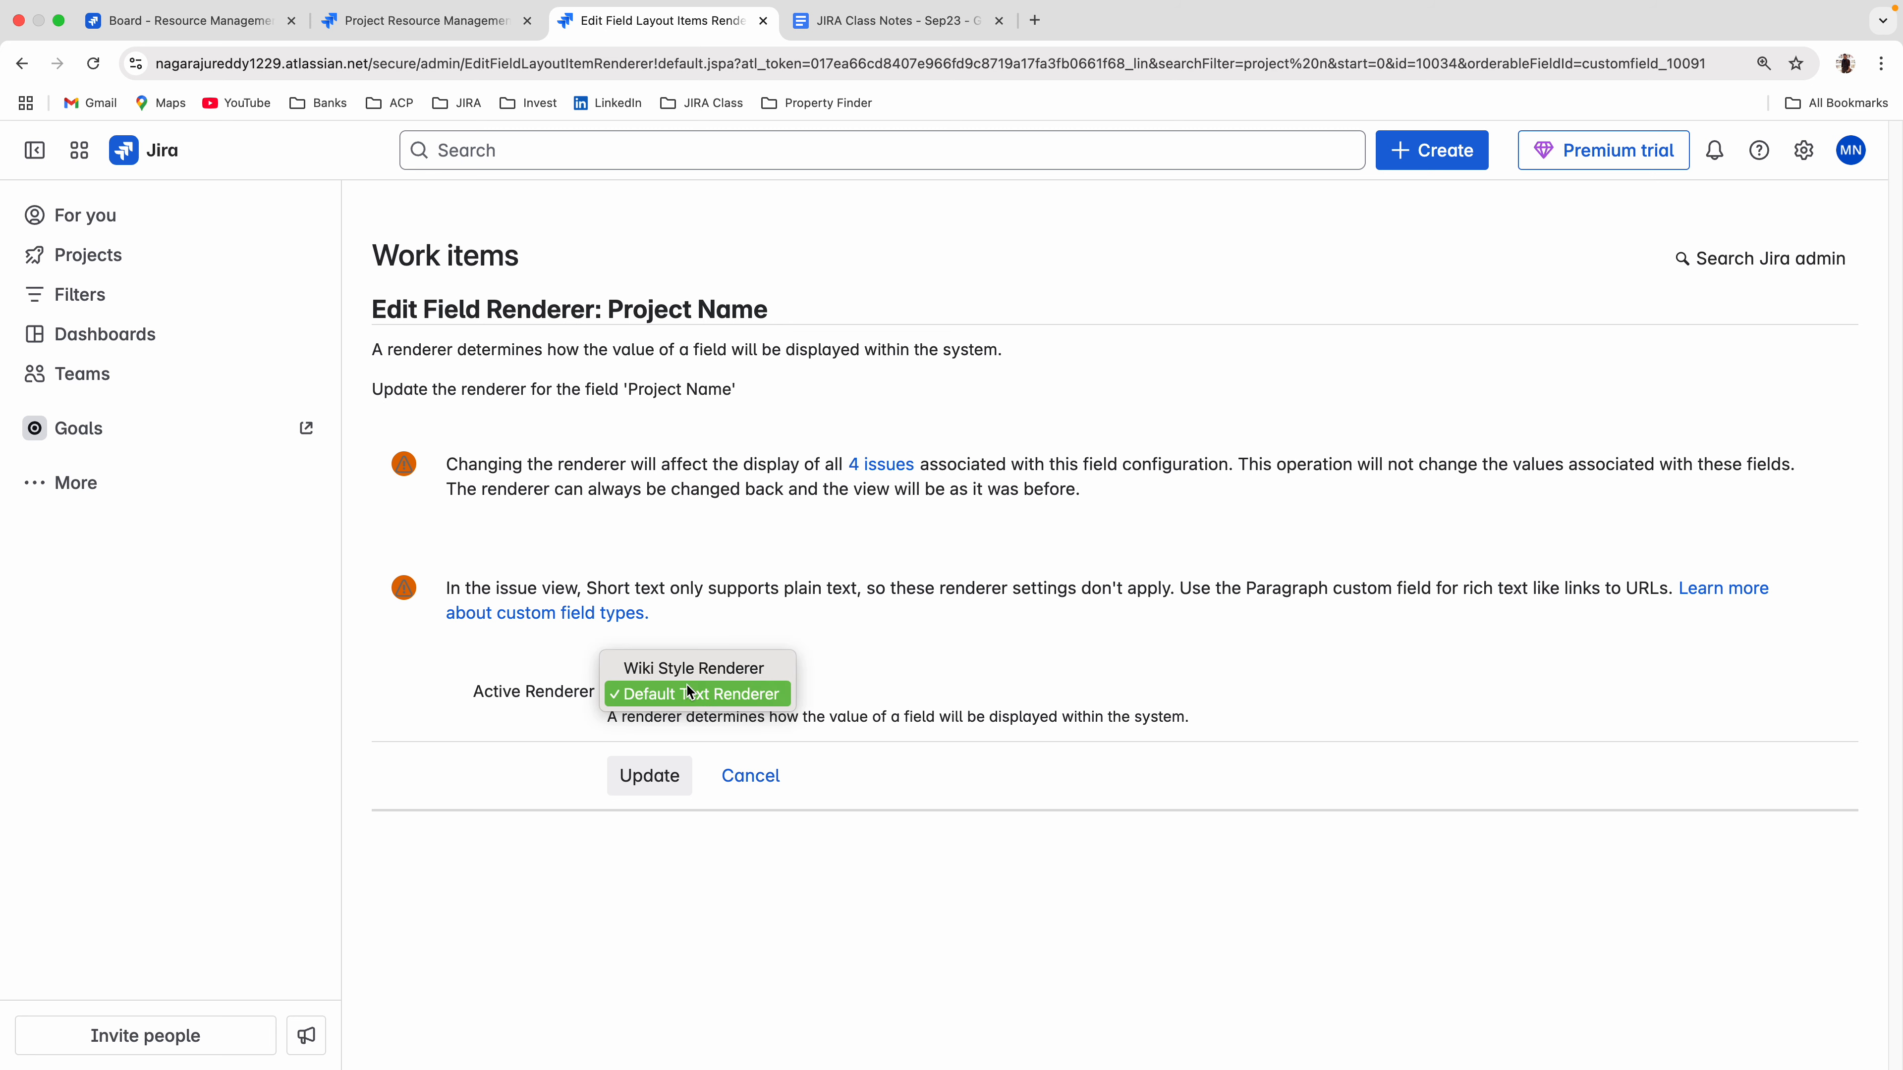
{"action": "left_click", "coordinate": [695, 670]}
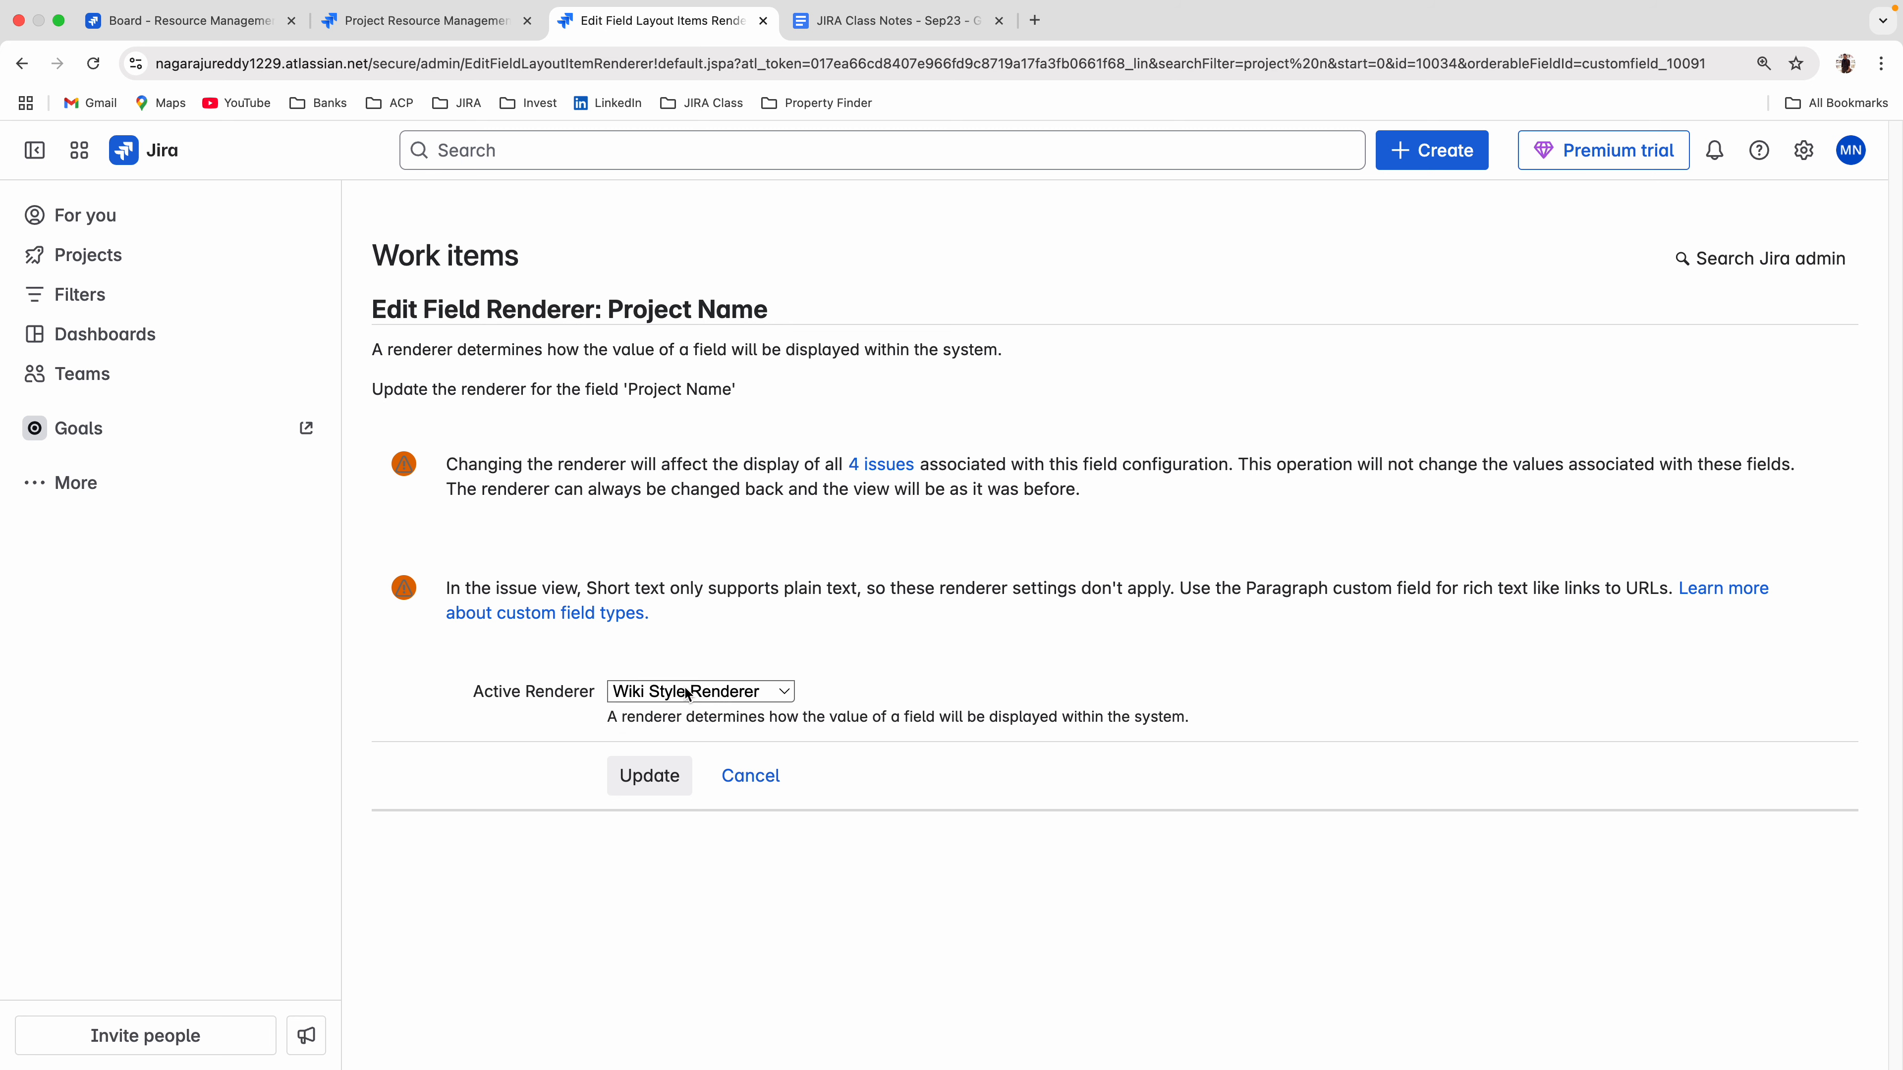
{"action": "left_click", "coordinate": [652, 786]}
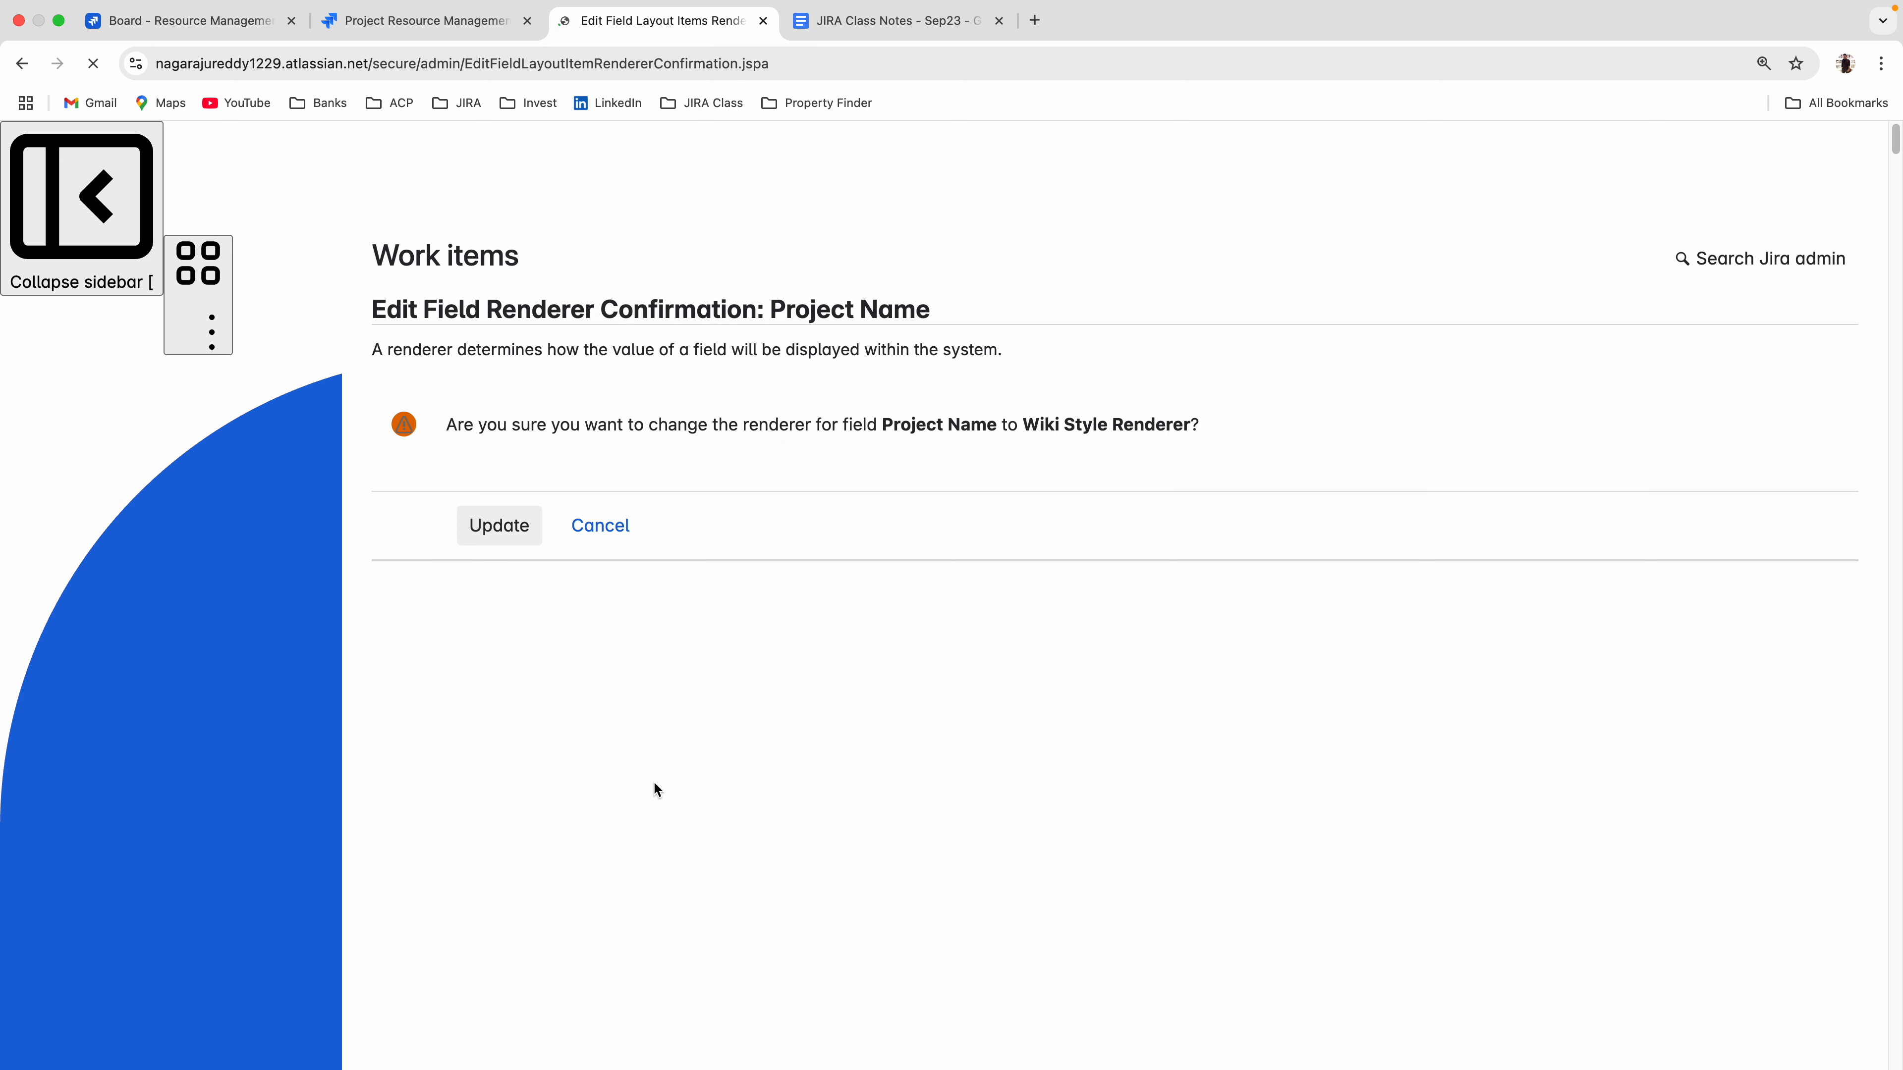
{"action": "left_click", "coordinate": [509, 535]}
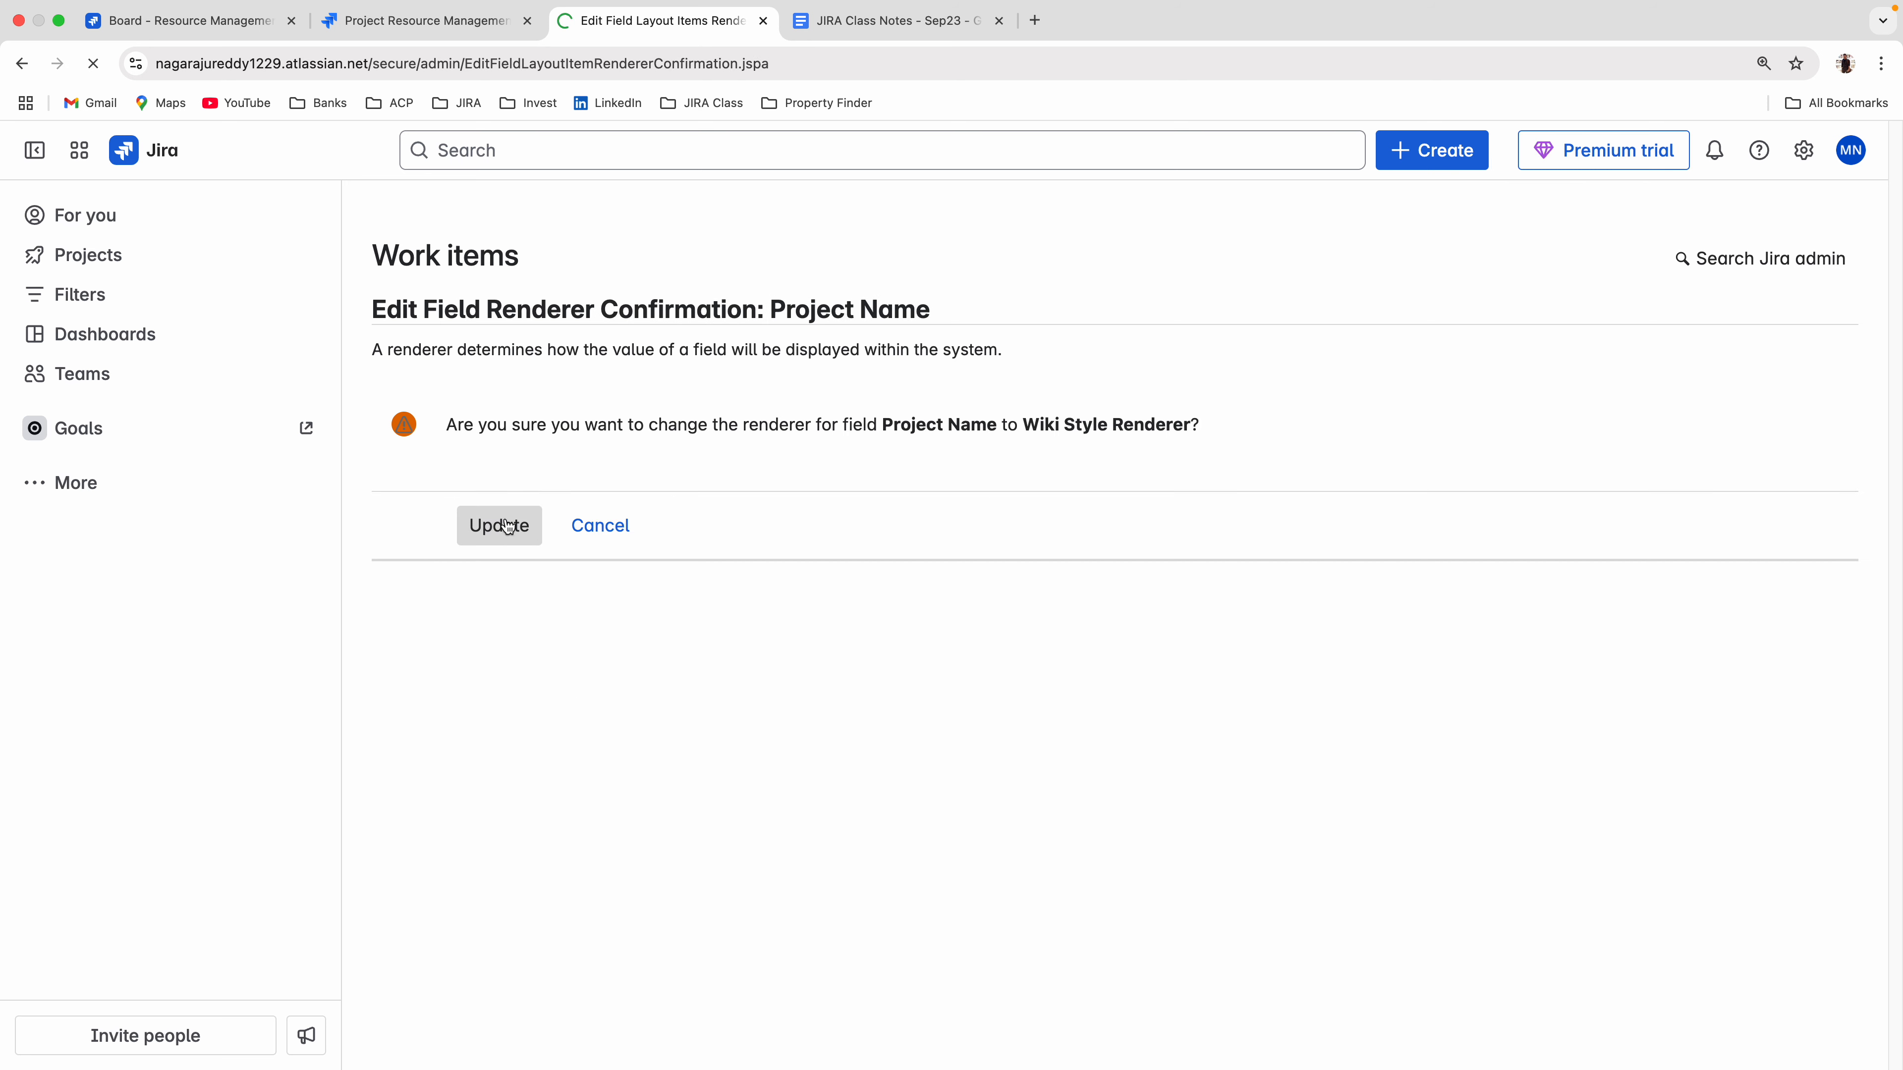
Discard the draft on the board, open a new create form and check the Project Name field for formatting options.
{"action": "left_click", "coordinate": [189, 32]}
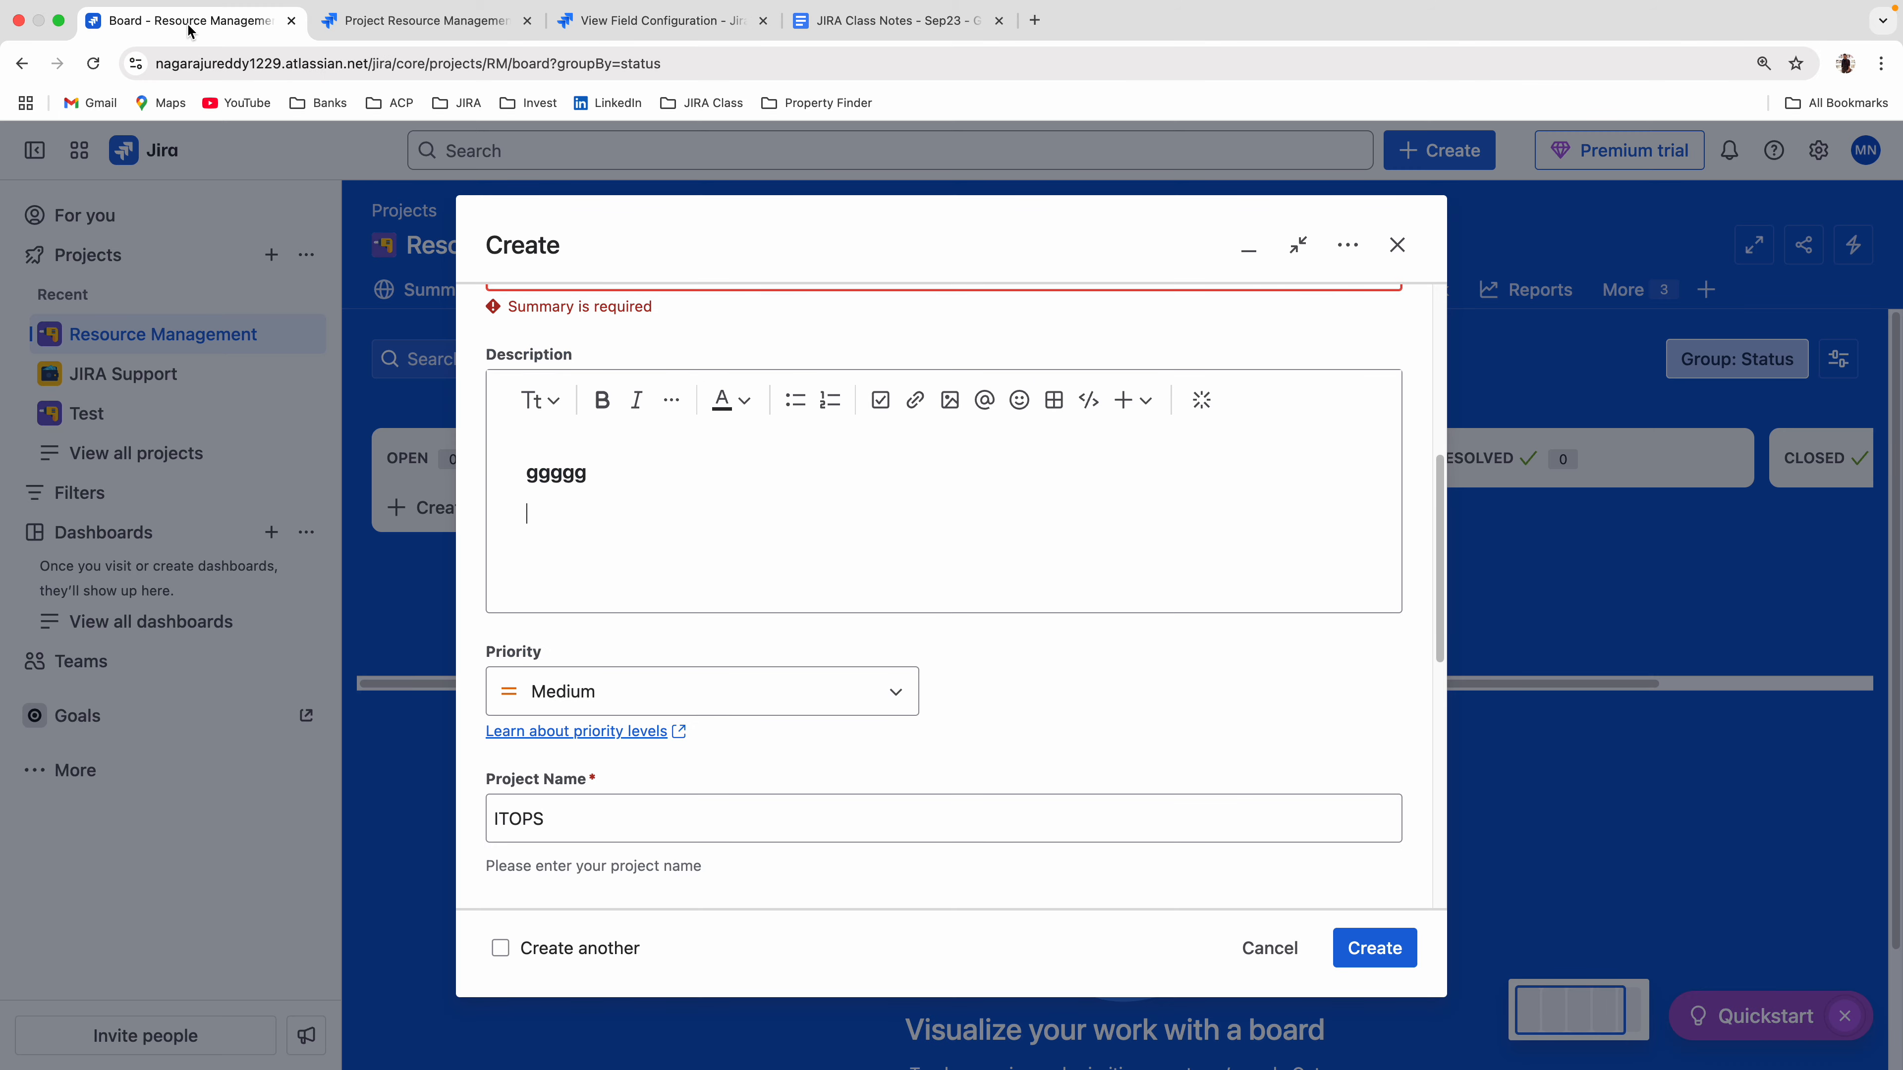
{"action": "left_click", "coordinate": [1271, 947]}
{"action": "left_click", "coordinate": [1123, 364]}
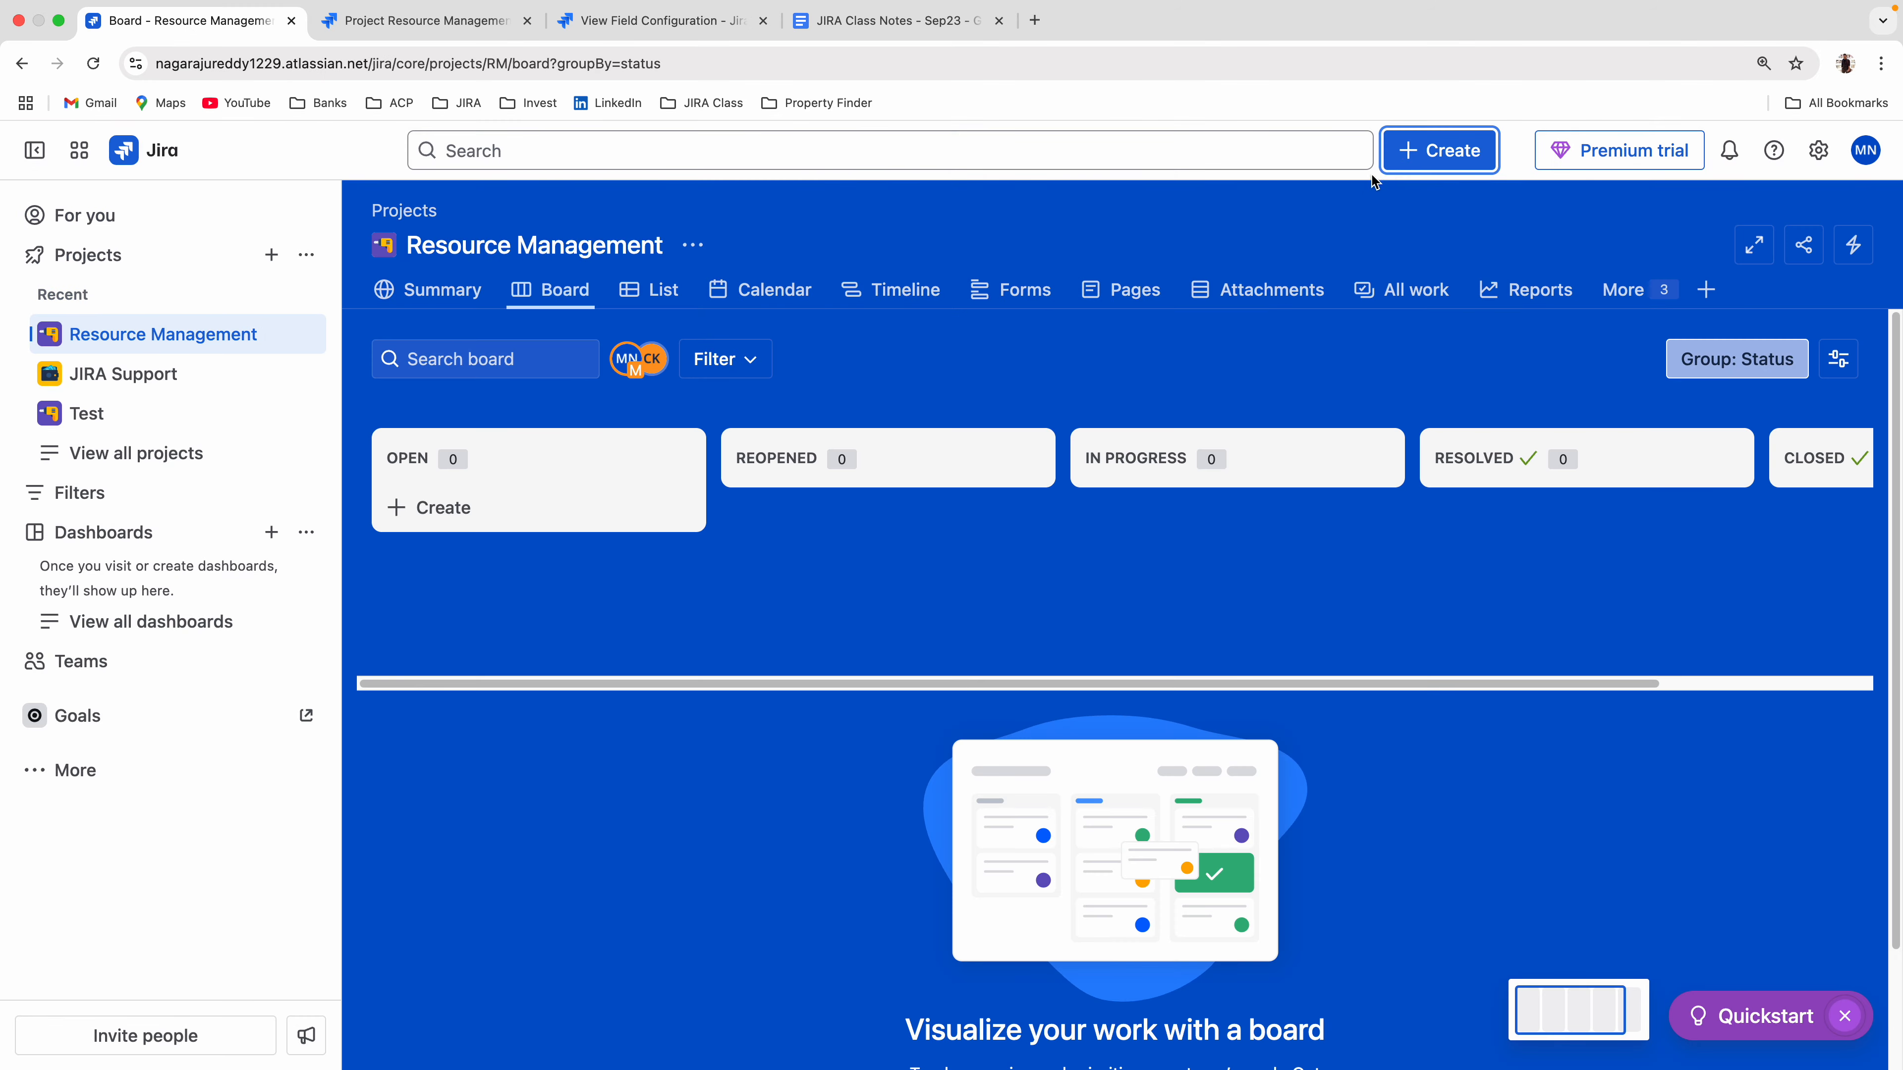
{"action": "left_click", "coordinate": [1416, 151]}
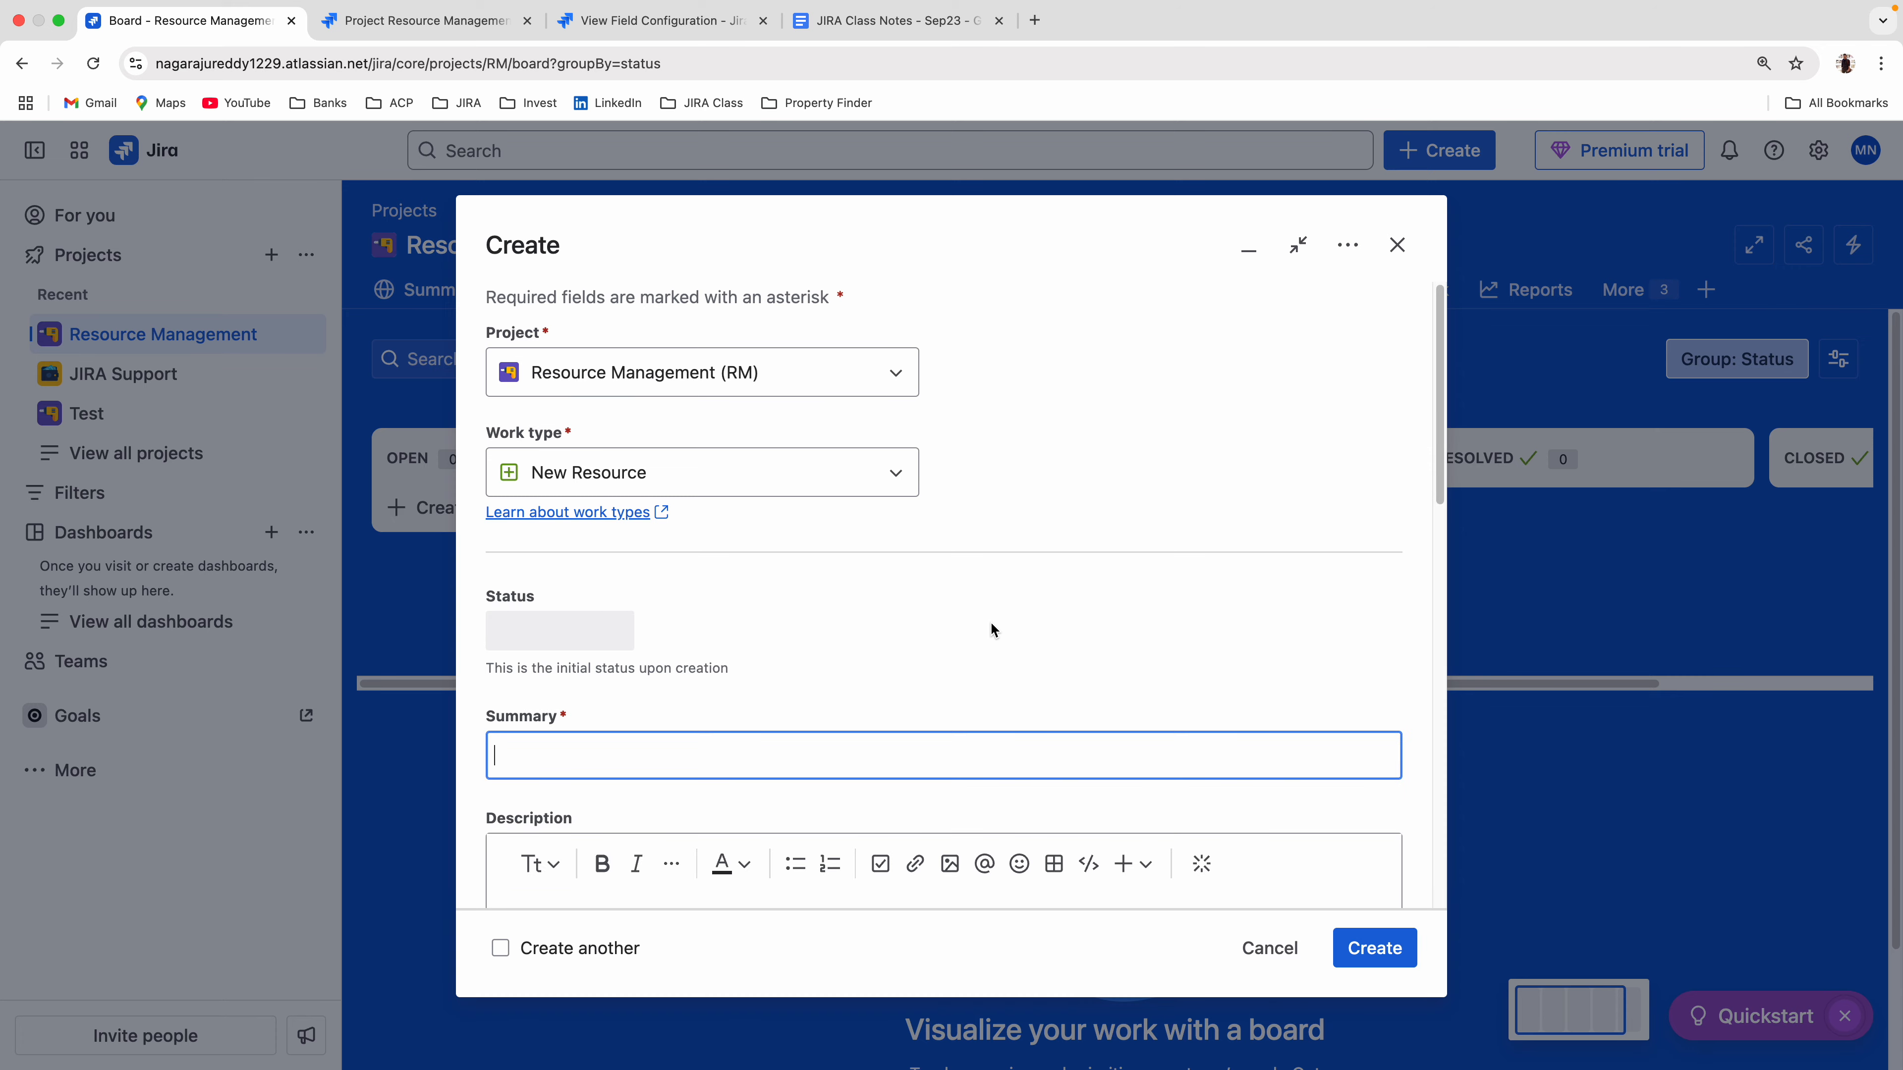
{"action": "scroll", "coordinate": [991, 621], "scroll_direction": "down", "scroll_amount": 3}
{"action": "scroll", "coordinate": [990, 636], "scroll_direction": "down", "scroll_amount": 4}
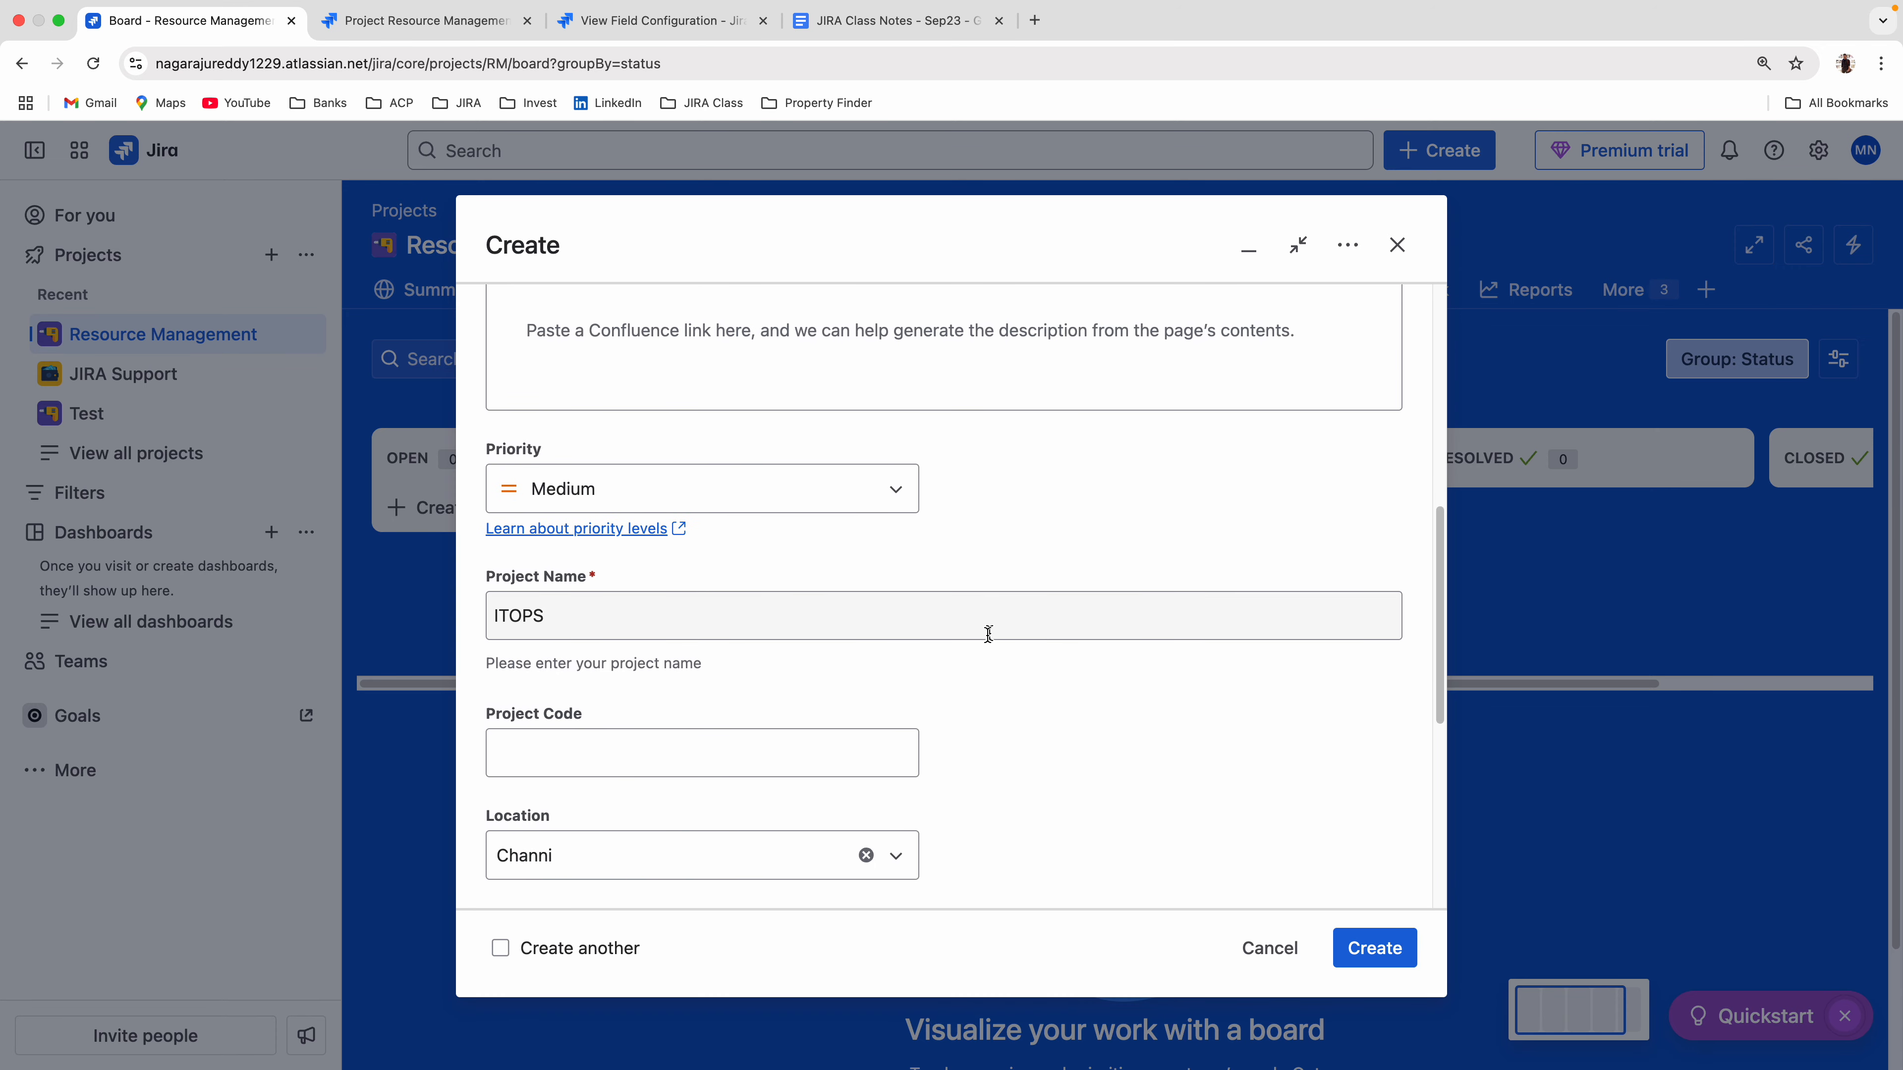
{"action": "left_click", "coordinate": [578, 611]}
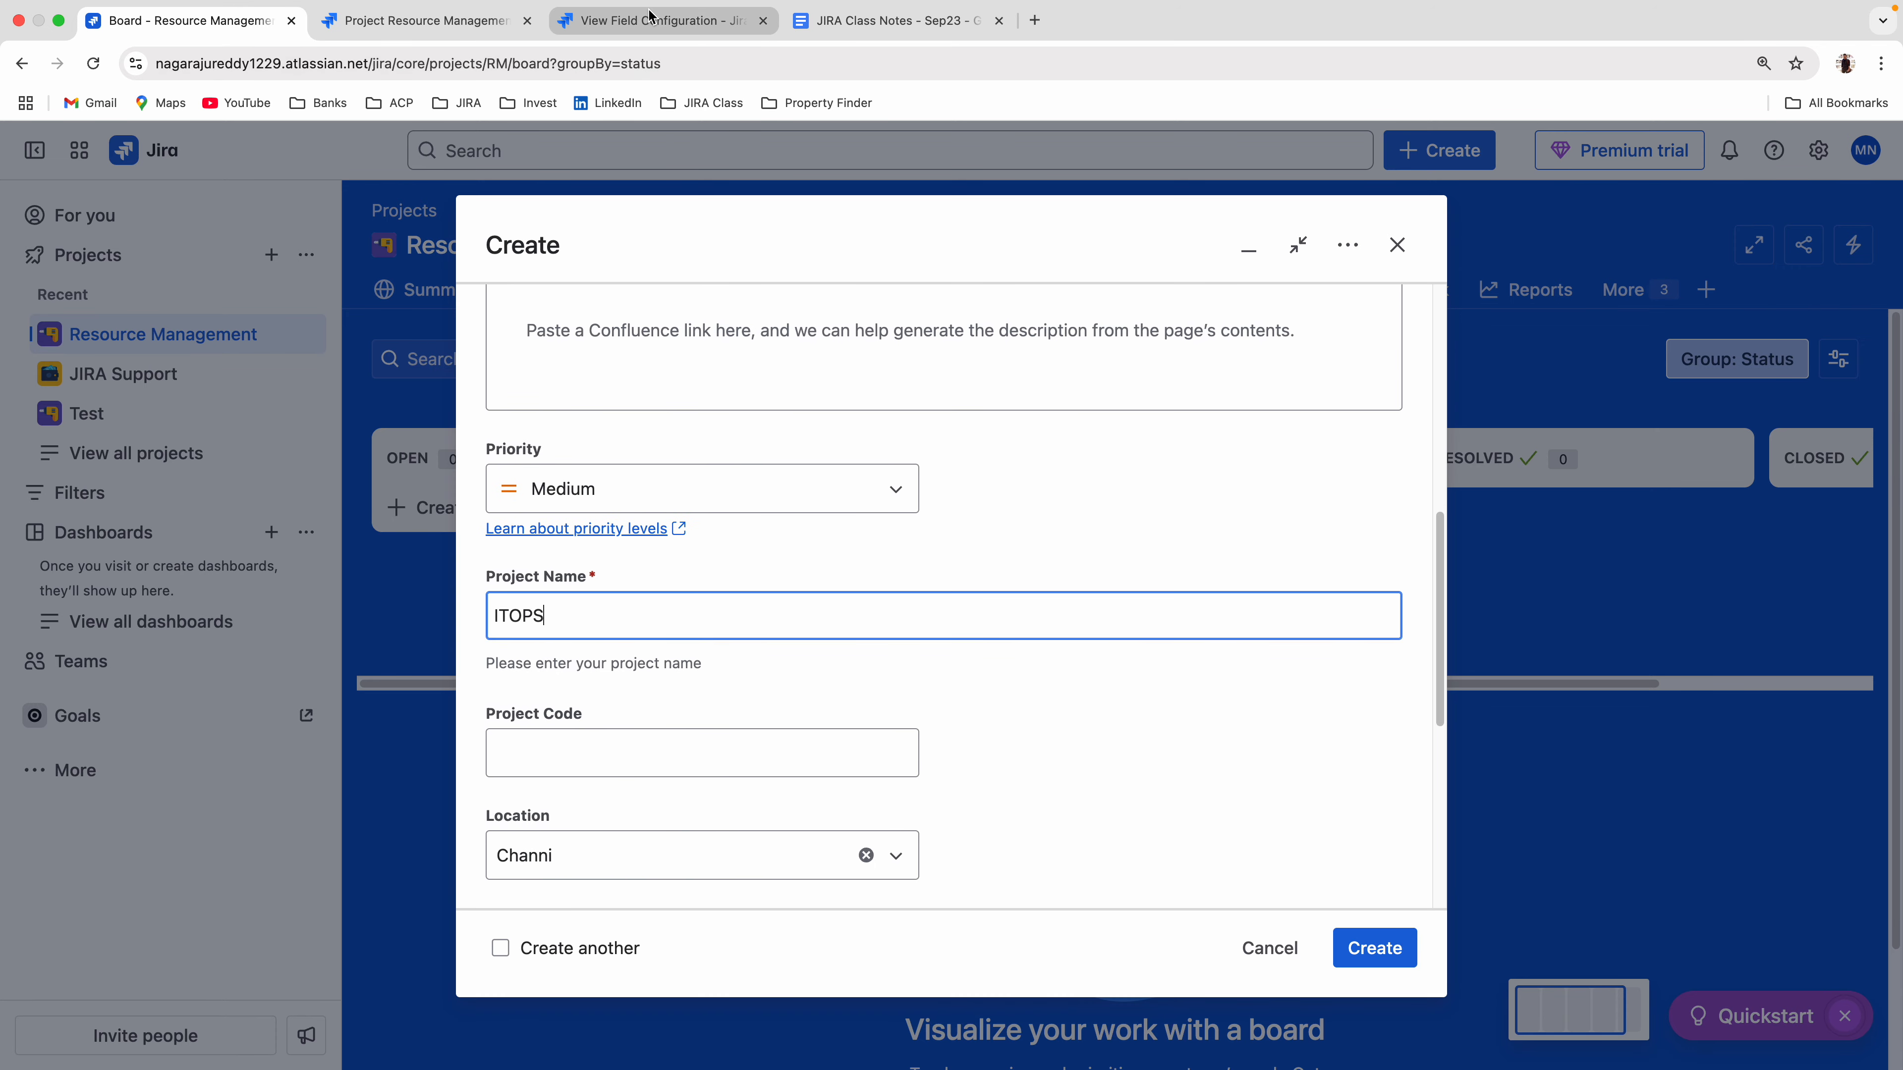
Check Project Name's renderer in the field configuration, reload the board and examine Project Name in the create form again.
{"action": "left_click", "coordinate": [646, 23]}
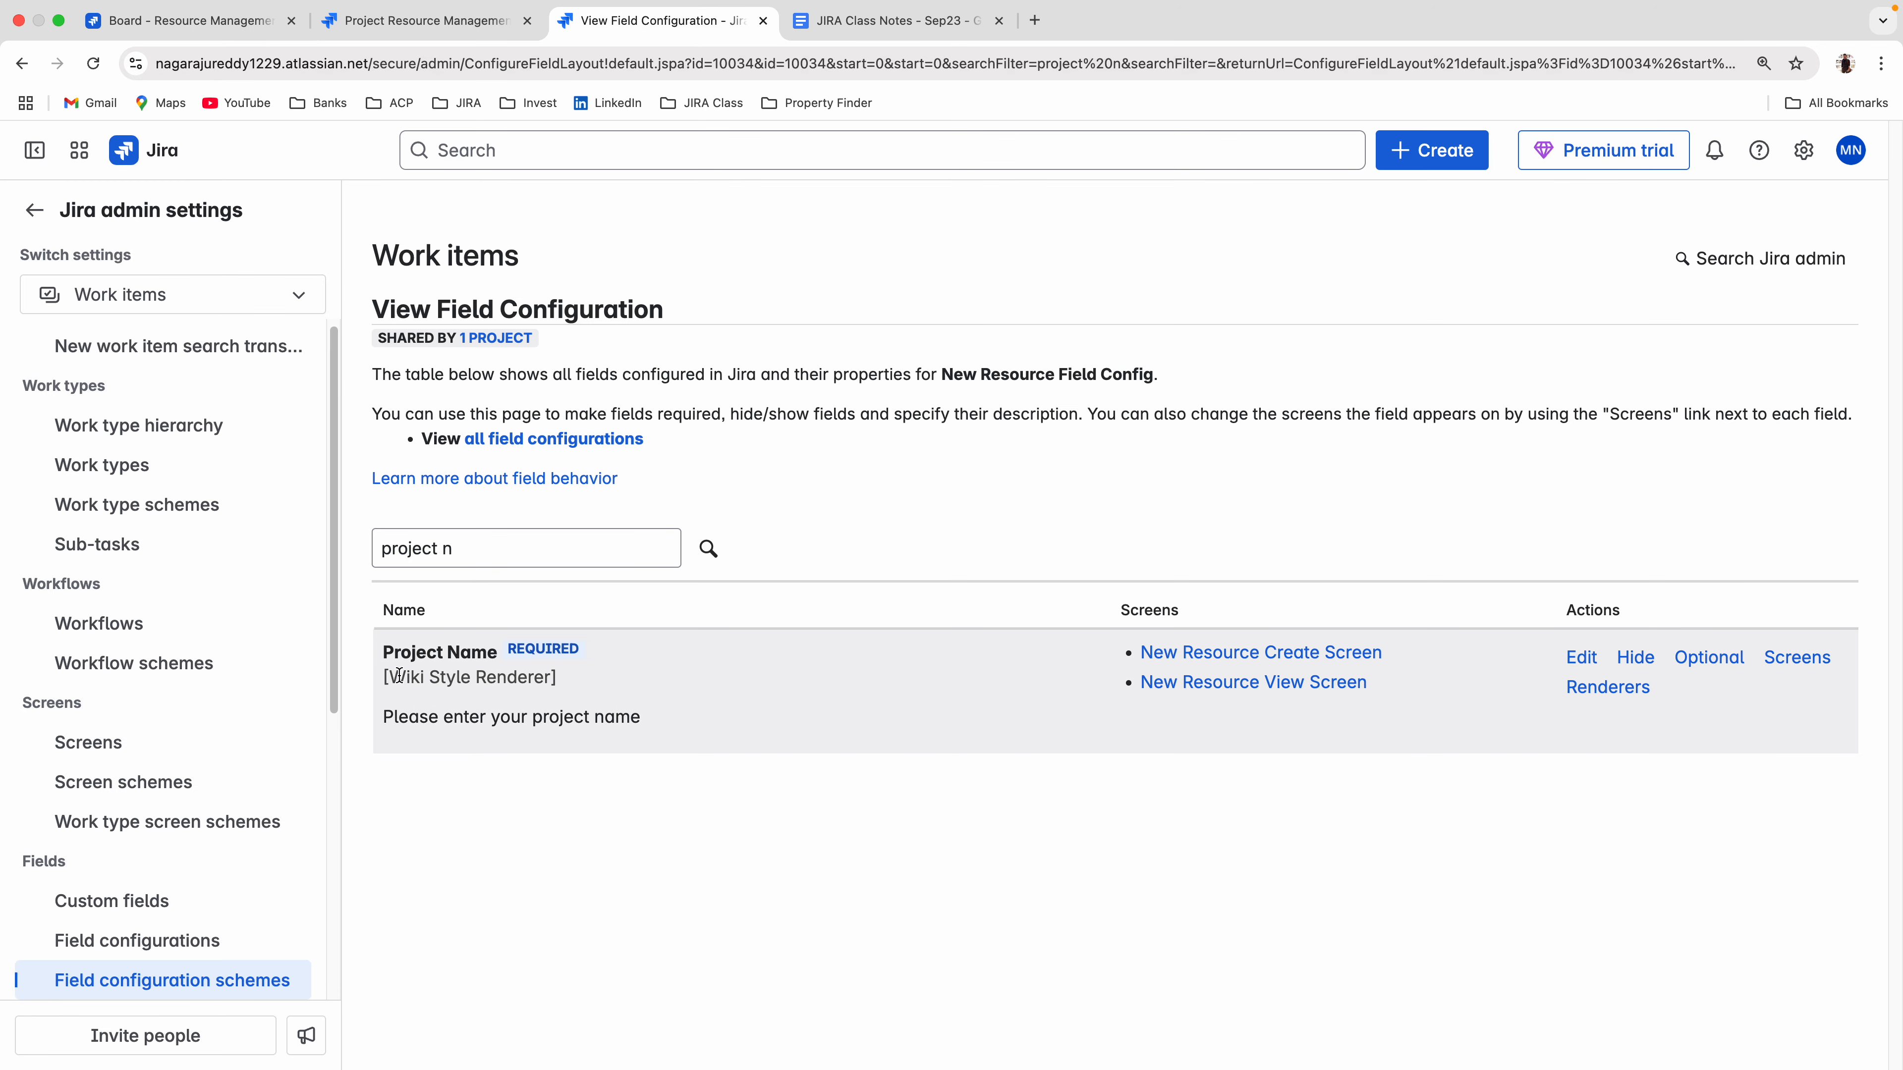
{"action": "left_click", "coordinate": [199, 23]}
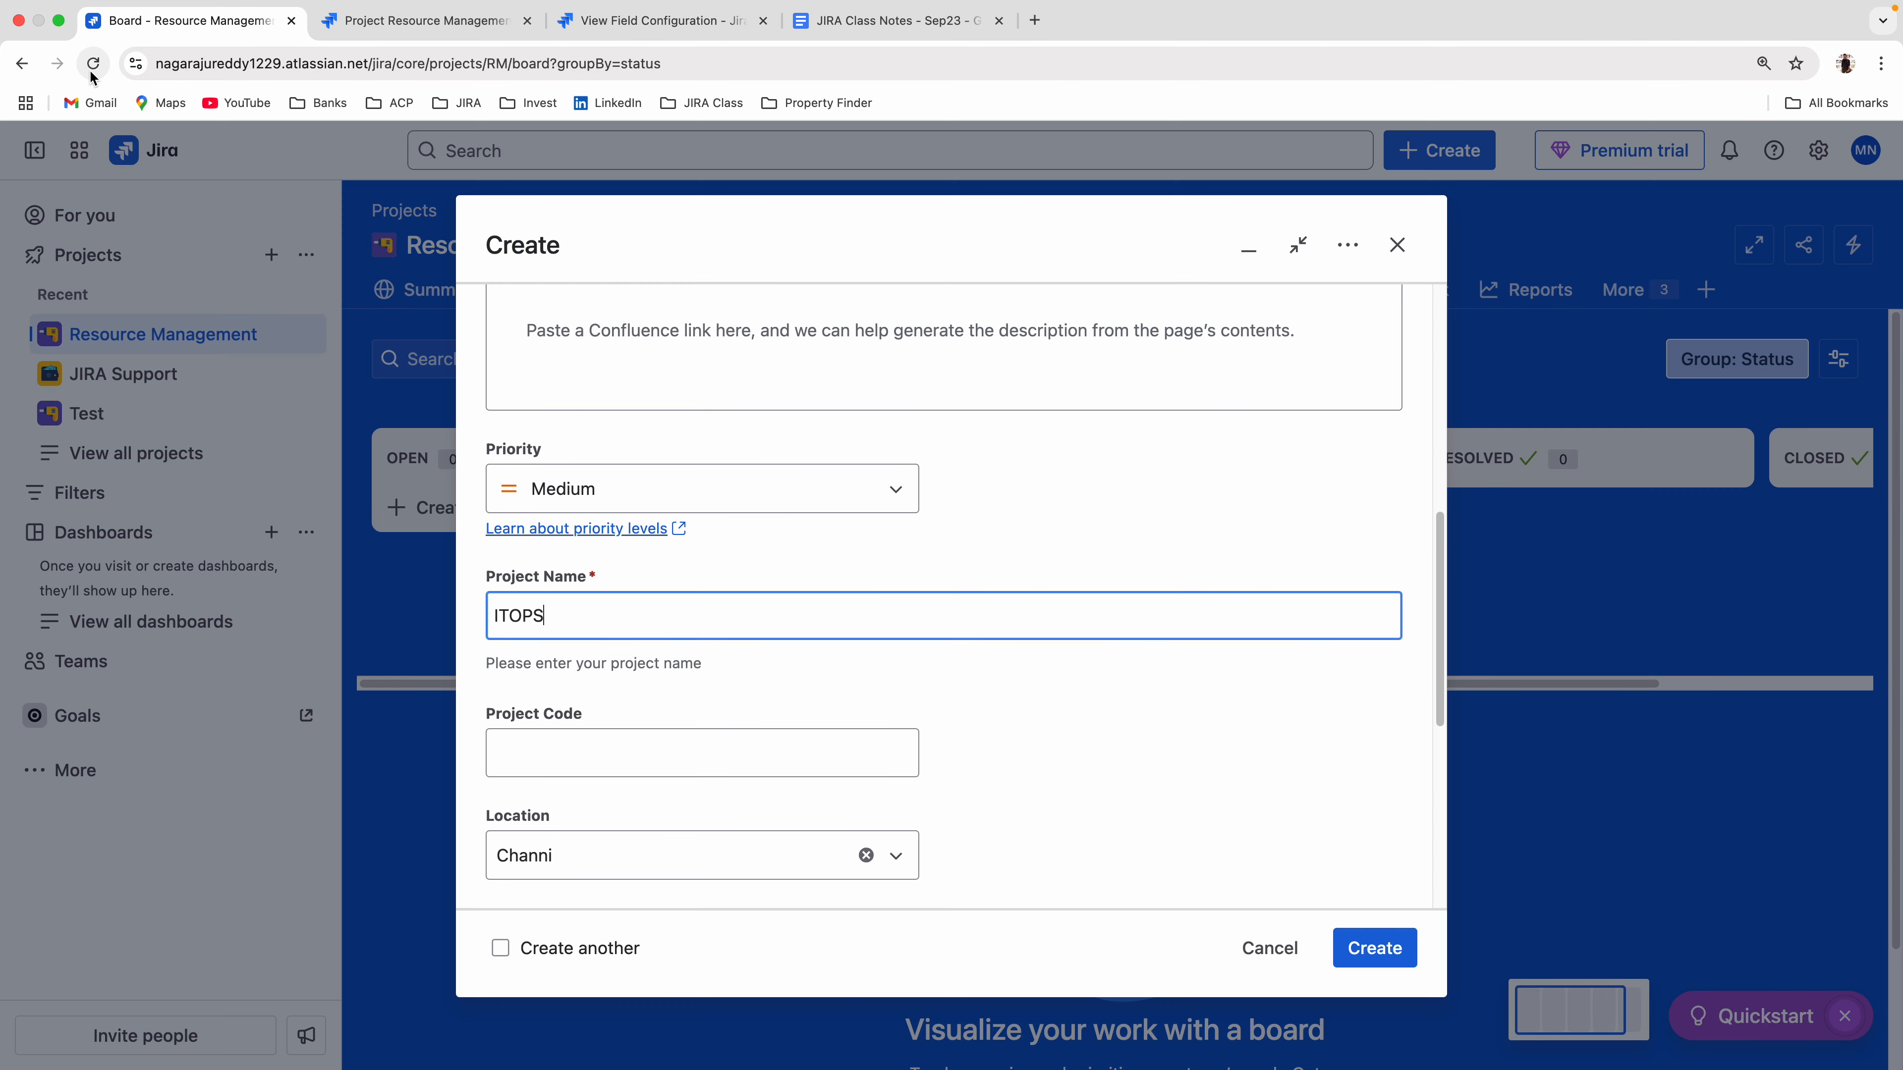
{"action": "left_click", "coordinate": [91, 72]}
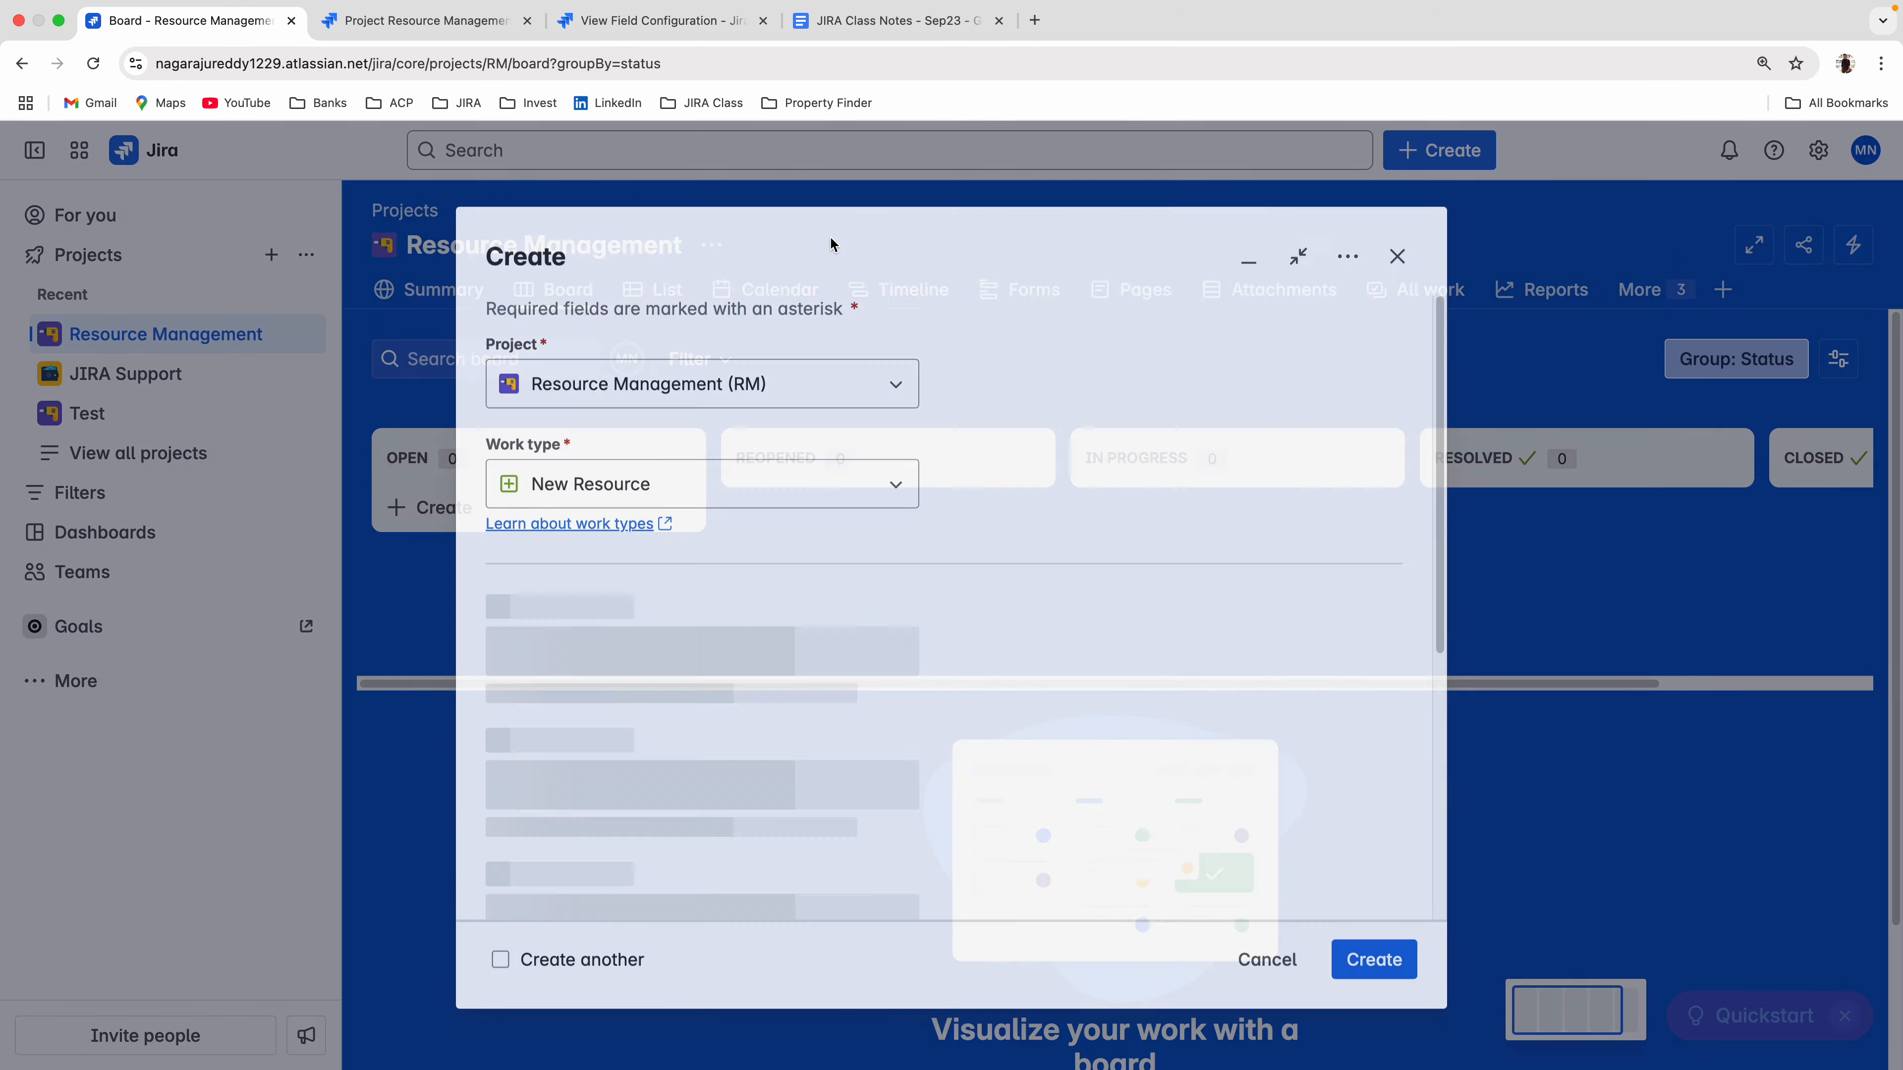
{"action": "scroll", "coordinate": [904, 517], "scroll_direction": "down", "scroll_amount": 7}
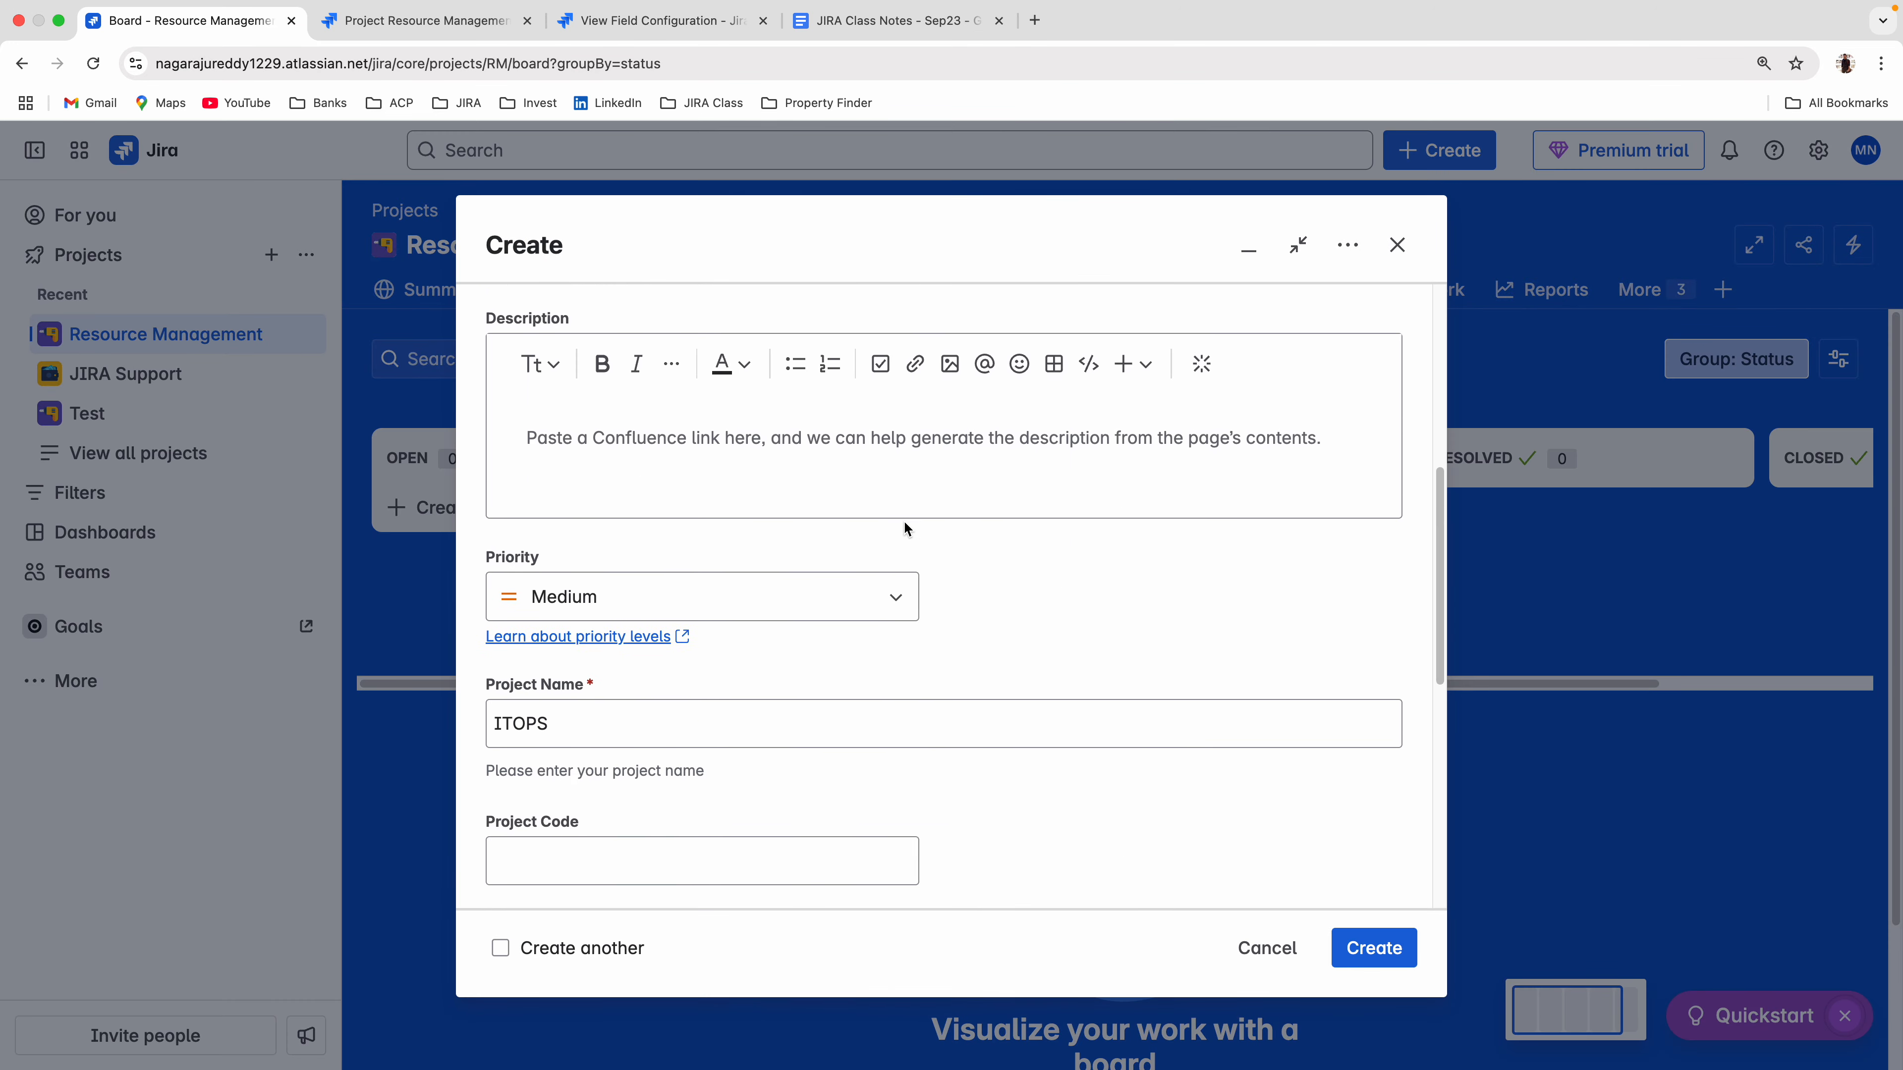
{"action": "scroll", "coordinate": [905, 529], "scroll_direction": "down", "scroll_amount": 2}
{"action": "left_click", "coordinate": [574, 621]}
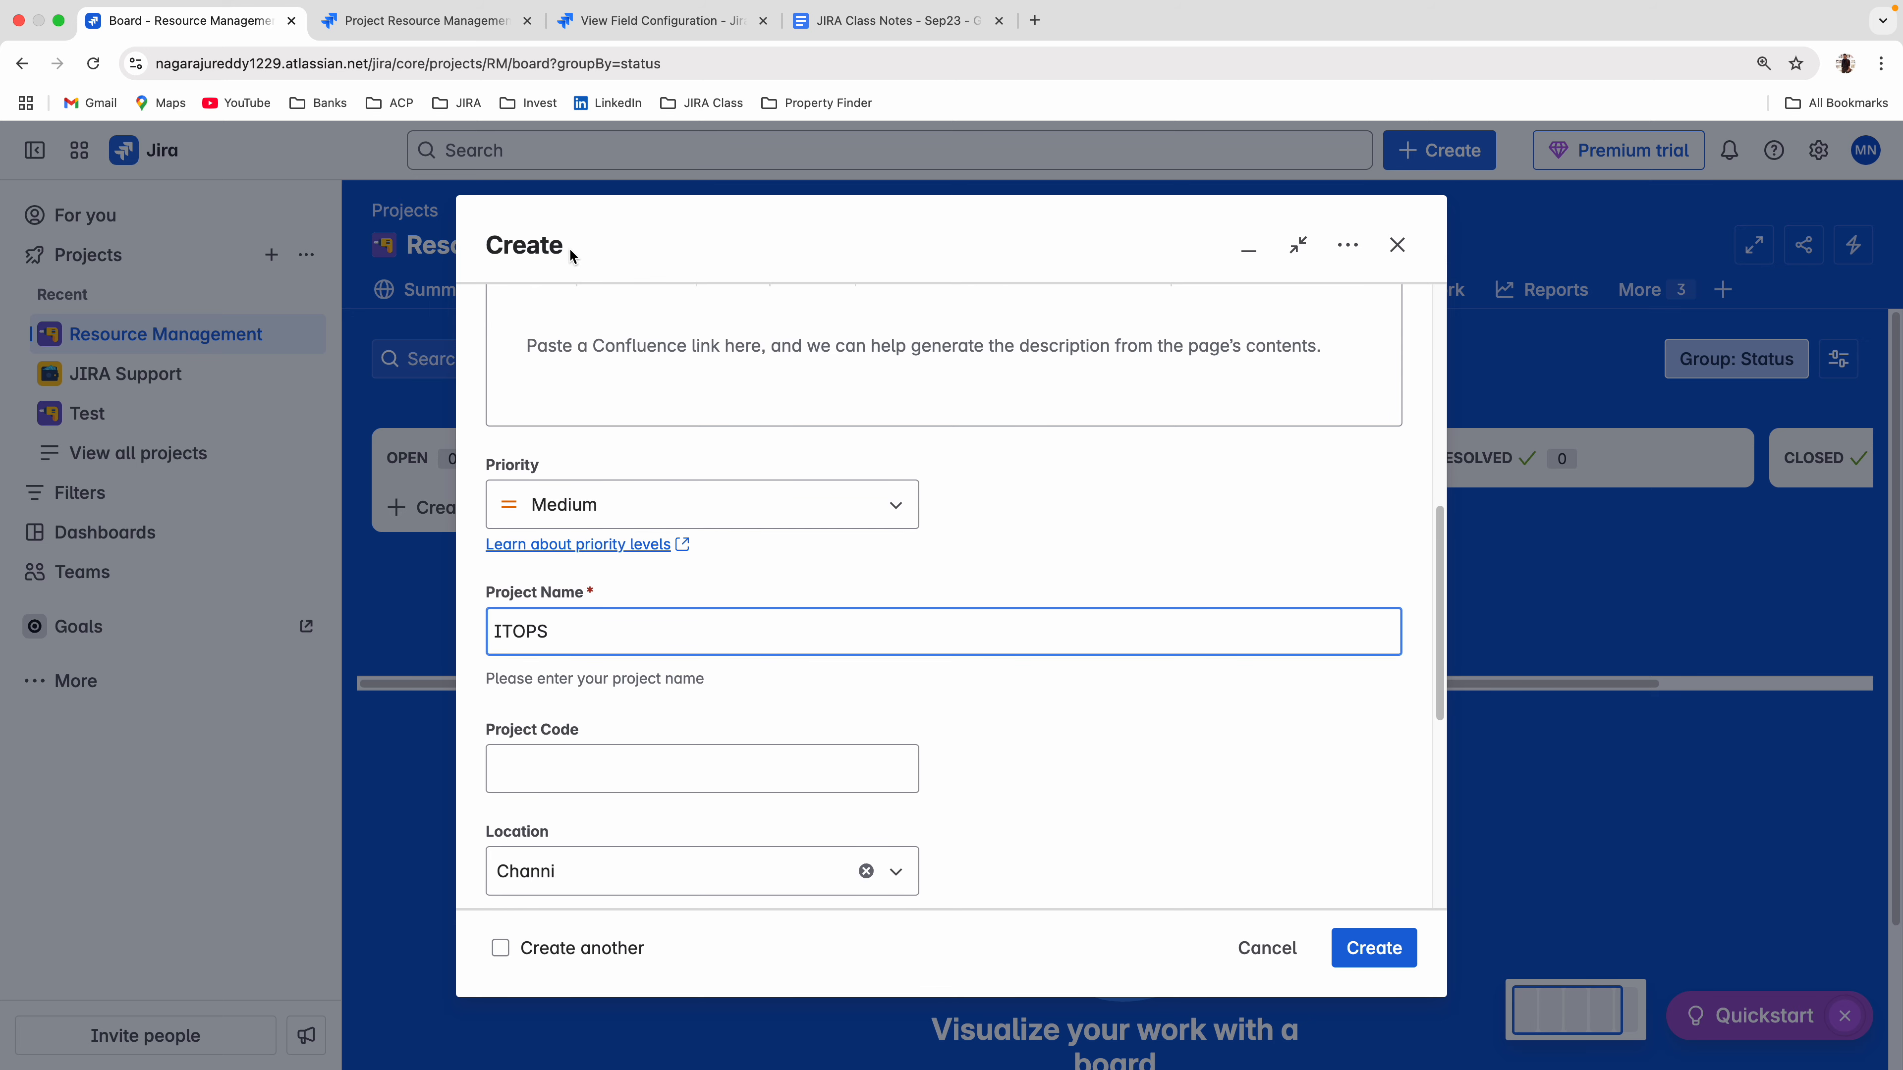
Reapply the Wiki Style Renderer to Project Name in New Resource Field Config.
{"action": "left_click", "coordinate": [663, 20]}
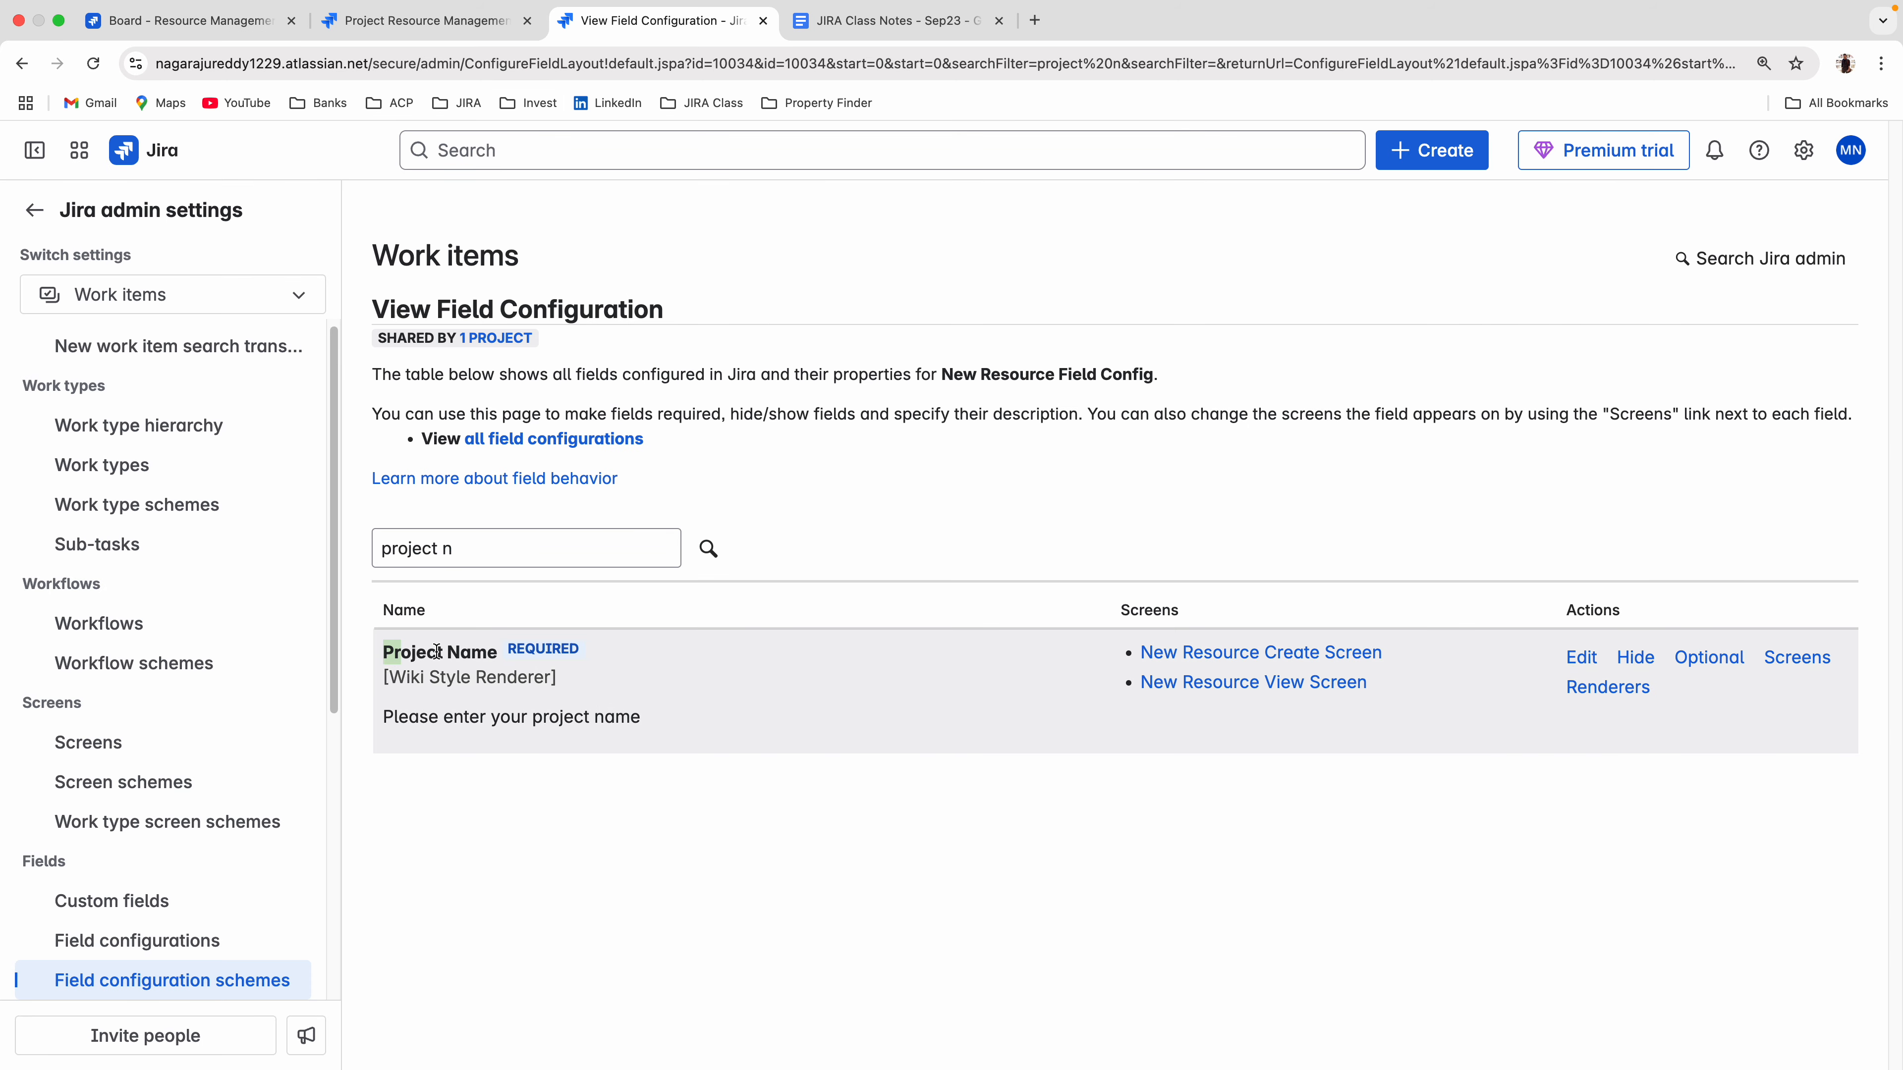
{"action": "left_click", "coordinate": [1614, 696]}
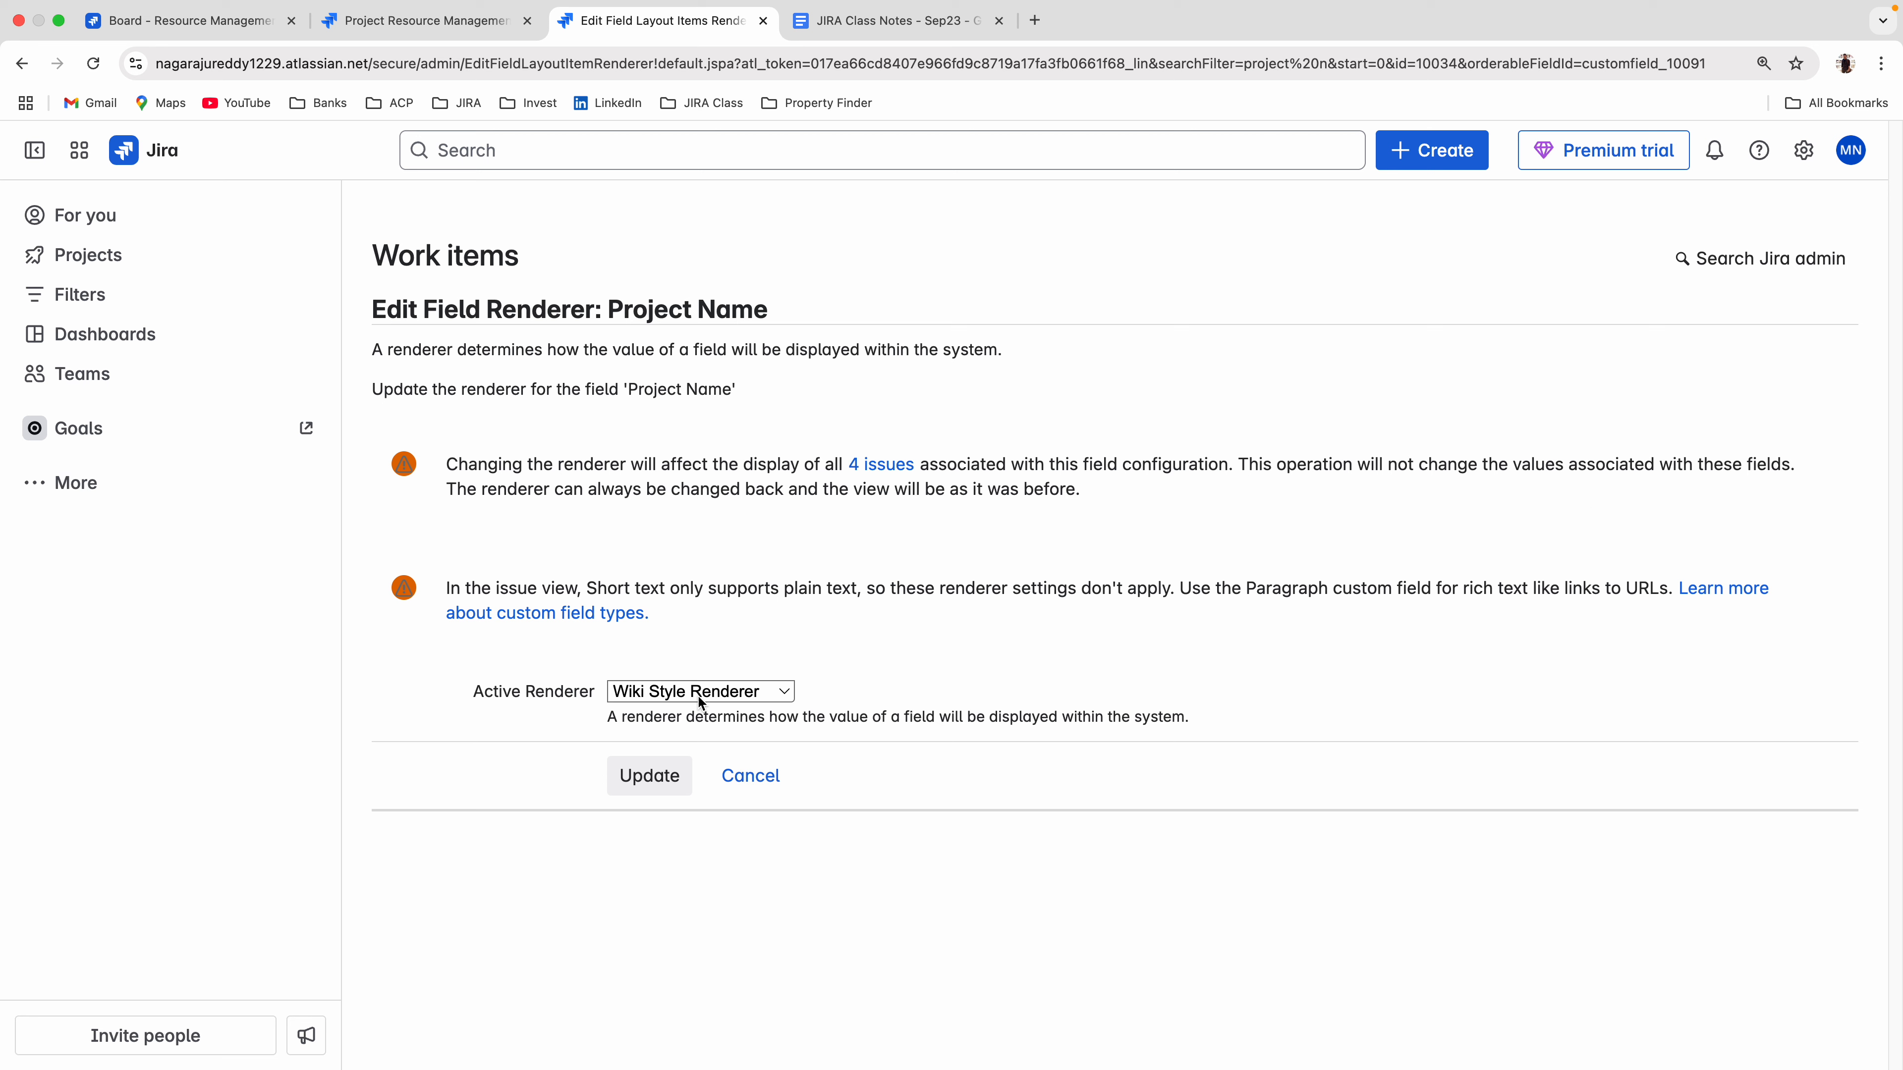
{"action": "left_click", "coordinate": [641, 787]}
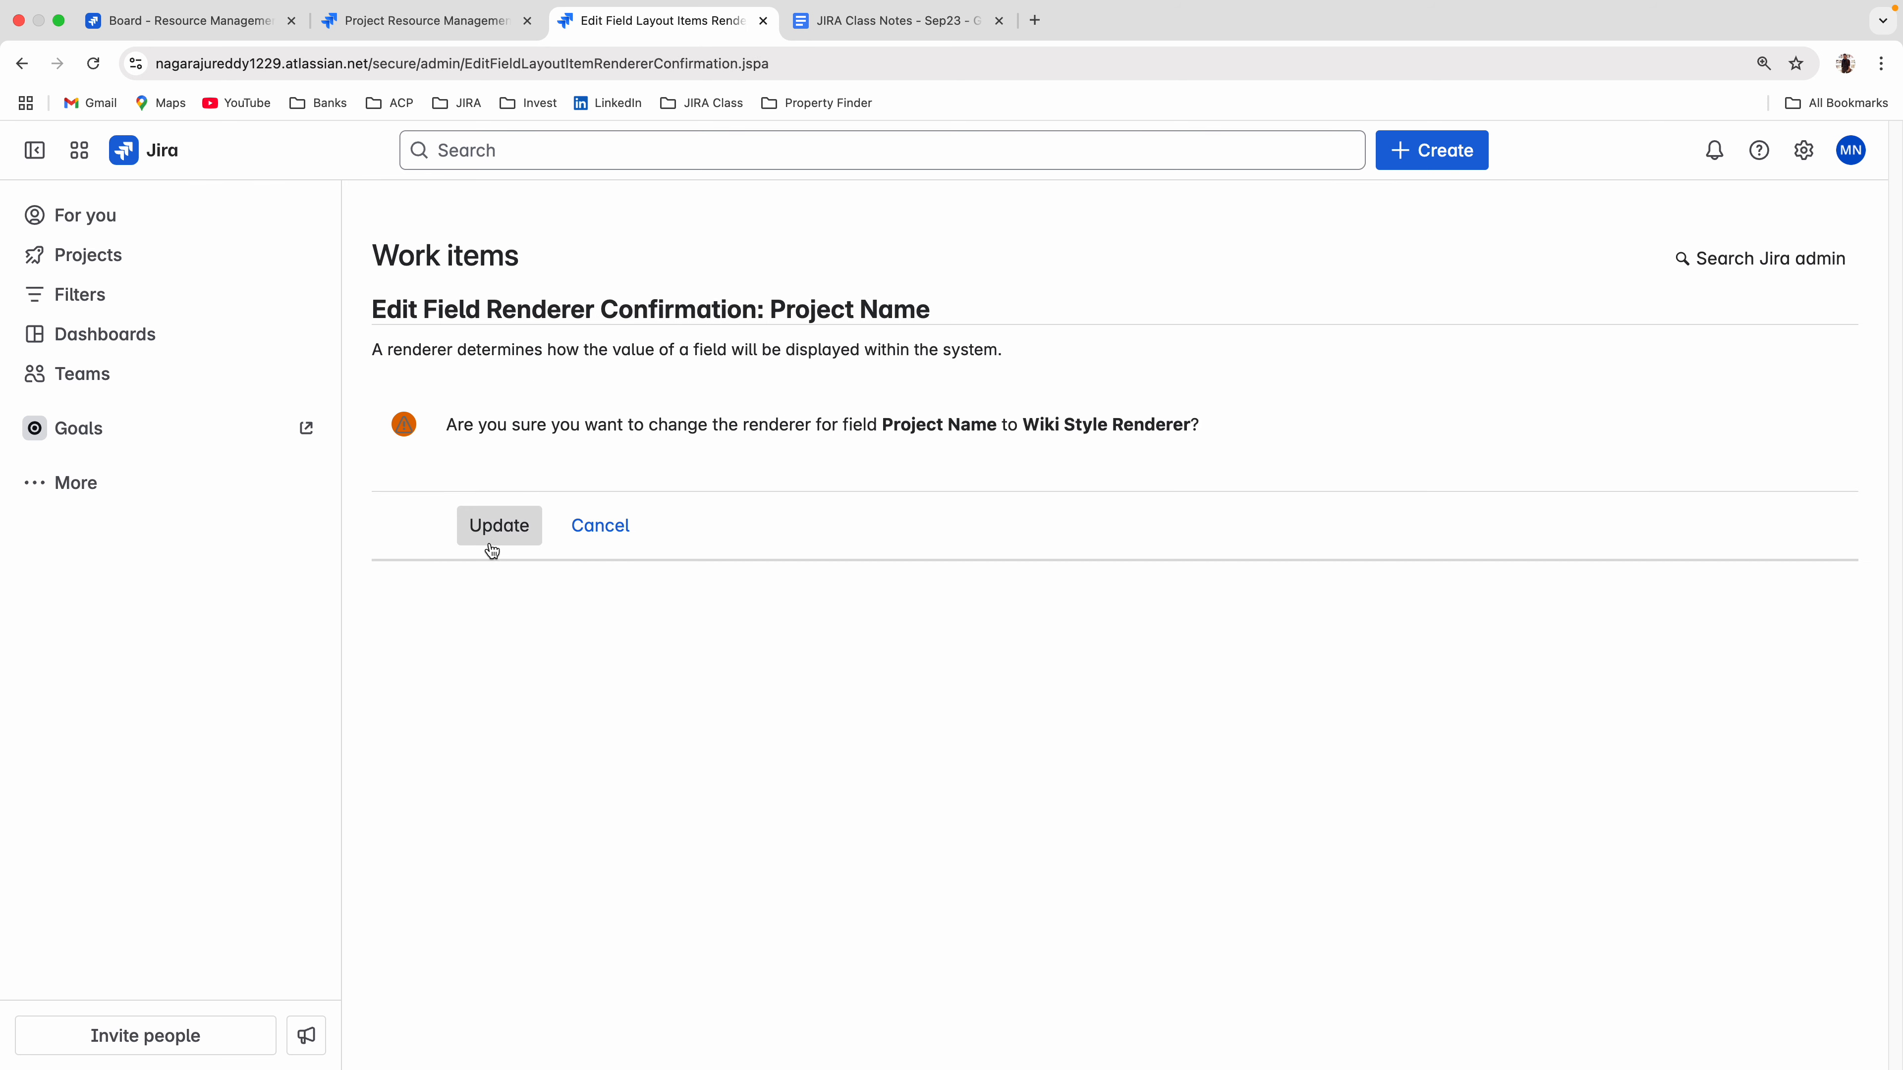
{"action": "left_click", "coordinate": [495, 538]}
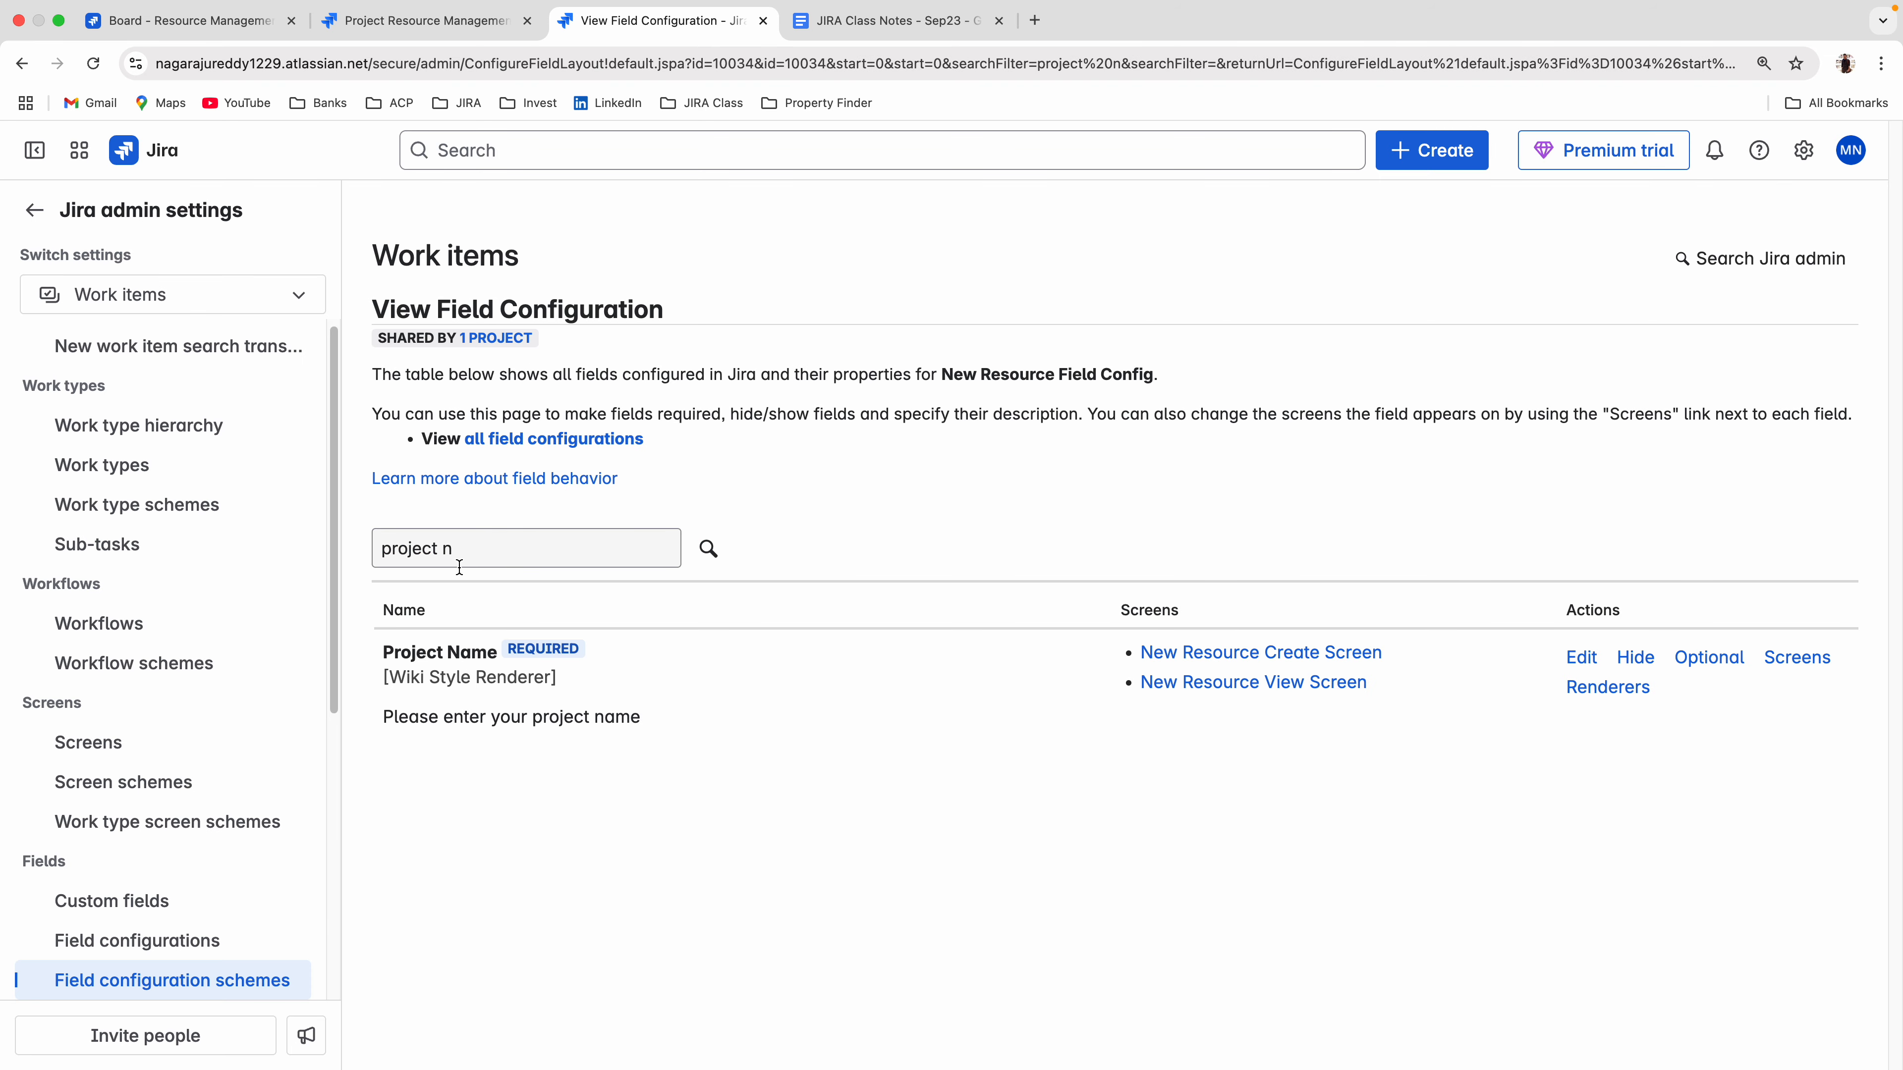
Filter the field configuration by "desc" and change the Description field's active renderer to Default Text Renderer.
{"action": "left_click_drag", "start_coordinate": [501, 547], "coordinate": [302, 544]}
{"action": "type", "text": "desc"}
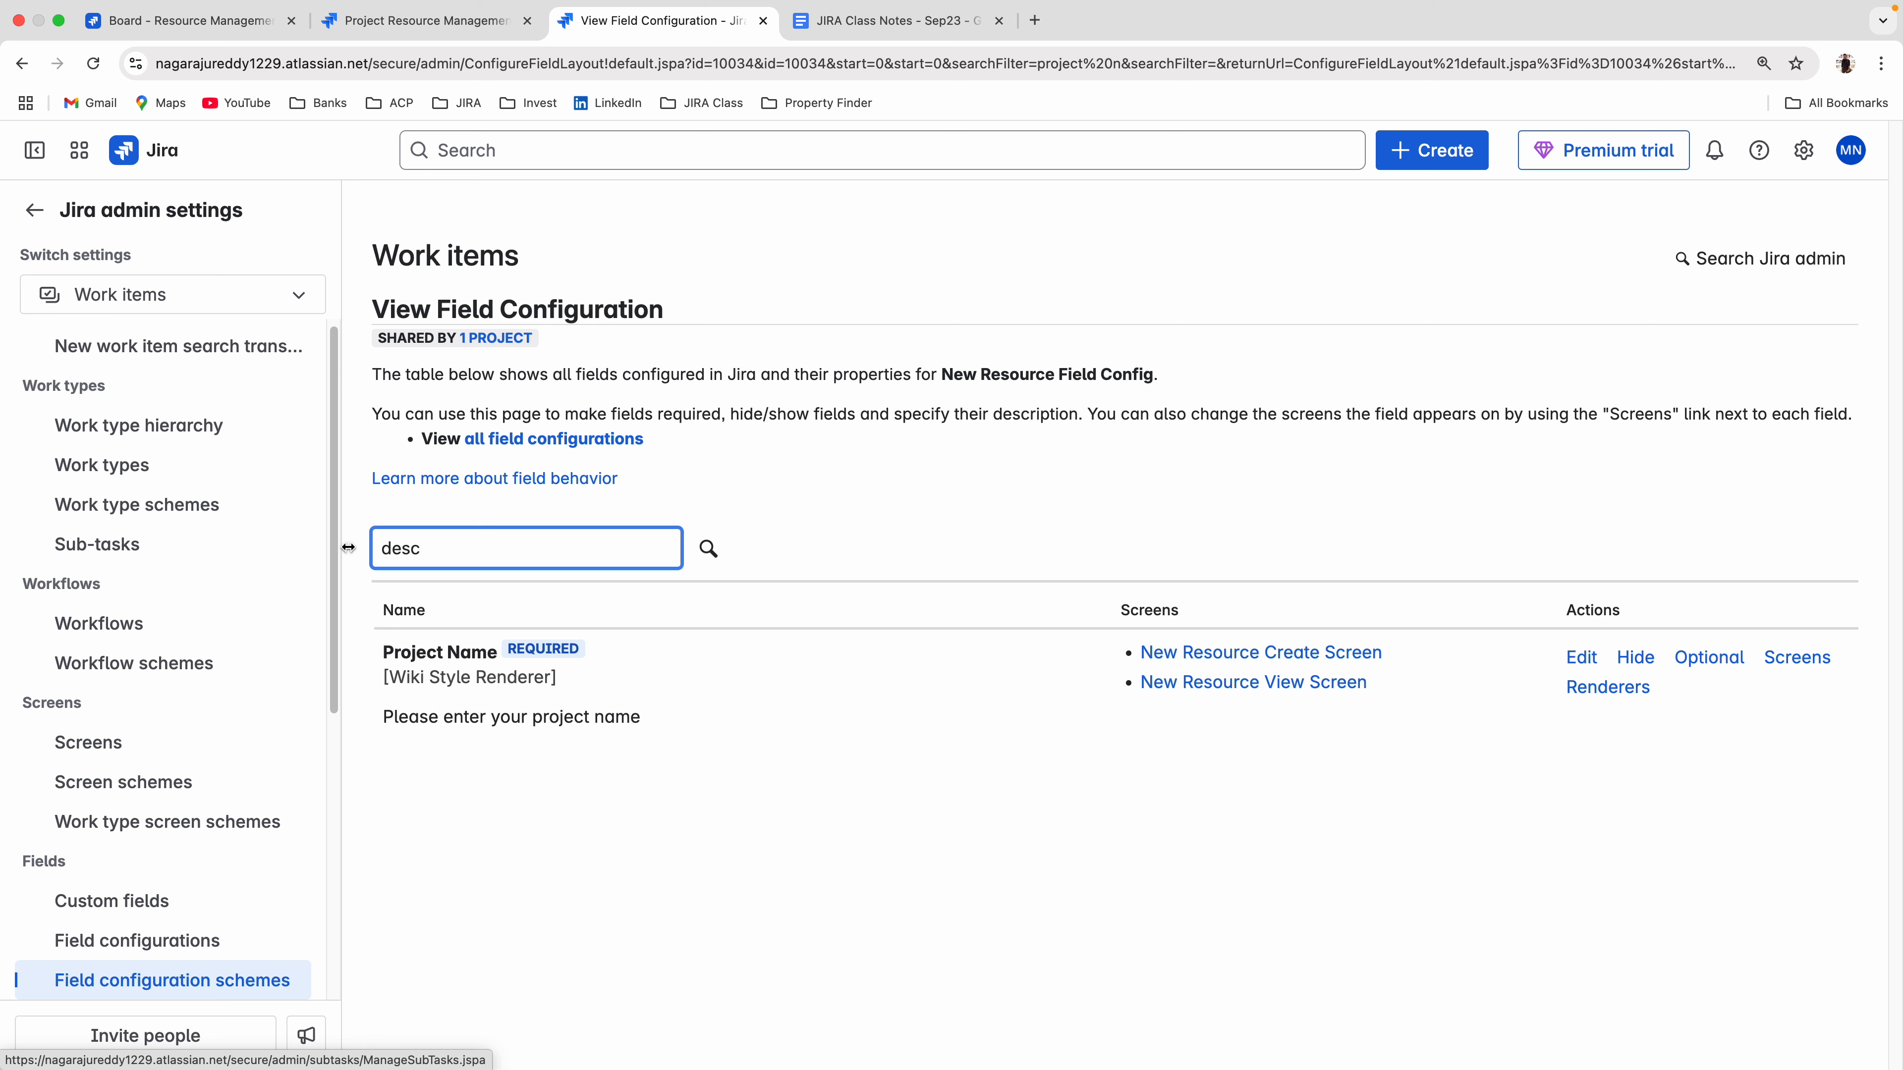
{"action": "key", "text": "Return"}
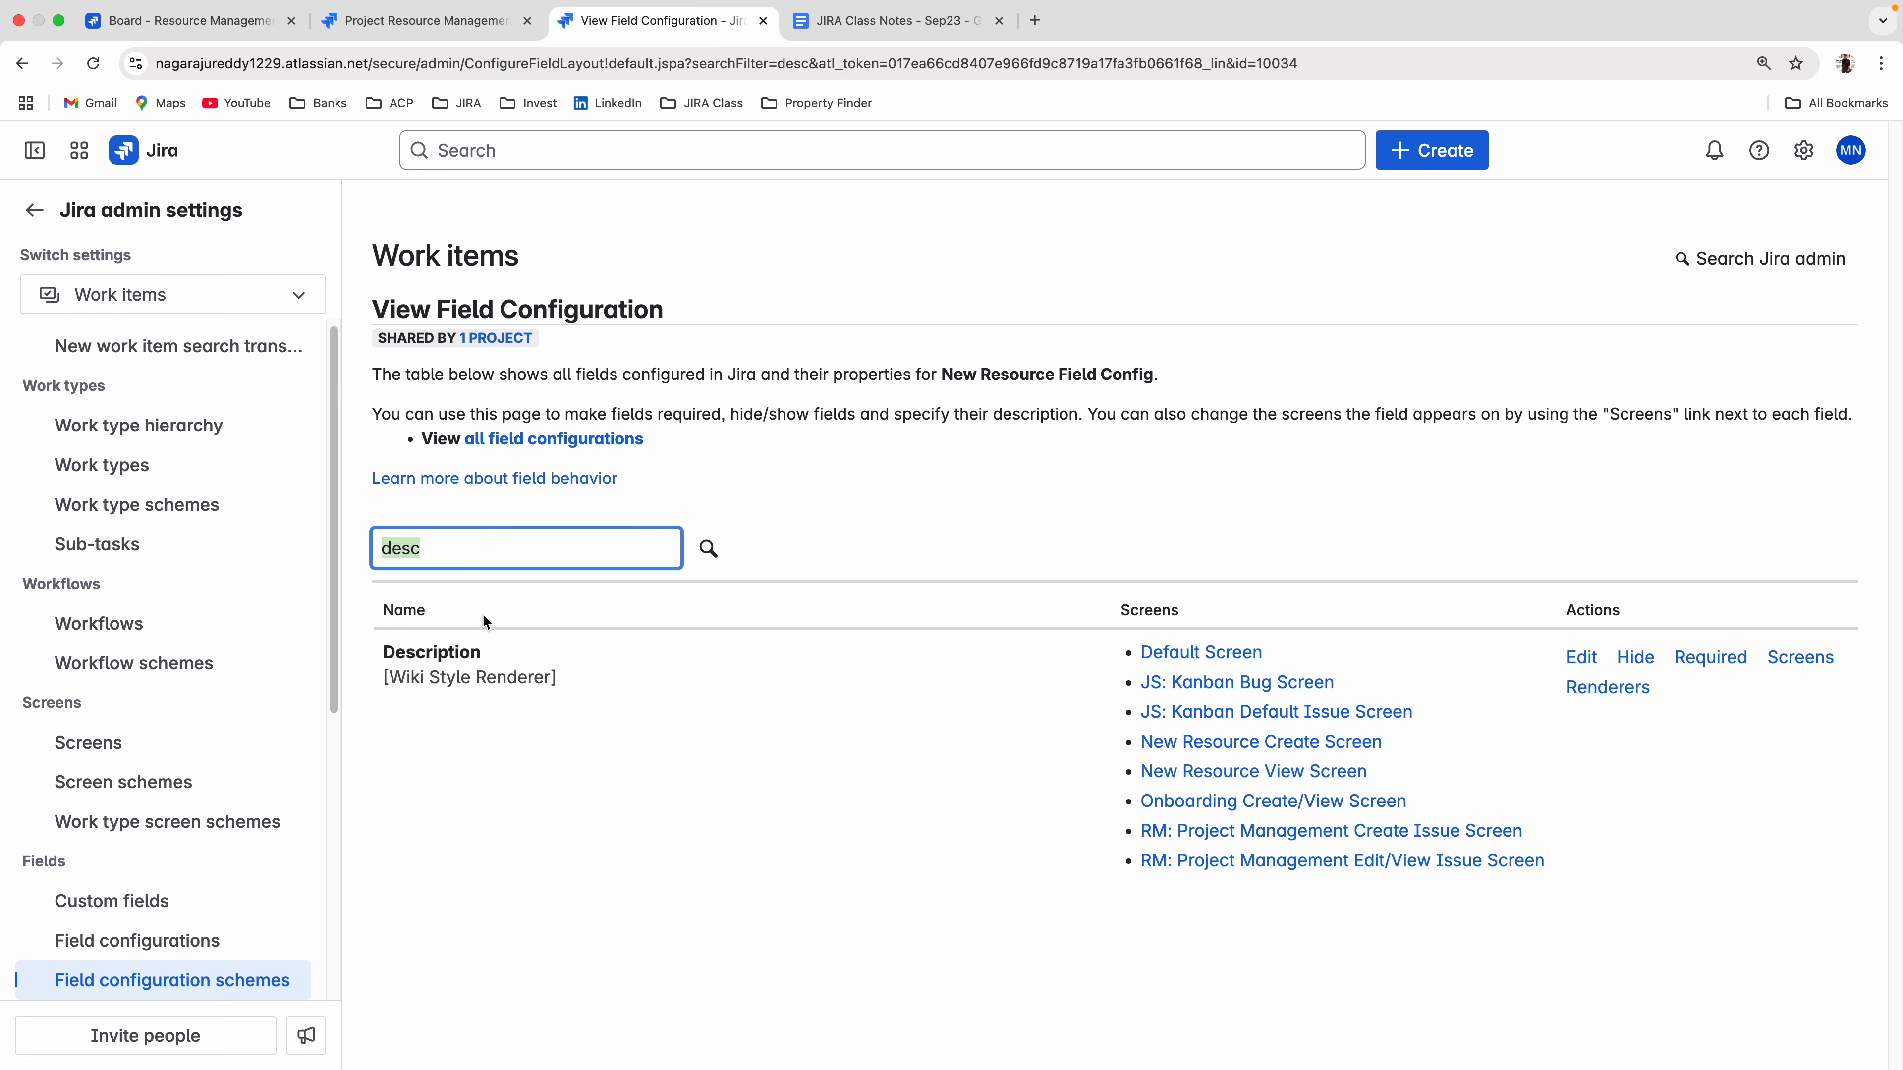
{"action": "left_click_drag", "start_coordinate": [382, 677], "coordinate": [610, 689]}
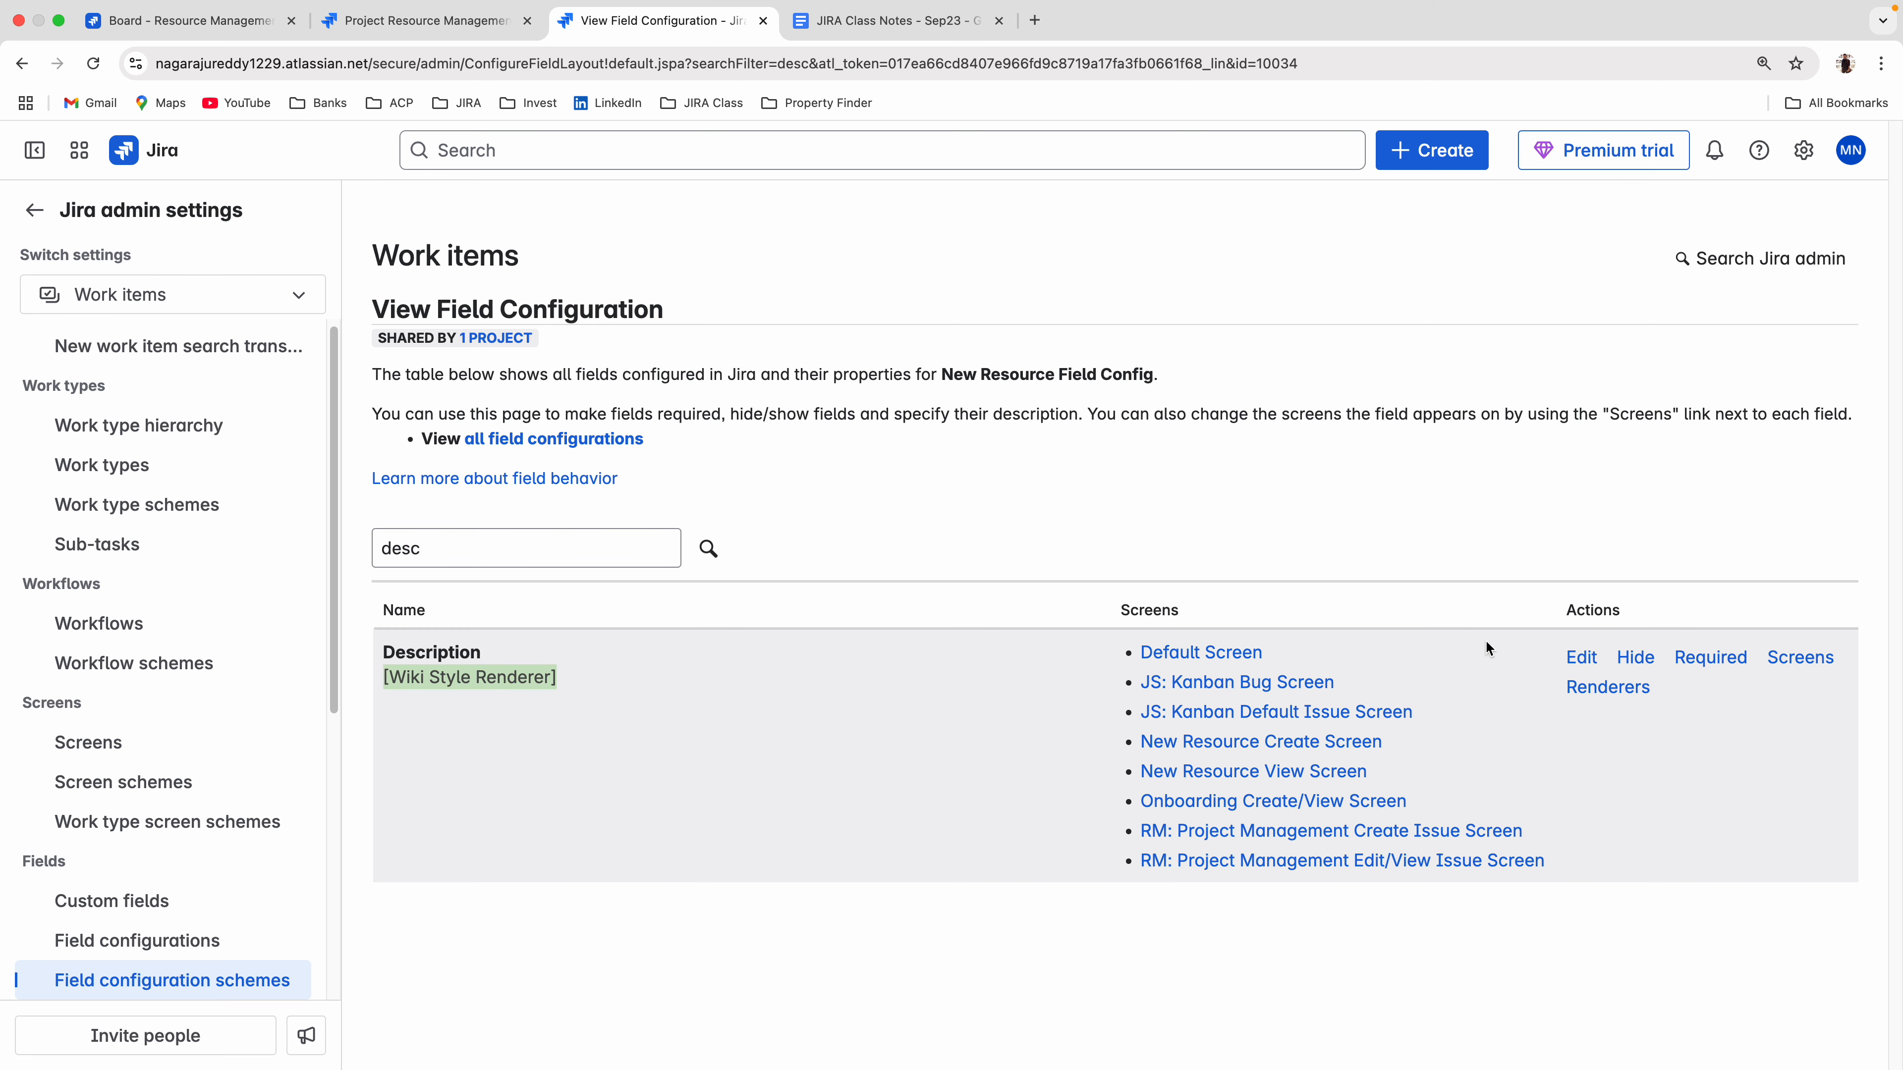
{"action": "left_click", "coordinate": [1609, 689]}
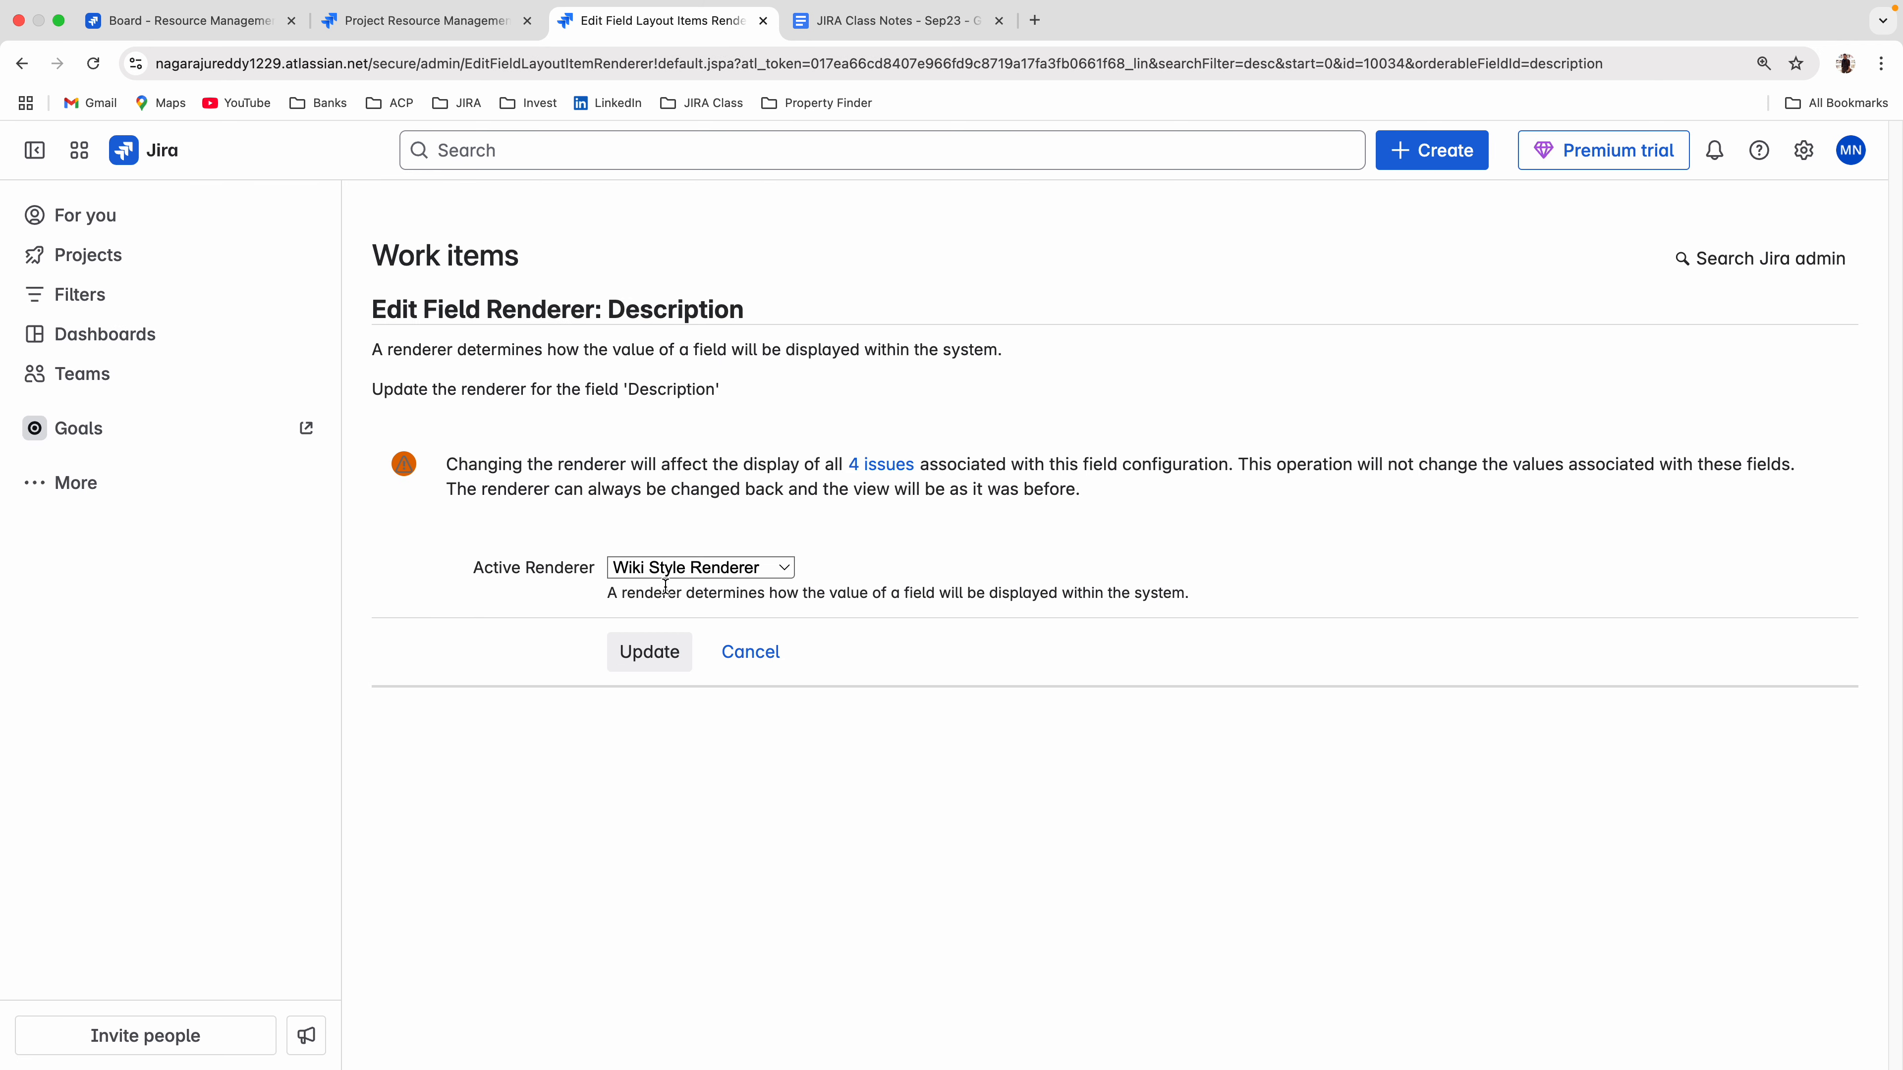
{"action": "left_click", "coordinate": [663, 571]}
{"action": "left_click", "coordinate": [657, 594]}
{"action": "left_click", "coordinate": [648, 652]}
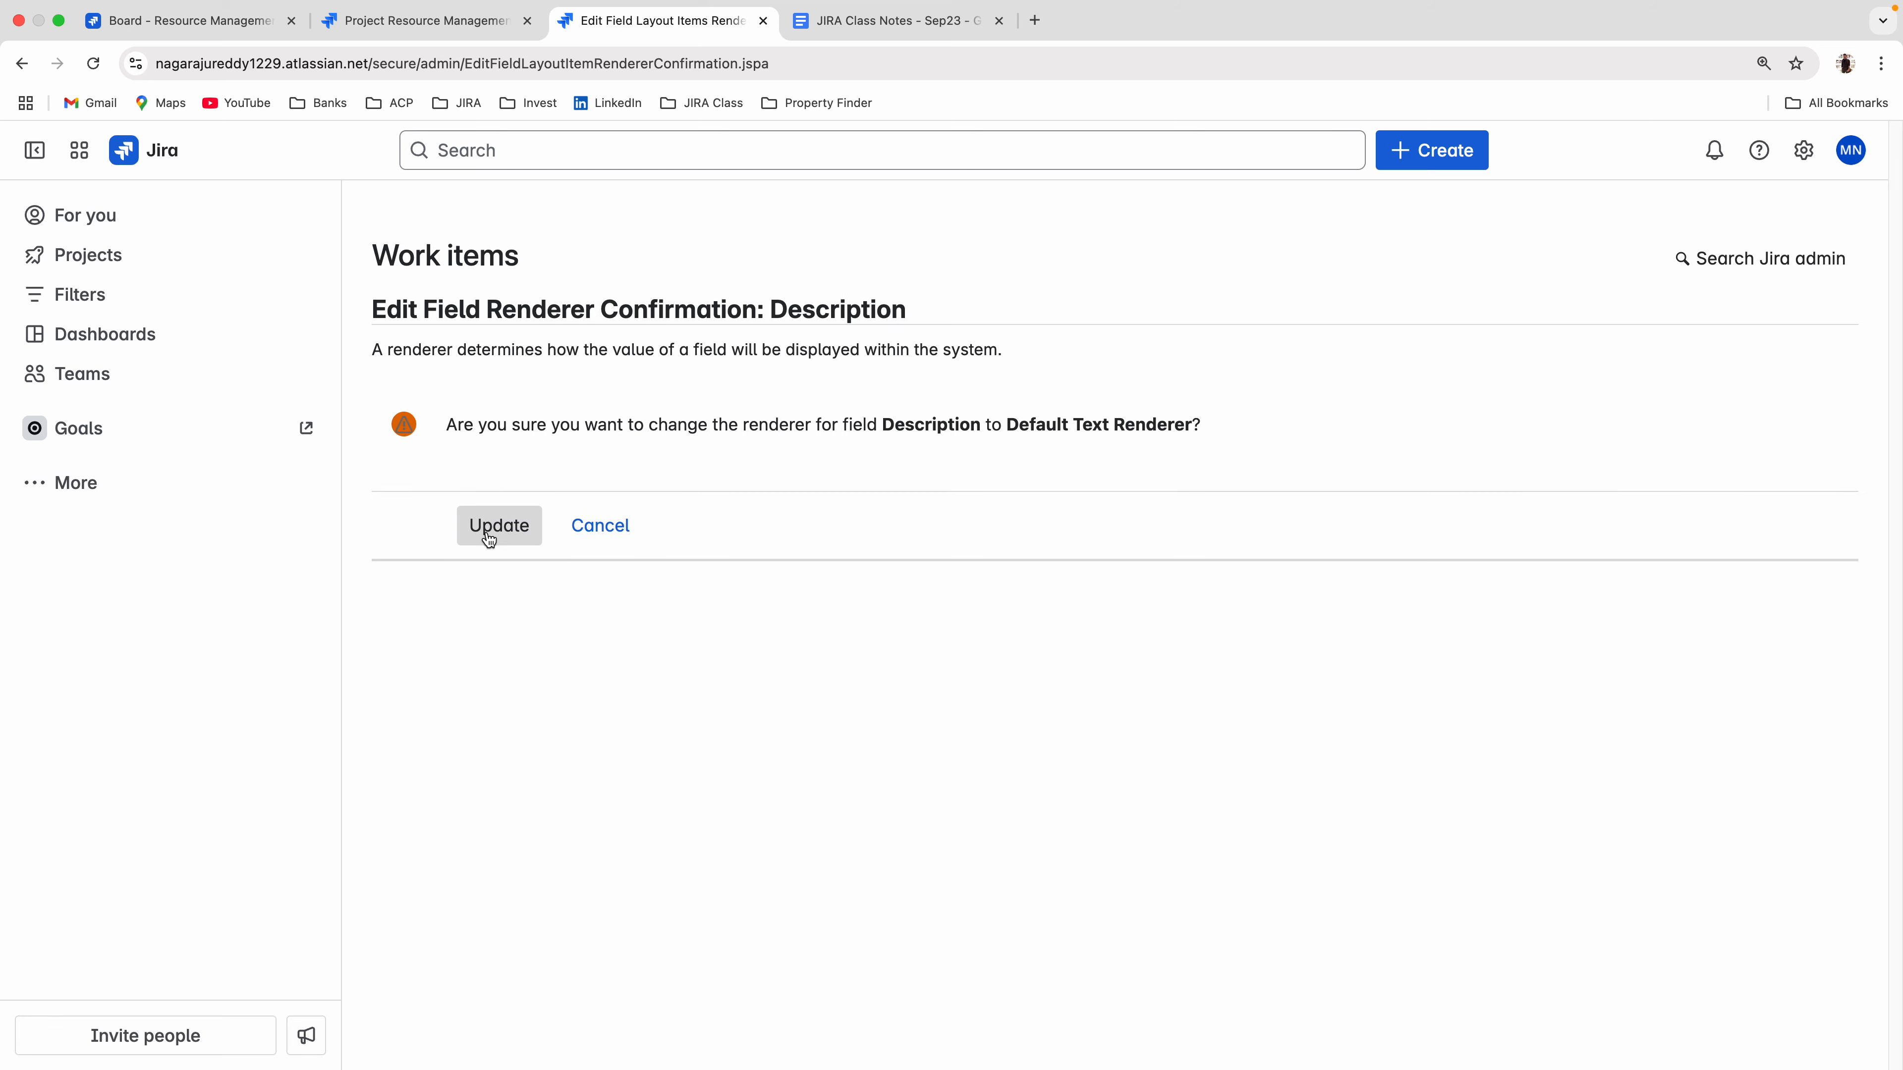
{"action": "left_click", "coordinate": [489, 538]}
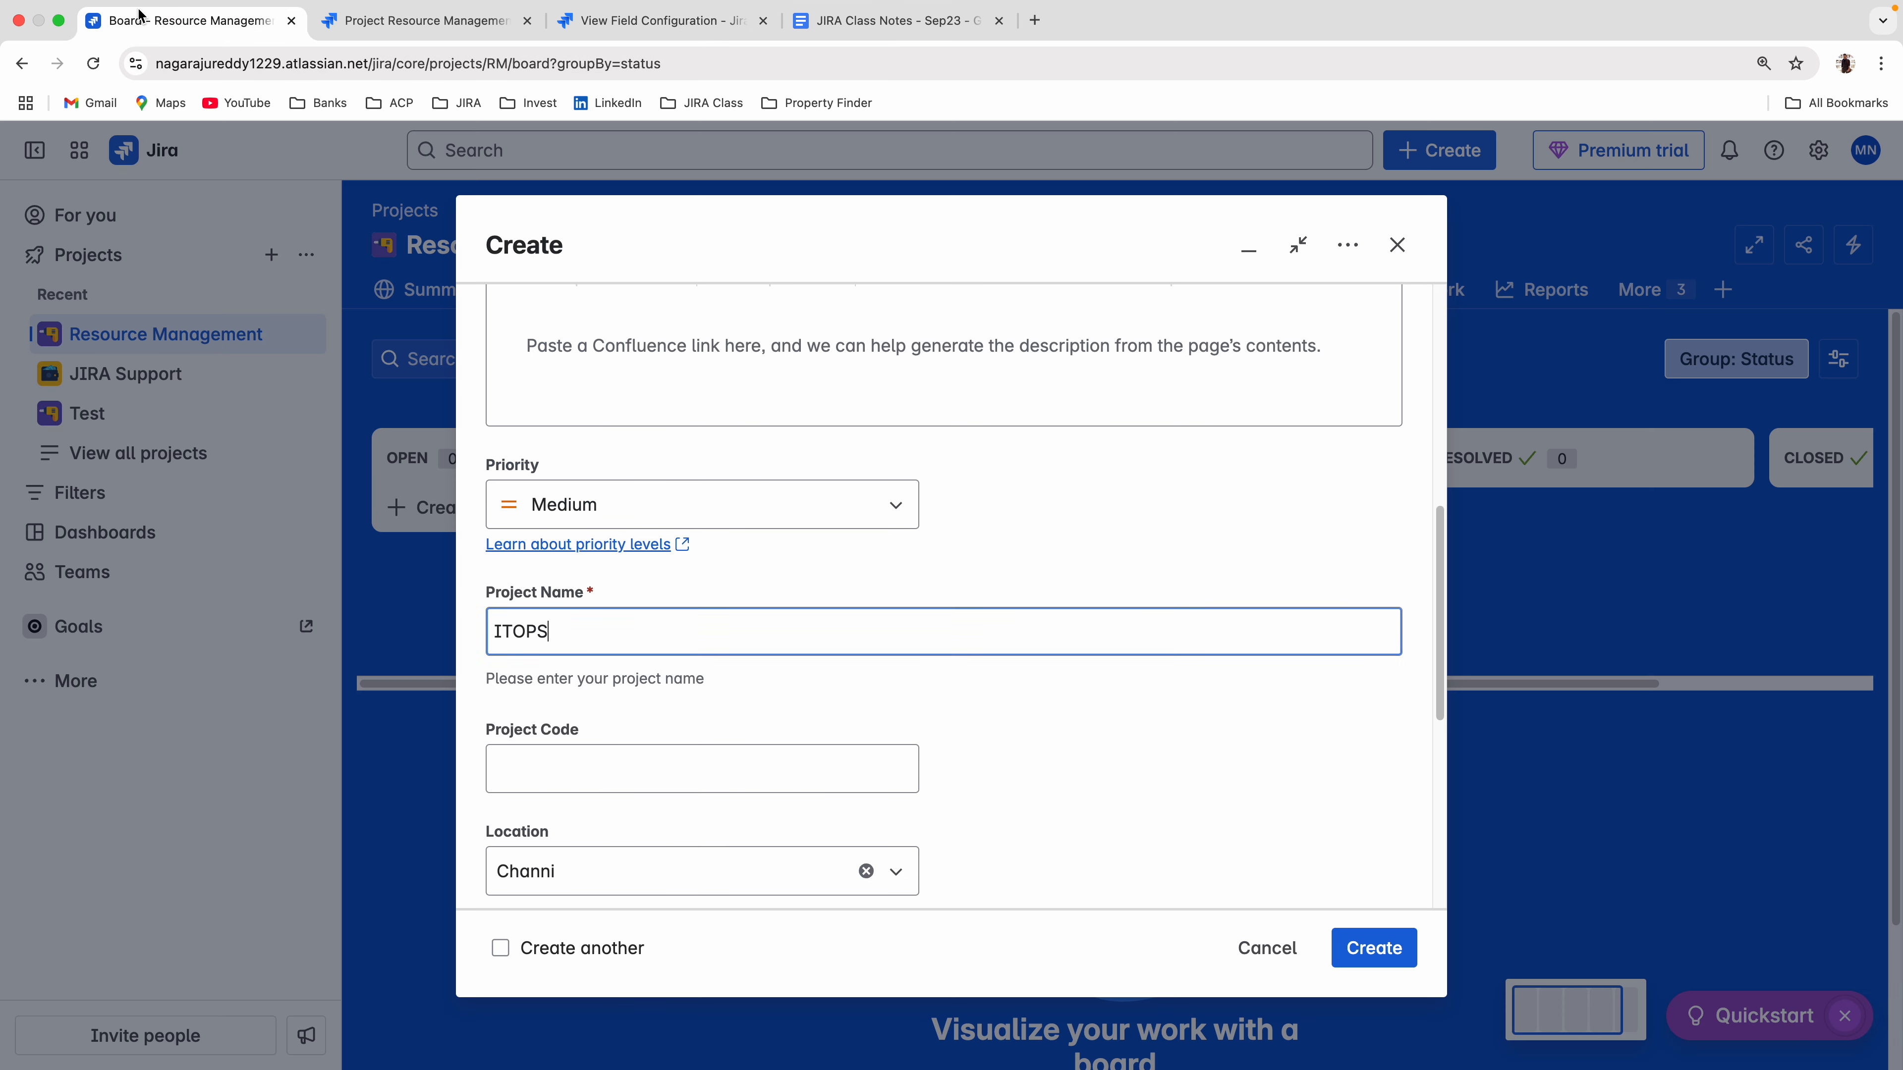
Reopen the create form on the board and examine how Description, Project Name and the remaining fields are displayed.
{"action": "left_click", "coordinate": [144, 21]}
{"action": "left_click", "coordinate": [1397, 245]}
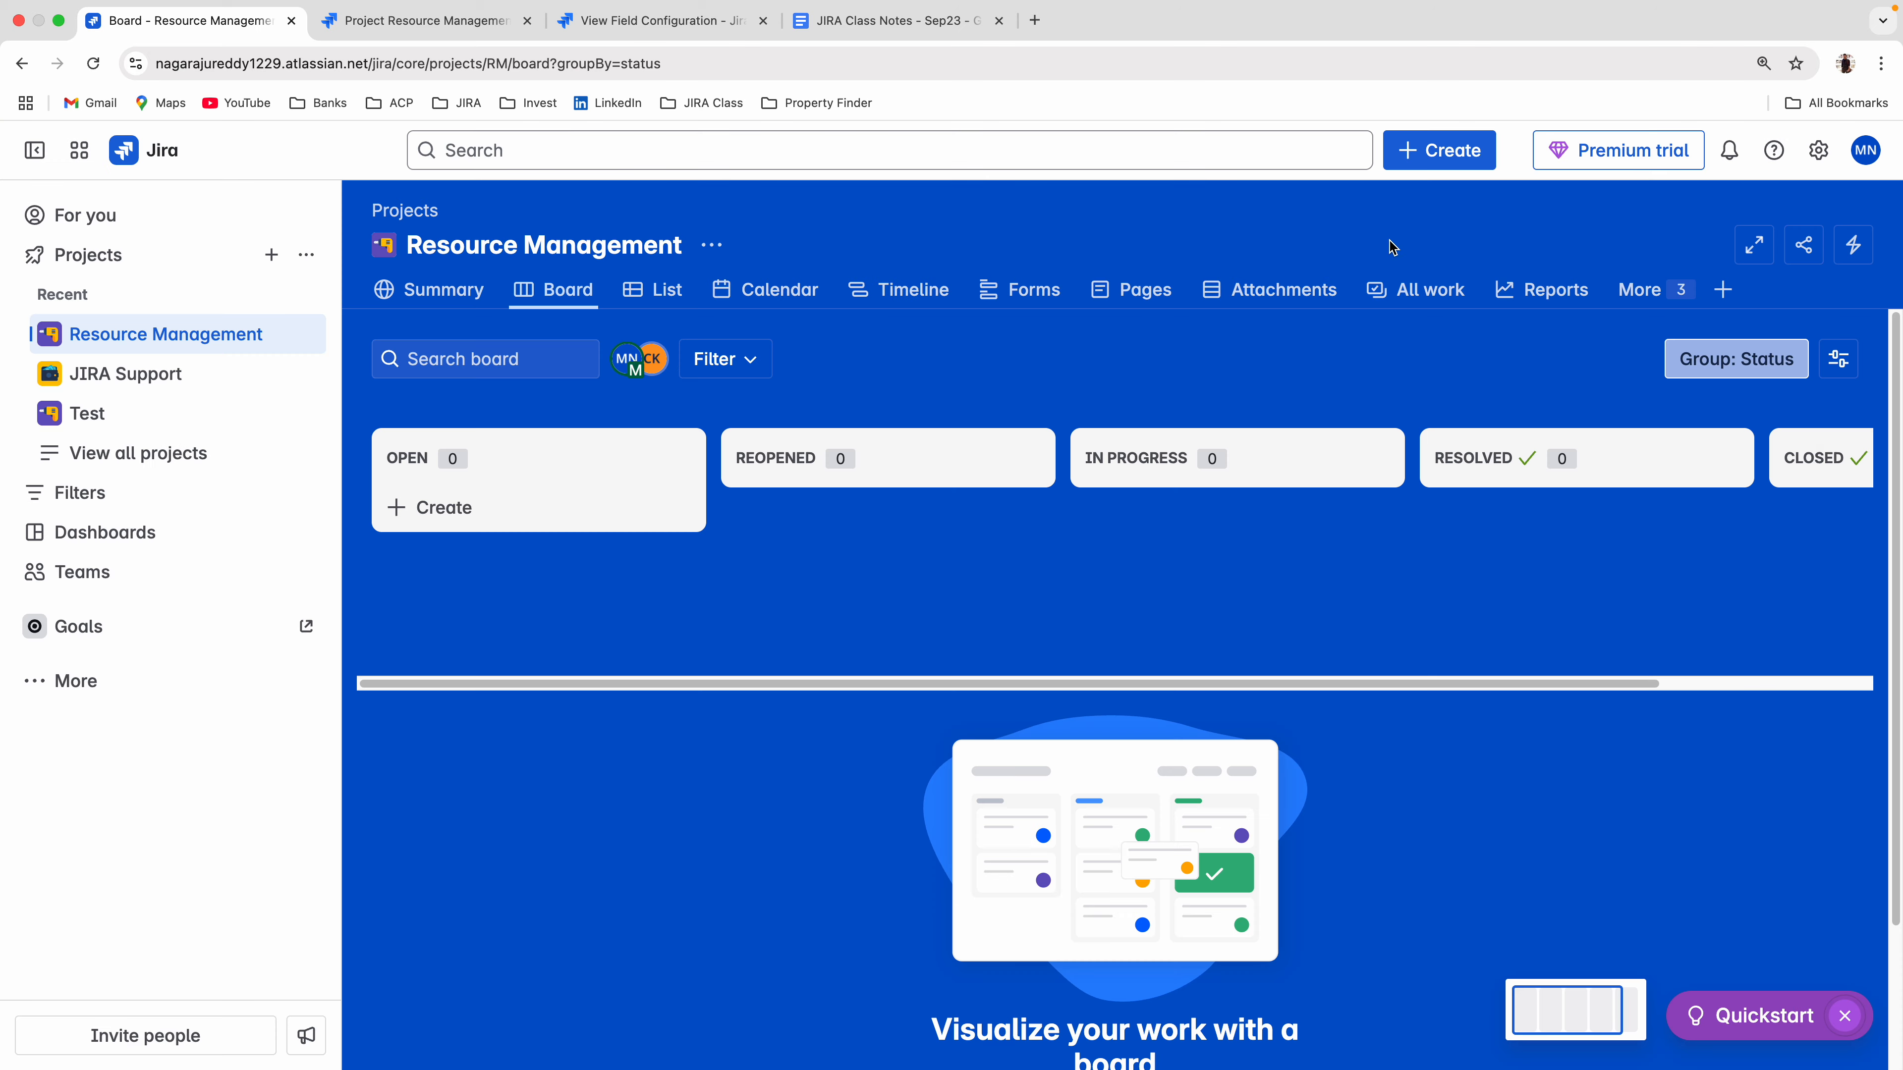
{"action": "left_click", "coordinate": [1427, 162]}
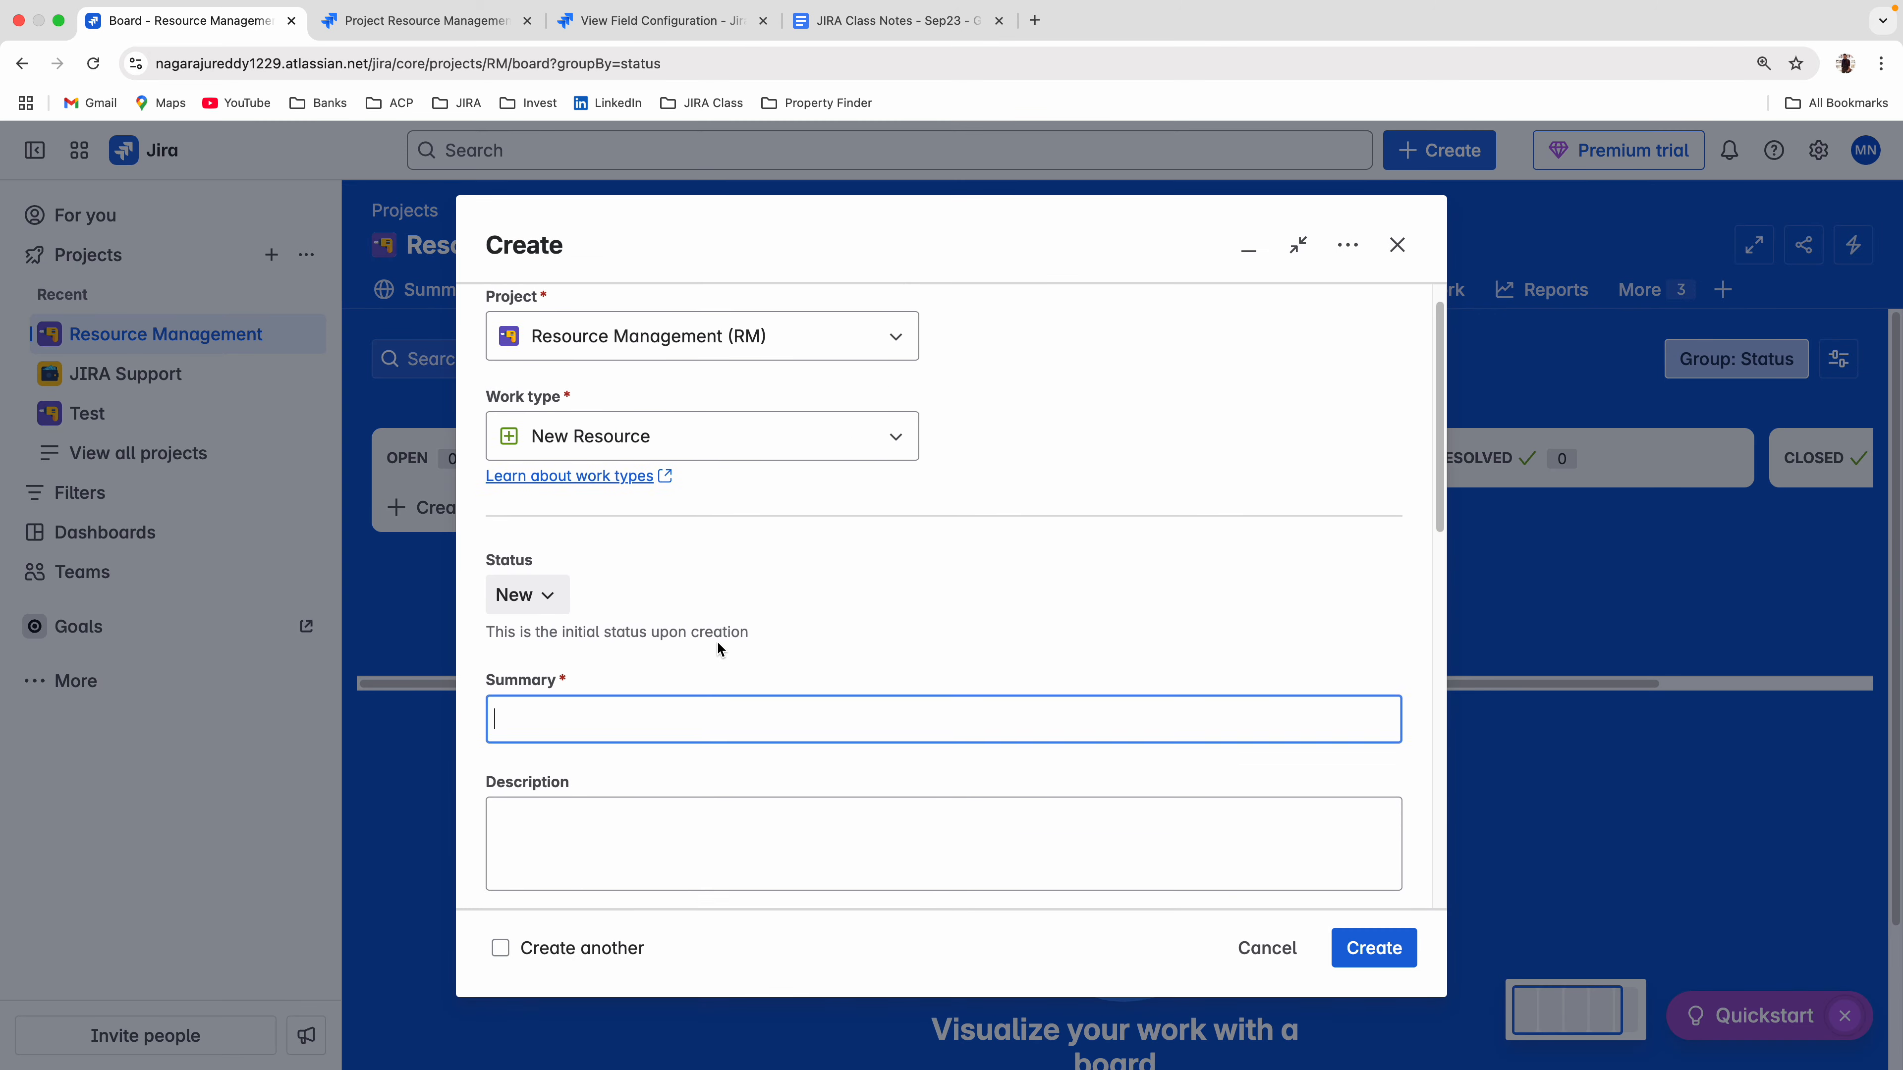
{"action": "scroll", "coordinate": [713, 642], "scroll_direction": "down", "scroll_amount": 3}
{"action": "left_click", "coordinate": [690, 679]}
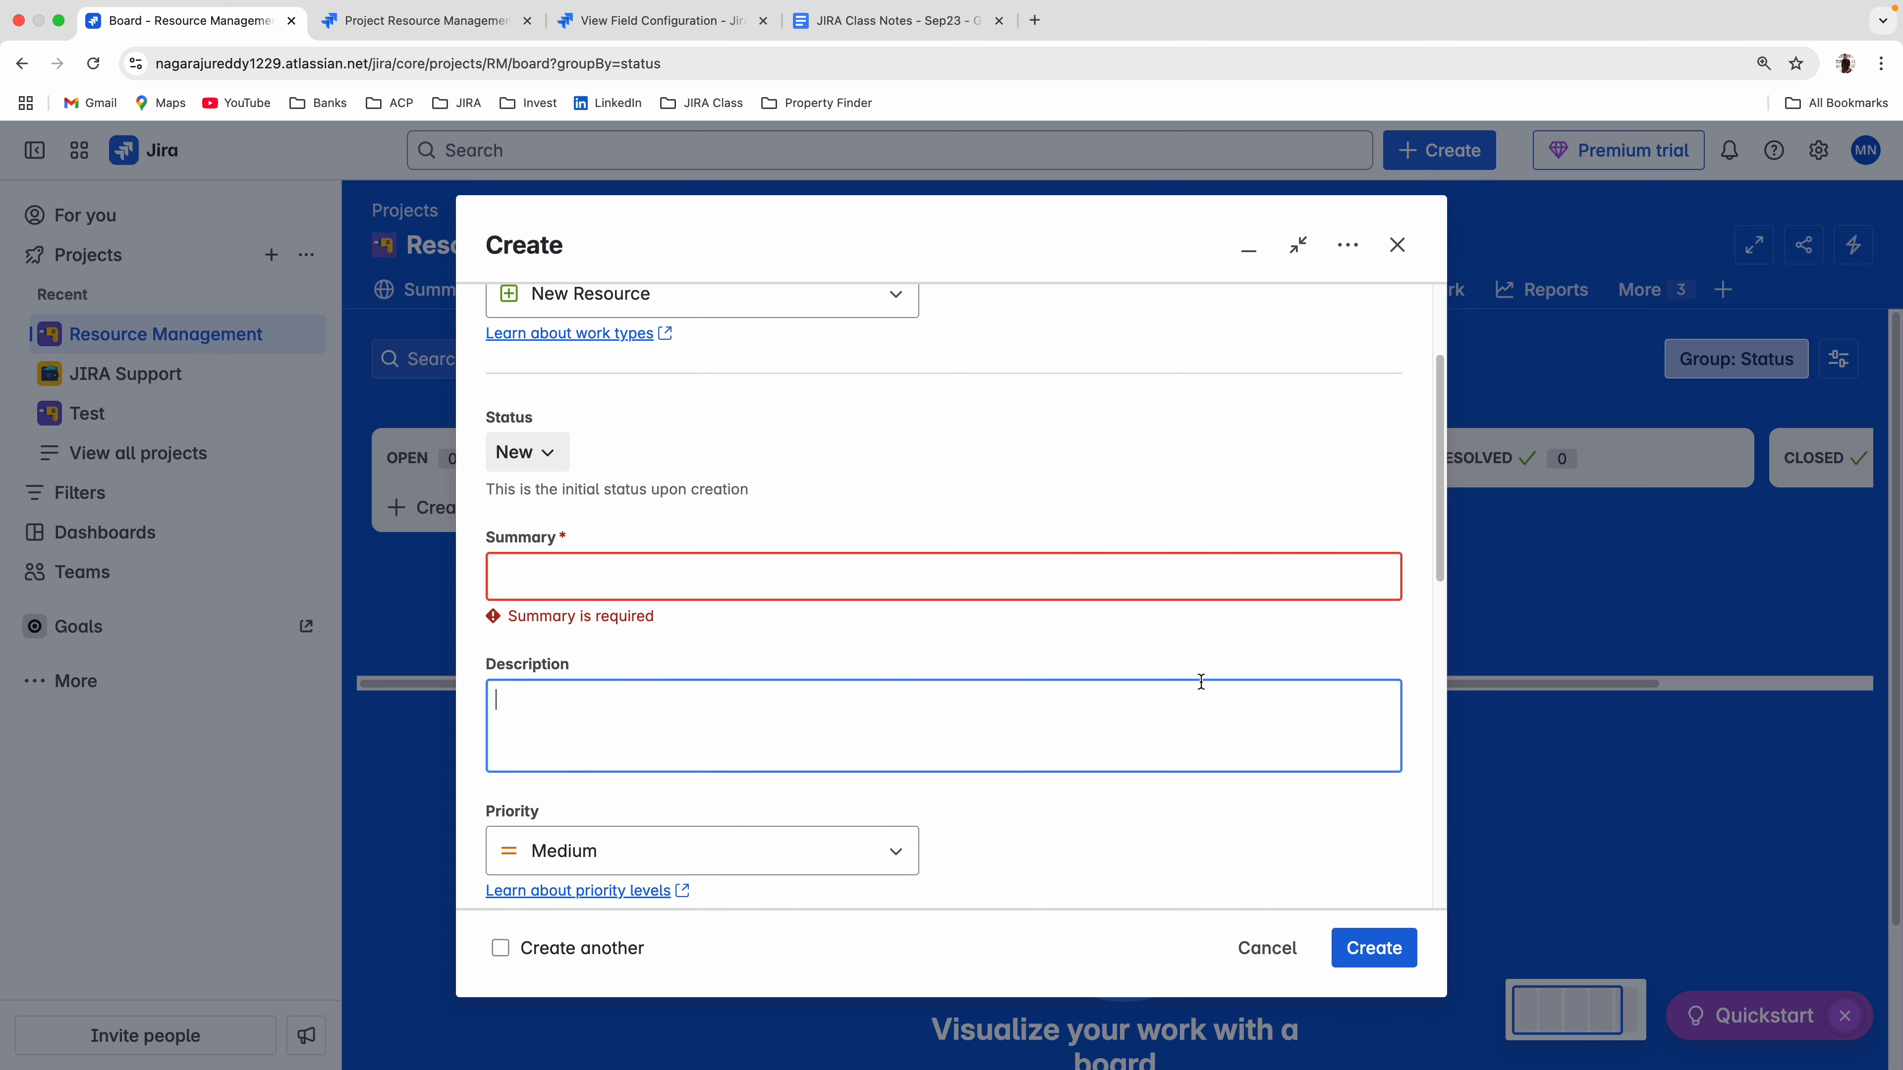
{"action": "scroll", "coordinate": [841, 709], "scroll_direction": "down", "scroll_amount": 3}
{"action": "scroll", "coordinate": [704, 705], "scroll_direction": "down", "scroll_amount": 3}
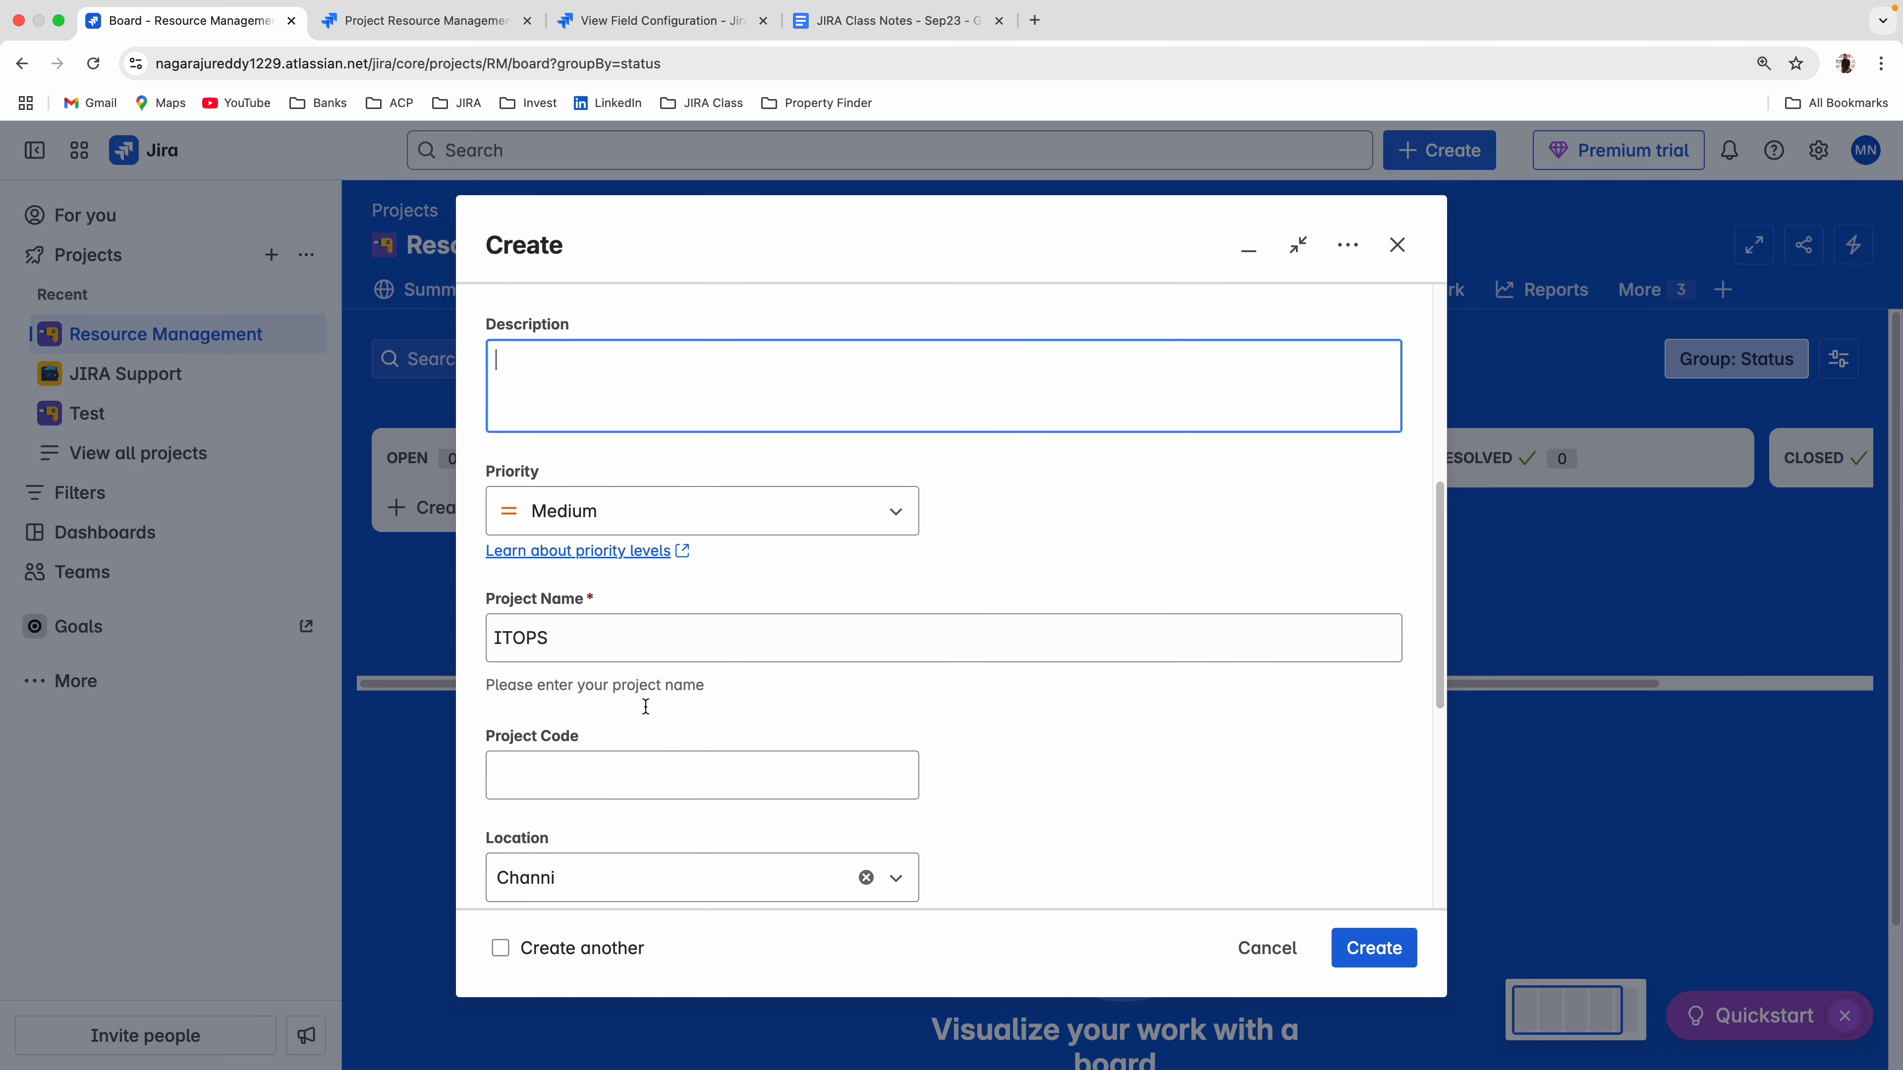
{"action": "left_click", "coordinate": [610, 573]}
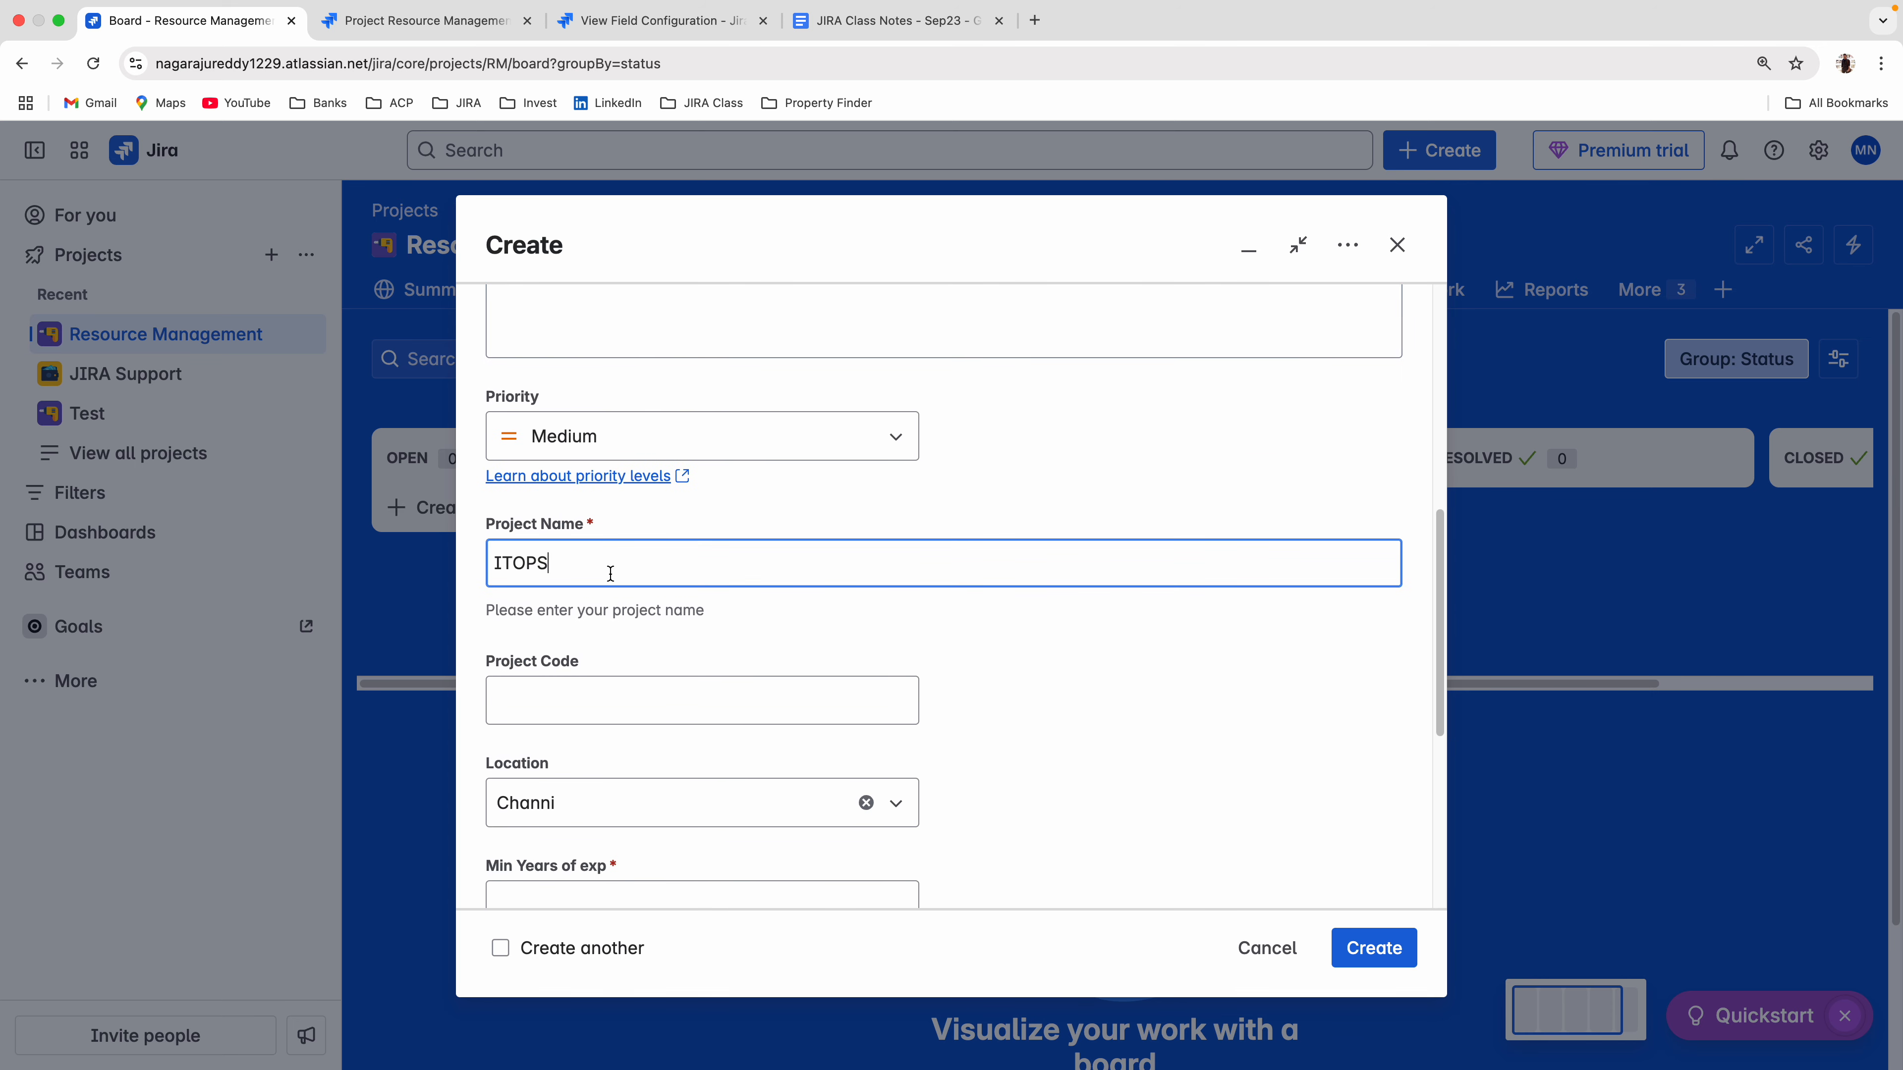
{"action": "left_click", "coordinate": [978, 649]}
{"action": "scroll", "coordinate": [667, 642], "scroll_direction": "down", "scroll_amount": 6}
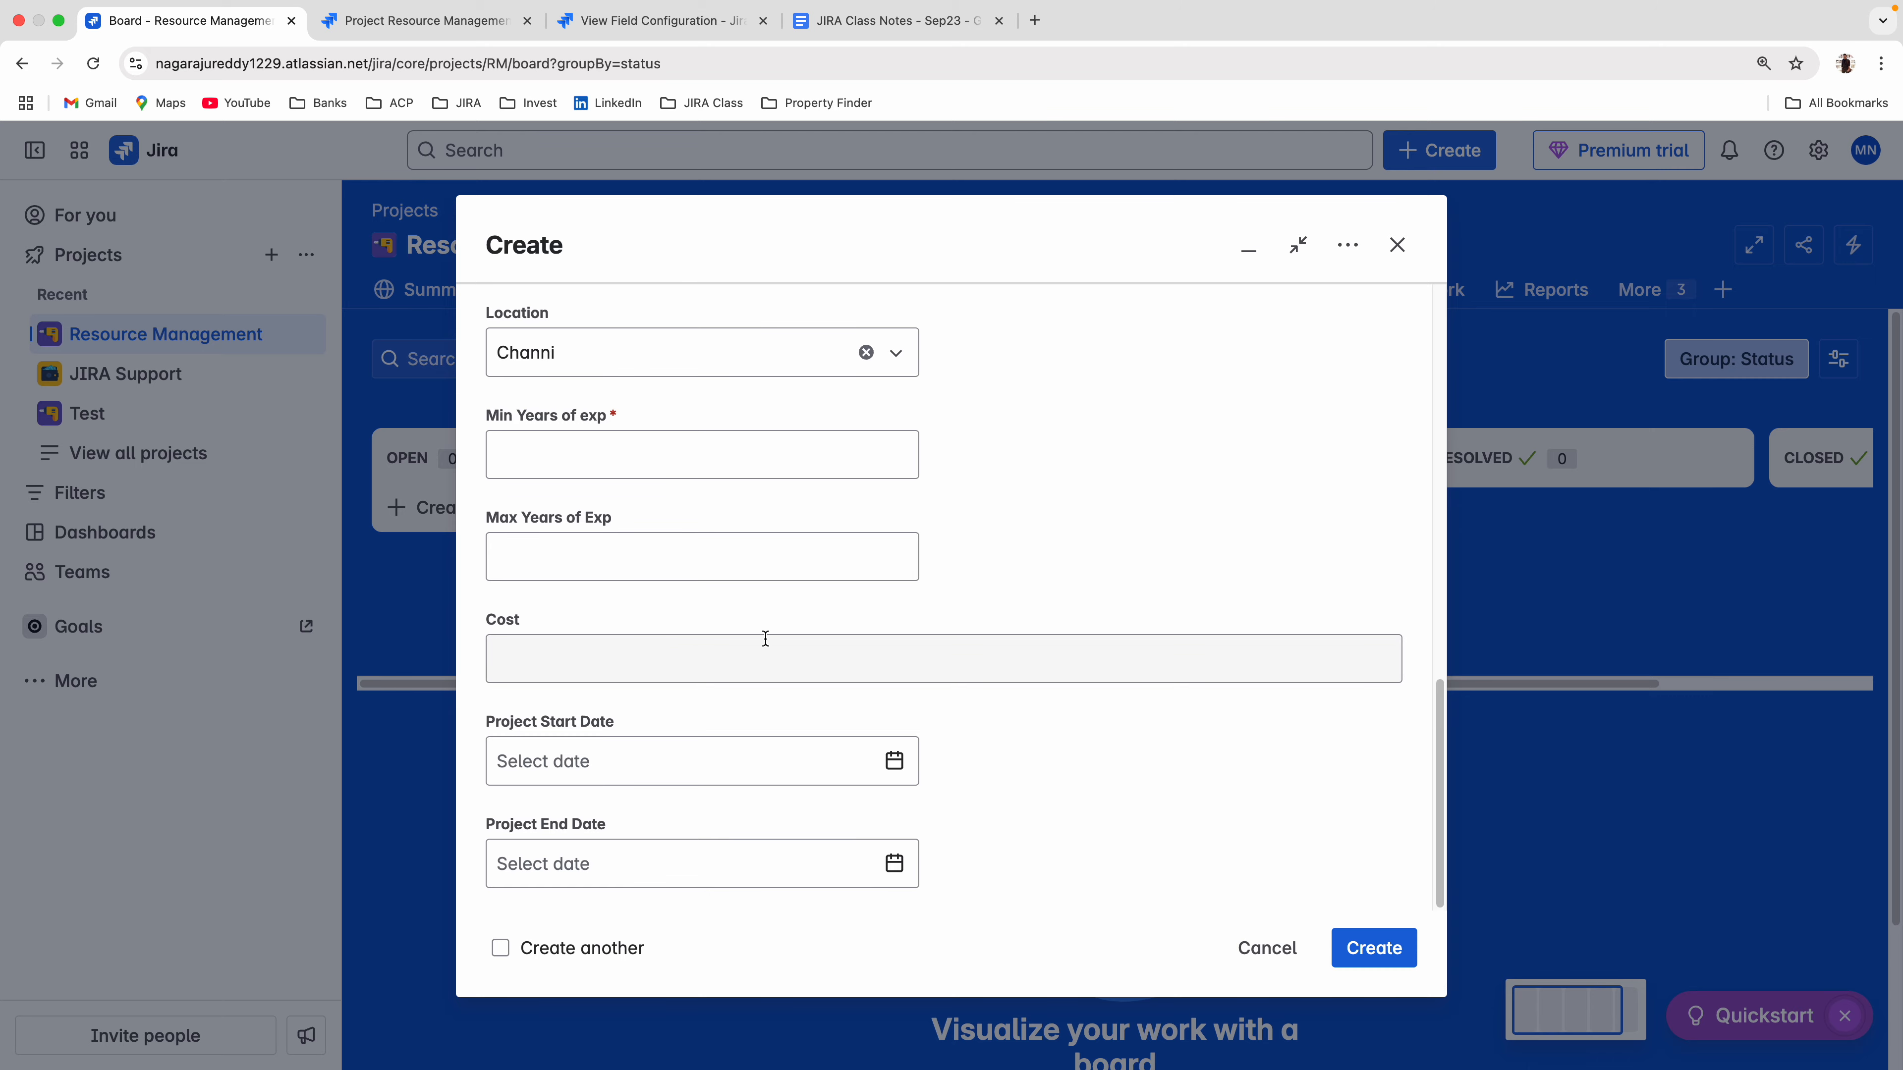
Filter New Resource Field Config by "cost", examine the Cost field's renderer settings and note, and leave them without updating.
{"action": "scroll", "coordinate": [765, 638], "scroll_direction": "up", "scroll_amount": 10}
{"action": "left_click", "coordinate": [659, 20]}
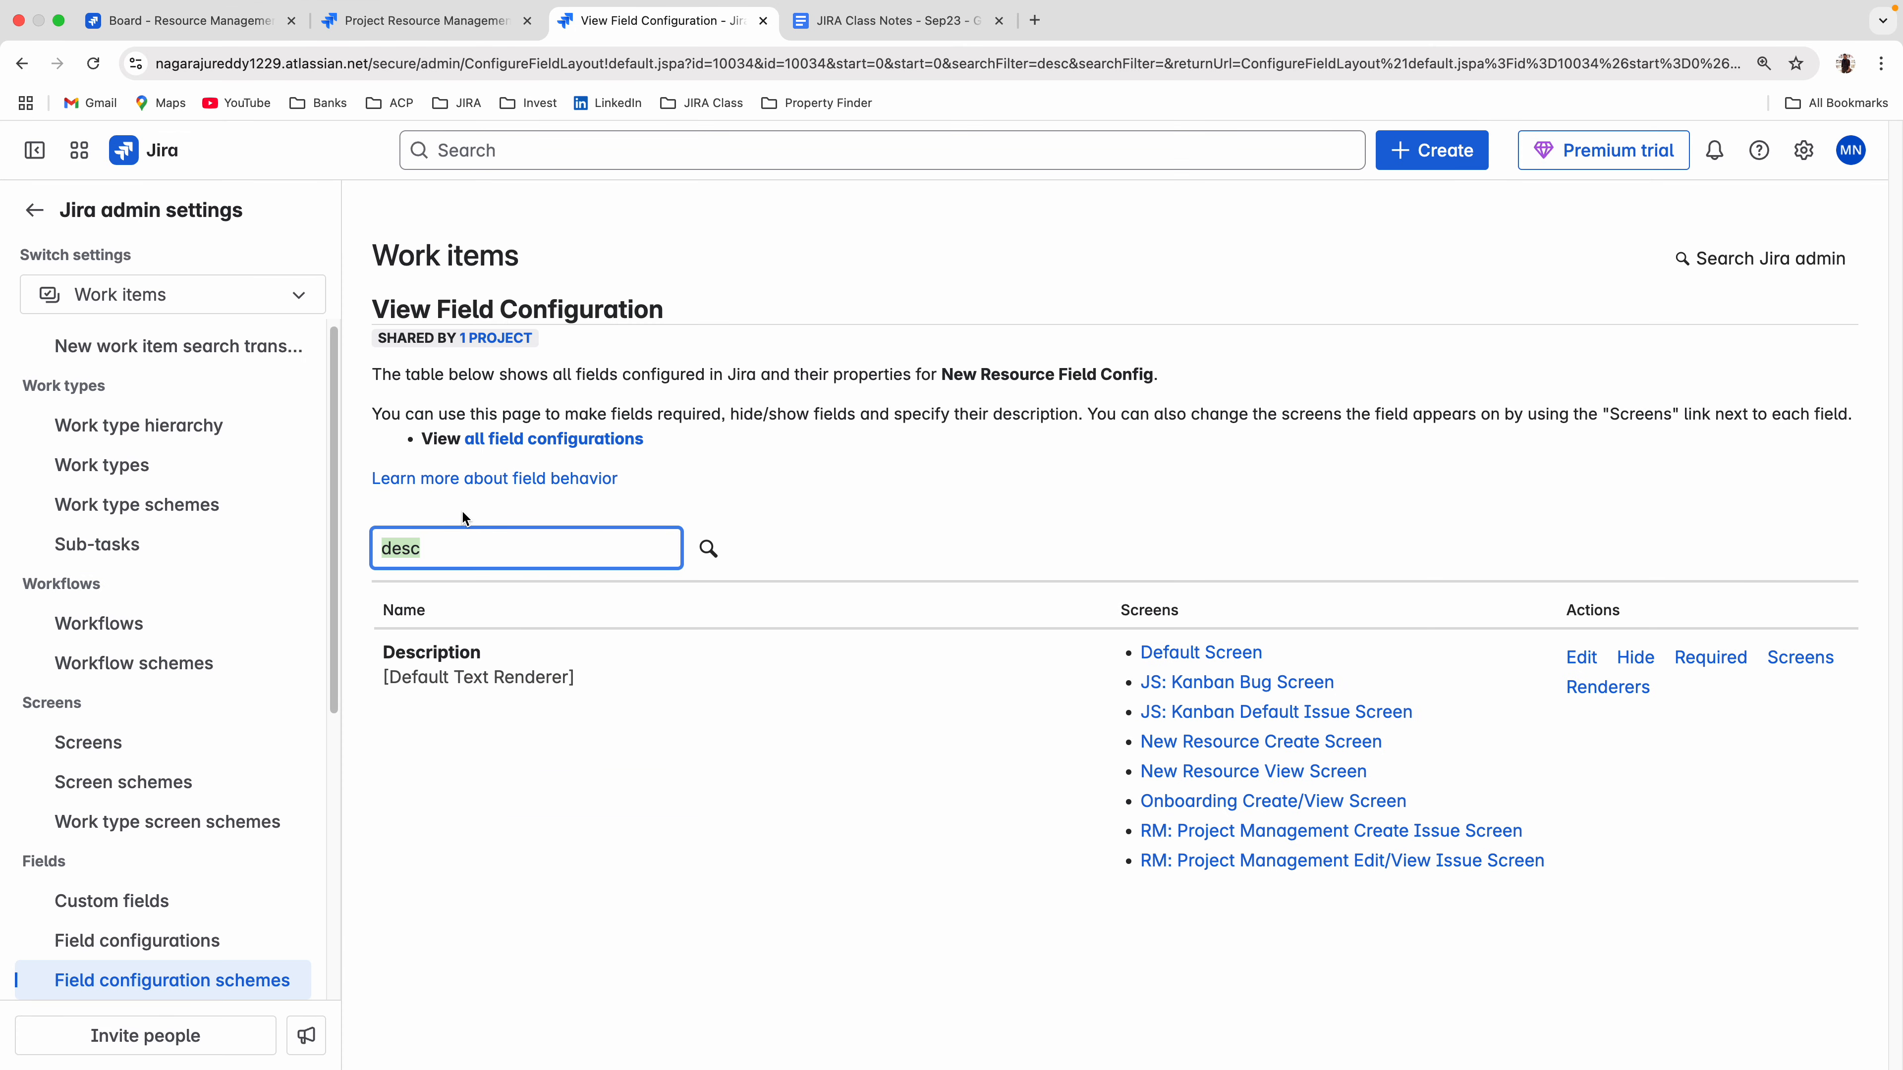
{"action": "key", "text": "BackSpace"}
{"action": "type", "text": "cost"}
{"action": "key", "text": "Return"}
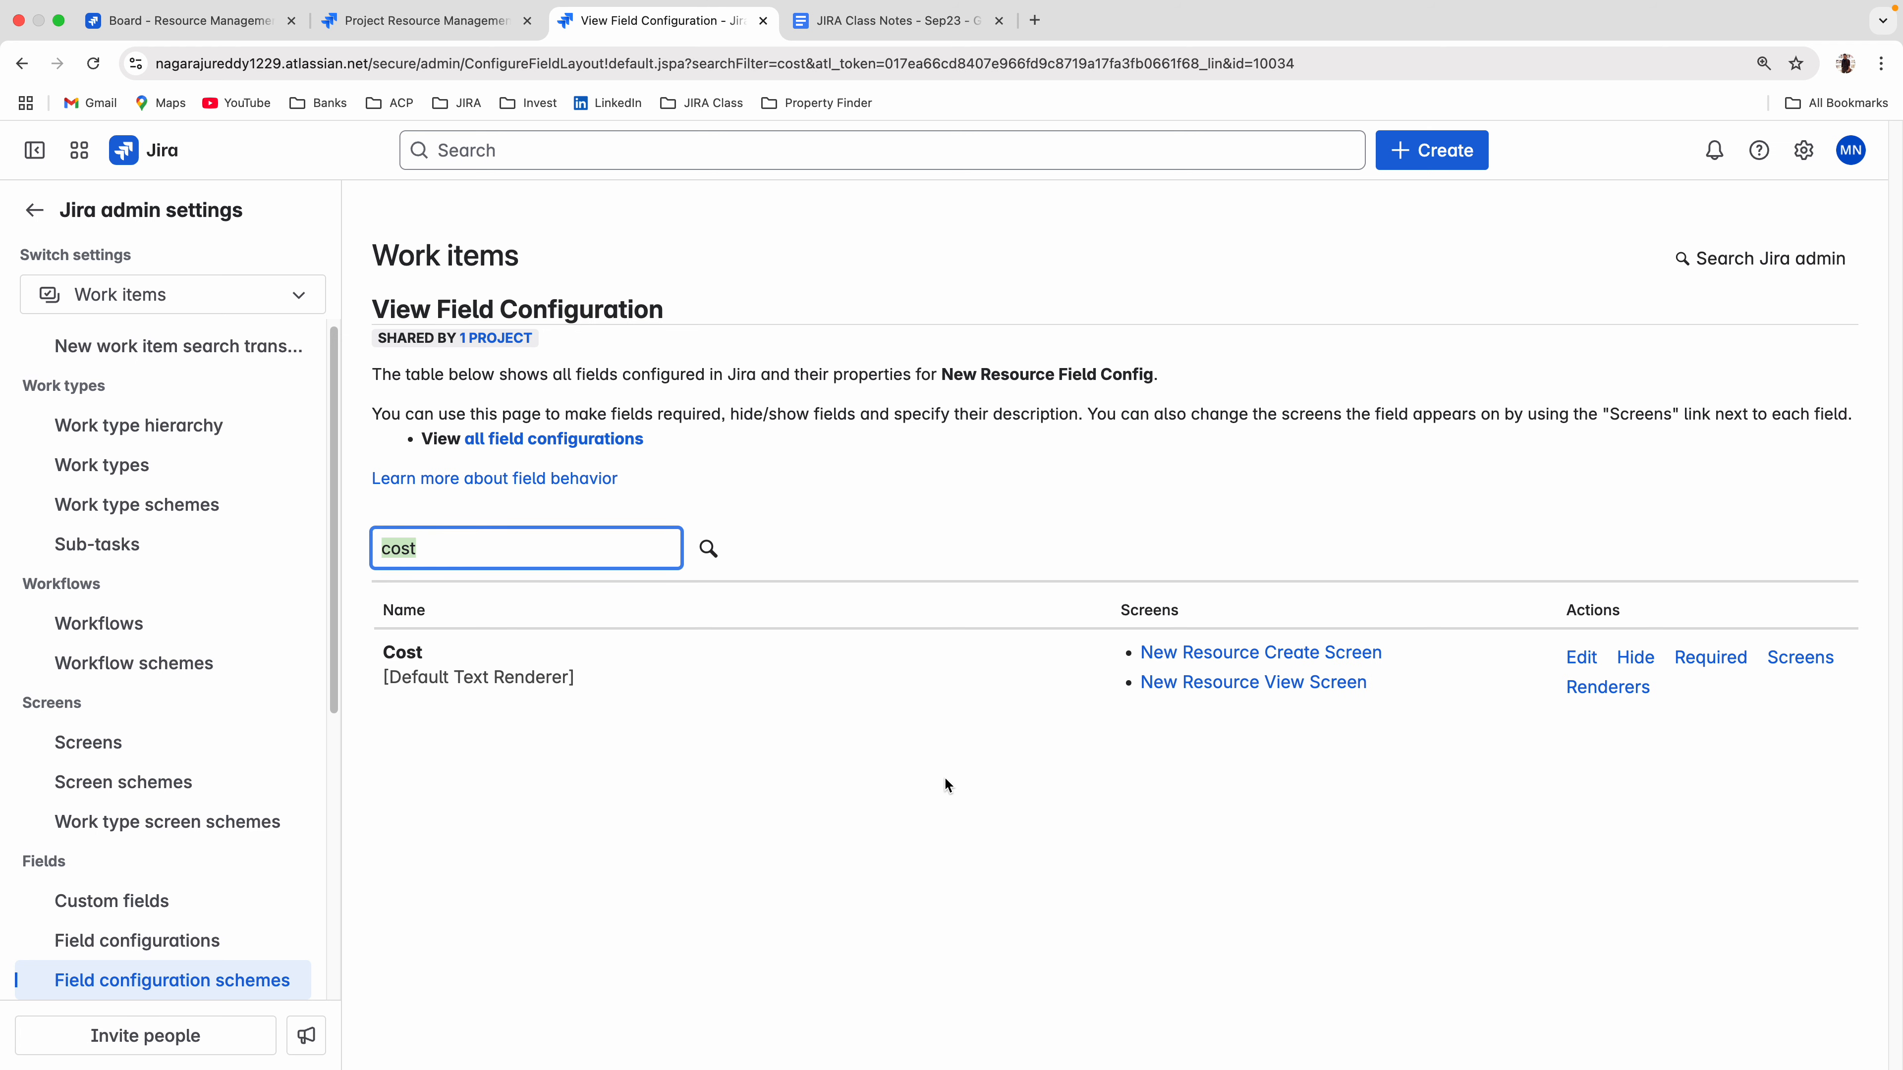
{"action": "left_click", "coordinate": [1588, 692]}
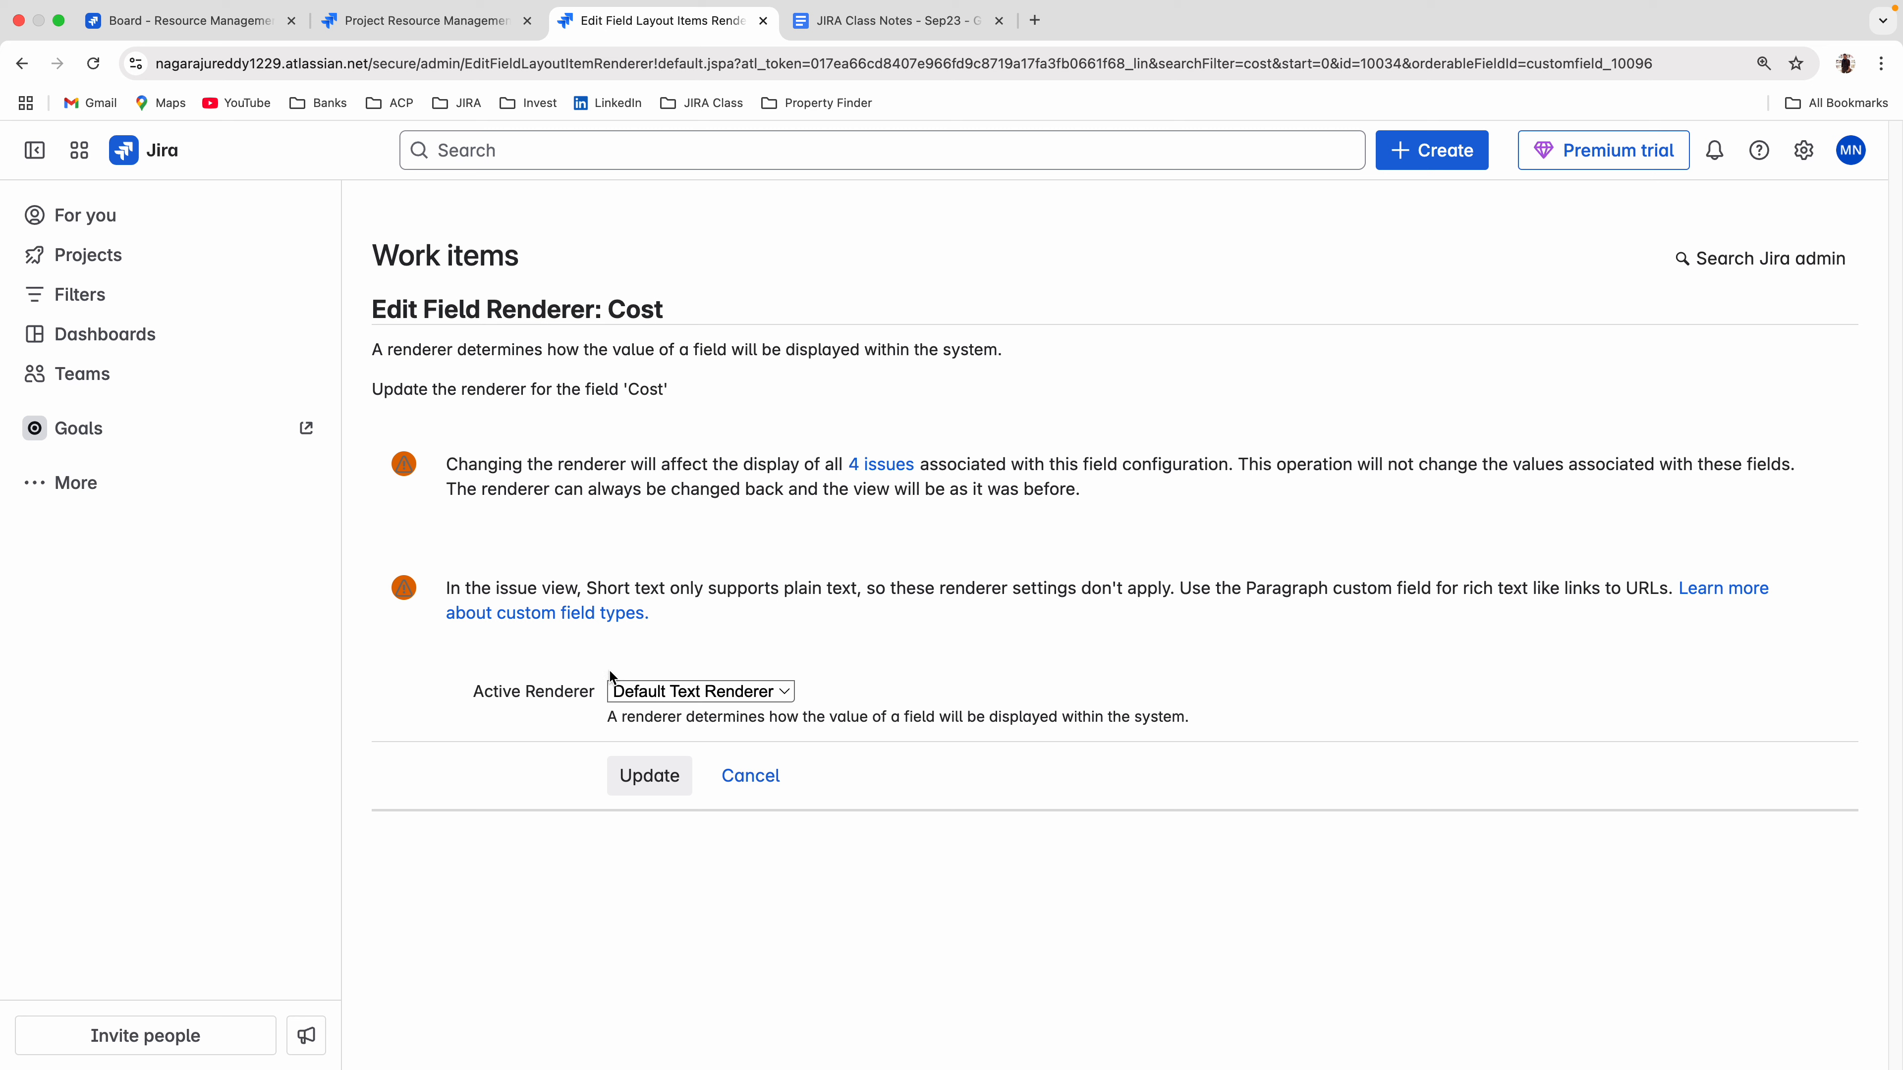
{"action": "left_click_drag", "start_coordinate": [436, 582], "coordinate": [1178, 591]}
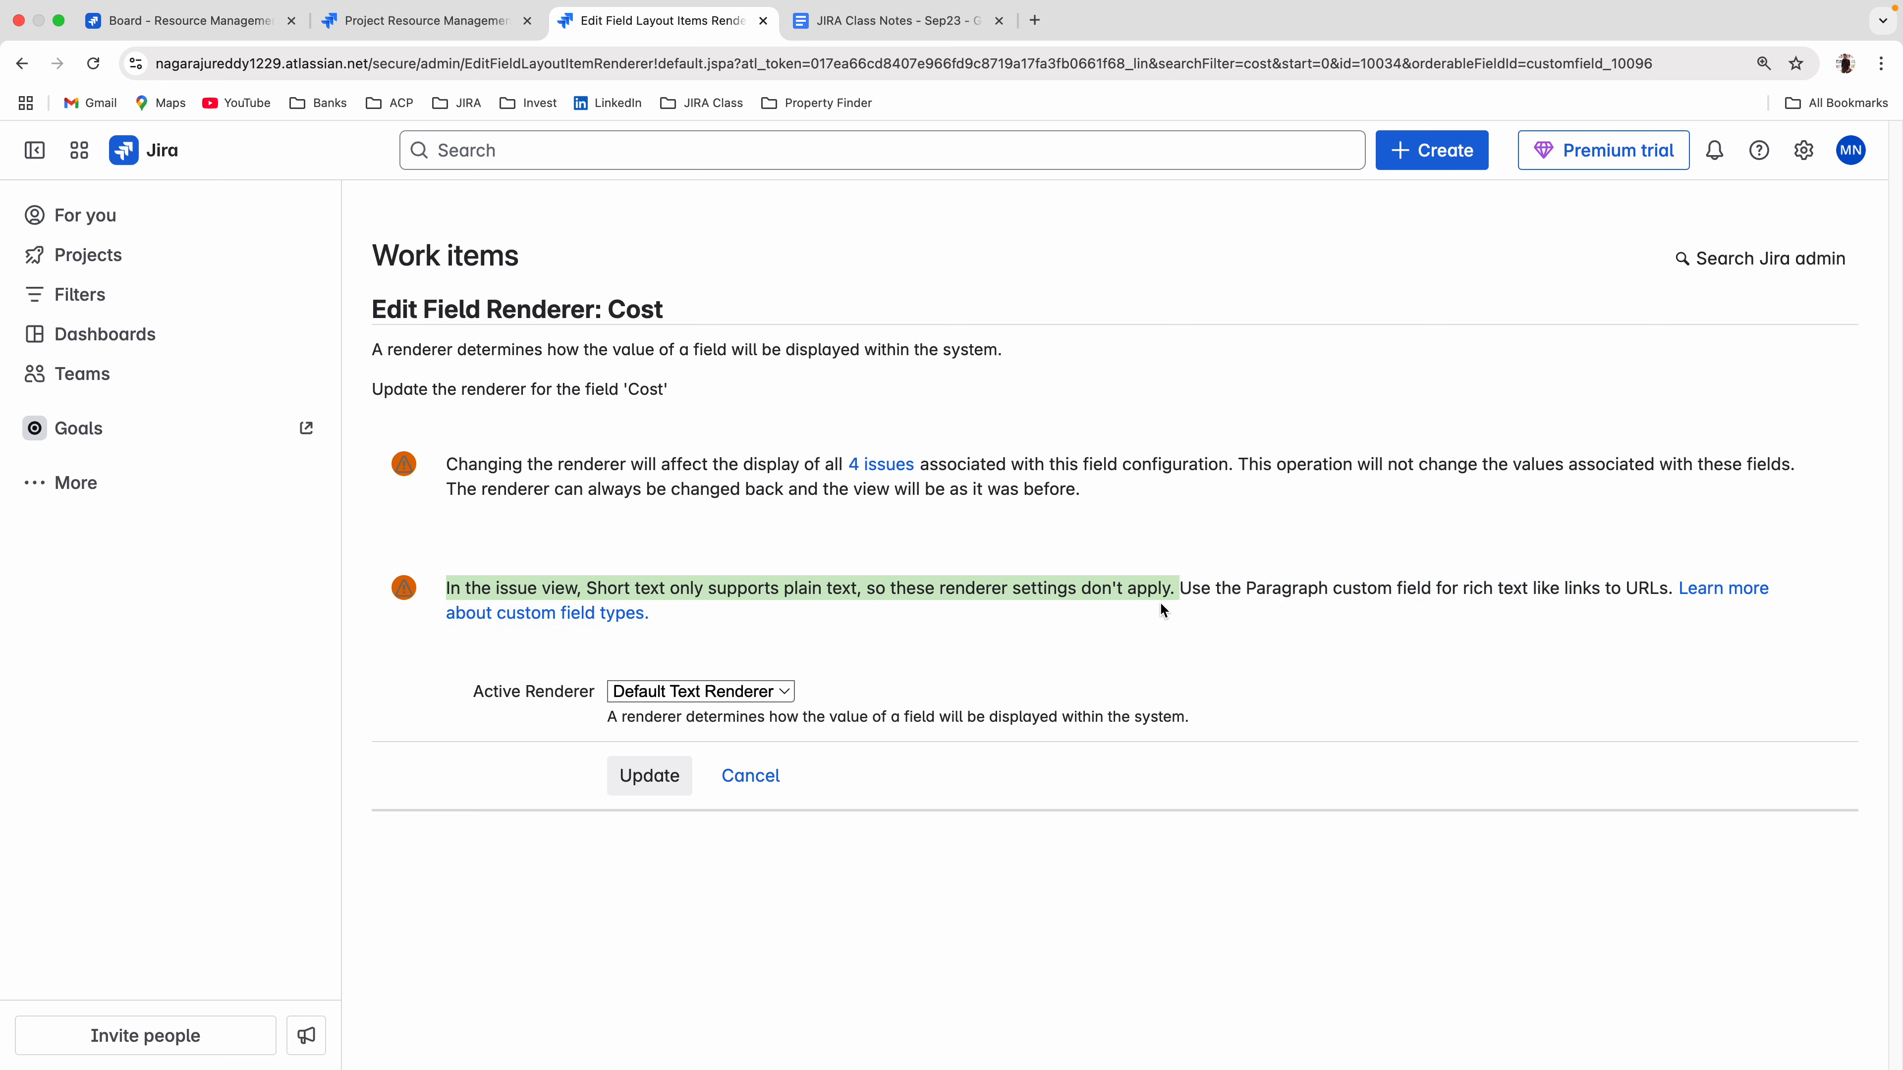
{"action": "left_click", "coordinate": [750, 776]}
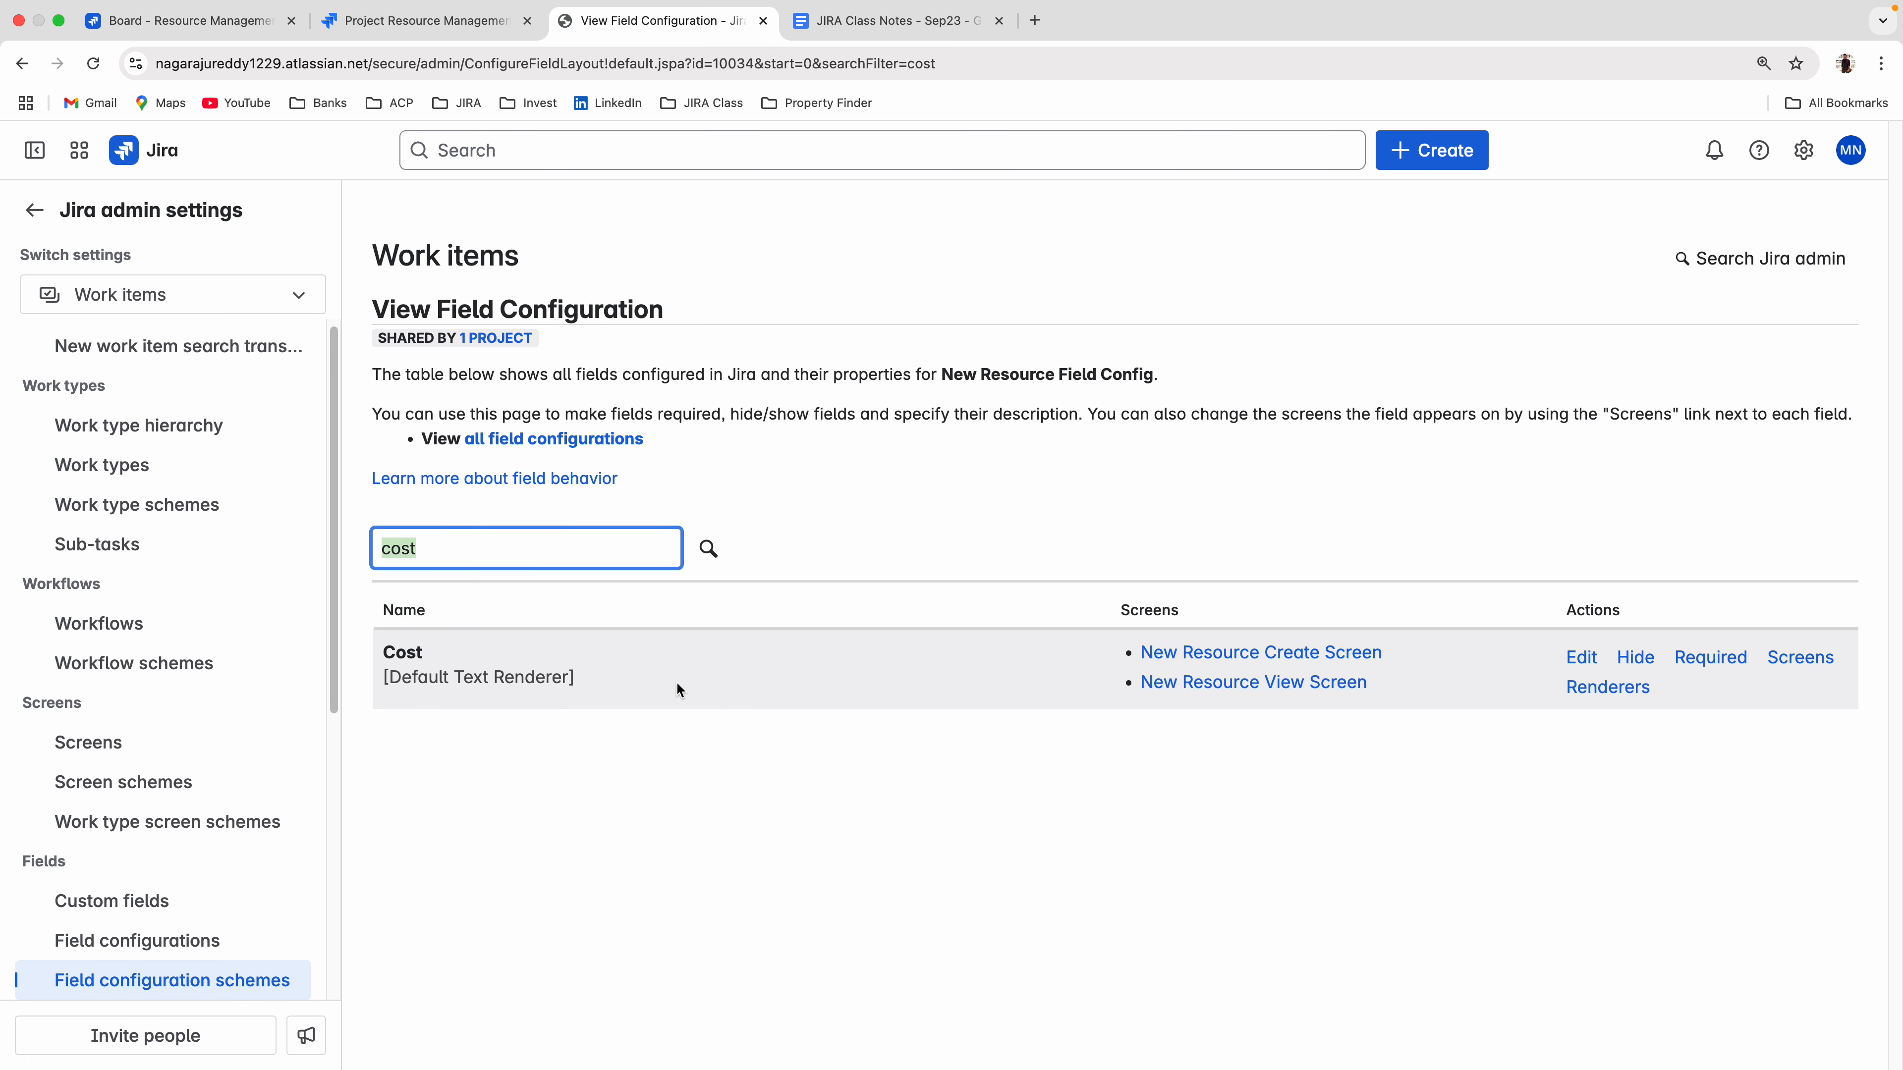
{"action": "left_click", "coordinate": [611, 736]}
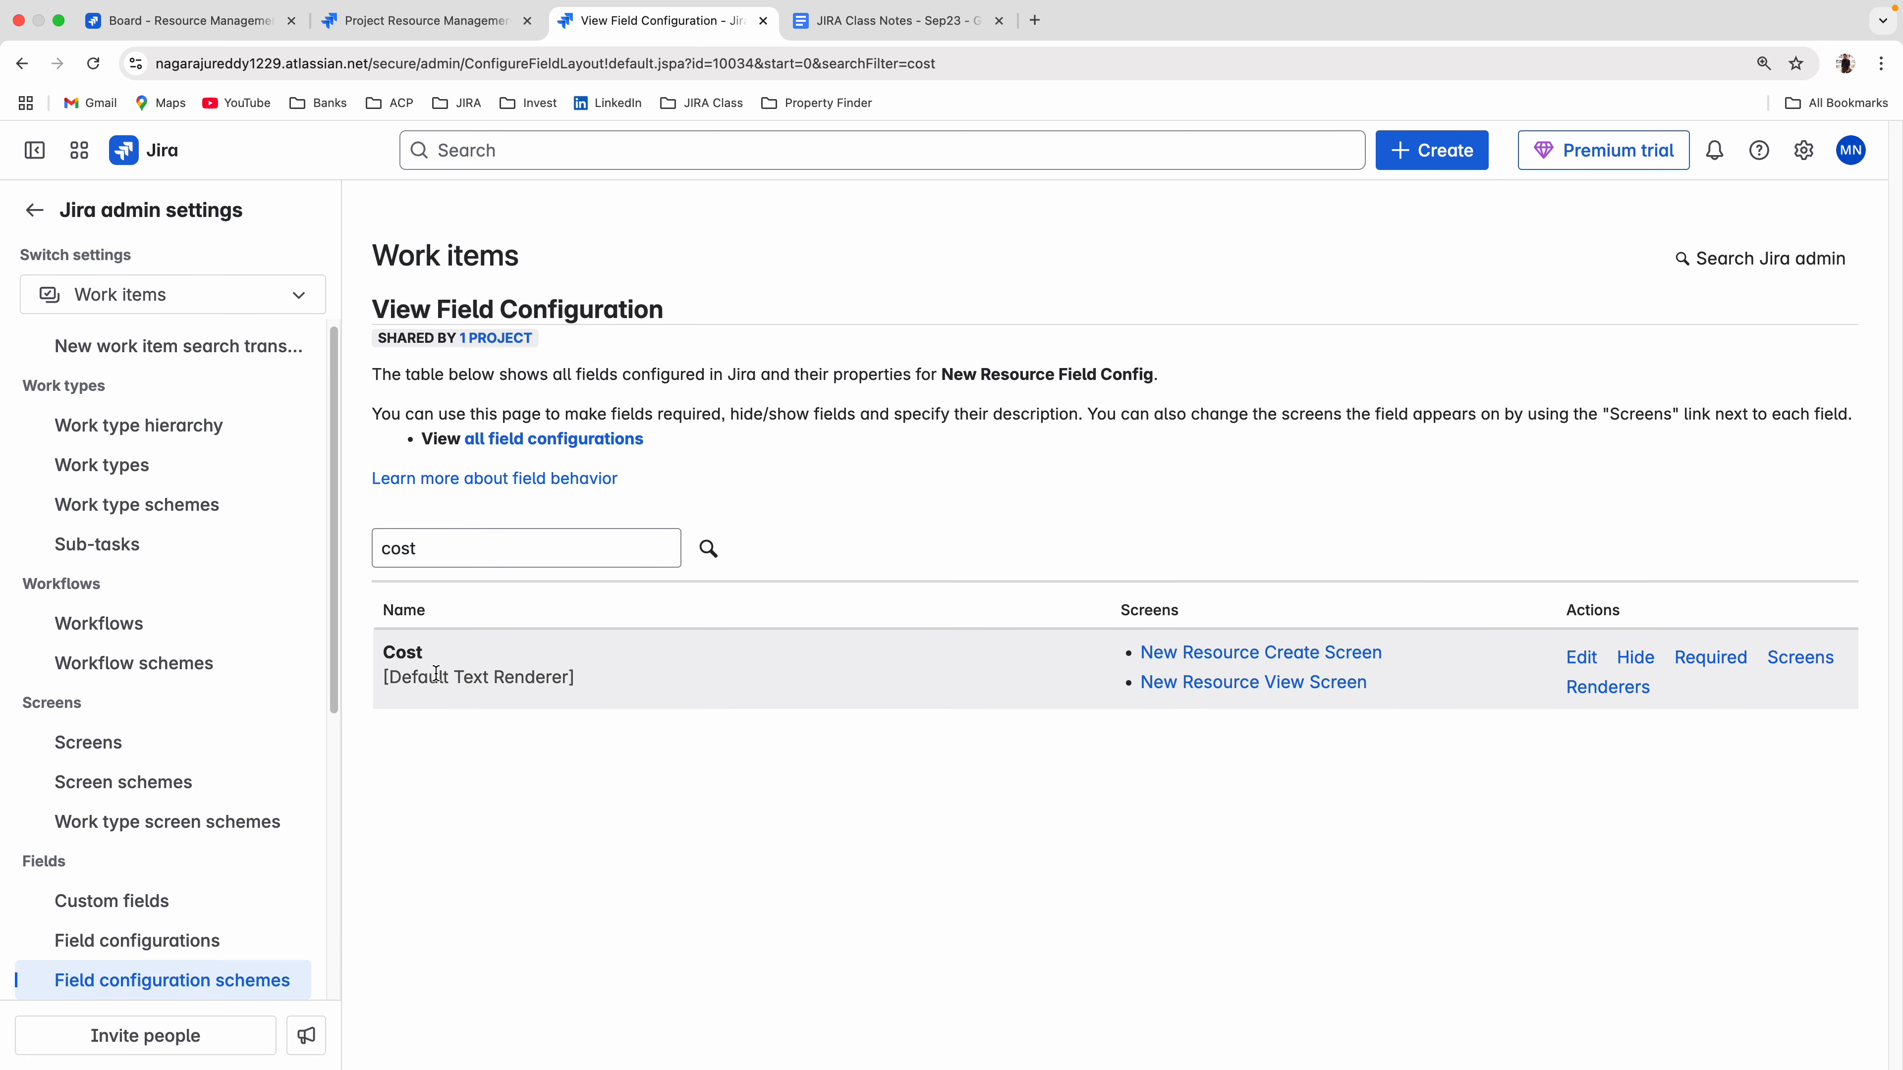
Return to the board's create form, examine the Description field's plain text input, and discard the form.
{"action": "left_click", "coordinate": [205, 22]}
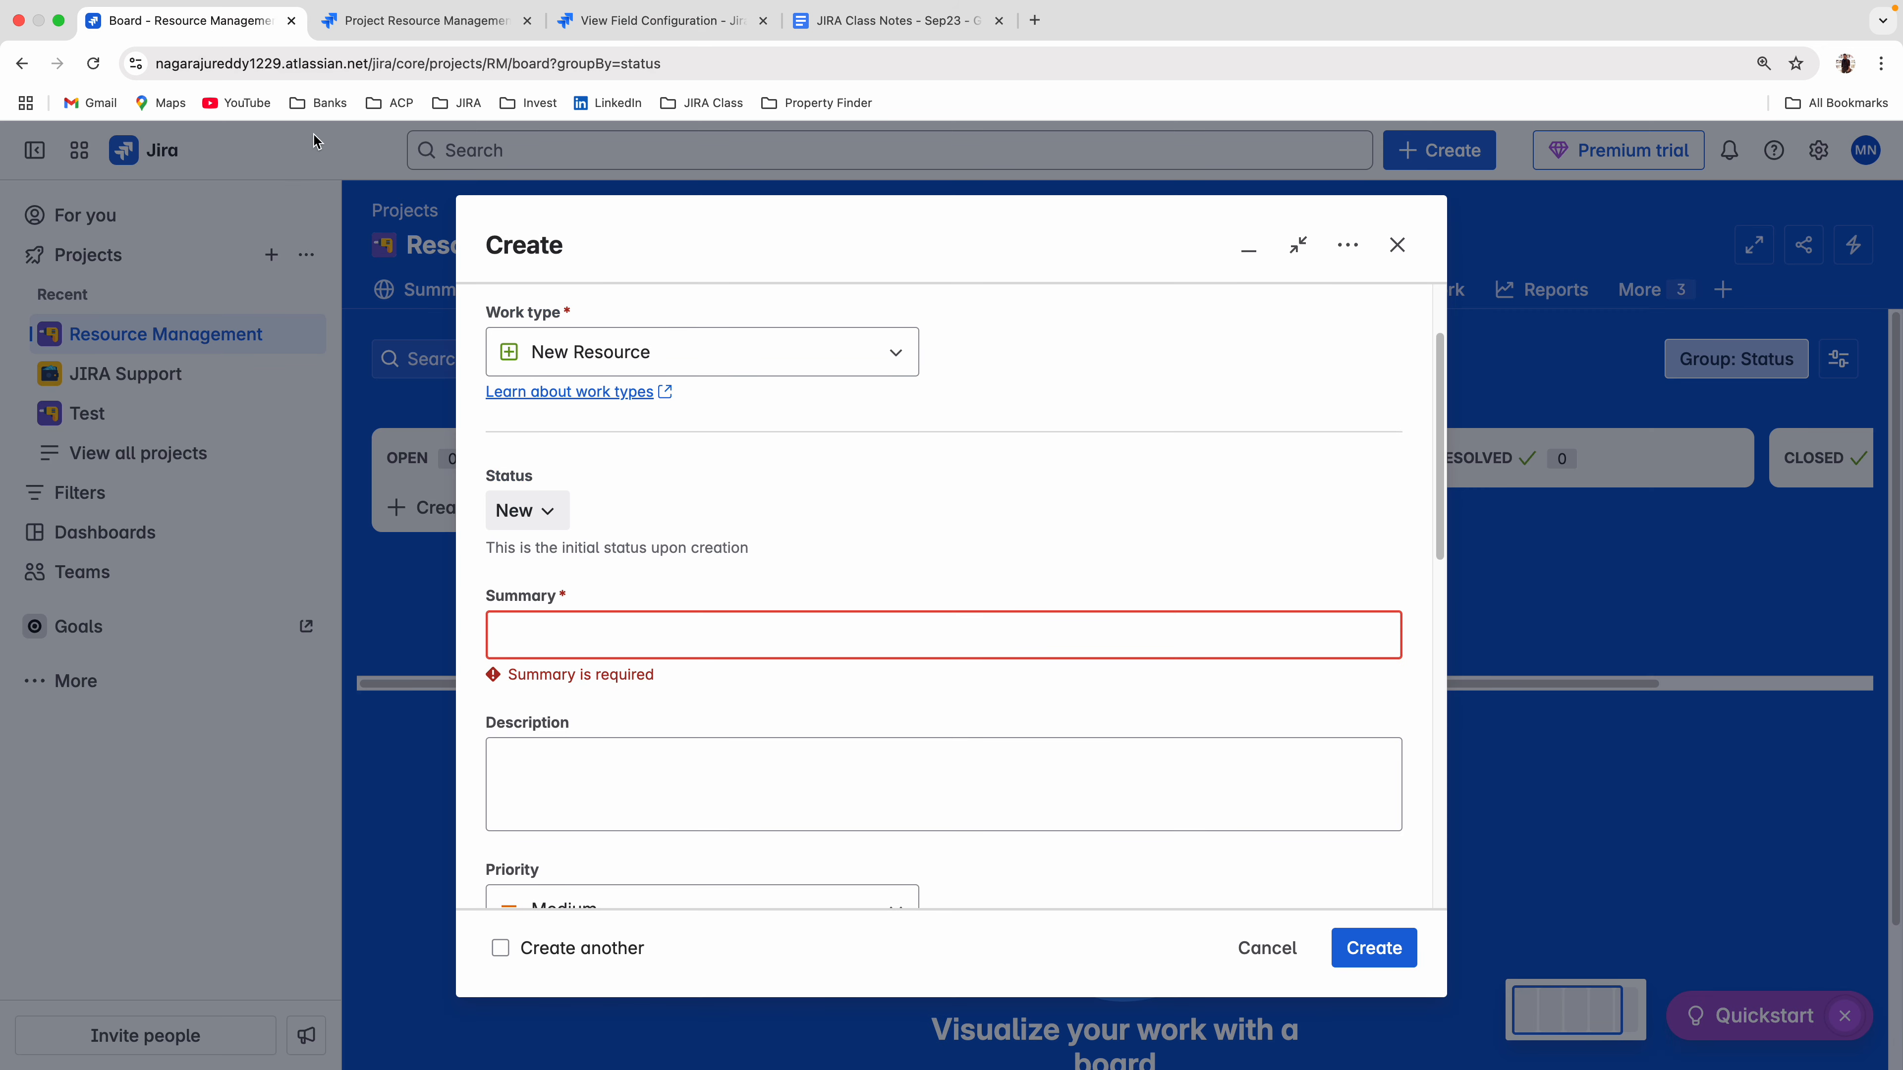
{"action": "scroll", "coordinate": [672, 747], "scroll_direction": "down", "scroll_amount": 1}
{"action": "scroll", "coordinate": [673, 735], "scroll_direction": "down", "scroll_amount": 1}
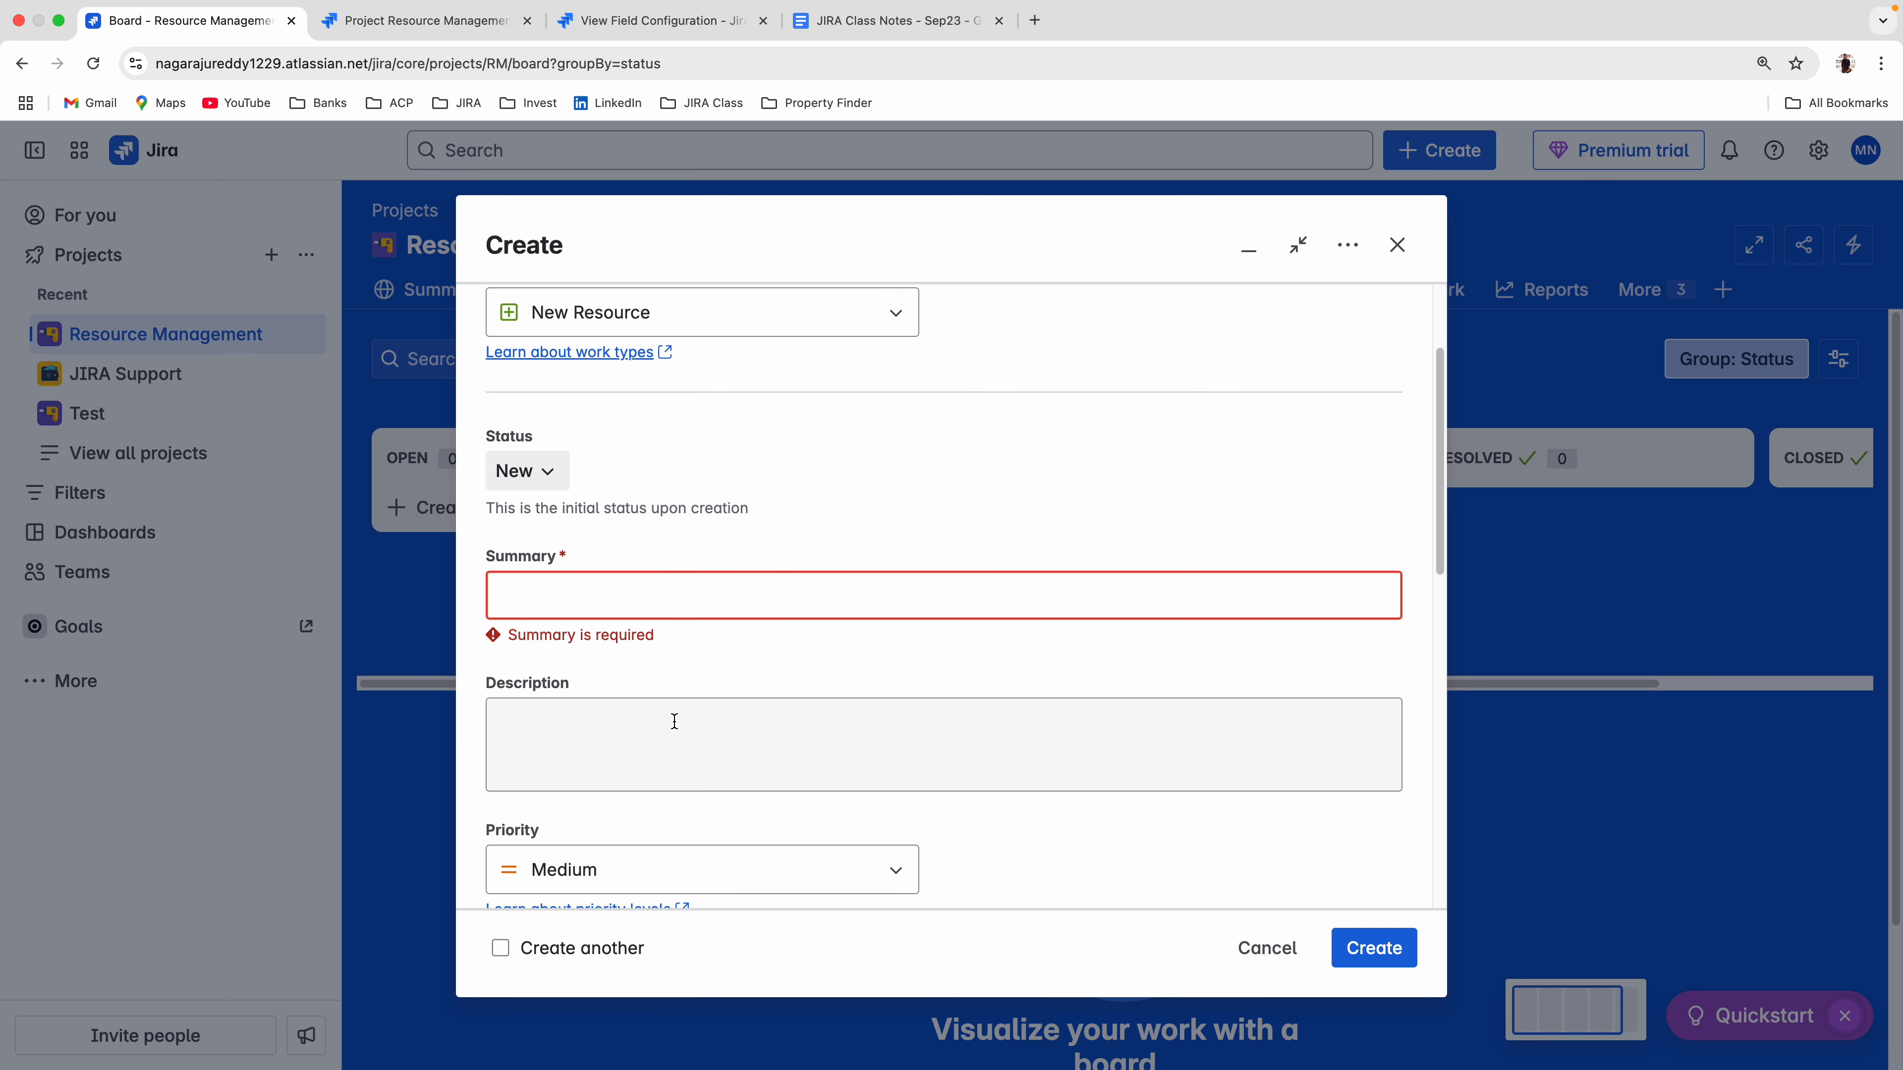
{"action": "left_click", "coordinate": [559, 712]}
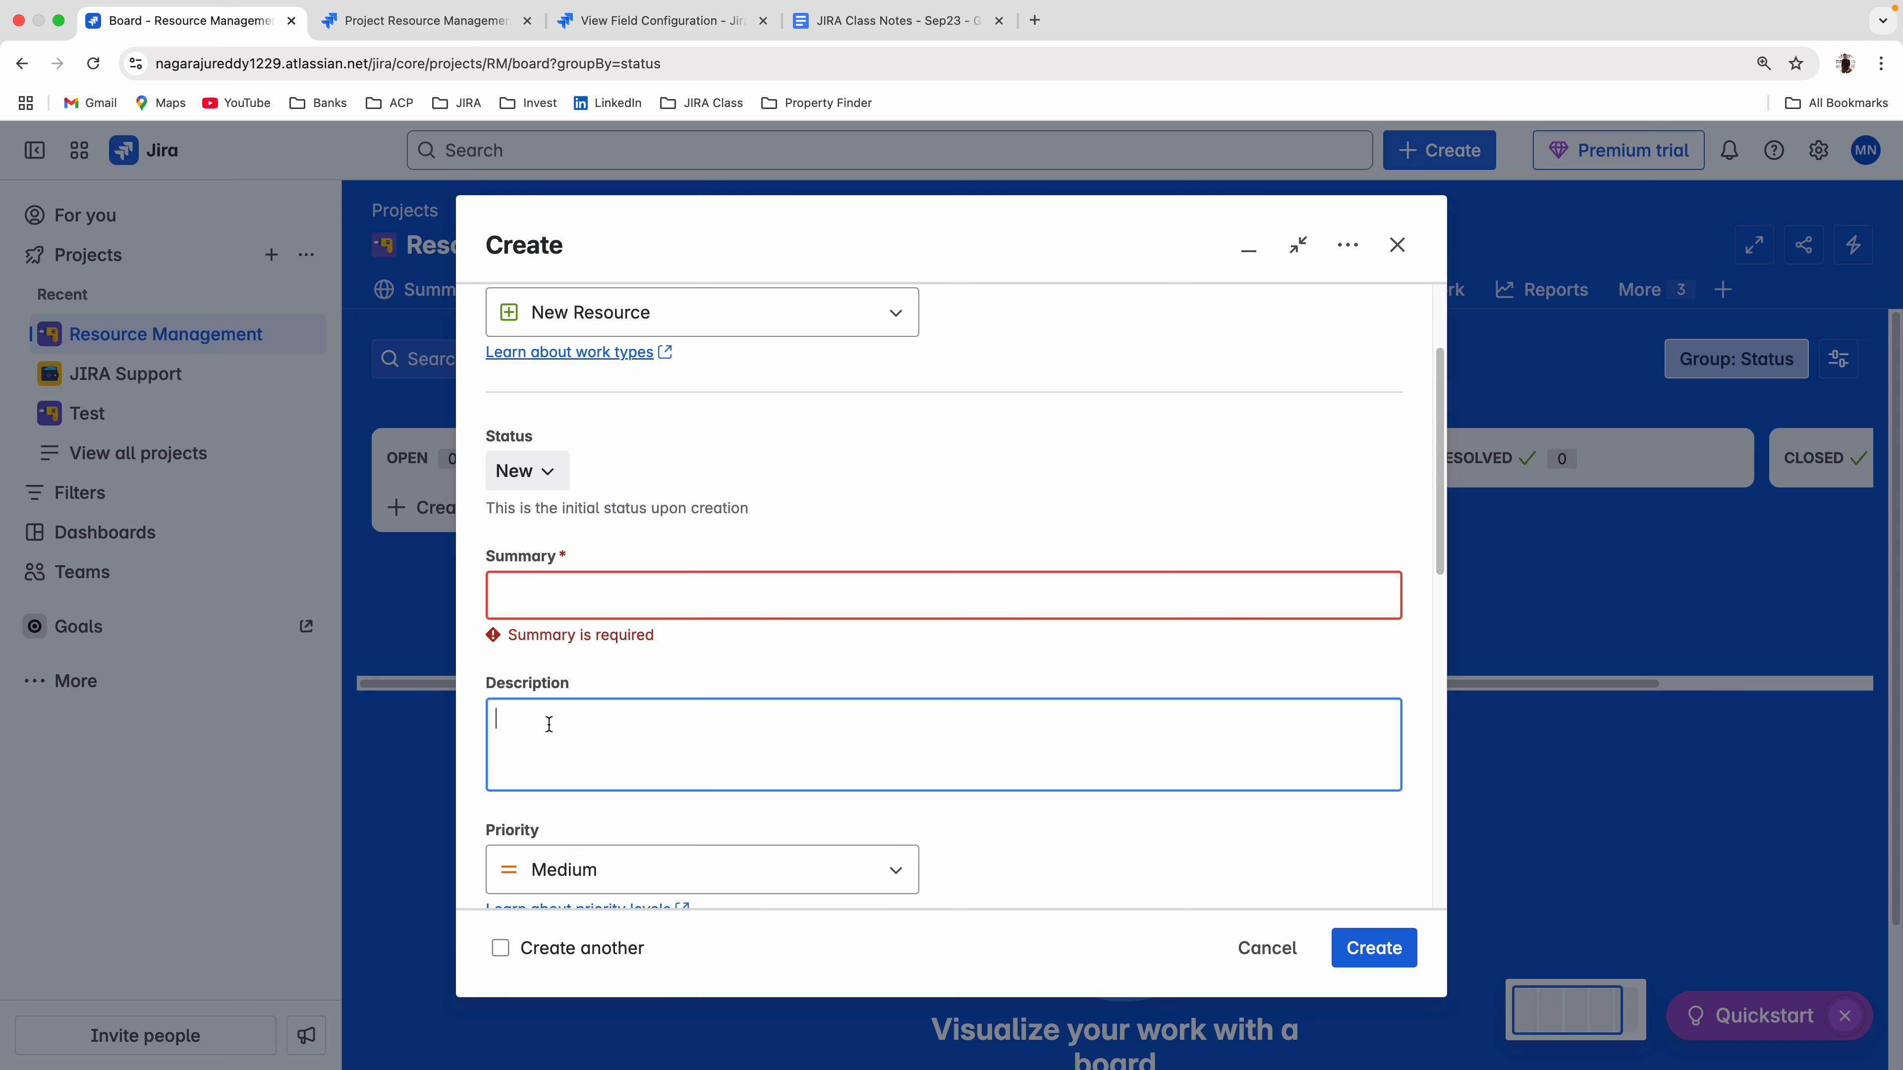
{"action": "left_click", "coordinate": [1266, 948]}
Reopen New Resource Field Config, filter its fields by "candi" and make Candidate Name required.
{"action": "left_click", "coordinate": [657, 18]}
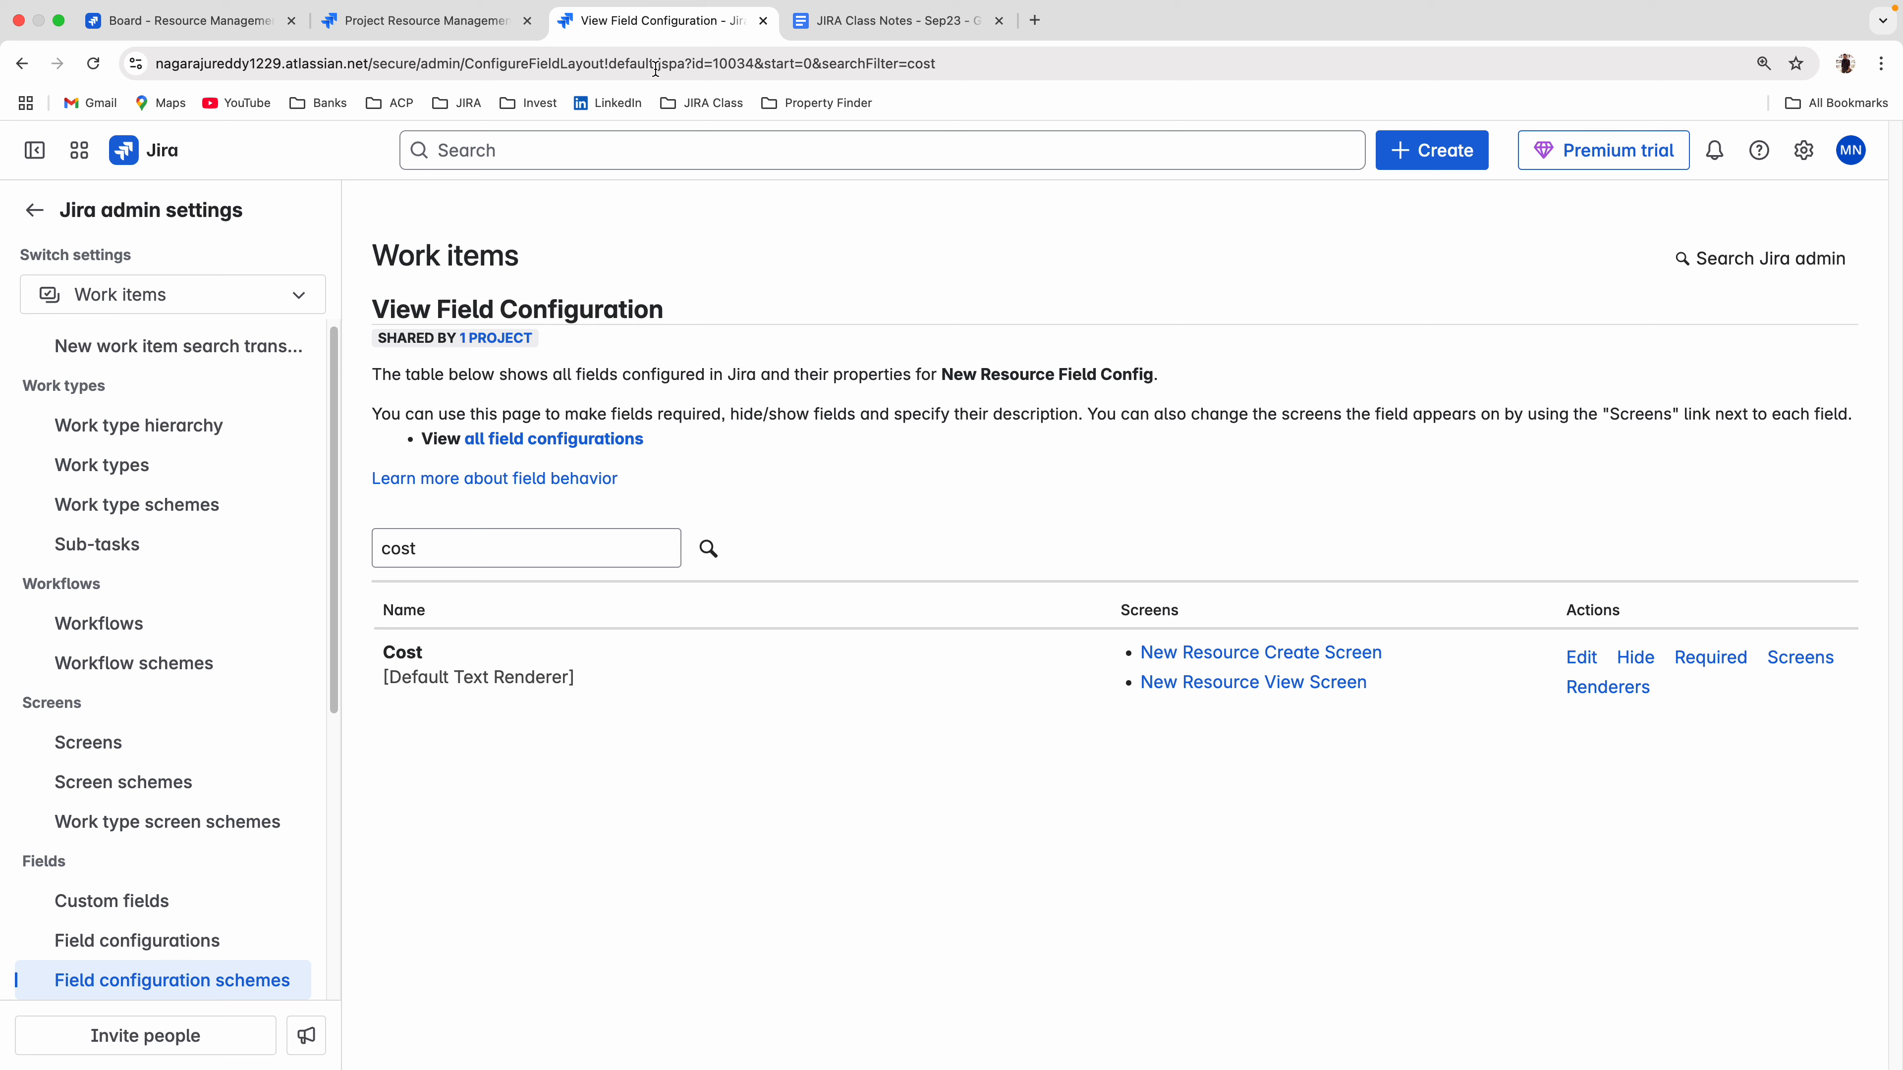
{"action": "scroll", "coordinate": [172, 854], "scroll_direction": "down", "scroll_amount": 2}
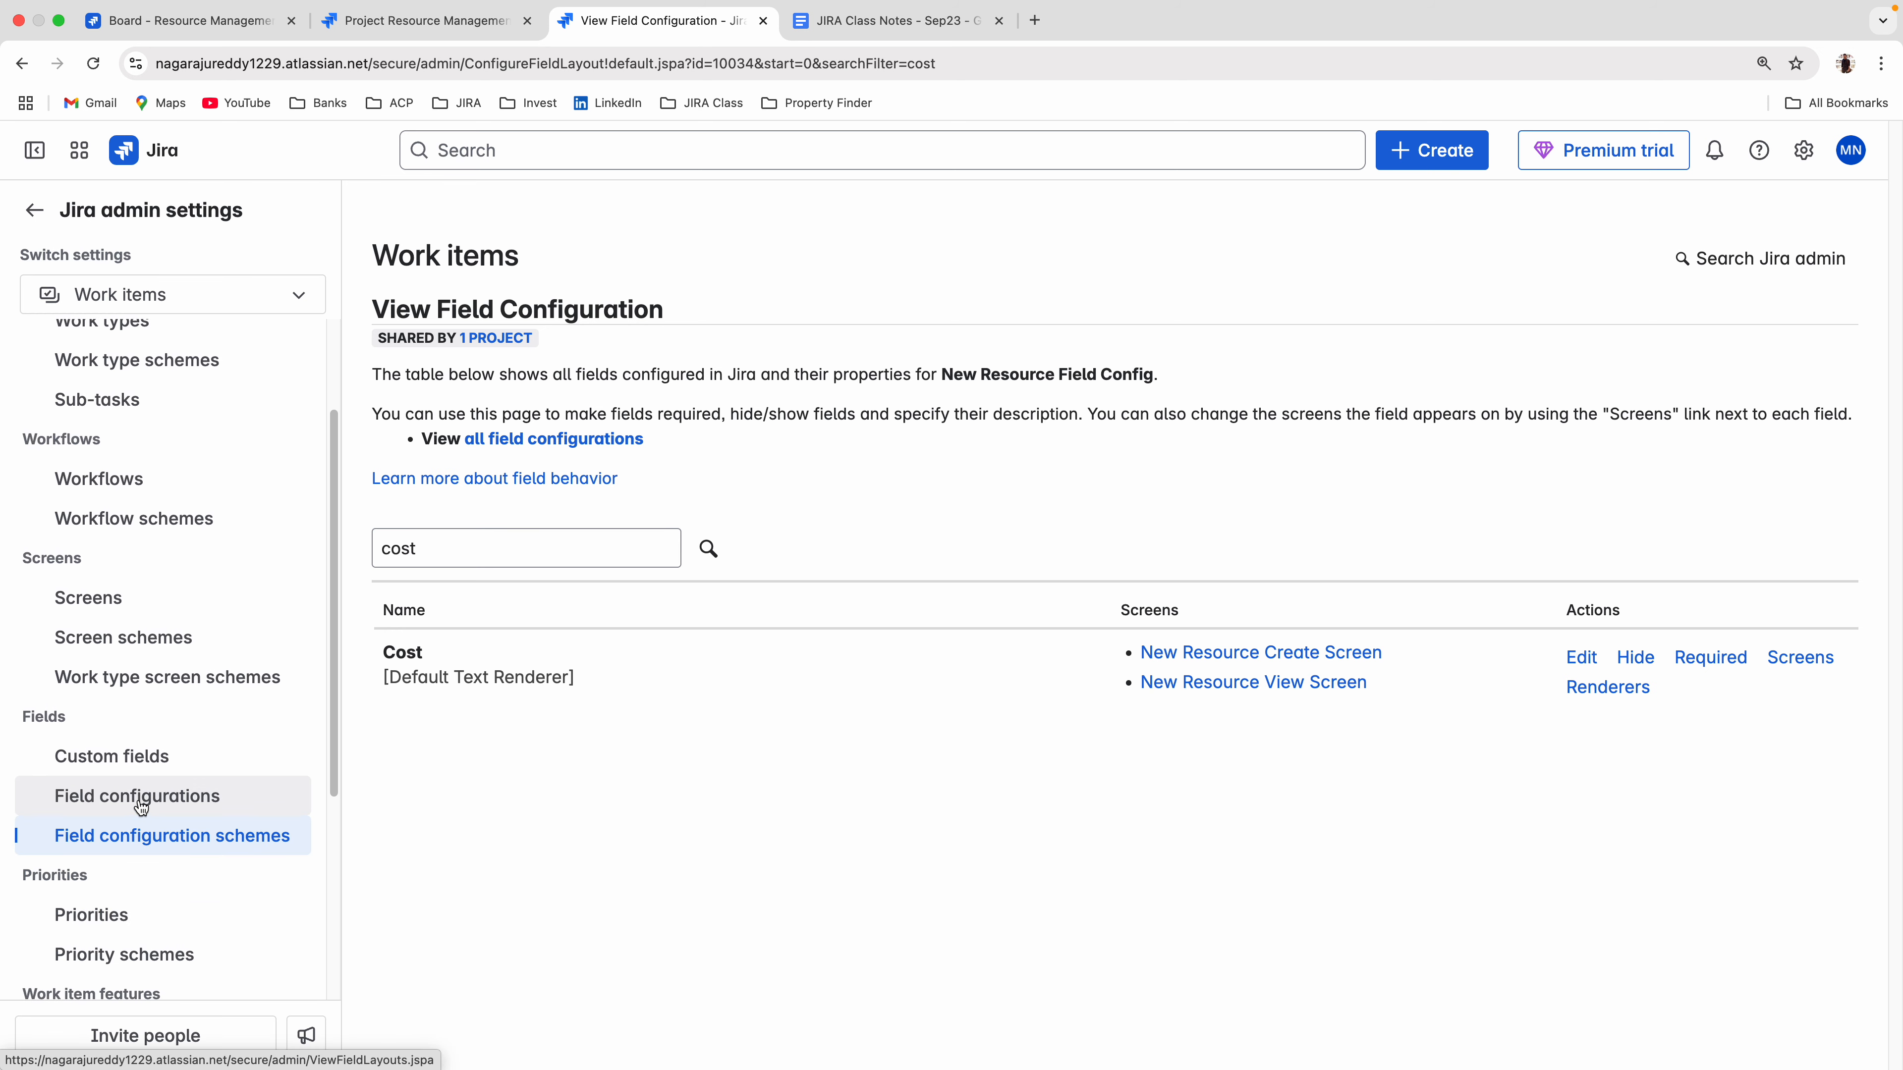
{"action": "left_click", "coordinate": [203, 793]}
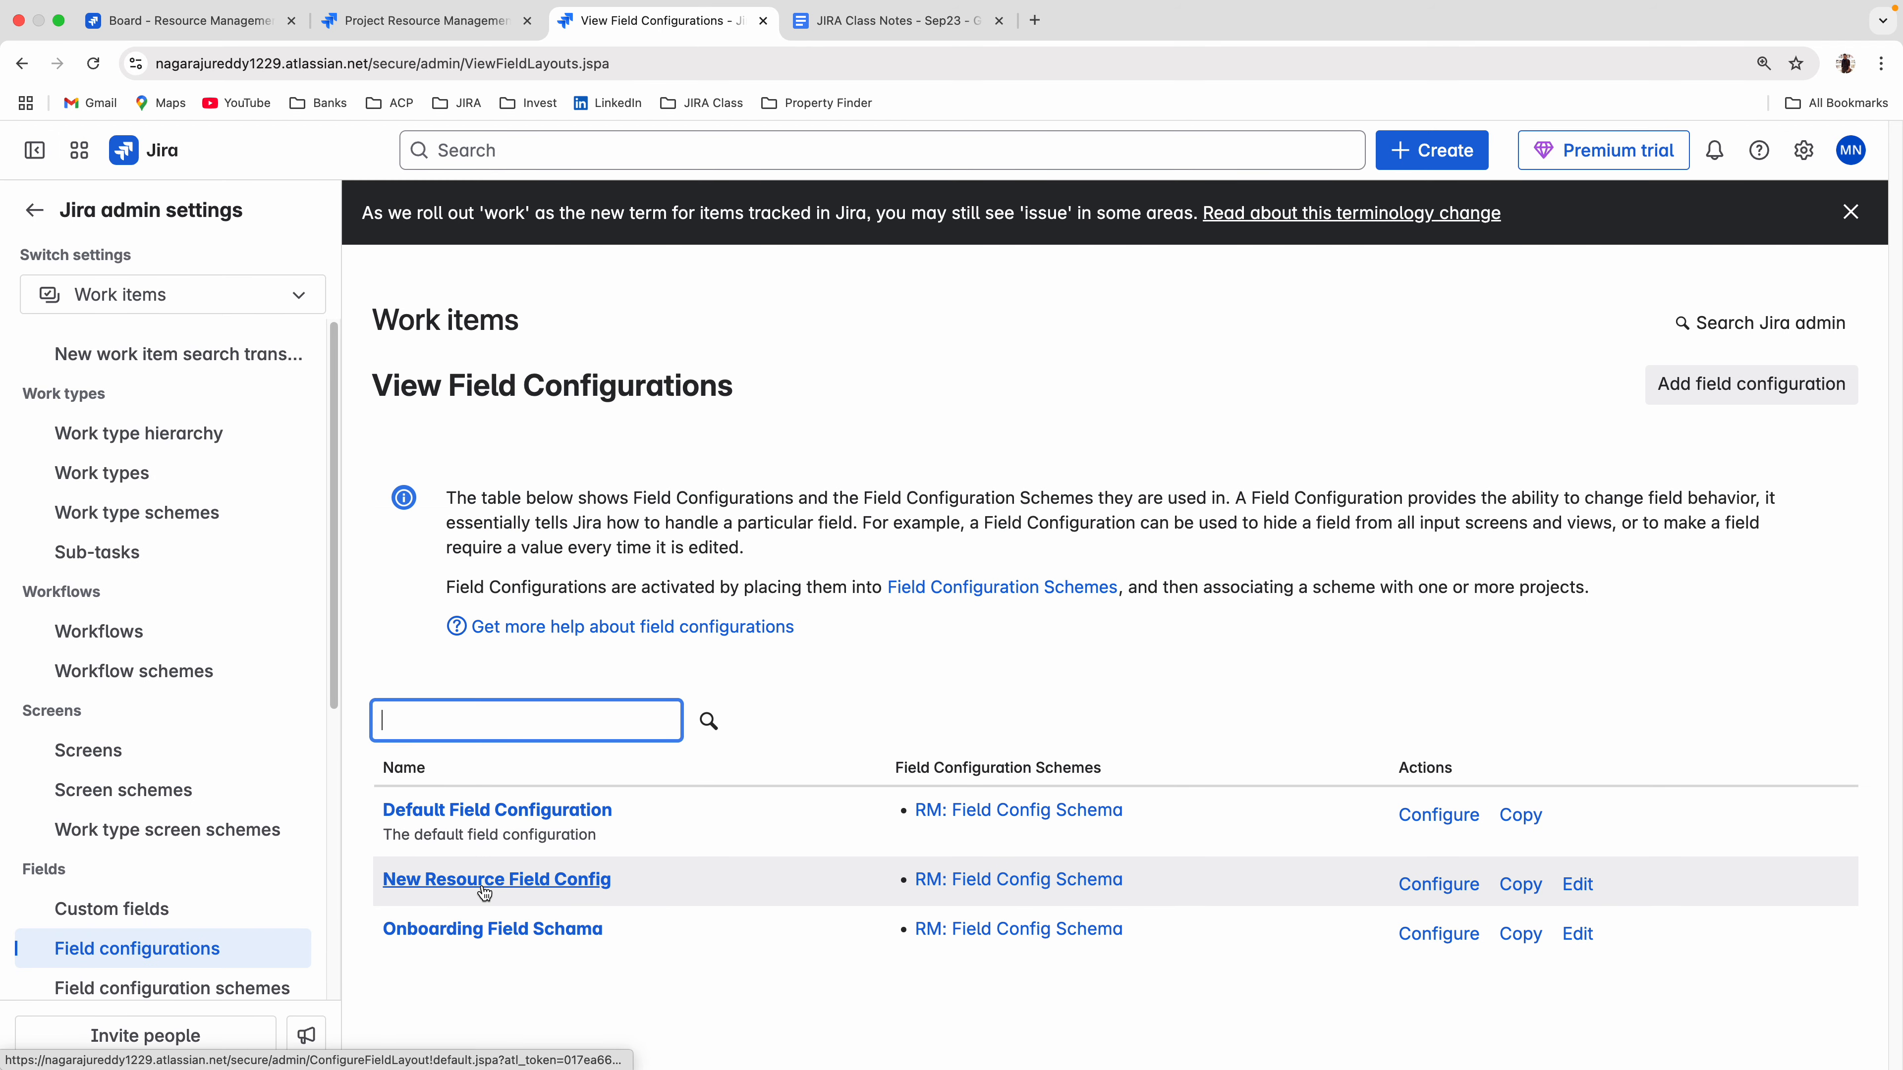
{"action": "left_click", "coordinate": [520, 892]}
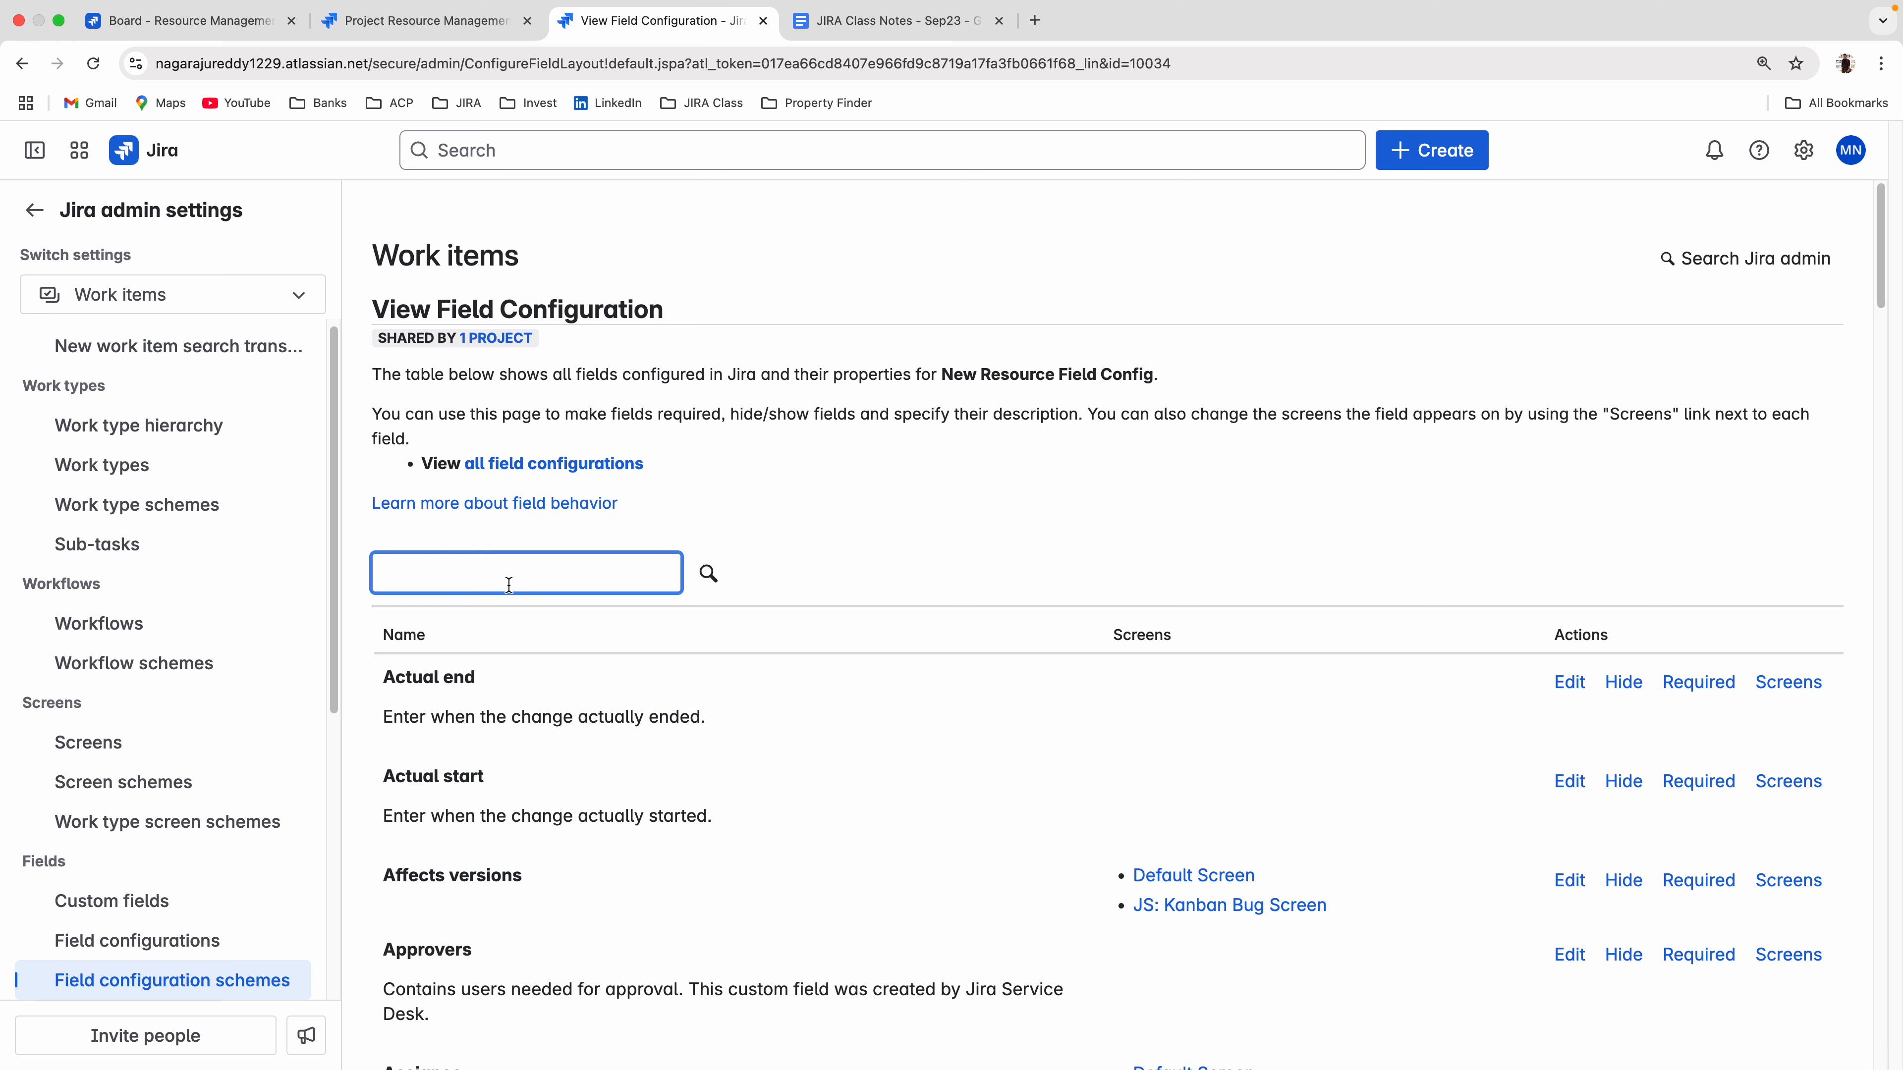
{"action": "left_click", "coordinate": [509, 585]}
{"action": "type", "text": "cand"}
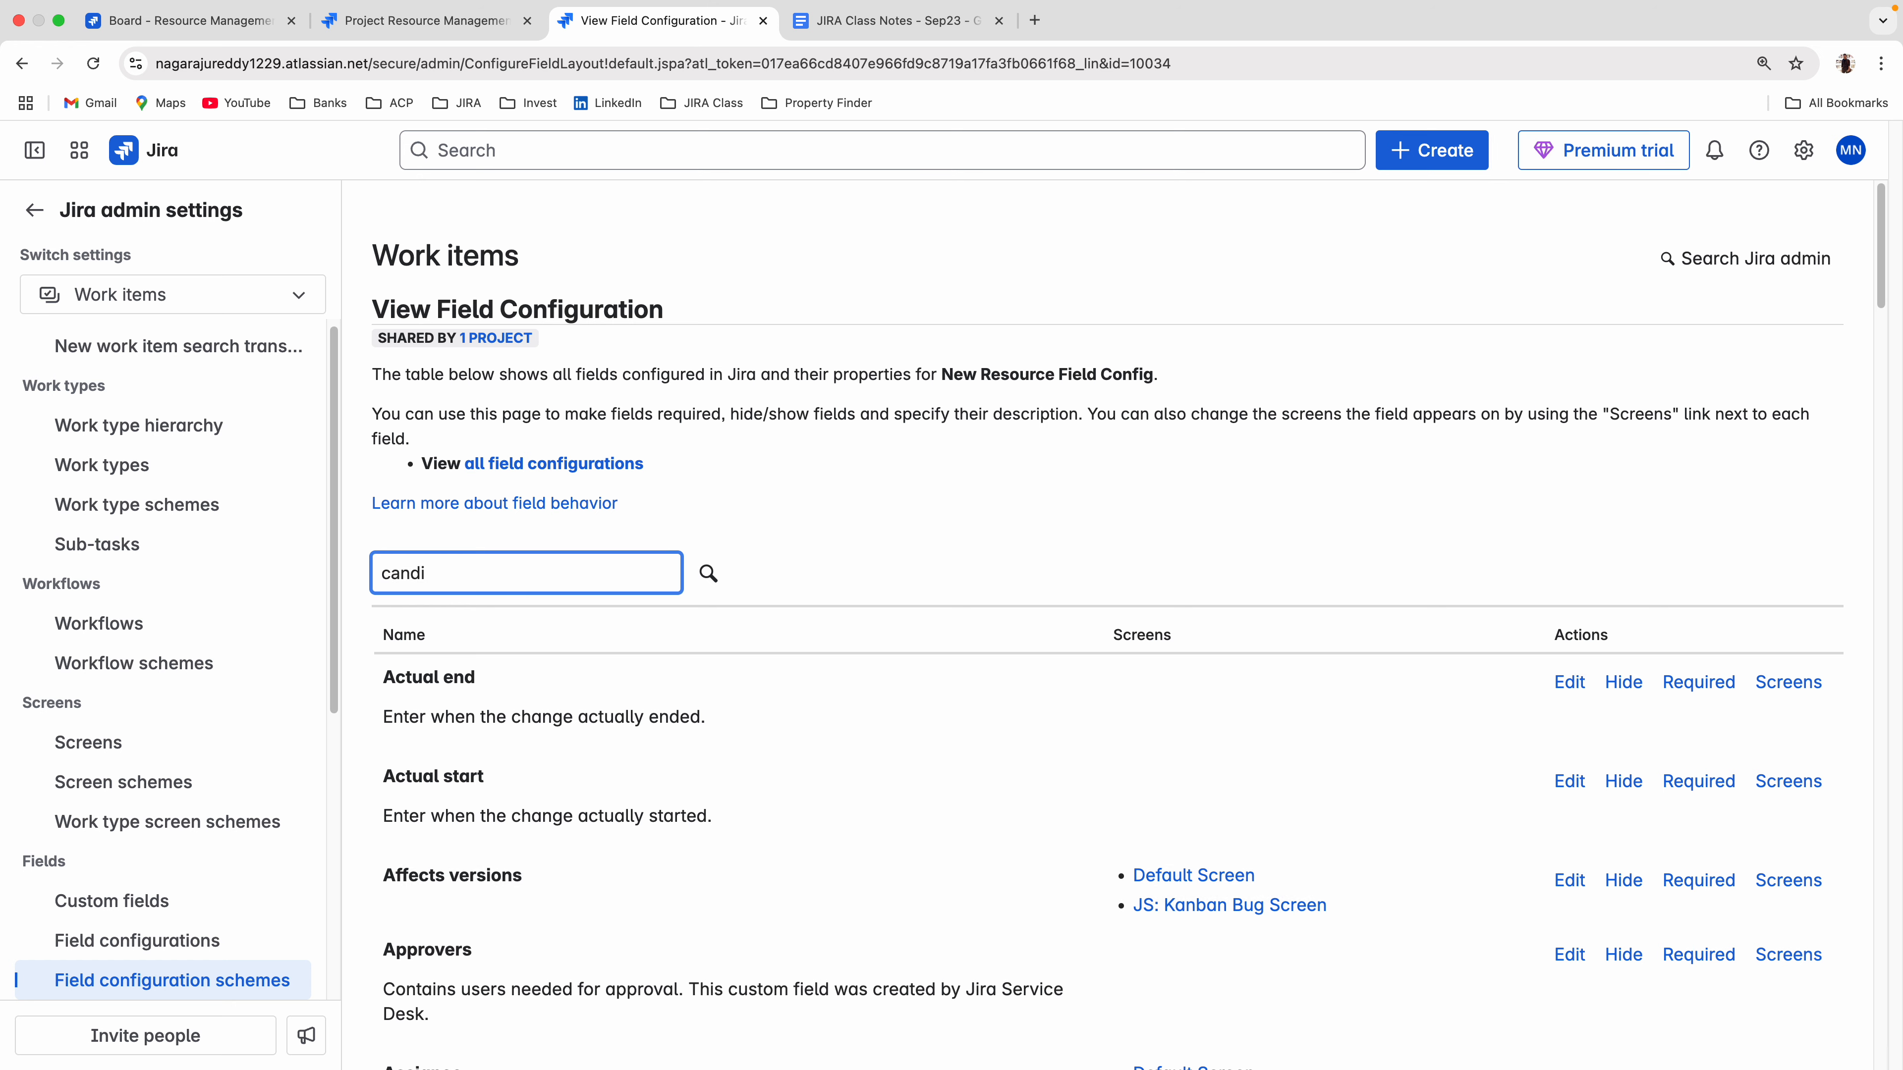
{"action": "type", "text": "i"}
{"action": "key", "text": "Return"}
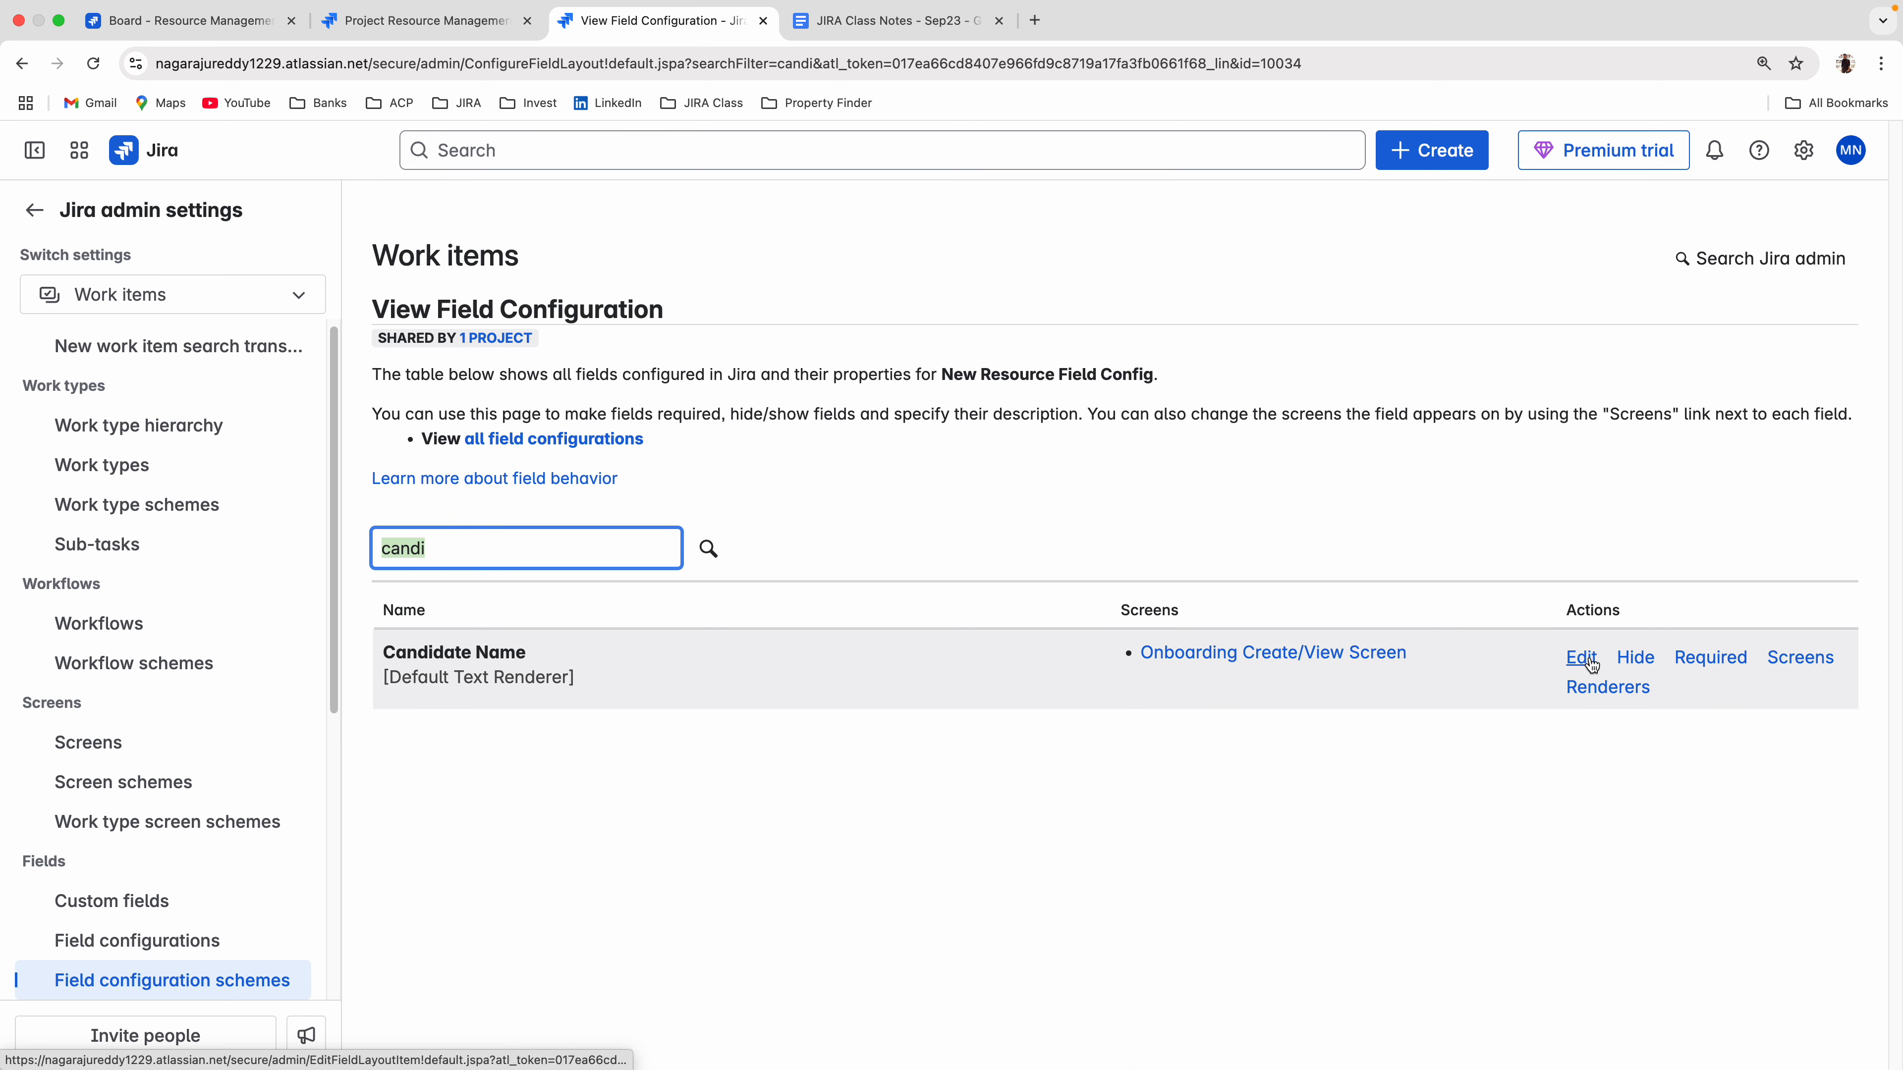
{"action": "left_click", "coordinate": [1710, 657]}
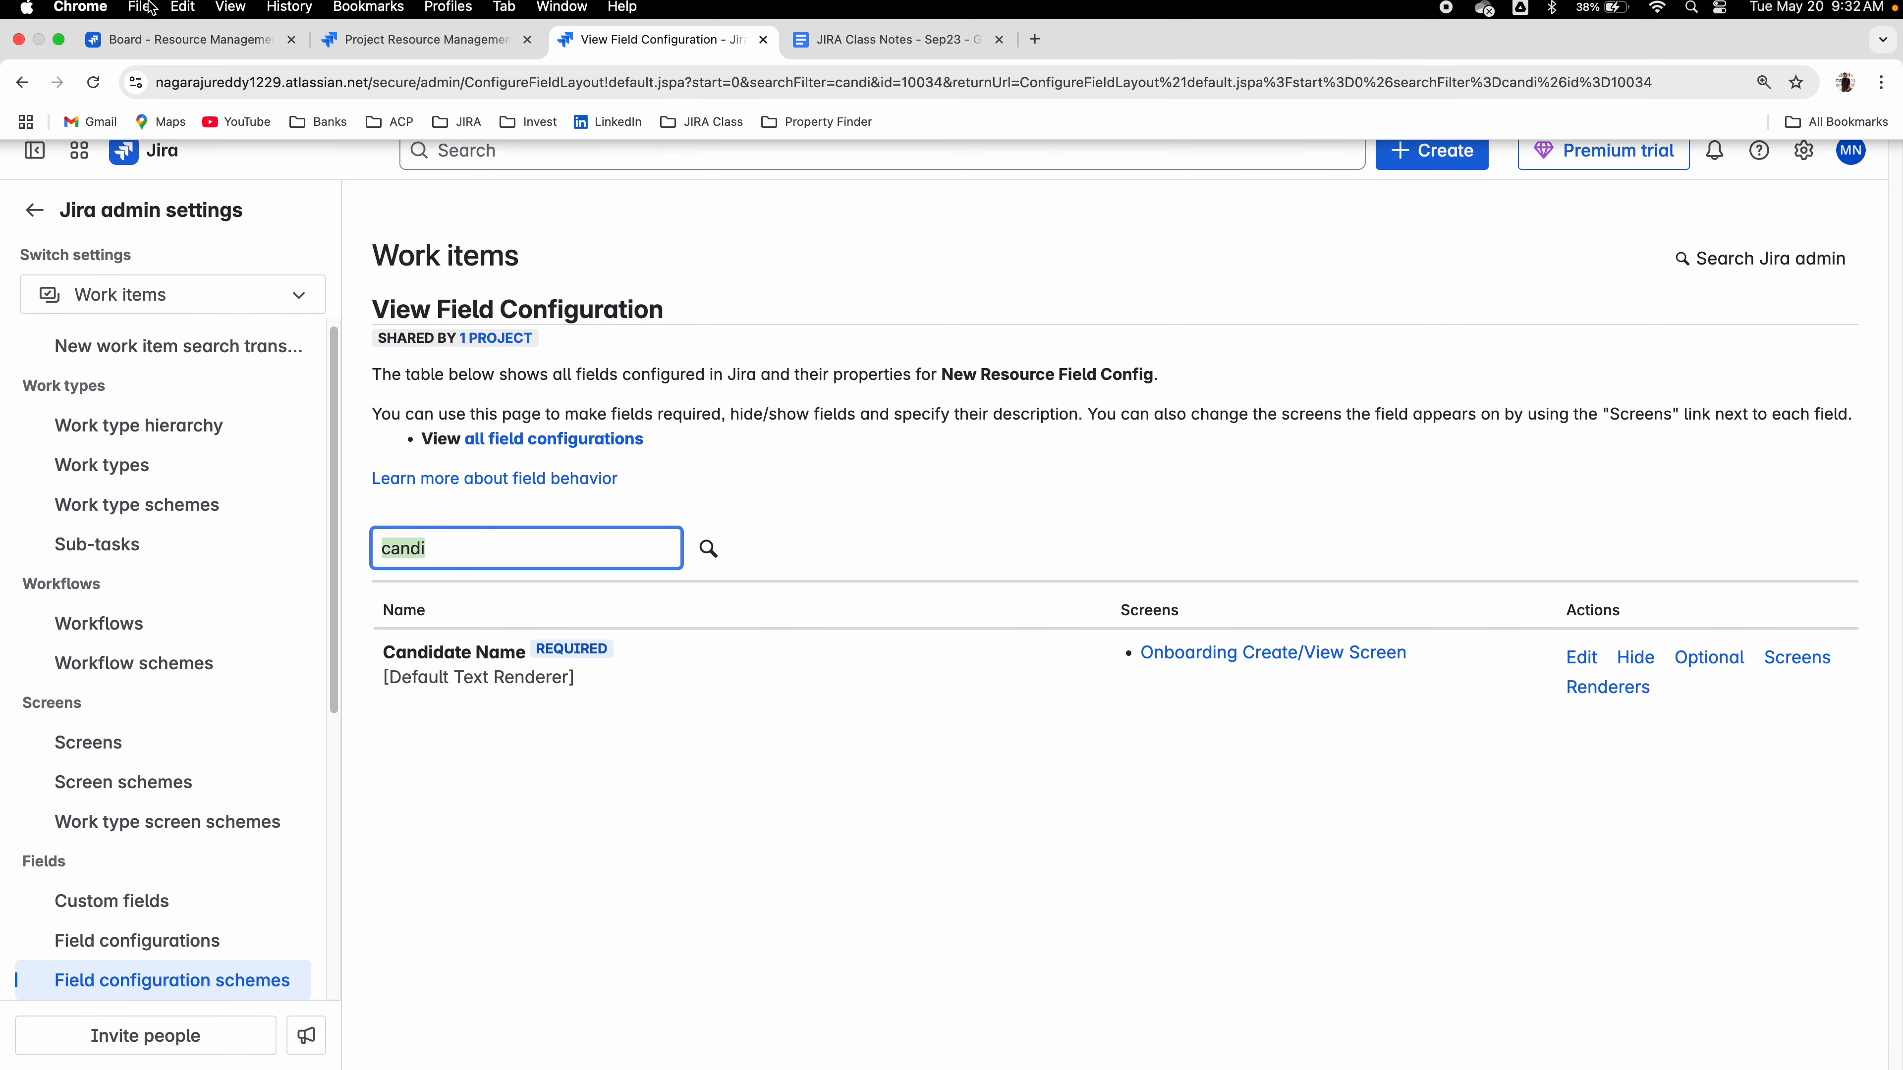
Start a New Resource work item from the Resource Management board with the summary "Java developer 5+".
{"action": "left_click", "coordinate": [187, 44]}
{"action": "left_click", "coordinate": [1431, 152]}
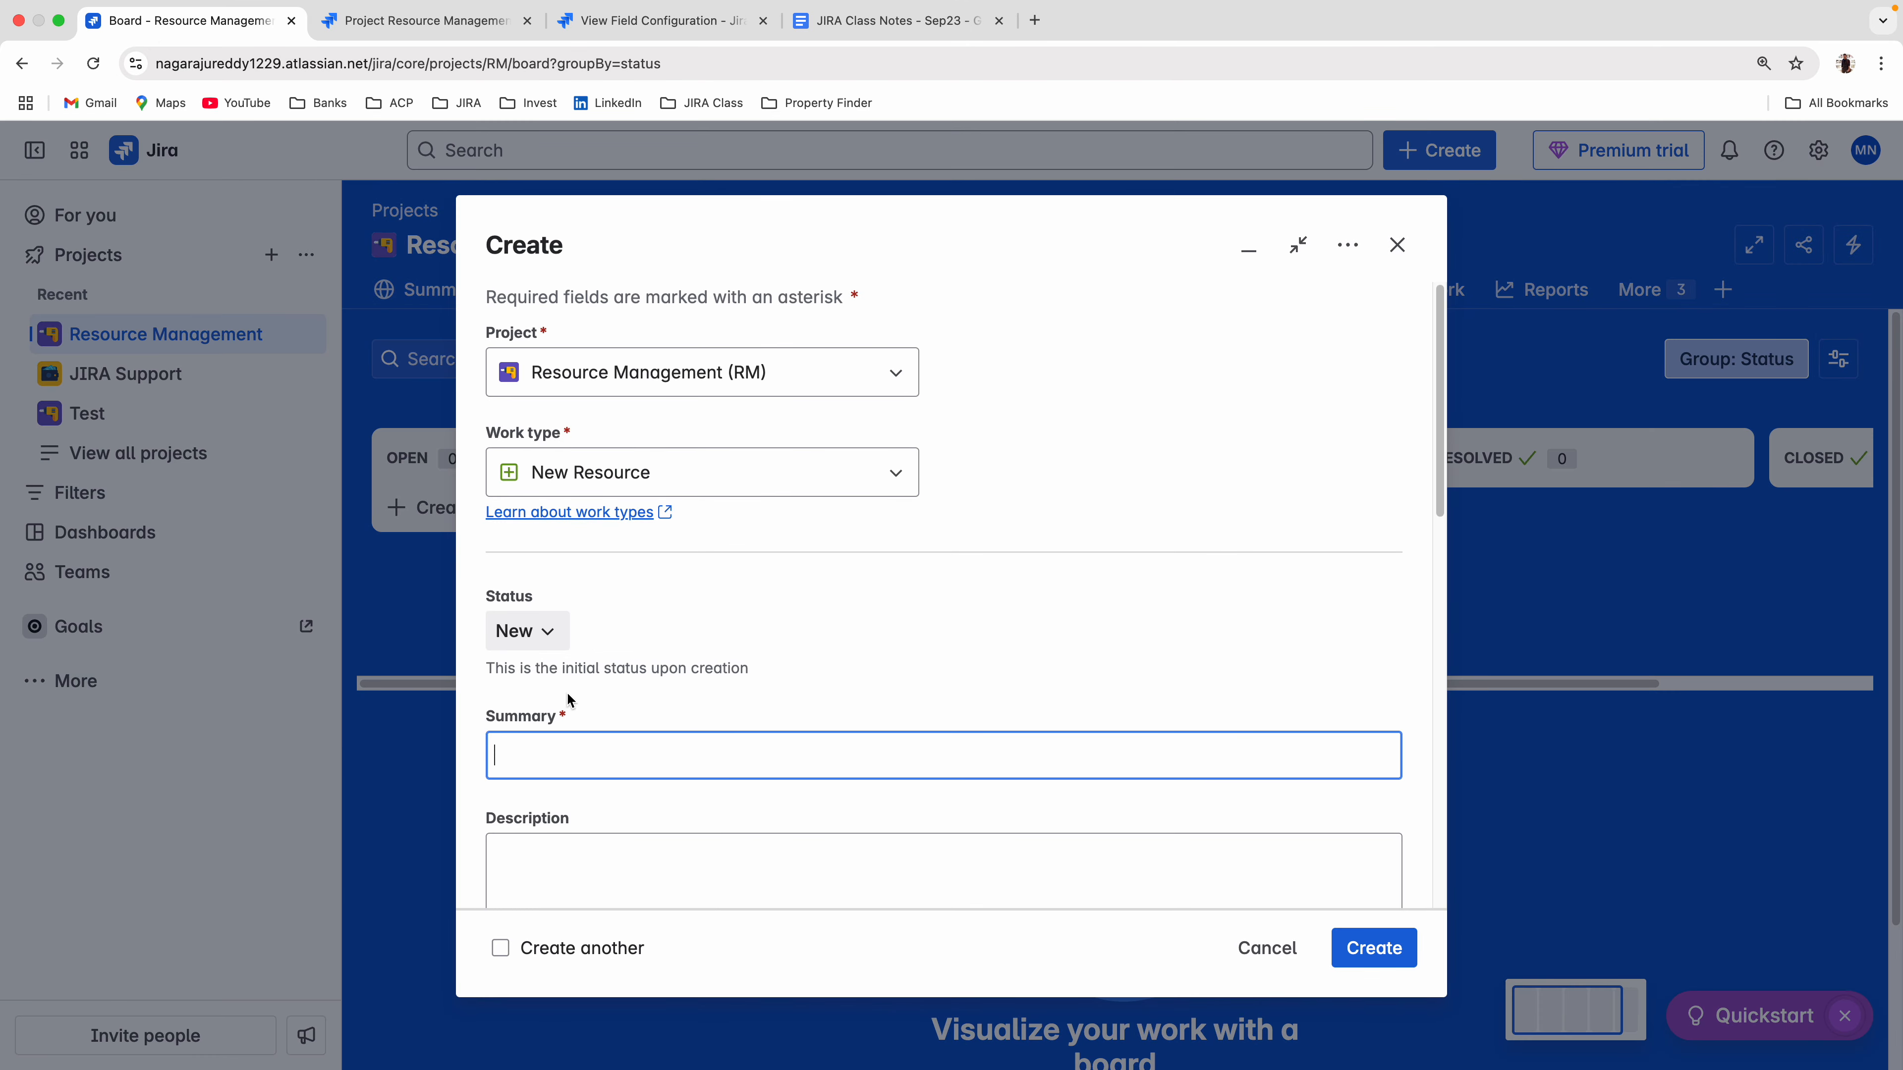
{"action": "left_click", "coordinate": [588, 756]}
{"action": "left_click", "coordinate": [633, 845]}
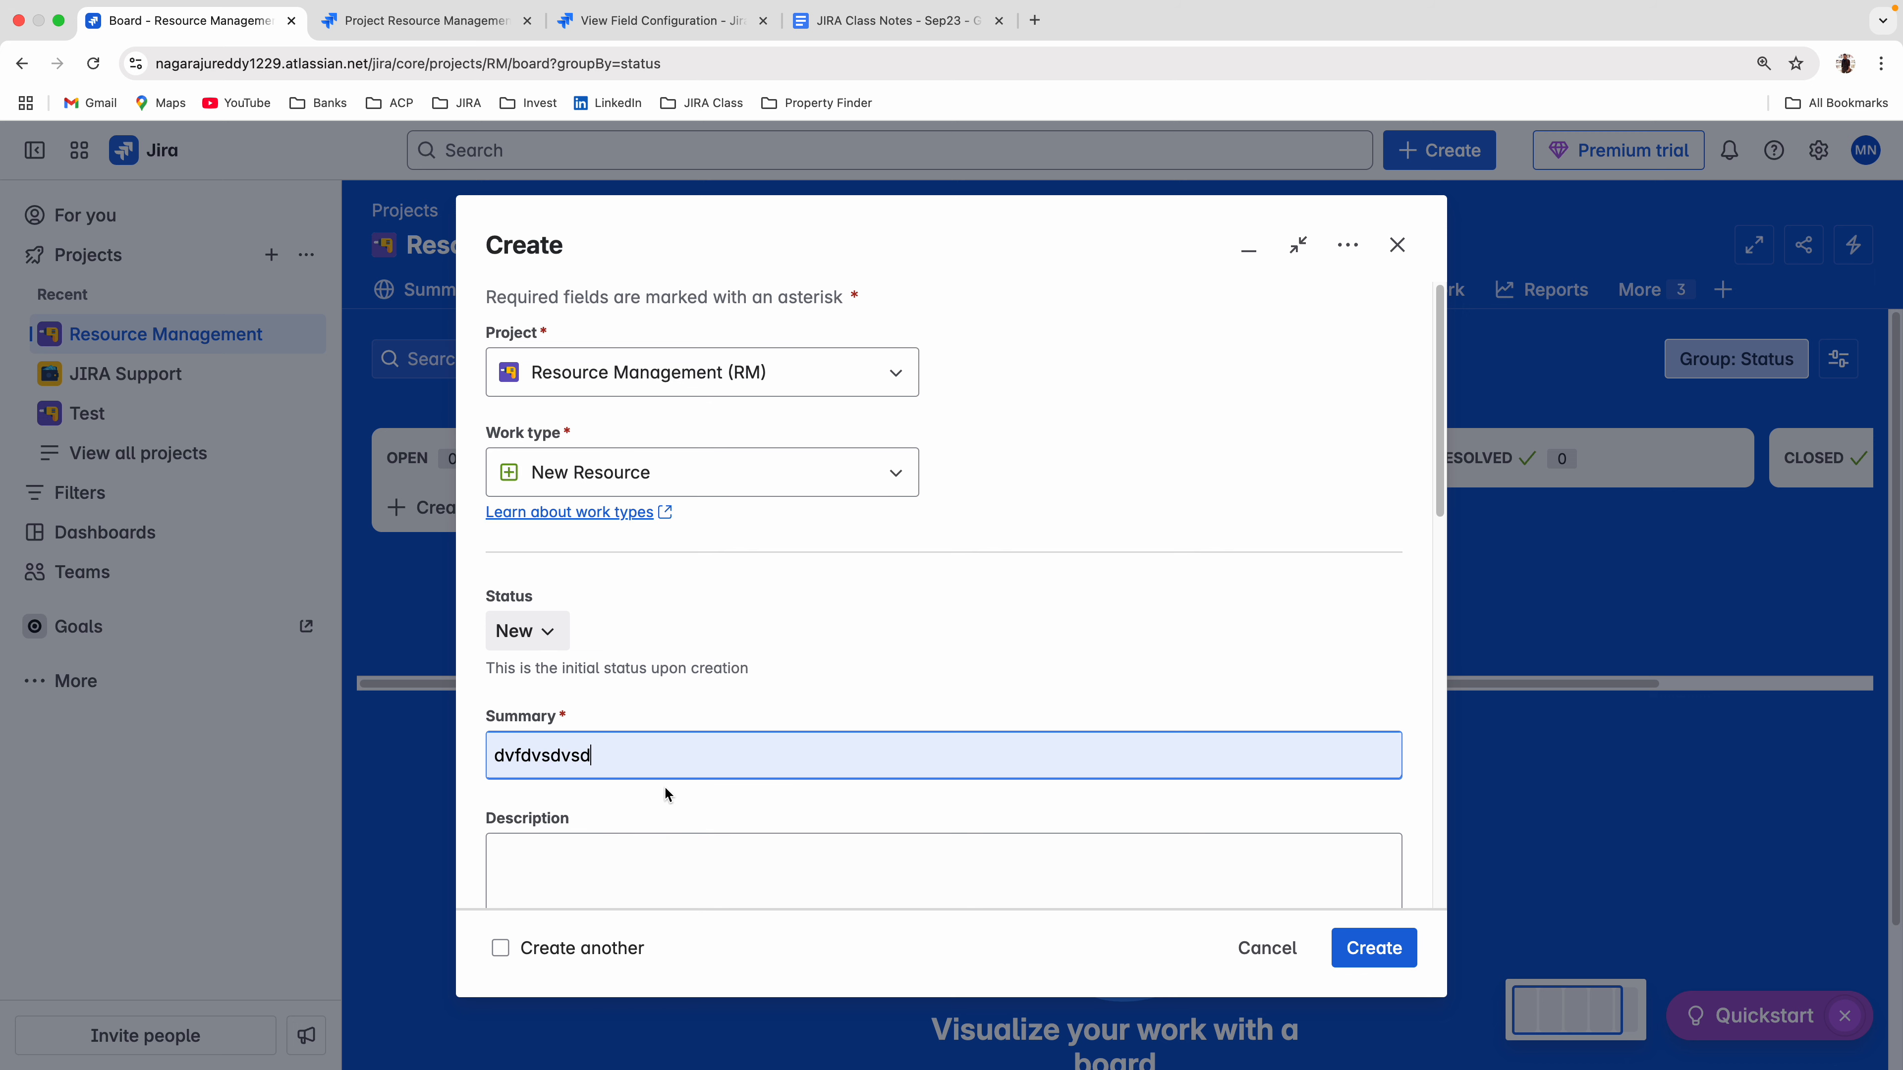
{"action": "key", "text": "BackSpace"}
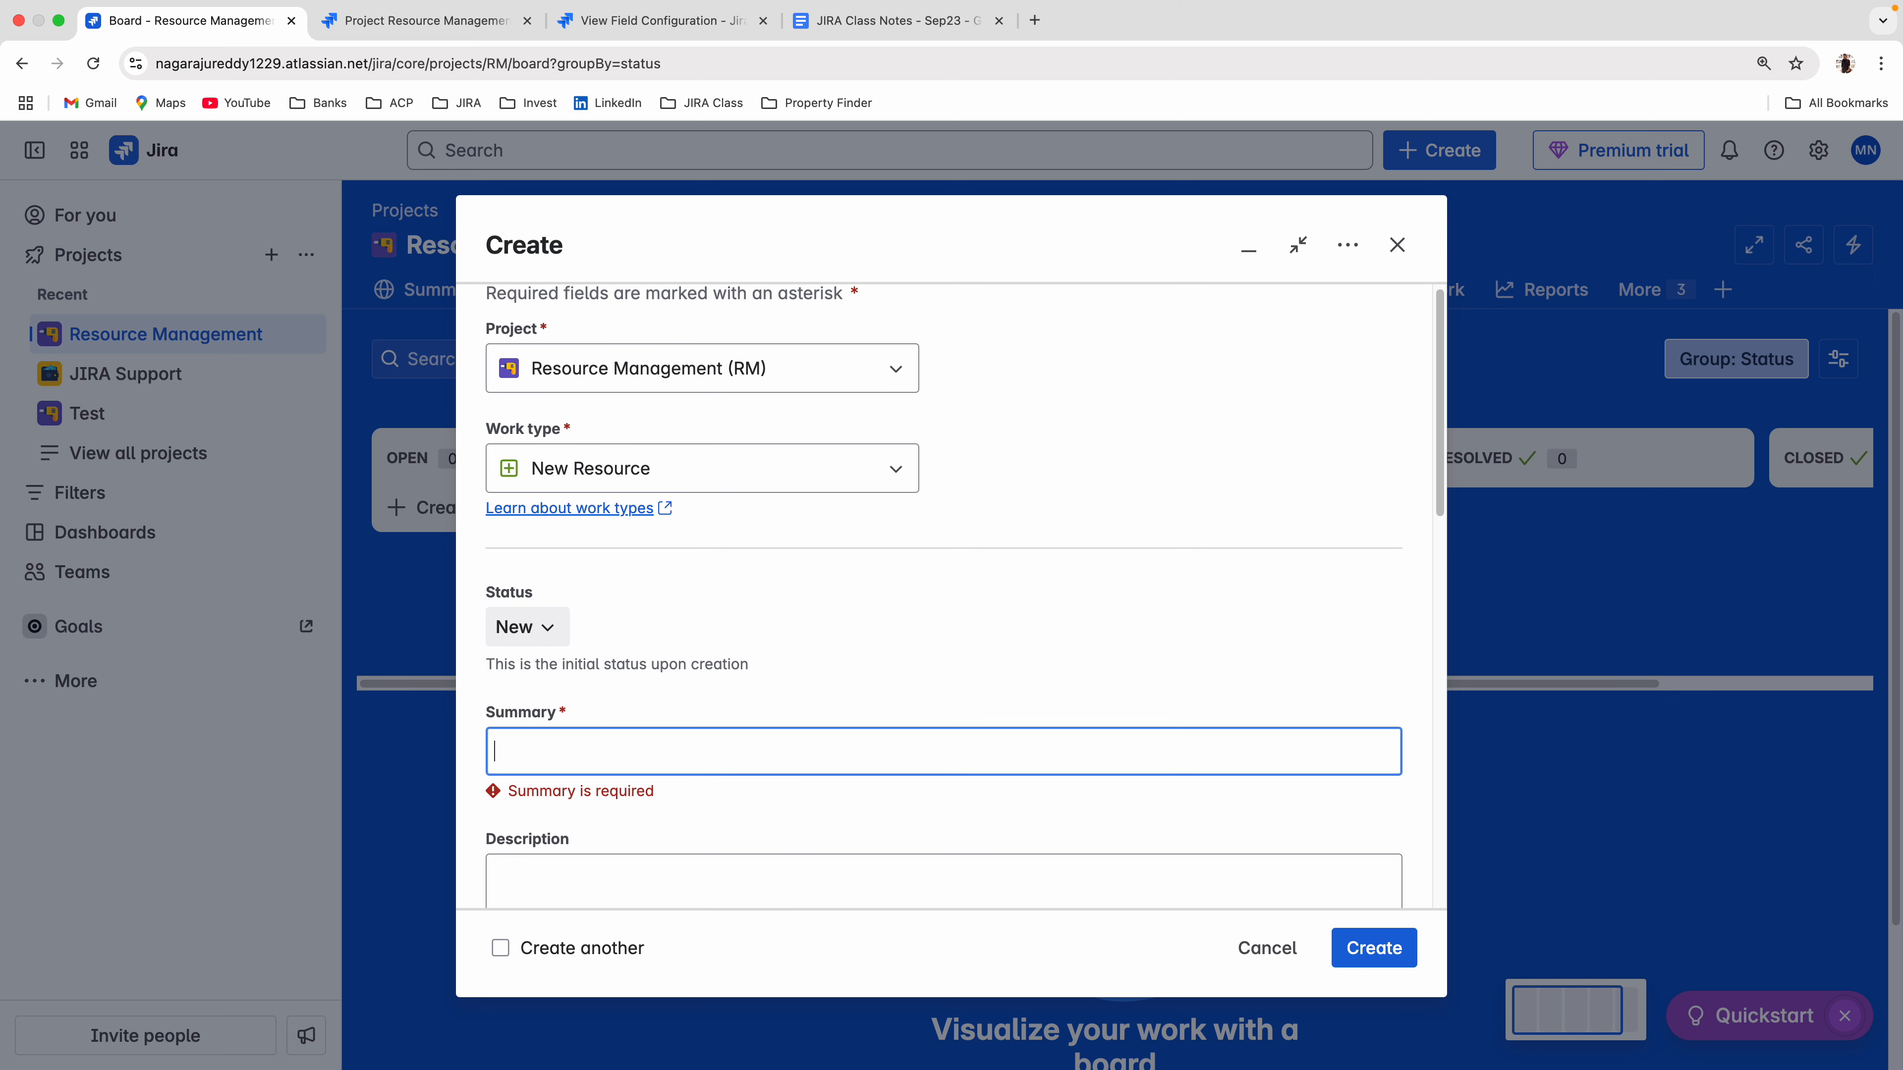
{"action": "left_click", "coordinate": [543, 753]}
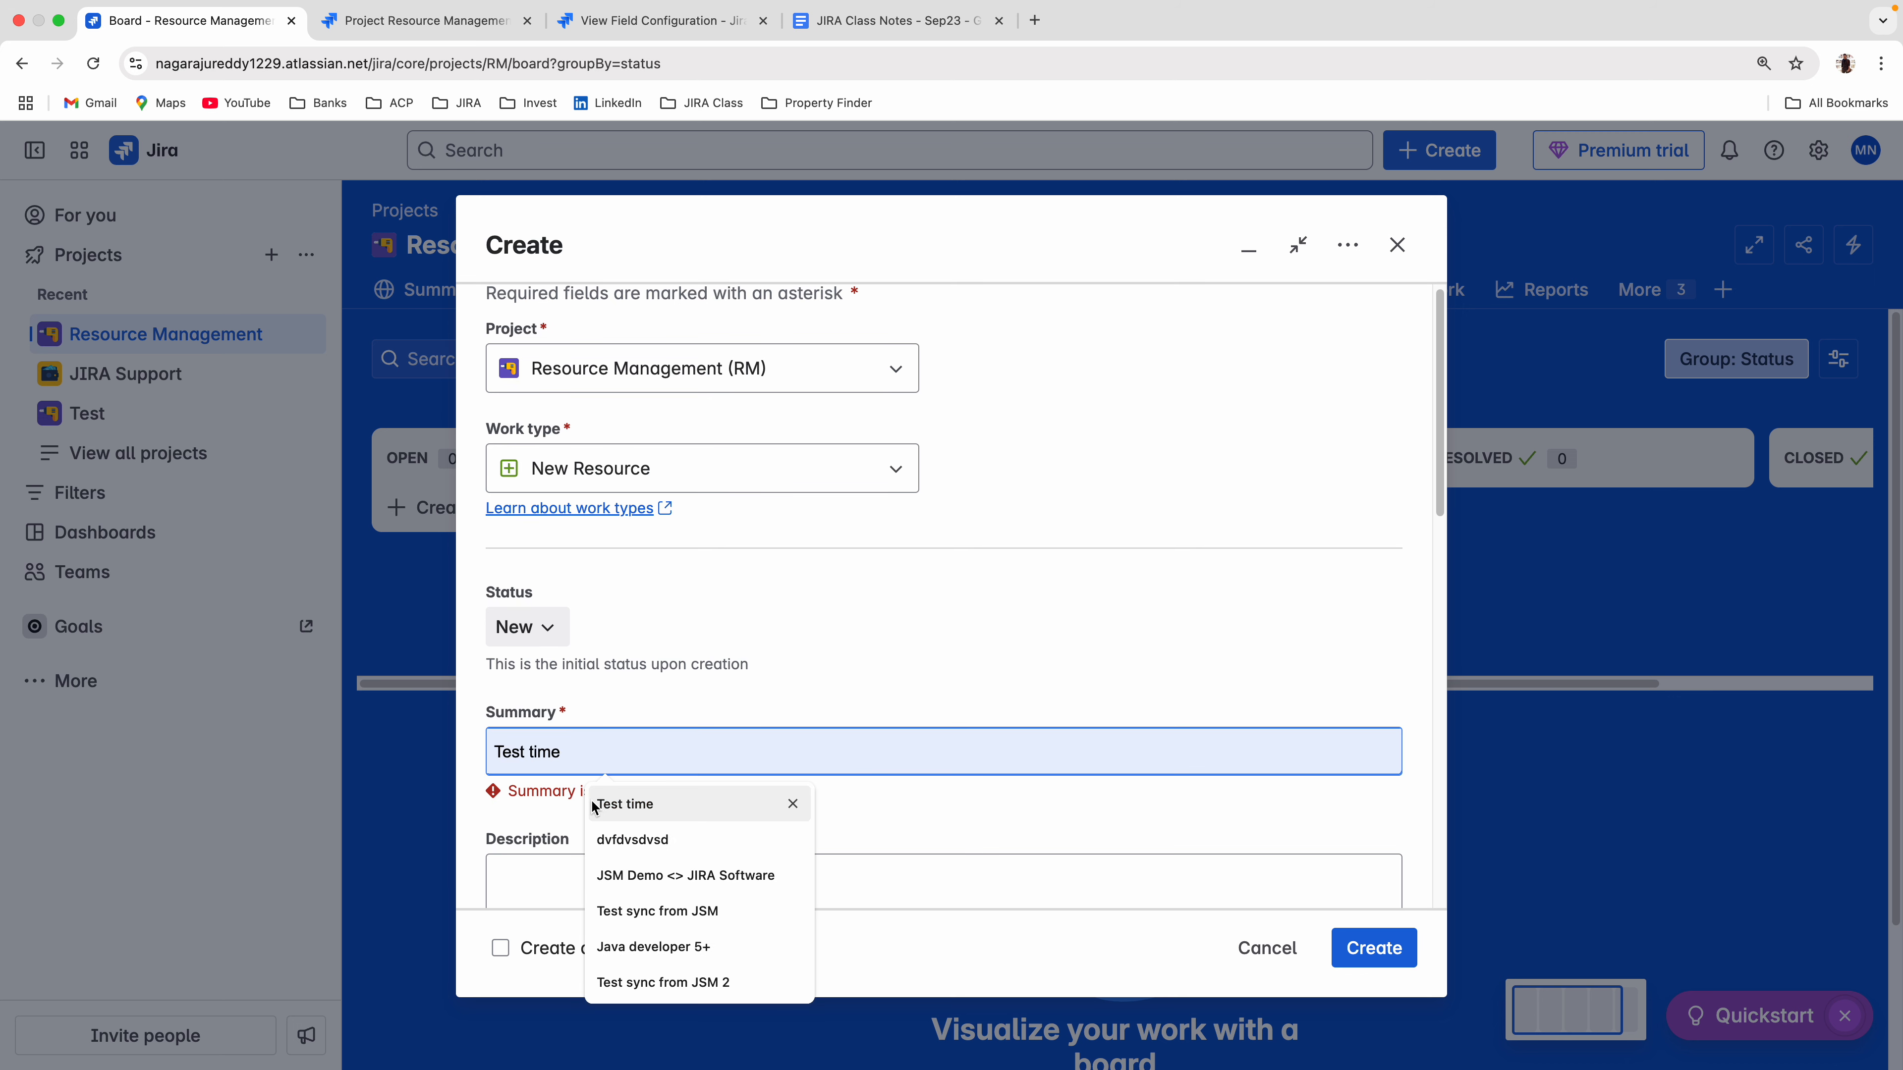
{"action": "left_click", "coordinate": [608, 946]}
{"action": "scroll", "coordinate": [702, 809], "scroll_direction": "down", "scroll_amount": 5}
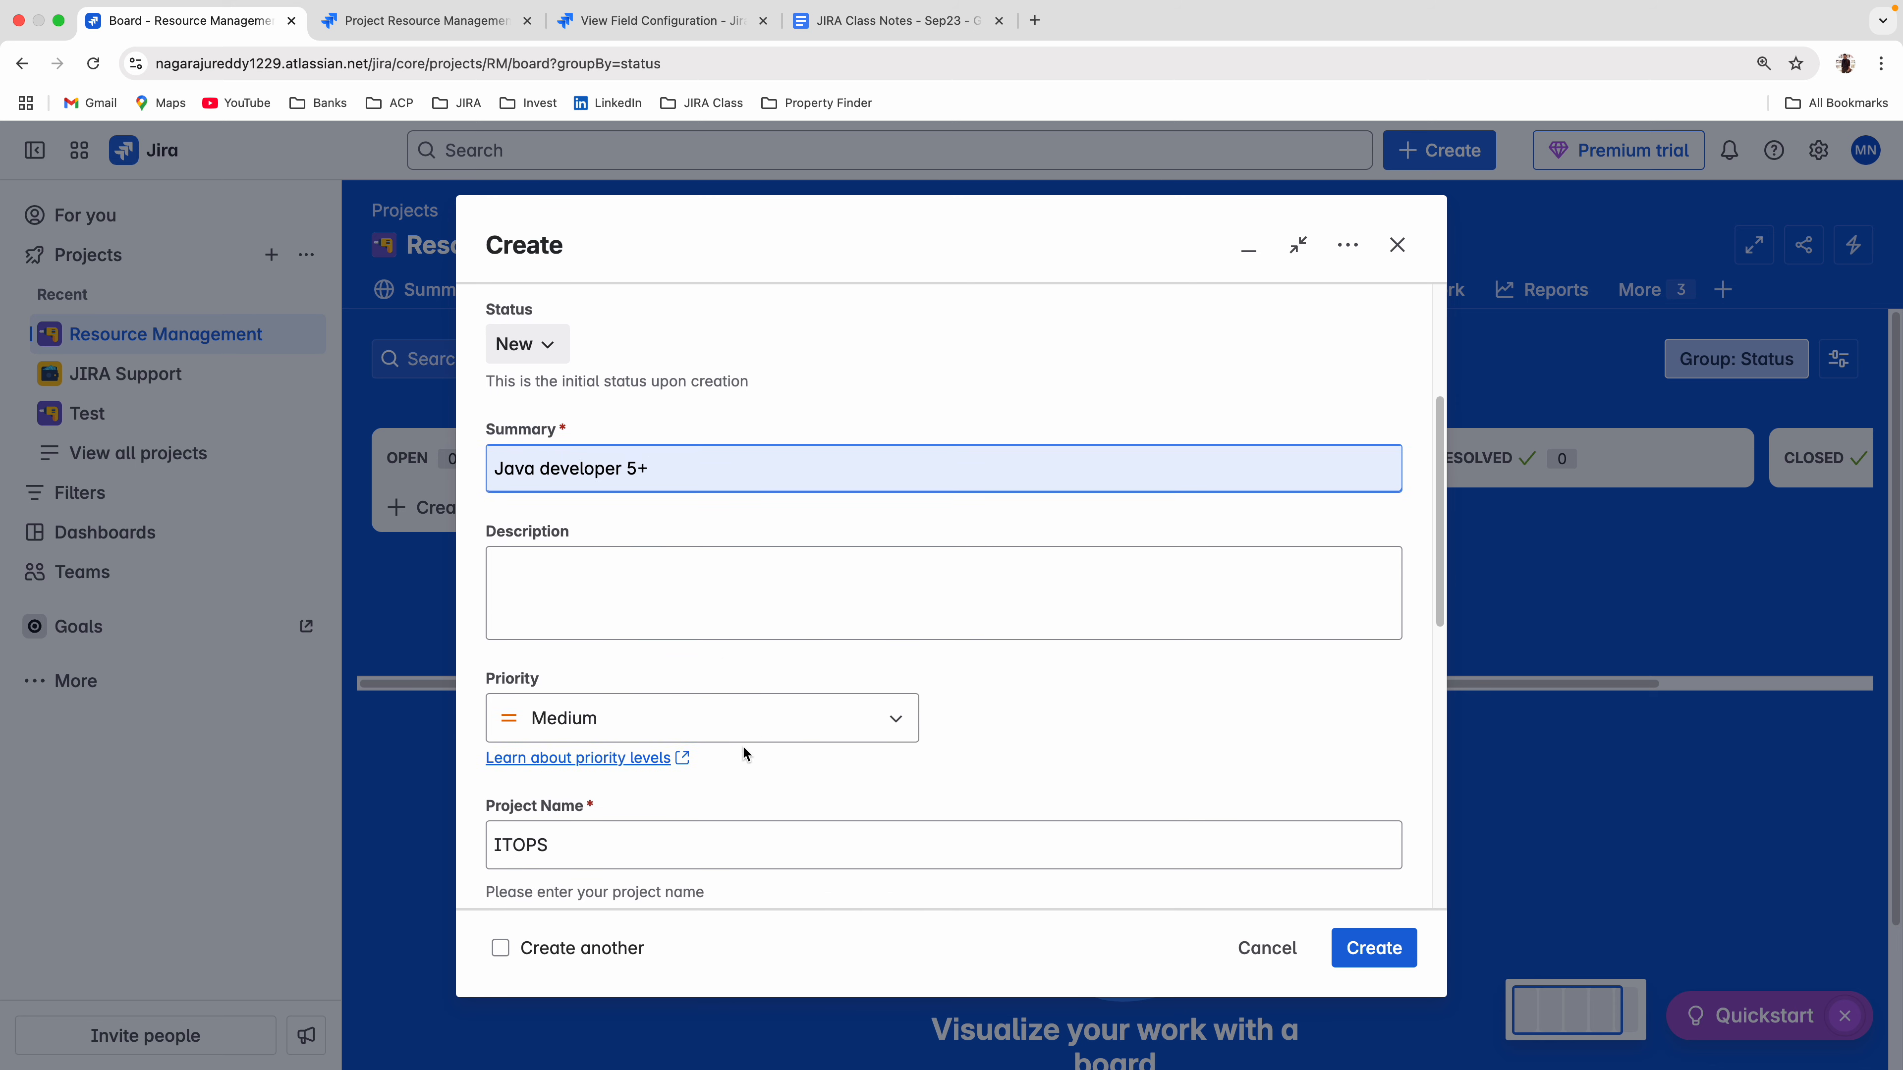
Try to create the work item with Description, Project Code and Min Years of exp left empty.
{"action": "left_click", "coordinate": [574, 552]}
{"action": "scroll", "coordinate": [703, 757], "scroll_direction": "down", "scroll_amount": 1}
{"action": "scroll", "coordinate": [703, 758], "scroll_direction": "down", "scroll_amount": 2}
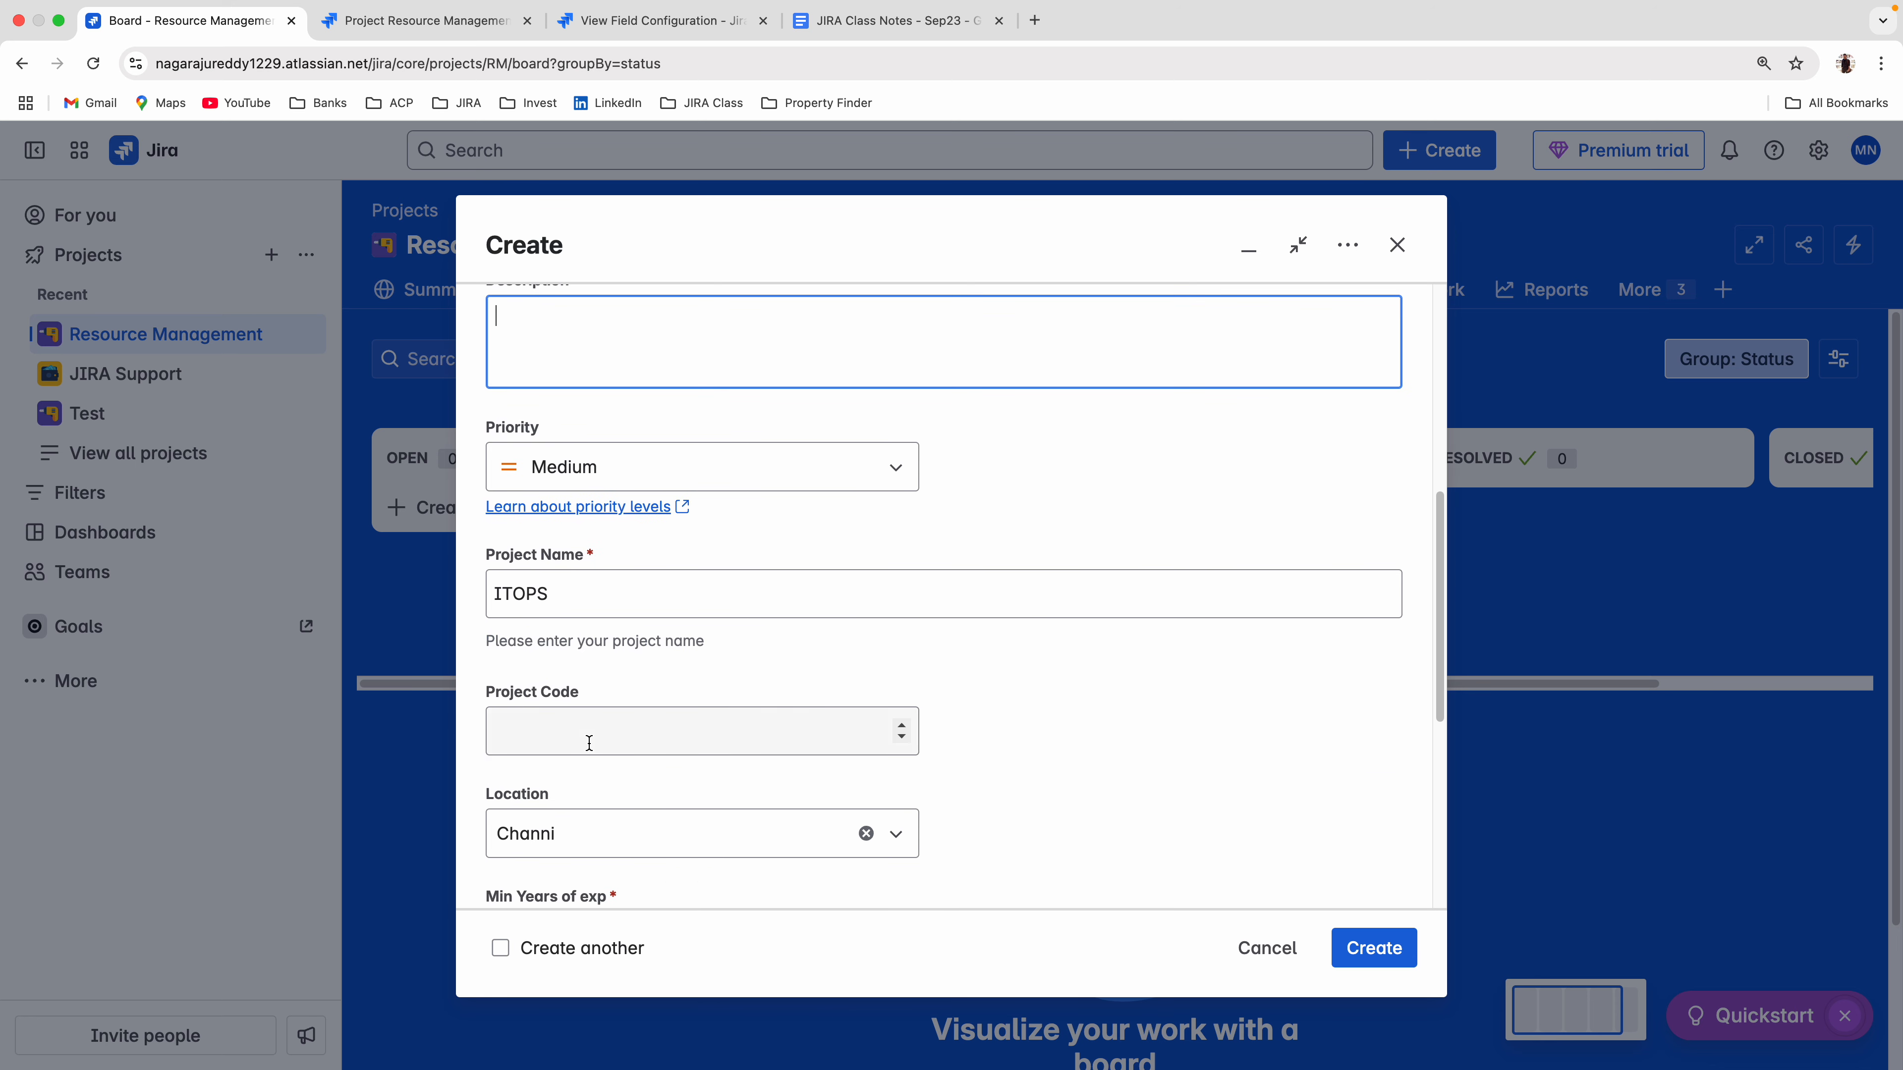
{"action": "left_click", "coordinate": [586, 741]}
{"action": "scroll", "coordinate": [1029, 782], "scroll_direction": "down", "scroll_amount": 5}
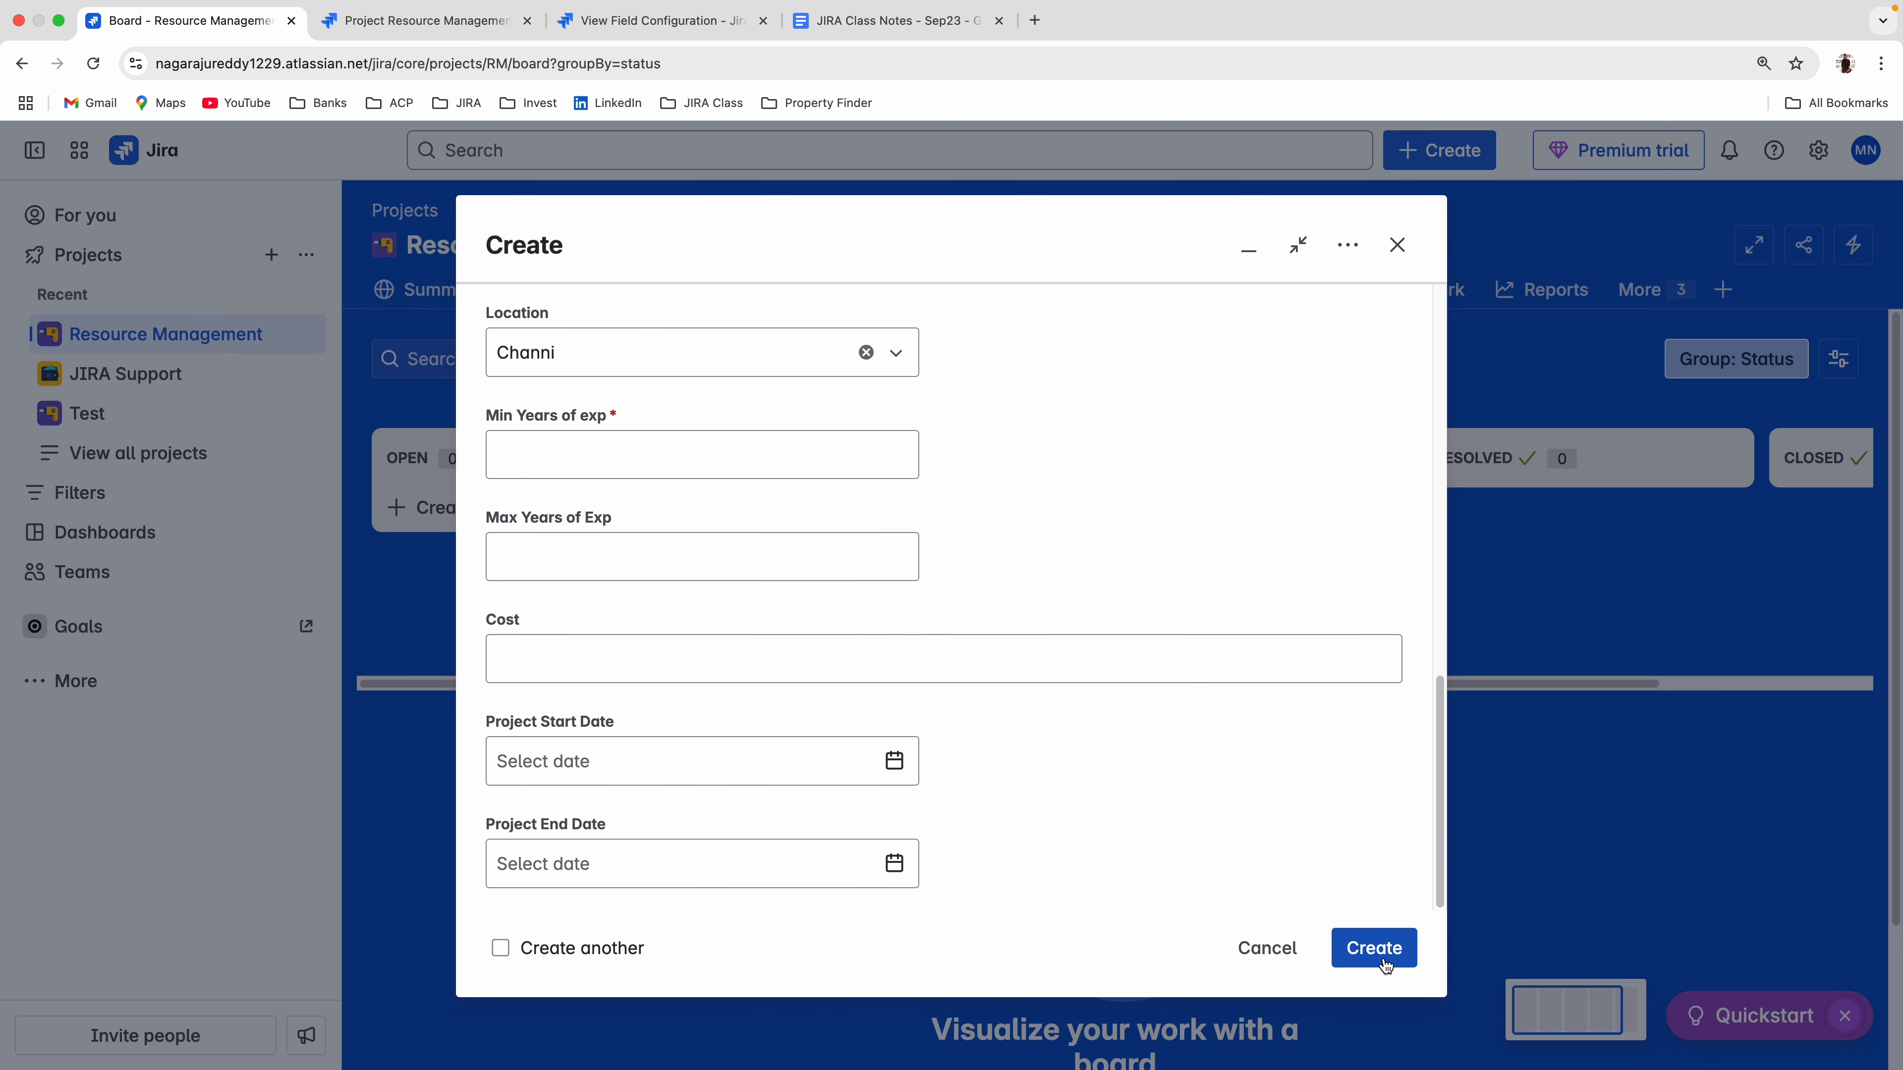
{"action": "left_click", "coordinate": [1356, 946]}
{"action": "left_click", "coordinate": [1365, 948]}
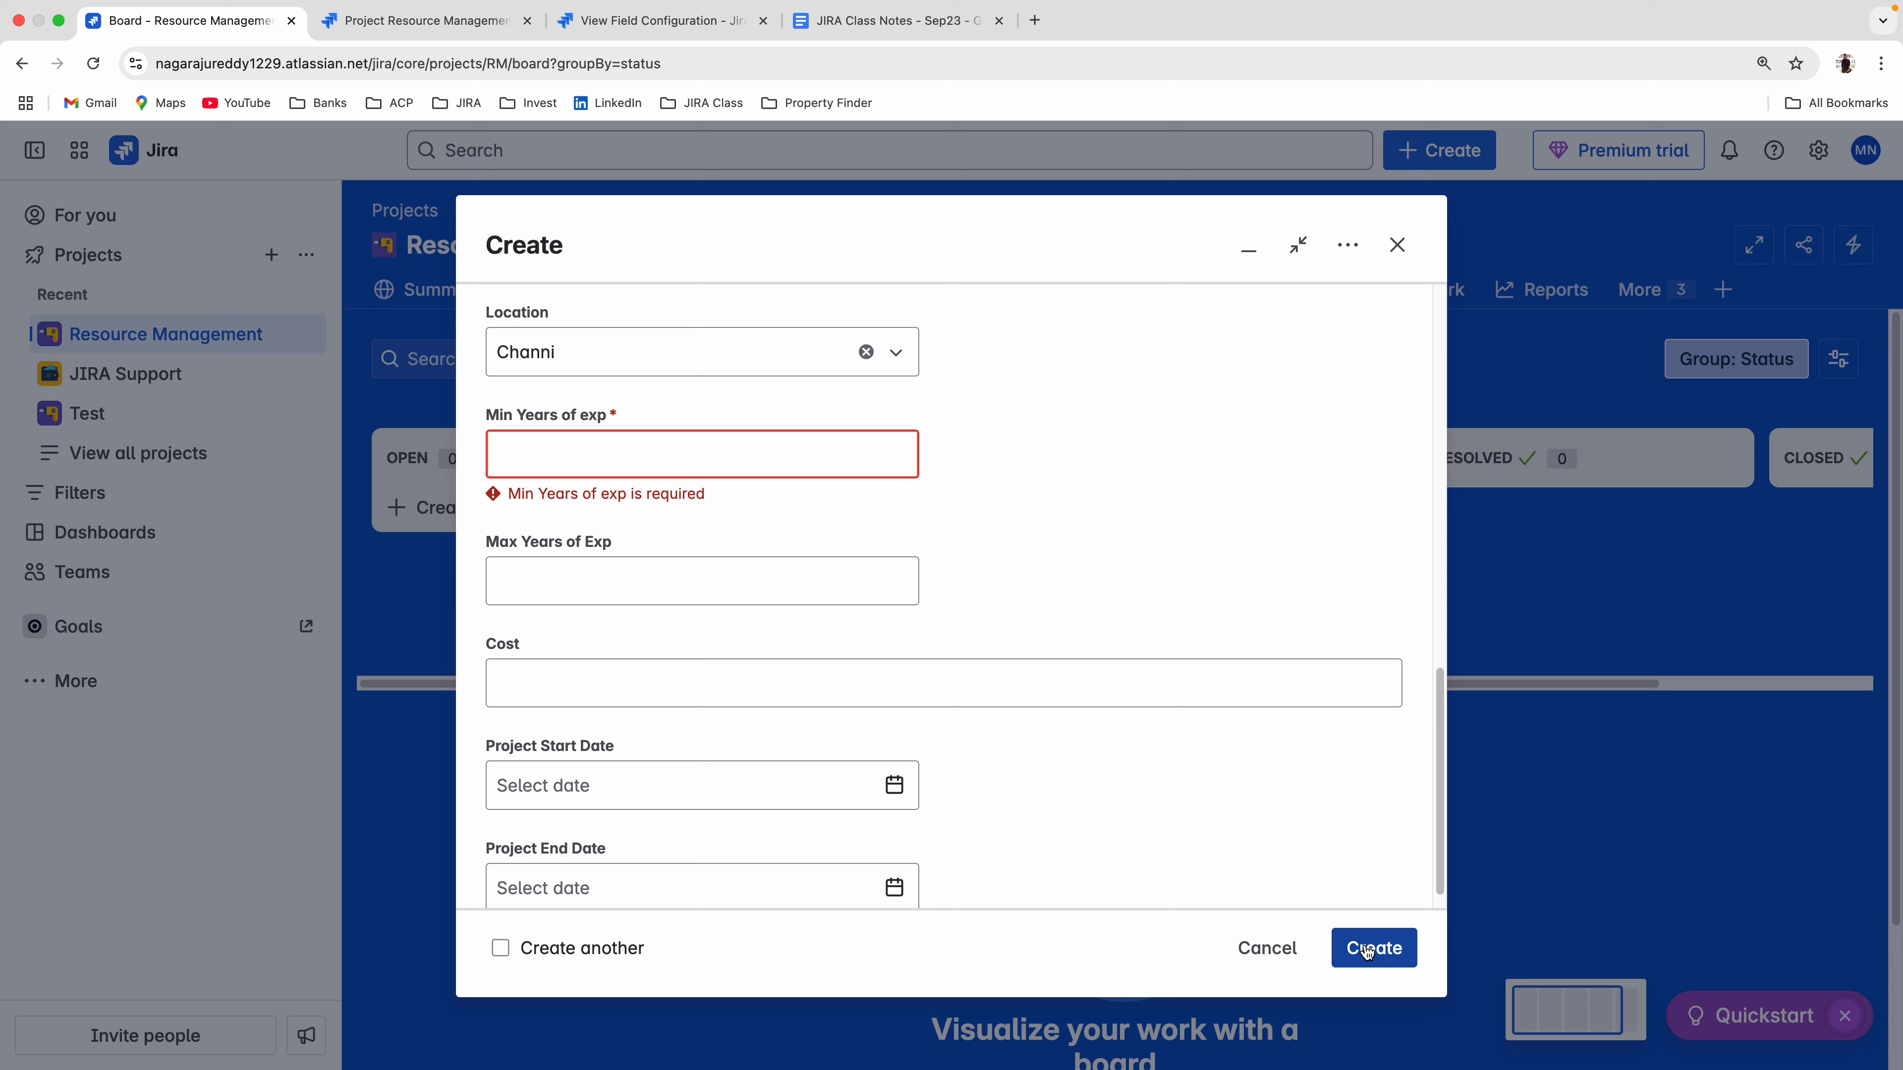
Set Min Years of exp to 2 and submit the New Resource form again.
{"action": "scroll", "coordinate": [1082, 748], "scroll_direction": "up", "scroll_amount": 1}
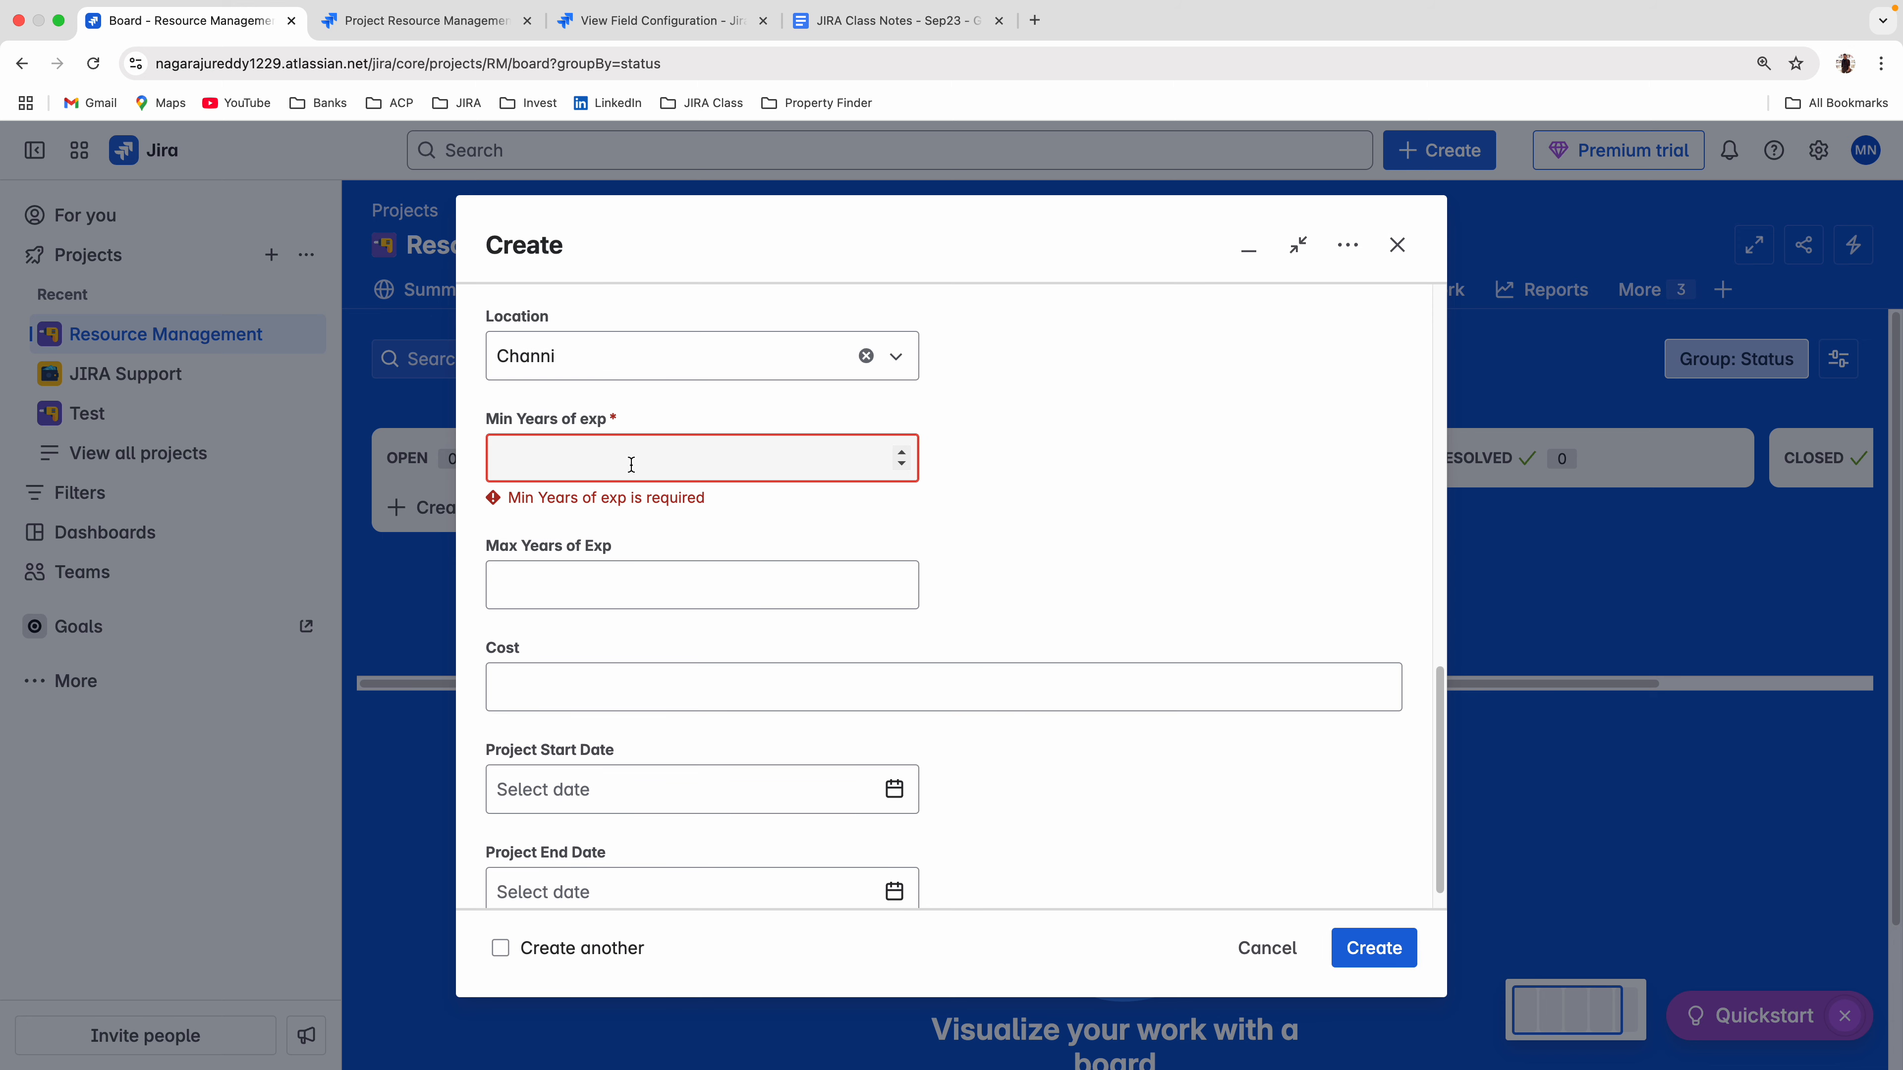
{"action": "left_click", "coordinate": [614, 462]}
{"action": "type", "text": "2"}
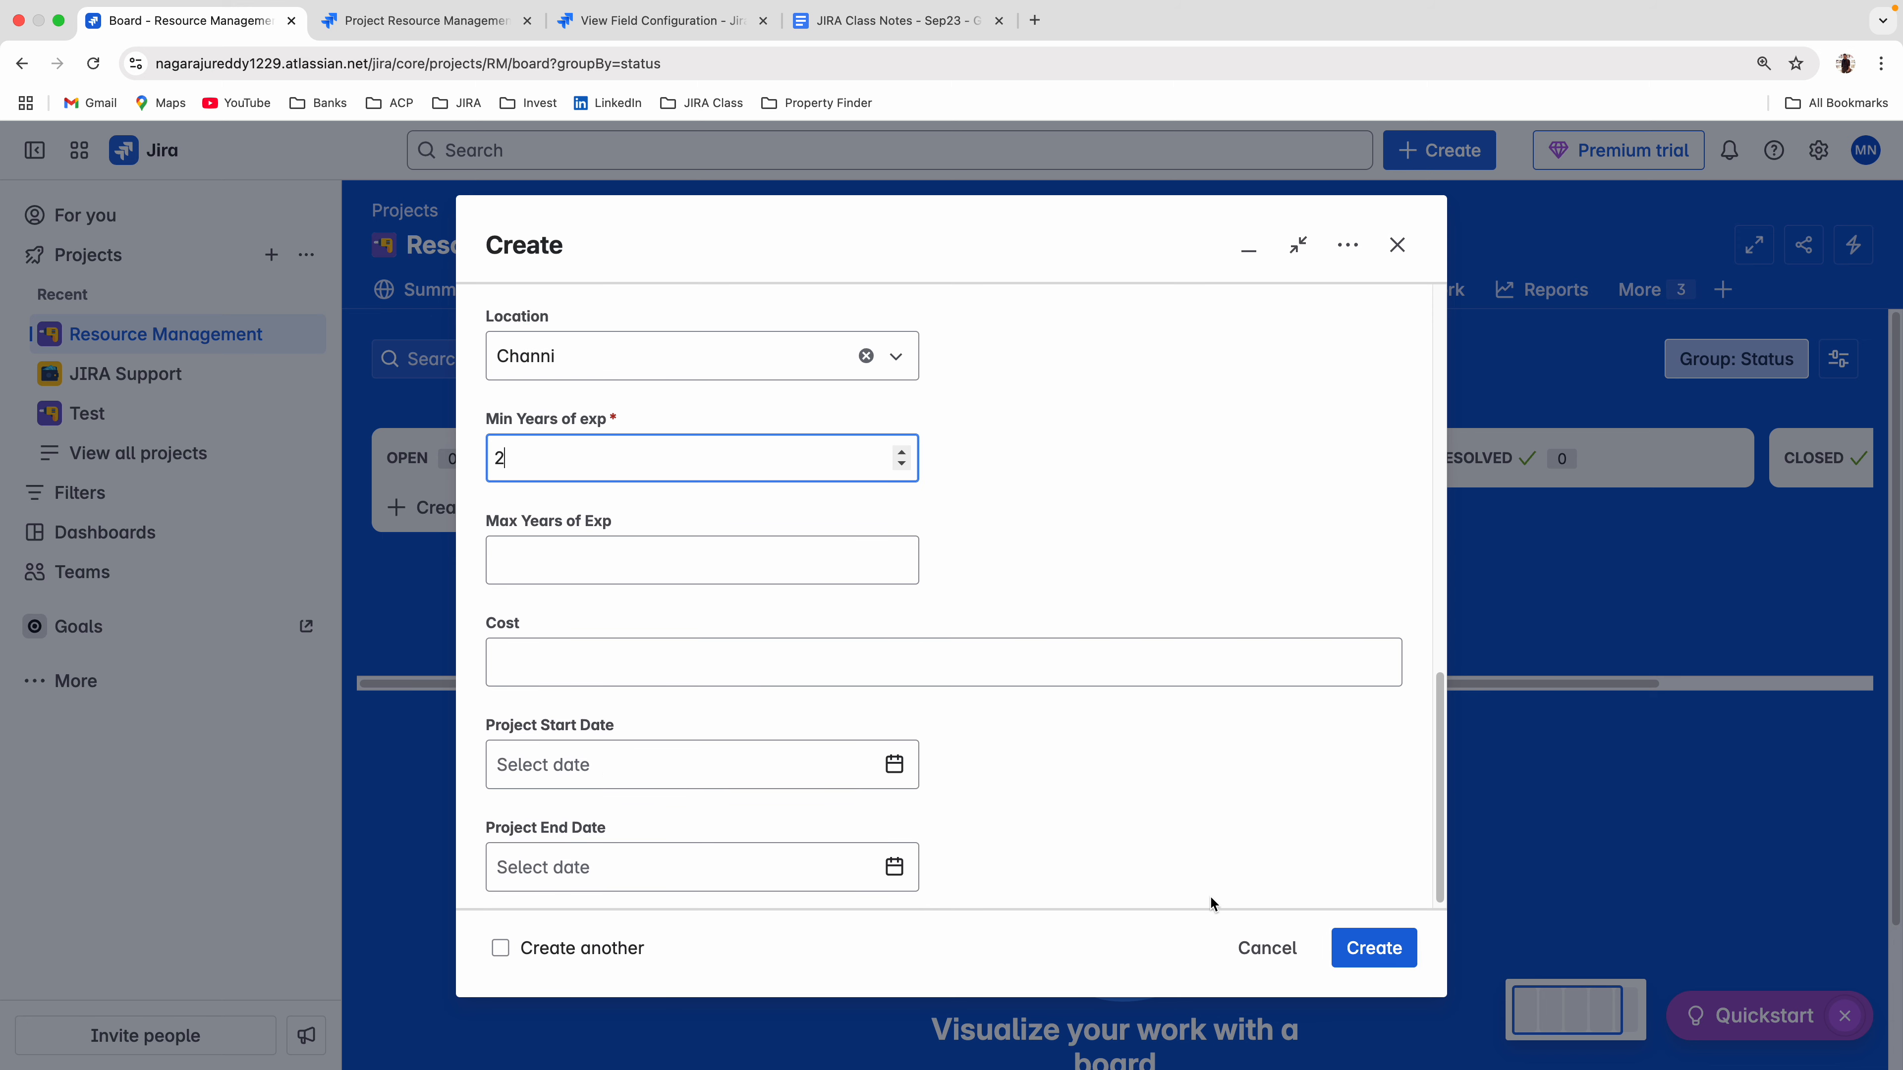
{"action": "left_click", "coordinate": [1385, 946]}
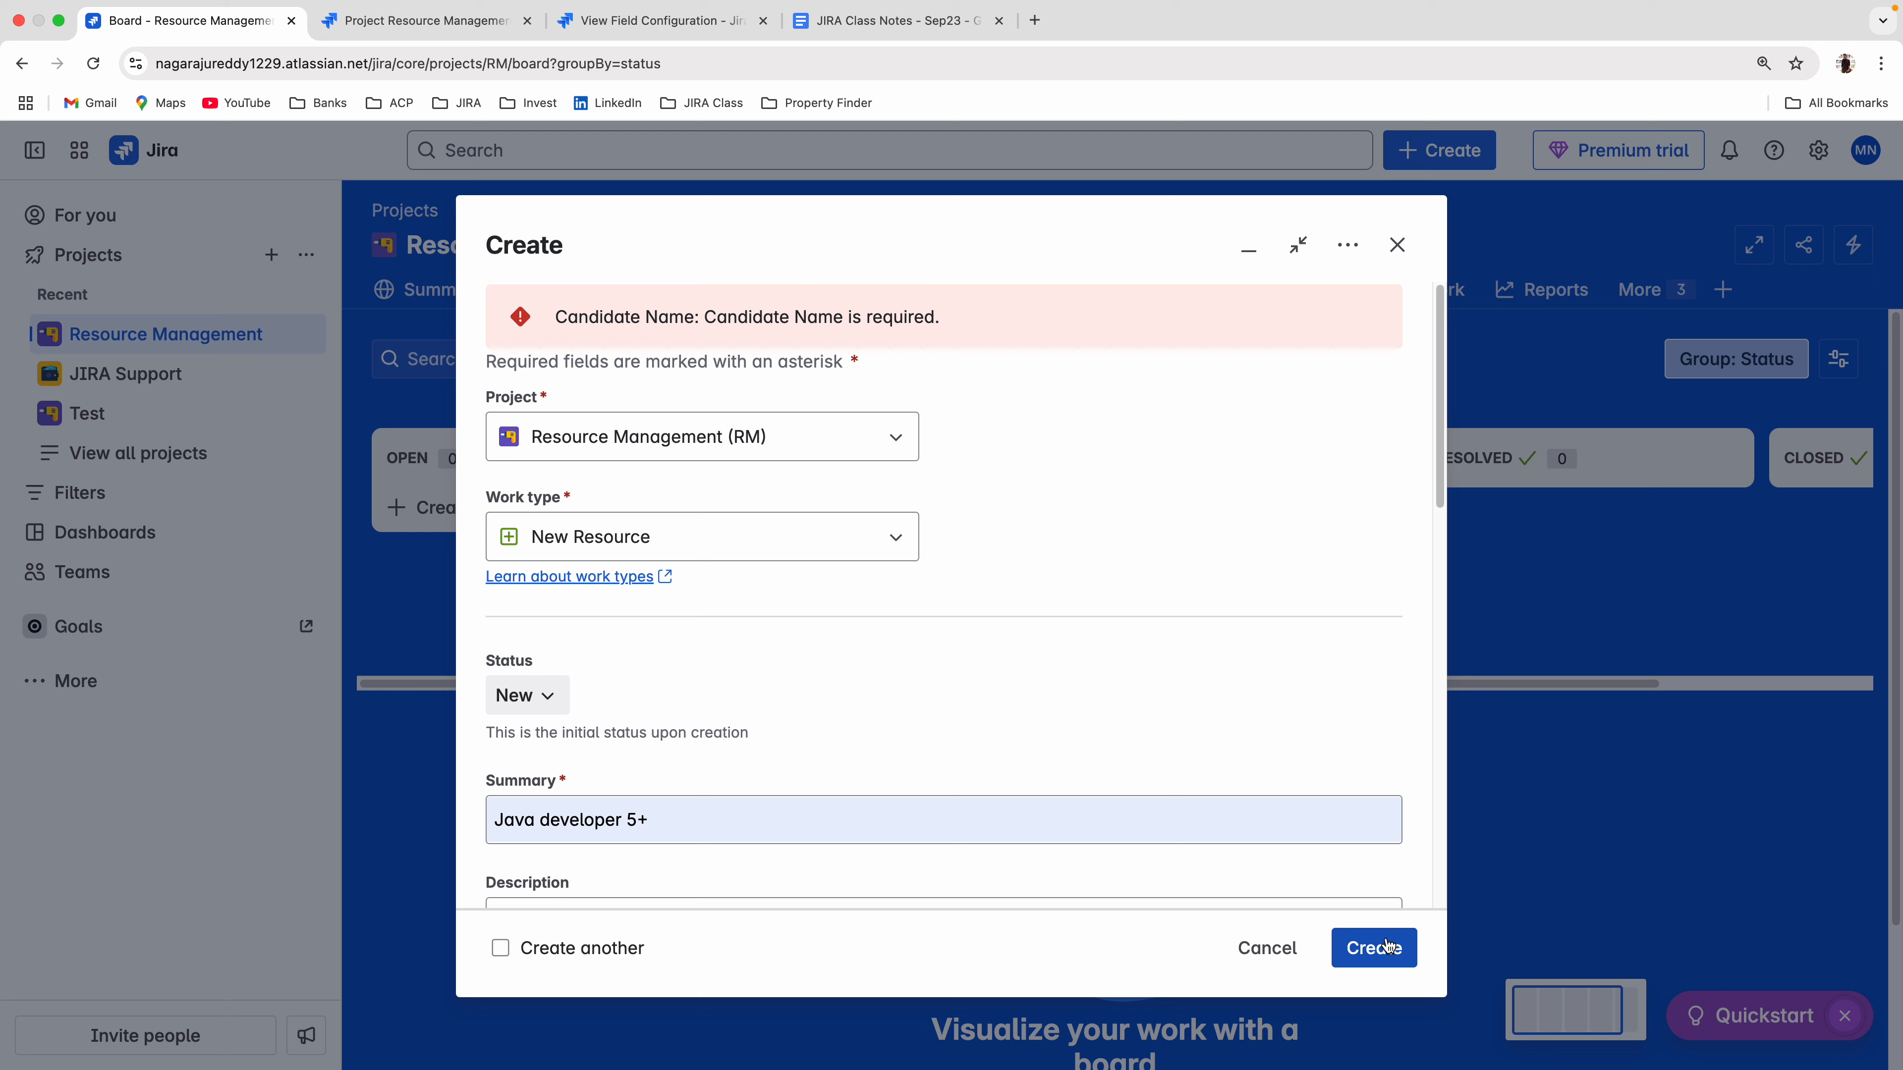
Examine the error on the create form and look through all its fields for Candidate Name.
{"action": "left_click_drag", "start_coordinate": [555, 318], "coordinate": [674, 330]}
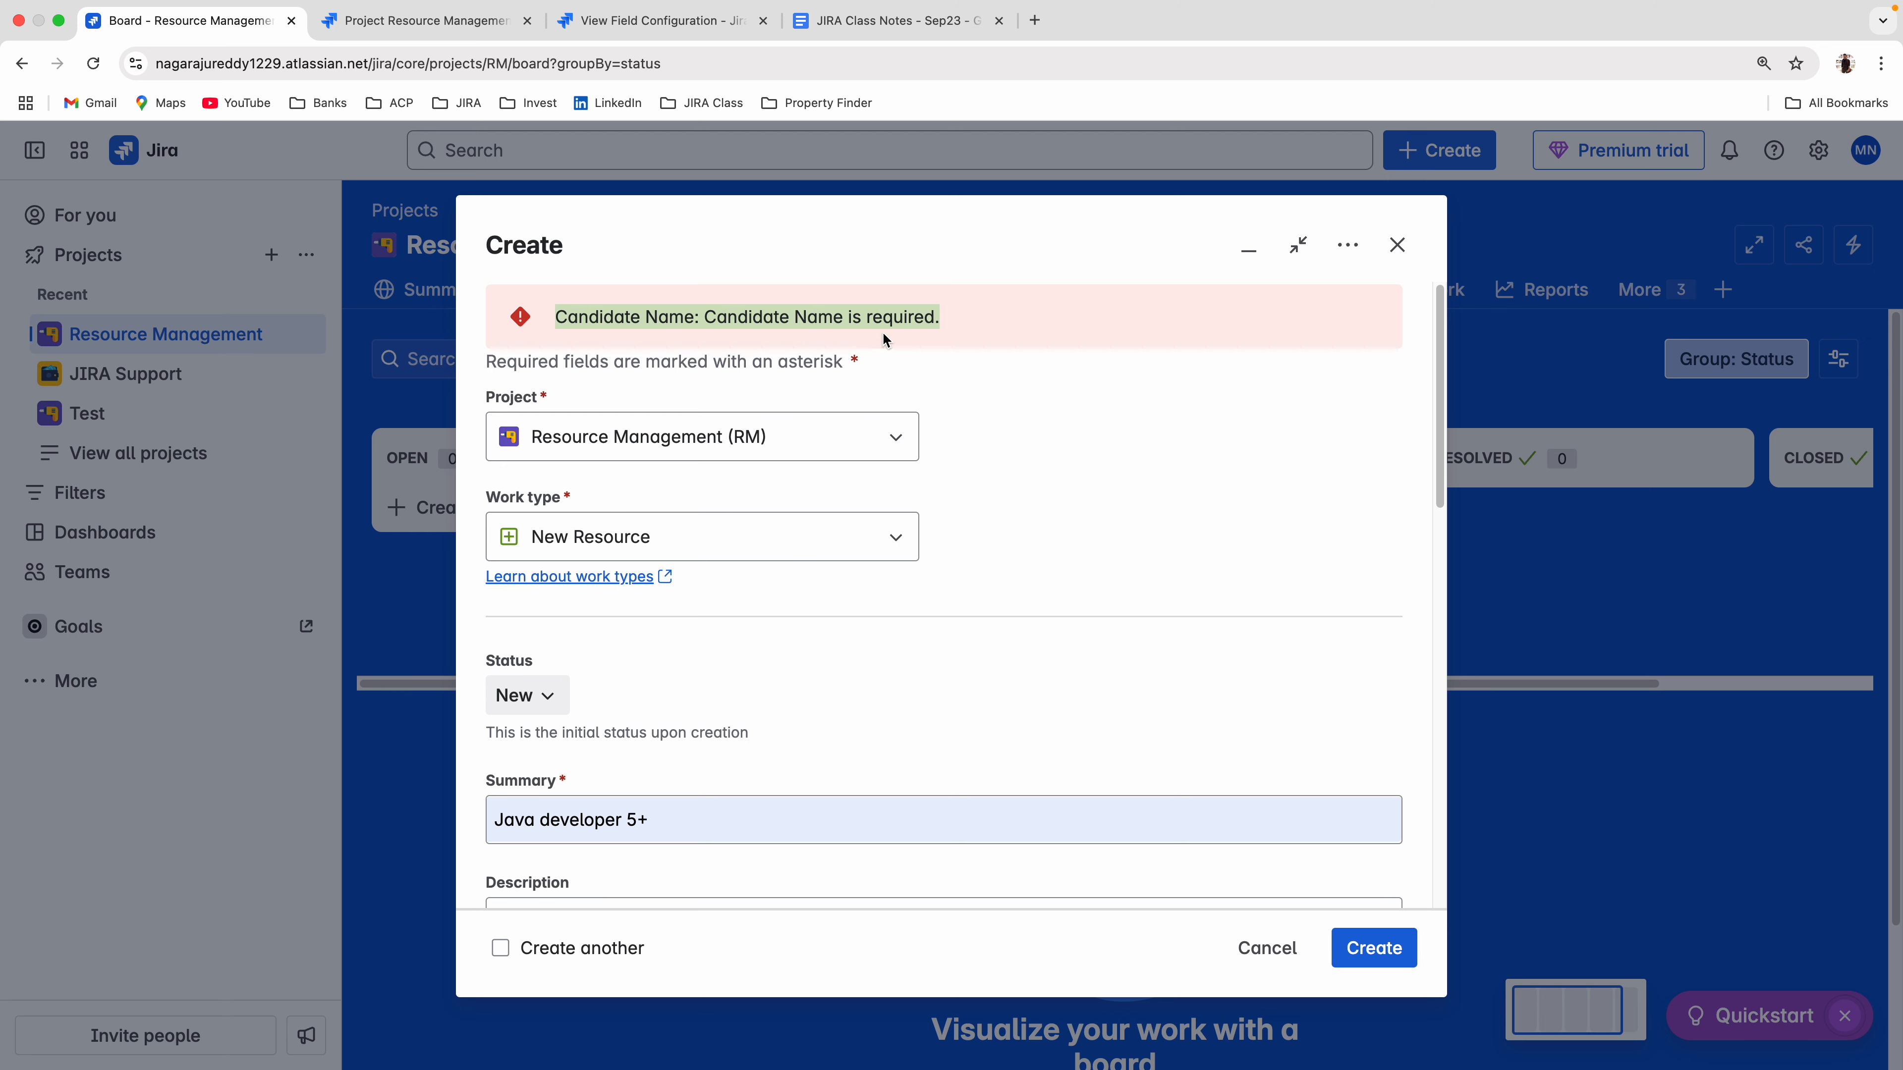
{"action": "scroll", "coordinate": [958, 590], "scroll_direction": "down", "scroll_amount": 10}
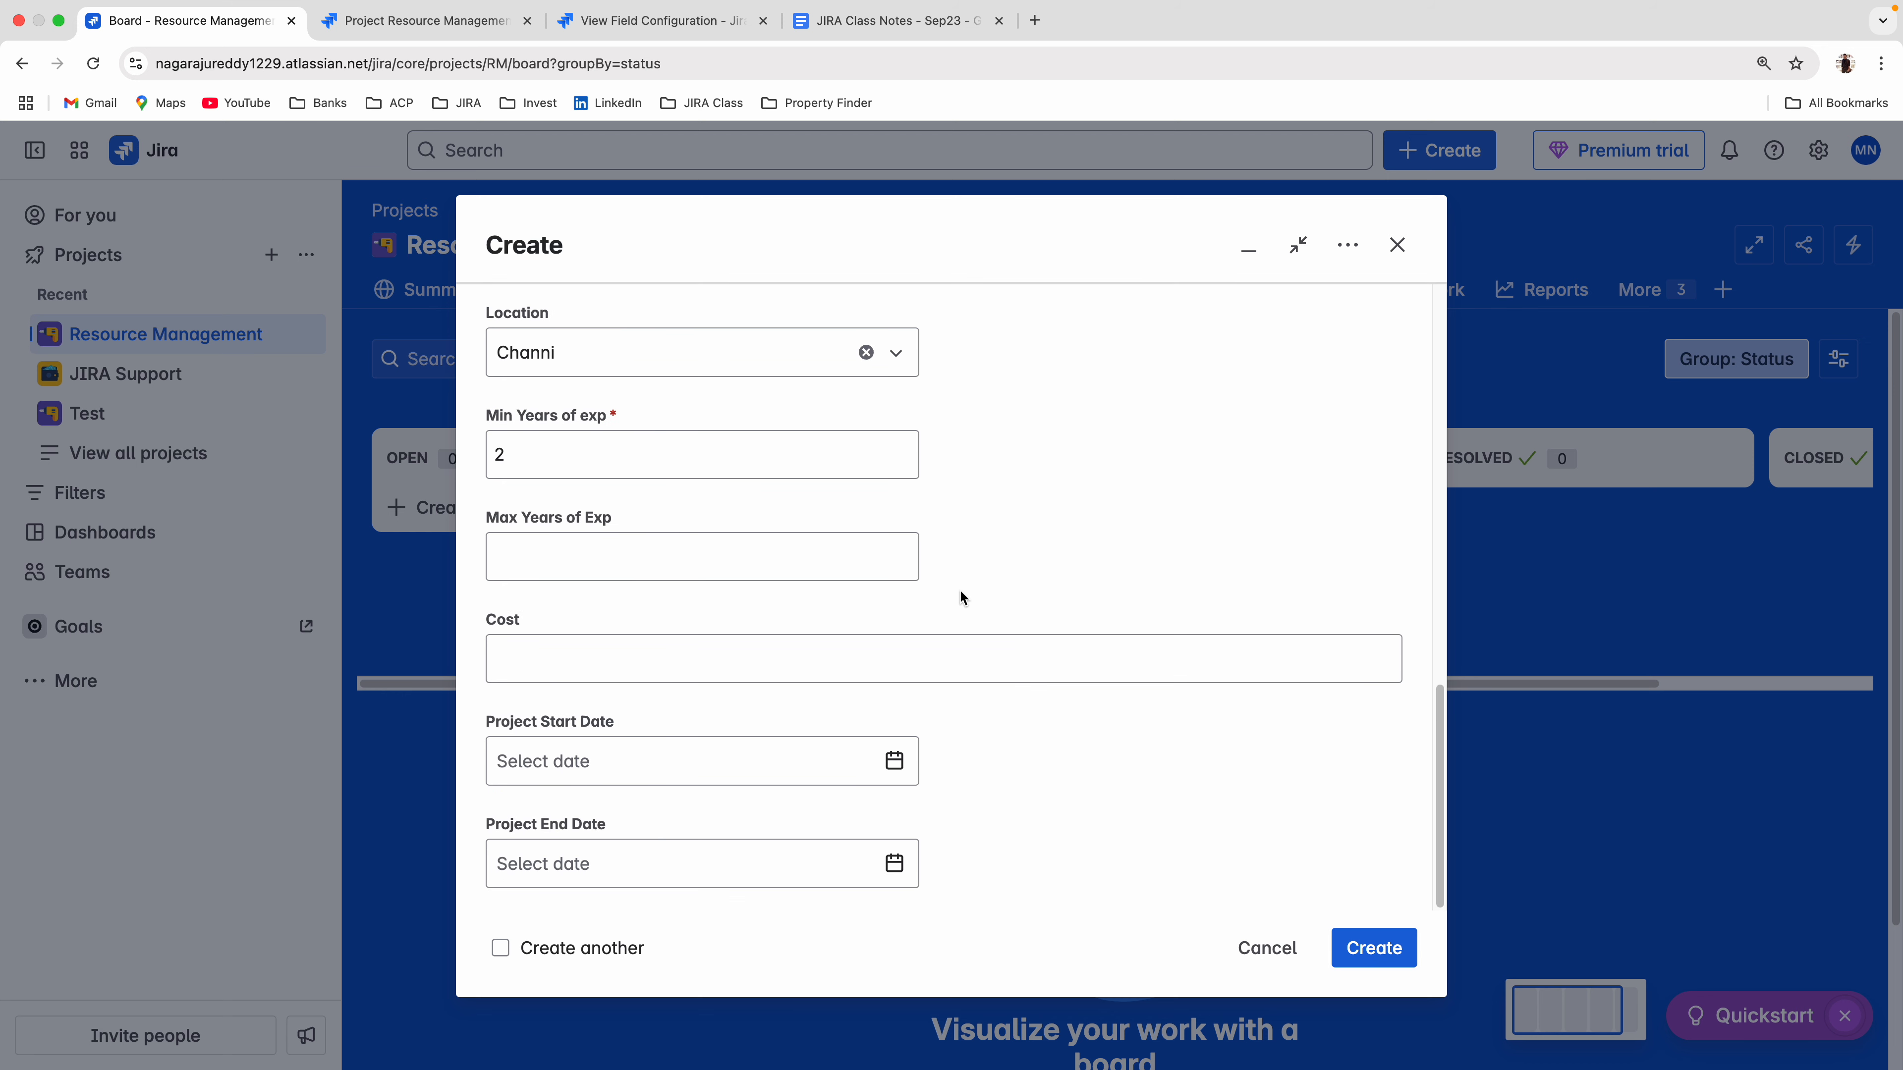
{"action": "scroll", "coordinate": [769, 730], "scroll_direction": "up", "scroll_amount": 10}
{"action": "scroll", "coordinate": [769, 729], "scroll_direction": "down", "scroll_amount": 10}
{"action": "scroll", "coordinate": [768, 727], "scroll_direction": "up", "scroll_amount": 10}
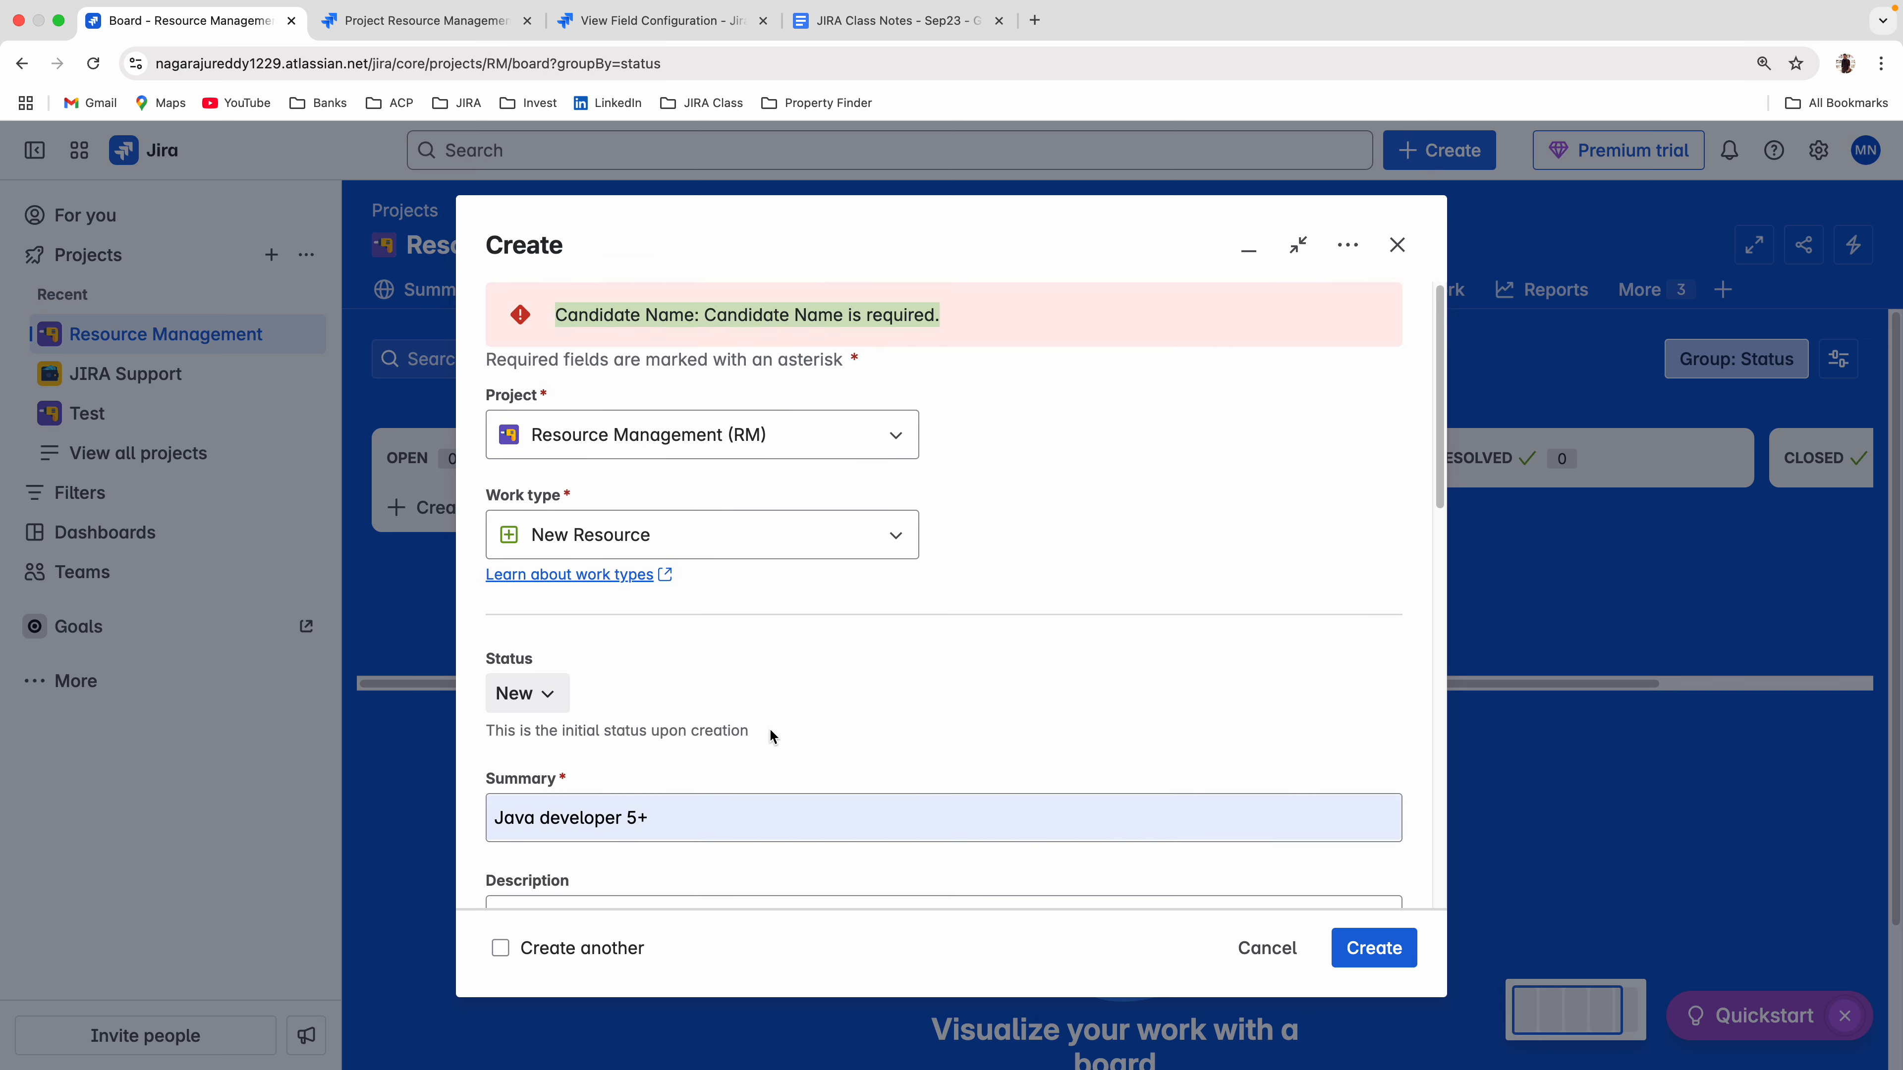
{"action": "scroll", "coordinate": [769, 727], "scroll_direction": "down", "scroll_amount": 3}
{"action": "scroll", "coordinate": [769, 727], "scroll_direction": "down", "scroll_amount": 10}
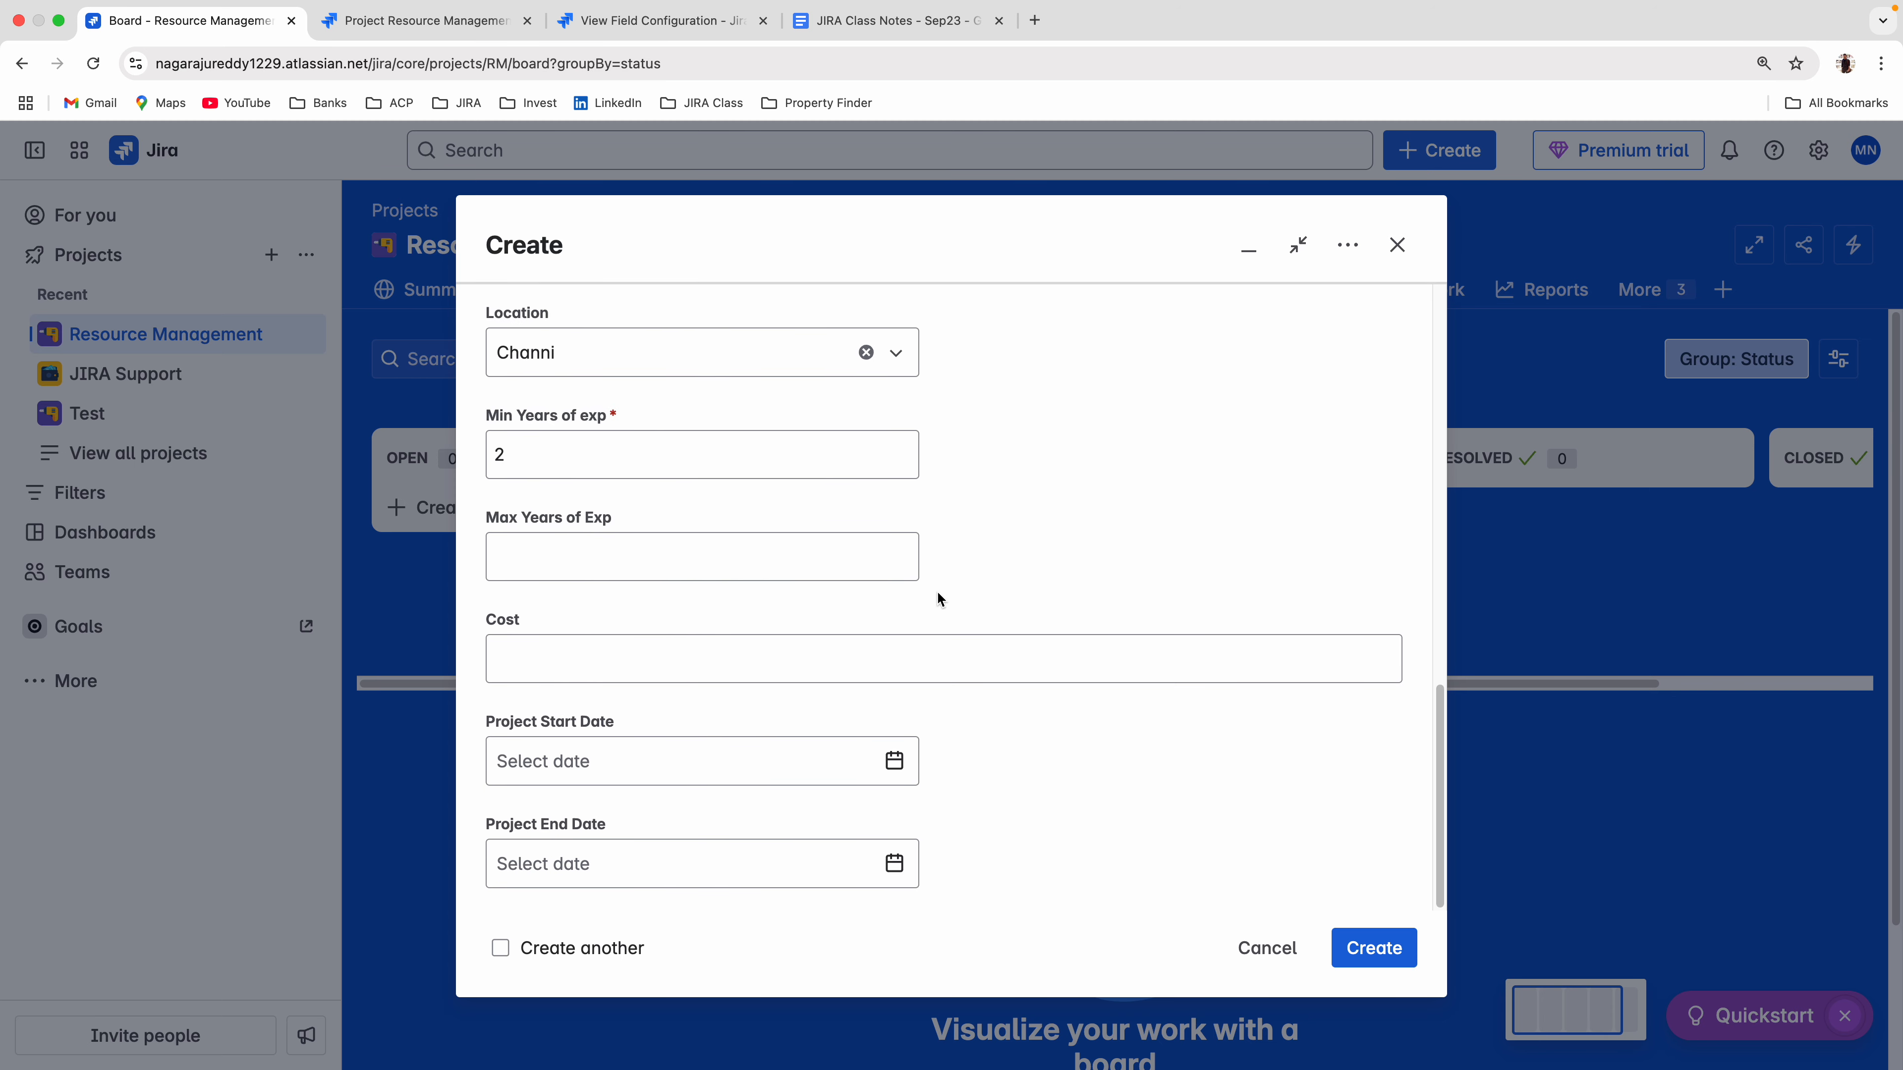
{"action": "scroll", "coordinate": [697, 694], "scroll_direction": "up", "scroll_amount": 10}
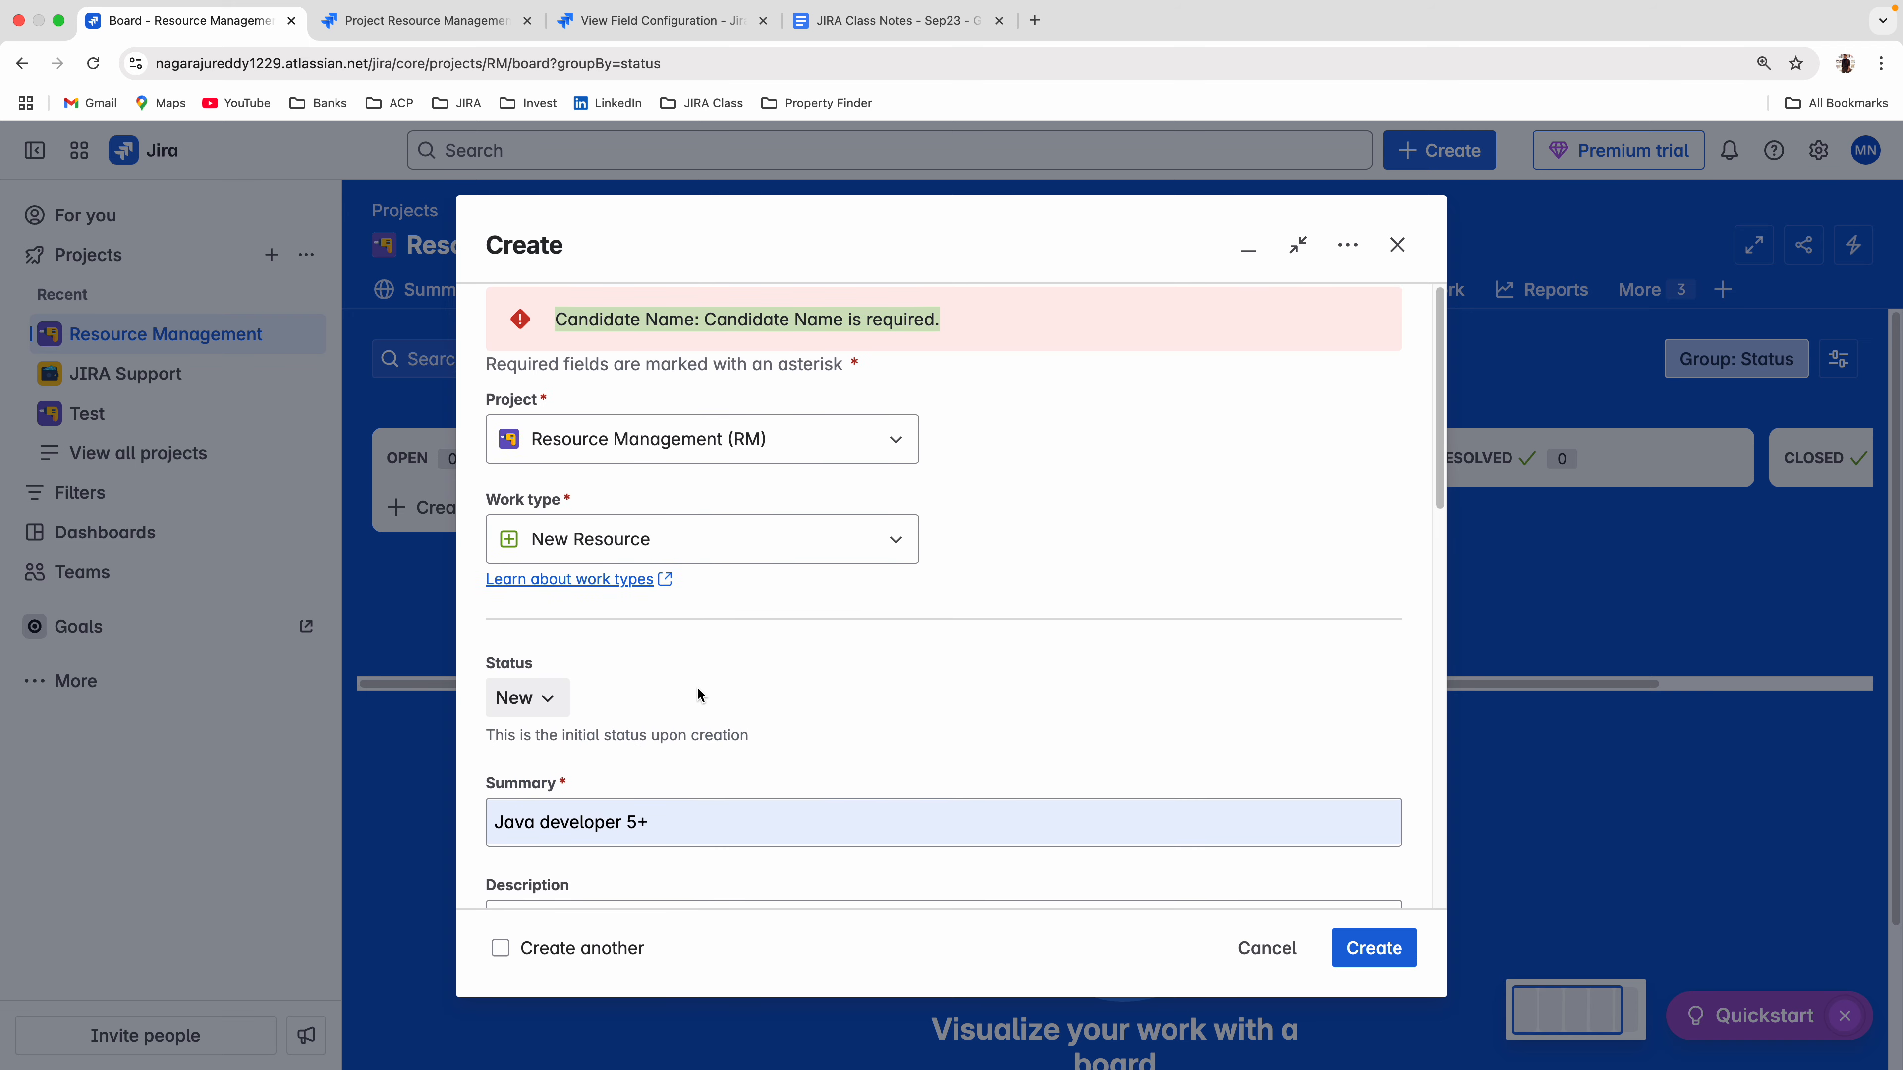
{"action": "scroll", "coordinate": [700, 691], "scroll_direction": "down", "scroll_amount": 10}
{"action": "scroll", "coordinate": [701, 690], "scroll_direction": "up", "scroll_amount": 10}
{"action": "scroll", "coordinate": [702, 689], "scroll_direction": "down", "scroll_amount": 10}
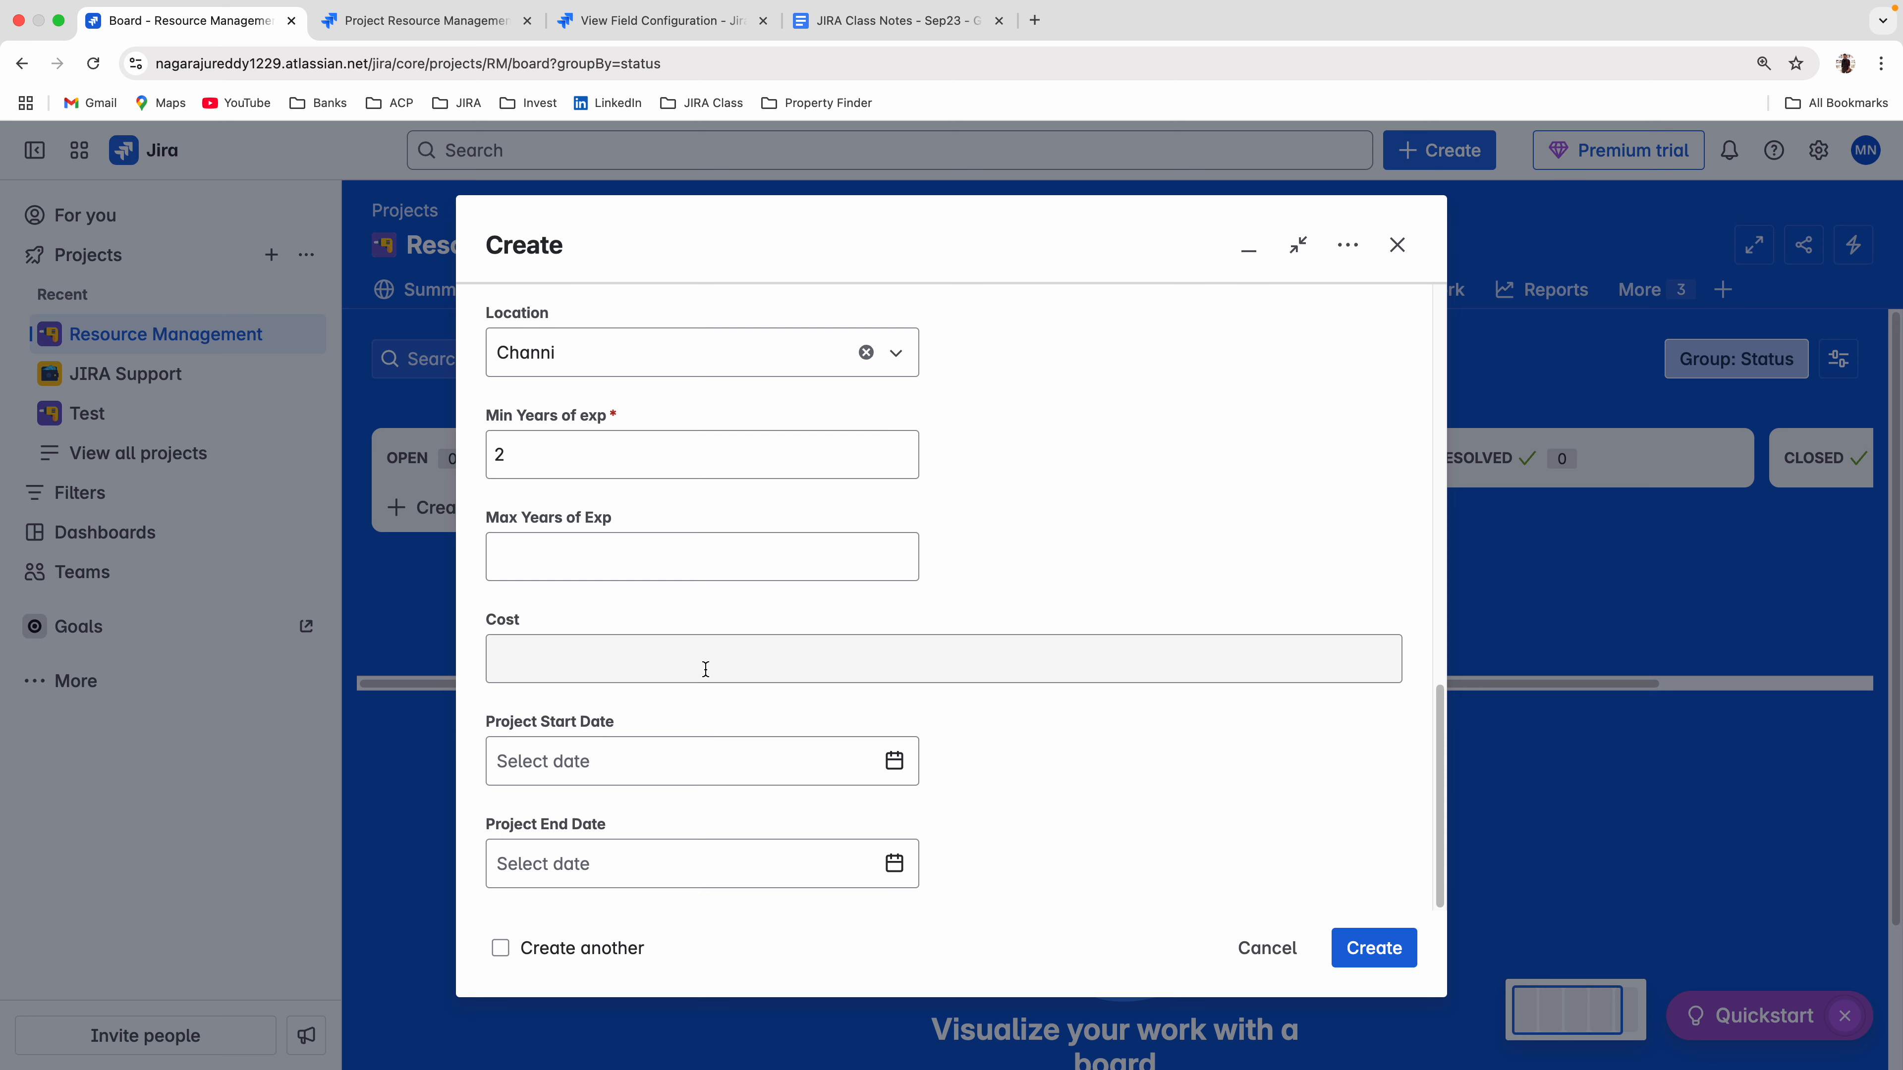
Open the list of all field configurations in the Jira admin settings and review its entries, including Default Field Configuration.
{"action": "left_click", "coordinate": [651, 20]}
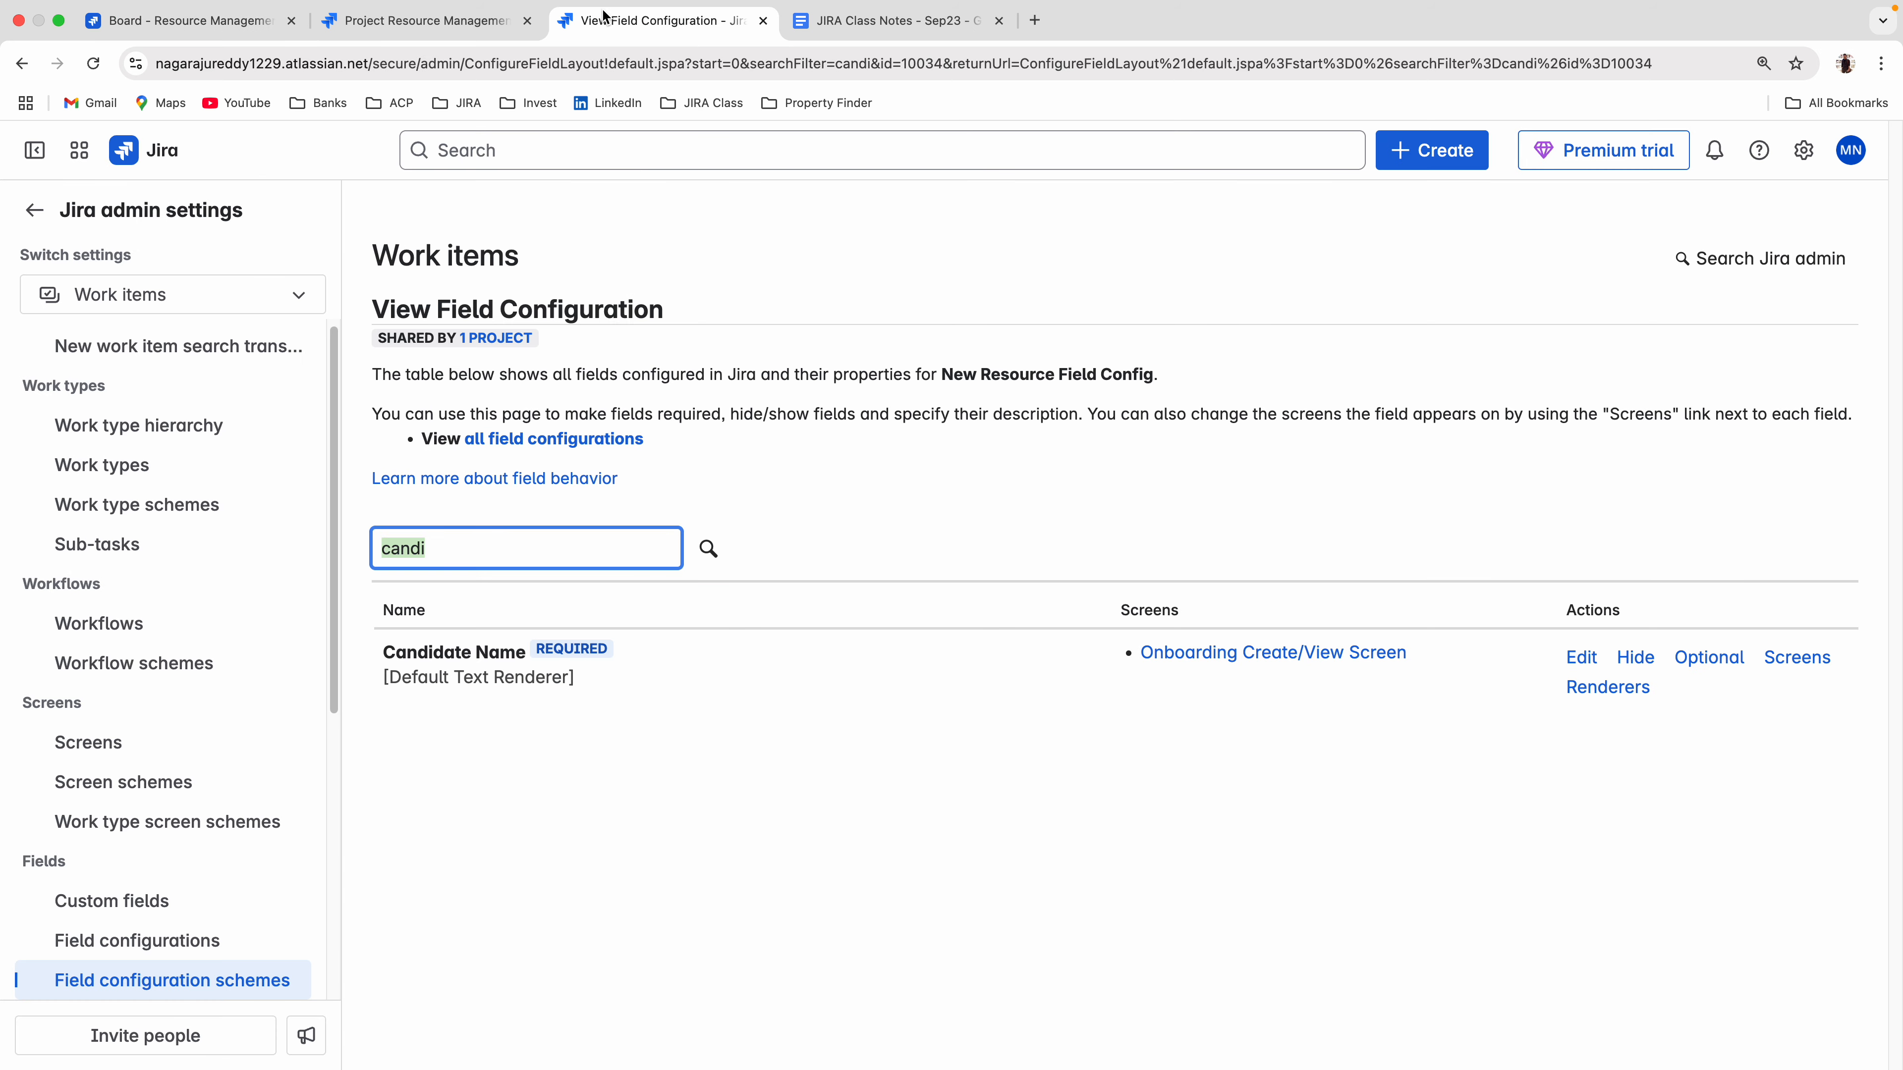
{"action": "left_click", "coordinate": [159, 961]}
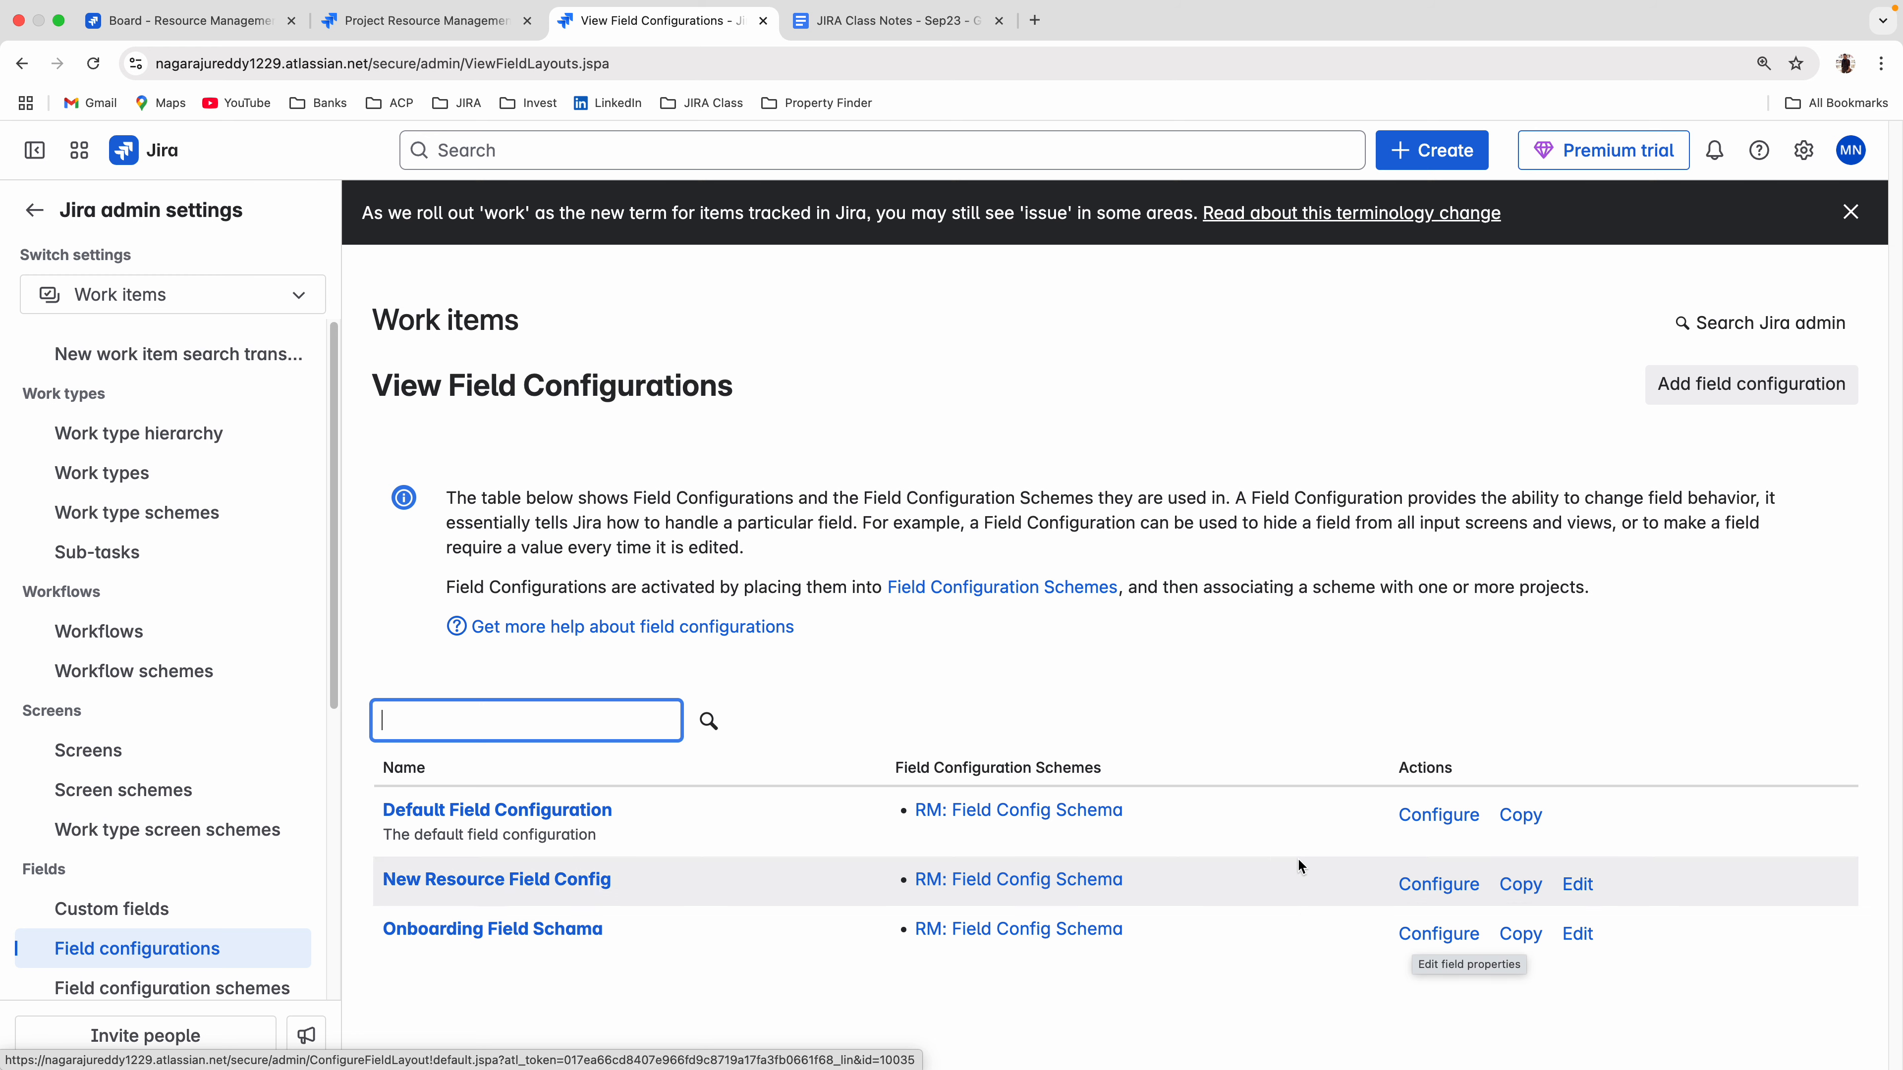
{"action": "left_click_drag", "start_coordinate": [616, 807], "coordinate": [385, 805]}
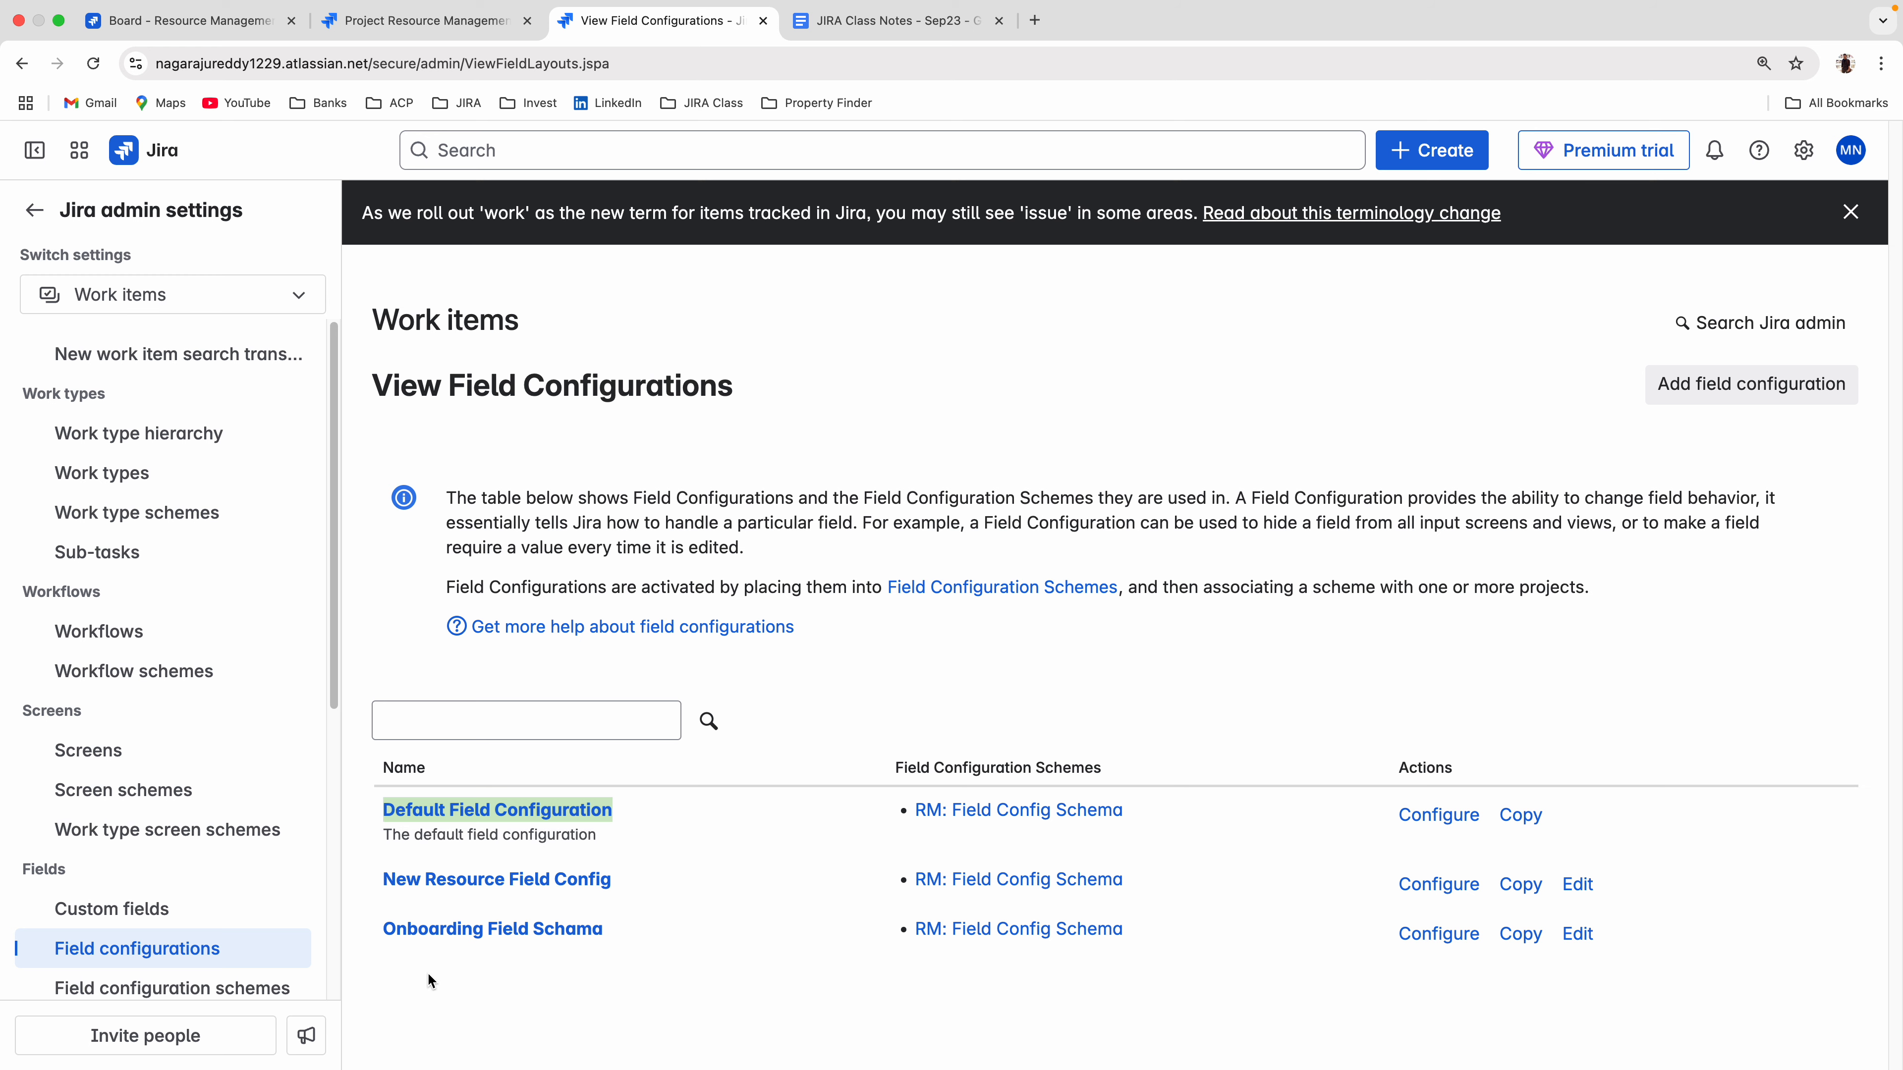
{"action": "left_click", "coordinate": [466, 1023]}
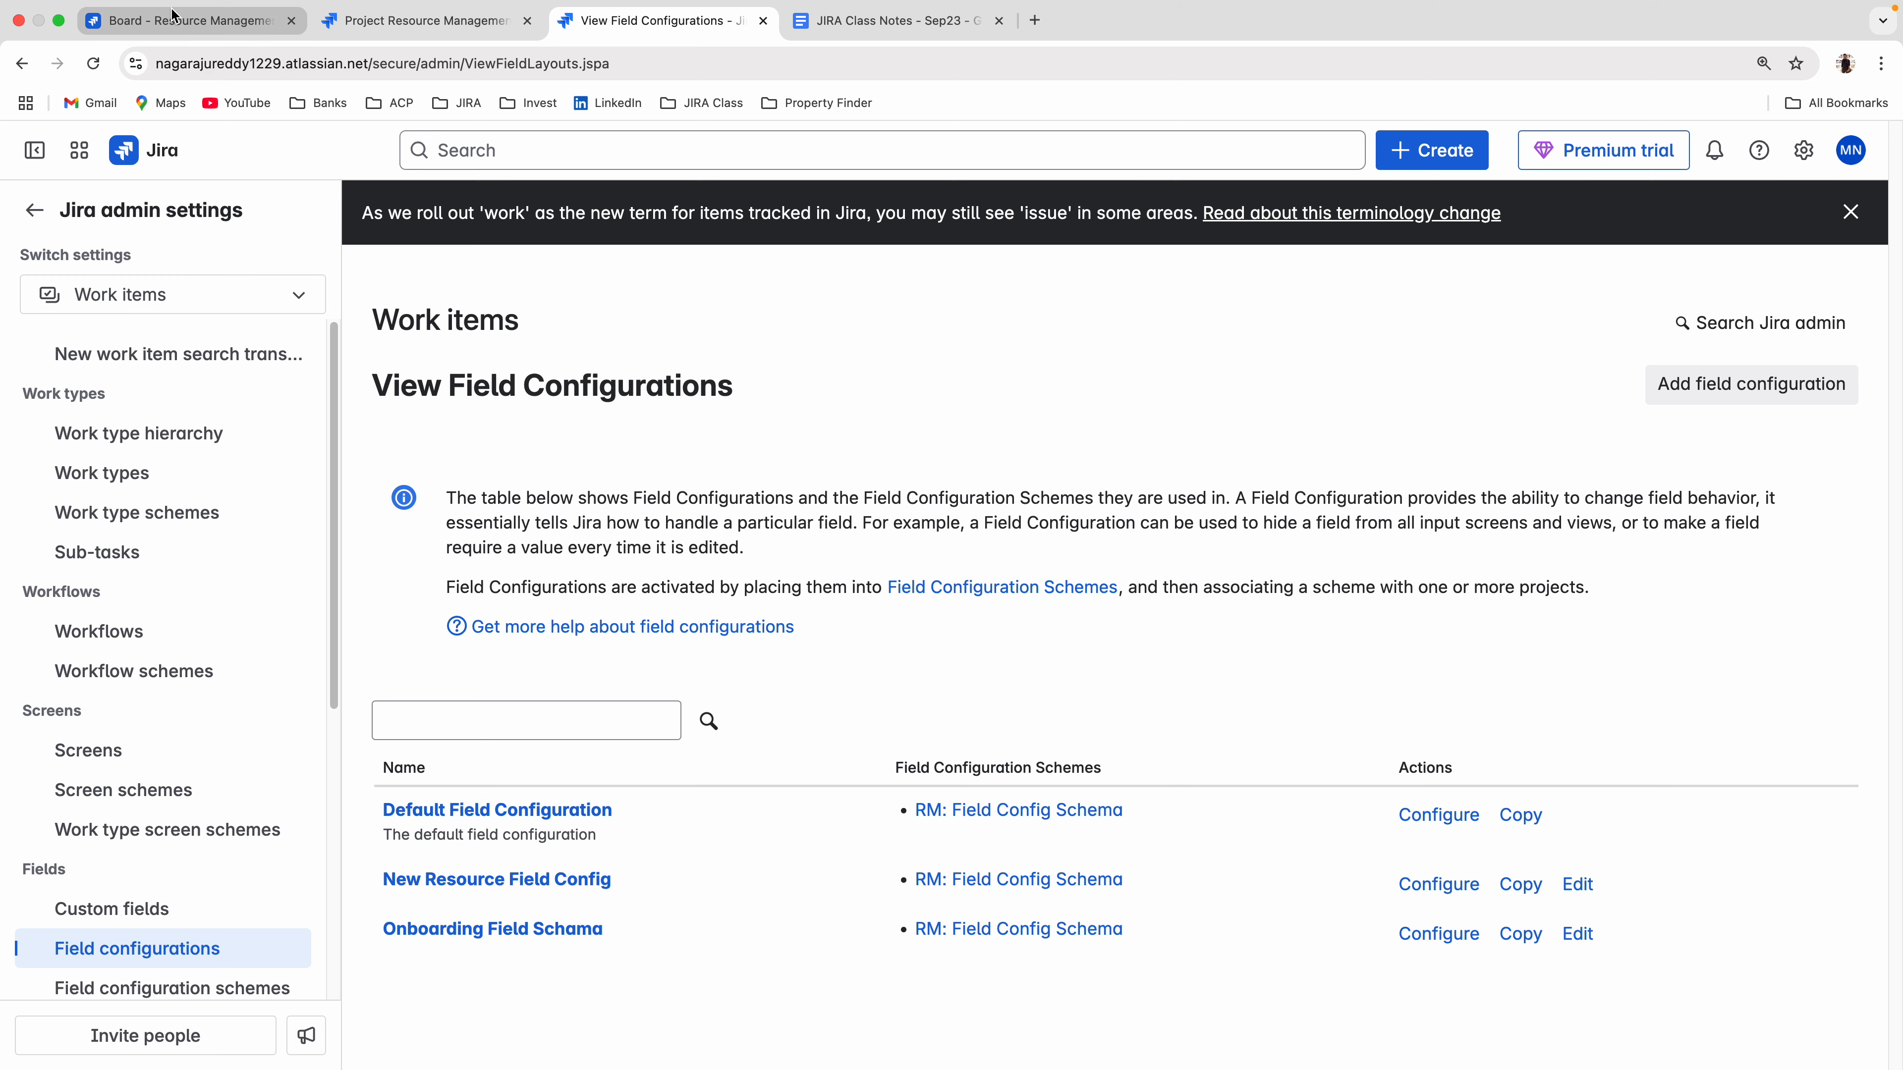
Find Candidate Name in New Resource Field Config and make the field optional.
{"action": "left_click", "coordinate": [1417, 886]}
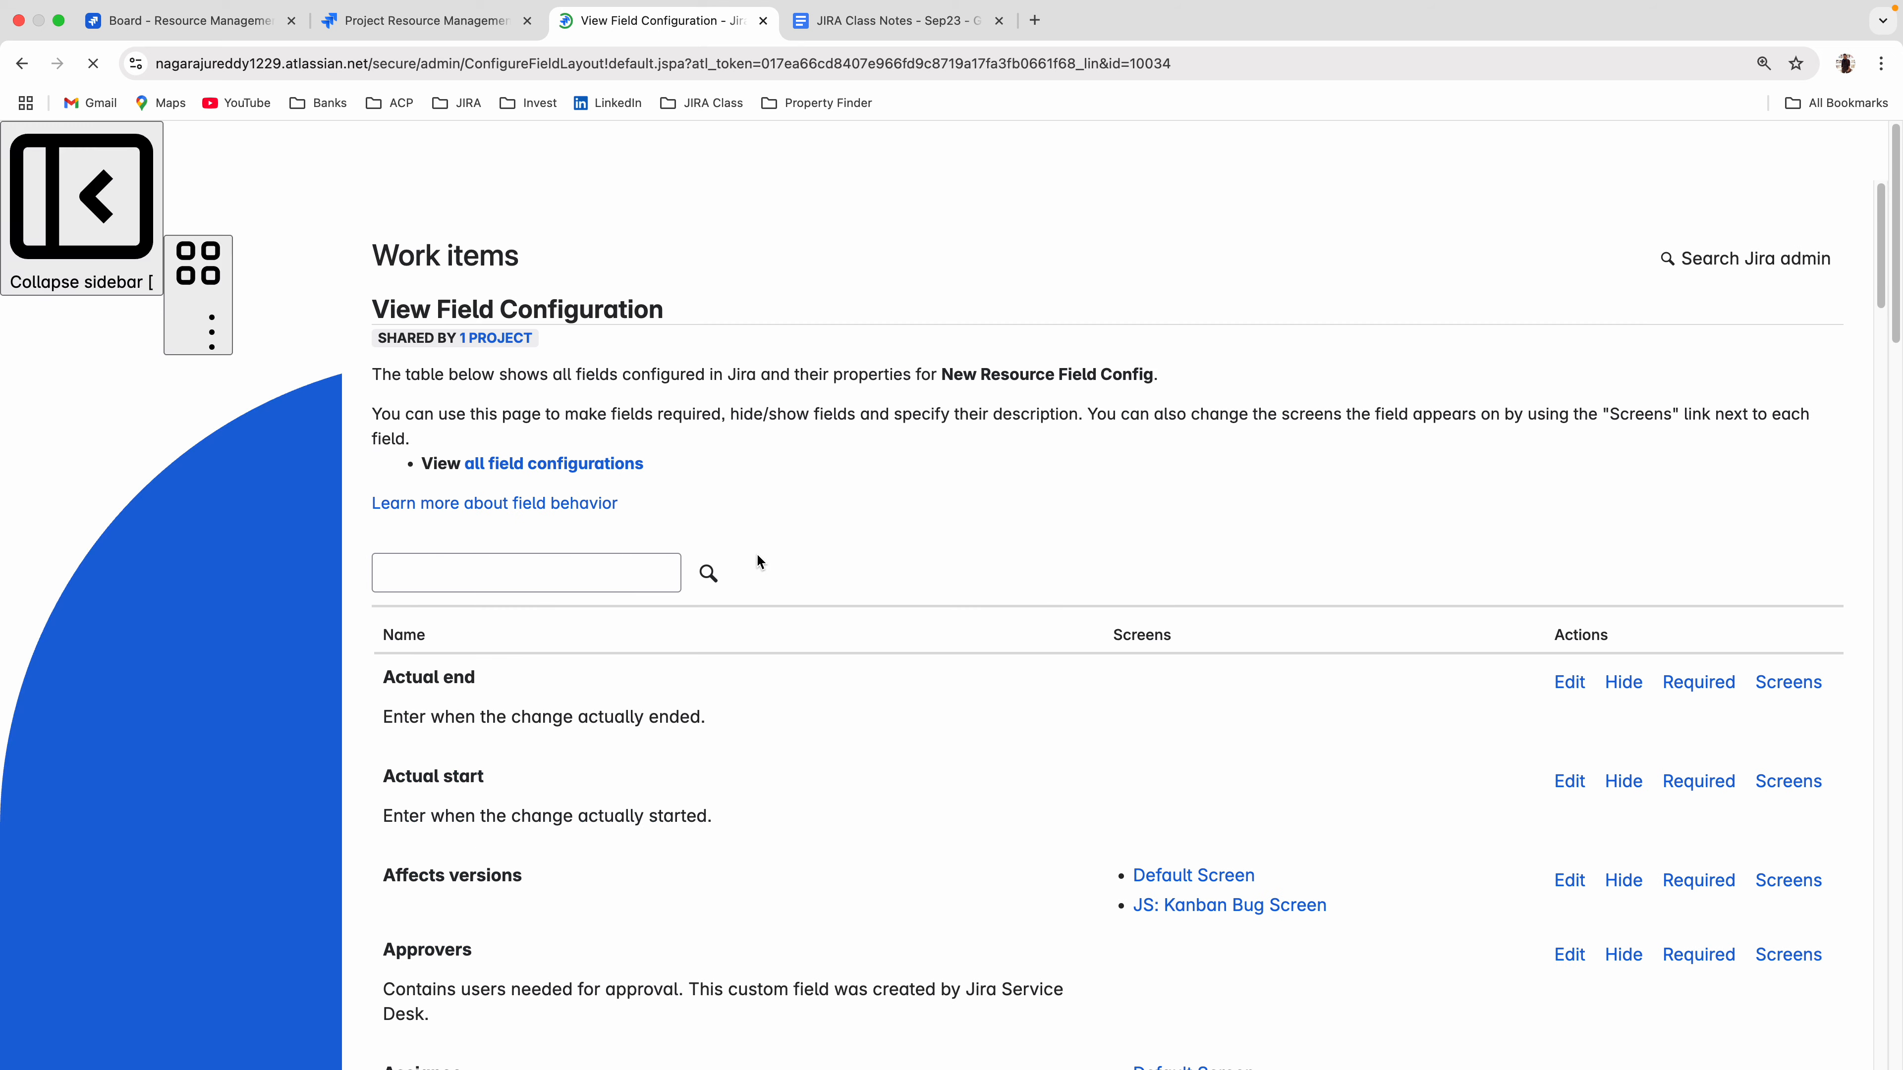
{"action": "left_click", "coordinate": [527, 573]}
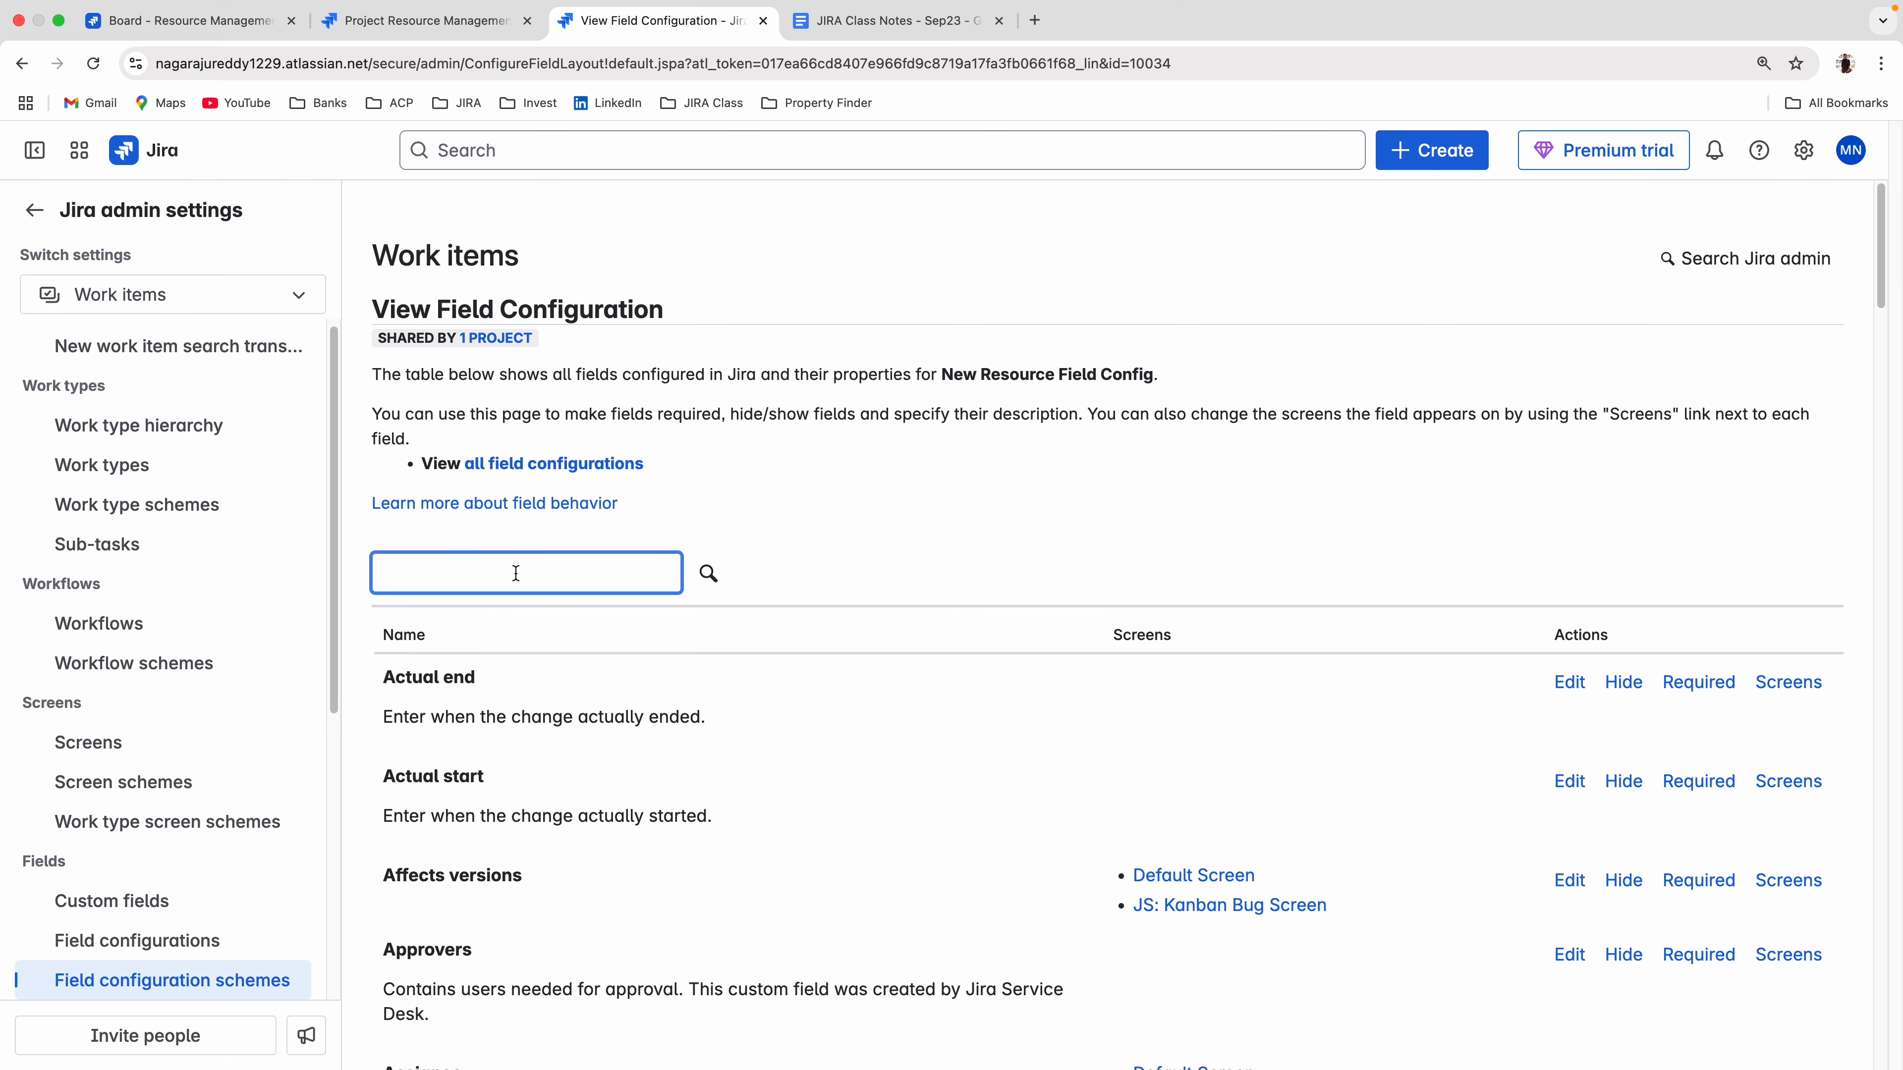
{"action": "type", "text": "candida"}
{"action": "key", "text": "Return"}
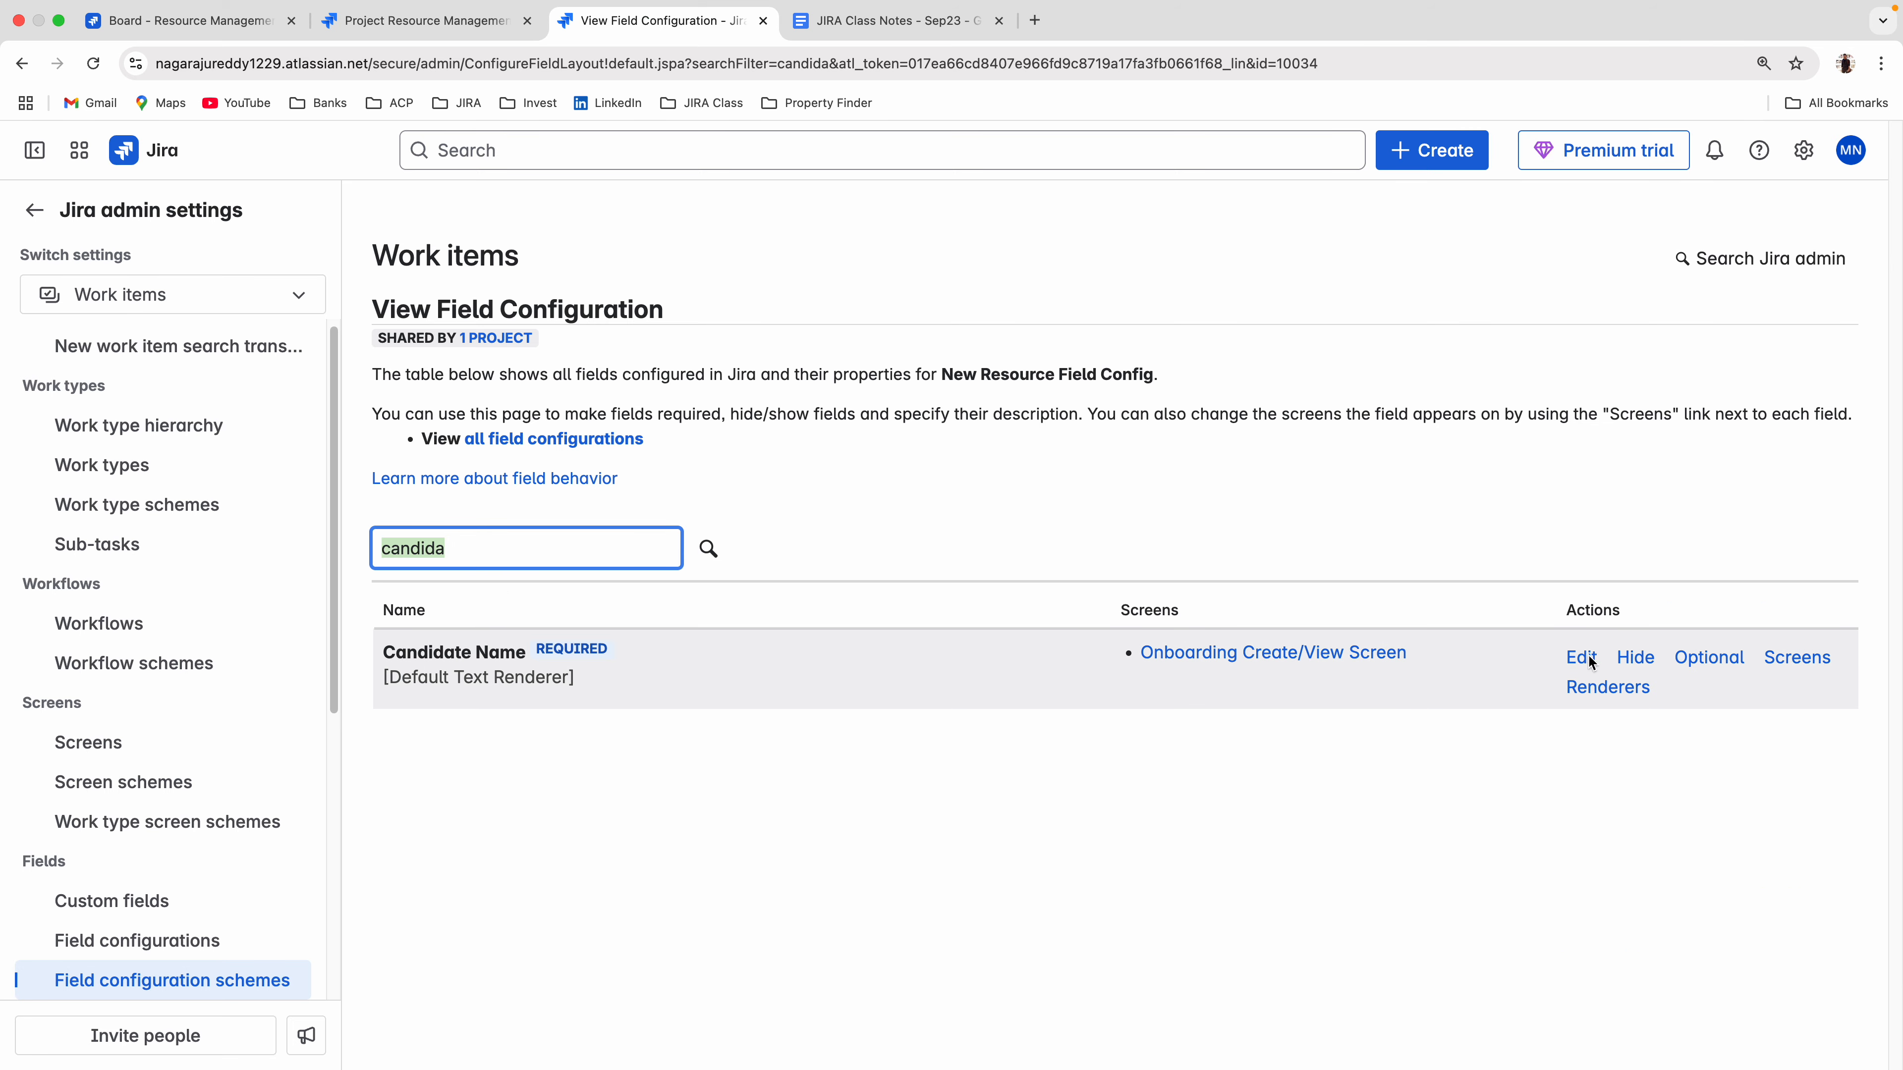
{"action": "left_click", "coordinate": [1708, 658]}
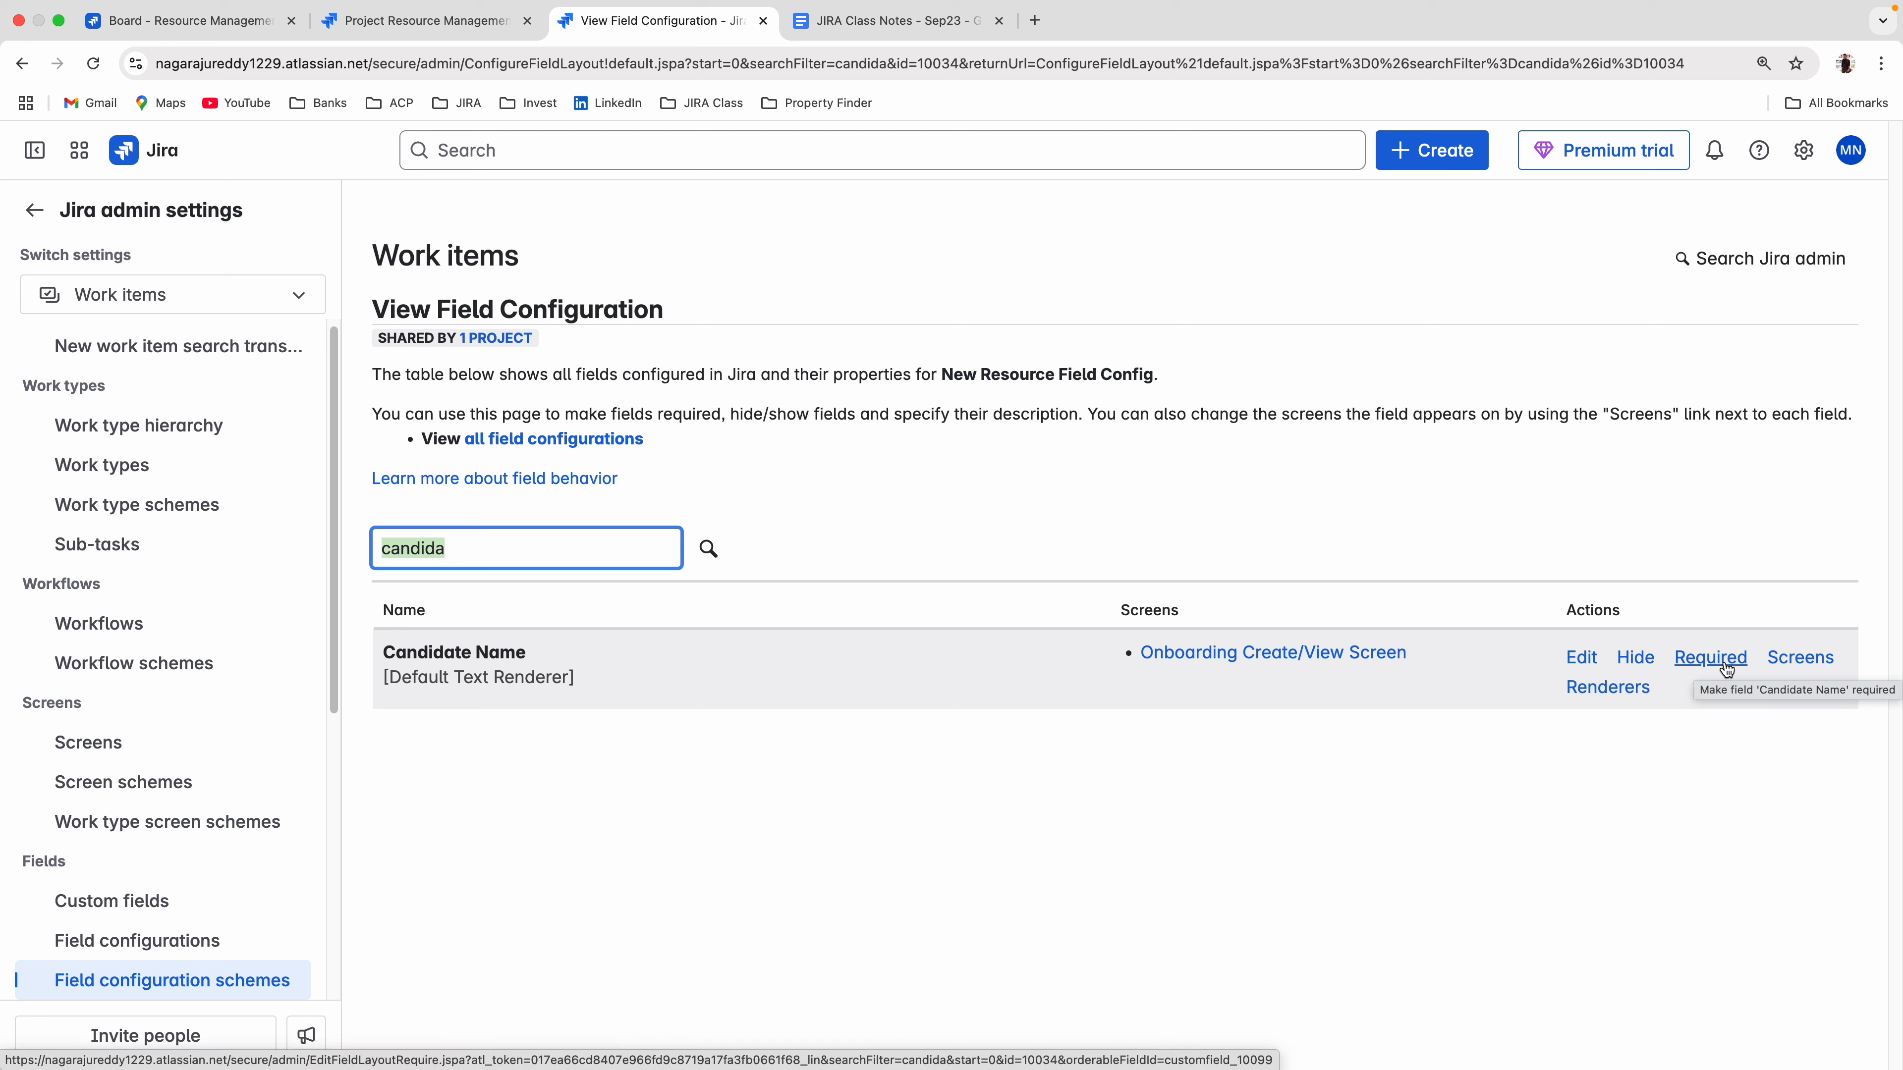
{"action": "left_click", "coordinate": [1080, 772]}
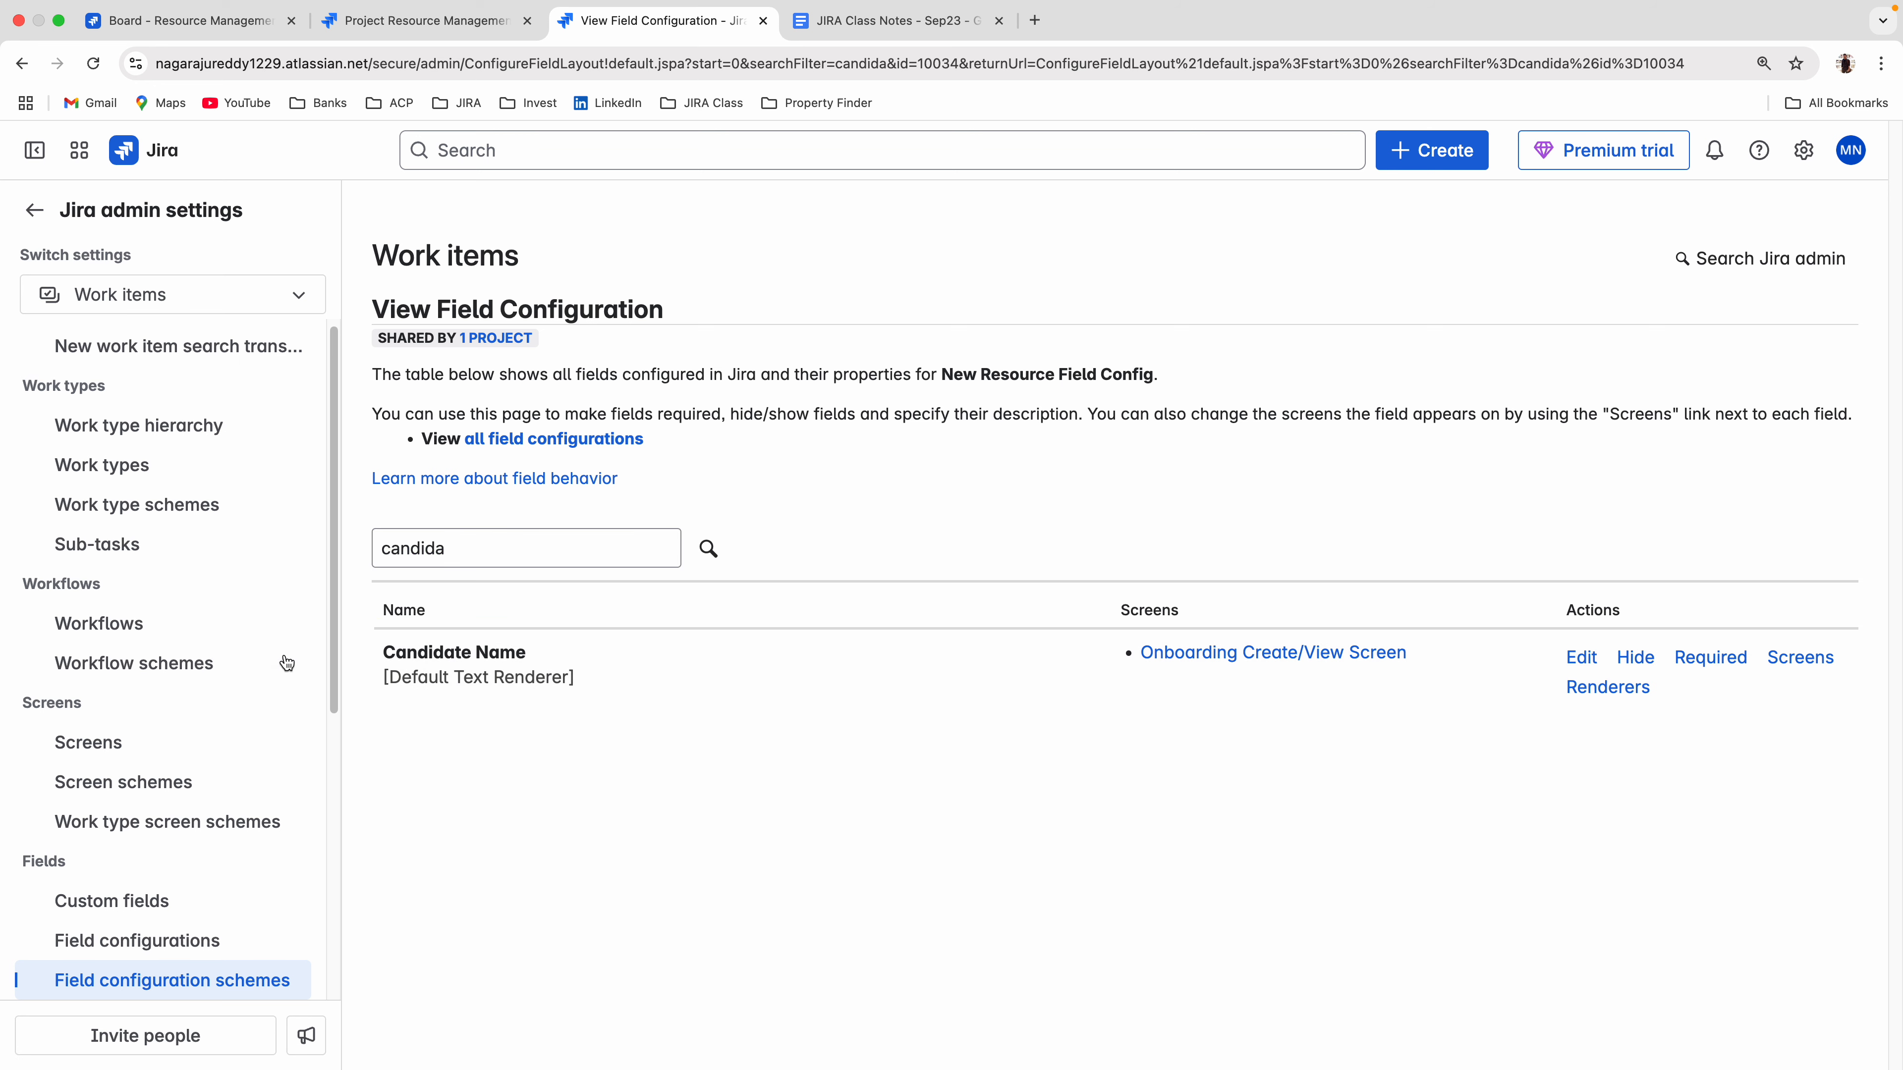
Return to the unfinished New Resource create form and view the options of its Priority field.
{"action": "left_click", "coordinate": [381, 27]}
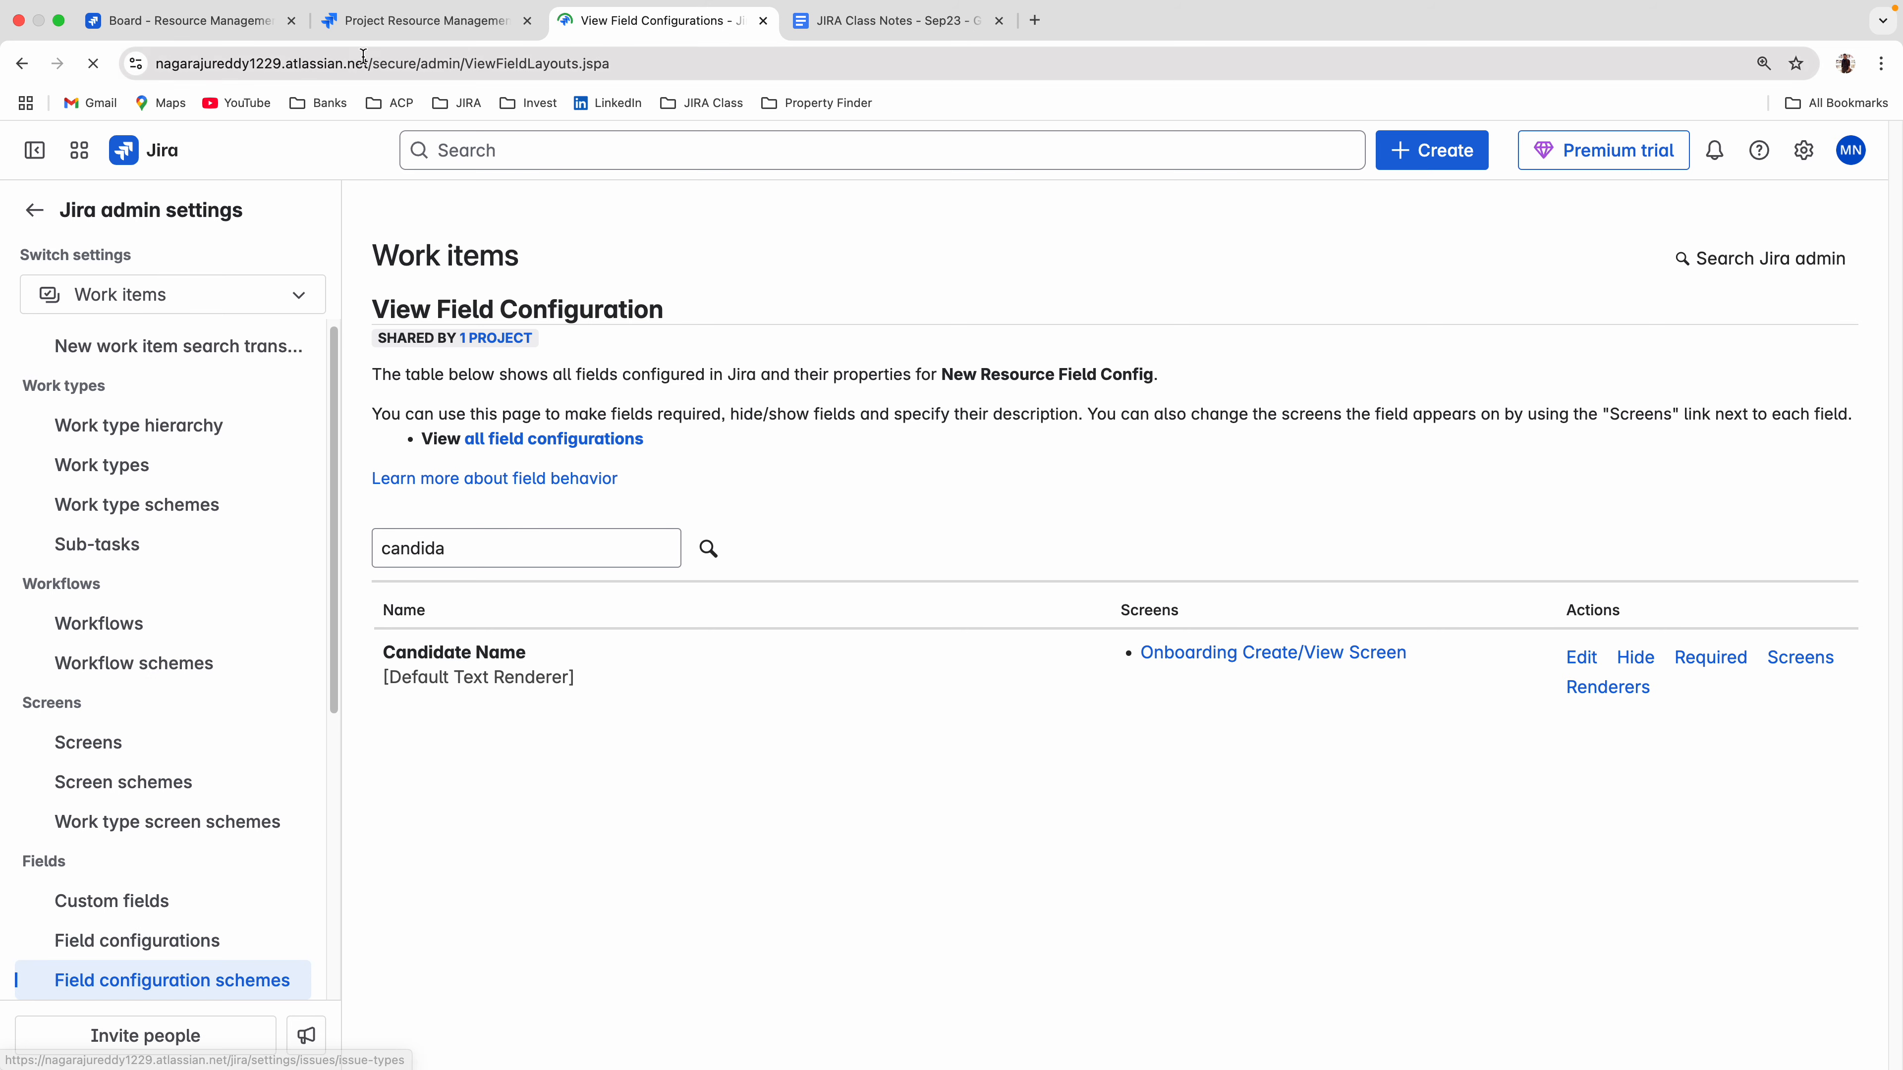
{"action": "left_click", "coordinate": [154, 30]}
{"action": "scroll", "coordinate": [779, 581], "scroll_direction": "up", "scroll_amount": 10}
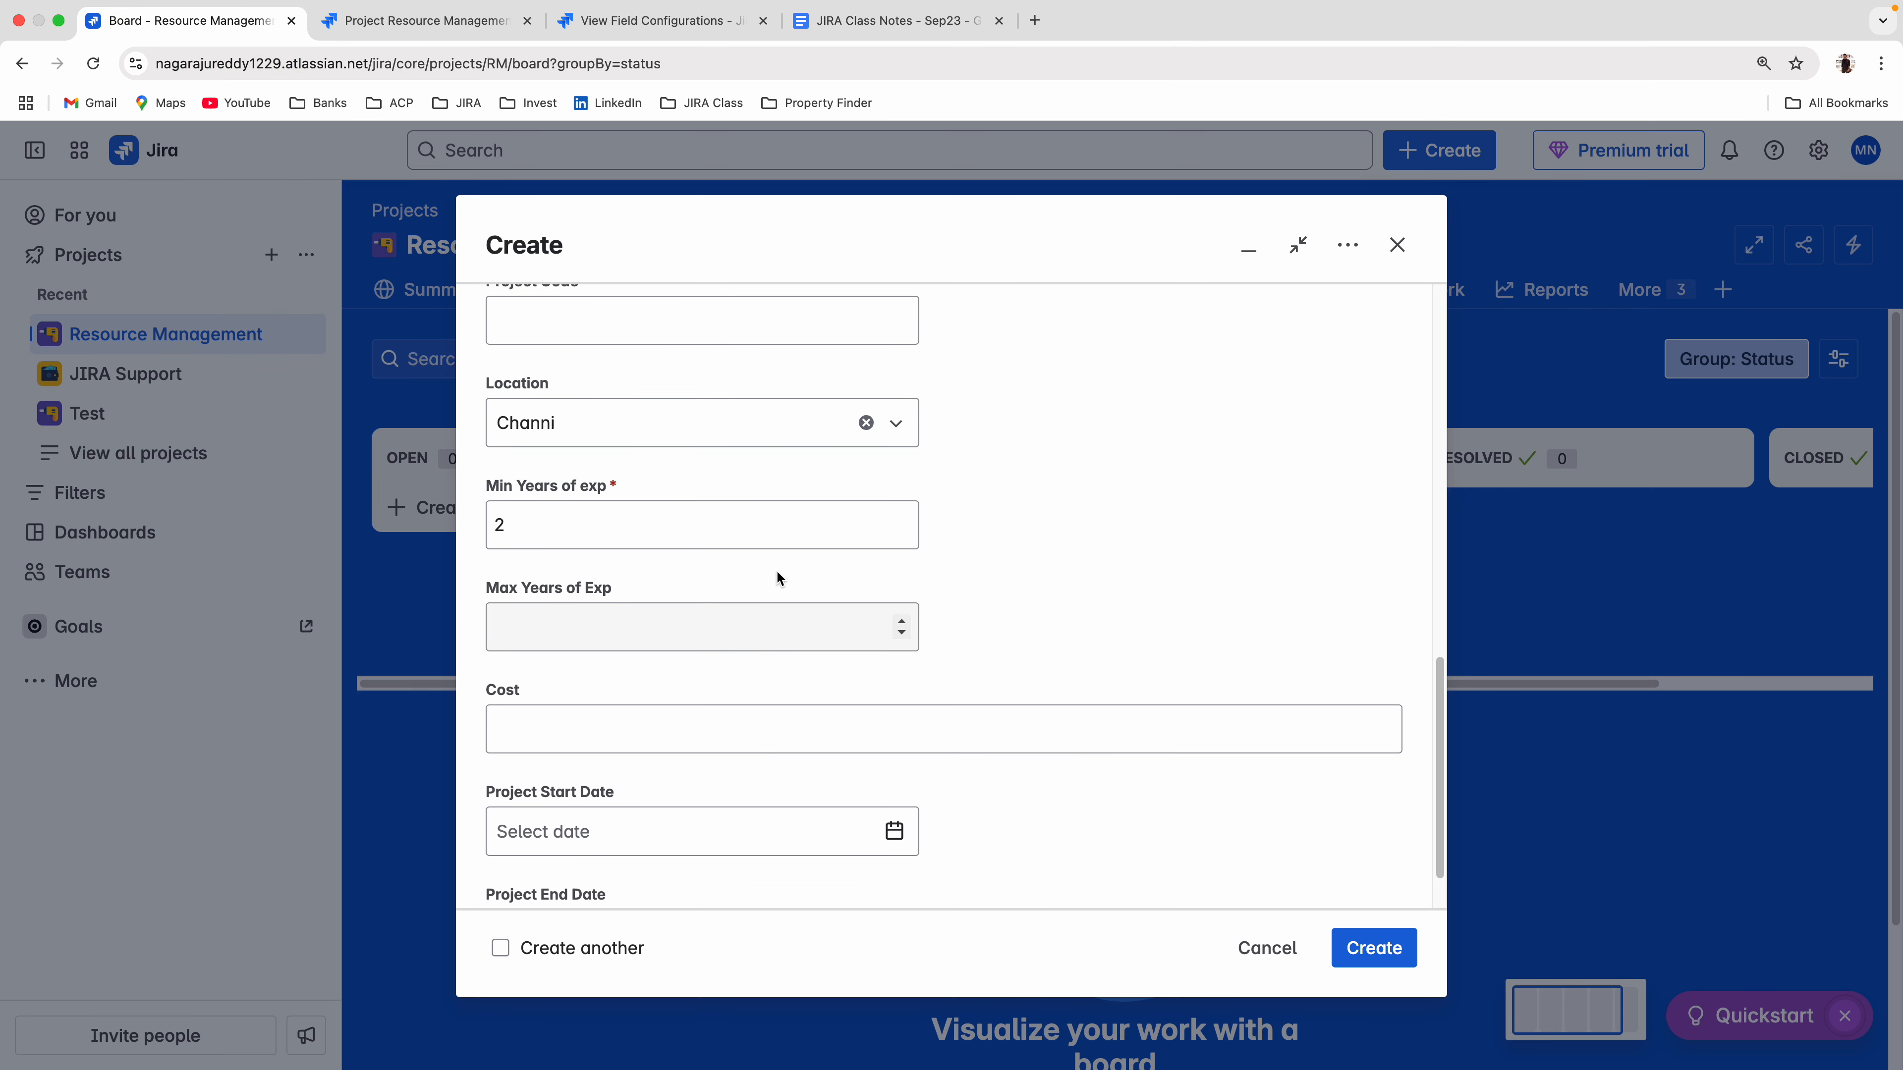
{"action": "scroll", "coordinate": [838, 592], "scroll_direction": "down", "scroll_amount": 5}
{"action": "left_click", "coordinate": [680, 584]}
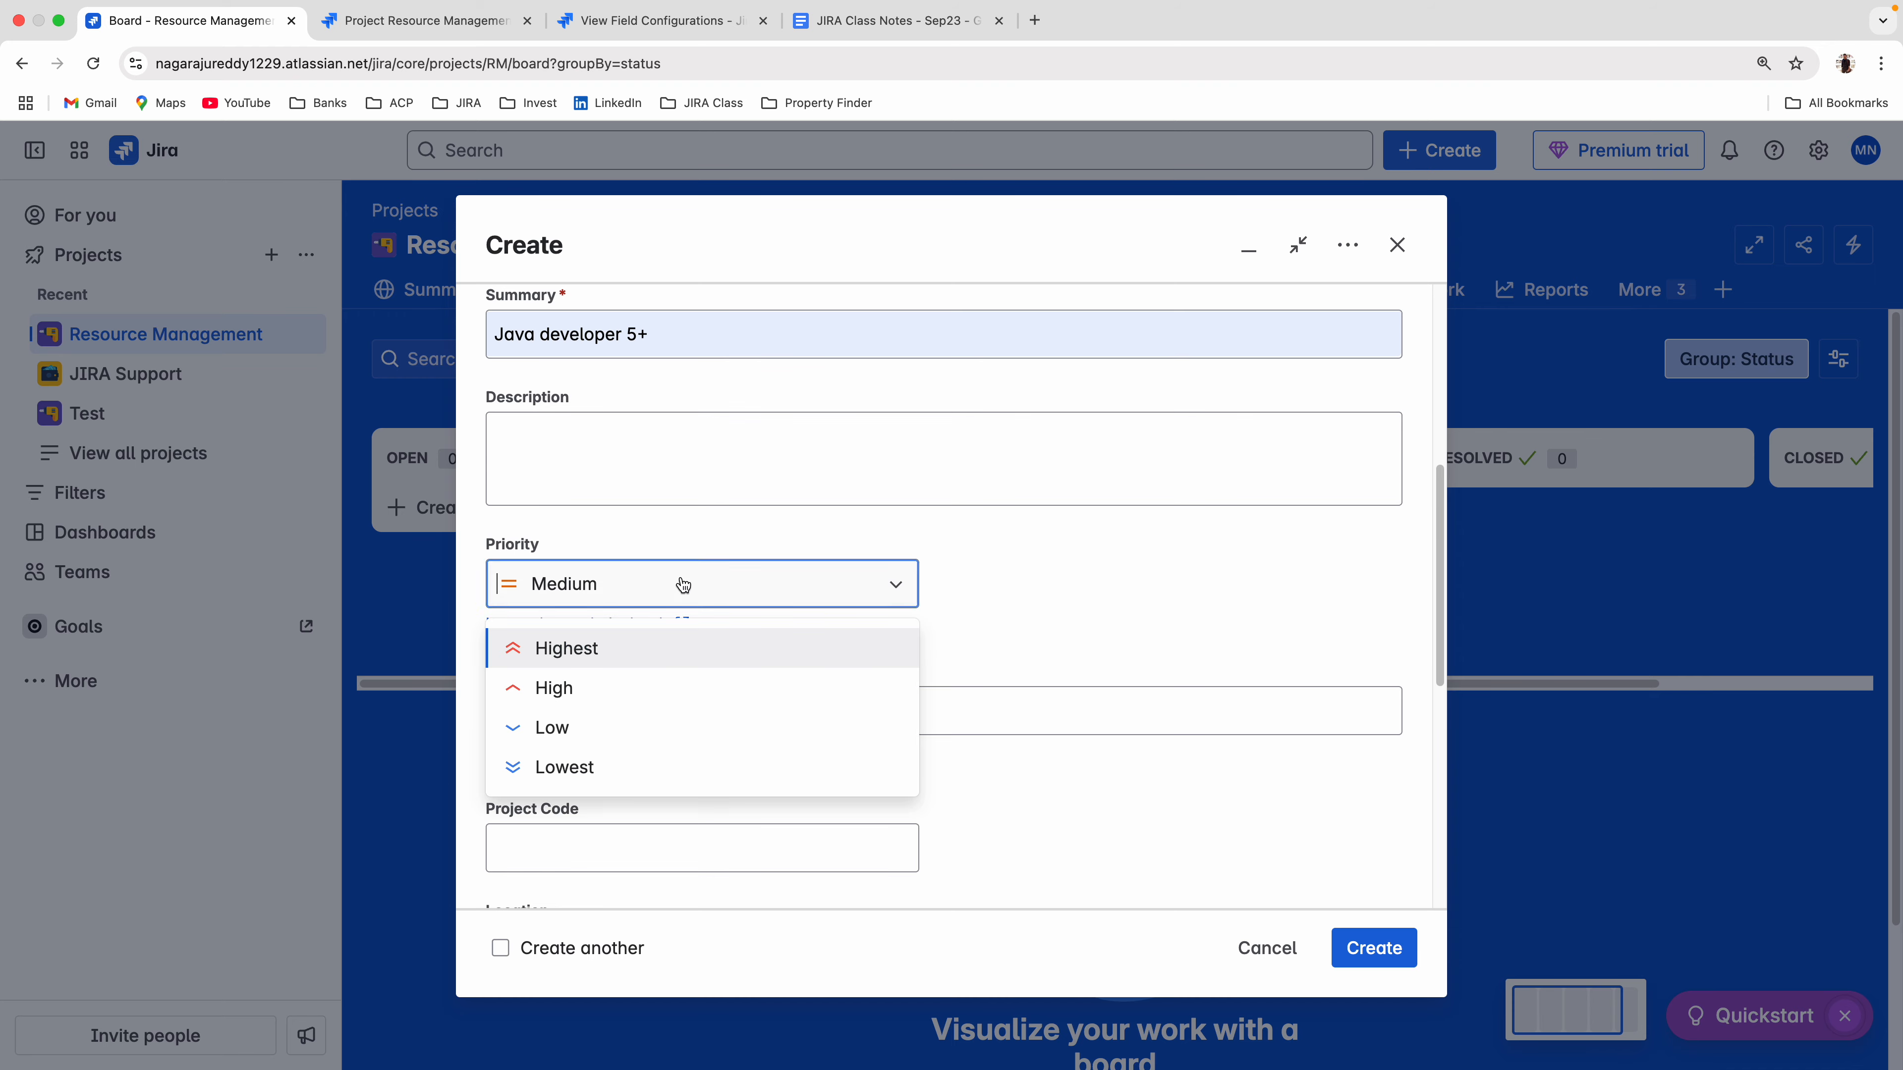
Review the priority scheme in the Resource Management project settings summary and compare it with the create form's Priority options.
{"action": "left_click", "coordinate": [413, 21]}
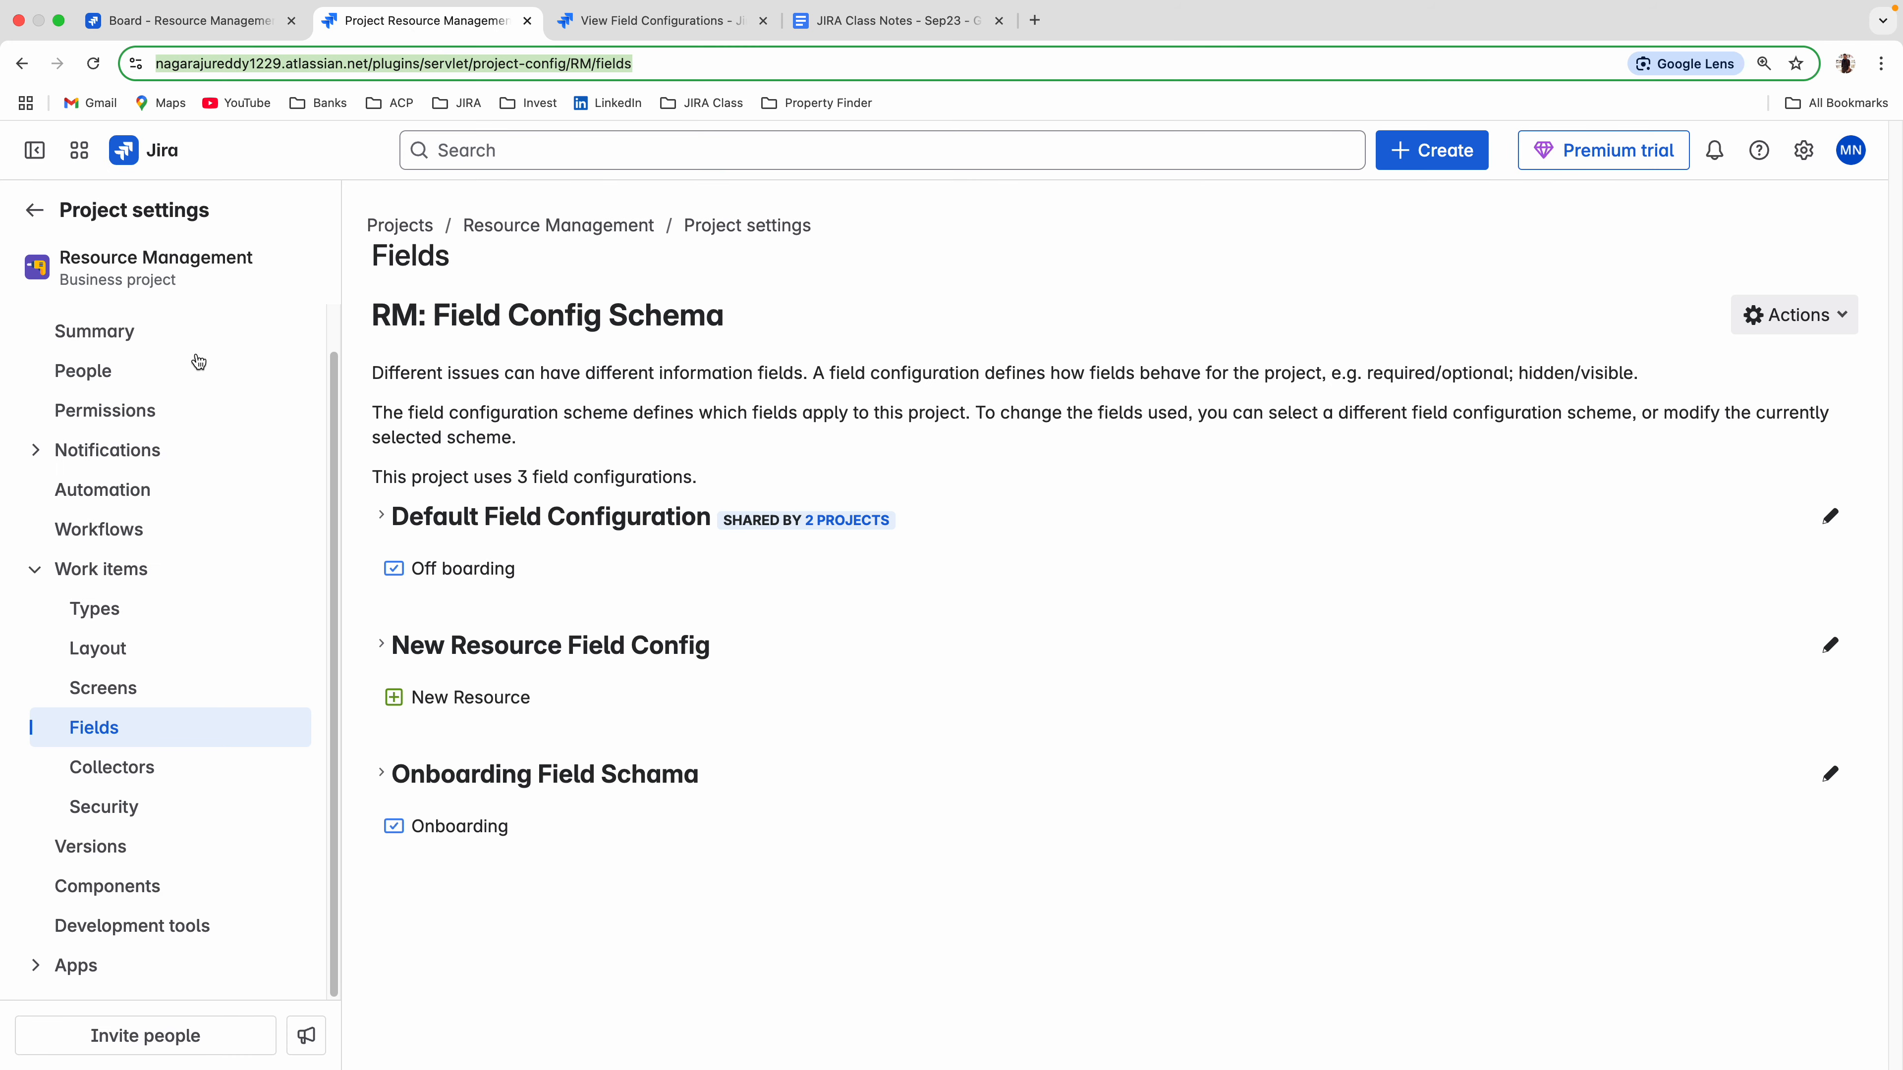
{"action": "left_click", "coordinate": [113, 338]}
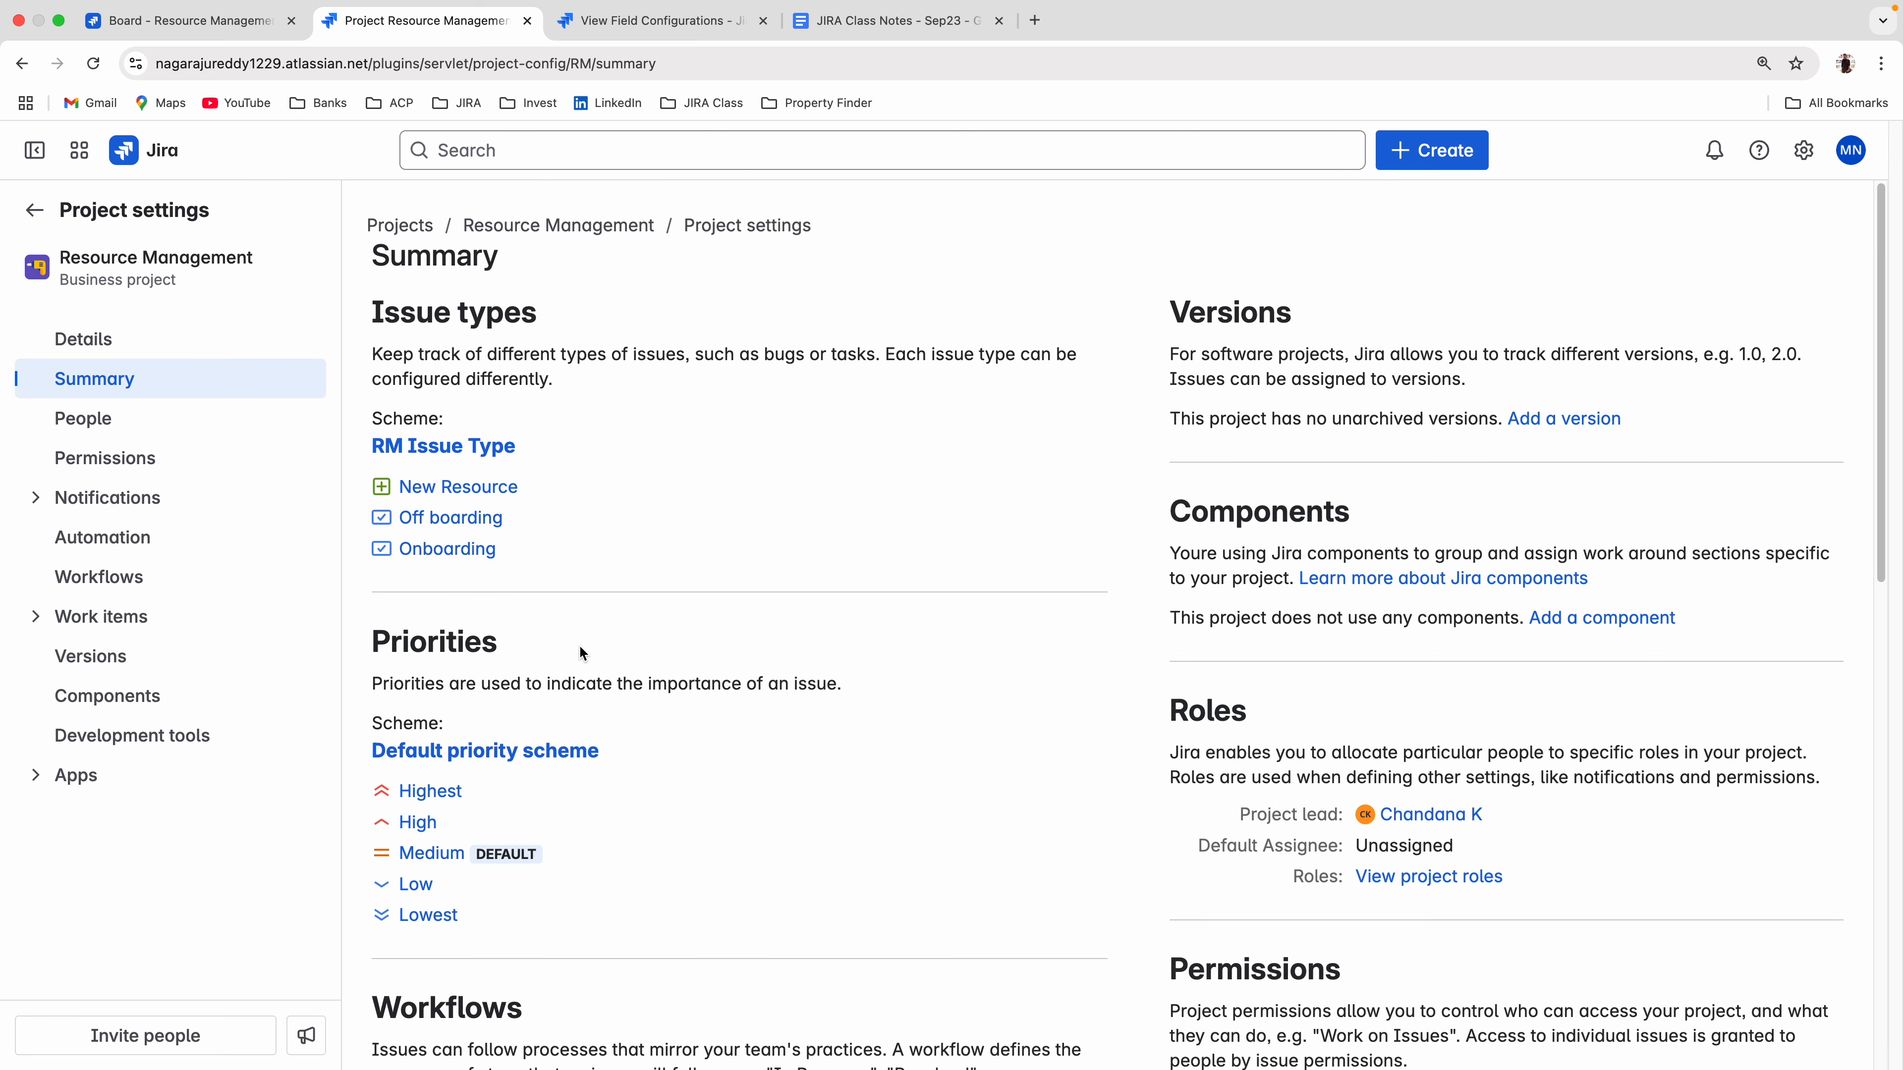
{"action": "scroll", "coordinate": [578, 644], "scroll_direction": "down", "scroll_amount": 4}
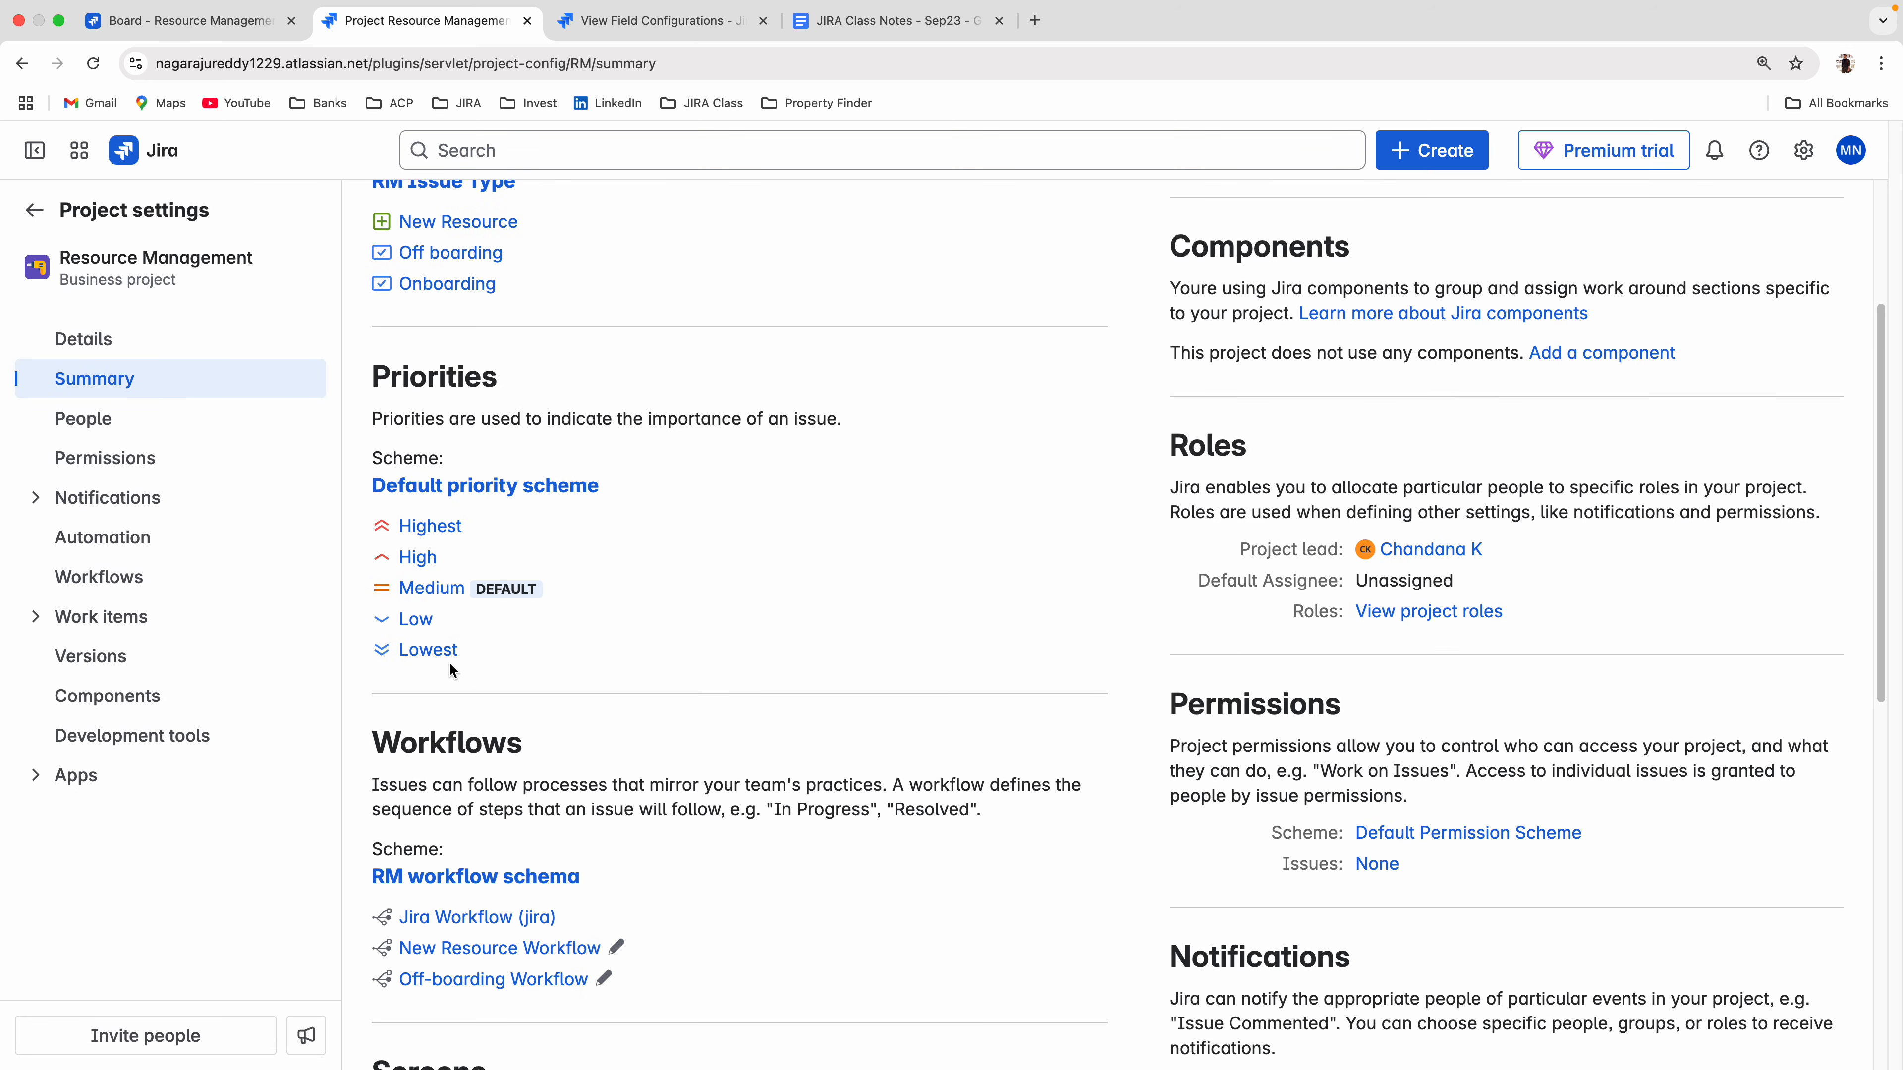
{"action": "scroll", "coordinate": [453, 669], "scroll_direction": "up", "scroll_amount": 2}
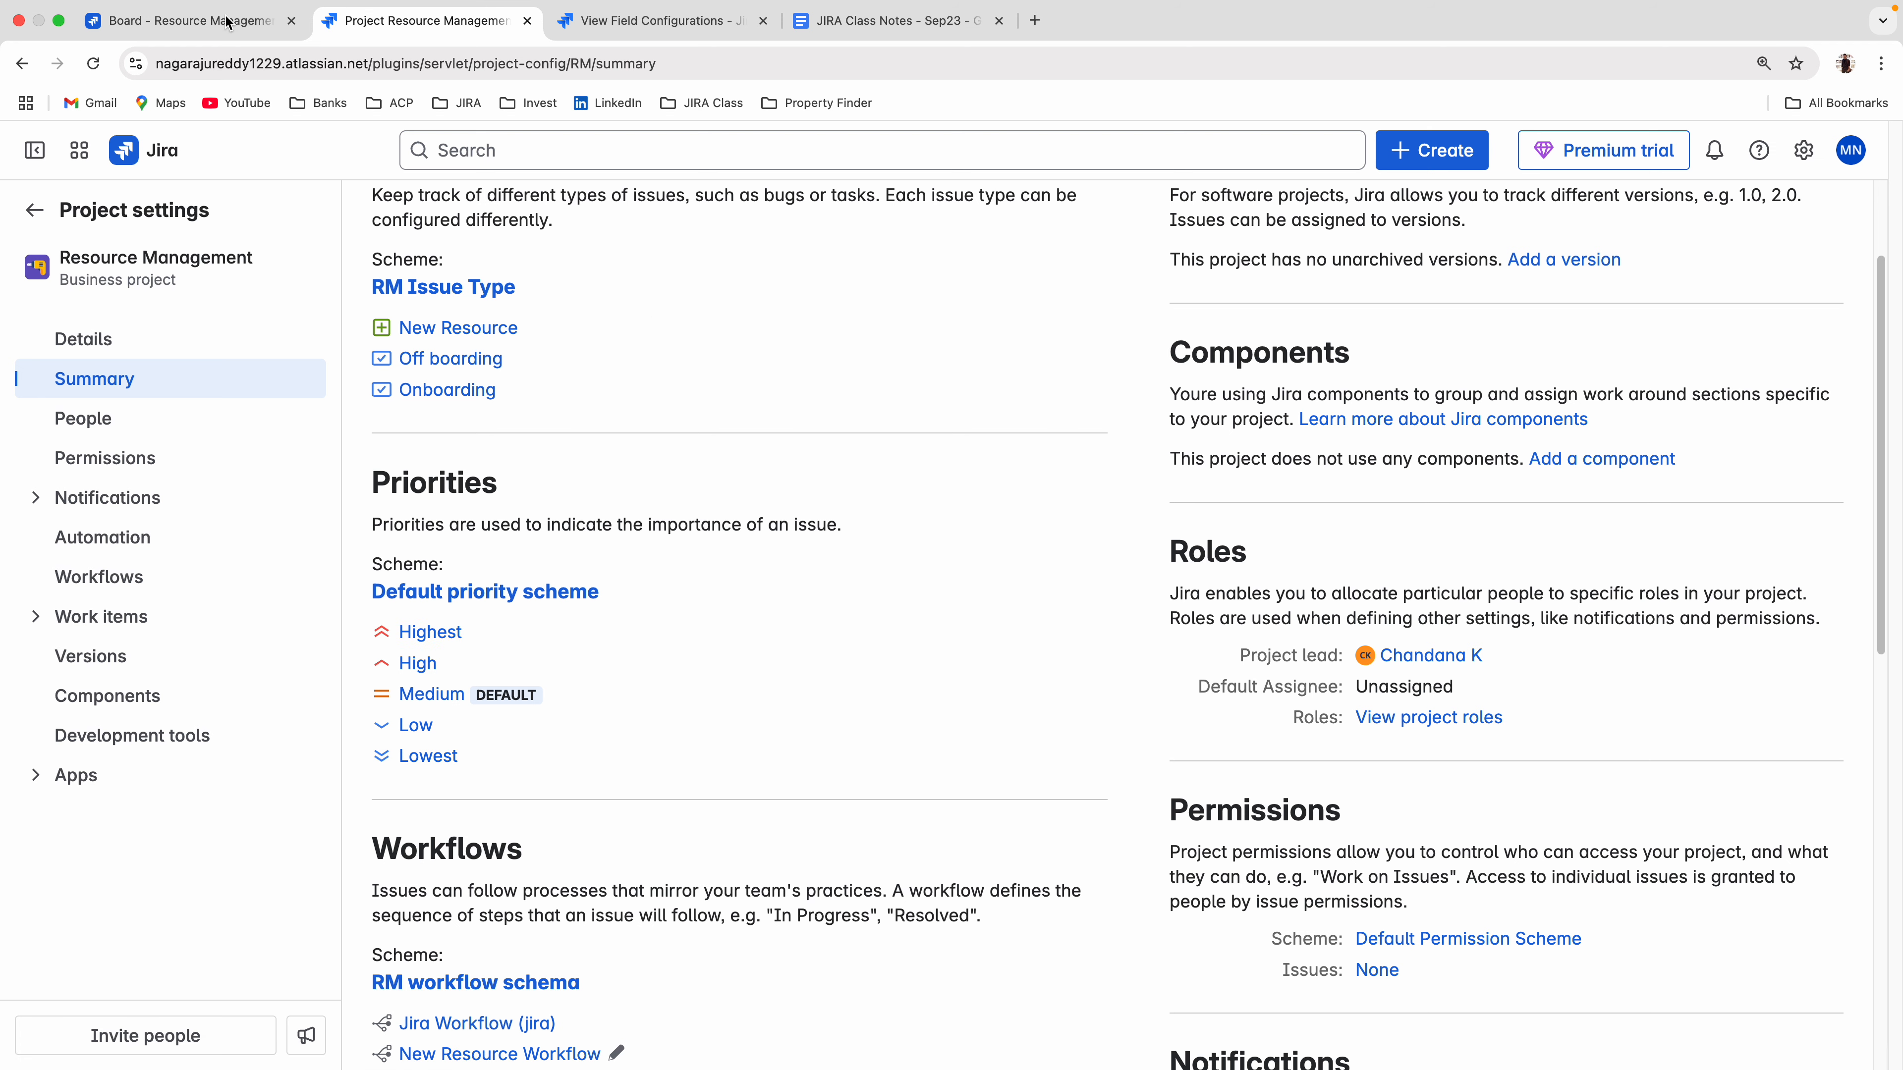
{"action": "left_click", "coordinate": [211, 22]}
{"action": "left_click", "coordinate": [643, 585]}
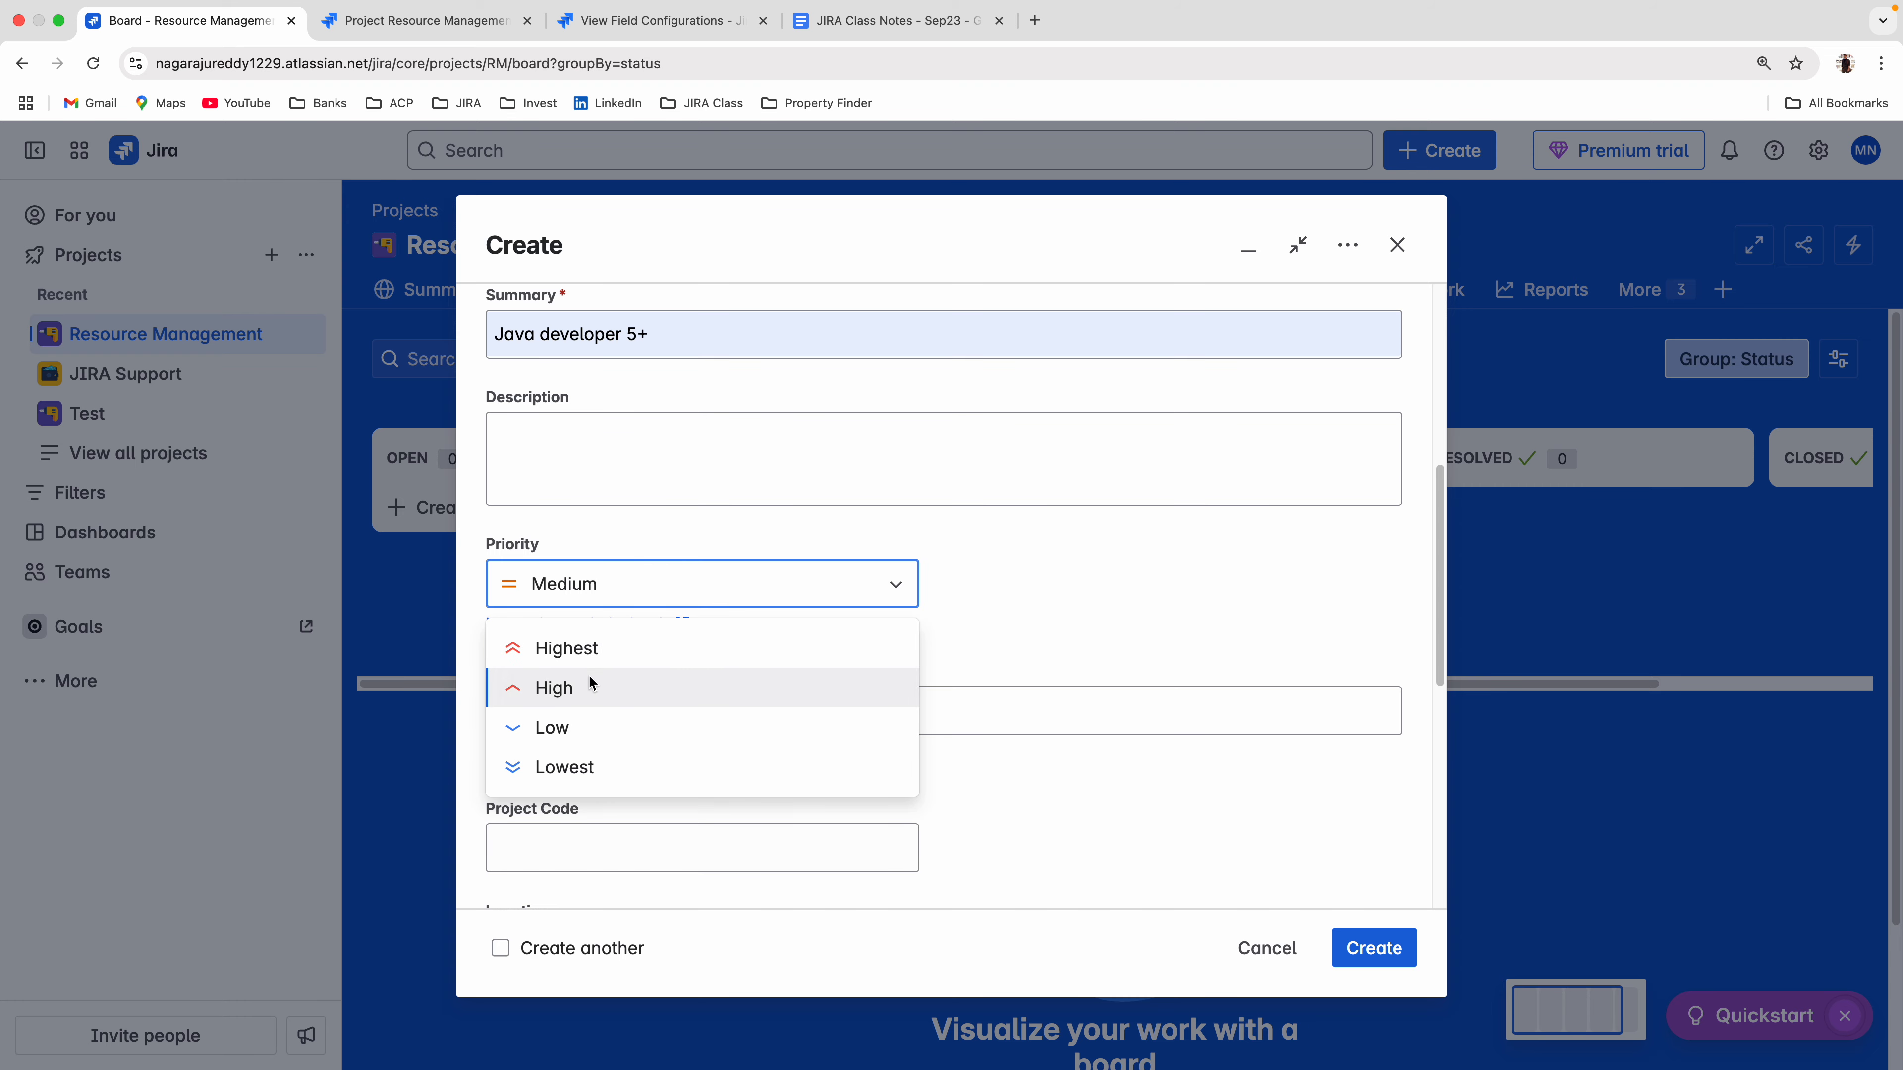
Open the Priorities page in the Jira admin settings for work items.
{"action": "left_click", "coordinate": [631, 21]}
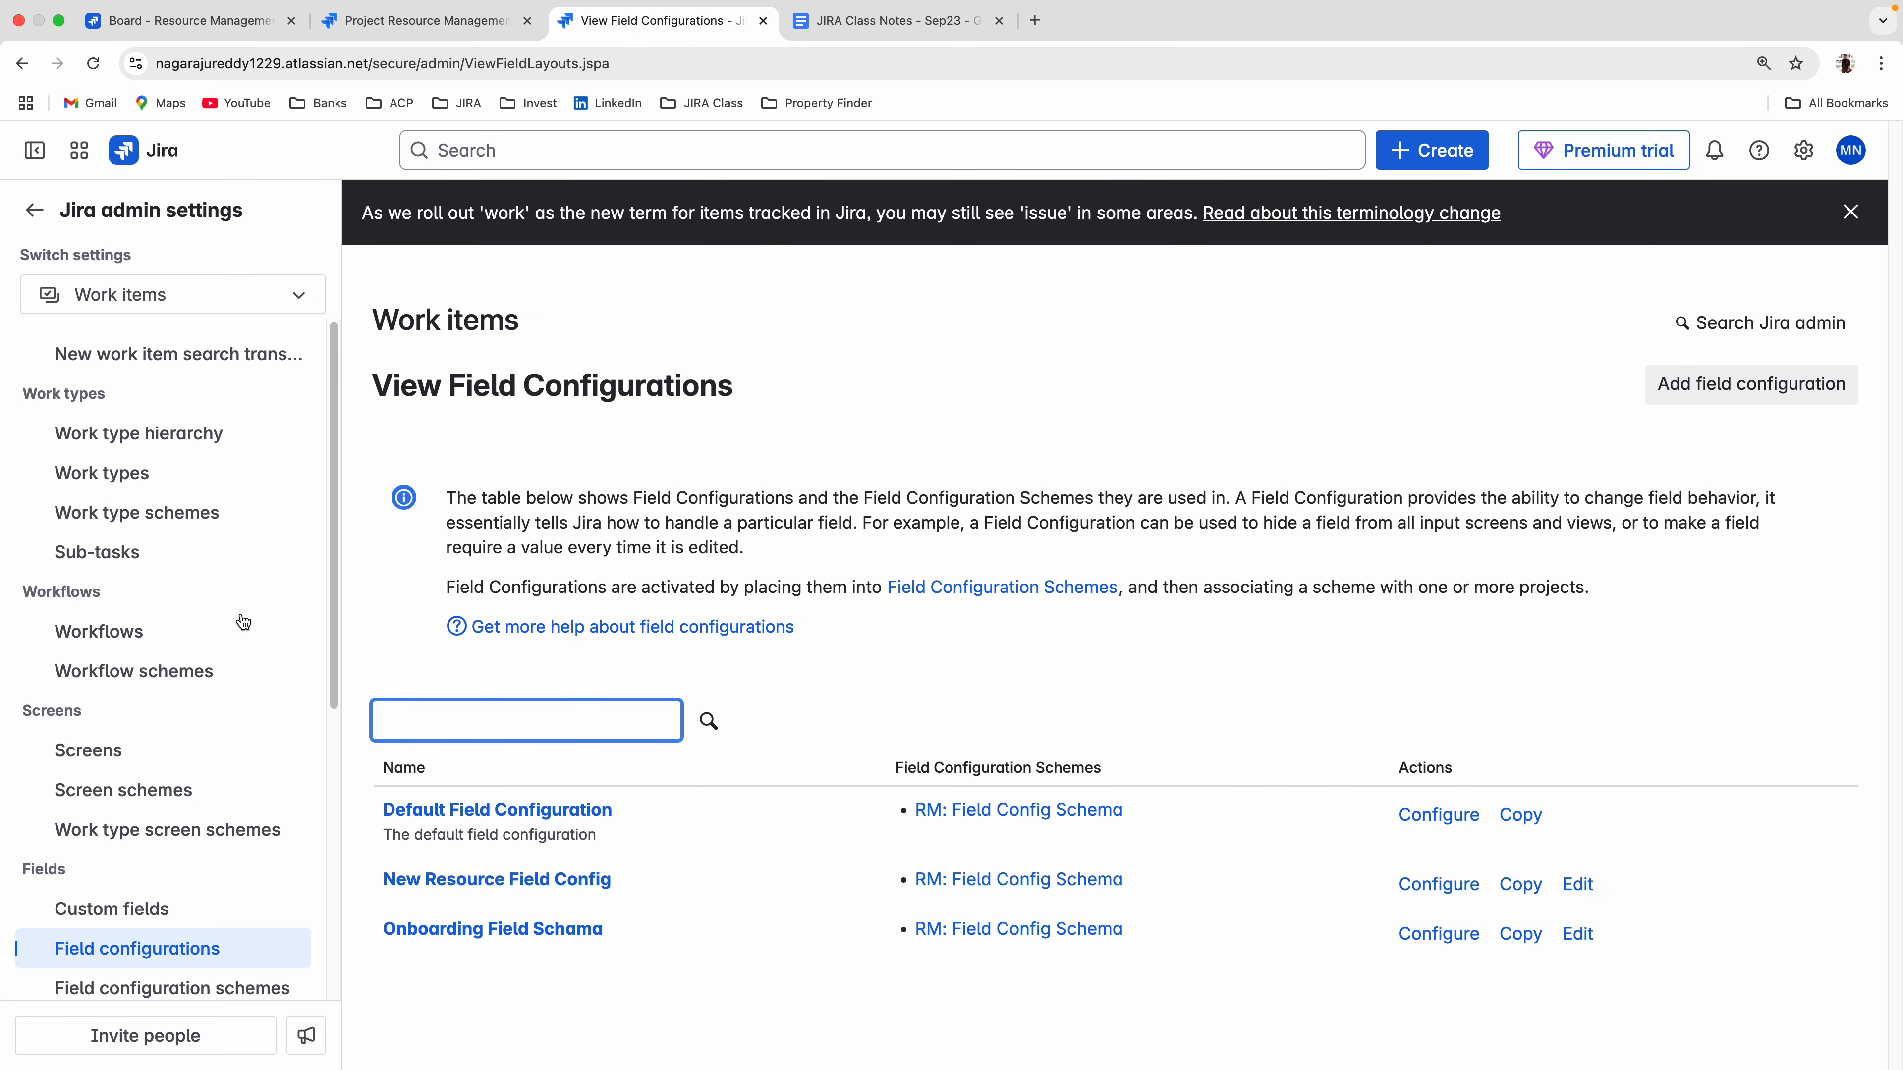
{"action": "scroll", "coordinate": [217, 659], "scroll_direction": "down", "scroll_amount": 5}
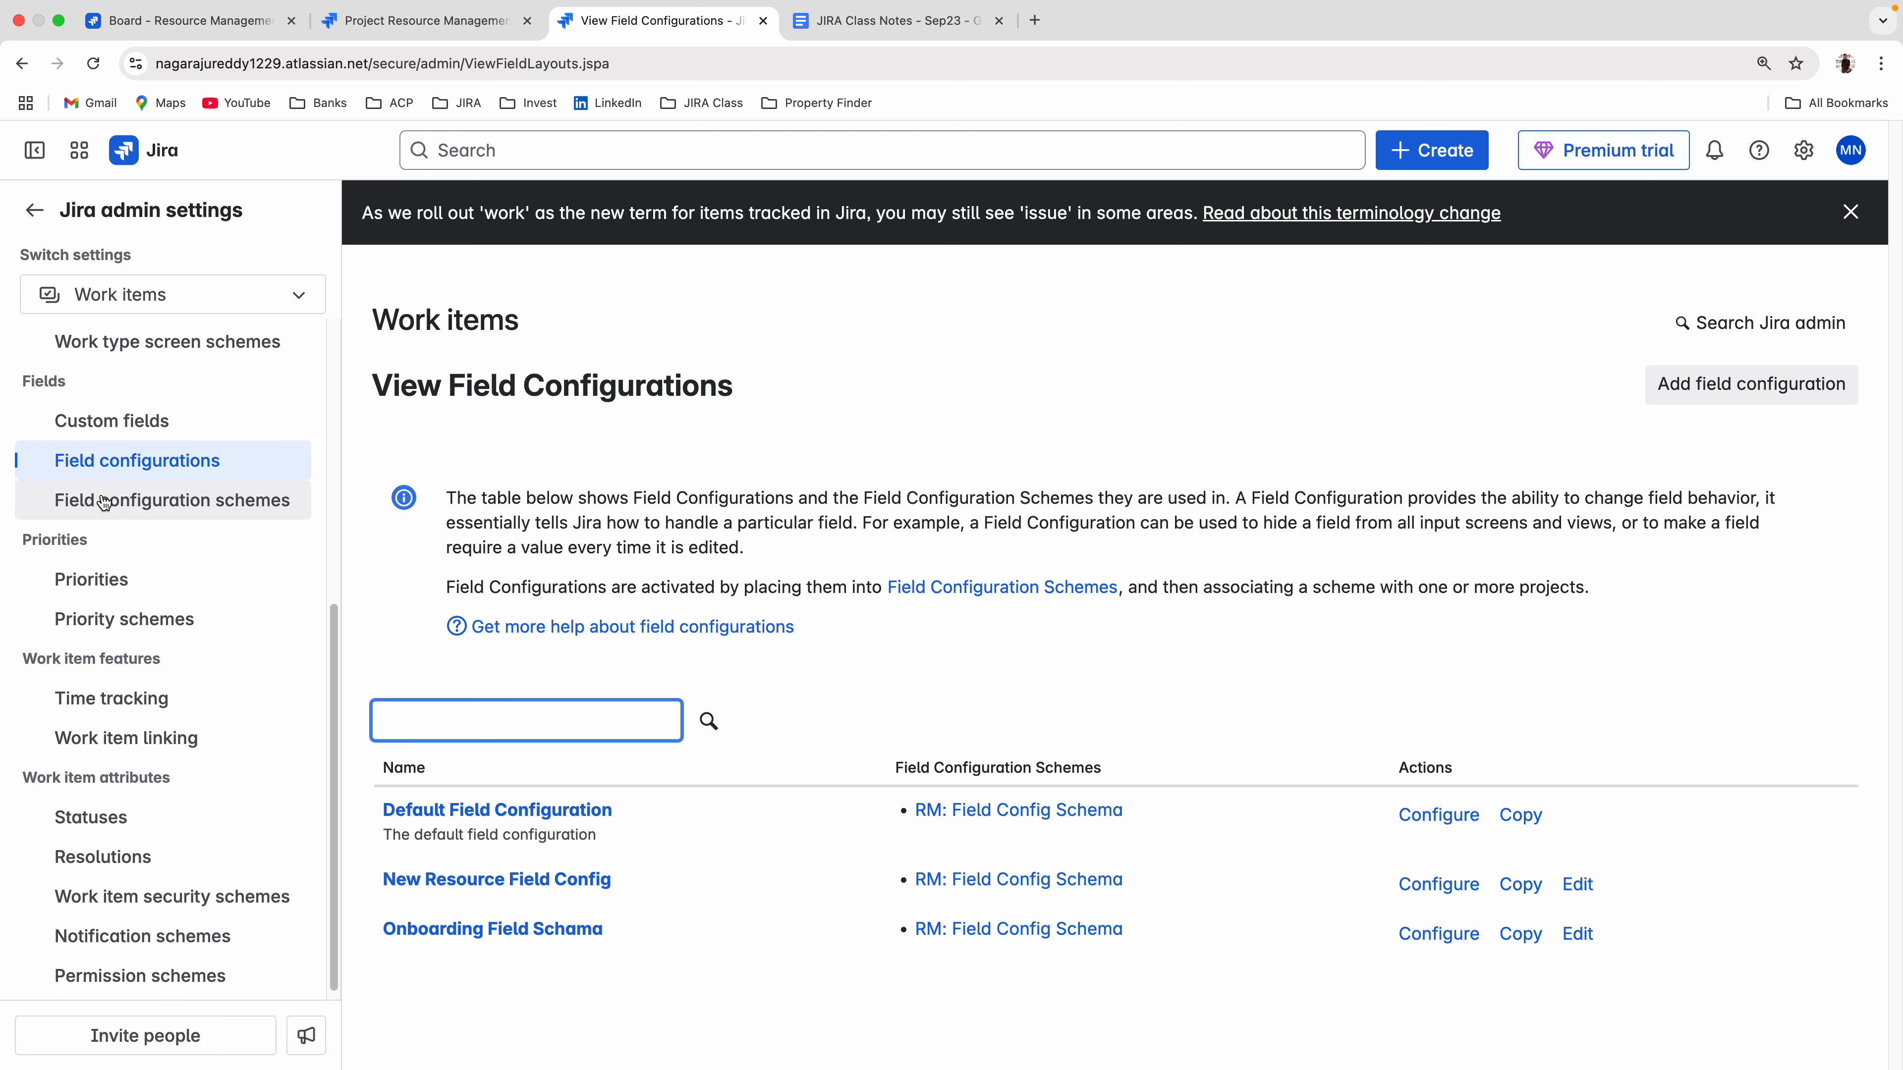
{"action": "left_click", "coordinate": [73, 581]}
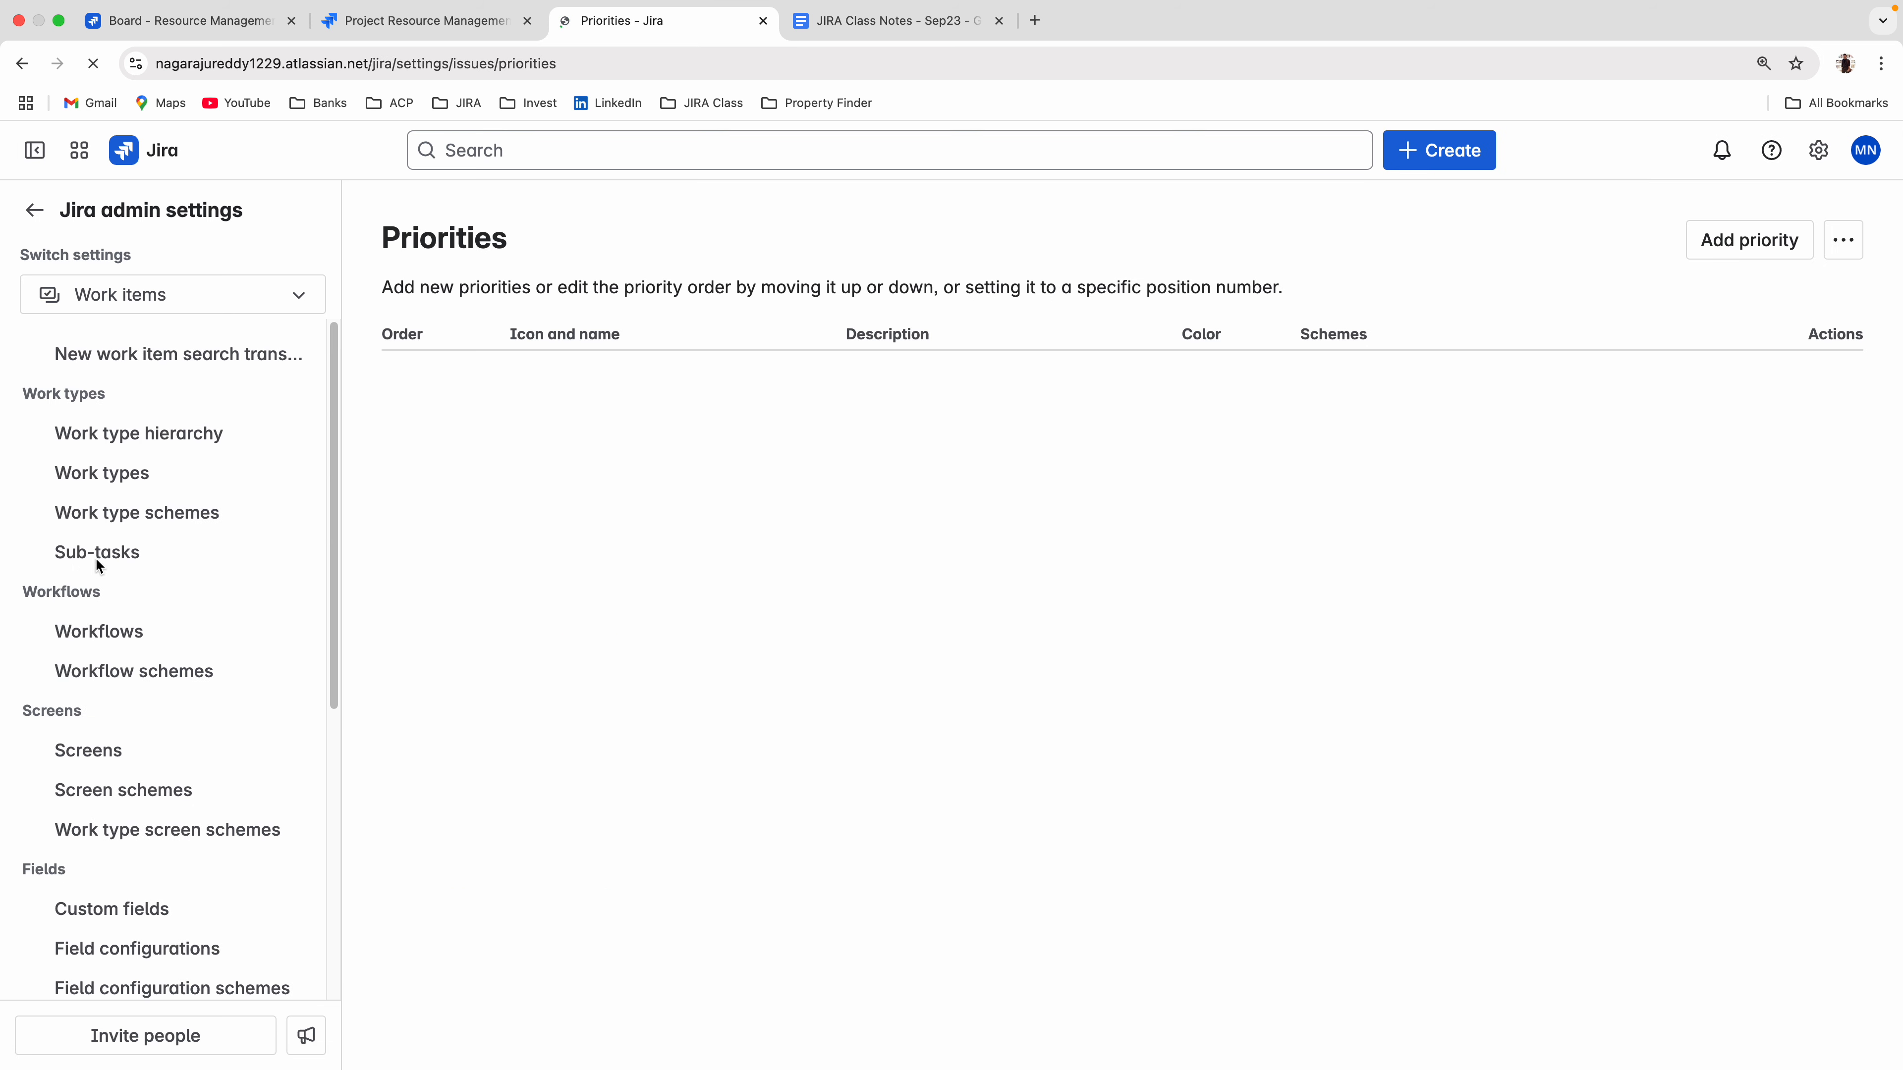
Look through the fields of the New Resource create form again and list the choices offered for Priority.
{"action": "left_click", "coordinate": [266, 23]}
{"action": "scroll", "coordinate": [701, 543], "scroll_direction": "up", "scroll_amount": 5}
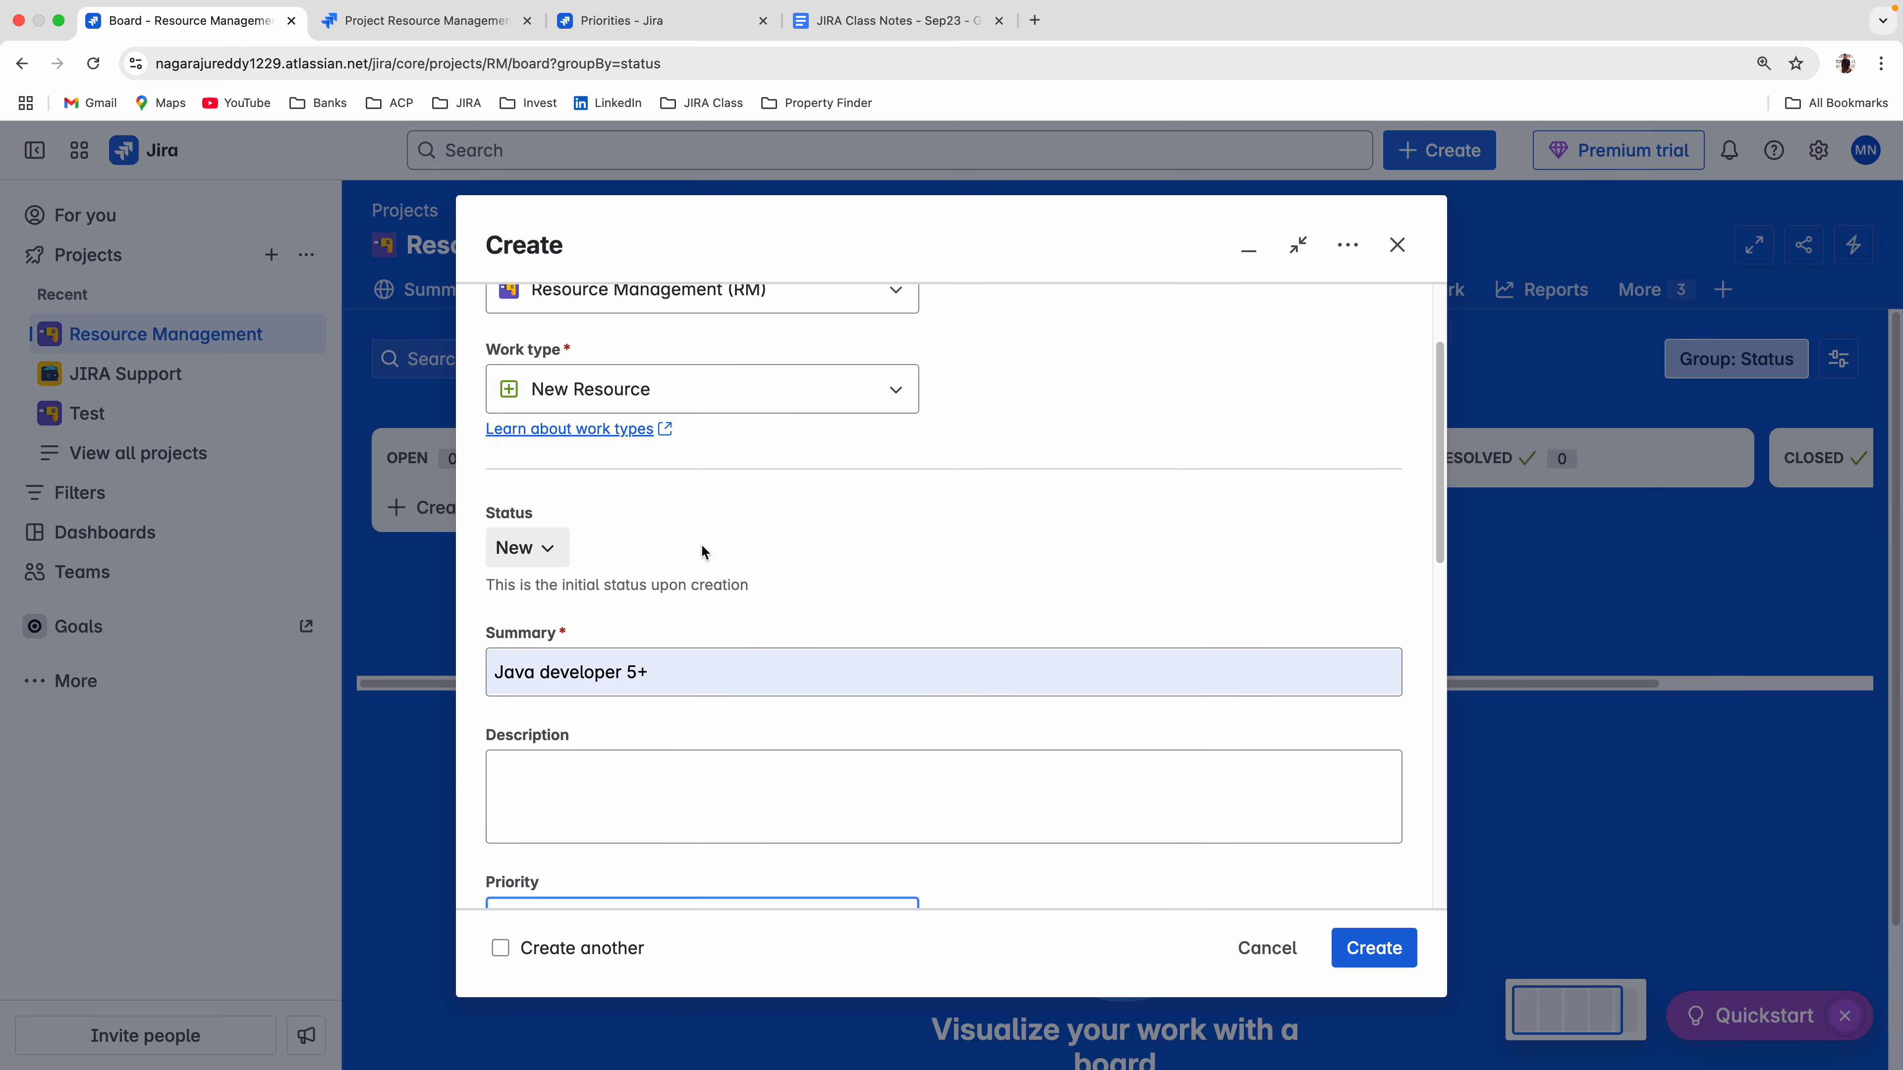
{"action": "scroll", "coordinate": [697, 500], "scroll_direction": "down", "scroll_amount": 10}
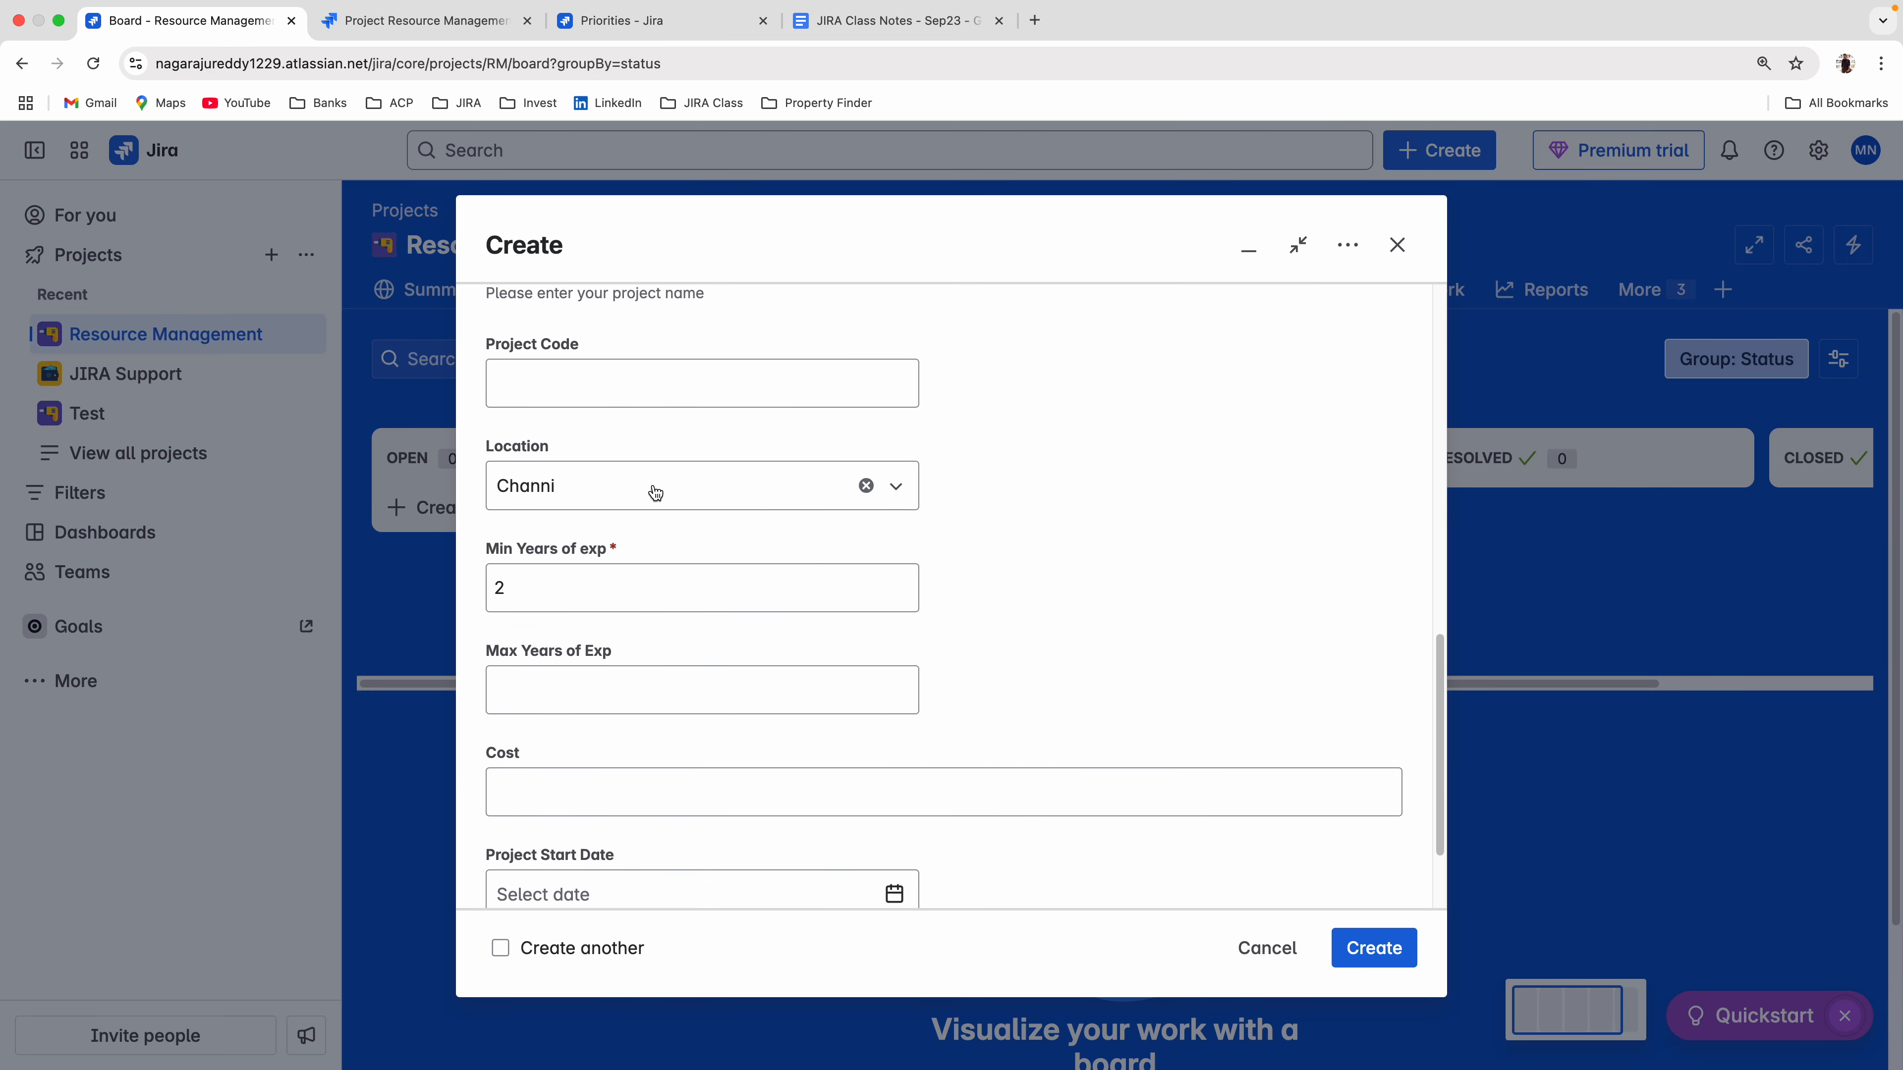
{"action": "scroll", "coordinate": [656, 492], "scroll_direction": "up", "scroll_amount": 2}
{"action": "scroll", "coordinate": [656, 491], "scroll_direction": "up", "scroll_amount": 3}
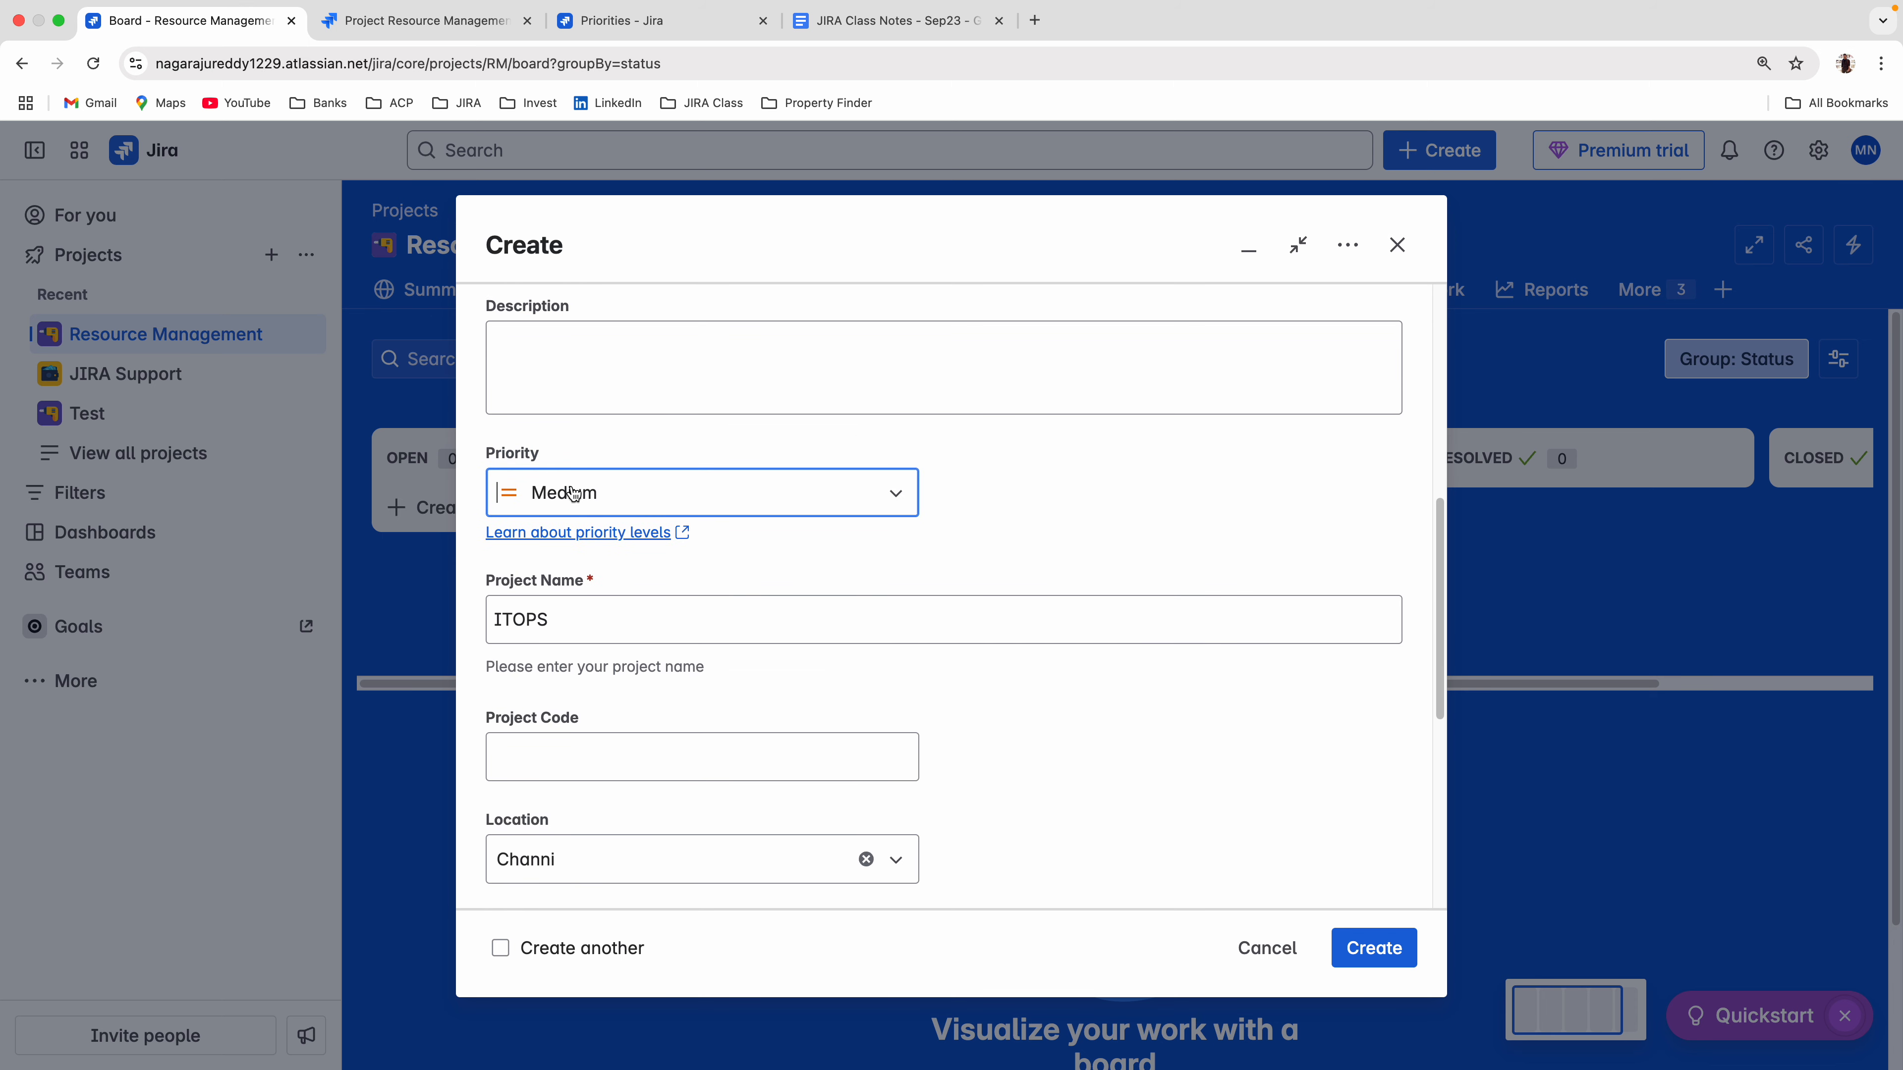
{"action": "left_click", "coordinate": [573, 492]}
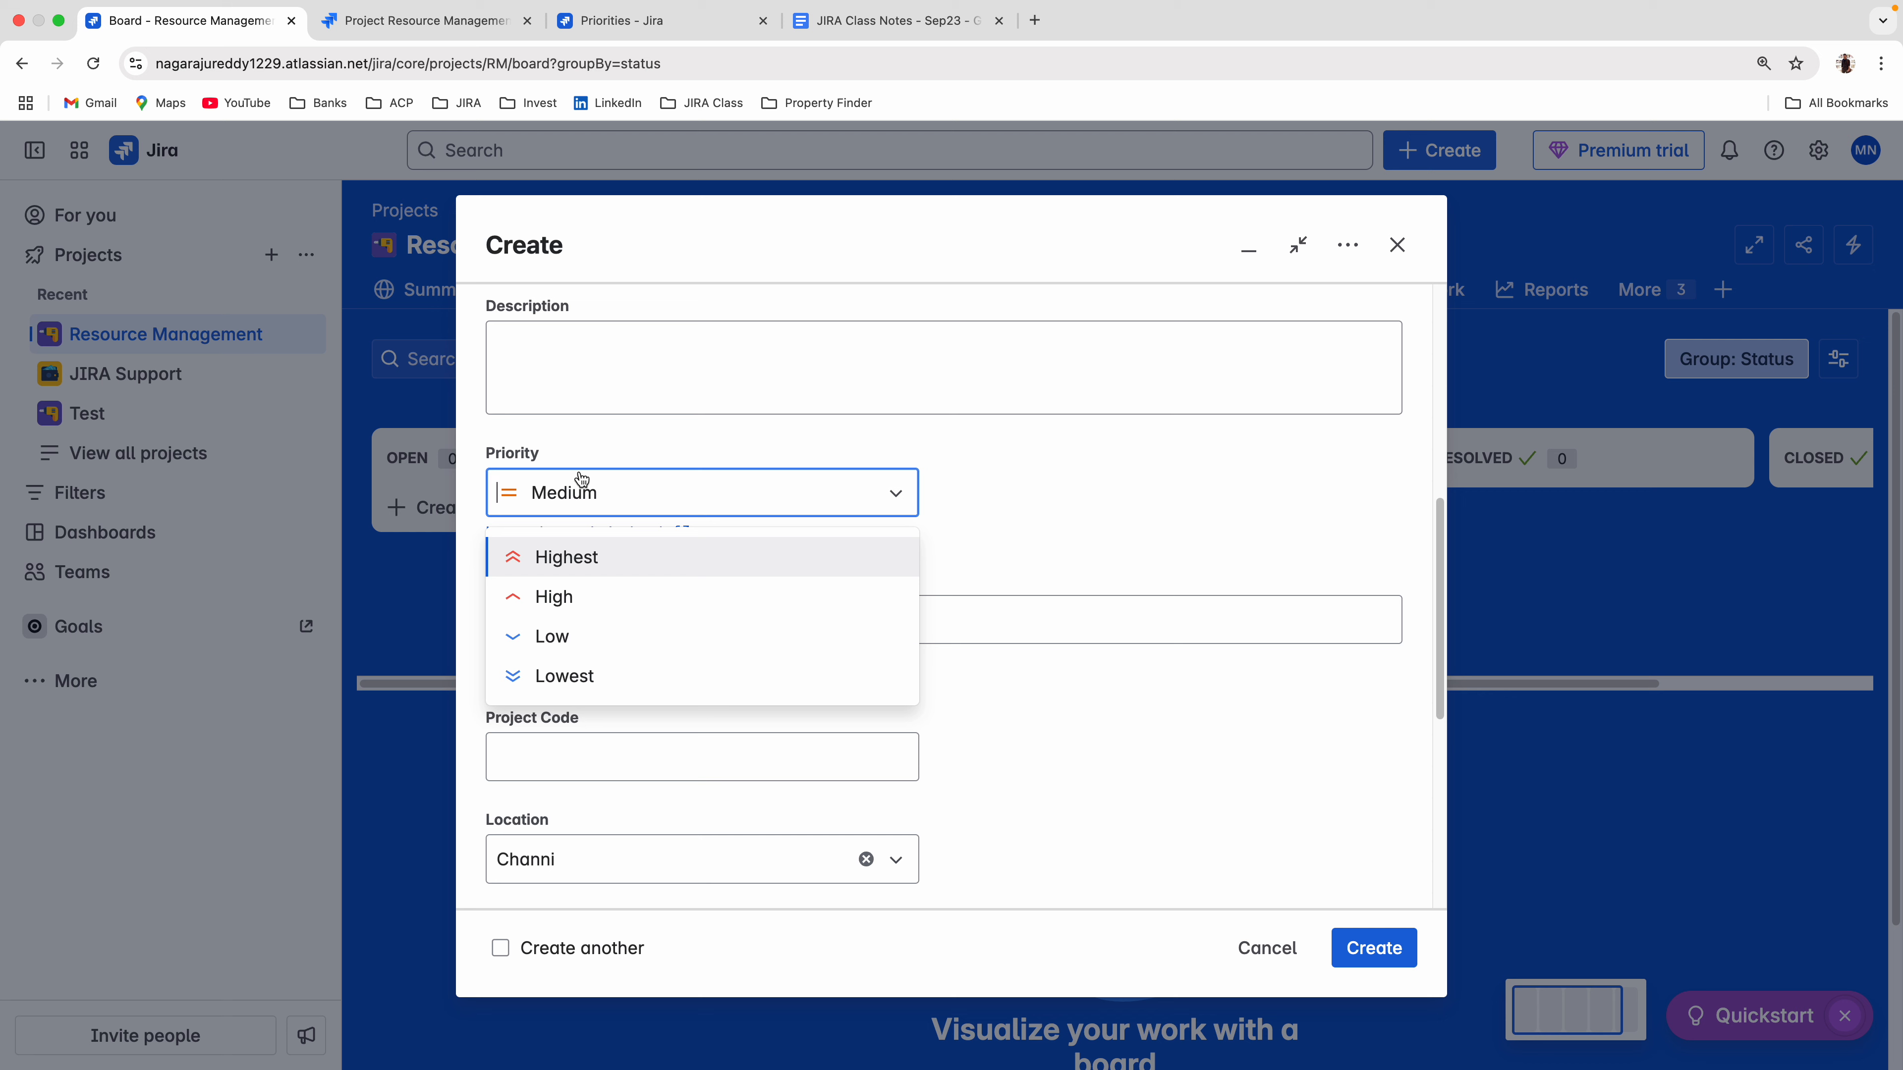
Add a priority named P0 with the red circled-minus icon and the dark red color on the Jira admin Priorities page.
{"action": "left_click", "coordinate": [609, 20]}
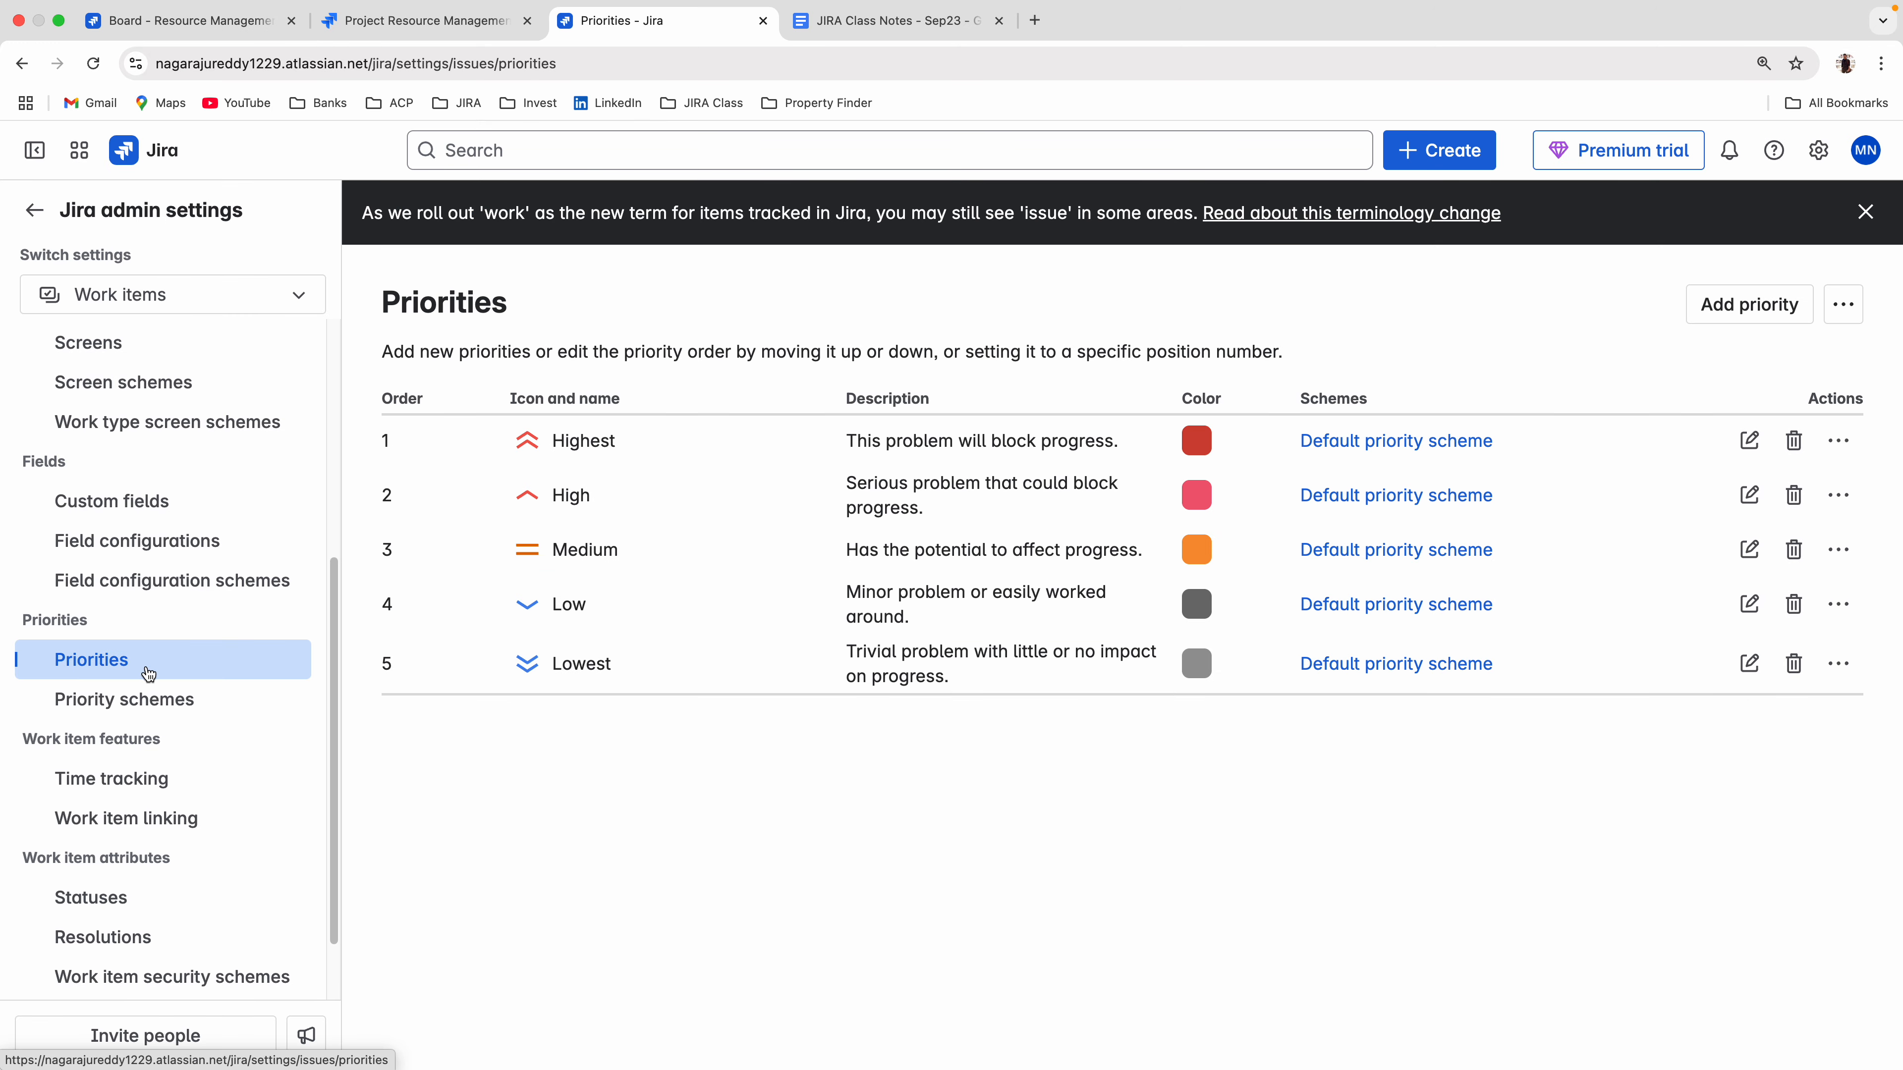
{"action": "left_click", "coordinate": [1721, 315]}
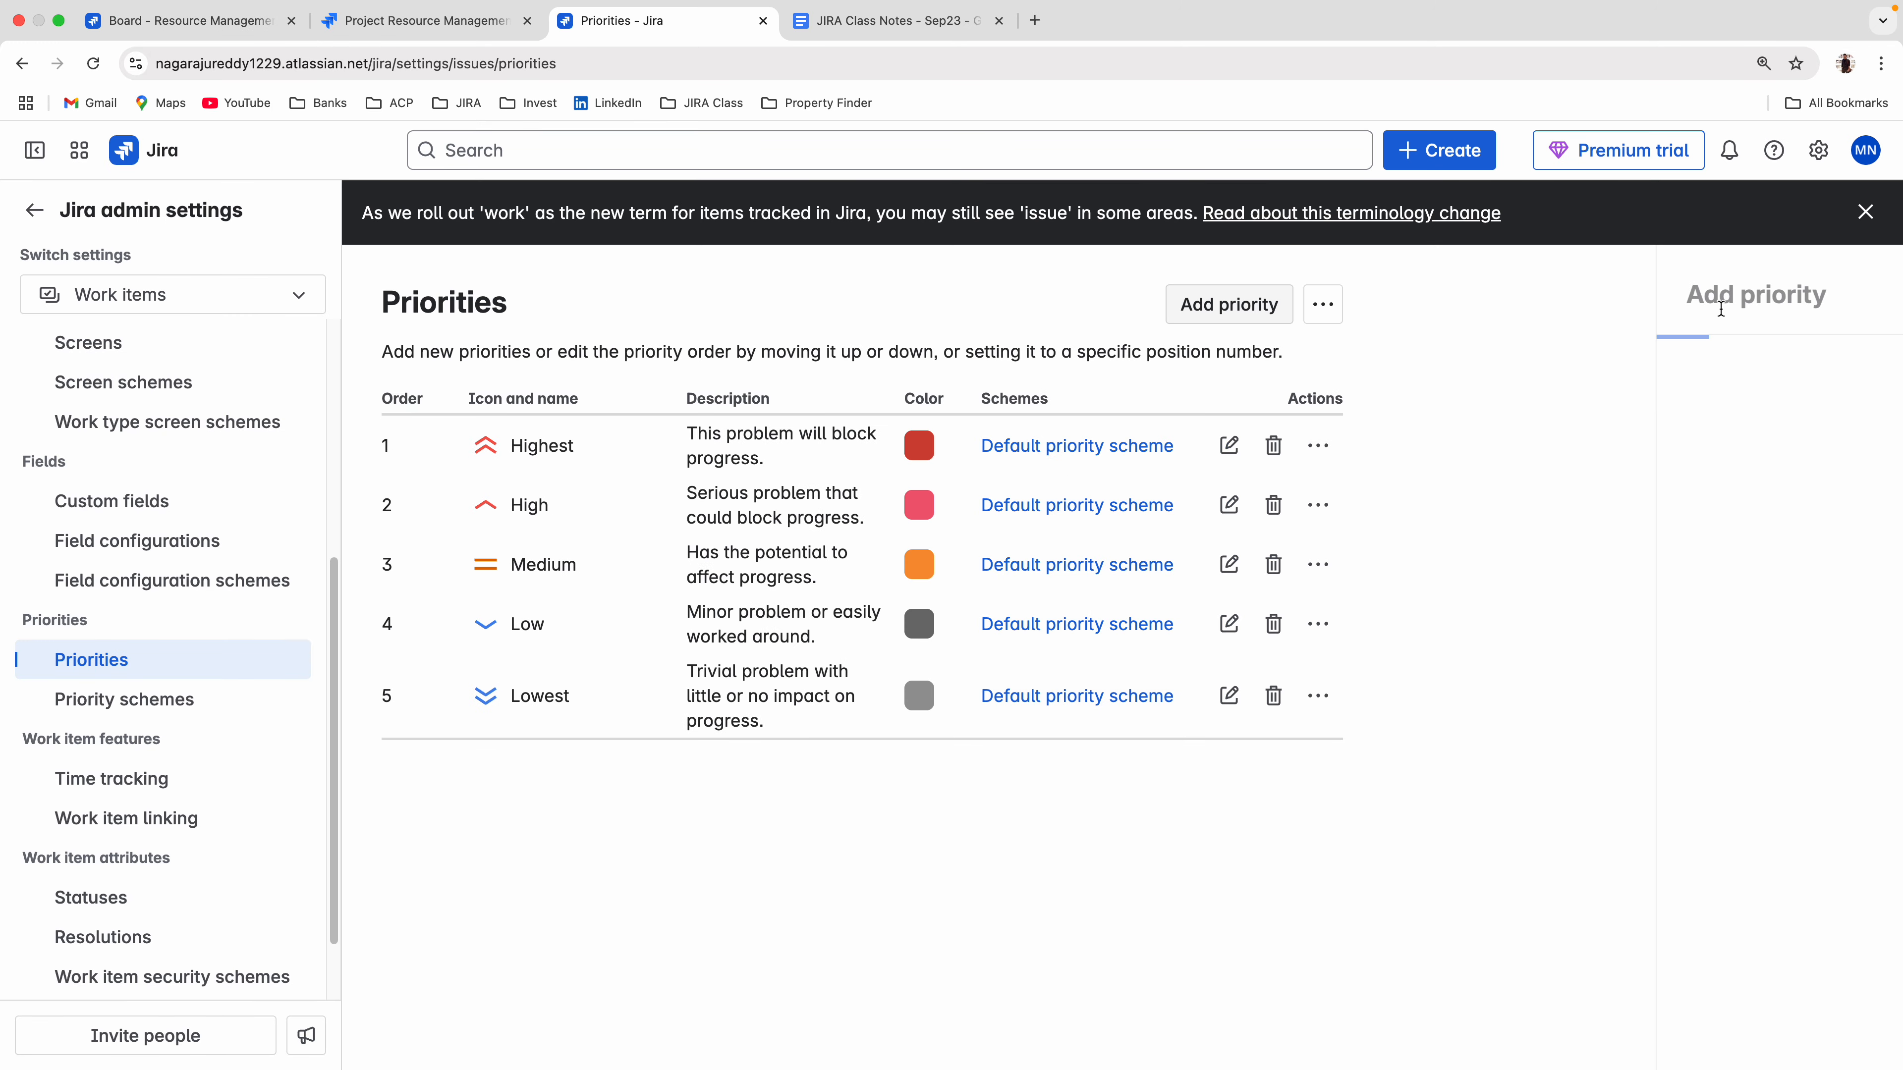
{"action": "left_click", "coordinate": [1468, 437]}
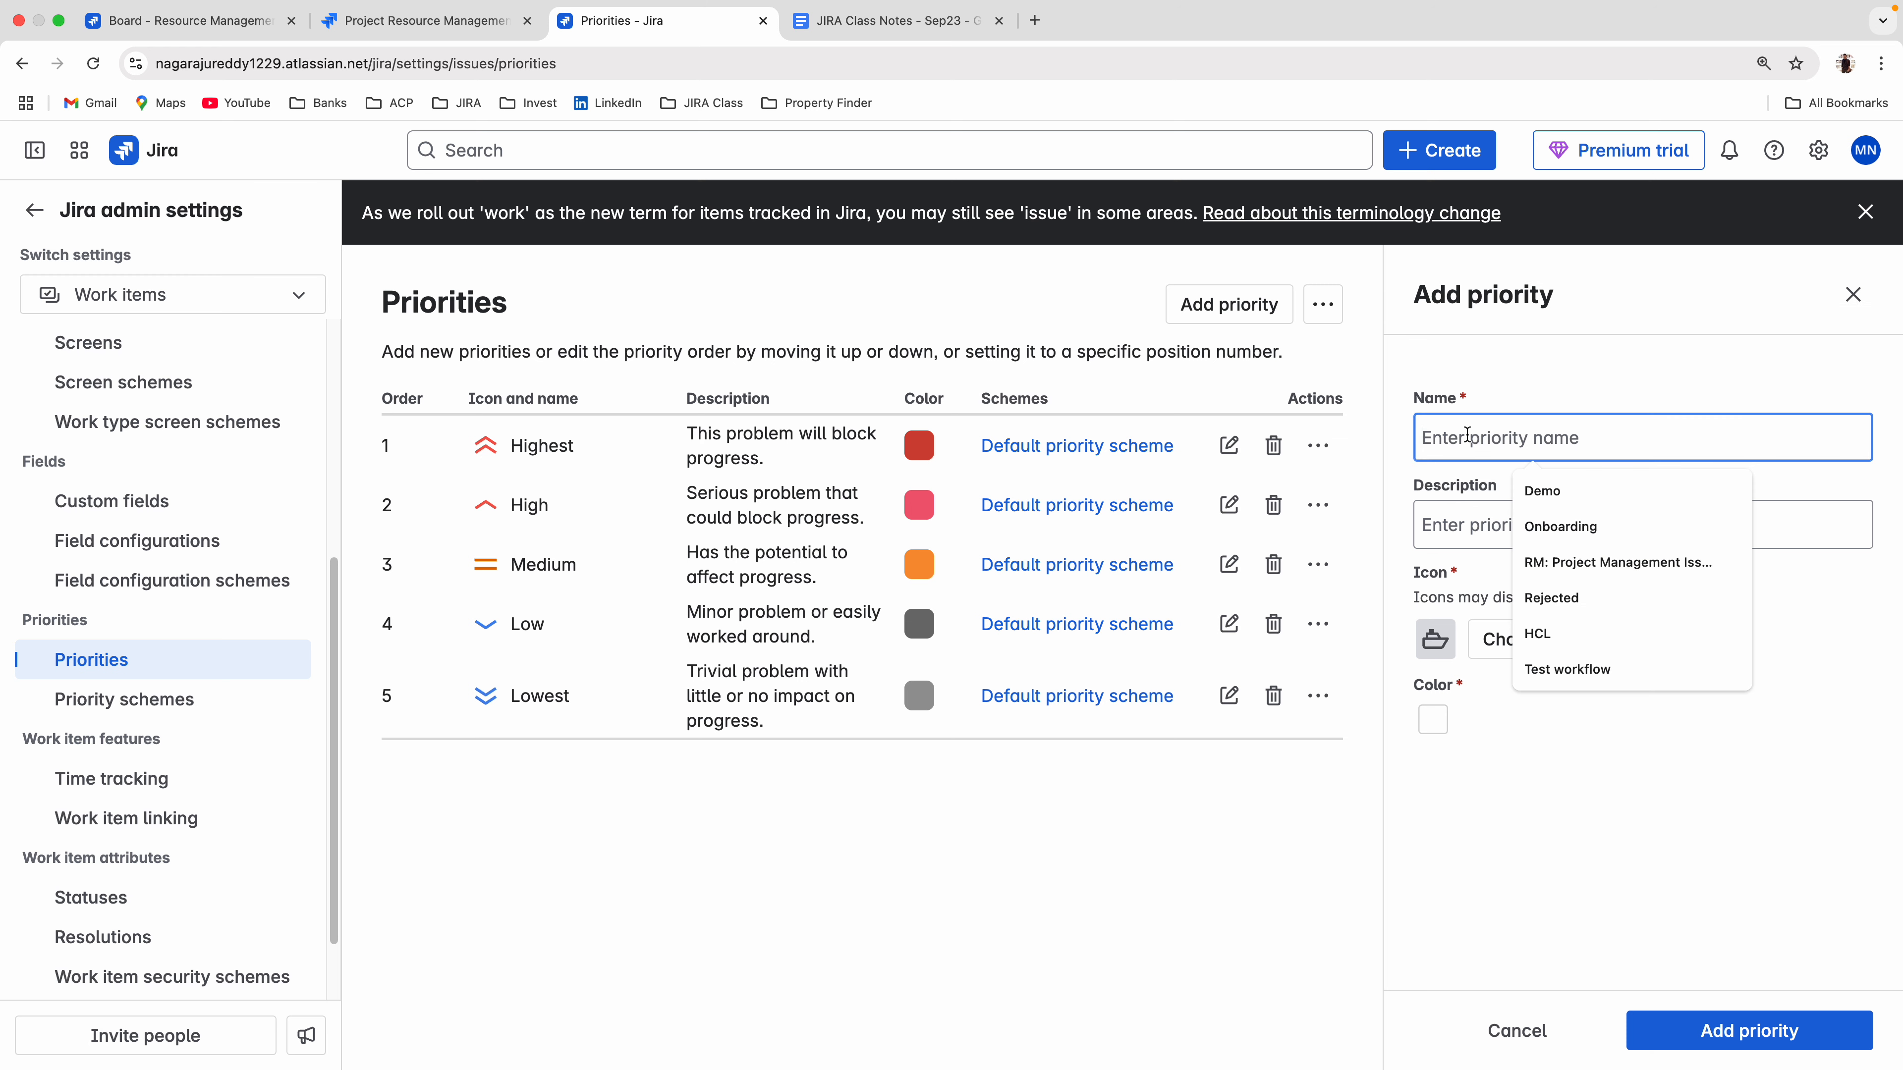
{"action": "type", "text": "P0"}
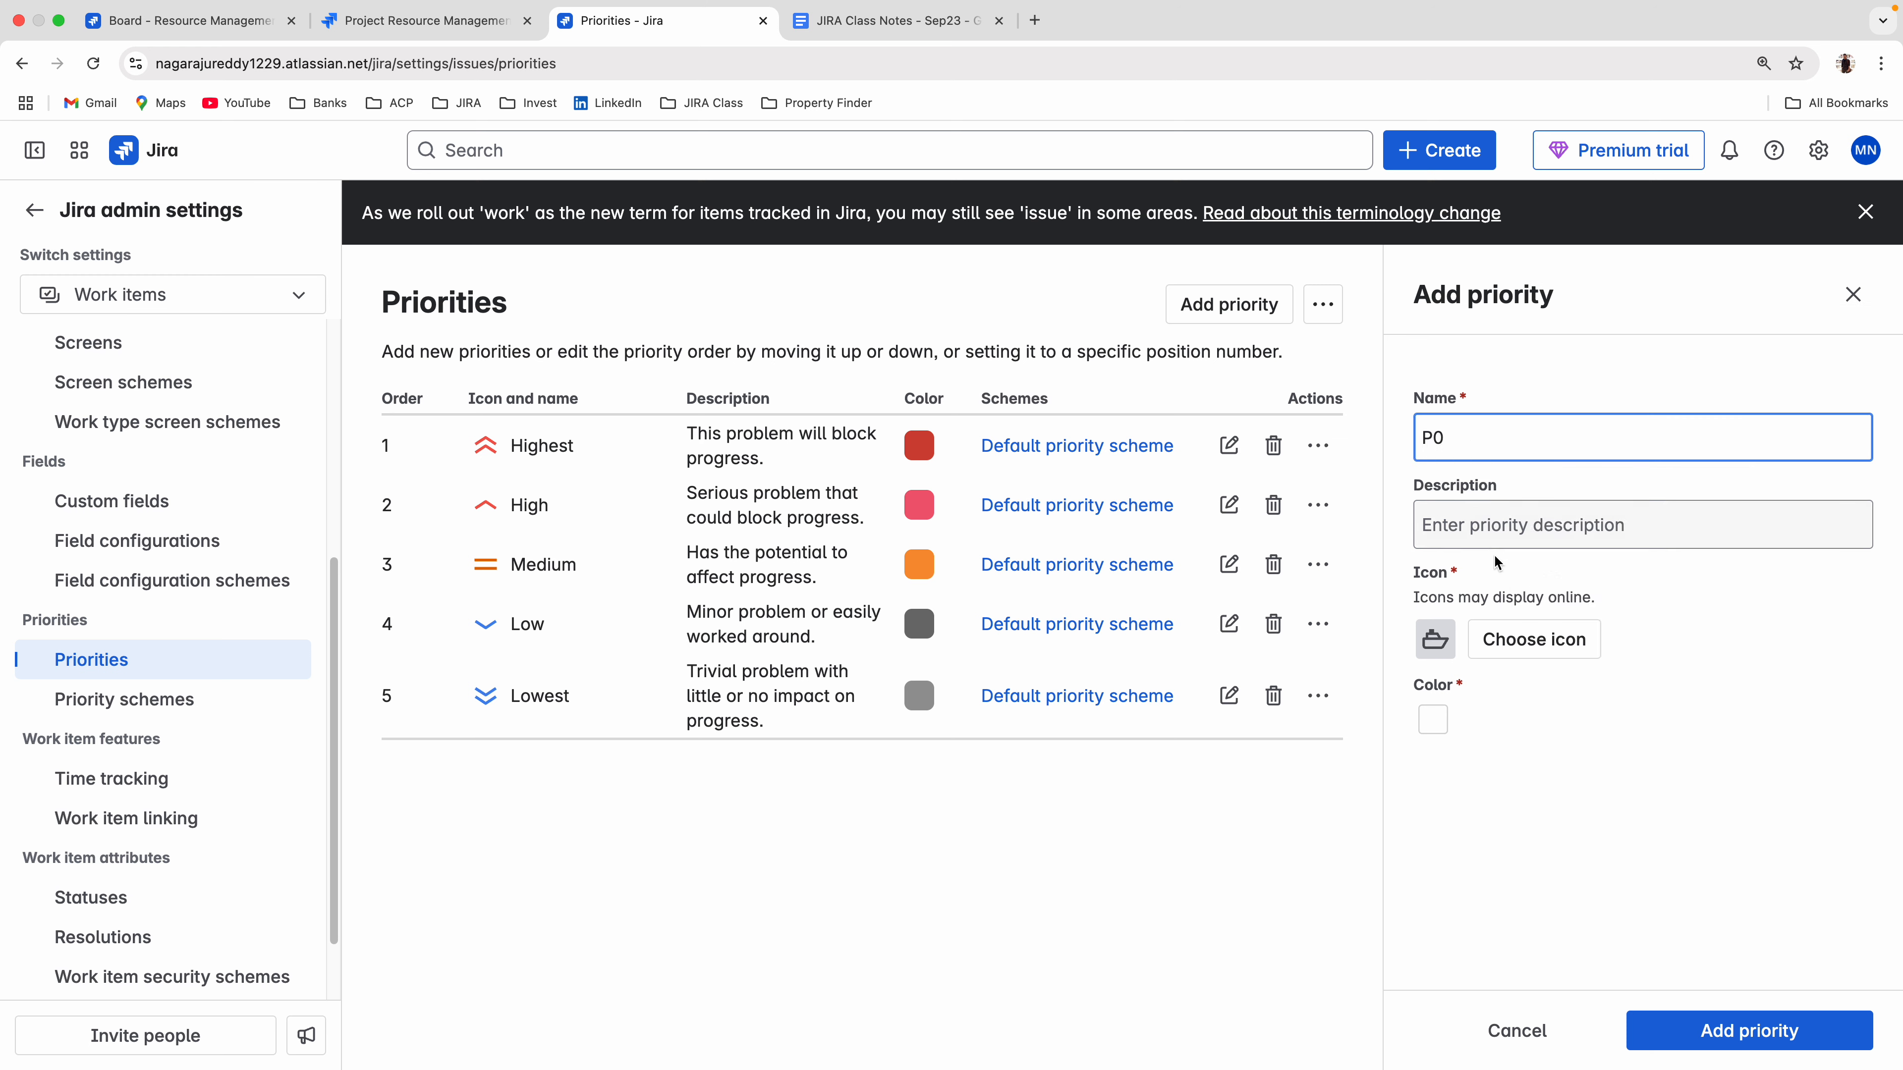
{"action": "left_click", "coordinate": [1502, 645]}
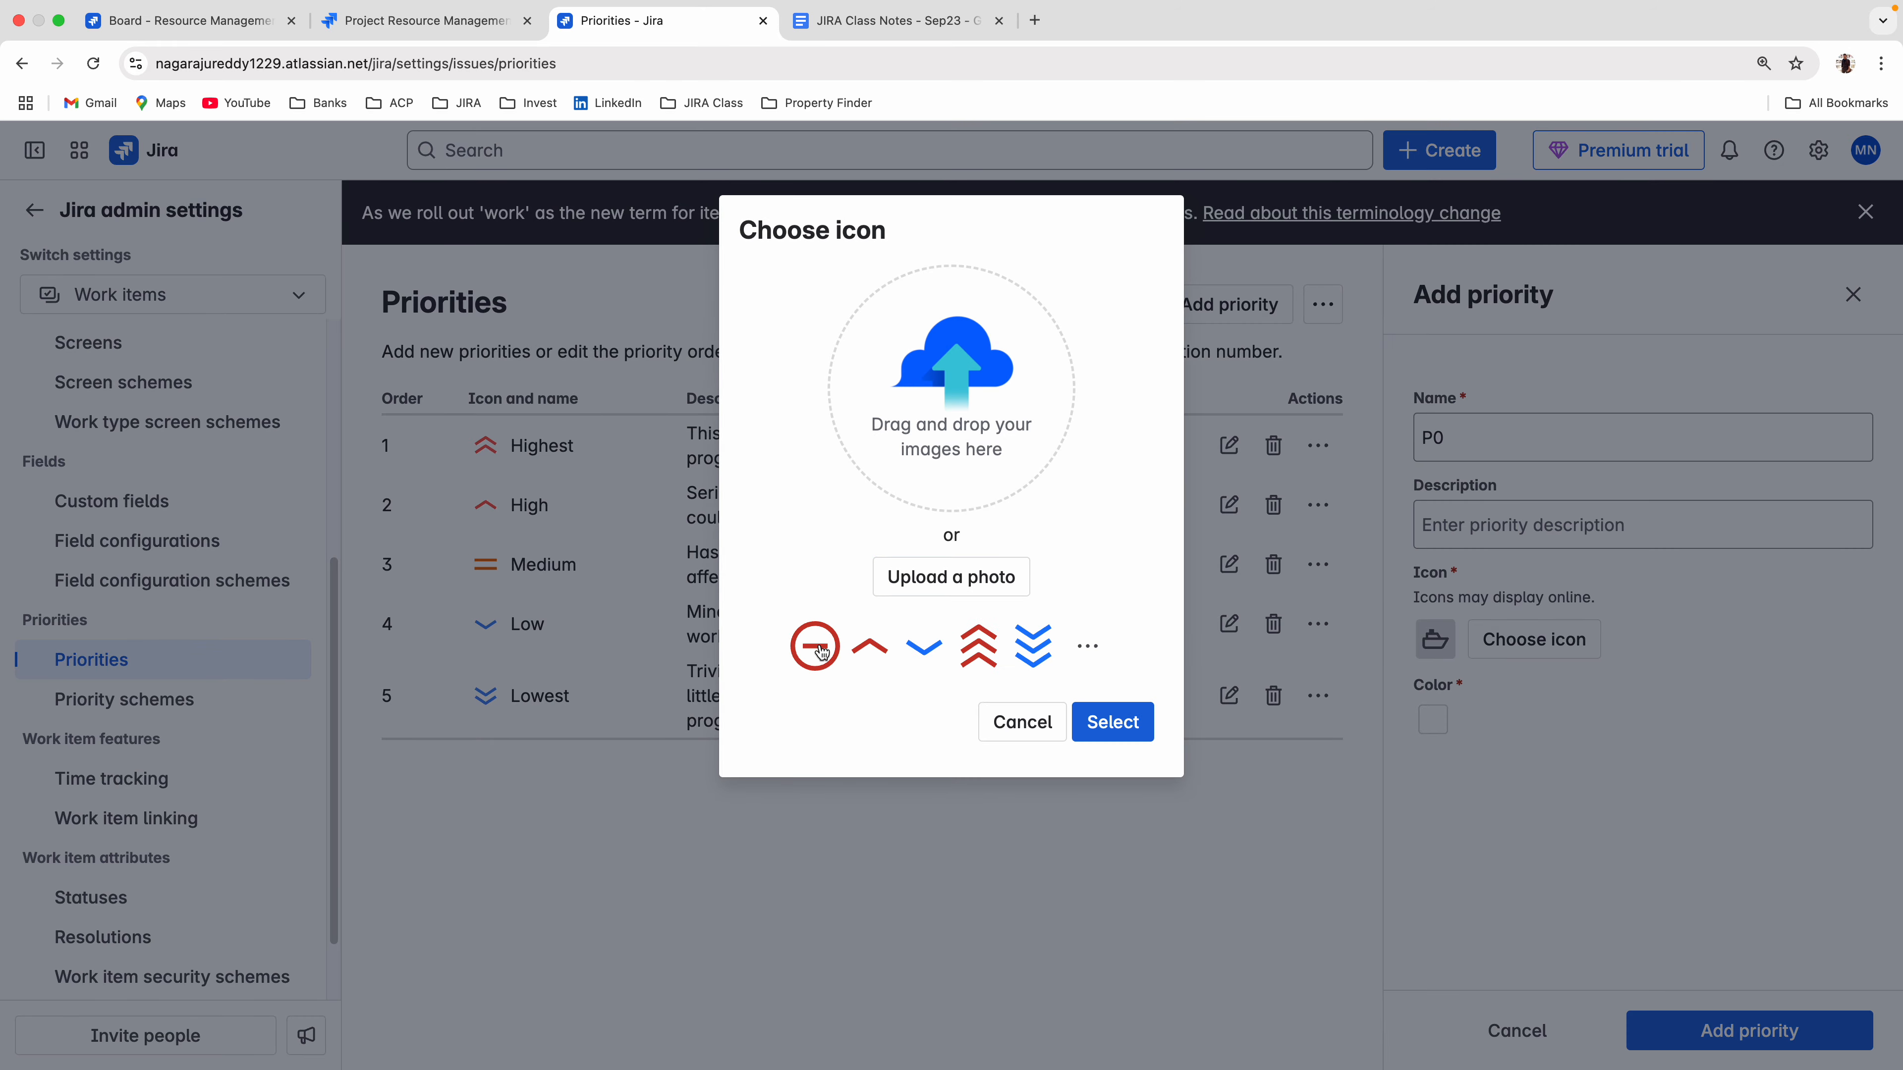
{"action": "left_click", "coordinate": [815, 648]}
{"action": "left_click", "coordinate": [1112, 722]}
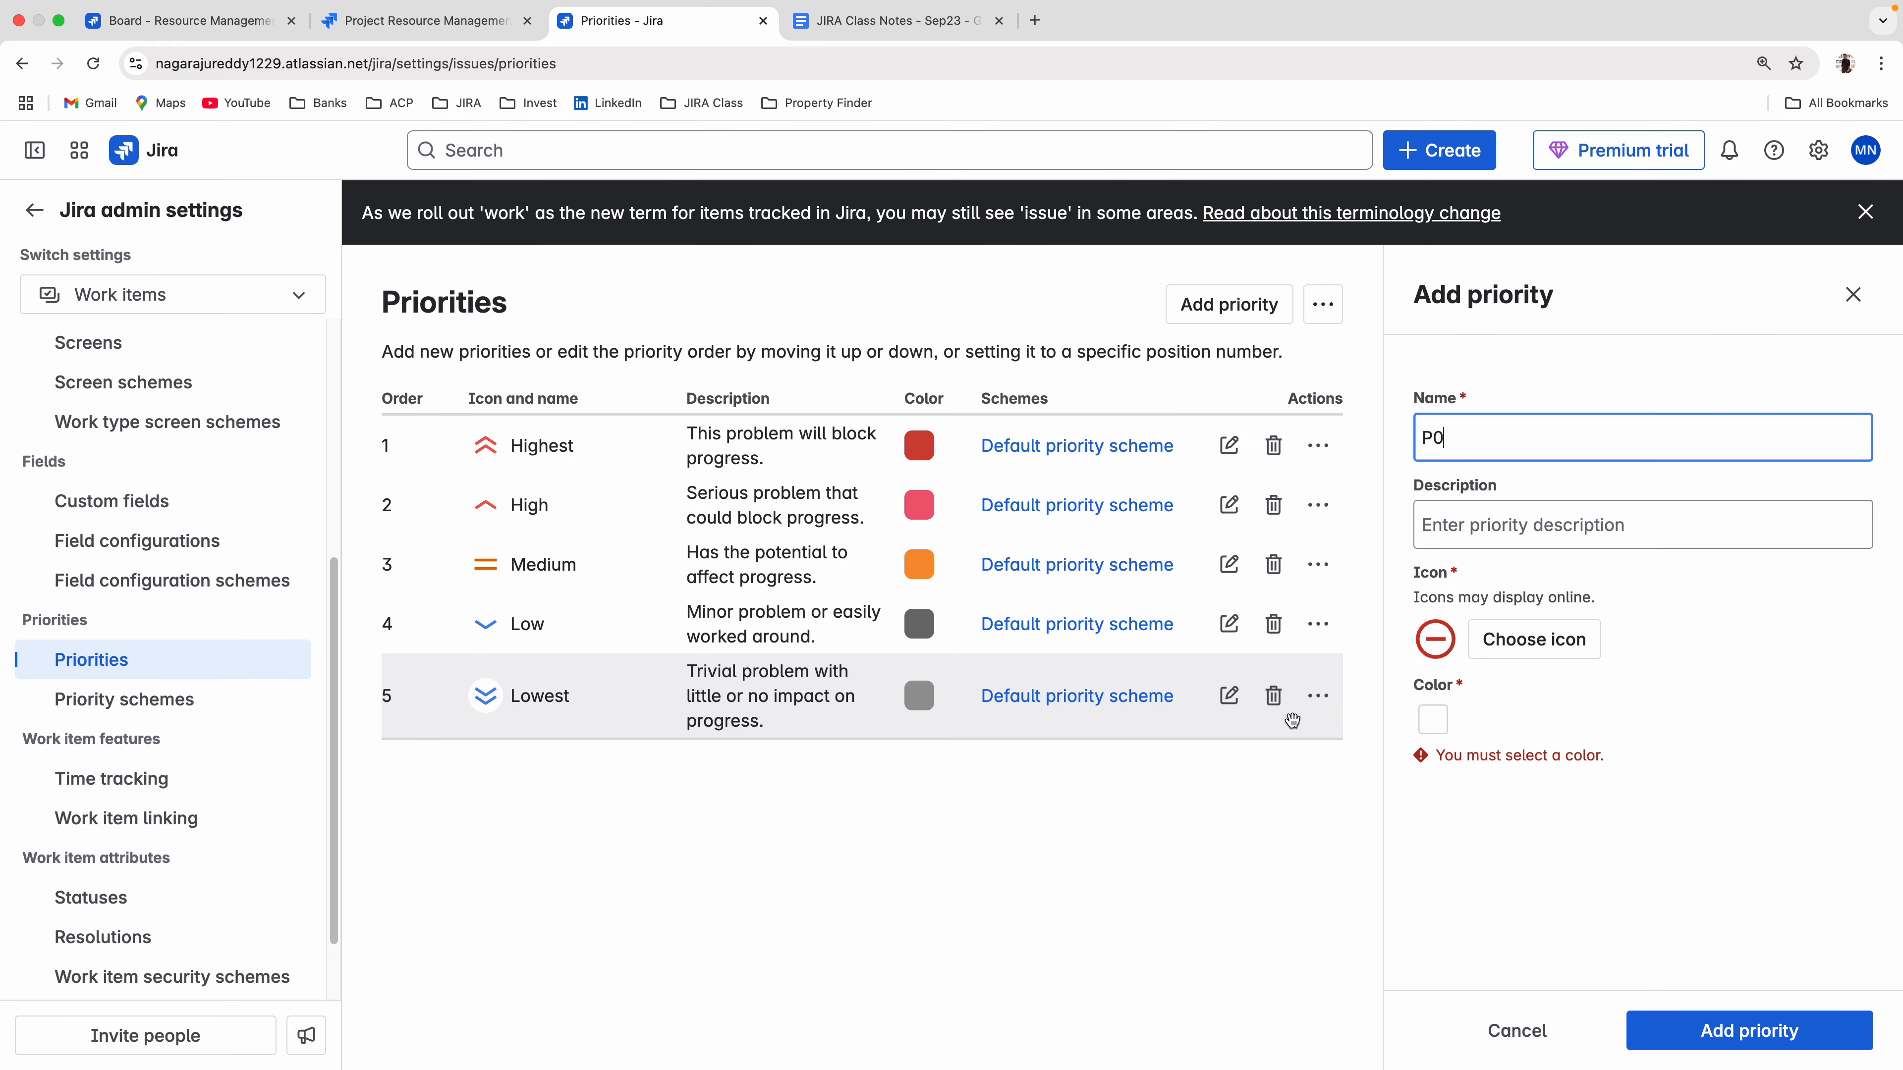
{"action": "left_click", "coordinate": [1433, 718]}
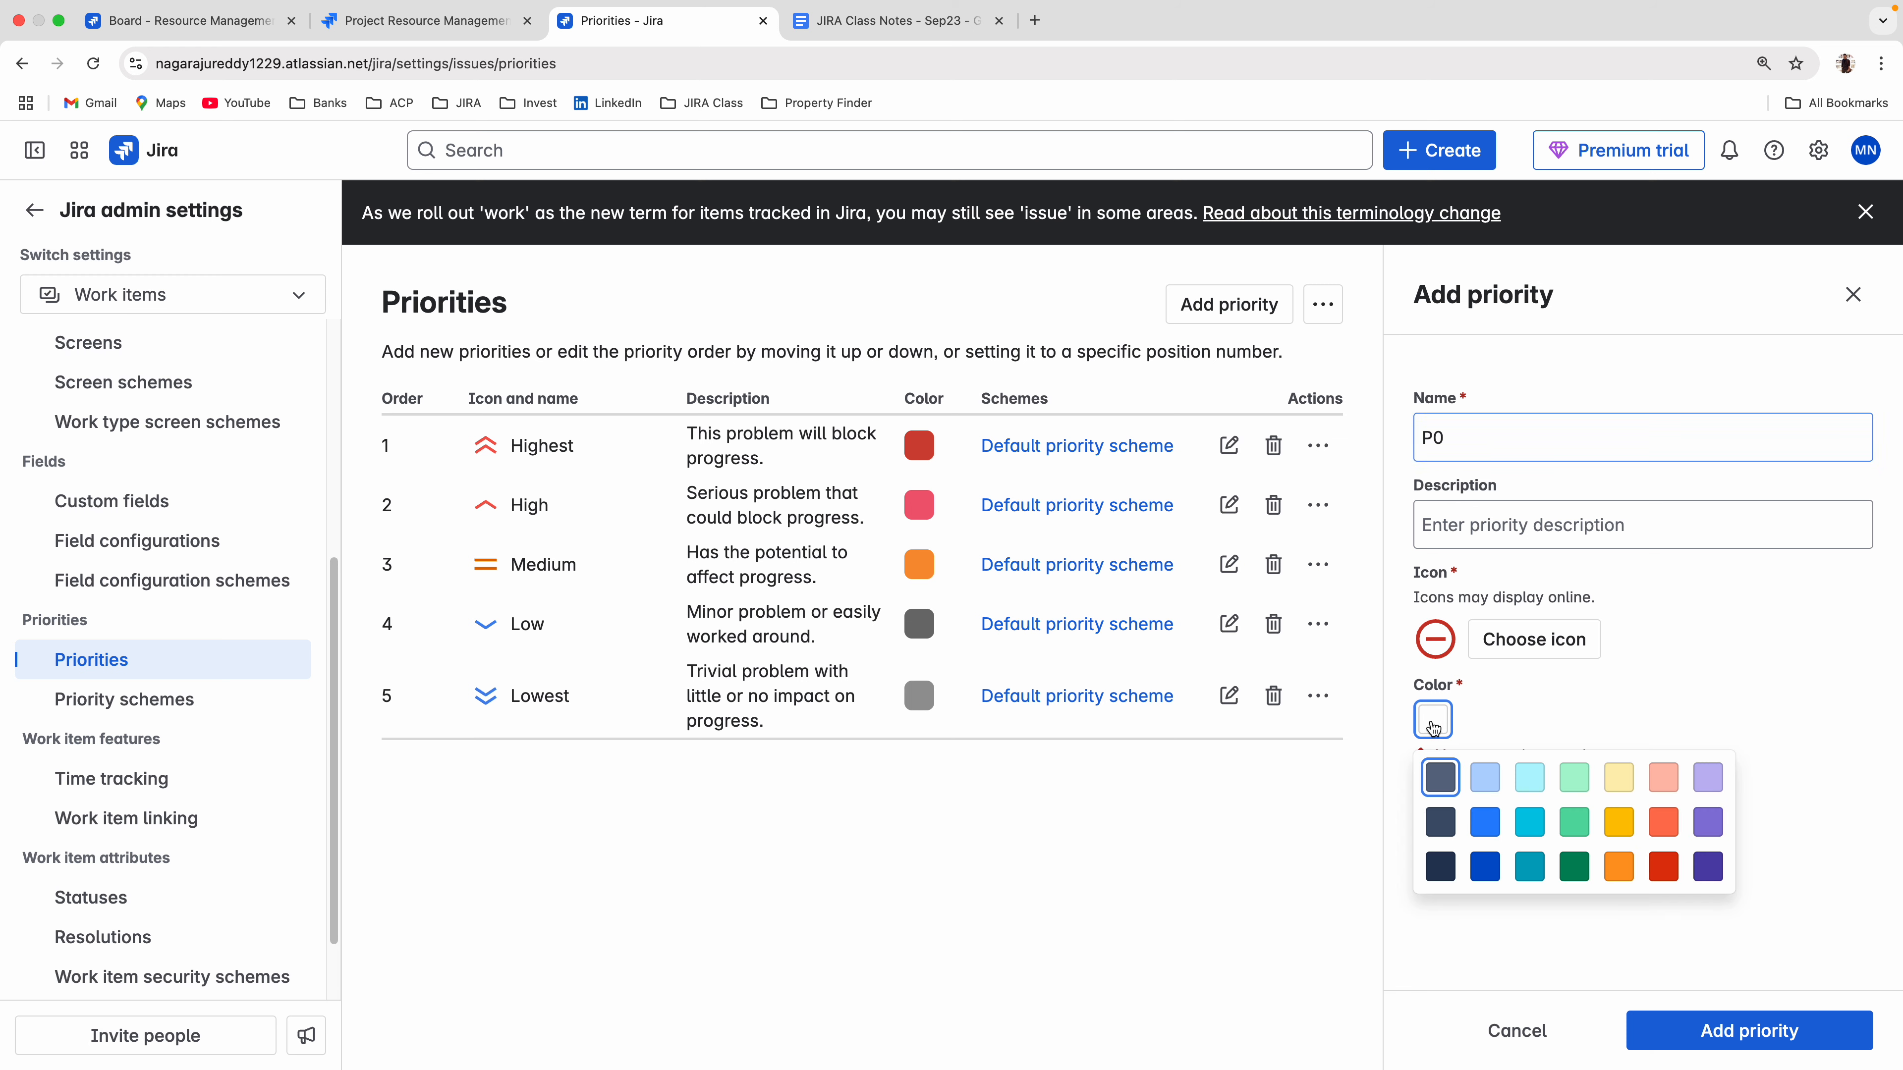
{"action": "left_click", "coordinate": [1663, 867]}
{"action": "left_click", "coordinate": [1805, 1044]}
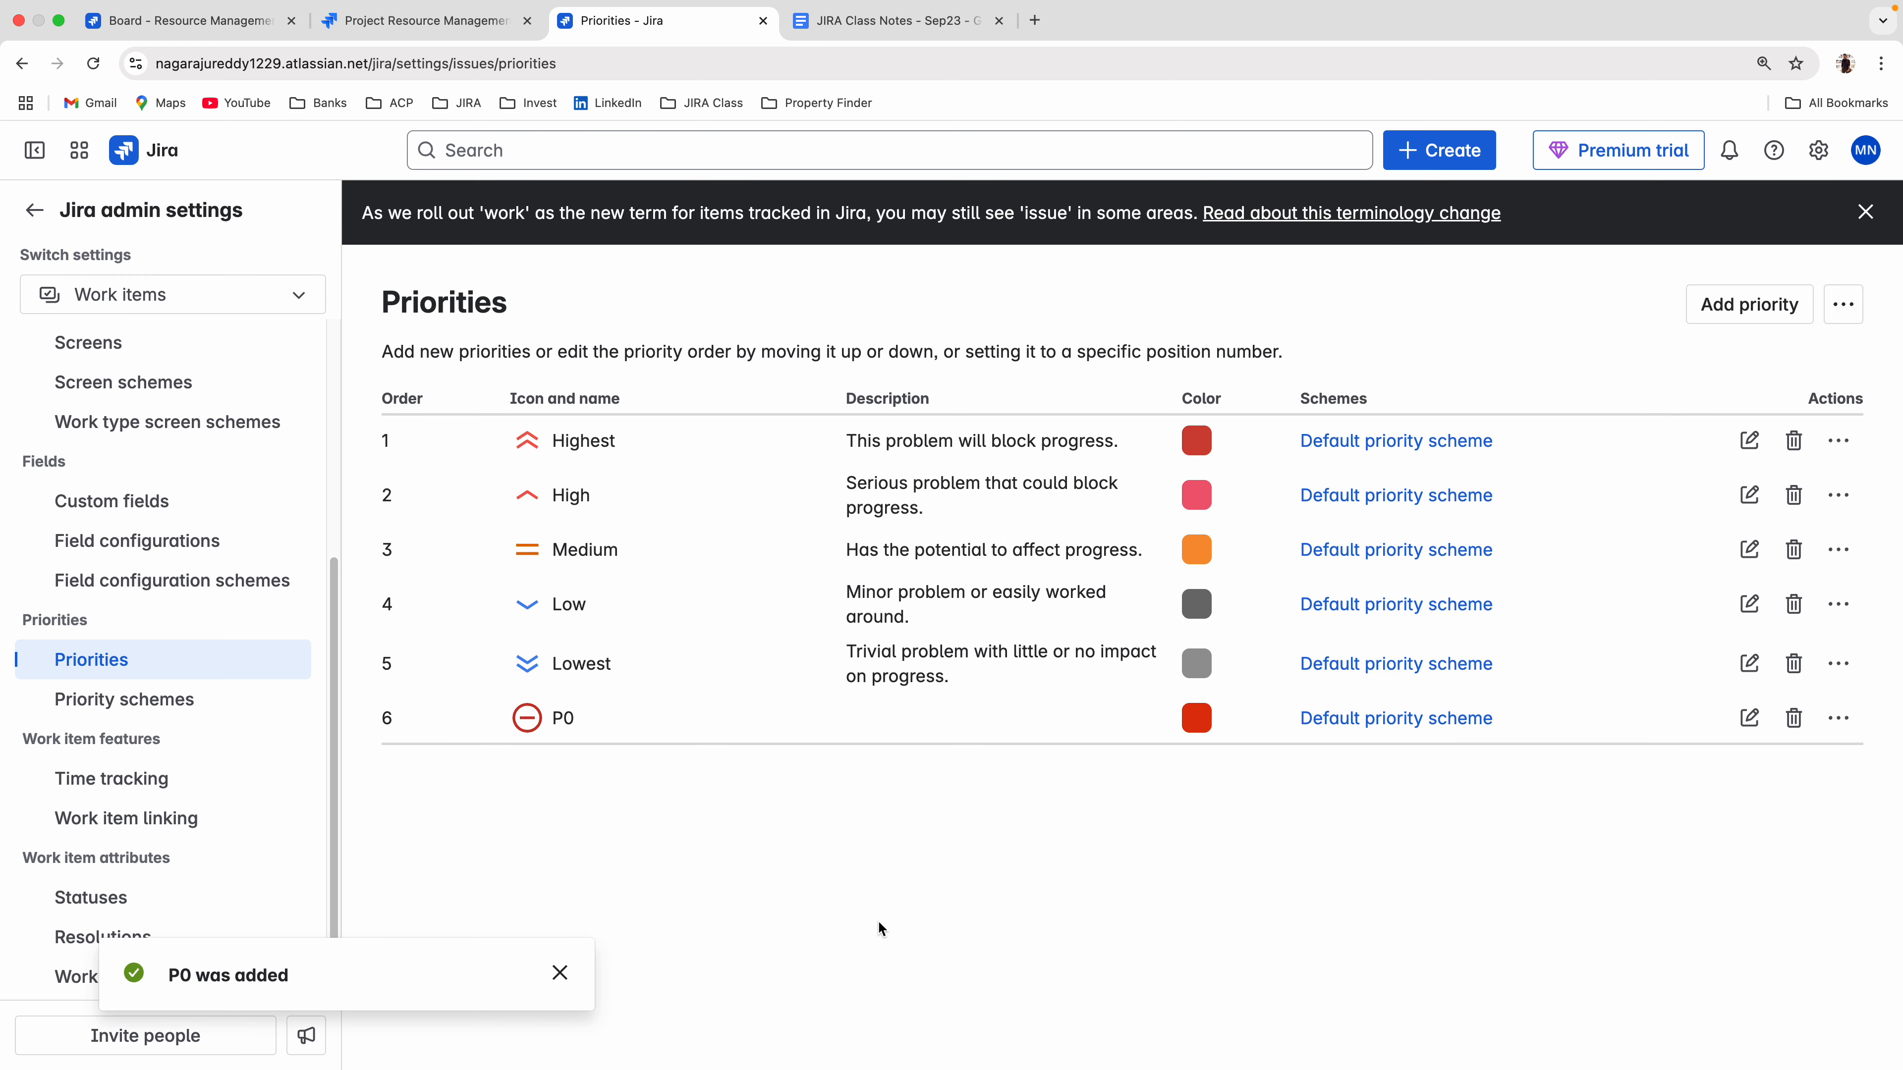
Add a priority named P1 with the red single up-chevron icon and the light red color.
{"action": "left_click", "coordinate": [1738, 306]}
{"action": "left_click", "coordinate": [1489, 446]}
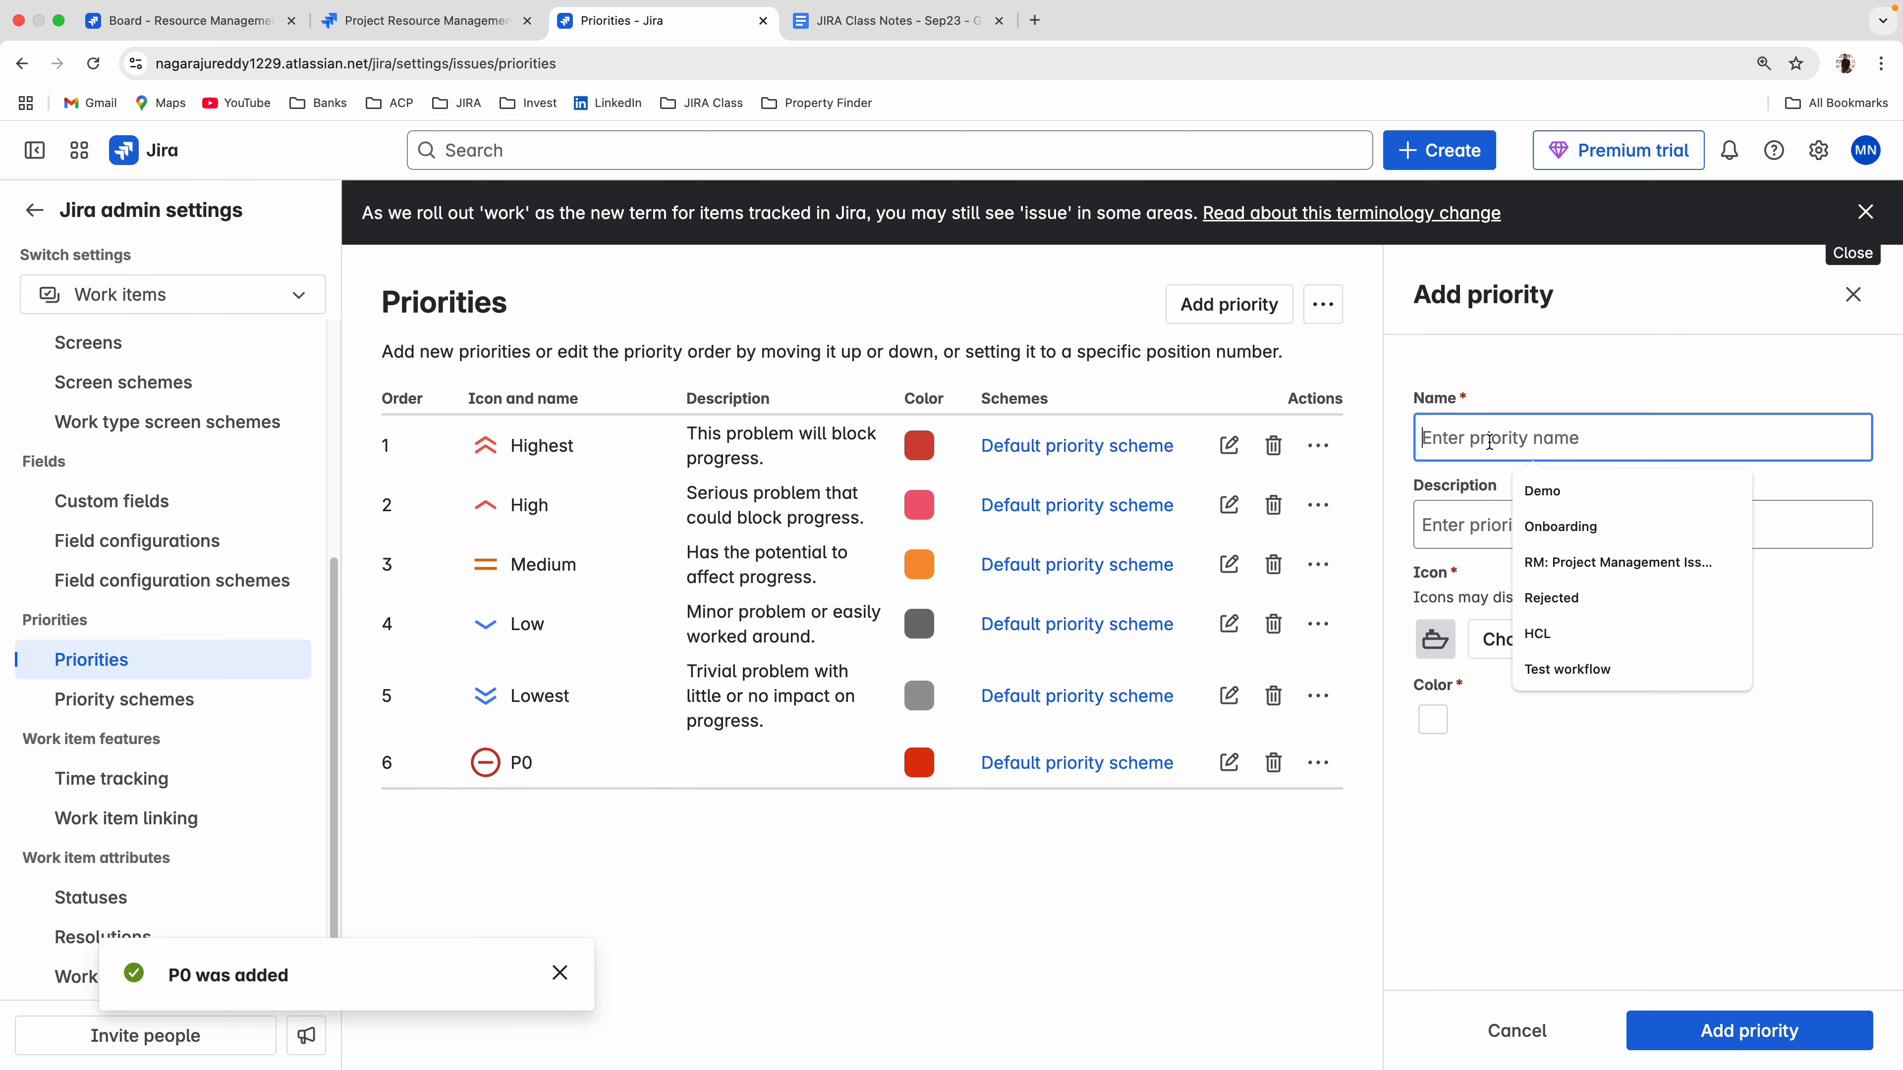
{"action": "type", "text": "P1"}
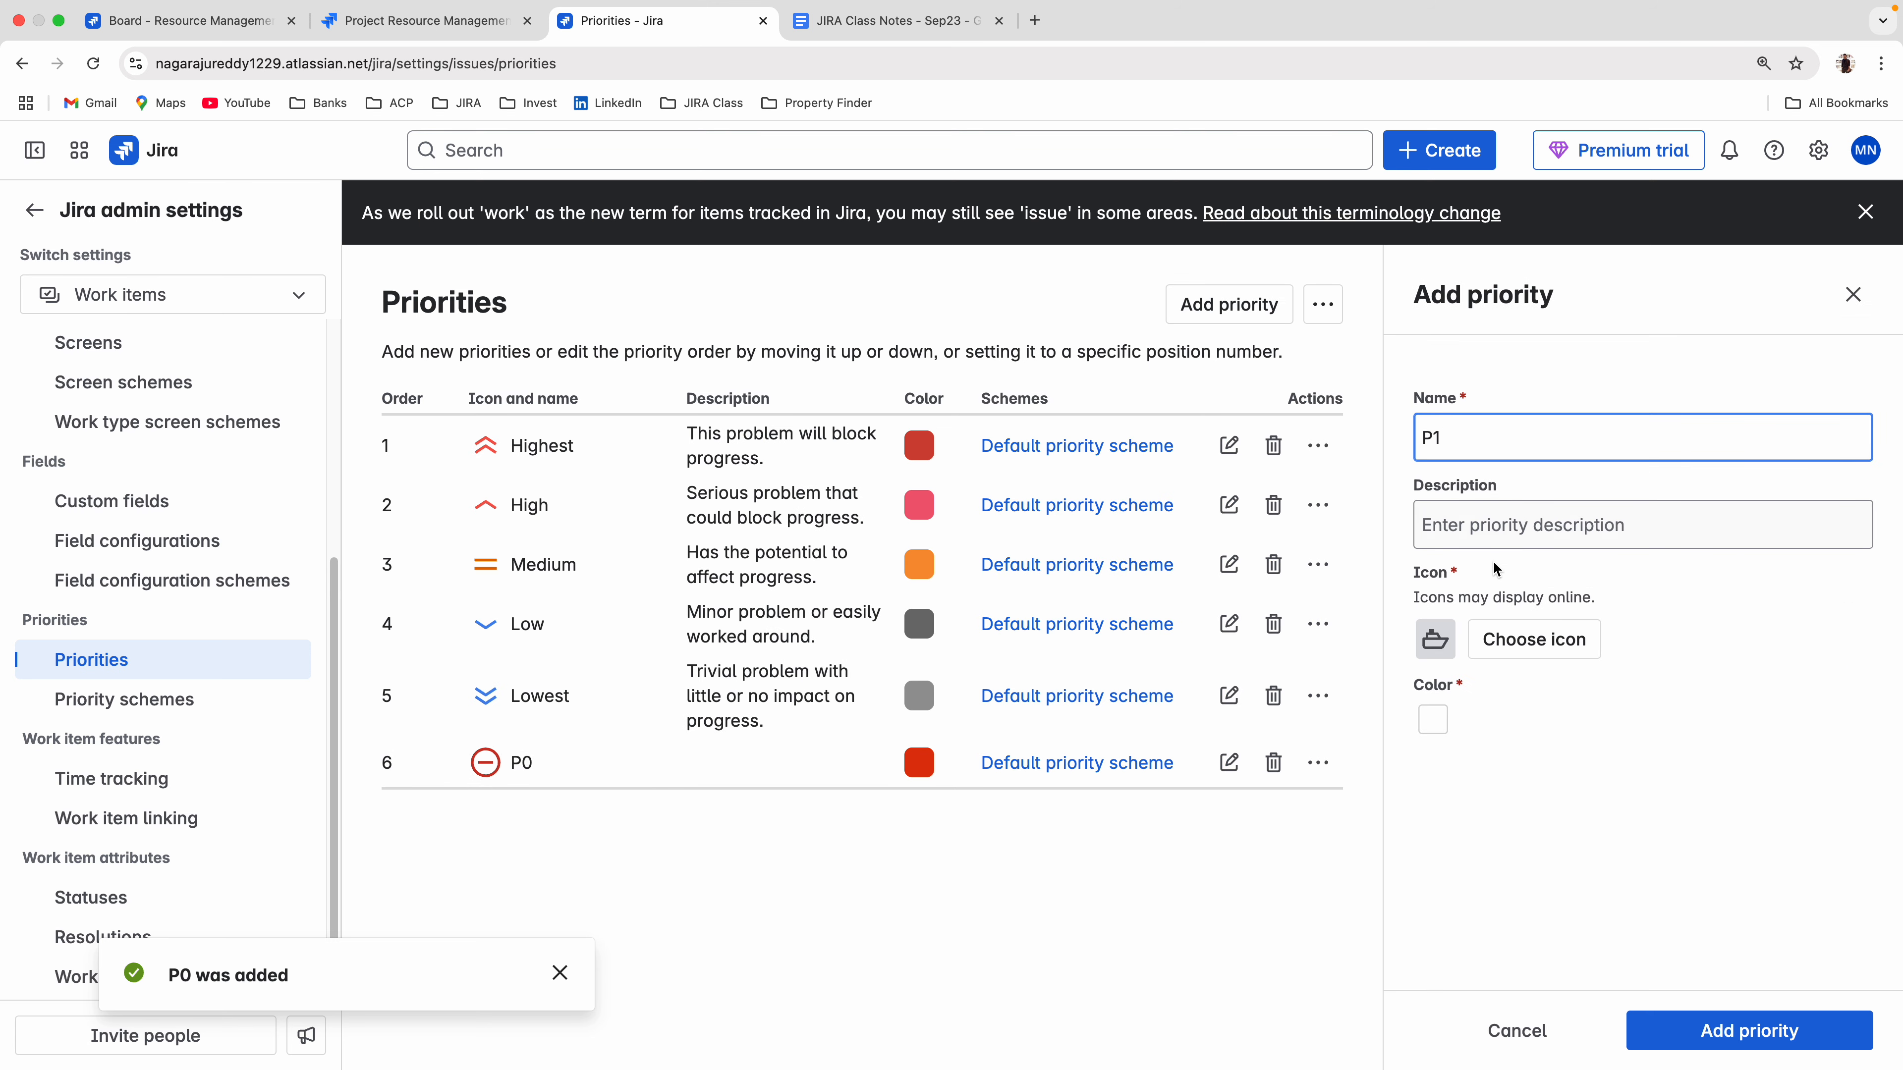
{"action": "left_click", "coordinate": [1533, 639]}
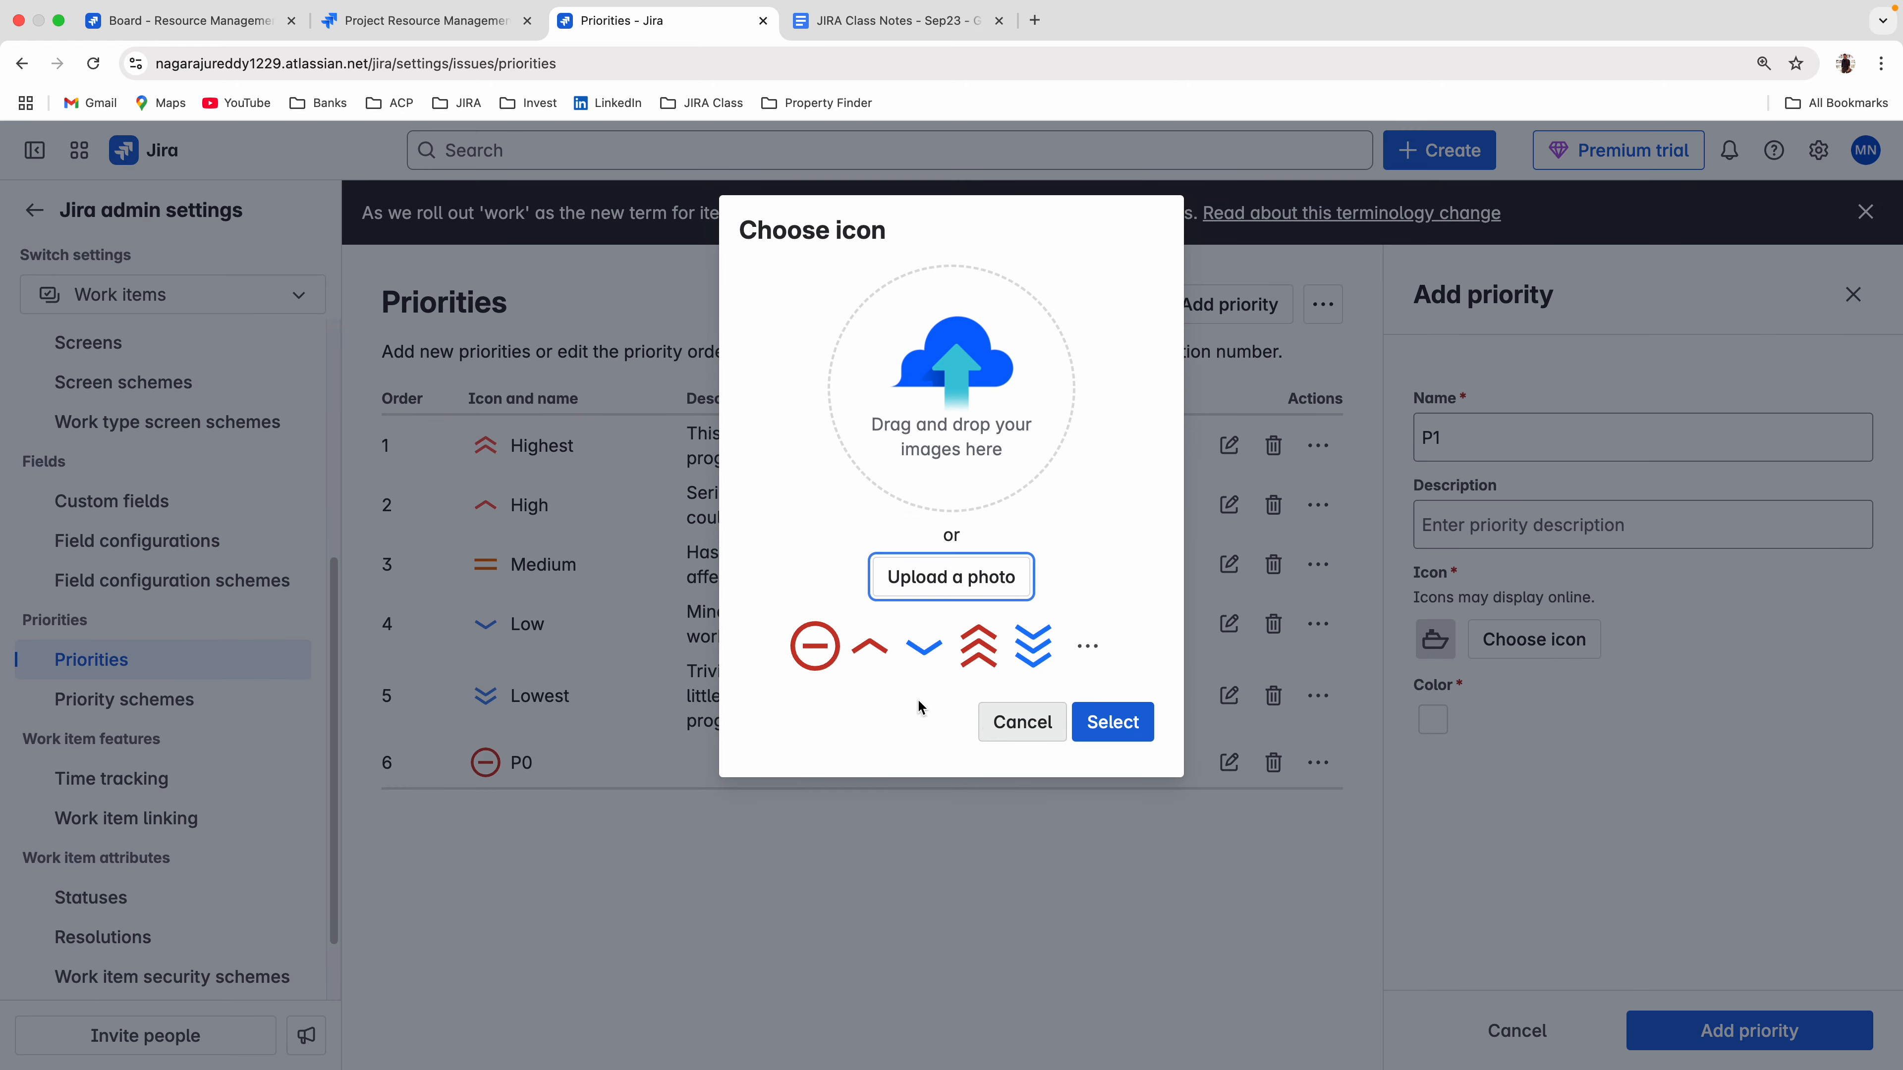
{"action": "left_click", "coordinate": [869, 646]}
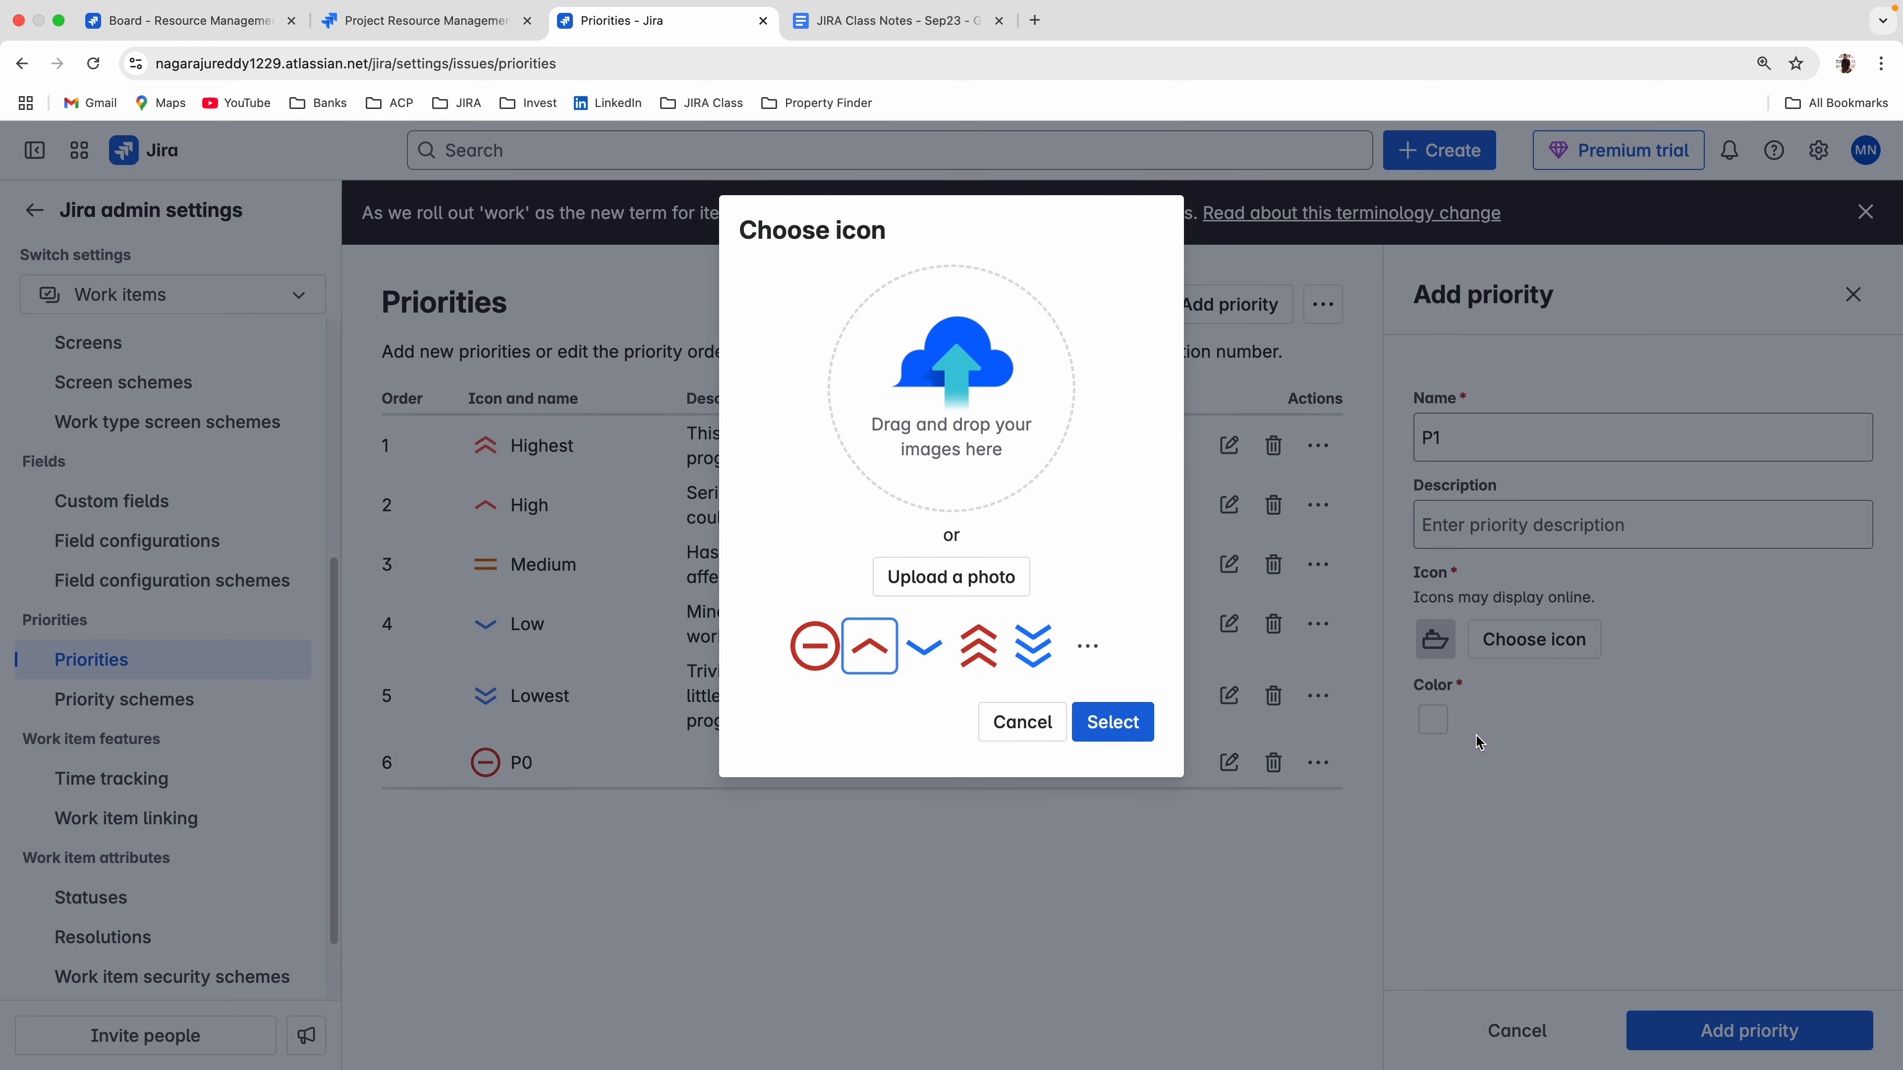
{"action": "left_click", "coordinate": [1088, 721]}
{"action": "left_click", "coordinate": [1435, 721]}
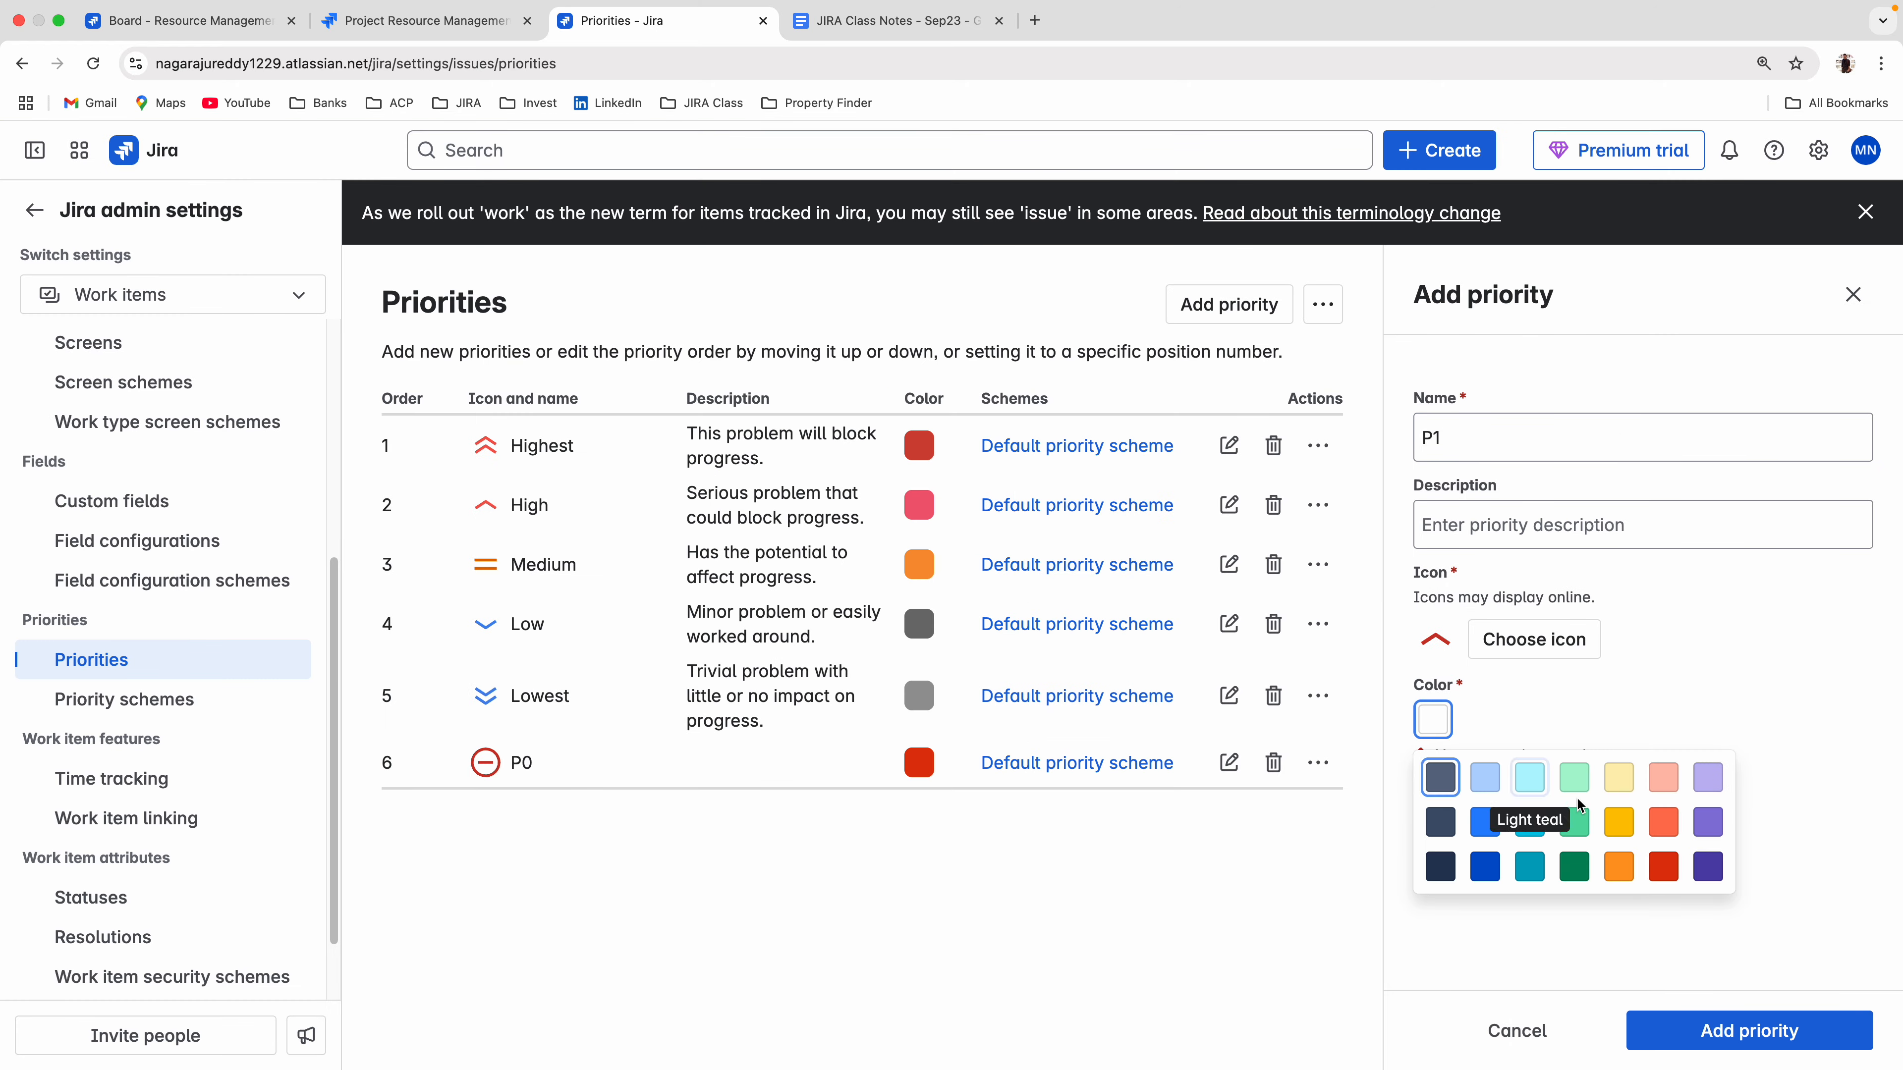
{"action": "left_click", "coordinate": [1663, 777]}
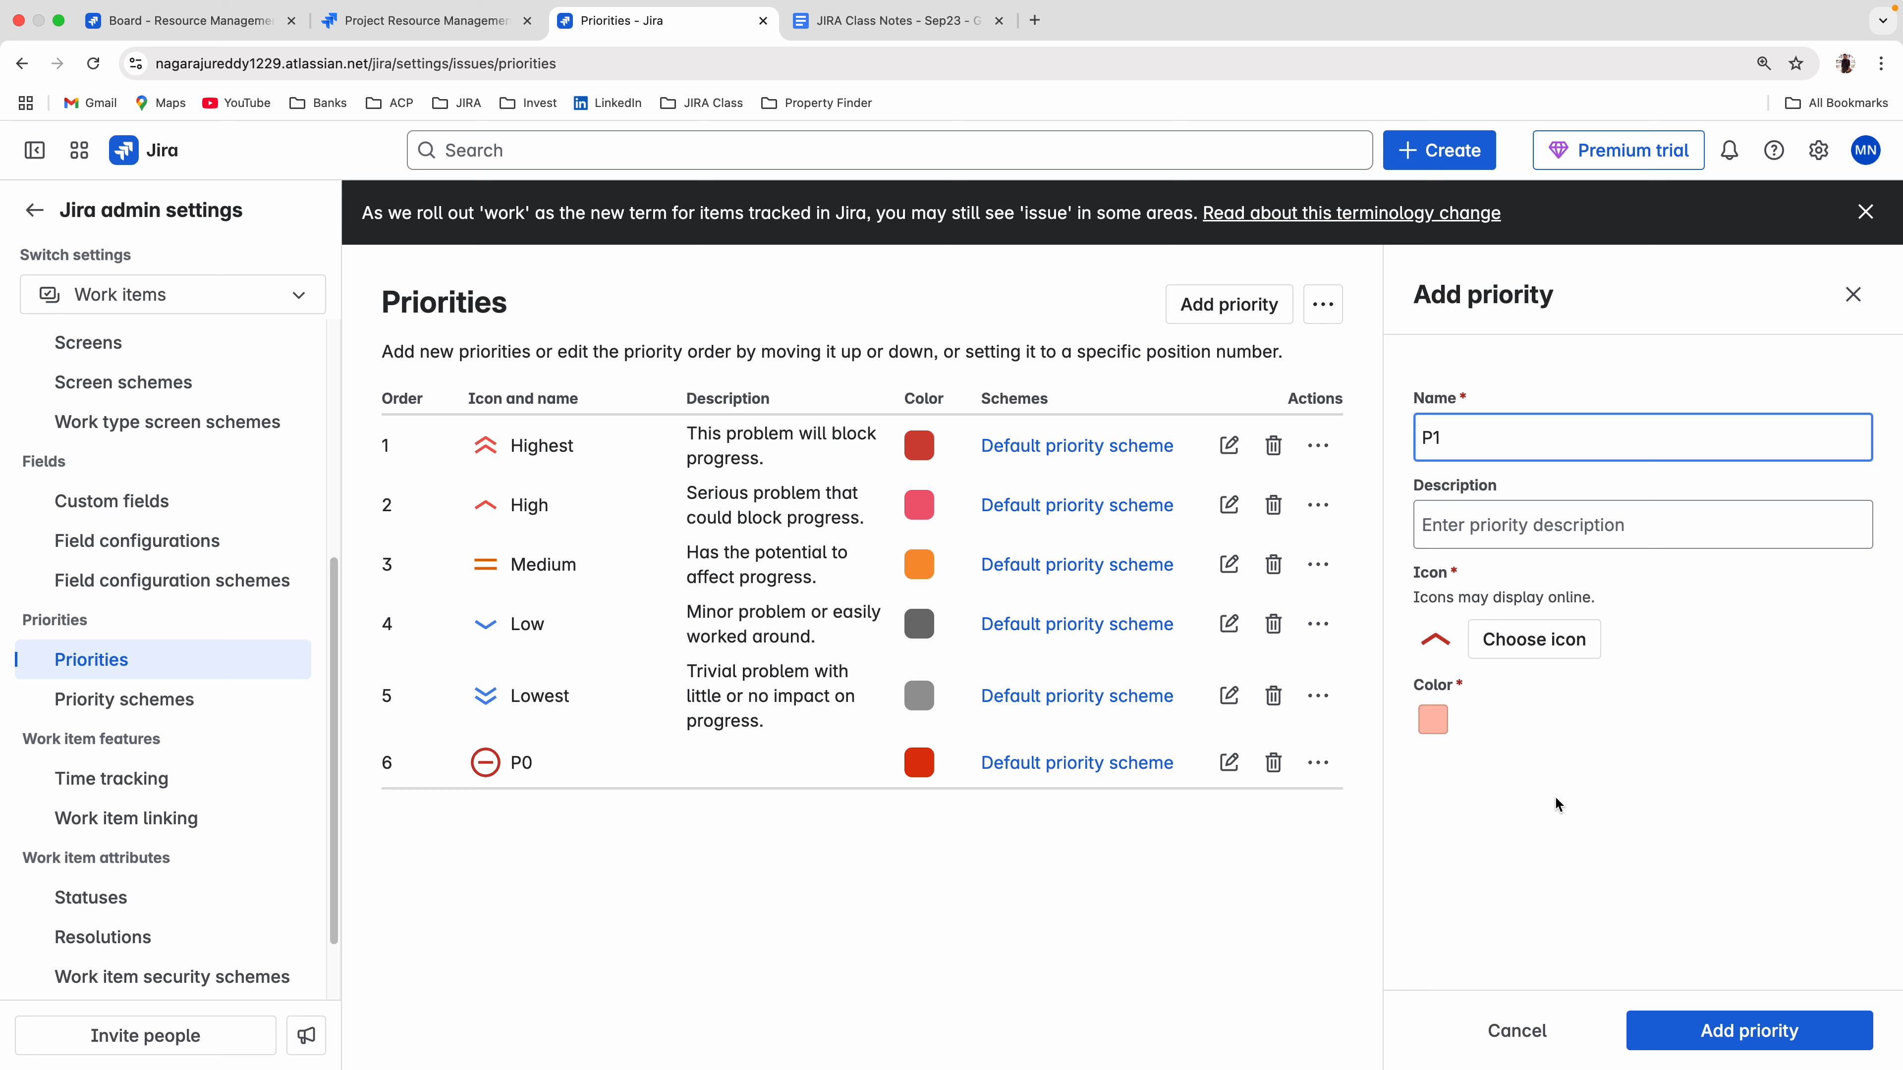
{"action": "left_click", "coordinate": [1719, 1034]}
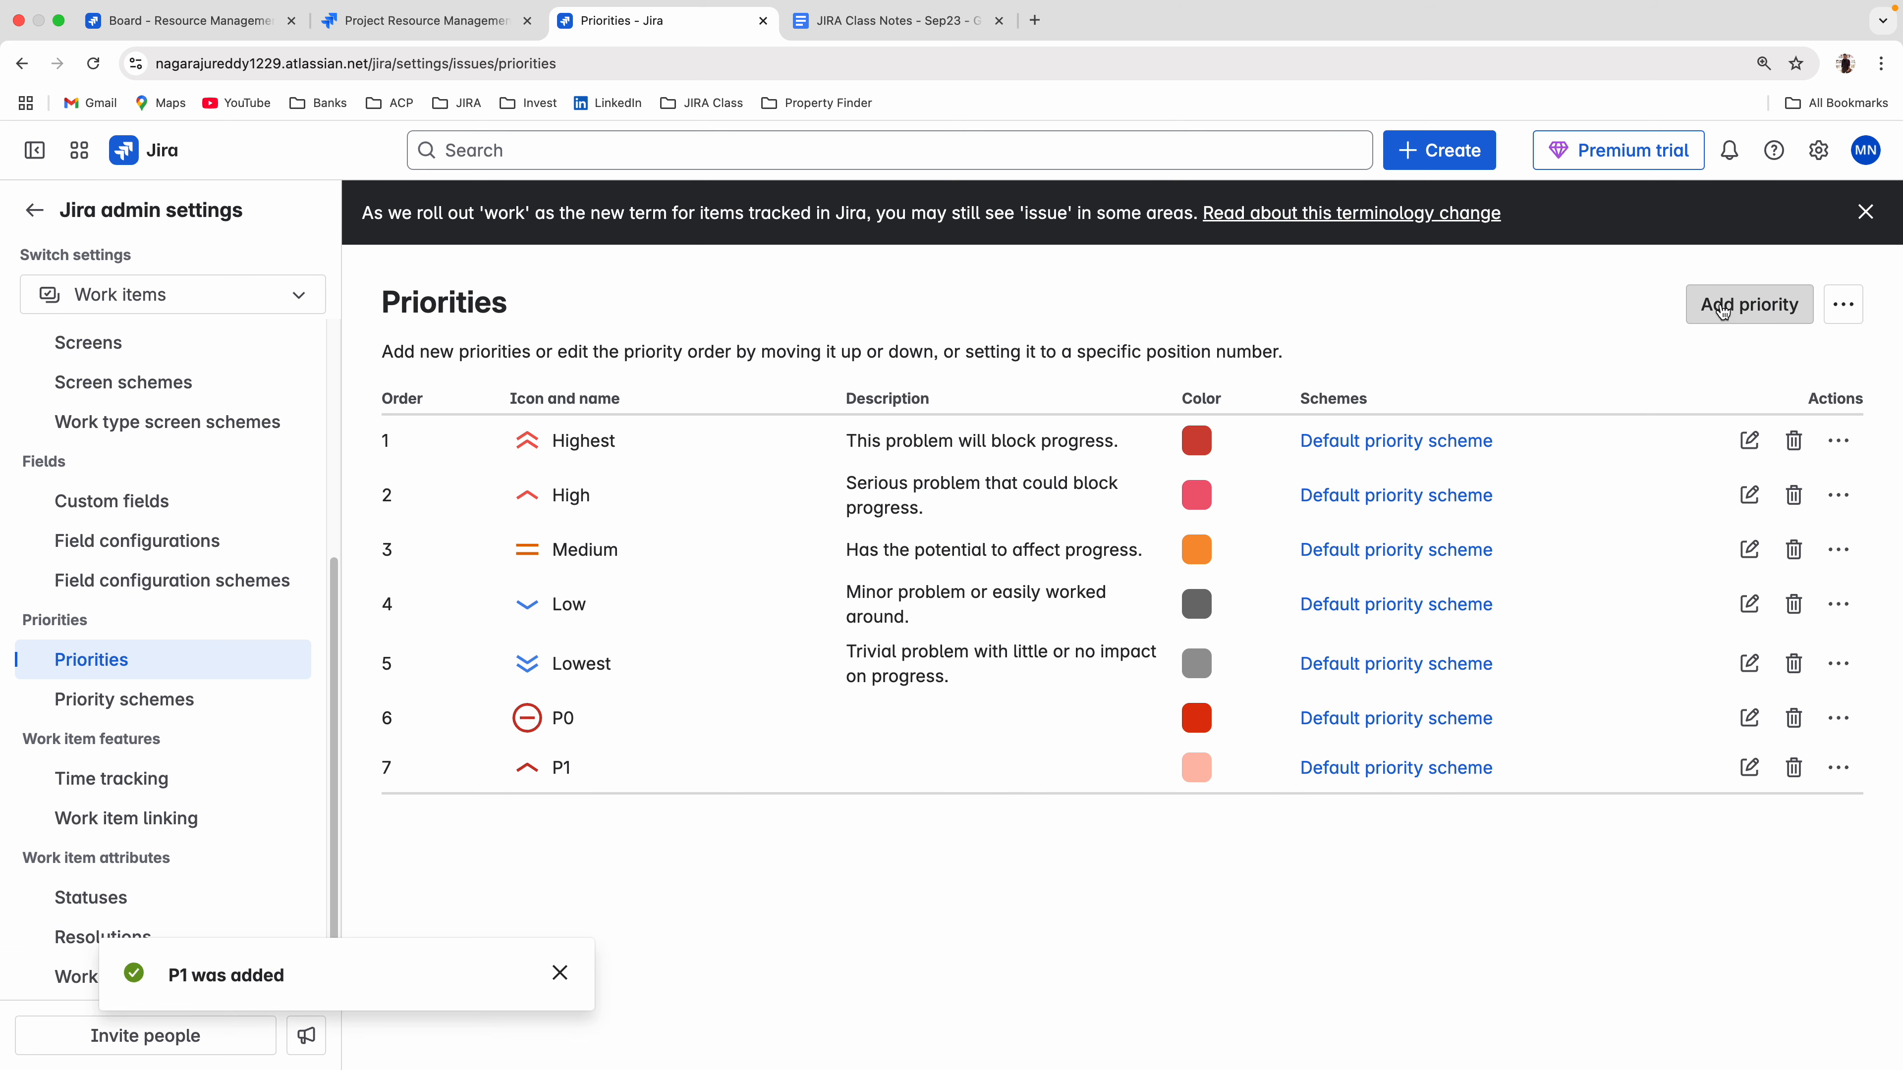
Add a priority named P2 with the blue single down-chevron icon and the yellow color.
{"action": "left_click", "coordinate": [1721, 305]}
{"action": "type", "text": "P"}
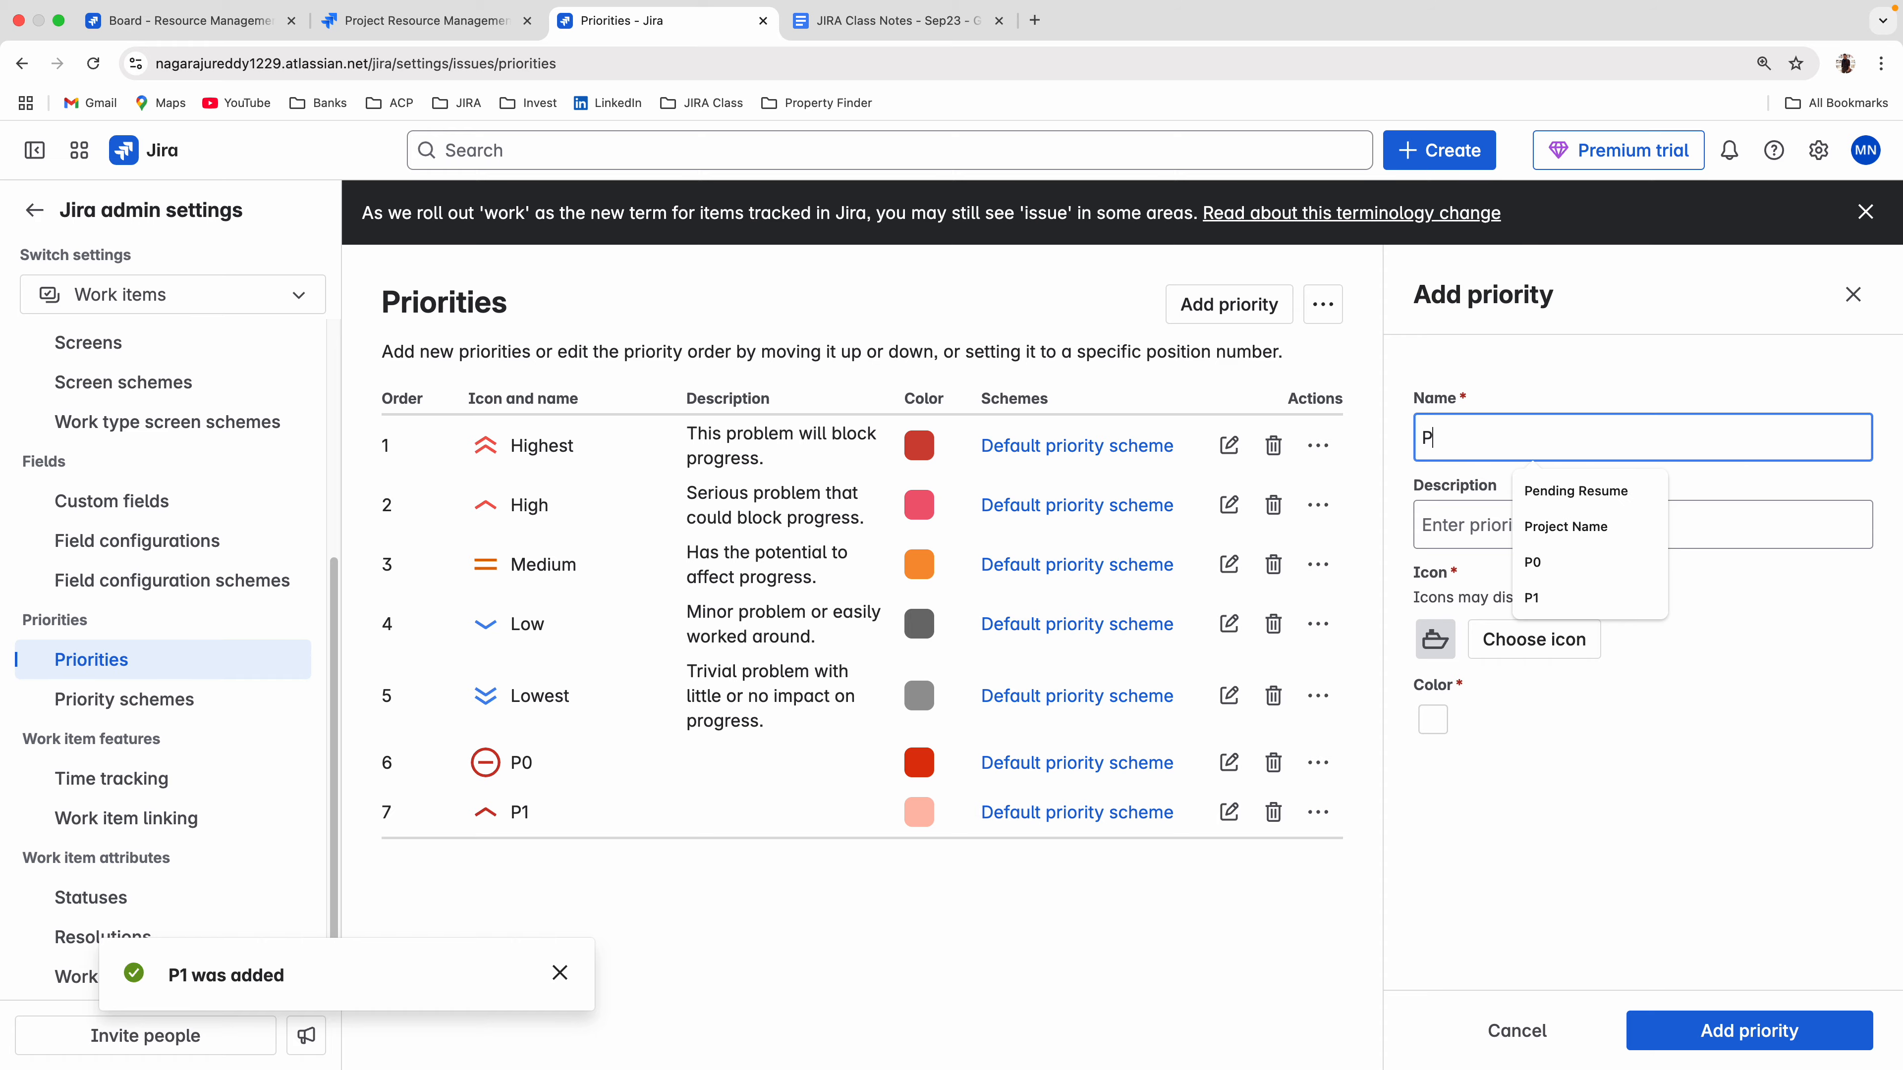
{"action": "type", "text": "2"}
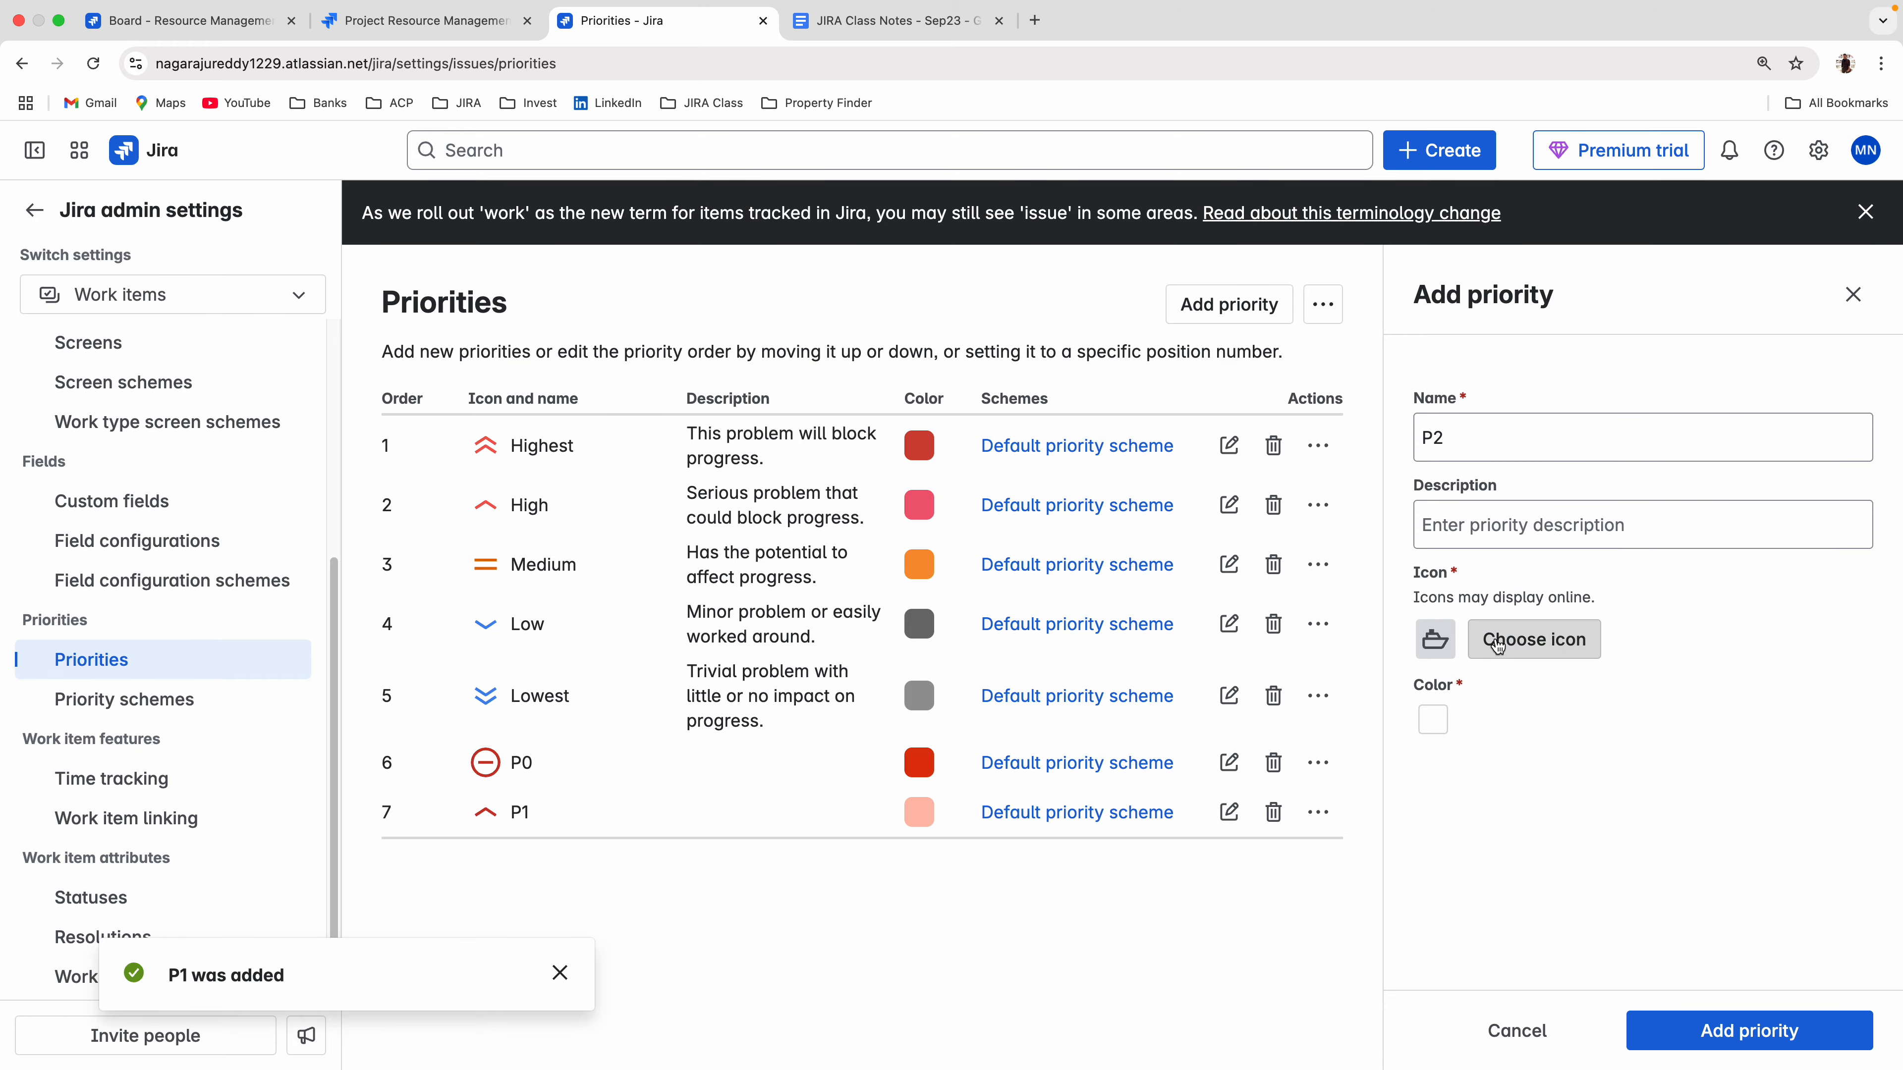
{"action": "left_click", "coordinate": [1479, 639]}
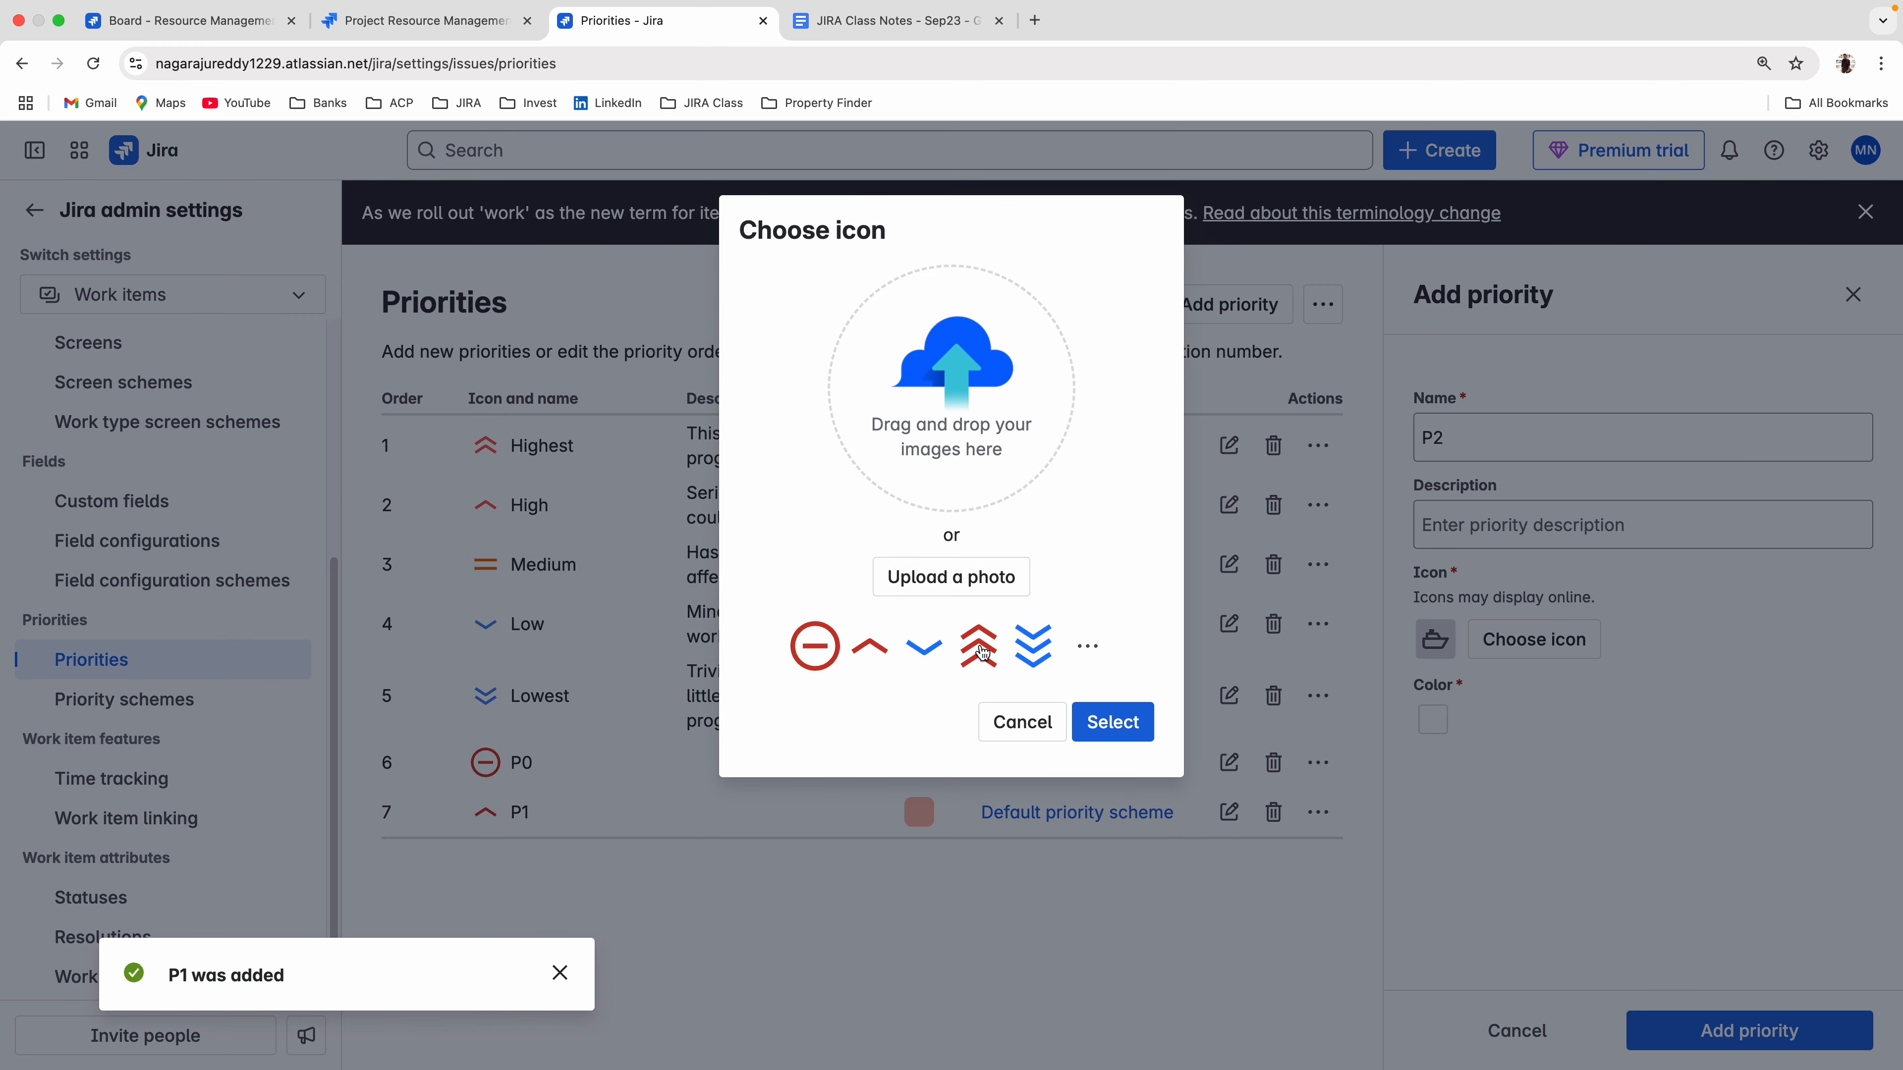
{"action": "left_click", "coordinate": [927, 655]}
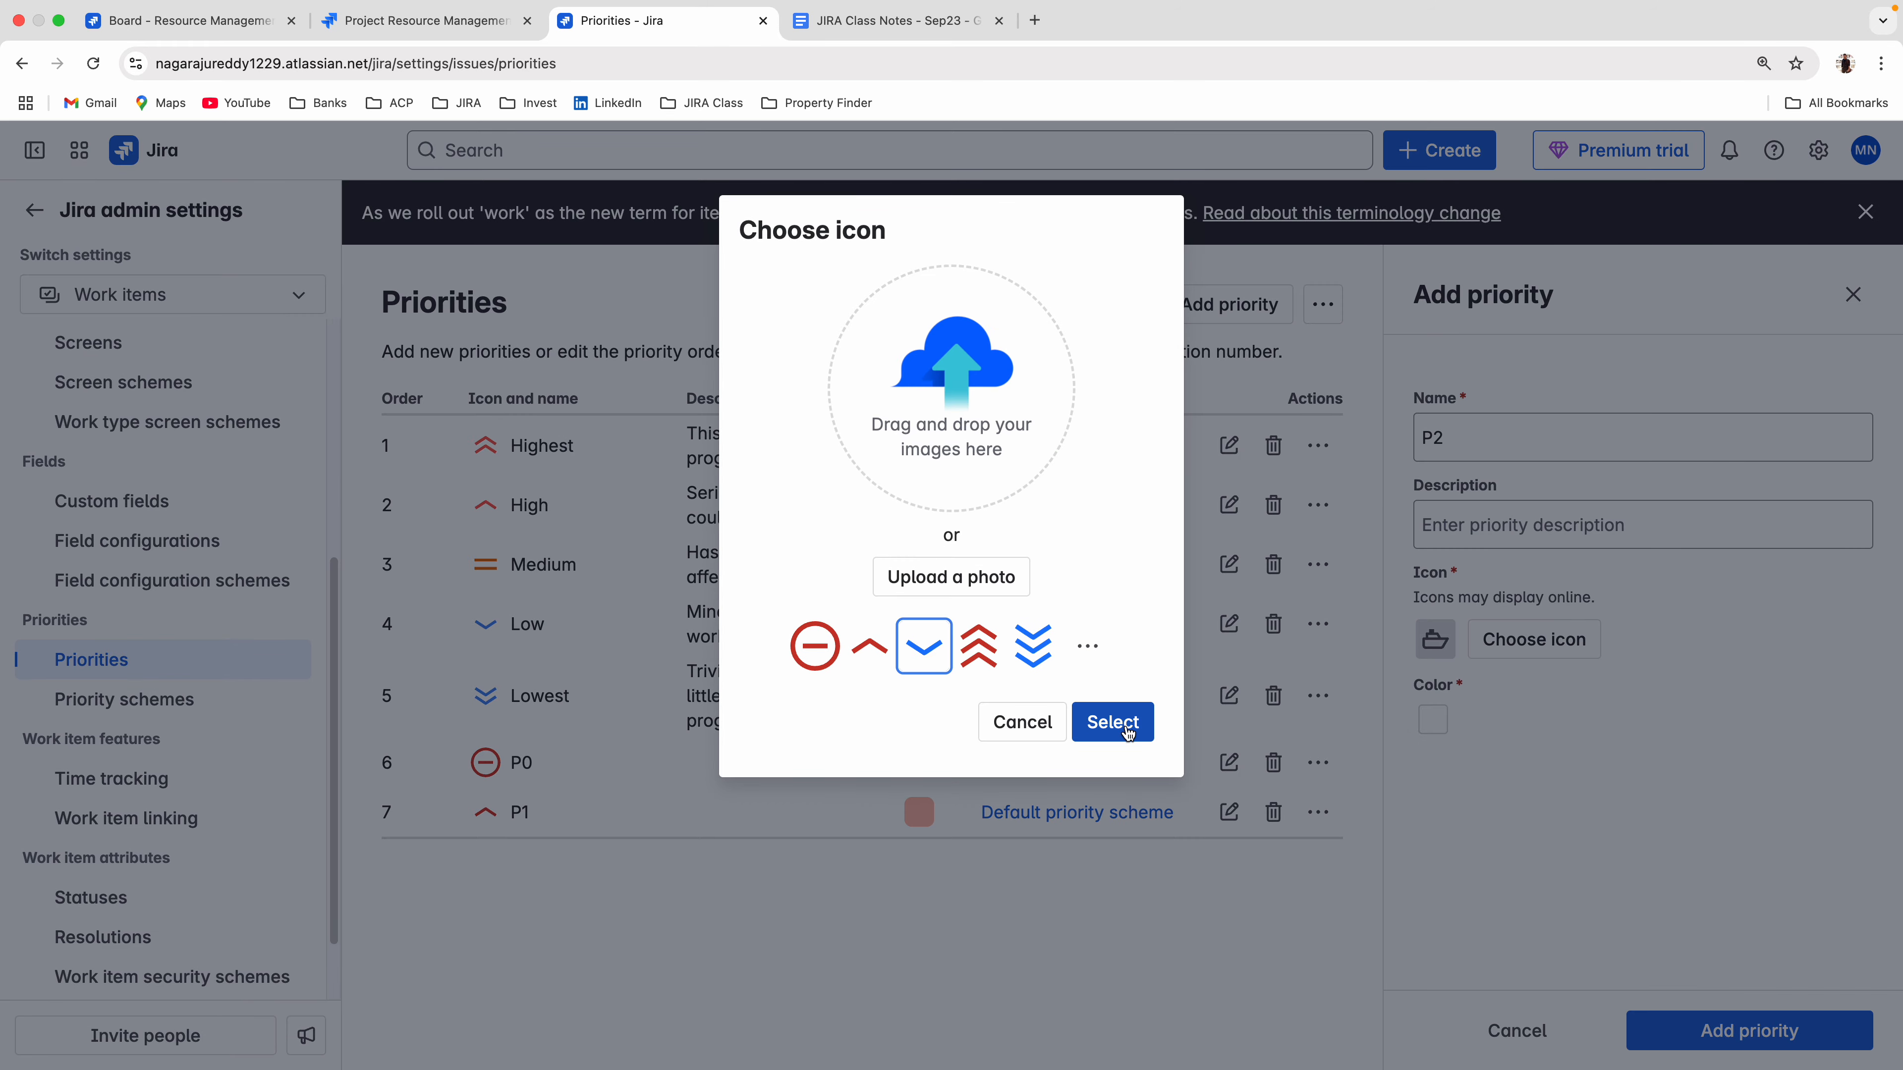
{"action": "left_click", "coordinate": [1089, 722]}
{"action": "left_click", "coordinate": [1433, 719]}
{"action": "left_click", "coordinate": [1433, 719]}
{"action": "left_click", "coordinate": [1448, 724]}
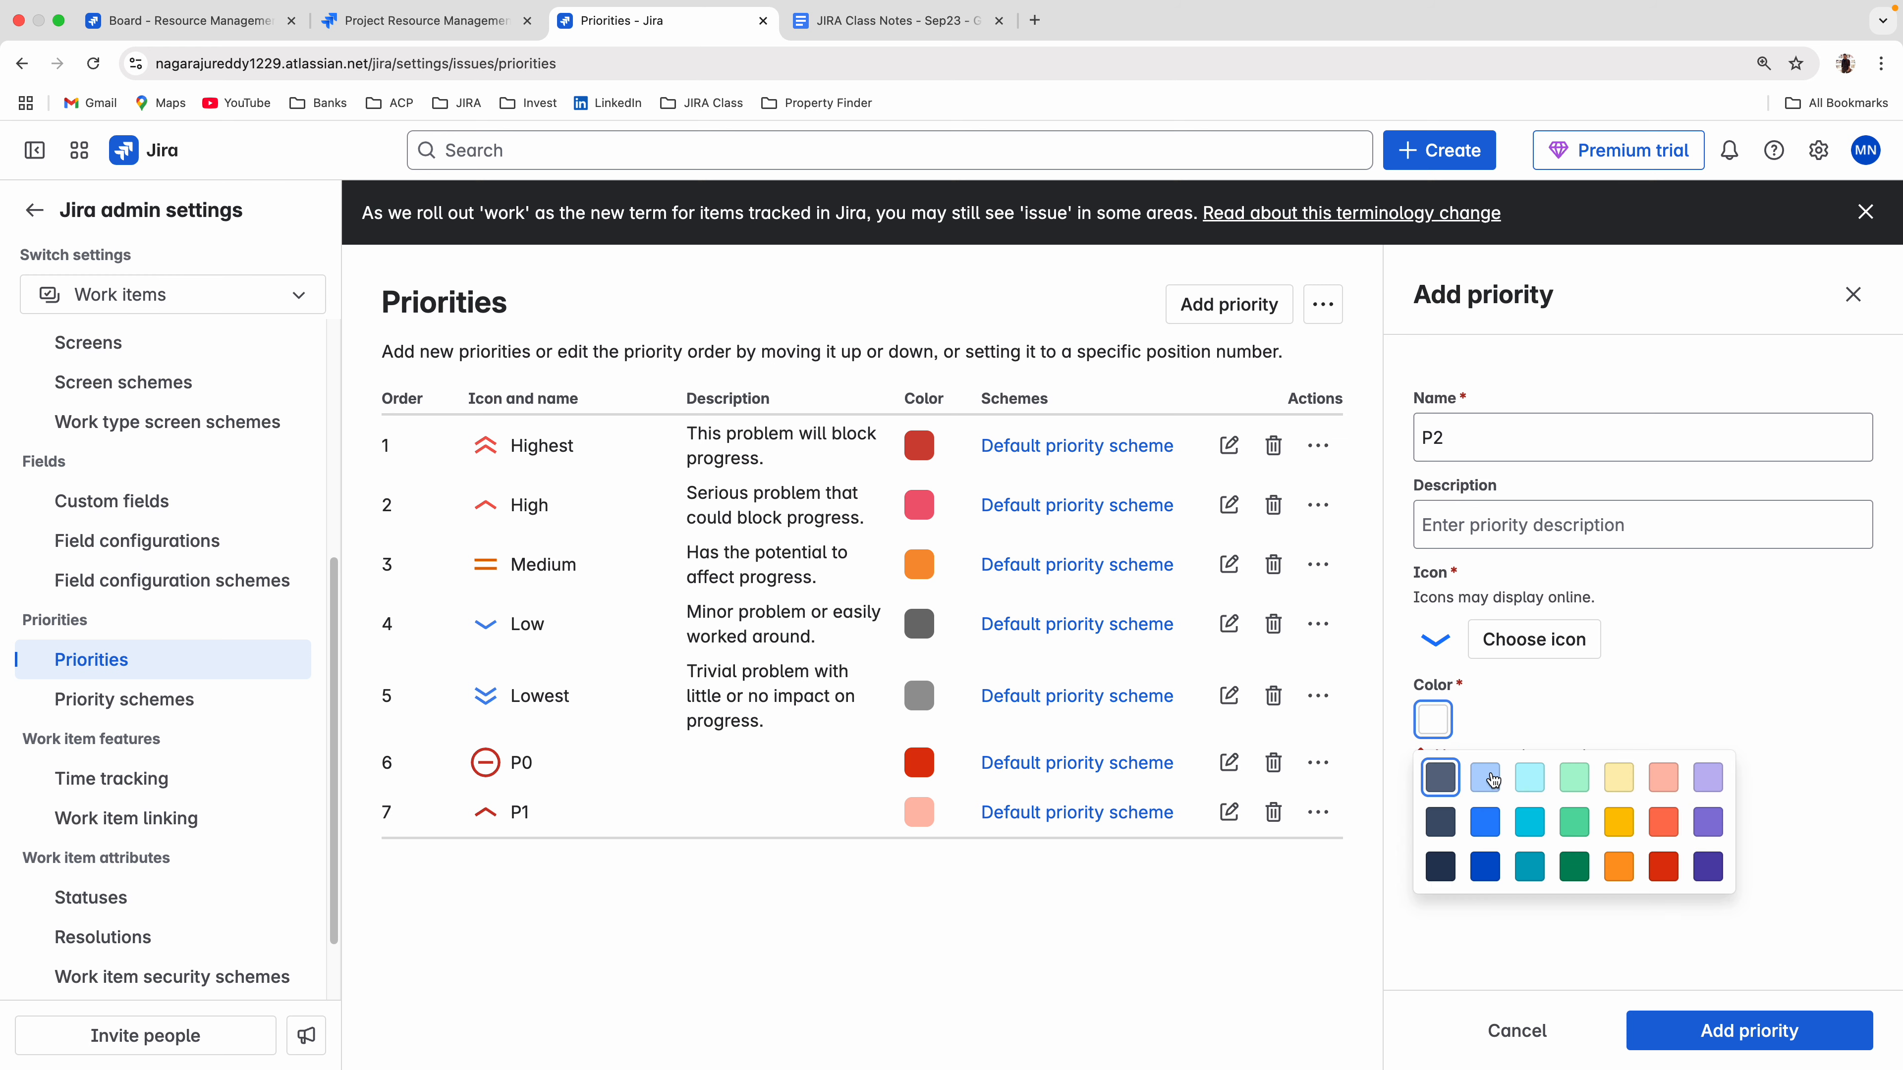
{"action": "left_click", "coordinate": [1619, 823]}
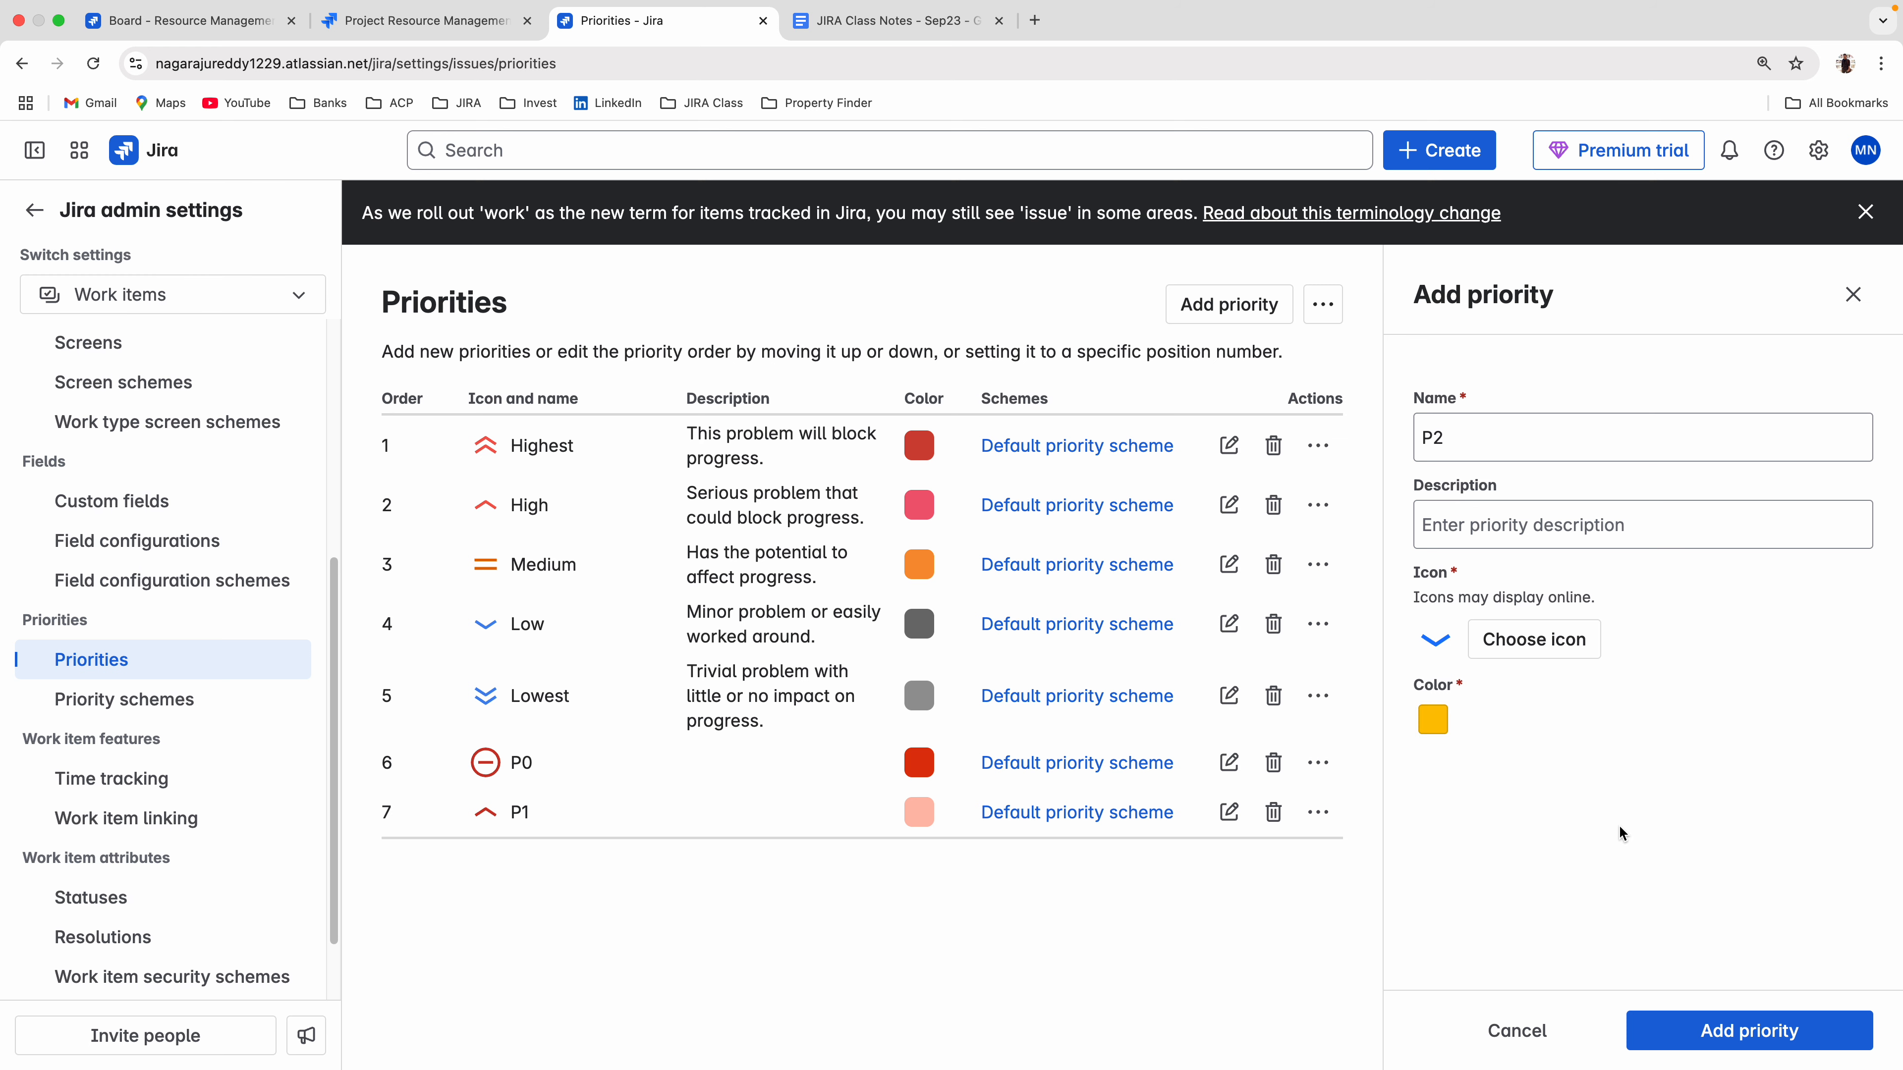
{"action": "left_click", "coordinate": [1750, 1044]}
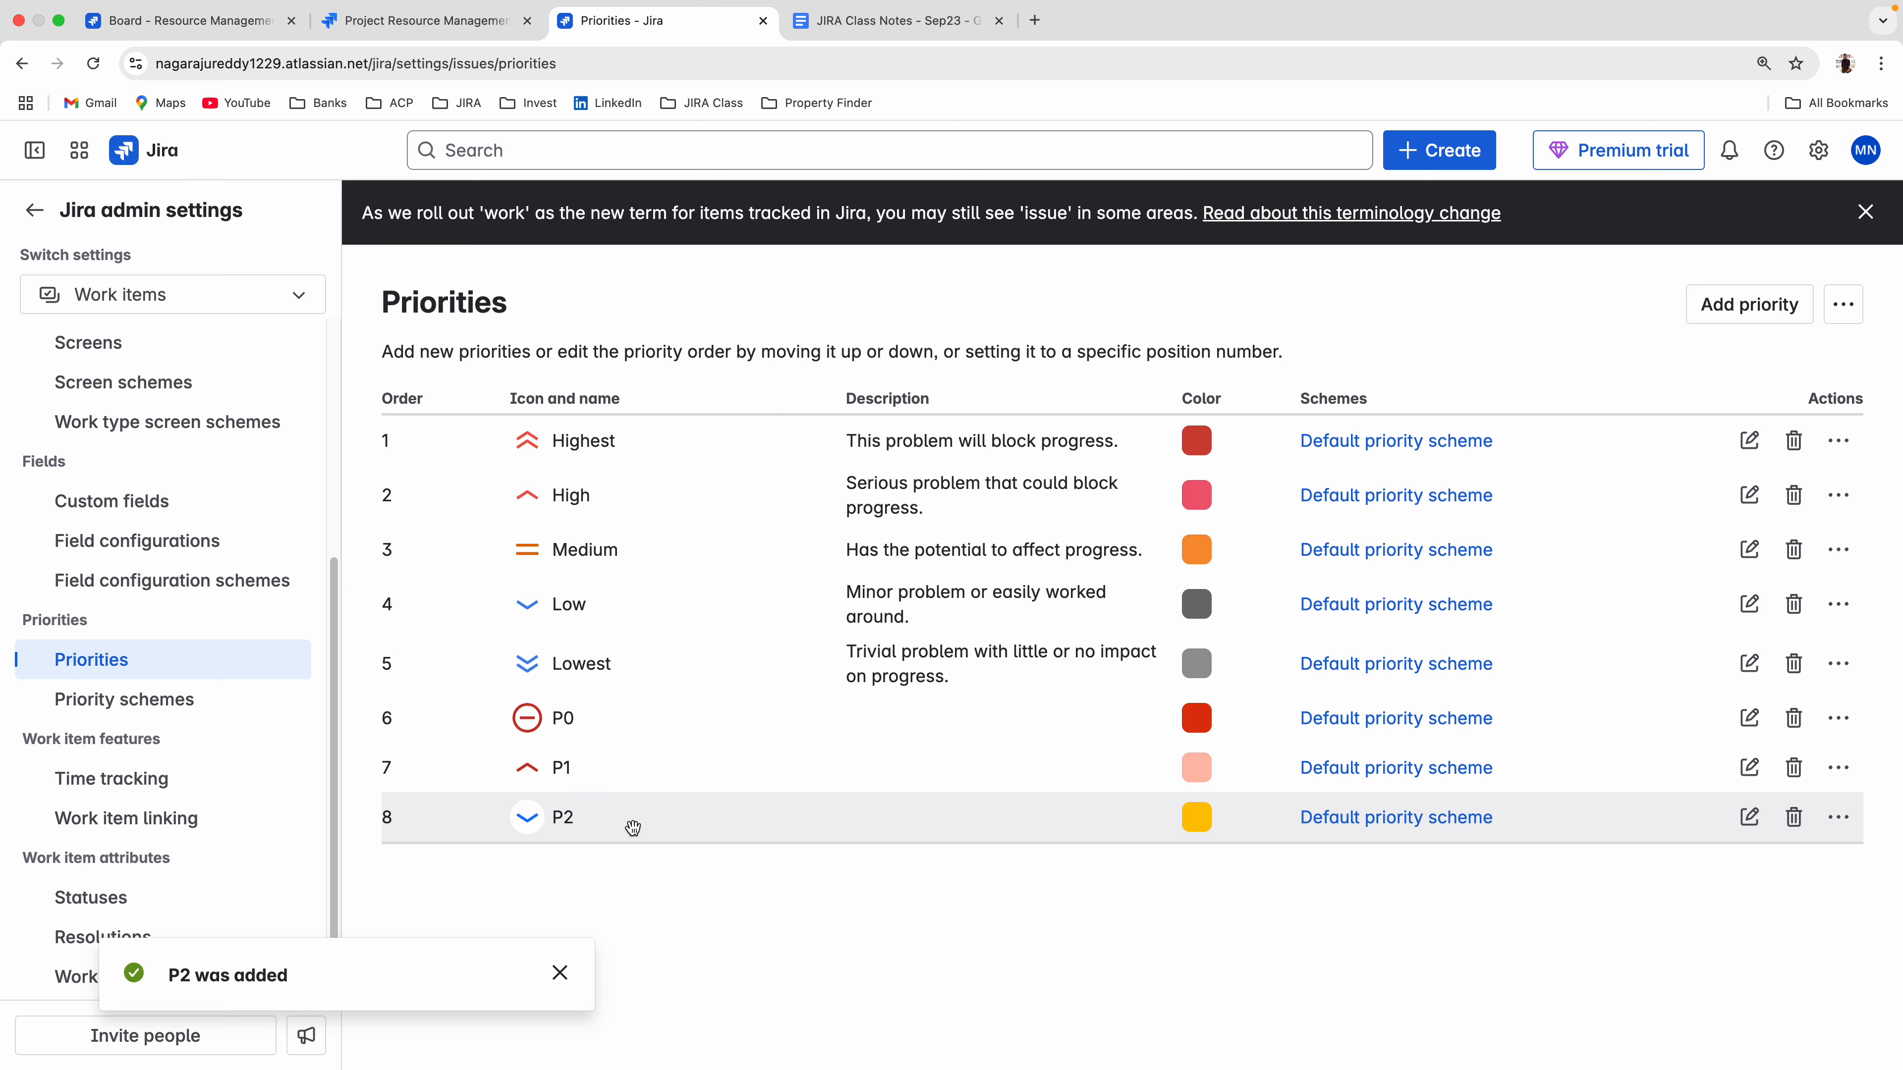
Add a priority named P3 with the blue triple down-chevron icon and the blue color.
{"action": "left_click", "coordinate": [1749, 304]}
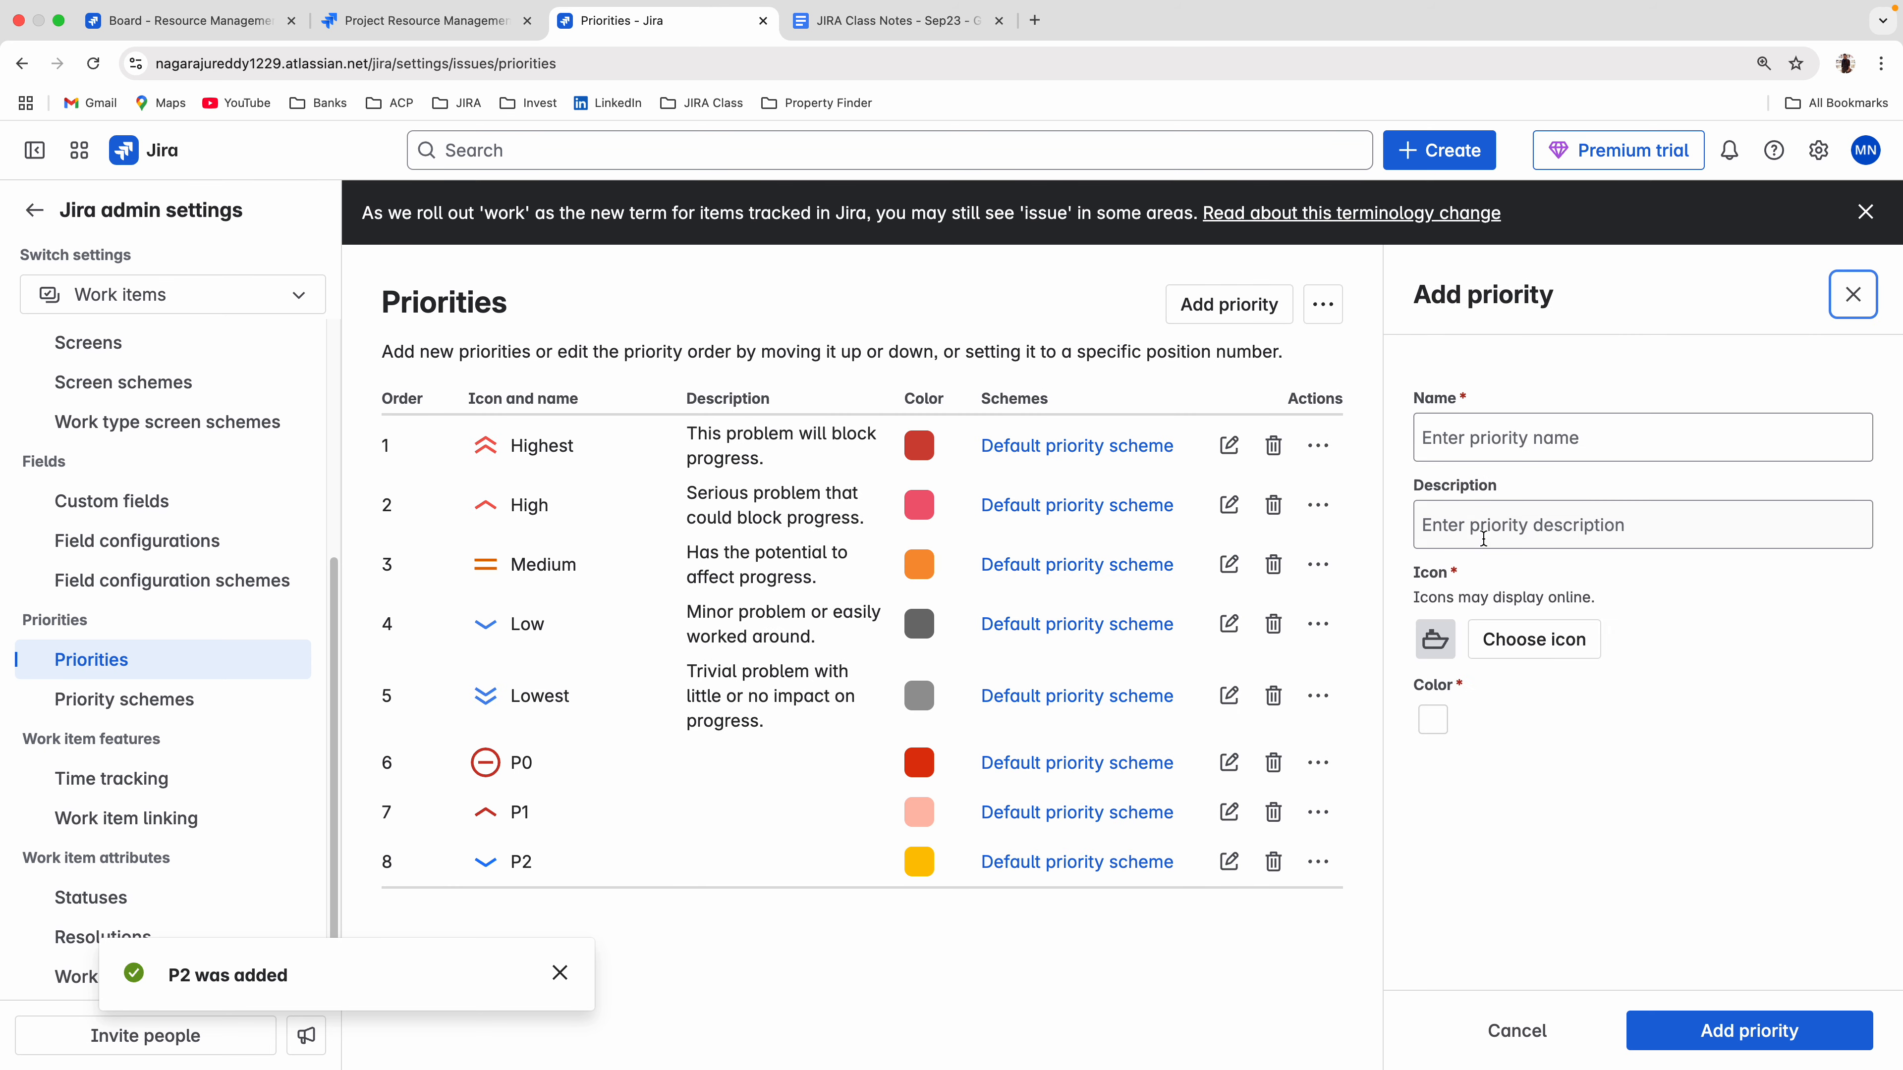
{"action": "left_click", "coordinate": [1464, 437]}
{"action": "type", "text": "P3"}
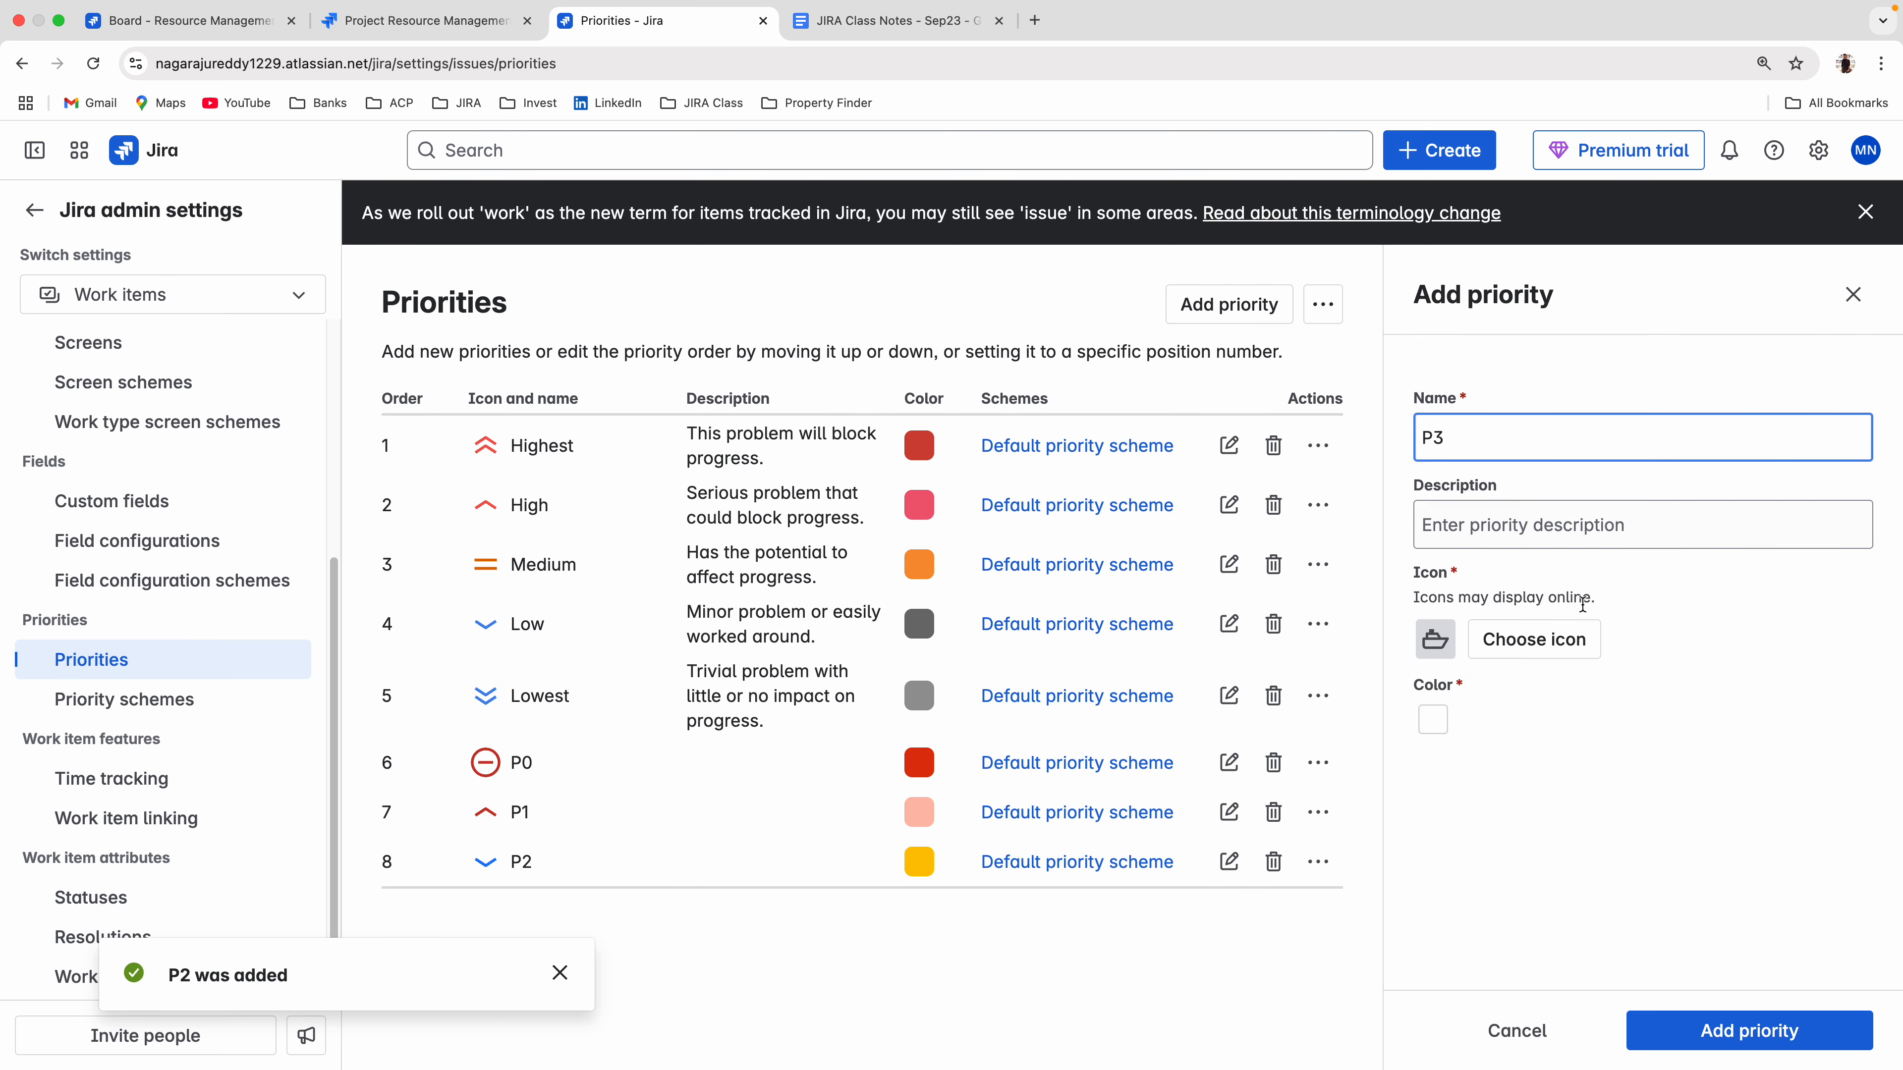
{"action": "left_click", "coordinate": [1528, 639]}
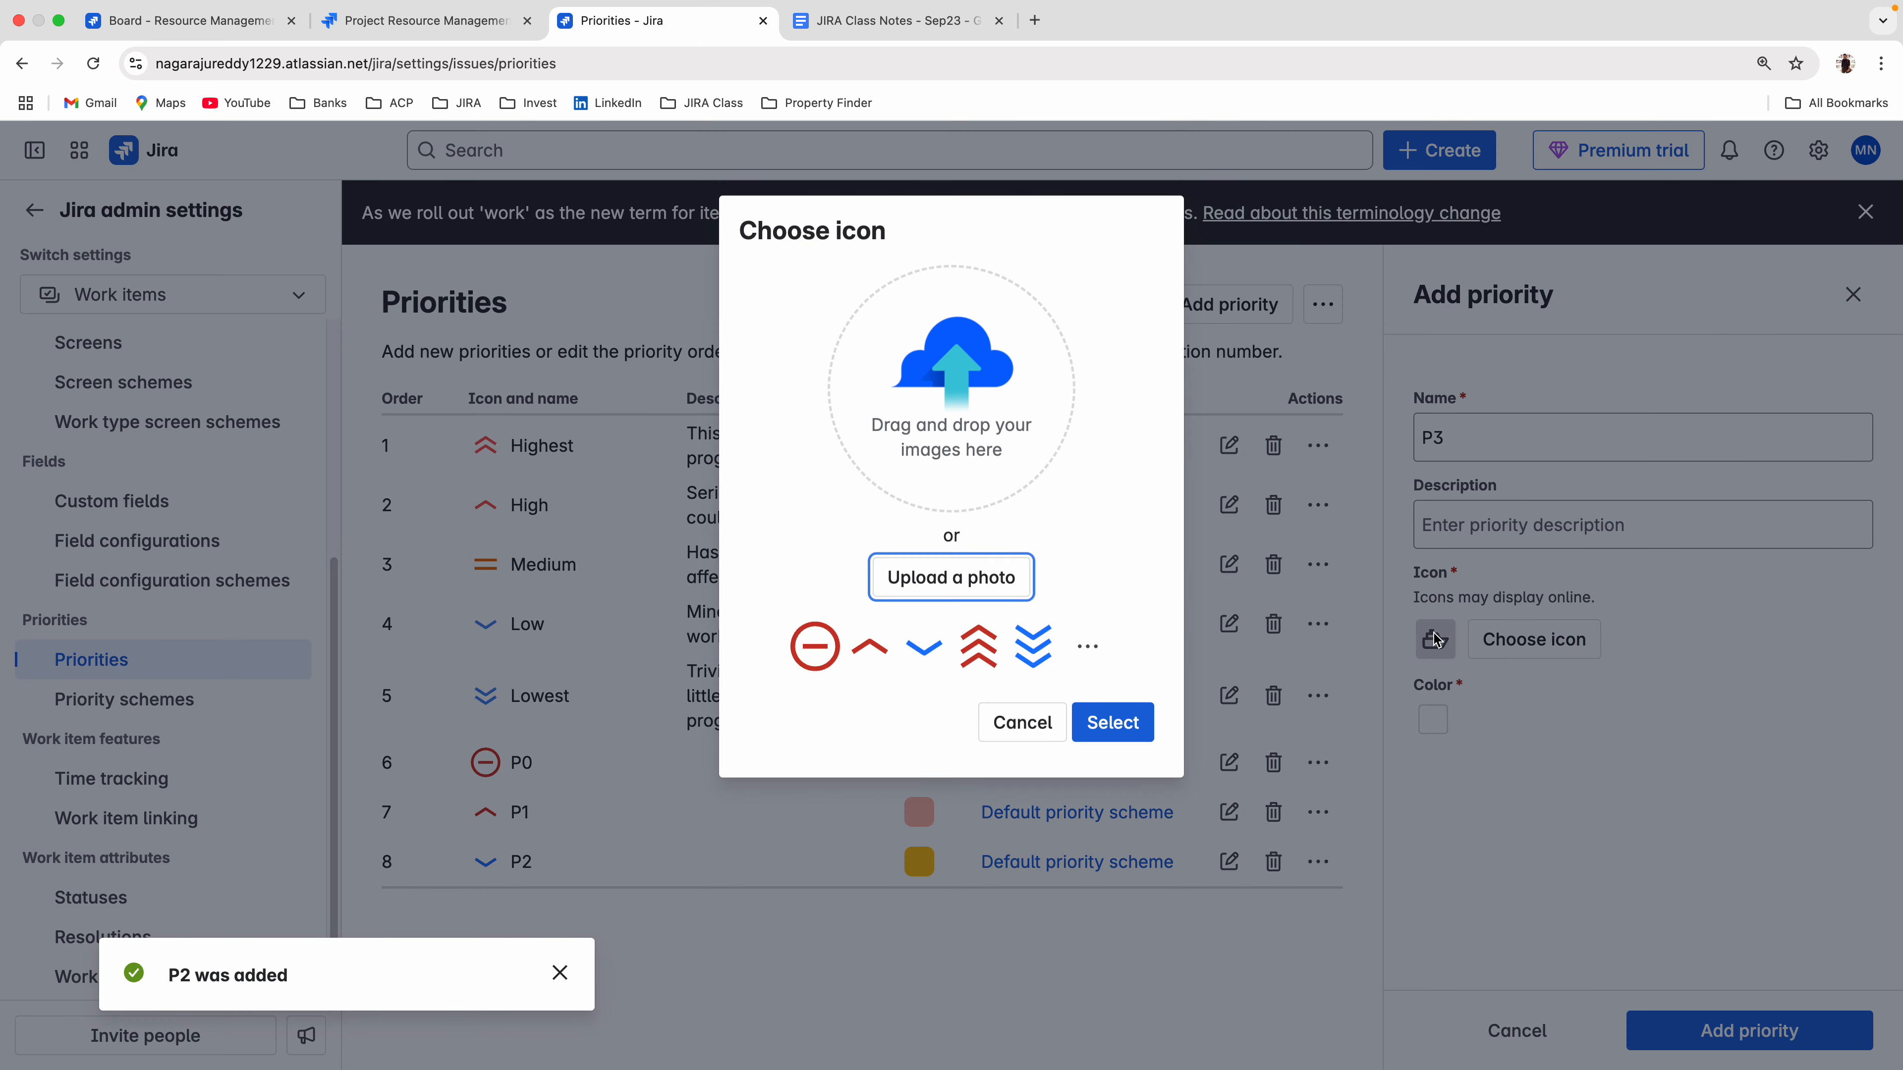
{"action": "left_click", "coordinate": [1033, 646]}
{"action": "left_click", "coordinate": [1124, 724]}
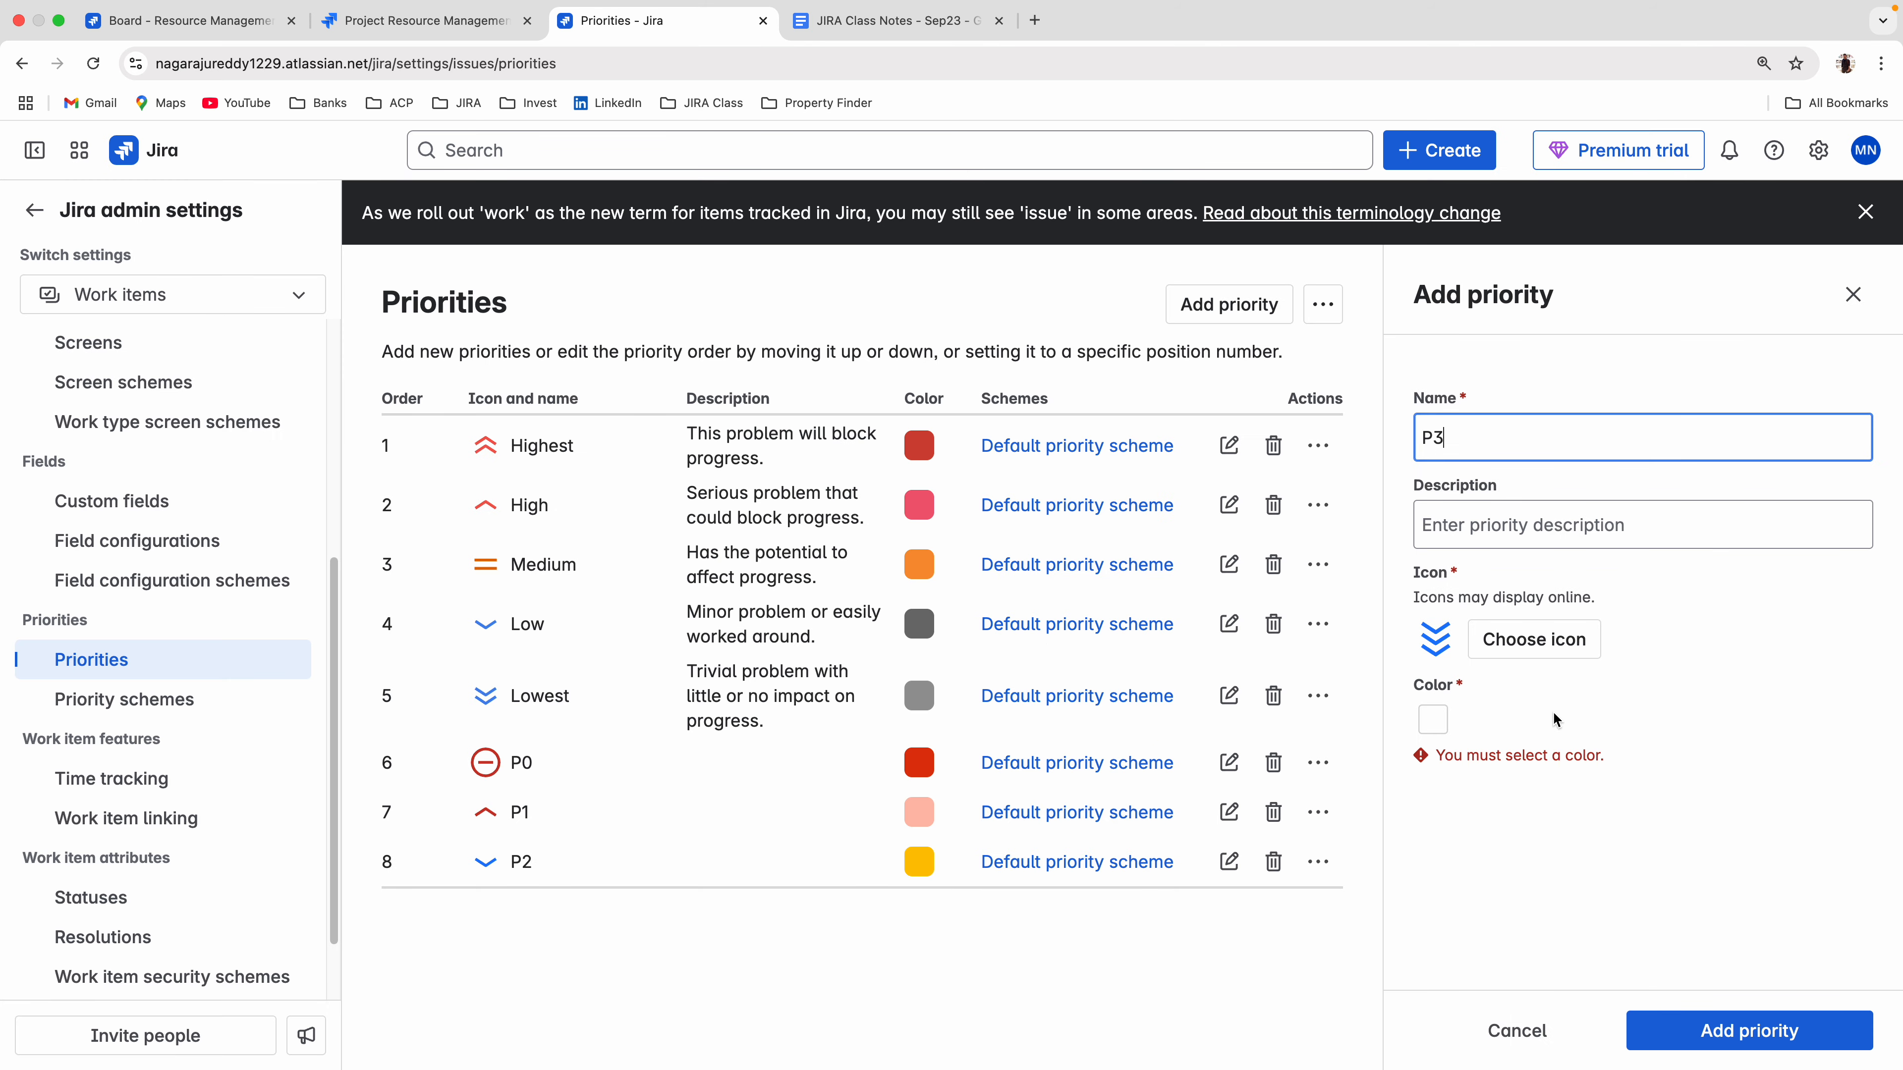
{"action": "left_click", "coordinate": [1423, 725]}
{"action": "left_click", "coordinate": [1486, 836]}
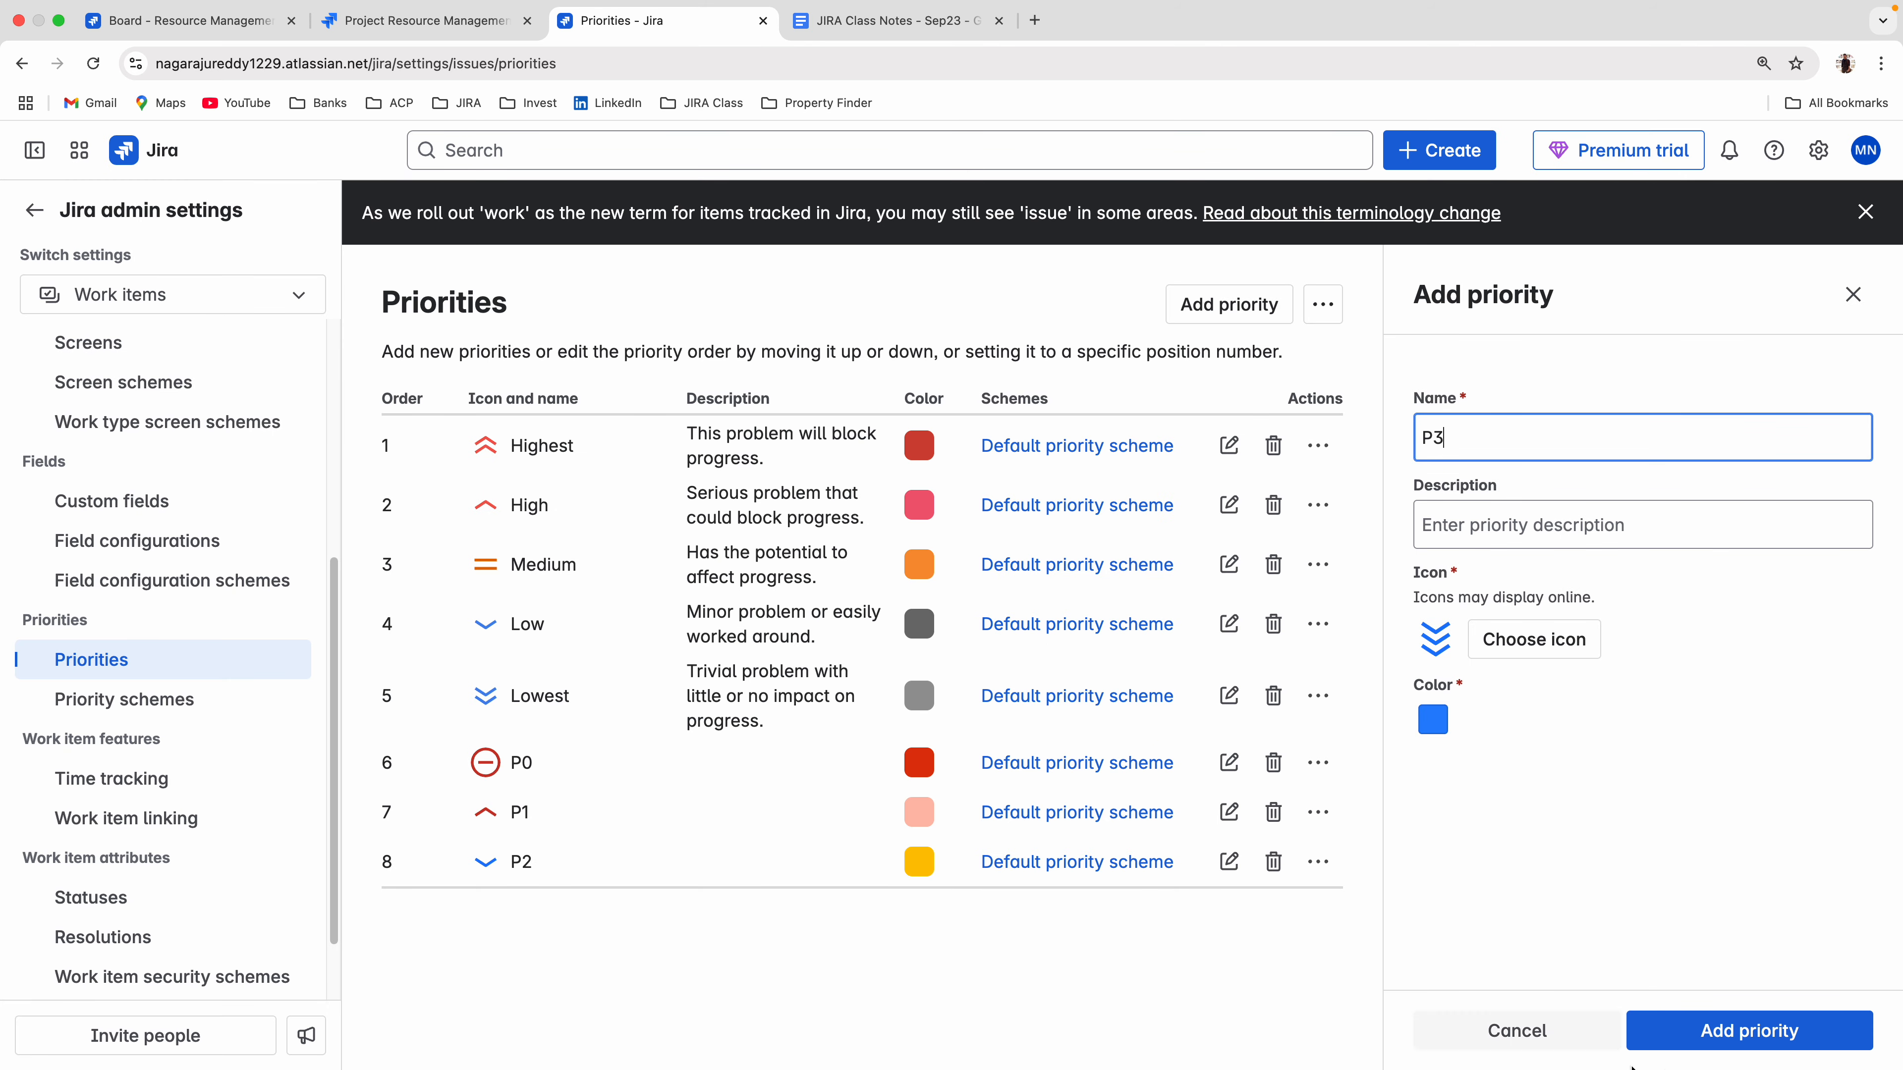
{"action": "left_click", "coordinate": [1691, 1038]}
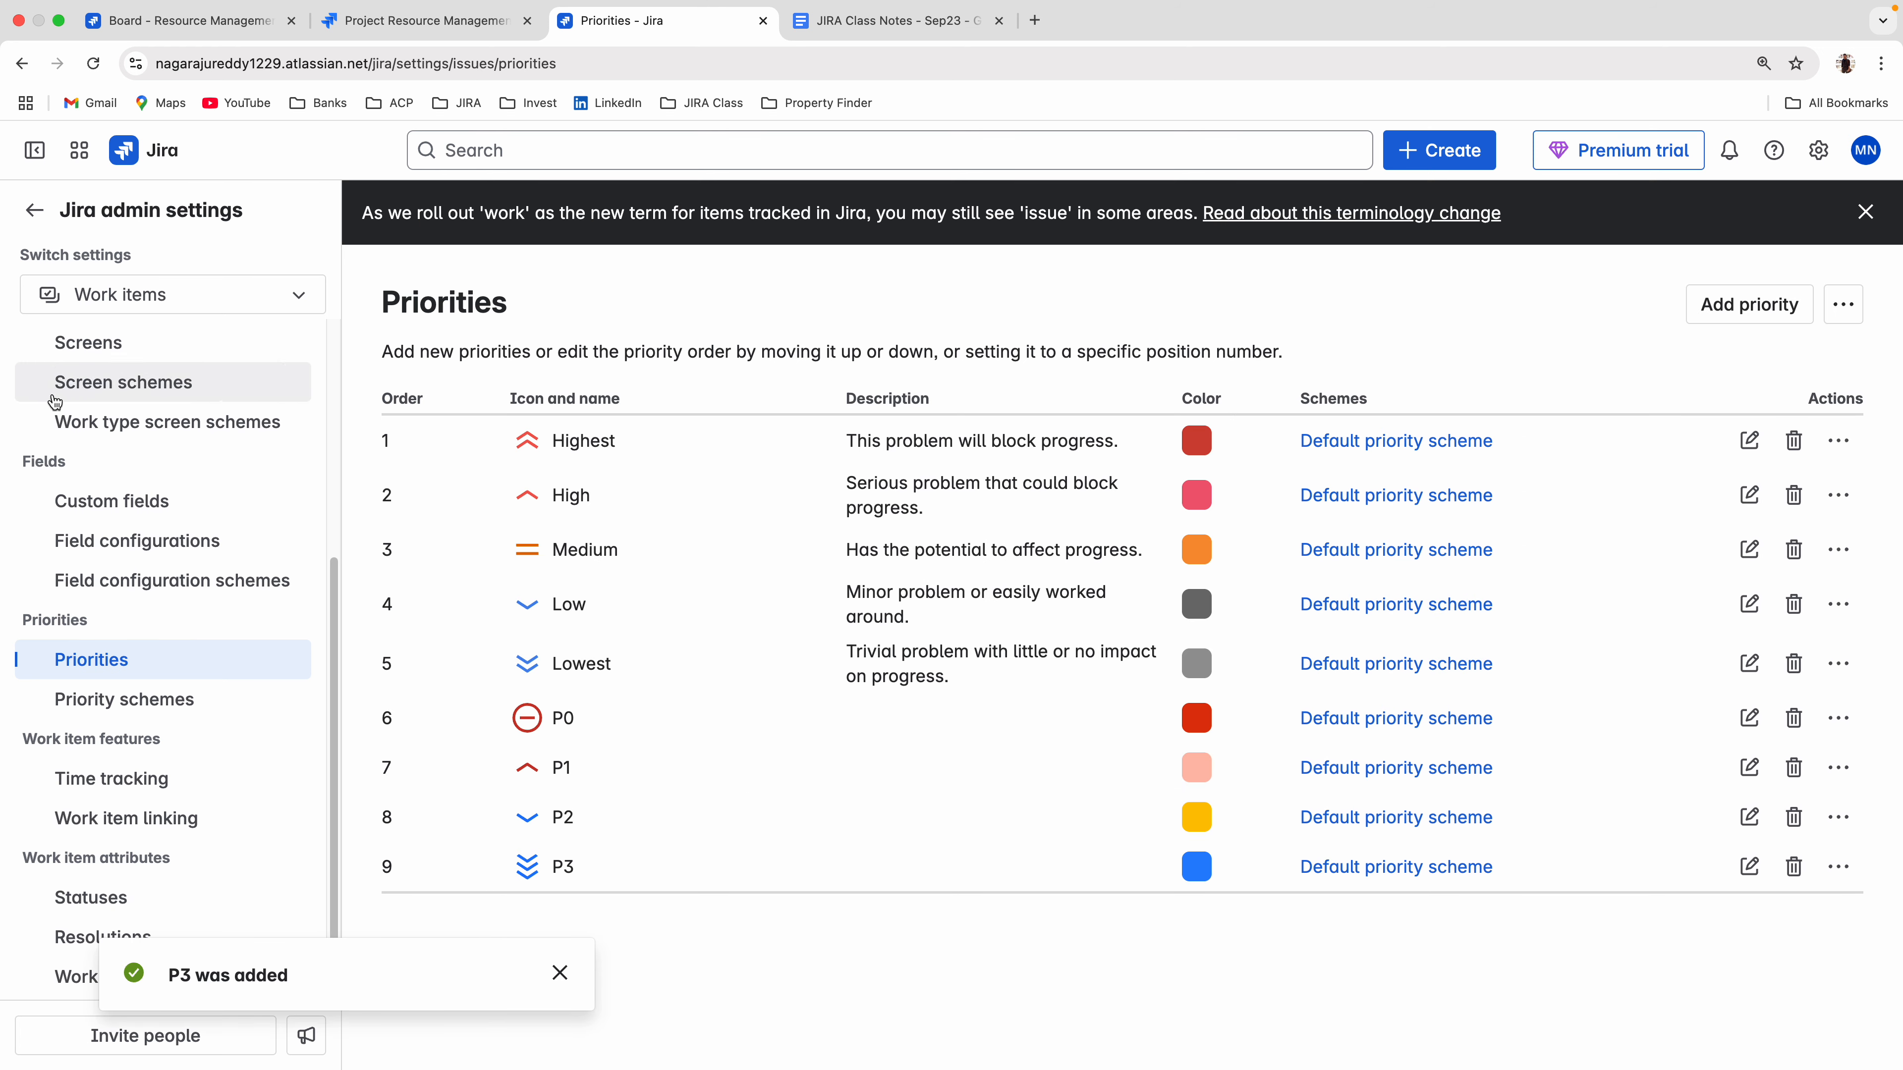
Open the Work types admin page in a separate browser tab and review the work types with their related schemes.
{"action": "scroll", "coordinate": [90, 450], "scroll_direction": "up", "scroll_amount": 5}
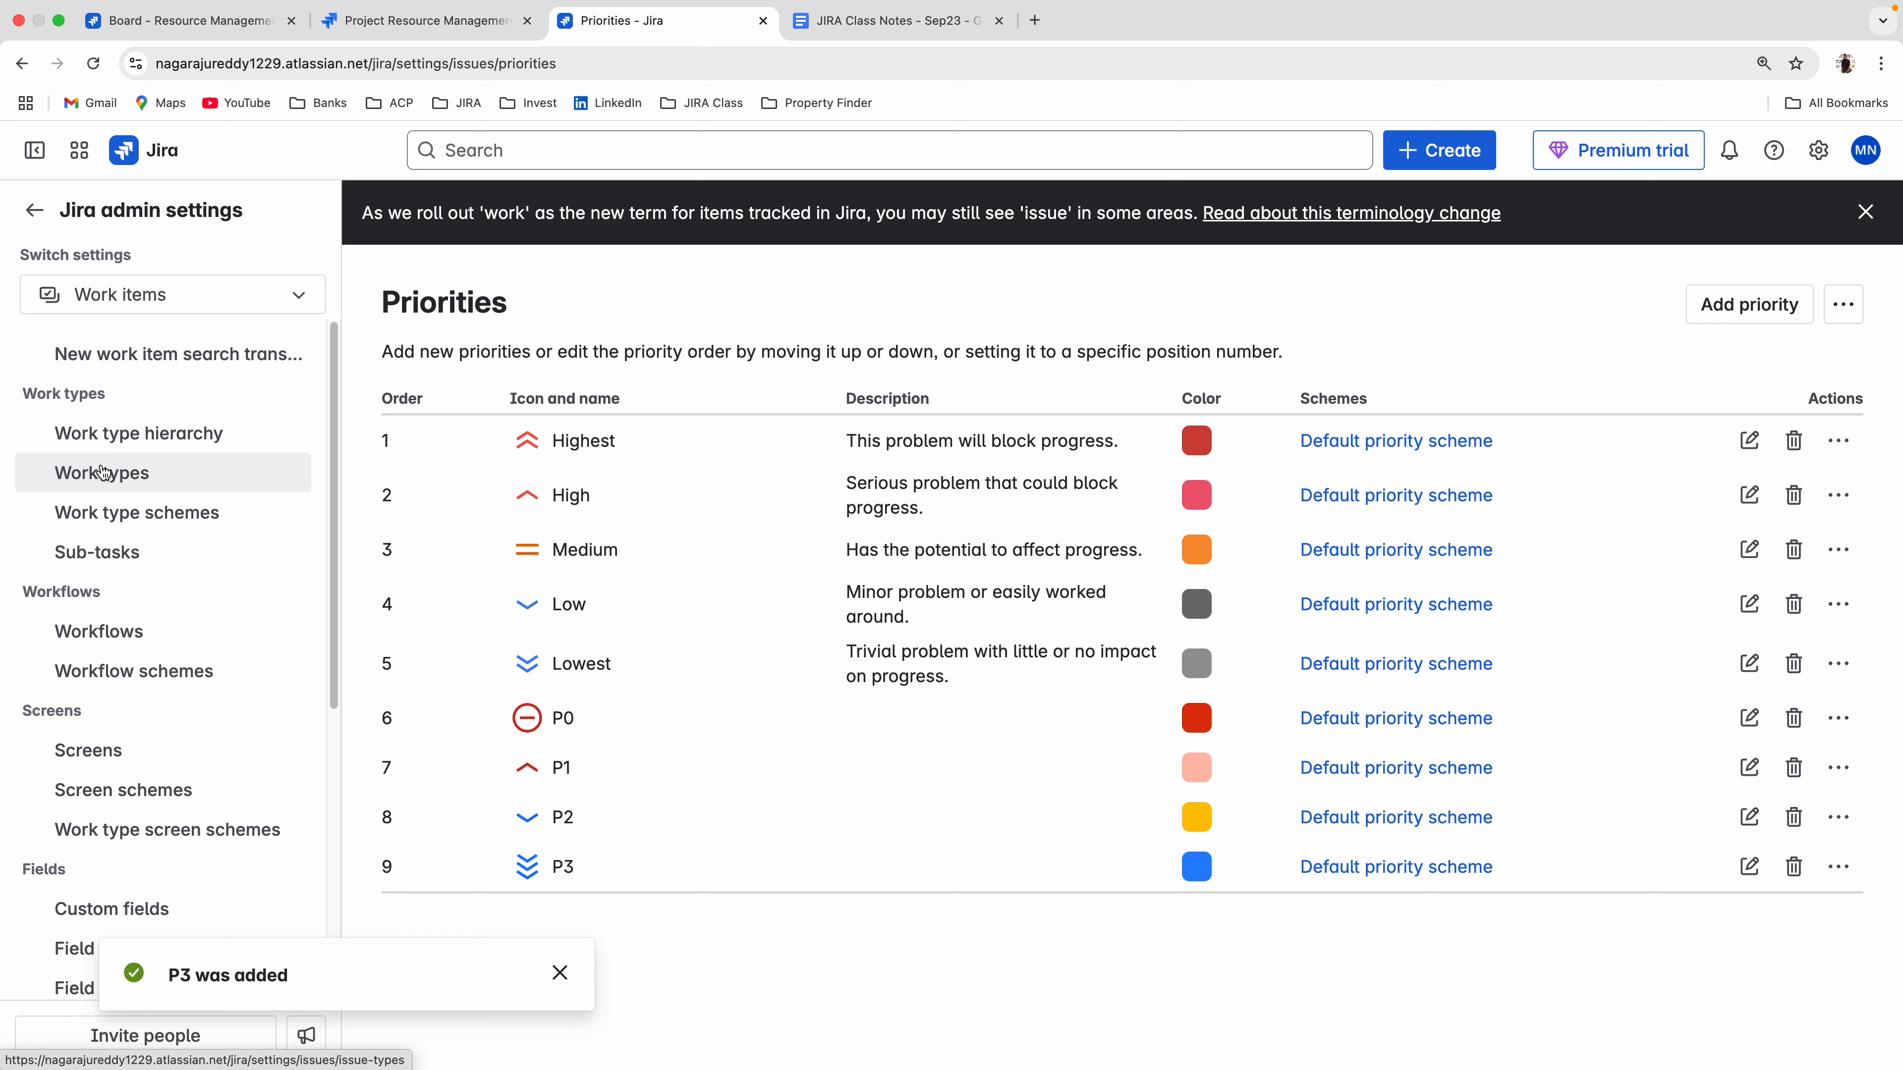
{"action": "right_click", "coordinate": [104, 472]}
{"action": "left_click", "coordinate": [161, 480]}
{"action": "left_click", "coordinate": [862, 23]}
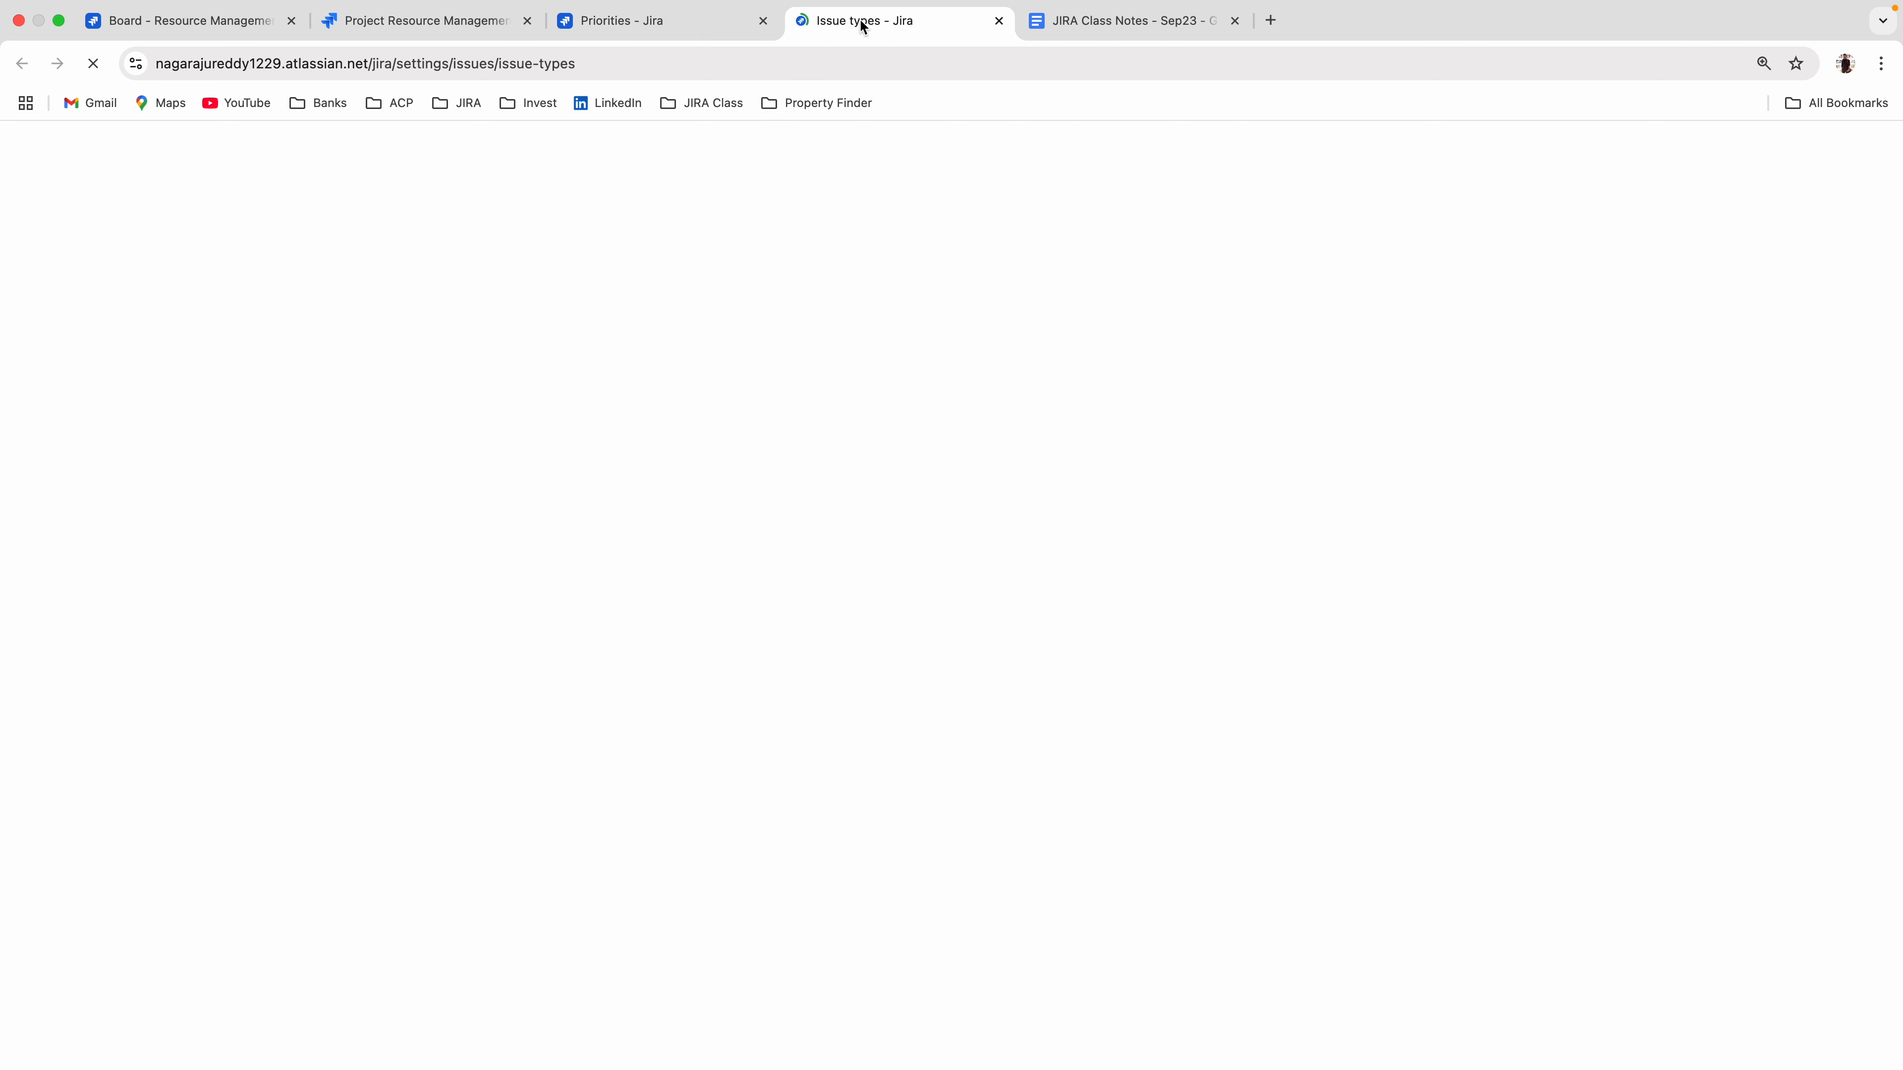
{"action": "scroll", "coordinate": [824, 824], "scroll_direction": "down", "scroll_amount": 5}
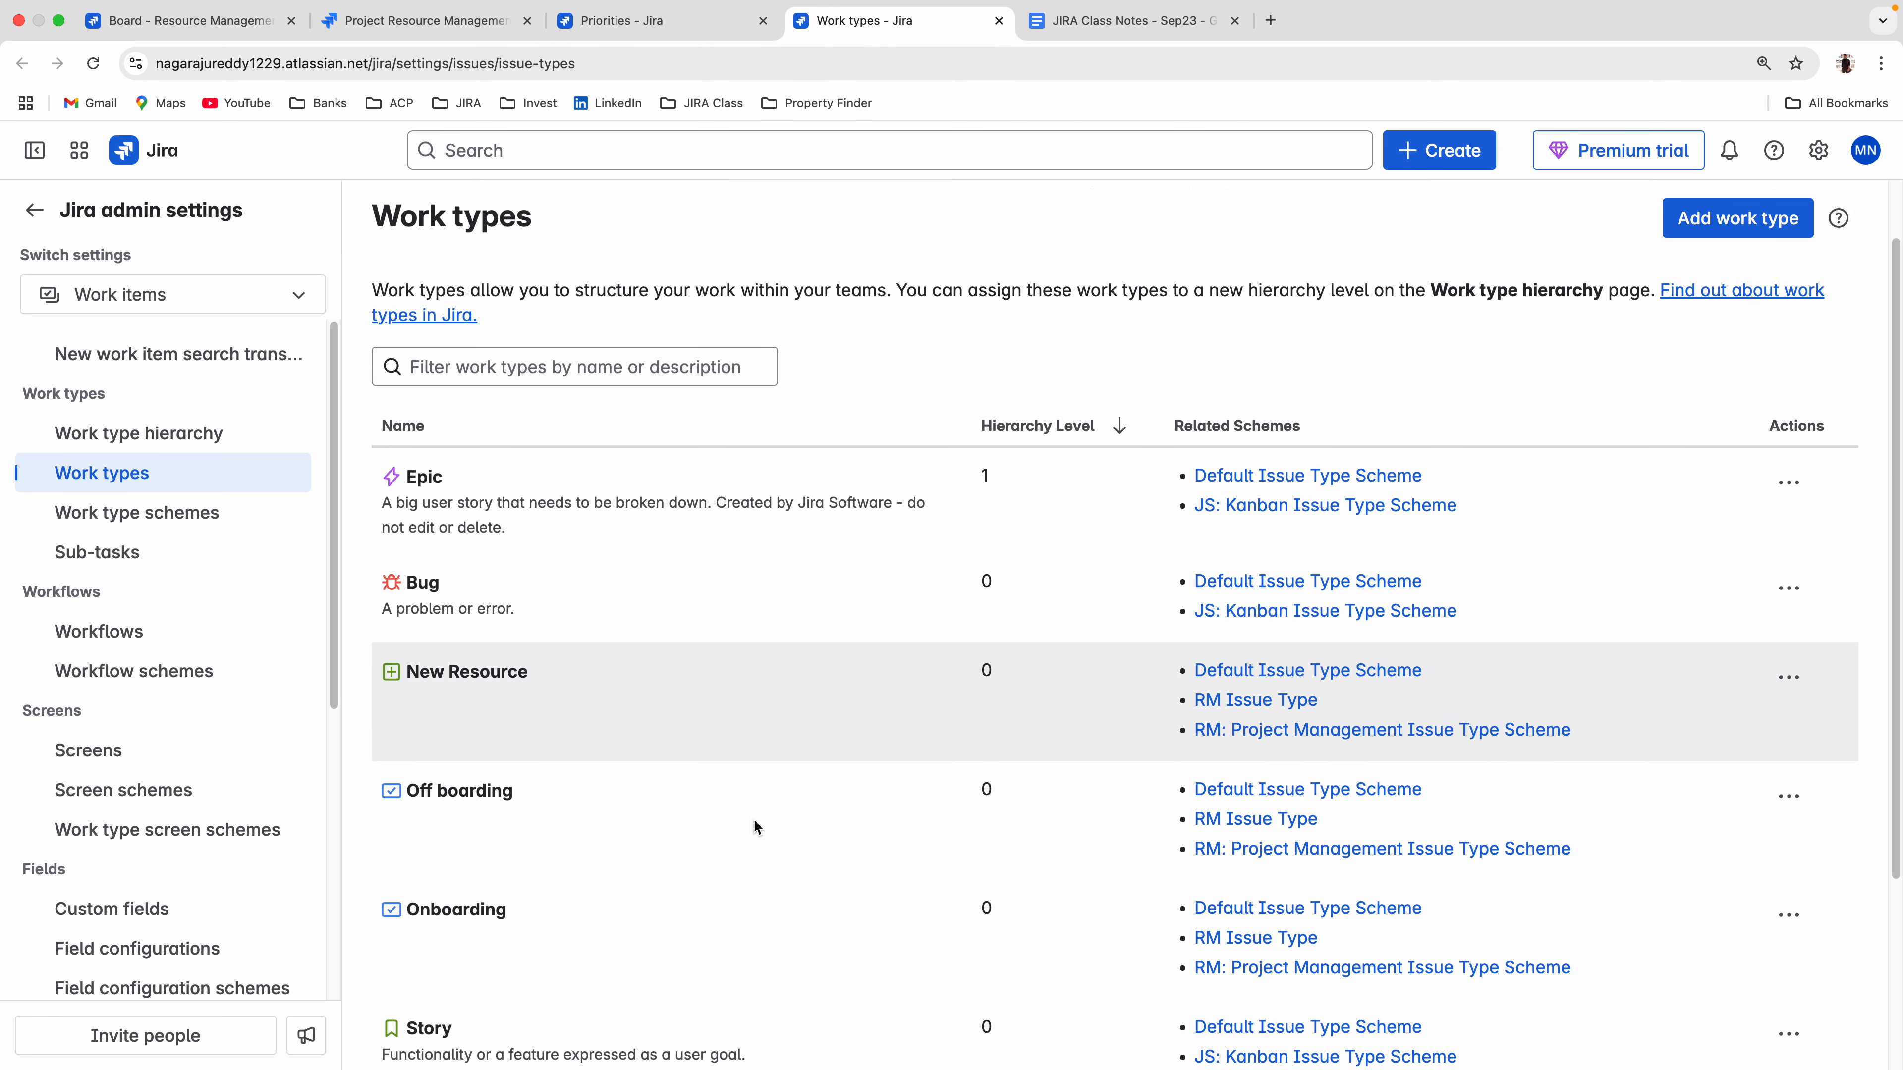
{"action": "scroll", "coordinate": [1198, 599], "scroll_direction": "up", "scroll_amount": 5}
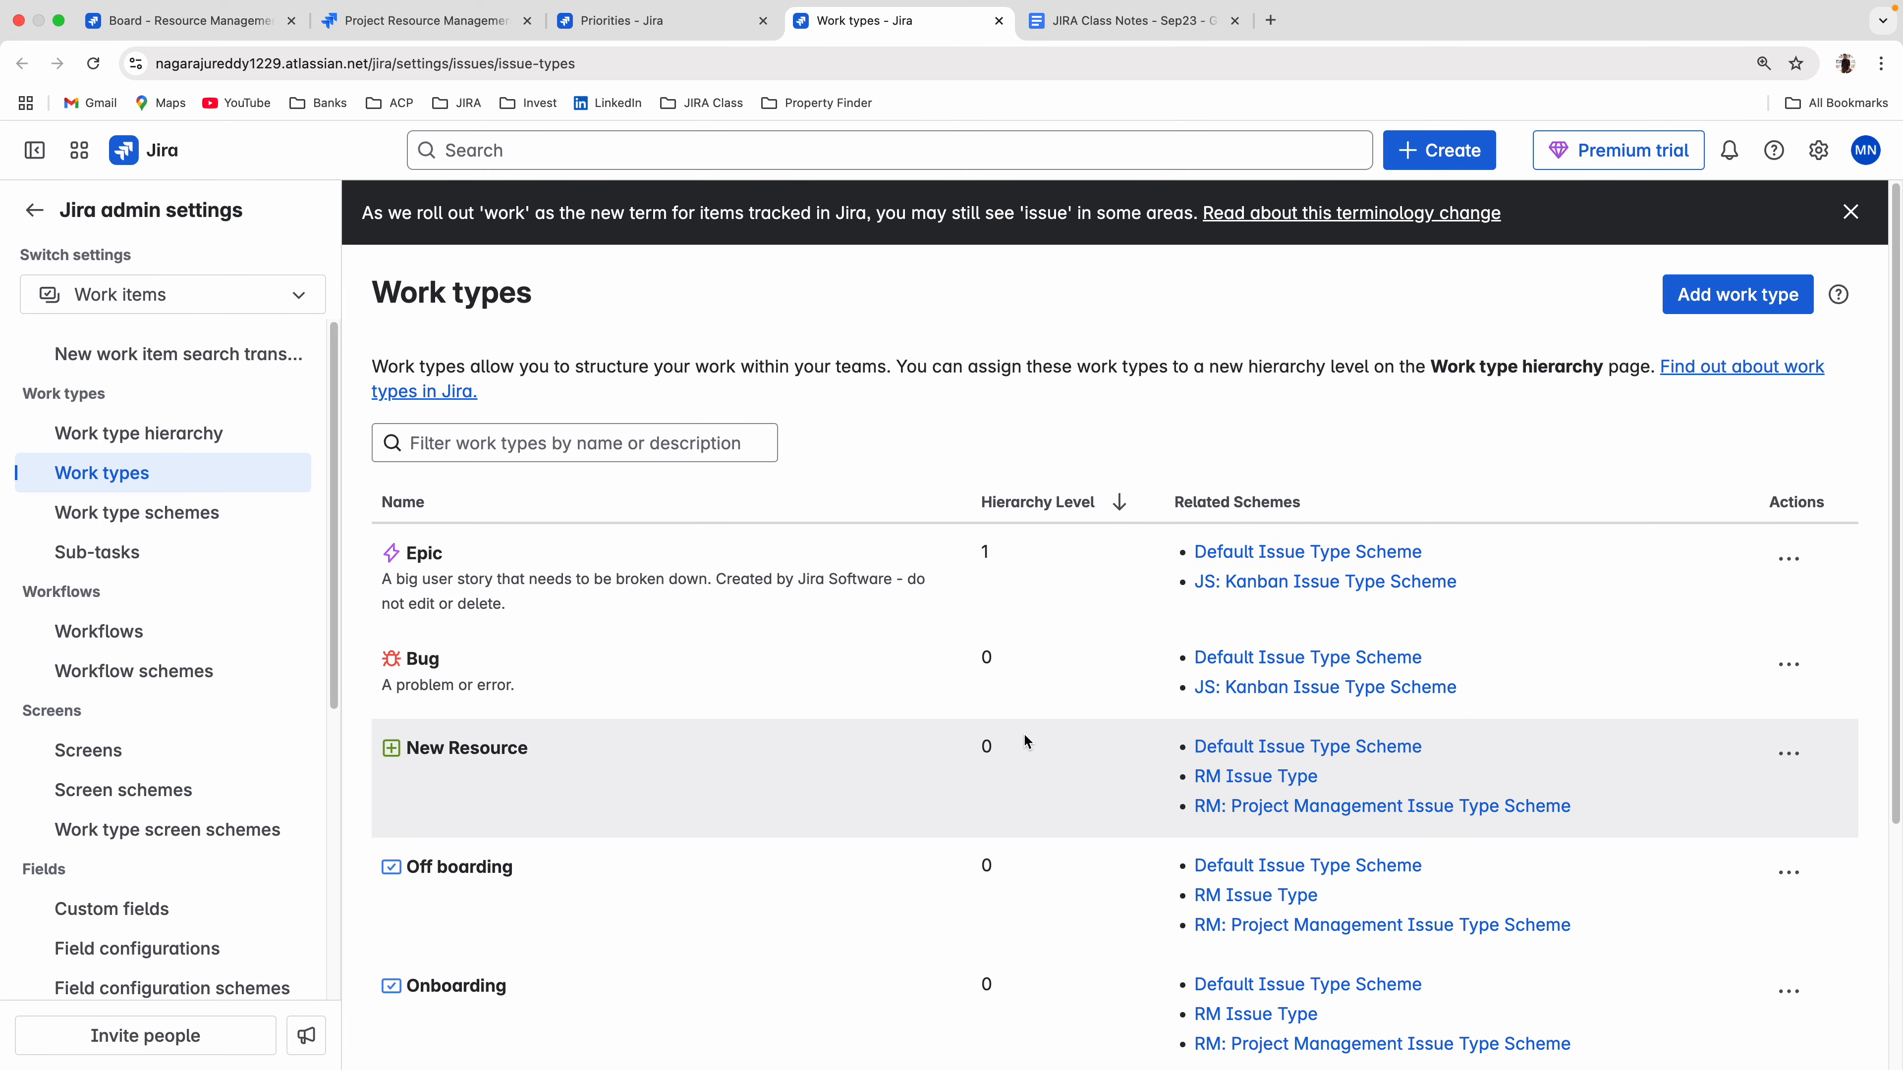
{"action": "scroll", "coordinate": [807, 705], "scroll_direction": "down", "scroll_amount": 5}
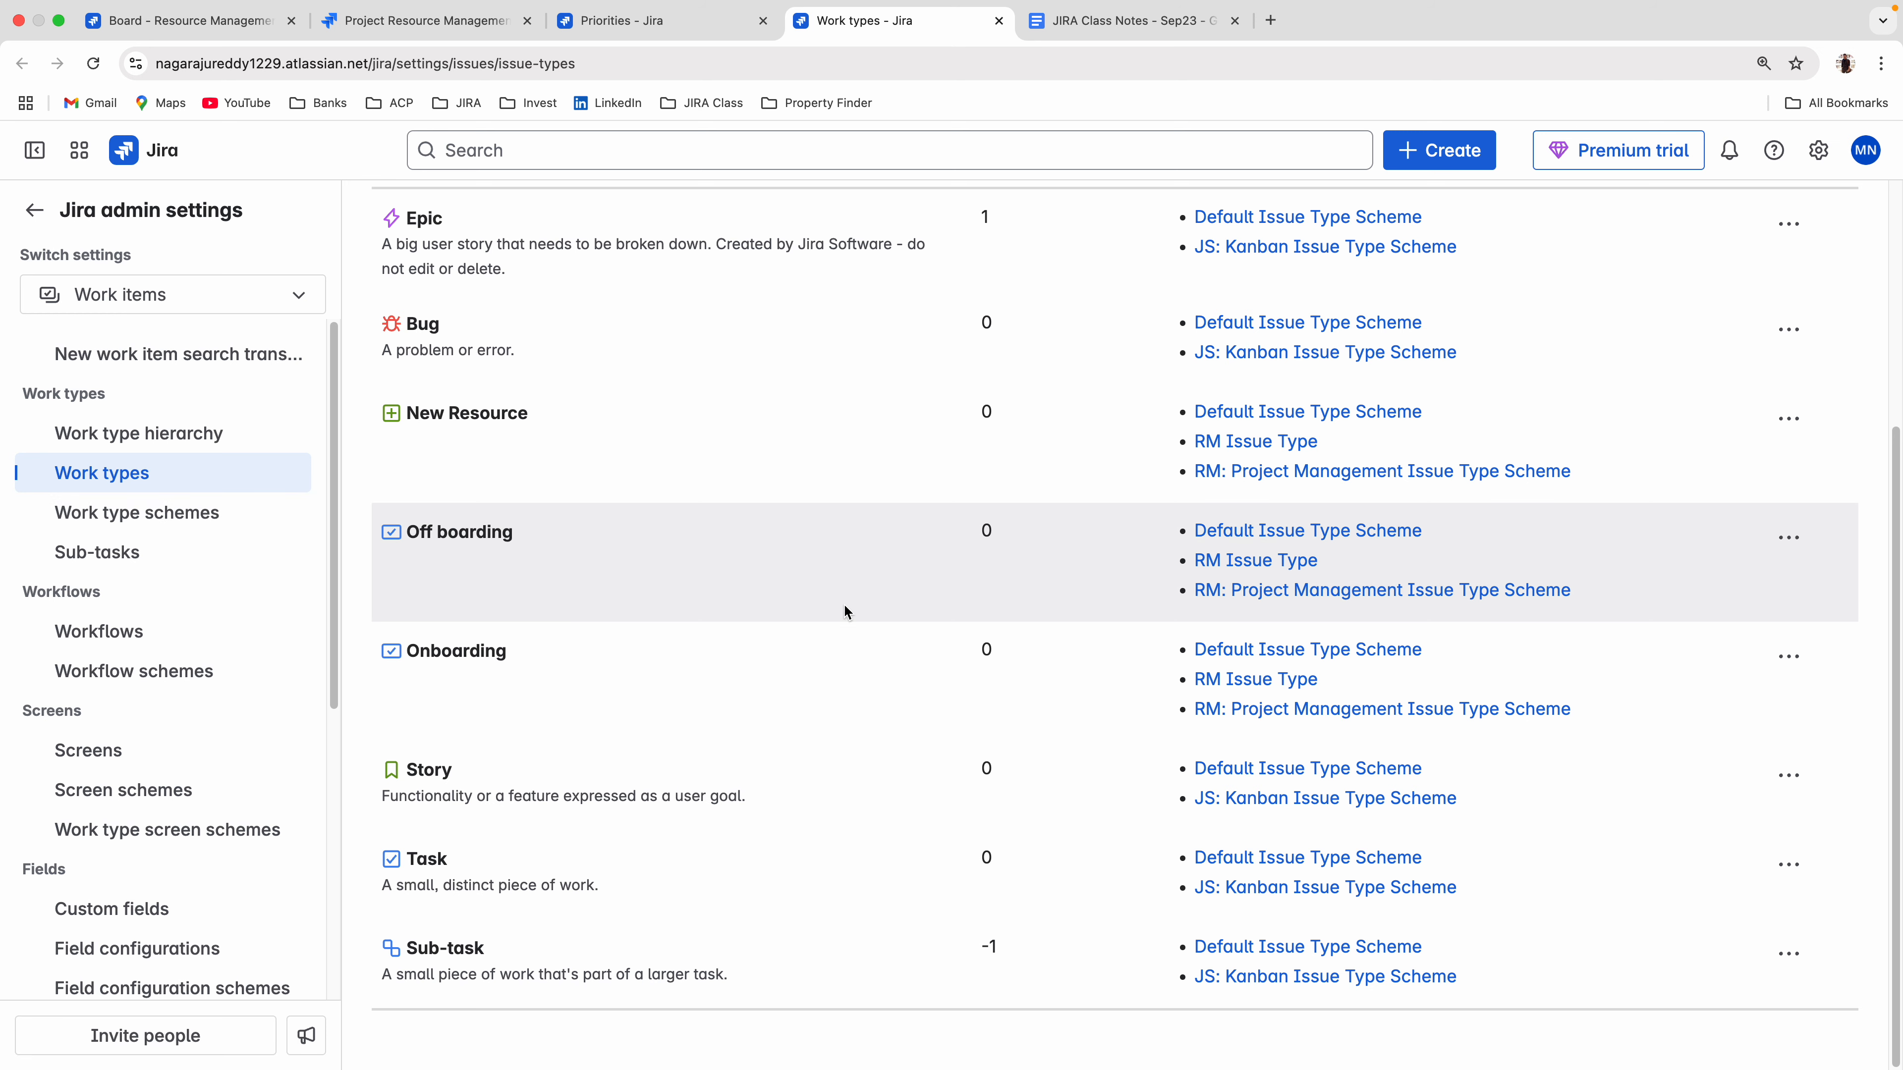
Return to the Priorities page, open Priority schemes and review the priorities and projects of the Default priority scheme.
{"action": "left_click", "coordinate": [665, 20]}
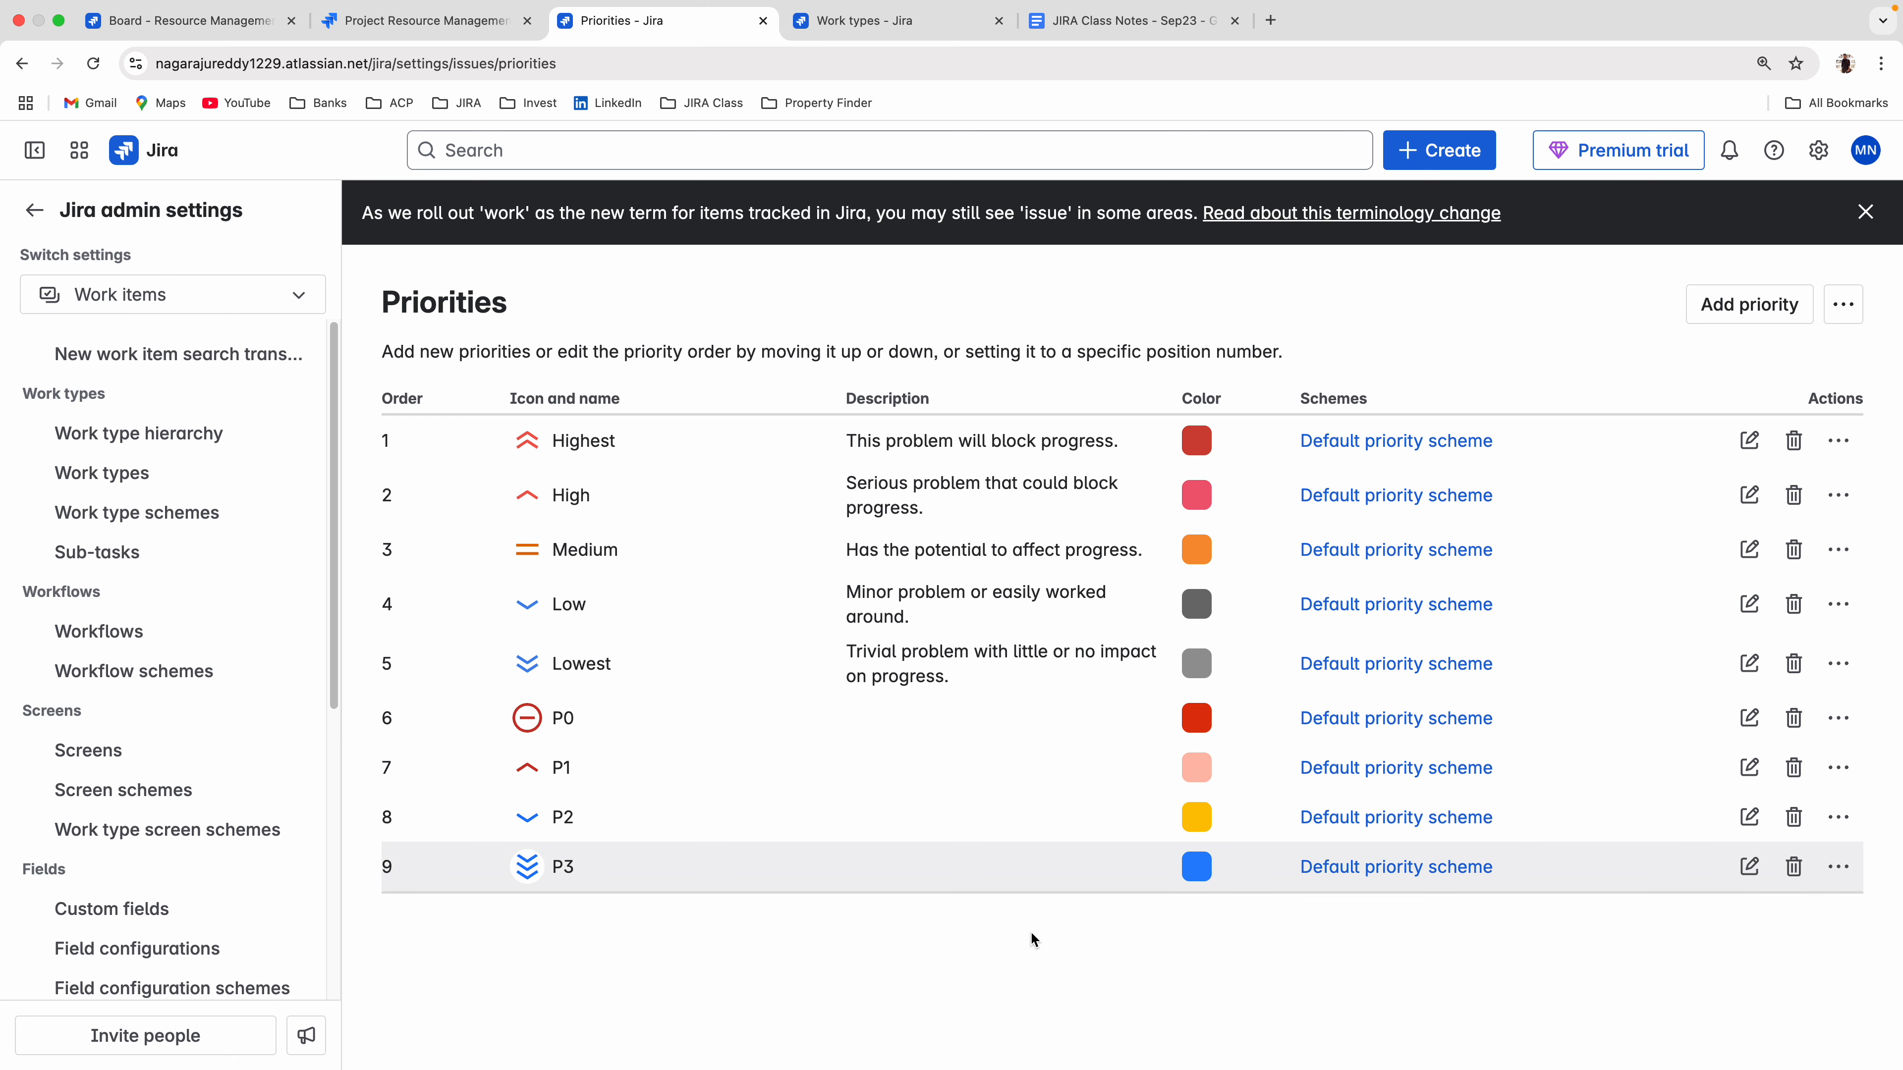
{"action": "scroll", "coordinate": [153, 731], "scroll_direction": "down", "scroll_amount": 5}
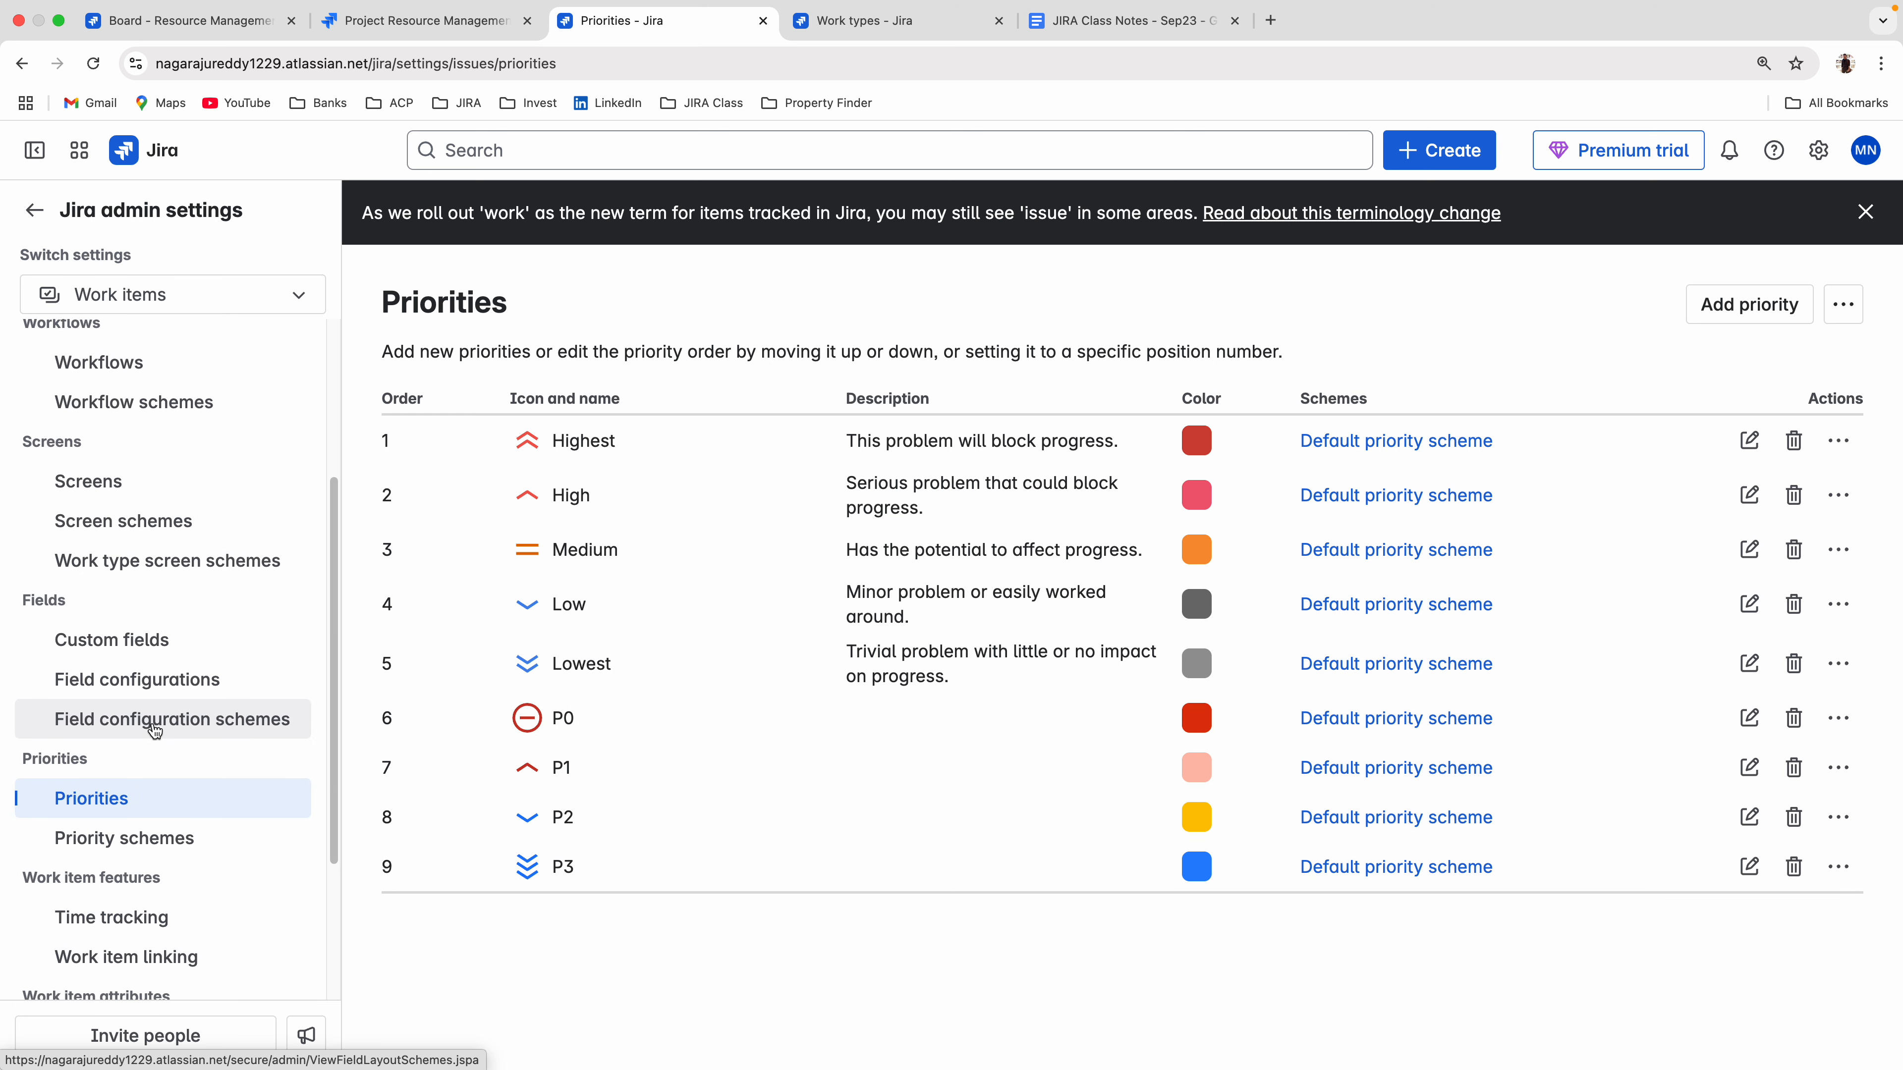
{"action": "left_click", "coordinate": [130, 851]}
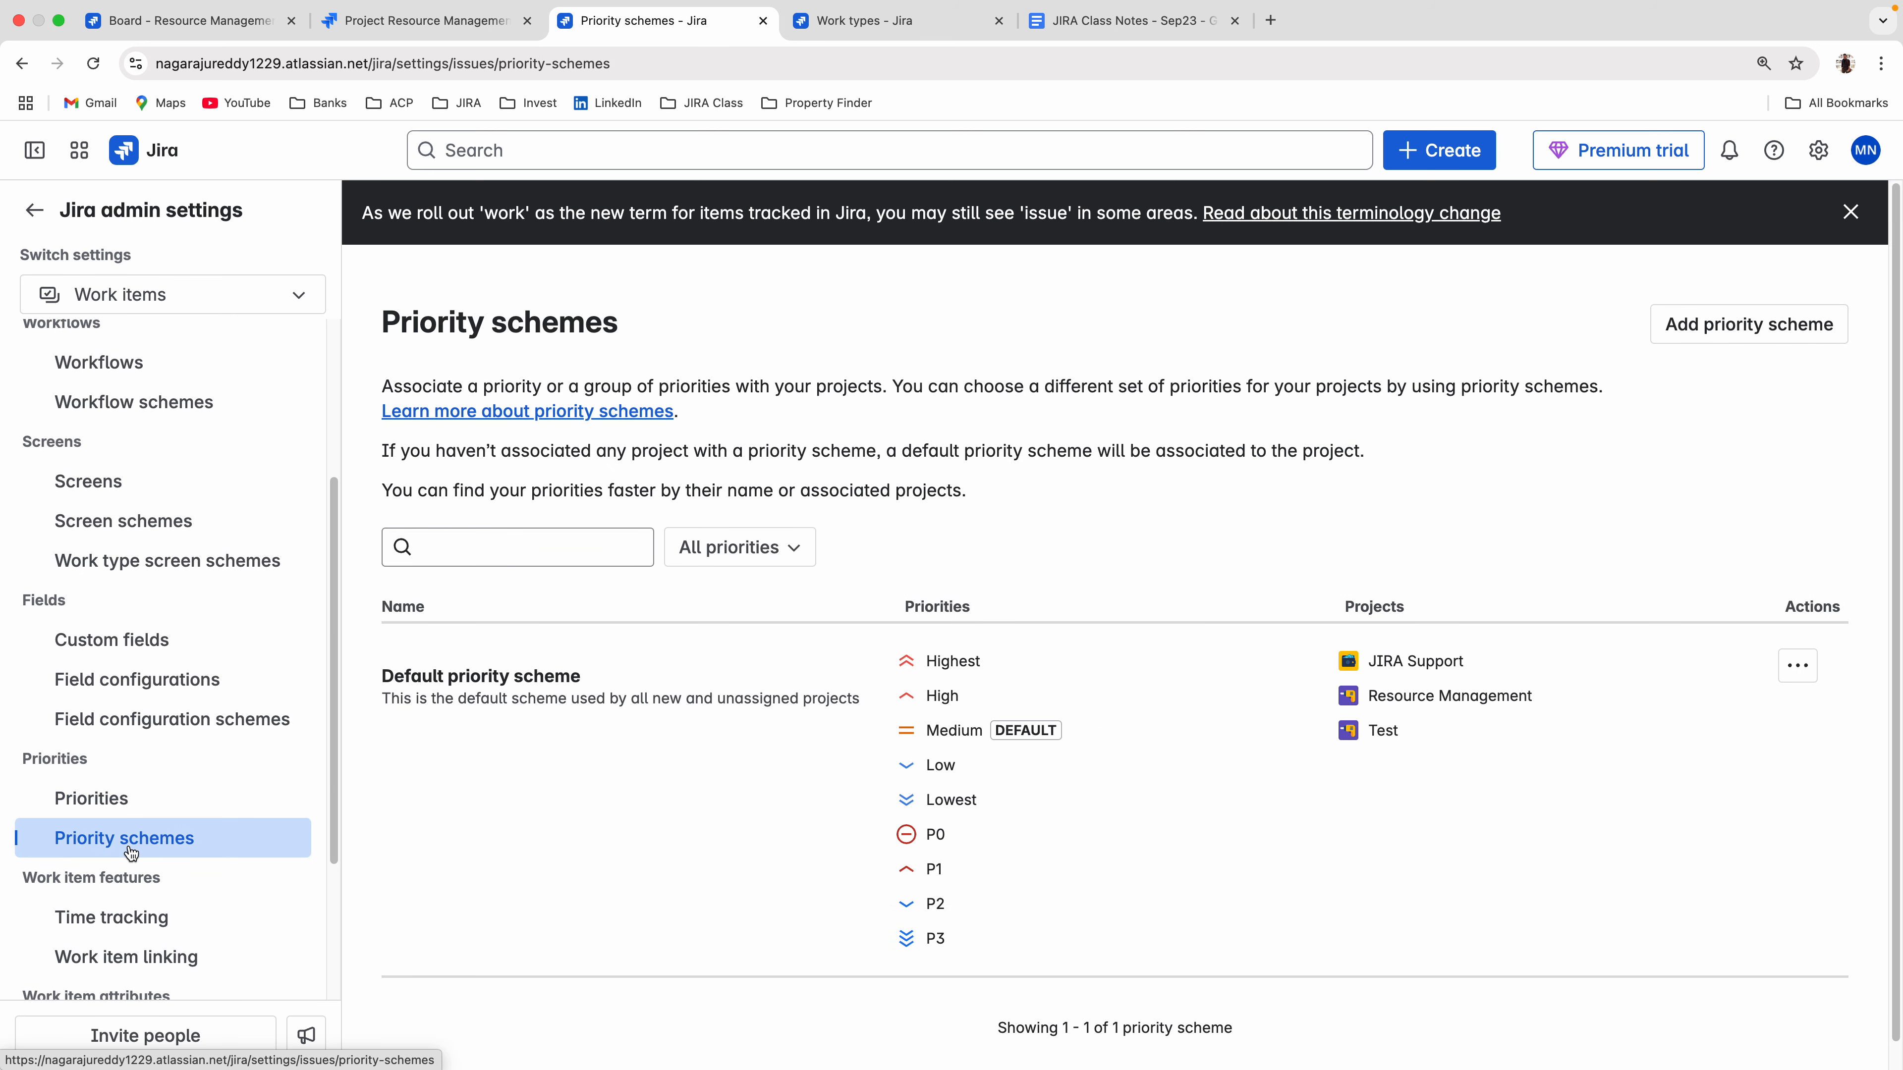
{"action": "scroll", "coordinate": [659, 879], "scroll_direction": "down", "scroll_amount": 1}
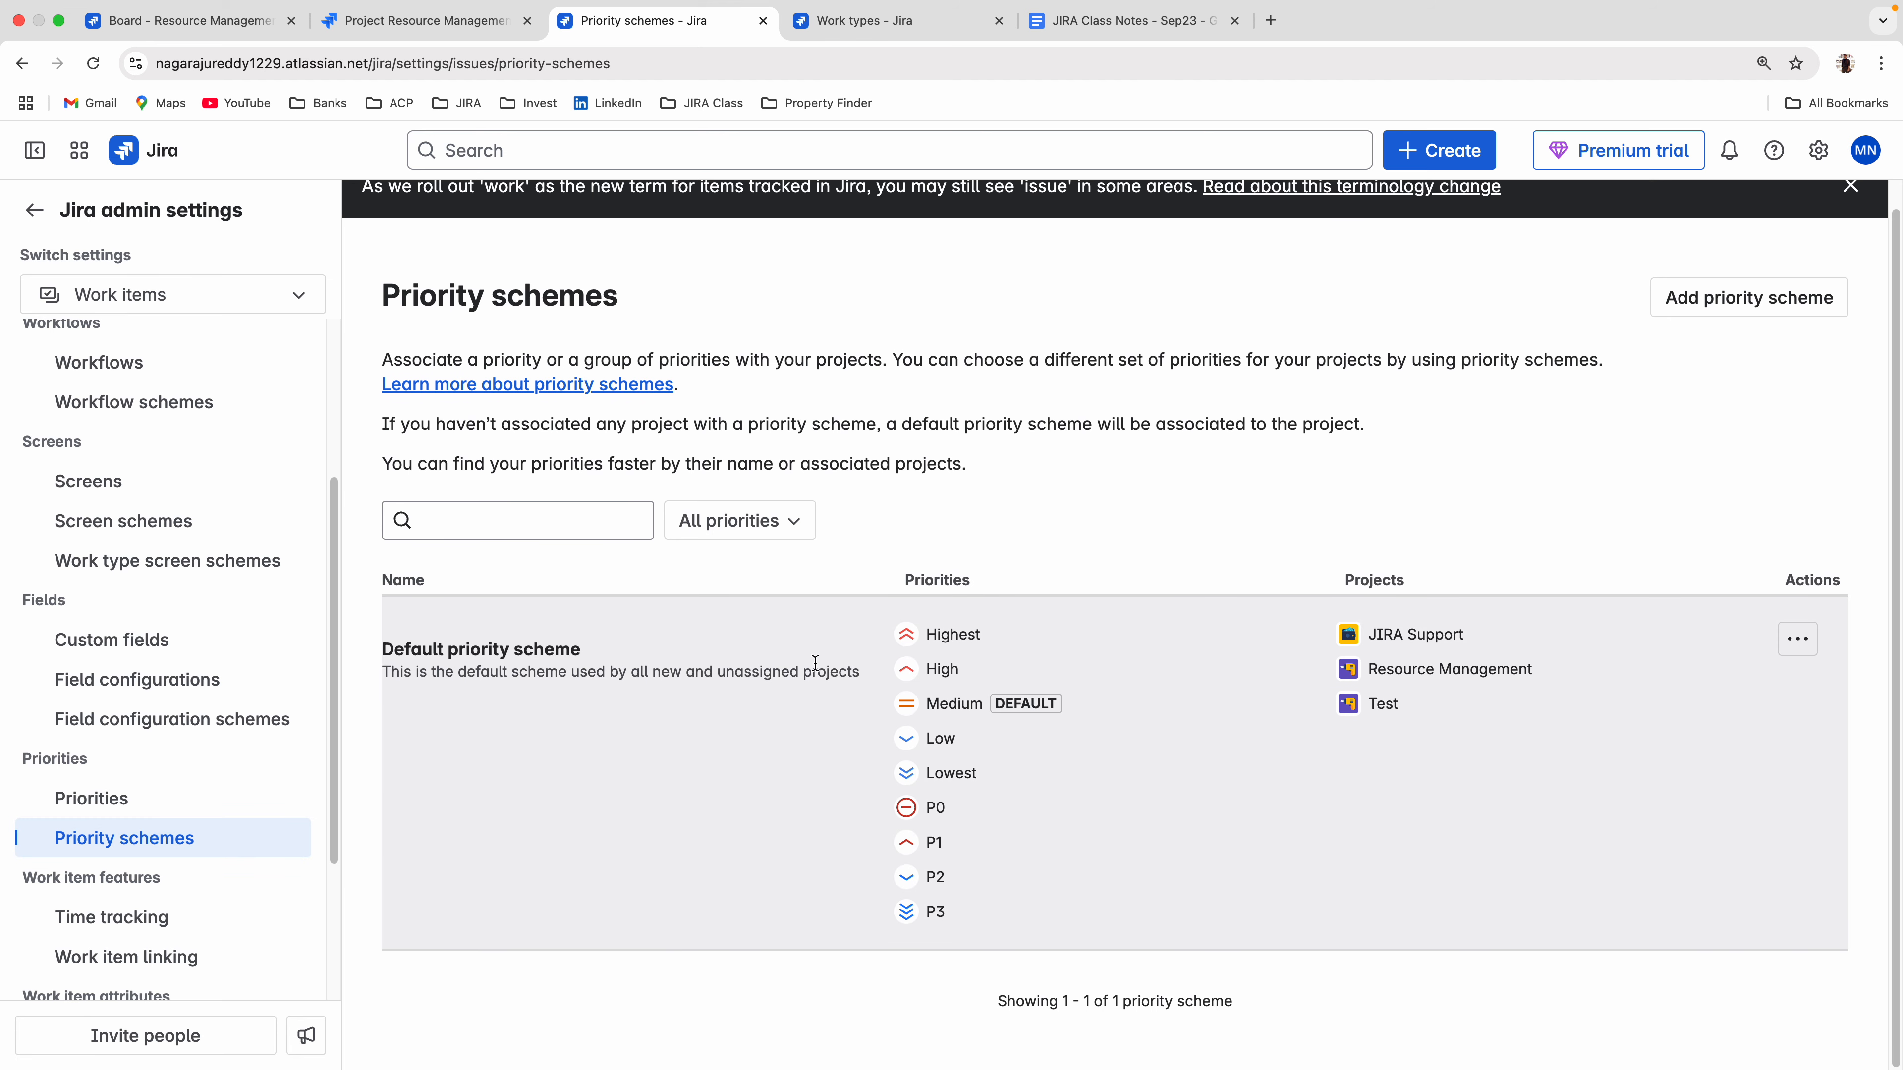
{"action": "left_click_drag", "start_coordinate": [887, 631], "coordinate": [1073, 923]}
{"action": "left_click", "coordinate": [1339, 733]}
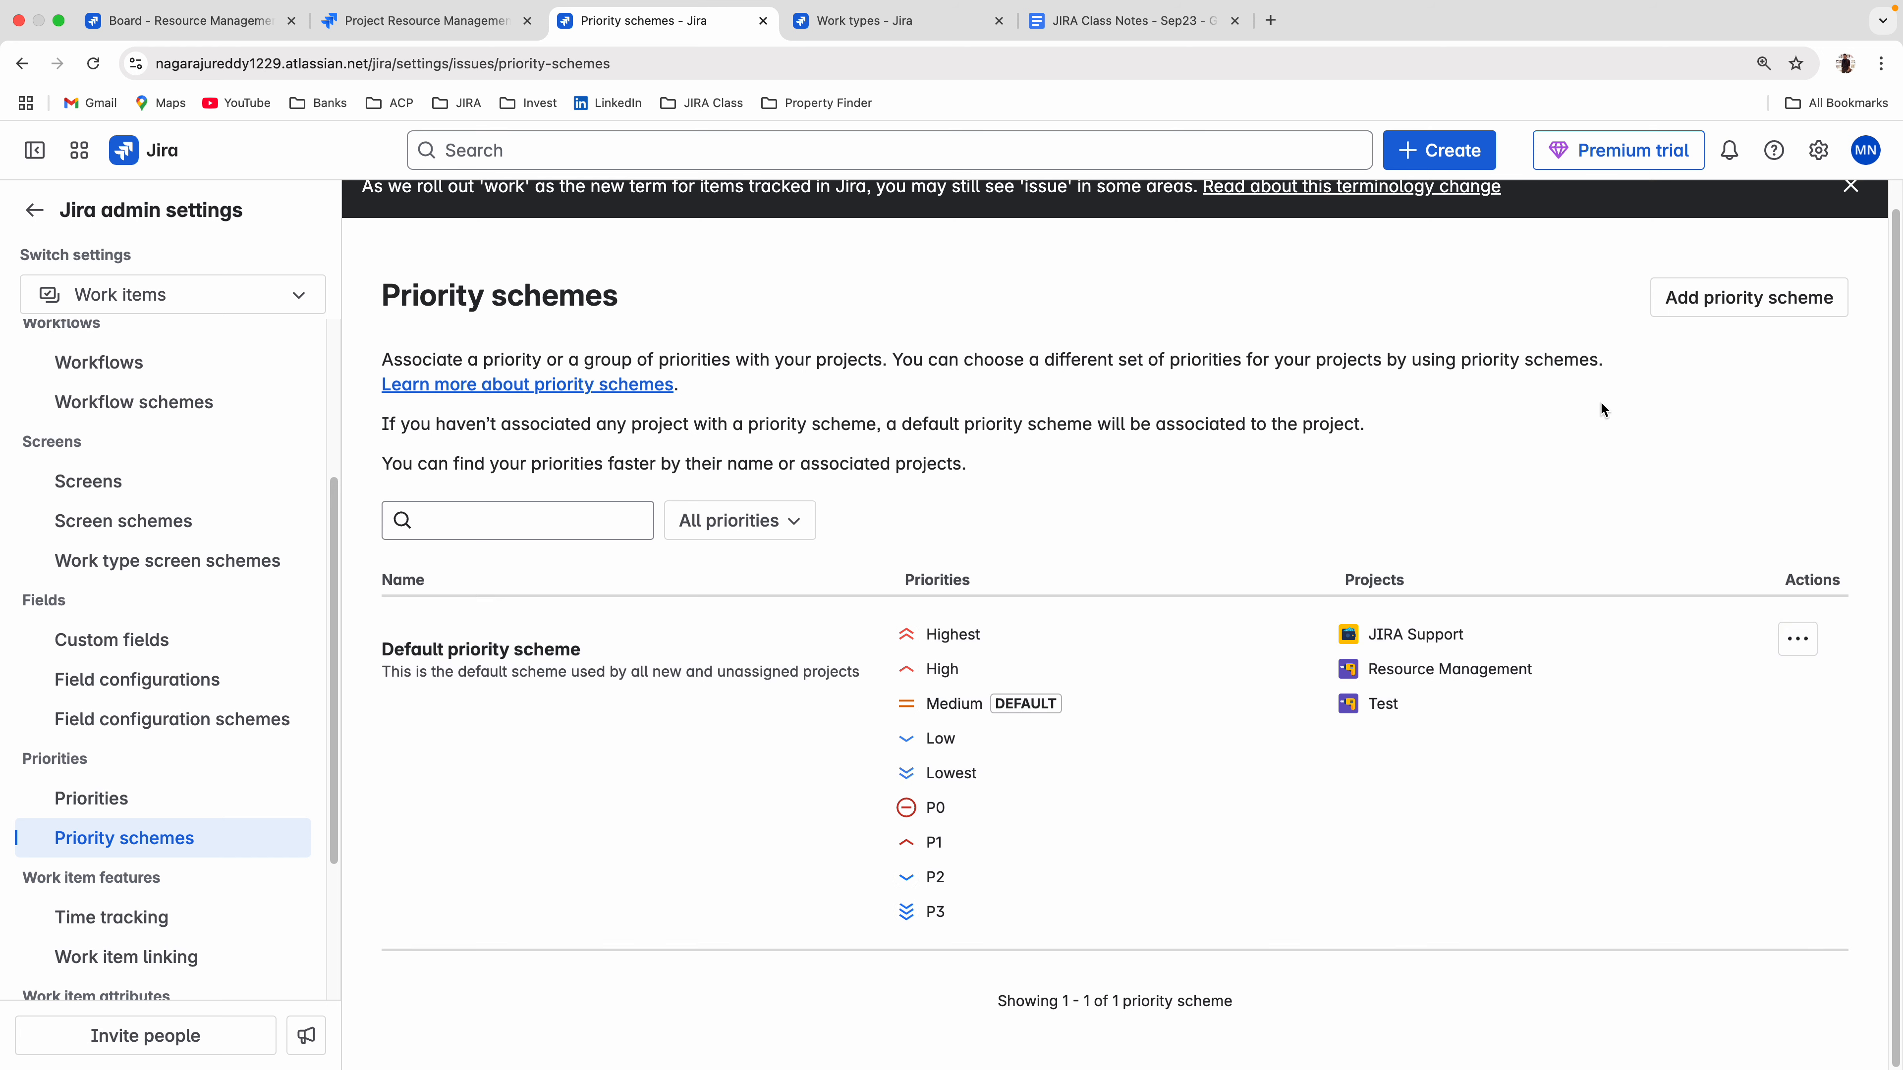
Start a new priority scheme and name it "RM: Priority Schama".
{"action": "left_click", "coordinate": [1707, 301]}
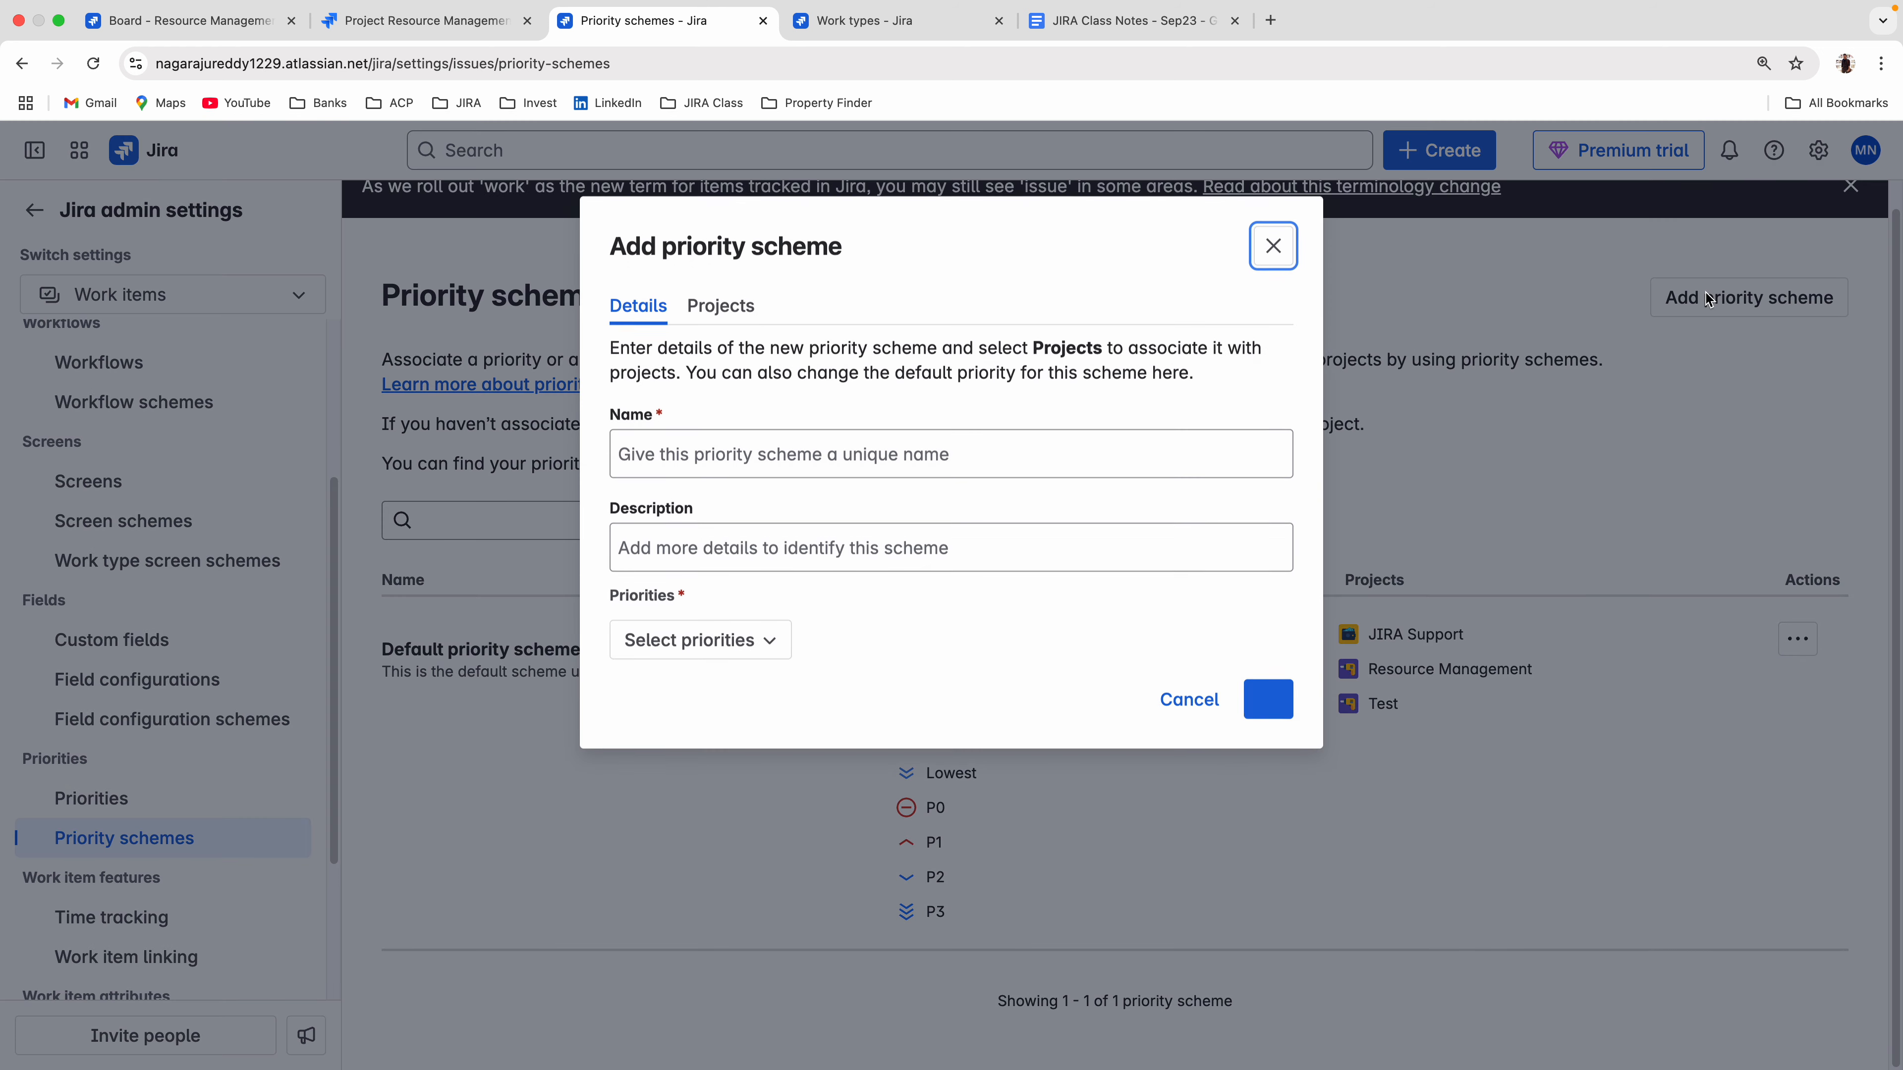
{"action": "left_click", "coordinate": [682, 466]}
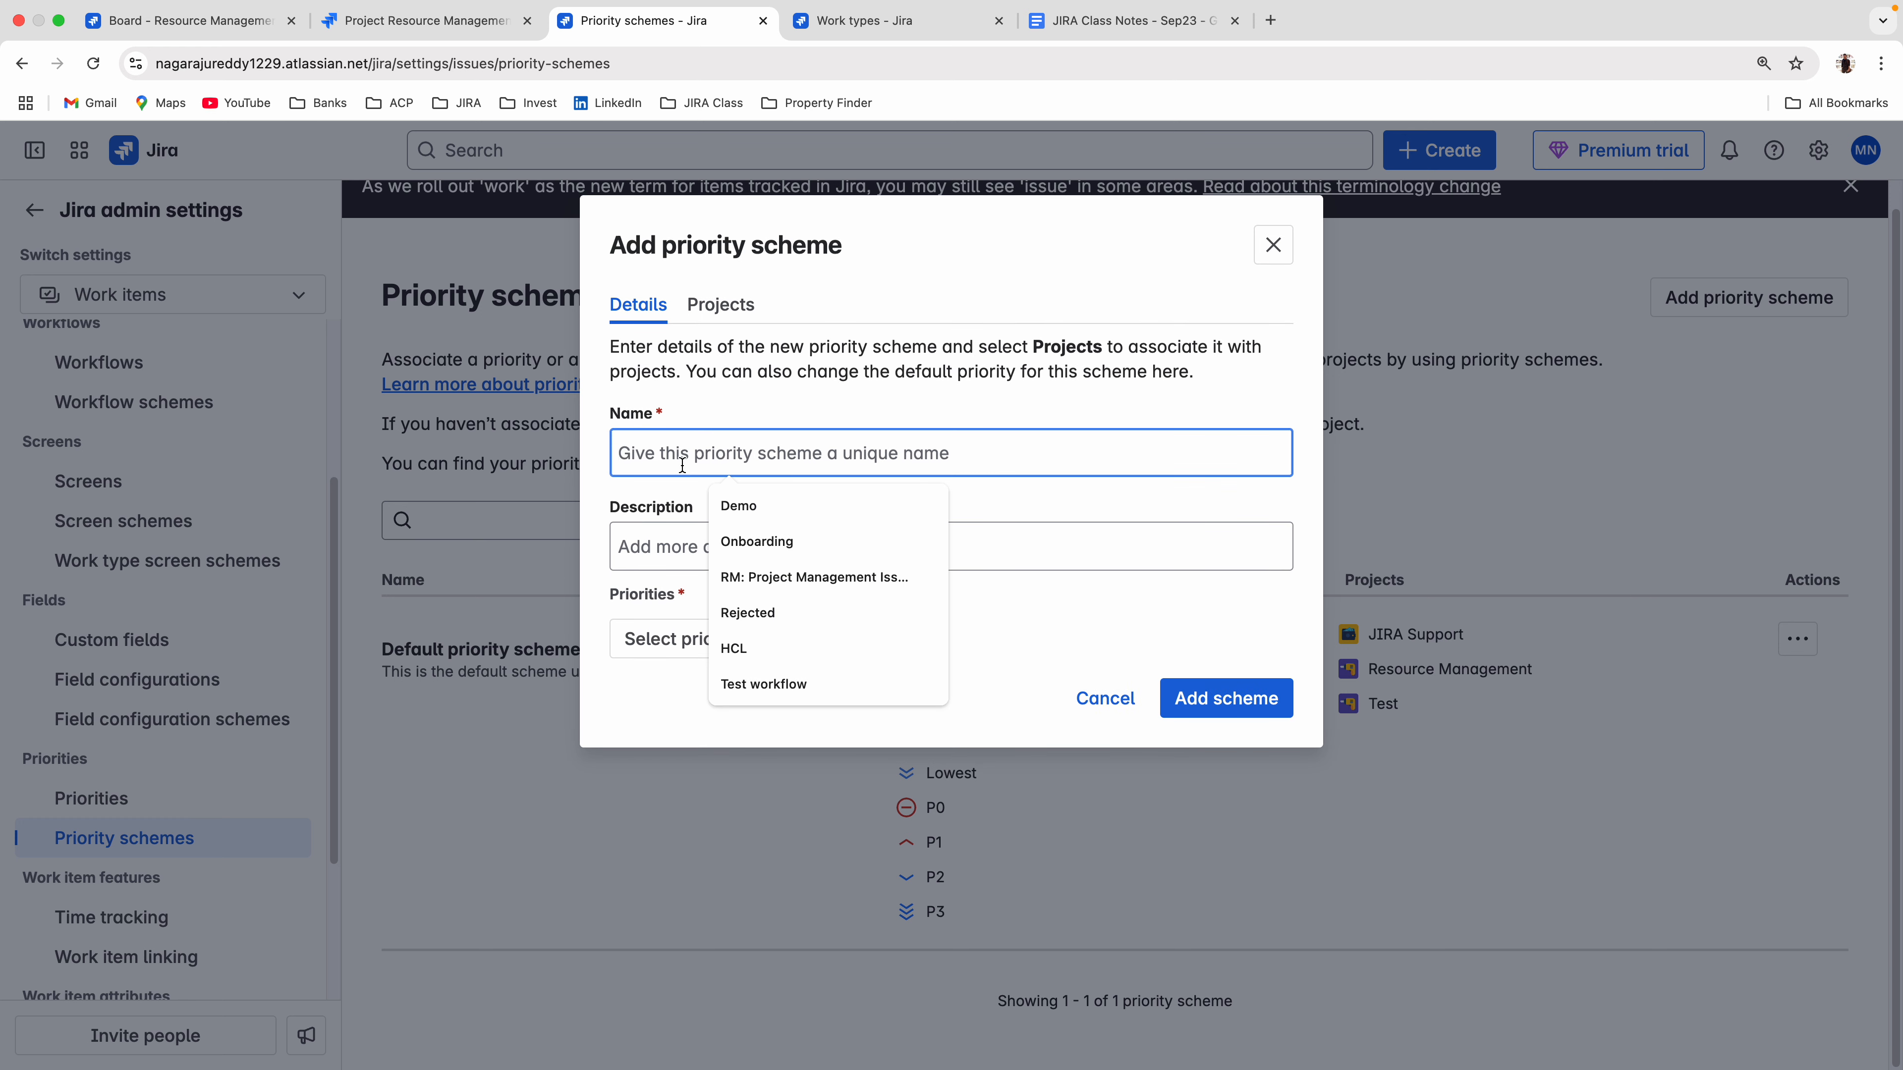
{"action": "type", "text": "RM:"}
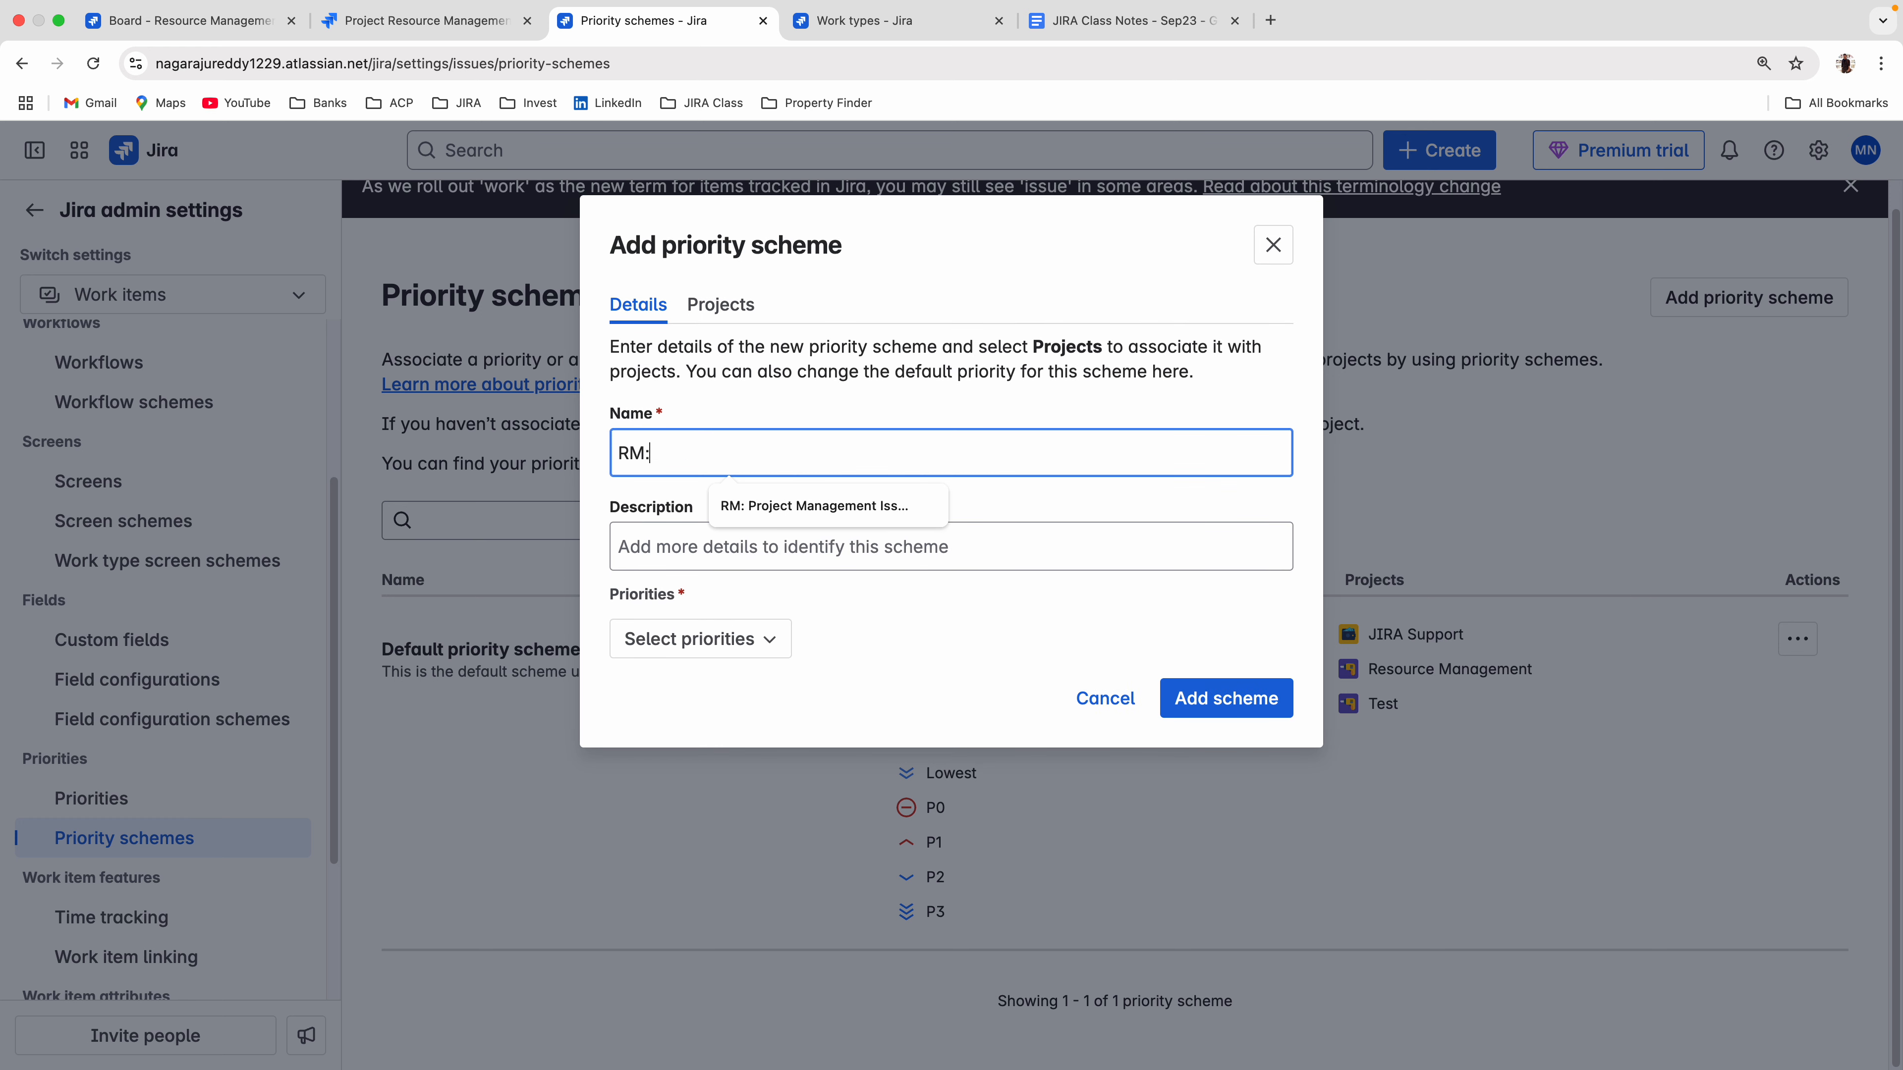
{"action": "type", "text": " Priority Schama"}
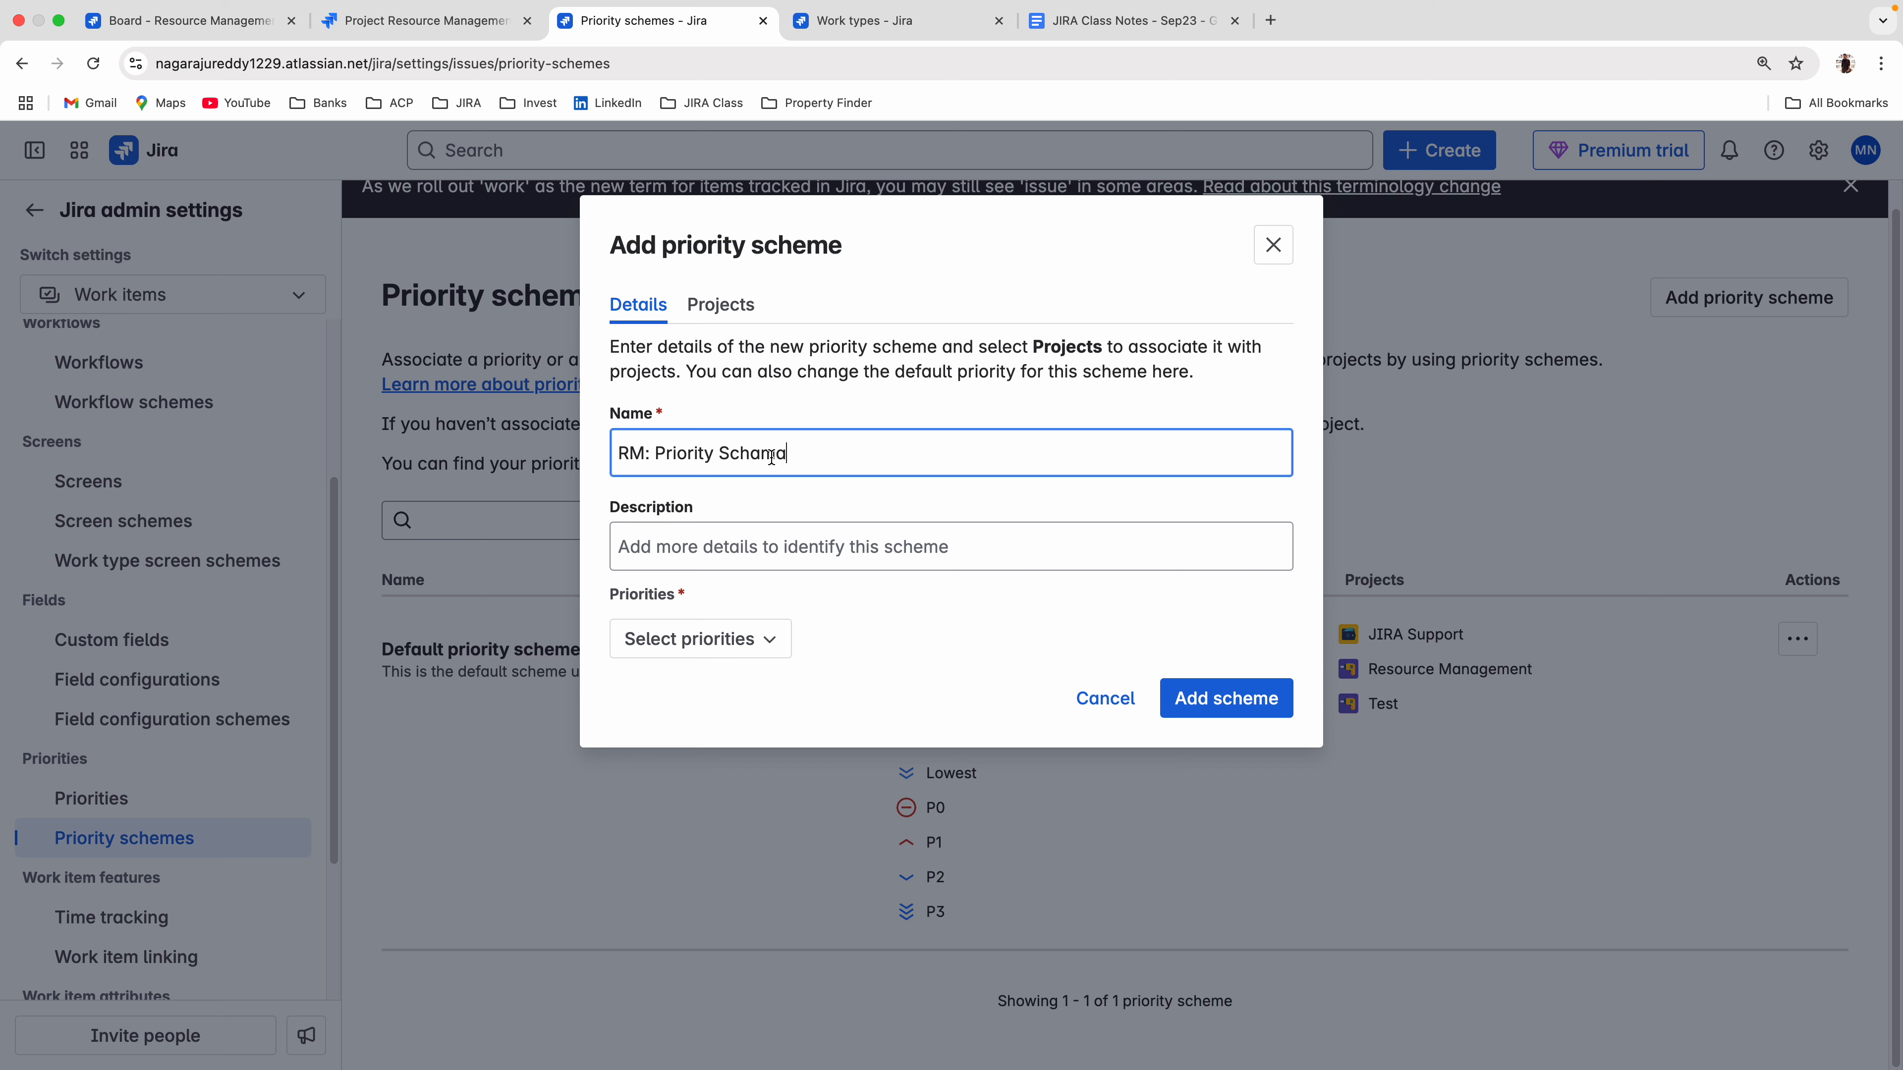
Include the priorities P0, P1, P2 and P3 in the new scheme, in that order, and add the scheme.
{"action": "left_click", "coordinate": [749, 639]}
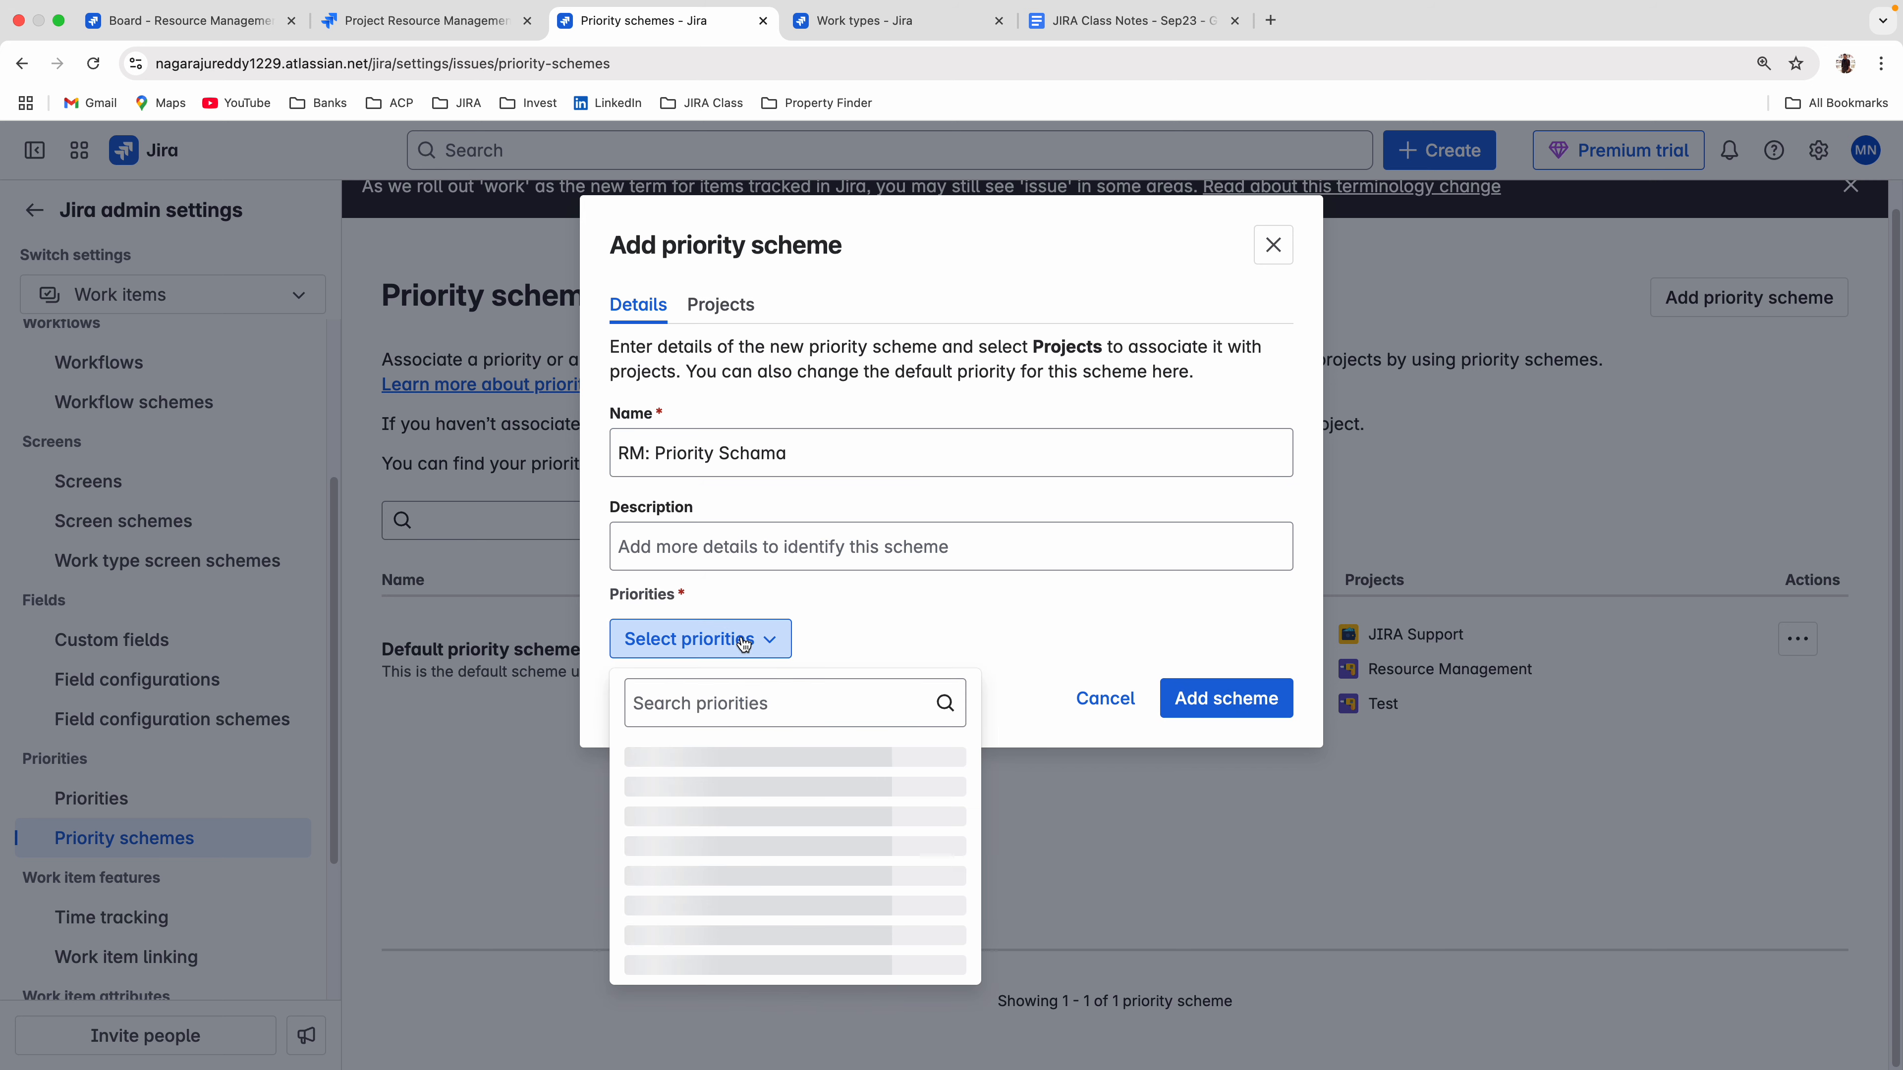
{"action": "left_click", "coordinate": [849, 619]}
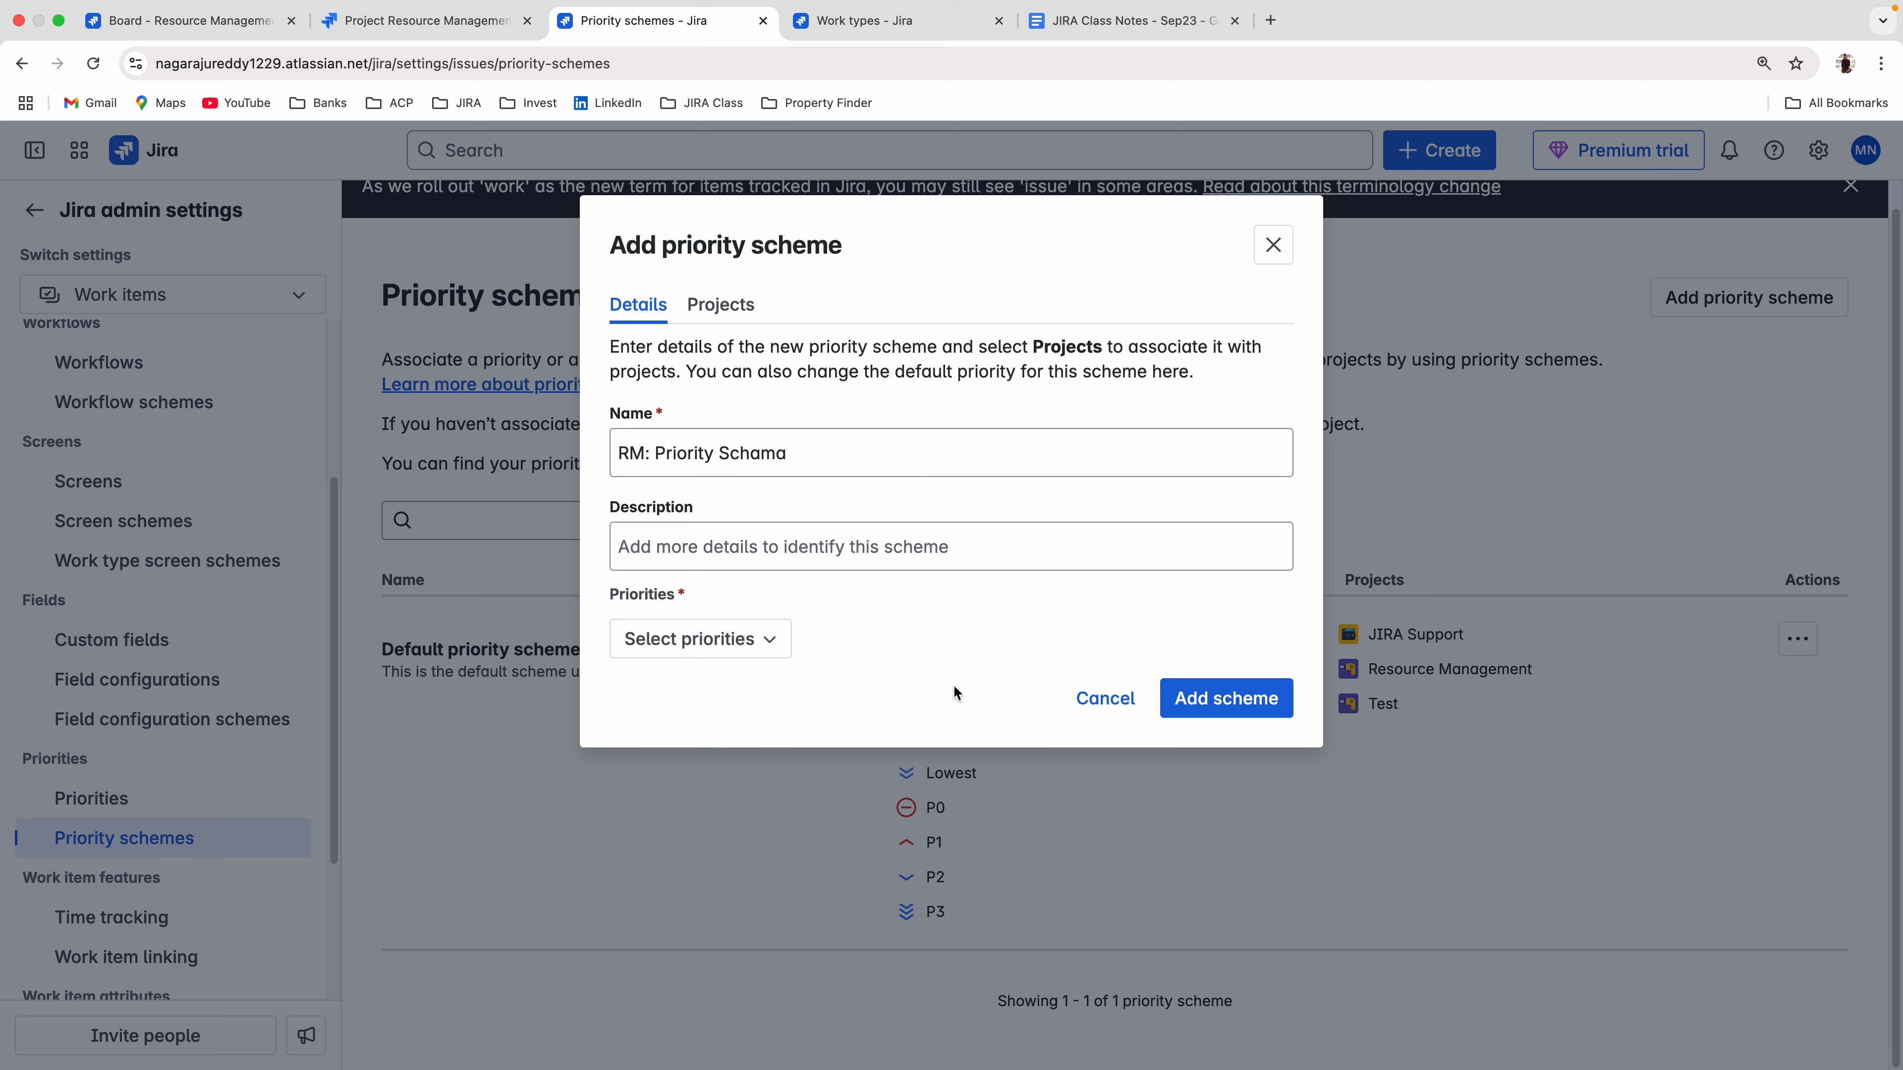
{"action": "left_click", "coordinate": [713, 639]}
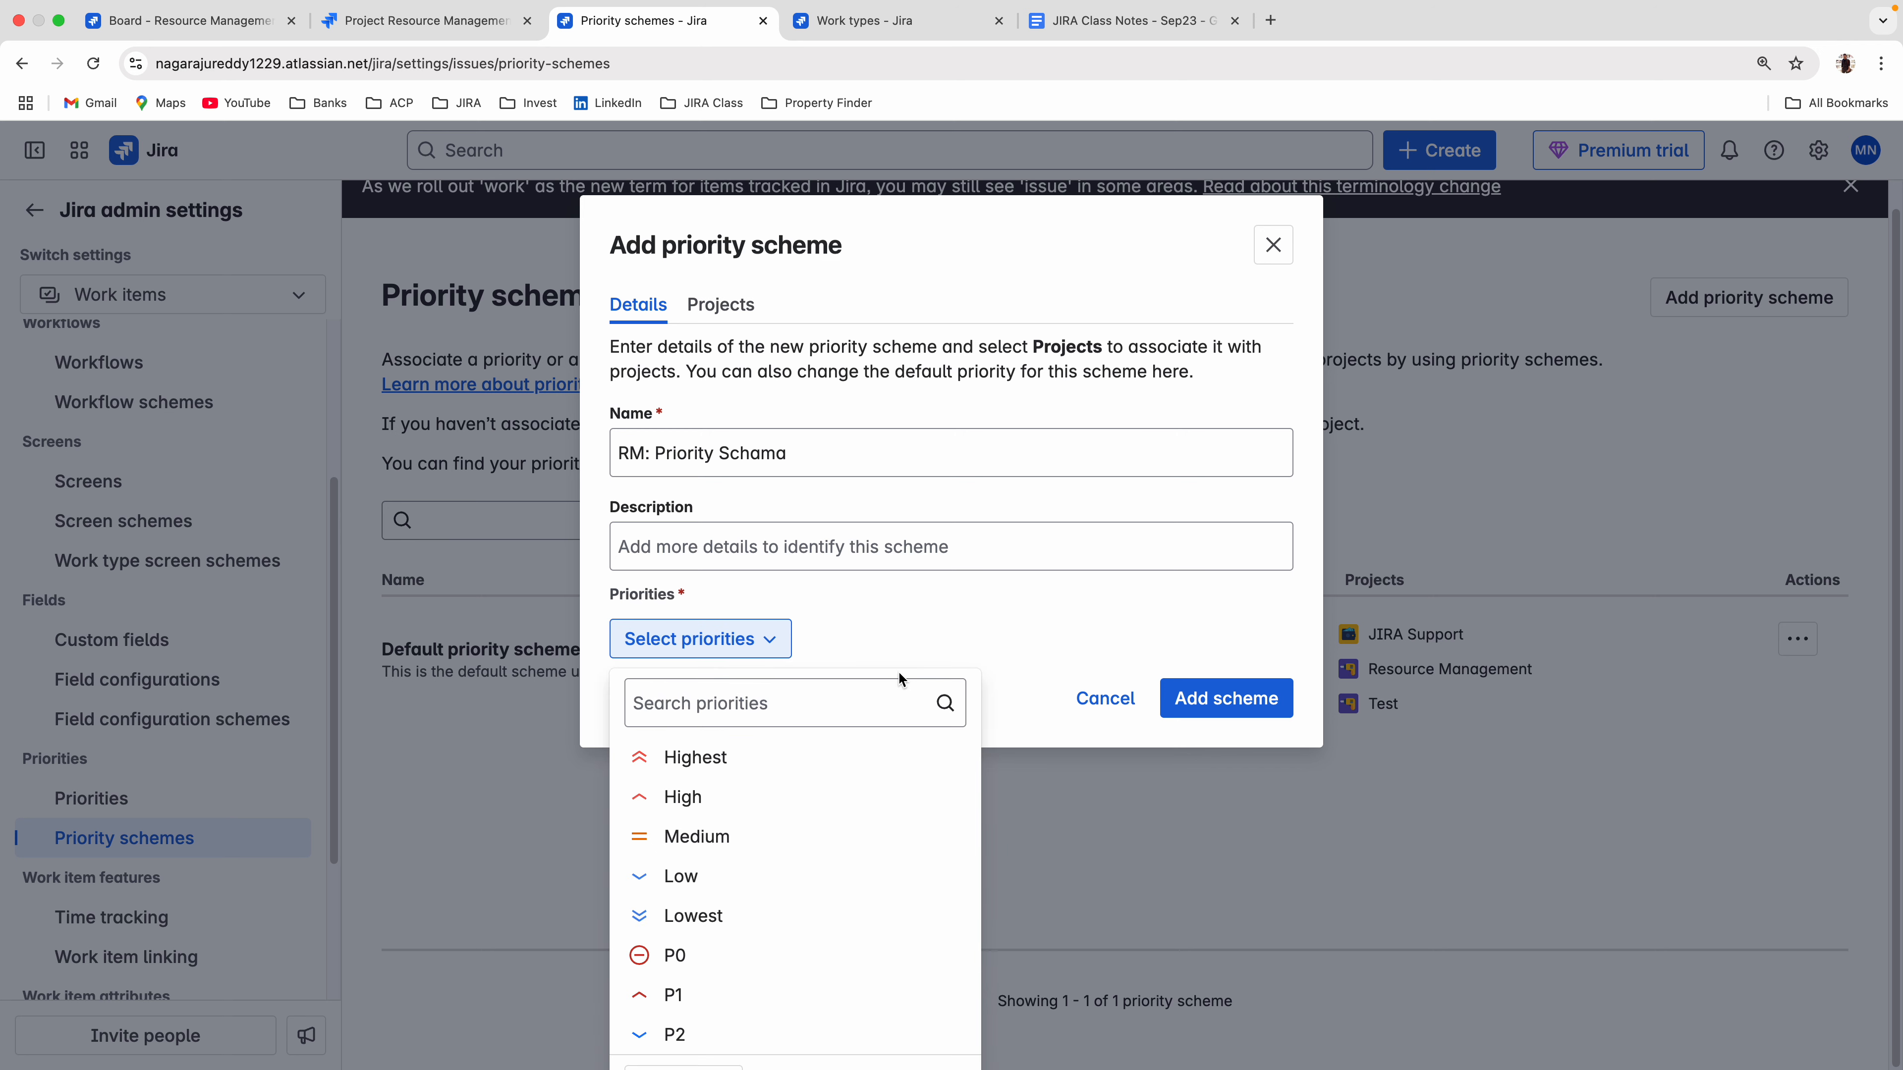
{"action": "left_click", "coordinate": [723, 954]}
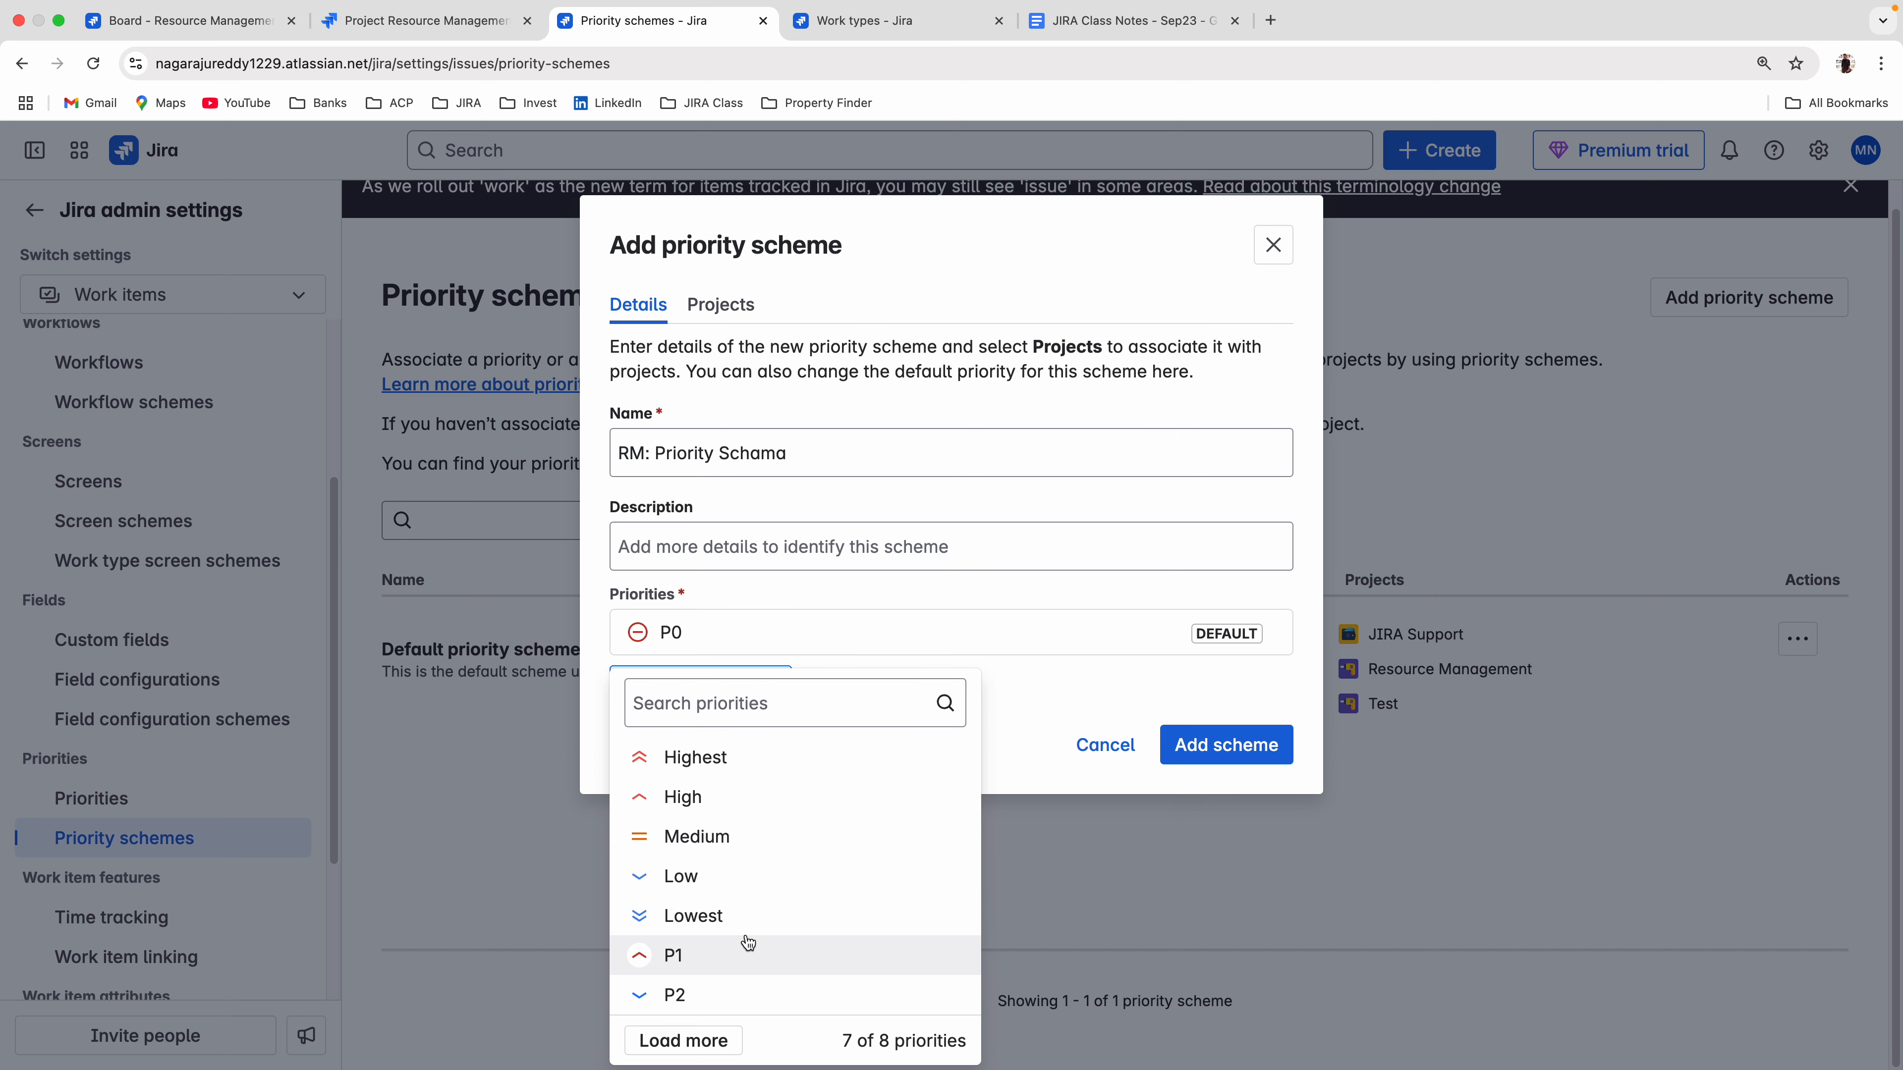
{"action": "left_click", "coordinate": [1098, 660]}
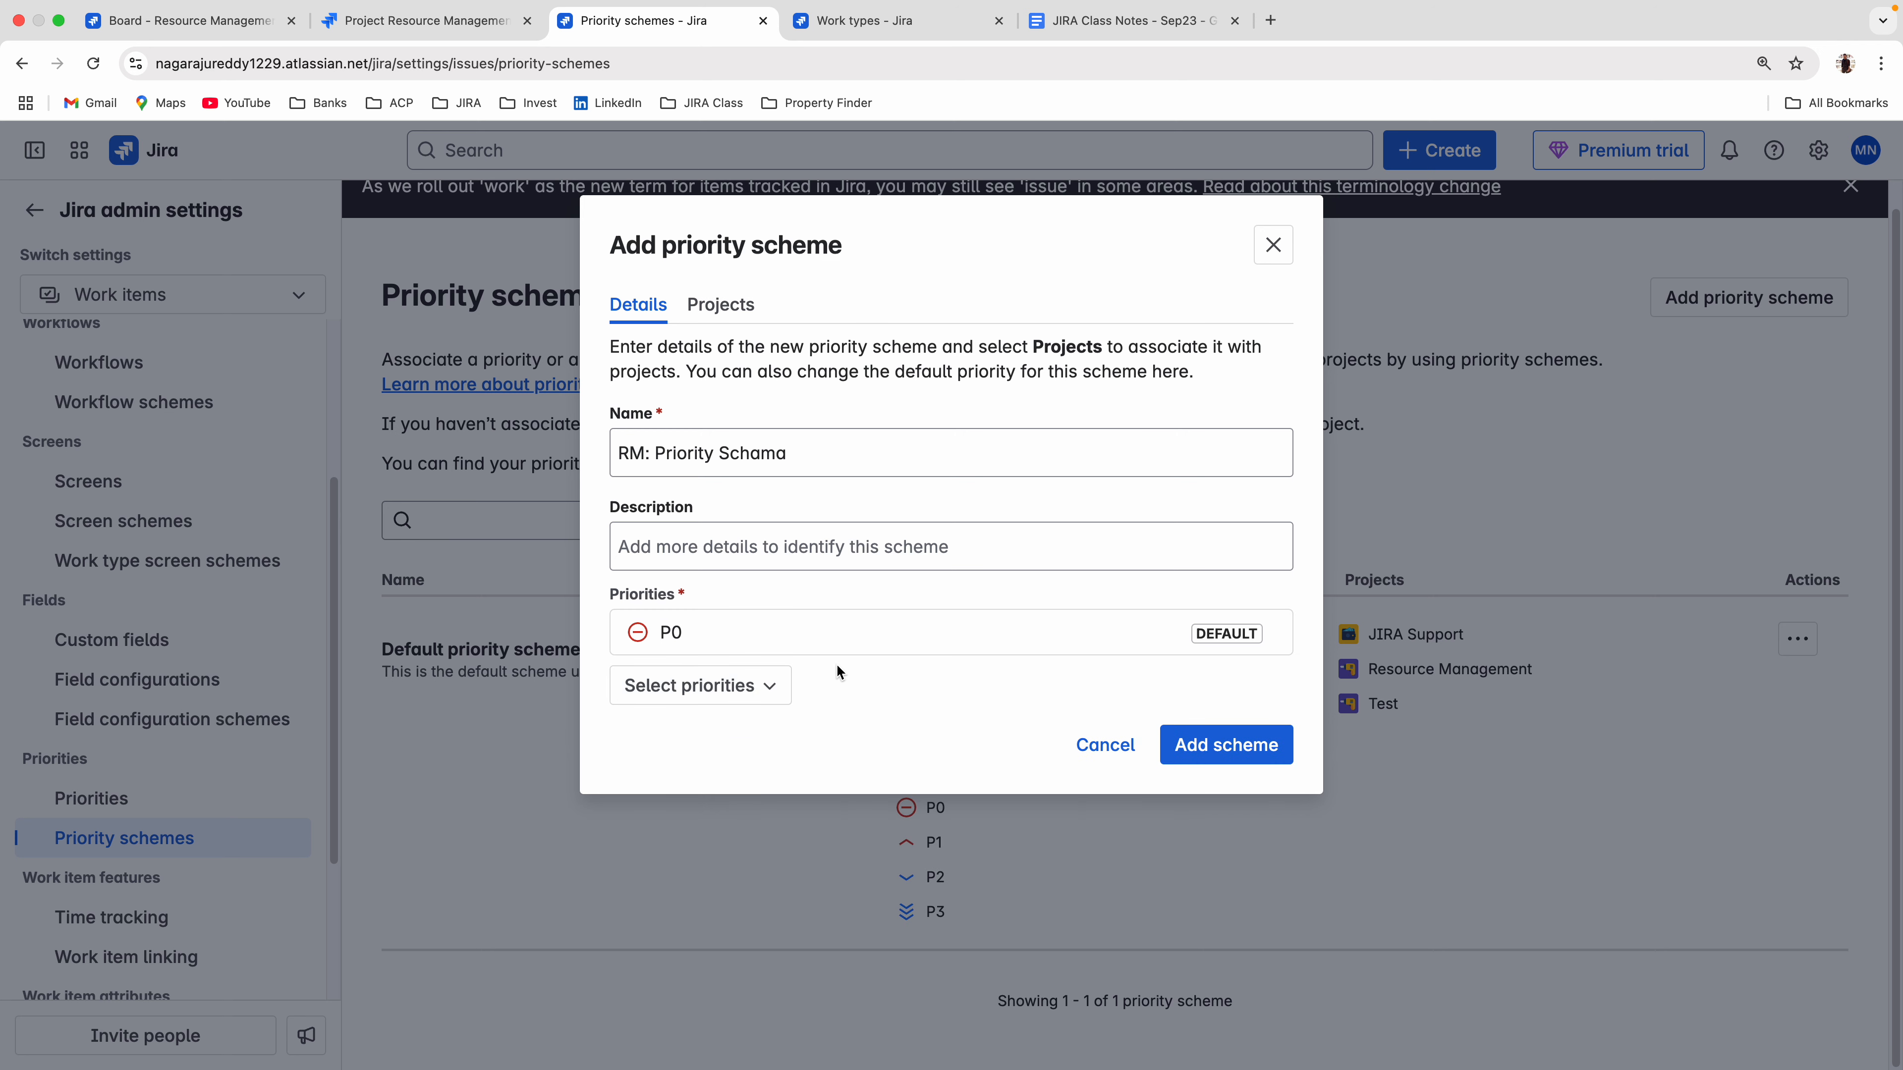
{"action": "left_click", "coordinate": [720, 697]}
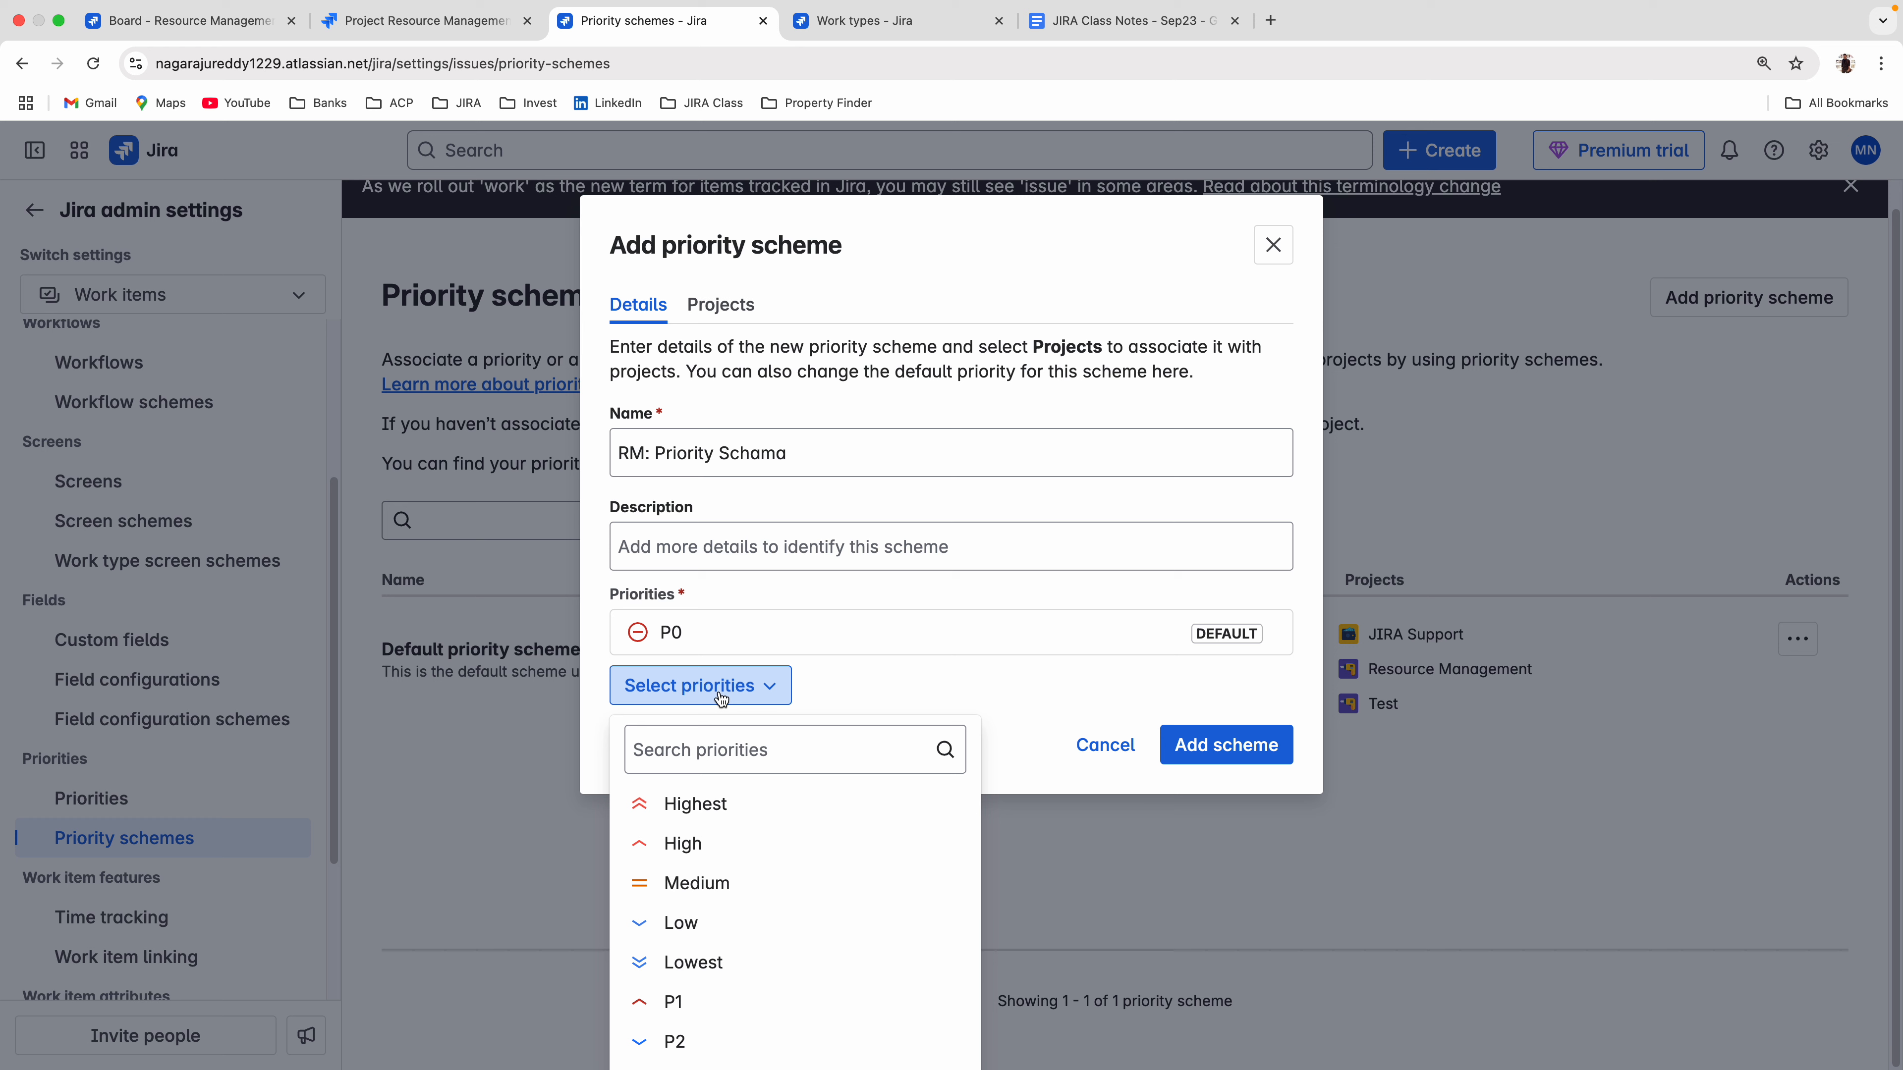
{"action": "left_click", "coordinate": [699, 997]}
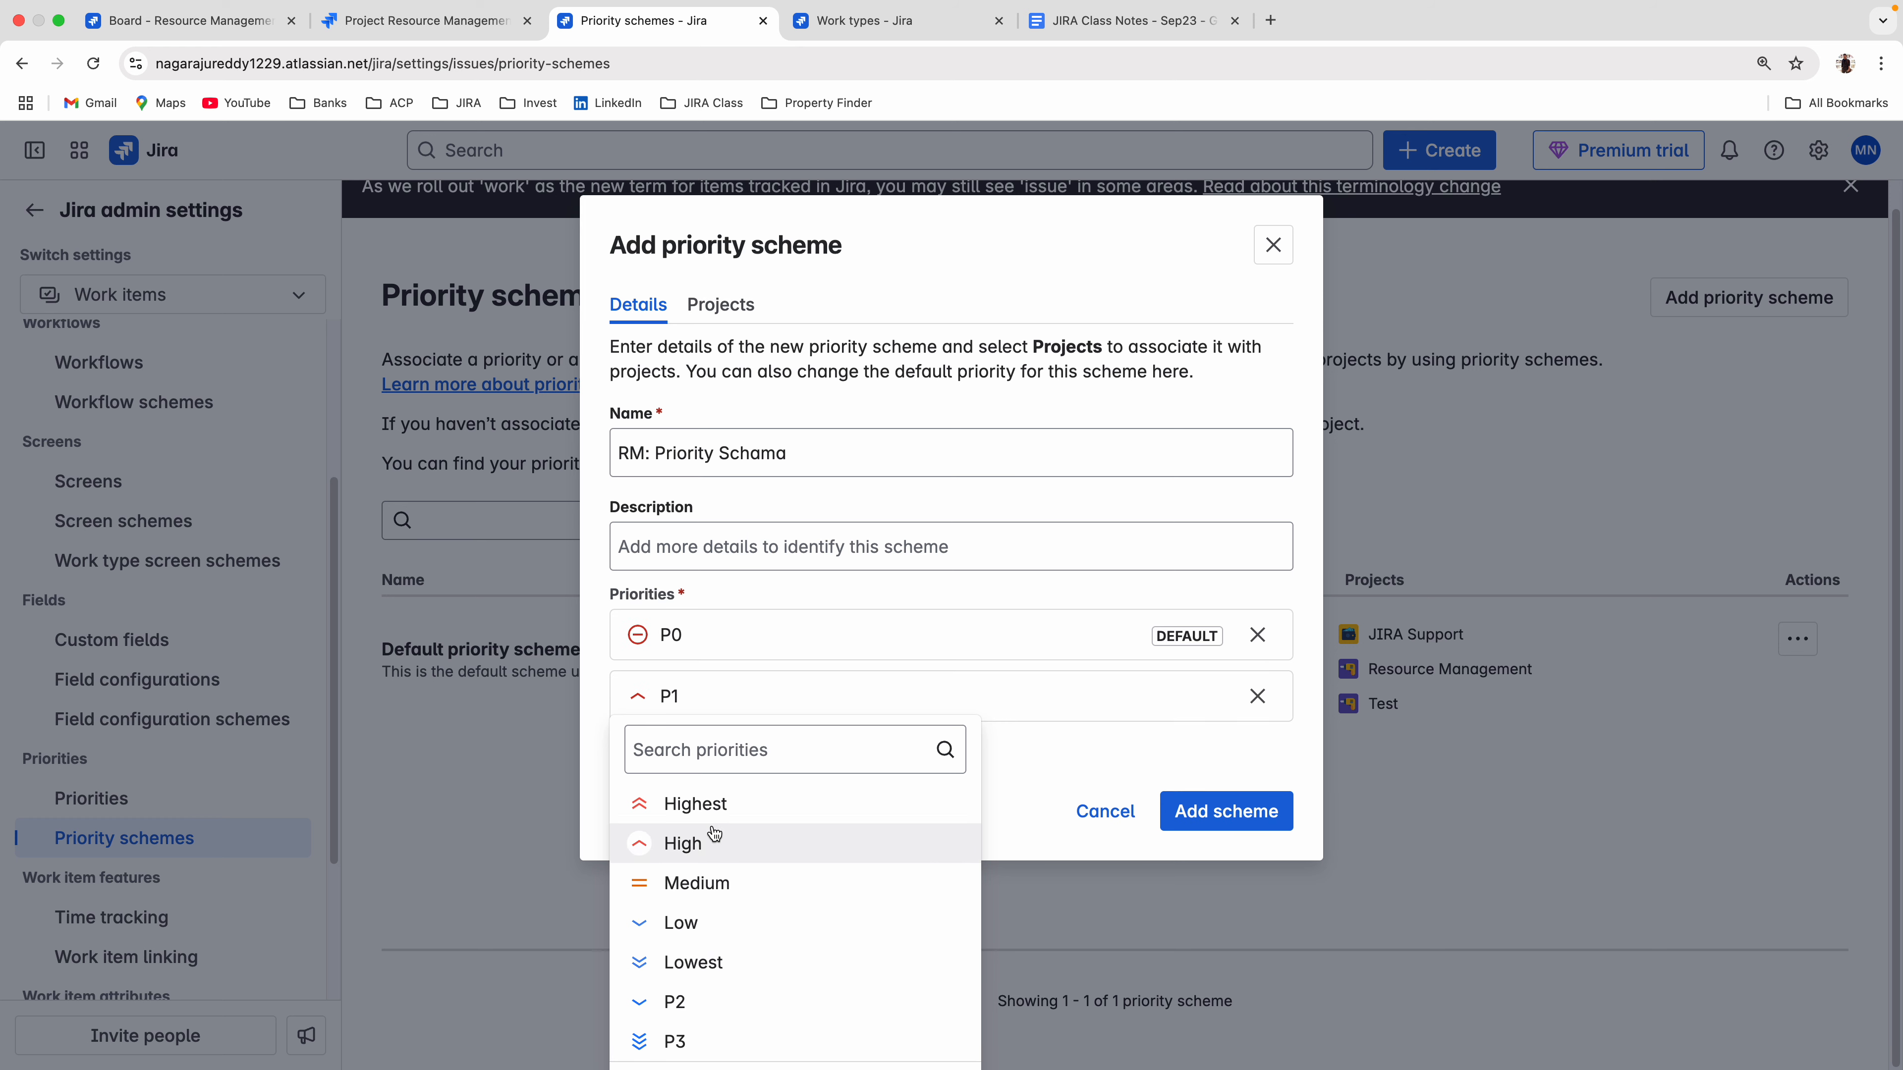
{"action": "left_click", "coordinate": [678, 1002]}
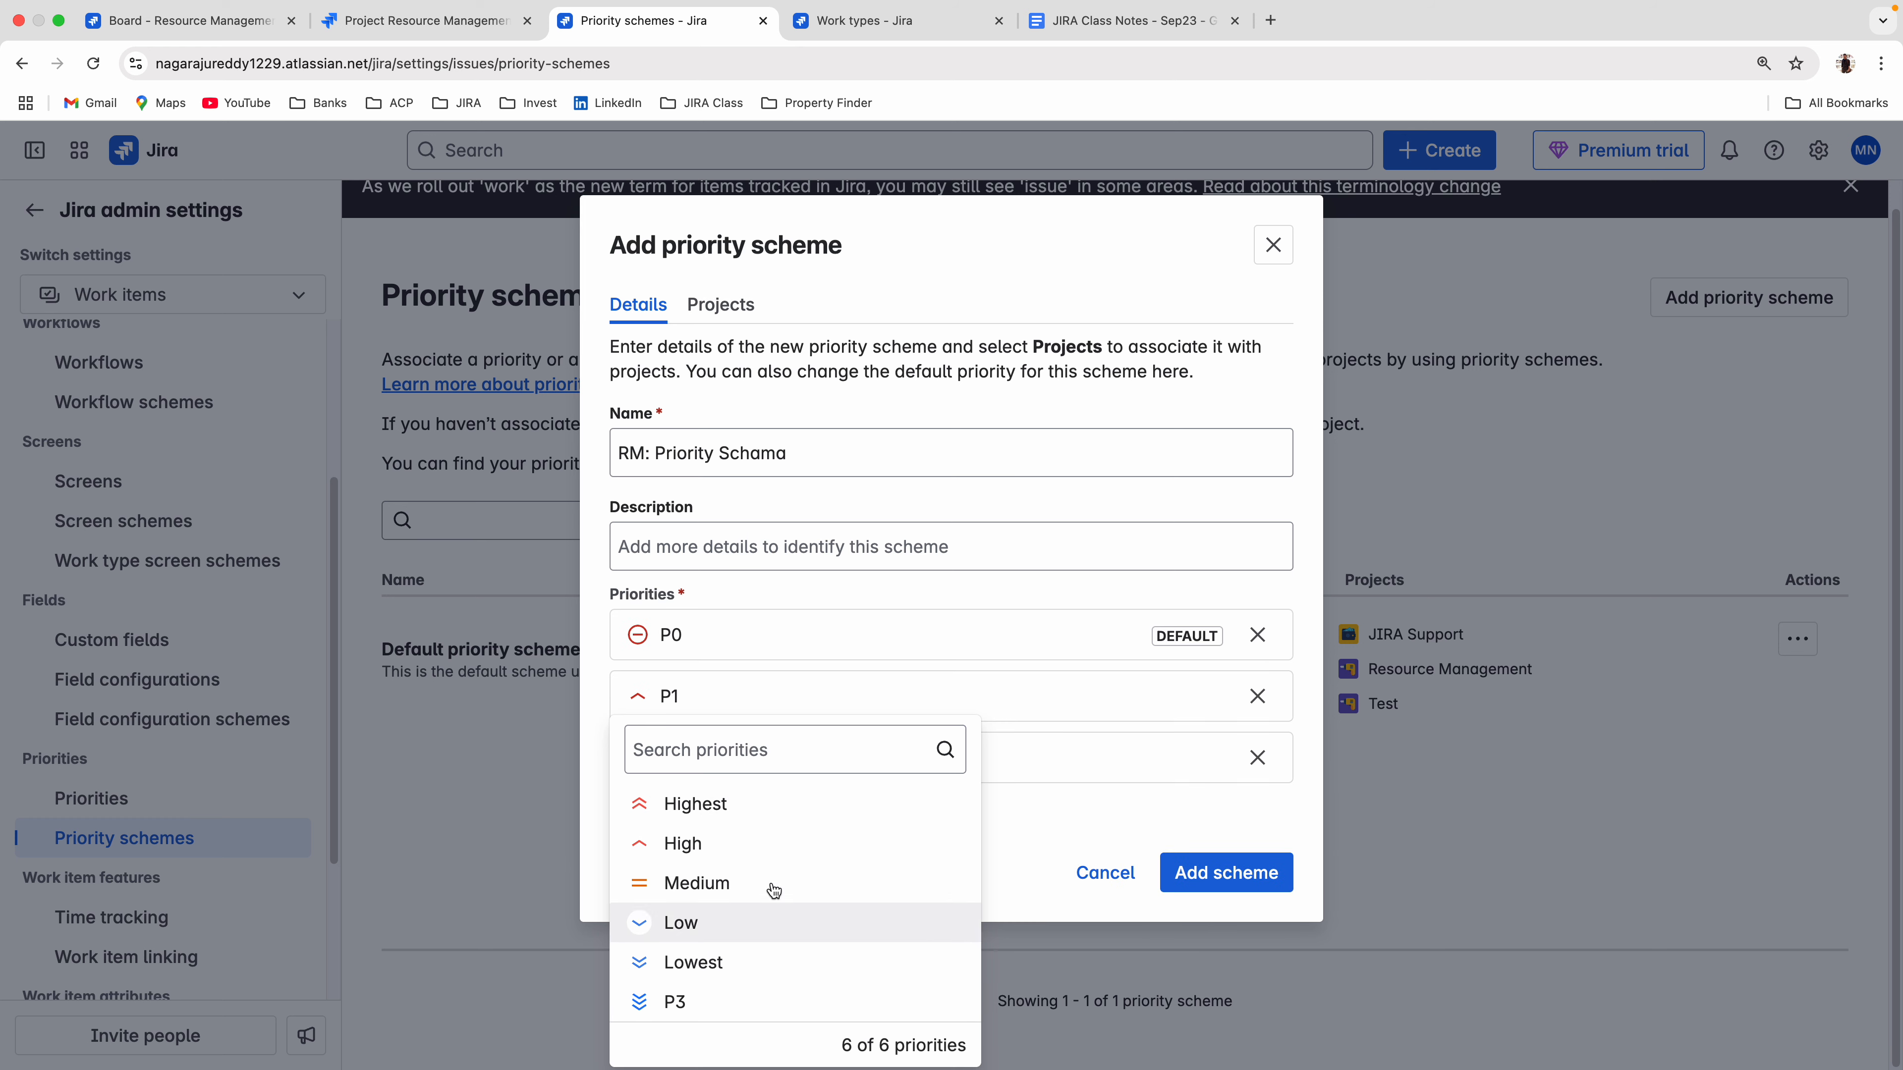
{"action": "left_click", "coordinate": [719, 1005]}
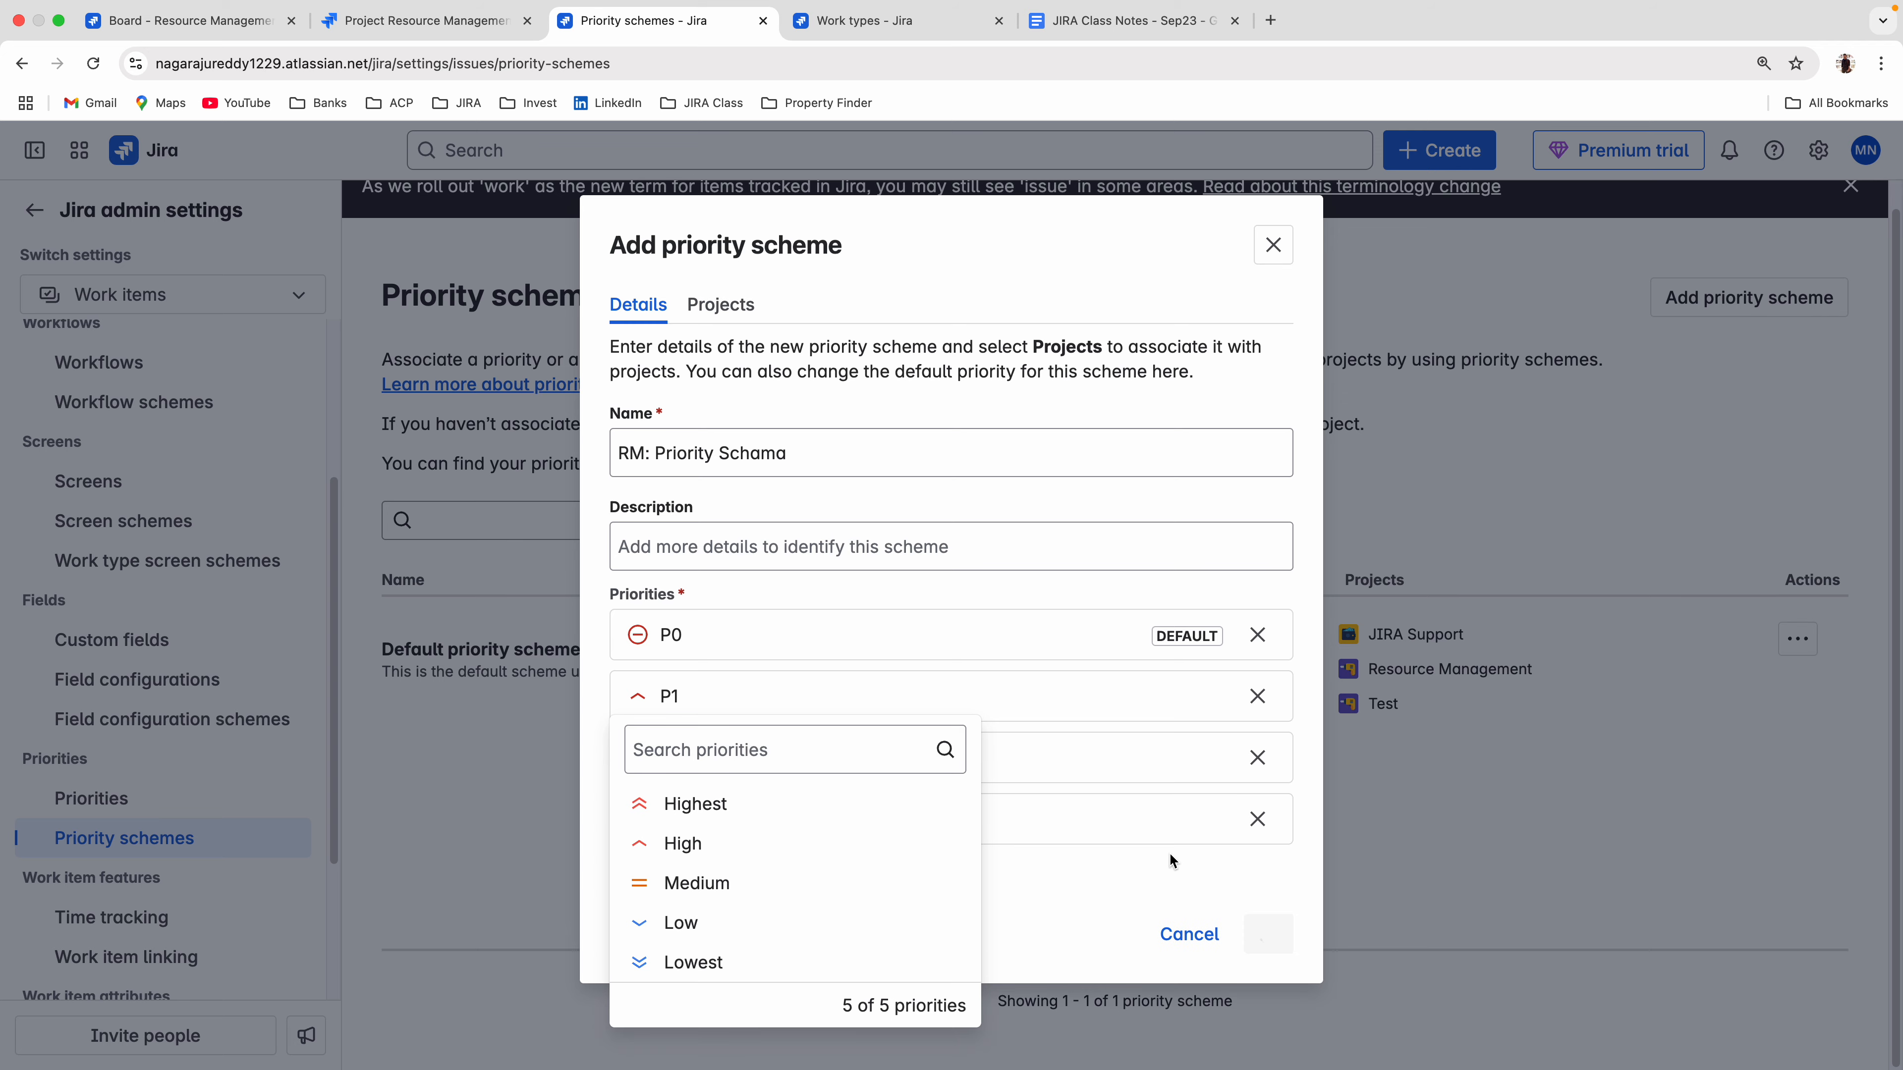
{"action": "left_click", "coordinate": [1169, 868]}
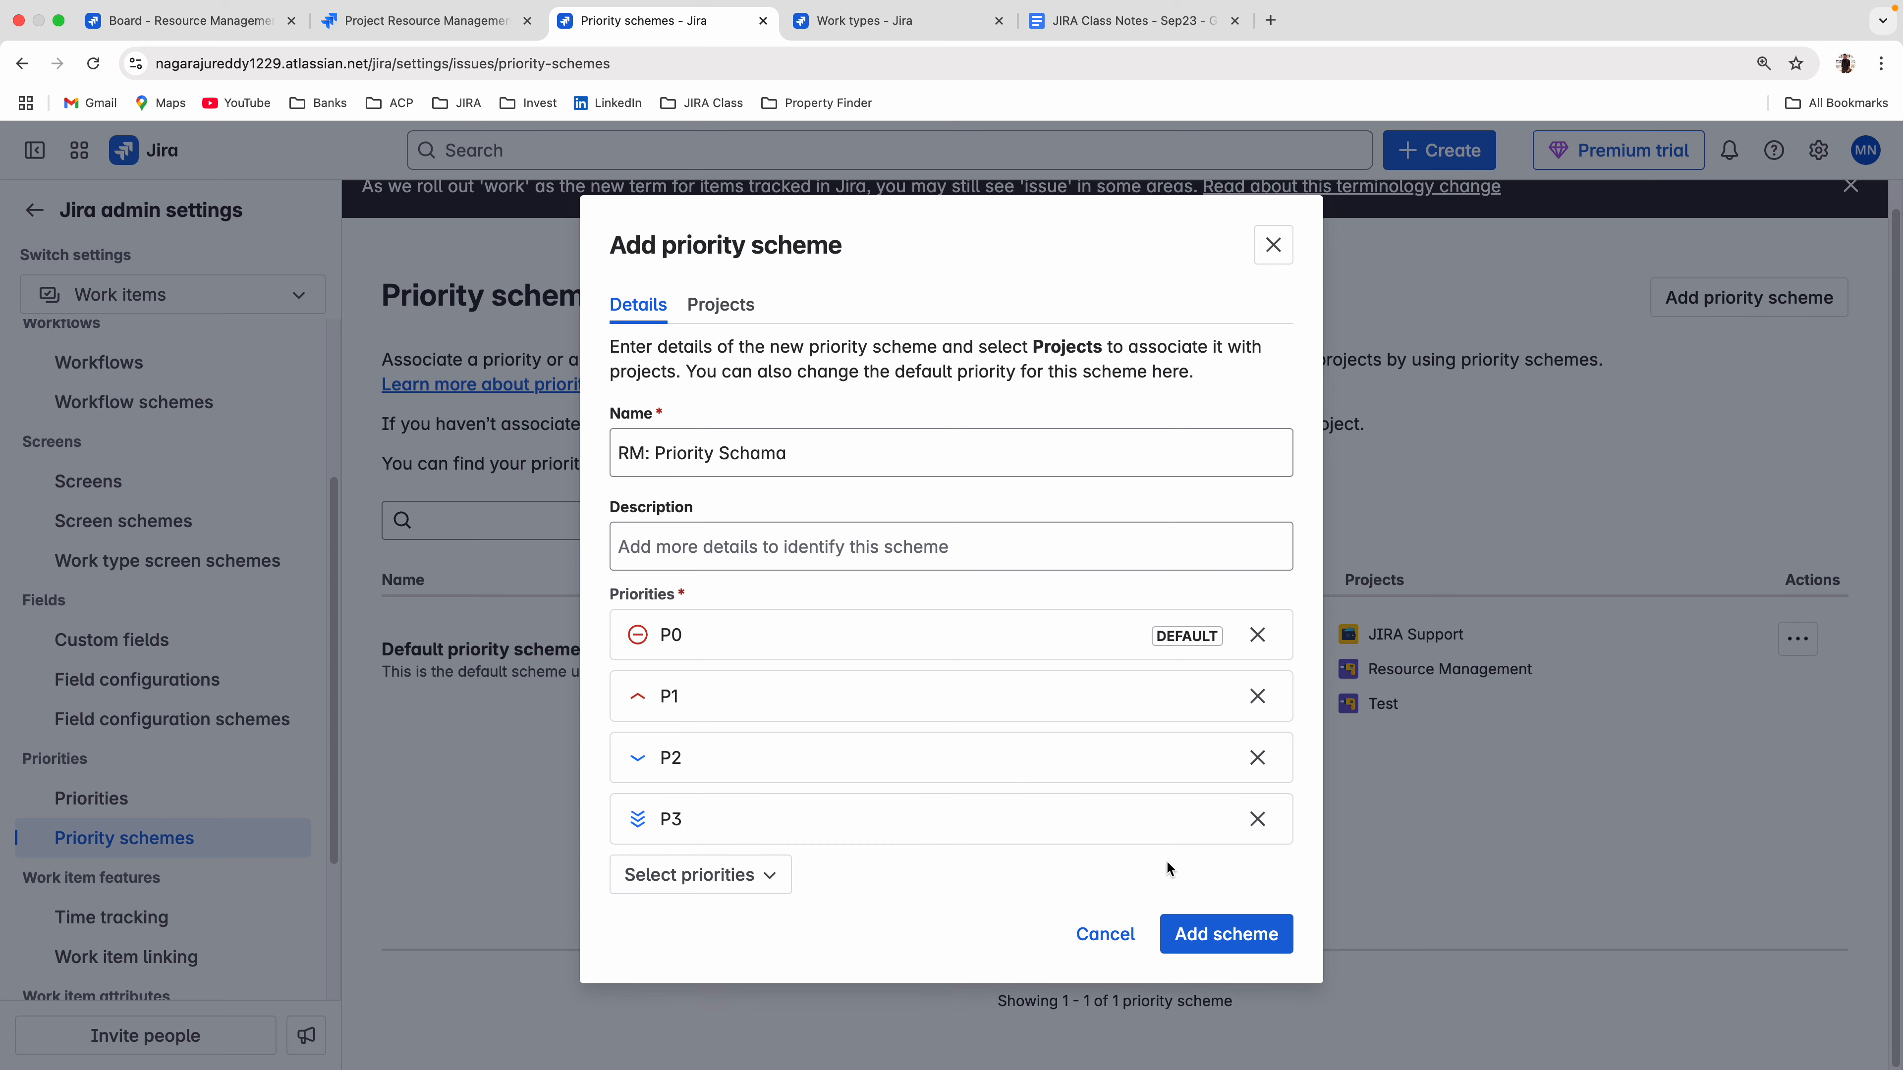
{"action": "left_click", "coordinate": [1206, 935]}
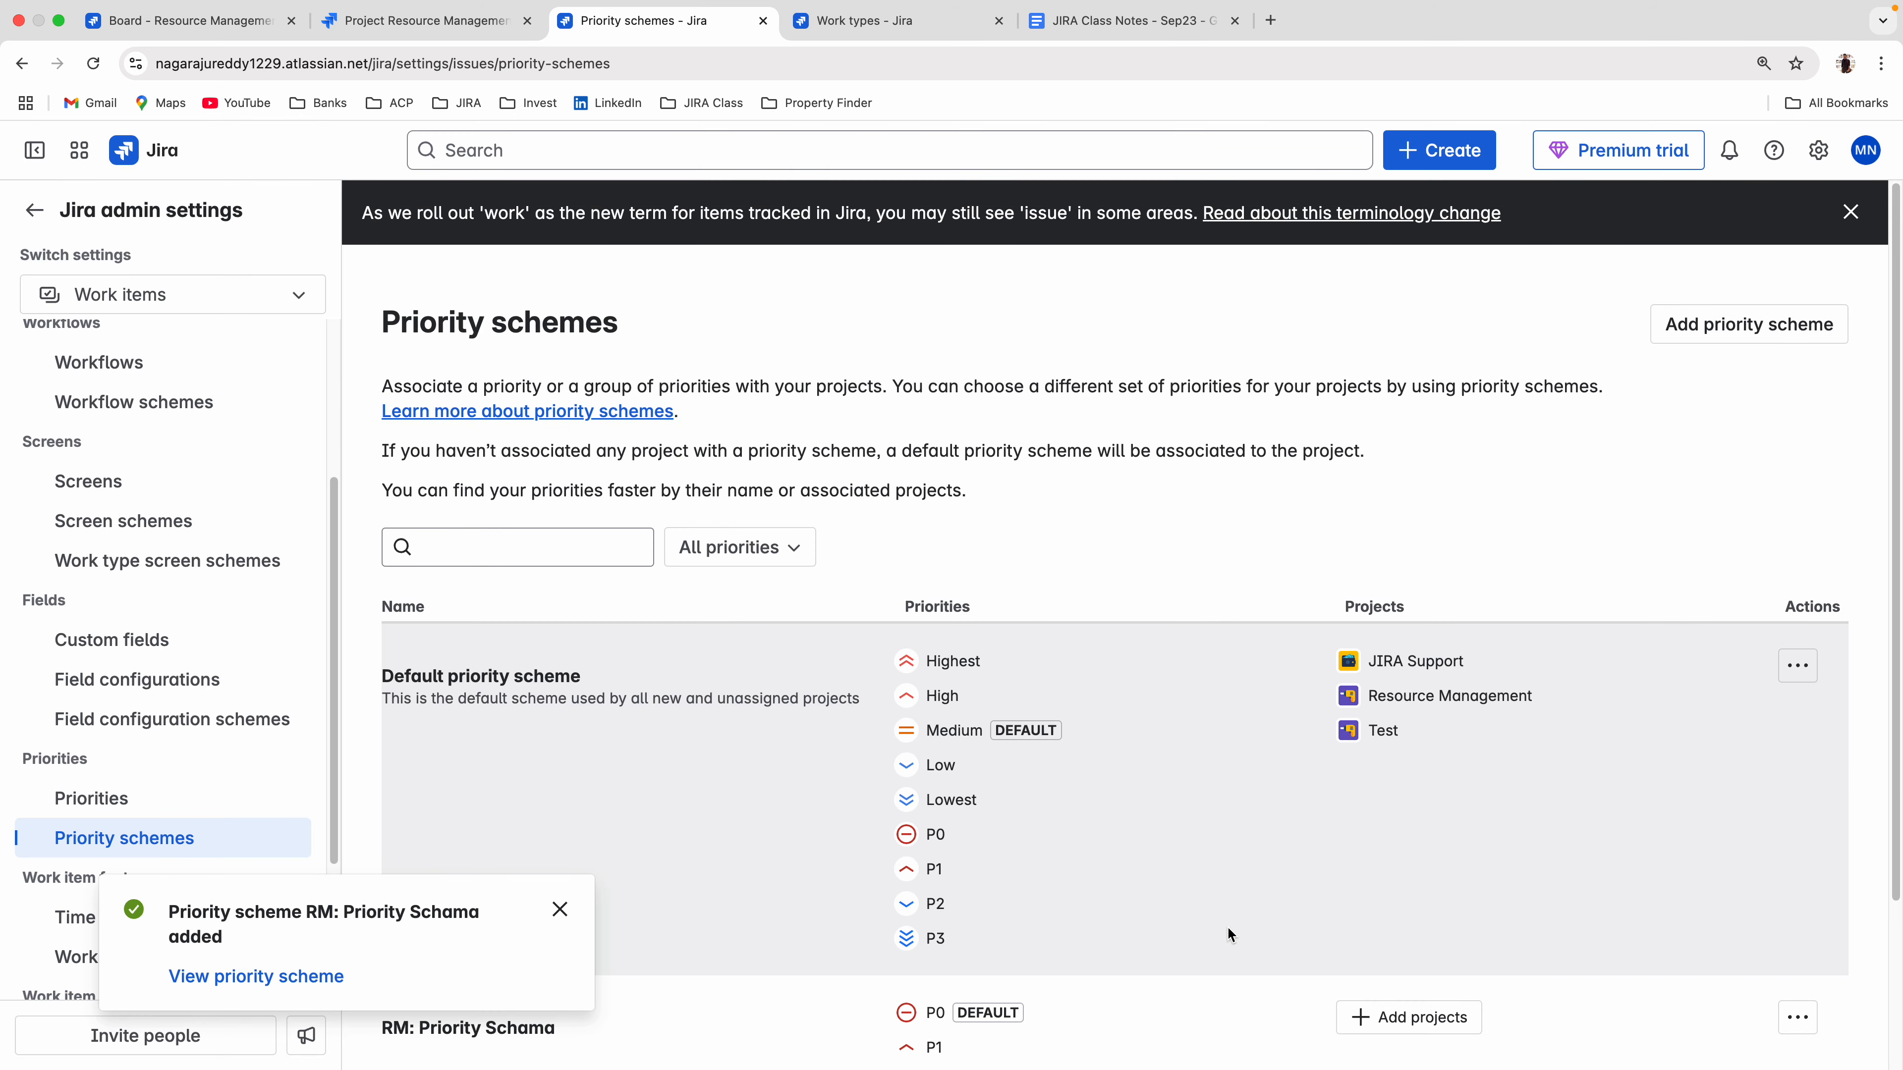
{"action": "scroll", "coordinate": [1214, 929], "scroll_direction": "down", "scroll_amount": 3}
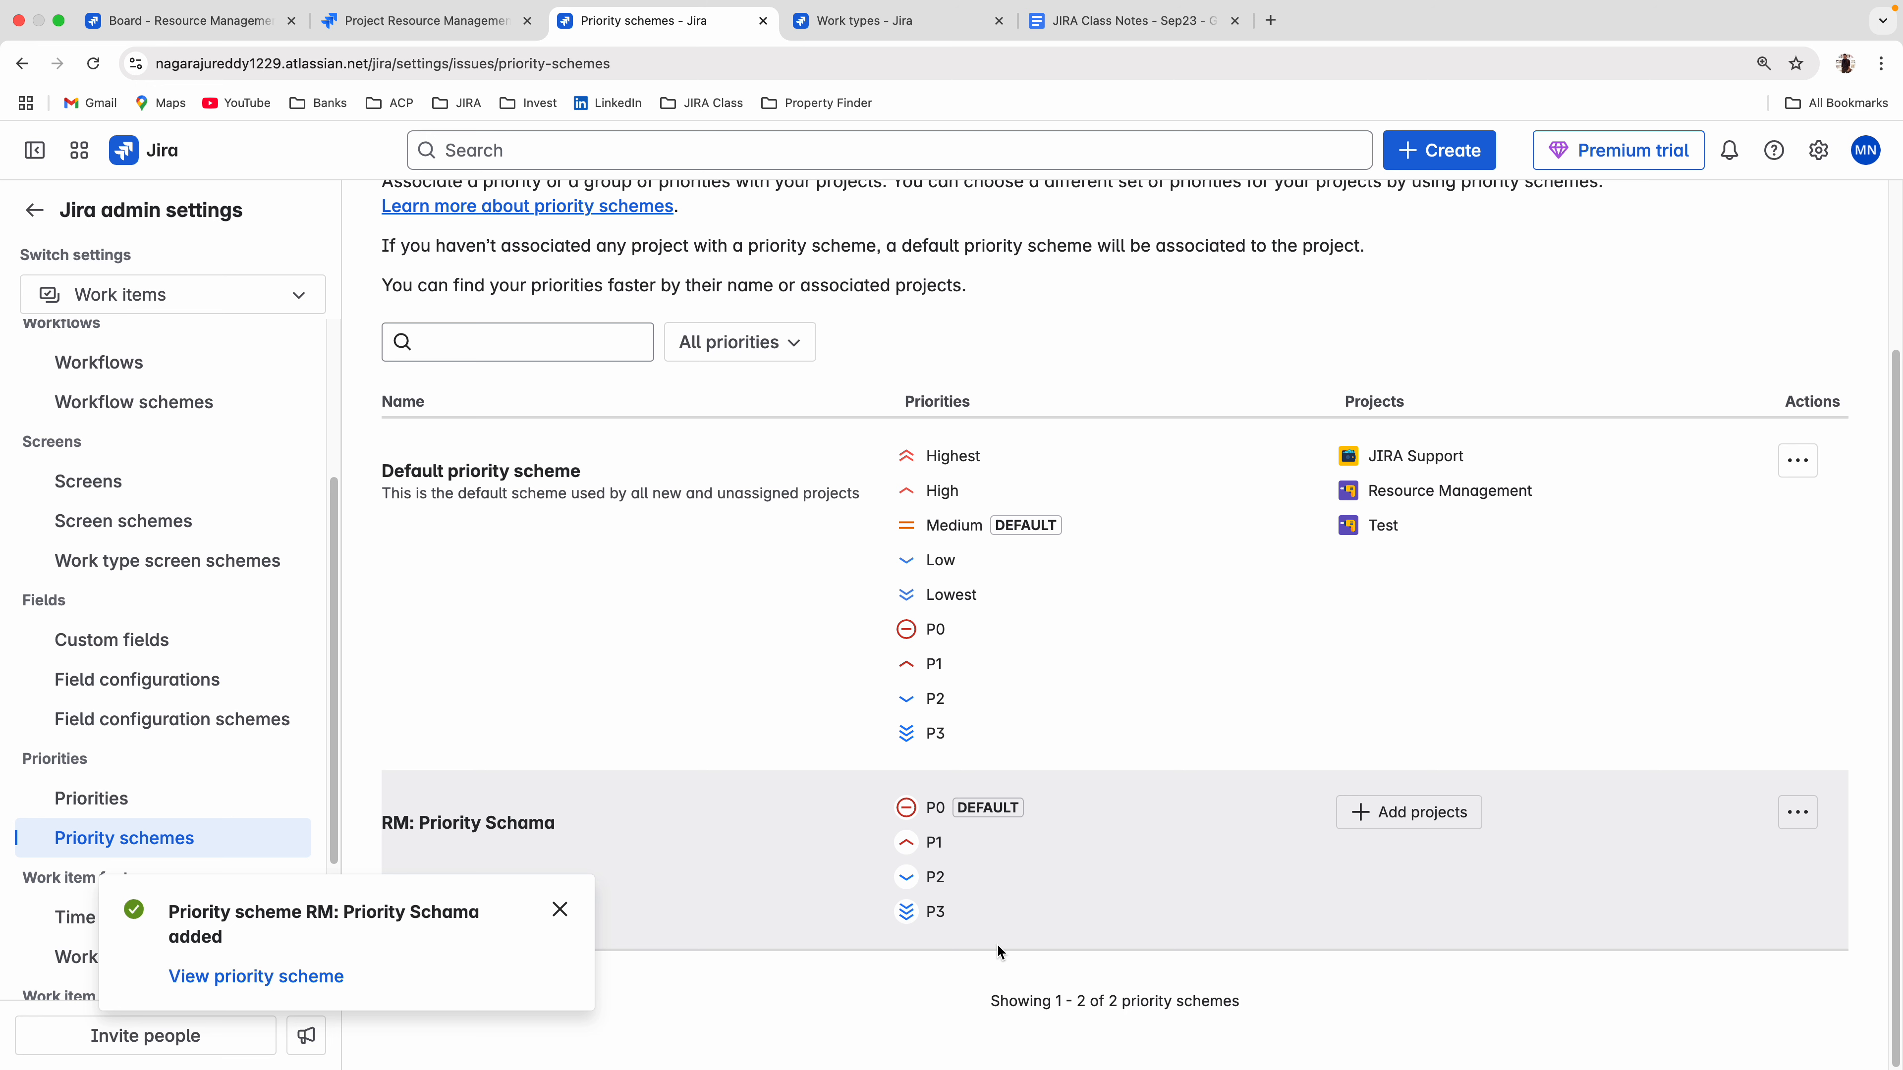
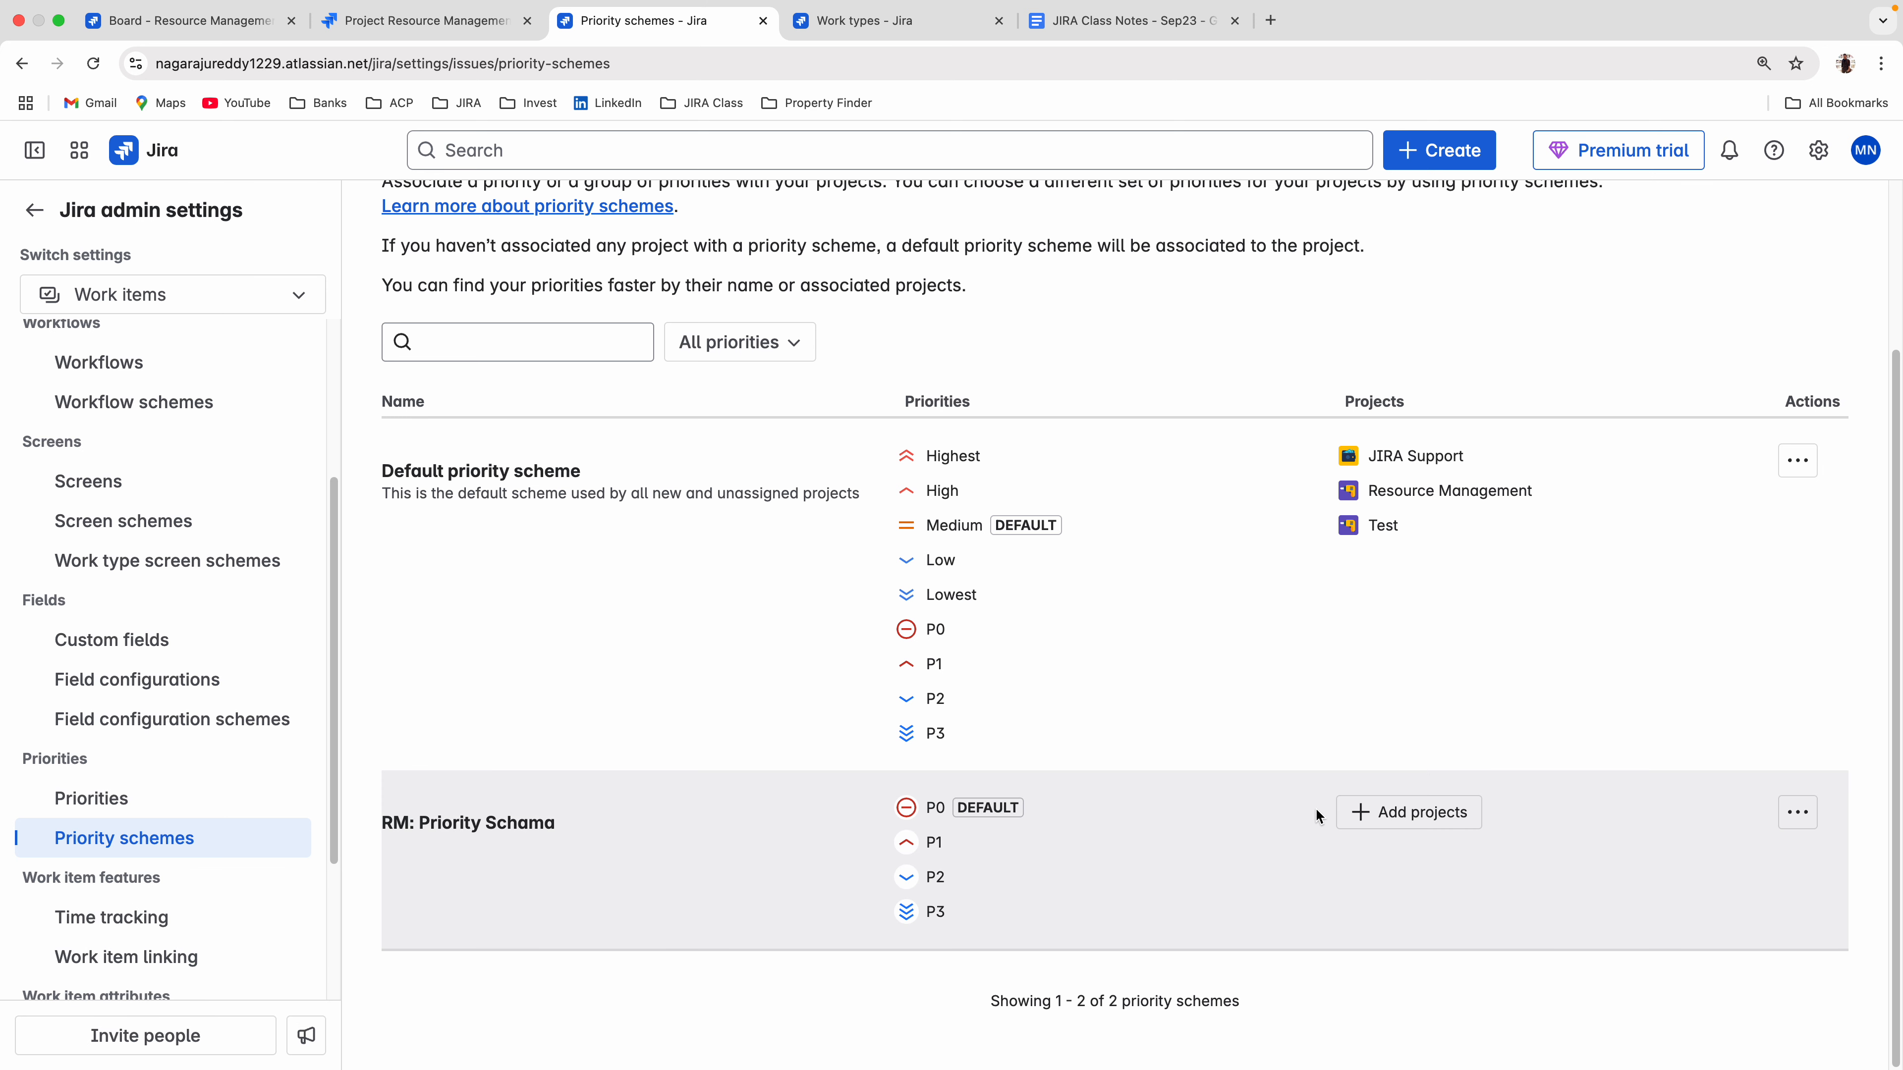
Associate the Resource Management project with the "RM: Priority Schama" scheme and proceed to the replacement of its current priorities.
{"action": "left_click", "coordinate": [1383, 815]}
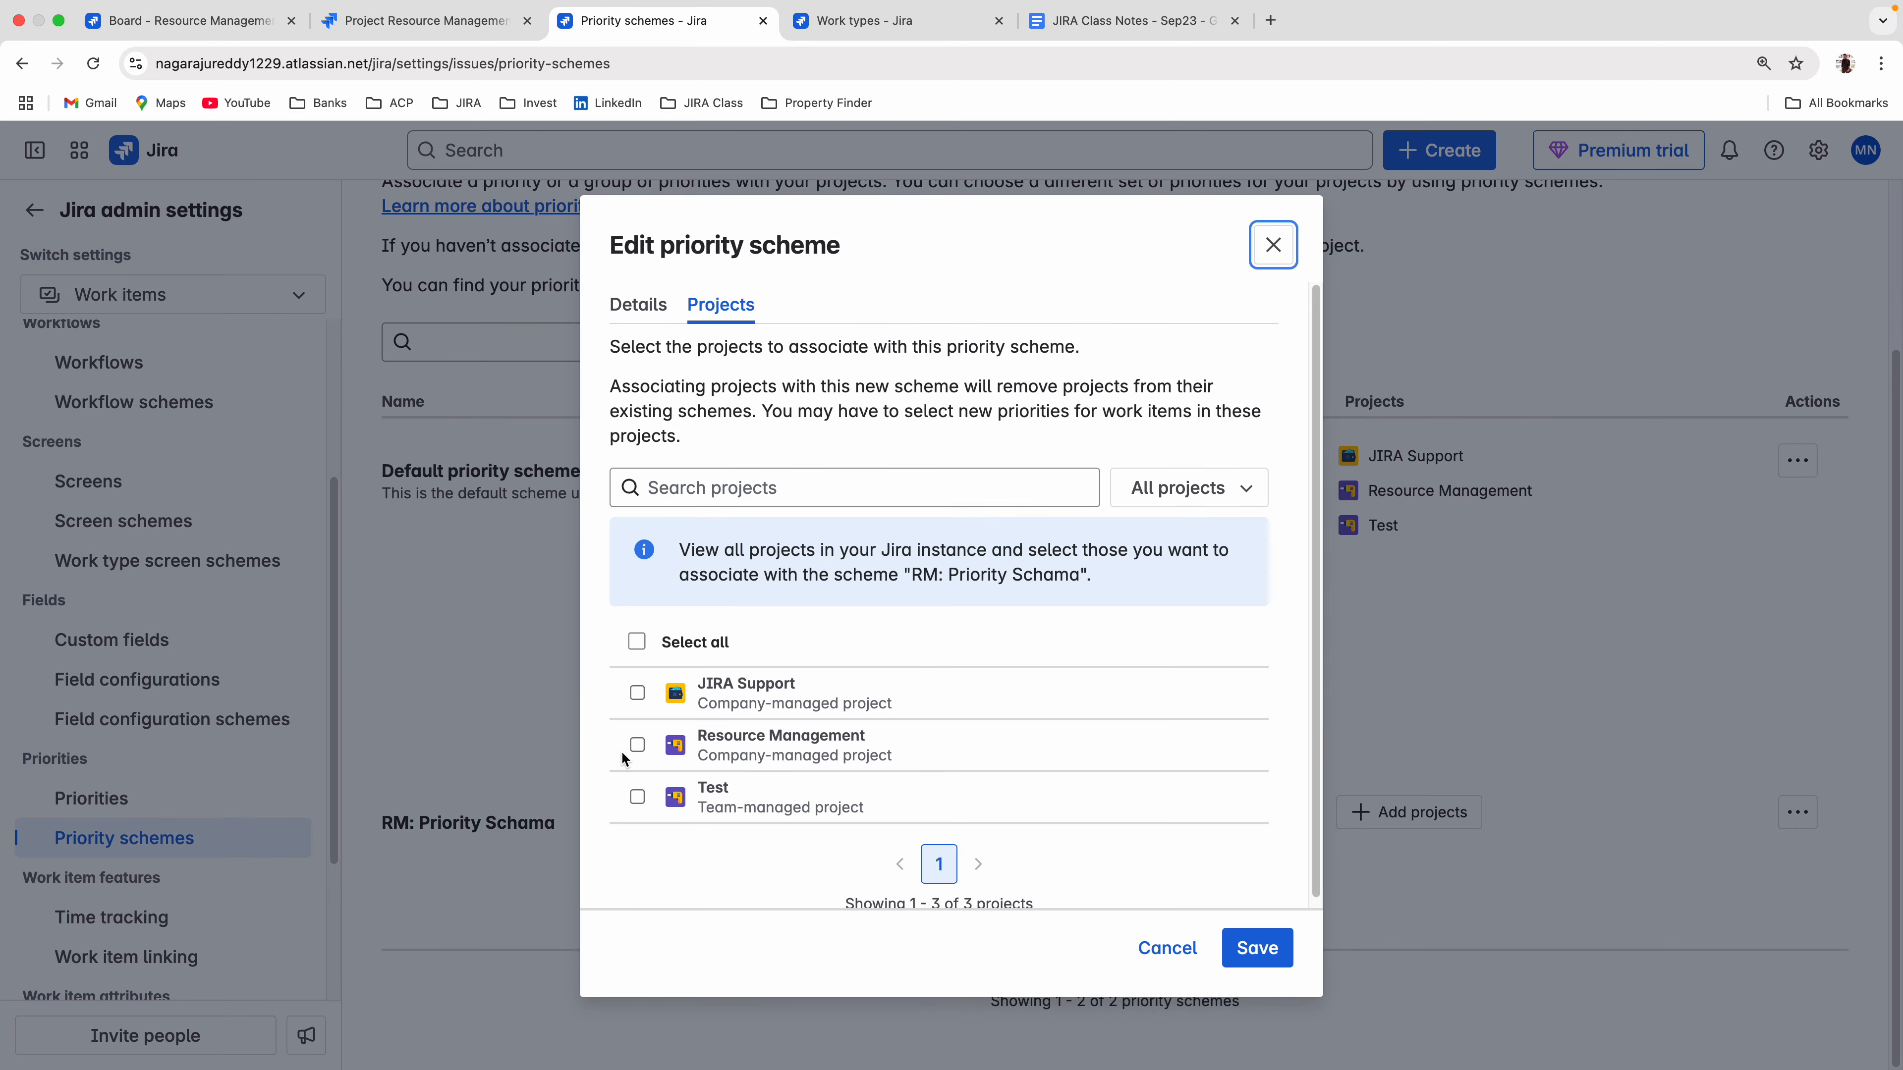
{"action": "left_click", "coordinate": [636, 744]}
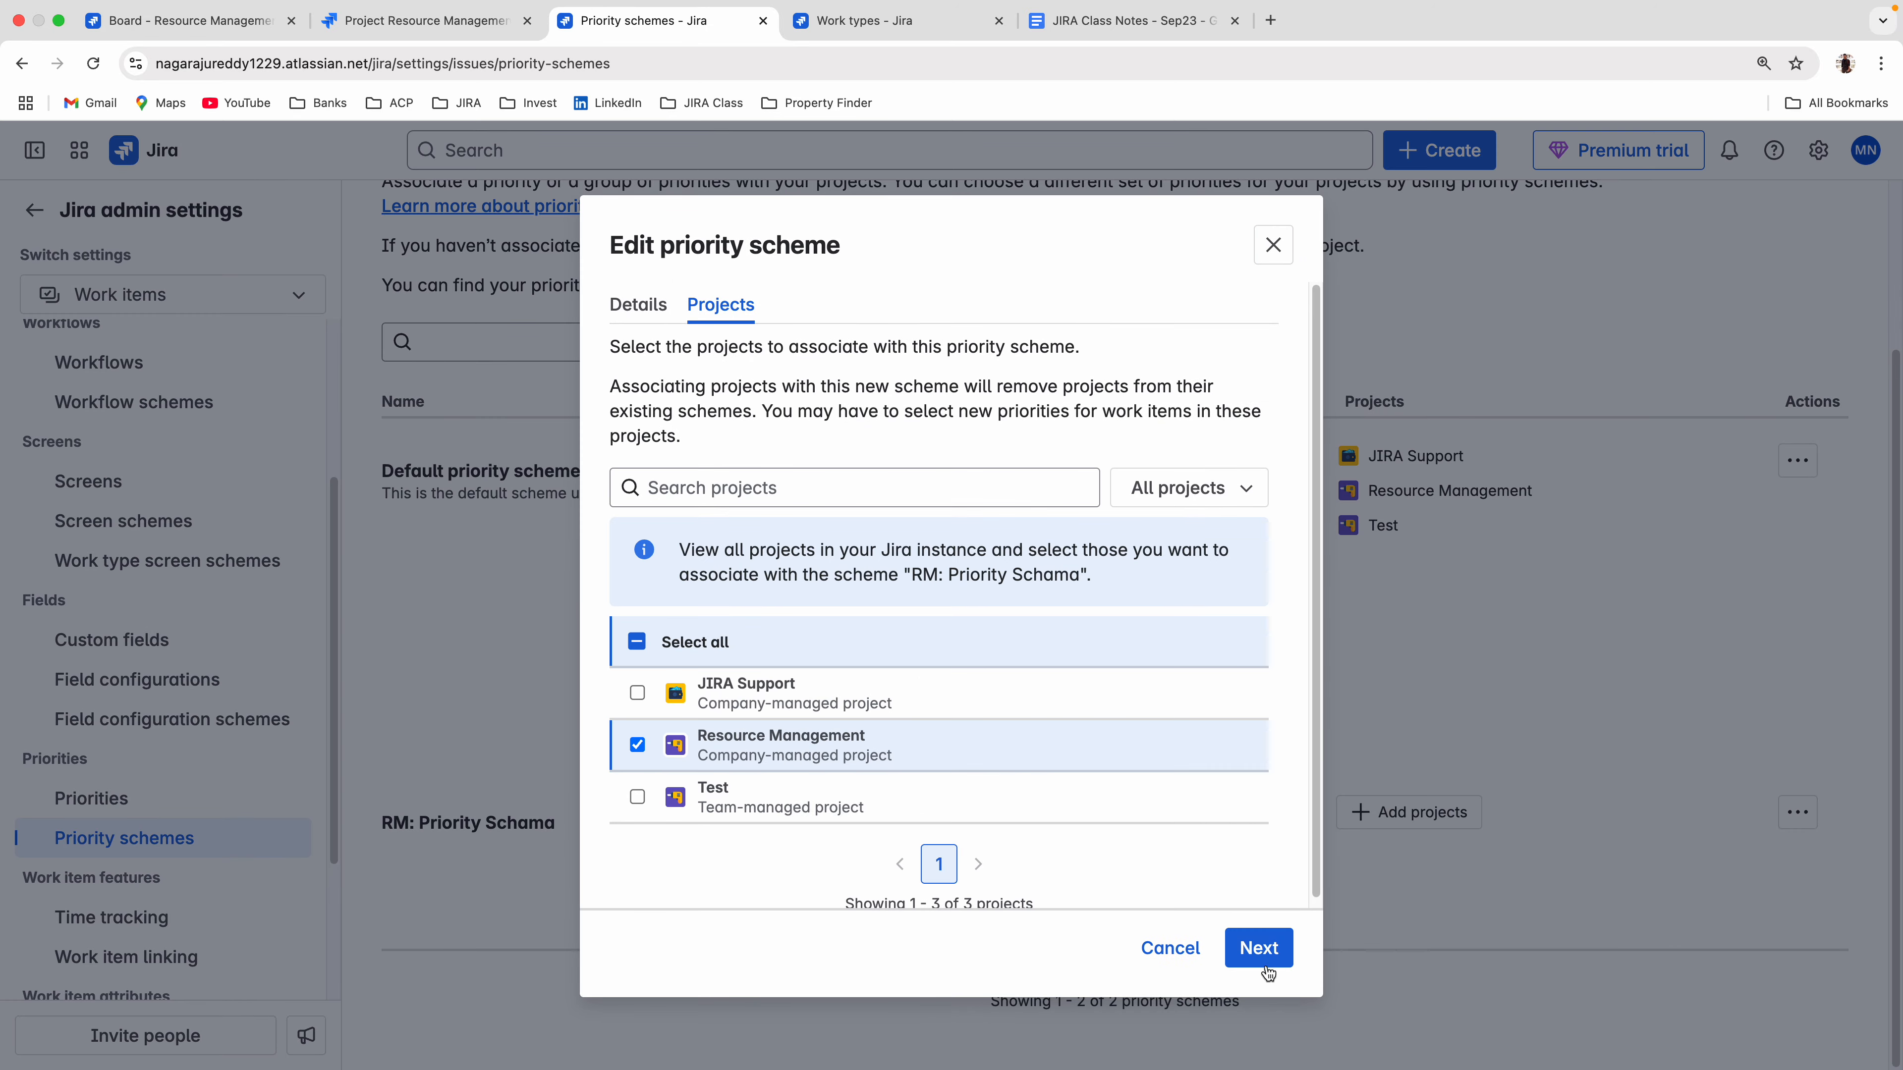
{"action": "left_click", "coordinate": [1258, 954]}
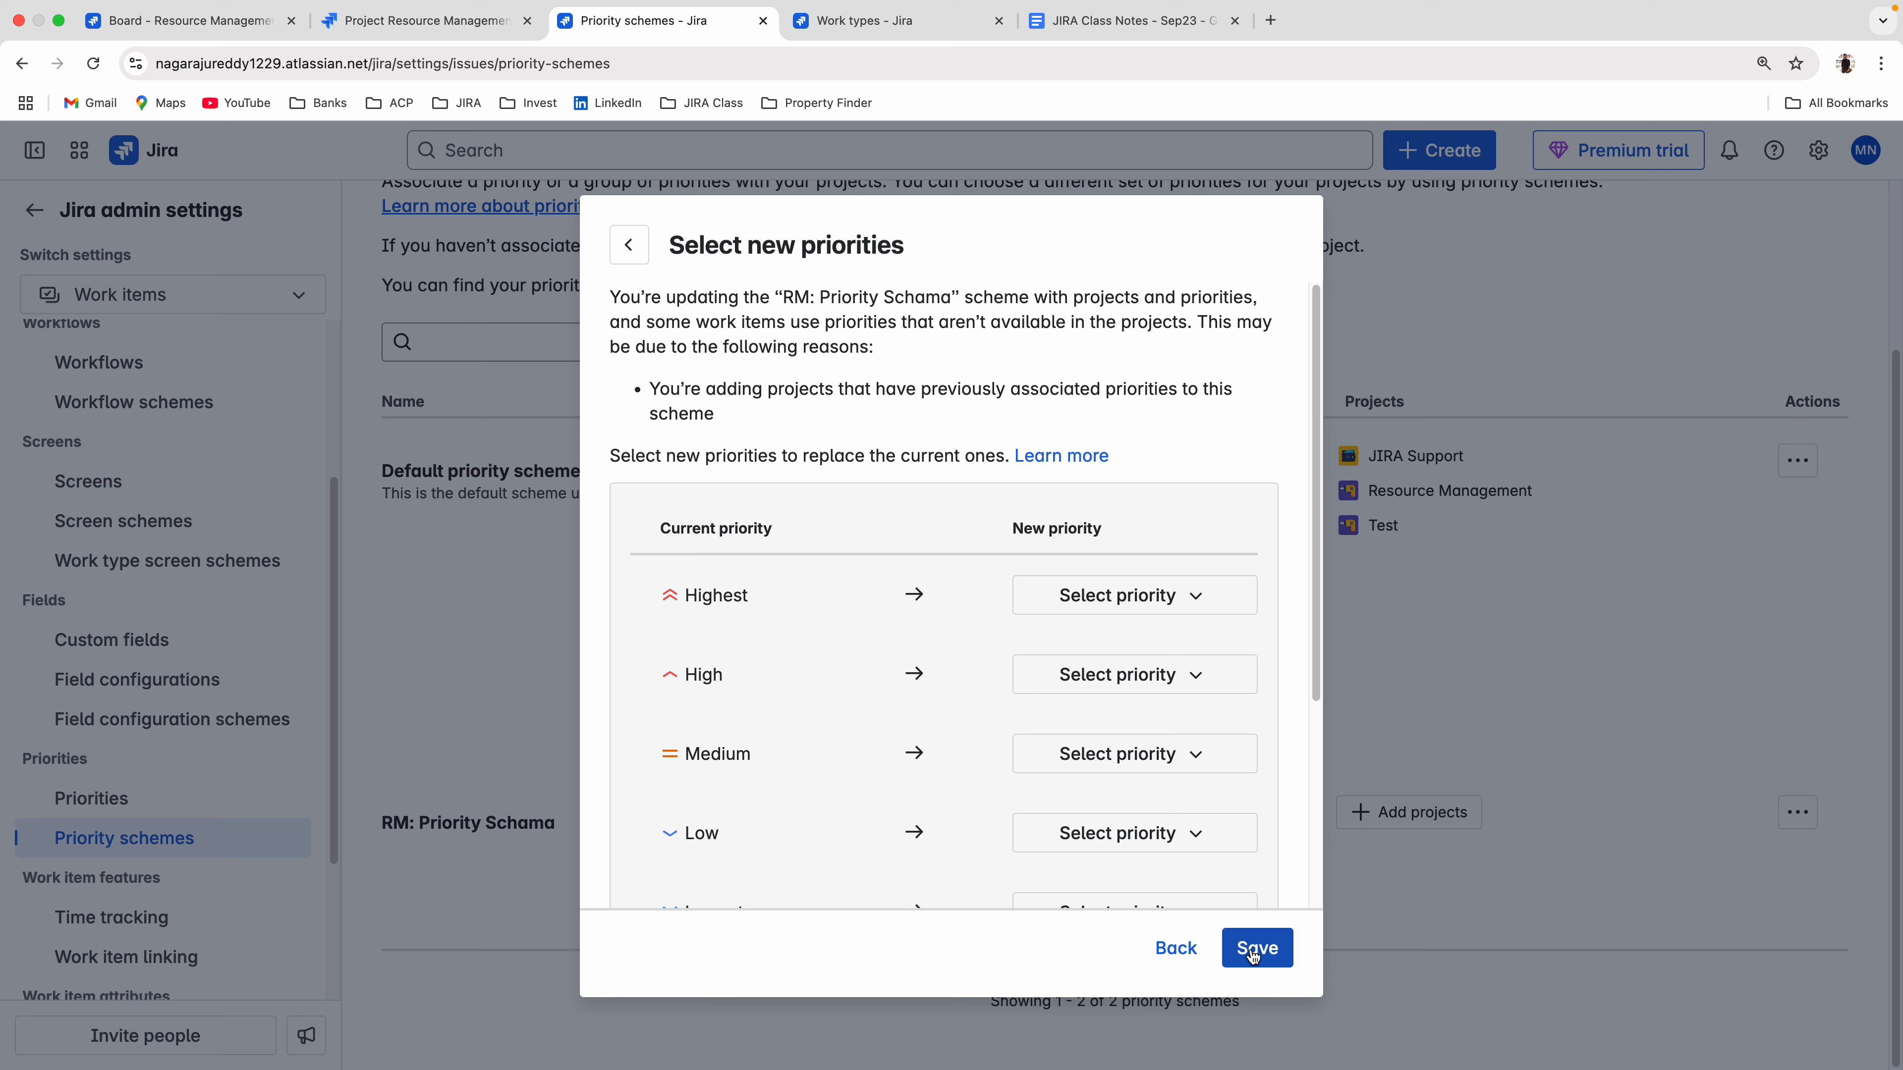
{"action": "left_click", "coordinate": [1253, 957]}
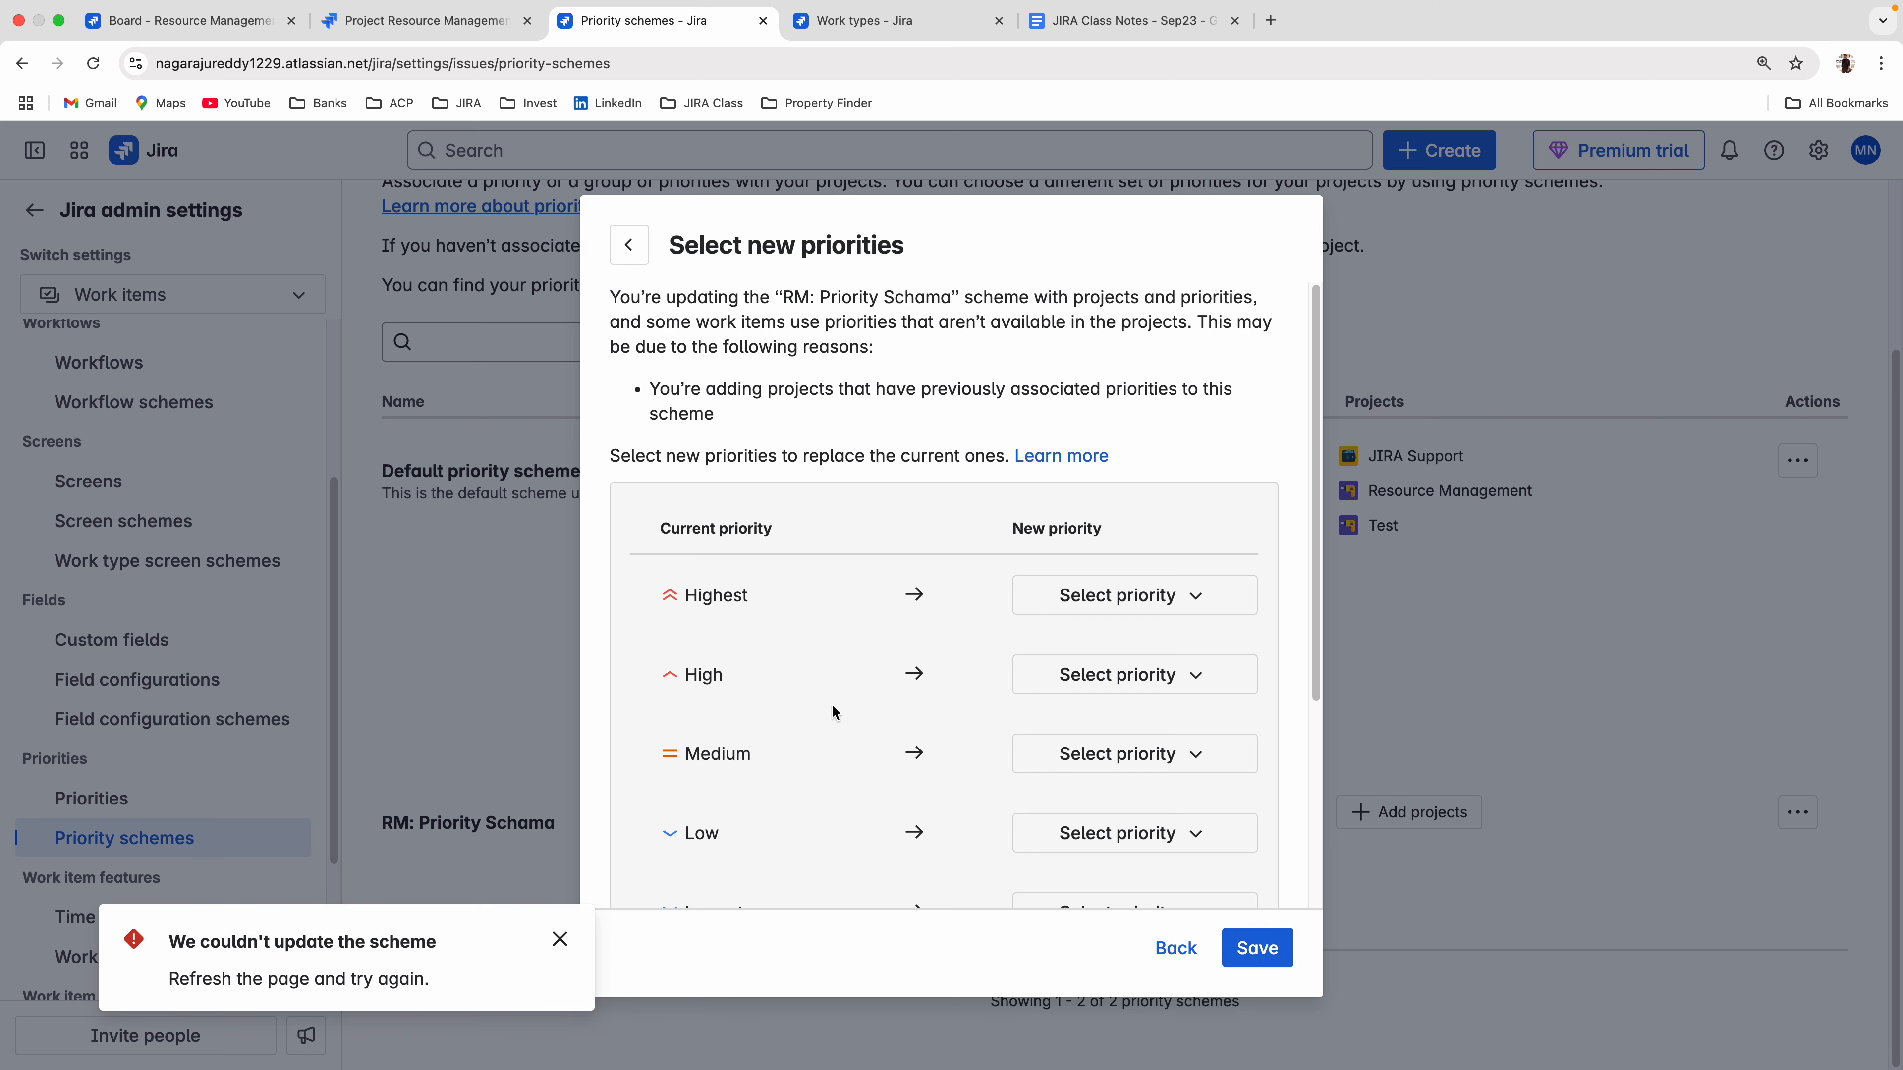
Replace Highest with P0, High with P1, Medium with P2, and both Low and Lowest with P3, and save the scheme.
{"action": "left_click", "coordinate": [1049, 597]}
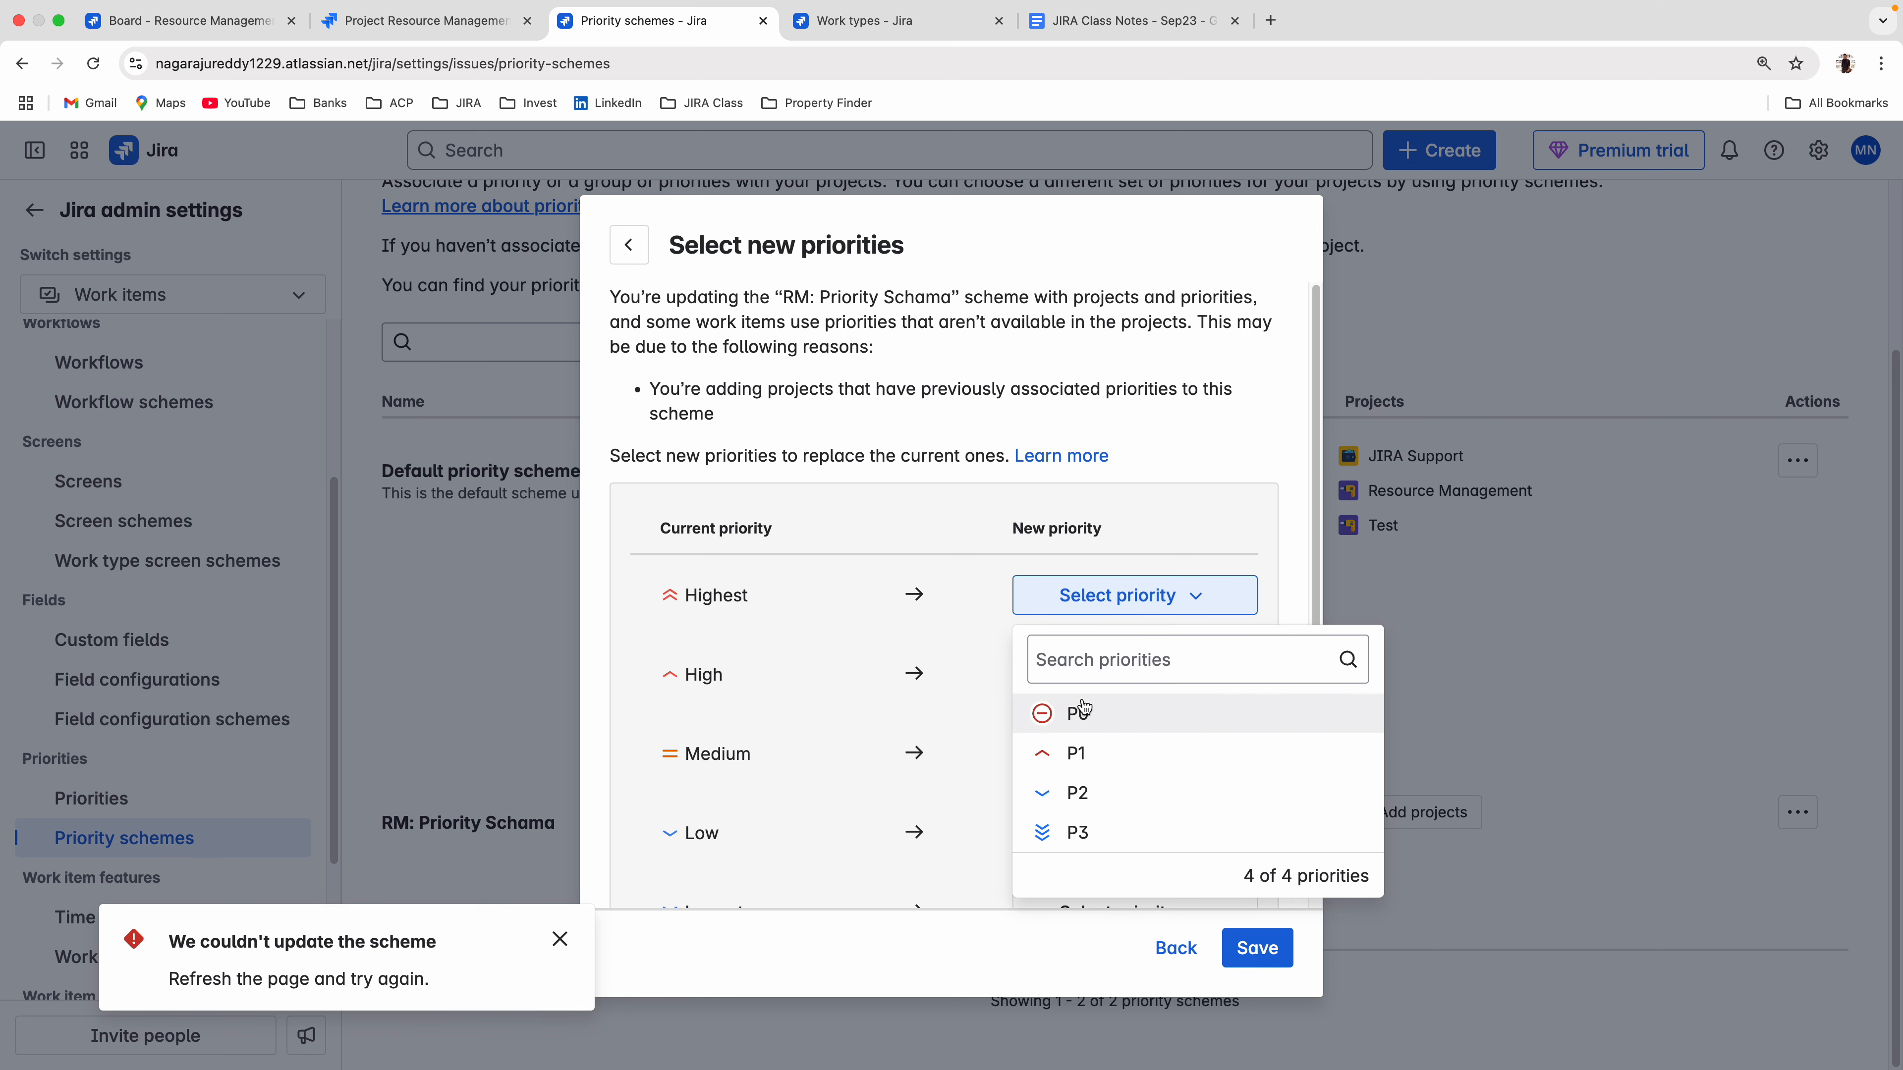
{"action": "left_click", "coordinate": [1023, 701]}
{"action": "left_click", "coordinate": [1023, 693]}
{"action": "left_click", "coordinate": [1090, 825]}
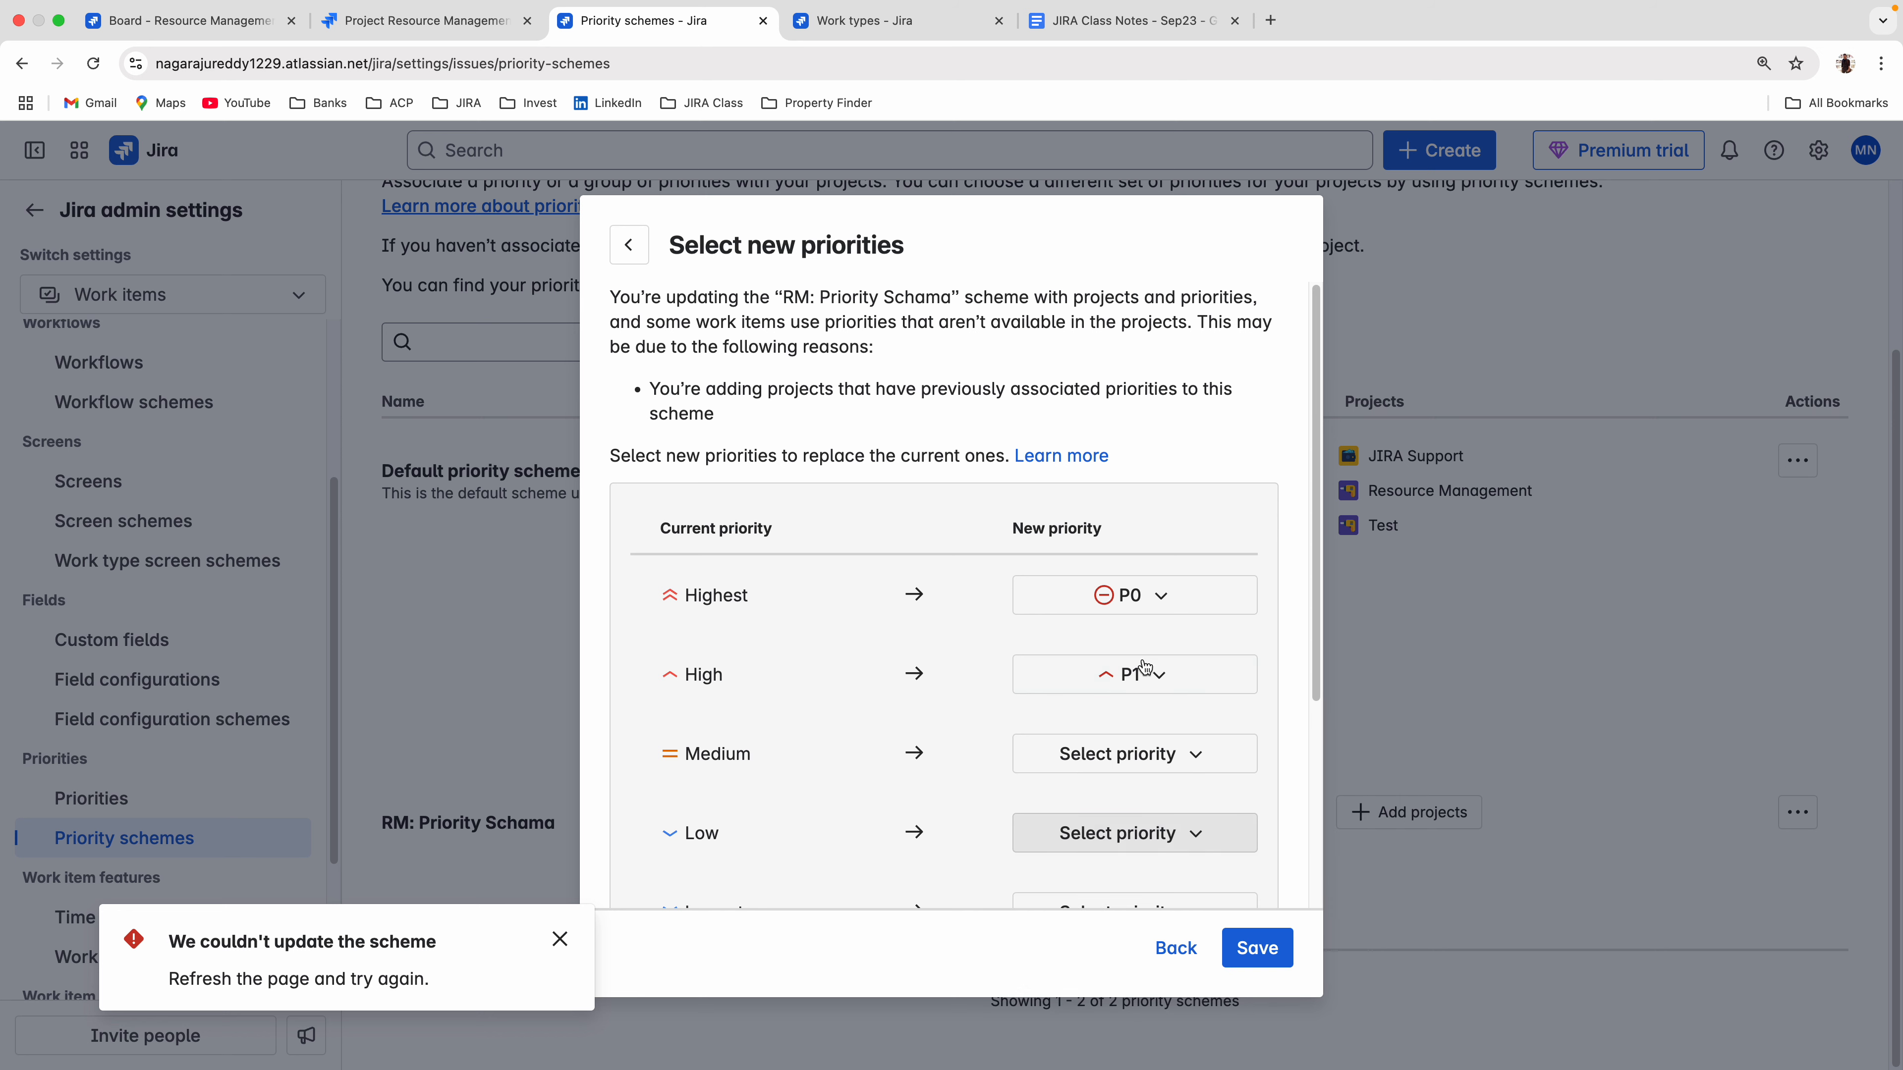
{"action": "scroll", "coordinate": [1145, 671], "scroll_direction": "down", "scroll_amount": 2}
{"action": "left_click", "coordinate": [1116, 602]}
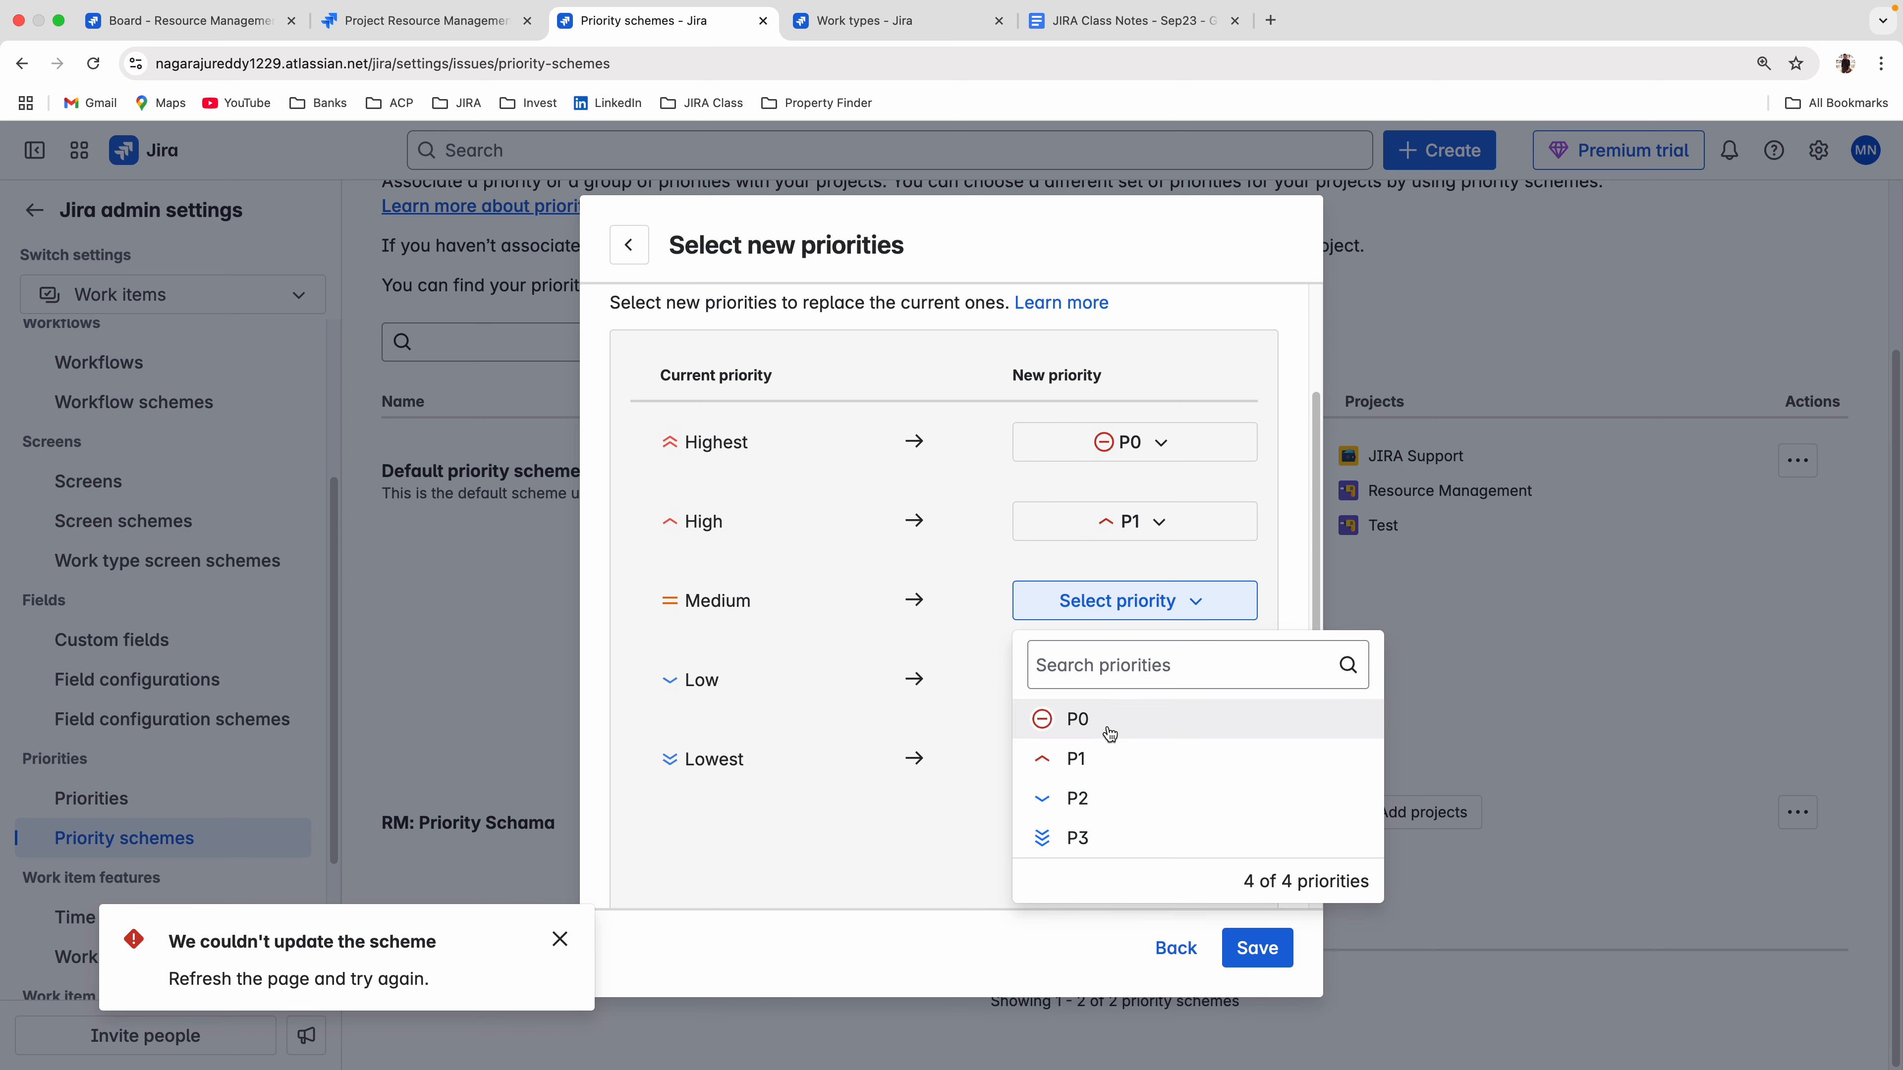
{"action": "left_click", "coordinate": [1096, 796]}
{"action": "left_click", "coordinate": [1125, 682]}
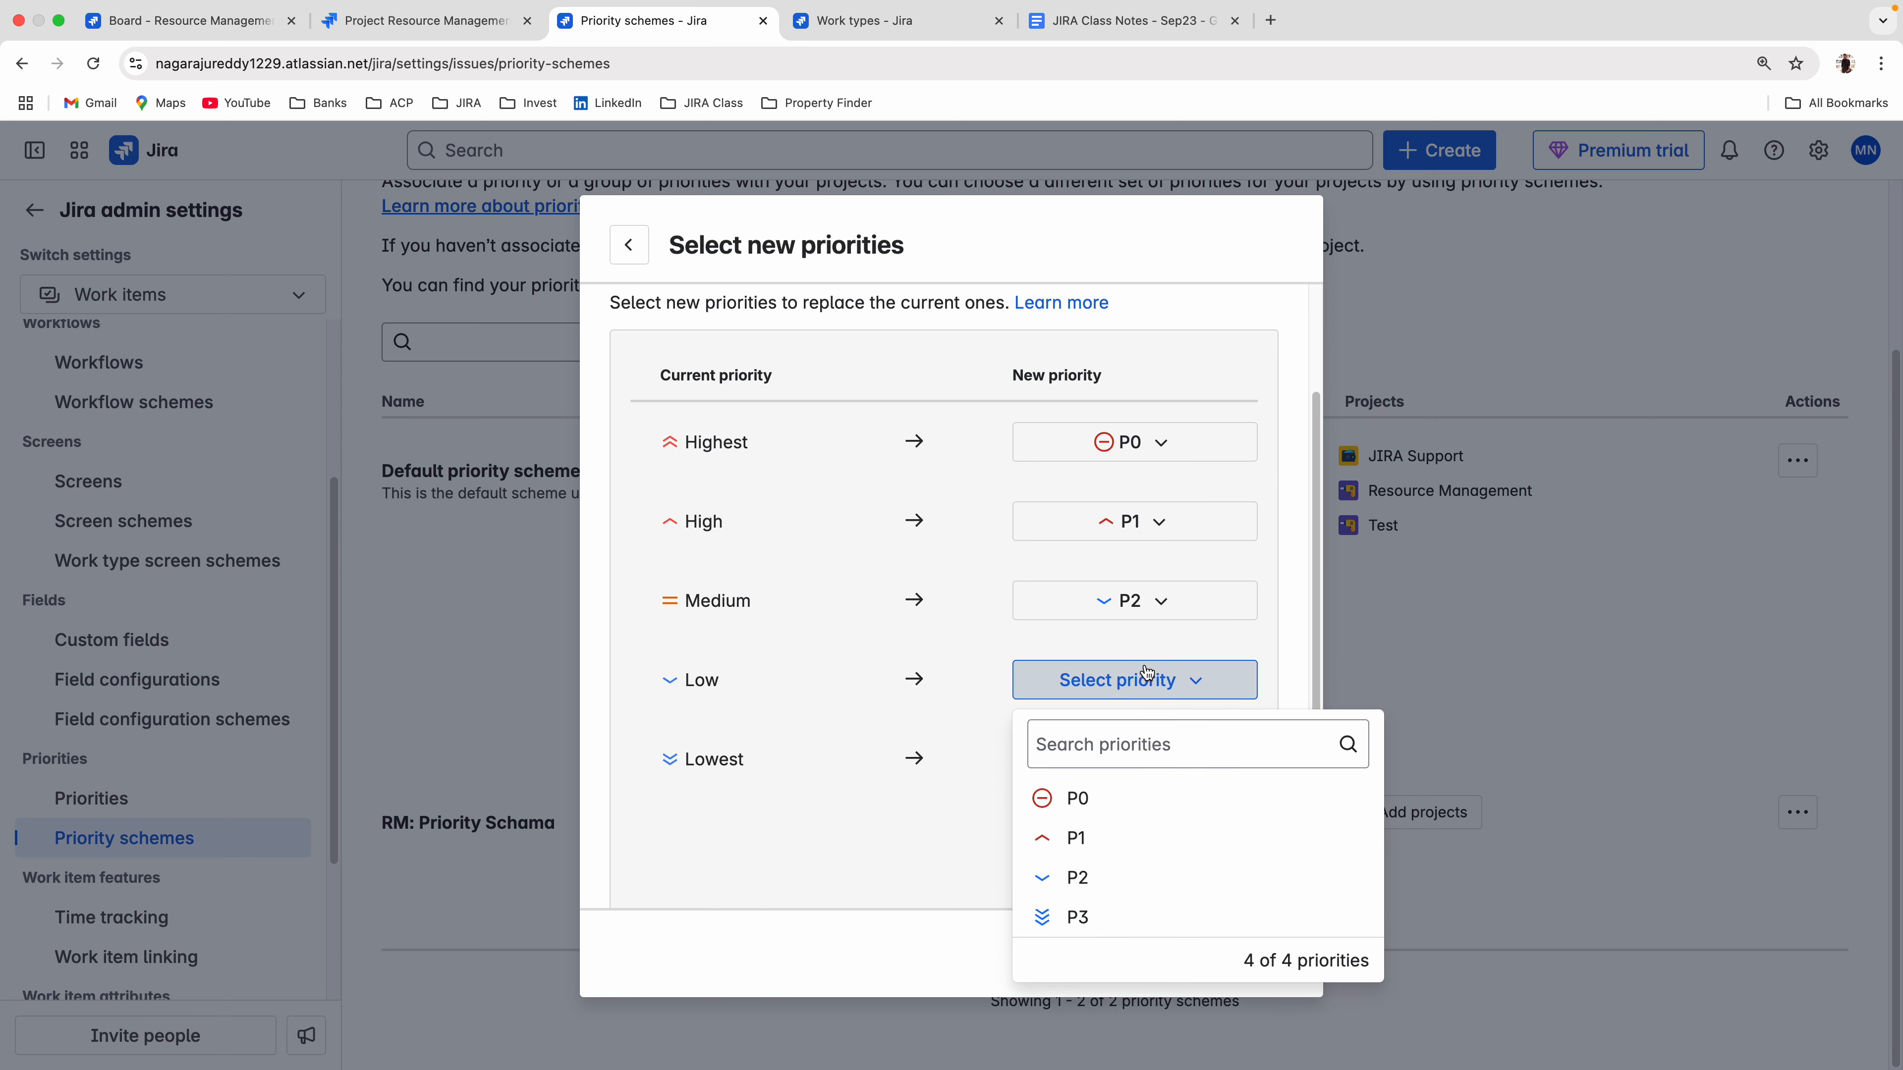
{"action": "left_click", "coordinate": [1101, 931]}
{"action": "left_click", "coordinate": [1131, 768]}
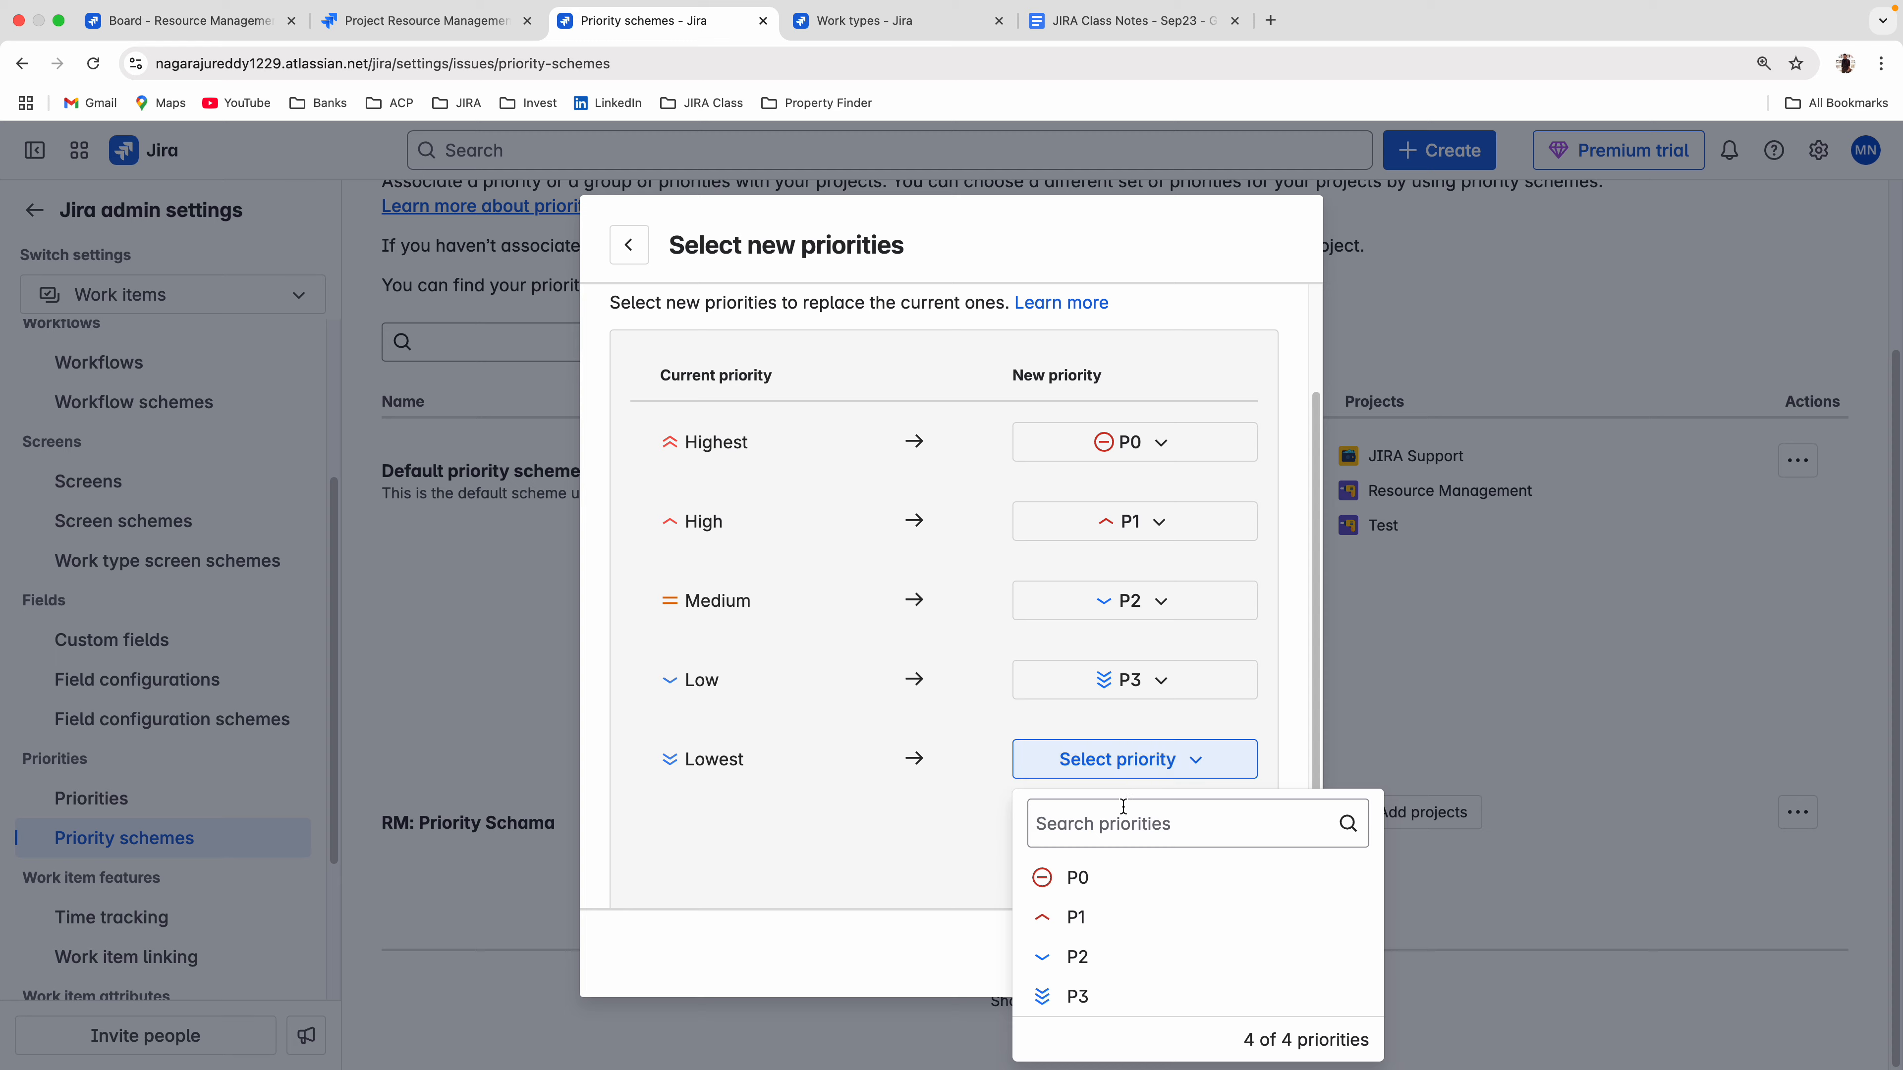
{"action": "left_click", "coordinate": [1086, 995]}
{"action": "left_click", "coordinate": [1245, 966]}
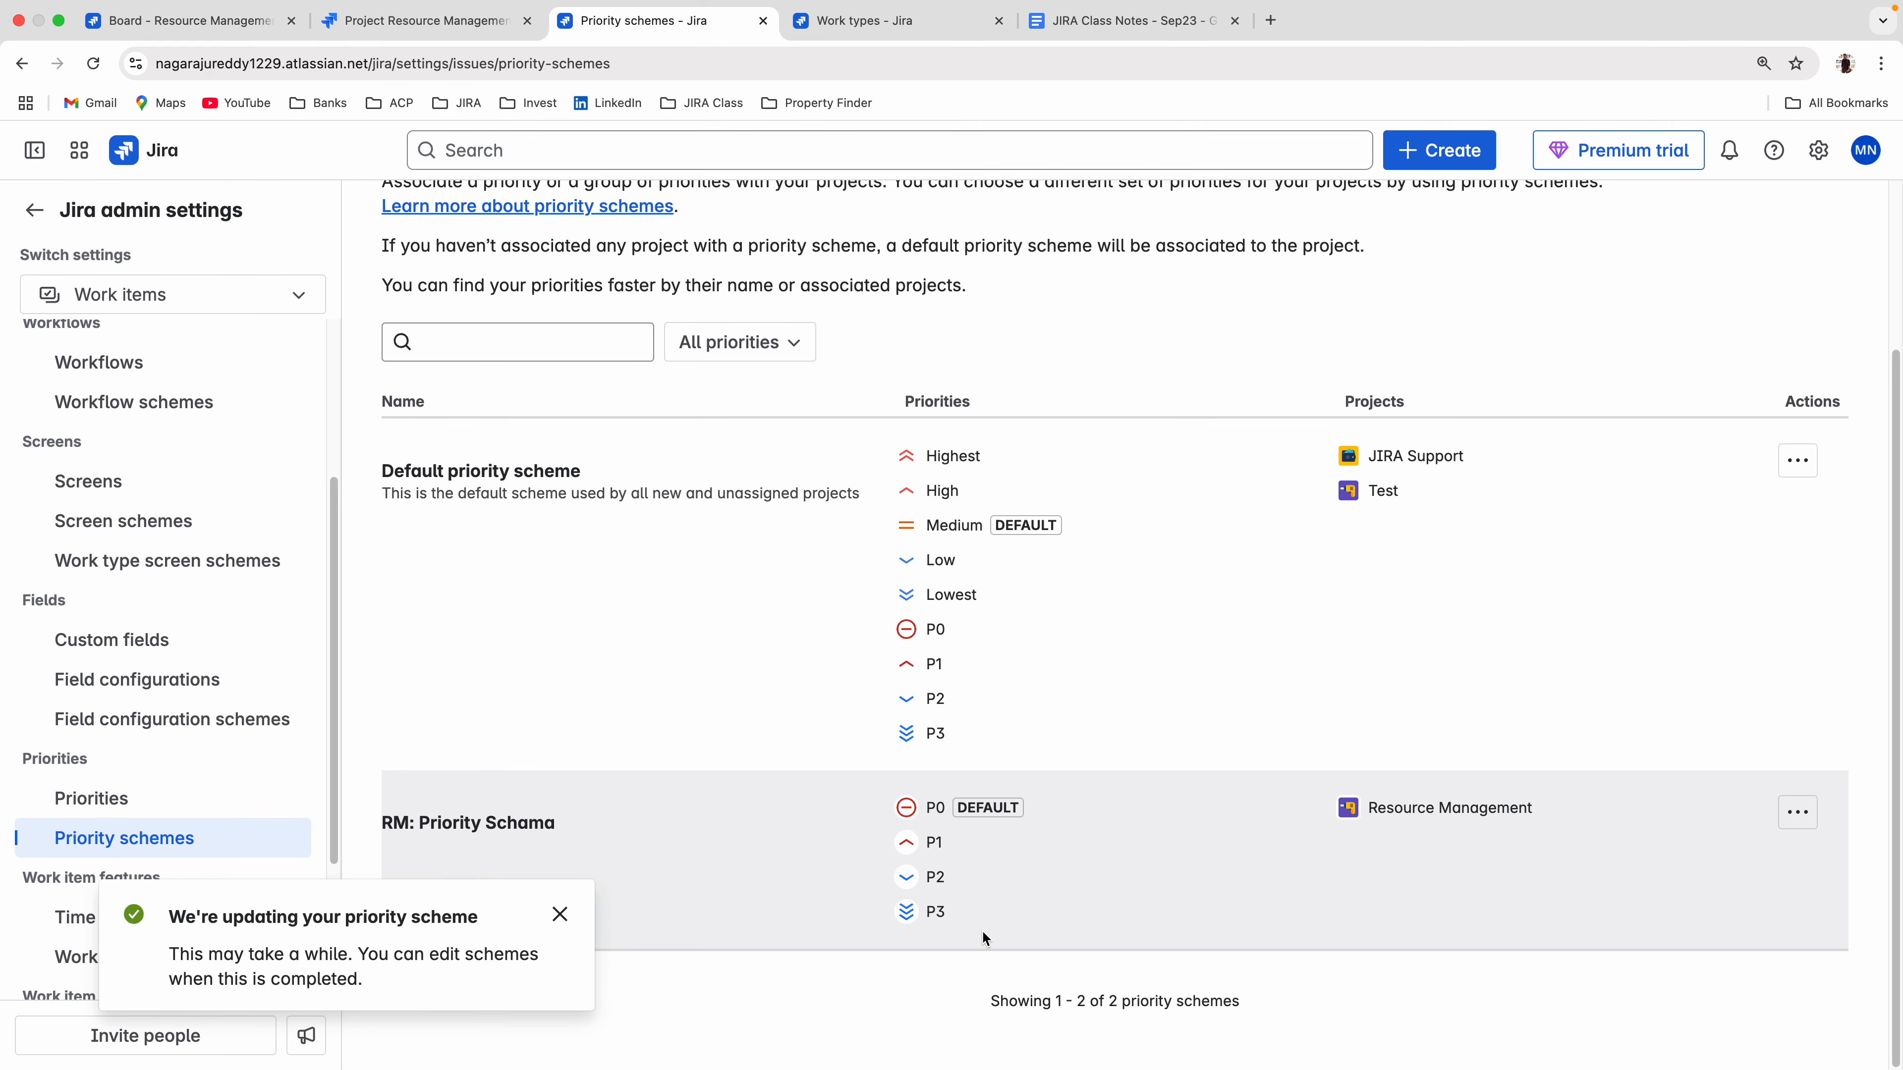
Return to the Resource Management board and discard the unfinished work item form.
{"action": "left_click", "coordinate": [203, 18]}
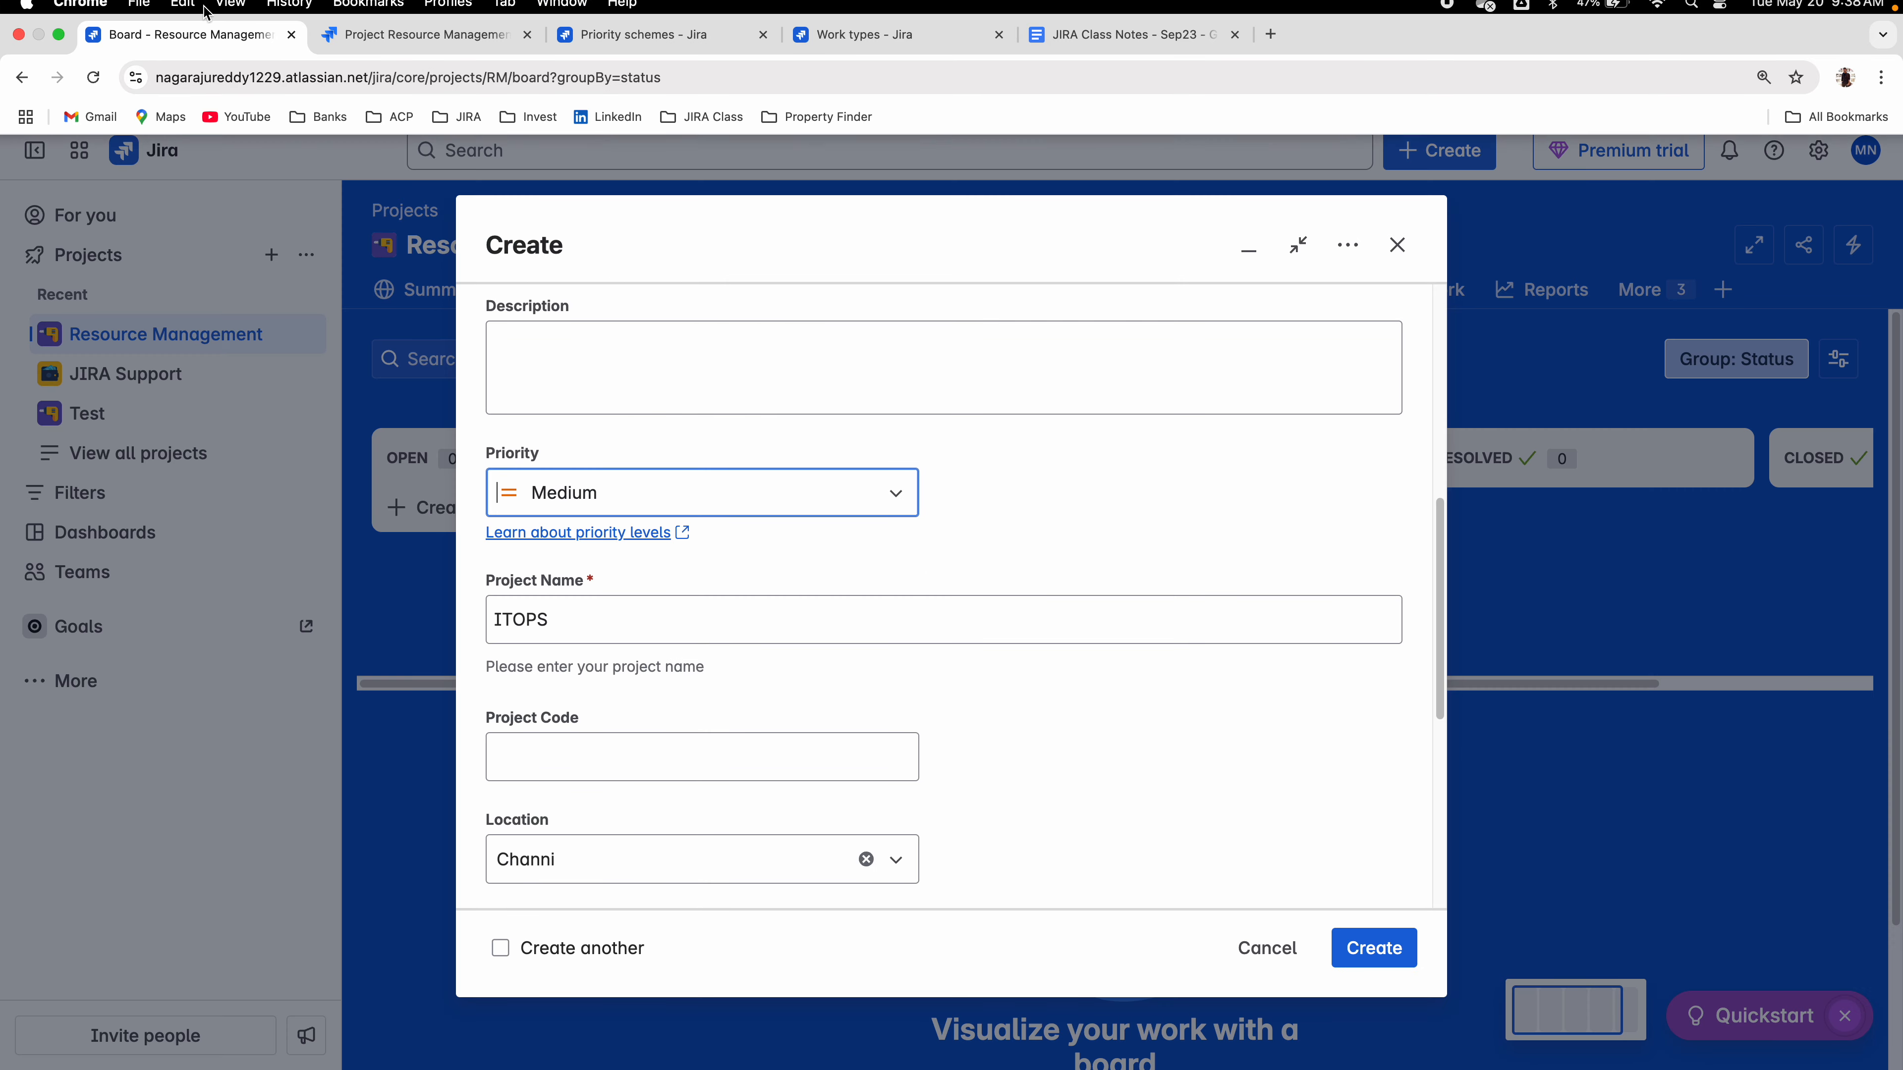
{"action": "left_click", "coordinate": [1266, 948]}
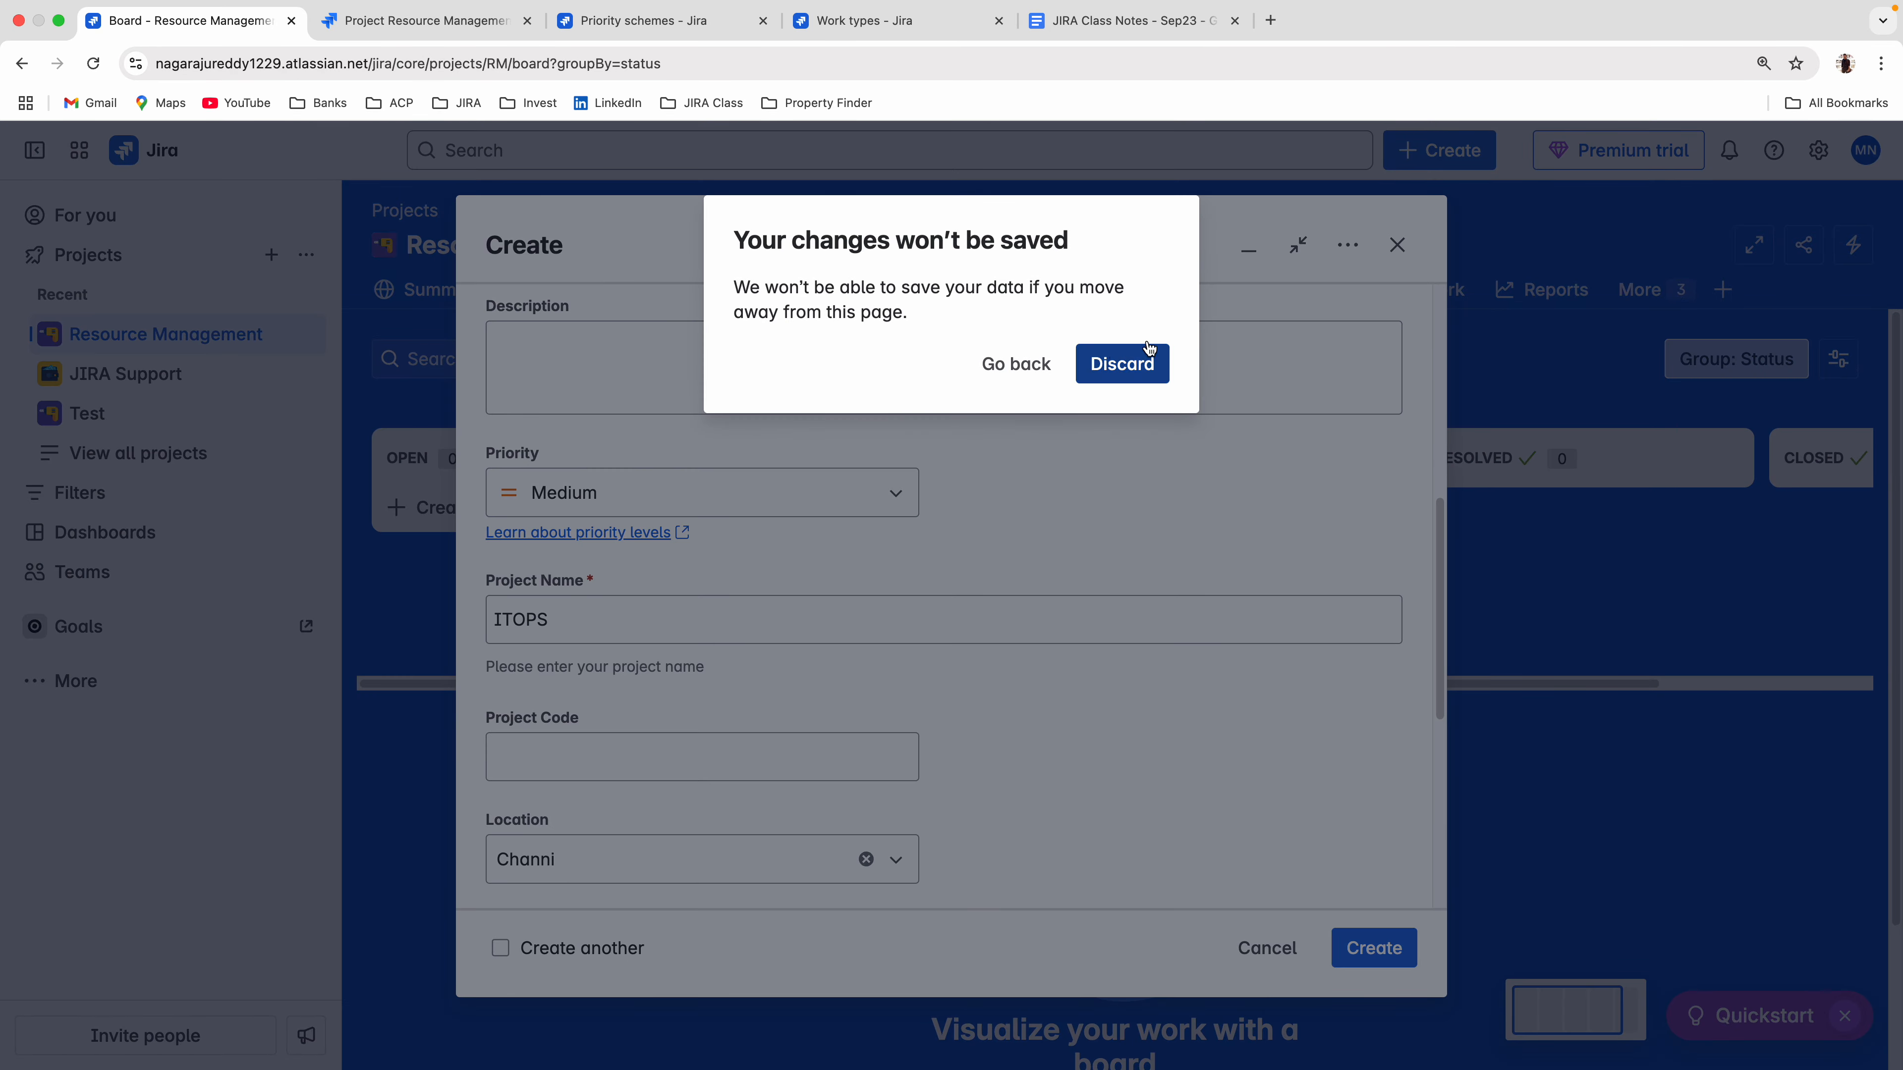
{"action": "left_click", "coordinate": [1139, 355]}
Start a new work item in Resource Management and choose P1 as its priority.
{"action": "left_click", "coordinate": [1445, 151]}
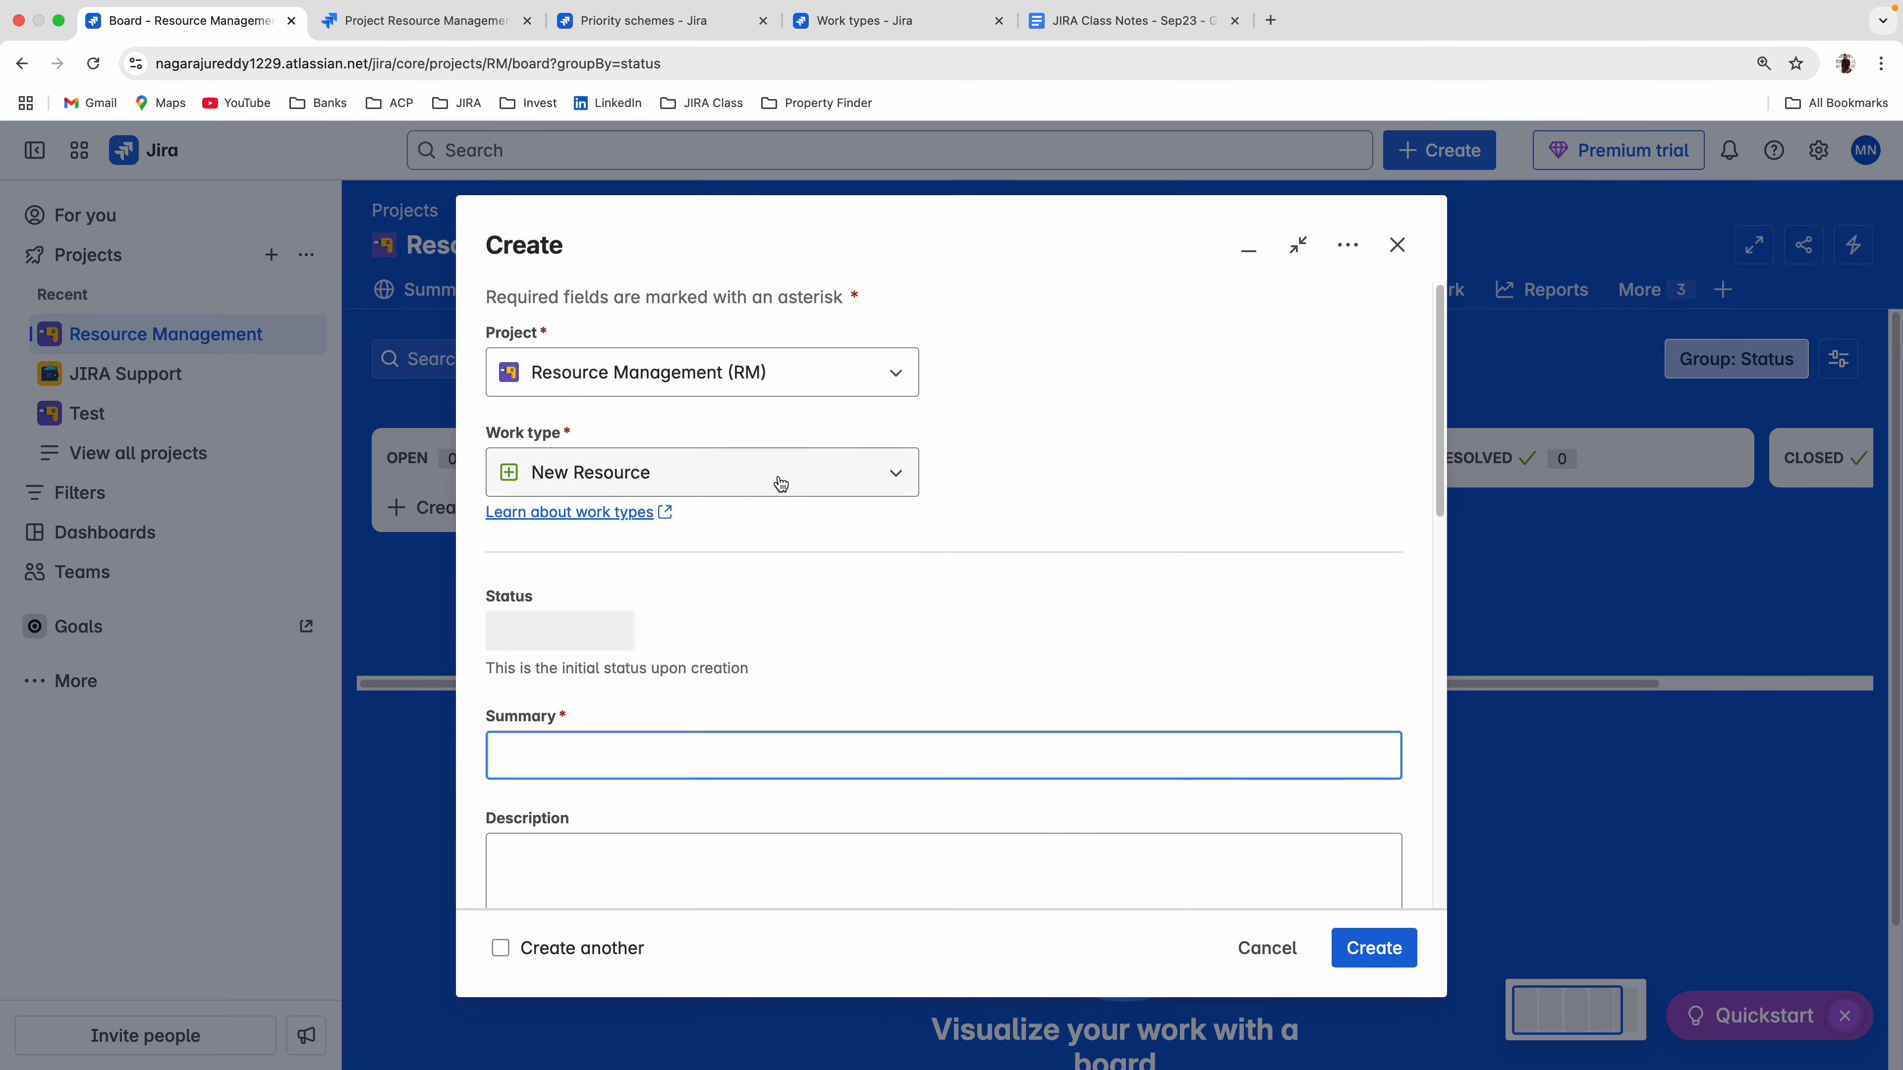
{"action": "scroll", "coordinate": [785, 504], "scroll_direction": "down", "scroll_amount": 5}
{"action": "left_click", "coordinate": [659, 530]}
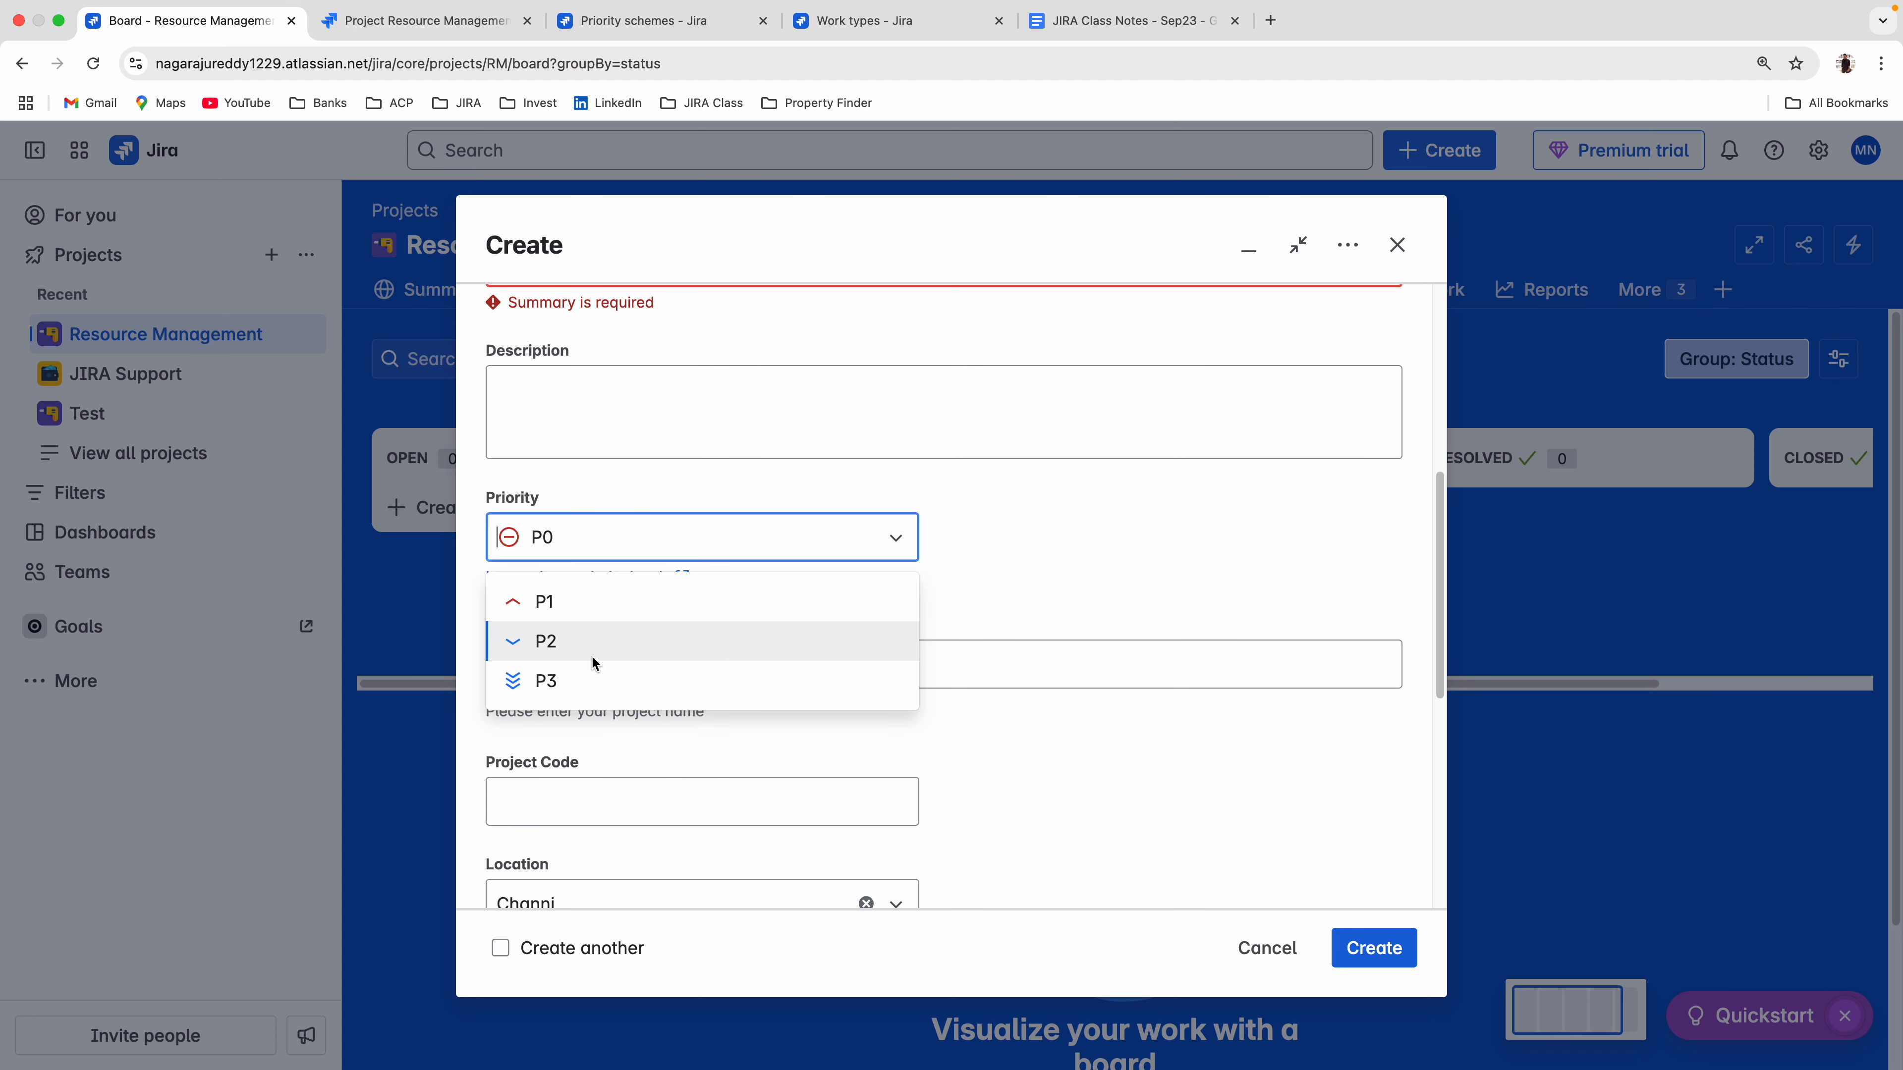
{"action": "left_click", "coordinate": [571, 616]}
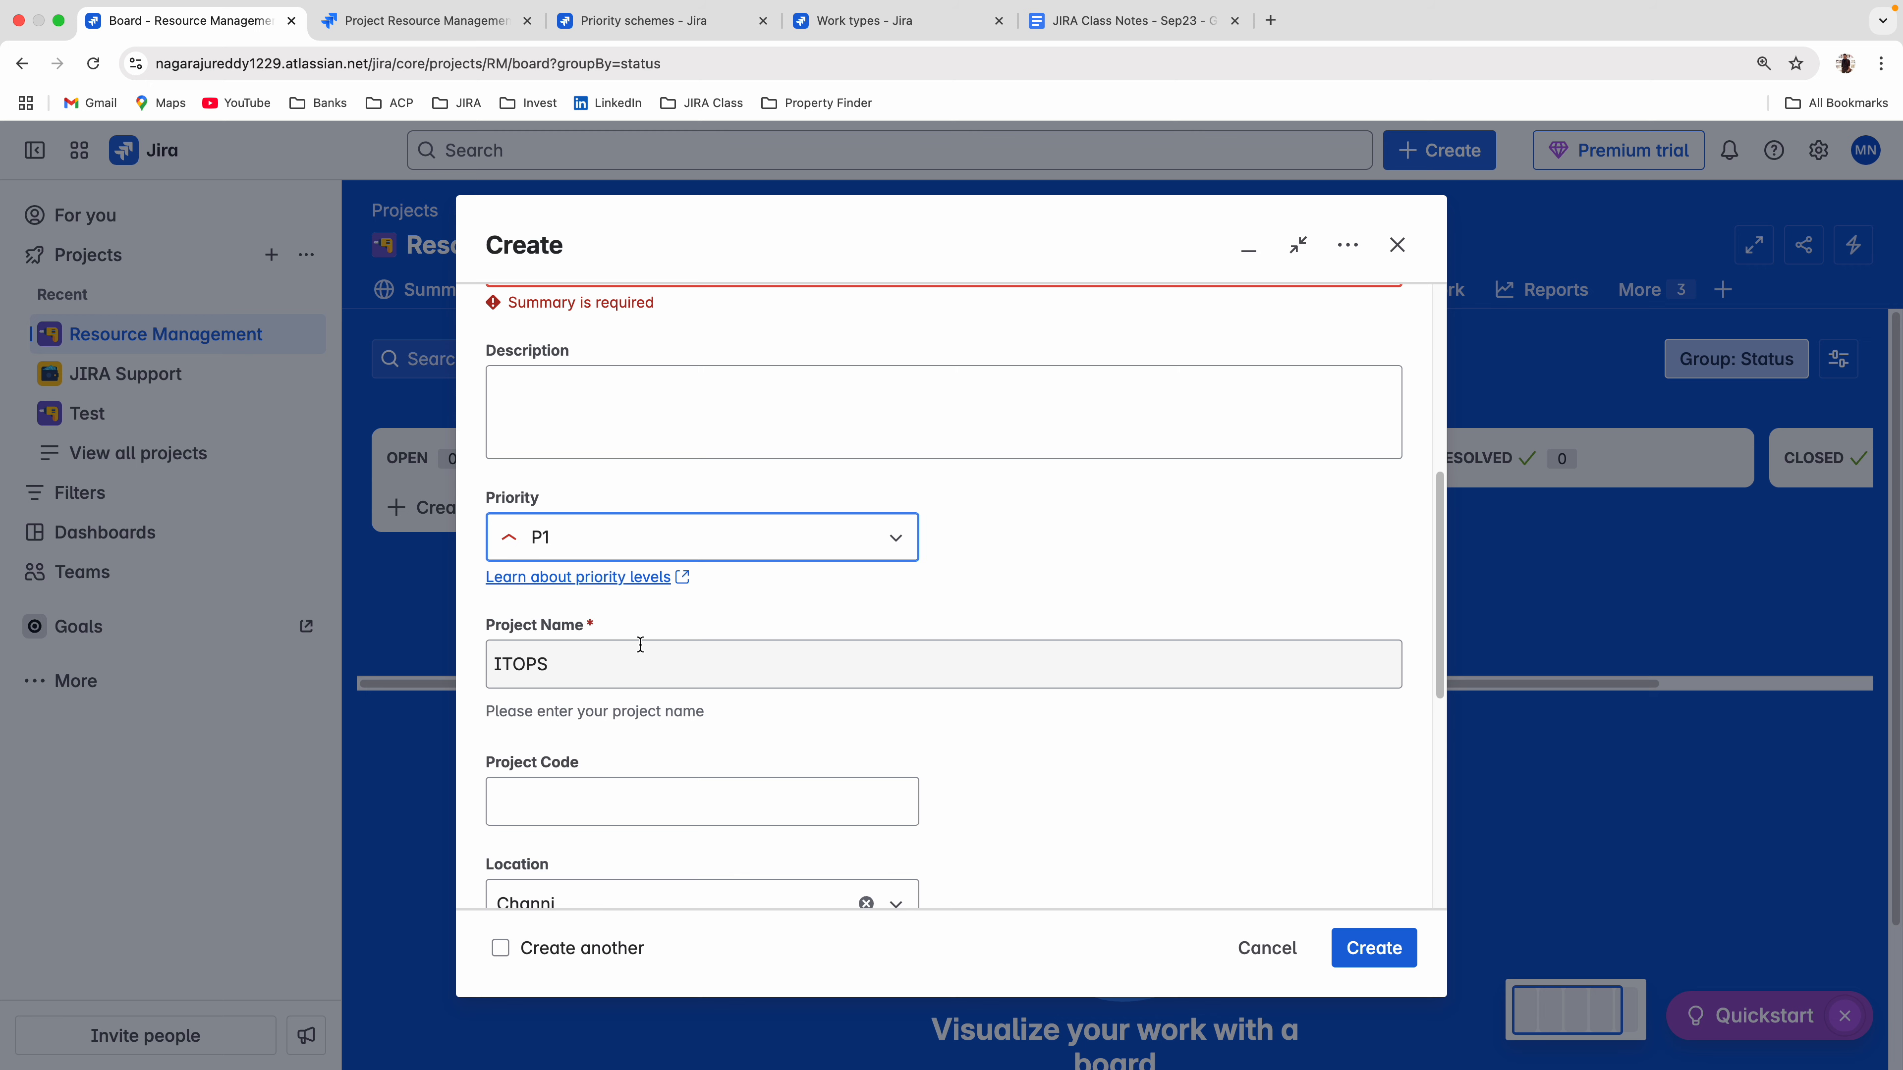
Look through the fields of the New Resource form and examine the options of the Location field.
{"action": "scroll", "coordinate": [825, 583], "scroll_direction": "up", "scroll_amount": 5}
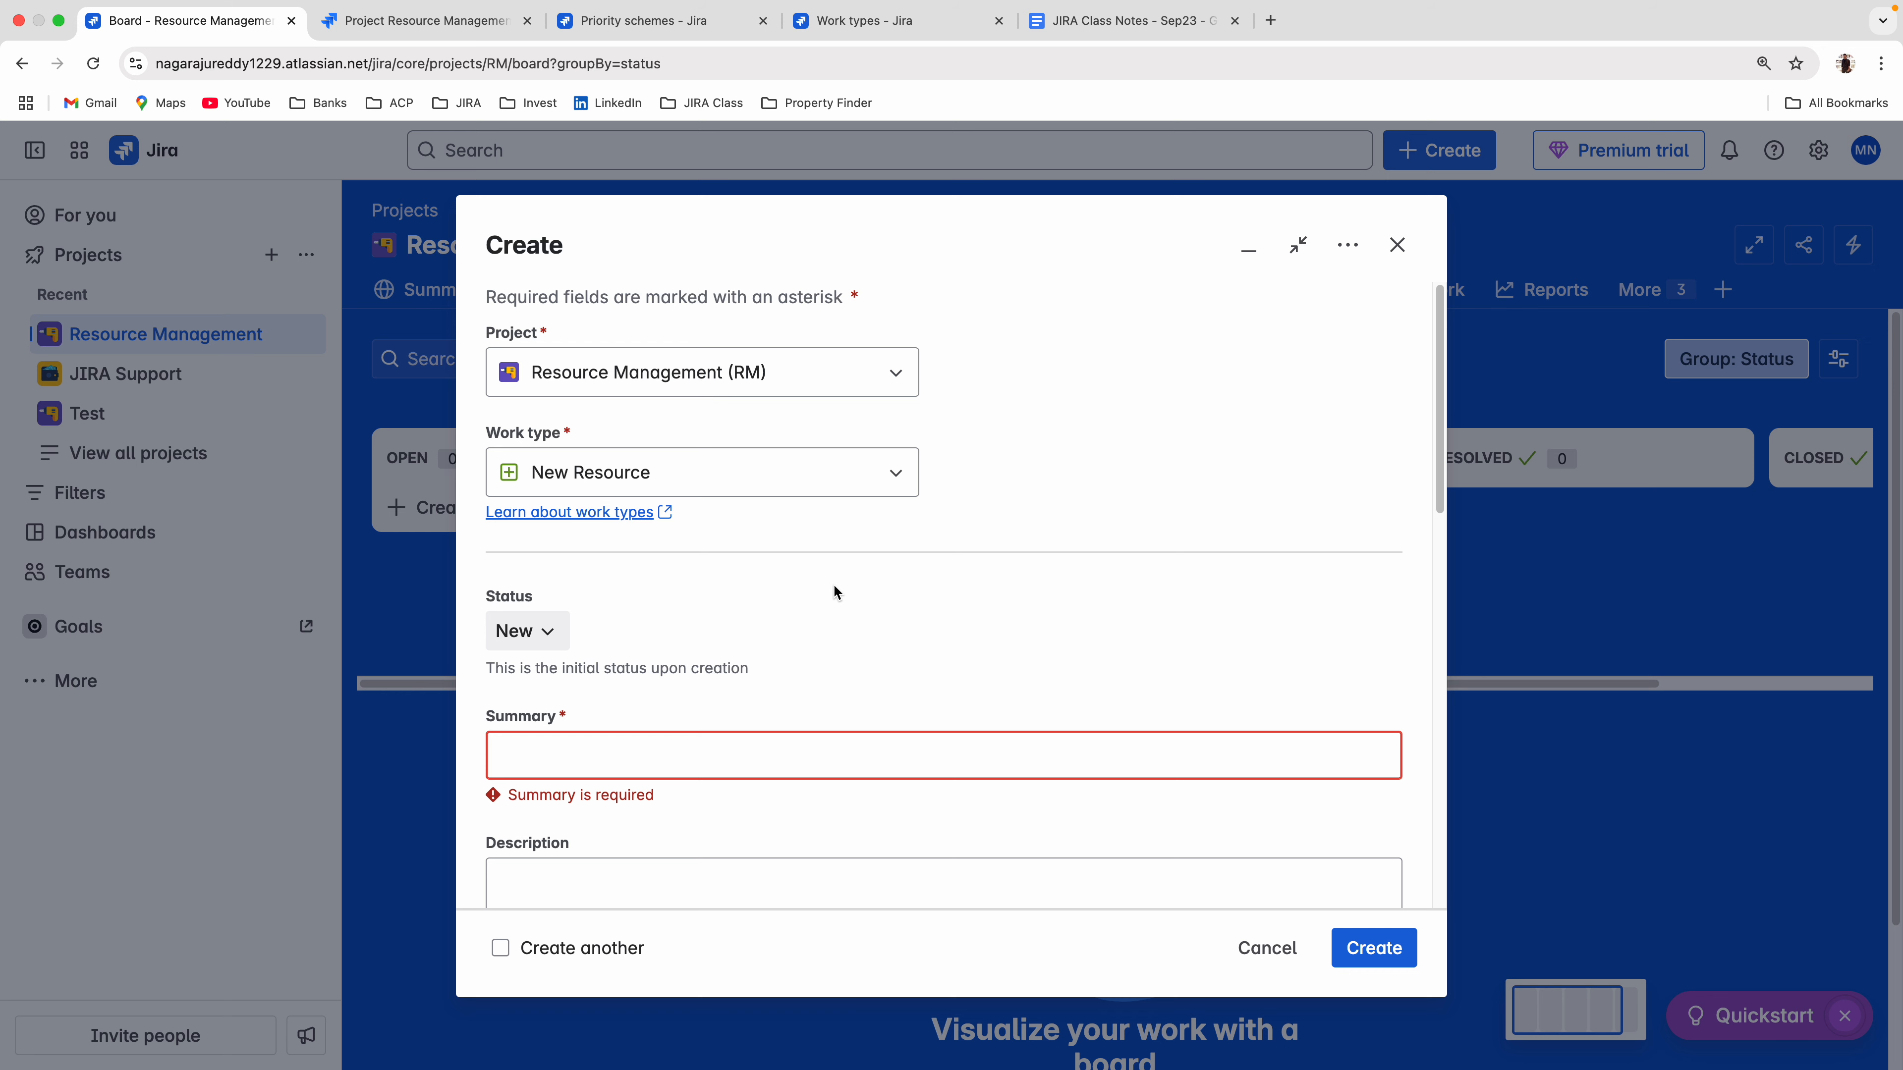
{"action": "scroll", "coordinate": [885, 665], "scroll_direction": "down", "scroll_amount": 10}
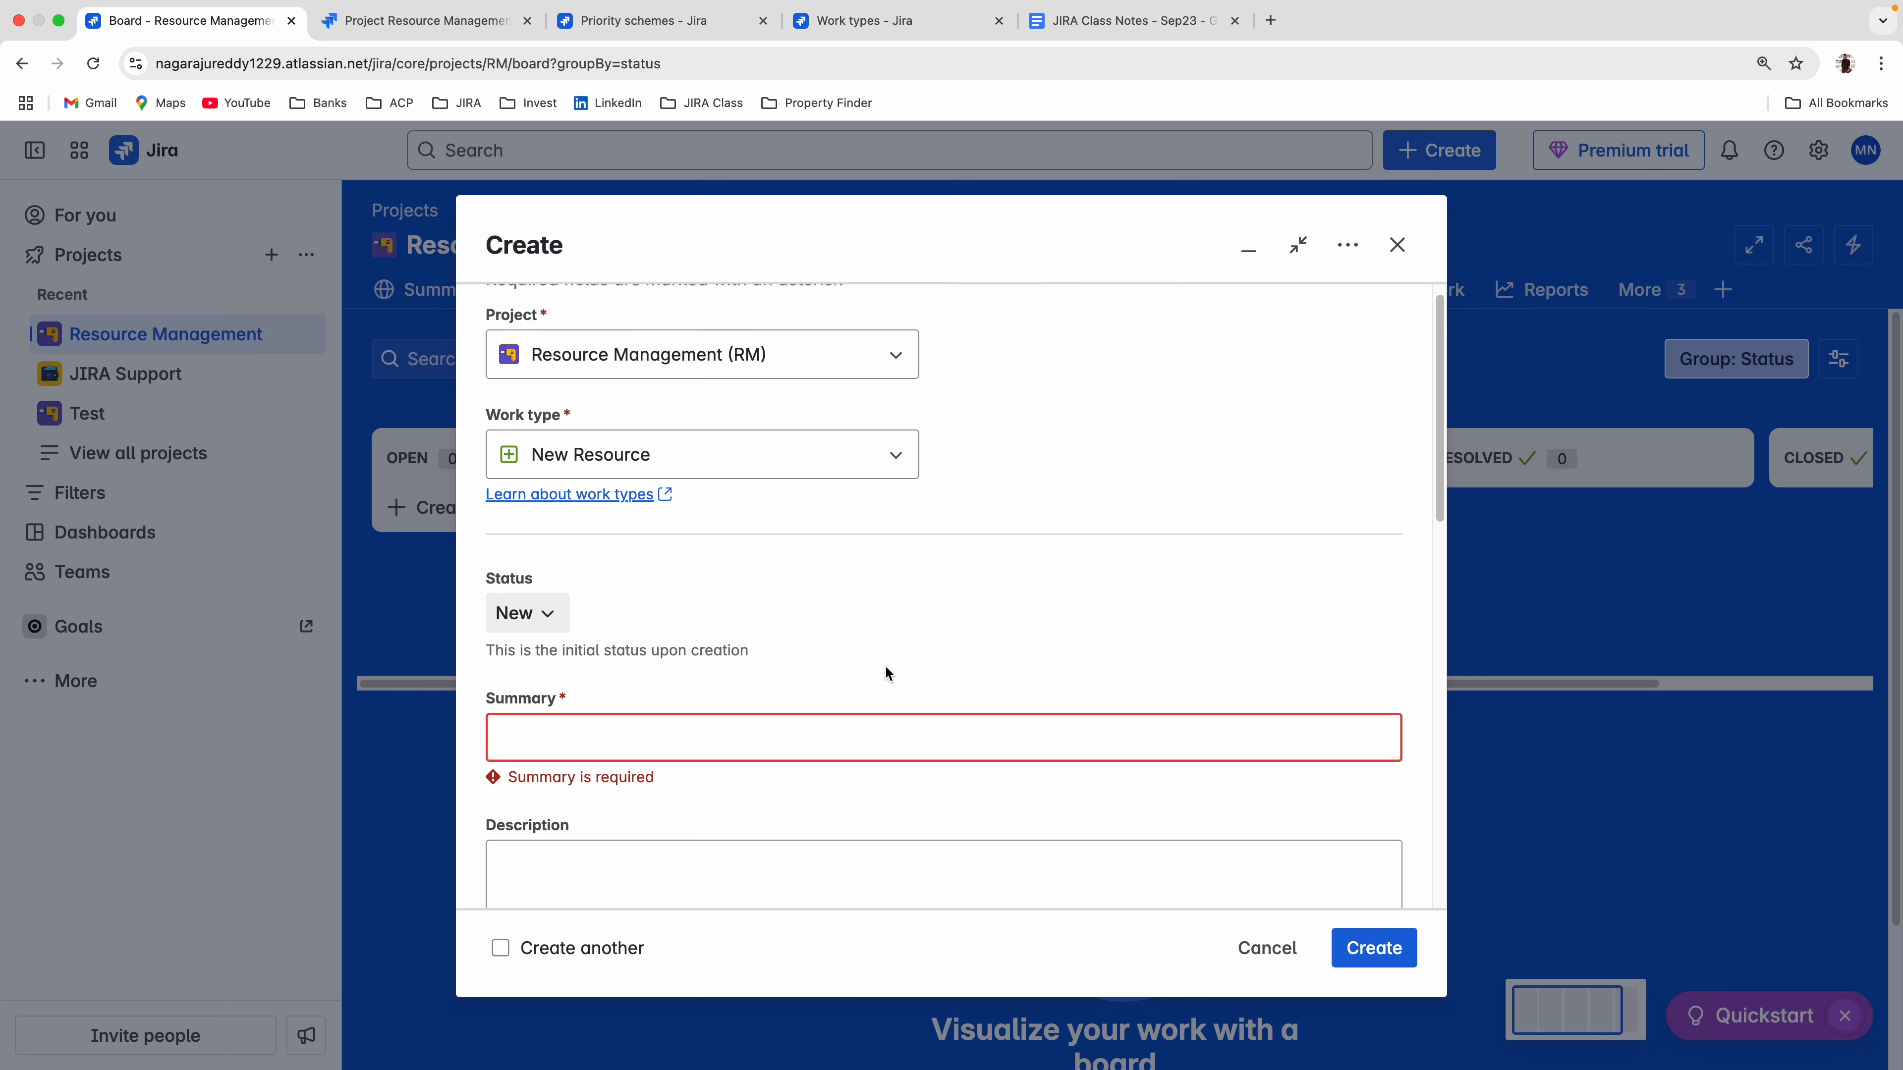
{"action": "scroll", "coordinate": [613, 653], "scroll_direction": "up", "scroll_amount": 2}
{"action": "scroll", "coordinate": [613, 653], "scroll_direction": "down", "scroll_amount": 5}
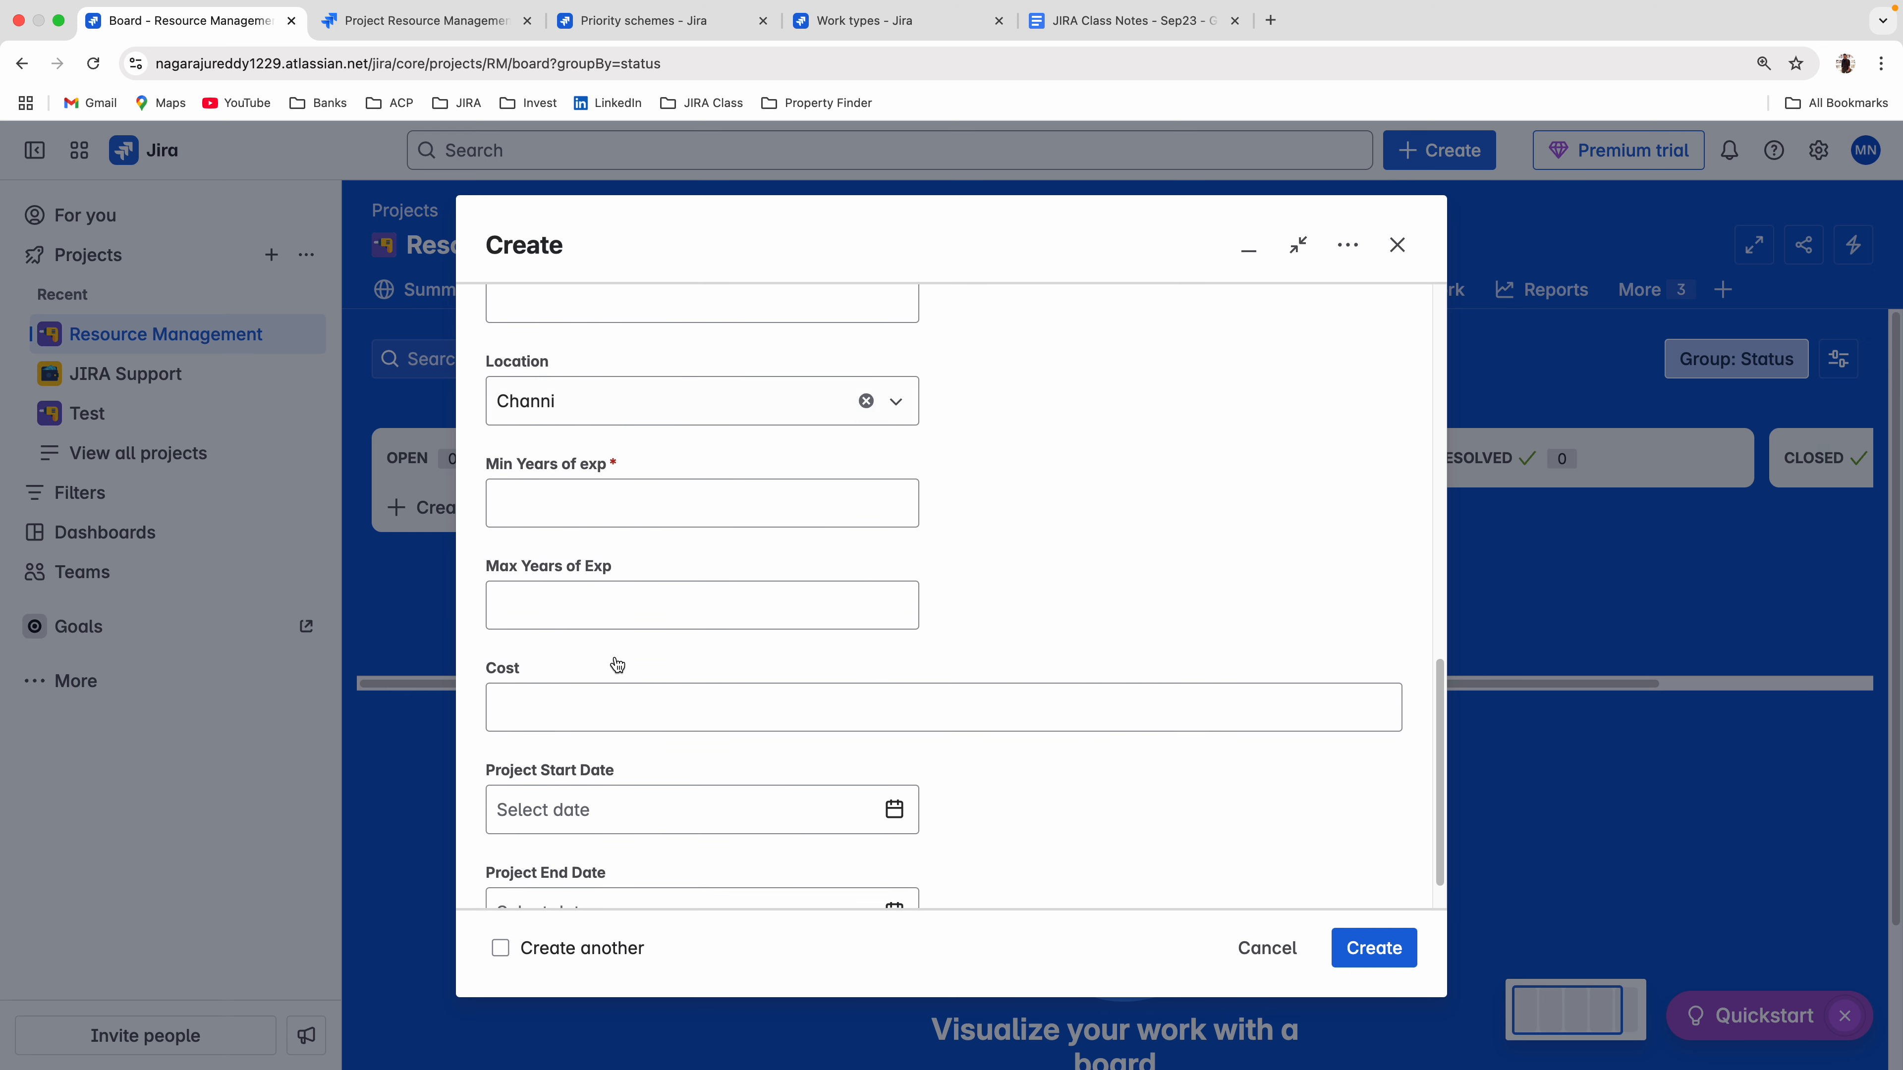
{"action": "left_click", "coordinate": [596, 468]}
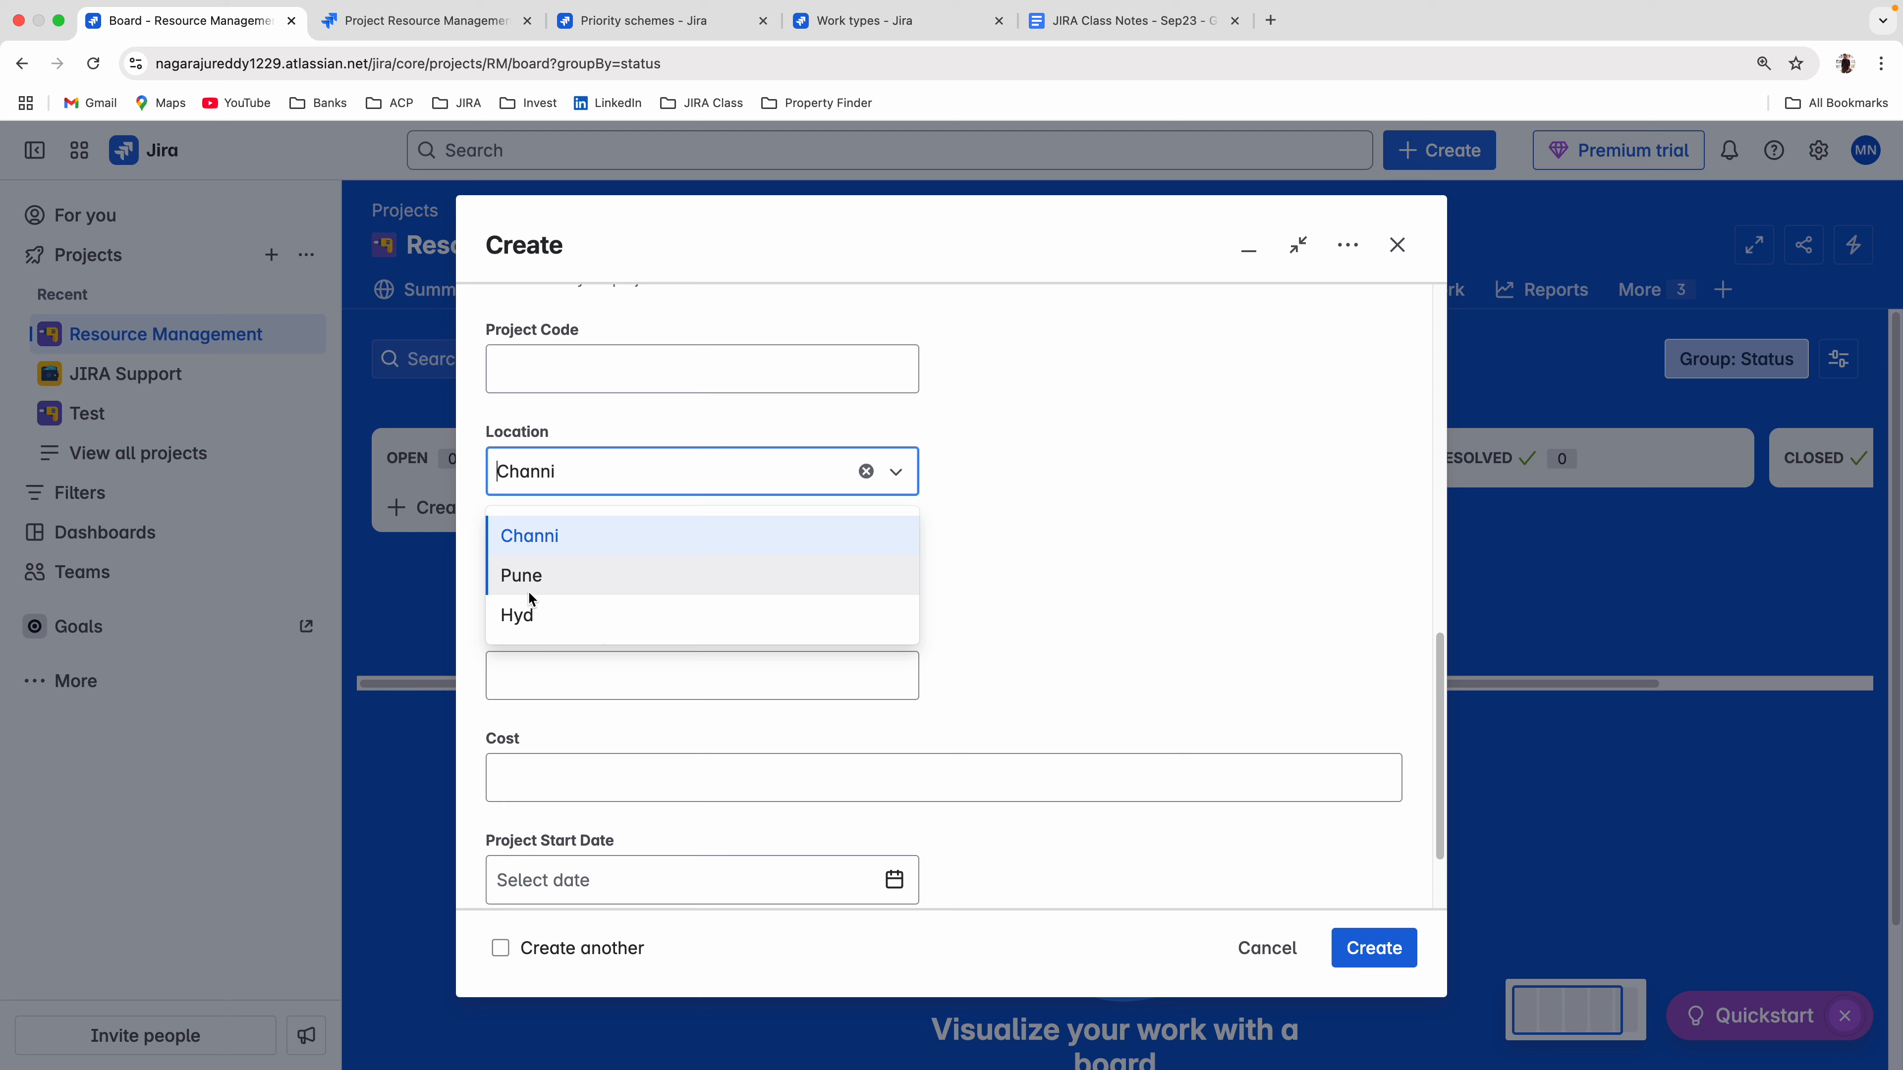
{"action": "left_click_drag", "start_coordinate": [483, 439], "coordinate": [553, 437]}
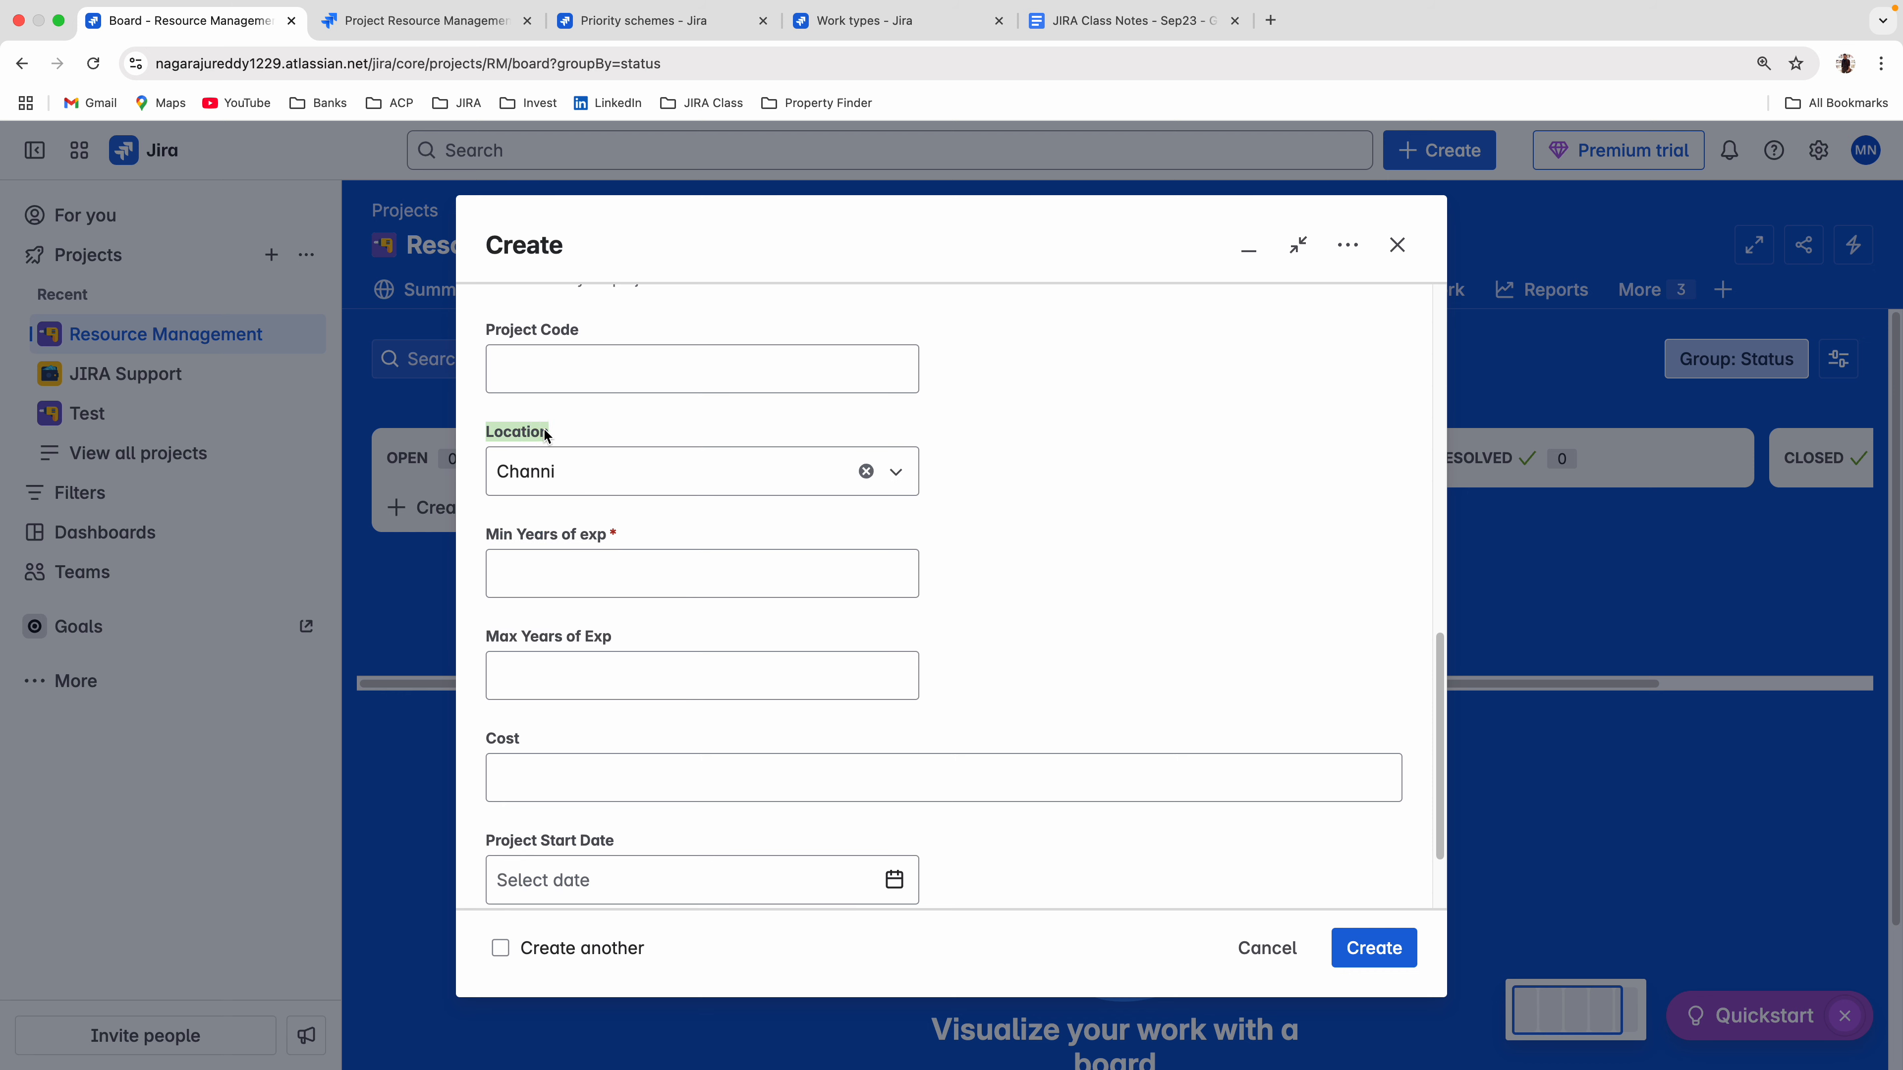
{"action": "left_click", "coordinate": [544, 473]}
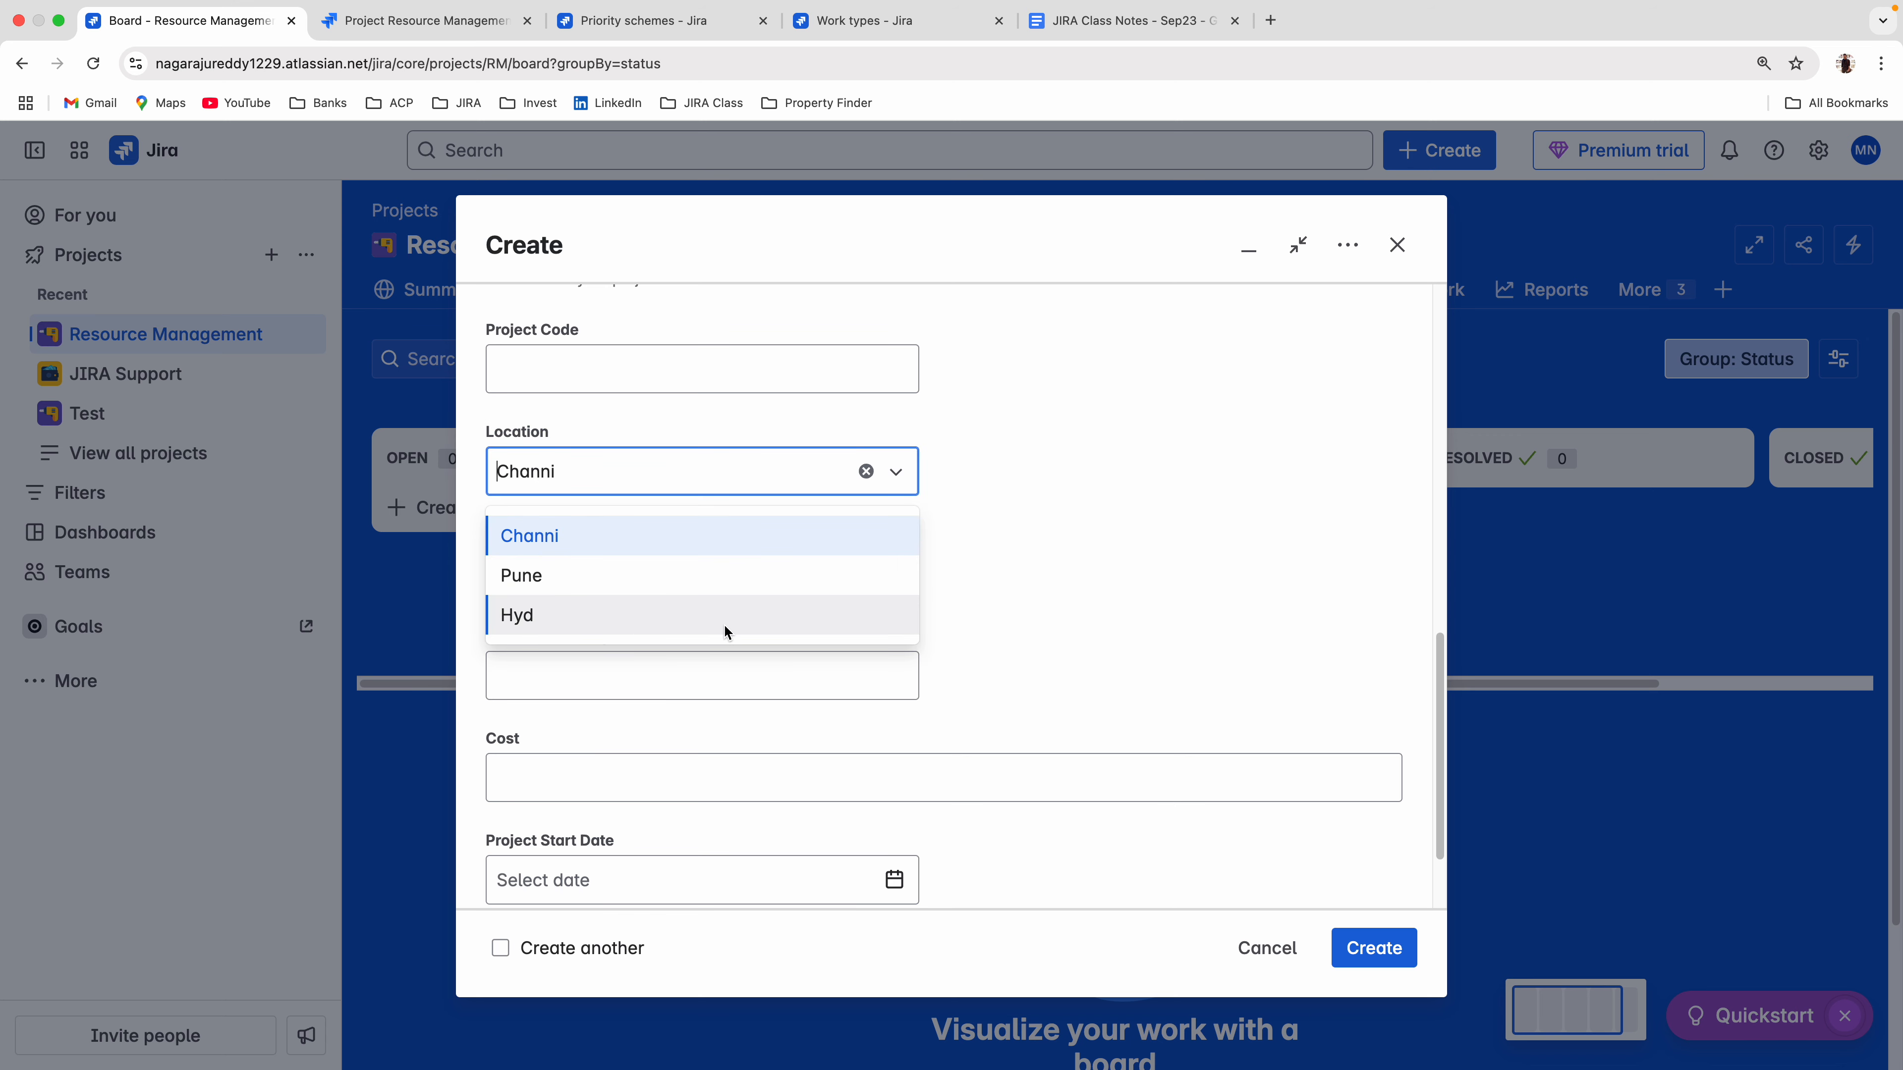
{"action": "scroll", "coordinate": [1270, 647], "scroll_direction": "down", "scroll_amount": 2}
Check the priority options offered in the form and discard the new work item.
{"action": "scroll", "coordinate": [1146, 651], "scroll_direction": "up", "scroll_amount": 10}
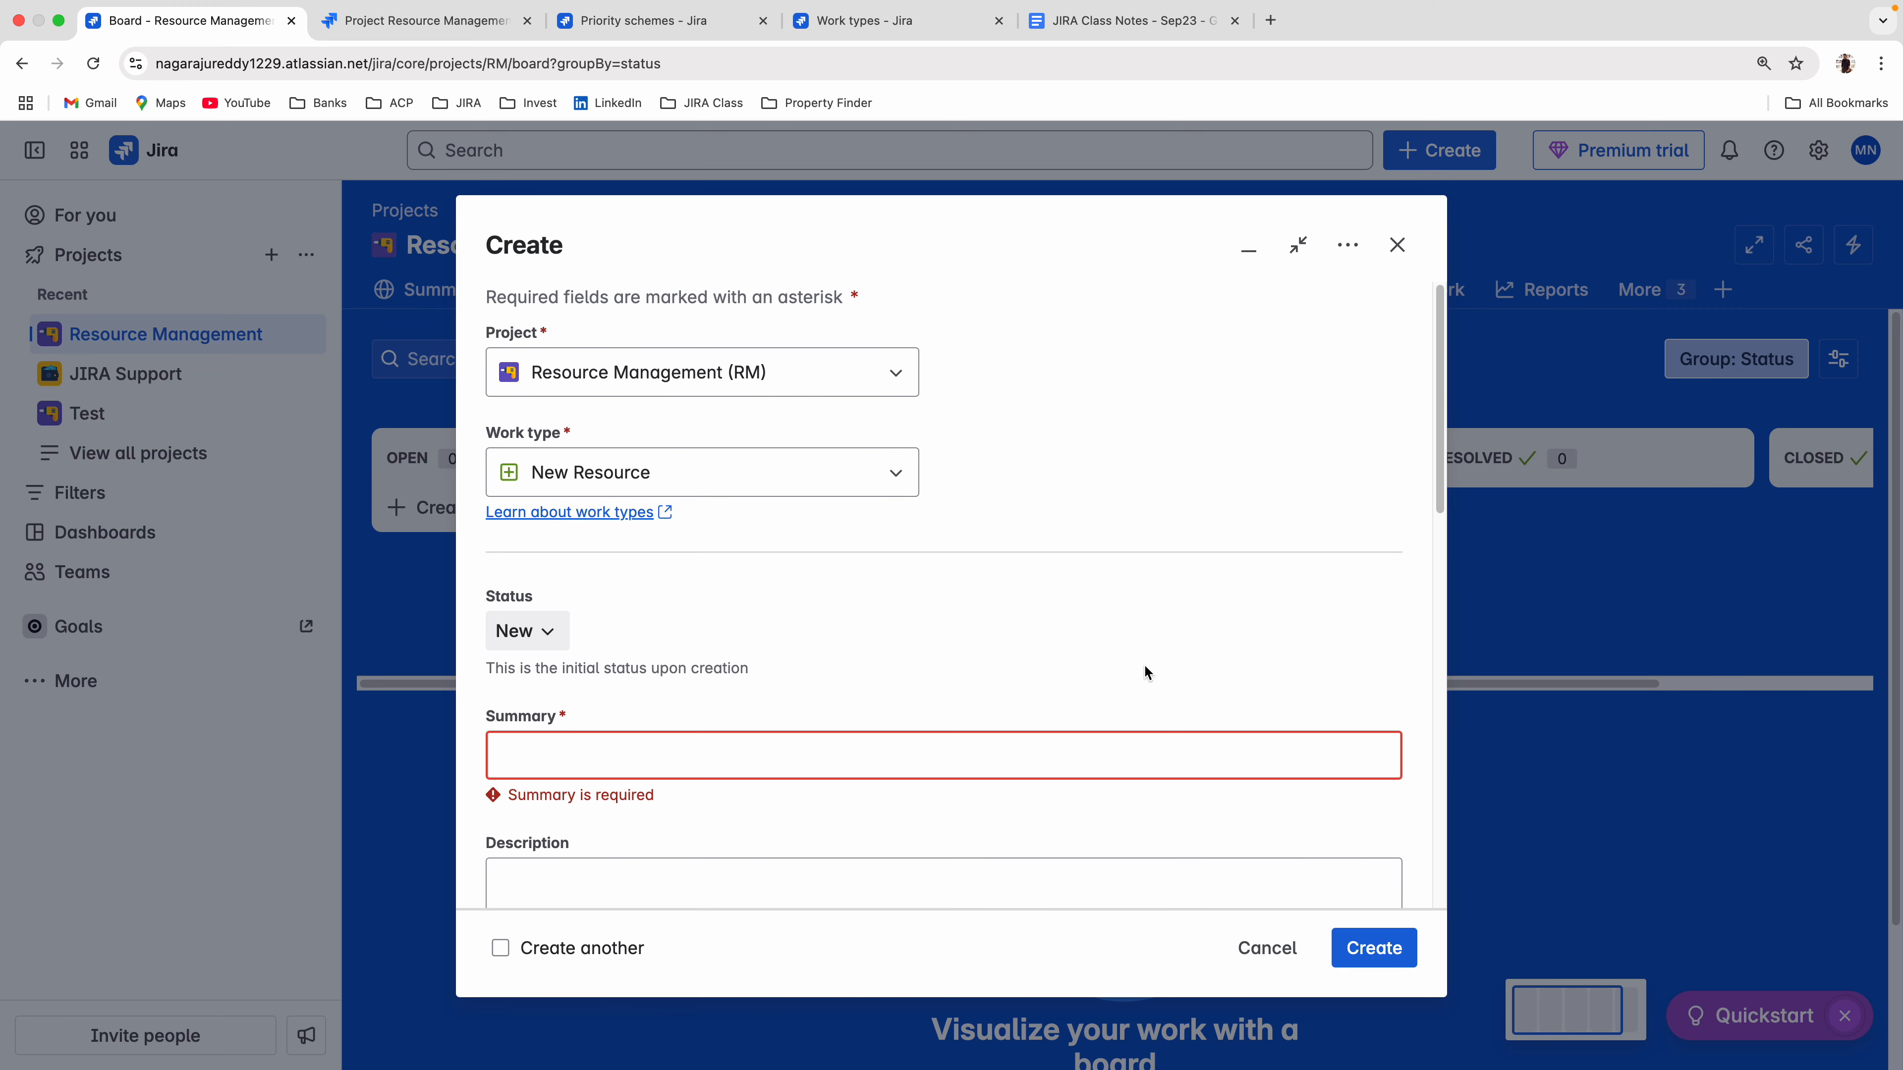
{"action": "scroll", "coordinate": [592, 585], "scroll_direction": "down", "scroll_amount": 3}
{"action": "left_click", "coordinate": [569, 694]}
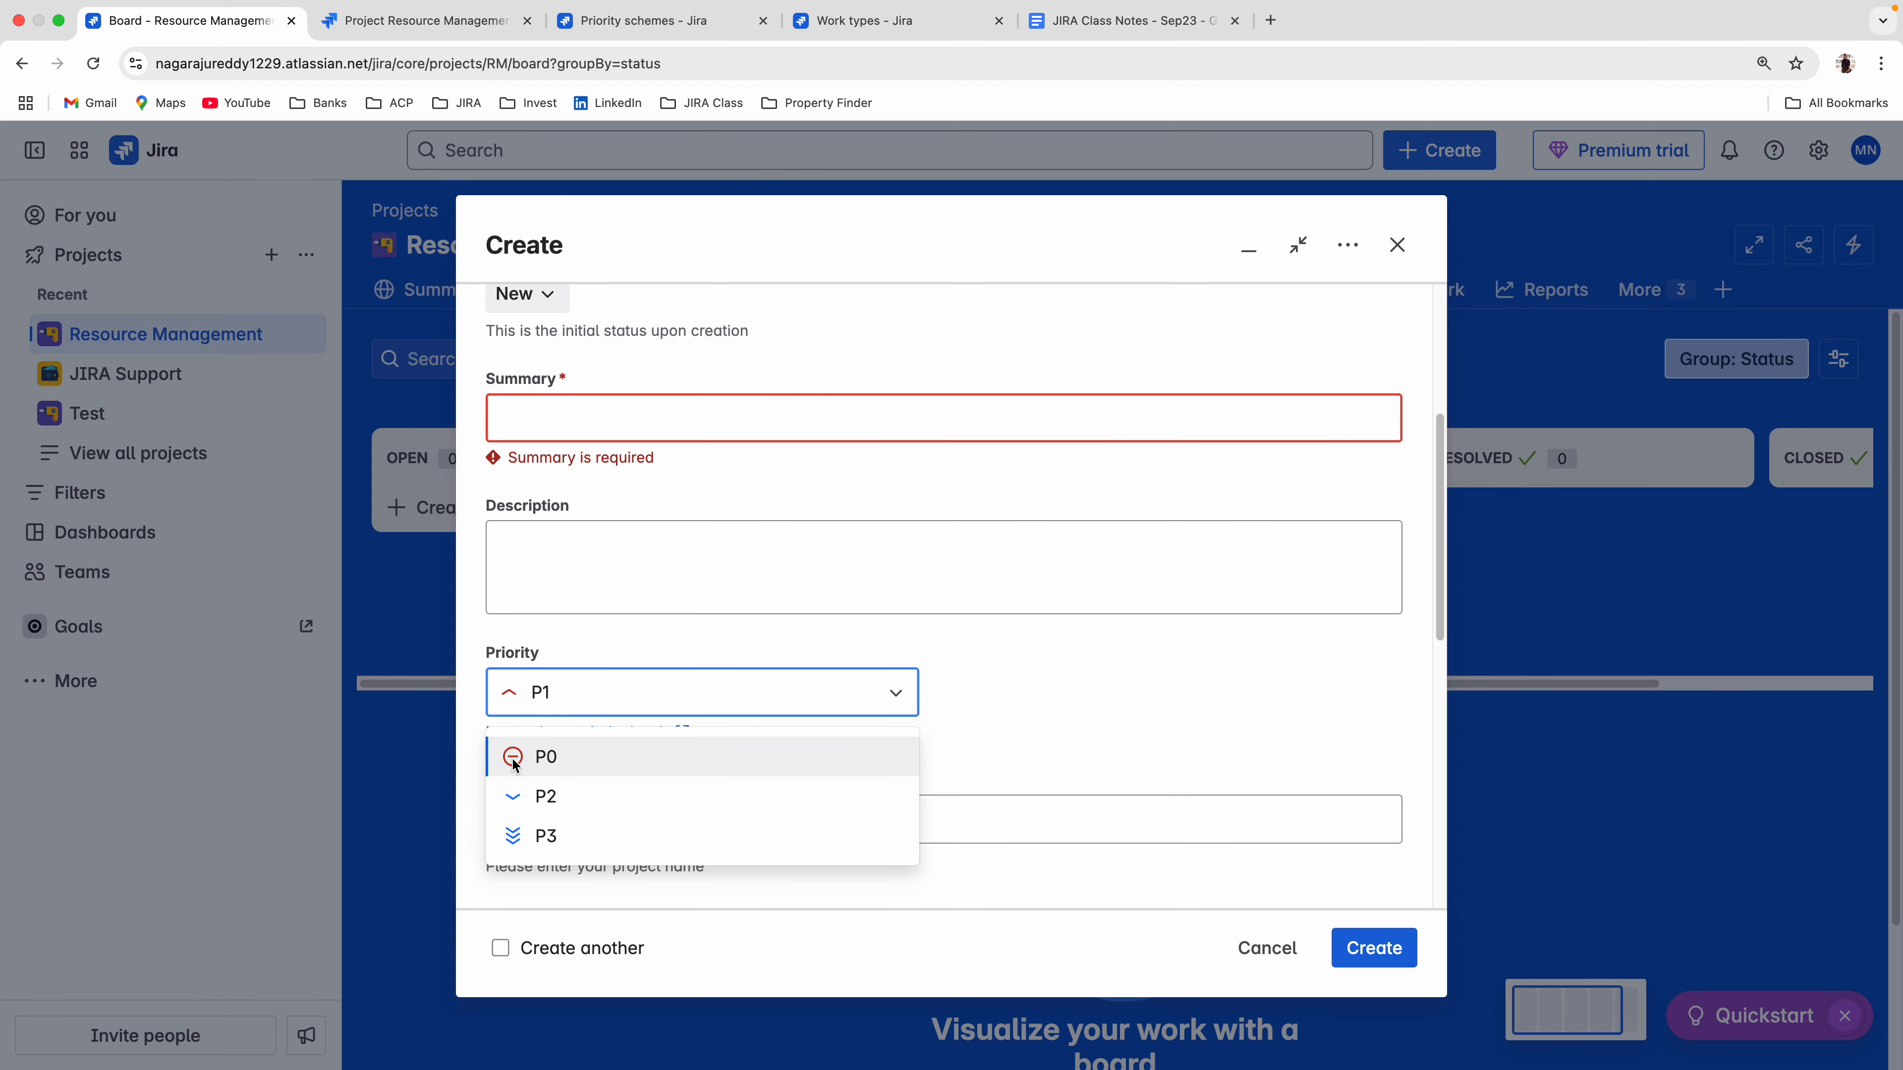
{"action": "left_click", "coordinate": [1051, 721]}
{"action": "left_click", "coordinate": [1266, 948]}
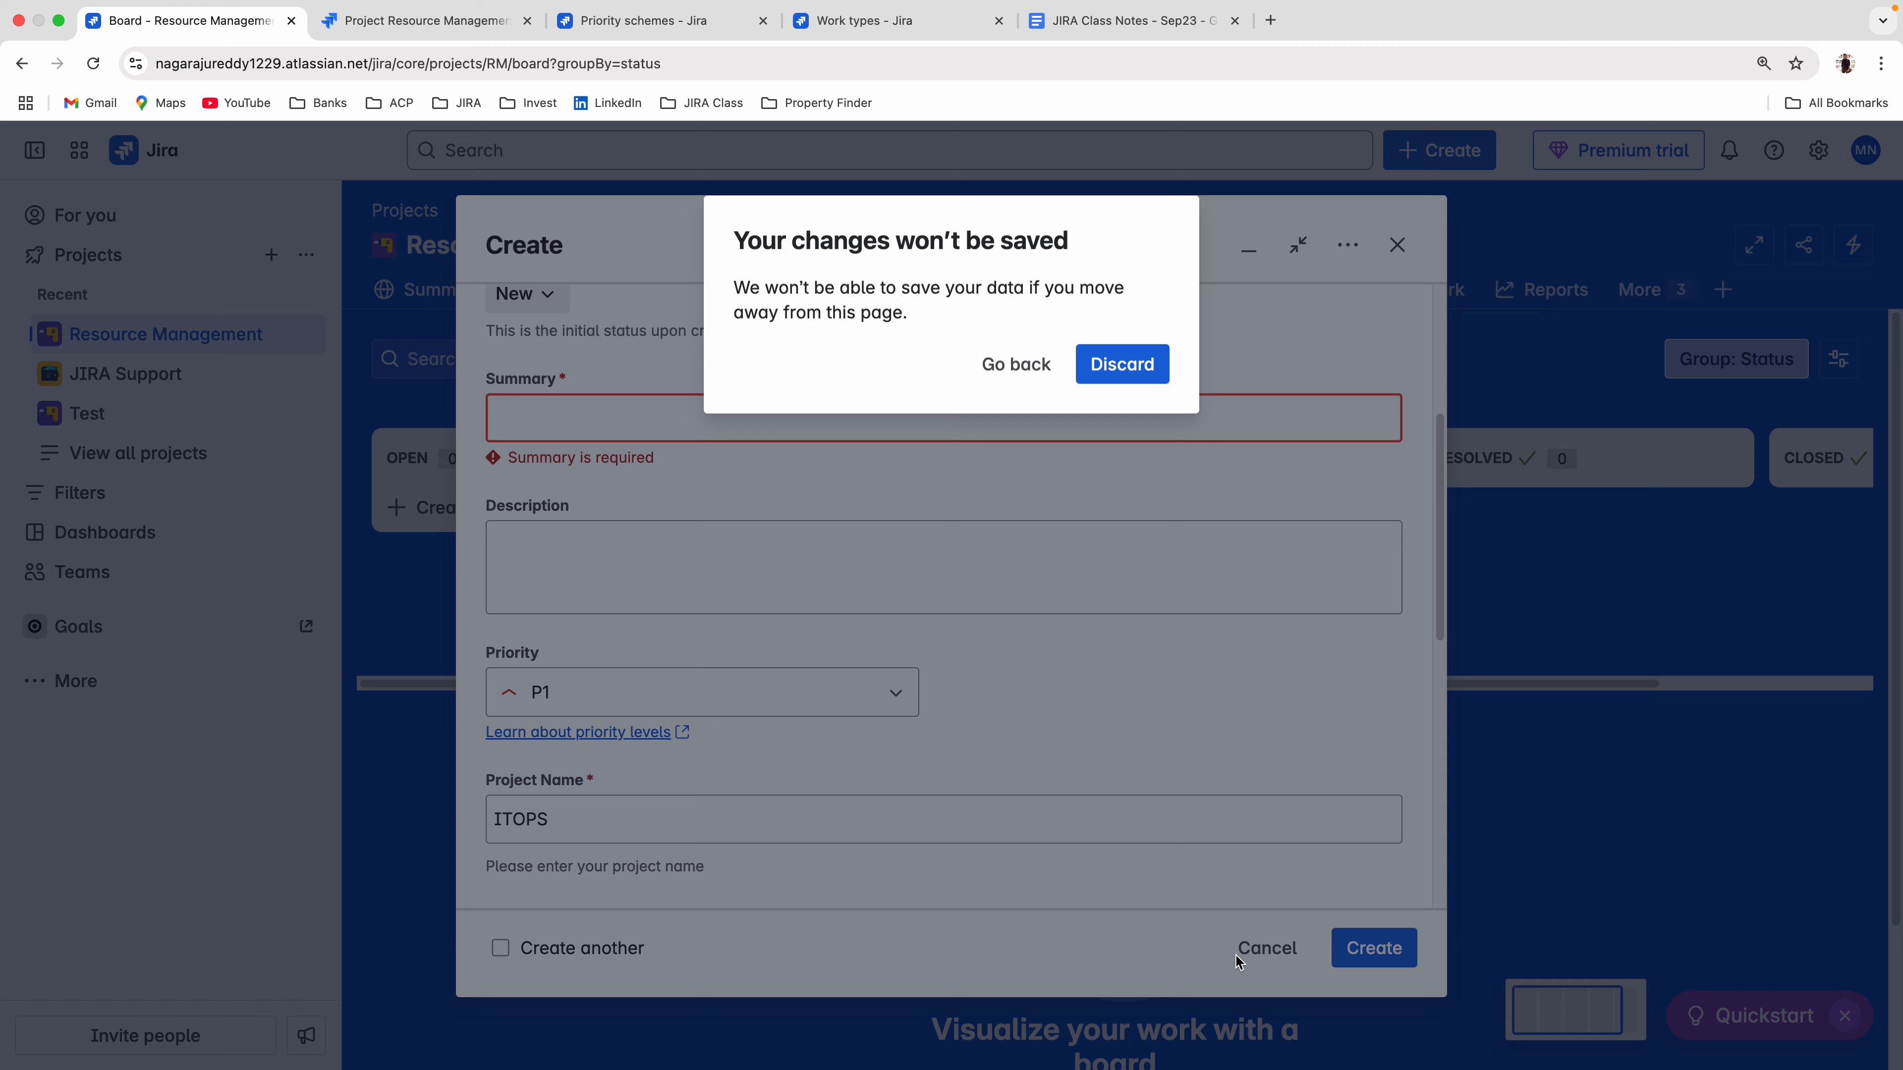
{"action": "left_click", "coordinate": [1133, 368]}
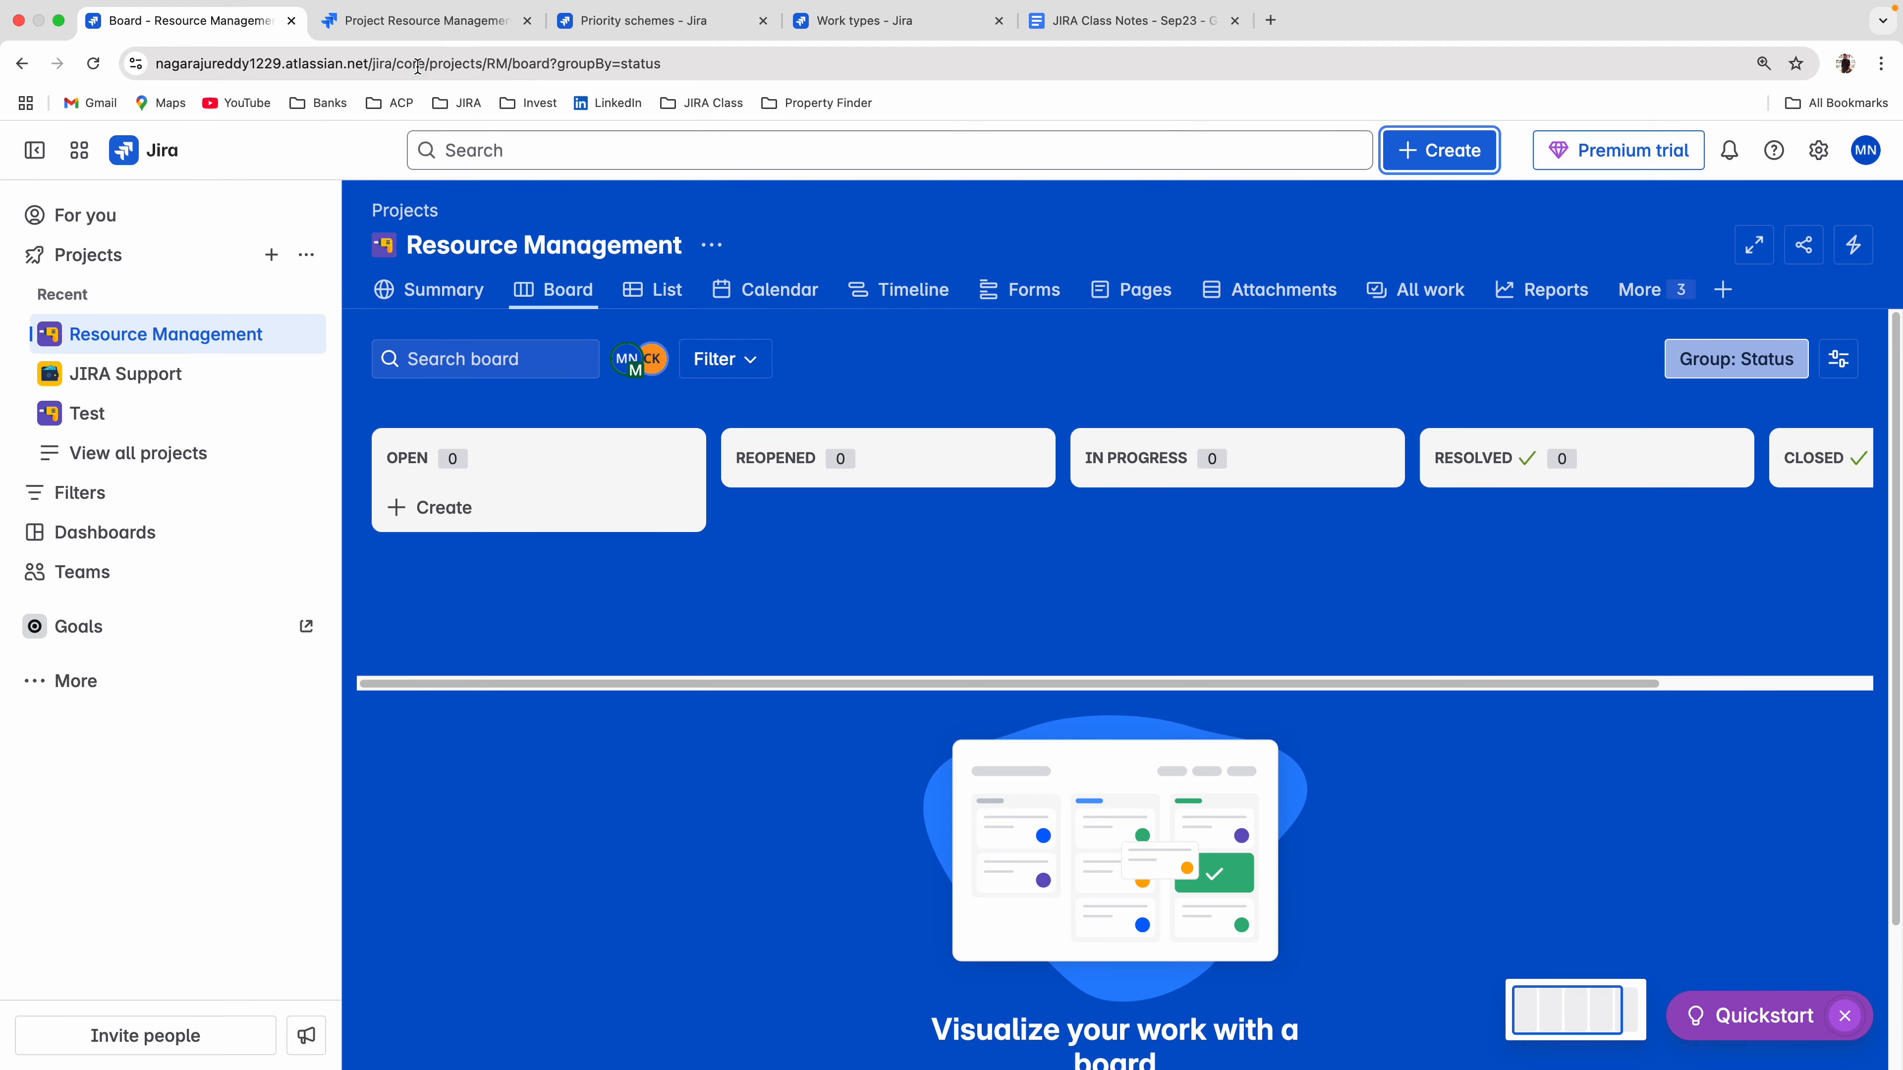
Show the Resource Management work items as a list and open RM-4 in a separate browser tab to review its field values.
{"action": "left_click", "coordinate": [392, 6]}
{"action": "left_click", "coordinate": [800, 202]}
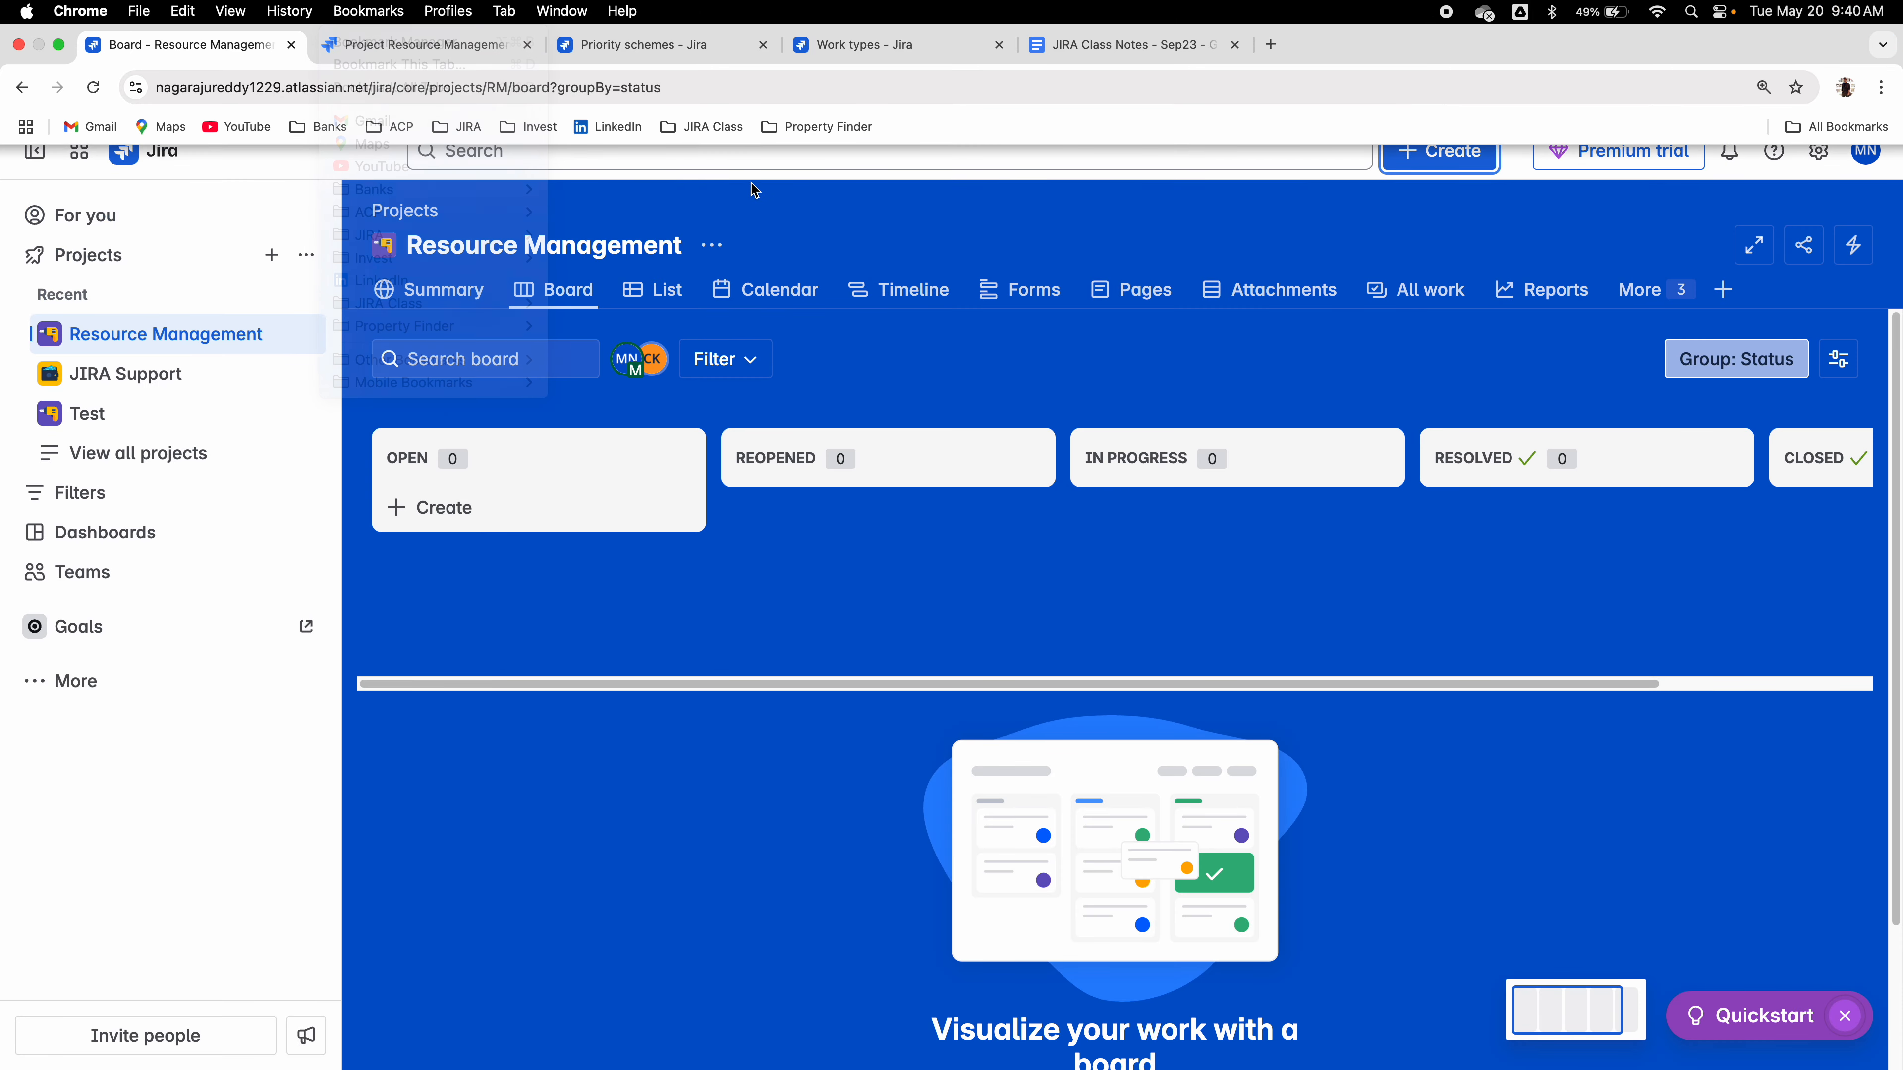
{"action": "left_click", "coordinate": [371, 44]}
{"action": "left_click", "coordinate": [225, 43]}
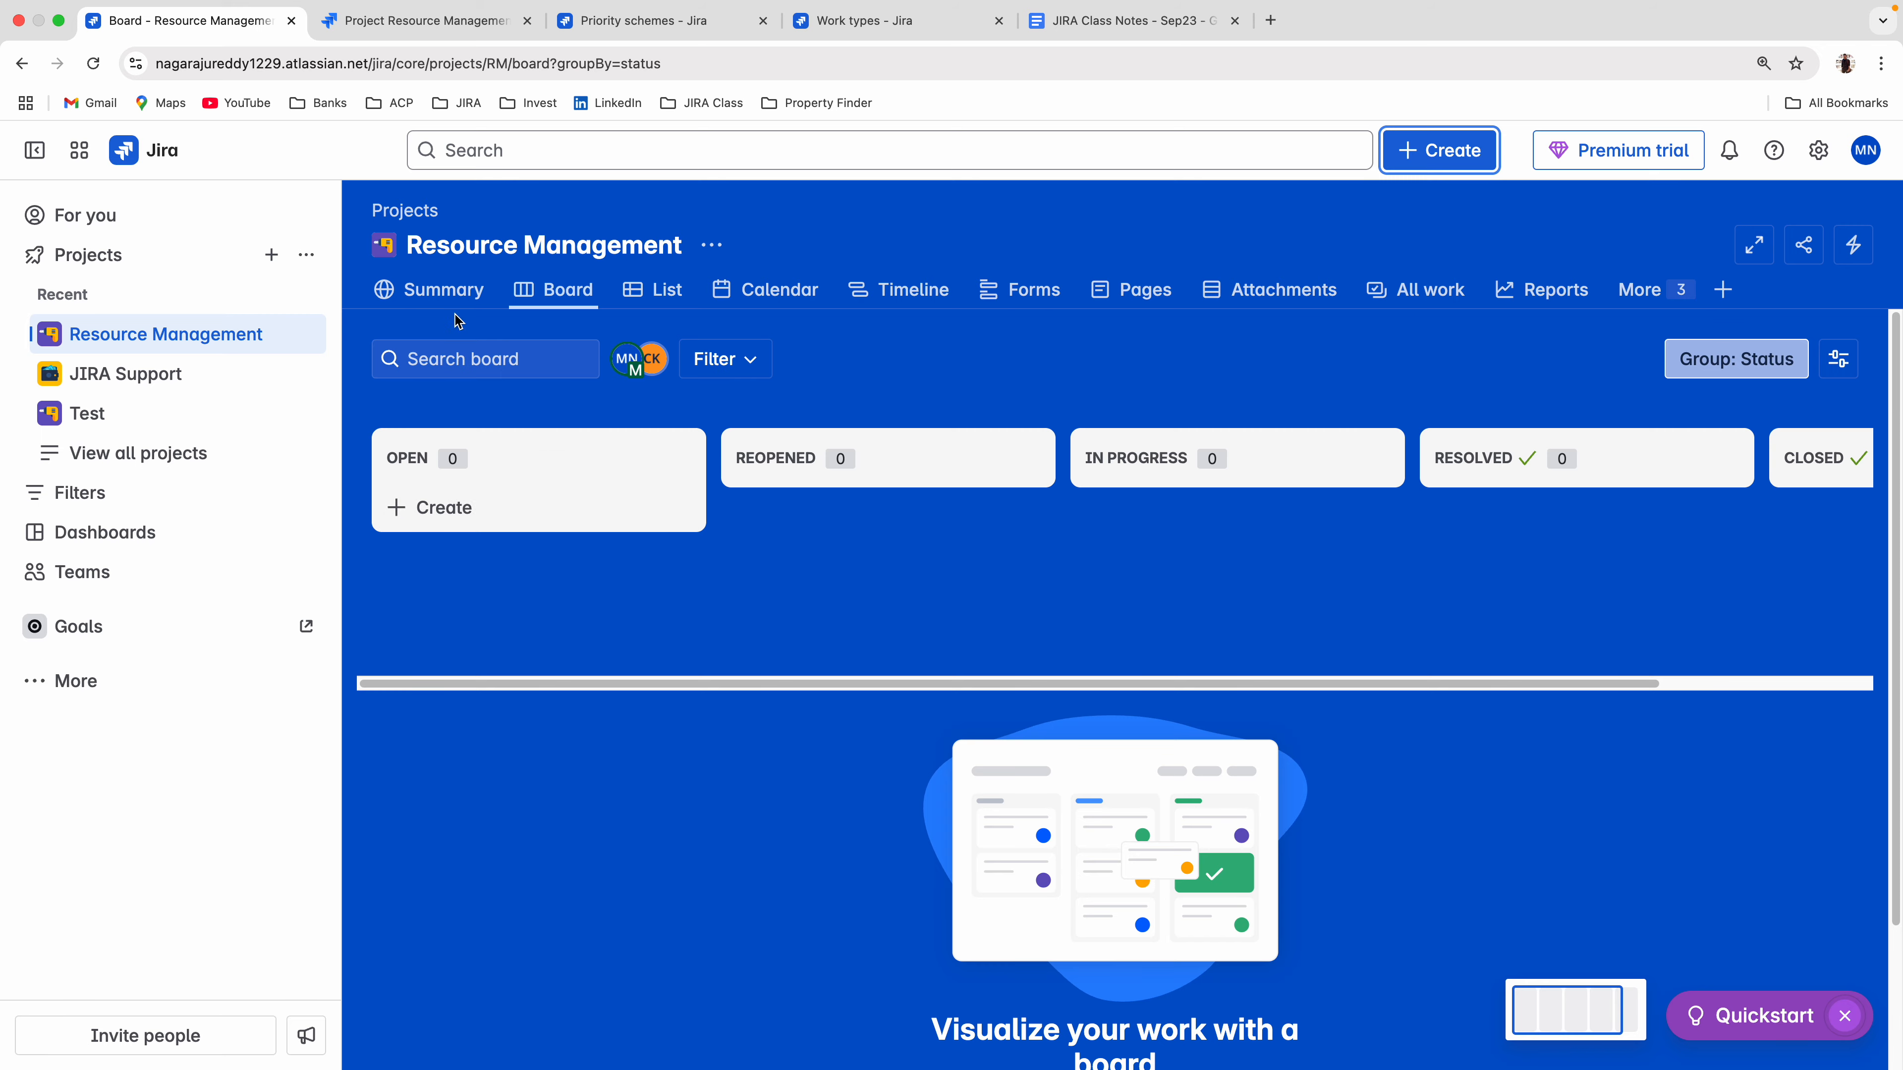
{"action": "left_click", "coordinate": [661, 294]}
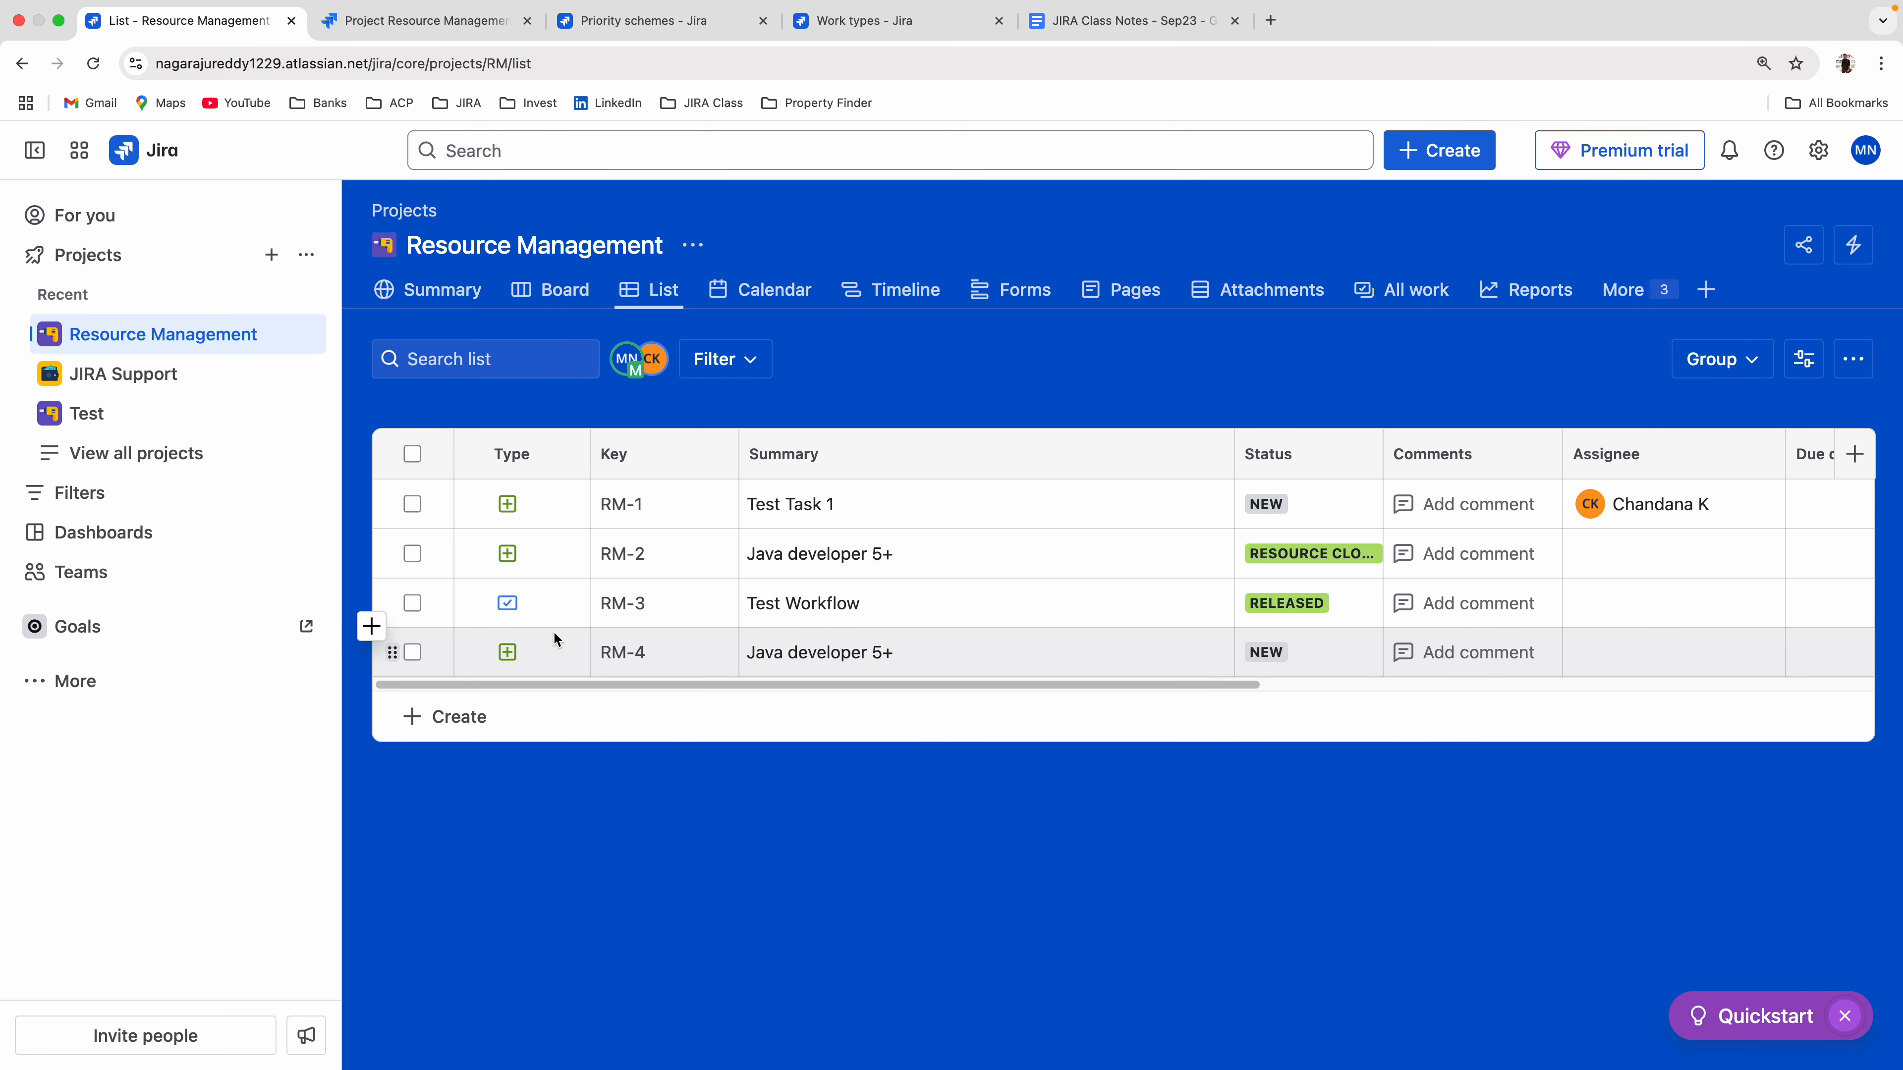
{"action": "left_click", "coordinate": [624, 652]}
{"action": "left_click", "coordinate": [245, 247]}
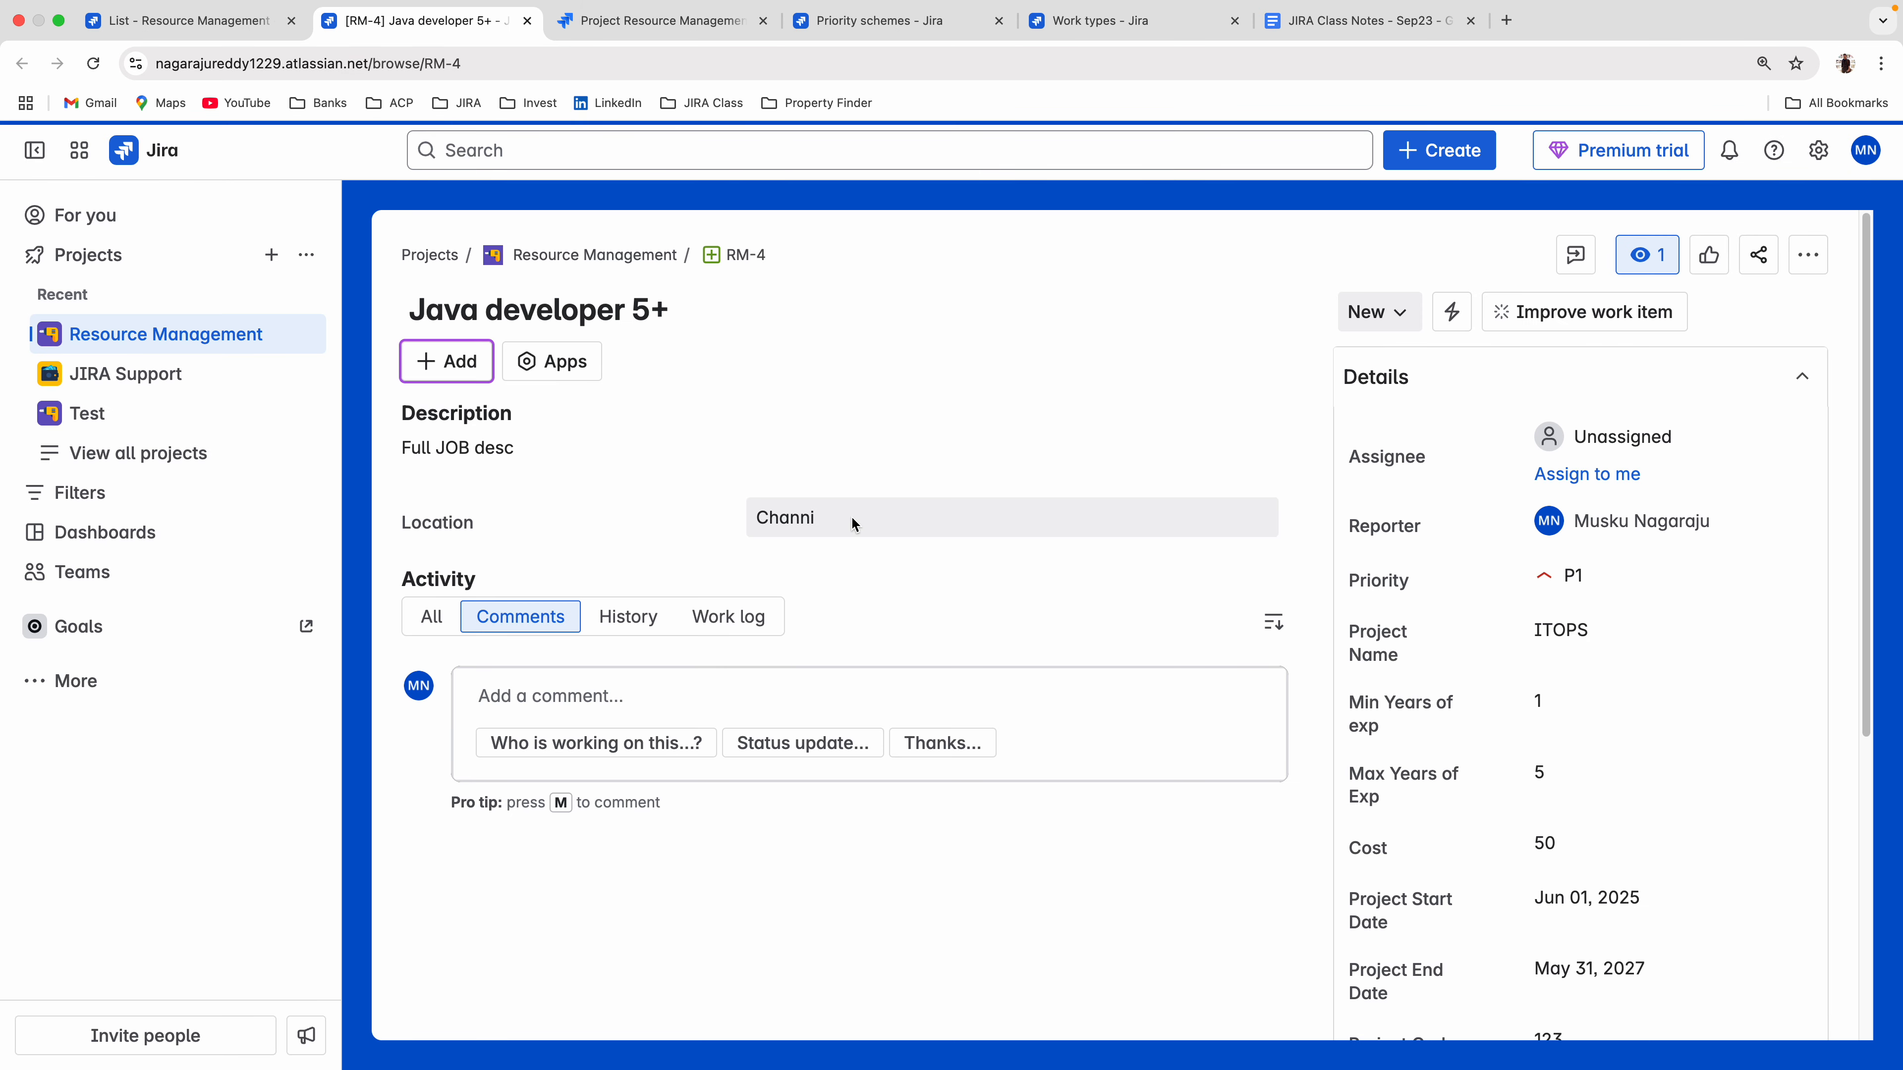
{"action": "scroll", "coordinate": [1545, 678], "scroll_direction": "down", "scroll_amount": 5}
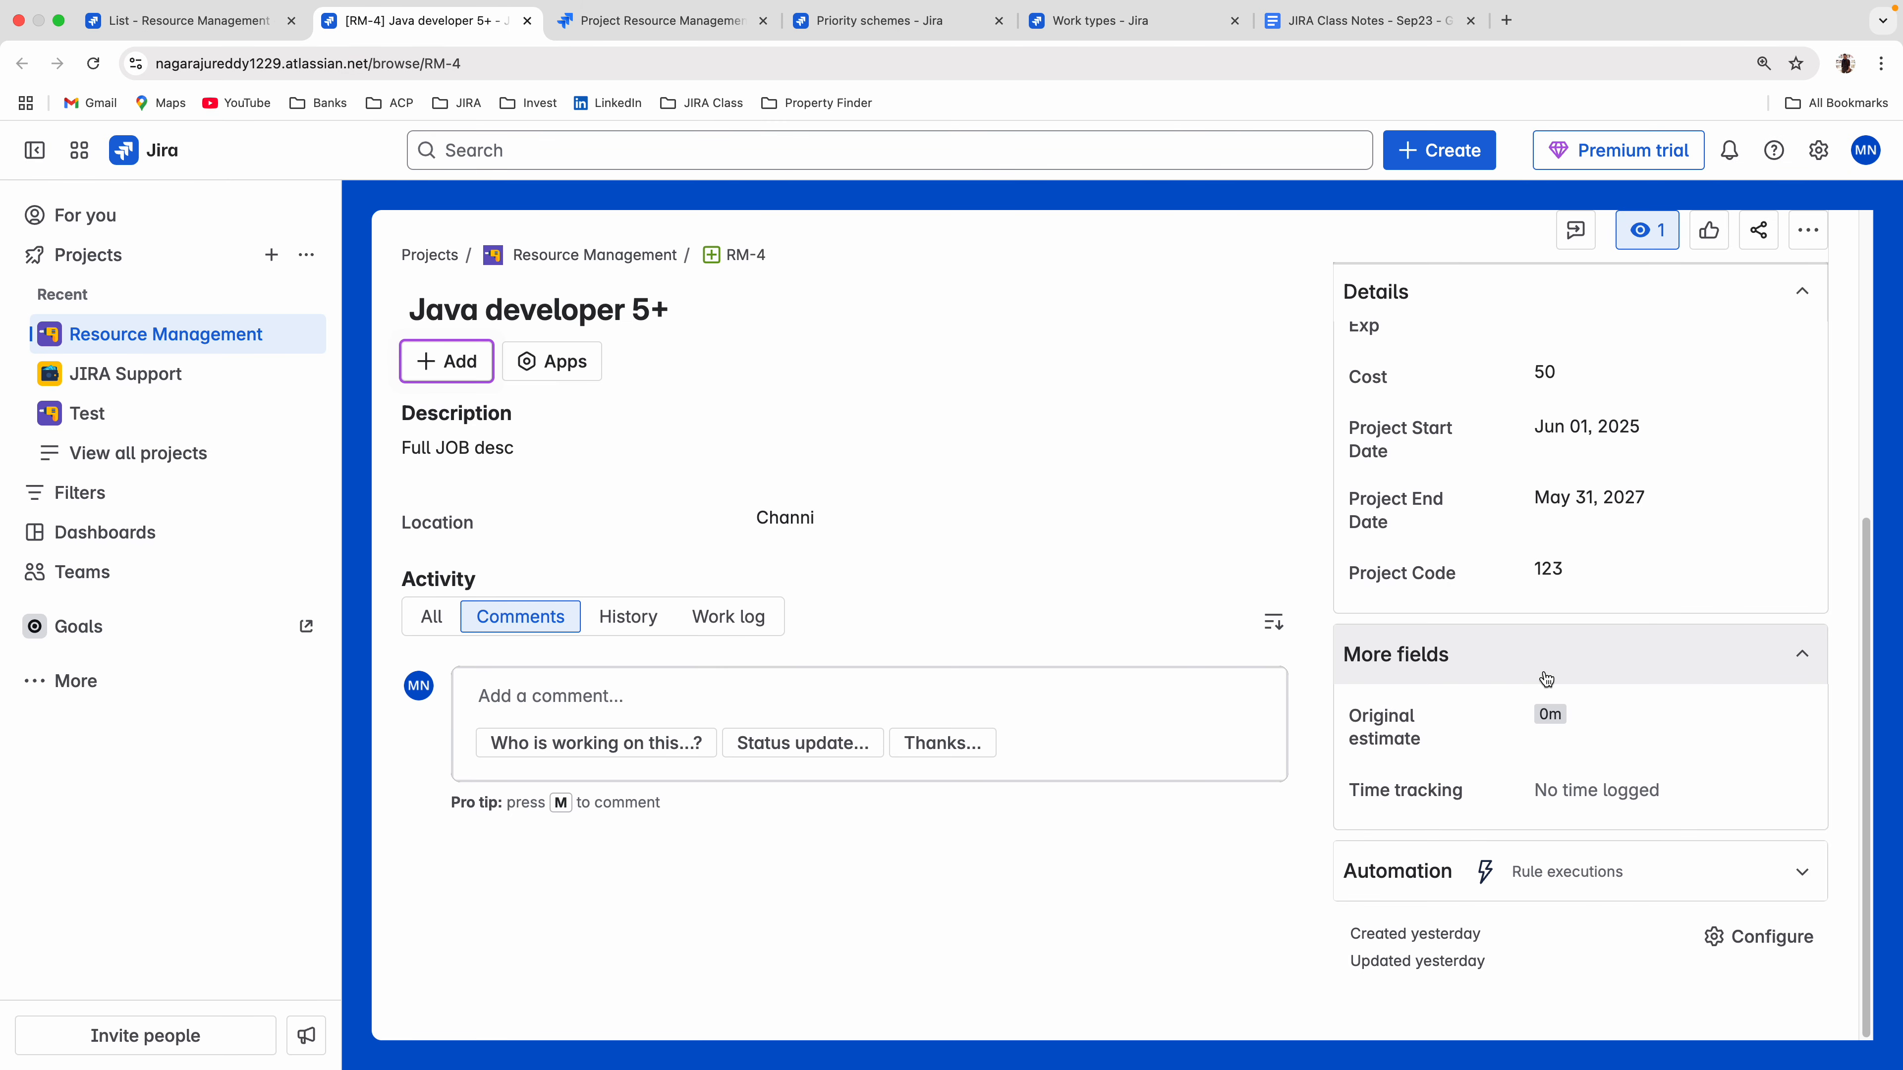
Open the JS board of the JIRA Support project.
{"action": "left_click", "coordinate": [180, 374]}
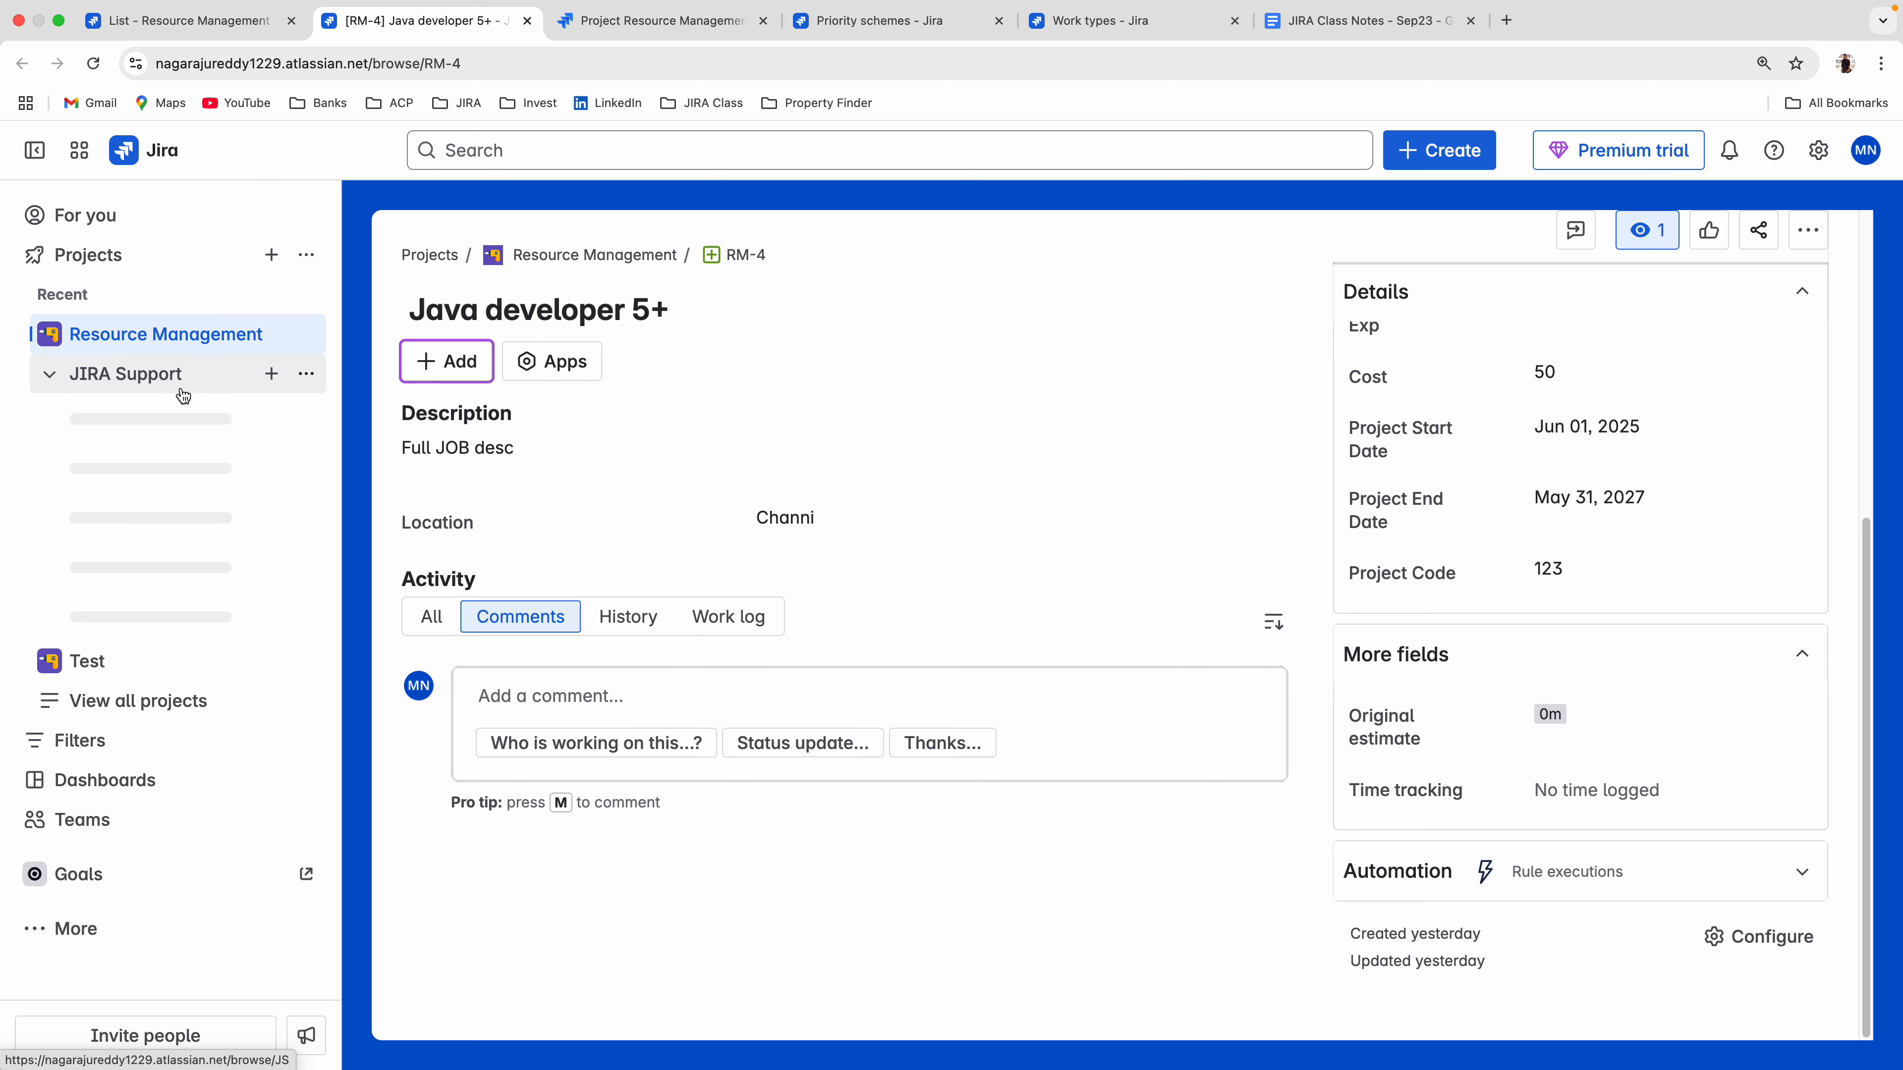
{"action": "left_click", "coordinate": [306, 373]}
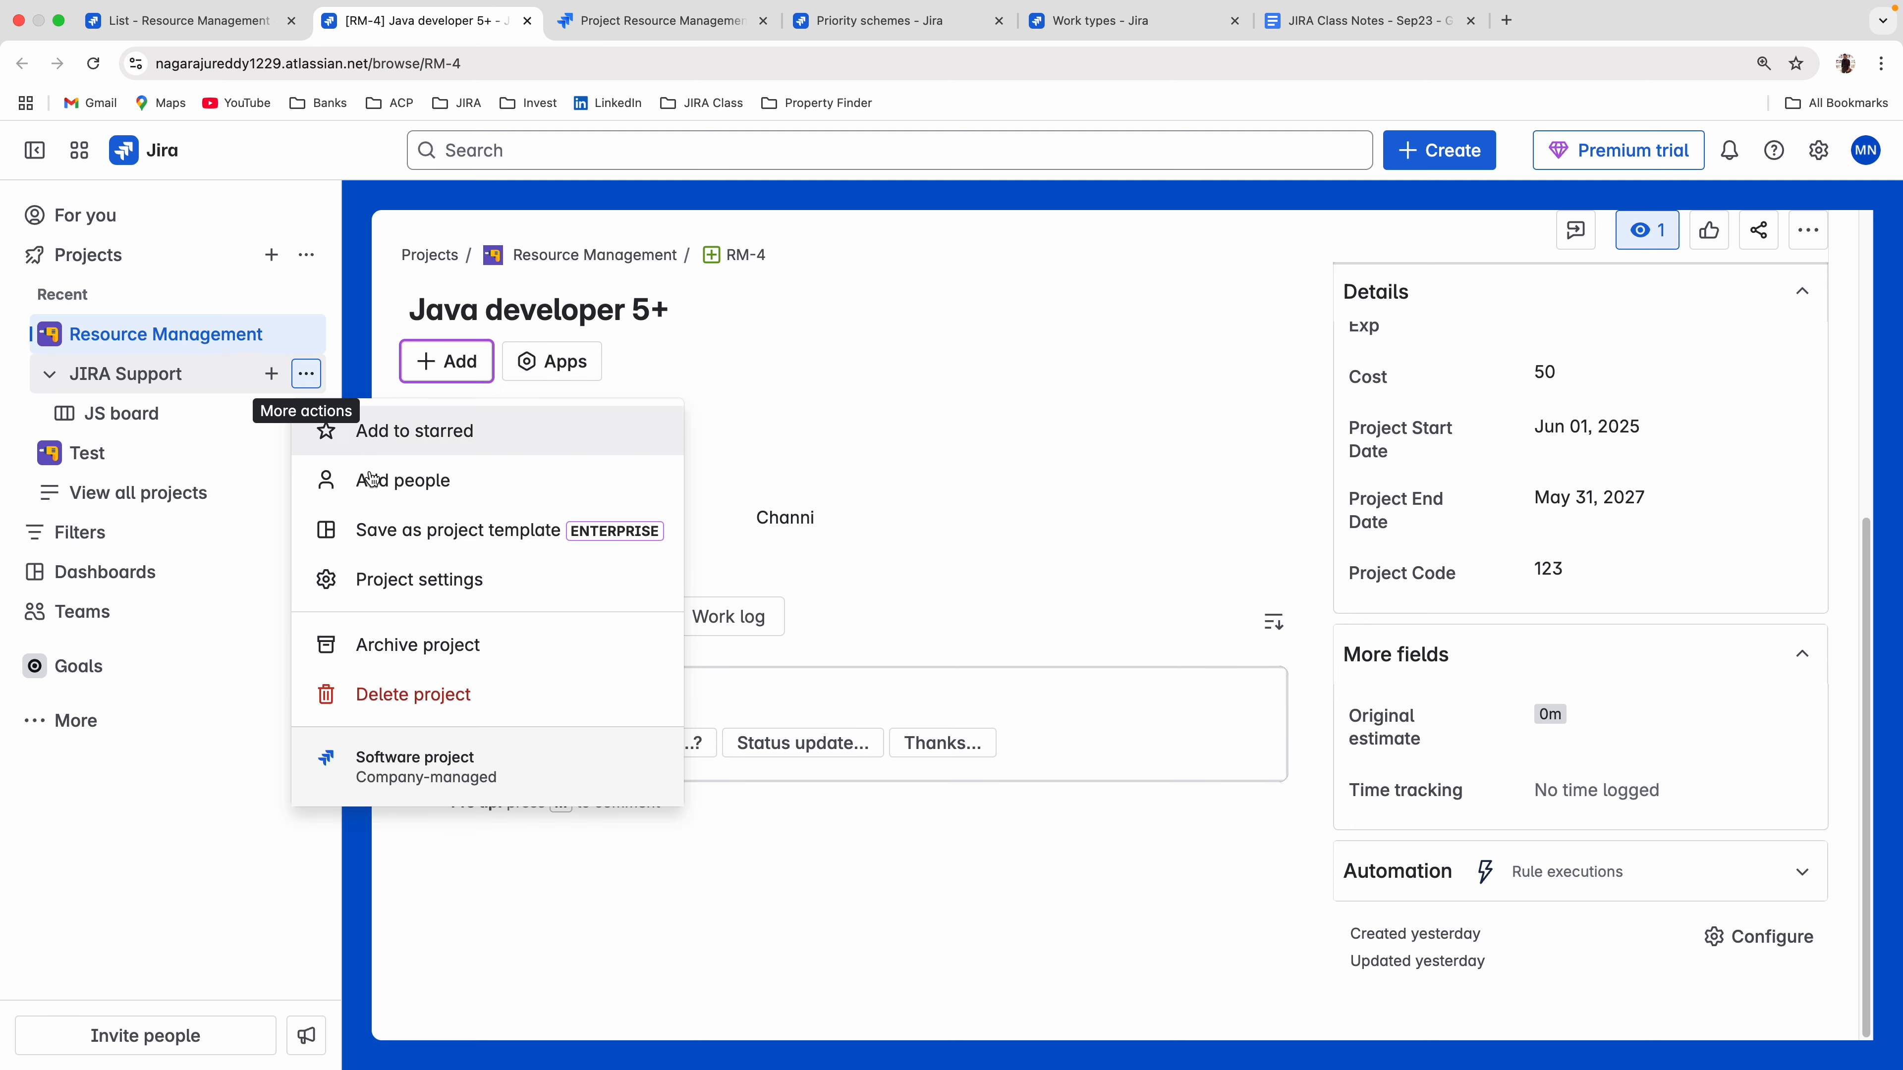
{"action": "left_click", "coordinate": [165, 375]}
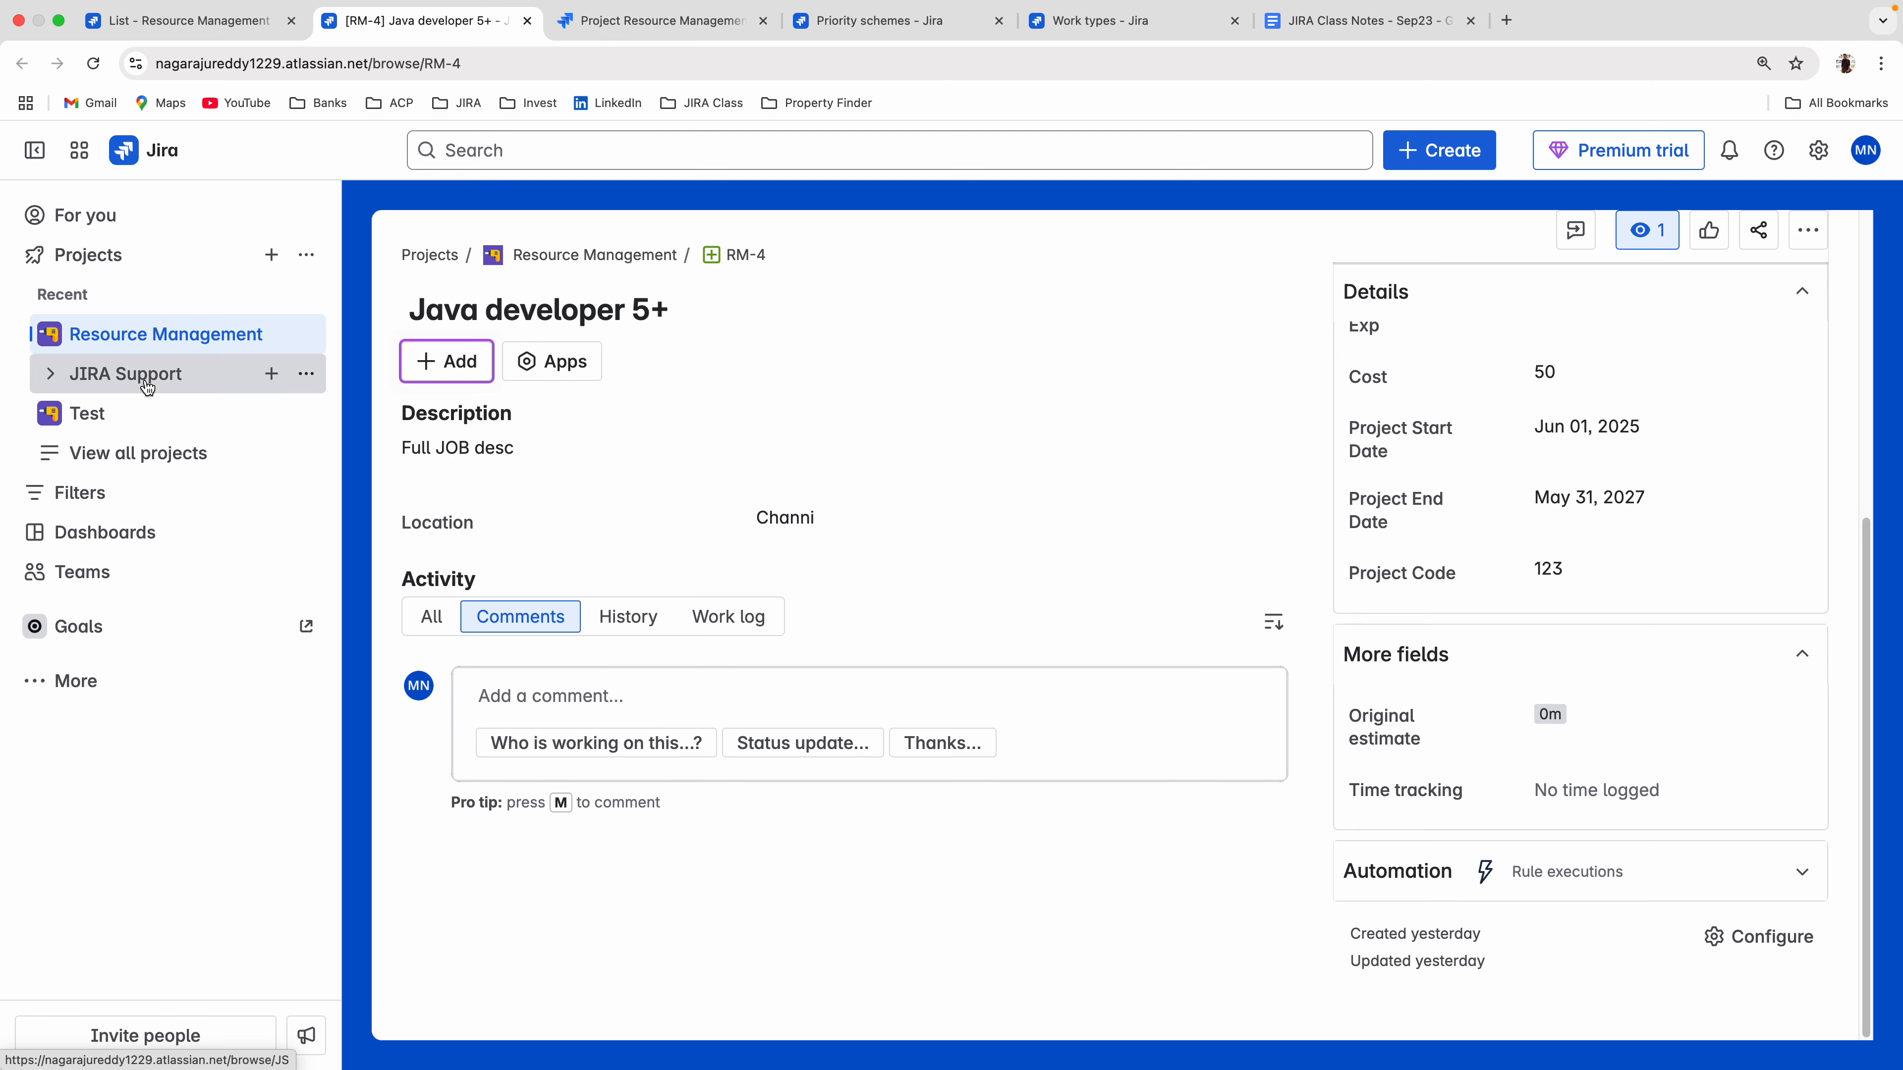
{"action": "left_click", "coordinate": [144, 408]}
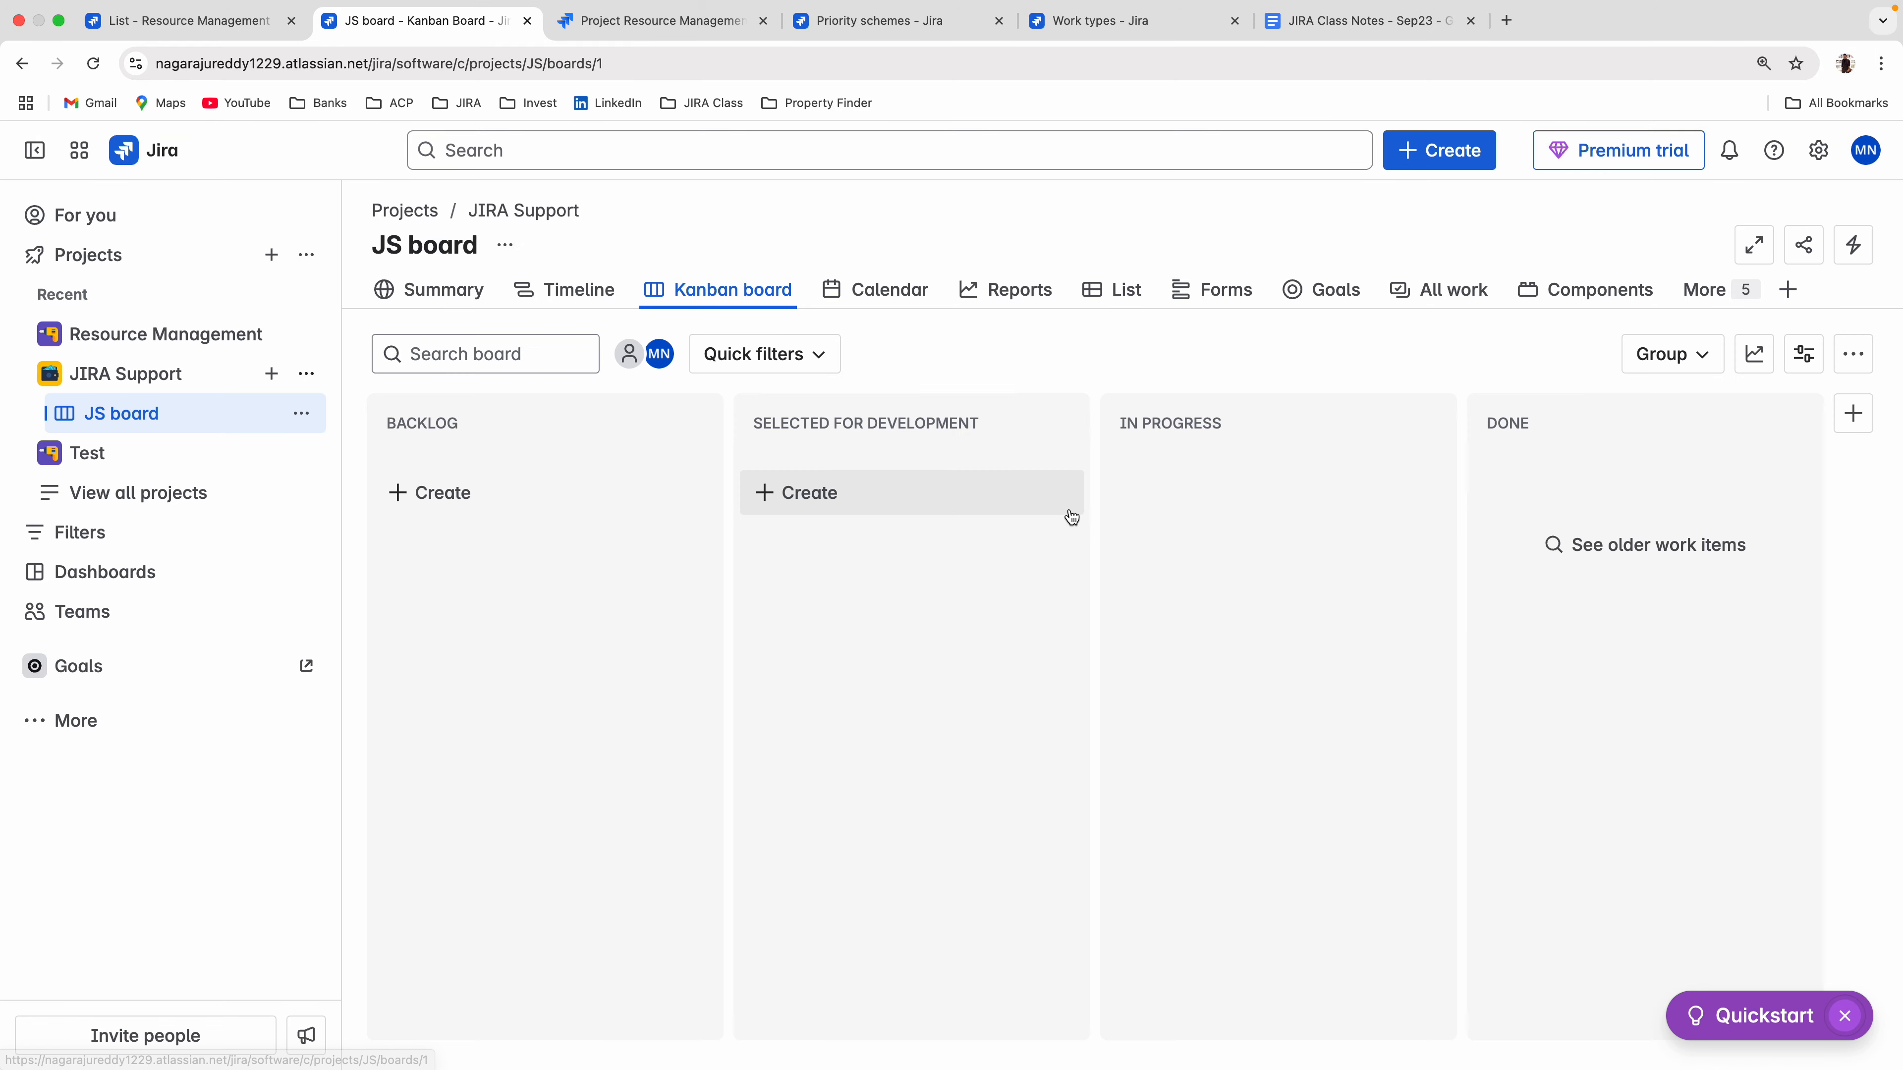
Start a Story in JIRA Support, look through its fields including Priority, and discard the draft.
{"action": "left_click", "coordinate": [1401, 154]}
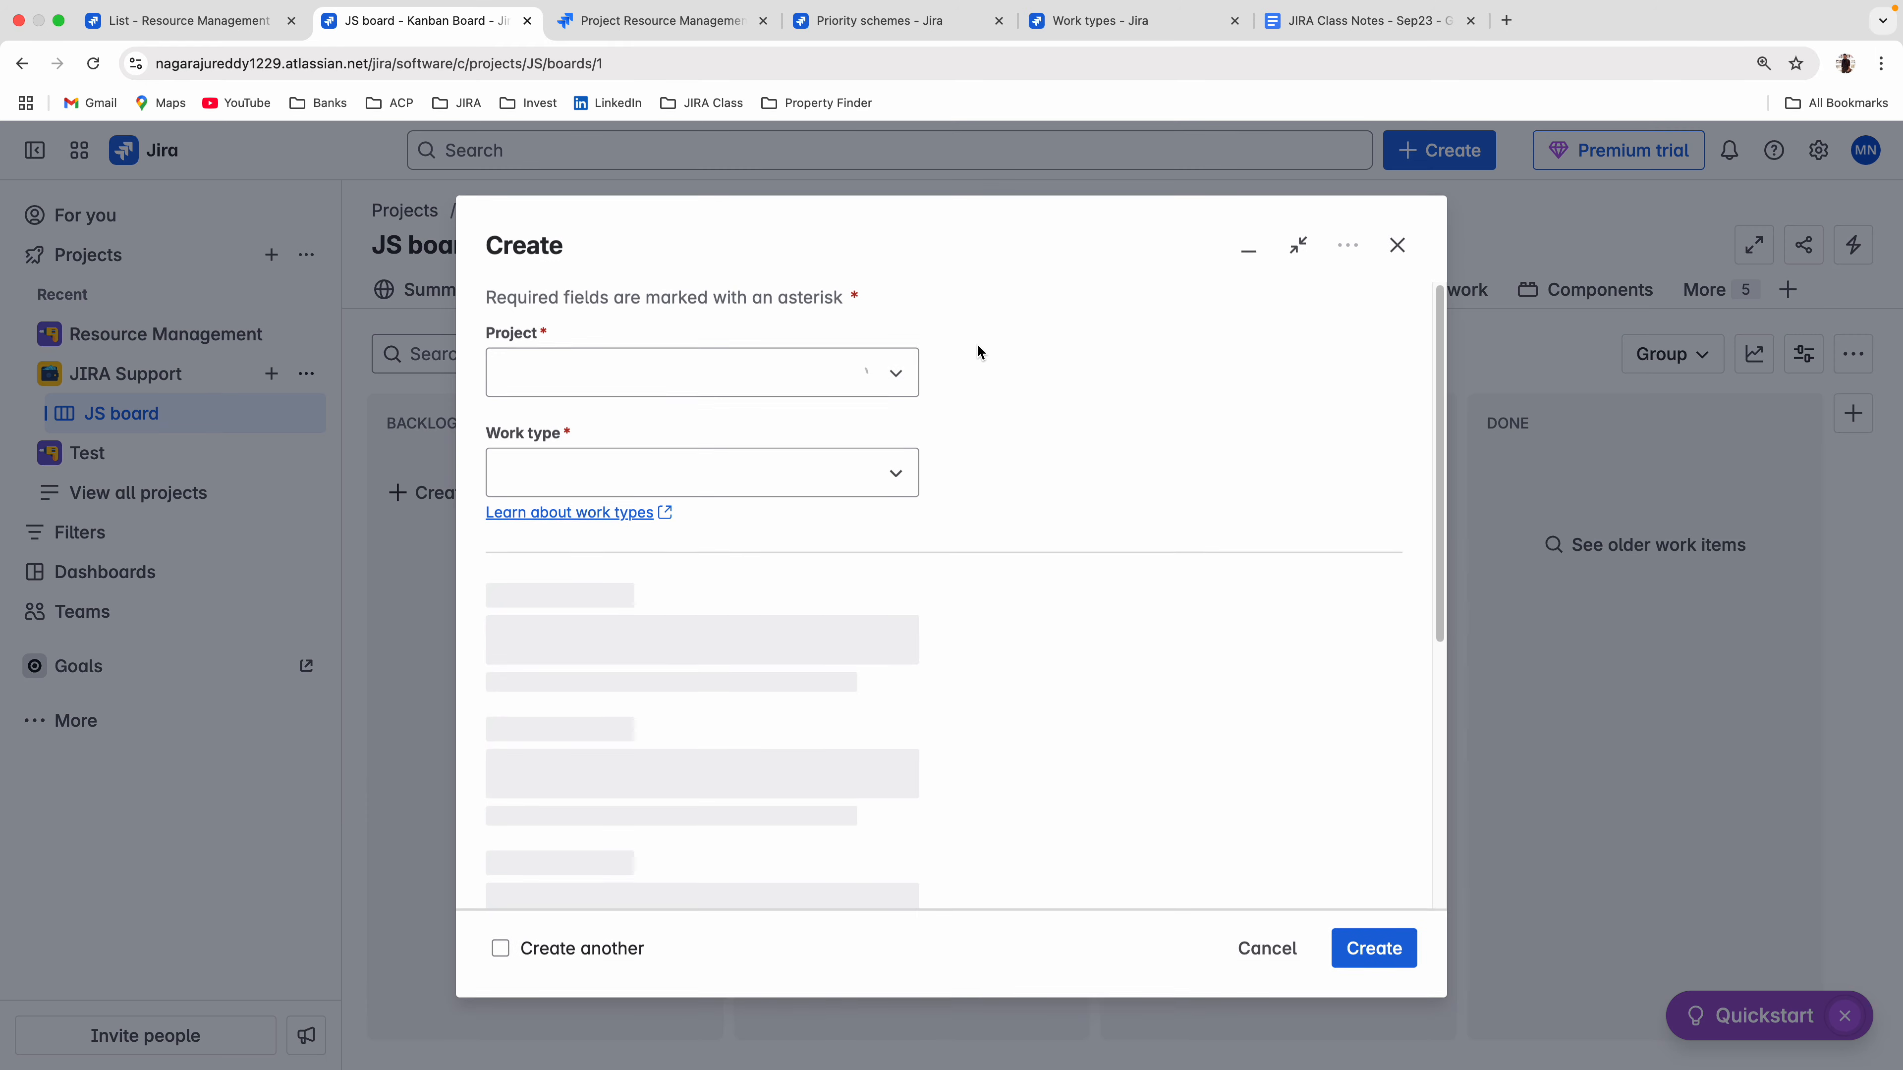
{"action": "left_click", "coordinate": [536, 757]}
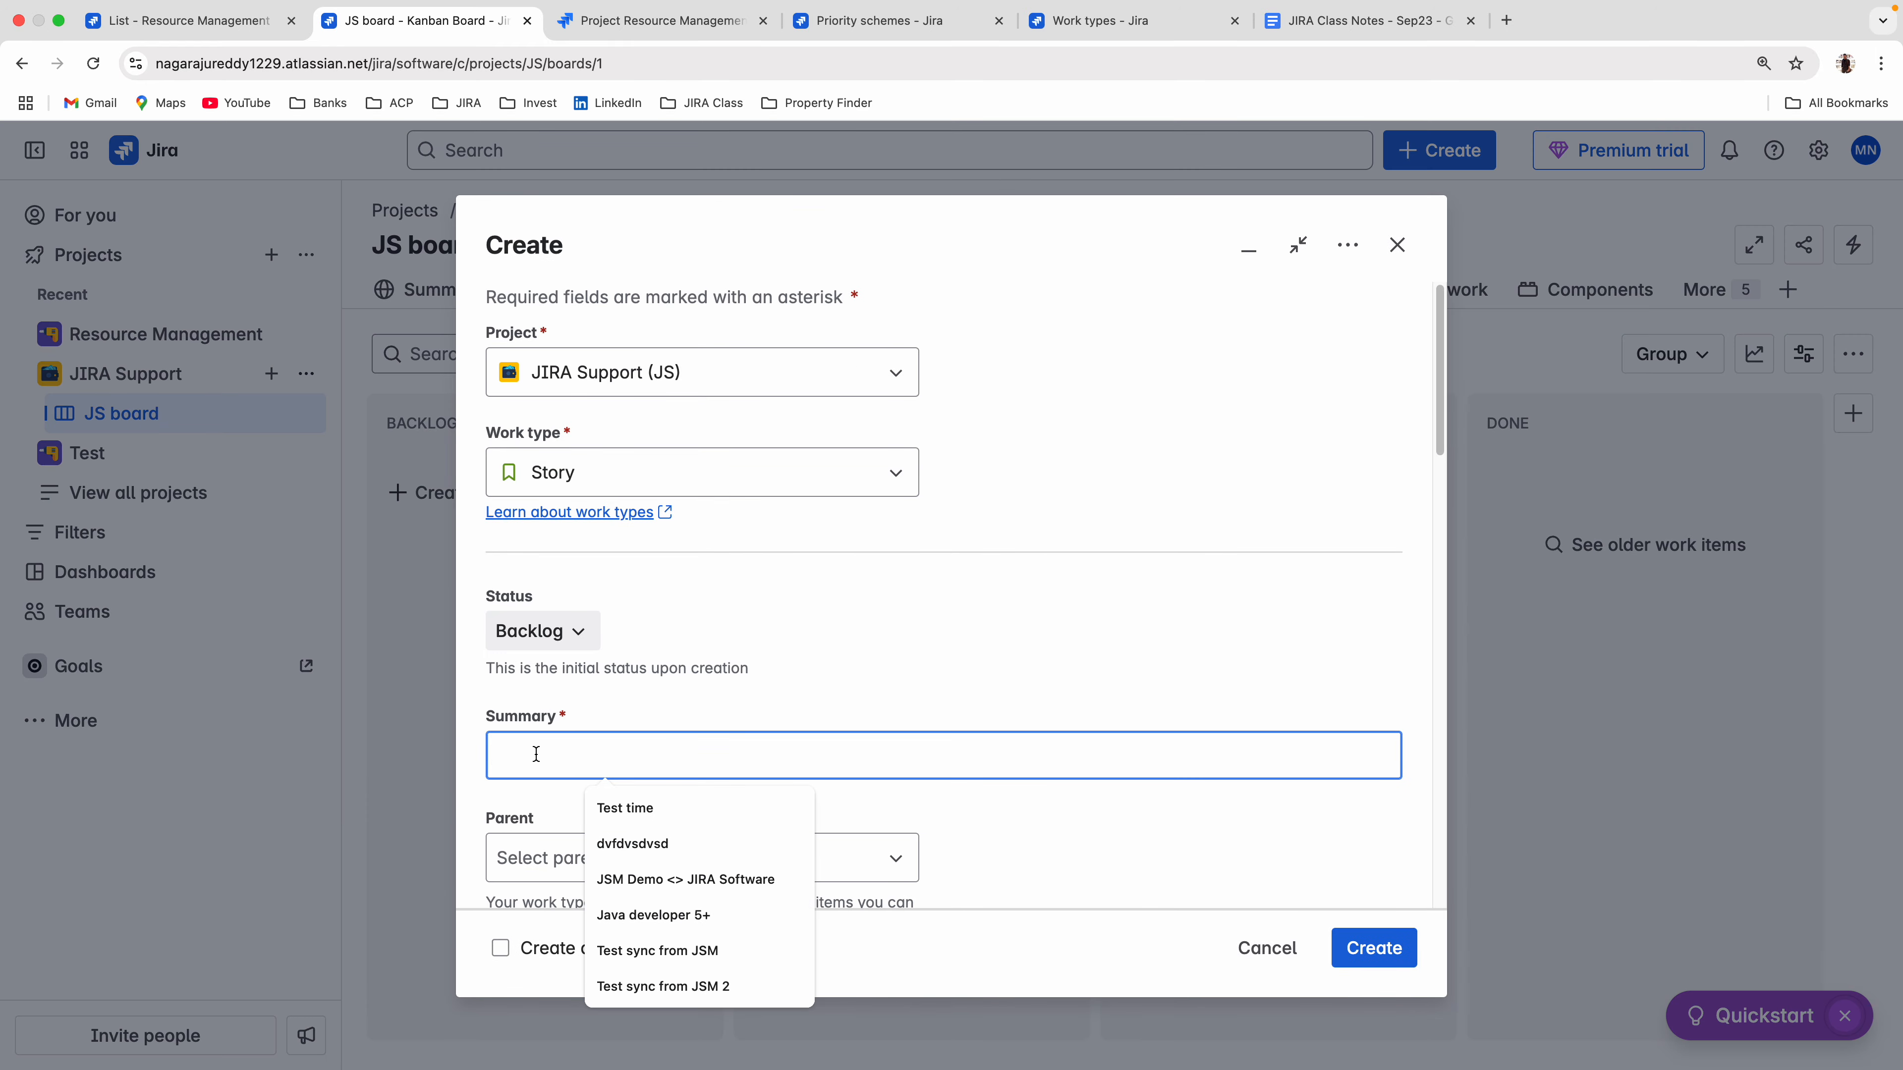
{"action": "type", "text": "Time t"}
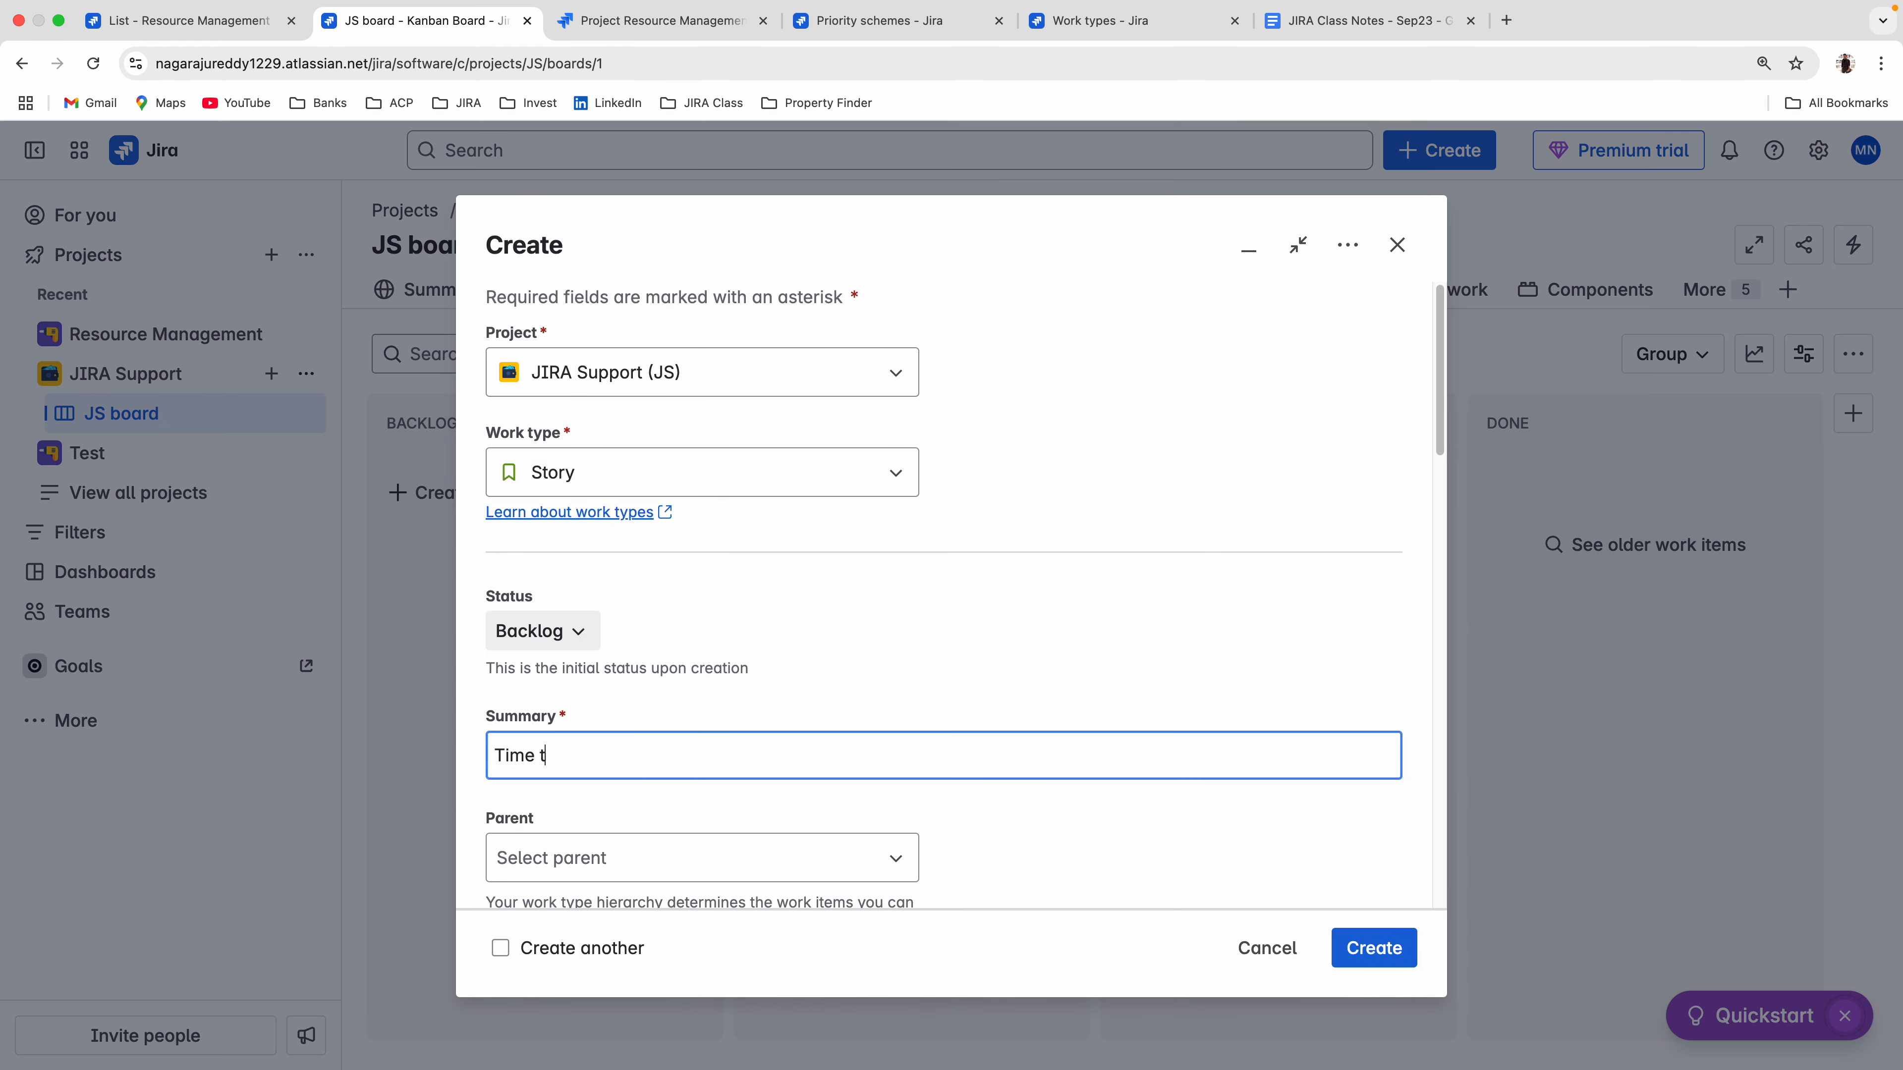
{"action": "type", "text": "raking"}
{"action": "scroll", "coordinate": [828, 687], "scroll_direction": "down", "scroll_amount": 15}
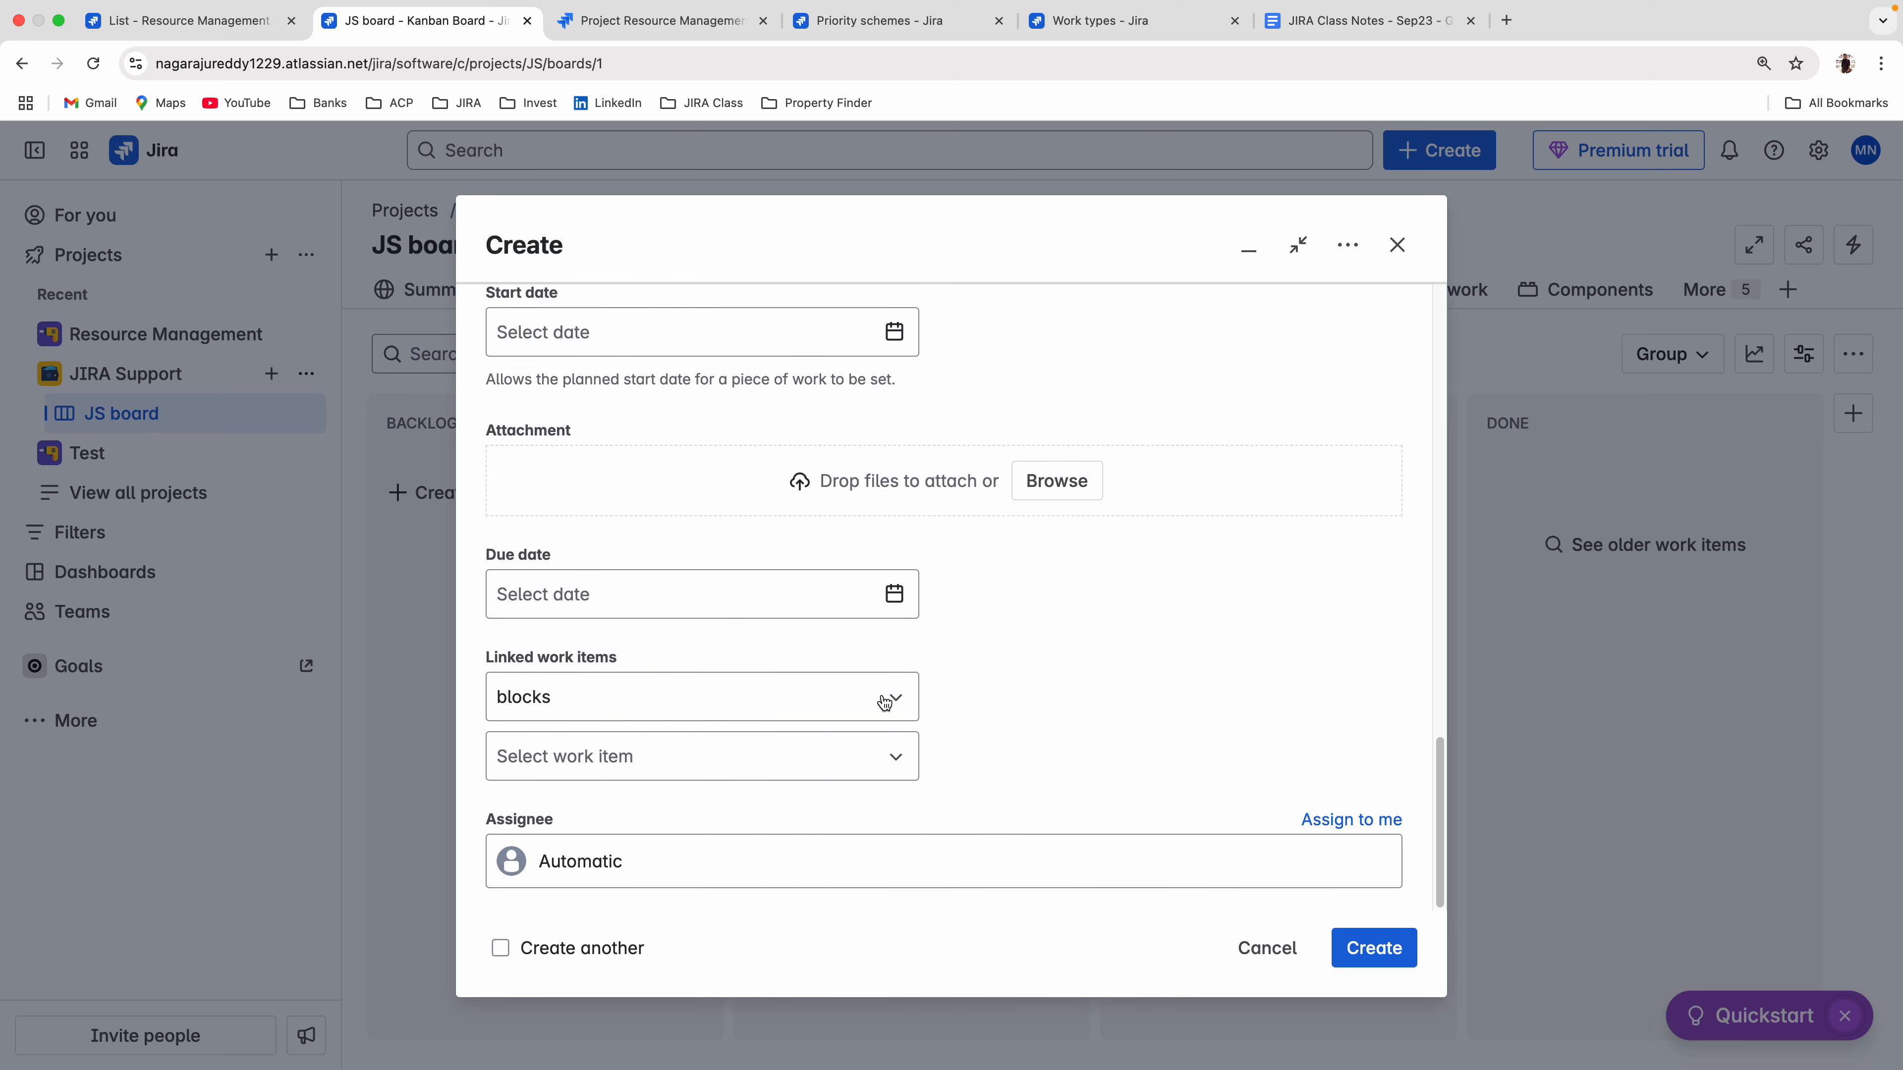
{"action": "scroll", "coordinate": [770, 798], "scroll_direction": "up", "scroll_amount": 7}
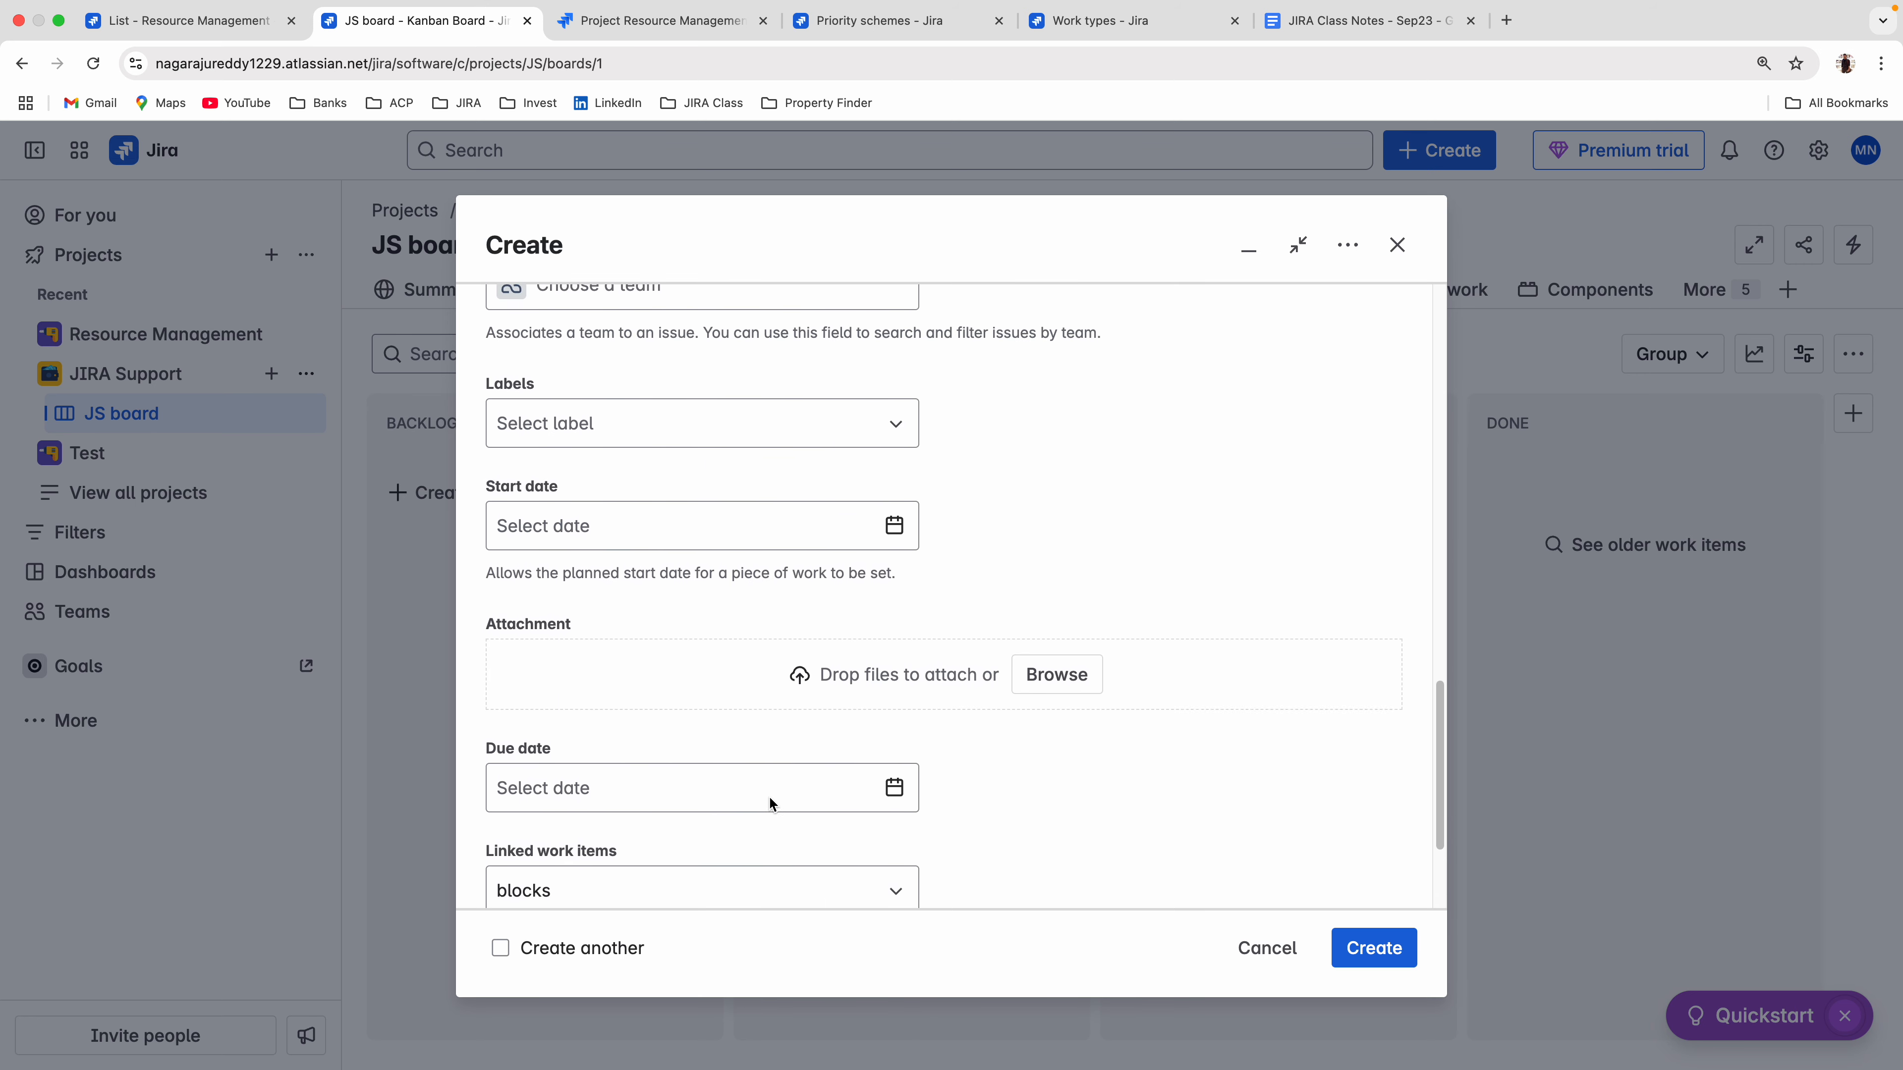
{"action": "scroll", "coordinate": [769, 796], "scroll_direction": "up", "scroll_amount": 3}
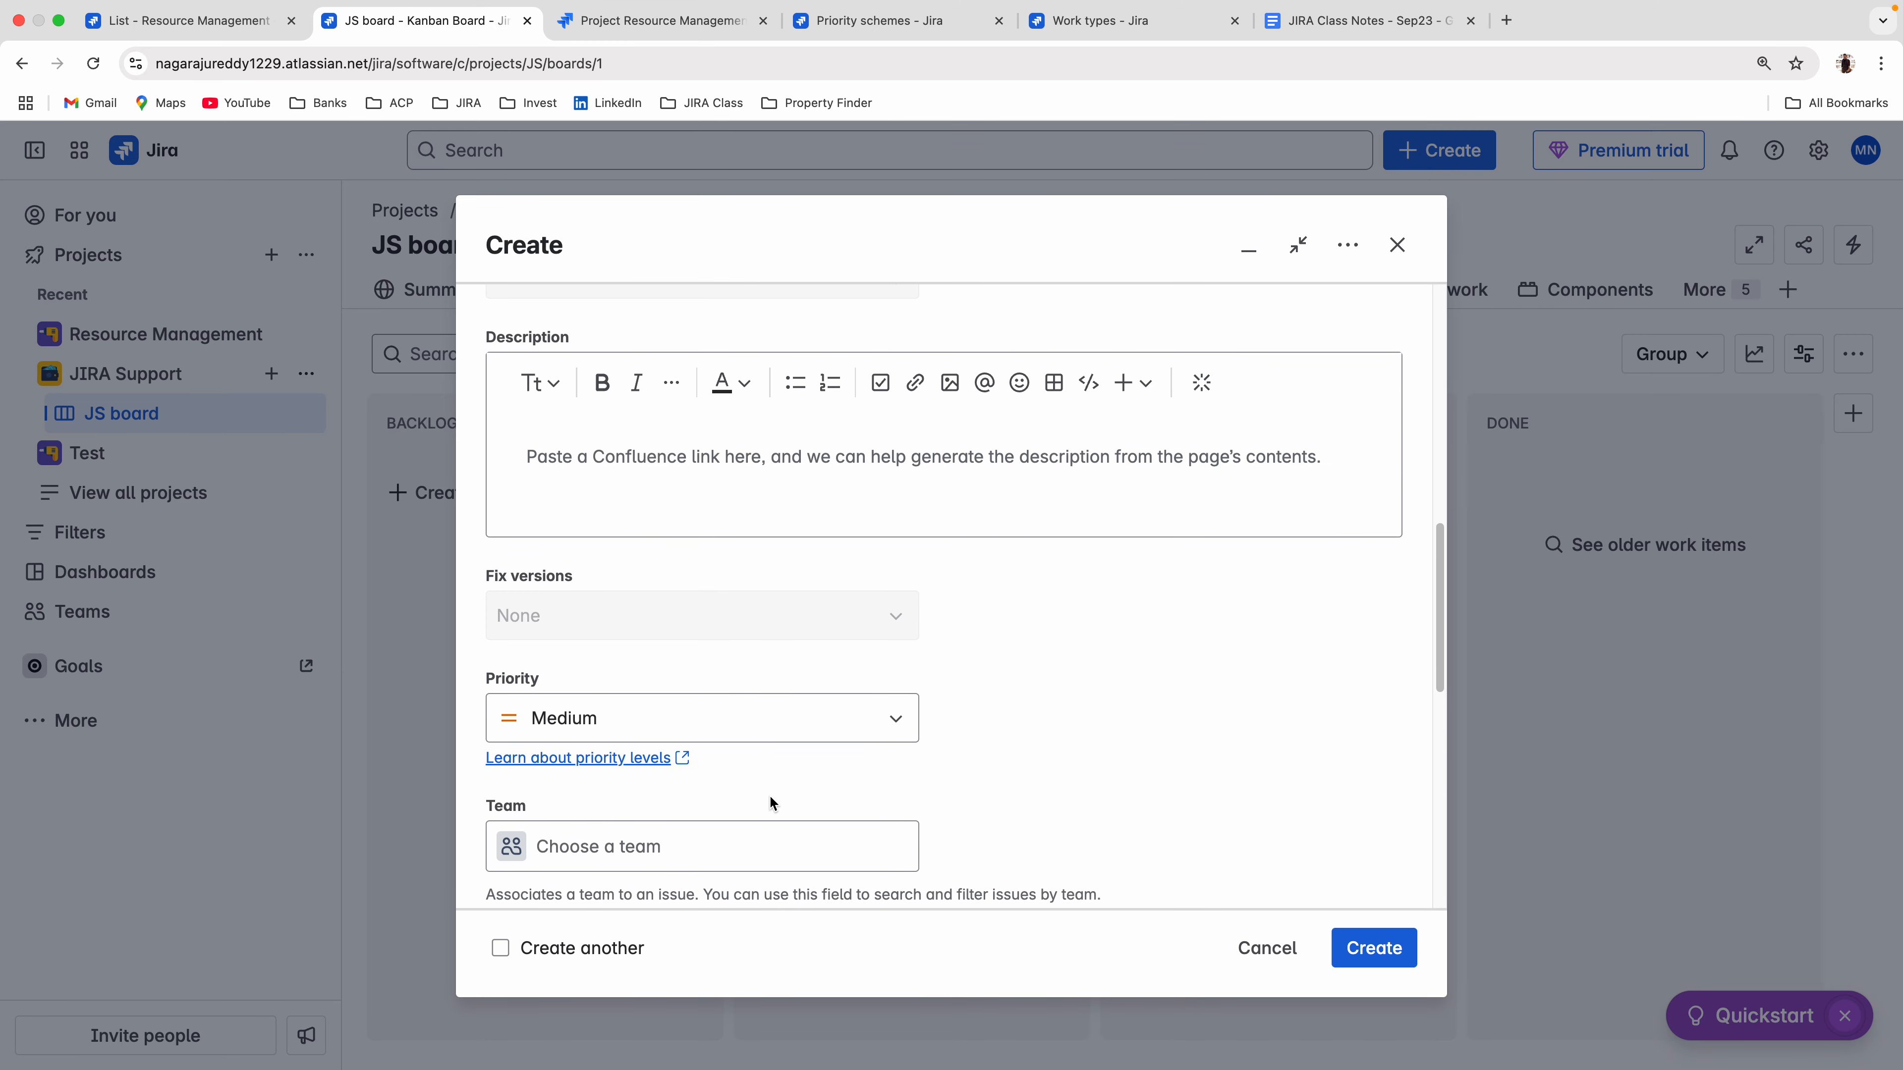
{"action": "scroll", "coordinate": [768, 794], "scroll_direction": "down", "scroll_amount": 10}
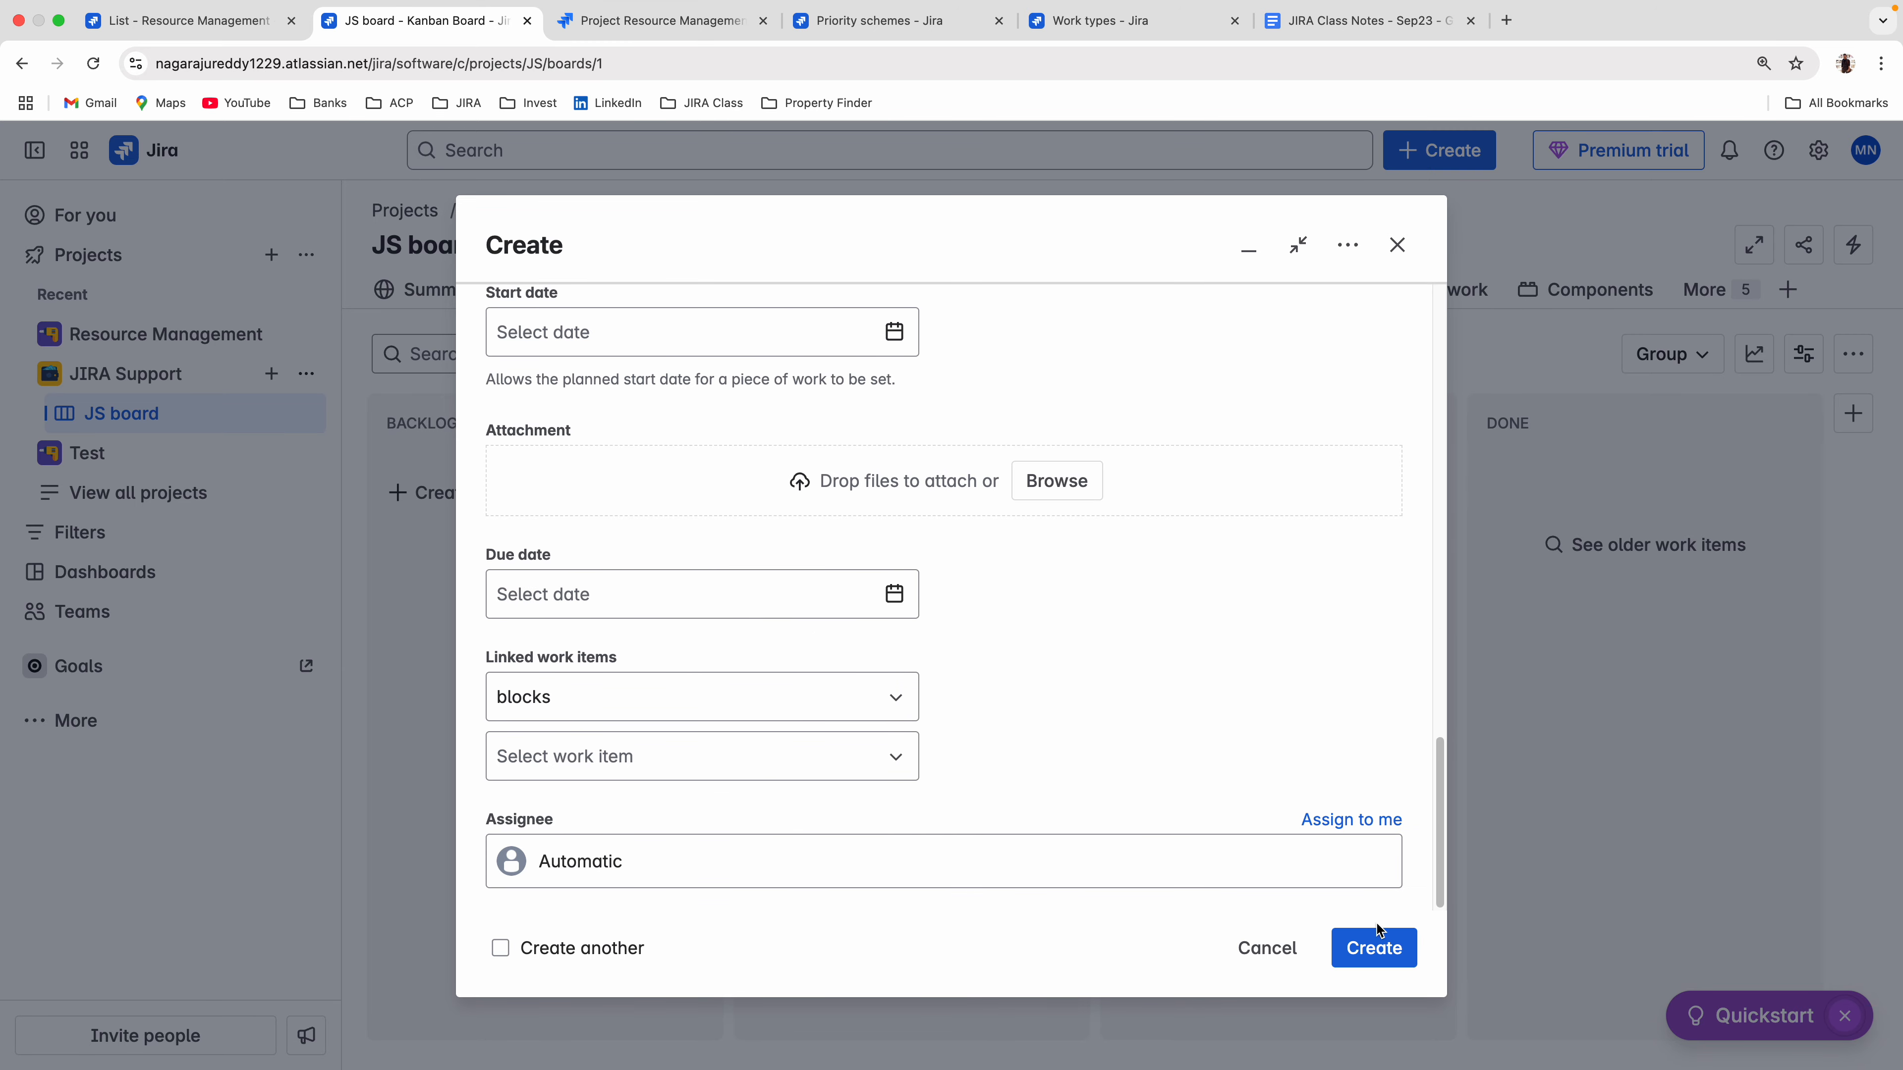
{"action": "left_click", "coordinate": [1267, 948]}
{"action": "left_click", "coordinate": [1133, 360]}
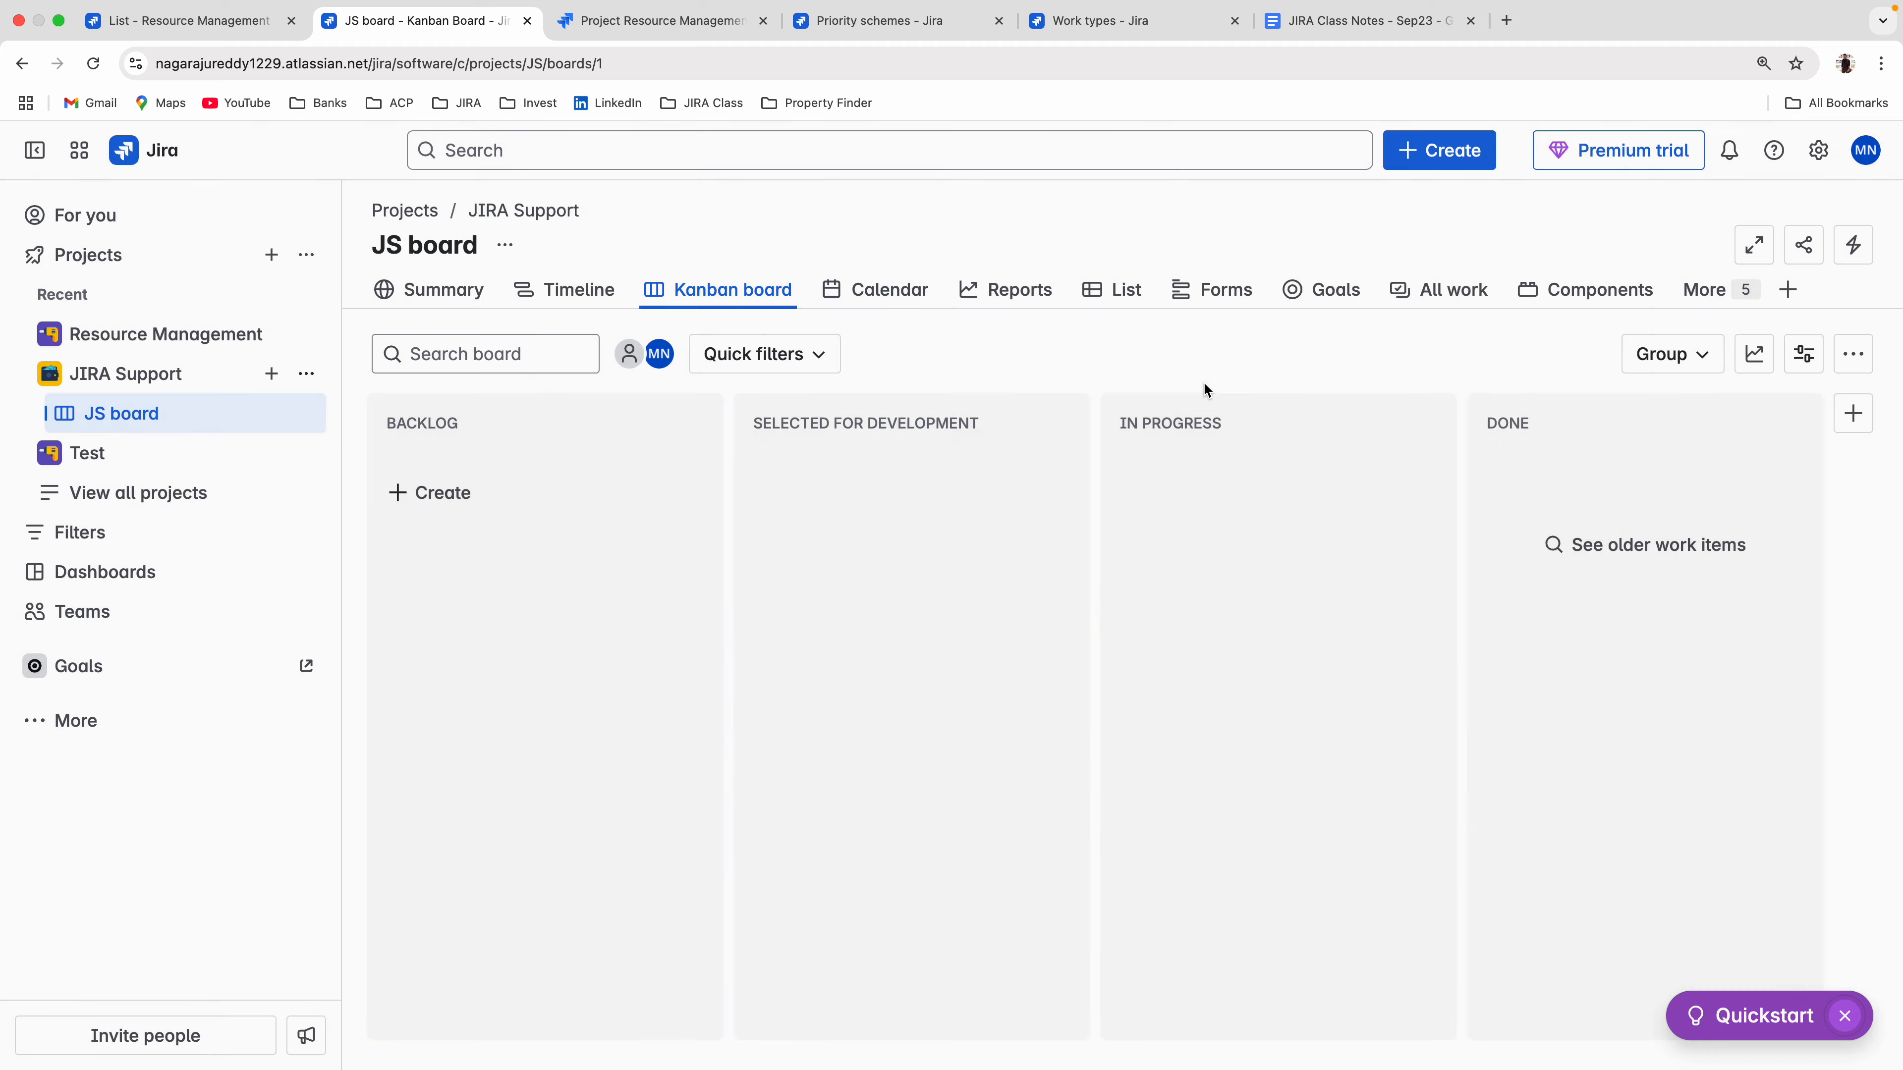
Open the JS board settings in a separate browser tab and close the Resource Management project, priority schemes and work types tabs.
{"action": "left_click", "coordinate": [302, 414]}
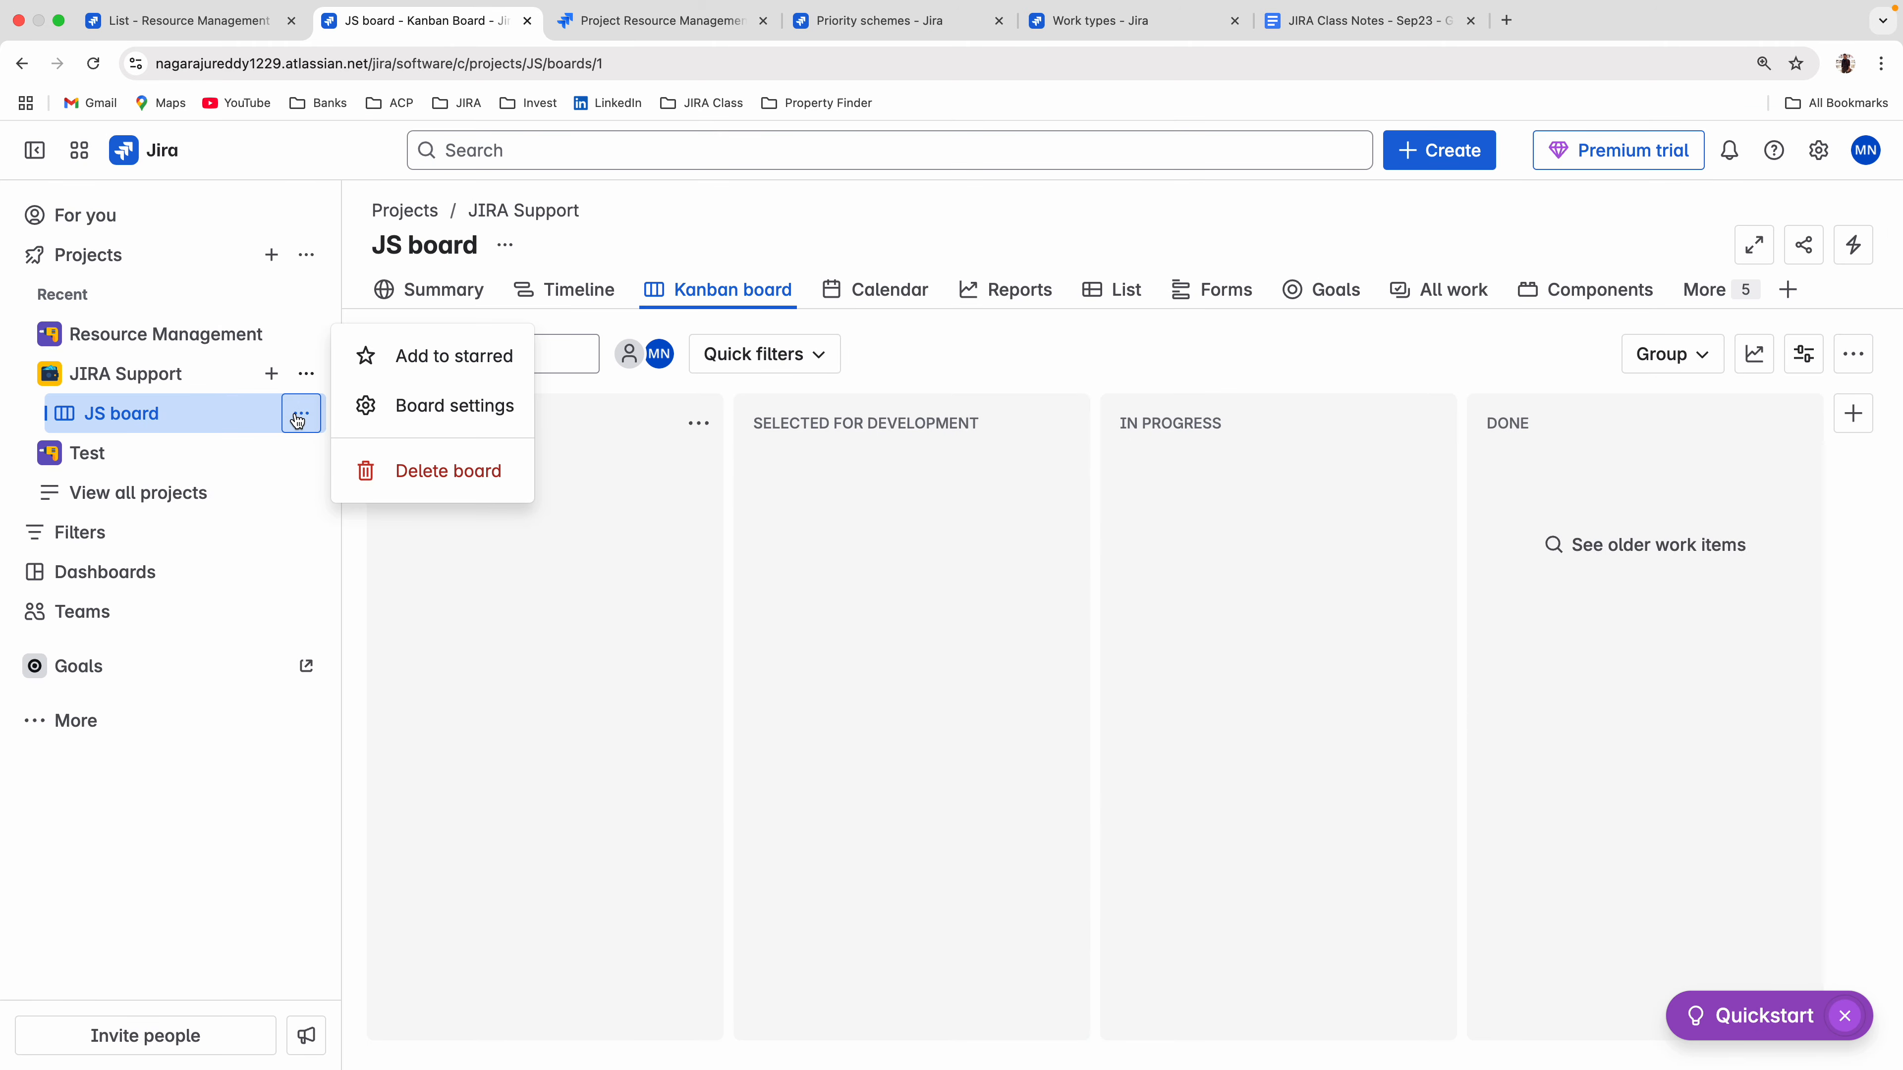
{"action": "right_click", "coordinate": [429, 414]}
{"action": "left_click", "coordinate": [487, 427]}
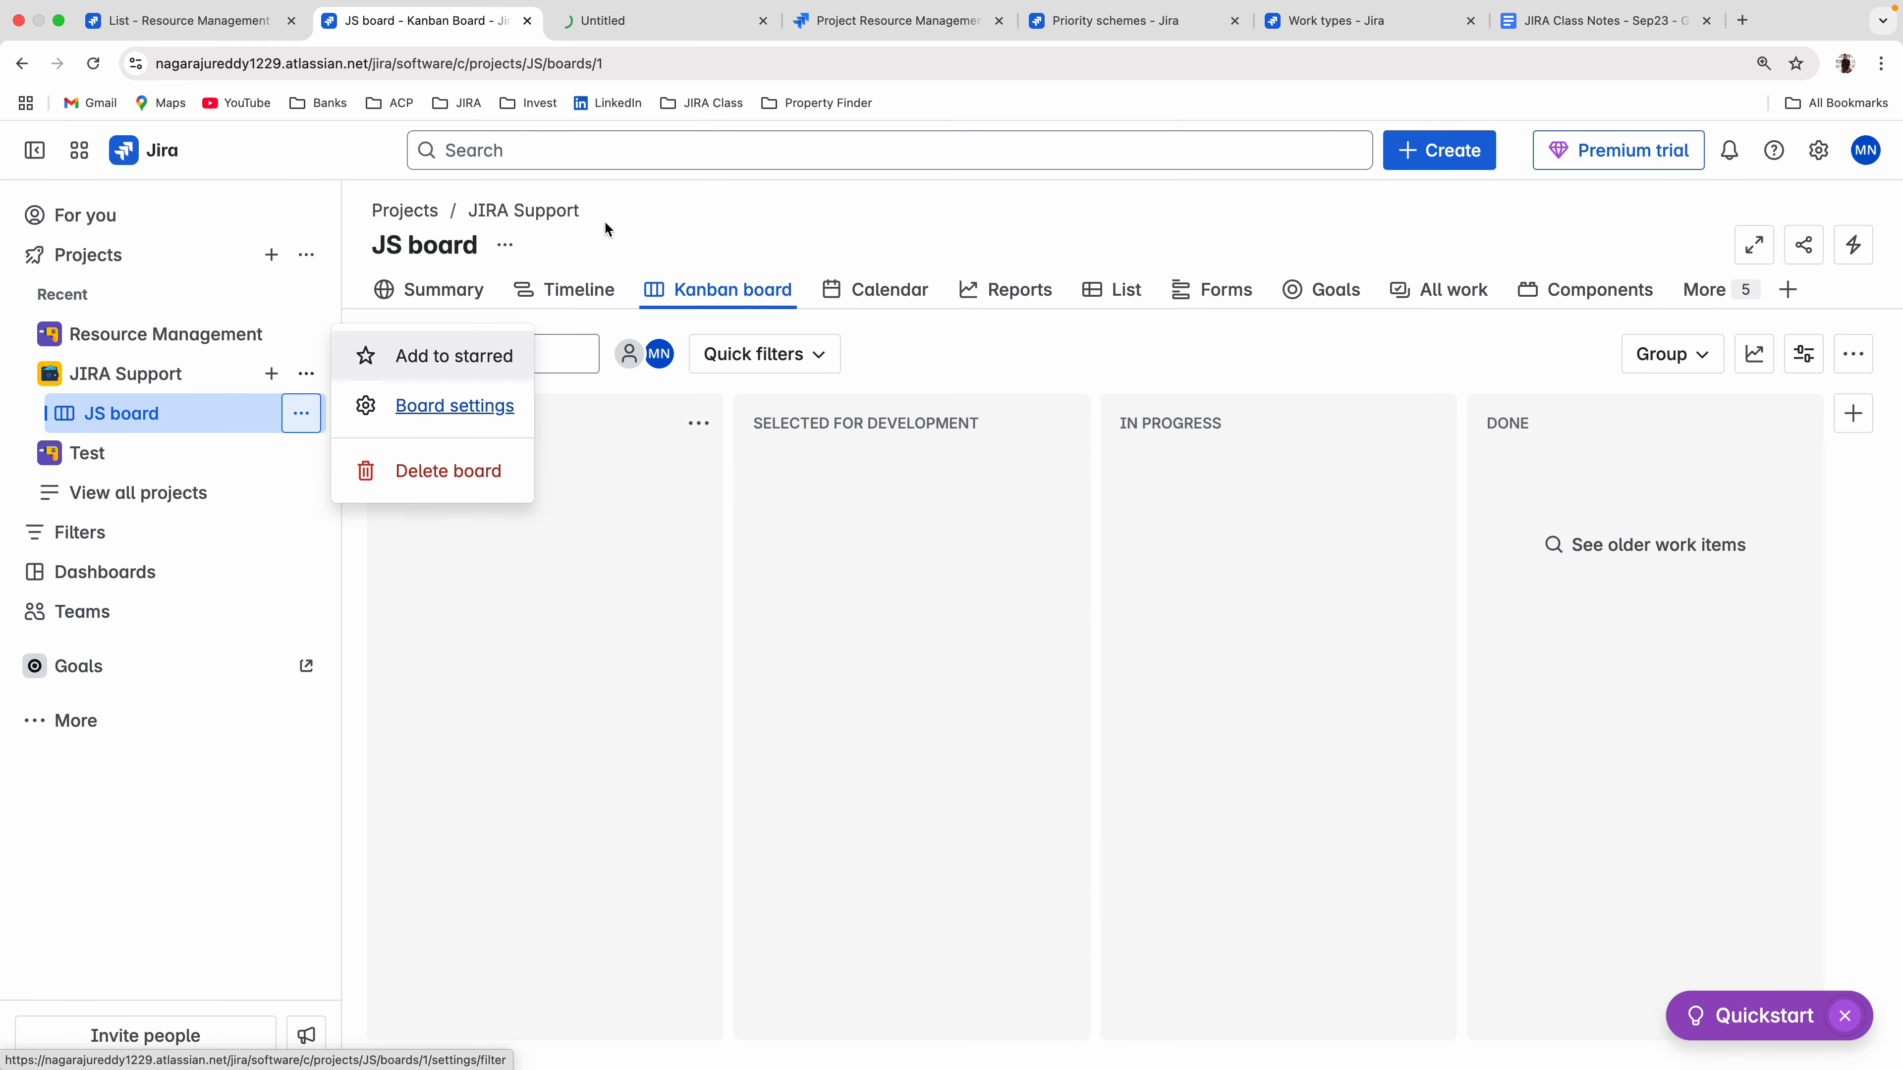
{"action": "left_click", "coordinate": [861, 21]}
{"action": "left_click", "coordinate": [998, 30]}
{"action": "left_click", "coordinate": [998, 31]}
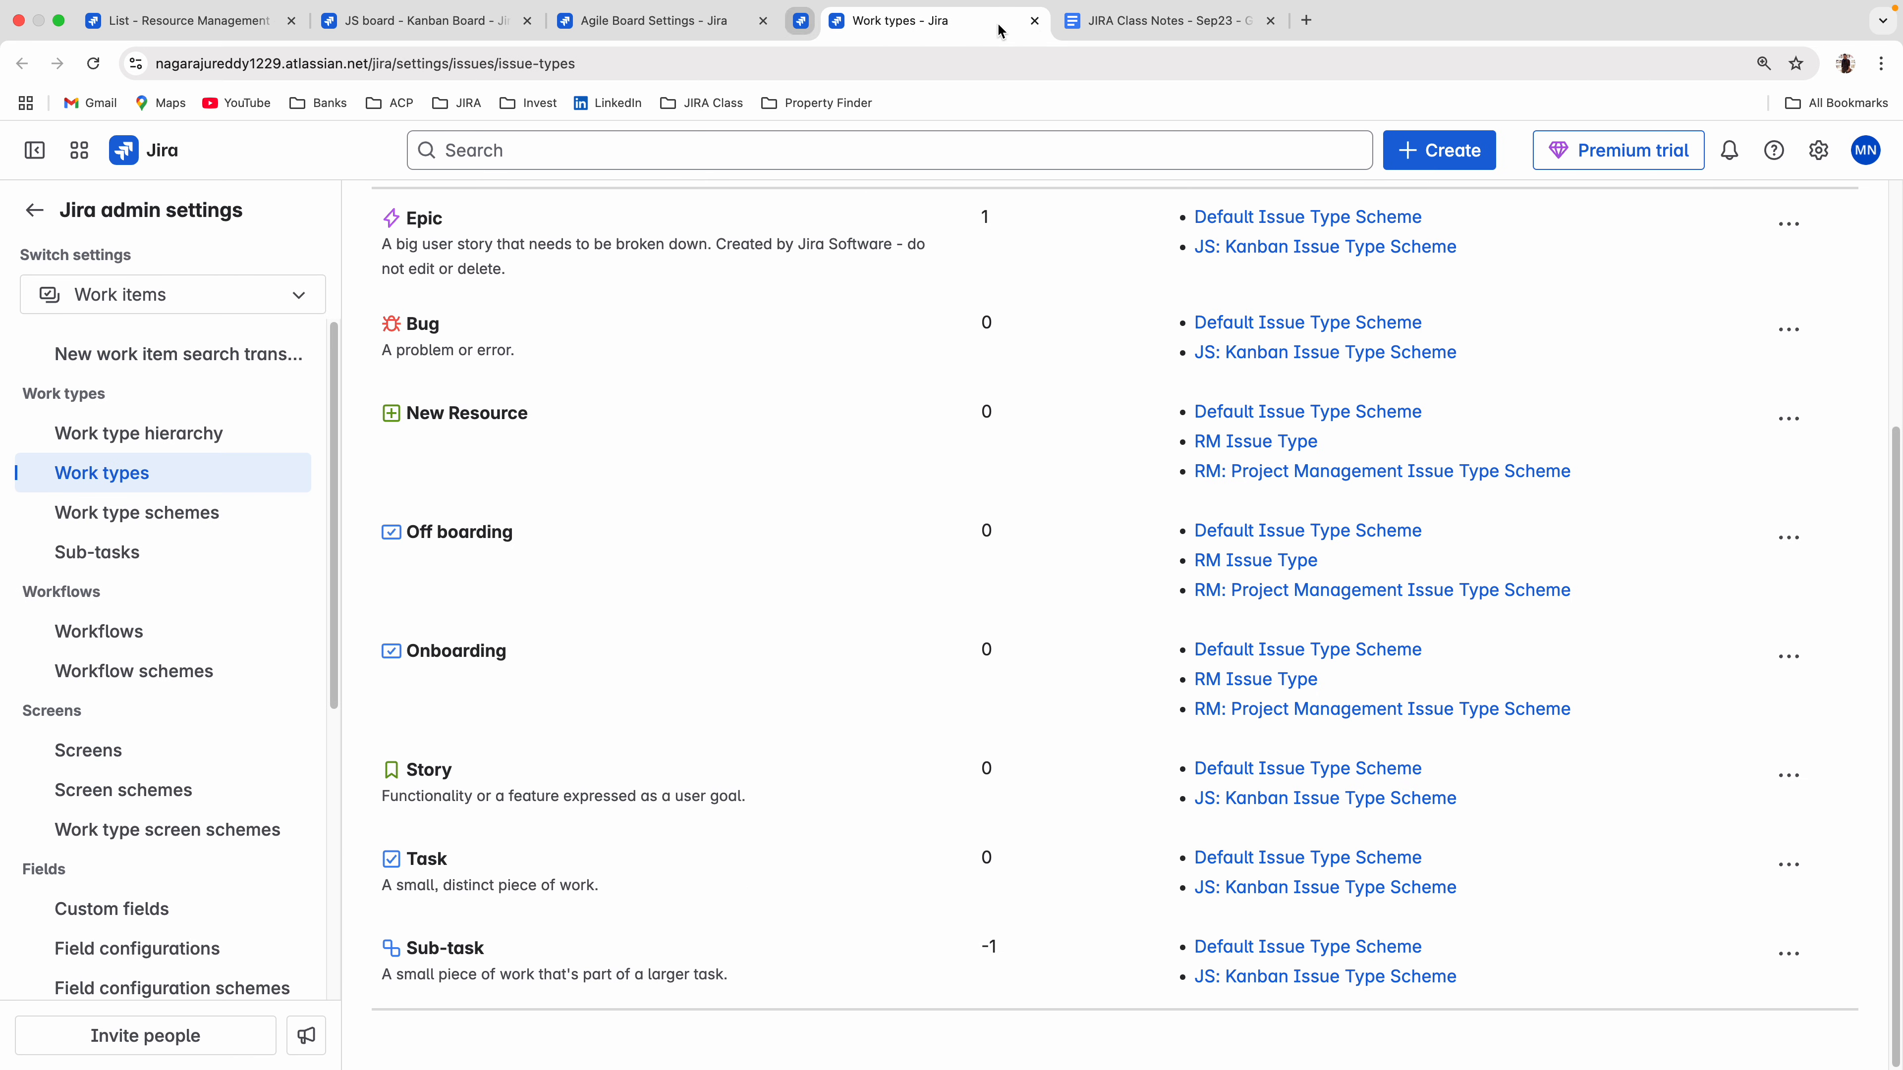
{"action": "left_click", "coordinate": [998, 30]}
{"action": "left_click", "coordinate": [633, 24]}
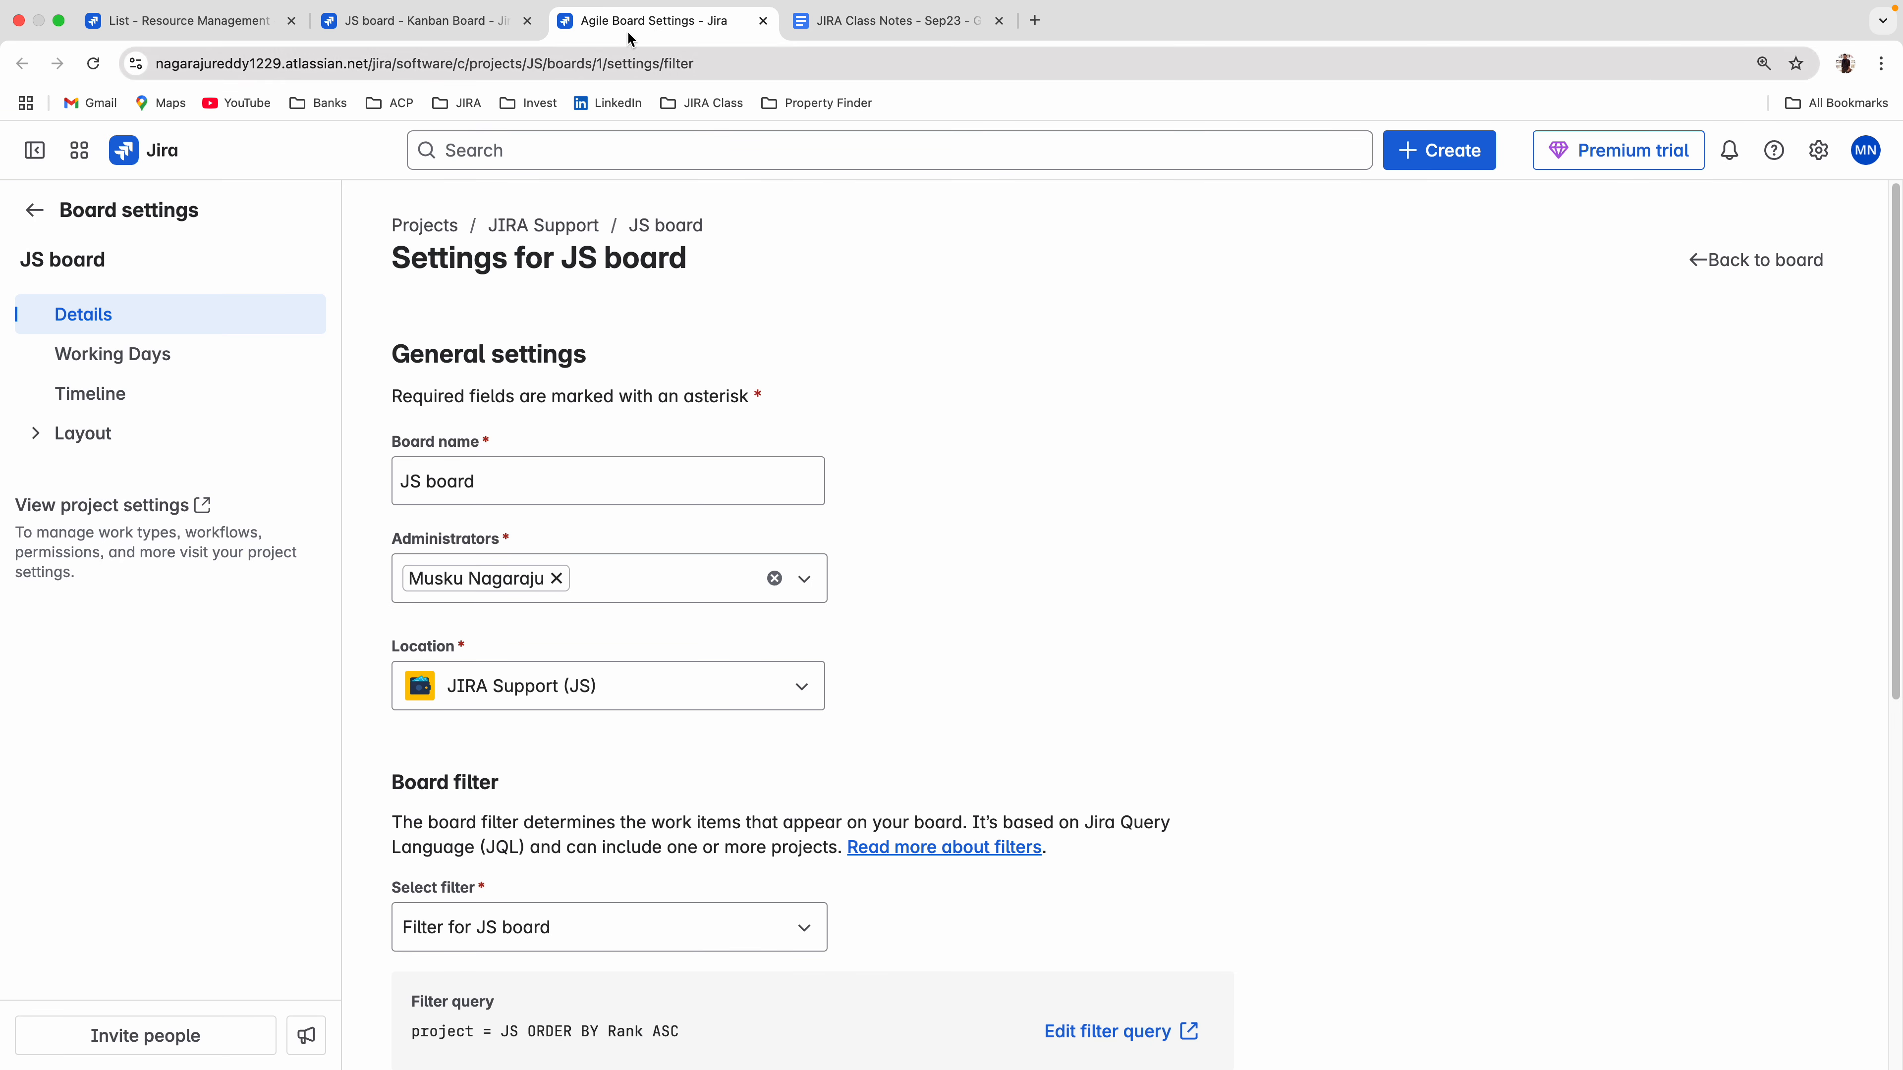
Leave the board settings and open the work item Screens page in the JIRA Support project settings.
{"action": "left_click", "coordinate": [47, 428]}
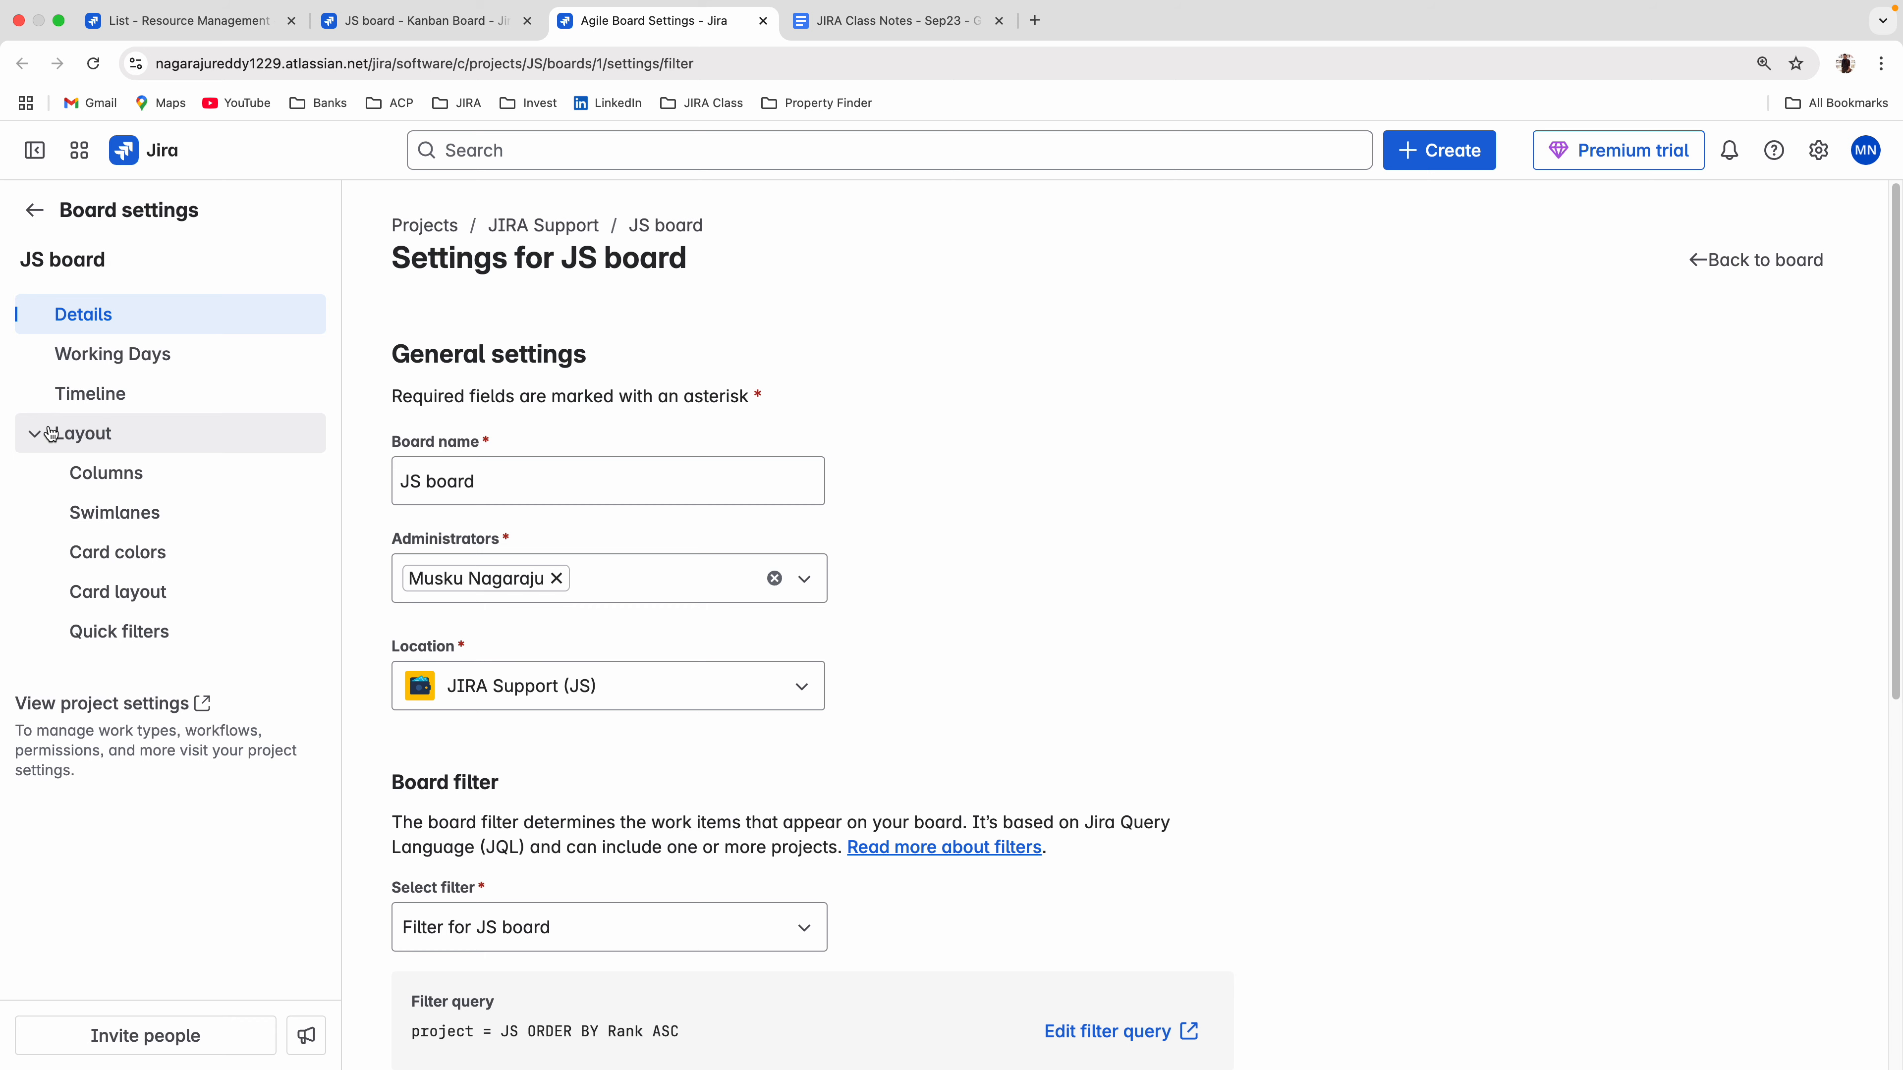
{"action": "left_click", "coordinate": [34, 210]}
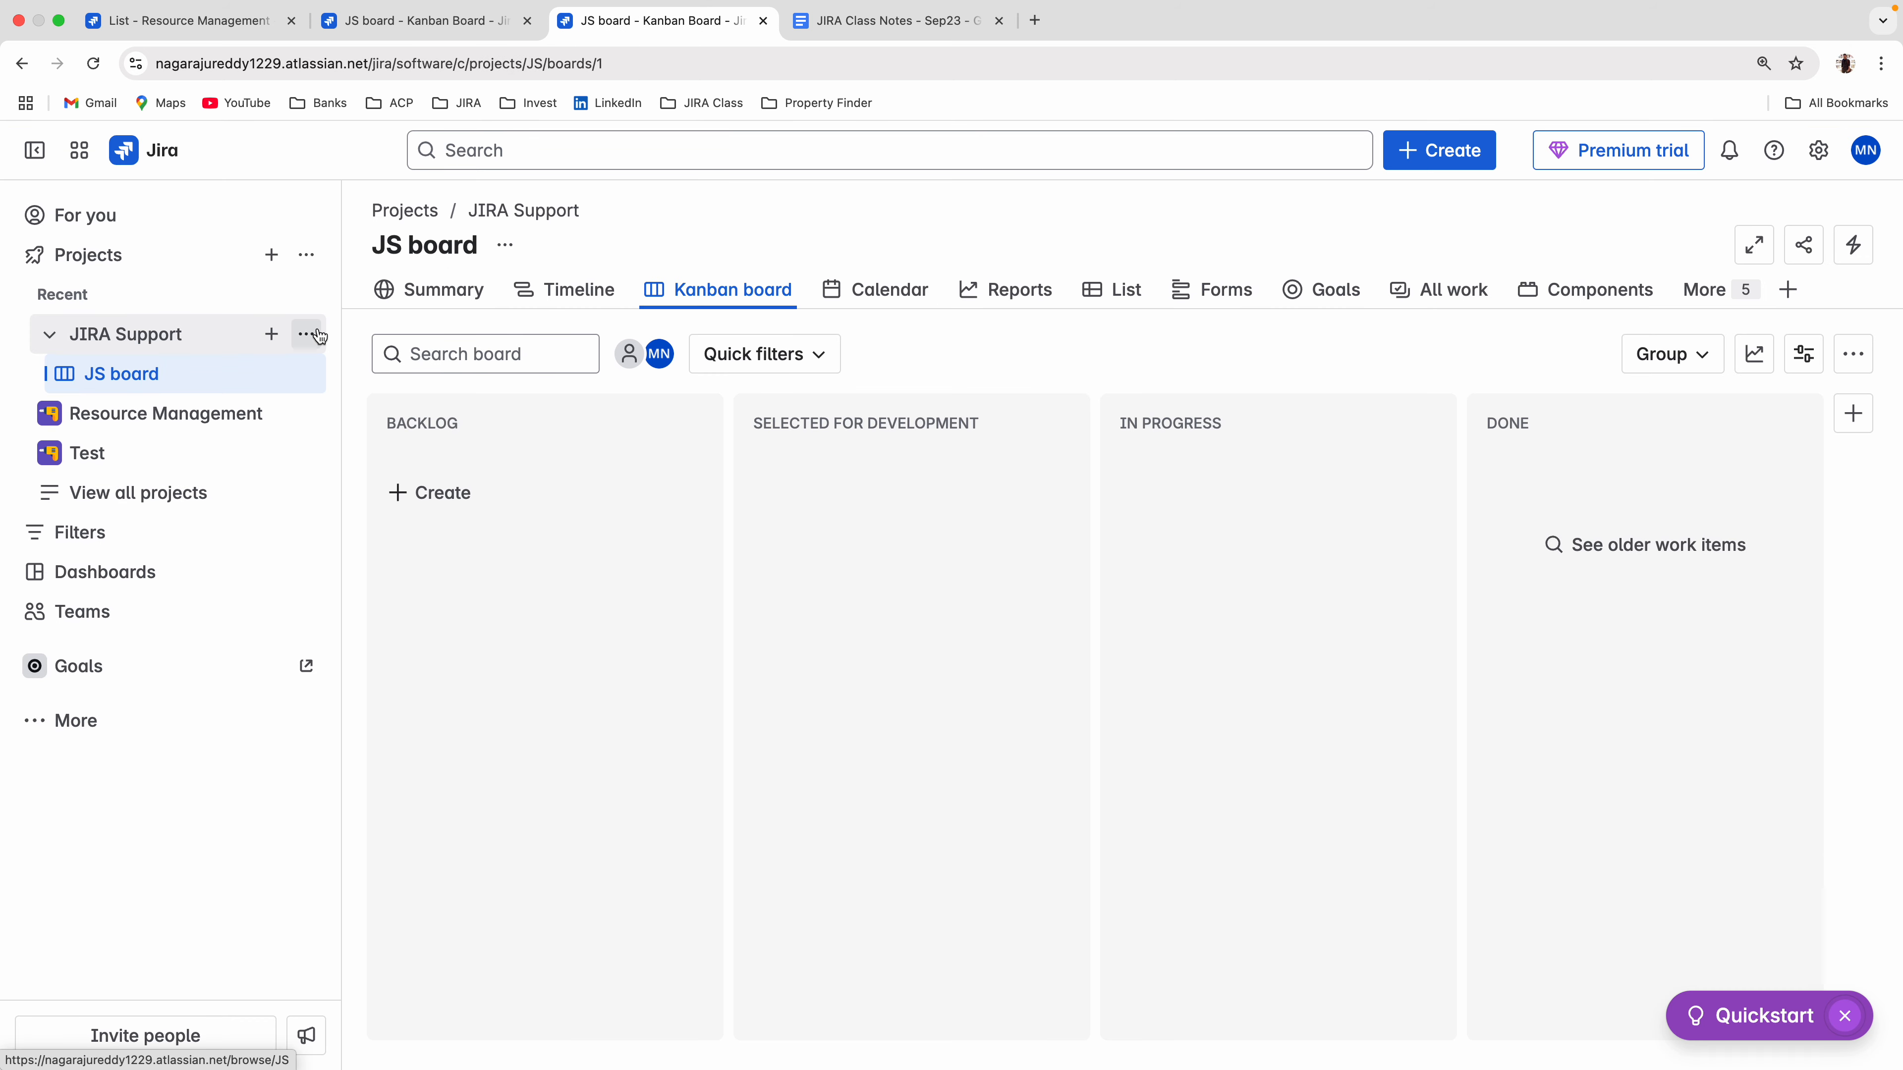
{"action": "left_click", "coordinate": [305, 333]}
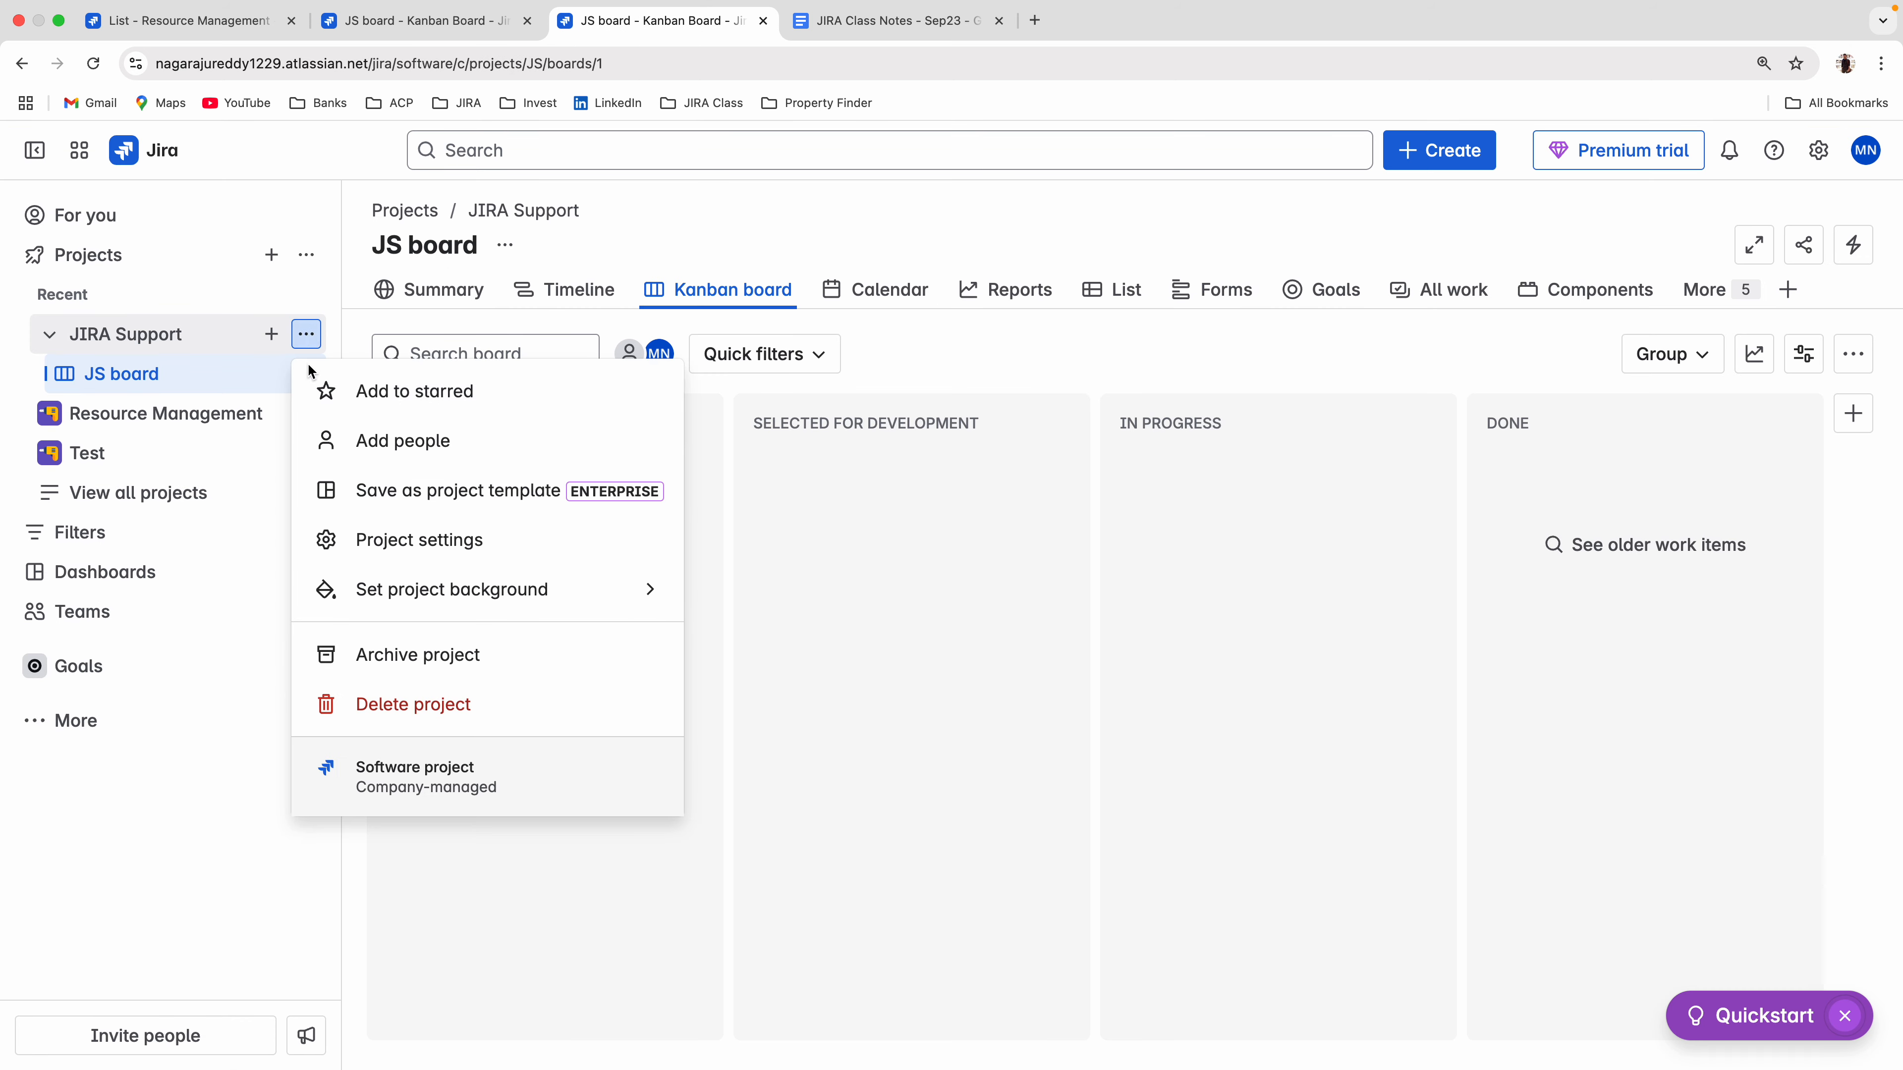
{"action": "left_click", "coordinate": [403, 553]}
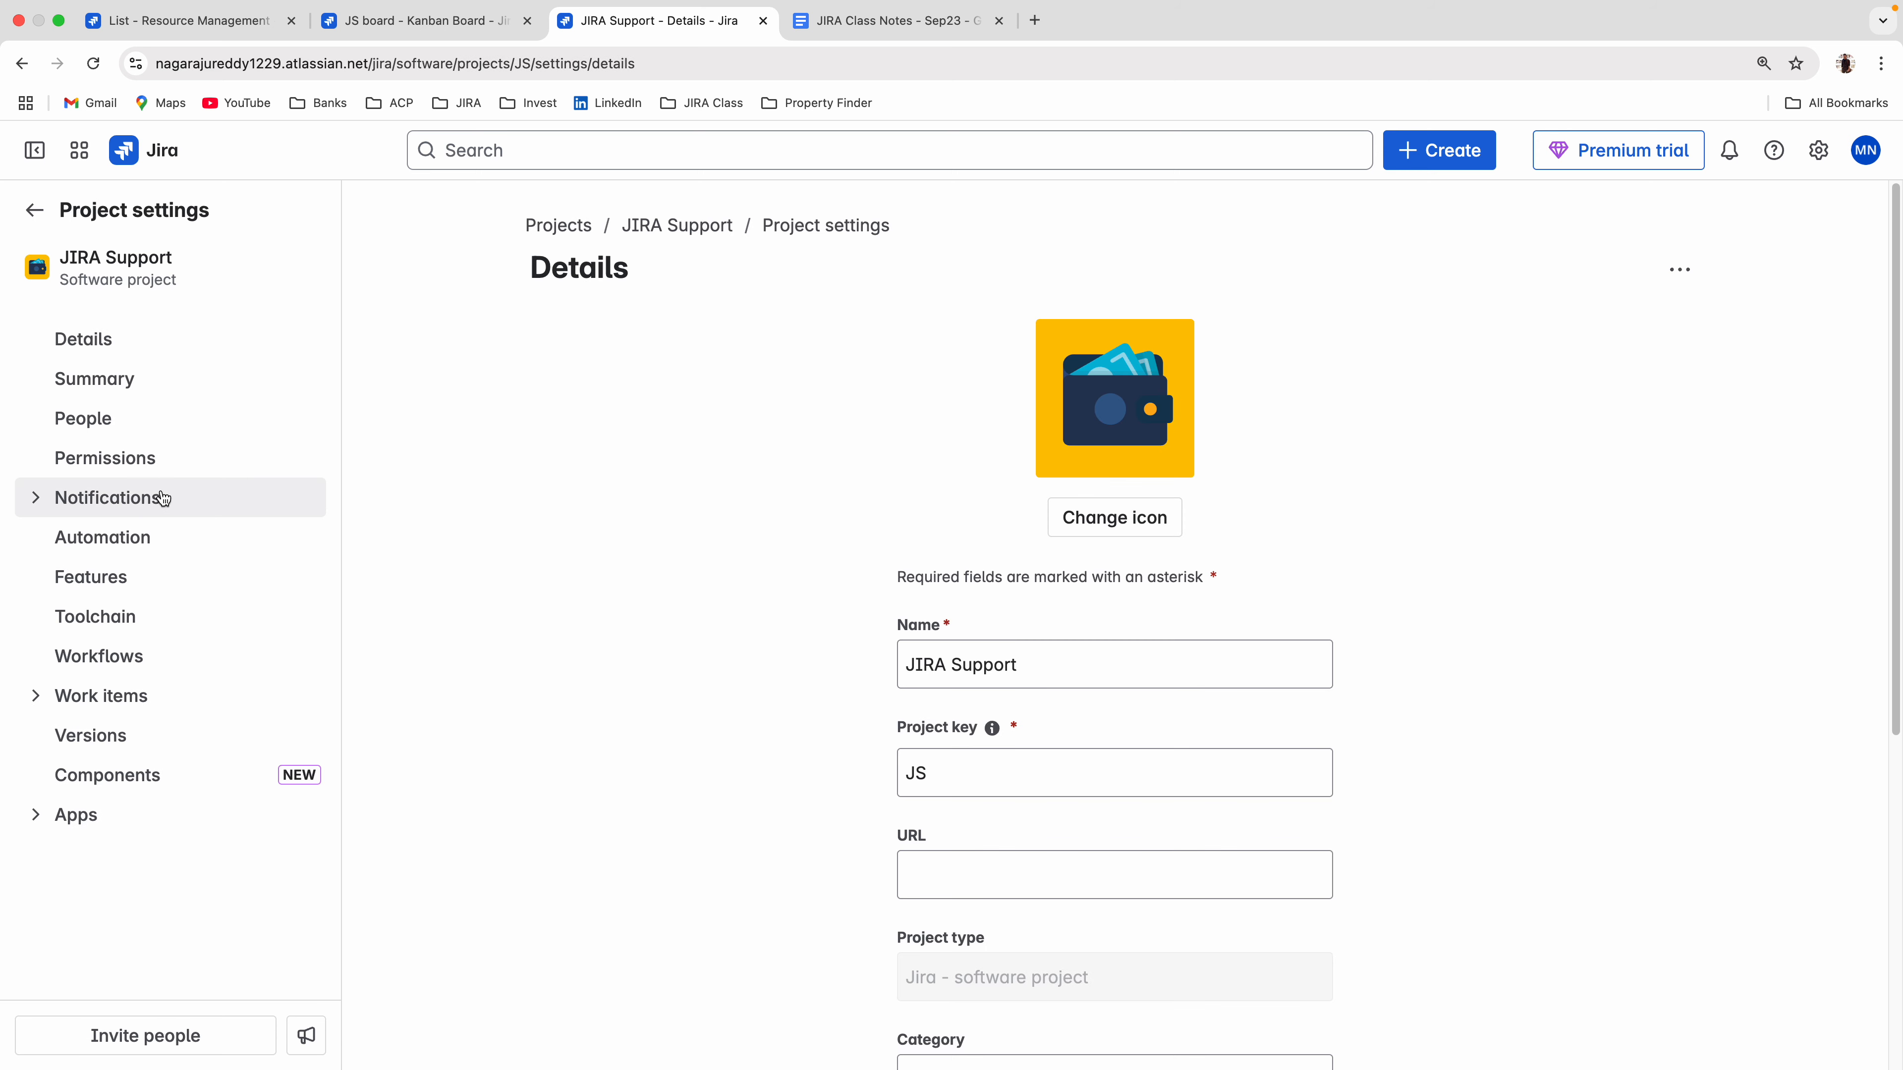
{"action": "left_click", "coordinate": [44, 699]}
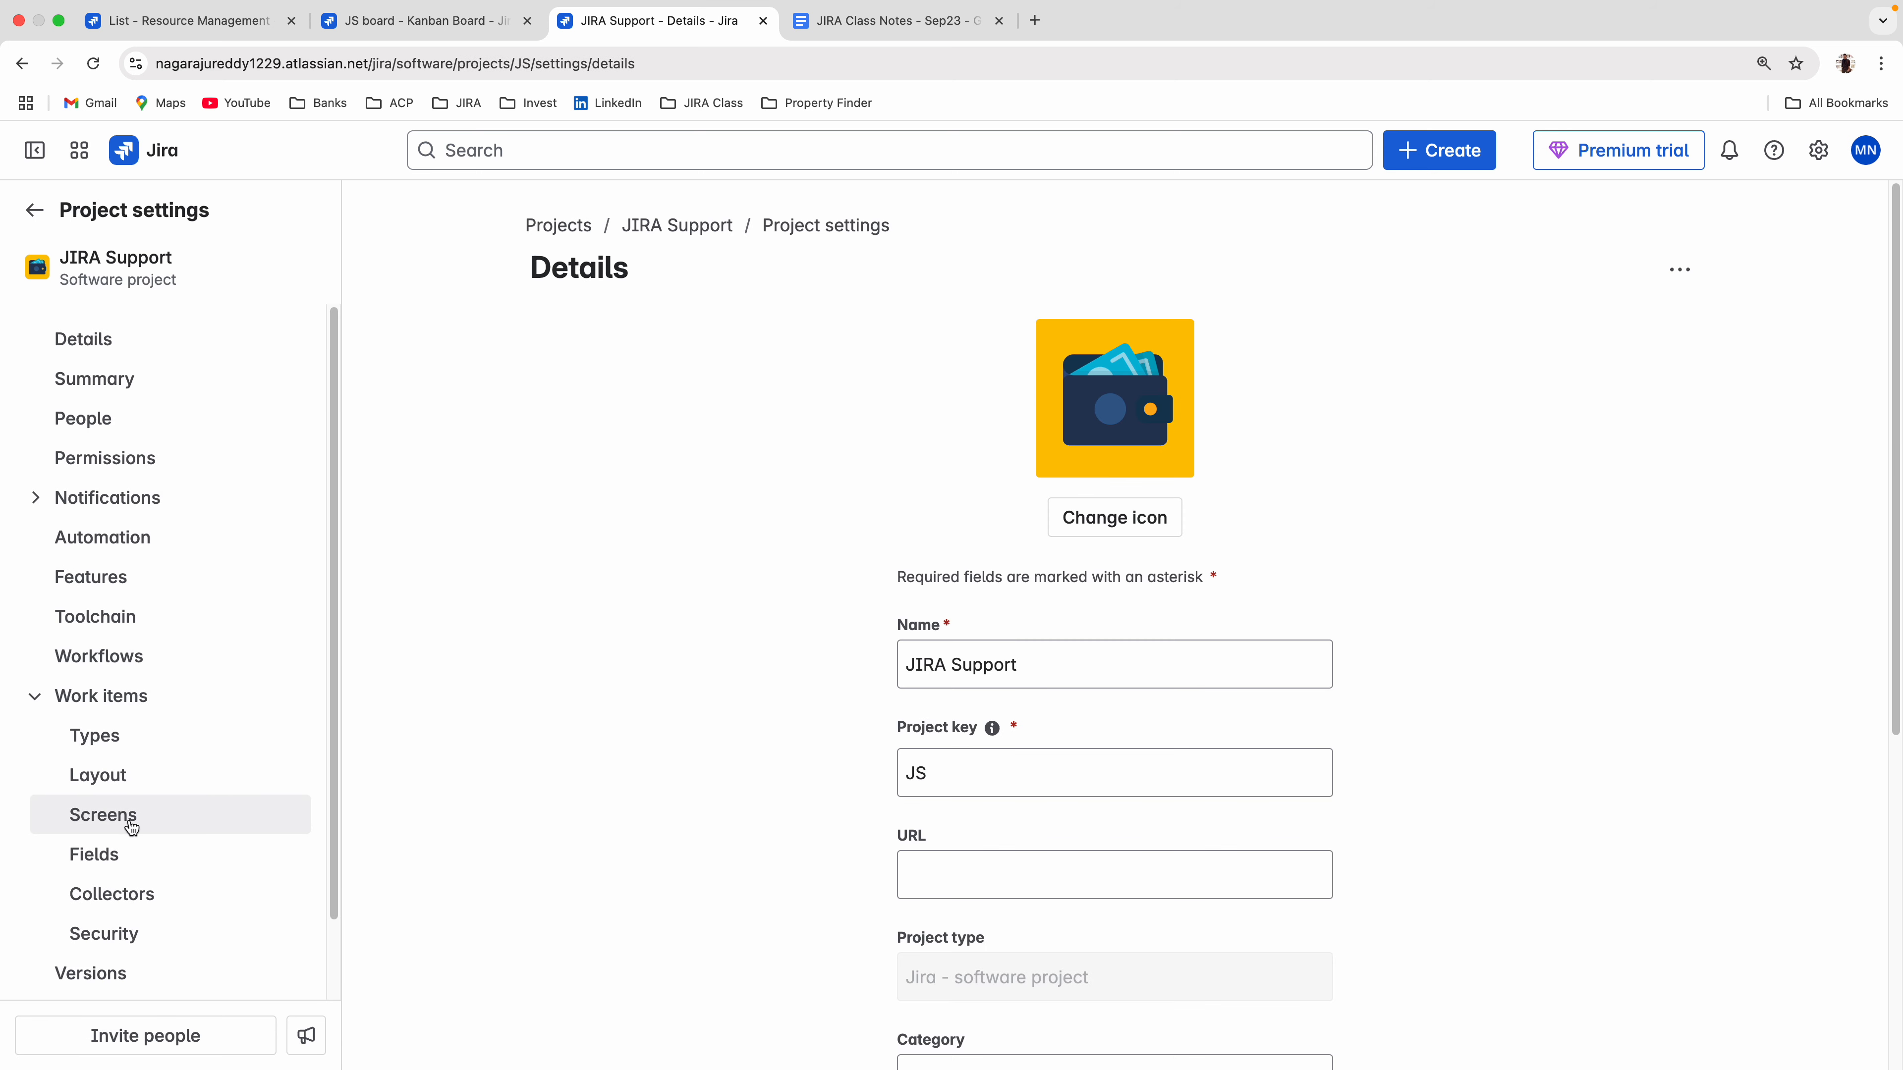
{"action": "left_click", "coordinate": [157, 818]}
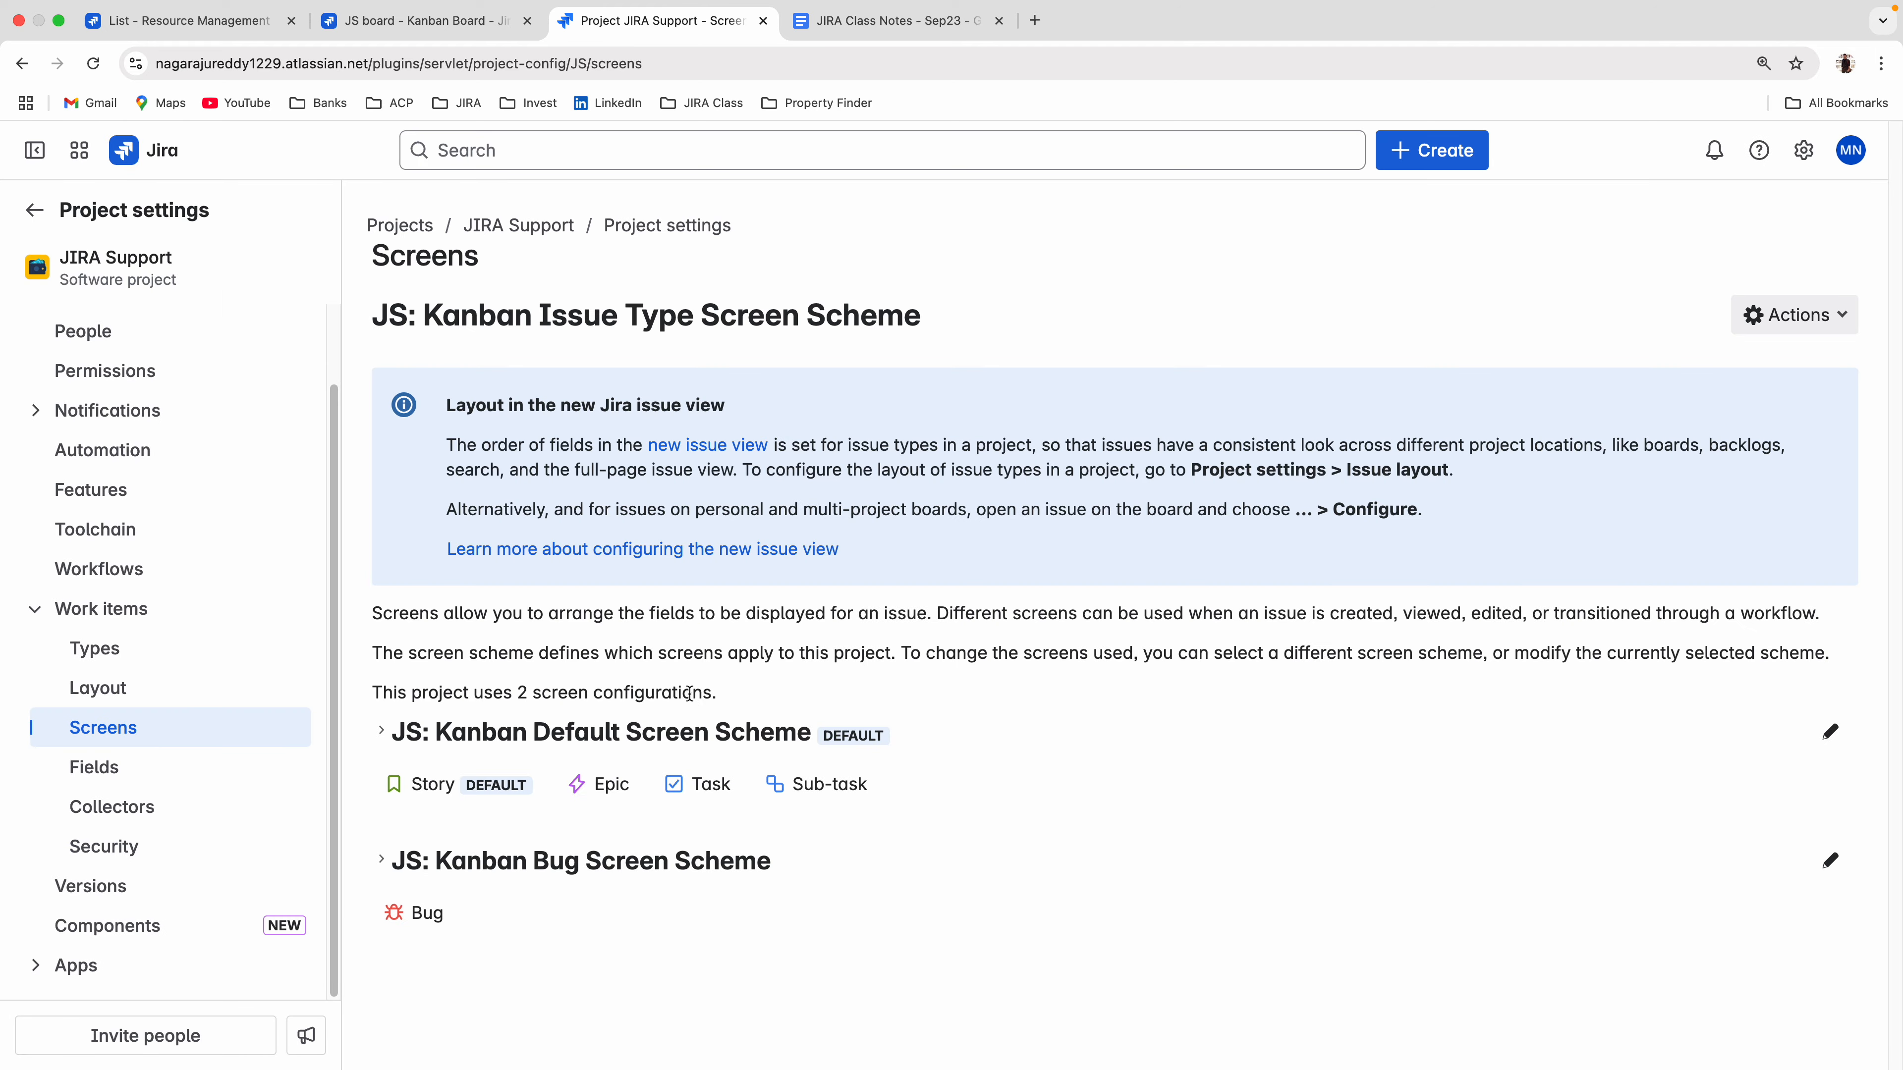
Expand JS: Kanban Default Screen Scheme and open the screen assigned to its Create issue operation.
{"action": "left_click", "coordinate": [614, 731]}
{"action": "scroll", "coordinate": [974, 786], "scroll_direction": "down", "scroll_amount": 1}
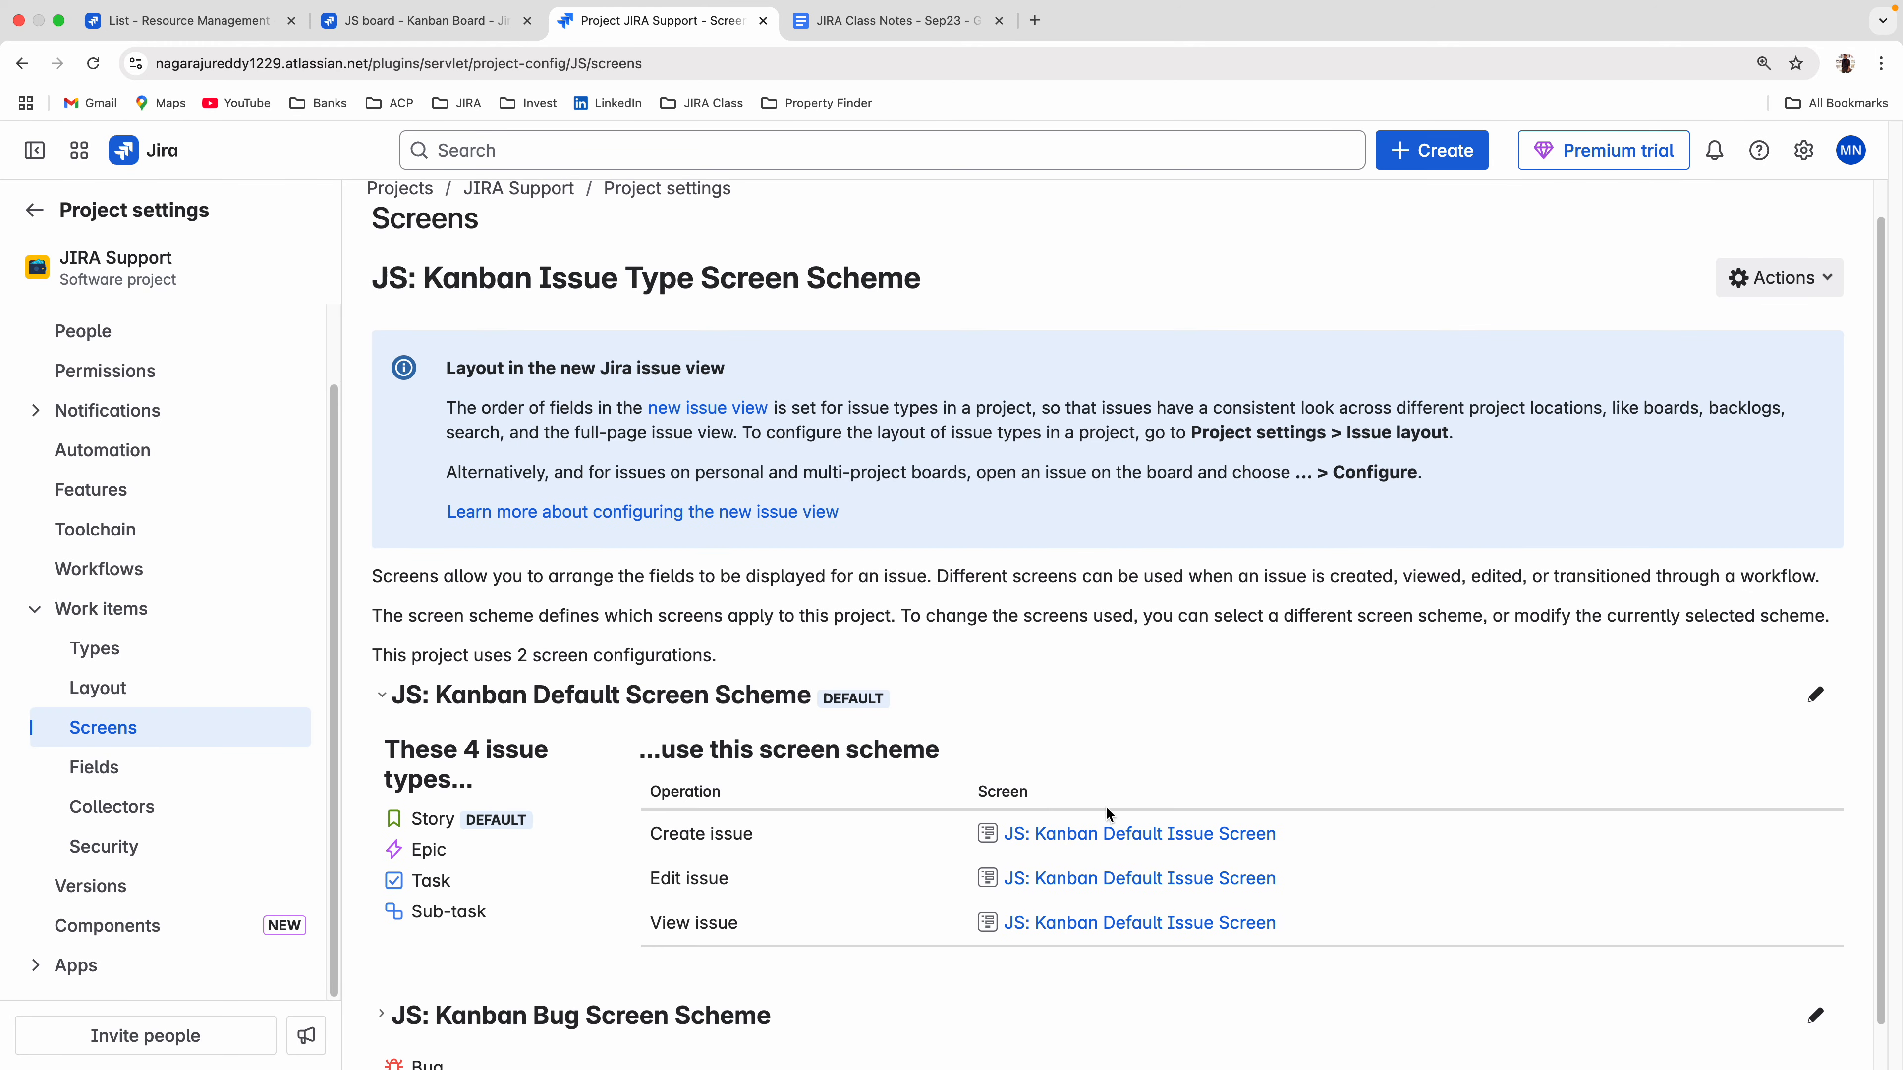
{"action": "left_click", "coordinate": [1126, 845]}
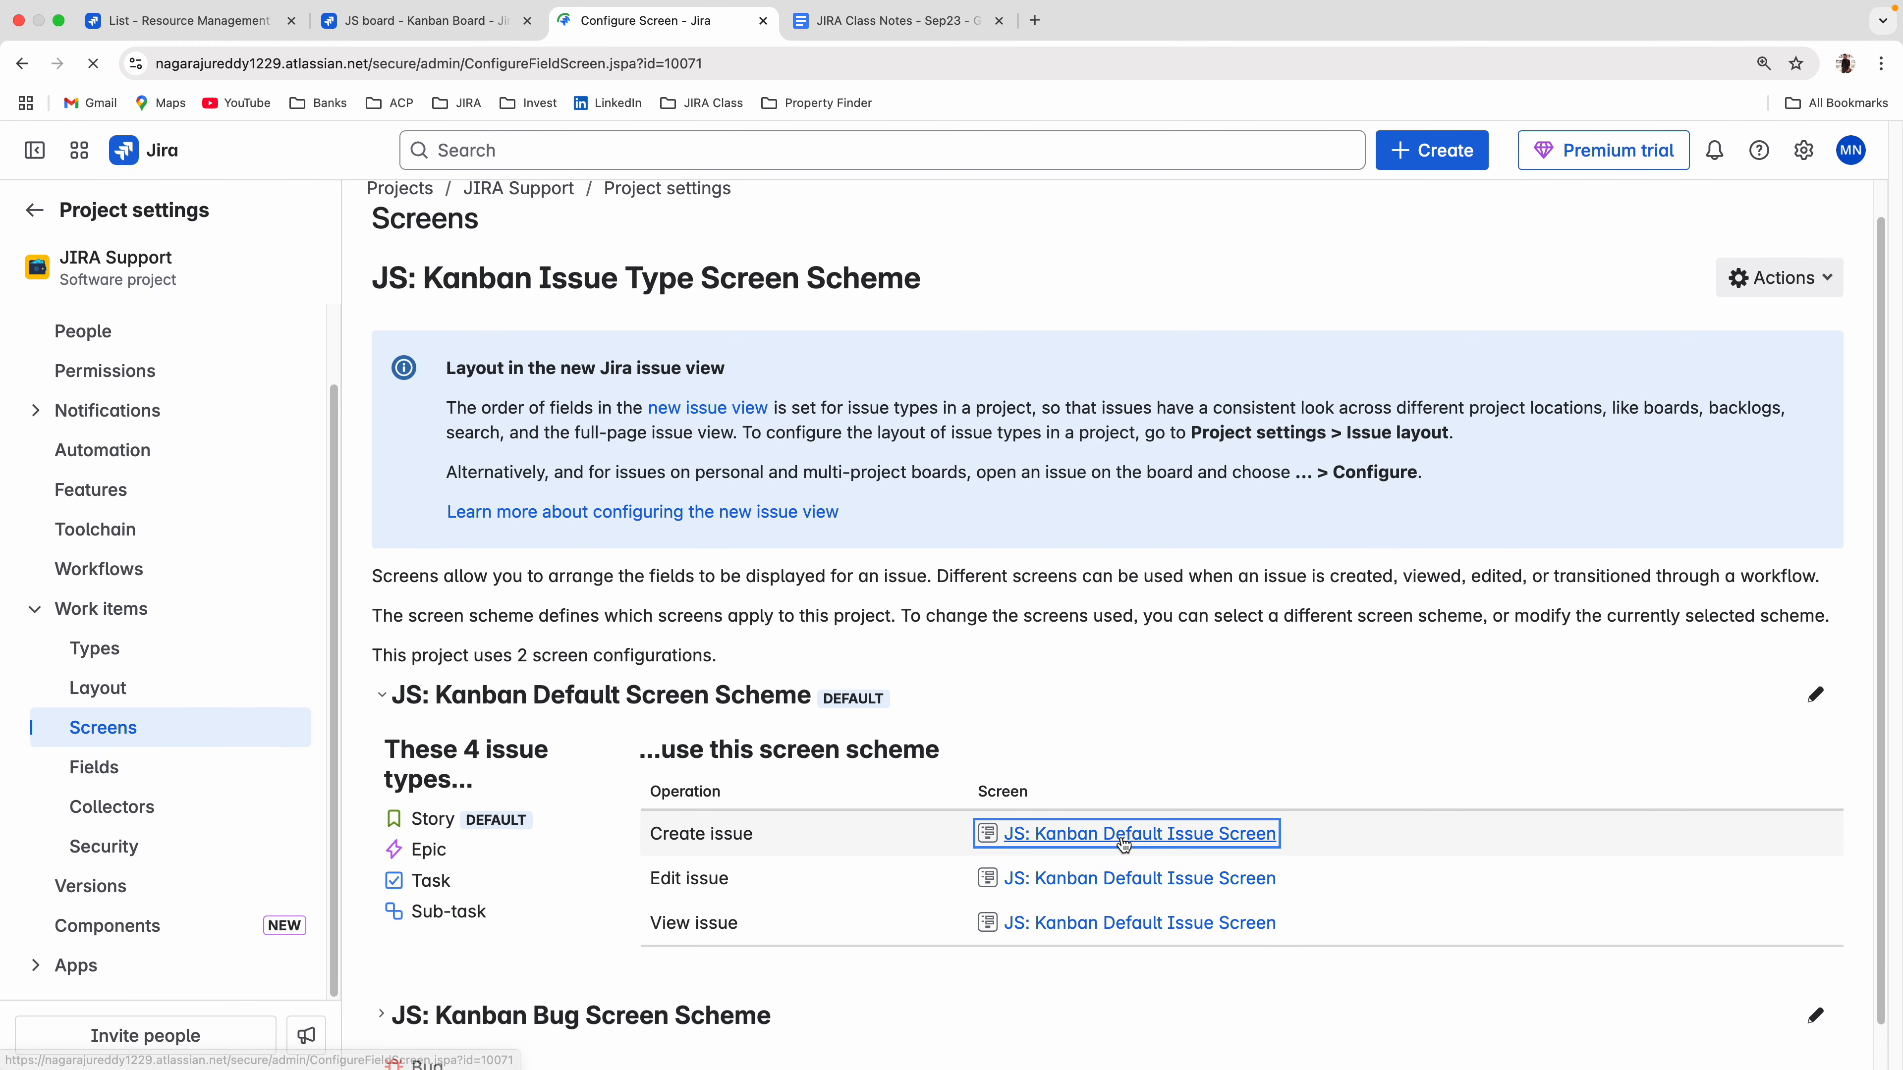
Remove the Fix versions, Start date, Attachment, Due date and Location fields from JS: Kanban Default Issue Screen.
{"action": "scroll", "coordinate": [749, 751], "scroll_direction": "down", "scroll_amount": 6}
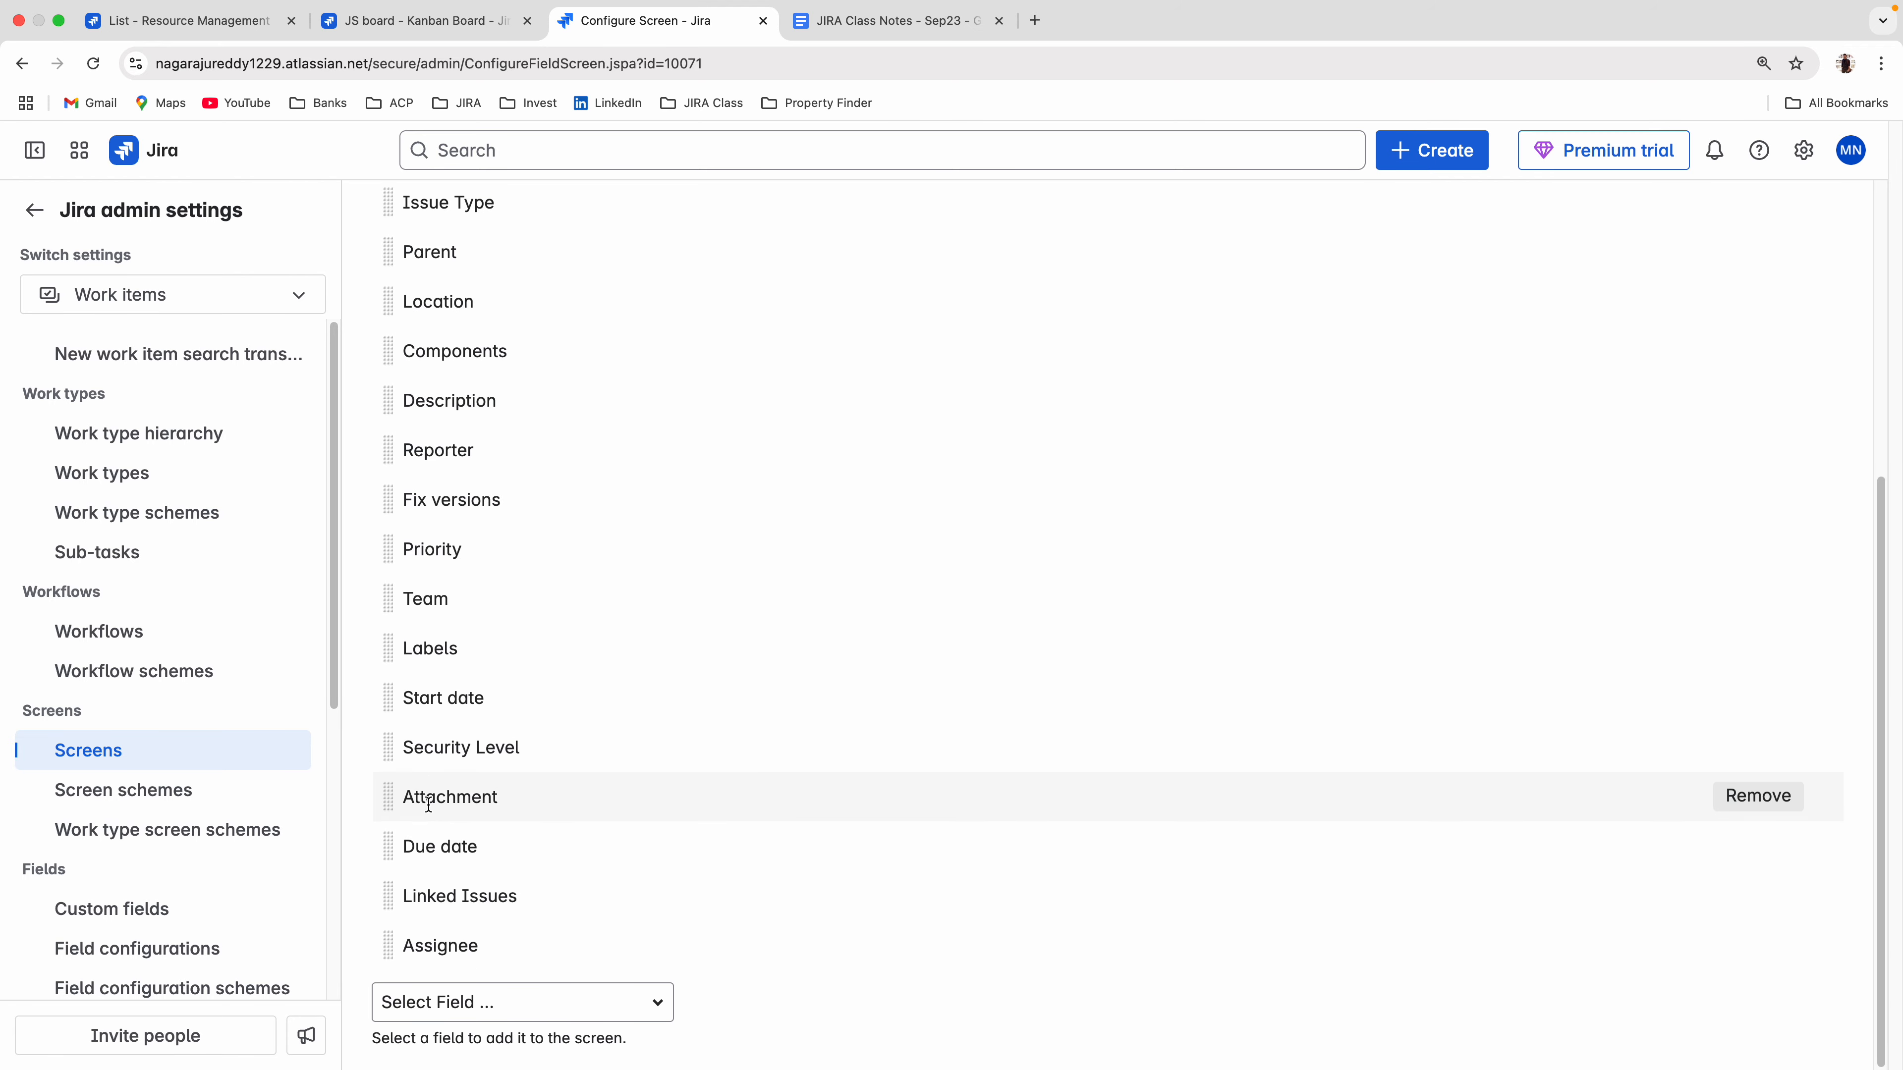
{"action": "scroll", "coordinate": [543, 667], "scroll_direction": "up", "scroll_amount": 1}
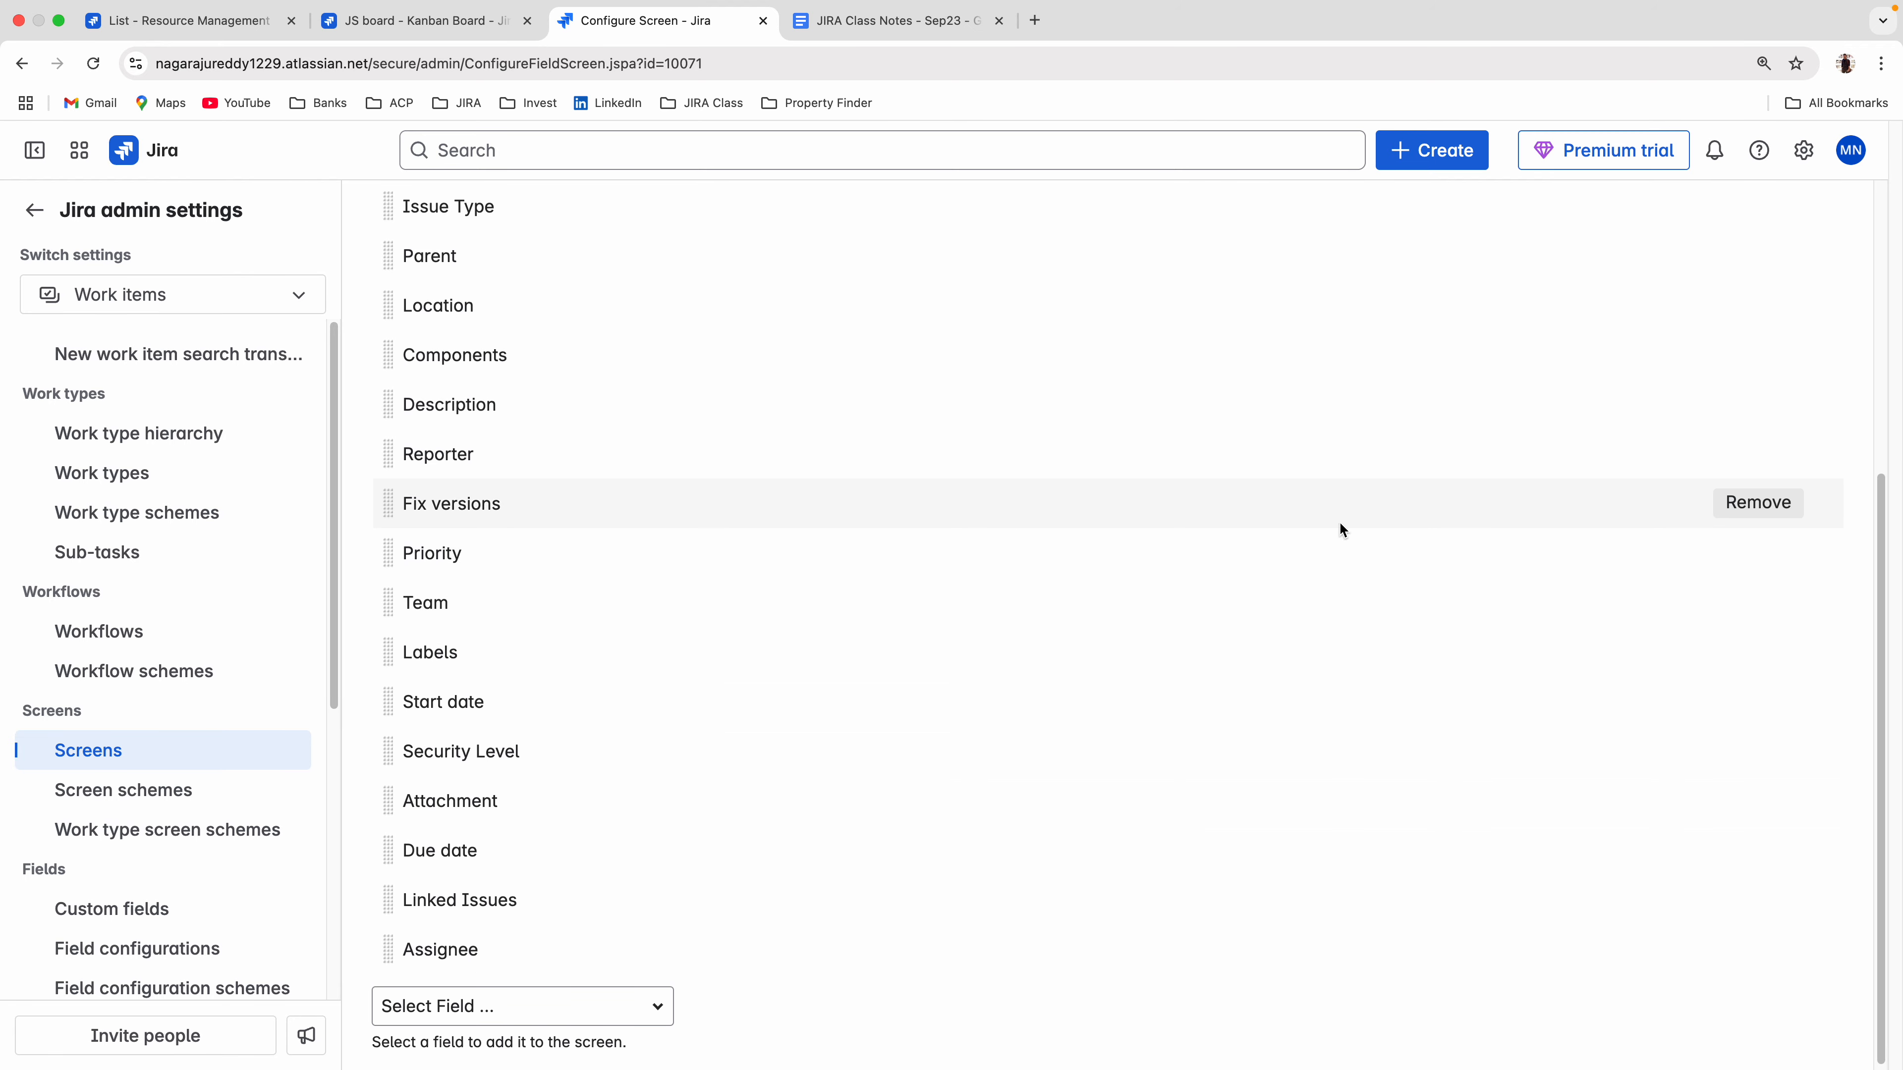
{"action": "left_click", "coordinate": [1754, 513]}
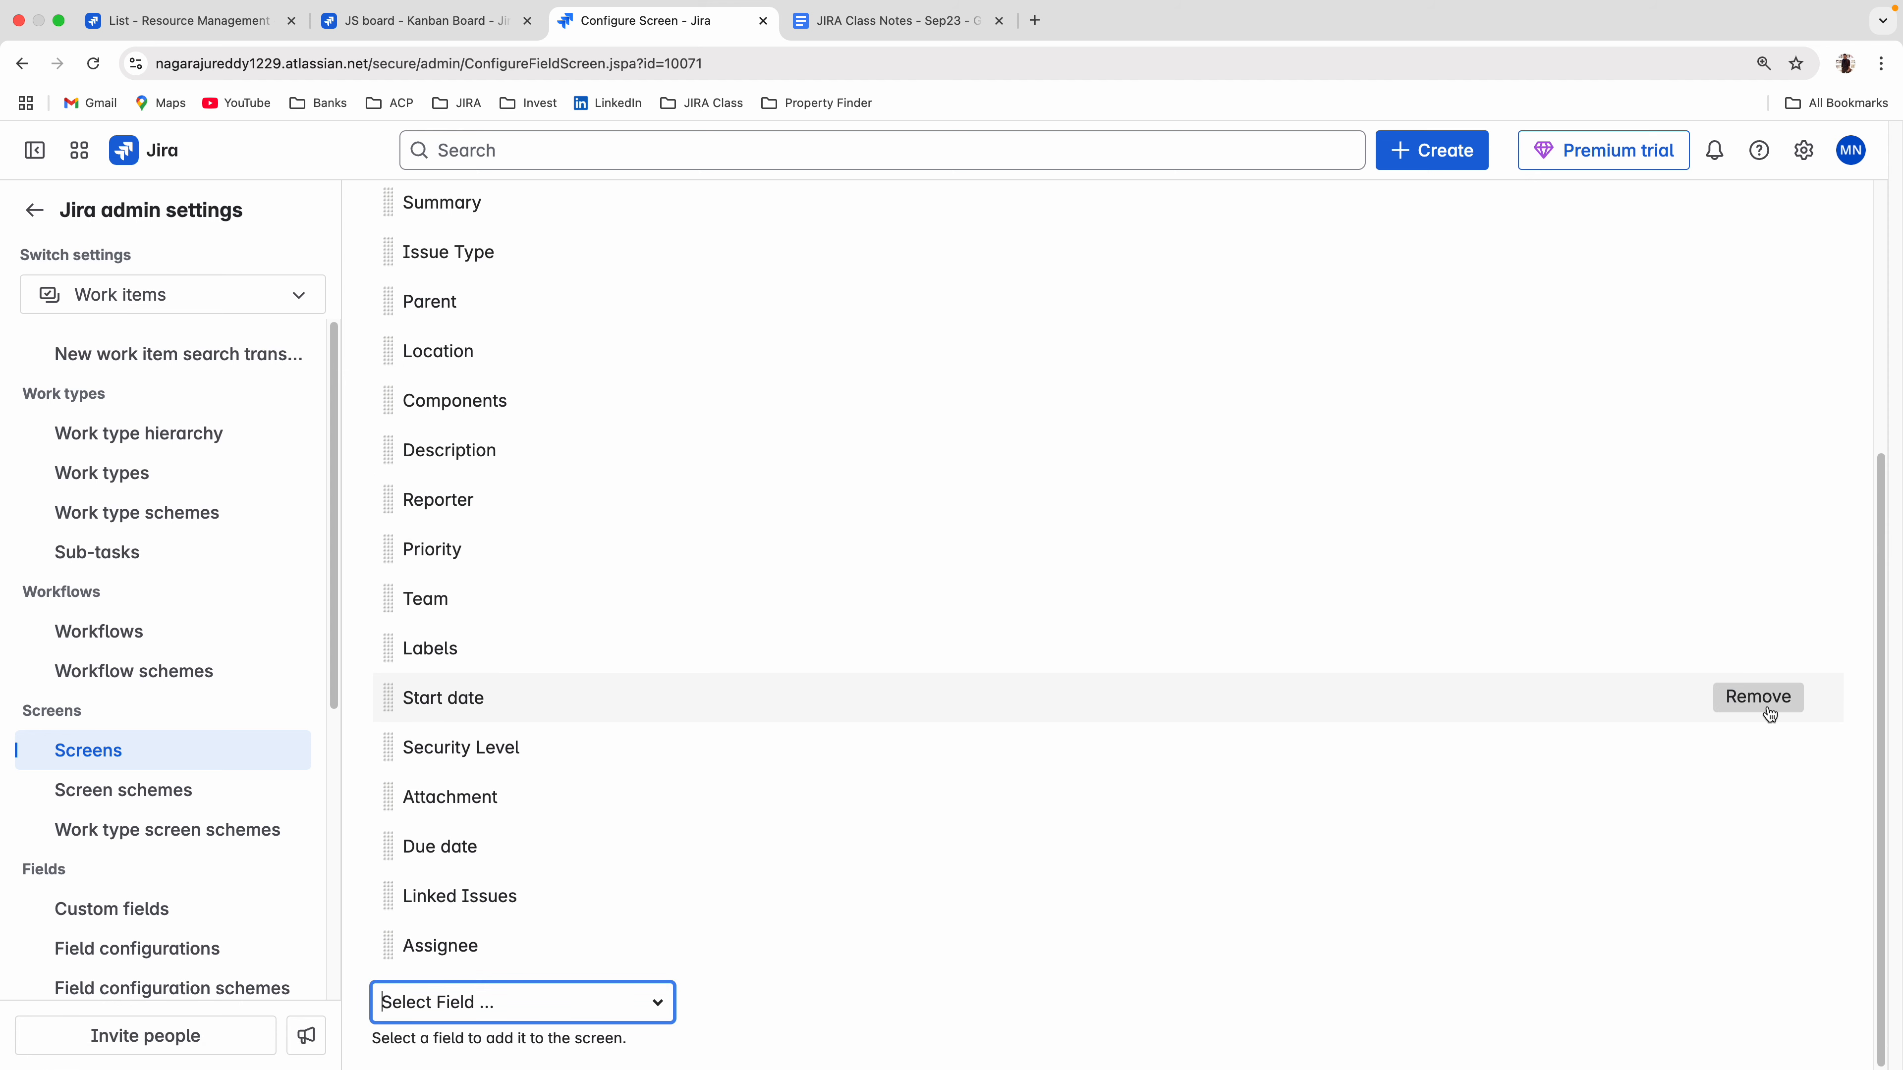
{"action": "left_click", "coordinate": [1768, 716]}
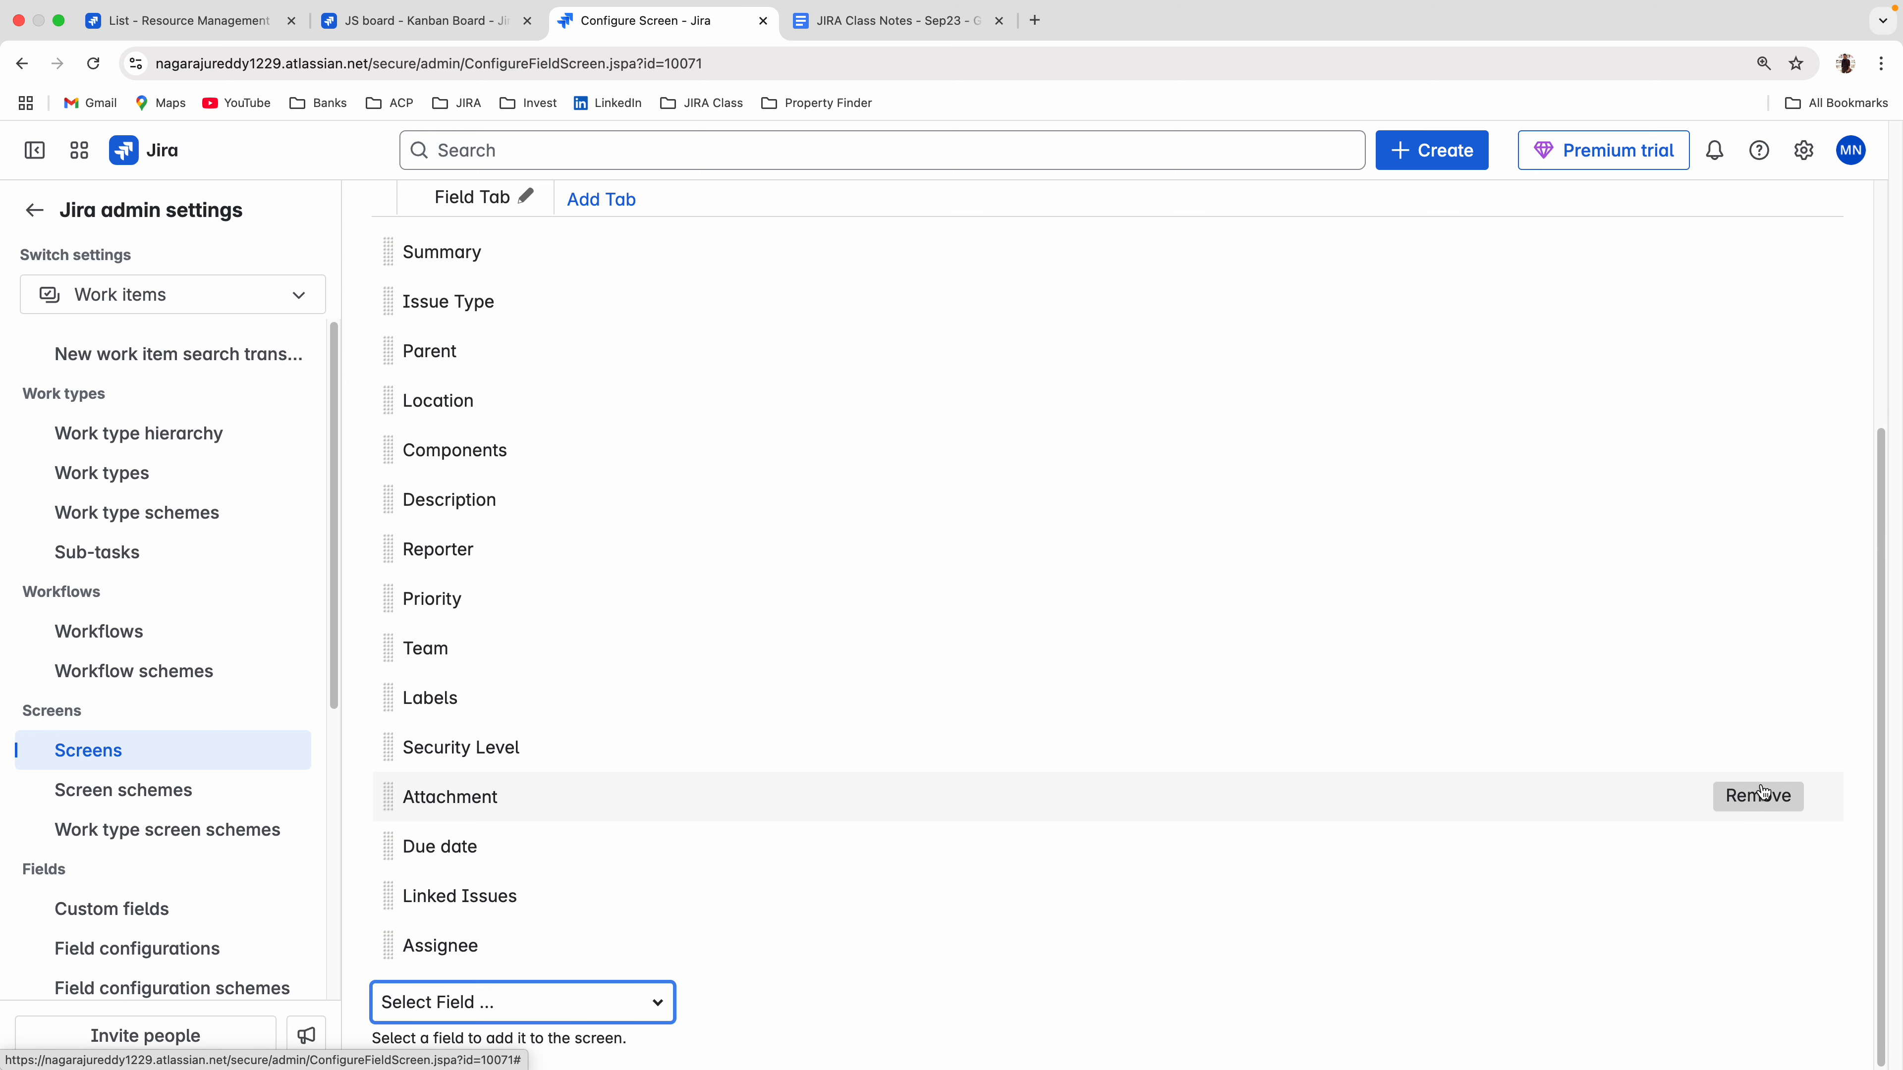
{"action": "left_click", "coordinate": [1762, 794]}
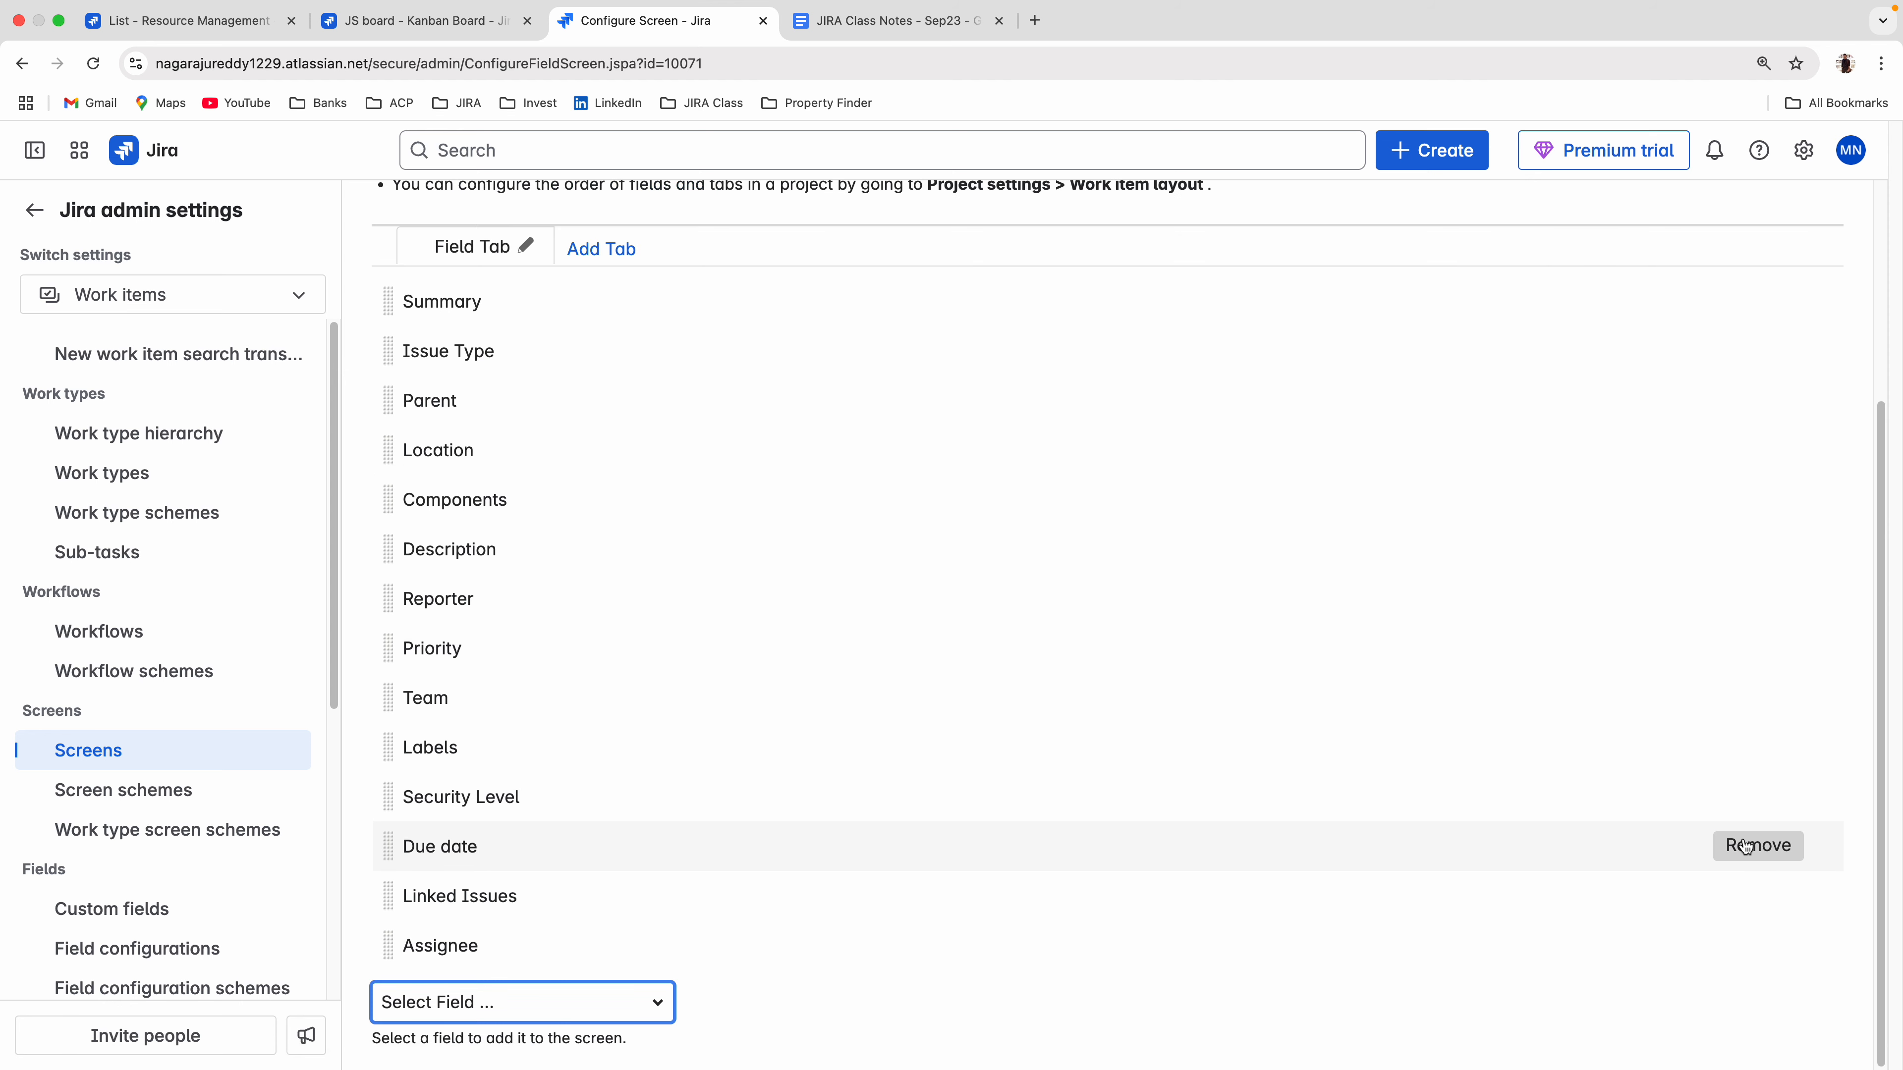
{"action": "left_click", "coordinate": [1746, 848]}
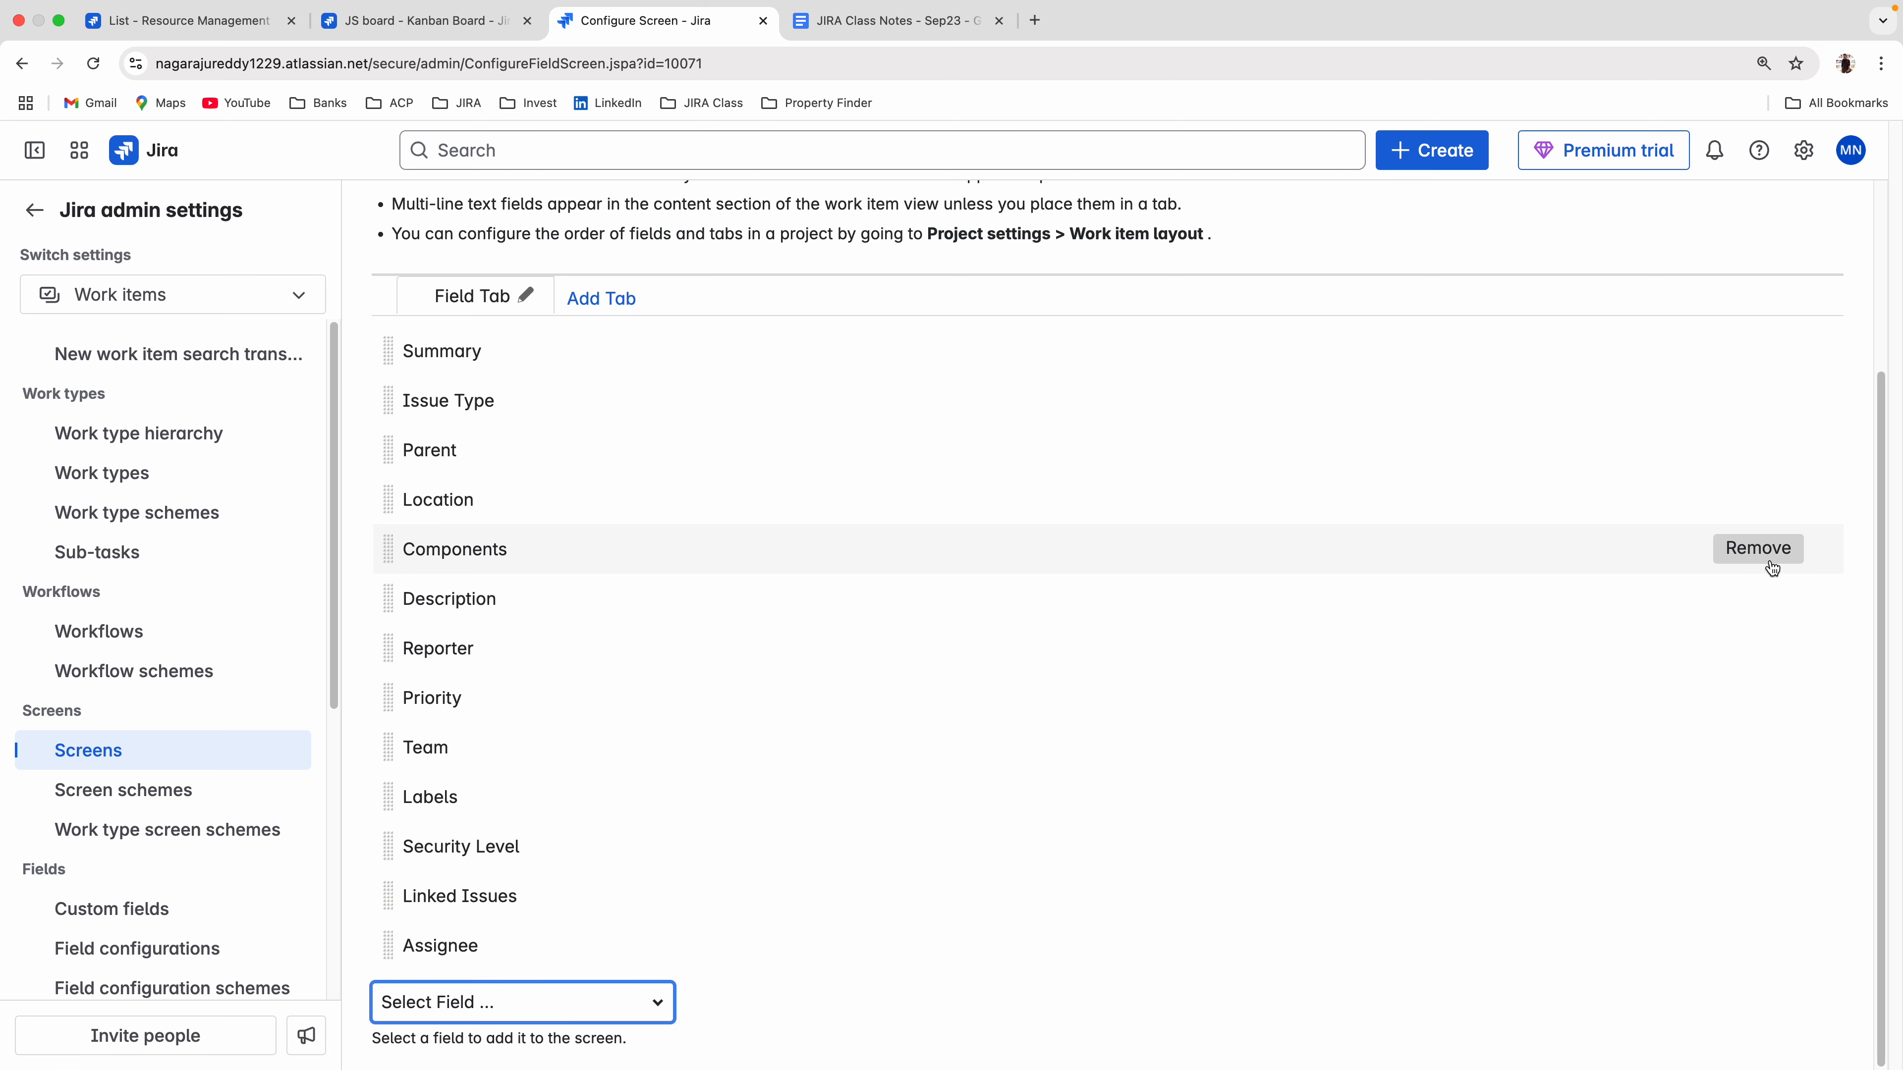
{"action": "left_click", "coordinate": [1768, 501]}
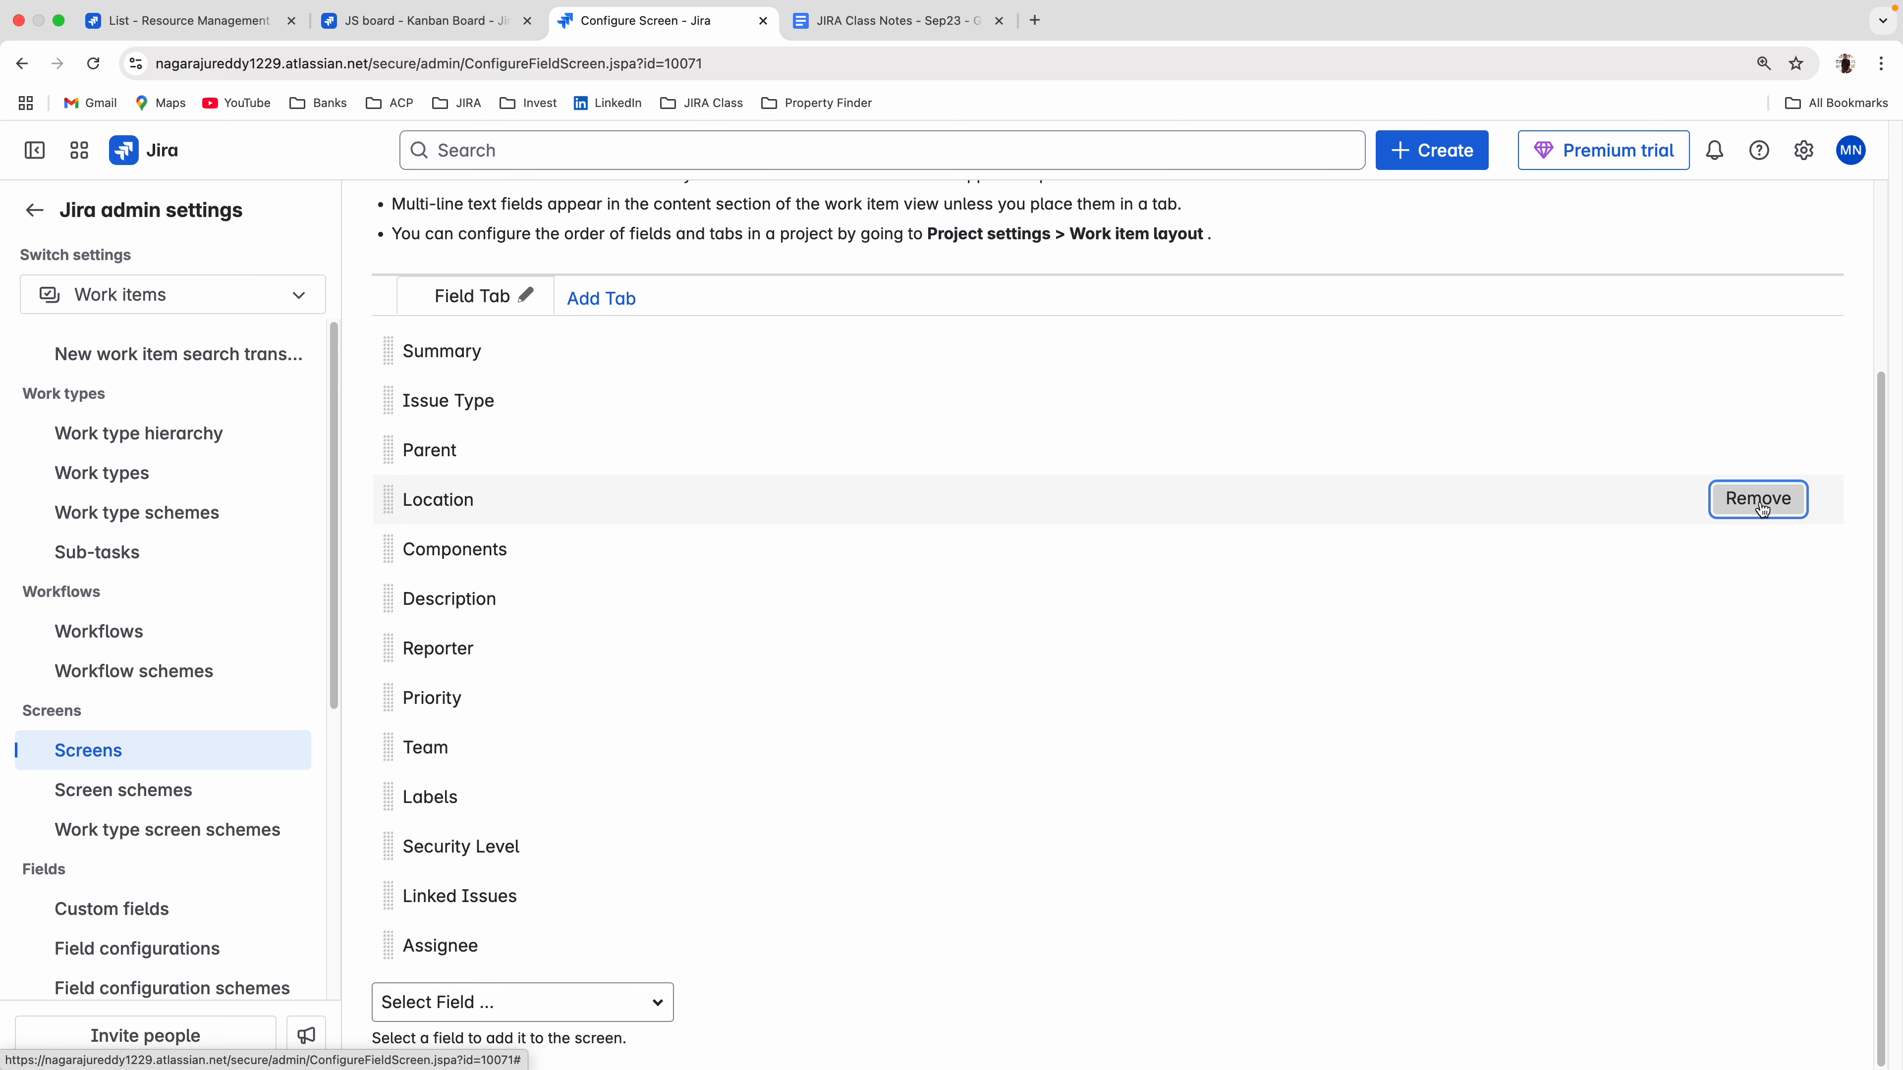
Check the fields offered when creating a JIRA Support story and return to the screen configuration.
{"action": "left_click", "coordinate": [399, 22]}
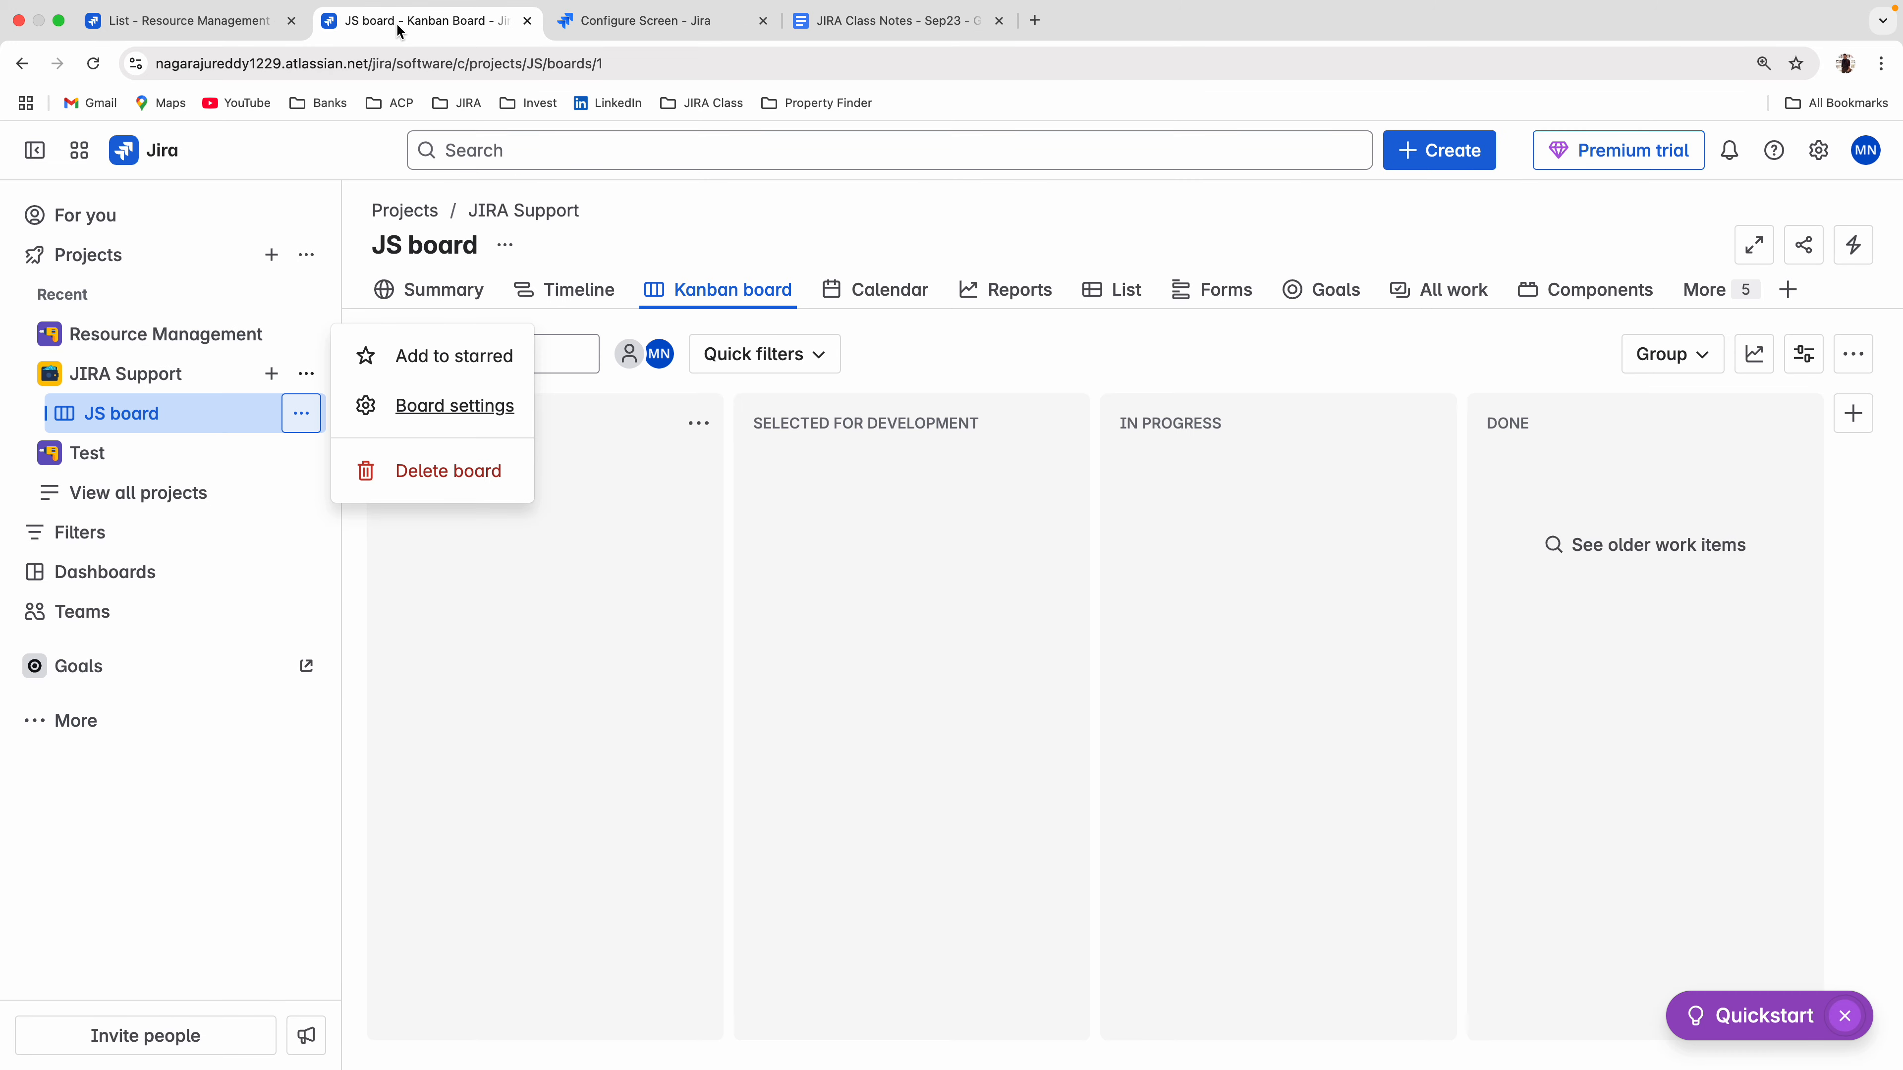
{"action": "left_click", "coordinate": [1427, 150]}
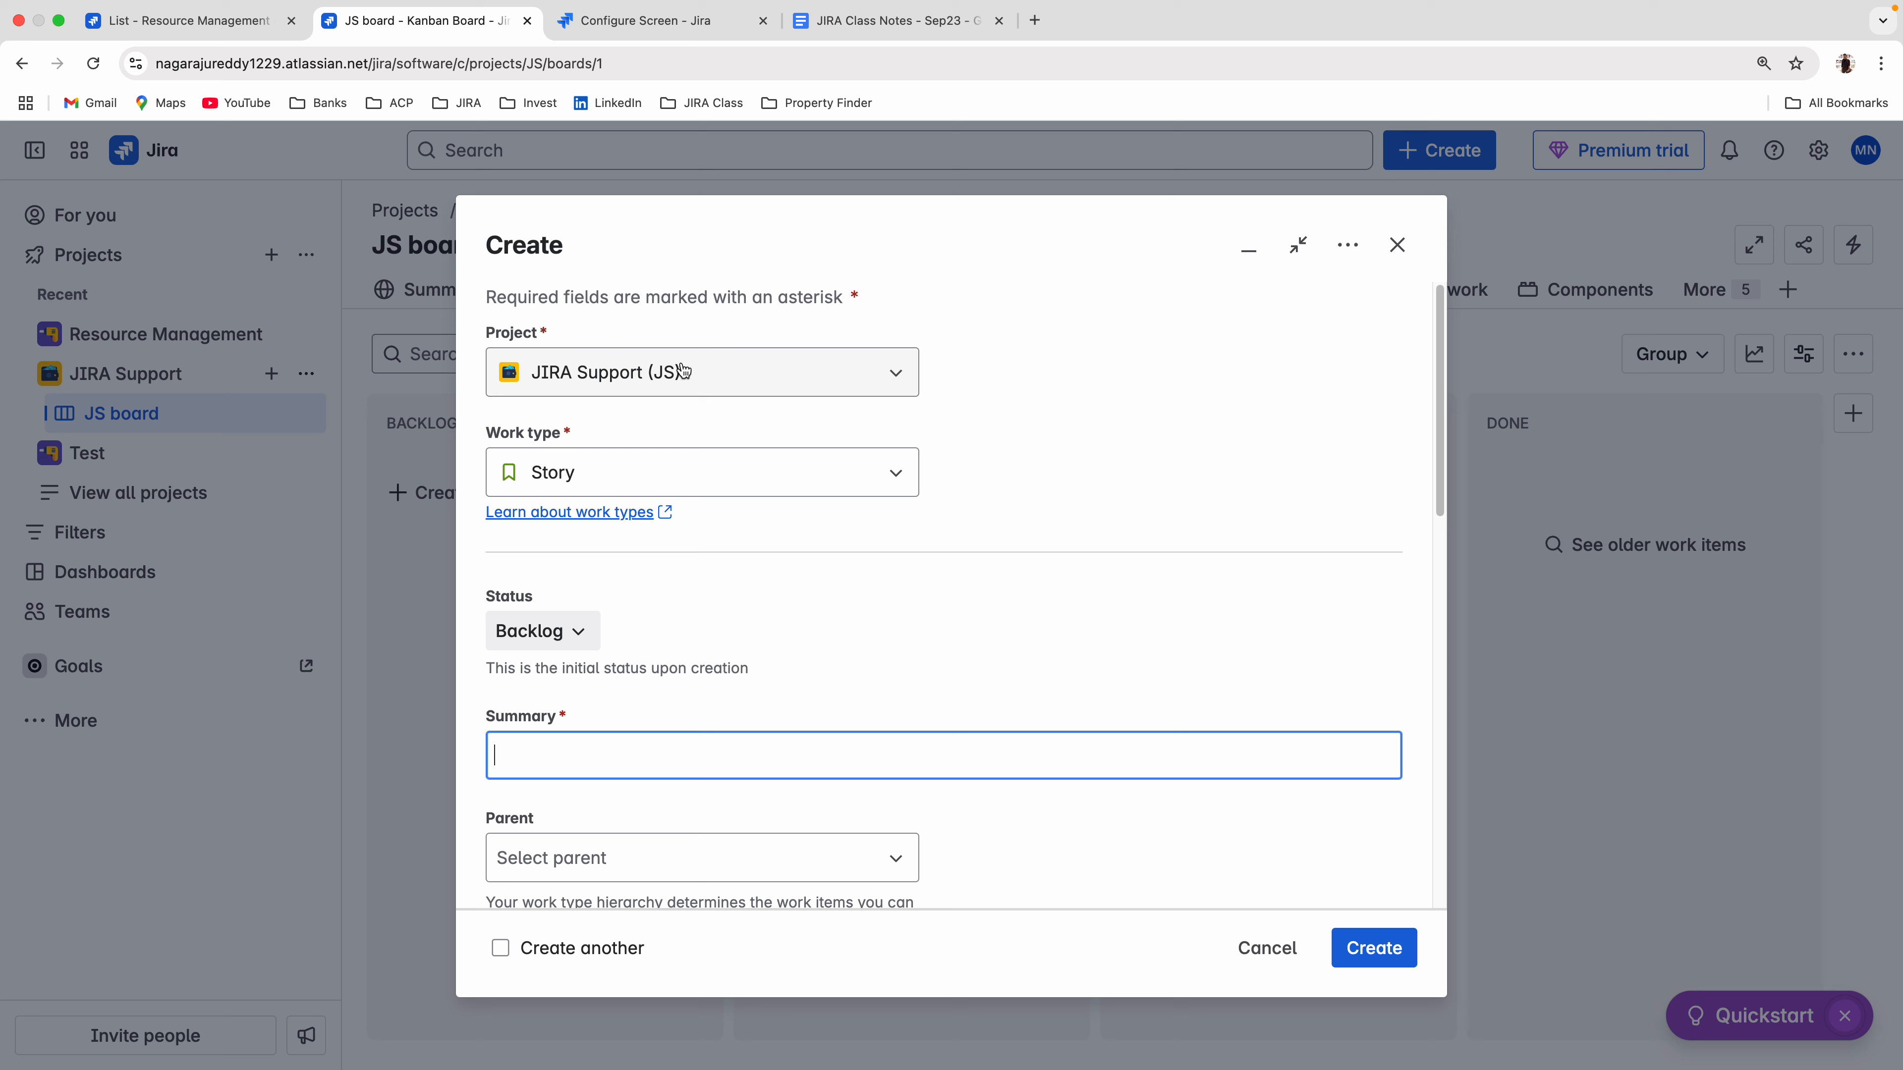
{"action": "scroll", "coordinate": [920, 611], "scroll_direction": "down", "scroll_amount": 10}
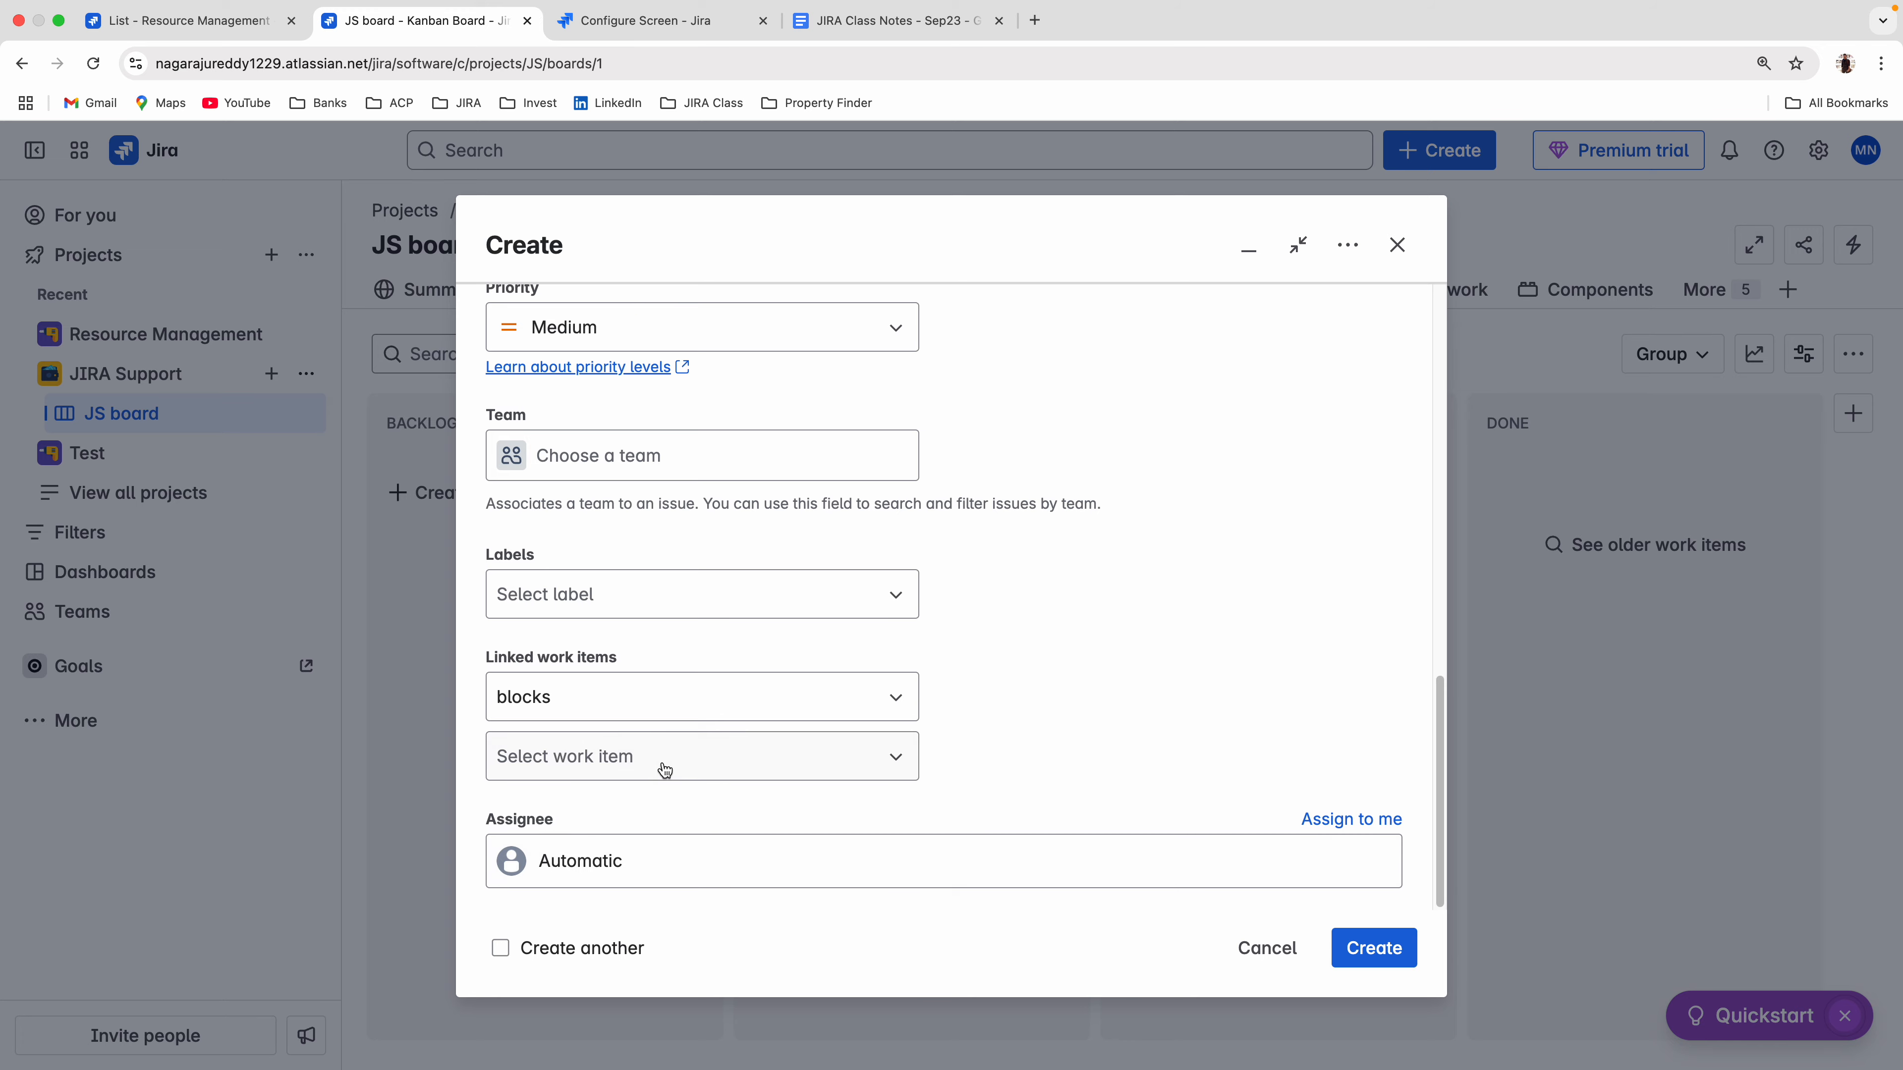
{"action": "scroll", "coordinate": [507, 300], "scroll_direction": "up", "scroll_amount": 2}
{"action": "left_click", "coordinate": [644, 20]}
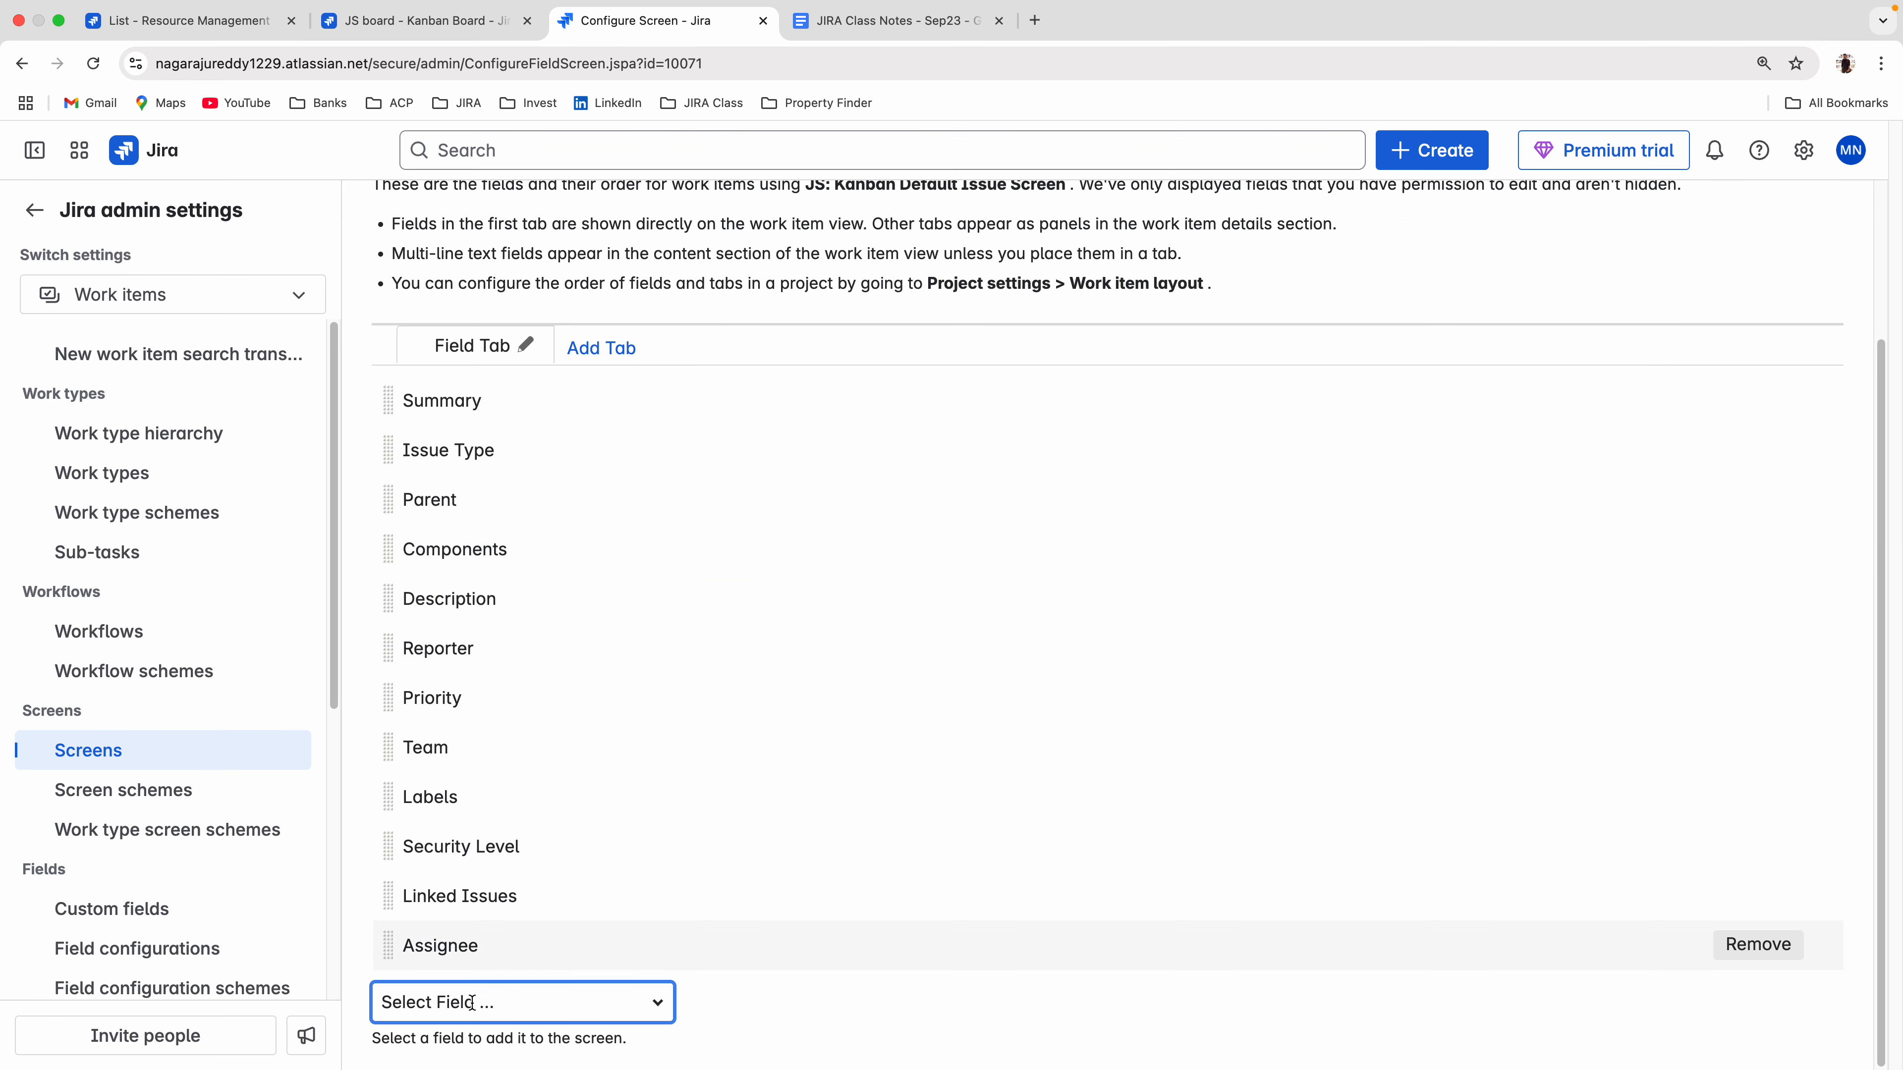
Add the Time tracking field to JS: Kanban Default Issue Screen.
{"action": "left_click", "coordinate": [440, 997]}
{"action": "type", "text": "ti"}
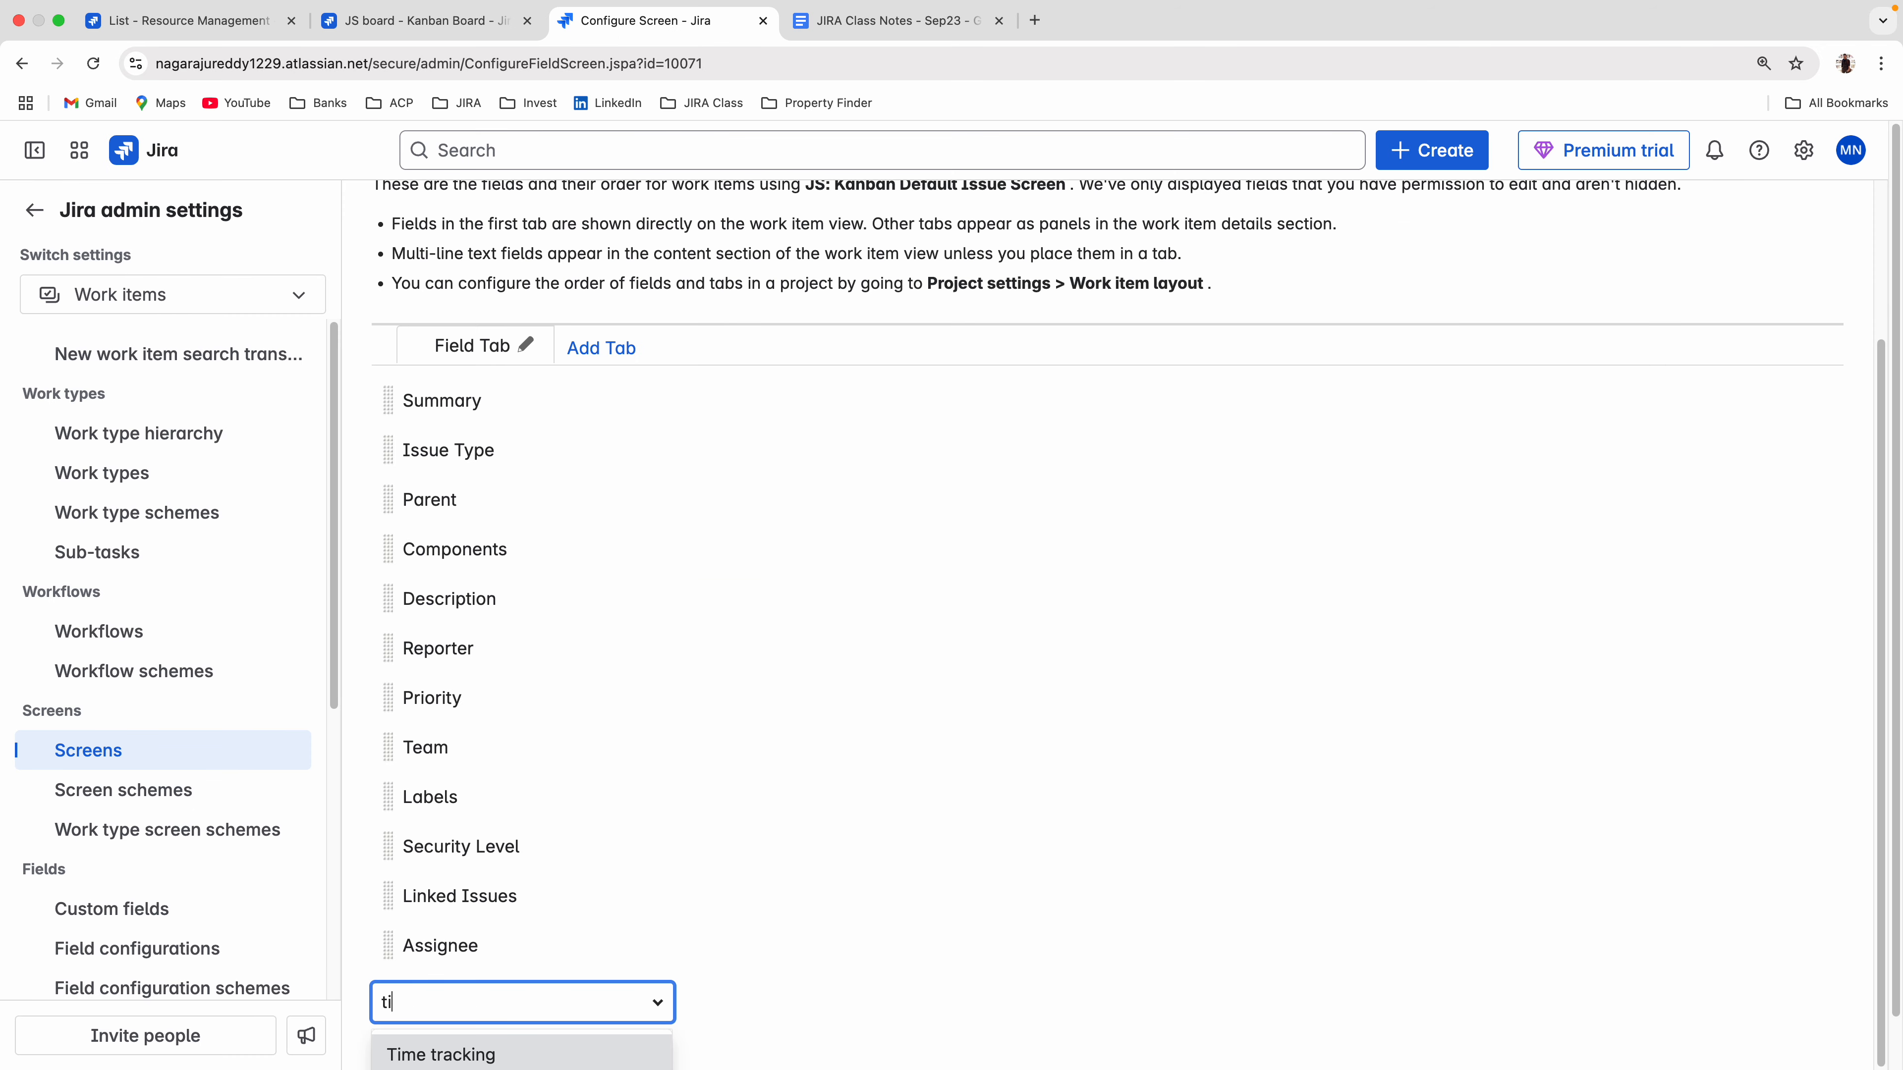
{"action": "key", "text": "Return"}
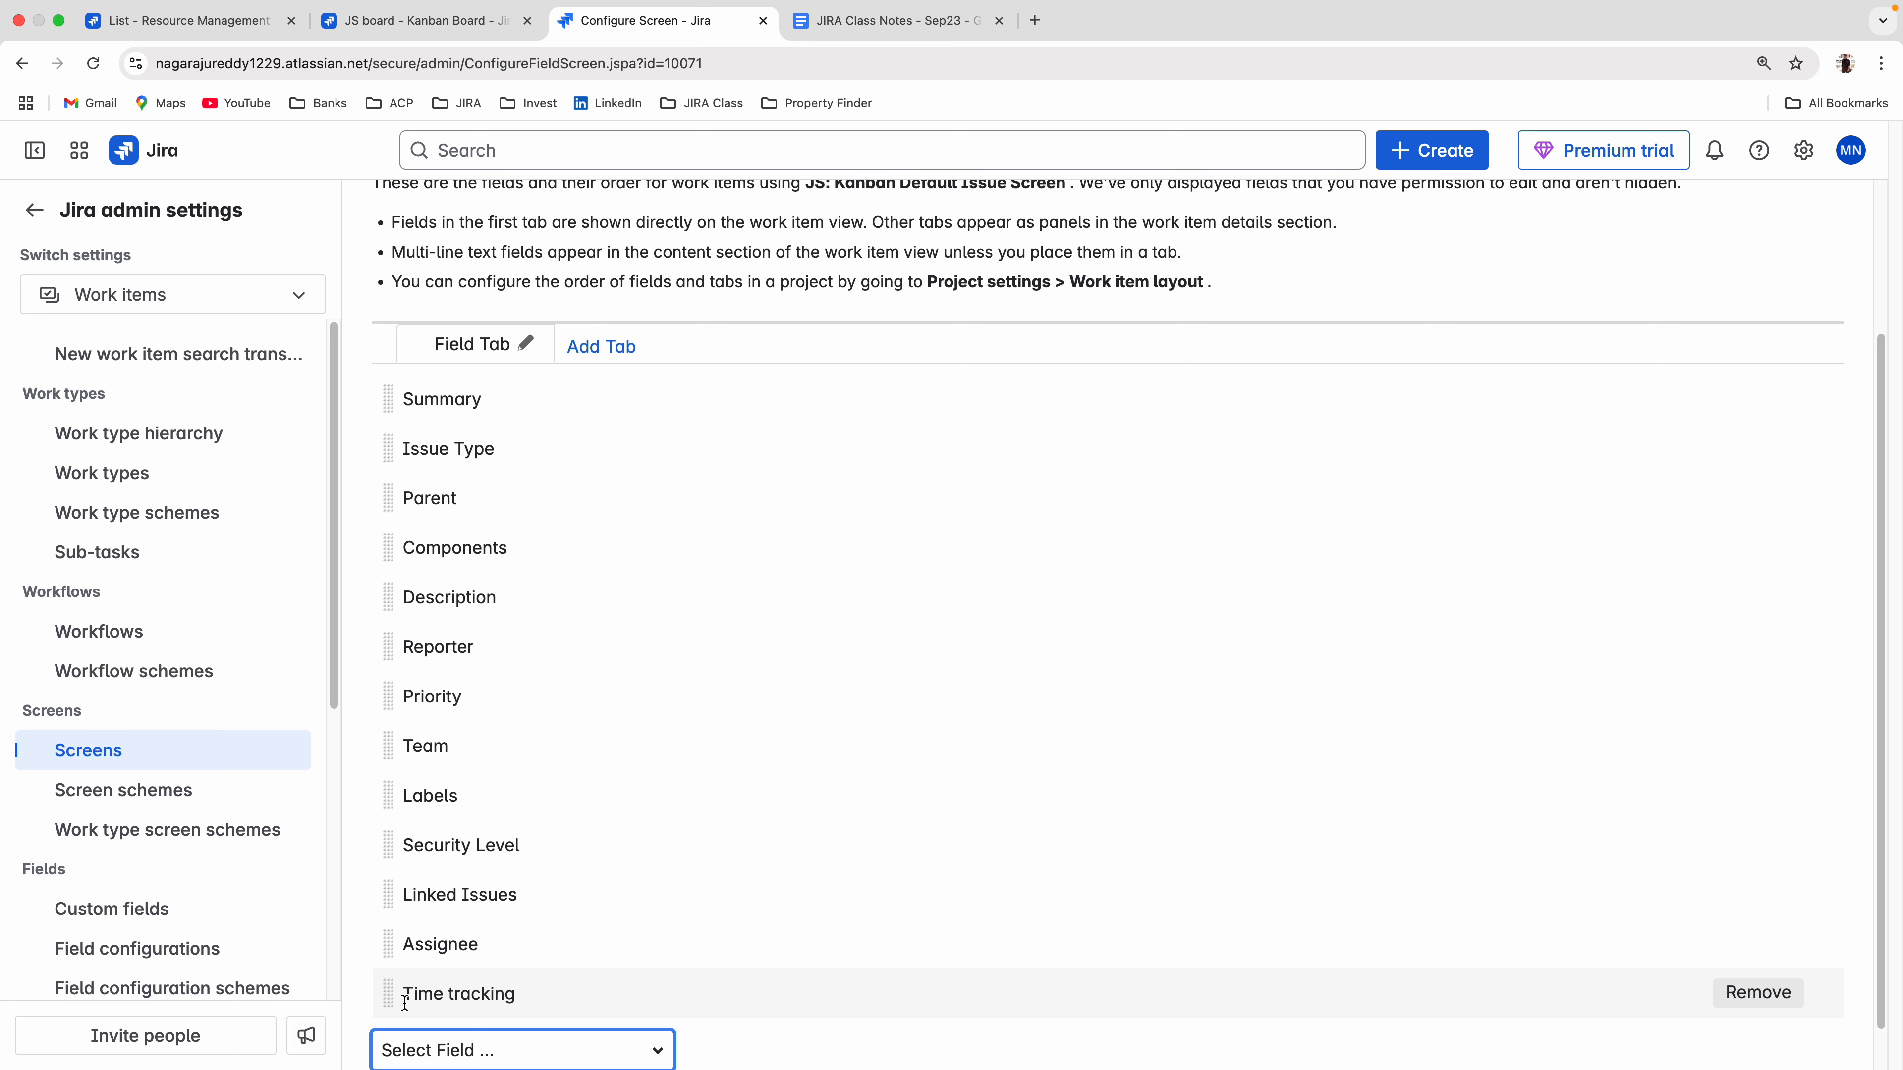
{"action": "left_click_drag", "start_coordinate": [405, 1002], "coordinate": [573, 1019]}
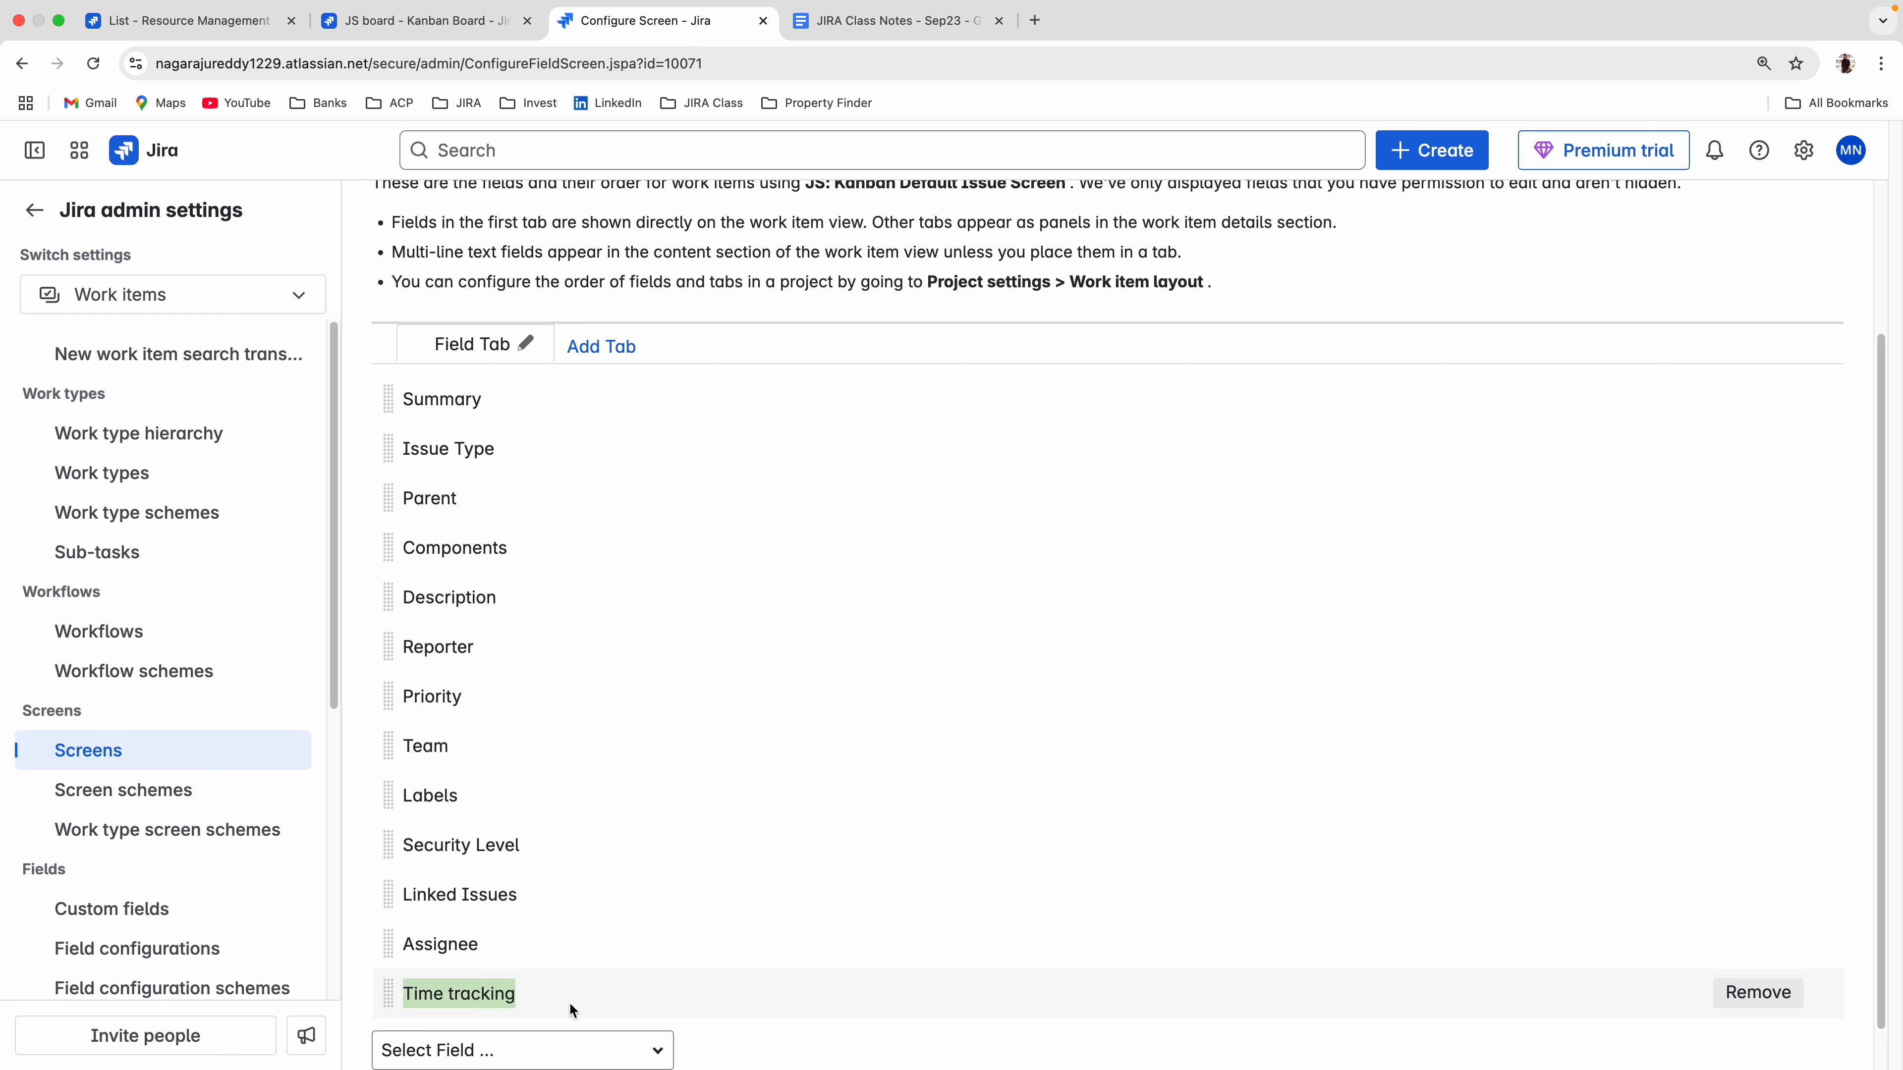
Discard the outdated create form on the JS board, reopen it for a JIRA Support story and examine its Original Estimate field.
{"action": "left_click", "coordinate": [381, 30]}
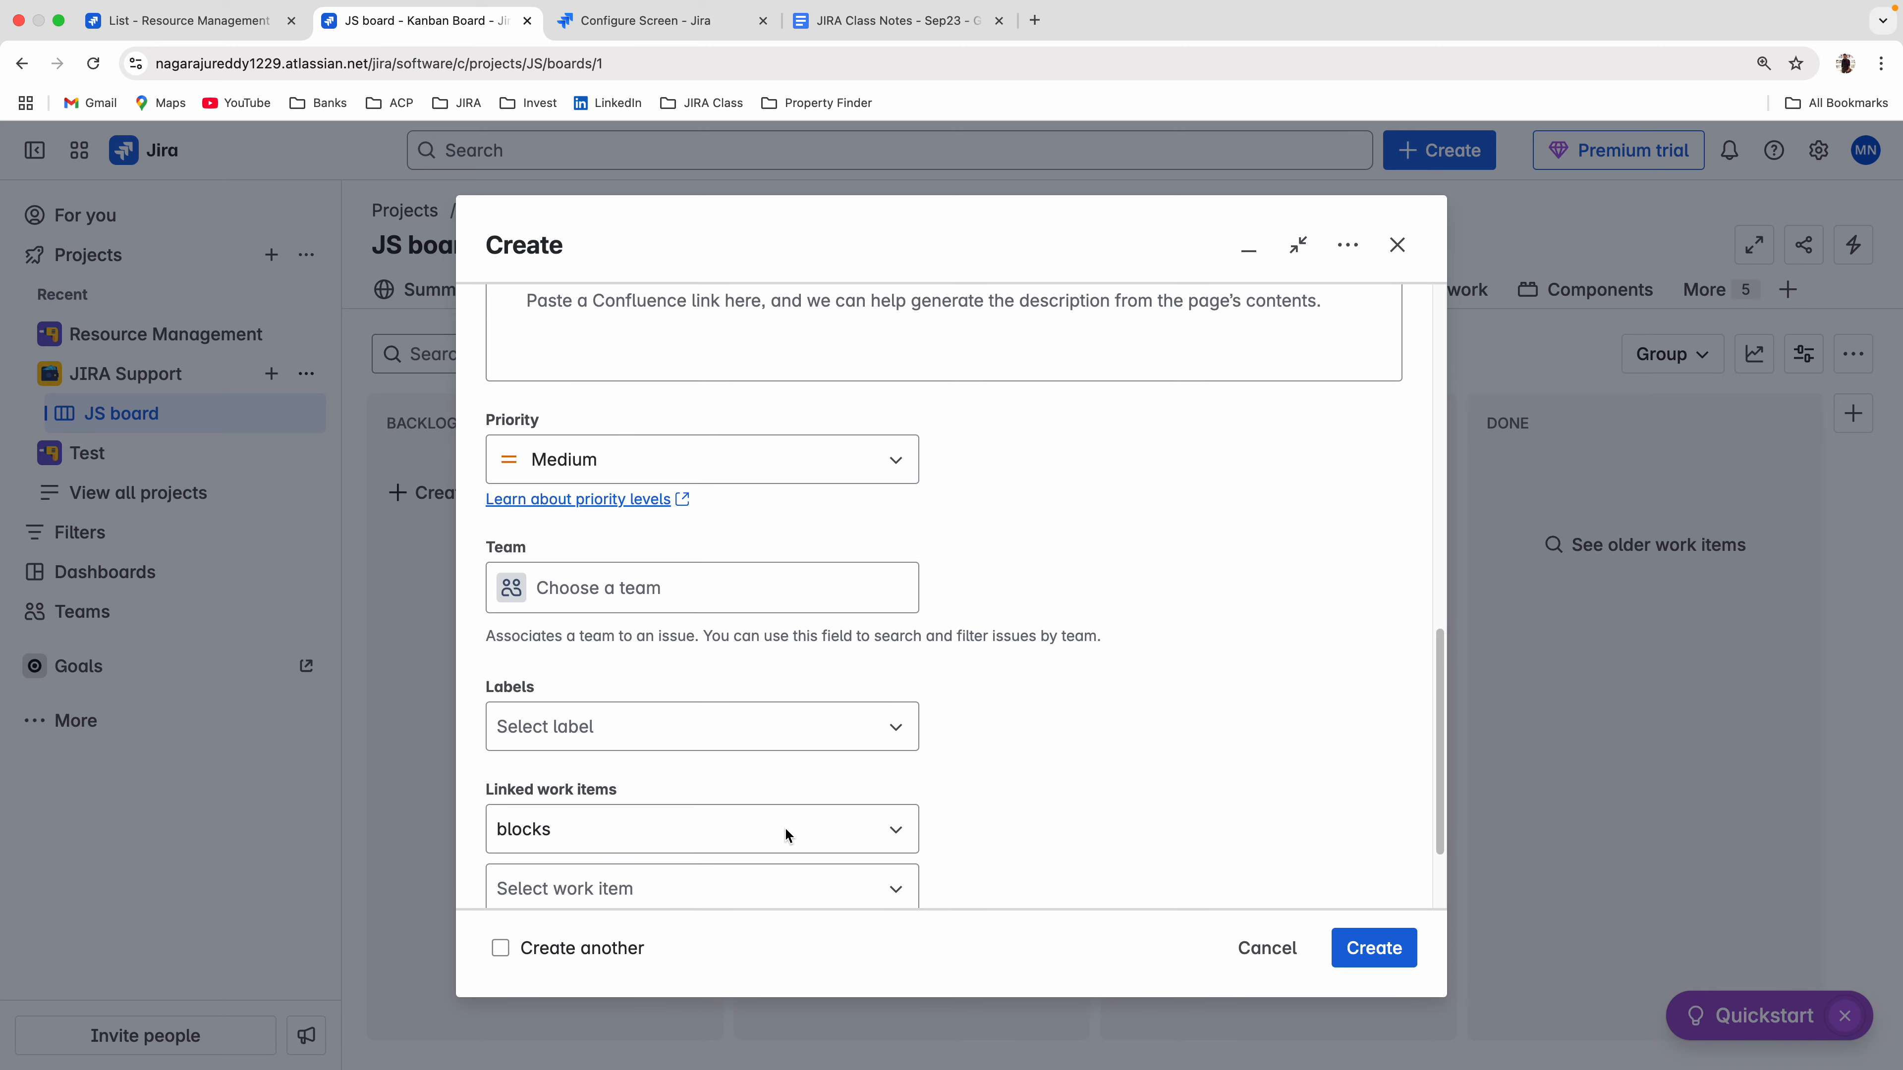
{"action": "scroll", "coordinate": [785, 829], "scroll_direction": "down", "scroll_amount": 3}
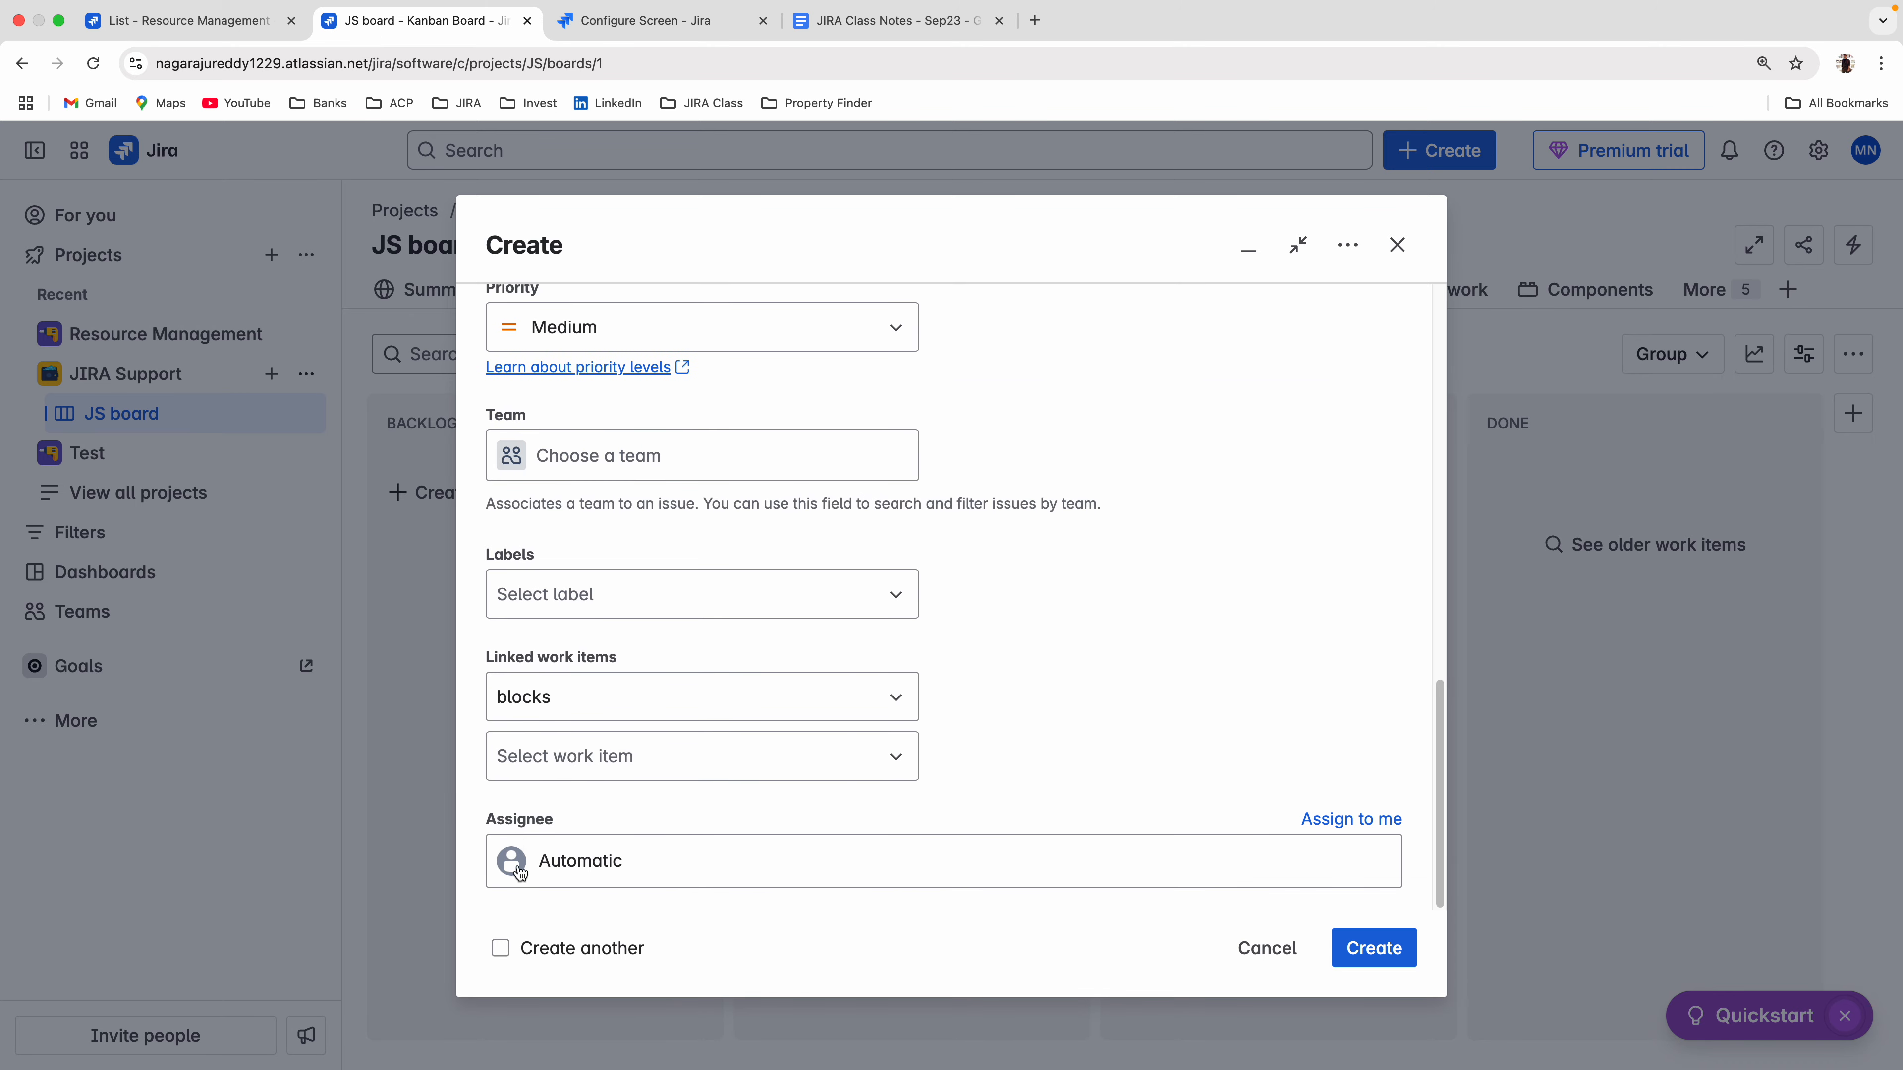
{"action": "left_click", "coordinate": [1257, 948]}
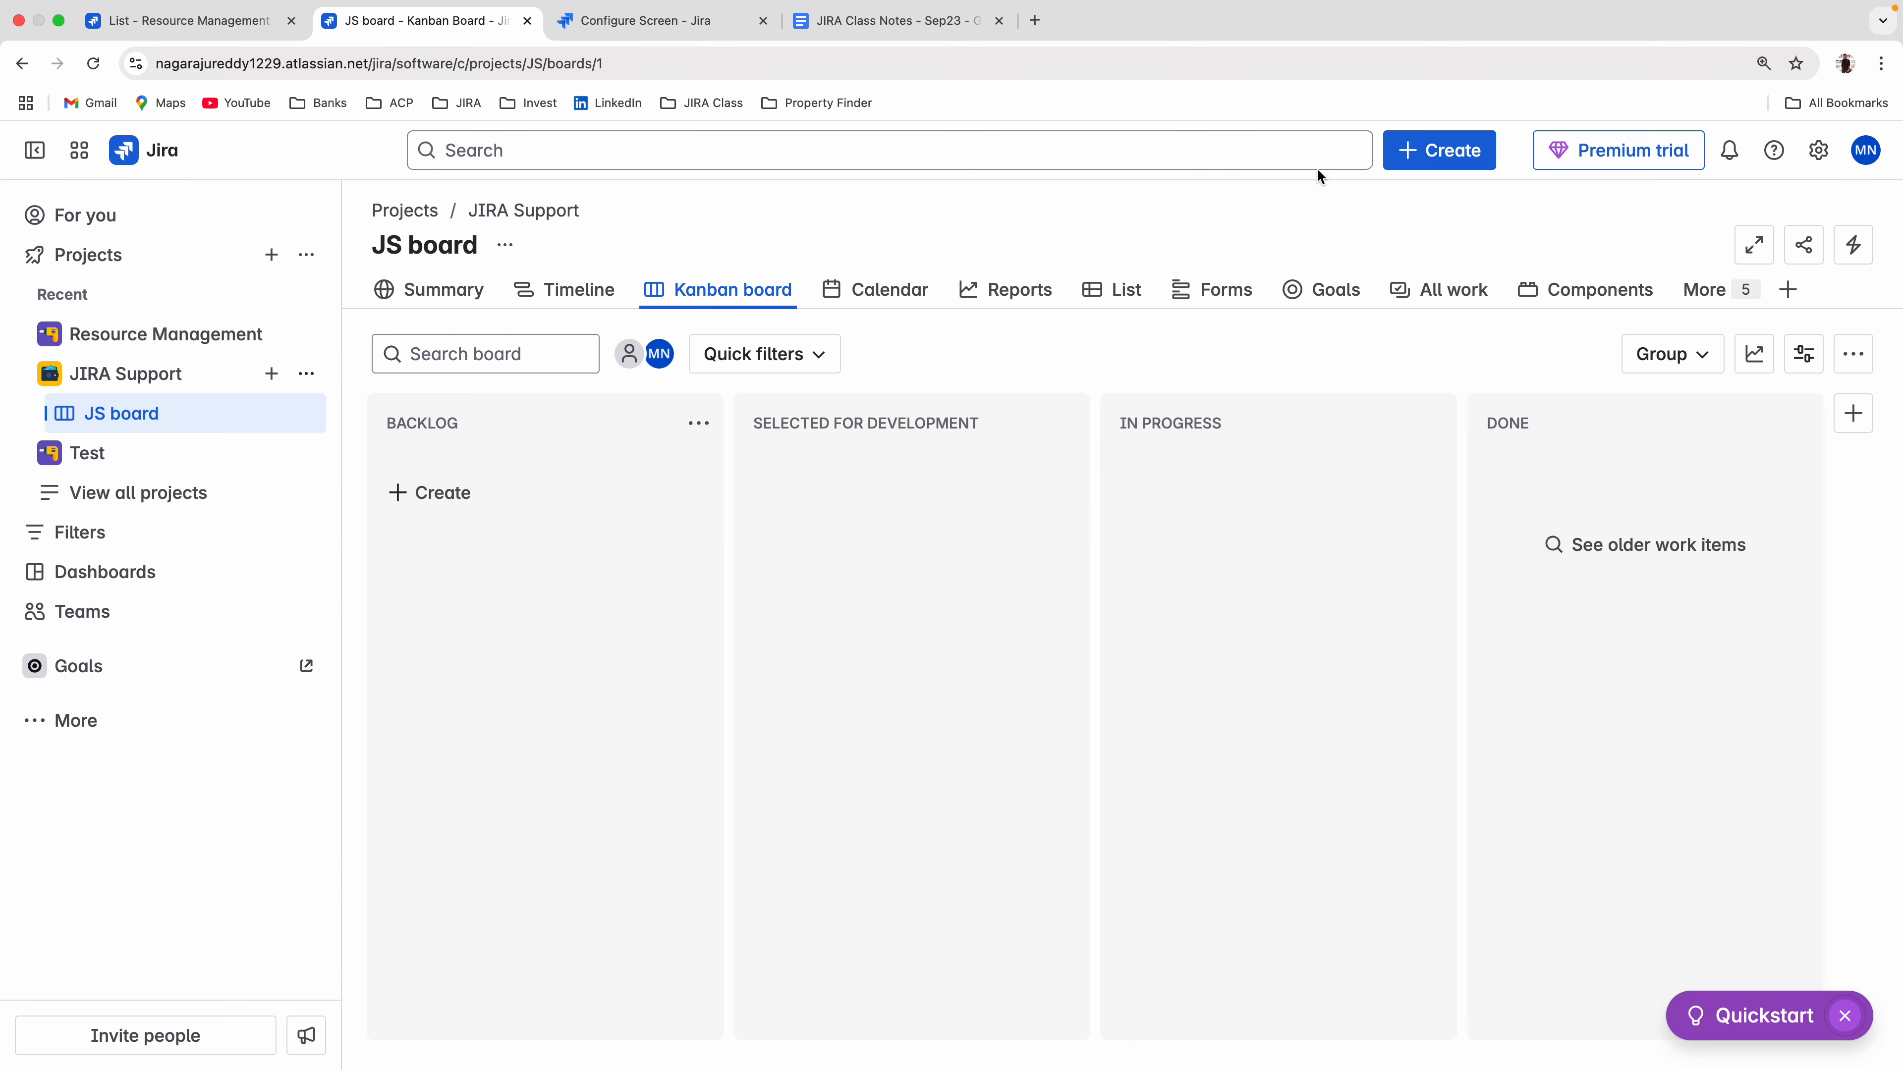
{"action": "left_click", "coordinate": [1413, 153]}
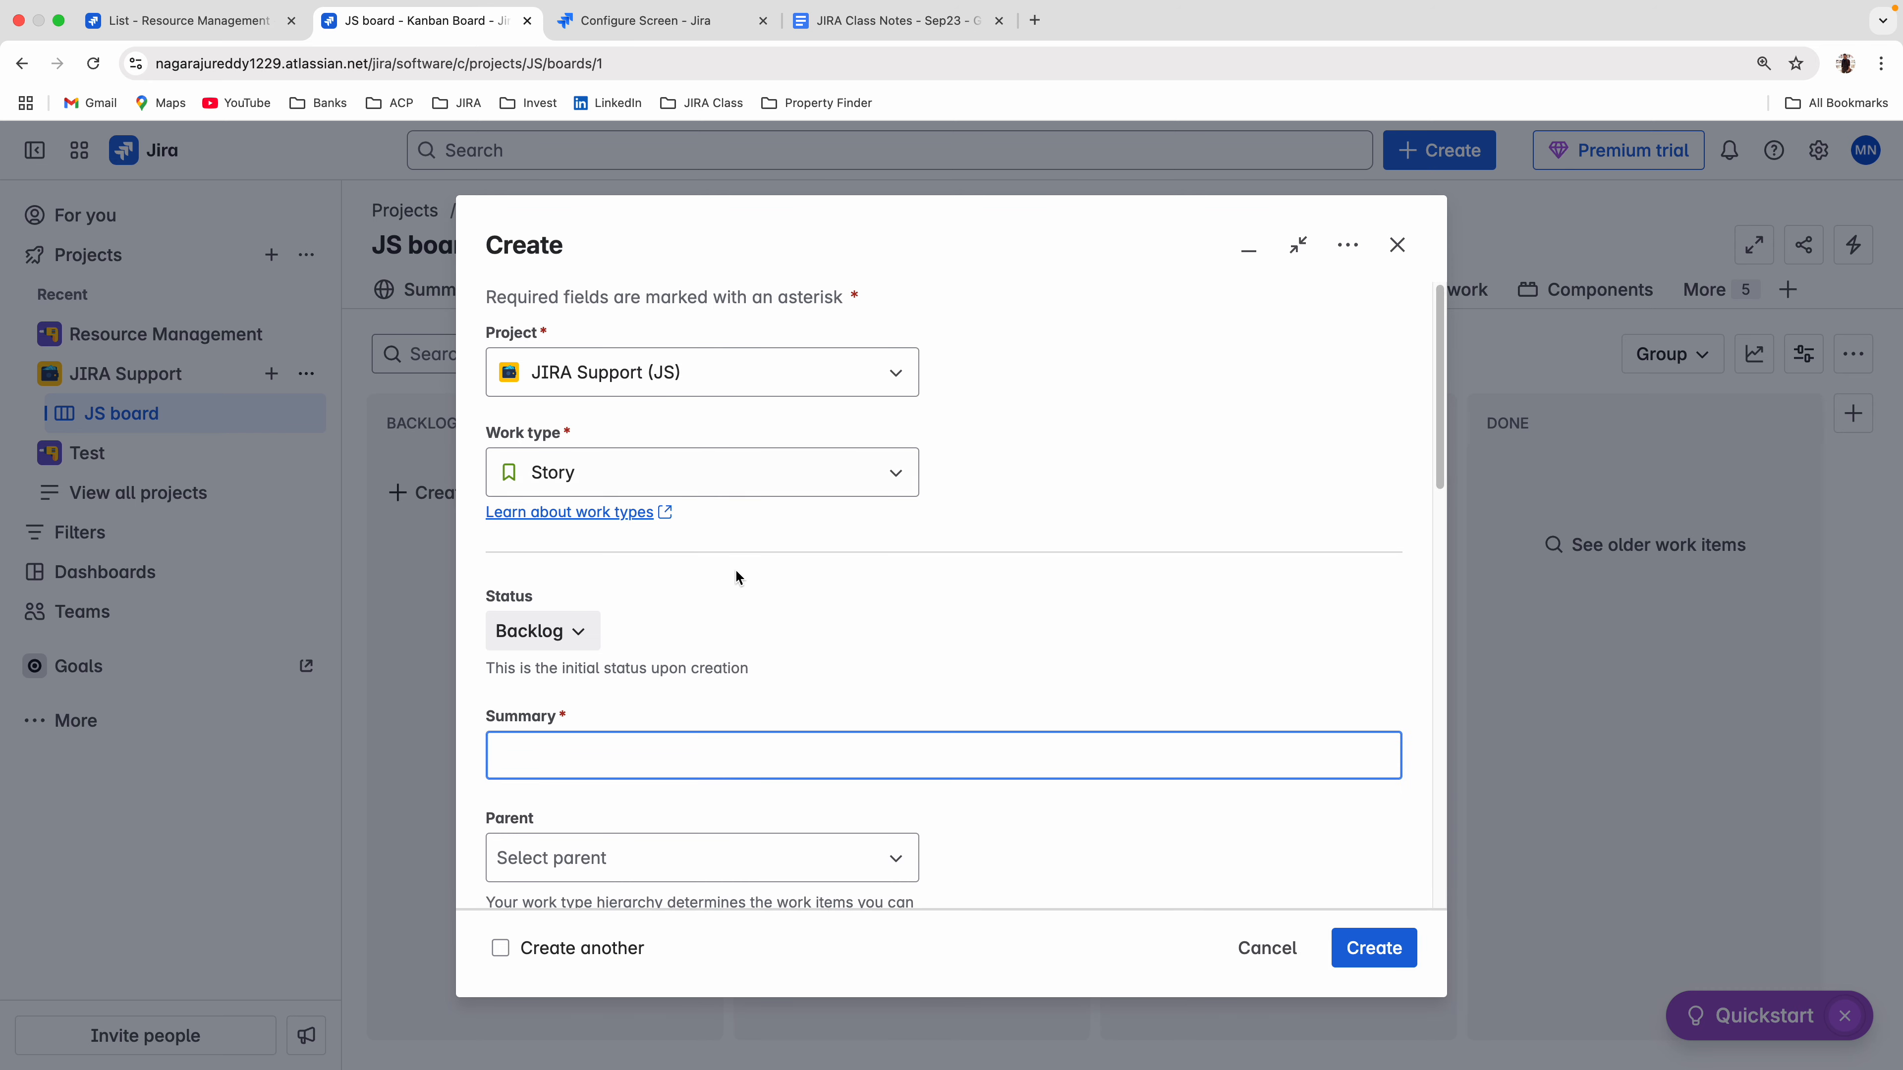
{"action": "scroll", "coordinate": [1007, 646], "scroll_direction": "down", "scroll_amount": 10}
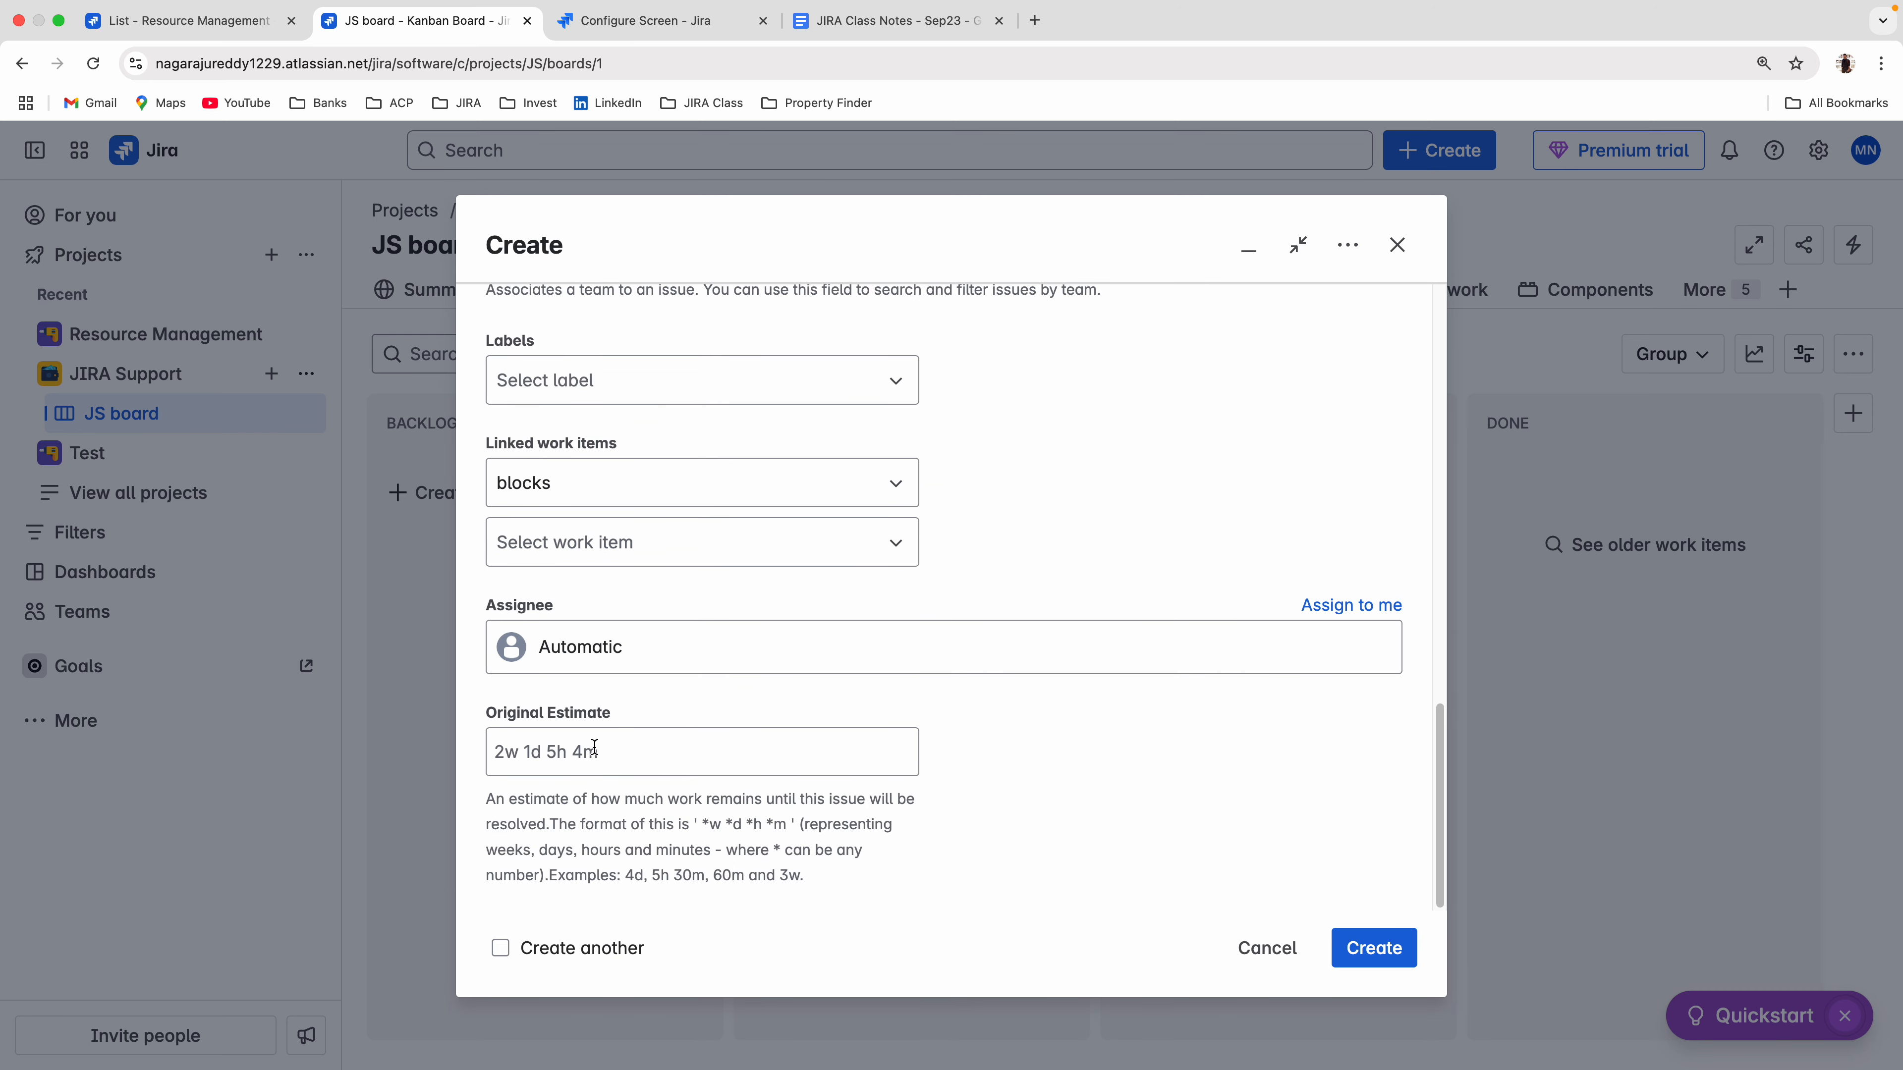
{"action": "left_click", "coordinate": [582, 759]}
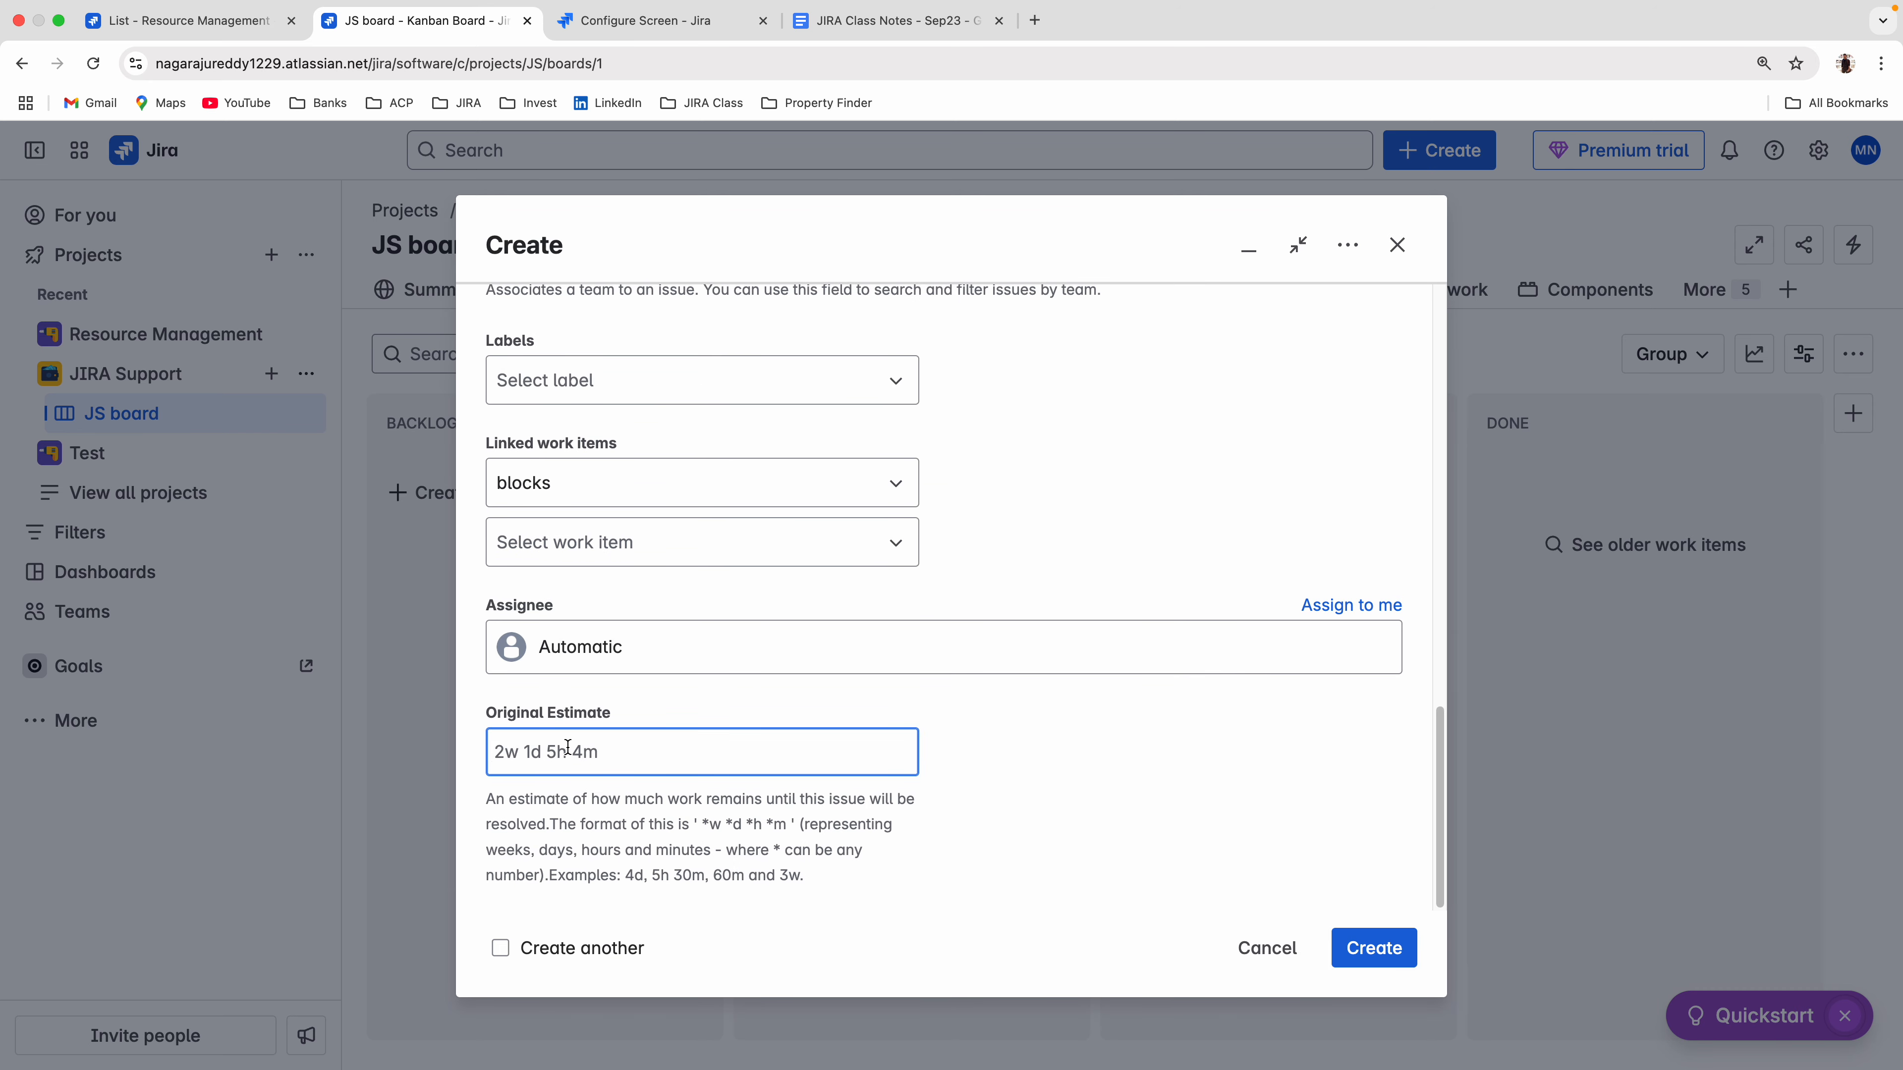
{"action": "left_click_drag", "start_coordinate": [491, 726], "coordinate": [667, 722]}
{"action": "left_click", "coordinate": [667, 722]}
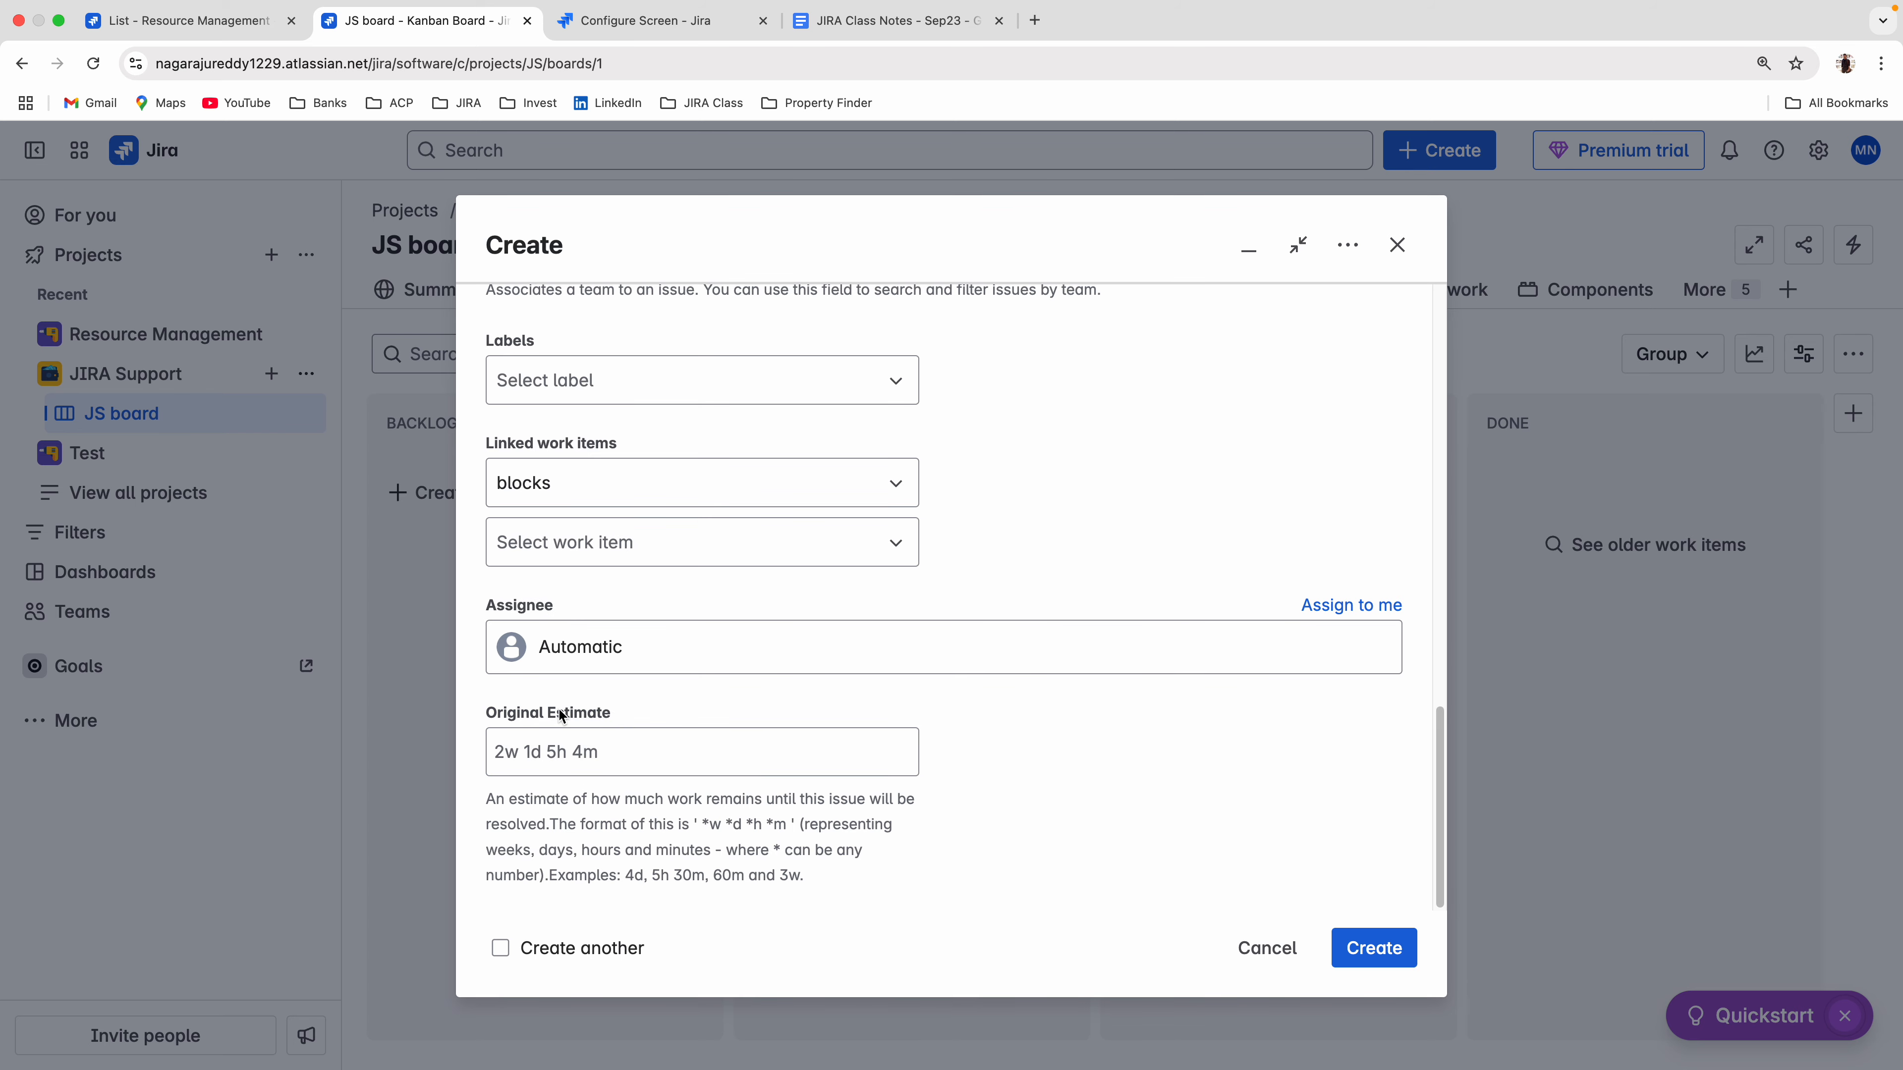
Create a JIRA Support story with the summary Test time and an original estimate of 2d.
{"action": "scroll", "coordinate": [667, 751], "scroll_direction": "up", "scroll_amount": 15}
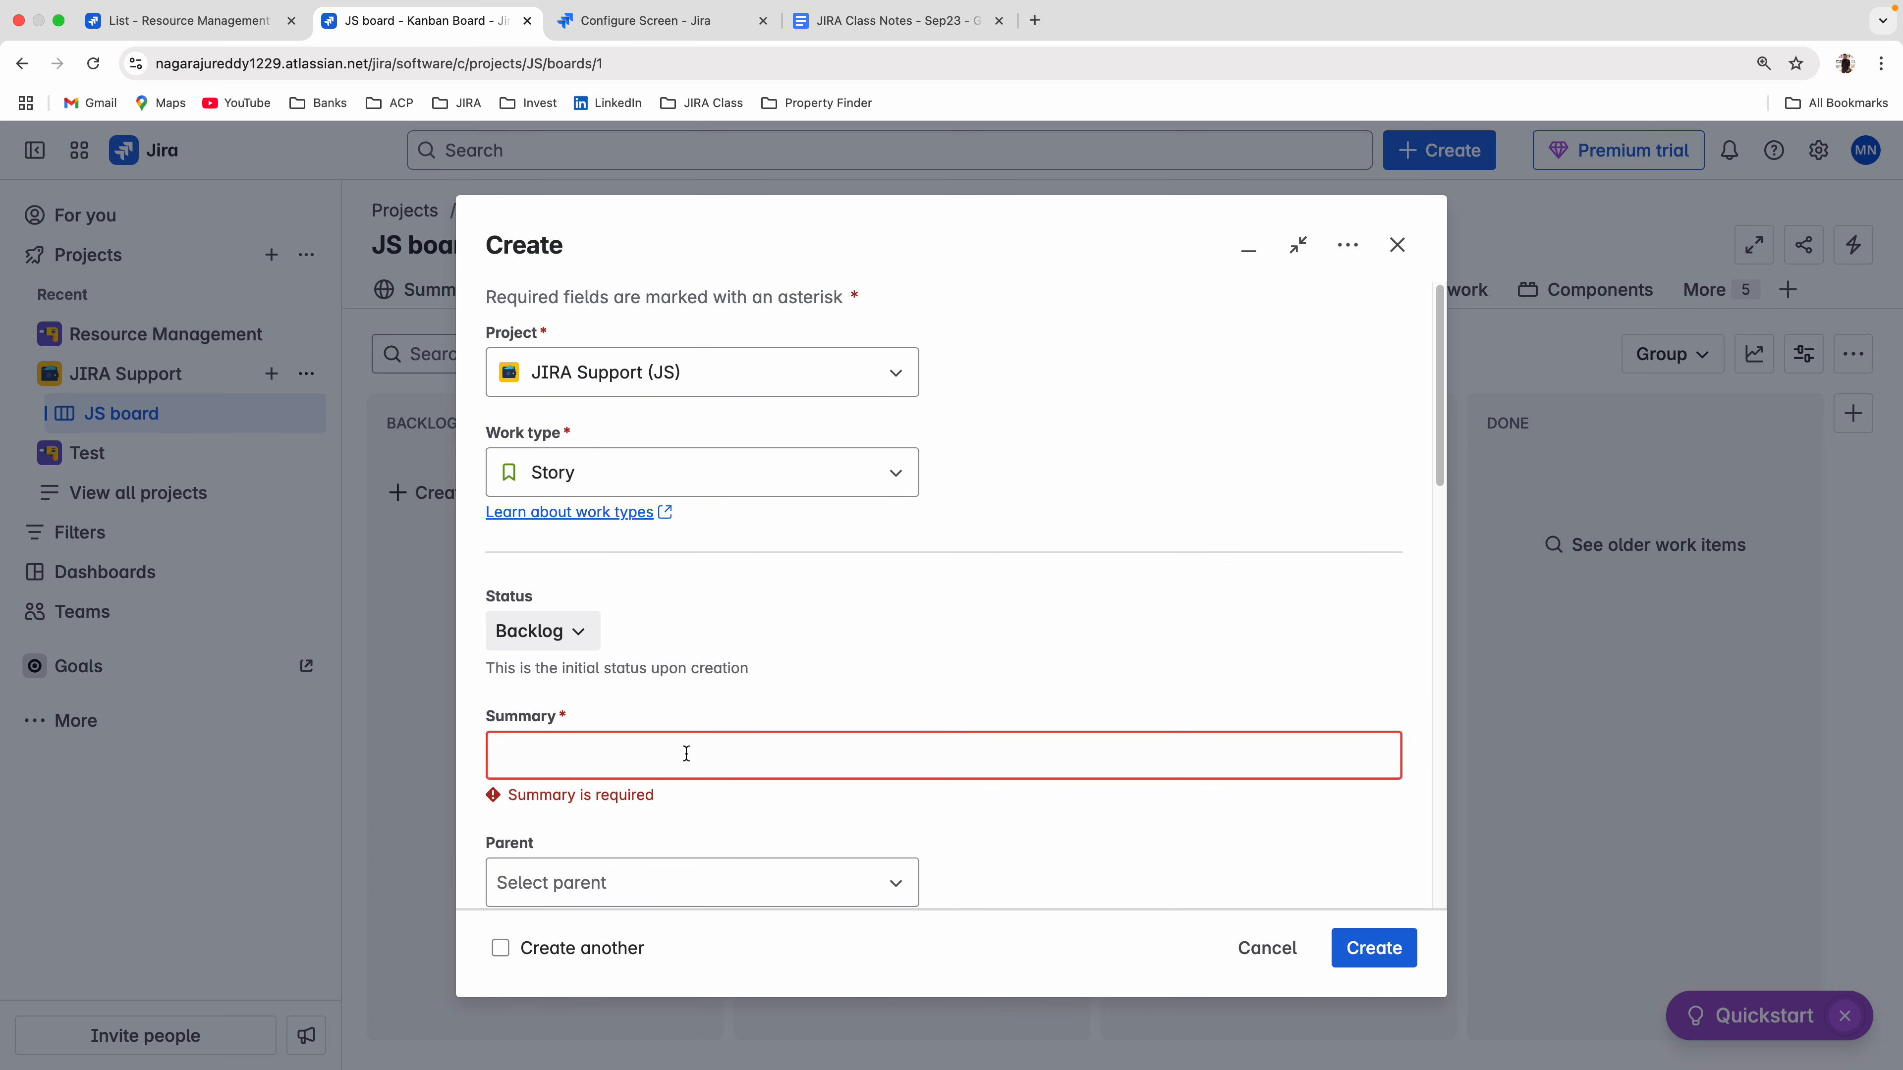
{"action": "left_click", "coordinate": [572, 749]}
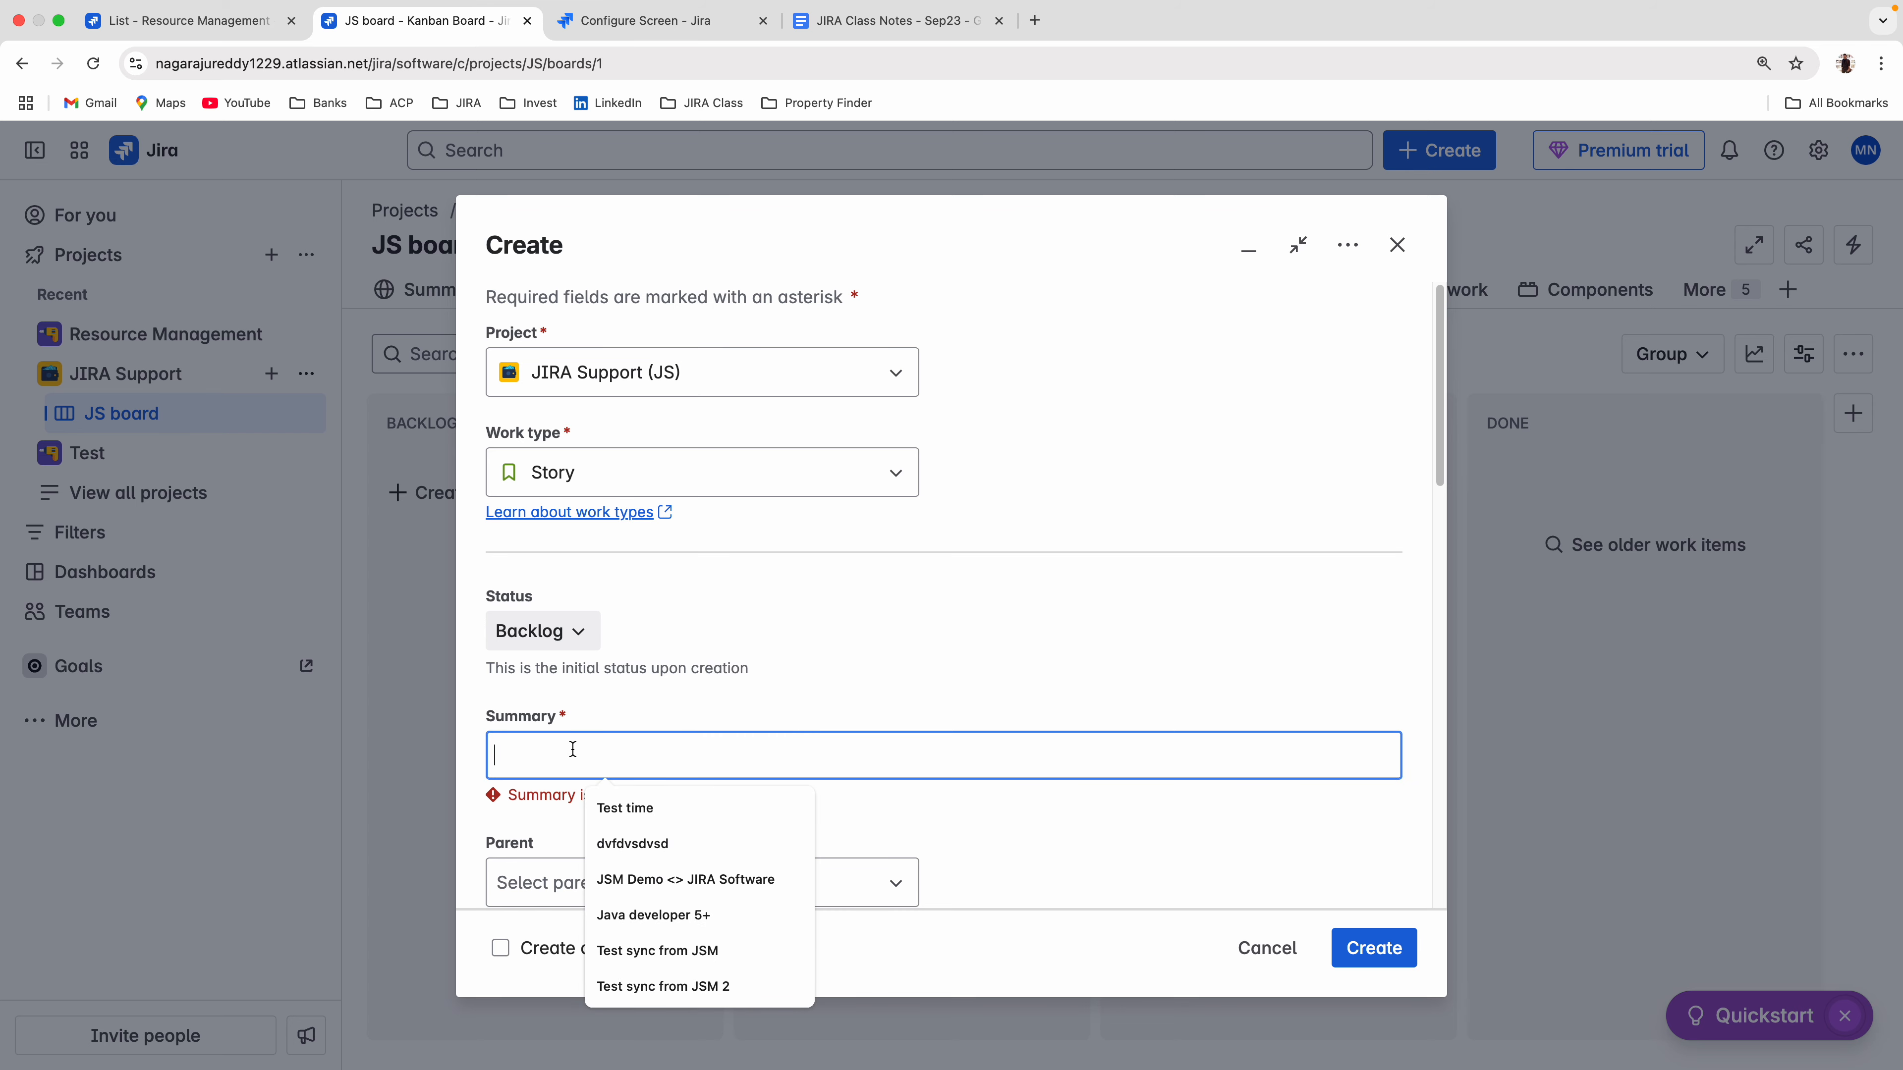
{"action": "left_click", "coordinate": [638, 822]}
{"action": "scroll", "coordinate": [764, 727], "scroll_direction": "down", "scroll_amount": 7}
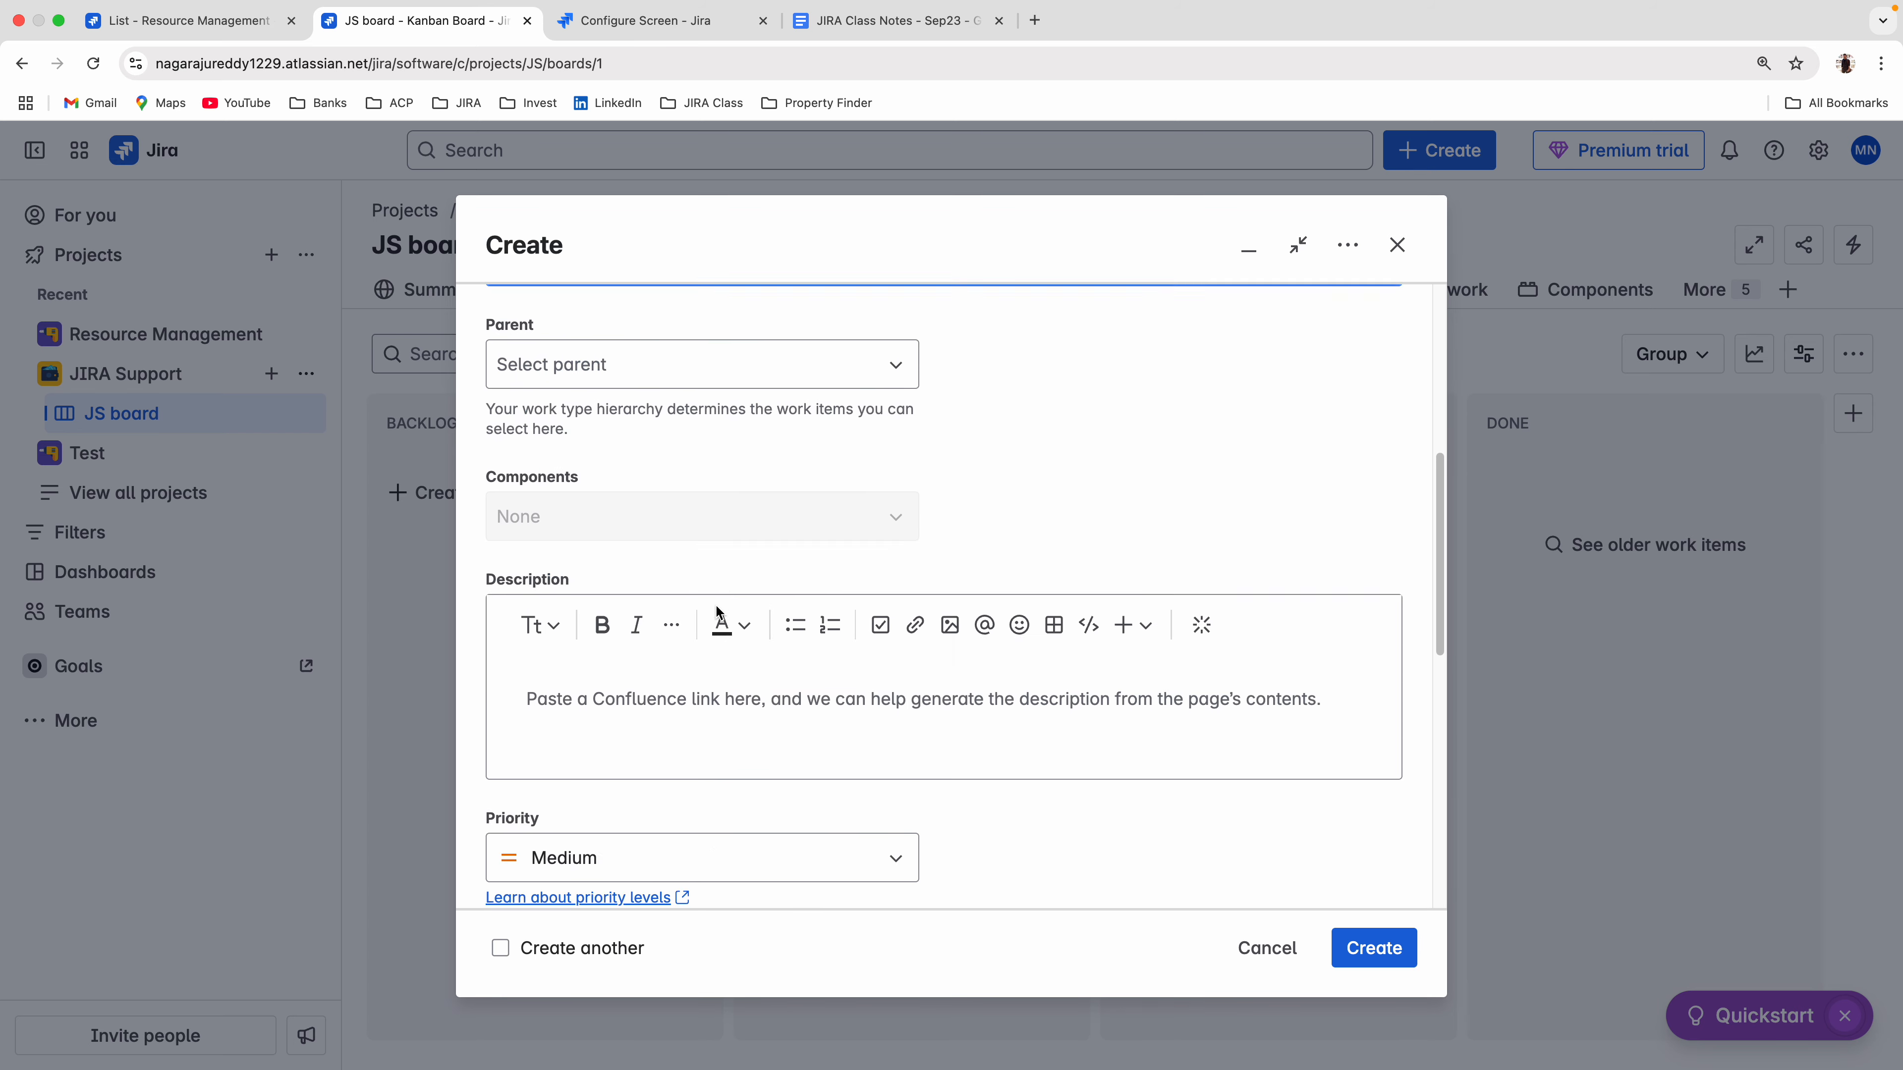
{"action": "scroll", "coordinate": [716, 613], "scroll_direction": "down", "scroll_amount": 5}
{"action": "left_click", "coordinate": [668, 751]}
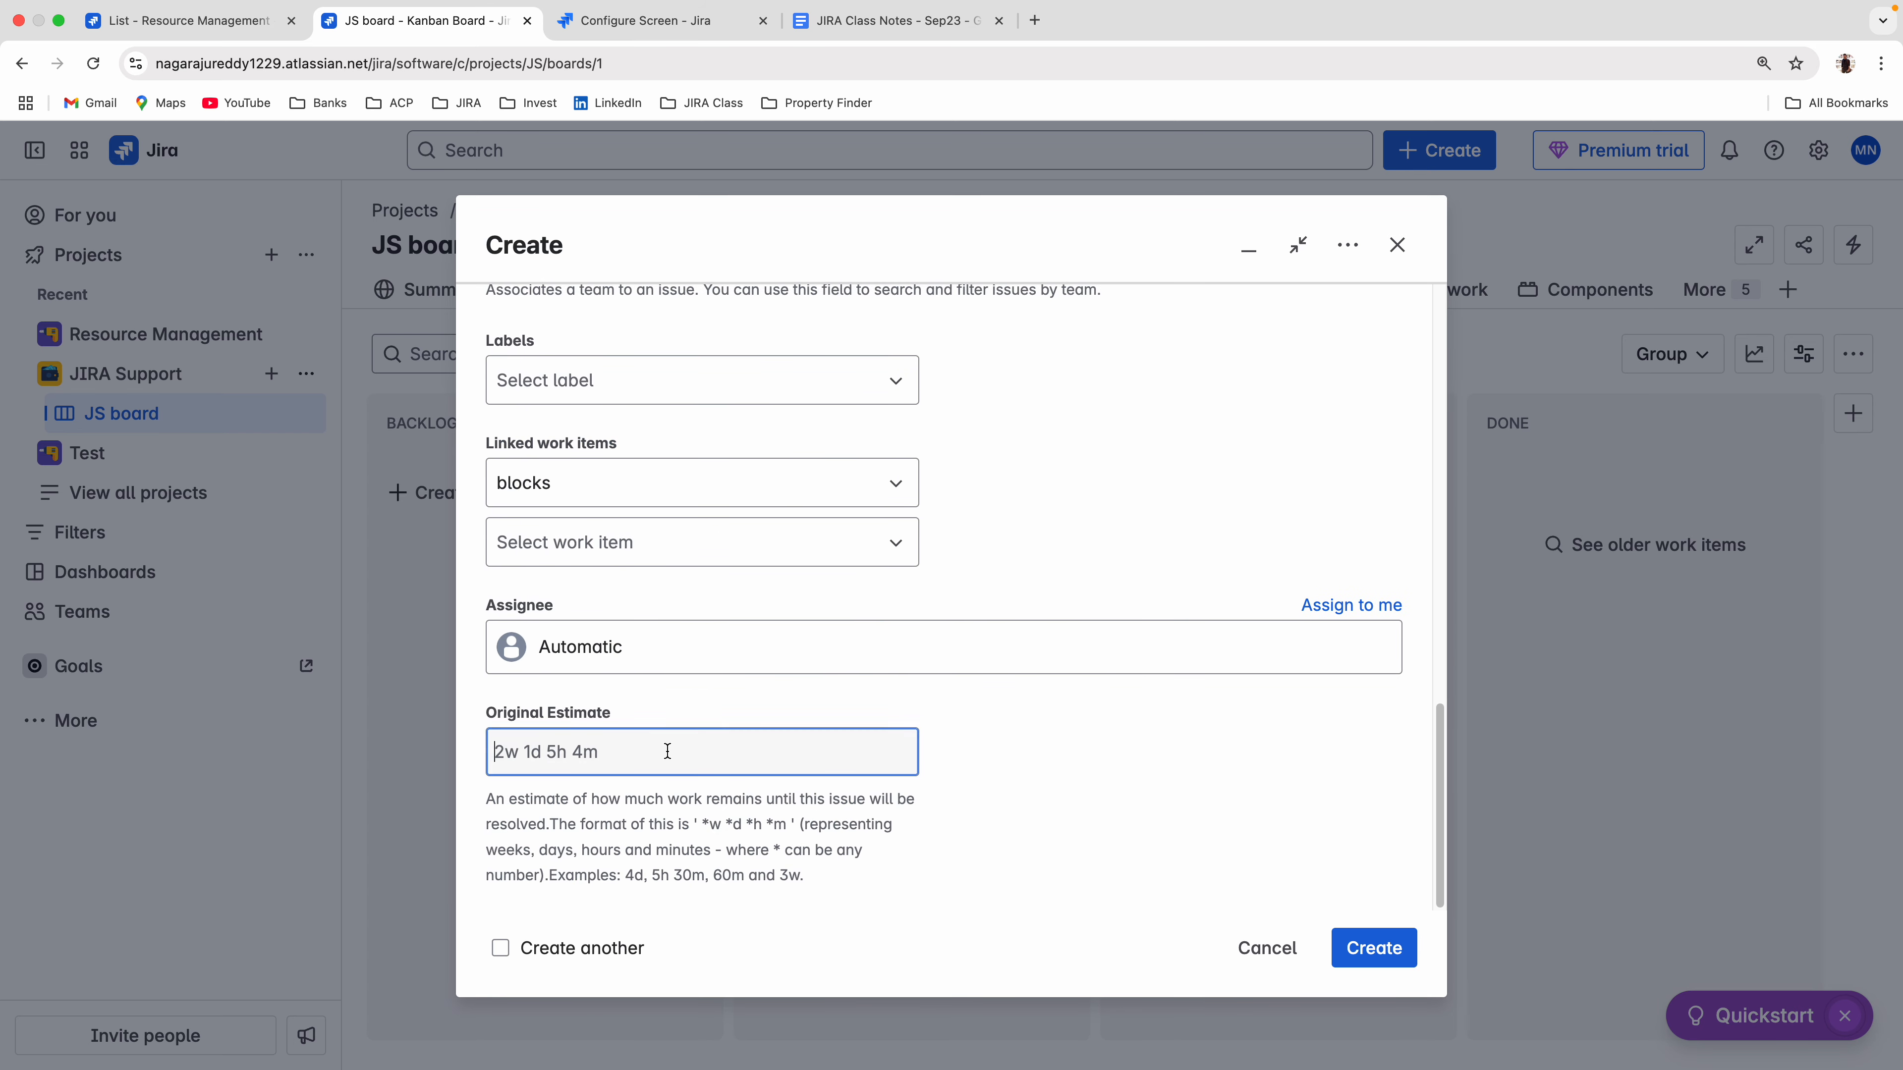
{"action": "type", "text": "2"}
{"action": "key", "text": "BackSpace"}
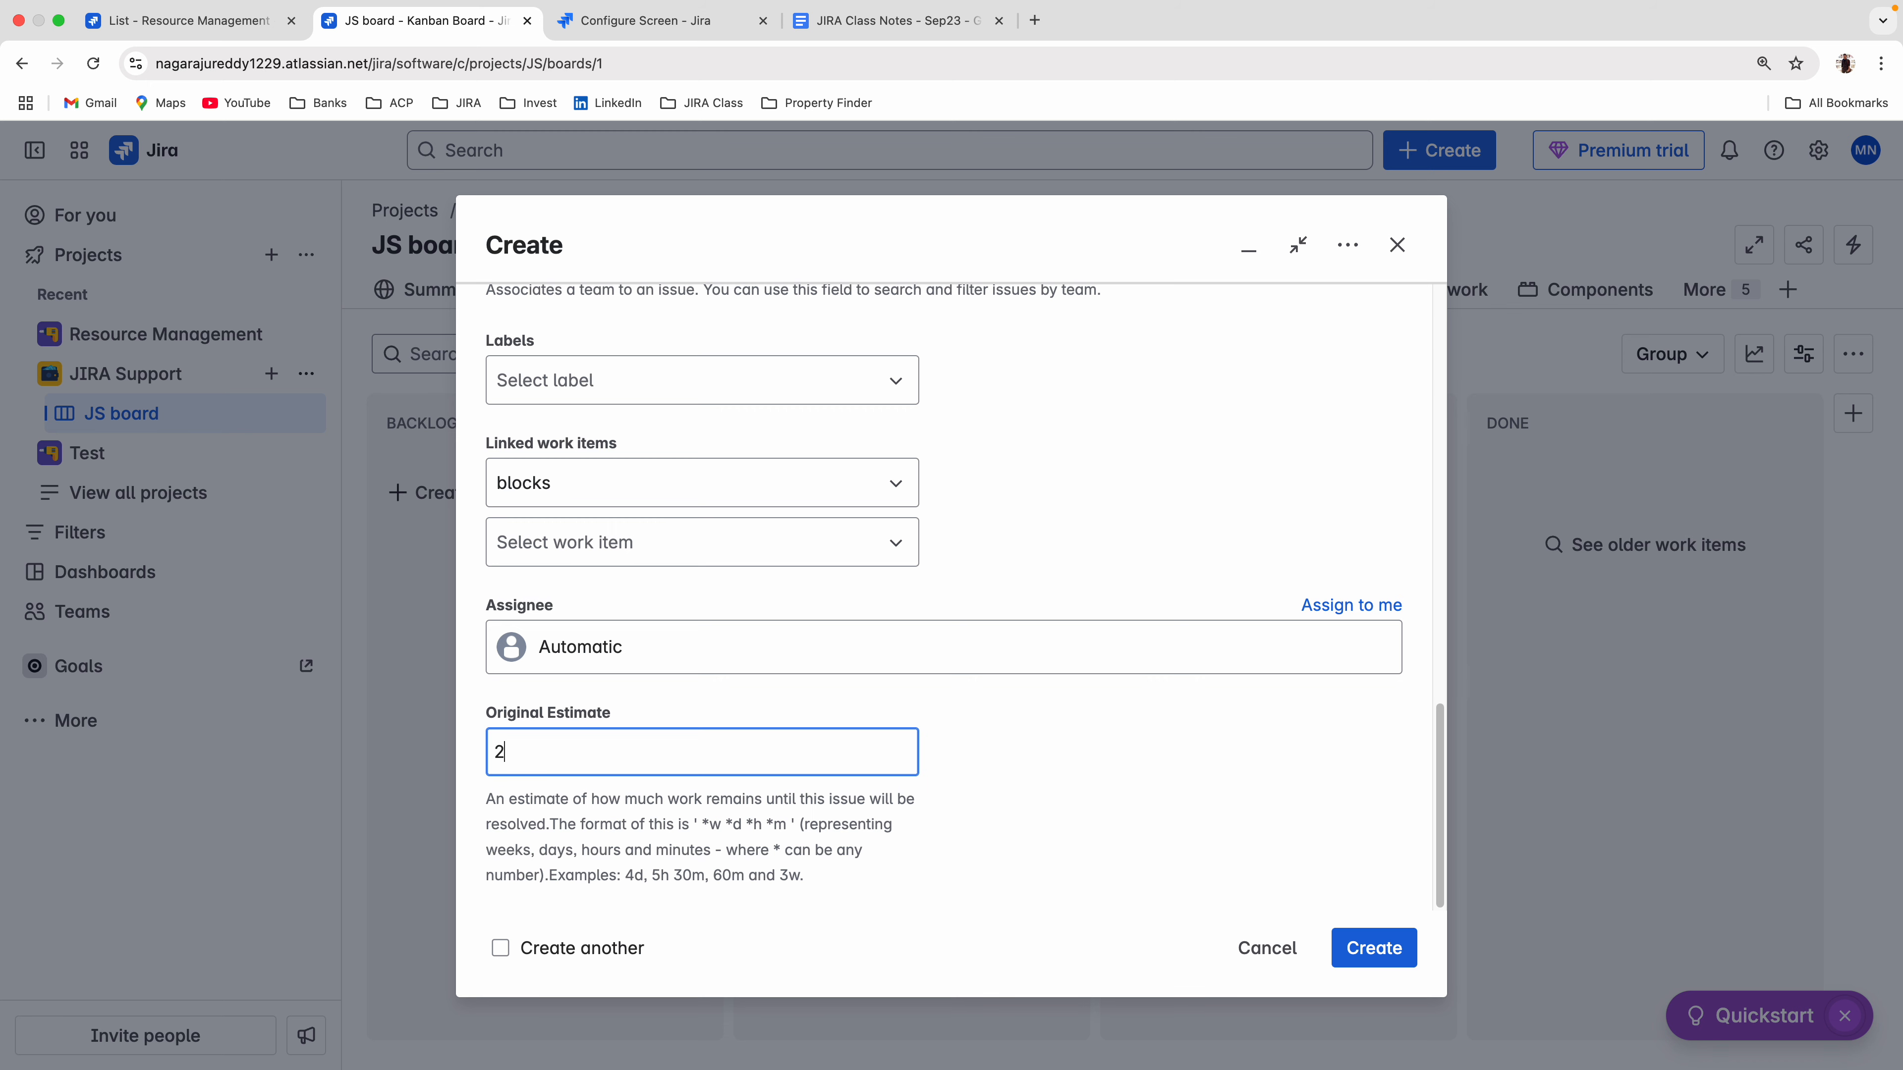
{"action": "type", "text": "d"}
{"action": "left_click", "coordinate": [1394, 958]}
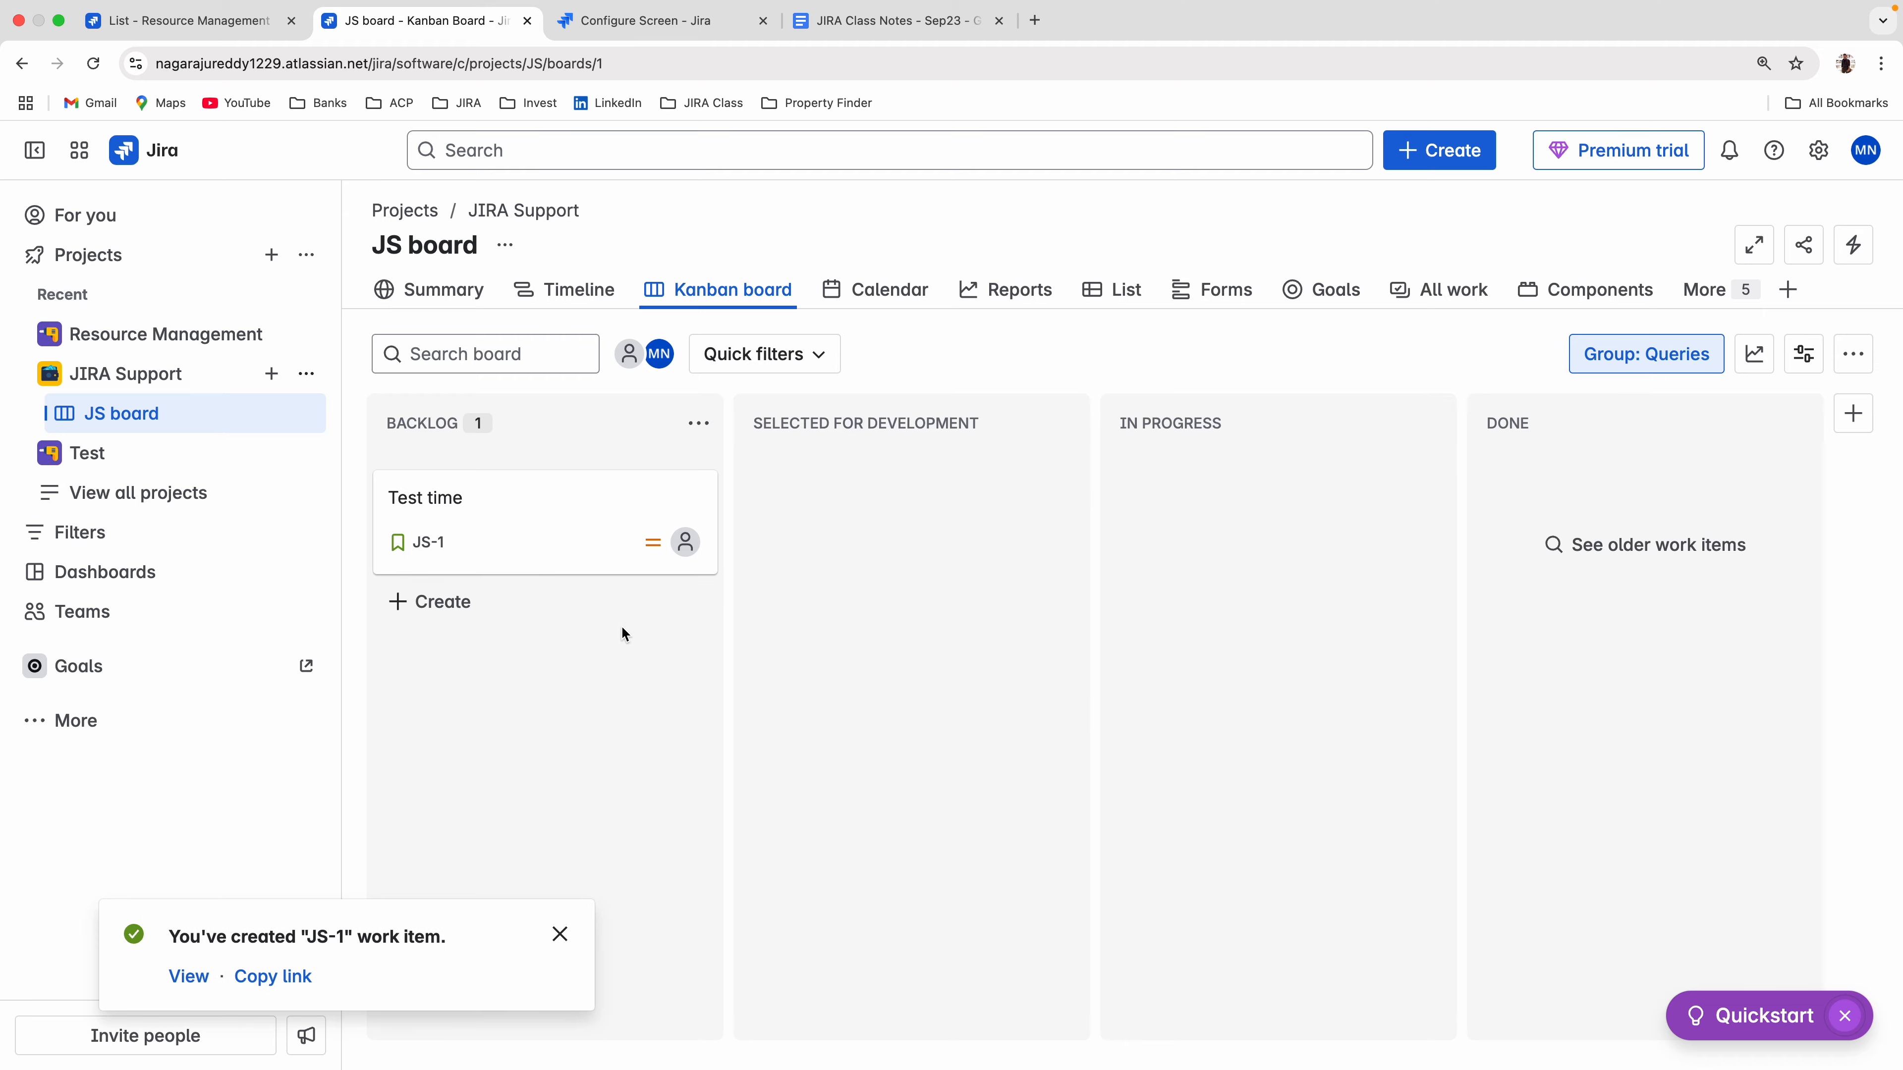
Open the Test time story from the backlog and move its status to In Progress and on to Done.
{"action": "left_click", "coordinate": [433, 554]}
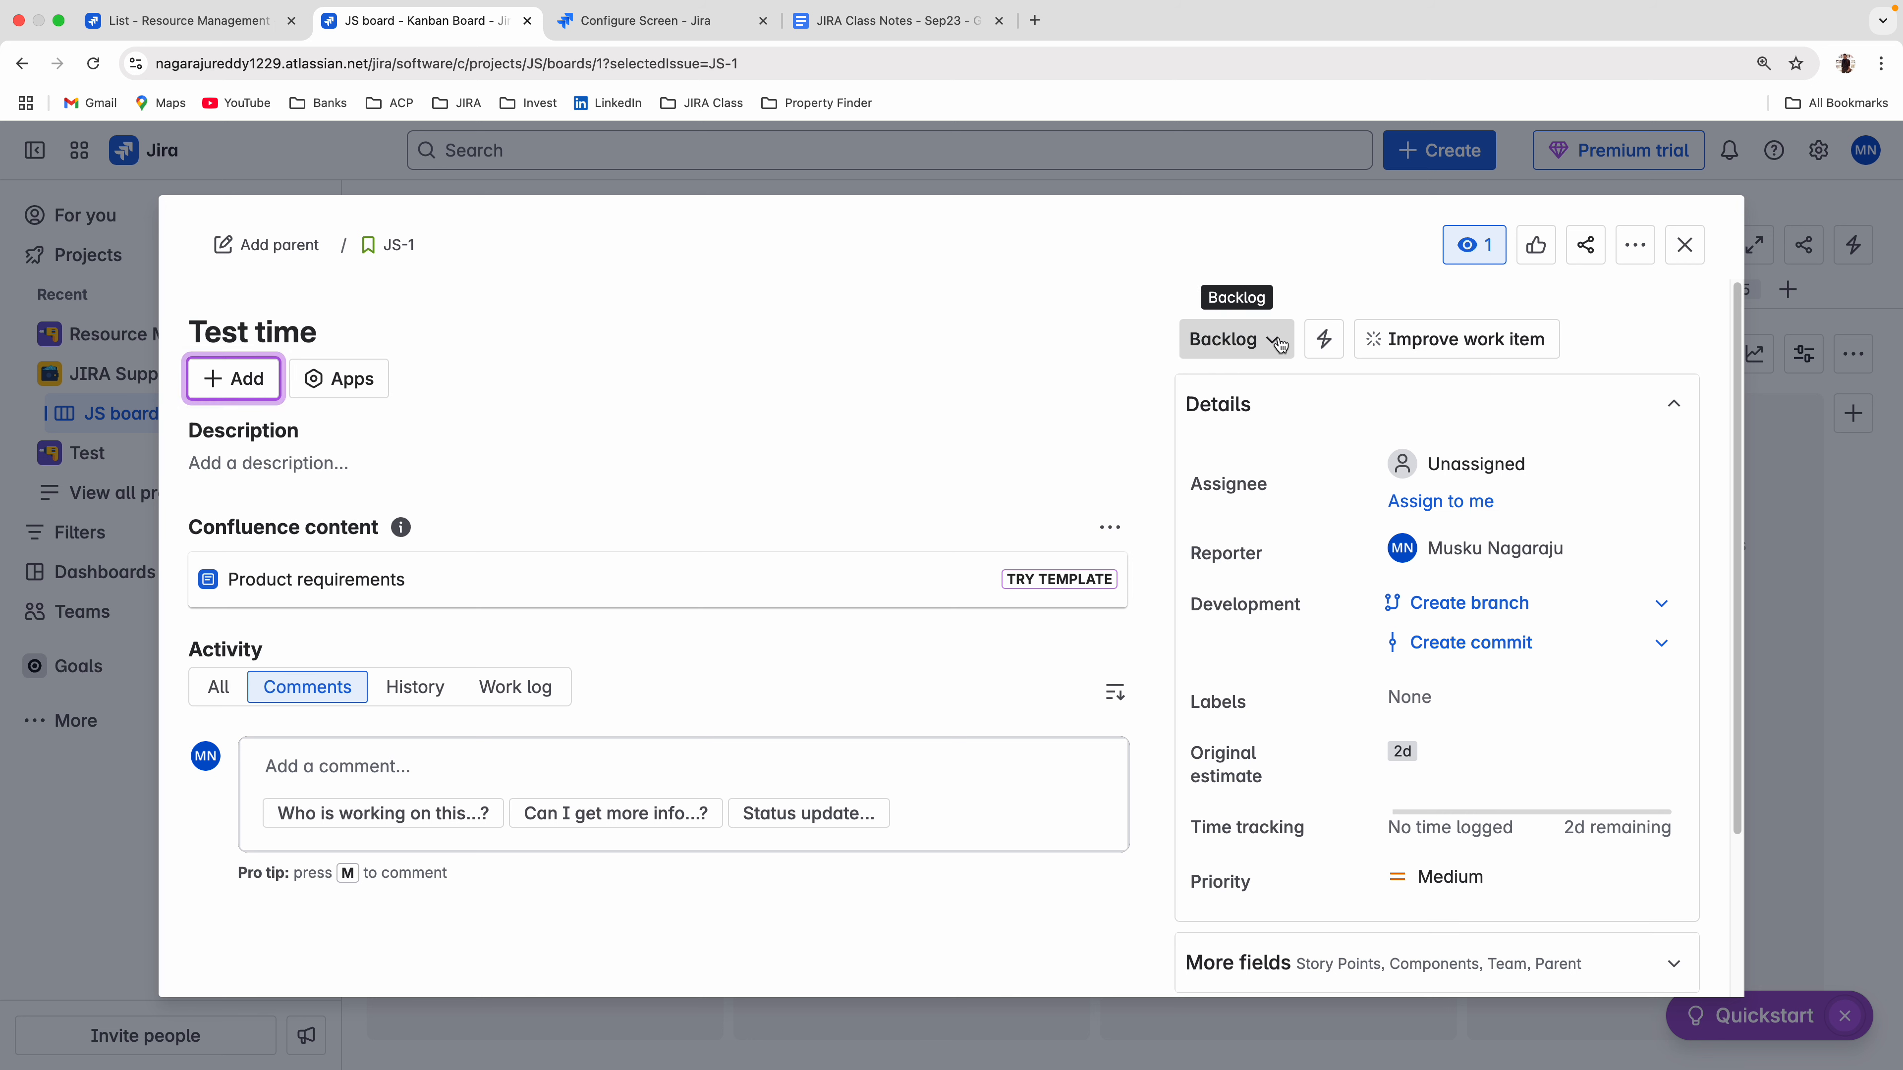
{"action": "left_click", "coordinate": [1233, 341]}
{"action": "left_click", "coordinate": [1256, 436]}
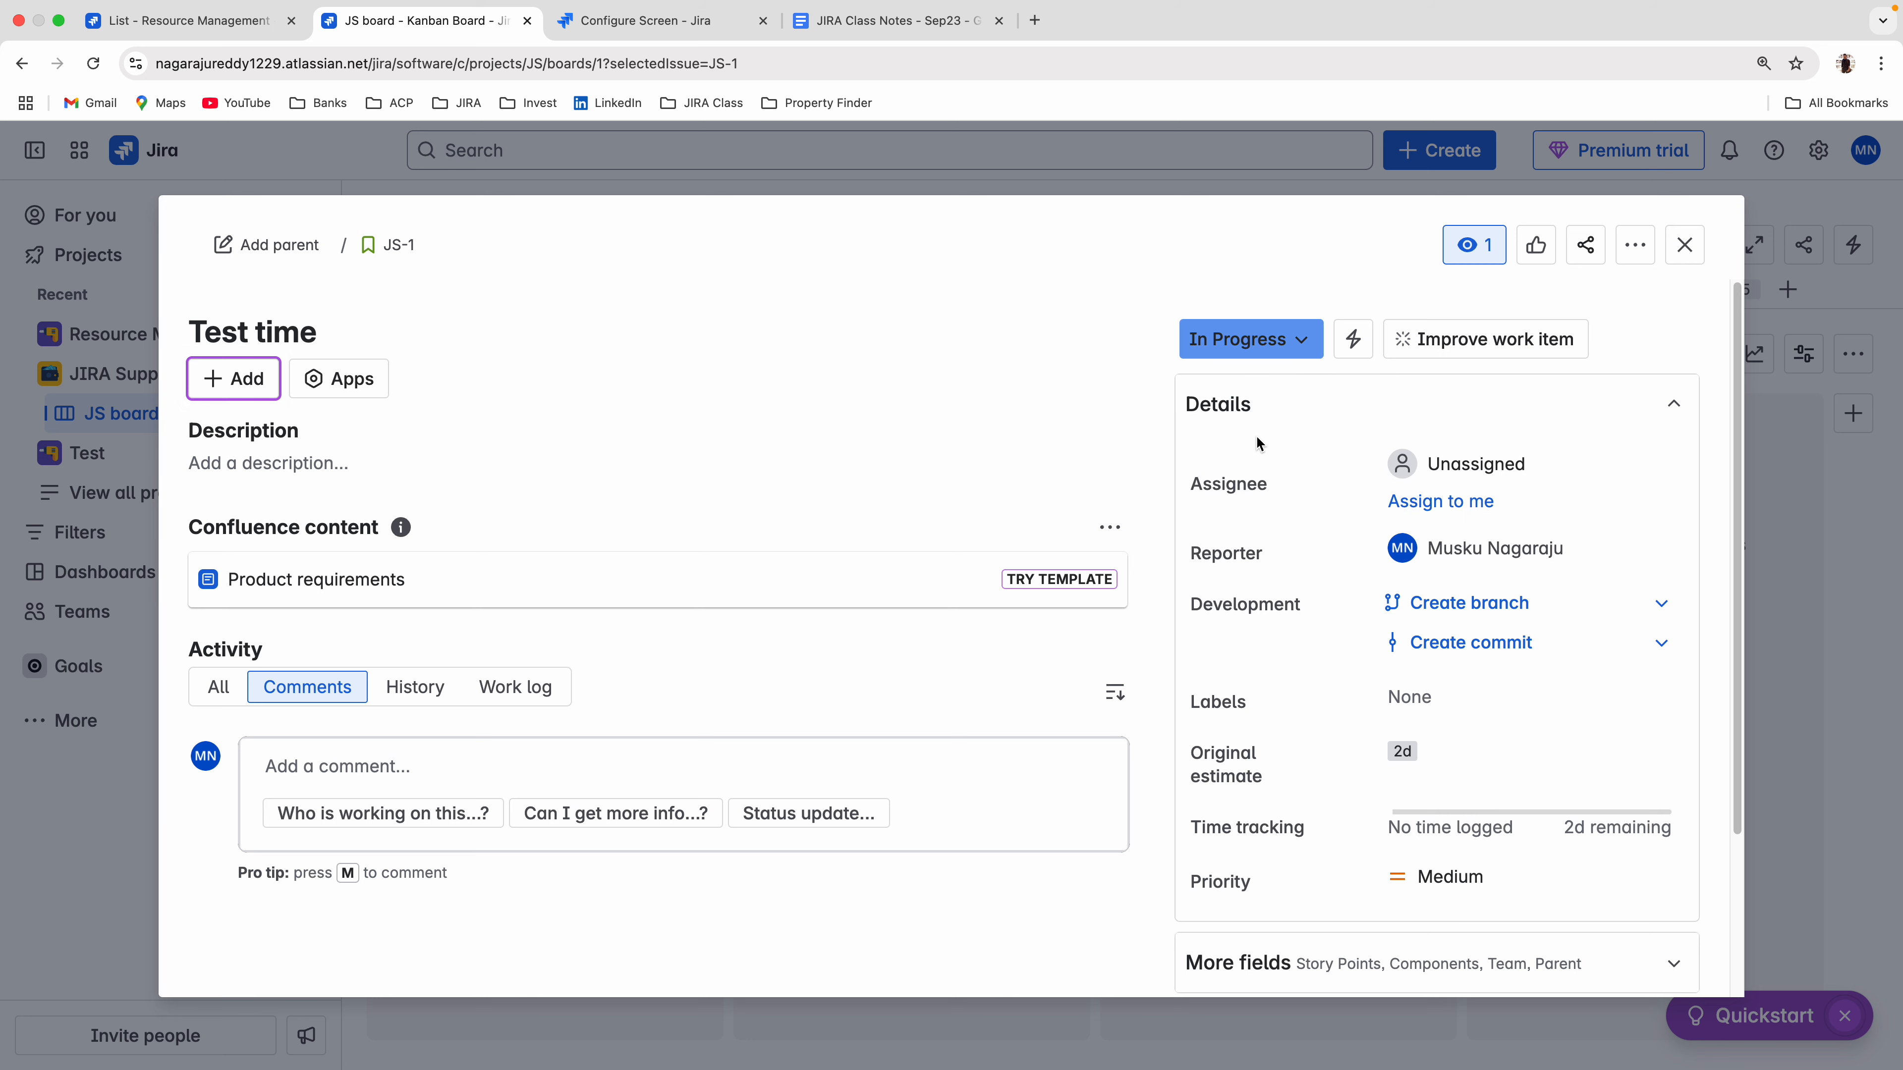
{"action": "left_click", "coordinate": [1255, 339]}
{"action": "left_click", "coordinate": [1250, 470]}
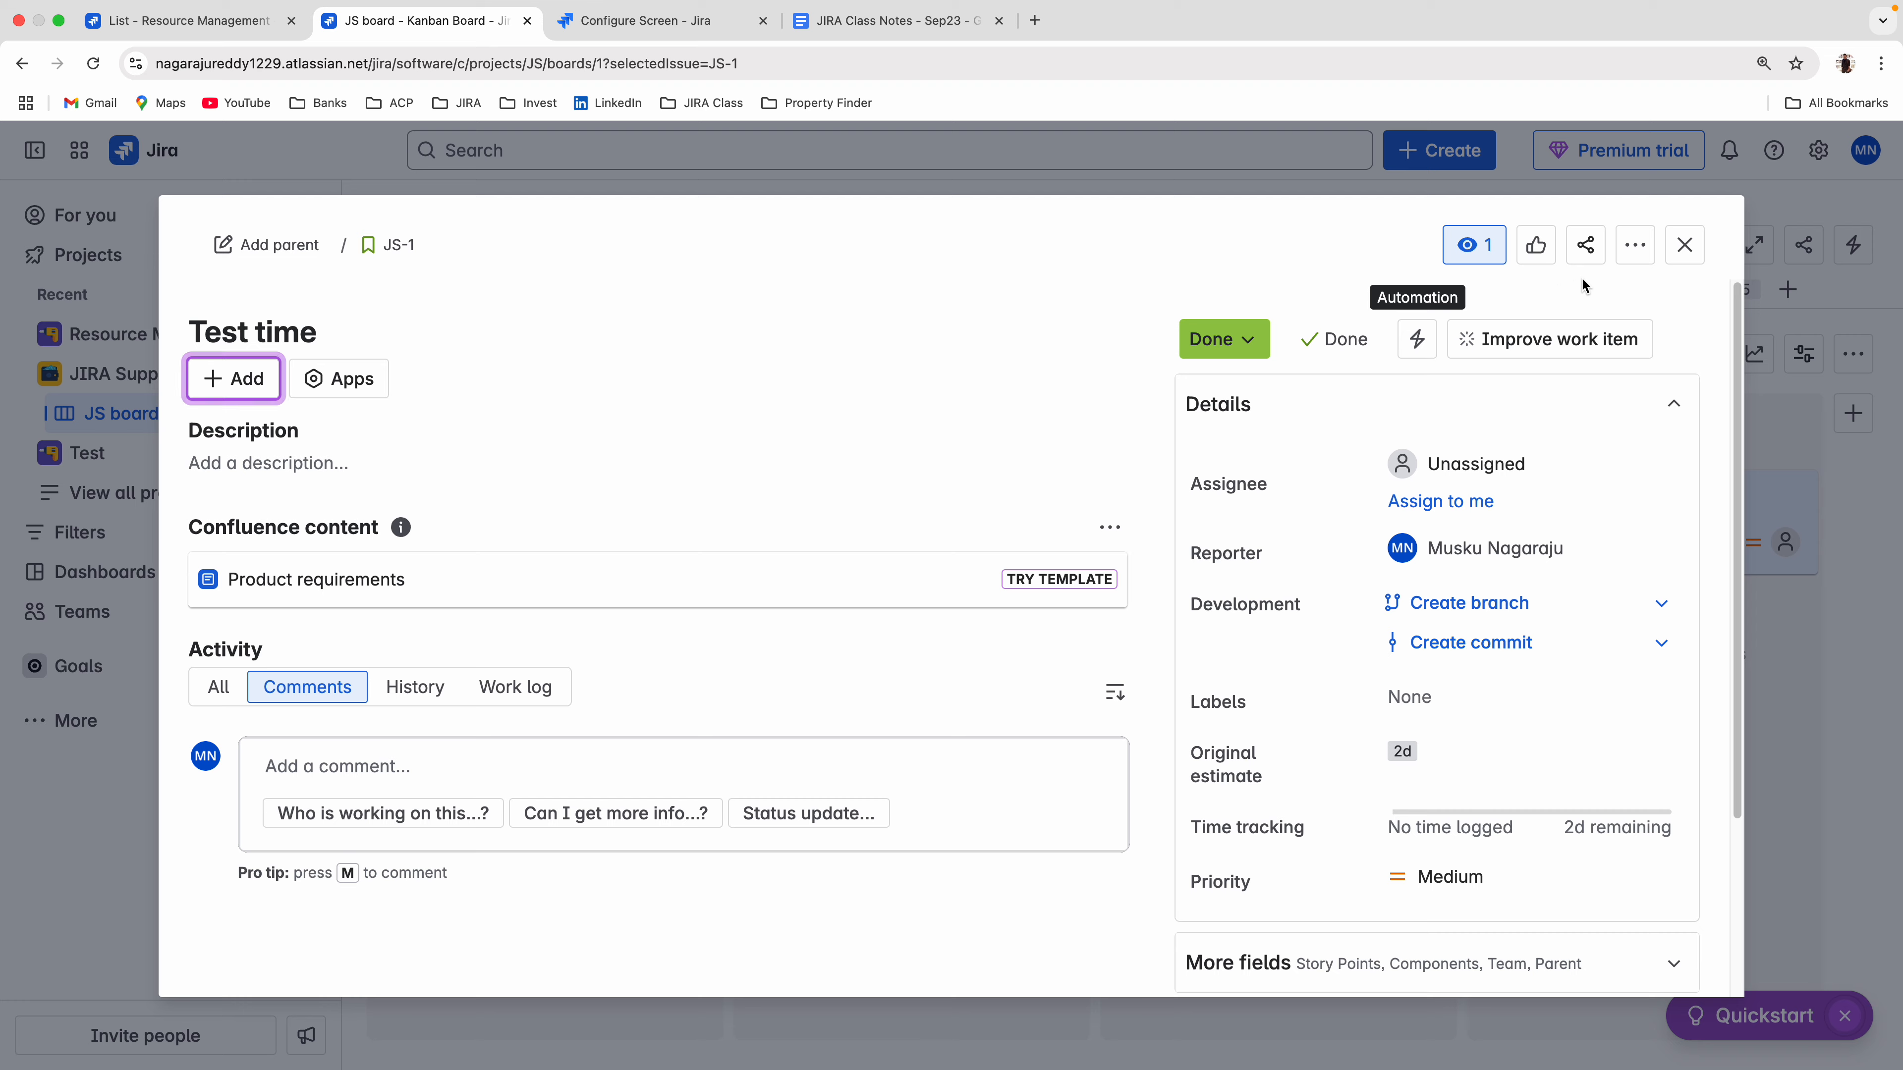
Log 5h of time spent on the Test time story and review its time tracking details.
{"action": "left_click", "coordinate": [1634, 257]}
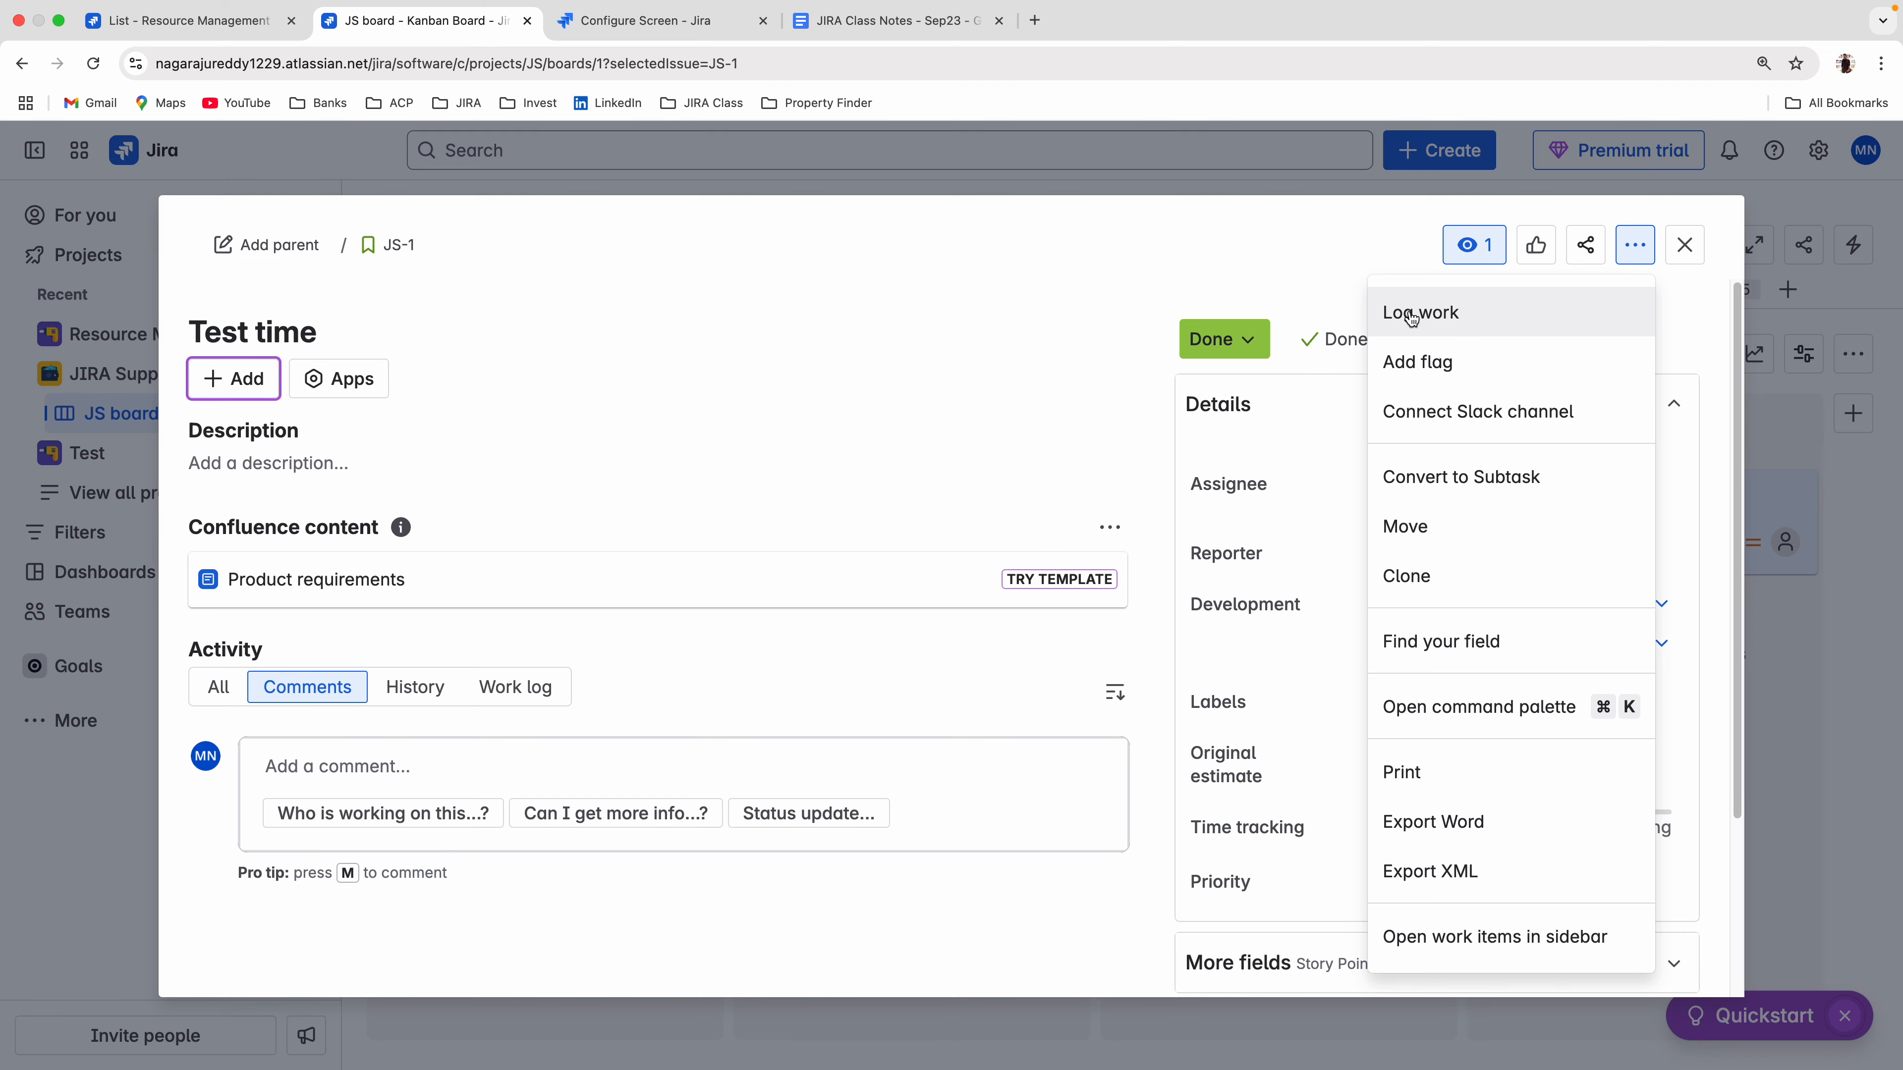
{"action": "left_click", "coordinate": [1448, 315]}
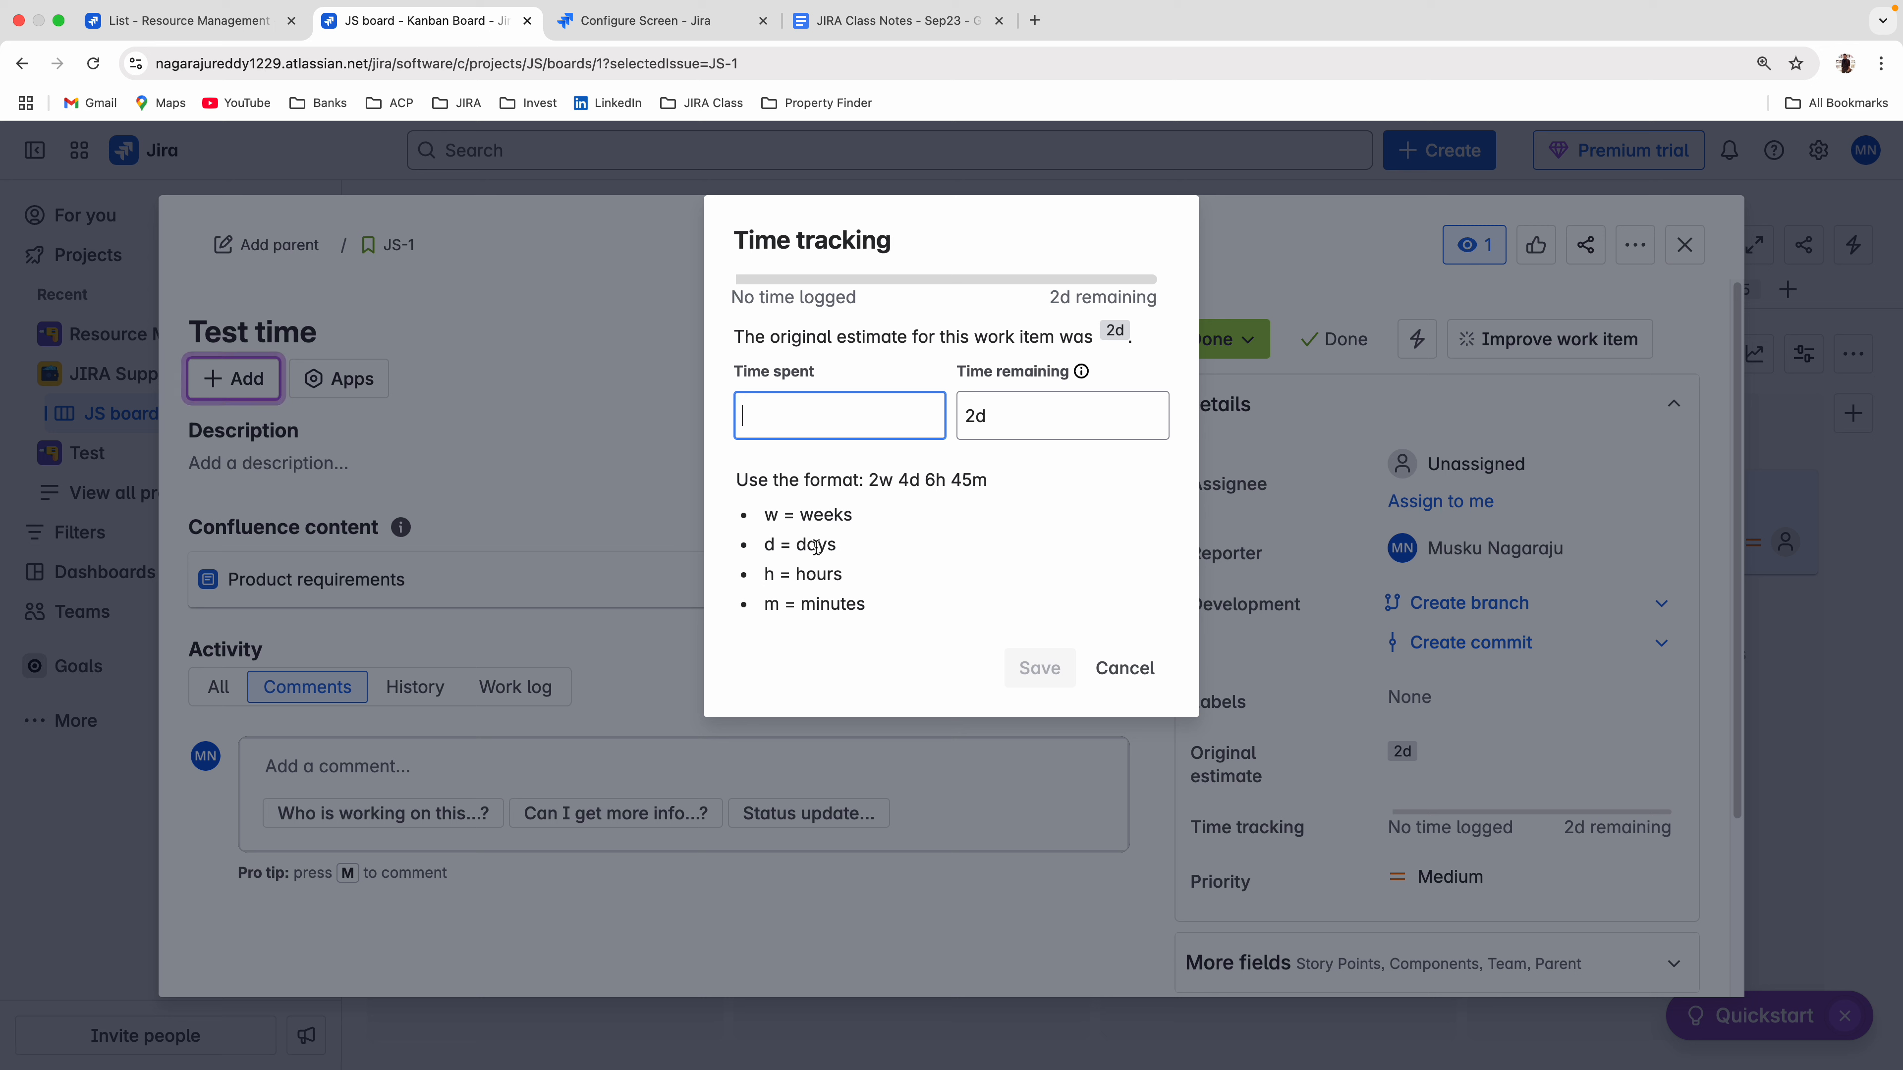
{"action": "type", "text": "5h"}
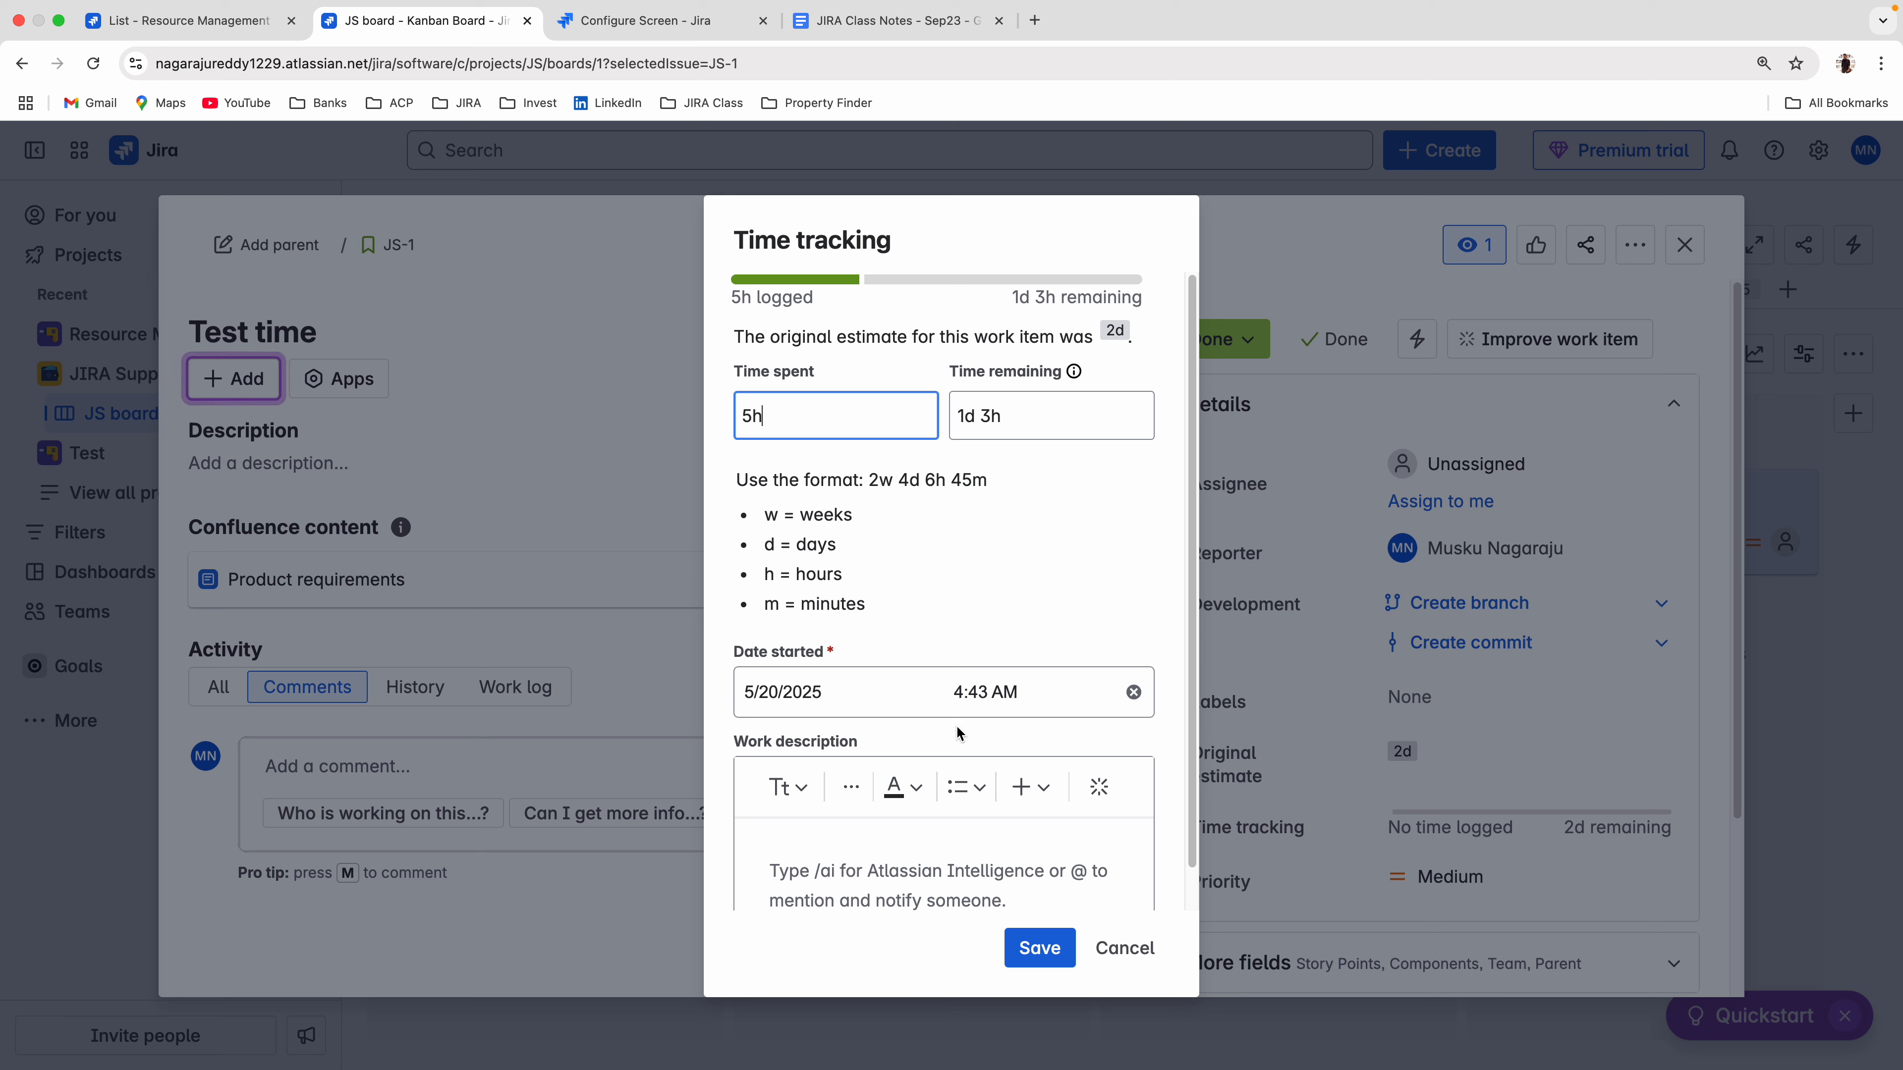
{"action": "scroll", "coordinate": [967, 719], "scroll_direction": "down", "scroll_amount": 1}
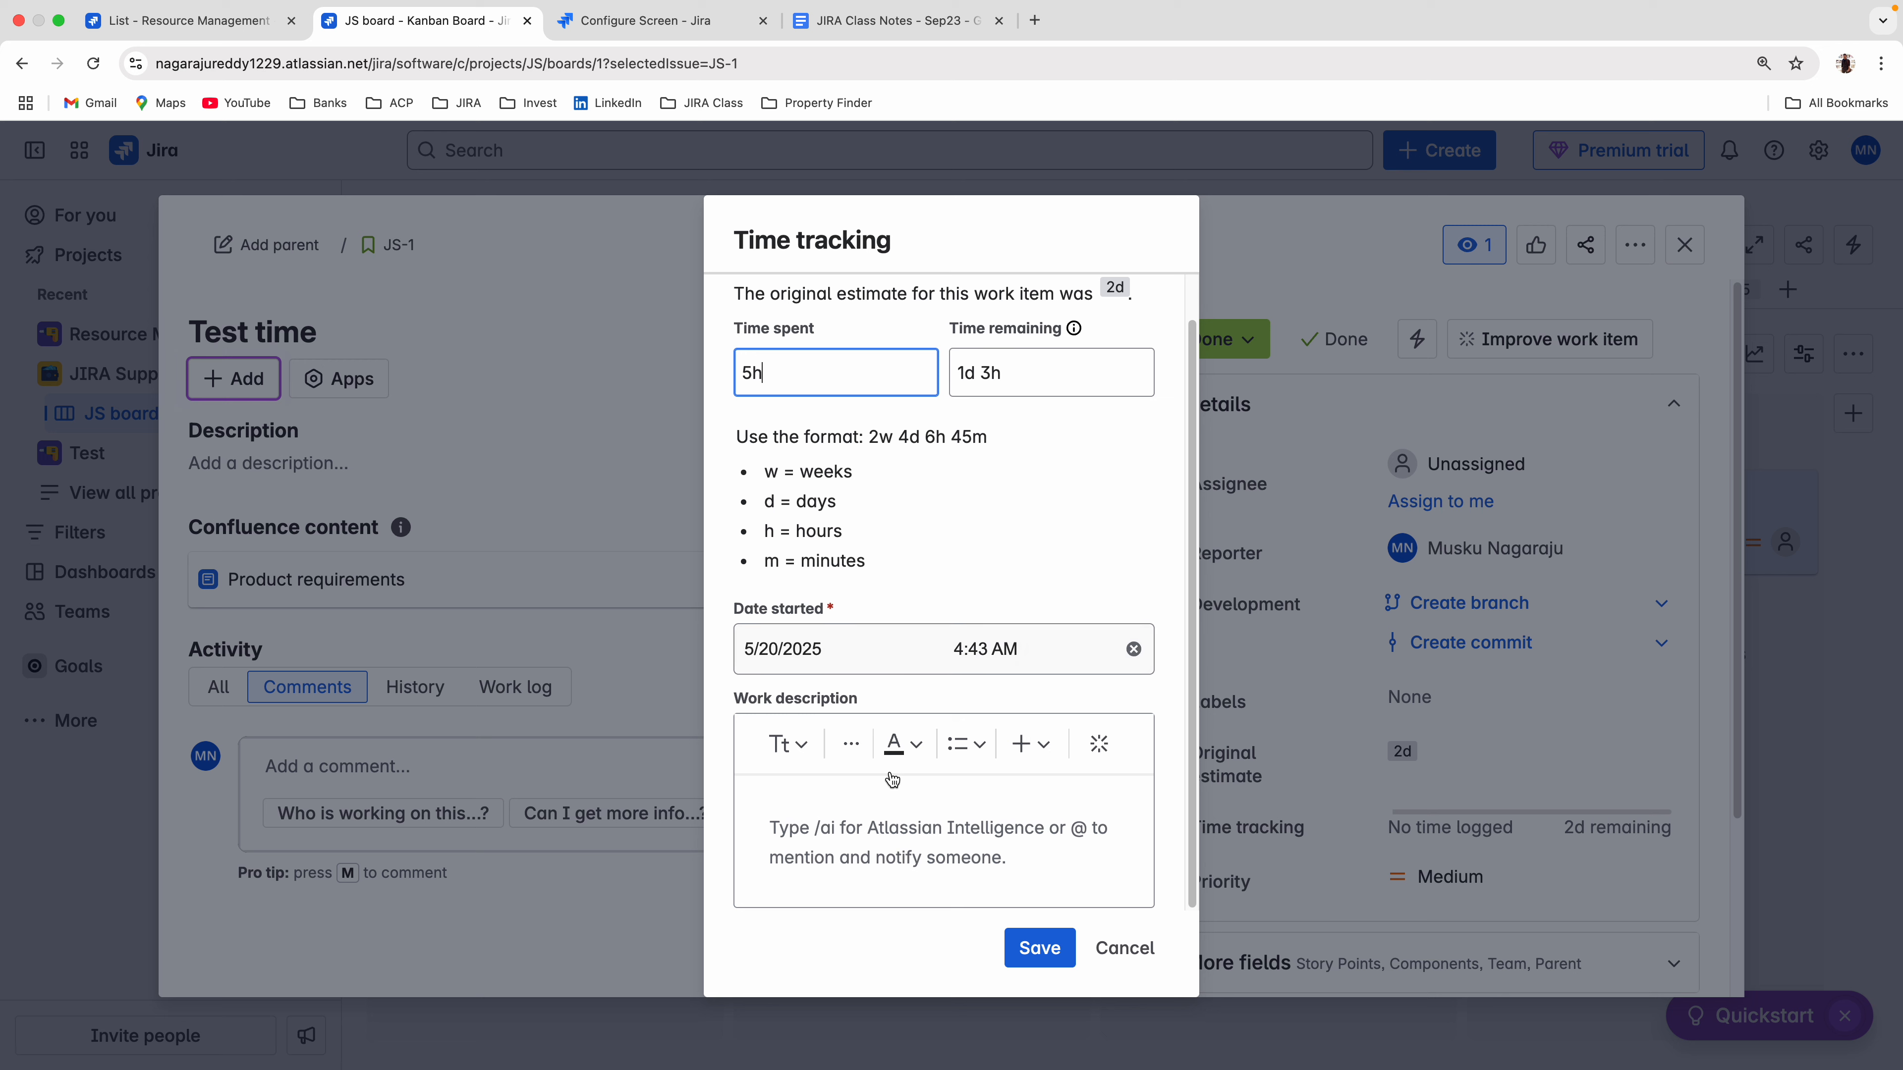
{"action": "left_click", "coordinate": [856, 822]}
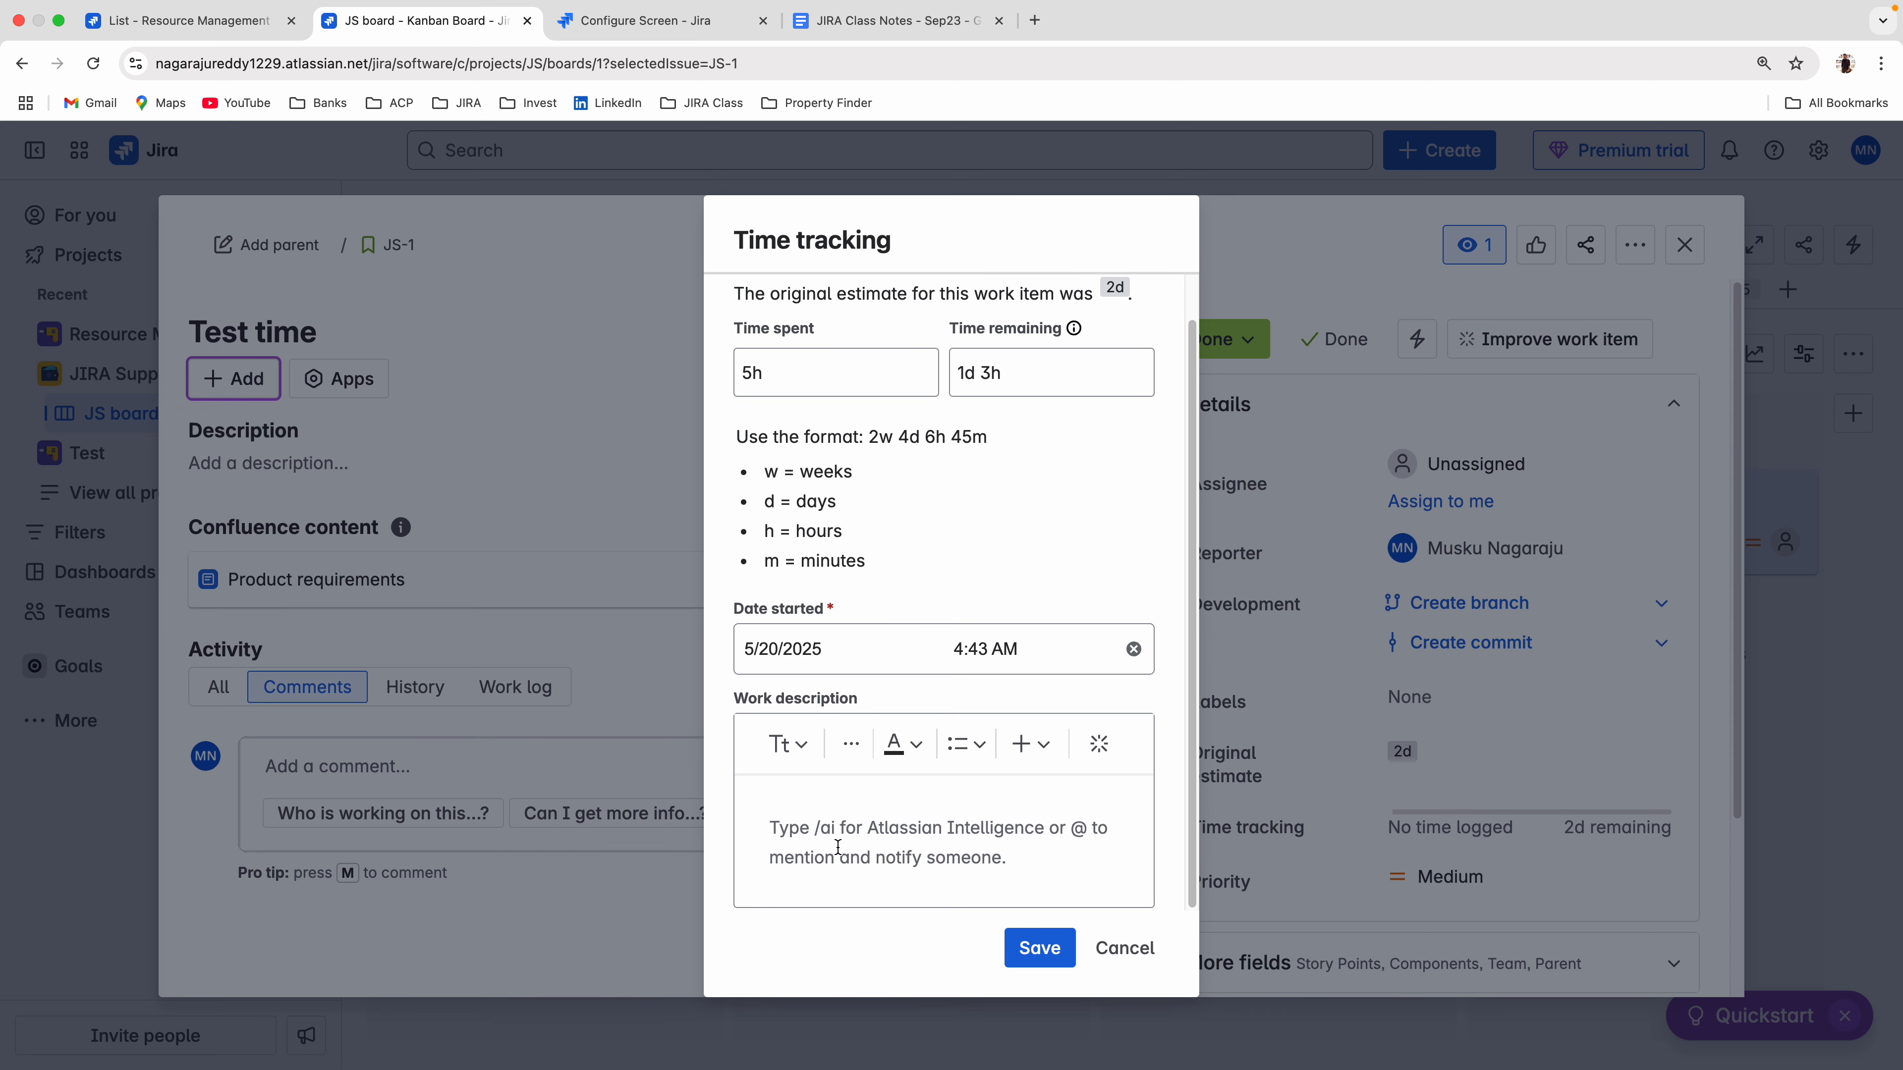
{"action": "left_click", "coordinate": [1050, 964]}
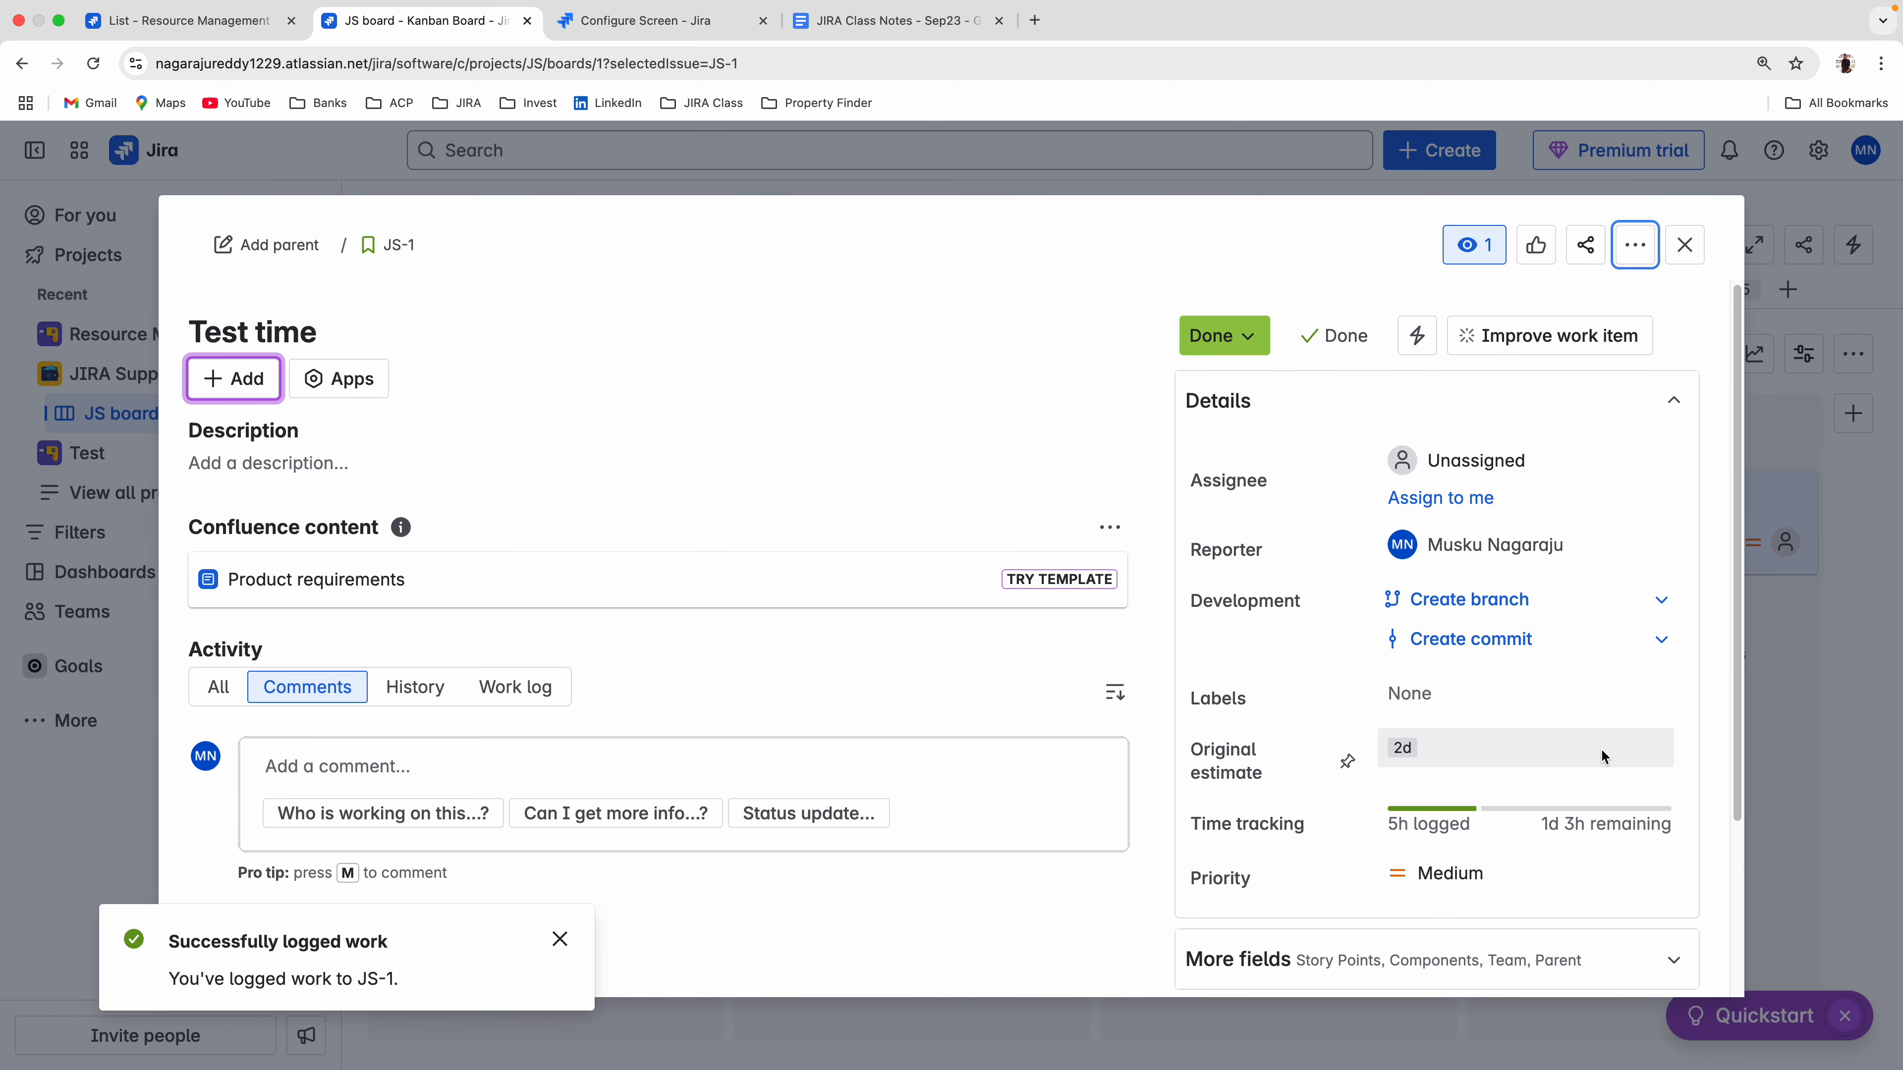
{"action": "scroll", "coordinate": [1601, 748], "scroll_direction": "down", "scroll_amount": 3}
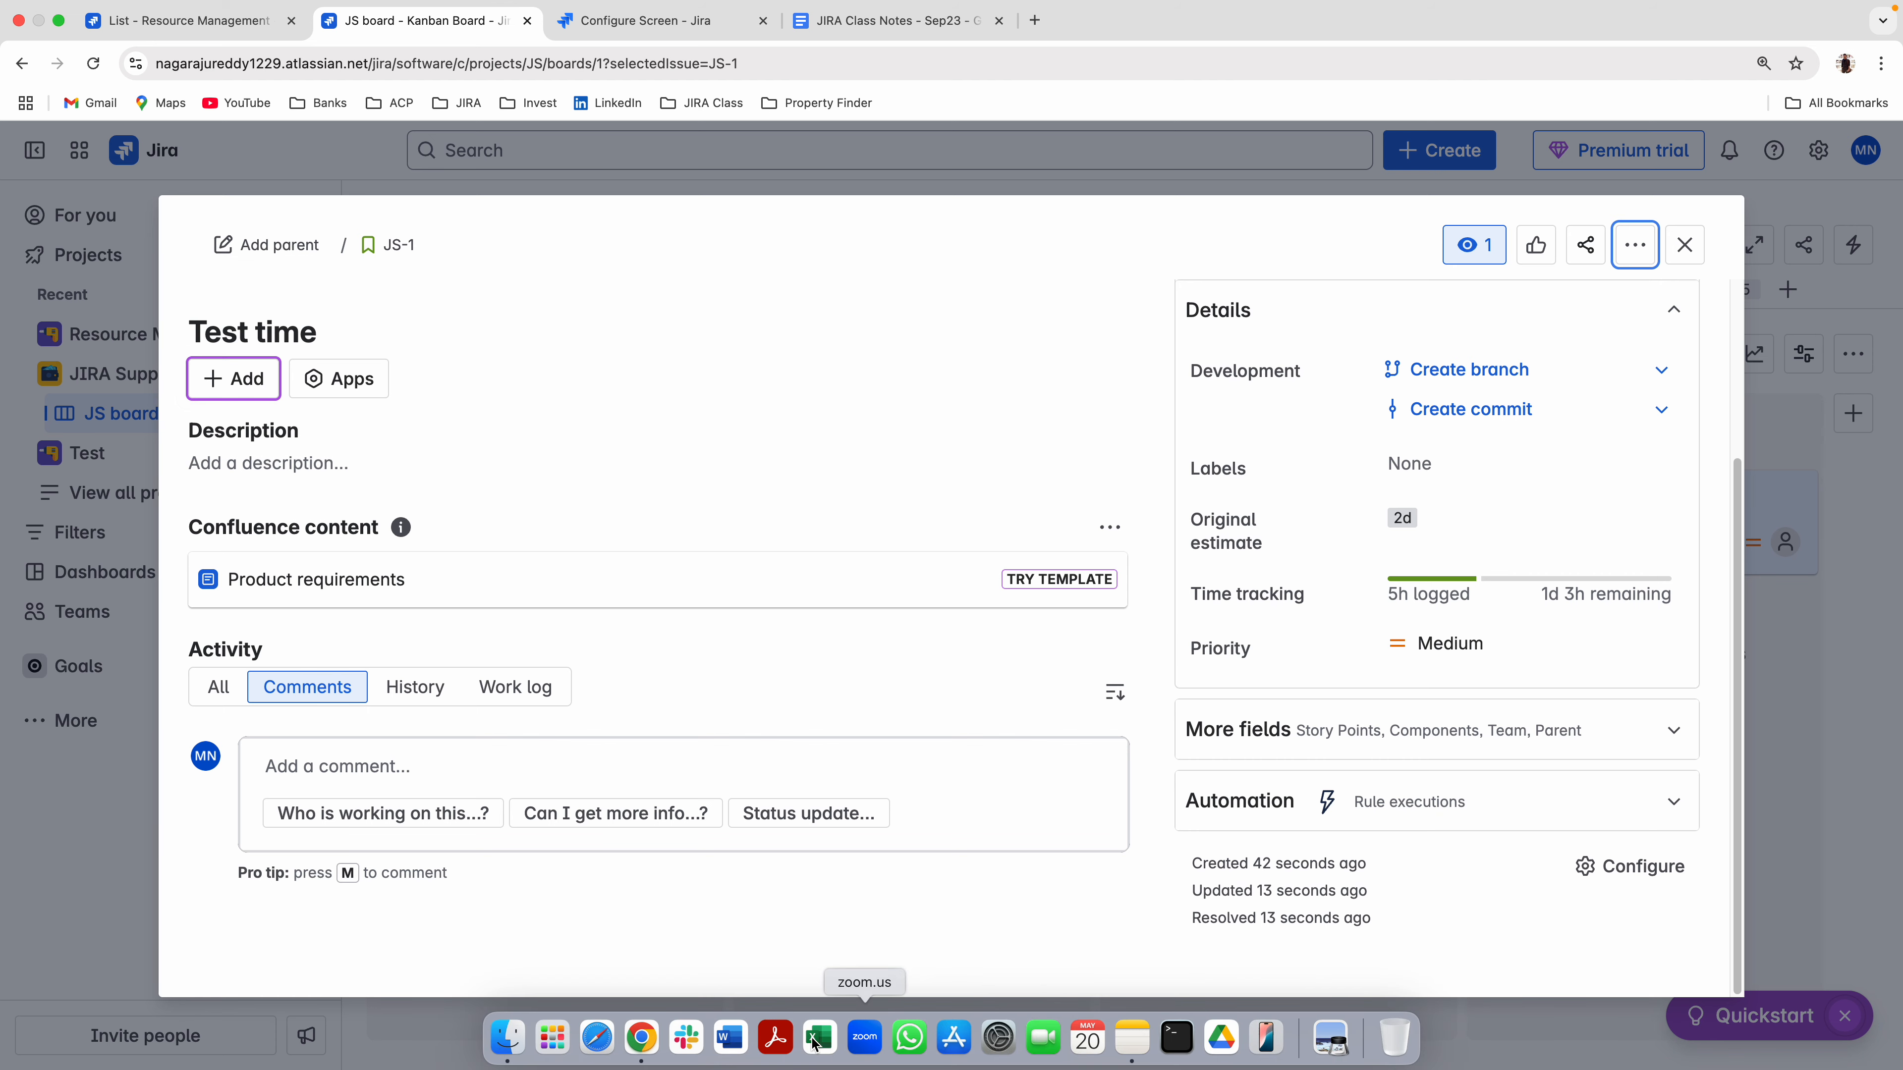
Try to open localhost:8080 in a new browser tab.
{"action": "key", "text": "super+t"}
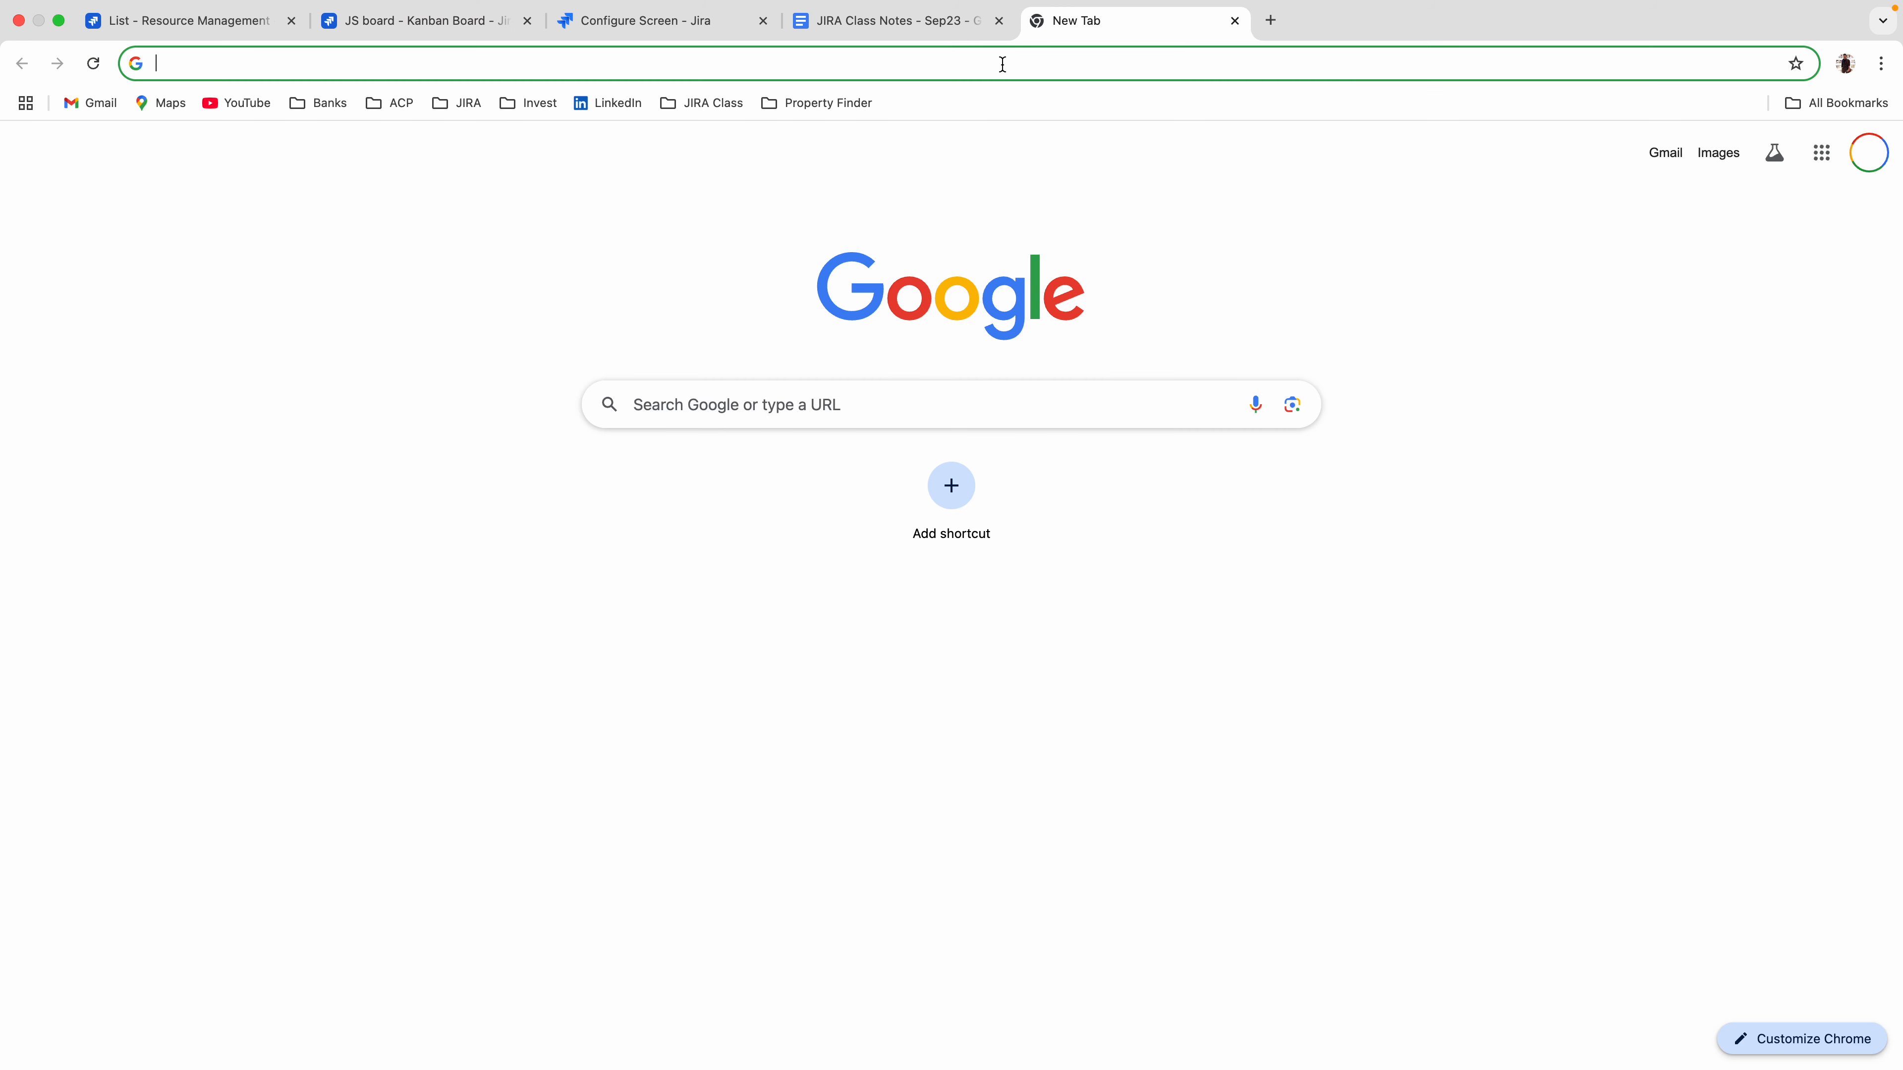
{"action": "type", "text": "localhost:8080"}
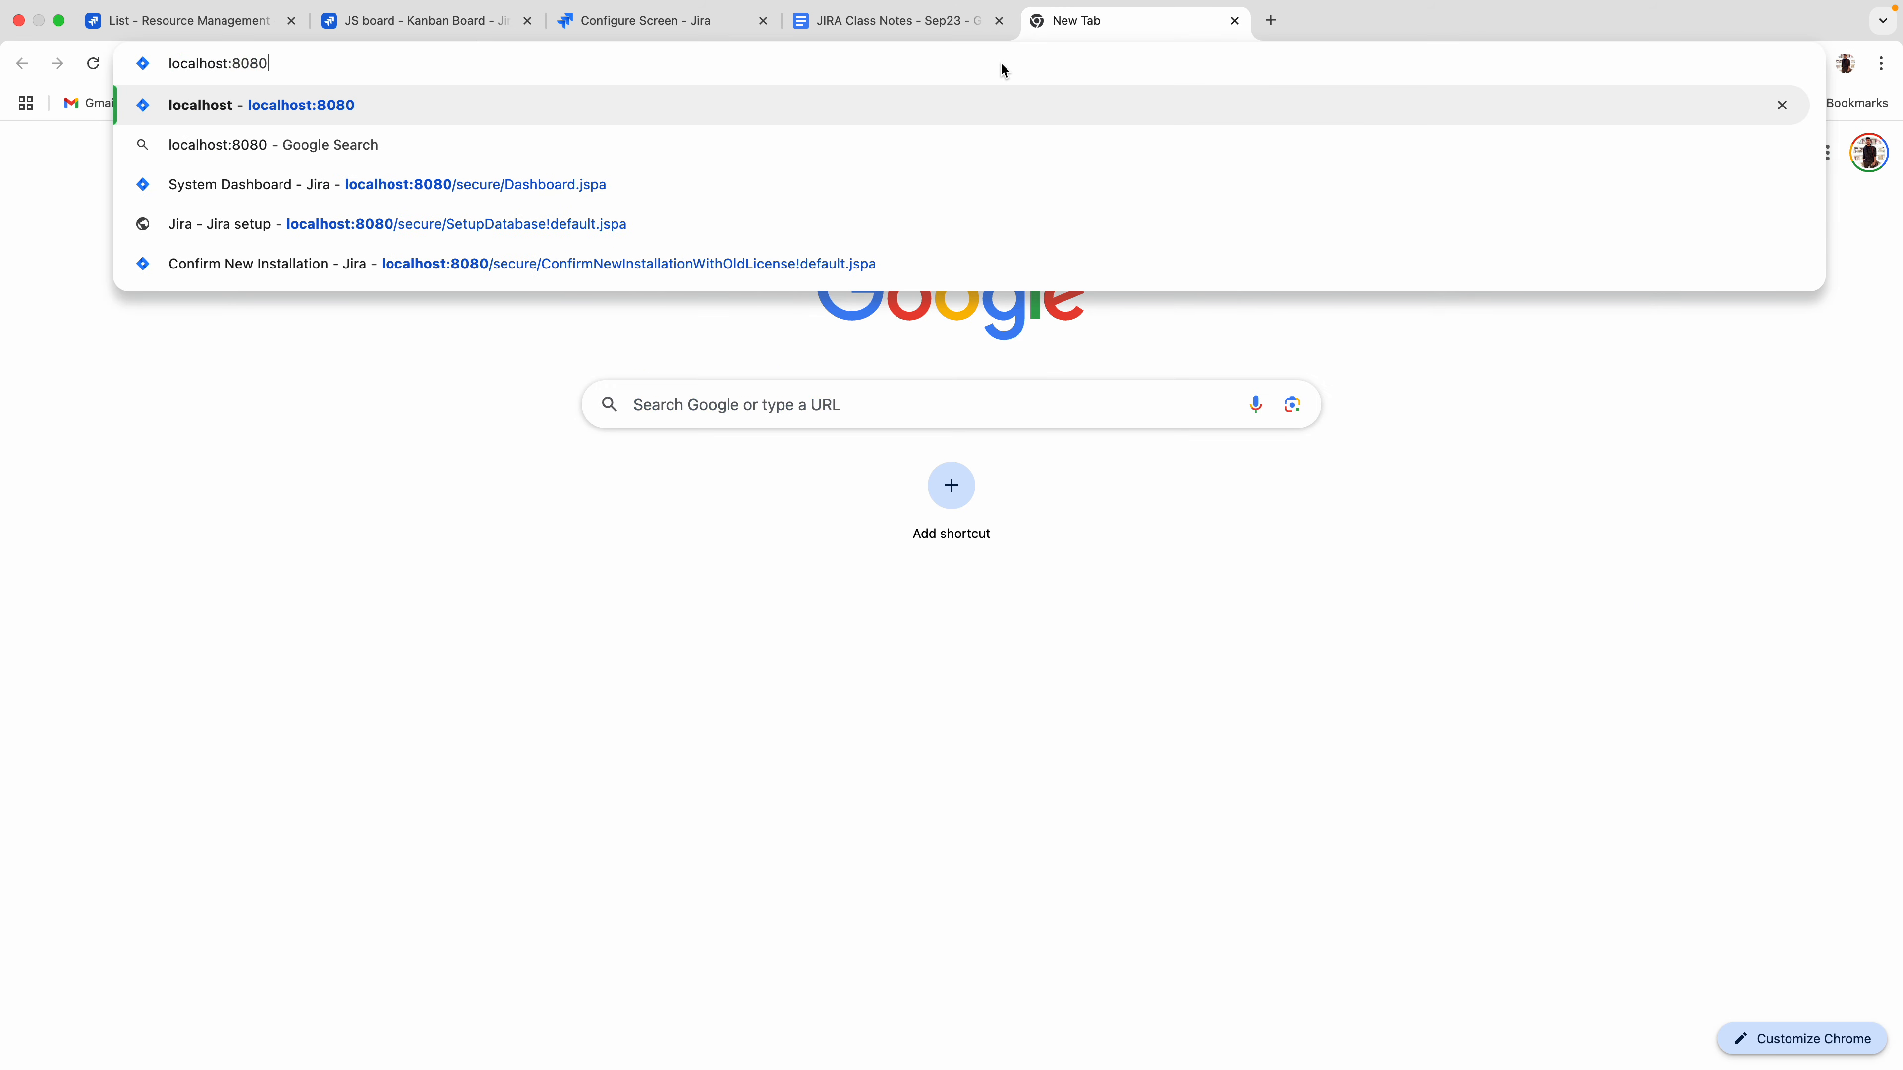
{"action": "key", "text": "Return"}
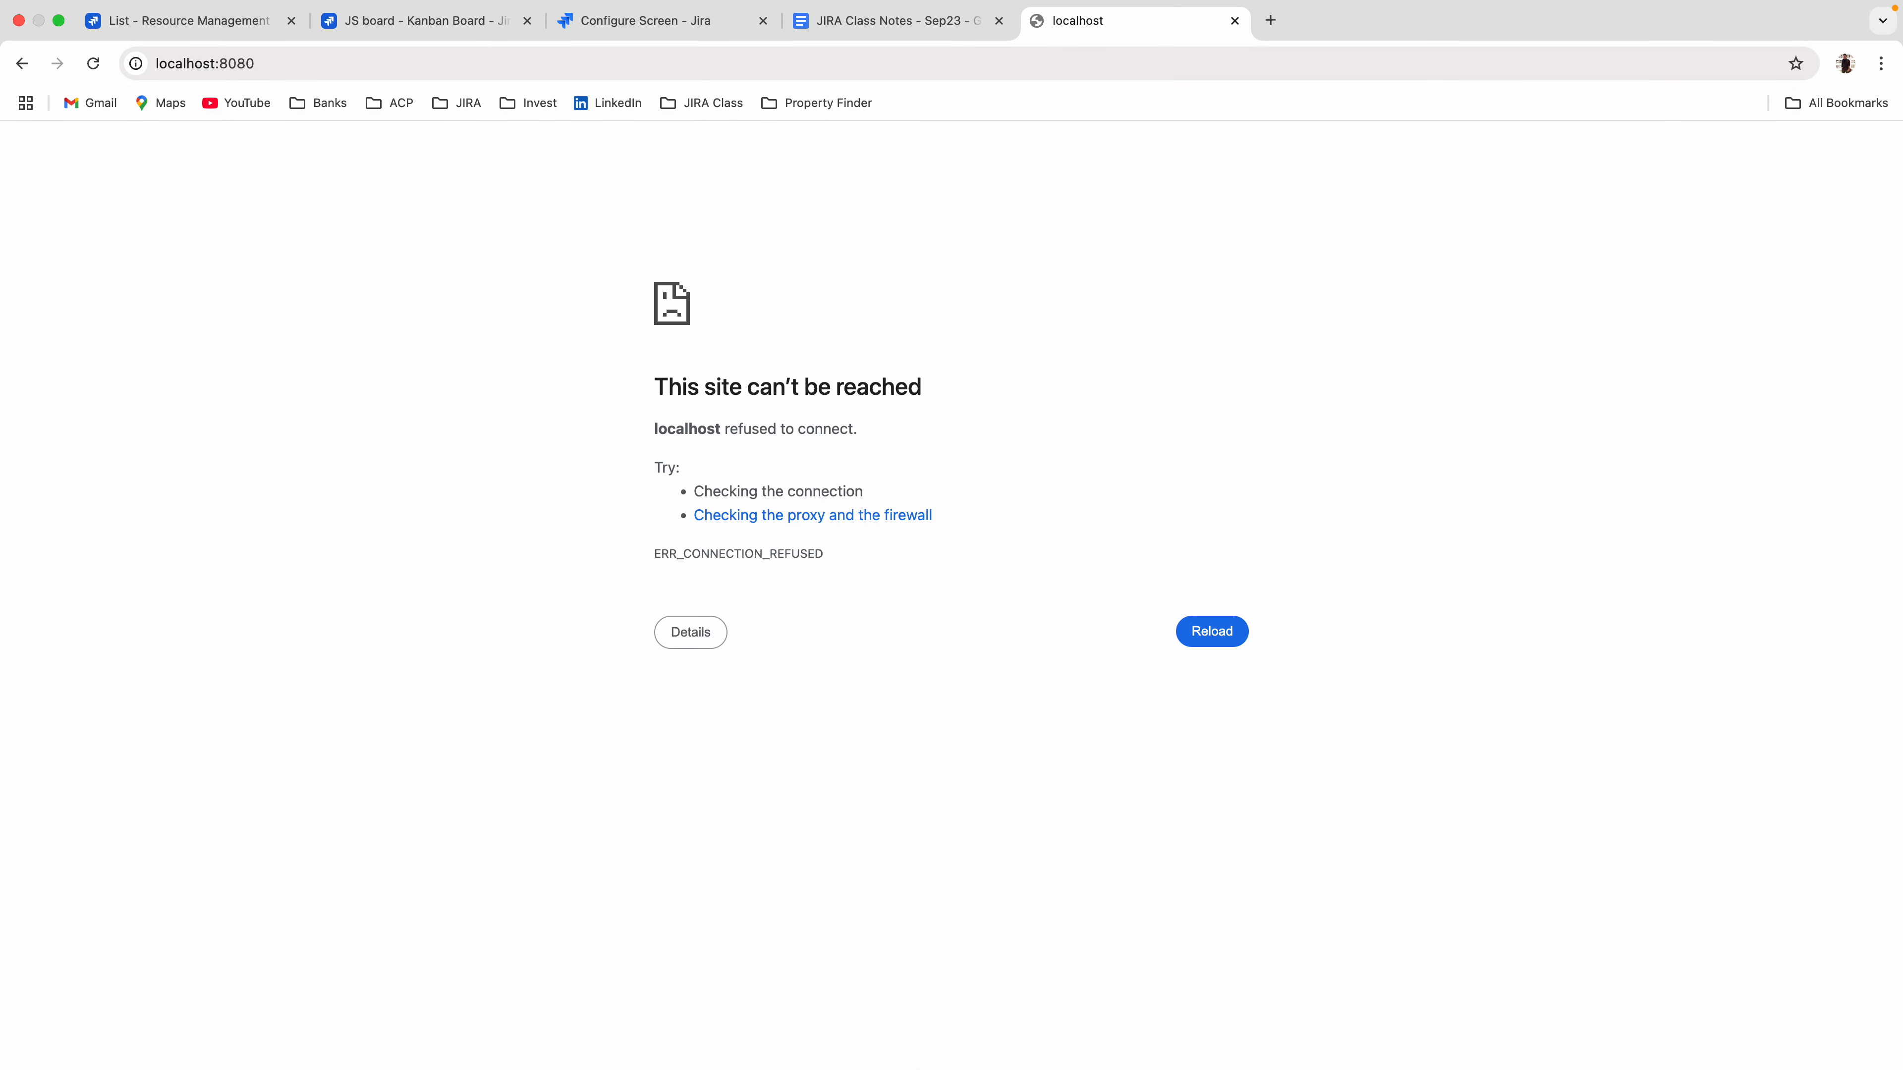
Switch to Terminal, move its window towards the middle of the desktop and enlarge the text.
{"action": "mouse_move", "coordinate": [1124, 1065]}
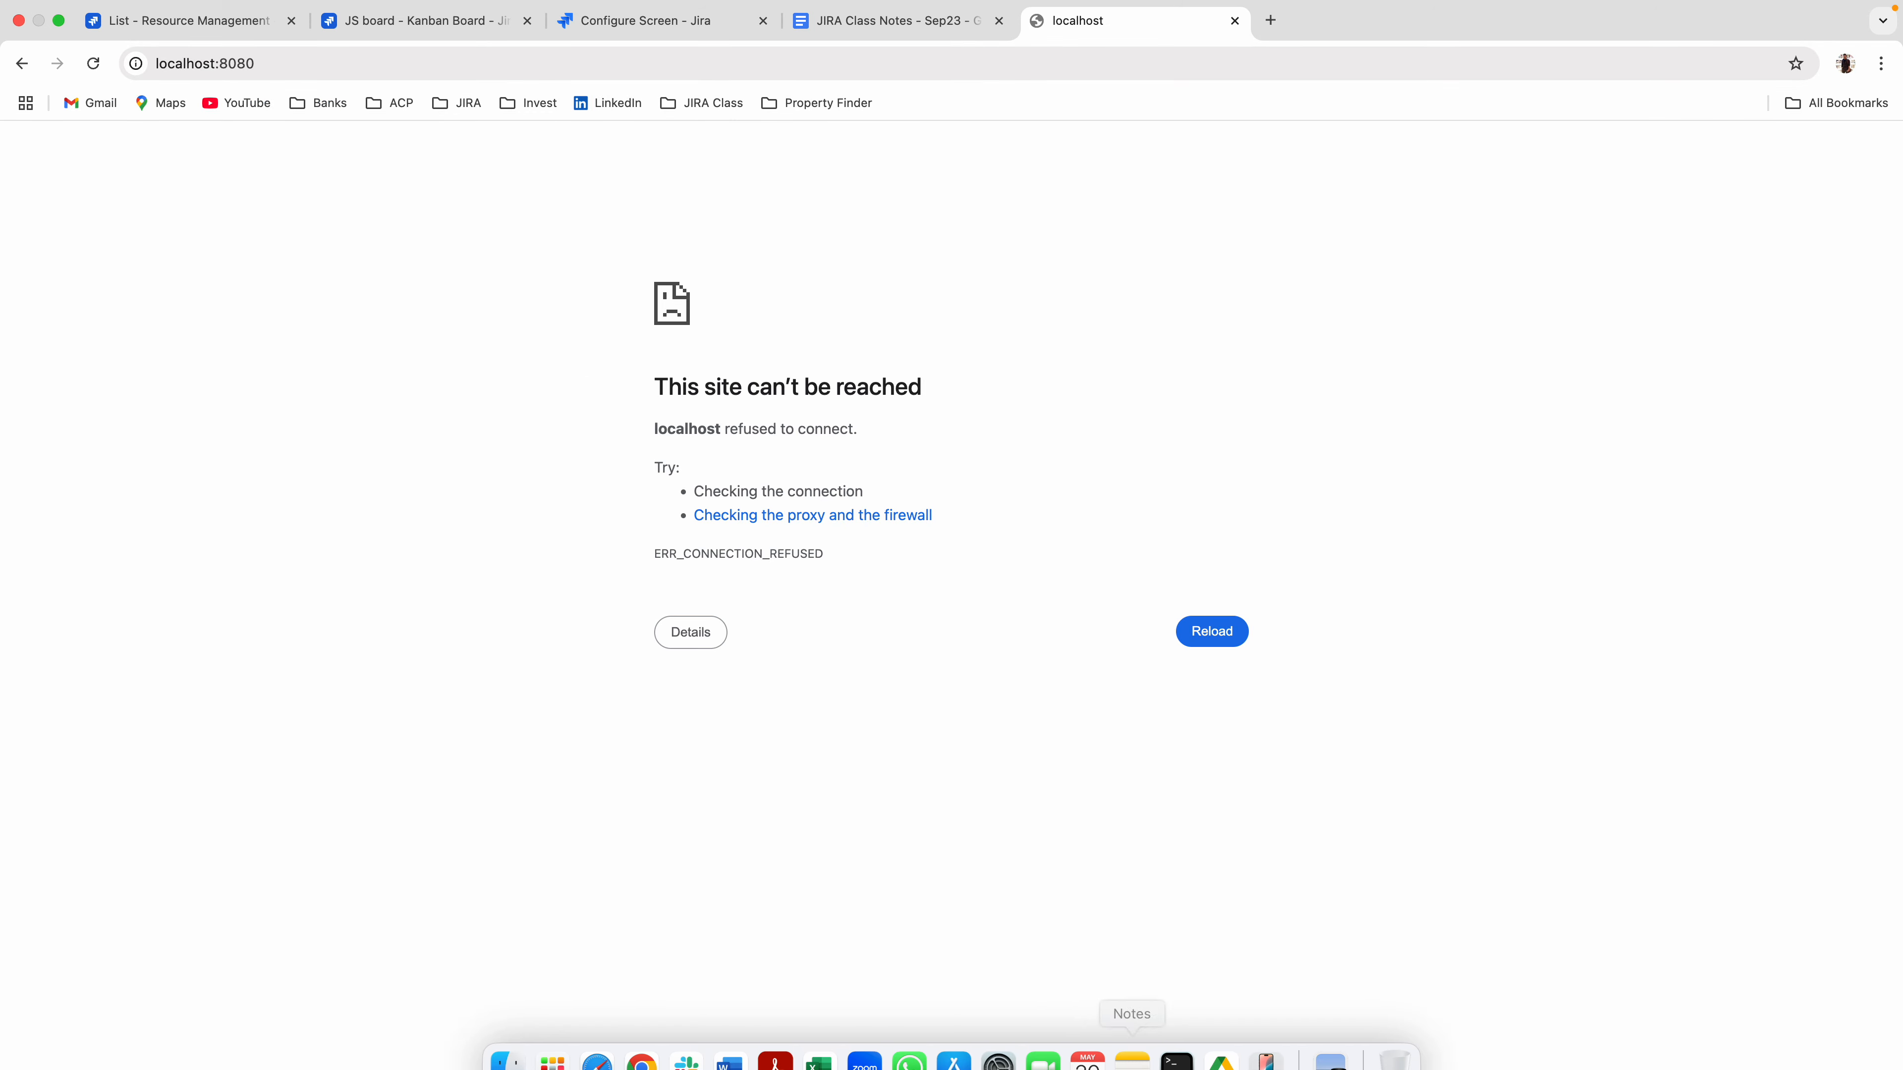
{"action": "left_click", "coordinate": [1197, 1050]}
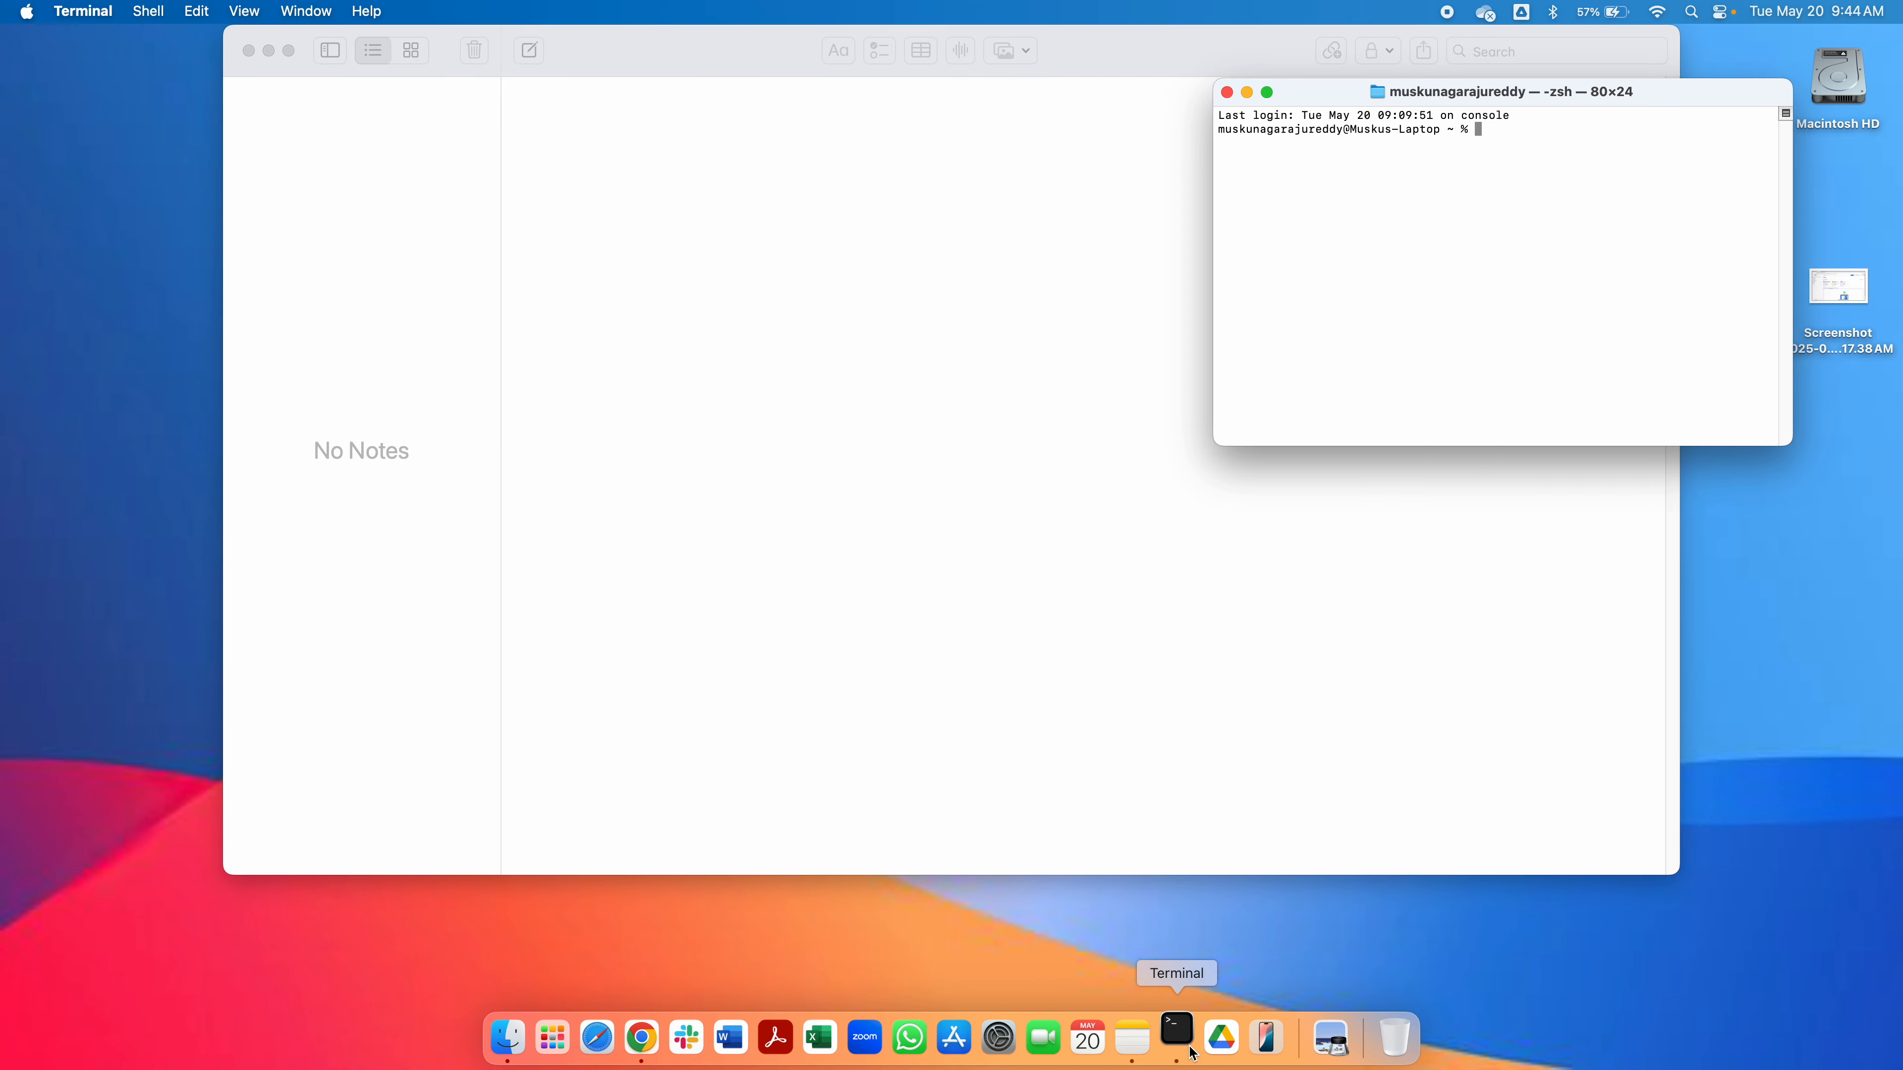
{"action": "left_click_drag", "start_coordinate": [1313, 98], "coordinate": [813, 103]}
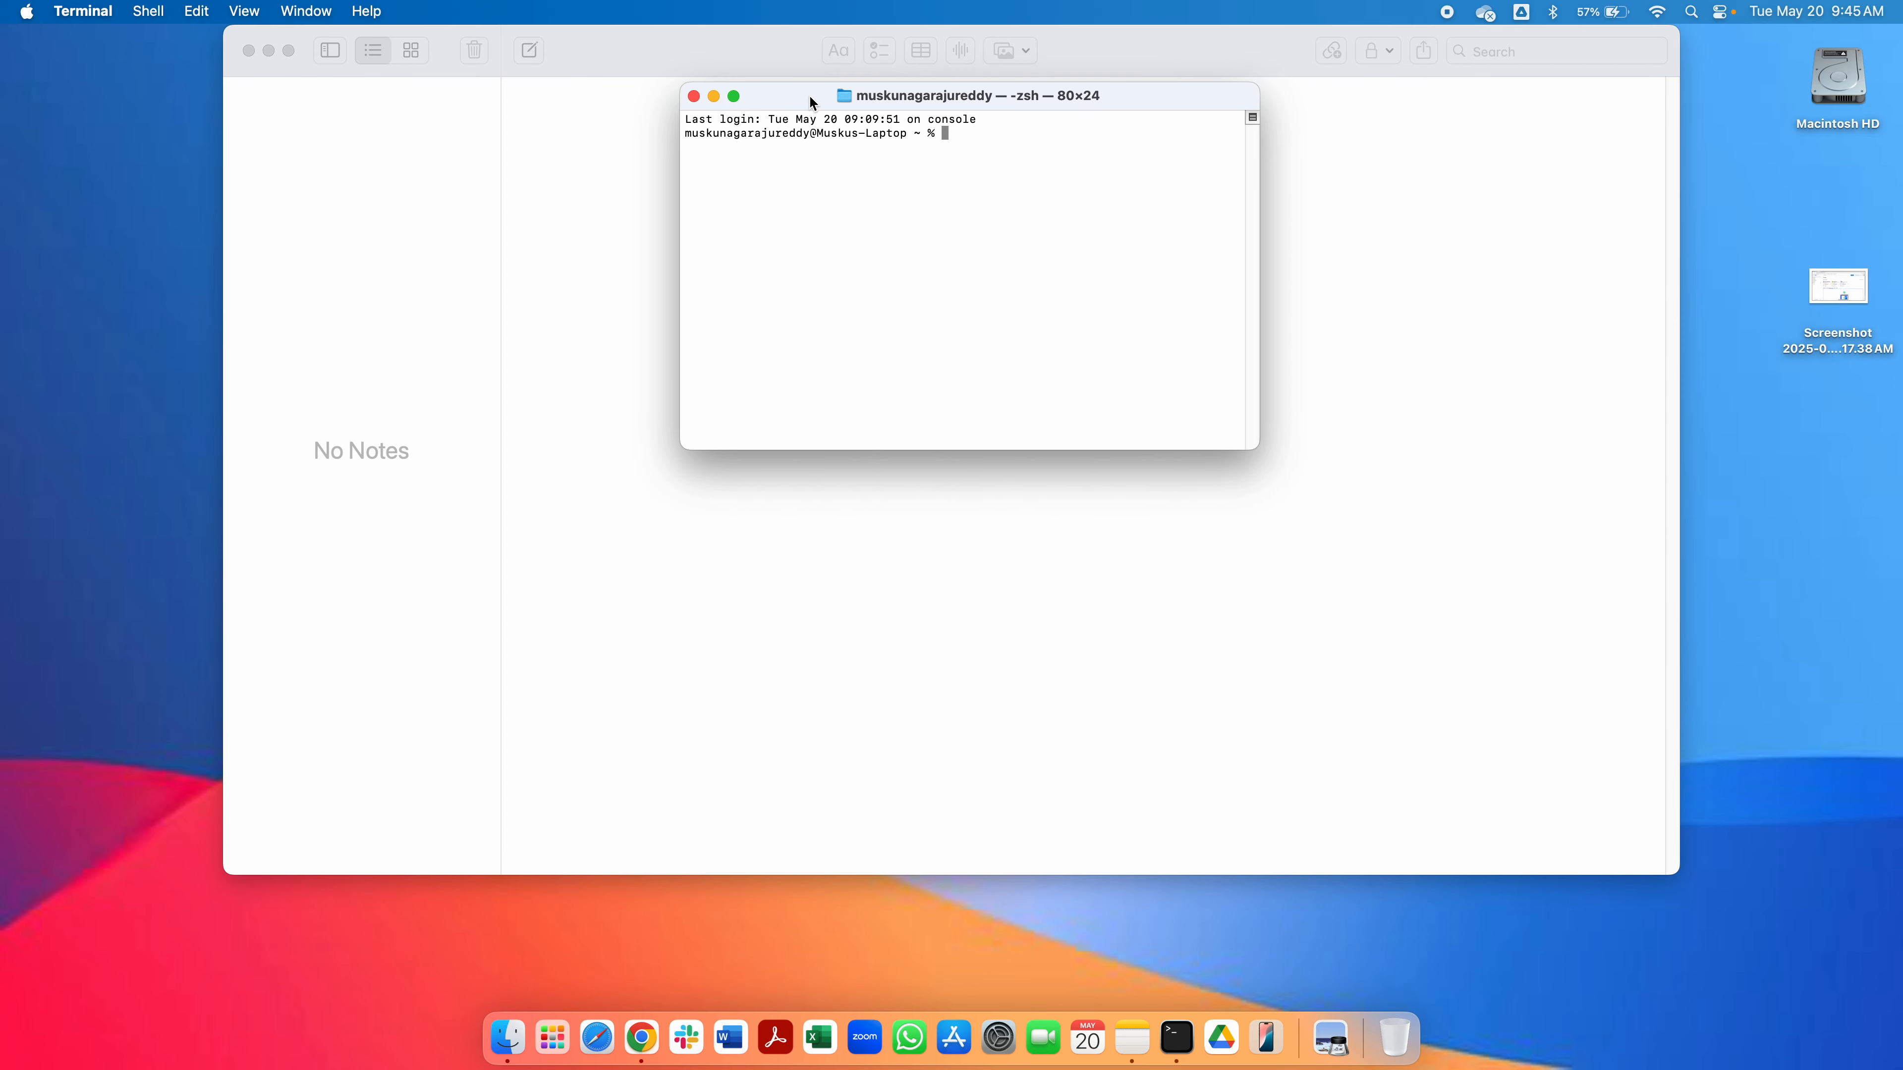
{"action": "key", "text": "super+equal"}
{"action": "key", "text": "super+equal"}
{"action": "key", "text": "super+equal"}
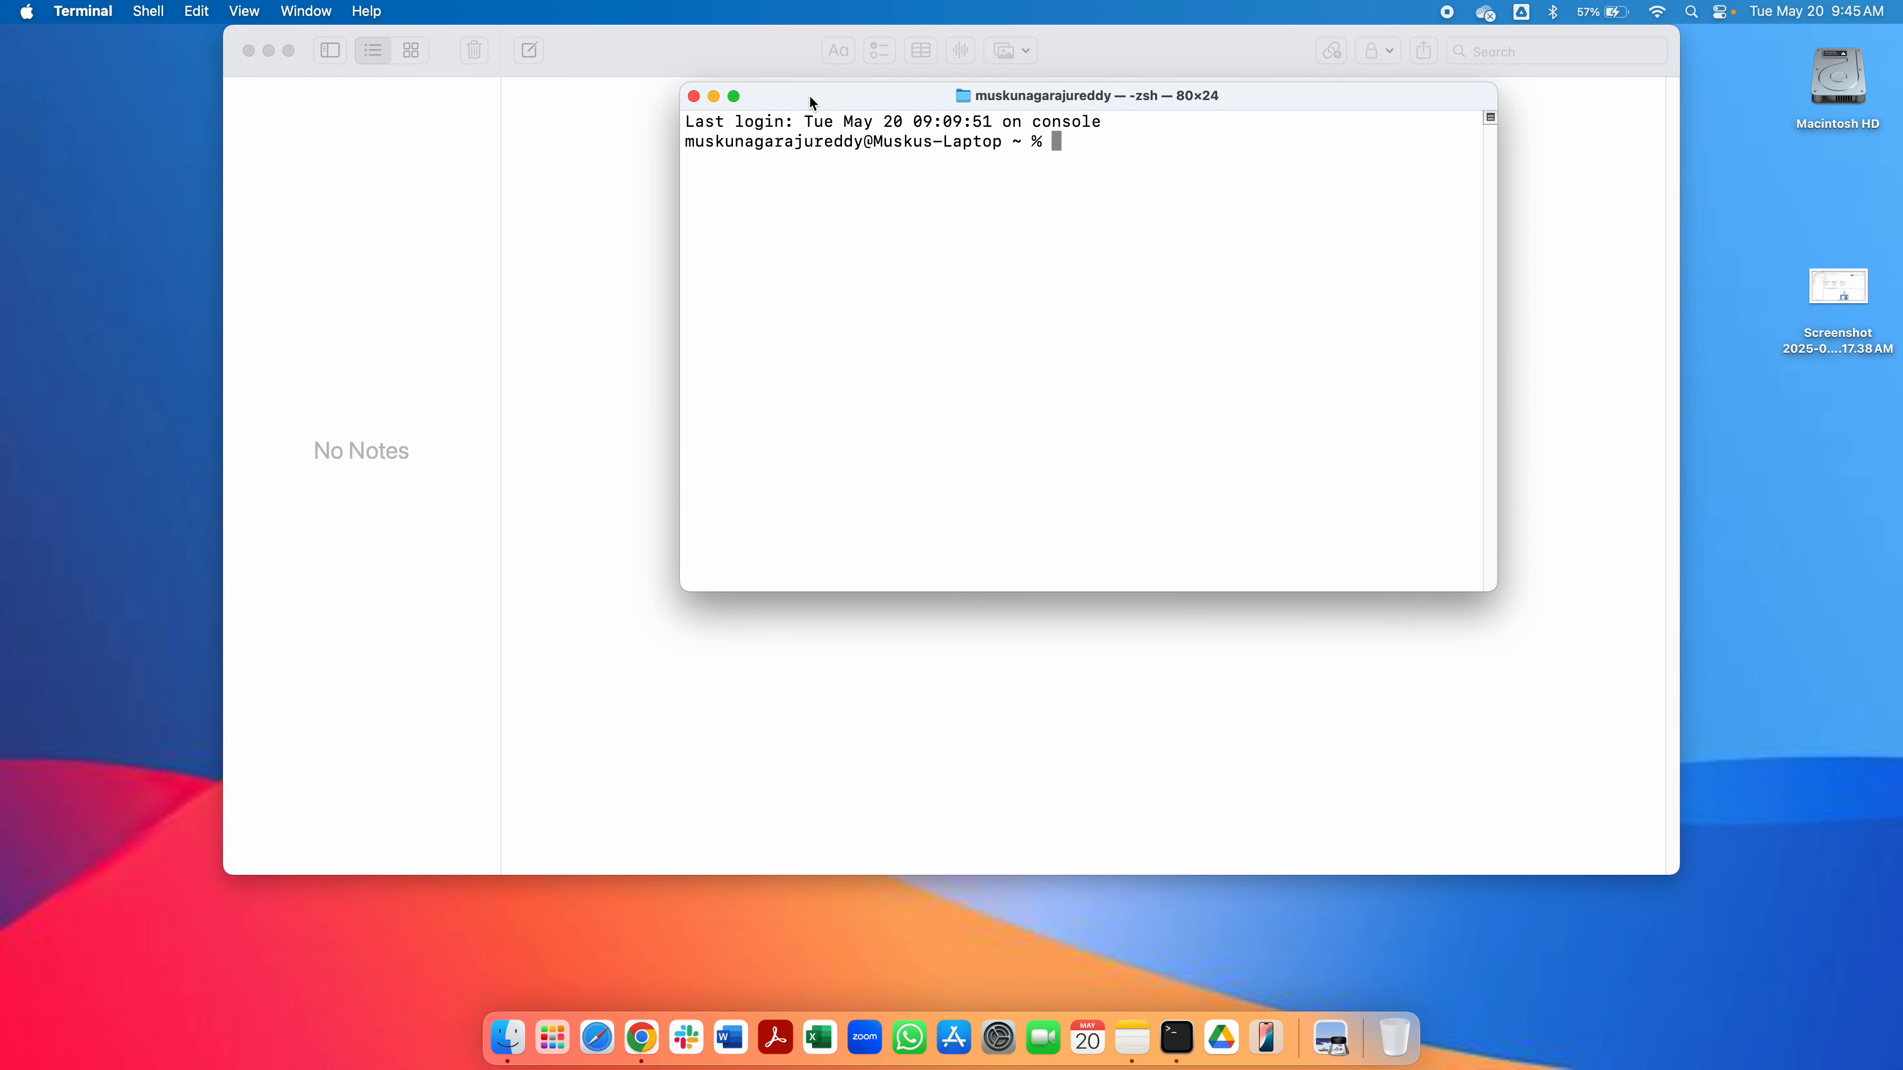
Make the Terminal window full screen and try to change into Downloads/atlassian-jira-software-10.3.5 from the home folder.
{"action": "type", "text": "ls"}
{"action": "key", "text": "Return"}
{"action": "type", "text": "cd"}
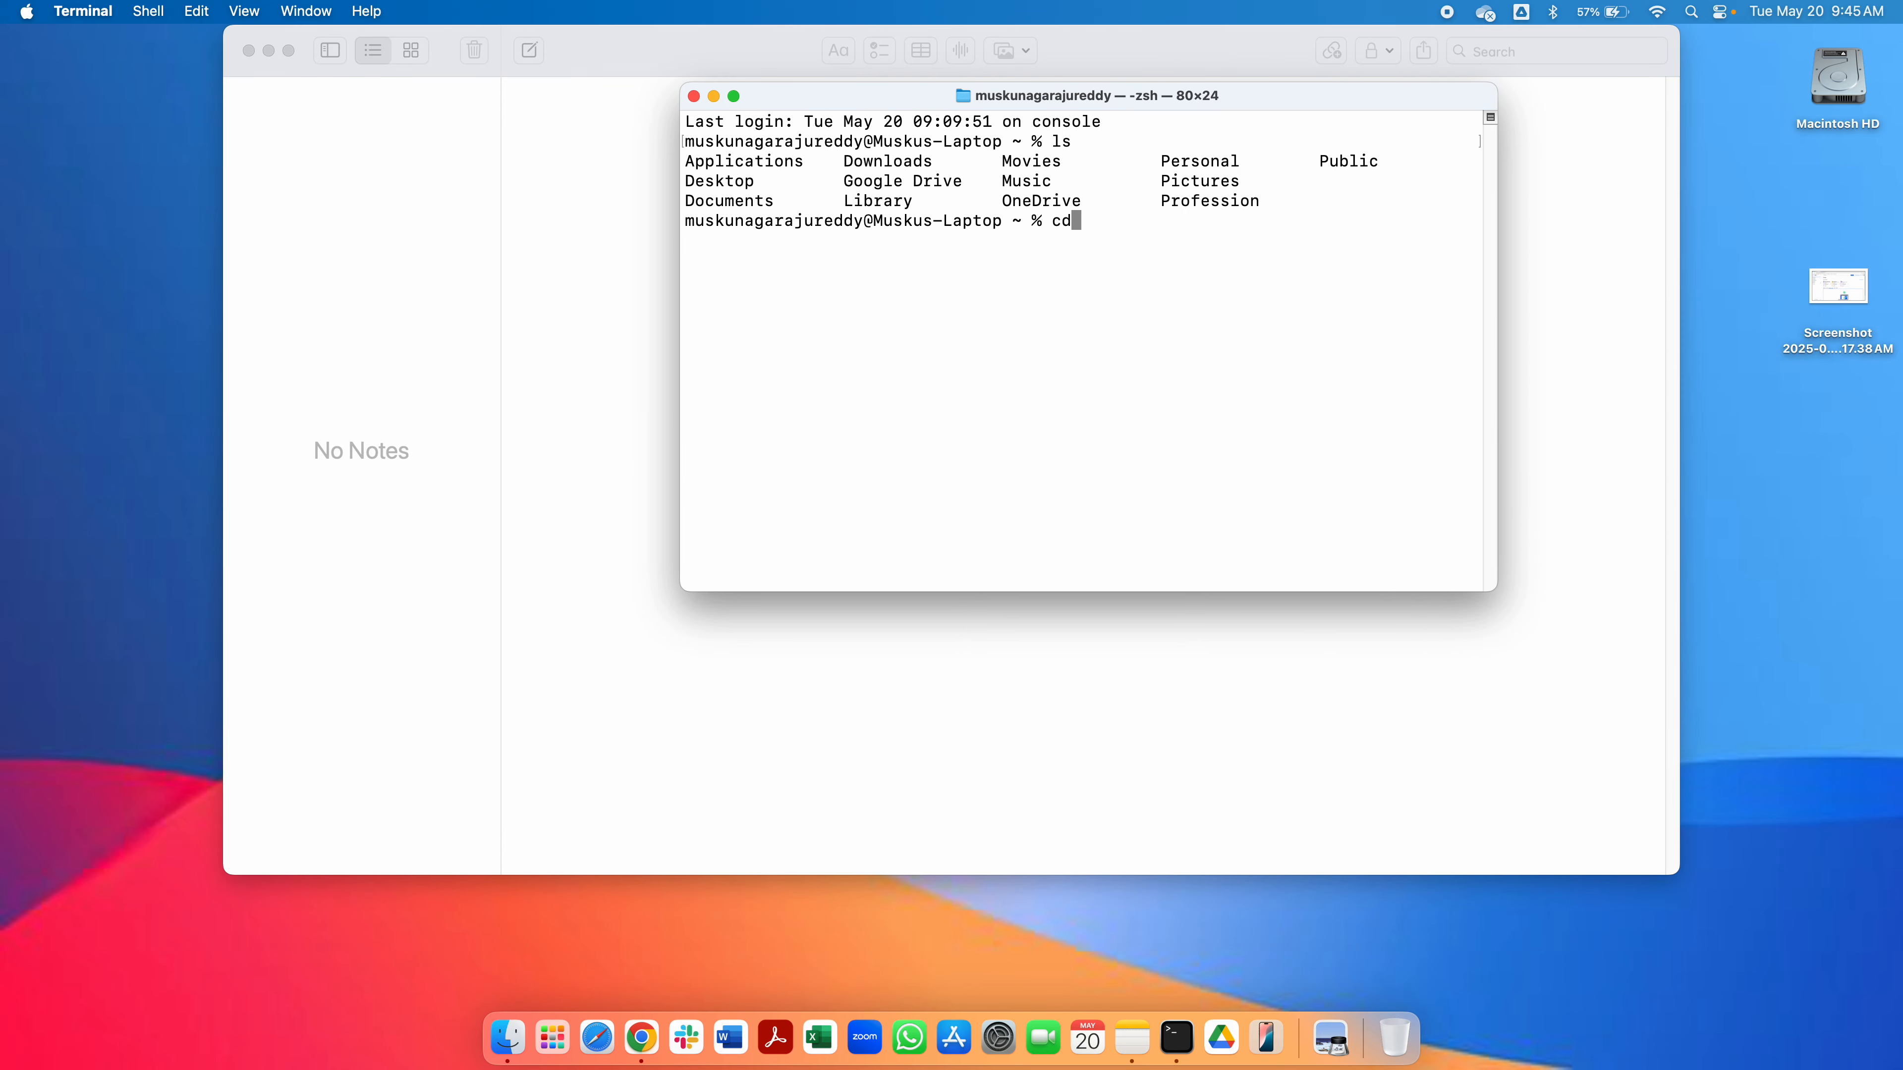
{"action": "type", "text": " Dow"}
{"action": "key", "text": "Tab"}
{"action": "type", "text": "at"}
{"action": "key", "text": "Tab"}
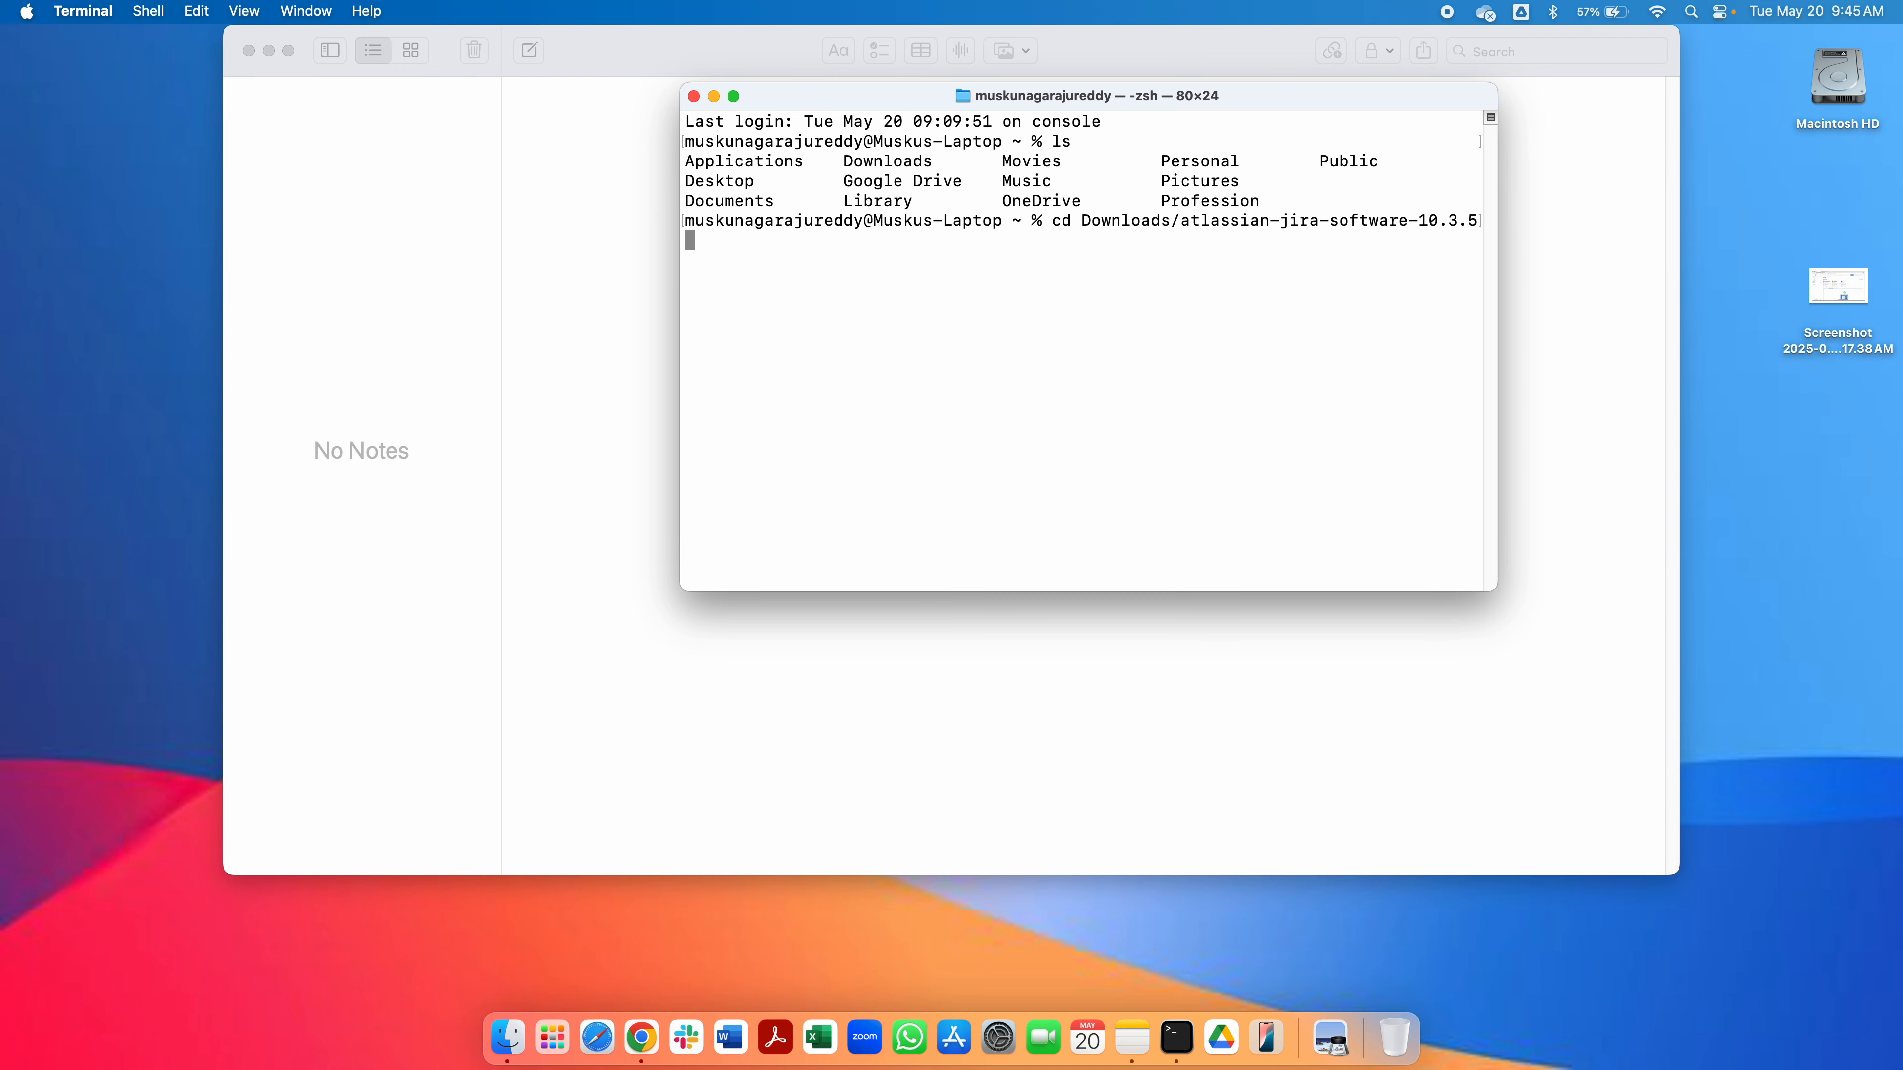
{"action": "left_click", "coordinate": [734, 97]}
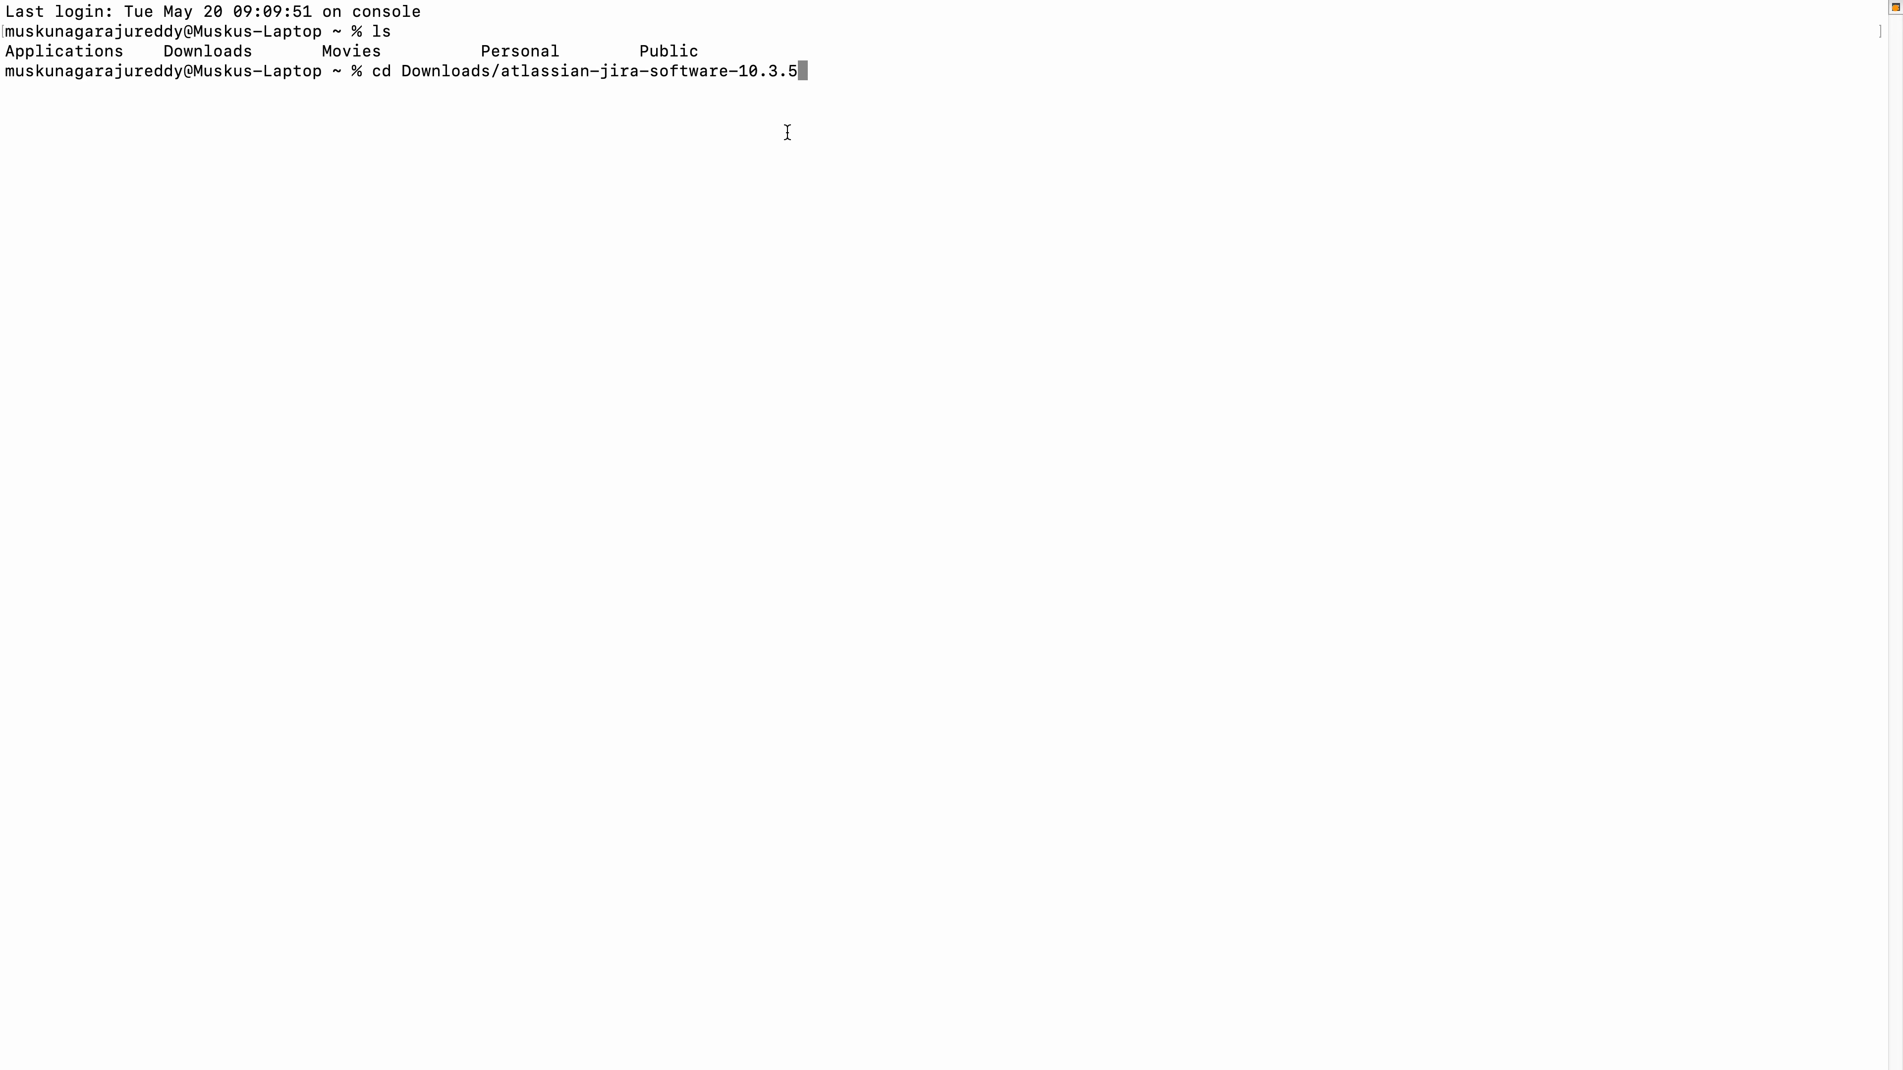
{"action": "type", "text": "S"}
{"action": "key", "text": "BackSpace"}
{"action": "type", "text": "s"}
{"action": "key", "text": "BackSpace"}
{"action": "key", "text": "Return"}
List the home folder, then change into Downloads and list its contents.
{"action": "type", "text": "ls"}
{"action": "key", "text": "Return"}
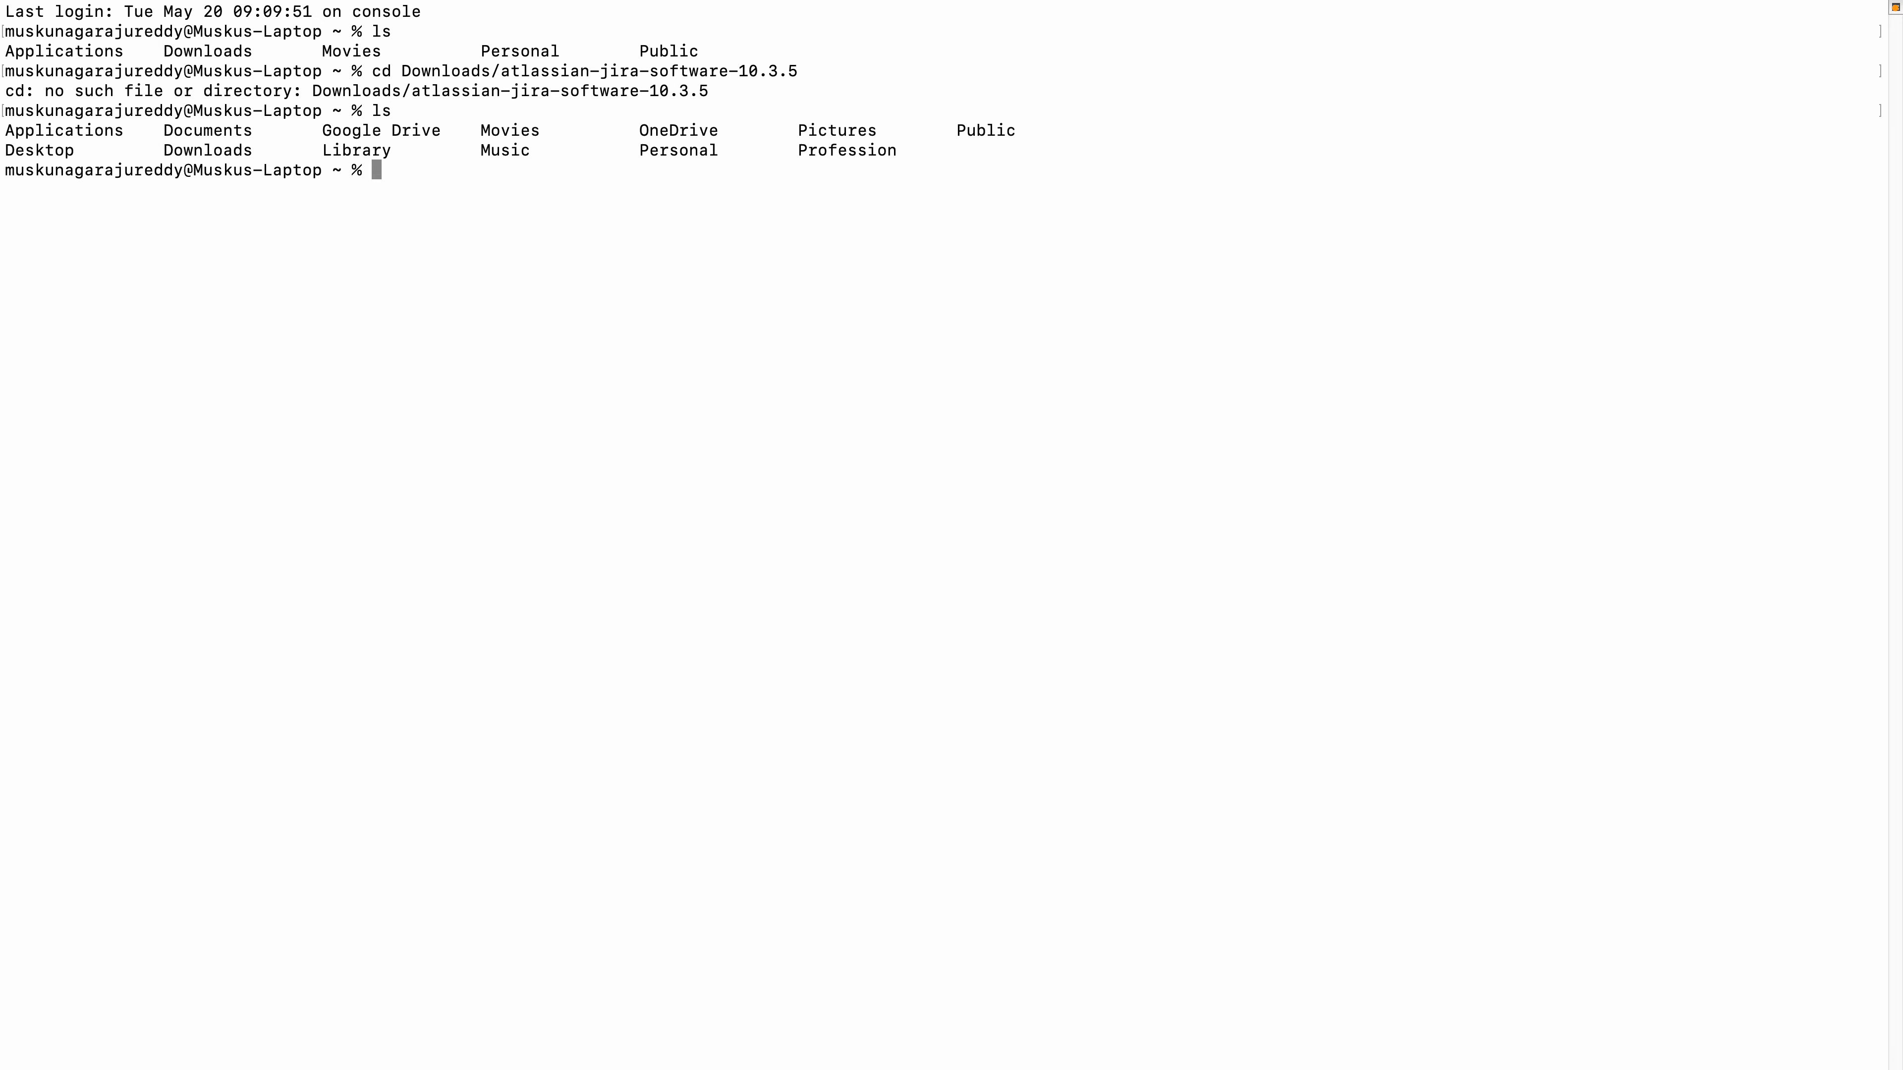
{"action": "type", "text": "cd Dow"}
{"action": "key", "text": "Tab"}
{"action": "key", "text": "Return"}
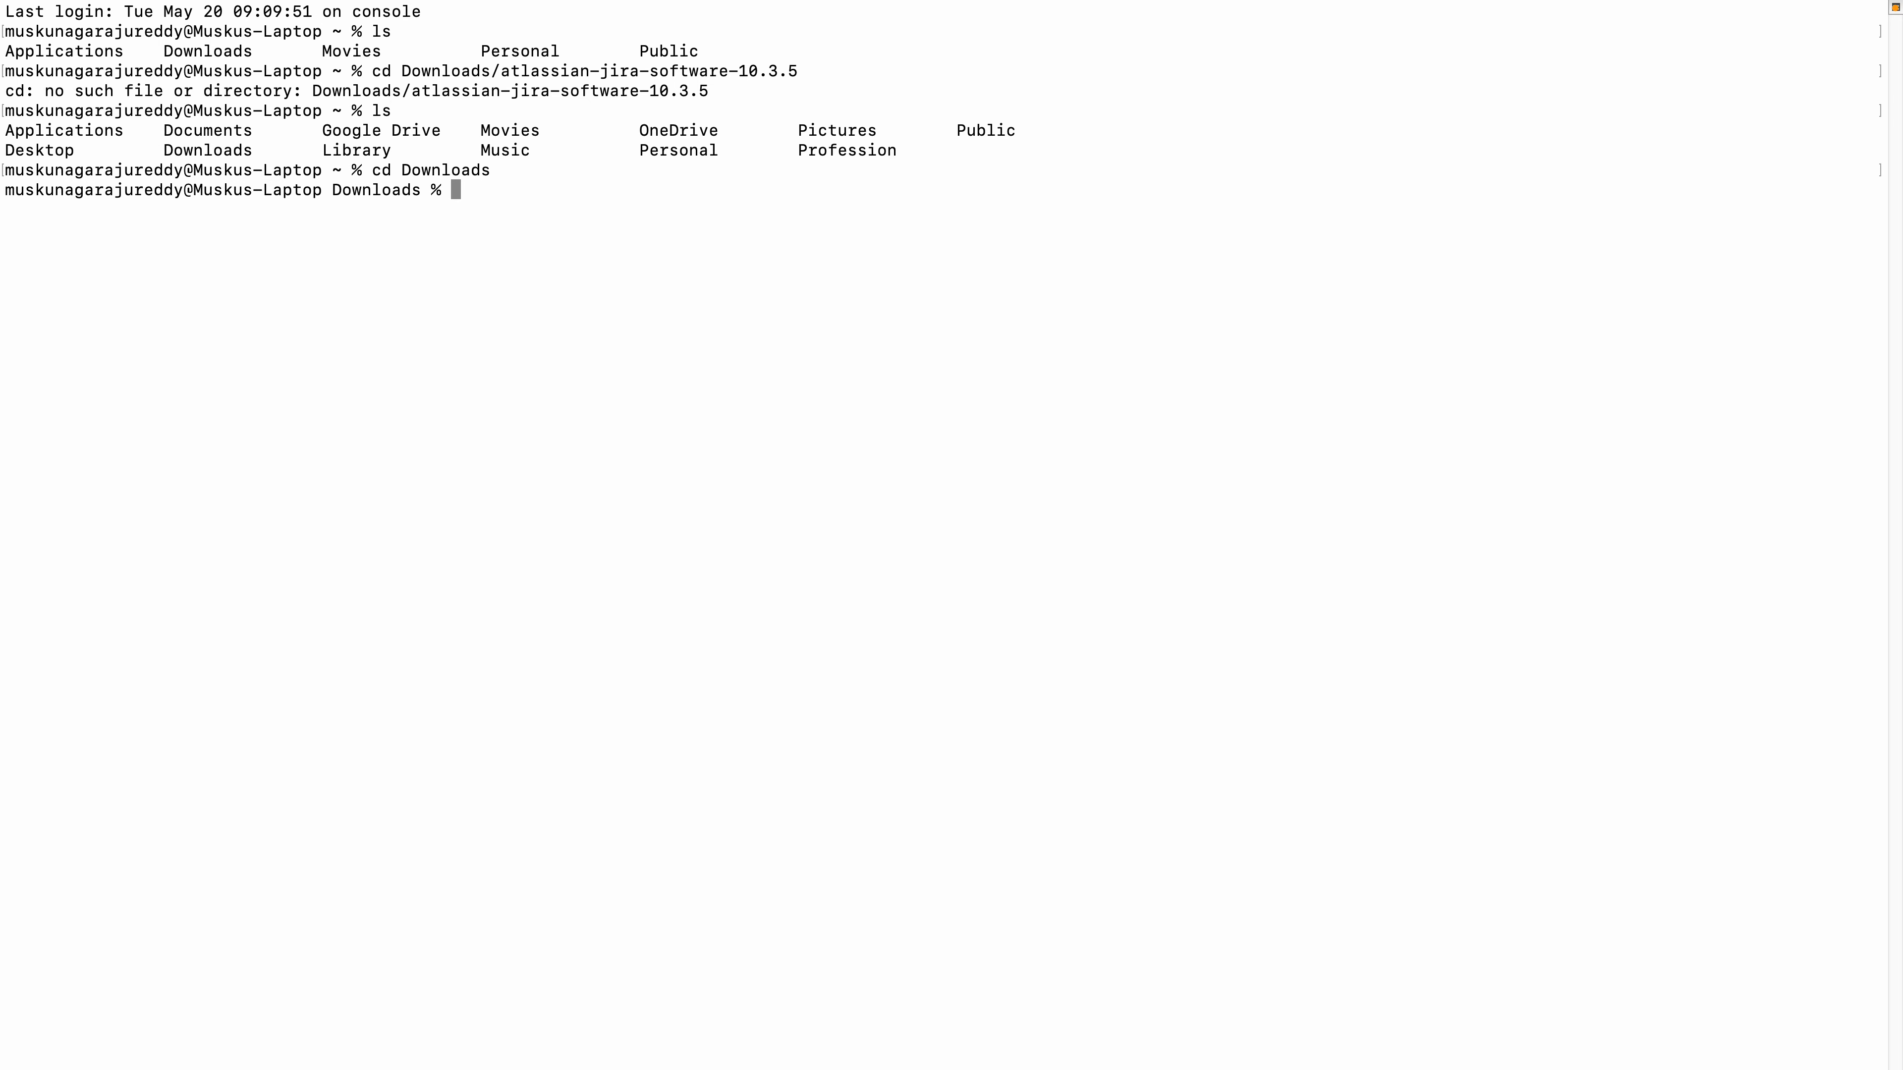
{"action": "type", "text": "ls"}
{"action": "key", "text": "Return"}
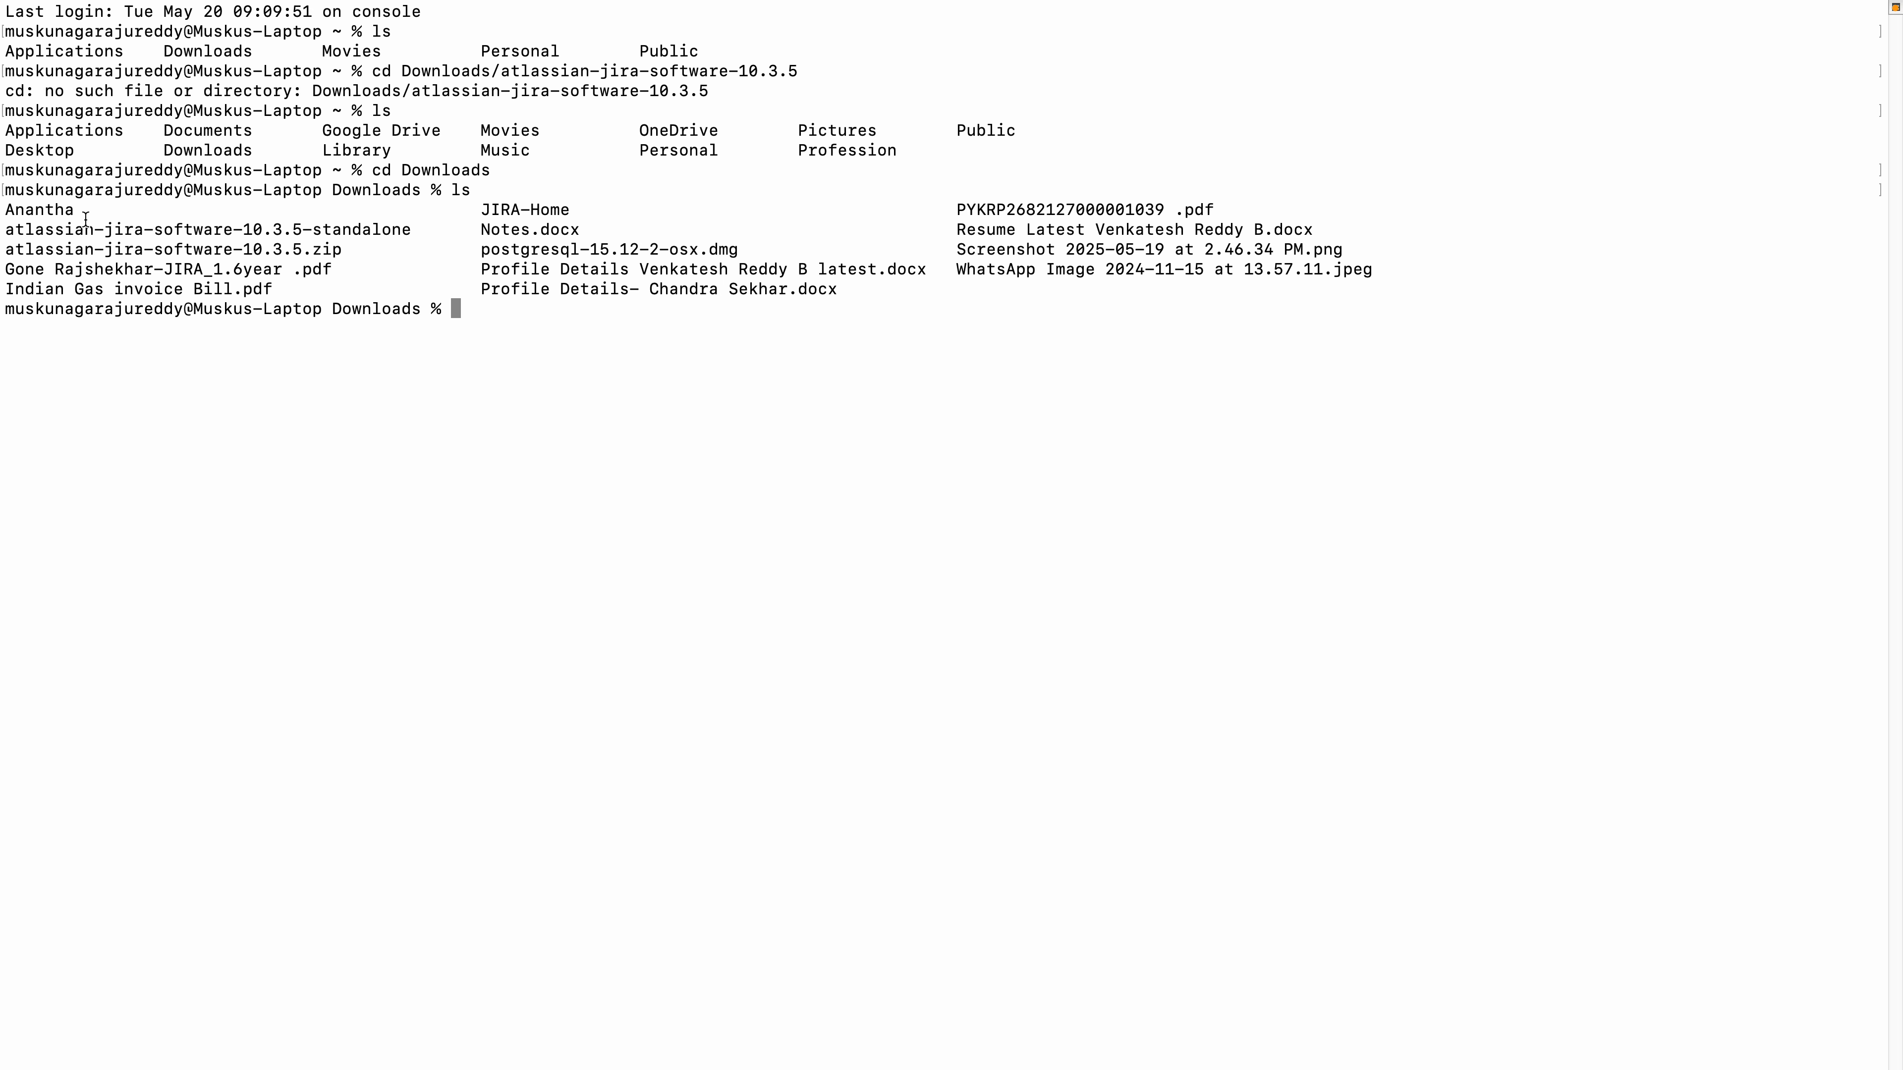
Change into the atlassian-jira-software-10.3.5-standalone folder, reusing its name from the Downloads listing.
{"action": "left_click_drag", "start_coordinate": [6, 230], "coordinate": [411, 230]}
{"action": "key", "text": "super+c"}
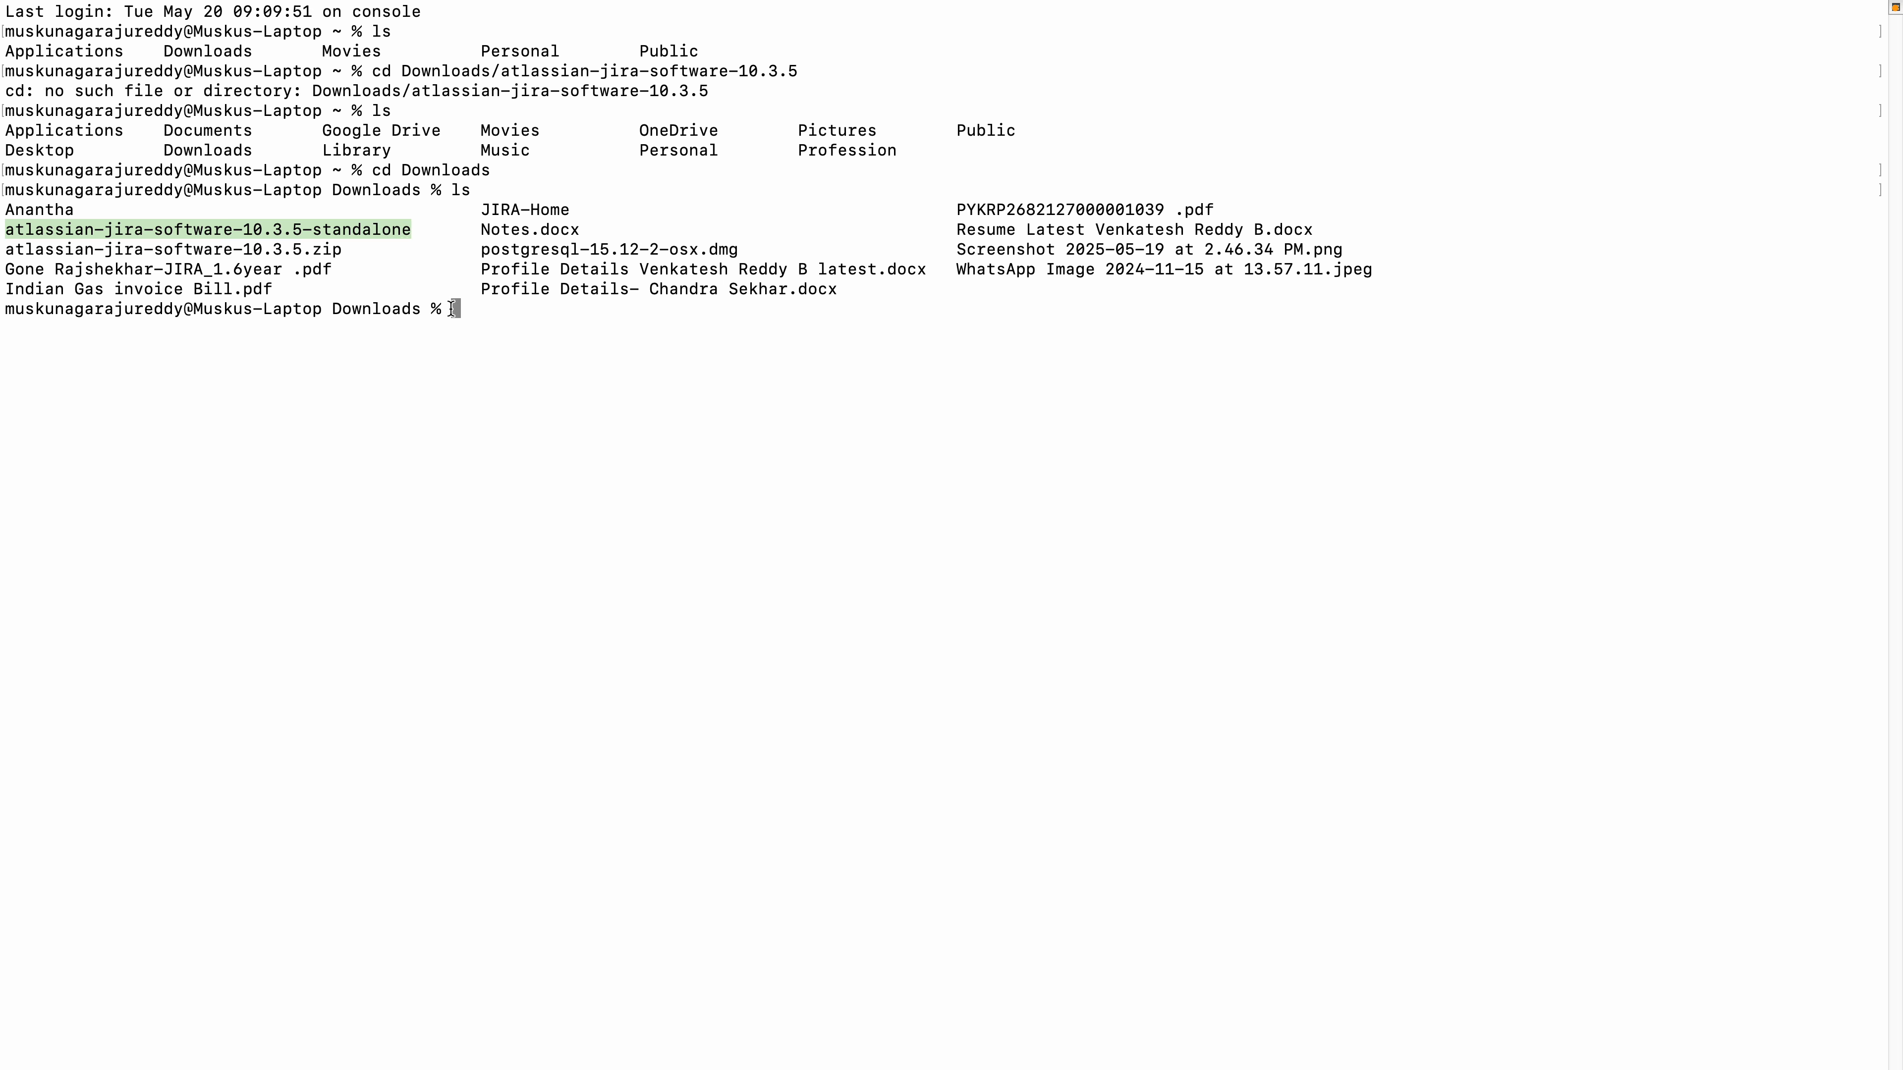
{"action": "left_click", "coordinate": [420, 253]}
{"action": "type", "text": "cd"}
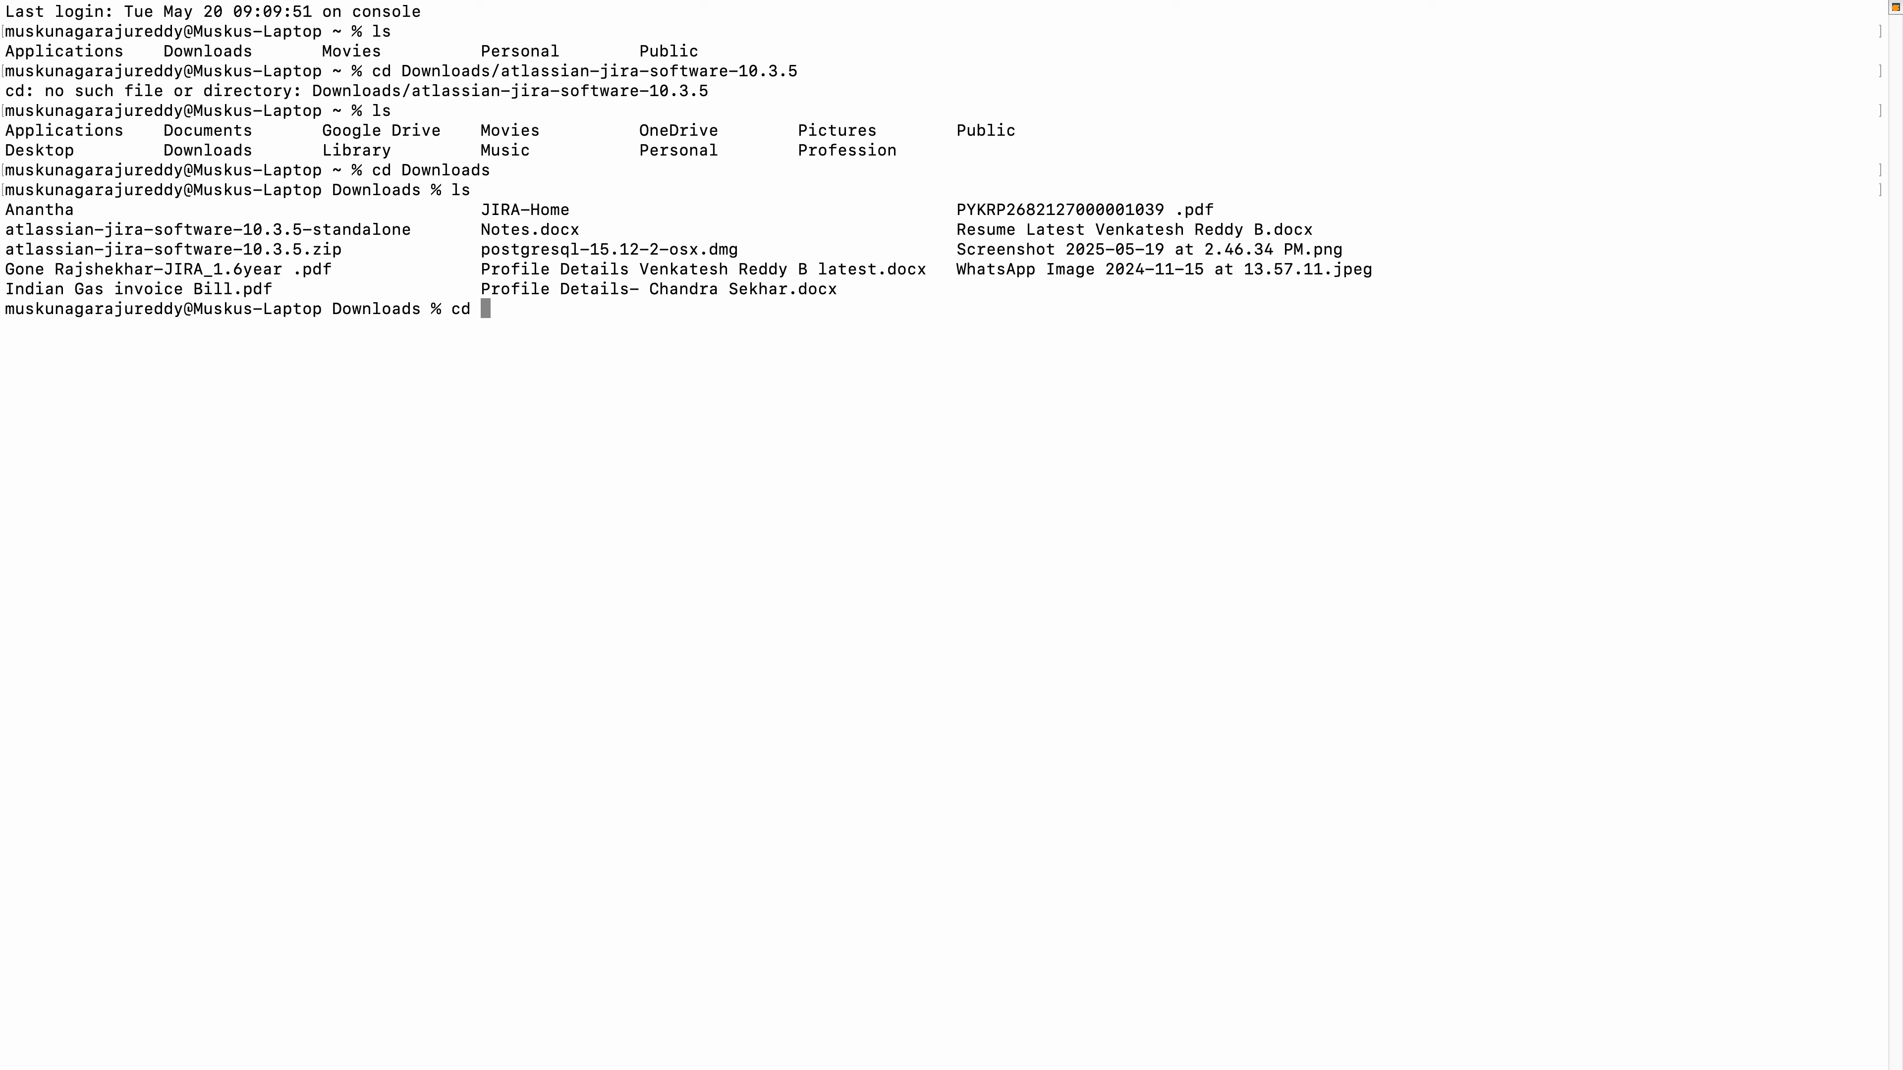
{"action": "key", "text": "super+v"}
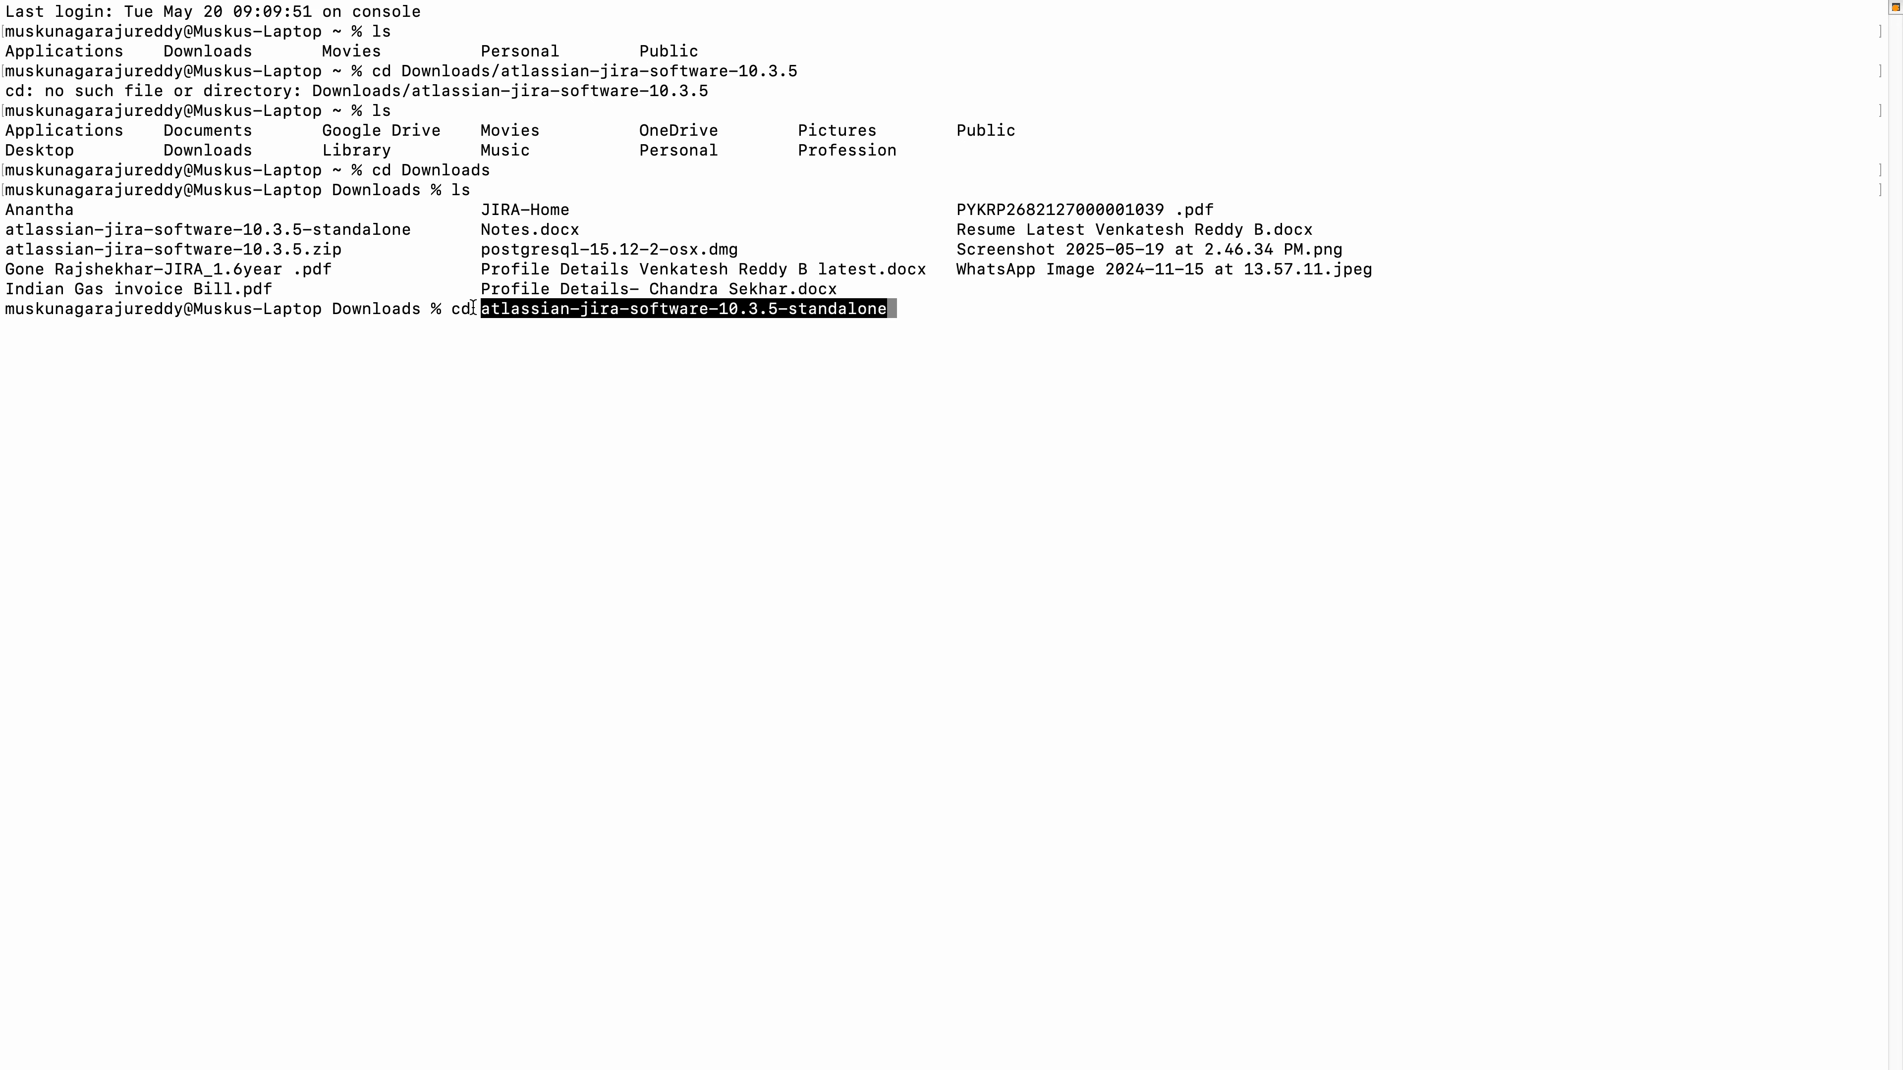
{"action": "key", "text": "Return"}
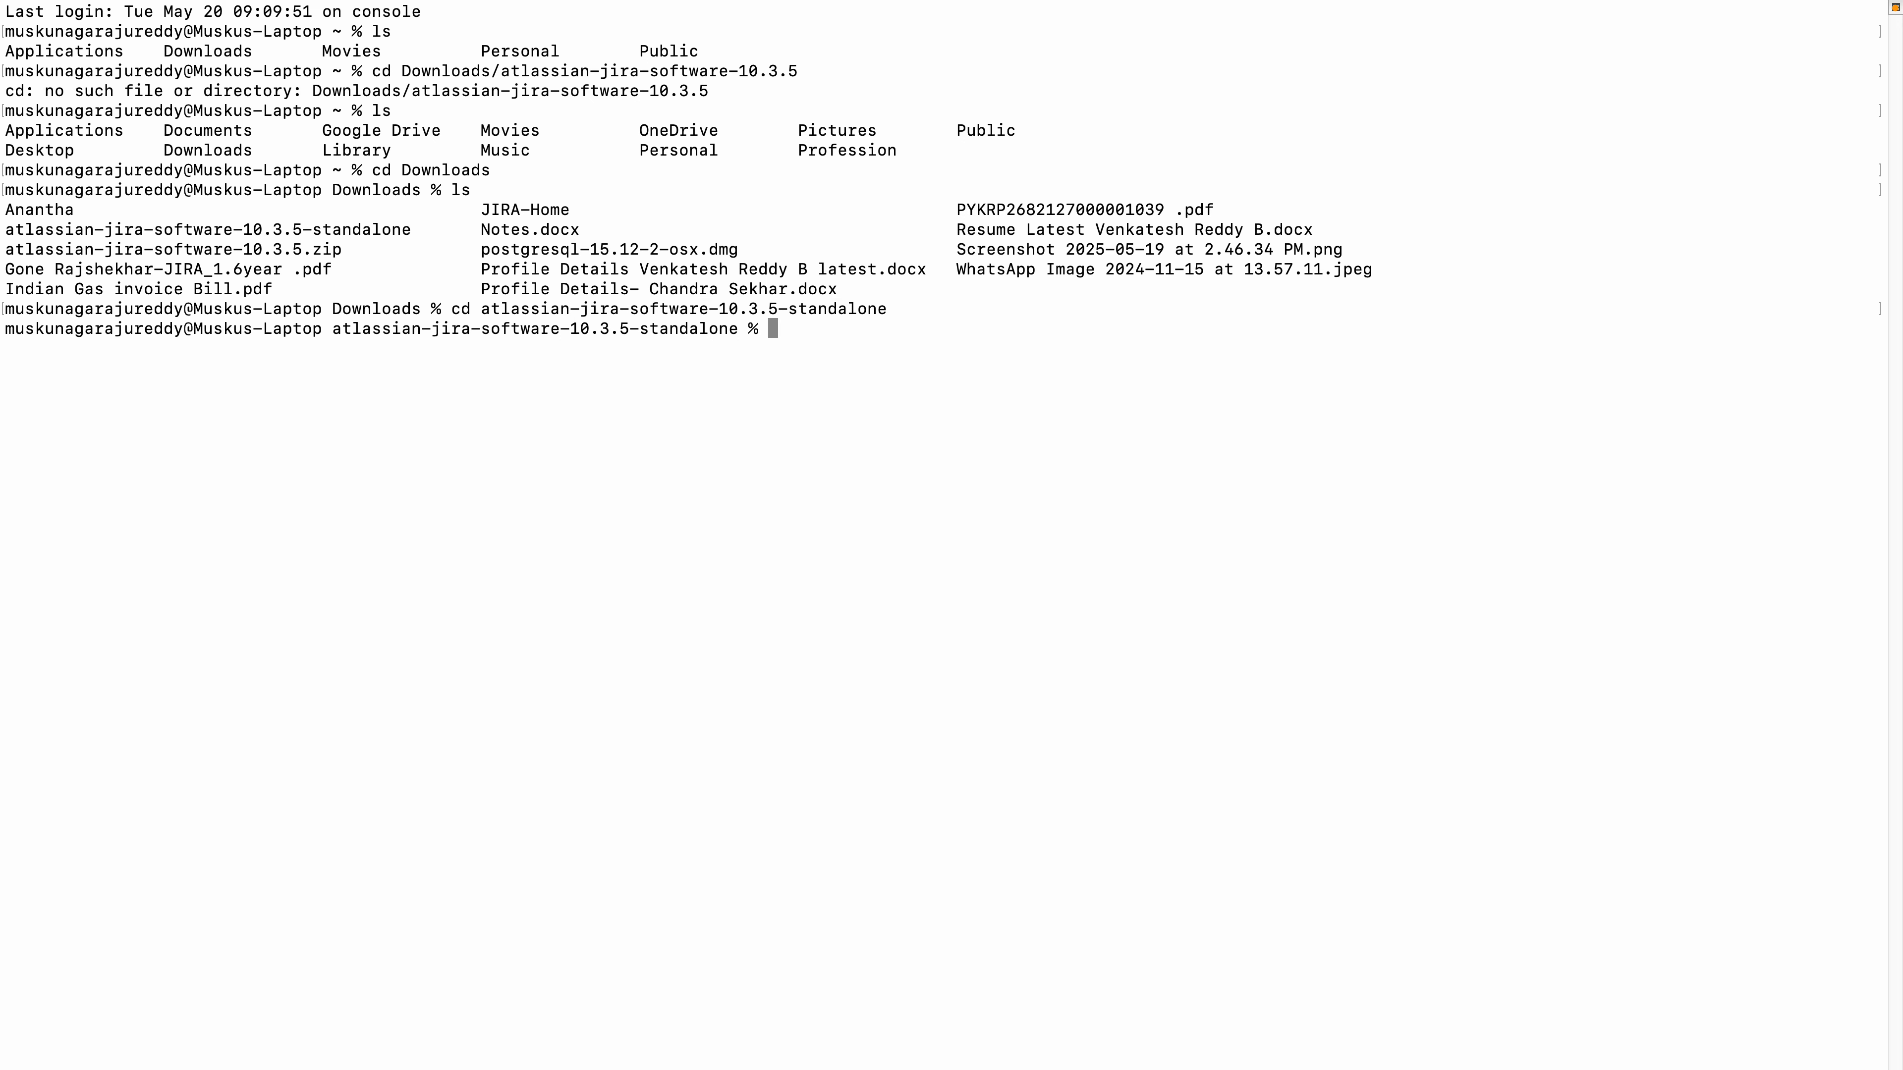
Change into the bin folder of the Jira installation and list its files.
{"action": "type", "text": "cd bin"}
{"action": "key", "text": "Return"}
{"action": "type", "text": "ls"}
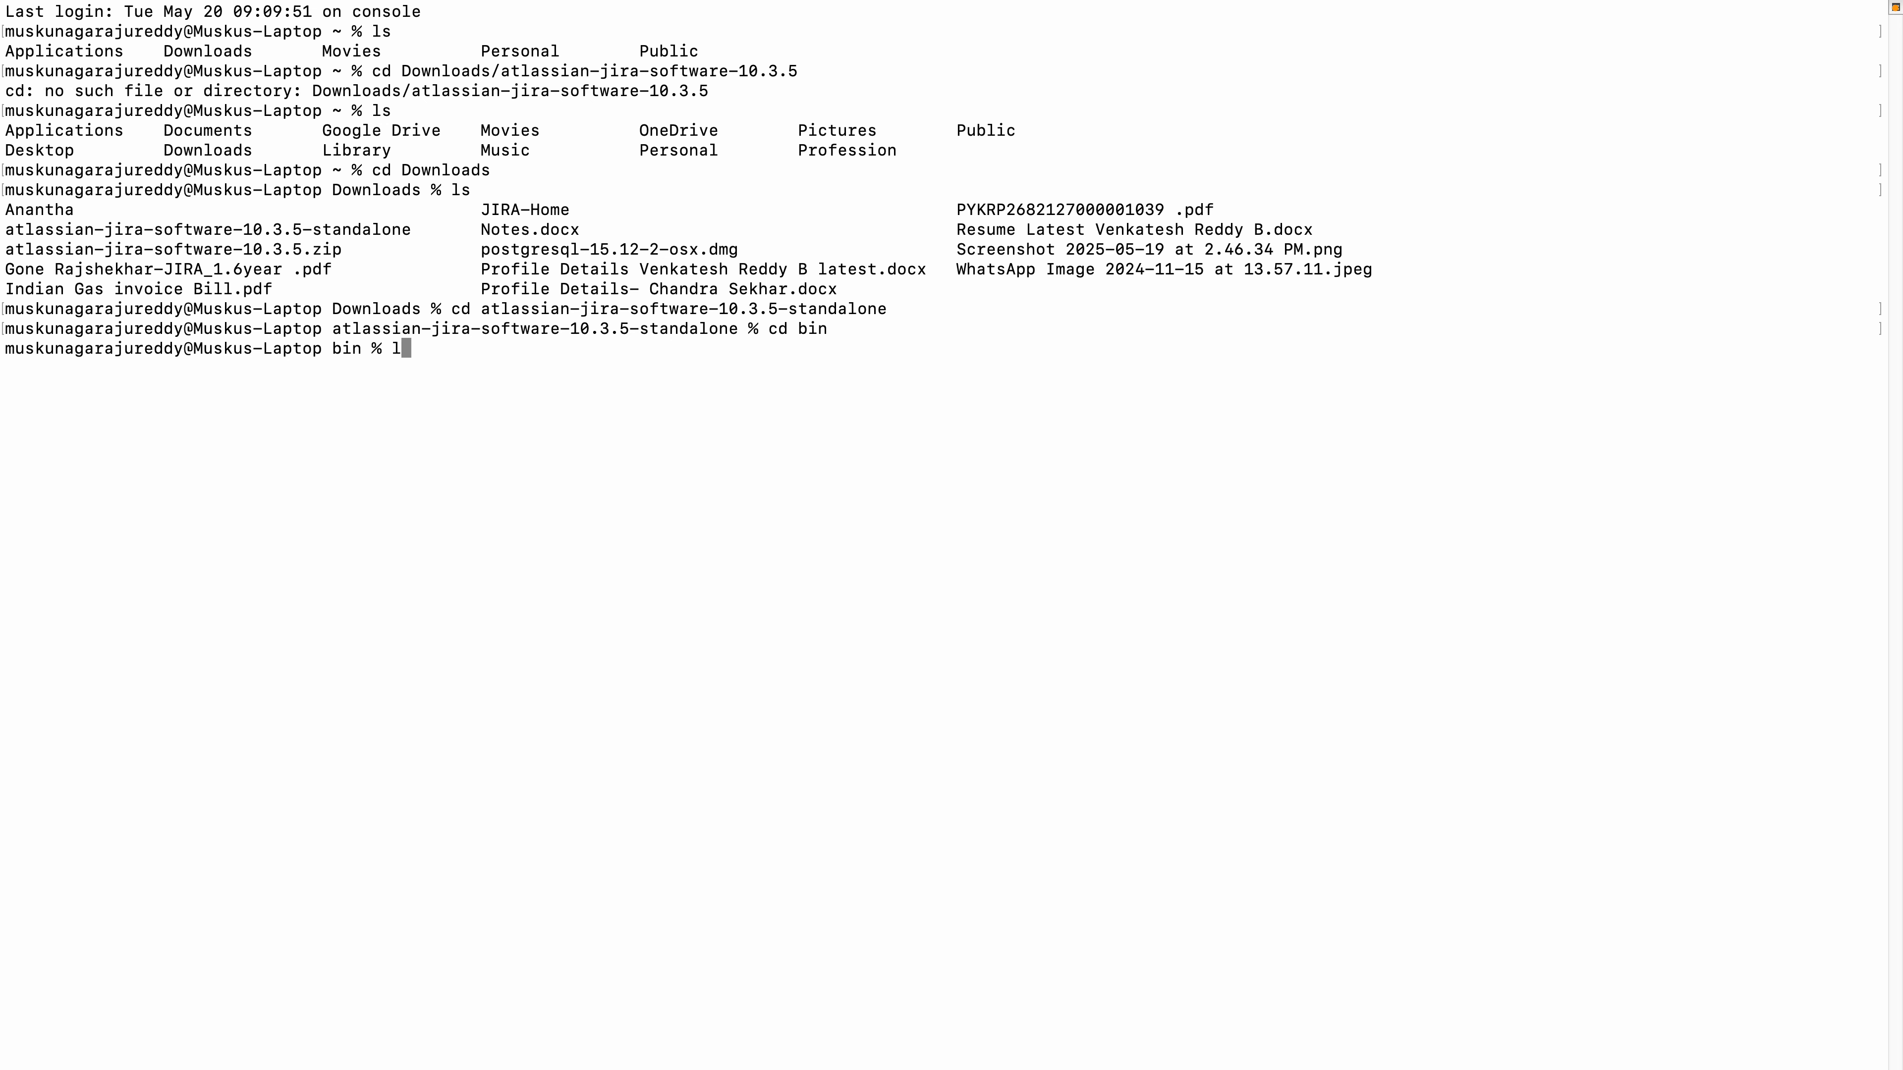
{"action": "key", "text": "Return"}
Start the local Jira server by running ./startup.sh, taking the script name from the file listing.
{"action": "type", "text": "./"}
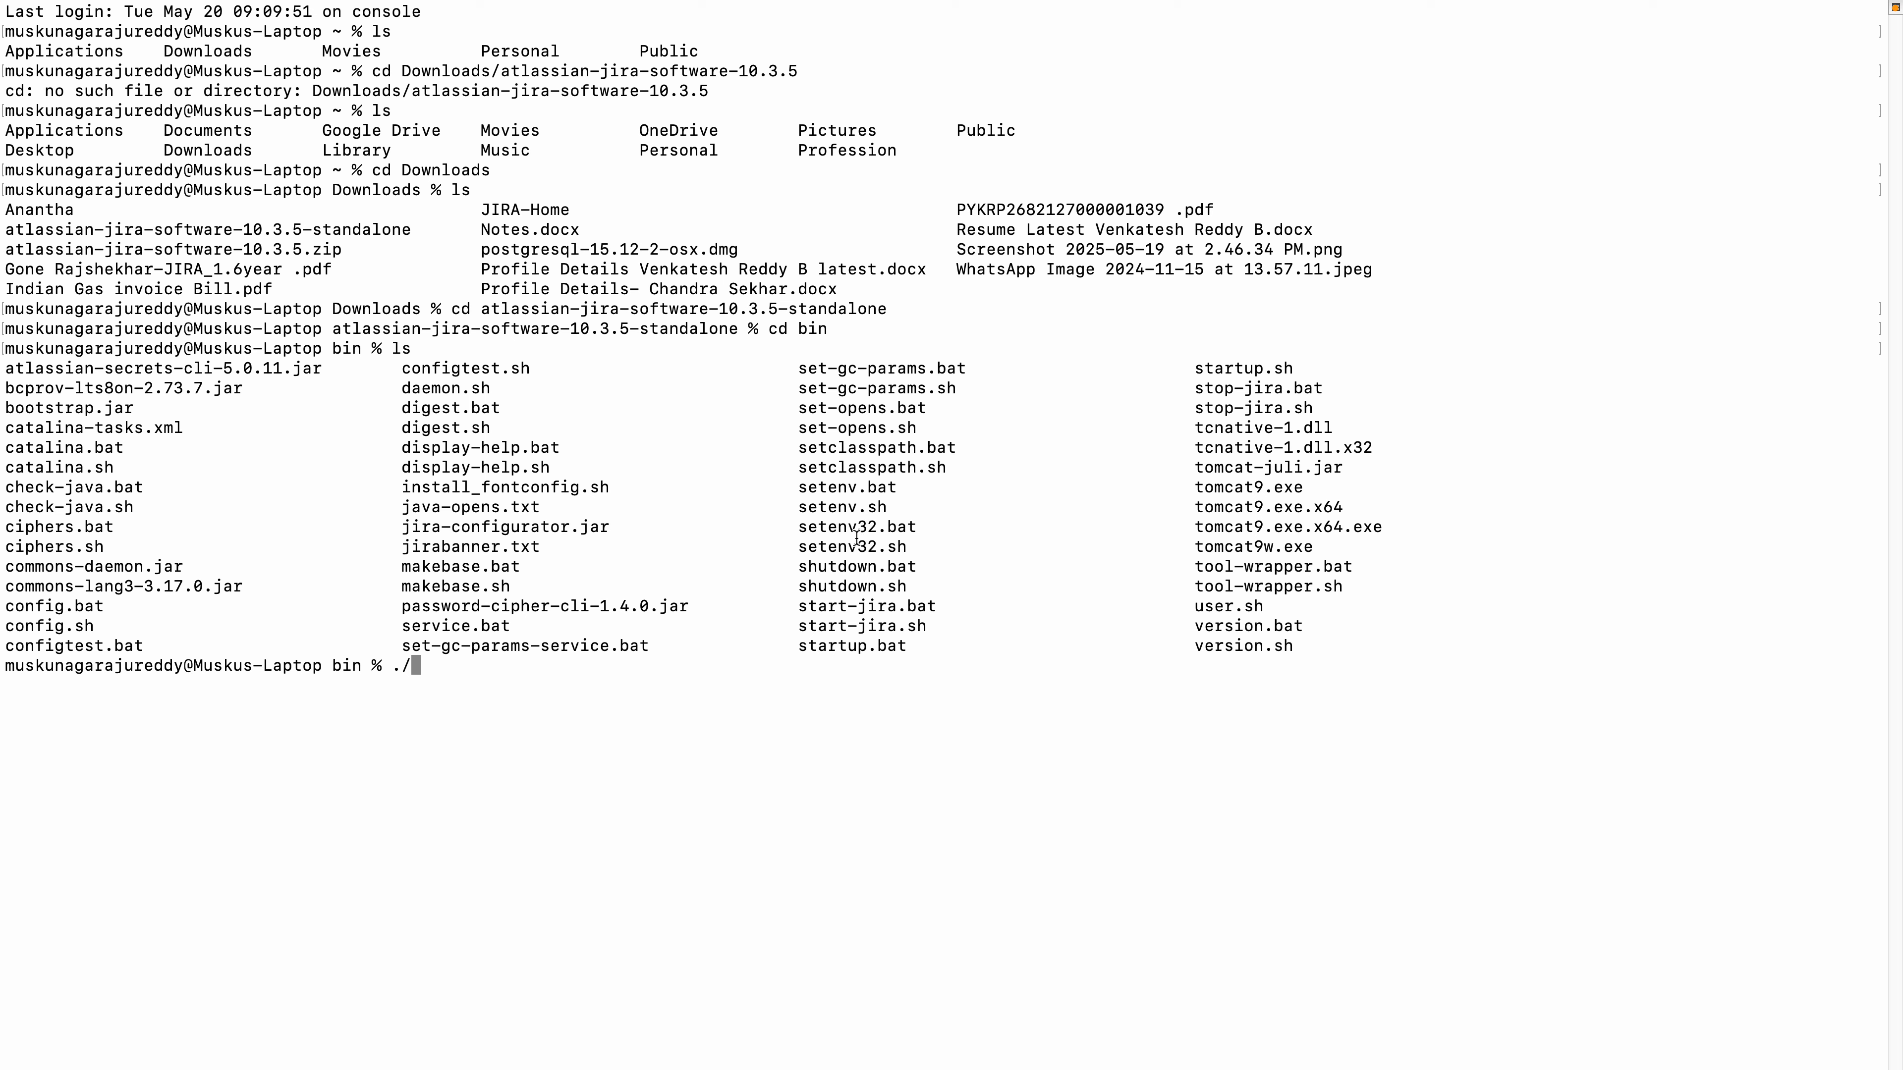
{"action": "double_click", "coordinate": [1236, 369]}
{"action": "key", "text": "super+c"}
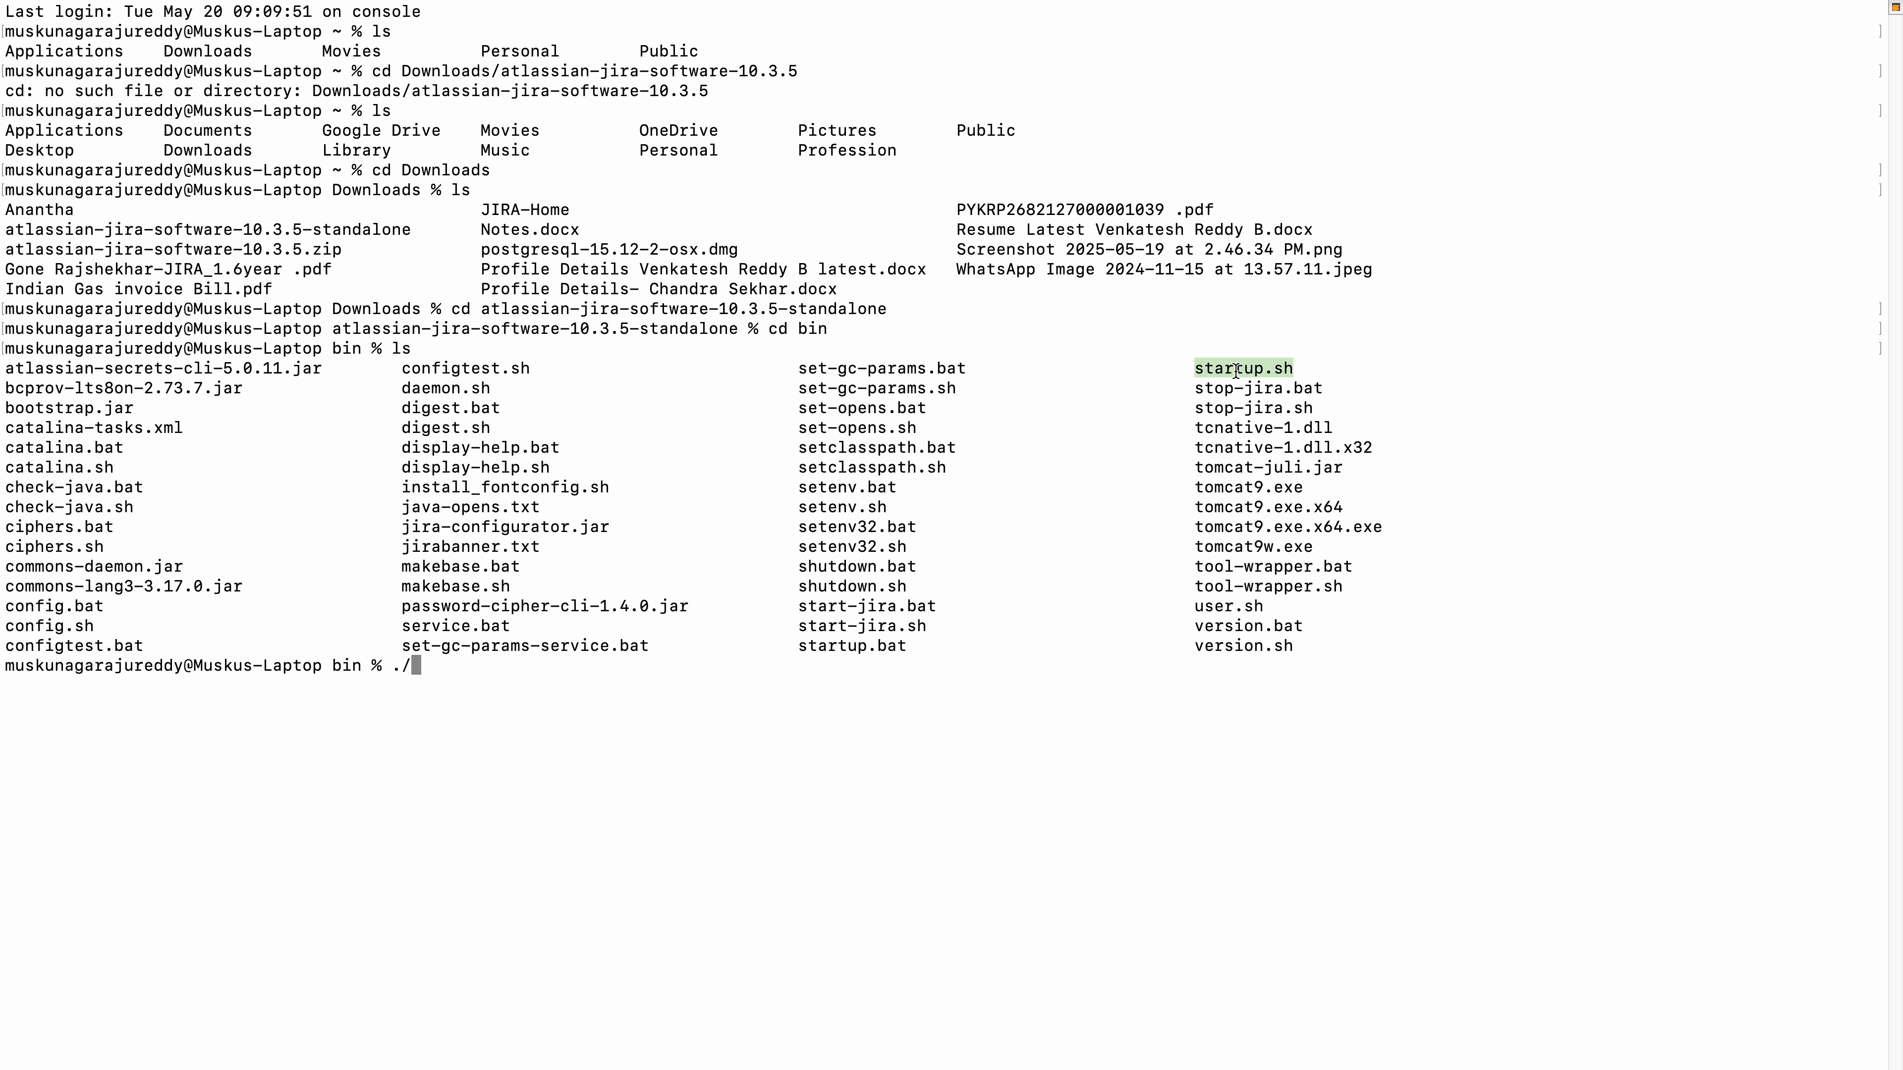
{"action": "right_click", "coordinate": [417, 667]}
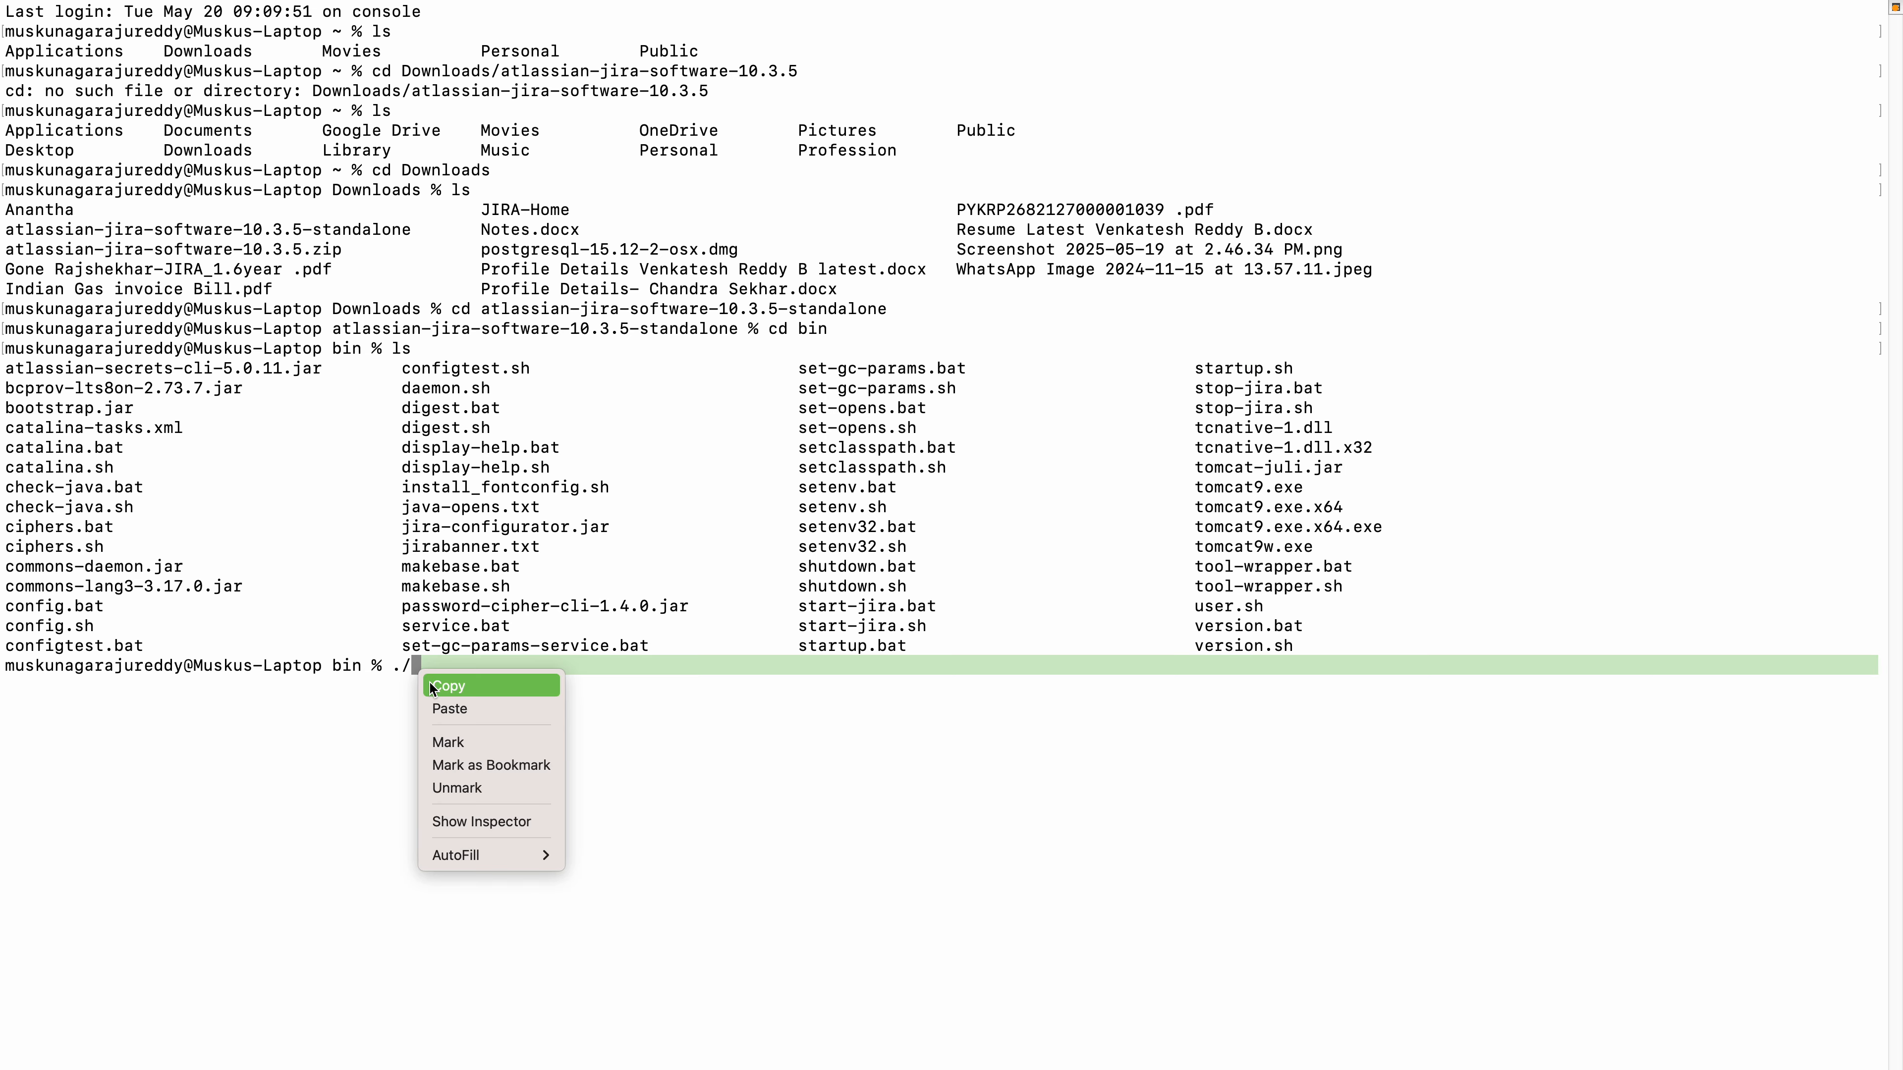
{"action": "left_click", "coordinate": [435, 708]}
{"action": "key", "text": "Return"}
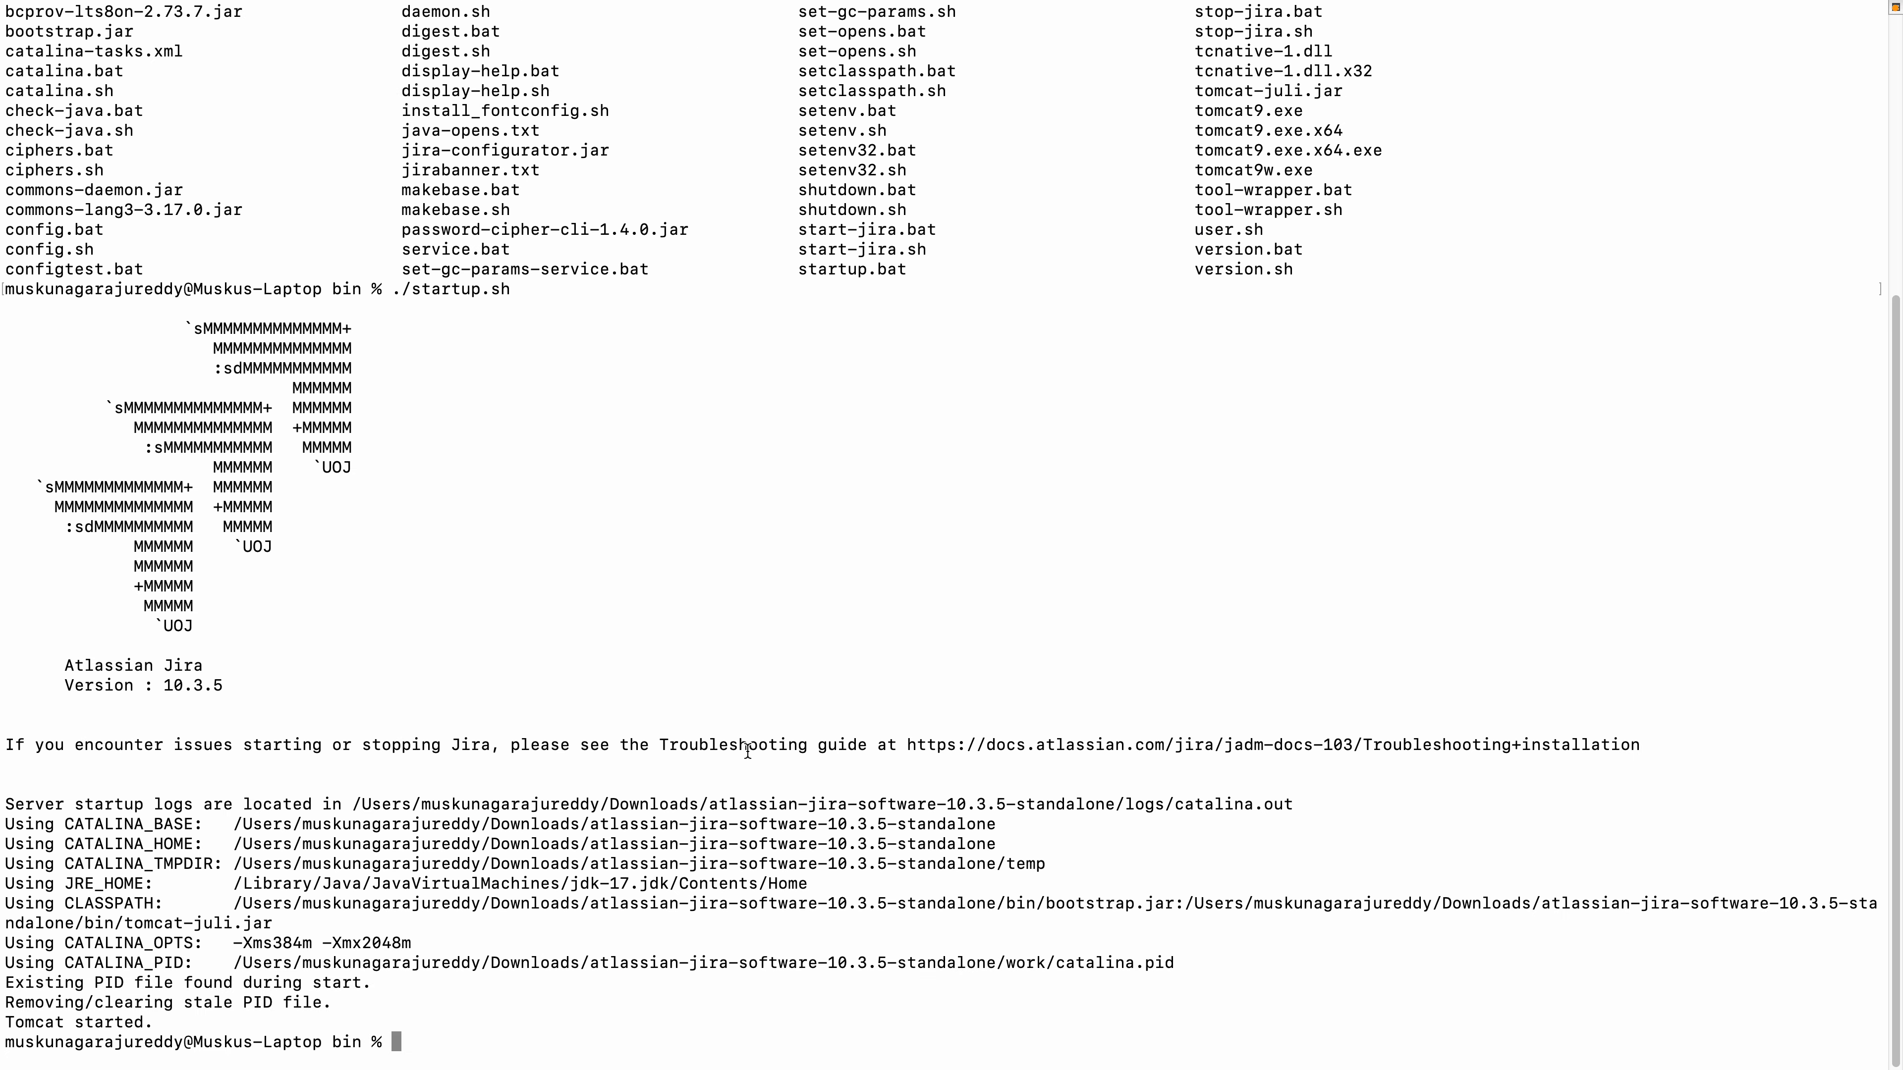
Switch to Google Chrome and reload the localhost:8080 page.
{"action": "mouse_move", "coordinate": [719, 1056]}
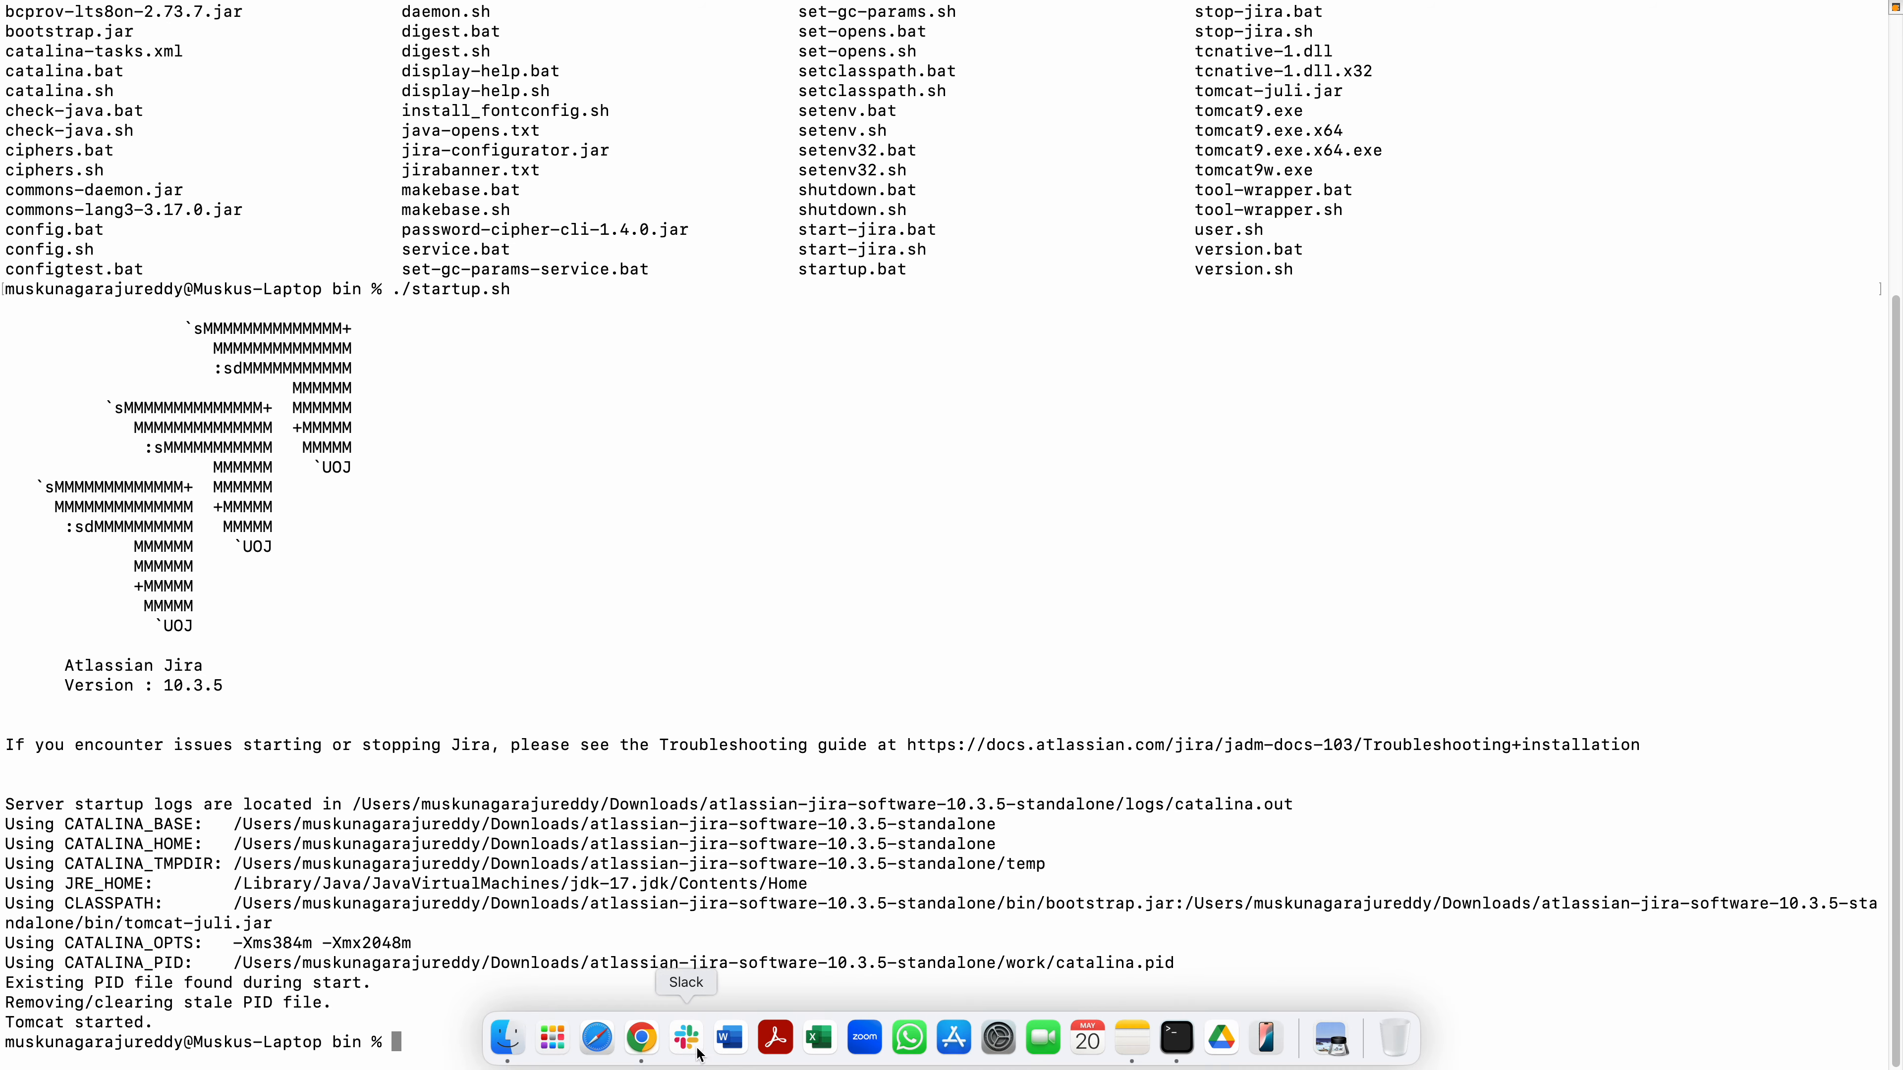
{"action": "left_click", "coordinate": [641, 1040]}
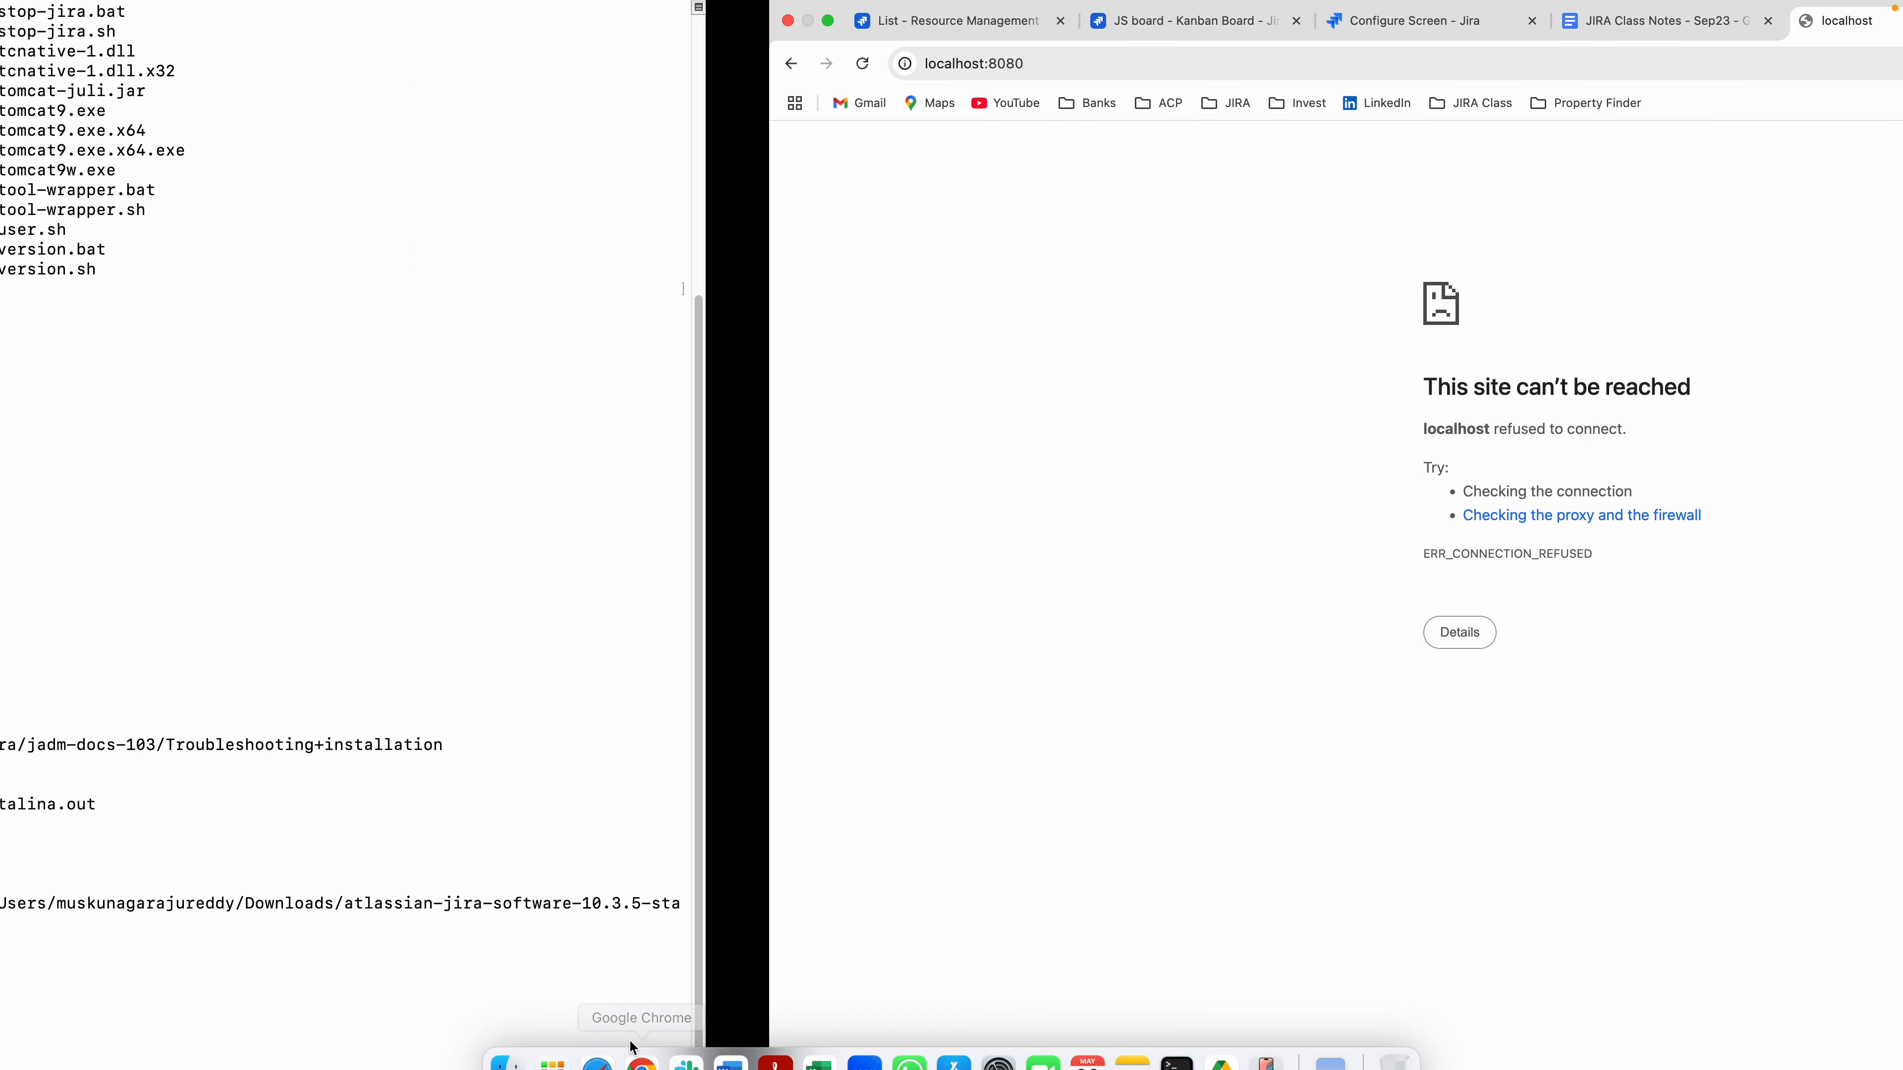
{"action": "left_click", "coordinate": [92, 63]}
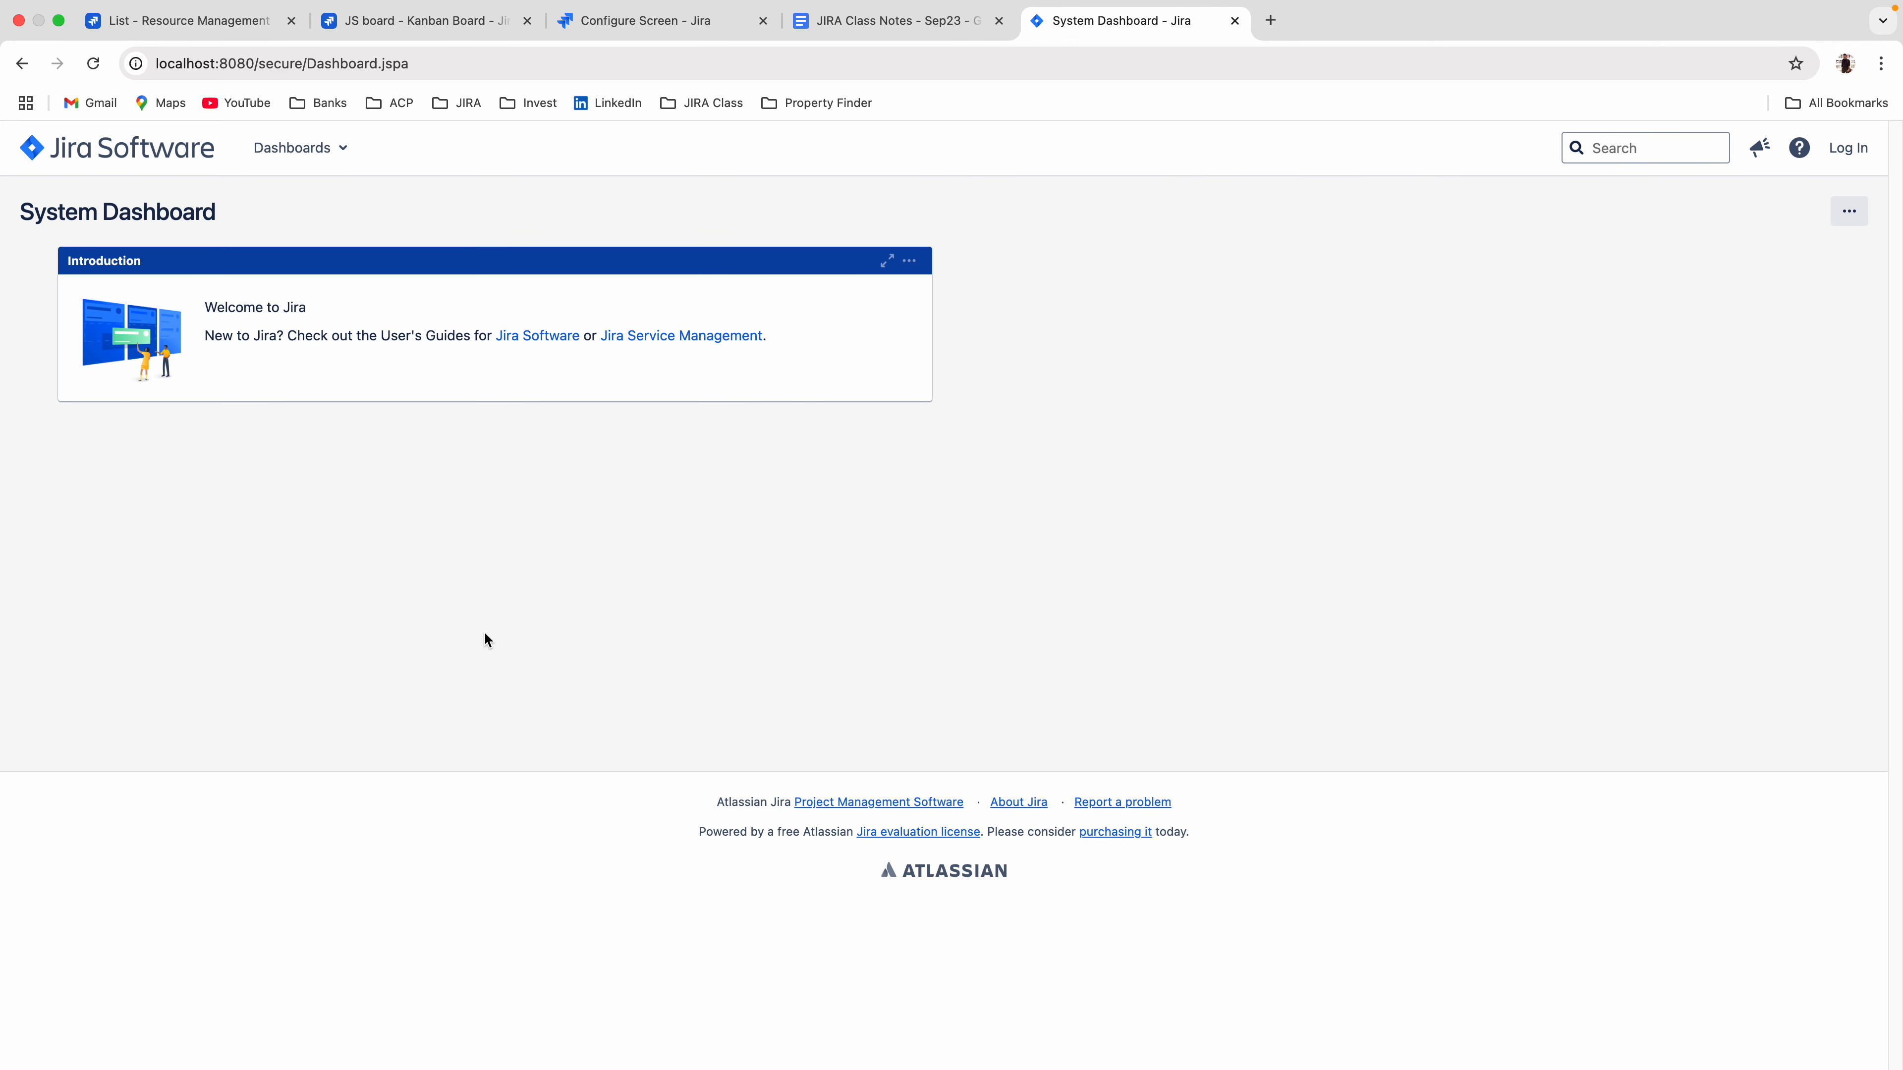
Log in to the local Jira as admin, filling in the saved account password, and dismiss the saved-passwords warning.
{"action": "left_click", "coordinate": [1833, 149]}
{"action": "type", "text": "admin"}
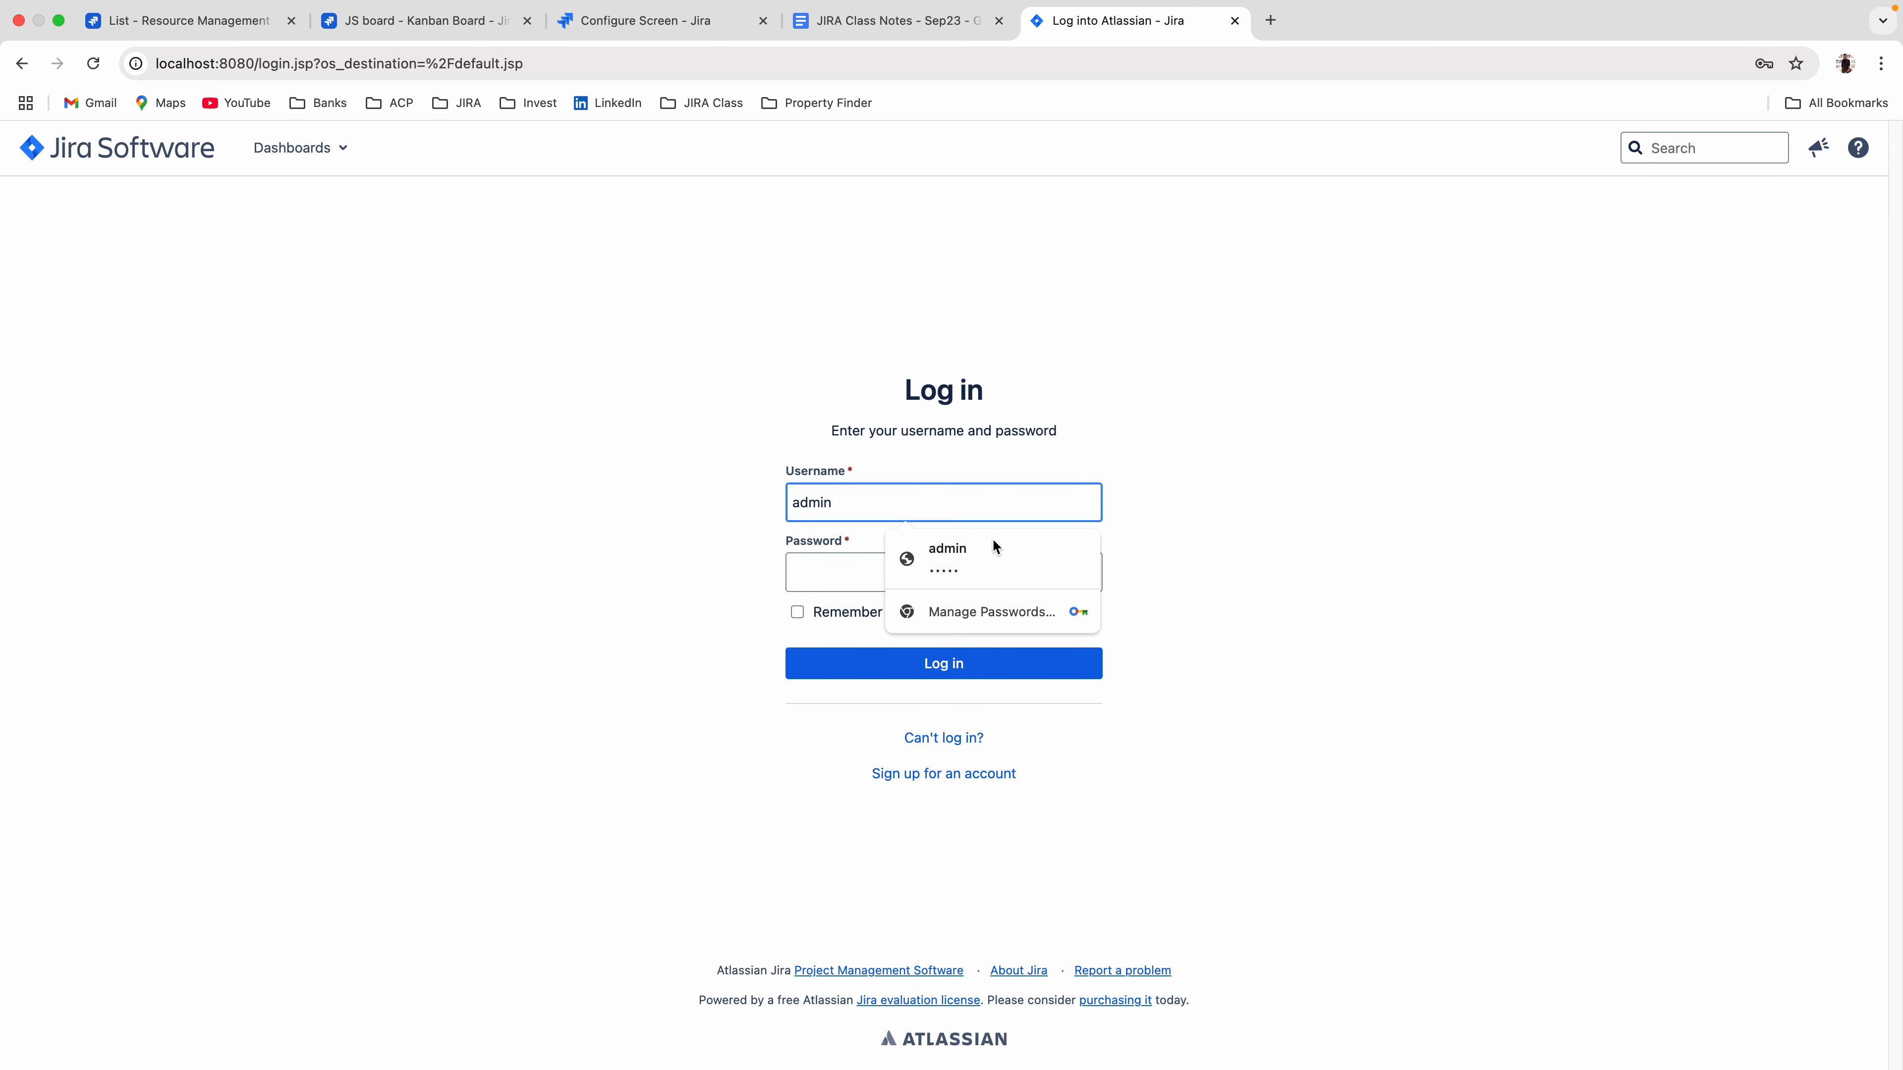
{"action": "left_click", "coordinate": [994, 548]}
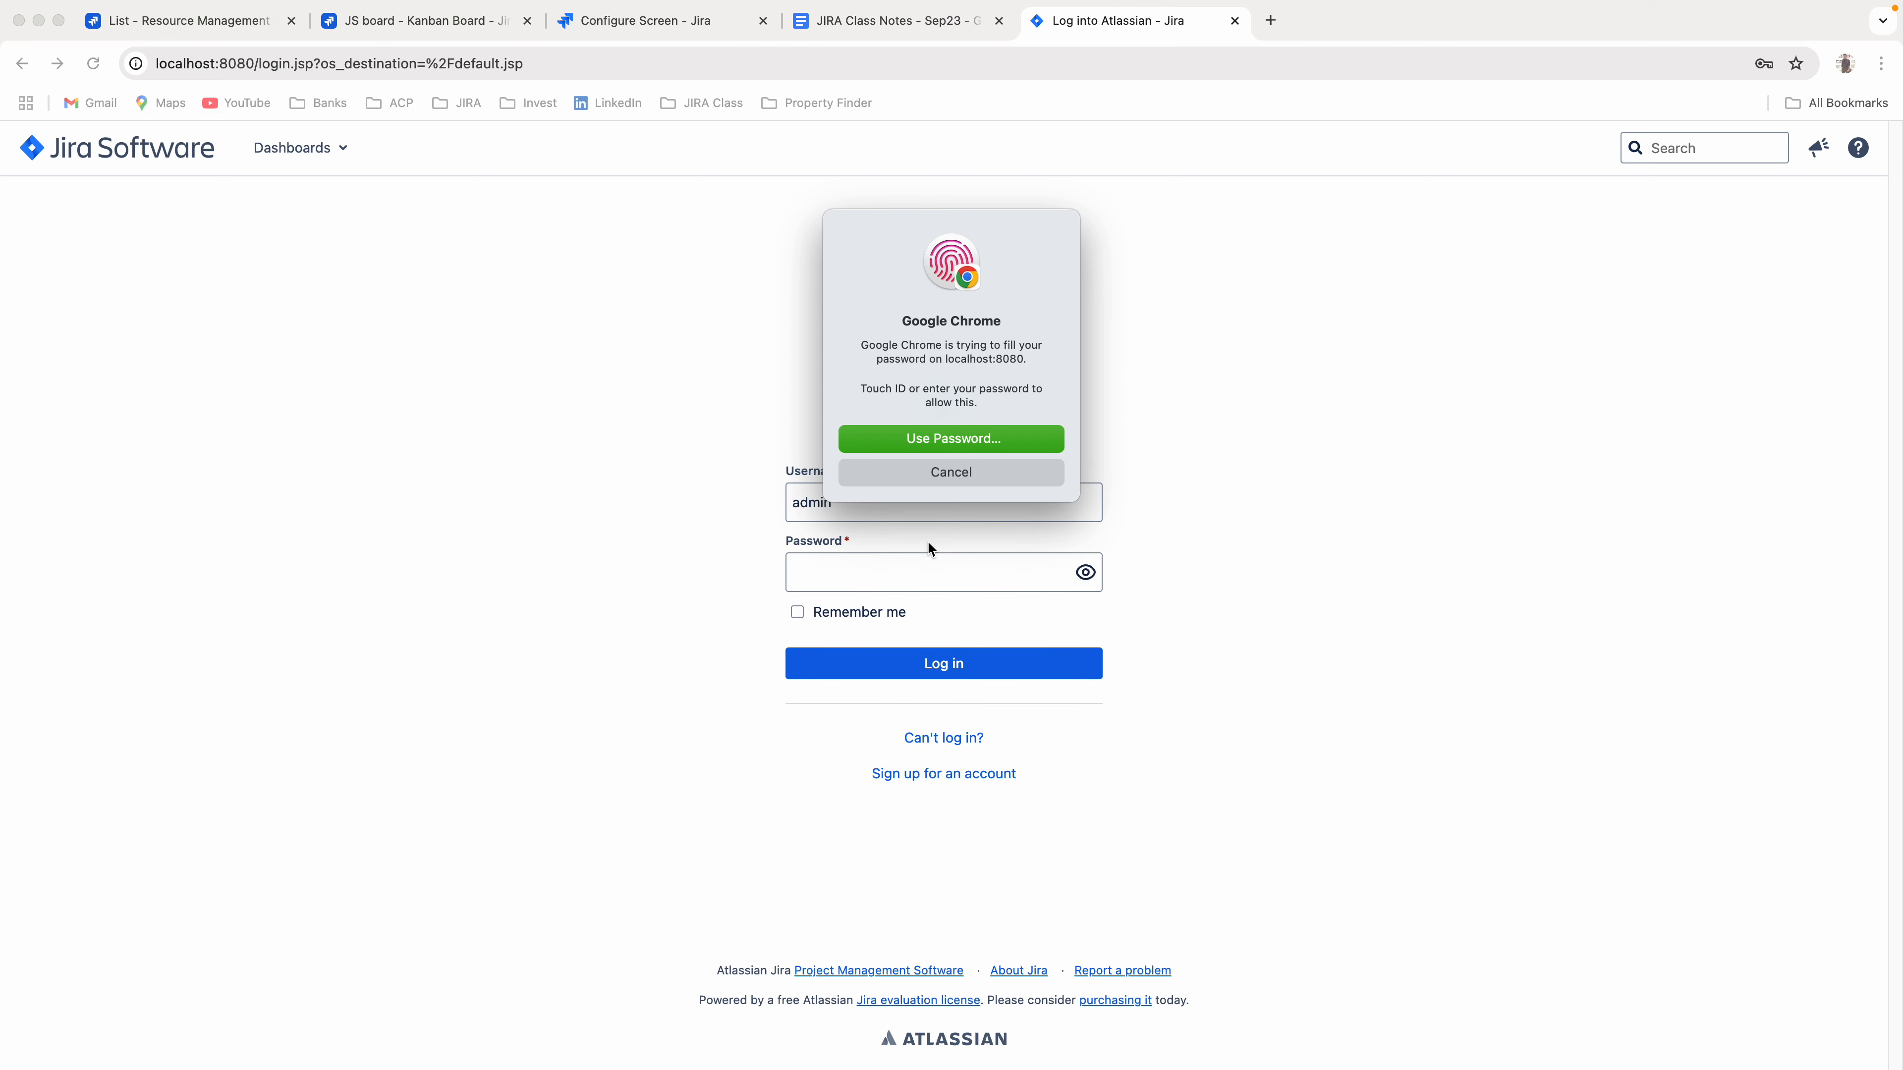
{"action": "left_click", "coordinate": [903, 674]}
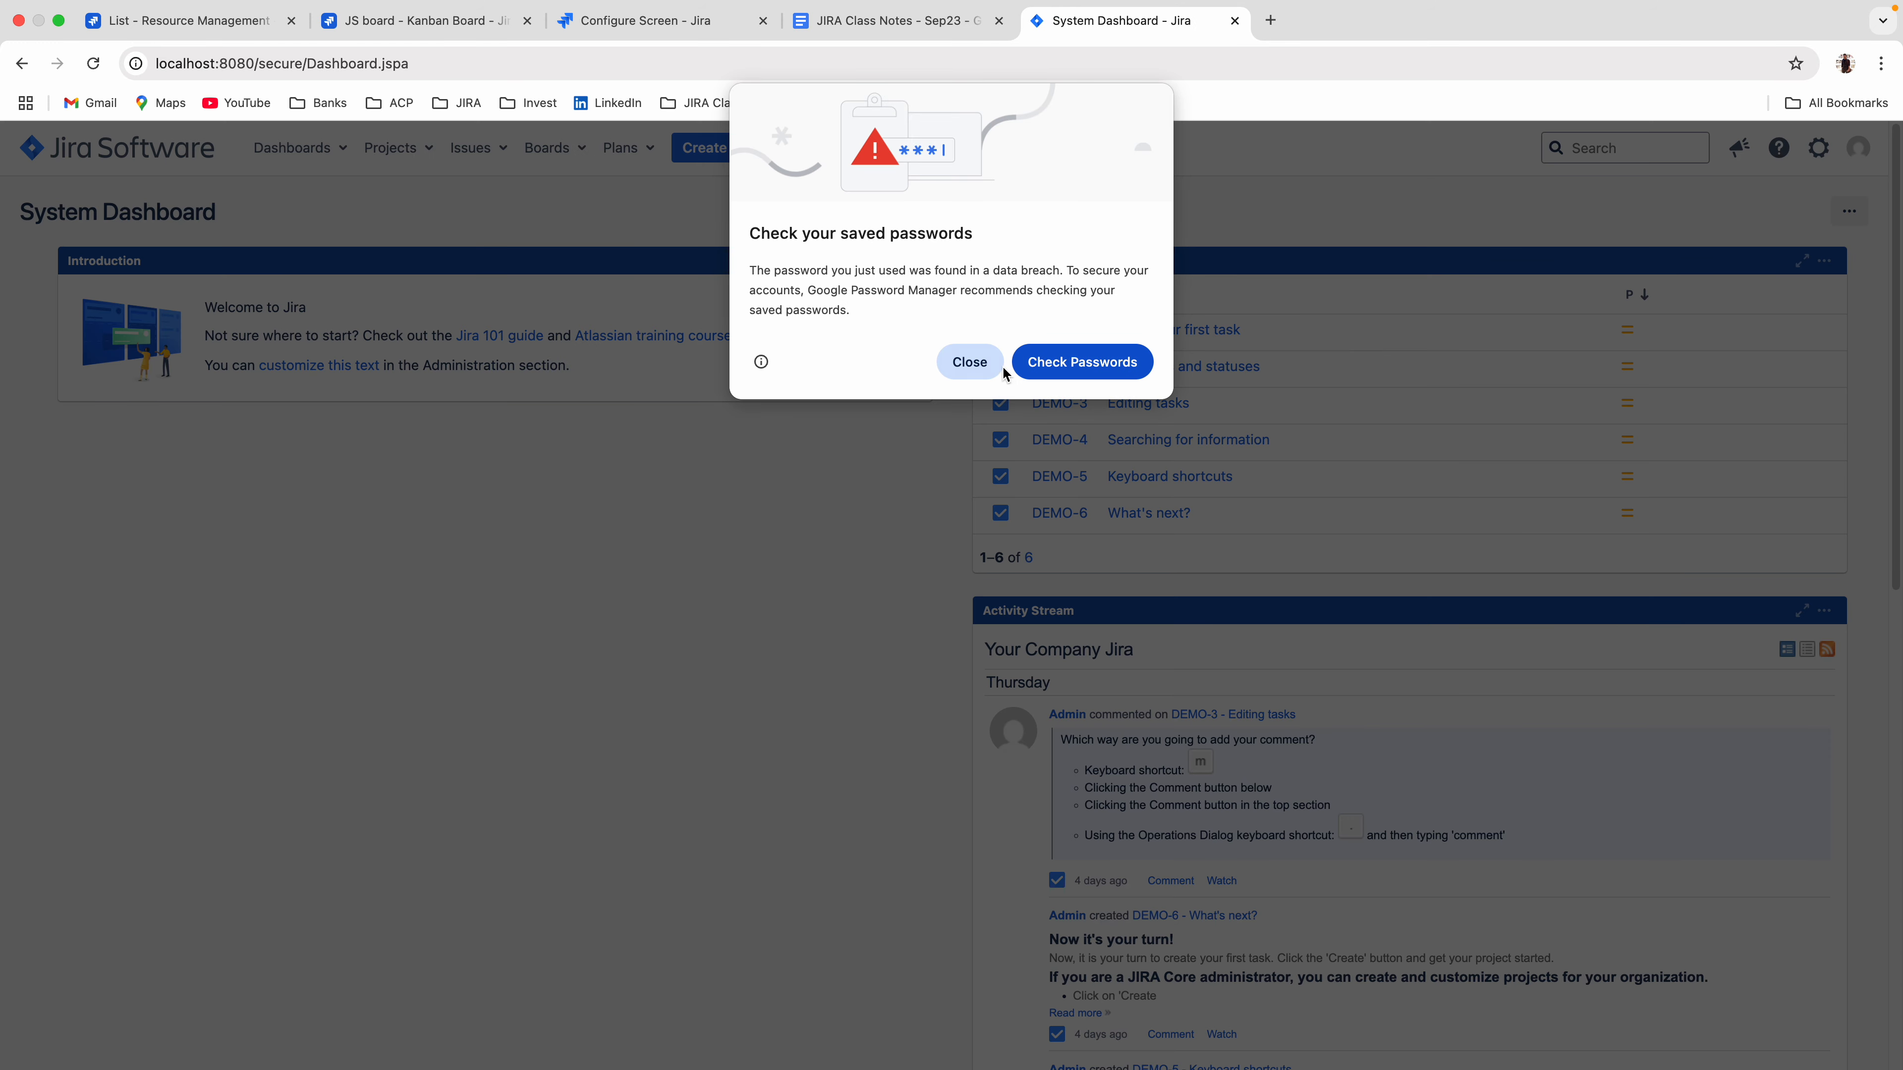
{"action": "left_click", "coordinate": [966, 362]}
Open the Demo (DEMO) project and expand its sidebar.
{"action": "left_click", "coordinate": [404, 149]}
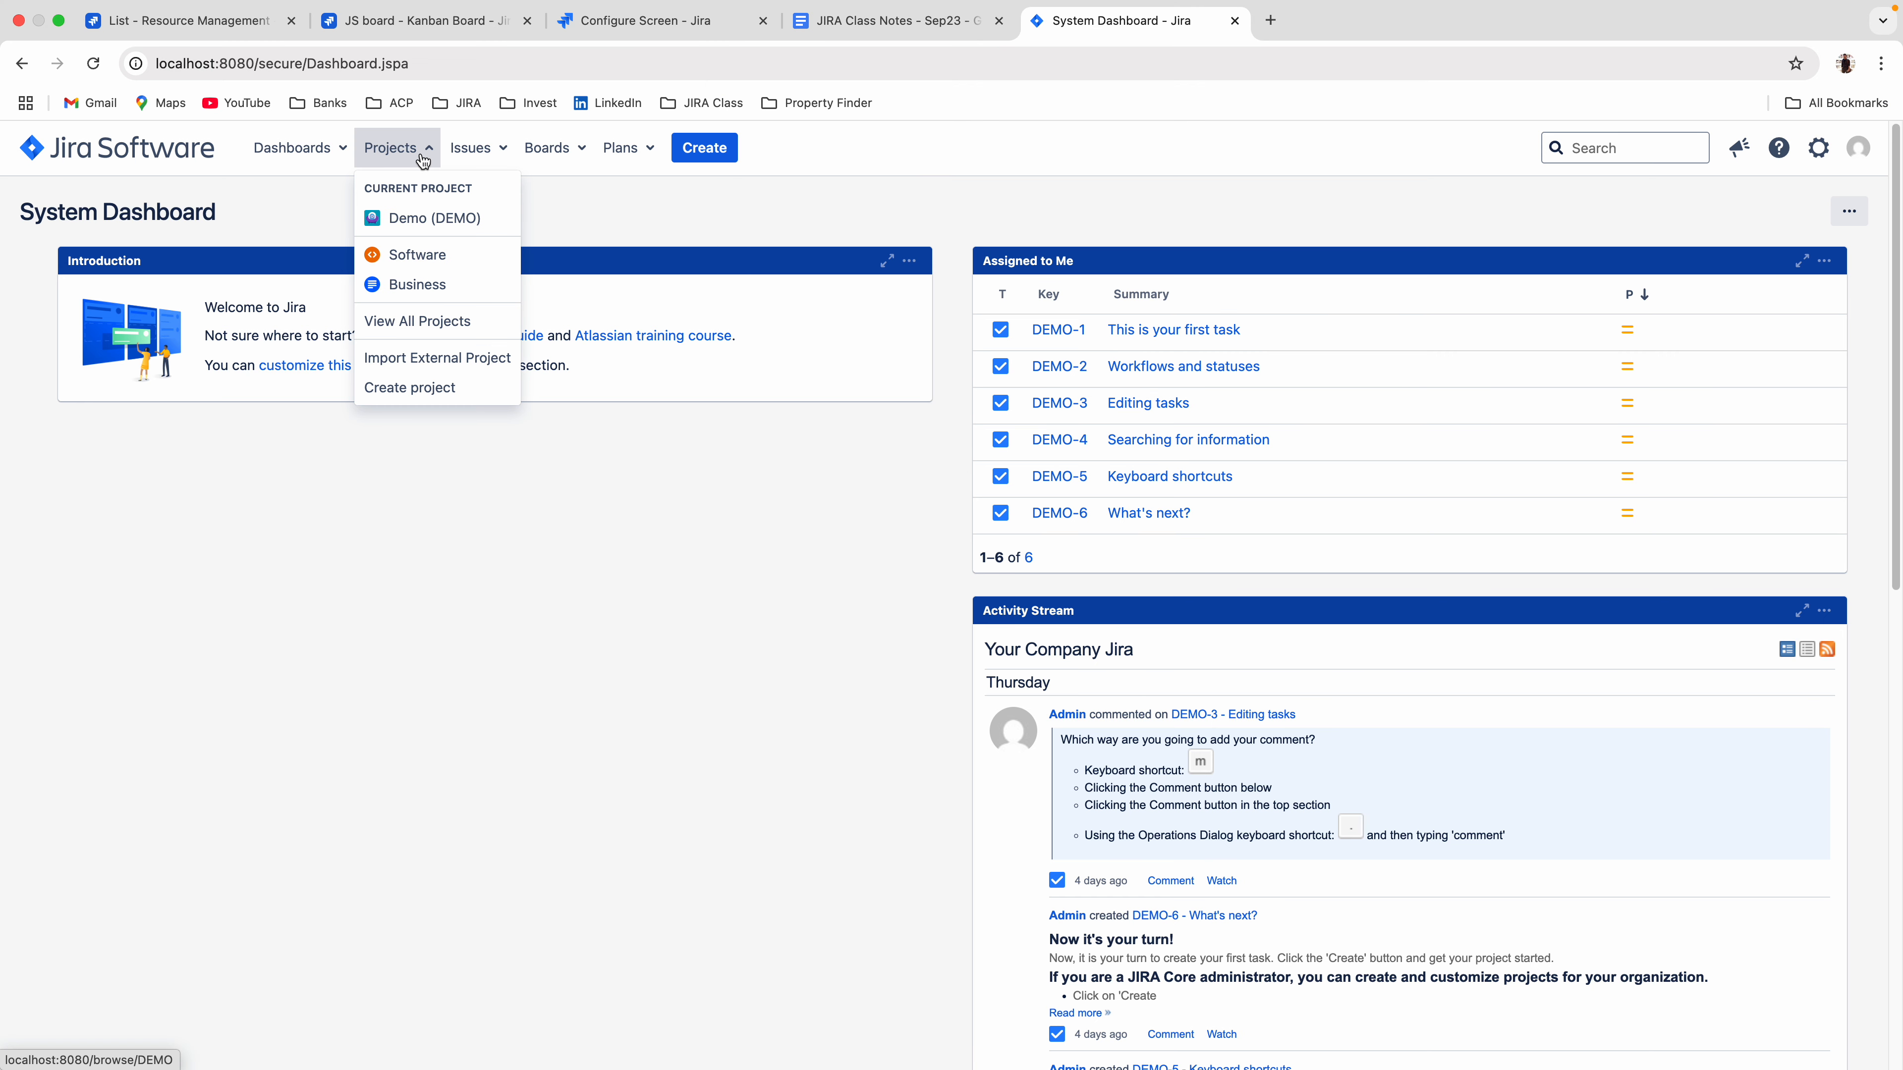
{"action": "left_click", "coordinate": [407, 218]}
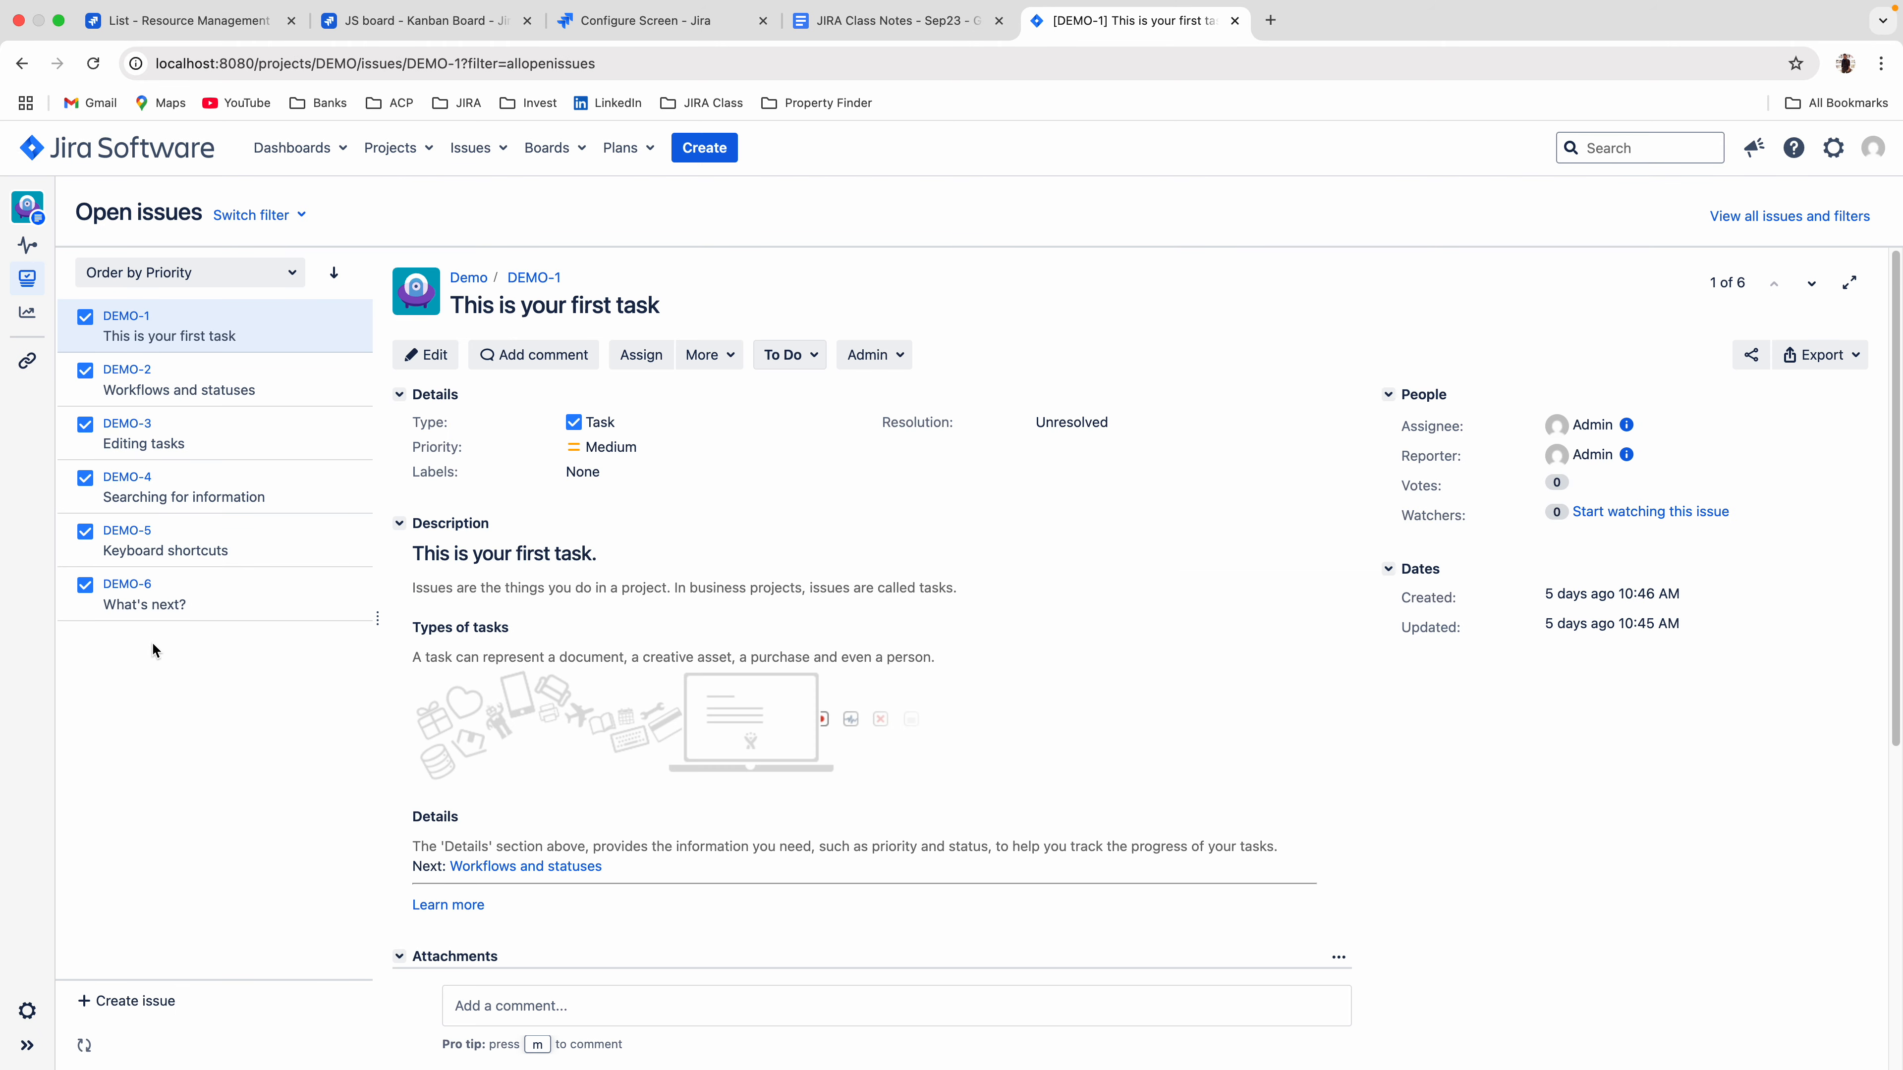
{"action": "left_click", "coordinate": [38, 1051]}
Create a project from the Basic software development template and name it Resource Management.
{"action": "left_click", "coordinate": [405, 149]}
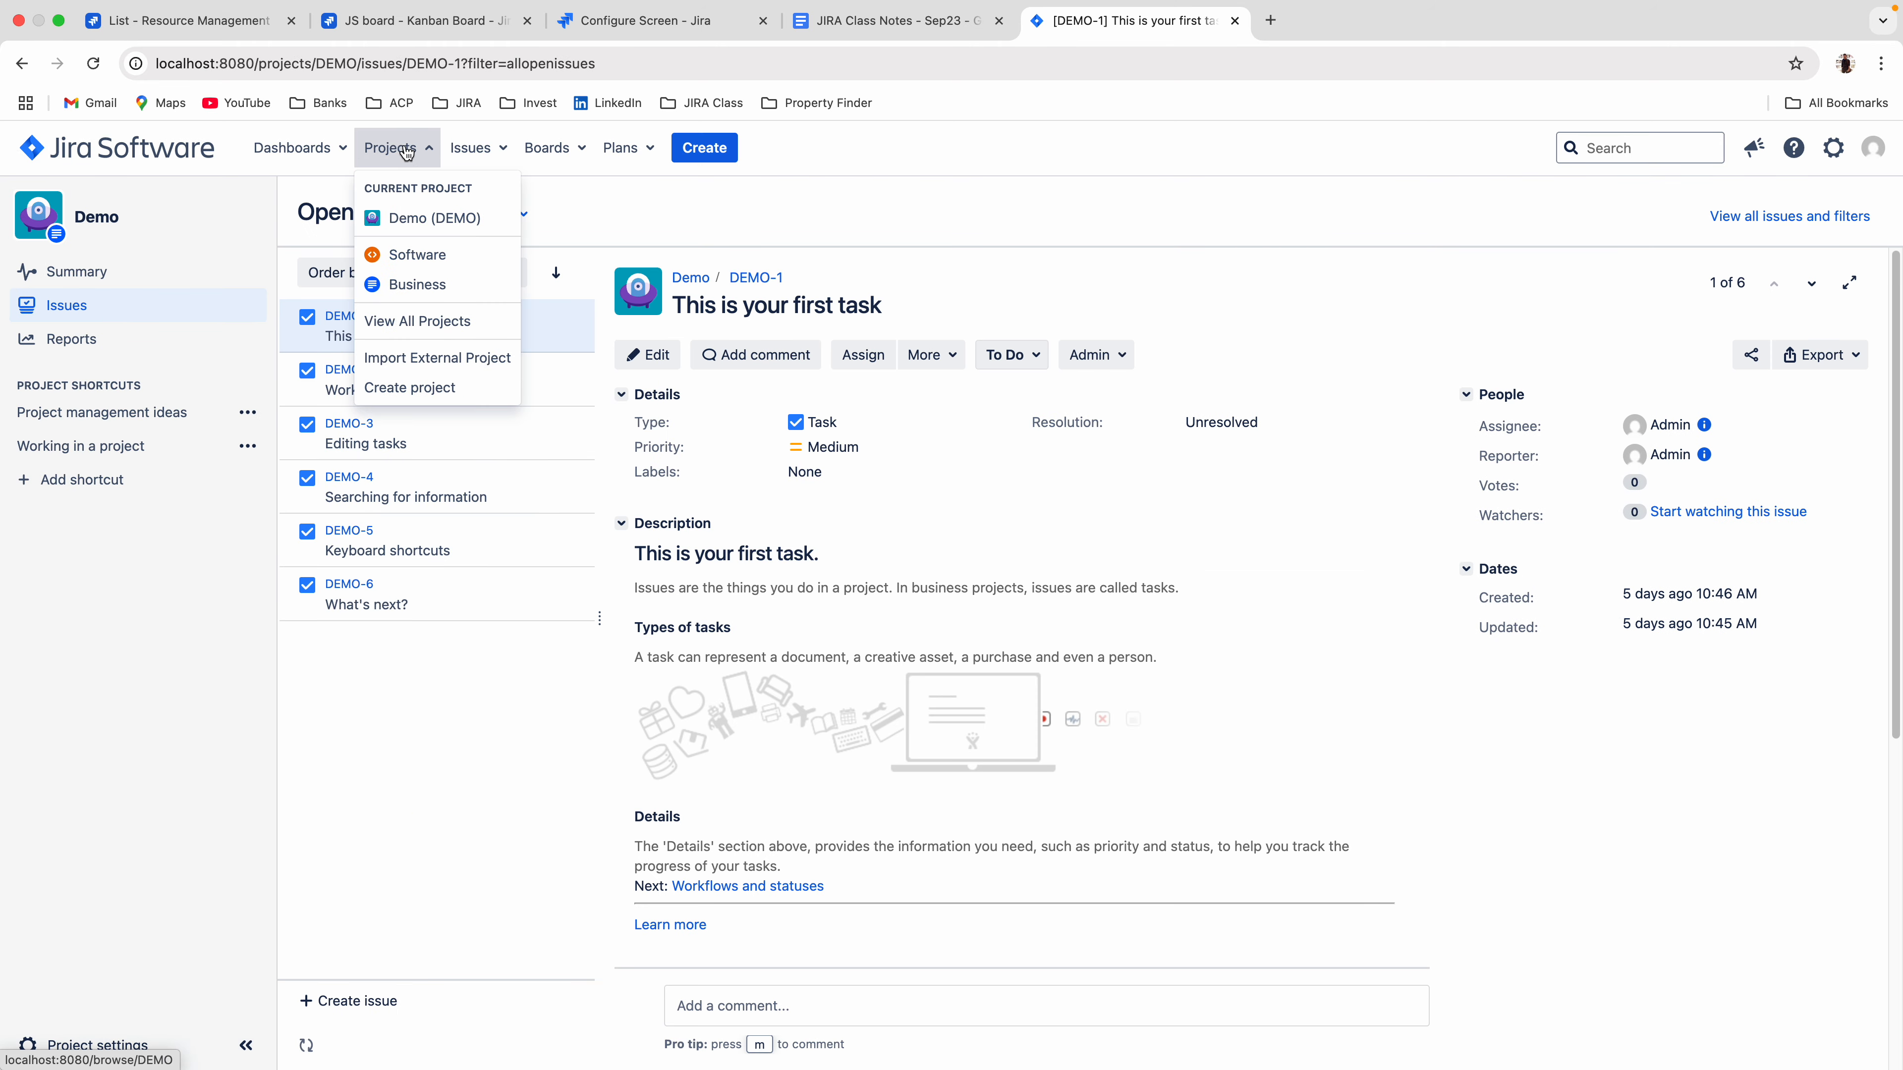
{"action": "left_click", "coordinate": [409, 387]}
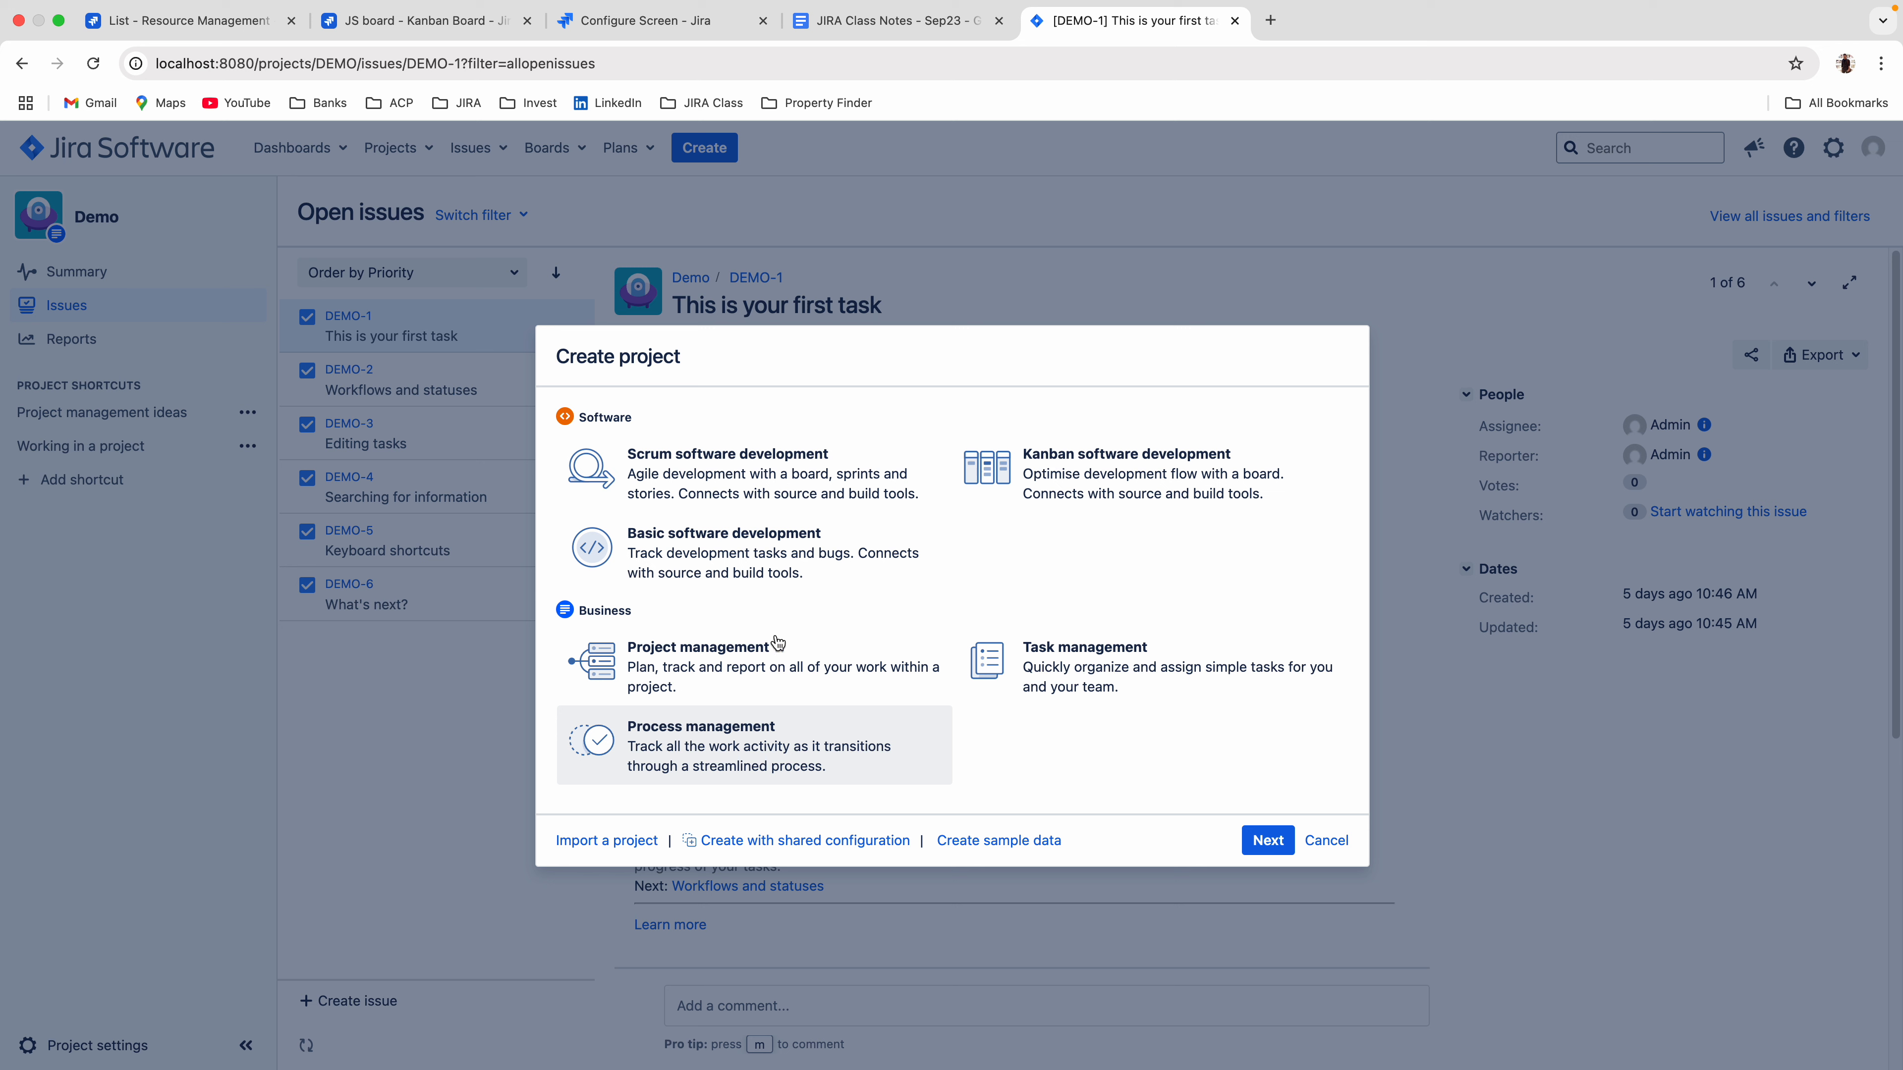
{"action": "left_click", "coordinate": [1281, 846]}
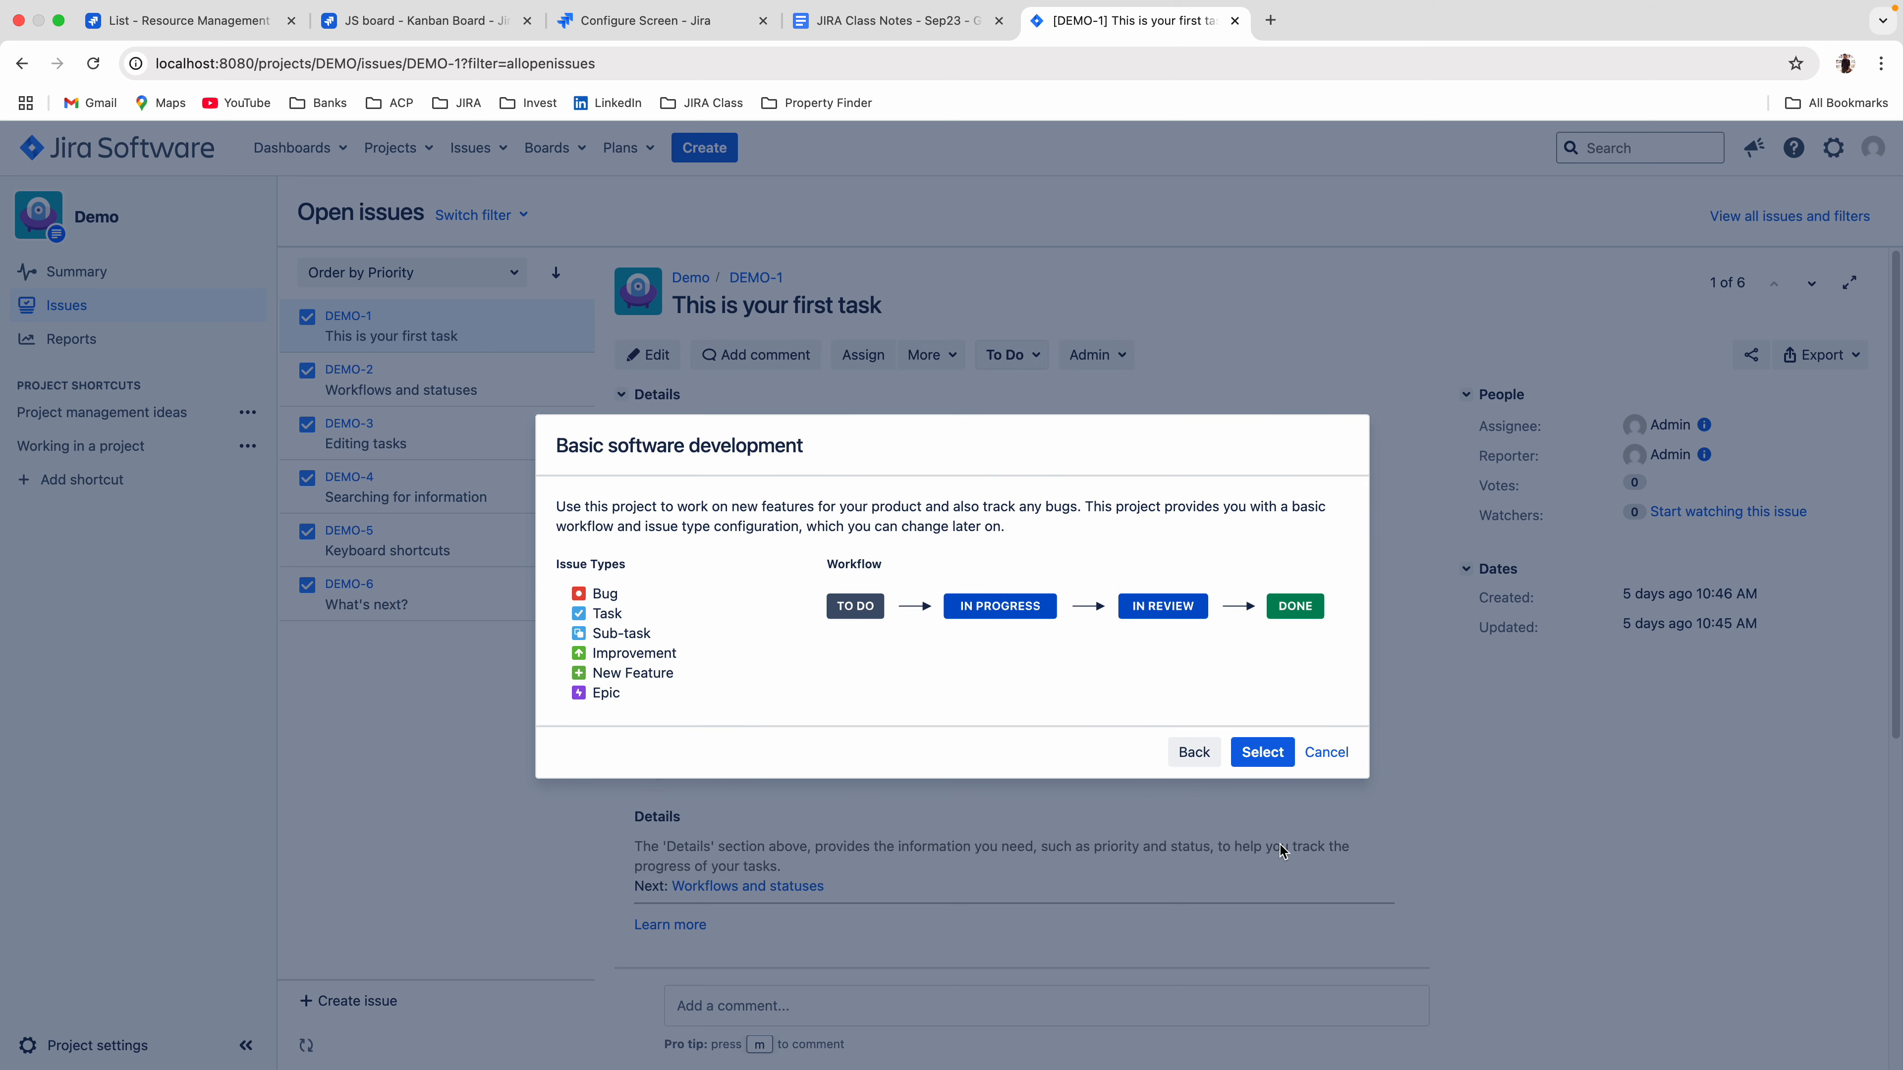
{"action": "left_click", "coordinate": [1274, 757]}
{"action": "type", "text": "Resource"}
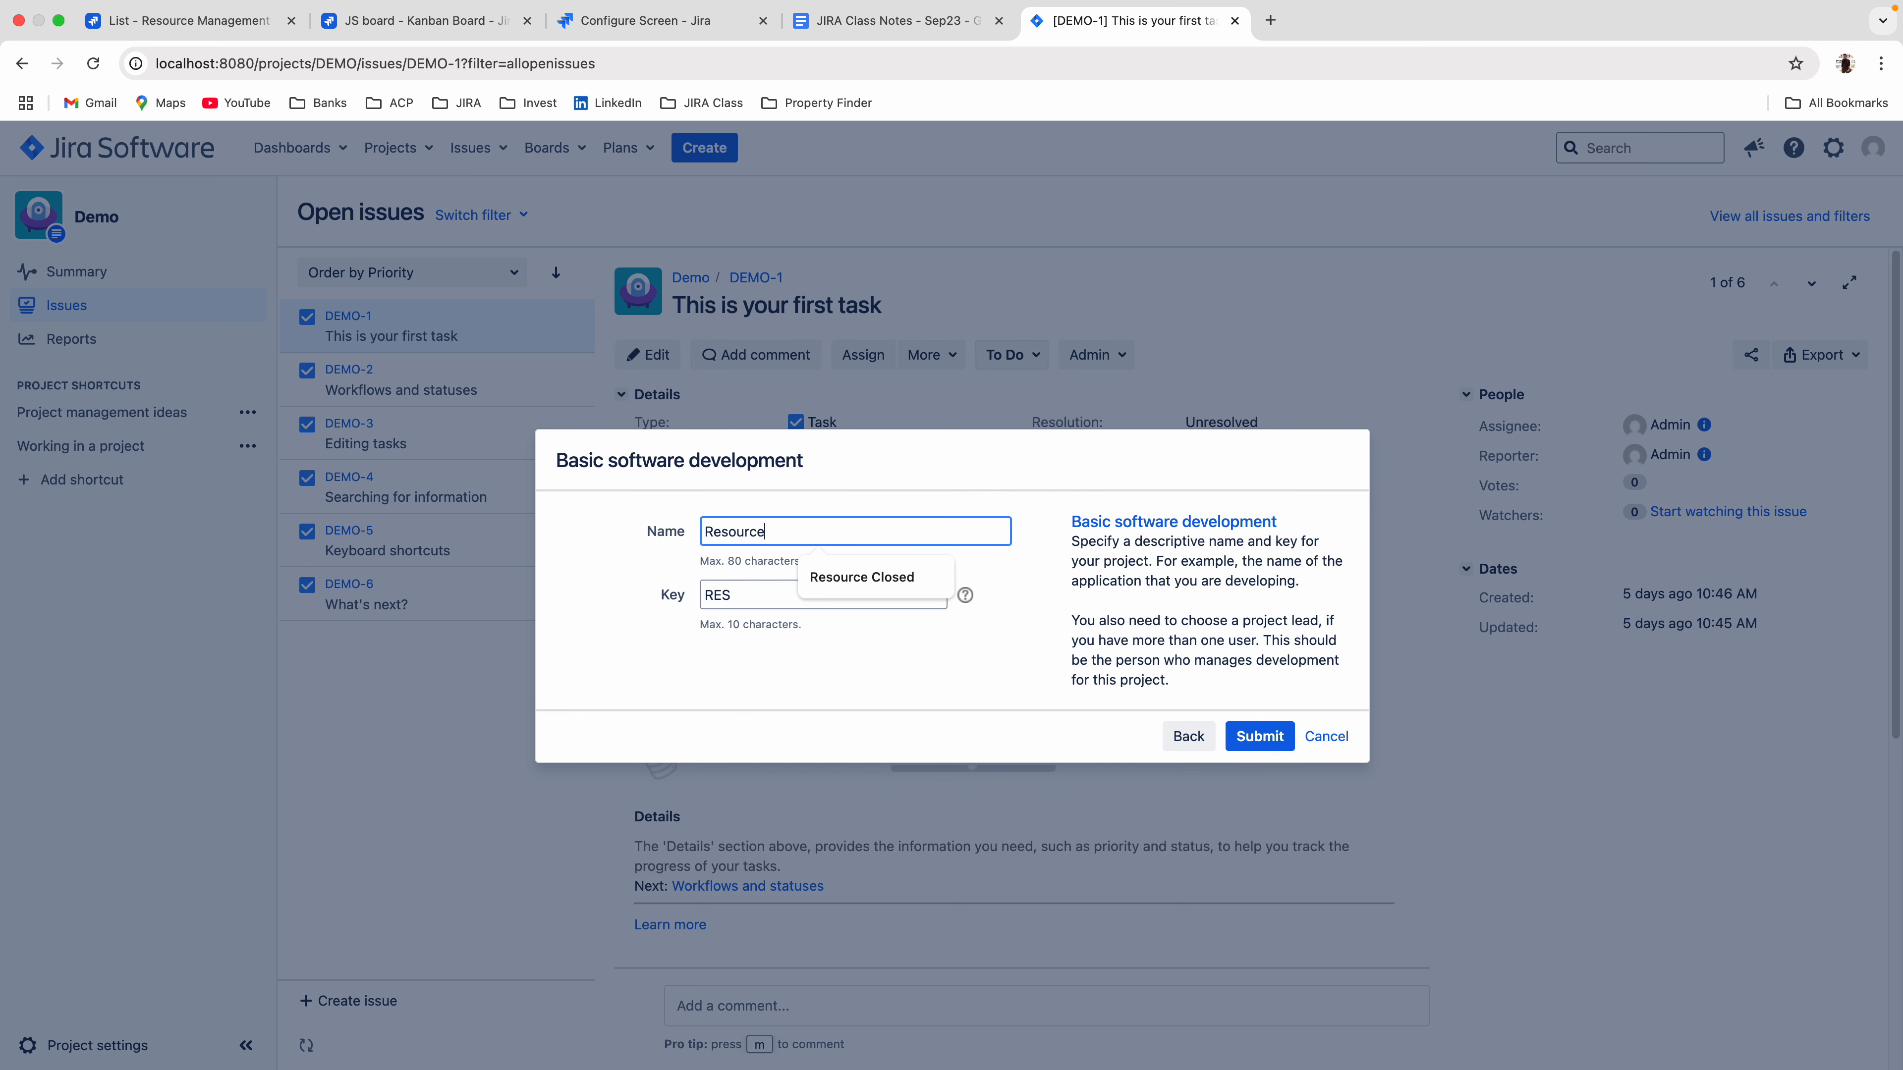
{"action": "type", "text": " Management"}
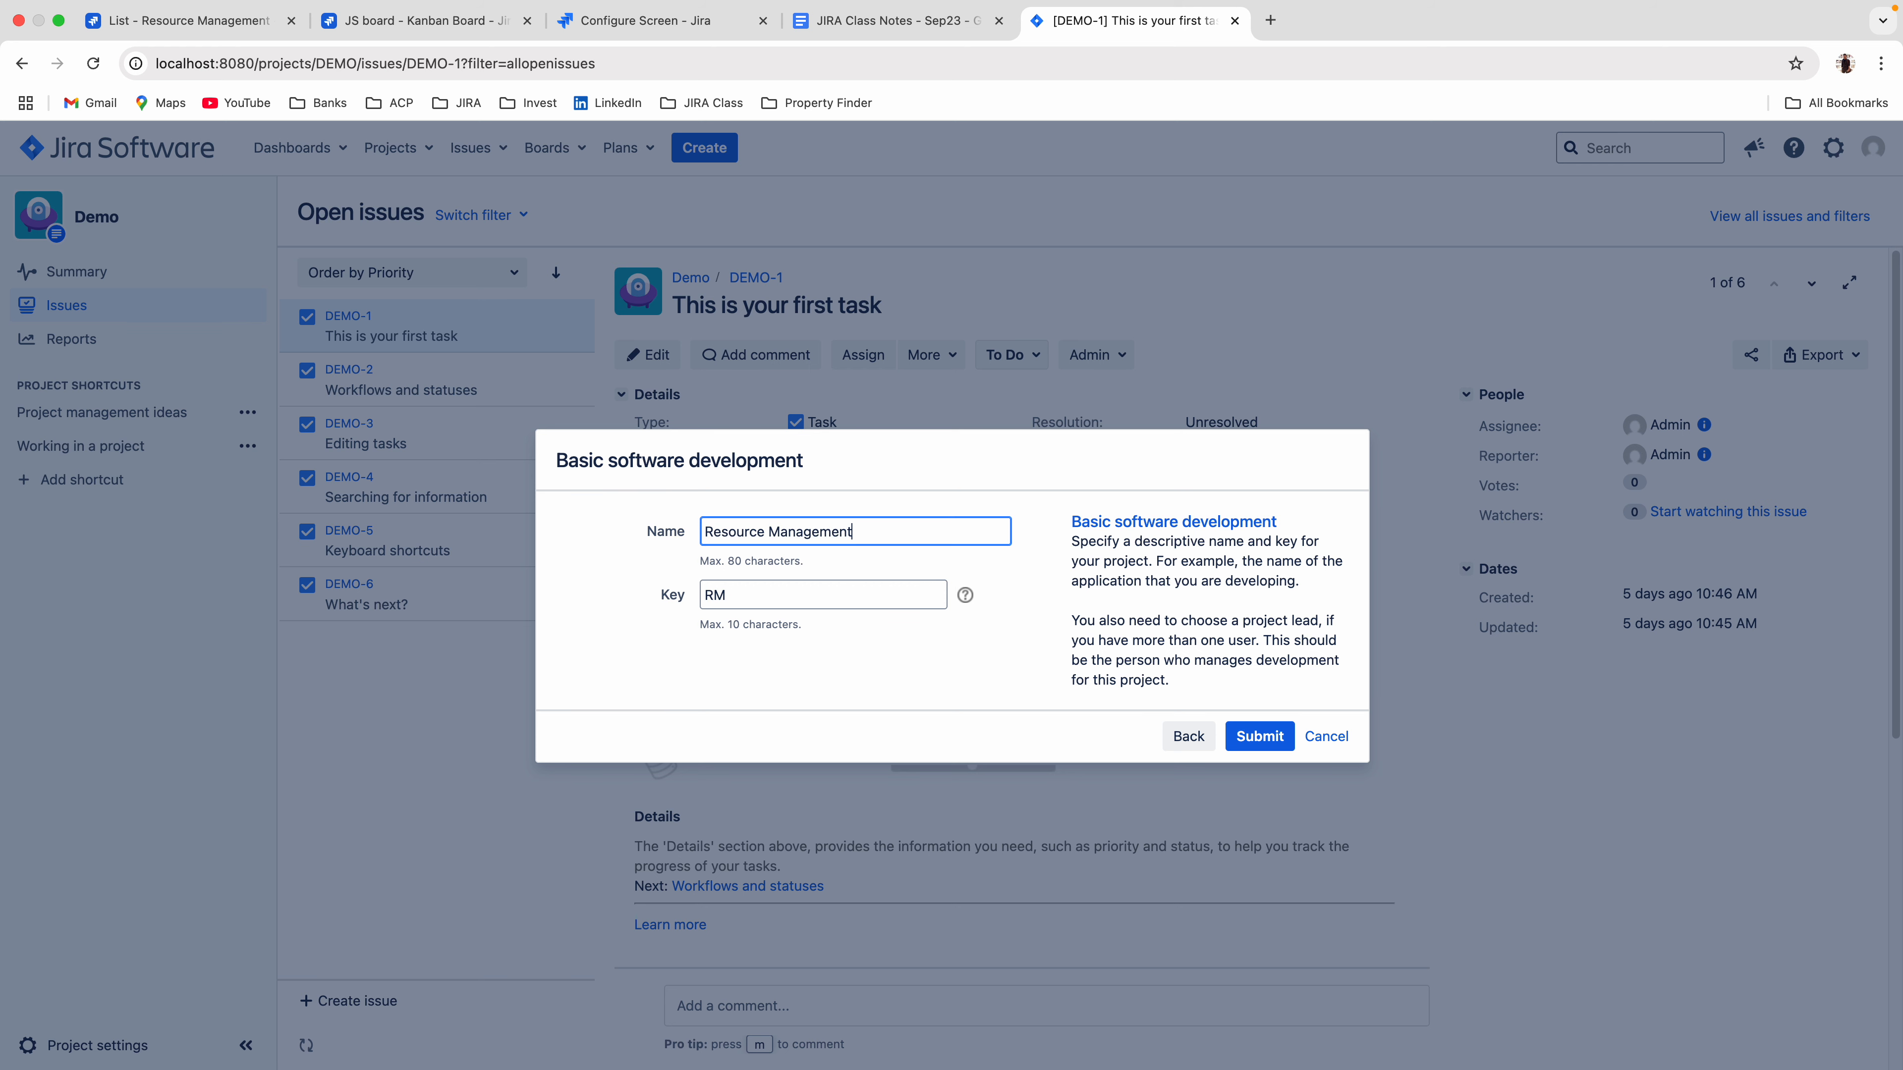
{"action": "left_click", "coordinate": [1251, 738]}
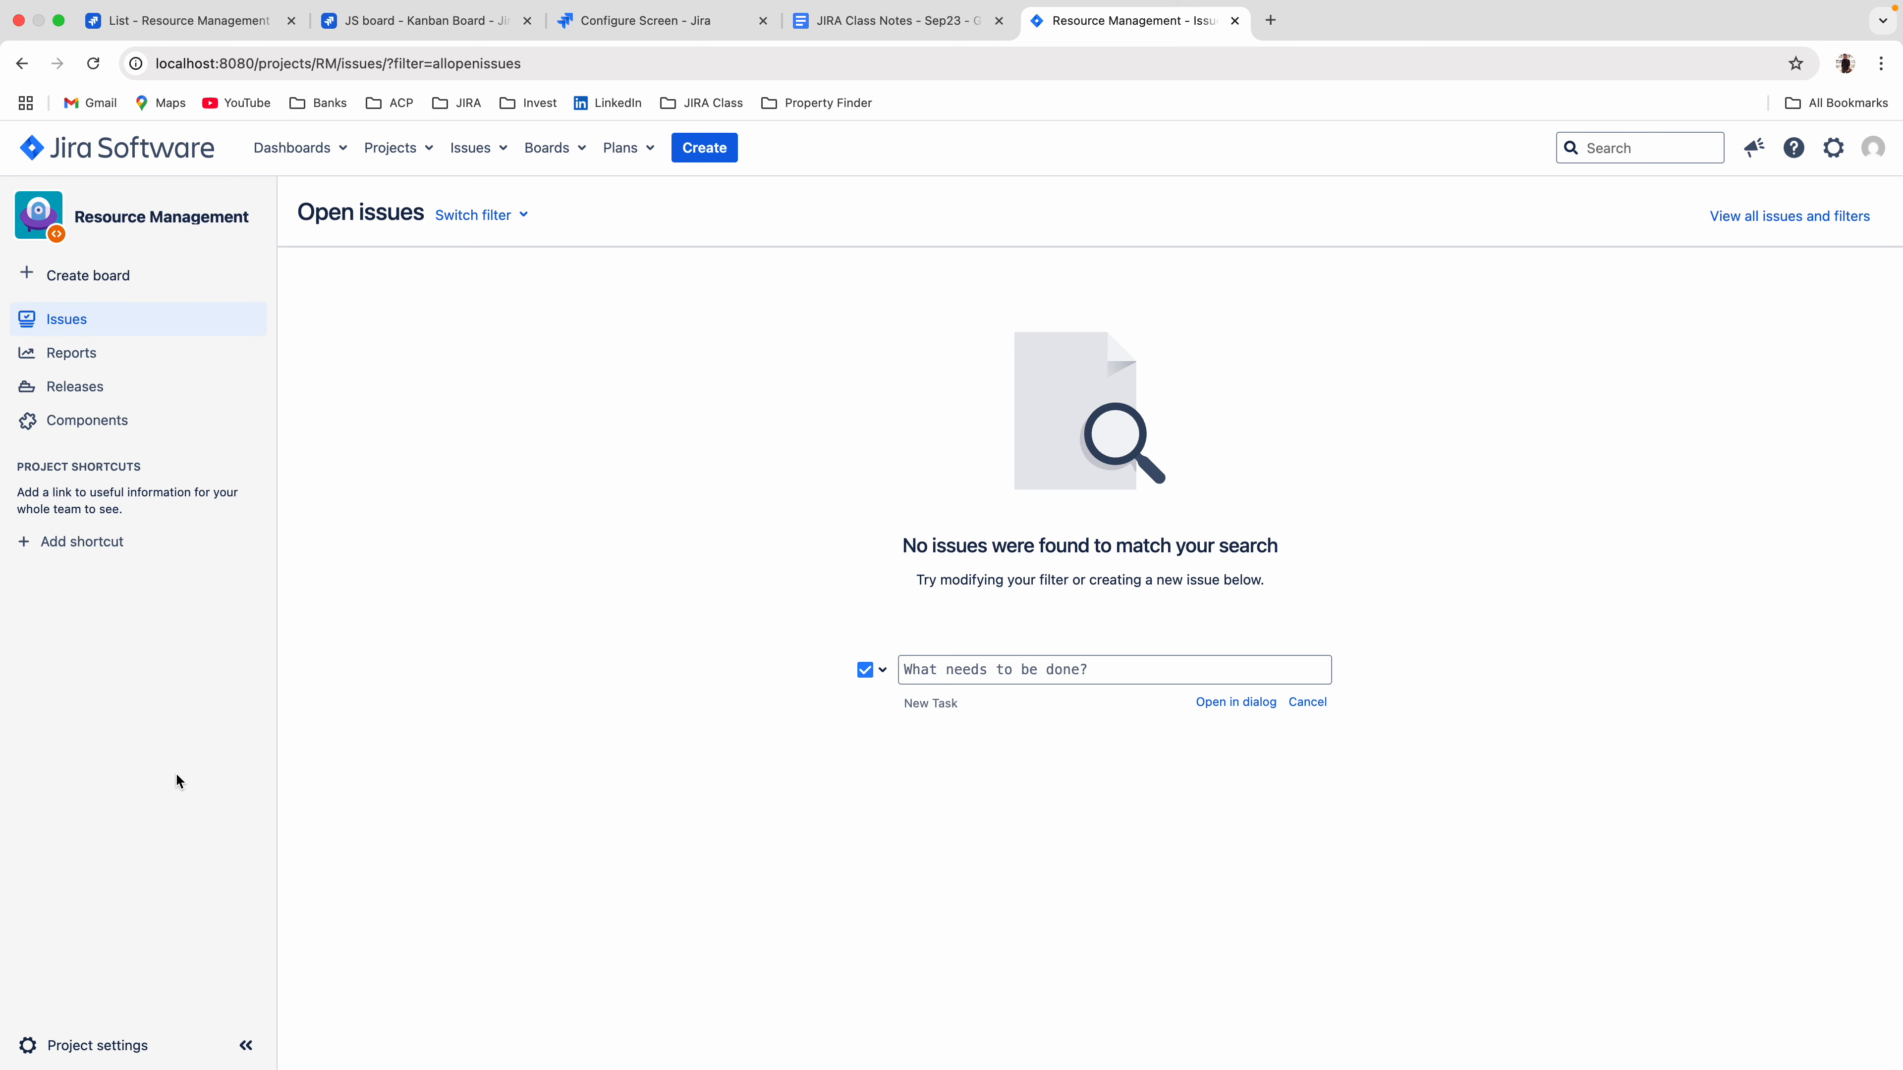
Open the Resource Management project settings in a separate tab and examine the fields of the Create Issue form.
{"action": "right_click", "coordinate": [84, 1058]}
{"action": "left_click", "coordinate": [153, 892]}
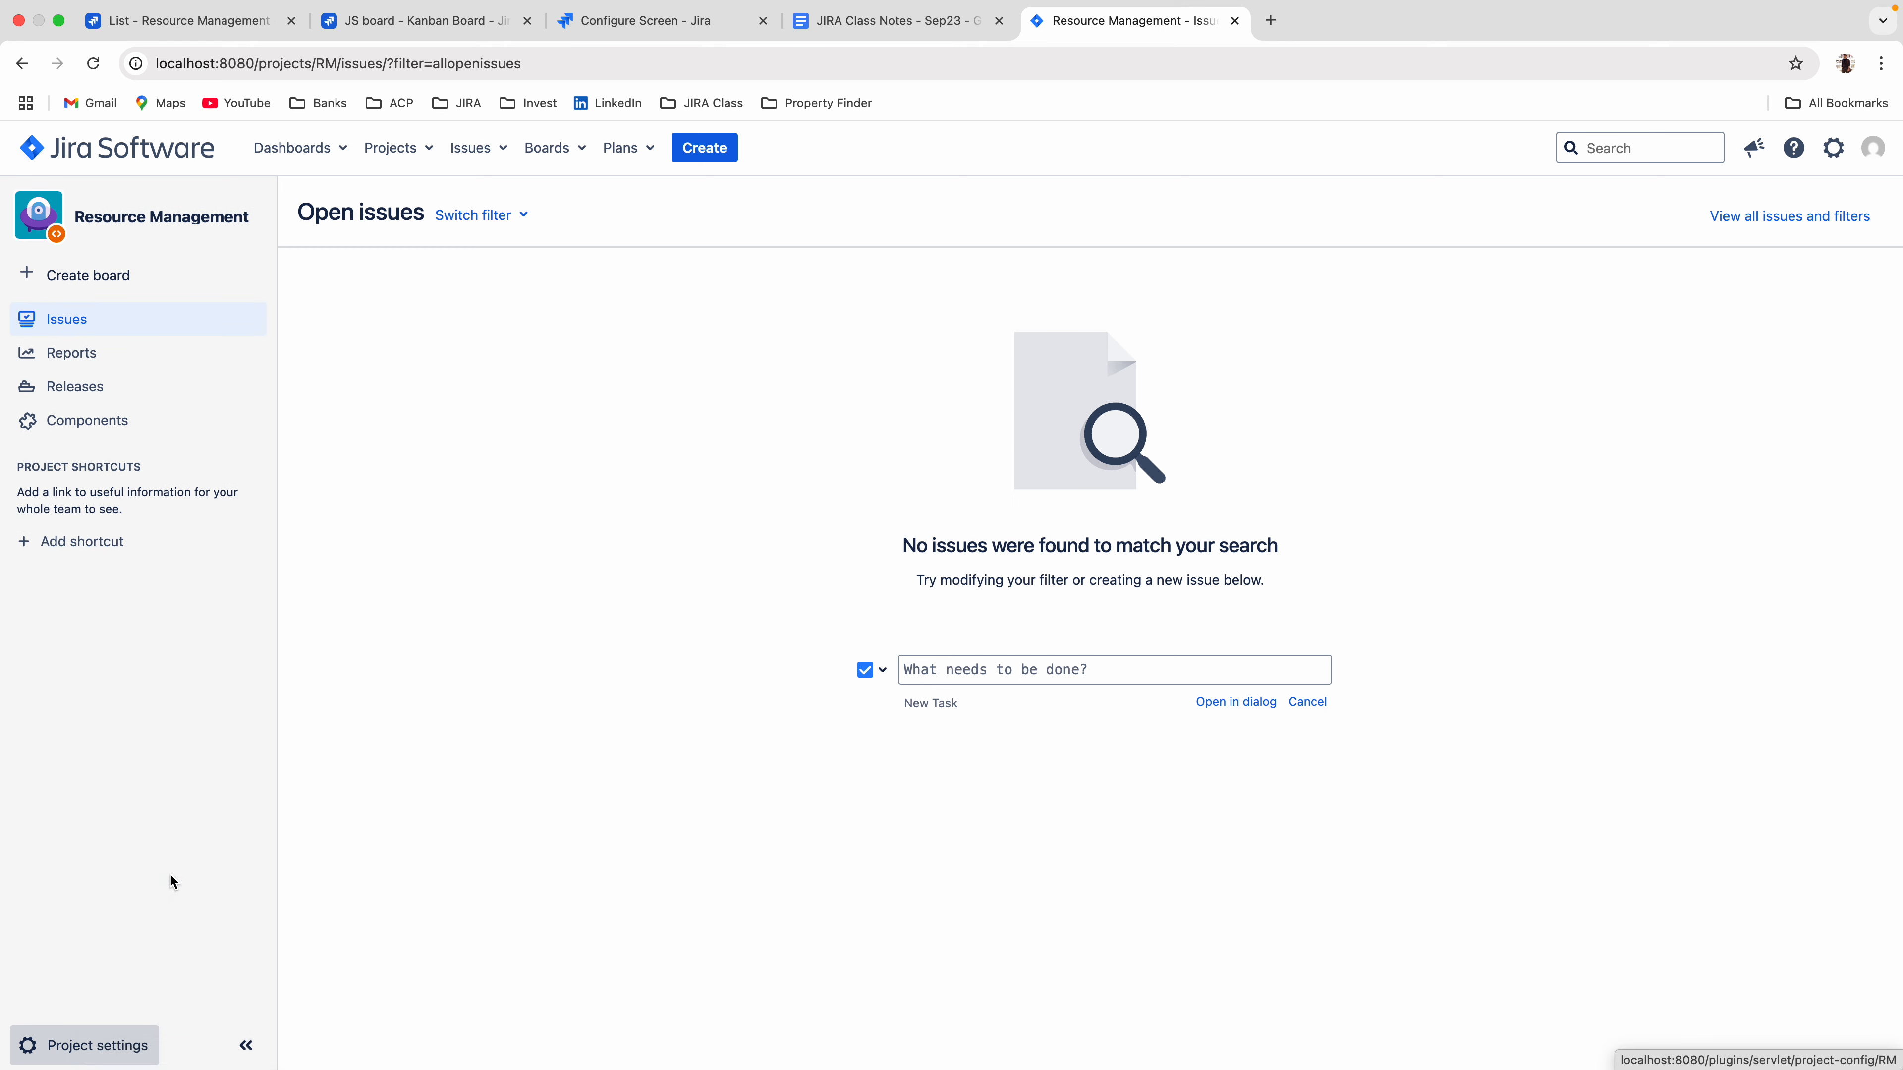
{"action": "left_click", "coordinate": [723, 153]}
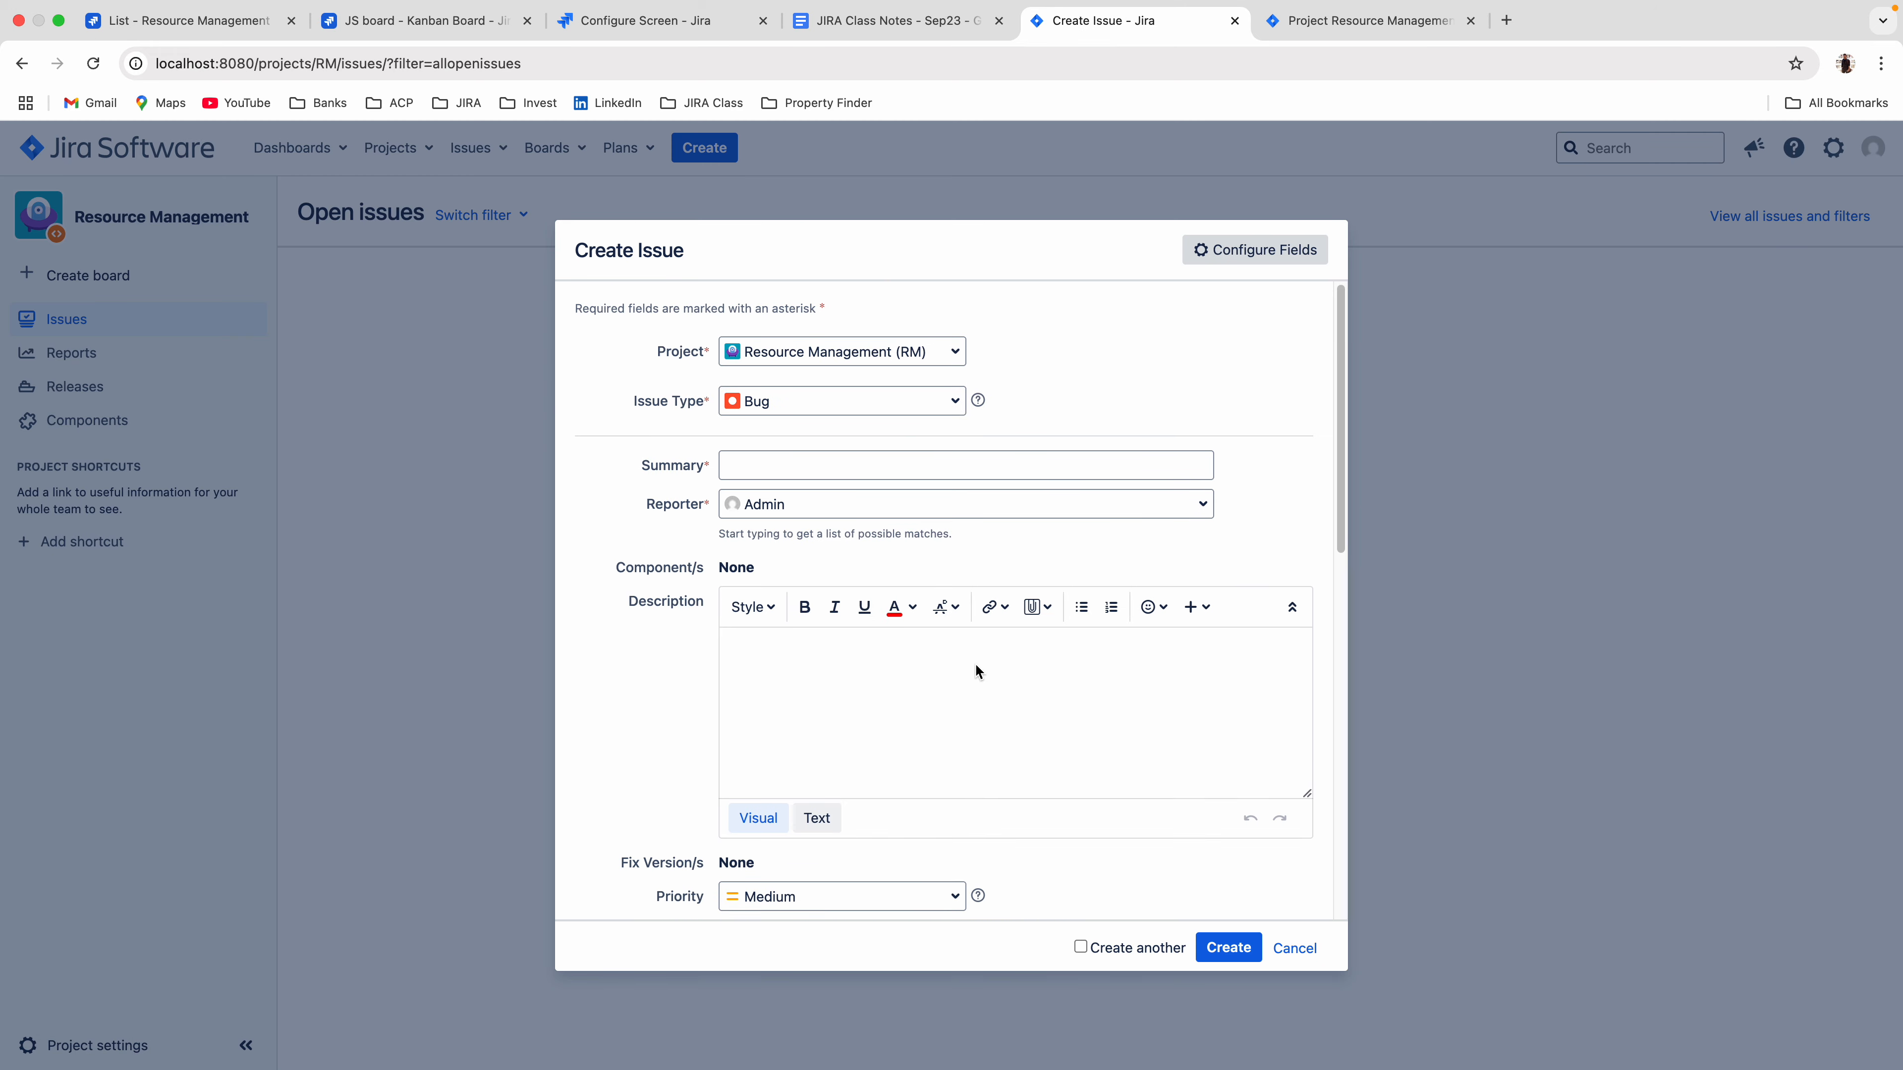
{"action": "scroll", "coordinate": [976, 662], "scroll_direction": "down", "scroll_amount": 10}
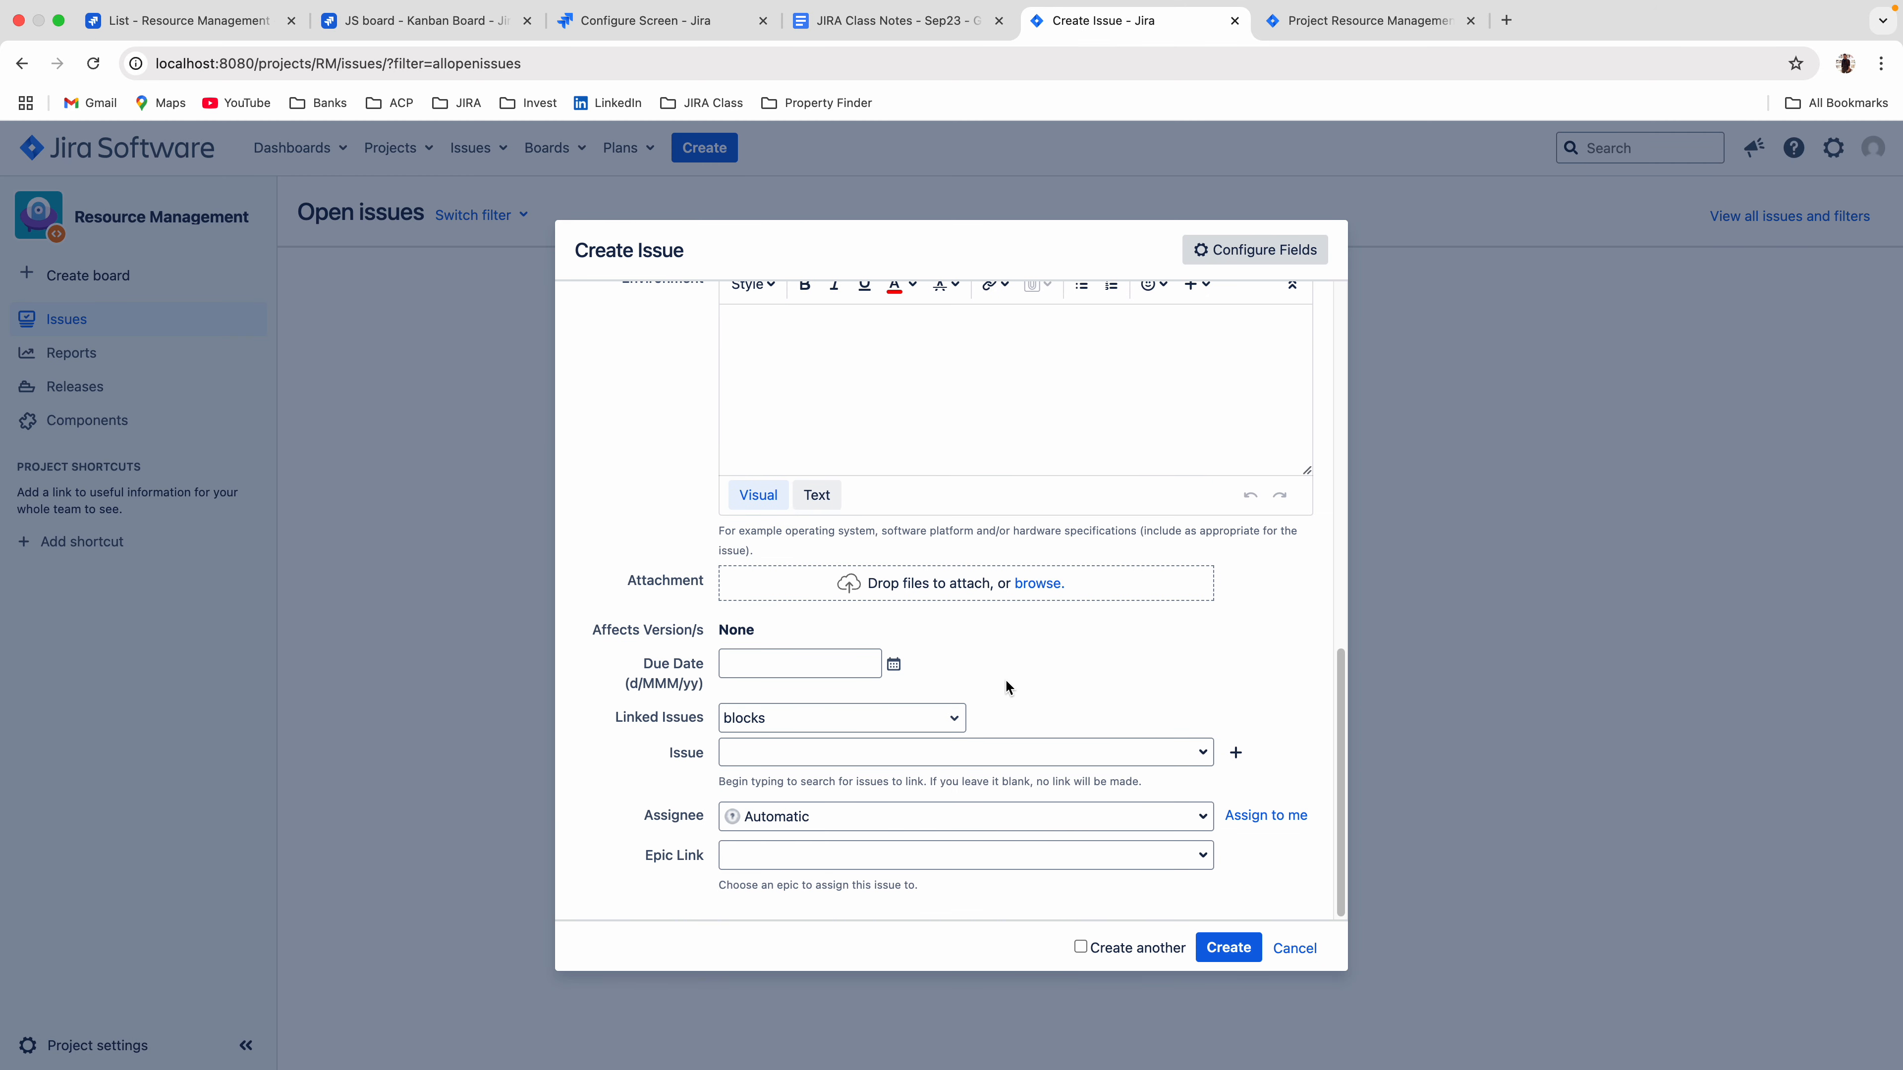
{"action": "scroll", "coordinate": [1005, 678], "scroll_direction": "up", "scroll_amount": 8}
{"action": "scroll", "coordinate": [1005, 678], "scroll_direction": "down", "scroll_amount": 3}
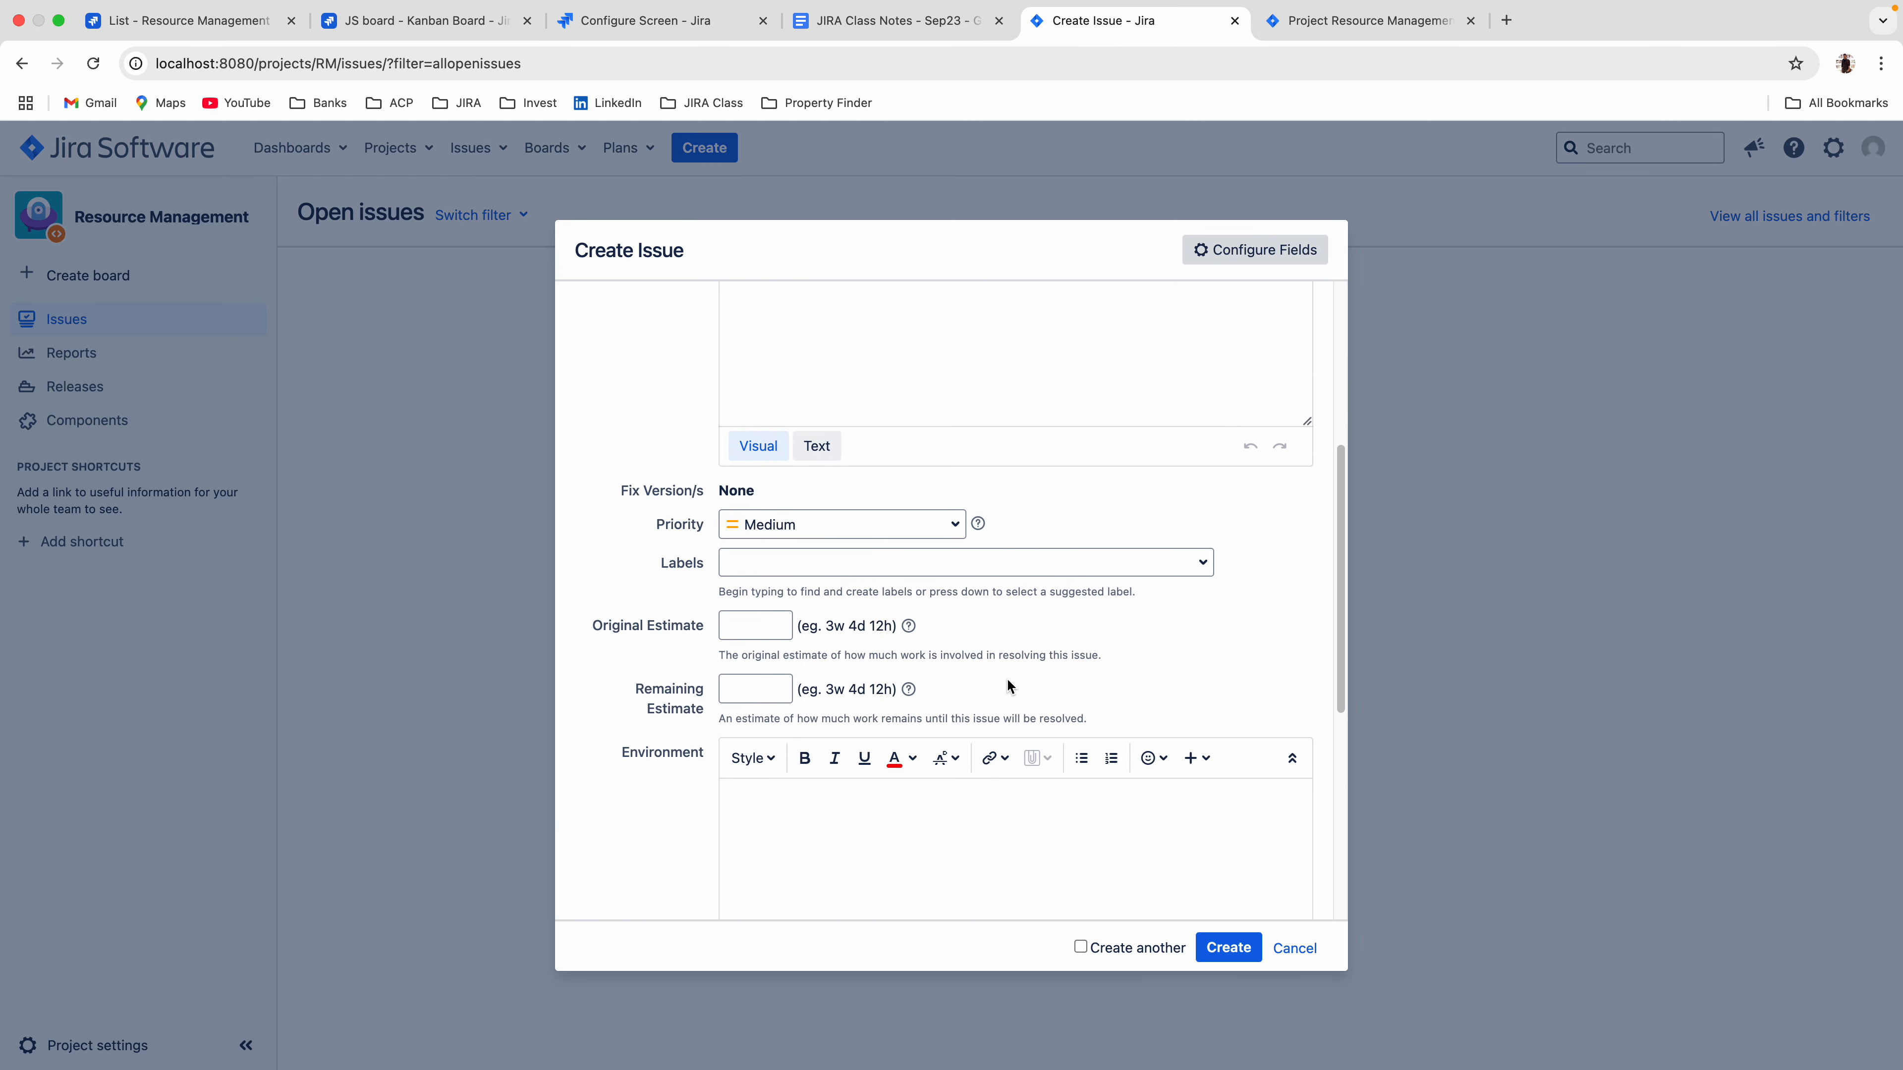
Open the Resource Management project's issue type screen scheme and the Software Development Default Issue Screen it uses.
{"action": "left_click", "coordinate": [1363, 20]}
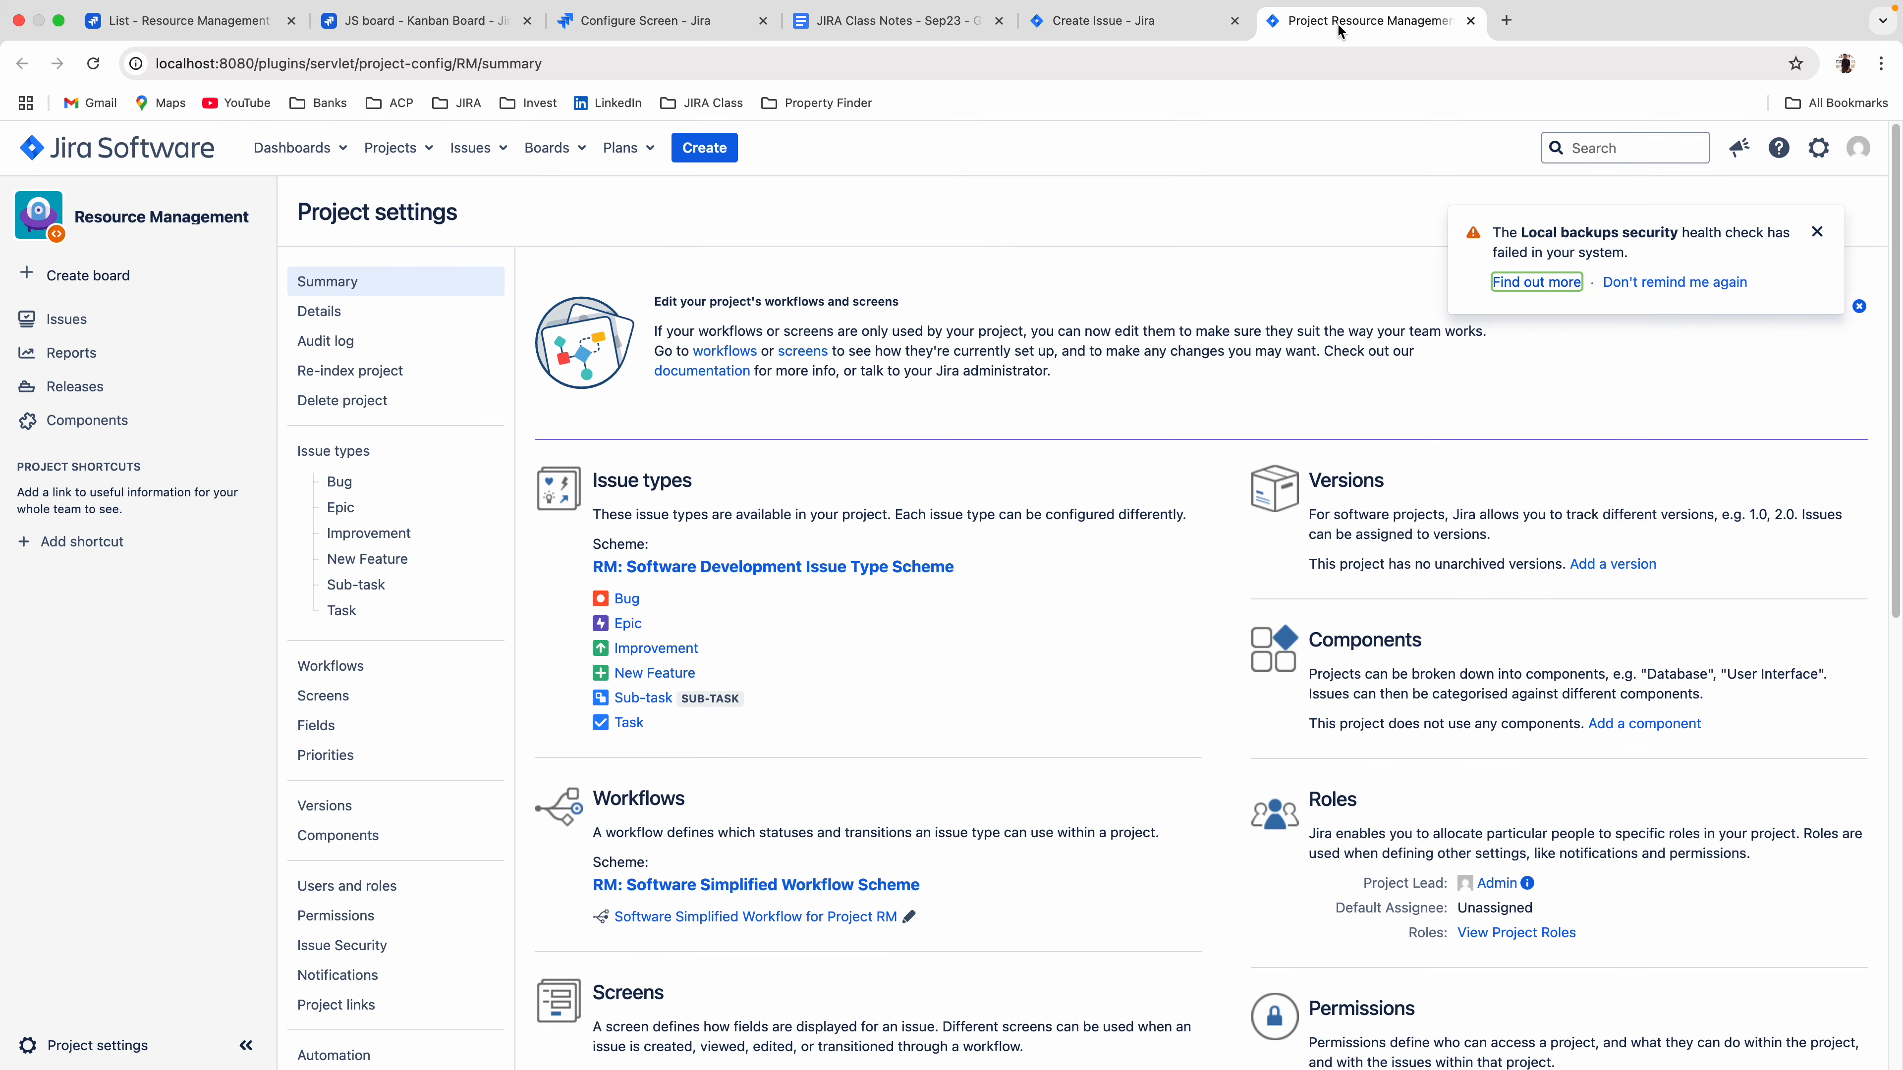
{"action": "scroll", "coordinate": [776, 843], "scroll_direction": "down", "scroll_amount": 2}
{"action": "scroll", "coordinate": [776, 843], "scroll_direction": "down", "scroll_amount": 5}
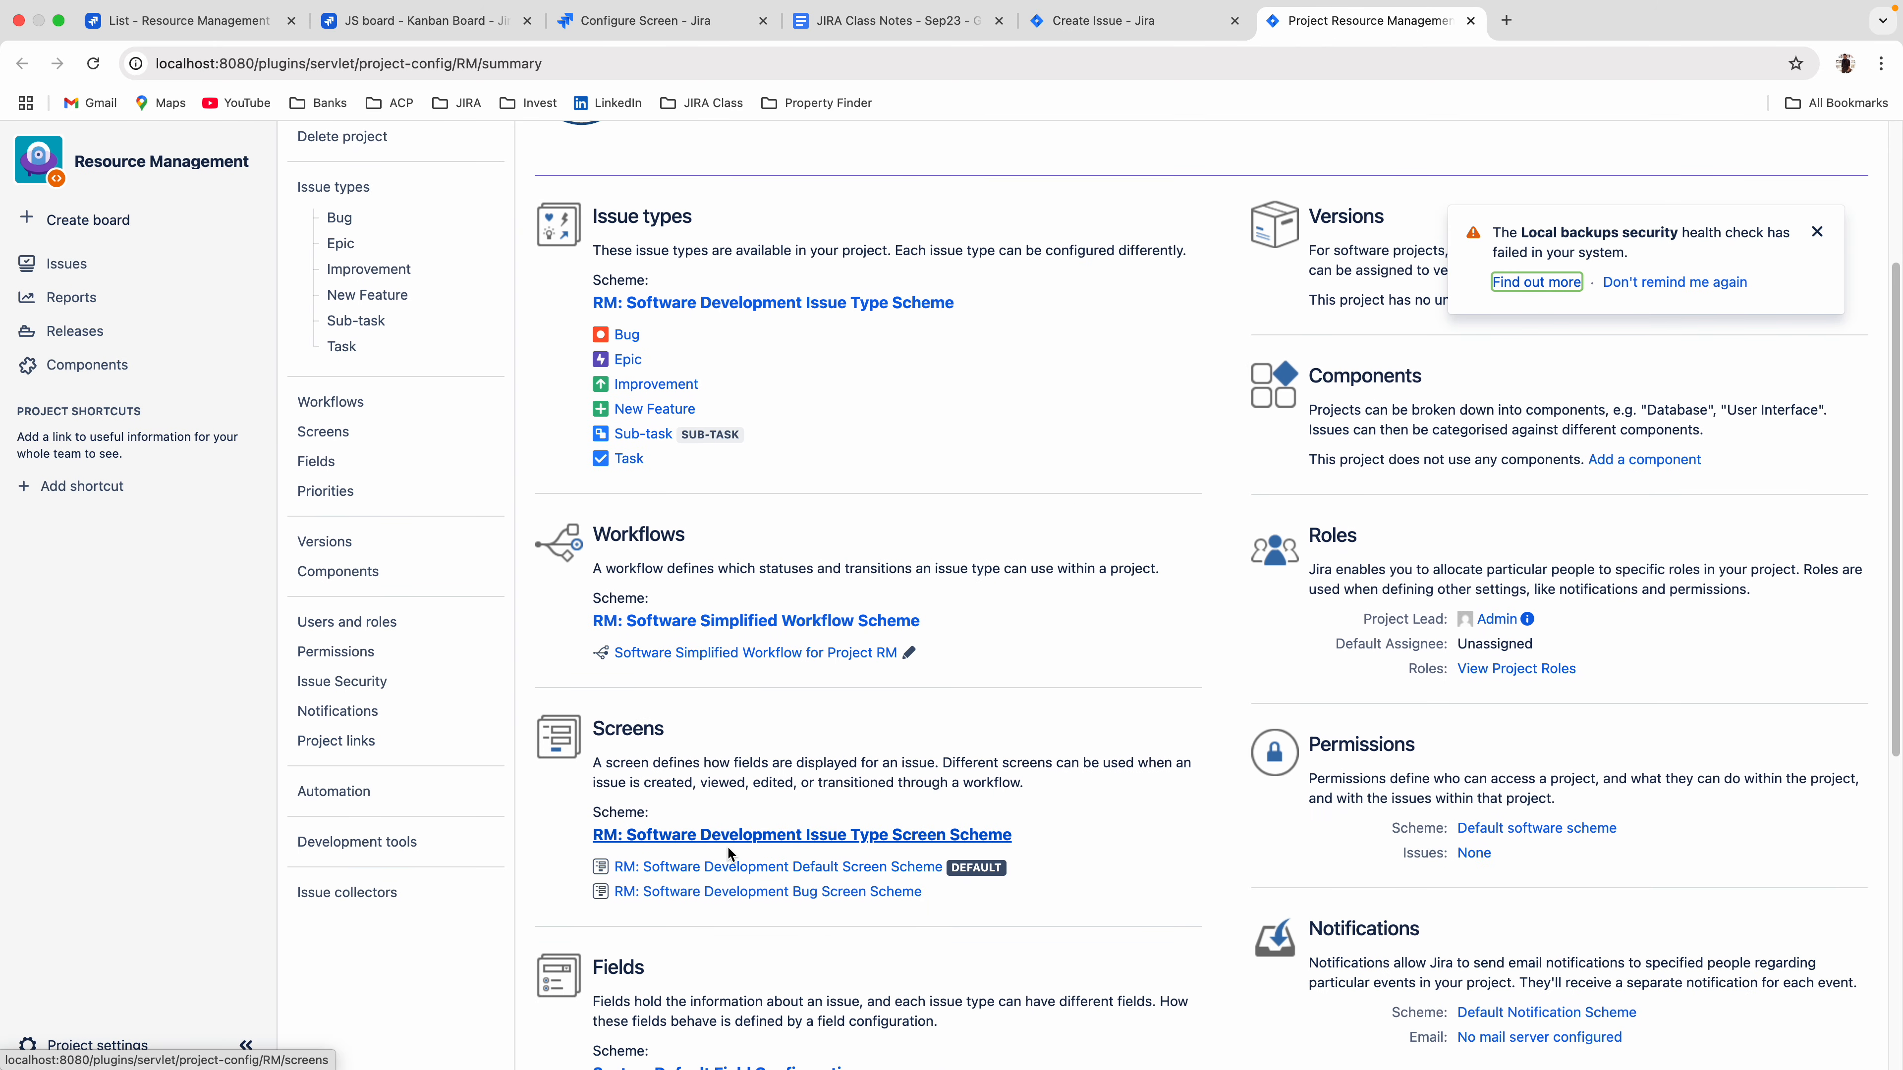
{"action": "left_click", "coordinate": [722, 841]}
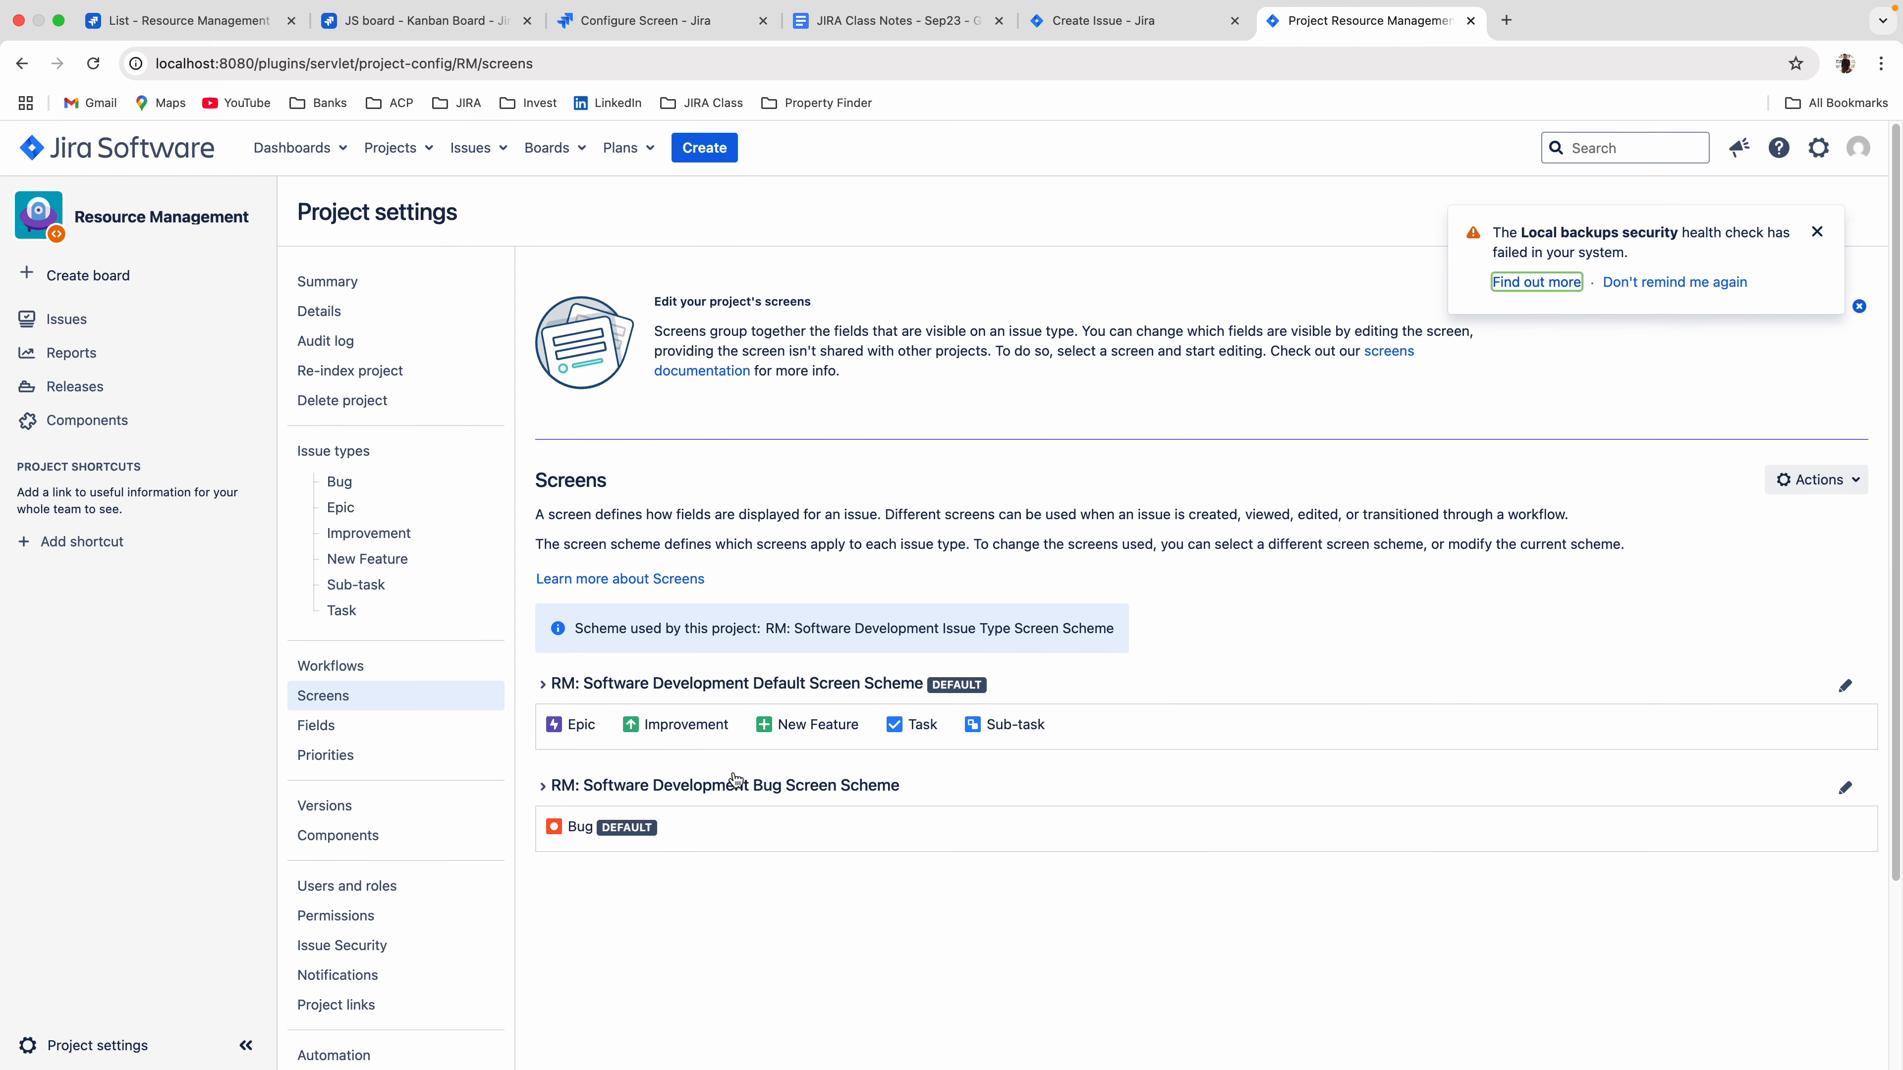
{"action": "left_click", "coordinate": [552, 691]}
{"action": "left_click", "coordinate": [1042, 801]}
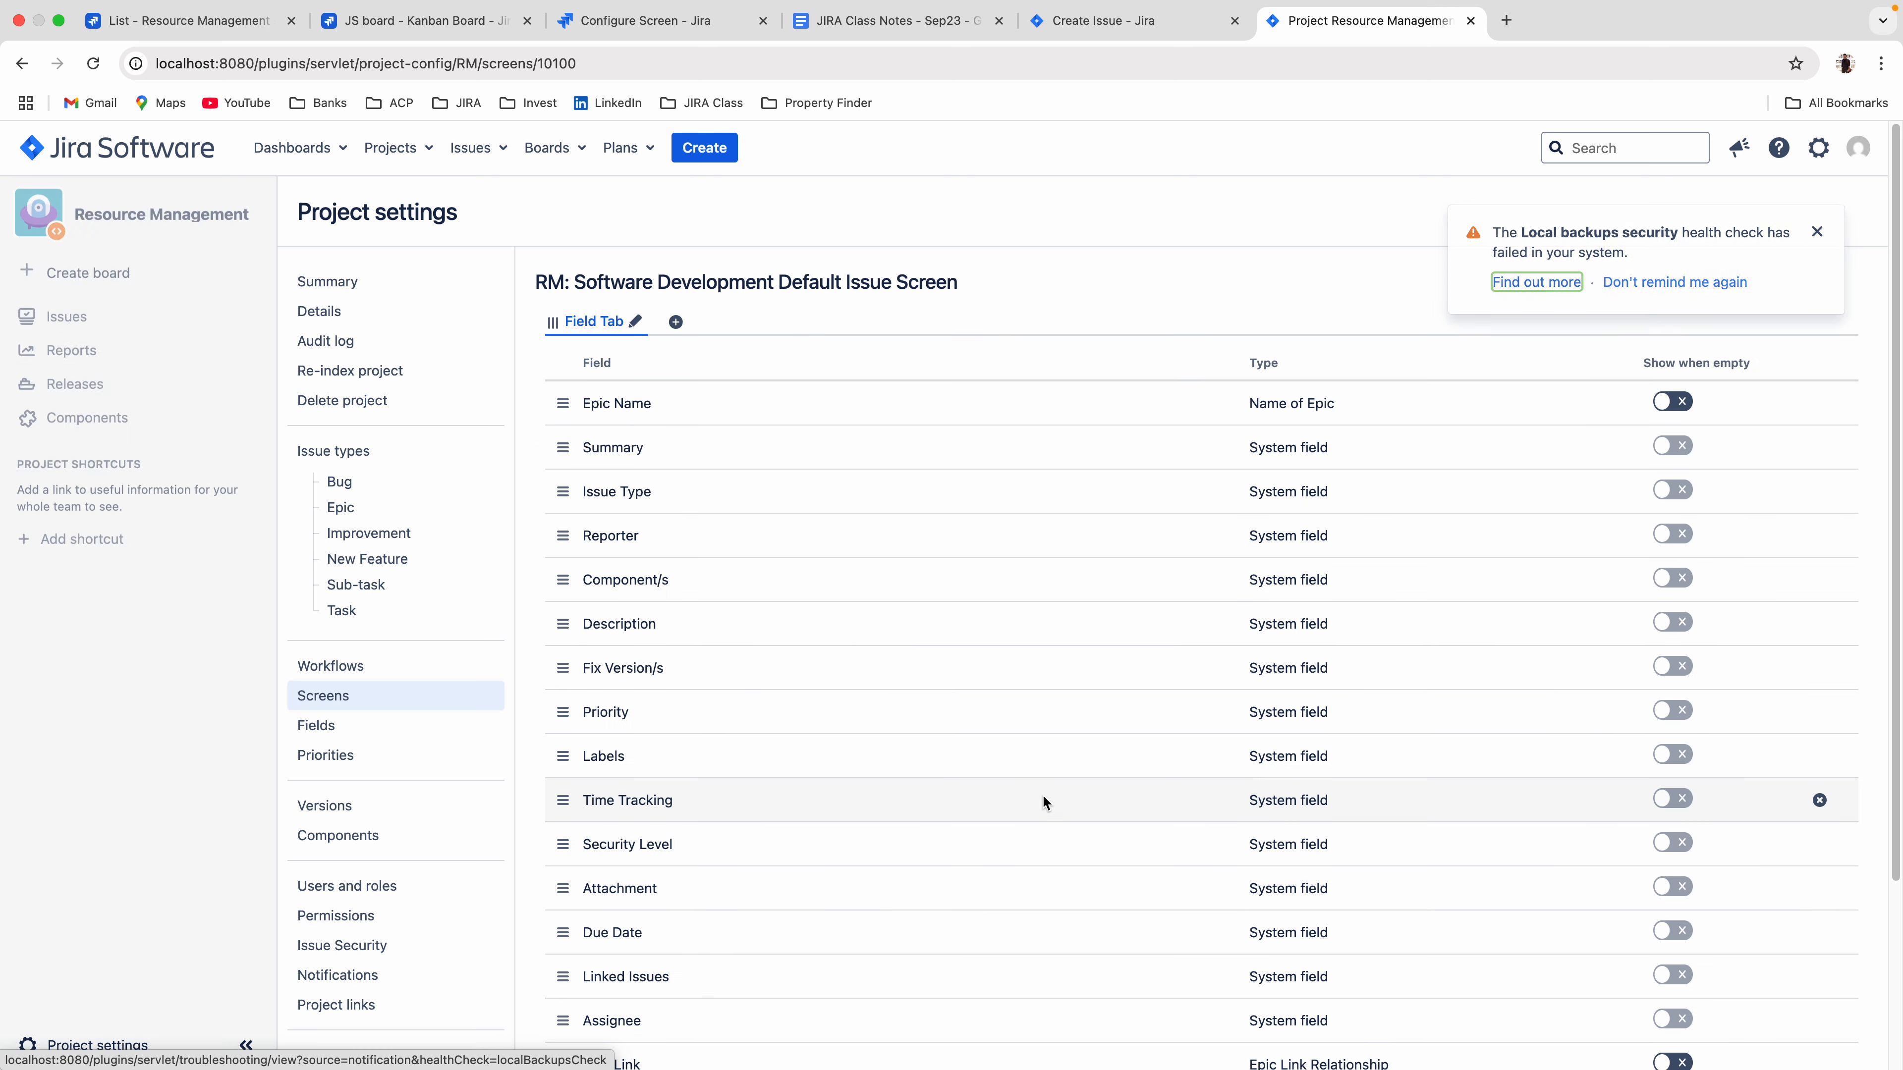
Remove Fix Version/s from the default issue screen, and move Time Tracking below Epic Link before removing it as well.
{"action": "scroll", "coordinate": [856, 717], "scroll_direction": "down", "scroll_amount": 1}
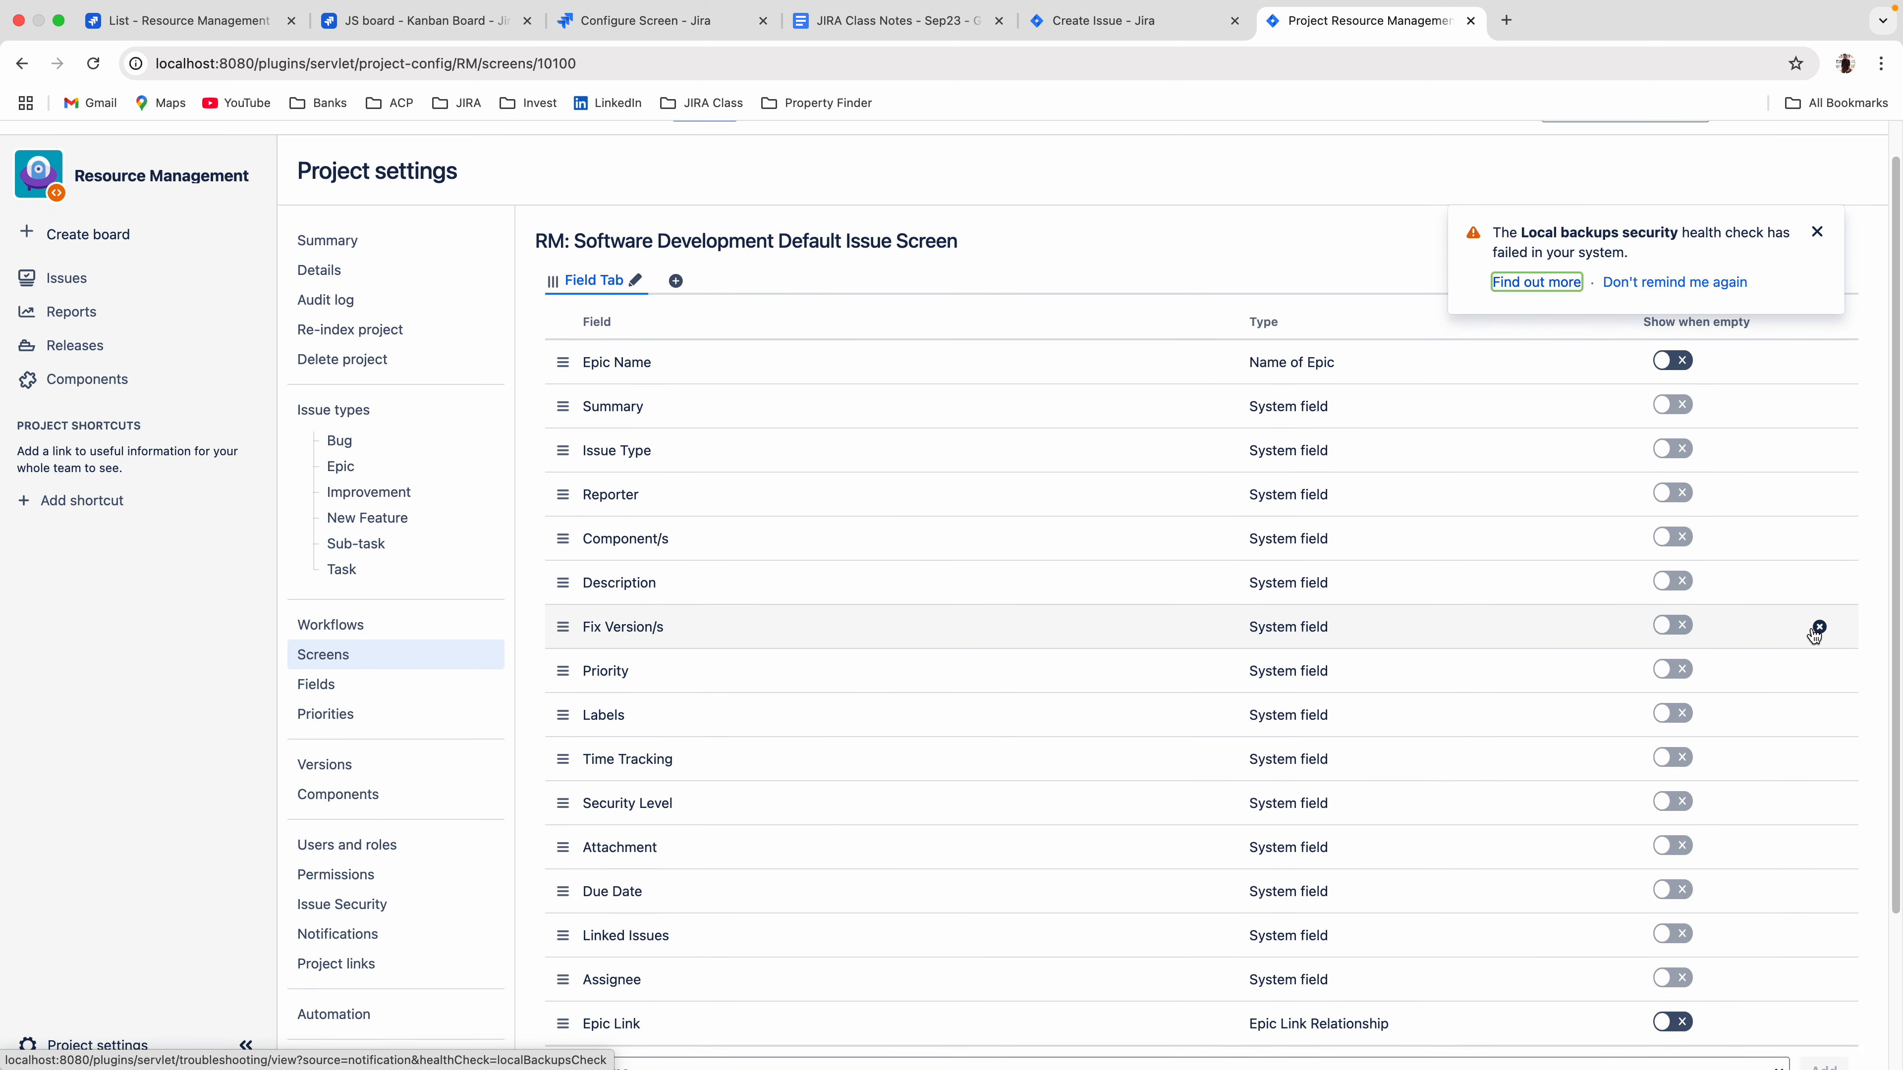
{"action": "left_click", "coordinate": [1821, 628]}
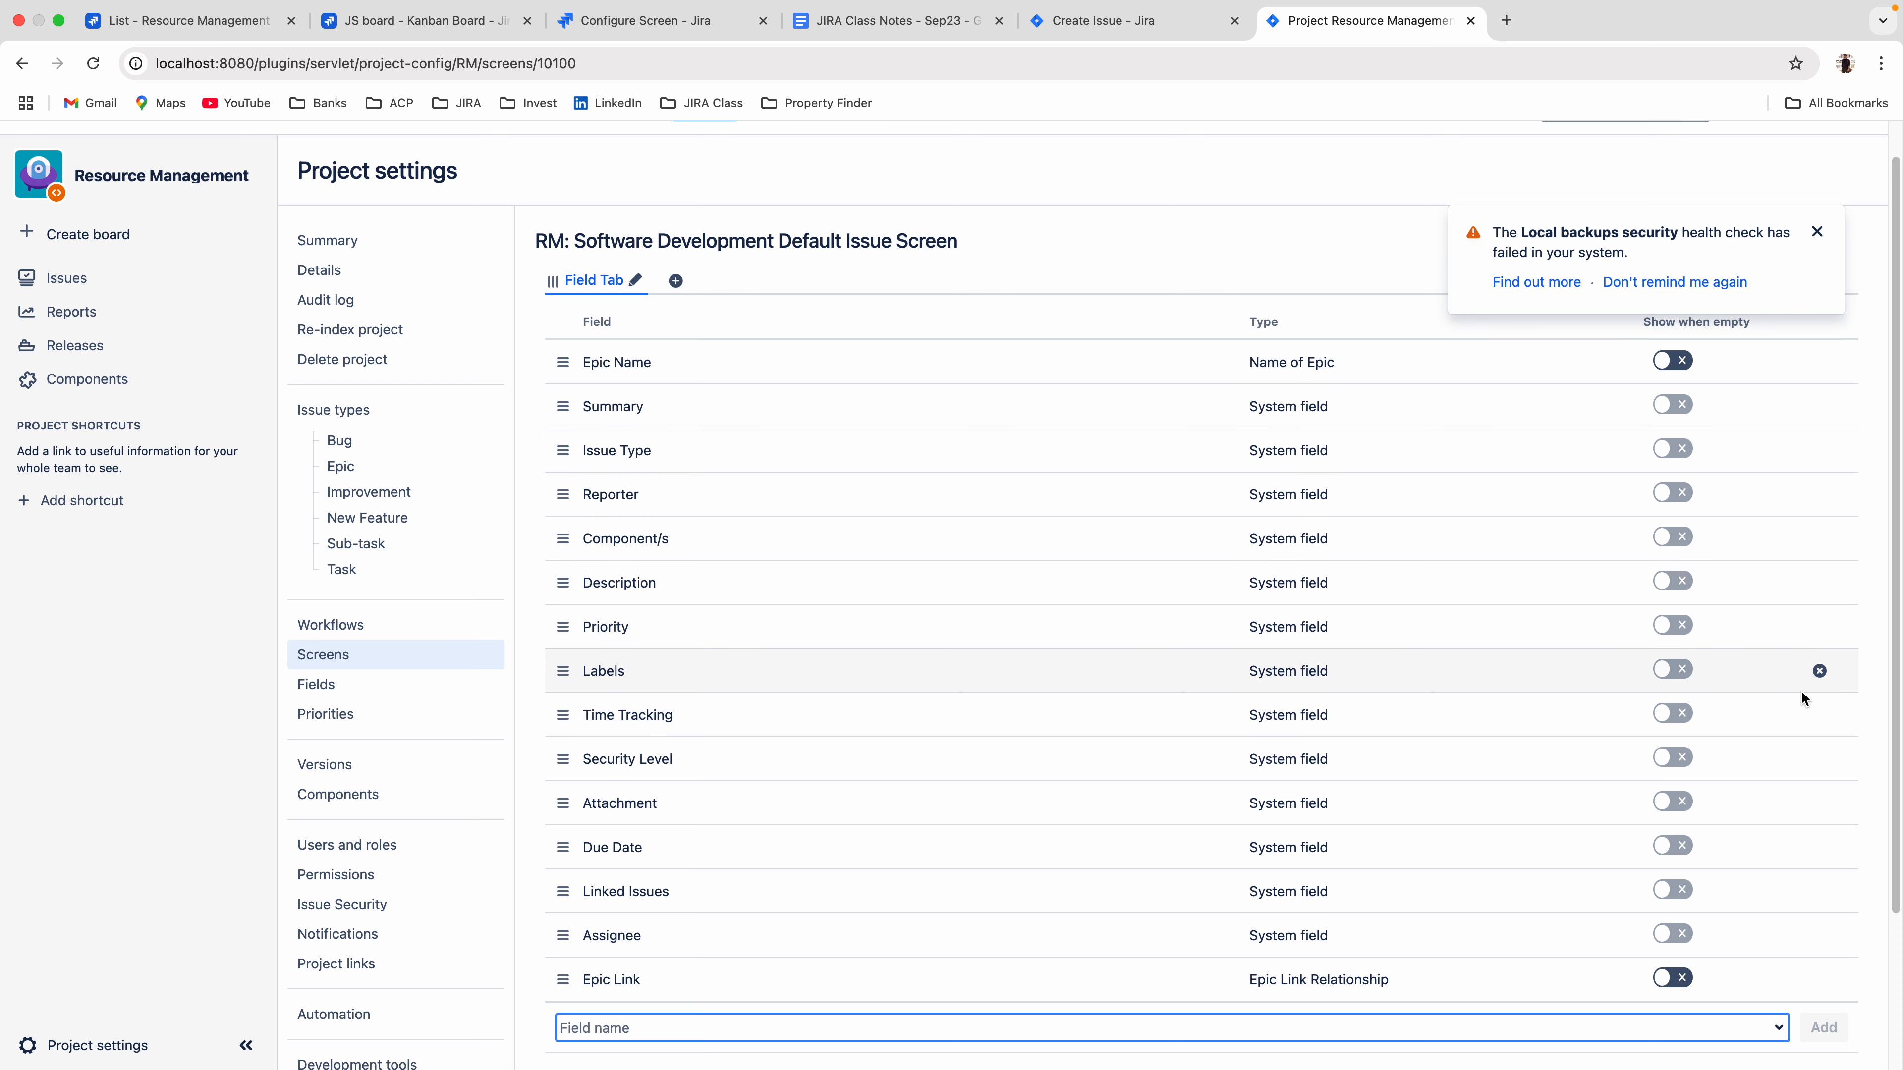
{"action": "left_click_drag", "start_coordinate": [562, 714], "coordinate": [554, 982]}
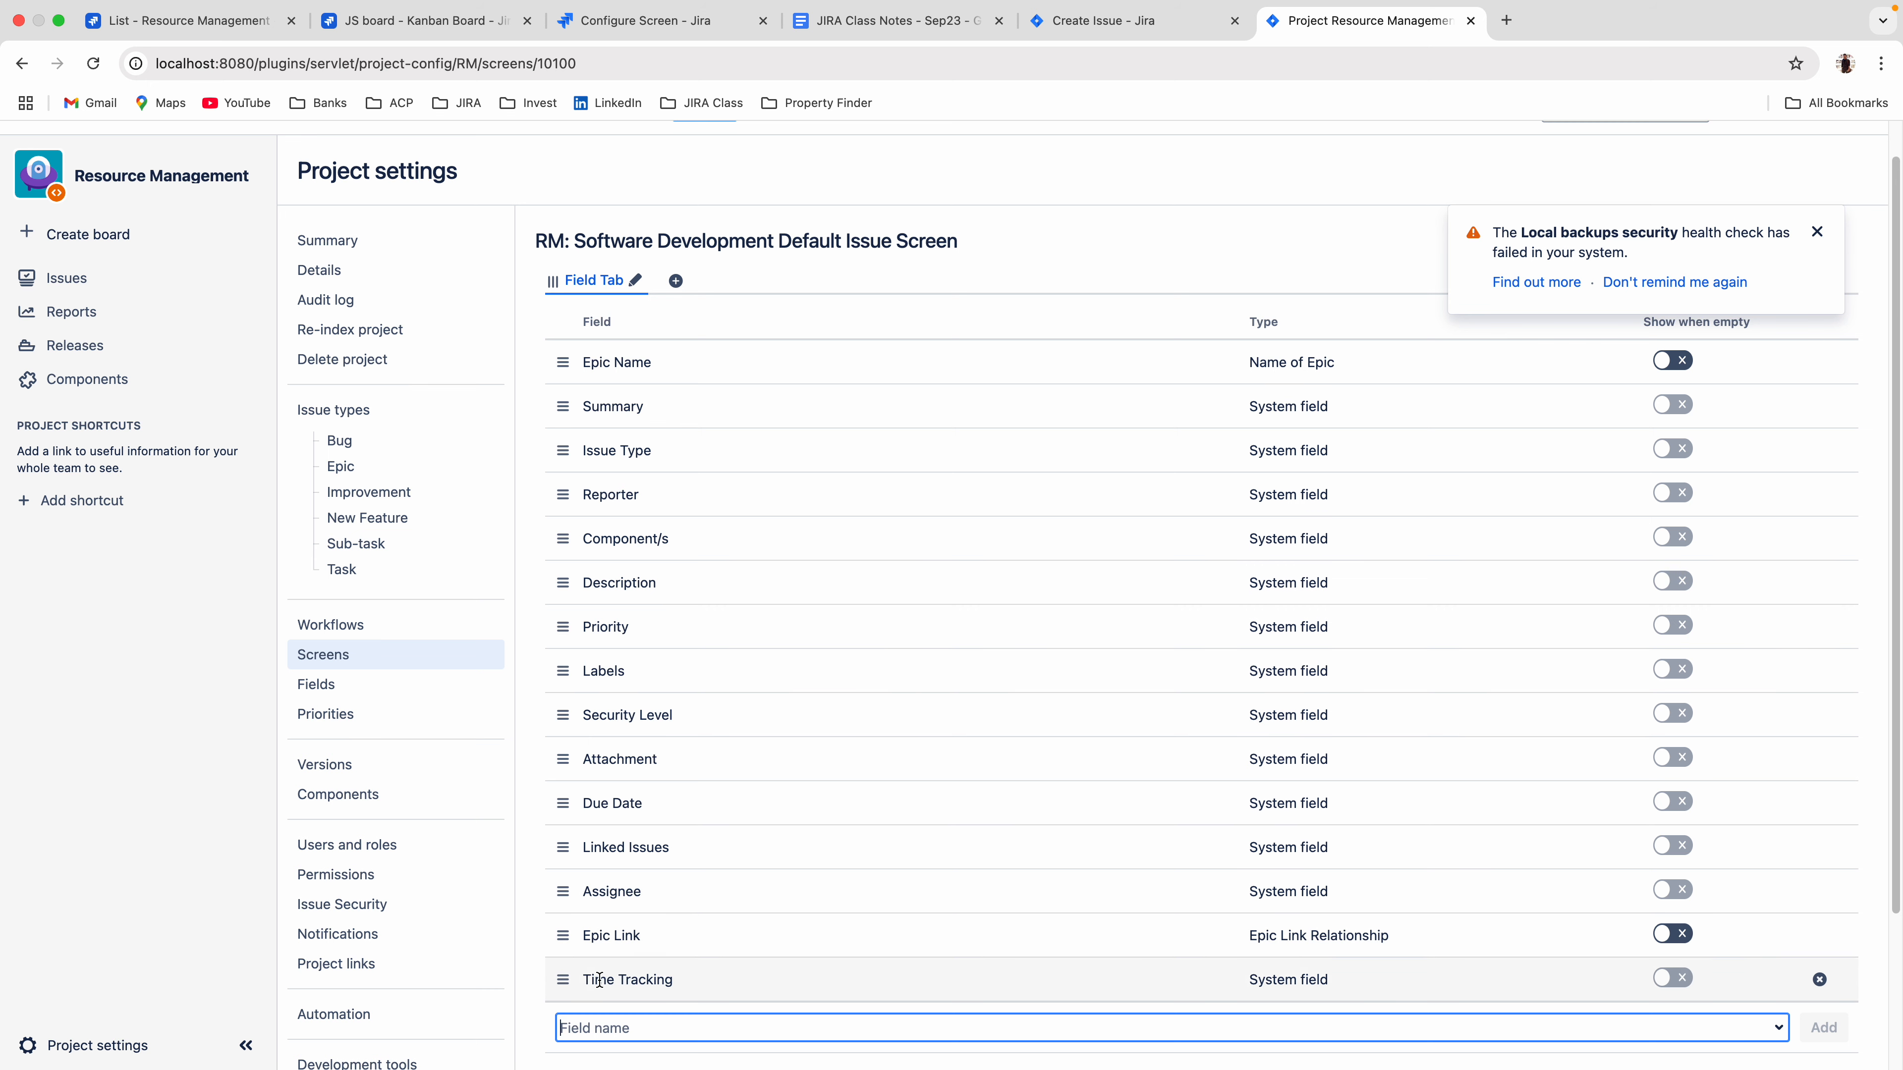
{"action": "left_click", "coordinate": [1819, 980]}
Reopen the Create Issue form for Resource Management with issue type Task and check which fields it offers.
{"action": "left_click", "coordinate": [1108, 21]}
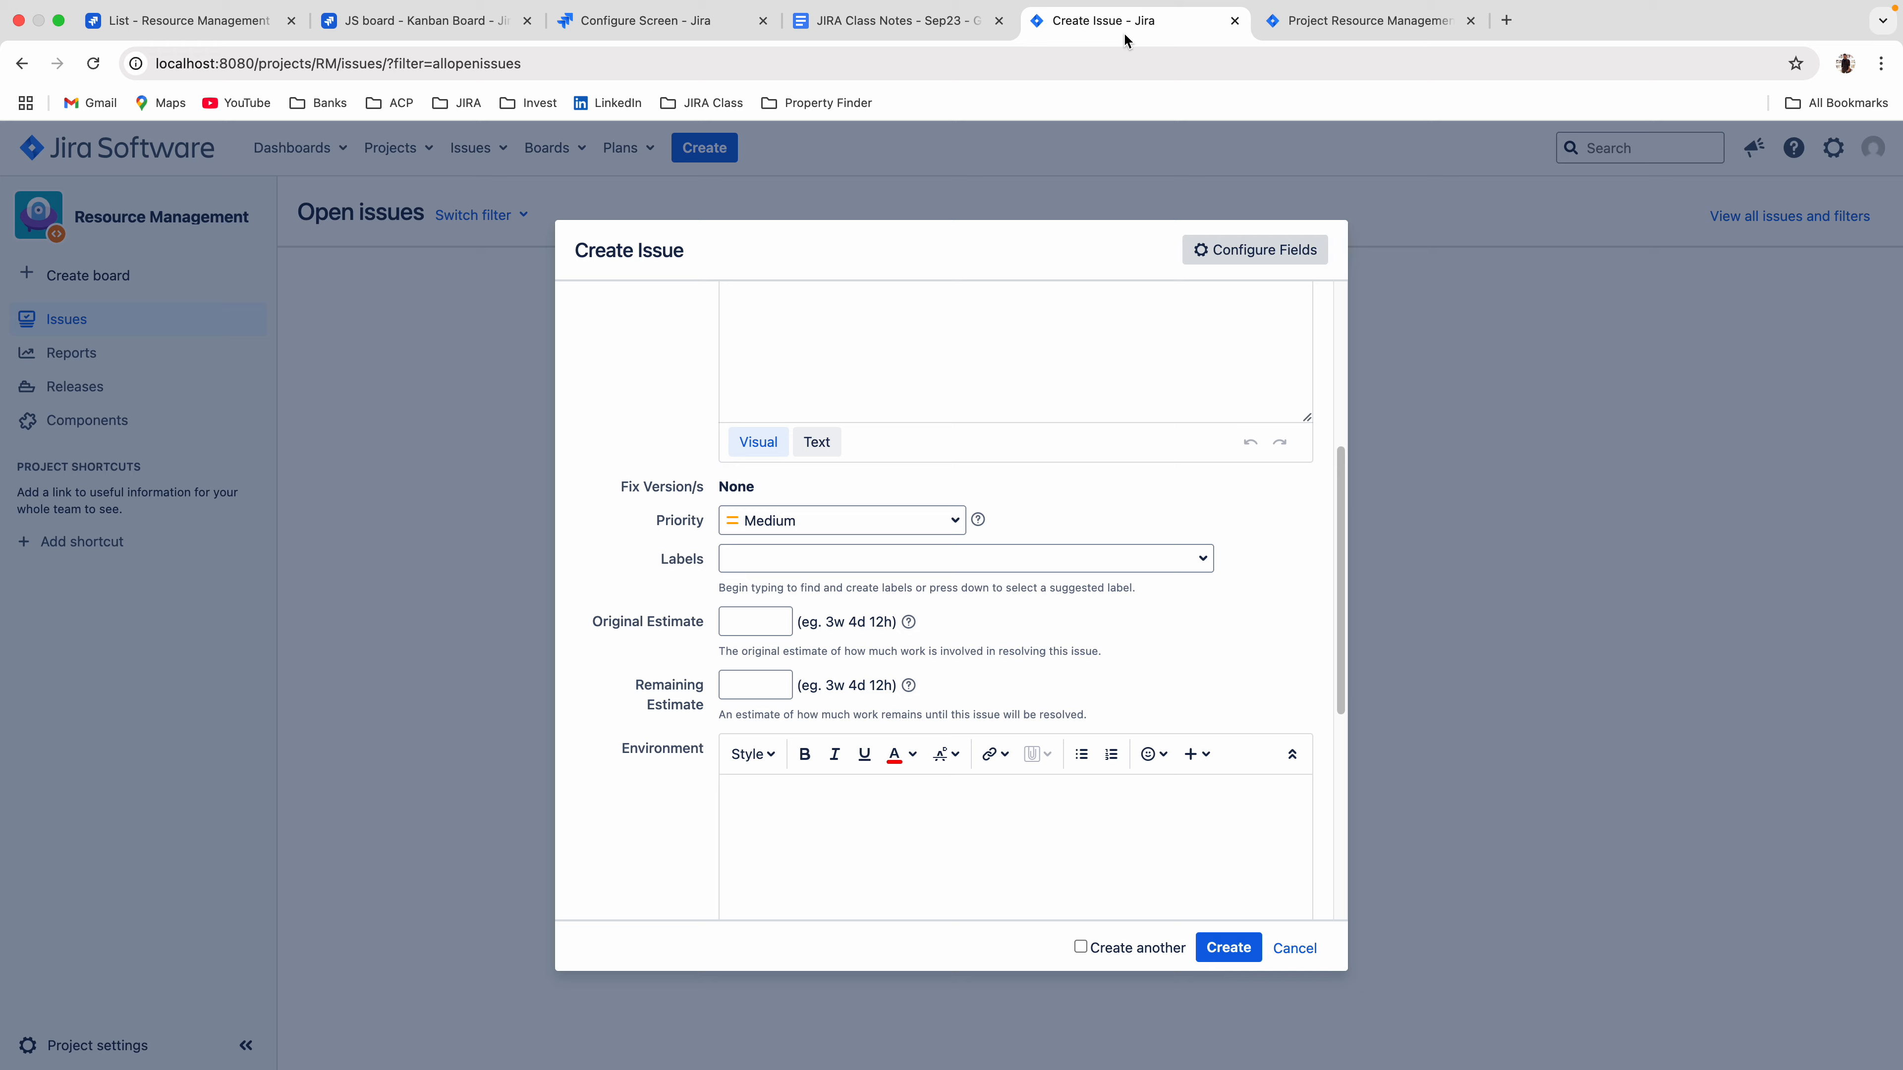
{"action": "left_click", "coordinate": [1294, 948]}
{"action": "left_click", "coordinate": [704, 148]}
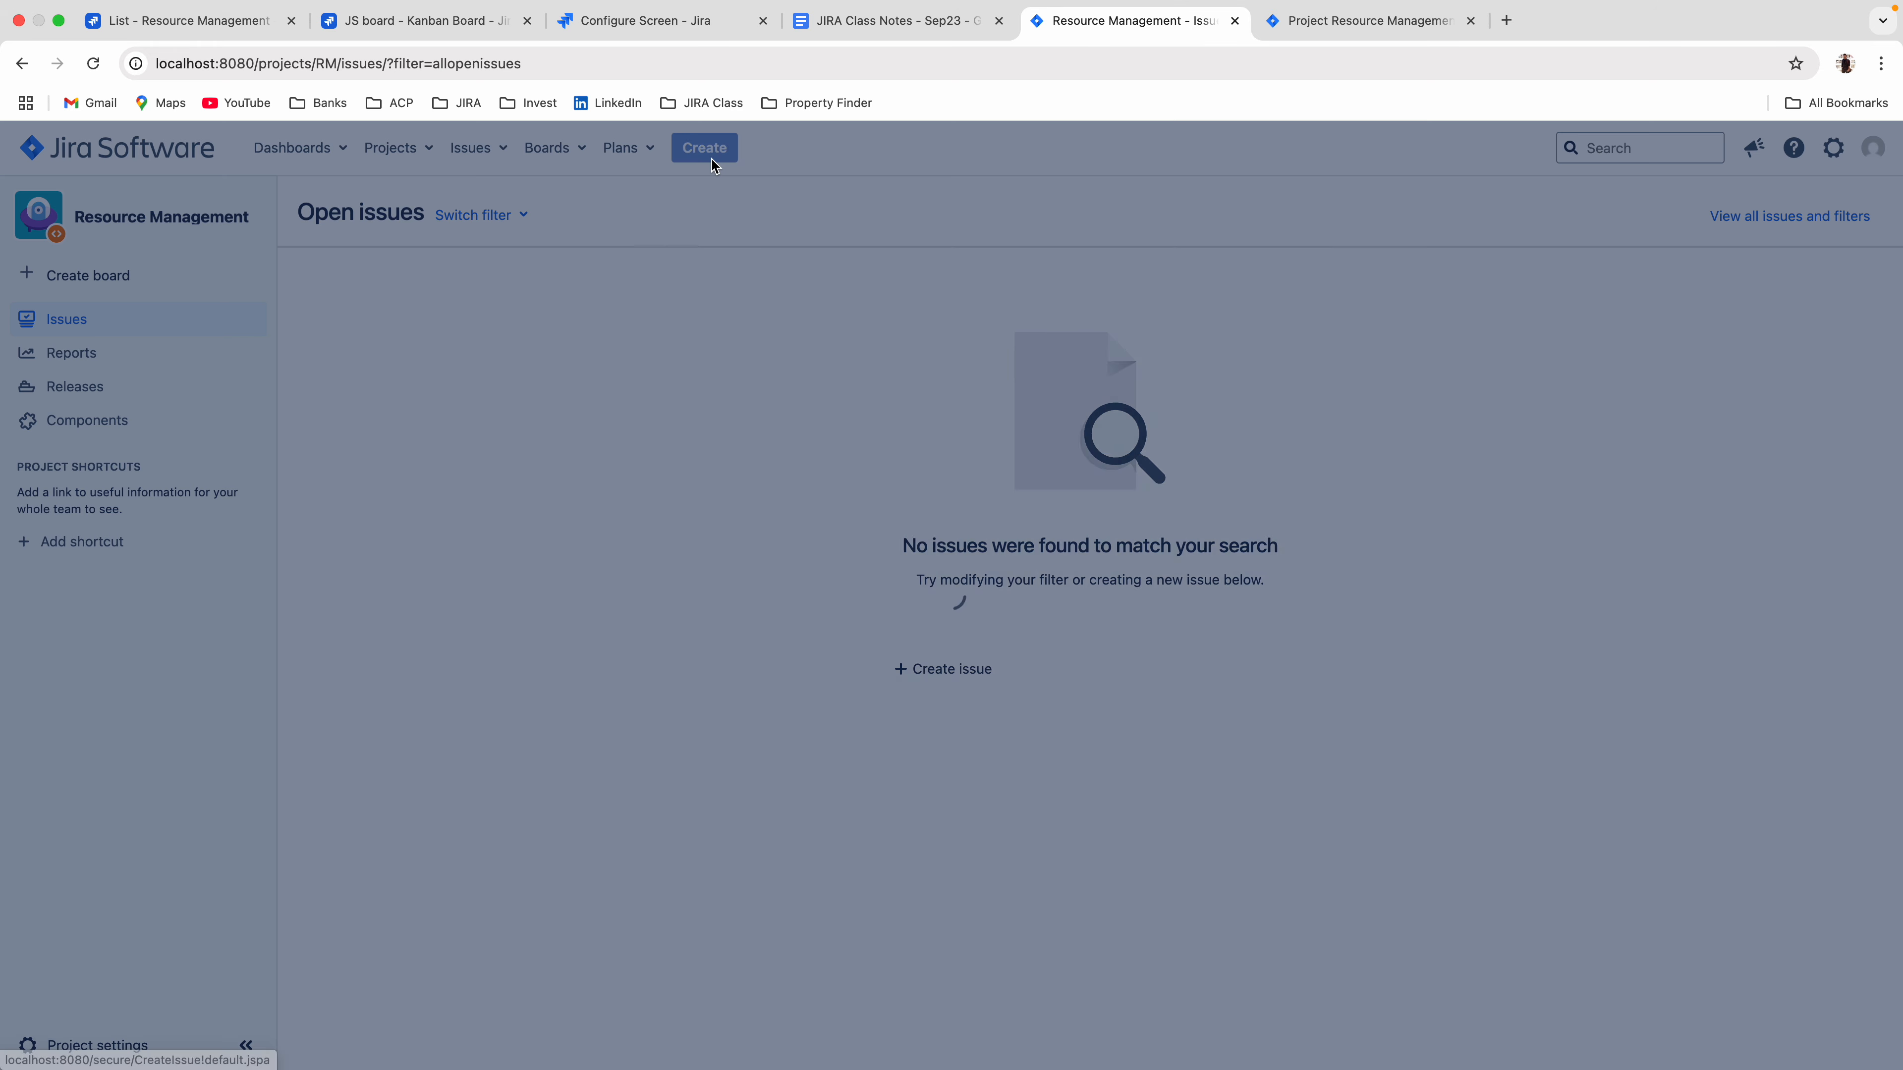
{"action": "left_click", "coordinate": [751, 413]}
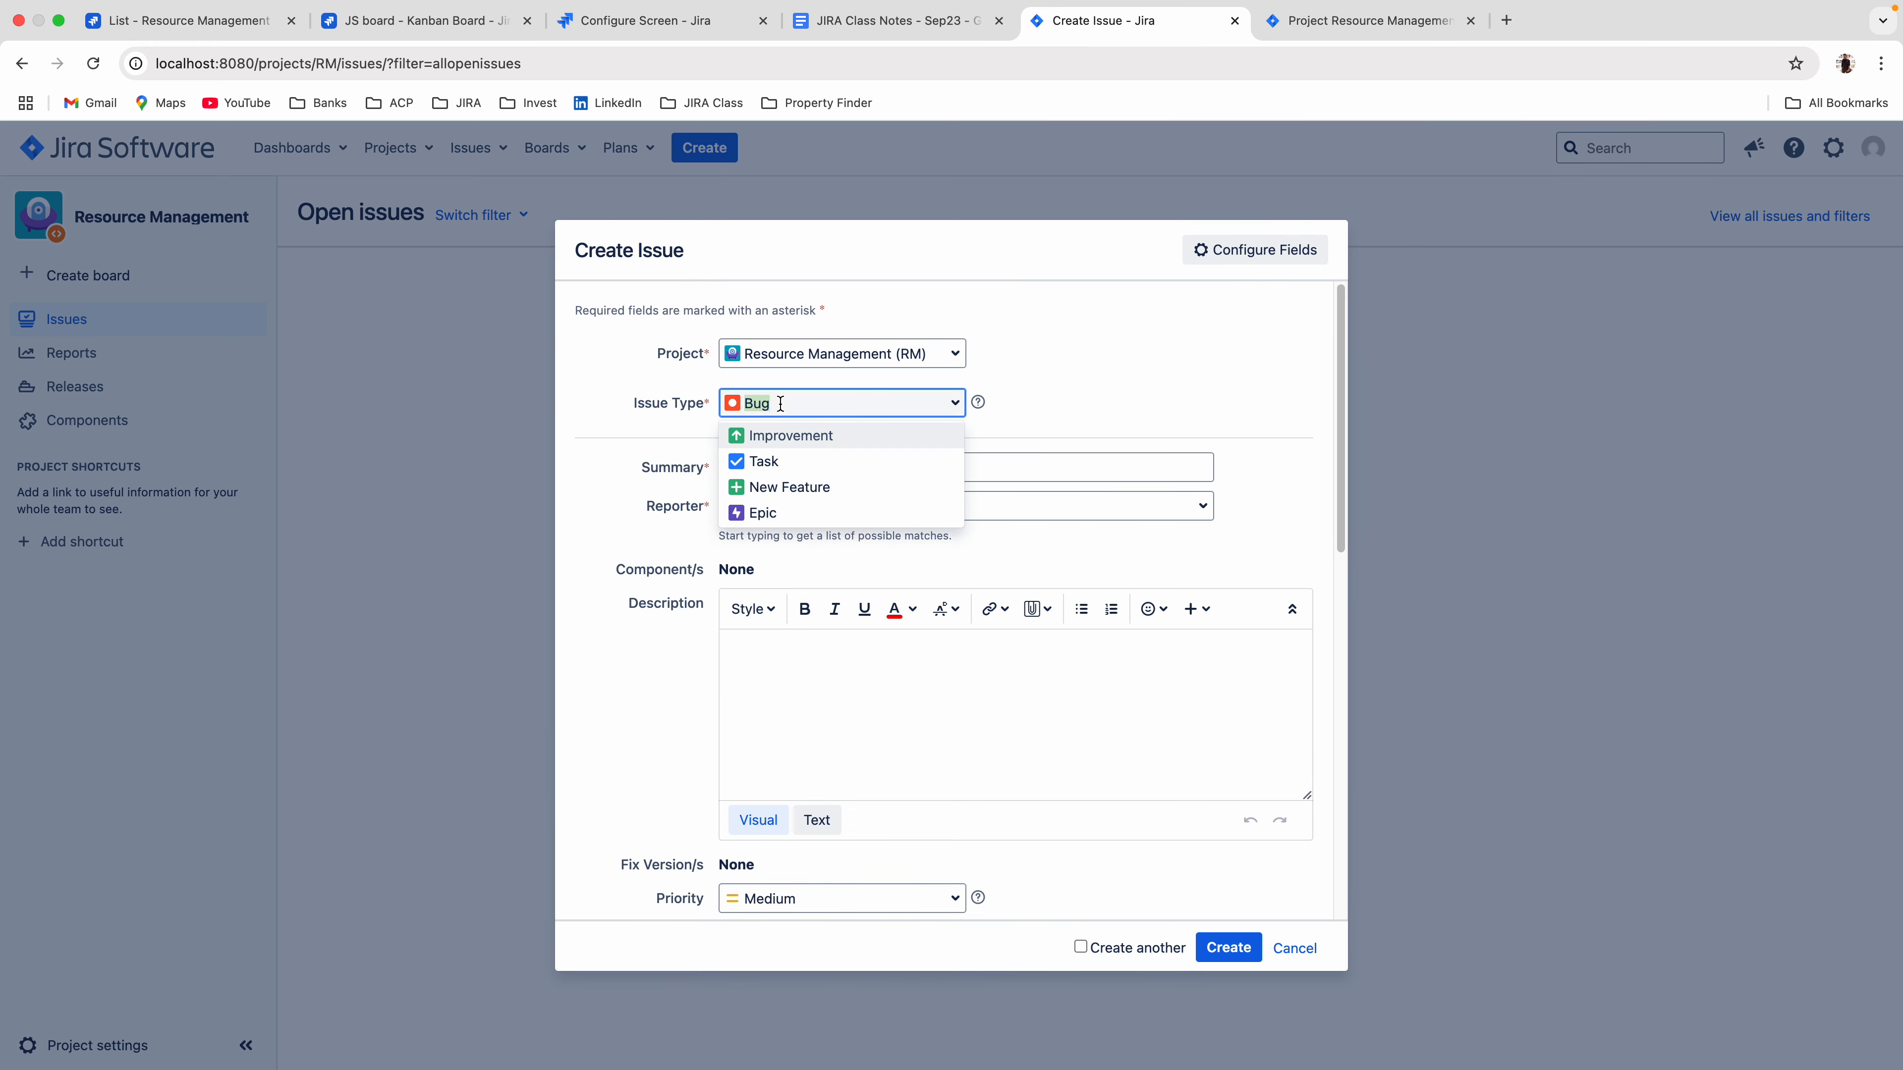
{"action": "left_click", "coordinate": [779, 460]}
{"action": "scroll", "coordinate": [871, 498], "scroll_direction": "down", "scroll_amount": 5}
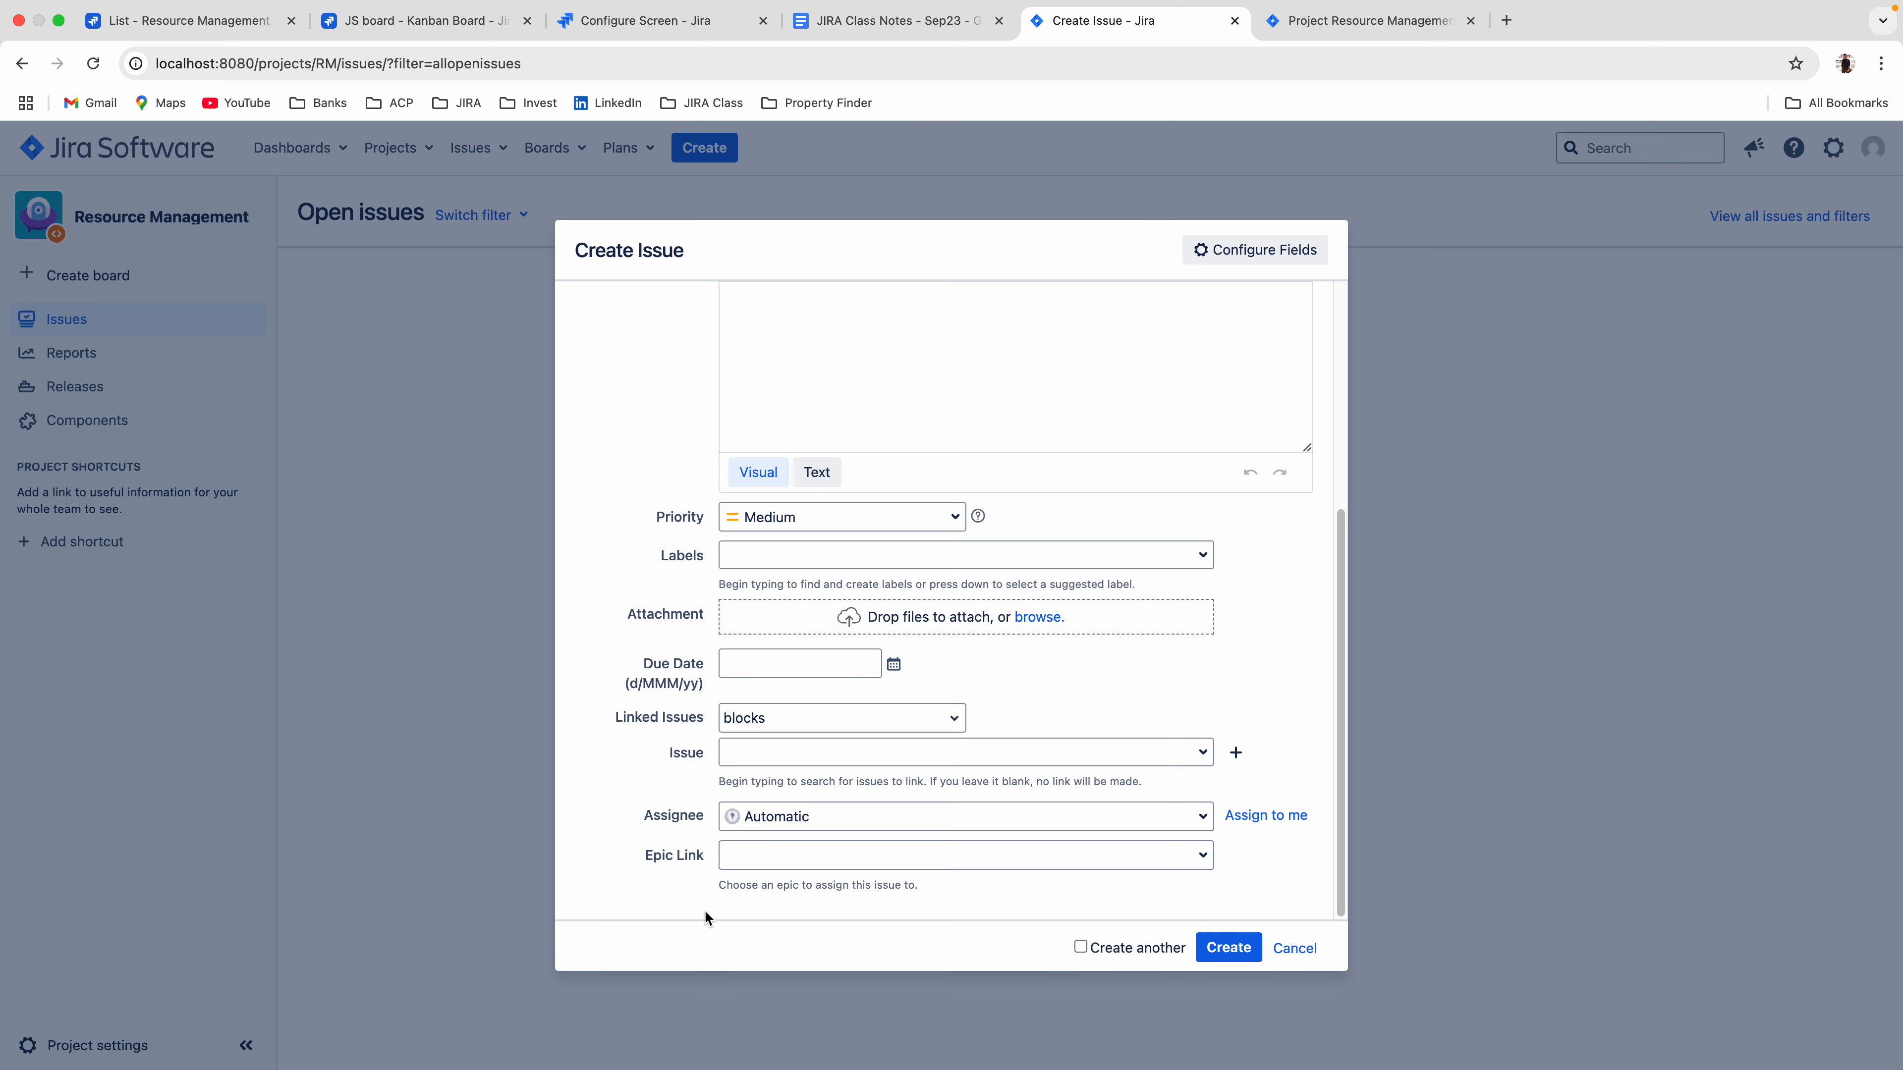
Add the Time Tracking field back to the Software Development Default Issue Screen.
{"action": "left_click", "coordinate": [1299, 23]}
{"action": "left_click", "coordinate": [591, 984]}
{"action": "type", "text": "time"}
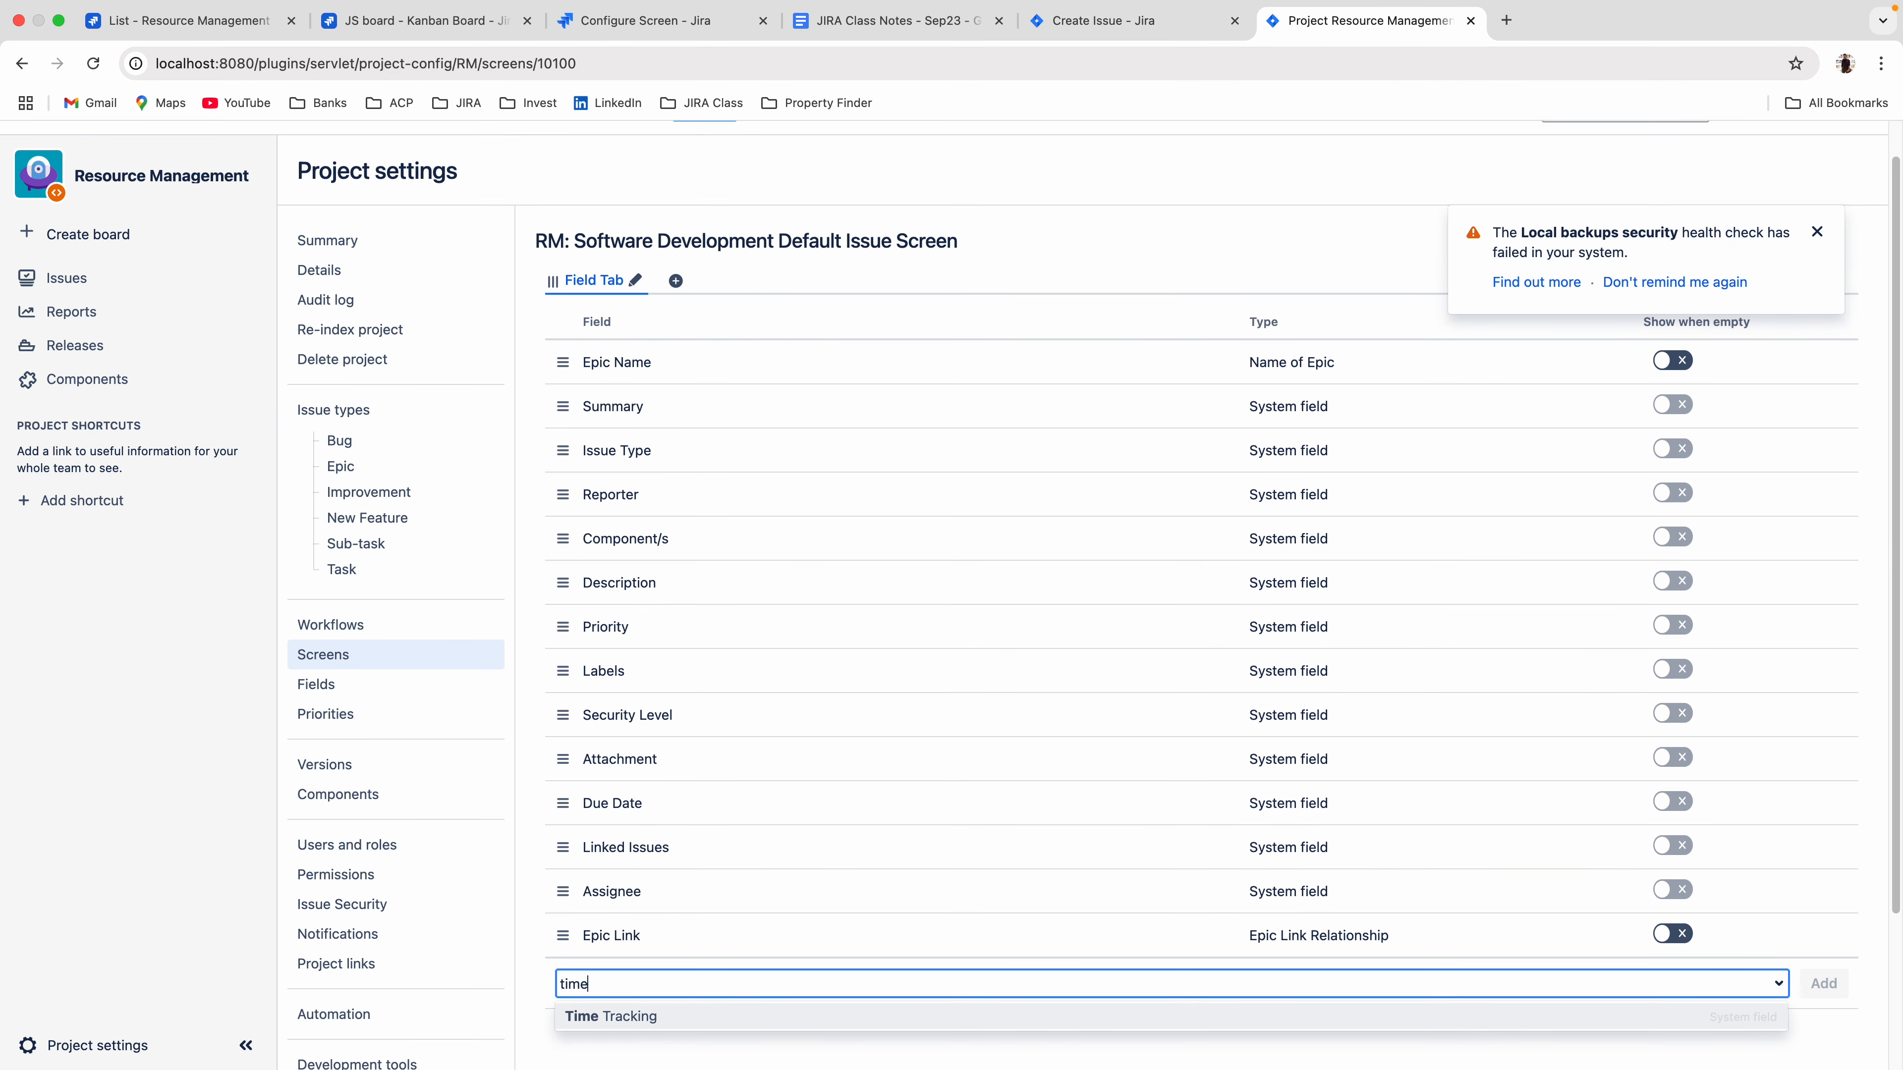
{"action": "key", "text": "Return"}
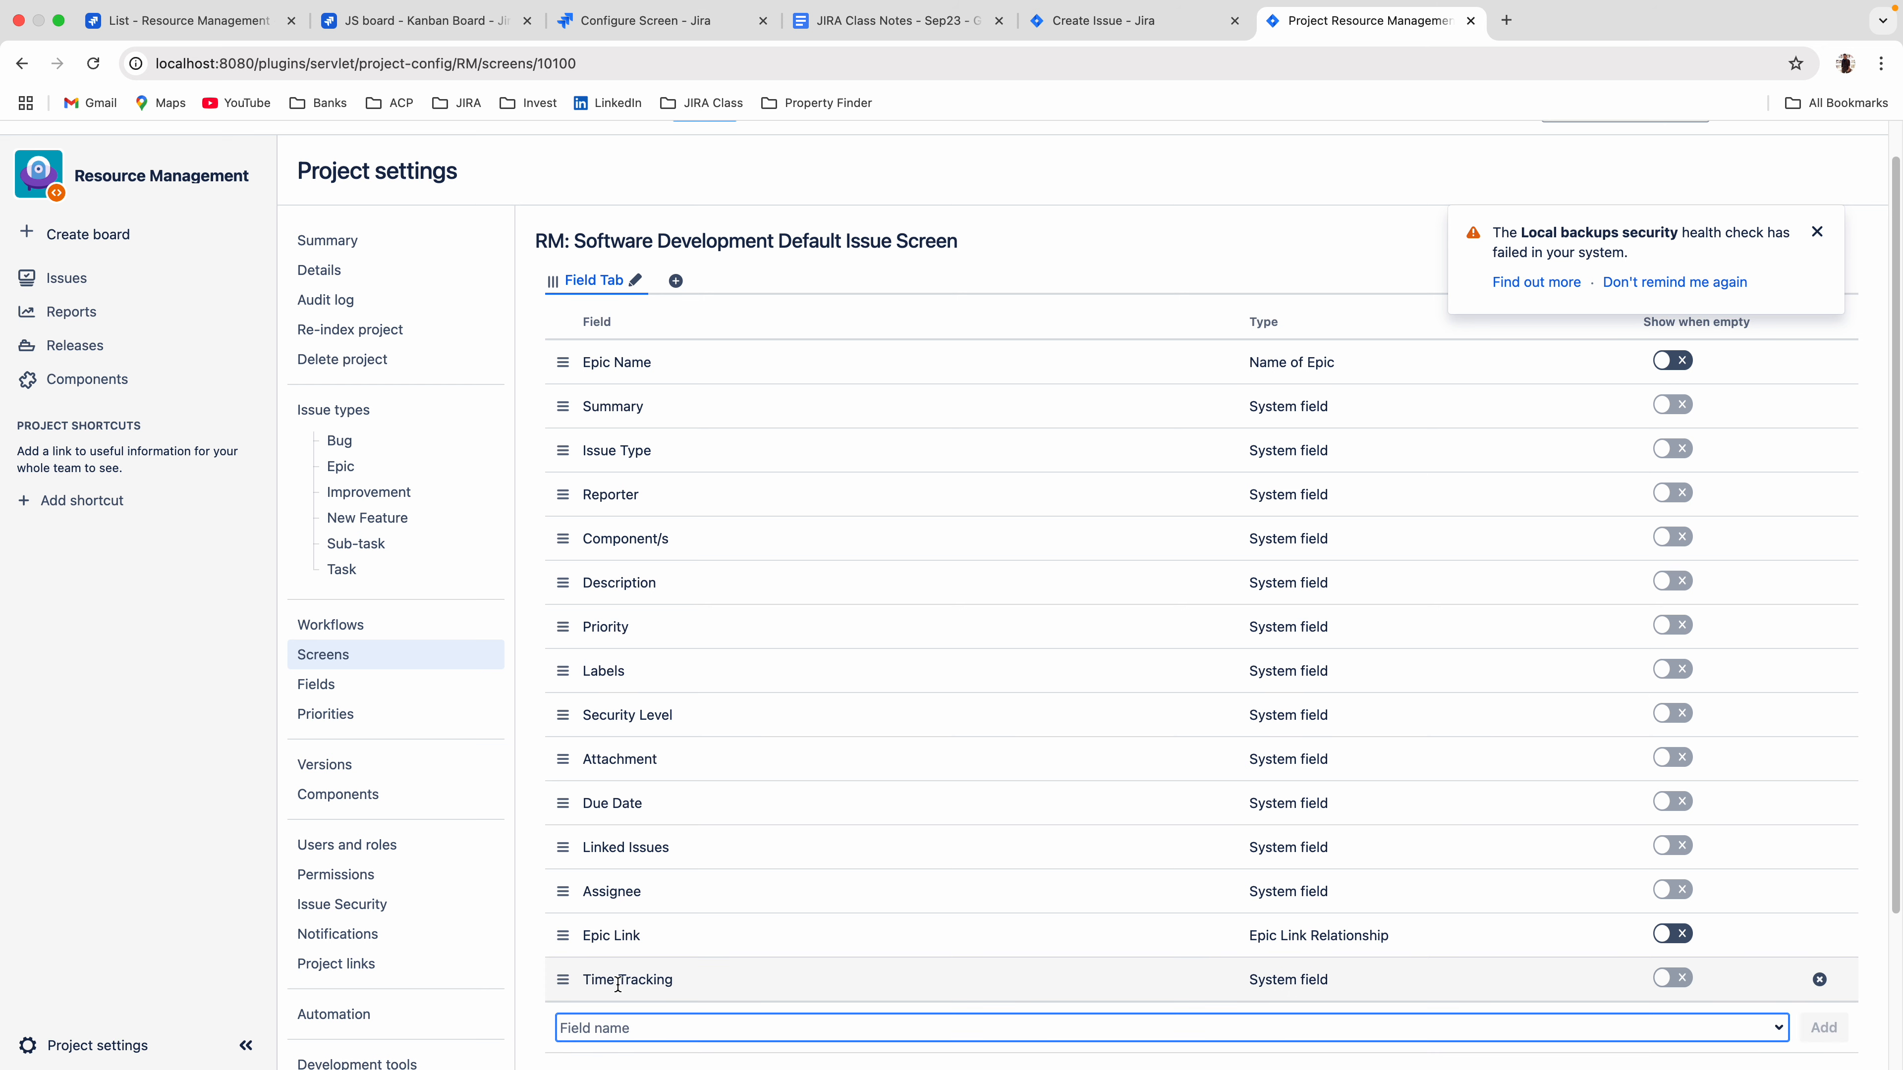
Discard the open Create Issue form, open a fresh one and check it for the Original Estimate and Remaining Estimate fields.
{"action": "left_click", "coordinate": [1101, 21]}
{"action": "left_click", "coordinate": [1297, 949]}
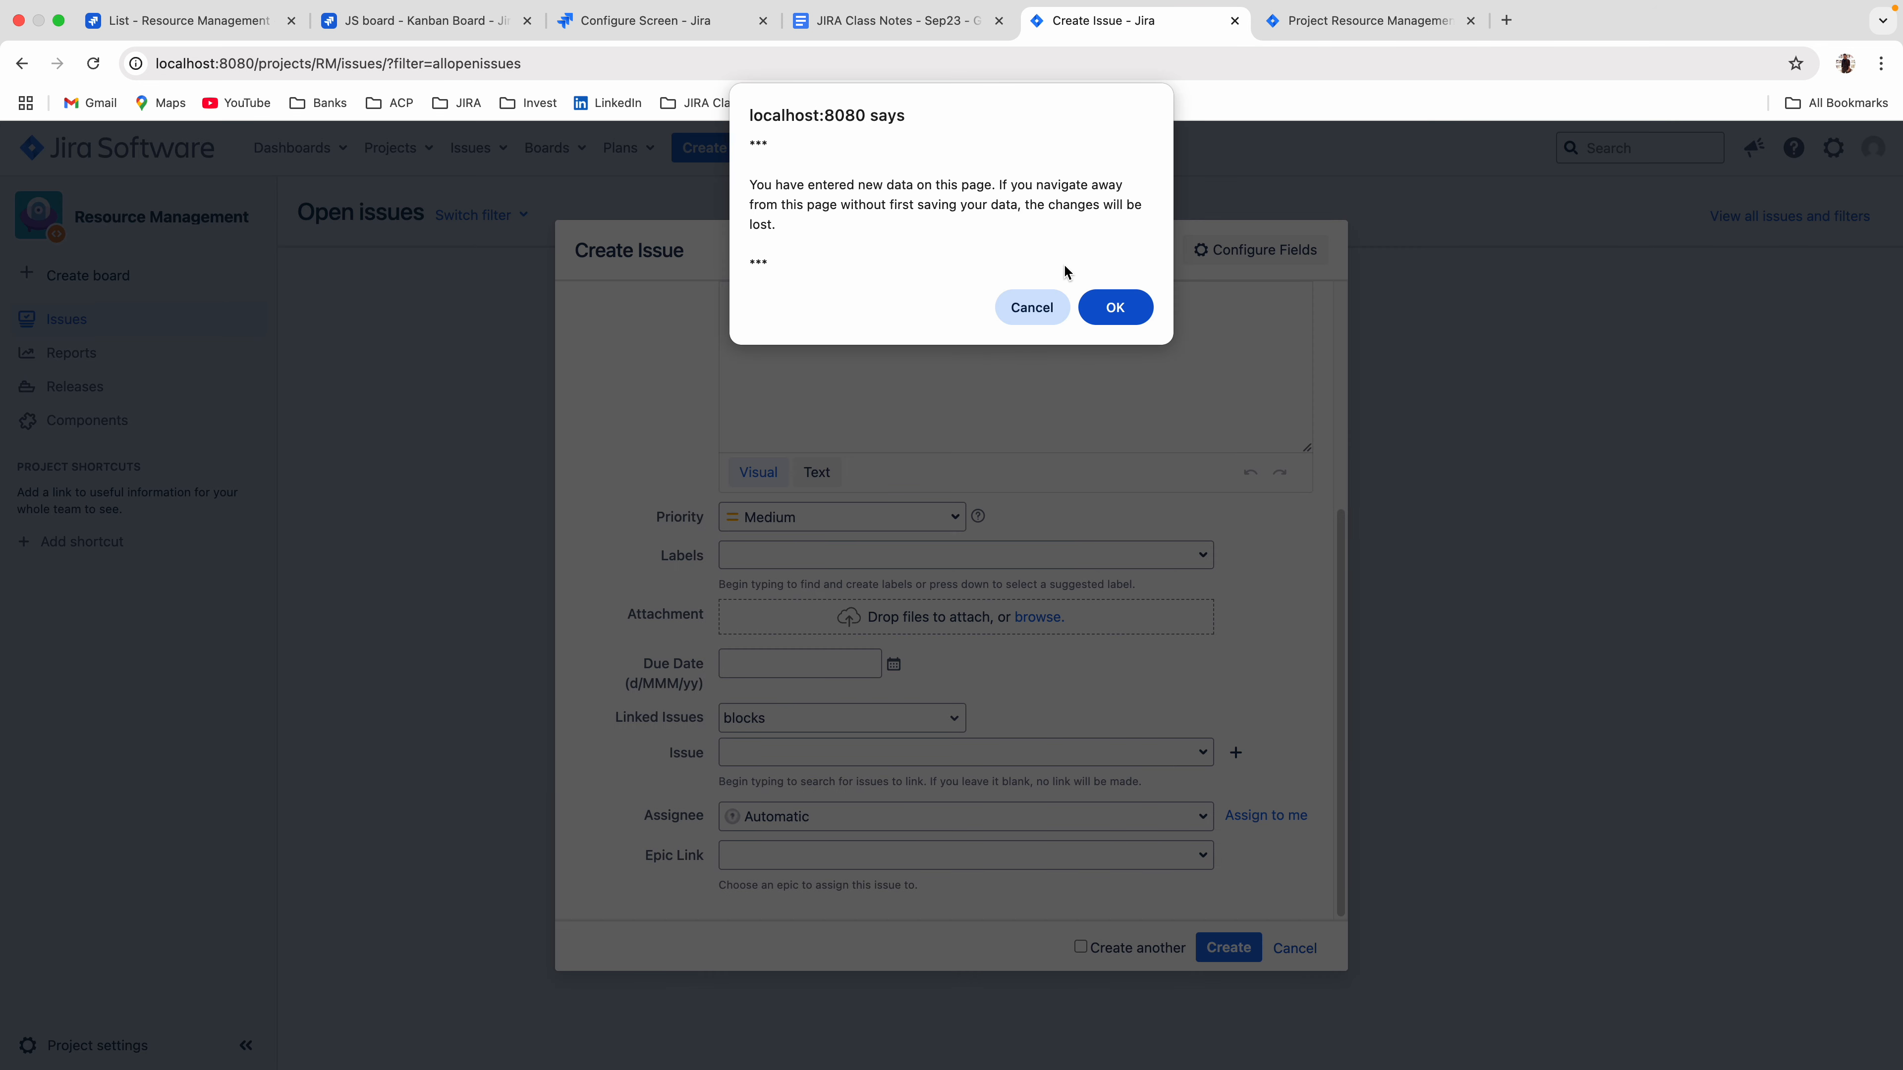
{"action": "left_click", "coordinate": [1120, 318]}
{"action": "left_click", "coordinate": [704, 147]}
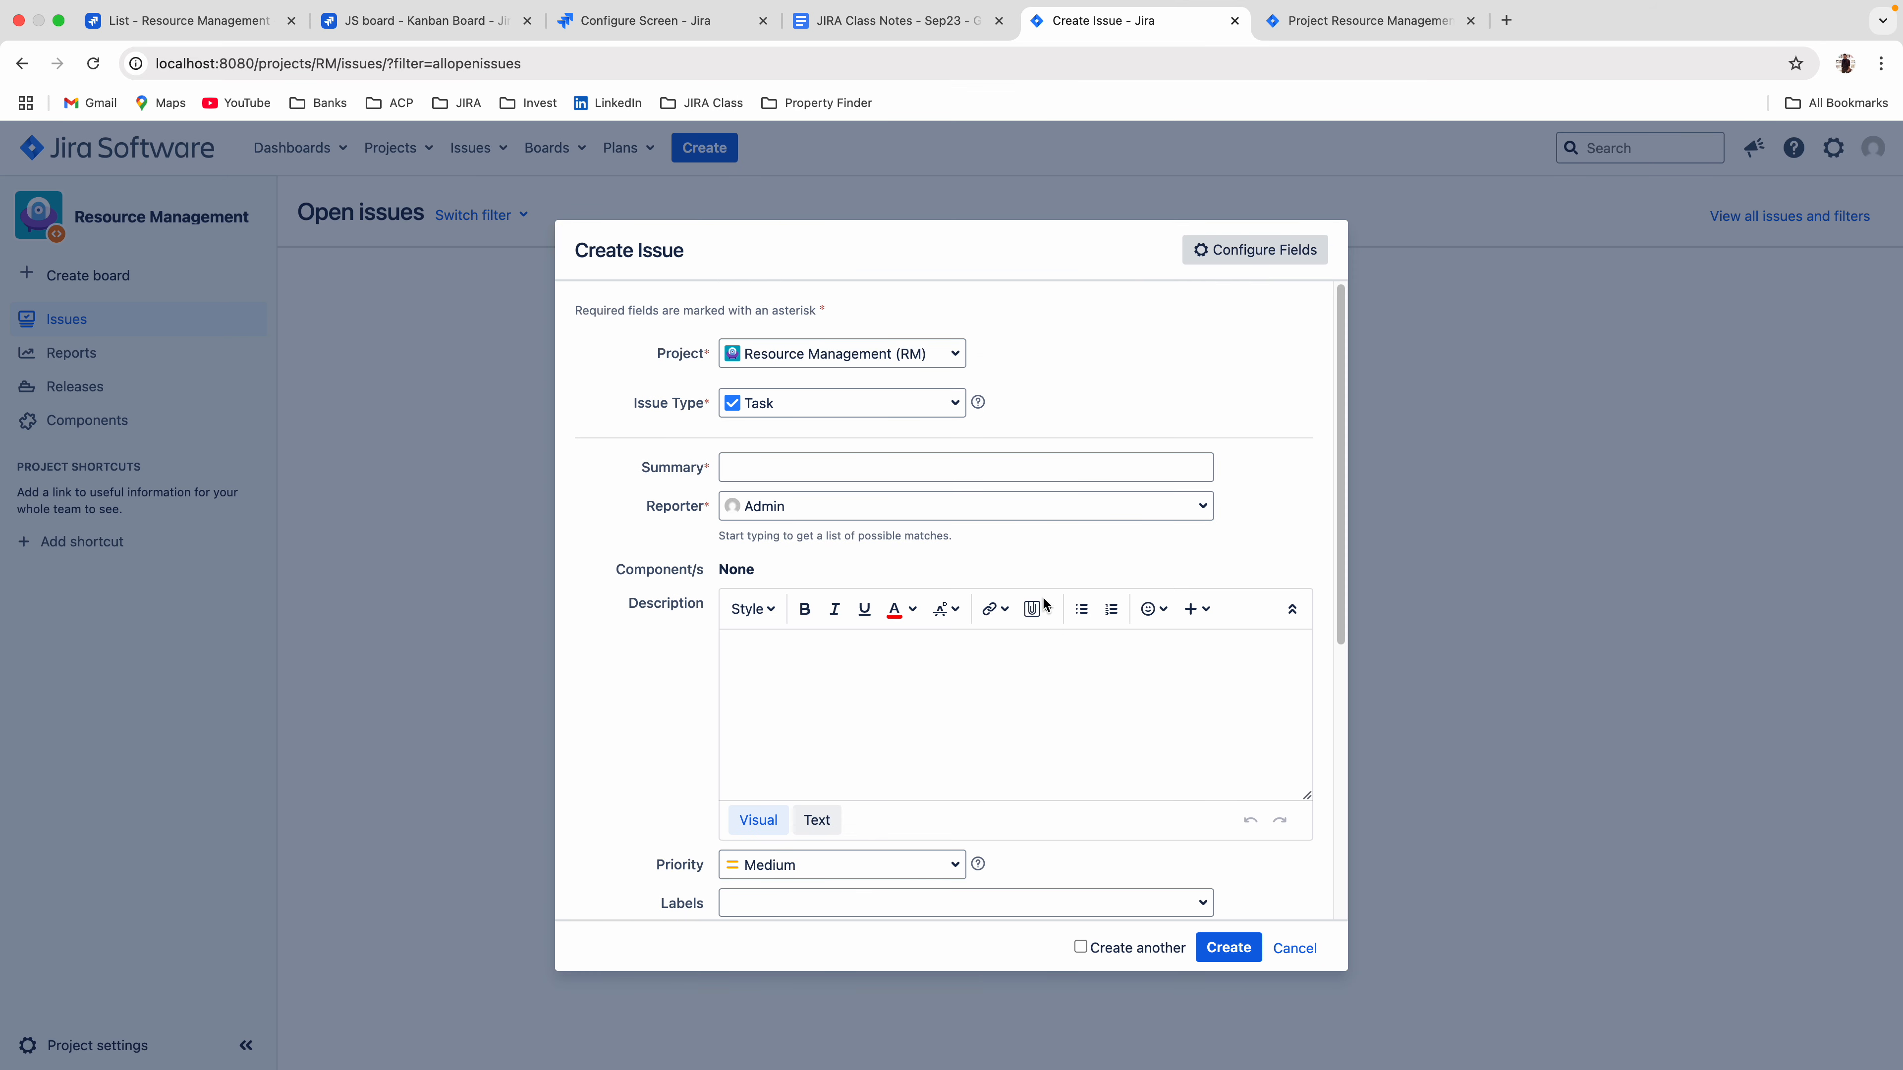
{"action": "scroll", "coordinate": [1022, 607], "scroll_direction": "down", "scroll_amount": 6}
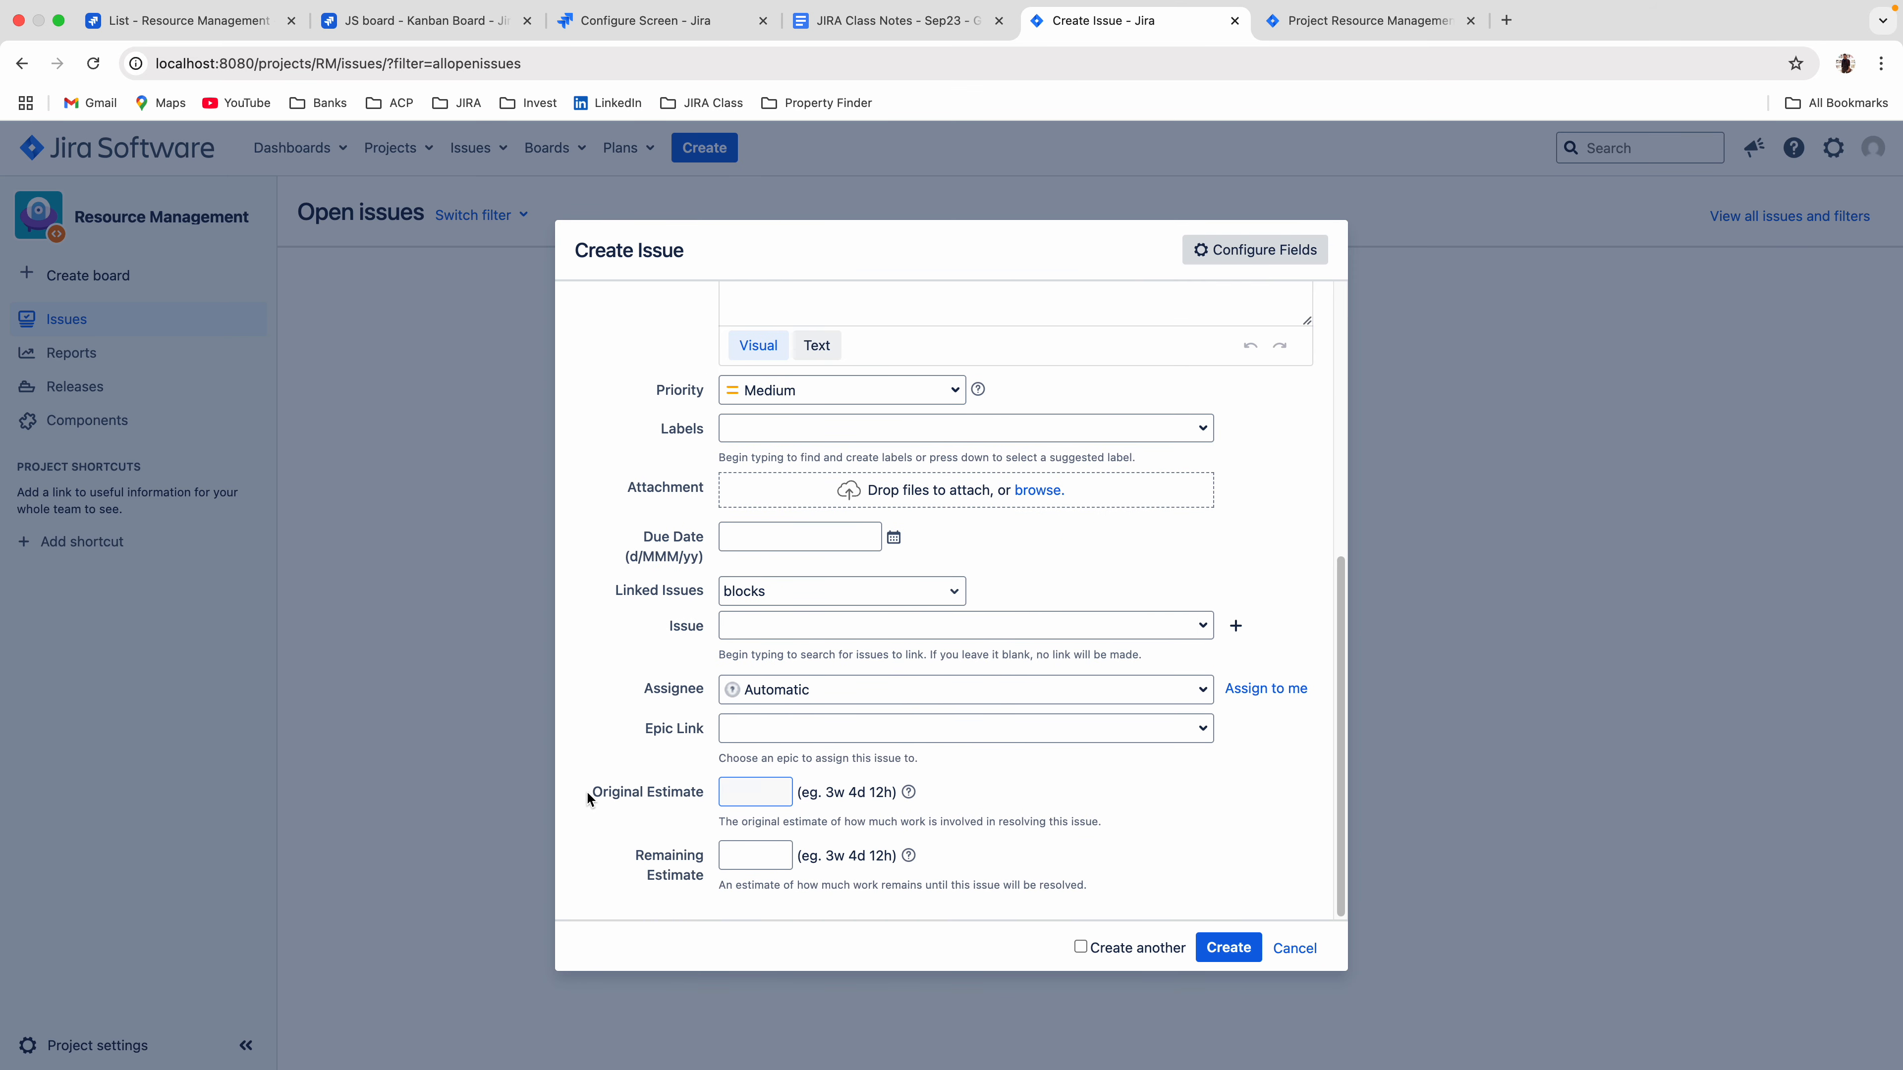
{"action": "left_click_drag", "start_coordinate": [587, 793], "coordinate": [701, 794]}
{"action": "left_click_drag", "start_coordinate": [636, 861], "coordinate": [697, 879]}
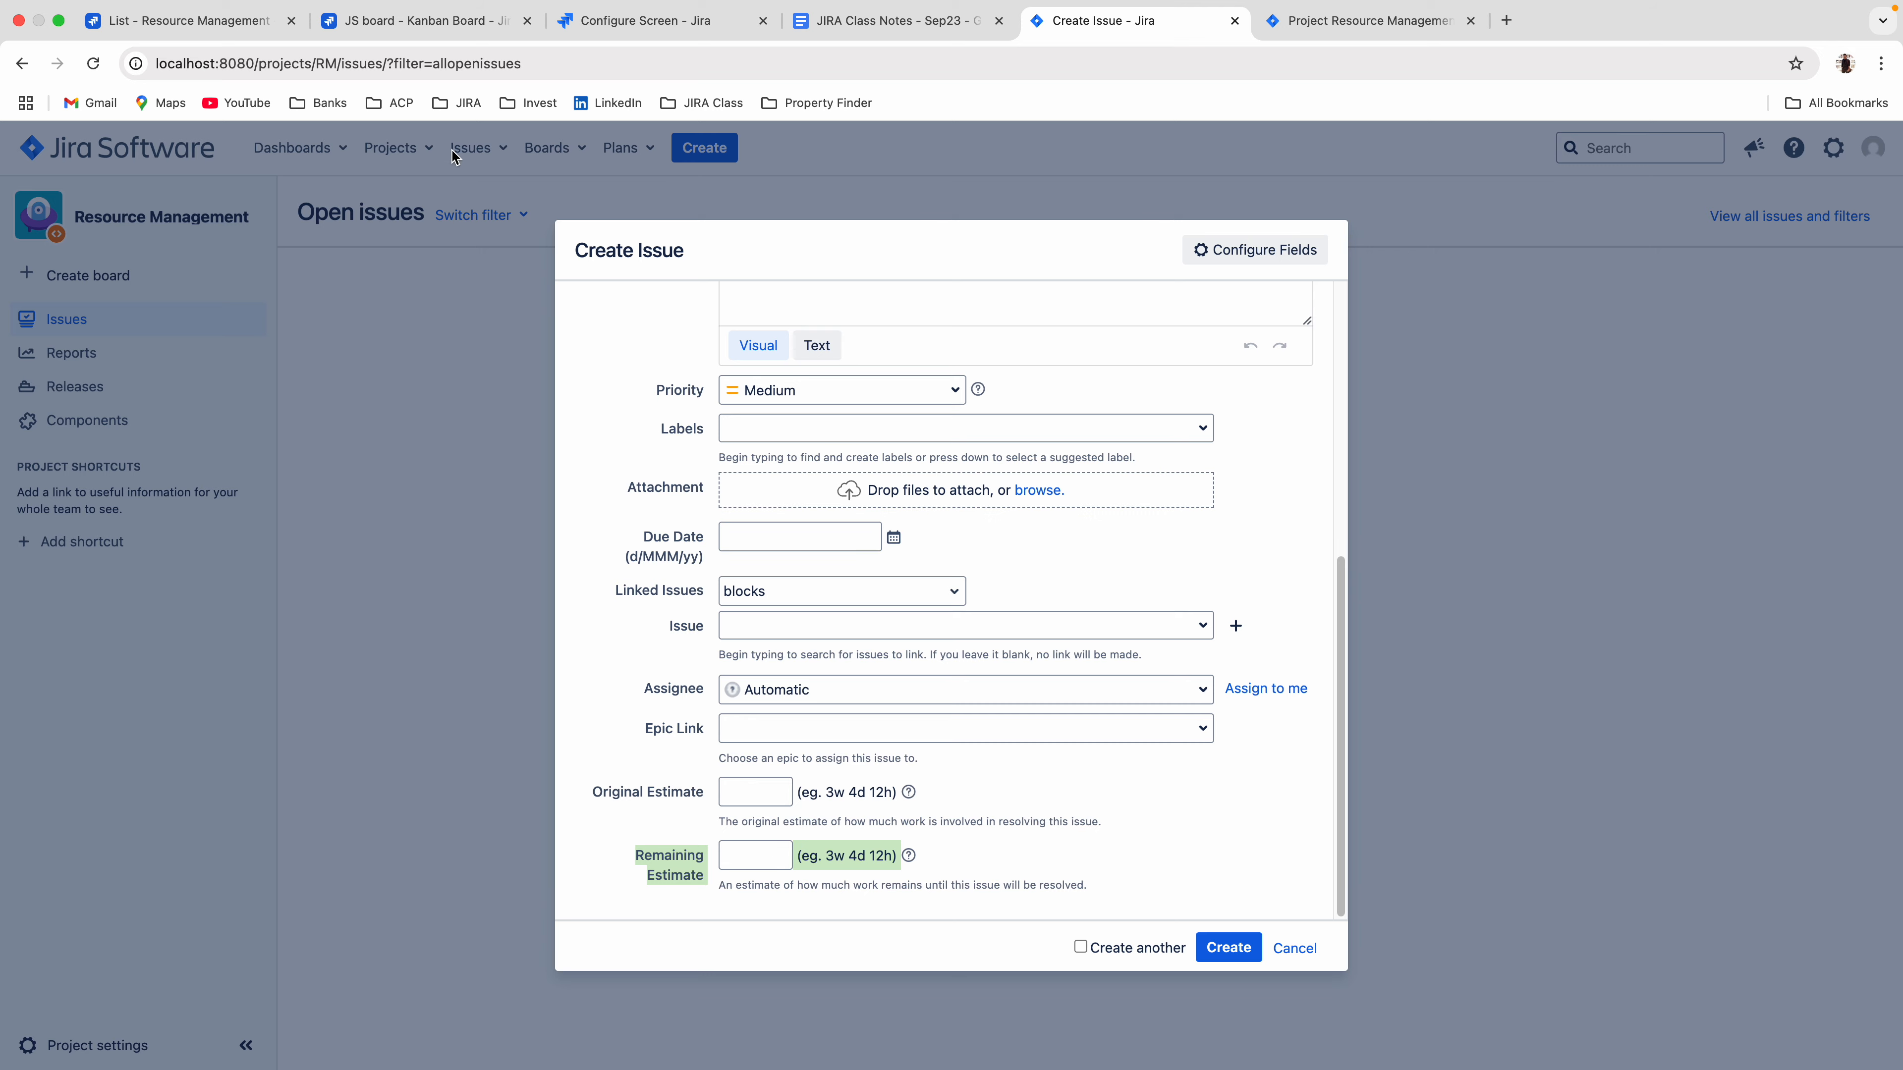
Check the cloud issue on the JS board, and give the new local task the summary Test time and original estimate 2d.
{"action": "left_click", "coordinate": [396, 17]}
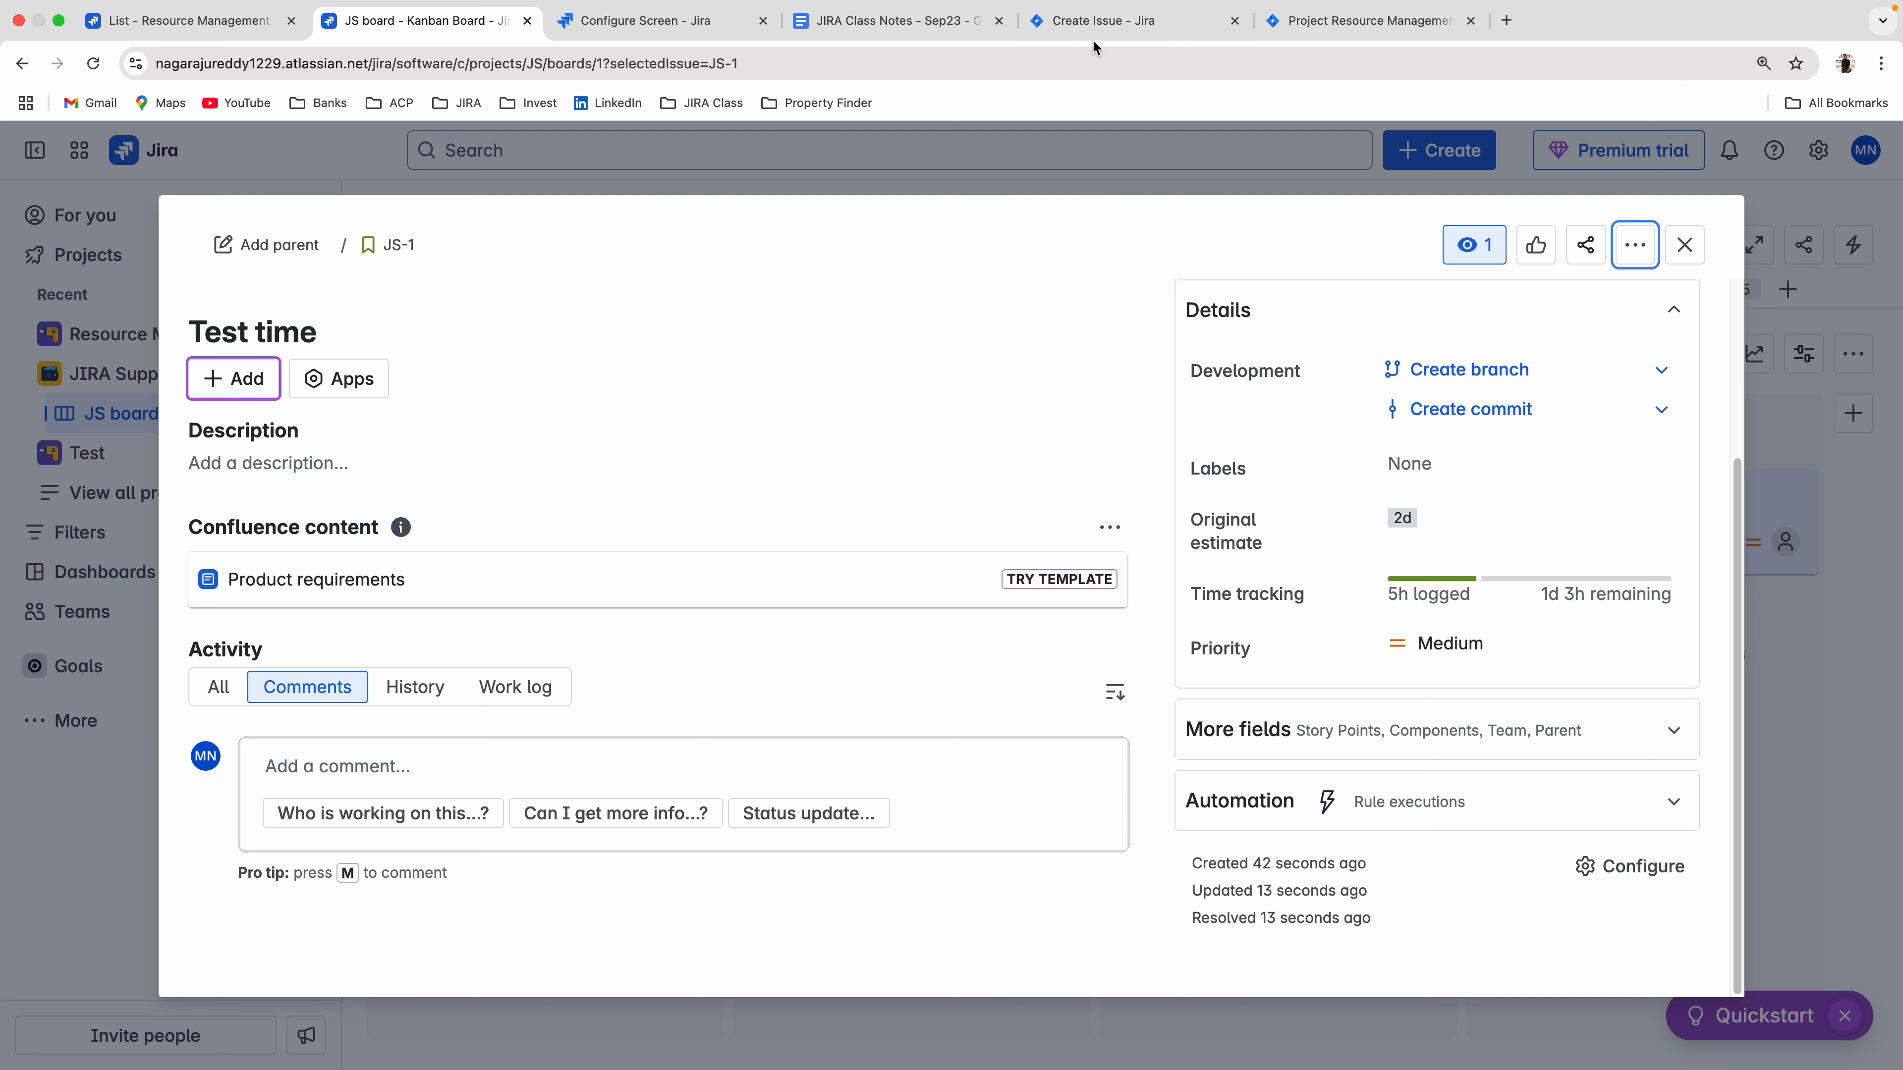
{"action": "left_click", "coordinate": [1088, 27]}
{"action": "scroll", "coordinate": [734, 781], "scroll_direction": "up", "scroll_amount": 10}
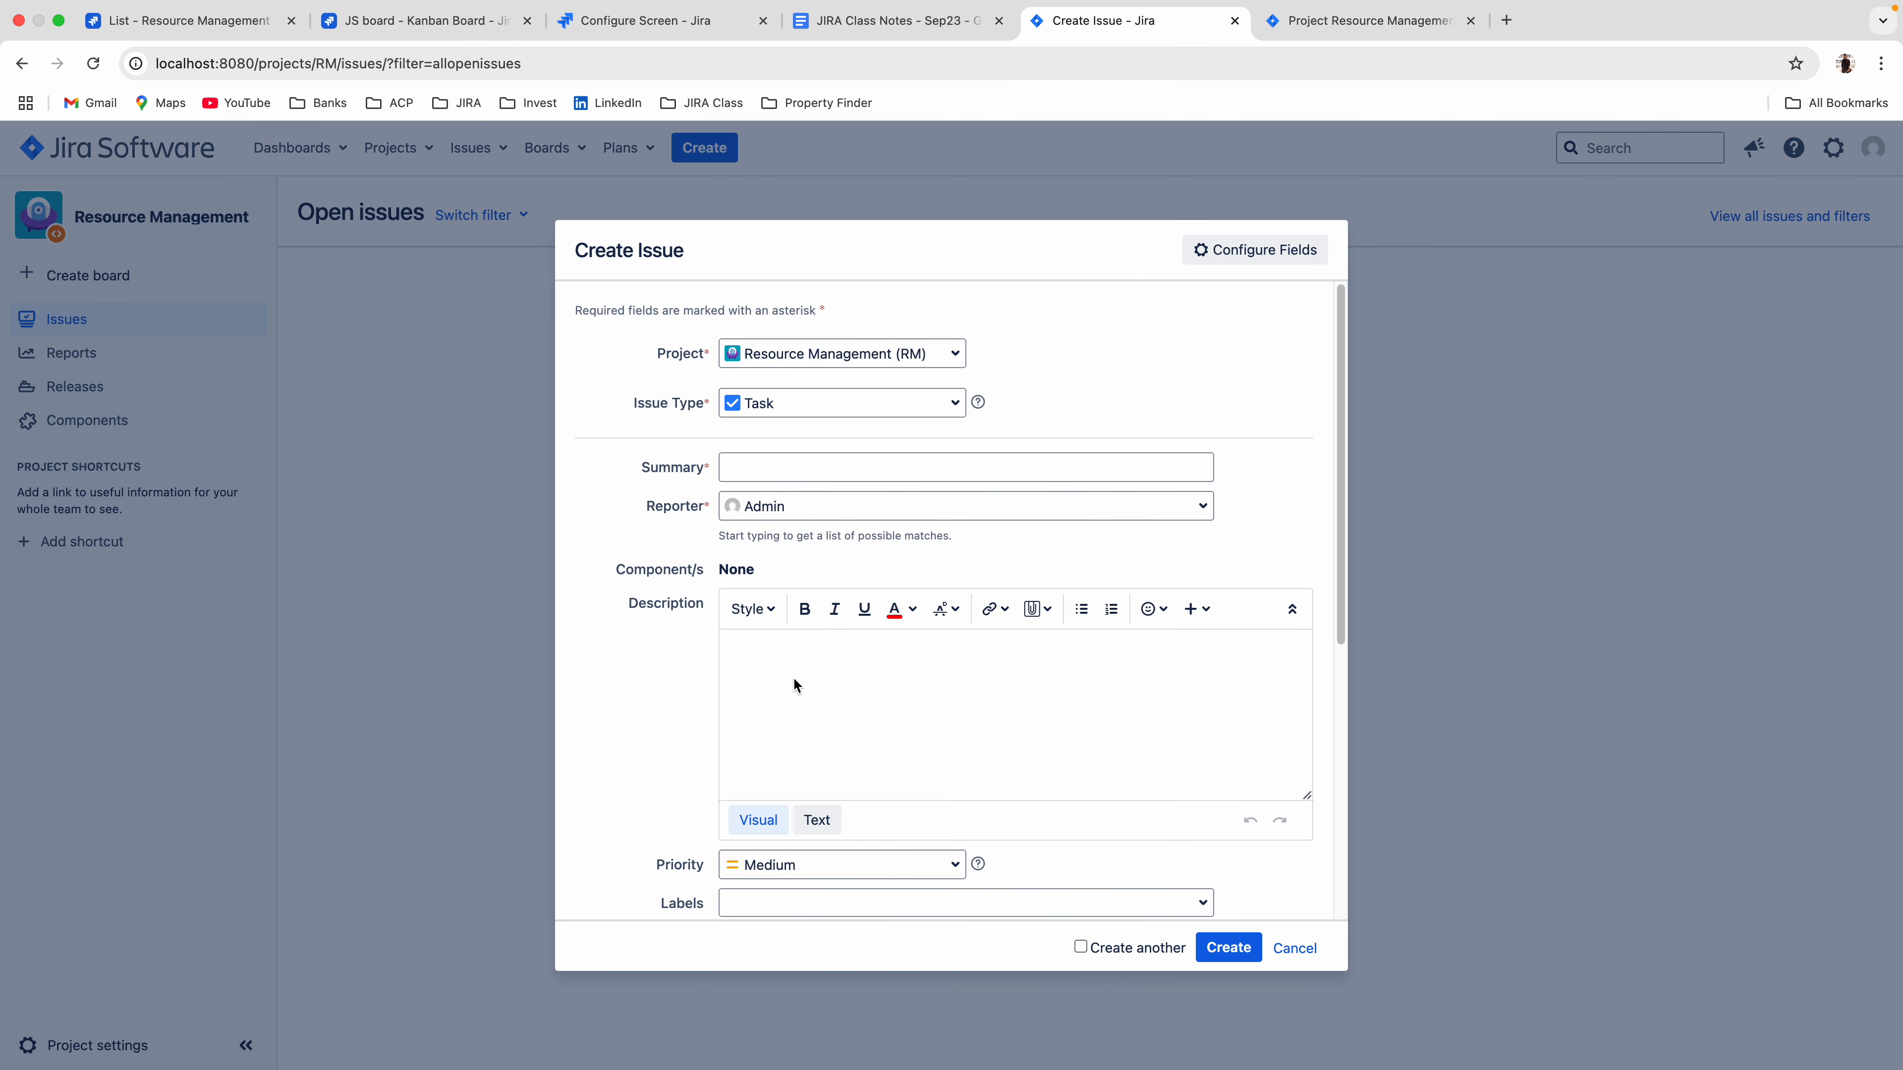
{"action": "left_click", "coordinate": [765, 464]}
{"action": "left_click", "coordinate": [909, 516]}
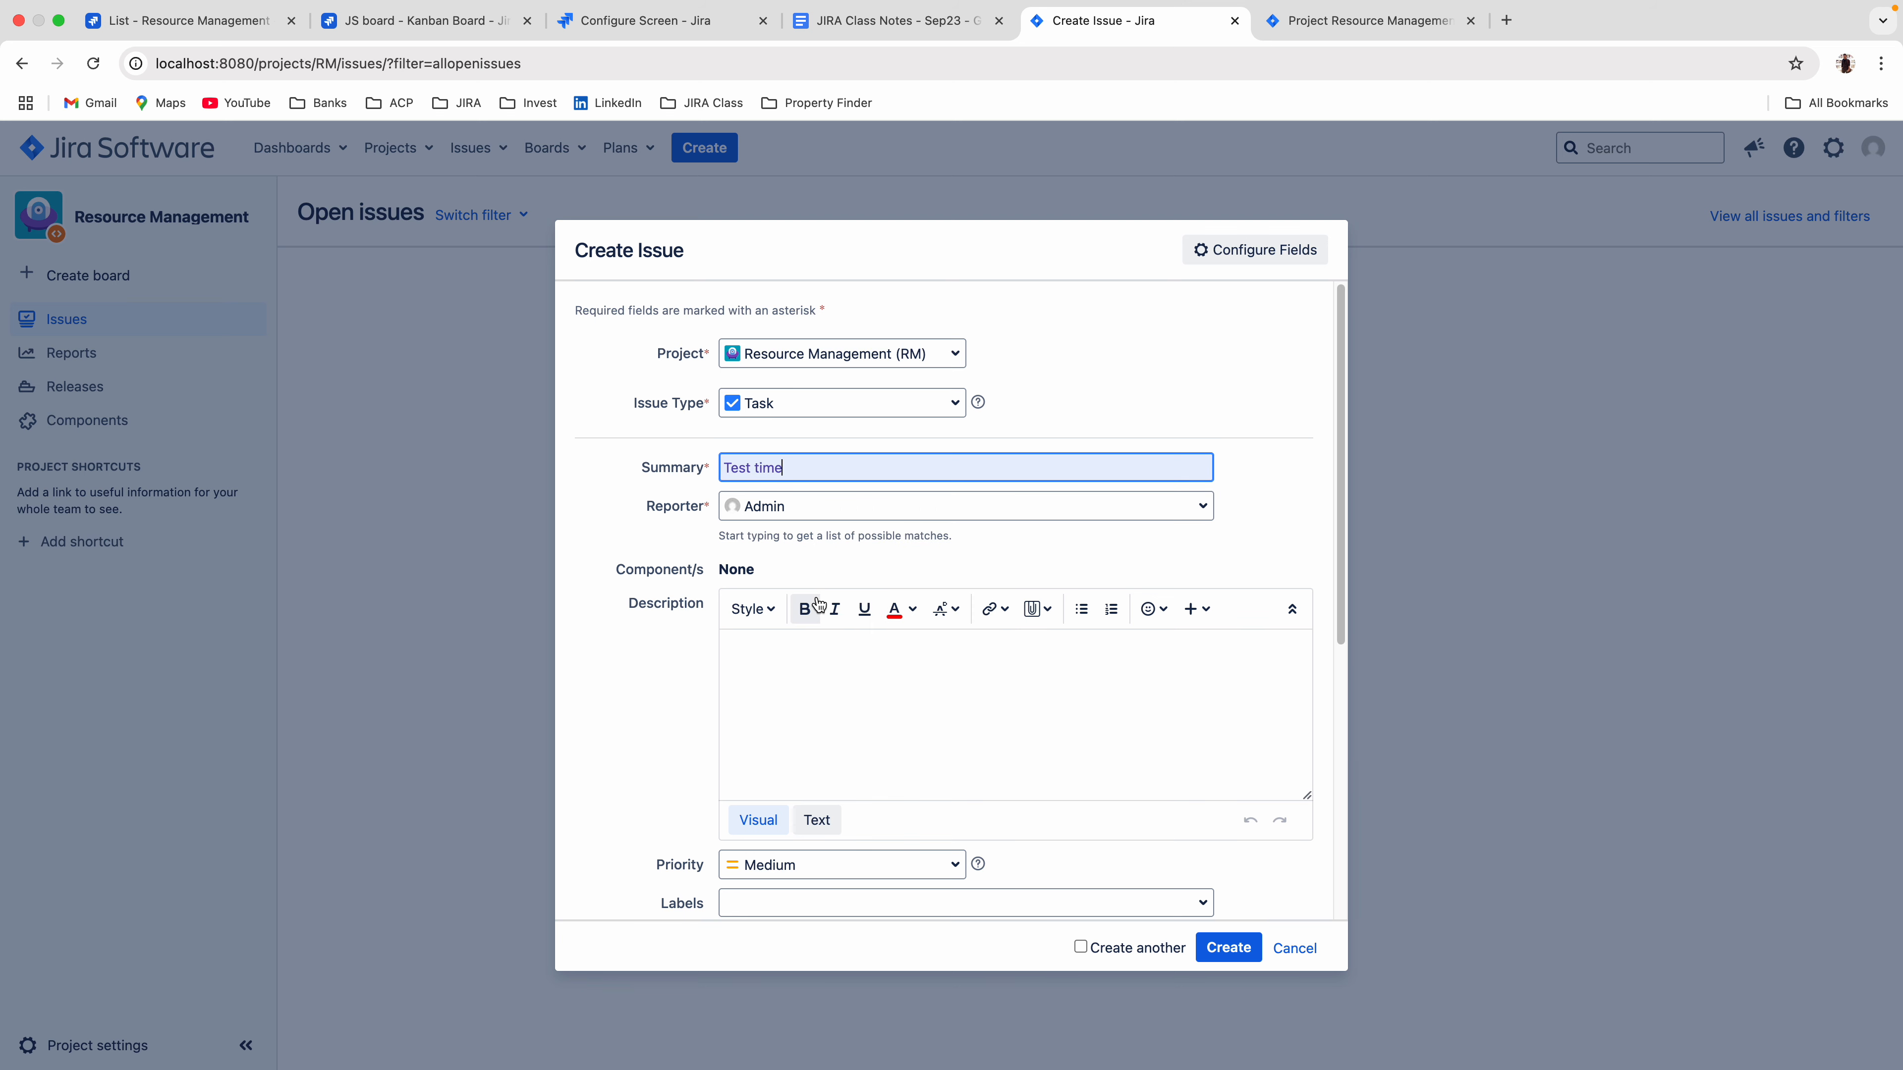
{"action": "scroll", "coordinate": [855, 689], "scroll_direction": "down", "scroll_amount": 10}
{"action": "left_click", "coordinate": [730, 795]}
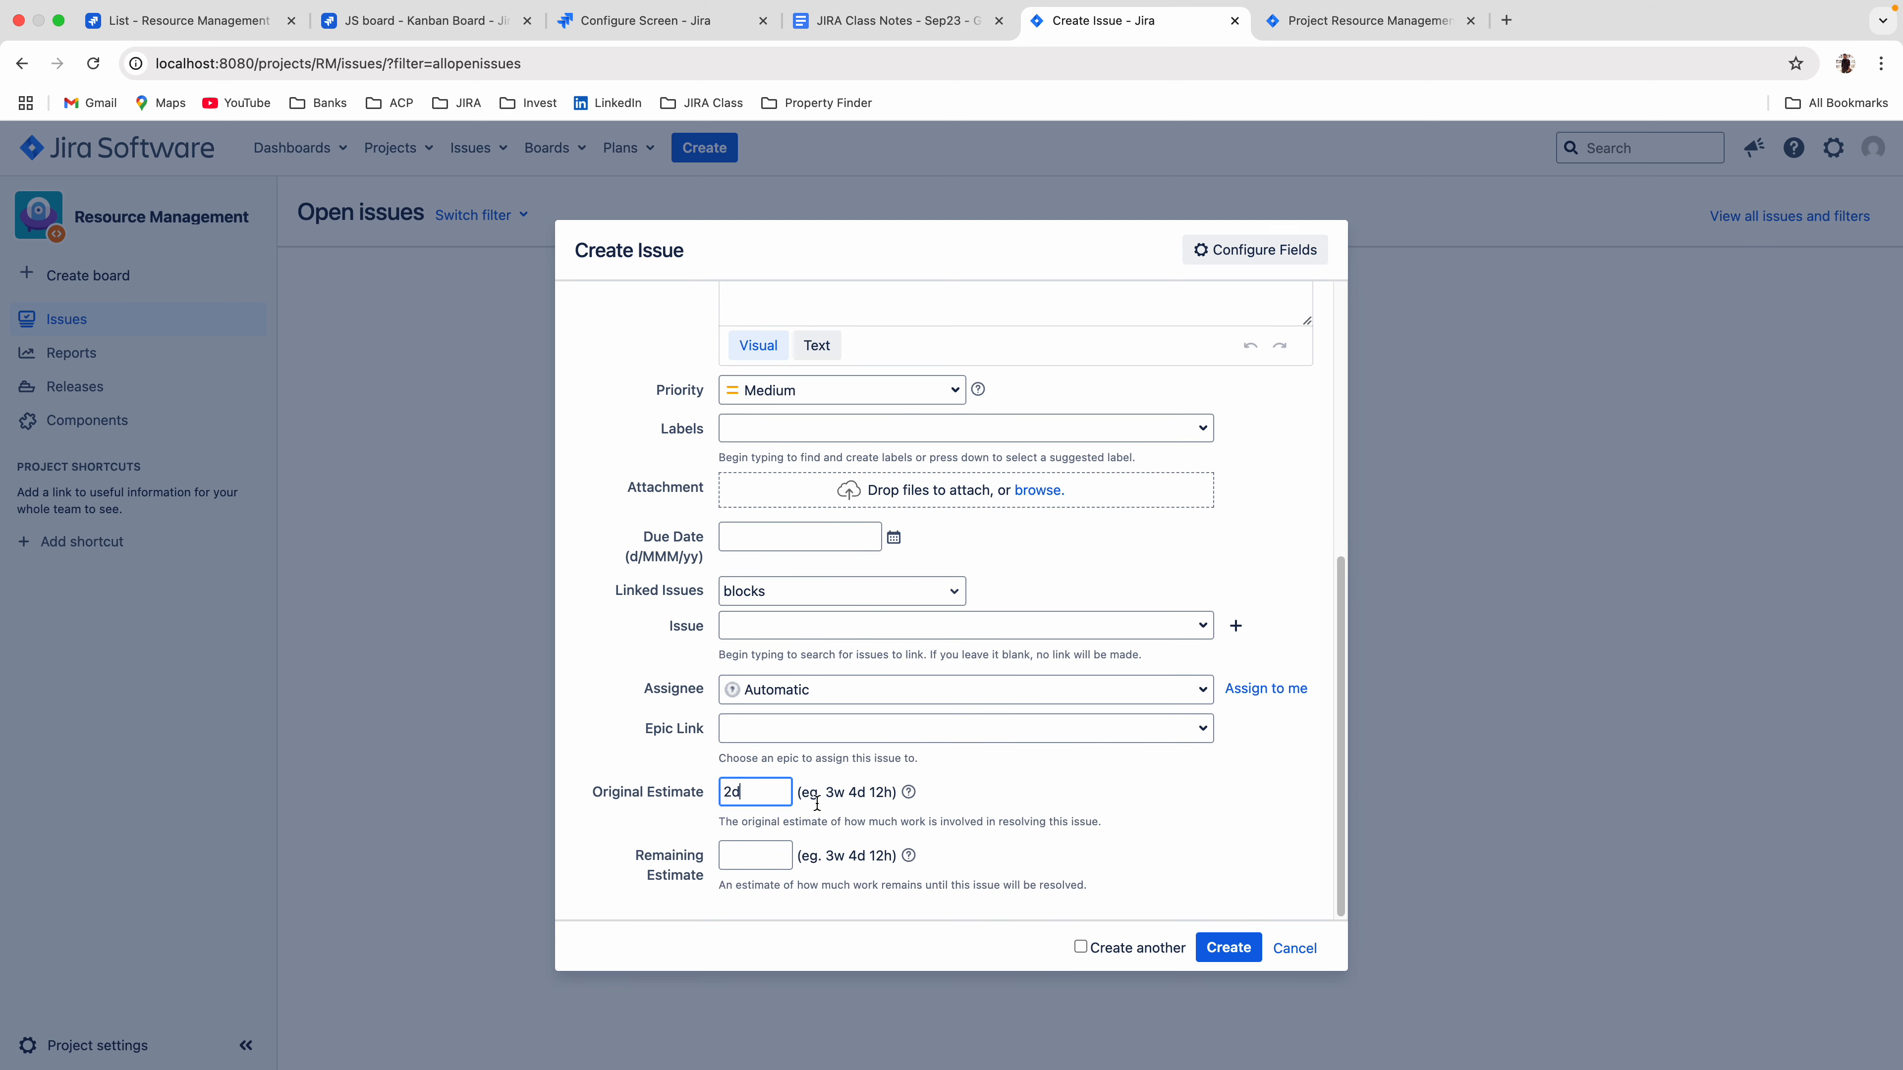
{"action": "left_click", "coordinate": [810, 820]}
Create the Test time task with Remaining Estimate left blank and open the new issue.
{"action": "left_click_drag", "start_coordinate": [1097, 884], "coordinate": [776, 891]}
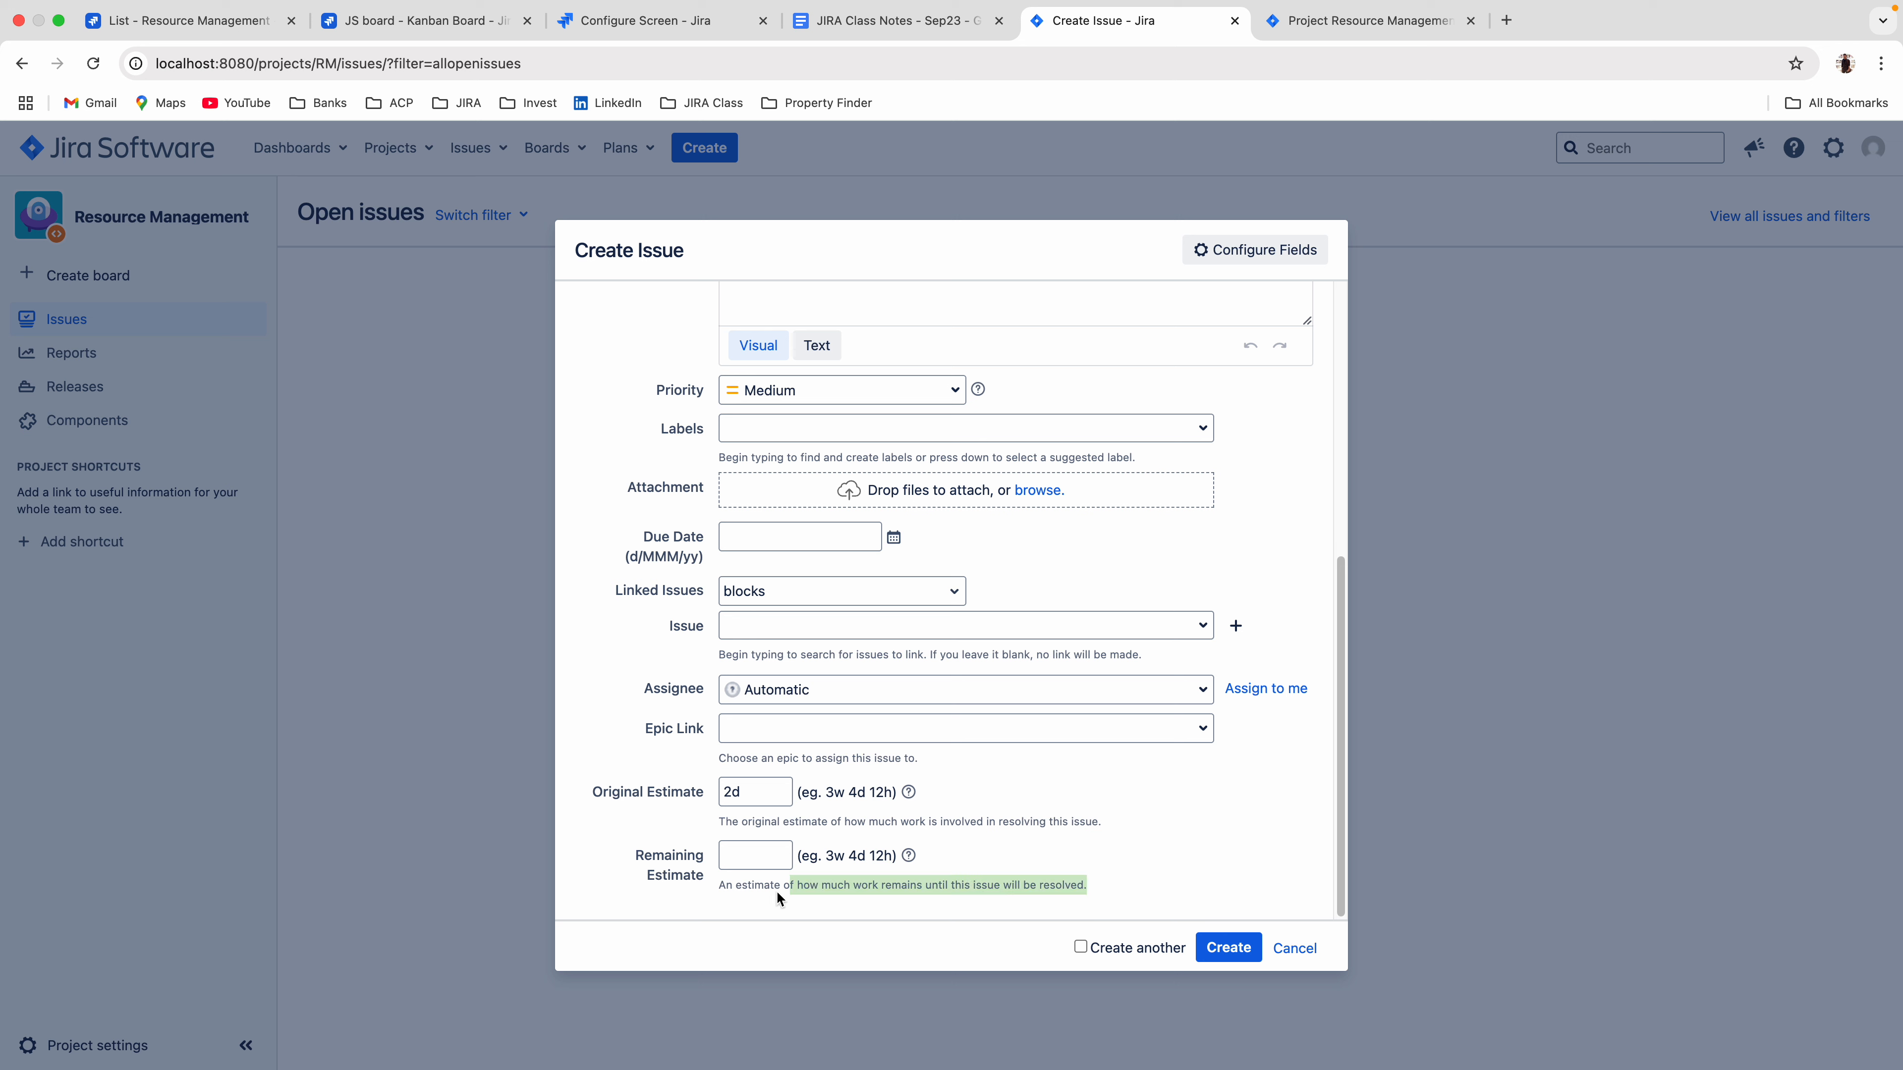
{"action": "left_click", "coordinate": [1165, 816]}
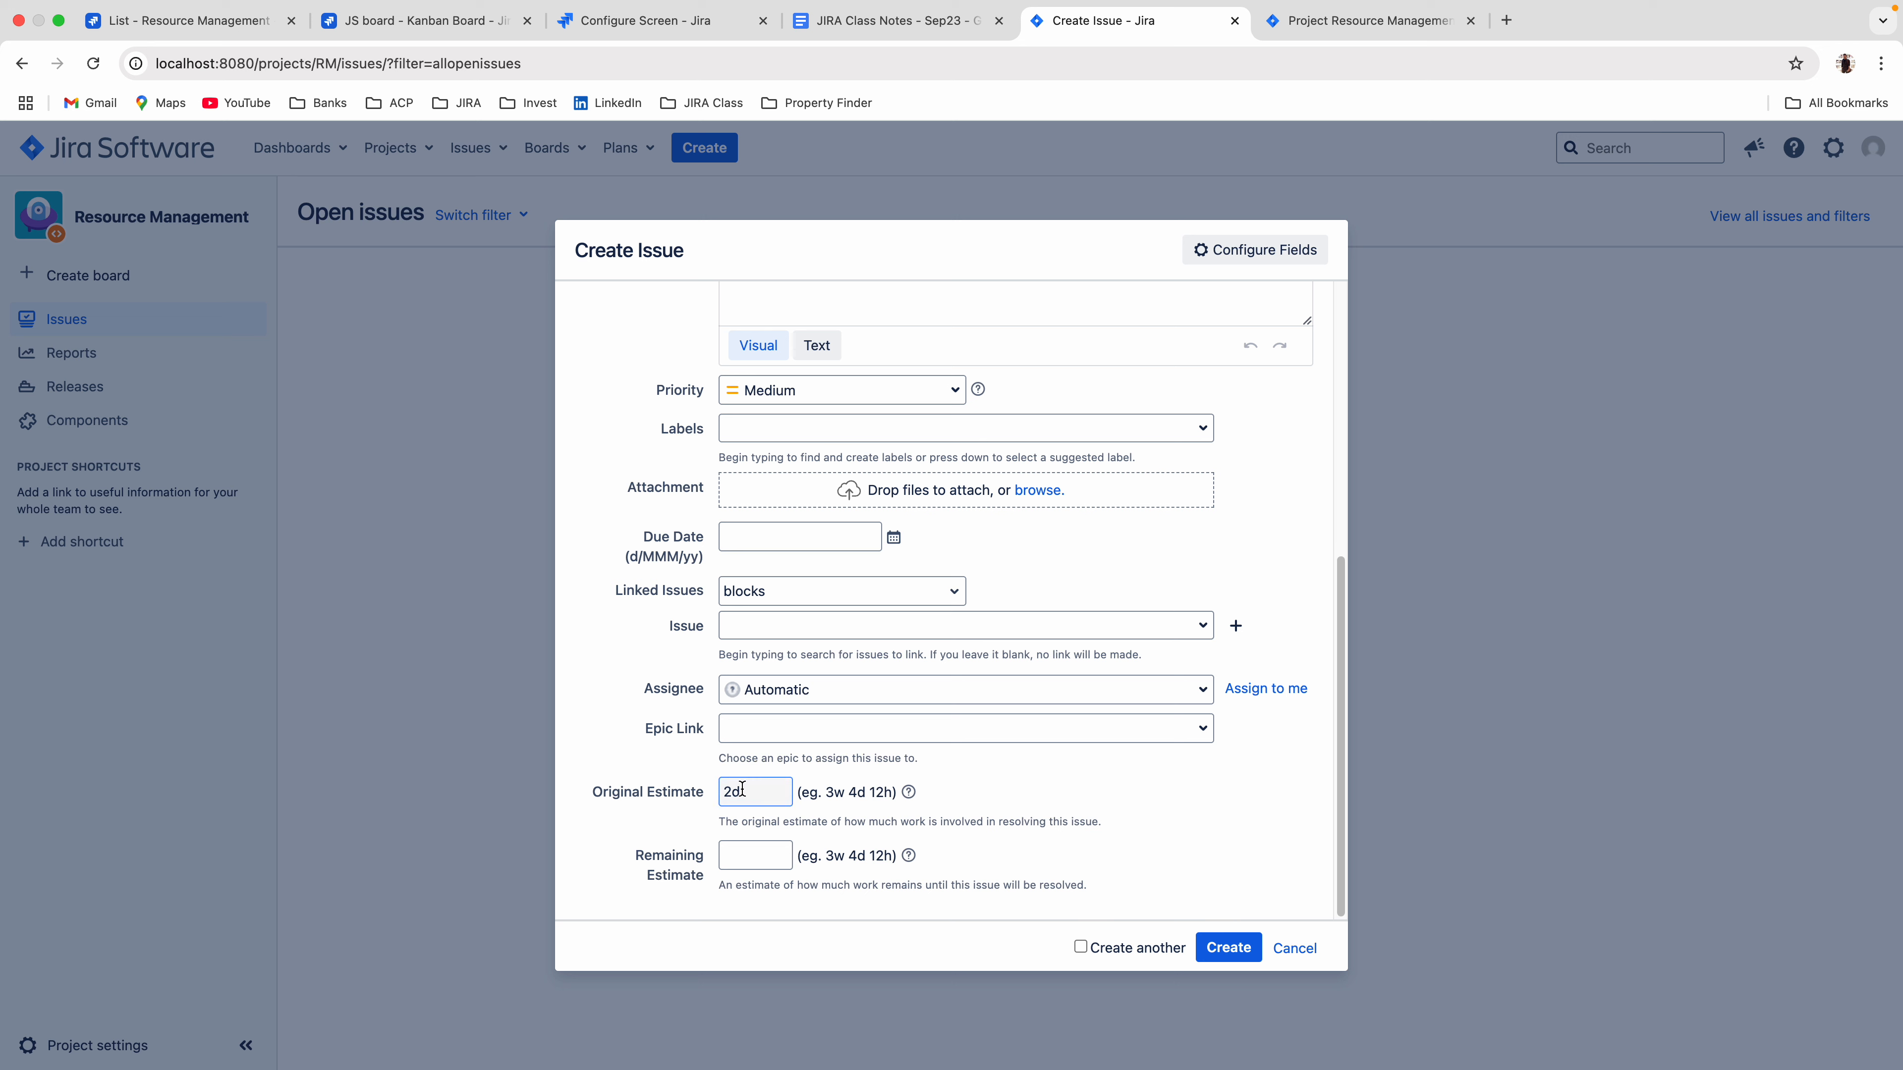
{"action": "key", "text": "Tab"}
{"action": "left_click", "coordinate": [754, 793]}
{"action": "left_click", "coordinate": [1227, 946]}
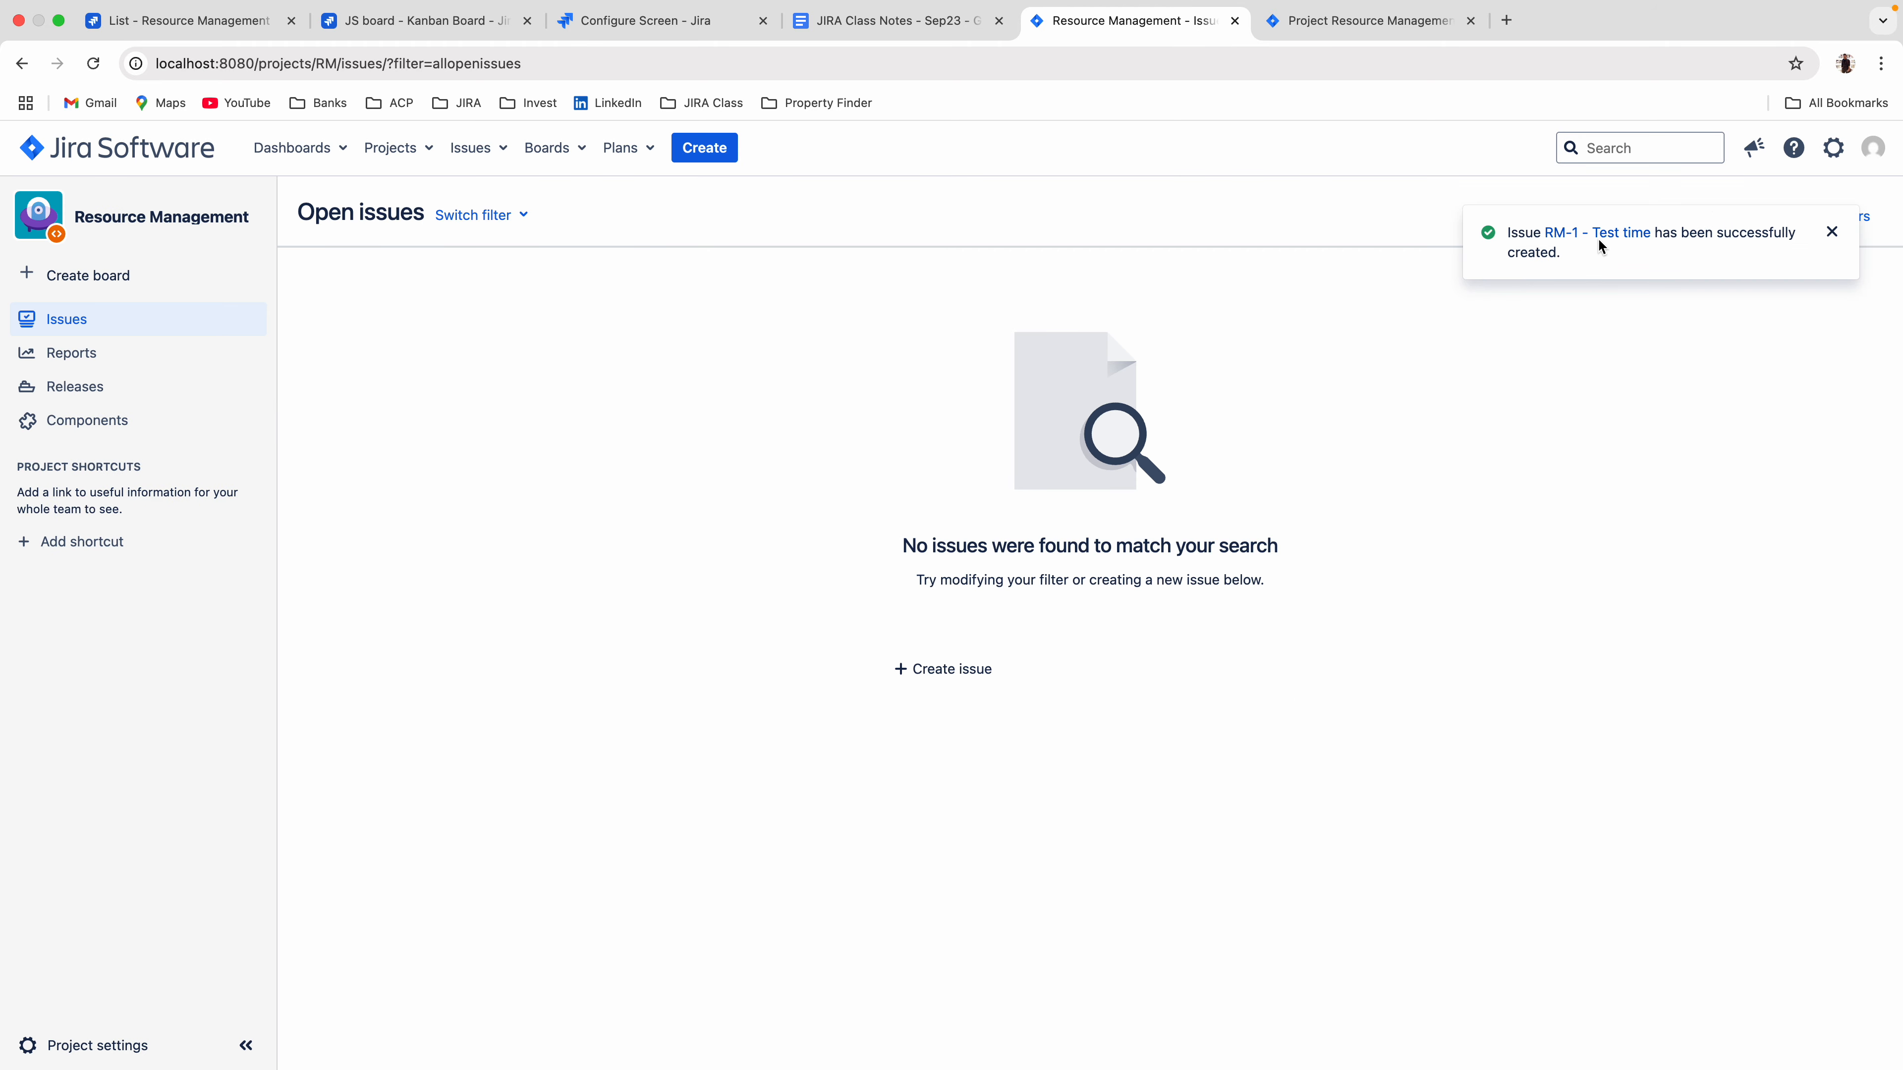
{"action": "left_click", "coordinate": [1598, 239]}
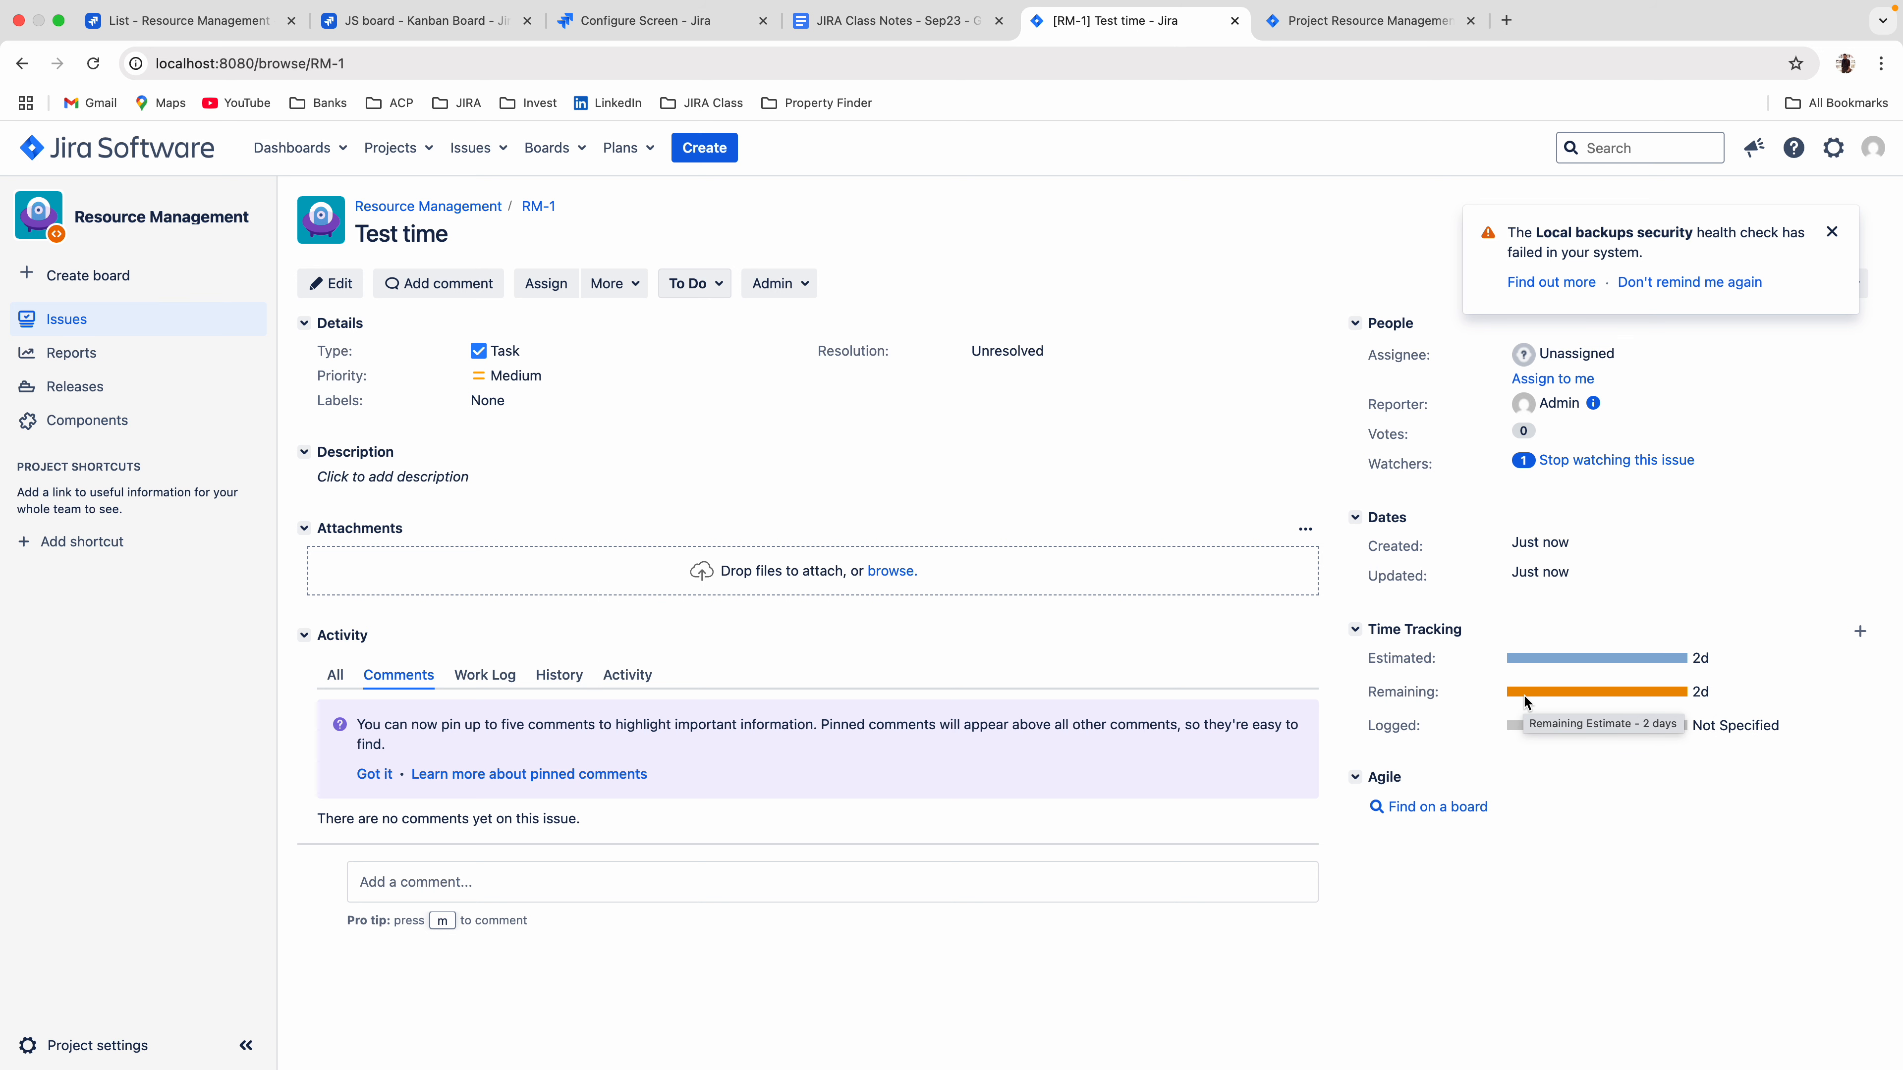
Log 5h of work on the Test time issue, with the remaining estimate adjusted automatically.
{"action": "left_click", "coordinate": [626, 290]}
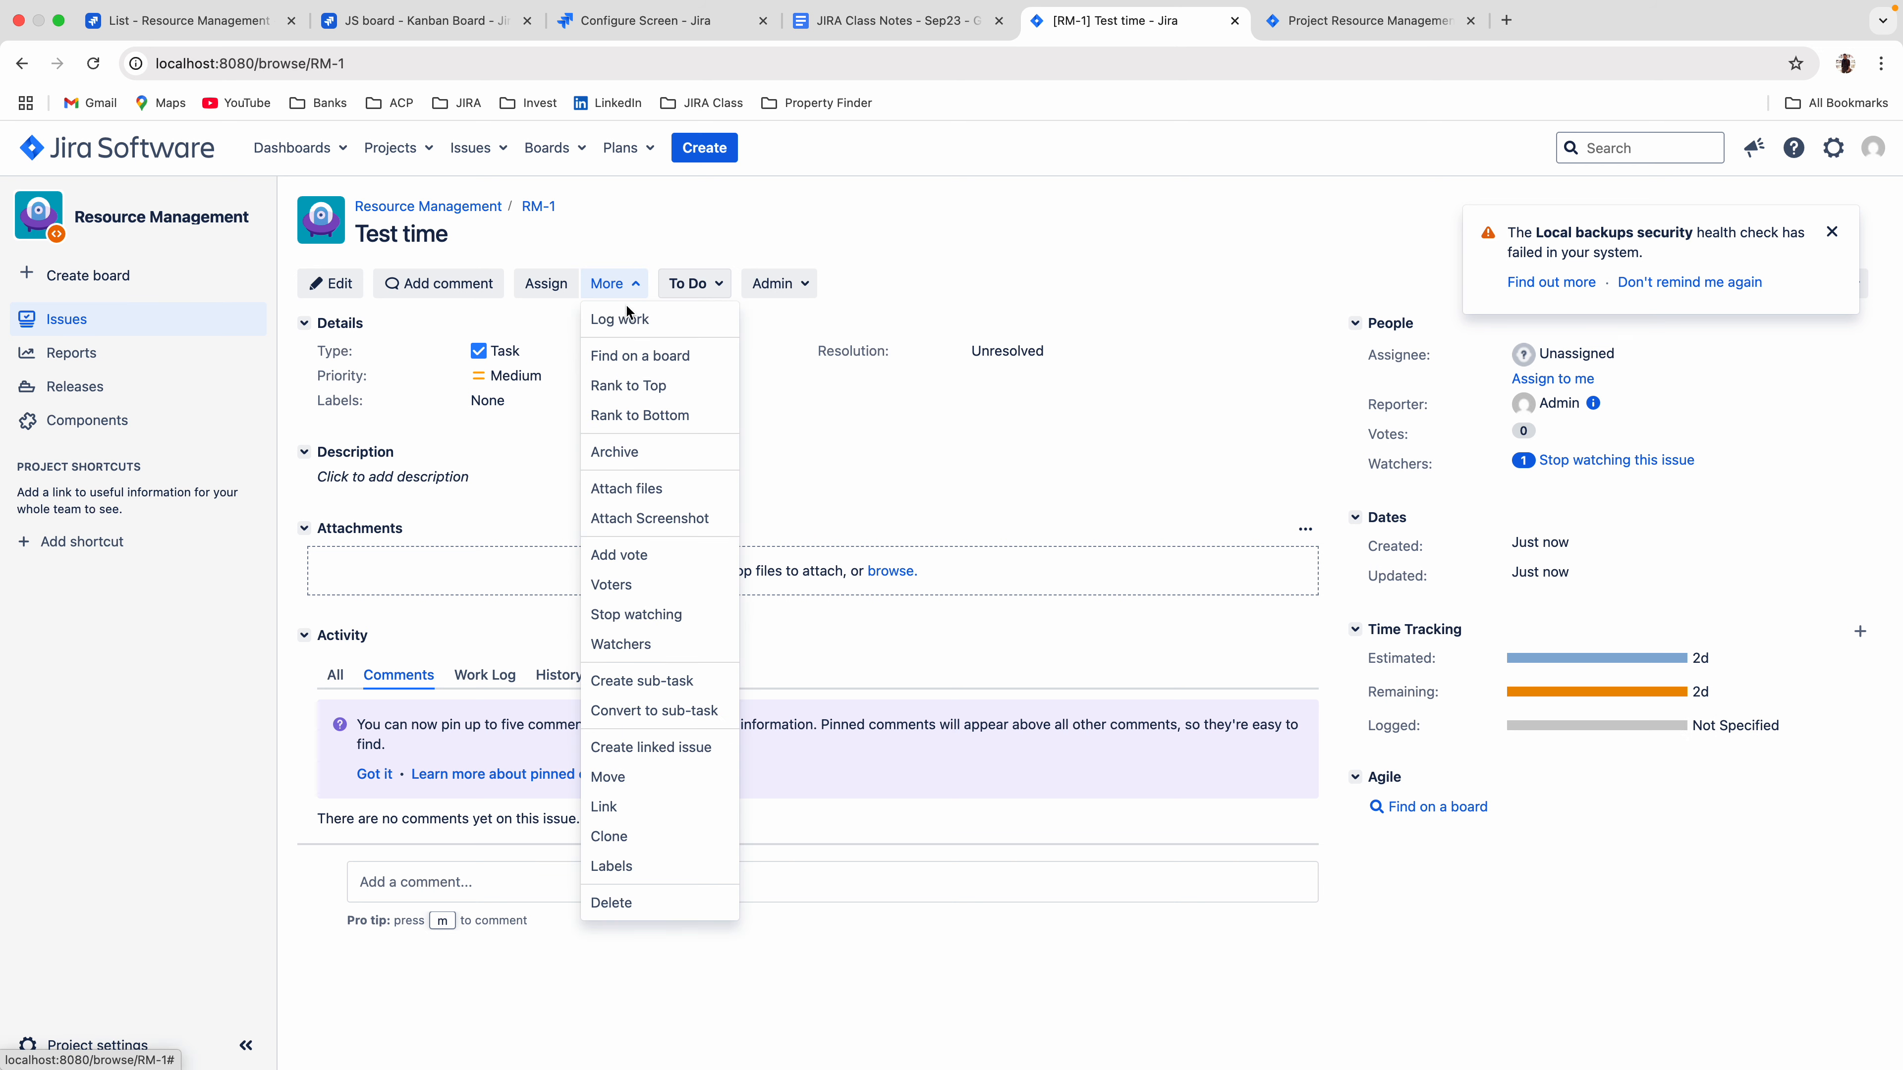
{"action": "left_click", "coordinate": [623, 320]}
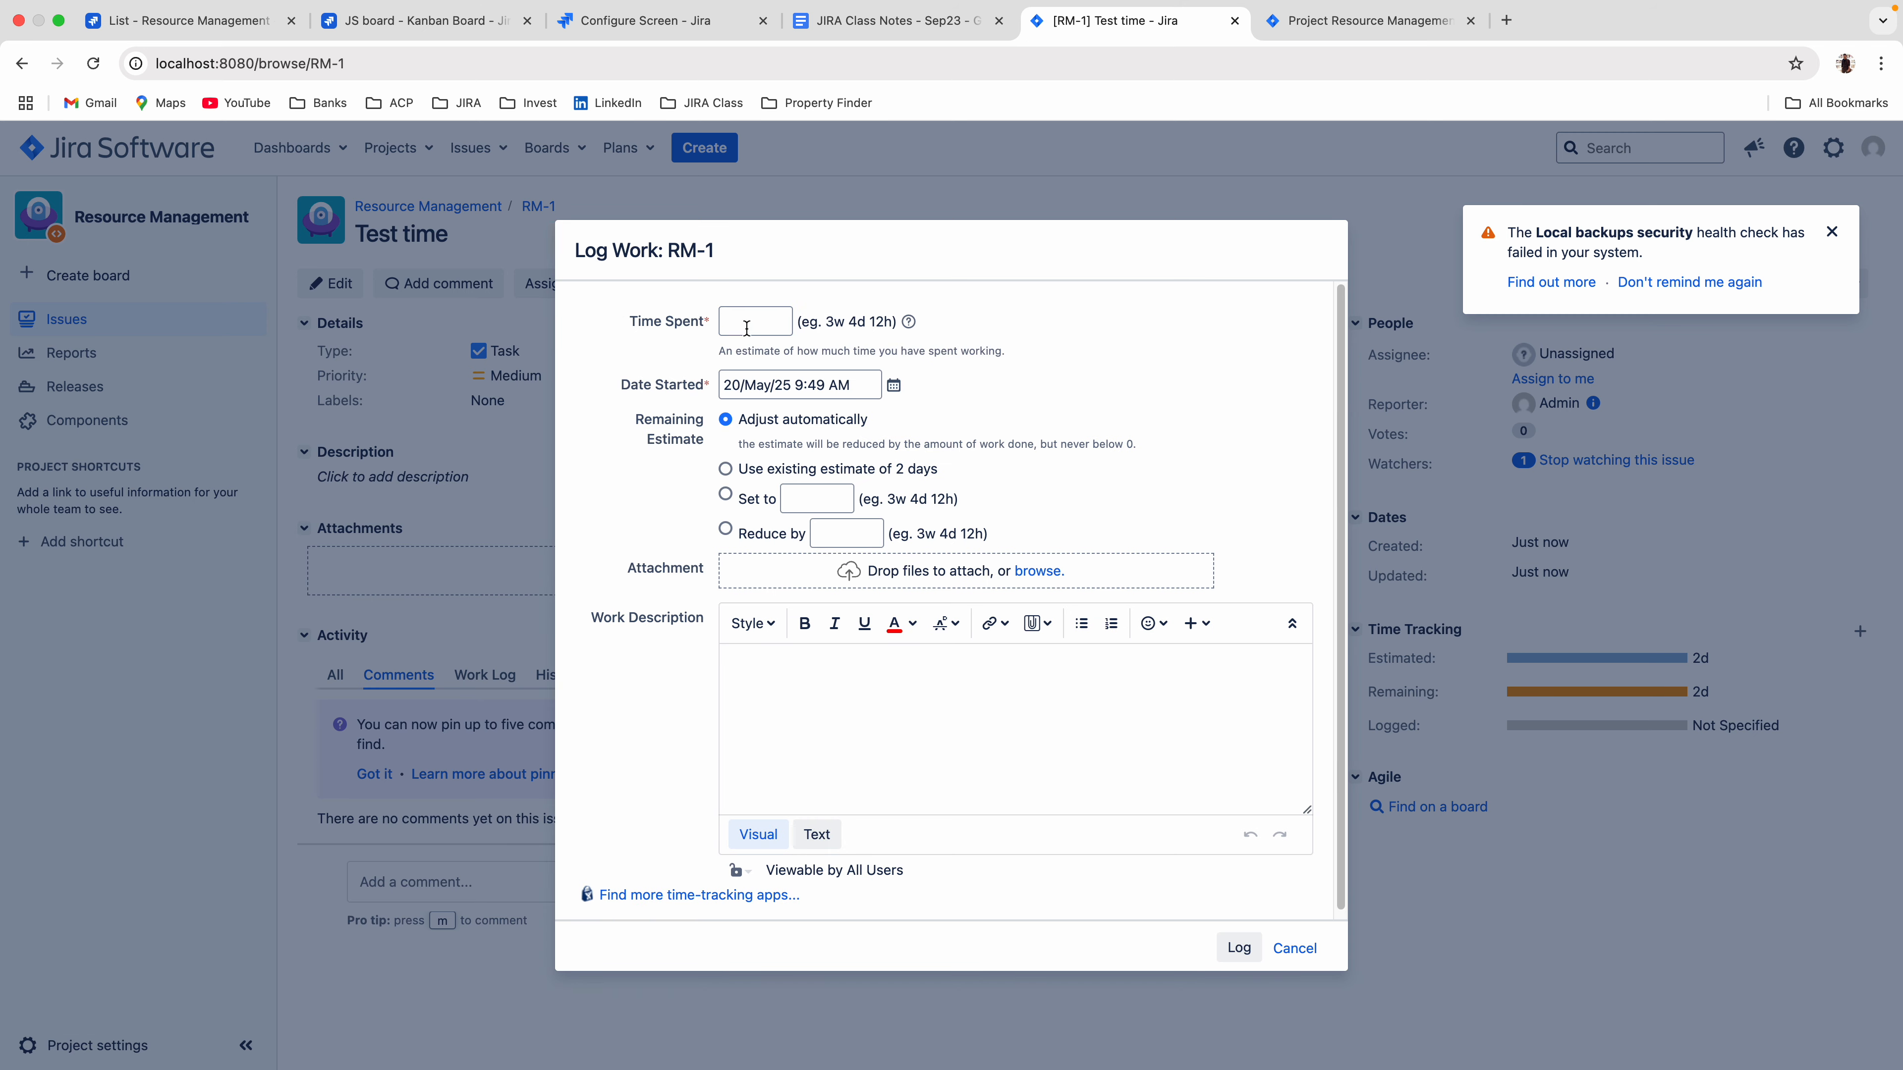
{"action": "type", "text": "5h"}
{"action": "left_click", "coordinate": [1238, 947]}
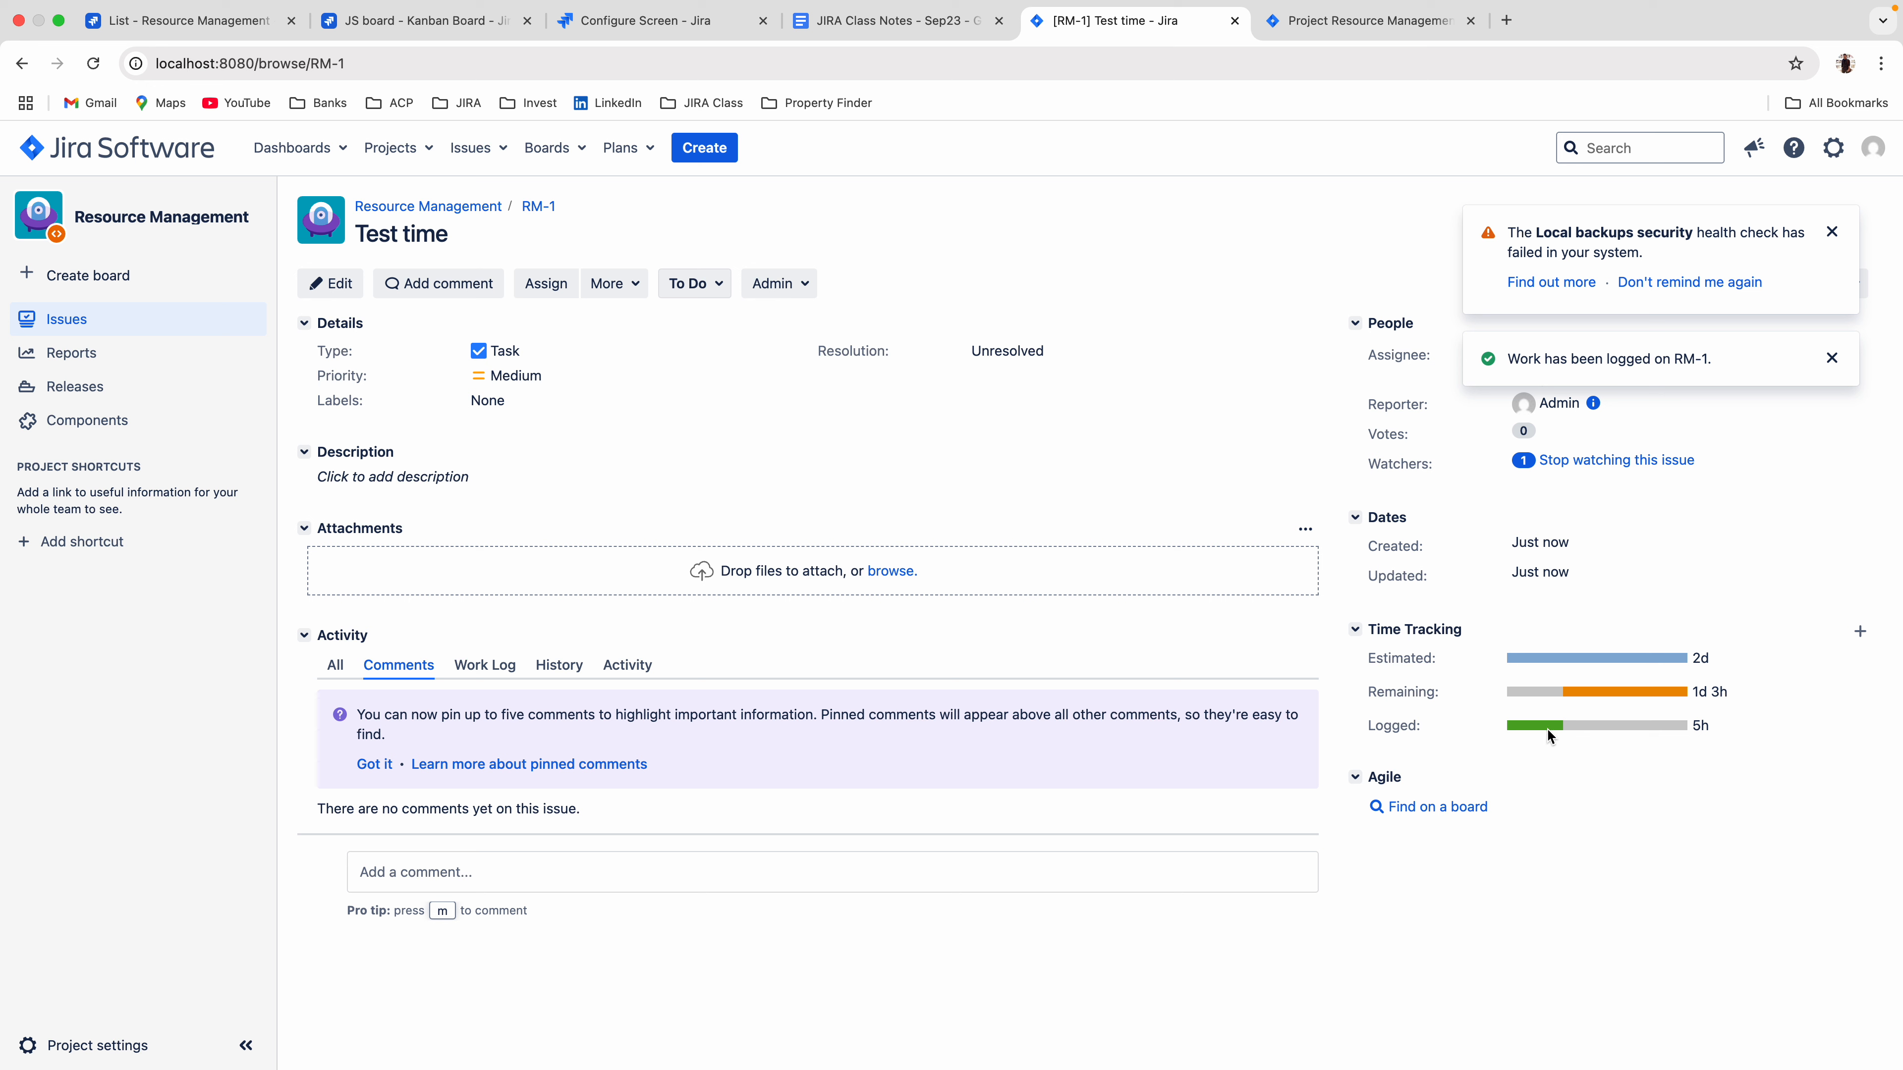
{"action": "mouse_move", "coordinate": [1548, 730]}
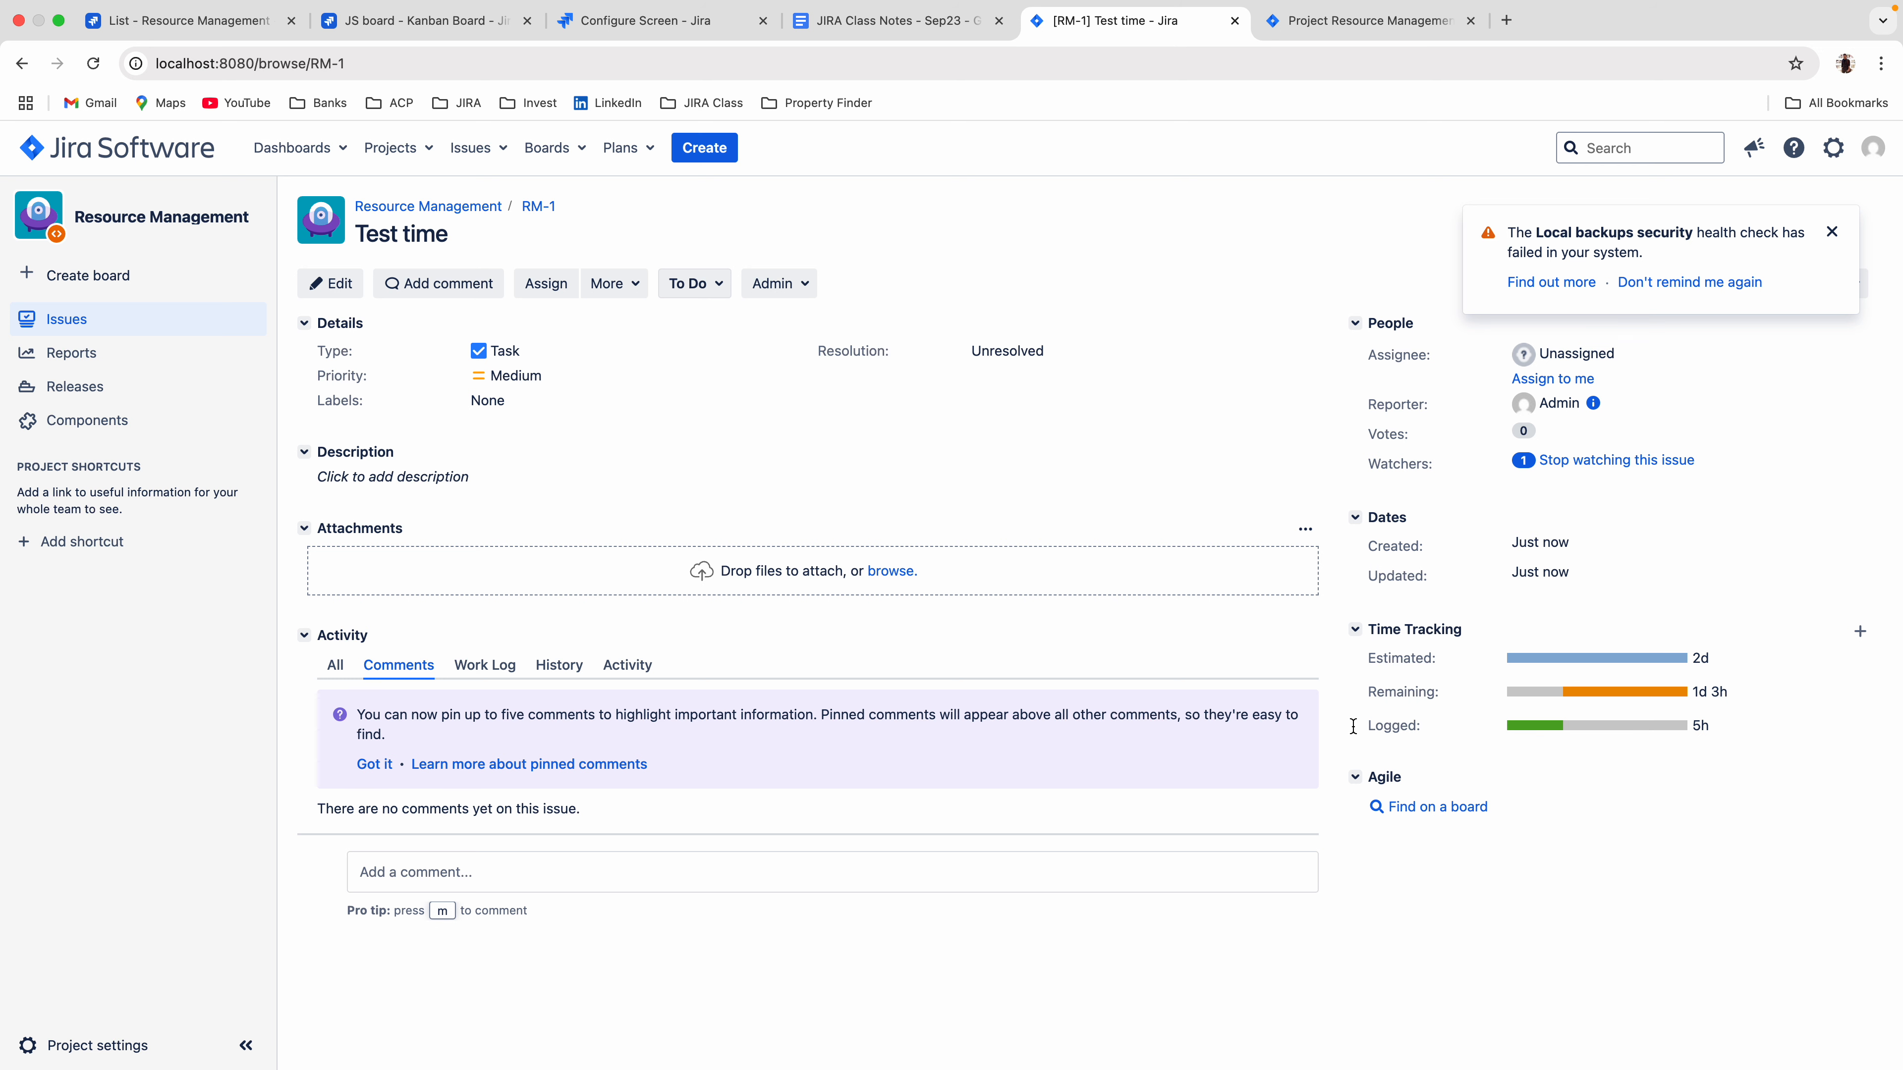
Compare the time tracking of the cloud Test time issue on the JS board with the local one.
{"action": "left_click", "coordinate": [635, 23]}
{"action": "left_click", "coordinate": [425, 20]}
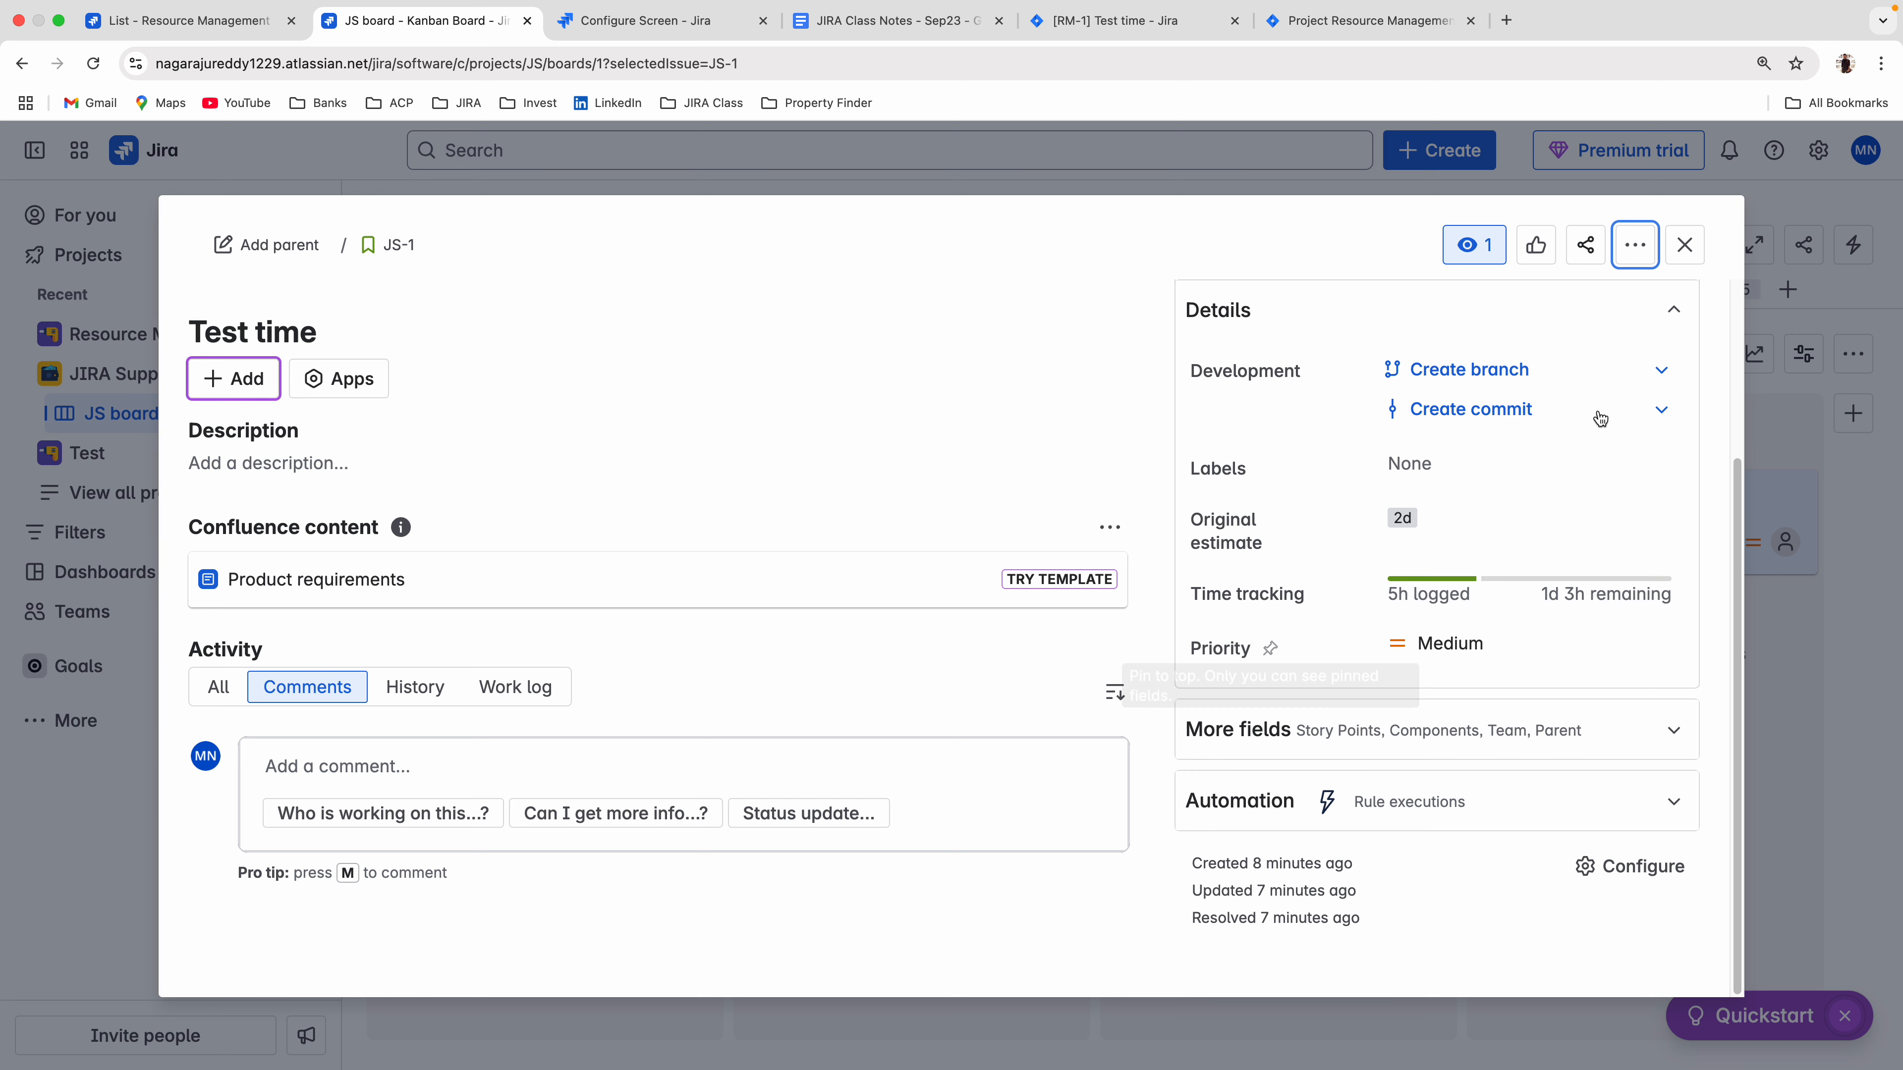
{"action": "left_click", "coordinate": [1081, 35]}
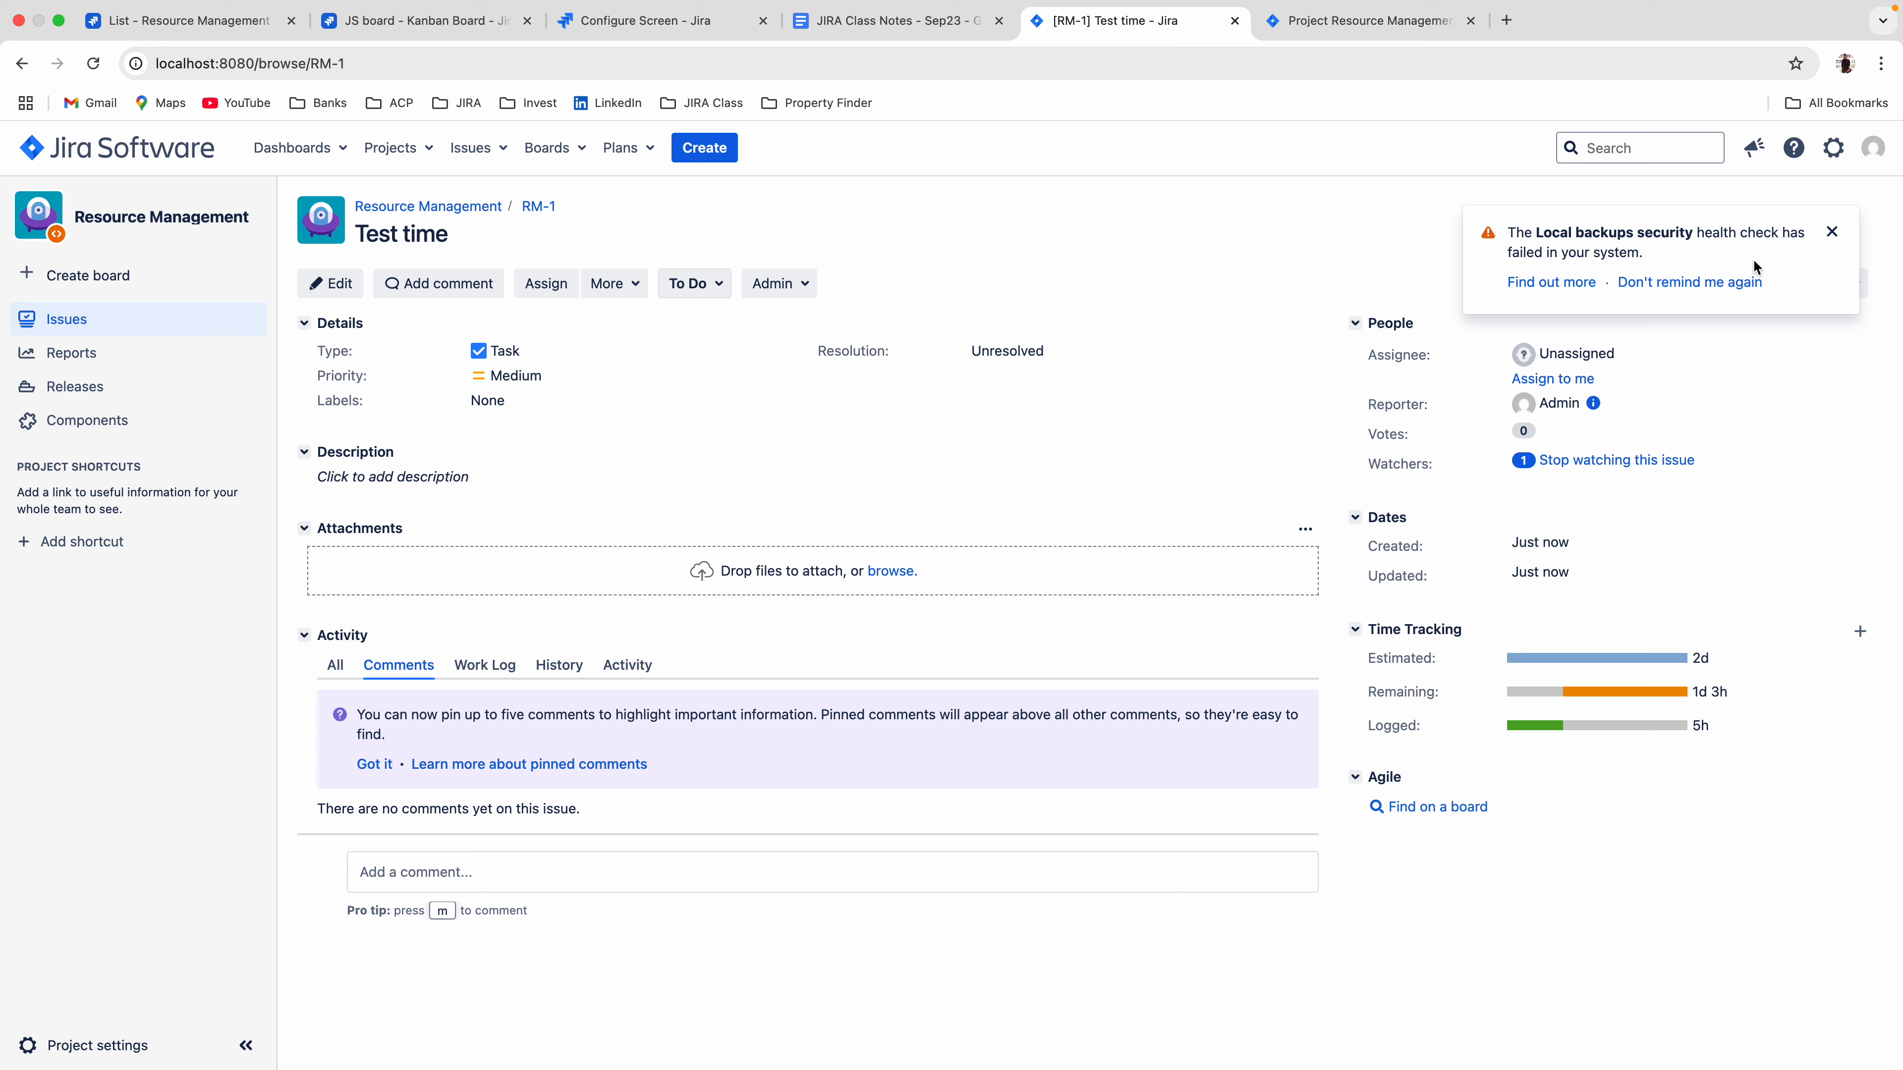
Dismiss the backup health notice and view the local issue's work log before returning to the JS board issue.
{"action": "left_click", "coordinate": [1832, 232]}
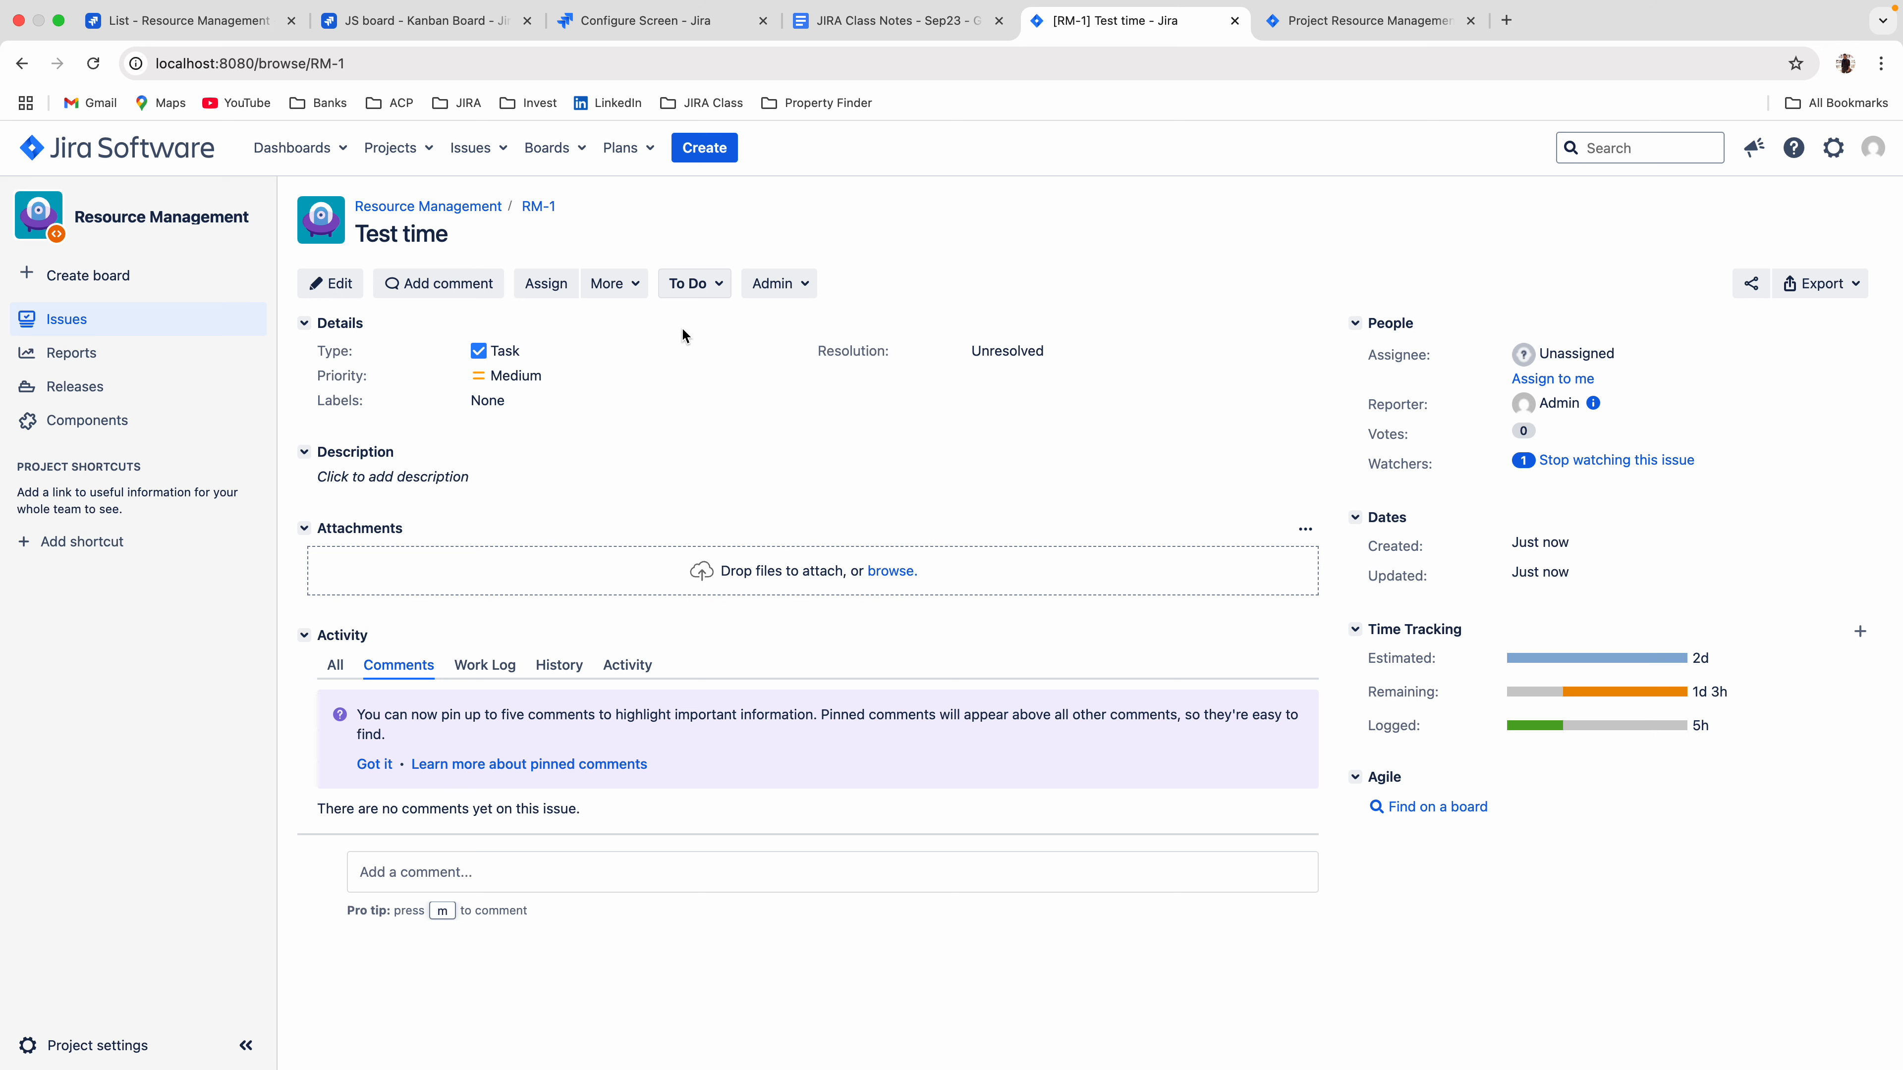
{"action": "left_click", "coordinate": [483, 670]}
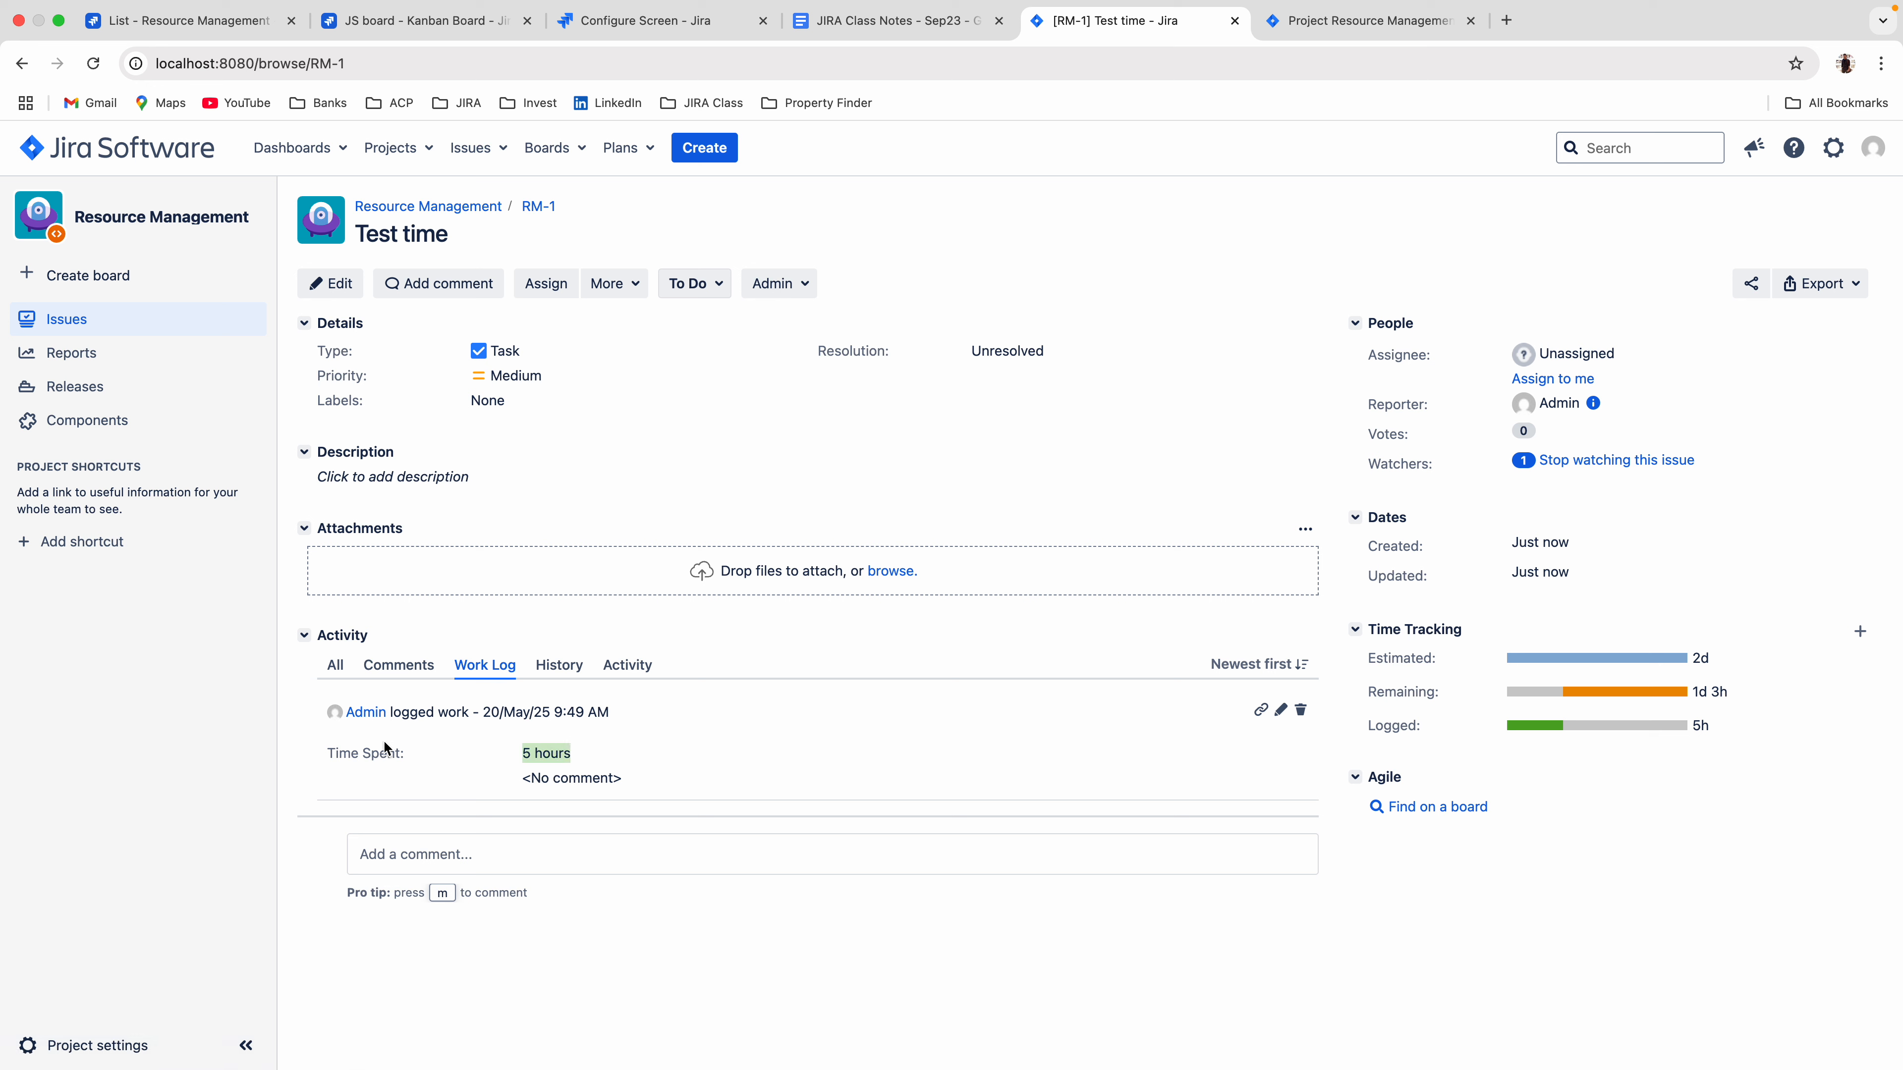
{"action": "mouse_move", "coordinate": [363, 712]}
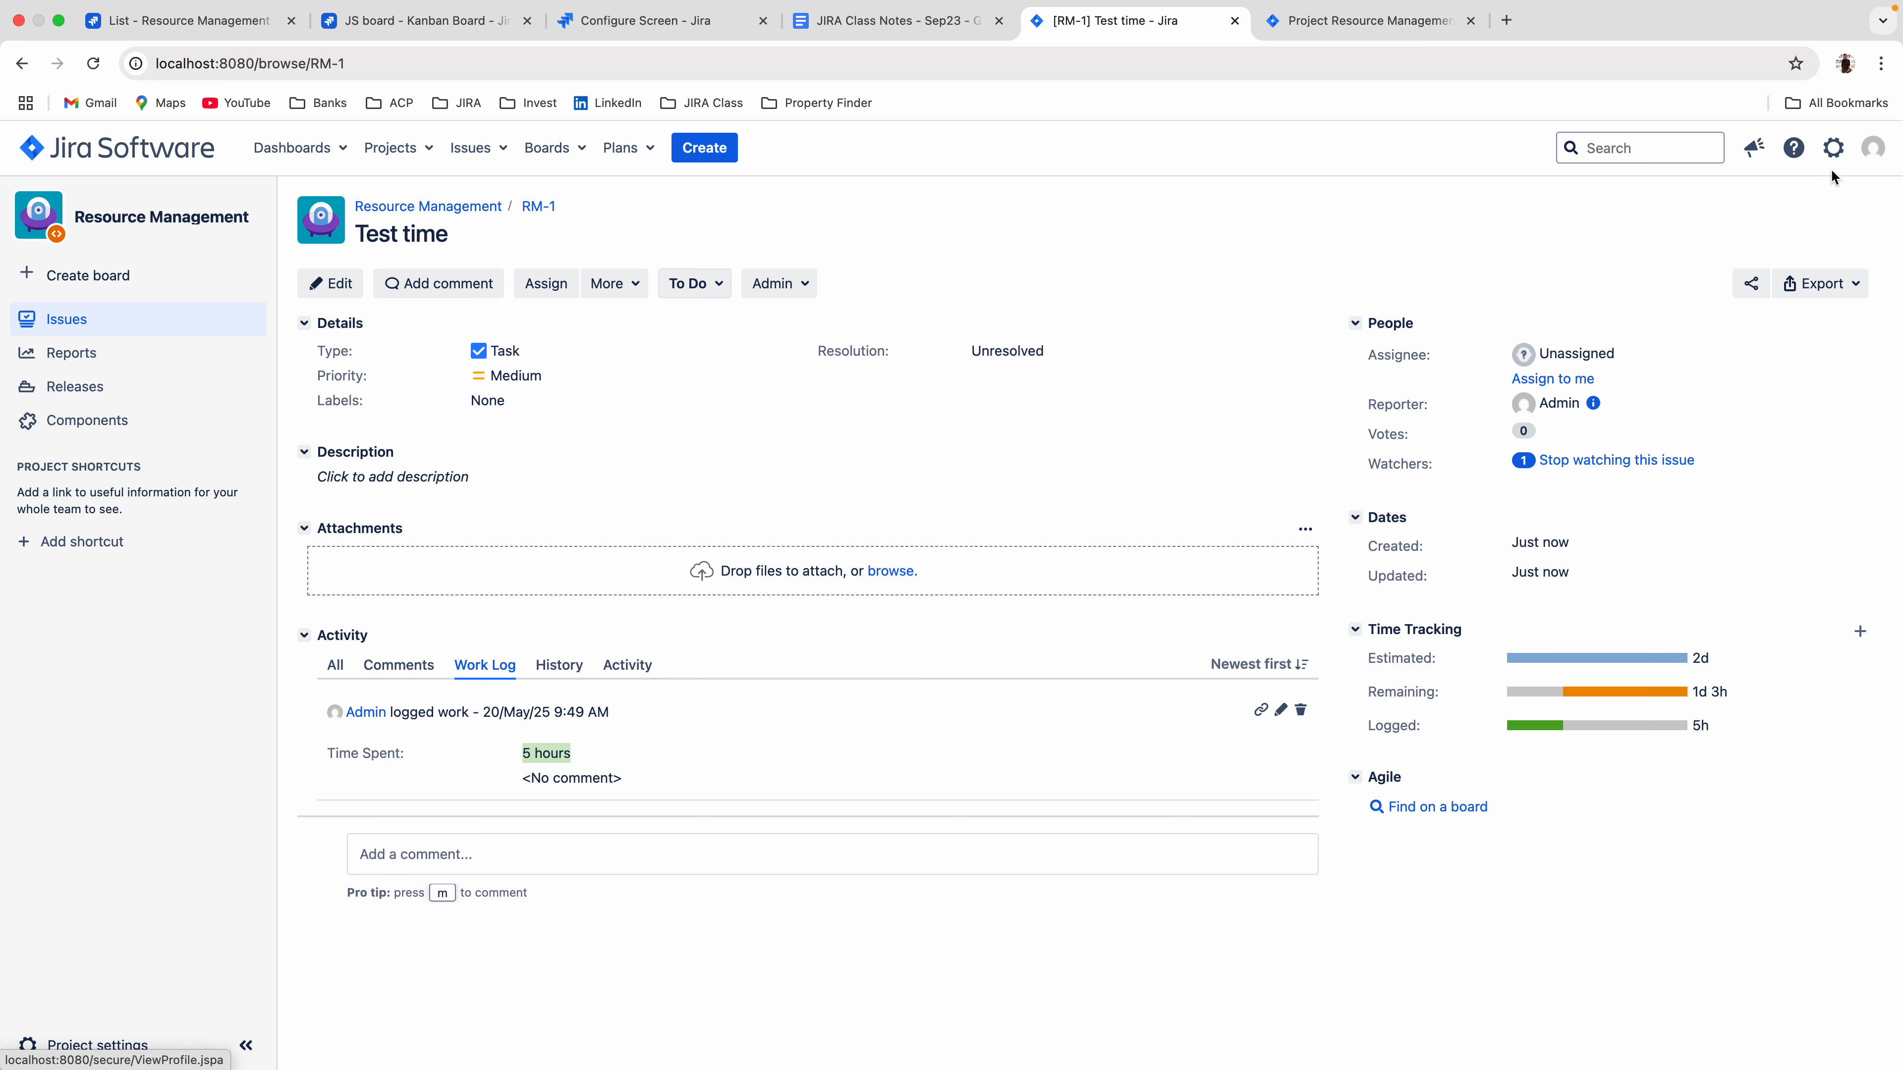
{"action": "left_click", "coordinate": [453, 21]}
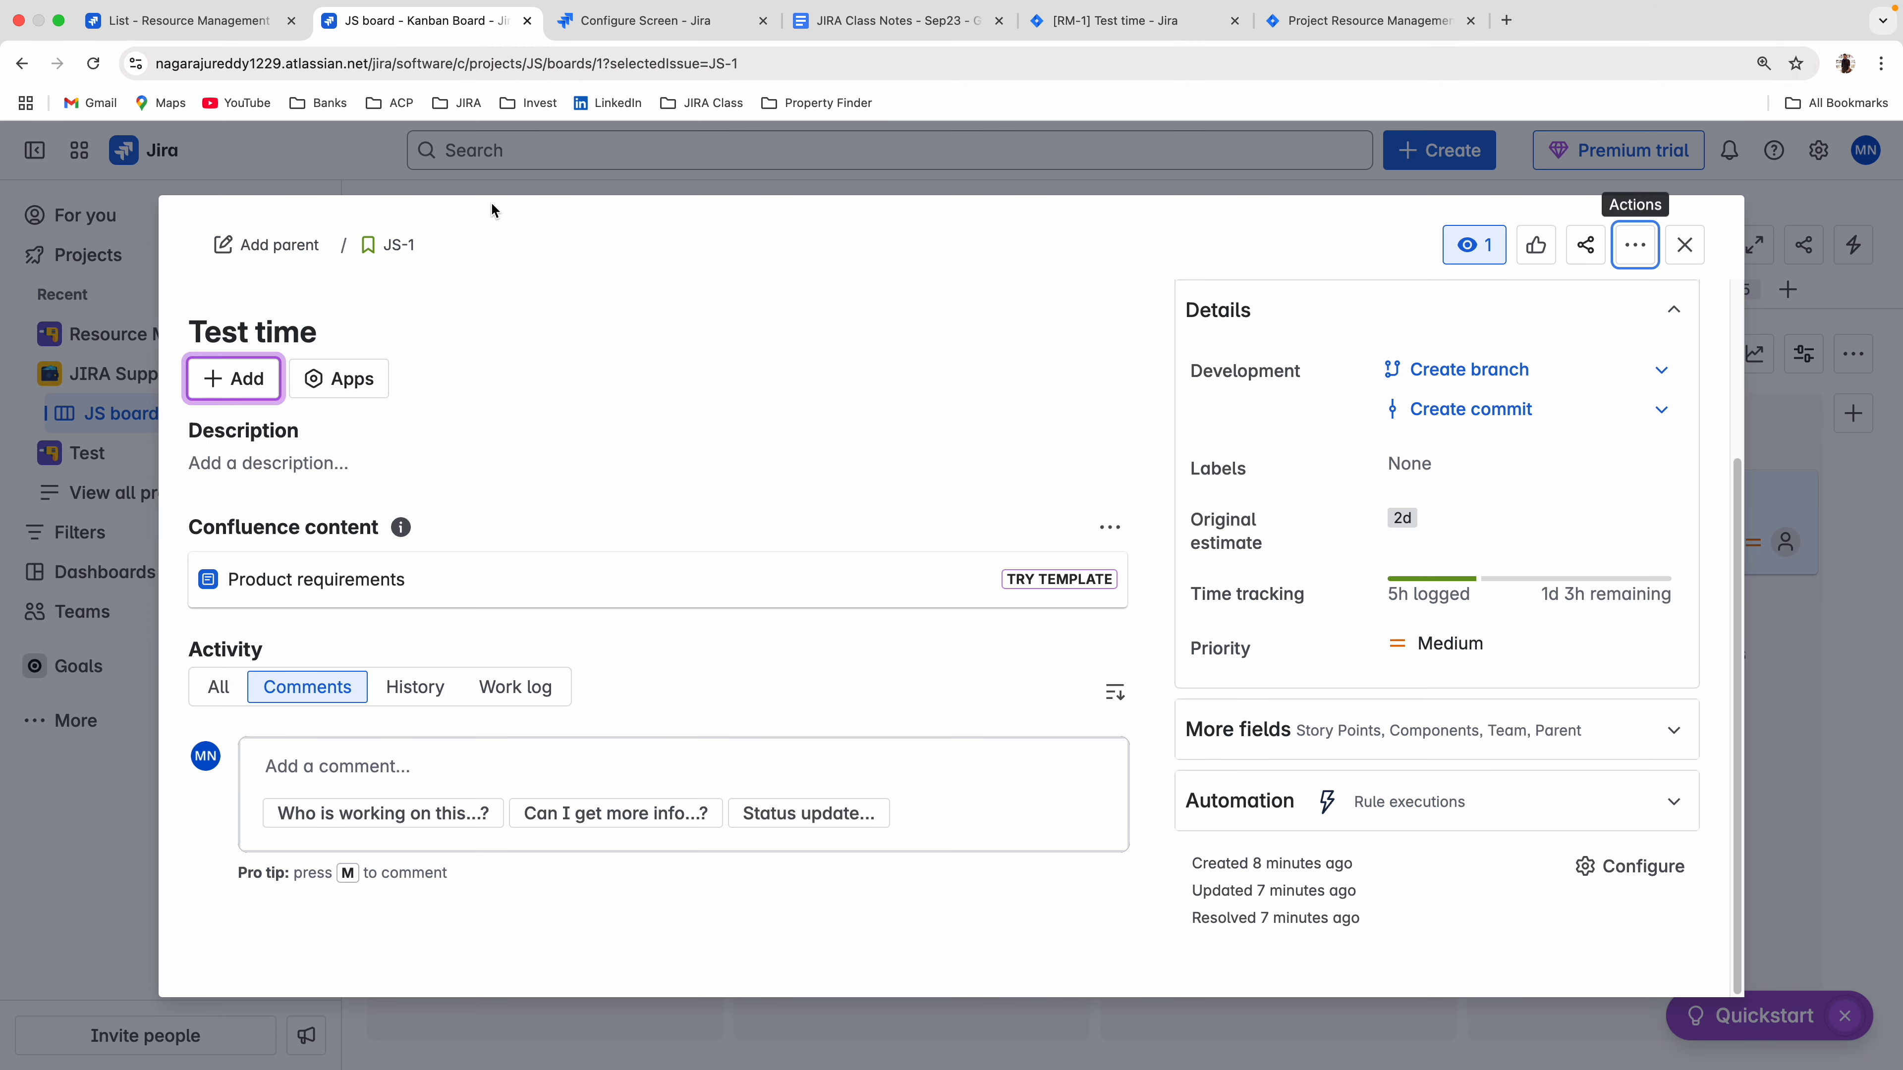
View the Test time issue's work log entry in cloud Jira, close the issue and reload the JS board.
{"action": "left_click", "coordinate": [509, 691]}
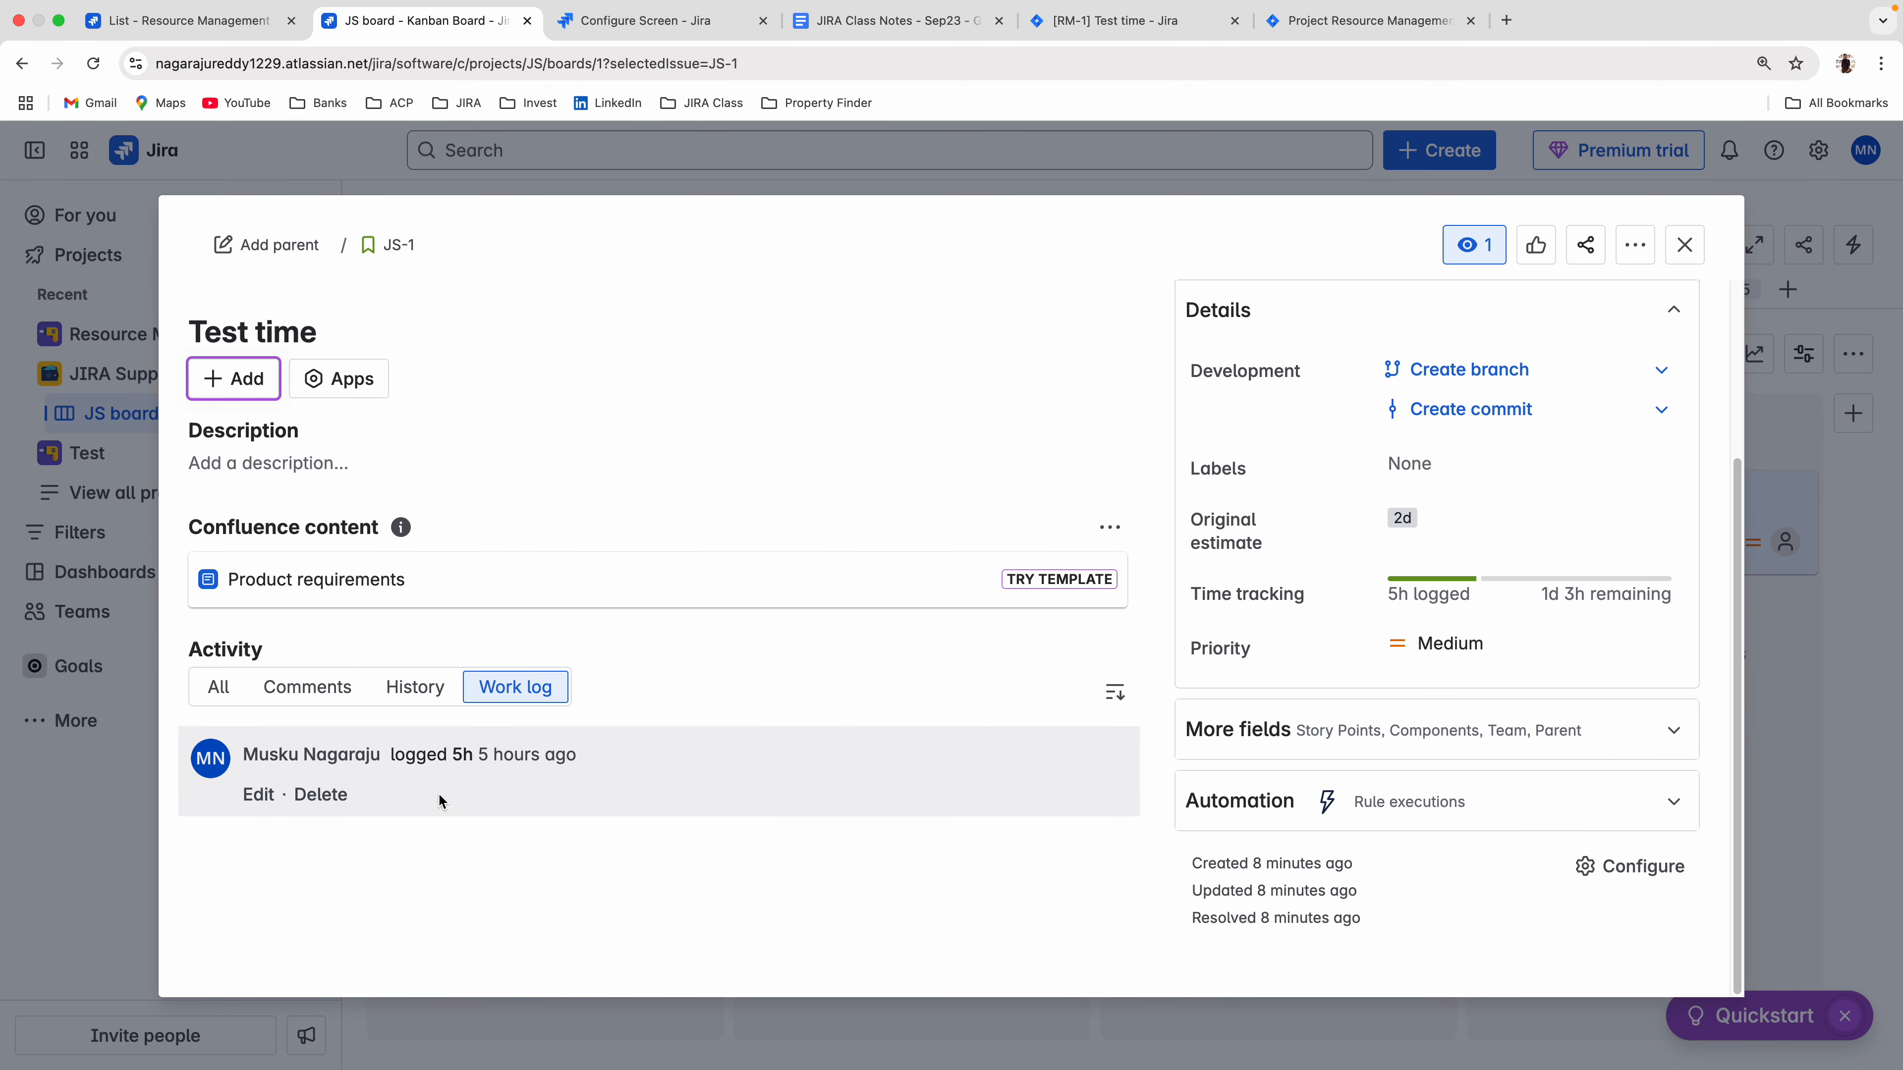
{"action": "left_click_drag", "start_coordinate": [388, 754], "coordinate": [476, 763]}
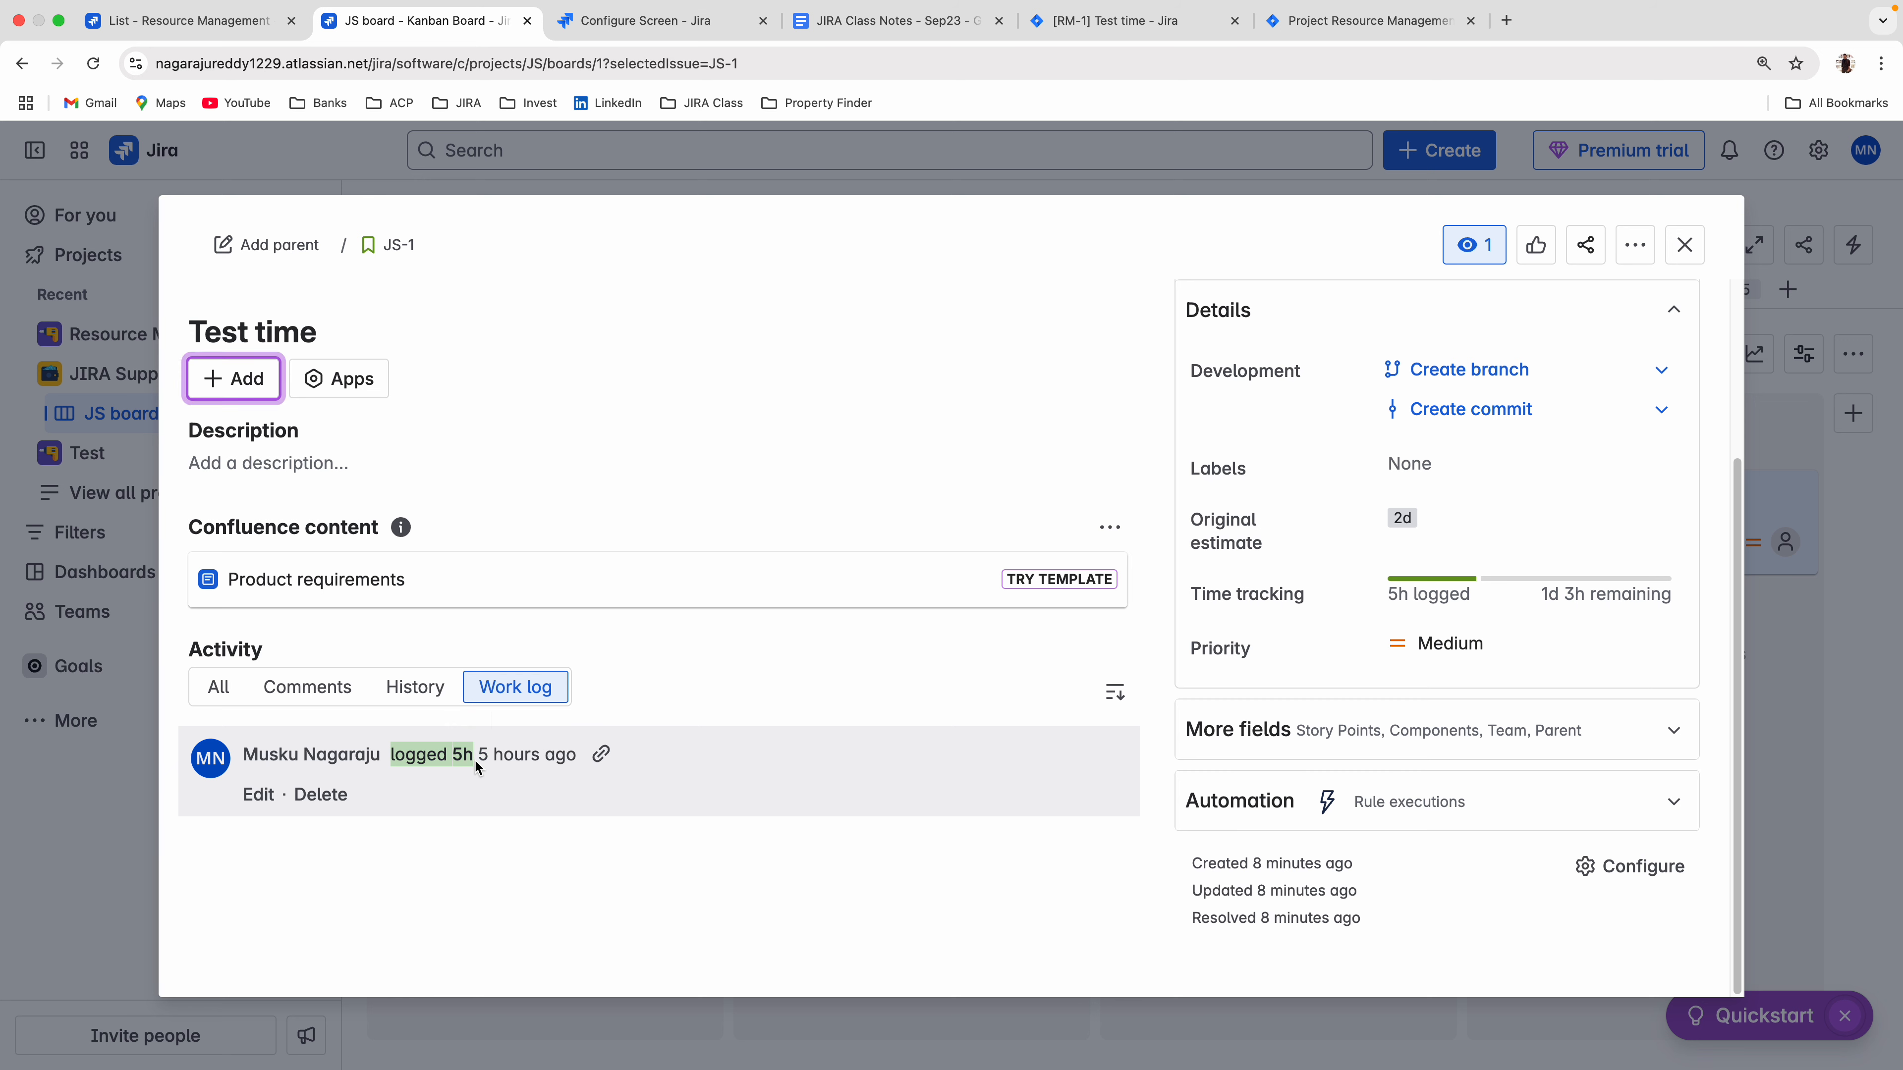
{"action": "left_click", "coordinate": [443, 862]}
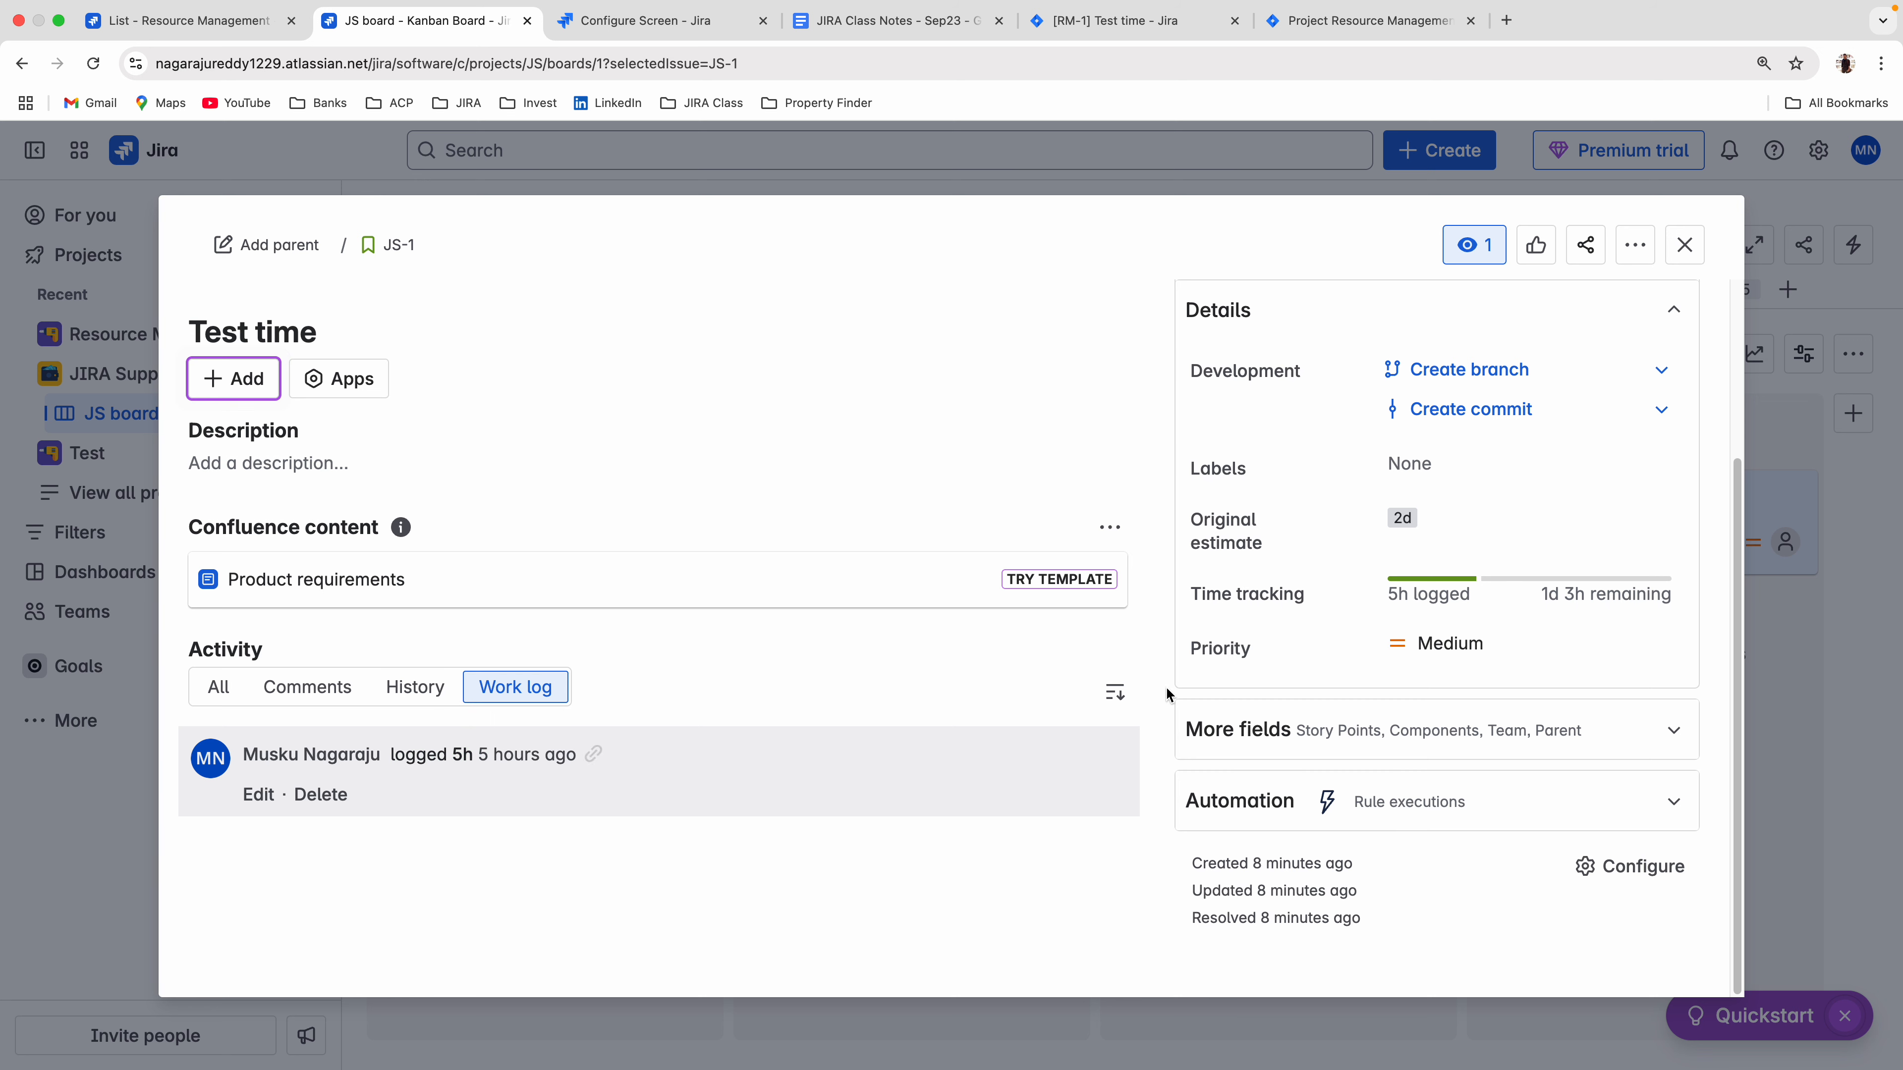
{"action": "left_click", "coordinate": [1684, 246]}
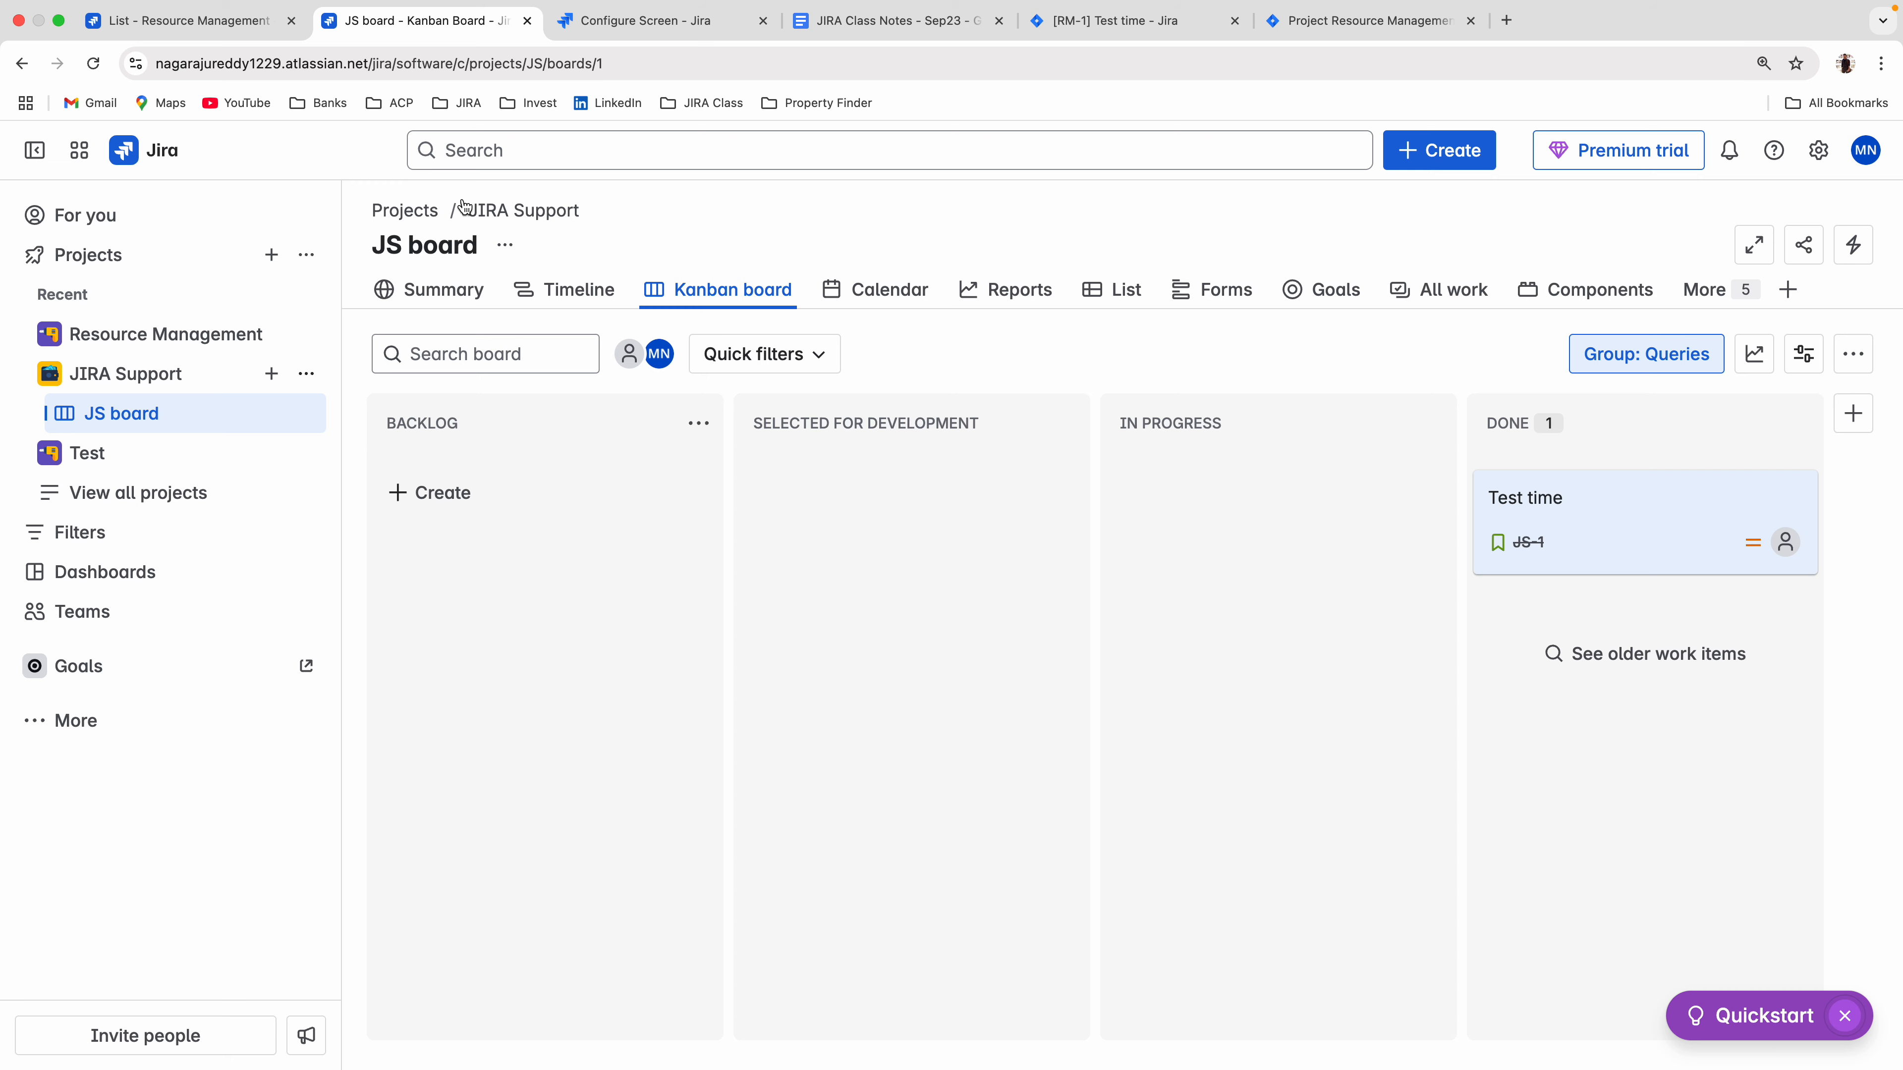
{"action": "left_click", "coordinate": [88, 67]}
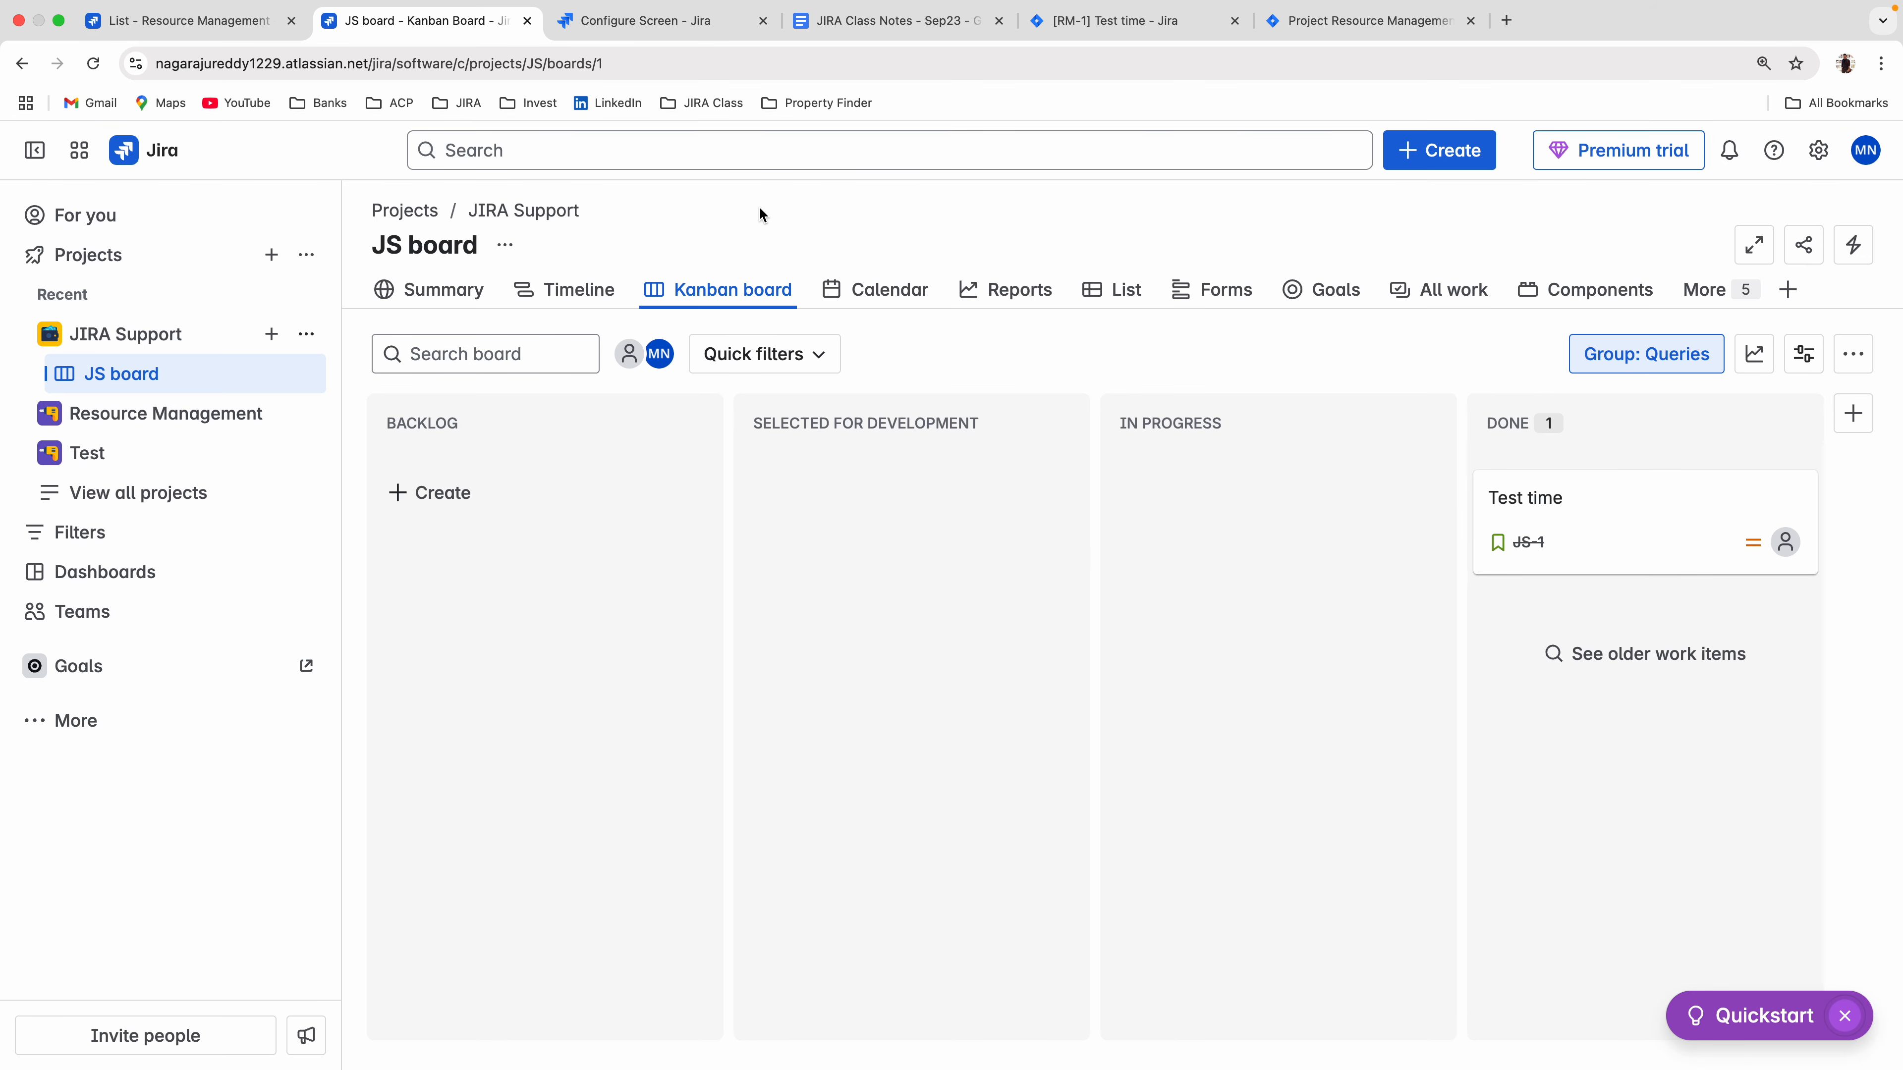
Switch to the JIRA Class Notes - Sep23 document in Google Docs and read the Linking issues section.
{"action": "left_click", "coordinate": [653, 21]}
{"action": "left_click", "coordinate": [882, 22]}
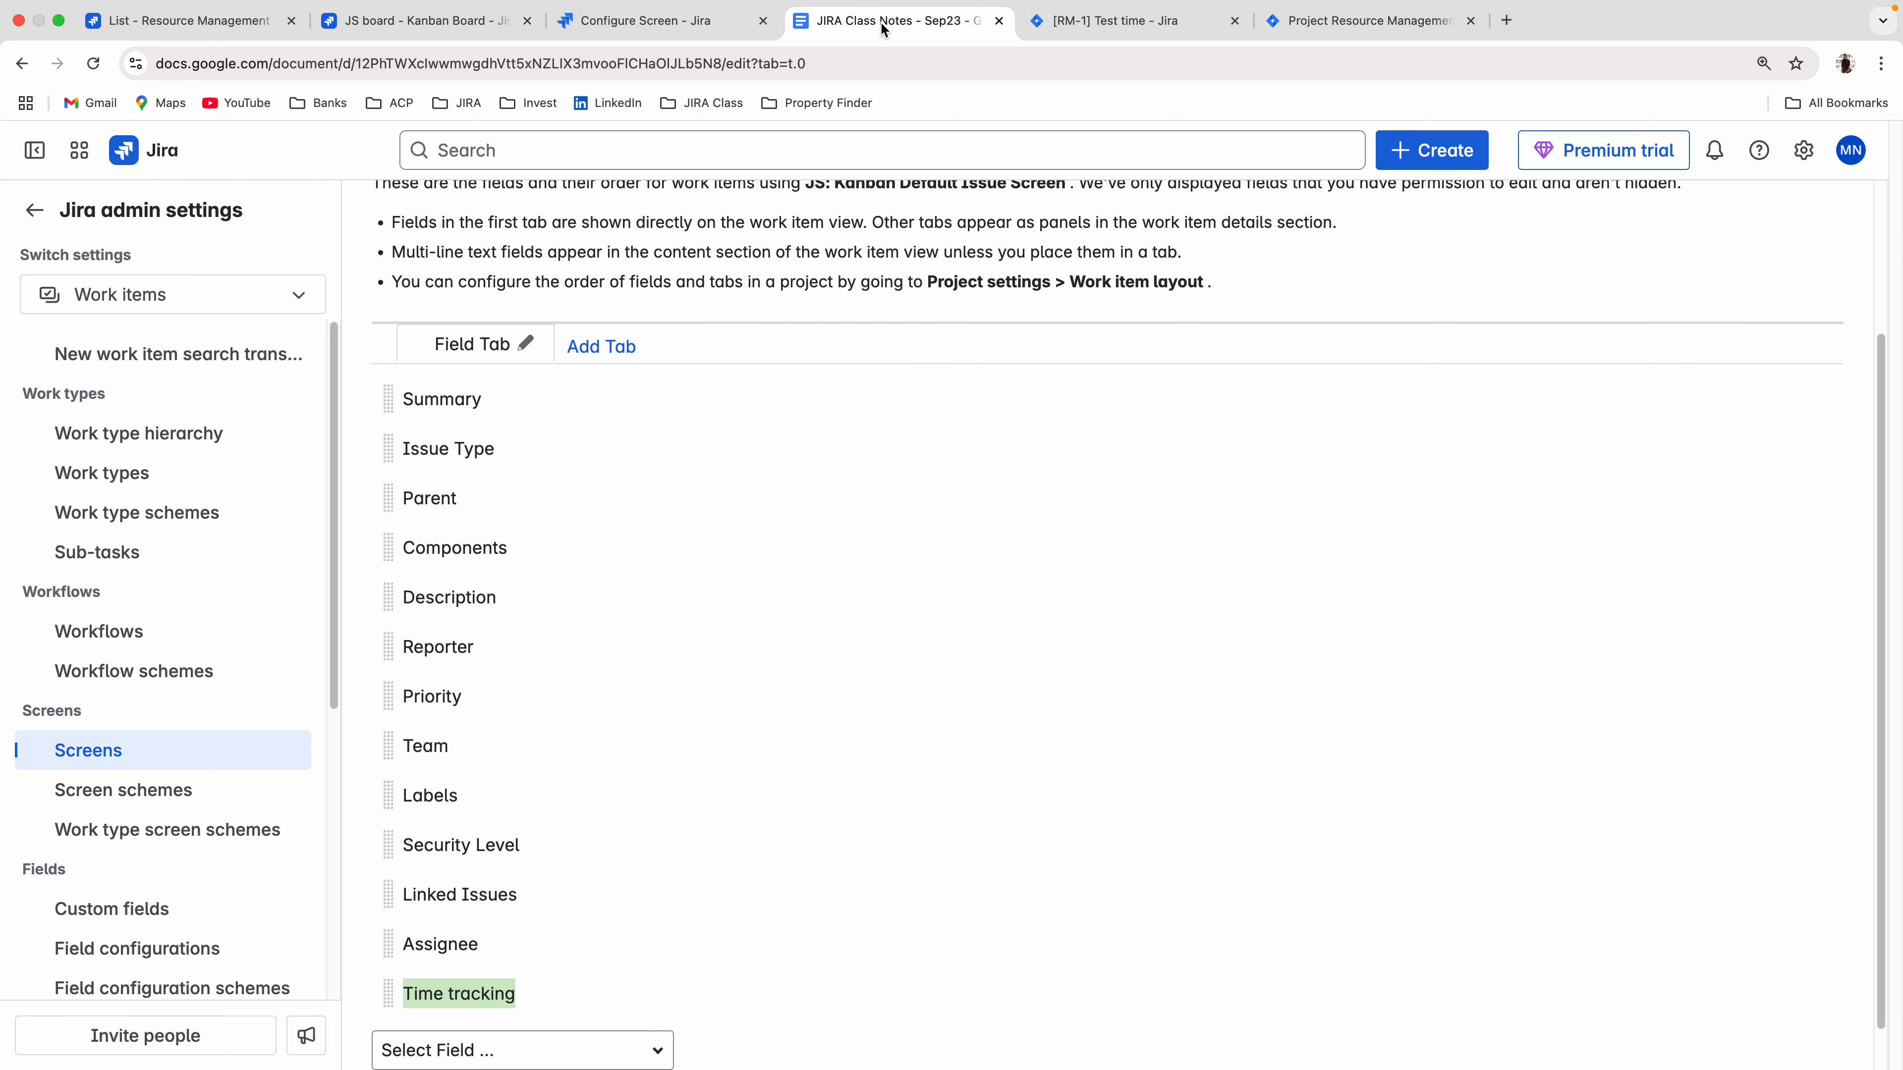
{"action": "scroll", "coordinate": [798, 547], "scroll_direction": "down", "scroll_amount": 10}
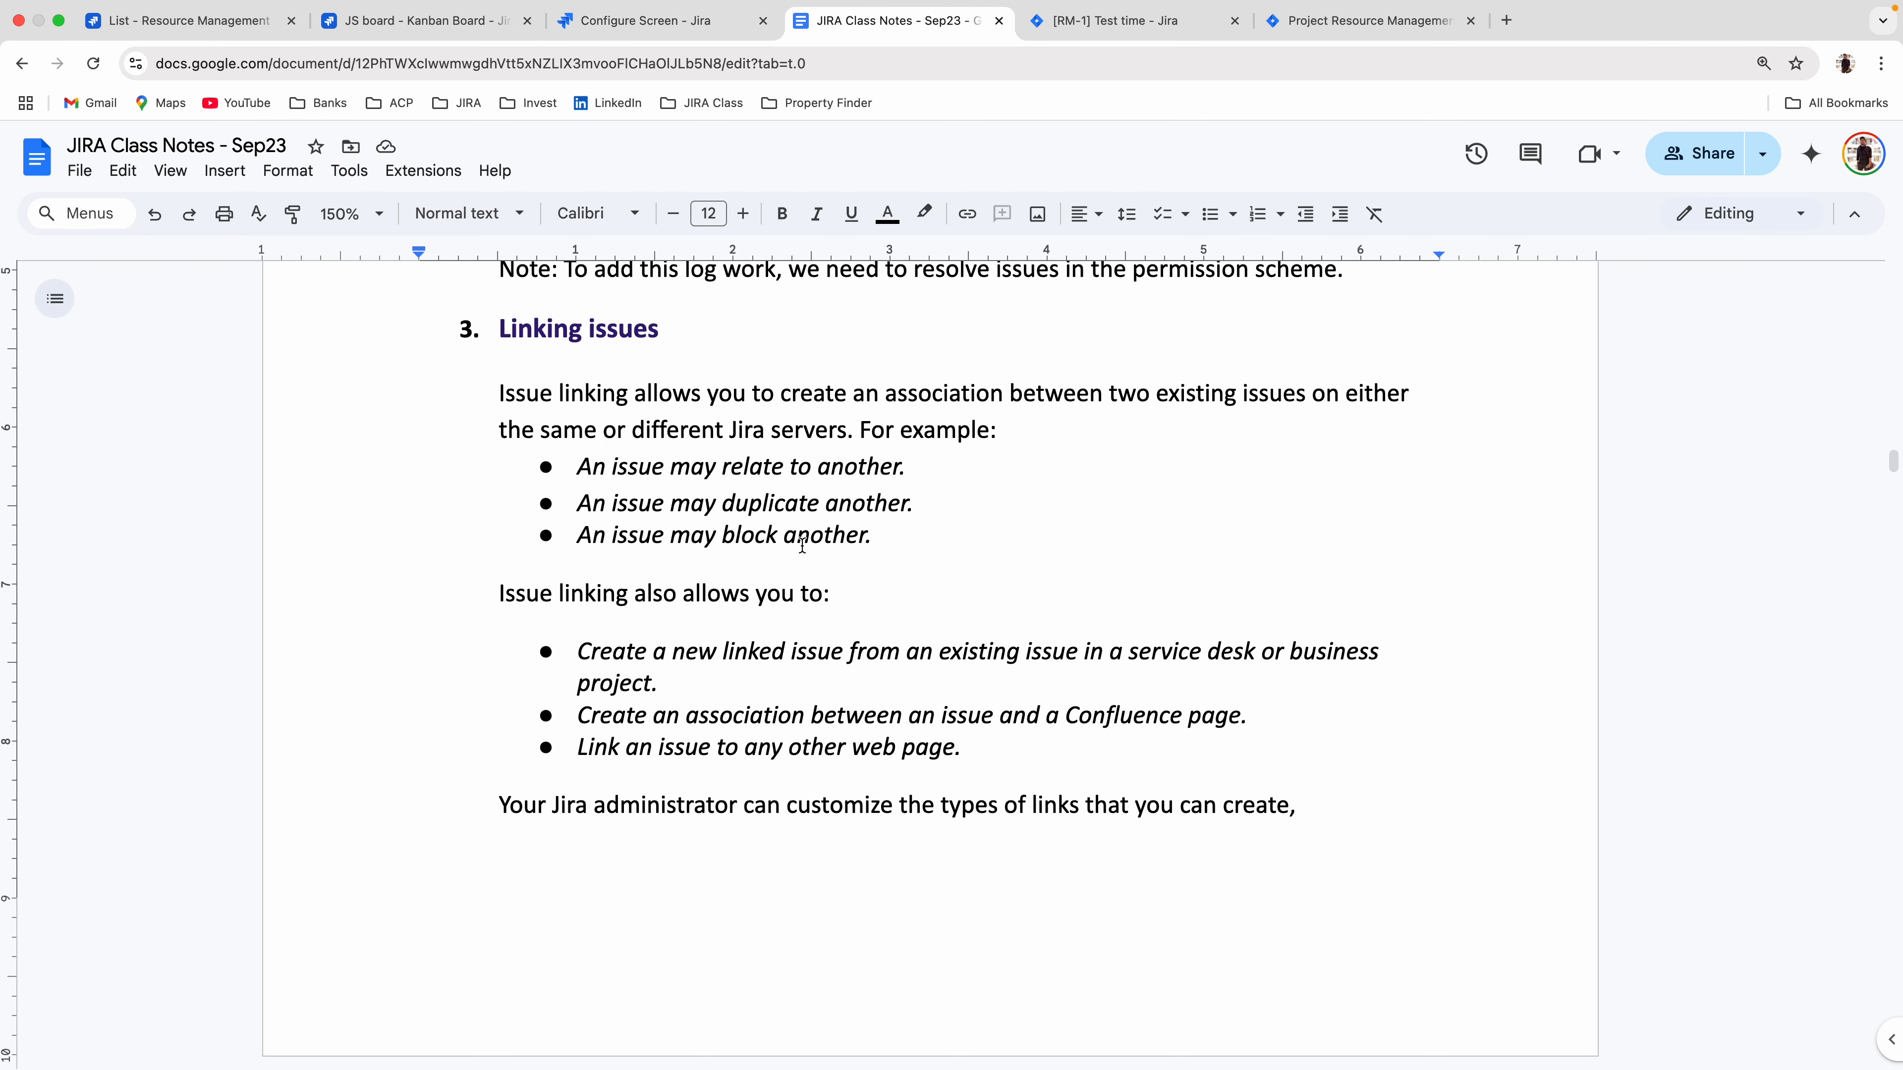
{"action": "scroll", "coordinate": [802, 545], "scroll_direction": "down", "scroll_amount": 10}
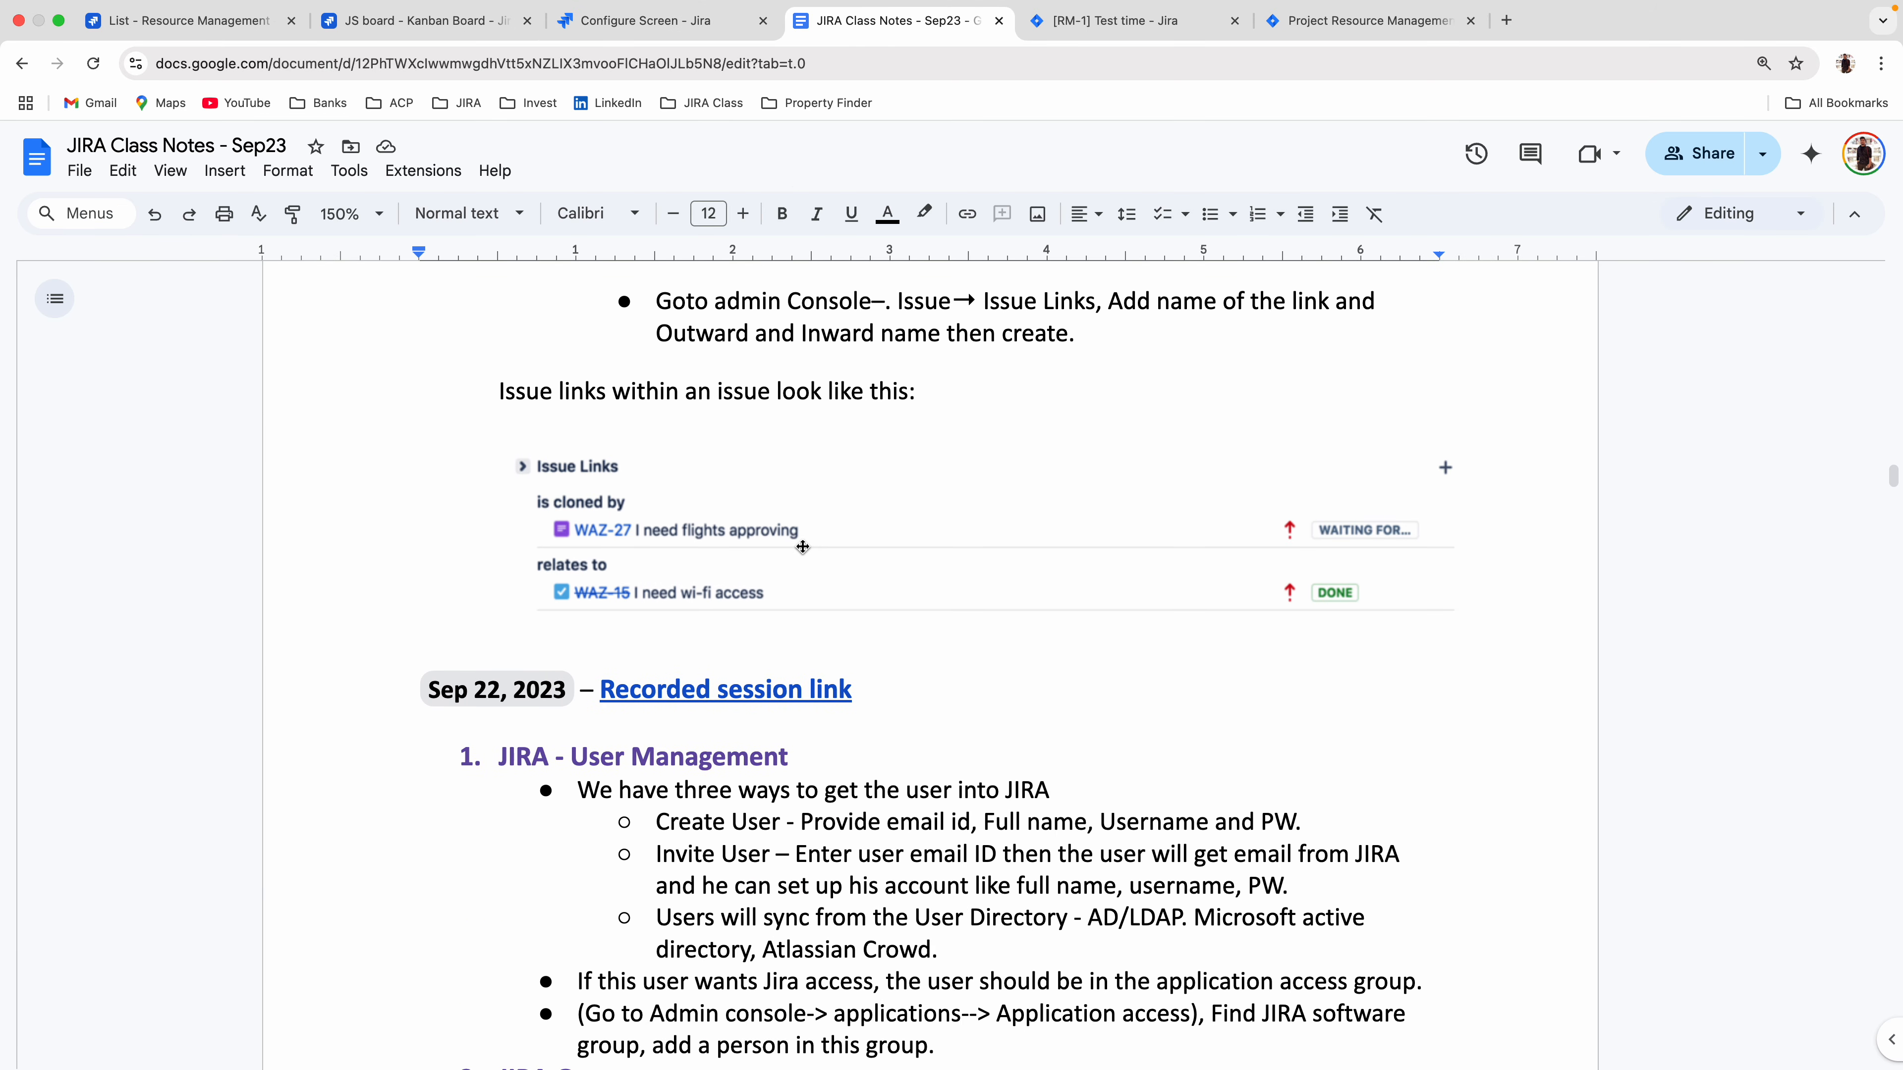
{"action": "scroll", "coordinate": [802, 547], "scroll_direction": "up", "scroll_amount": 10}
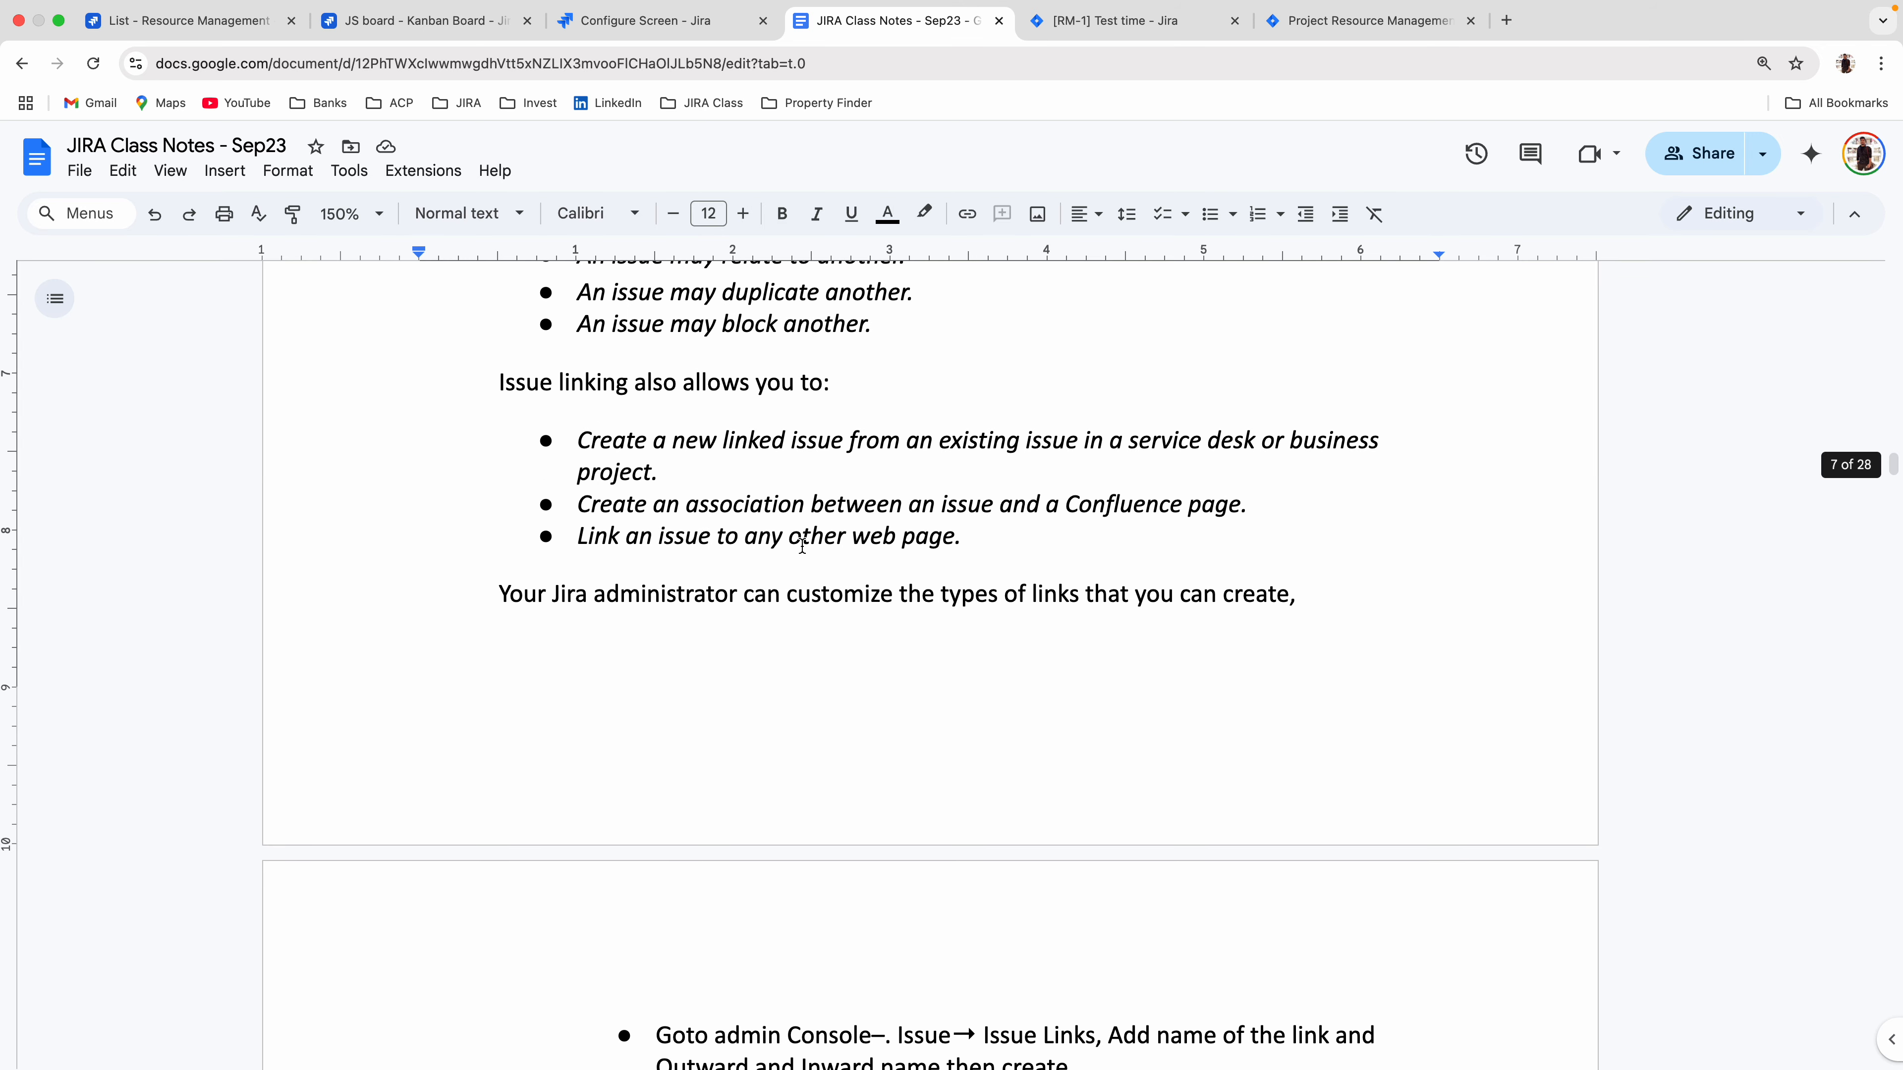
{"action": "scroll", "coordinate": [802, 547], "scroll_direction": "up", "scroll_amount": 3}
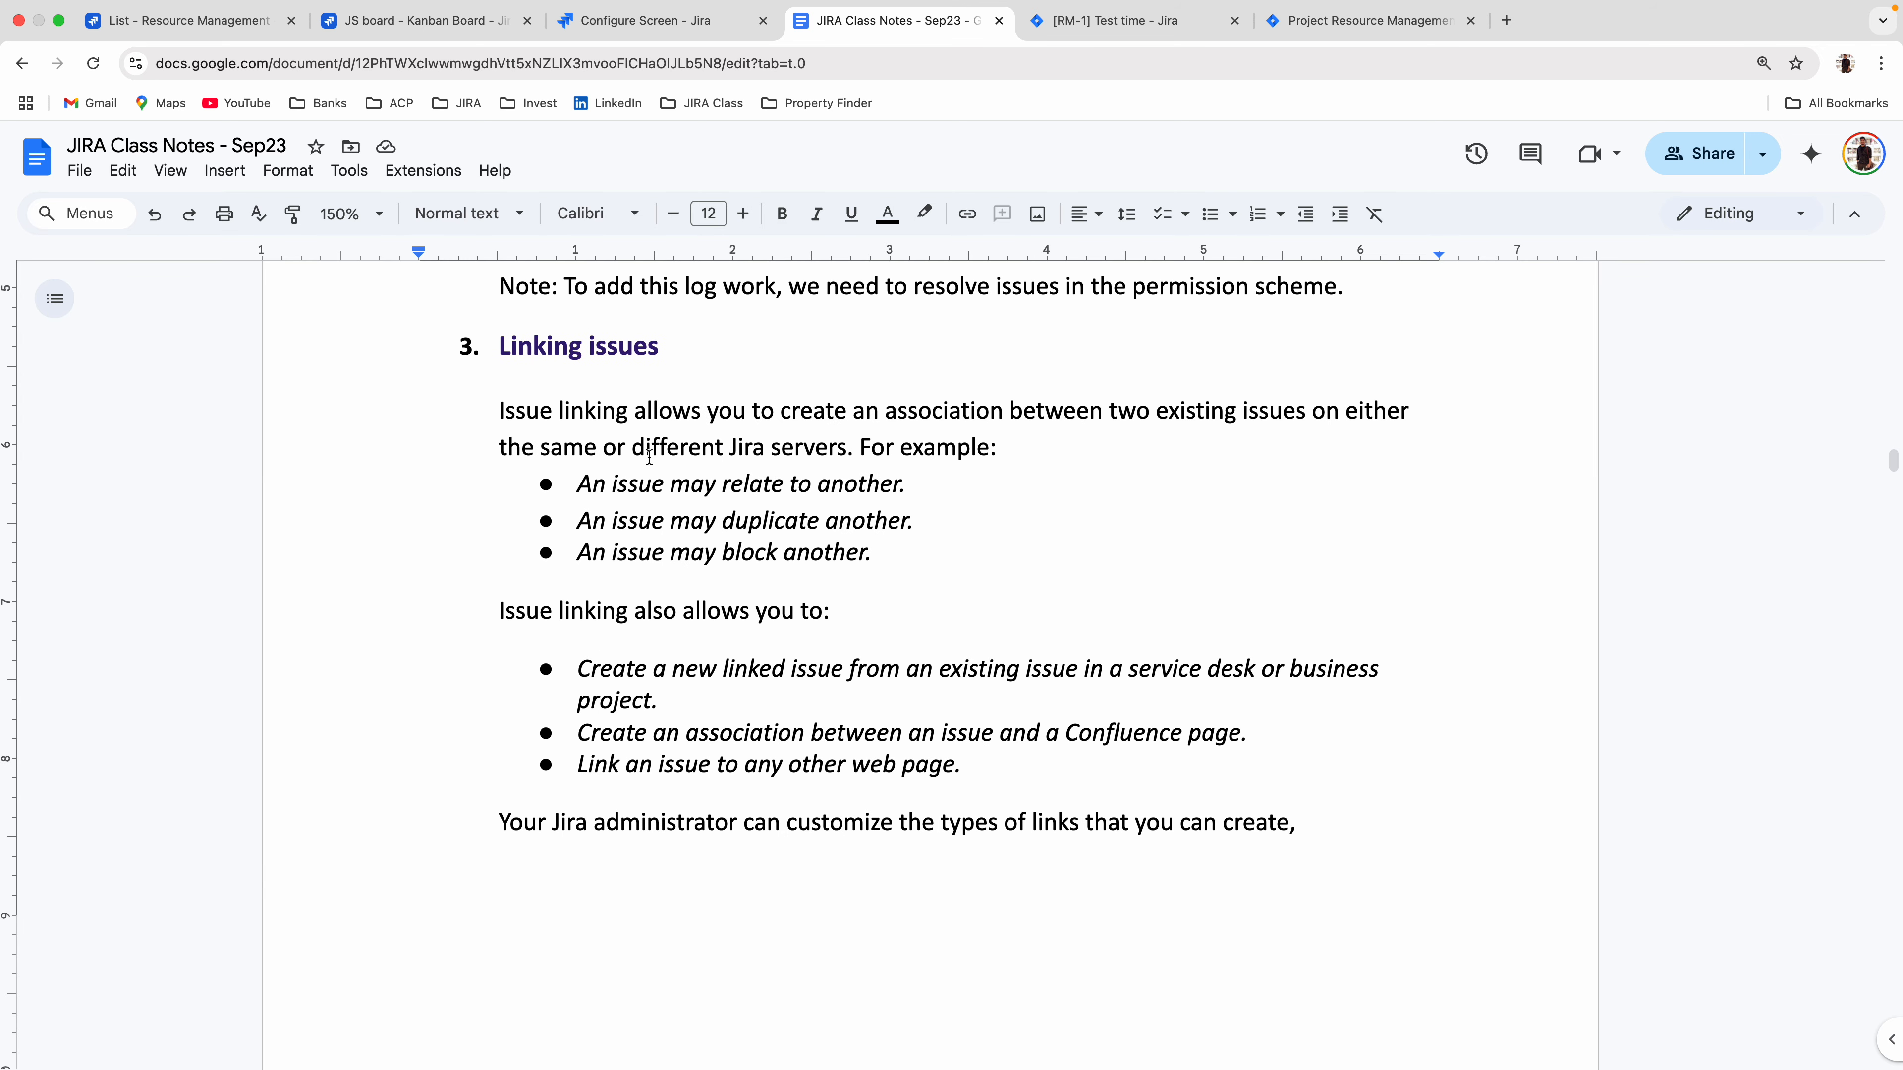
Return to the Jira admin settings and review working hours per day and working days per week in the global time tracking settings.
{"action": "left_click", "coordinate": [642, 20]}
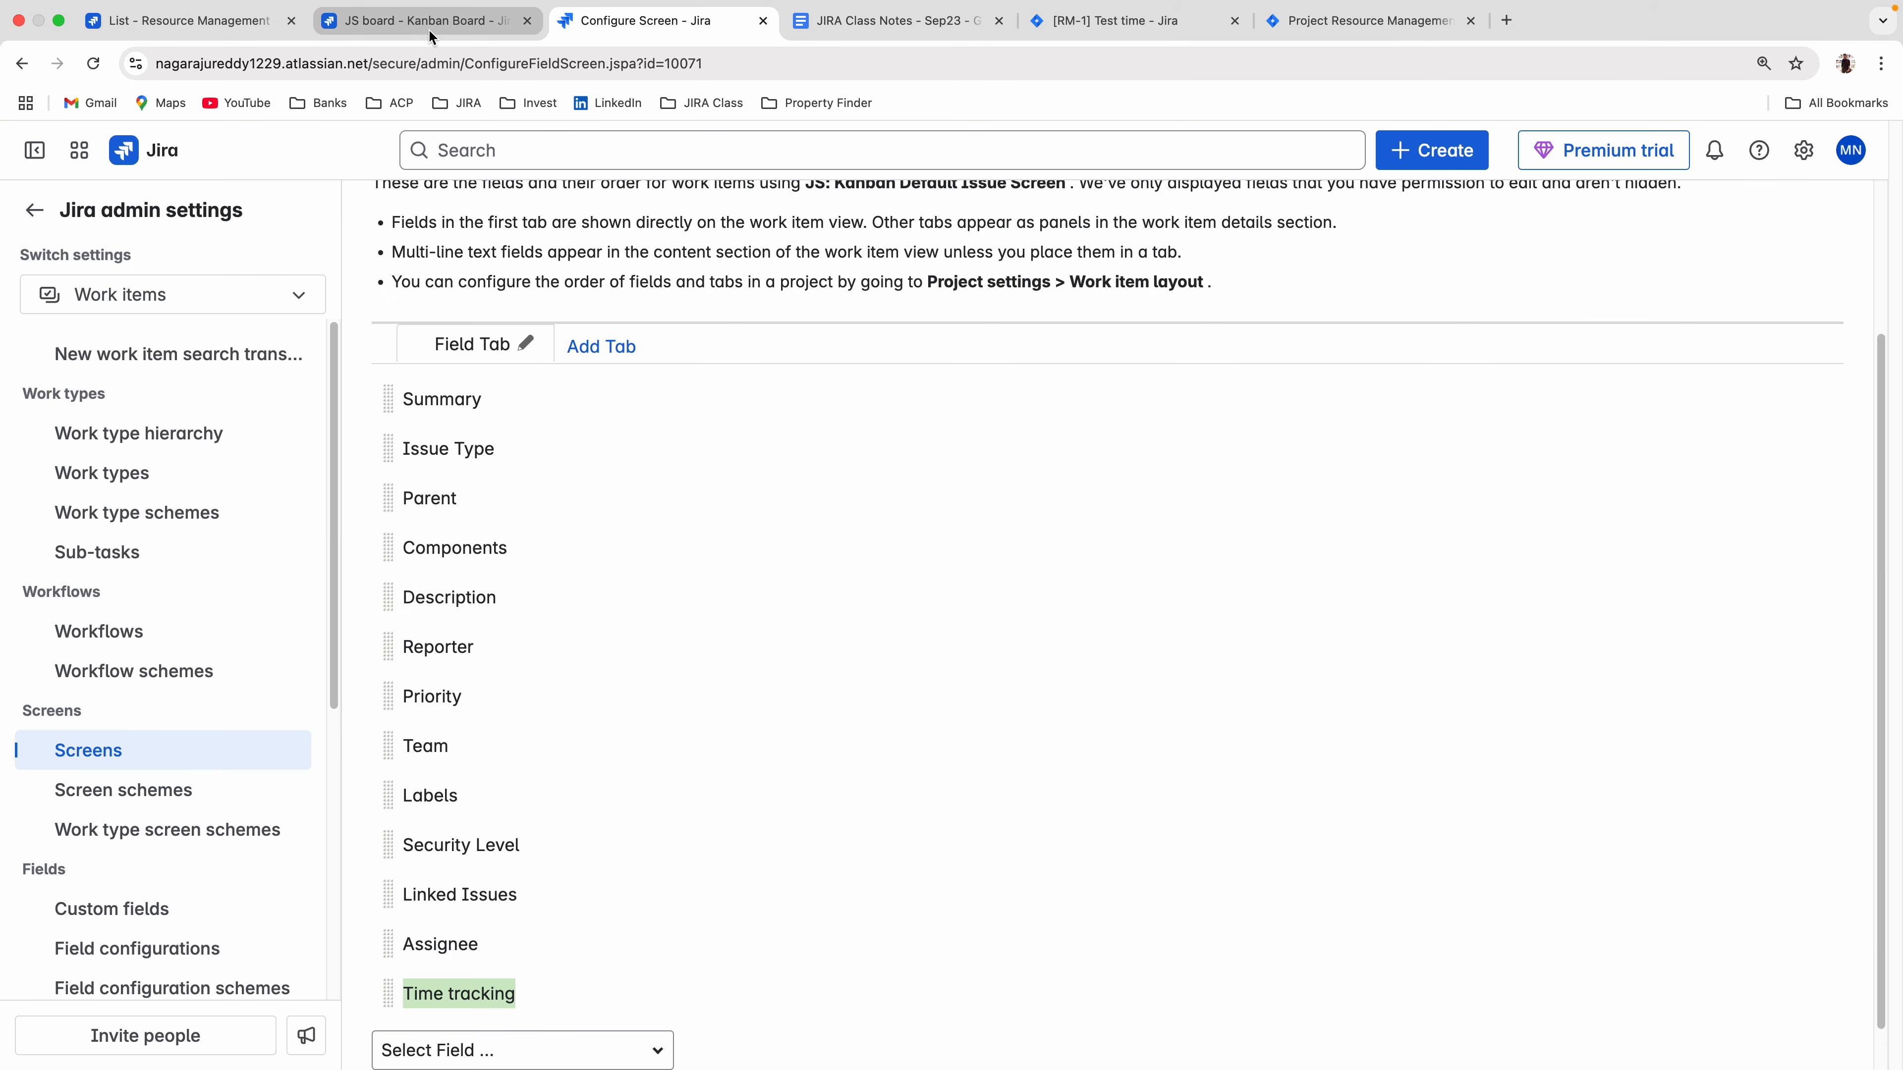
{"action": "scroll", "coordinate": [188, 669], "scroll_direction": "down", "scroll_amount": 5}
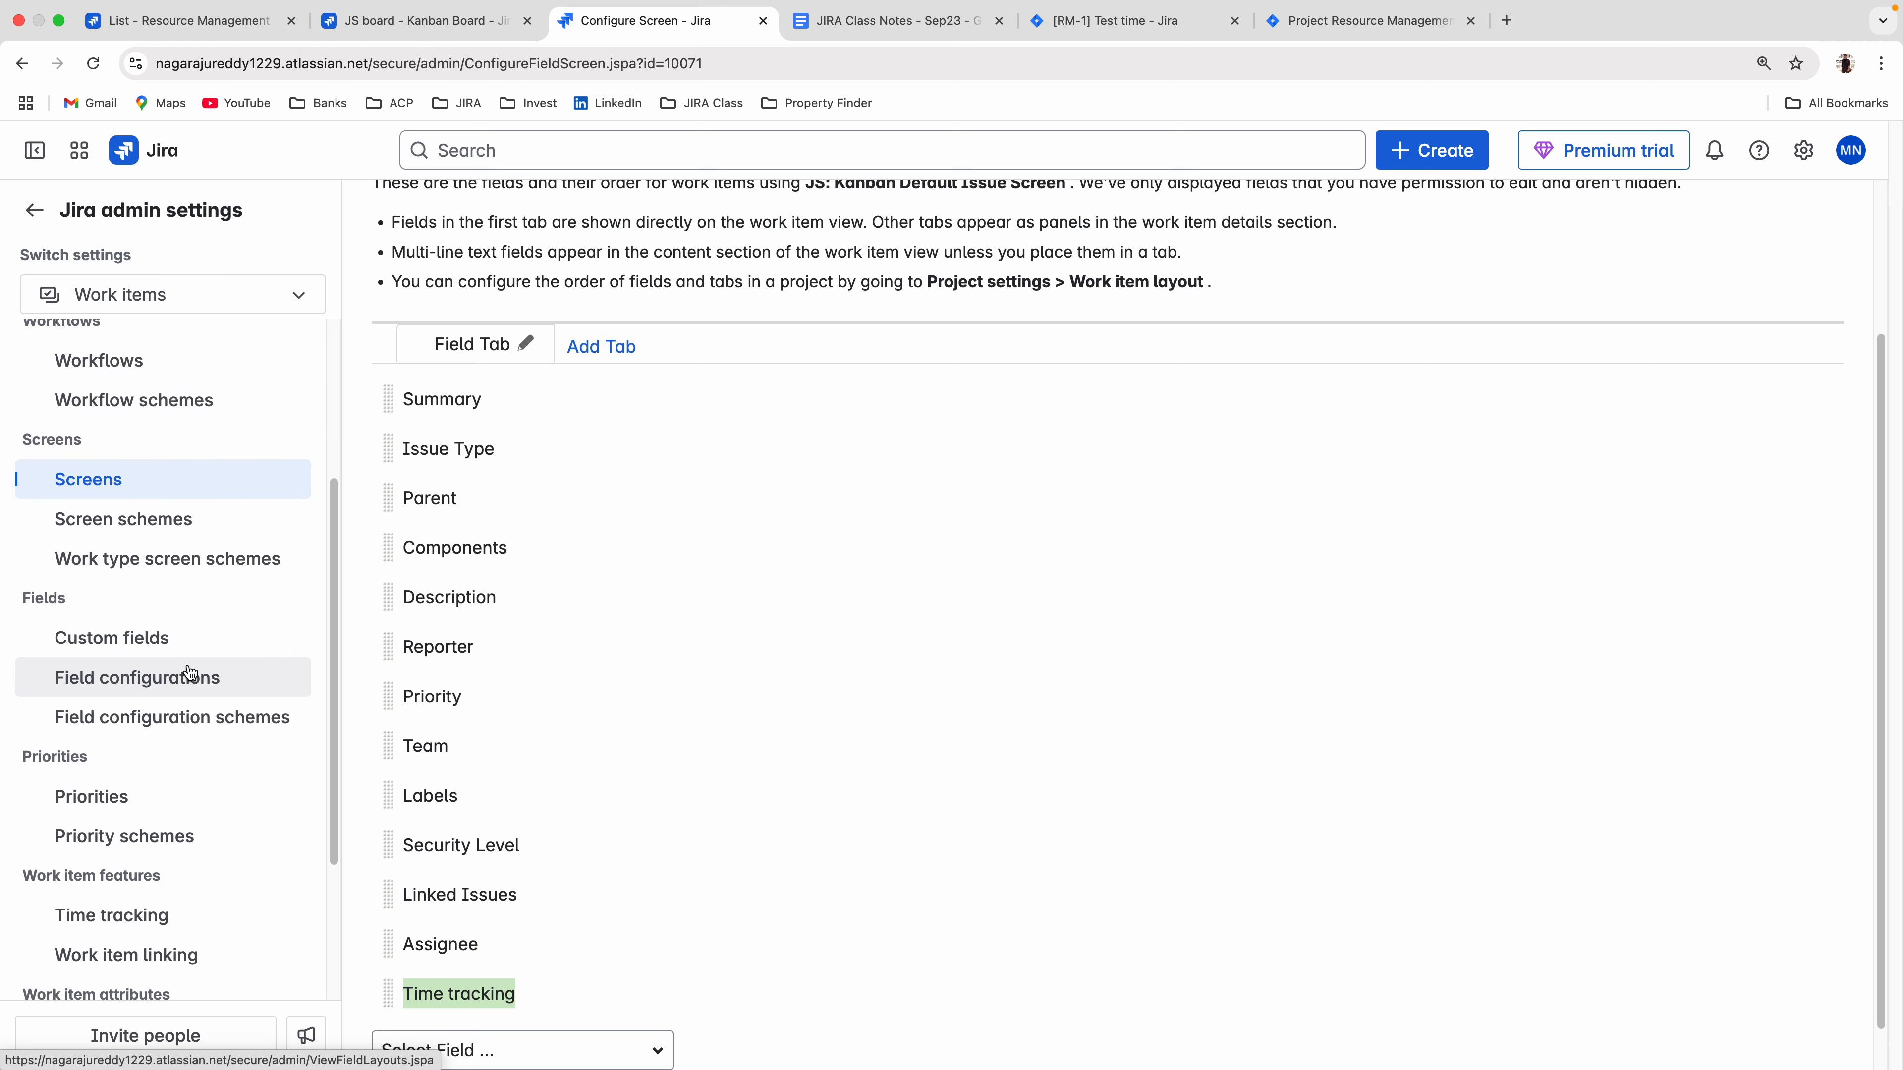
{"action": "scroll", "coordinate": [187, 666], "scroll_direction": "down", "scroll_amount": 1}
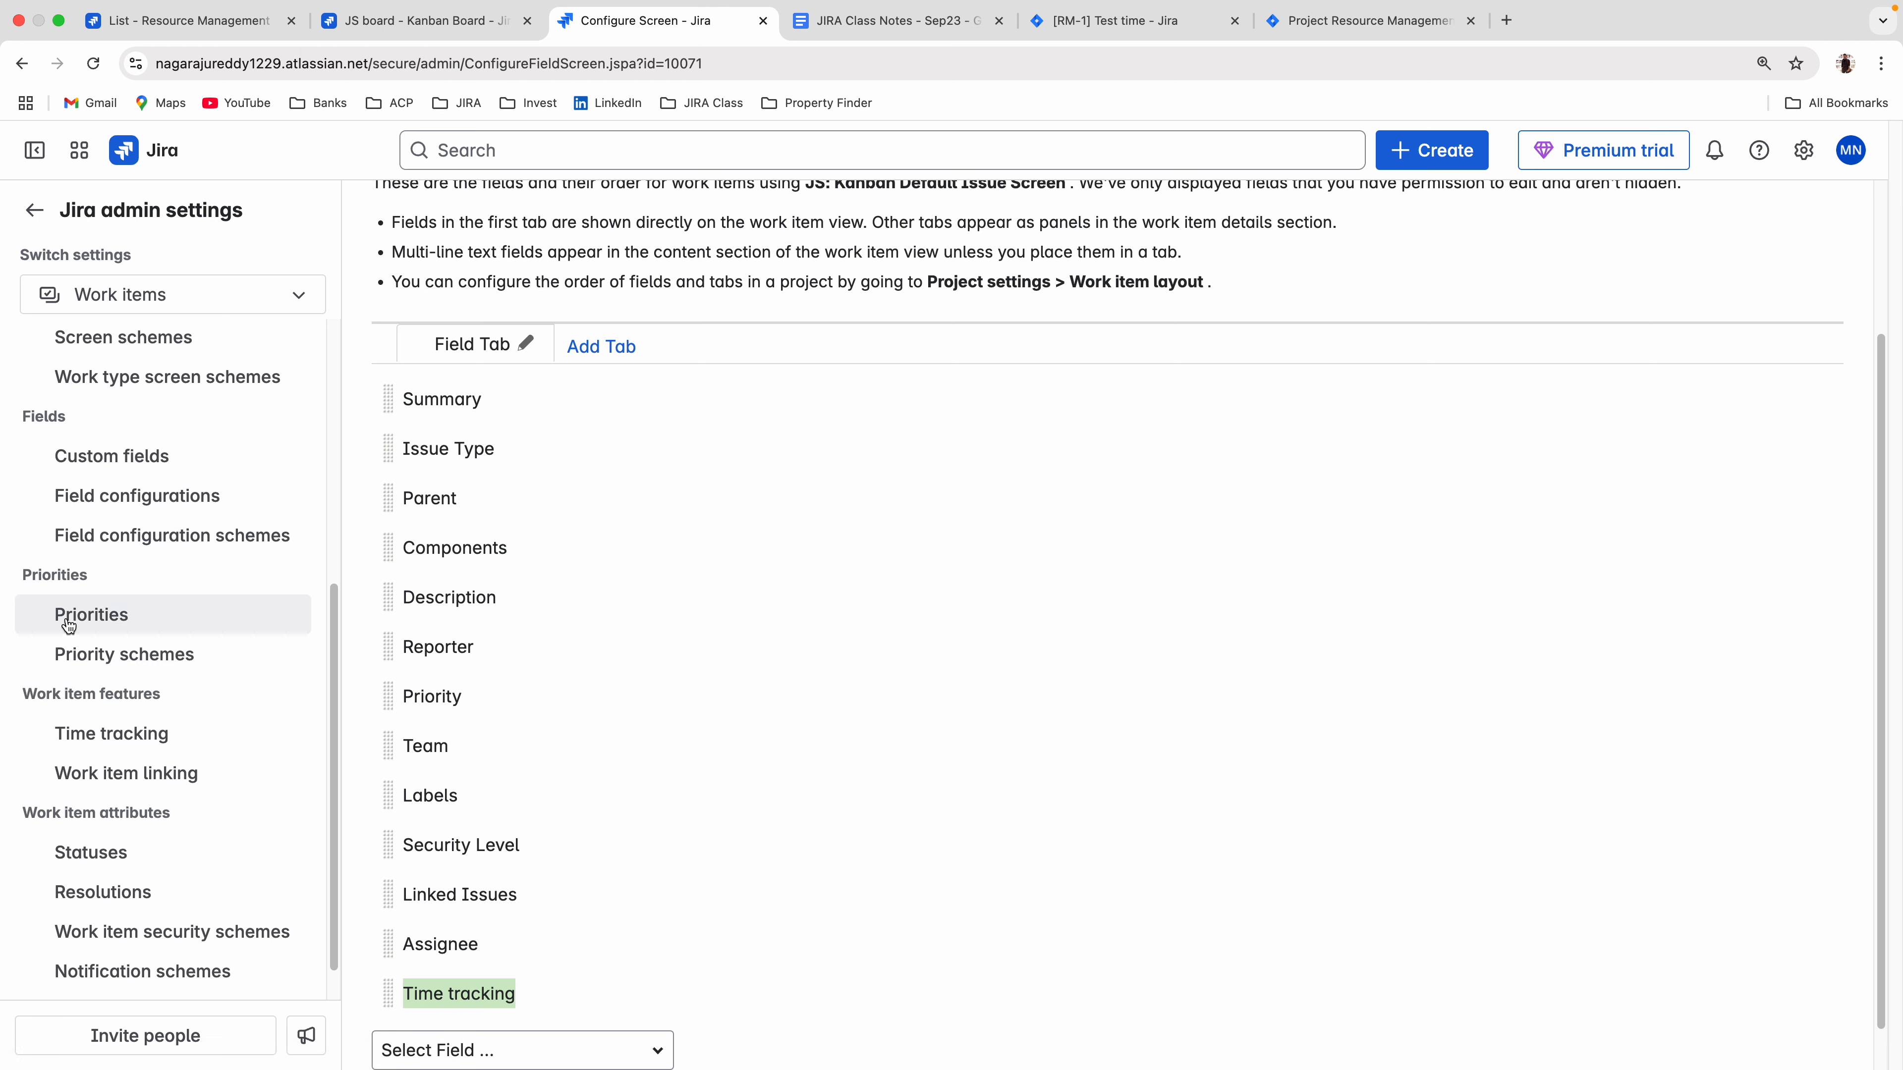
{"action": "left_click", "coordinate": [76, 735]}
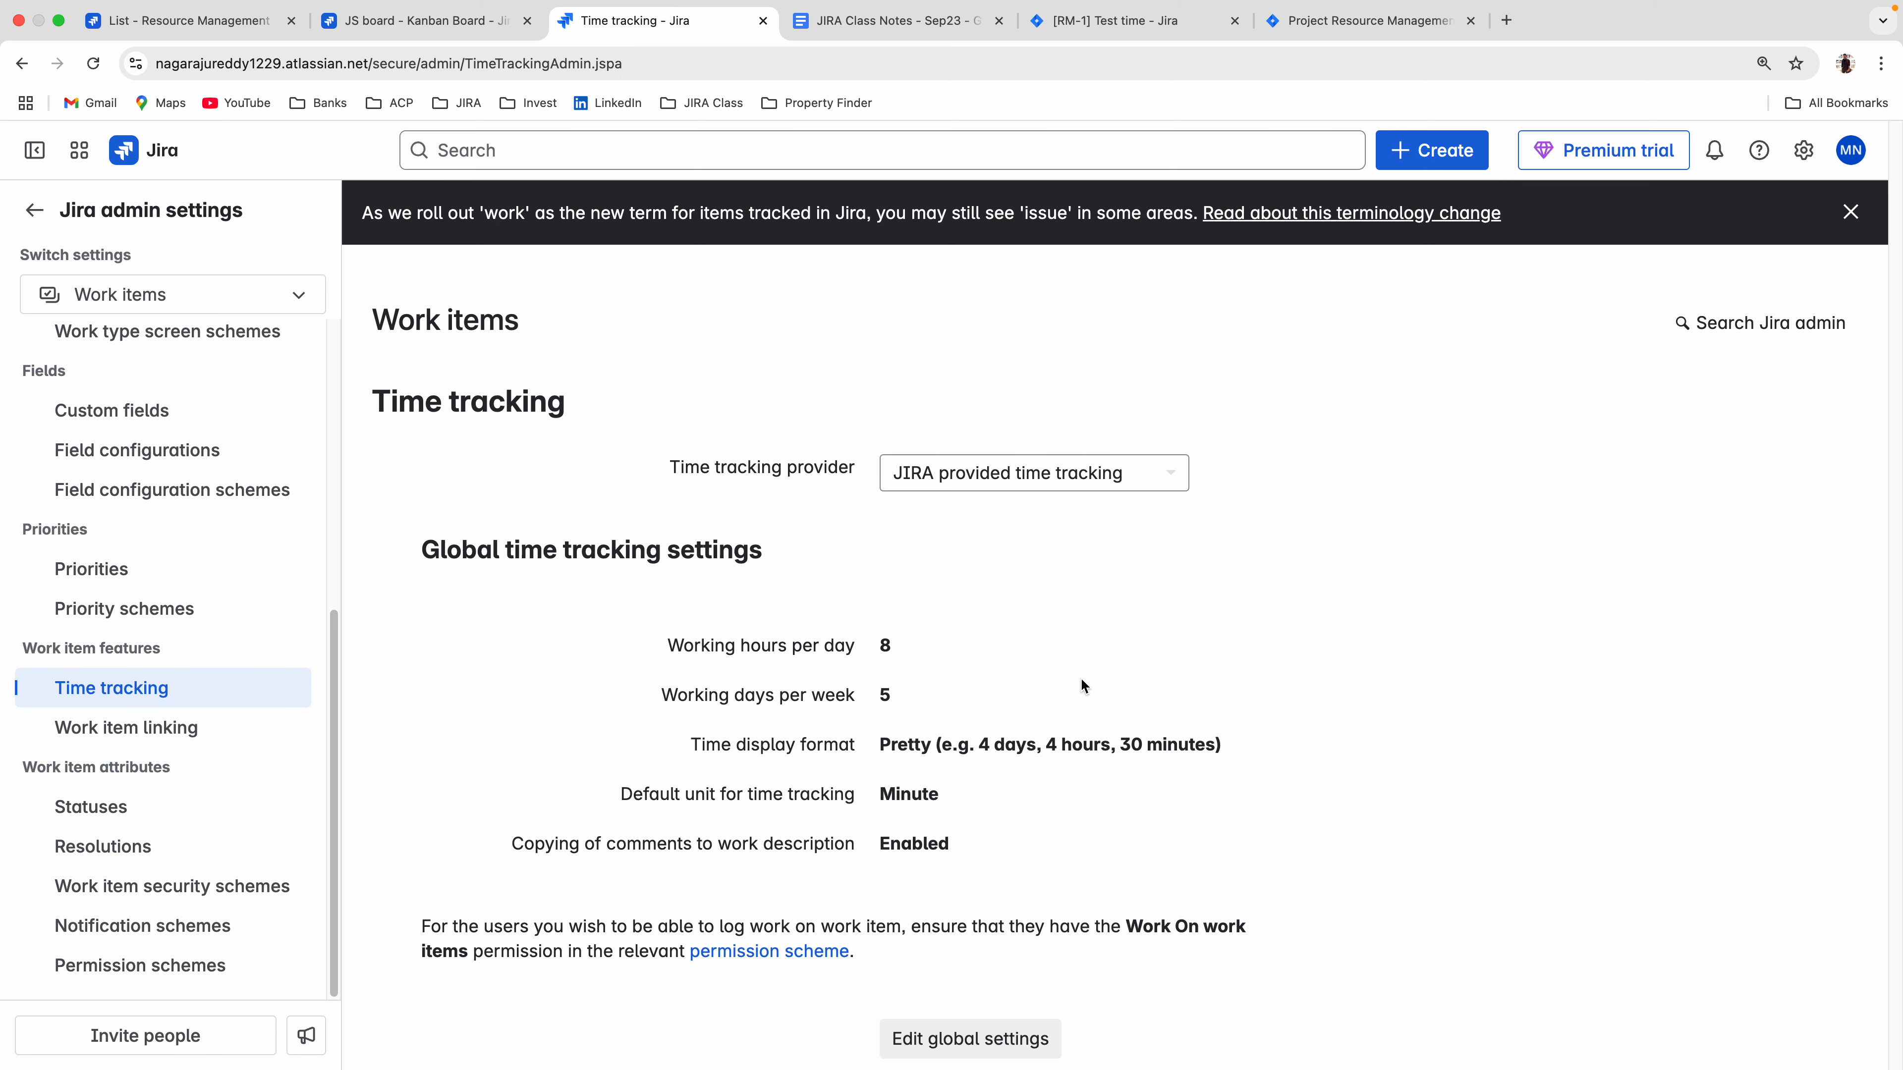
{"action": "left_click_drag", "start_coordinate": [596, 634], "coordinate": [926, 649]}
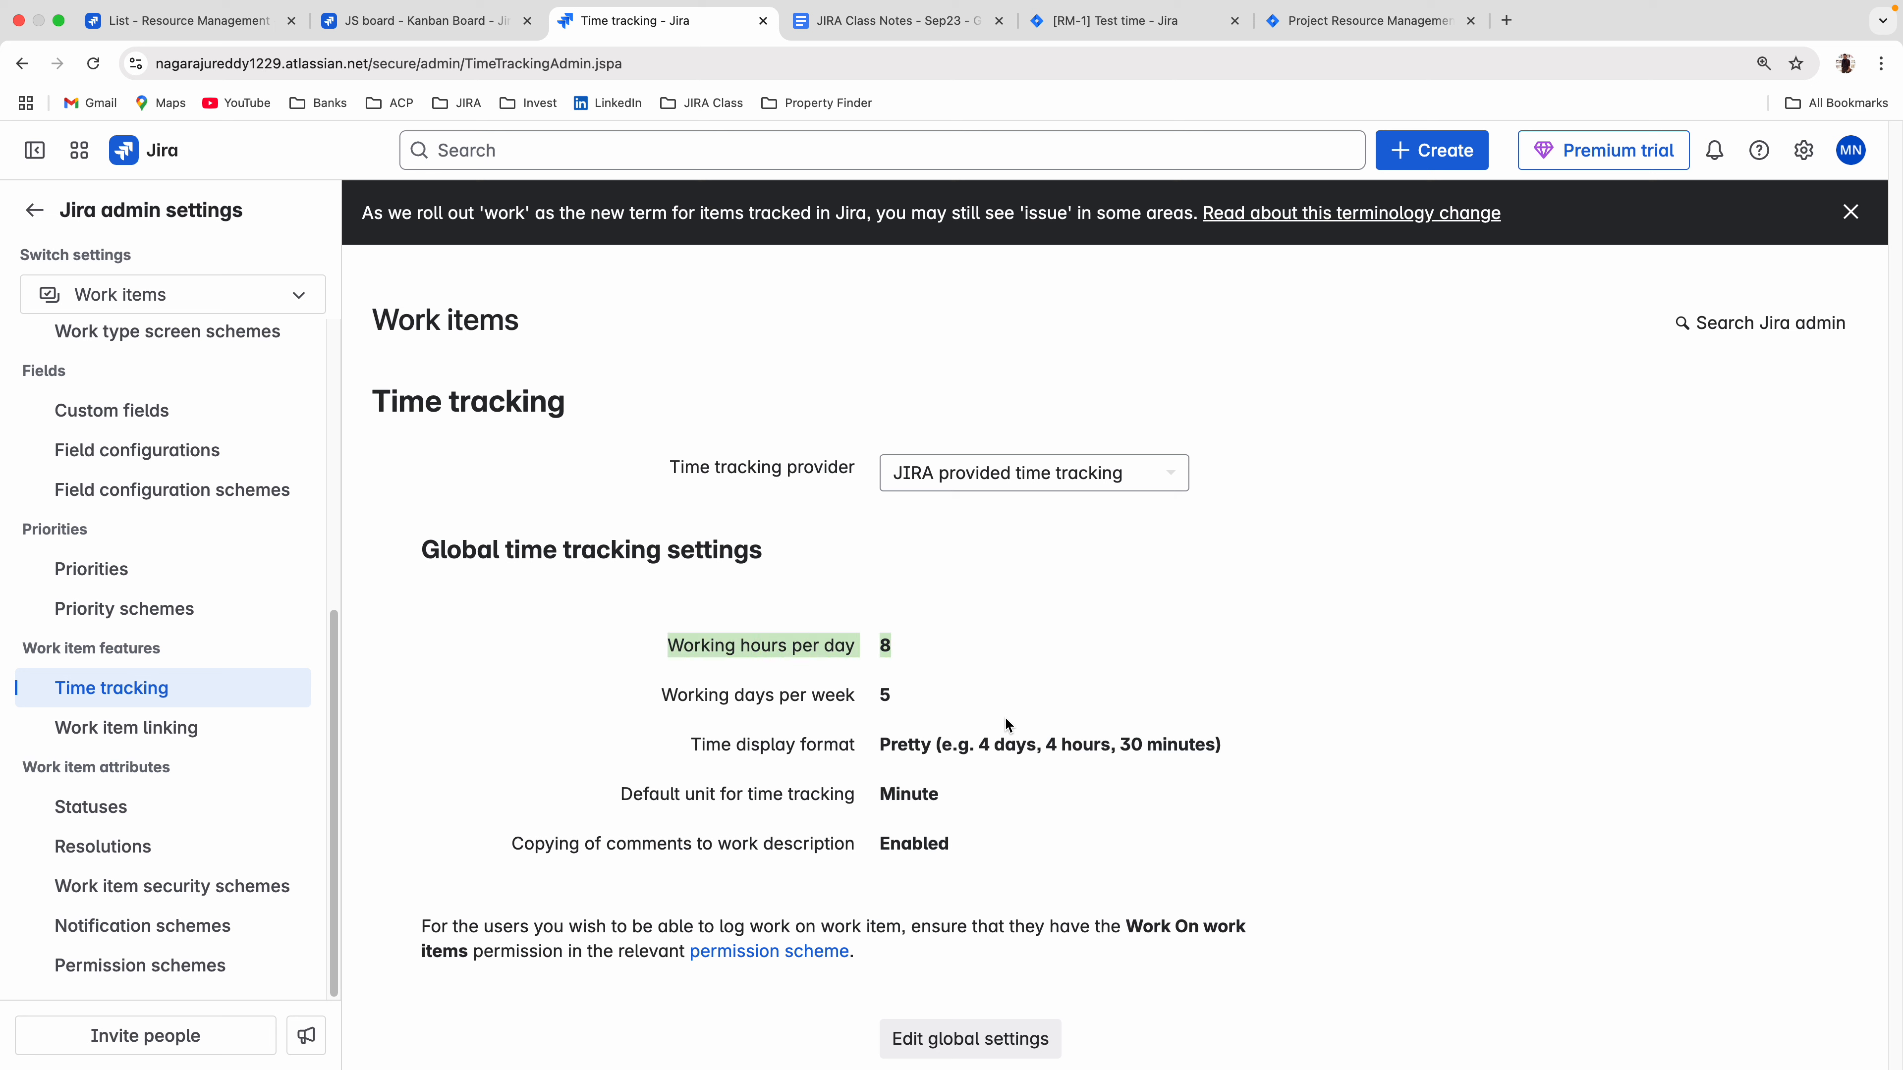
{"action": "double_click", "coordinate": [884, 694]}
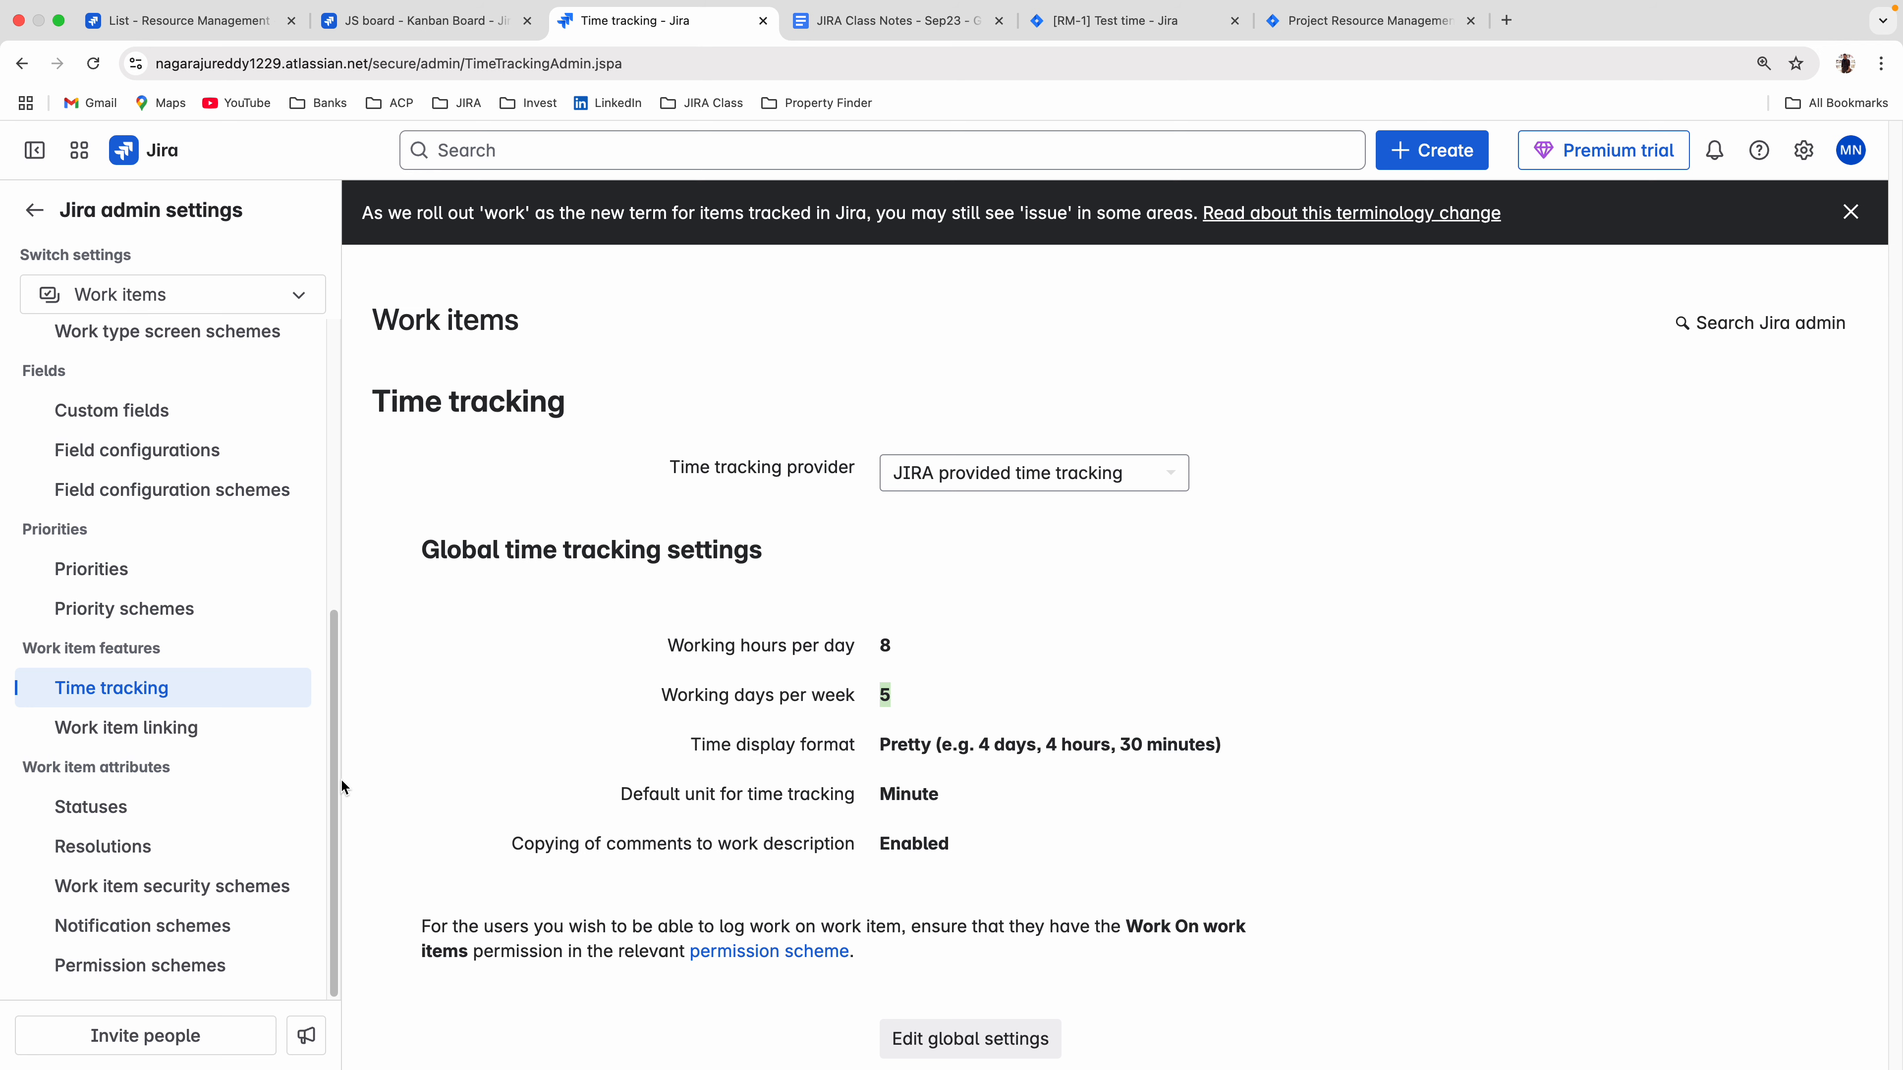
View the work item linking settings, reopen the Test time issue on the JS board and dismiss the field groups notice.
{"action": "left_click", "coordinate": [146, 730]}
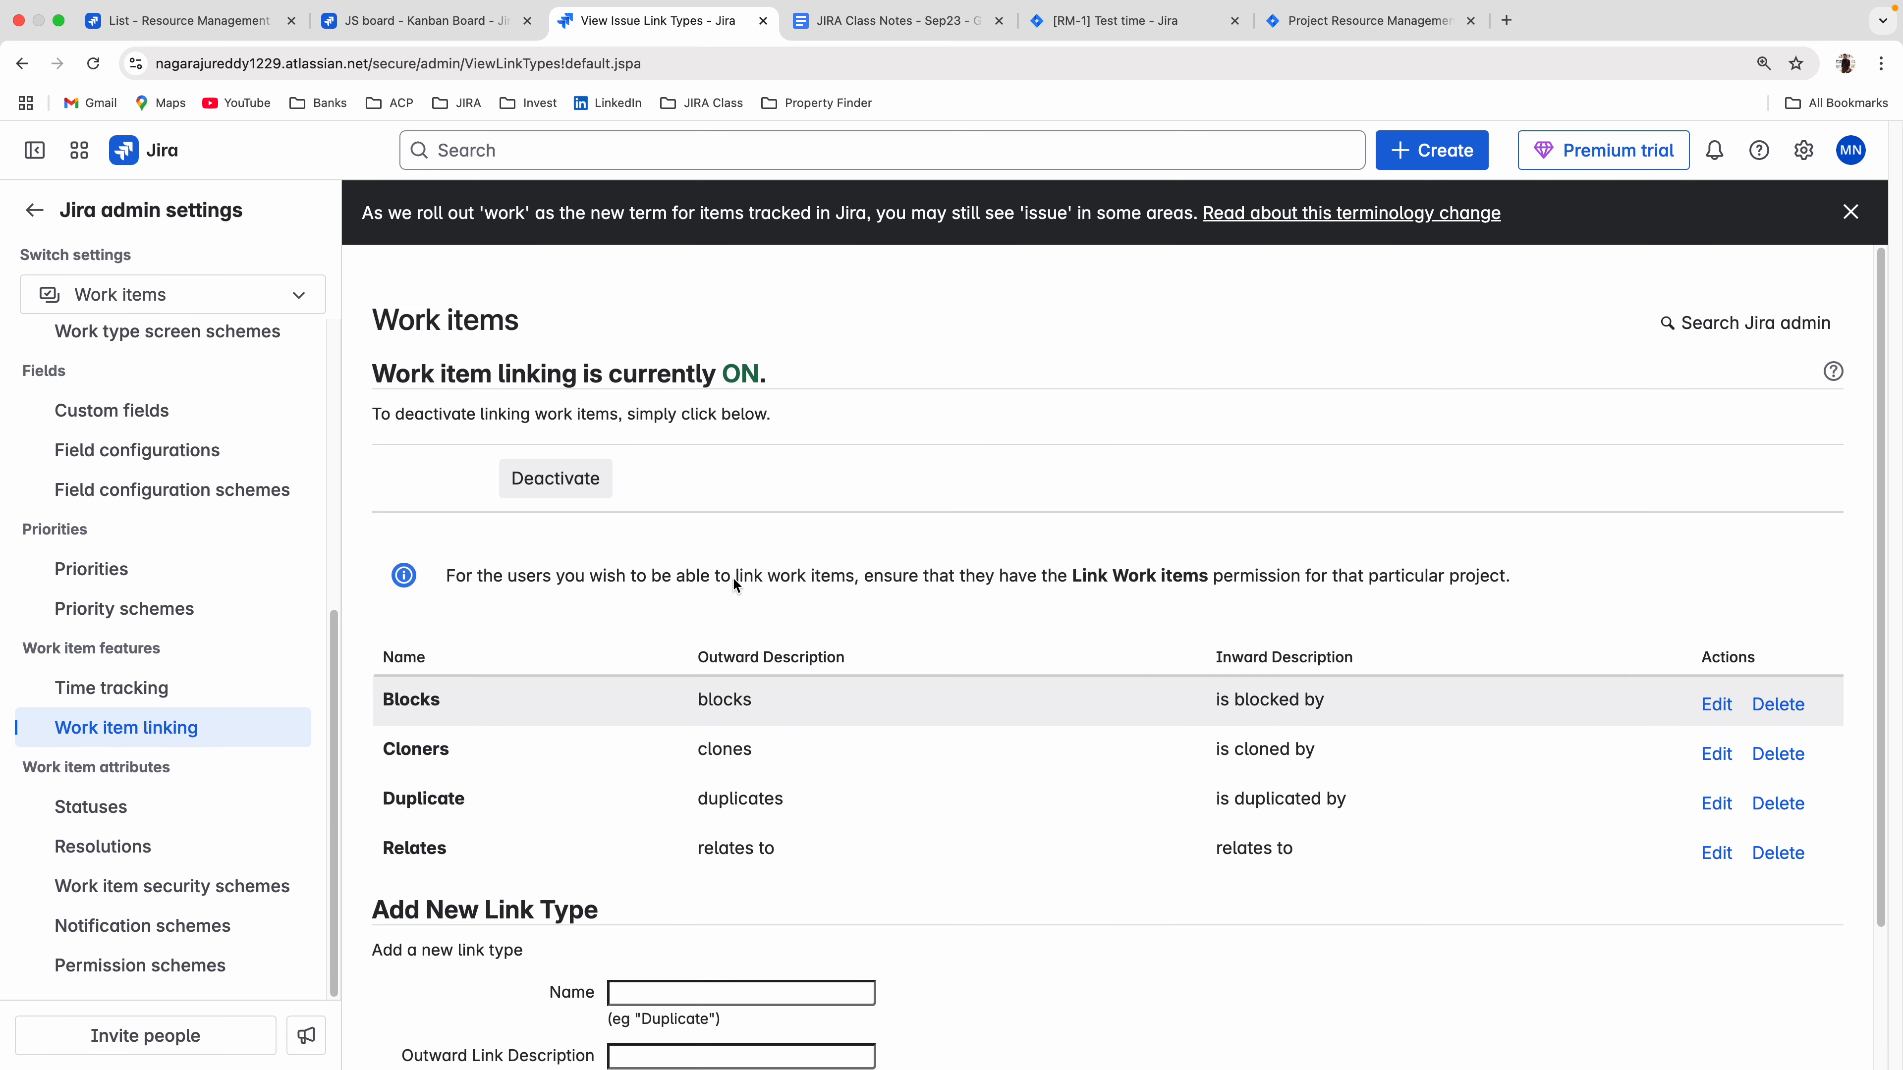
{"action": "left_click", "coordinate": [429, 30]}
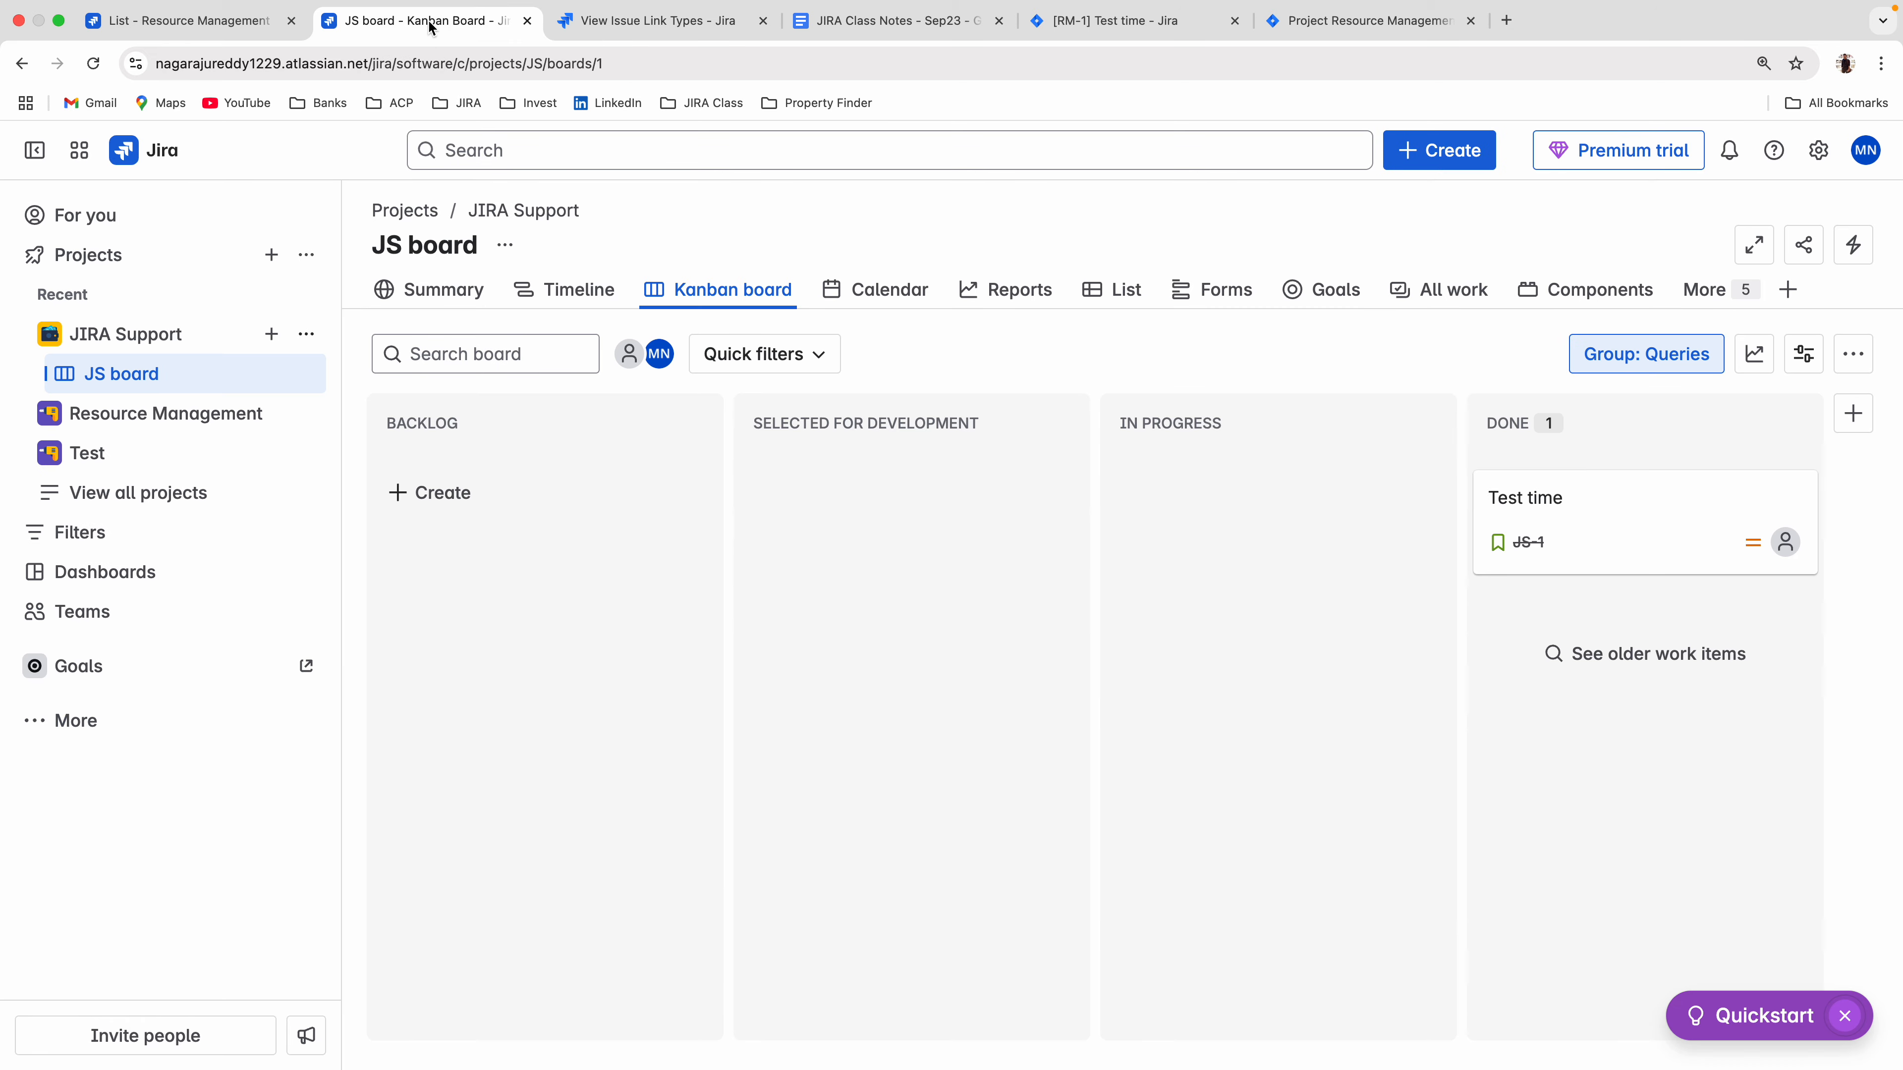
{"action": "left_click", "coordinate": [1508, 501]}
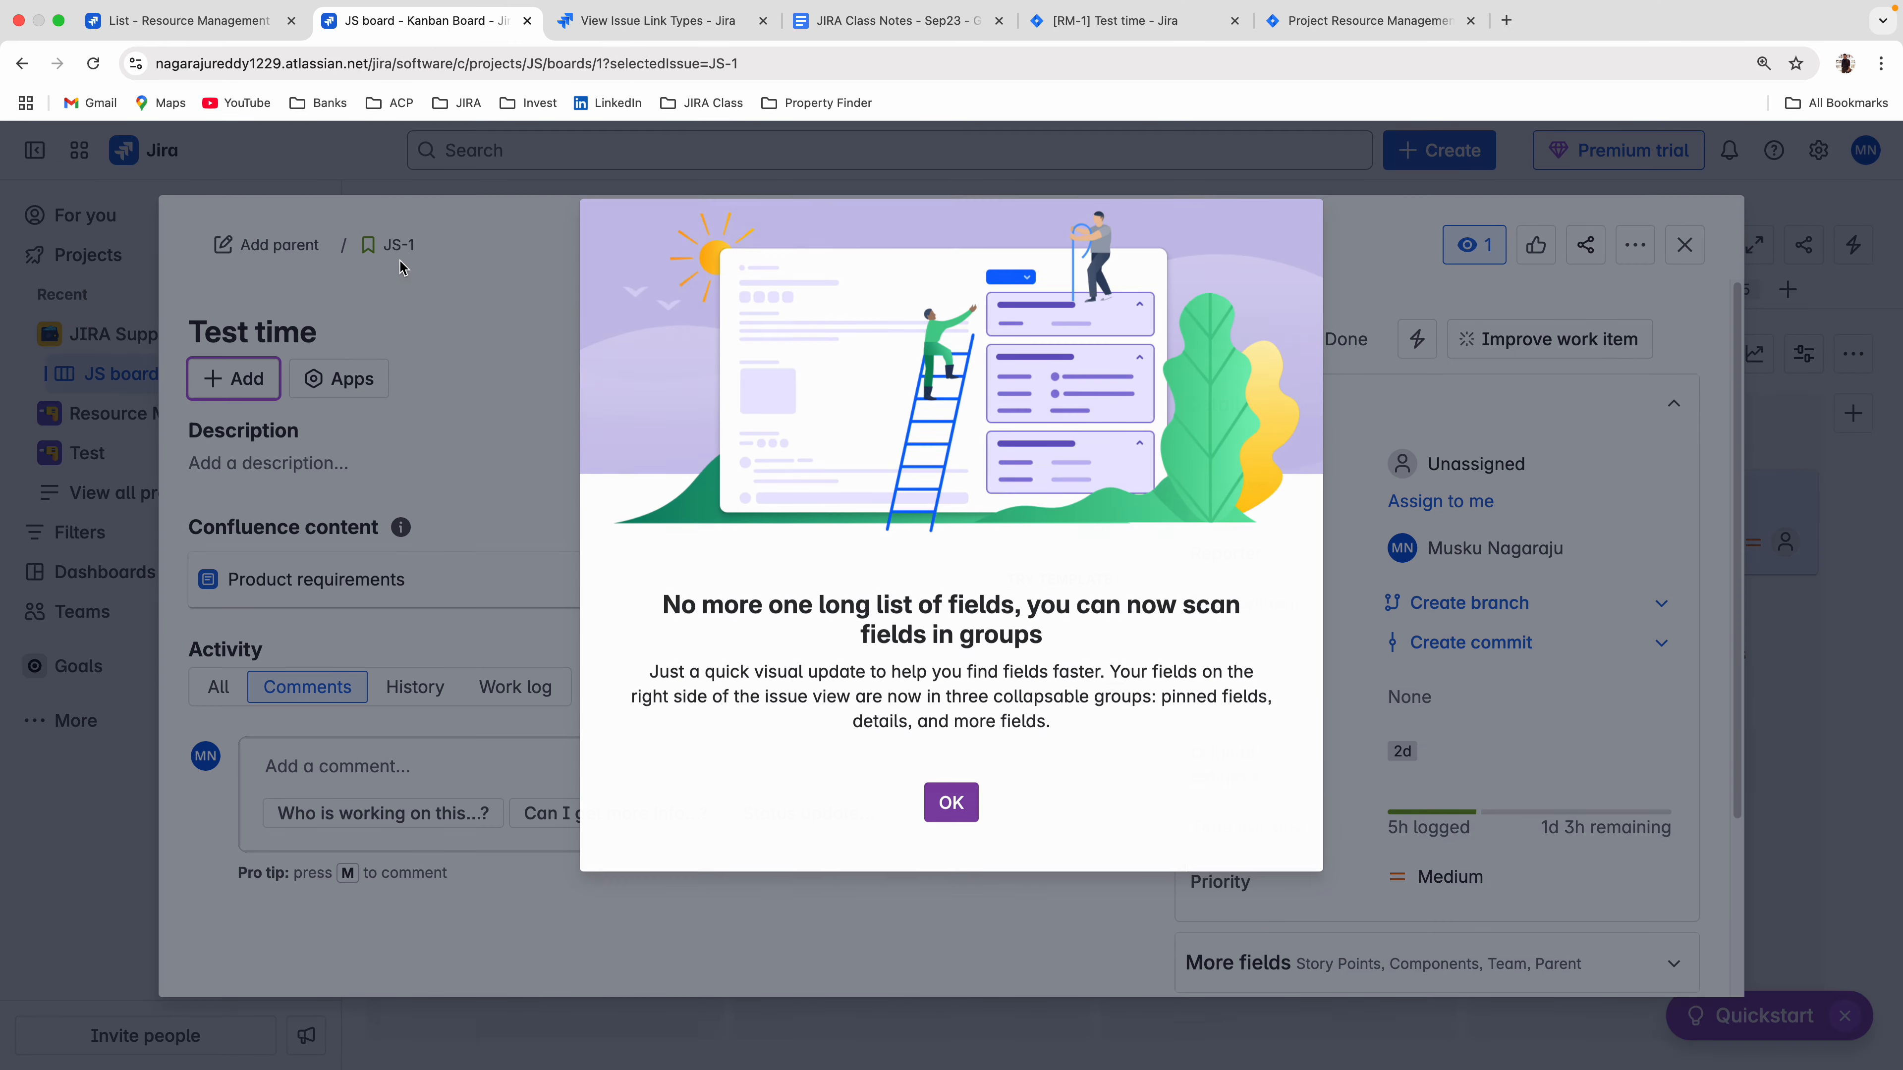
{"action": "left_click", "coordinate": [945, 800]}
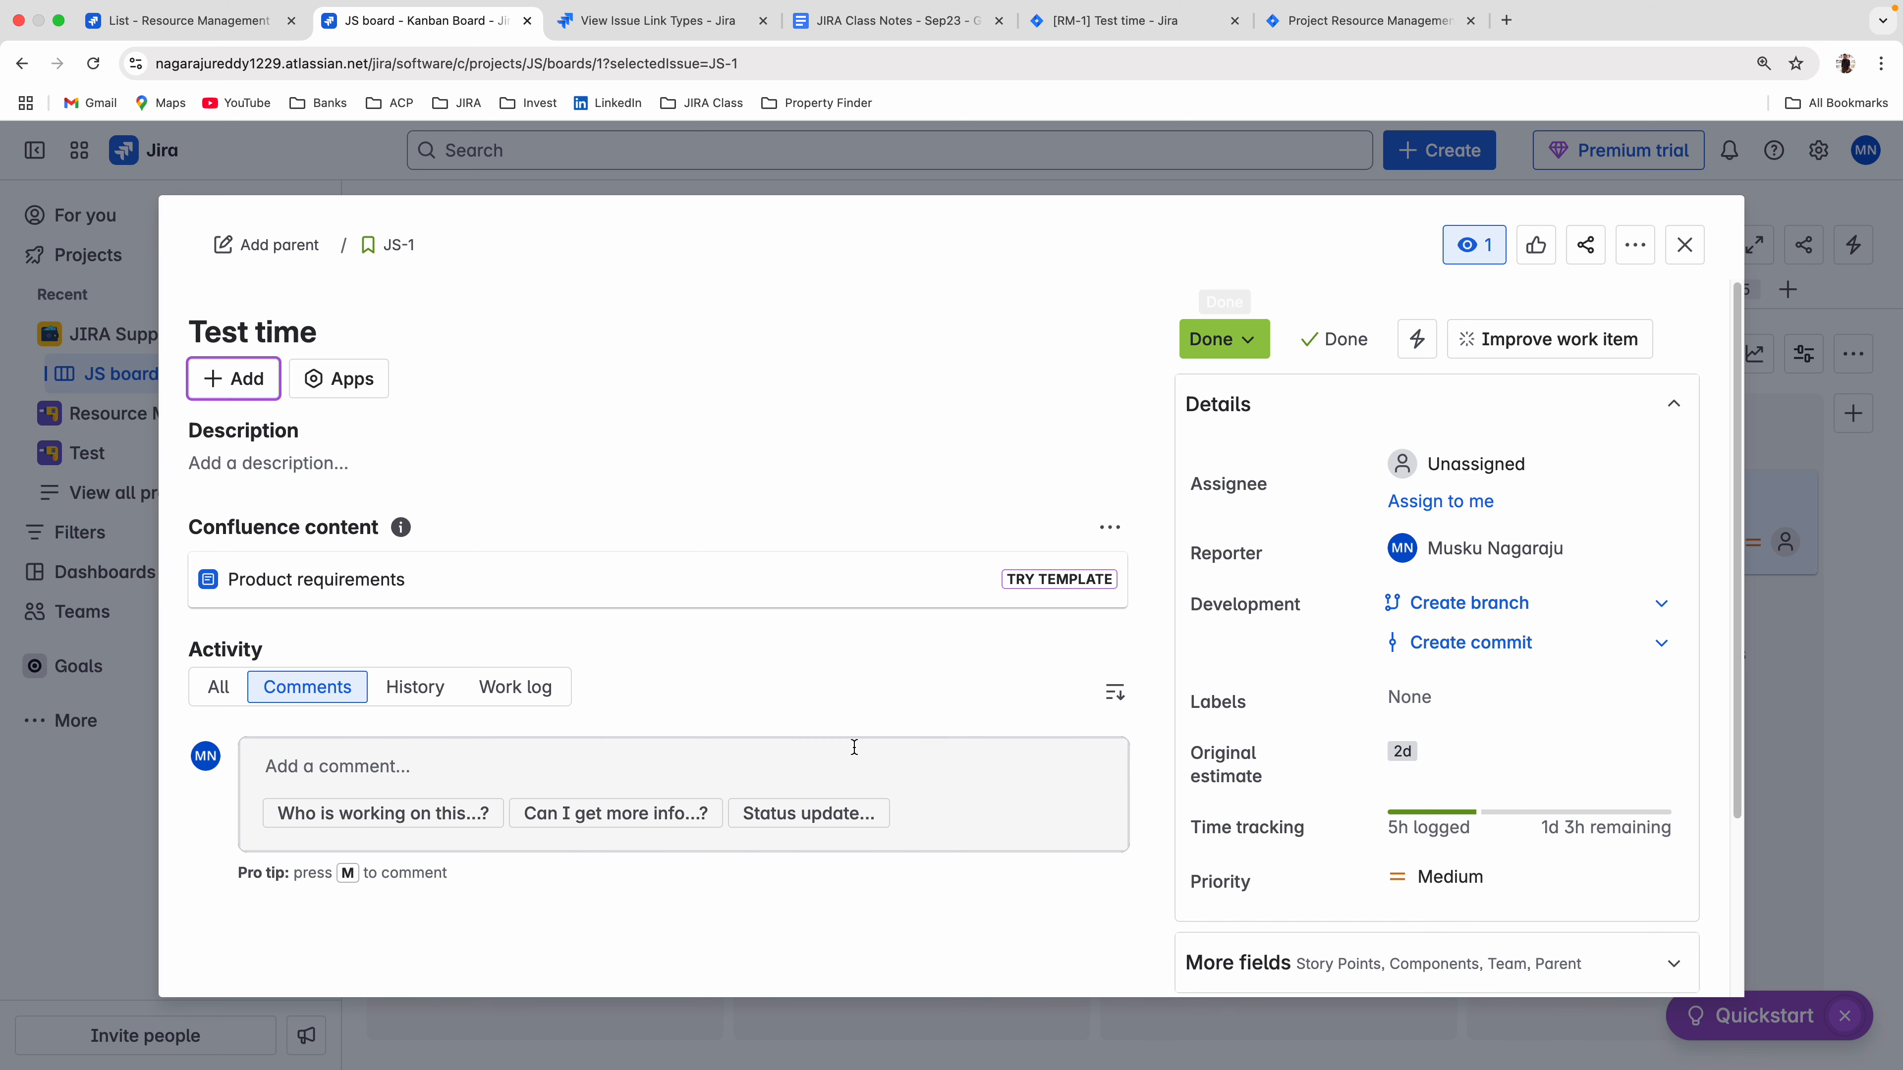
{"action": "left_click", "coordinate": [1635, 246]}
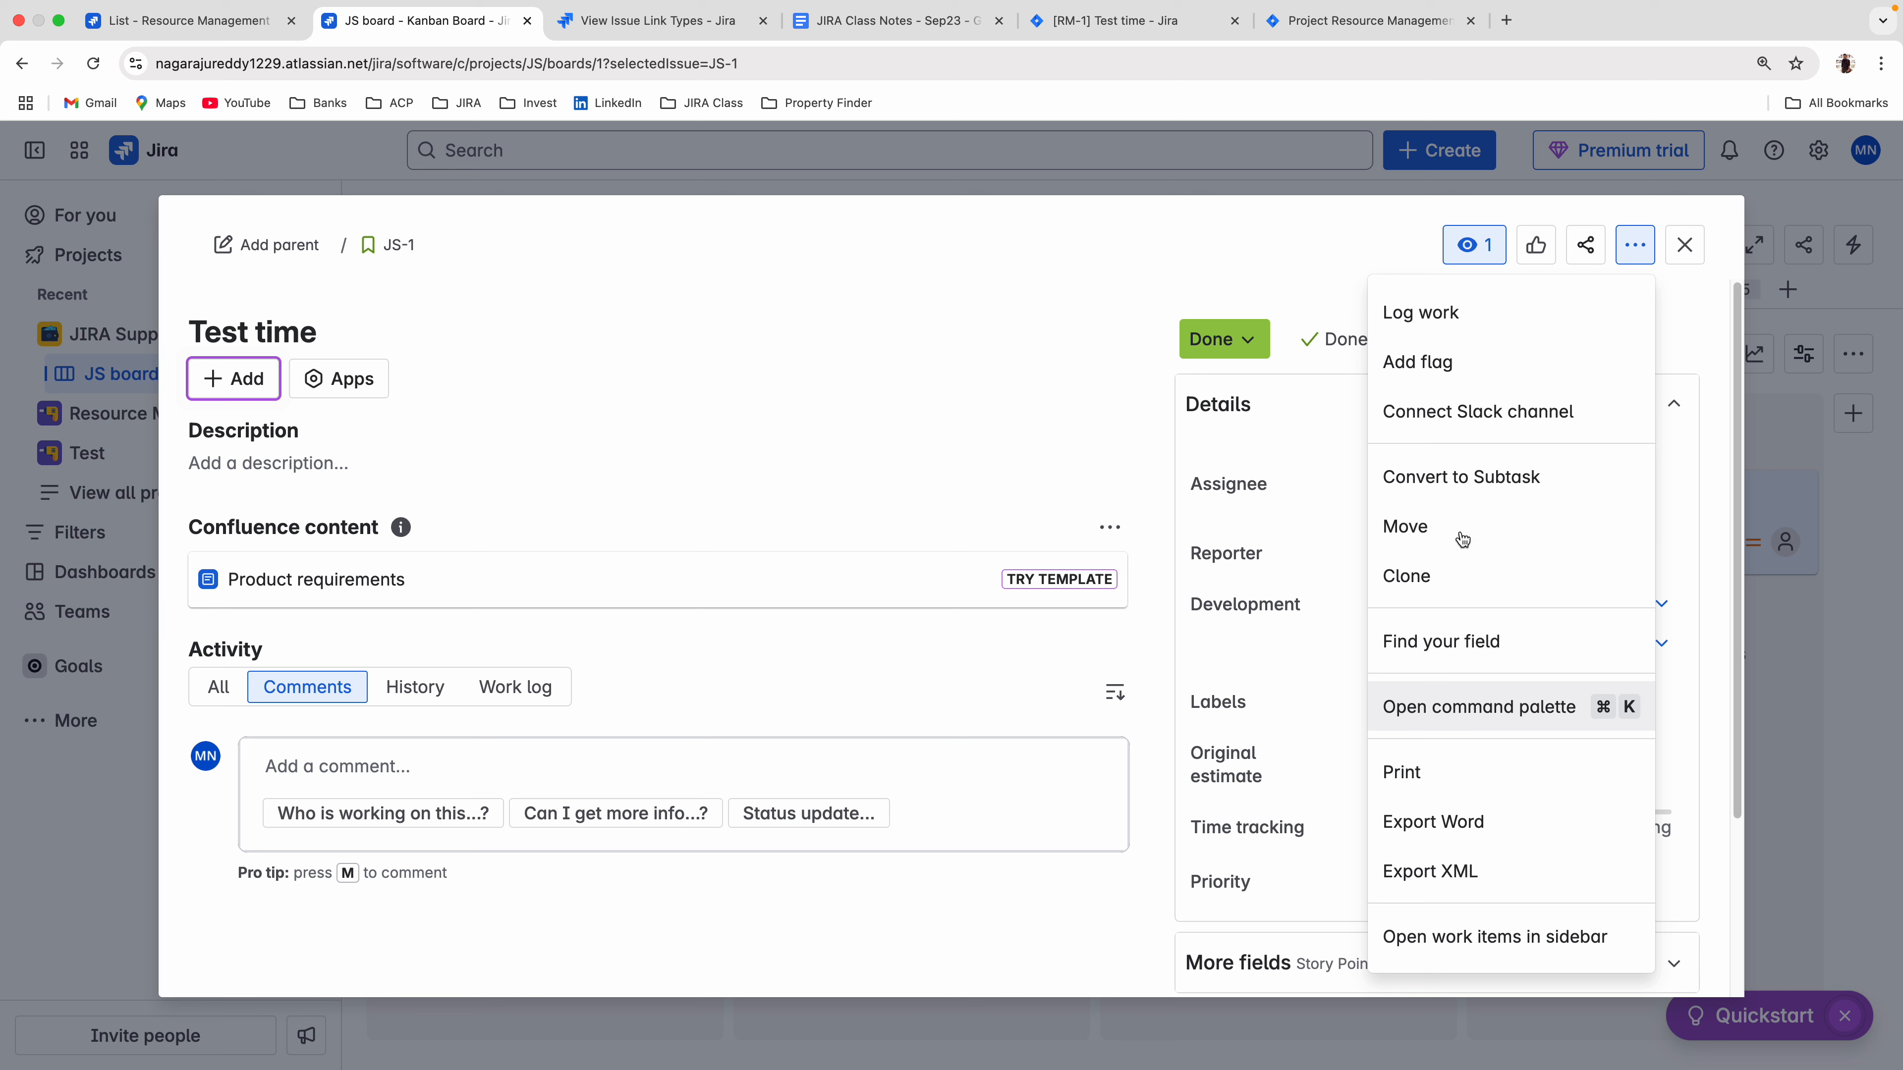
{"action": "left_click", "coordinate": [944, 347]}
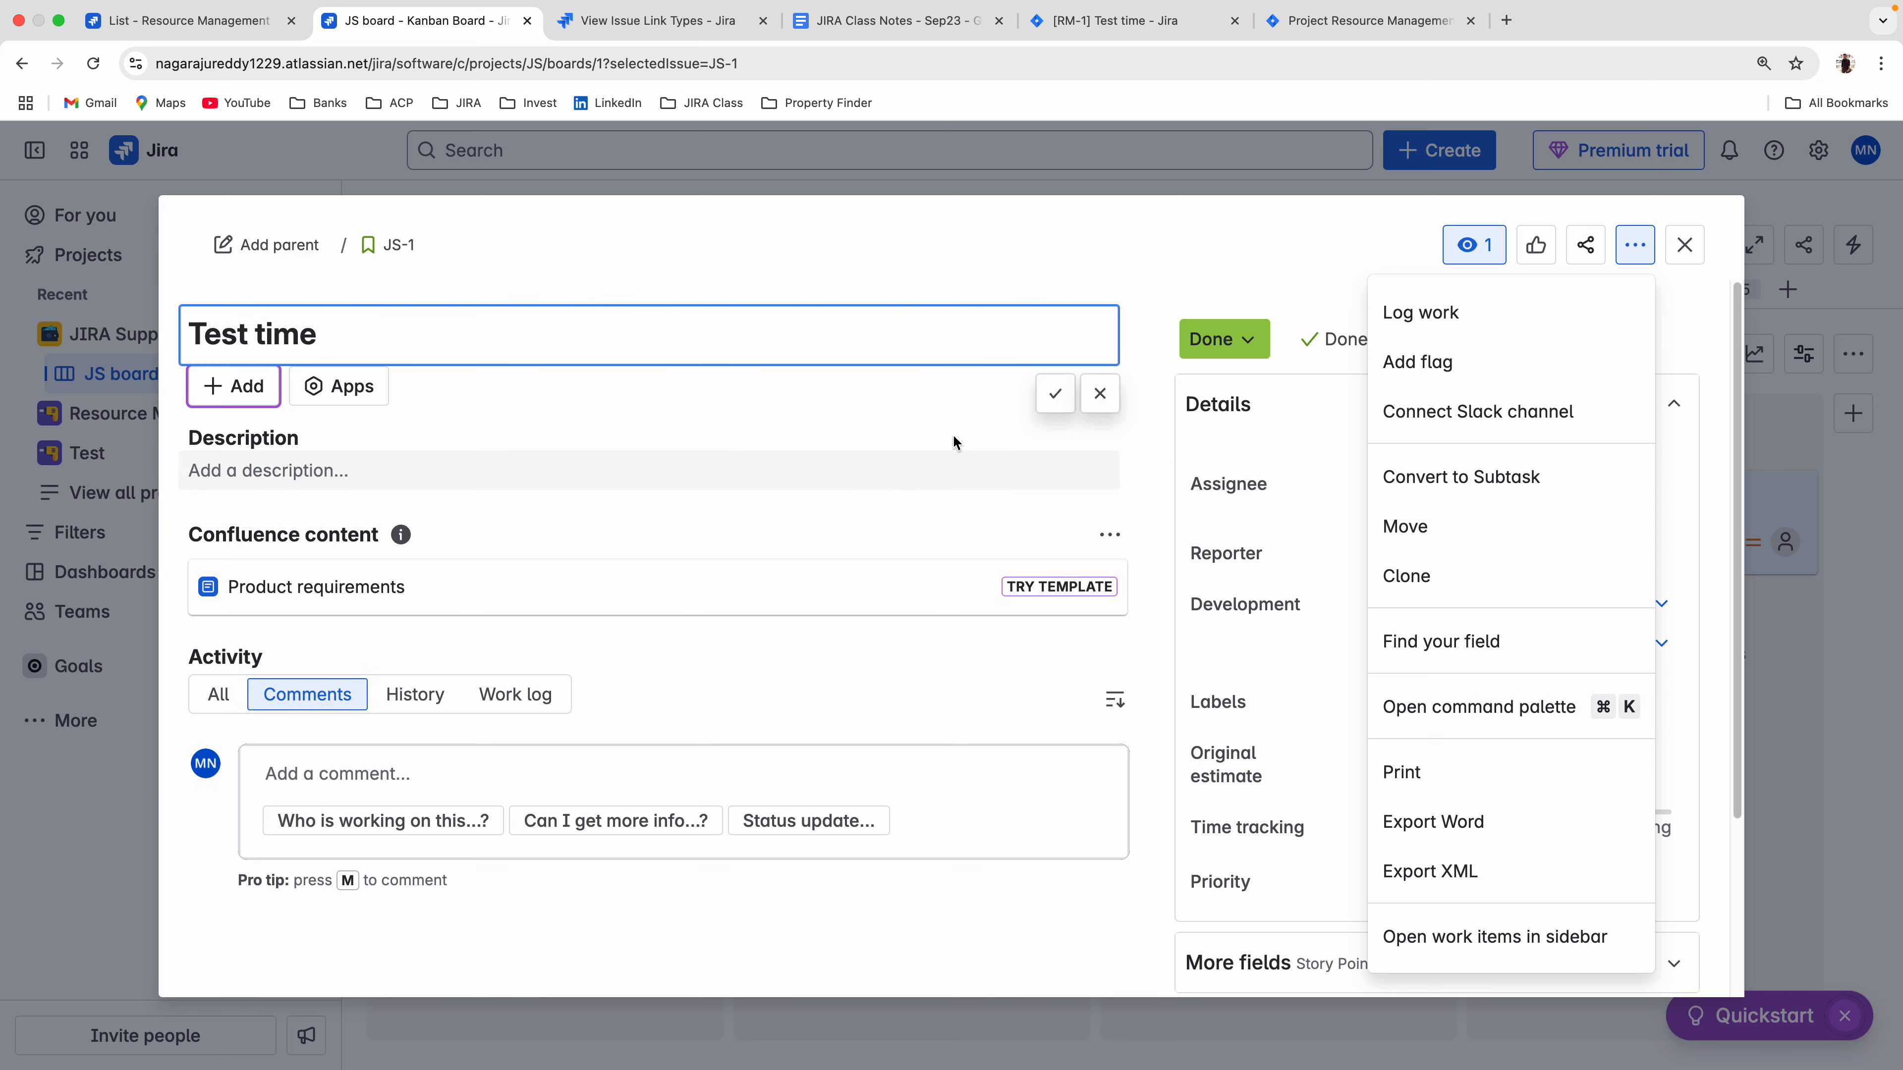
{"action": "left_click", "coordinate": [1108, 400]}
{"action": "left_click", "coordinate": [1329, 264]}
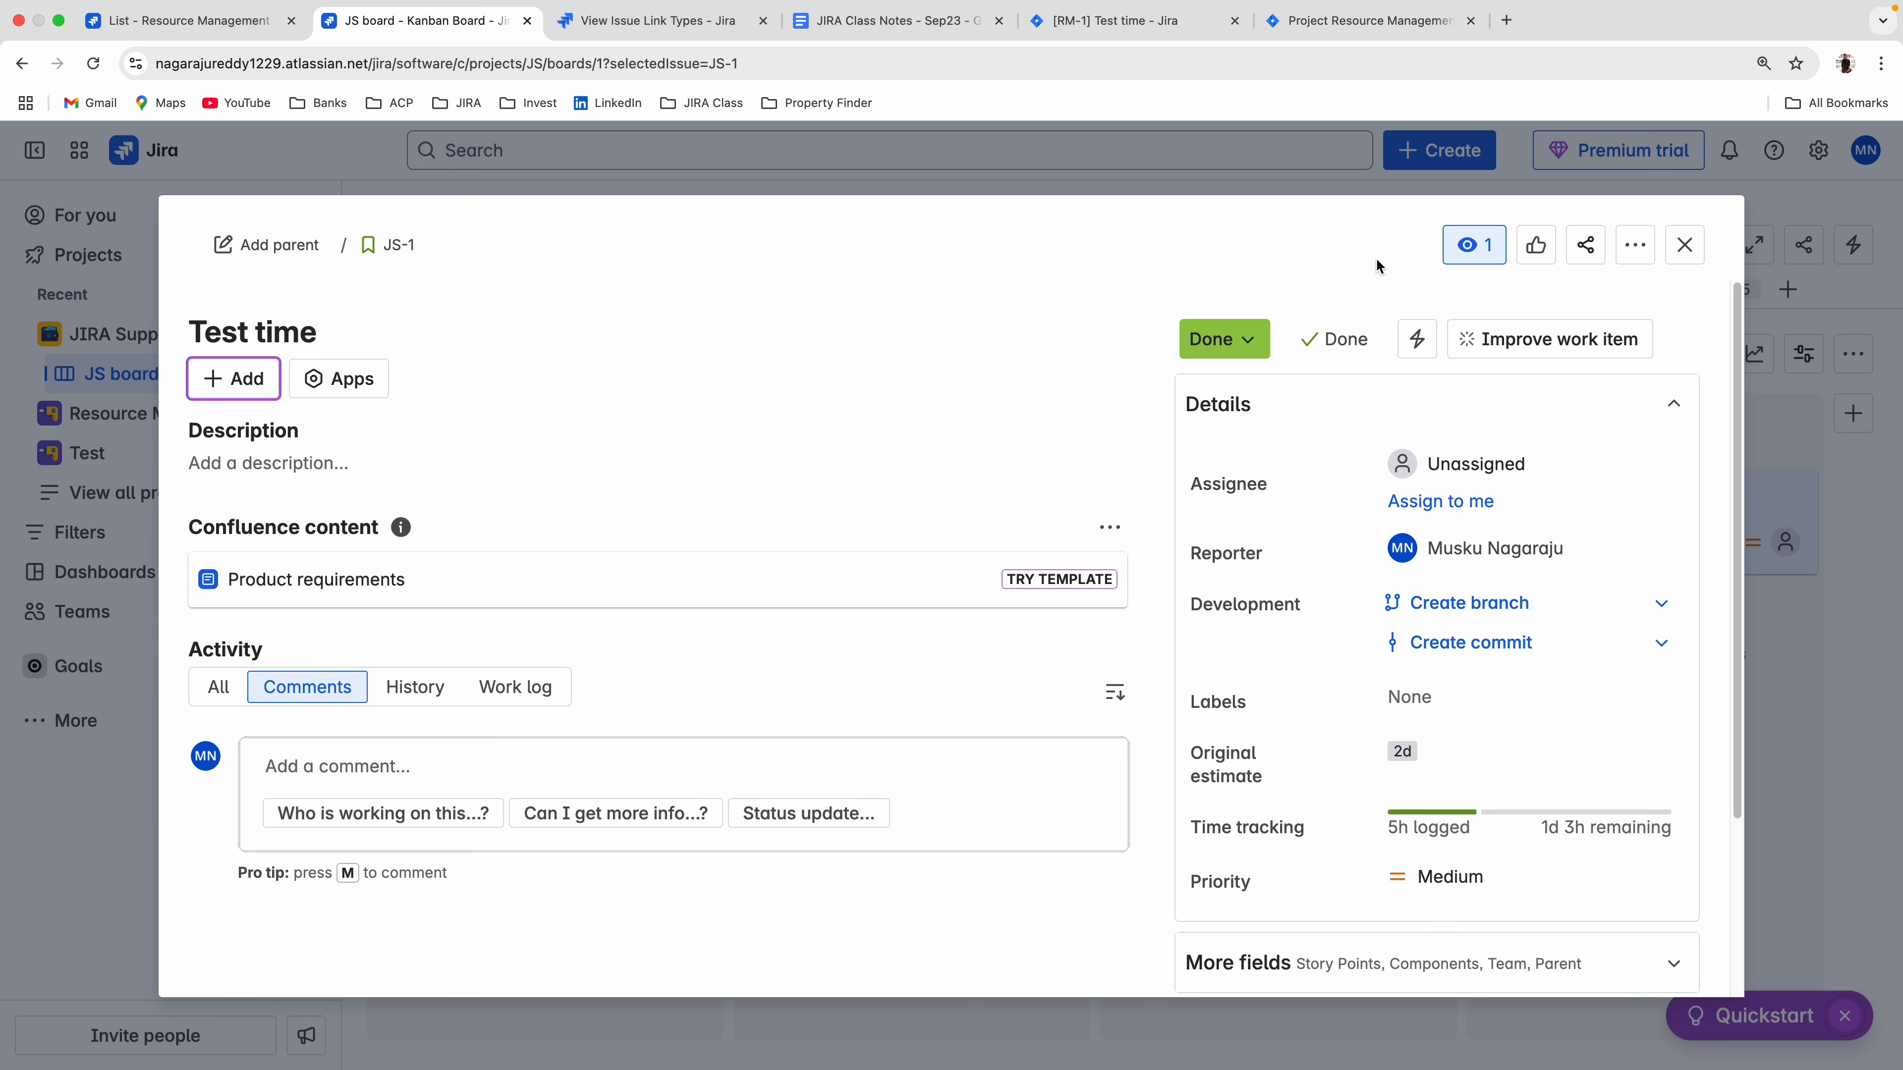
Link the Test time issue to RM-4 Java developer 5+ with the "duplicates" relationship.
{"action": "left_click", "coordinate": [234, 384]}
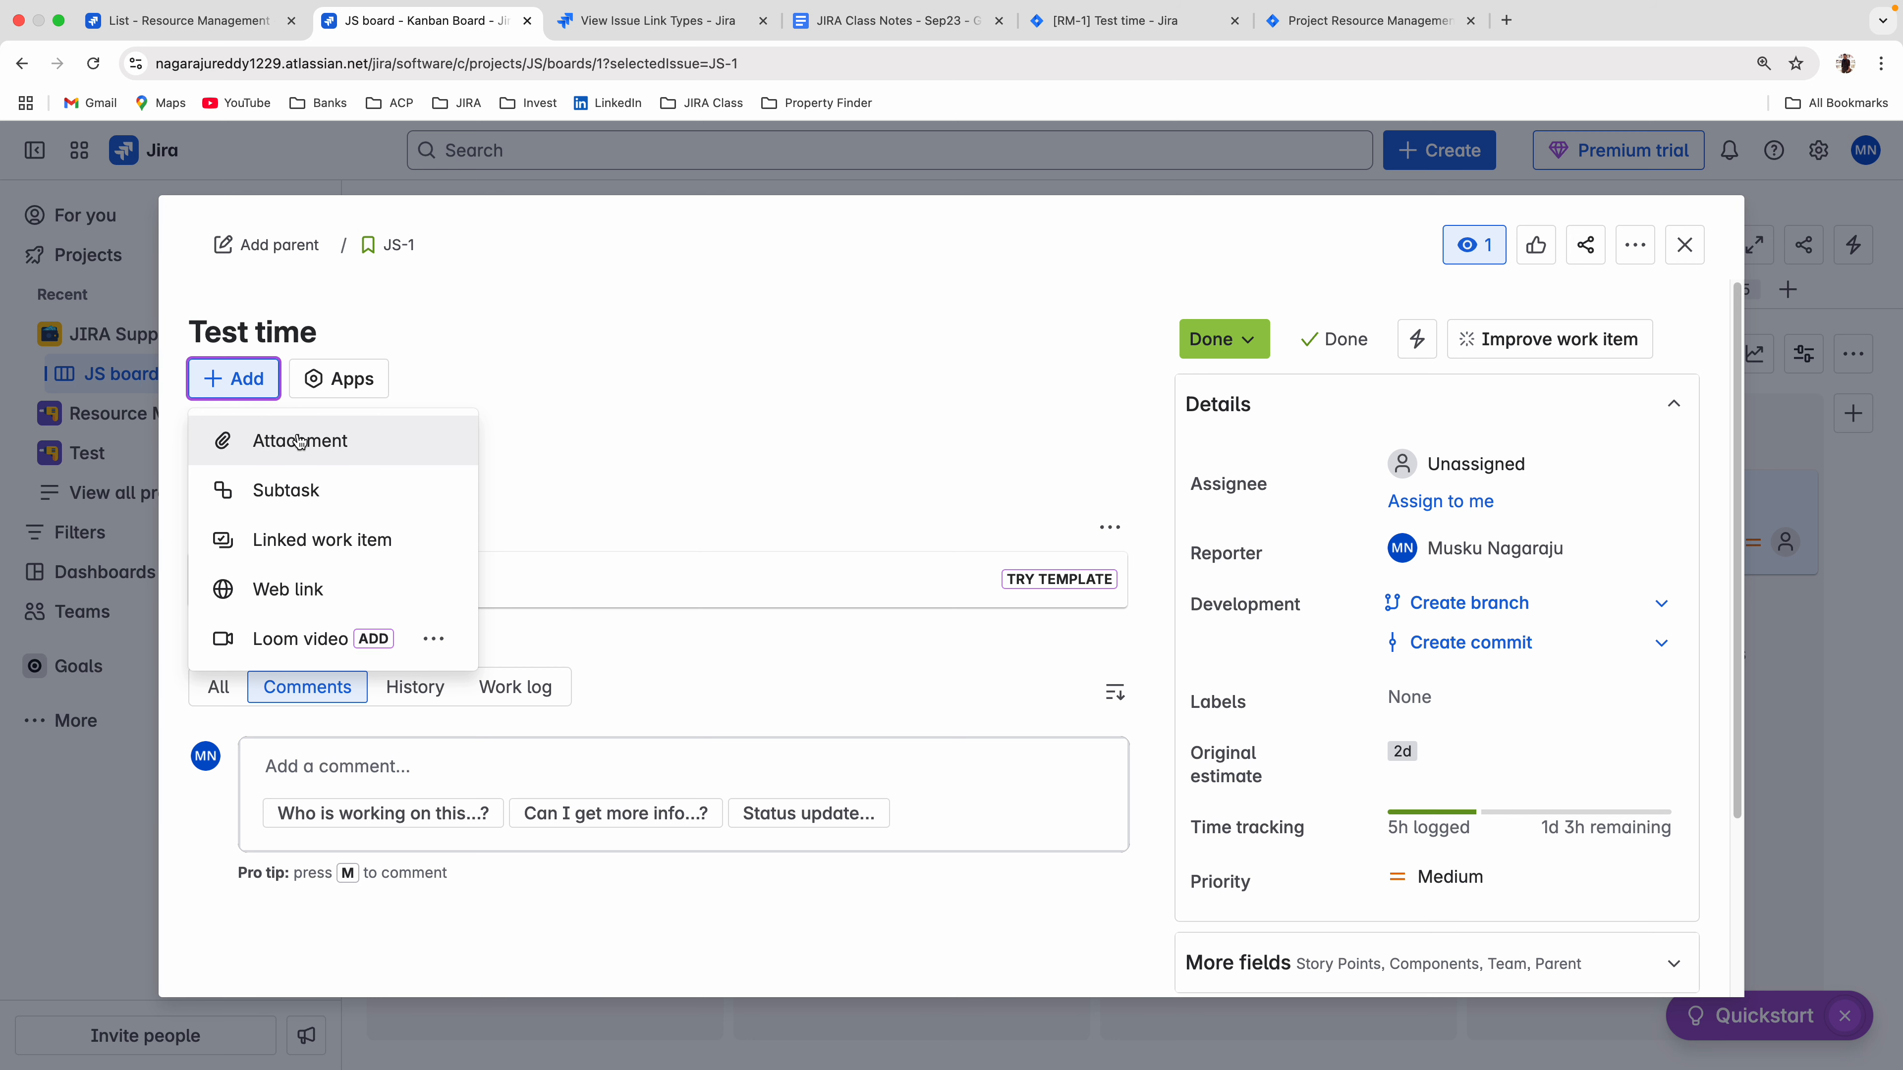
{"action": "left_click", "coordinate": [376, 550]}
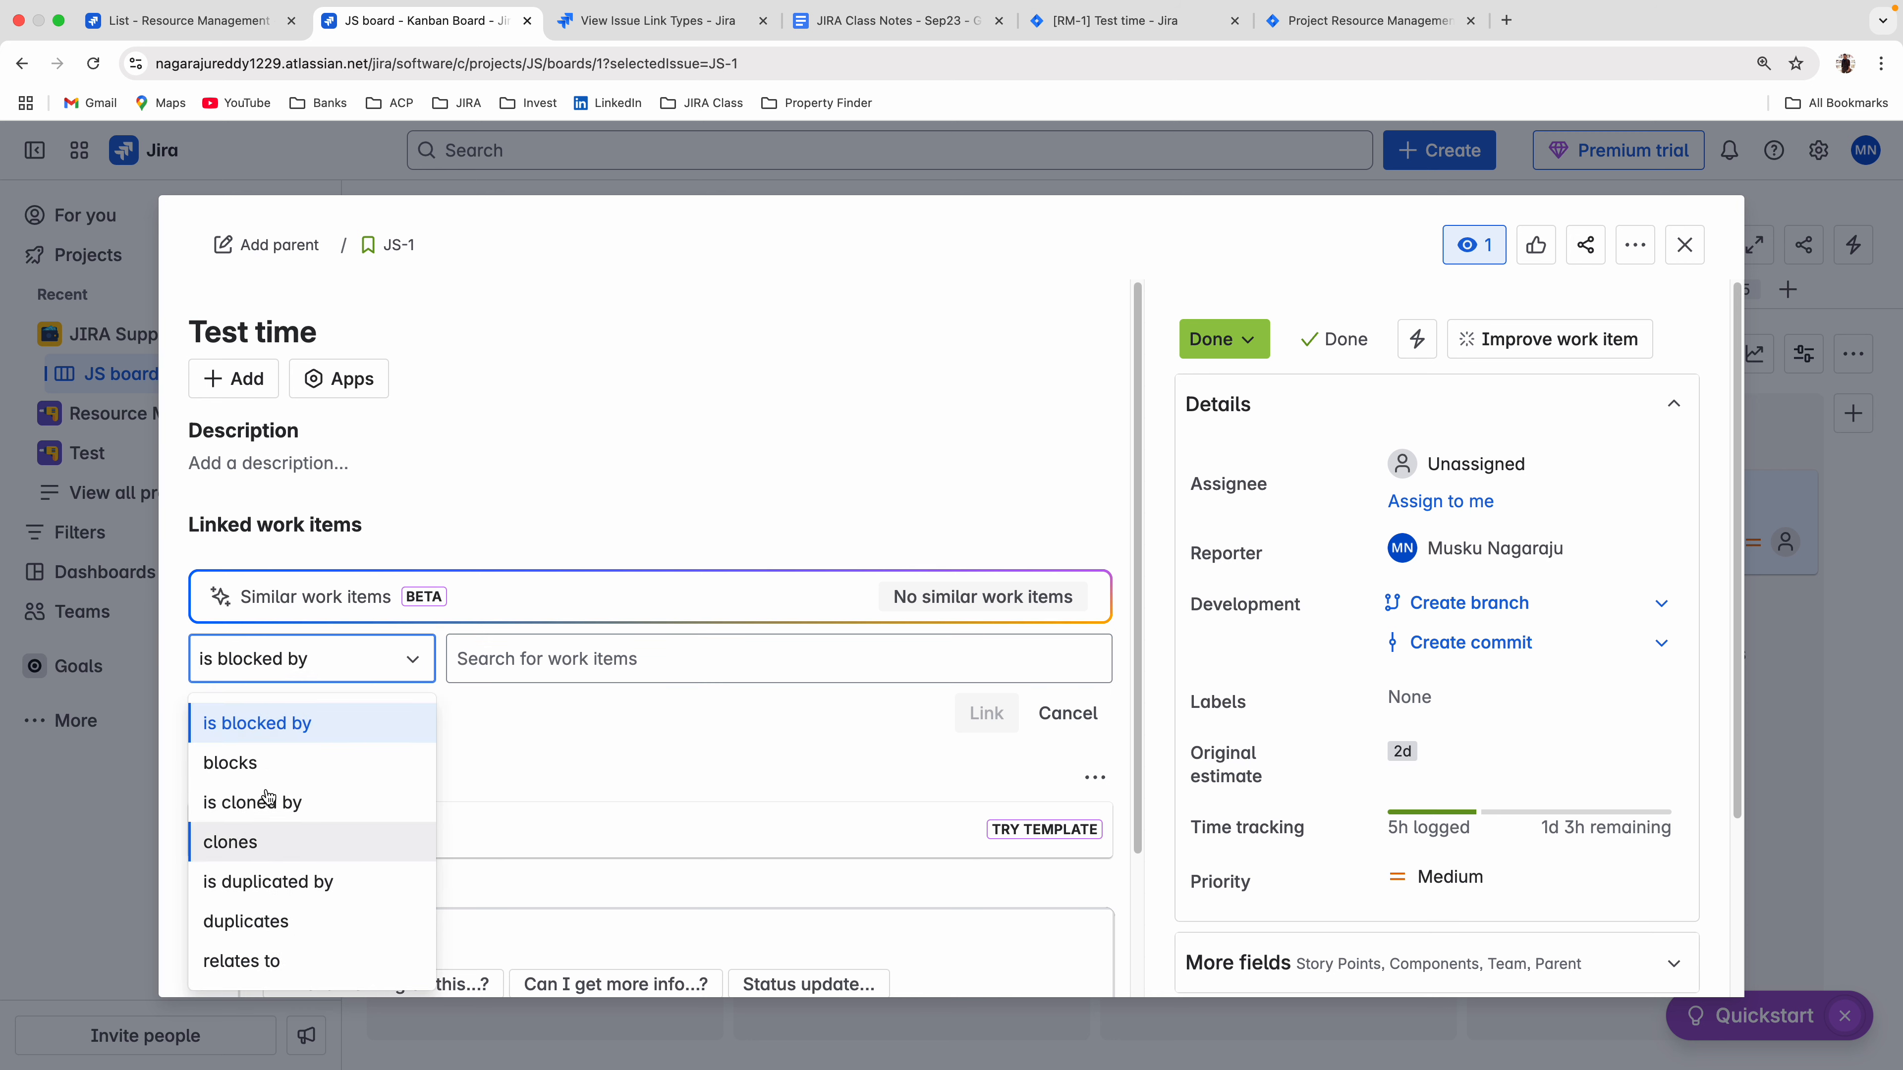
{"action": "left_click", "coordinate": [253, 924]}
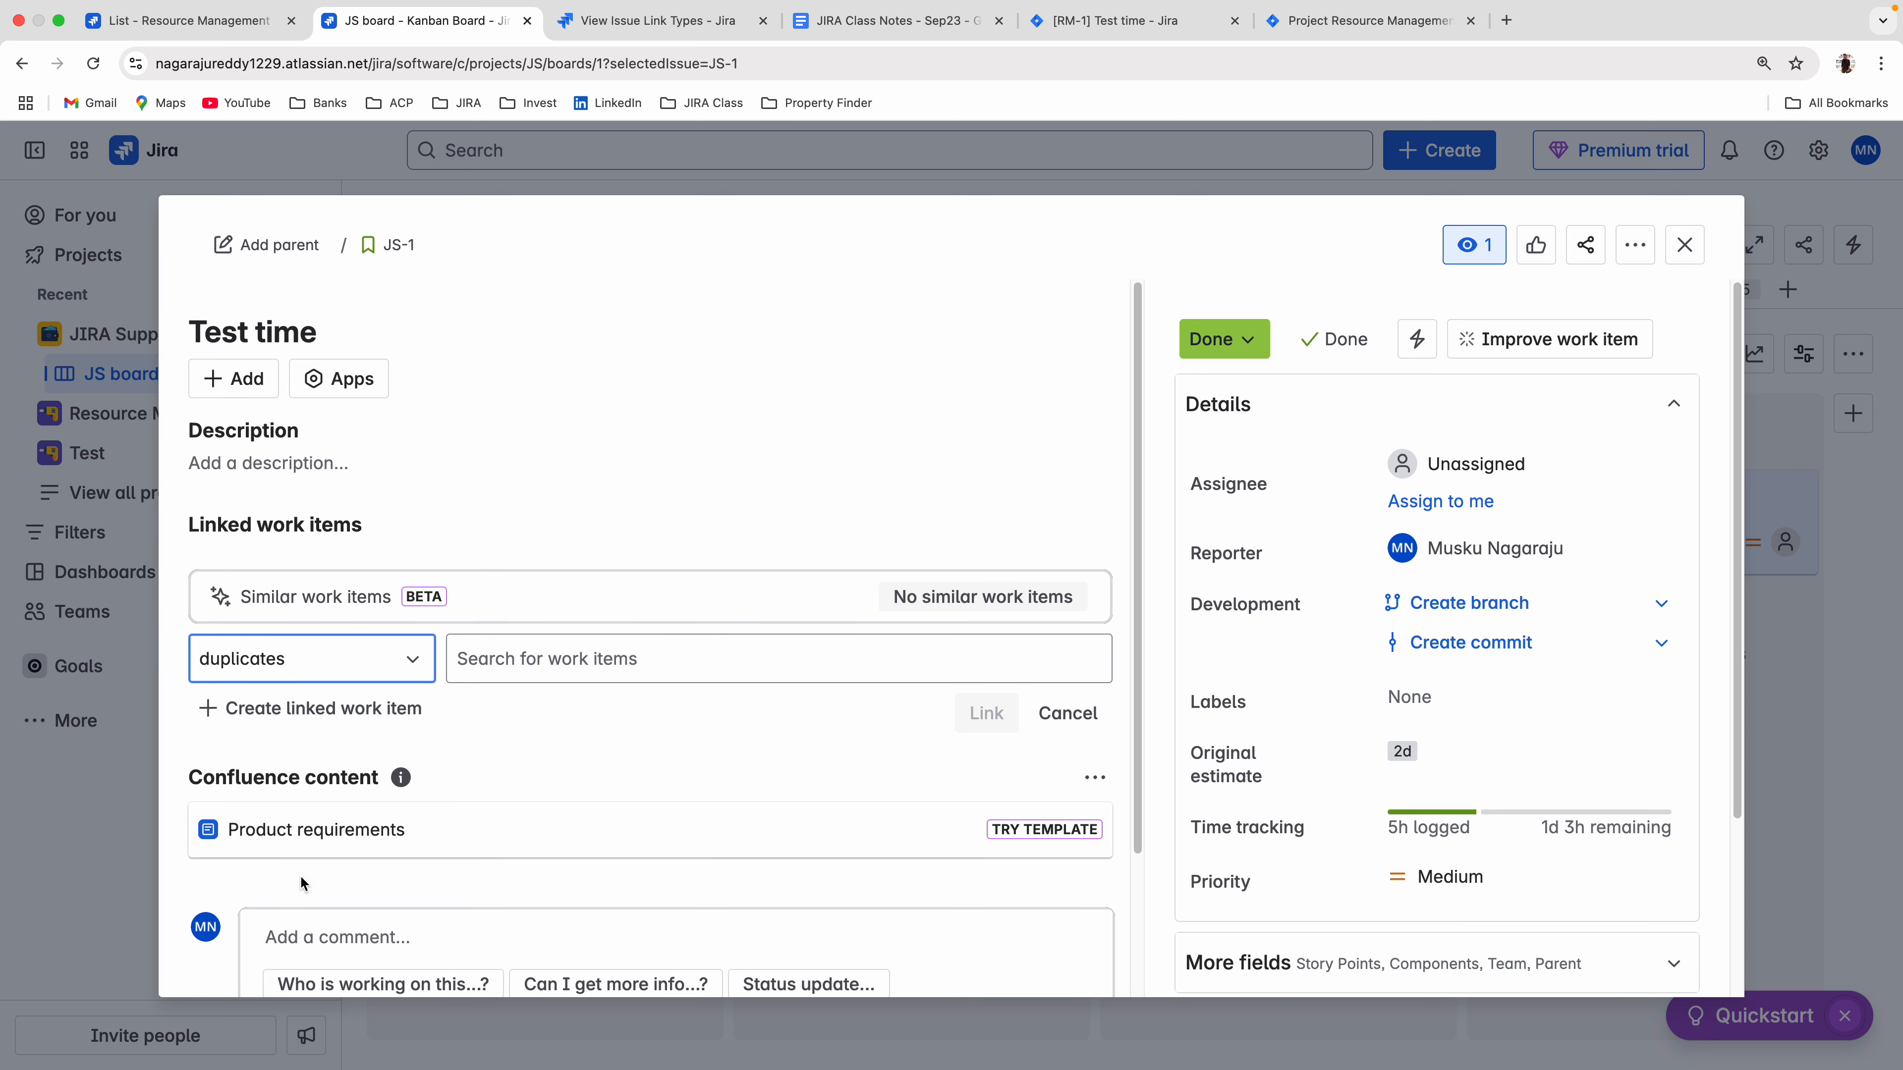
{"action": "left_click", "coordinate": [670, 660]}
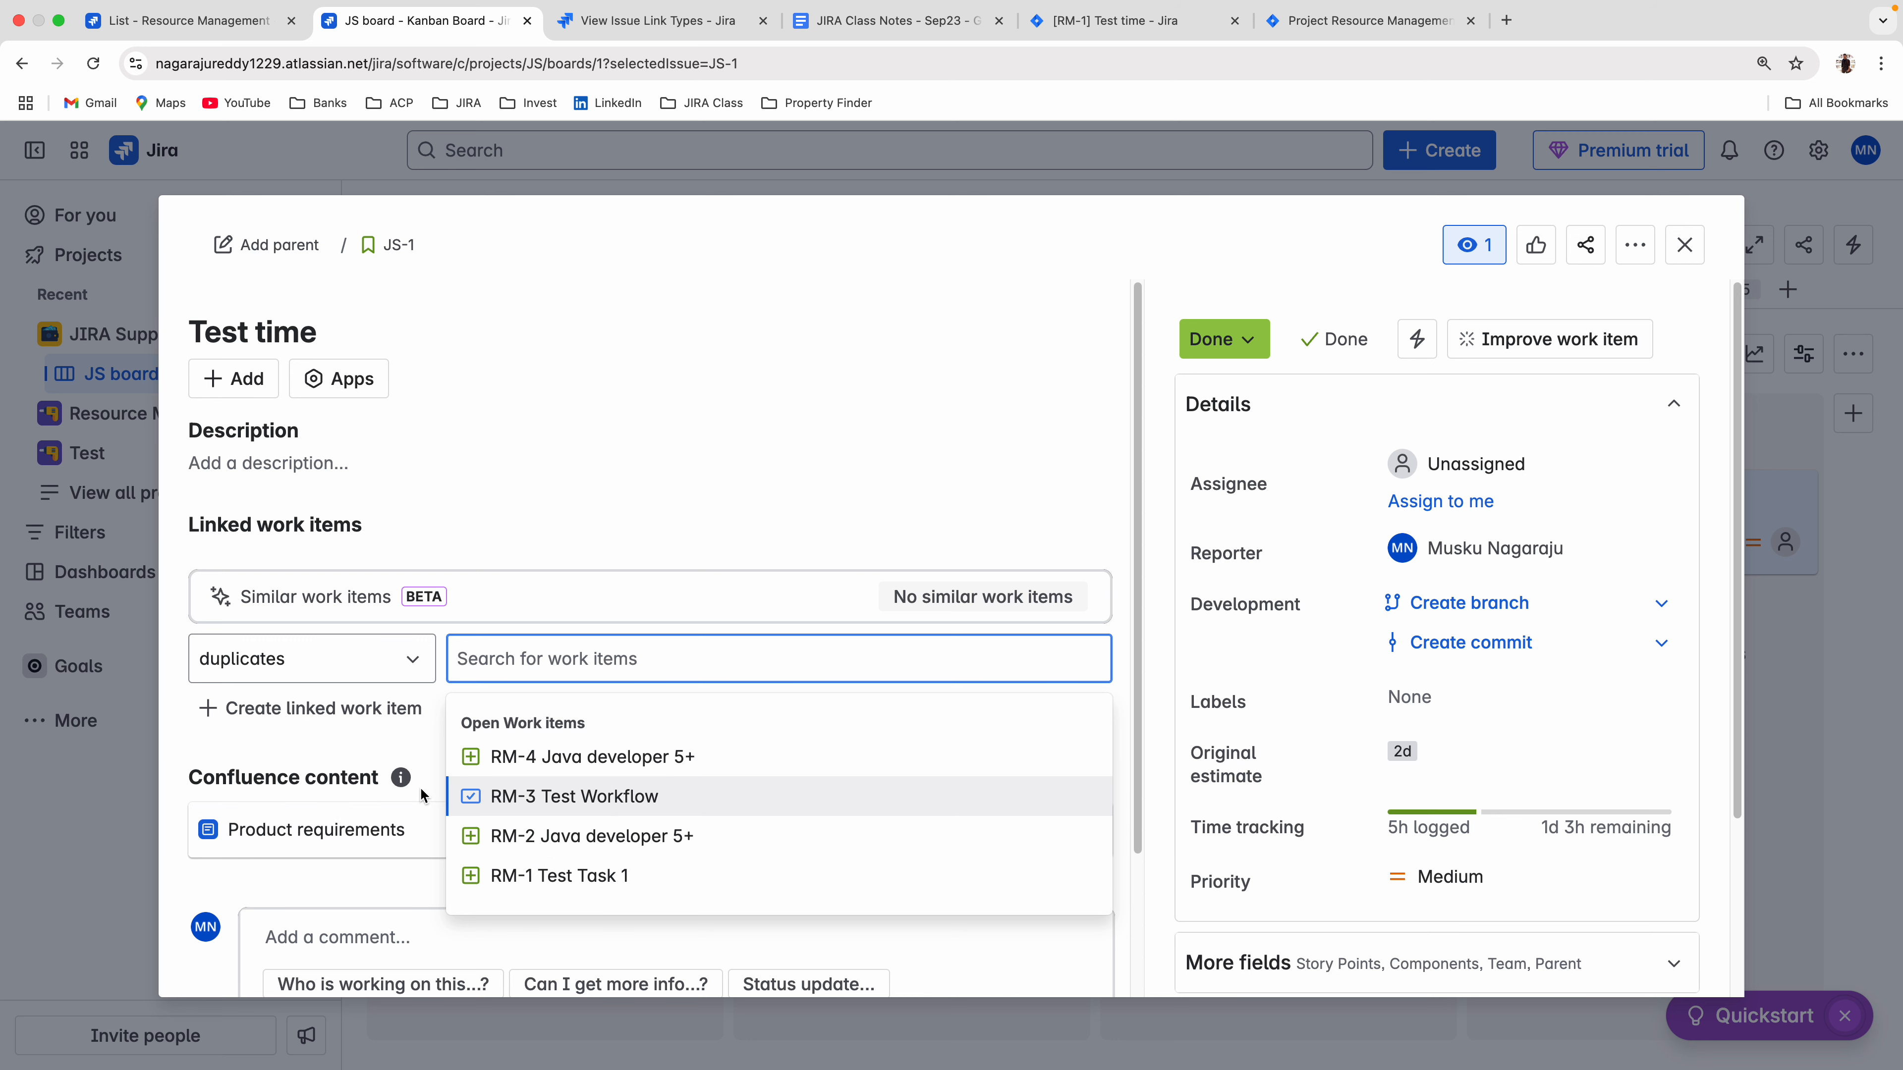
{"action": "left_click", "coordinate": [533, 759]}
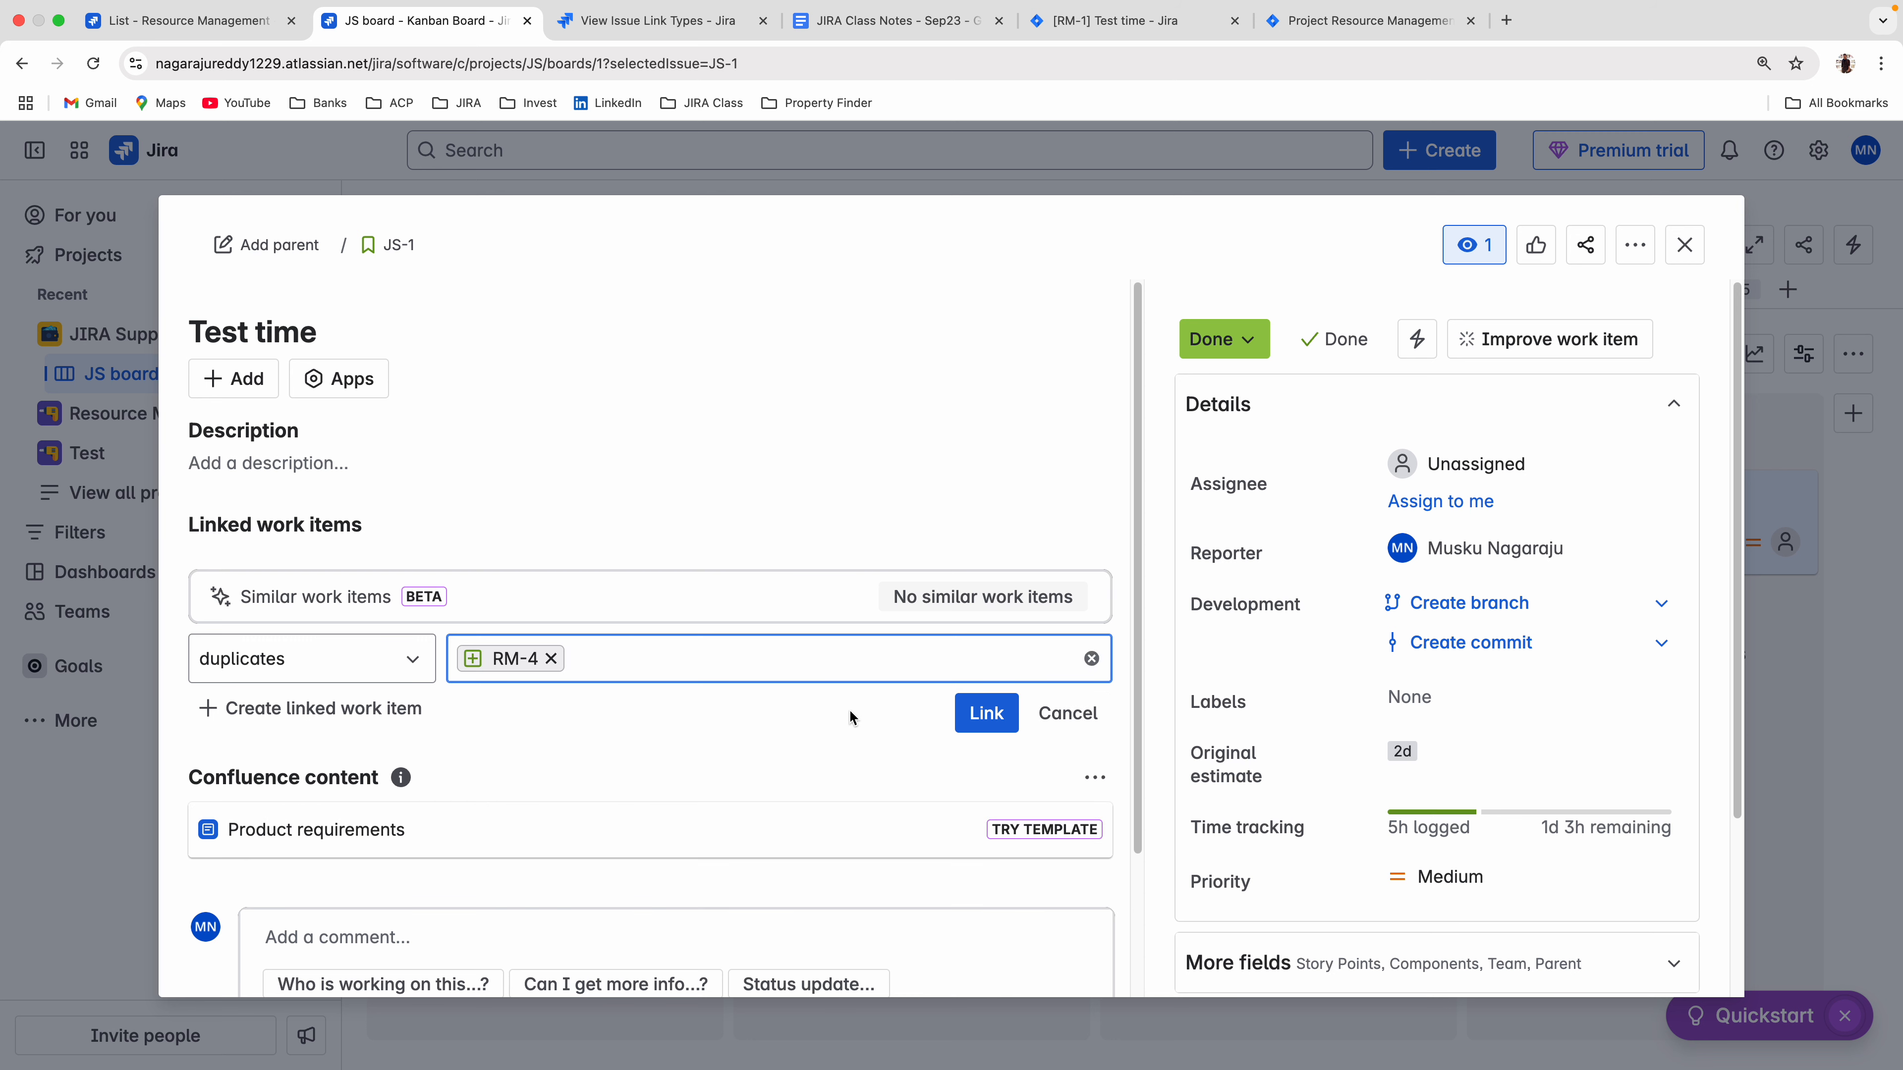
{"action": "left_click", "coordinate": [985, 713]}
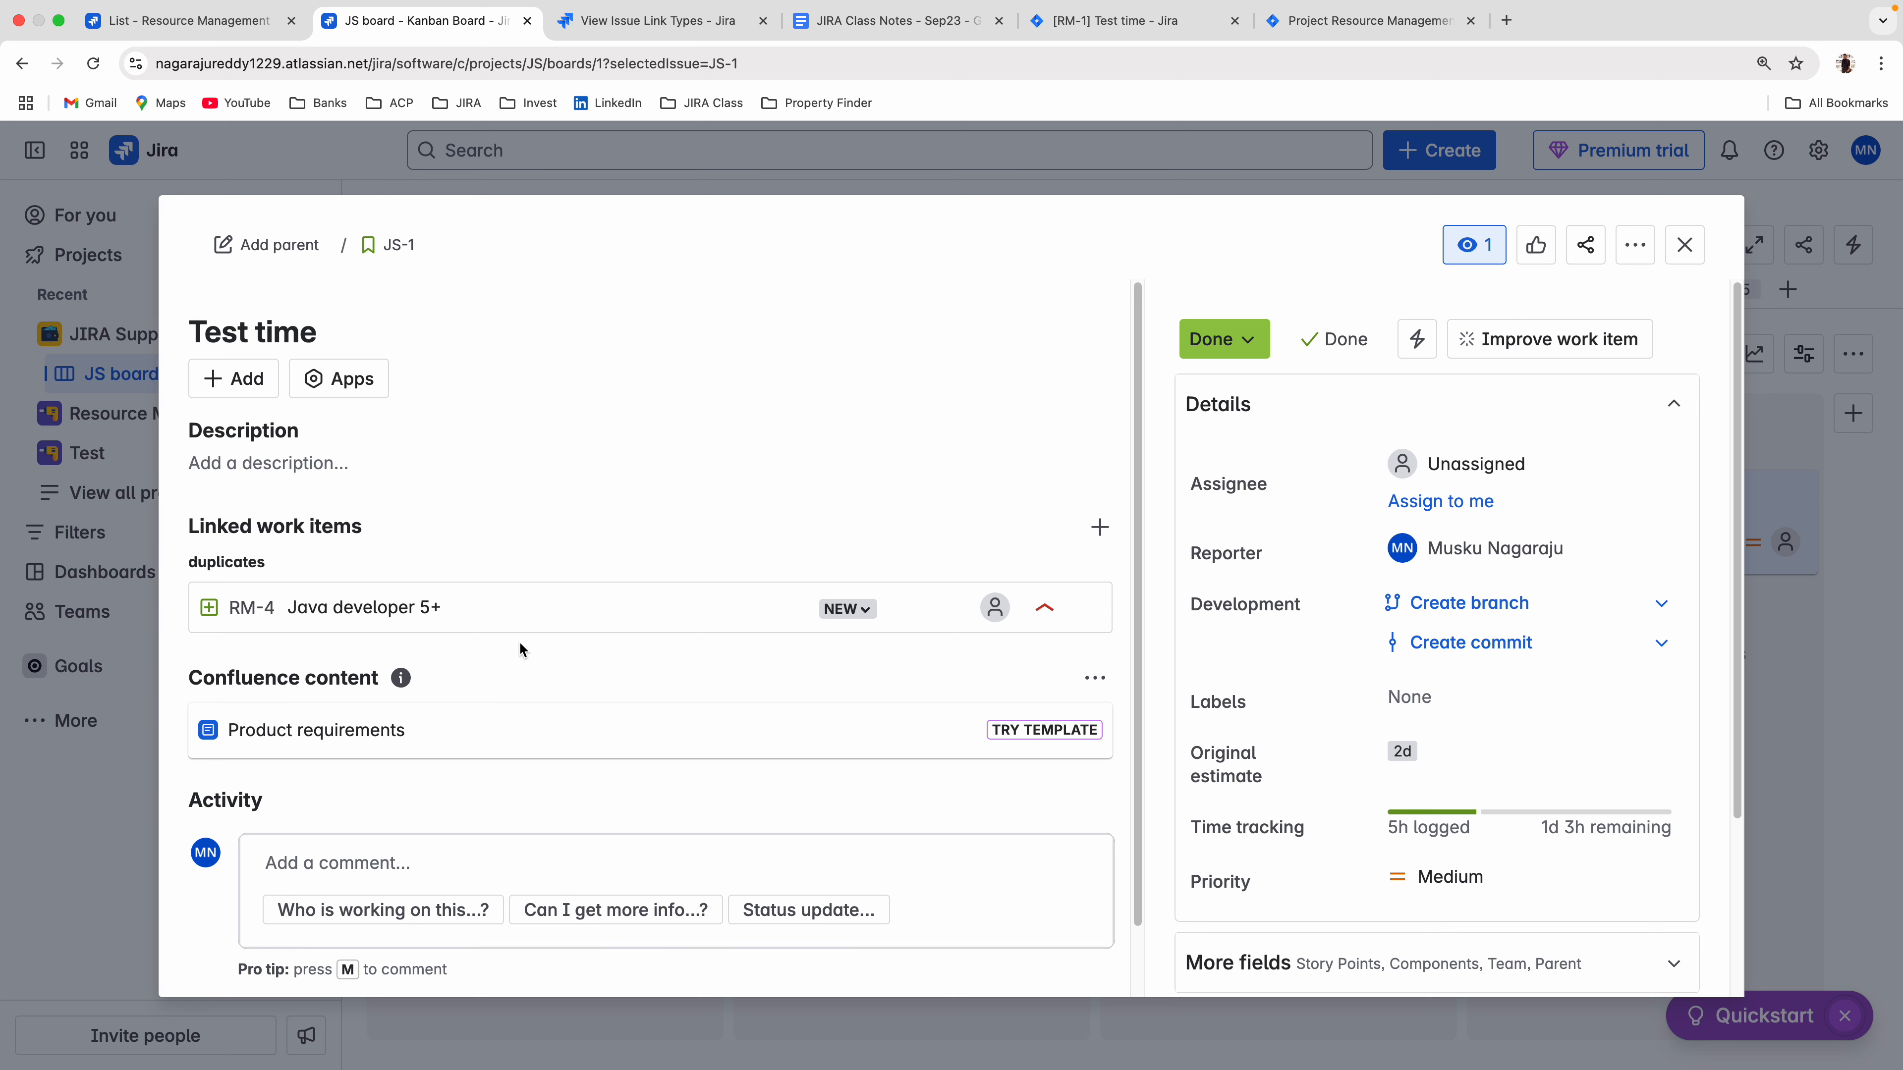
Return to the work item linking settings and review the outward and inward descriptions of the Relates and Duplicate link types.
{"action": "left_click", "coordinate": [667, 22]}
{"action": "scroll", "coordinate": [726, 753], "scroll_direction": "down", "scroll_amount": 1}
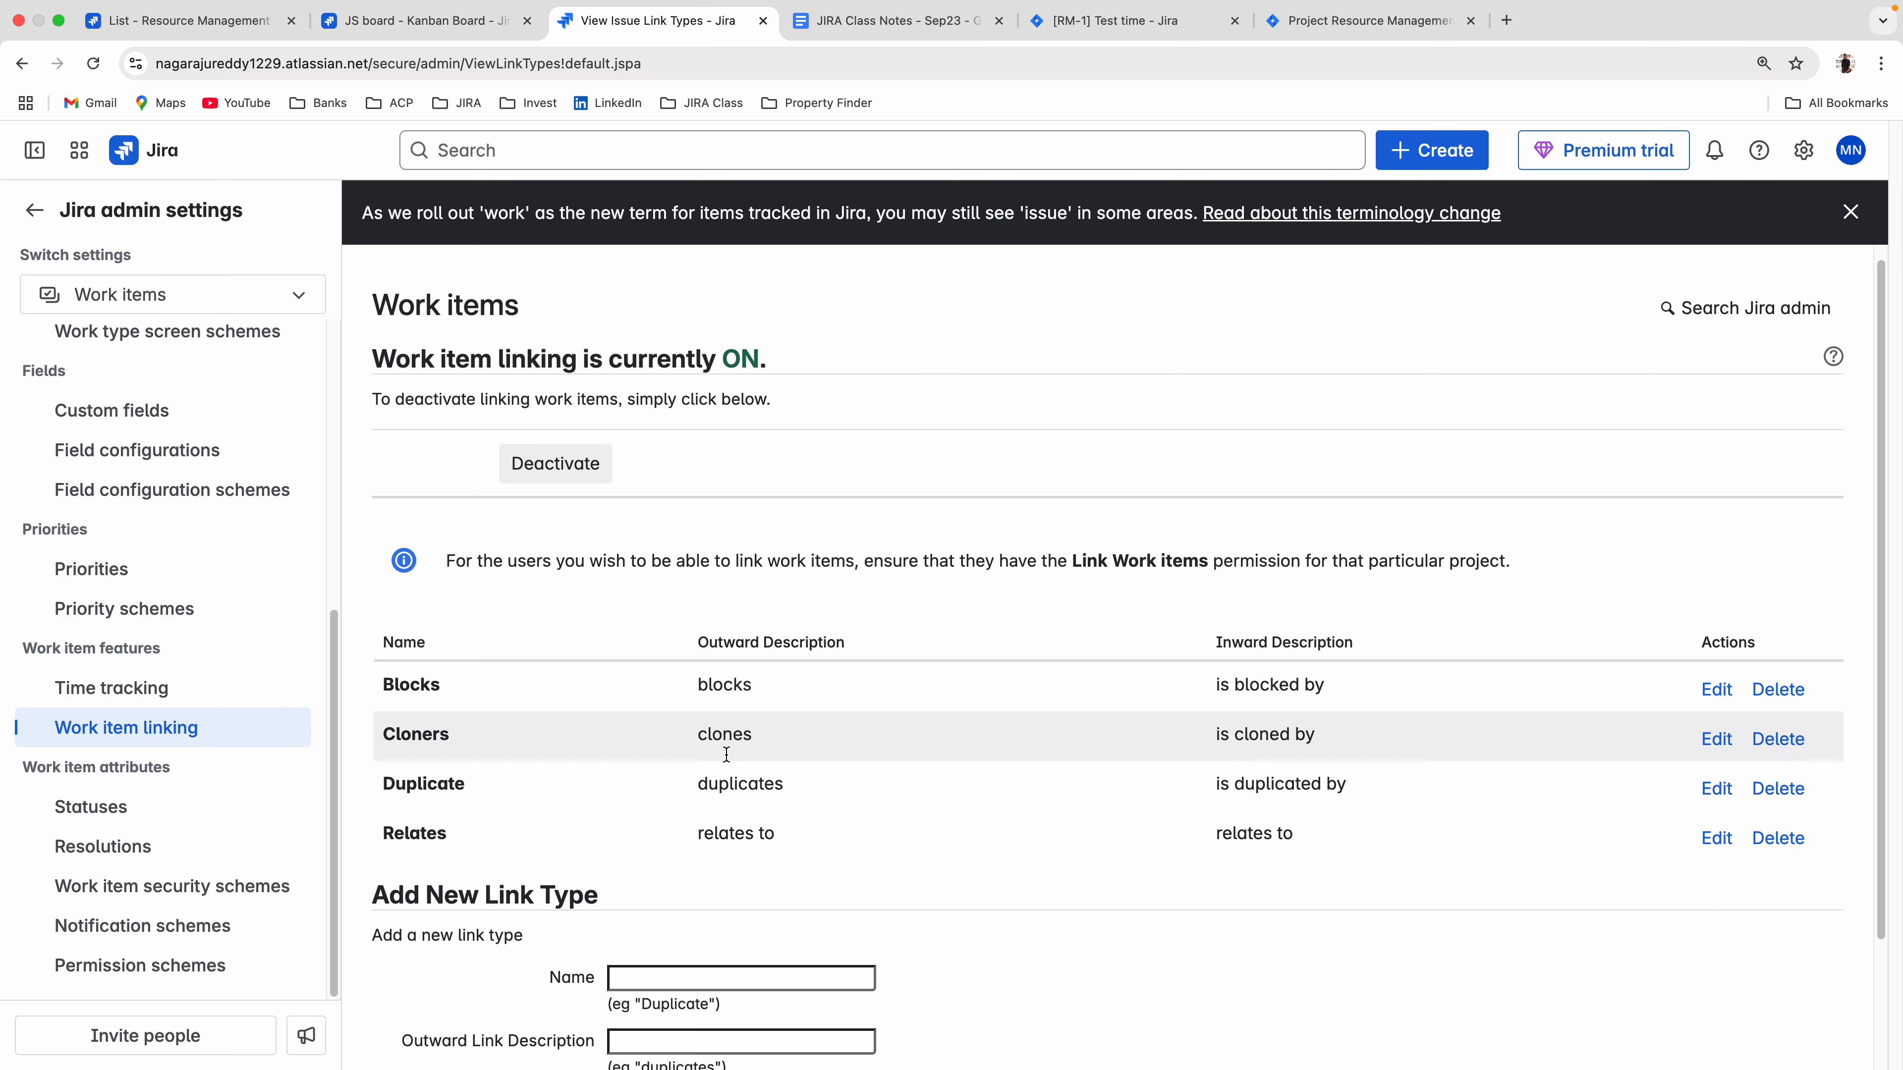
{"action": "scroll", "coordinate": [726, 753], "scroll_direction": "down", "scroll_amount": 3}
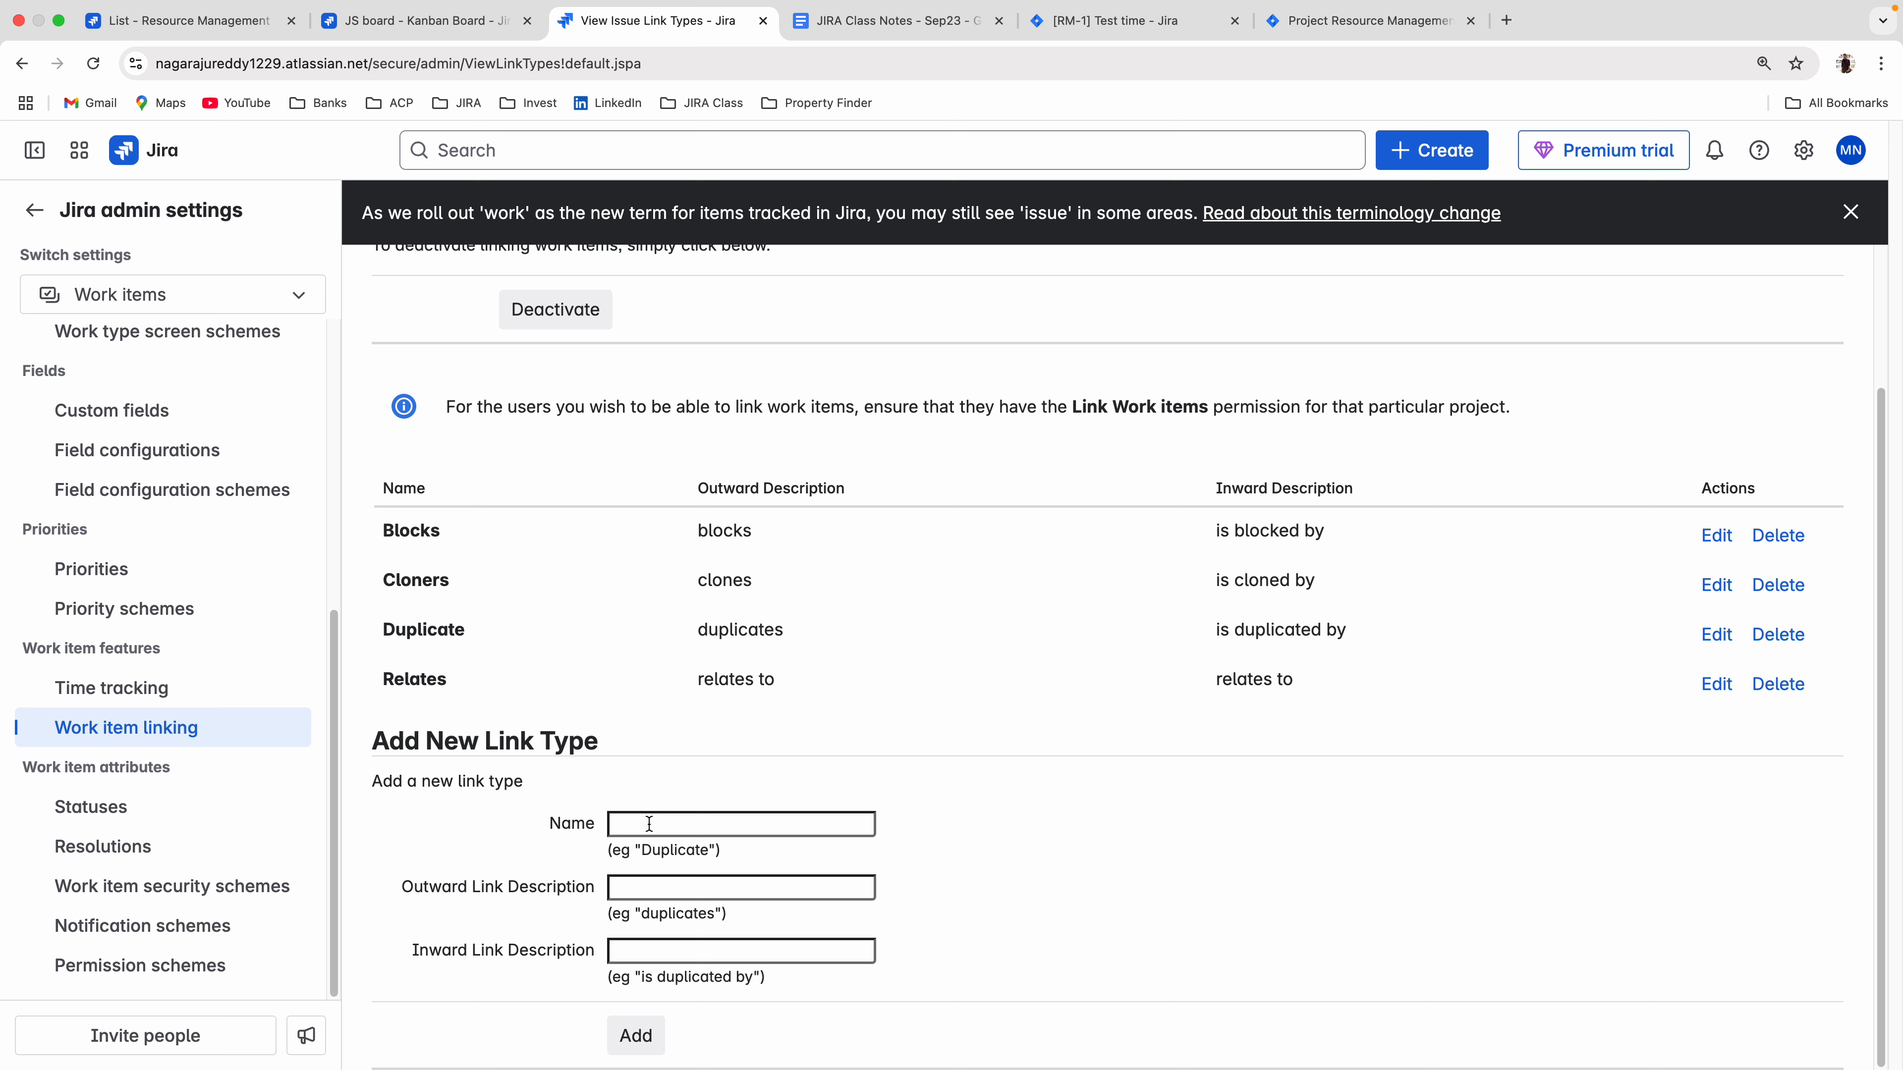
{"action": "left_click_drag", "start_coordinate": [380, 679], "coordinate": [477, 672]}
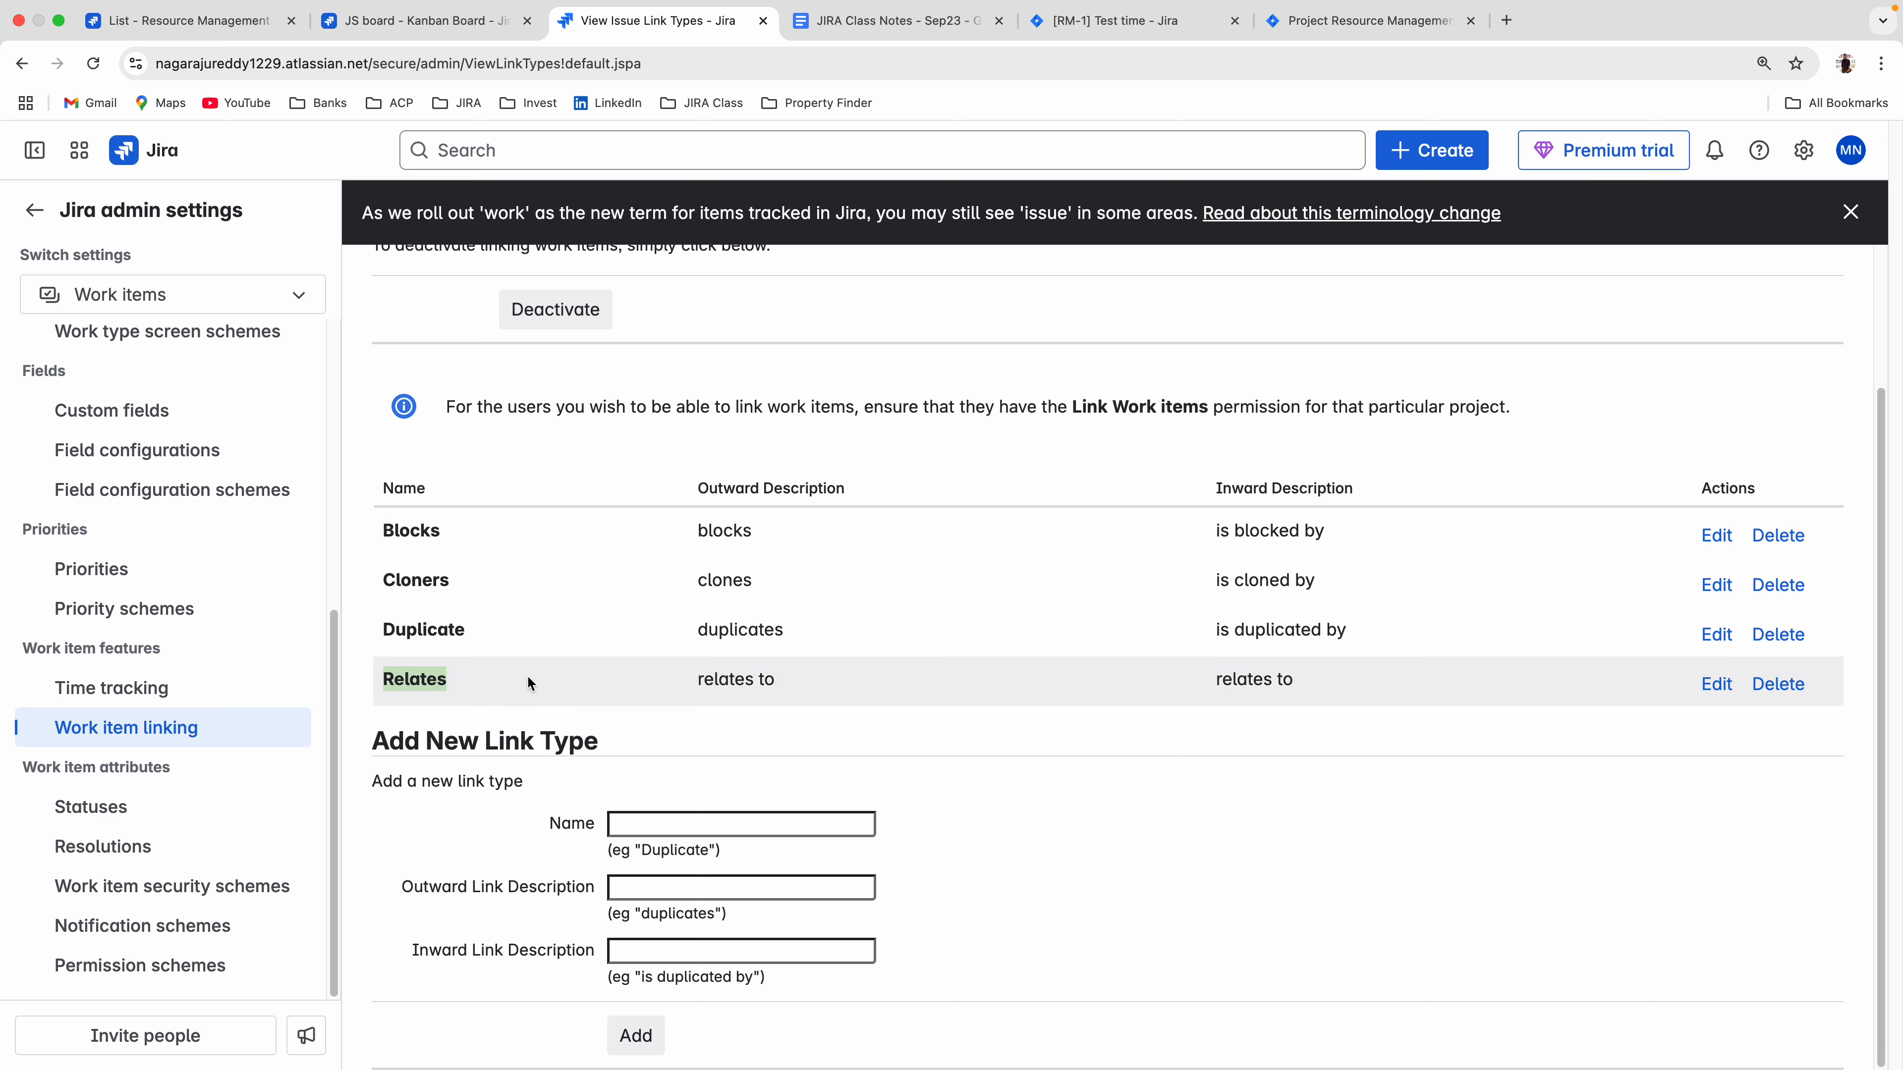
{"action": "left_click_drag", "start_coordinate": [696, 684], "coordinate": [798, 682]}
{"action": "left_click_drag", "start_coordinate": [1216, 677], "coordinate": [1334, 684]}
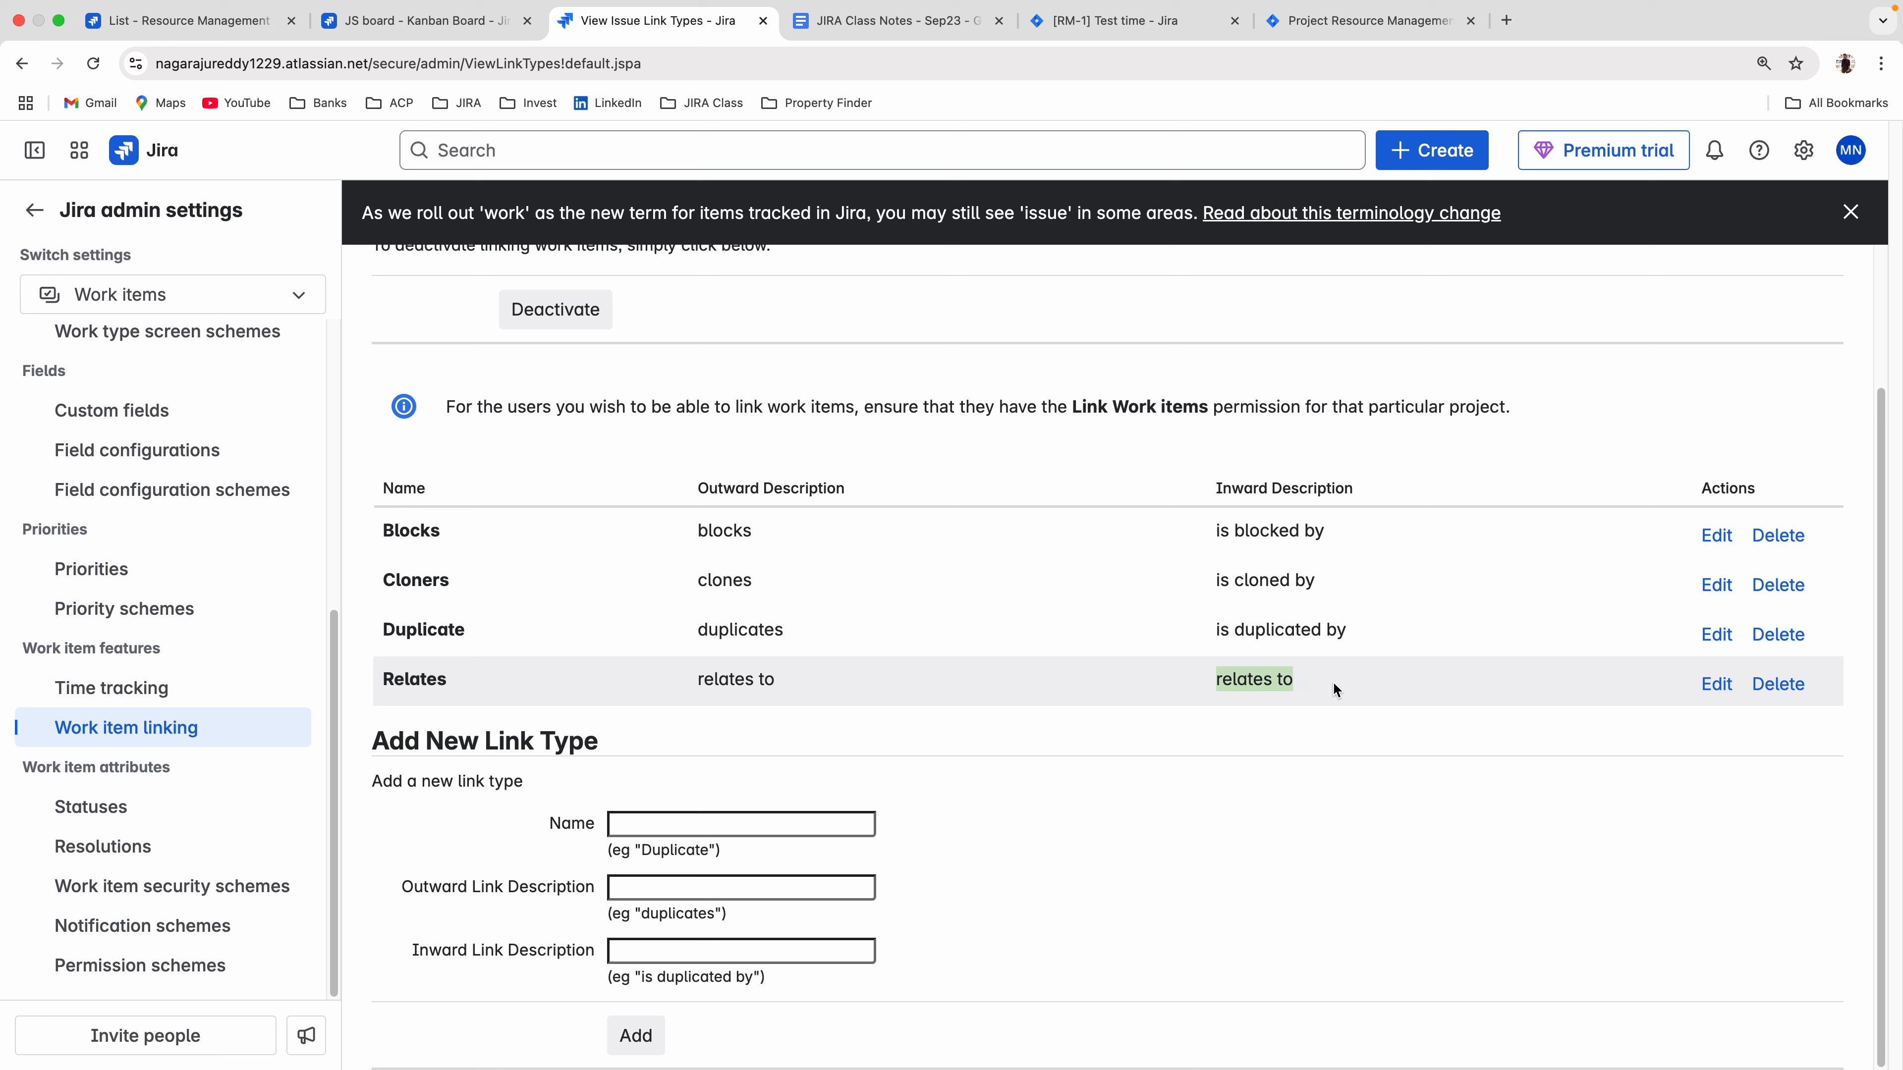
{"action": "left_click", "coordinate": [431, 626]}
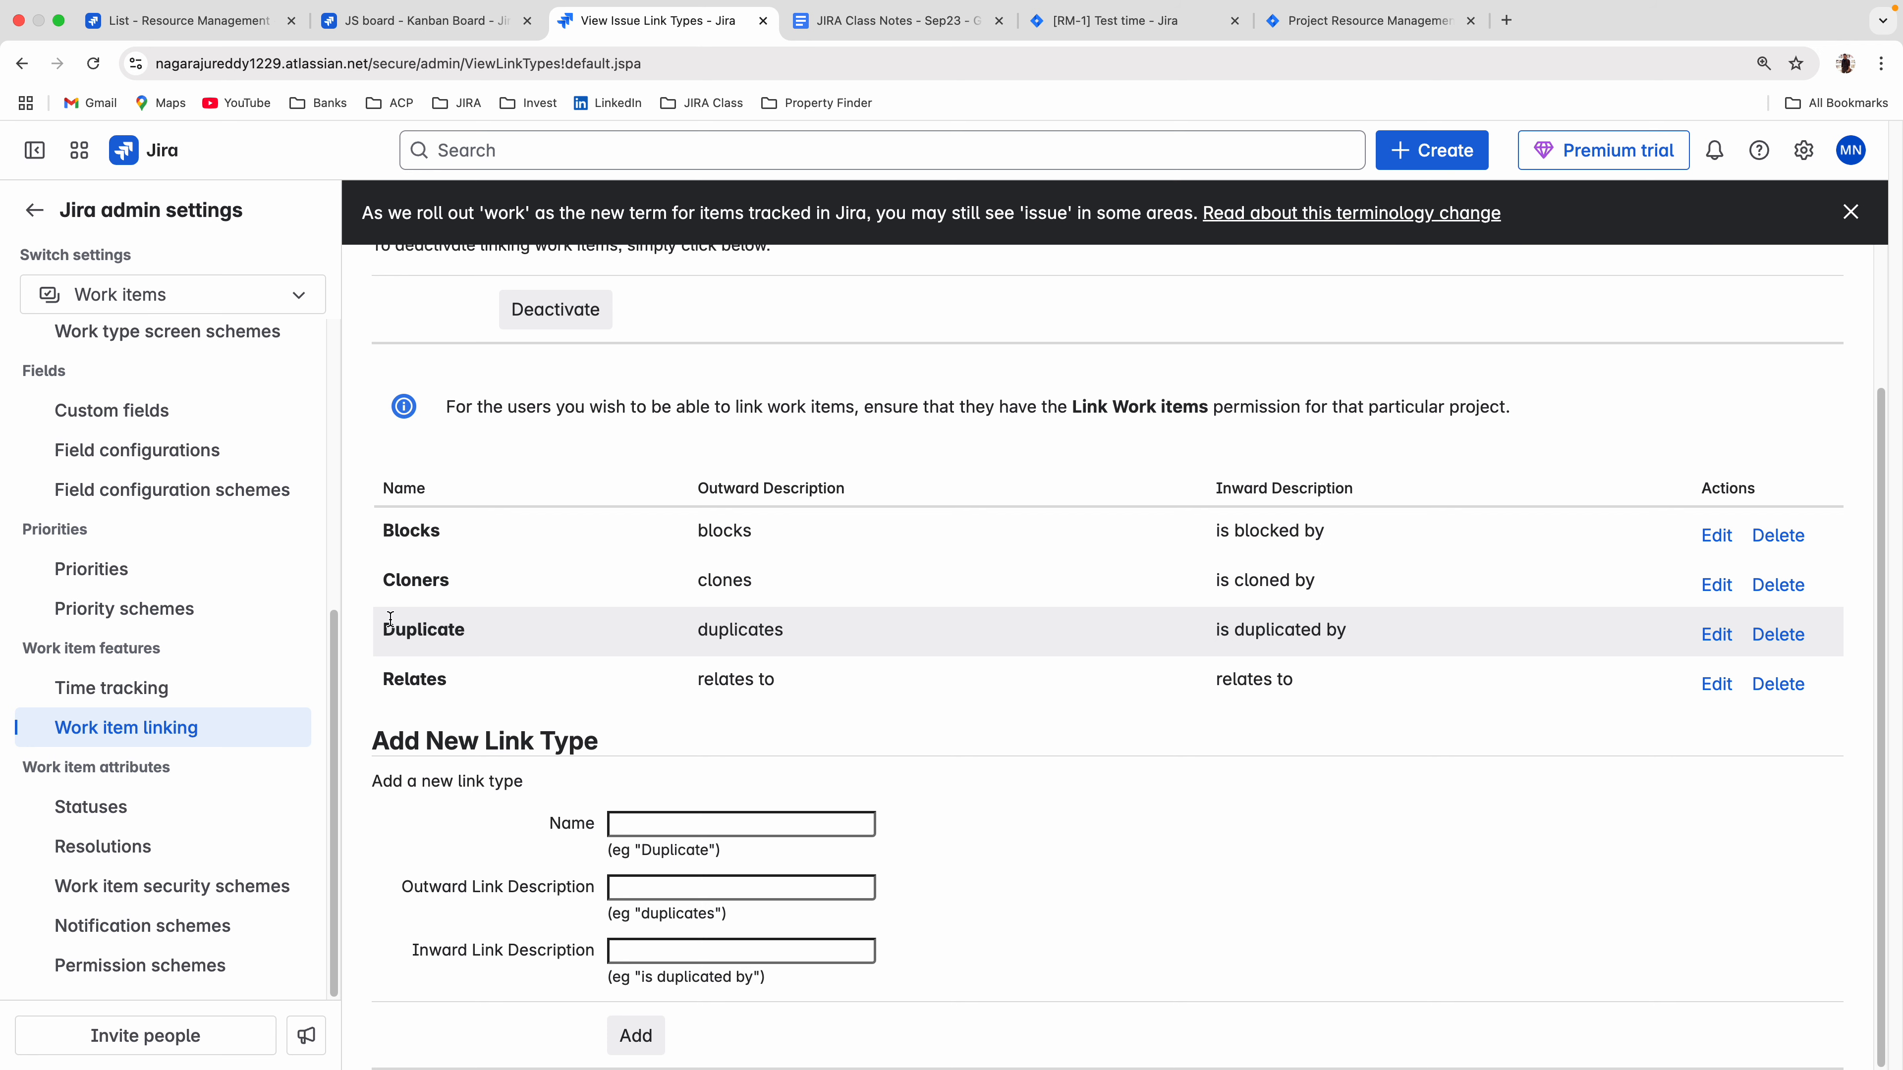
{"action": "double_click", "coordinate": [765, 624]}
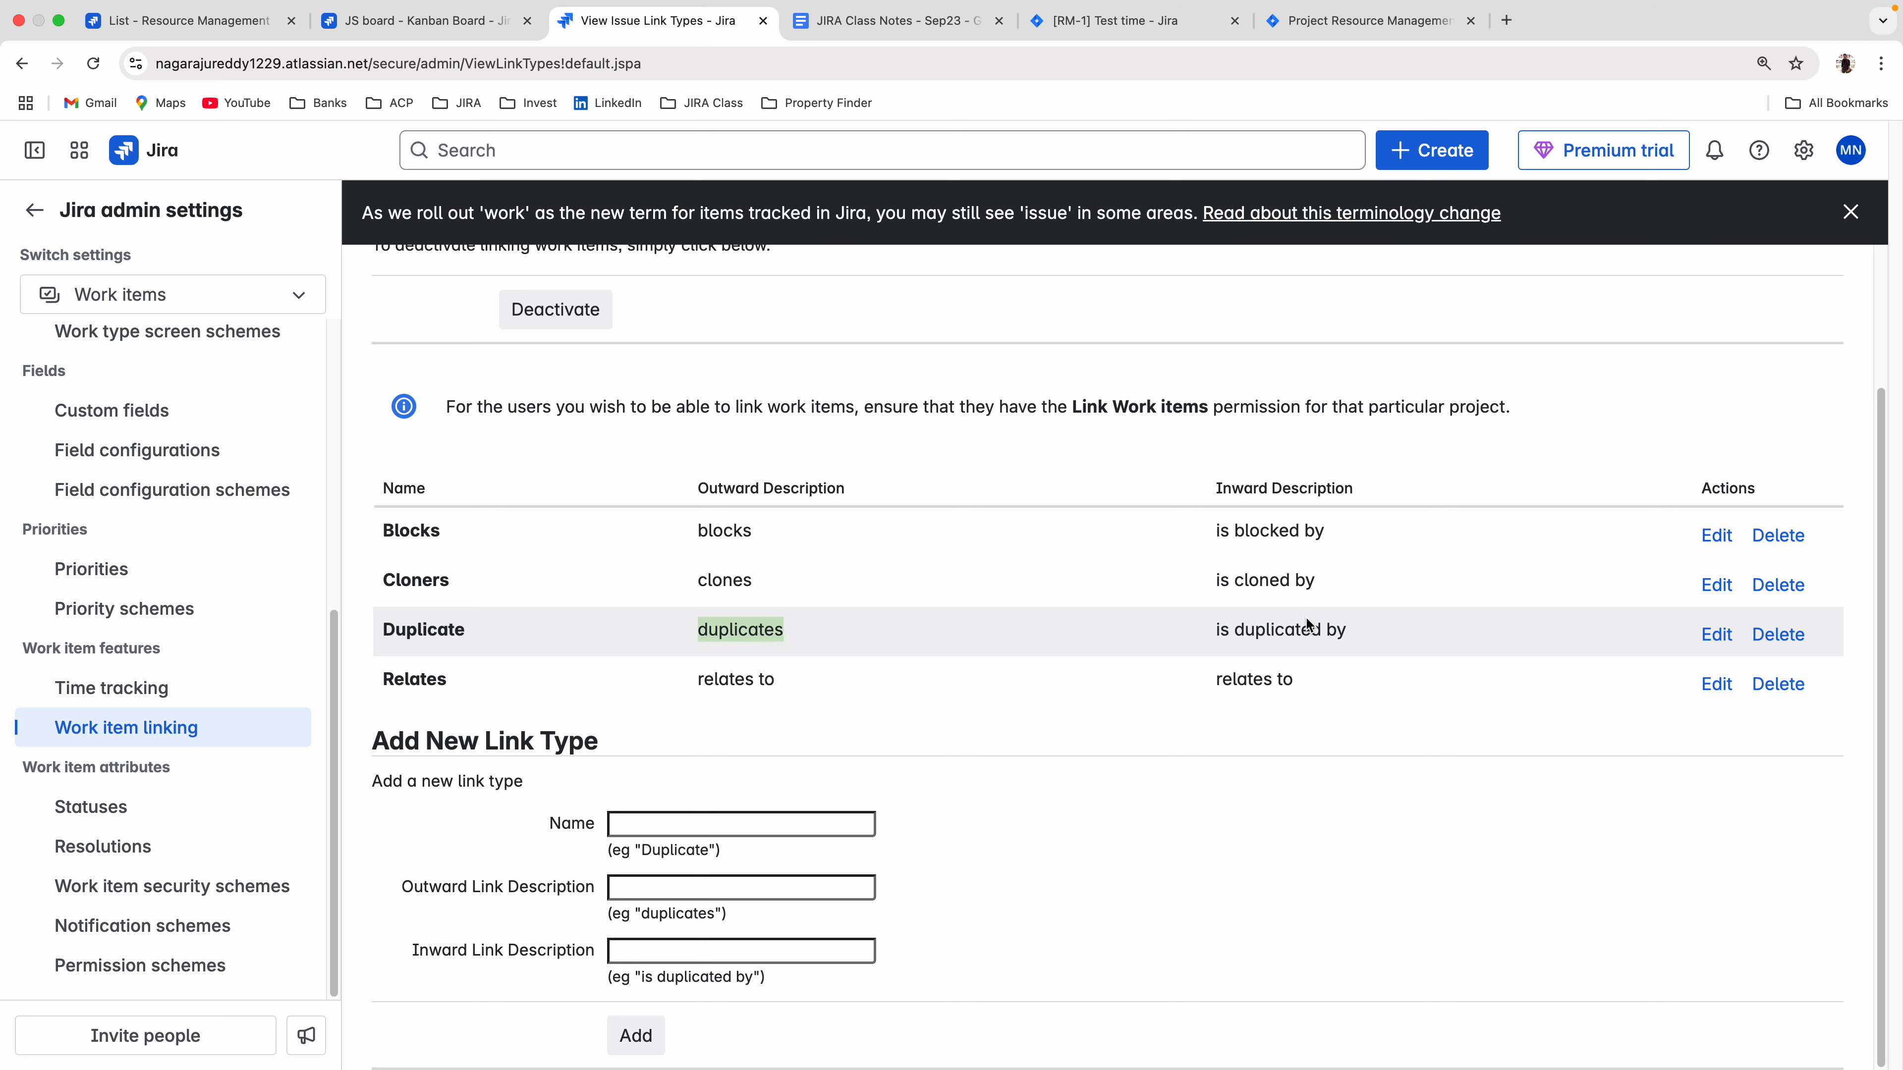
Open the linked RM-4 Java developer 5+ from the Test time issue, check its reciprocal link description, and return to Test time.
{"action": "left_click", "coordinate": [424, 22]}
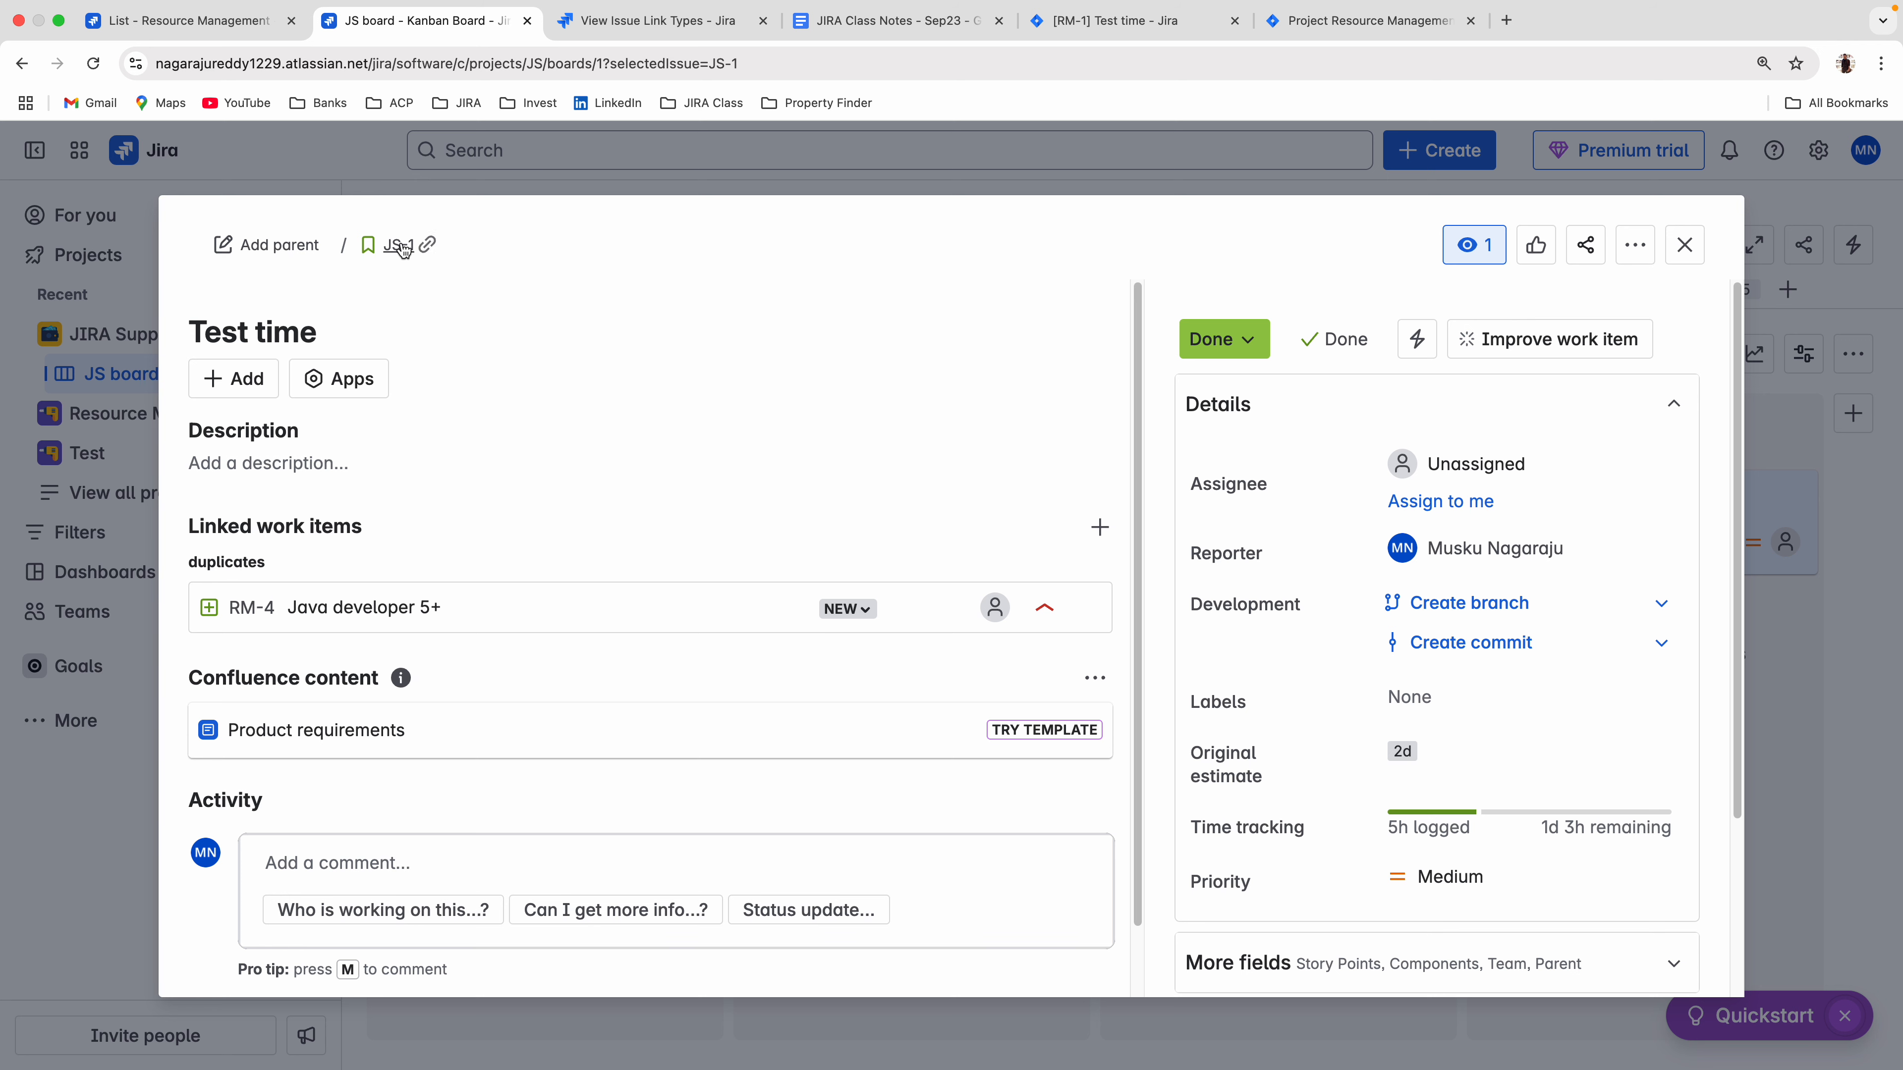
{"action": "left_click", "coordinate": [248, 606]}
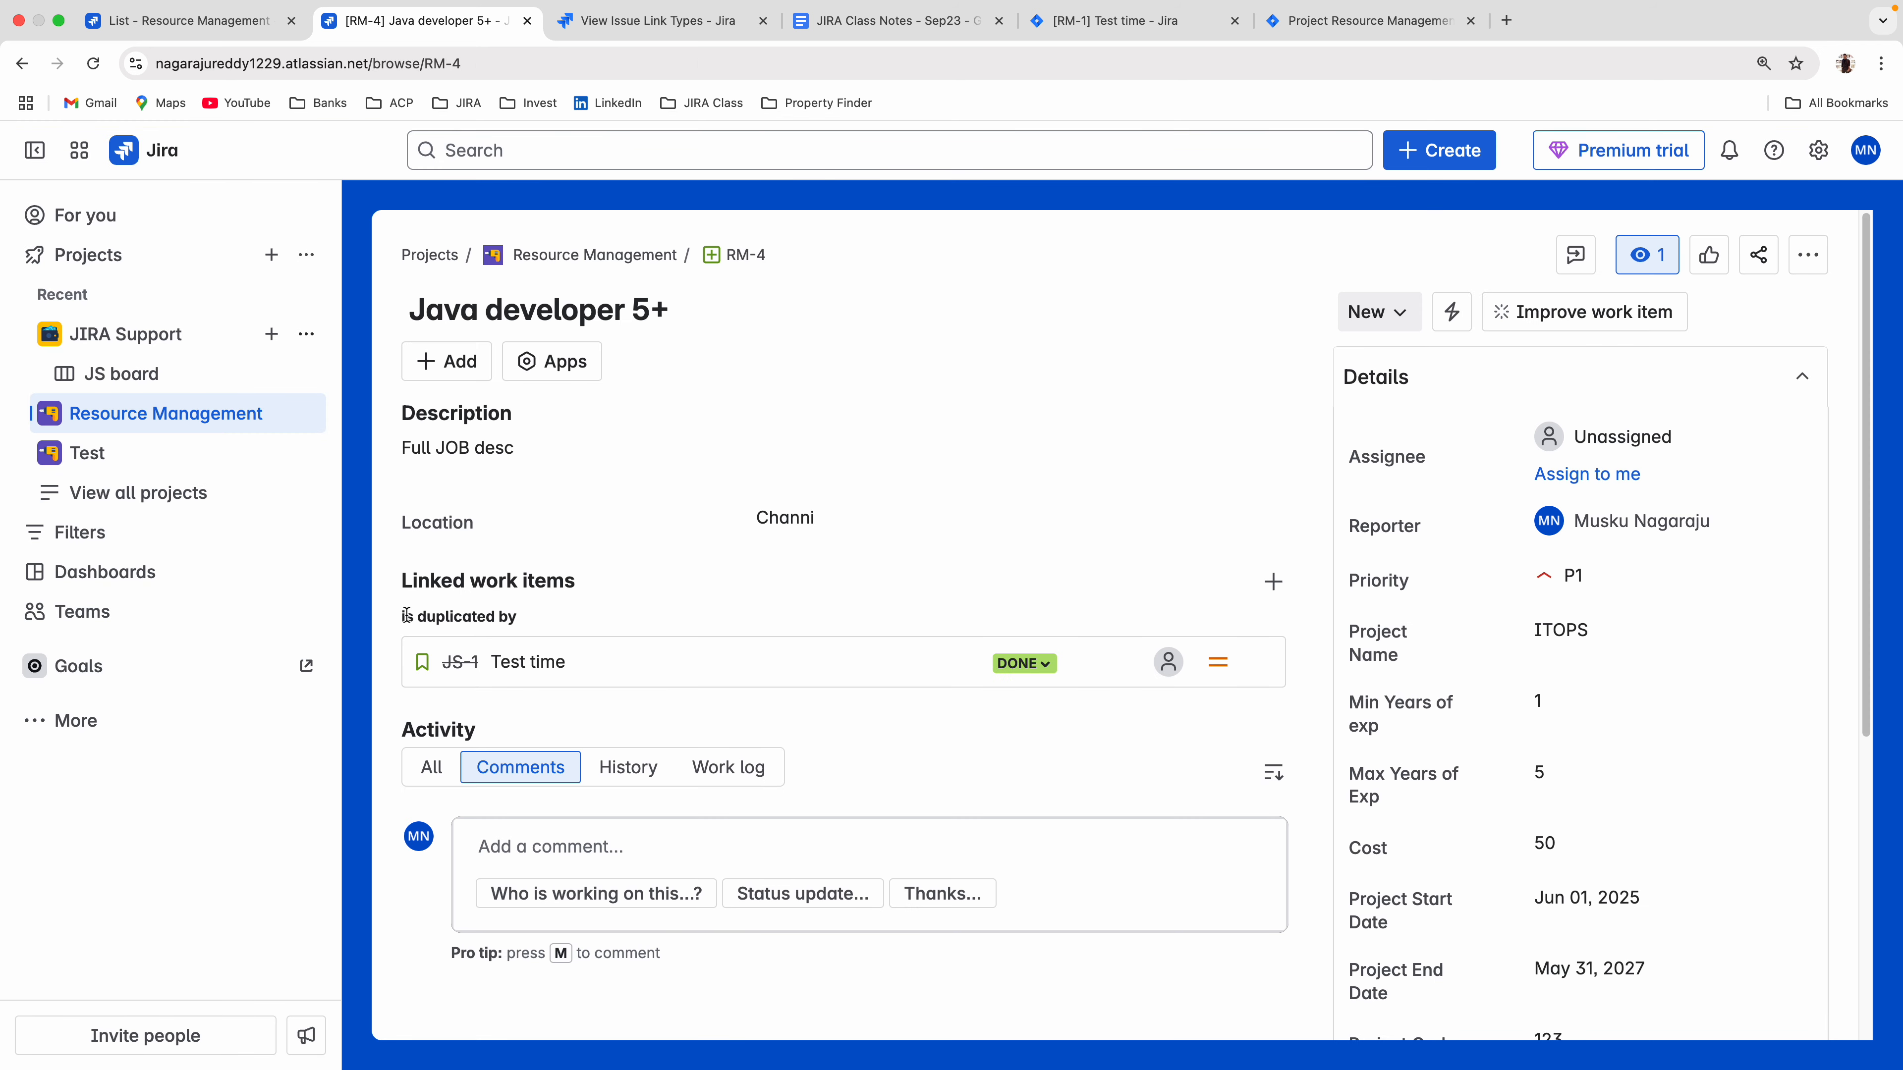
{"action": "left_click_drag", "start_coordinate": [403, 613], "coordinate": [535, 620]}
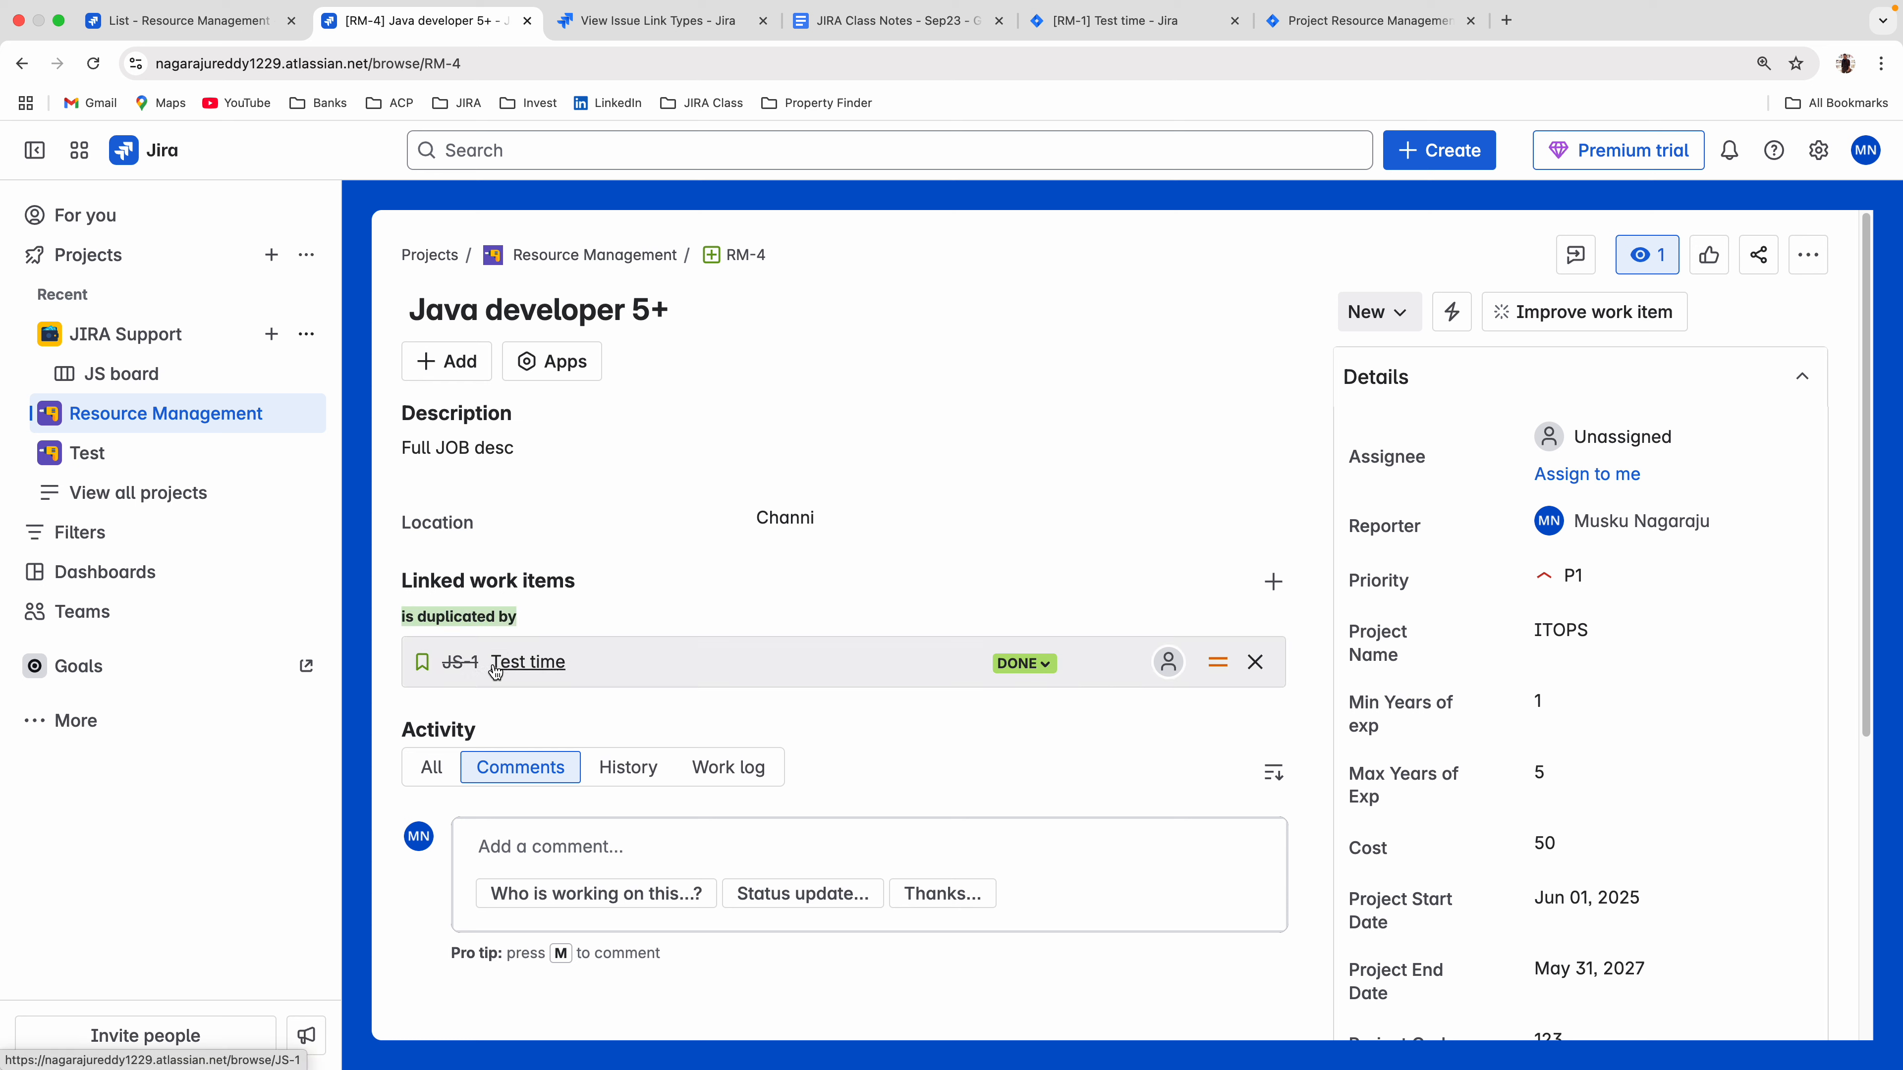
{"action": "mouse_move", "coordinate": [495, 670]}
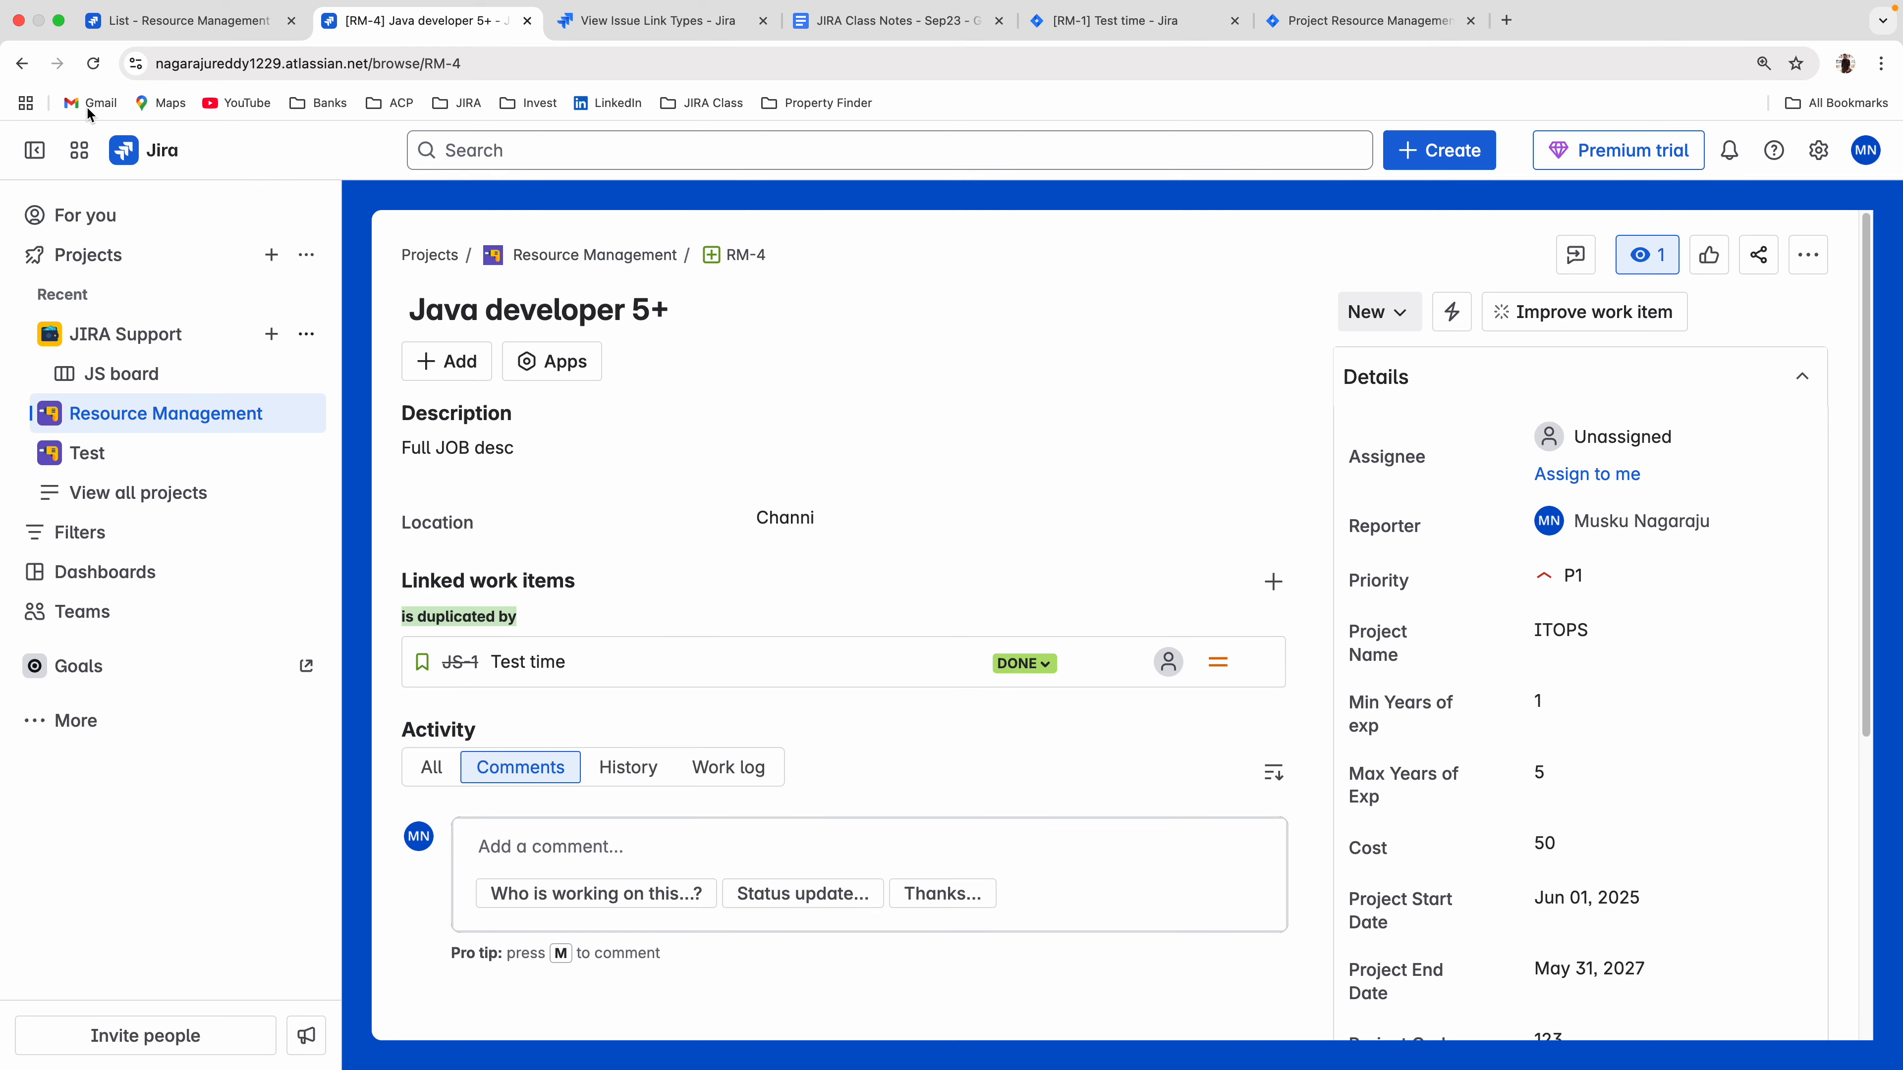
{"action": "left_click", "coordinate": [22, 63]}
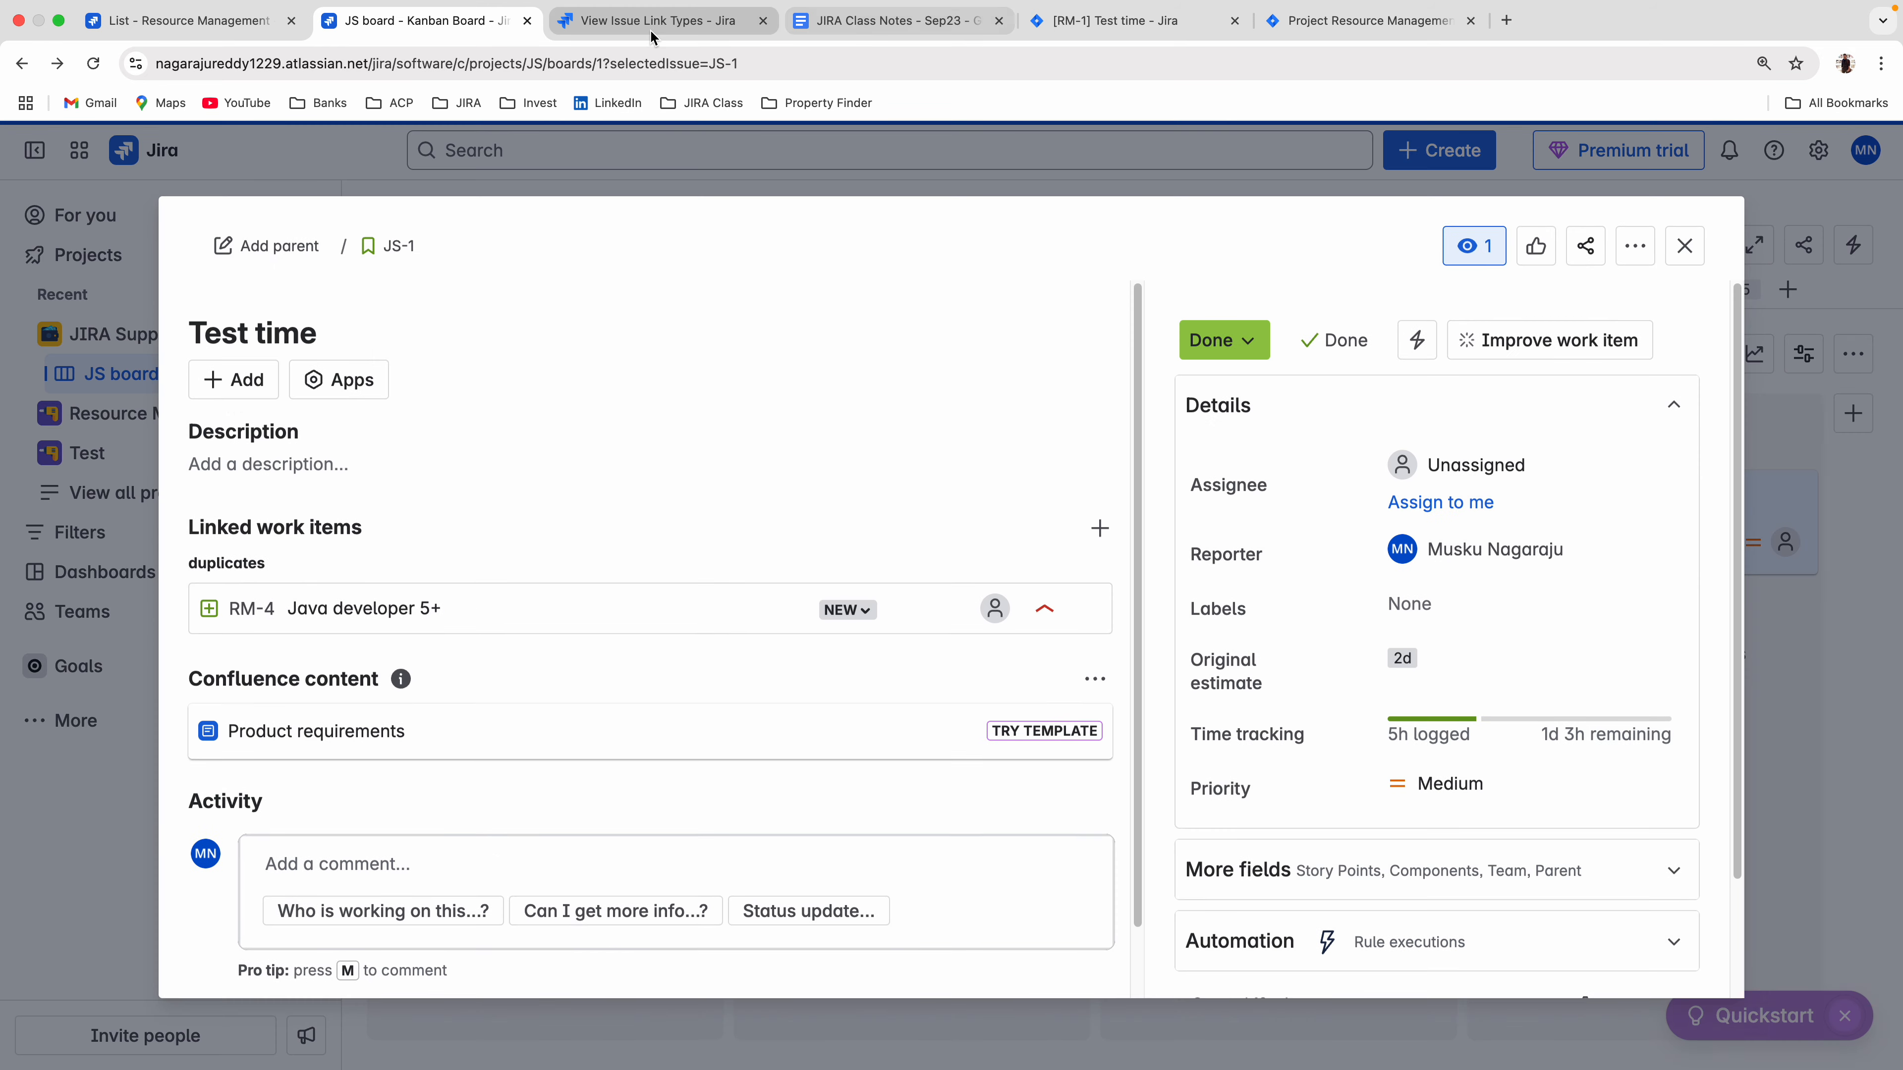
Add a link type named Test in the work item linking settings, with outward description "Test to" and inward description "Is test By".
{"action": "left_click", "coordinate": [758, 9]}
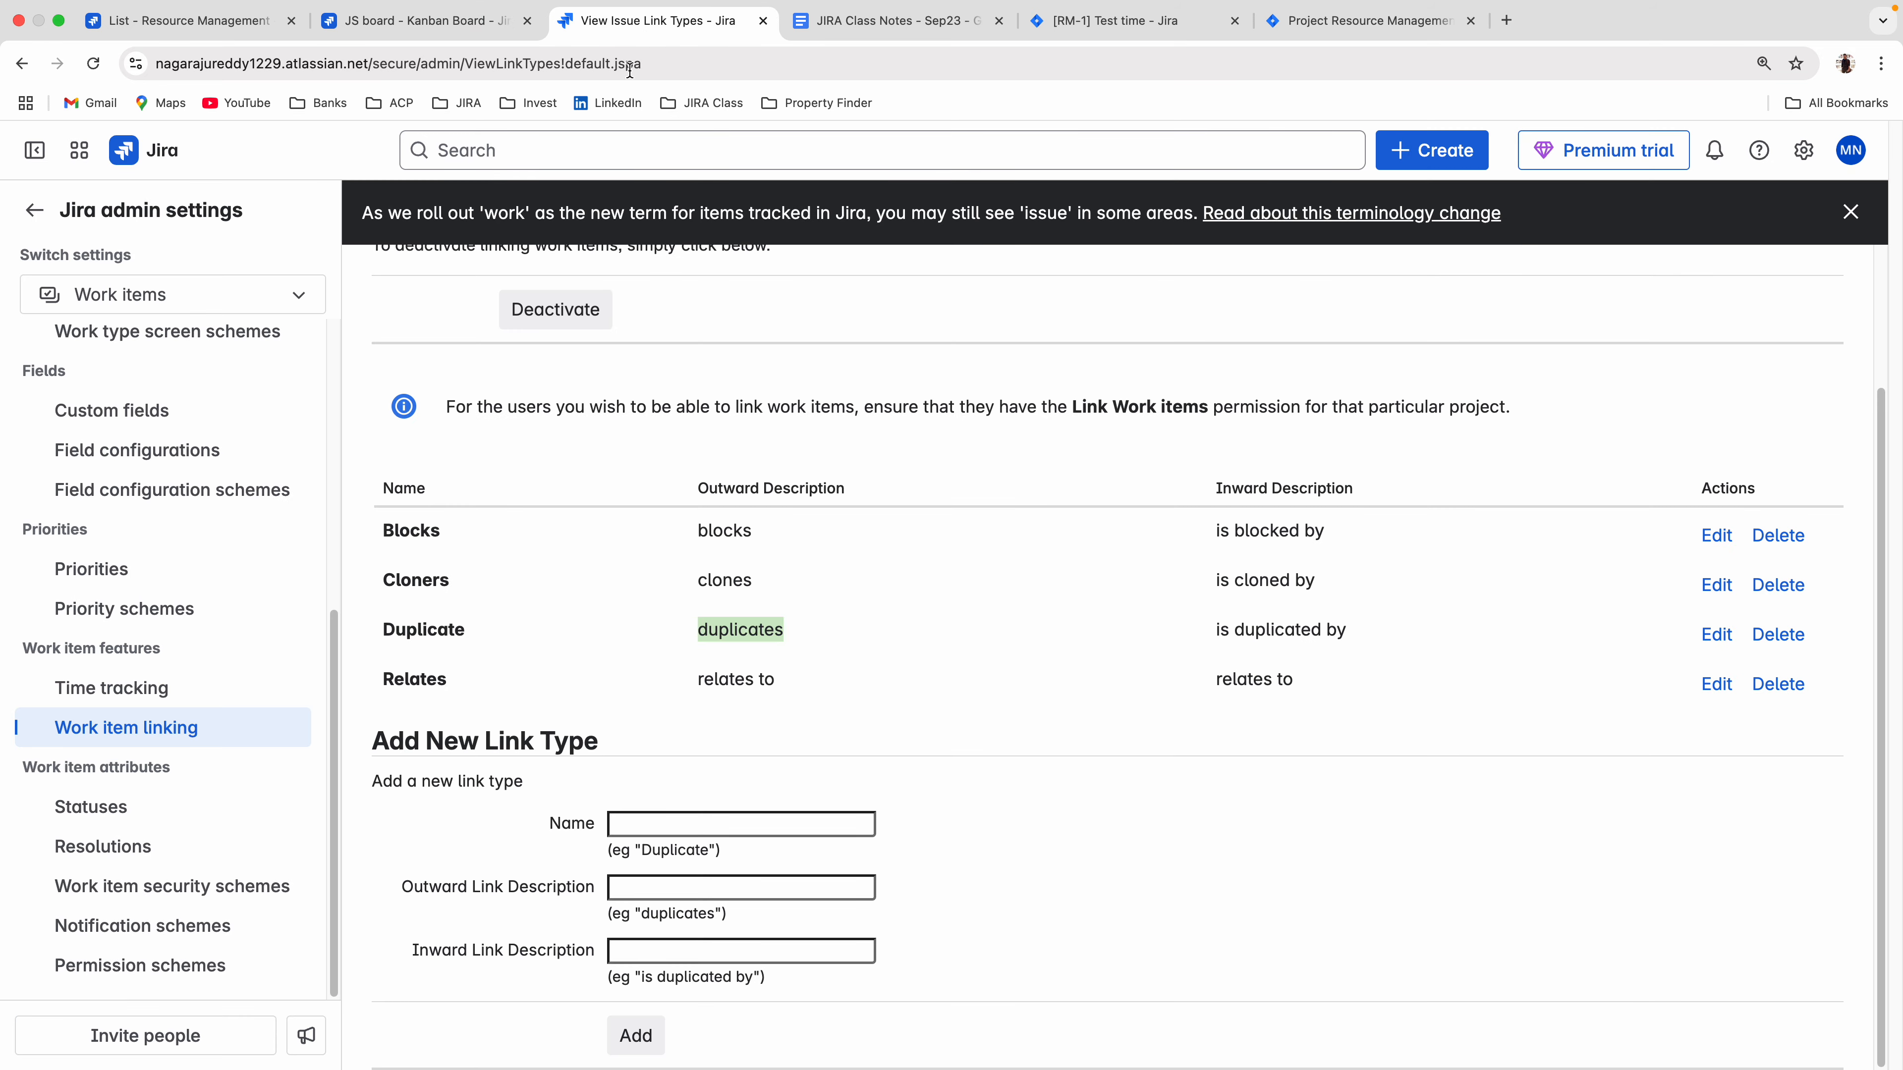
{"action": "left_click", "coordinate": [621, 816]}
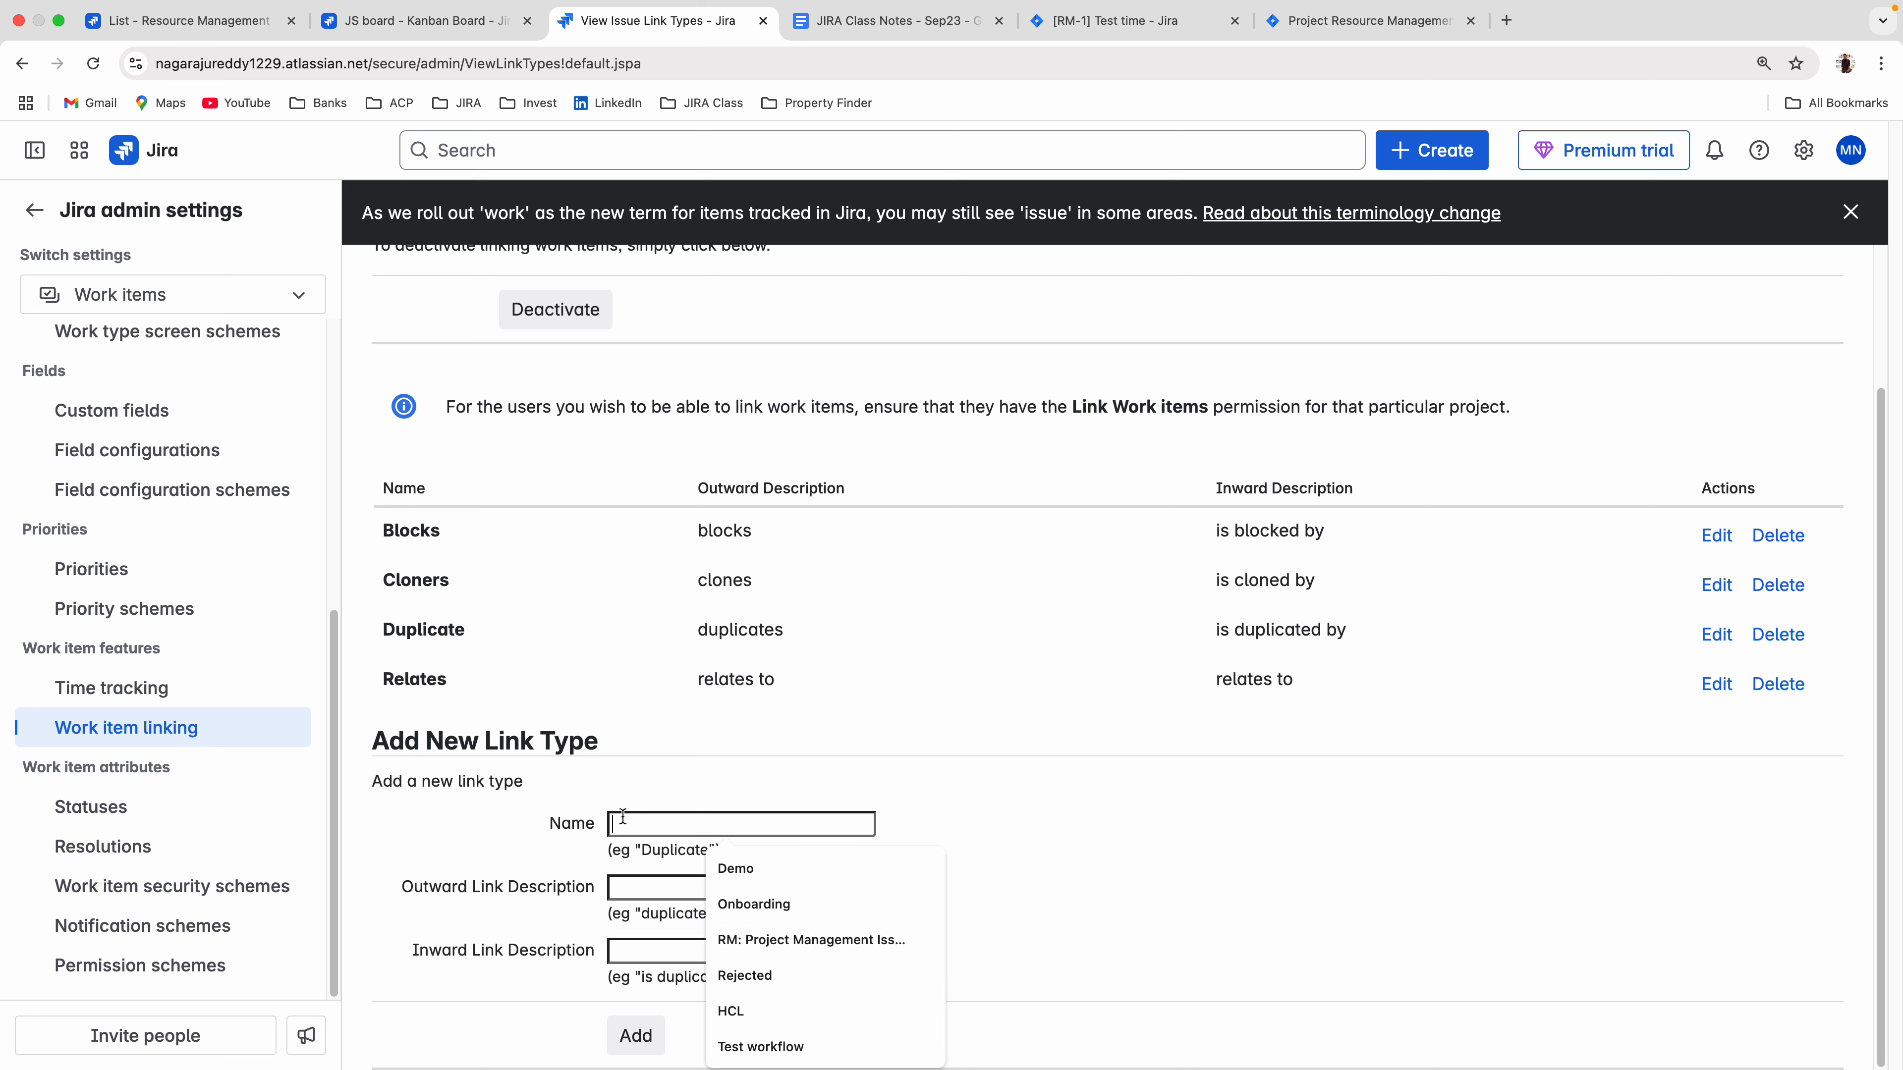
{"action": "type", "text": "Test"}
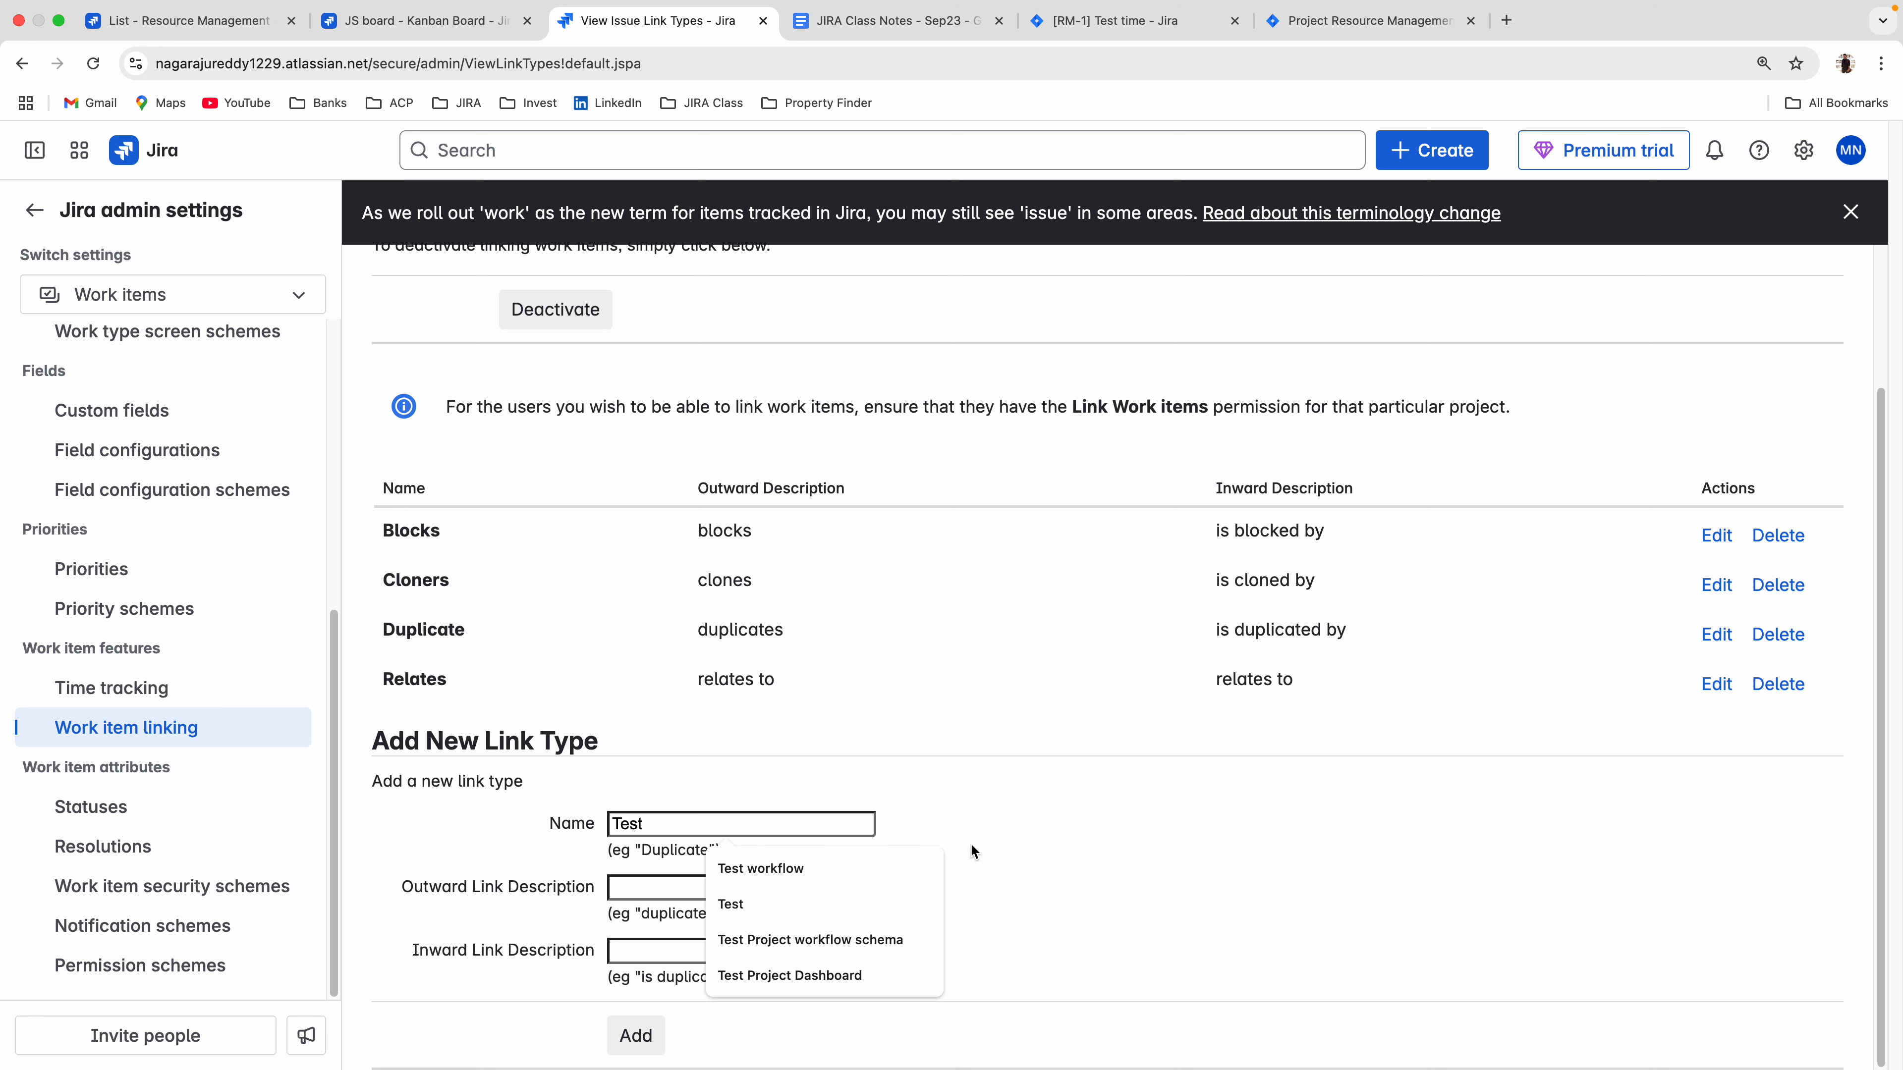
{"action": "left_click", "coordinate": [870, 886]}
{"action": "type", "text": "Te"}
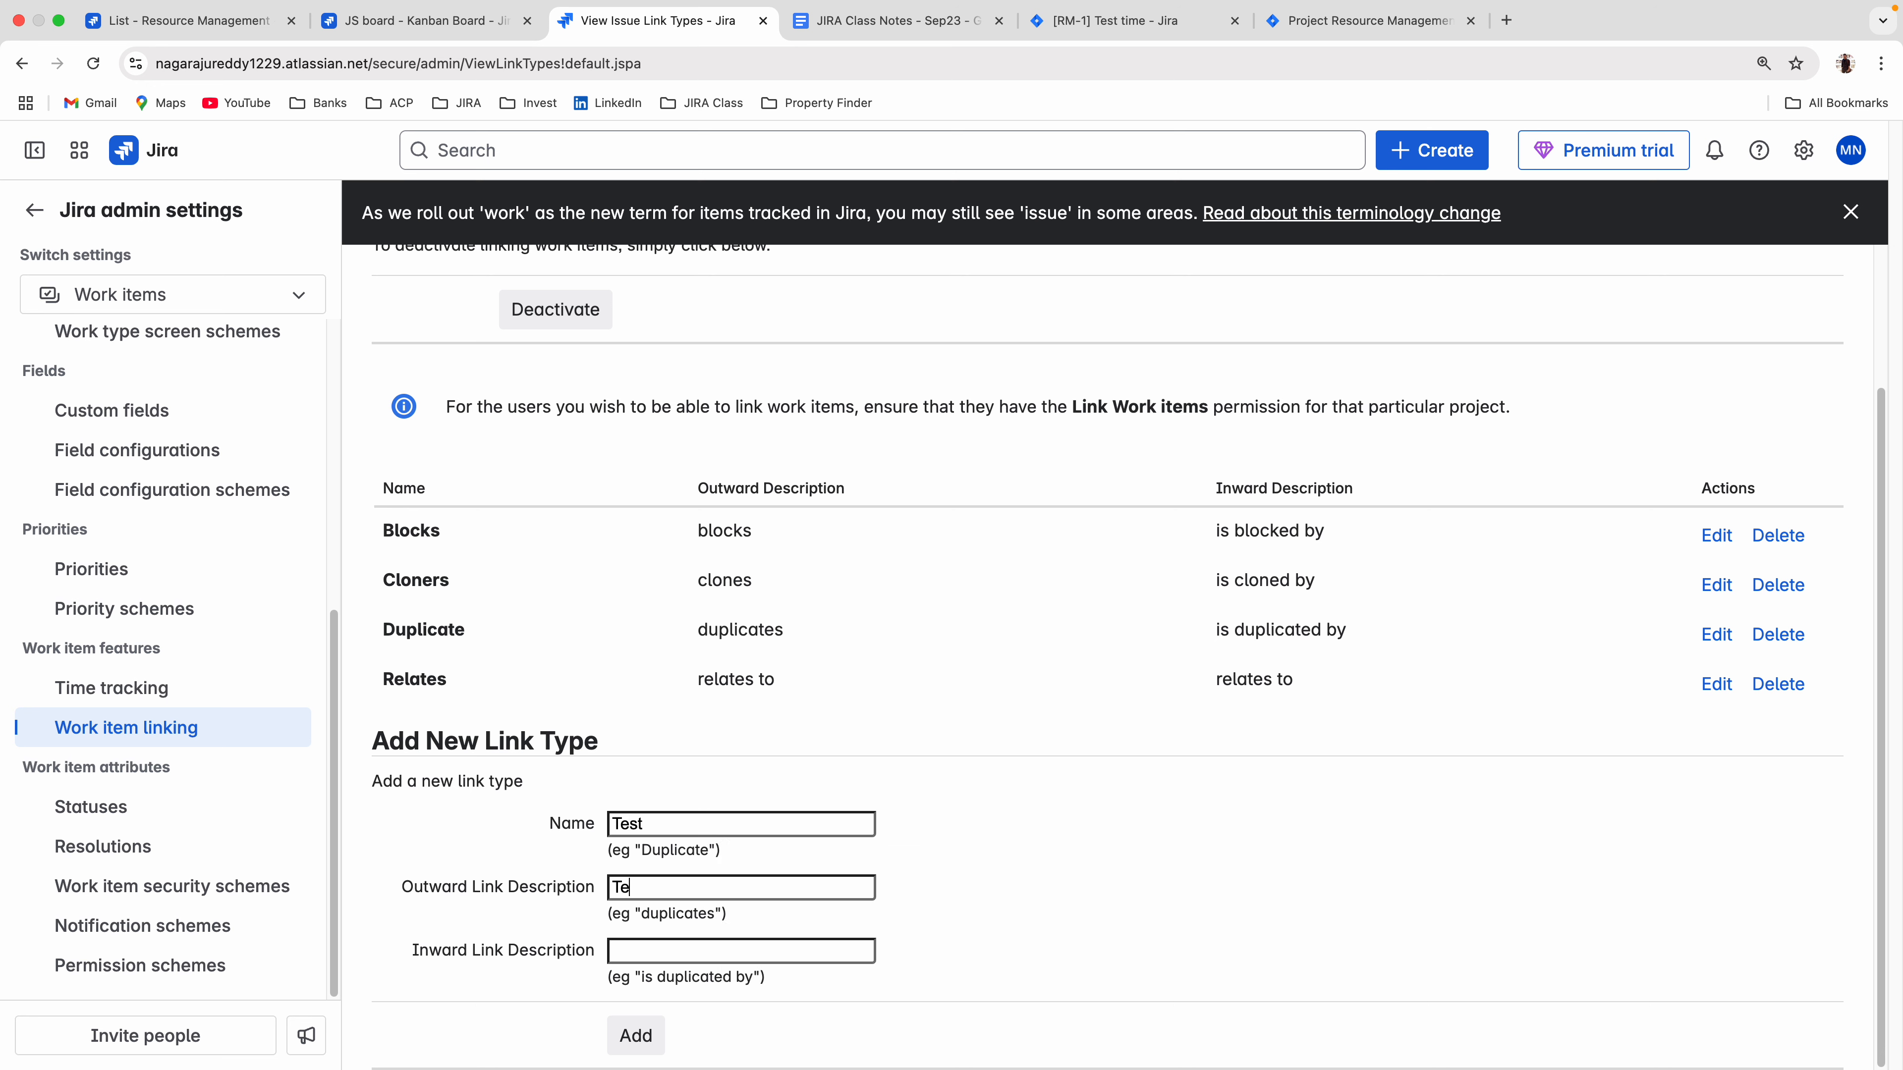
{"action": "type", "text": "st to"}
{"action": "left_click", "coordinate": [644, 959]}
{"action": "type", "text": "Is test By"}
{"action": "left_click", "coordinate": [634, 1040]}
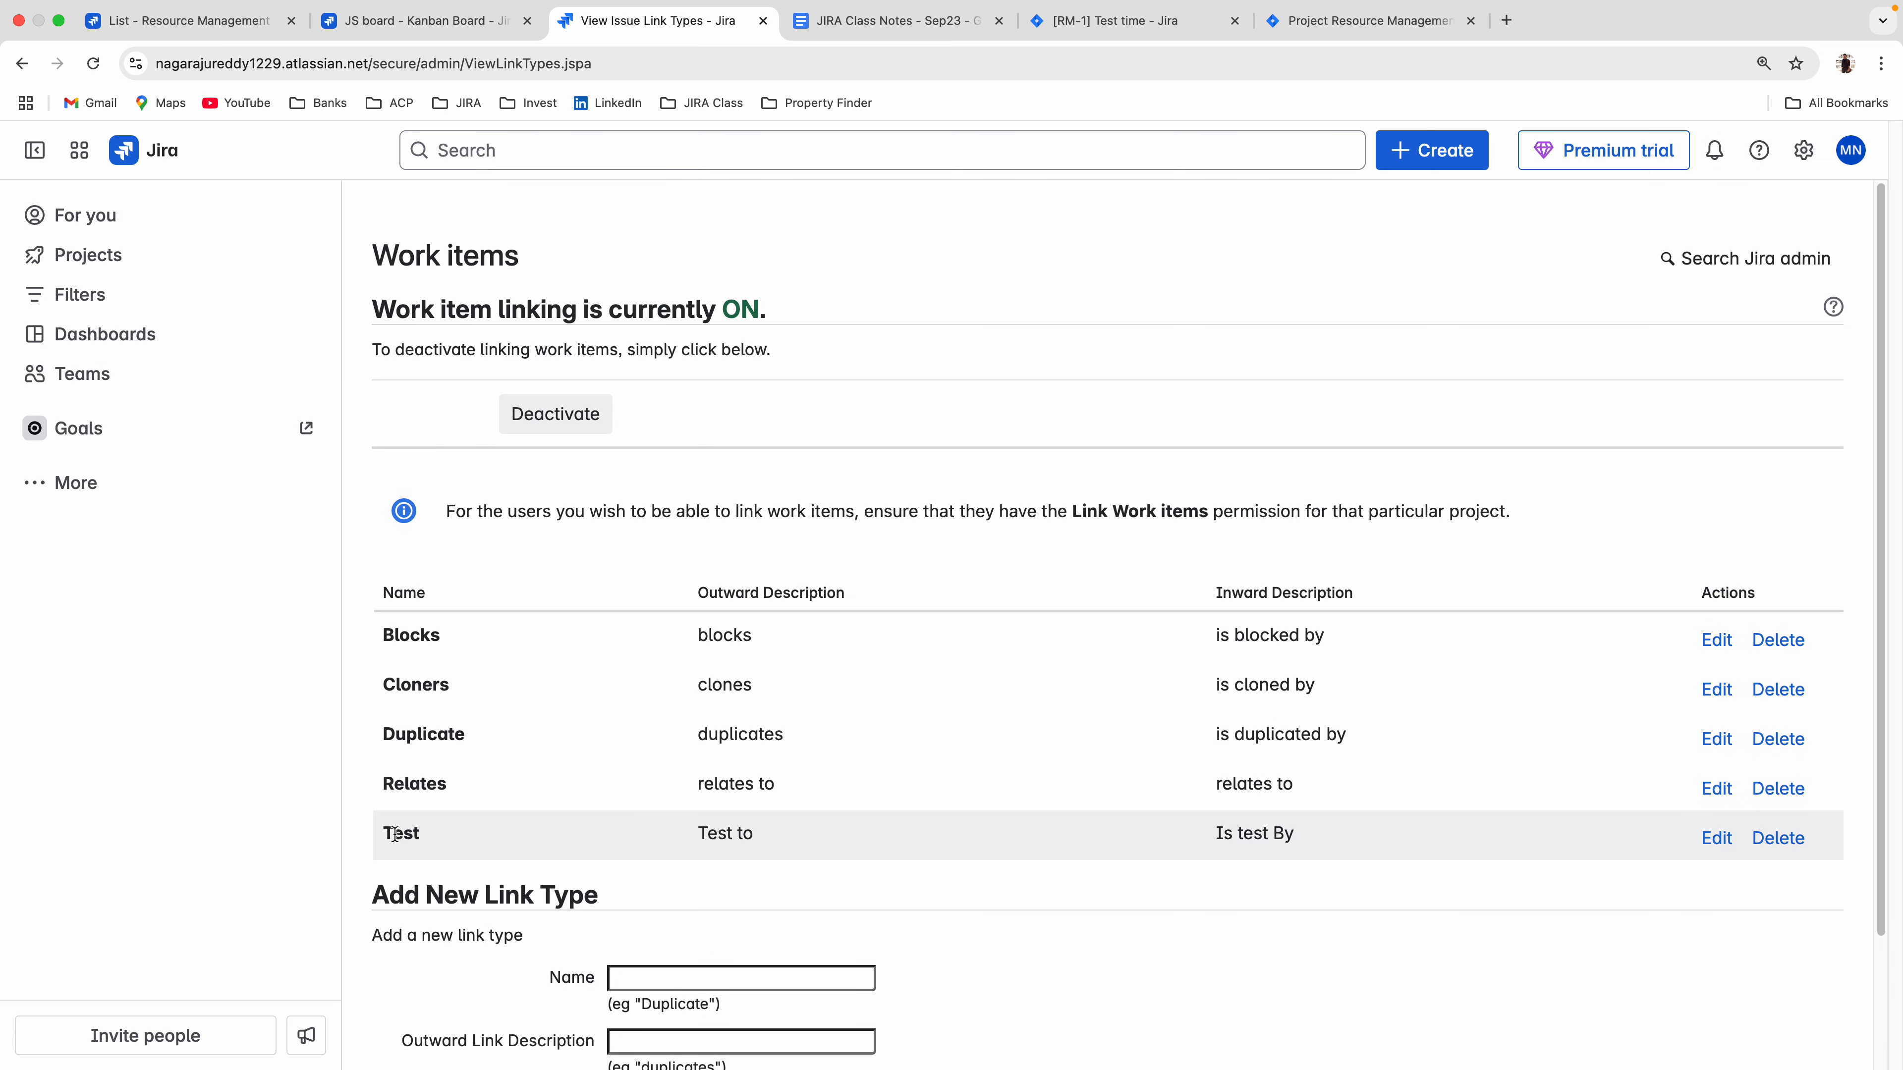
{"action": "left_click", "coordinate": [427, 20]}
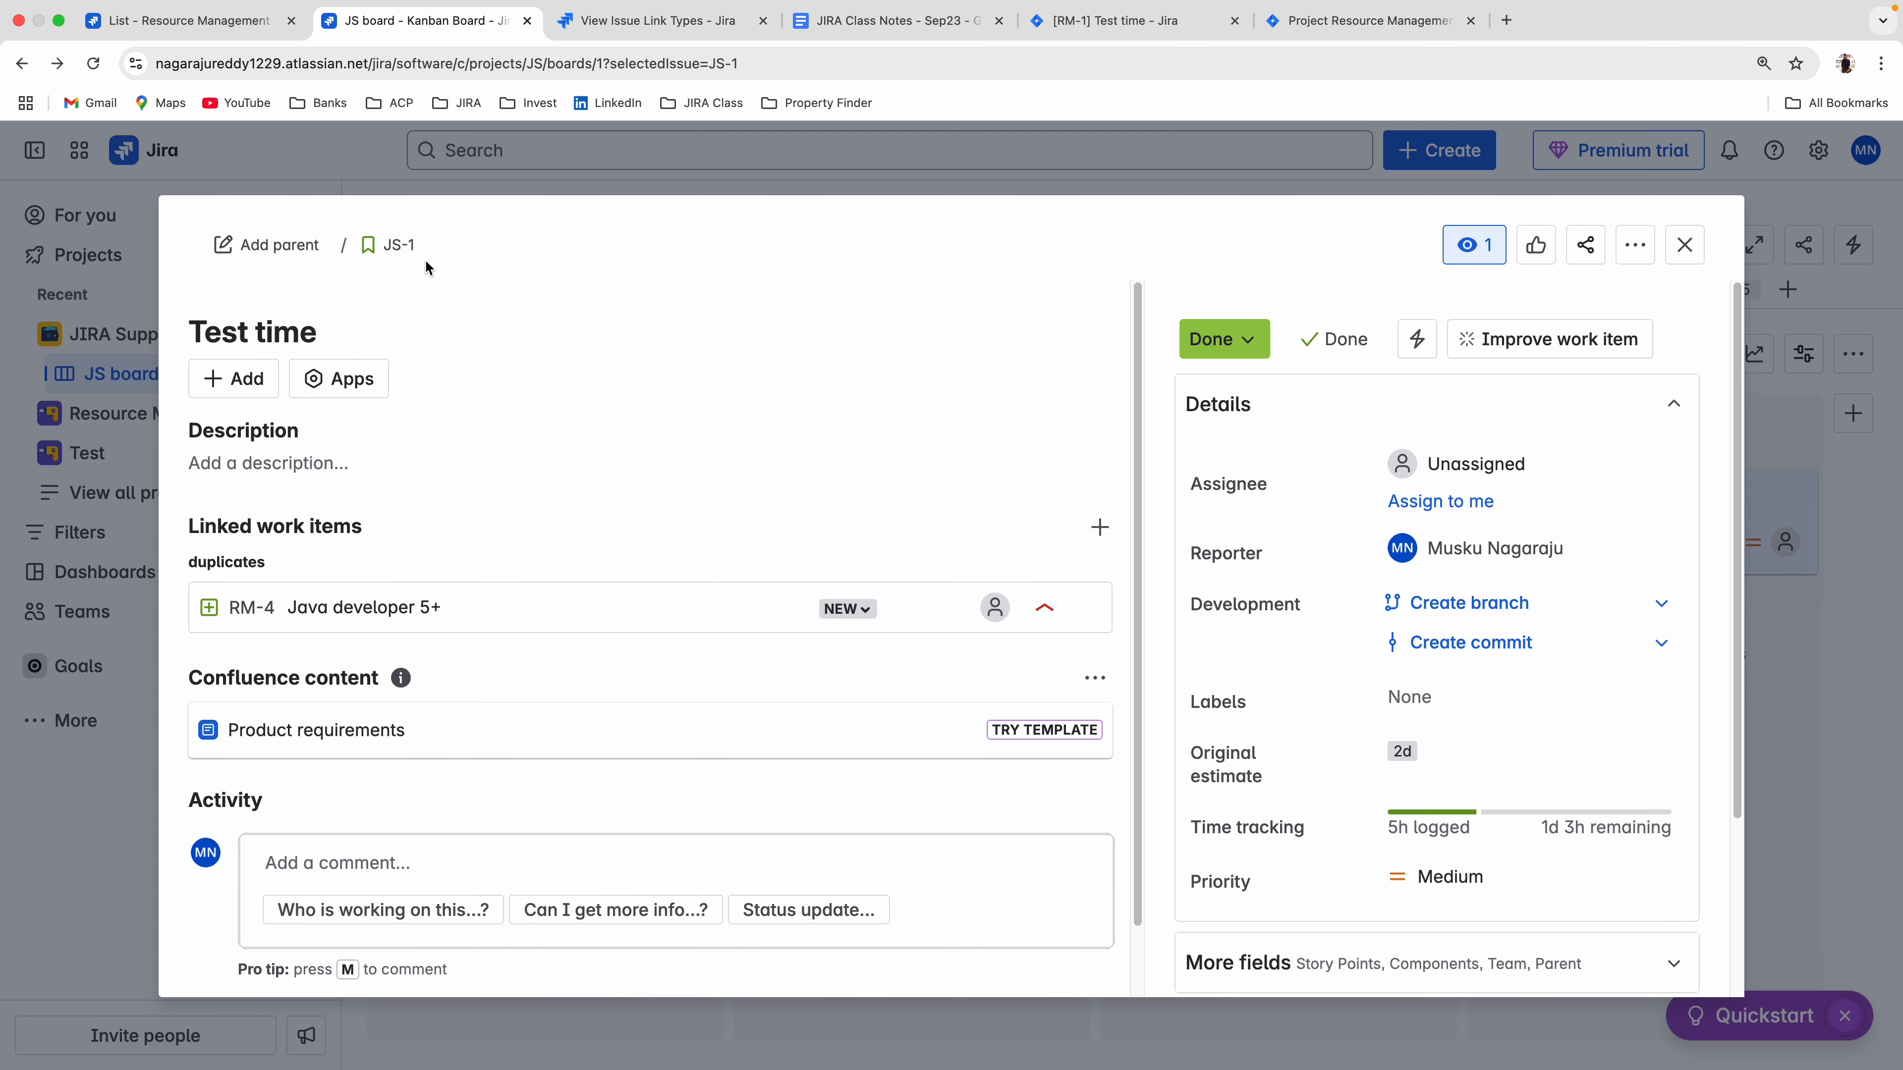
{"action": "left_click", "coordinate": [233, 378]}
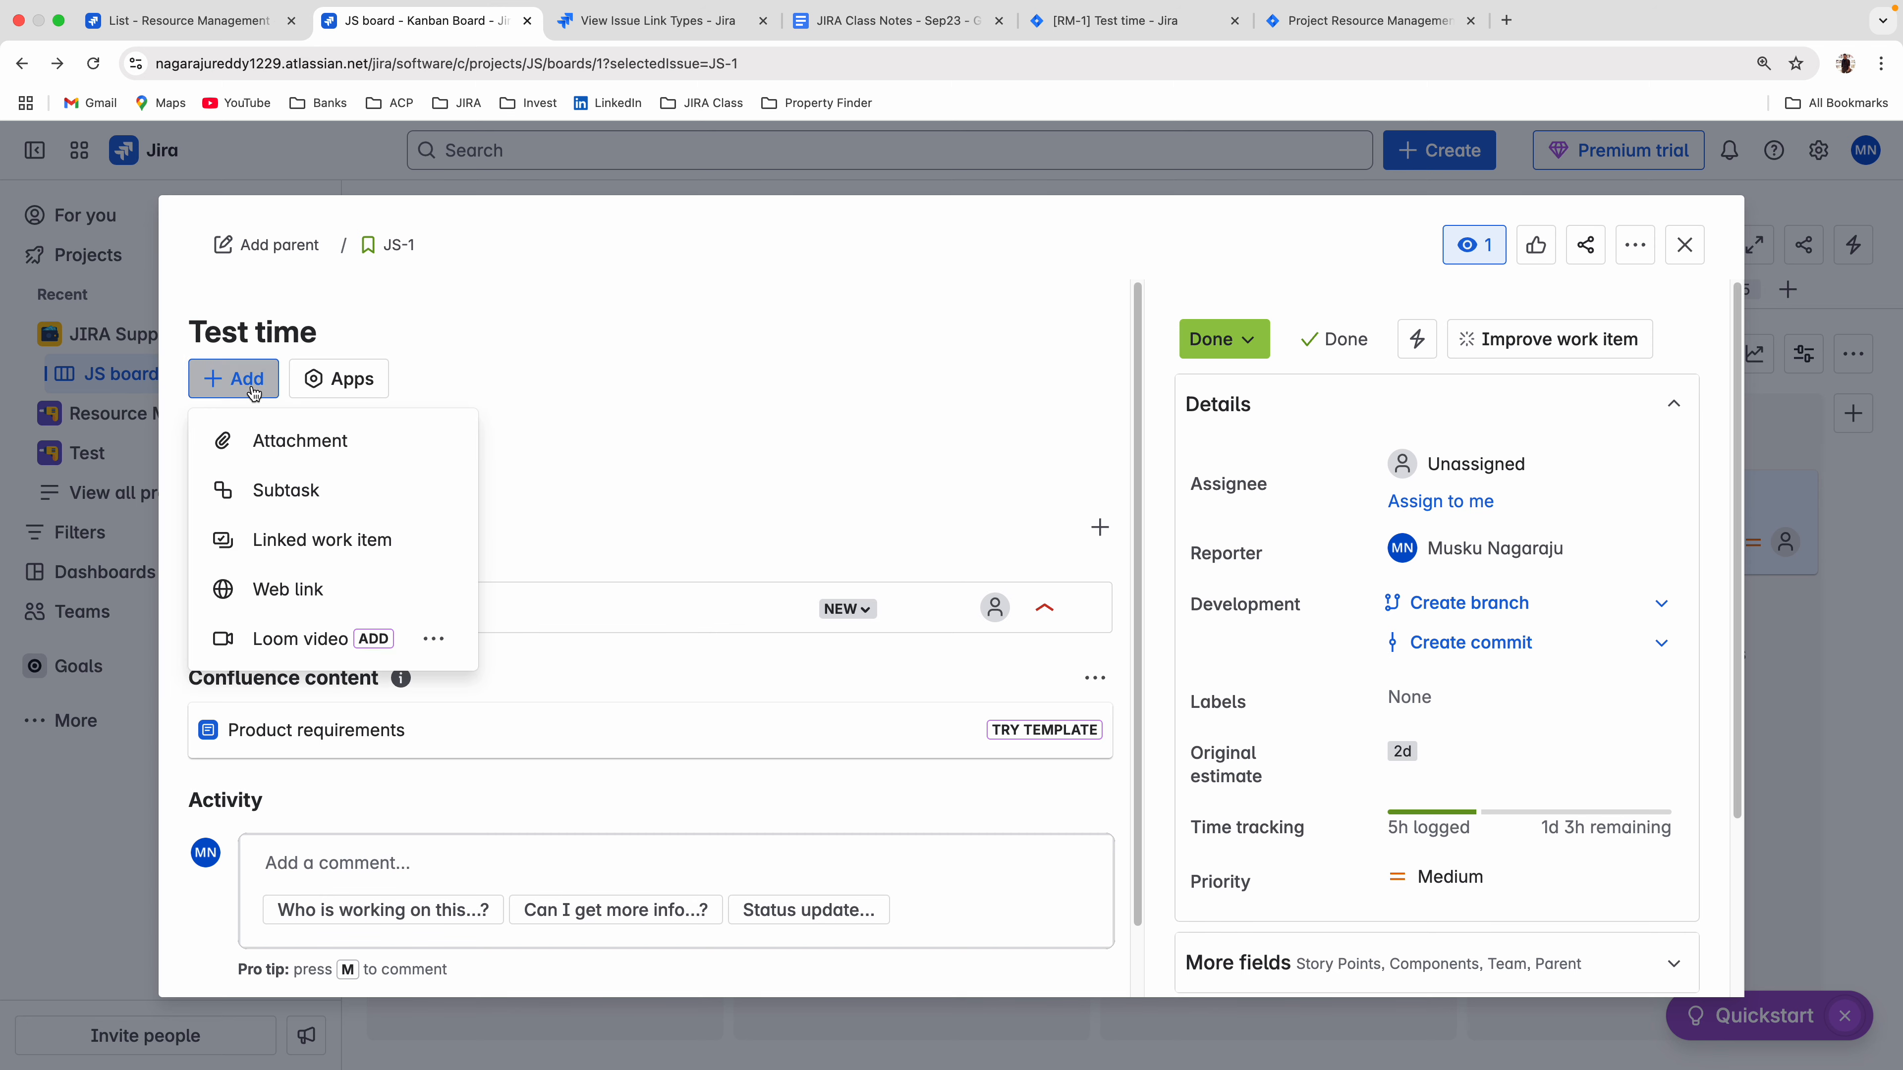
{"action": "left_click", "coordinate": [288, 538]}
{"action": "left_click", "coordinate": [312, 634]}
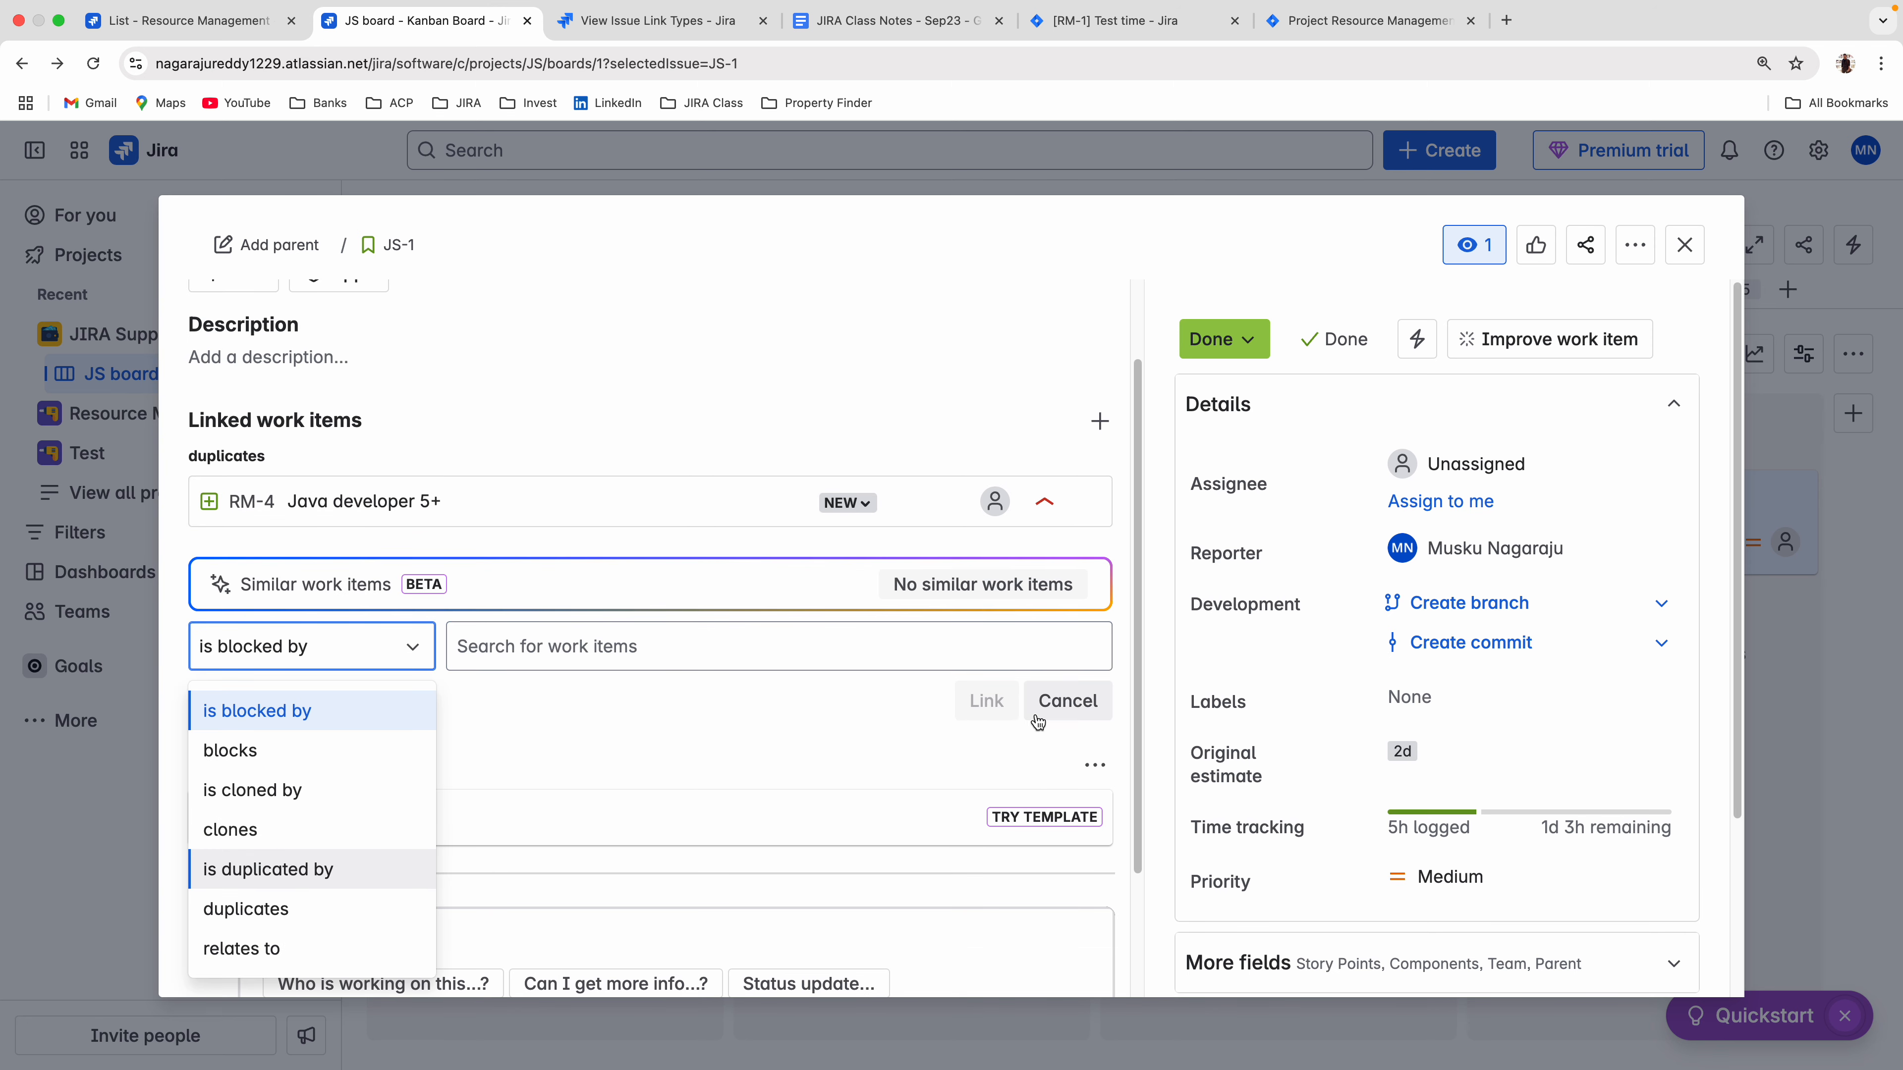
{"action": "left_click", "coordinate": [1068, 701]}
Reload the Test time issue and link it to RM-3 Test Workflow with the "Test to" relationship.
{"action": "left_click", "coordinate": [91, 76]}
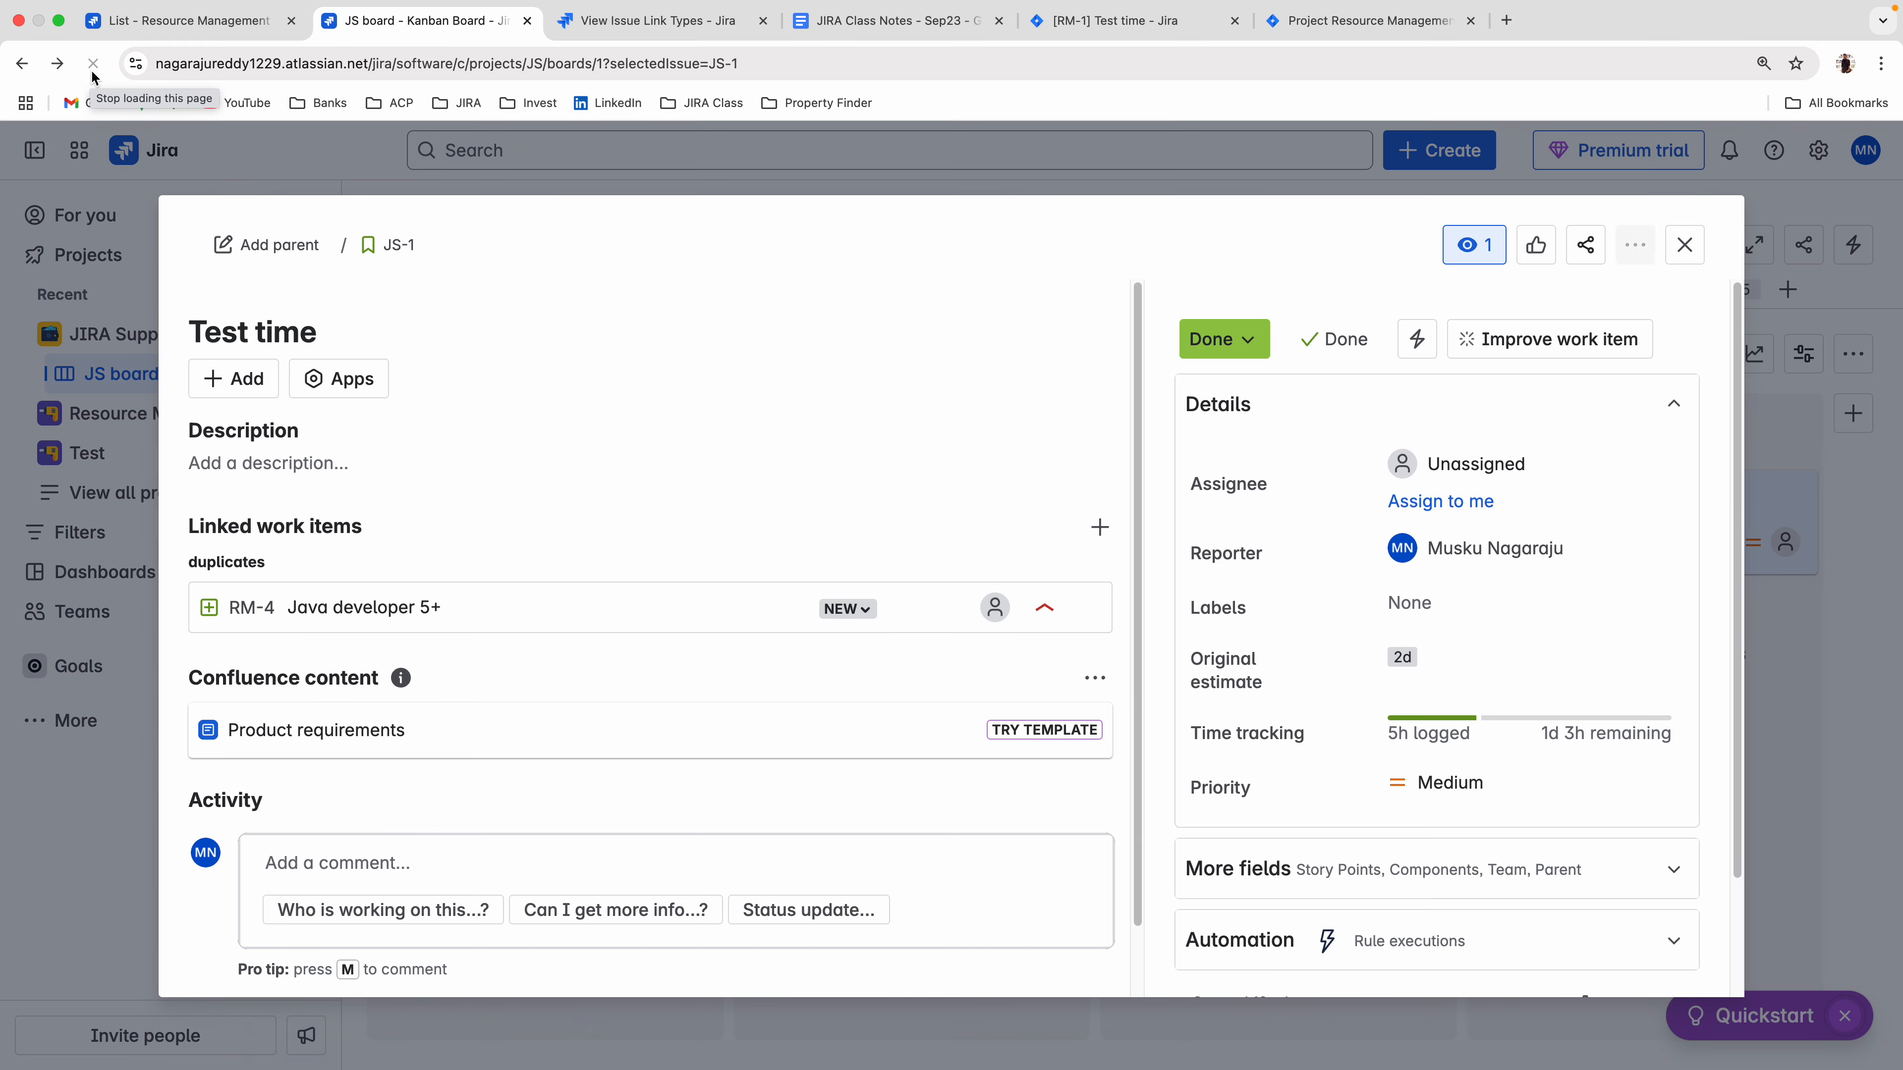
{"action": "left_click", "coordinate": [234, 379]}
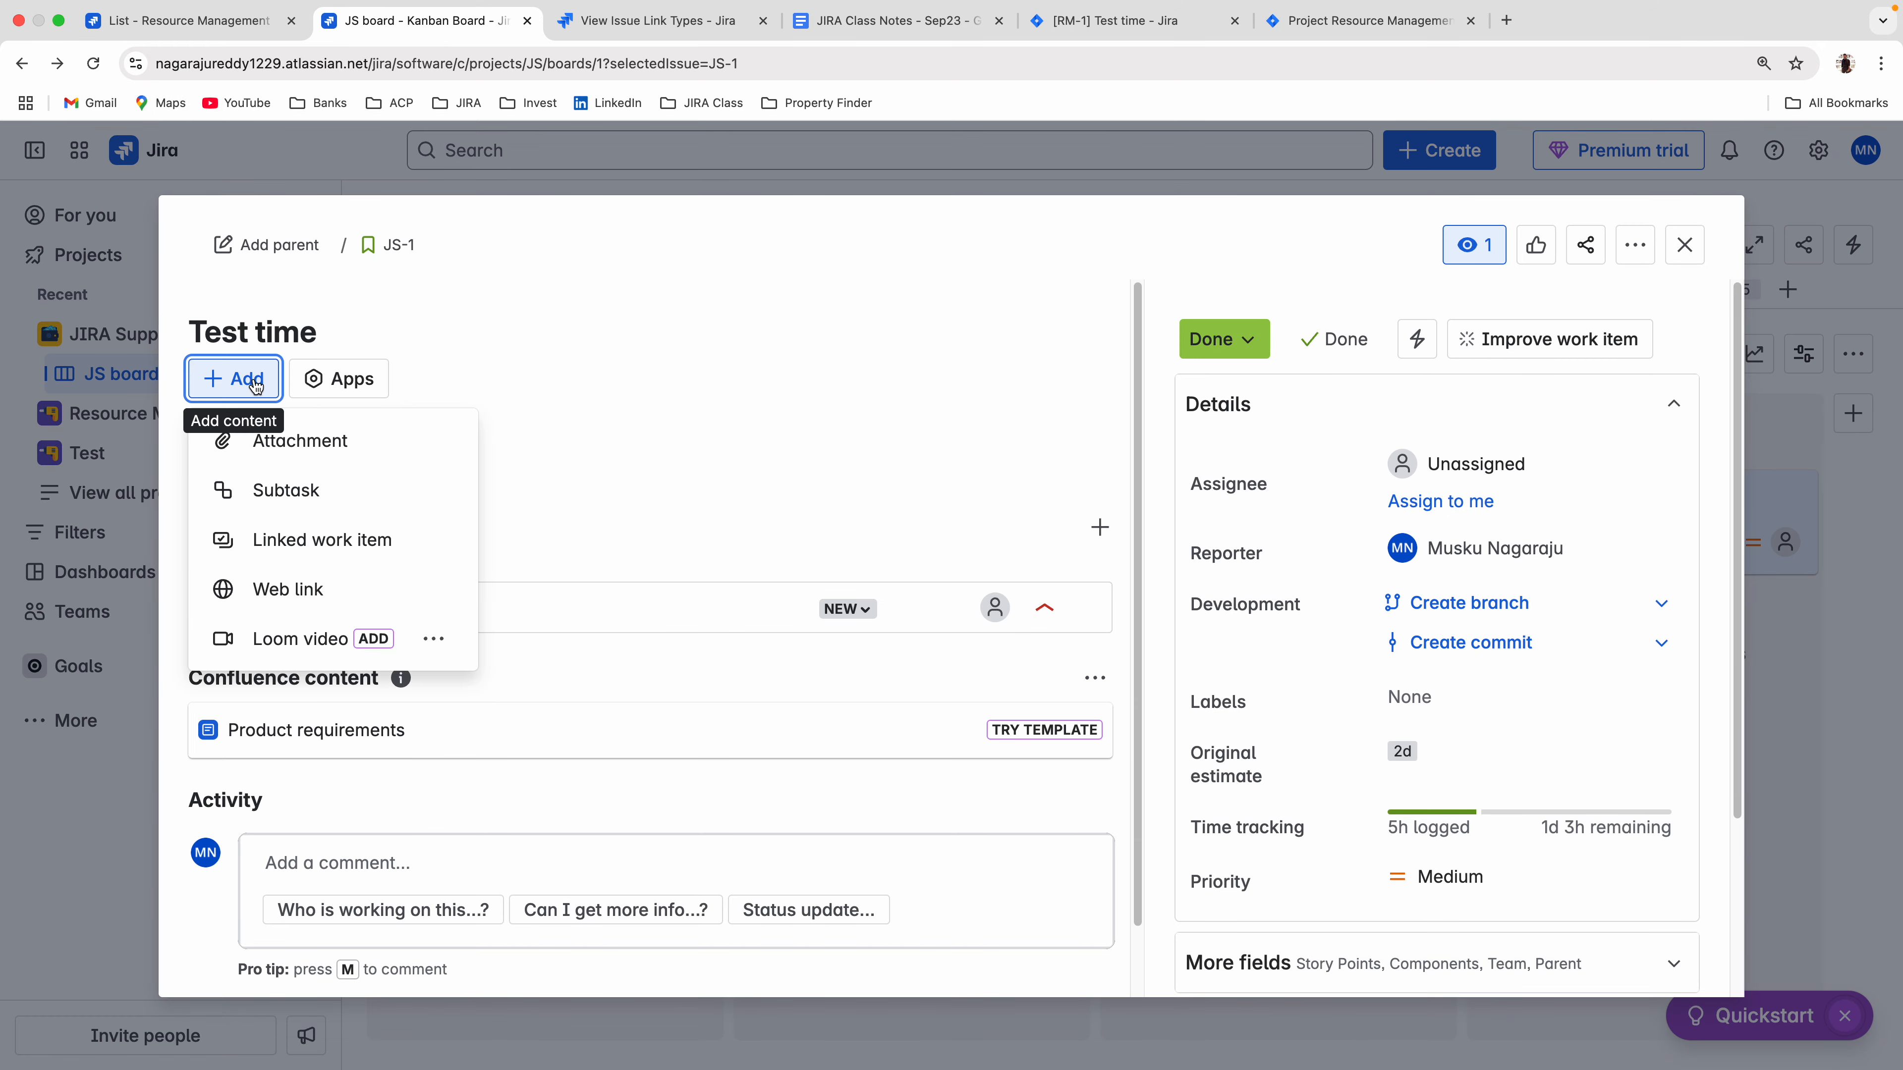
{"action": "left_click", "coordinate": [247, 540]}
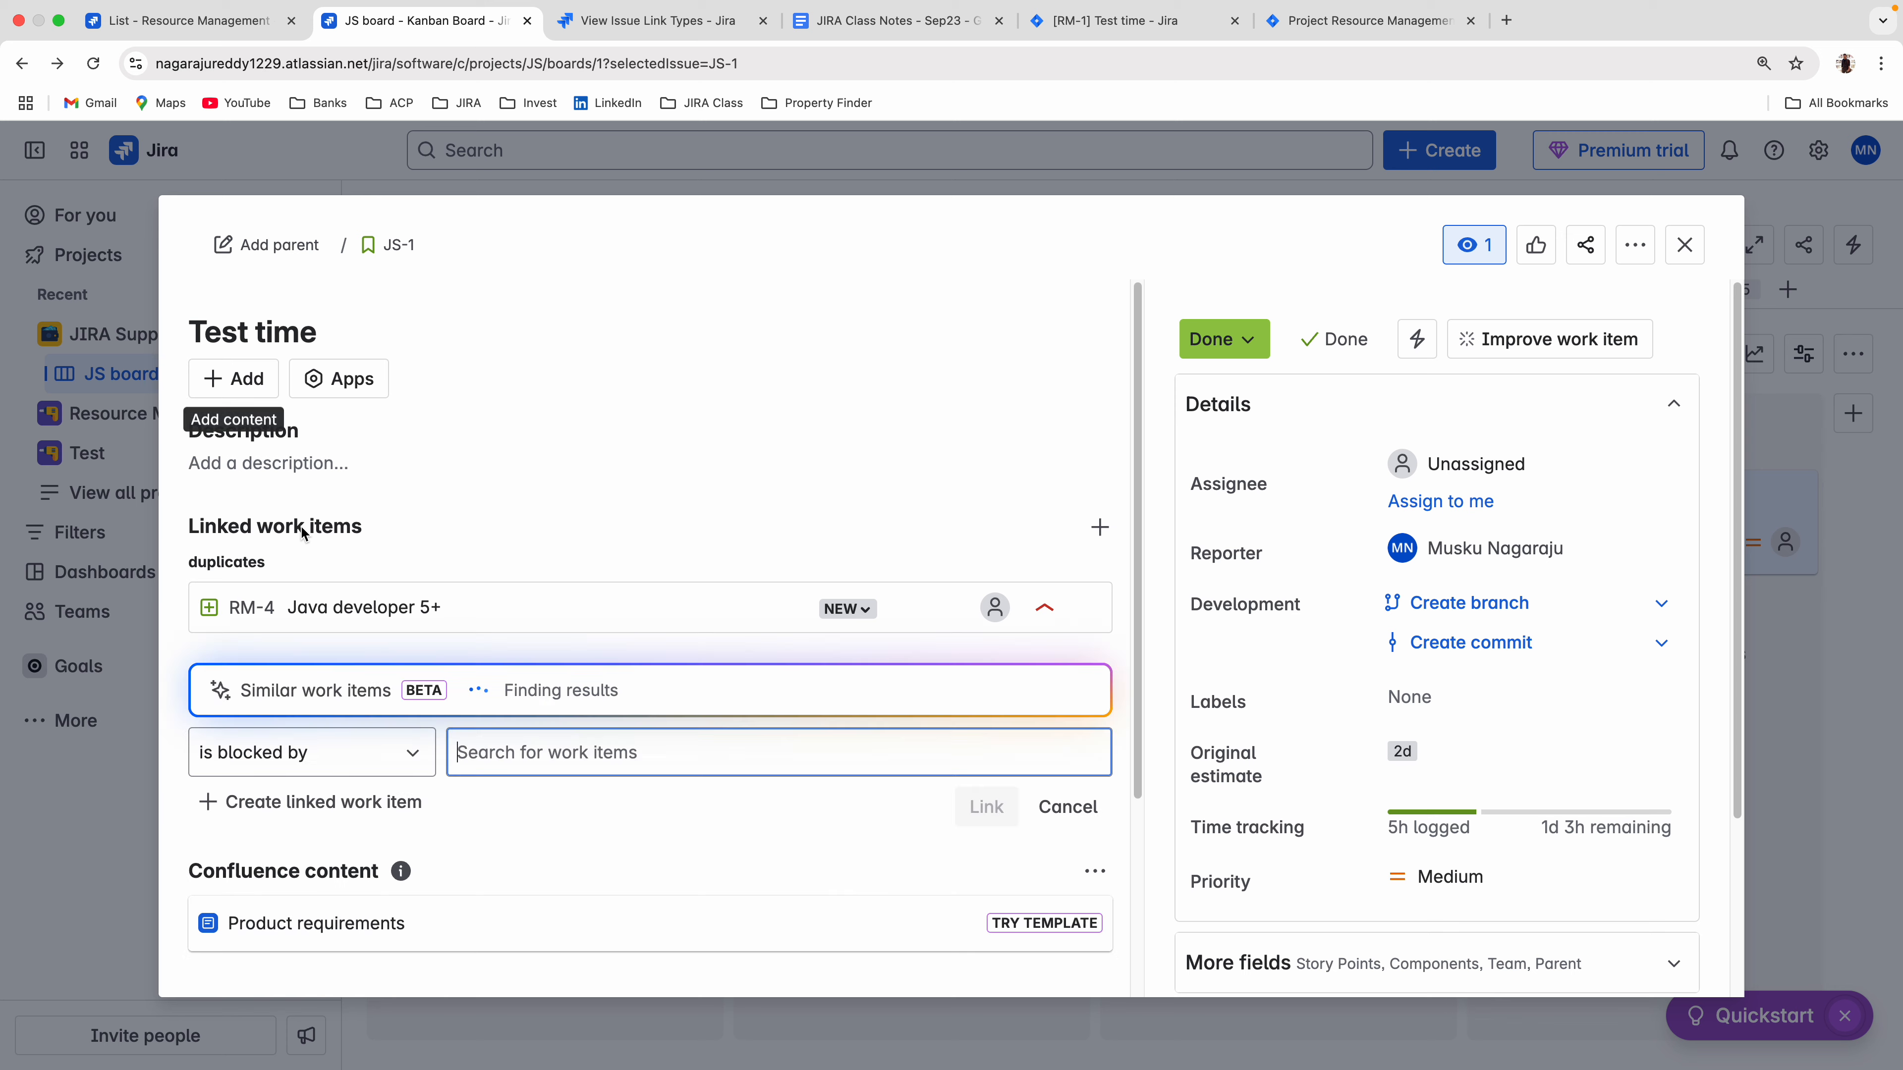
{"action": "left_click", "coordinate": [294, 752]}
{"action": "scroll", "coordinate": [522, 763], "scroll_direction": "down", "scroll_amount": 4}
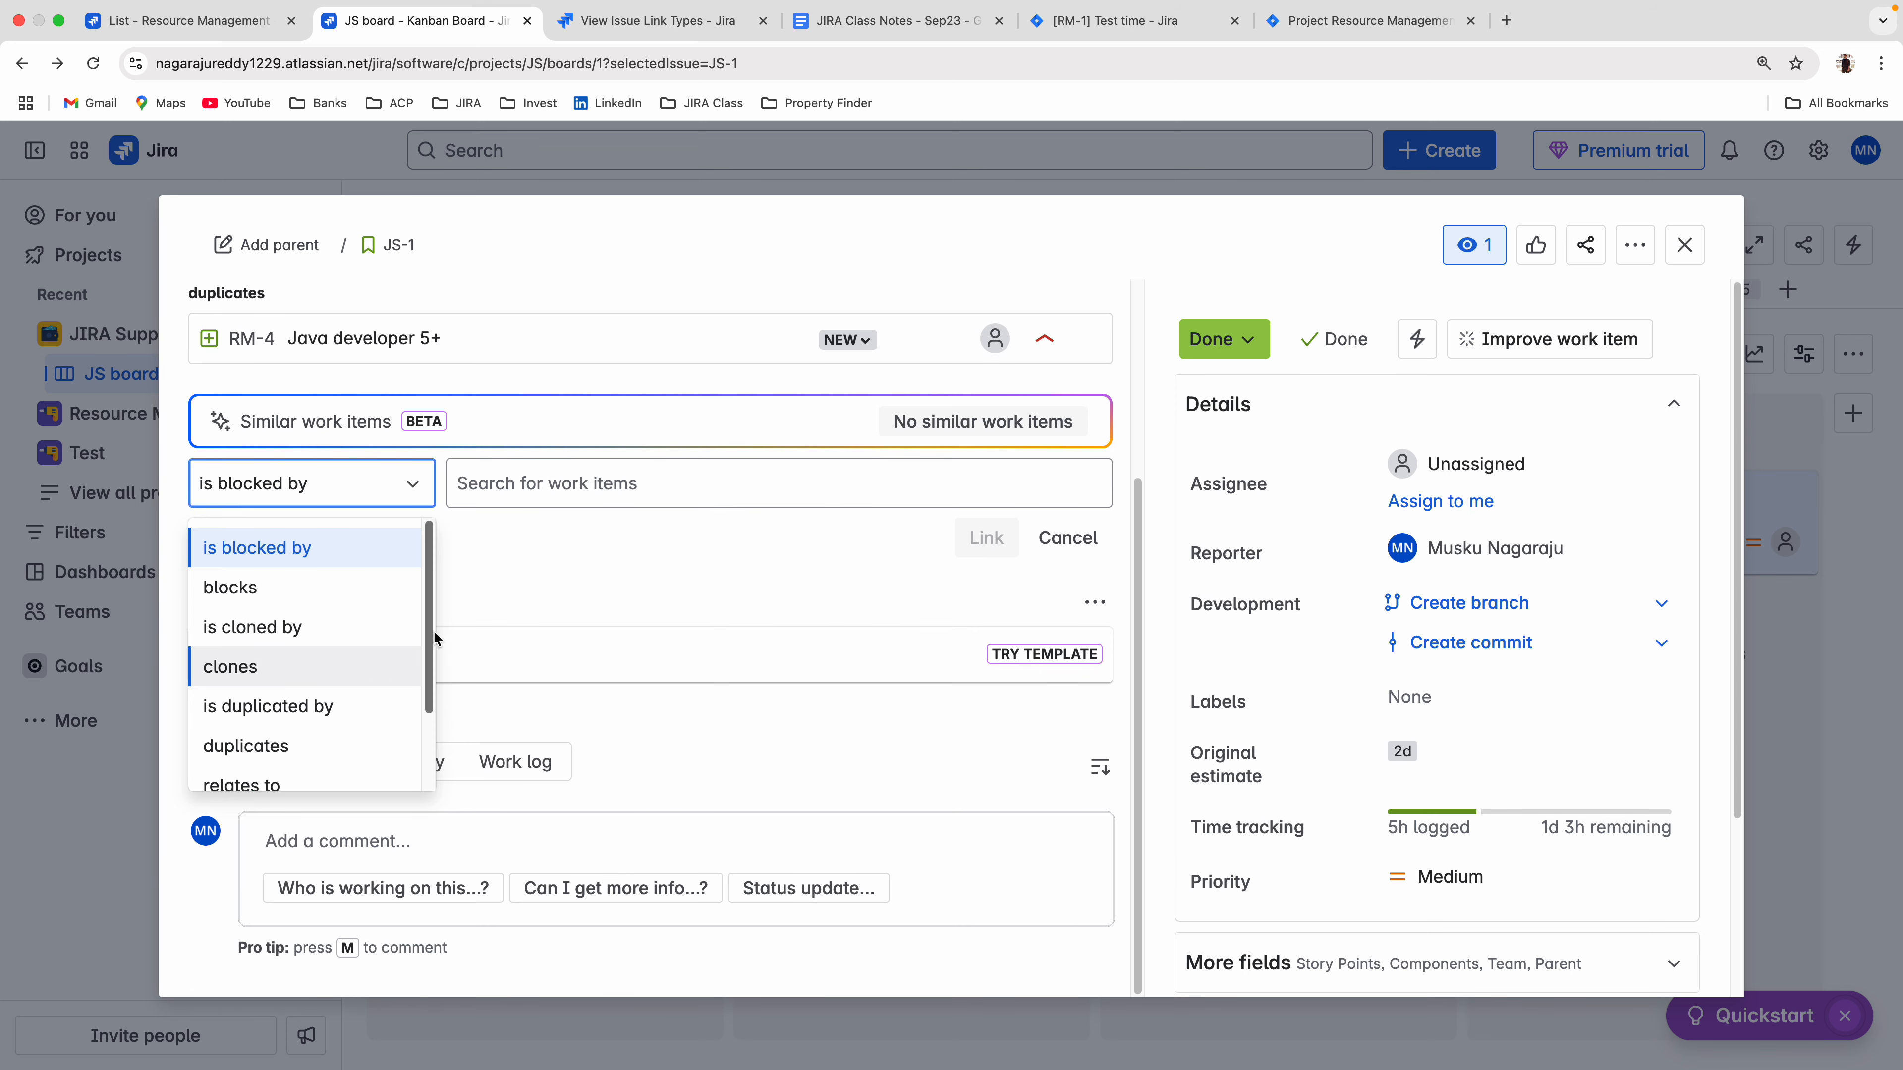
{"action": "left_click_drag", "start_coordinate": [432, 635], "coordinate": [421, 721]}
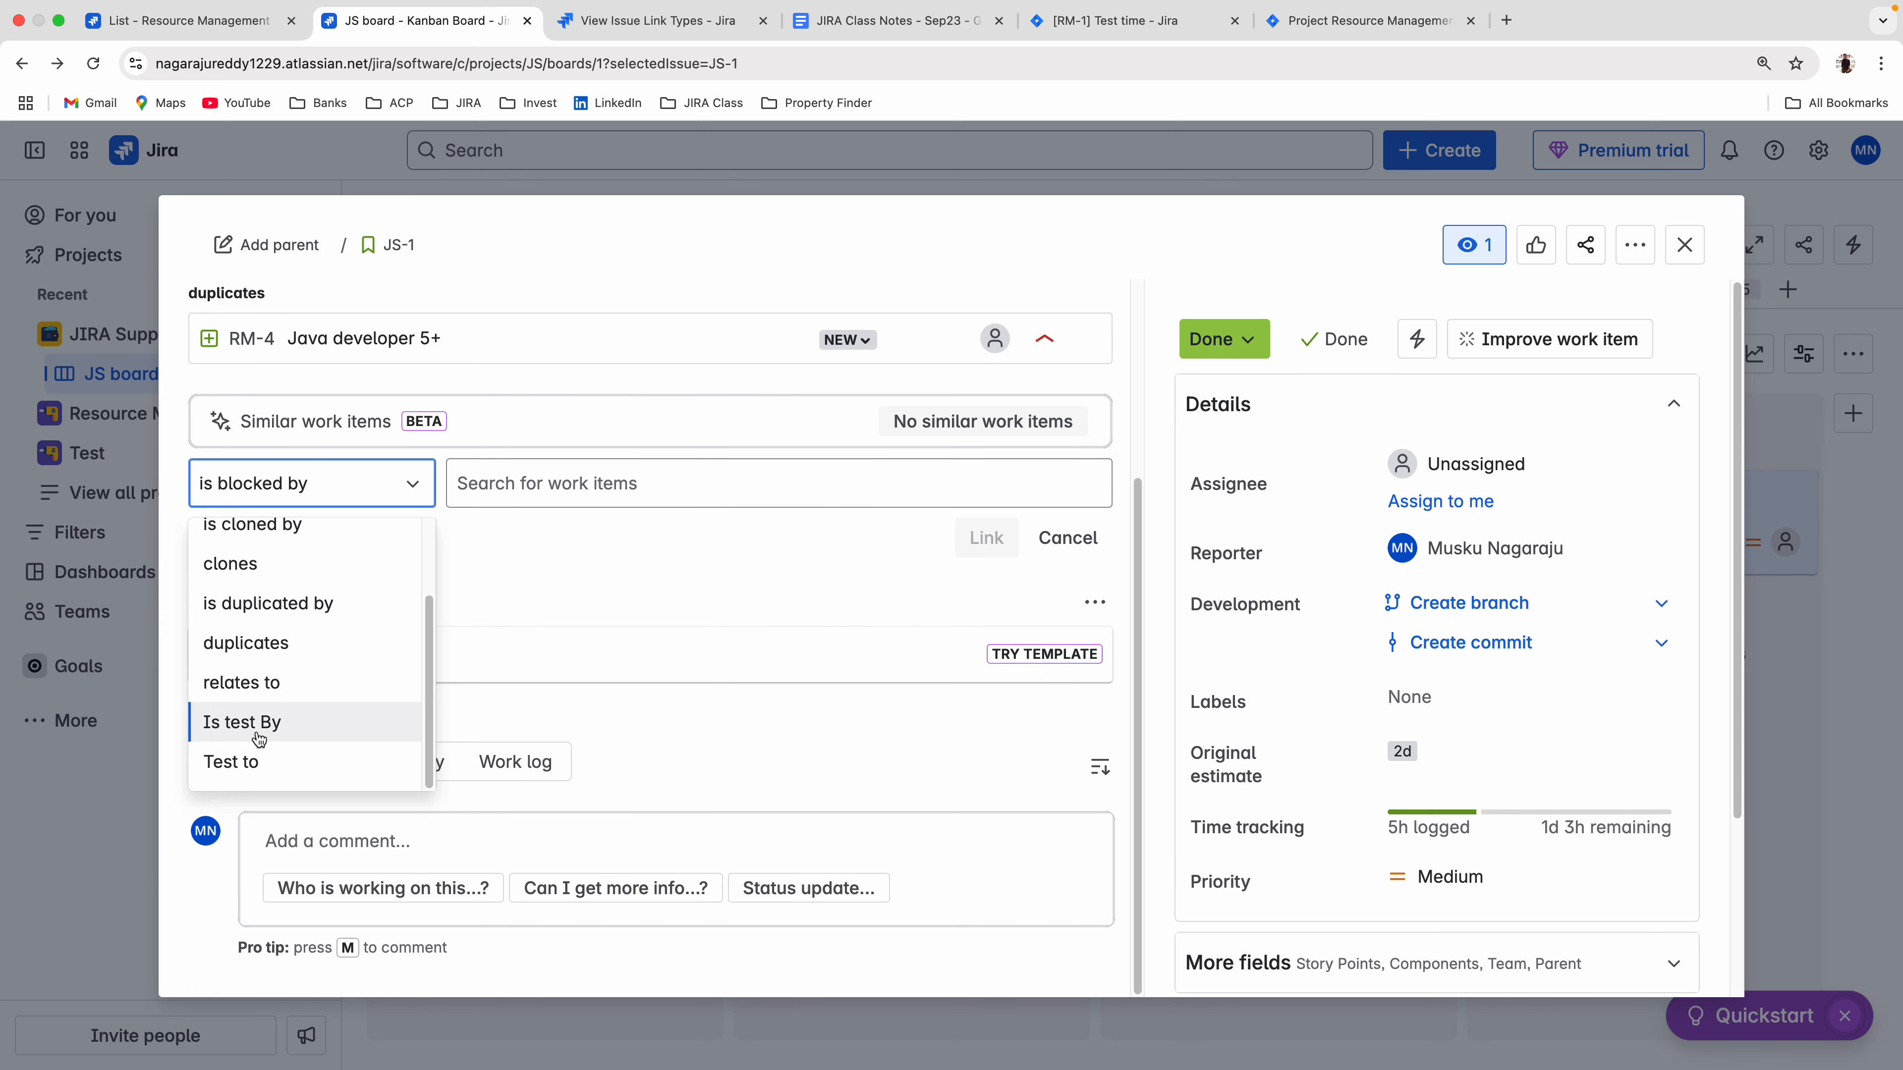
{"action": "left_click", "coordinate": [235, 758]}
{"action": "left_click", "coordinate": [553, 494]}
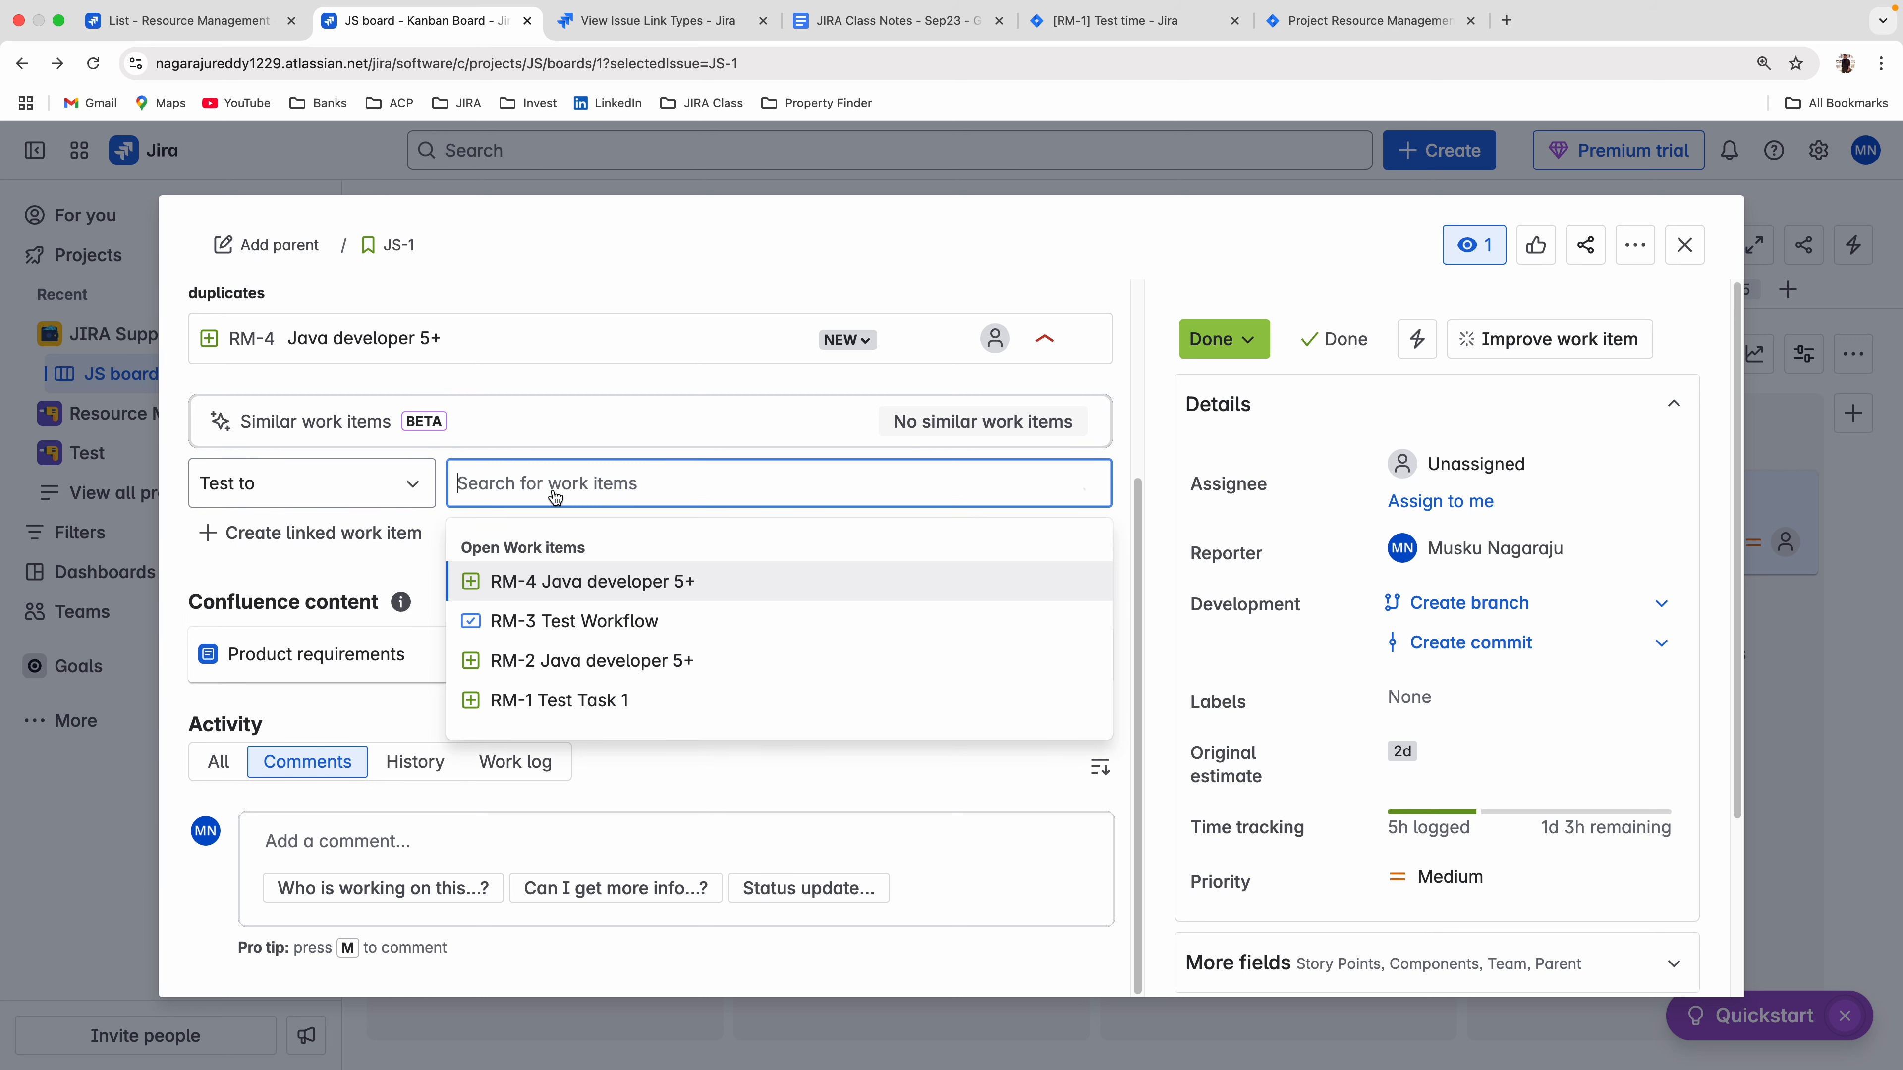
{"action": "left_click", "coordinate": [536, 622]}
{"action": "left_click", "coordinate": [982, 539]}
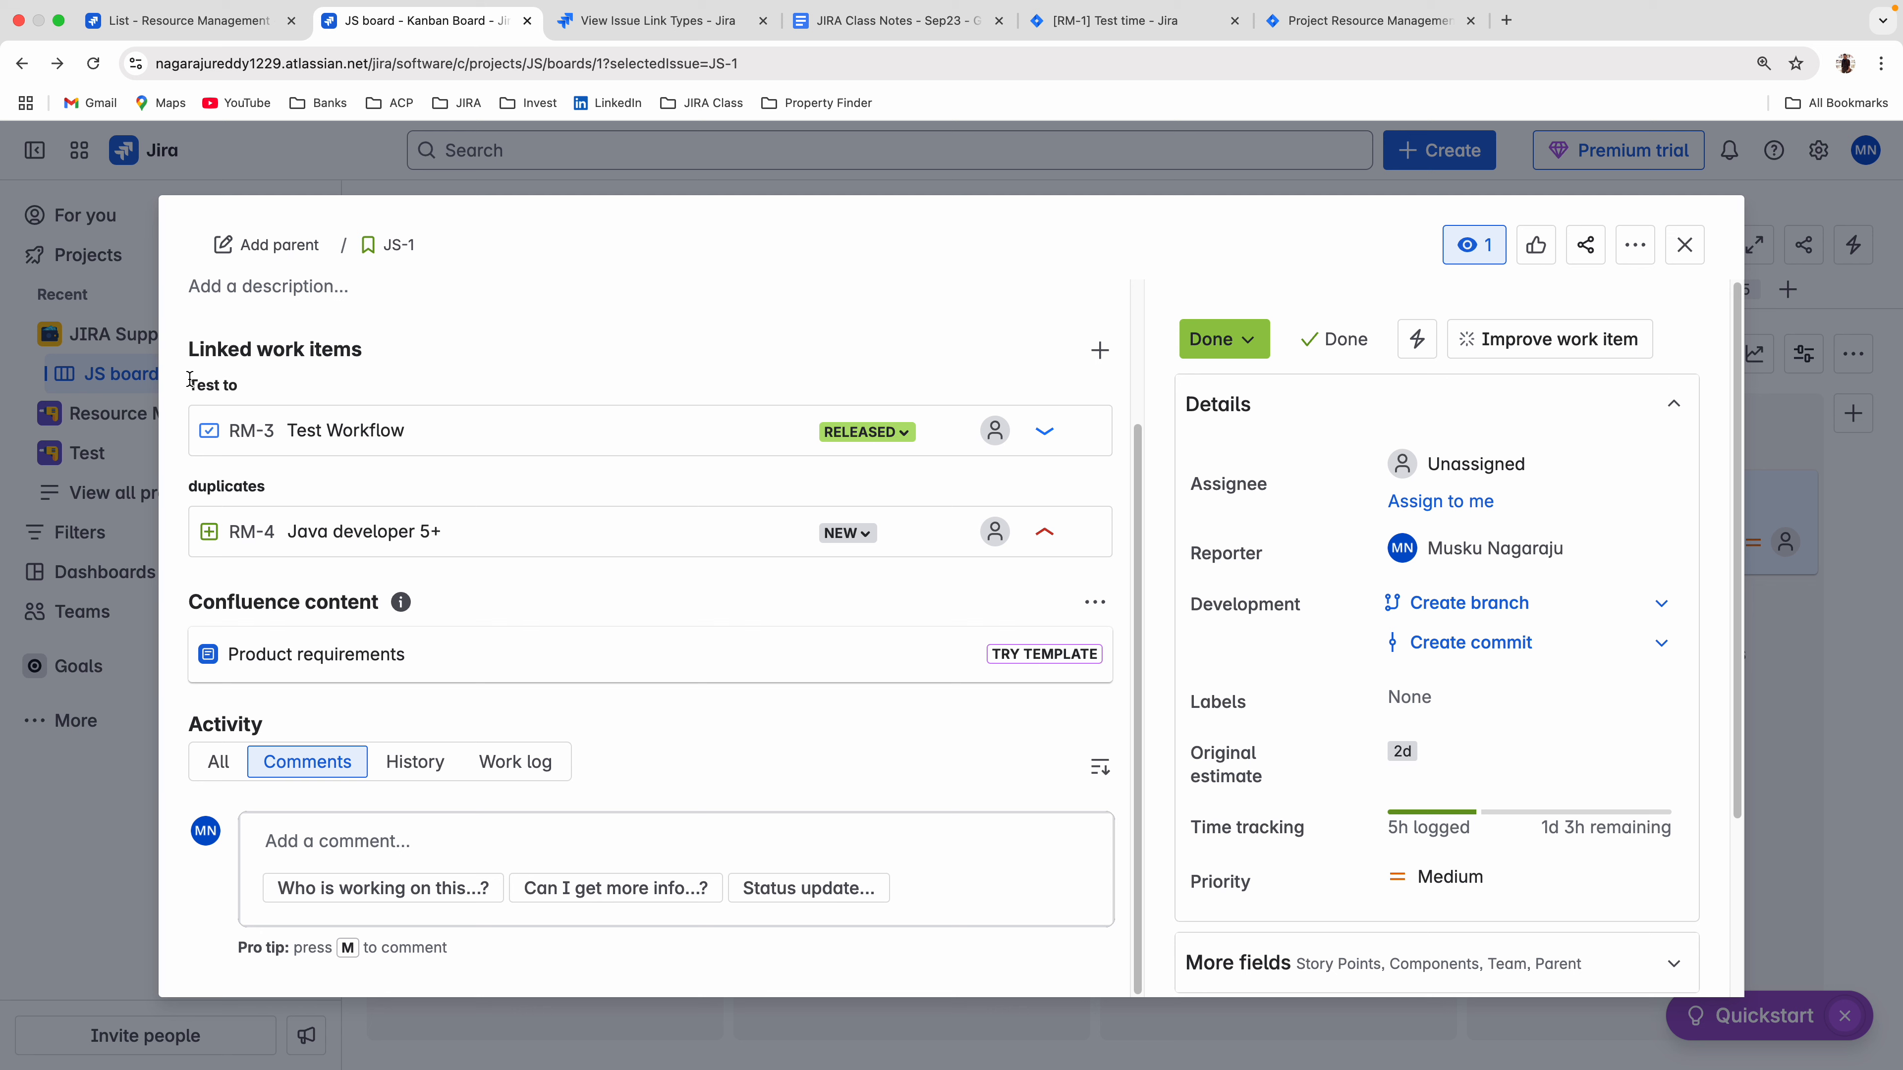
{"action": "left_click_drag", "start_coordinate": [189, 383], "coordinate": [237, 390]}
{"action": "left_click", "coordinate": [1079, 23]}
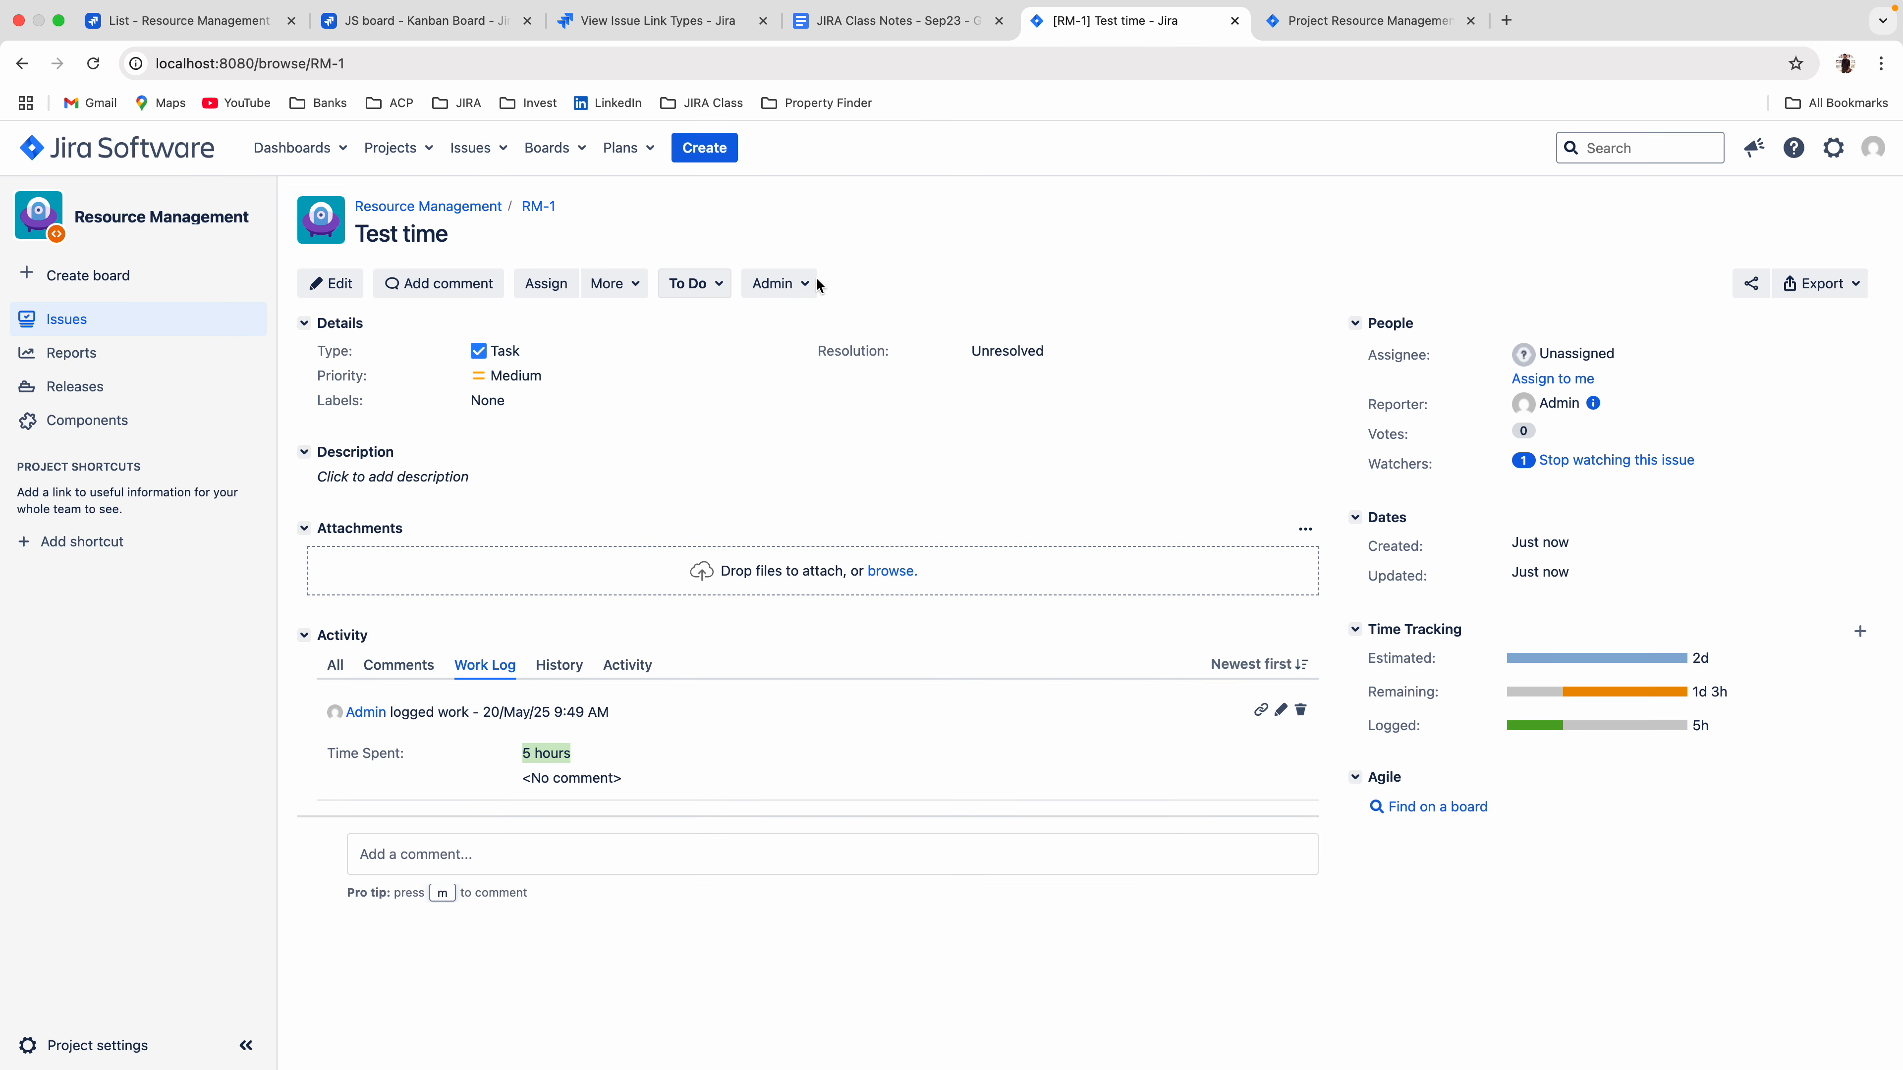
{"action": "left_click", "coordinate": [475, 27]}
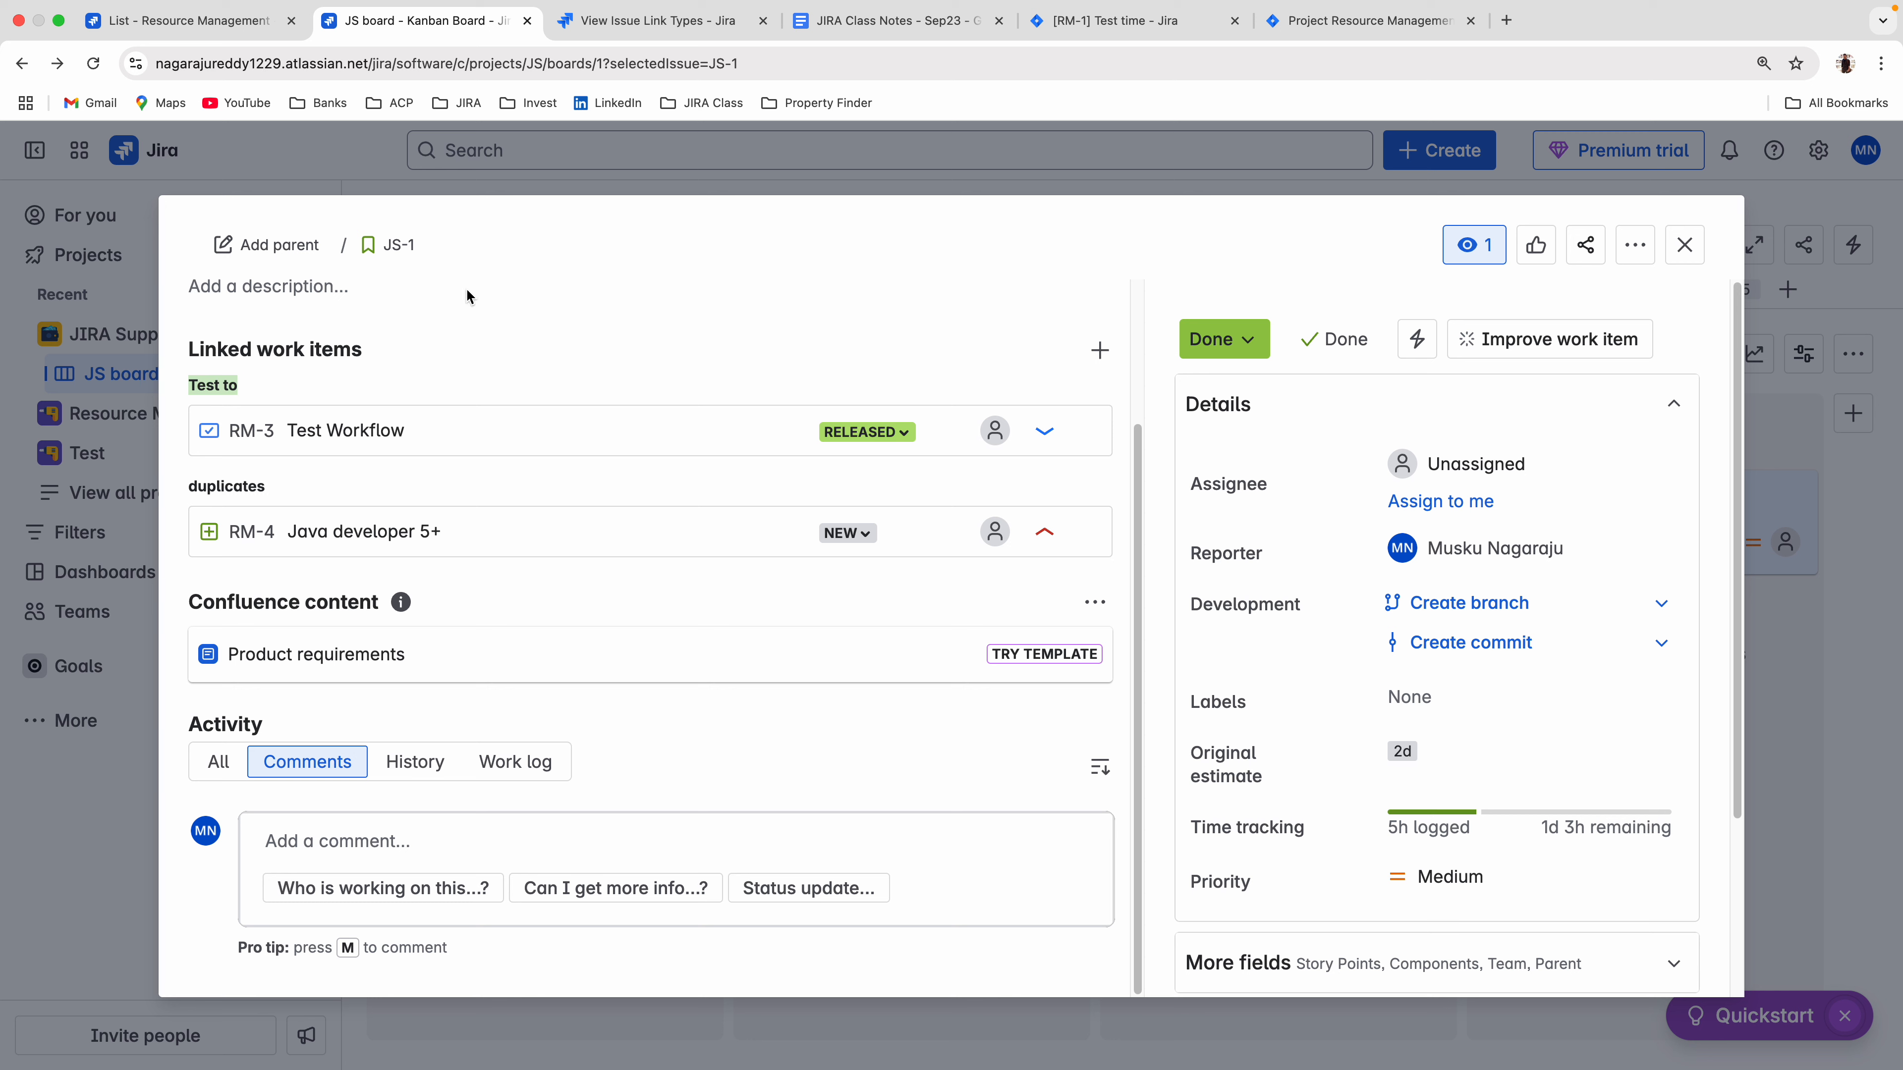
{"action": "scroll", "coordinate": [605, 422], "scroll_direction": "up", "scroll_amount": 3}
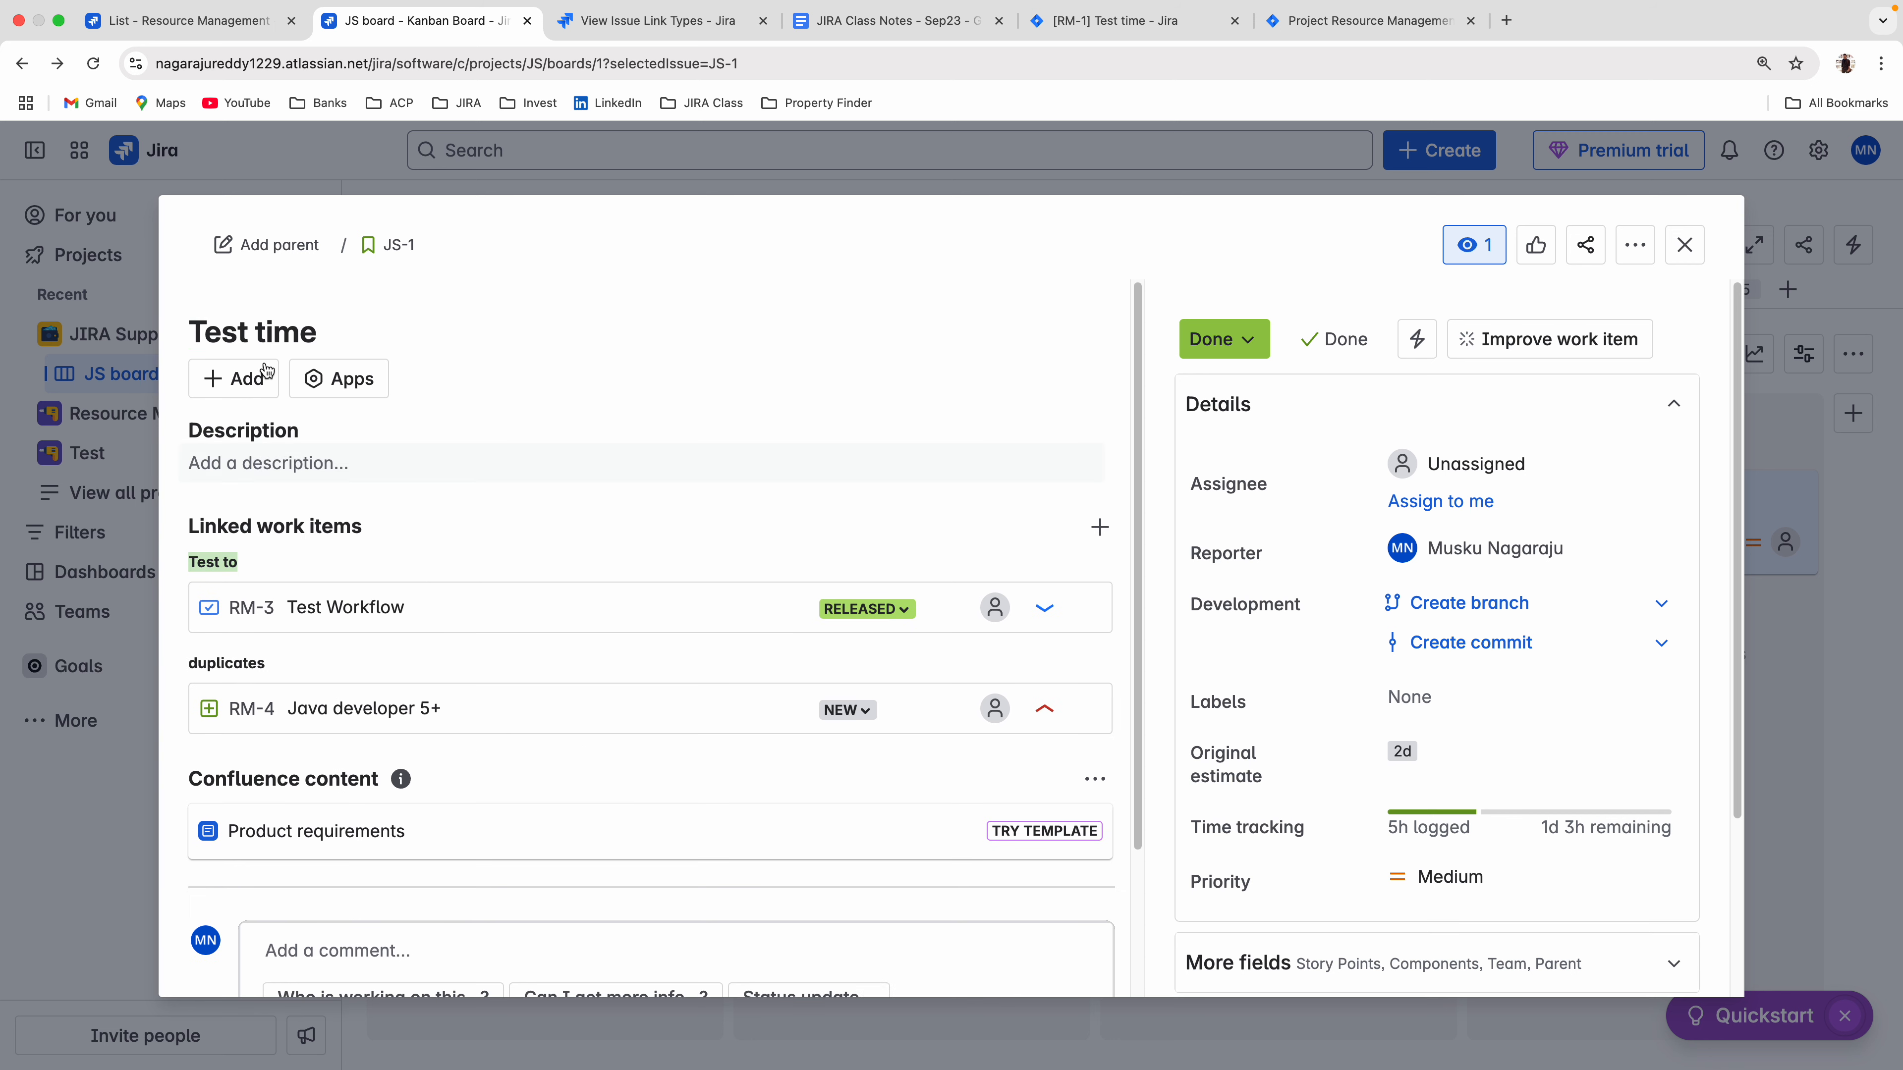
{"action": "left_click", "coordinate": [259, 375]}
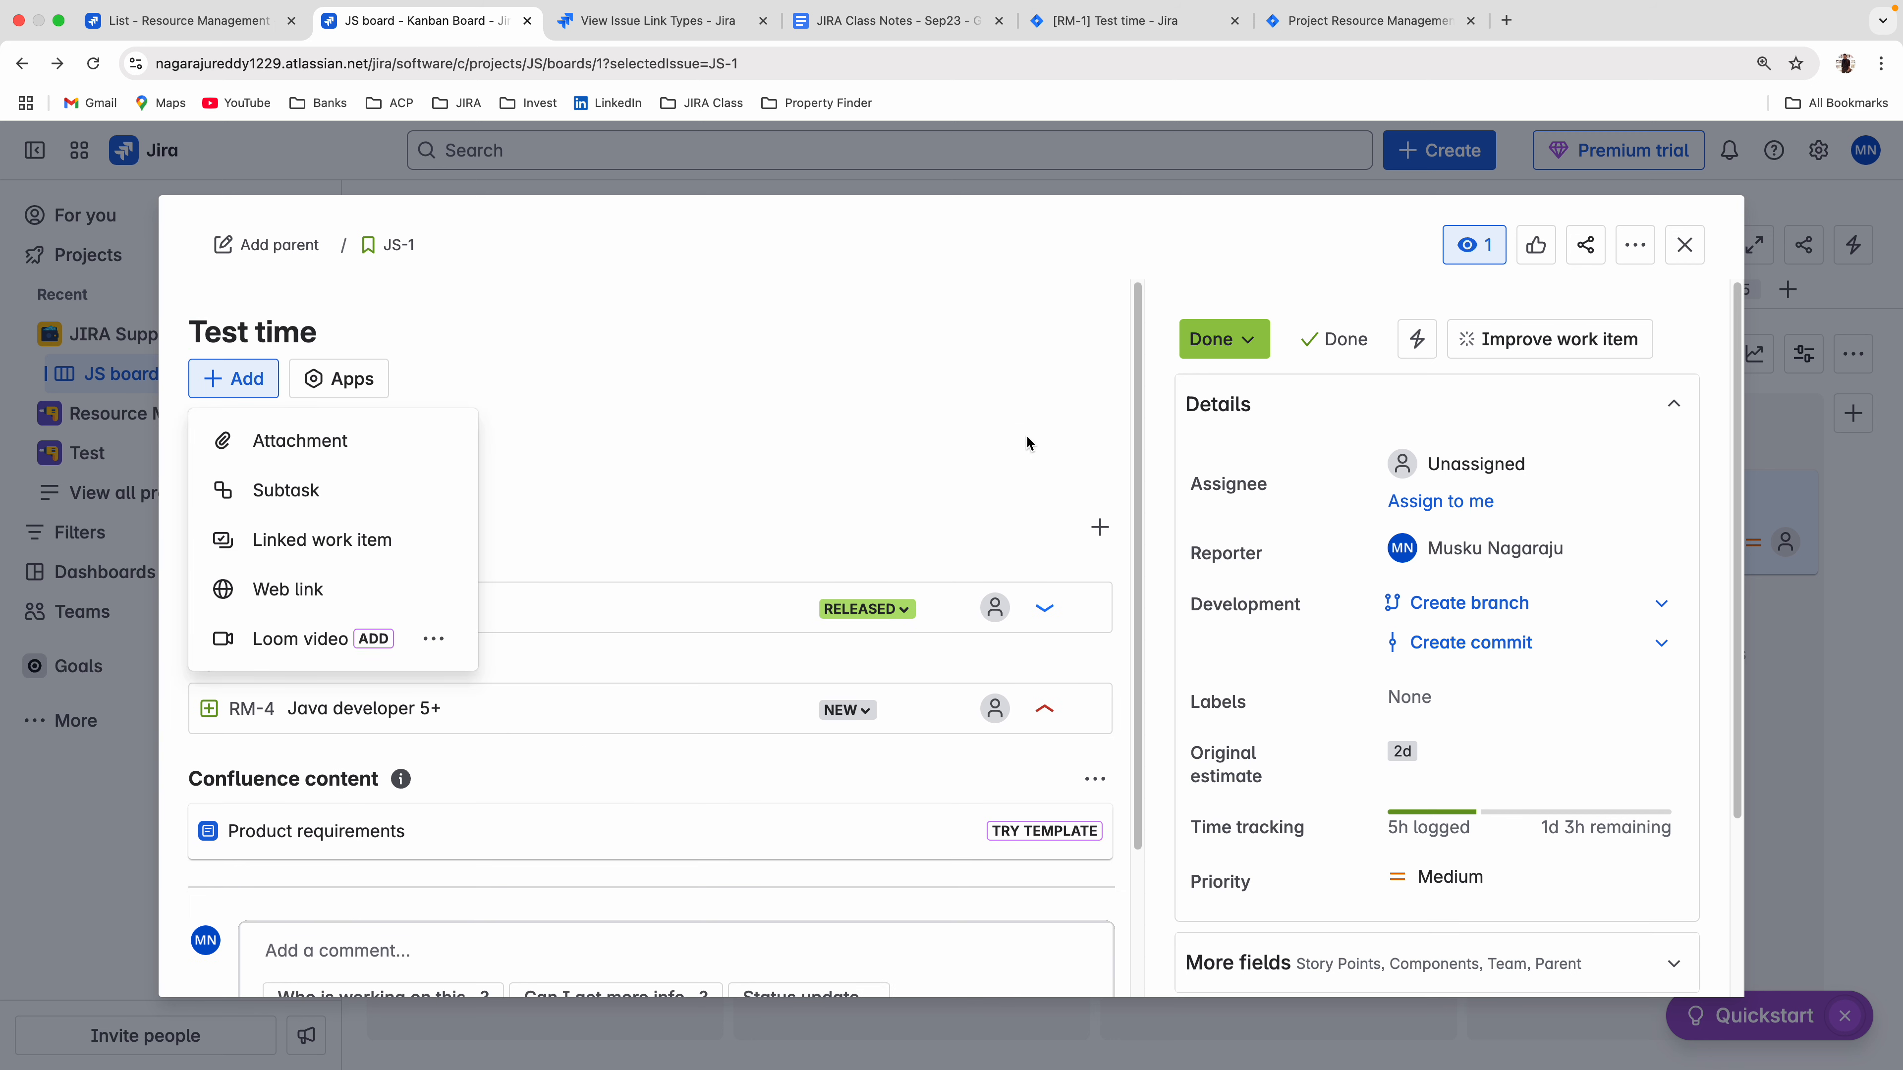
{"action": "left_click", "coordinate": [1635, 247]}
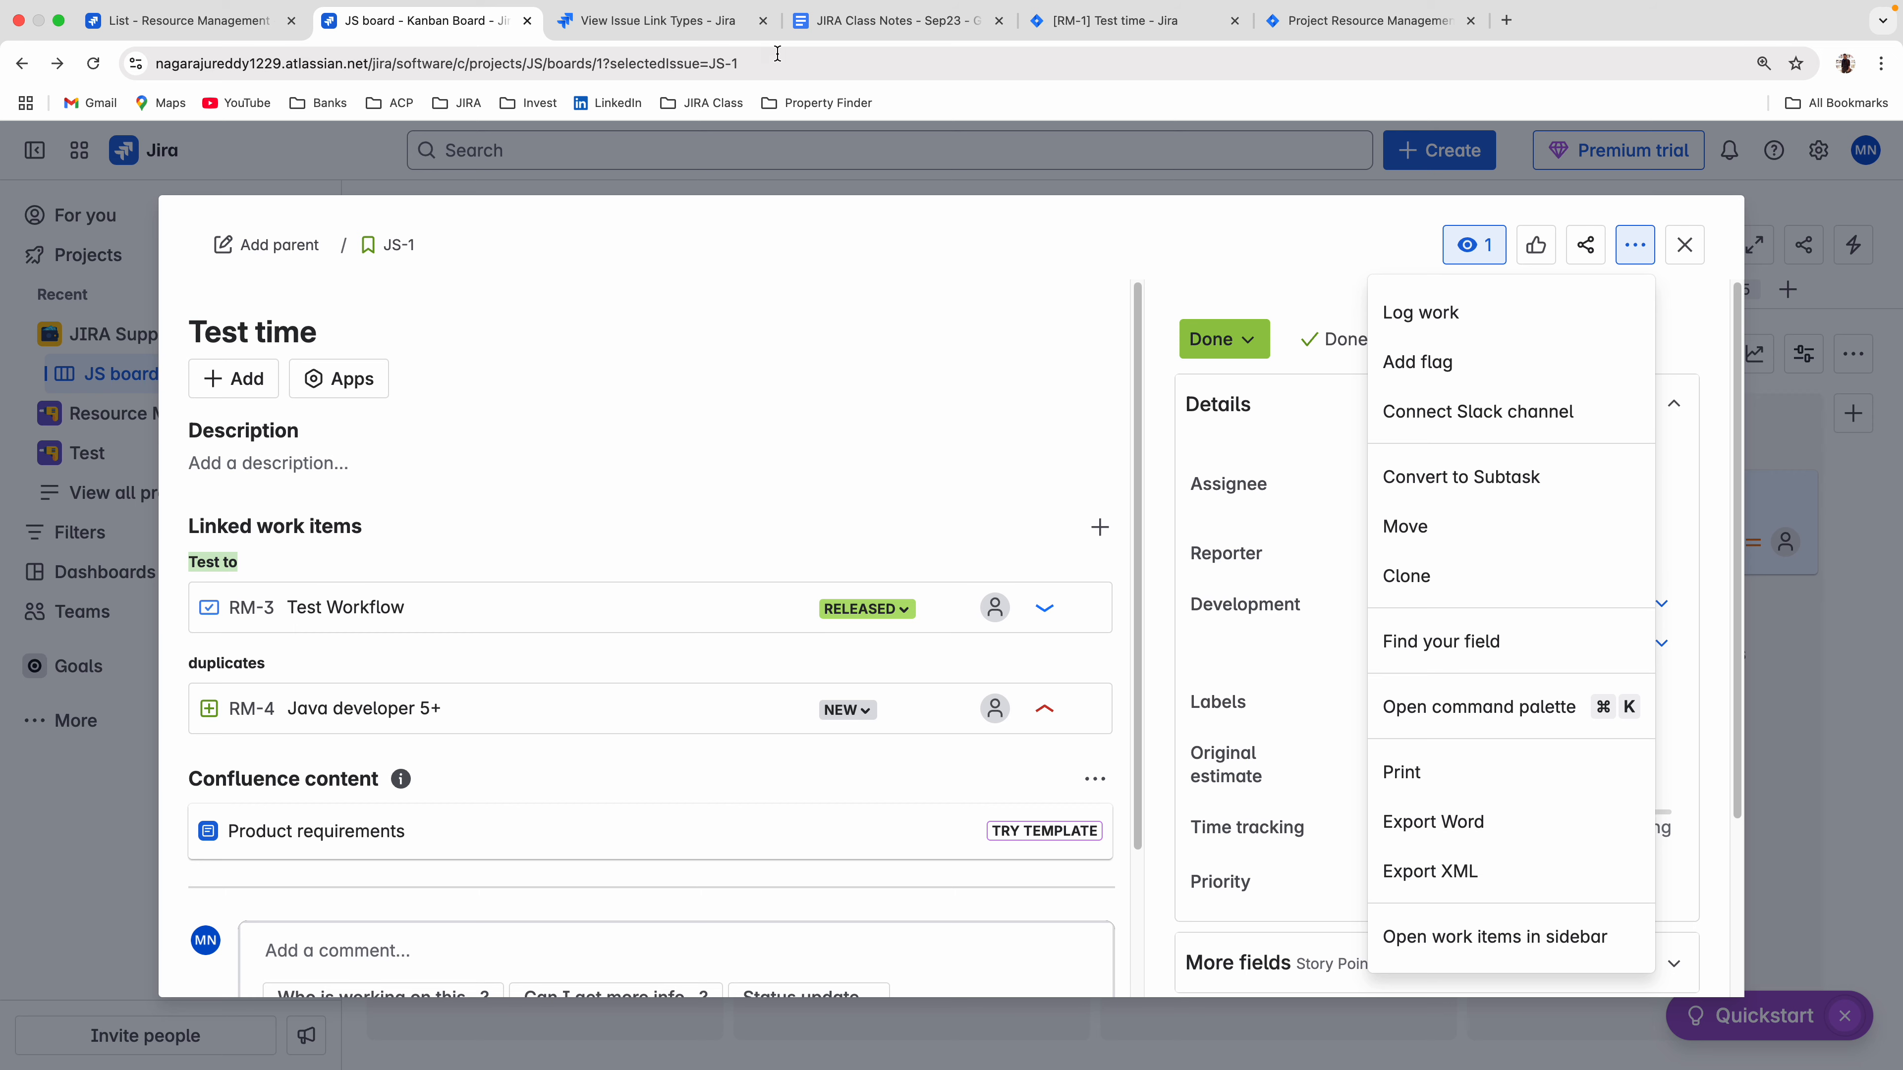
{"action": "left_click", "coordinate": [847, 23]}
In the local Jira, prepare a "relates to" link from the RM-1 Test time issue to DEMO-1.
{"action": "left_click", "coordinate": [1127, 21]}
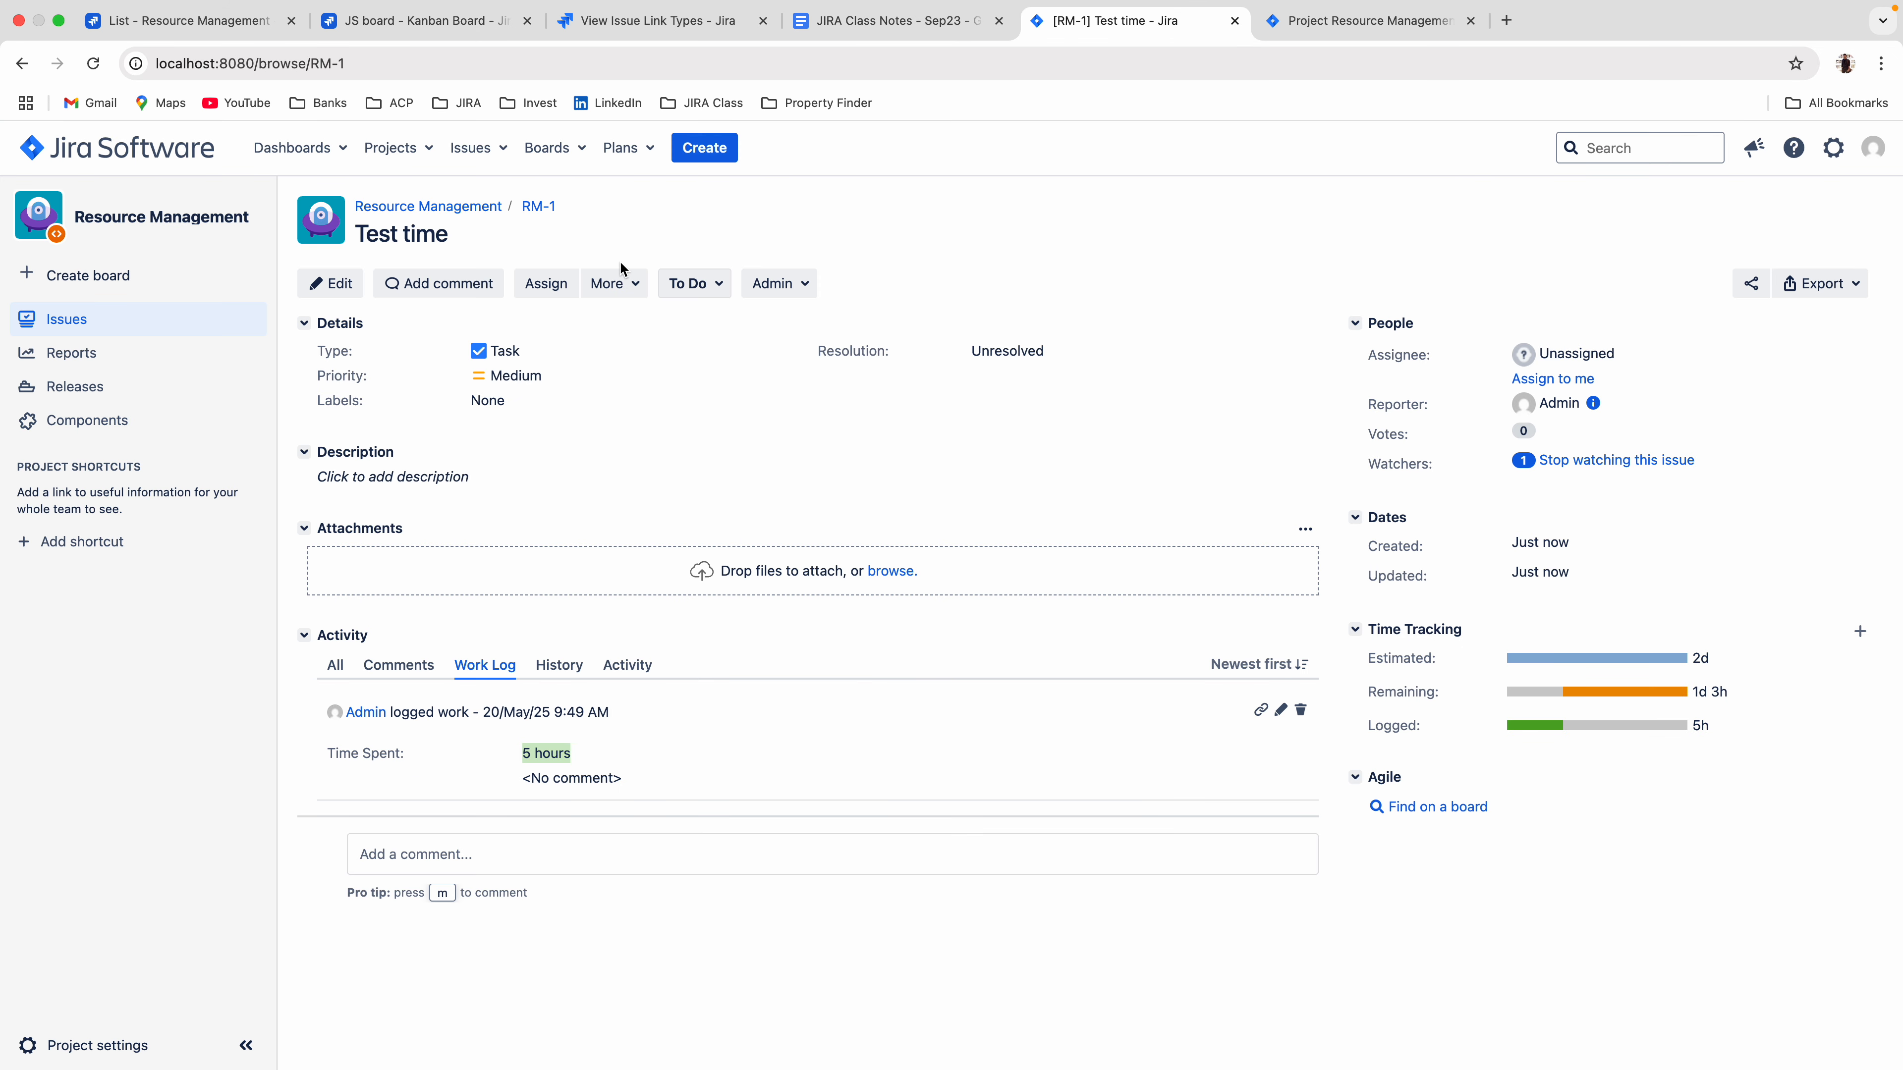
{"action": "left_click", "coordinate": [611, 284]}
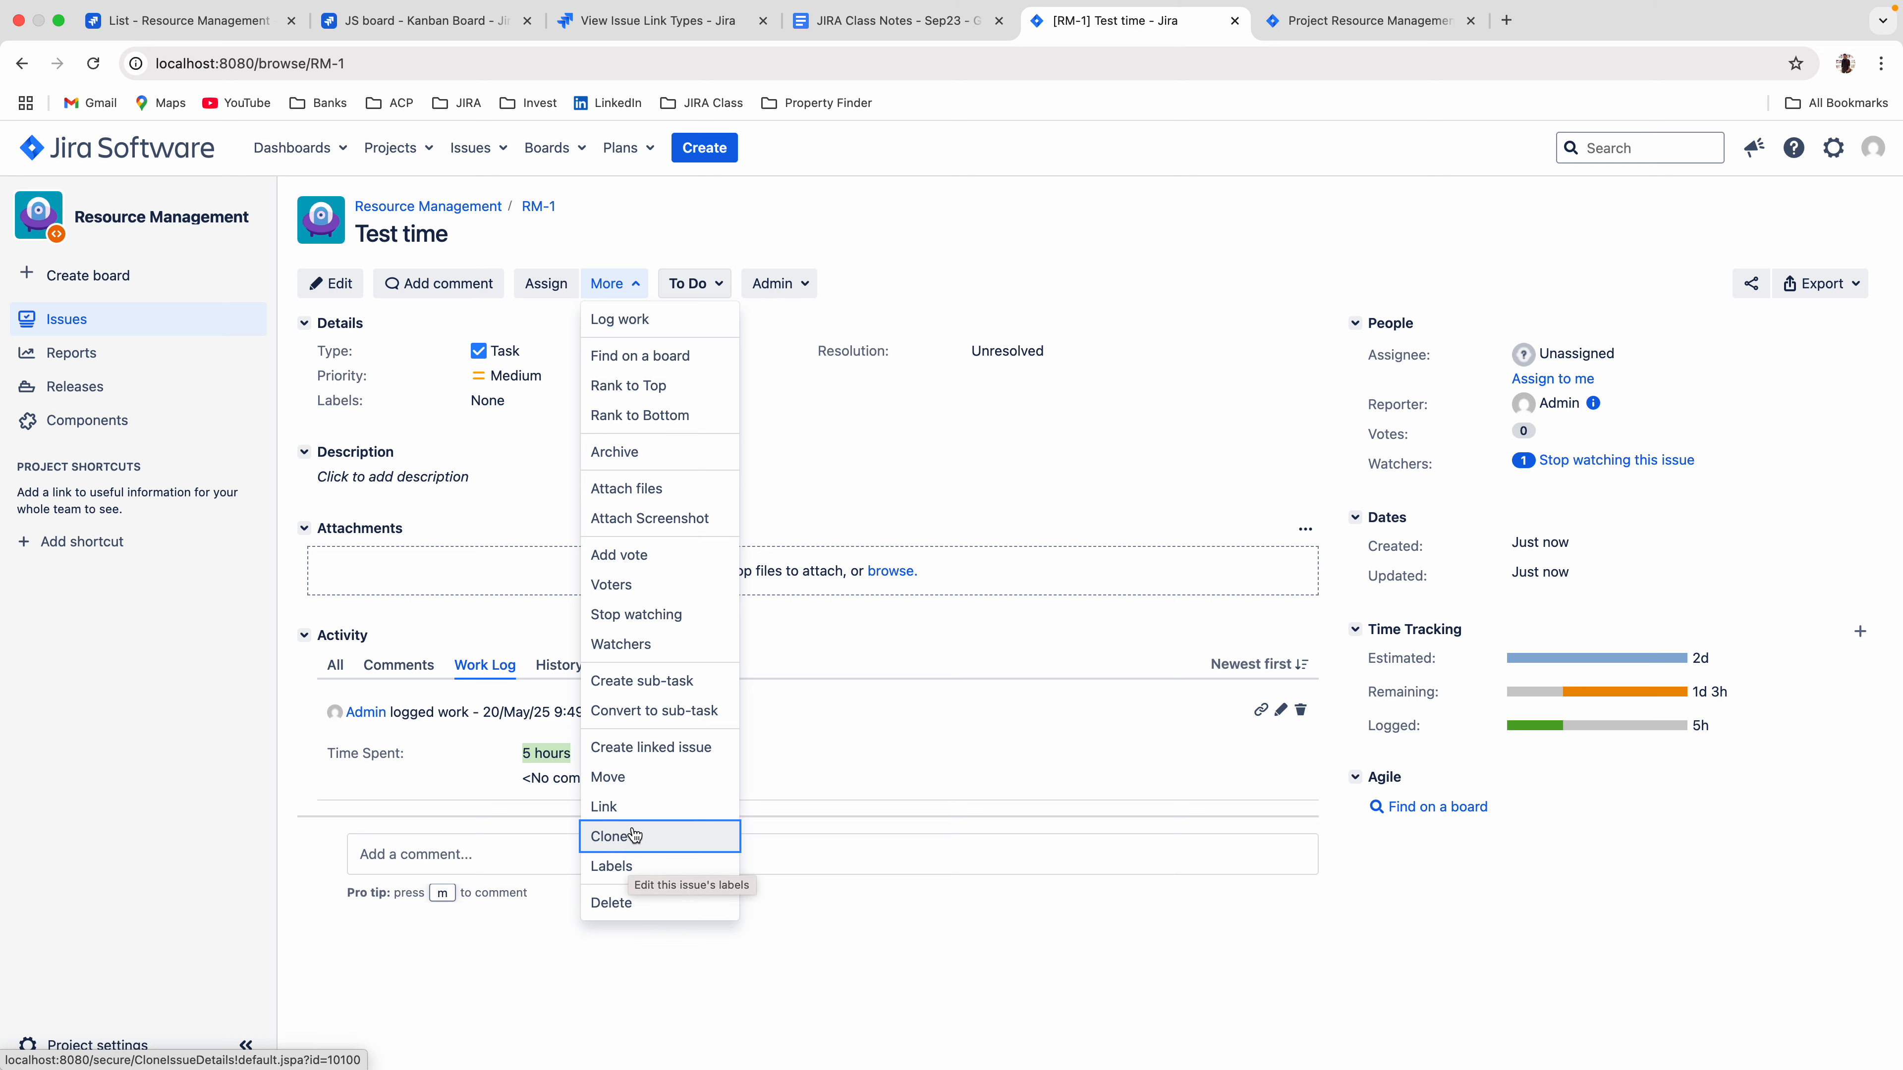
{"action": "left_click", "coordinate": [621, 807]}
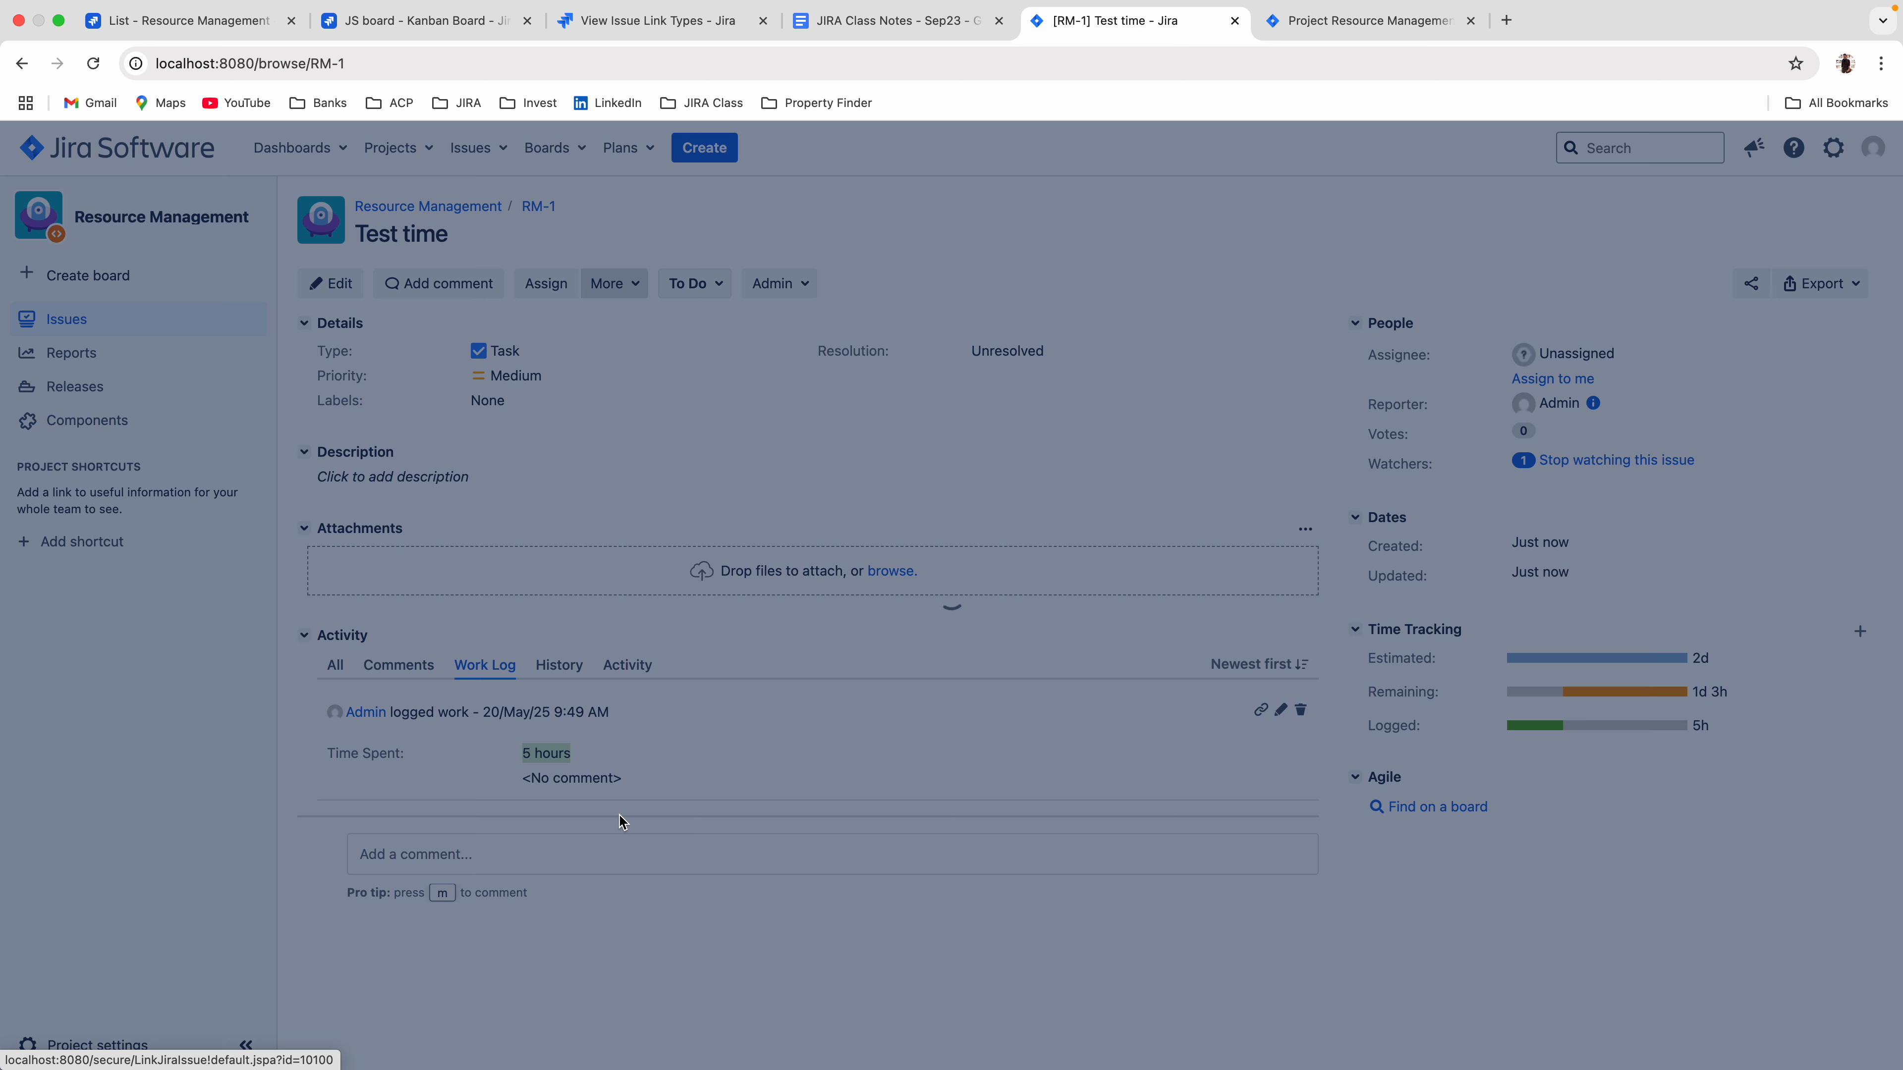
{"action": "left_click", "coordinate": [948, 381]}
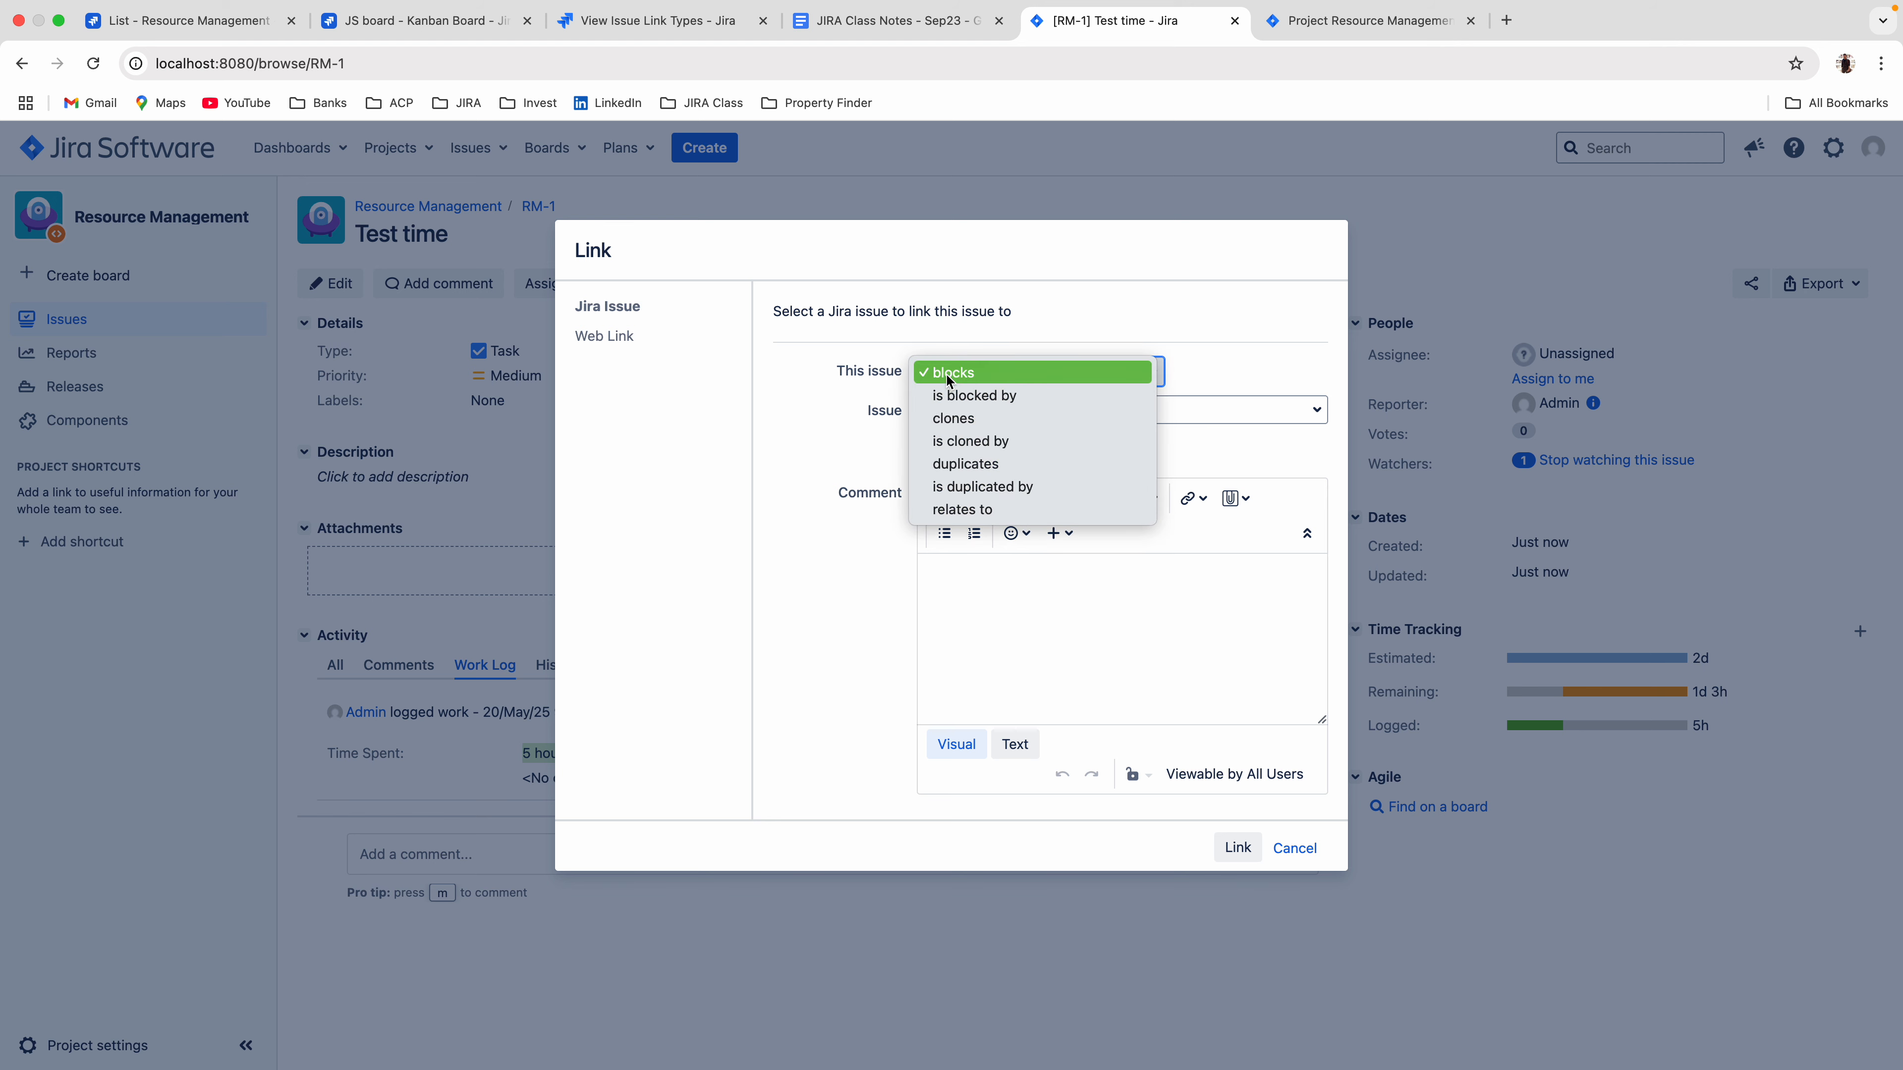
{"action": "left_click", "coordinate": [956, 511]}
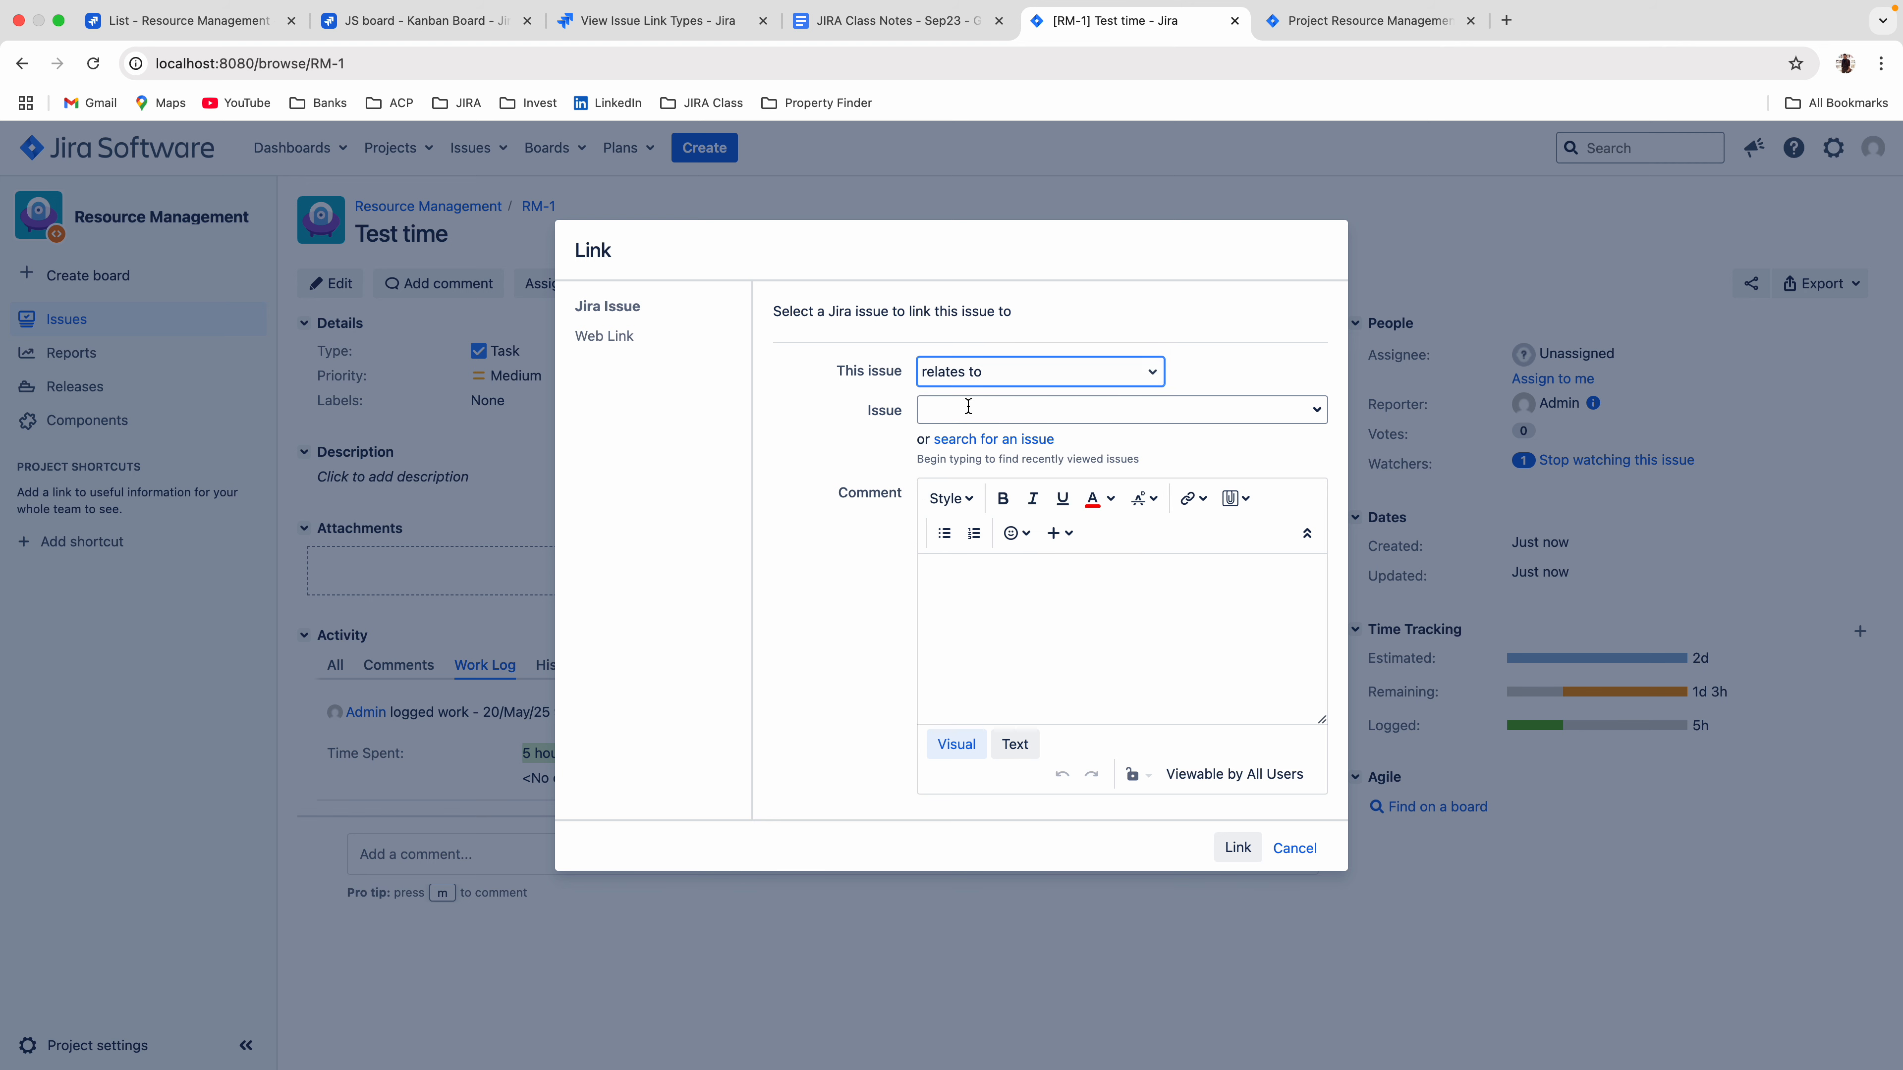
{"action": "left_click", "coordinate": [925, 409]}
{"action": "left_click", "coordinate": [1317, 412]}
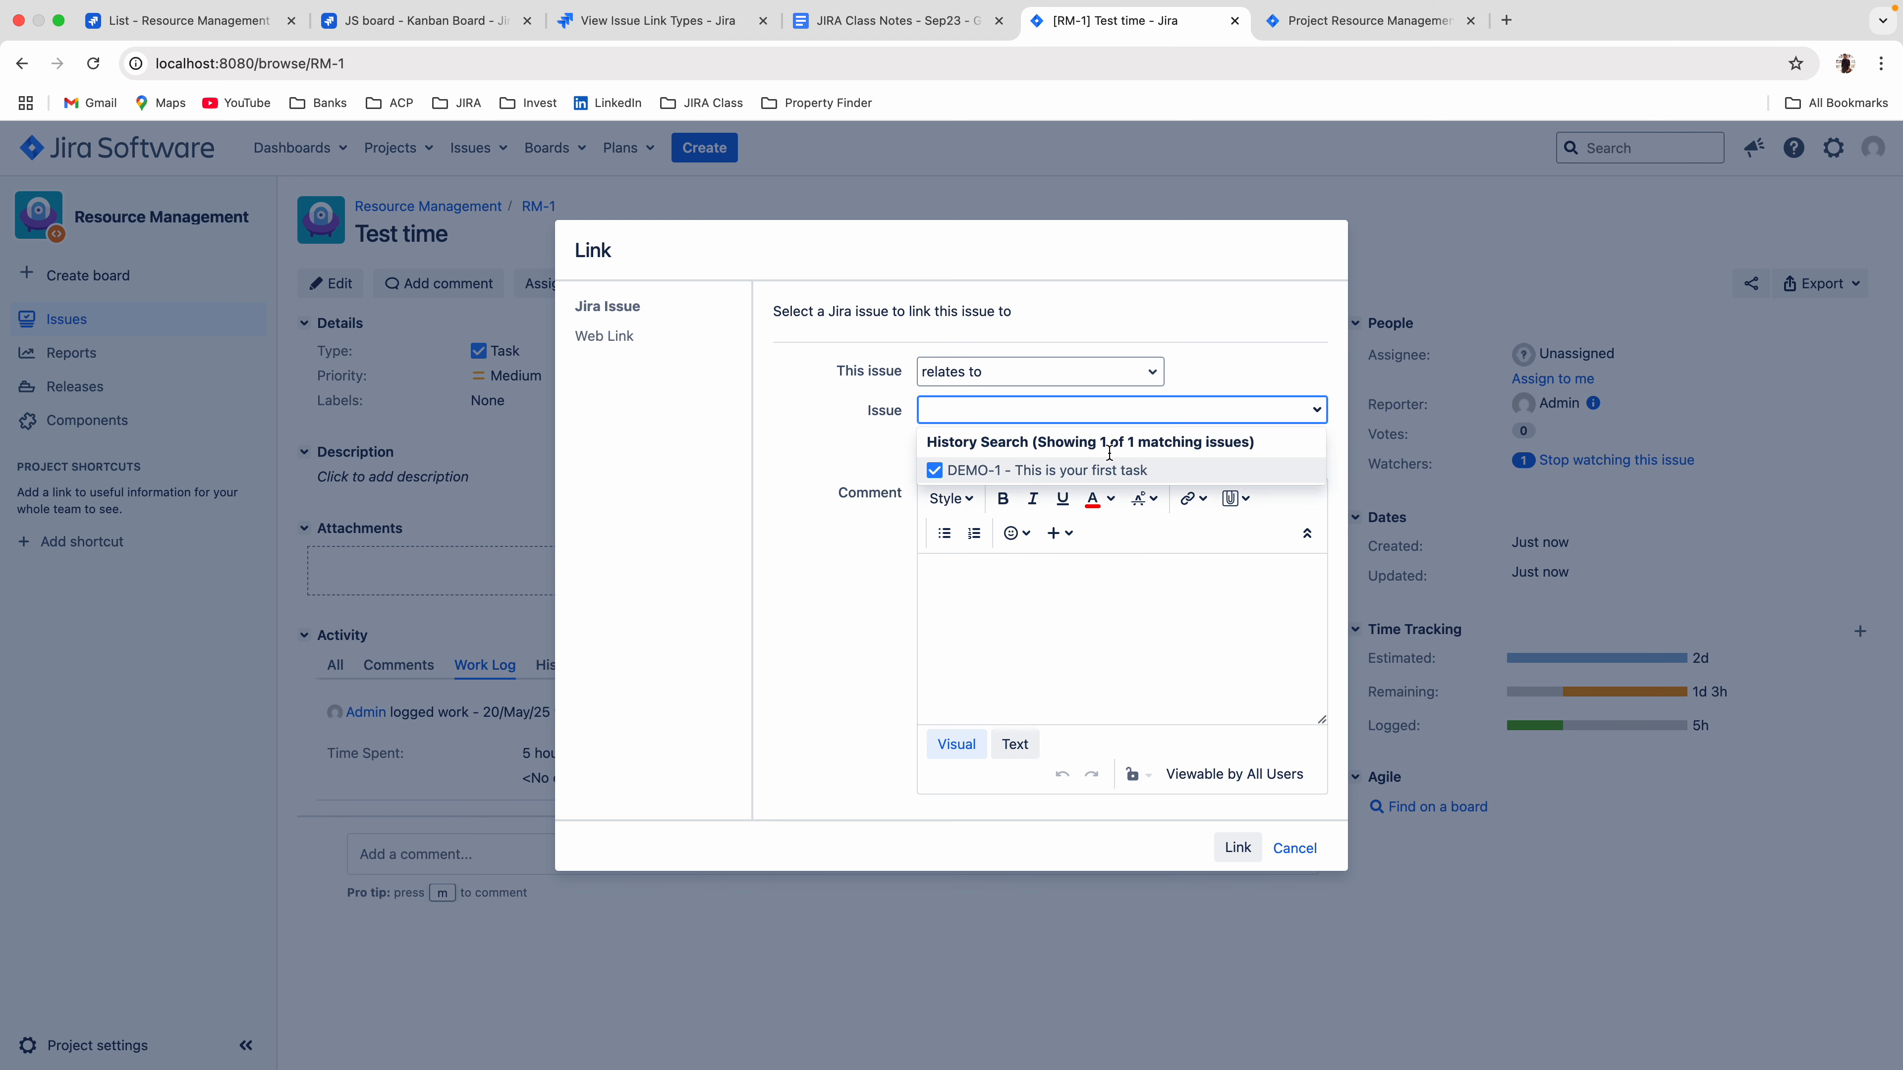
{"action": "left_click", "coordinate": [987, 475]}
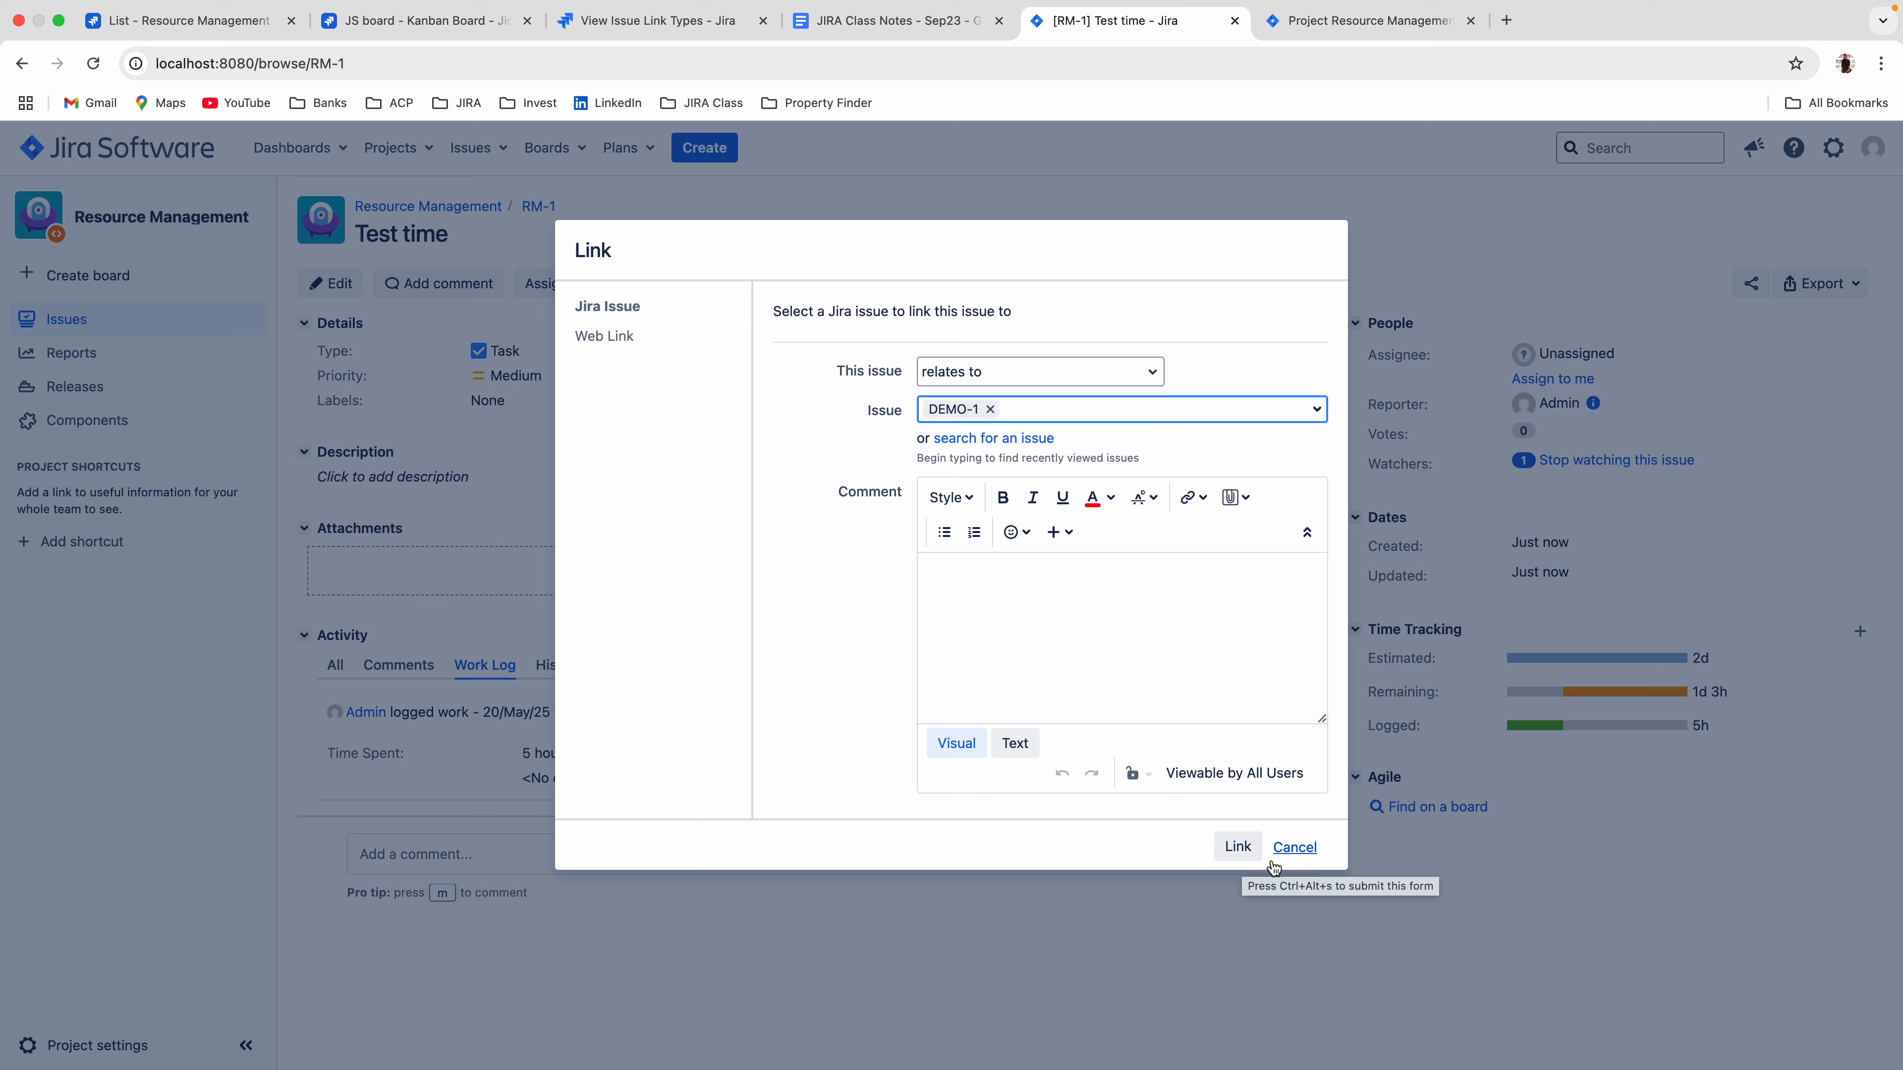
Examine the web link fields for Test time in the local Jira and in the cloud issue JS-1, then close JS-1.
{"action": "left_click", "coordinate": [622, 345]}
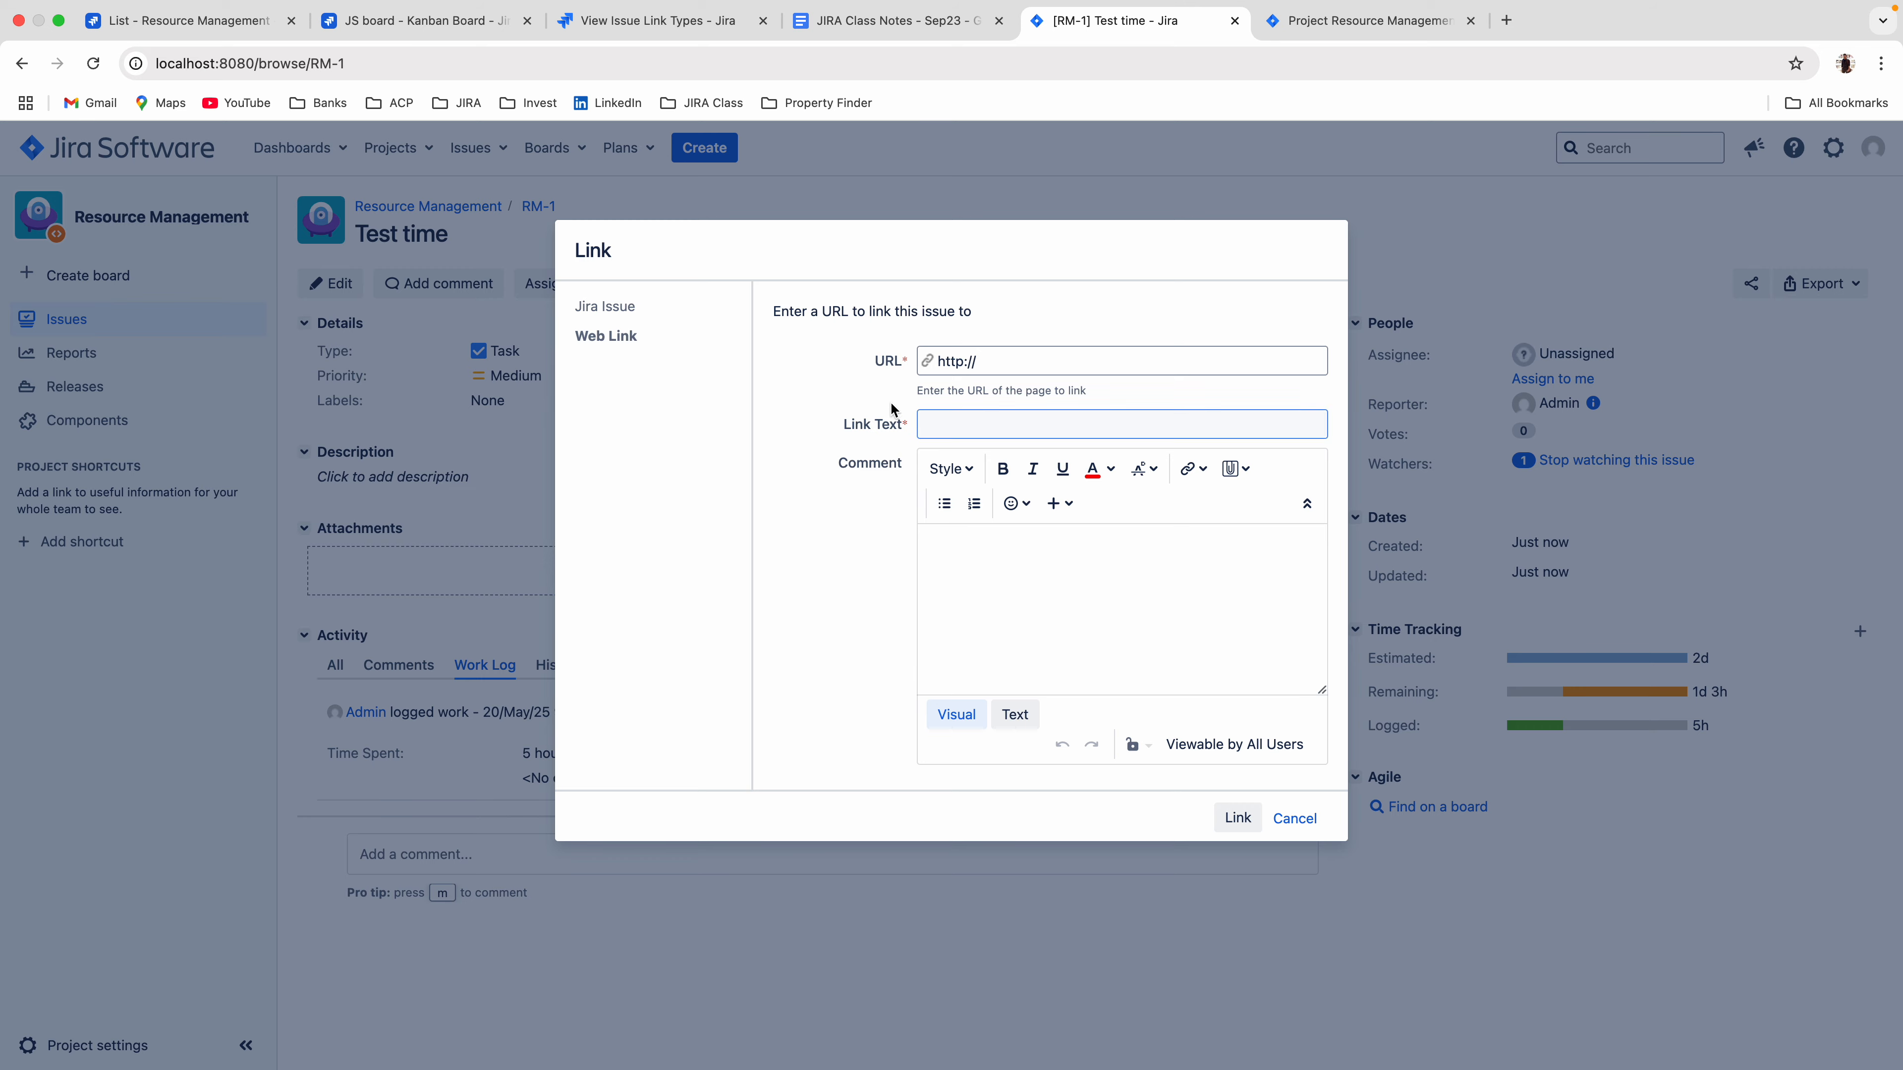
{"action": "left_click", "coordinate": [956, 426]}
{"action": "left_click", "coordinate": [459, 23]}
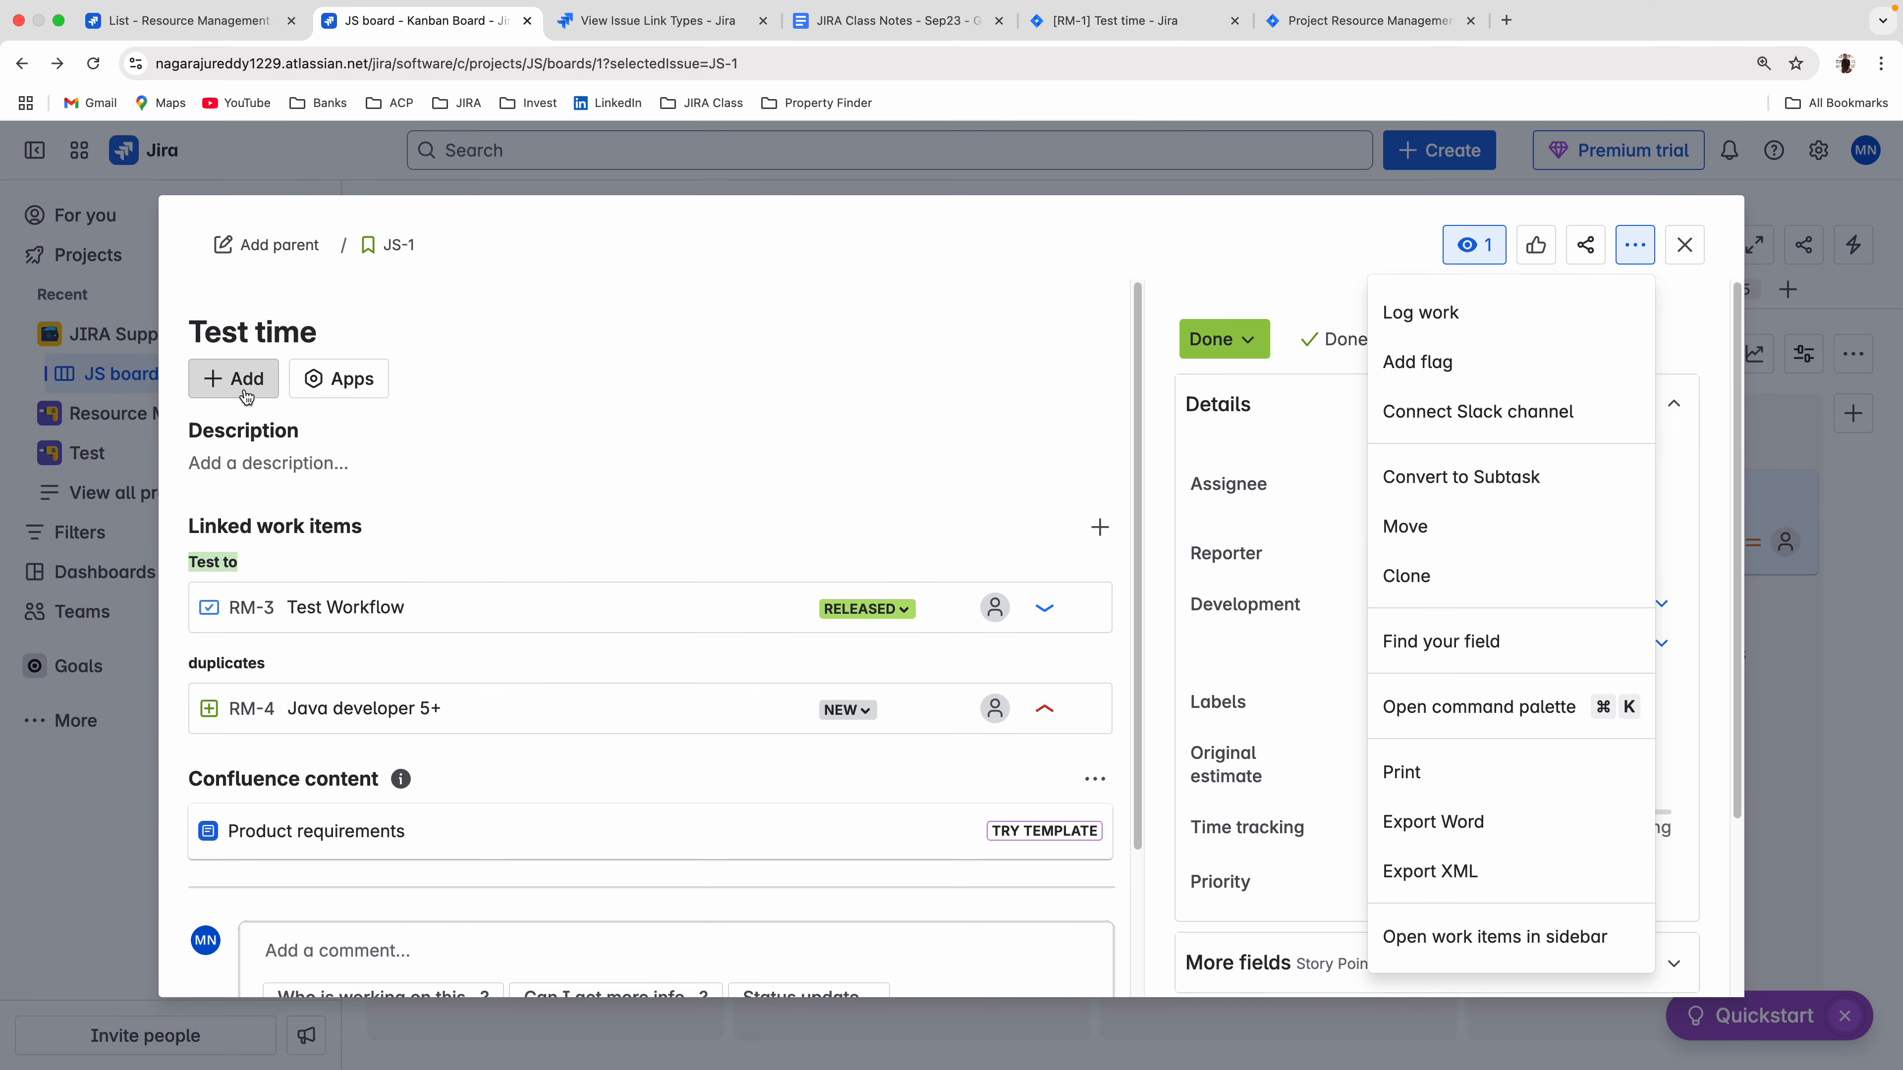
{"action": "left_click", "coordinate": [233, 379]}
{"action": "left_click", "coordinate": [288, 592]}
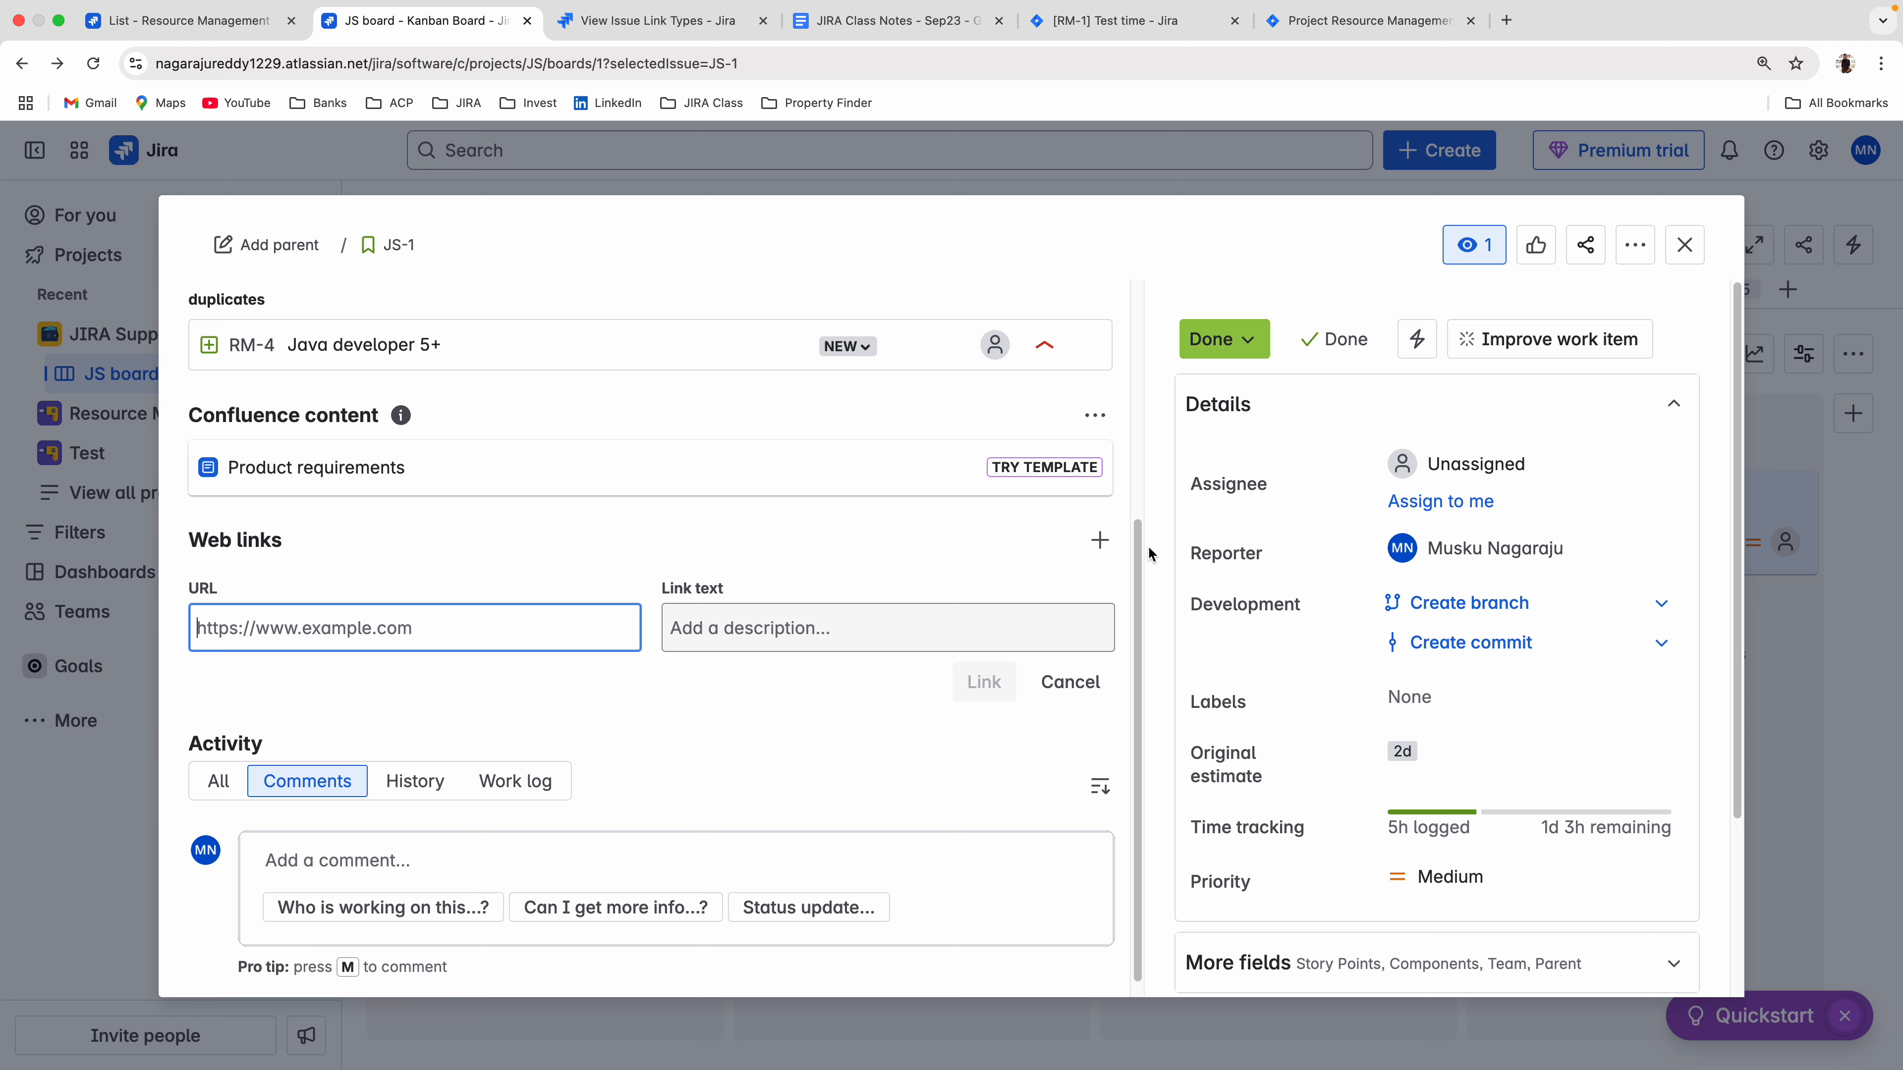
{"action": "left_click", "coordinate": [1685, 244]}
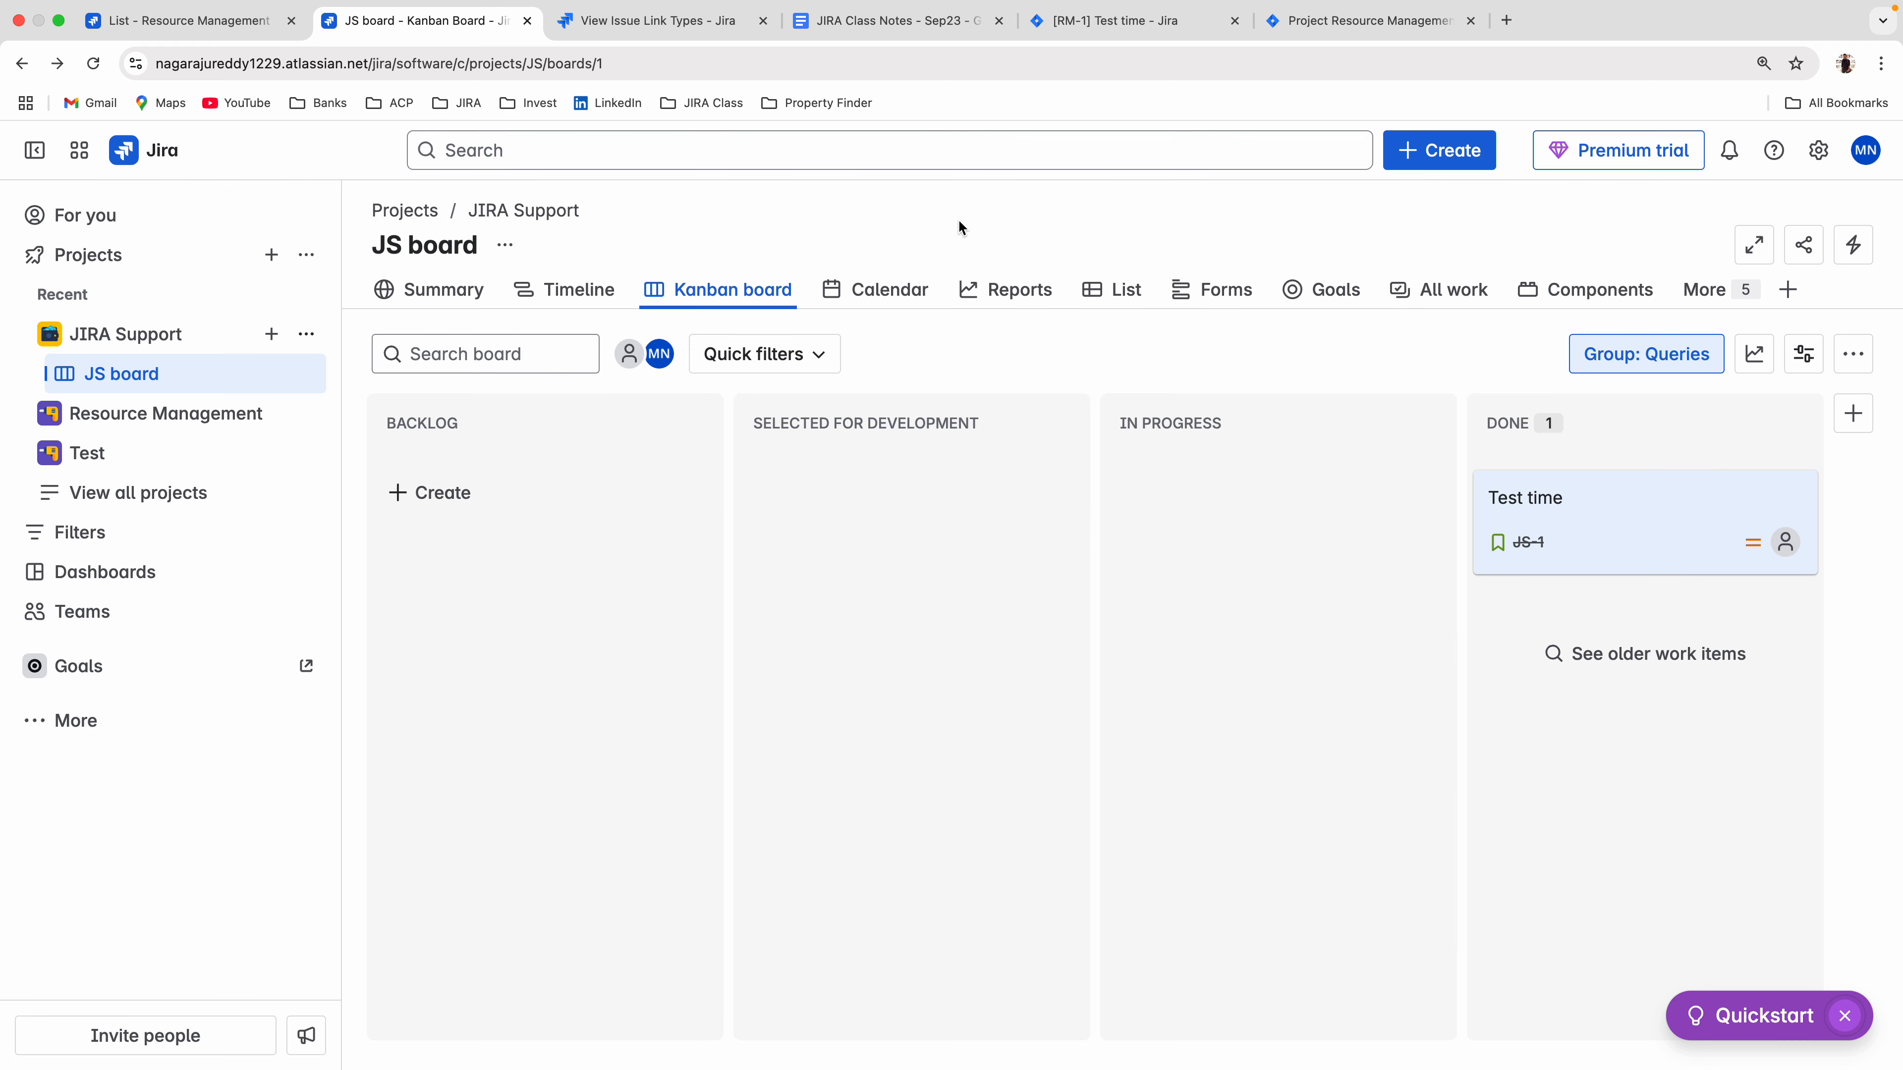
Cancel the local link dialog and compare the additional issue actions offered for Test time in local and cloud Jira.
{"action": "mouse_move", "coordinate": [1326, 8]}
{"action": "left_click", "coordinate": [1135, 47]}
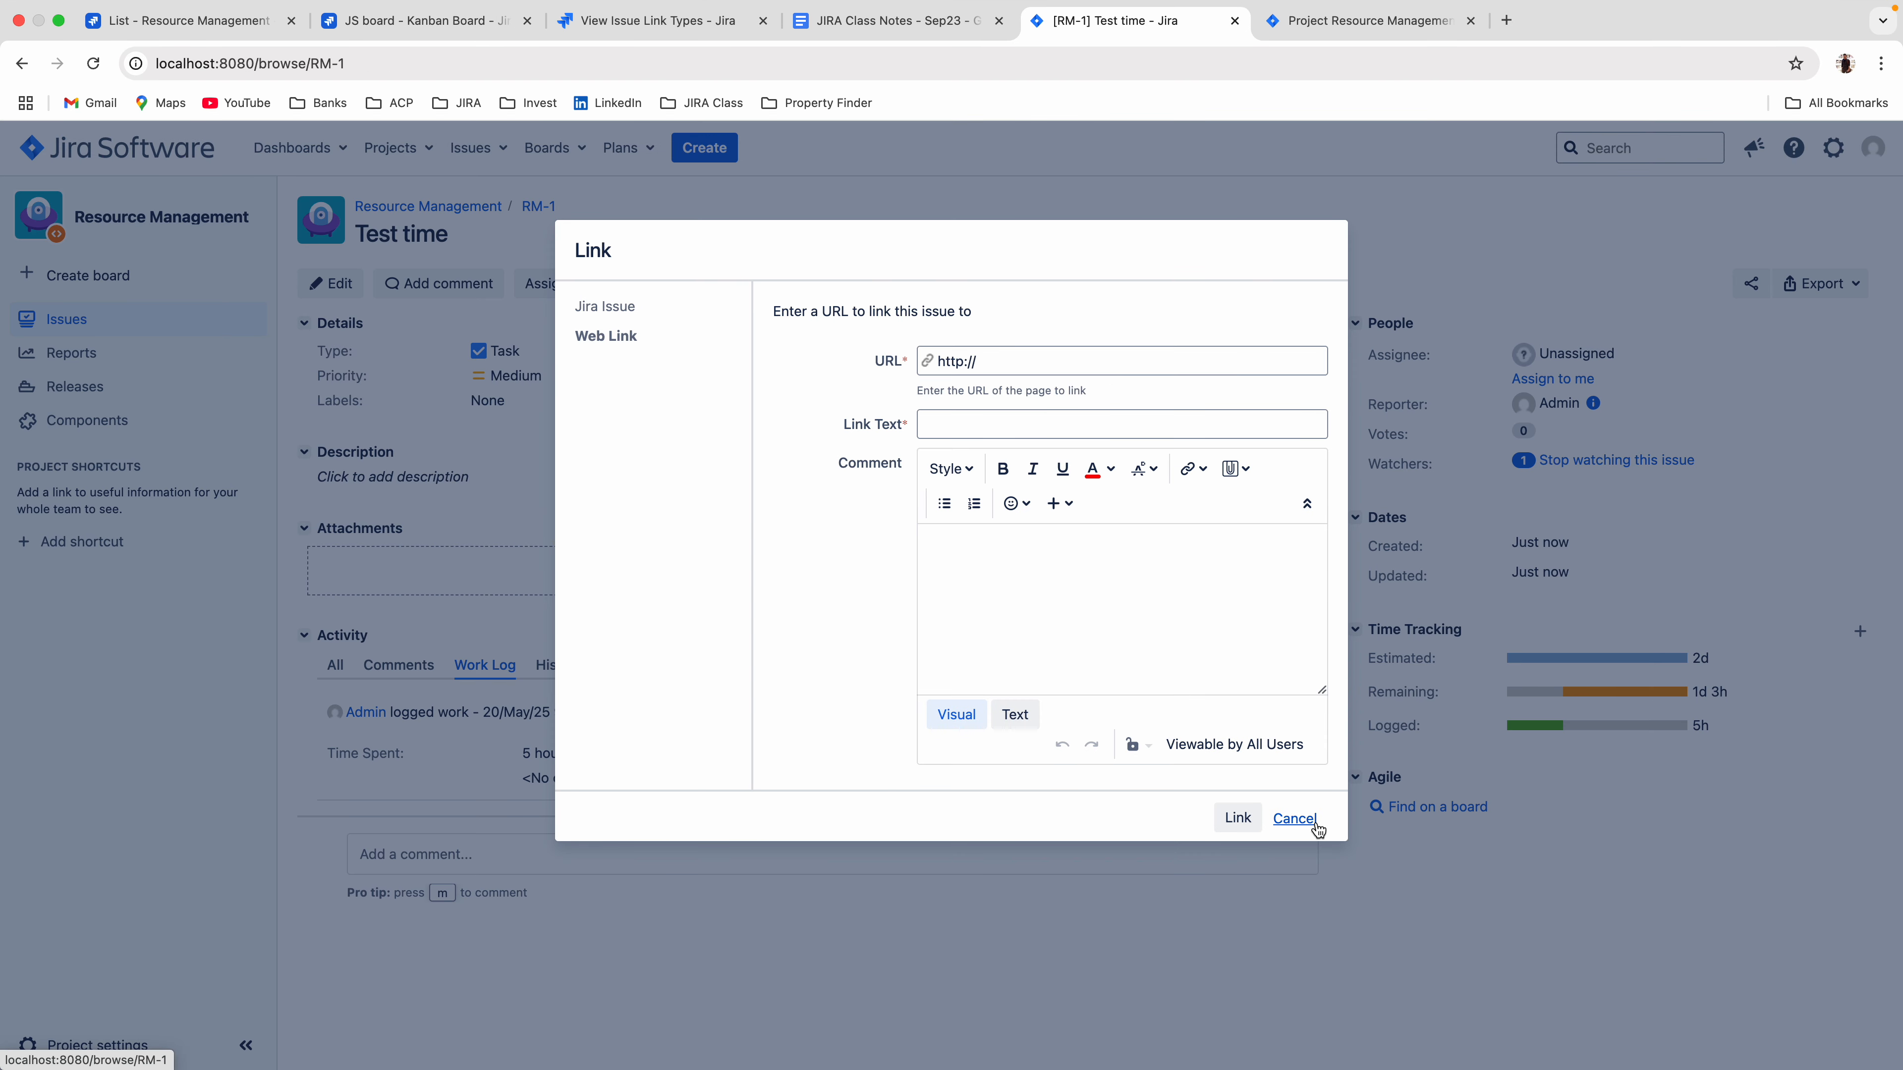
{"action": "left_click", "coordinate": [1310, 829]}
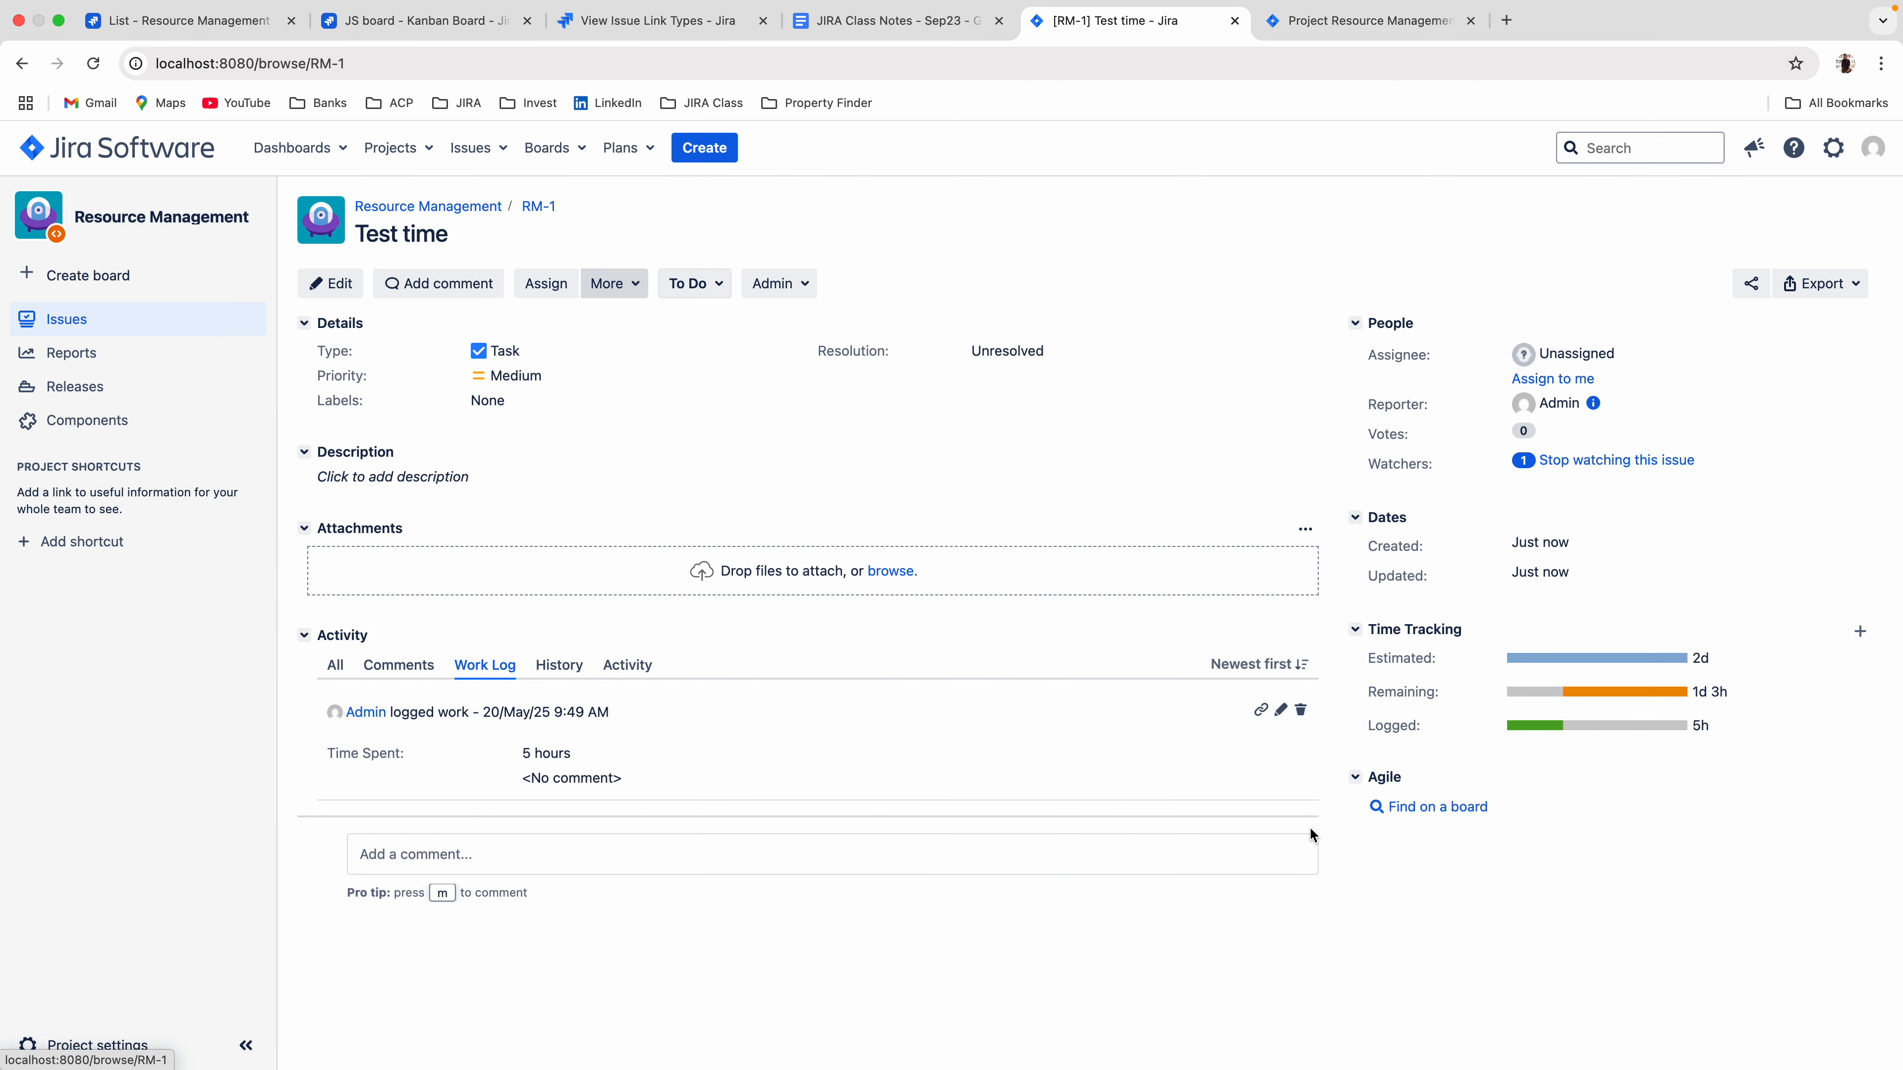
{"action": "left_click", "coordinate": [616, 288]}
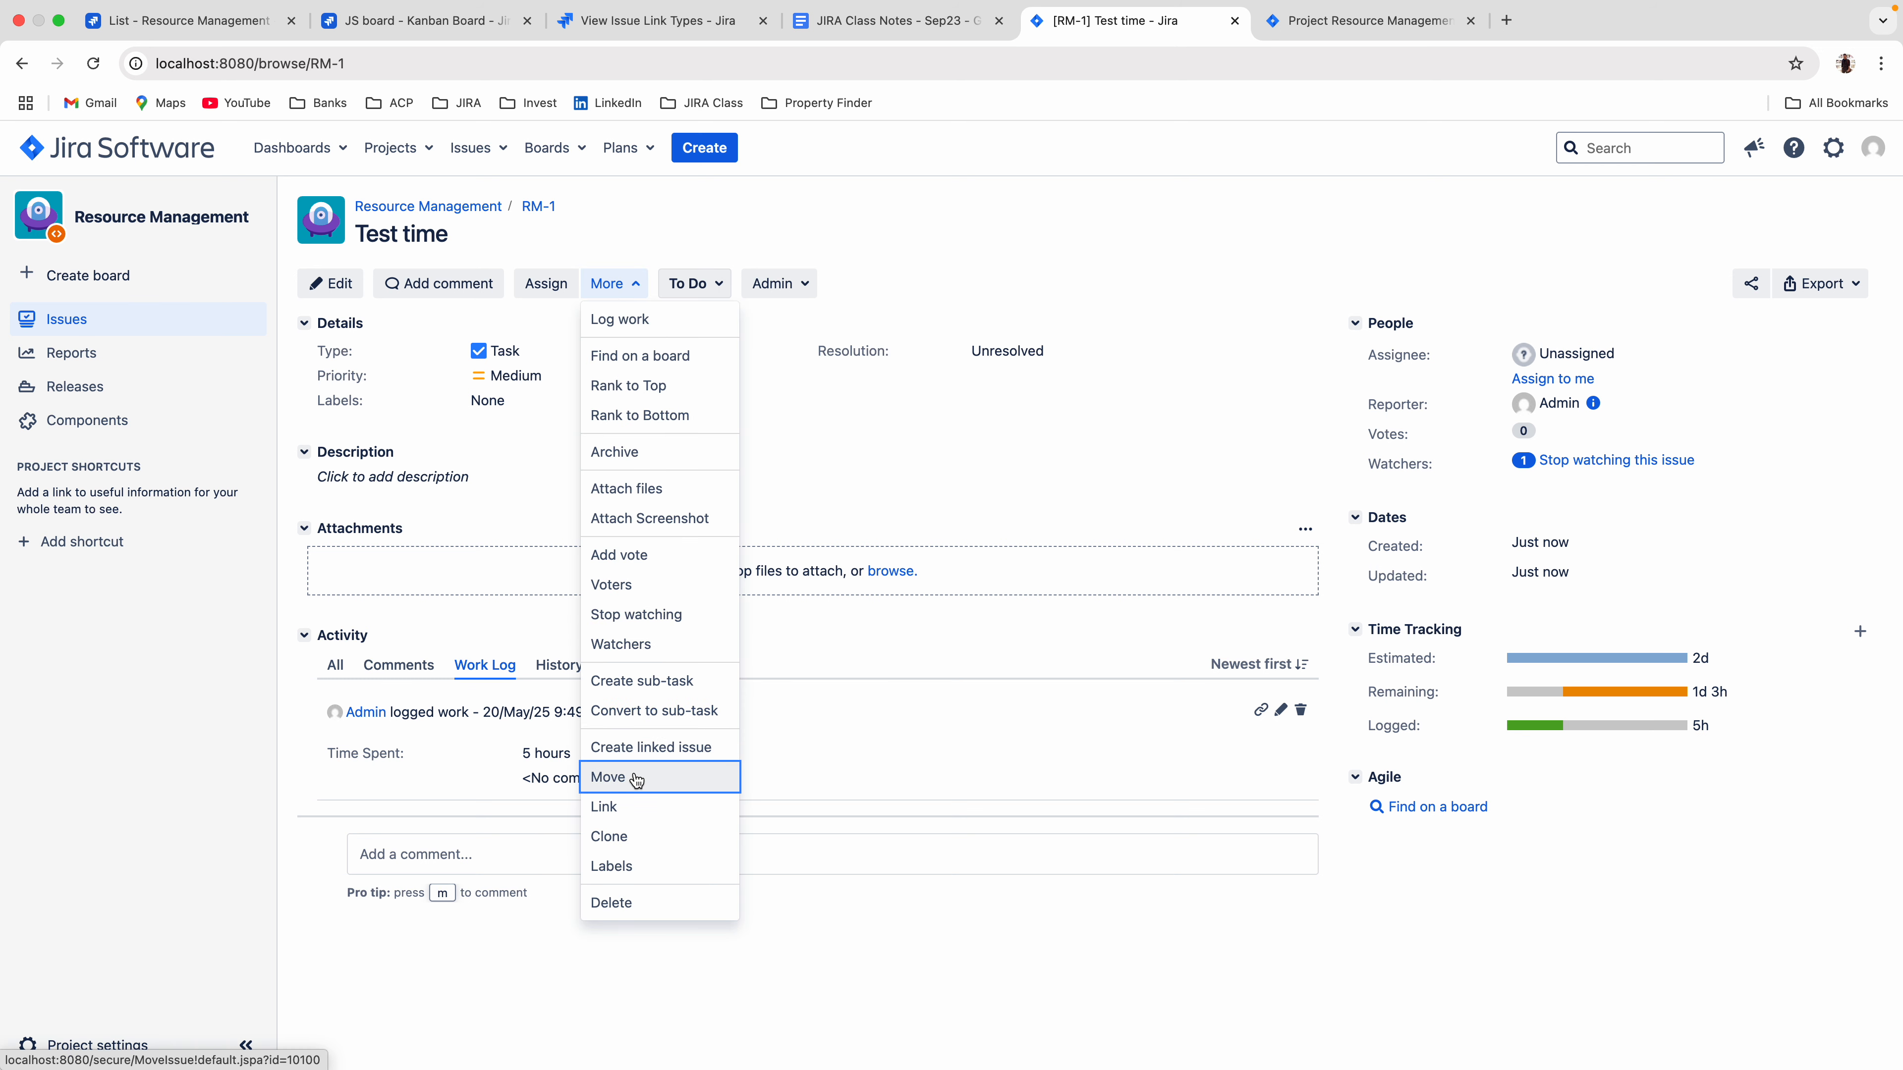
{"action": "left_click", "coordinate": [448, 24]}
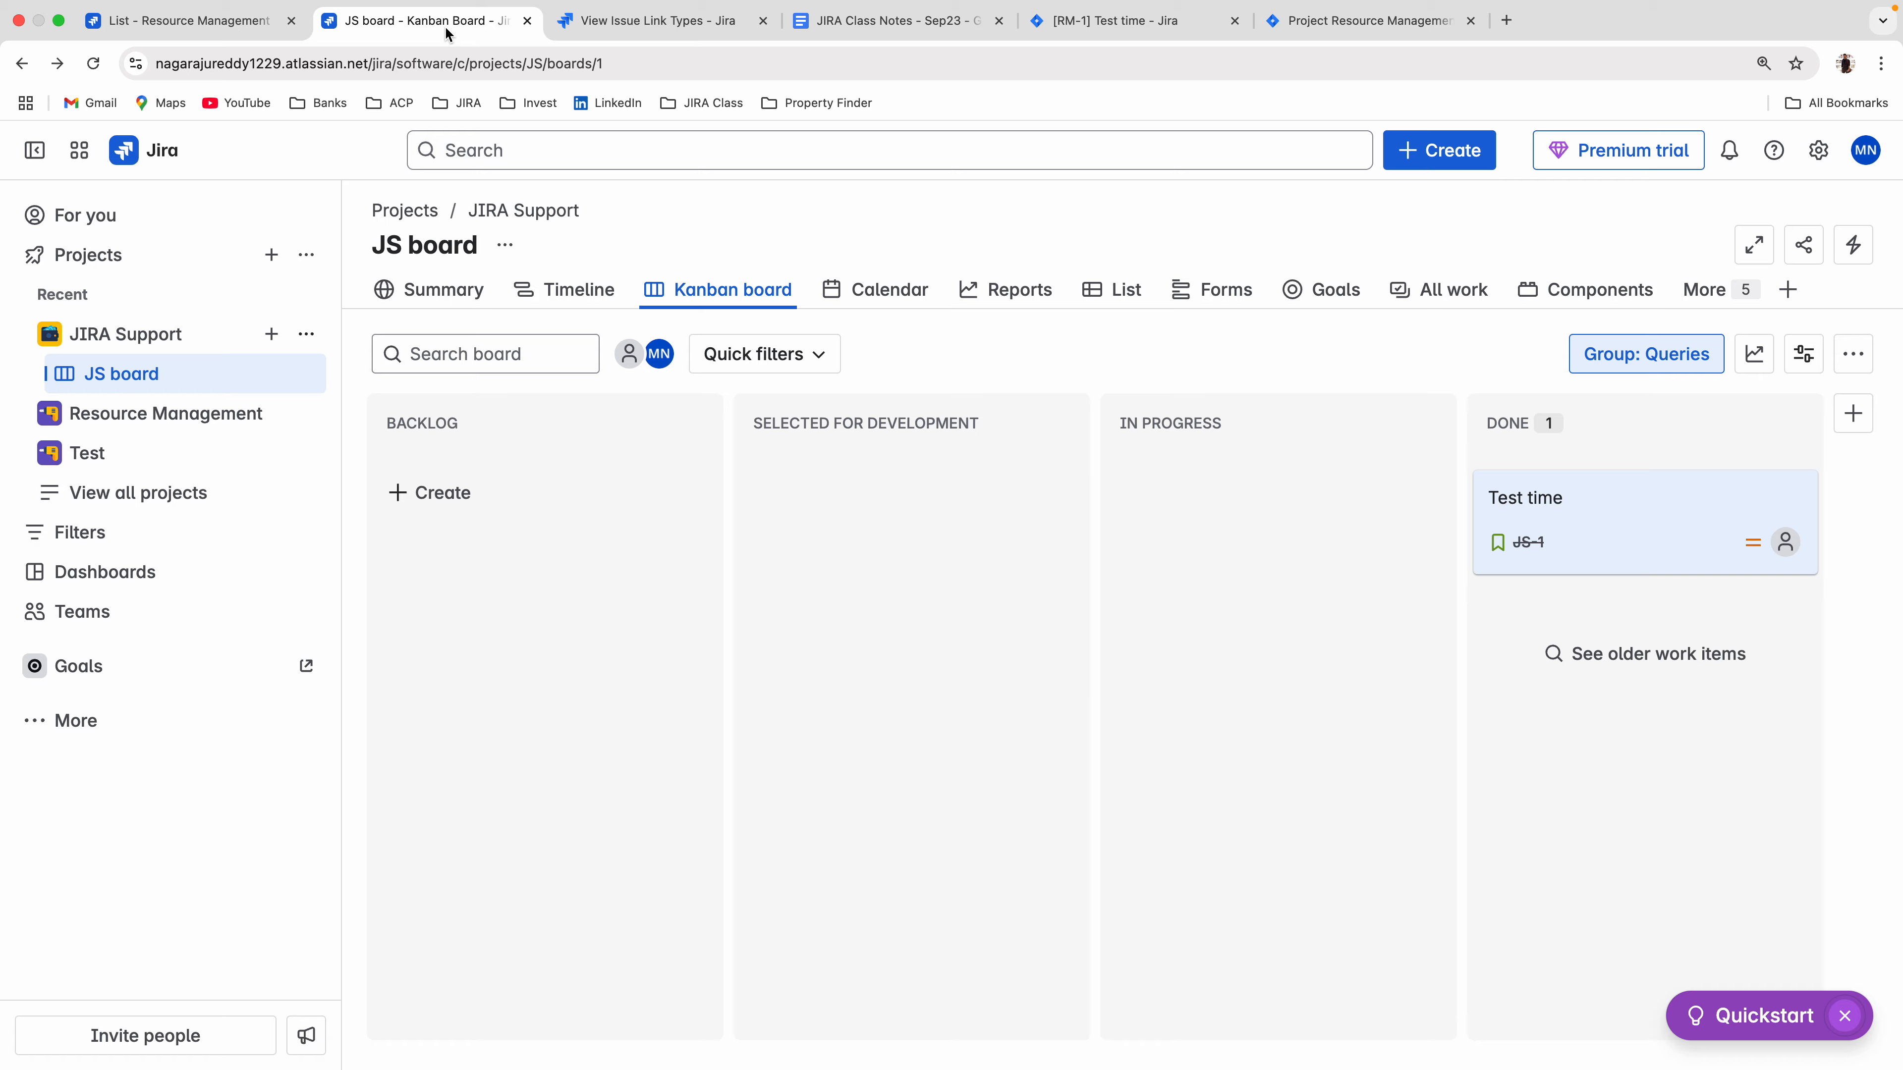
{"action": "left_click", "coordinate": [1543, 512]}
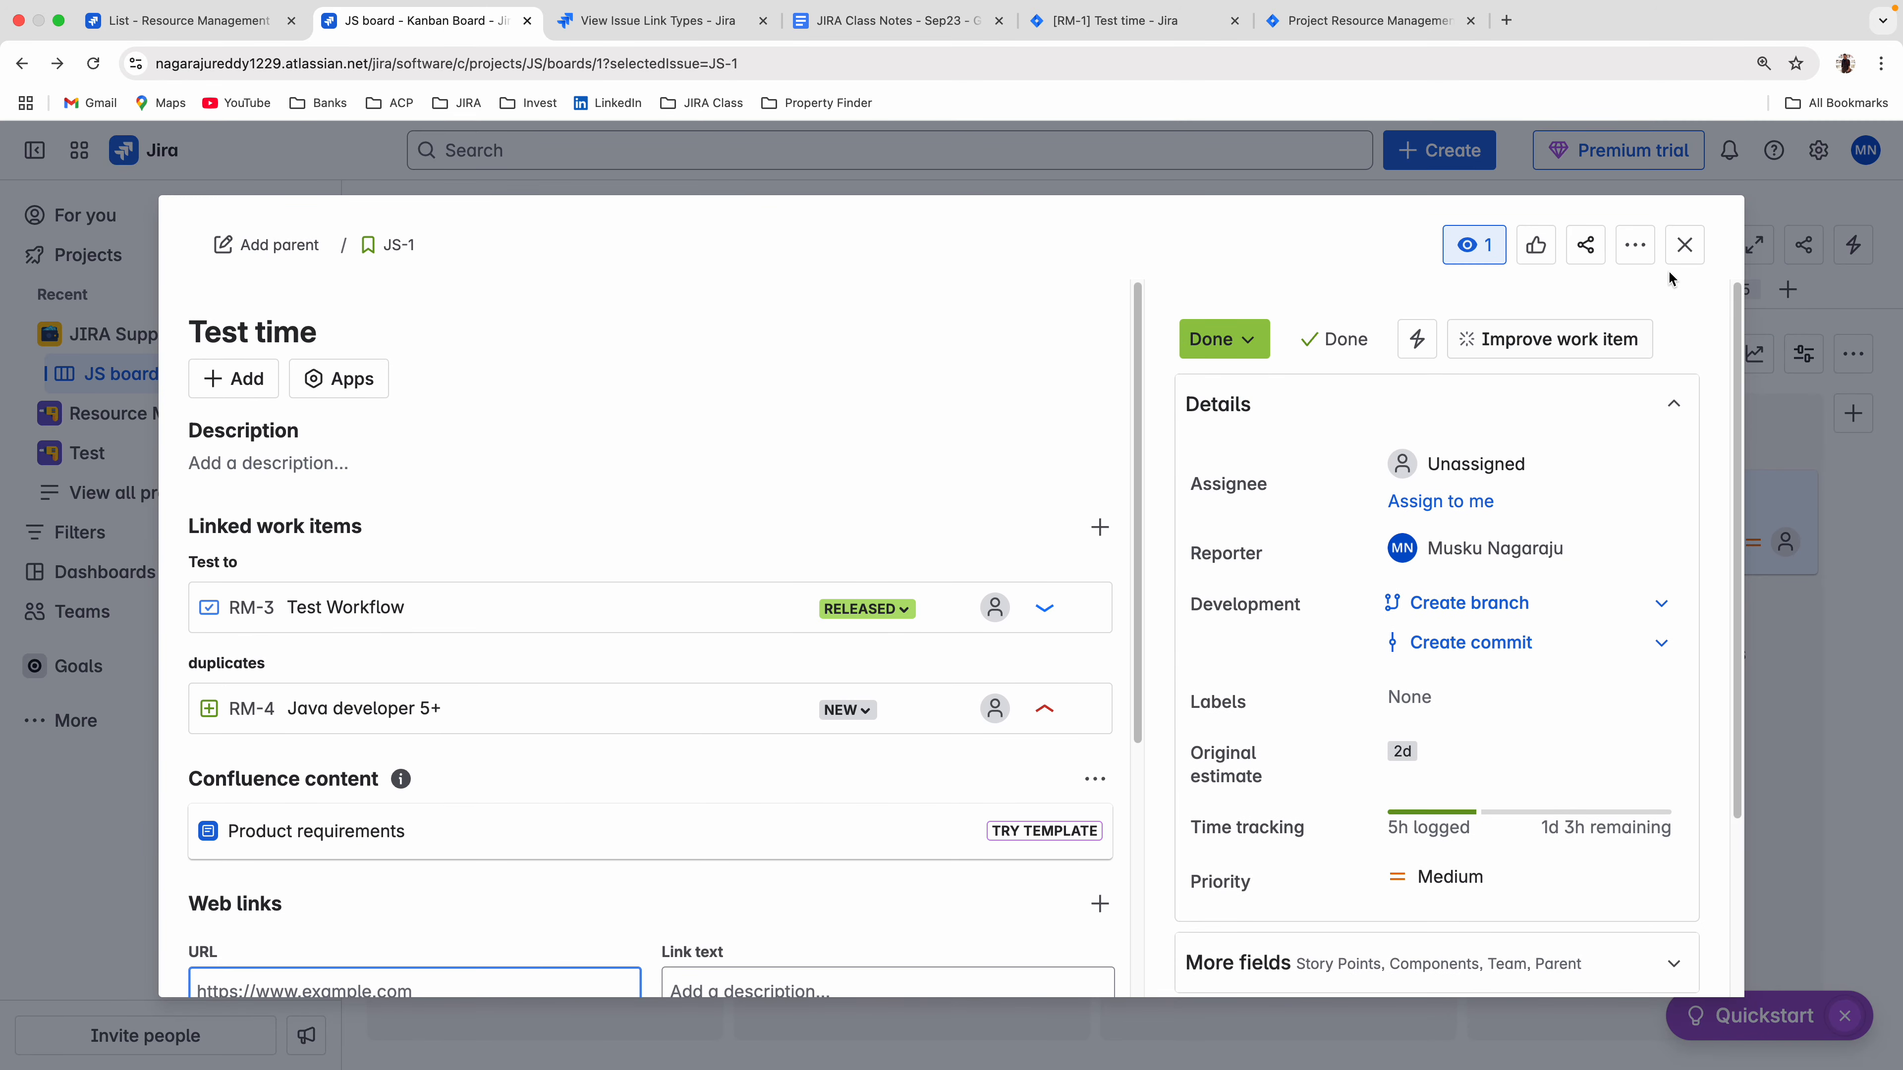
{"action": "left_click", "coordinate": [1635, 247]}
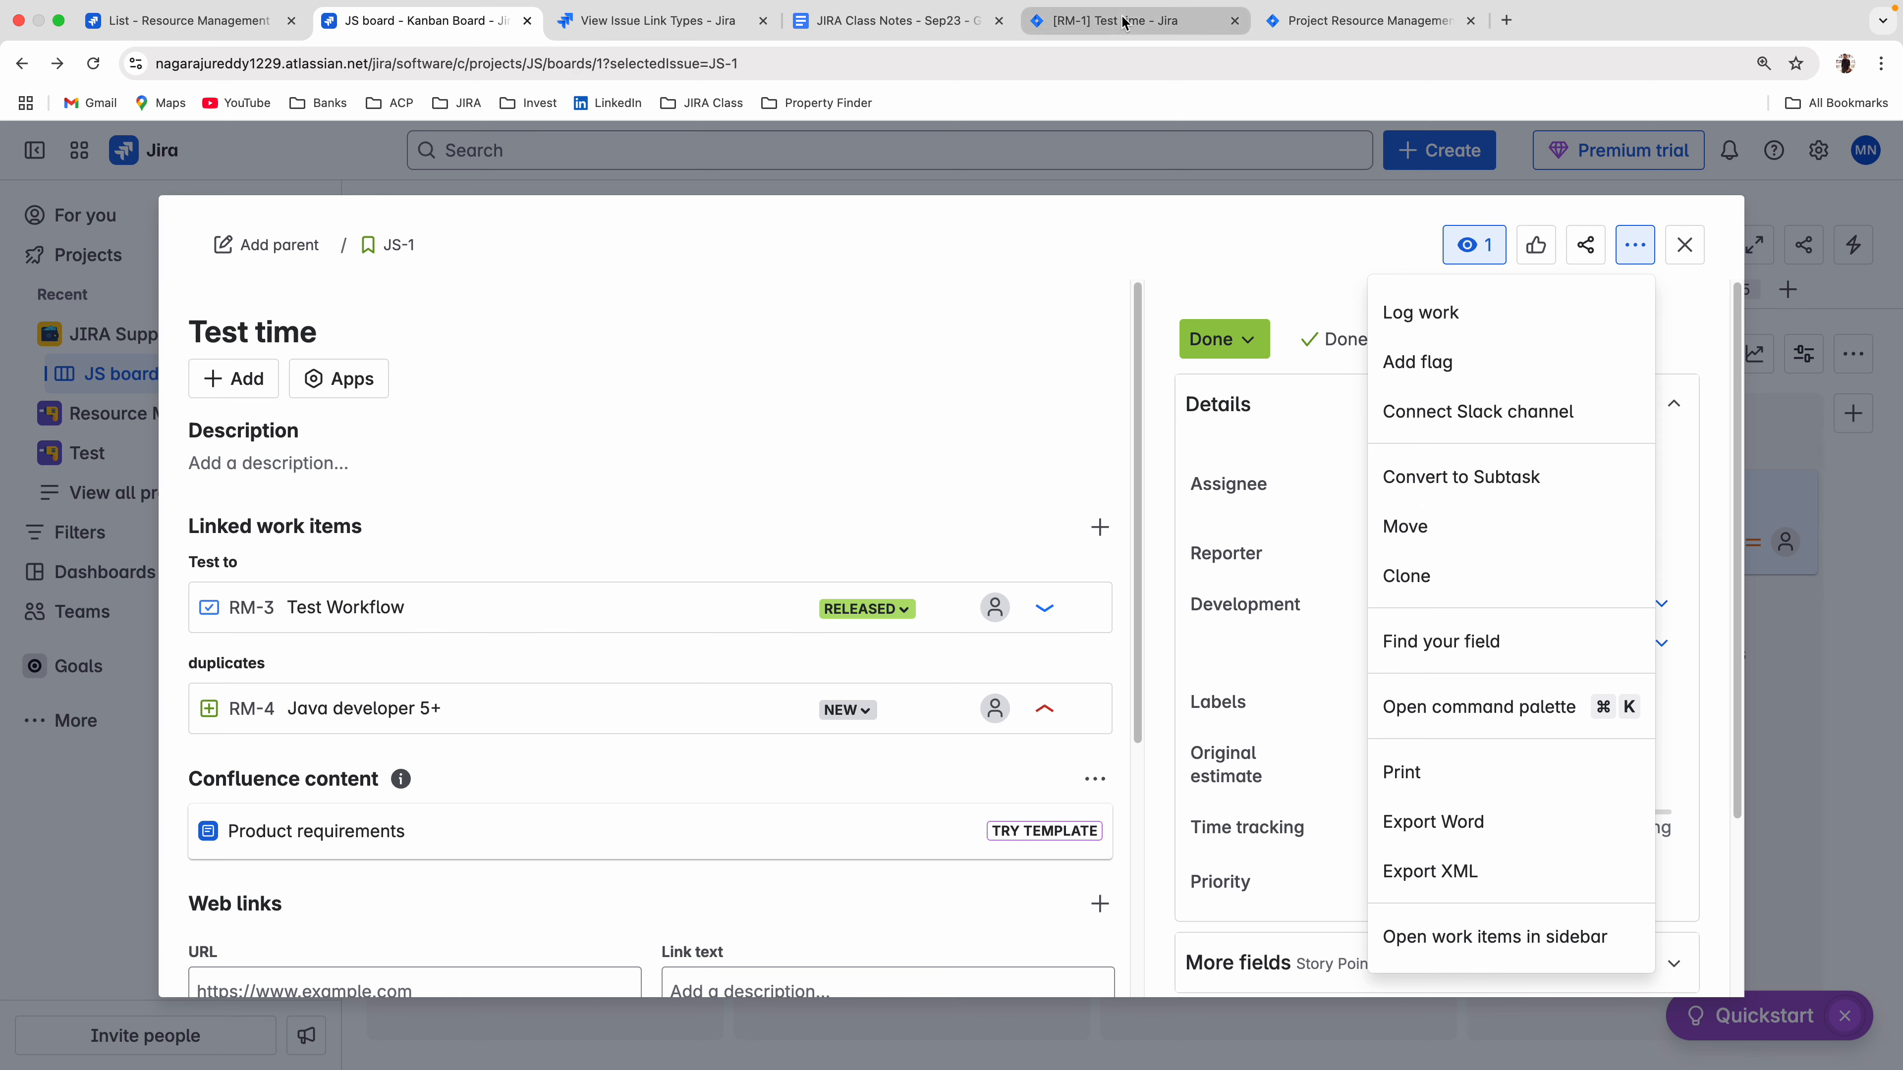
{"action": "left_click", "coordinate": [1150, 30]}
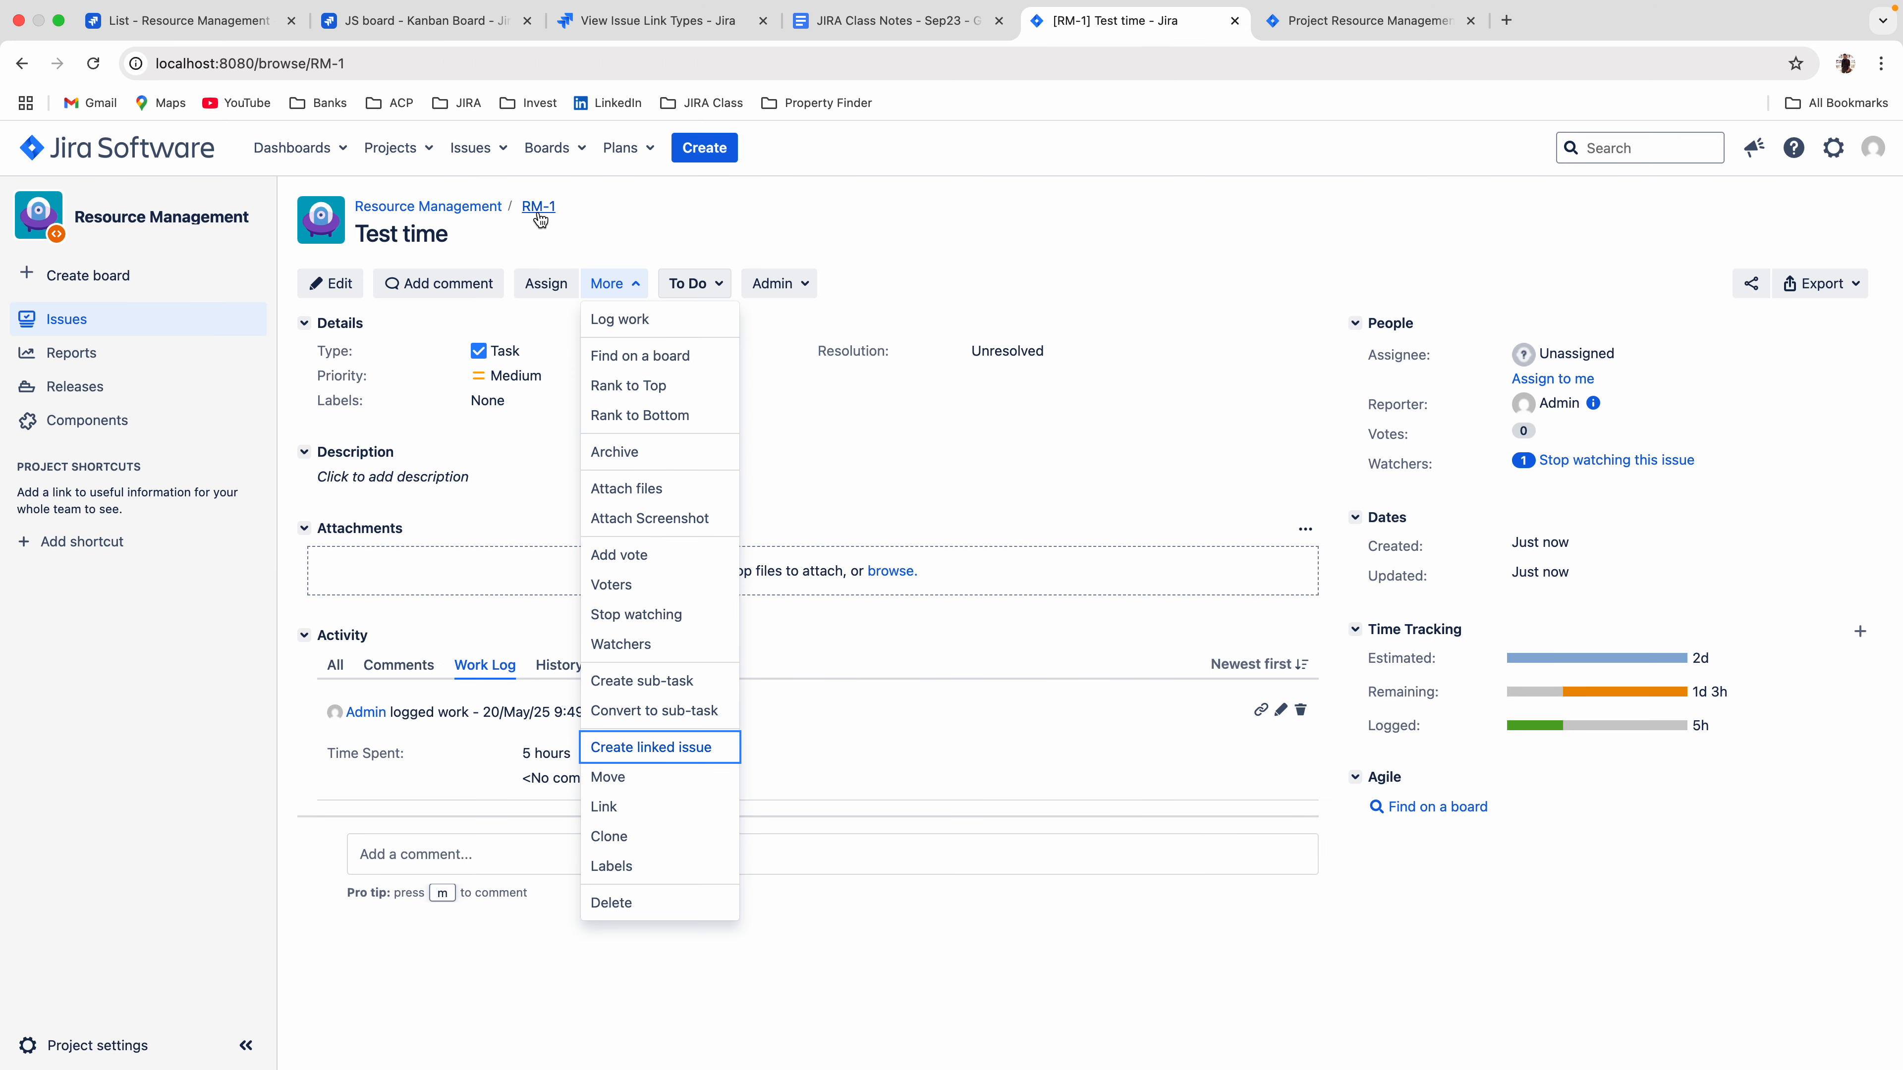
{"action": "left_click", "coordinate": [423, 21]}
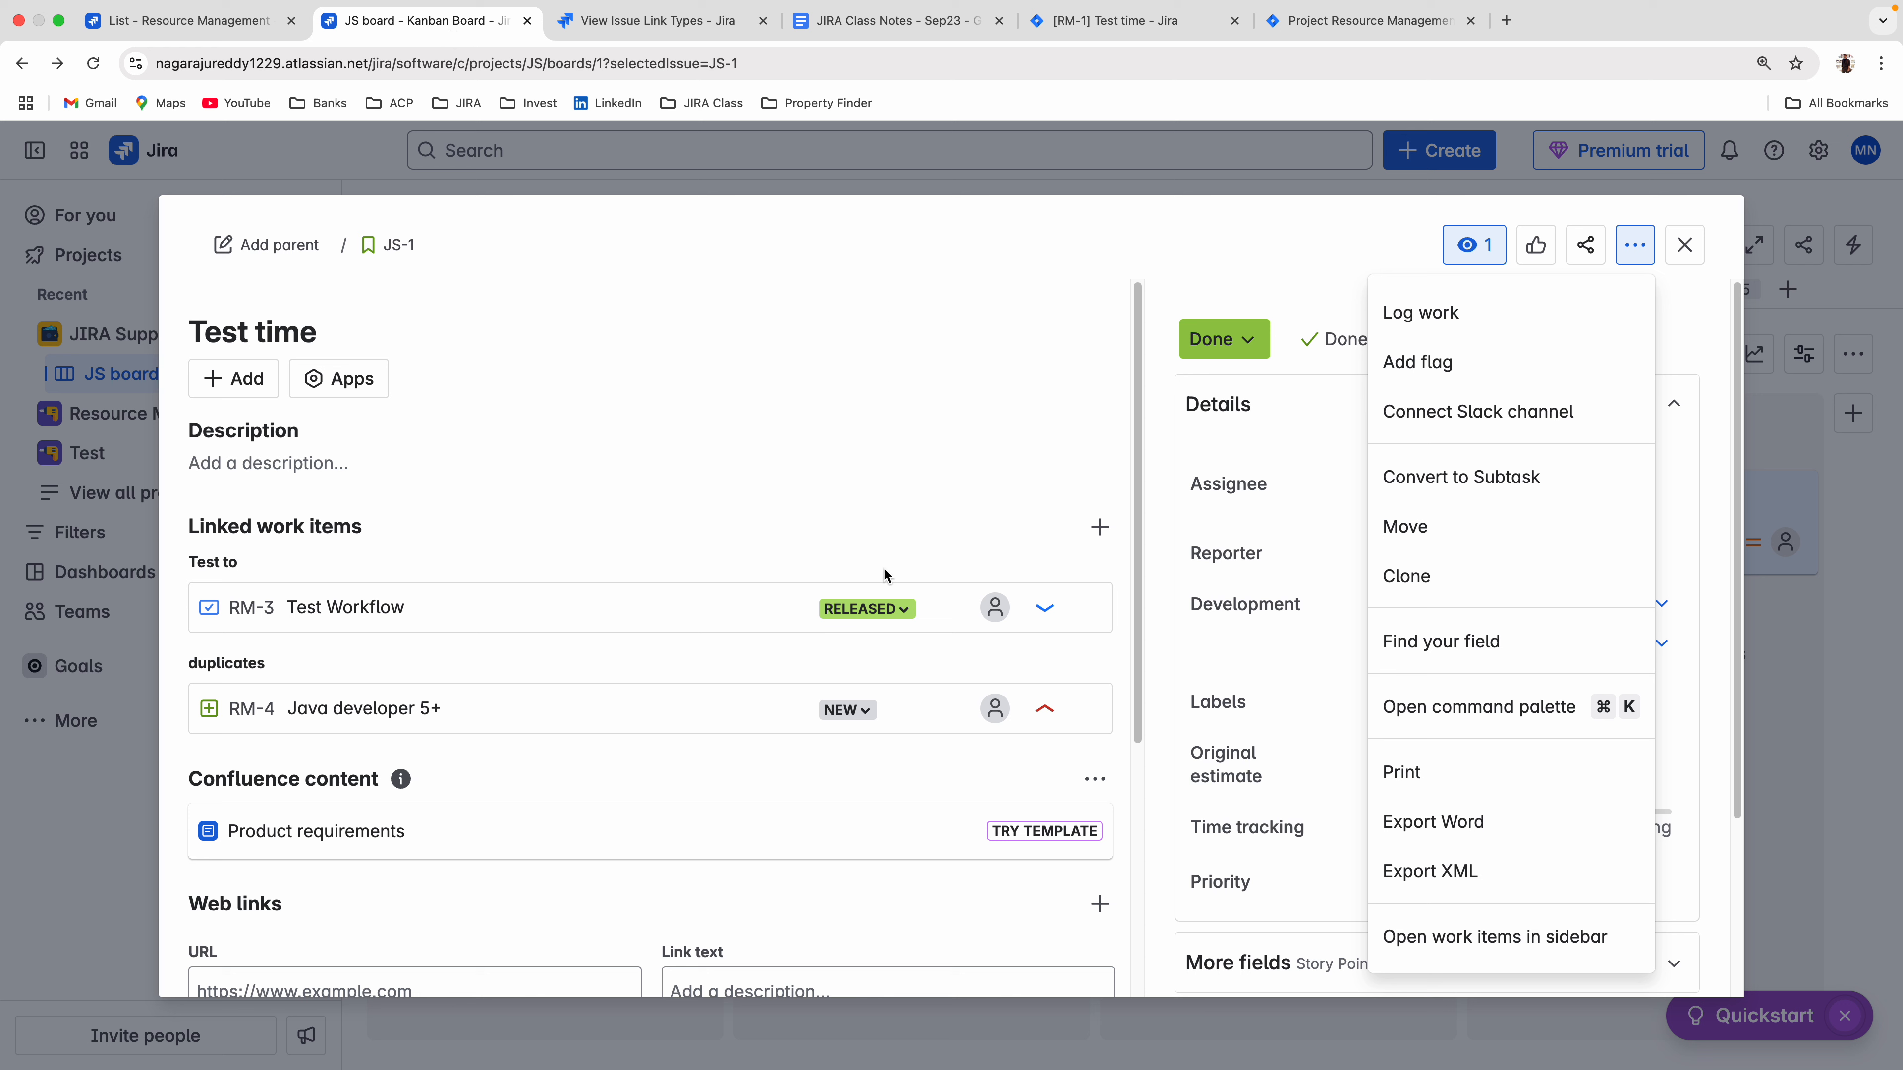
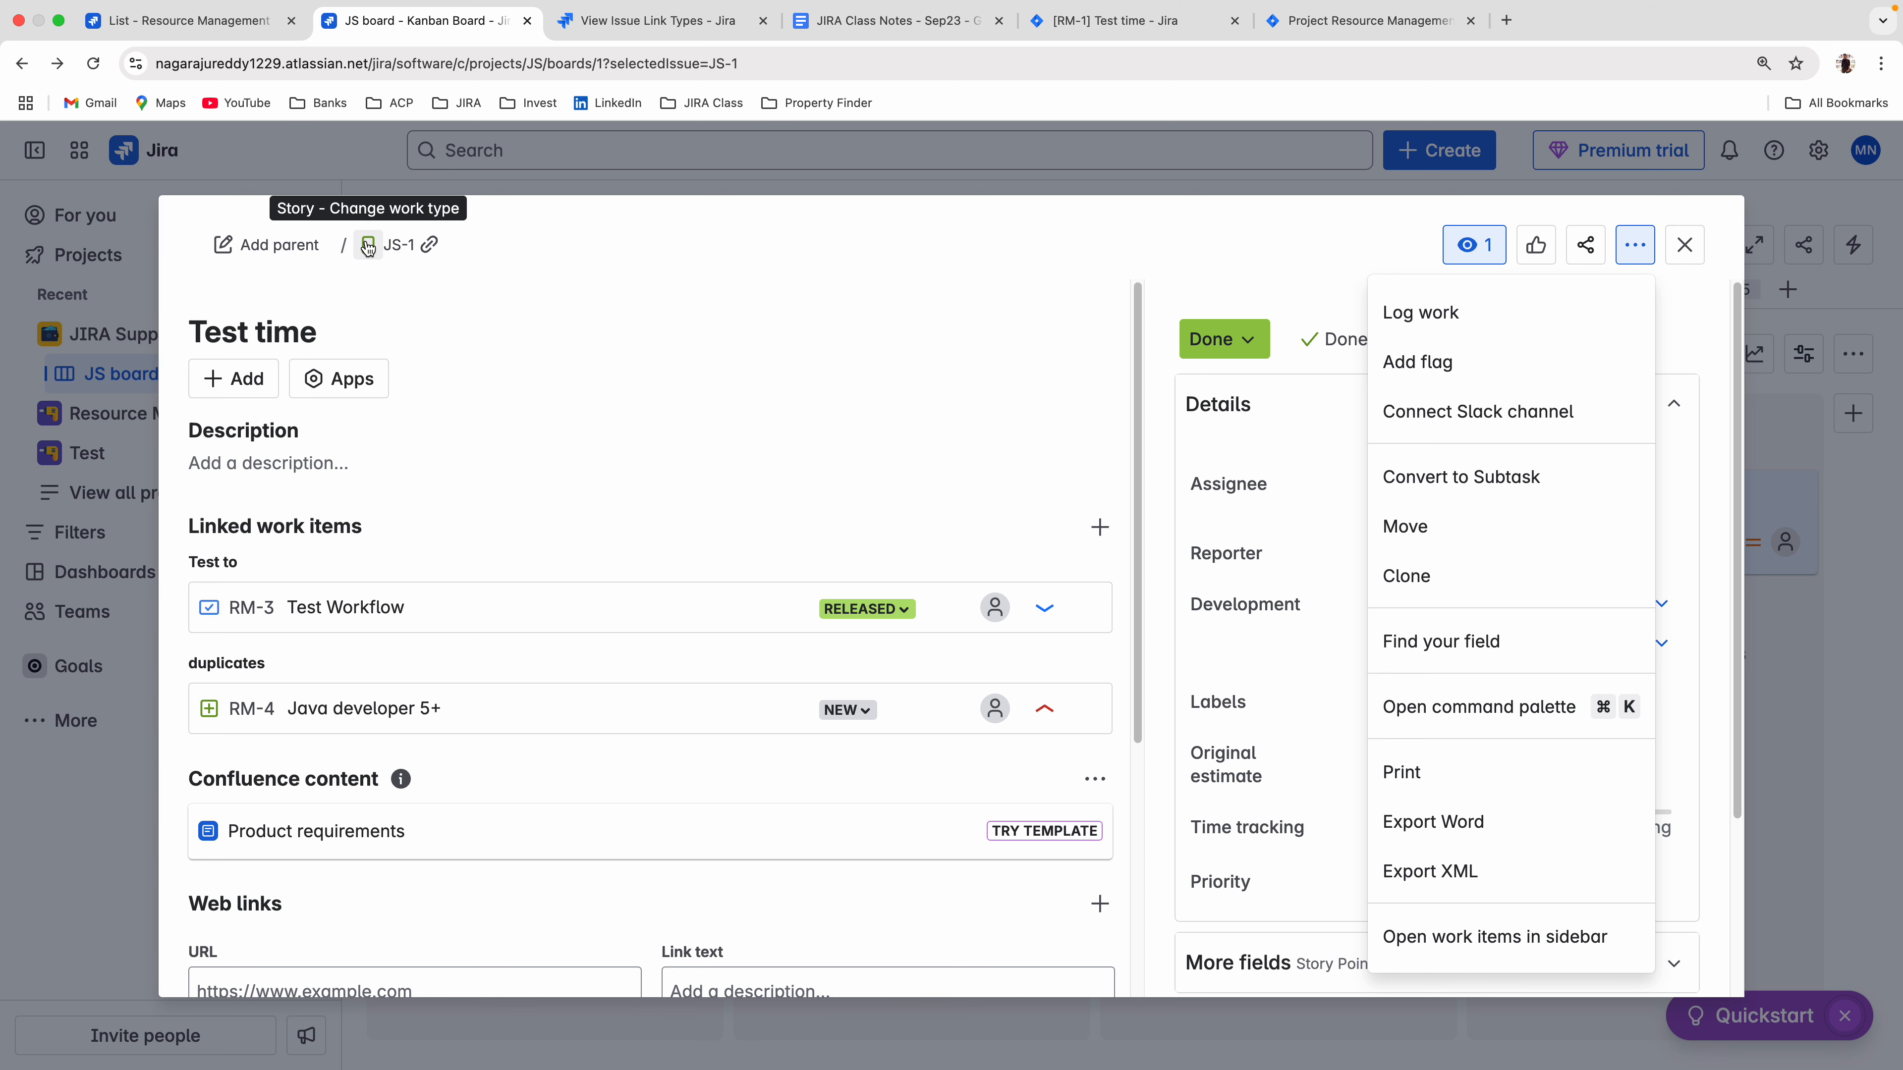
Start moving JS-1 Test time, choosing the Test (TEST) project as destination and Task as the new issue type.
{"action": "left_click", "coordinate": [1405, 526]}
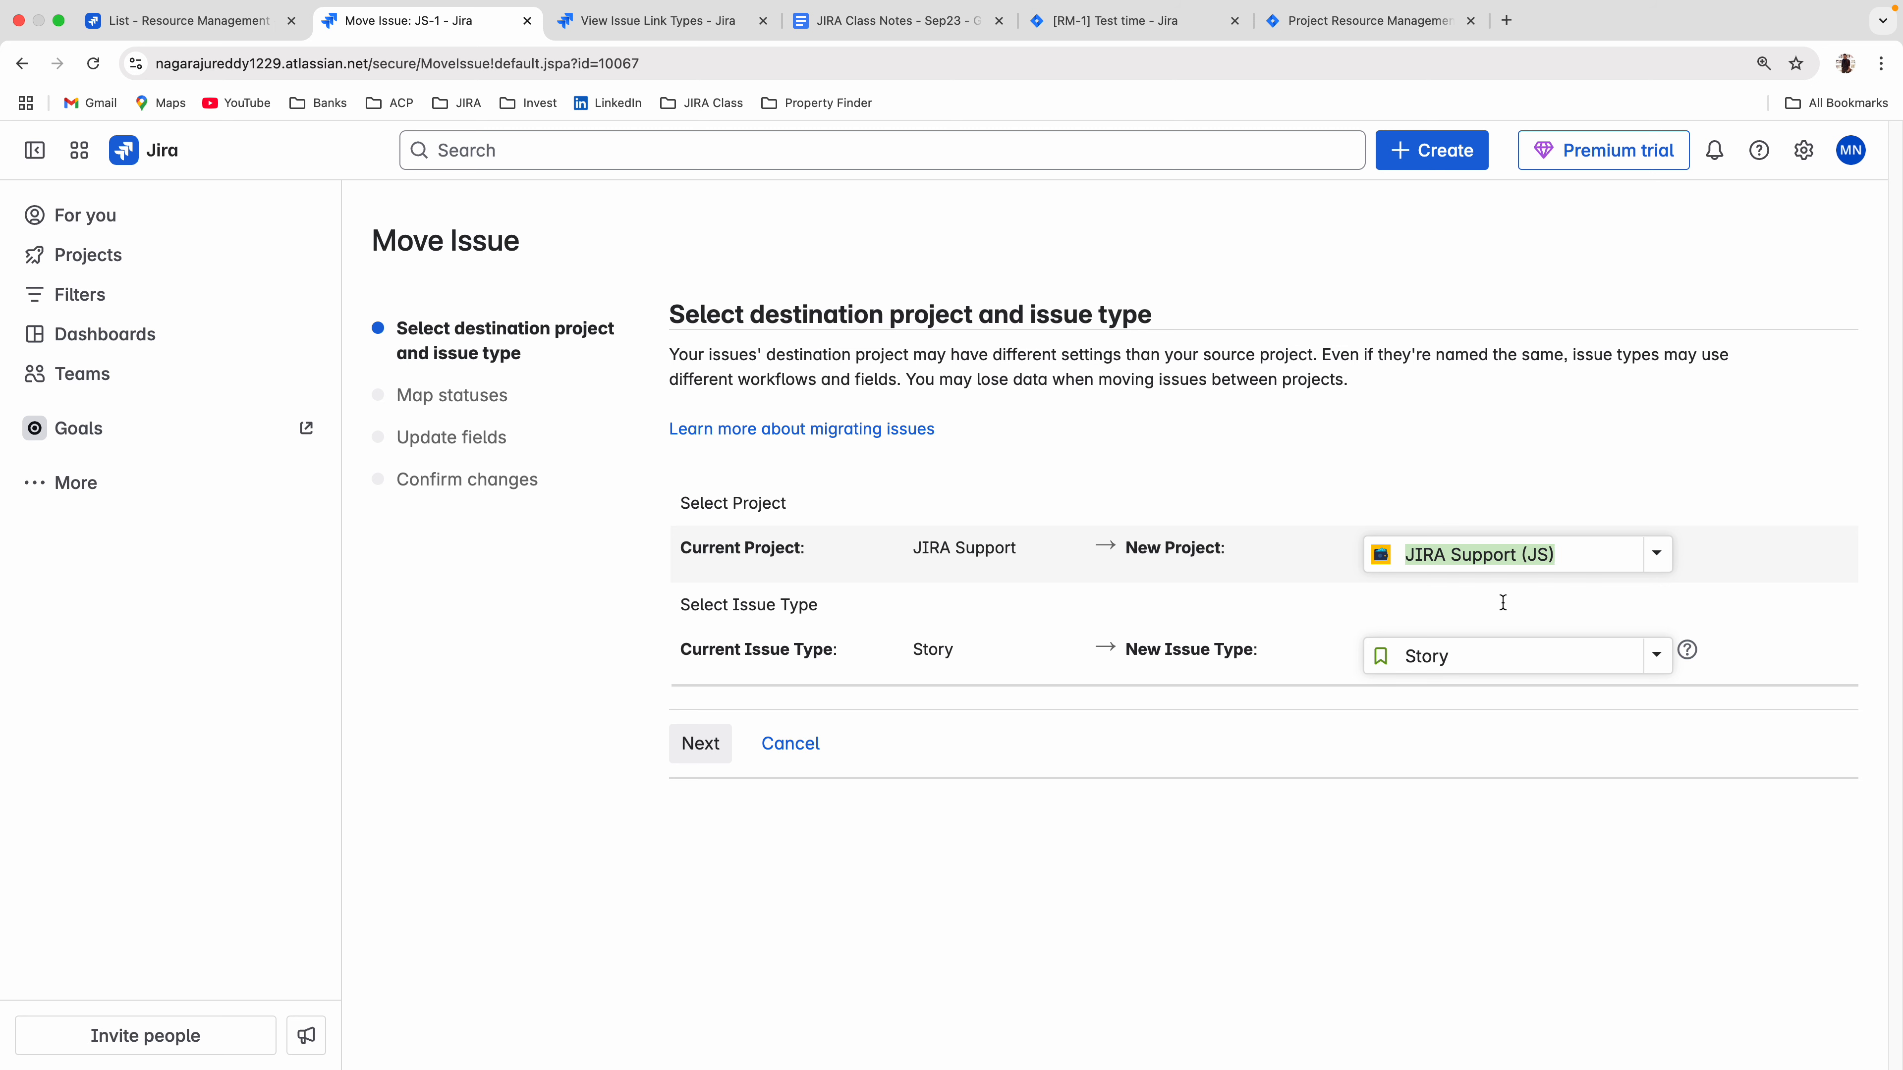
{"action": "left_click", "coordinate": [1461, 663]}
{"action": "left_click", "coordinate": [1452, 707]}
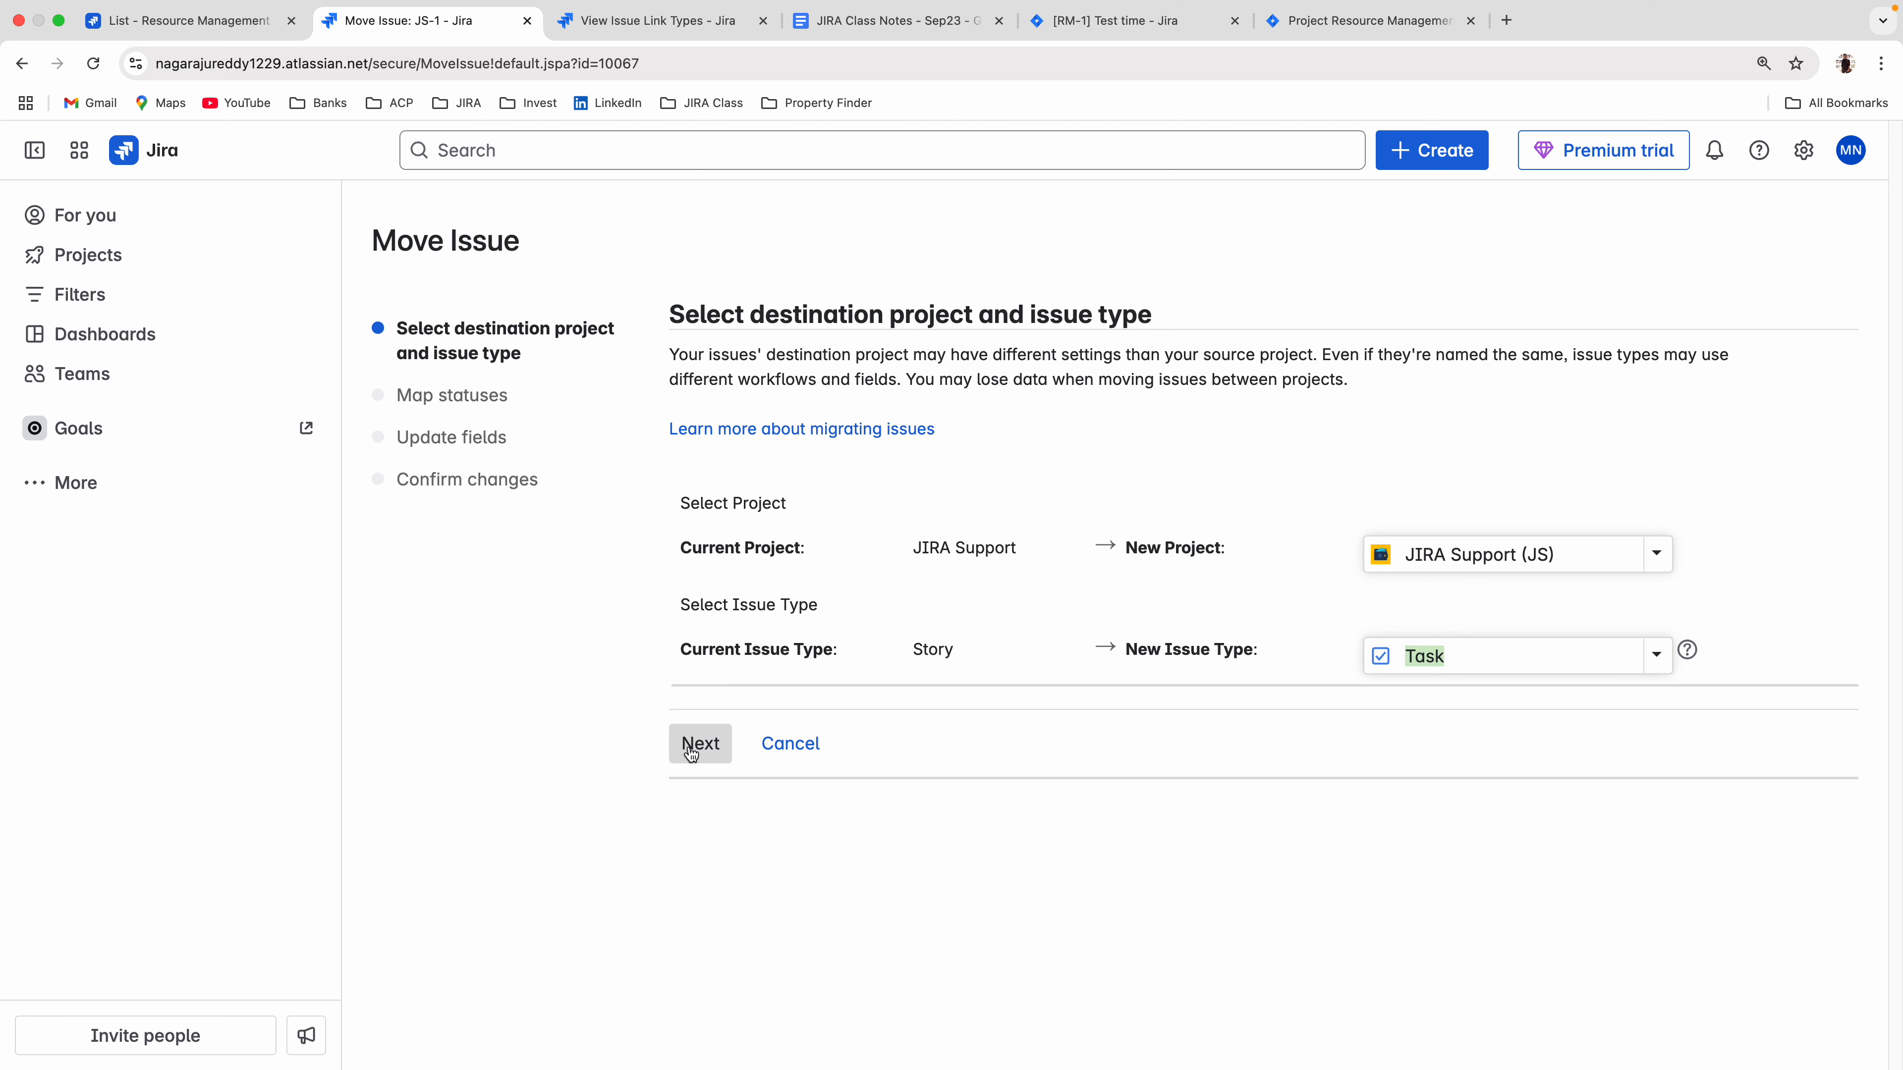
{"action": "left_click", "coordinate": [1452, 557]}
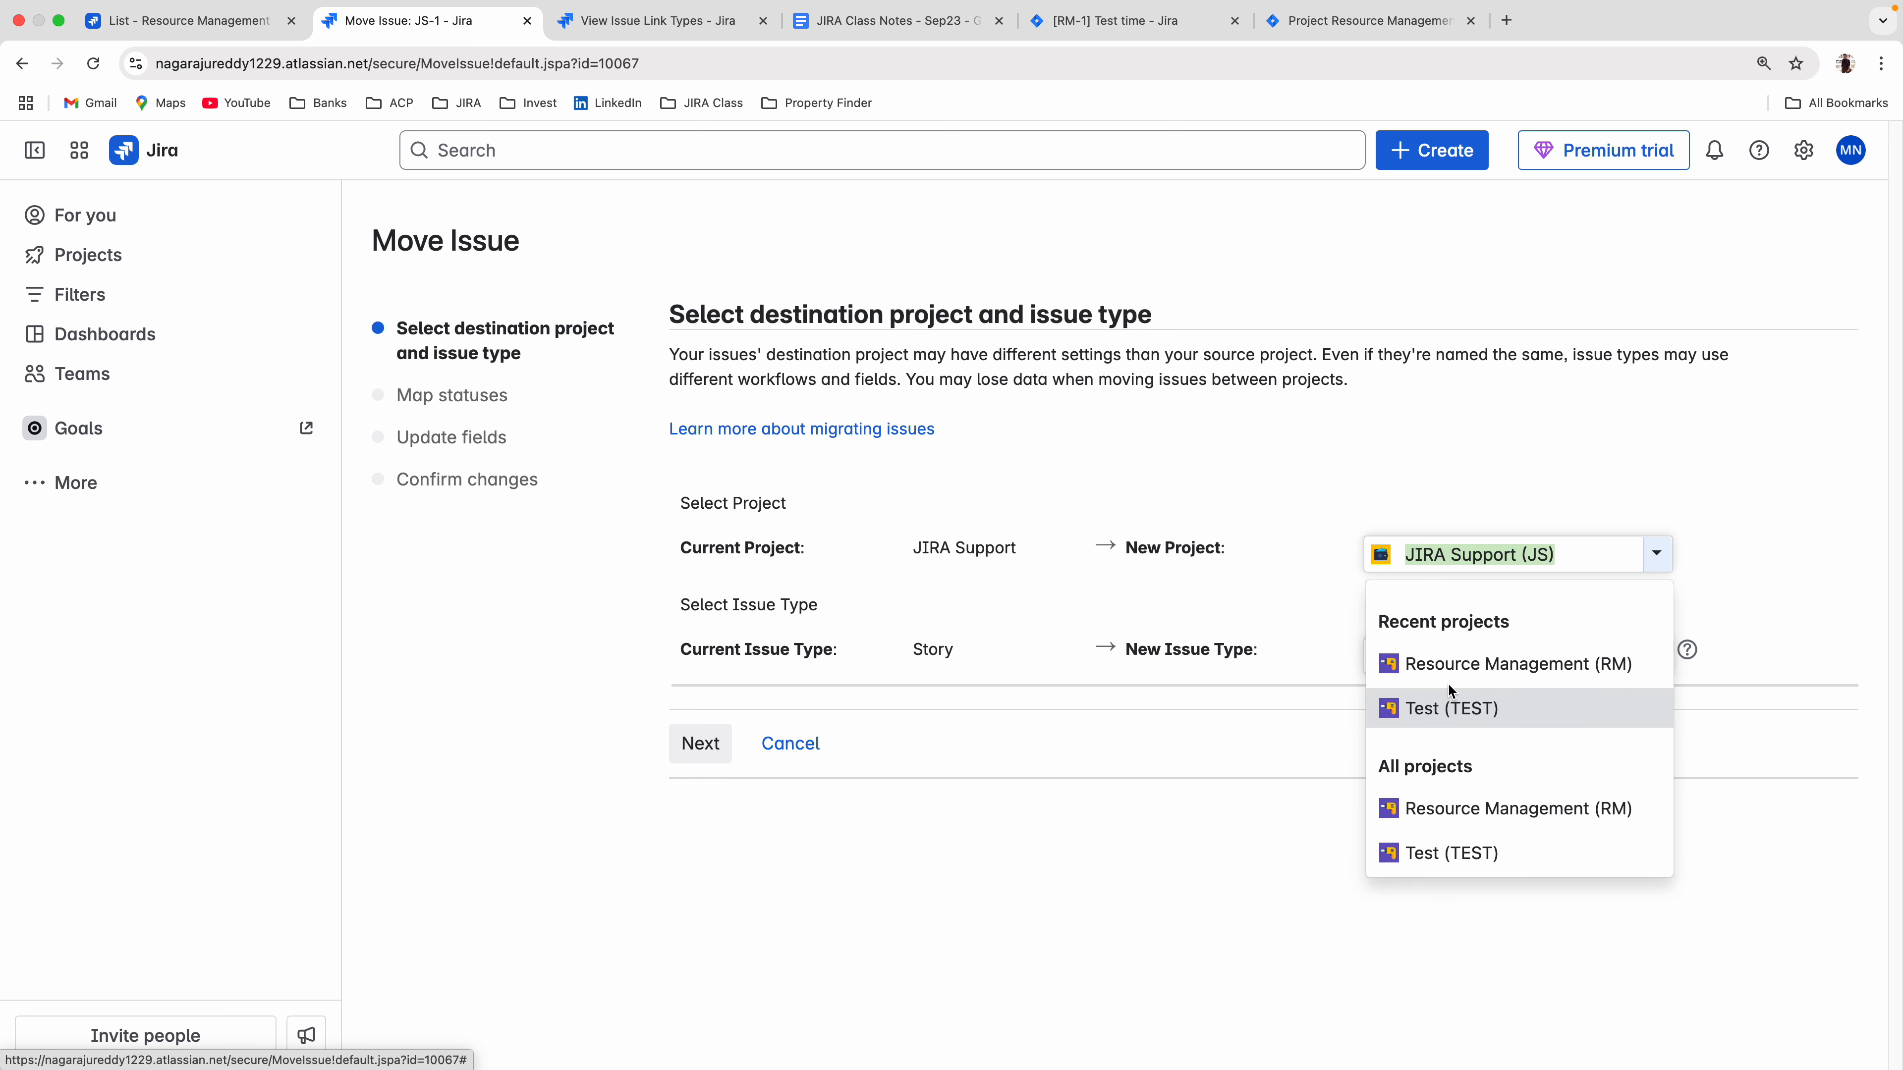
{"action": "left_click", "coordinate": [1444, 711]}
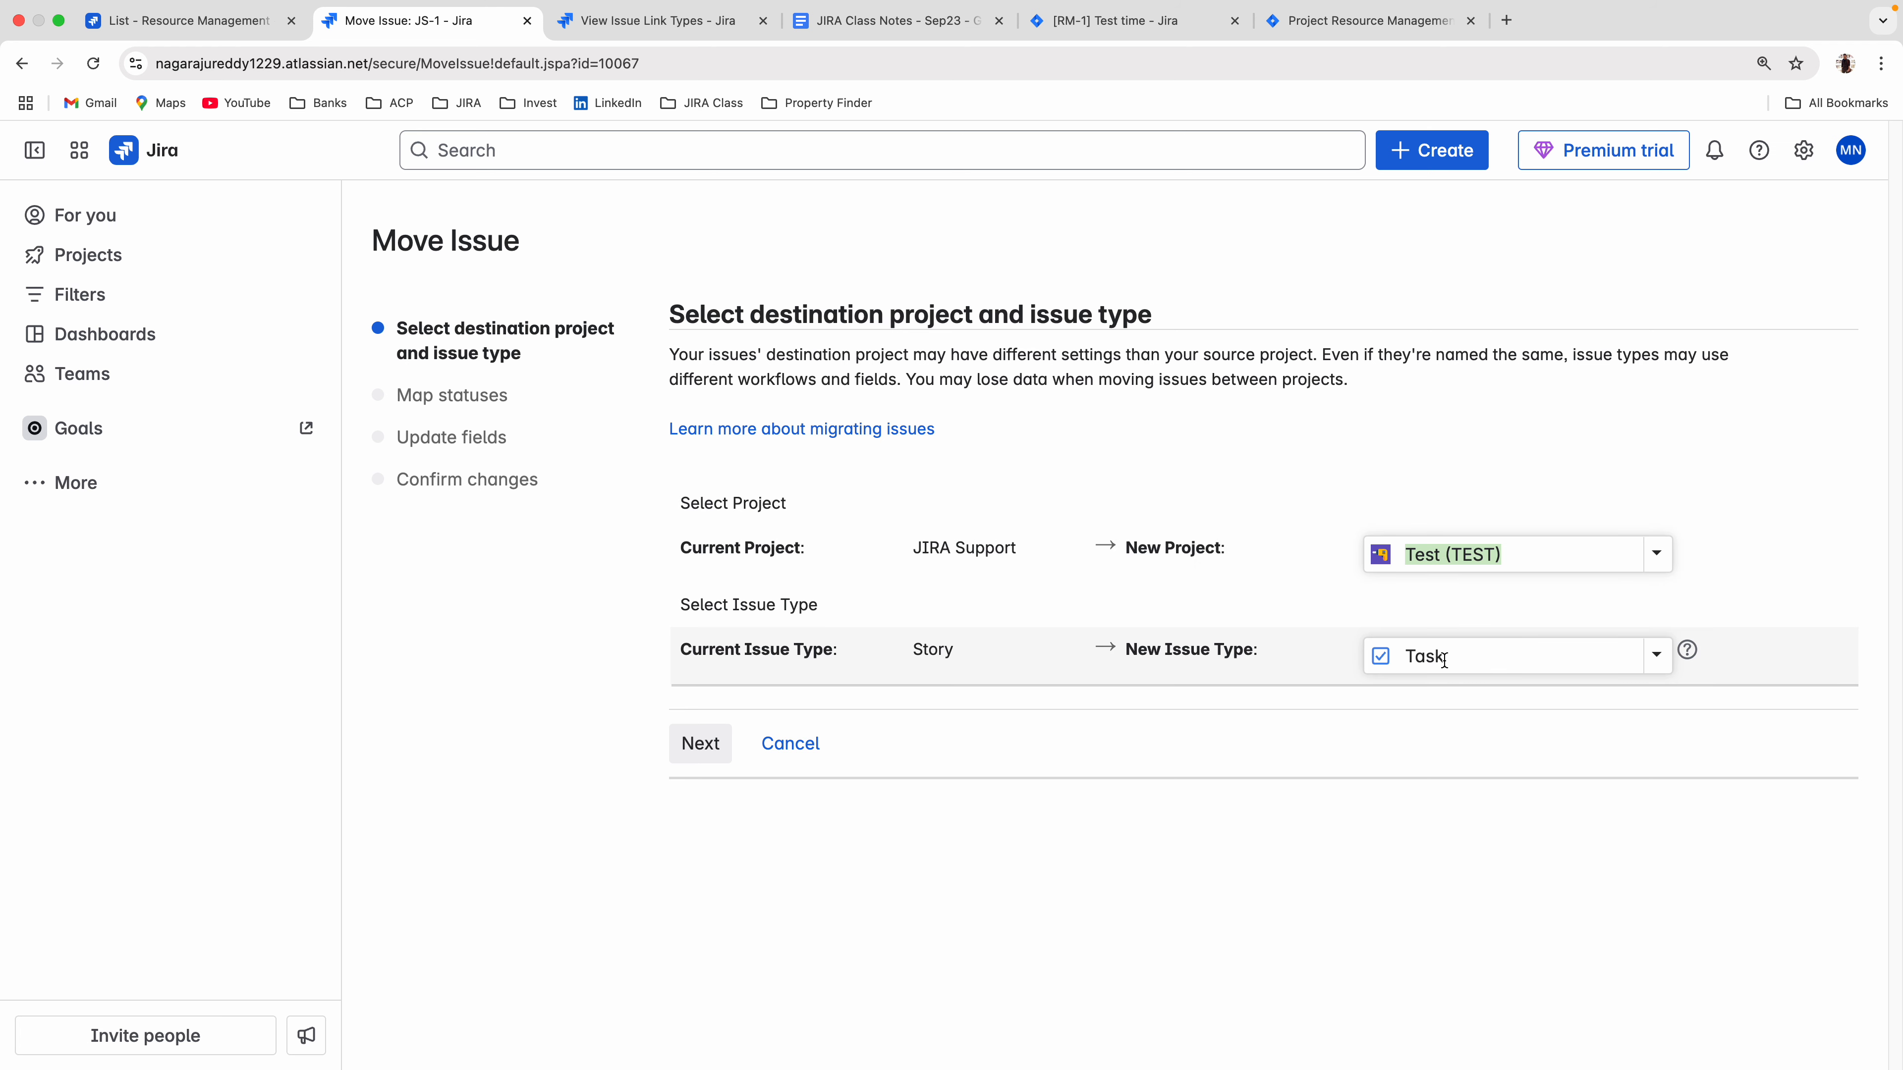
{"action": "left_click", "coordinate": [717, 754]}
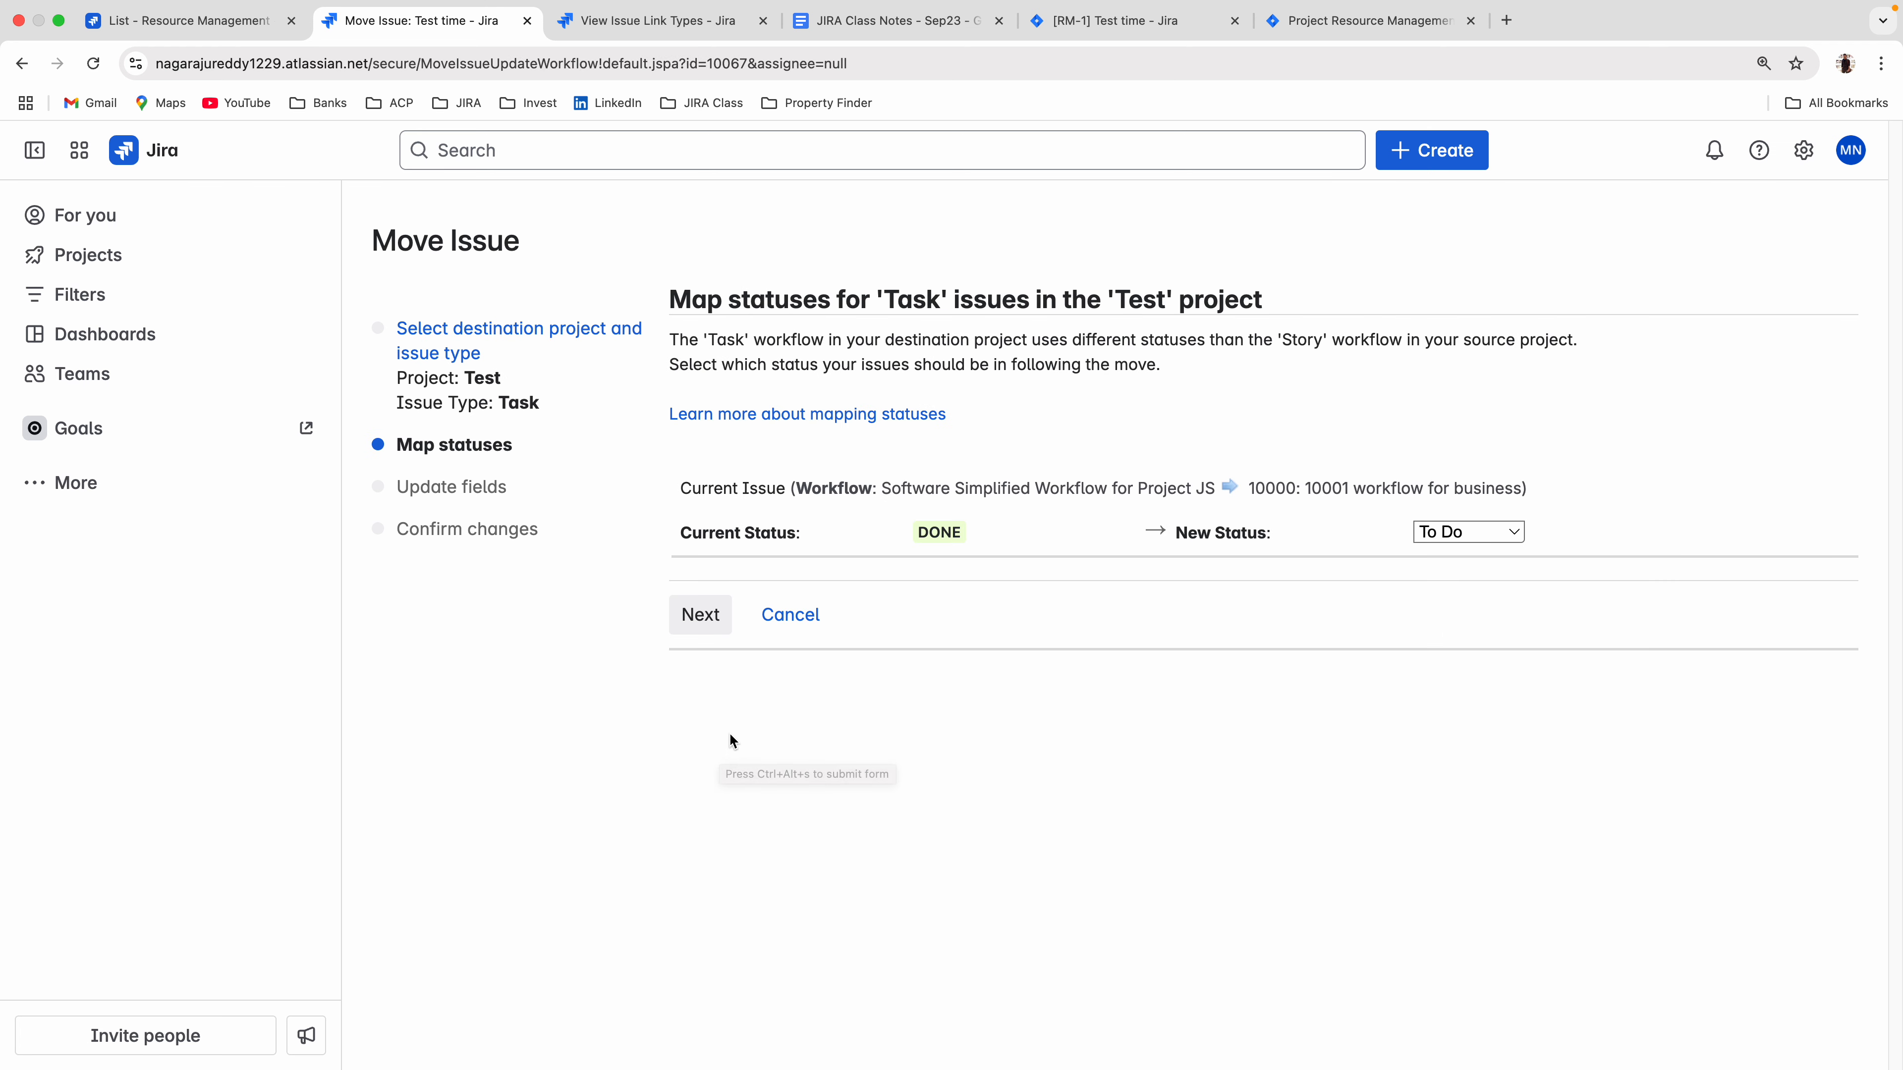
Map the moved issue's status to To Do, accept the automatic field updates and confirm the move.
{"action": "left_click", "coordinate": [1474, 533]}
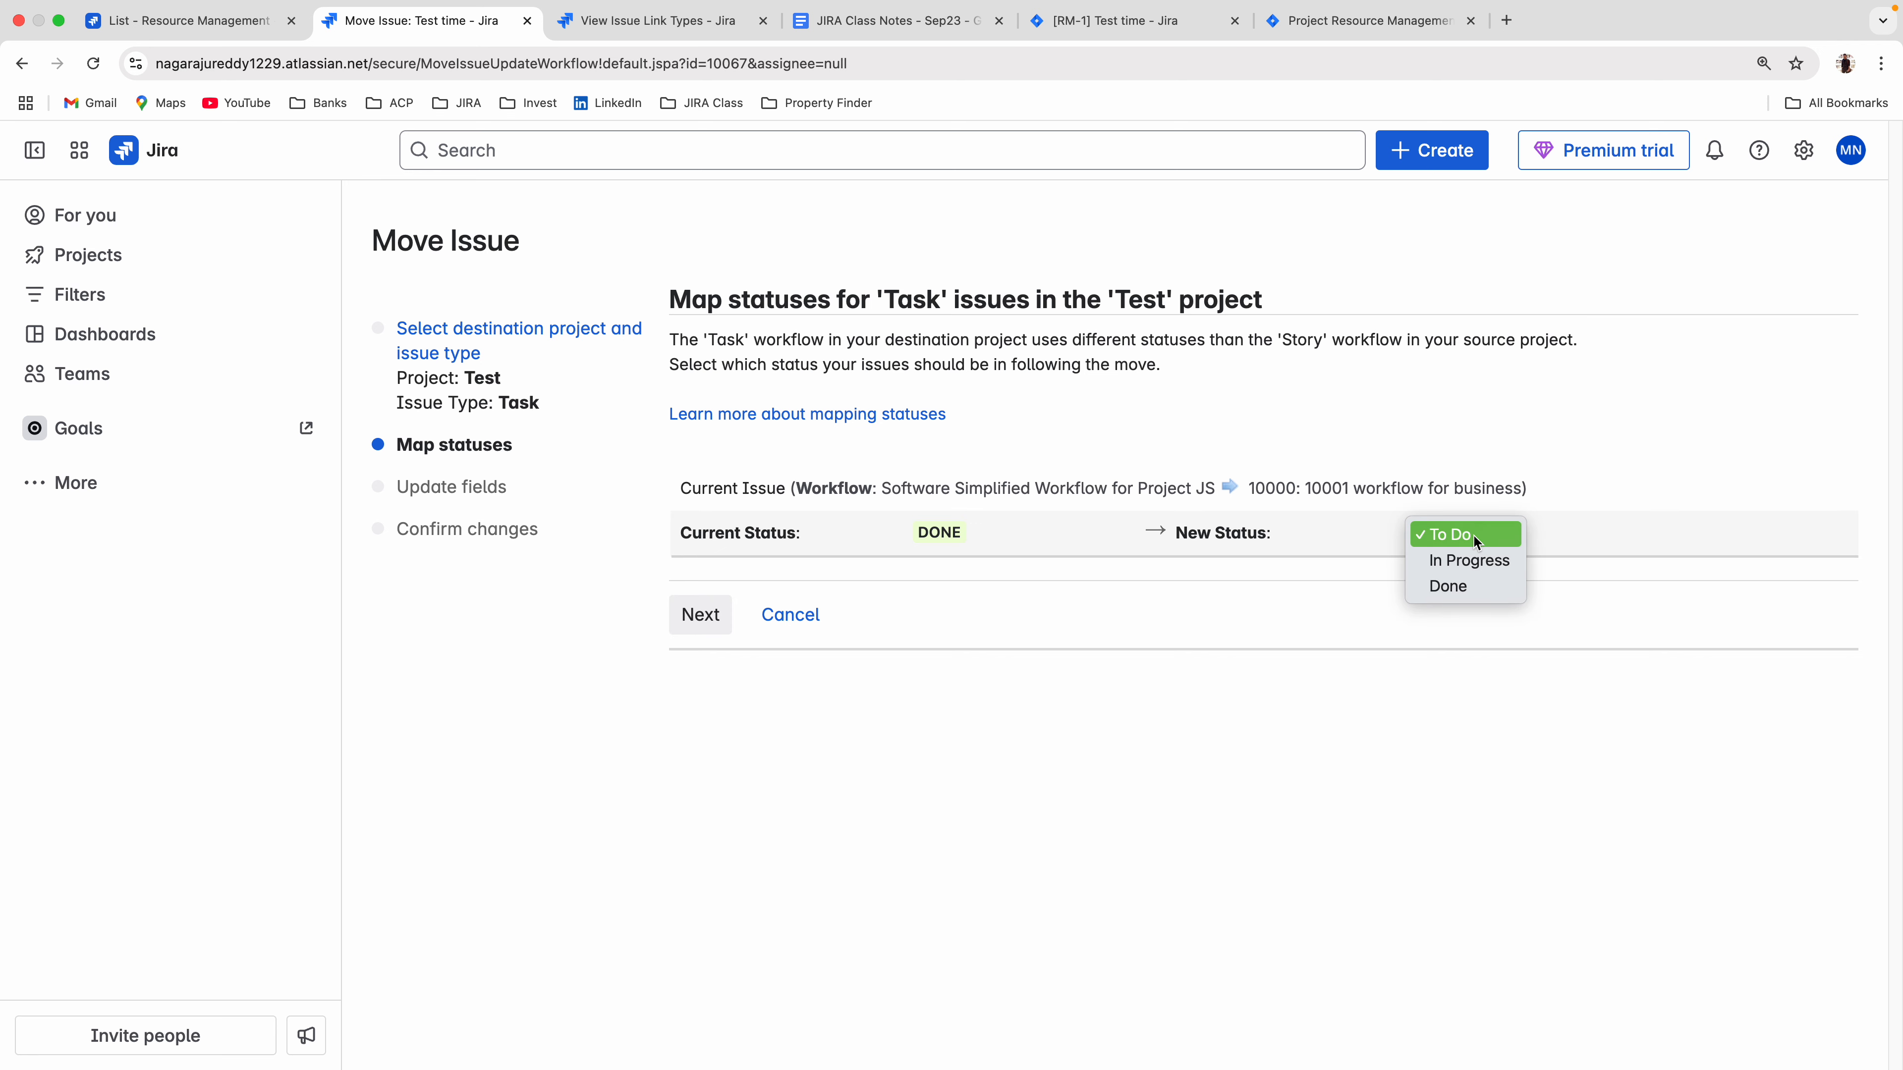
{"action": "left_click", "coordinate": [1463, 534]}
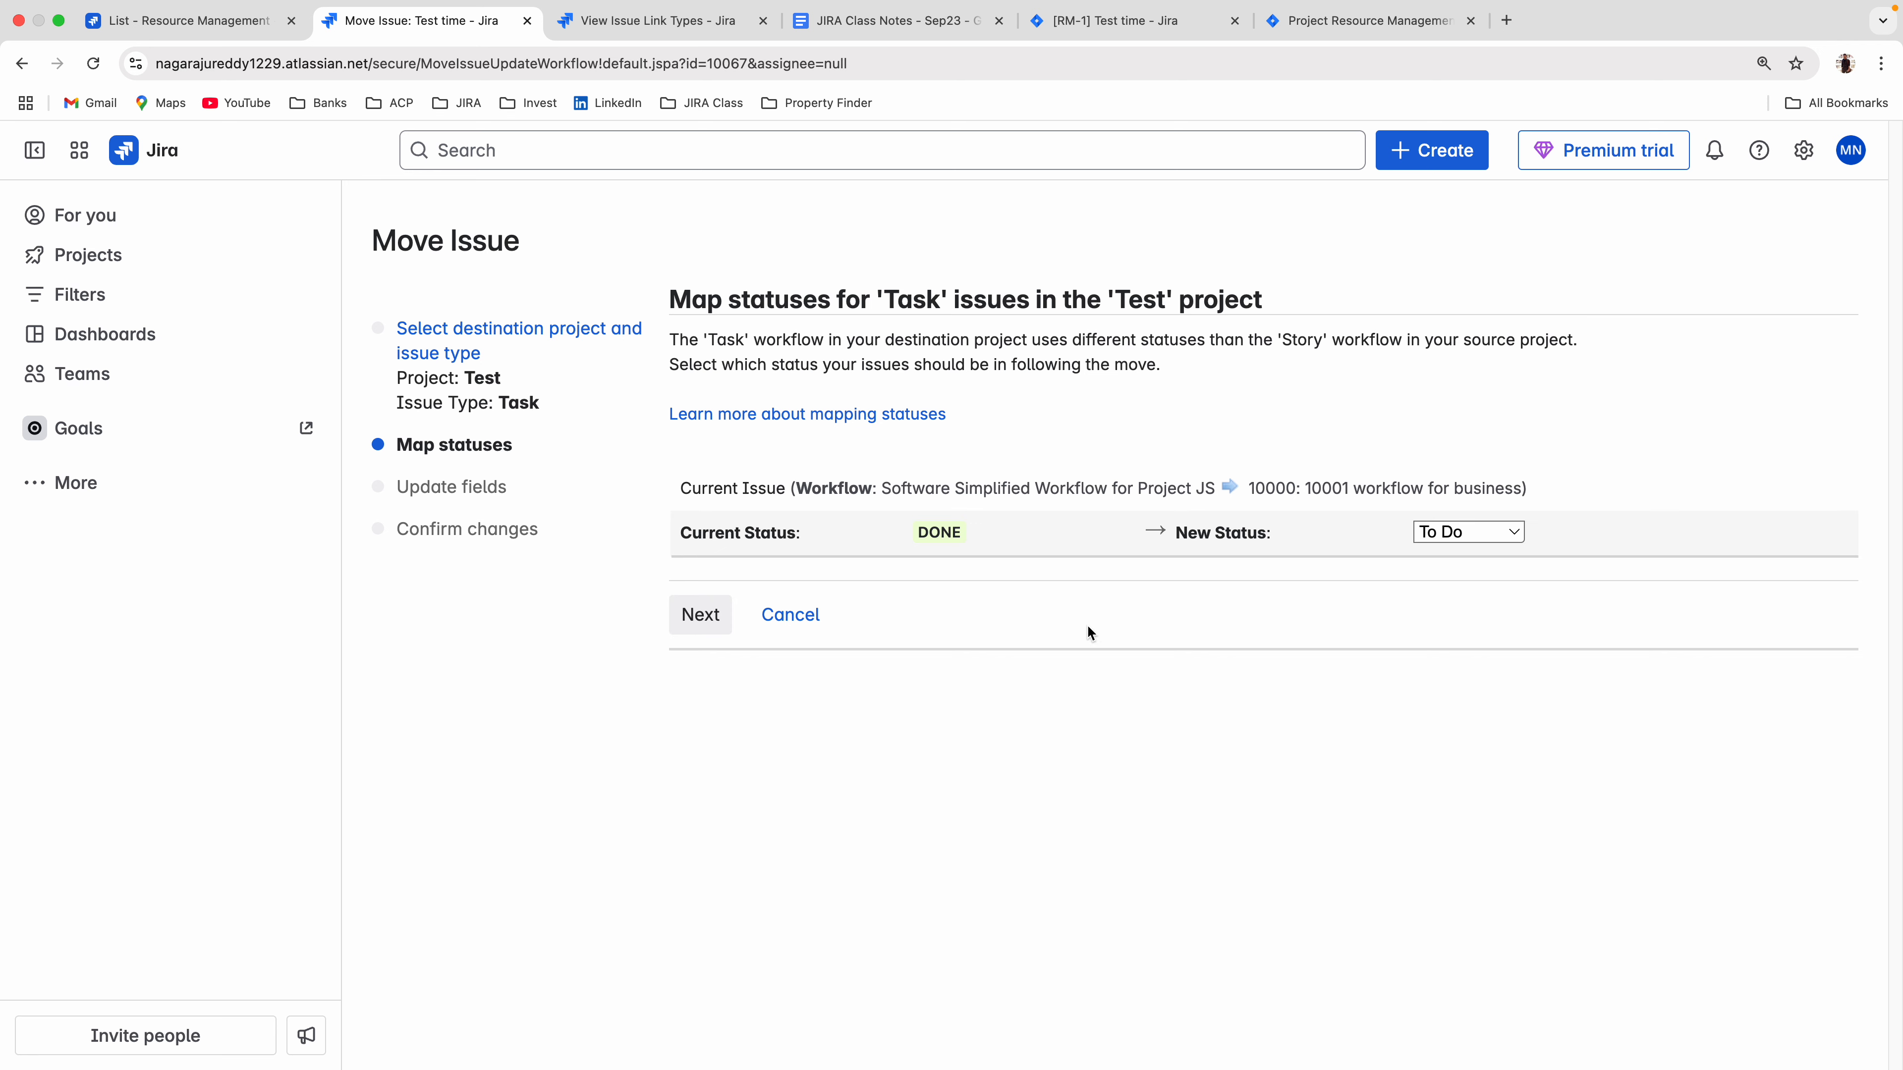
{"action": "left_click", "coordinate": [699, 622]}
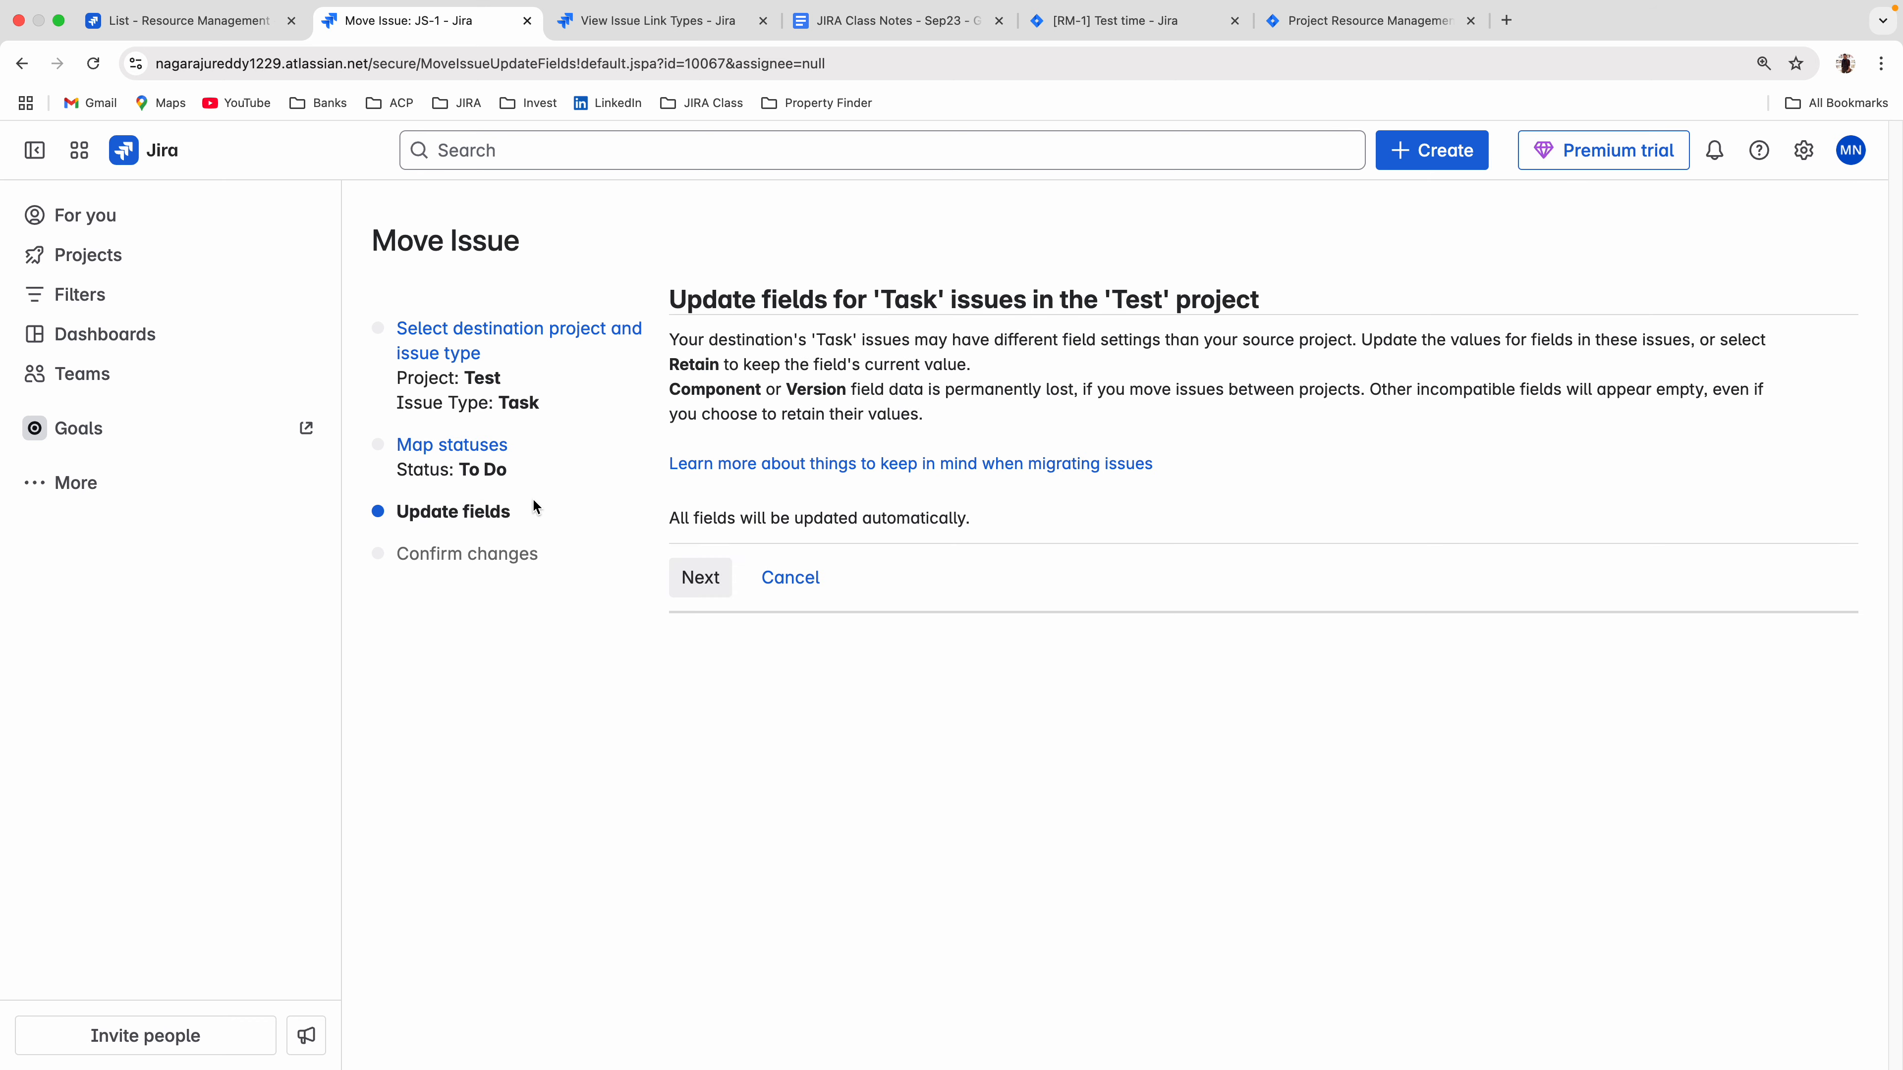
{"action": "left_click", "coordinate": [704, 578]}
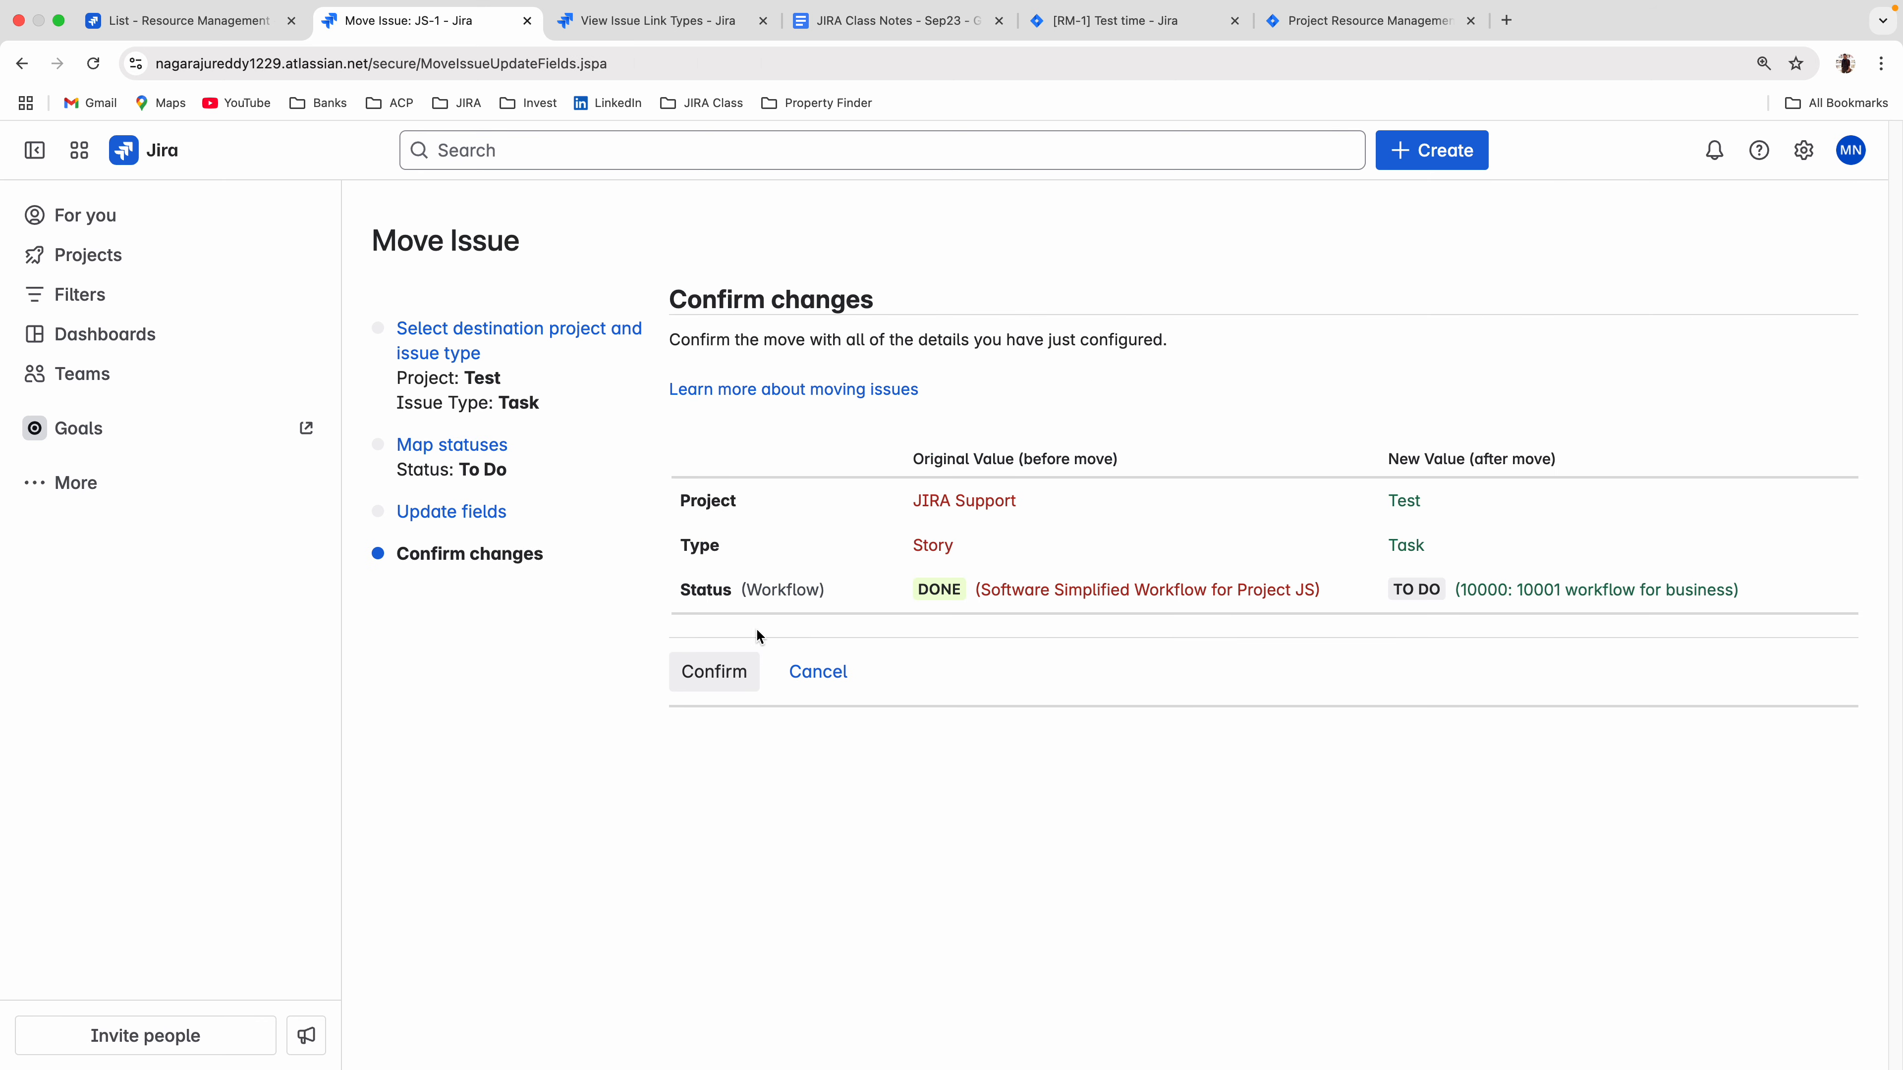
{"action": "left_click", "coordinate": [715, 671]}
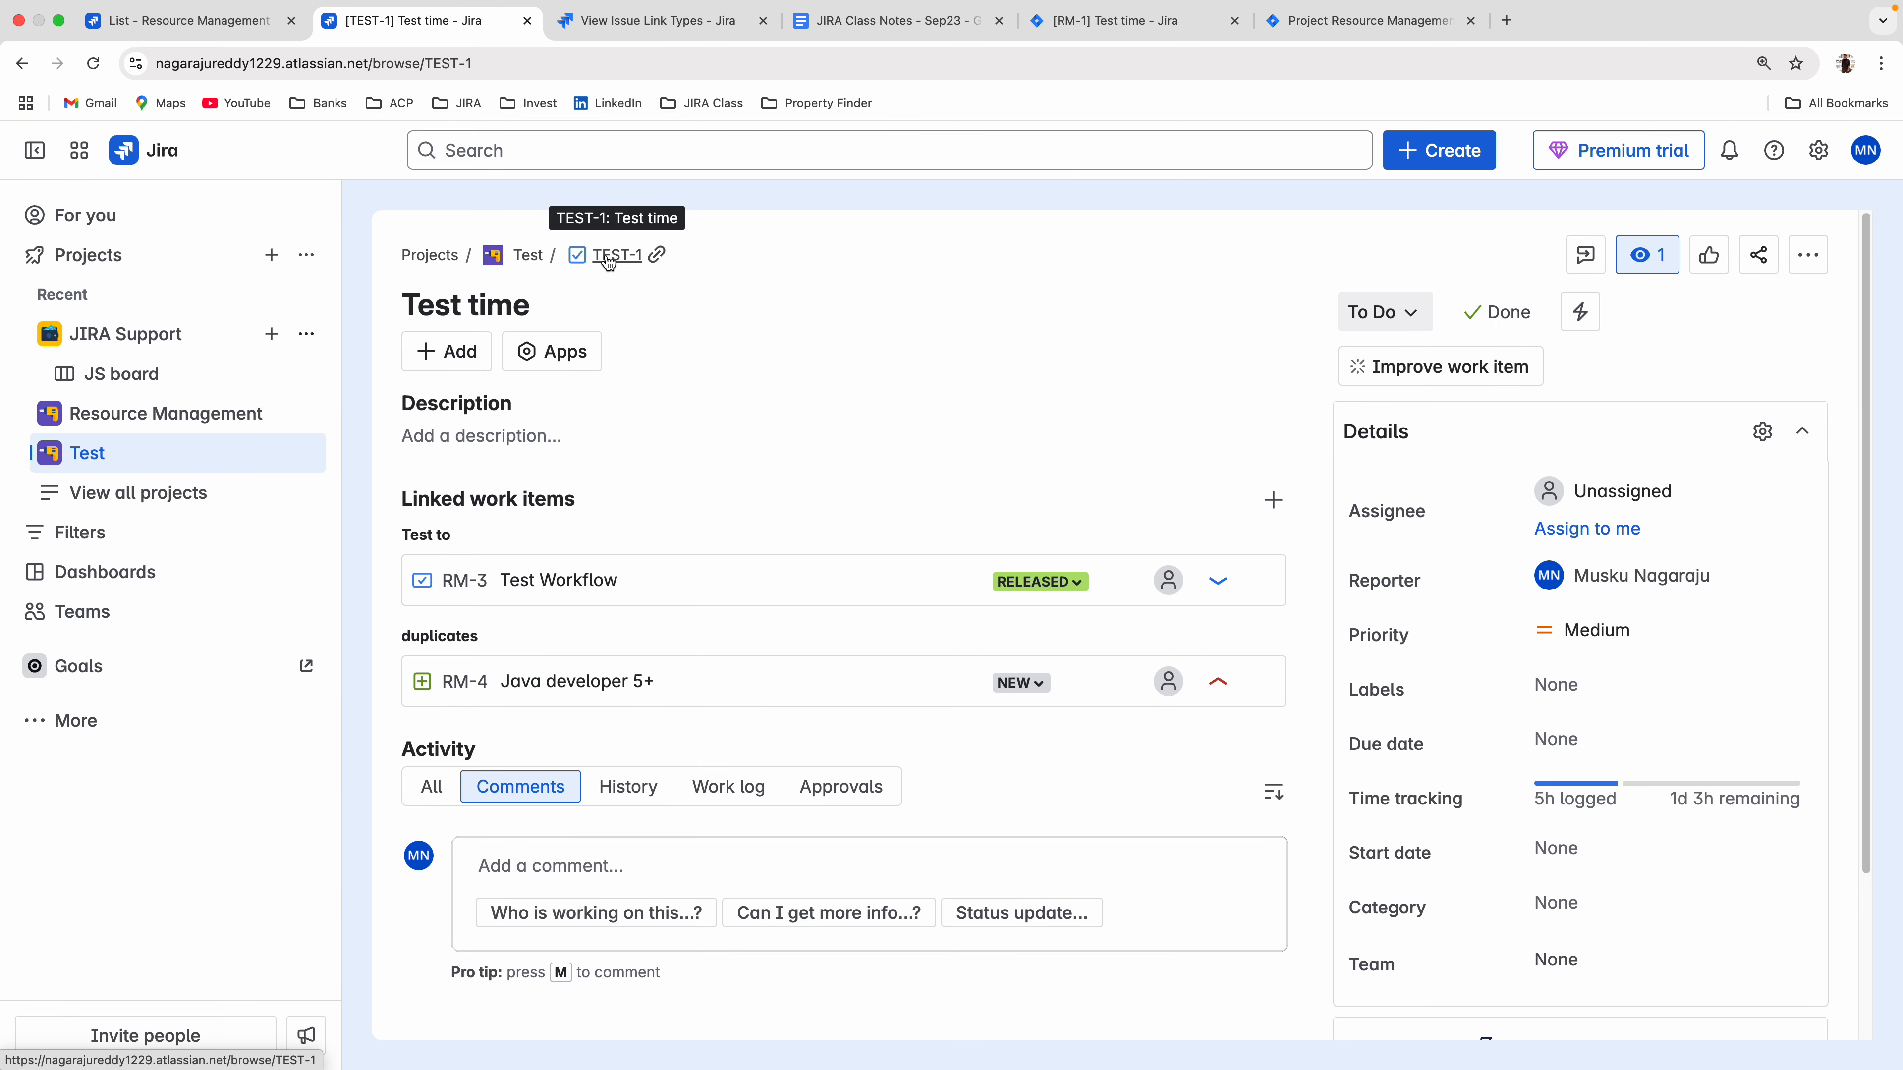
Open the change history of TEST-1 and review its entries back to the creation of the work item.
{"action": "left_click", "coordinate": [623, 787]}
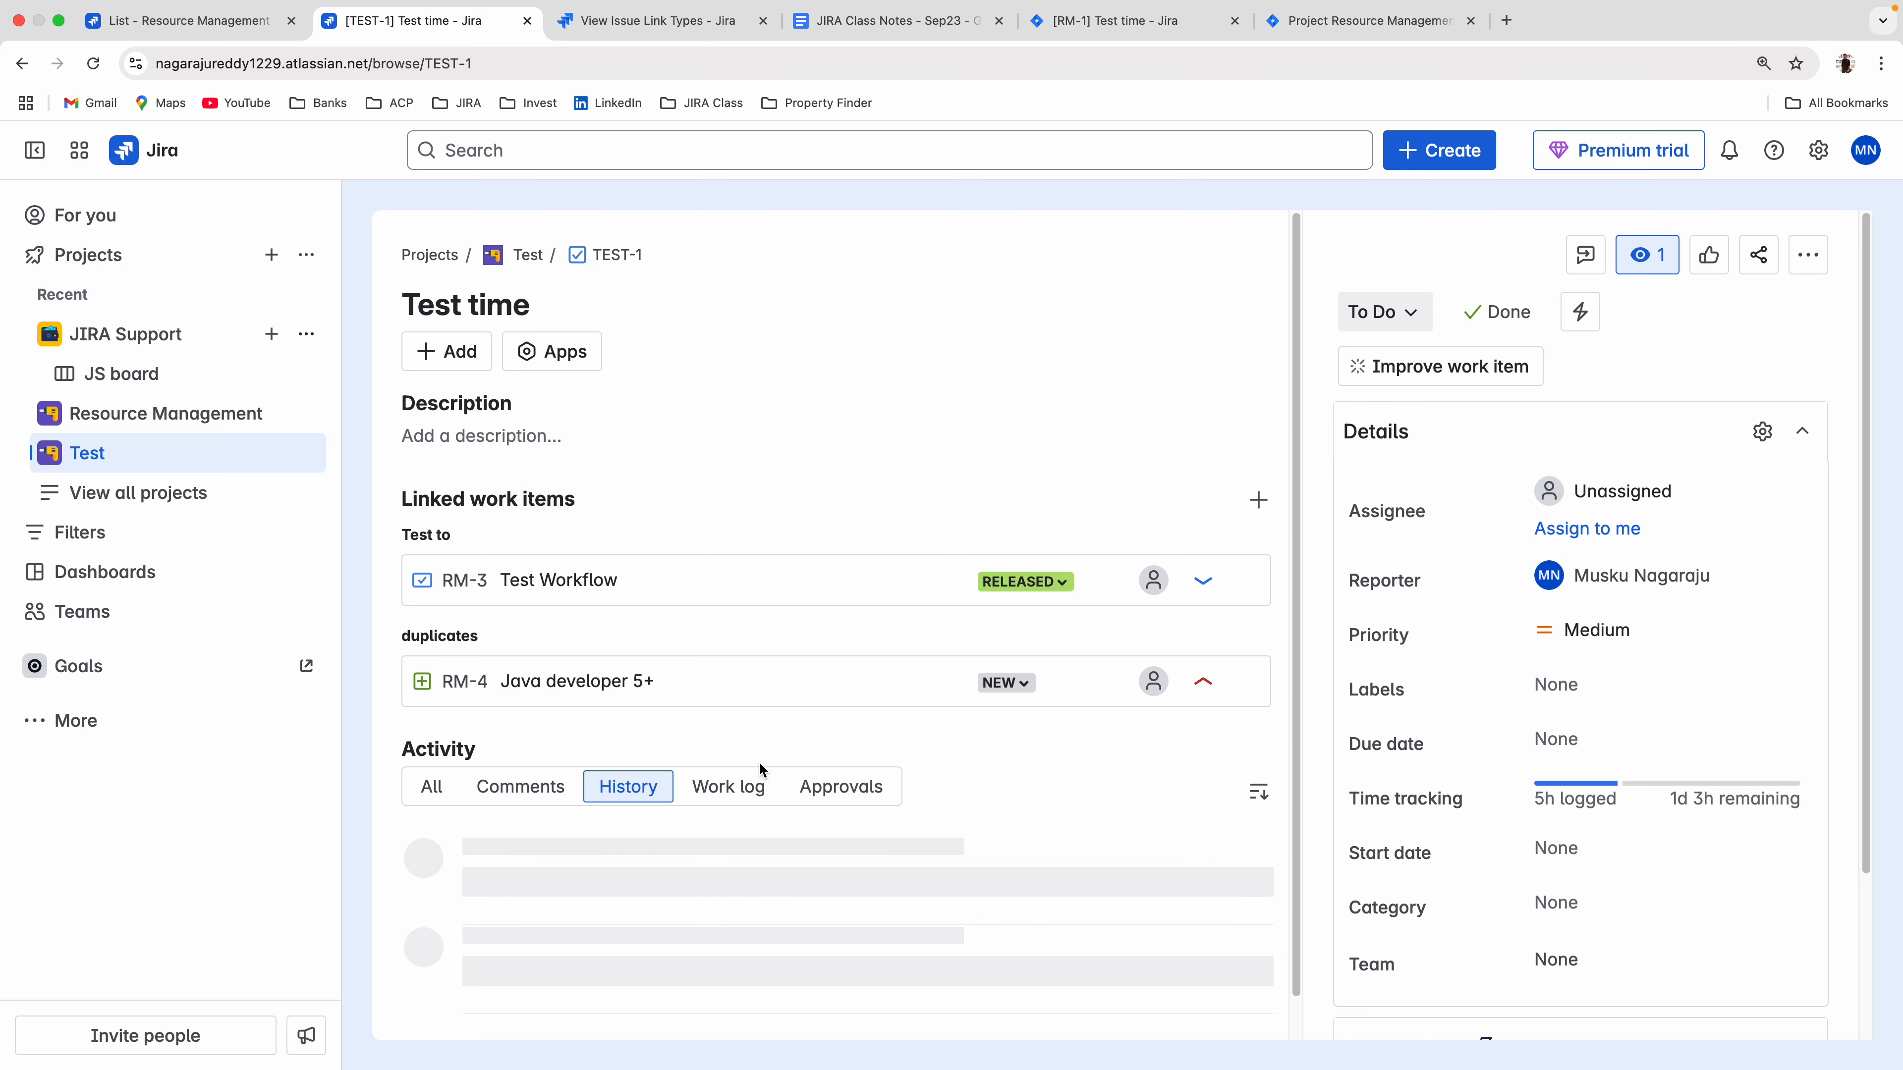
{"action": "scroll", "coordinate": [823, 754], "scroll_direction": "down", "scroll_amount": 15}
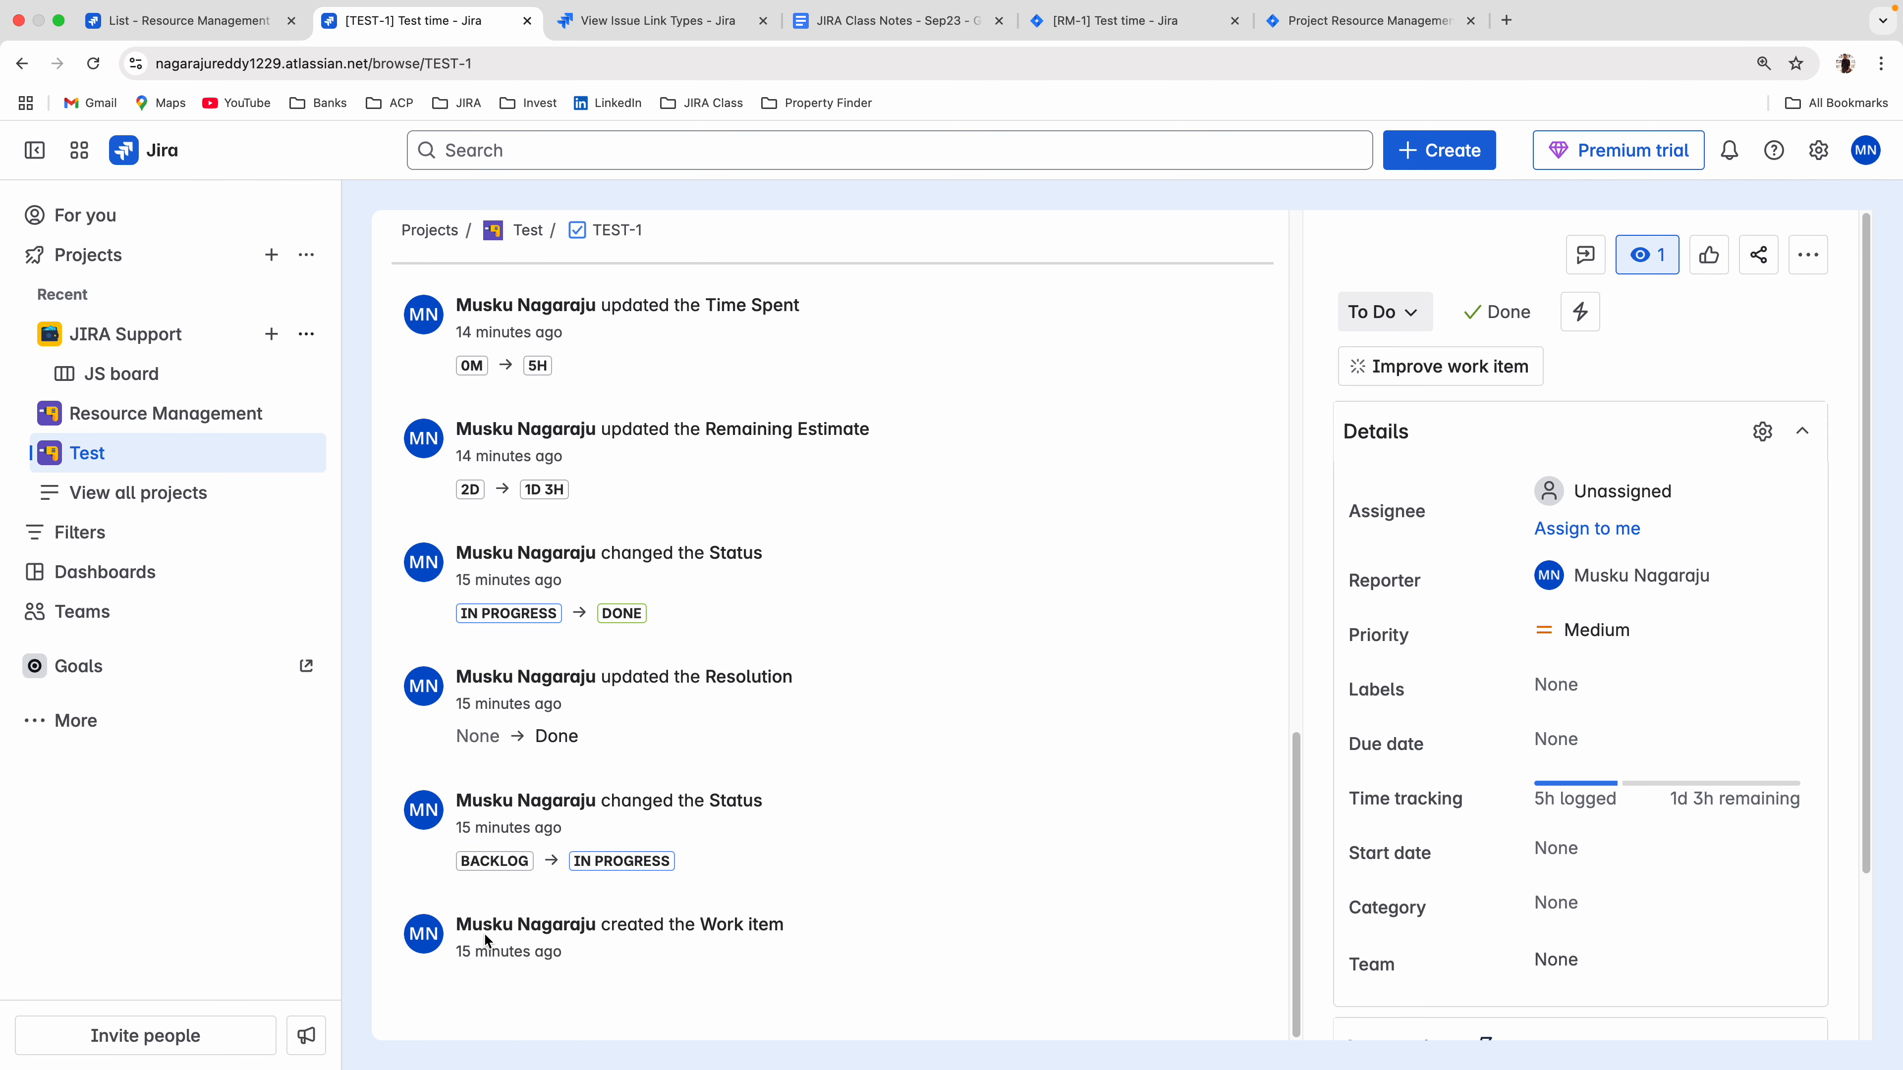
{"action": "scroll", "coordinate": [614, 815], "scroll_direction": "up", "scroll_amount": 2}
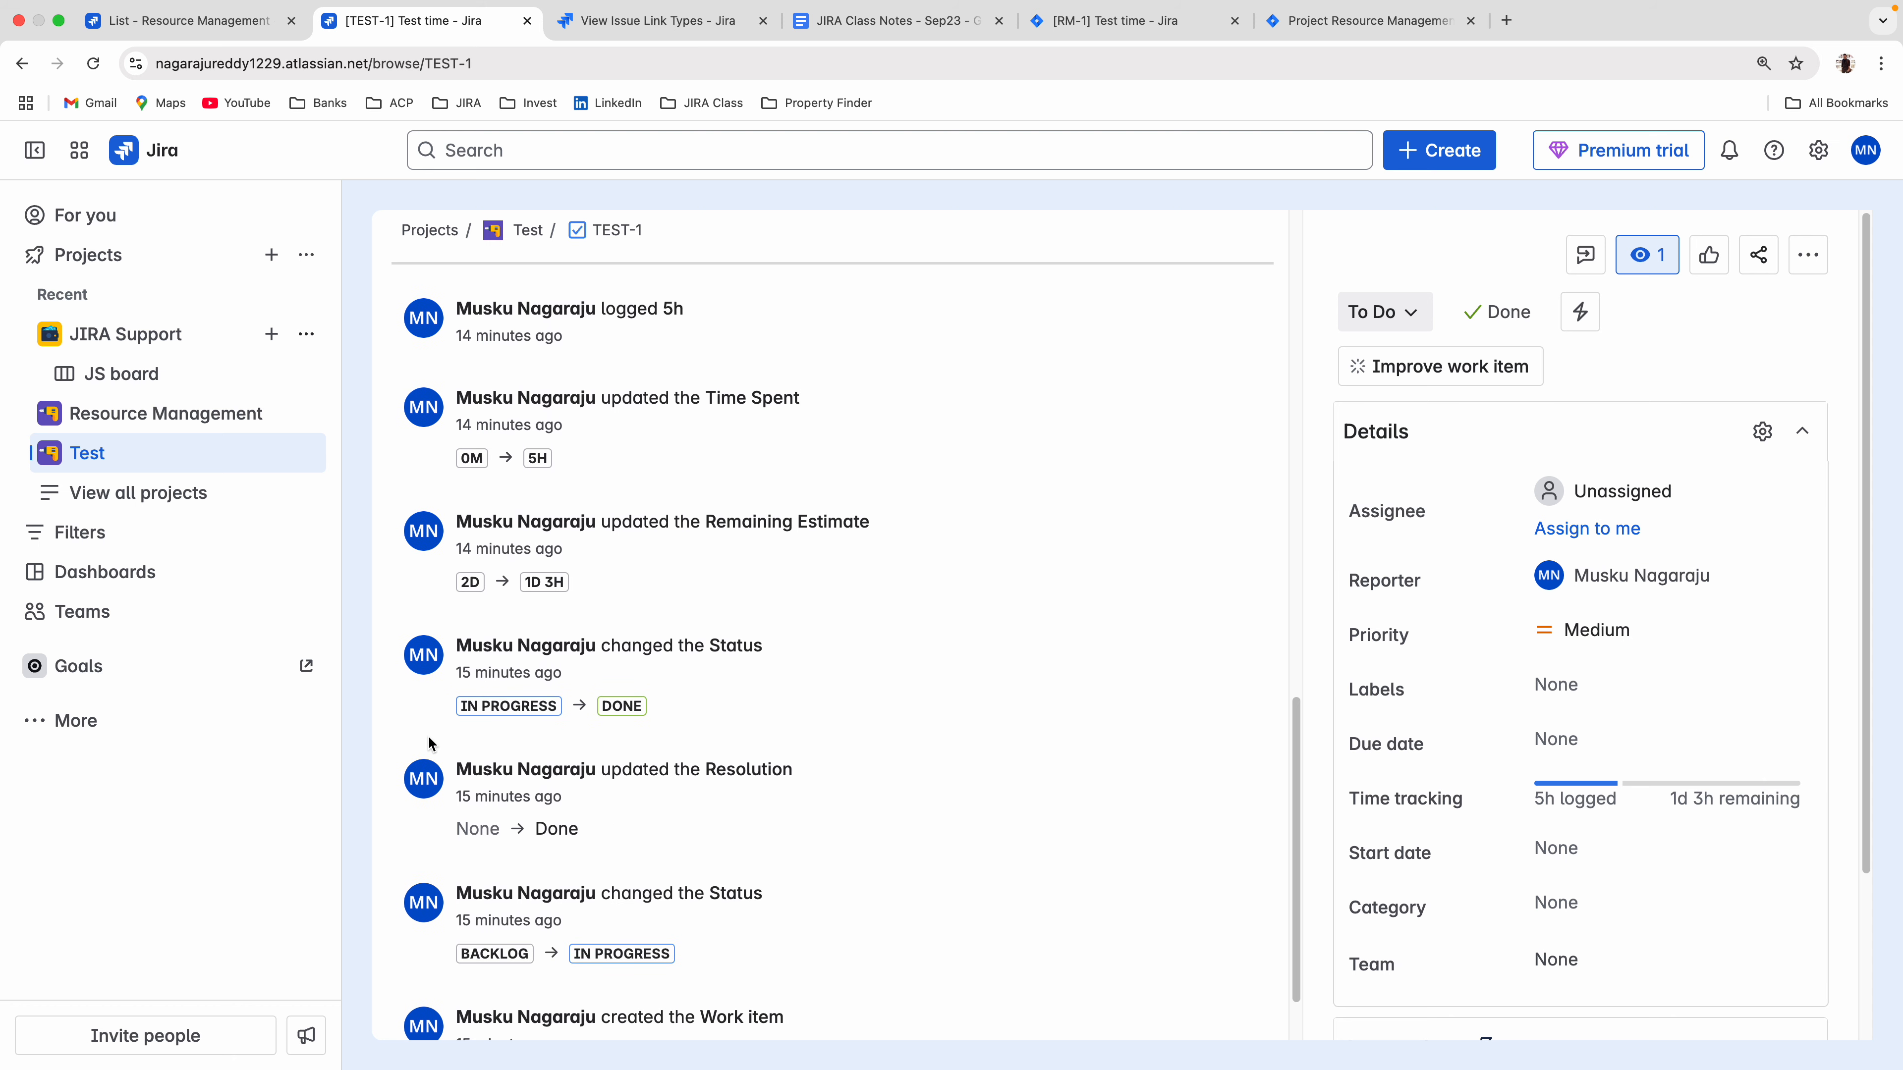
{"action": "scroll", "coordinate": [704, 738], "scroll_direction": "up", "scroll_amount": 1}
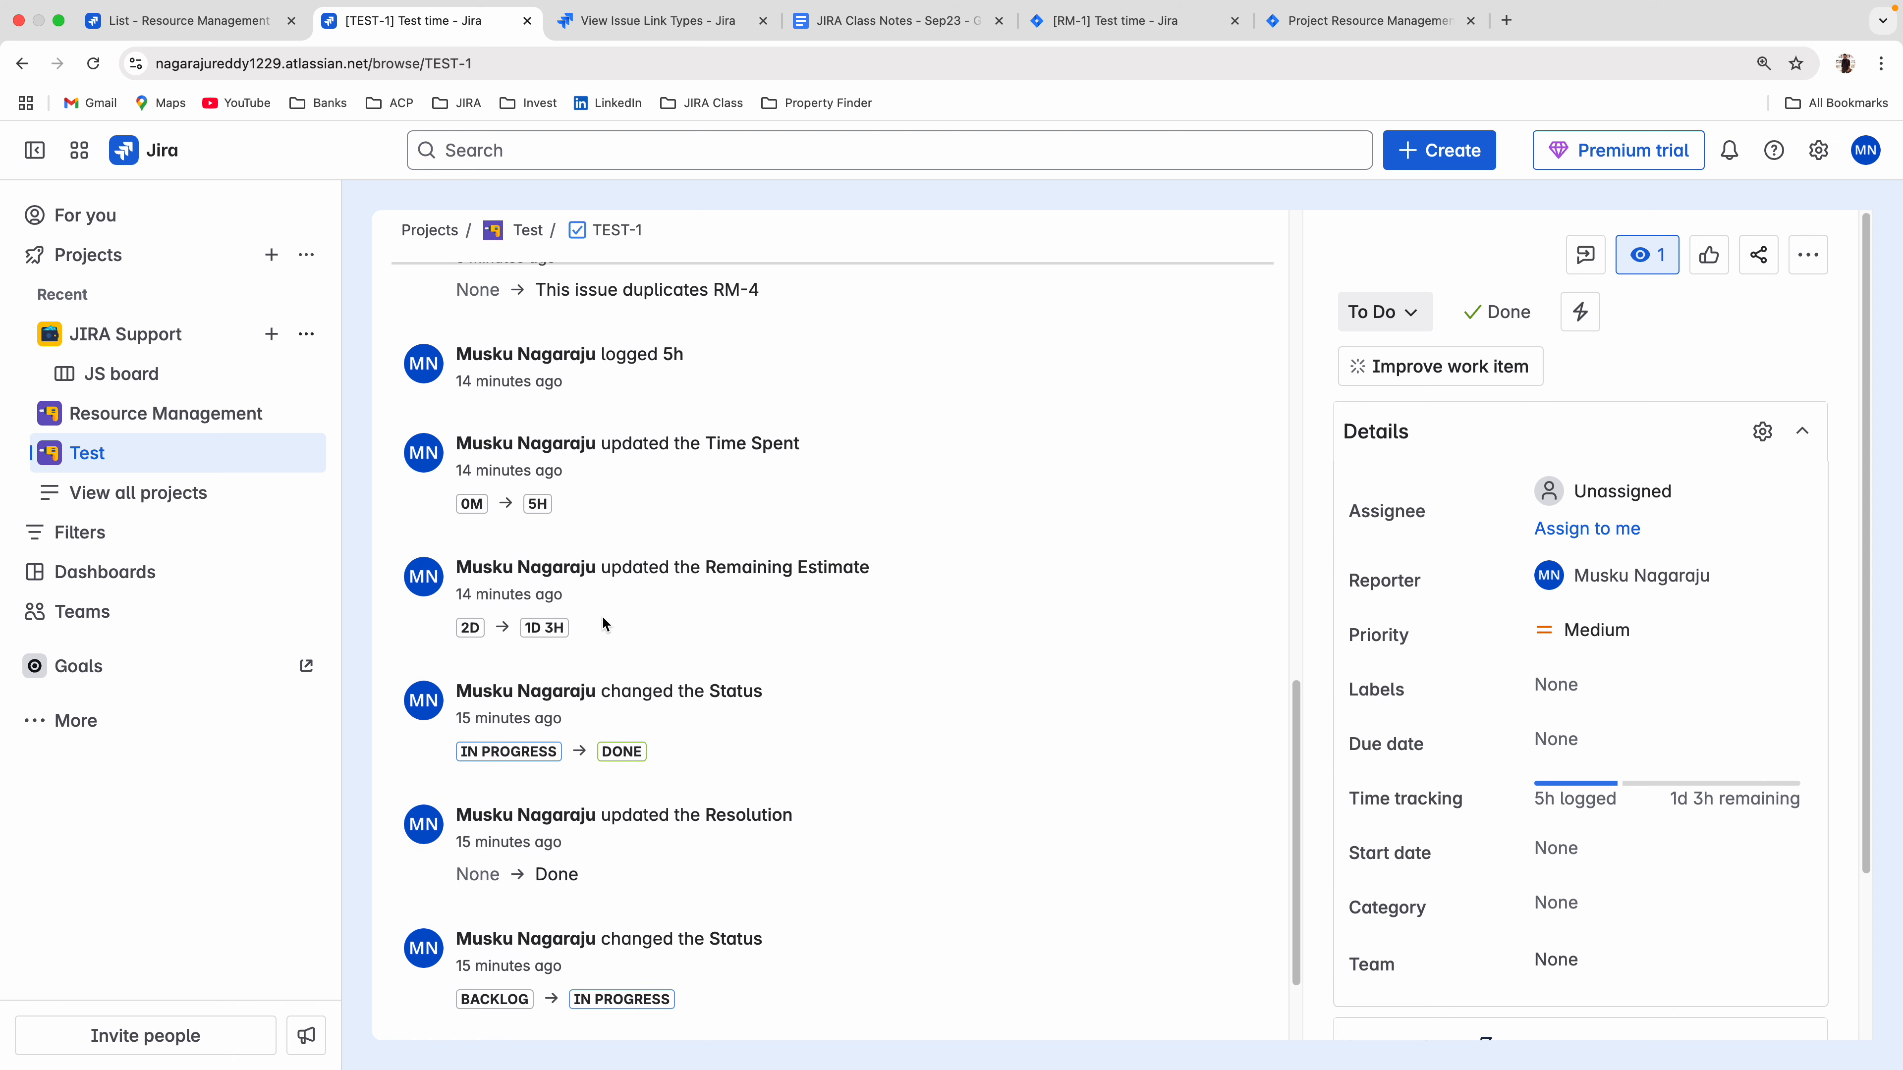
{"action": "scroll", "coordinate": [657, 649], "scroll_direction": "up", "scroll_amount": 3}
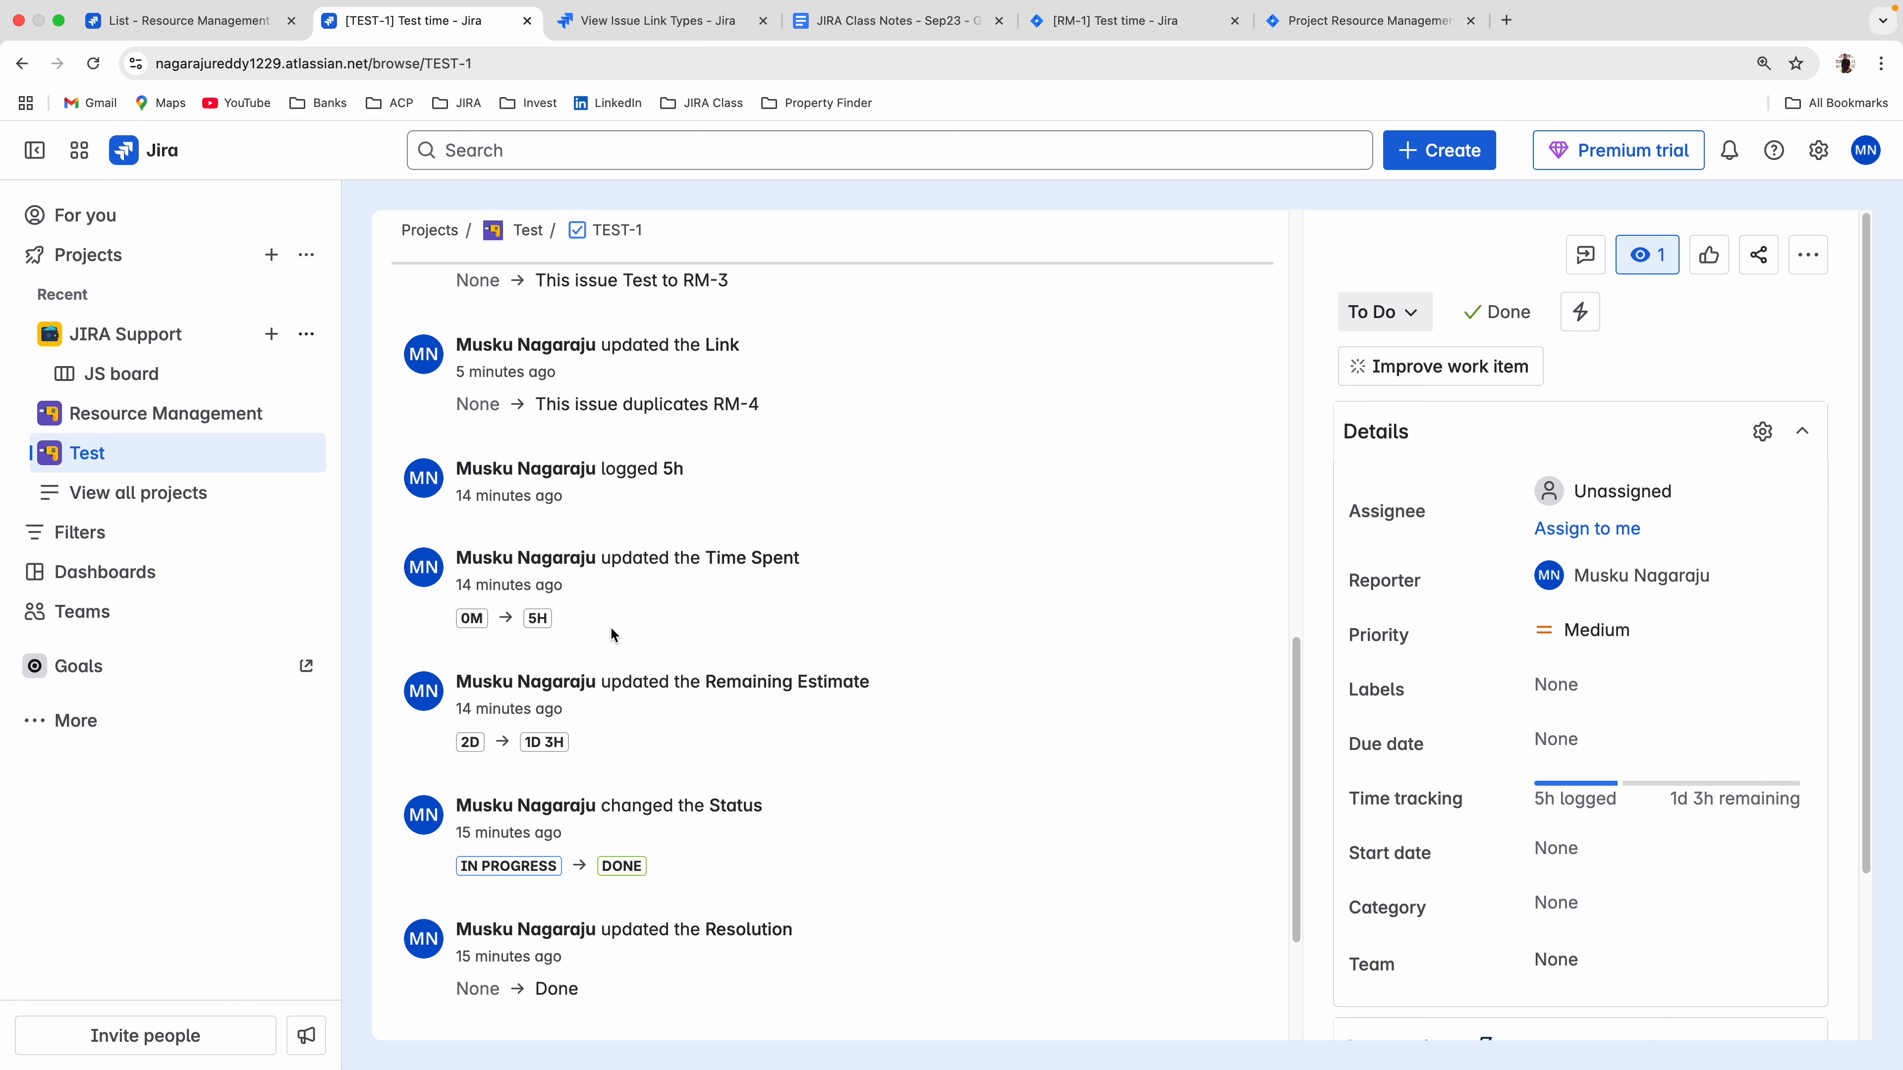
{"action": "scroll", "coordinate": [617, 634], "scroll_direction": "up", "scroll_amount": 2}
{"action": "scroll", "coordinate": [495, 690], "scroll_direction": "up", "scroll_amount": 3}
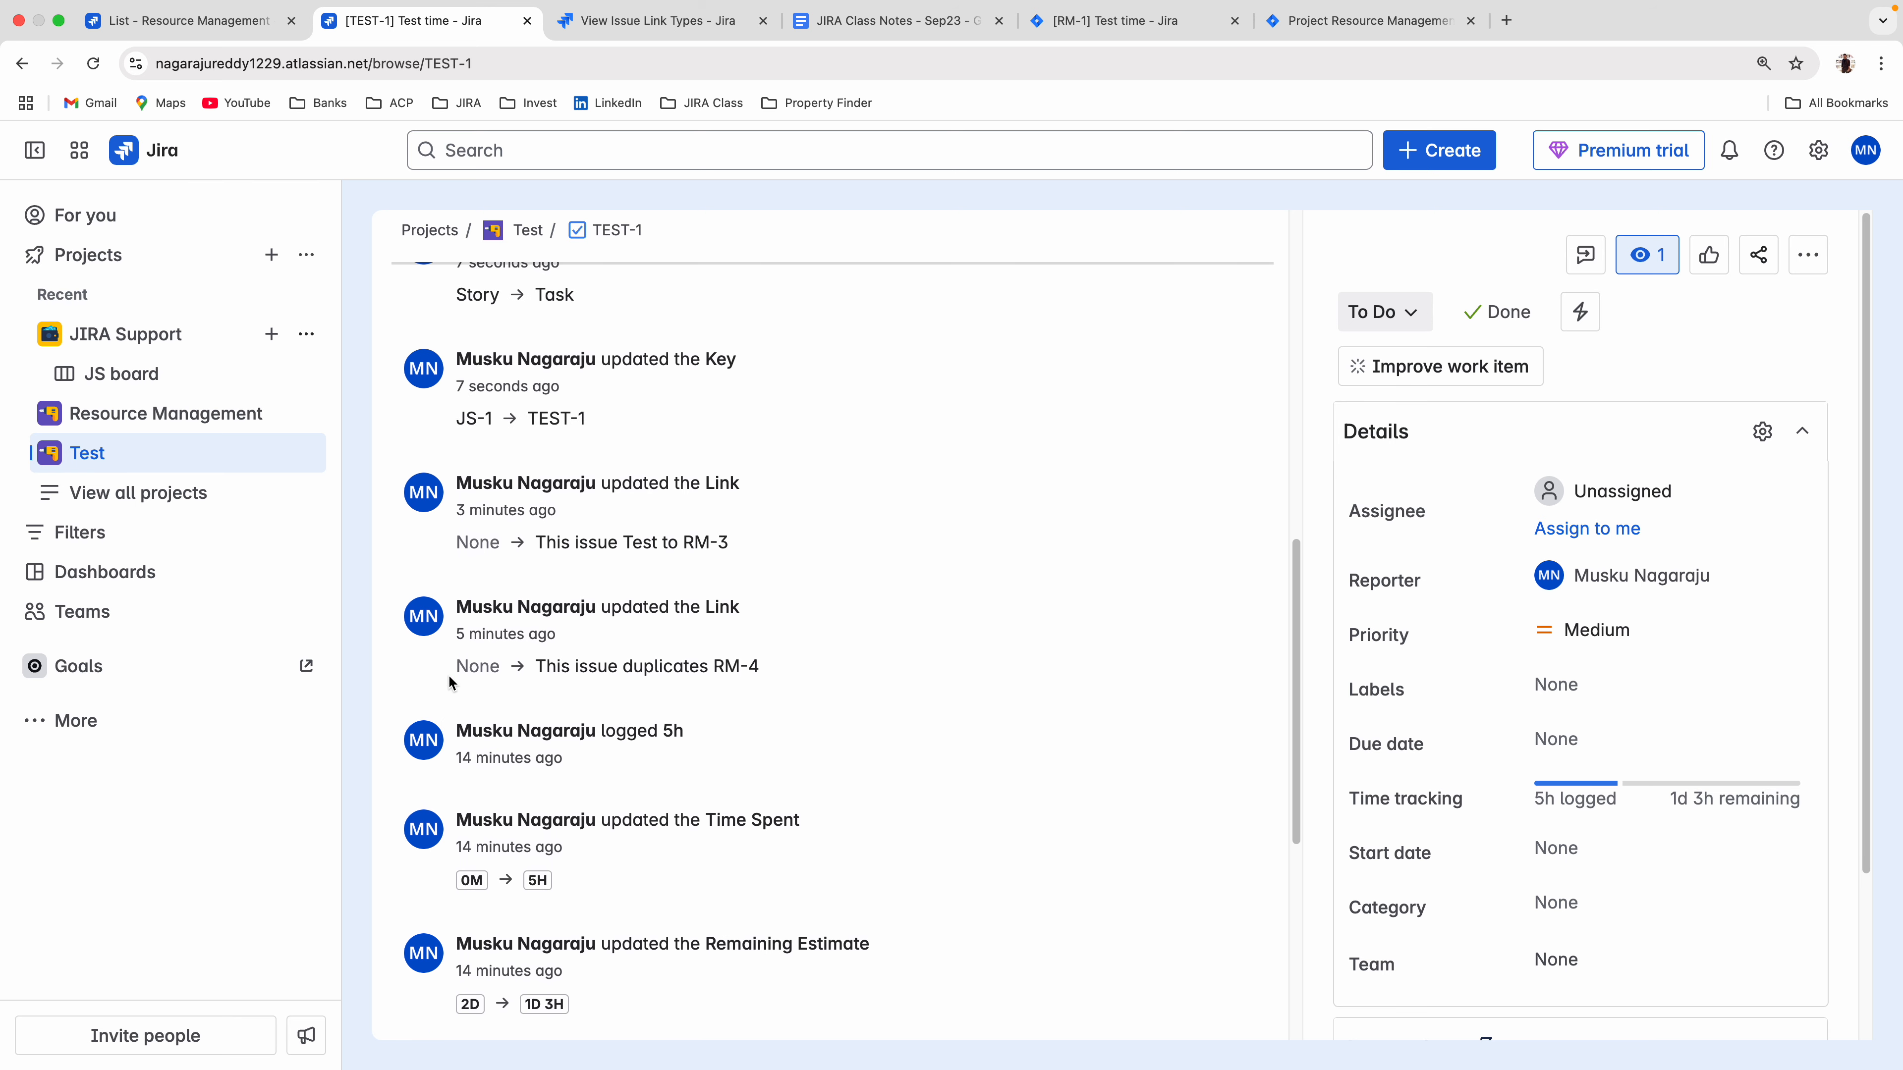
{"action": "scroll", "coordinate": [637, 688], "scroll_direction": "up", "scroll_amount": 1}
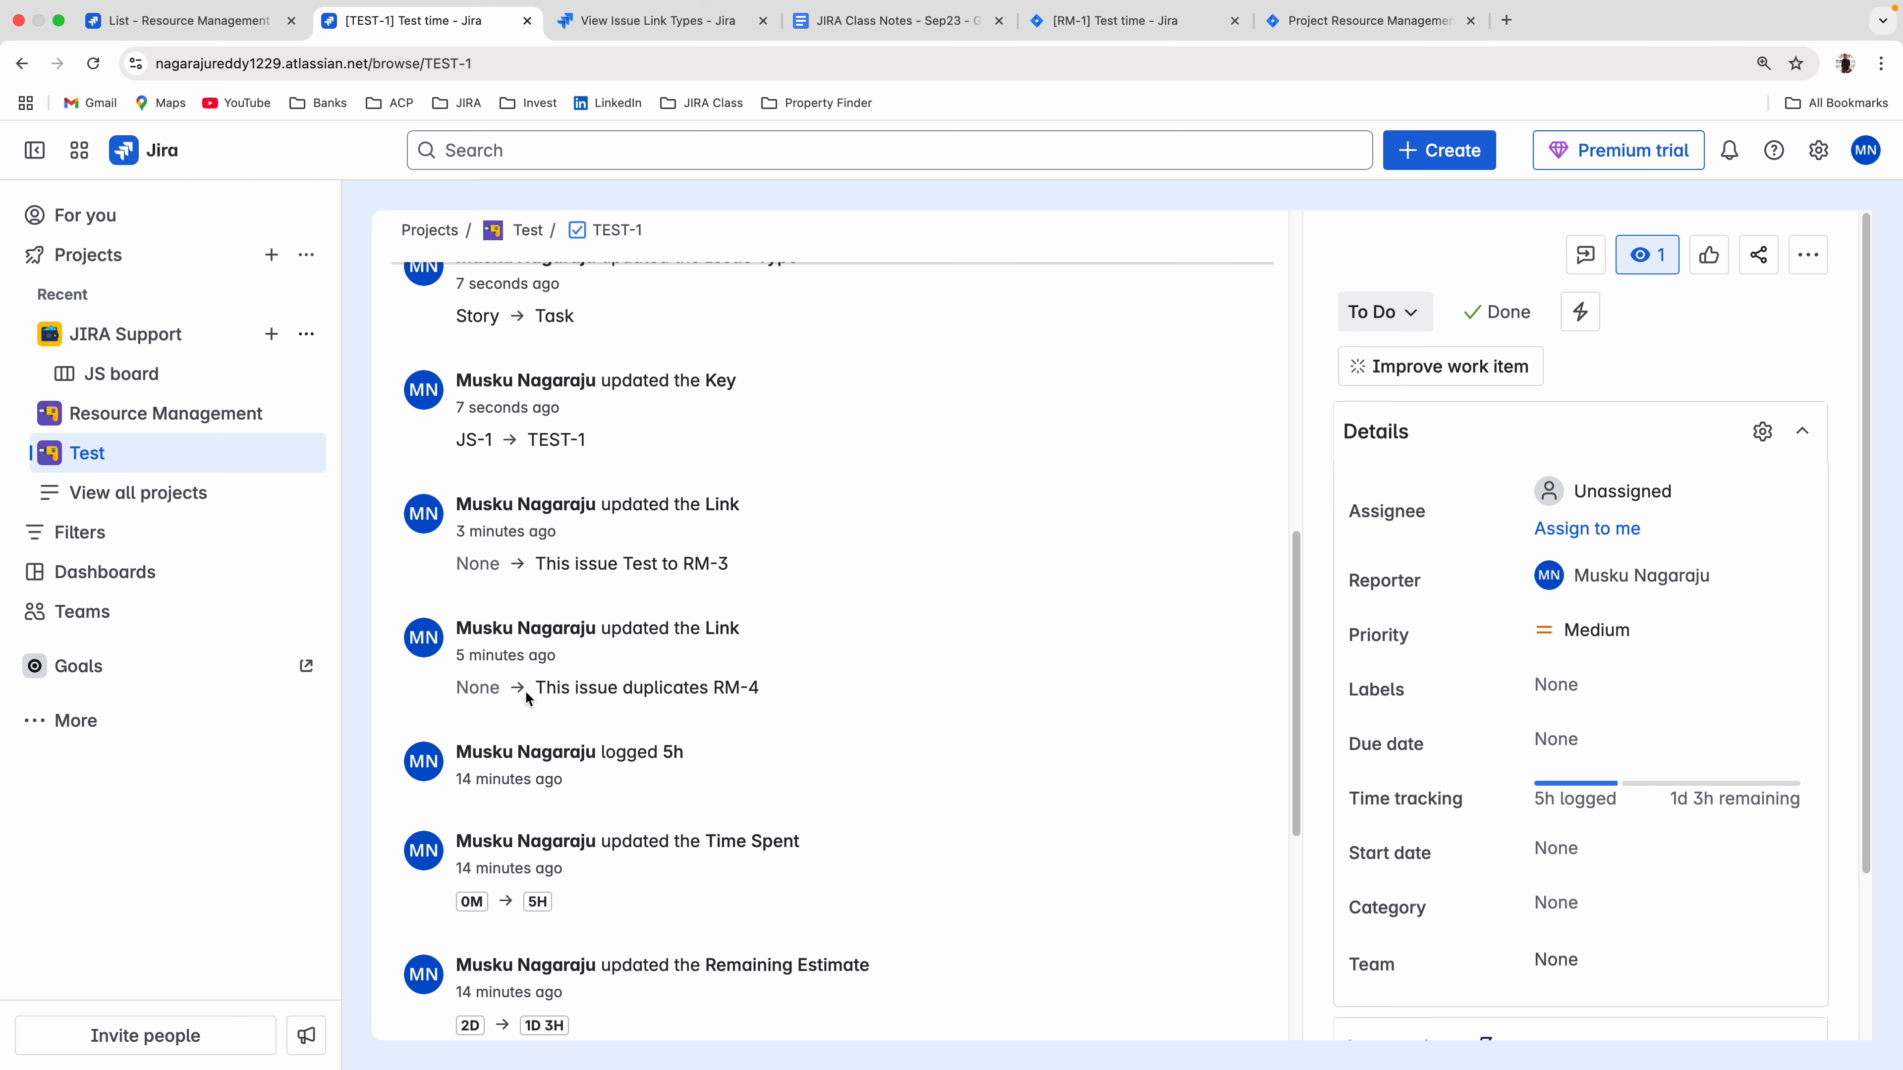
Examine the link, key, issue type, project and status changes recorded in the TEST-1 history.
{"action": "left_click_drag", "start_coordinate": [535, 688], "coordinate": [805, 681]}
{"action": "scroll", "coordinate": [797, 704], "scroll_direction": "up", "scroll_amount": 1}
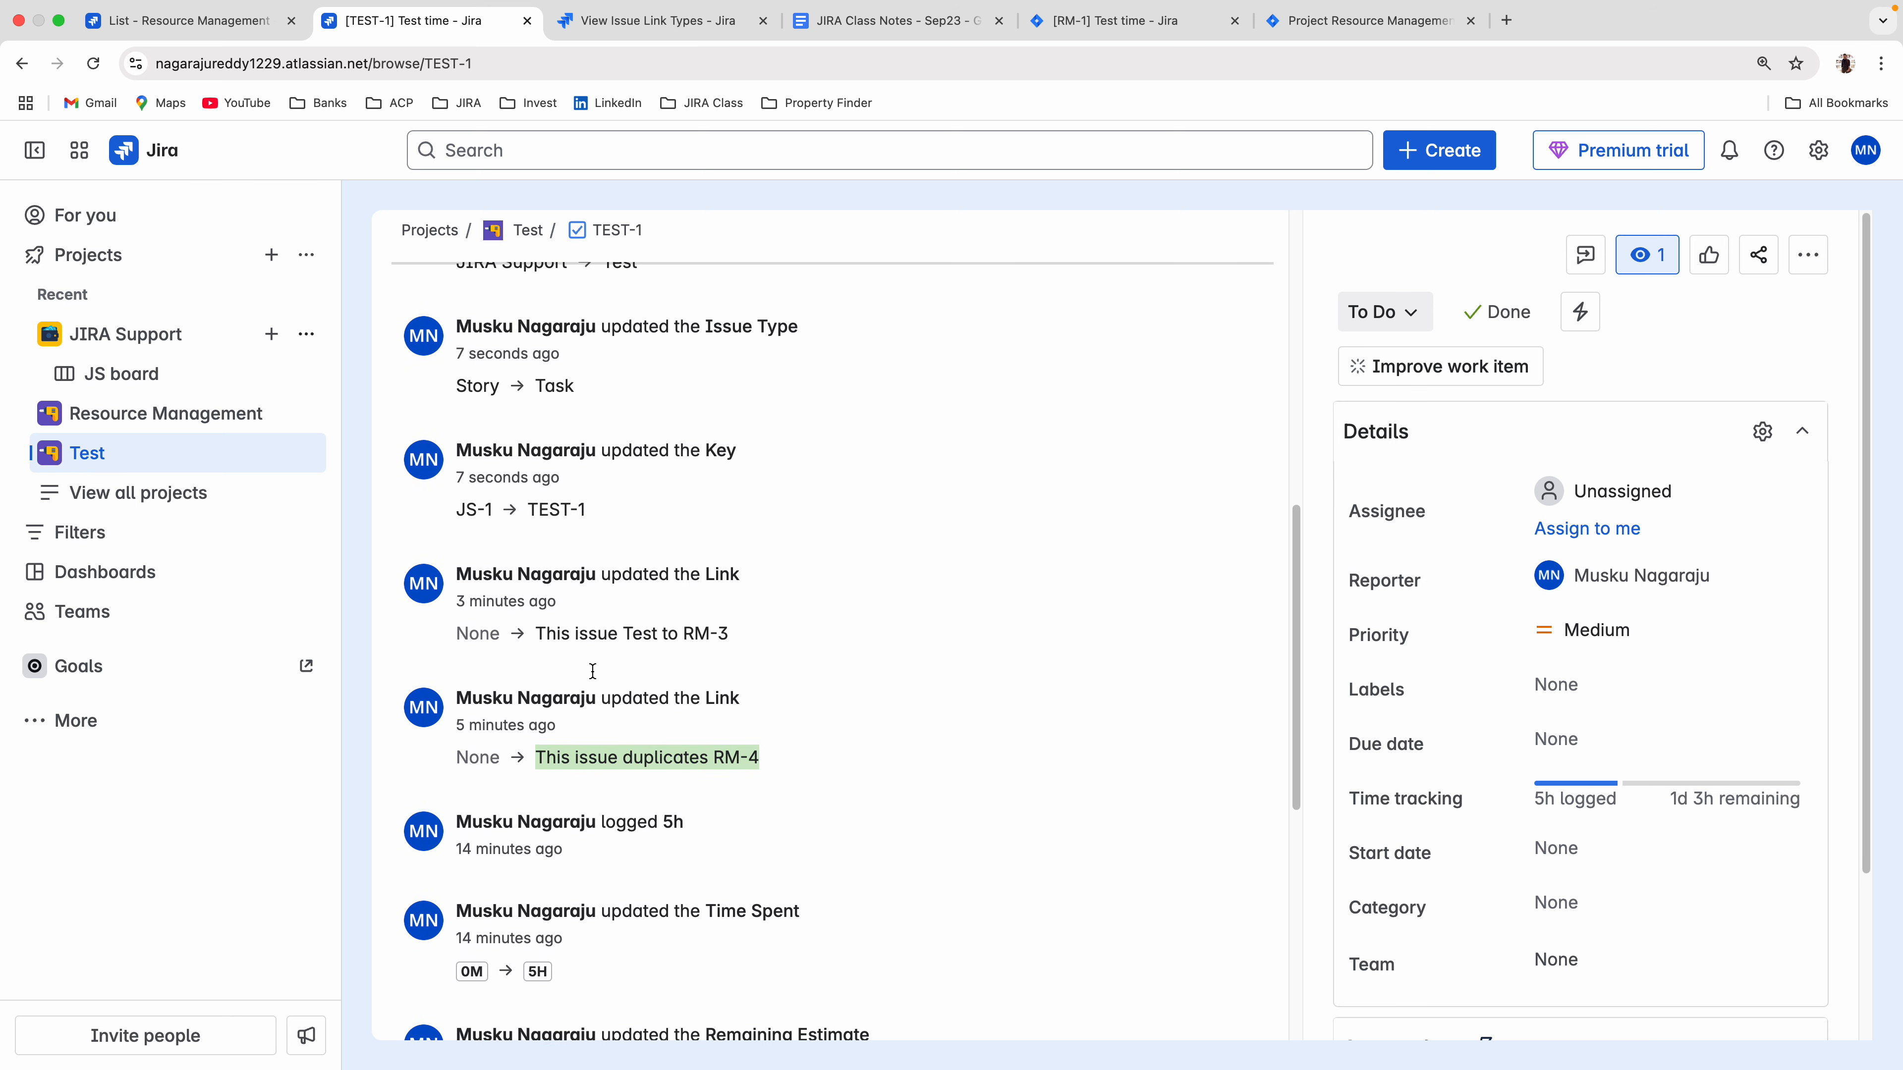
{"action": "left_click_drag", "start_coordinate": [540, 637], "coordinate": [764, 699]}
{"action": "scroll", "coordinate": [763, 701], "scroll_direction": "up", "scroll_amount": 2}
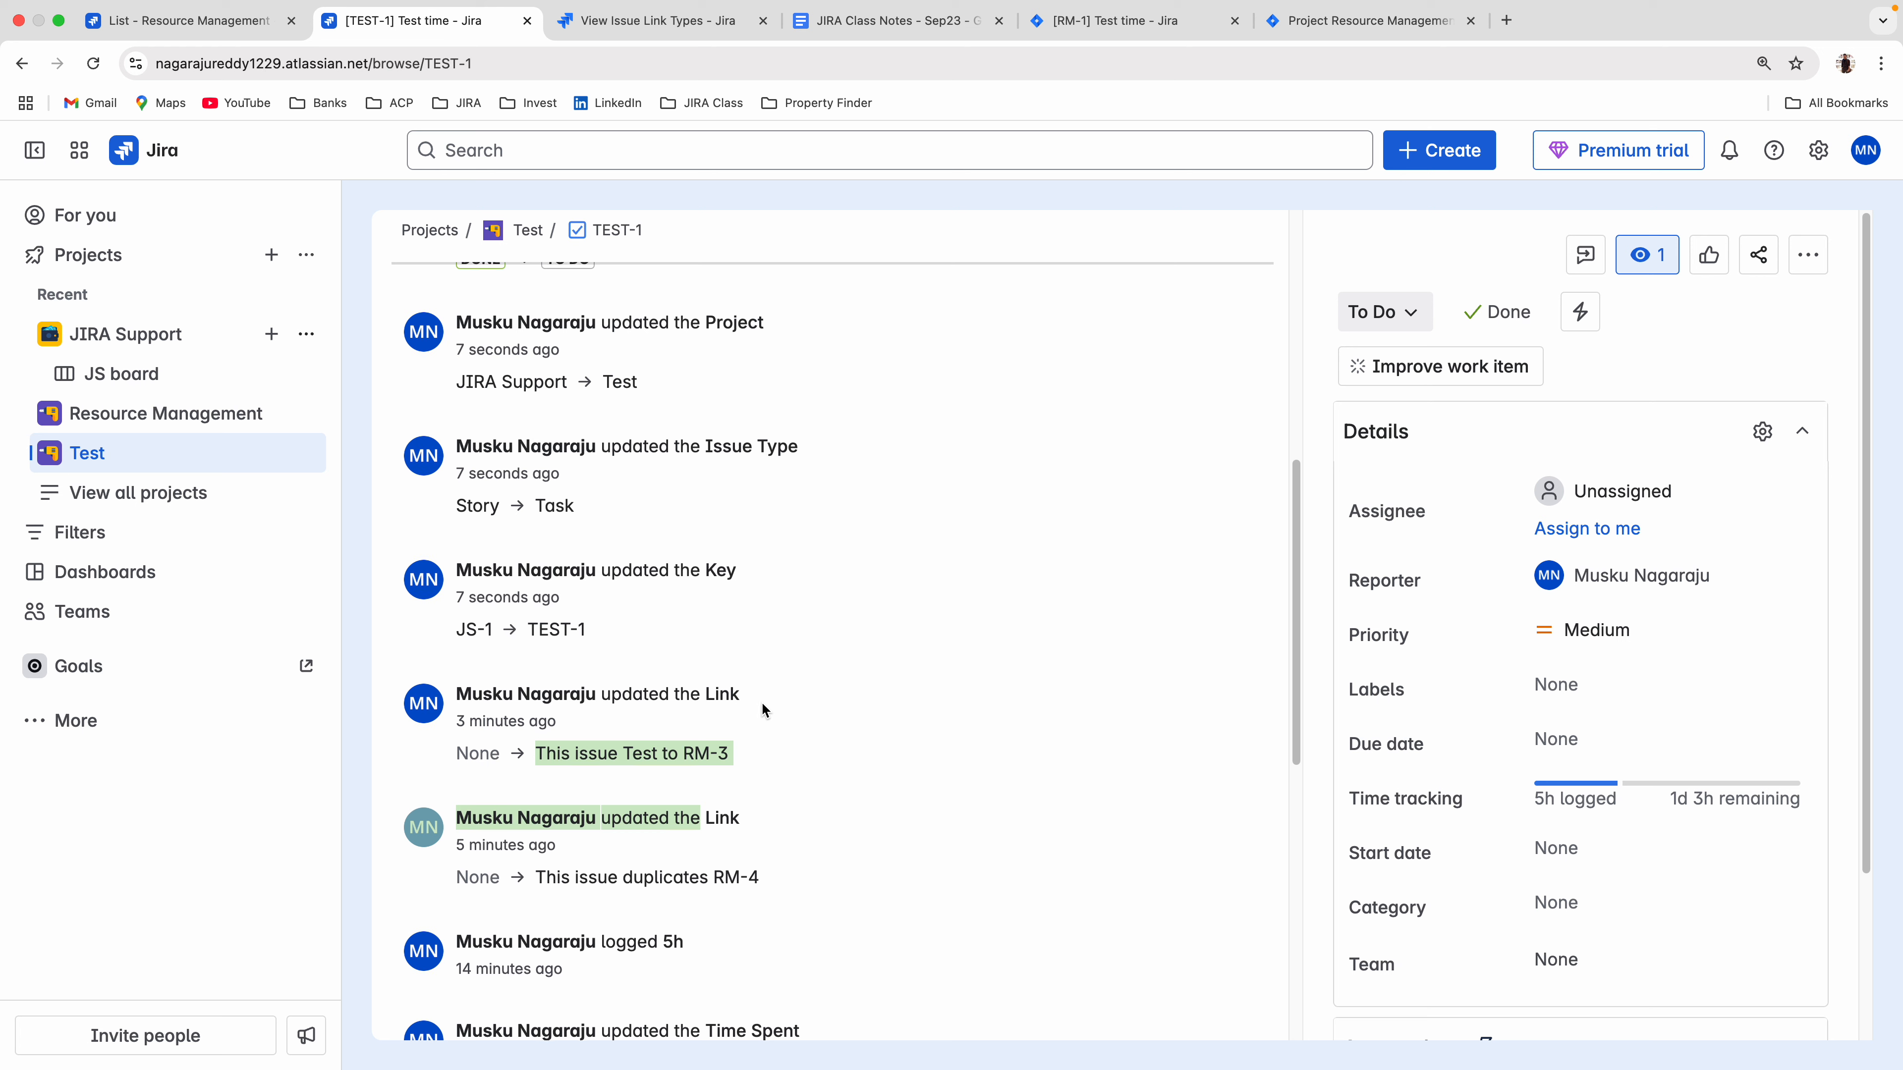
{"action": "left_click_drag", "start_coordinate": [452, 635], "coordinate": [616, 639]}
{"action": "scroll", "coordinate": [622, 652], "scroll_direction": "up", "scroll_amount": 1}
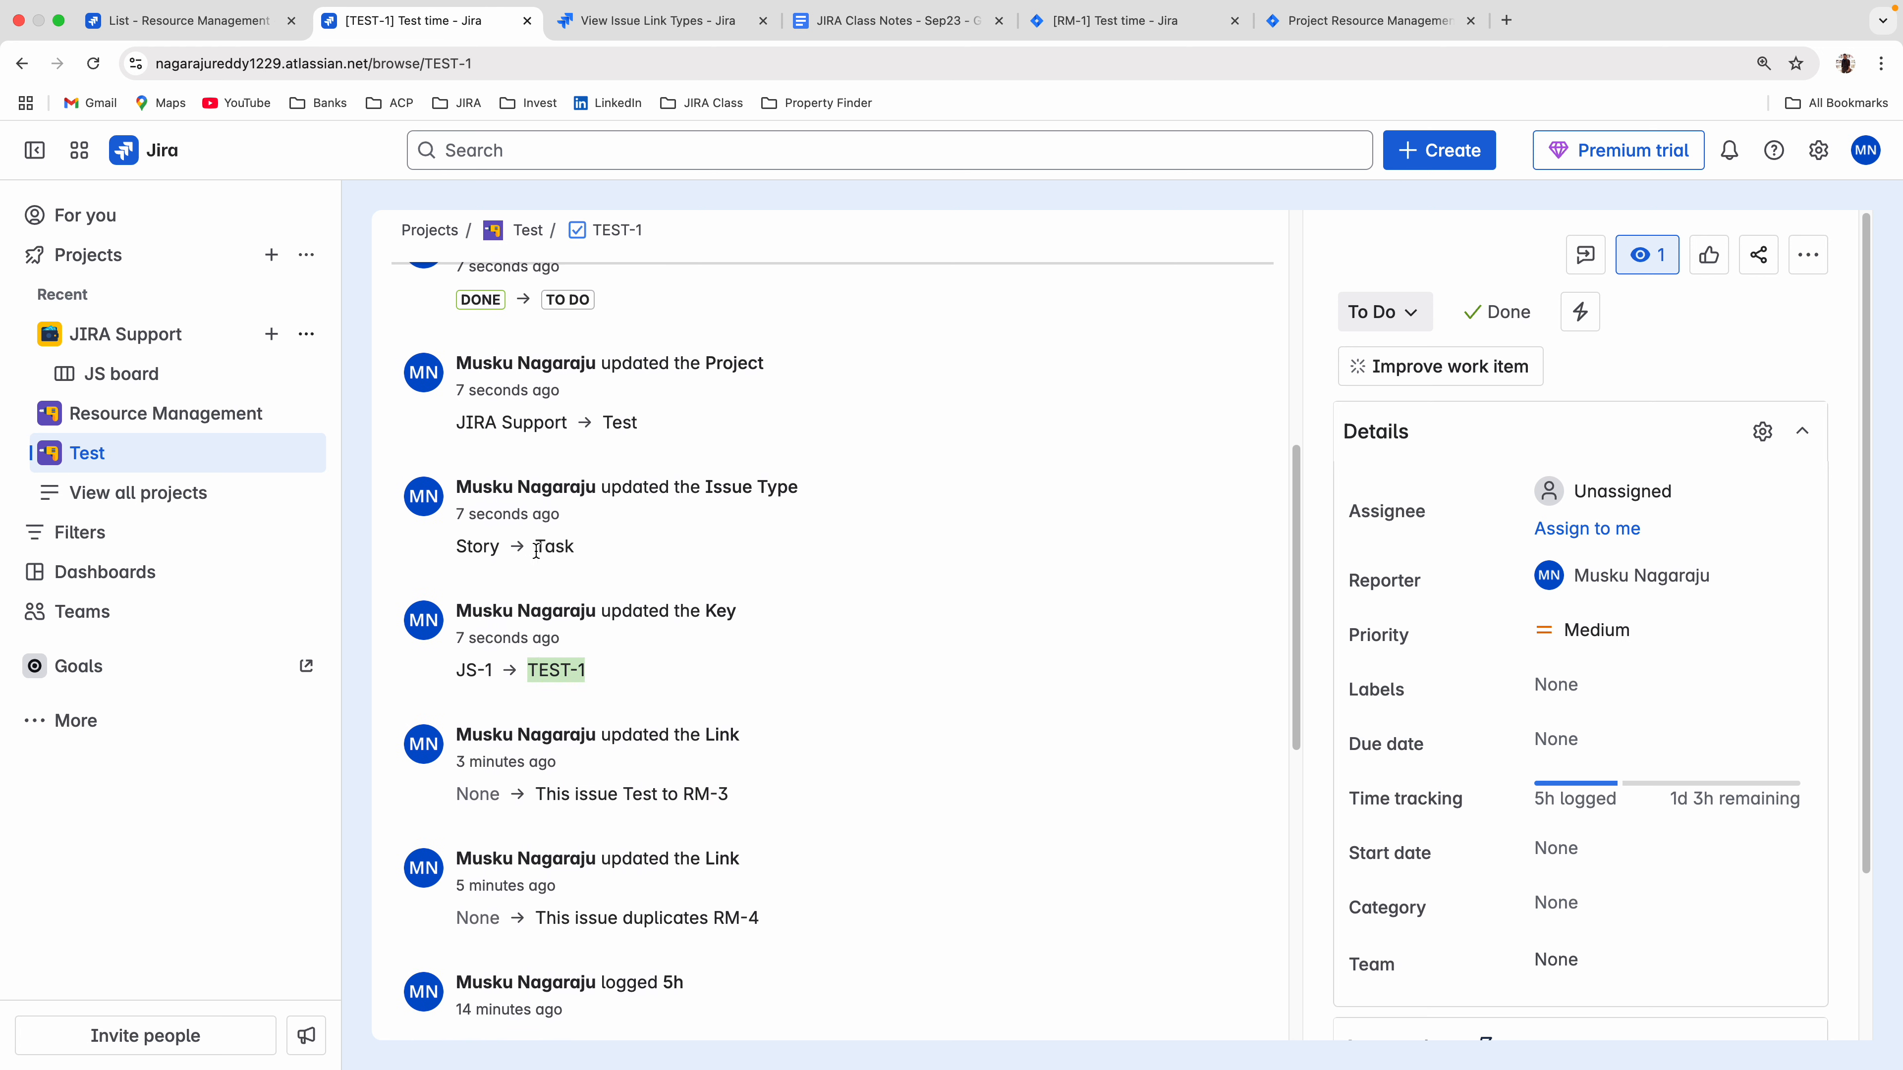
{"action": "scroll", "coordinate": [614, 572], "scroll_direction": "up", "scroll_amount": 5}
{"action": "left_click_drag", "start_coordinate": [455, 526], "coordinate": [674, 589]}
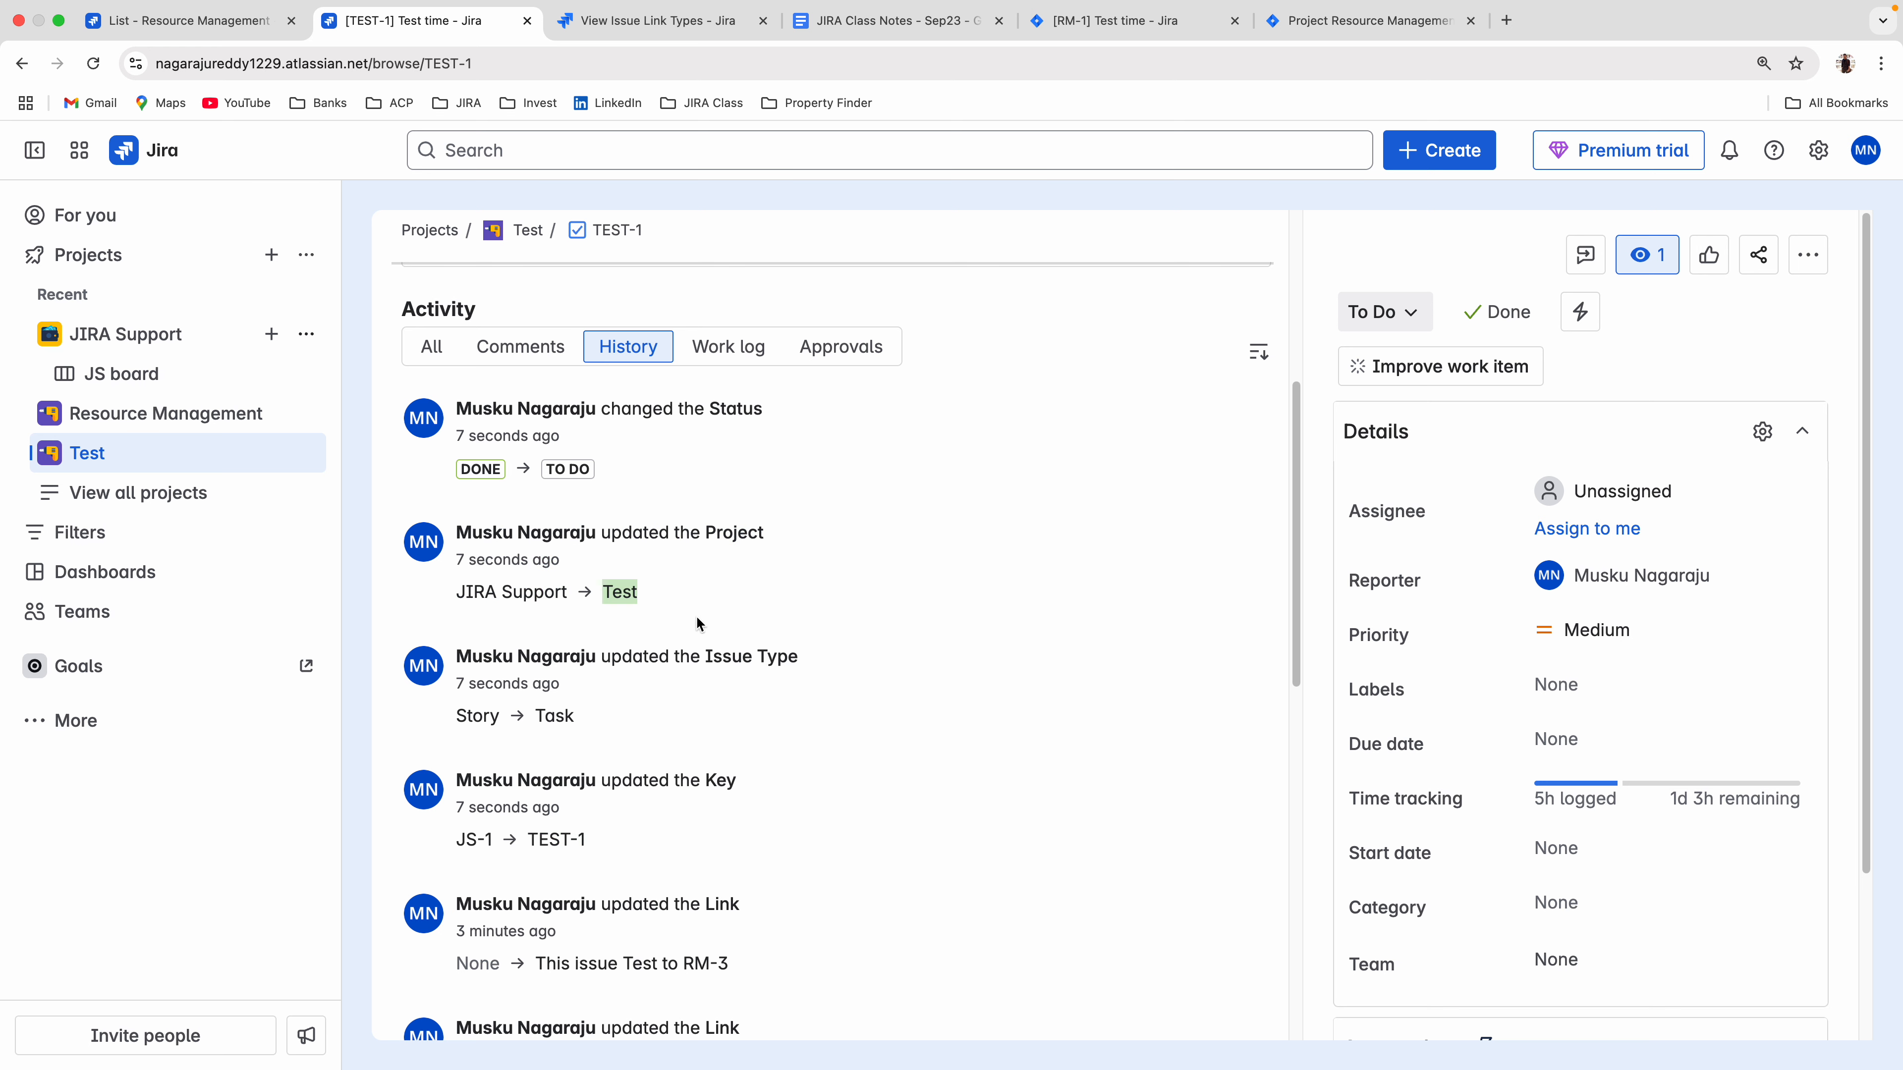
{"action": "scroll", "coordinate": [699, 624], "scroll_direction": "up", "scroll_amount": 5}
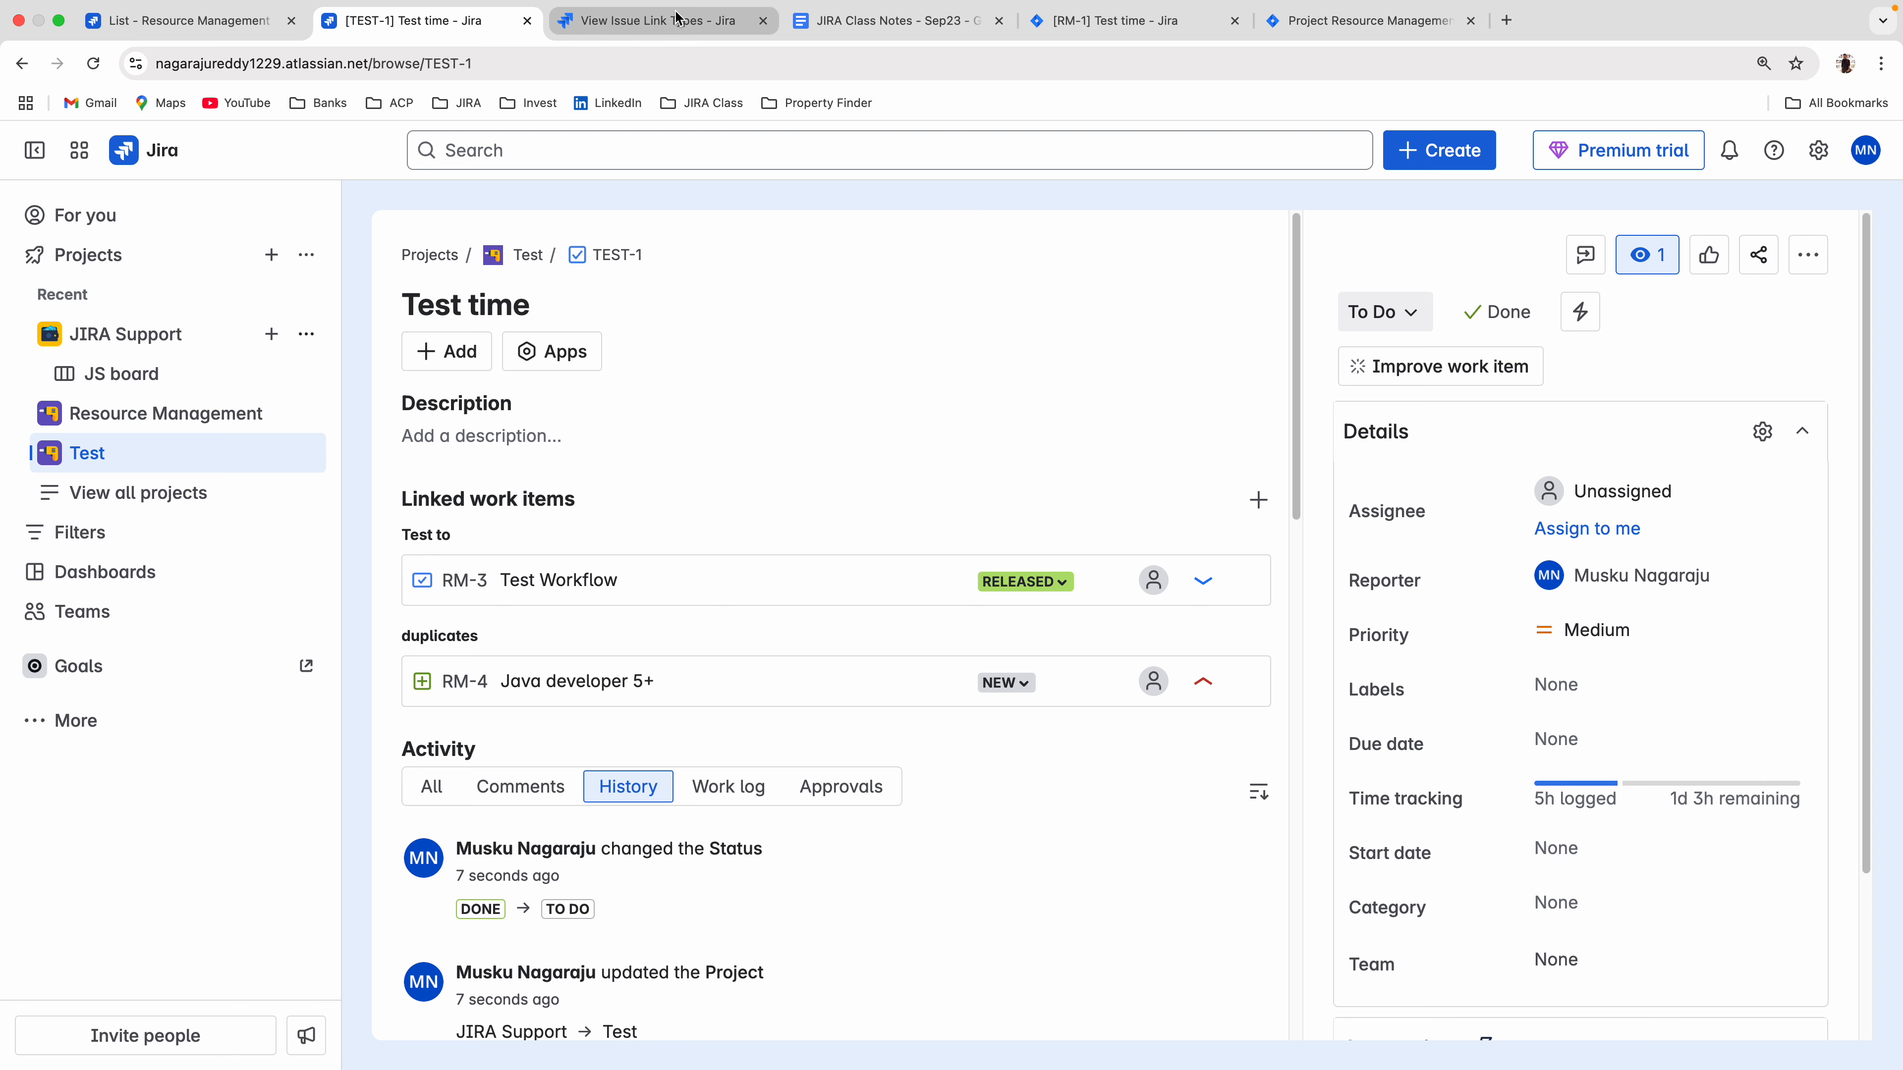
Dismiss the open actions list on RM-1 Test time in the local Jira and return to the cloud issue TEST-1.
{"action": "left_click", "coordinate": [1123, 26]}
{"action": "left_click", "coordinate": [968, 223]}
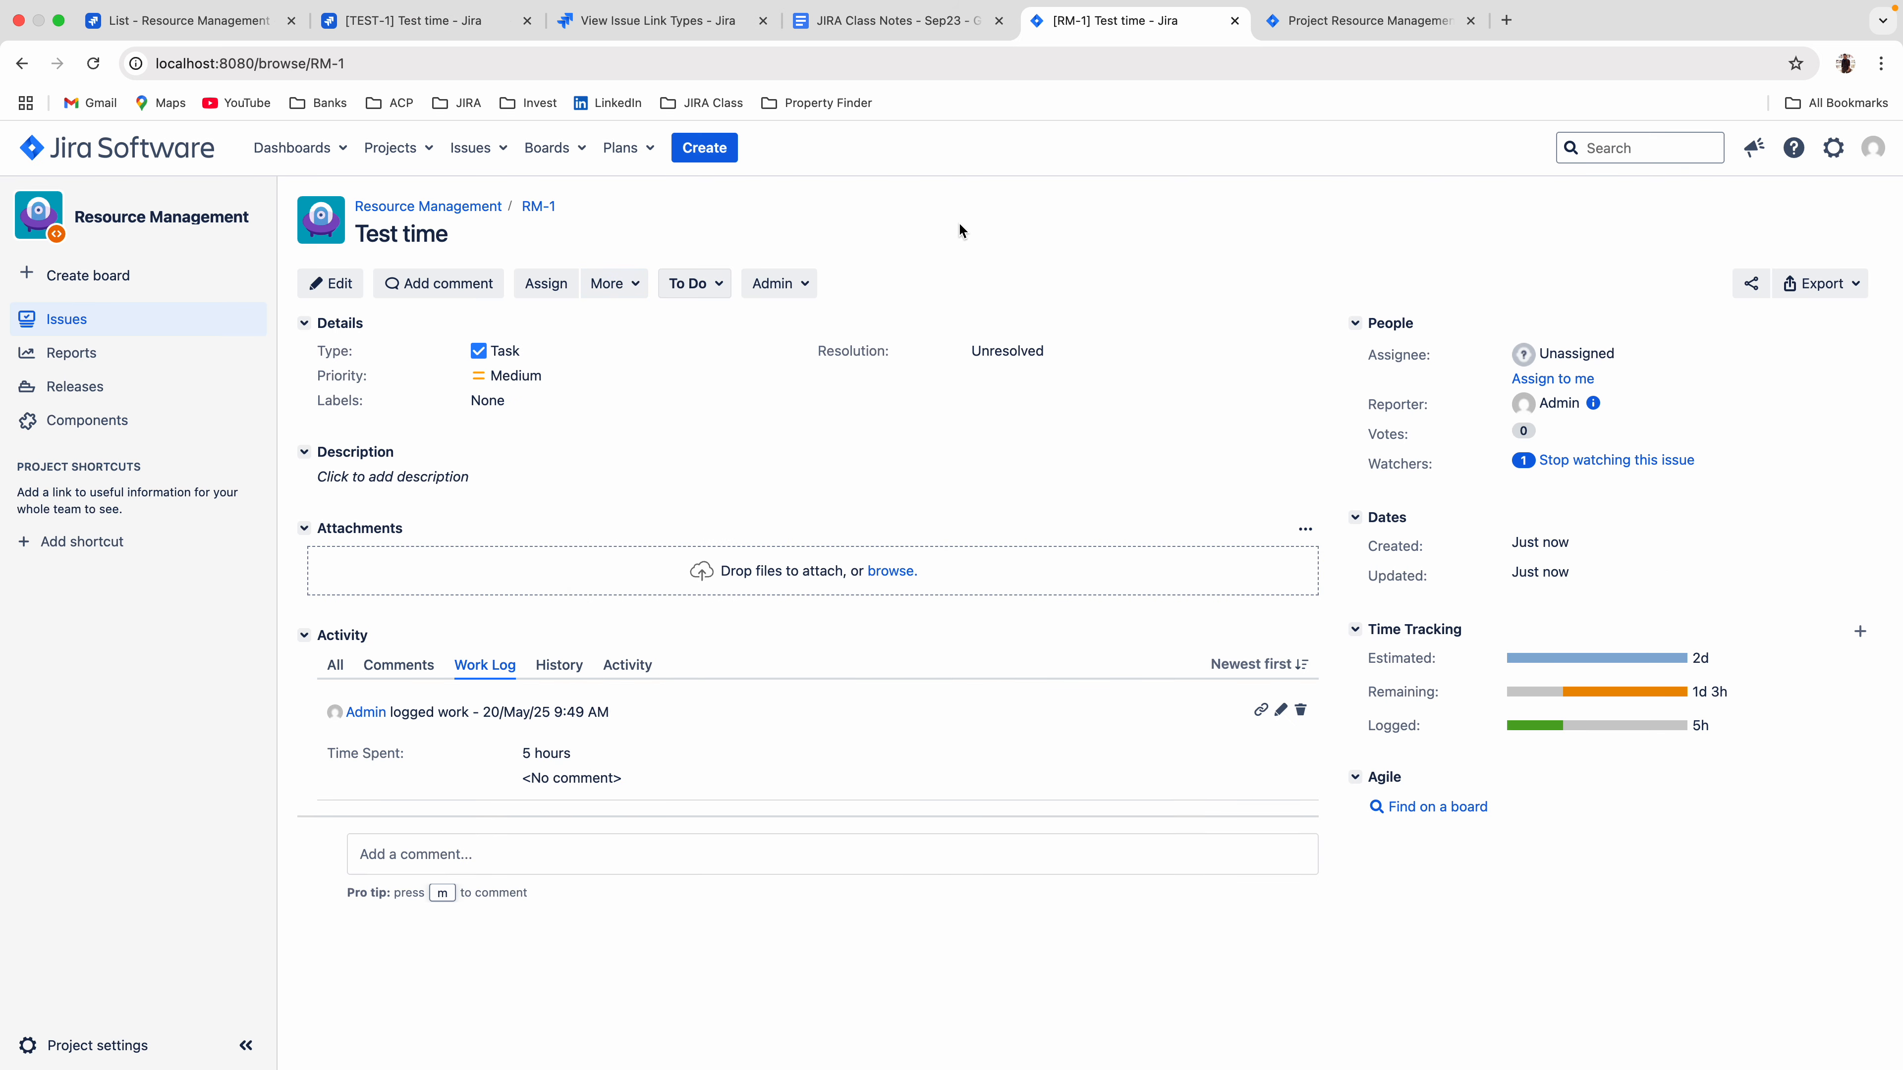
{"action": "left_click", "coordinate": [410, 19]}
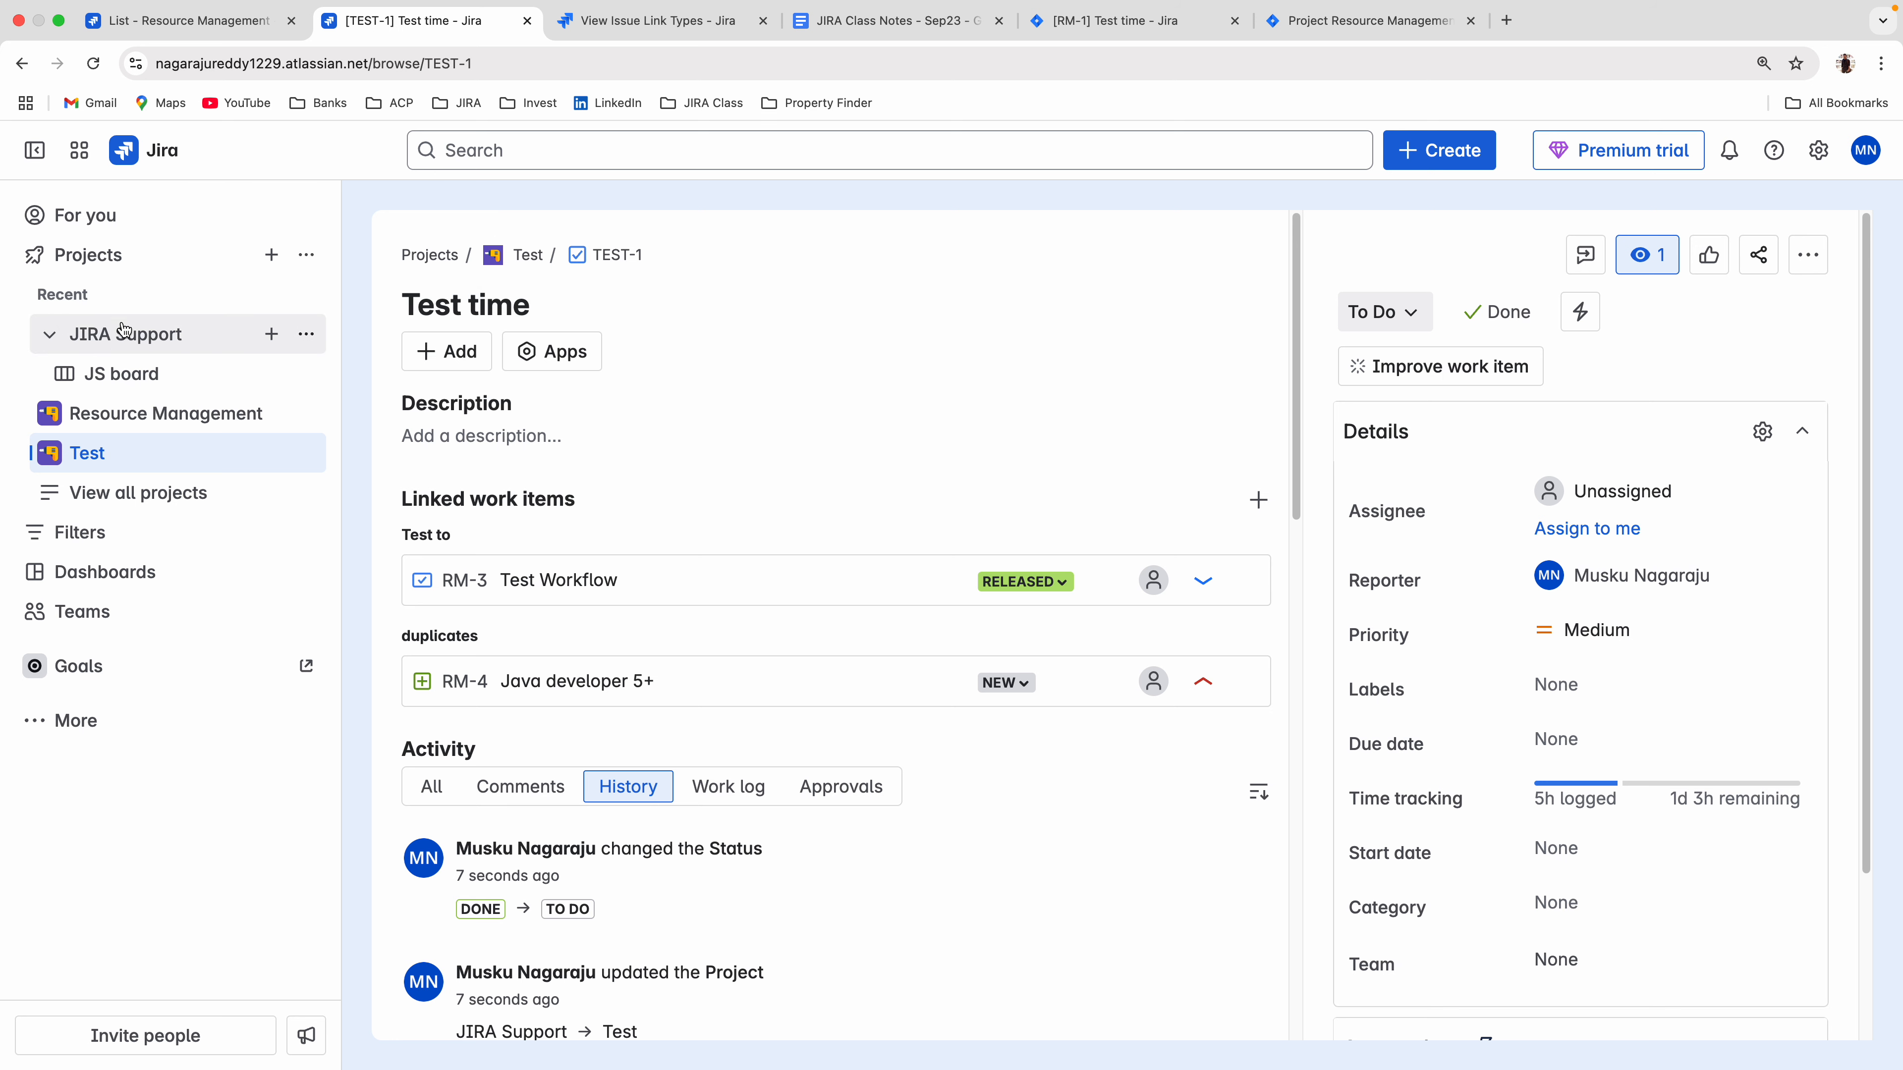
Show the Resource Management project as a list and open RM-4 Java developer 5+ in its own browser tab.
{"action": "left_click", "coordinate": [51, 258]}
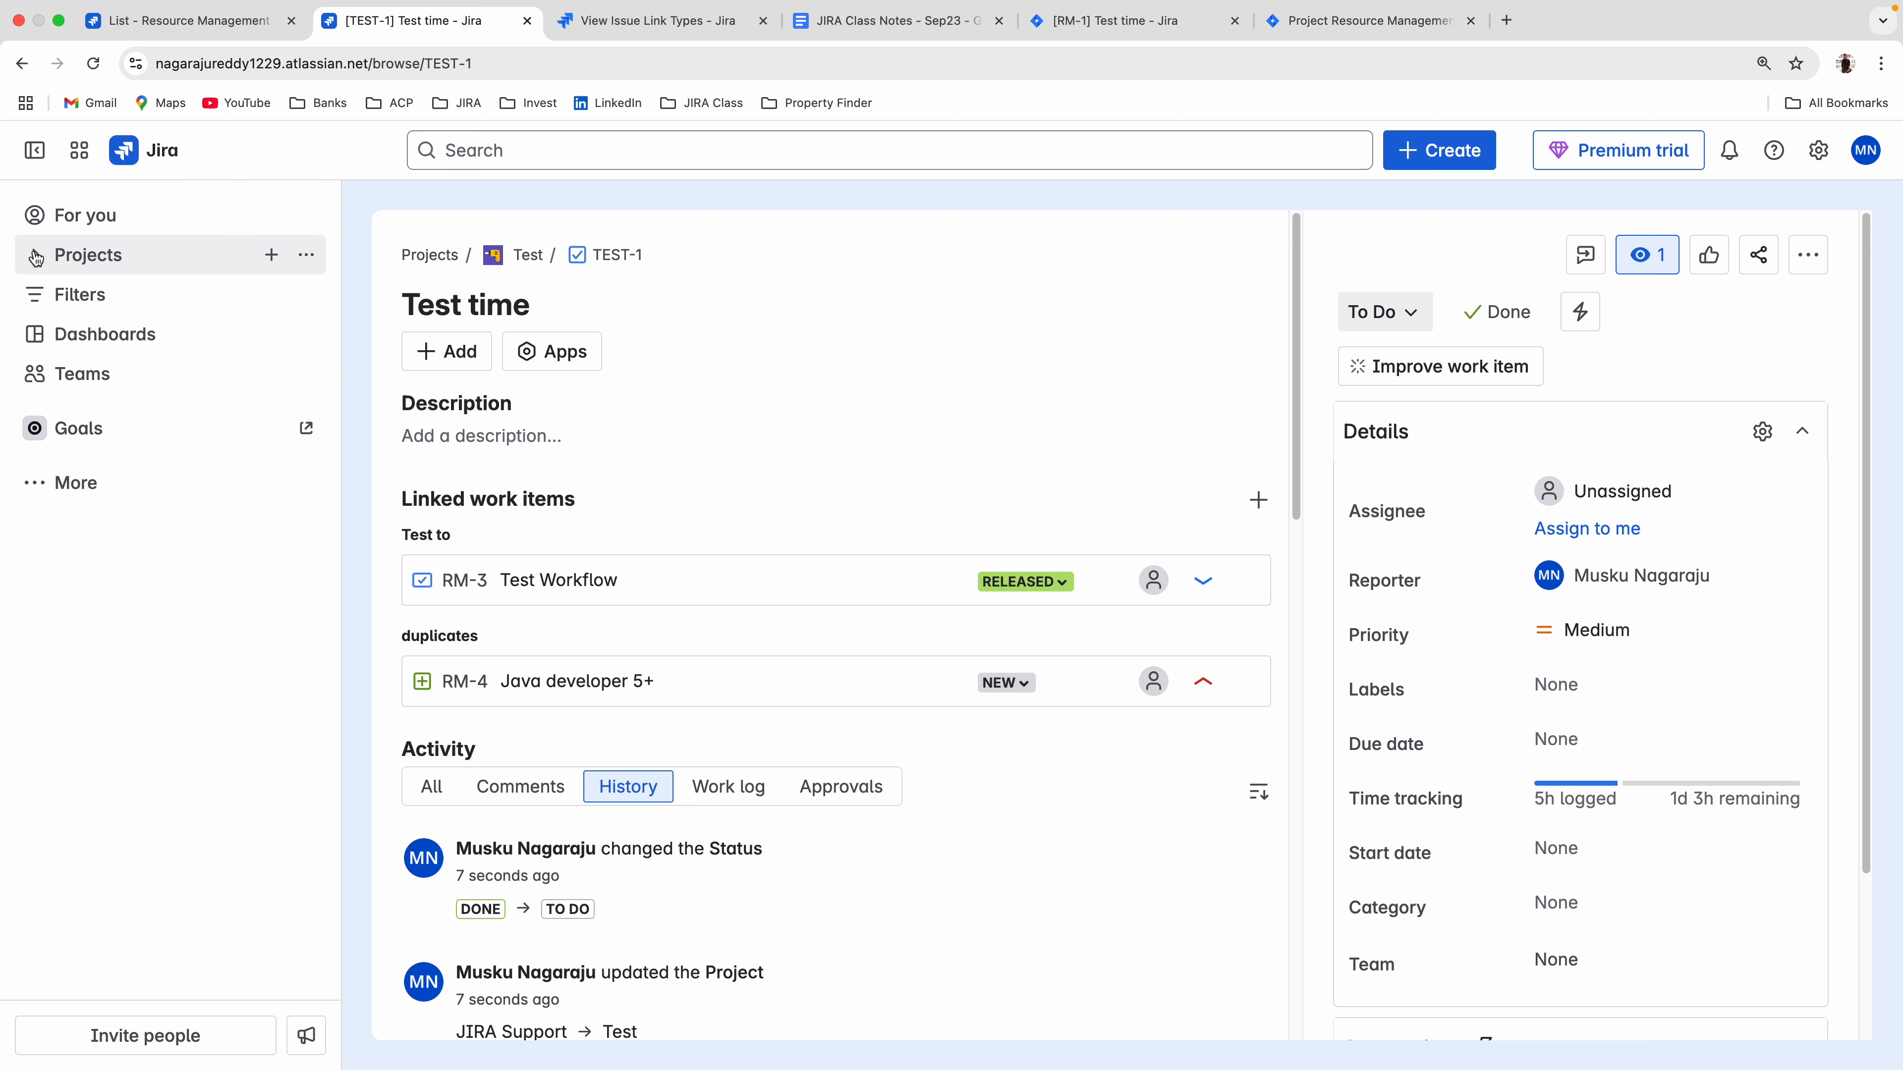
{"action": "left_click", "coordinate": [54, 270]}
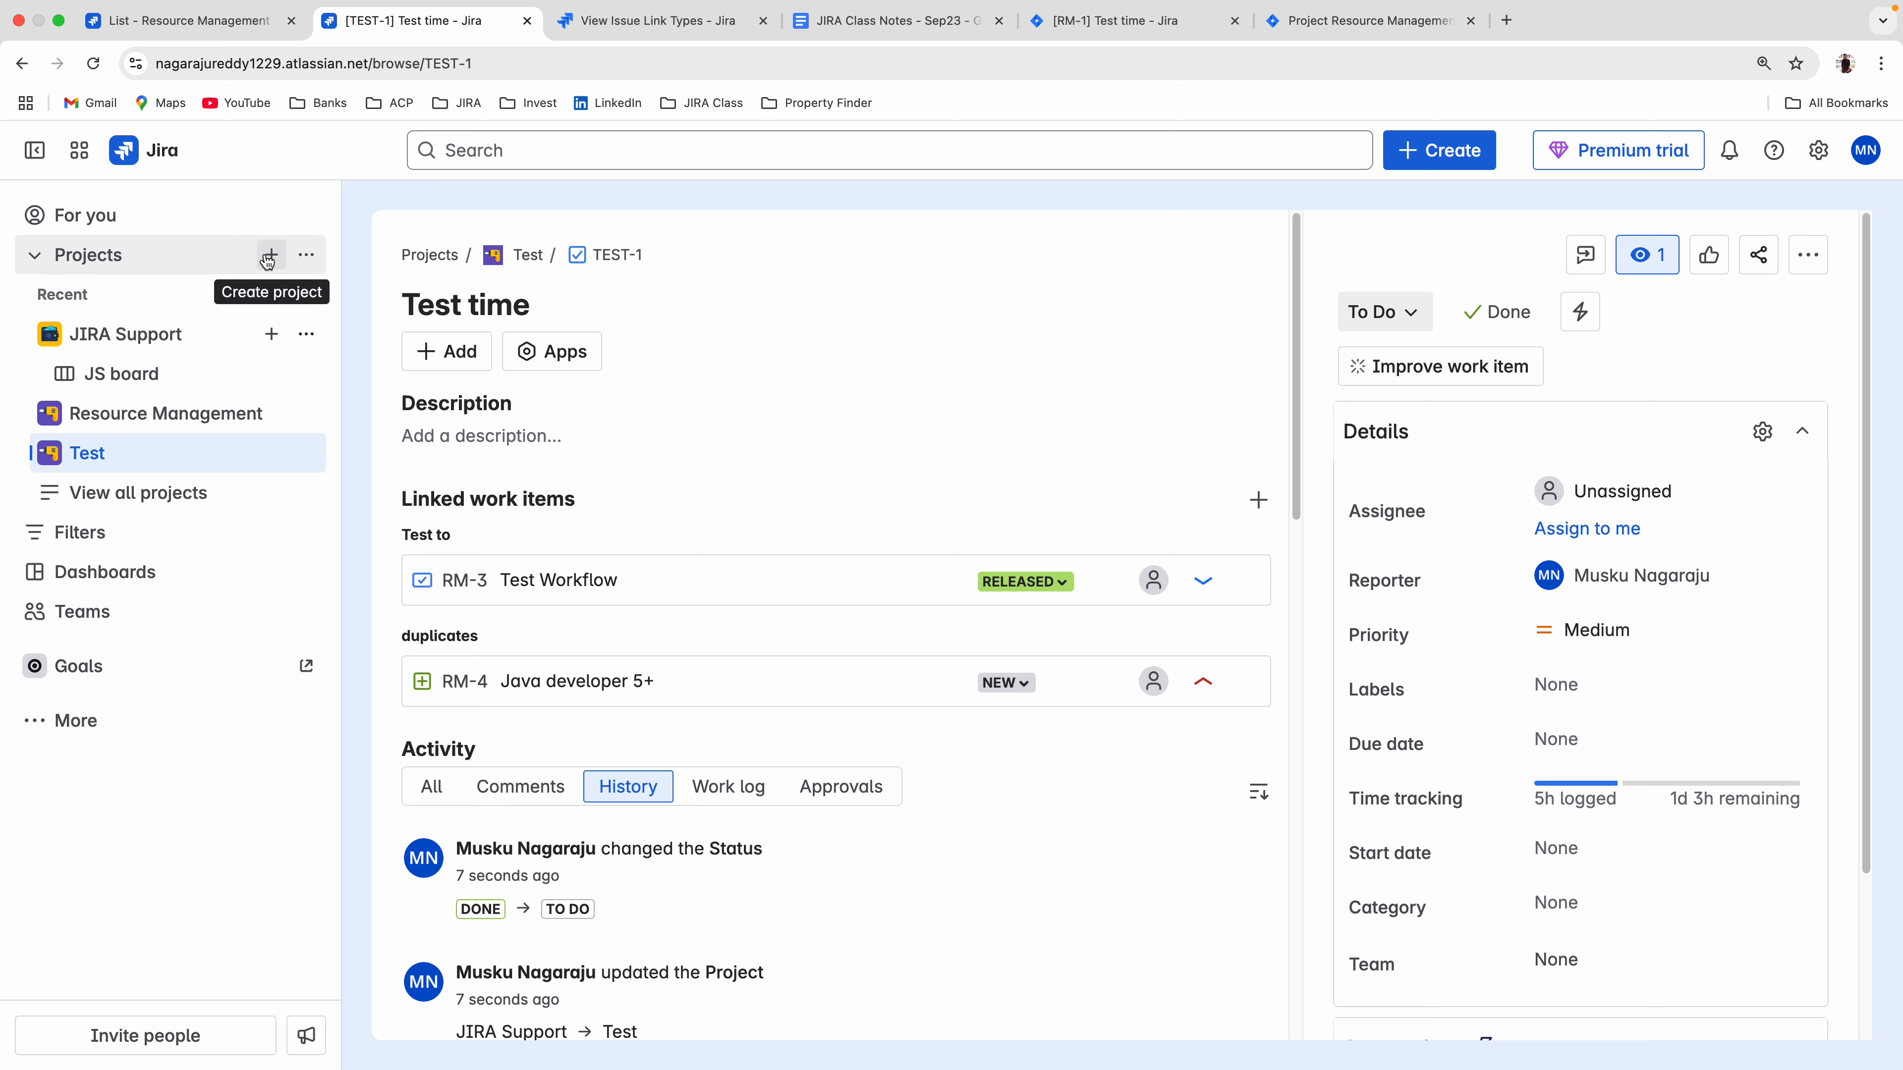
{"action": "left_click", "coordinate": [172, 414]}
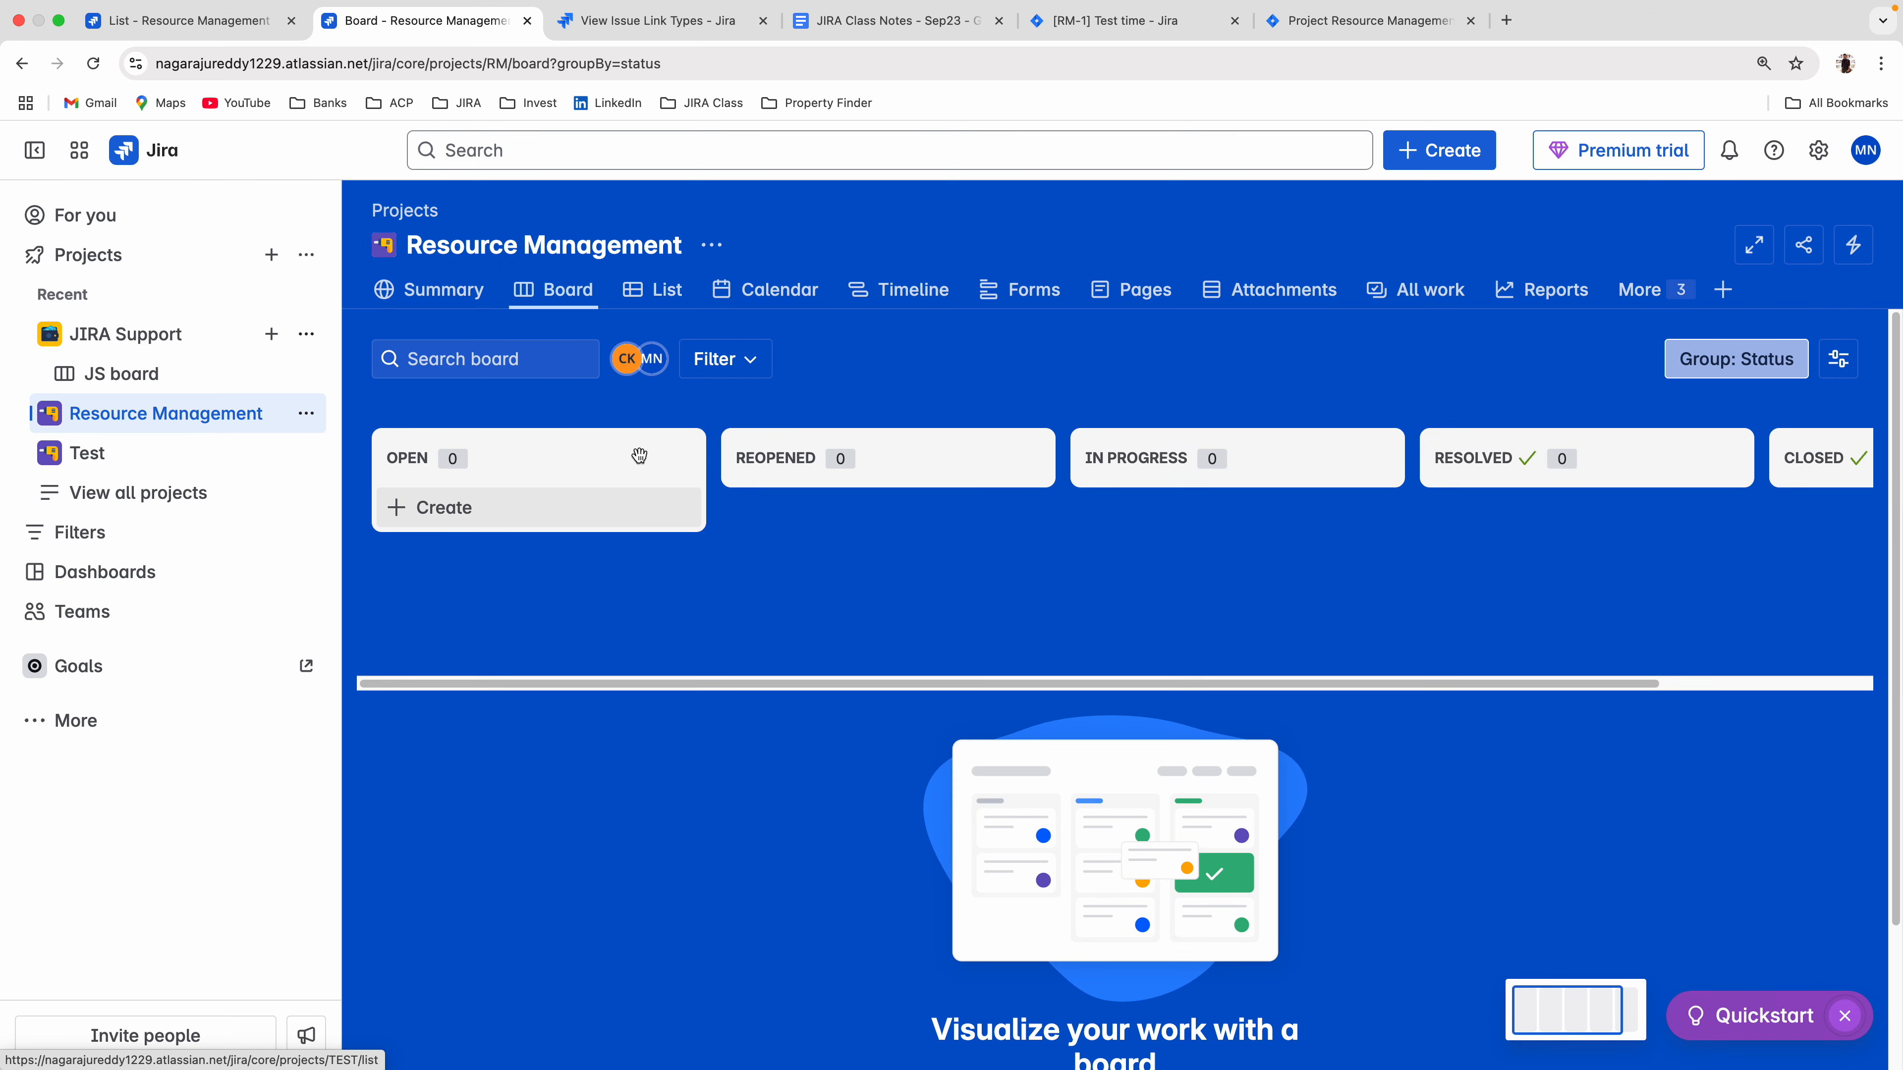
{"action": "left_click", "coordinate": [633, 290]}
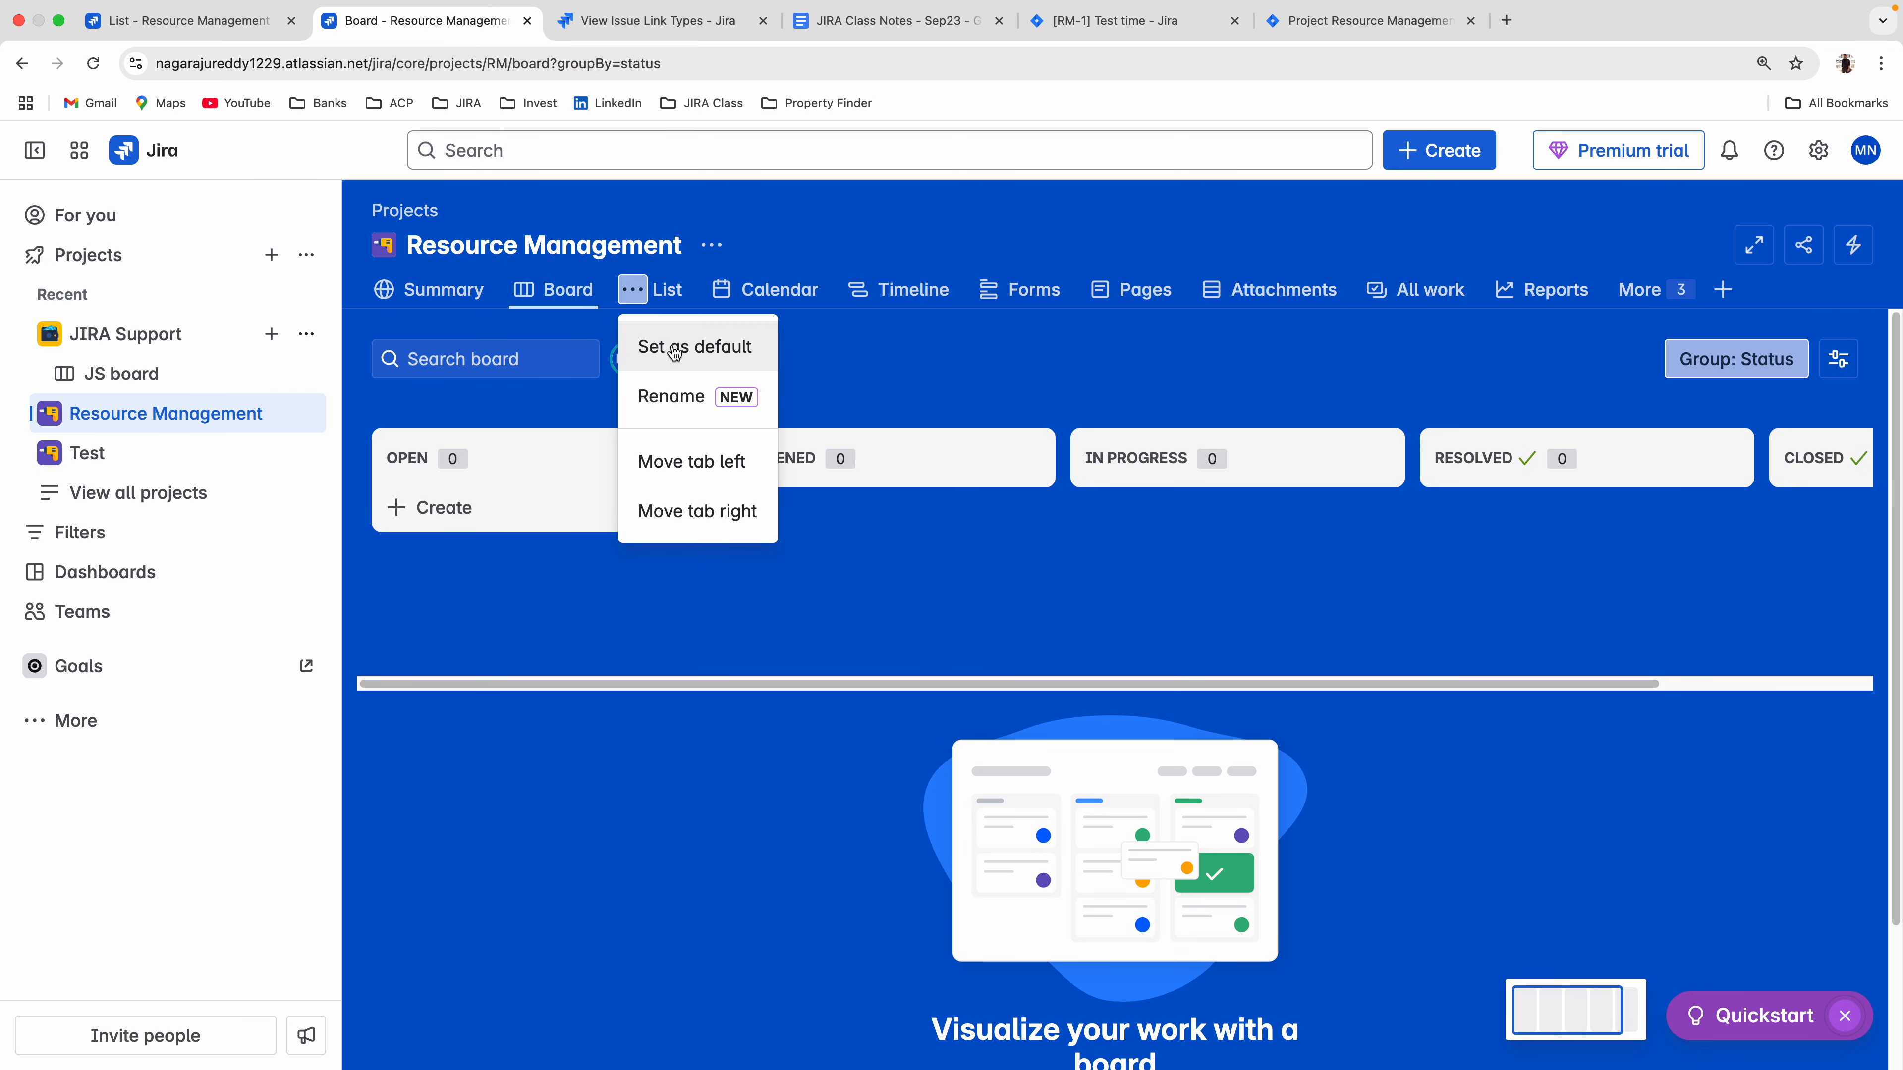
{"action": "left_click", "coordinate": [662, 294]}
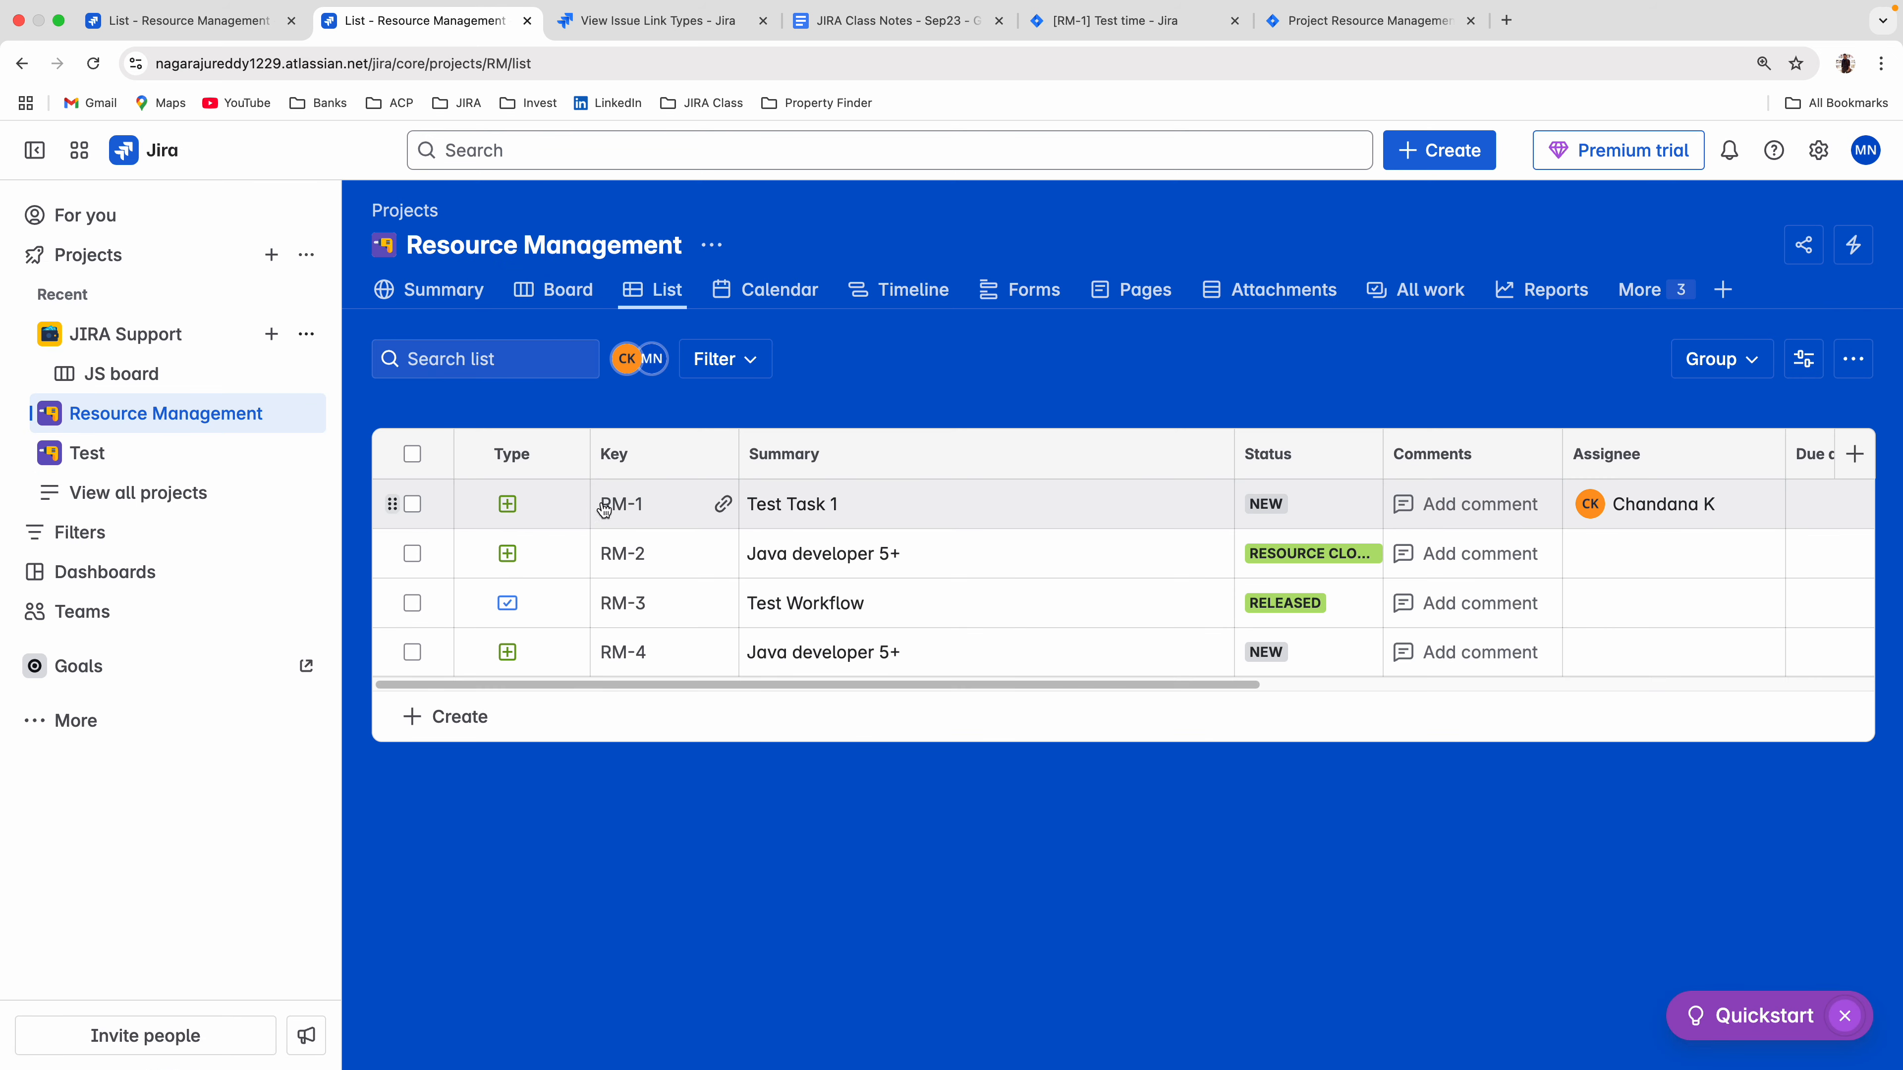
{"action": "left_click", "coordinate": [624, 653]}
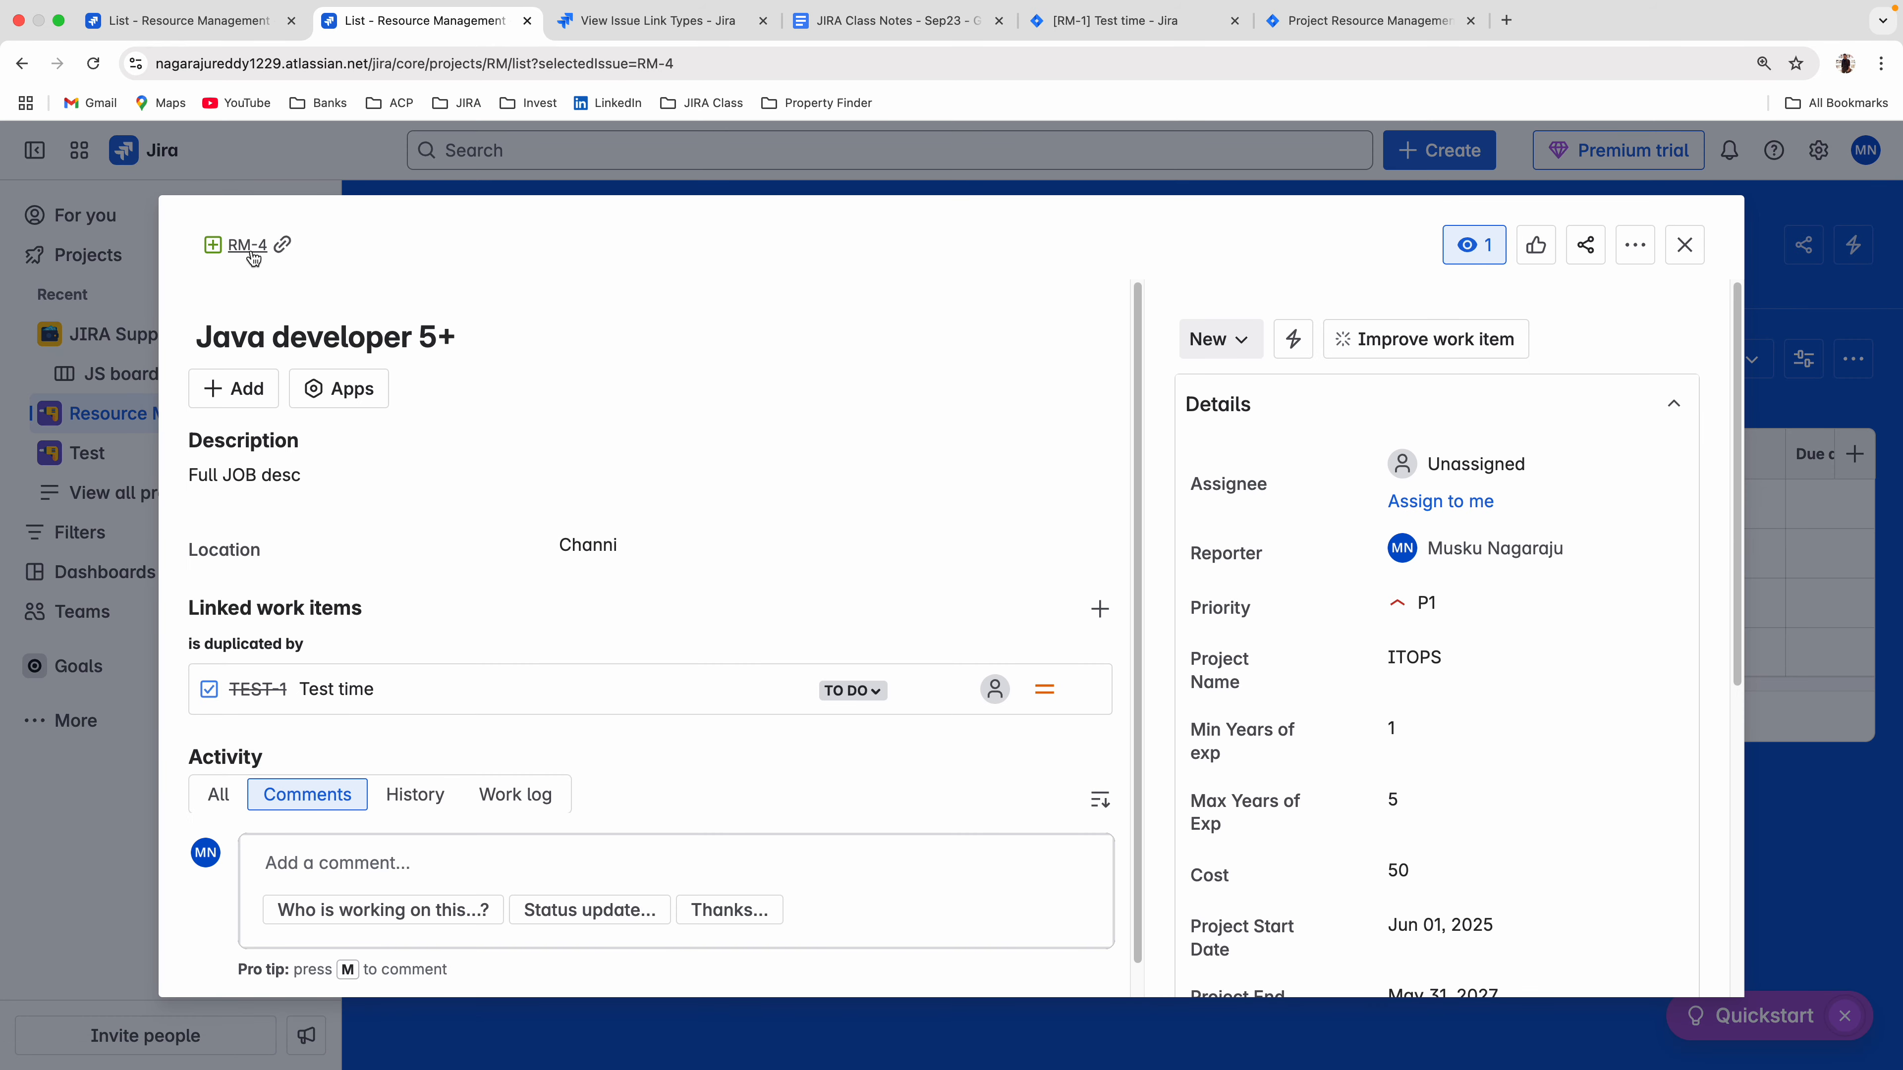
{"action": "left_click", "coordinate": [254, 259]}
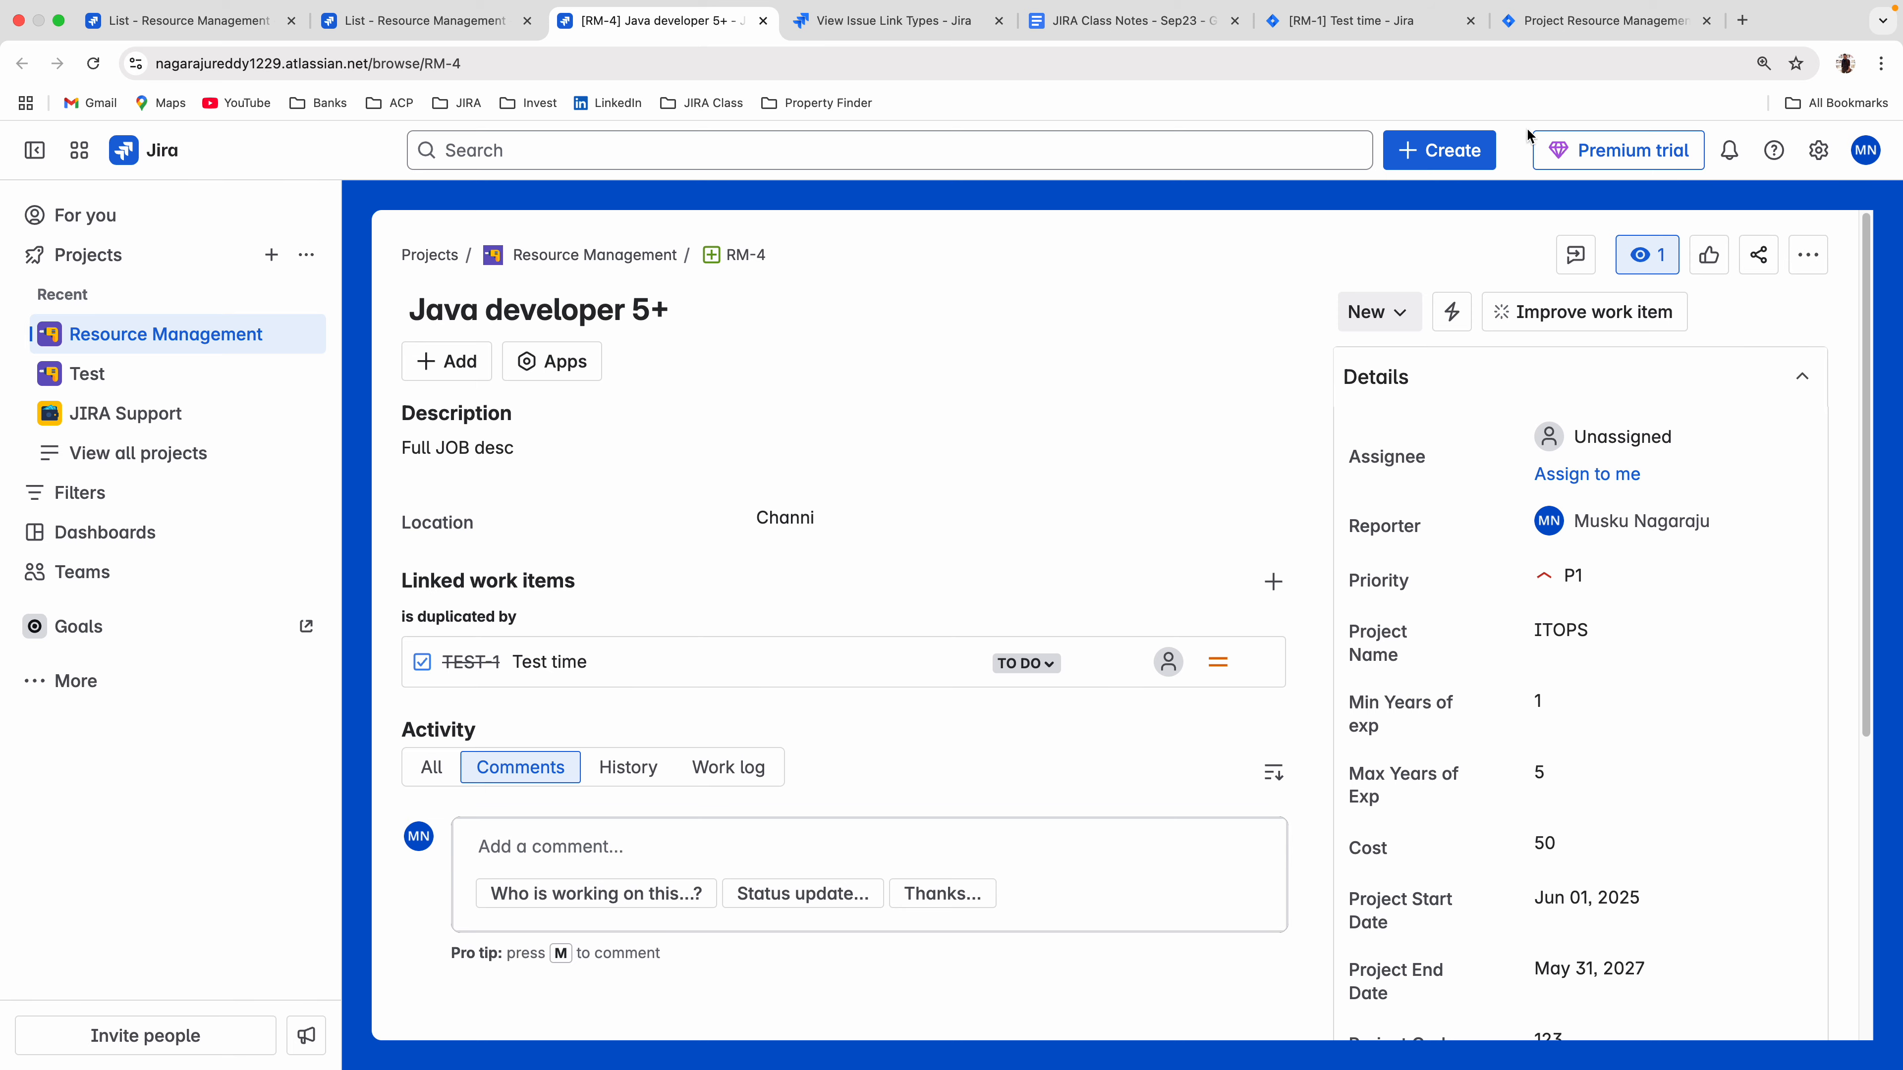
Clone RM-4 with the summary "CLONE - Java developer 5+", leaving it unassigned and without including its links.
{"action": "left_click", "coordinate": [1437, 151]}
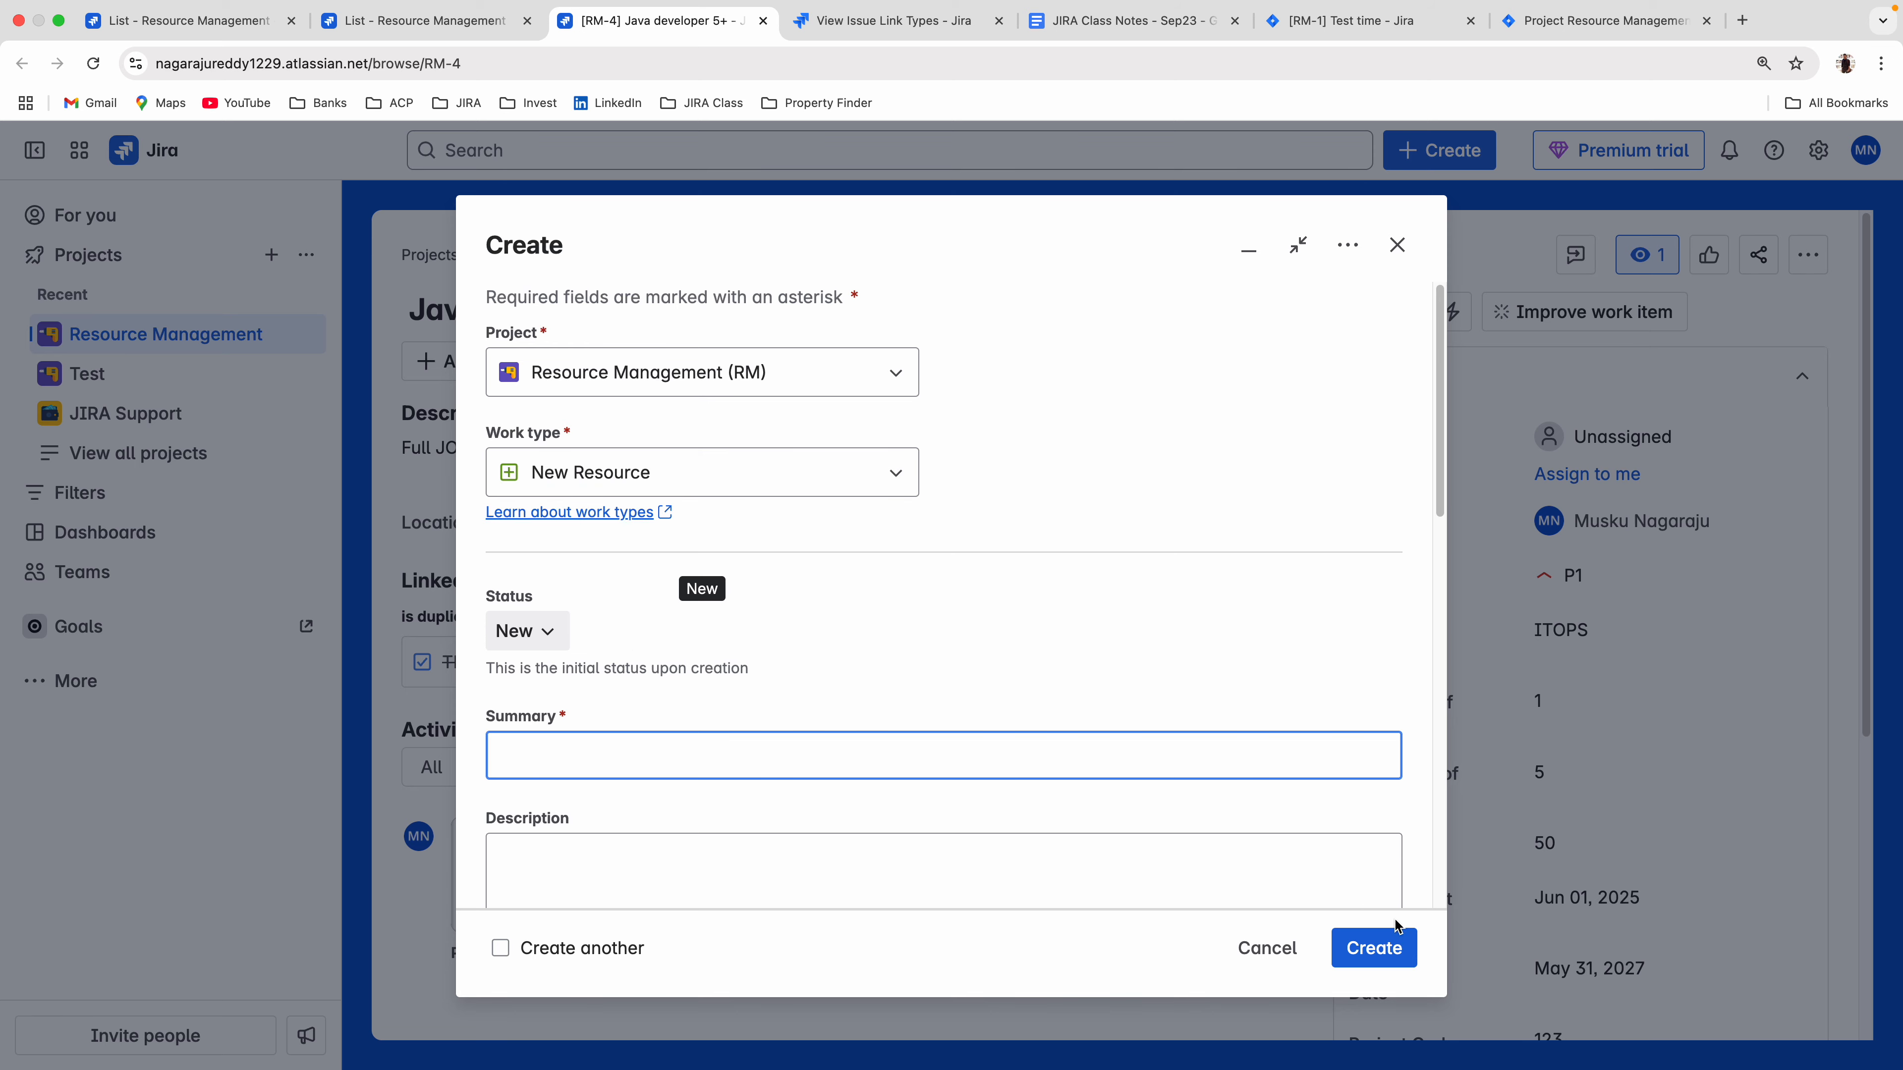
{"action": "left_click", "coordinate": [1270, 950]}
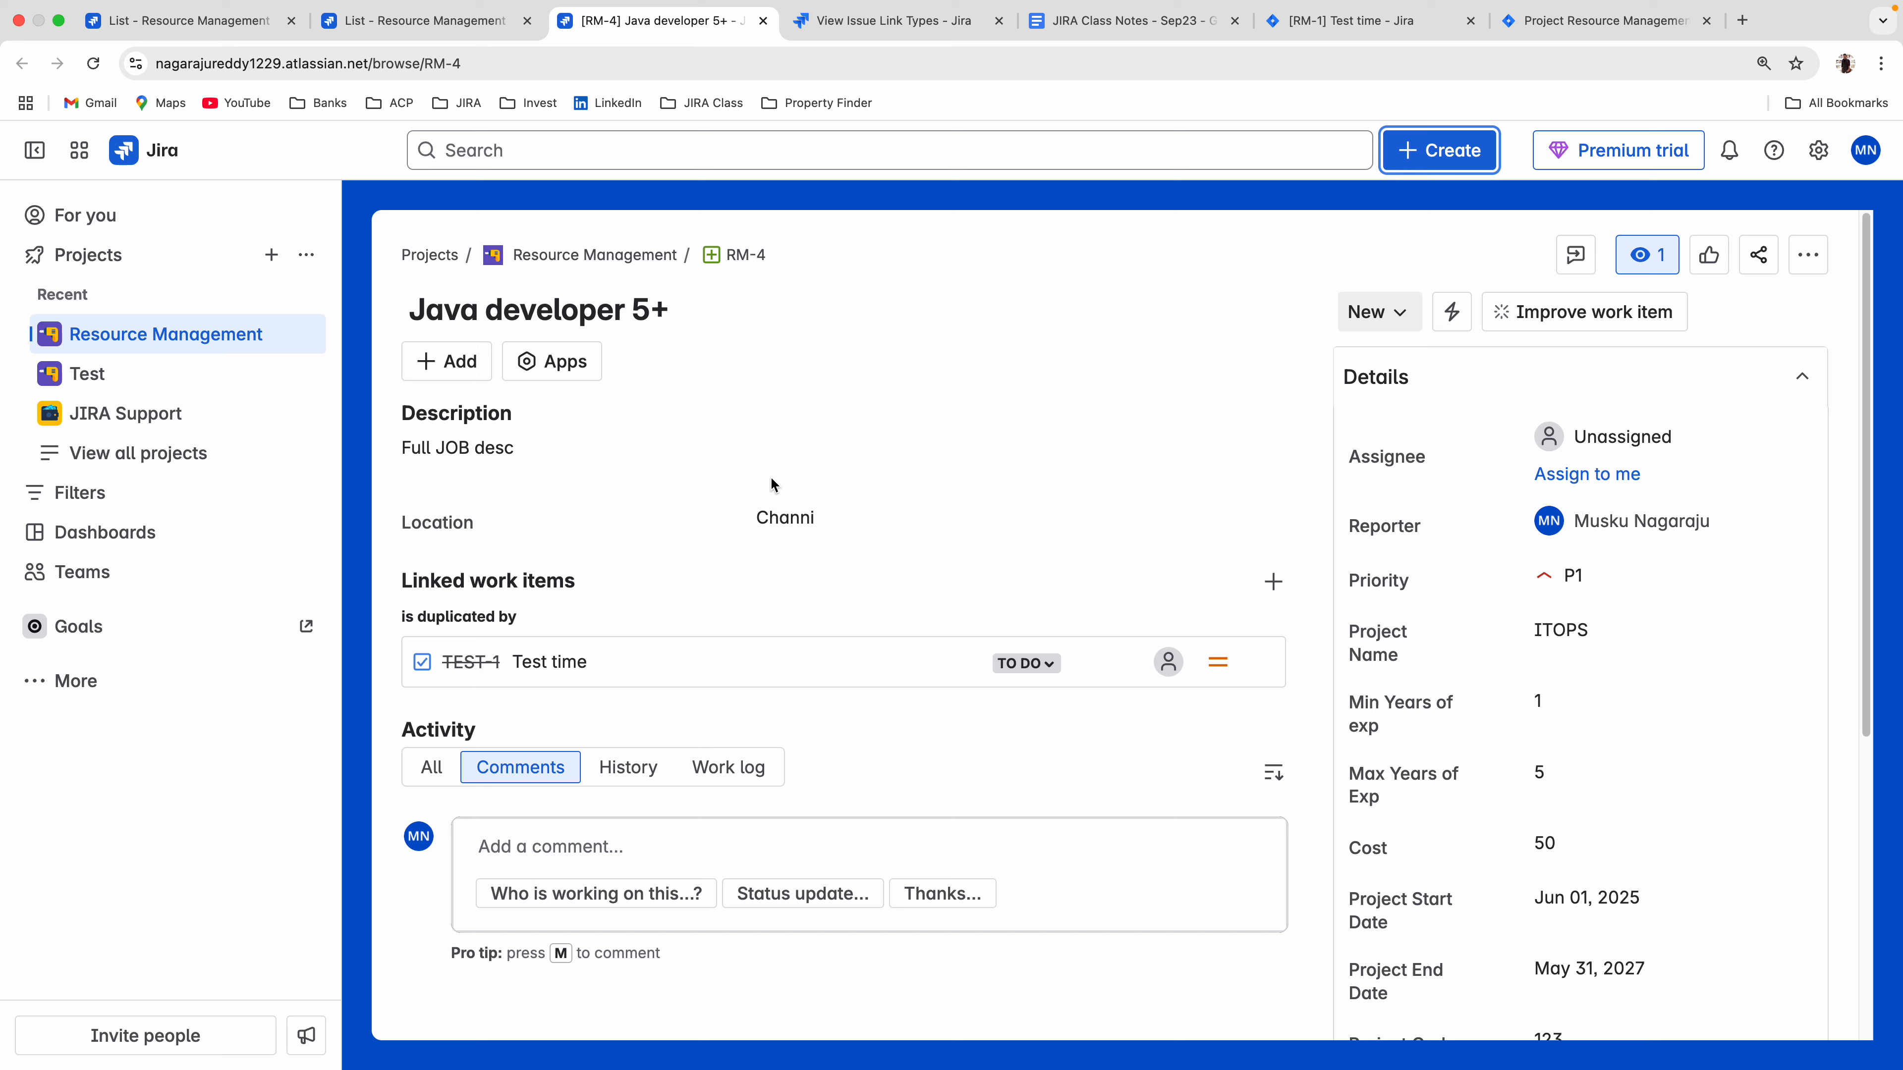
{"action": "left_click", "coordinate": [1809, 256]}
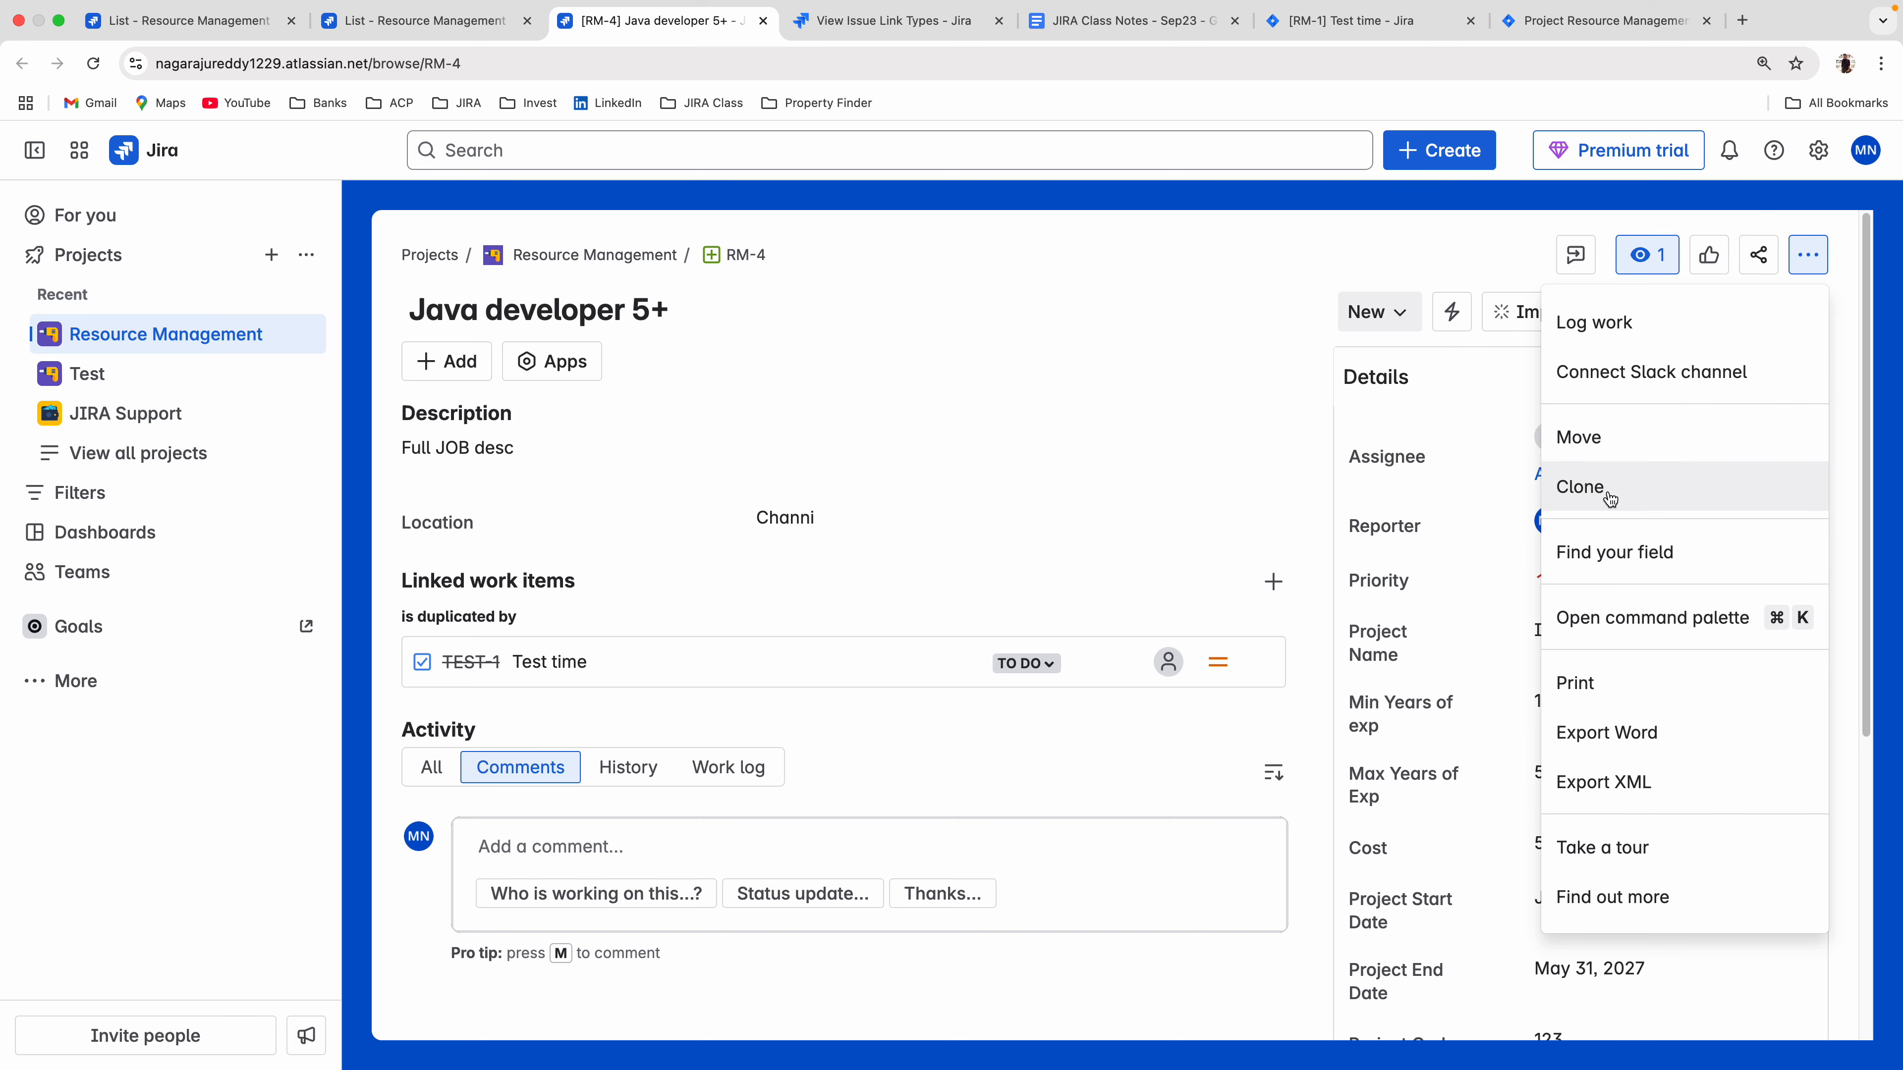
{"action": "left_click", "coordinate": [1580, 487]}
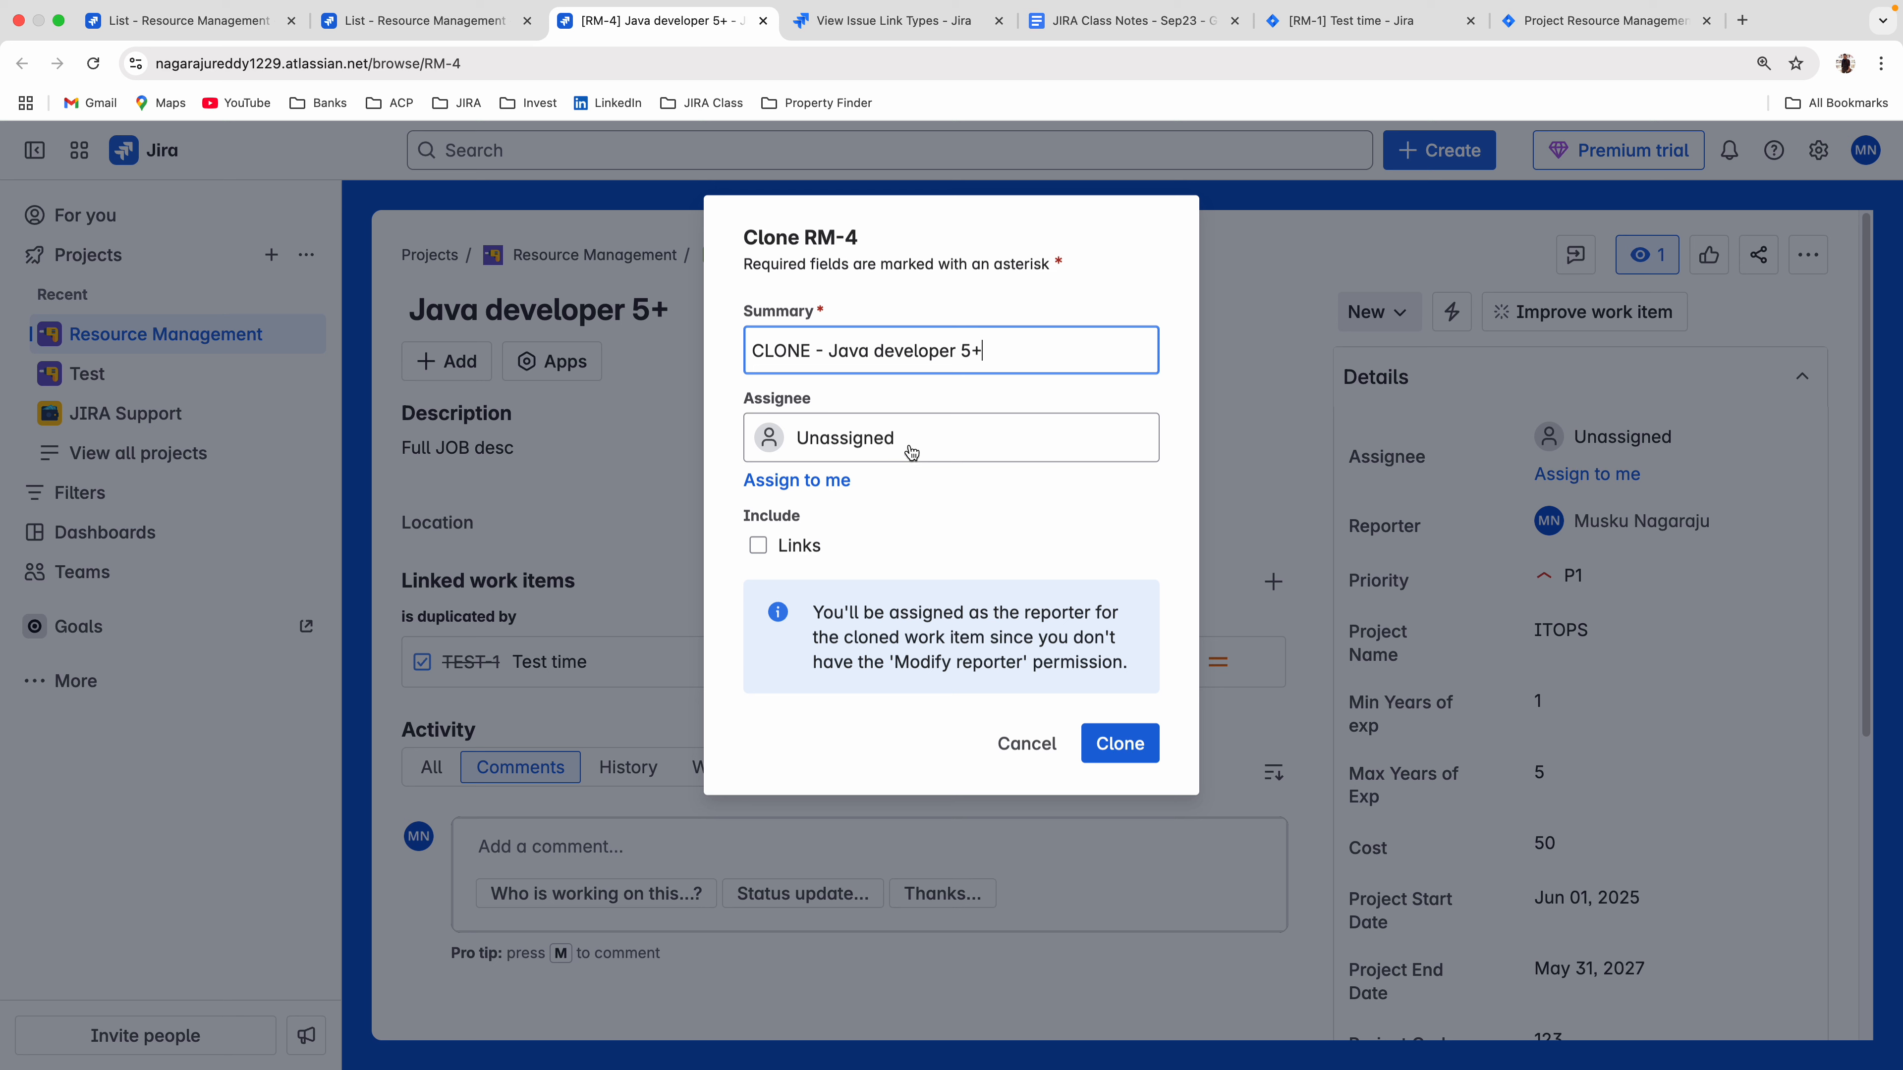
{"action": "left_click_drag", "start_coordinate": [819, 351], "coordinate": [727, 356]}
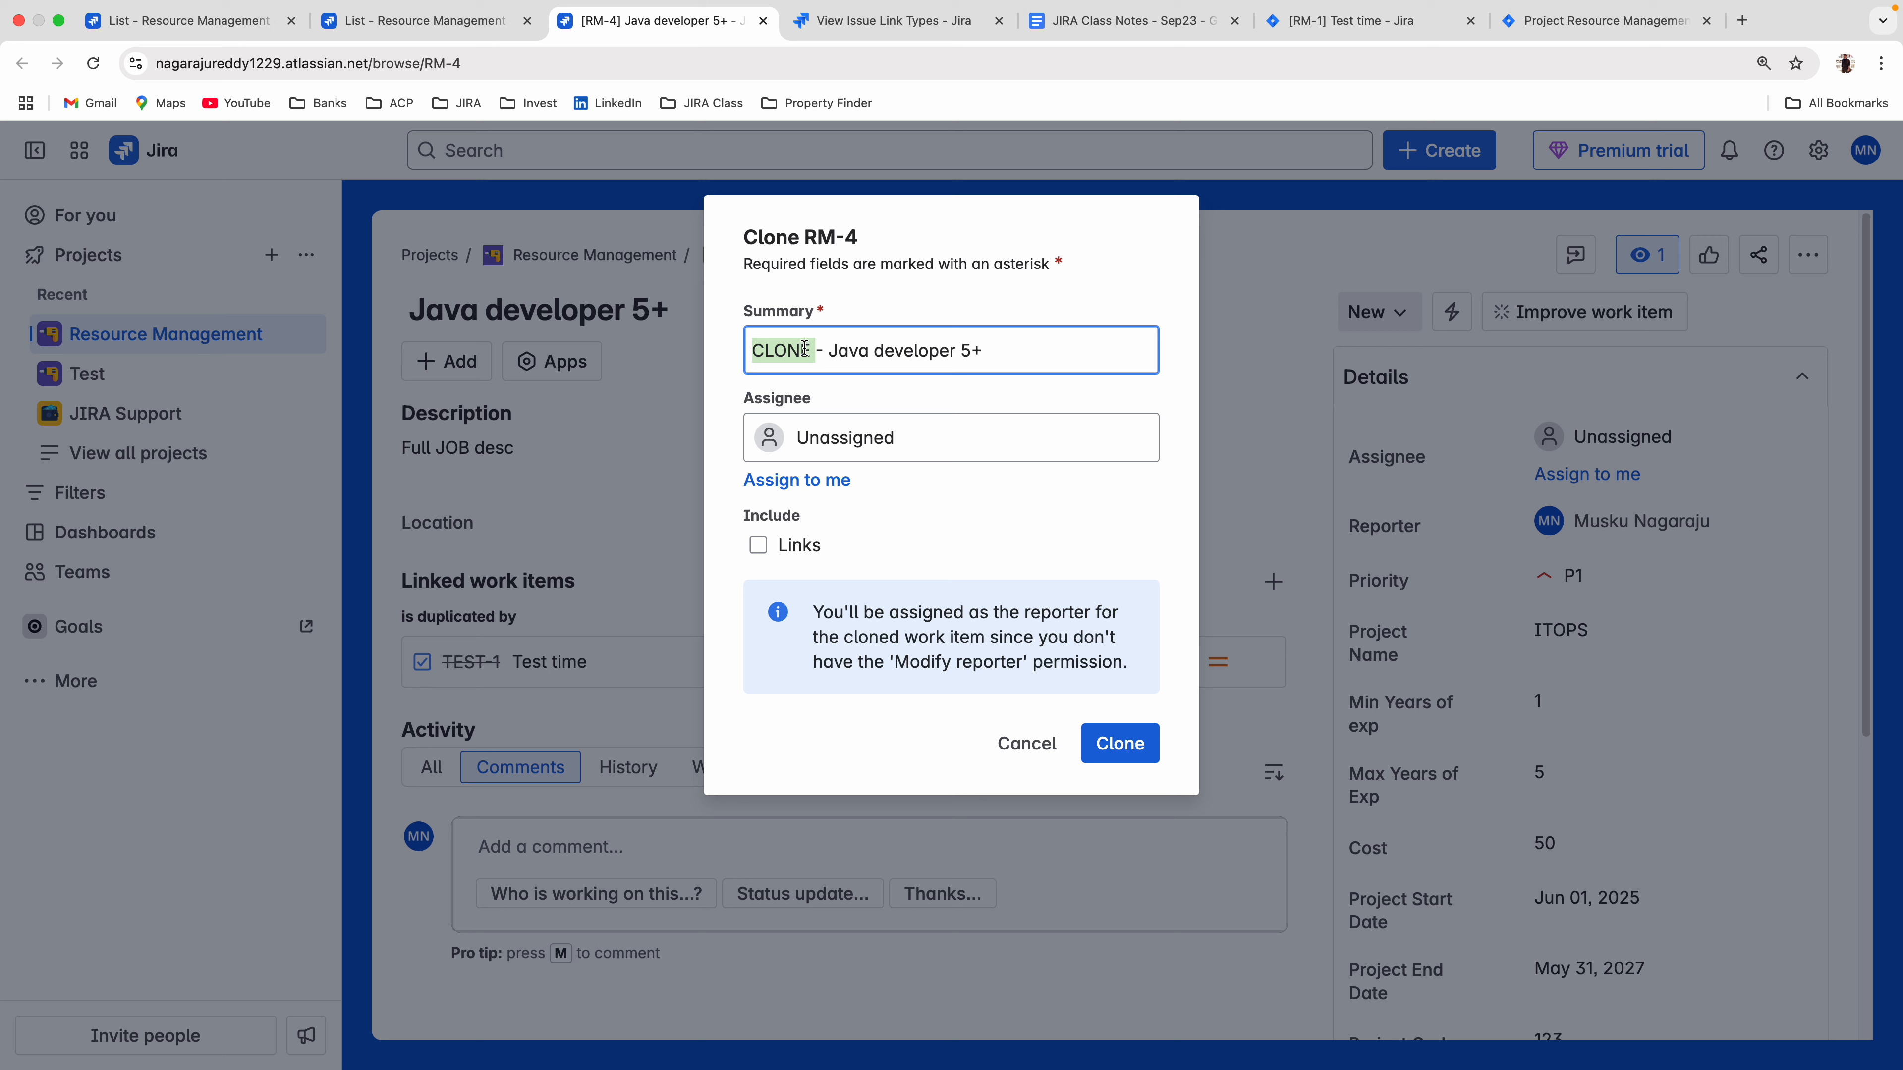
{"action": "left_click", "coordinate": [905, 497]}
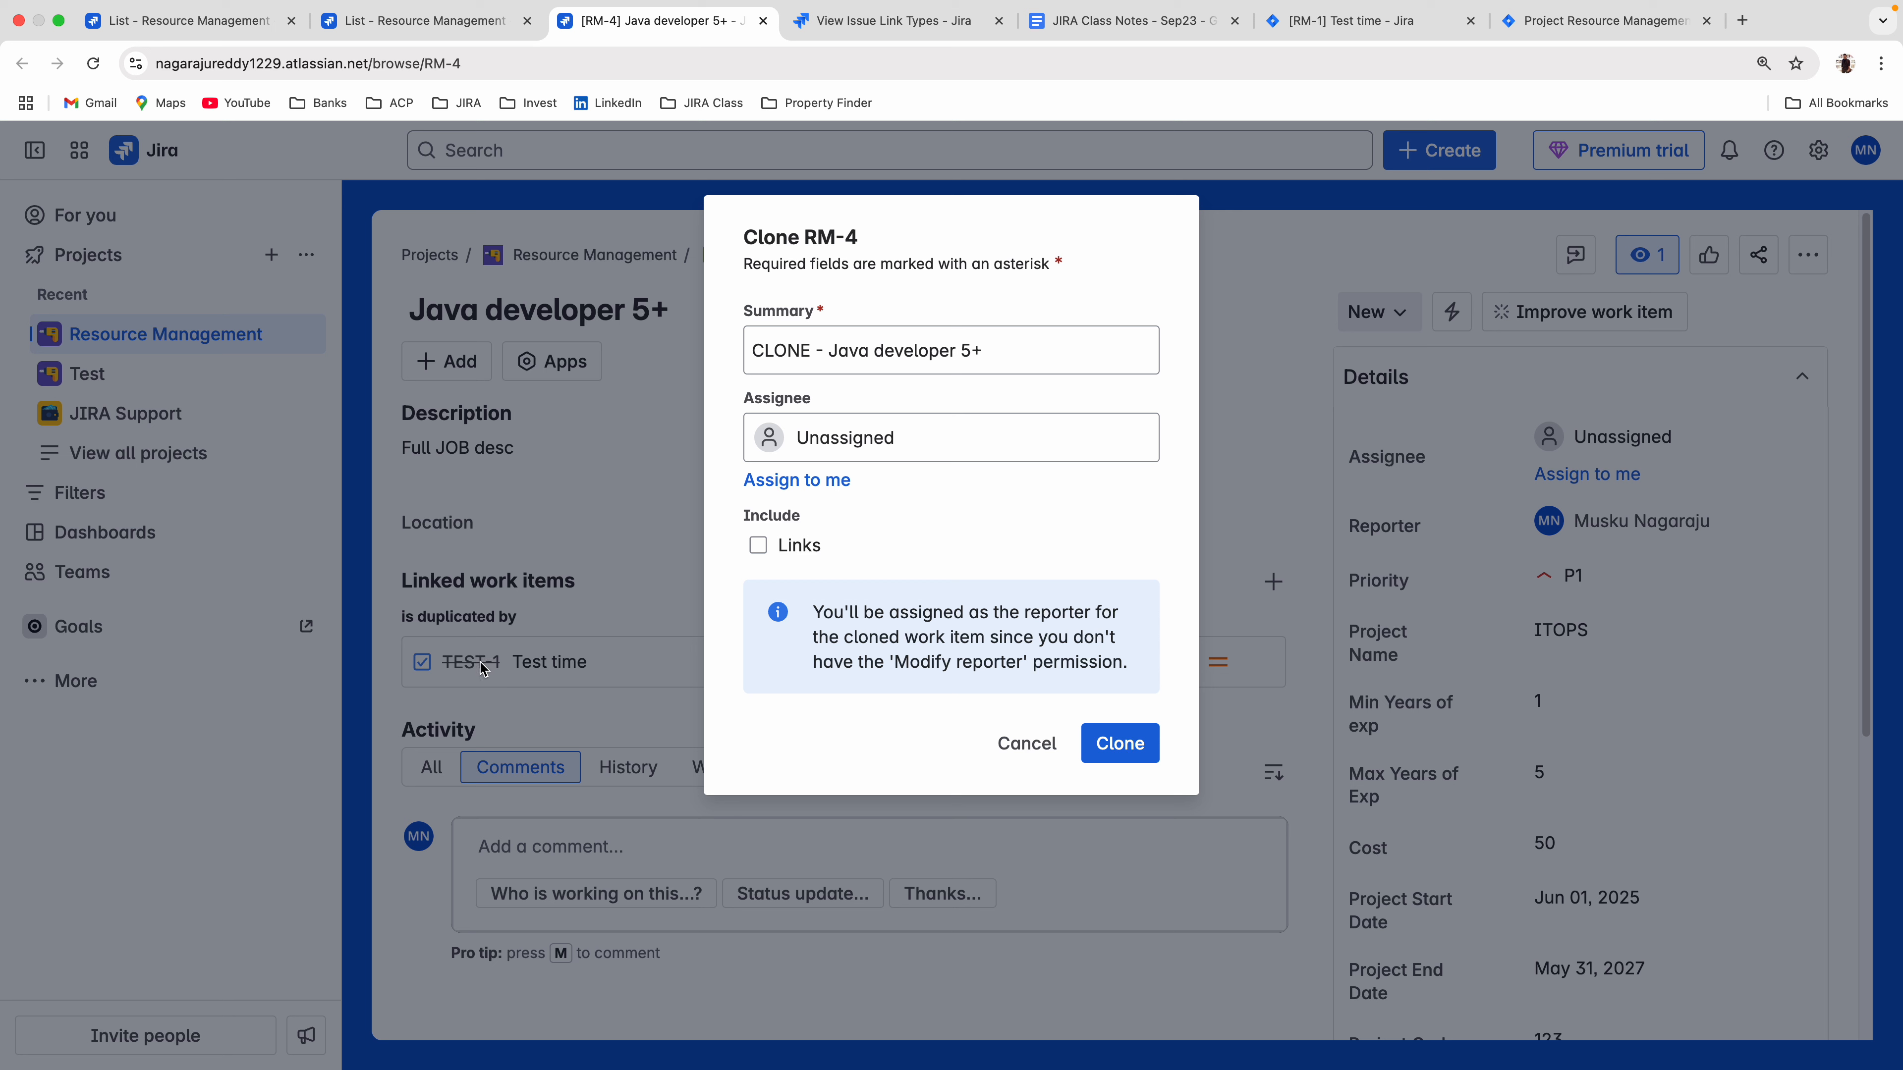
{"action": "left_click", "coordinate": [752, 548]}
{"action": "left_click", "coordinate": [755, 552]}
{"action": "left_click", "coordinate": [1133, 758]}
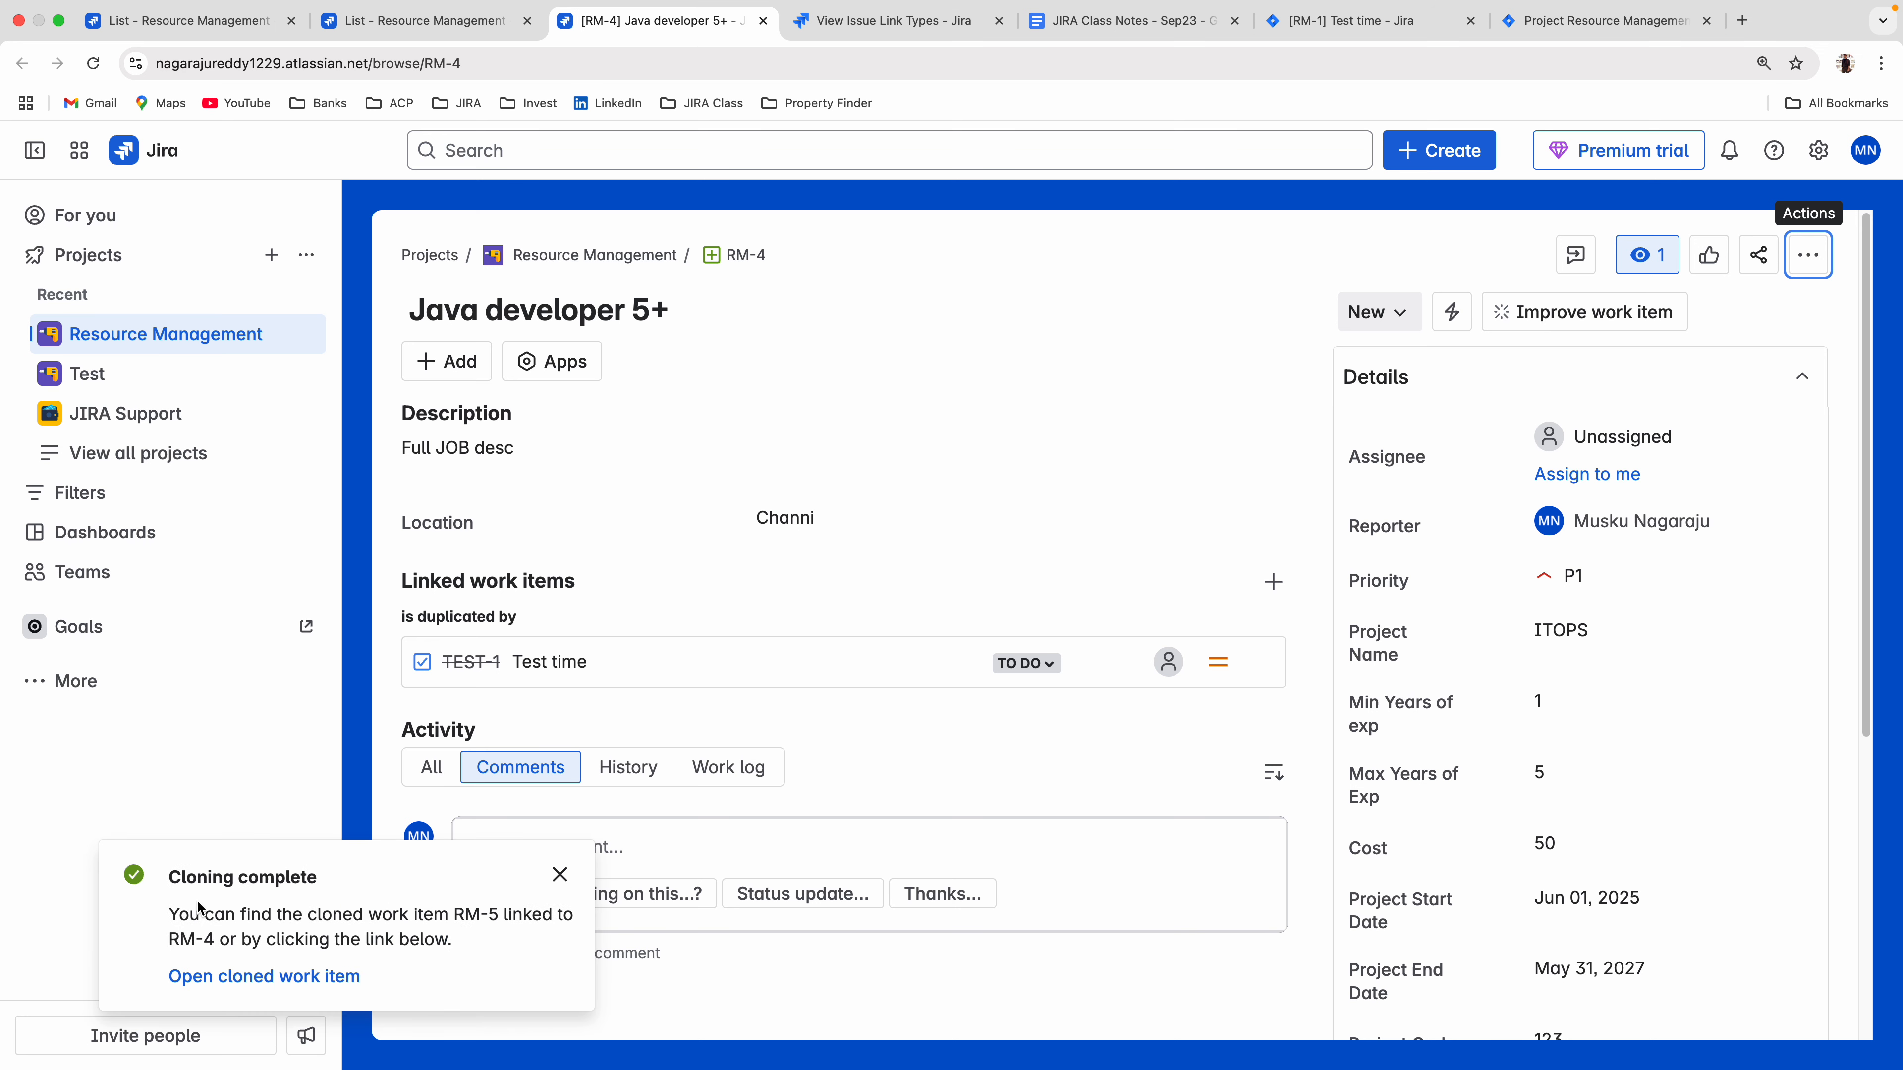
Open the cloned work item in its own browser tab and compare its detail fields with those of RM-4.
{"action": "right_click", "coordinate": [214, 978]}
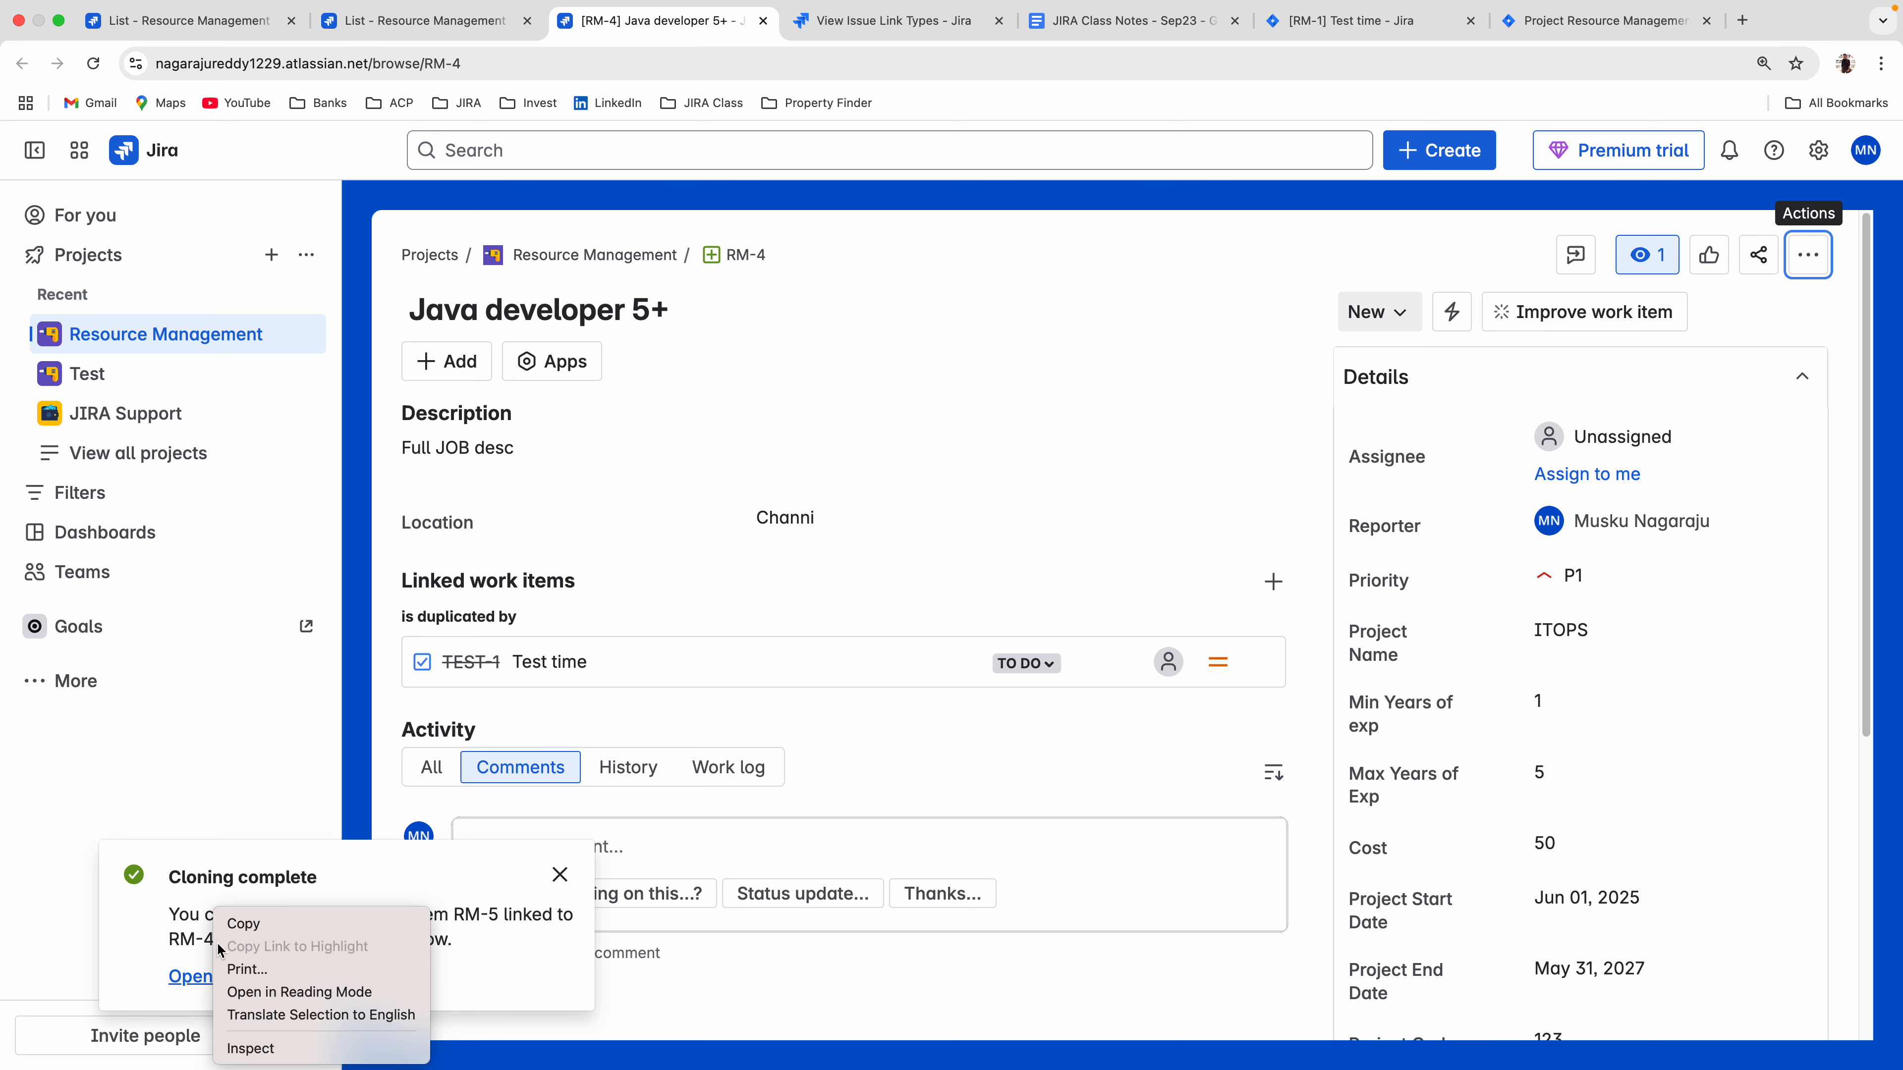
{"action": "left_click", "coordinate": [188, 974]}
{"action": "left_click", "coordinate": [180, 977]}
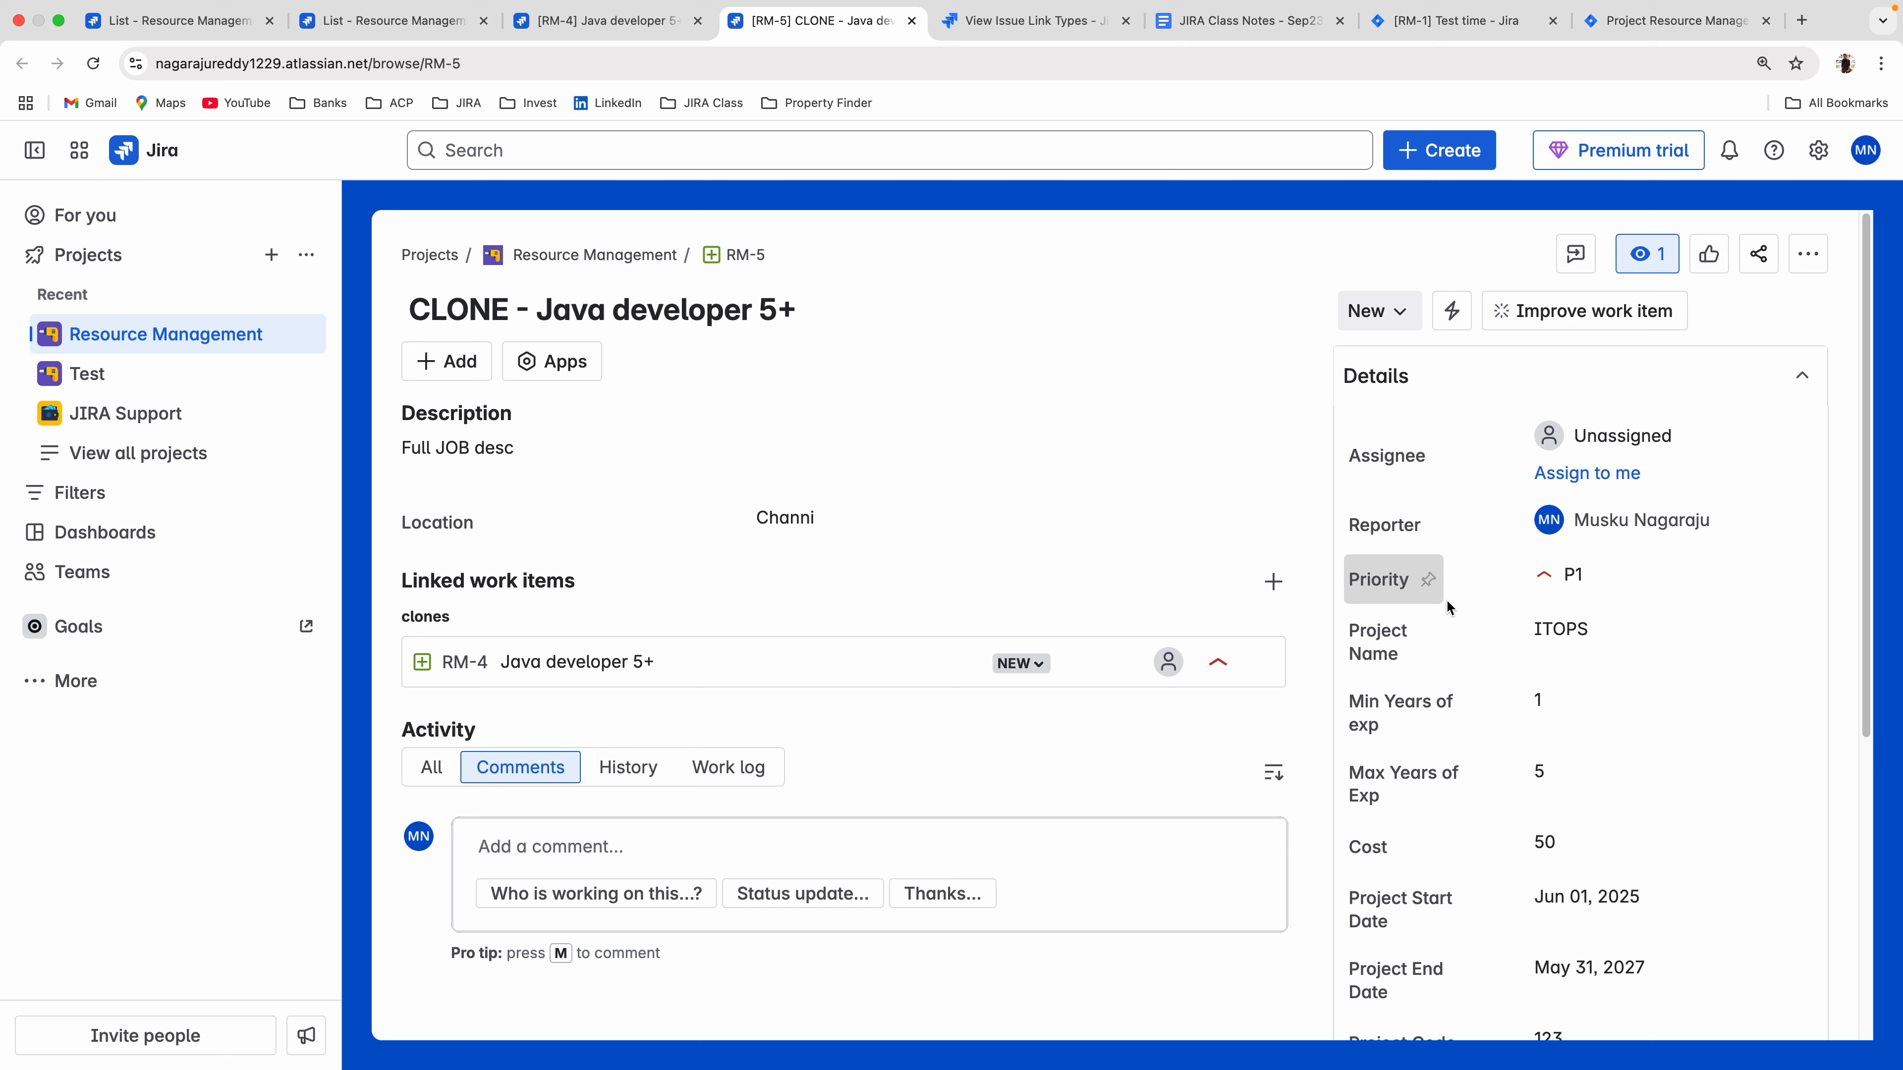
{"action": "scroll", "coordinate": [1574, 652], "scroll_direction": "down", "scroll_amount": 2}
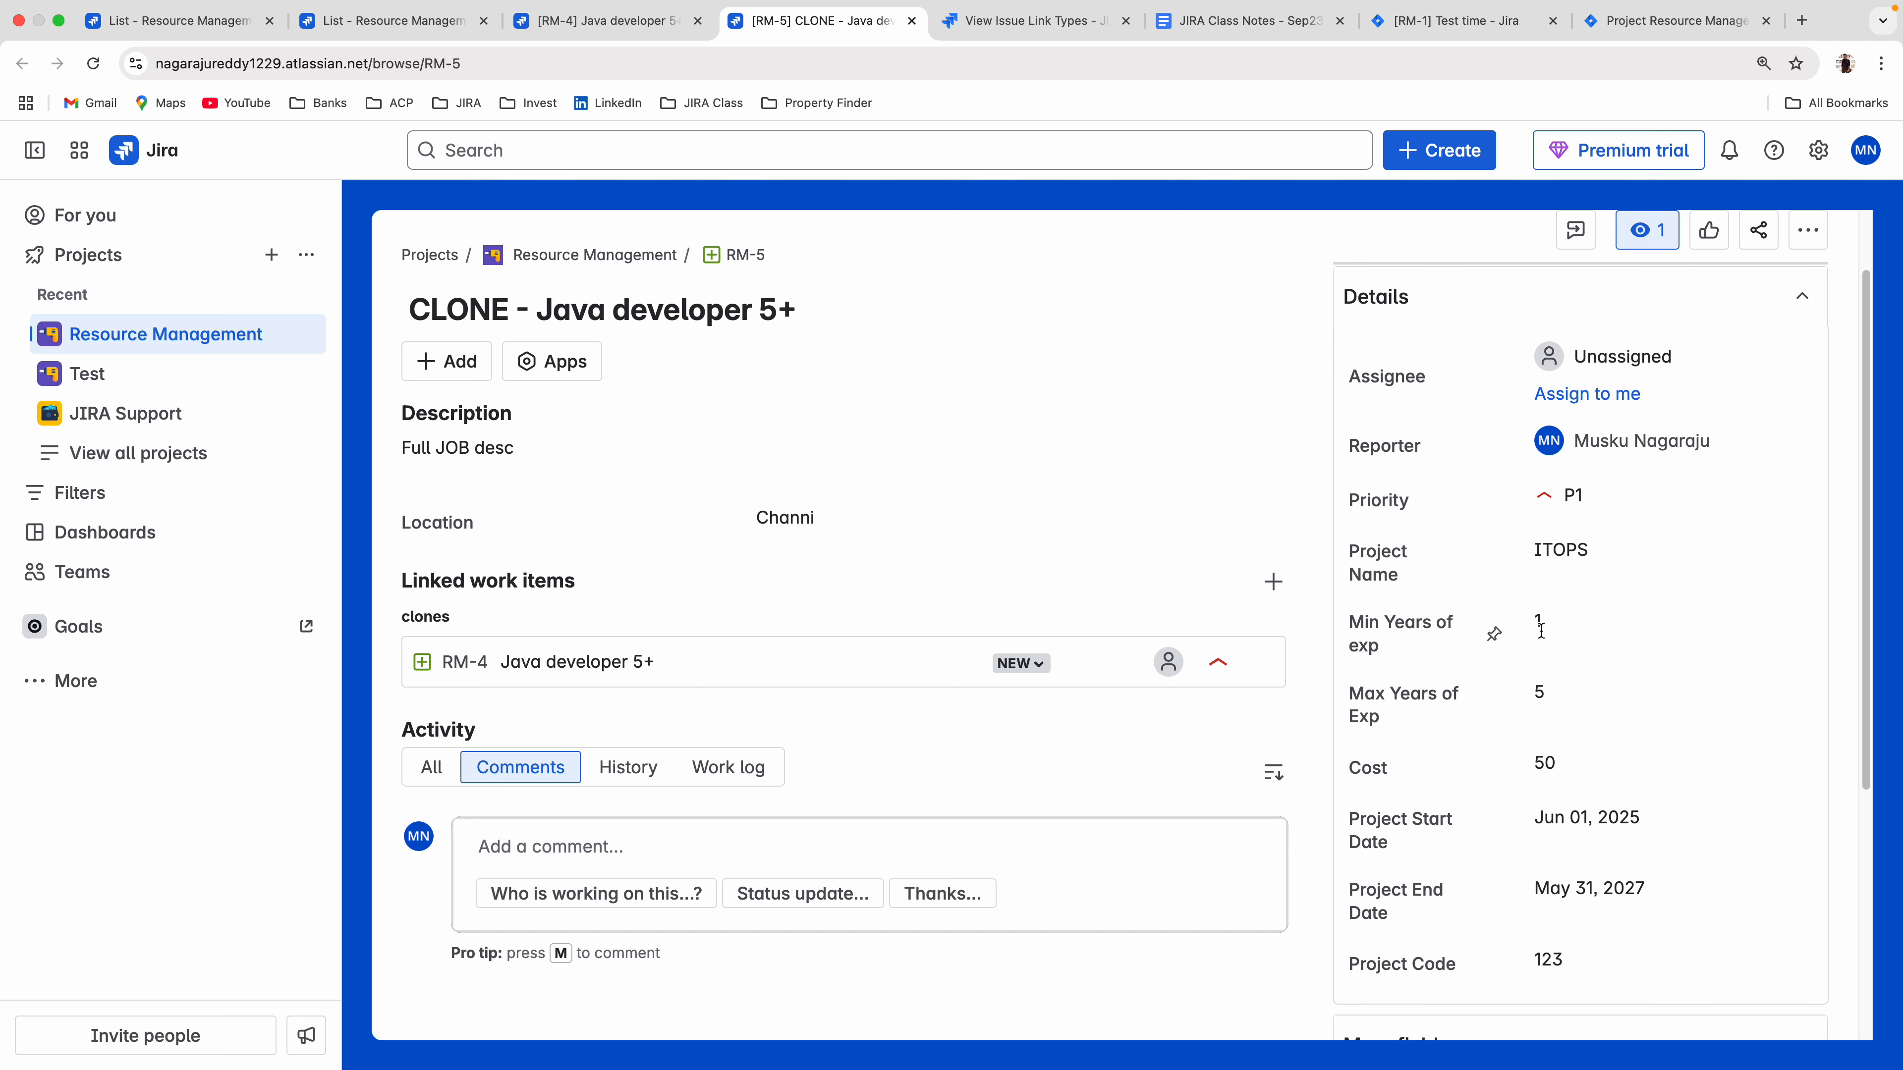
{"action": "left_click", "coordinate": [622, 20]}
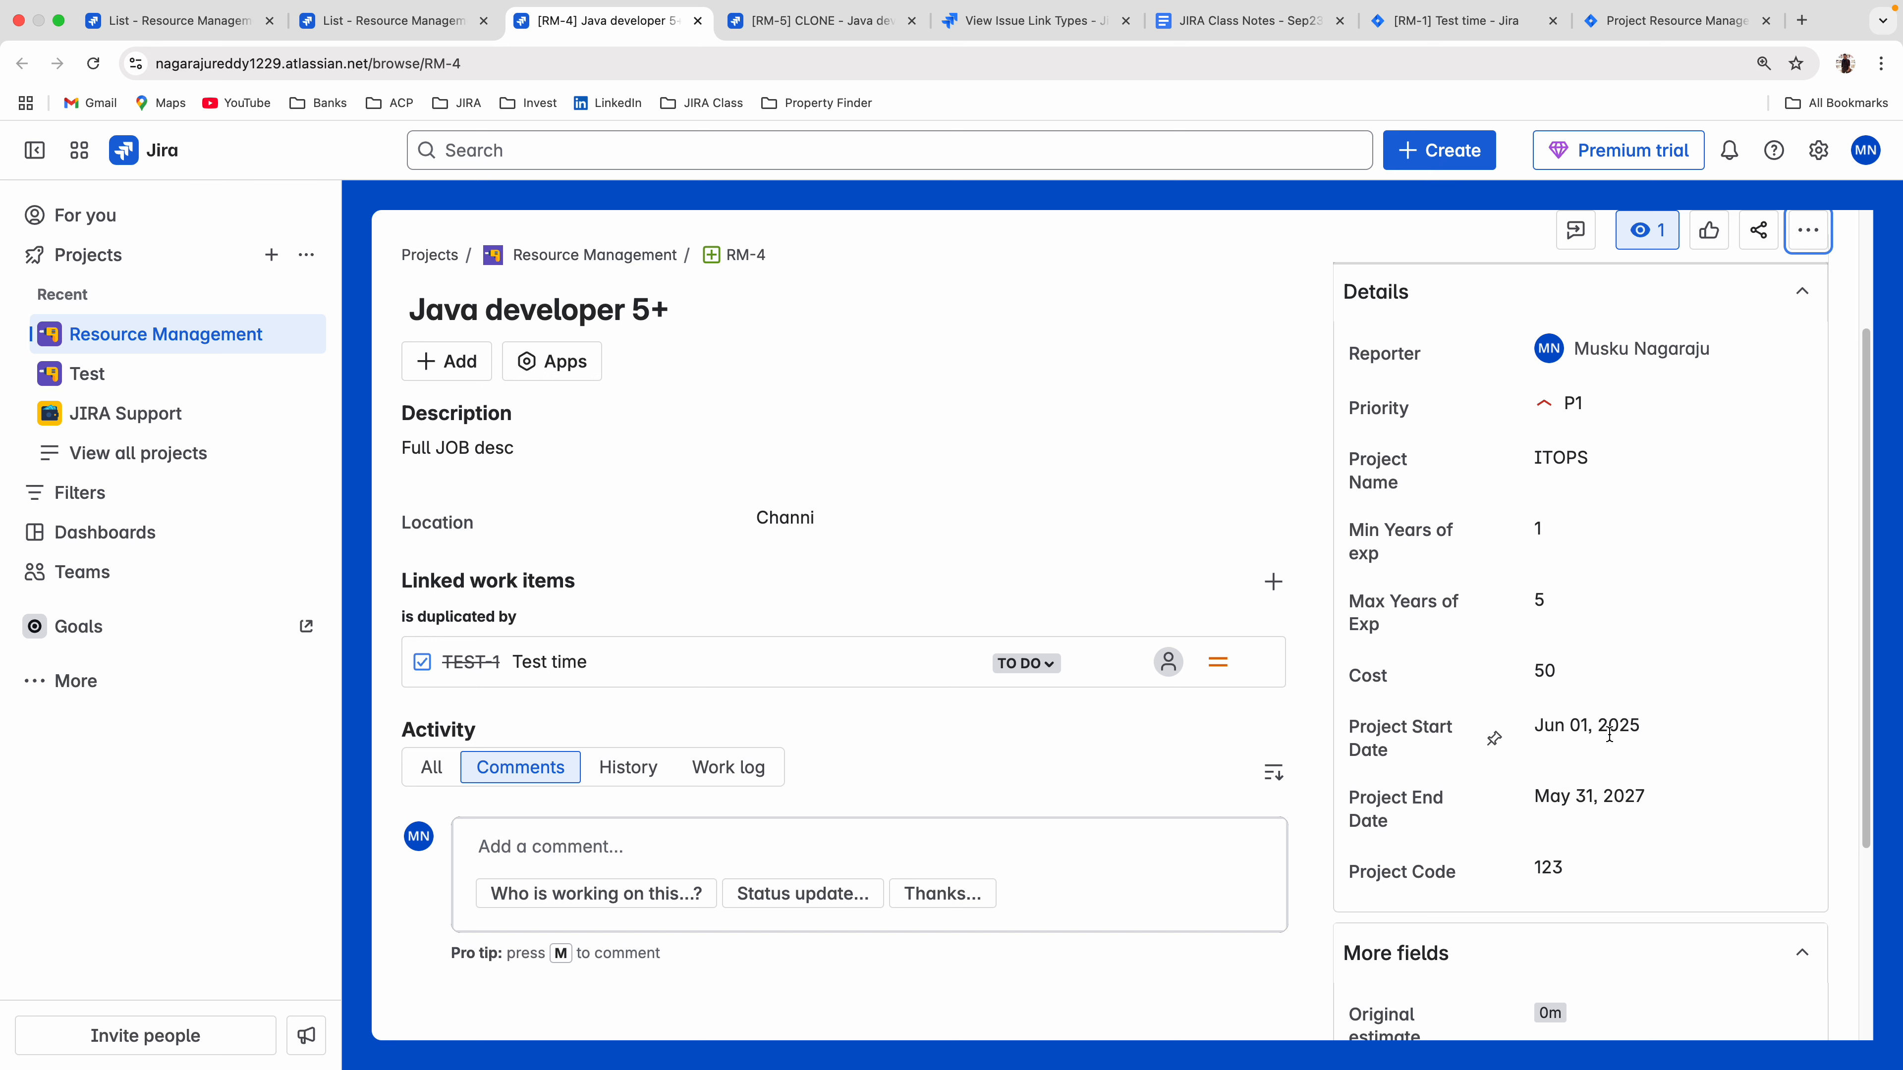
{"action": "key", "text": "ctrl+Tab"}
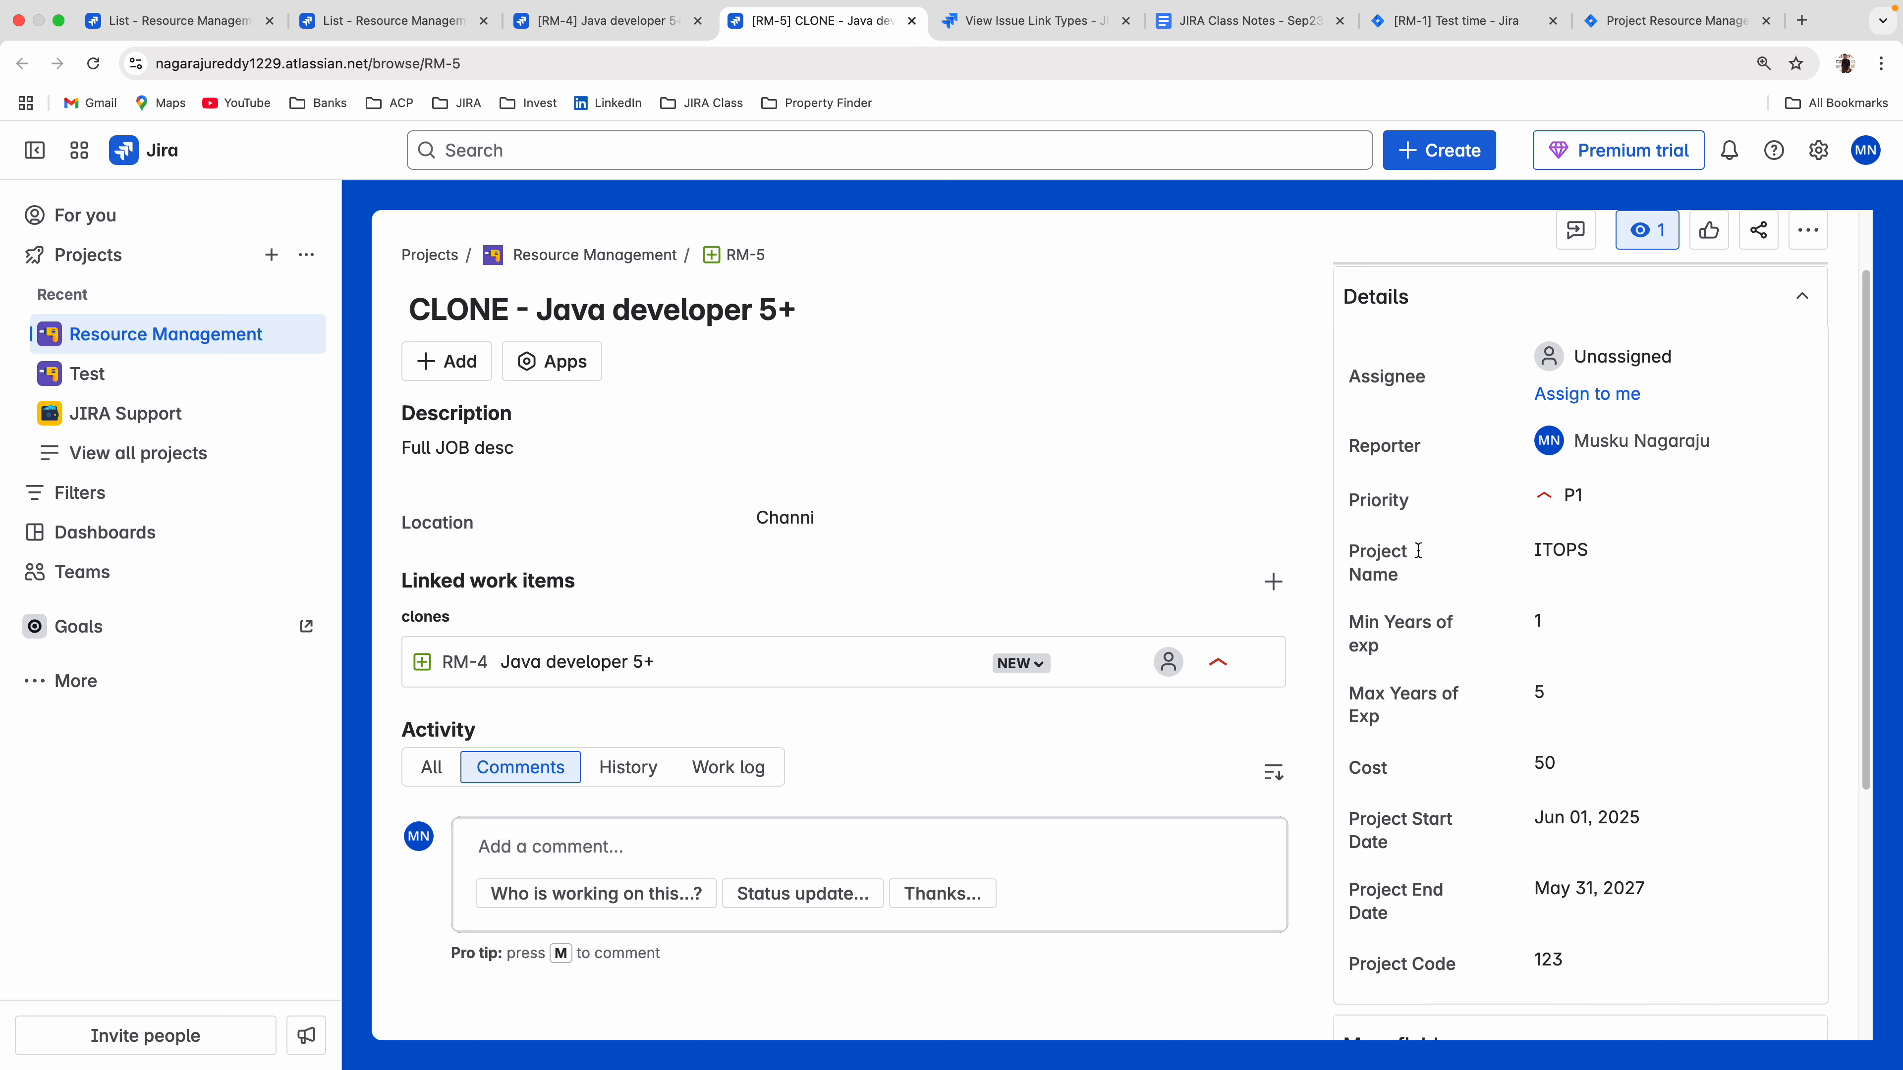
{"action": "scroll", "coordinate": [1418, 551], "scroll_direction": "down", "scroll_amount": 1}
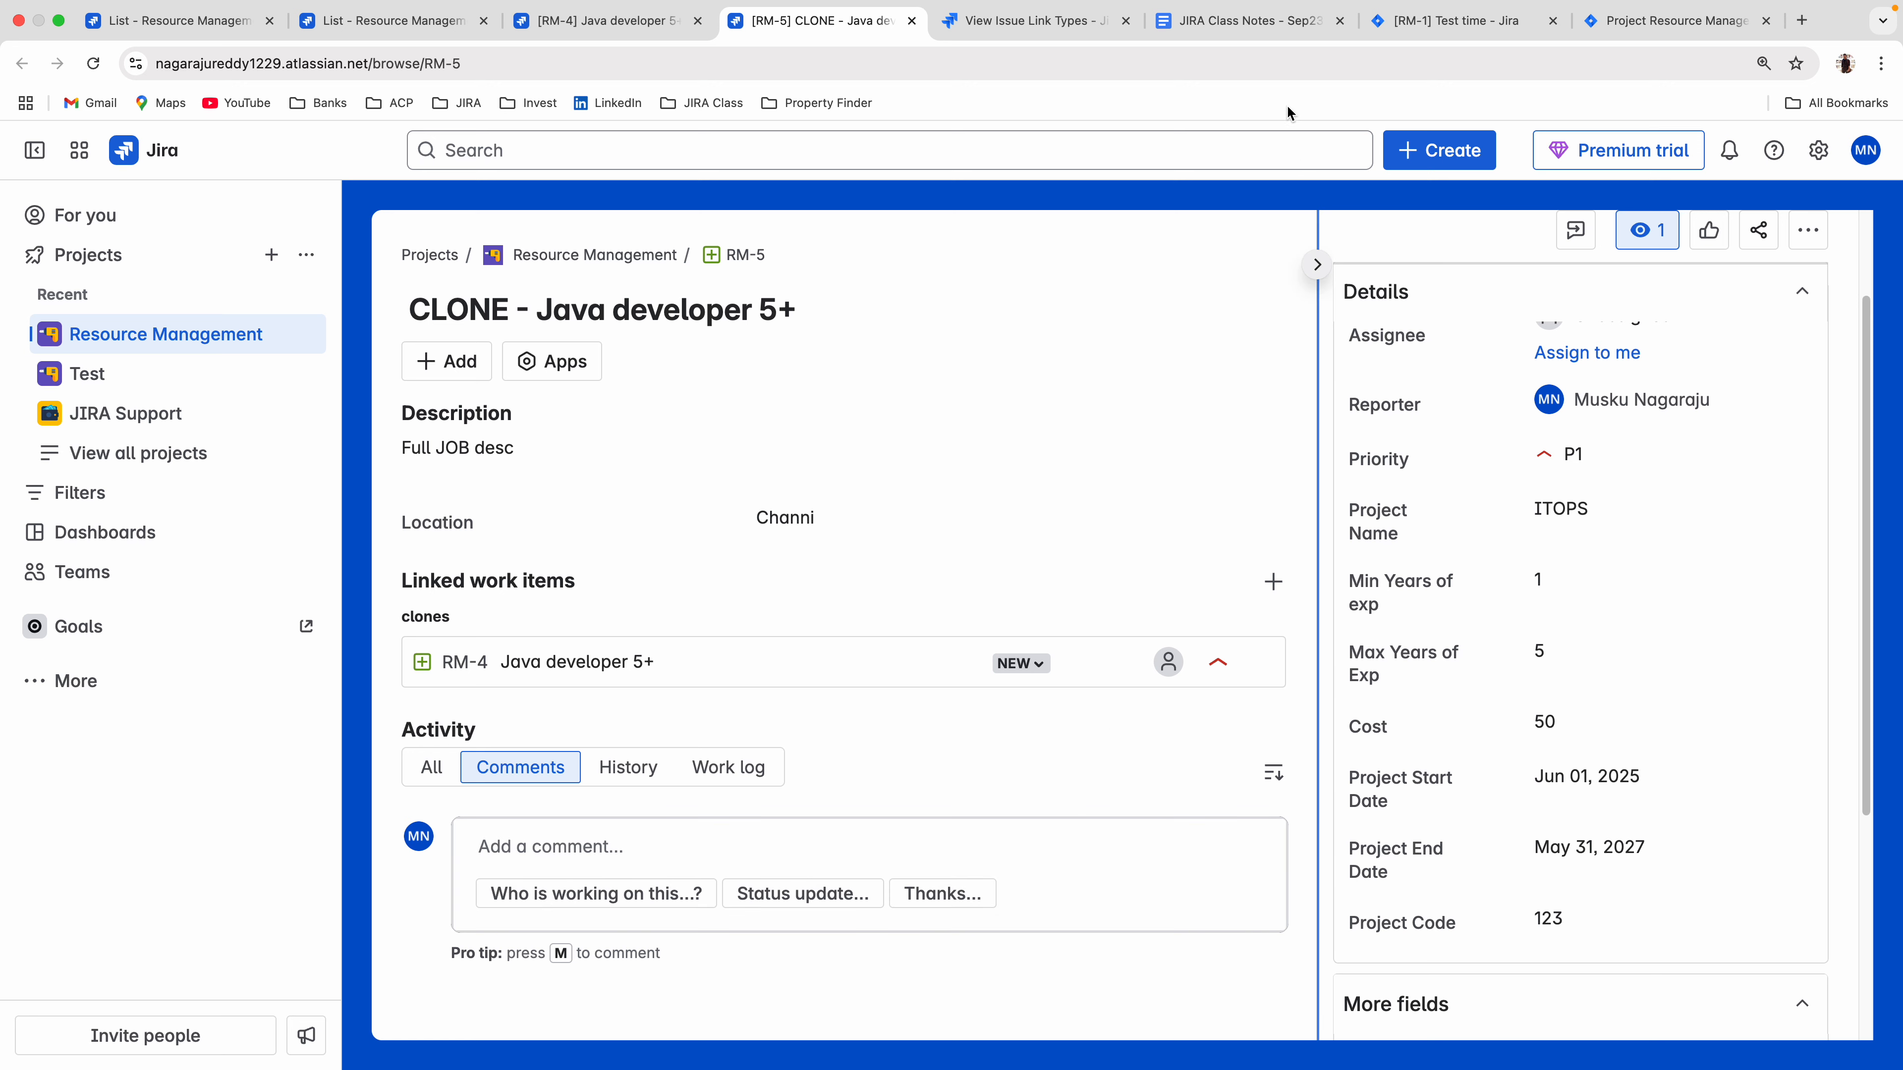
In the local Jira, assign RM-1 Test time to yourself and change its status to Done.
{"action": "left_click", "coordinate": [1430, 50]}
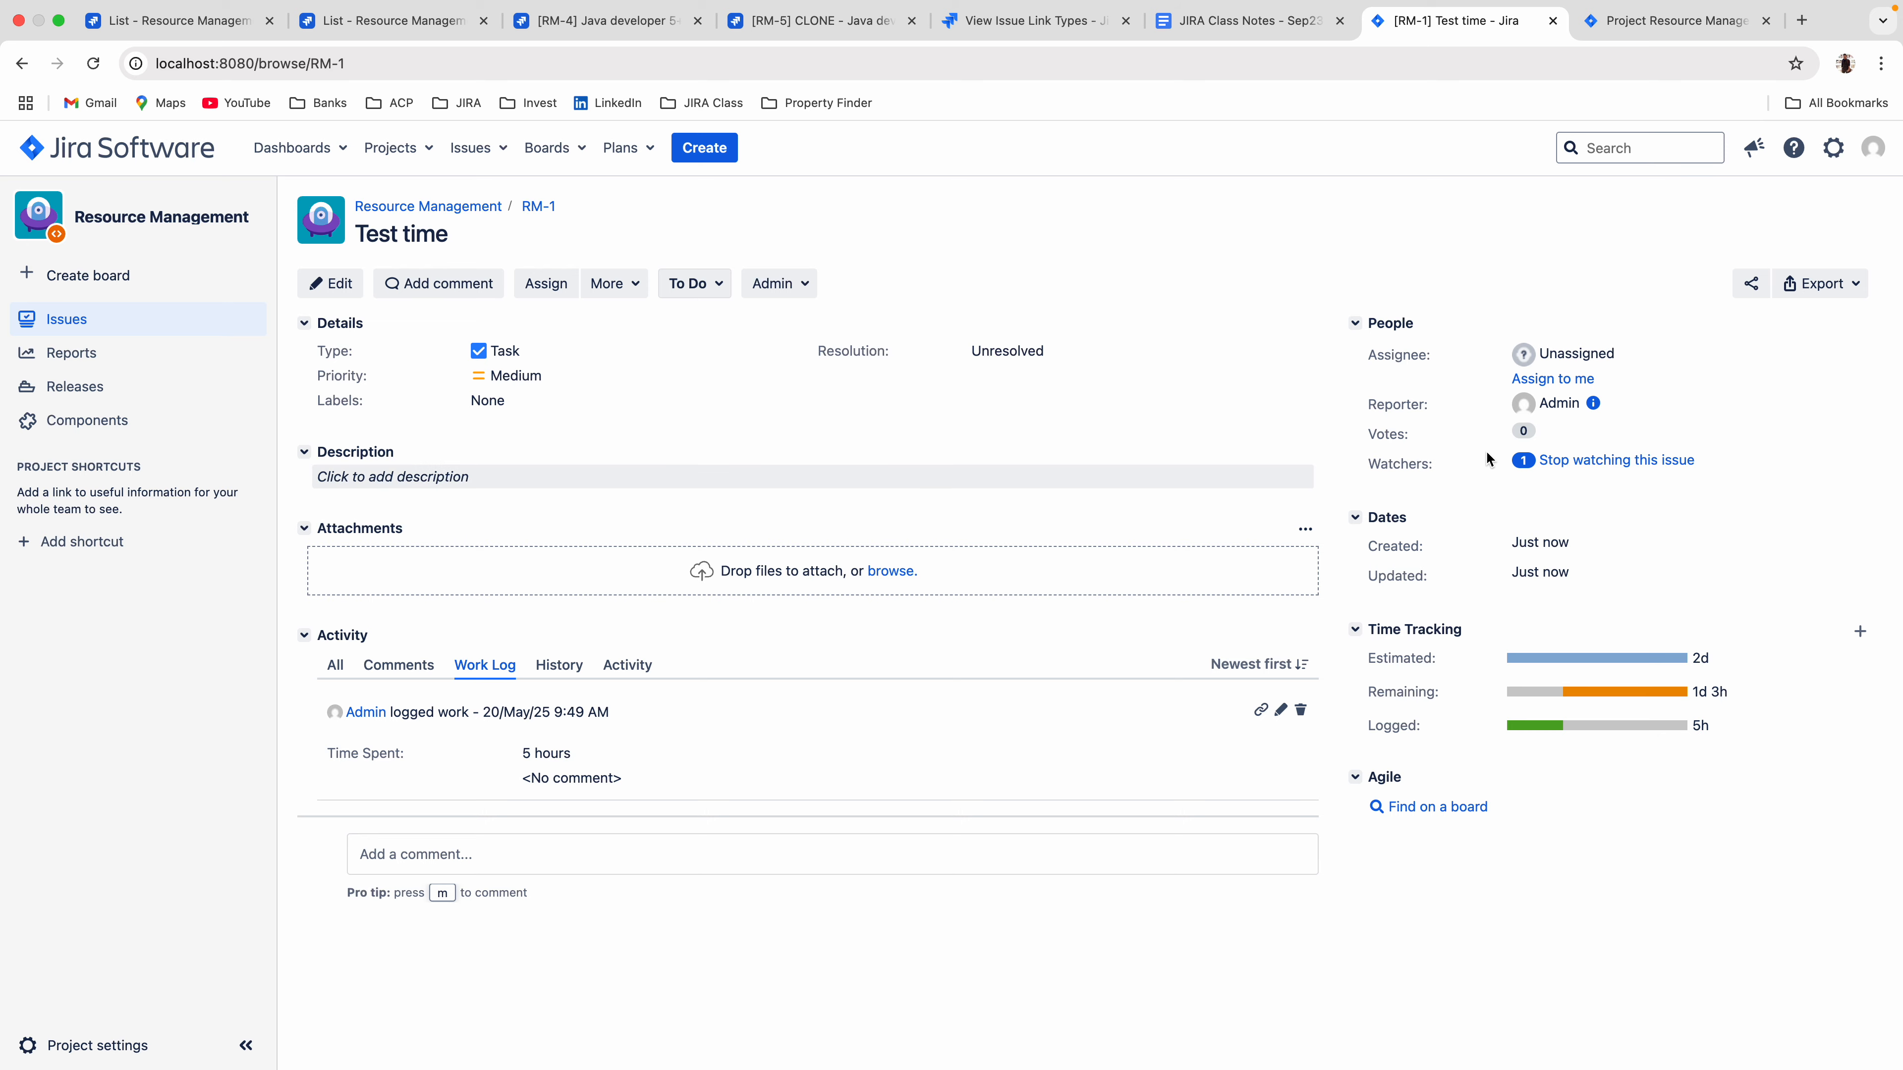
{"action": "left_click", "coordinate": [1557, 385]}
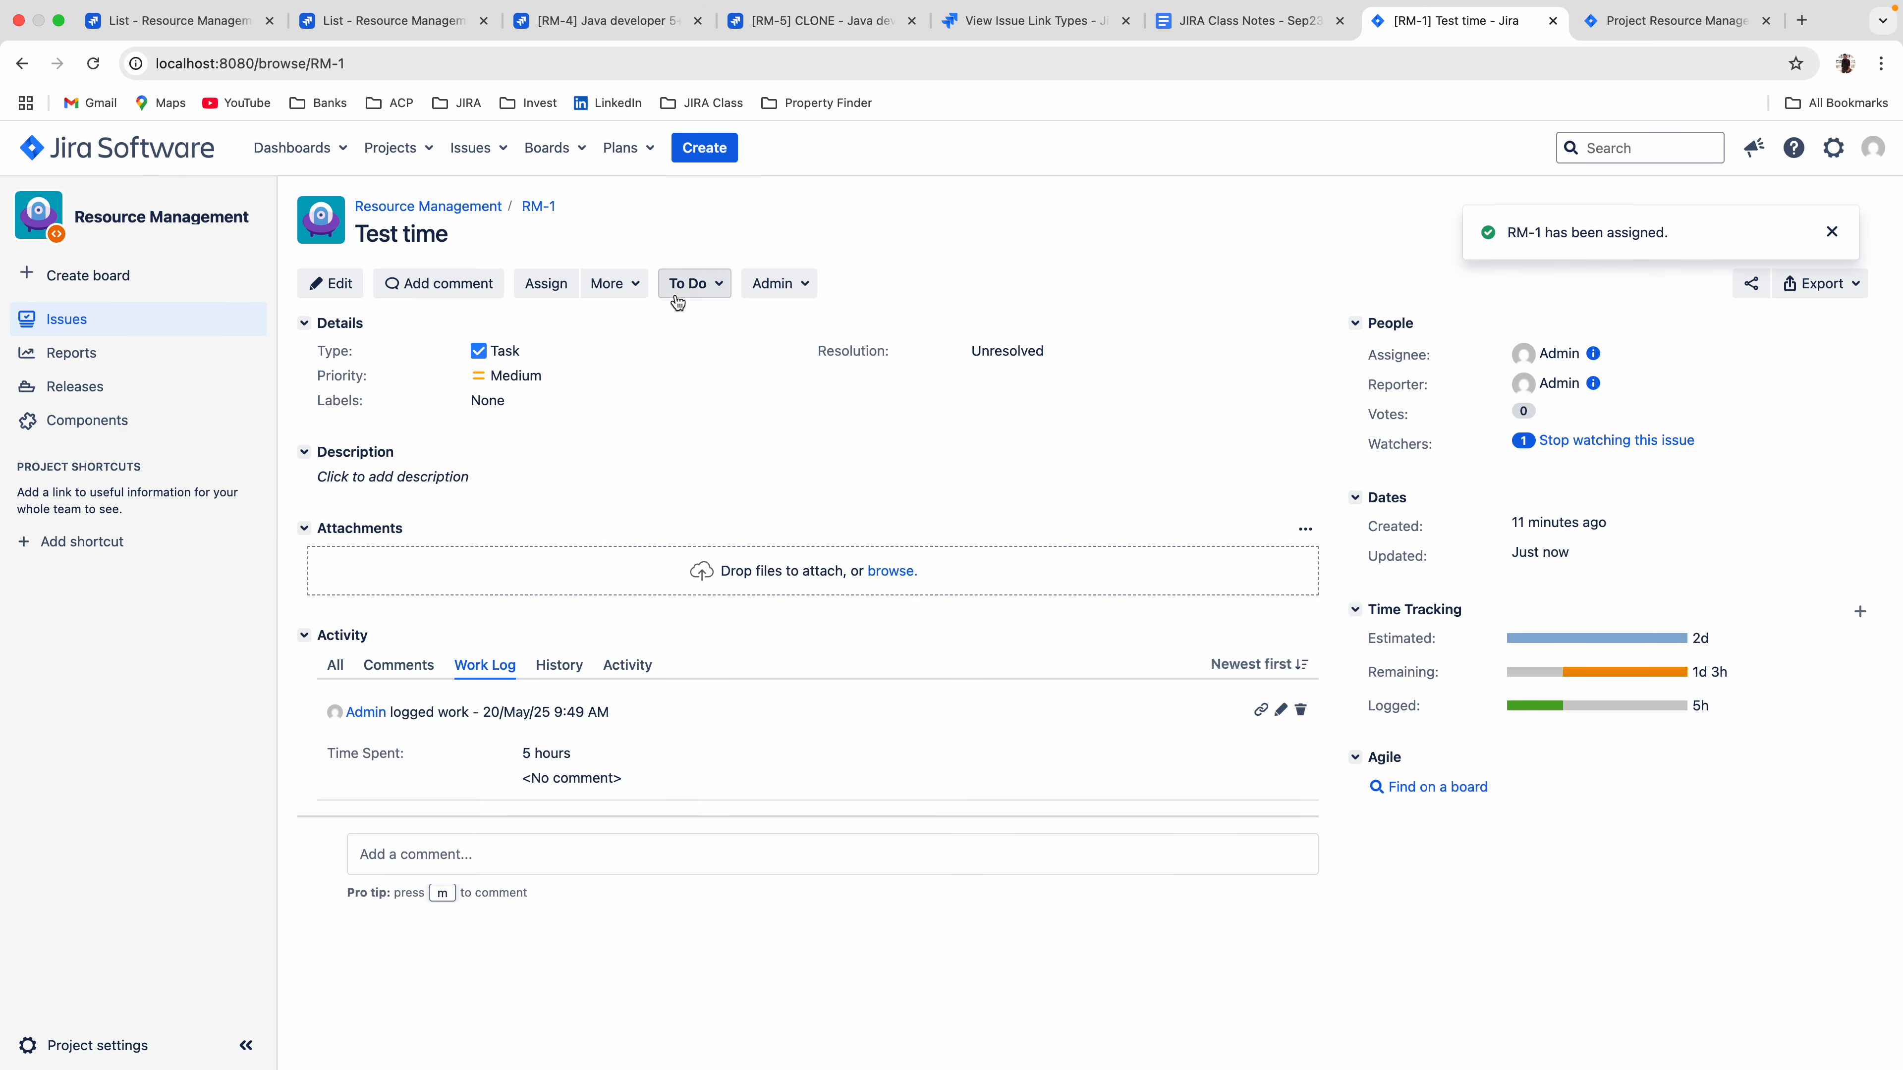
{"action": "left_click", "coordinate": [678, 285]}
{"action": "left_click", "coordinate": [732, 426]}
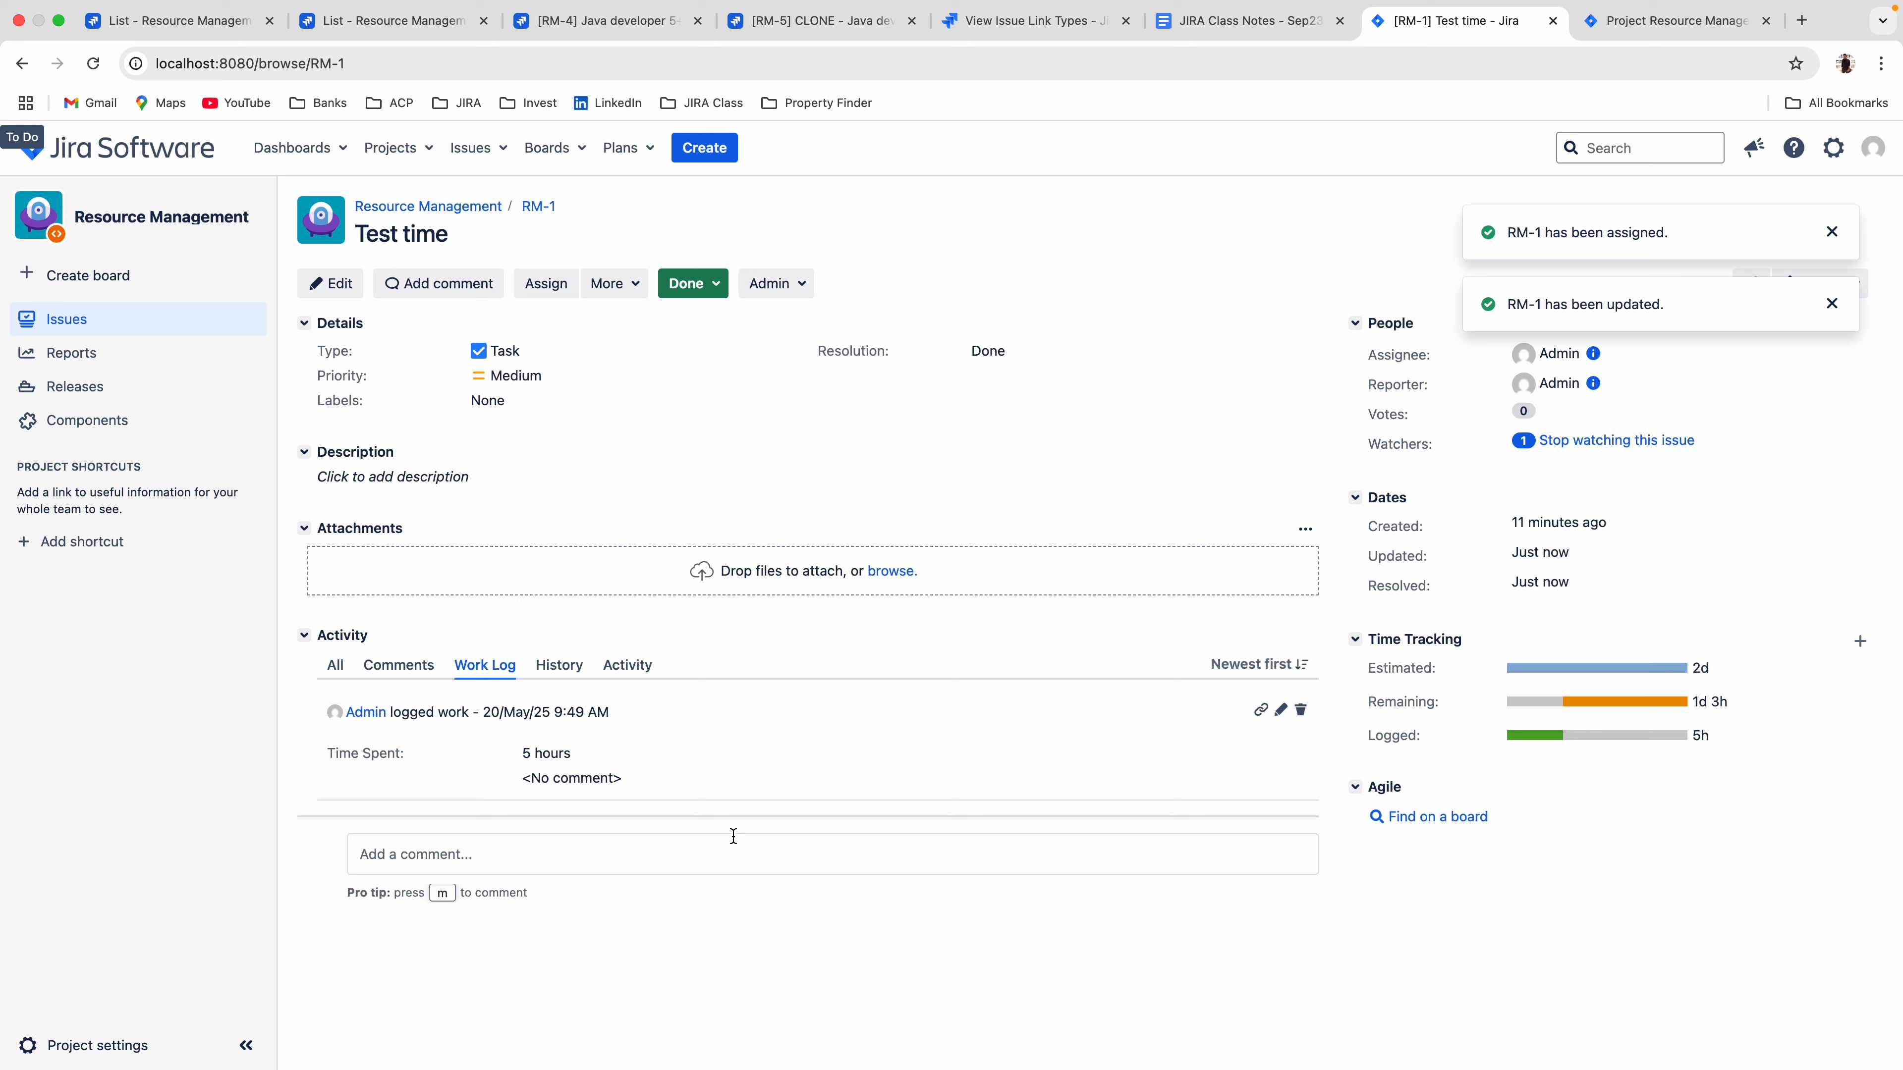
Add the comment "Test comment" to RM-1.
{"action": "left_click", "coordinate": [398, 666]}
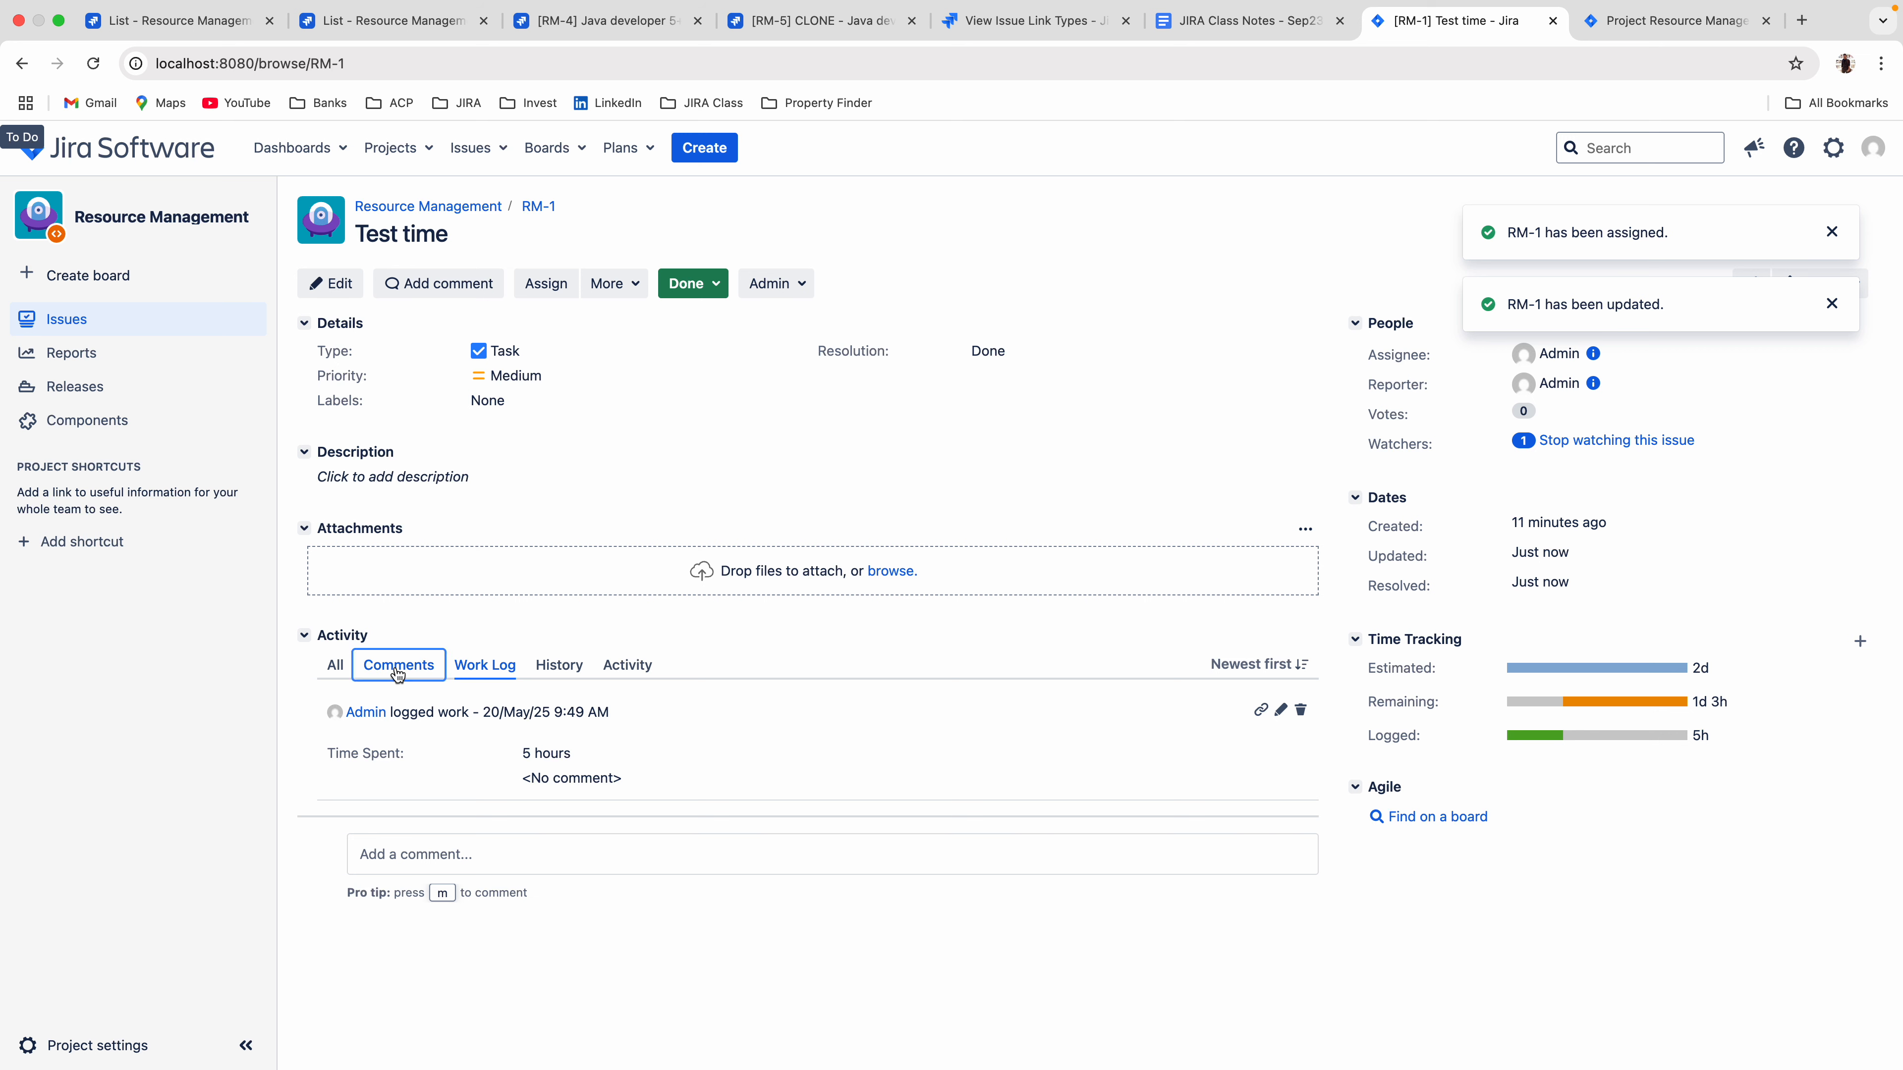
{"action": "left_click", "coordinate": [425, 870]}
{"action": "type", "text": "Test comment"}
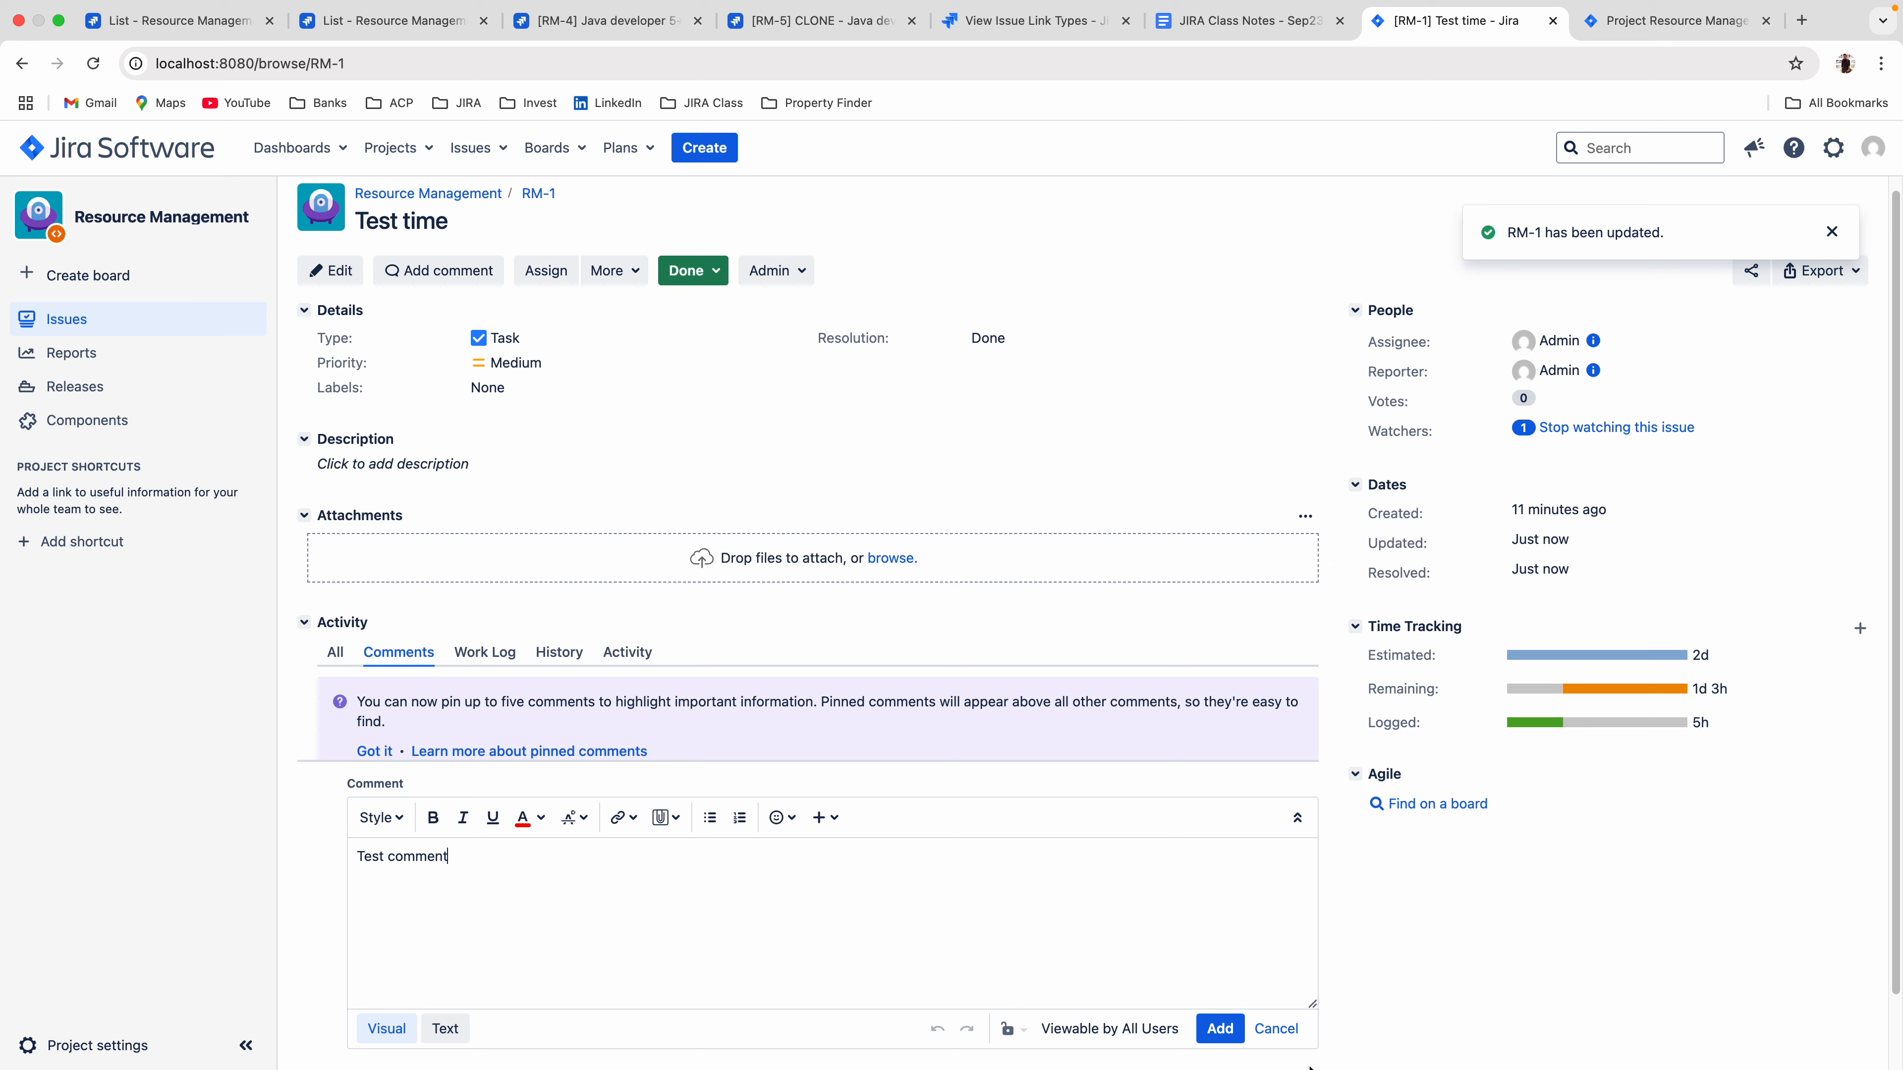
{"action": "left_click", "coordinate": [1231, 1034]}
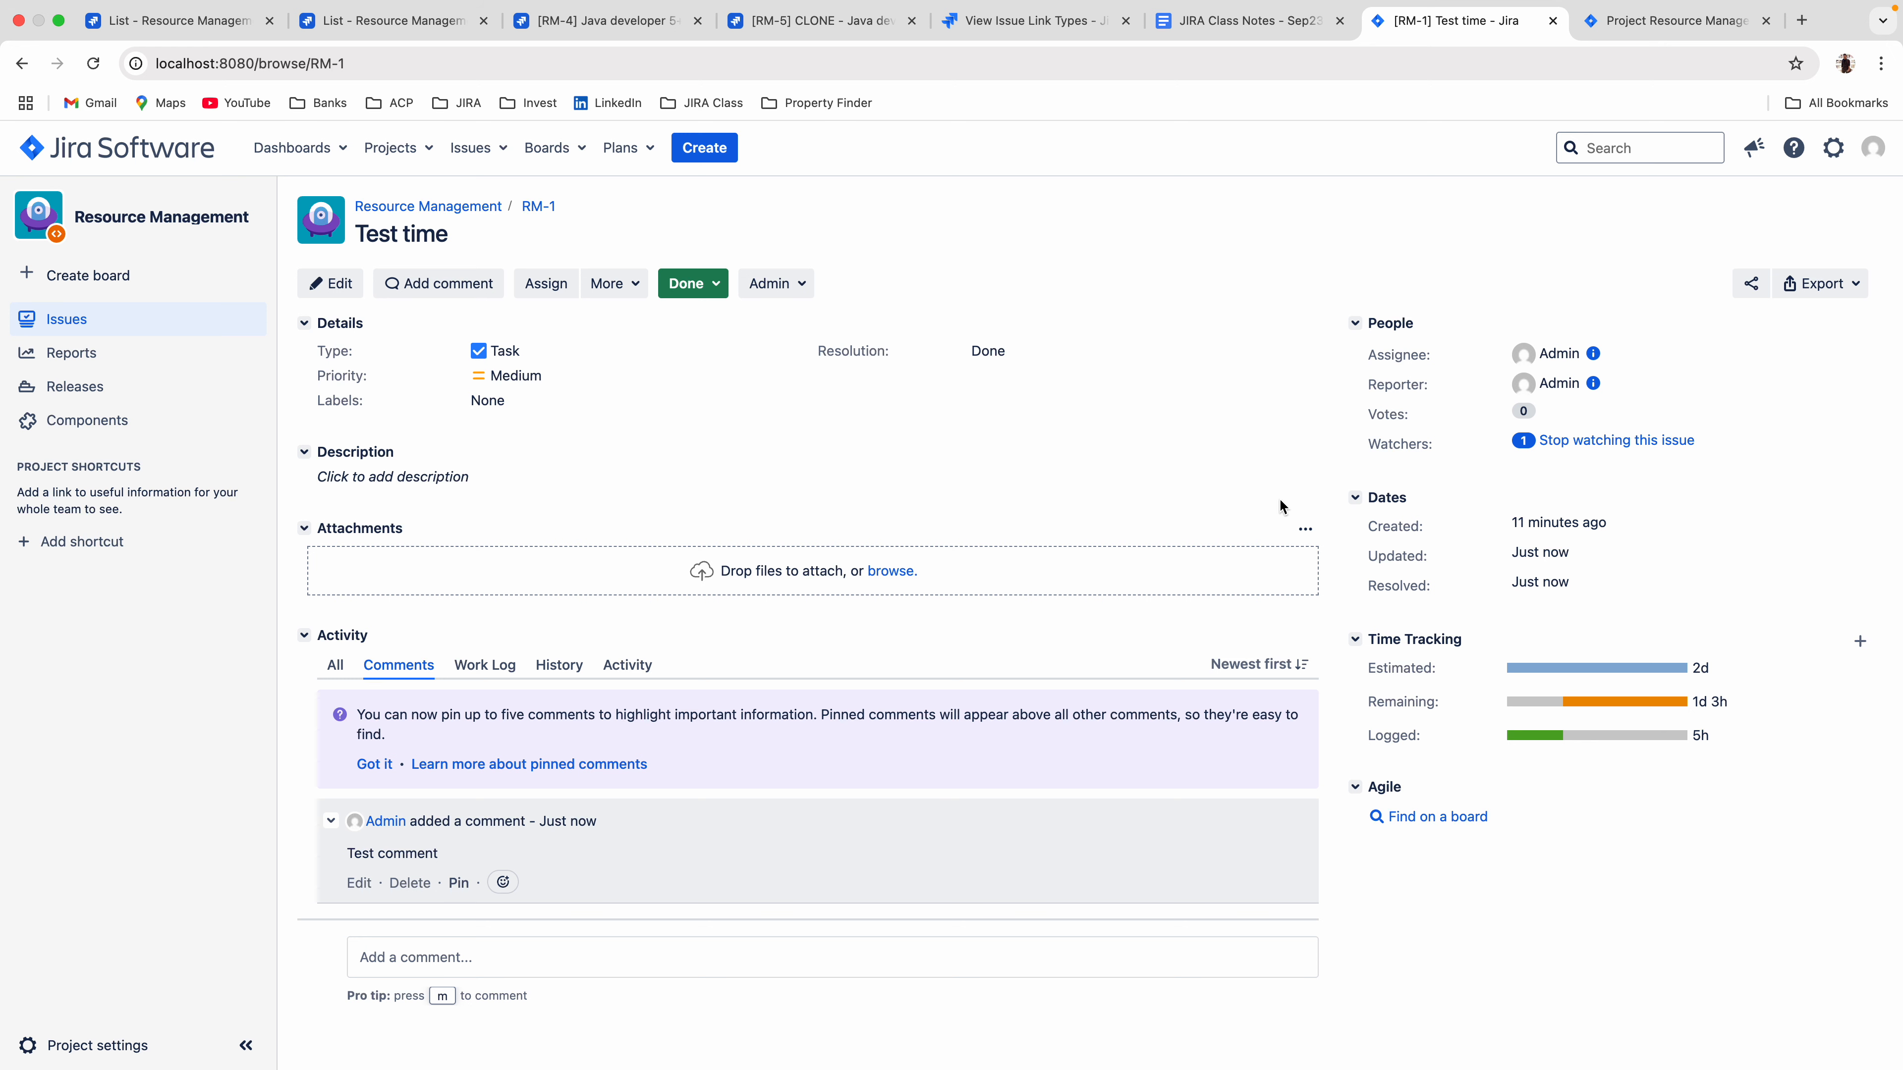
Clone RM-1 with the summary "CLONE - Test time".
{"action": "key", "text": "super+equal"}
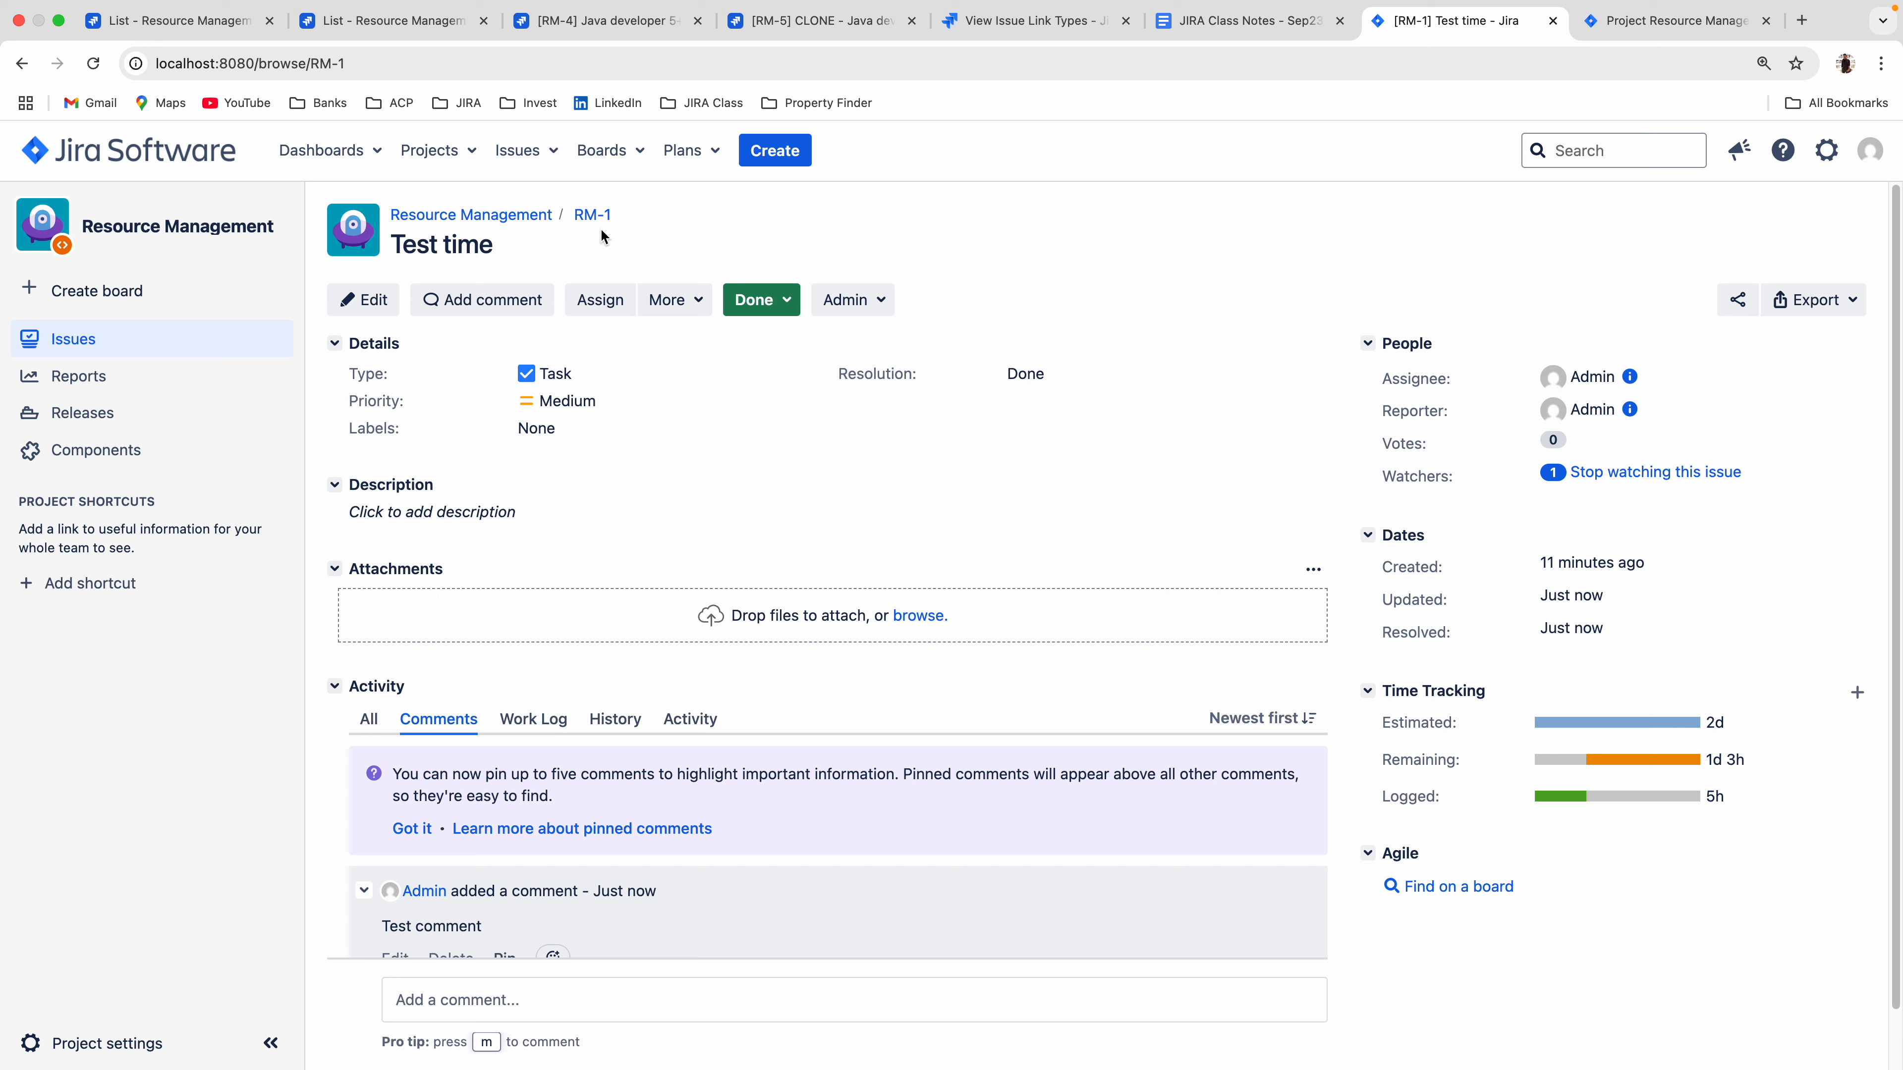
{"action": "left_click", "coordinate": [653, 307]}
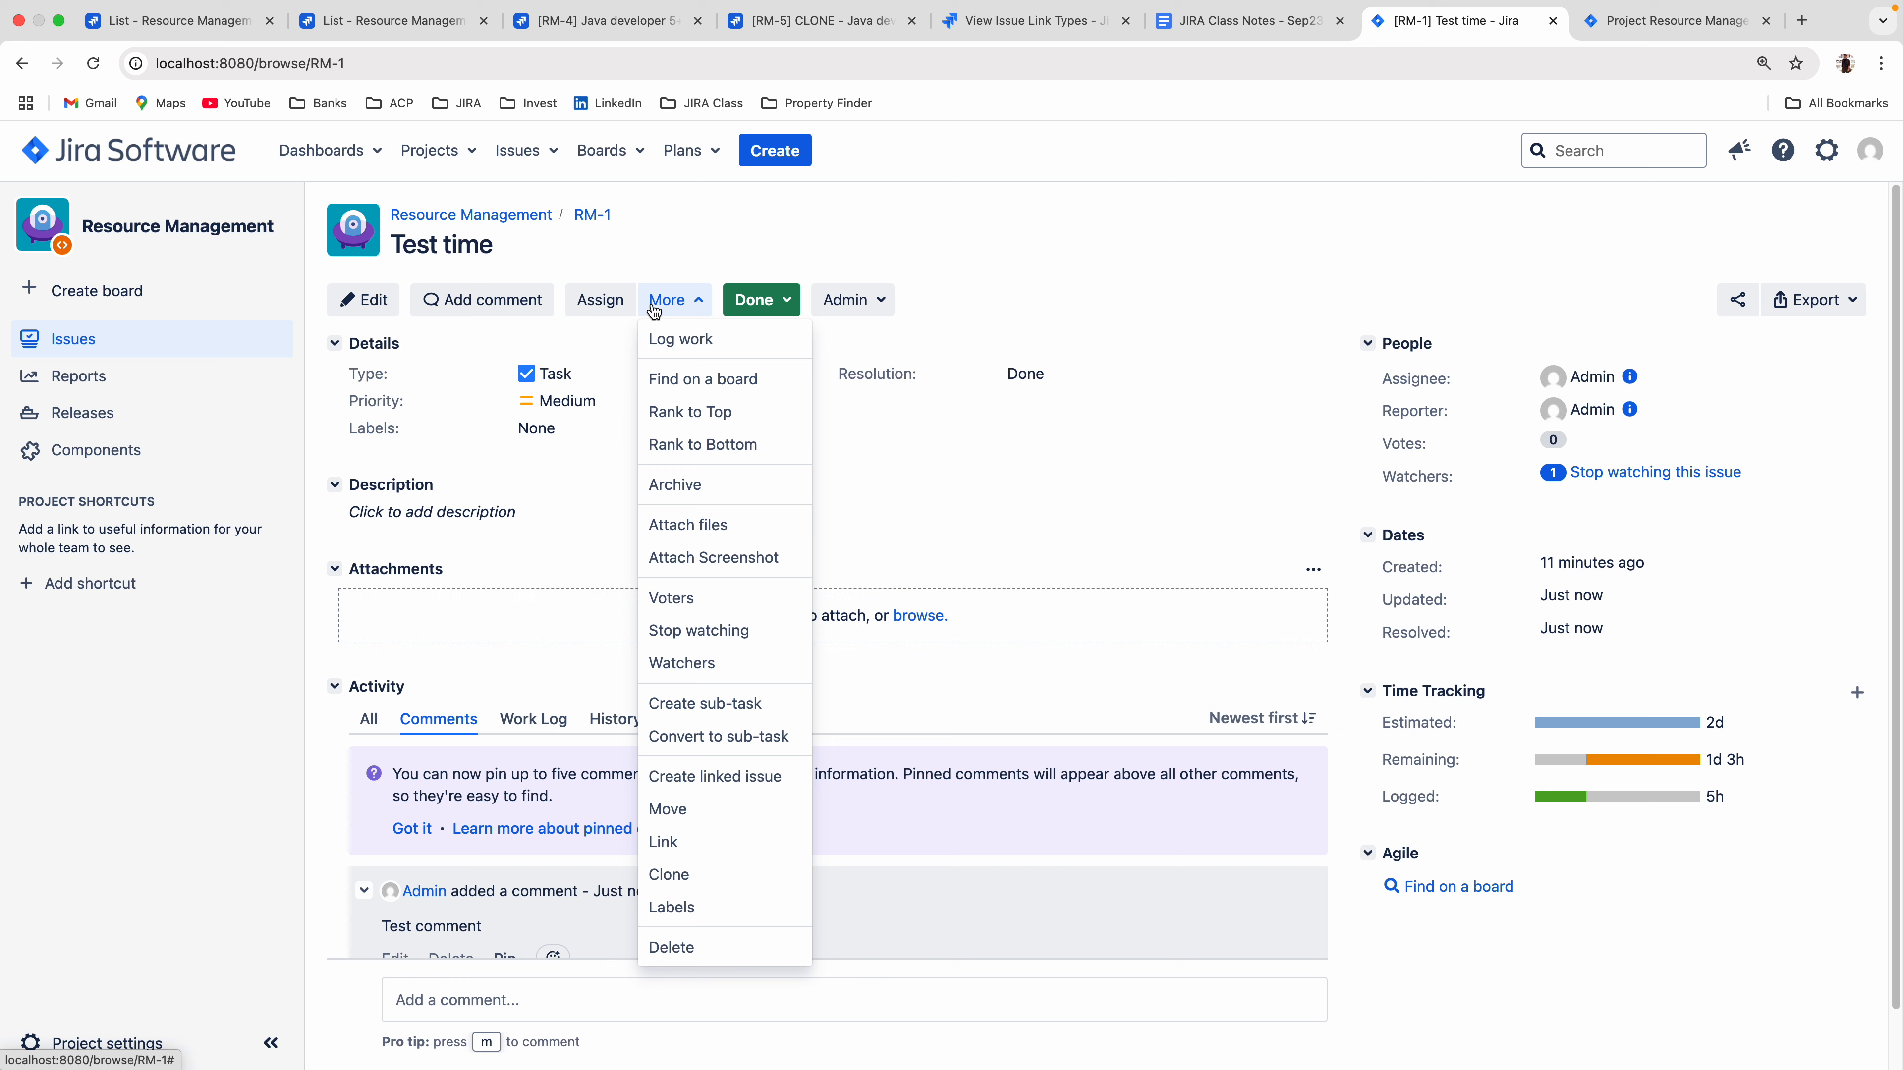
{"action": "left_click", "coordinate": [691, 877]}
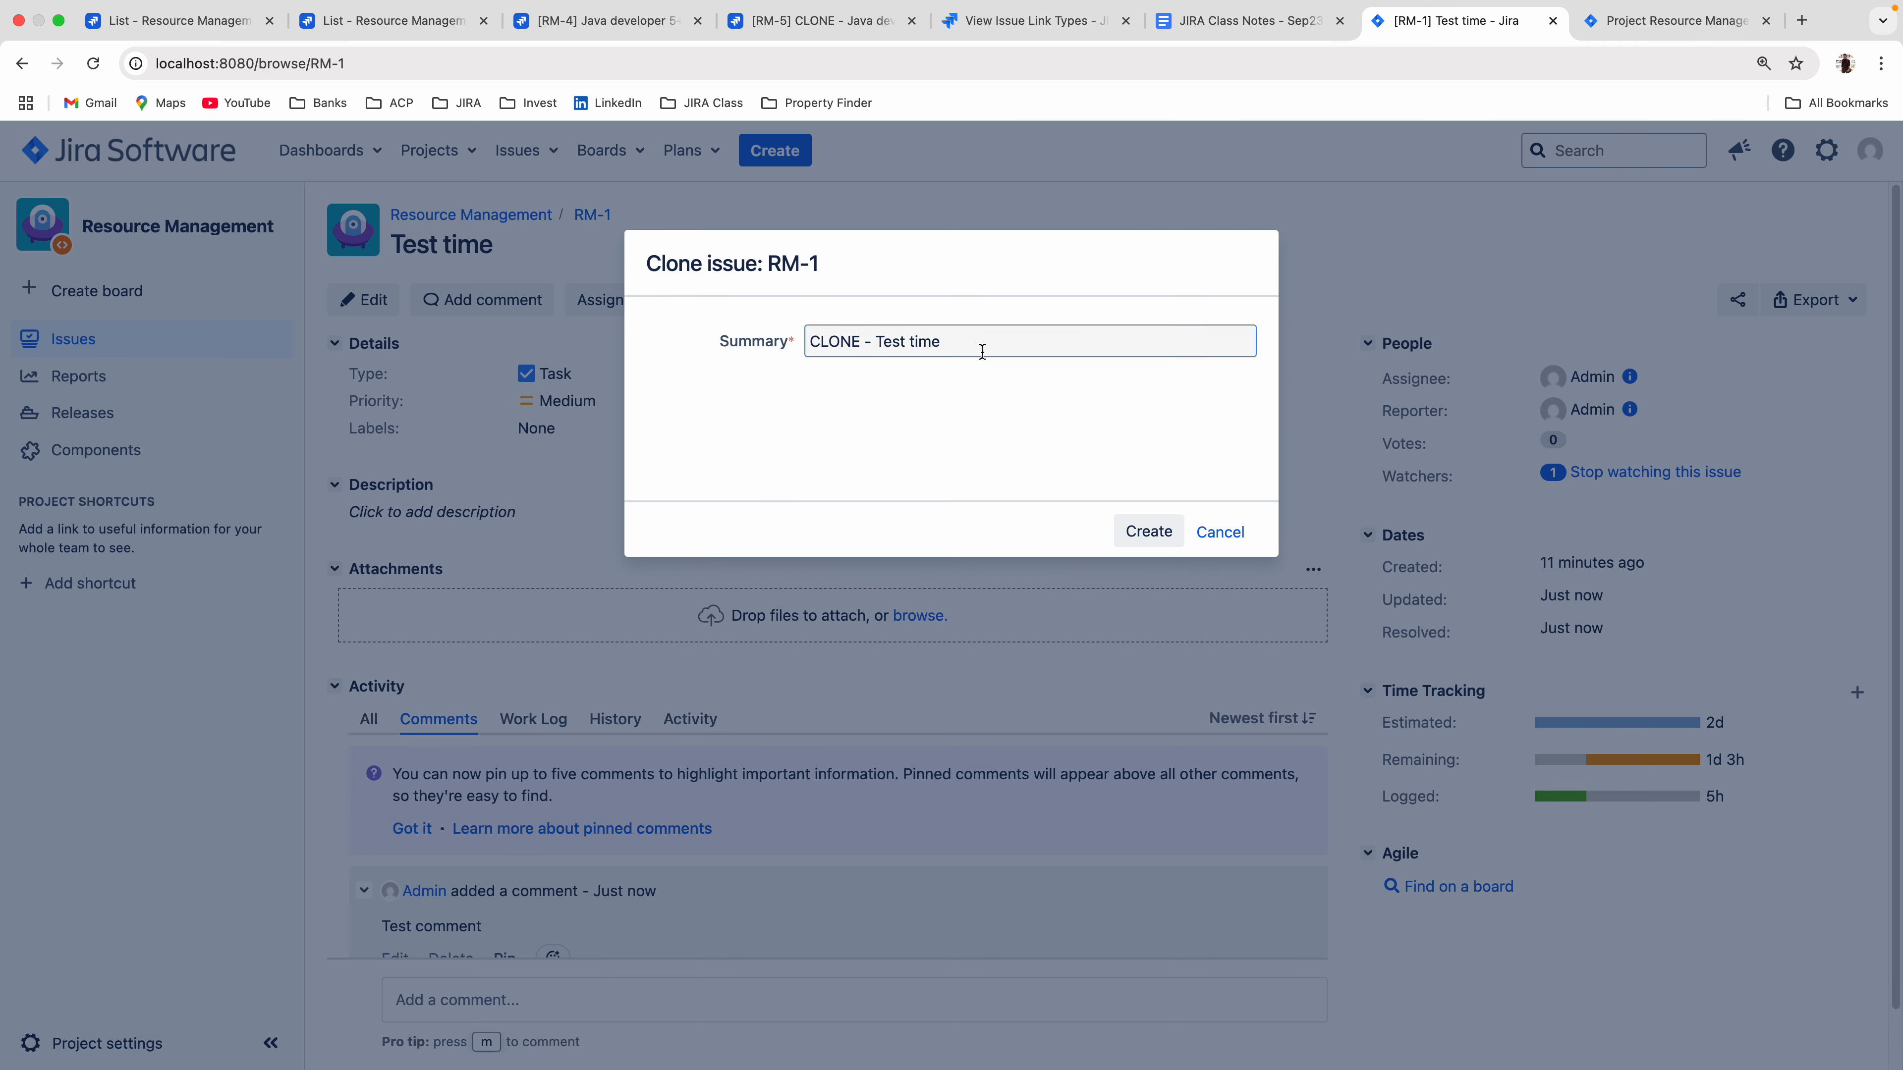
{"action": "left_click", "coordinate": [1147, 532]}
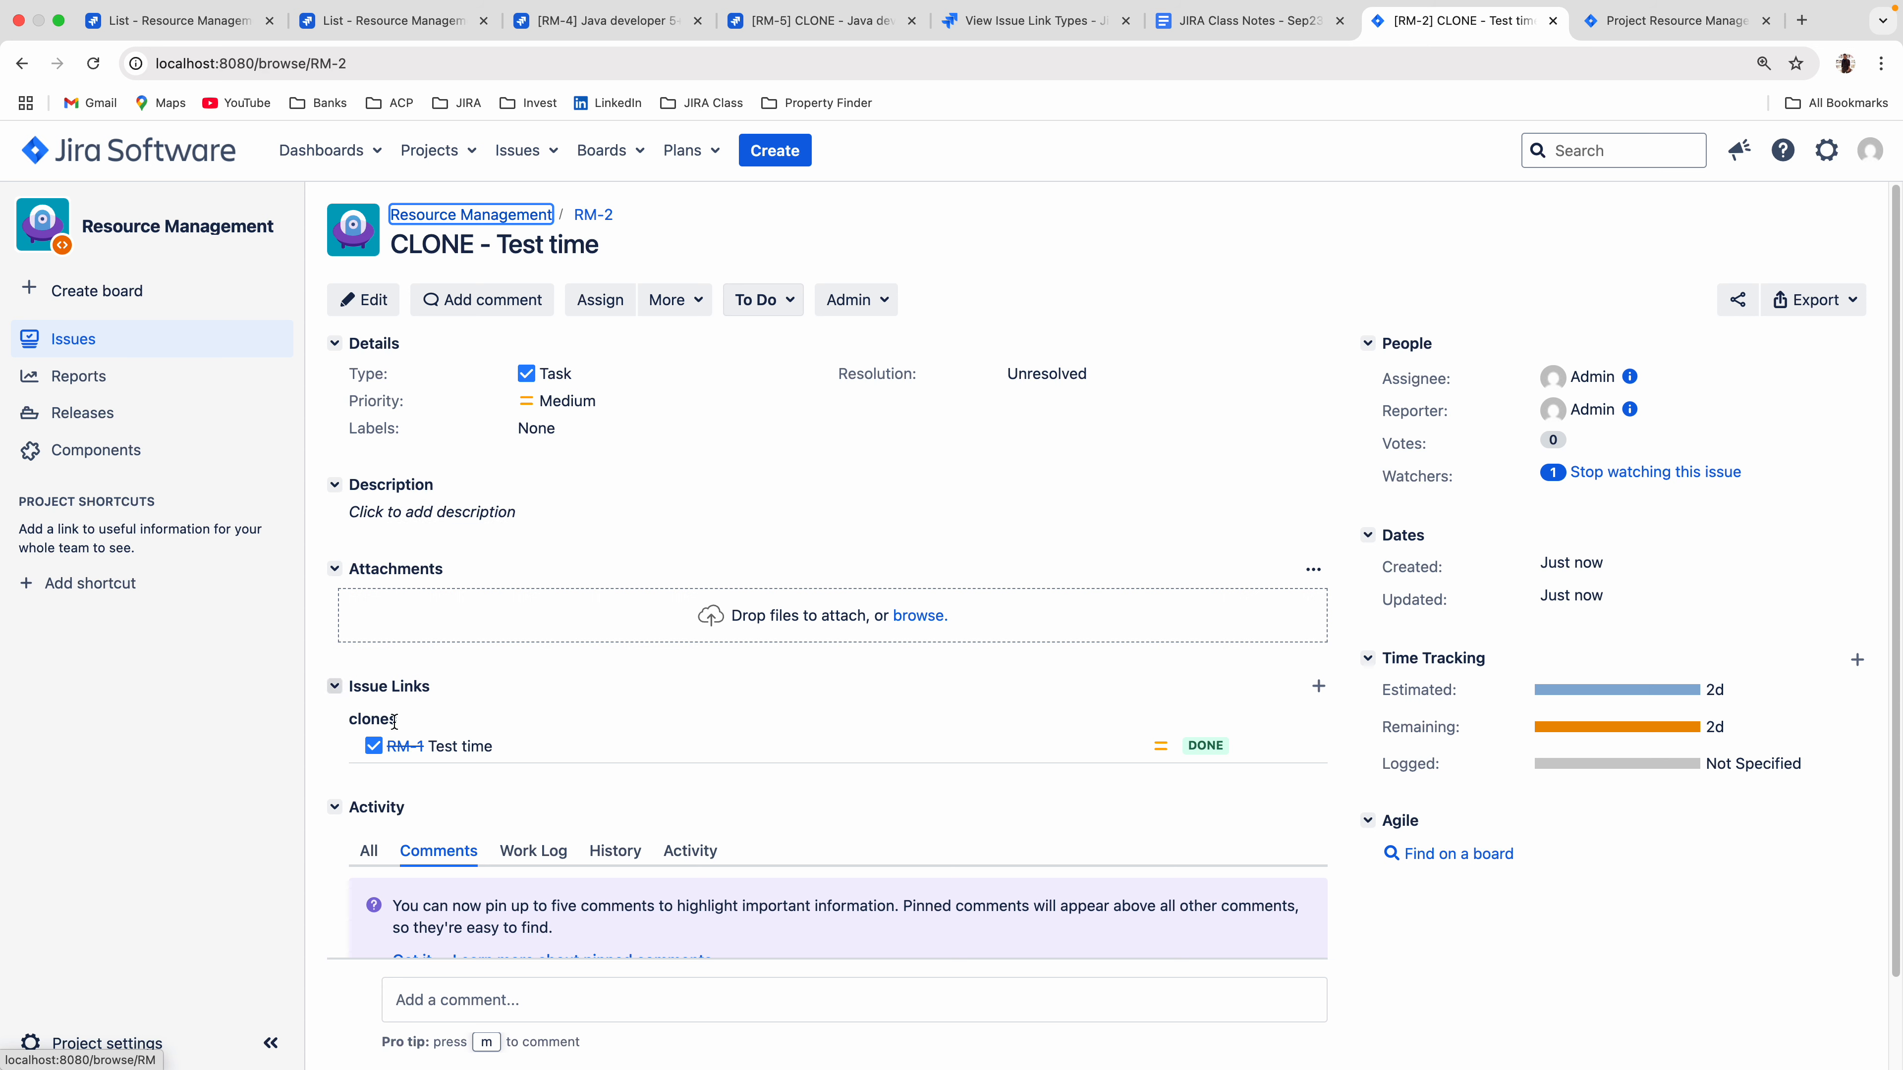
Open the original RM-1 in a separate browser tab from the clone's issue links and compare the status and links of both issues.
{"action": "right_click", "coordinate": [397, 746]}
{"action": "left_click", "coordinate": [463, 701]}
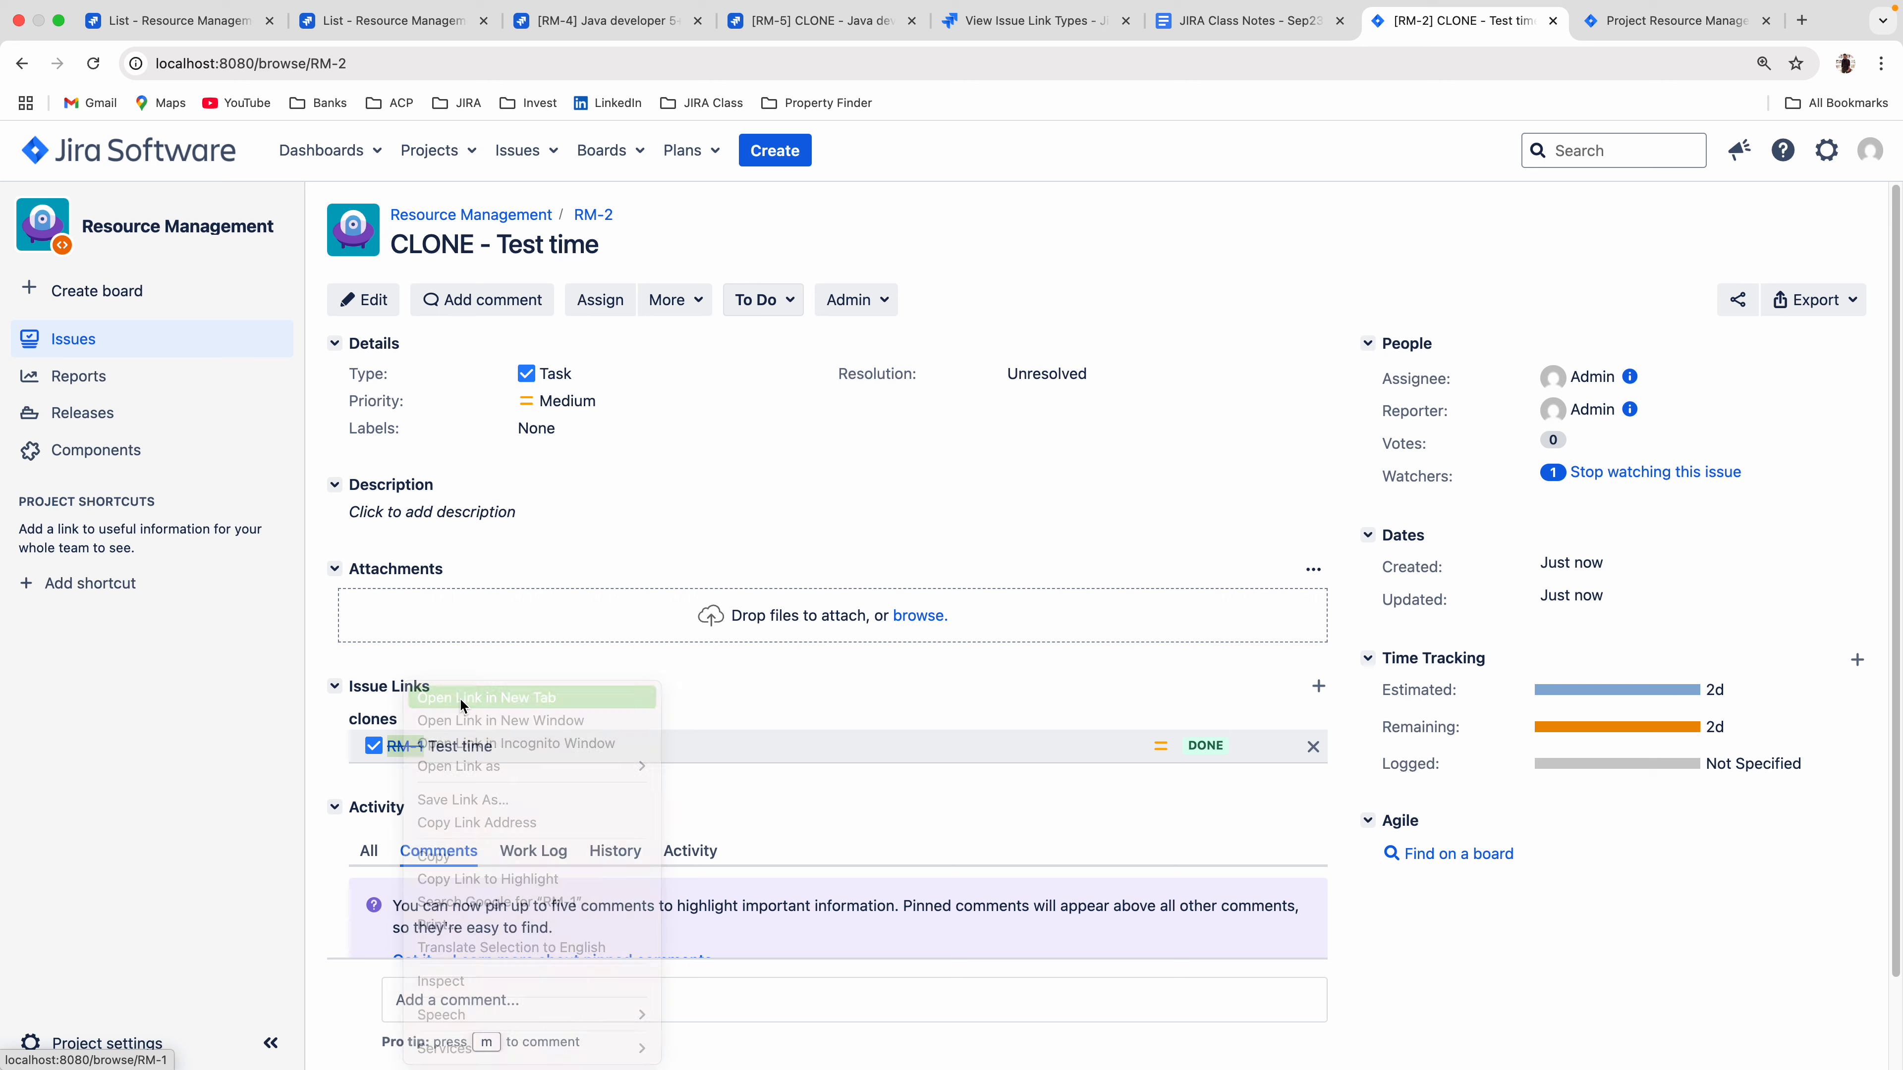
{"action": "left_click", "coordinate": [1307, 20]}
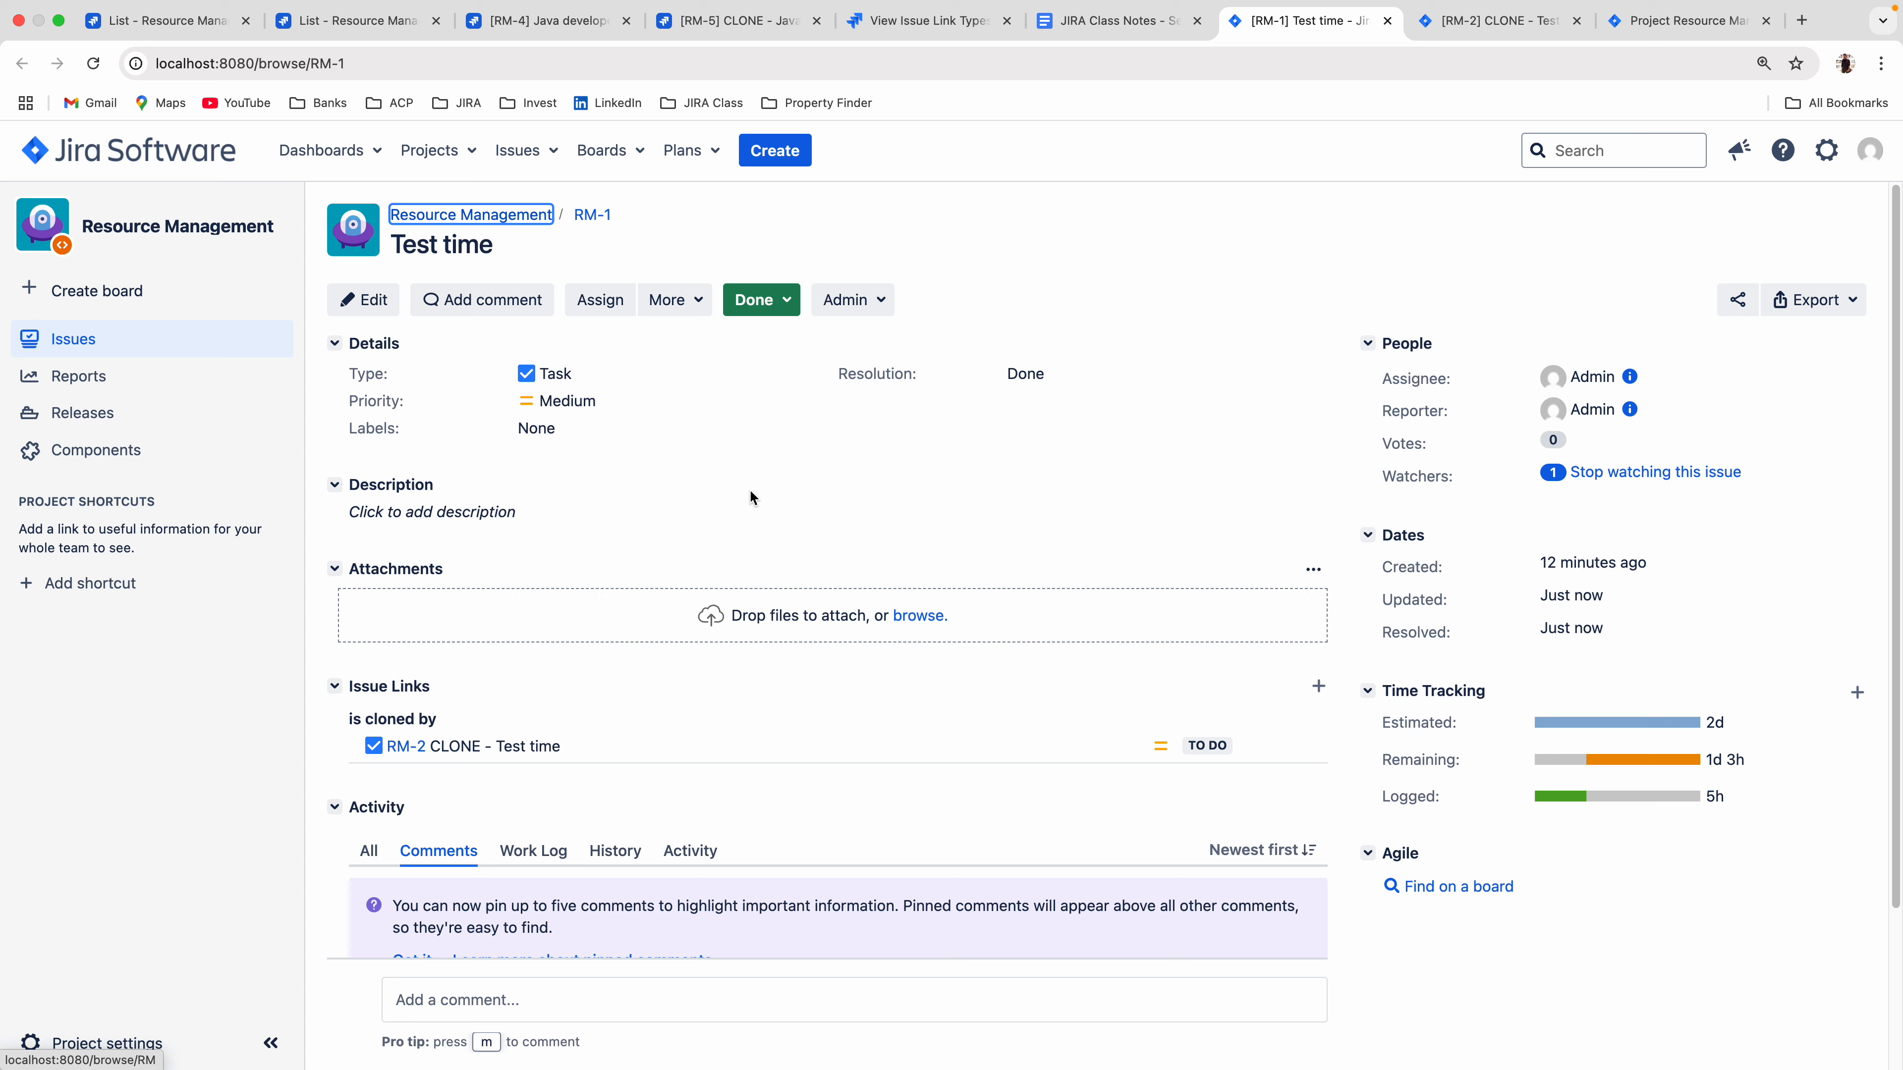
{"action": "left_click", "coordinate": [1457, 32]}
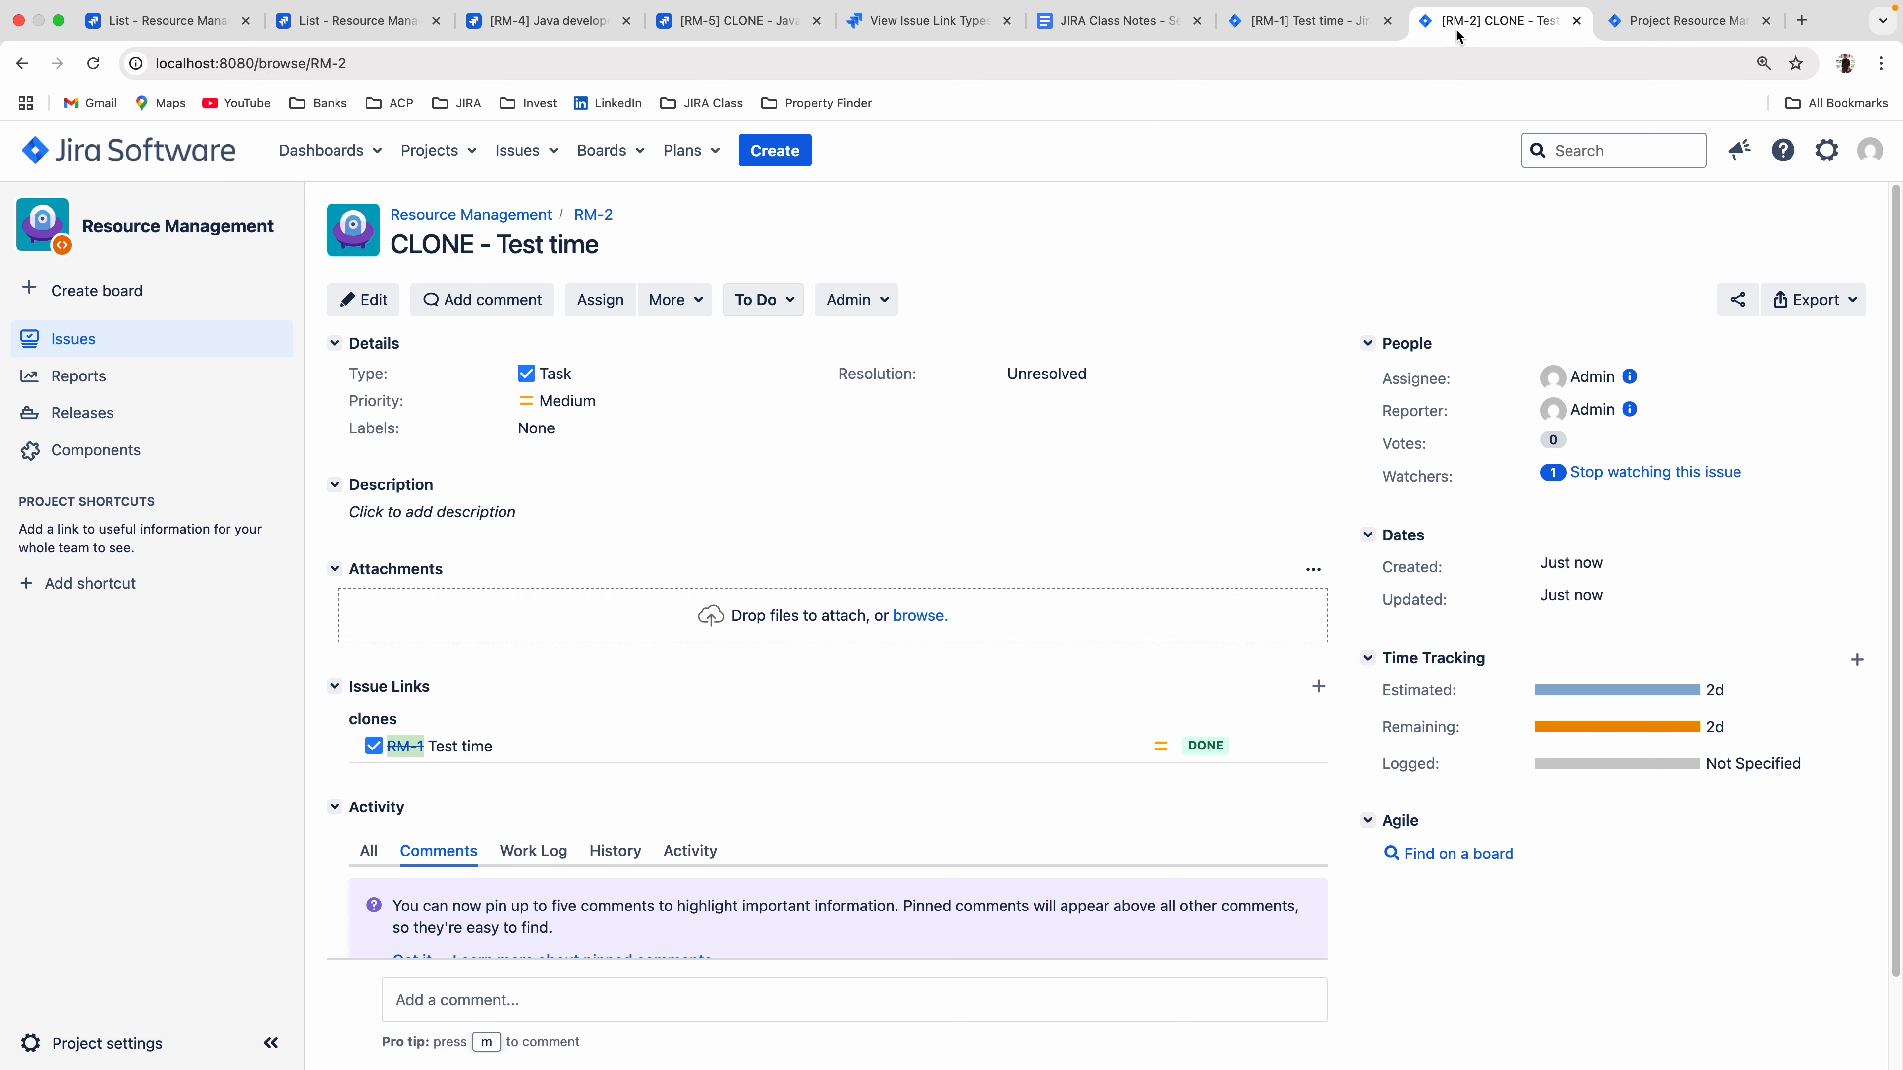
{"action": "left_click", "coordinate": [1279, 32]}
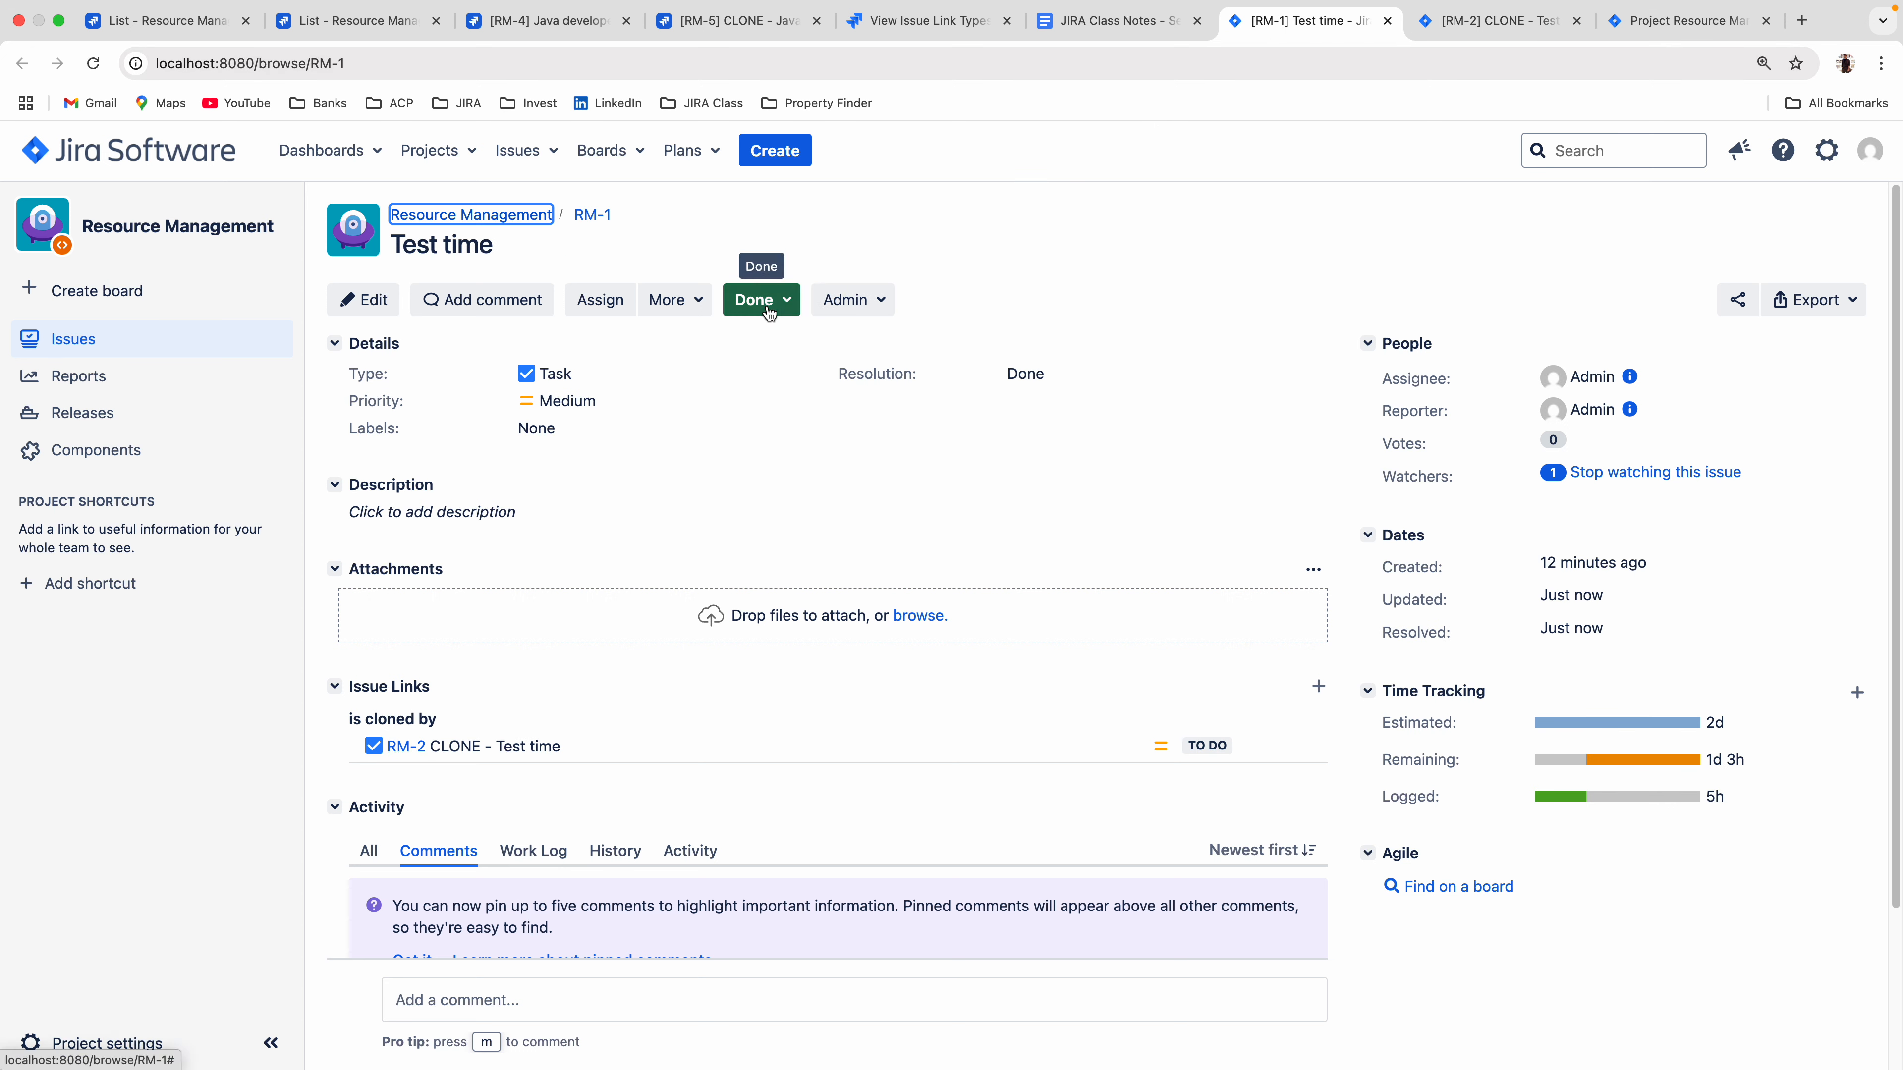
{"action": "left_click", "coordinate": [1461, 23]}
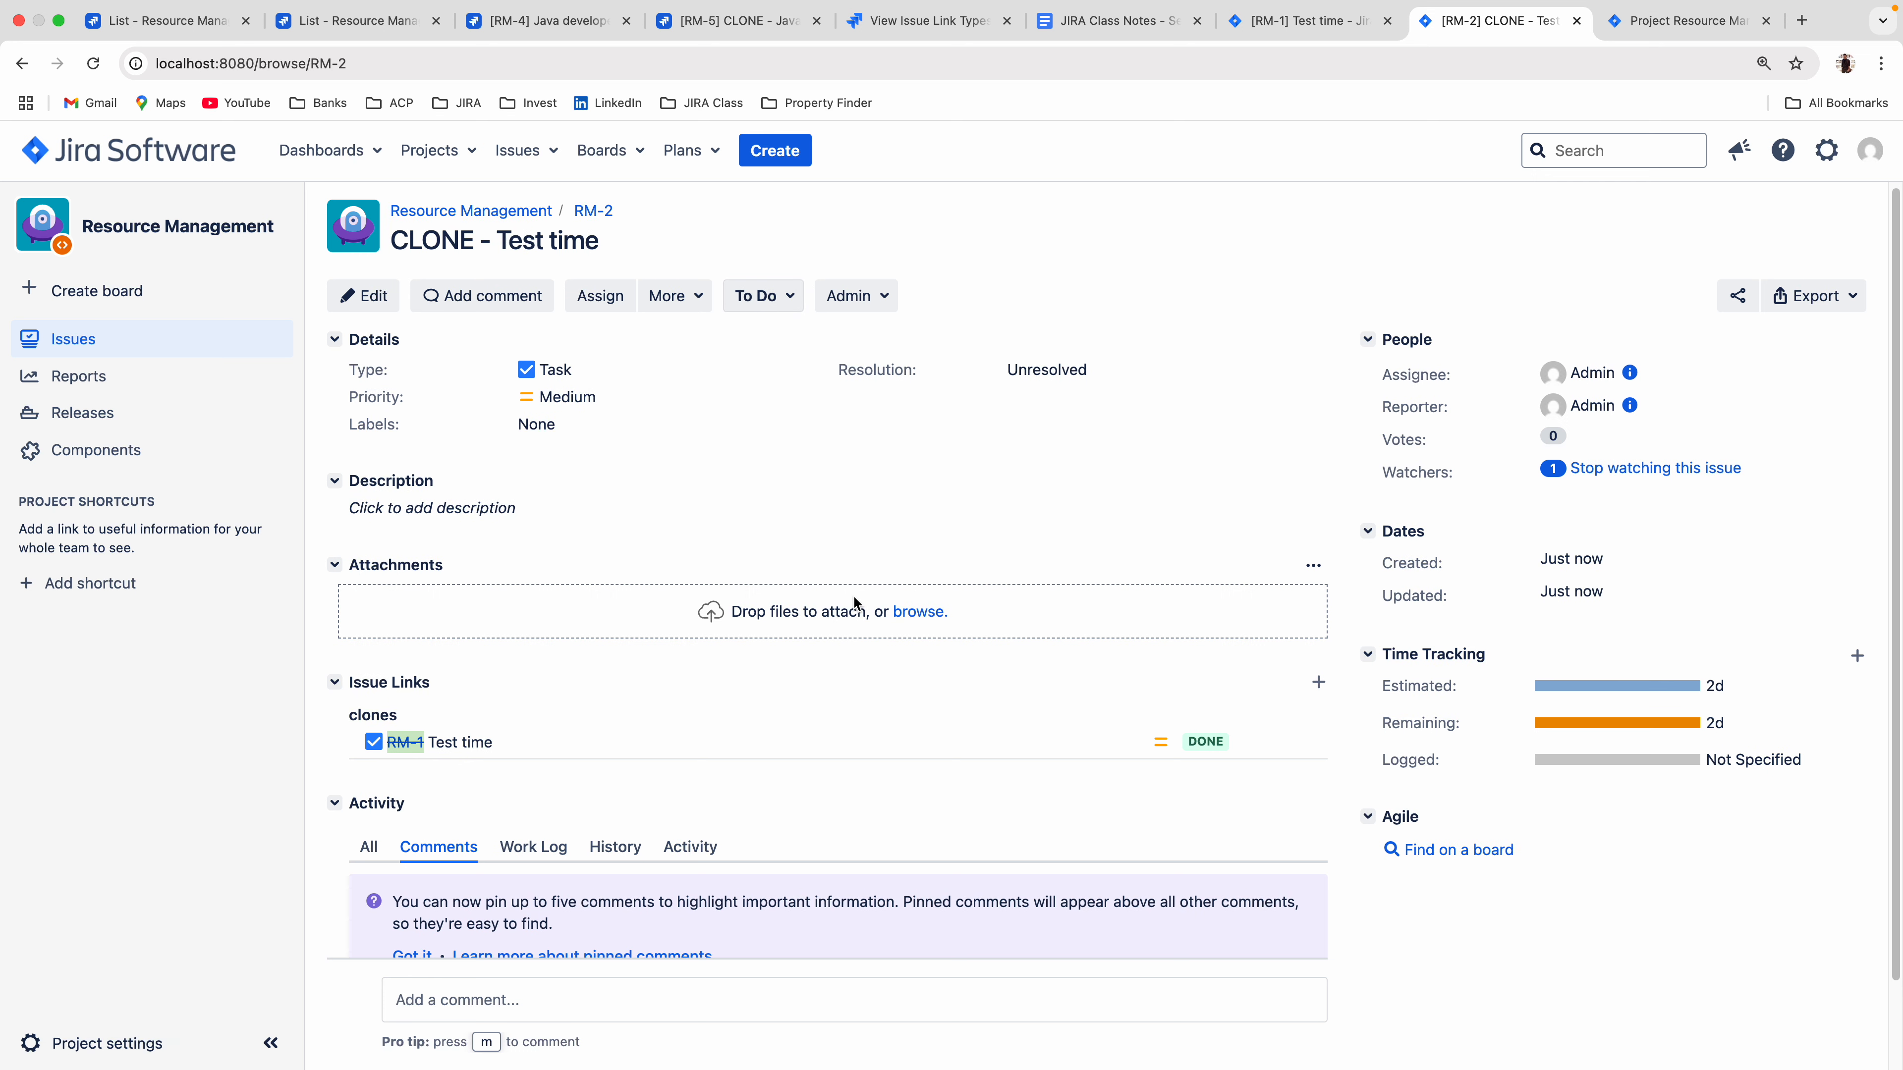
Compare the comments and time tracking of the clone RM-2 with those of the original RM-1.
{"action": "scroll", "coordinate": [855, 603], "scroll_direction": "down", "scroll_amount": 2}
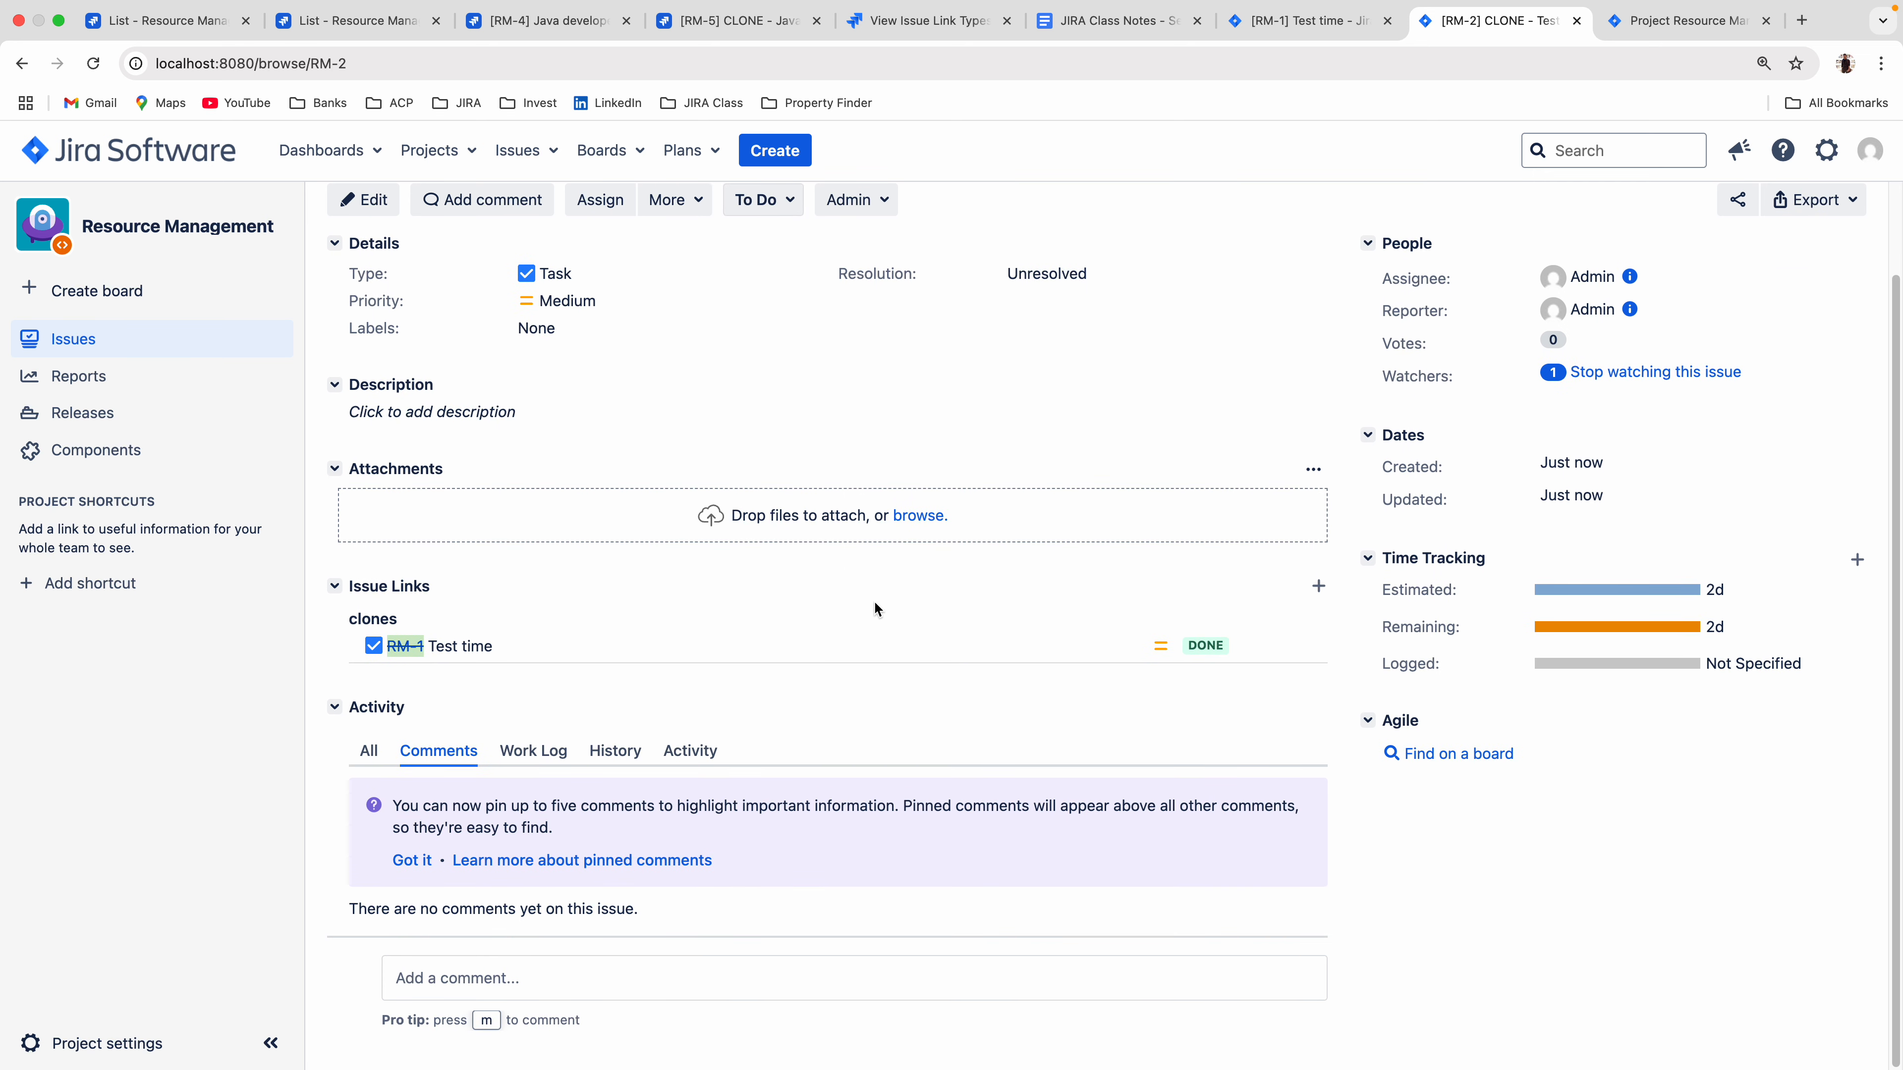
{"action": "left_click", "coordinate": [1322, 42]}
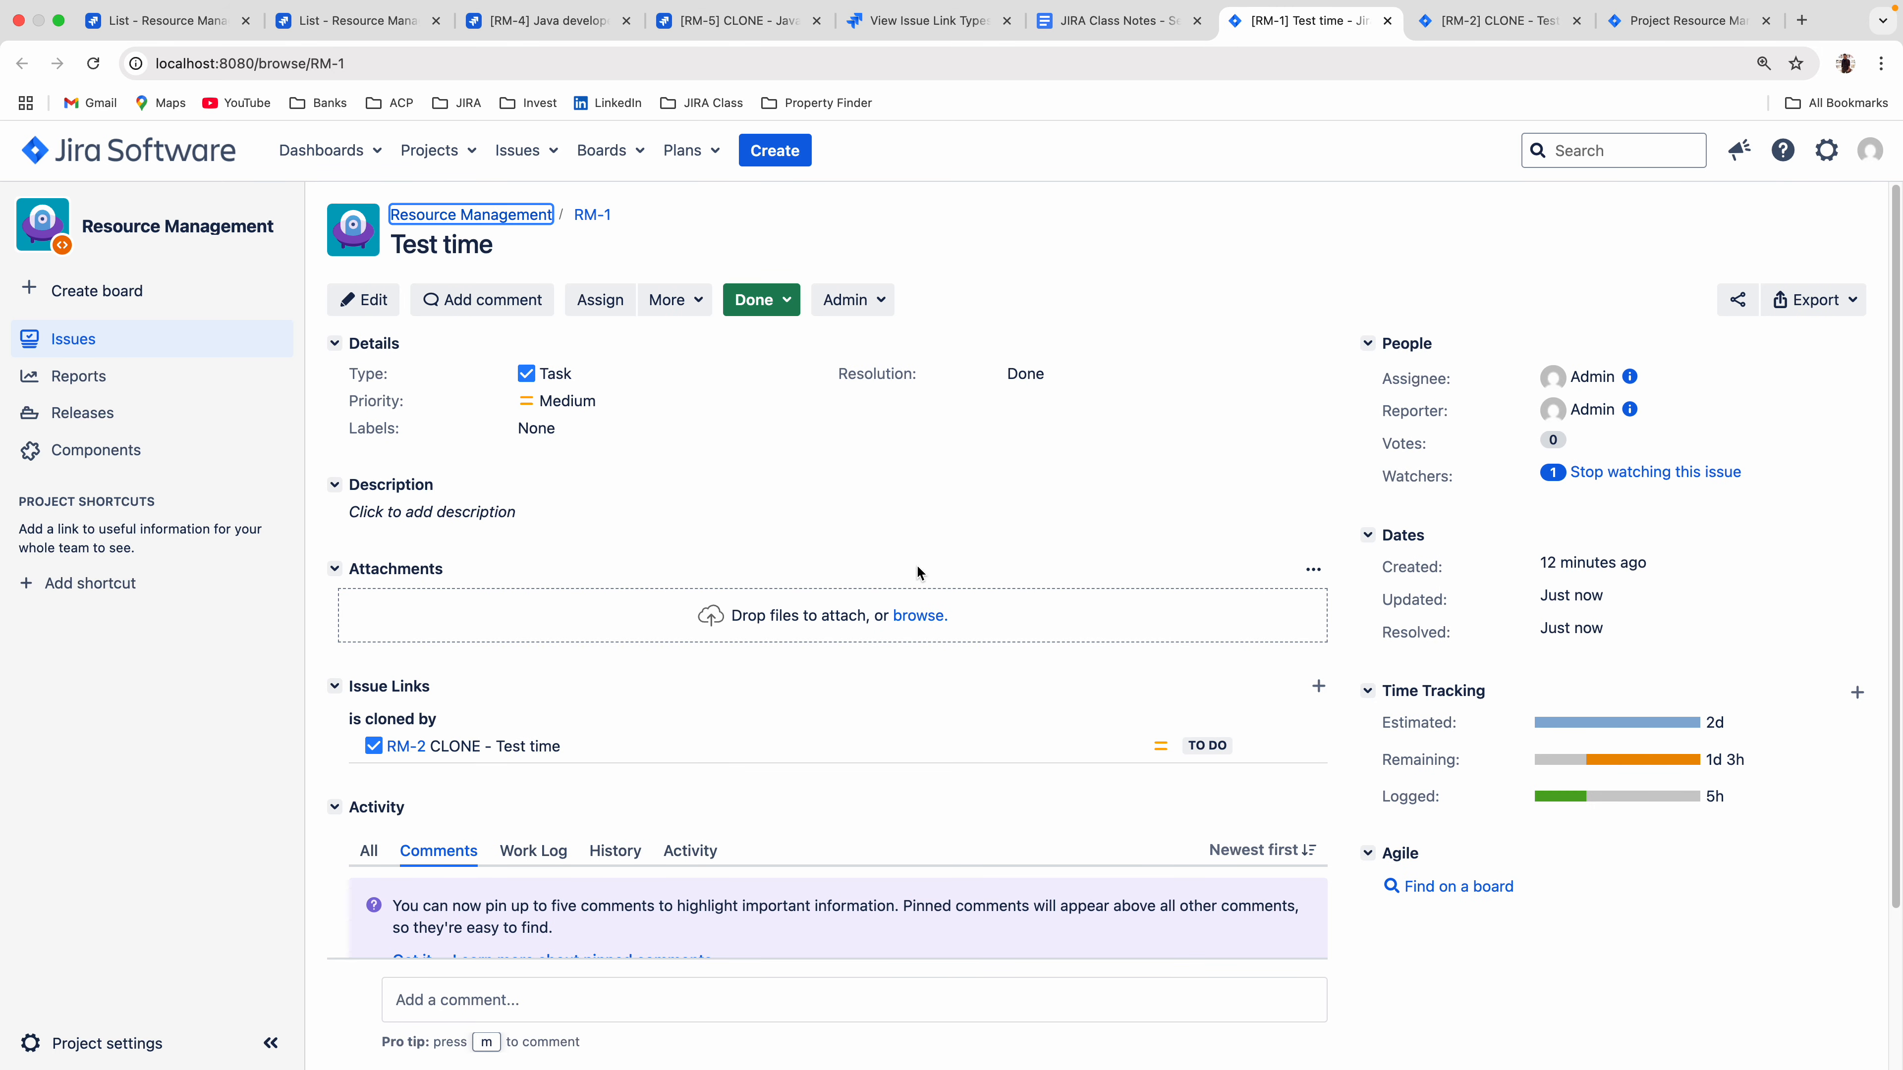
{"action": "scroll", "coordinate": [915, 565], "scroll_direction": "down", "scroll_amount": 4}
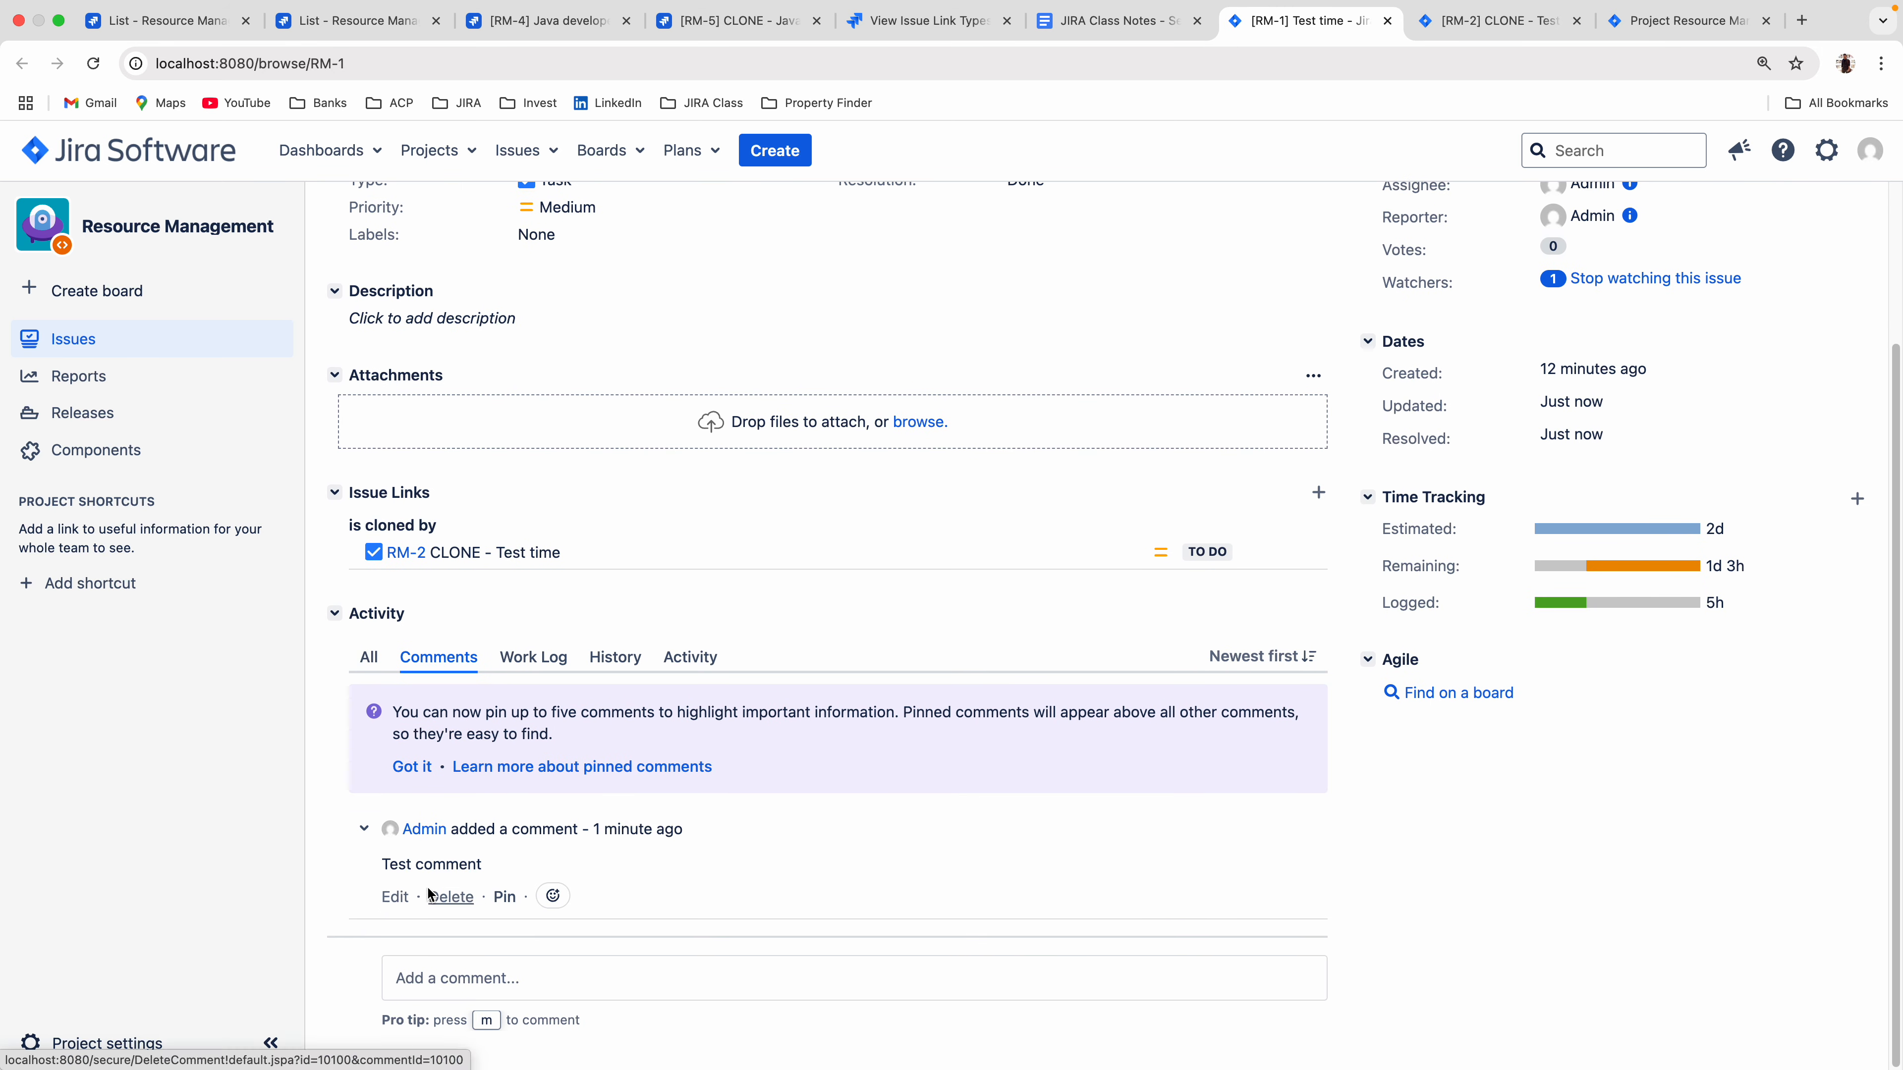
{"action": "left_click_drag", "start_coordinate": [384, 866], "coordinate": [488, 872]}
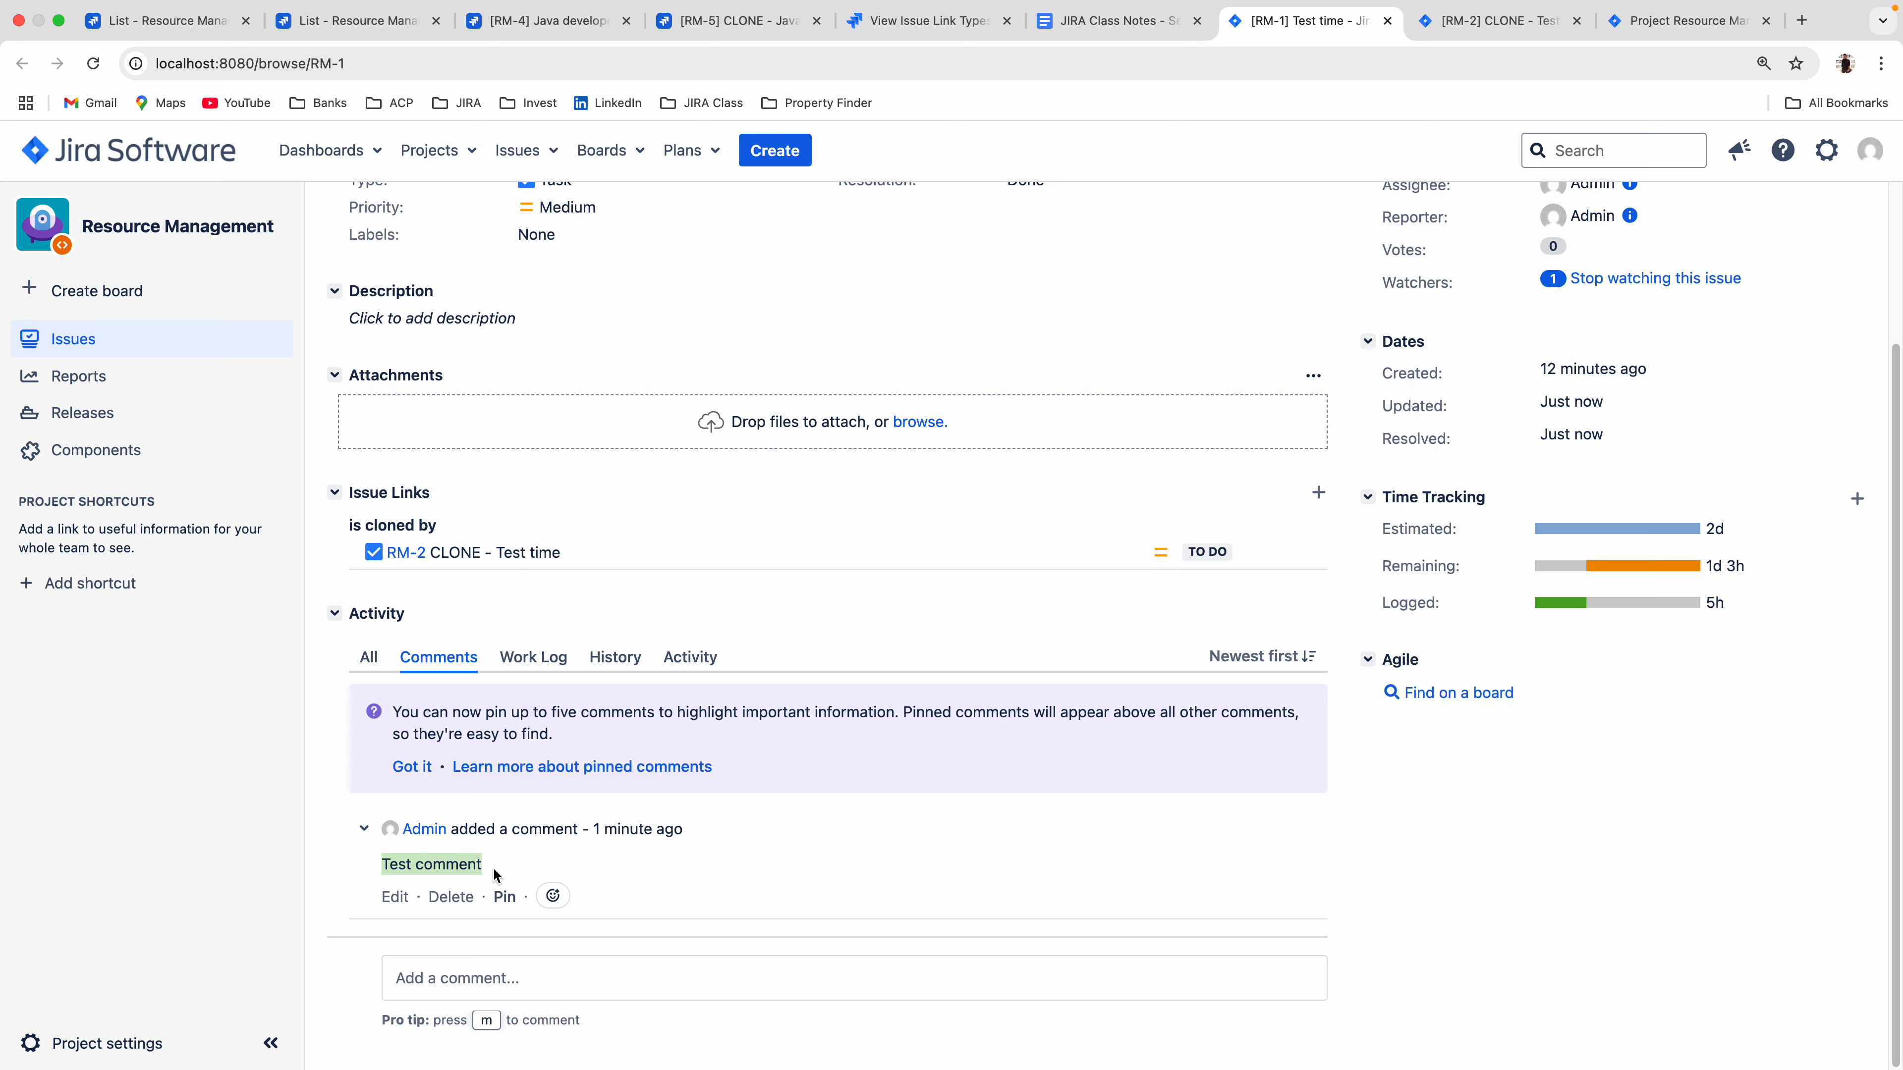
{"action": "left_click", "coordinate": [1481, 25]}
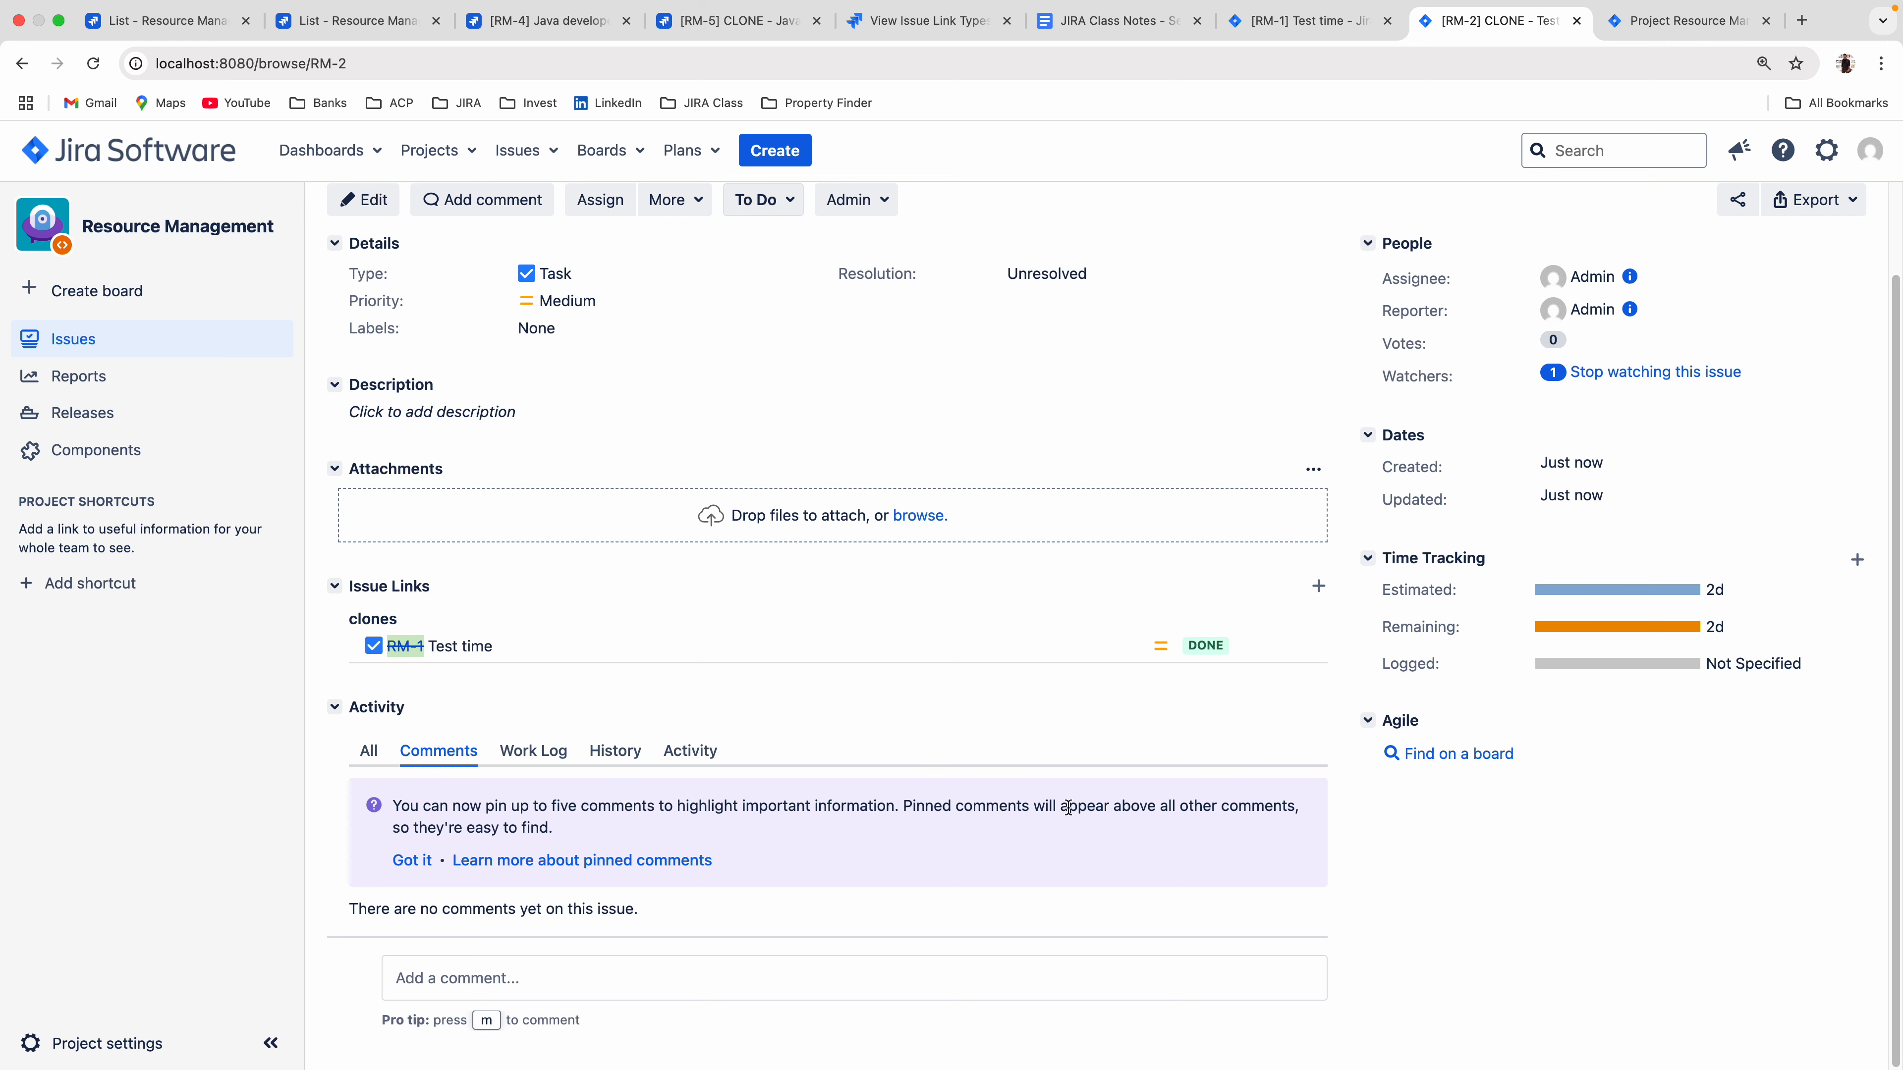
{"action": "left_click", "coordinate": [1288, 20]}
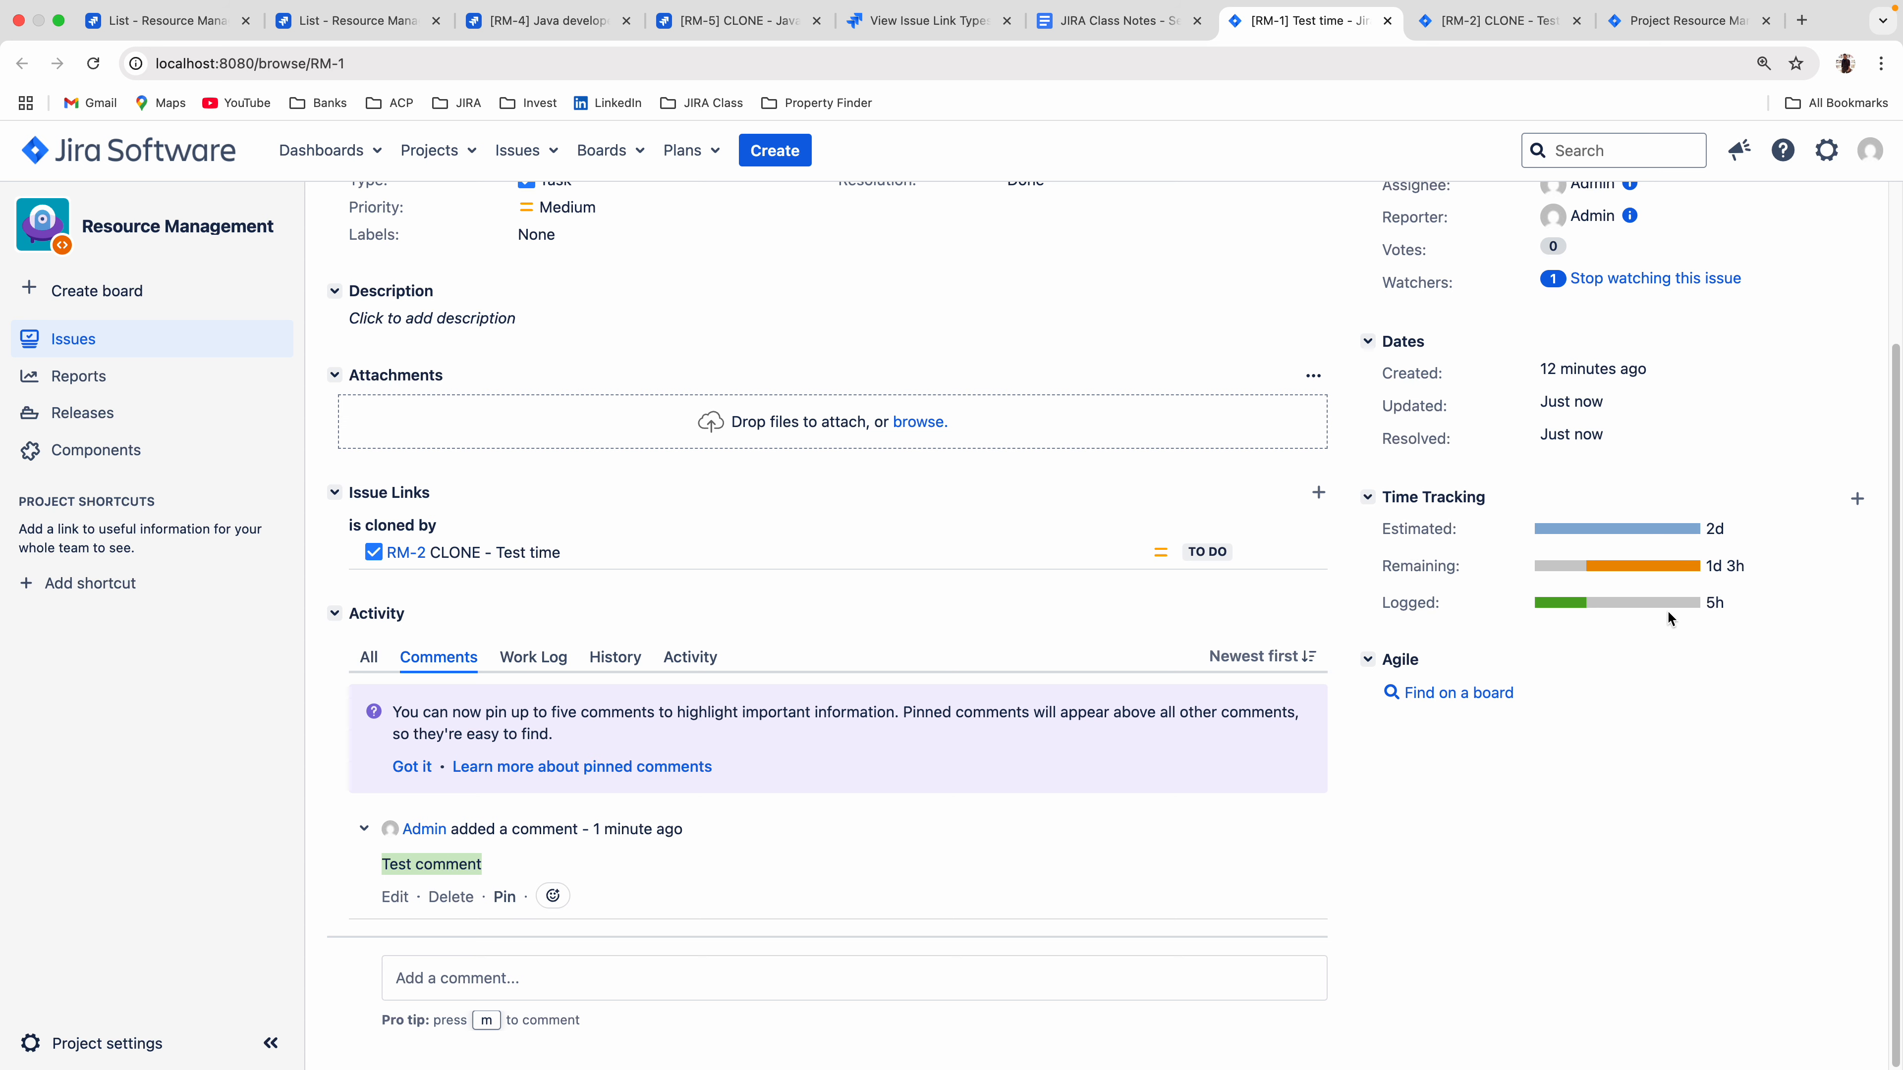
Check the time tracking of the clone RM-2 and look through the additional actions available for it.
{"action": "left_click", "coordinate": [1449, 30]}
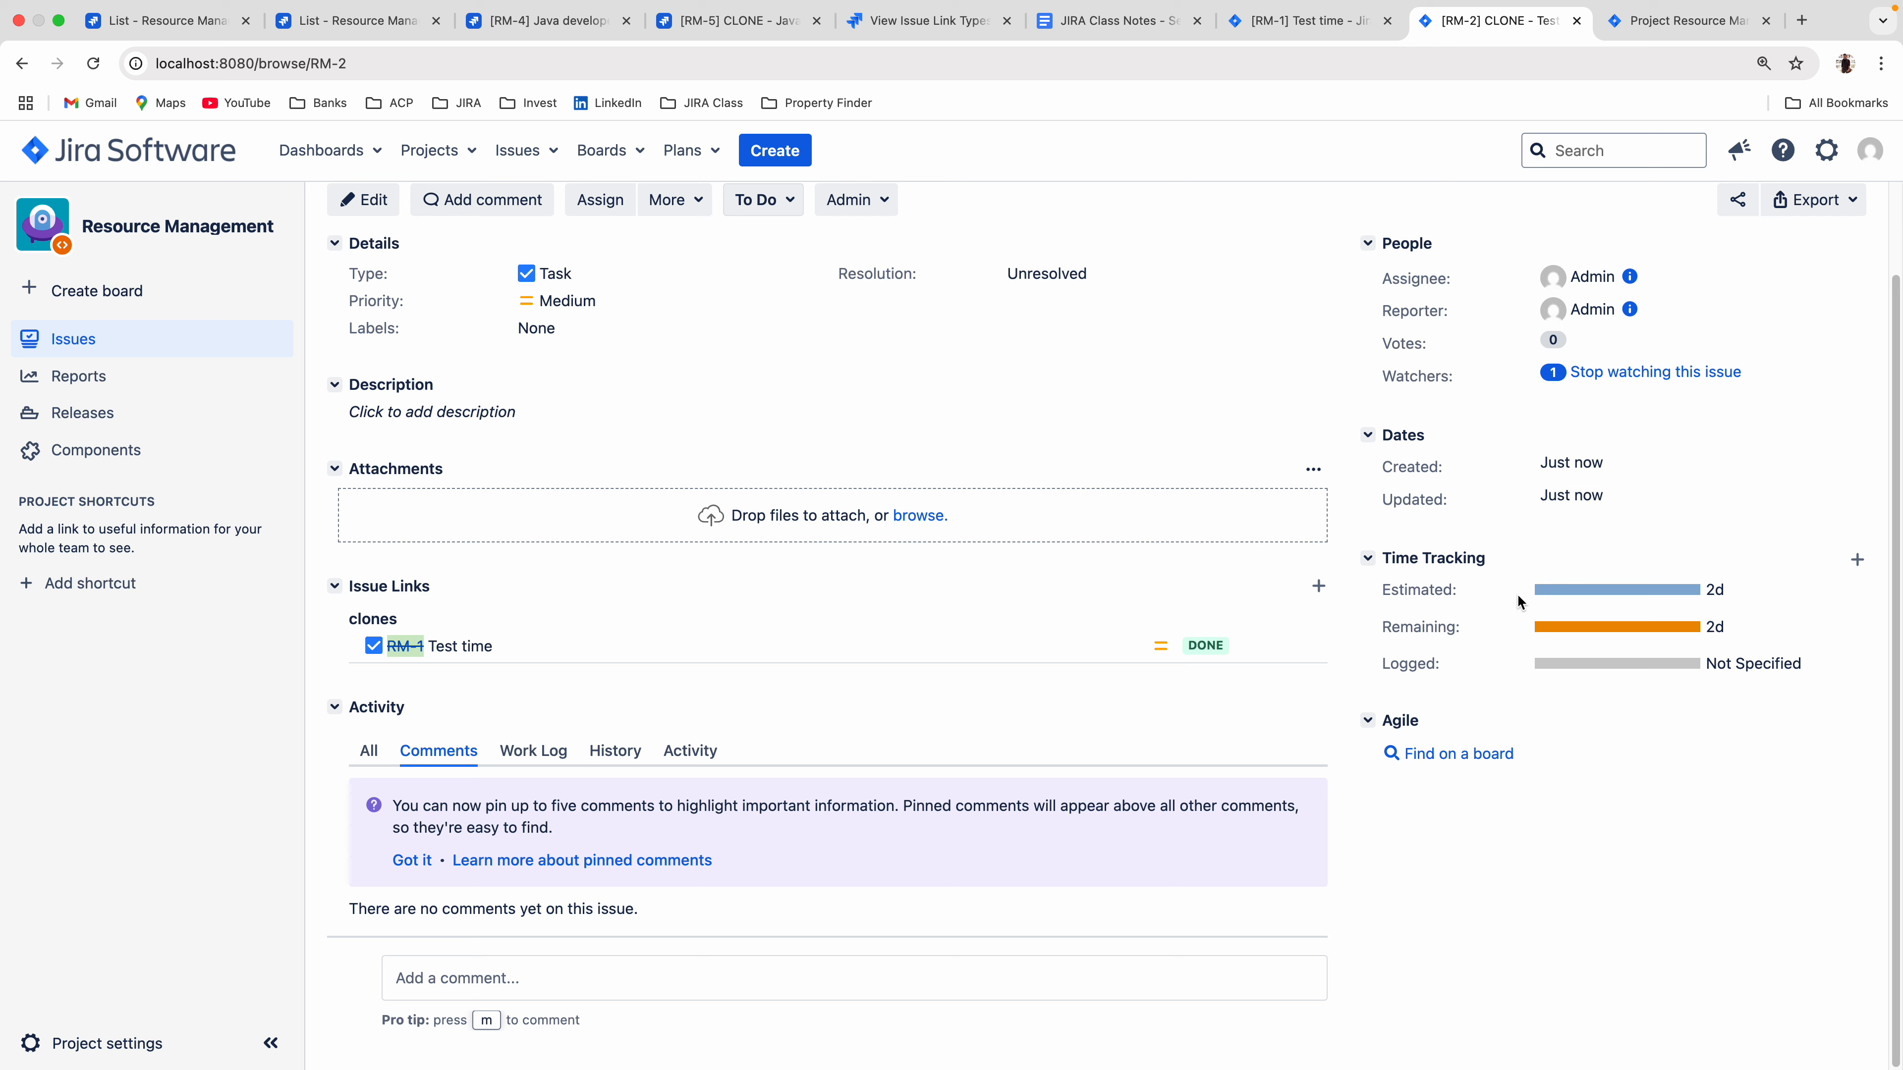
{"action": "mouse_move", "coordinate": [1516, 593]}
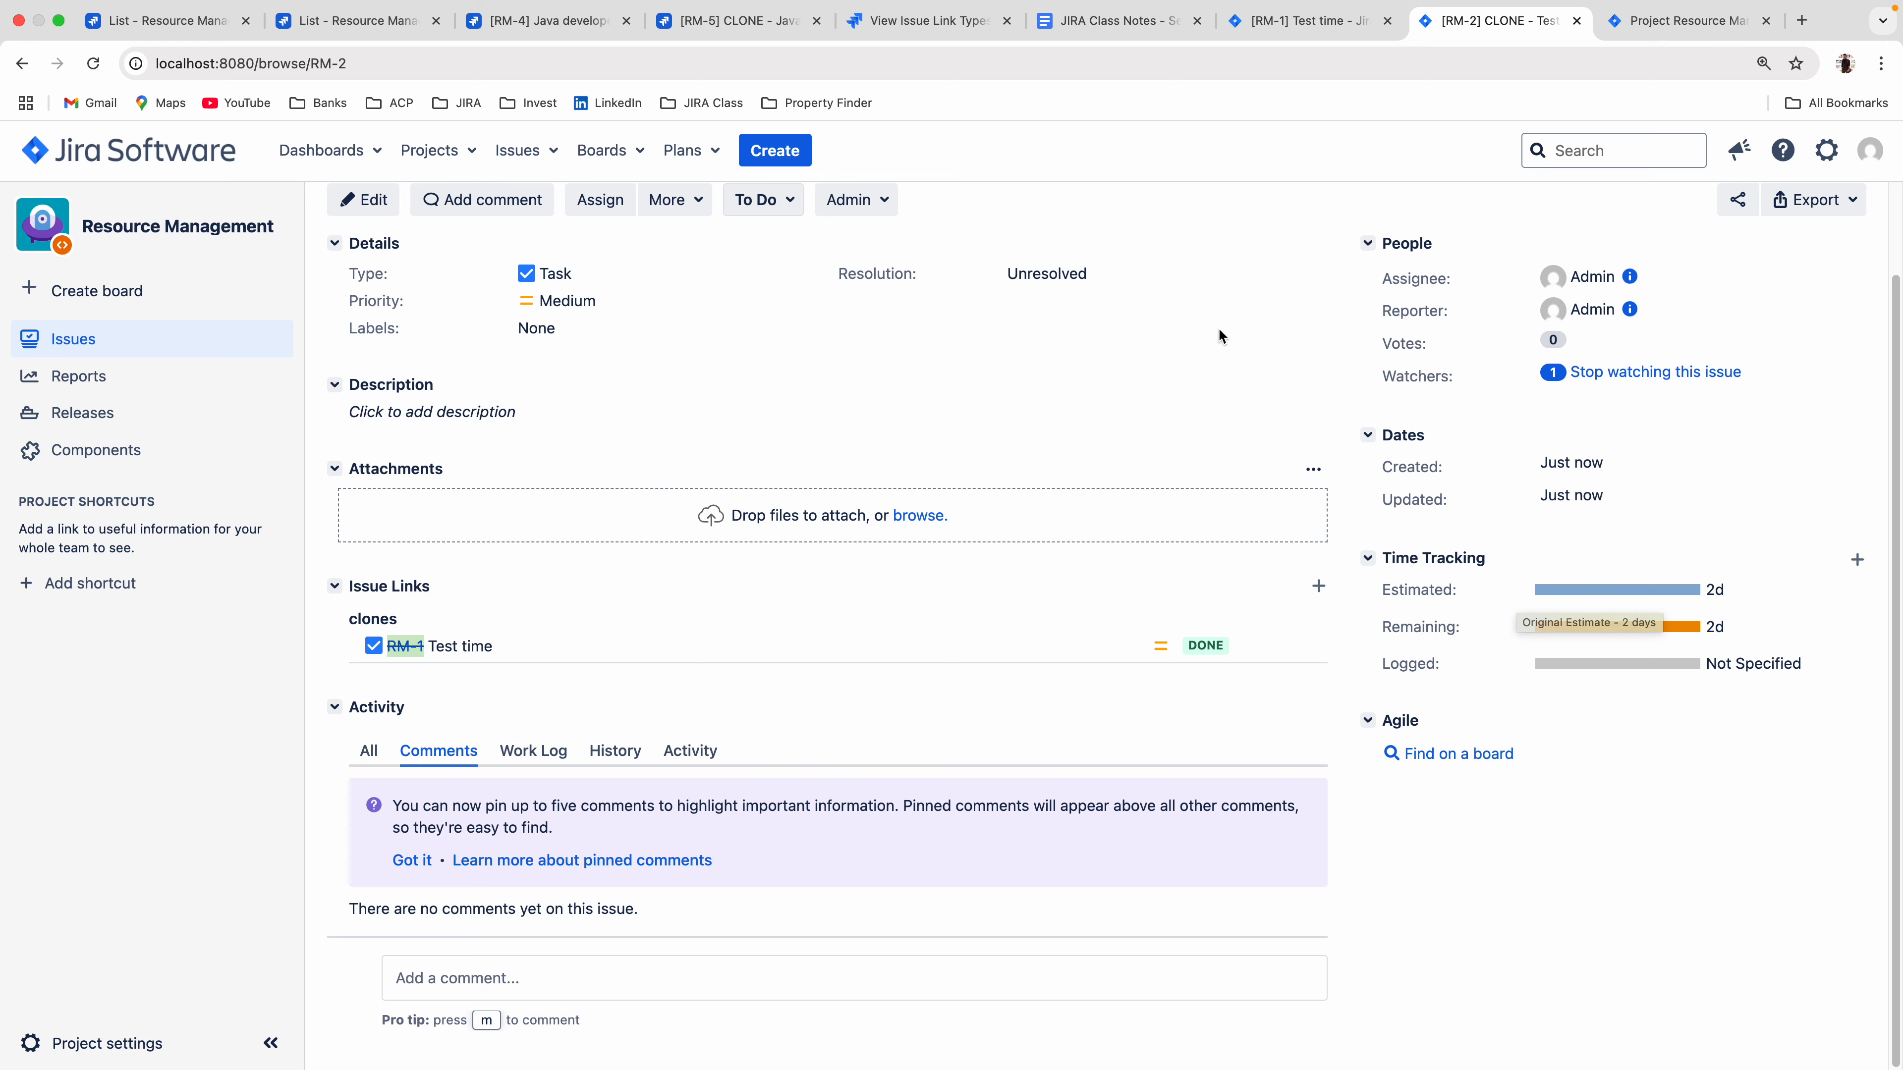
{"action": "scroll", "coordinate": [1015, 429], "scroll_direction": "up", "scroll_amount": 2}
{"action": "left_click", "coordinate": [678, 302]}
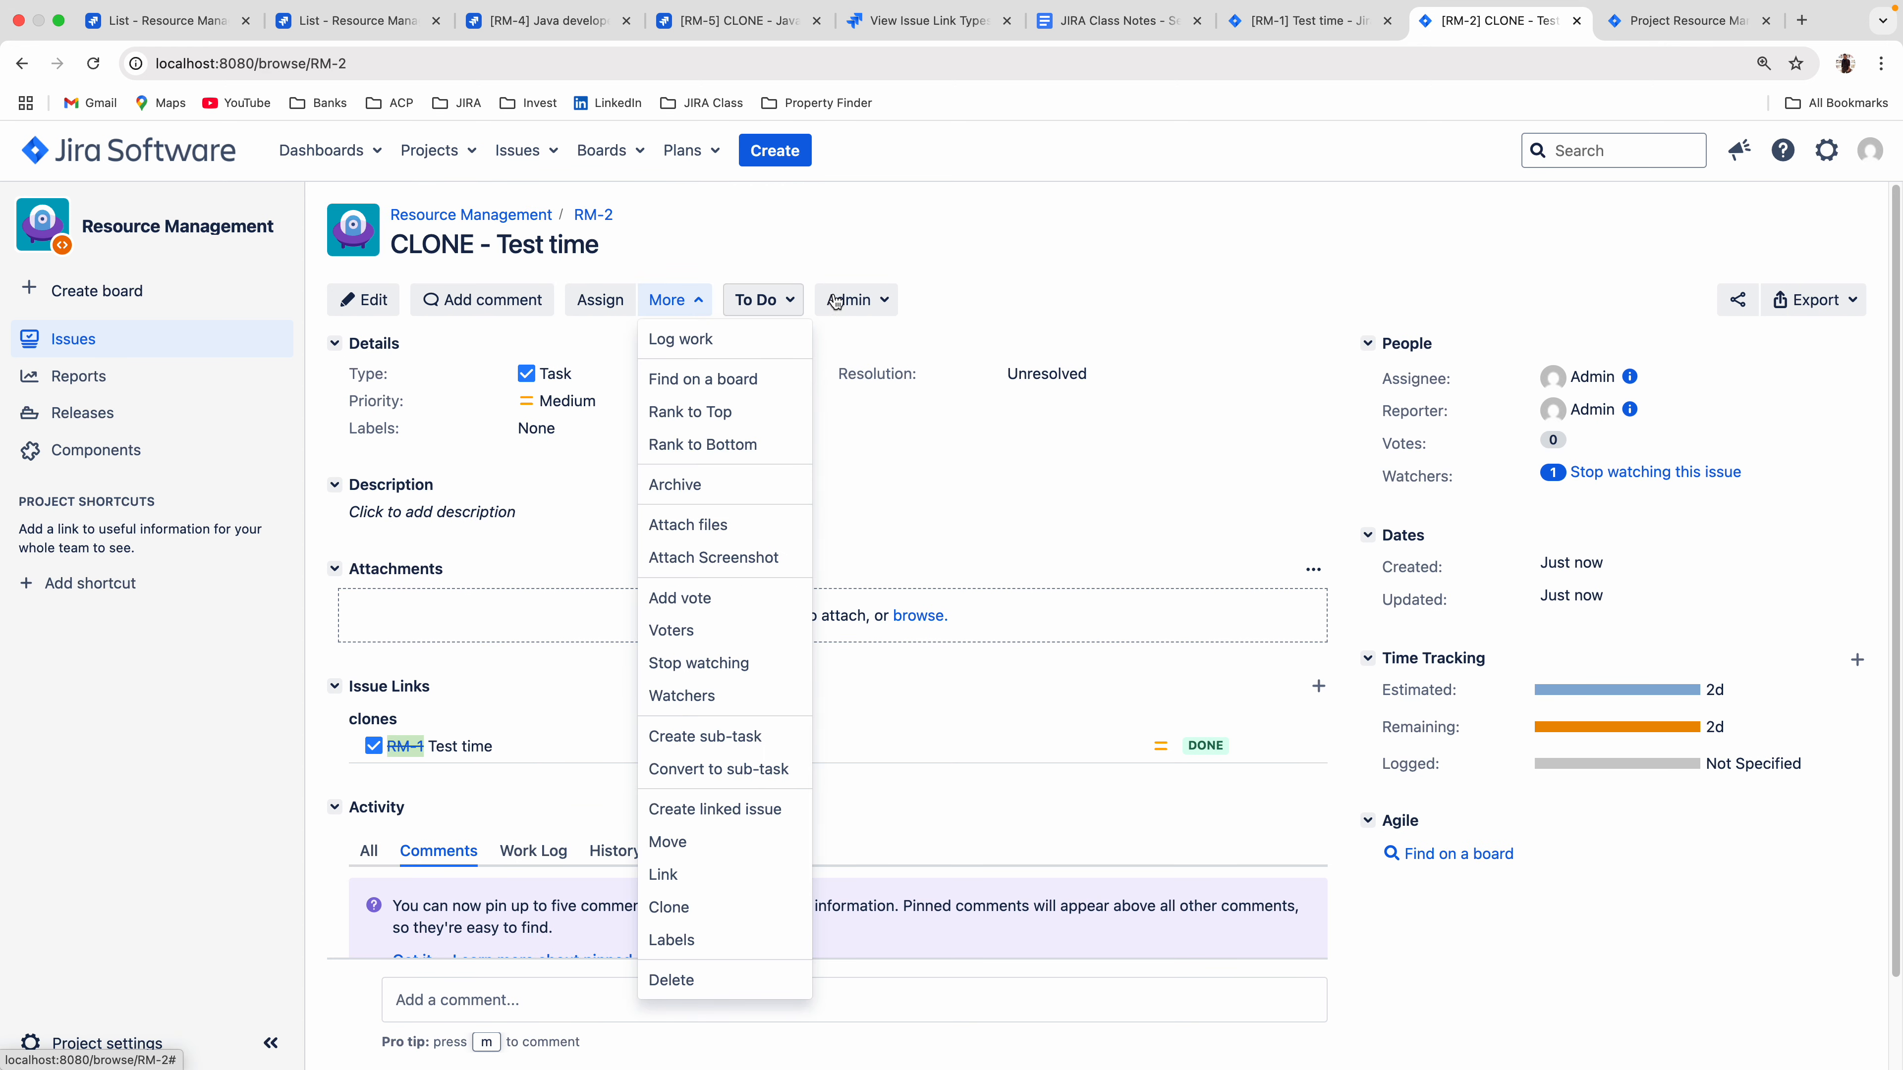
{"action": "left_click", "coordinate": [875, 218]}
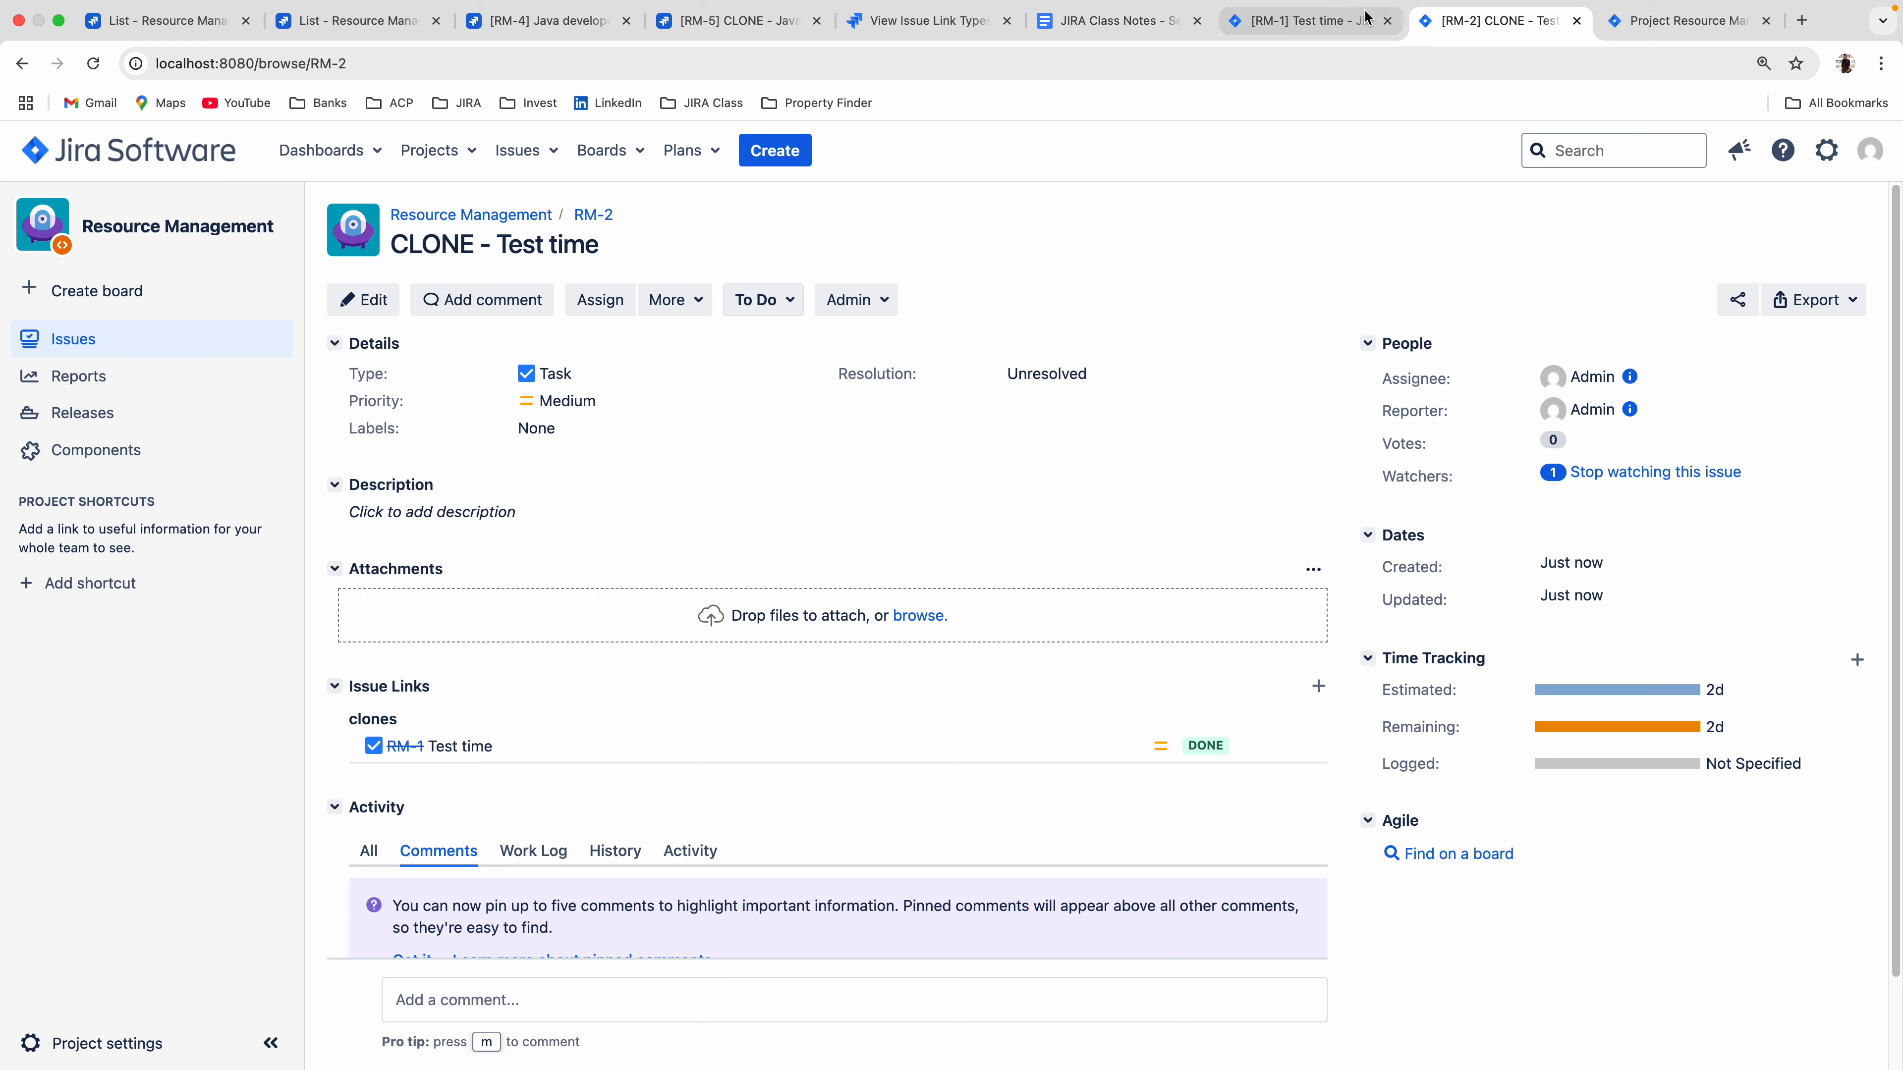
Review the details and issue links of the original RM-1 and glance at the cloud work item RM-4.
{"action": "left_click", "coordinate": [1122, 24]}
{"action": "left_click", "coordinate": [1244, 23]}
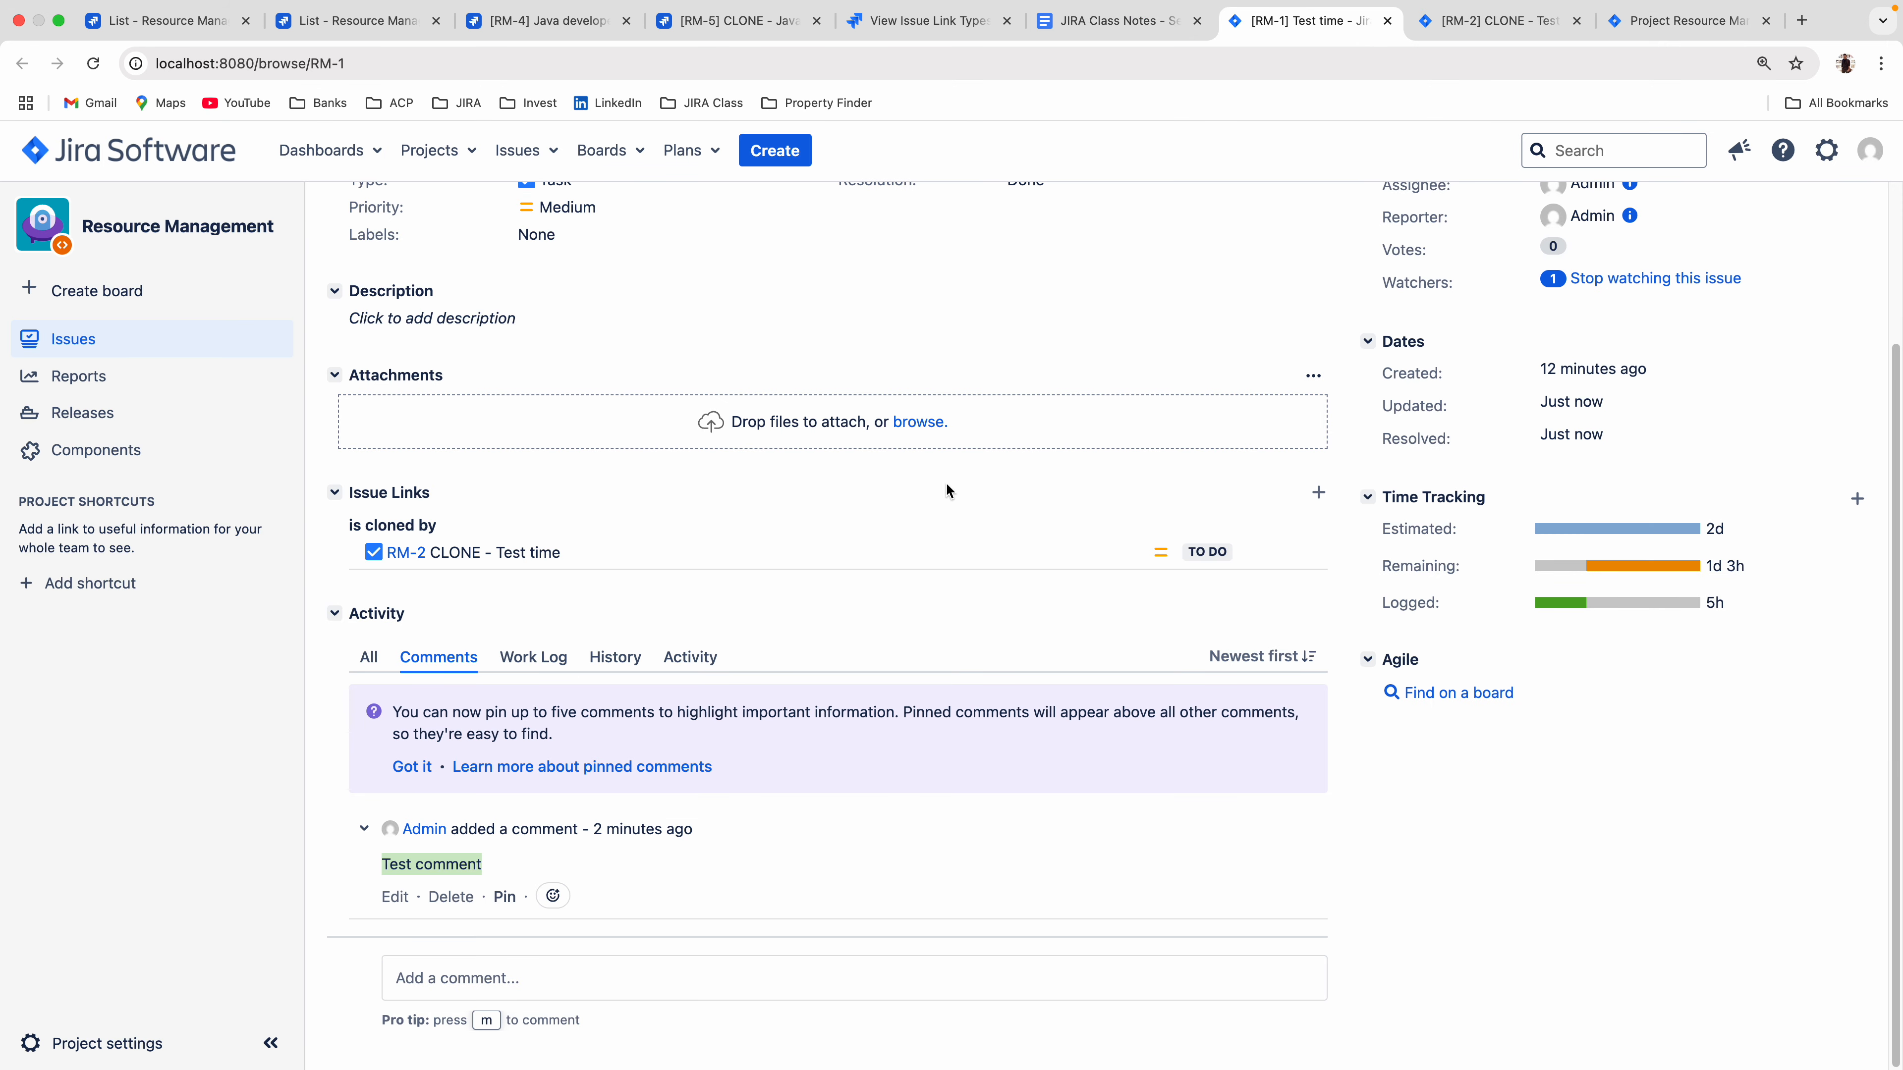
{"action": "scroll", "coordinate": [872, 655], "scroll_direction": "up", "scroll_amount": 3}
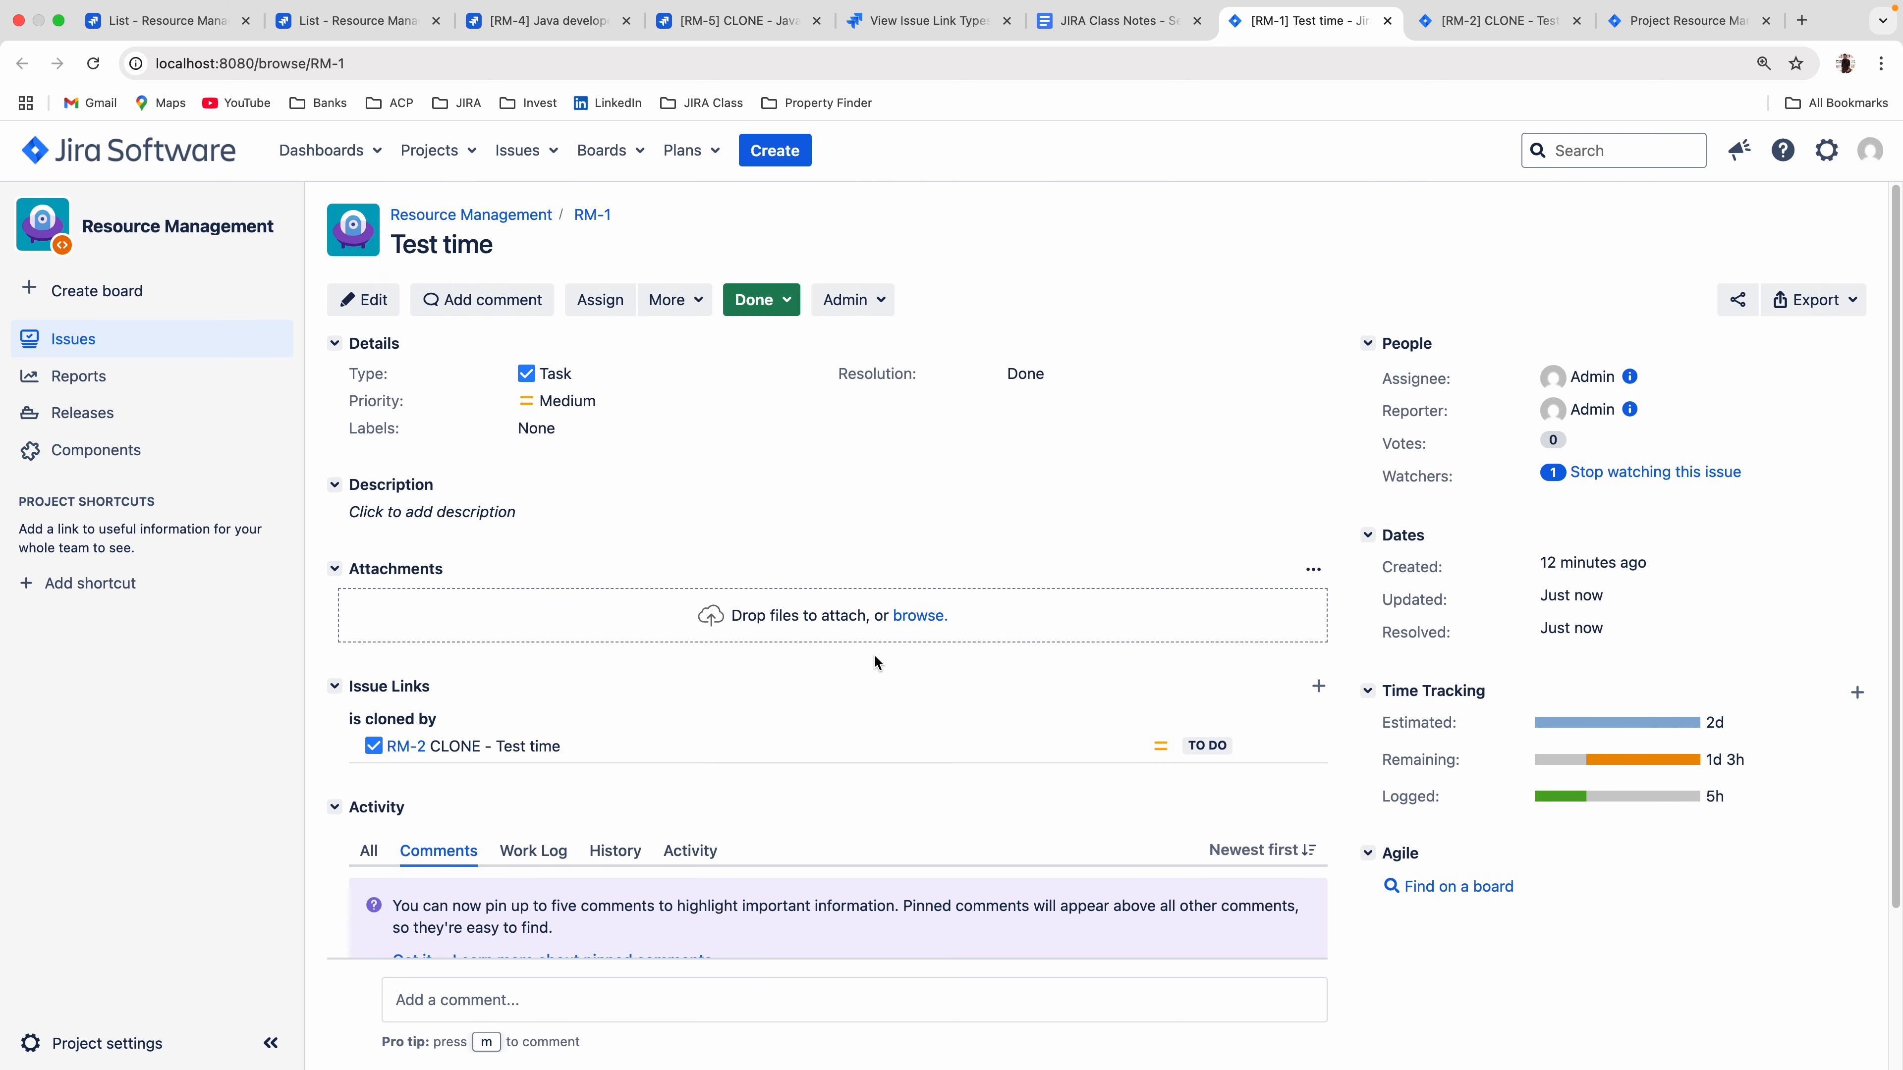
{"action": "left_click", "coordinate": [530, 12]}
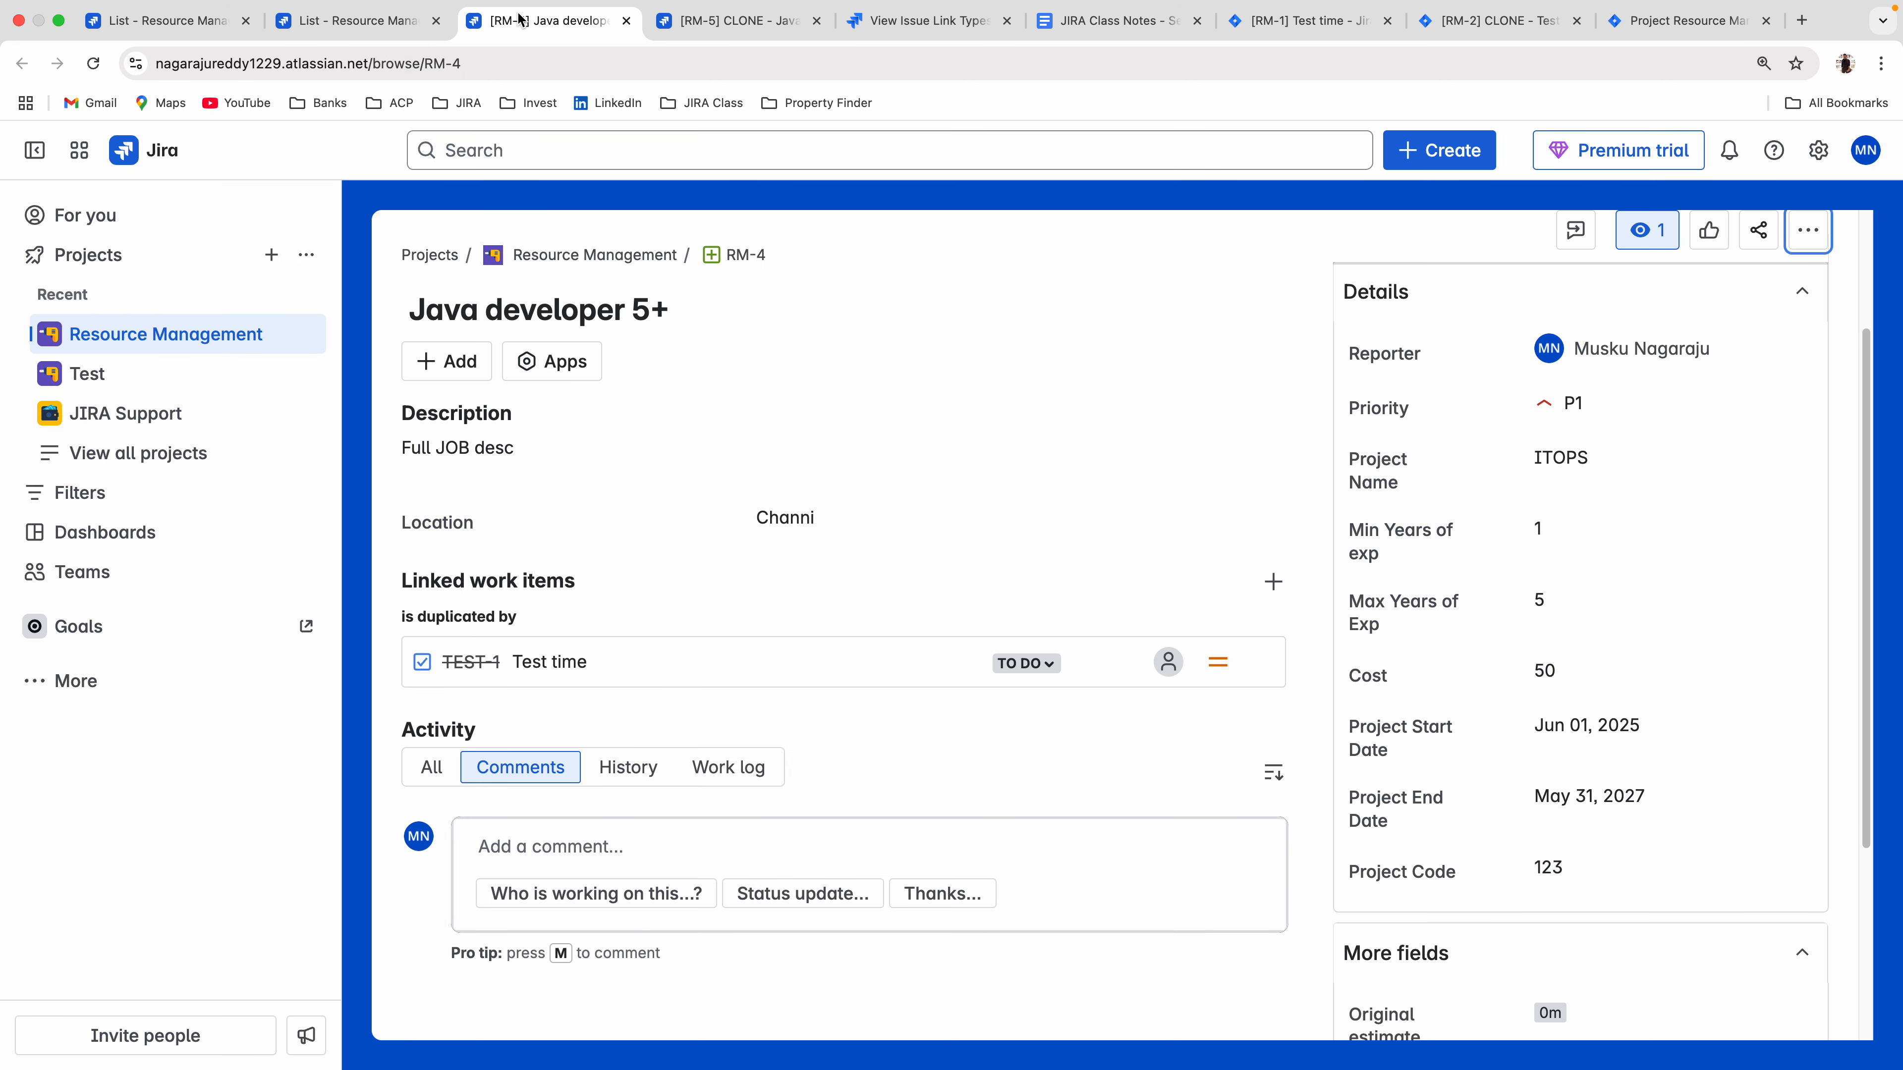
{"action": "left_click", "coordinate": [1264, 25]}
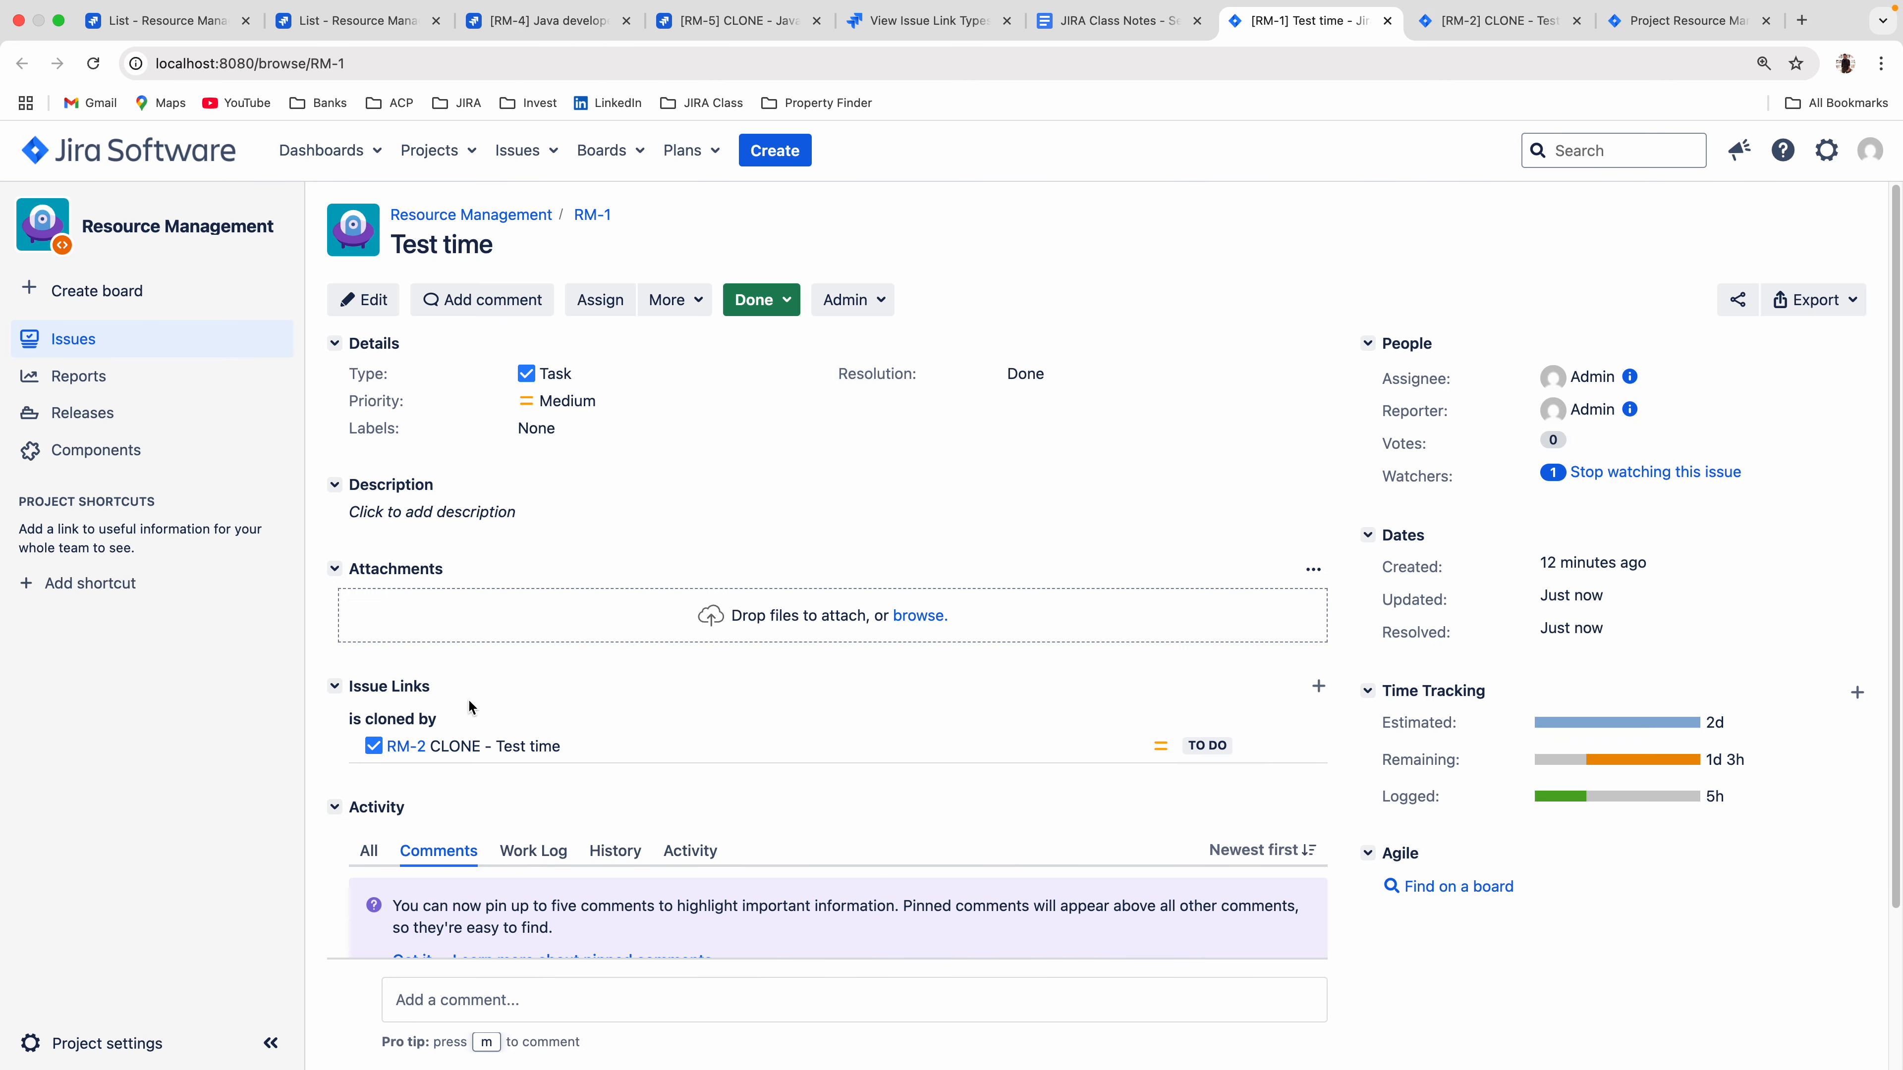
Open the settings of the local Resource Management project and review the schemes in its summary.
{"action": "left_click", "coordinate": [52, 1043]}
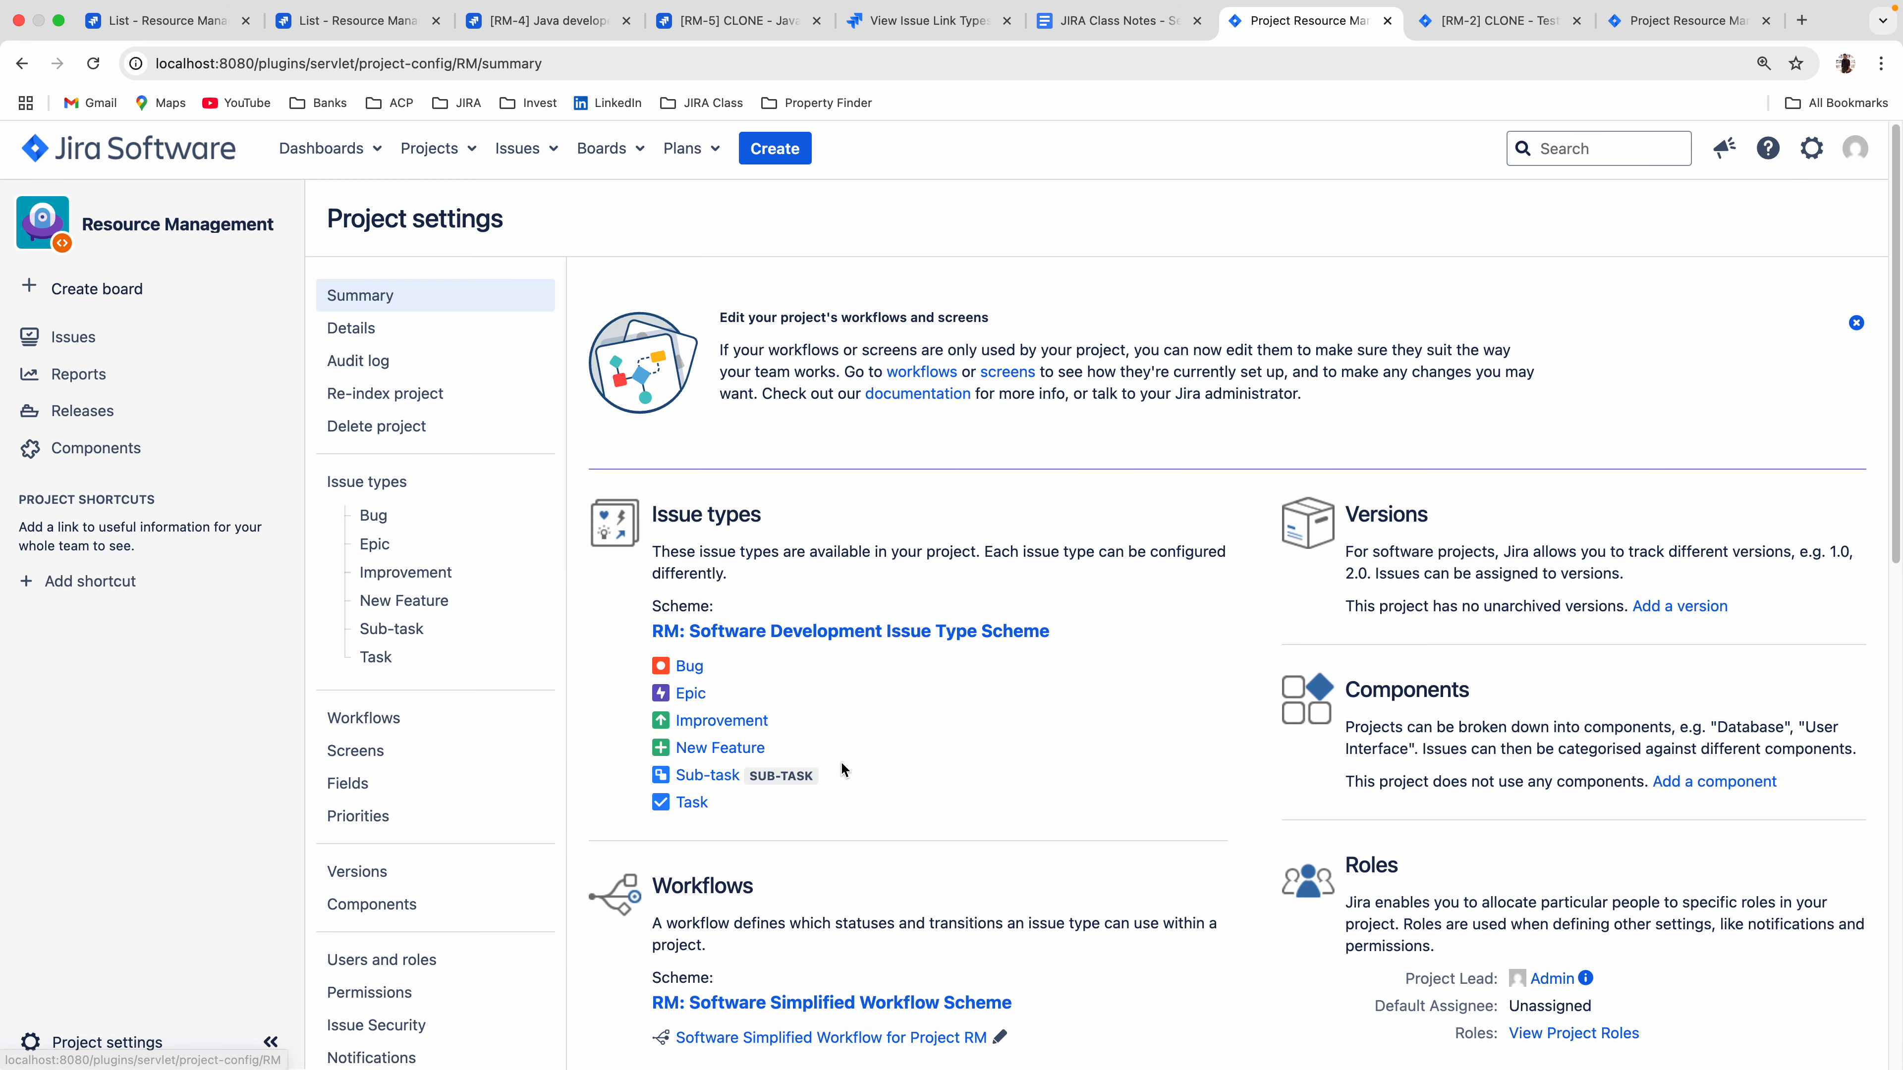
{"action": "left_click", "coordinate": [1112, 22]}
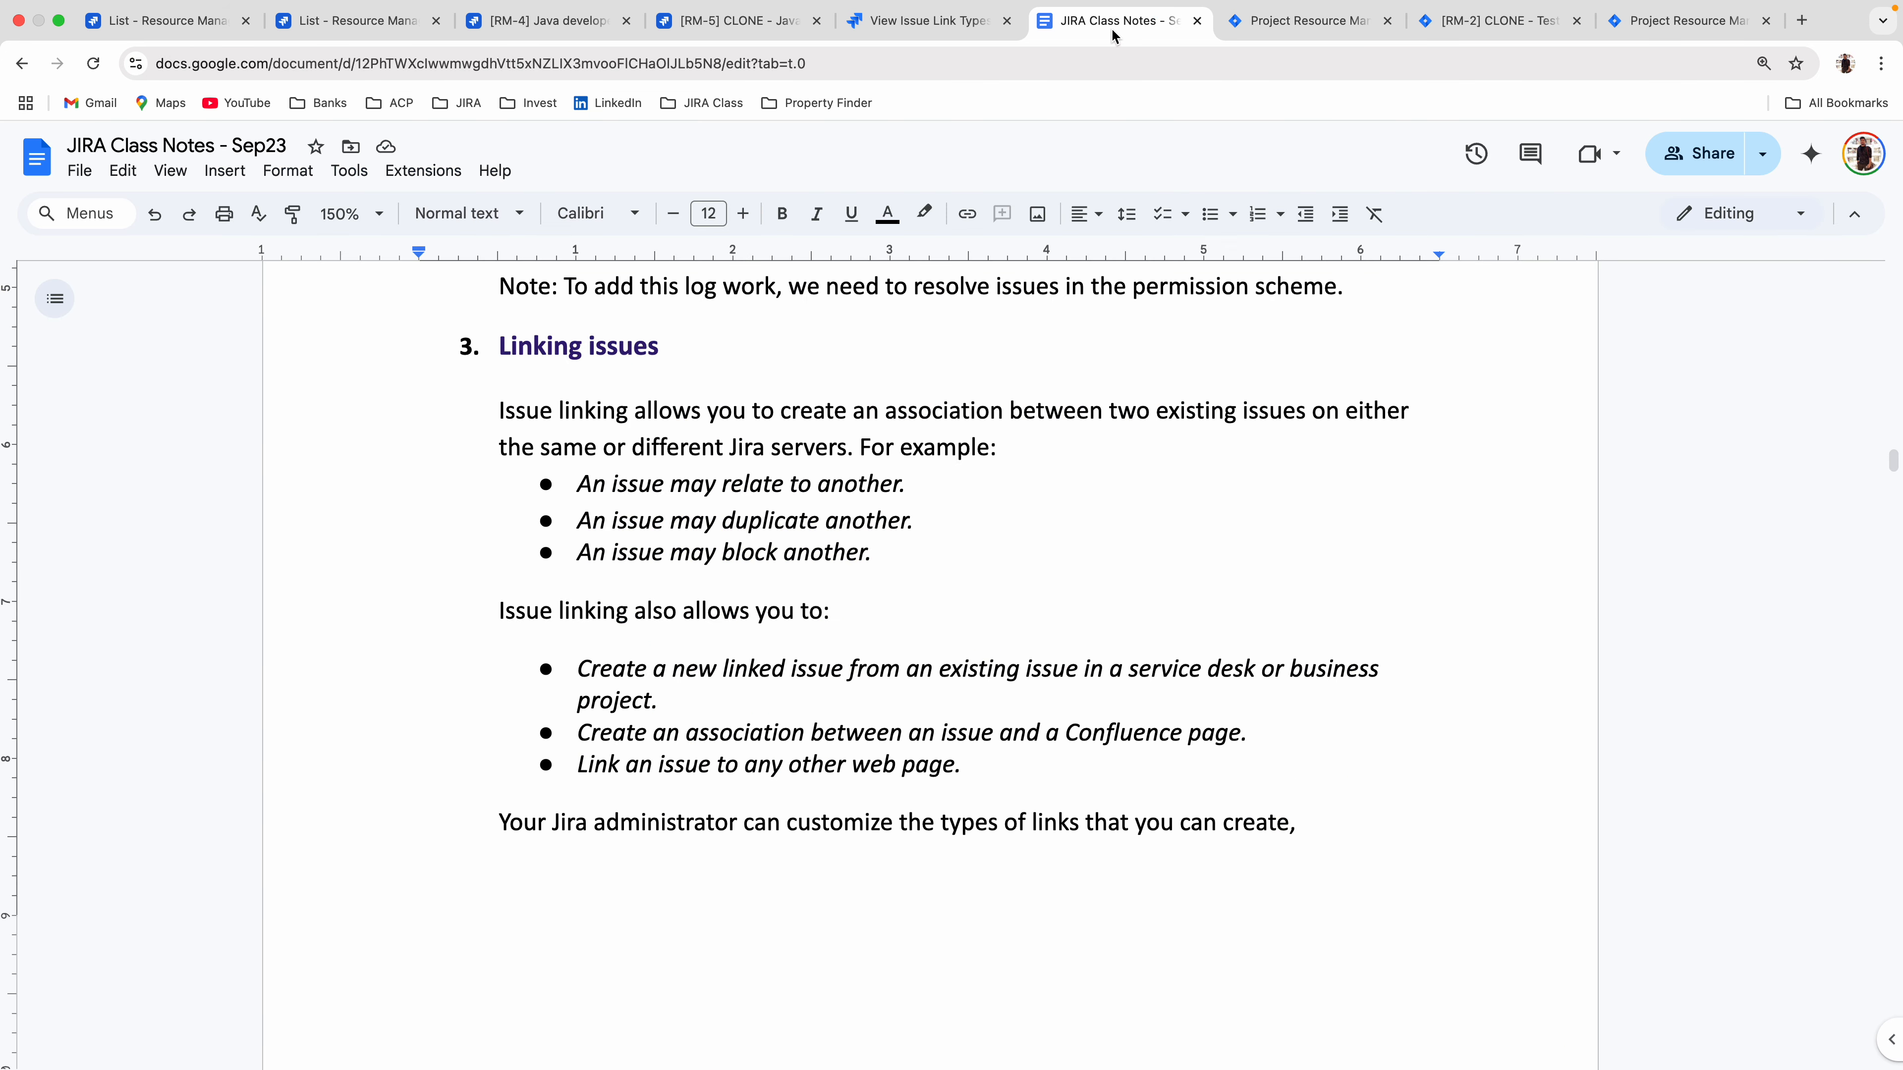
{"action": "left_click", "coordinate": [1281, 28]}
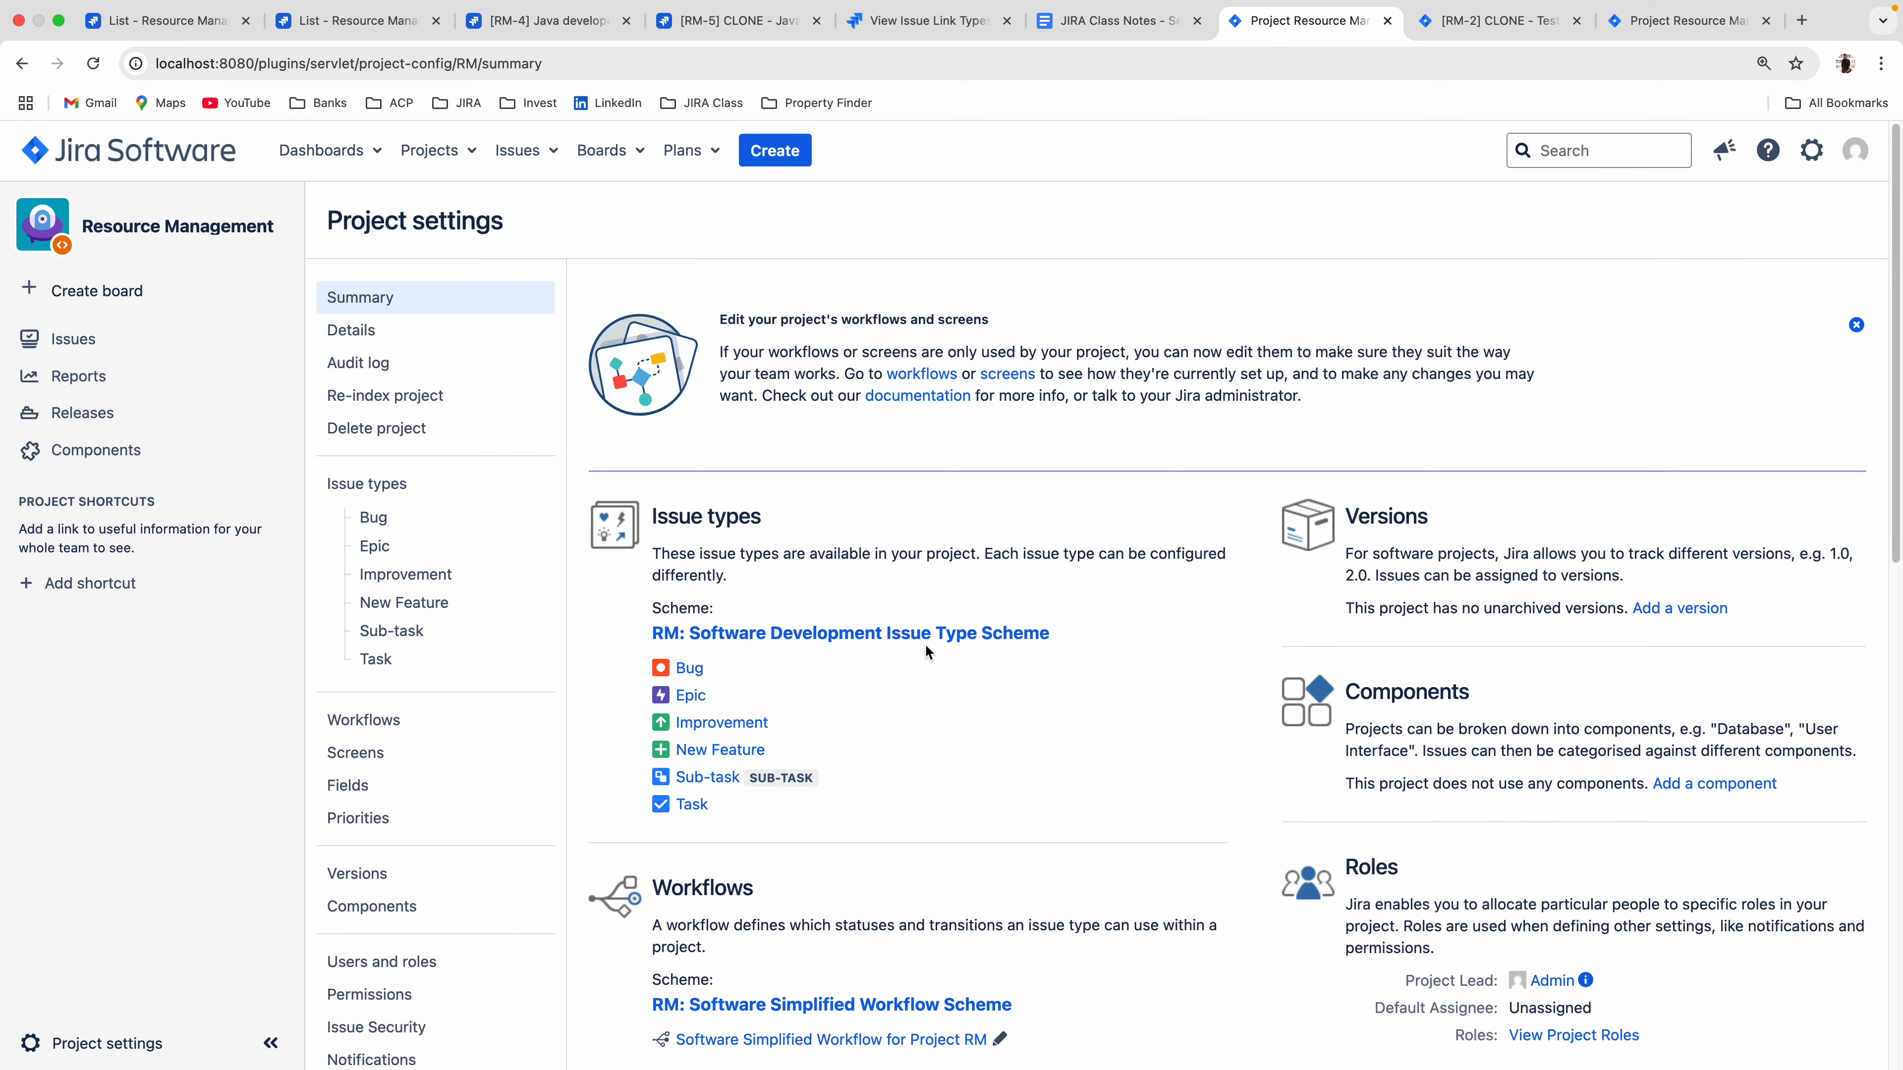
{"action": "scroll", "coordinate": [925, 644], "scroll_direction": "down", "scroll_amount": 7}
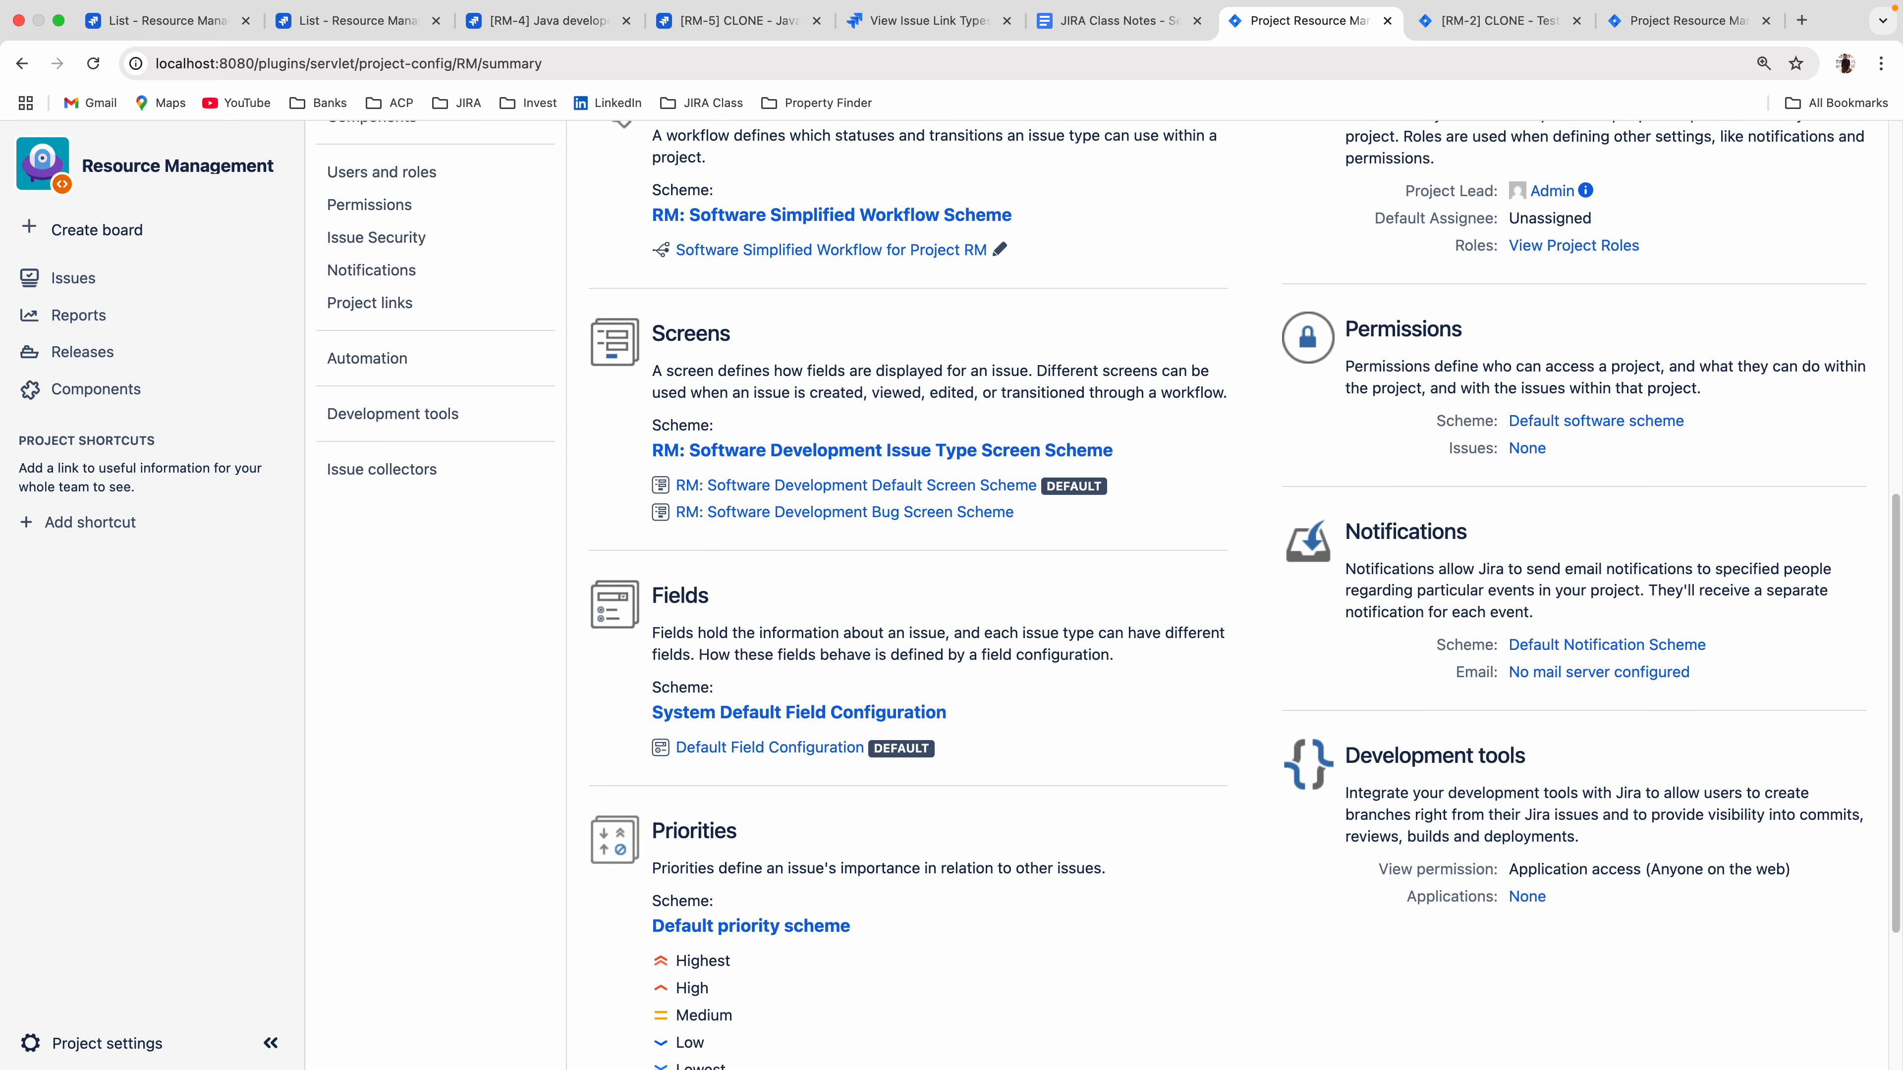
{"action": "scroll", "coordinate": [925, 643], "scroll_direction": "up", "scroll_amount": 10}
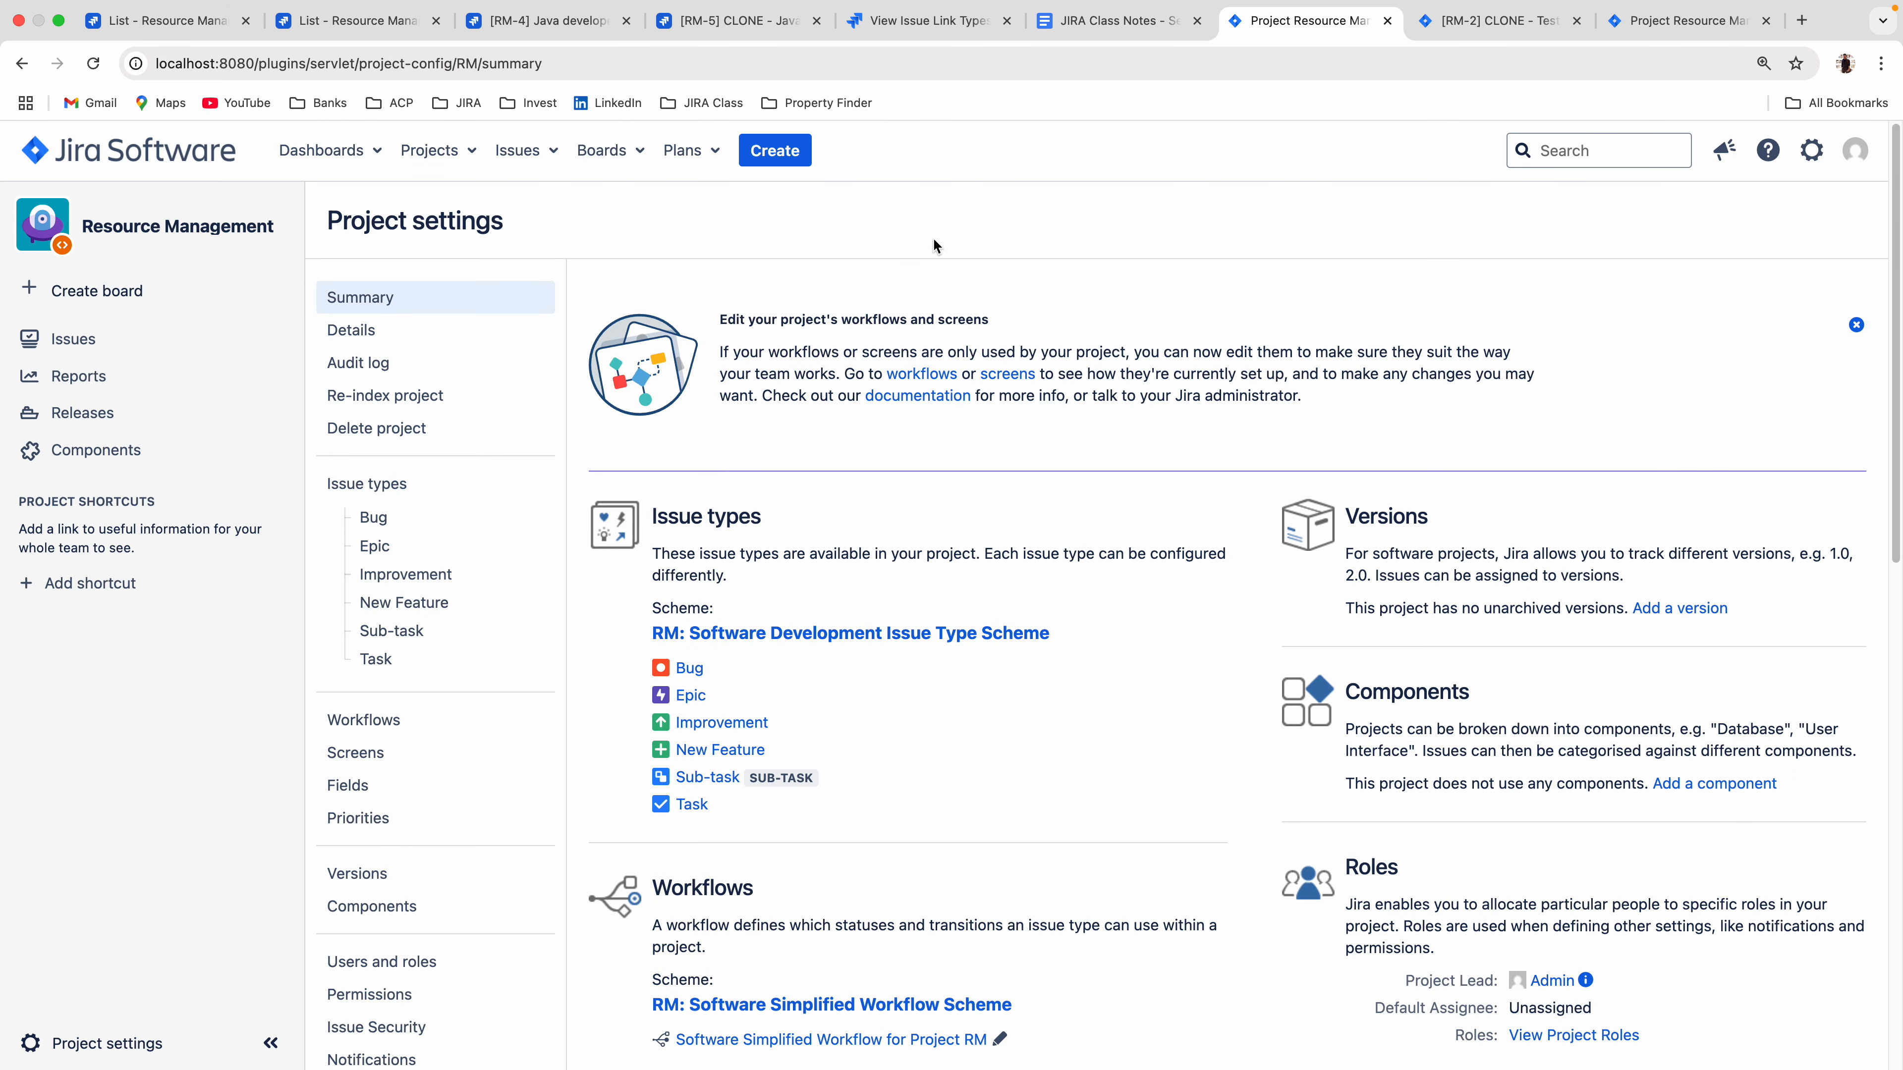
{"action": "key", "text": "super+shift+5"}
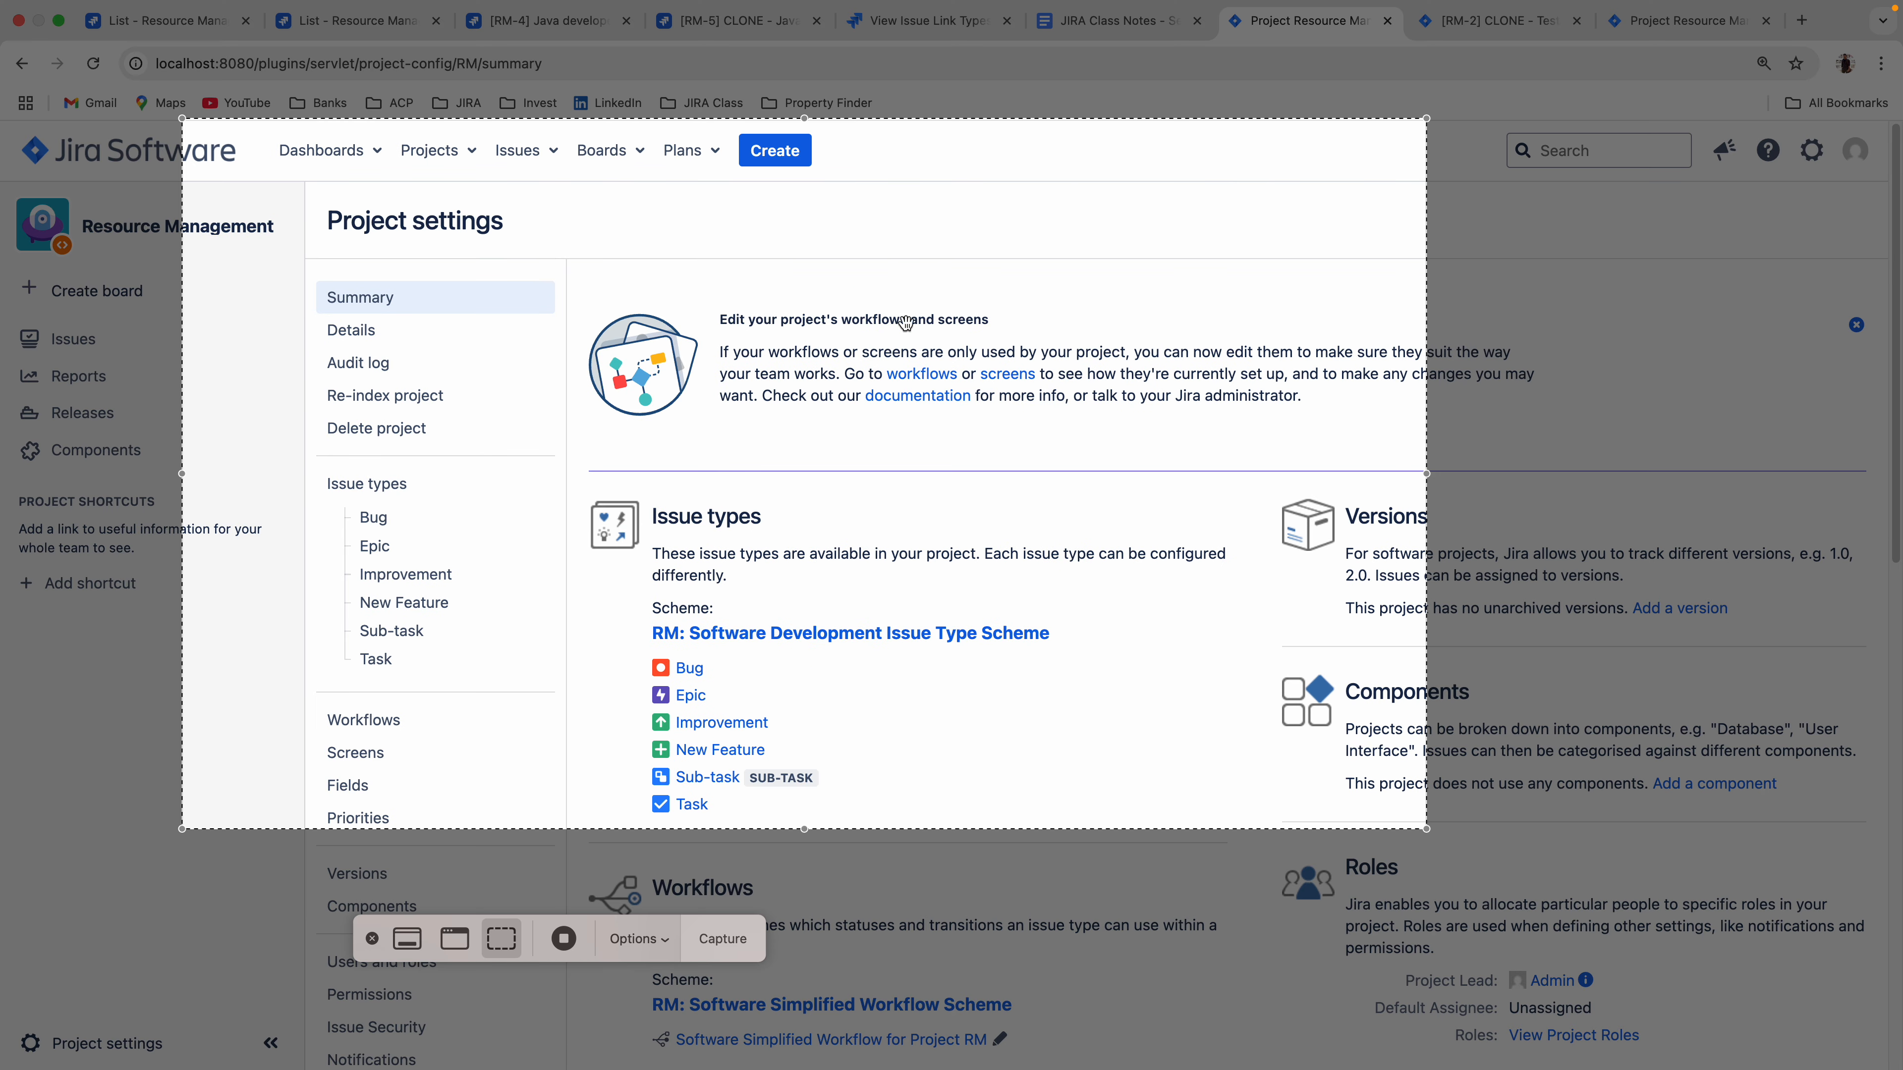